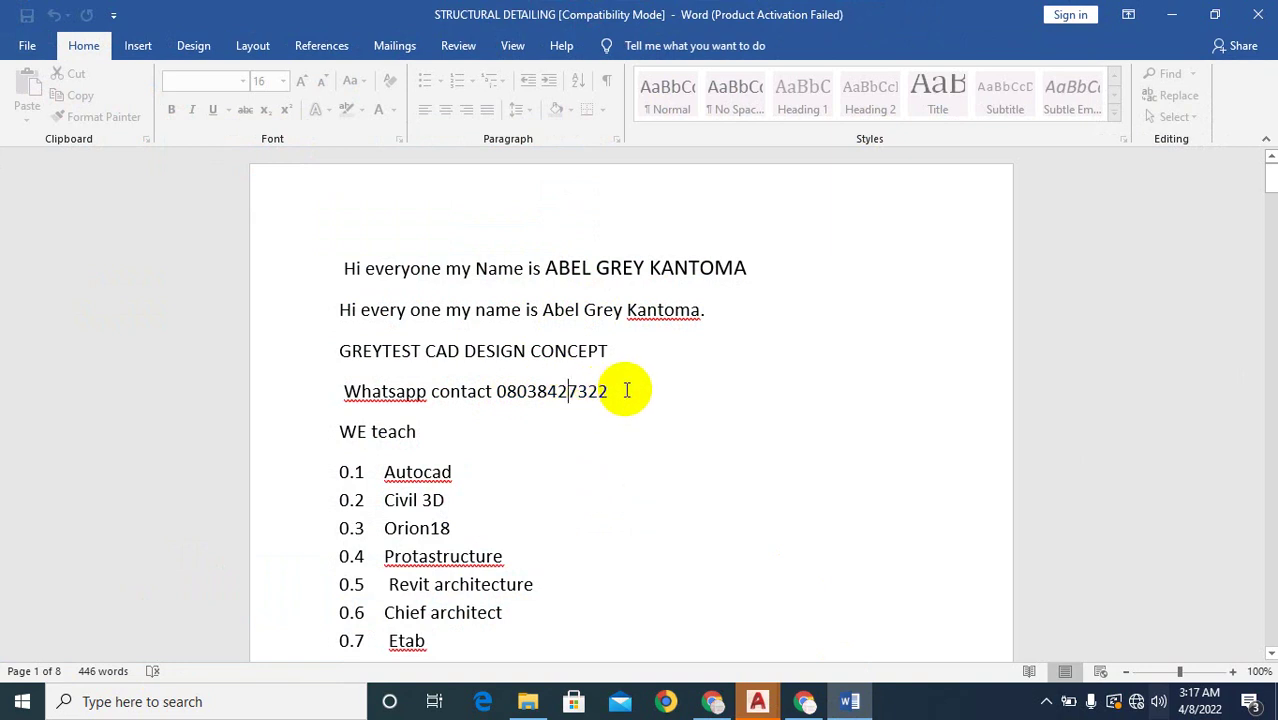
- Switch from the Word document to AutoCAD and bring up the 2 BEDROOM DUPLEX drawing
{"action": "scroll", "coordinate": [844, 374], "scroll_direction": "down", "scroll_amount": 5}
{"action": "scroll", "coordinate": [829, 266], "scroll_direction": "up", "scroll_amount": 2}
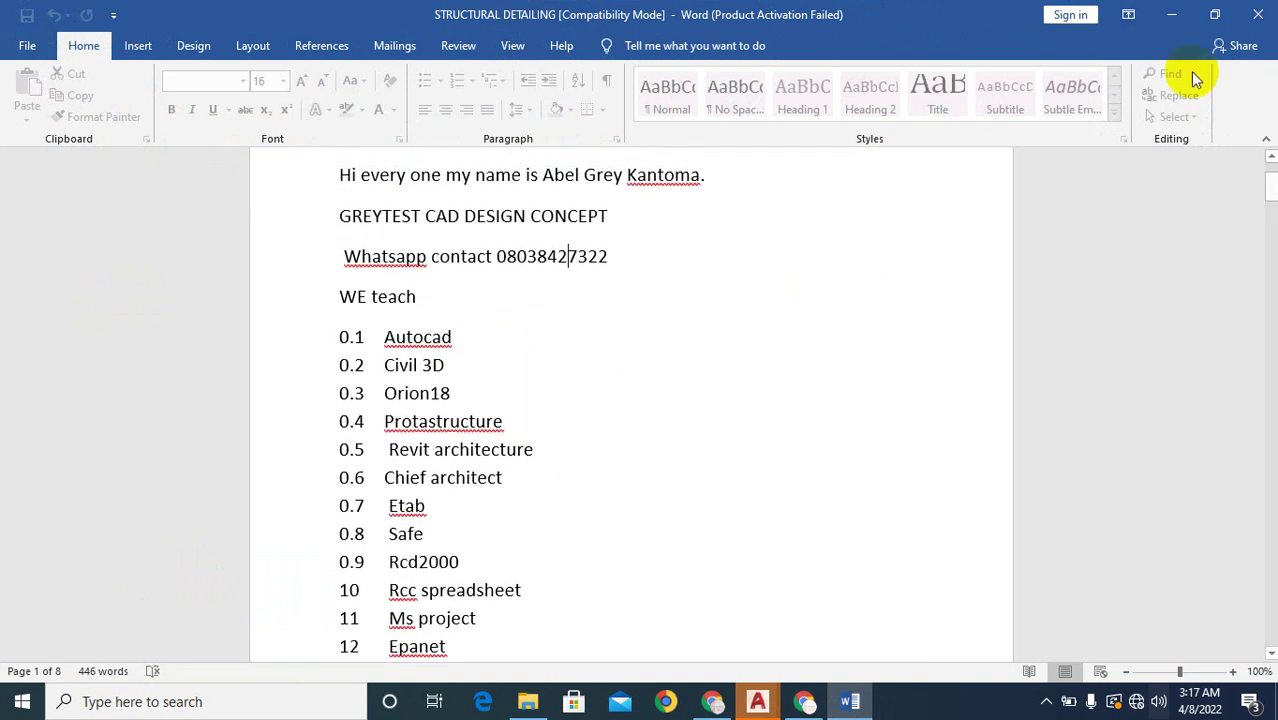
{"action": "left_click", "coordinate": [1175, 16]}
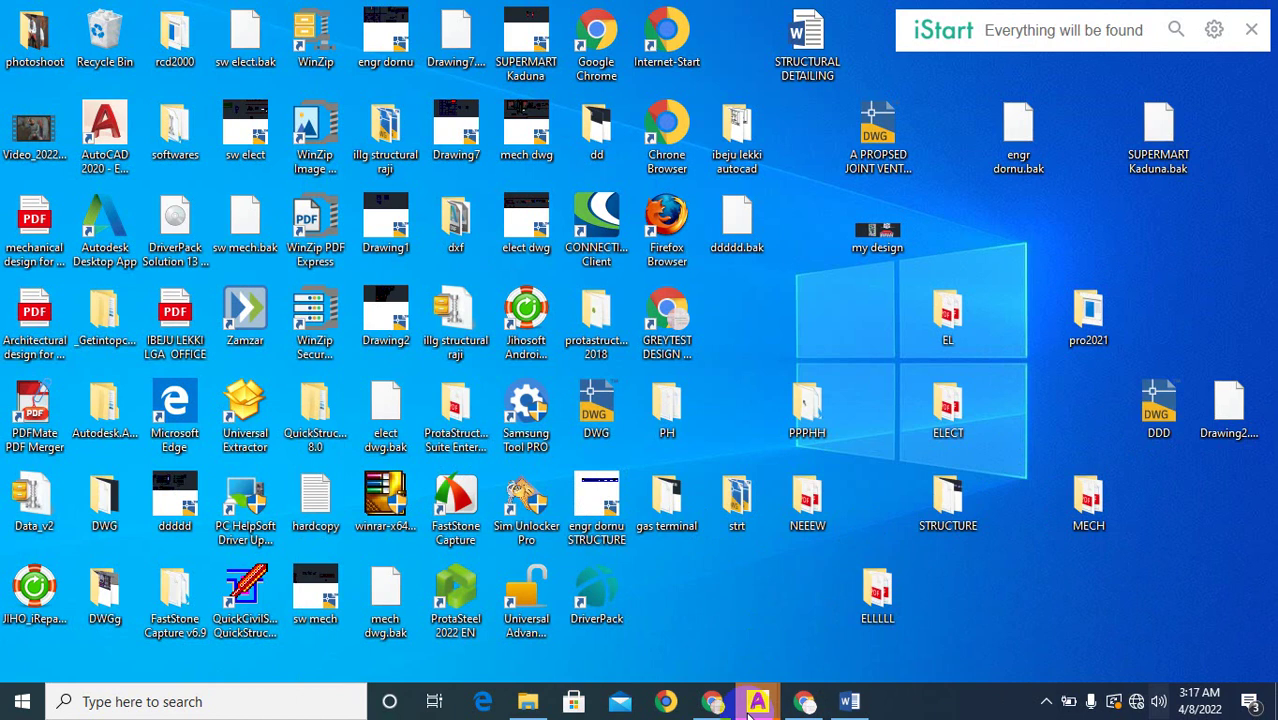
{"action": "mouse_move", "coordinate": [750, 706]}
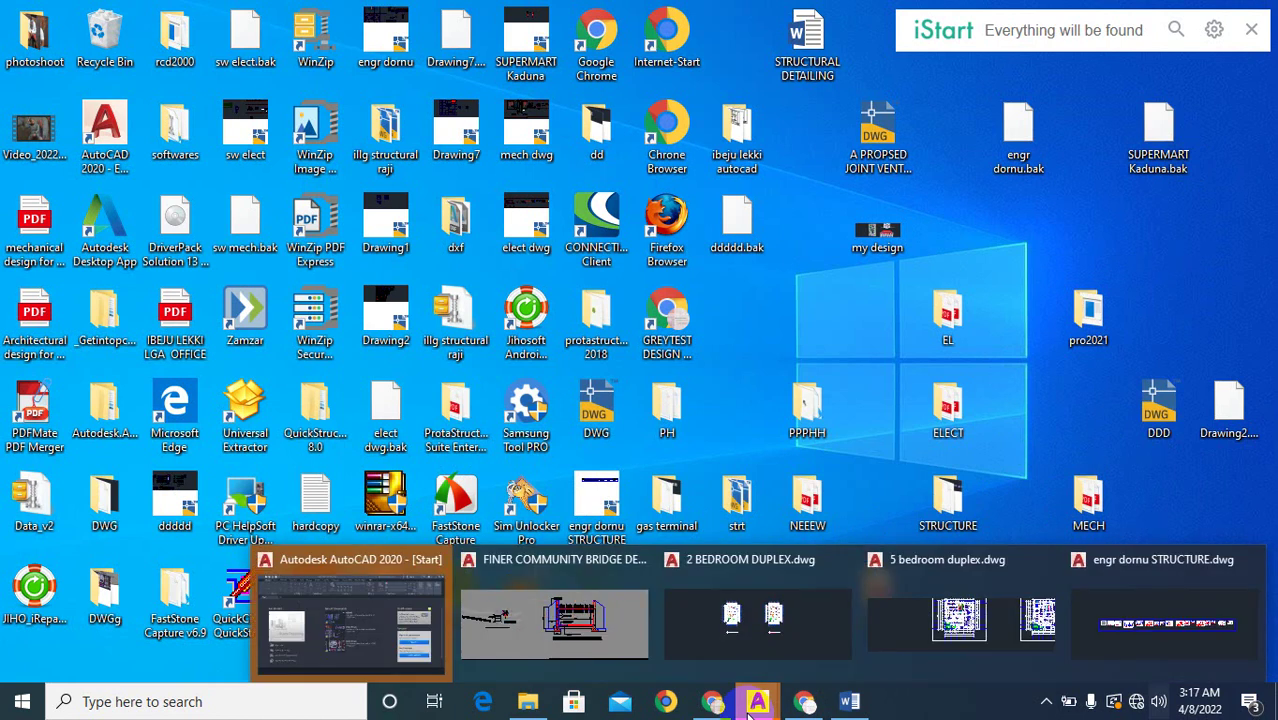
{"action": "left_click", "coordinate": [1018, 605]}
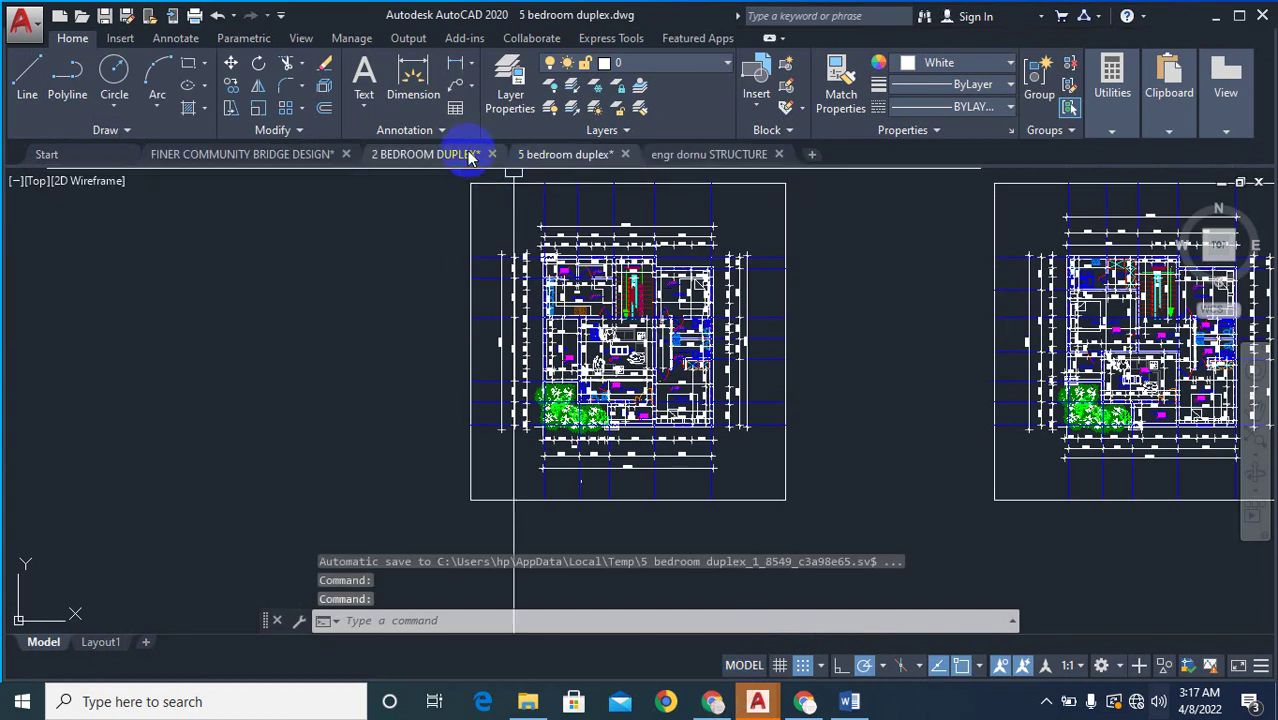
{"action": "left_click", "coordinate": [466, 156]}
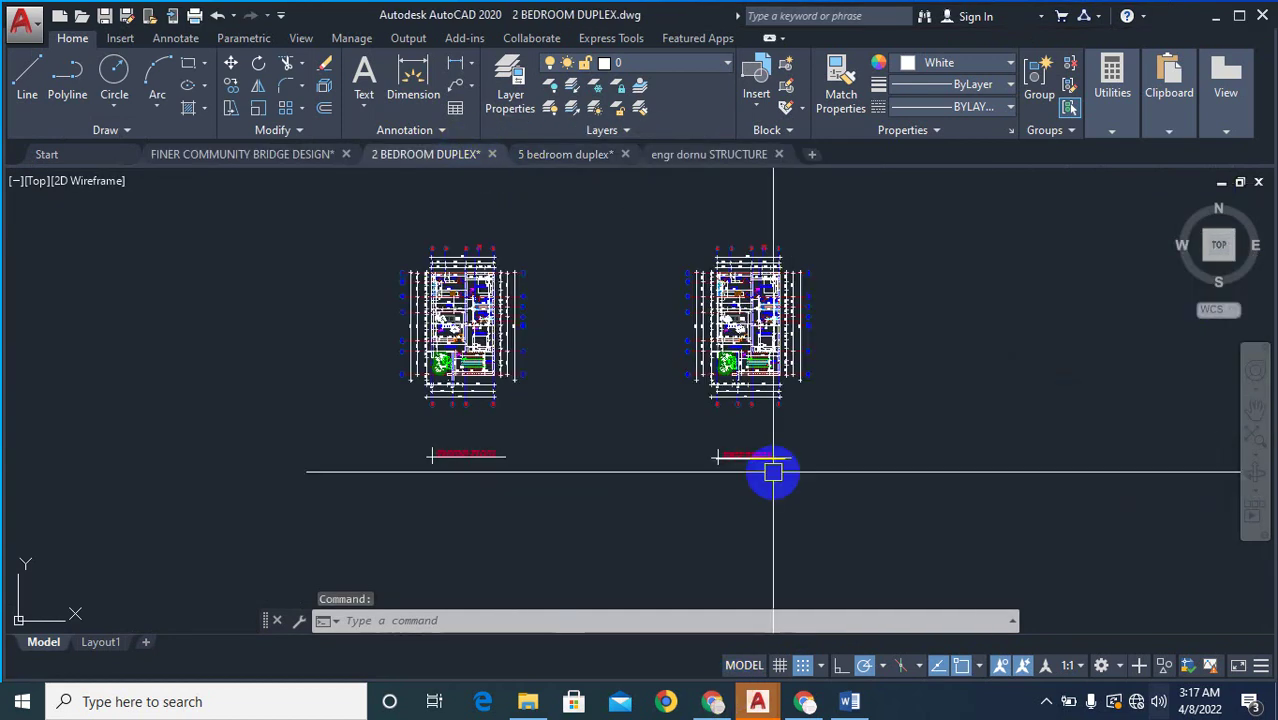
- Examine the two floor plans and read their GROUND FLOOR and FIRST FLOOR titles
{"action": "scroll", "coordinate": [337, 331], "scroll_direction": "up", "scroll_amount": 6}
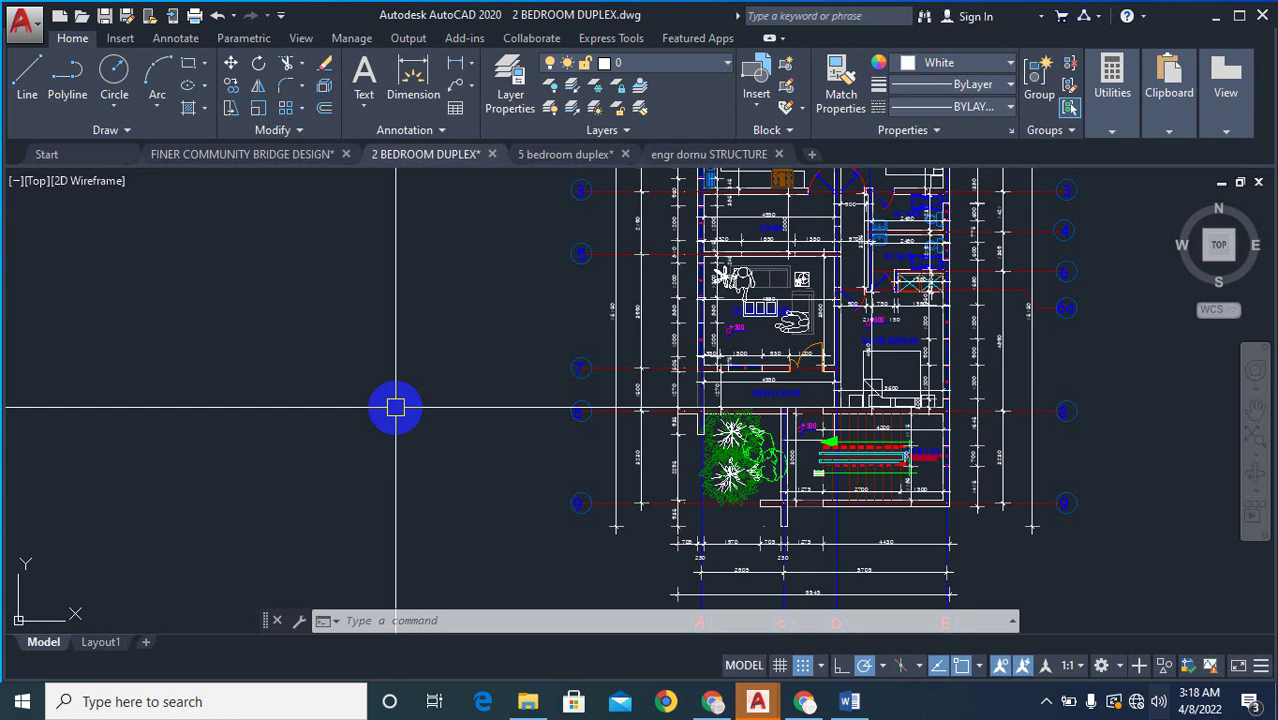
{"action": "scroll", "coordinate": [593, 330], "scroll_direction": "down", "scroll_amount": 5}
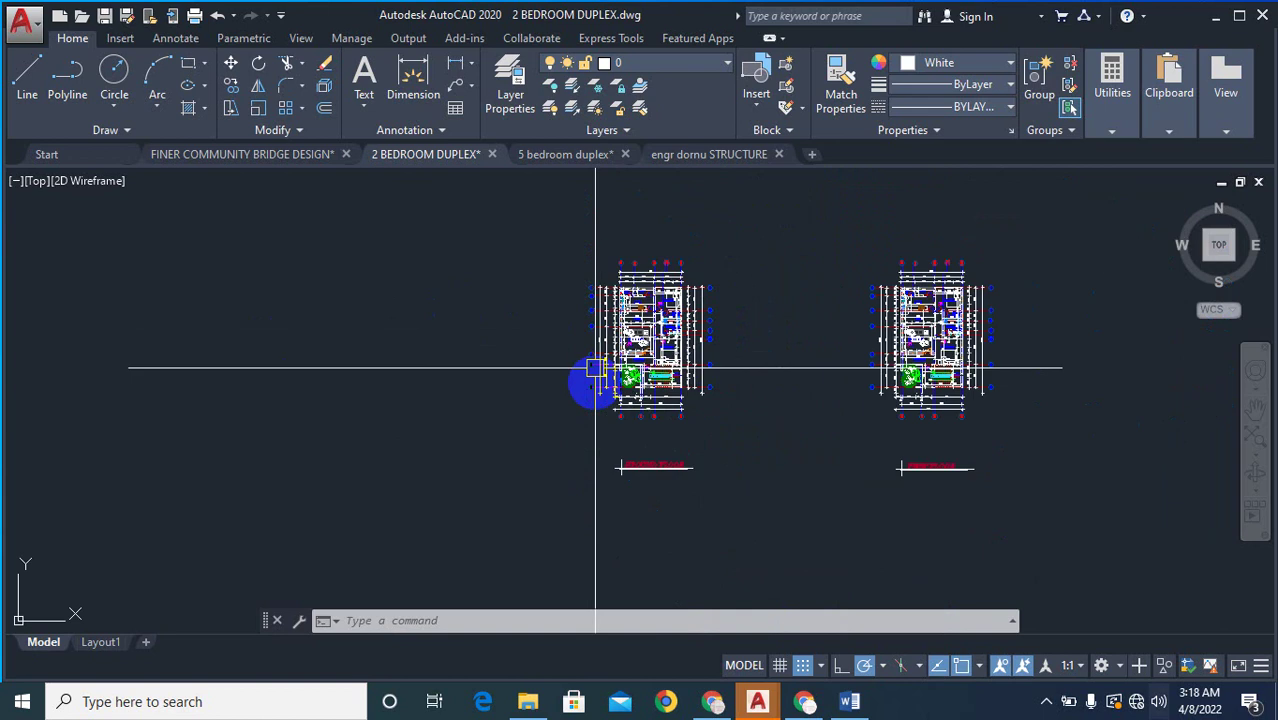
{"action": "scroll", "coordinate": [827, 357], "scroll_direction": "up", "scroll_amount": 2}
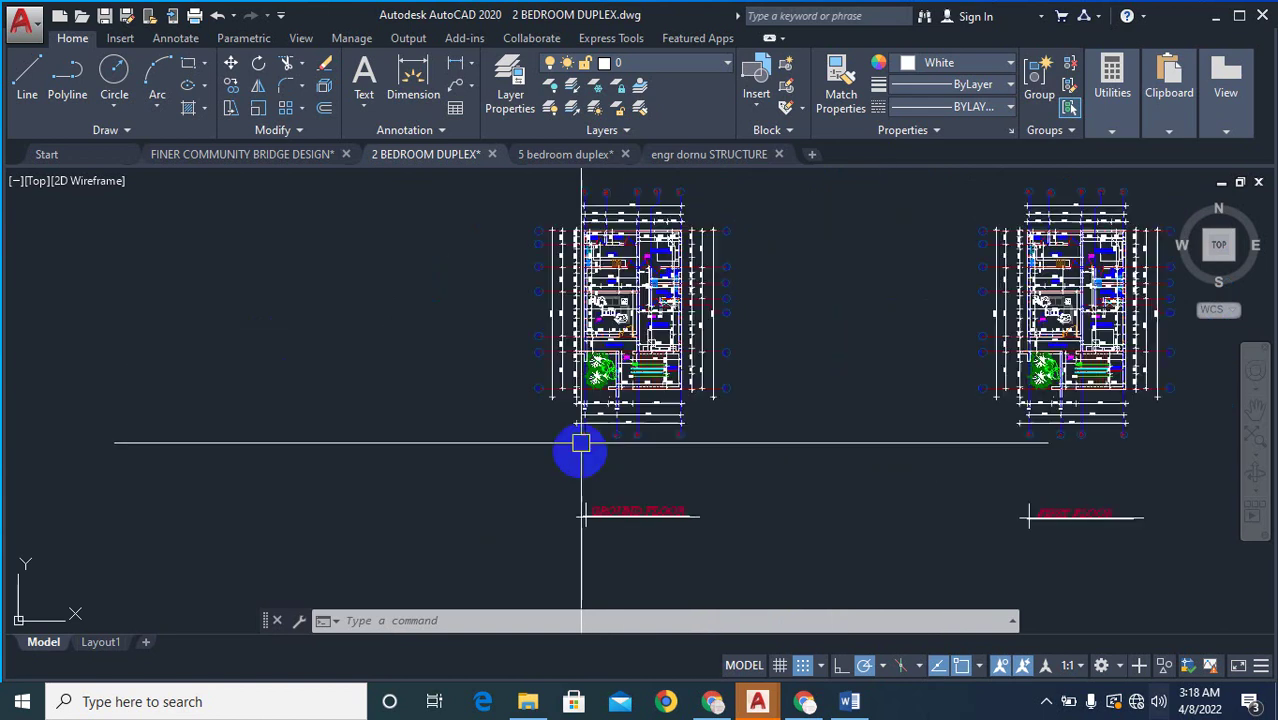
{"action": "scroll", "coordinate": [581, 448], "scroll_direction": "up", "scroll_amount": 5}
{"action": "scroll", "coordinate": [534, 453], "scroll_direction": "down", "scroll_amount": 4}
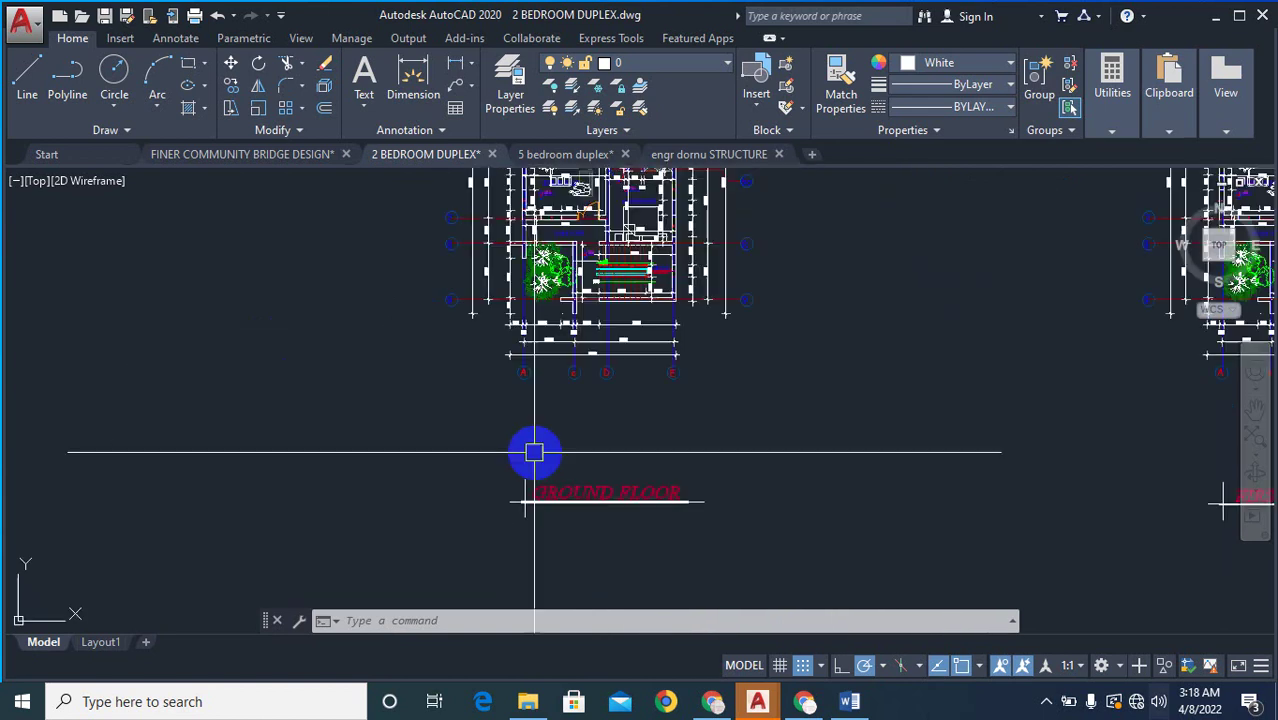
{"action": "scroll", "coordinate": [1004, 456], "scroll_direction": "down", "scroll_amount": 3}
{"action": "scroll", "coordinate": [901, 516], "scroll_direction": "up", "scroll_amount": 6}
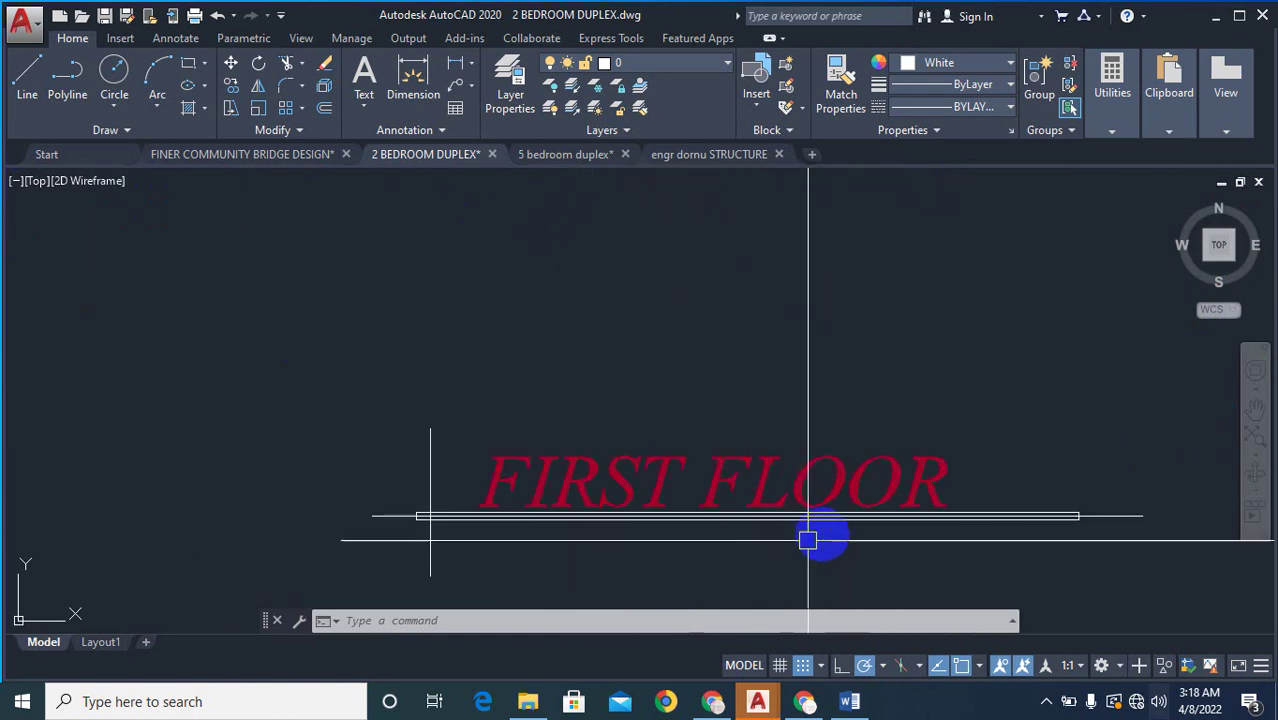
{"action": "scroll", "coordinate": [808, 540], "scroll_direction": "down", "scroll_amount": 5}
- Inspect the kitchen, store, sitout, dining and master bedroom areas of the floor plan with their dimensions
{"action": "scroll", "coordinate": [419, 300], "scroll_direction": "up", "scroll_amount": 3}
{"action": "scroll", "coordinate": [592, 238], "scroll_direction": "up", "scroll_amount": 3}
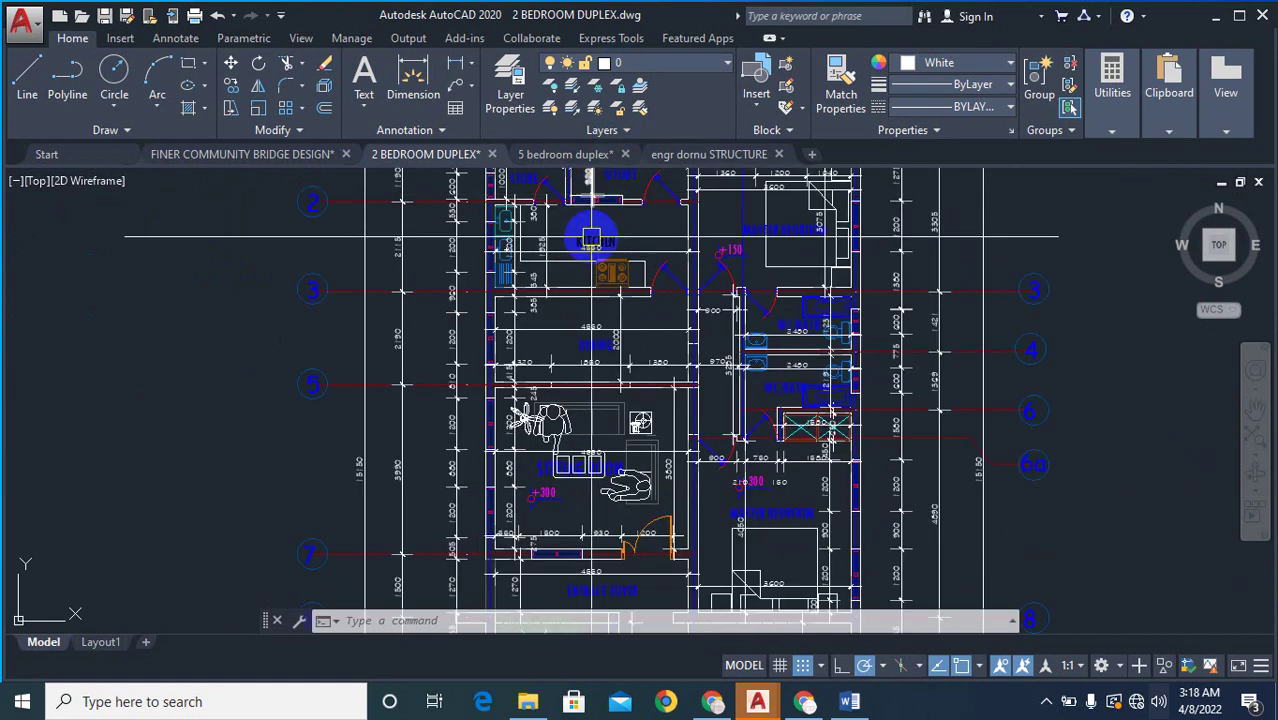
{"action": "scroll", "coordinate": [592, 238], "scroll_direction": "up", "scroll_amount": 3}
{"action": "scroll", "coordinate": [542, 355], "scroll_direction": "down", "scroll_amount": 3}
{"action": "scroll", "coordinate": [522, 334], "scroll_direction": "up", "scroll_amount": 2}
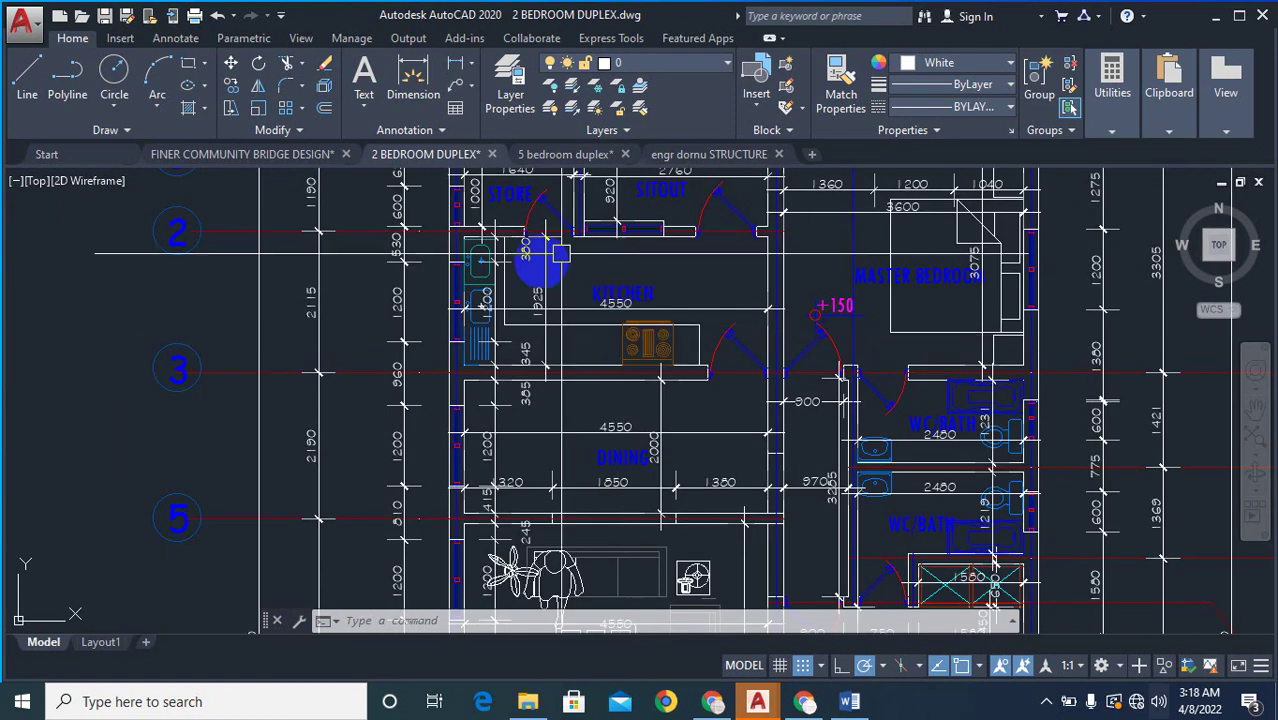
{"action": "scroll", "coordinate": [587, 346], "scroll_direction": "down", "scroll_amount": 3}
{"action": "scroll", "coordinate": [593, 257], "scroll_direction": "up", "scroll_amount": 4}
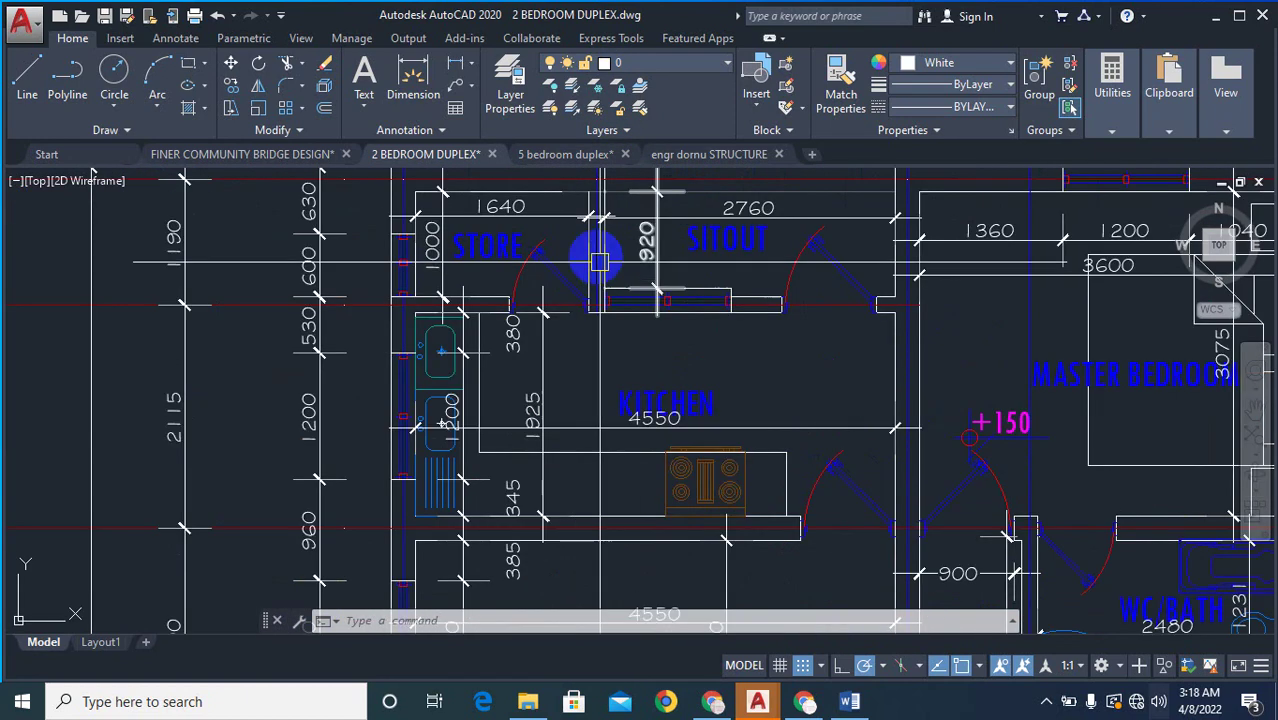
{"action": "scroll", "coordinate": [590, 305], "scroll_direction": "down", "scroll_amount": 2}
{"action": "scroll", "coordinate": [520, 308], "scroll_direction": "up", "scroll_amount": 2}
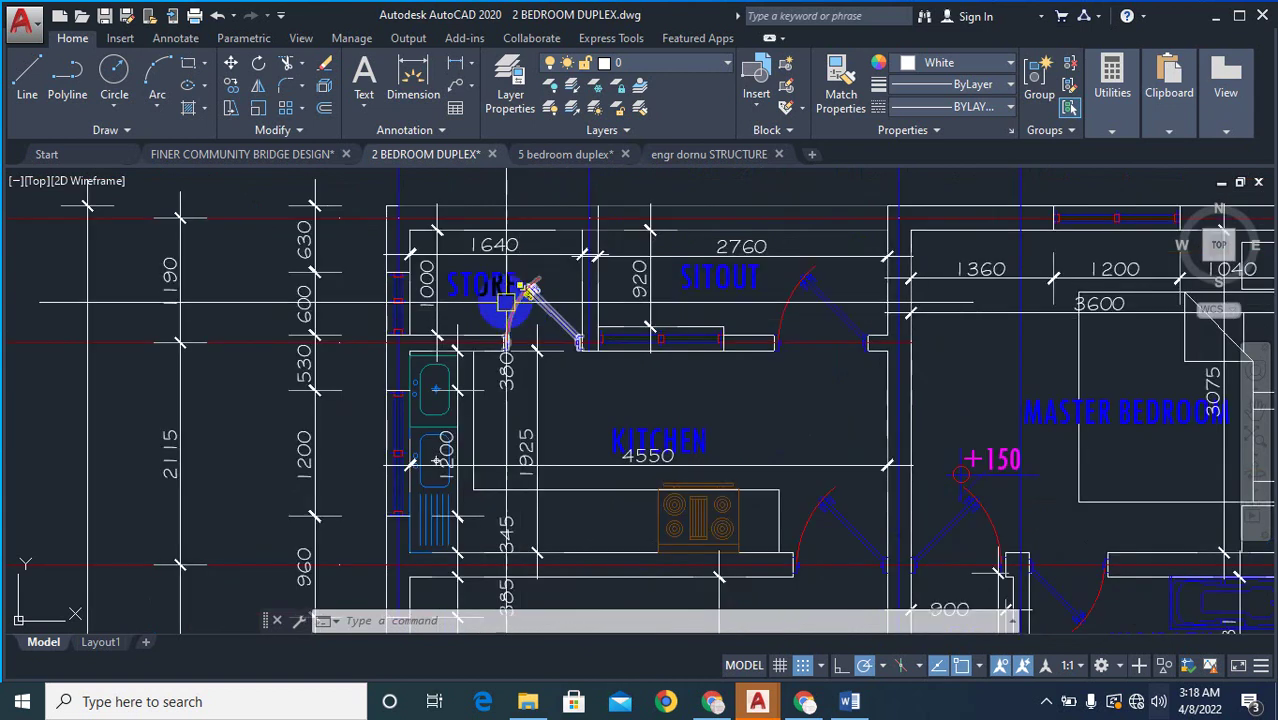
{"action": "scroll", "coordinate": [507, 305], "scroll_direction": "down", "scroll_amount": 5}
{"action": "scroll", "coordinate": [594, 294], "scroll_direction": "up", "scroll_amount": 5}
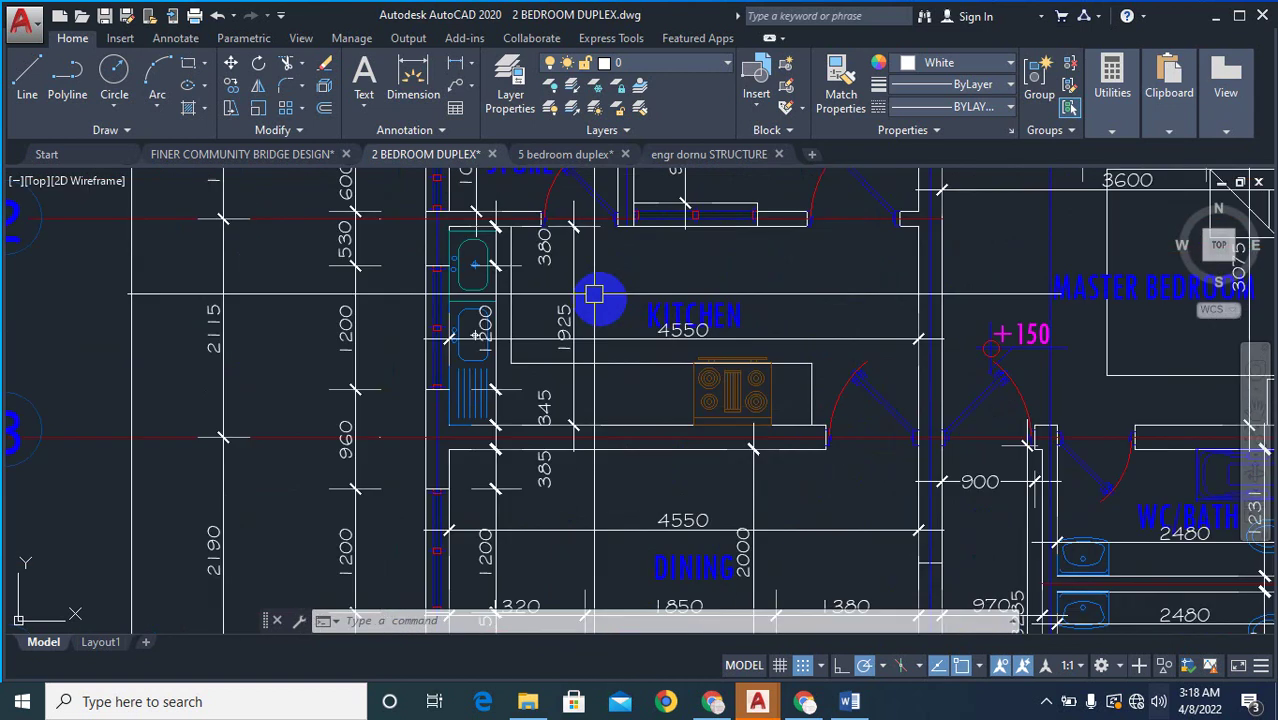
{"action": "scroll", "coordinate": [594, 294], "scroll_direction": "down", "scroll_amount": 5}
{"action": "scroll", "coordinate": [856, 285], "scroll_direction": "up", "scroll_amount": 4}
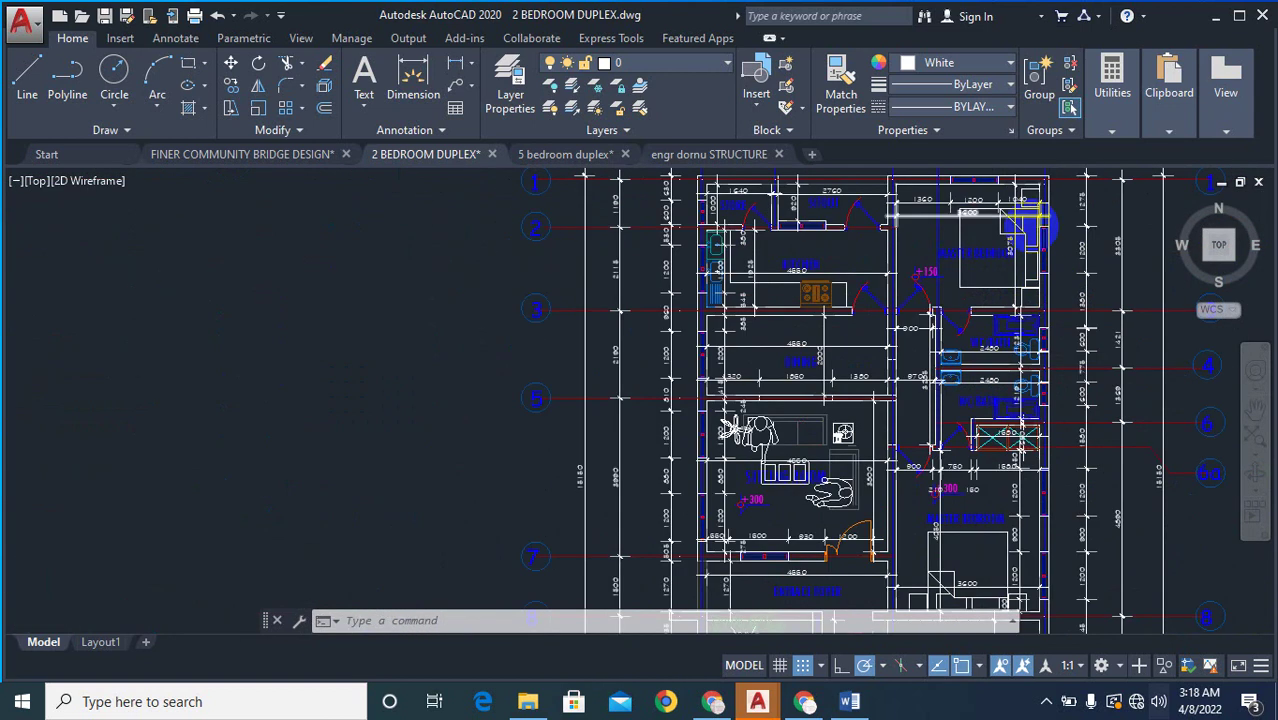
{"action": "scroll", "coordinate": [1022, 220], "scroll_direction": "up", "scroll_amount": 2}
{"action": "scroll", "coordinate": [996, 312], "scroll_direction": "down", "scroll_amount": 6}
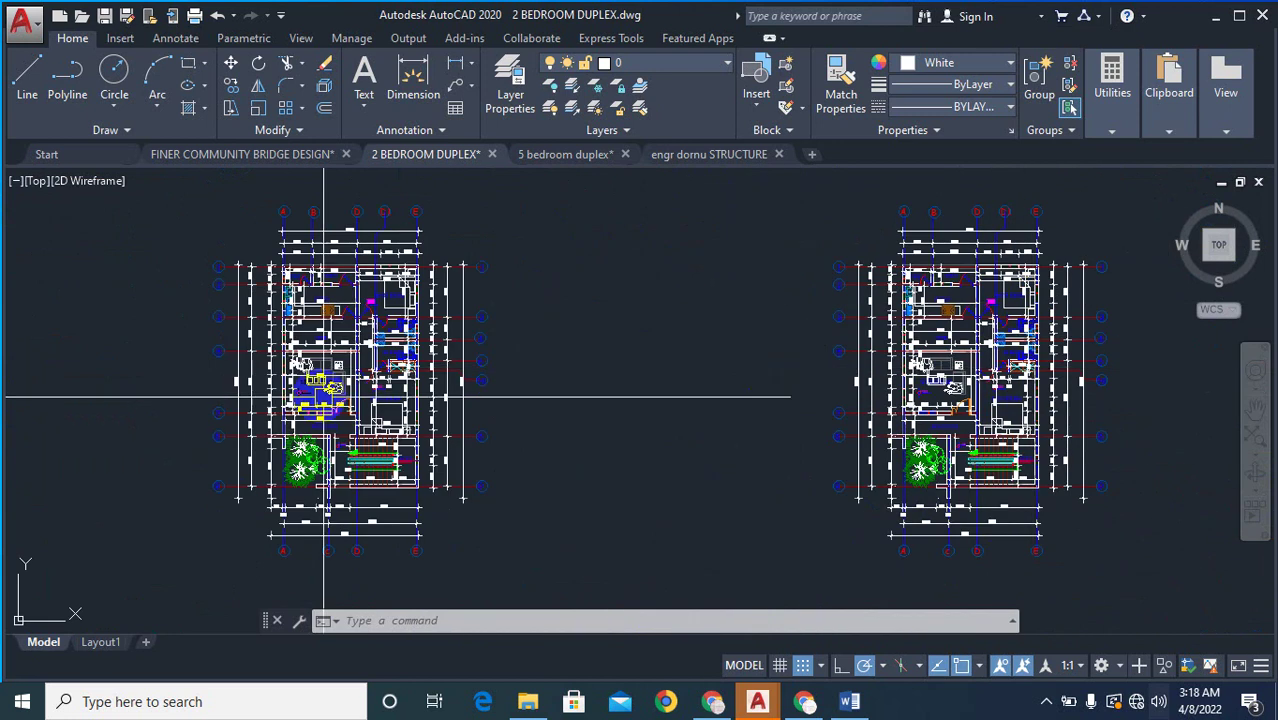
- Inspect the sitting room, bathrooms, entrance foyer and staircase of the ground floor plan
{"action": "scroll", "coordinate": [323, 397], "scroll_direction": "up", "scroll_amount": 4}
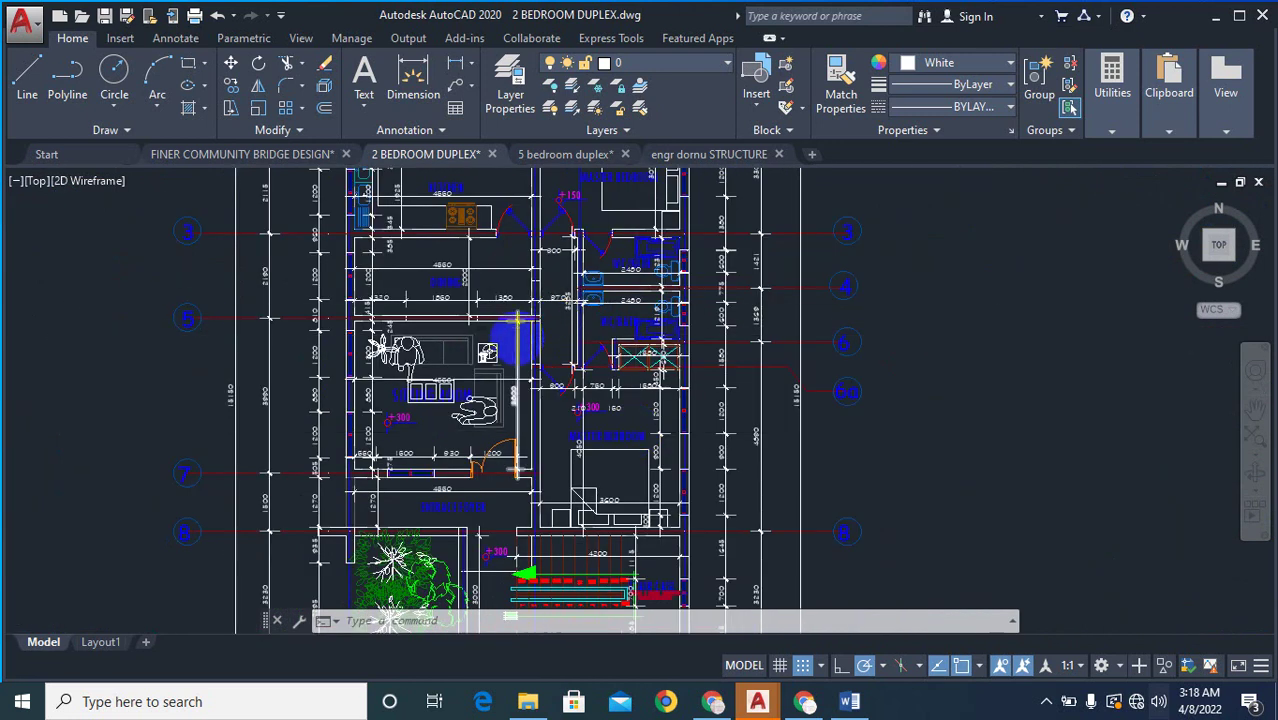
{"action": "middle_click_drag", "start_coordinate": [571, 362], "coordinate": [617, 412]}
{"action": "scroll", "coordinate": [489, 333], "scroll_direction": "up", "scroll_amount": 2}
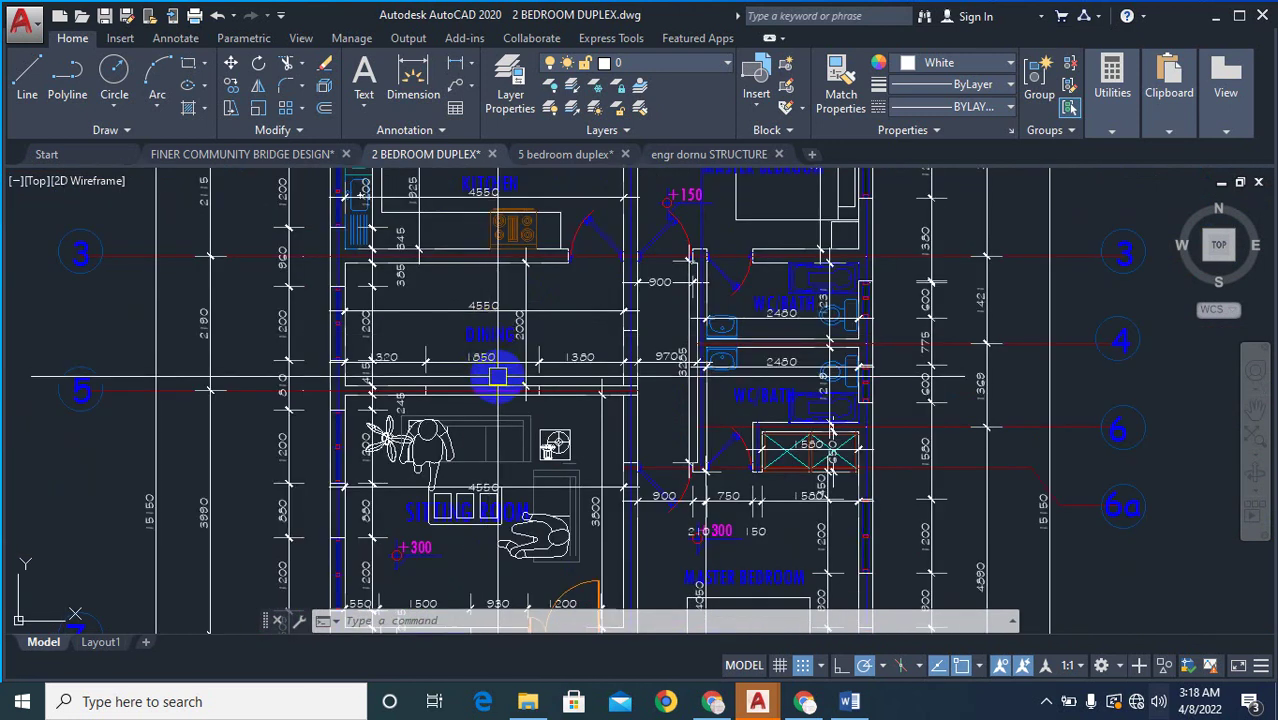
{"action": "scroll", "coordinate": [450, 360], "scroll_direction": "down", "scroll_amount": 10}
{"action": "scroll", "coordinate": [442, 528], "scroll_direction": "up", "scroll_amount": 2}
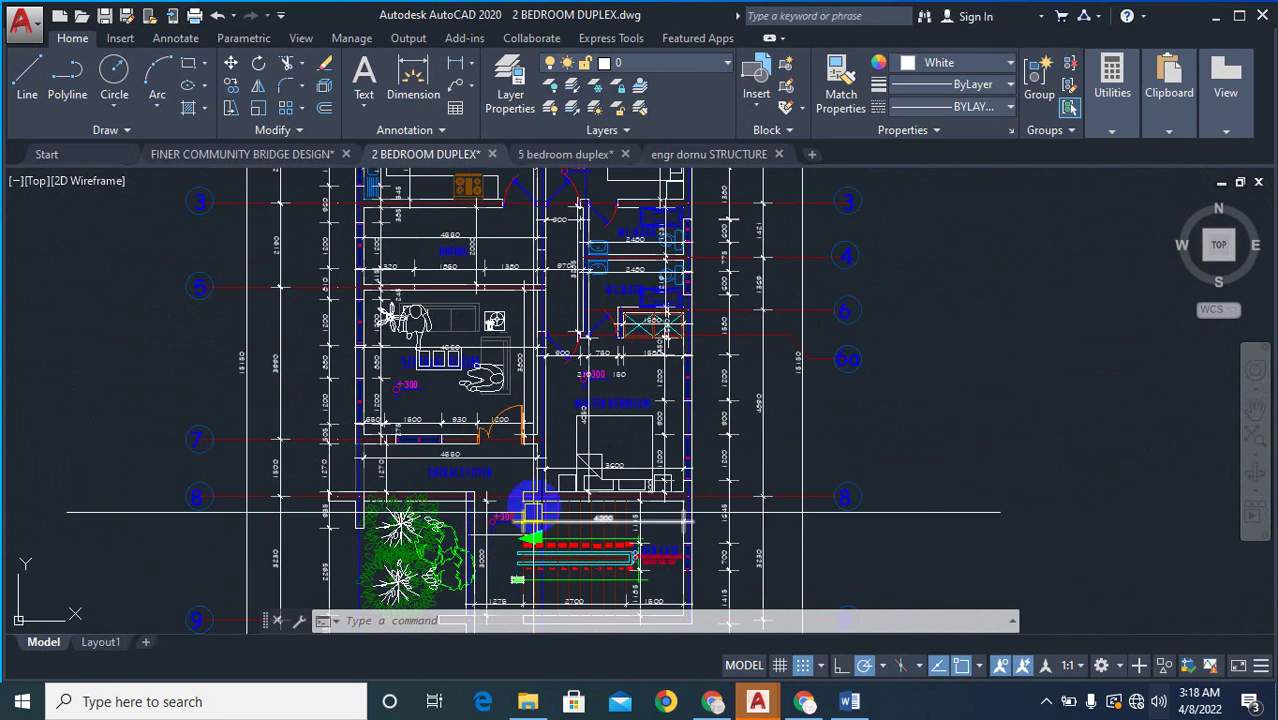
{"action": "scroll", "coordinate": [456, 558], "scroll_direction": "up", "scroll_amount": 5}
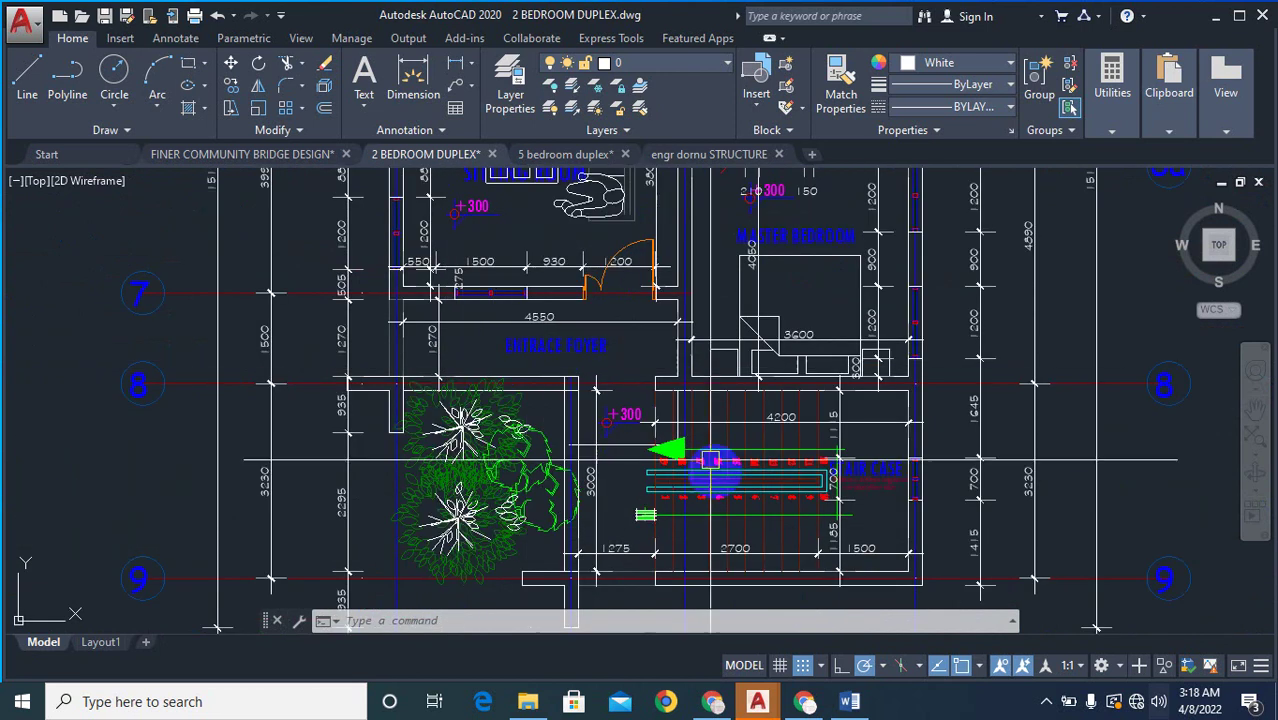
{"action": "scroll", "coordinate": [408, 365], "scroll_direction": "down", "scroll_amount": 7}
{"action": "scroll", "coordinate": [493, 461], "scroll_direction": "down", "scroll_amount": 1}
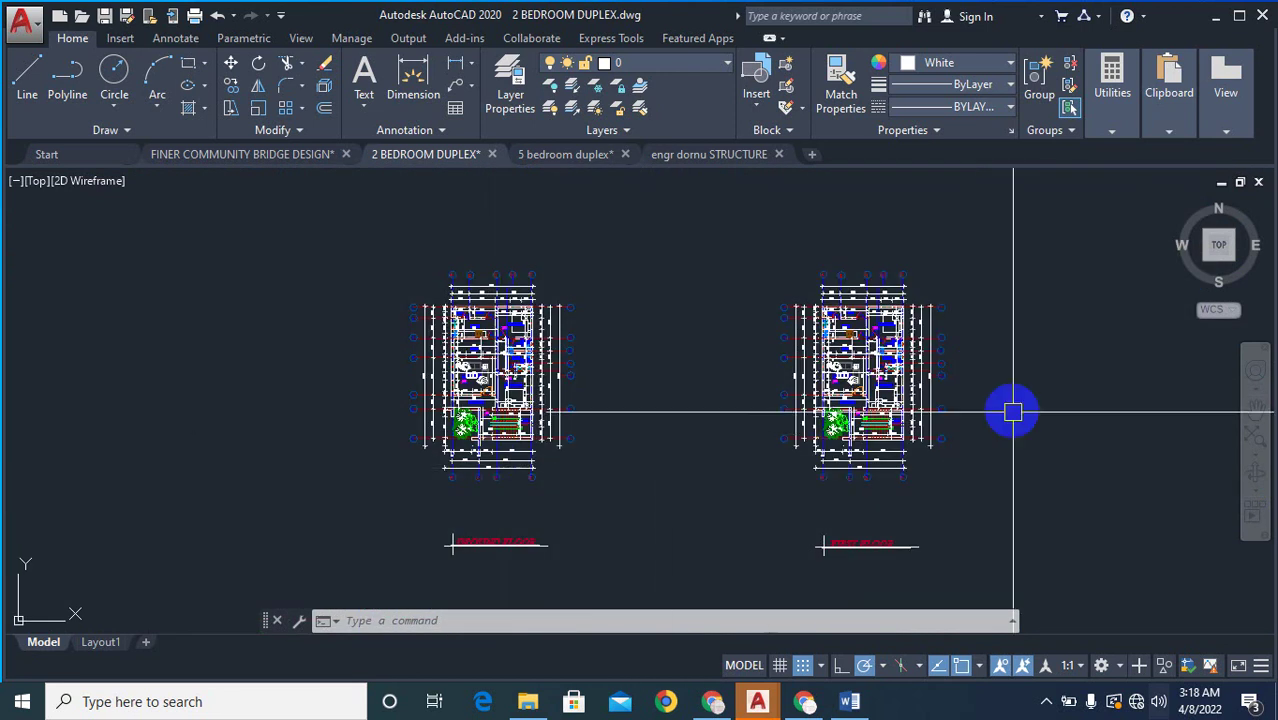
- Review the overall layout and grid lines of the ground floor plan alongside the first floor plan
{"action": "scroll", "coordinate": [1000, 360], "scroll_direction": "up", "scroll_amount": 4}
{"action": "scroll", "coordinate": [818, 414], "scroll_direction": "down", "scroll_amount": 6}
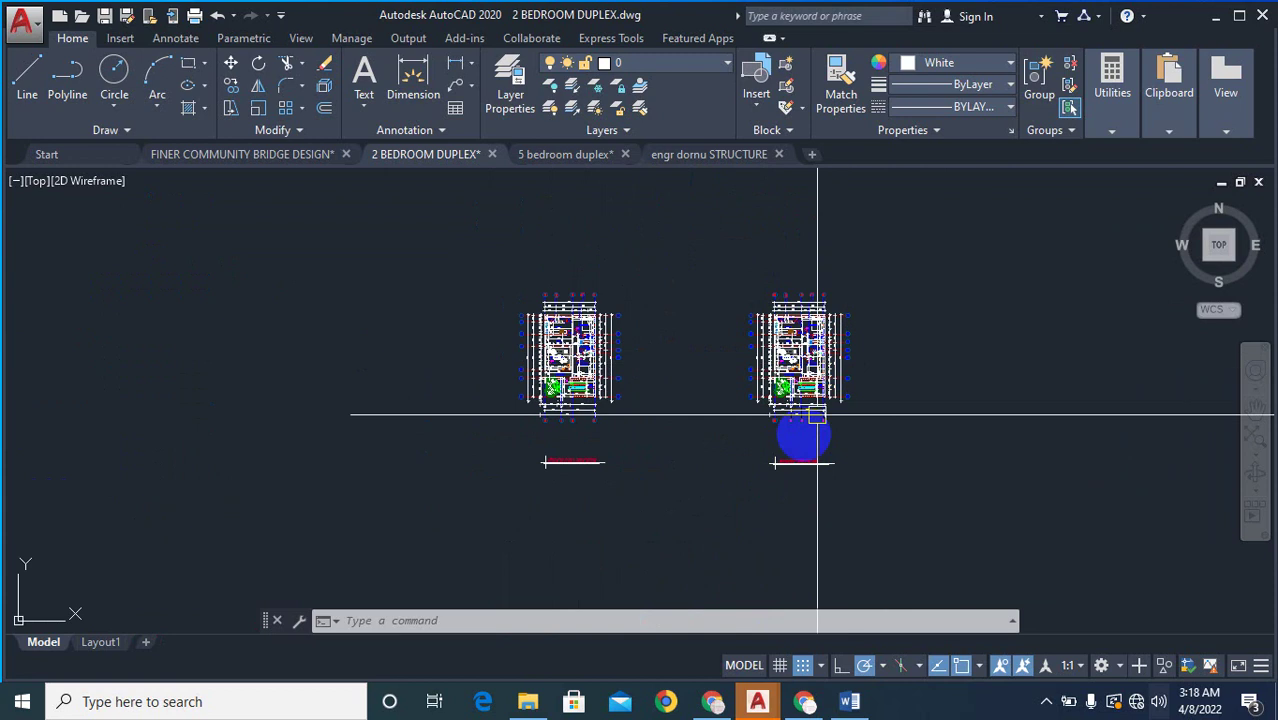
{"action": "scroll", "coordinate": [646, 308], "scroll_direction": "up", "scroll_amount": 4}
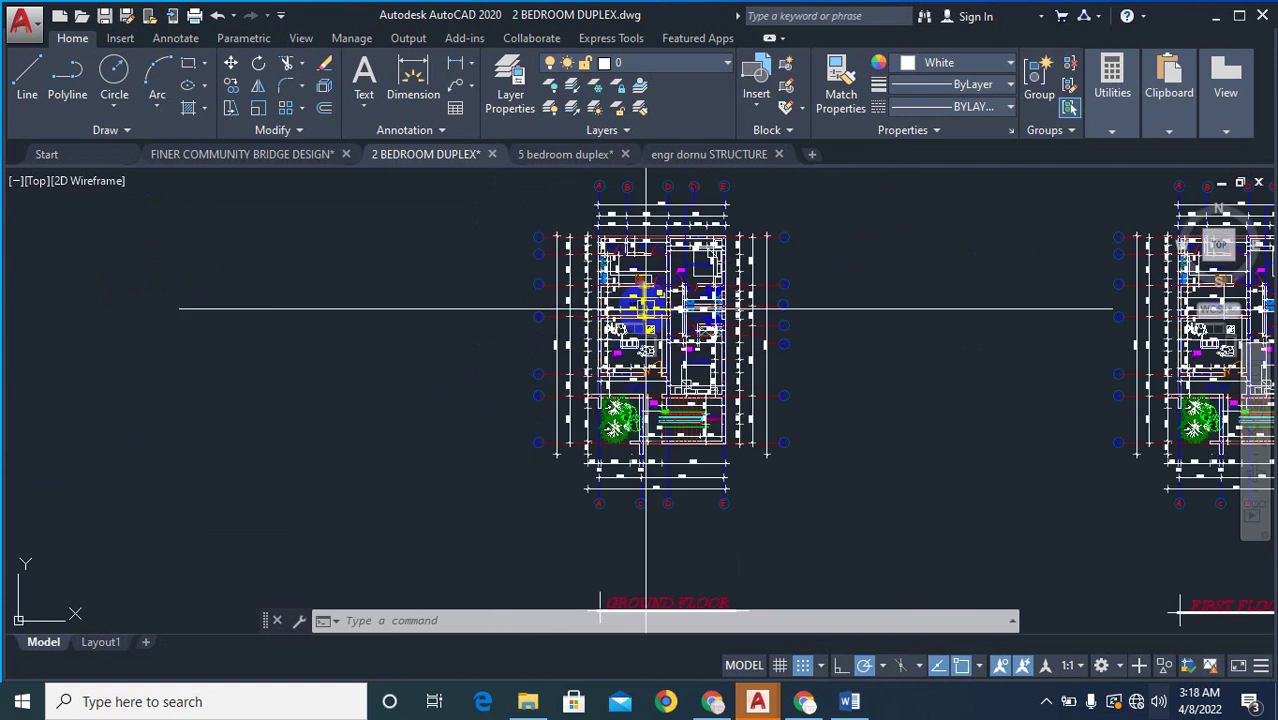
{"action": "scroll", "coordinate": [646, 308], "scroll_direction": "up", "scroll_amount": 4}
{"action": "scroll", "coordinate": [369, 348], "scroll_direction": "down", "scroll_amount": 6}
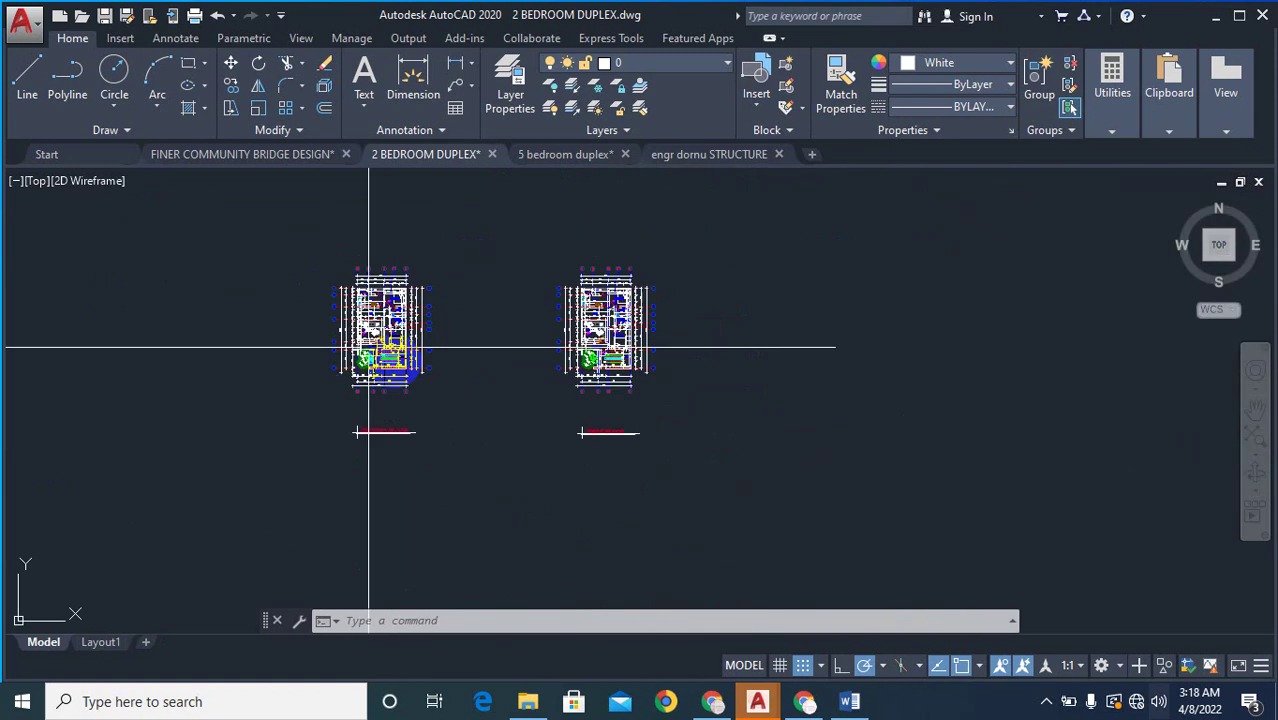
{"action": "scroll", "coordinate": [760, 330], "scroll_direction": "up", "scroll_amount": 8}
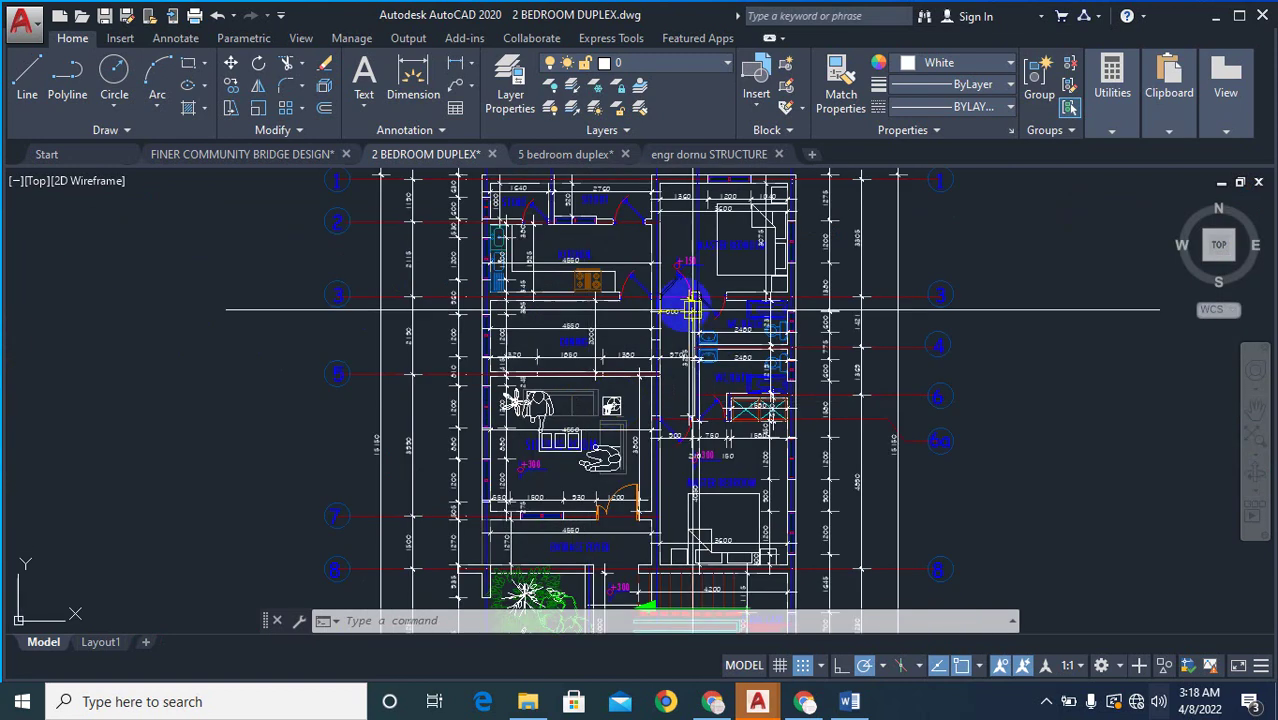
{"action": "scroll", "coordinate": [690, 310], "scroll_direction": "down", "scroll_amount": 6}
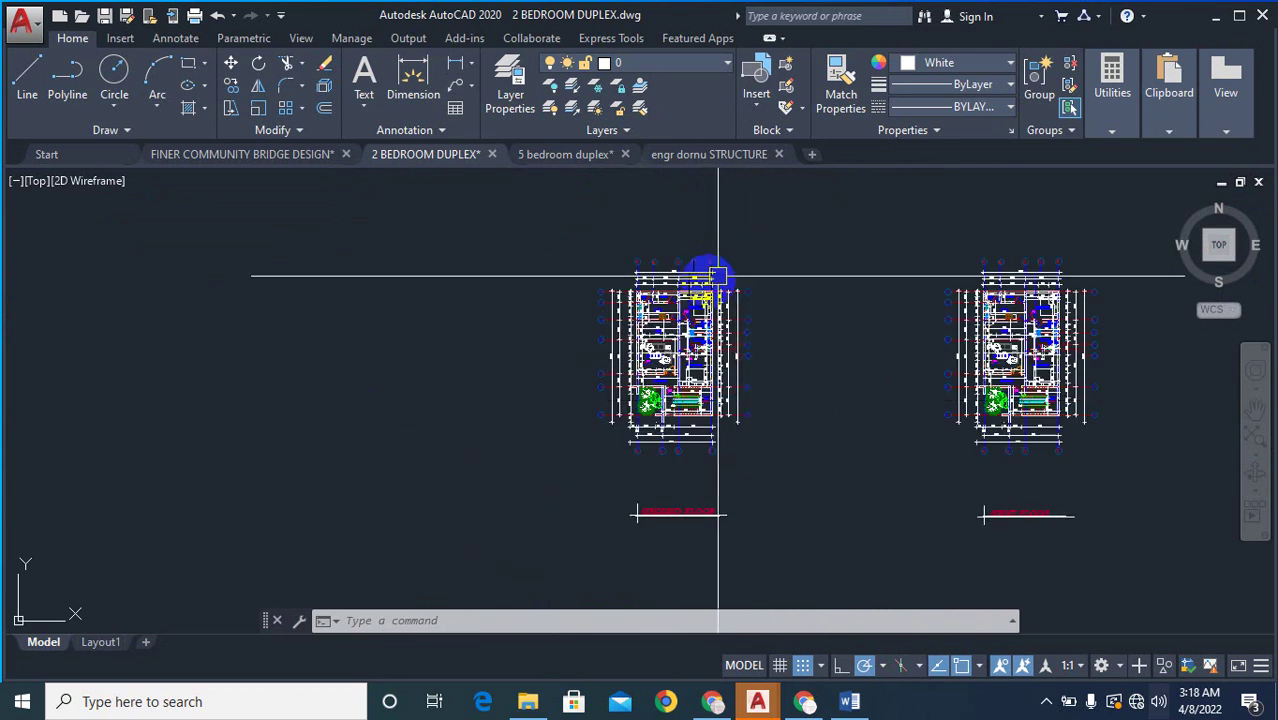
{"action": "scroll", "coordinate": [718, 275], "scroll_direction": "up", "scroll_amount": 2}
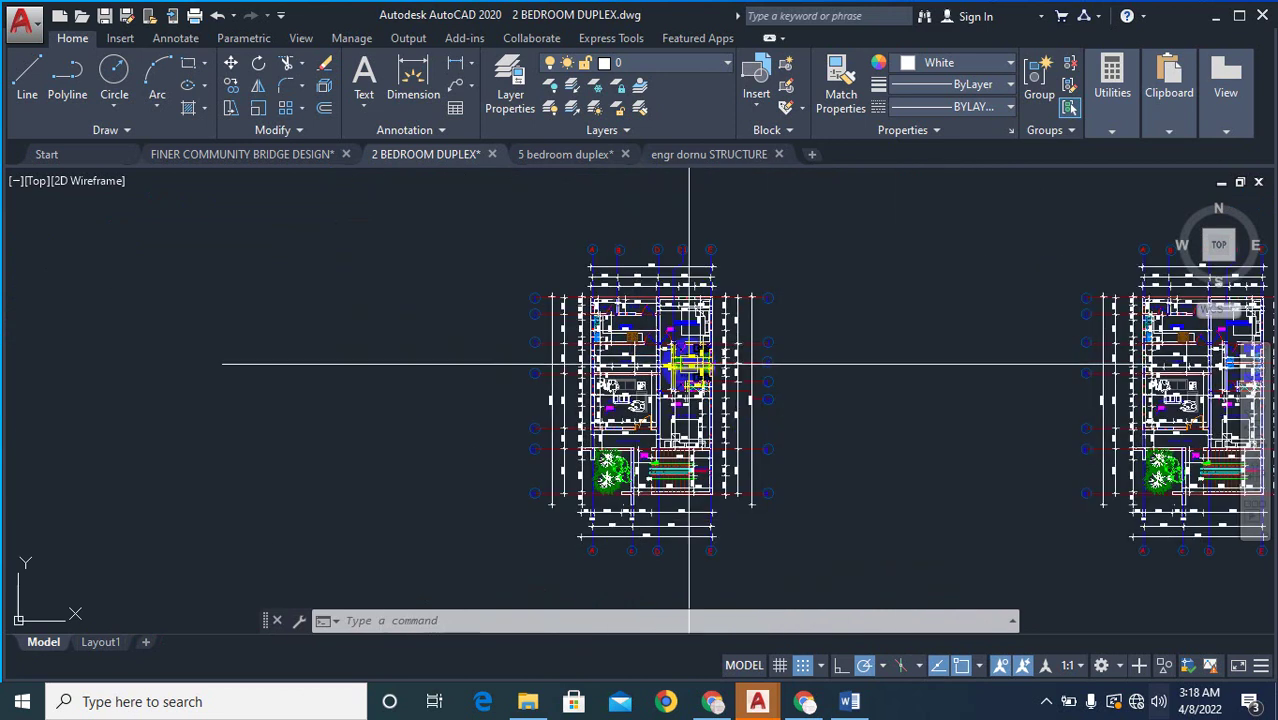
{"action": "scroll", "coordinate": [685, 451], "scroll_direction": "down", "scroll_amount": 4}
{"action": "scroll", "coordinate": [734, 427], "scroll_direction": "up", "scroll_amount": 2}
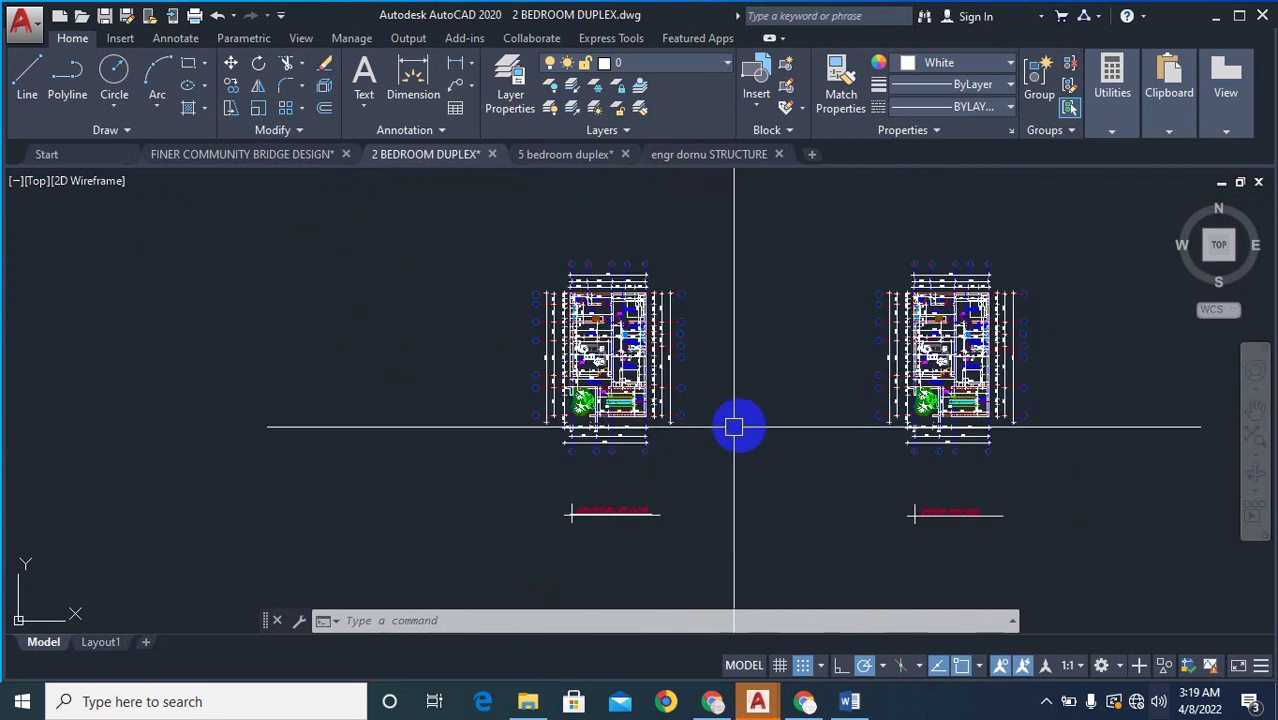
{"action": "right_click", "coordinate": [723, 521]}
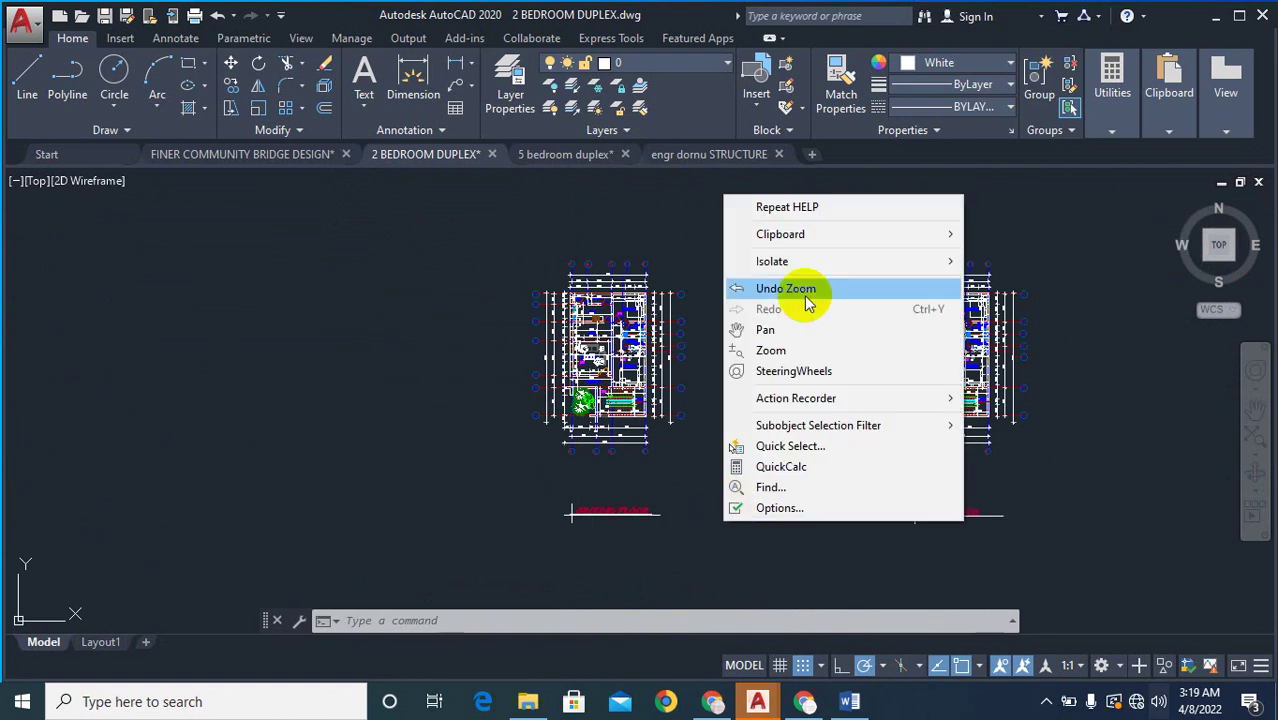
{"action": "mouse_move", "coordinate": [831, 239]}
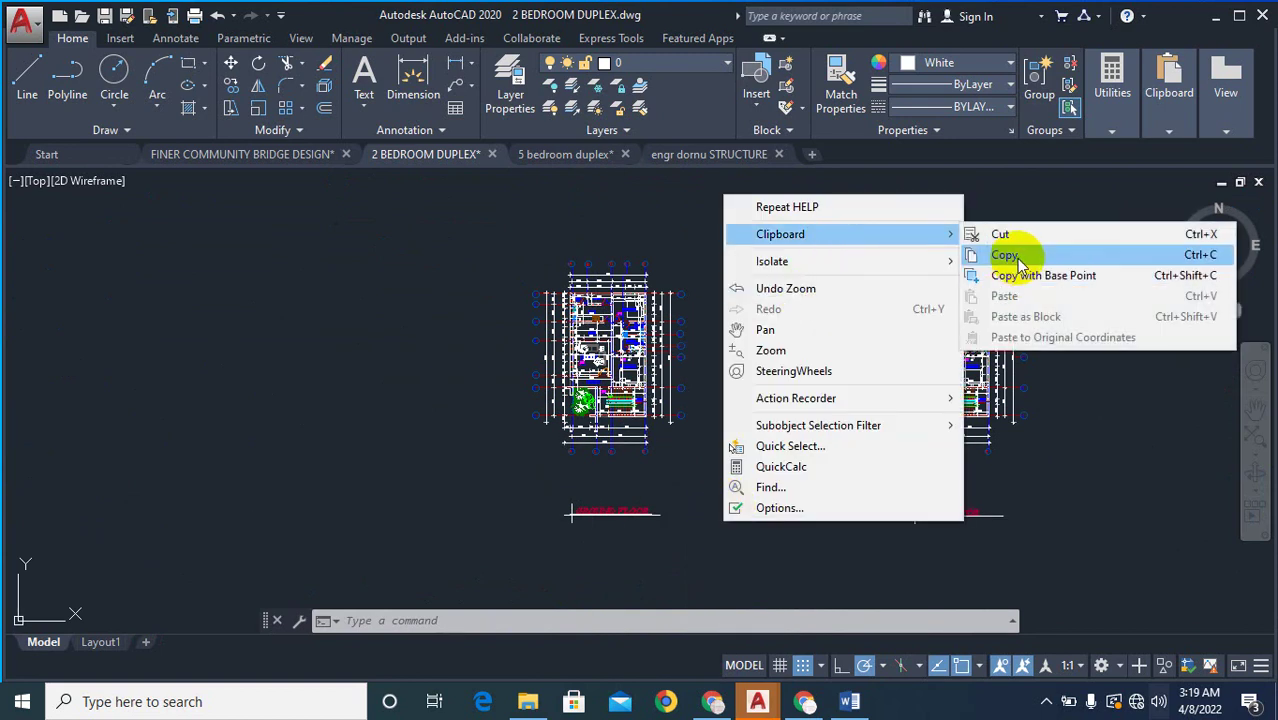
{"action": "left_click", "coordinate": [1030, 275]}
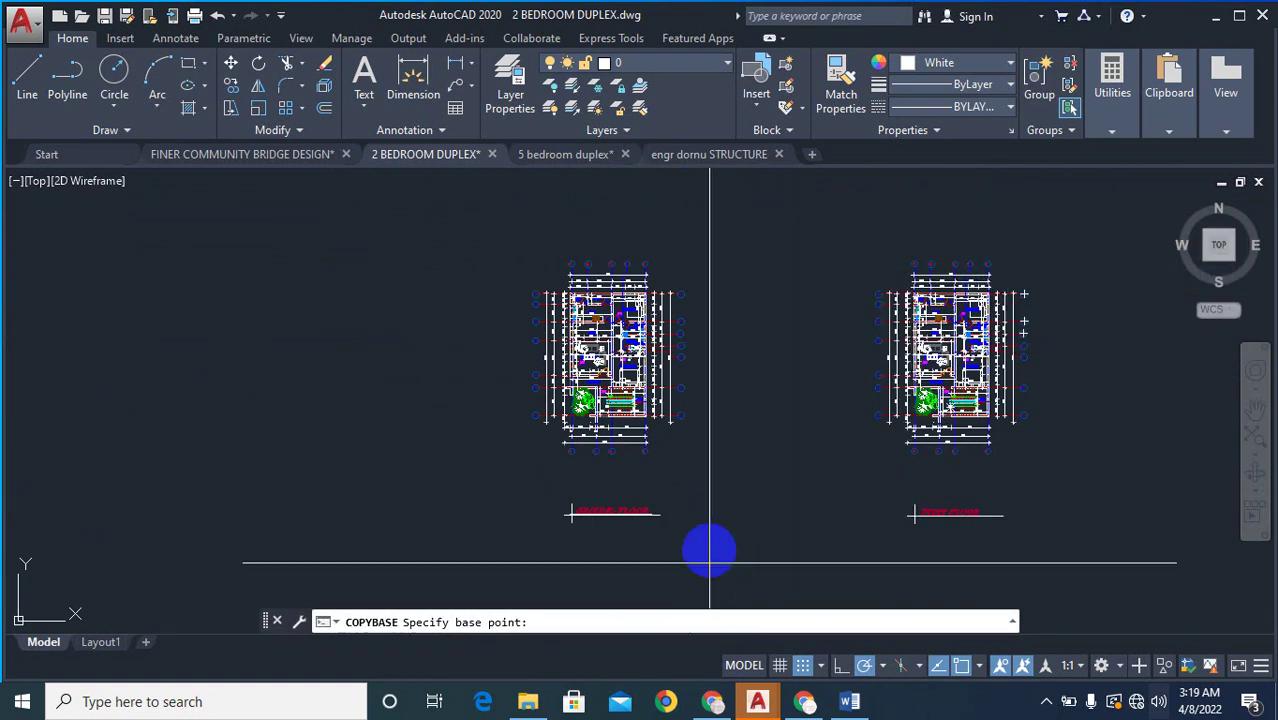
{"action": "right_click", "coordinate": [711, 505]}
- Copy the ground floor plan and its title to the clipboard, with a base point in the empty space between the two plans' titles
{"action": "right_click", "coordinate": [710, 463]}
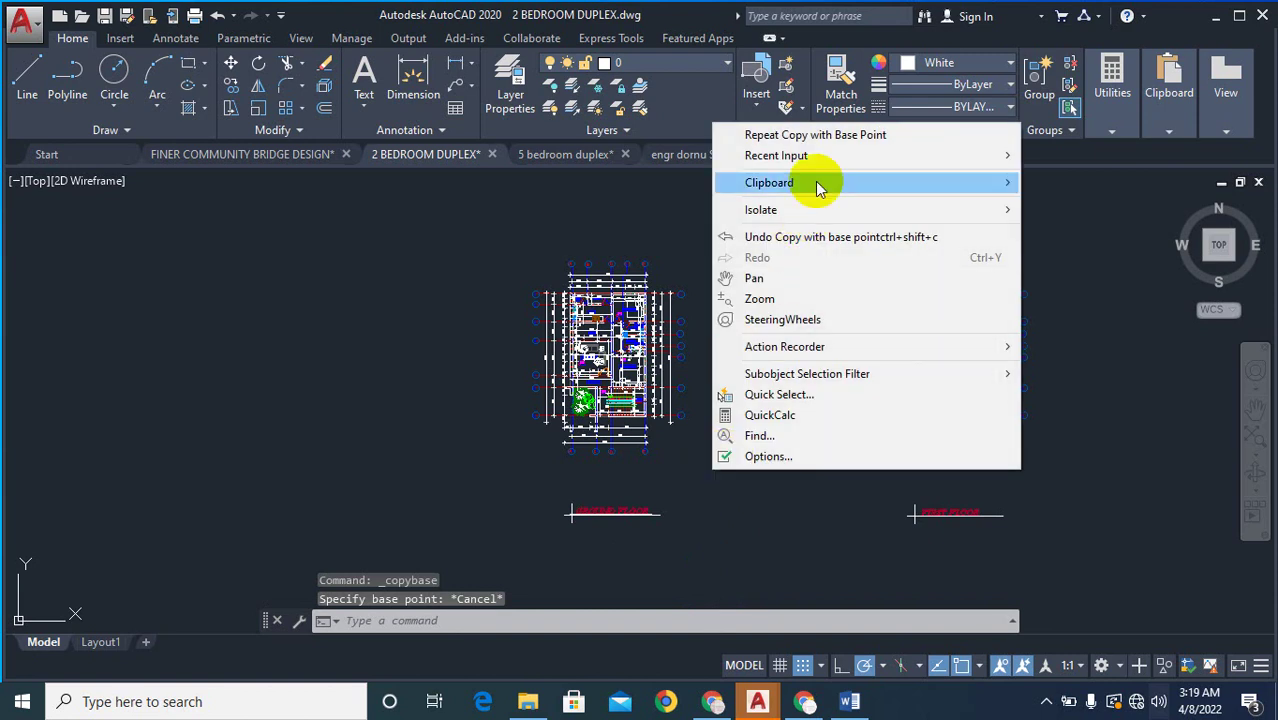
{"action": "mouse_move", "coordinate": [815, 190]}
{"action": "left_click", "coordinate": [568, 223]}
{"action": "left_click", "coordinate": [768, 557]}
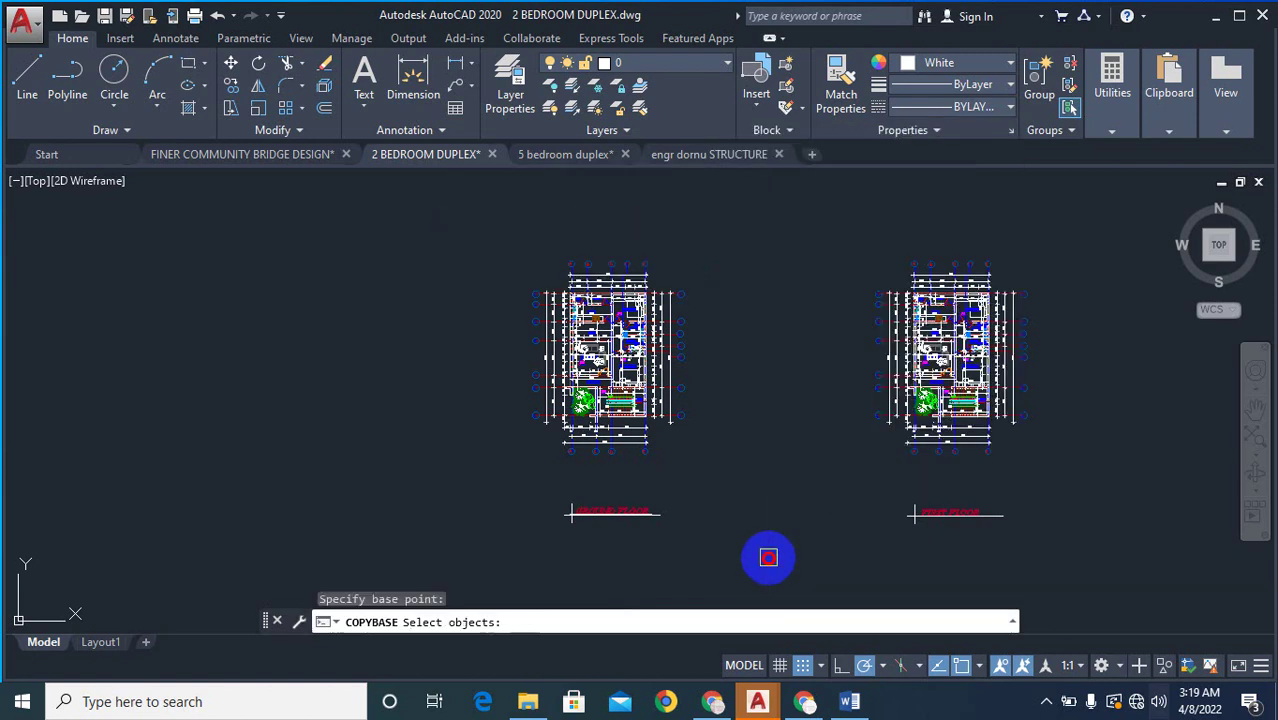
{"action": "left_click", "coordinate": [768, 536]}
{"action": "left_click", "coordinate": [334, 211]}
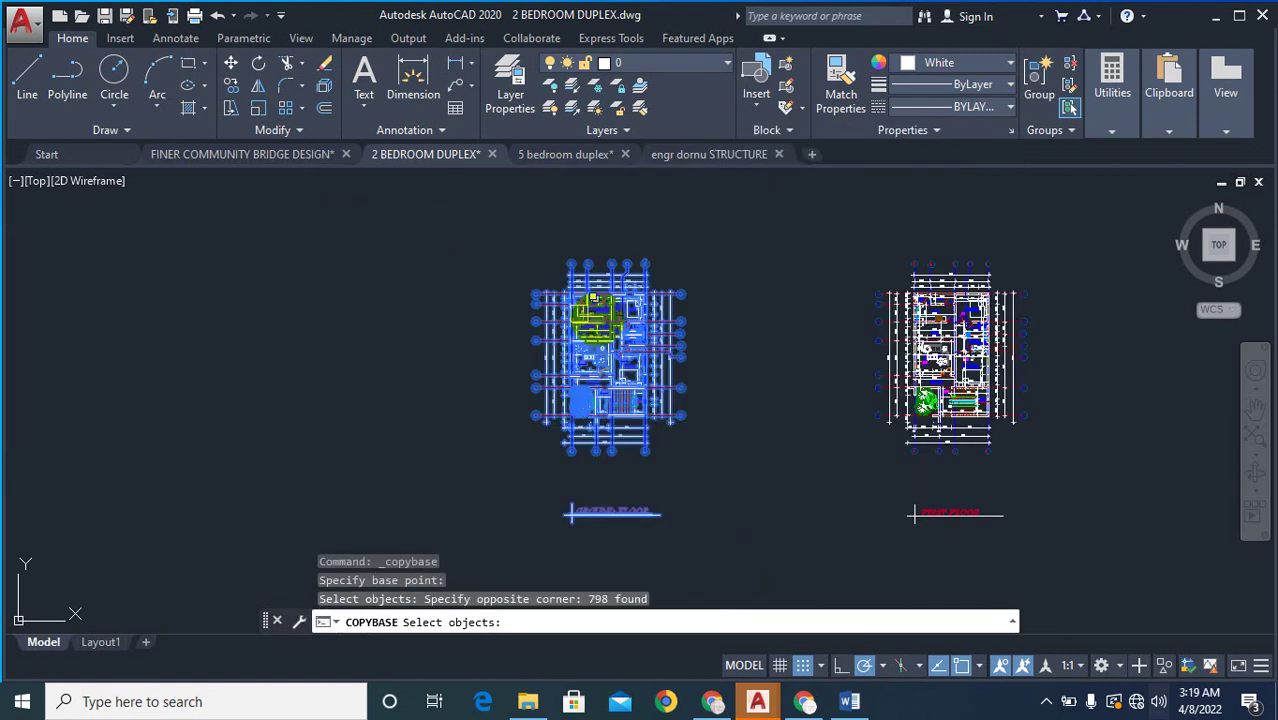
{"action": "right_click", "coordinate": [690, 360]}
{"action": "right_click", "coordinate": [690, 367]}
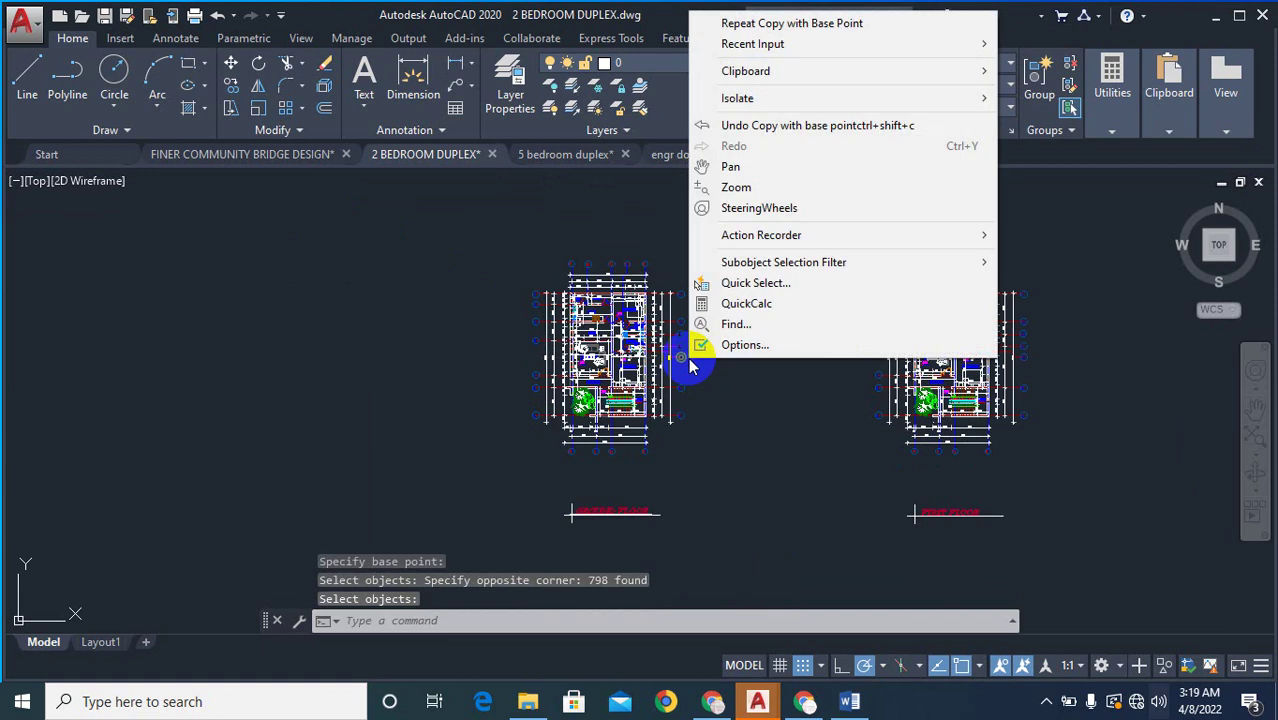
{"action": "left_click", "coordinate": [603, 238]}
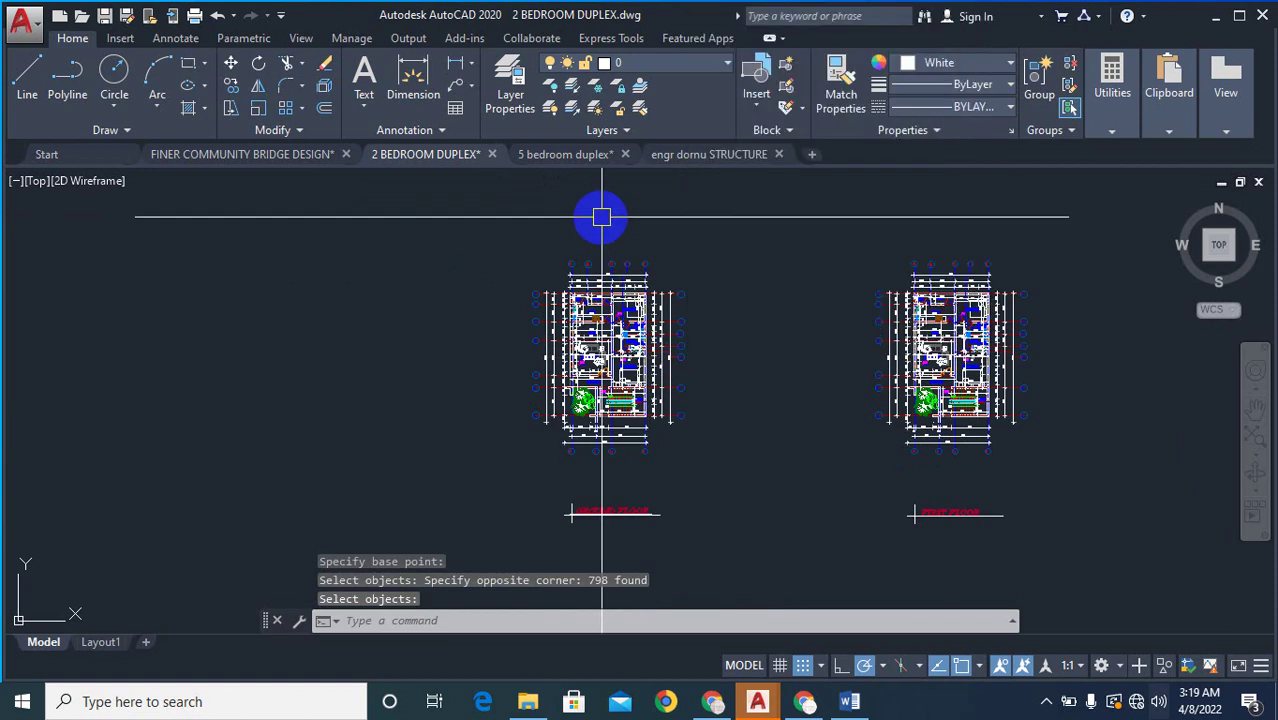
- Paste the copied ground floor plan into the engr dornu STRUCTURE drawing, in the empty space beyond the lower end of the framed sheets
{"action": "left_click", "coordinate": [712, 156]}
{"action": "scroll", "coordinate": [748, 222], "scroll_direction": "down", "scroll_amount": 6}
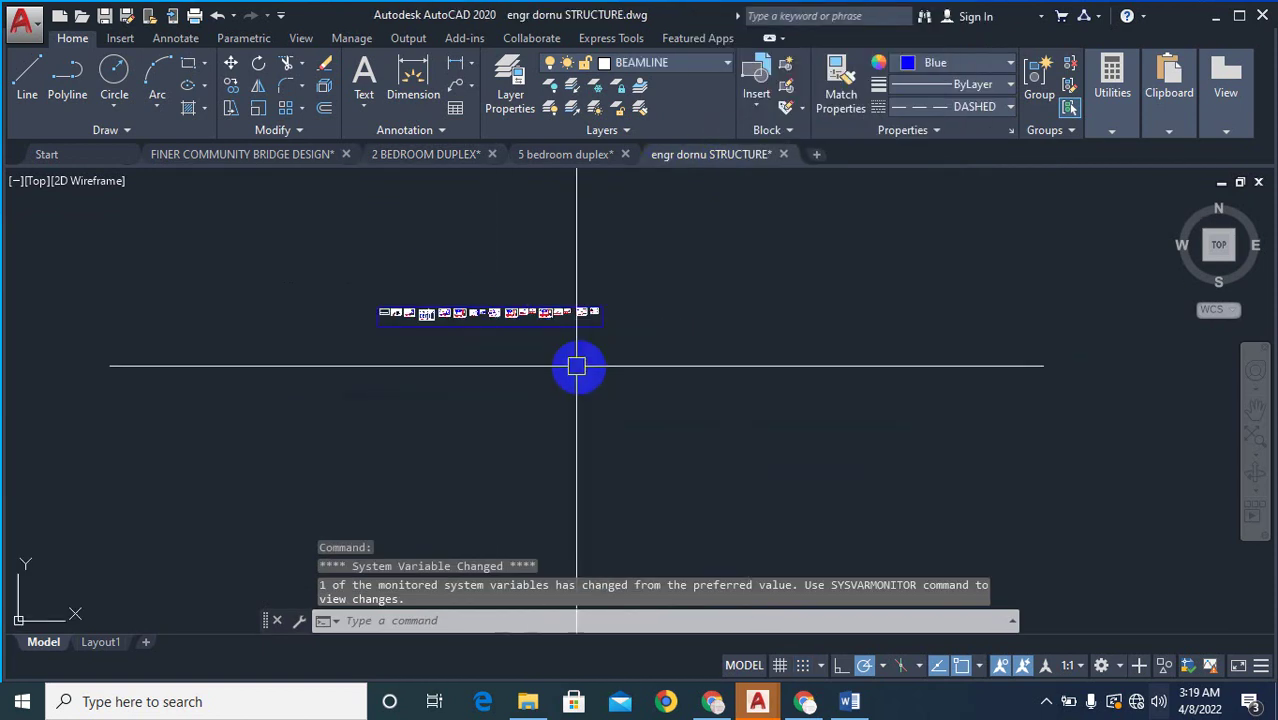
{"action": "scroll", "coordinate": [660, 390], "scroll_direction": "up", "scroll_amount": 2}
{"action": "right_click", "coordinate": [665, 400]}
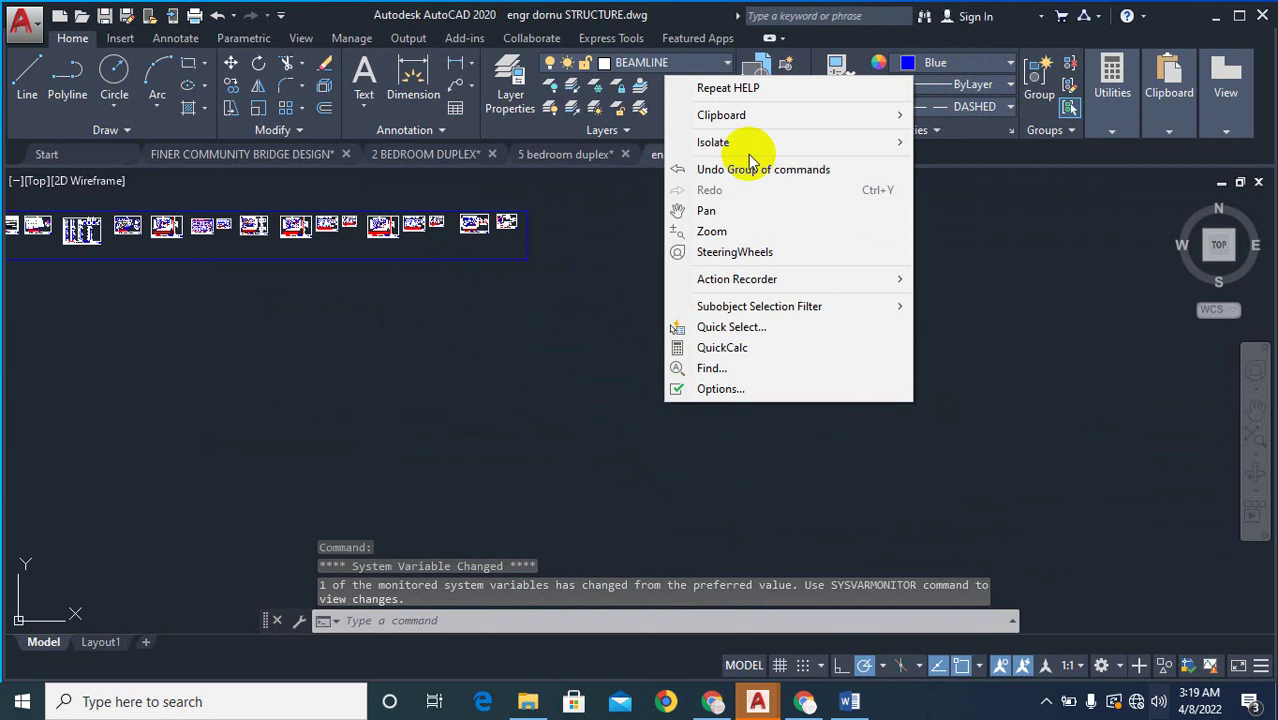
{"action": "mouse_move", "coordinate": [762, 114]}
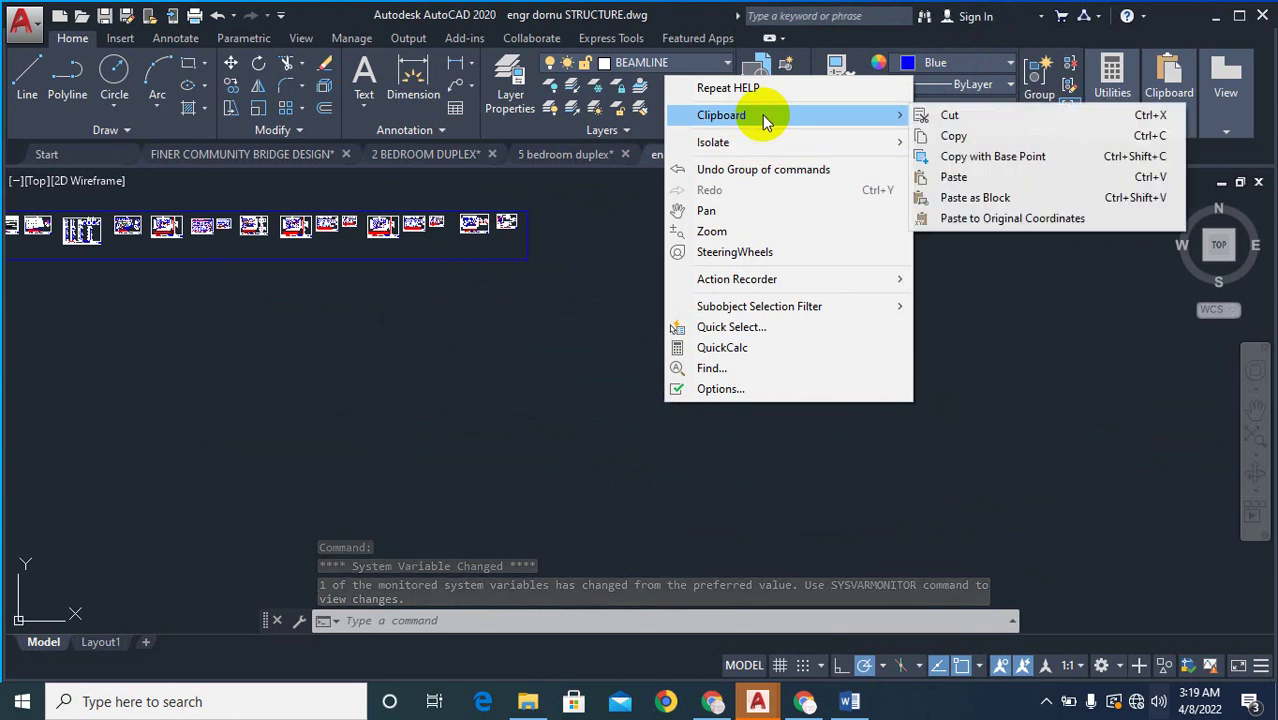
{"action": "left_click", "coordinate": [956, 174]}
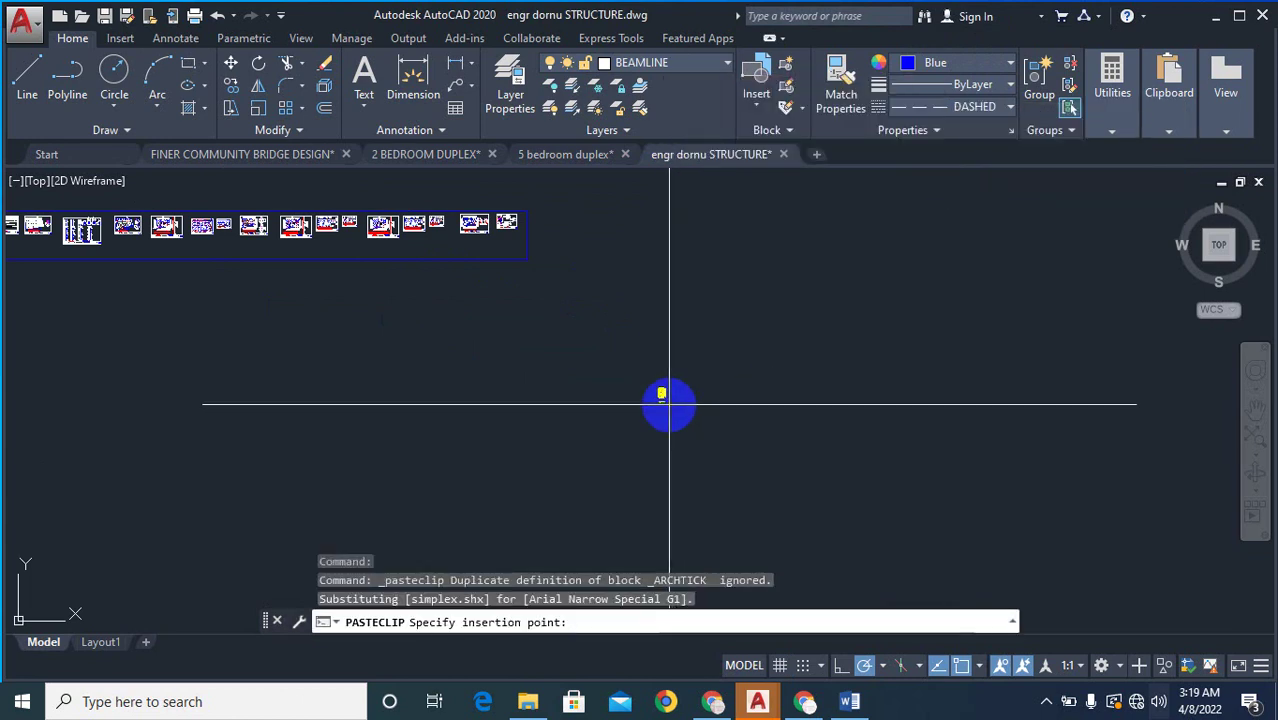
{"action": "left_click", "coordinate": [666, 408]}
{"action": "scroll", "coordinate": [640, 410], "scroll_direction": "up", "scroll_amount": 12}
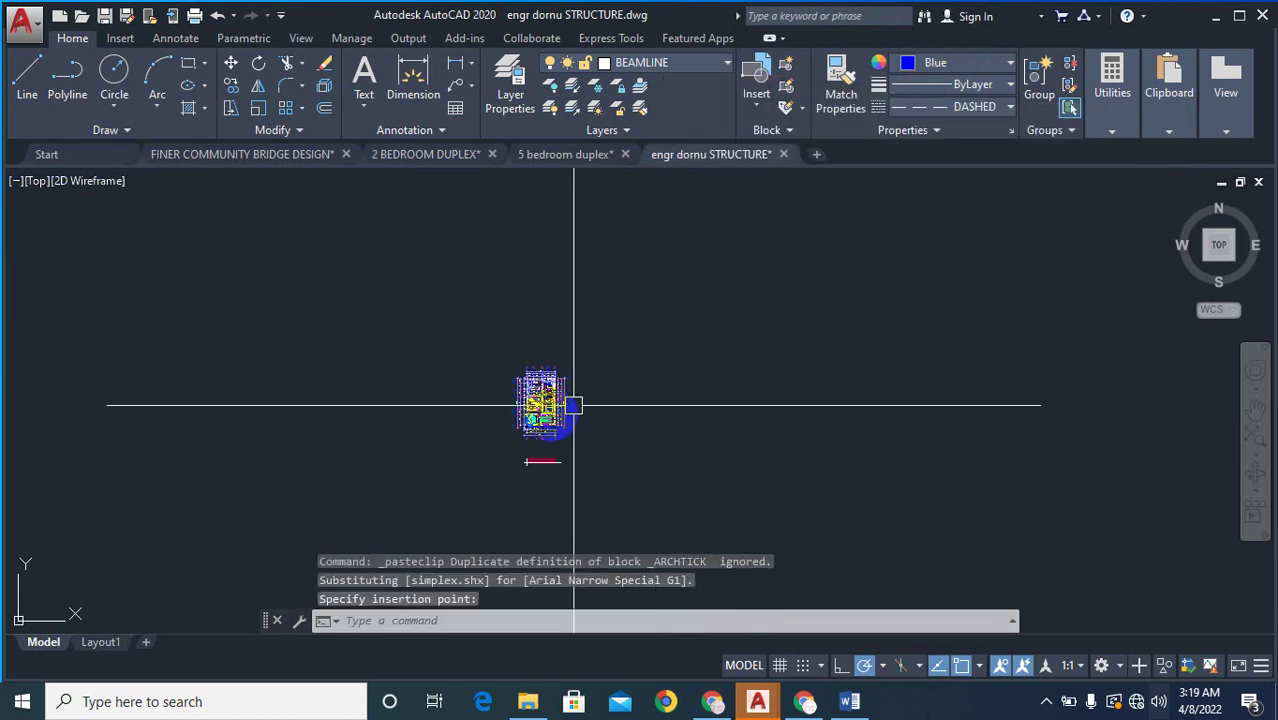
- Duplicate the pasted ground floor plan with its title directly below the original using Copy
{"action": "scroll", "coordinate": [680, 450], "scroll_direction": "down", "scroll_amount": 8}
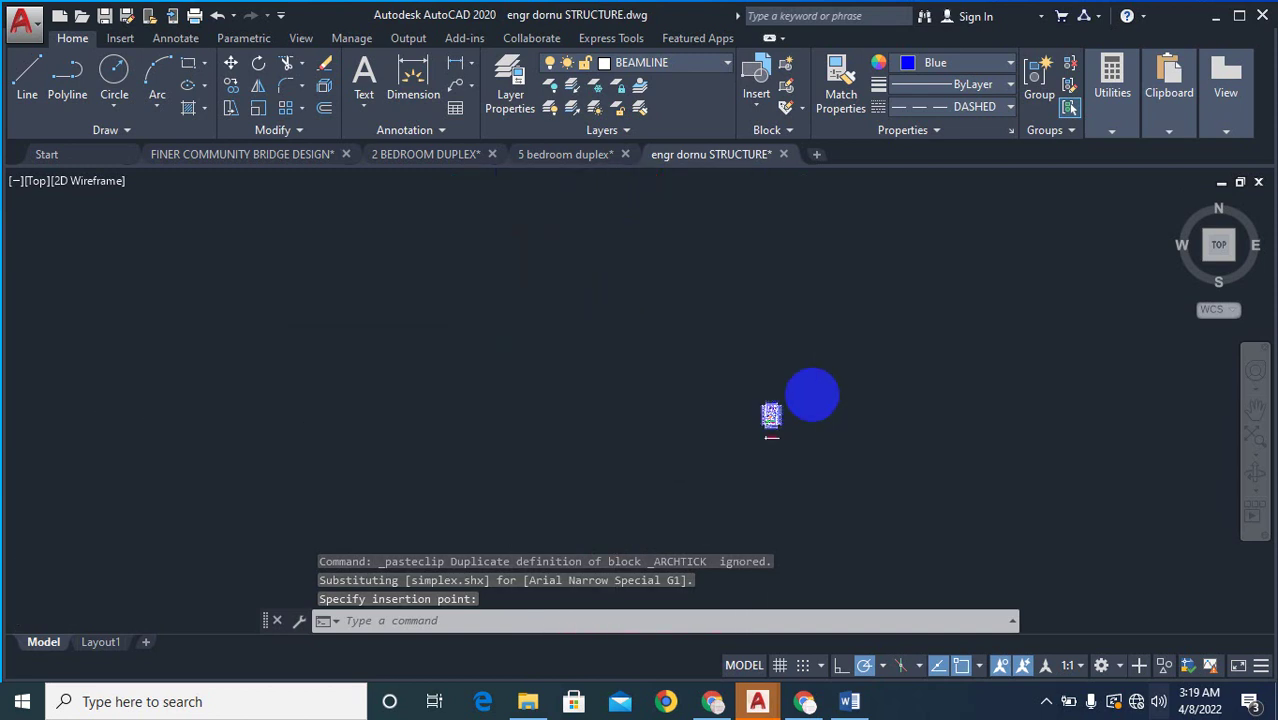
{"action": "type", "text": "c"}
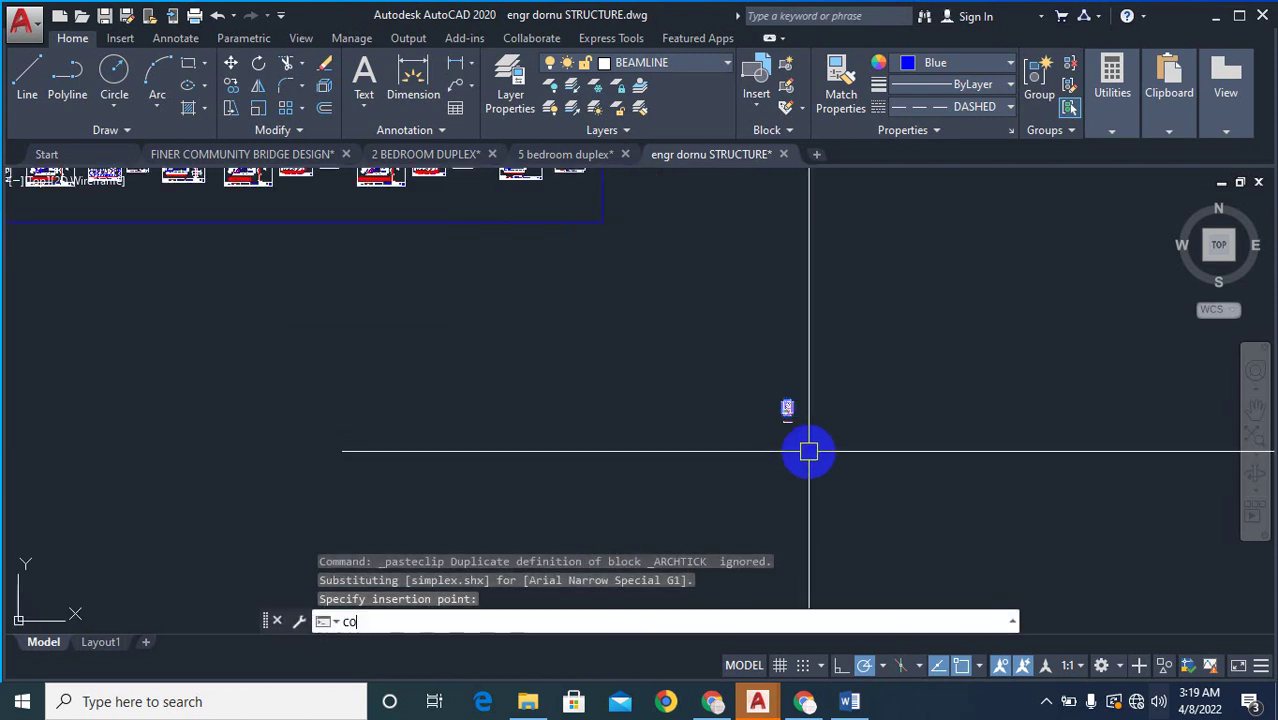
{"action": "type", "text": "o"}
{"action": "key", "text": "Return"}
{"action": "scroll", "coordinate": [809, 449], "scroll_direction": "up", "scroll_amount": 3}
{"action": "left_click", "coordinate": [804, 349]}
{"action": "left_click", "coordinate": [697, 442]}
{"action": "right_click", "coordinate": [868, 362]}
{"action": "right_click", "coordinate": [868, 361]}
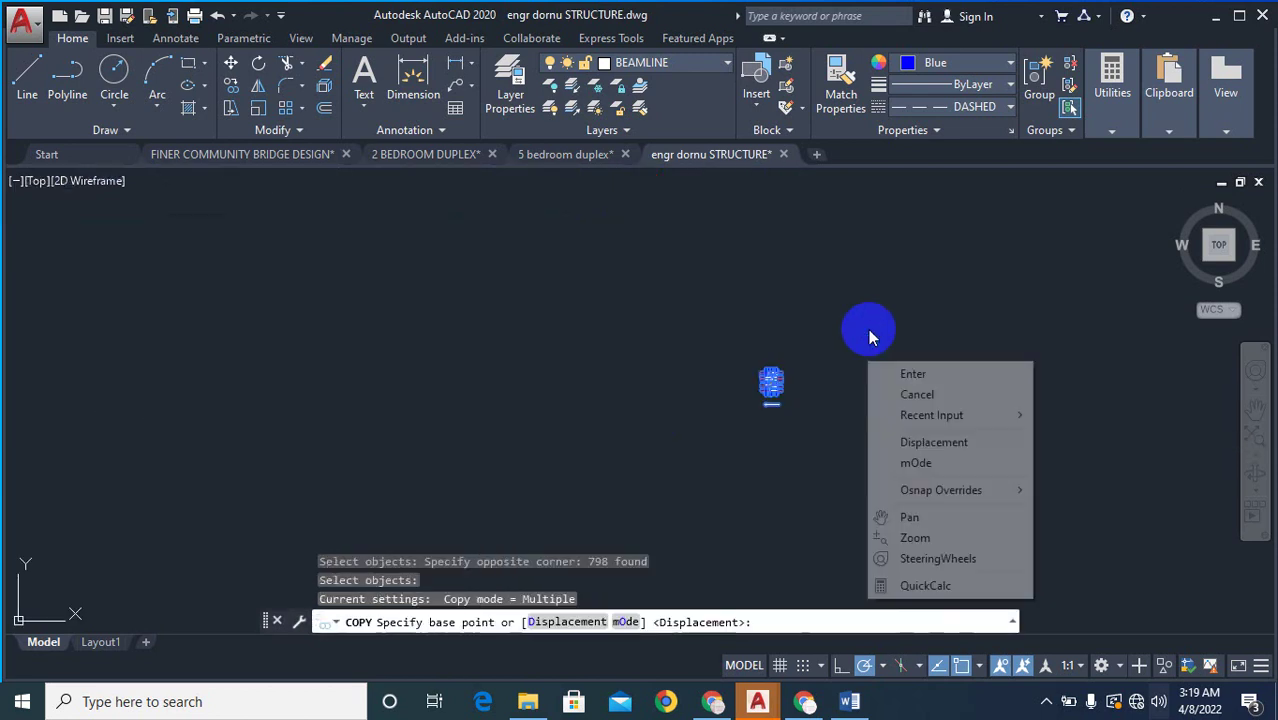
{"action": "left_click", "coordinate": [868, 337]}
{"action": "left_click", "coordinate": [868, 391]}
{"action": "key", "text": "Escape"}
{"action": "key", "text": "Escape"}
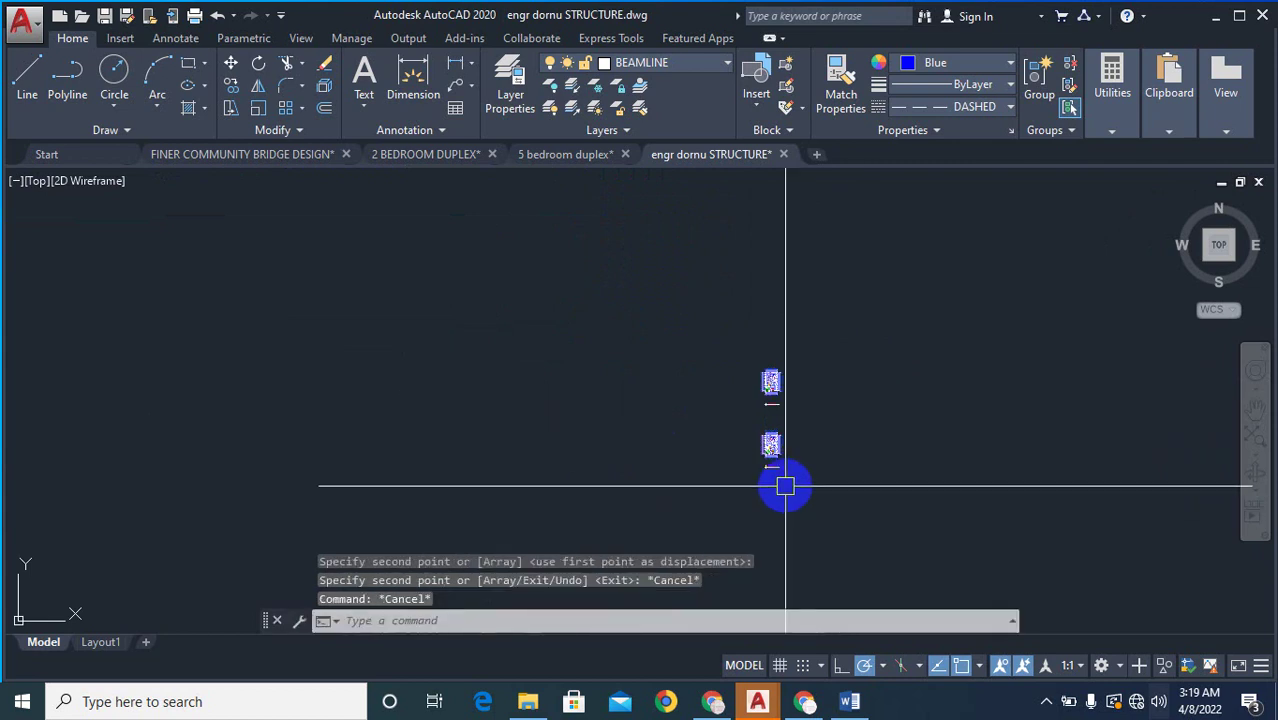
{"action": "key", "text": "Escape"}
- Turn off layer 0 with LAYOFF by picking a wall line between the store and kitchen in the lower plan copy
{"action": "scroll", "coordinate": [785, 399], "scroll_direction": "up", "scroll_amount": 5}
{"action": "scroll", "coordinate": [657, 370], "scroll_direction": "up", "scroll_amount": 3}
{"action": "scroll", "coordinate": [730, 220], "scroll_direction": "up", "scroll_amount": 6}
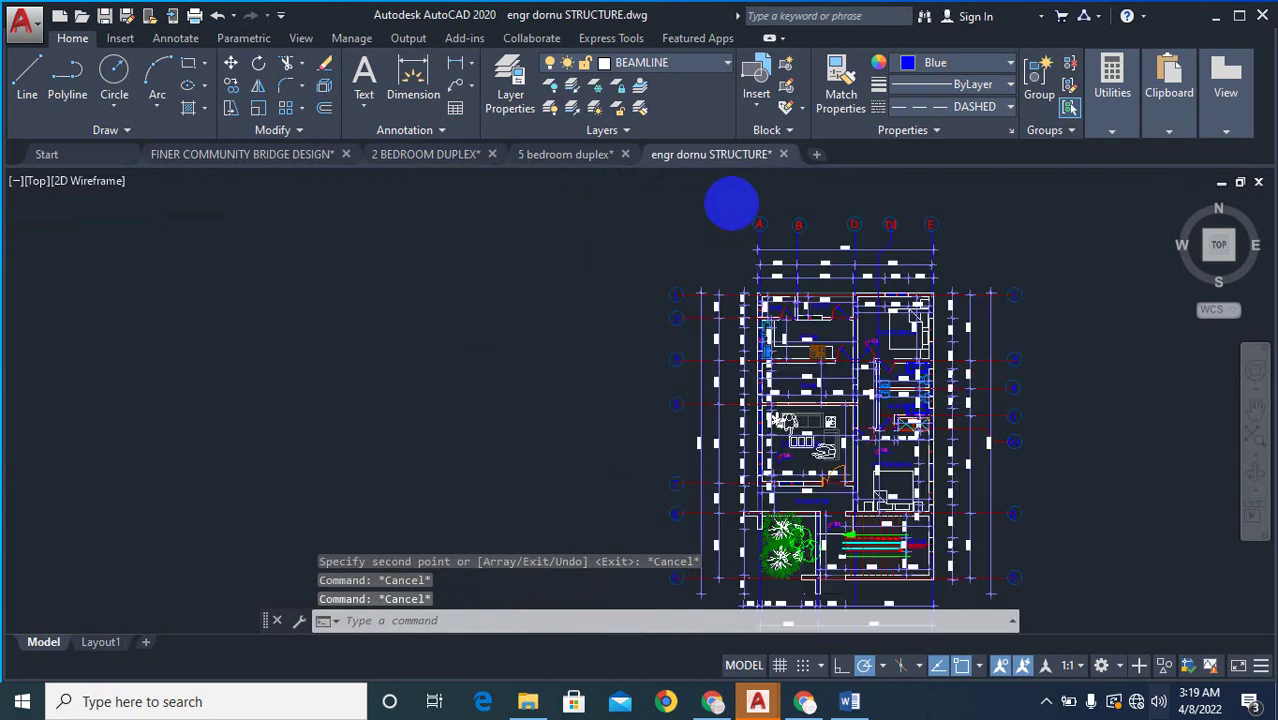
{"action": "scroll", "coordinate": [600, 370], "scroll_direction": "down", "scroll_amount": 6}
{"action": "scroll", "coordinate": [607, 385], "scroll_direction": "up", "scroll_amount": 4}
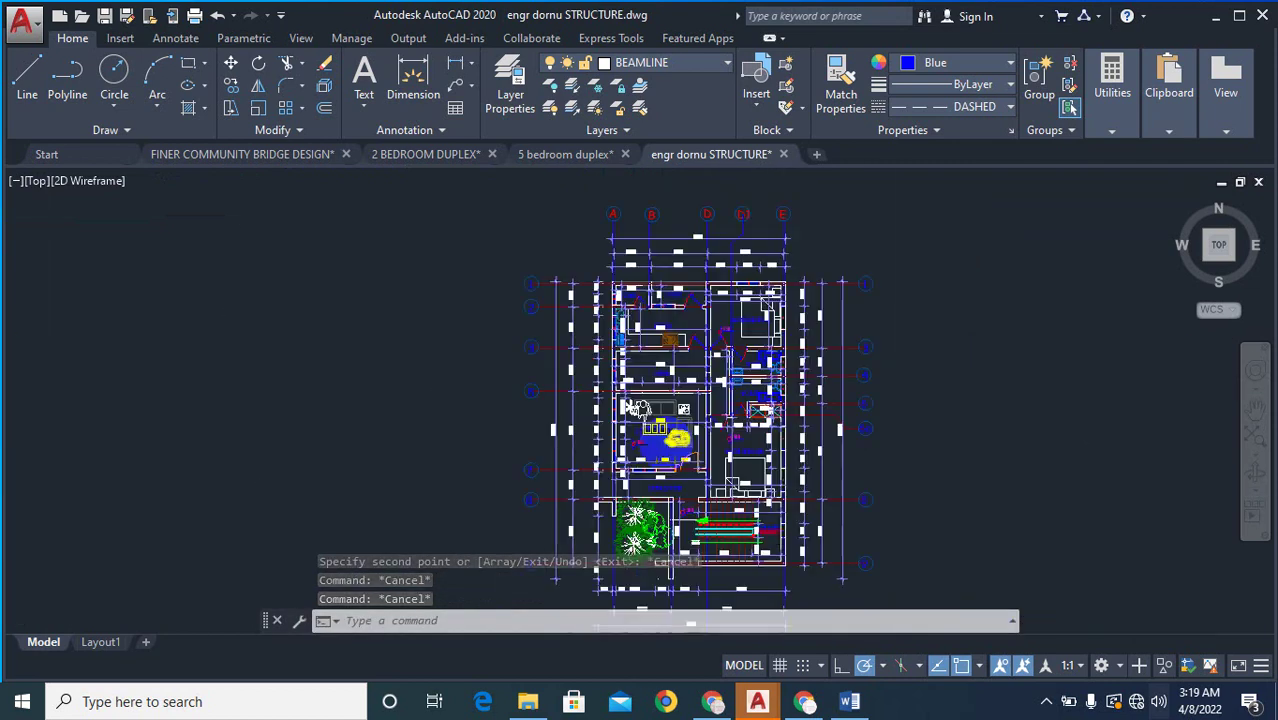
{"action": "scroll", "coordinate": [563, 177], "scroll_direction": "up", "scroll_amount": 3}
{"action": "scroll", "coordinate": [640, 255], "scroll_direction": "up", "scroll_amount": 2}
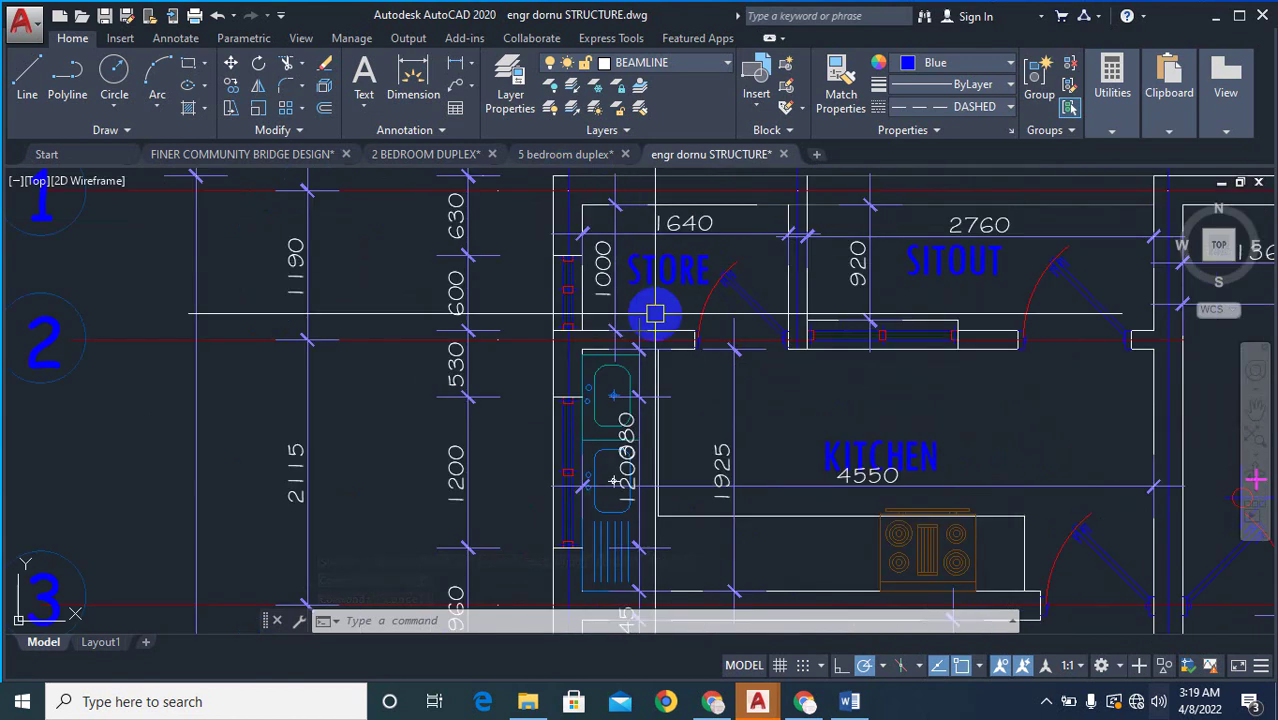
{"action": "type", "text": "LA"}
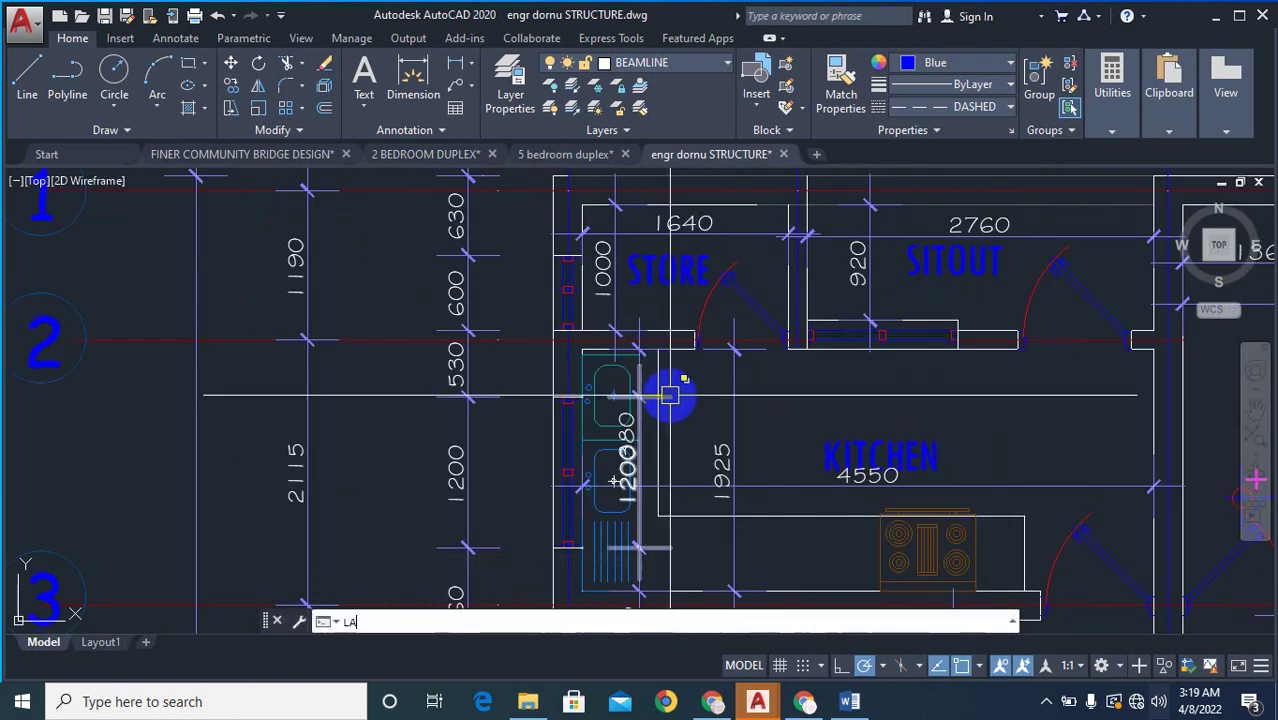
{"action": "type", "text": "YOFF"}
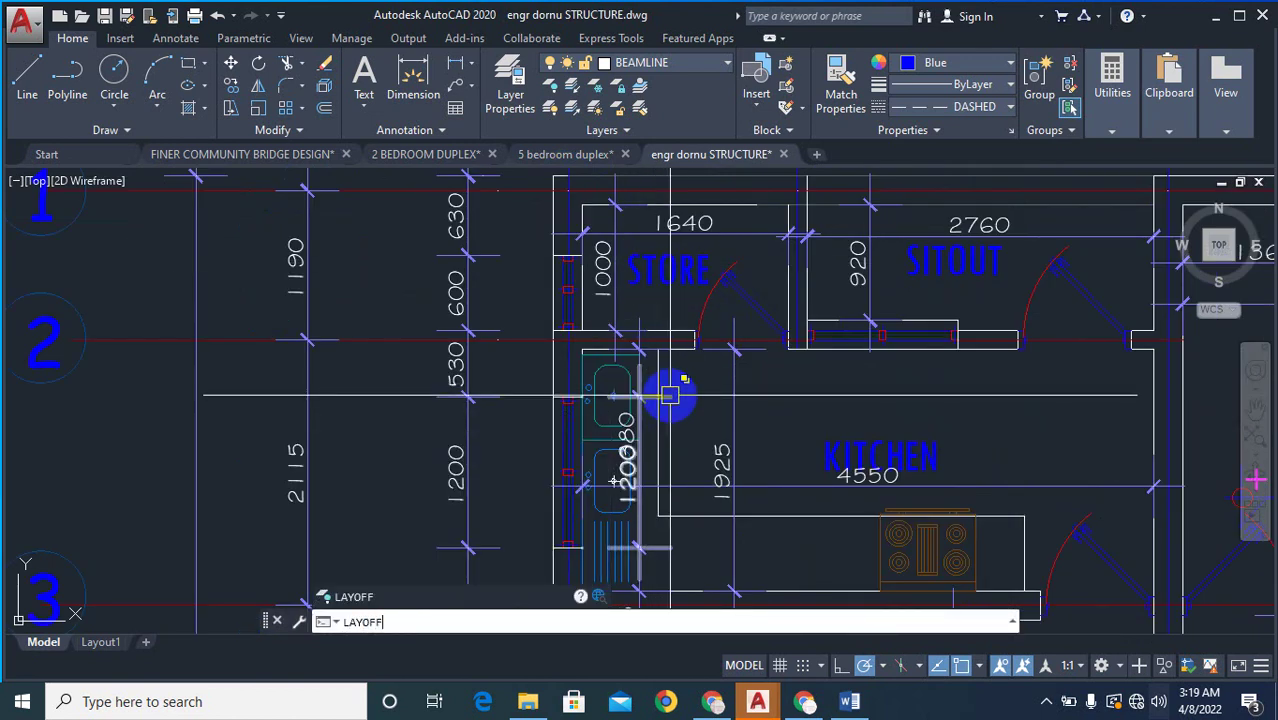
{"action": "scroll", "coordinate": [589, 327], "scroll_direction": "up", "scroll_amount": 2}
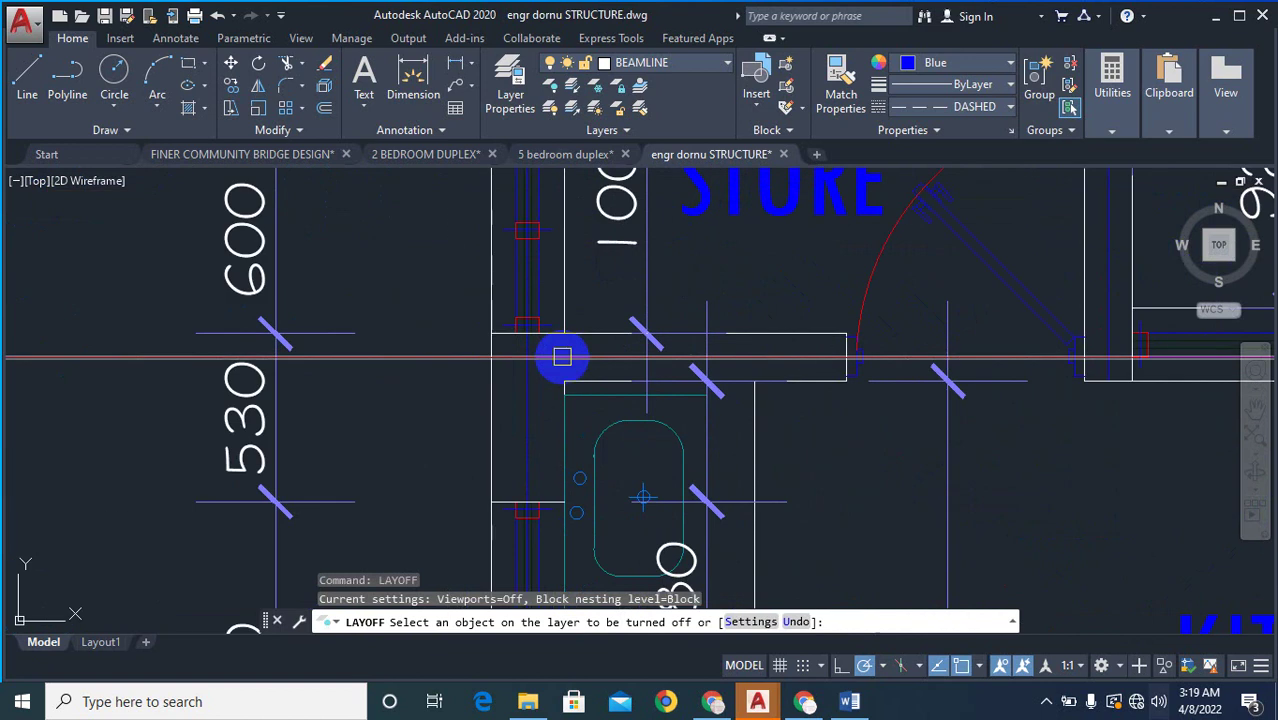
{"action": "left_click", "coordinate": [579, 328]}
{"action": "scroll", "coordinate": [579, 322], "scroll_direction": "down", "scroll_amount": 5}
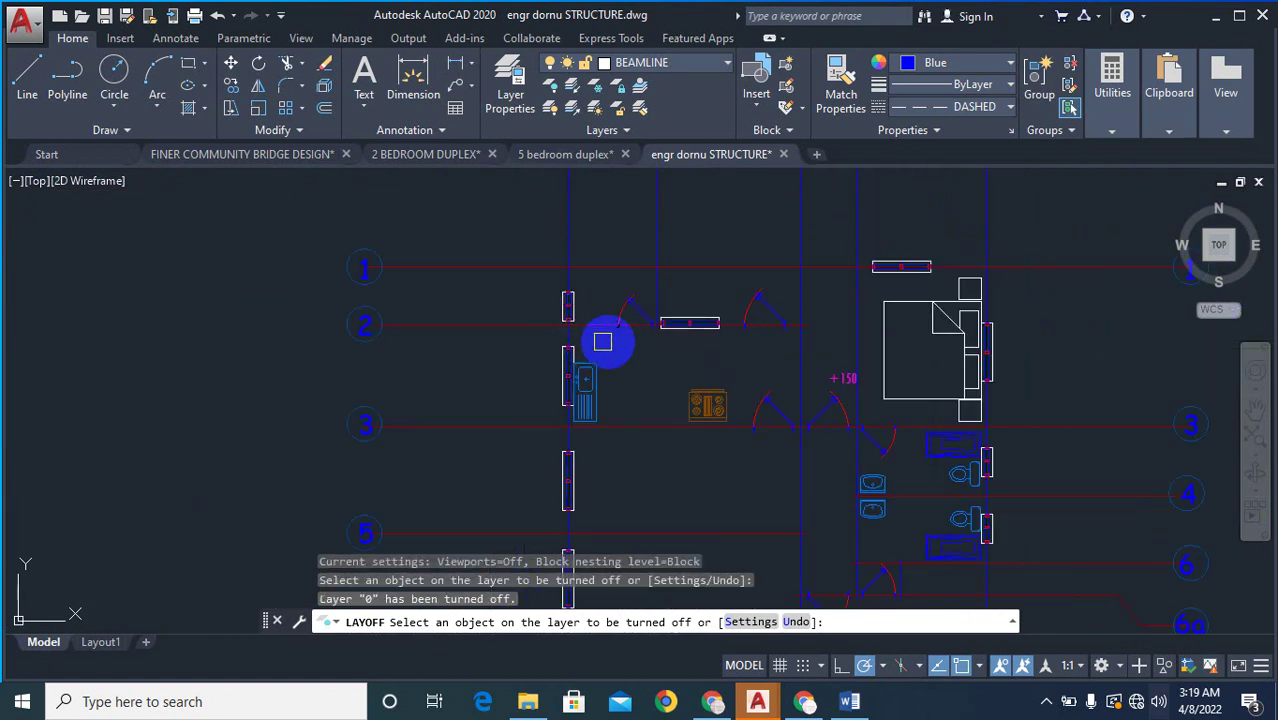
- Examine which doors, windows, furniture and fittings remain across the lower plan, and end the layer-off command
{"action": "scroll", "coordinate": [603, 342], "scroll_direction": "down", "scroll_amount": 2}
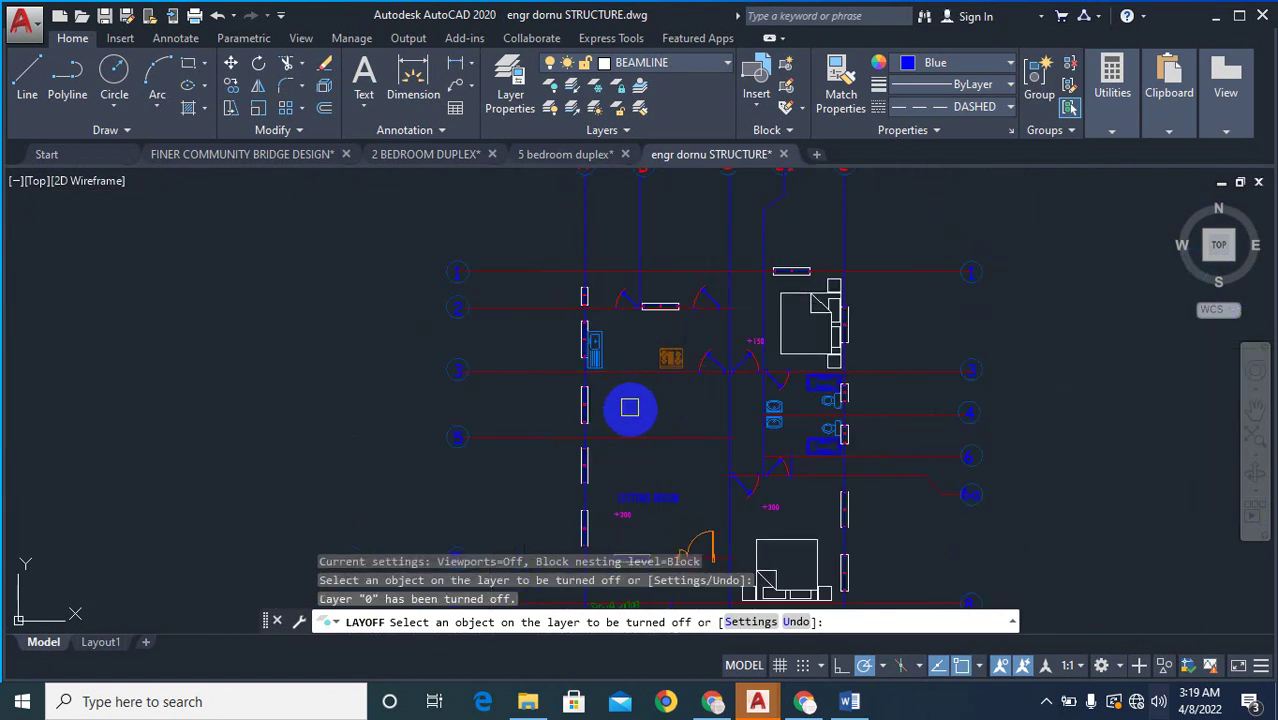
{"action": "scroll", "coordinate": [653, 363], "scroll_direction": "up", "scroll_amount": 2}
{"action": "scroll", "coordinate": [693, 309], "scroll_direction": "down", "scroll_amount": 4}
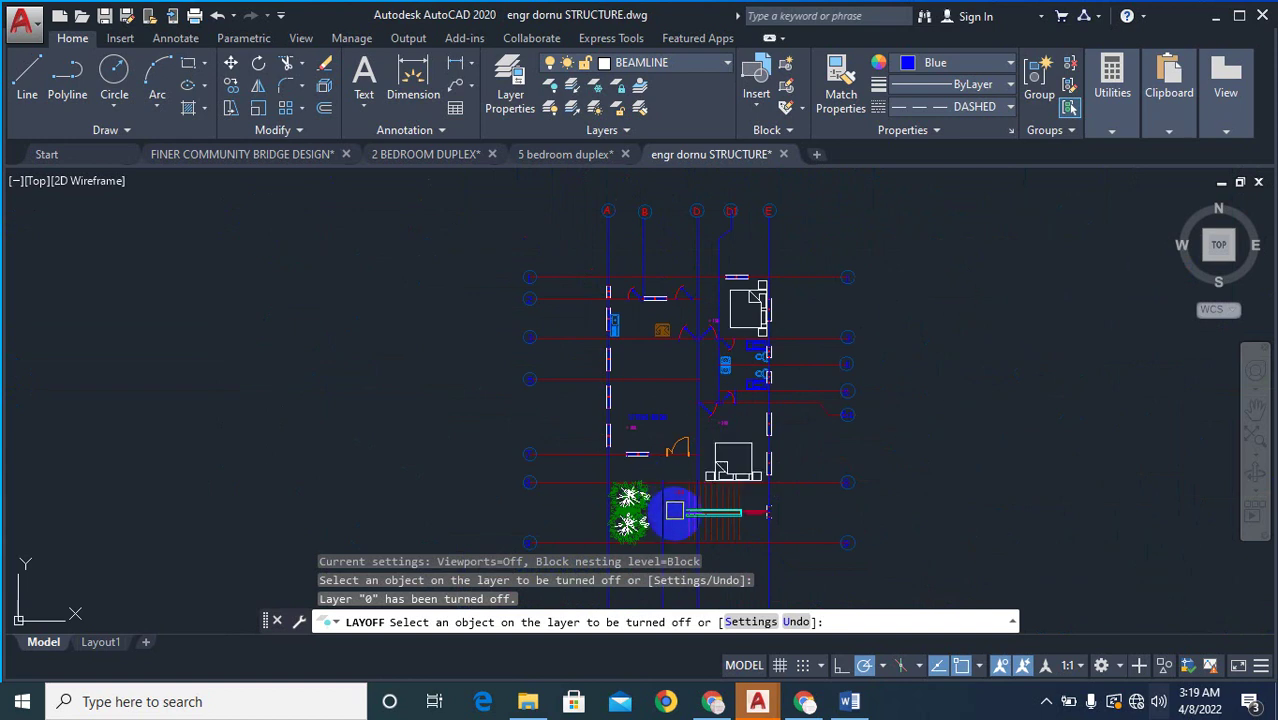
{"action": "scroll", "coordinate": [681, 514], "scroll_direction": "up", "scroll_amount": 2}
{"action": "scroll", "coordinate": [731, 447], "scroll_direction": "down", "scroll_amount": 2}
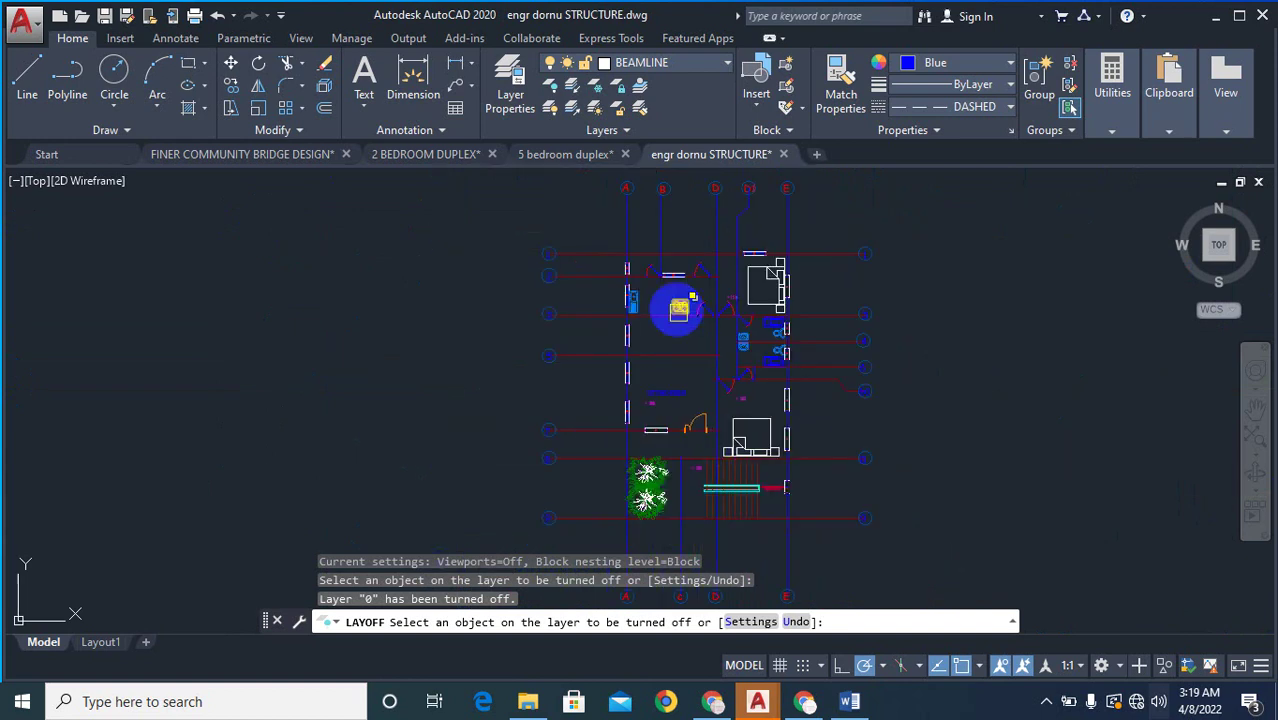
{"action": "scroll", "coordinate": [678, 308], "scroll_direction": "up", "scroll_amount": 2}
{"action": "key", "text": "Escape"}
{"action": "key", "text": "Escape"}
{"action": "key", "text": "Escape"}
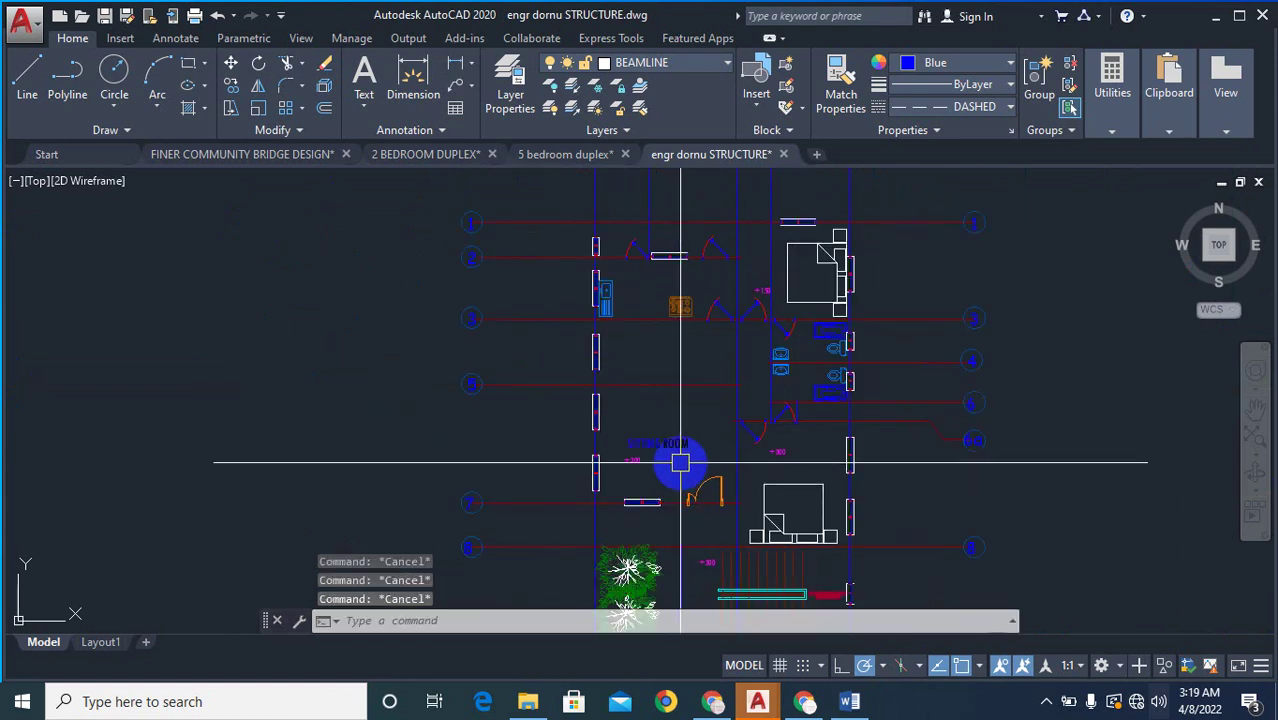
- Erase the doors, windows, beds, fittings and room labels above grid line 8 in the lower plan, keeping the grid lines
{"action": "type", "text": "e"}
{"action": "key", "text": "Return"}
{"action": "left_click", "coordinate": [563, 174]}
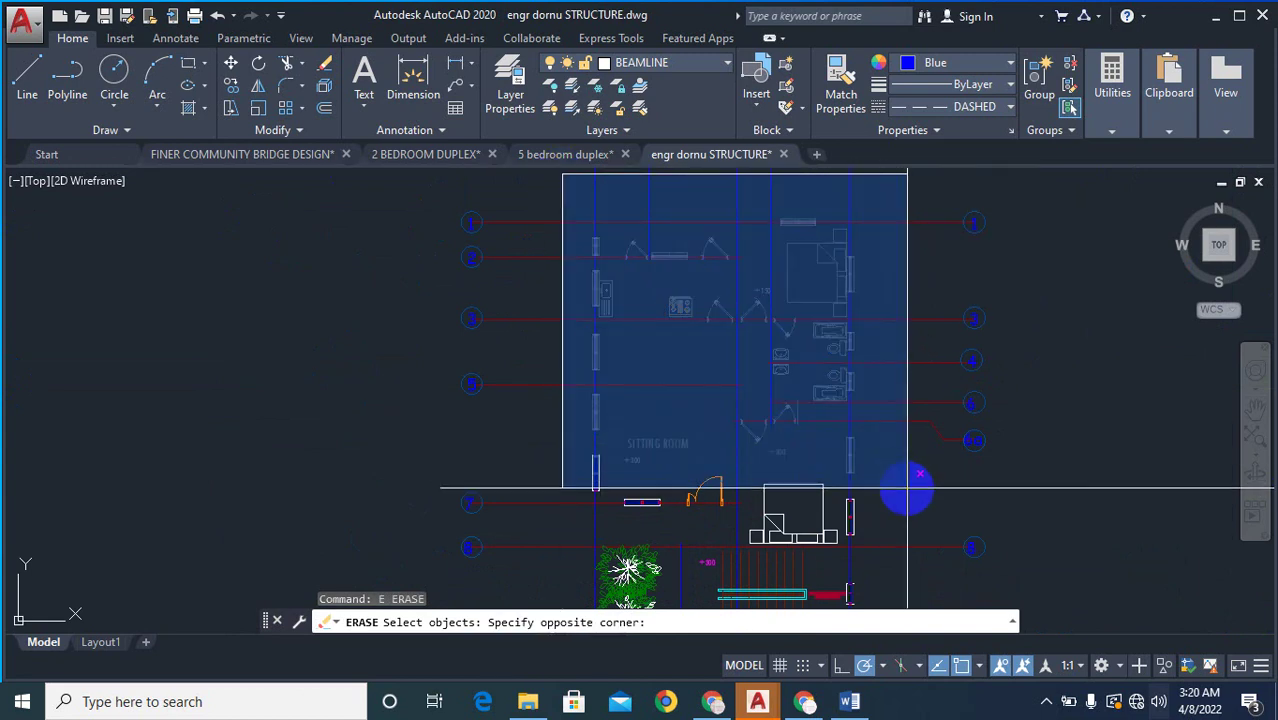
{"action": "left_click", "coordinate": [905, 556]}
{"action": "scroll", "coordinate": [853, 437], "scroll_direction": "down", "scroll_amount": 5}
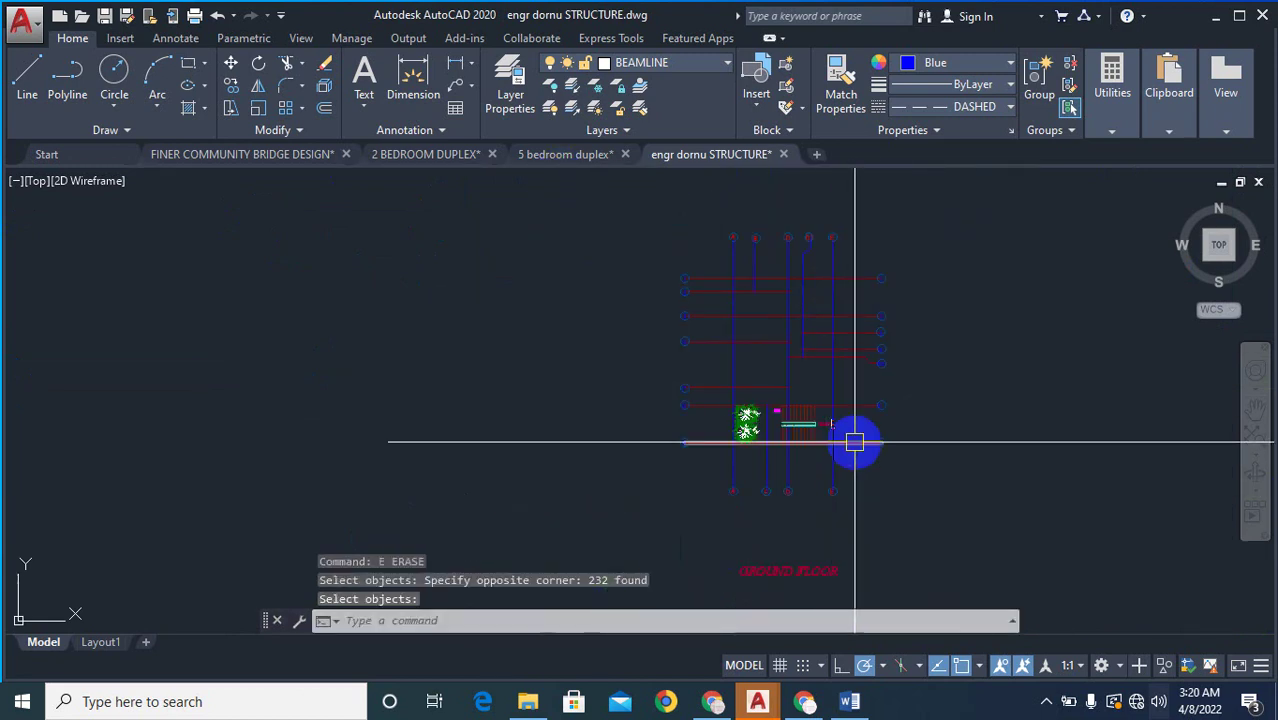
- Erase the window beside the staircase on grid line E, between grid lines 8 and 9
{"action": "scroll", "coordinate": [836, 437], "scroll_direction": "up", "scroll_amount": 5}
{"action": "scroll", "coordinate": [836, 437], "scroll_direction": "up", "scroll_amount": 2}
{"action": "left_click", "coordinate": [786, 333]}
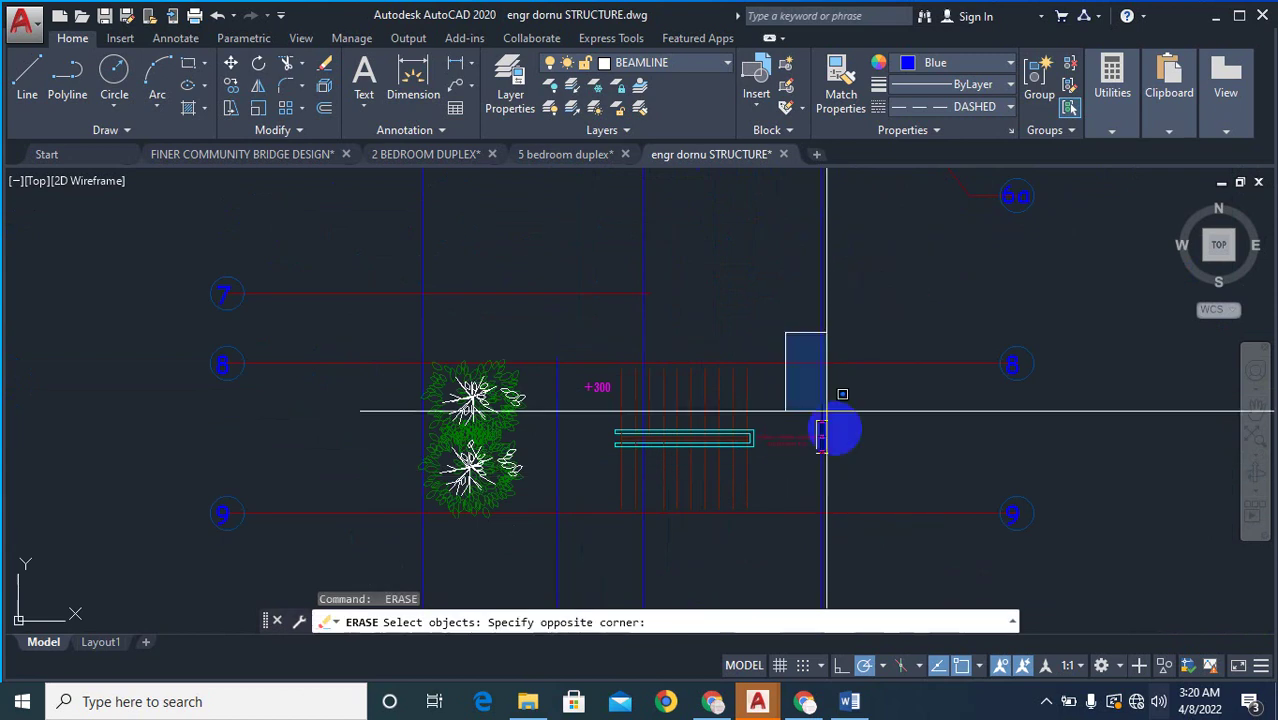
{"action": "left_click", "coordinate": [879, 503]}
{"action": "scroll", "coordinate": [865, 470], "scroll_direction": "down", "scroll_amount": 6}
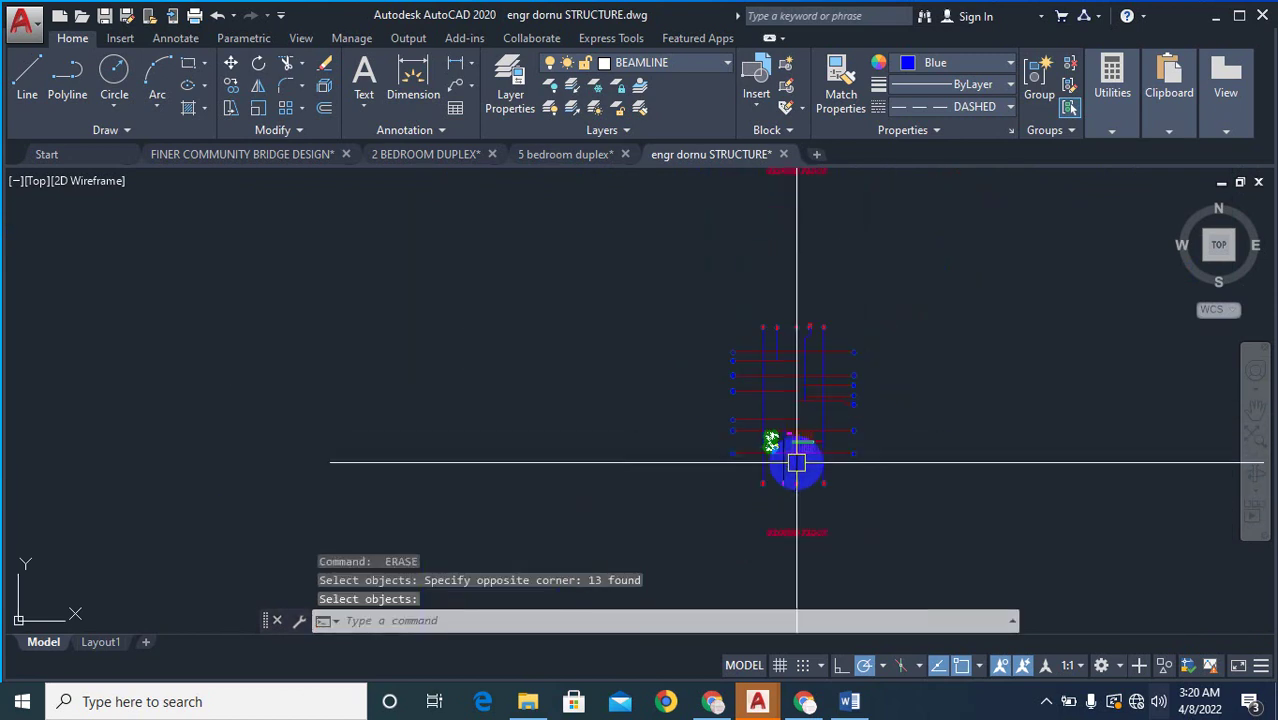
{"action": "key", "text": "Escape"}
- Turn all layers back on with LAYON
{"action": "type", "text": "LAY"}
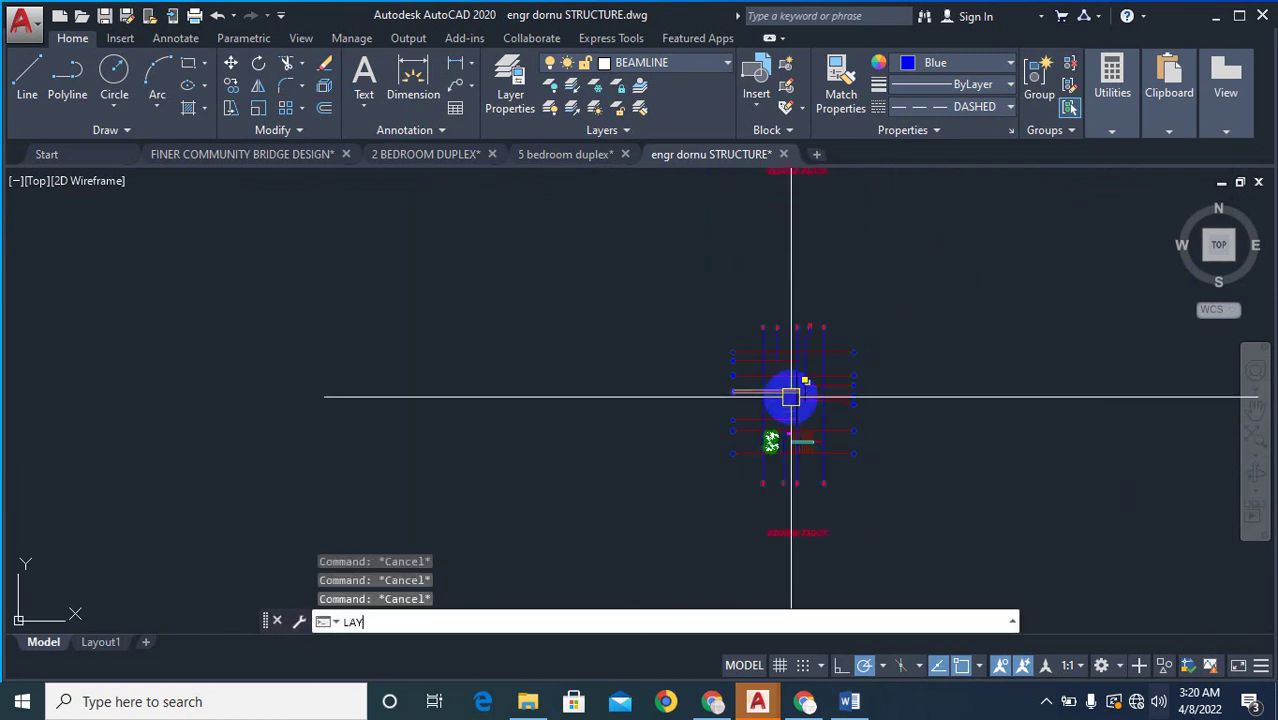
{"action": "type", "text": "ON"}
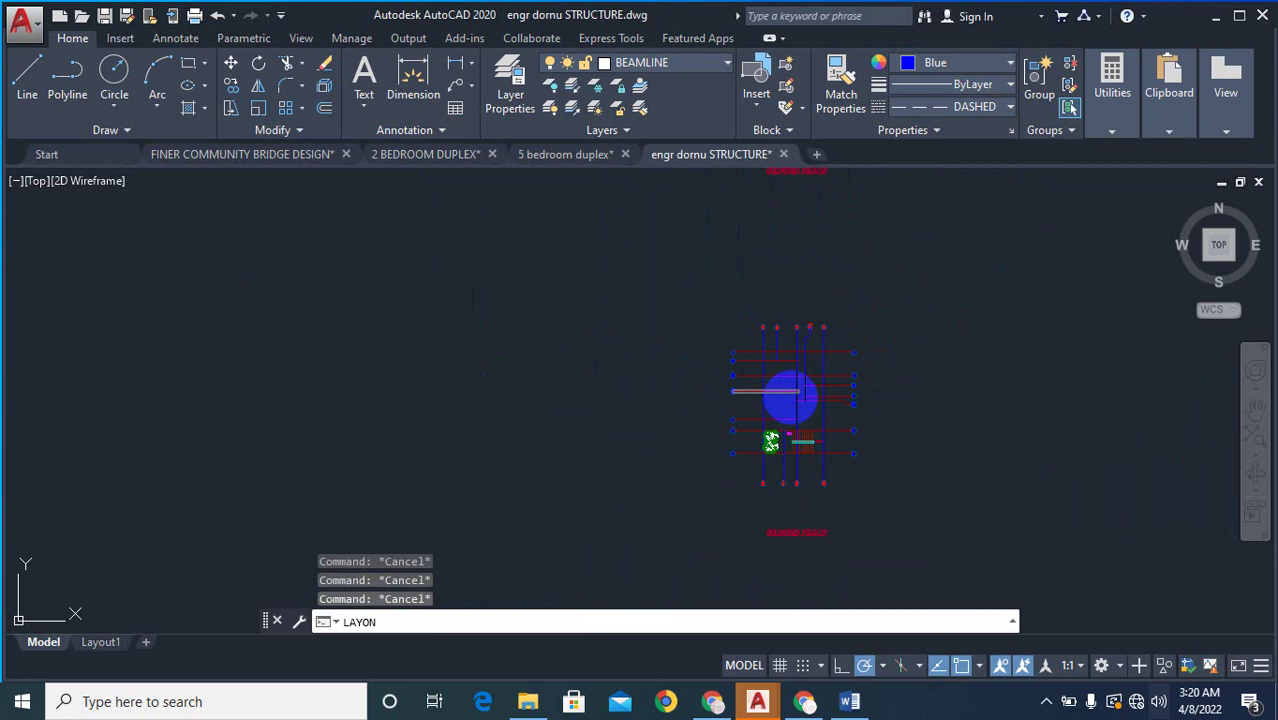
{"action": "key", "text": "Return"}
- Isolate the dimension layer with LAYISO, using the 2950 dimension above the upper part of the plan as the reference object
{"action": "scroll", "coordinate": [790, 397], "scroll_direction": "up", "scroll_amount": 5}
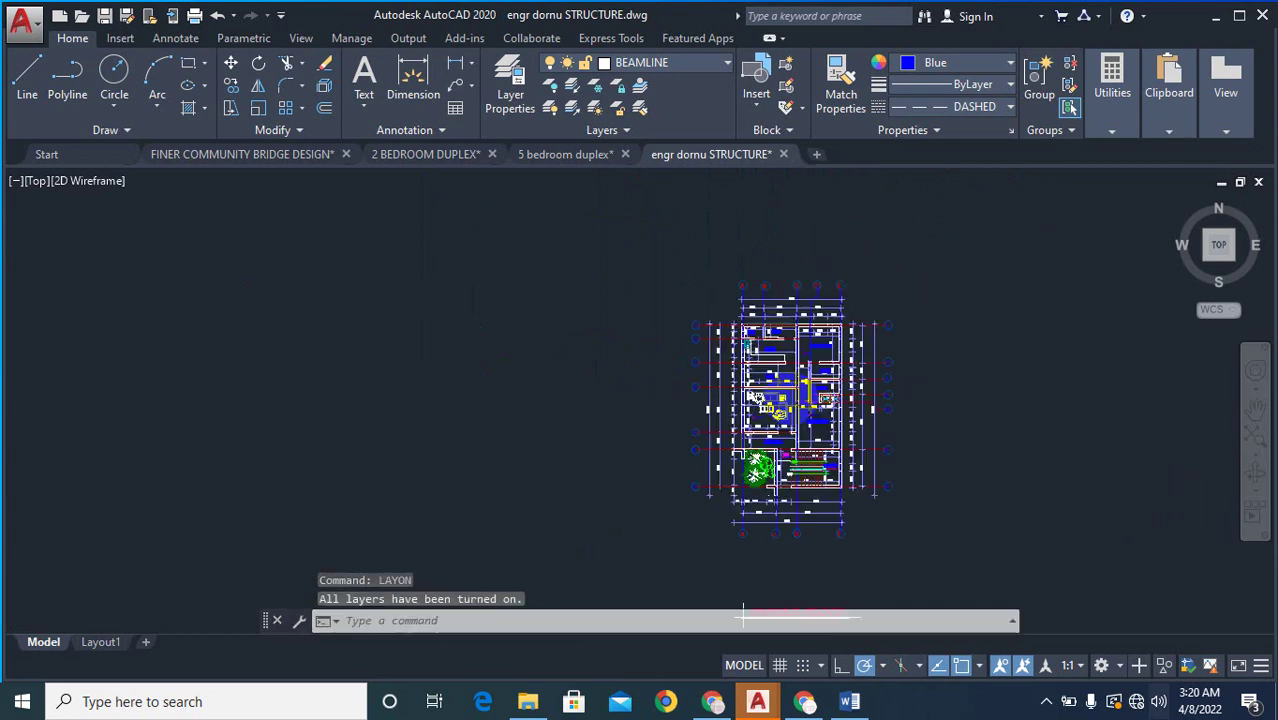
{"action": "scroll", "coordinate": [770, 300], "scroll_direction": "down", "scroll_amount": 1}
{"action": "scroll", "coordinate": [765, 282], "scroll_direction": "up", "scroll_amount": 8}
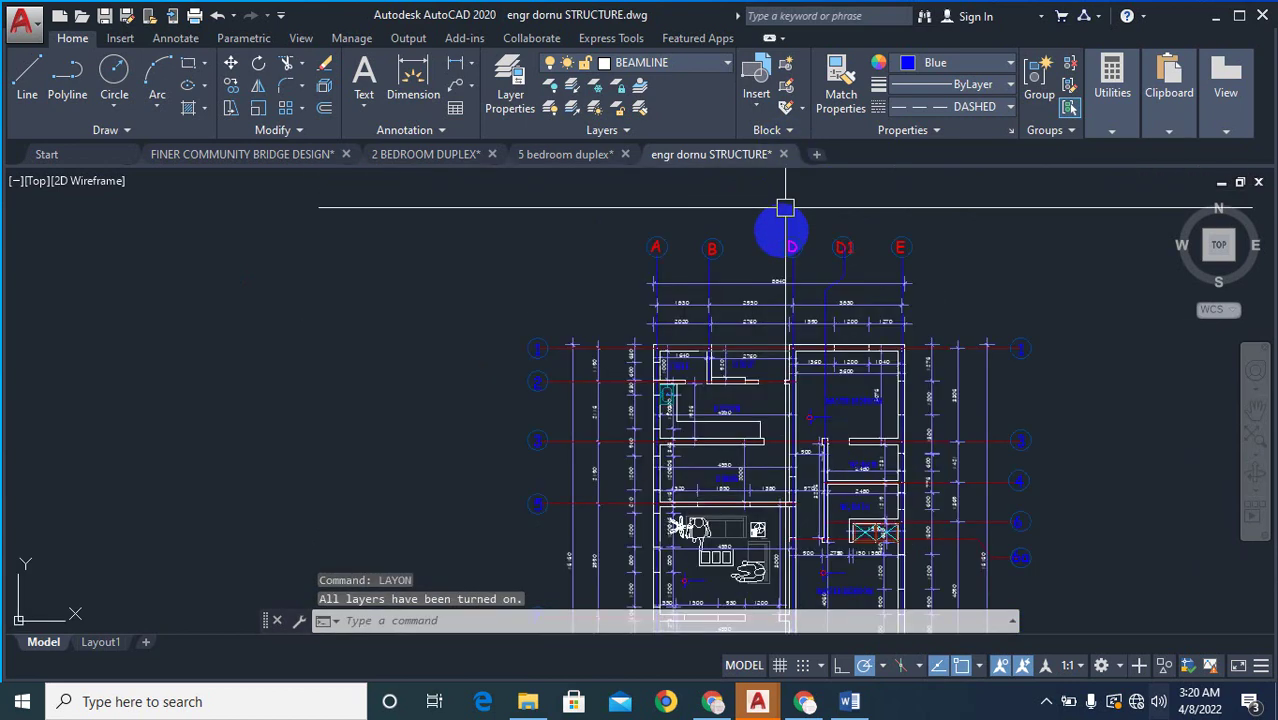
{"action": "type", "text": "l"}
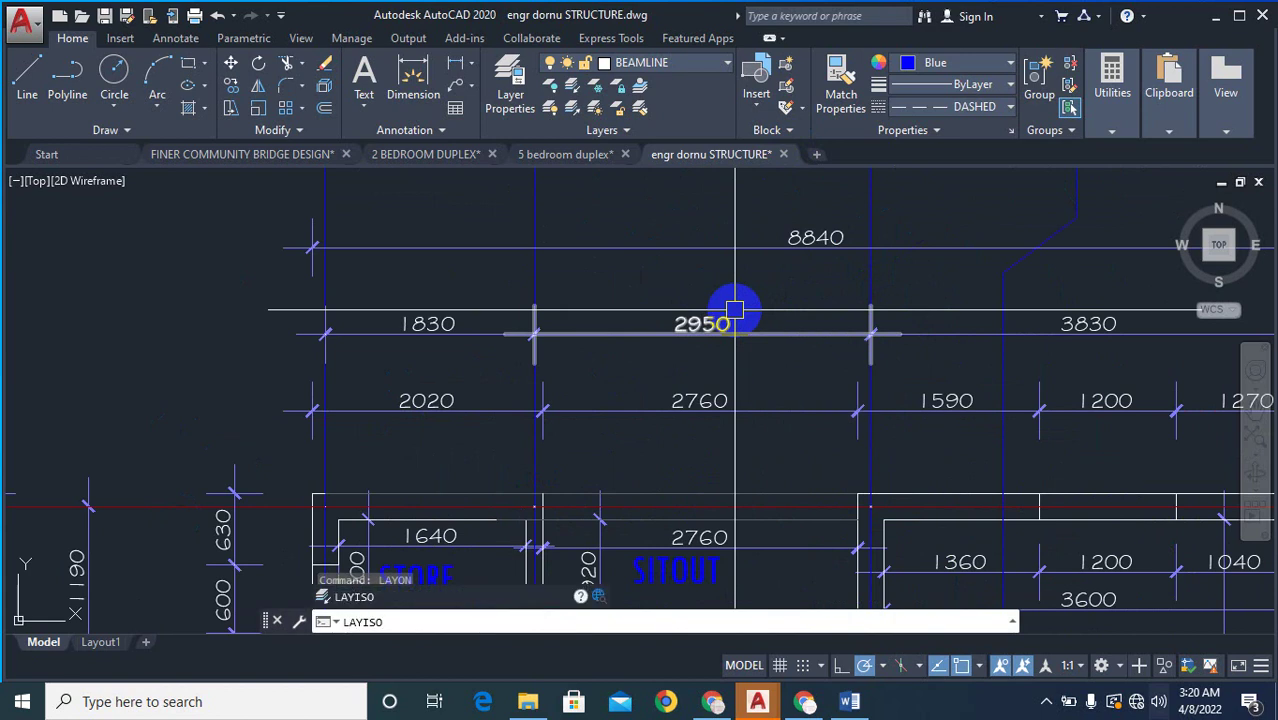
{"action": "key", "text": "Return"}
{"action": "left_click", "coordinate": [627, 330]}
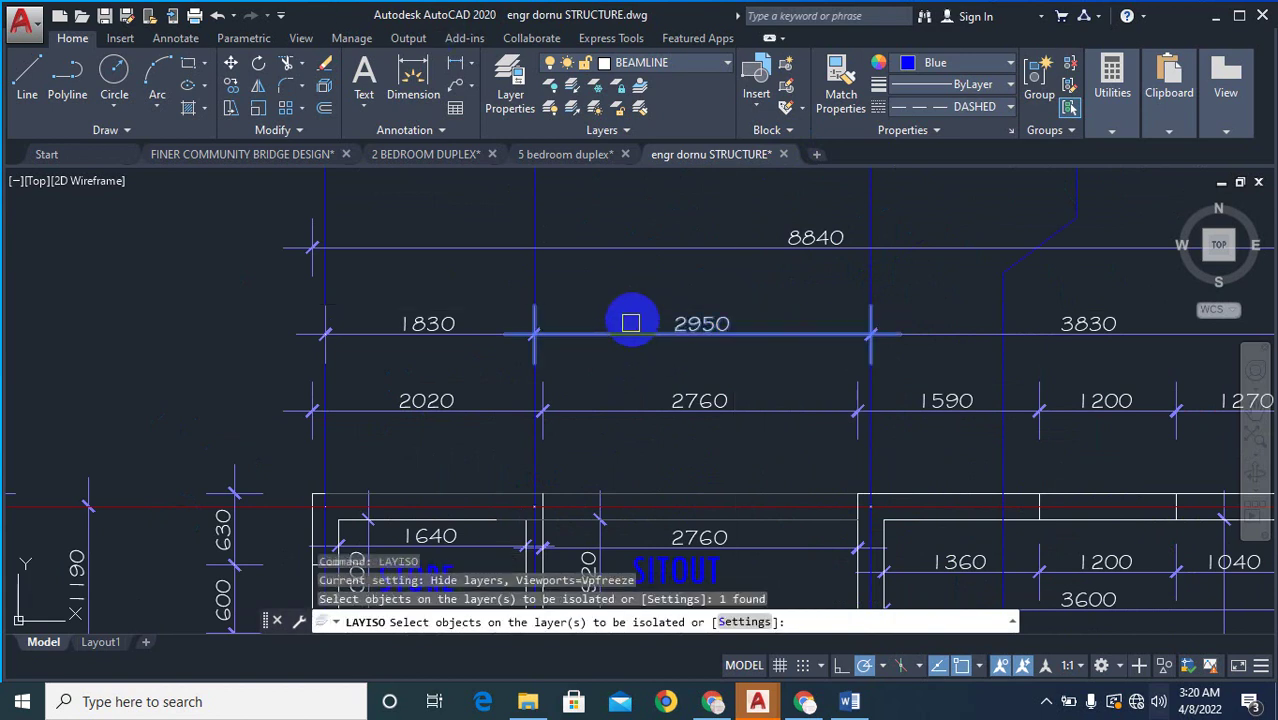
{"action": "right_click", "coordinate": [675, 298]}
{"action": "left_click", "coordinate": [697, 319]}
{"action": "scroll", "coordinate": [727, 363], "scroll_direction": "down", "scroll_amount": 6}
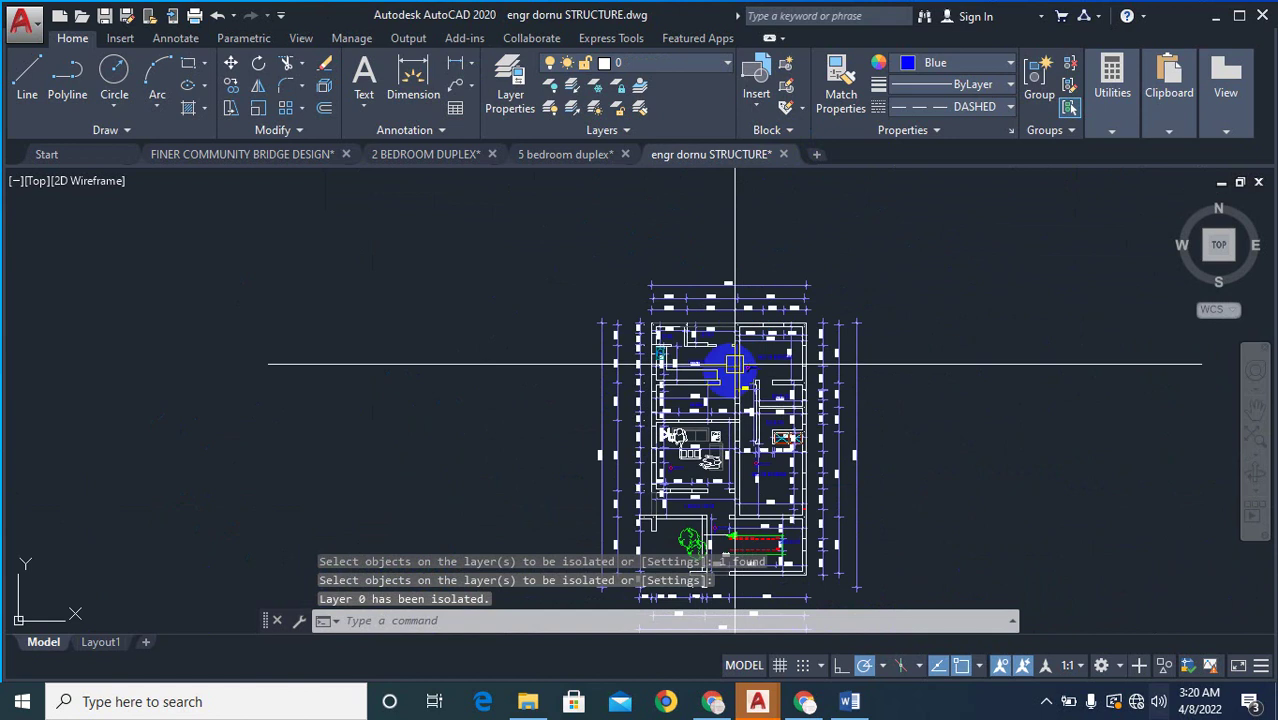
- Erase the three rows of dimensions above the north wall of the plan
{"action": "scroll", "coordinate": [733, 354], "scroll_direction": "up", "scroll_amount": 2}
{"action": "scroll", "coordinate": [610, 300], "scroll_direction": "up", "scroll_amount": 4}
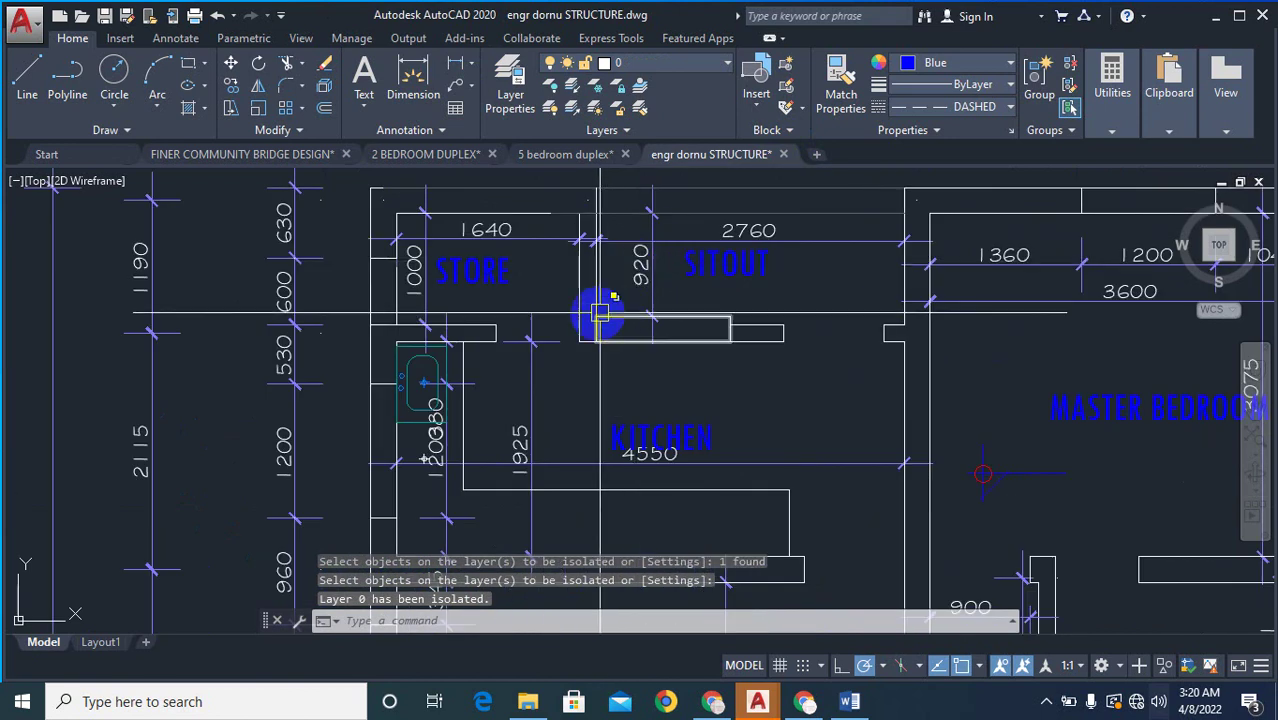
{"action": "scroll", "coordinate": [590, 315], "scroll_direction": "down", "scroll_amount": 4}
{"action": "scroll", "coordinate": [533, 242], "scroll_direction": "up", "scroll_amount": 3}
{"action": "scroll", "coordinate": [542, 294], "scroll_direction": "down", "scroll_amount": 3}
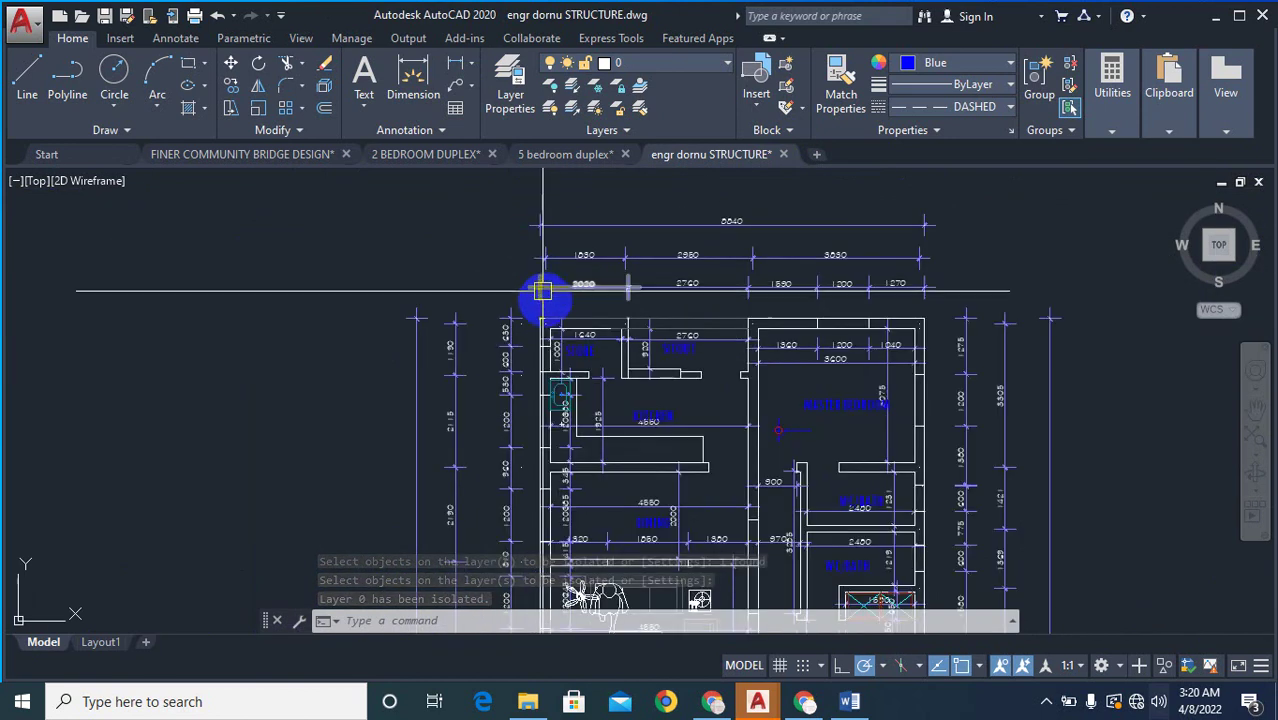
{"action": "type", "text": "e"}
{"action": "key", "text": "Return"}
{"action": "left_click", "coordinate": [988, 200]}
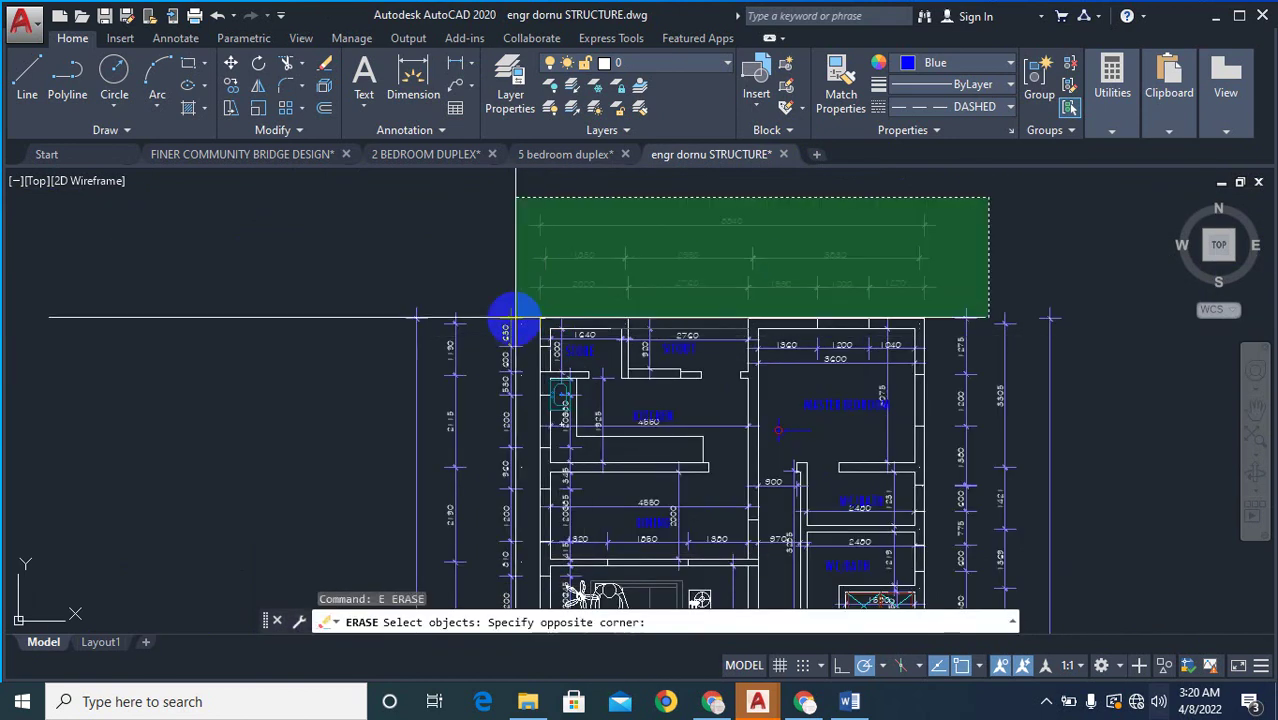
{"action": "left_click", "coordinate": [500, 295]}
{"action": "scroll", "coordinate": [540, 275], "scroll_direction": "down", "scroll_amount": 3}
{"action": "scroll", "coordinate": [540, 275], "scroll_direction": "up", "scroll_amount": 3}
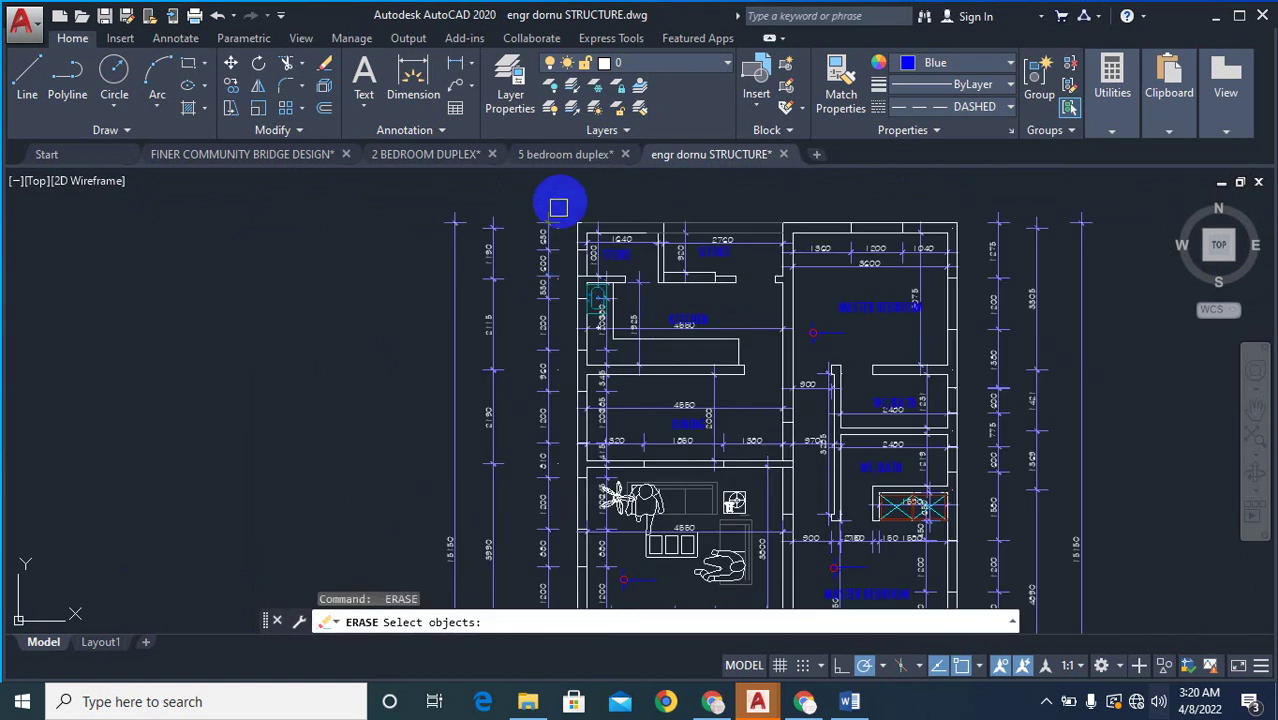
- Erase the vertical dimension chains outside the west wall along the full height of the plan
{"action": "left_click", "coordinate": [556, 195]}
{"action": "scroll", "coordinate": [499, 277], "scroll_direction": "down", "scroll_amount": 5}
{"action": "scroll", "coordinate": [414, 365], "scroll_direction": "up", "scroll_amount": 2}
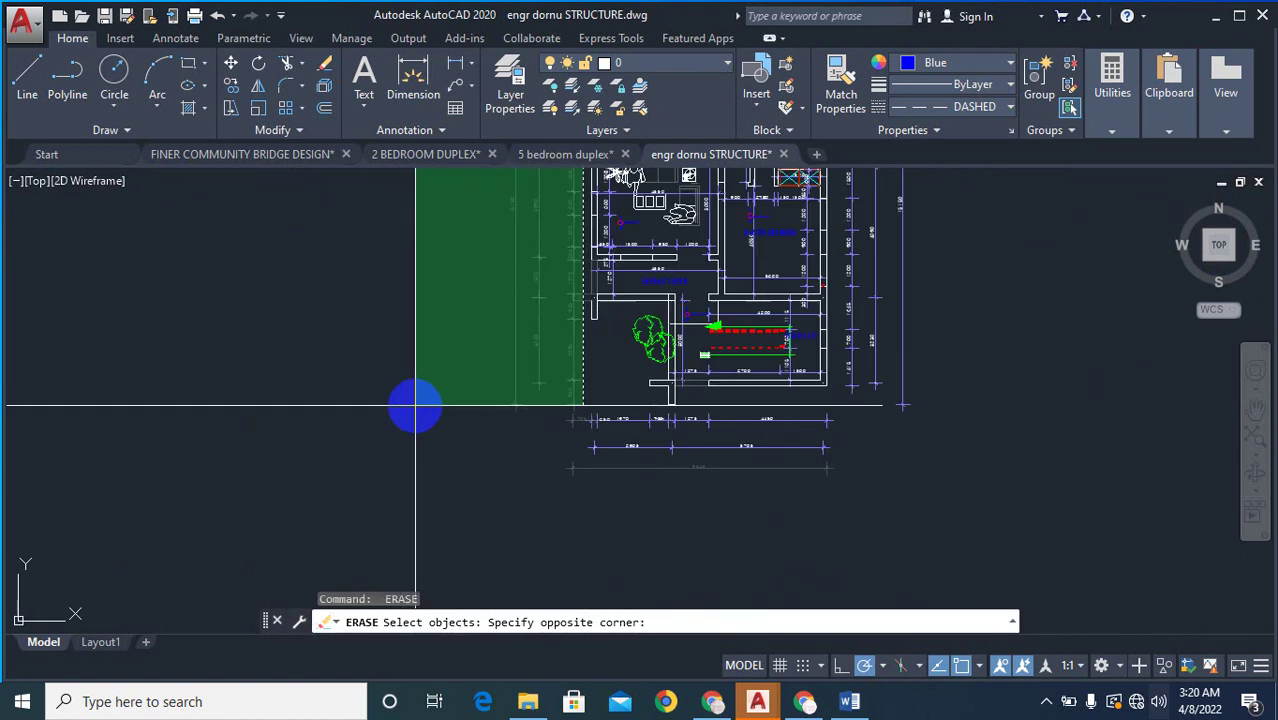
{"action": "left_click", "coordinate": [418, 420]}
{"action": "key", "text": "Return"}
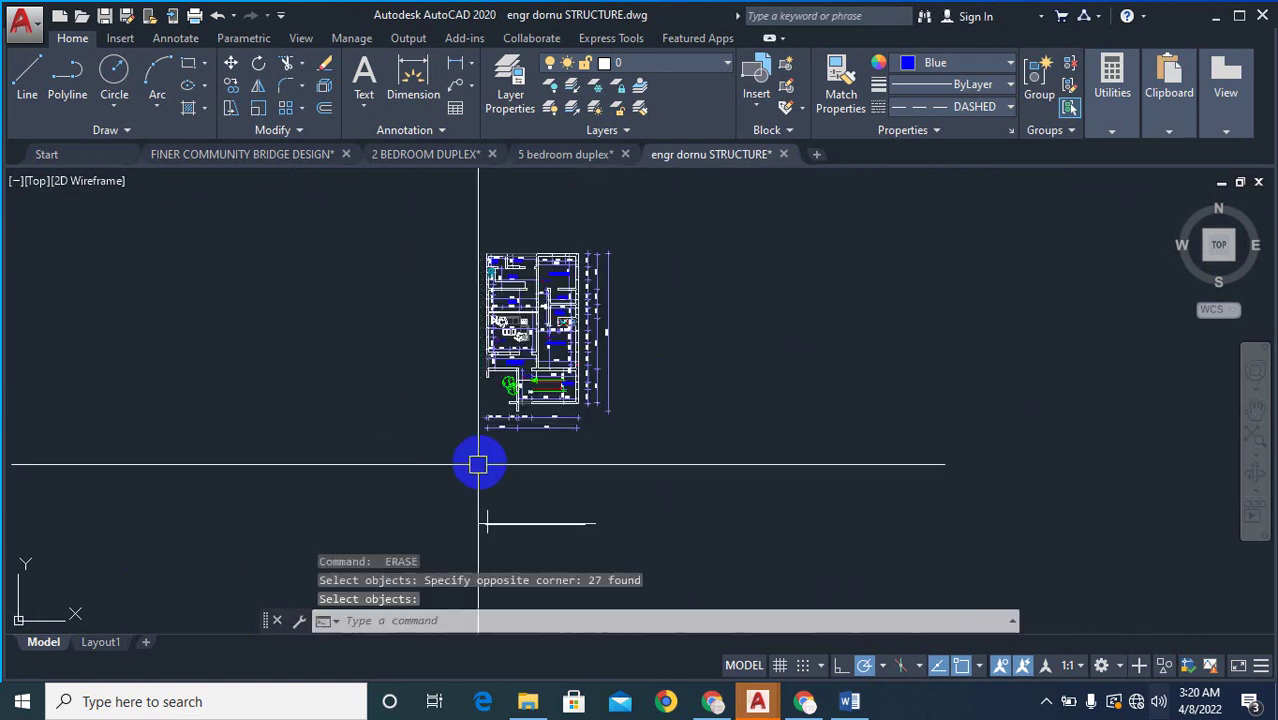
- Erase the remaining horizontal dimension rows below the south wall of the plan
{"action": "key", "text": "Return"}
{"action": "scroll", "coordinate": [579, 368], "scroll_direction": "up", "scroll_amount": 4}
{"action": "left_click", "coordinate": [745, 428]}
{"action": "left_click", "coordinate": [222, 540]}
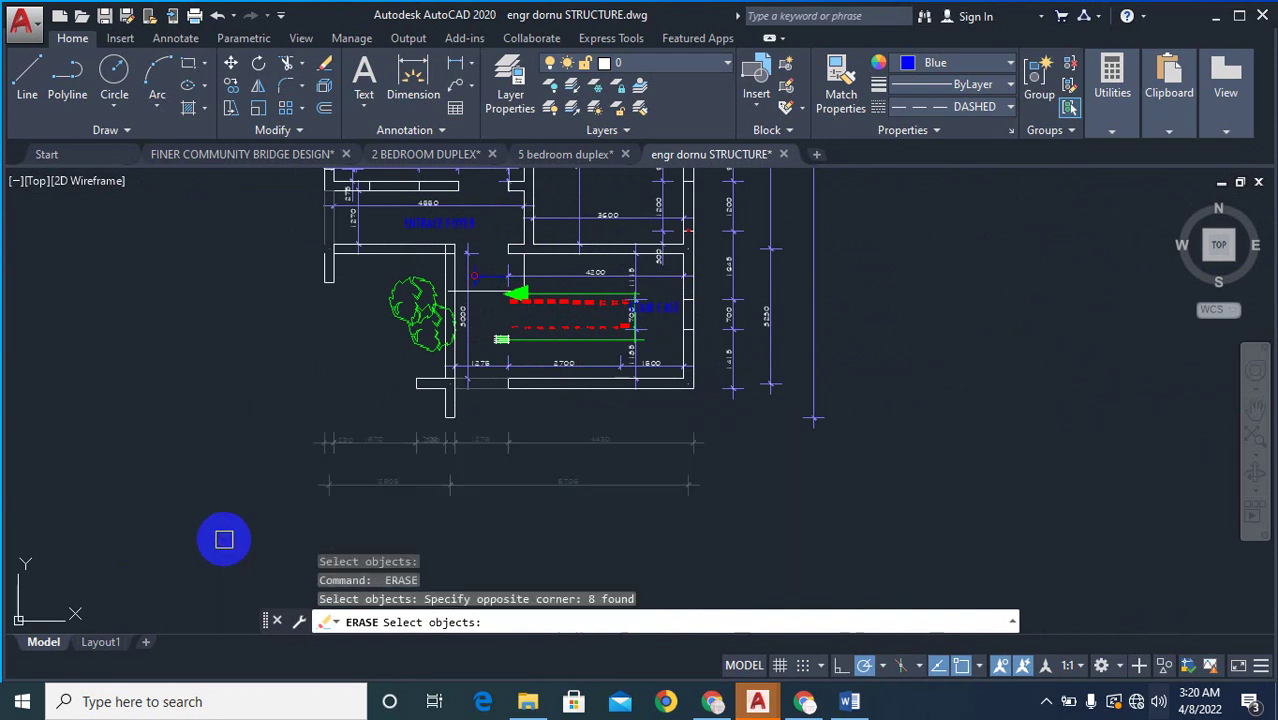
- Erase the vertical dimension chains outside the east wall along the full height of the plan
{"action": "scroll", "coordinate": [524, 520], "scroll_direction": "down", "scroll_amount": 5}
{"action": "scroll", "coordinate": [616, 374], "scroll_direction": "up", "scroll_amount": 4}
{"action": "left_click", "coordinate": [593, 249]}
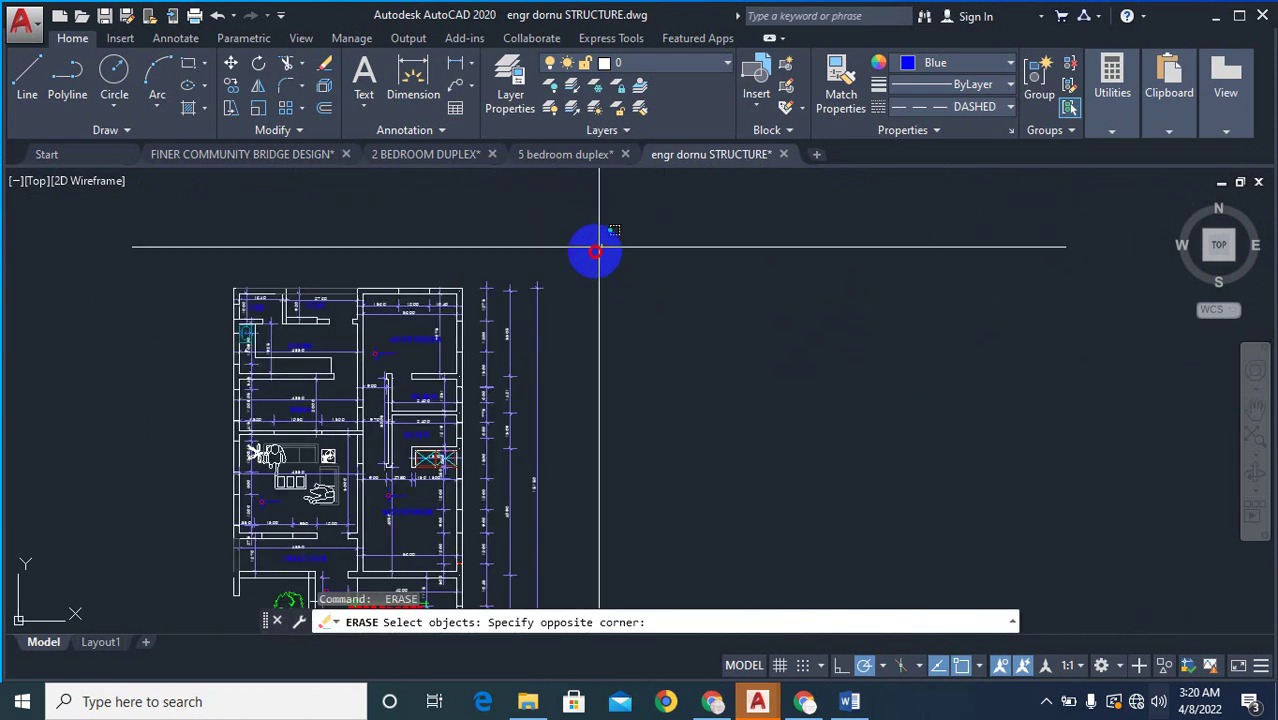
{"action": "scroll", "coordinate": [534, 337], "scroll_direction": "down", "scroll_amount": 4}
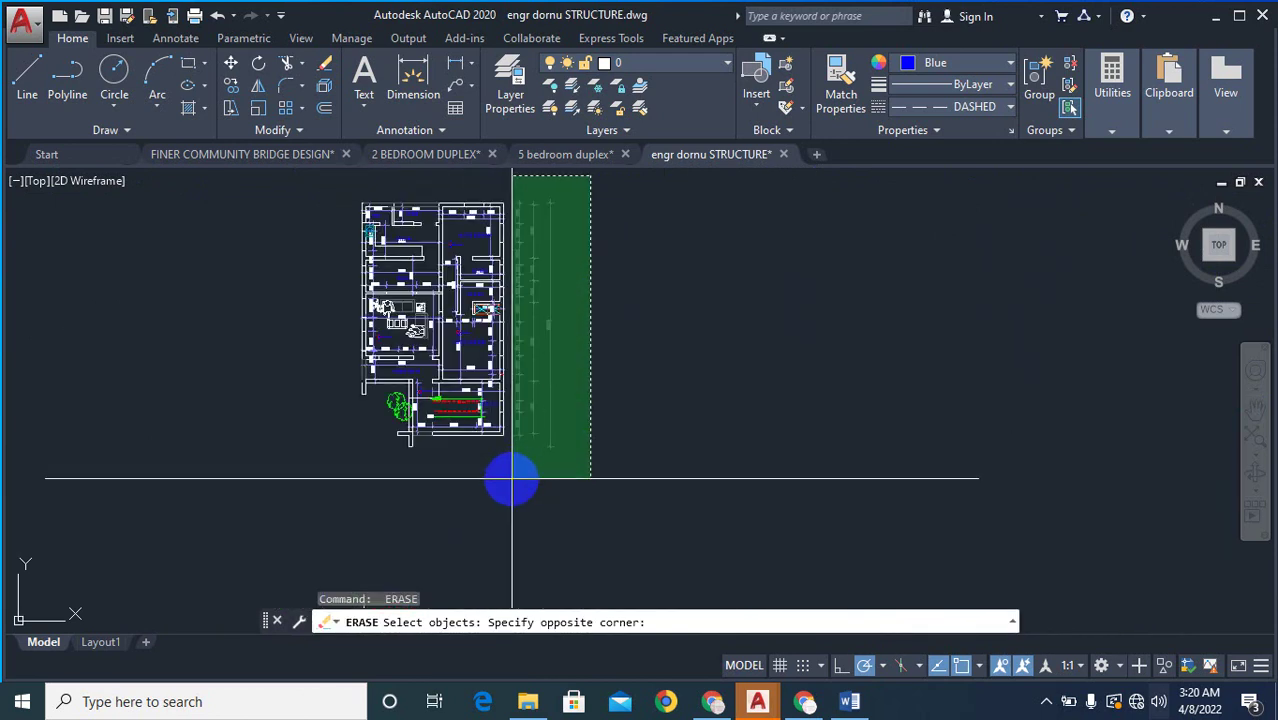
{"action": "left_click", "coordinate": [507, 480]}
{"action": "scroll", "coordinate": [414, 277], "scroll_direction": "up", "scroll_amount": 5}
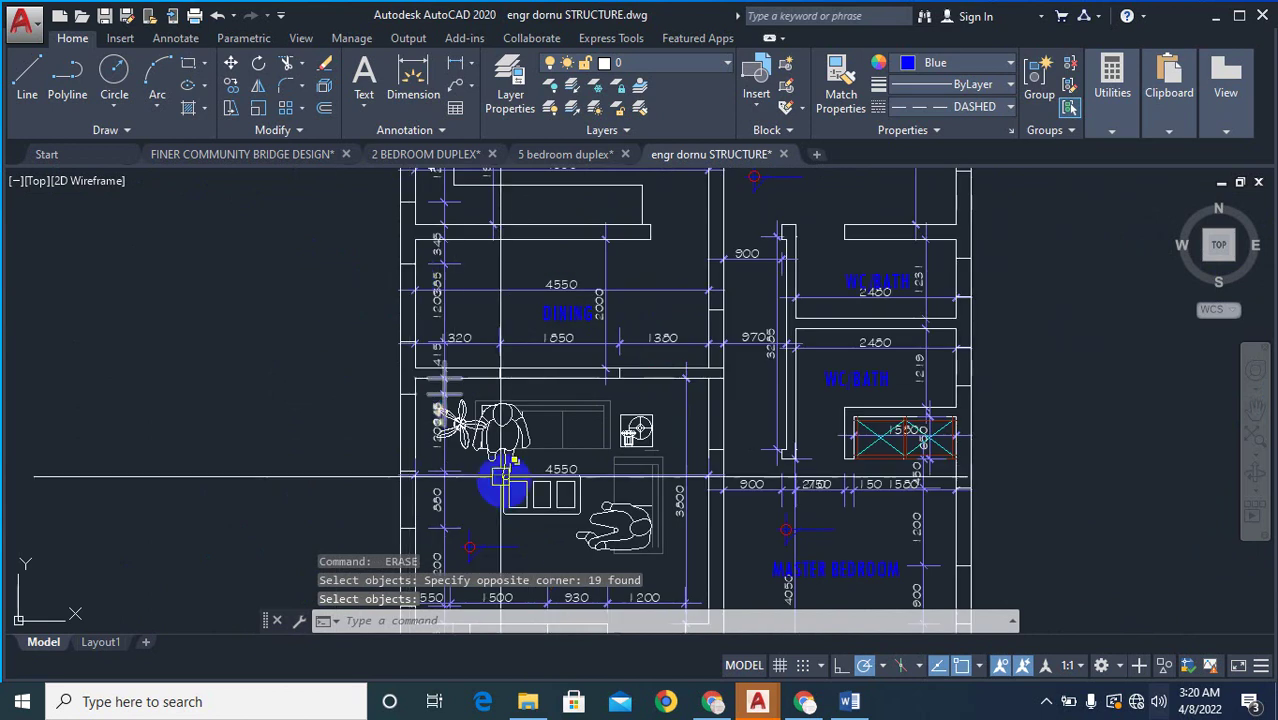
- Erase the dimensions inside the sitout and the store, keeping the walls and room labels
{"action": "scroll", "coordinate": [442, 308], "scroll_direction": "down", "scroll_amount": 2}
{"action": "scroll", "coordinate": [570, 369], "scroll_direction": "up", "scroll_amount": 2}
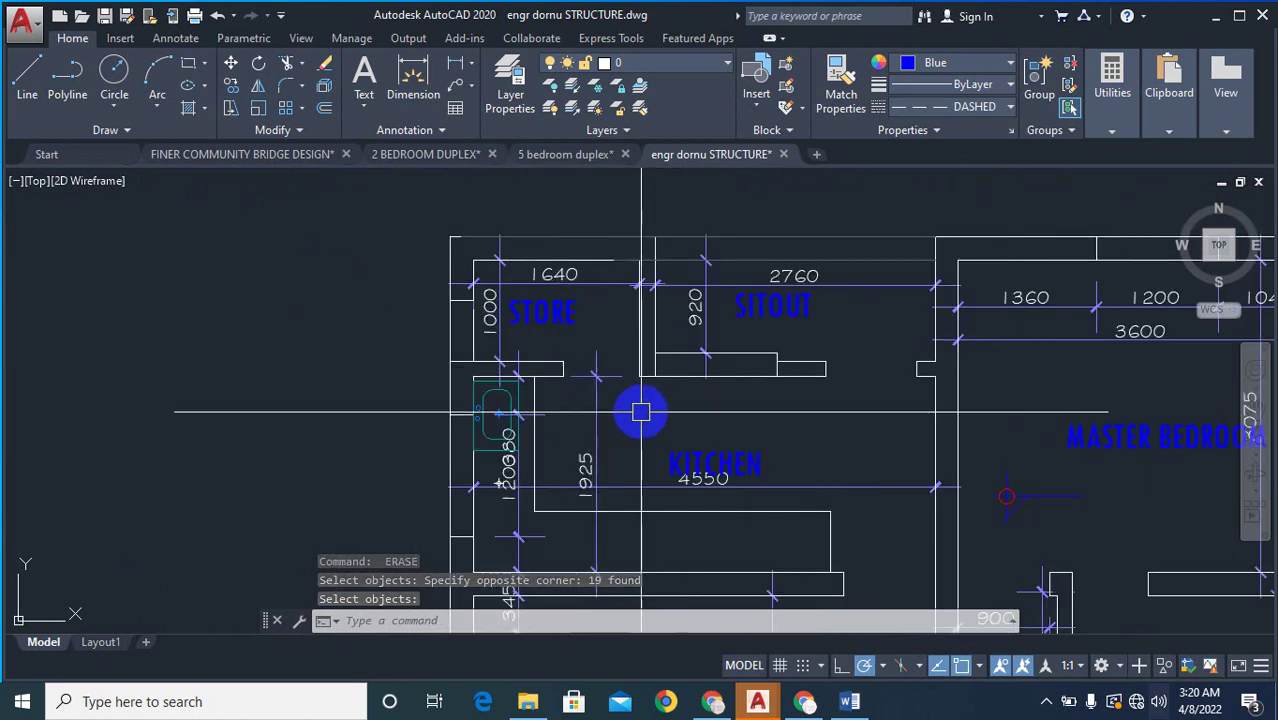
{"action": "type", "text": "e"}
{"action": "key", "text": "Return"}
{"action": "scroll", "coordinate": [502, 339], "scroll_direction": "up", "scroll_amount": 2}
{"action": "key", "text": "Return"}
{"action": "key", "text": "Return"}
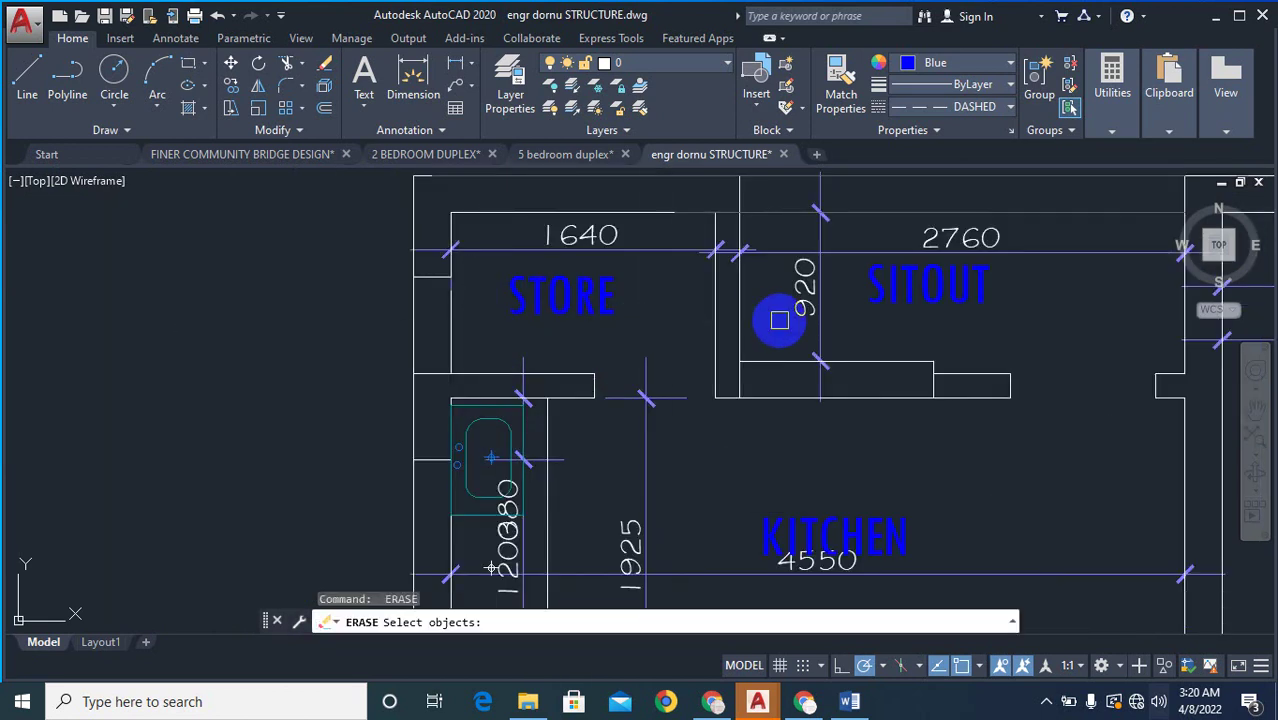
{"action": "key", "text": "Return"}
{"action": "key", "text": "Return"}
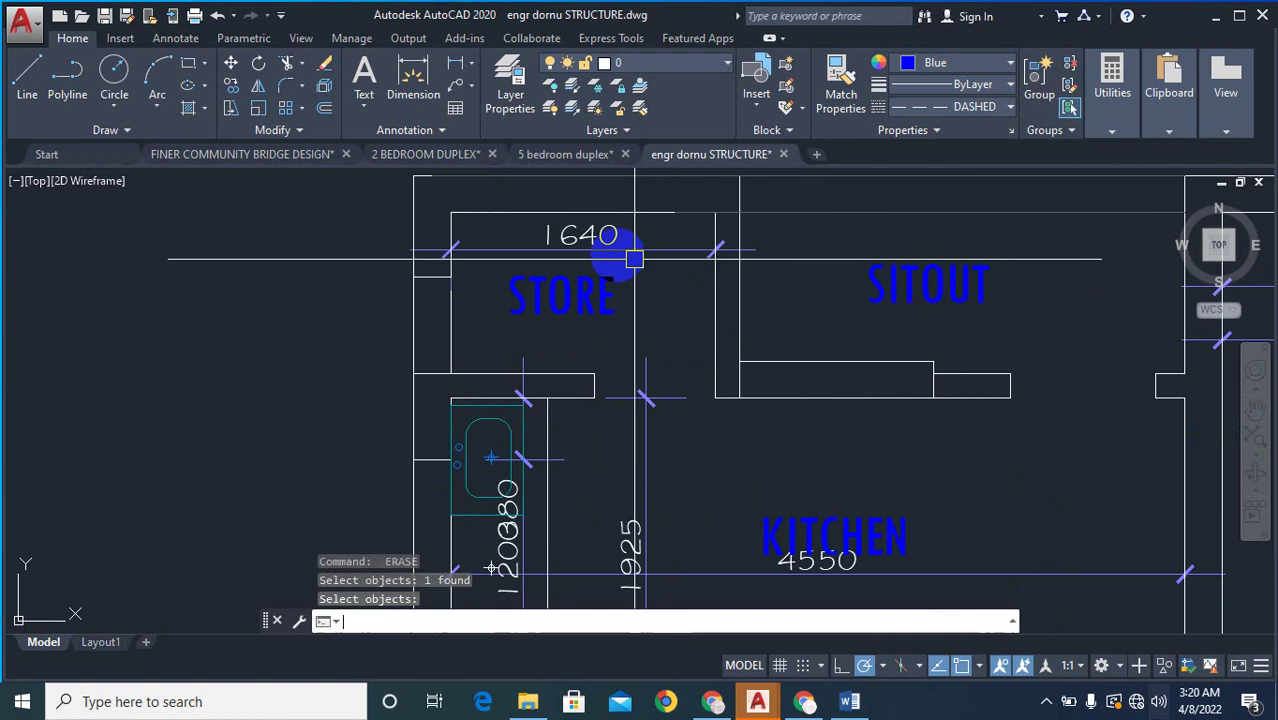
{"action": "left_click", "coordinate": [622, 253]}
{"action": "key", "text": "Return"}
- Erase the dimensions inside the kitchen, including those beside the sink and the 4550 room width
{"action": "key", "text": "Return"}
{"action": "key", "text": "Return"}
{"action": "key", "text": "Return"}
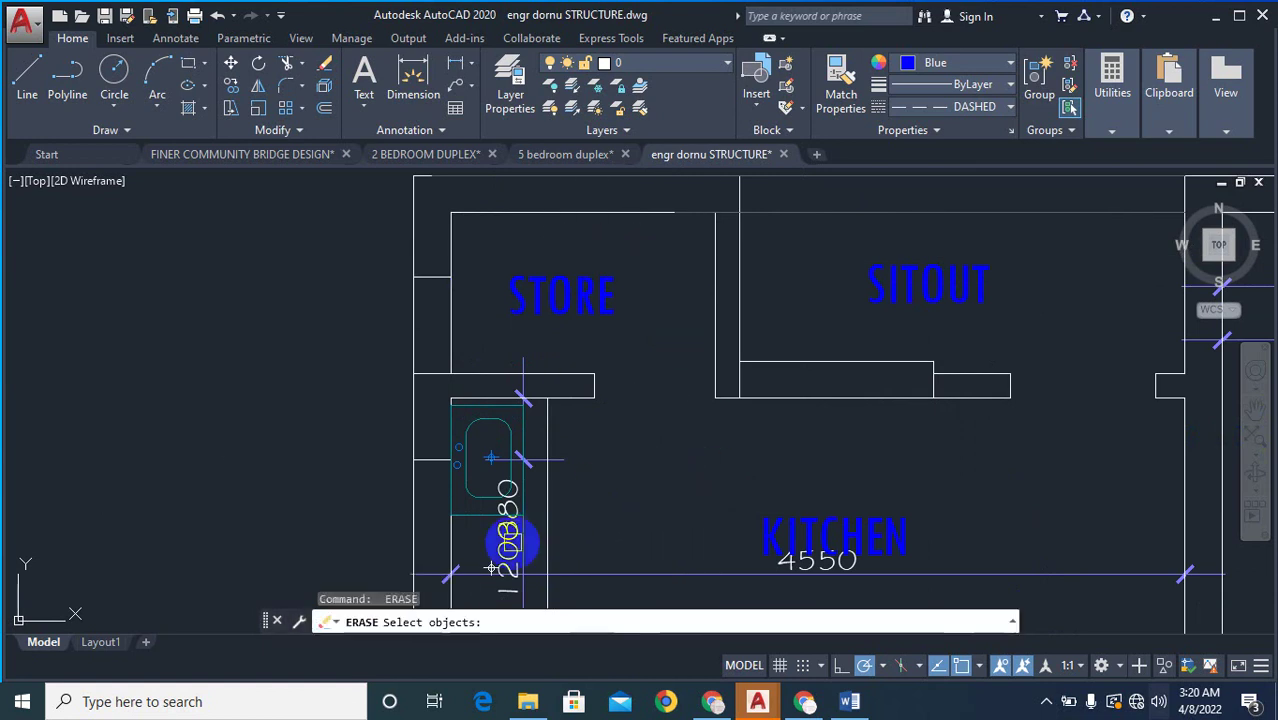
{"action": "left_click", "coordinate": [514, 541]}
{"action": "key", "text": "Return"}
{"action": "key", "text": "Return"}
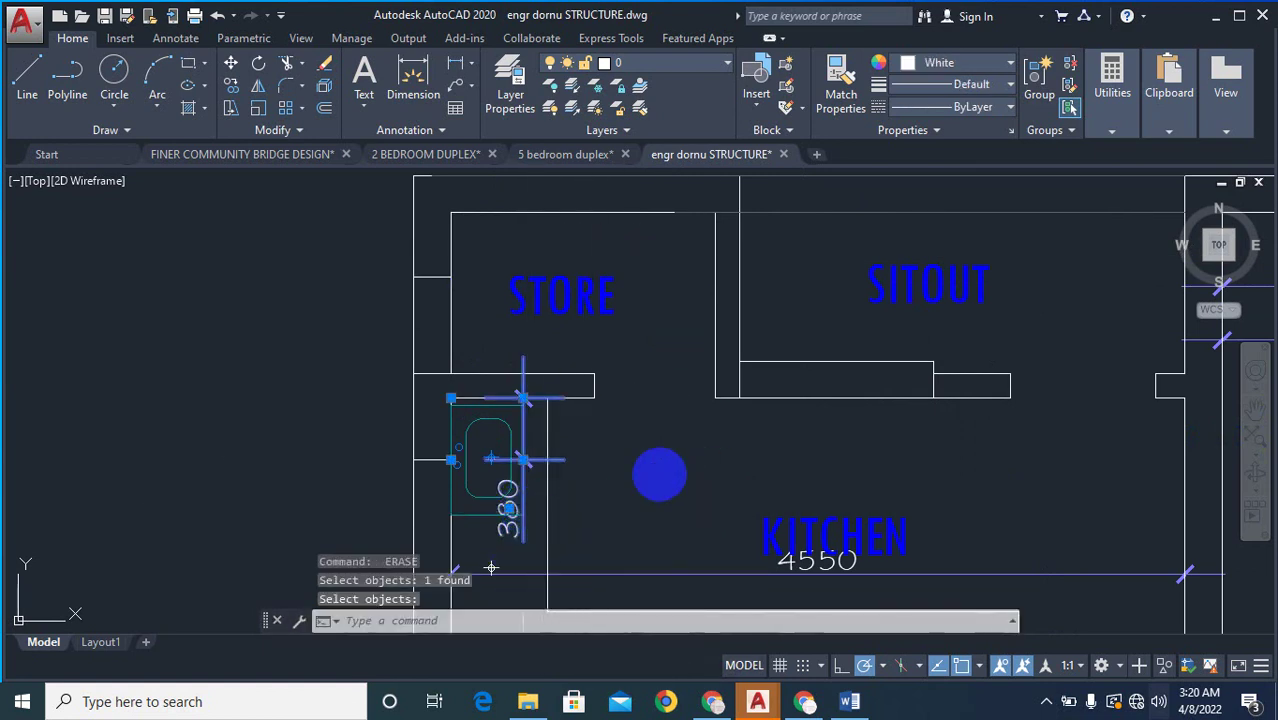
{"action": "key", "text": "Return"}
{"action": "key", "text": "Return"}
{"action": "scroll", "coordinate": [530, 400], "scroll_direction": "down", "scroll_amount": 5}
{"action": "scroll", "coordinate": [730, 373], "scroll_direction": "up", "scroll_amount": 3}
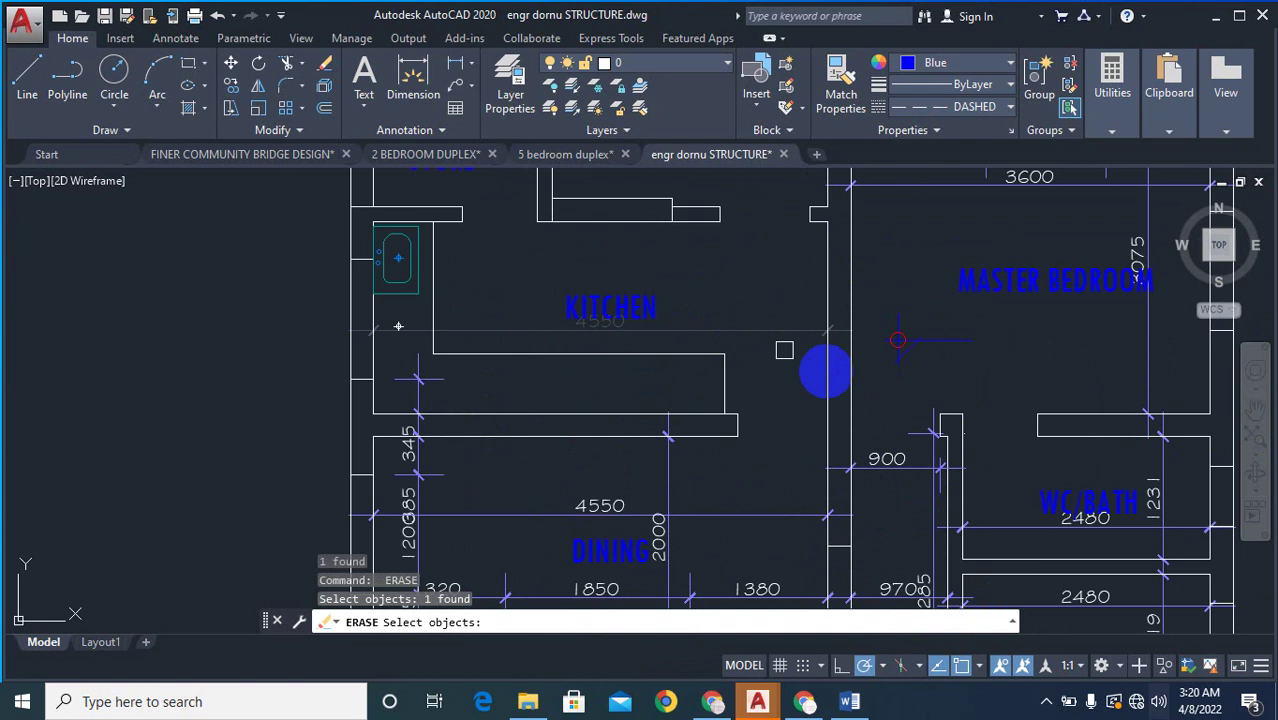
{"action": "scroll", "coordinate": [897, 340], "scroll_direction": "down", "scroll_amount": 5}
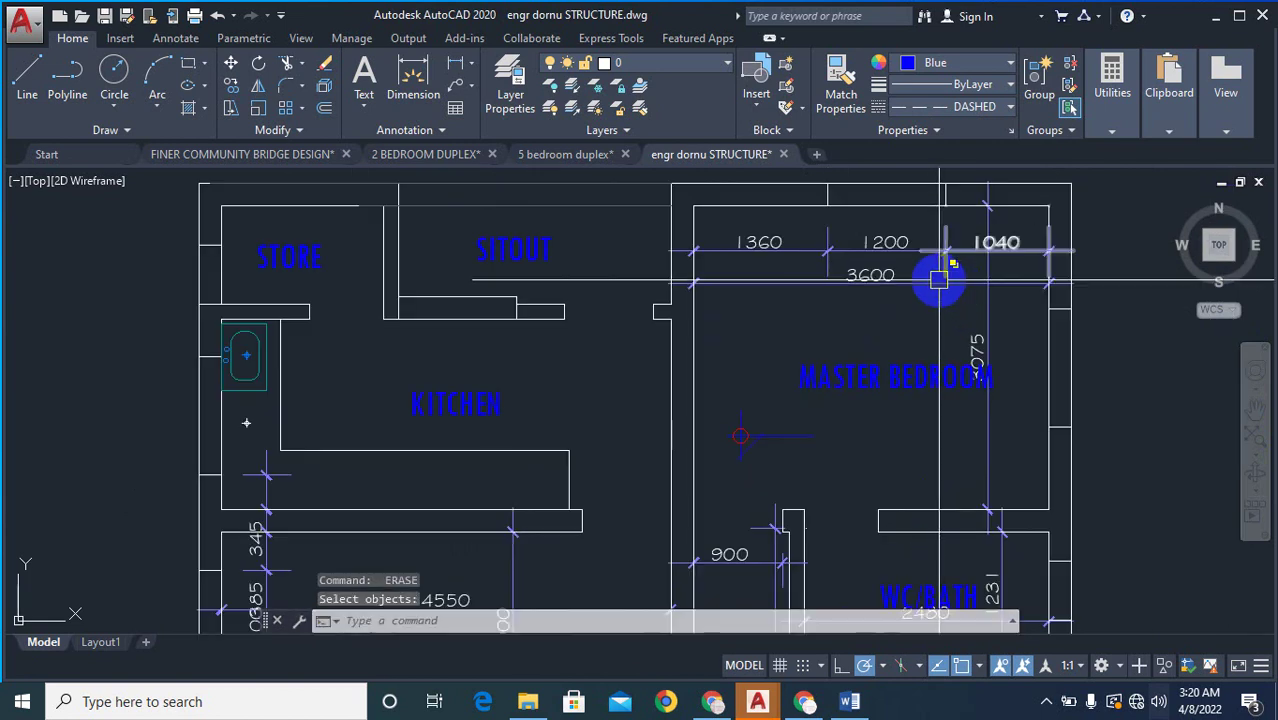
- Erase the dimensions inside the upper master bedroom: 3600, 1040, 1200, 1360 and 3075
{"action": "left_click", "coordinate": [907, 289]}
{"action": "key", "text": "Delete"}
{"action": "left_click", "coordinate": [947, 277]}
{"action": "key", "text": "Delete"}
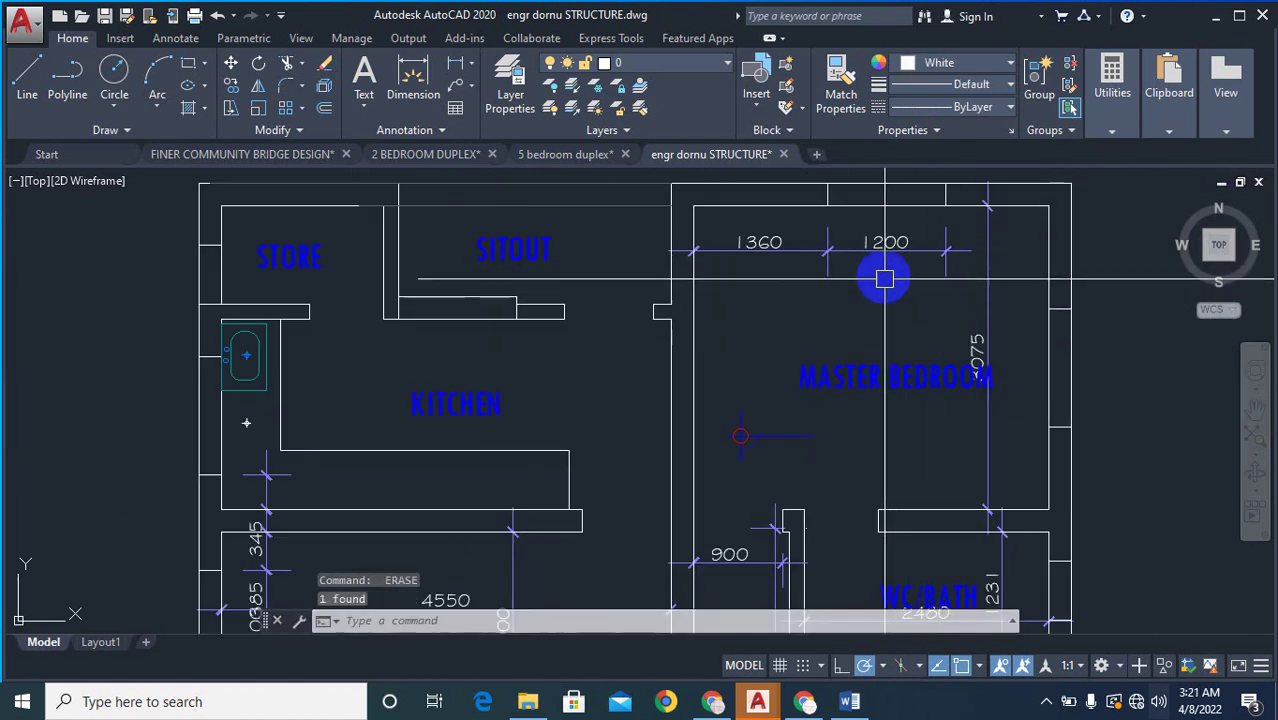
{"action": "left_click", "coordinate": [880, 251]}
{"action": "key", "text": "space"}
{"action": "key", "text": "space"}
{"action": "left_click", "coordinate": [762, 250]}
{"action": "key", "text": "space"}
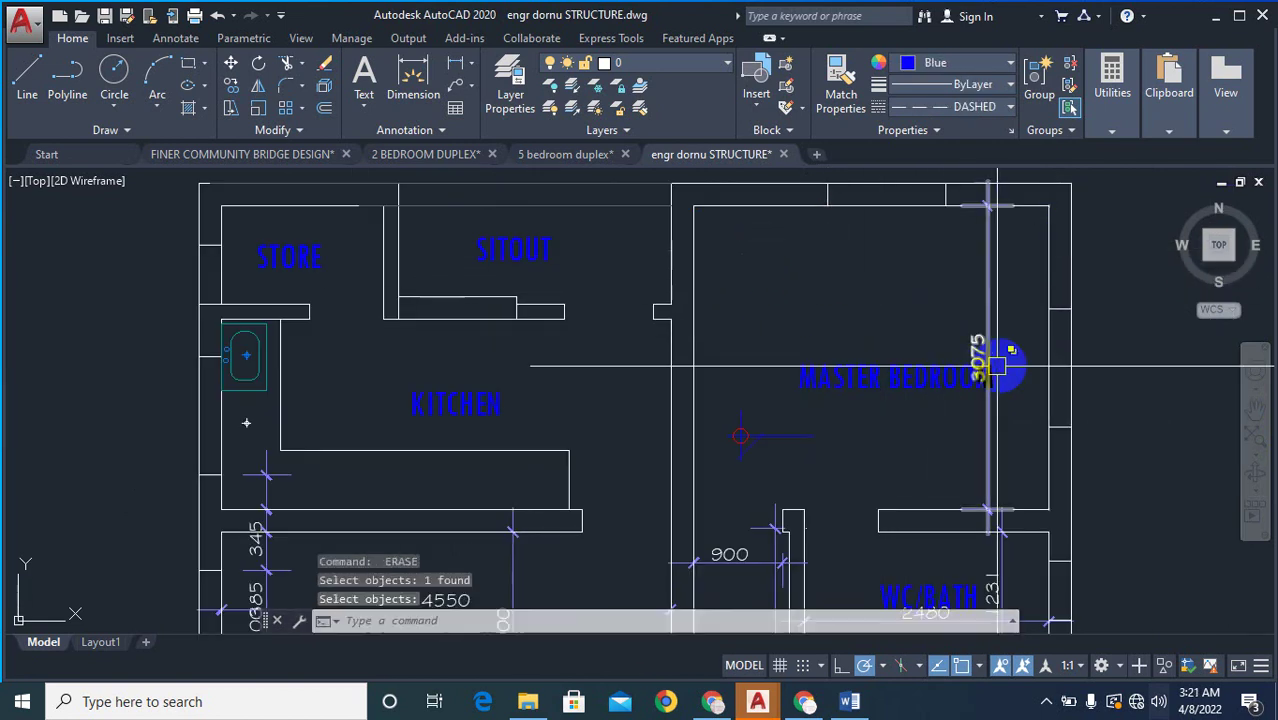
{"action": "scroll", "coordinate": [962, 273], "scroll_direction": "down", "scroll_amount": 5}
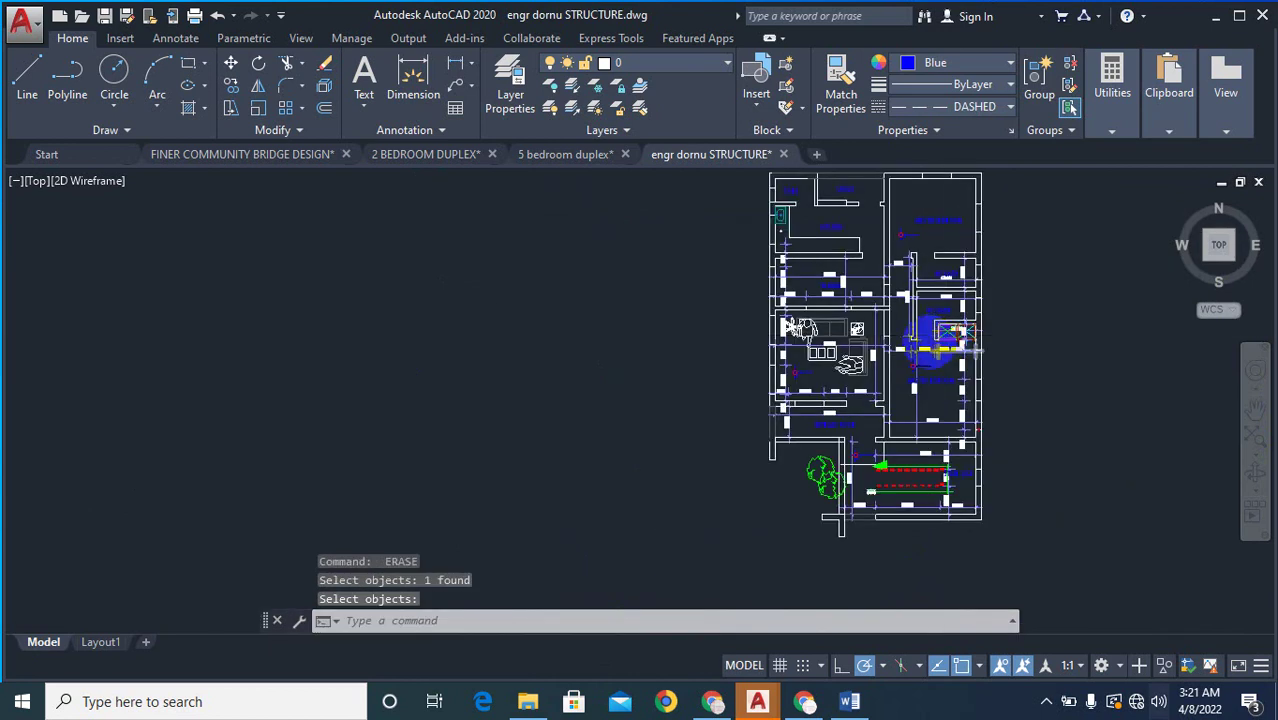
- Erase the horizontal dimensions and the 2000 dimension inside the dining room
{"action": "scroll", "coordinate": [853, 297], "scroll_direction": "up", "scroll_amount": 6}
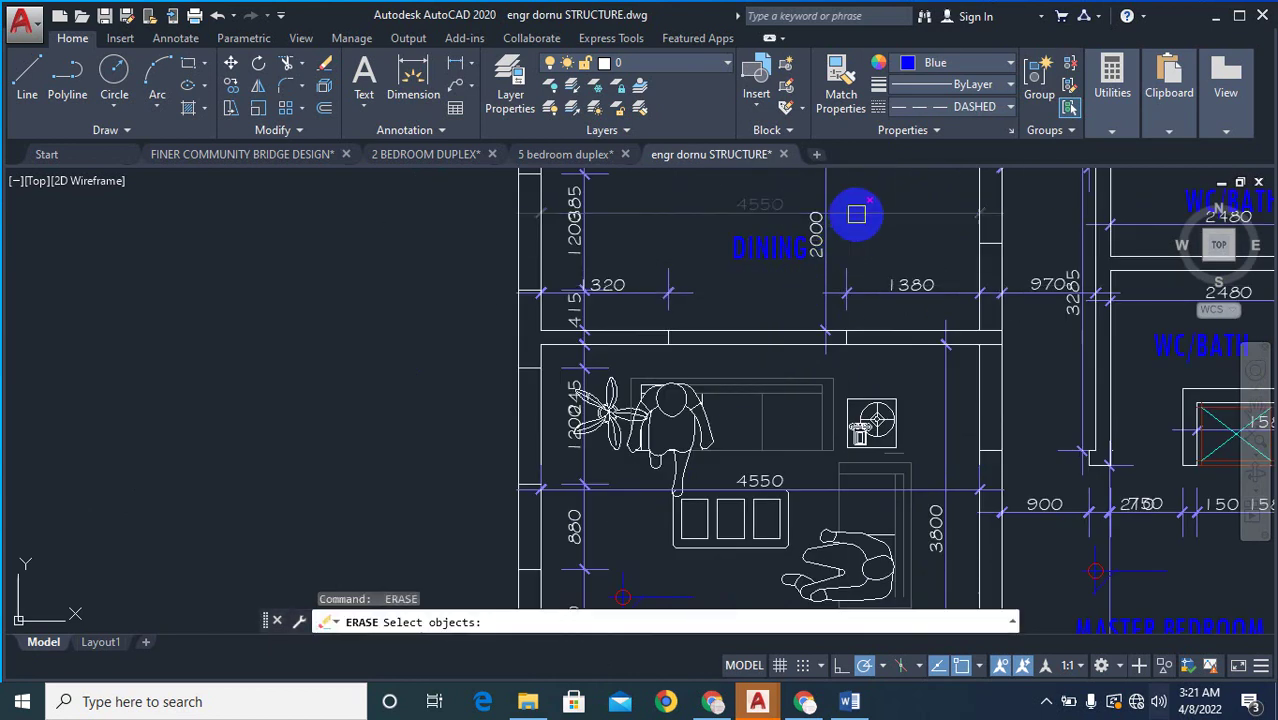
{"action": "left_click", "coordinate": [856, 213]}
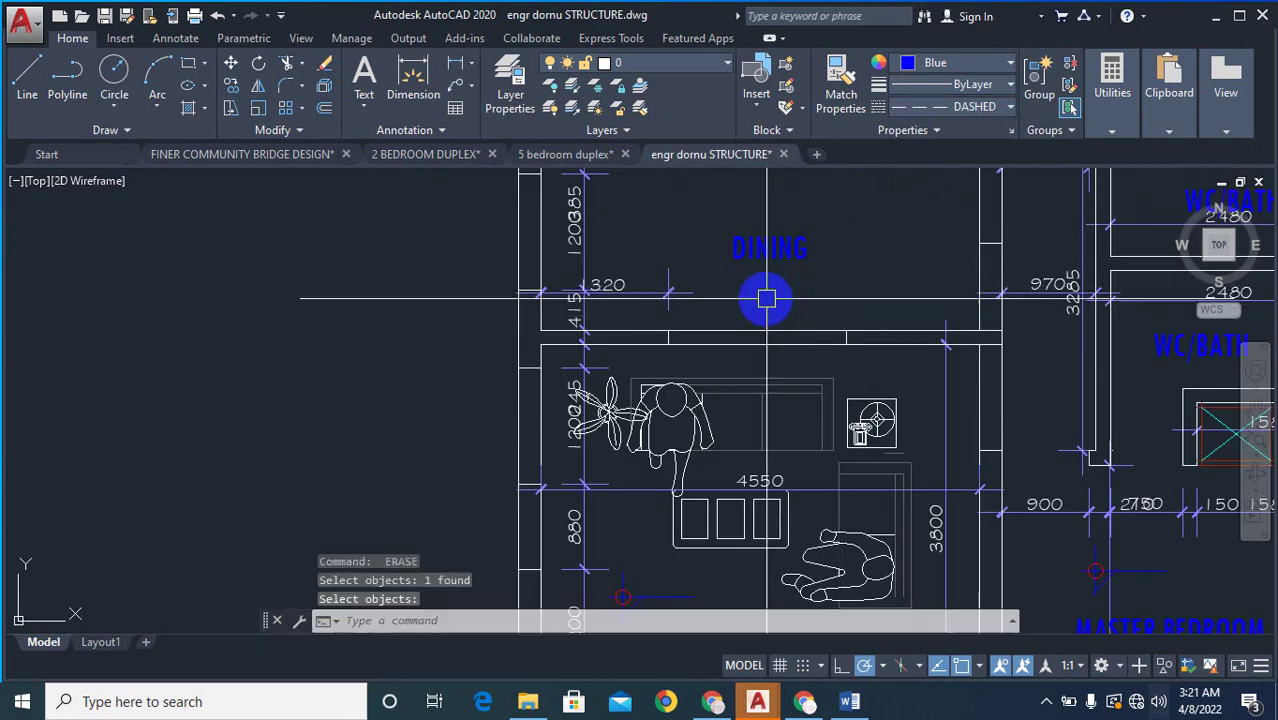
{"action": "left_click", "coordinate": [681, 295]}
{"action": "key", "text": "space"}
{"action": "key", "text": "space"}
- Erase the vertical dimensions along the inner west wall from the dining room down to the plant in the living room
{"action": "left_click", "coordinate": [583, 371]}
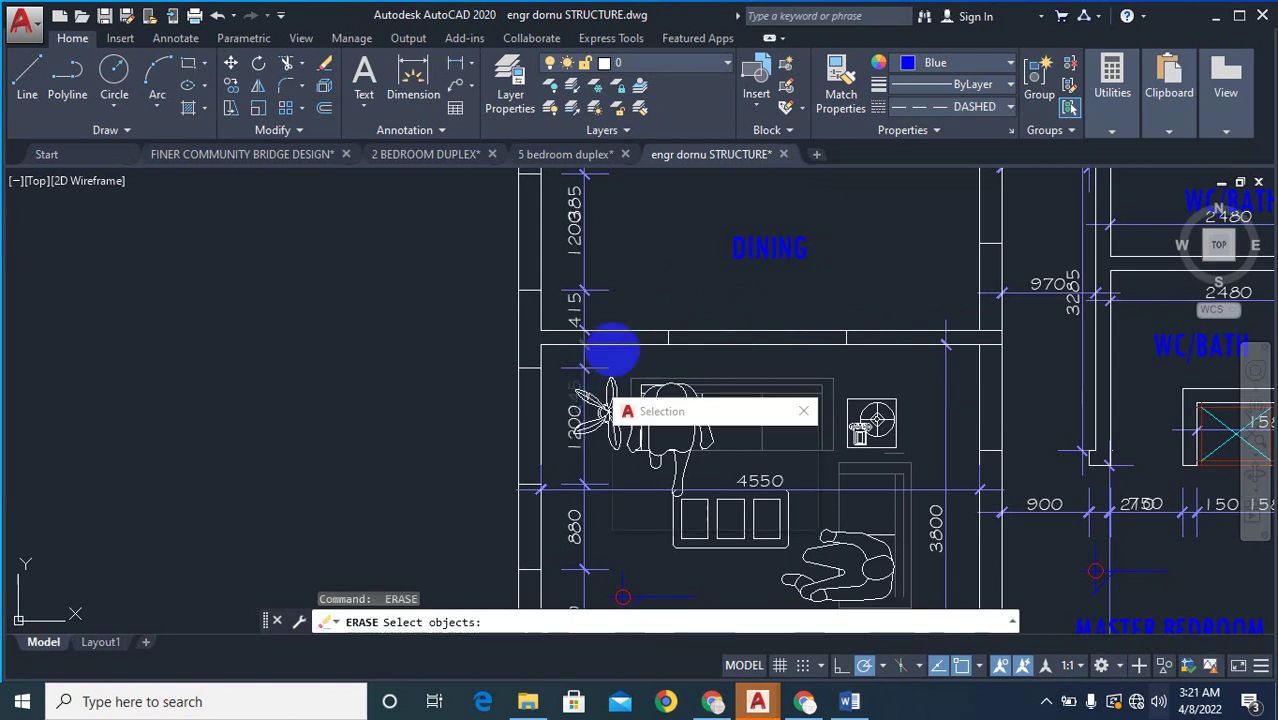
{"action": "key", "text": "space"}
{"action": "key", "text": "space"}
{"action": "left_click", "coordinate": [600, 298]}
{"action": "key", "text": "space"}
{"action": "left_click", "coordinate": [583, 246]}
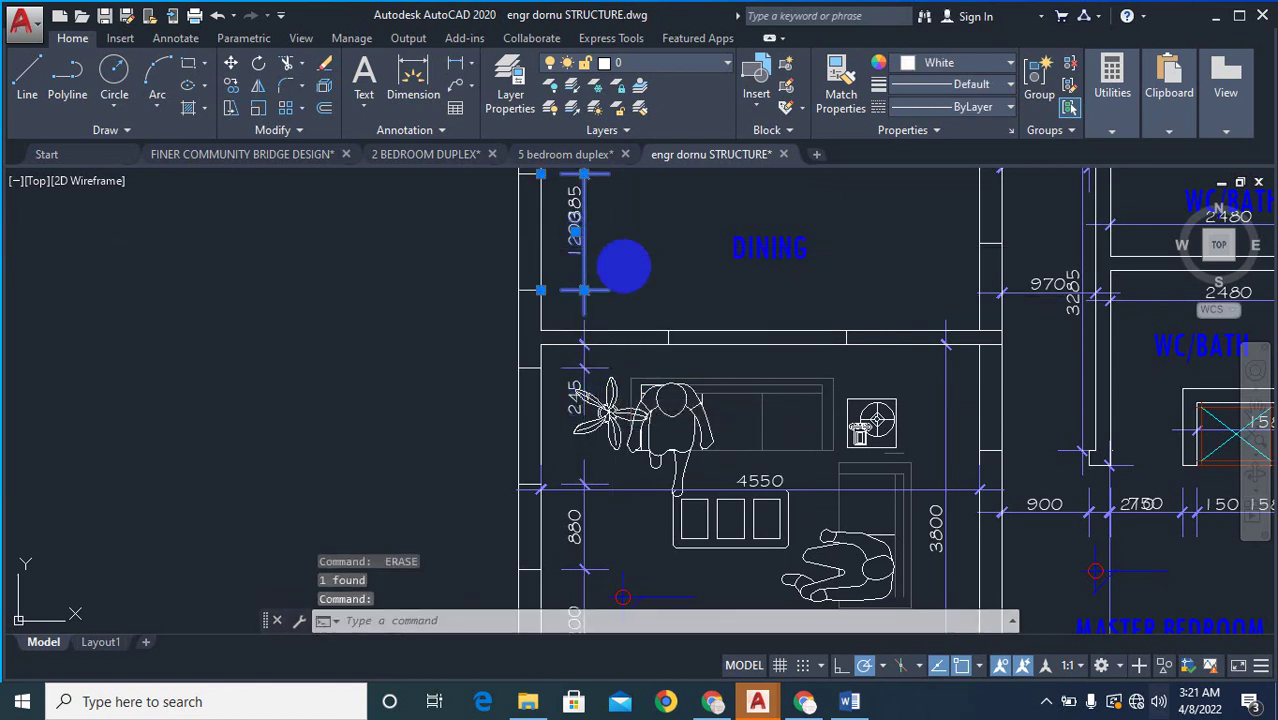
{"action": "key", "text": "space"}
{"action": "key", "text": "space"}
{"action": "key", "text": "space"}
{"action": "left_click", "coordinate": [583, 367]}
{"action": "key", "text": "space"}
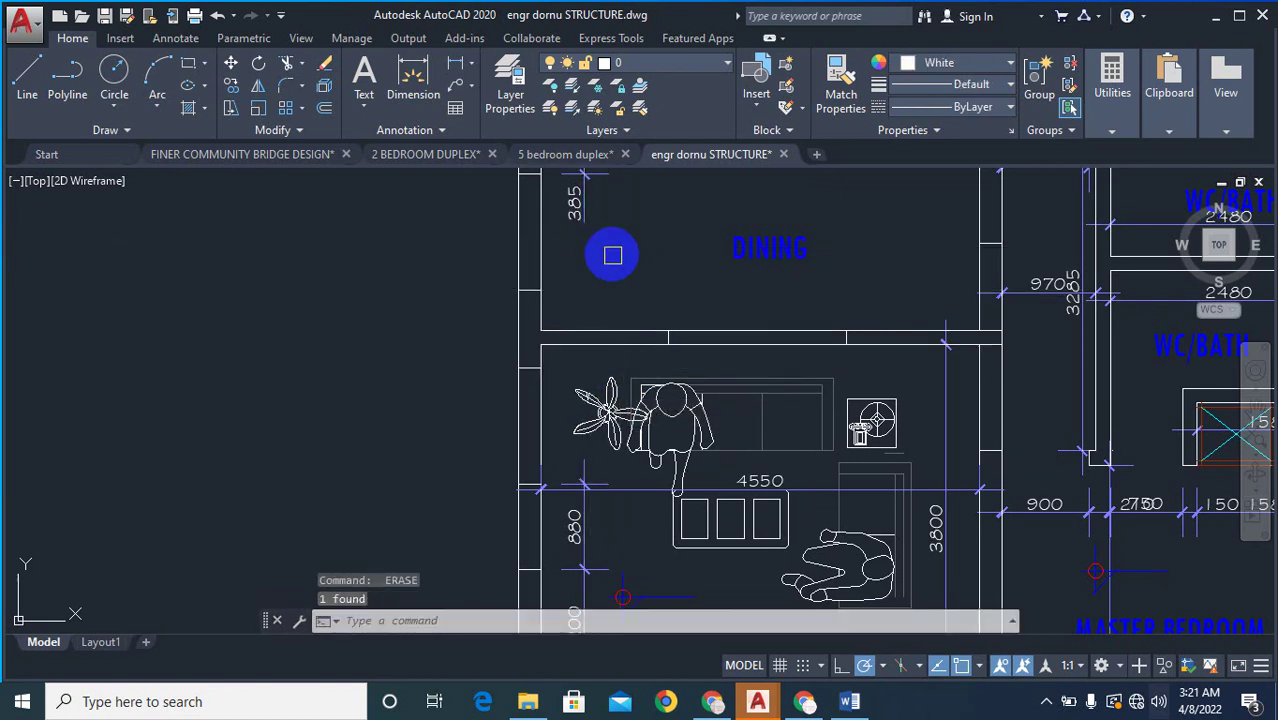
{"action": "key", "text": "space"}
{"action": "left_click", "coordinate": [585, 202]}
{"action": "scroll", "coordinate": [610, 235], "scroll_direction": "down", "scroll_amount": 3}
- Erase the living room's 880 and 1200 dimensions beside the west wall and its 4550 width dimension
{"action": "scroll", "coordinate": [605, 385], "scroll_direction": "up", "scroll_amount": 5}
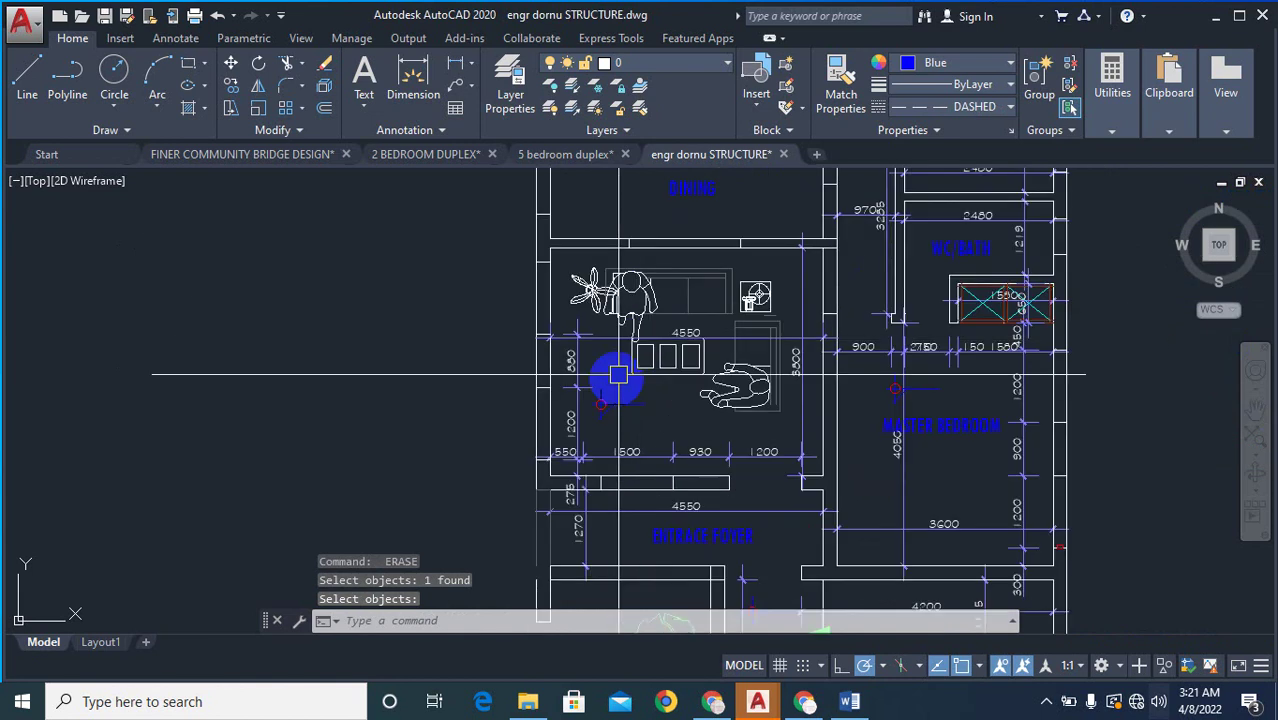
{"action": "key", "text": "space"}
{"action": "left_click", "coordinate": [536, 338]}
{"action": "key", "text": "space"}
{"action": "left_click", "coordinate": [534, 298]}
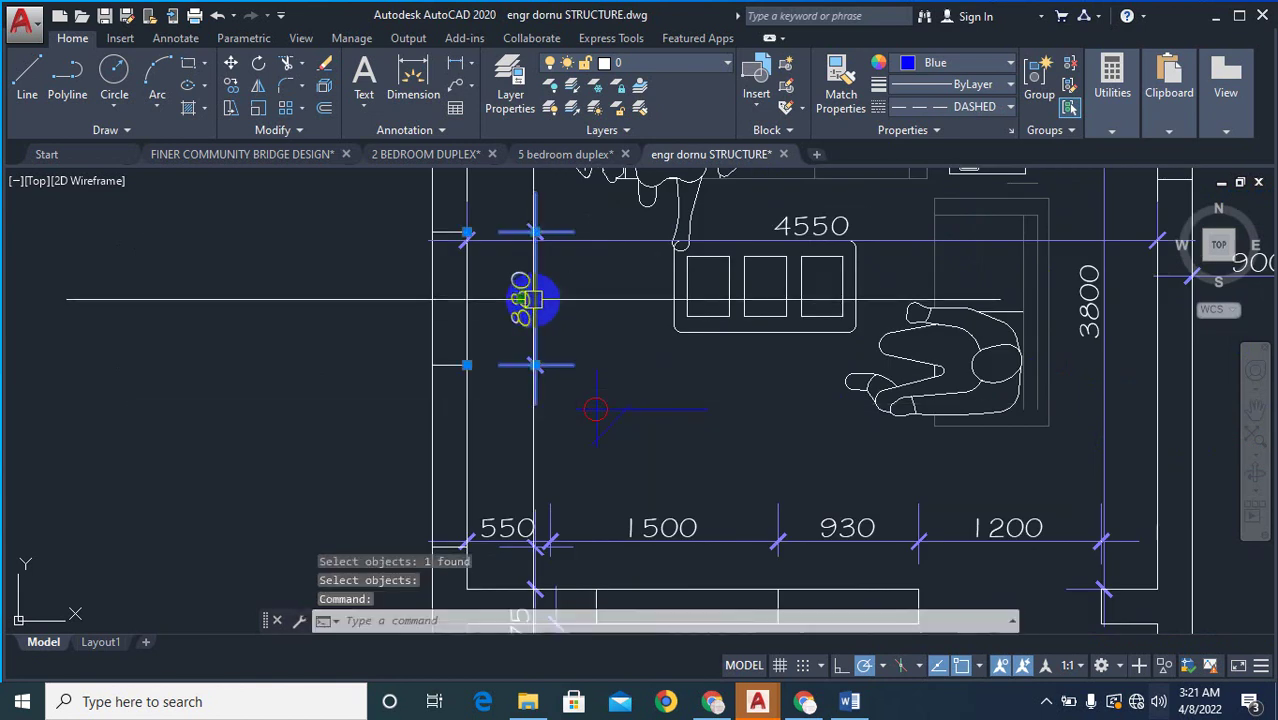
{"action": "key", "text": "space"}
{"action": "key", "text": "space"}
{"action": "left_click", "coordinate": [603, 242]}
{"action": "key", "text": "space"}
- Erase the 550, 1500 and 275 dimensions at the southwest corner of the living room
{"action": "scroll", "coordinate": [573, 258], "scroll_direction": "down", "scroll_amount": 4}
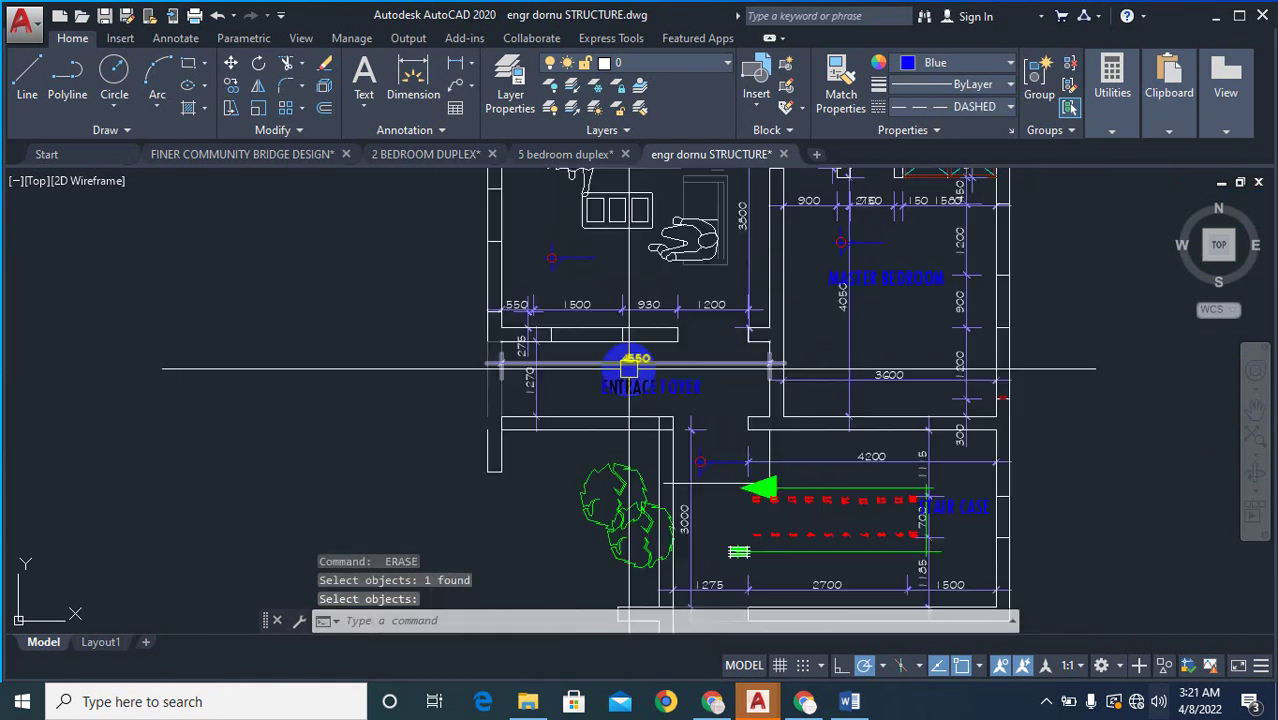
{"action": "scroll", "coordinate": [578, 310], "scroll_direction": "up", "scroll_amount": 4}
{"action": "key", "text": "space"}
{"action": "left_click", "coordinate": [505, 308]}
{"action": "left_click", "coordinate": [423, 342]}
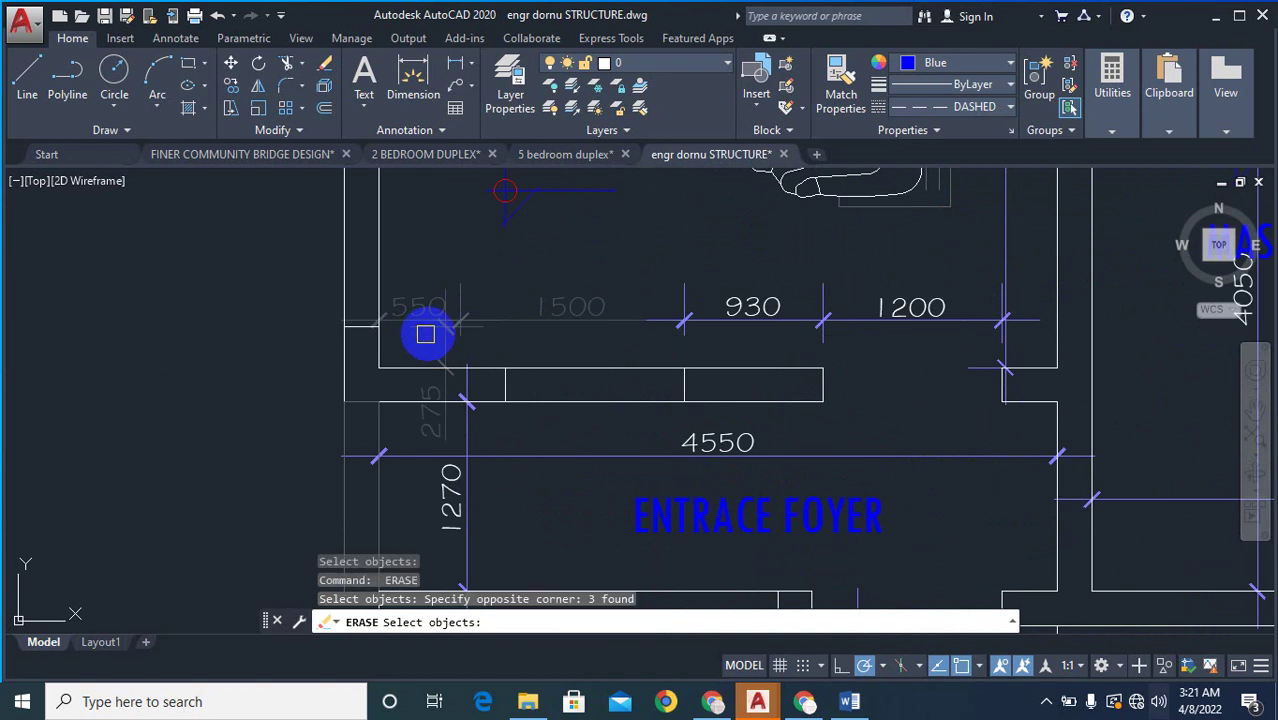
{"action": "key", "text": "space"}
- Erase the entrance foyer's 4550 and 1270 dimensions and the living room's 1200 dimension above the foyer opening
{"action": "key", "text": "space"}
{"action": "left_click", "coordinate": [488, 454]}
{"action": "key", "text": "space"}
{"action": "key", "text": "space"}
{"action": "left_click", "coordinate": [468, 472]}
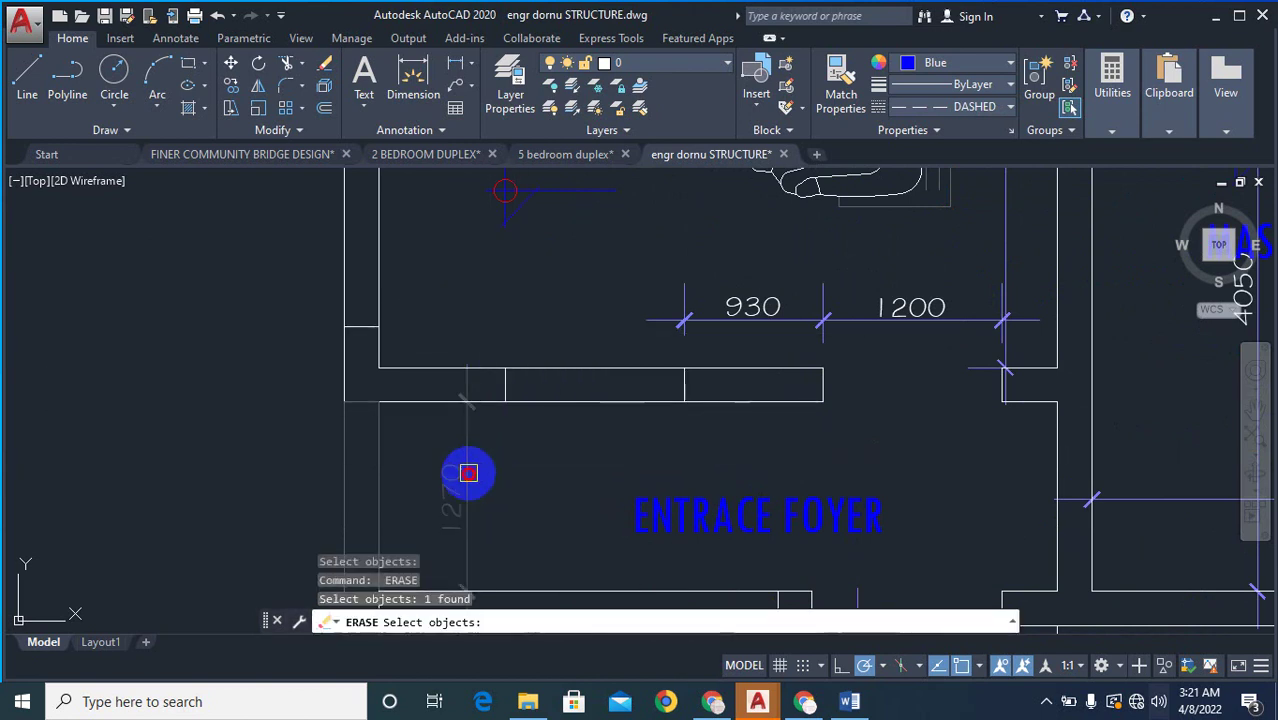
{"action": "key", "text": "space"}
{"action": "key", "text": "space"}
{"action": "left_click", "coordinate": [844, 318]}
{"action": "key", "text": "space"}
{"action": "left_click", "coordinate": [725, 318]}
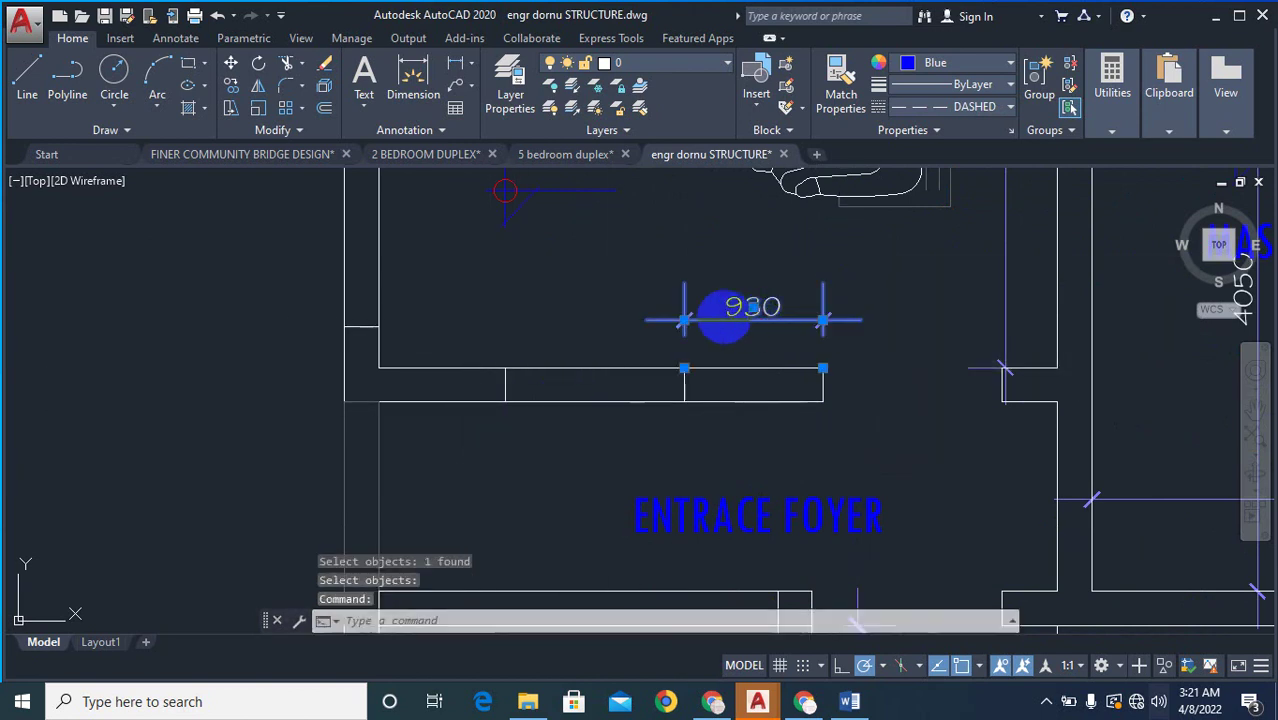
{"action": "double_click", "coordinate": [684, 316]}
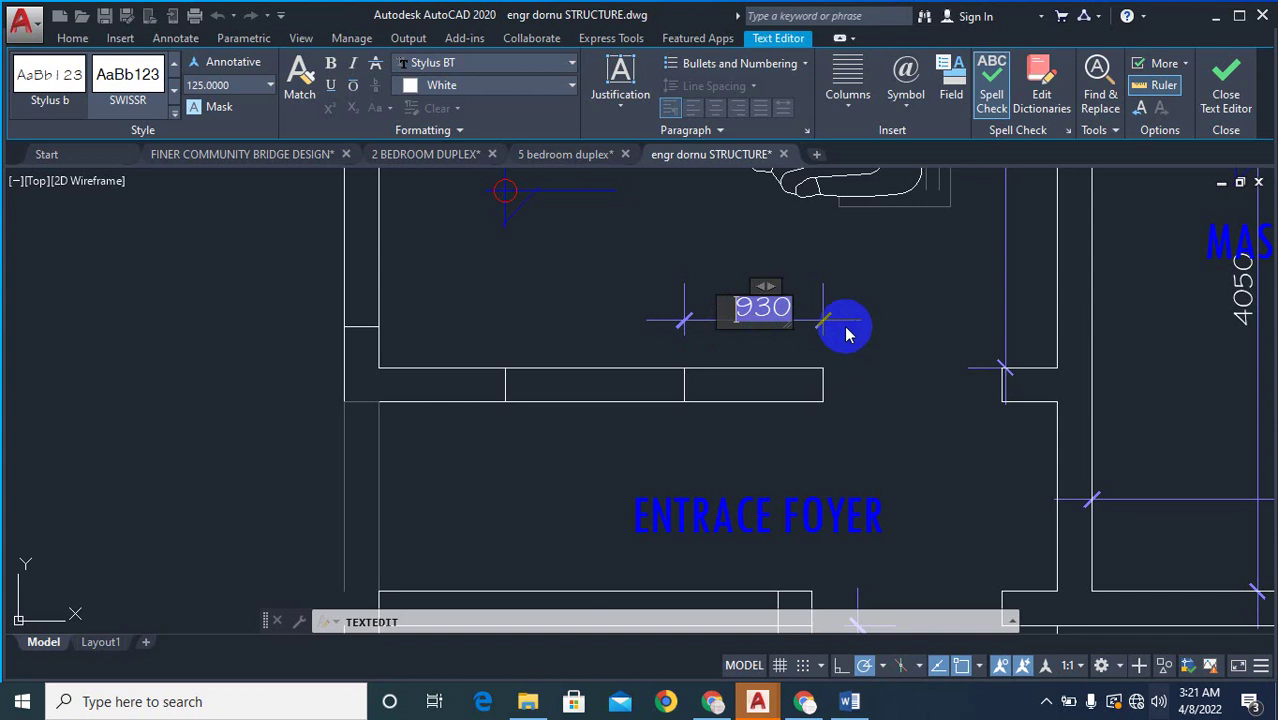
{"action": "key", "text": "Escape"}
{"action": "key", "text": "Escape"}
{"action": "key", "text": "Escape"}
{"action": "key", "text": "Escape"}
{"action": "left_click", "coordinate": [849, 324]}
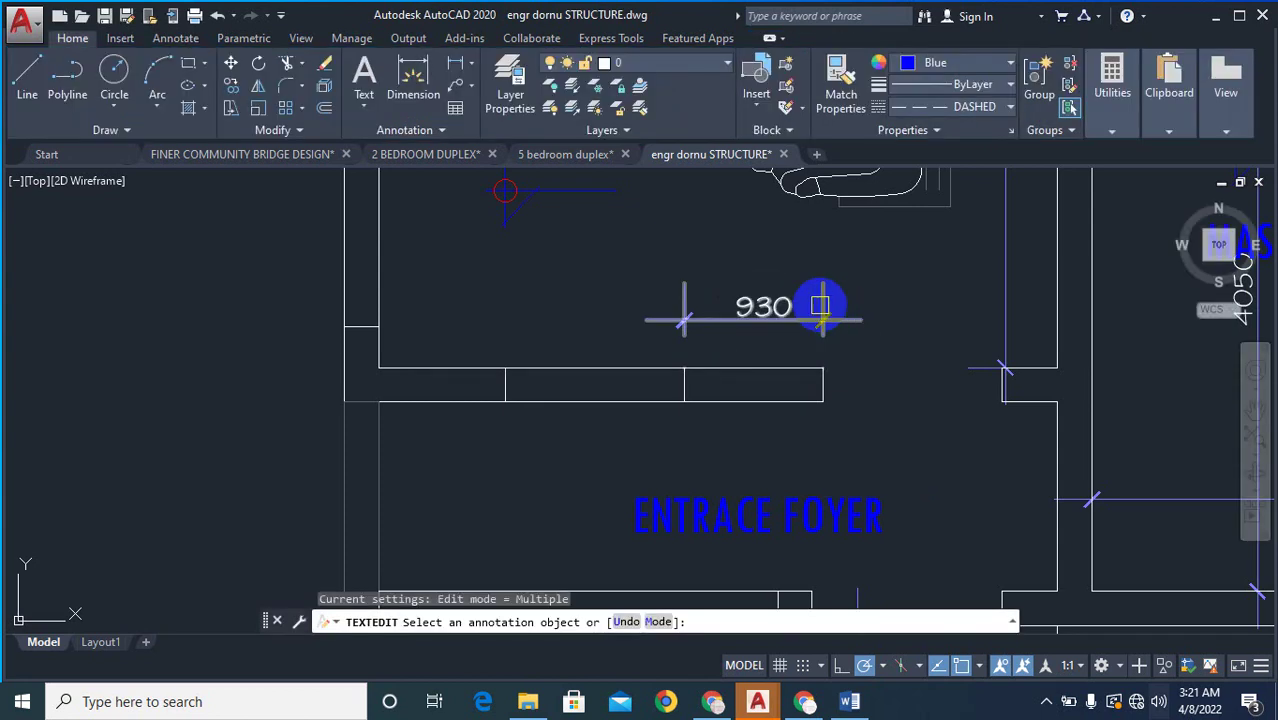
{"action": "right_click", "coordinate": [849, 276]}
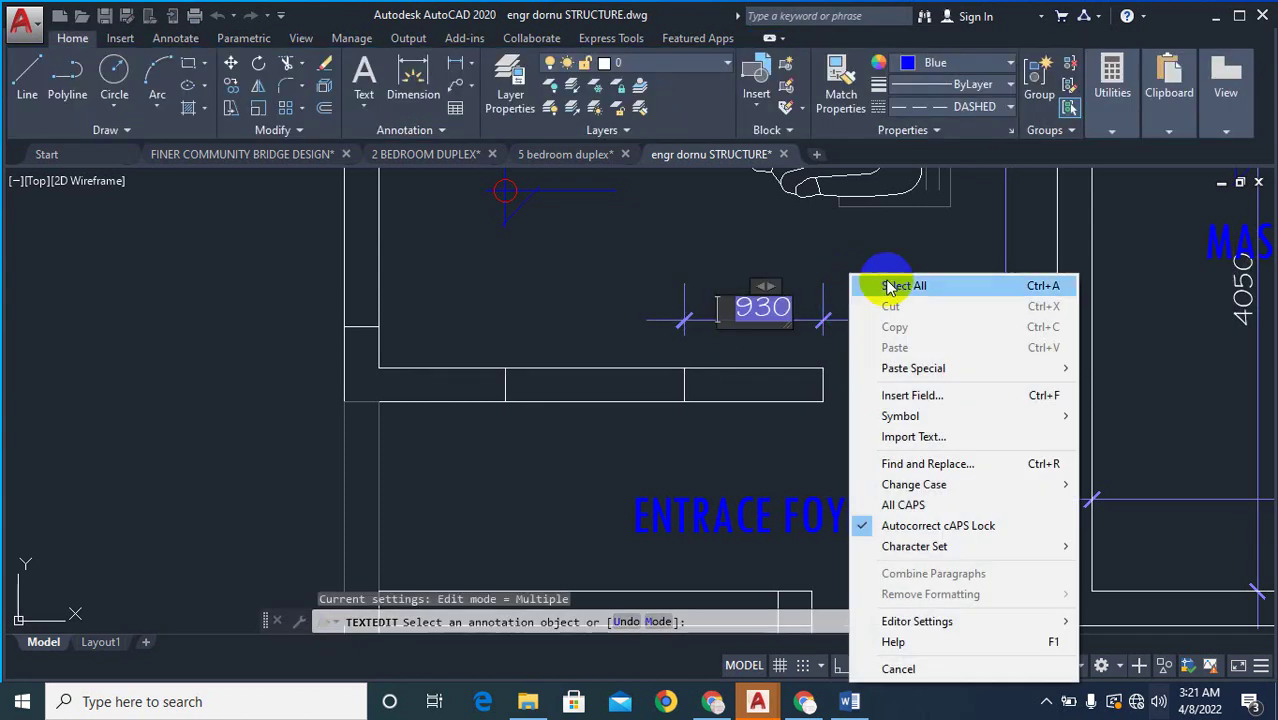
{"action": "key", "text": "Escape"}
{"action": "key", "text": "Escape"}
{"action": "key", "text": "Escape"}
- Erase the 930 dimension above the wall between the living room and the entrance foyer
{"action": "type", "text": "e"}
{"action": "key", "text": "Return"}
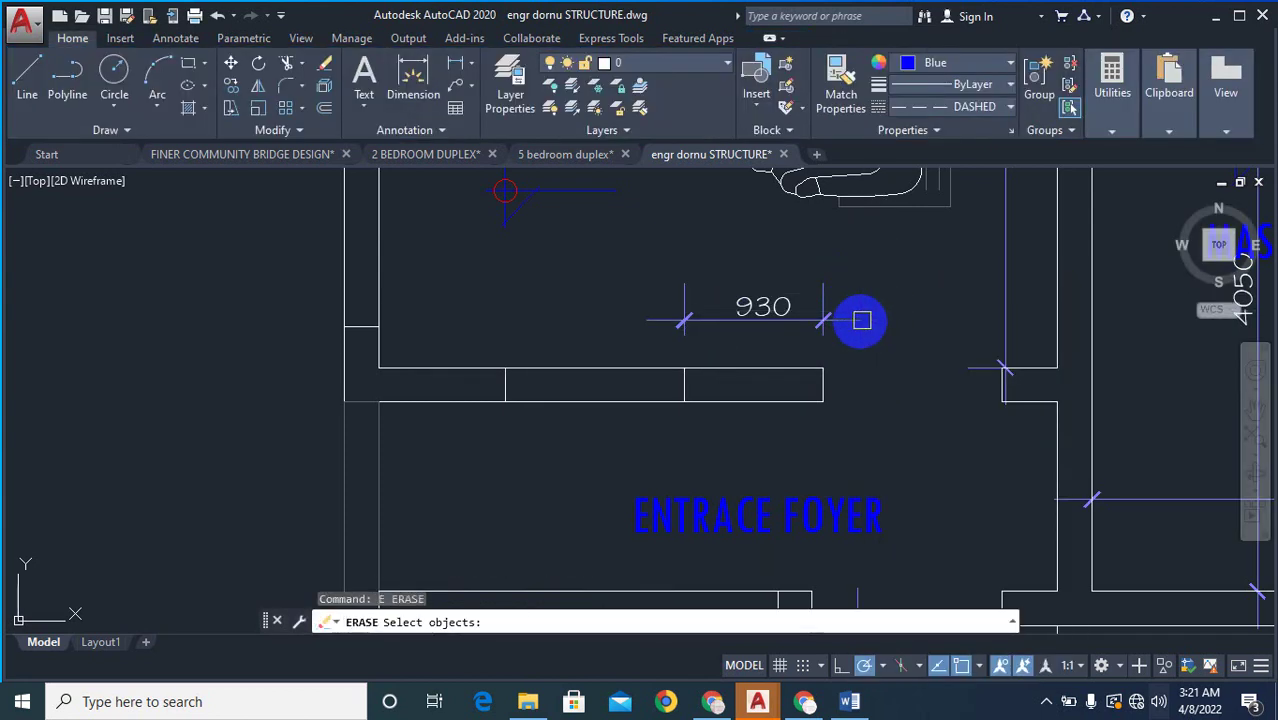
{"action": "right_click", "coordinate": [776, 285]}
{"action": "key", "text": "Escape"}
{"action": "key", "text": "Escape"}
- Erase the staircase's 1115 and 4200 dimensions and the 300 dimension at the wall above it
{"action": "scroll", "coordinate": [693, 308], "scroll_direction": "down", "scroll_amount": 6}
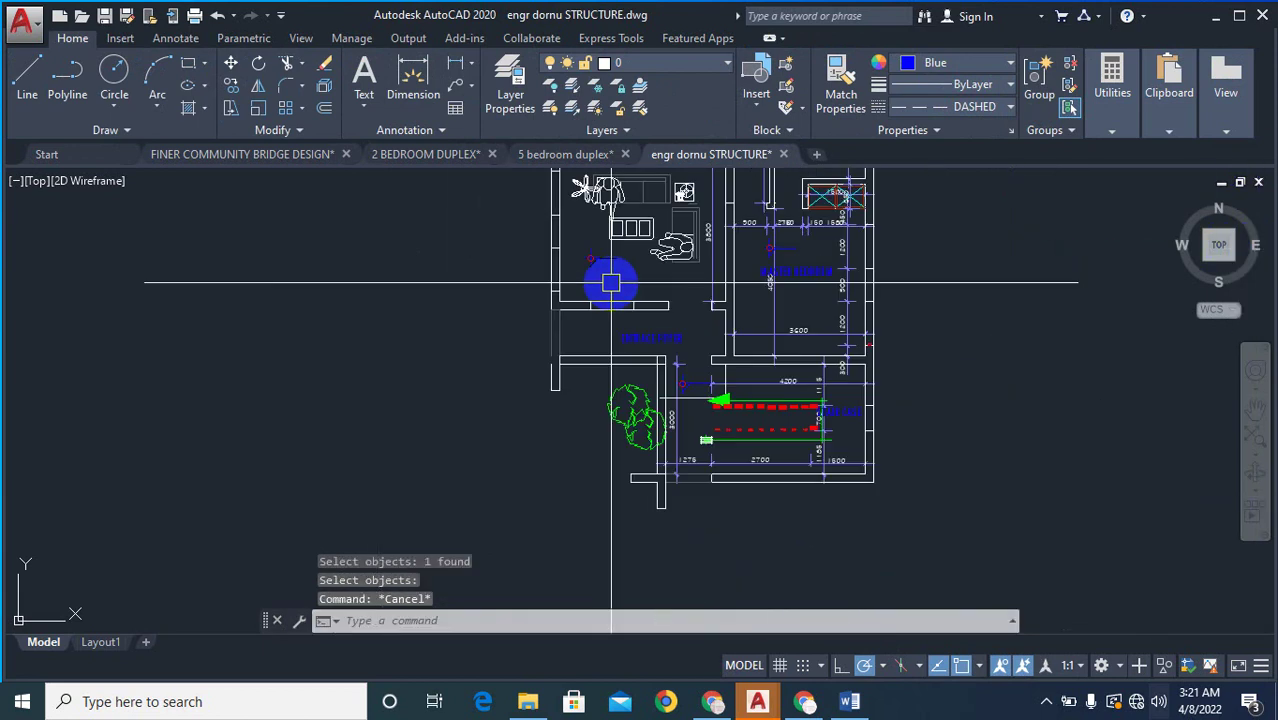
{"action": "scroll", "coordinate": [700, 330], "scroll_direction": "up", "scroll_amount": 7}
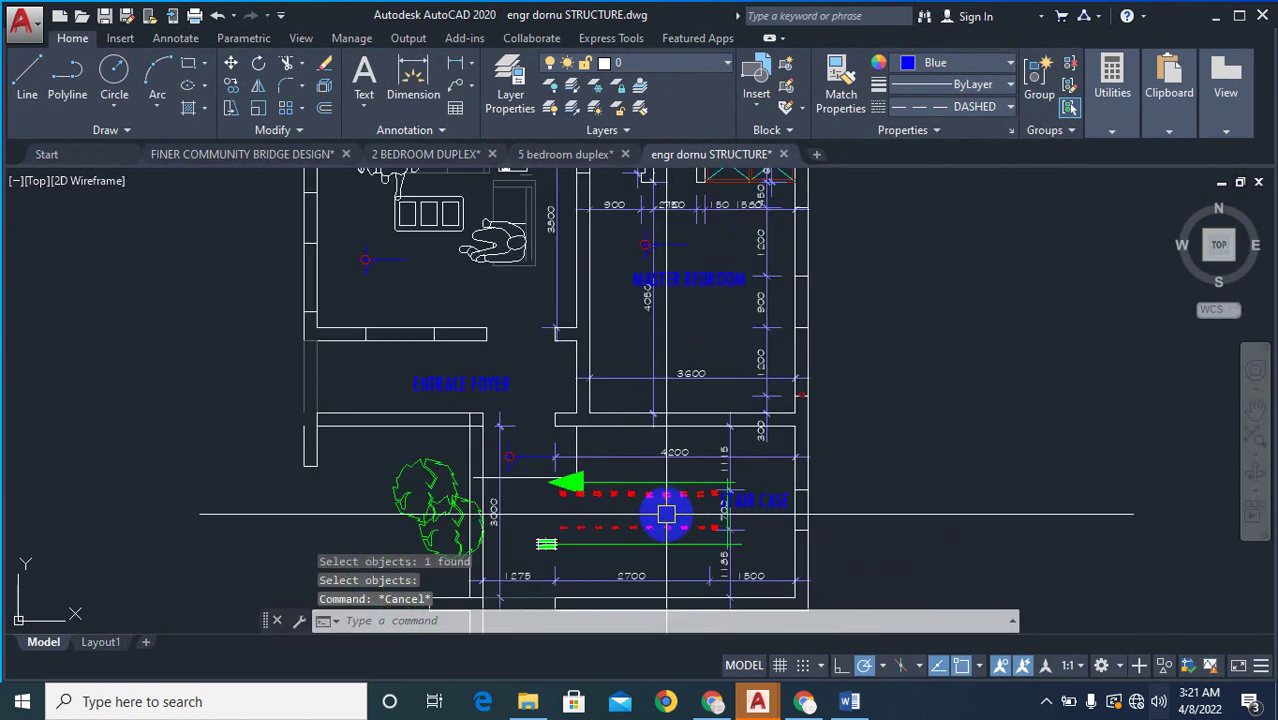
{"action": "key", "text": "Return"}
{"action": "key", "text": "Return"}
{"action": "key", "text": "Return"}
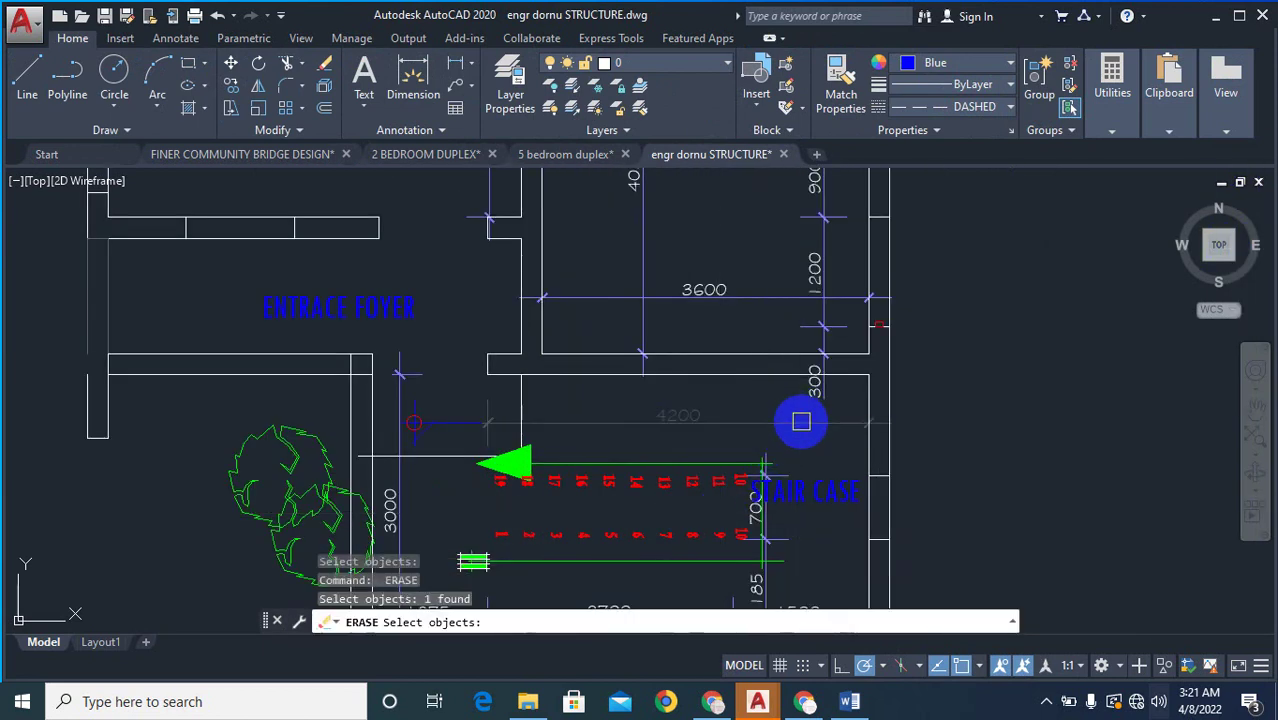
{"action": "key", "text": "Return"}
{"action": "key", "text": "Return"}
- Erase the lower master bedroom's 3600 width dimension and the 1200 and 900 dimensions along its east wall
{"action": "left_click", "coordinate": [841, 274]}
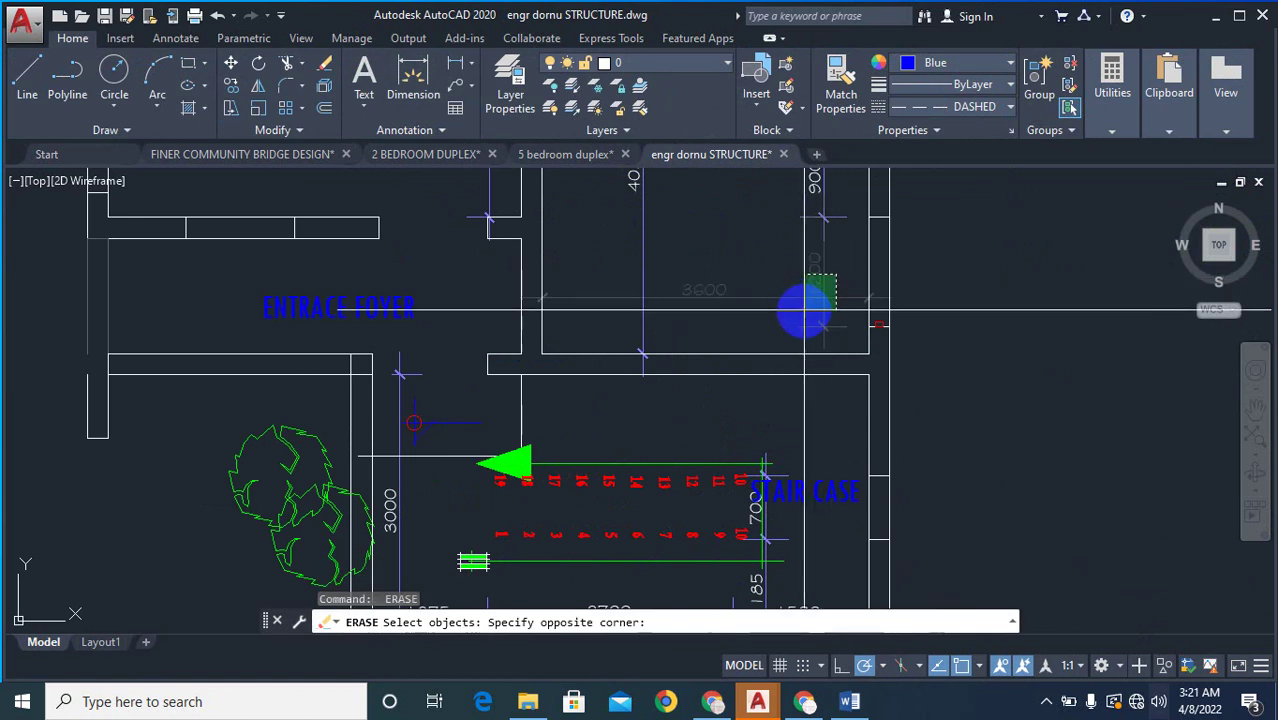
{"action": "left_click", "coordinate": [808, 309]}
{"action": "key", "text": "Return"}
{"action": "key", "text": "Return"}
{"action": "left_click", "coordinate": [821, 231]}
{"action": "key", "text": "Return"}
{"action": "key", "text": "Return"}
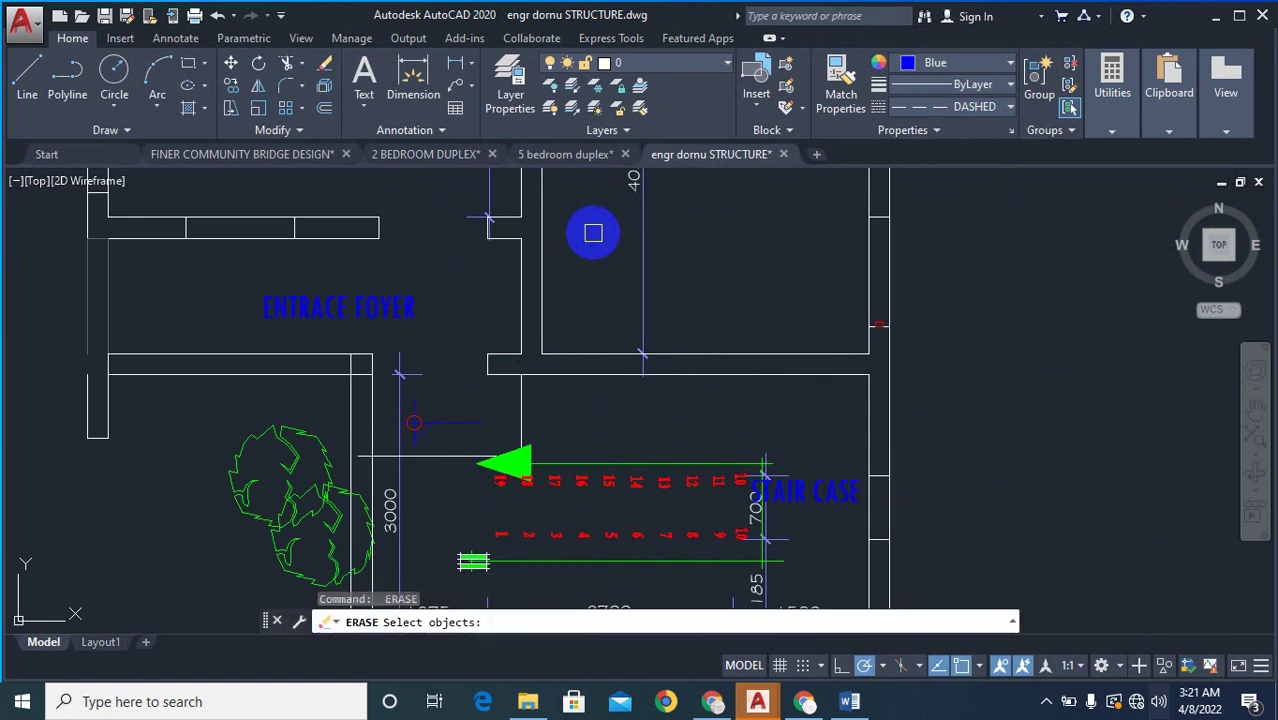
- Erase the lower master bedroom's 4050 dimension, the row of horizontal dimensions below the wardrobe, and the adjoining 450 and 650 dimensions
{"action": "scroll", "coordinate": [765, 345], "scroll_direction": "down", "scroll_amount": 4}
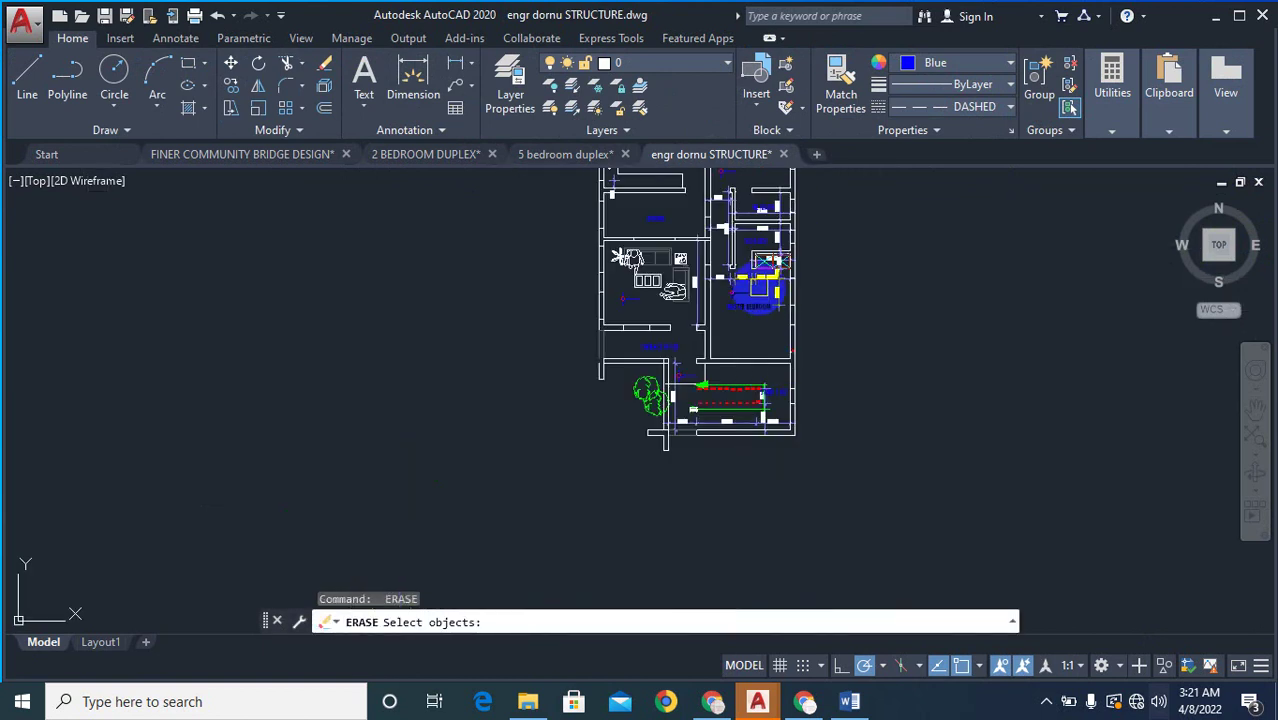
{"action": "scroll", "coordinate": [775, 310], "scroll_direction": "up", "scroll_amount": 3}
{"action": "scroll", "coordinate": [800, 290], "scroll_direction": "up", "scroll_amount": 5}
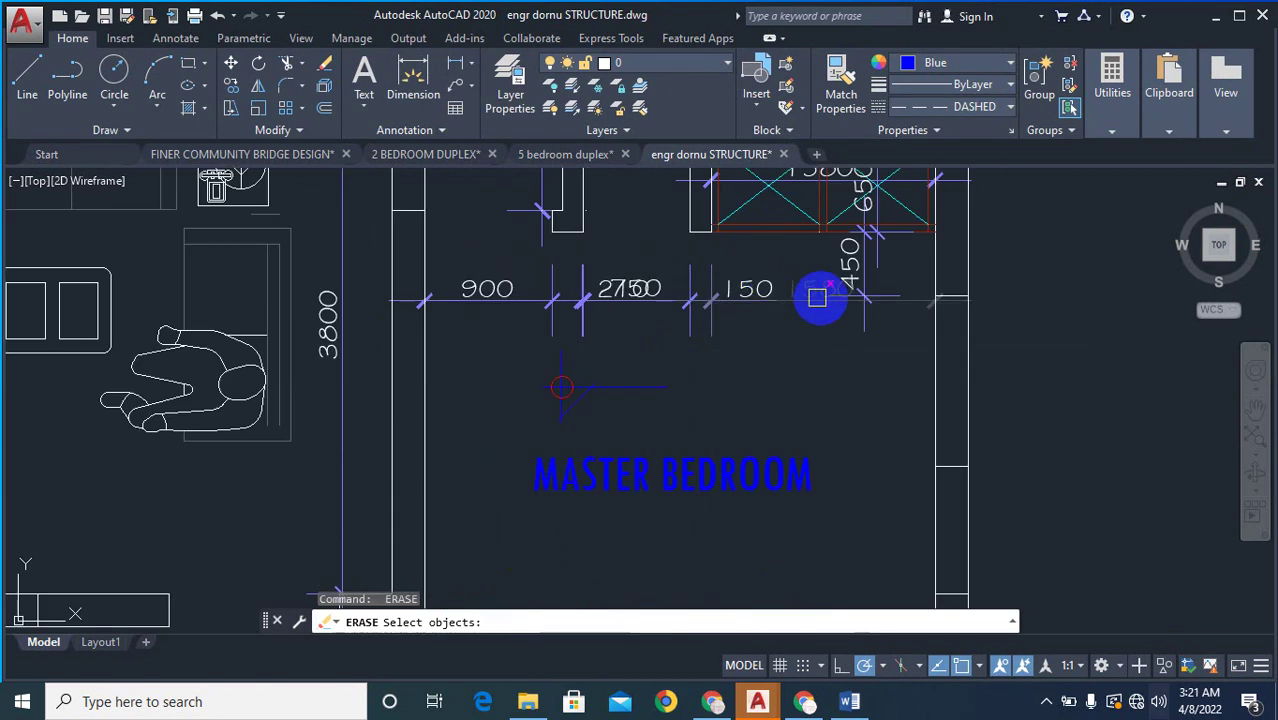
{"action": "left_click", "coordinate": [921, 236]}
{"action": "left_click", "coordinate": [265, 340]}
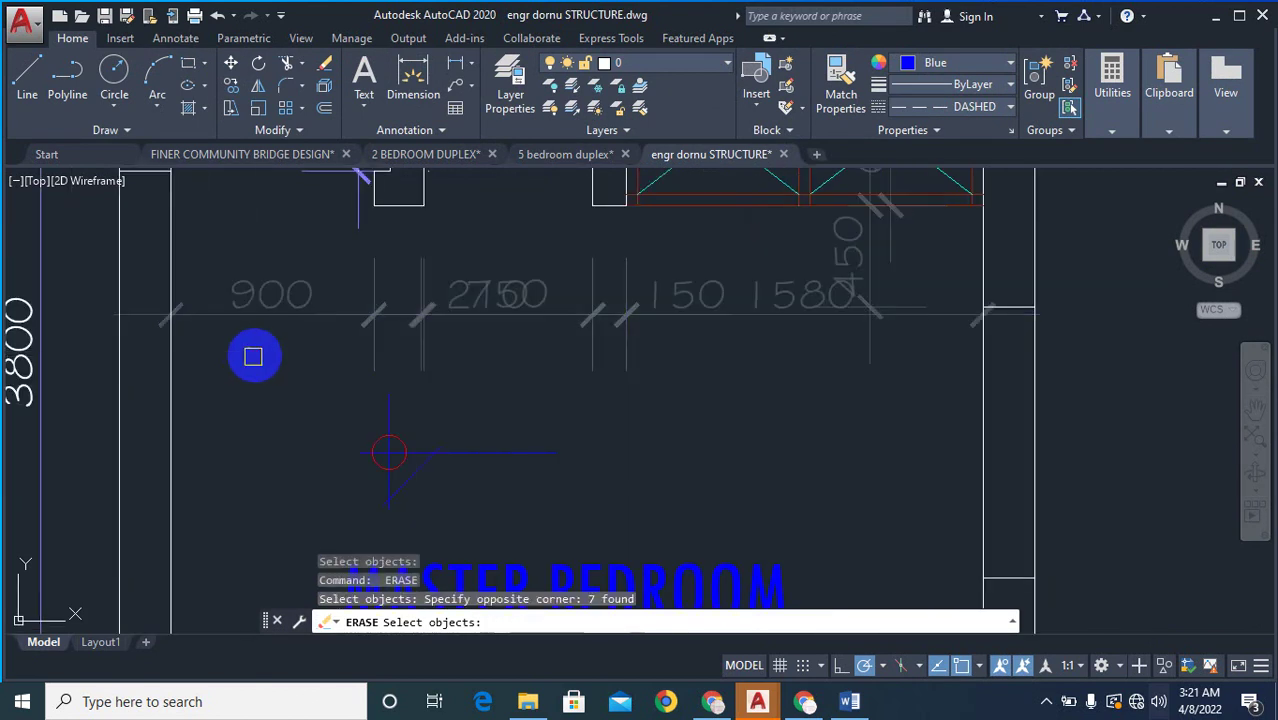
- Erase the 2480 and 1219 dimensions inside the lower WC/BATH
{"action": "scroll", "coordinate": [419, 333], "scroll_direction": "down", "scroll_amount": 5}
{"action": "scroll", "coordinate": [652, 241], "scroll_direction": "up", "scroll_amount": 4}
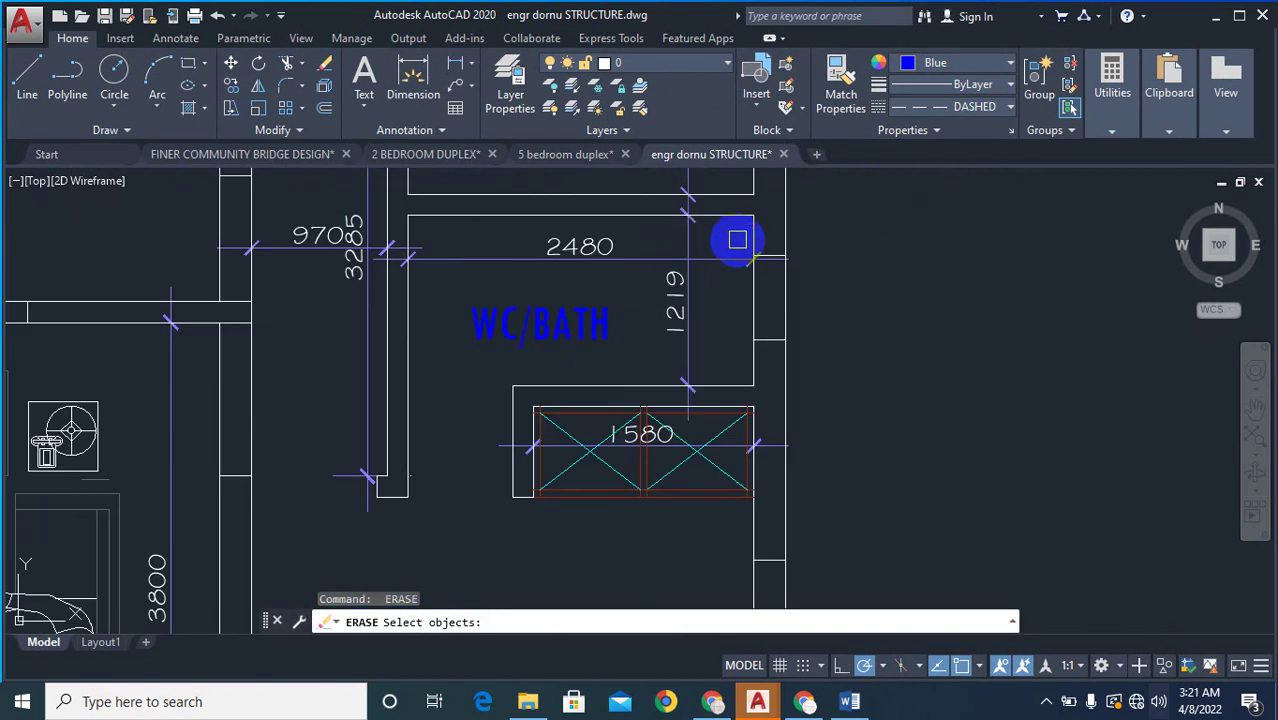
{"action": "left_click", "coordinate": [551, 280]}
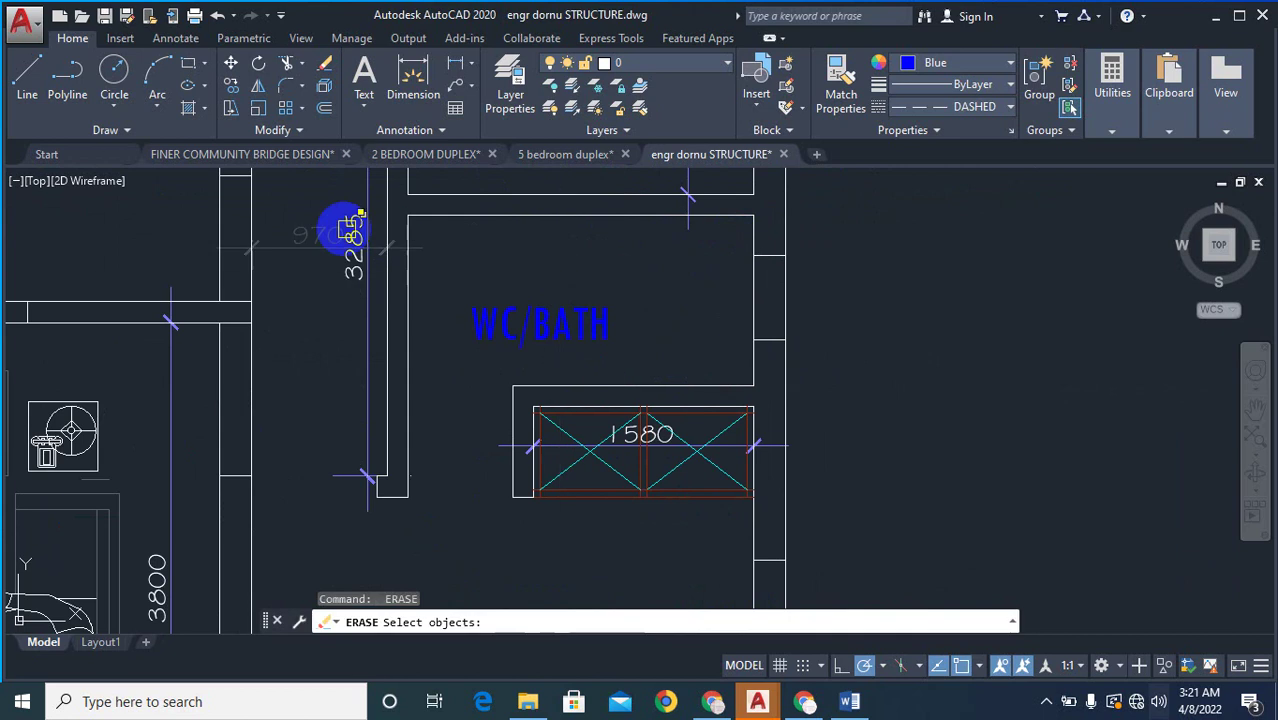
- Erase the overlapping 970 and 3285 dimensions in the passage west of the lower WC/BATH
{"action": "scroll", "coordinate": [395, 210], "scroll_direction": "up", "scroll_amount": 4}
{"action": "scroll", "coordinate": [462, 220], "scroll_direction": "up", "scroll_amount": 2}
{"action": "left_click", "coordinate": [462, 220]}
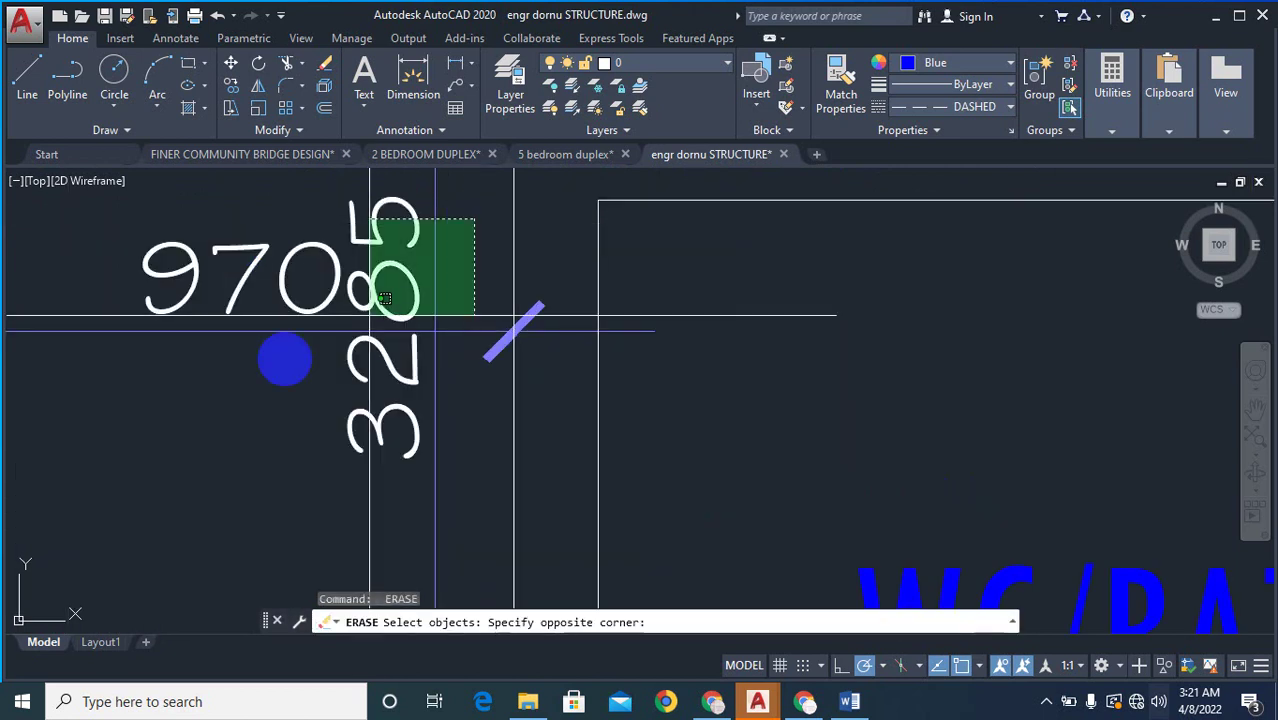
{"action": "left_click", "coordinate": [225, 408]}
{"action": "key", "text": "space"}
{"action": "scroll", "coordinate": [612, 415], "scroll_direction": "down", "scroll_amount": 8}
{"action": "key", "text": "space"}
{"action": "scroll", "coordinate": [728, 350], "scroll_direction": "up", "scroll_amount": 2}
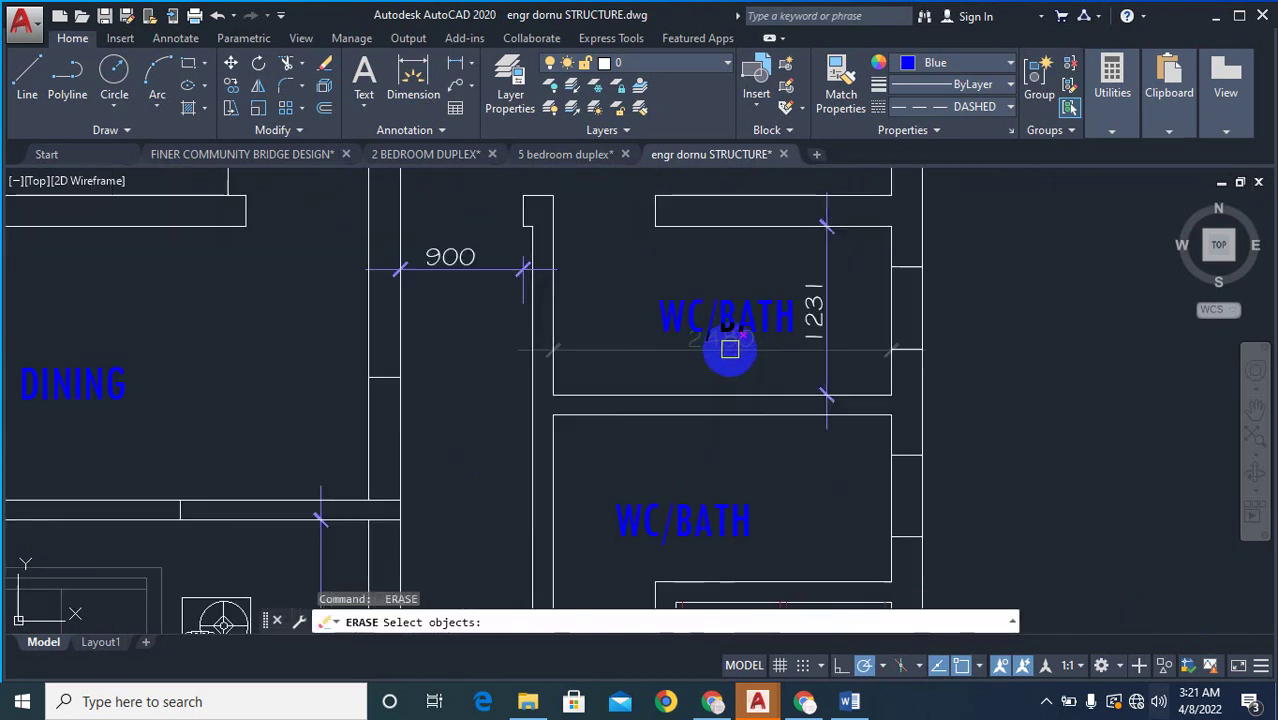
- Erase the upper WC/BATH's width and 1231 dimensions and the 900 dimension across the adjacent passage
{"action": "left_click", "coordinate": [730, 349]}
{"action": "key", "text": "space"}
{"action": "left_click", "coordinate": [833, 364]}
{"action": "key", "text": "space"}
{"action": "key", "text": "space"}
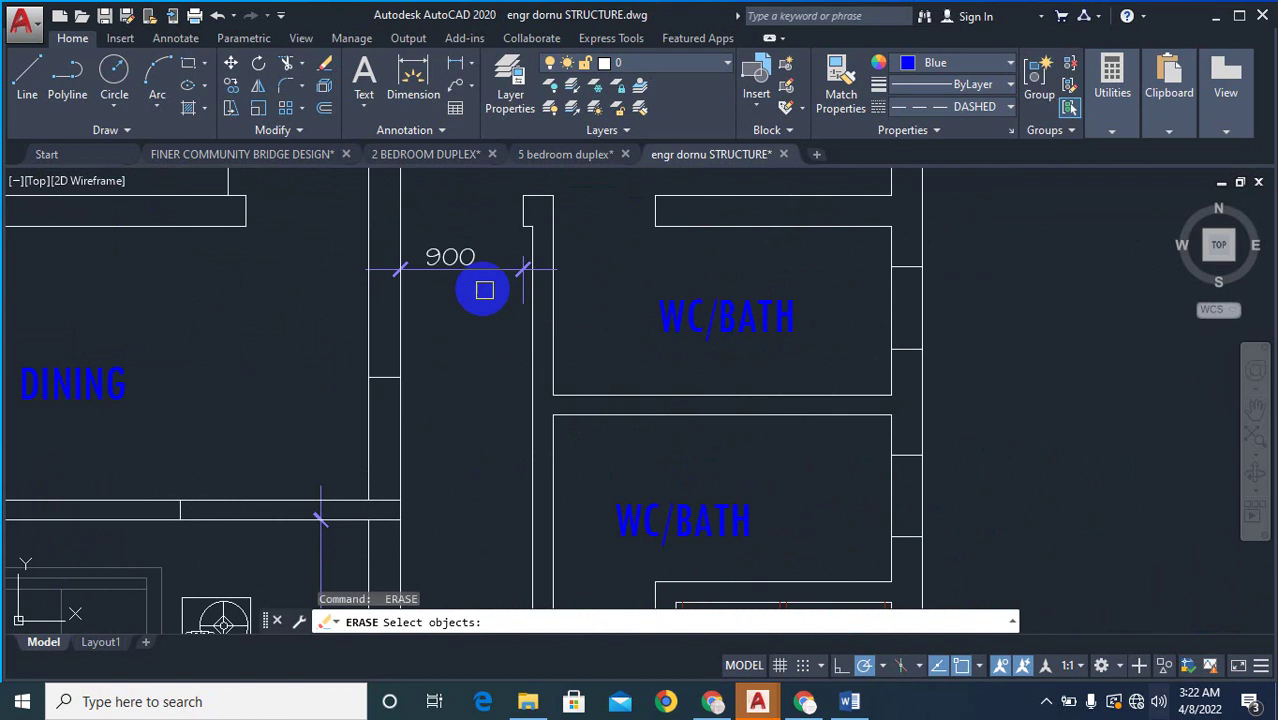
{"action": "key", "text": "space"}
- Erase the vertical 3000 dimension along the staircase's west wall, beside the plants
{"action": "scroll", "coordinate": [579, 277], "scroll_direction": "down", "scroll_amount": 5}
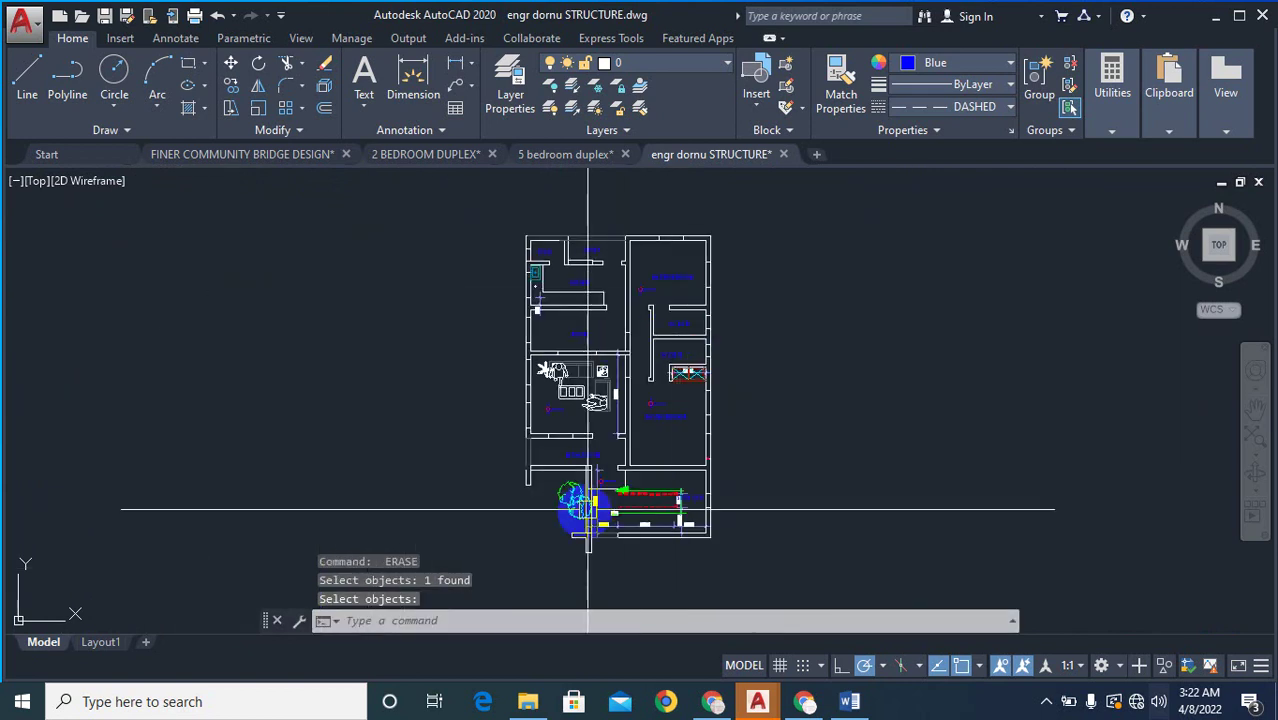
{"action": "scroll", "coordinate": [598, 524], "scroll_direction": "up", "scroll_amount": 3}
{"action": "key", "text": "space"}
{"action": "scroll", "coordinate": [604, 505], "scroll_direction": "up", "scroll_amount": 4}
{"action": "key", "text": "space"}
{"action": "key", "text": "space"}
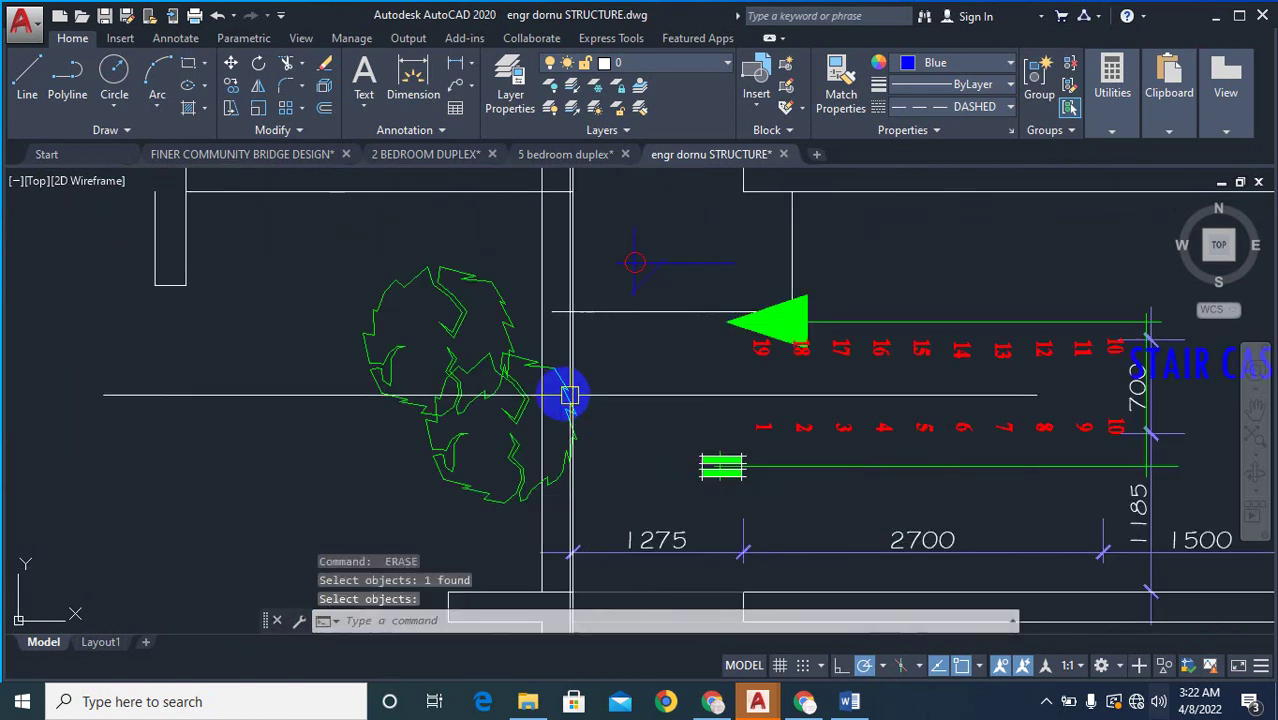
- Erase the vertical 1185 and 700 dimensions at the east end of the stair flights
{"action": "scroll", "coordinate": [568, 394], "scroll_direction": "down", "scroll_amount": 3}
{"action": "scroll", "coordinate": [650, 391], "scroll_direction": "up", "scroll_amount": 3}
{"action": "left_click", "coordinate": [712, 427]}
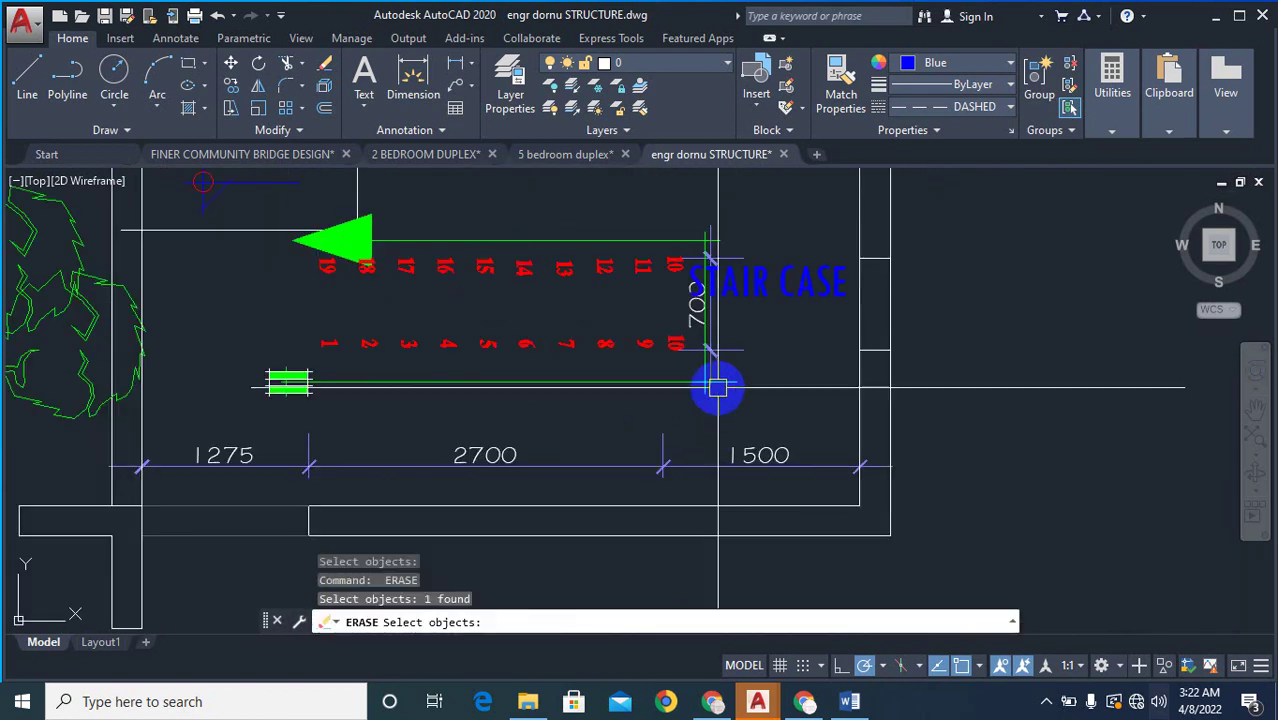
{"action": "key", "text": "space"}
{"action": "key", "text": "space"}
{"action": "key", "text": "space"}
- Erase the row of 1275, 2700 and 1500 dimensions along the staircase's south wall
{"action": "key", "text": "space"}
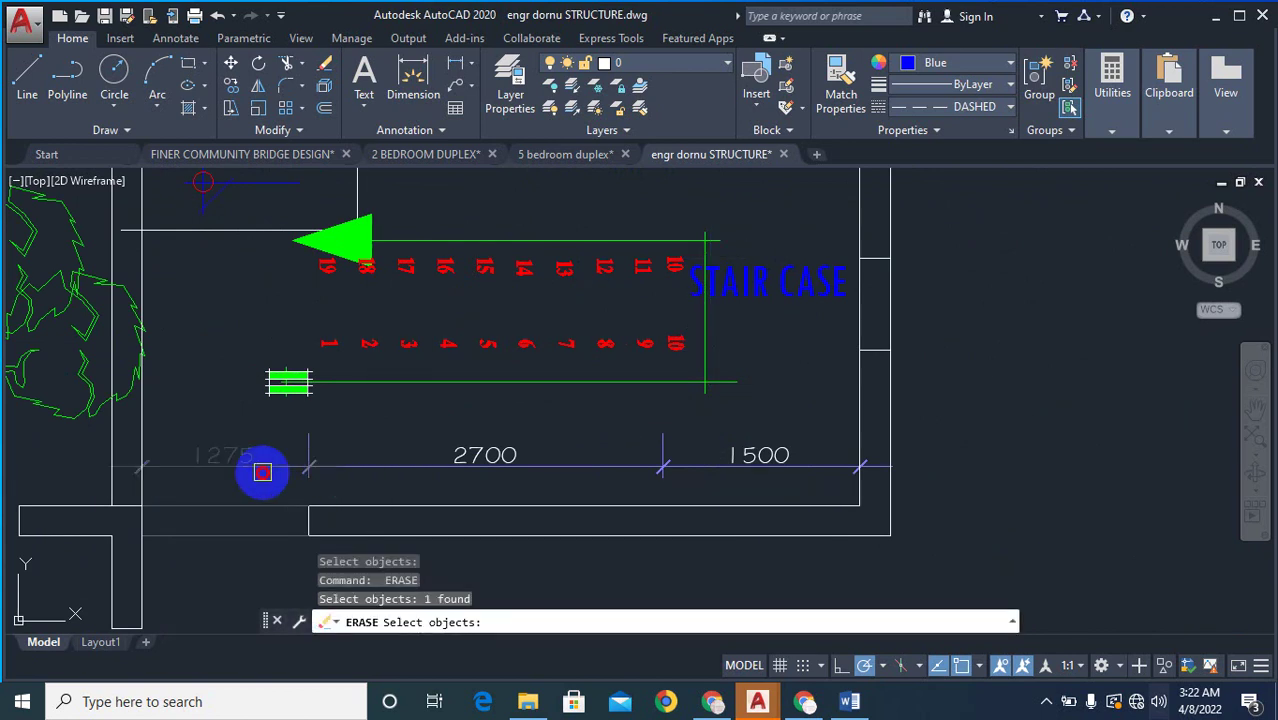
{"action": "key", "text": "space"}
{"action": "key", "text": "space"}
{"action": "left_click", "coordinate": [628, 460]}
{"action": "key", "text": "space"}
{"action": "key", "text": "space"}
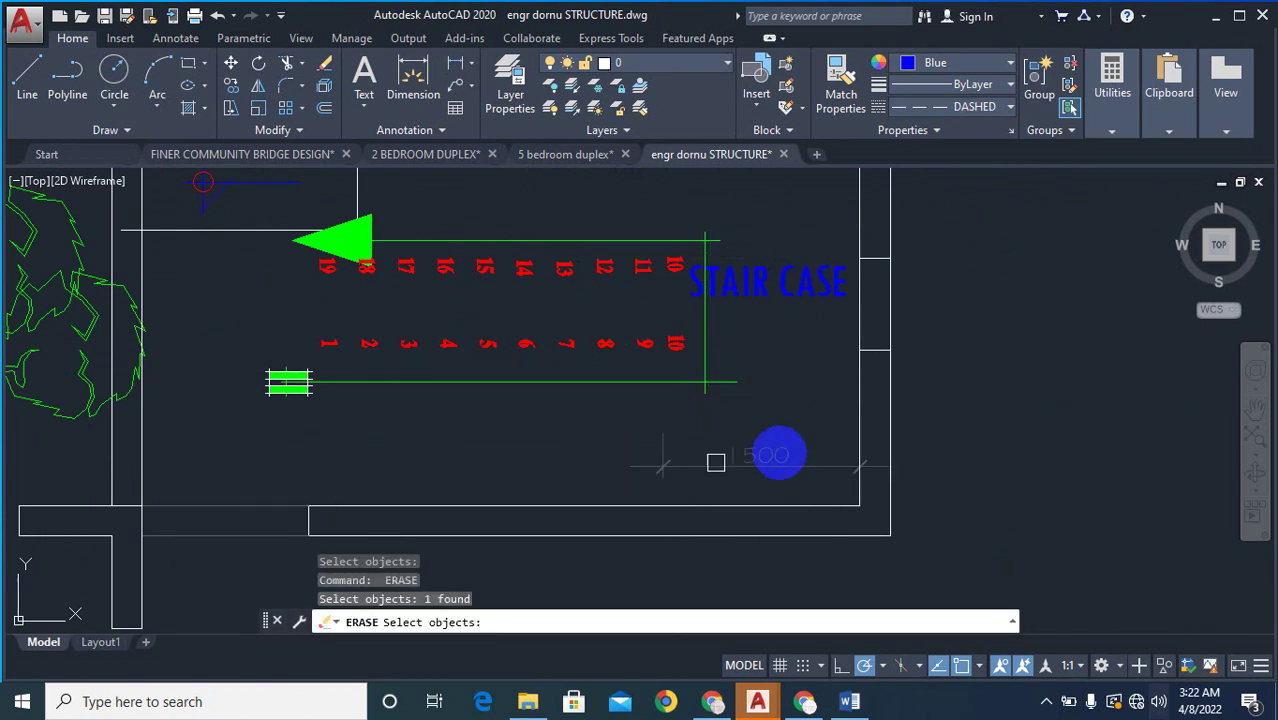
{"action": "key", "text": "space"}
{"action": "key", "text": "space"}
- Erase the vertical 3800 dimension along the living room's east wall
{"action": "scroll", "coordinate": [716, 462], "scroll_direction": "down", "scroll_amount": 5}
{"action": "scroll", "coordinate": [765, 422], "scroll_direction": "up", "scroll_amount": 5}
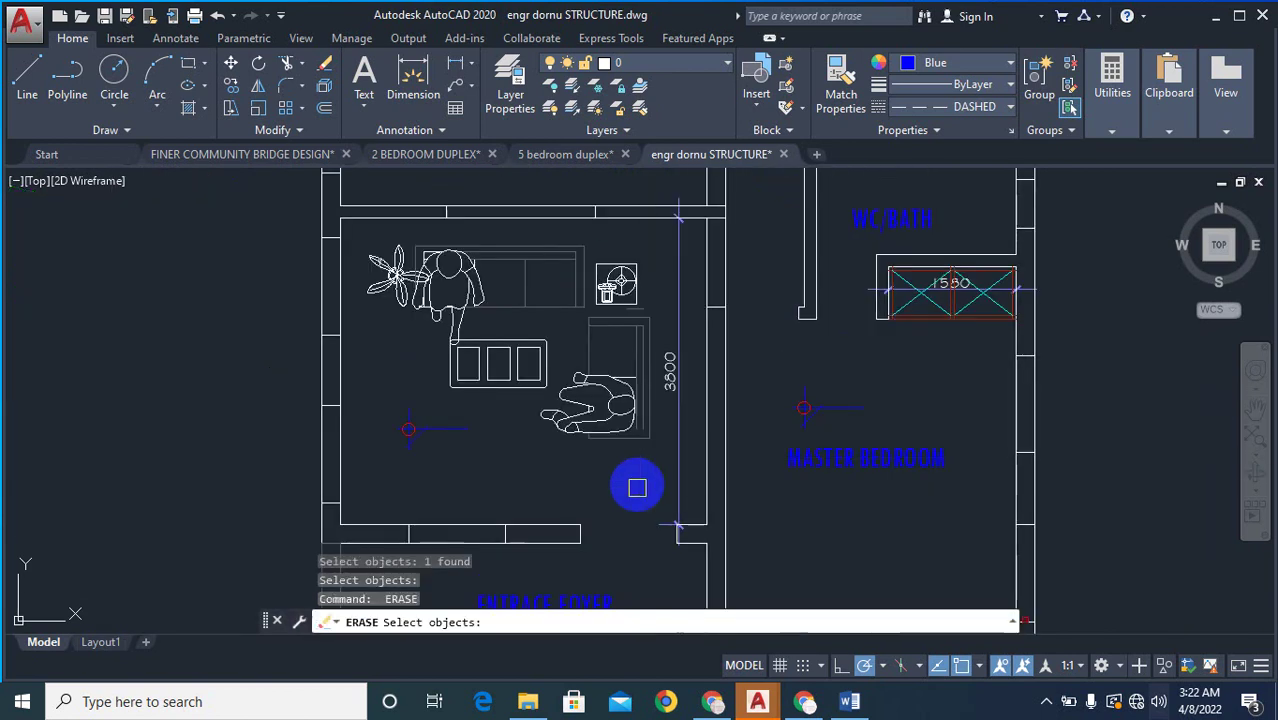
{"action": "key", "text": "space"}
- Turn all layers back on with the LAYON command
{"action": "scroll", "coordinate": [645, 432], "scroll_direction": "down", "scroll_amount": 6}
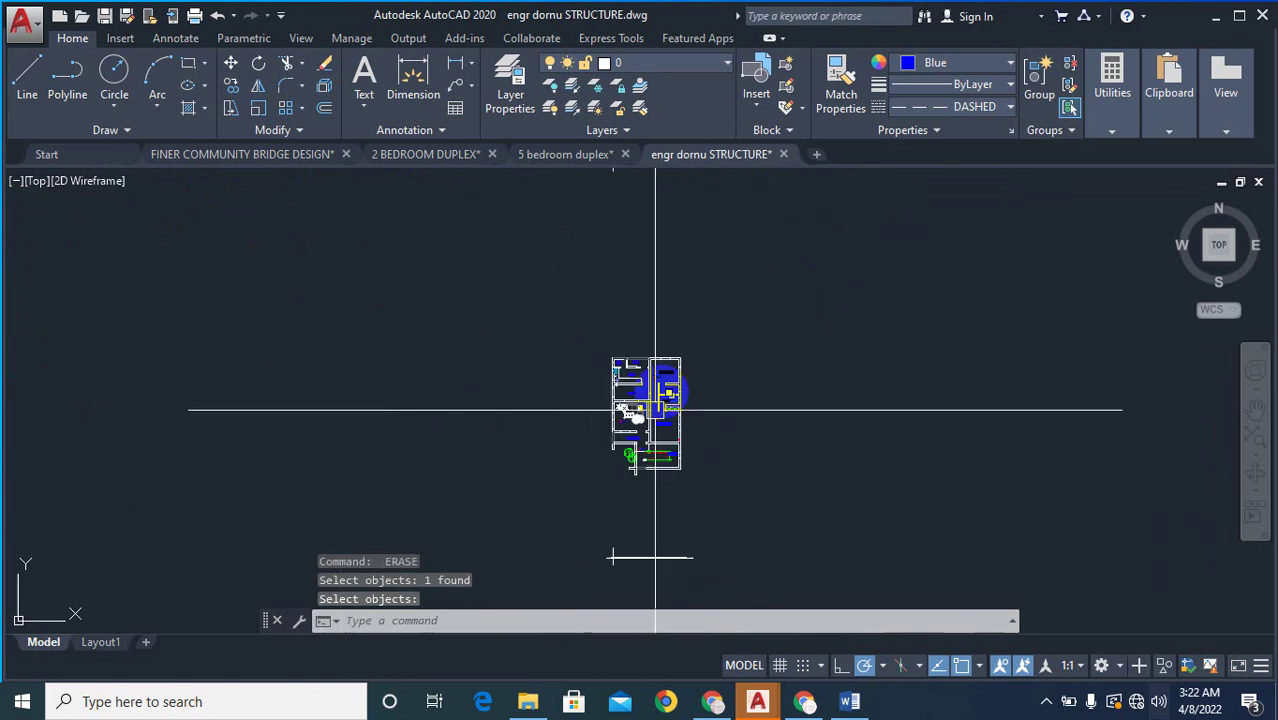
{"action": "scroll", "coordinate": [628, 405], "scroll_direction": "up", "scroll_amount": 4}
{"action": "type", "text": "L"}
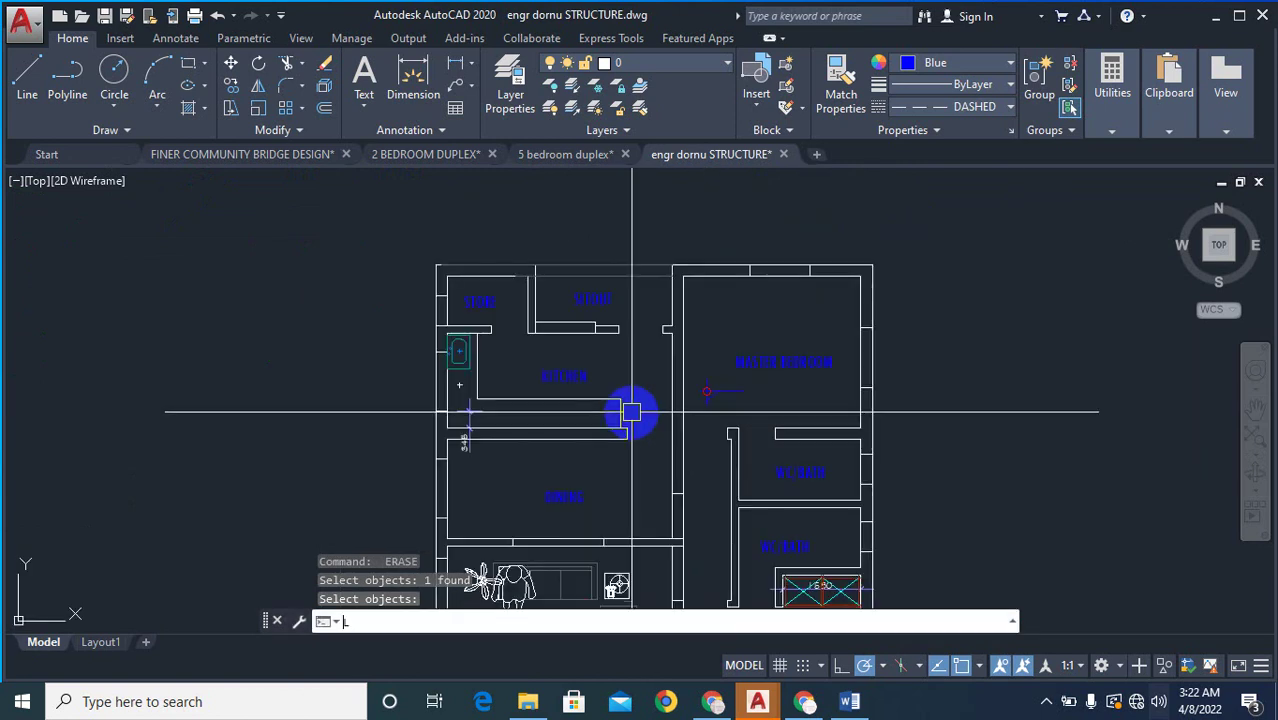
{"action": "type", "text": "AYON"}
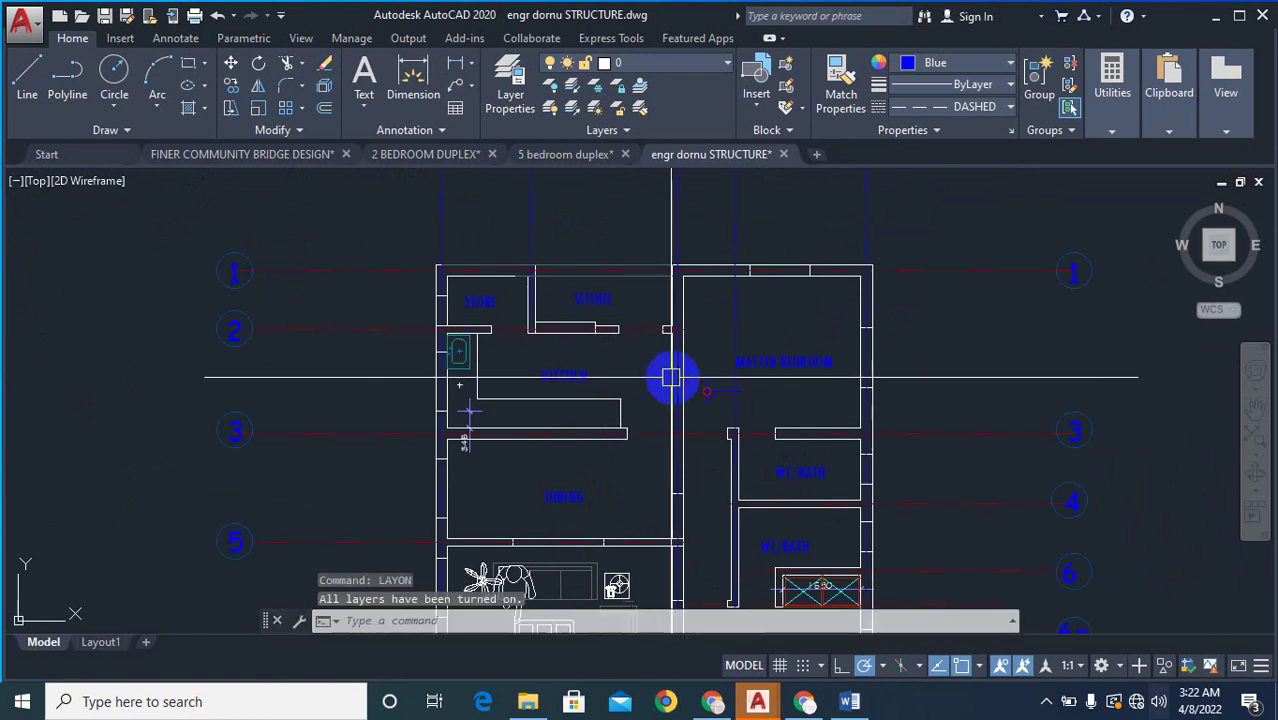
- Set the model viewport configuration to Two: Vertical
{"action": "scroll", "coordinate": [661, 333], "scroll_direction": "down", "scroll_amount": 4}
{"action": "scroll", "coordinate": [792, 417], "scroll_direction": "down", "scroll_amount": 2}
{"action": "scroll", "coordinate": [821, 392], "scroll_direction": "down", "scroll_amount": 5}
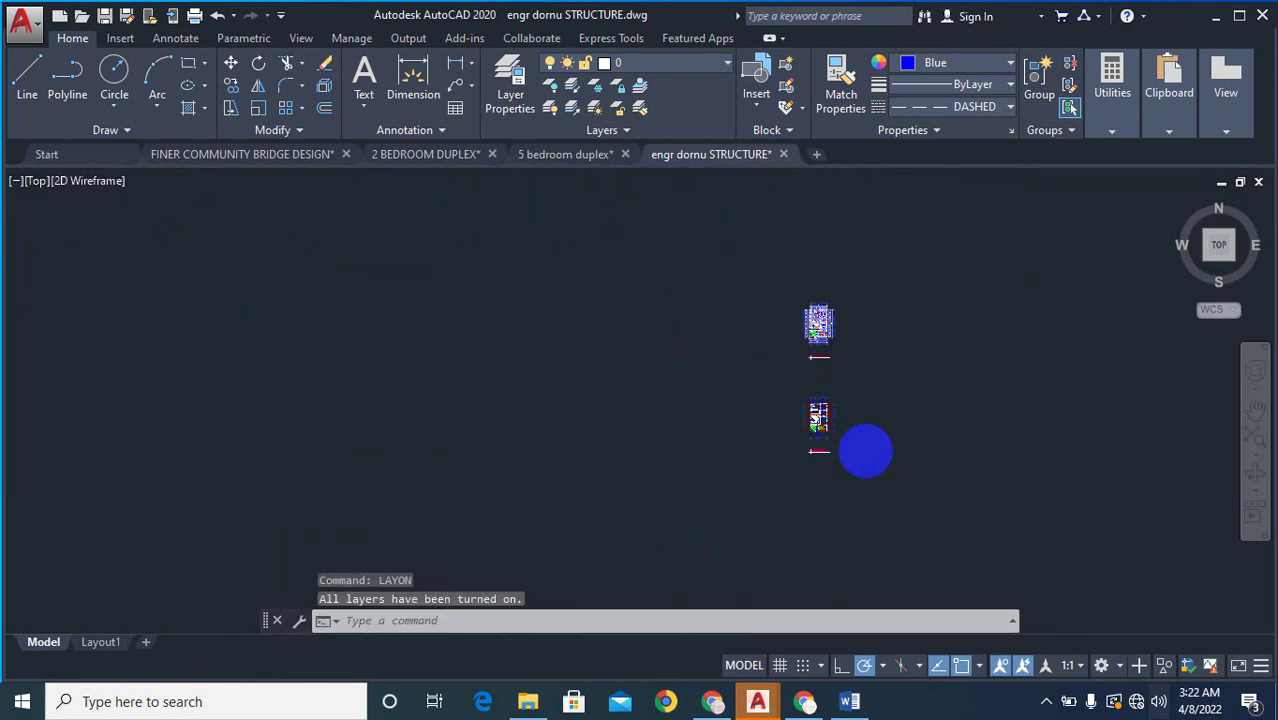
{"action": "scroll", "coordinate": [857, 451], "scroll_direction": "down", "scroll_amount": 3}
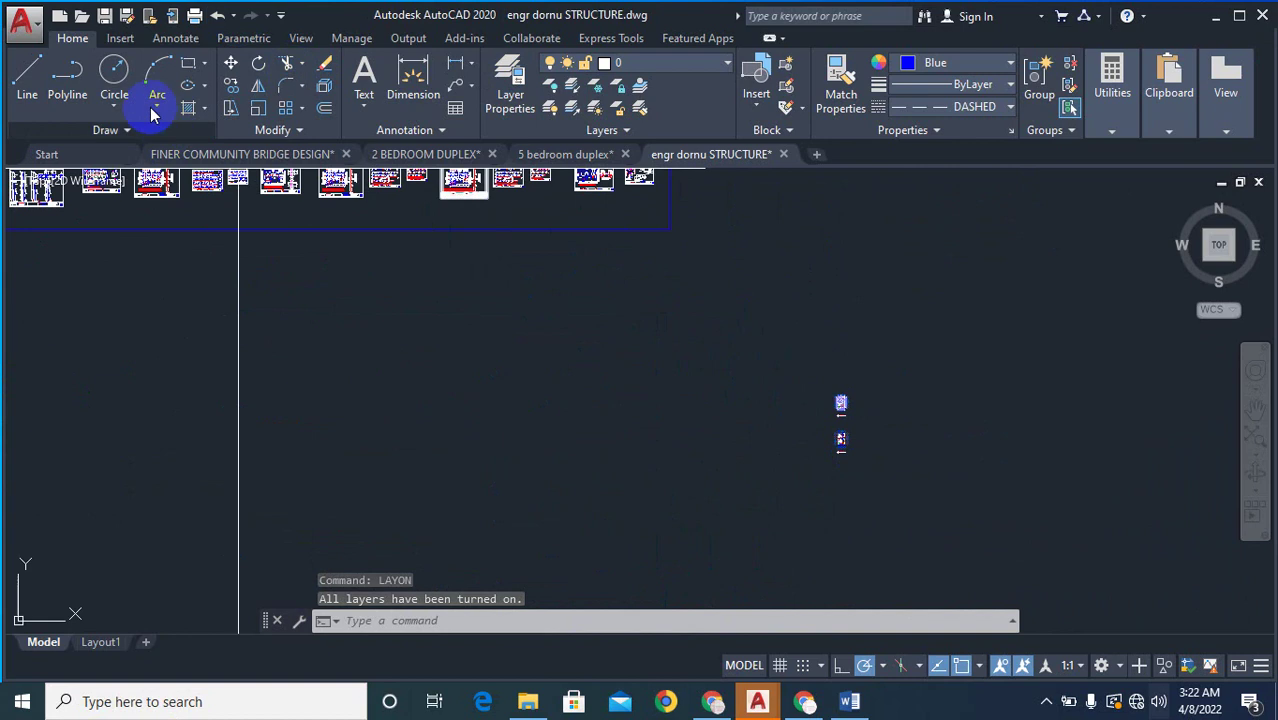
{"action": "left_click", "coordinate": [300, 39]}
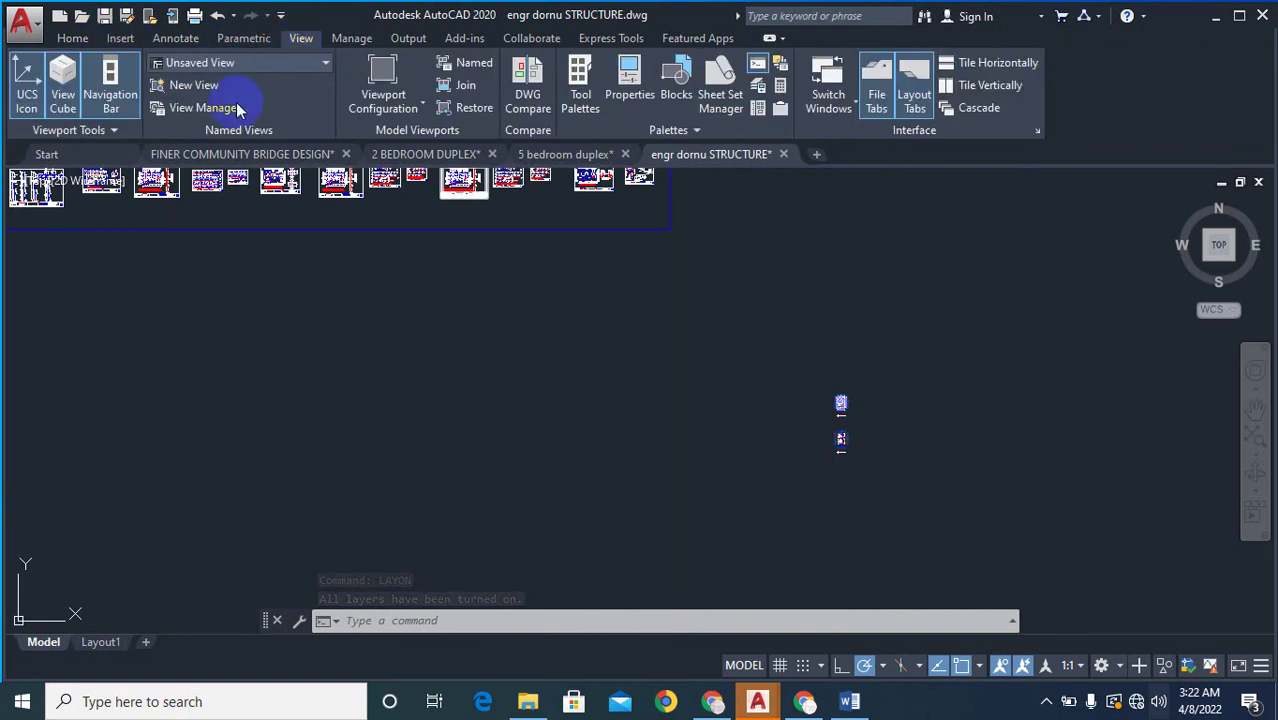
{"action": "left_click", "coordinate": [322, 66]}
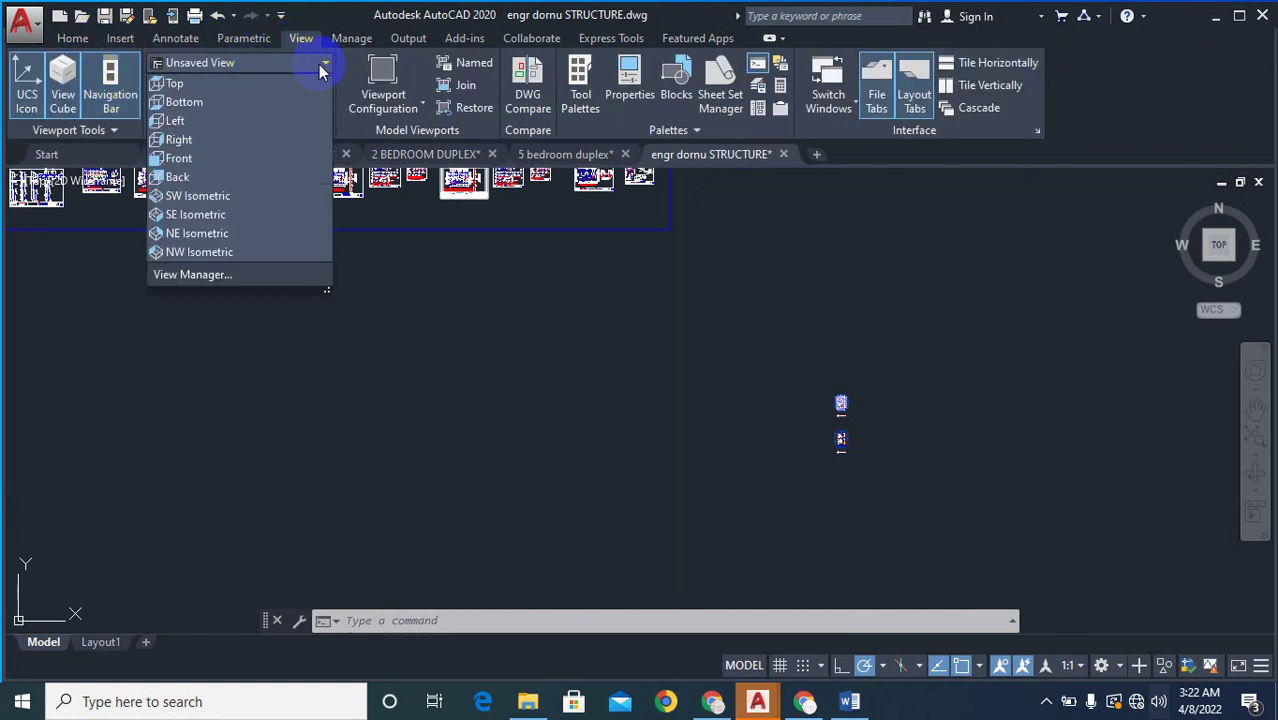
{"action": "left_click", "coordinate": [322, 66]}
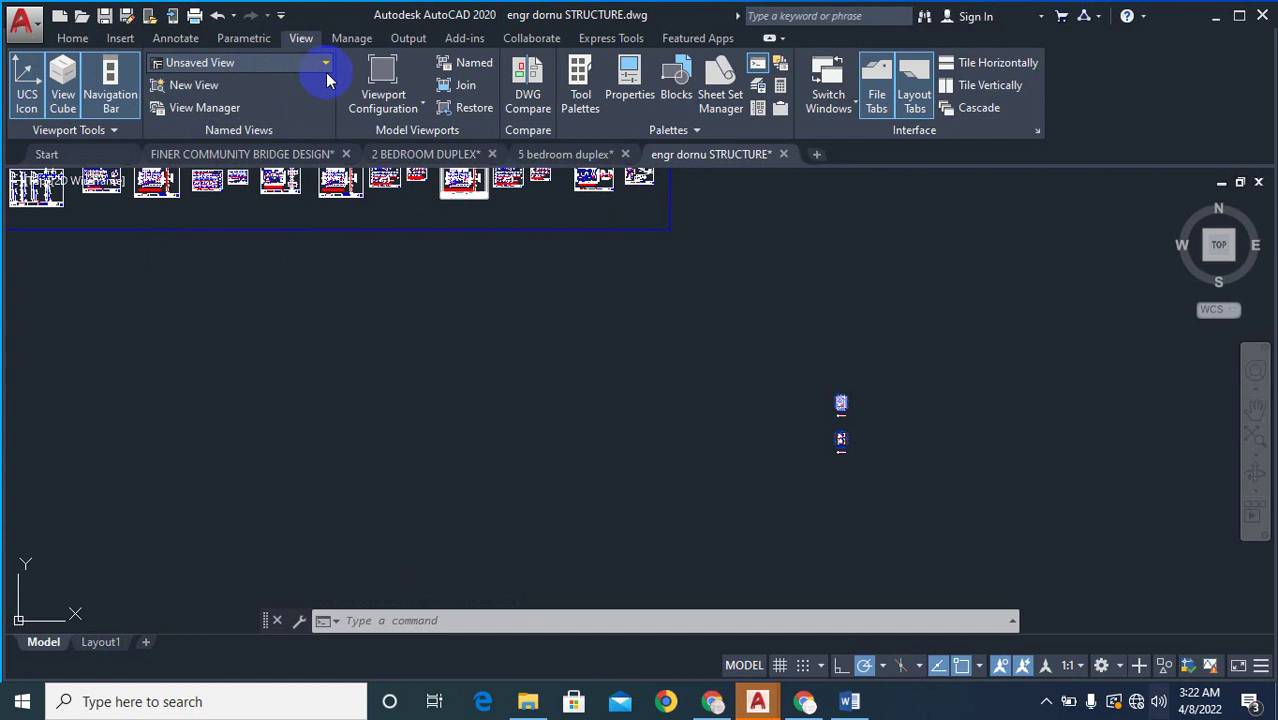
{"action": "left_click", "coordinate": [405, 112]}
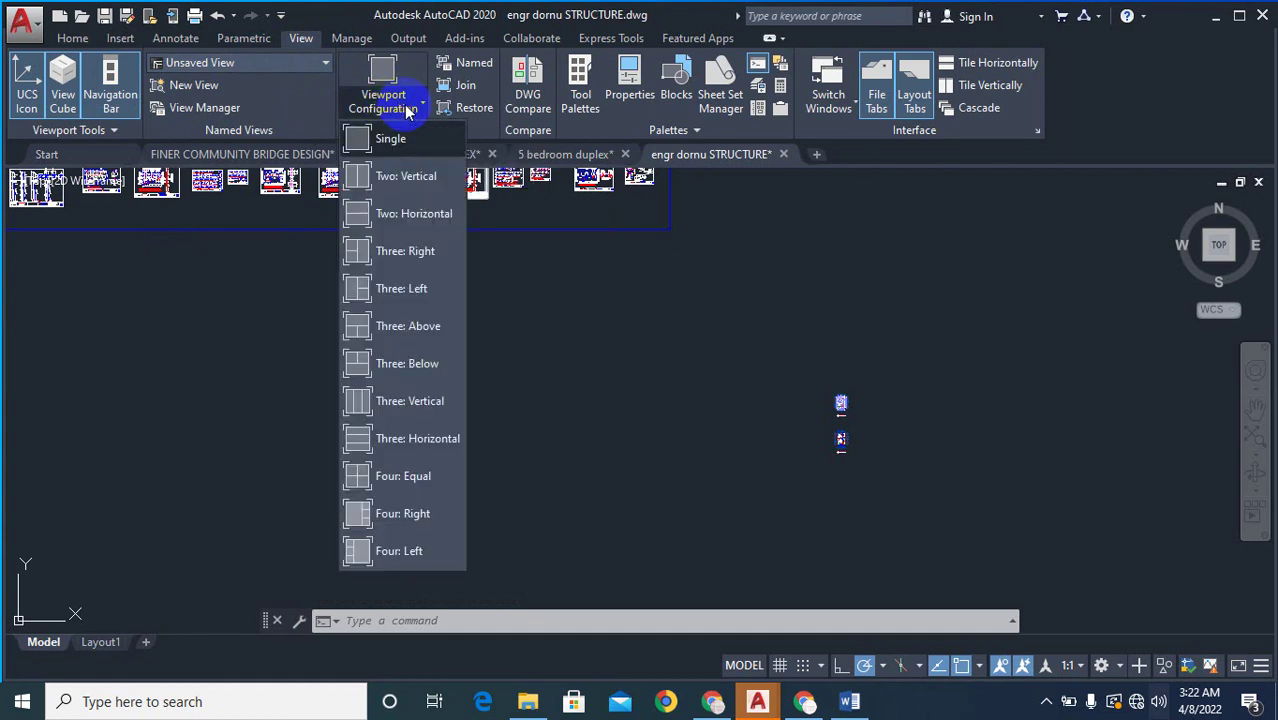
{"action": "left_click", "coordinate": [410, 186]}
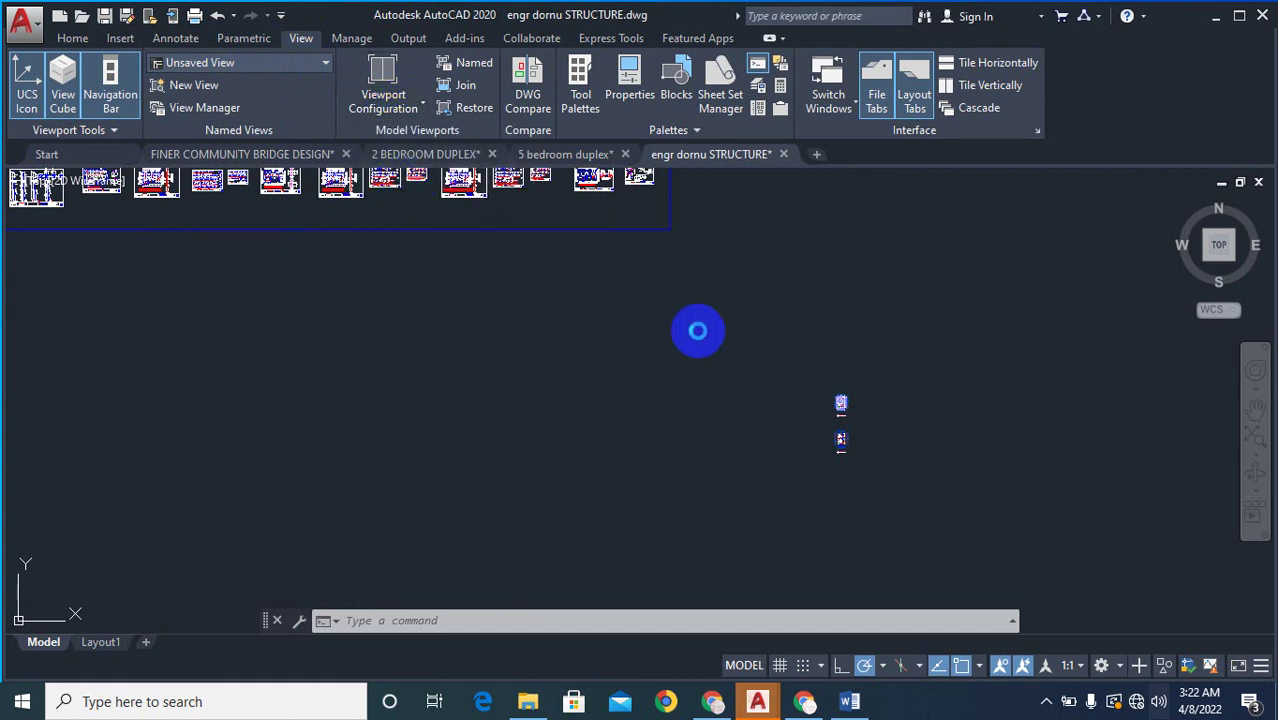
- Examine the reference structural sheets in the west viewport, from the STRUCTURAL WORKING DRAWING title sheet onward
{"action": "left_click", "coordinate": [432, 464]}
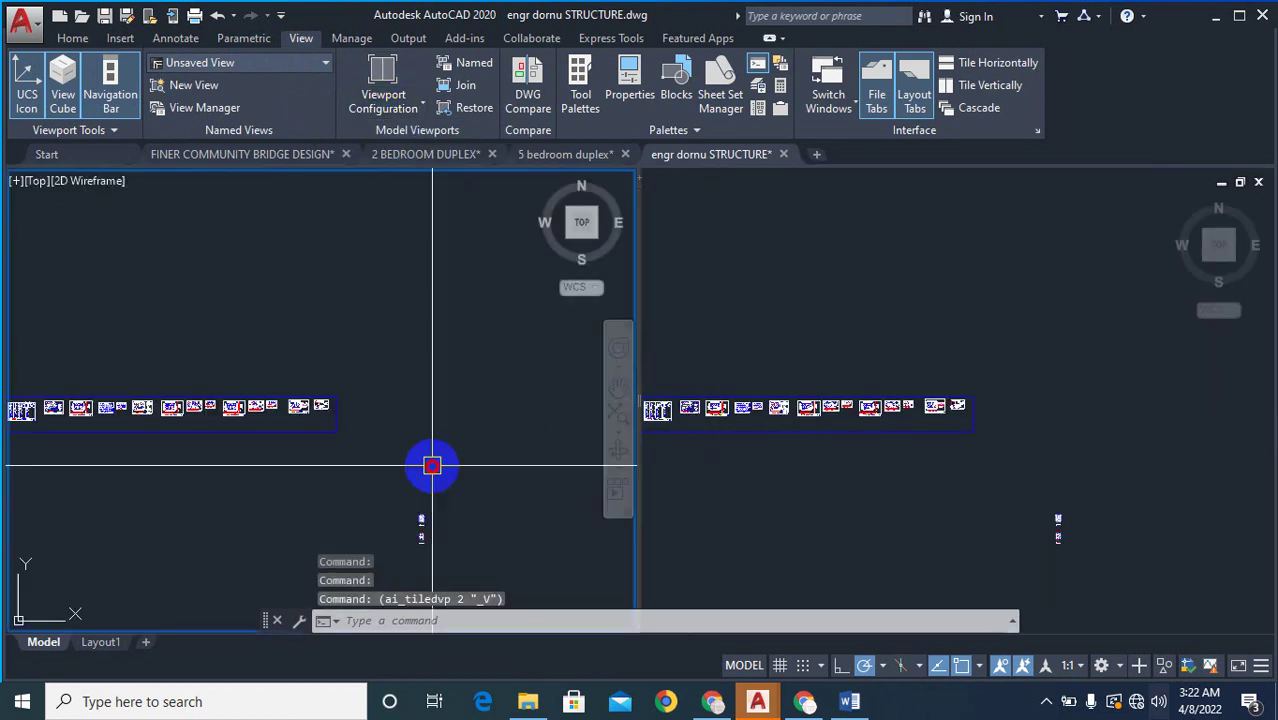
{"action": "scroll", "coordinate": [518, 332], "scroll_direction": "down", "scroll_amount": 4}
{"action": "scroll", "coordinate": [380, 368], "scroll_direction": "up", "scroll_amount": 2}
{"action": "scroll", "coordinate": [378, 383], "scroll_direction": "up", "scroll_amount": 4}
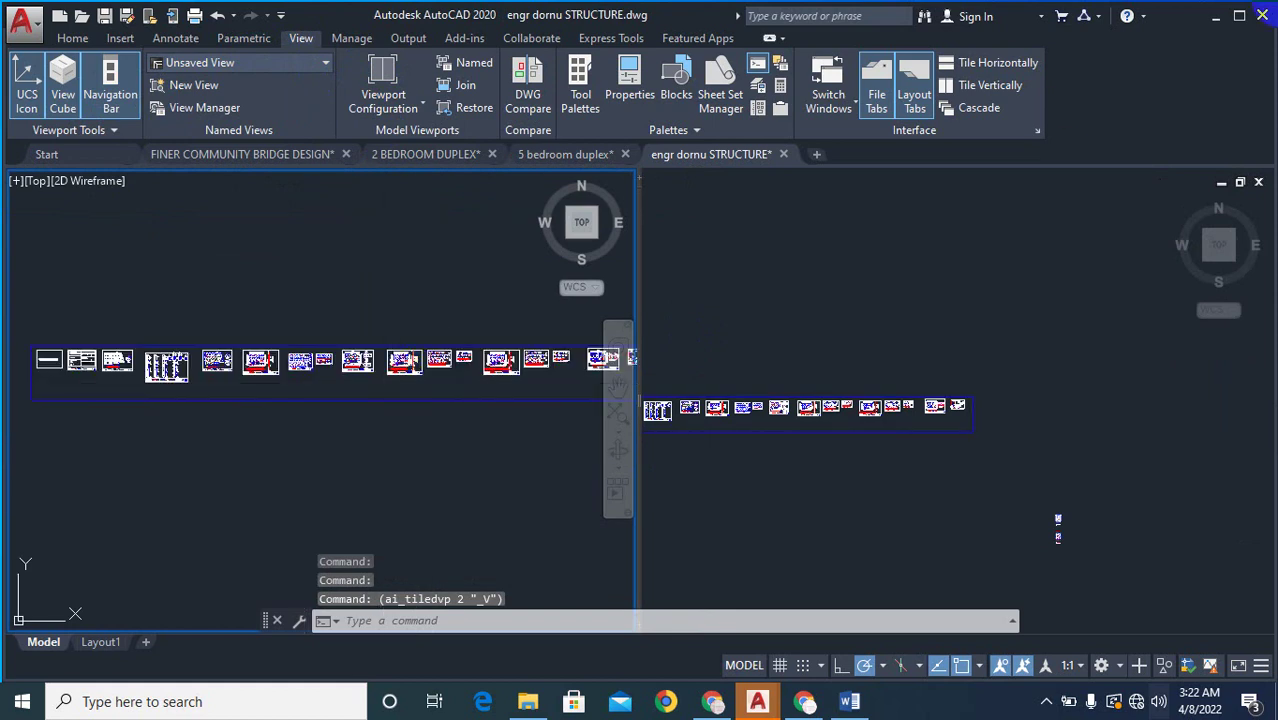
{"action": "scroll", "coordinate": [50, 419], "scroll_direction": "up", "scroll_amount": 2}
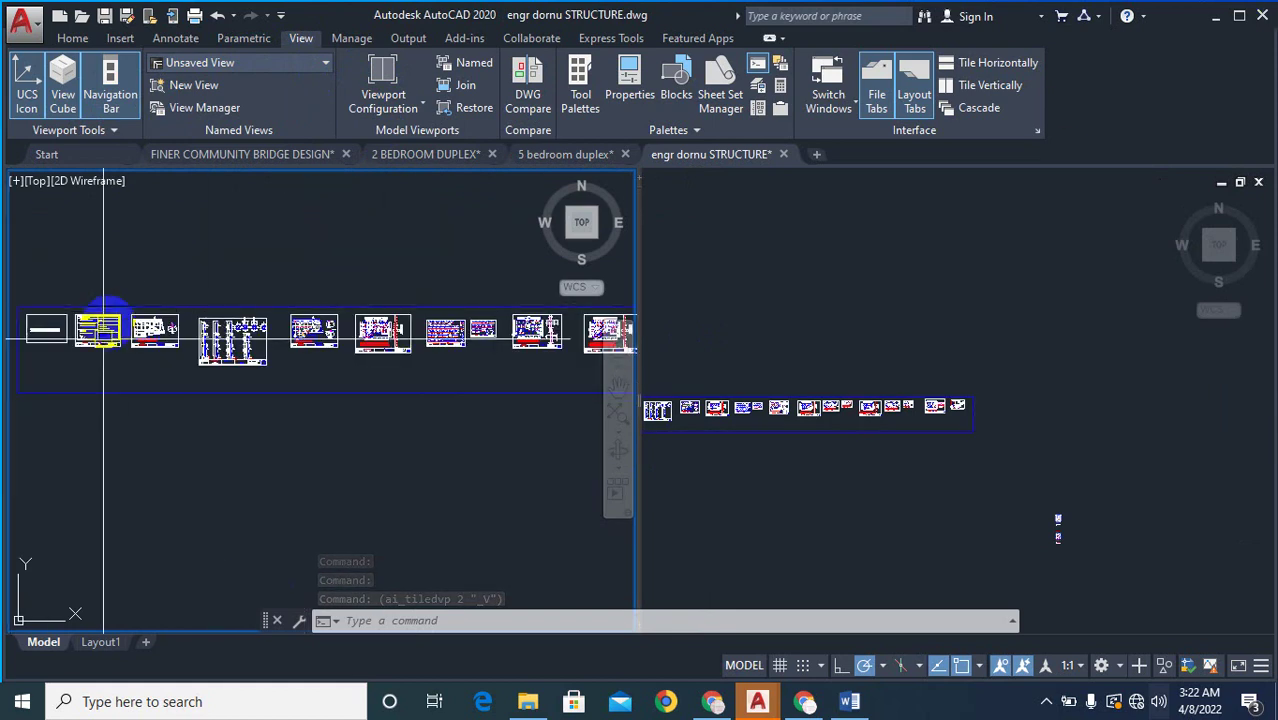
{"action": "scroll", "coordinate": [114, 322], "scroll_direction": "up", "scroll_amount": 2}
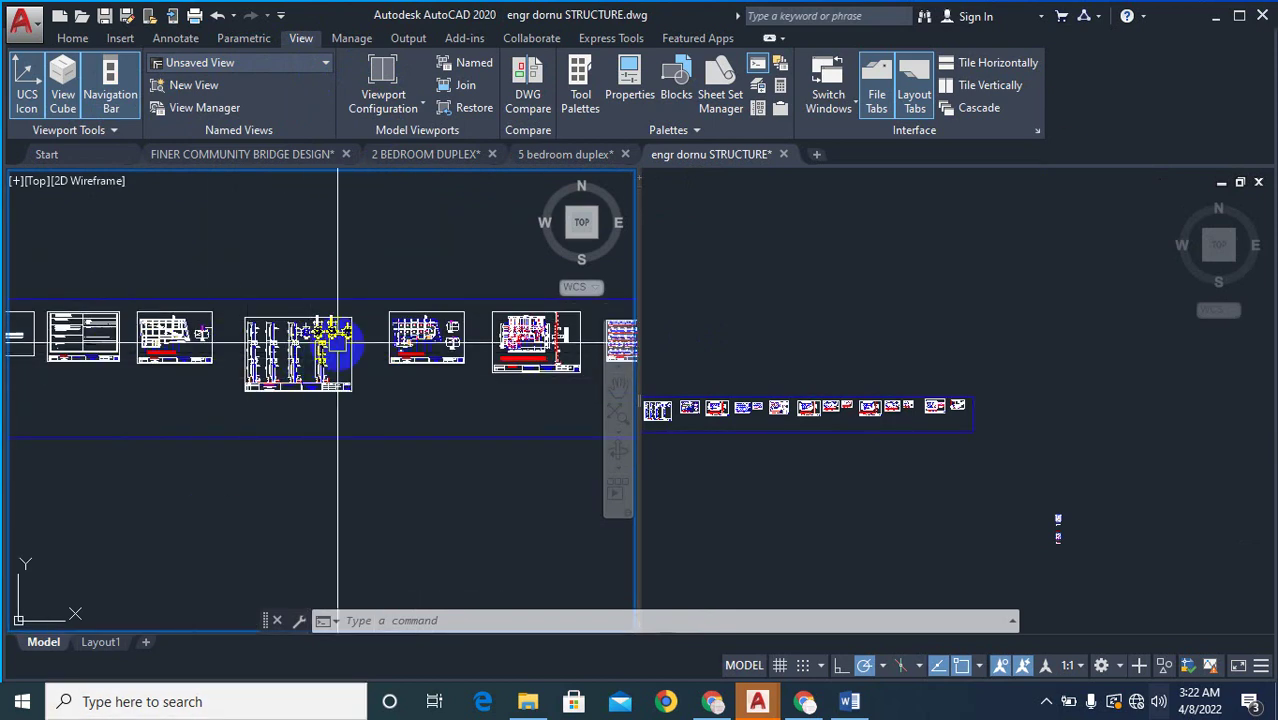
{"action": "scroll", "coordinate": [285, 302], "scroll_direction": "up", "scroll_amount": 4}
{"action": "scroll", "coordinate": [490, 357], "scroll_direction": "down", "scroll_amount": 4}
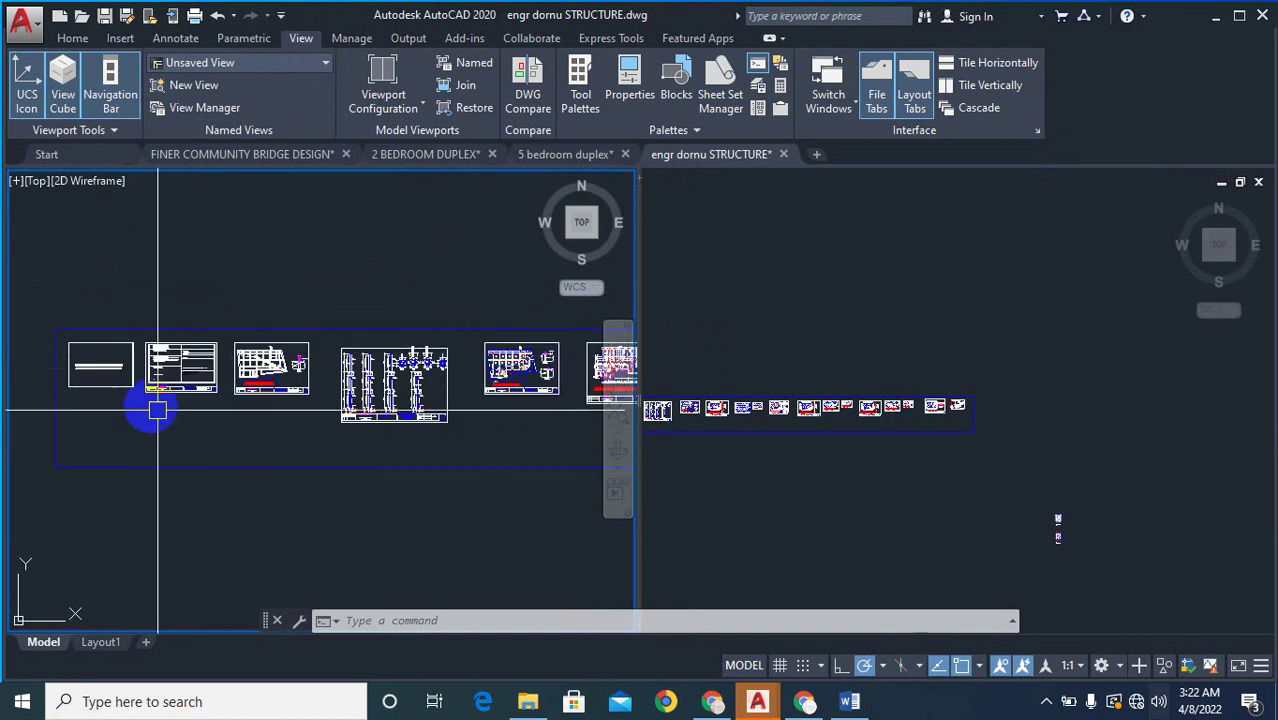
{"action": "scroll", "coordinate": [92, 395], "scroll_direction": "up", "scroll_amount": 2}
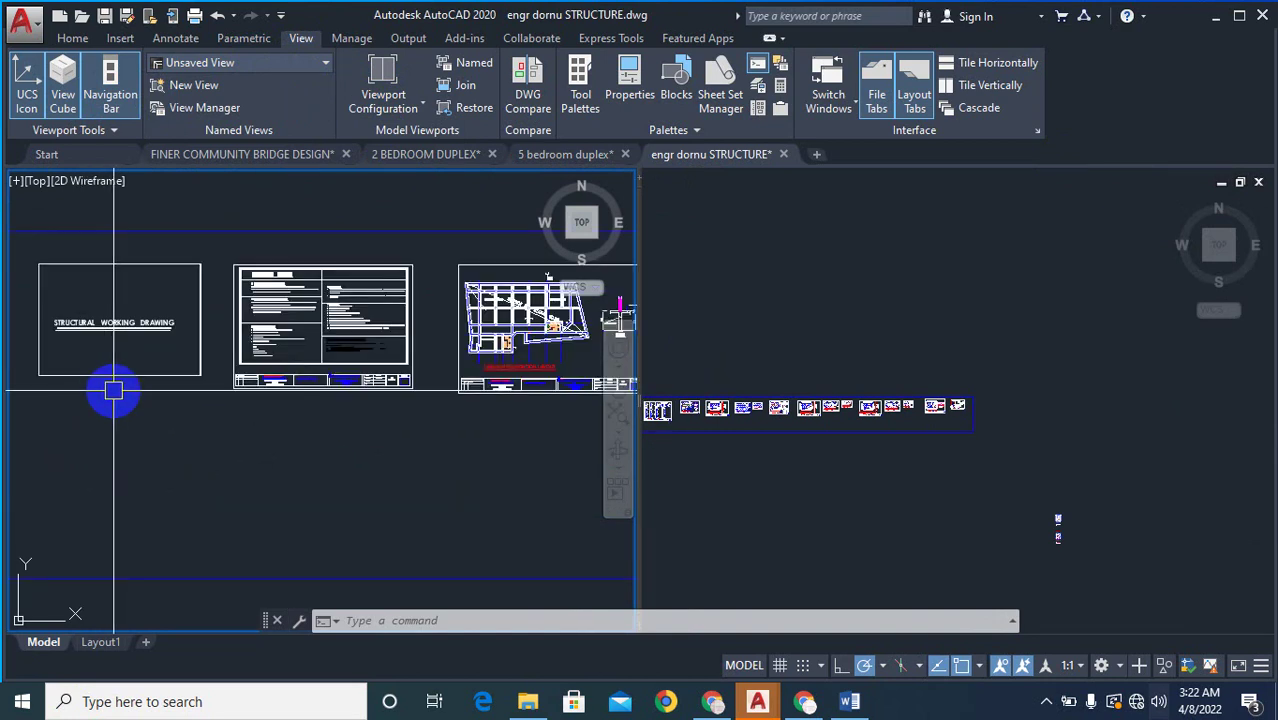
- Show the copied ground floor plan in one viewport and the RAFT FOUNDATION SLAB DETAILS sheet in the other
{"action": "left_click", "coordinate": [1064, 534]}
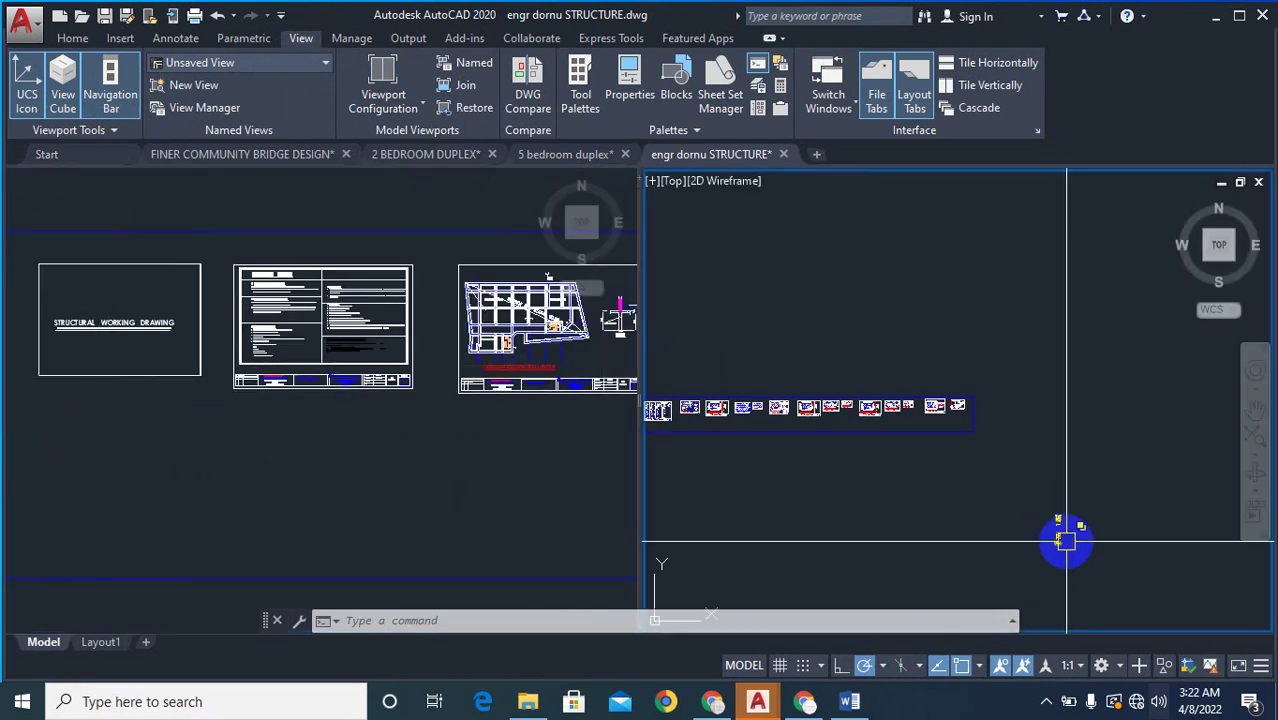
{"action": "scroll", "coordinate": [1066, 549], "scroll_direction": "up", "scroll_amount": 4}
{"action": "scroll", "coordinate": [990, 440], "scroll_direction": "up", "scroll_amount": 5}
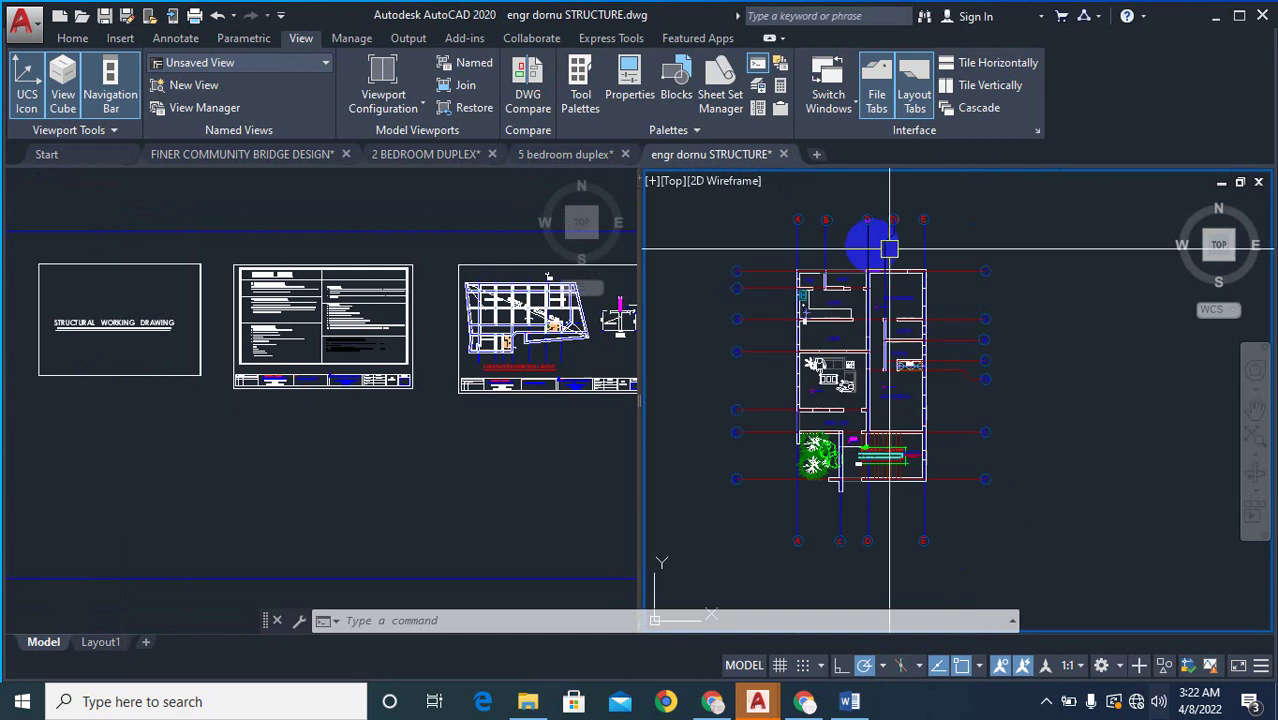
{"action": "left_click", "coordinate": [263, 348]}
{"action": "scroll", "coordinate": [263, 350], "scroll_direction": "down", "scroll_amount": 3}
{"action": "scroll", "coordinate": [145, 355], "scroll_direction": "up", "scroll_amount": 4}
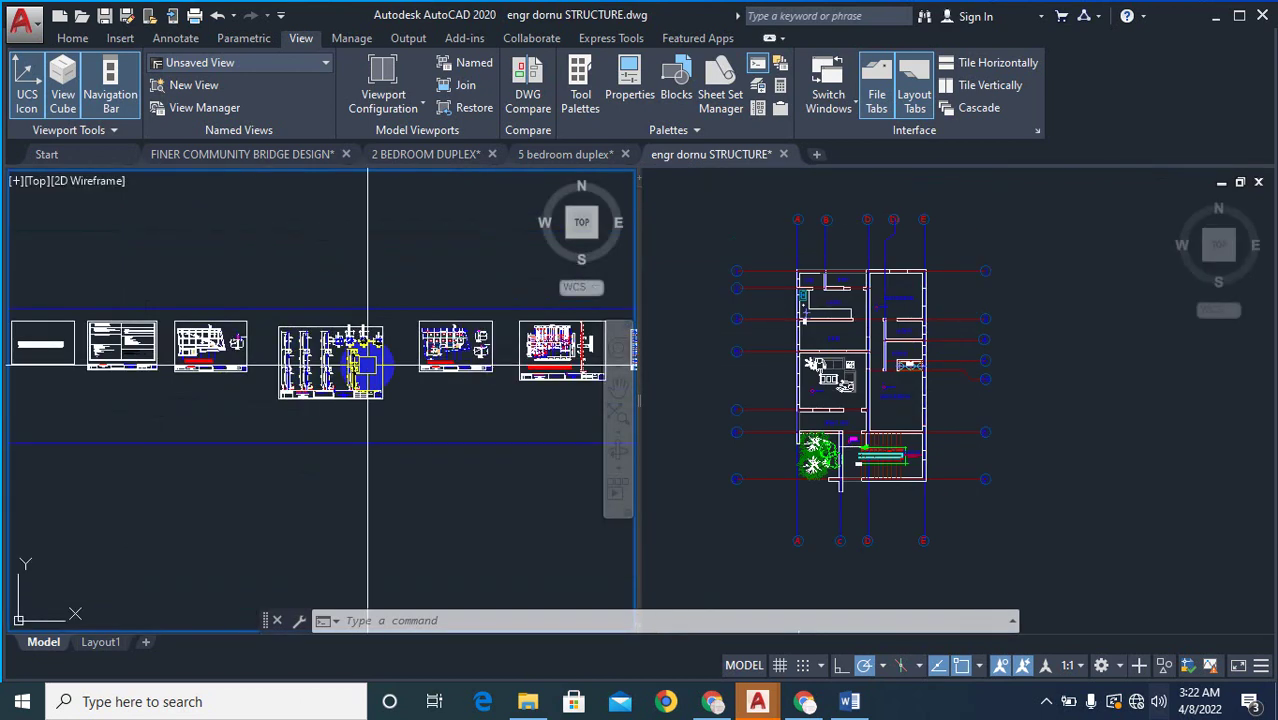
{"action": "scroll", "coordinate": [346, 370], "scroll_direction": "up", "scroll_amount": 4}
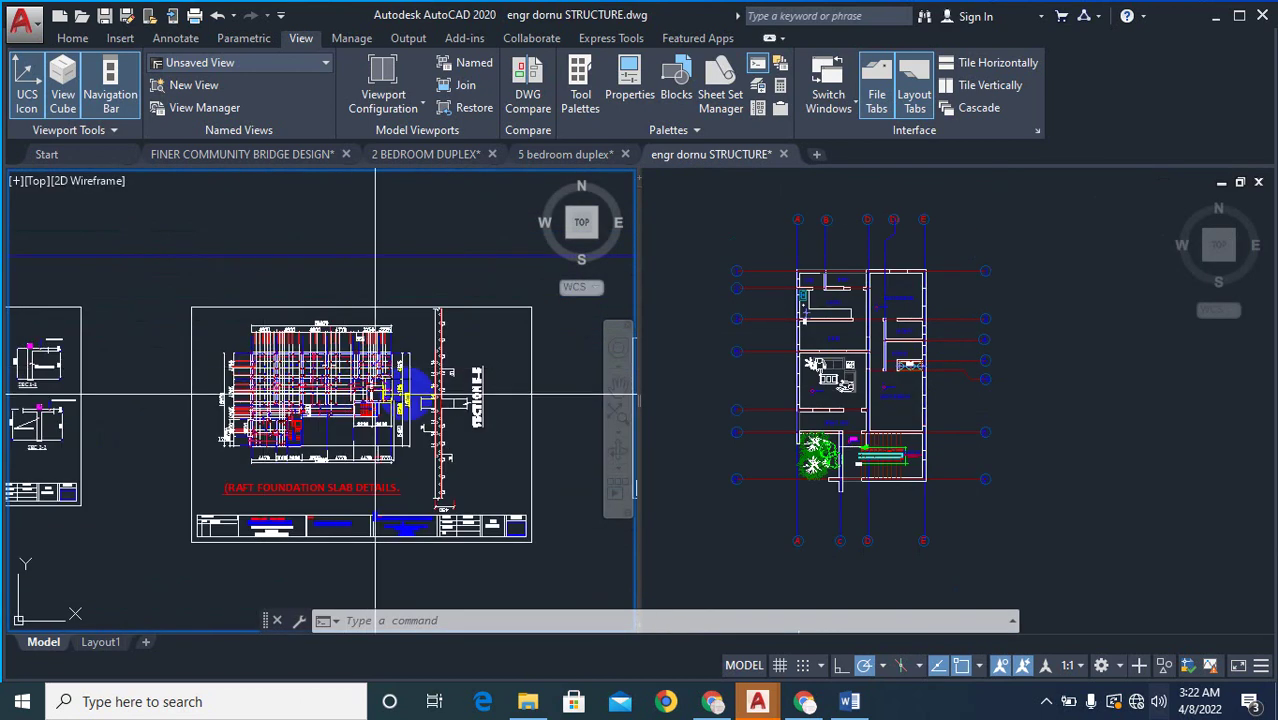
- Try to erase the row of grid bubbles along the north side of the copied ground floor plan
{"action": "left_click", "coordinate": [850, 368]}
{"action": "scroll", "coordinate": [815, 320], "scroll_direction": "up", "scroll_amount": 3}
{"action": "scroll", "coordinate": [868, 300], "scroll_direction": "down", "scroll_amount": 3}
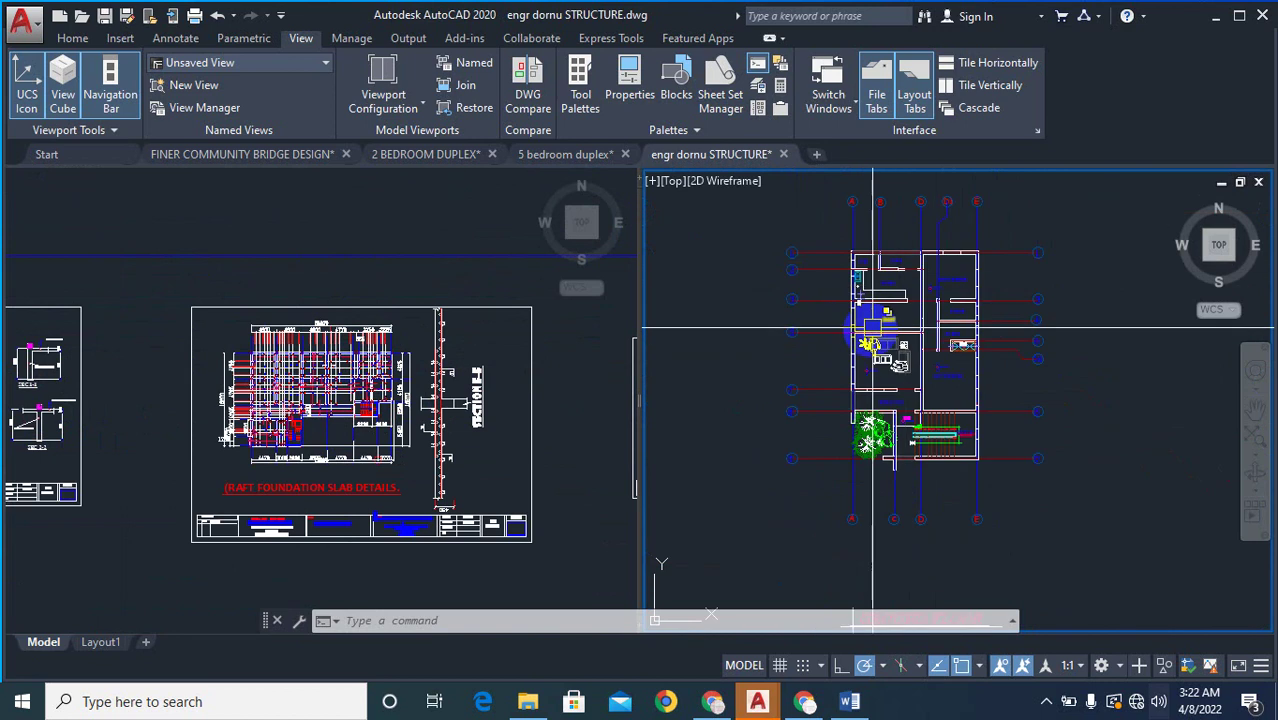
{"action": "key", "text": "Delete"}
{"action": "scroll", "coordinate": [916, 384], "scroll_direction": "down", "scroll_amount": 2}
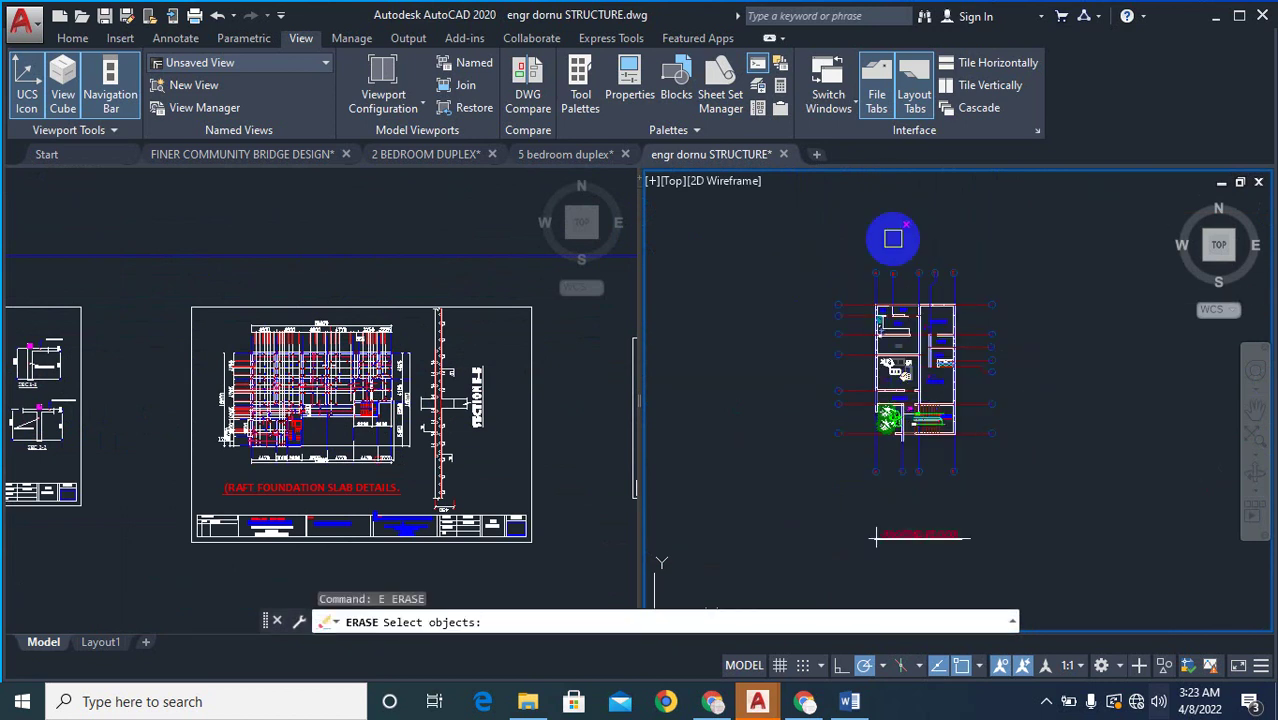
{"action": "scroll", "coordinate": [898, 244], "scroll_direction": "up", "scroll_amount": 4}
{"action": "left_click", "coordinate": [728, 240]}
{"action": "left_click", "coordinate": [1102, 332]}
{"action": "key", "text": "space"}
{"action": "key", "text": "space"}
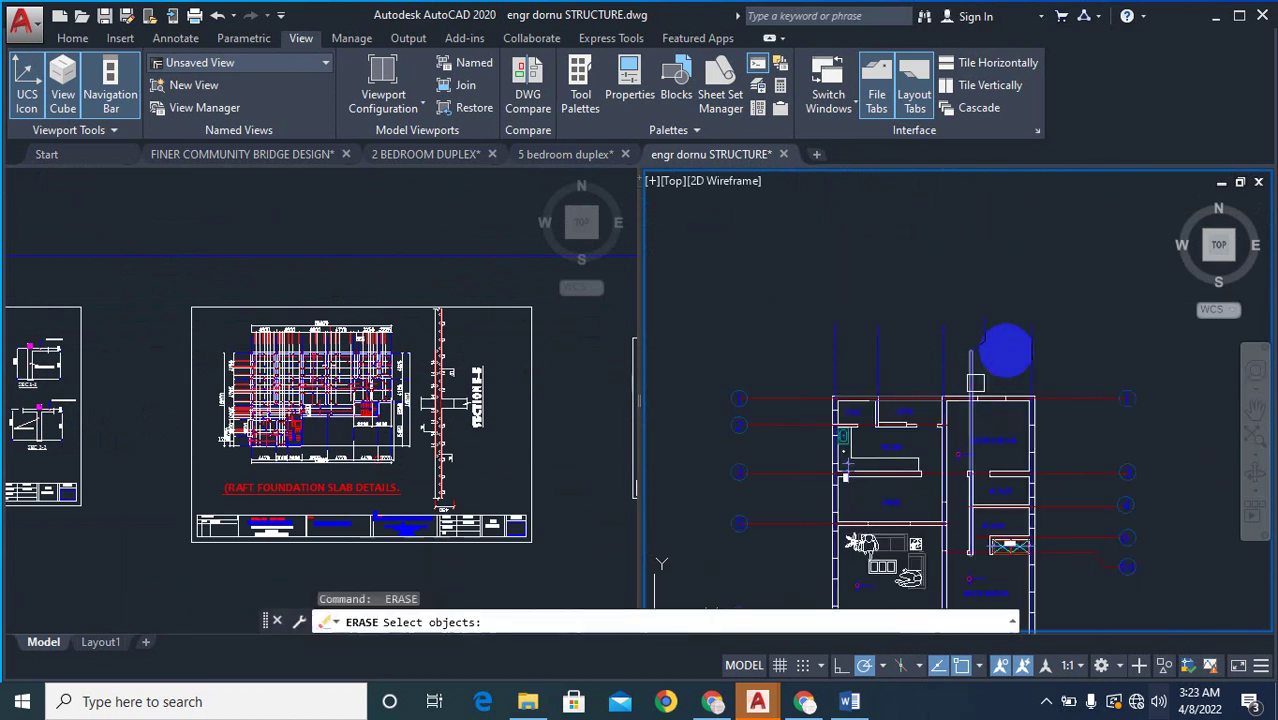
{"action": "scroll", "coordinate": [958, 288], "scroll_direction": "down", "scroll_amount": 4}
{"action": "scroll", "coordinate": [1026, 336], "scroll_direction": "up", "scroll_amount": 4}
{"action": "left_click", "coordinate": [1001, 276]}
{"action": "scroll", "coordinate": [1067, 419], "scroll_direction": "down", "scroll_amount": 2}
{"action": "scroll", "coordinate": [1078, 471], "scroll_direction": "down", "scroll_amount": 2}
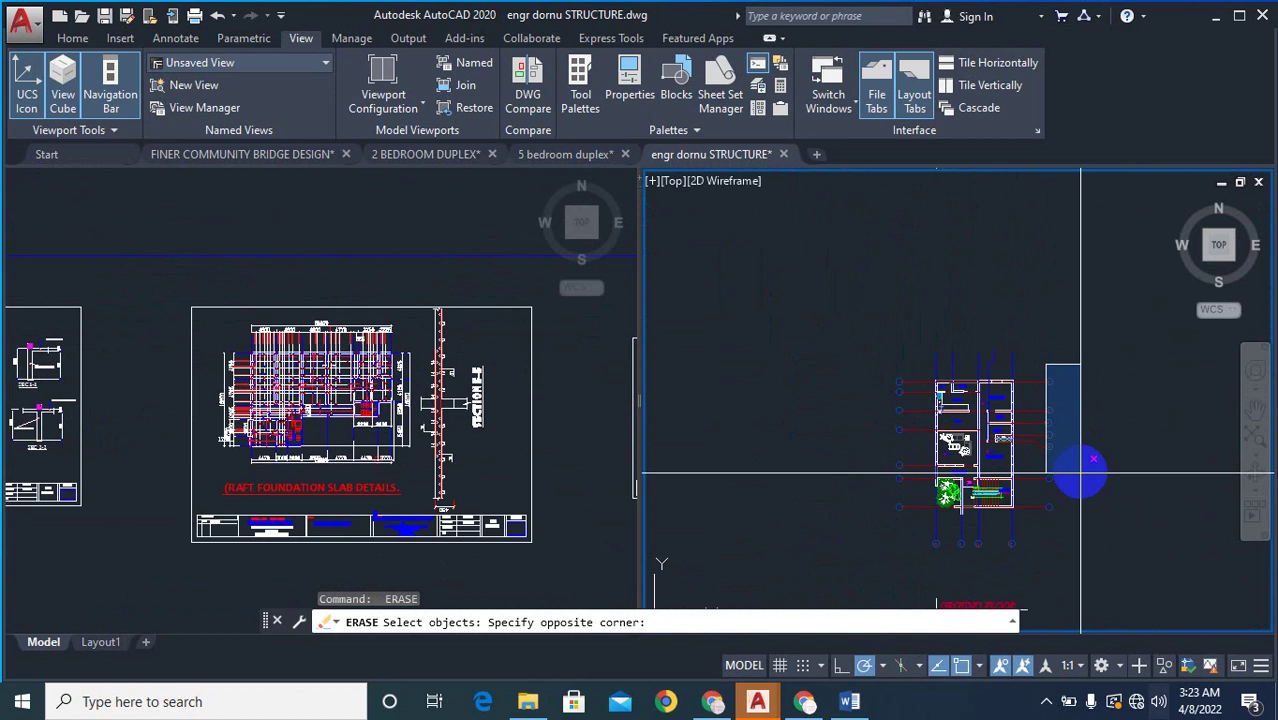
{"action": "key", "text": "Escape"}
{"action": "key", "text": "Escape"}
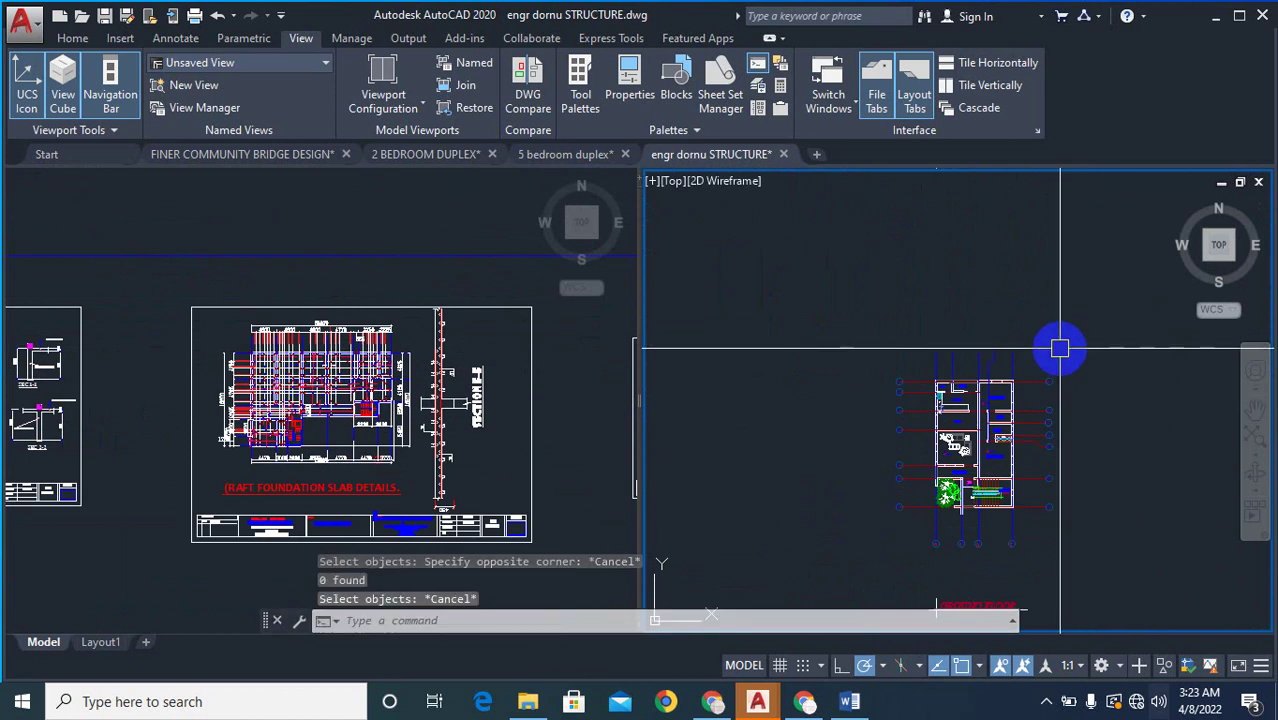
- Undo the last two erase operations on the copied plan
{"action": "key", "text": "ctrl+z"}
{"action": "key", "text": "ctrl+z"}
{"action": "scroll", "coordinate": [1060, 349], "scroll_direction": "up", "scroll_amount": 2}
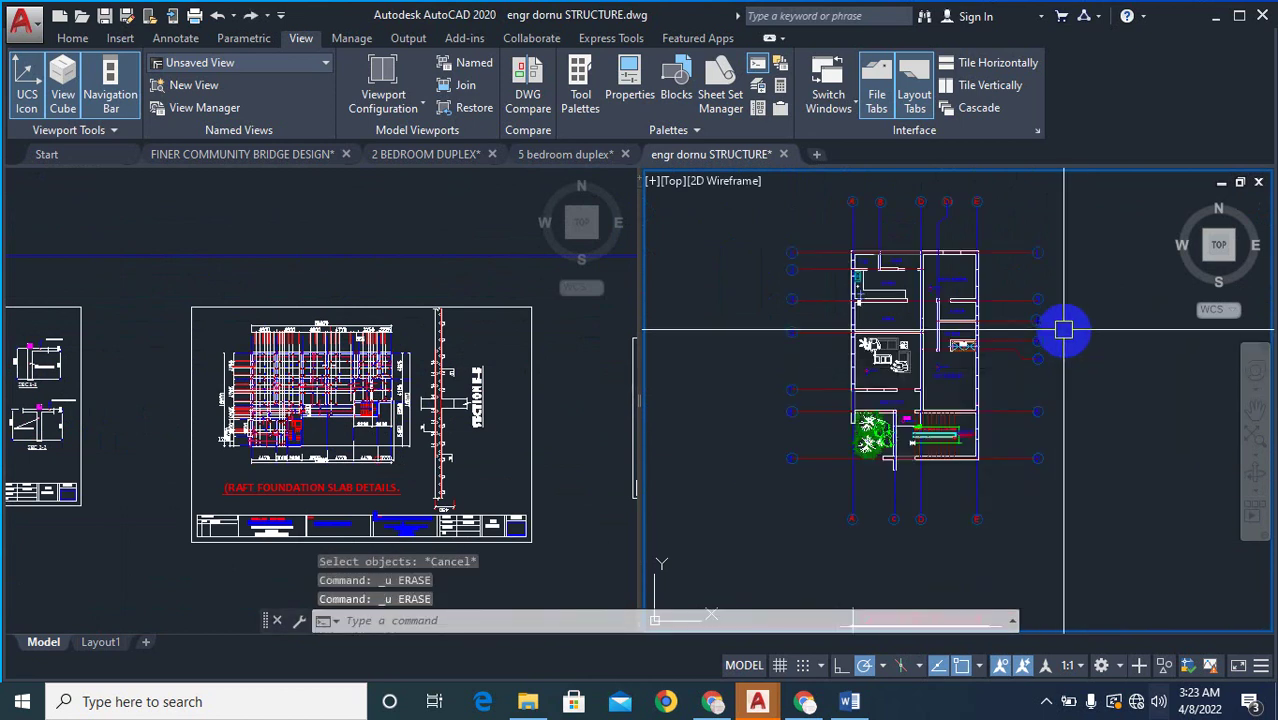
- Erase the grid lines and bubbles along the north and east sides of the copied ground floor plan
{"action": "scroll", "coordinate": [1081, 372], "scroll_direction": "down", "scroll_amount": 2}
{"action": "type", "text": "e"}
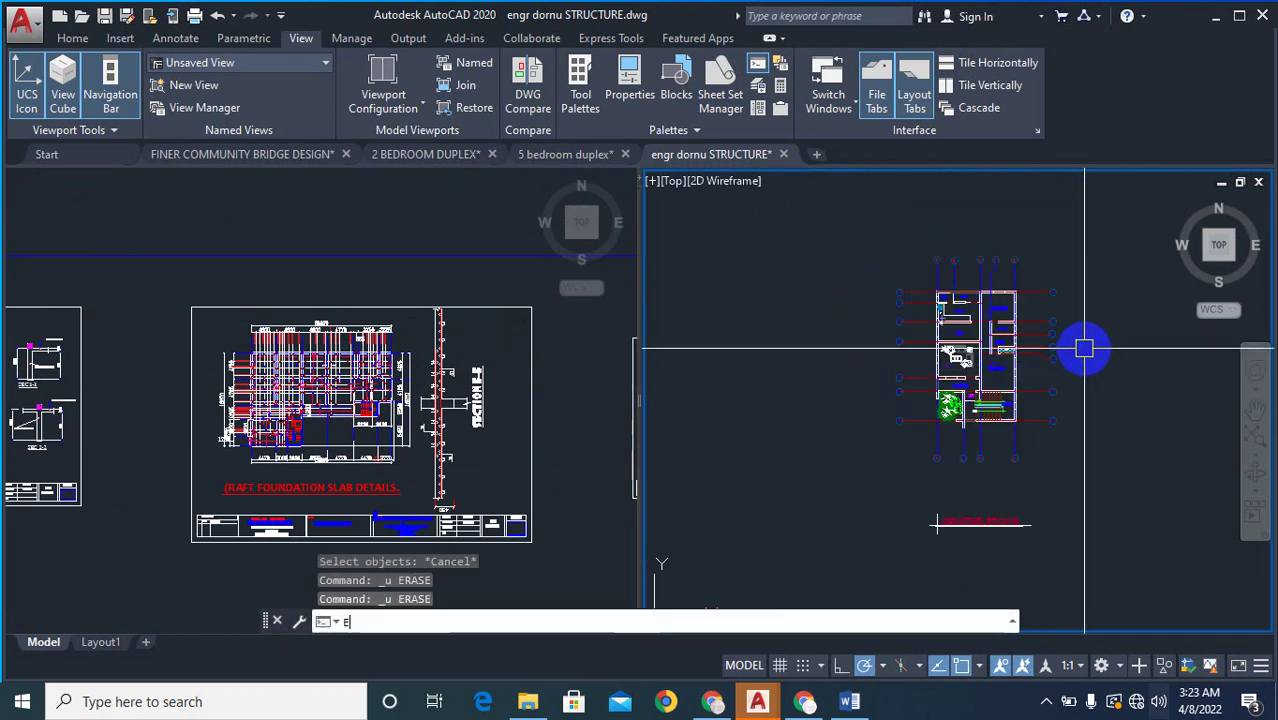
{"action": "key", "text": "Return"}
{"action": "left_click", "coordinate": [907, 271]}
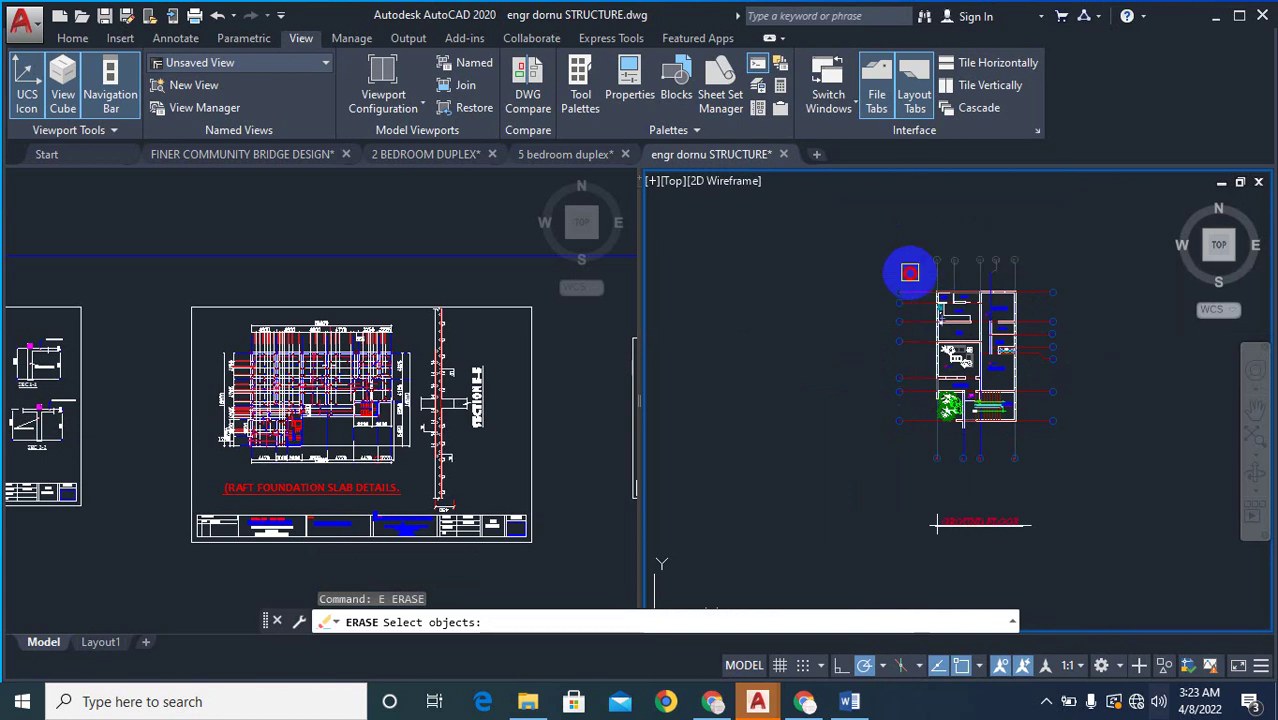
{"action": "left_click", "coordinate": [1080, 248]}
{"action": "left_click", "coordinate": [1037, 462]}
{"action": "scroll", "coordinate": [907, 405], "scroll_direction": "up", "scroll_amount": 2}
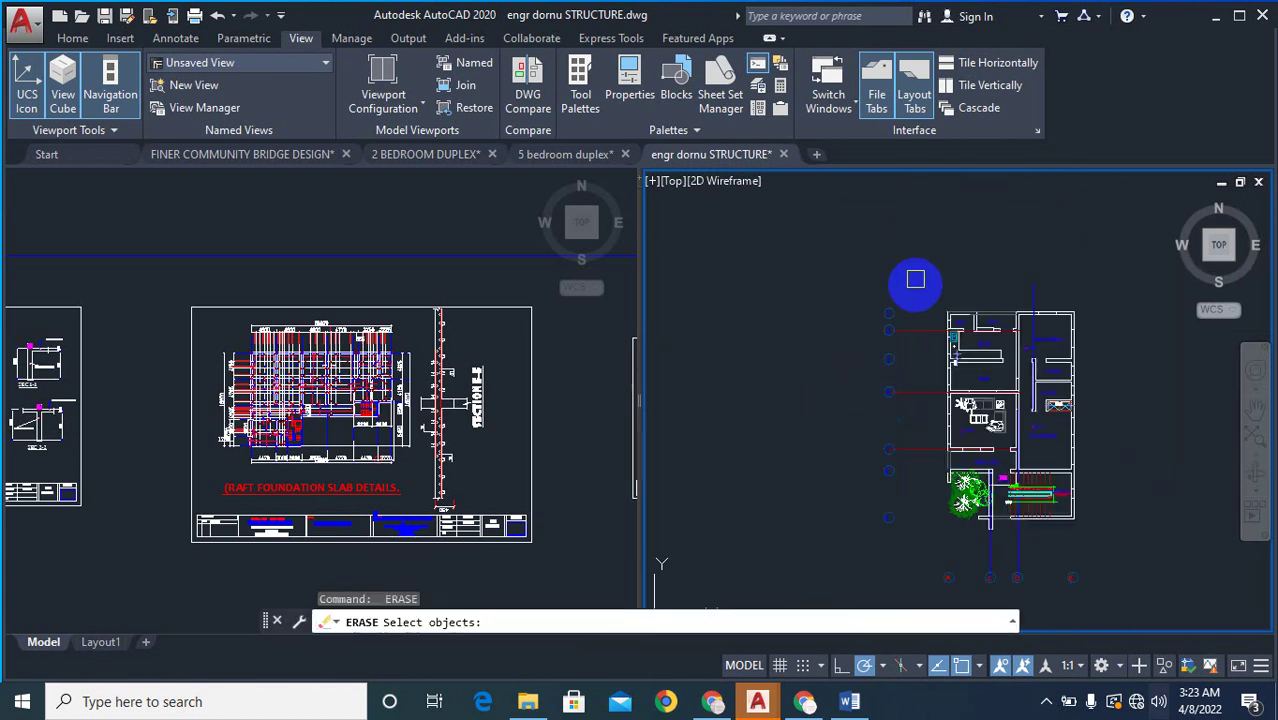
- Erase the remaining grid lines and bubbles along the west and south sides of the copied ground floor plan
{"action": "left_click", "coordinate": [913, 280]}
{"action": "left_click", "coordinate": [814, 554]}
{"action": "key", "text": "Return"}
{"action": "key", "text": "Return"}
{"action": "scroll", "coordinate": [1095, 446], "scroll_direction": "down", "scroll_amount": 4}
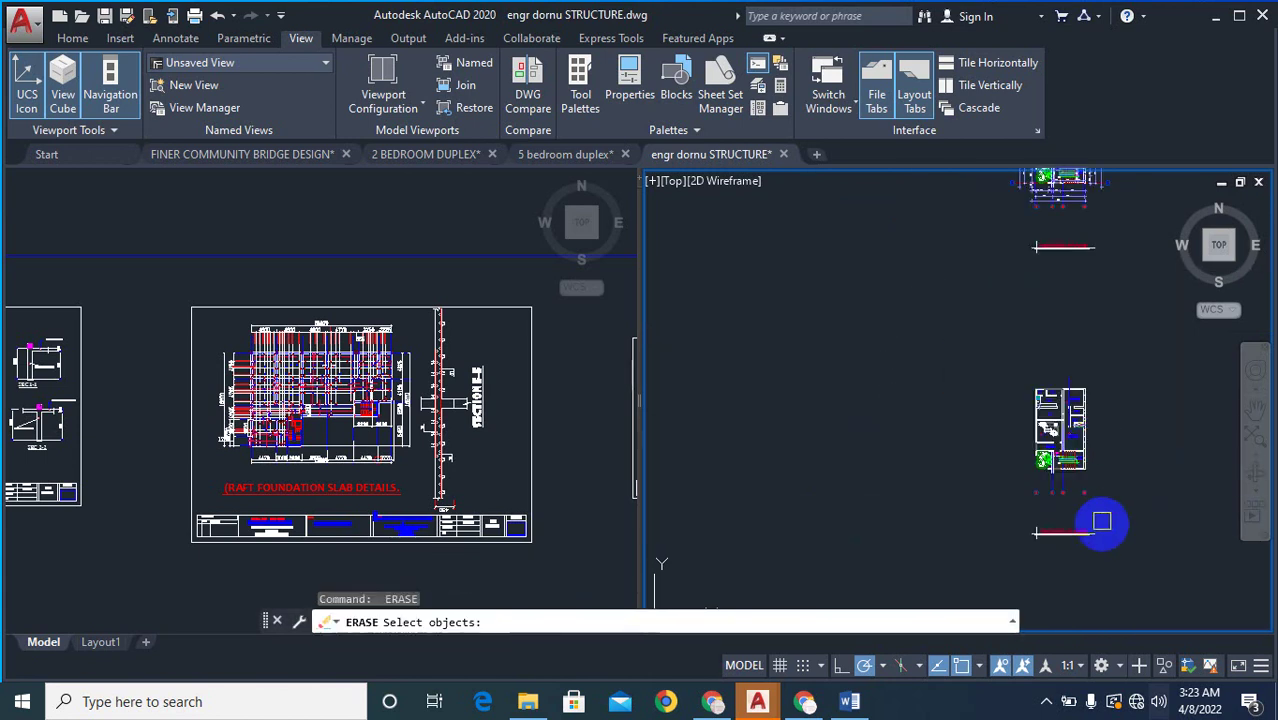
{"action": "scroll", "coordinate": [1099, 518], "scroll_direction": "up", "scroll_amount": 4}
{"action": "left_click", "coordinate": [1113, 432]}
{"action": "left_click", "coordinate": [950, 466]}
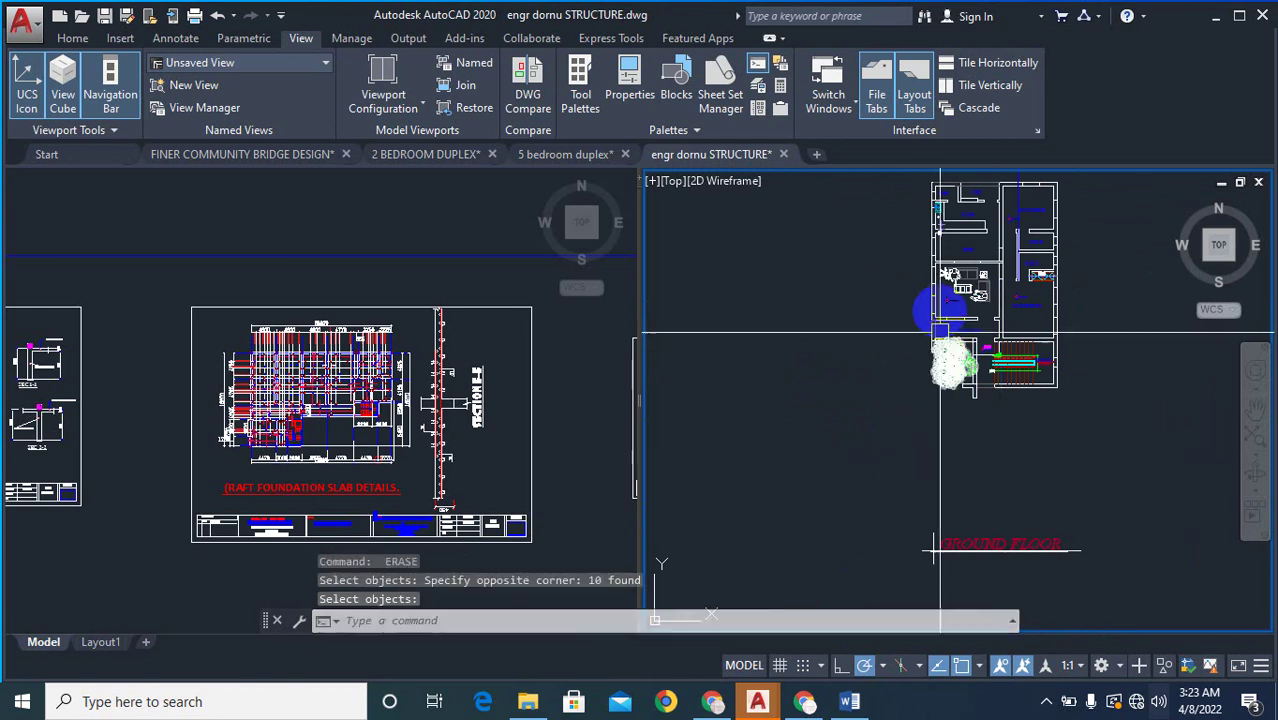
- Examine the rooms and walls of the copied ground floor plan, from the store and kitchen to the staircase
{"action": "scroll", "coordinate": [960, 300], "scroll_direction": "up", "scroll_amount": 4}
{"action": "scroll", "coordinate": [911, 455], "scroll_direction": "down", "scroll_amount": 4}
{"action": "scroll", "coordinate": [911, 455], "scroll_direction": "up", "scroll_amount": 5}
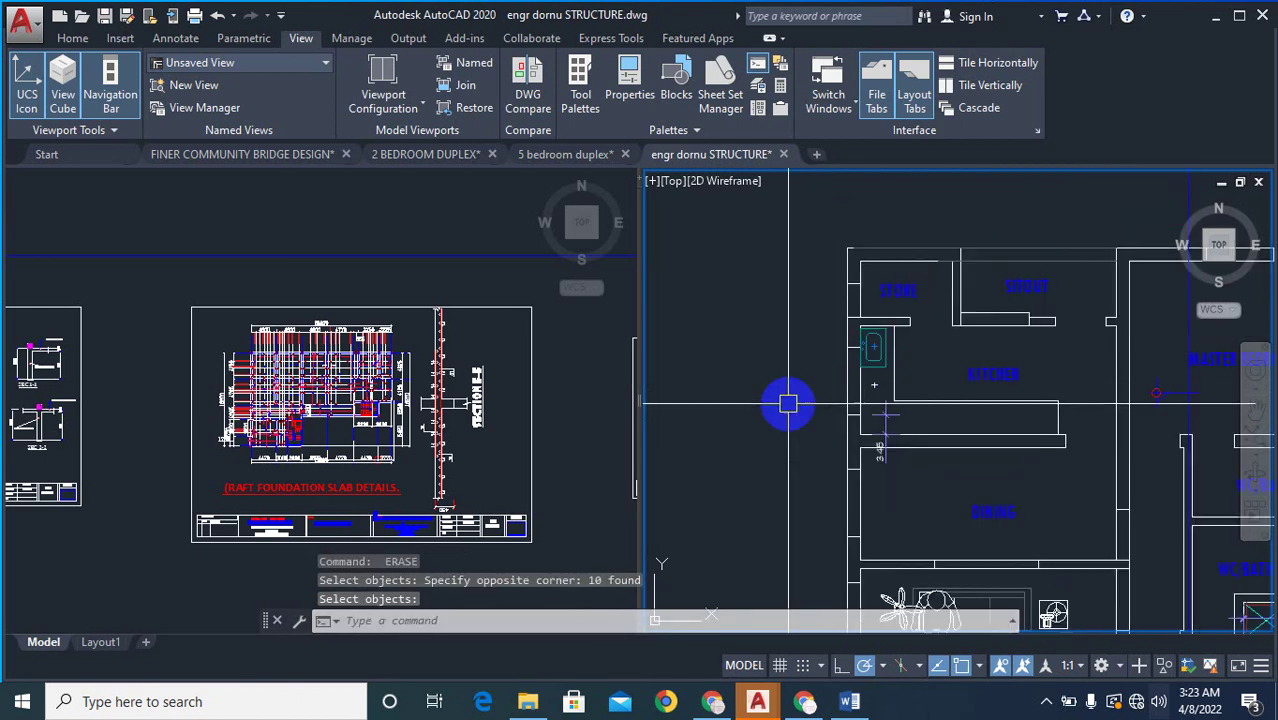
{"action": "scroll", "coordinate": [804, 334], "scroll_direction": "down", "scroll_amount": 4}
{"action": "scroll", "coordinate": [785, 334], "scroll_direction": "up", "scroll_amount": 4}
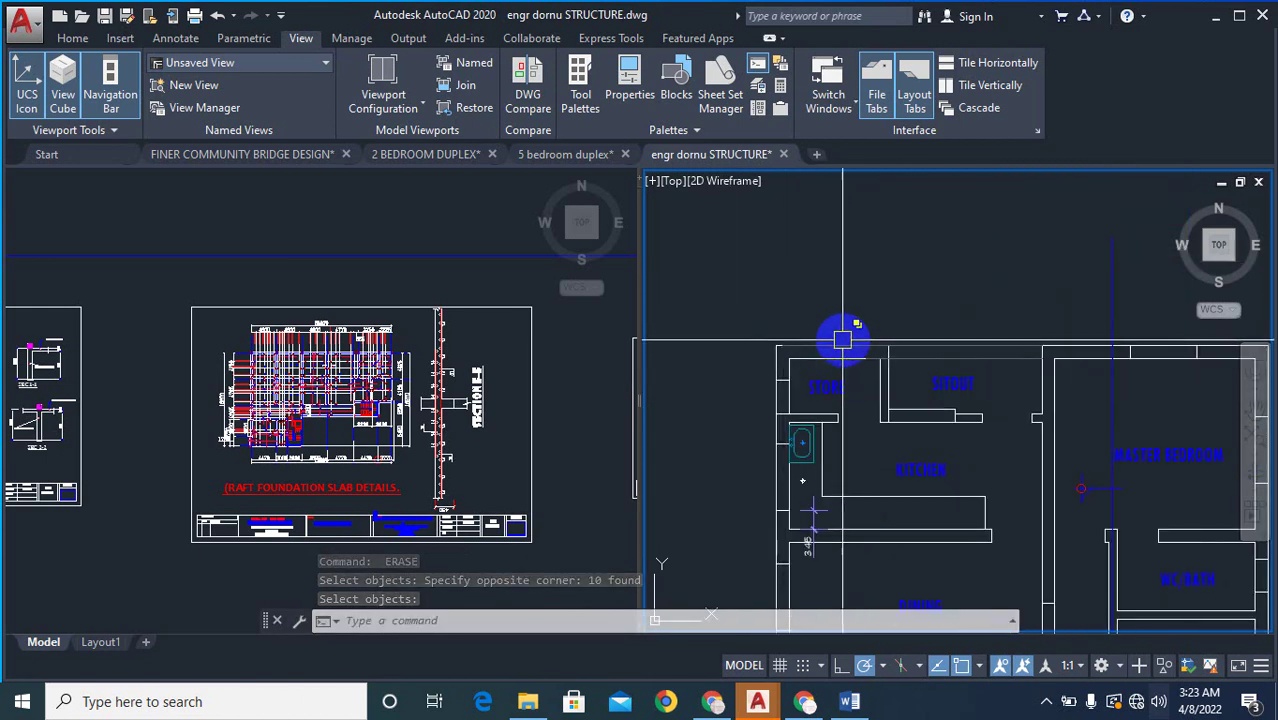
{"action": "scroll", "coordinate": [1053, 358], "scroll_direction": "down", "scroll_amount": 4}
{"action": "scroll", "coordinate": [1053, 358], "scroll_direction": "up", "scroll_amount": 5}
{"action": "scroll", "coordinate": [1030, 402], "scroll_direction": "down", "scroll_amount": 6}
{"action": "scroll", "coordinate": [1047, 434], "scroll_direction": "up", "scroll_amount": 4}
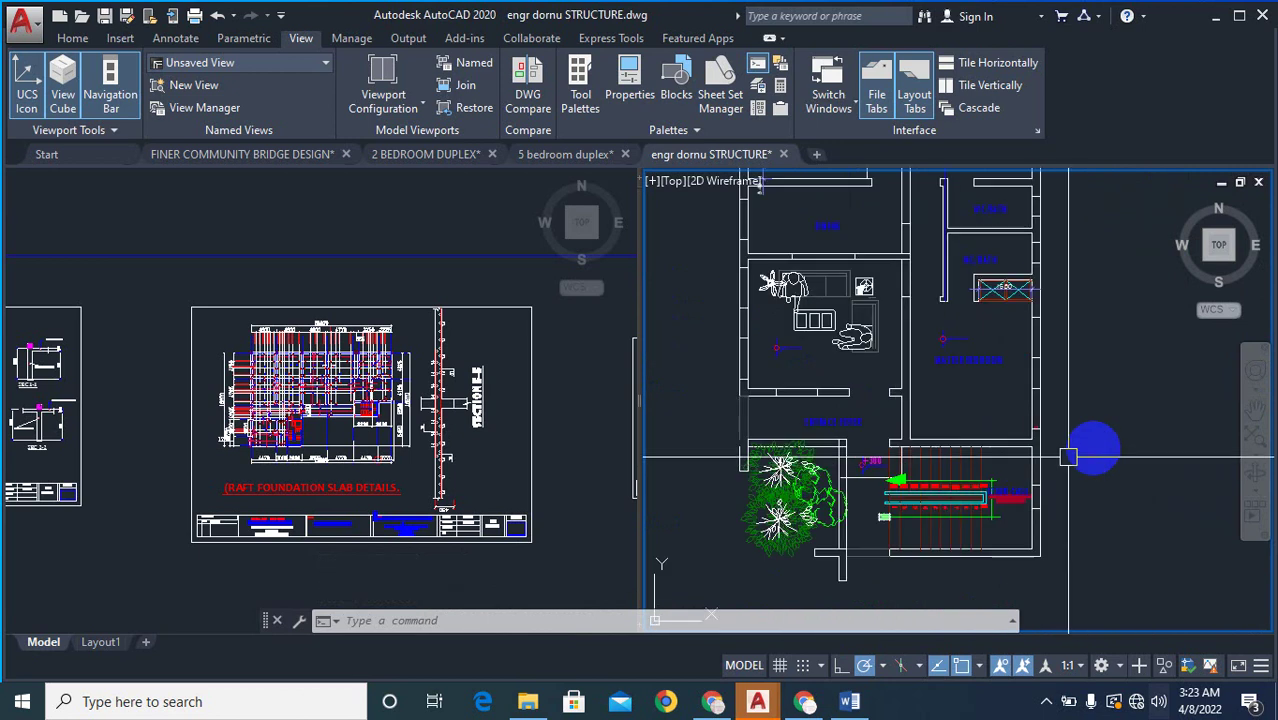
{"action": "scroll", "coordinate": [1025, 440], "scroll_direction": "down", "scroll_amount": 4}
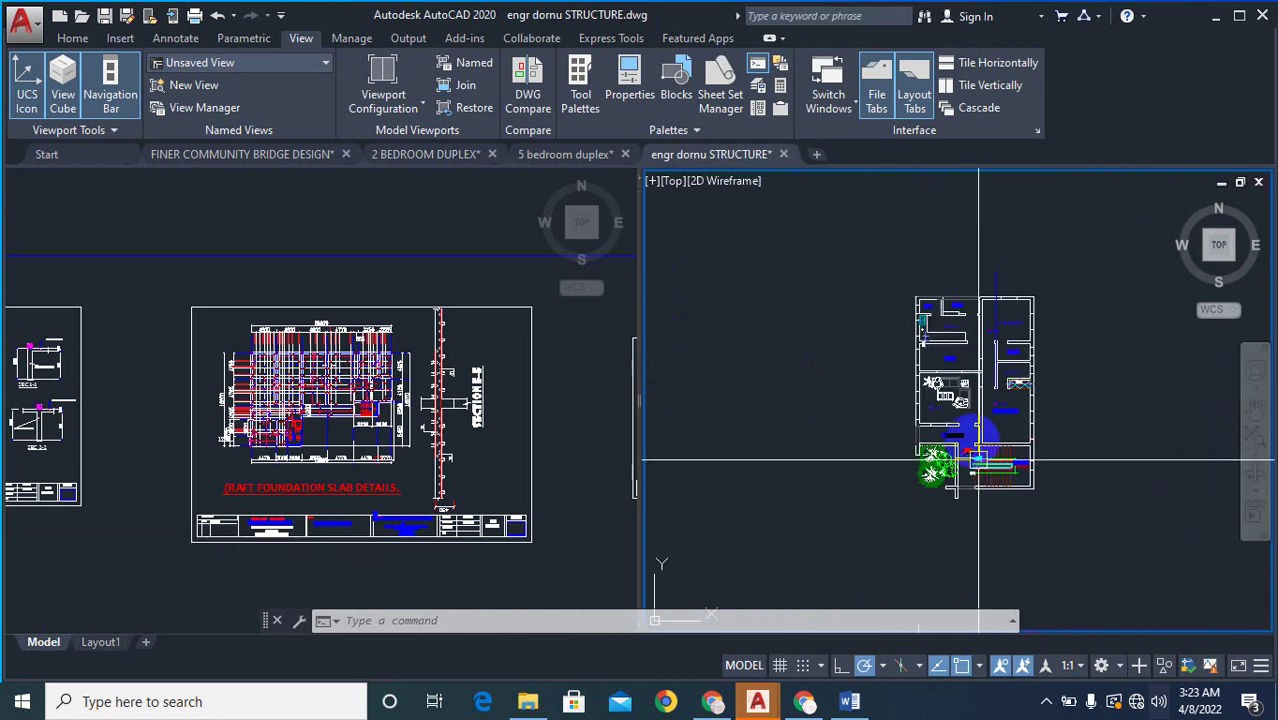
{"action": "scroll", "coordinate": [942, 296], "scroll_direction": "up", "scroll_amount": 2}
{"action": "scroll", "coordinate": [942, 296], "scroll_direction": "up", "scroll_amount": 4}
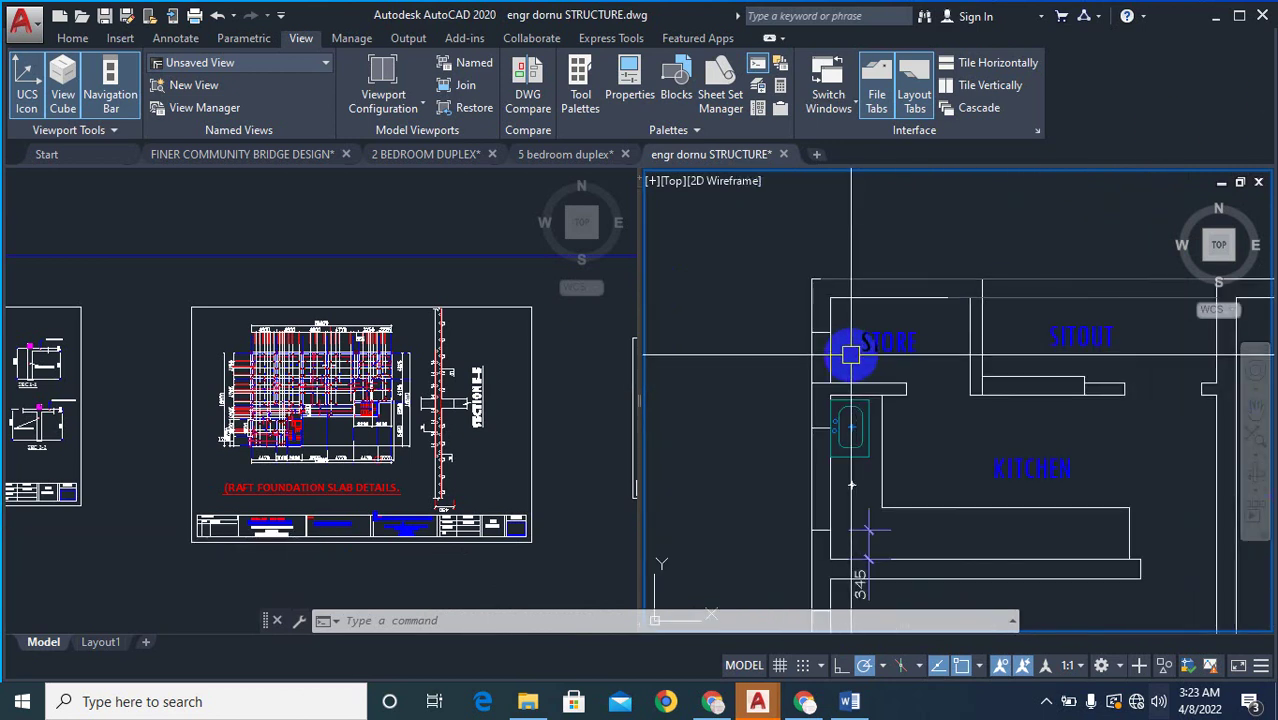
- Measure the span from the store's west wall across the sitout to the master bedroom's west wall with a linear dimension
{"action": "type", "text": "DLI"}
{"action": "key", "text": "Return"}
{"action": "scroll", "coordinate": [831, 313], "scroll_direction": "up", "scroll_amount": 2}
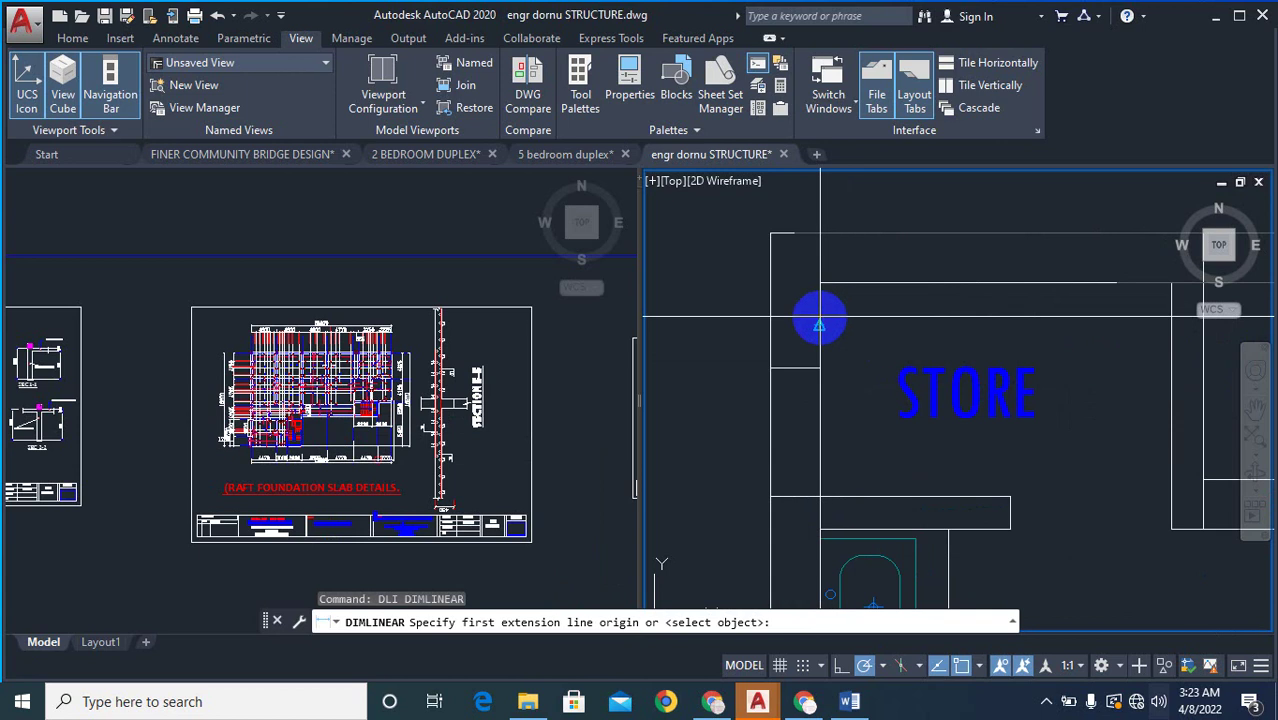
{"action": "left_click", "coordinate": [819, 320]}
{"action": "scroll", "coordinate": [710, 368], "scroll_direction": "down", "scroll_amount": 4}
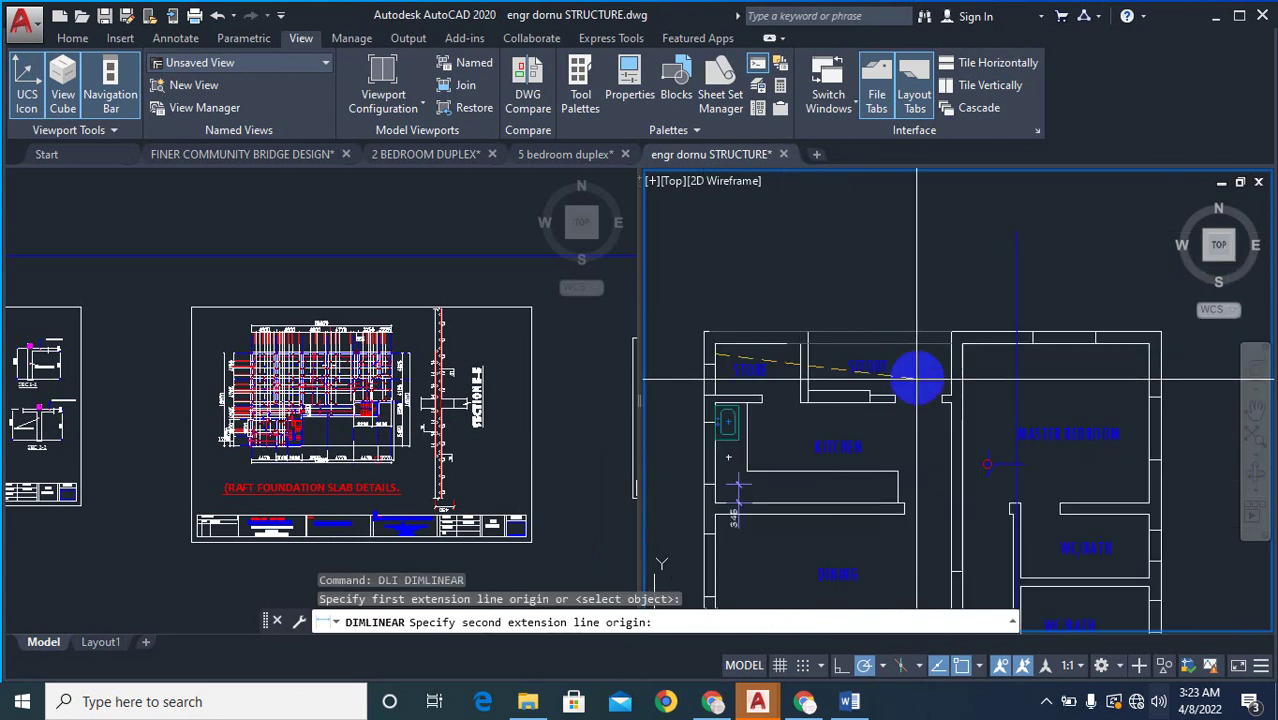
{"action": "scroll", "coordinate": [916, 378], "scroll_direction": "up", "scroll_amount": 3}
{"action": "left_click", "coordinate": [1050, 345]}
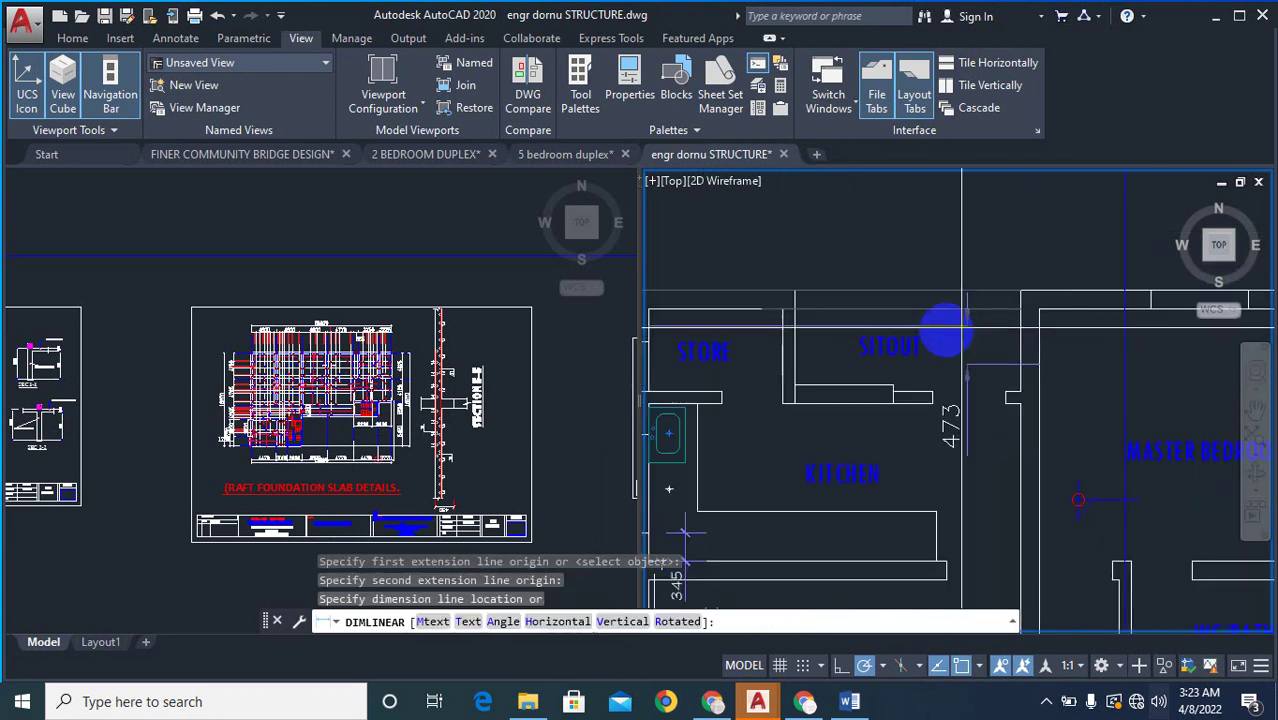
{"action": "left_click", "coordinate": [905, 288]}
- Measure the master bedroom's width between its west and east walls with a linear dimension, without placing it
{"action": "key", "text": "space"}
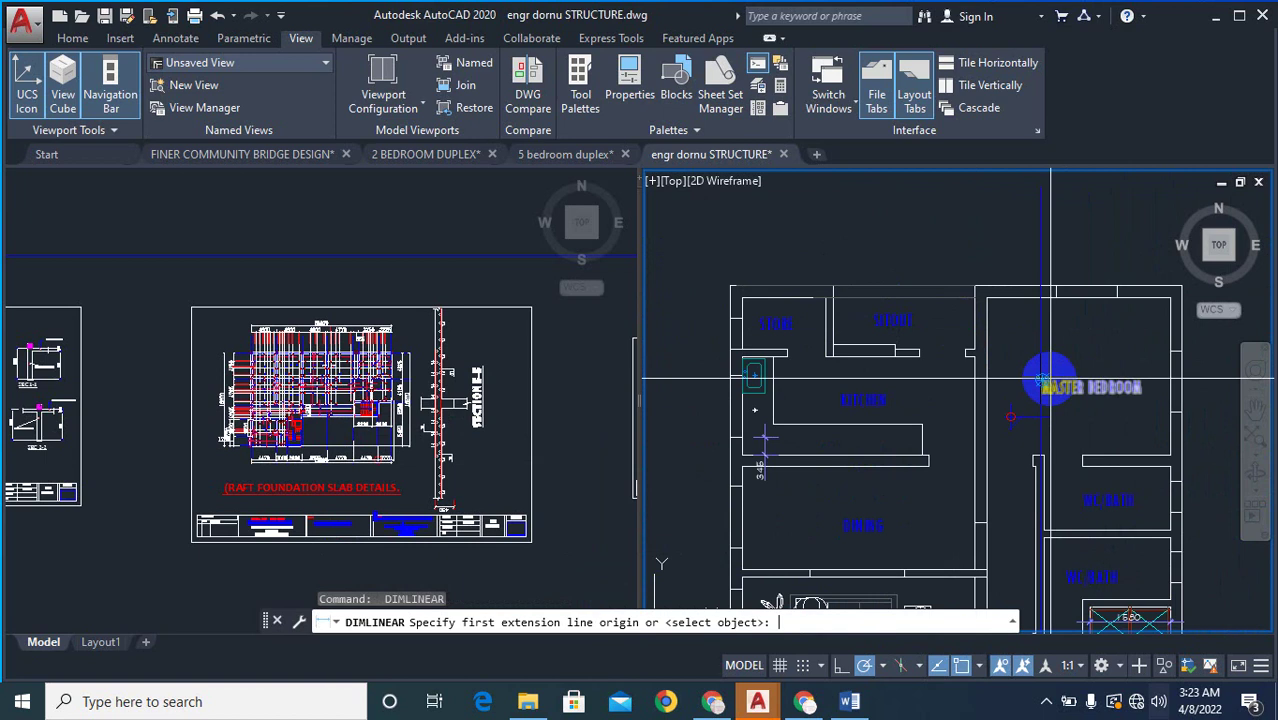
{"action": "scroll", "coordinate": [941, 338], "scroll_direction": "up", "scroll_amount": 2}
{"action": "left_click", "coordinate": [870, 276]}
{"action": "scroll", "coordinate": [941, 277], "scroll_direction": "down", "scroll_amount": 2}
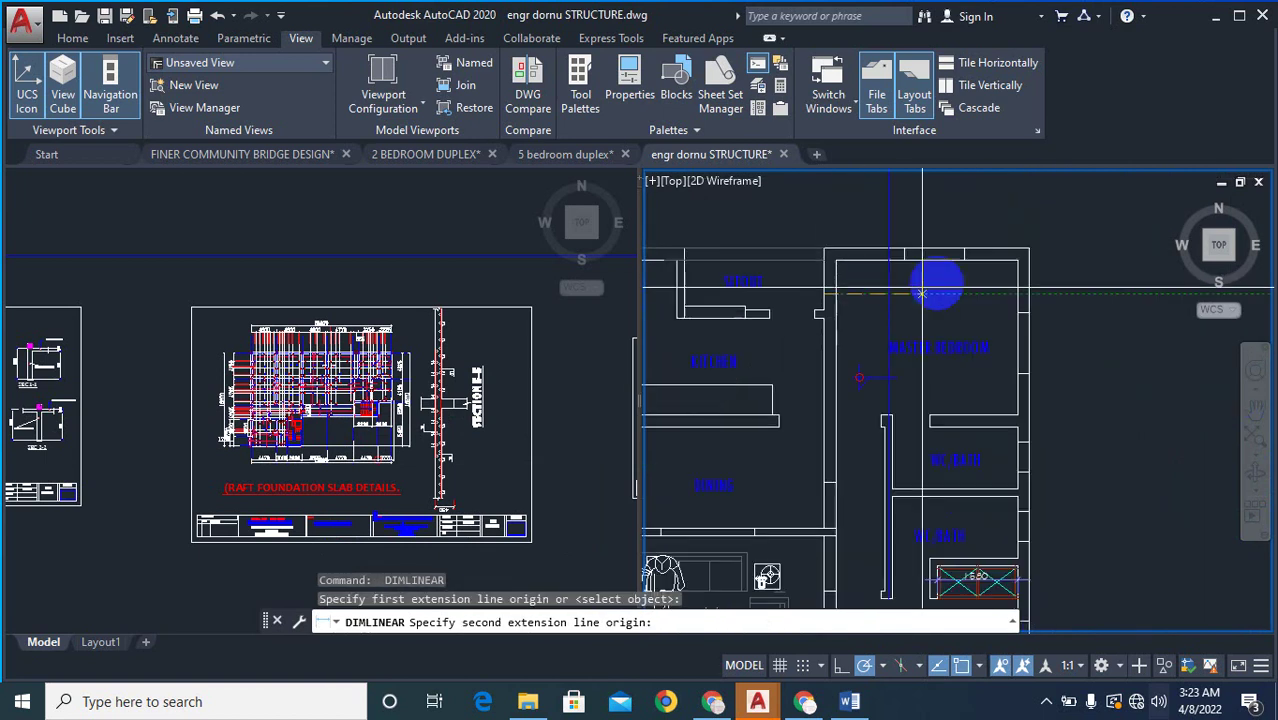
{"action": "scroll", "coordinate": [1021, 294], "scroll_direction": "up", "scroll_amount": 2}
{"action": "left_click", "coordinate": [1036, 298]}
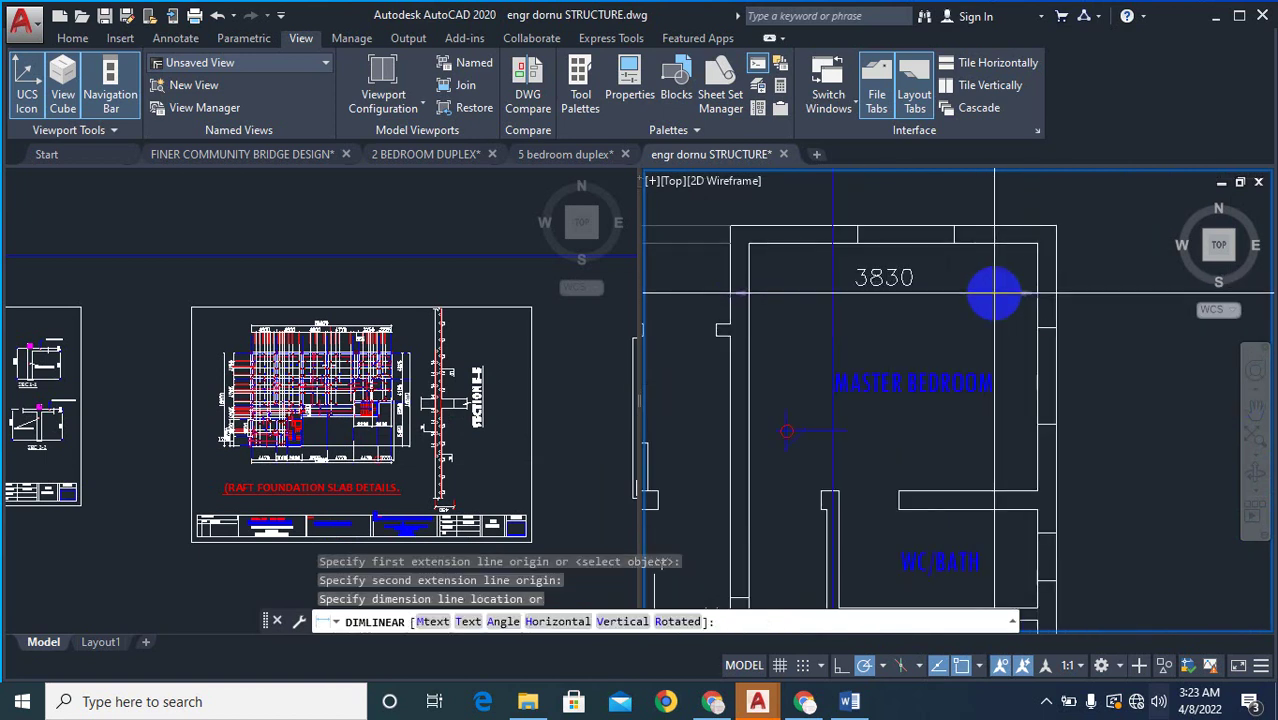
{"action": "scroll", "coordinate": [1010, 272], "scroll_direction": "down", "scroll_amount": 4}
{"action": "key", "text": "Escape"}
{"action": "scroll", "coordinate": [1020, 380], "scroll_direction": "down", "scroll_amount": 4}
{"action": "key", "text": "space"}
{"action": "scroll", "coordinate": [990, 418], "scroll_direction": "up", "scroll_amount": 4}
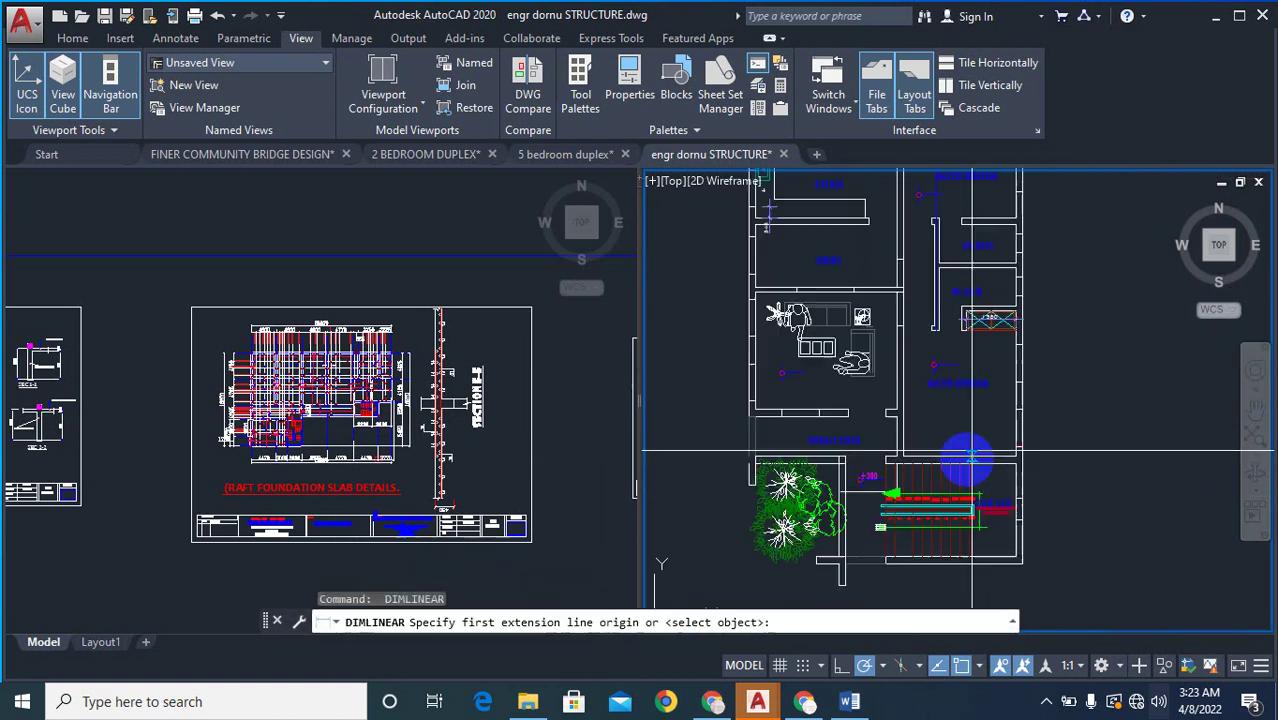
{"action": "scroll", "coordinate": [908, 550], "scroll_direction": "up", "scroll_amount": 2}
{"action": "scroll", "coordinate": [1015, 463], "scroll_direction": "down", "scroll_amount": 4}
{"action": "scroll", "coordinate": [915, 425], "scroll_direction": "up", "scroll_amount": 8}
{"action": "key", "text": "space"}
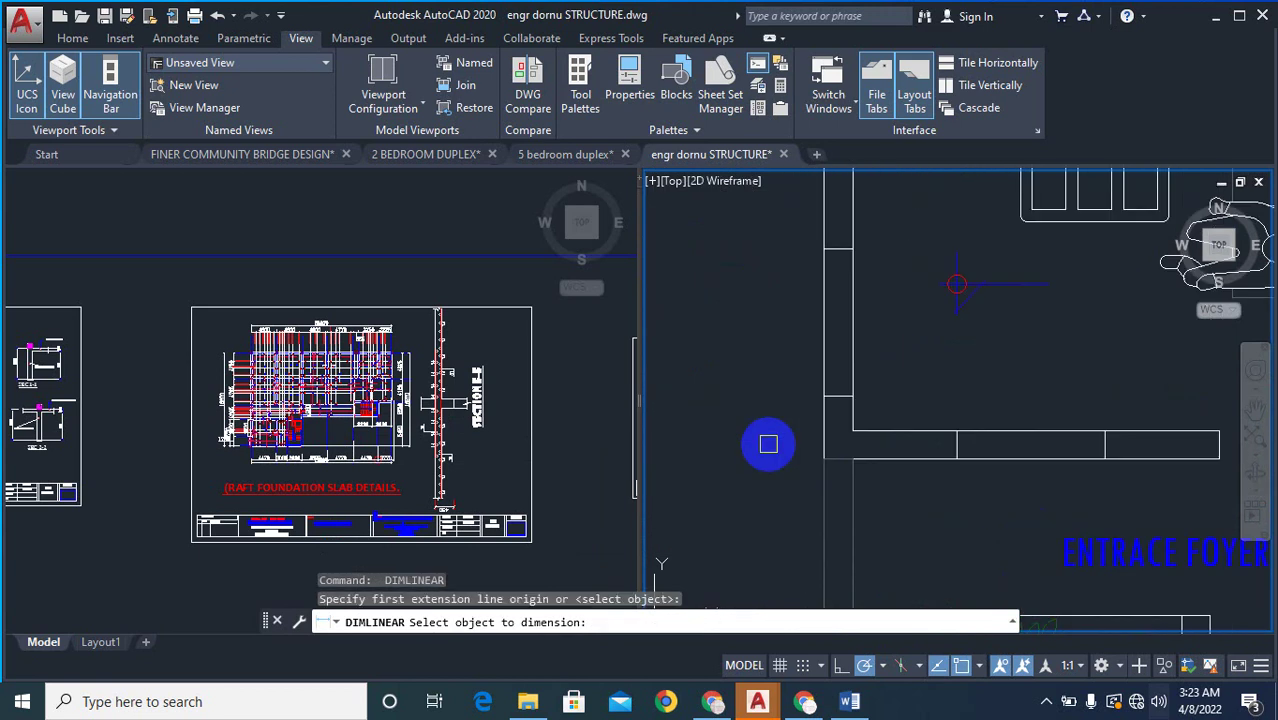
{"action": "key", "text": "Escape"}
{"action": "key", "text": "Escape"}
{"action": "key", "text": "Escape"}
- Measure the living room's depth between its south and north walls with a linear dimension, and erase the dimension
{"action": "type", "text": "D"}
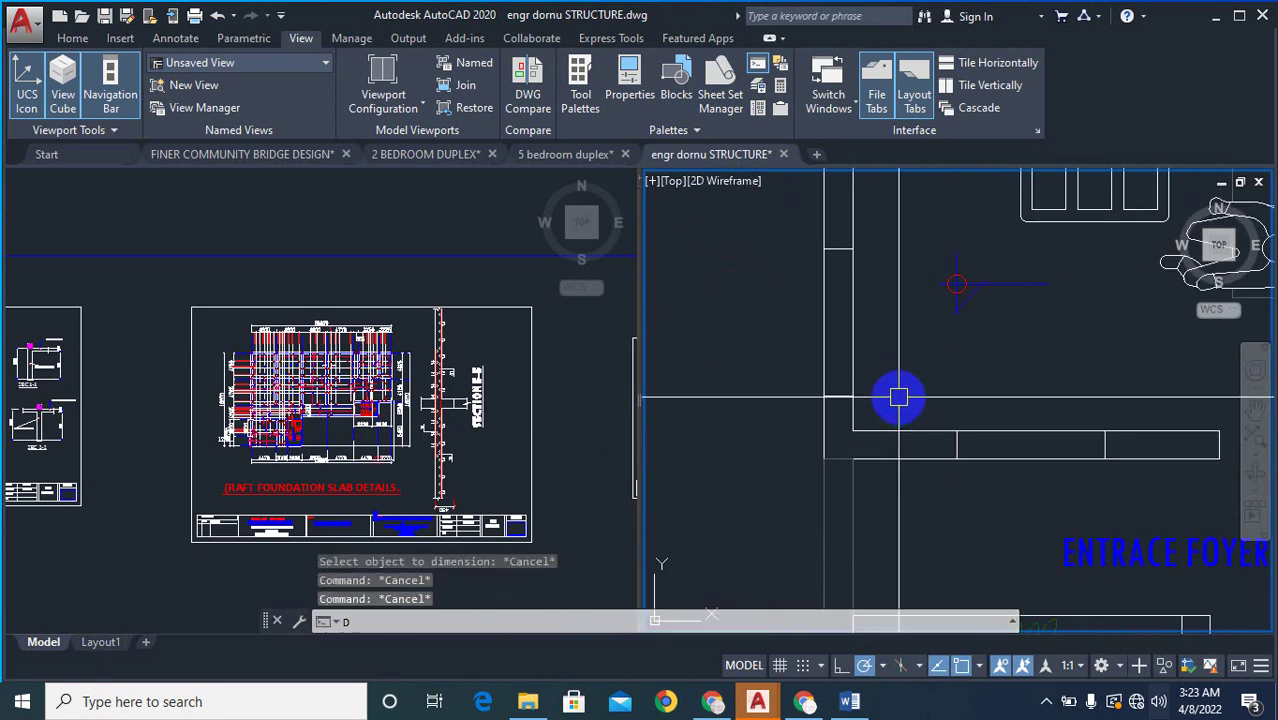
{"action": "type", "text": "LI"}
{"action": "key", "text": "space"}
{"action": "left_click", "coordinate": [897, 456]}
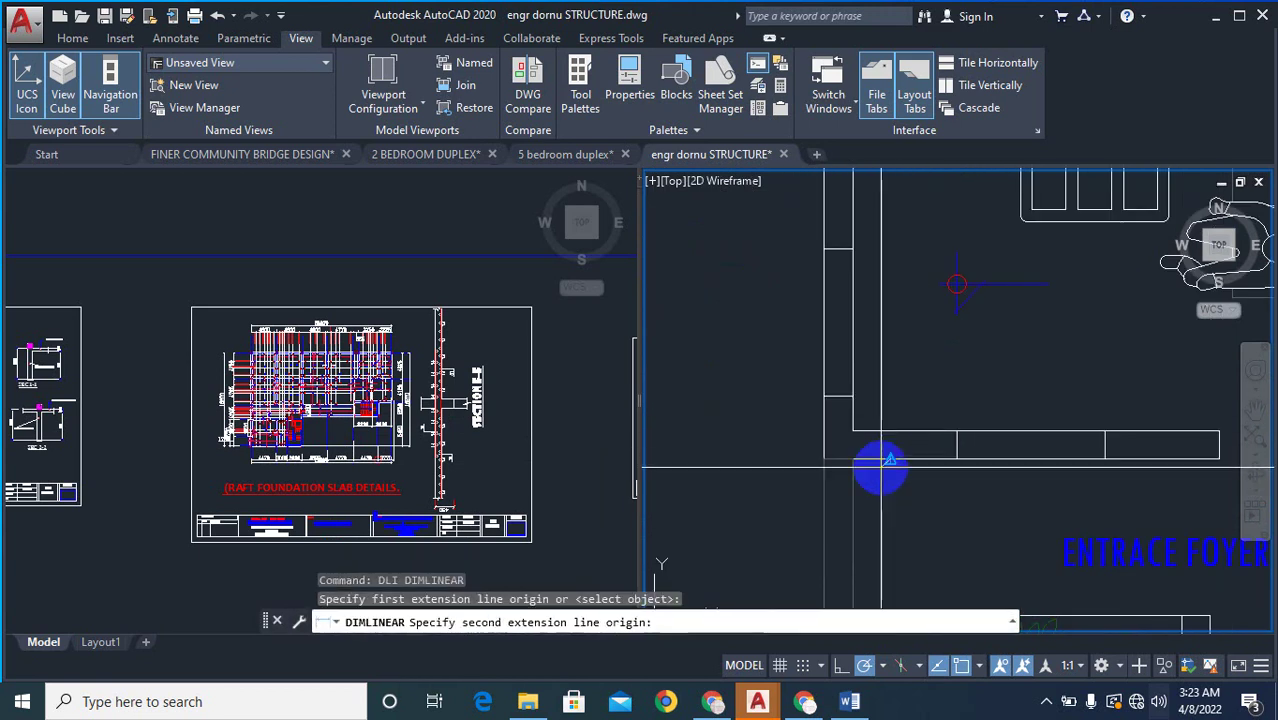
{"action": "scroll", "coordinate": [879, 466], "scroll_direction": "down", "scroll_amount": 4}
{"action": "scroll", "coordinate": [880, 262], "scroll_direction": "up", "scroll_amount": 4}
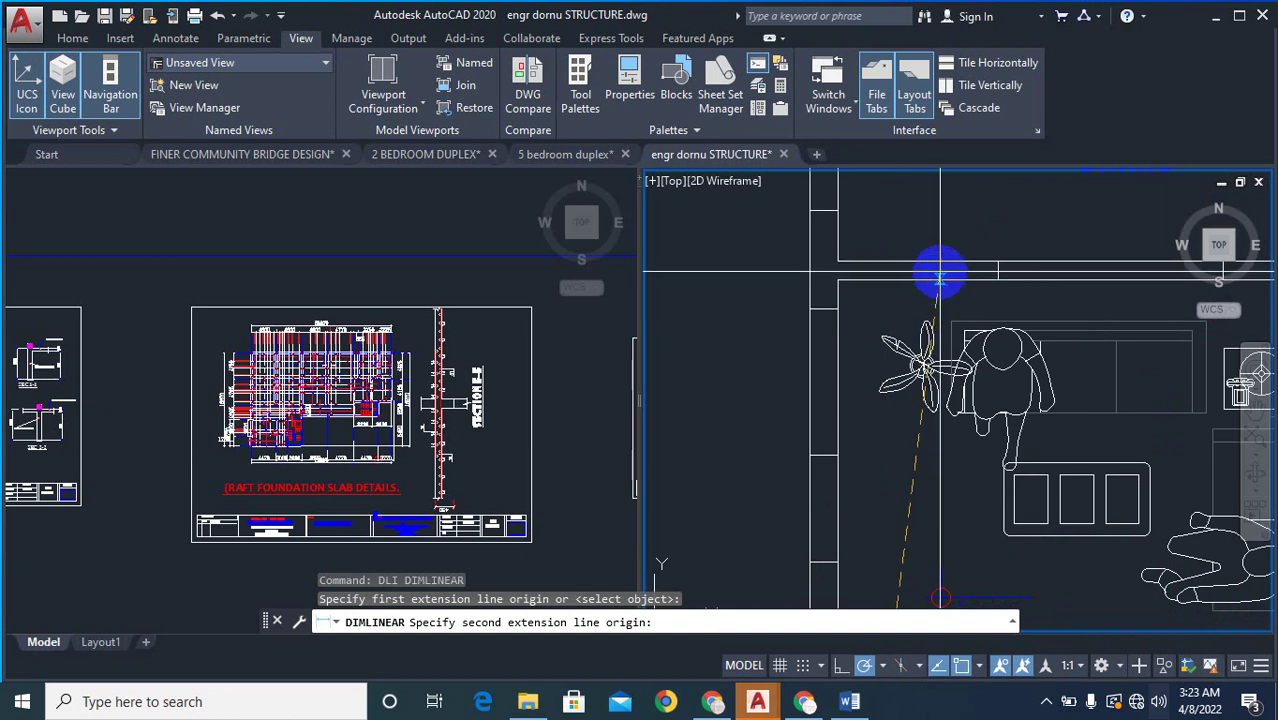
{"action": "scroll", "coordinate": [940, 272], "scroll_direction": "down", "scroll_amount": 2}
{"action": "scroll", "coordinate": [935, 274], "scroll_direction": "up", "scroll_amount": 2}
{"action": "left_click", "coordinate": [933, 279]}
{"action": "scroll", "coordinate": [943, 273], "scroll_direction": "down", "scroll_amount": 4}
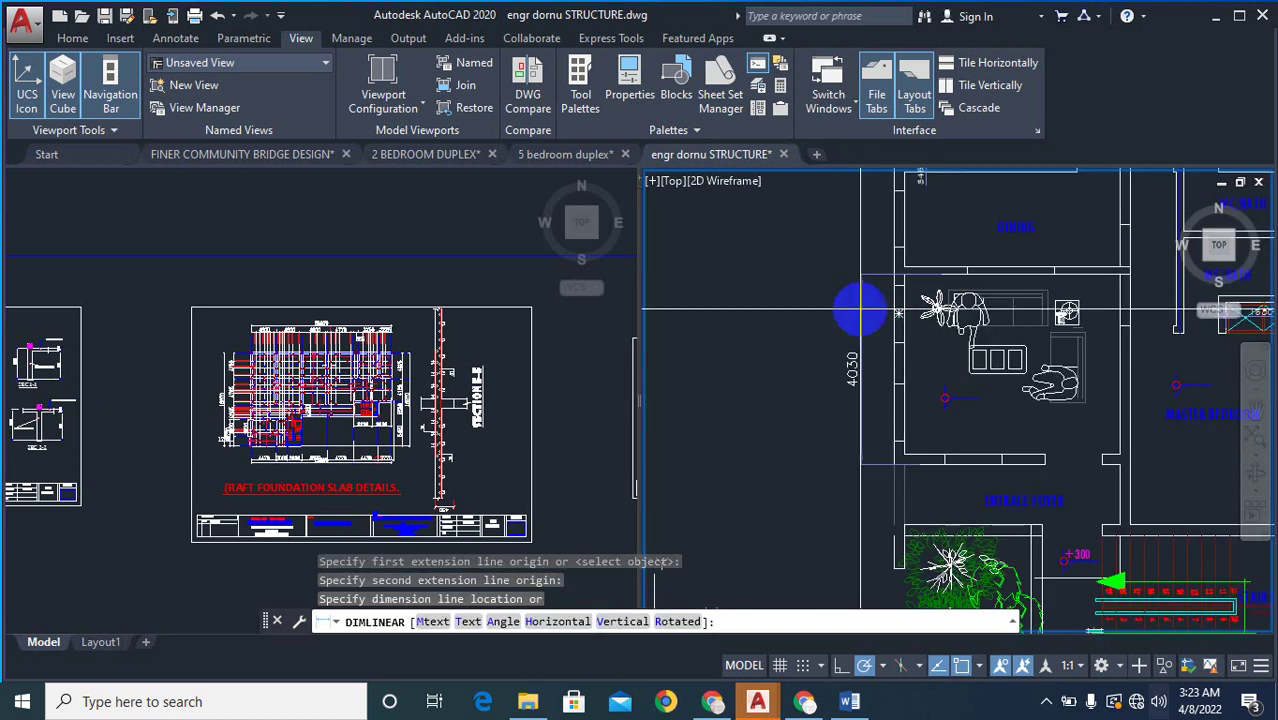
{"action": "left_click", "coordinate": [860, 308]}
{"action": "type", "text": "e"}
{"action": "key", "text": "Return"}
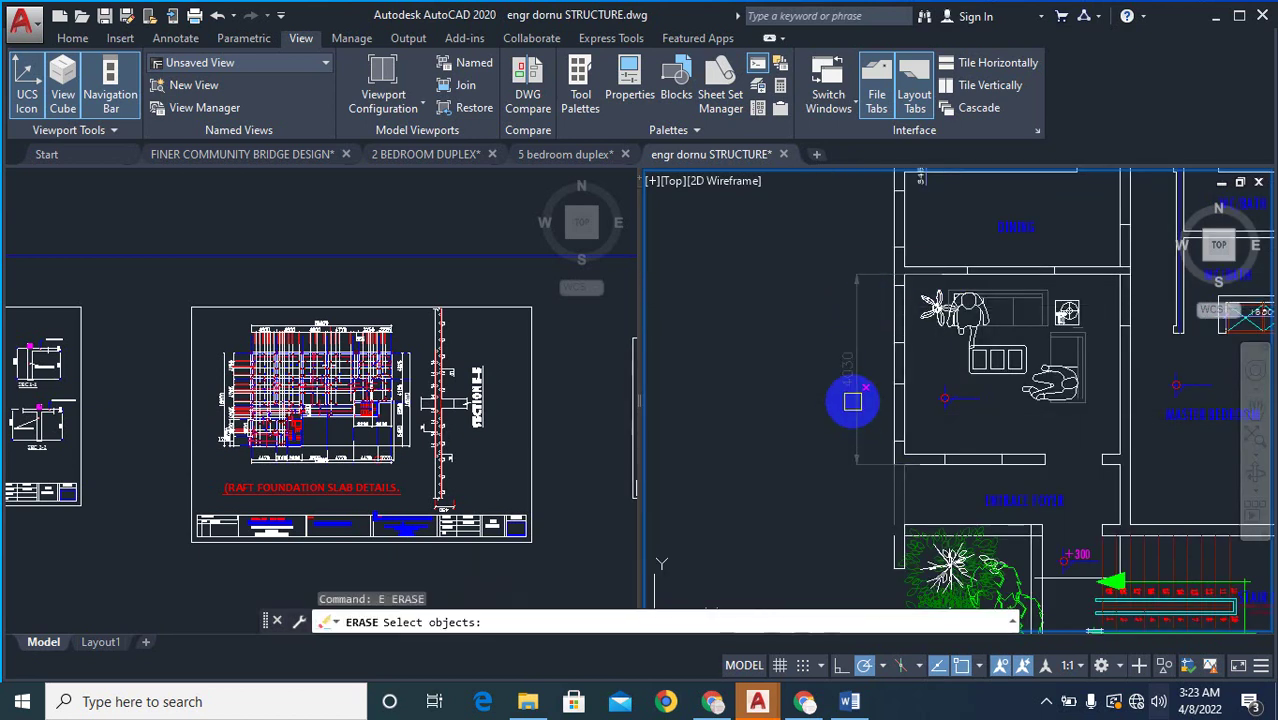
{"action": "key", "text": "Return"}
- Erase the segmented wall and window lines along the north edge of the copied ground floor plan
{"action": "scroll", "coordinate": [830, 400], "scroll_direction": "down", "scroll_amount": 4}
{"action": "scroll", "coordinate": [847, 371], "scroll_direction": "up", "scroll_amount": 6}
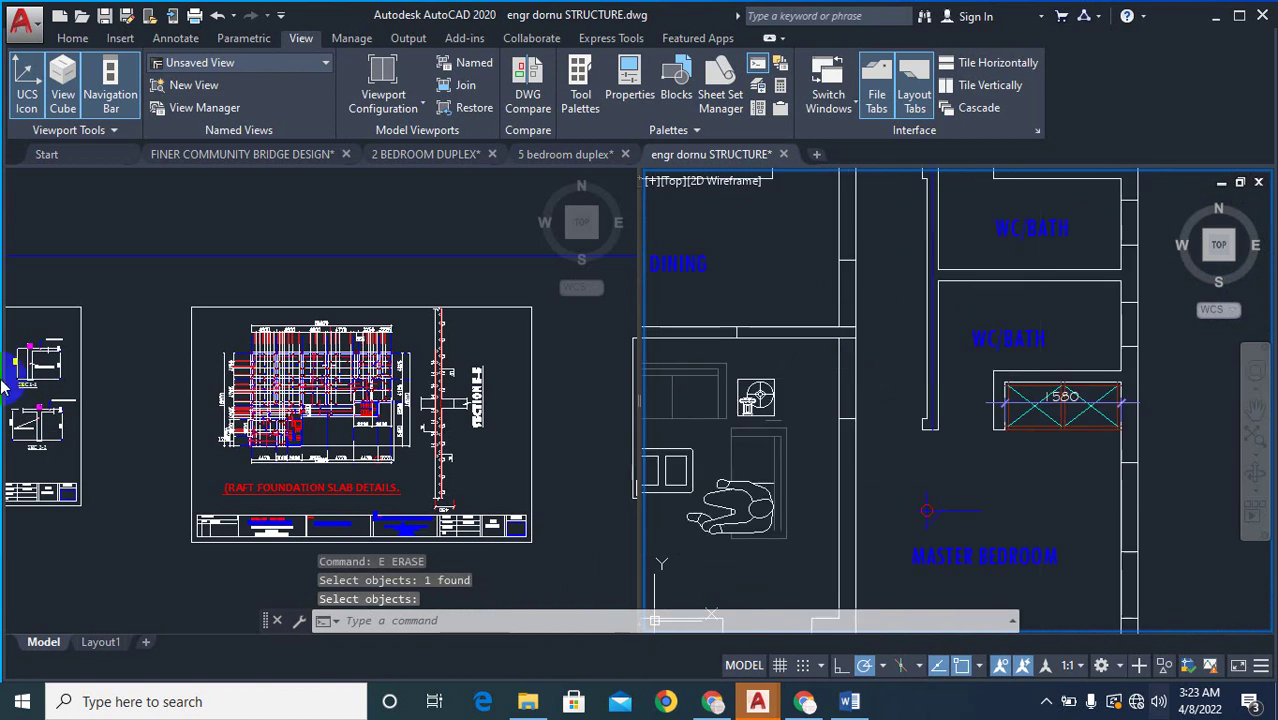
{"action": "scroll", "coordinate": [804, 312], "scroll_direction": "down", "scroll_amount": 4}
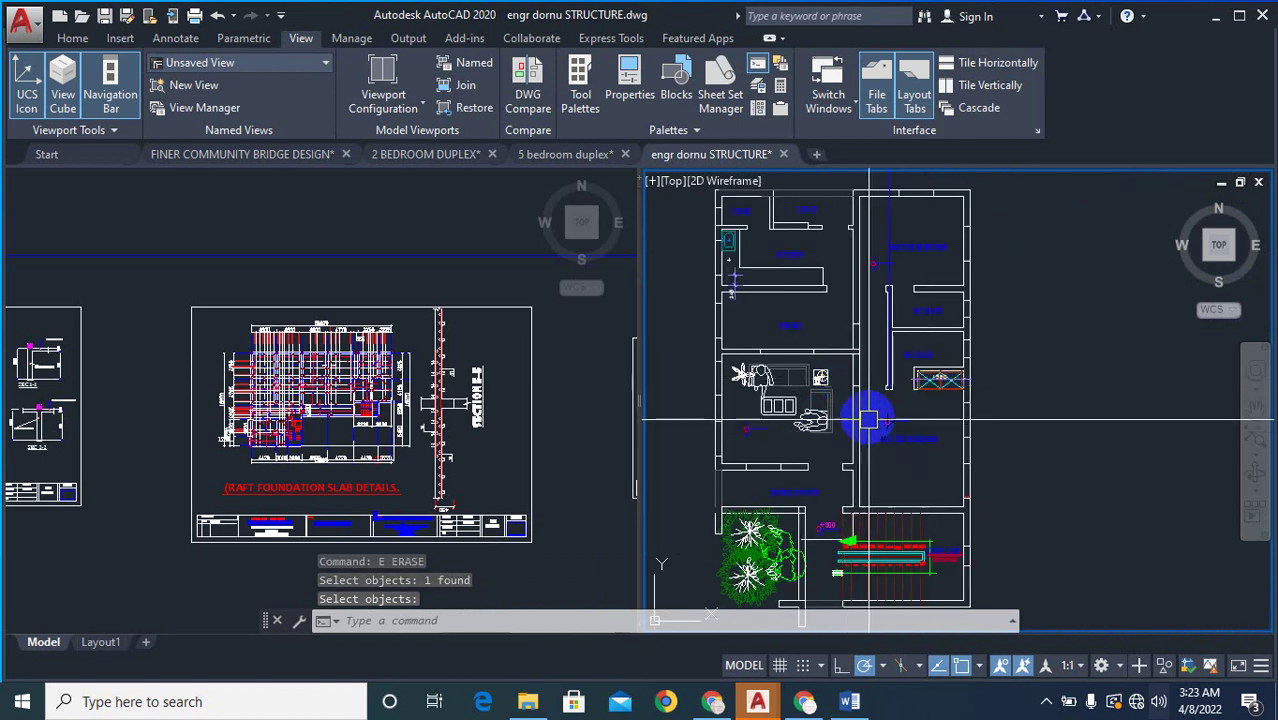
{"action": "scroll", "coordinate": [1018, 314], "scroll_direction": "down", "scroll_amount": 3}
{"action": "scroll", "coordinate": [827, 240], "scroll_direction": "up", "scroll_amount": 7}
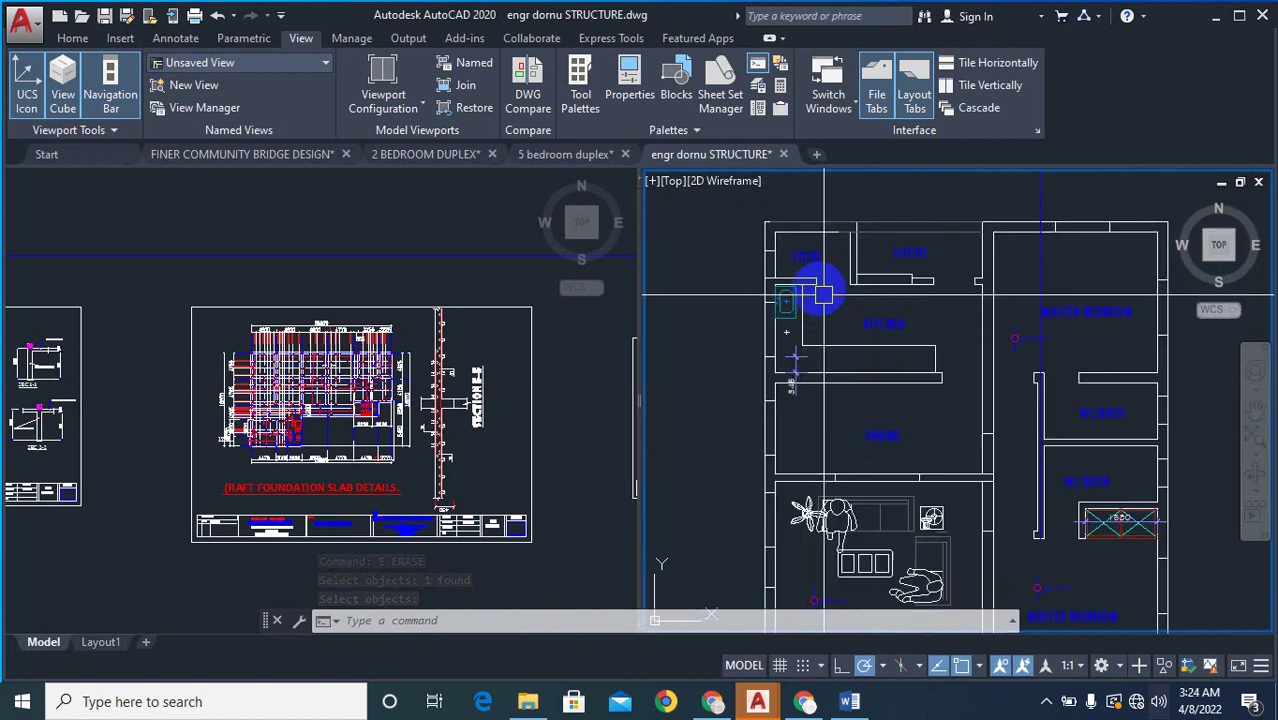
{"action": "scroll", "coordinate": [818, 288], "scroll_direction": "up", "scroll_amount": 4}
{"action": "type", "text": "e"}
{"action": "key", "text": "Return"}
{"action": "scroll", "coordinate": [790, 270], "scroll_direction": "down", "scroll_amount": 3}
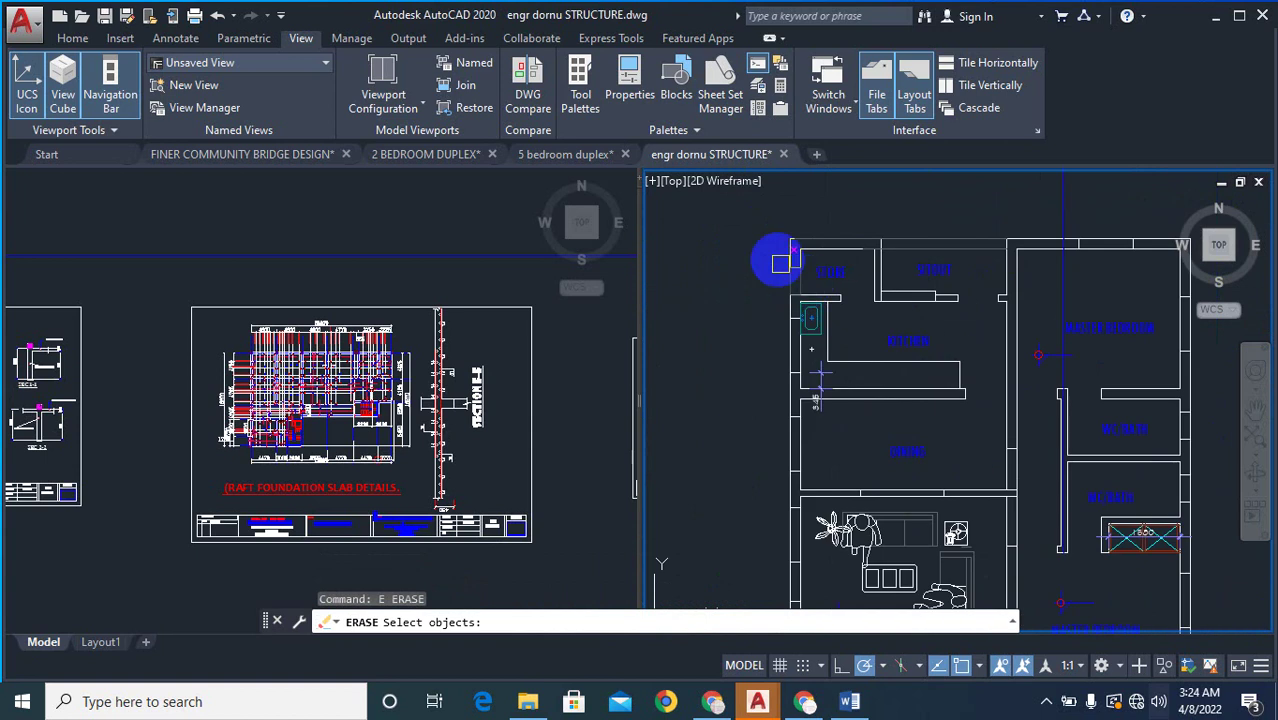
{"action": "scroll", "coordinate": [756, 240], "scroll_direction": "down", "scroll_amount": 2}
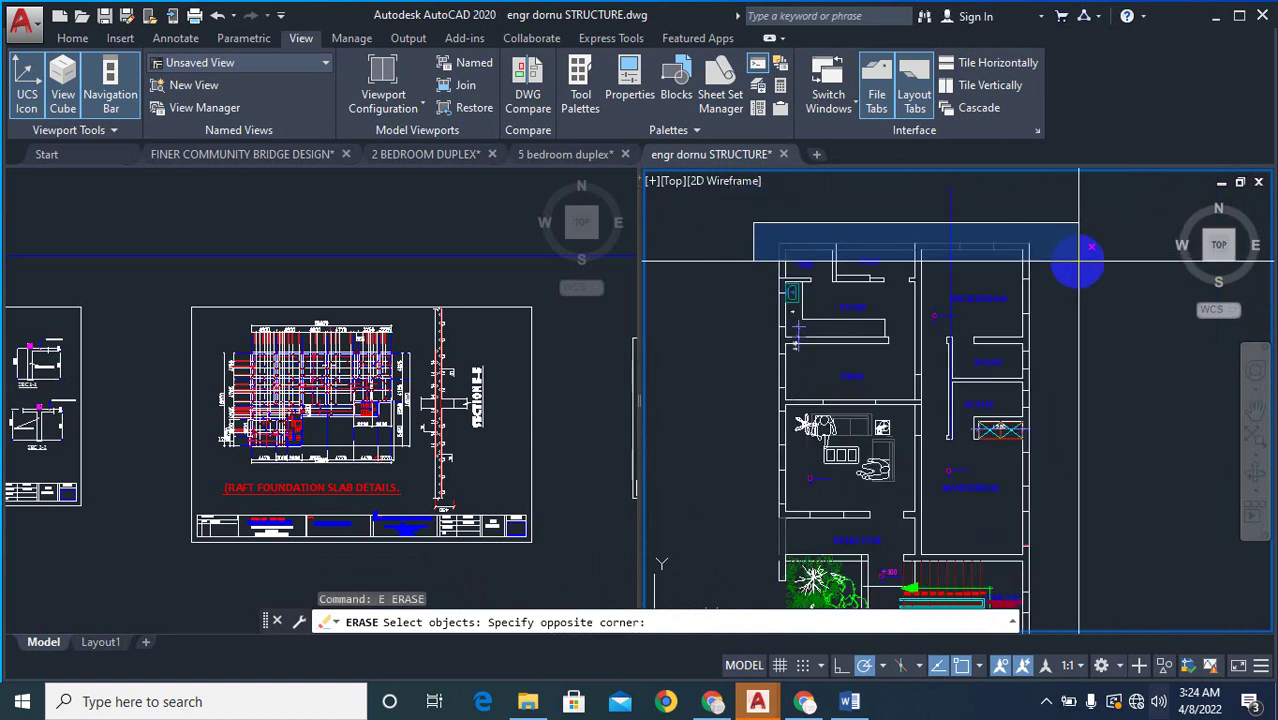
{"action": "left_click", "coordinate": [1002, 265]}
{"action": "scroll", "coordinate": [800, 275], "scroll_direction": "up", "scroll_amount": 5}
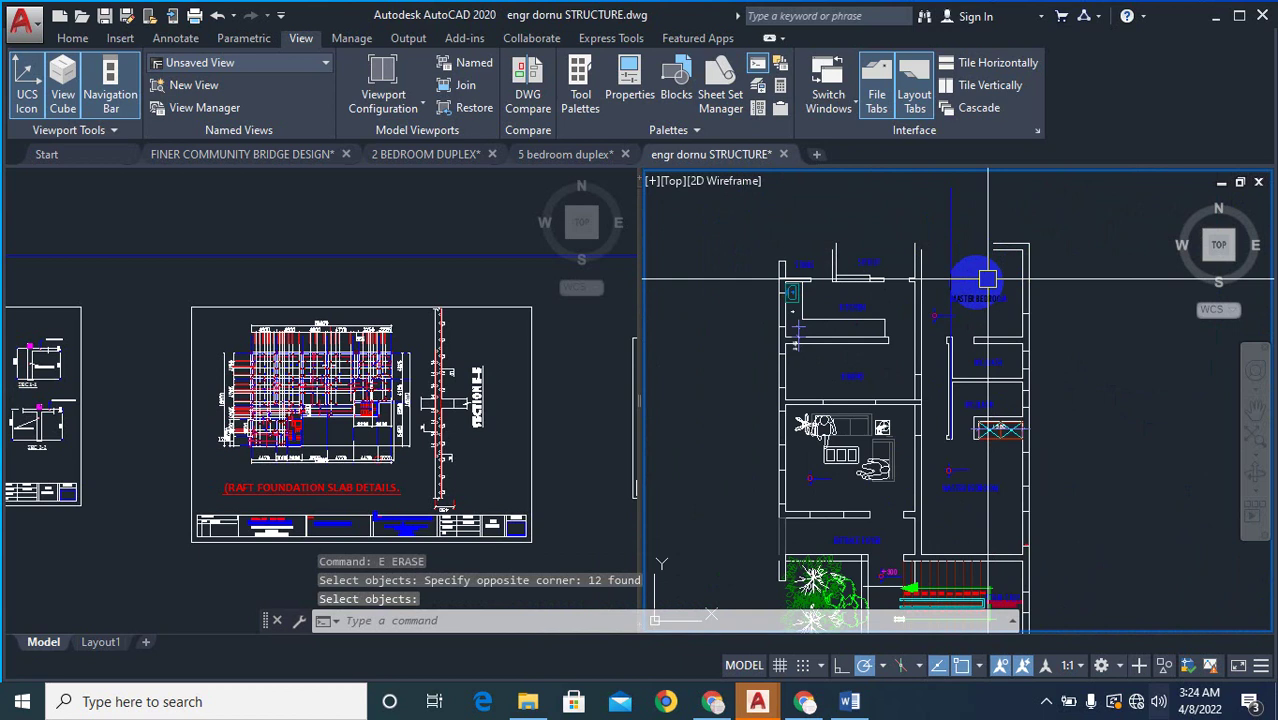
{"action": "key", "text": "Escape"}
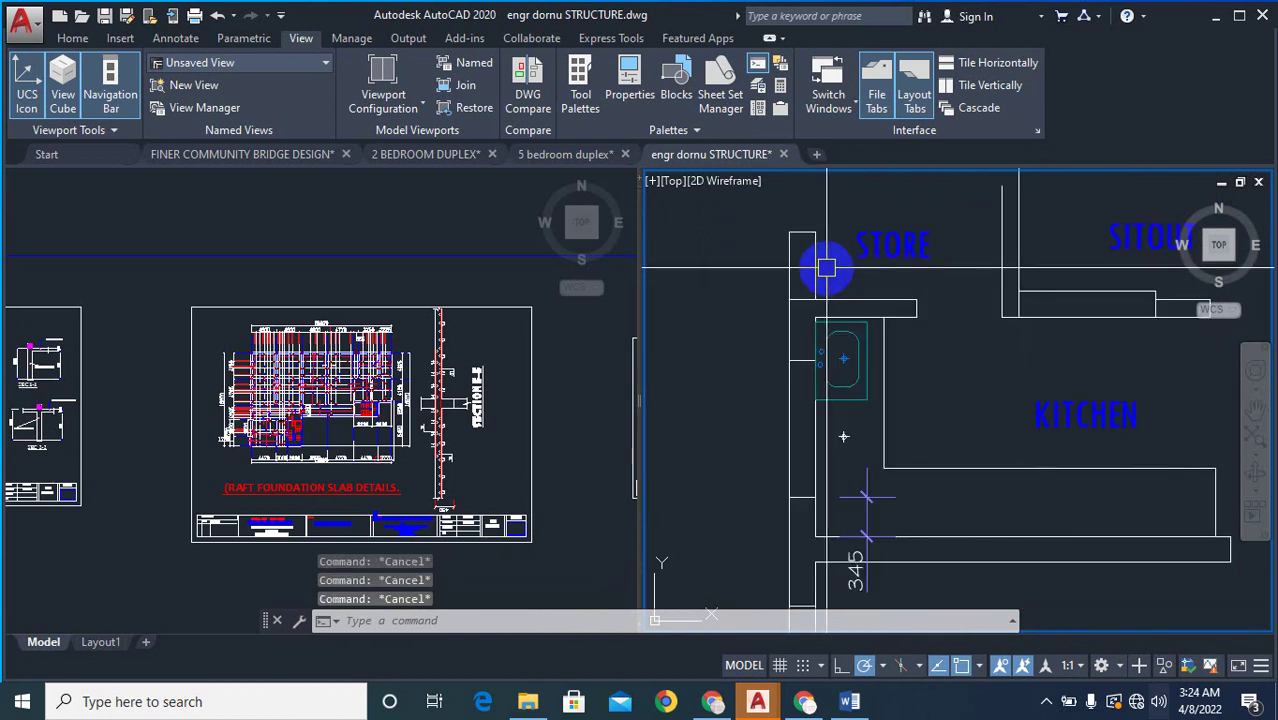
- Fillet the store's west wall inner line with the master bedroom's north inner line to form one continuous inner north wall line
{"action": "type", "text": "f"}
{"action": "key", "text": "Return"}
{"action": "left_click", "coordinate": [823, 265]}
{"action": "scroll", "coordinate": [880, 255], "scroll_direction": "down", "scroll_amount": 3}
{"action": "scroll", "coordinate": [970, 257], "scroll_direction": "up", "scroll_amount": 1}
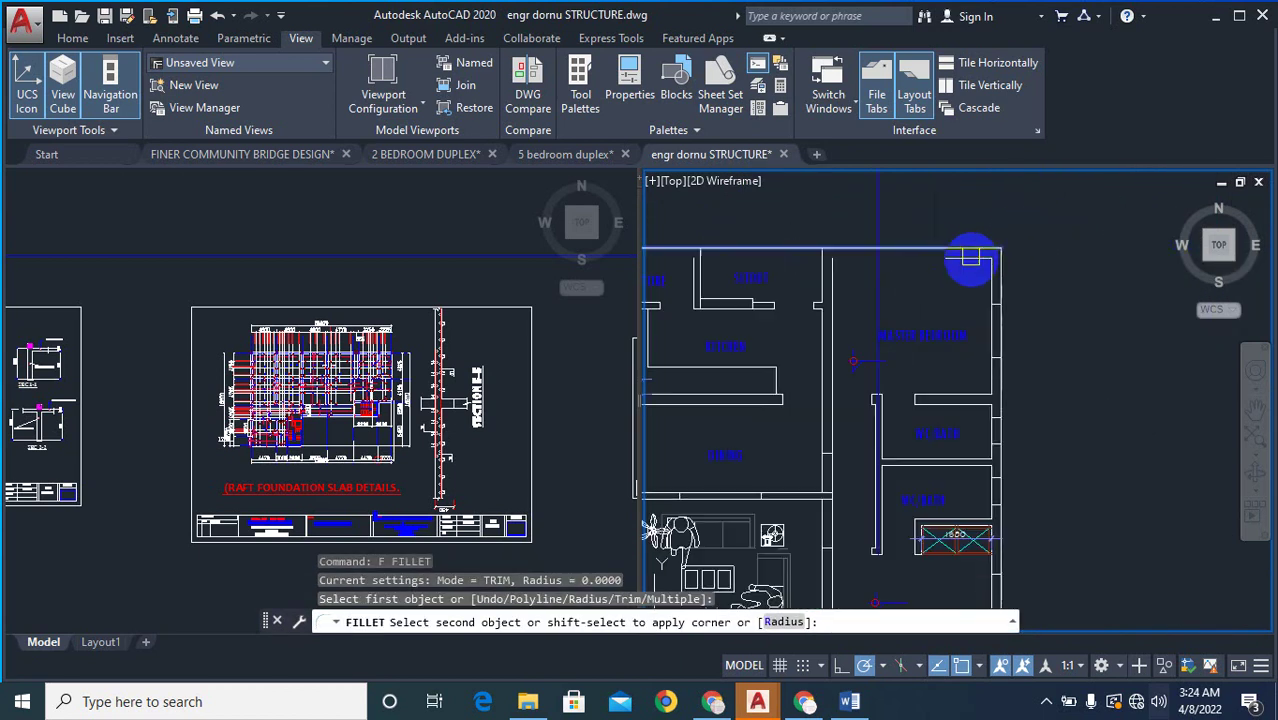
{"action": "scroll", "coordinate": [960, 262], "scroll_direction": "up", "scroll_amount": 2}
{"action": "left_click", "coordinate": [960, 262]}
{"action": "scroll", "coordinate": [907, 240], "scroll_direction": "up", "scroll_amount": 4}
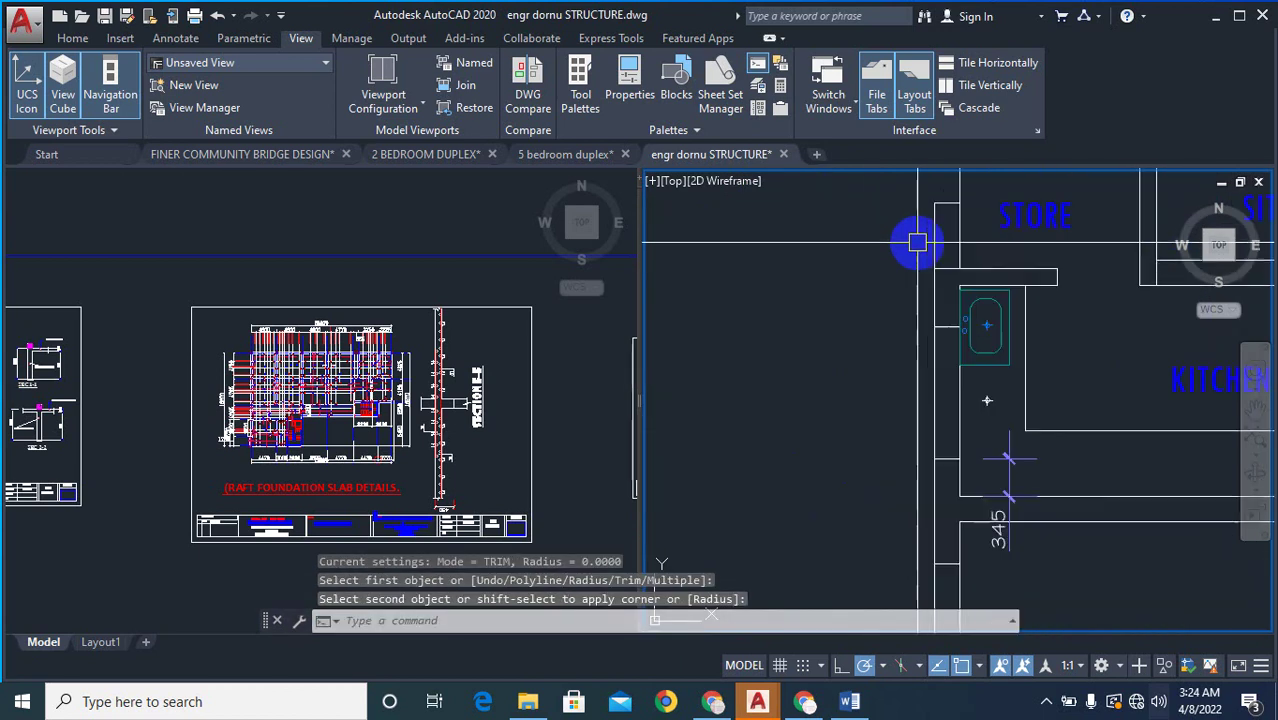
- Fillet the west wall's outer line with the master bedroom's north outer line to close the outer north wall
{"action": "type", "text": "f"}
{"action": "key", "text": "Return"}
{"action": "left_click", "coordinate": [918, 245]}
{"action": "scroll", "coordinate": [880, 270], "scroll_direction": "down", "scroll_amount": 4}
{"action": "left_click", "coordinate": [974, 254]}
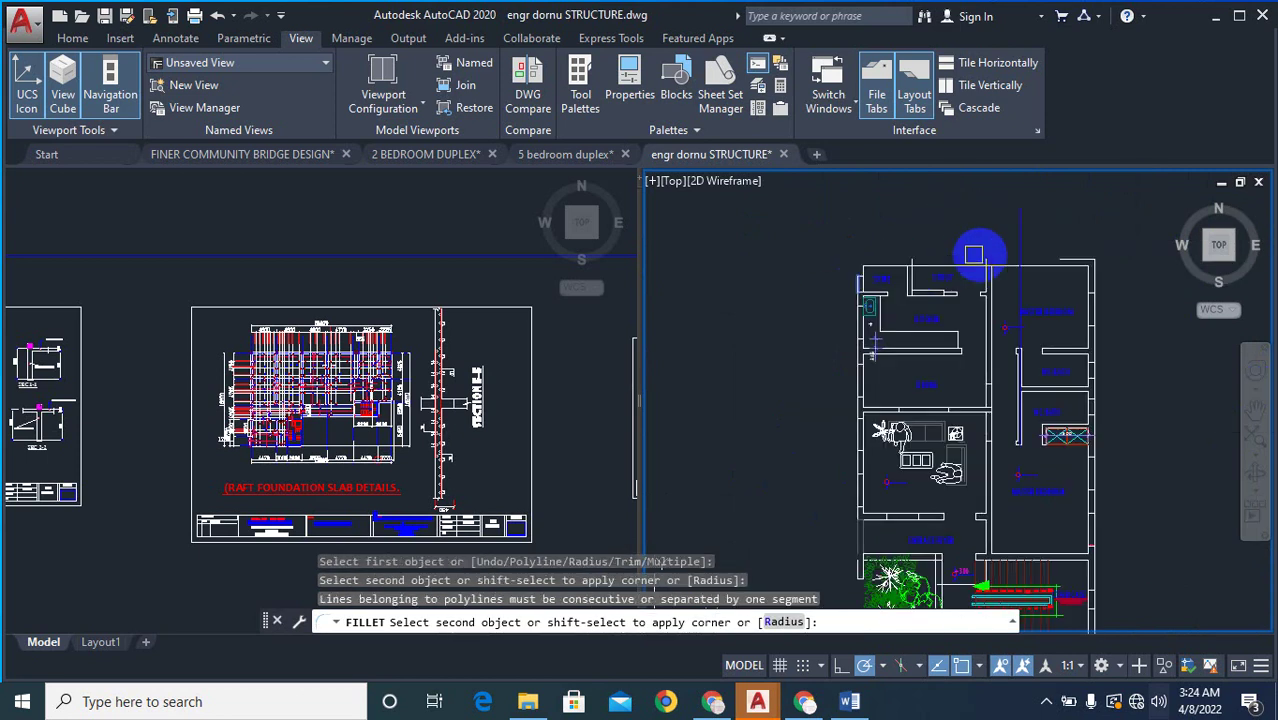
{"action": "scroll", "coordinate": [1069, 279], "scroll_direction": "up", "scroll_amount": 4}
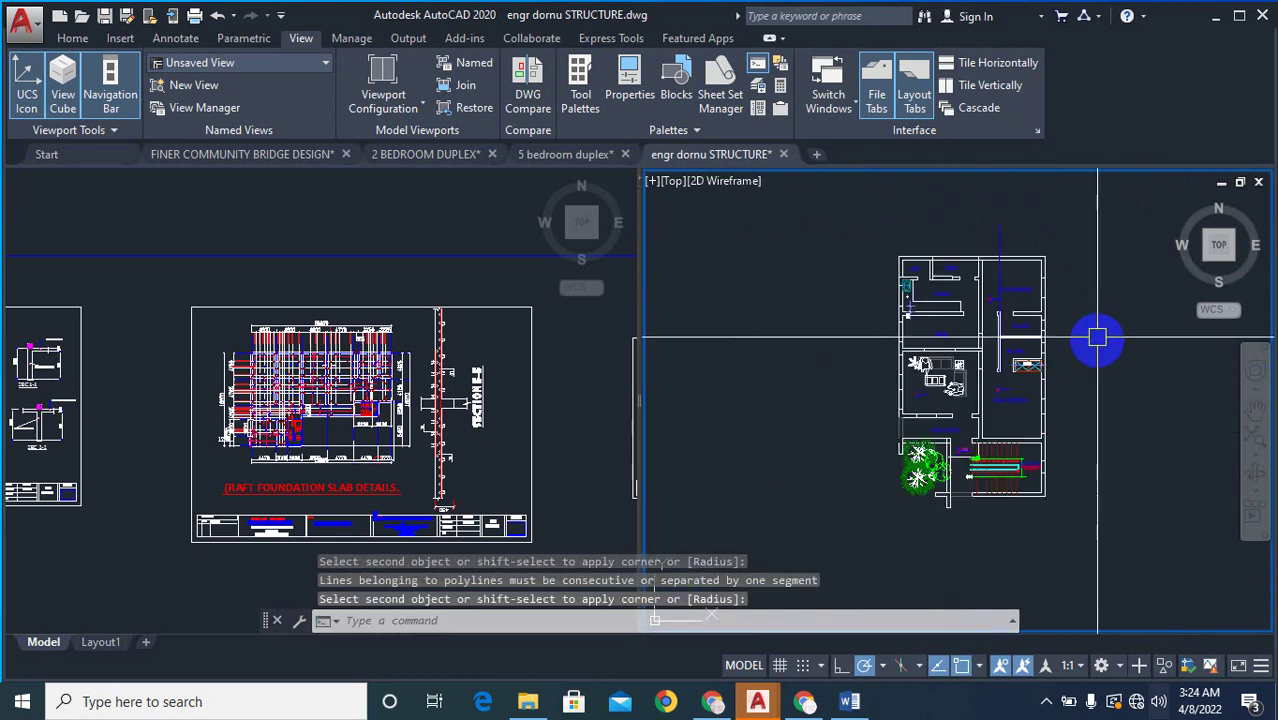
{"action": "scroll", "coordinate": [1100, 356], "scroll_direction": "up", "scroll_amount": 2}
- Erase the segmented wall and window lines along the east side of the plan, from the master bedroom to the staircase
{"action": "type", "text": "e"}
{"action": "key", "text": "Return"}
{"action": "scroll", "coordinate": [1034, 188], "scroll_direction": "up", "scroll_amount": 4}
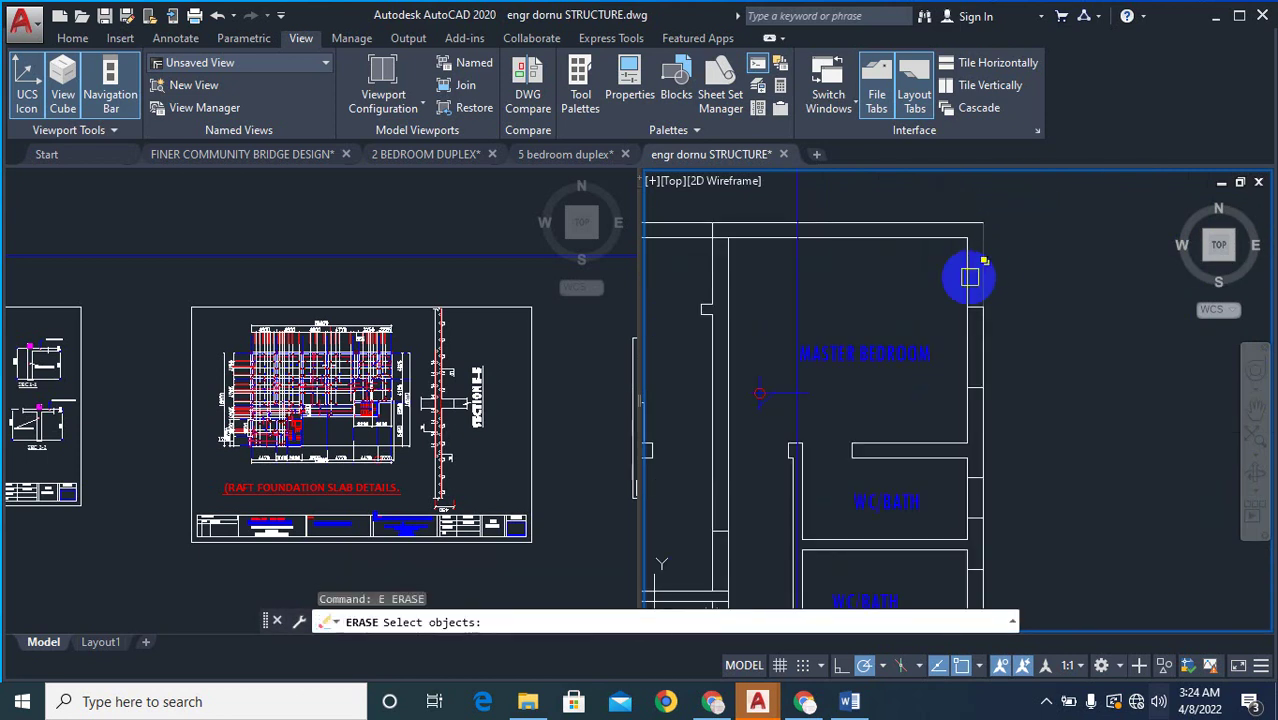
{"action": "left_click", "coordinate": [957, 280]}
{"action": "scroll", "coordinate": [1015, 362], "scroll_direction": "down", "scroll_amount": 10}
{"action": "scroll", "coordinate": [1020, 370], "scroll_direction": "up", "scroll_amount": 5}
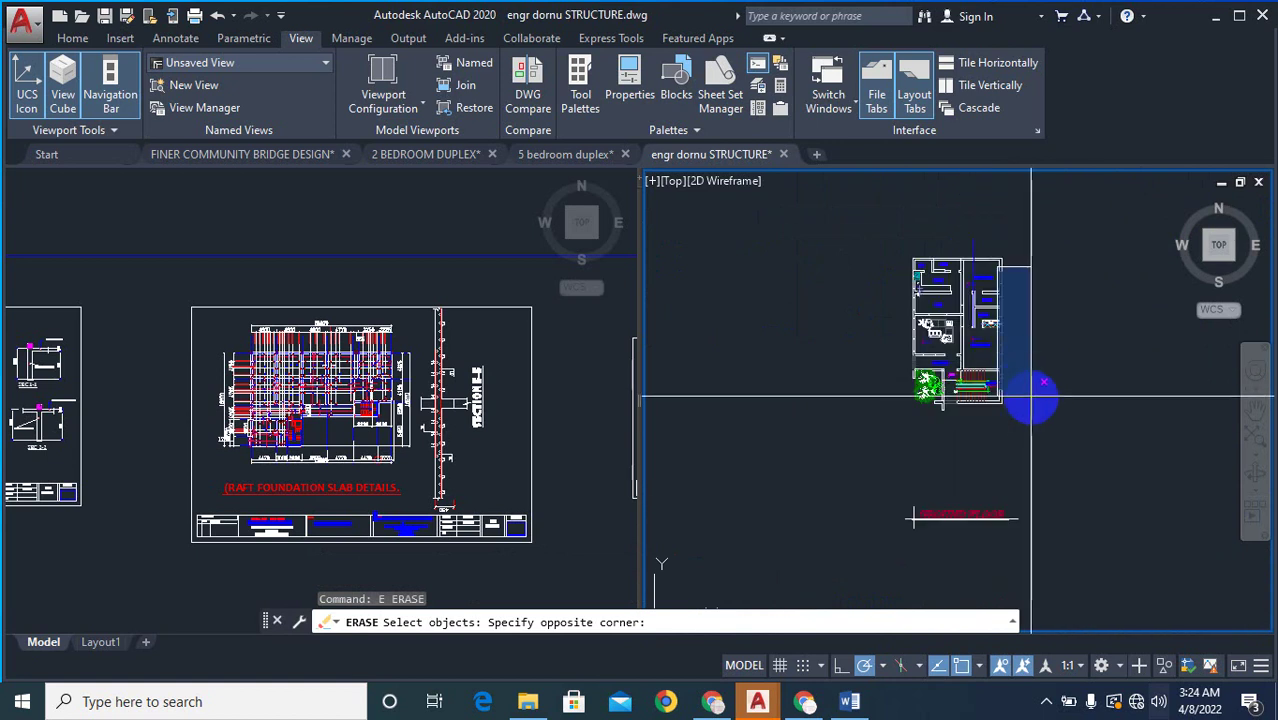
{"action": "left_click", "coordinate": [1034, 410]}
{"action": "key", "text": "Escape"}
{"action": "key", "text": "Escape"}
{"action": "key", "text": "Escape"}
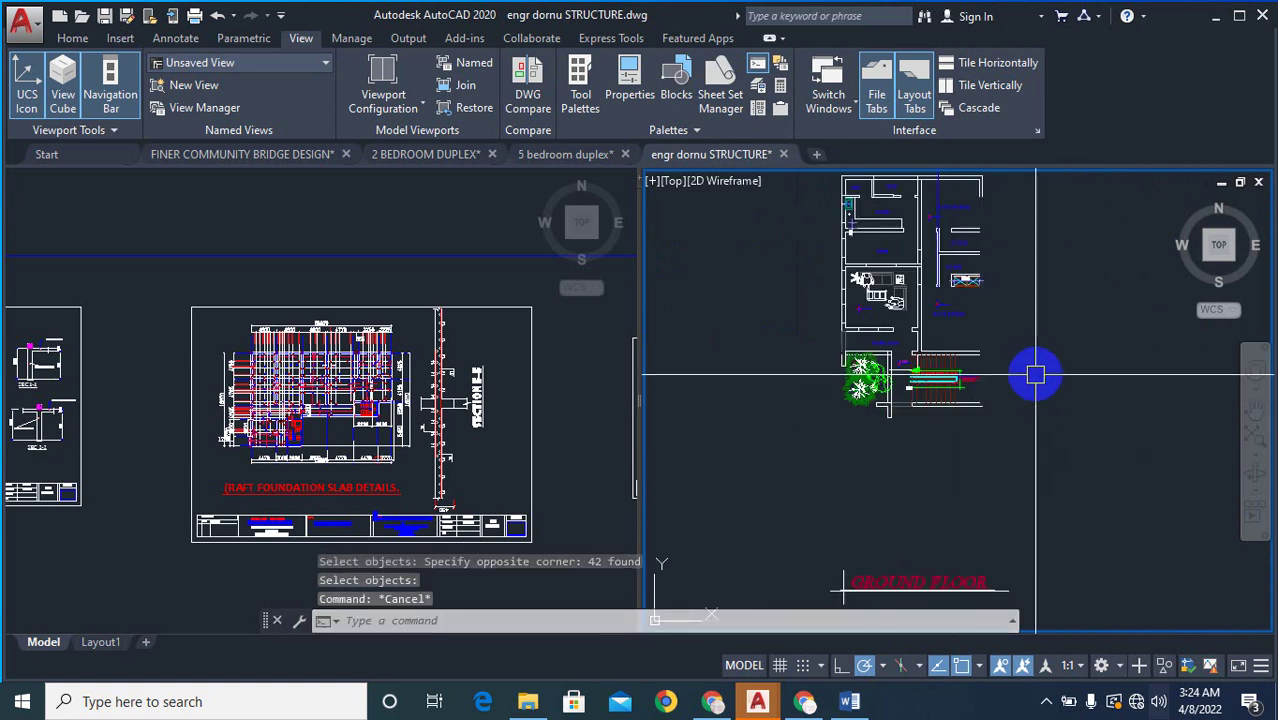
- Fillet the staircase's south wall inner line with the master bedroom's east inner line to rebuild the inner east wall
{"action": "type", "text": "f"}
{"action": "key", "text": "Return"}
{"action": "scroll", "coordinate": [1000, 380], "scroll_direction": "up", "scroll_amount": 4}
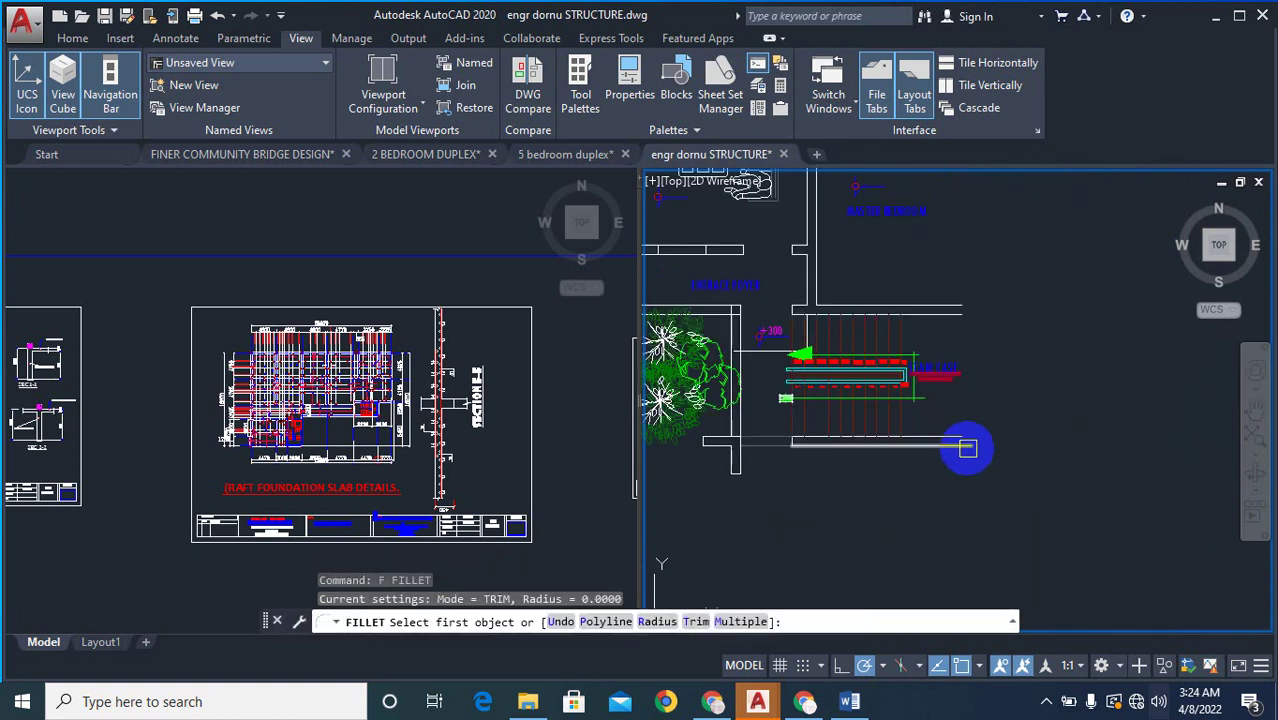
{"action": "left_click", "coordinate": [946, 434]}
{"action": "scroll", "coordinate": [946, 434], "scroll_direction": "down", "scroll_amount": 4}
{"action": "scroll", "coordinate": [952, 246], "scroll_direction": "up", "scroll_amount": 6}
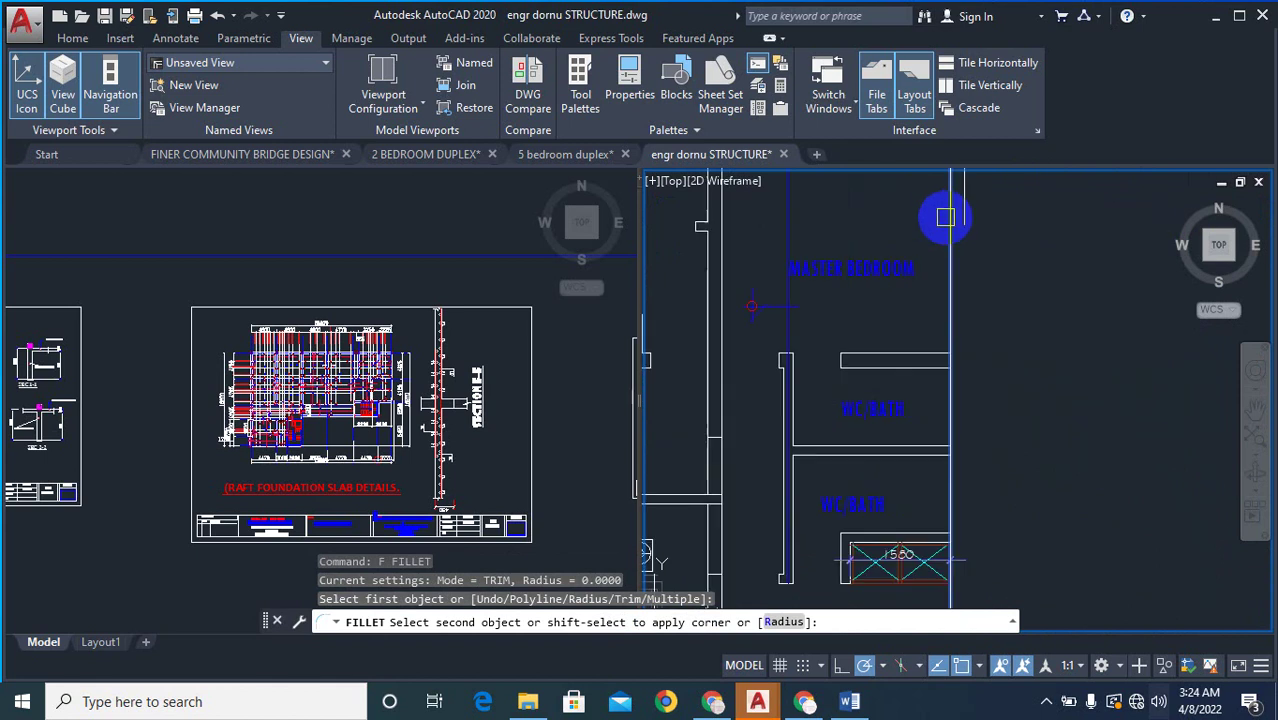
{"action": "left_click", "coordinate": [946, 218]}
{"action": "scroll", "coordinate": [928, 228], "scroll_direction": "down", "scroll_amount": 4}
{"action": "scroll", "coordinate": [941, 314], "scroll_direction": "up", "scroll_amount": 5}
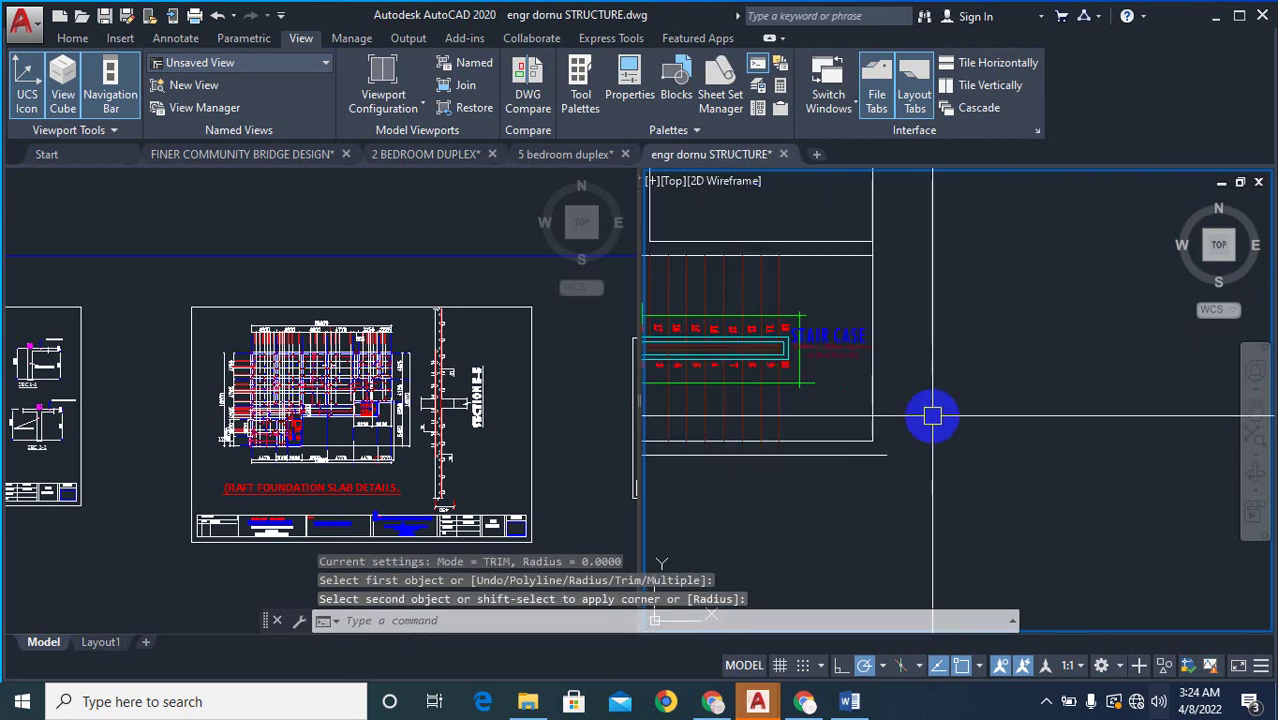
- Fillet the staircase's south wall outer line with the east wall's outer line to extend the outer east wall down
{"action": "type", "text": "f"}
{"action": "key", "text": "Return"}
{"action": "left_click", "coordinate": [891, 457]}
{"action": "scroll", "coordinate": [891, 457], "scroll_direction": "down", "scroll_amount": 4}
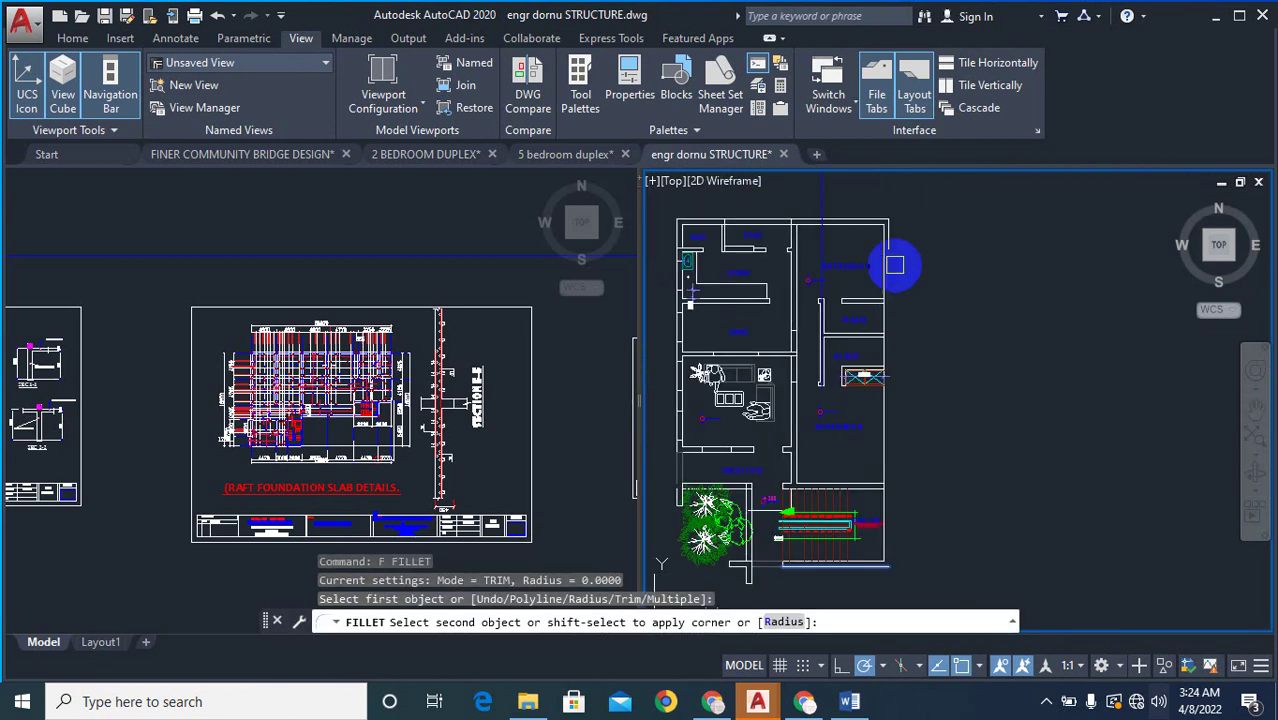
{"action": "scroll", "coordinate": [890, 217], "scroll_direction": "up", "scroll_amount": 5}
{"action": "scroll", "coordinate": [877, 214], "scroll_direction": "down", "scroll_amount": 4}
{"action": "scroll", "coordinate": [891, 462], "scroll_direction": "up", "scroll_amount": 5}
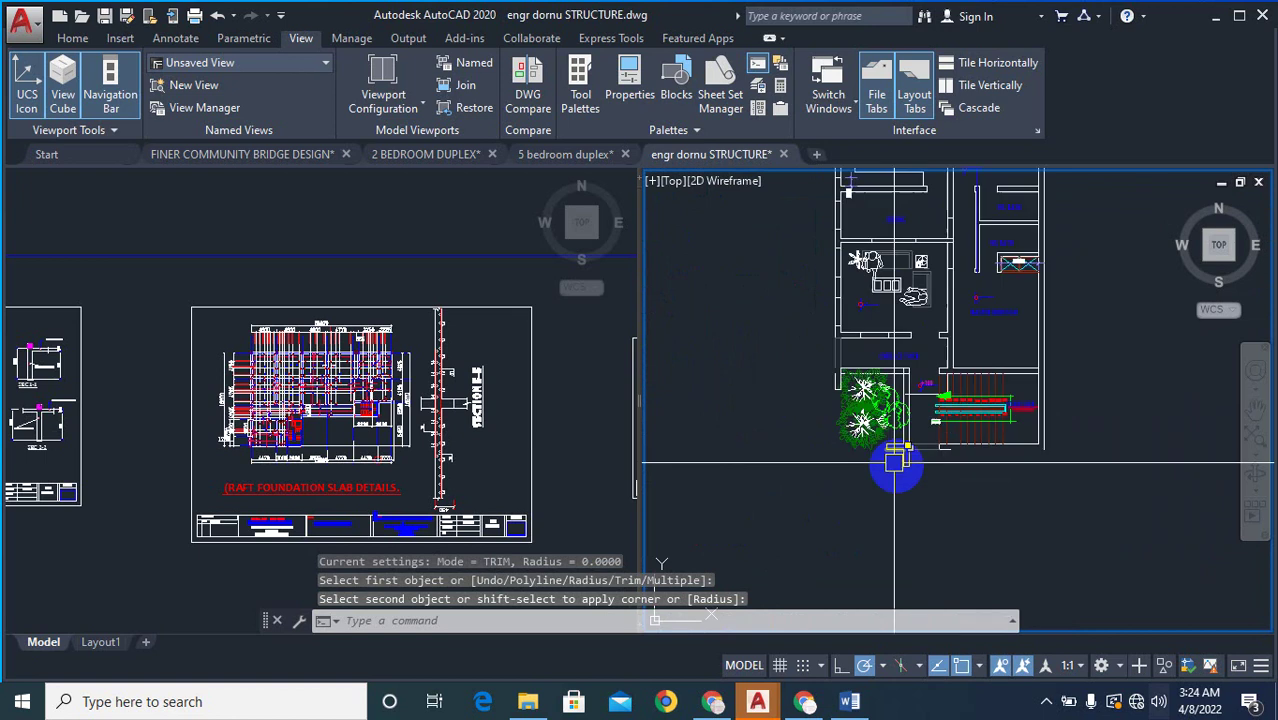
{"action": "scroll", "coordinate": [824, 464], "scroll_direction": "up", "scroll_amount": 2}
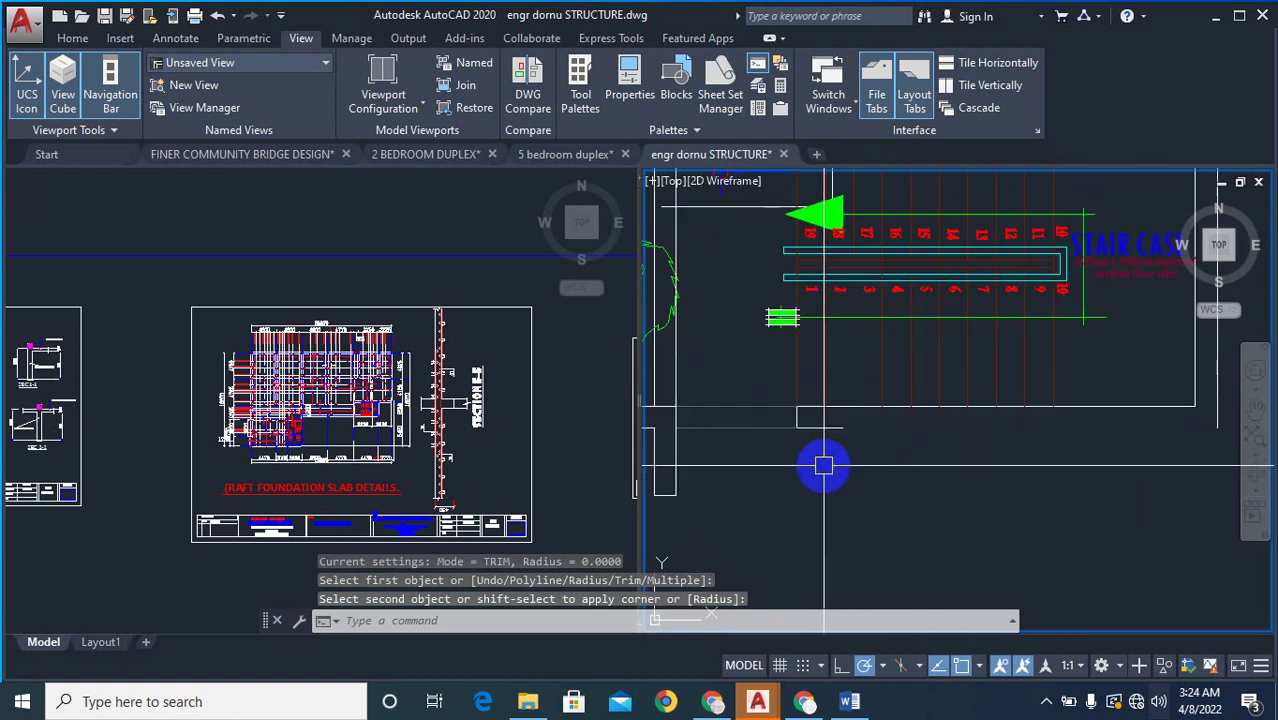
- Erase the short leftover outer line and end line of the south wall below the first stair treads
{"action": "key", "text": "space"}
{"action": "left_click", "coordinate": [757, 382]}
{"action": "left_click", "coordinate": [882, 457]}
{"action": "key", "text": "space"}
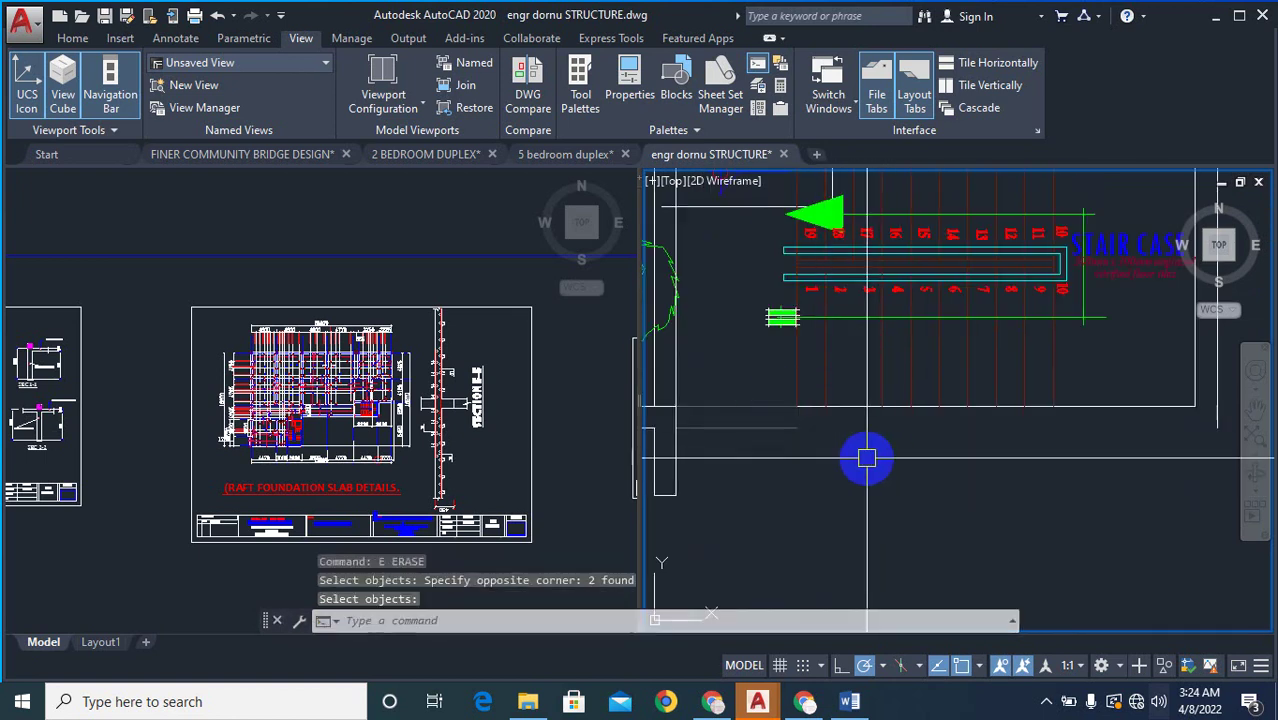
{"action": "key", "text": "Escape"}
{"action": "scroll", "coordinate": [845, 455], "scroll_direction": "down", "scroll_amount": 2}
{"action": "scroll", "coordinate": [776, 460], "scroll_direction": "up", "scroll_amount": 2}
- Try erasing the faint opening lines in the south wall between the planter wall and the stairs, and undo the erasure
{"action": "key", "text": "space"}
{"action": "left_click", "coordinate": [802, 475]}
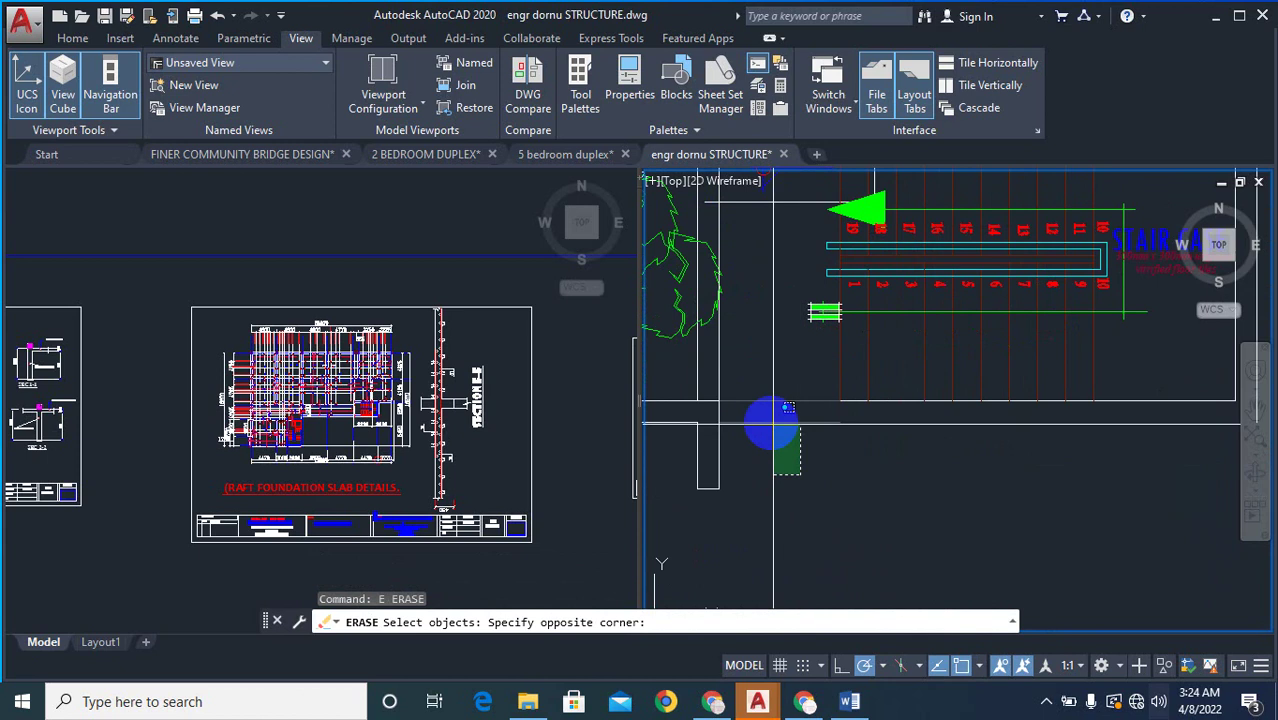
{"action": "left_click", "coordinate": [765, 375]}
{"action": "key", "text": "space"}
{"action": "right_click", "coordinate": [765, 358]}
{"action": "key", "text": "Escape"}
{"action": "key", "text": "Escape"}
{"action": "key", "text": "Escape"}
{"action": "scroll", "coordinate": [796, 430], "scroll_direction": "down", "scroll_amount": 2}
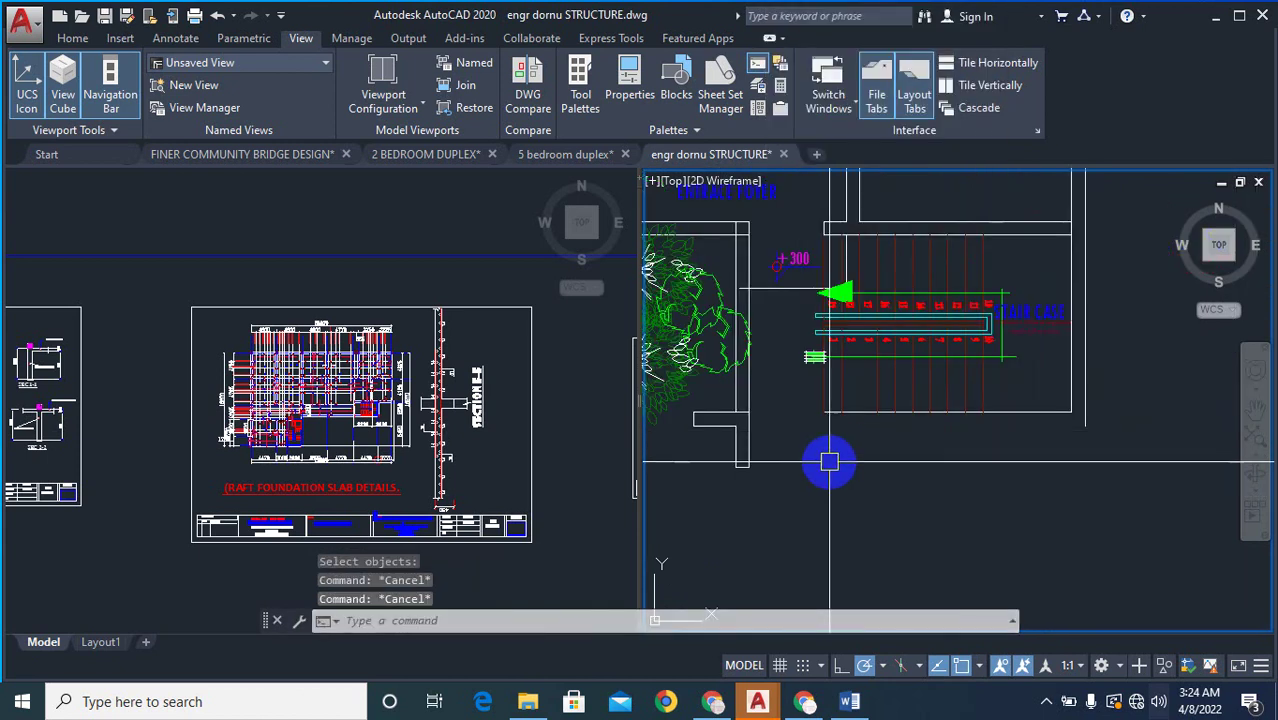
{"action": "type", "text": "u"}
{"action": "key", "text": "Return"}
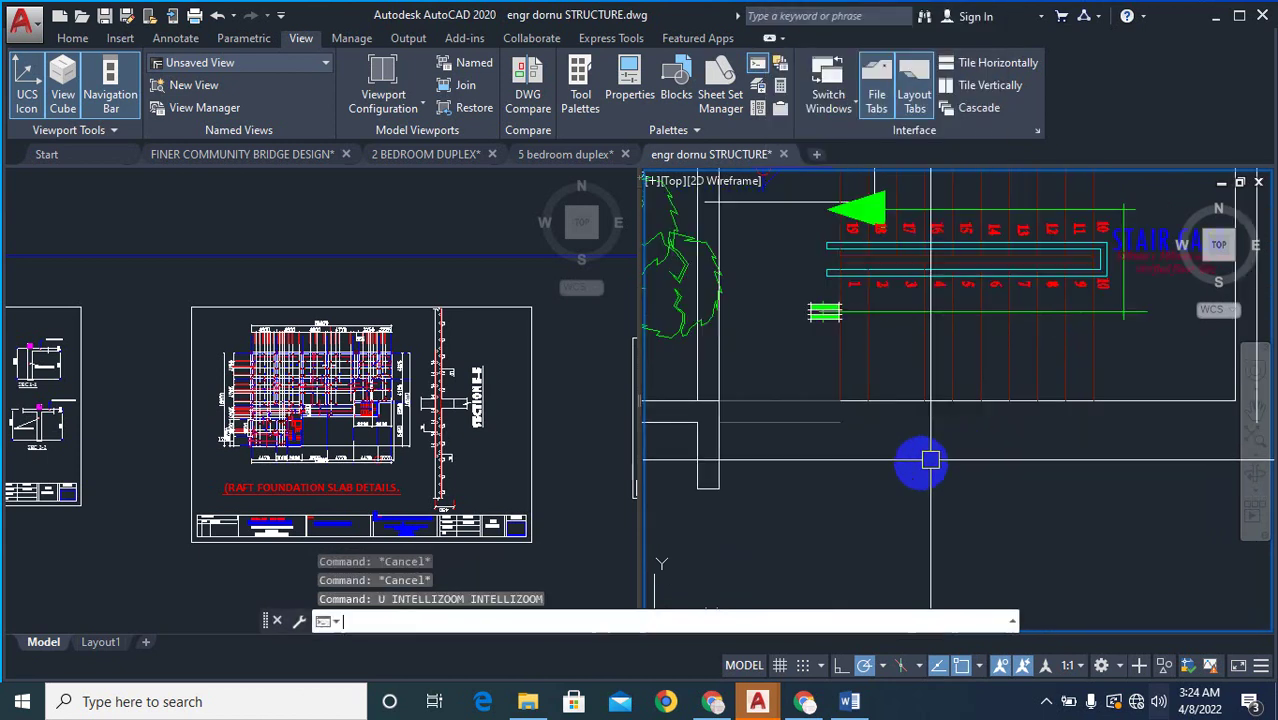
- Fillet the faint outer line of the south wall opening with the east wall's outer line to close the staircase's southeast corner
{"action": "scroll", "coordinate": [884, 465], "scroll_direction": "down", "scroll_amount": 2}
{"action": "type", "text": "F"}
{"action": "key", "text": "Return"}
{"action": "scroll", "coordinate": [888, 467], "scroll_direction": "up", "scroll_amount": 2}
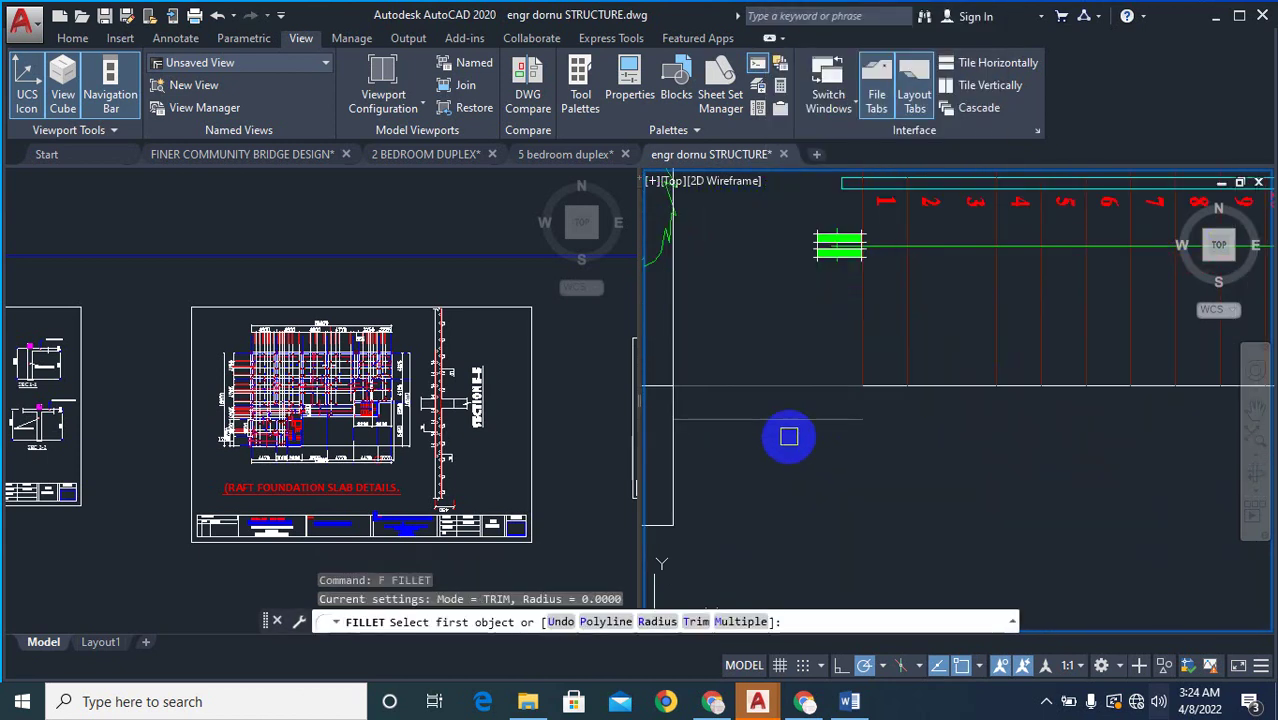
{"action": "left_click", "coordinate": [779, 428]}
{"action": "scroll", "coordinate": [779, 428], "scroll_direction": "down", "scroll_amount": 2}
{"action": "scroll", "coordinate": [1016, 394], "scroll_direction": "up", "scroll_amount": 3}
{"action": "left_click", "coordinate": [1016, 394]}
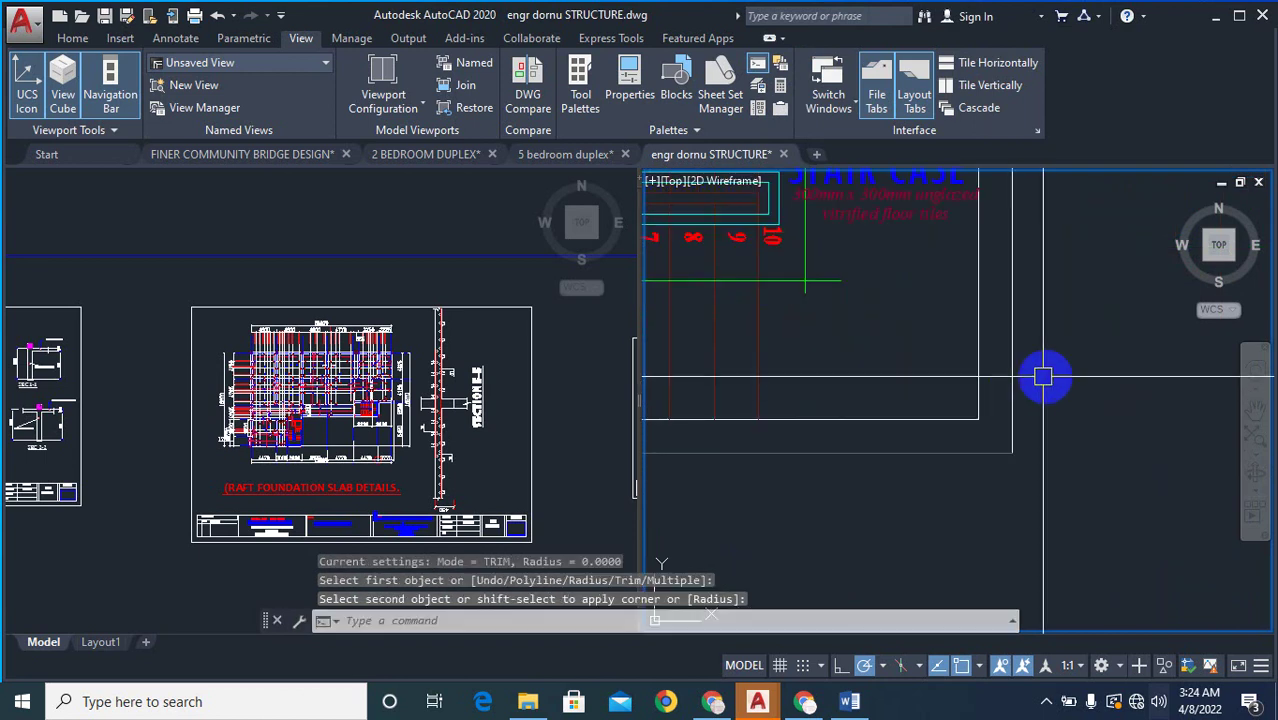
- Match the faint outer line of the staircase's south wall to the properties of the east wall's outer line
{"action": "scroll", "coordinate": [956, 414], "scroll_direction": "down", "scroll_amount": 3}
{"action": "type", "text": "ma"}
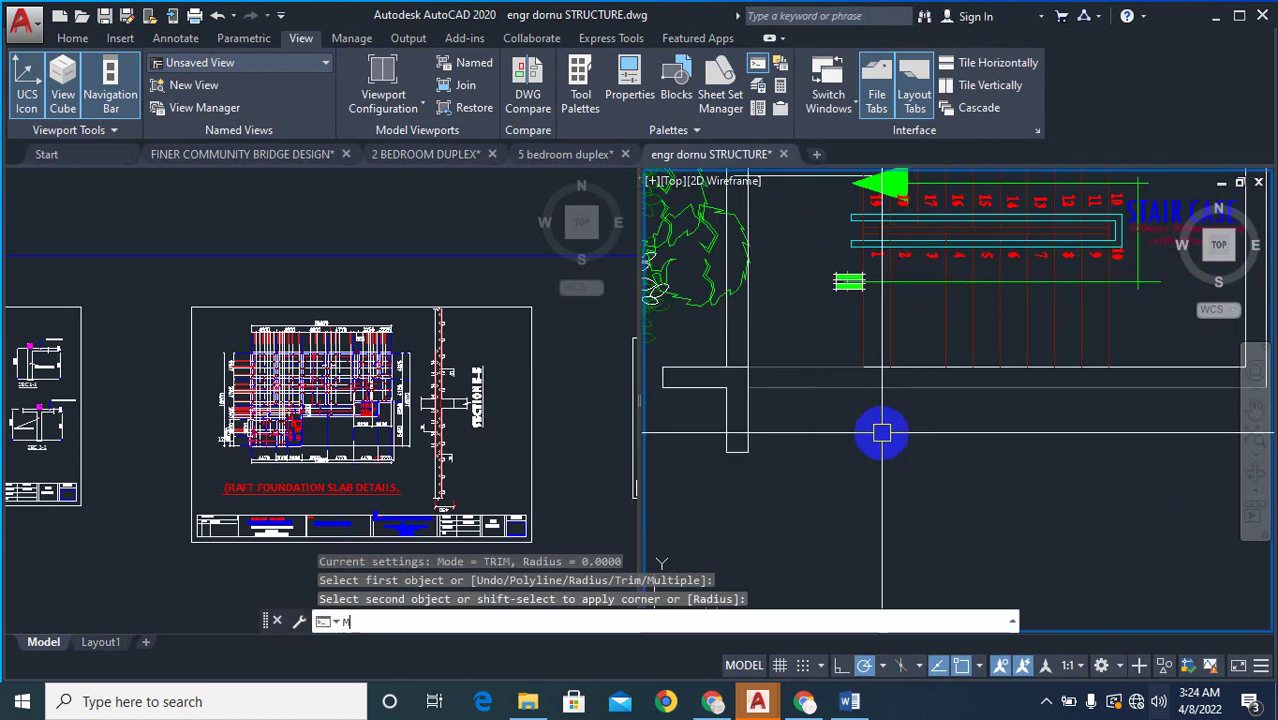
{"action": "key", "text": "Return"}
{"action": "scroll", "coordinate": [941, 354], "scroll_direction": "down", "scroll_amount": 3}
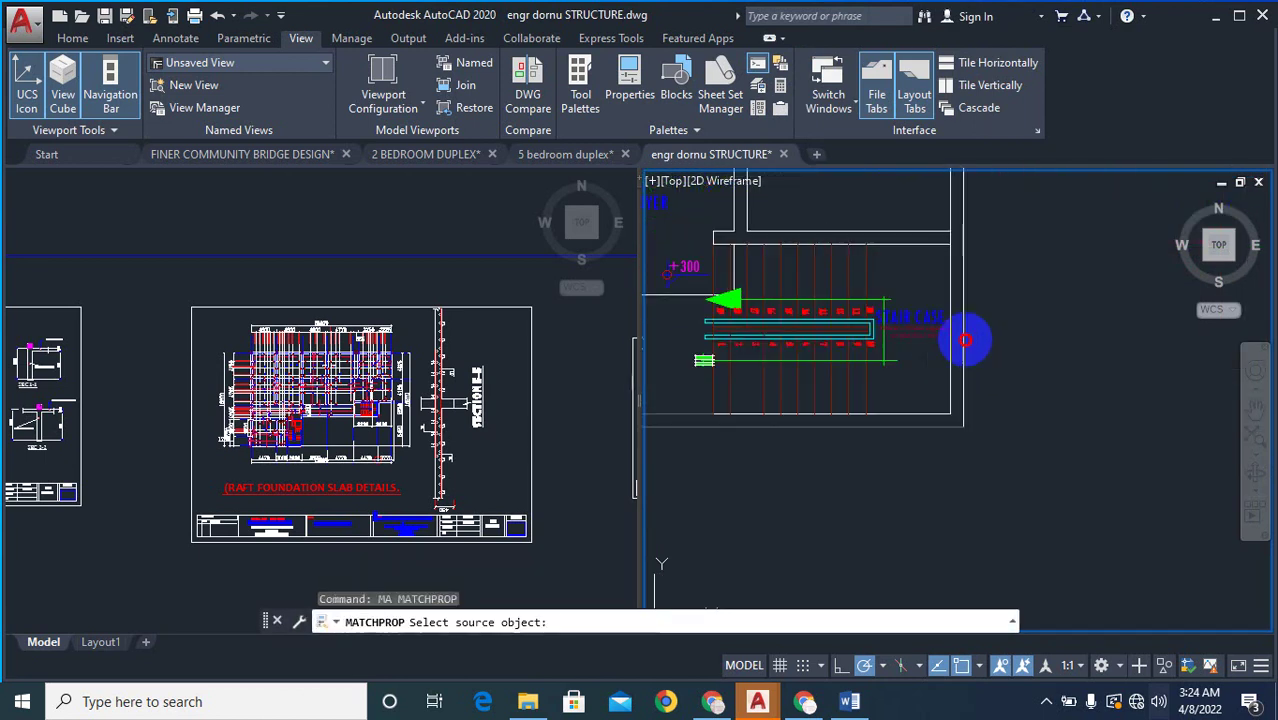
{"action": "left_click", "coordinate": [965, 340]}
{"action": "scroll", "coordinate": [1000, 420], "scroll_direction": "up", "scroll_amount": 4}
{"action": "key", "text": "Escape"}
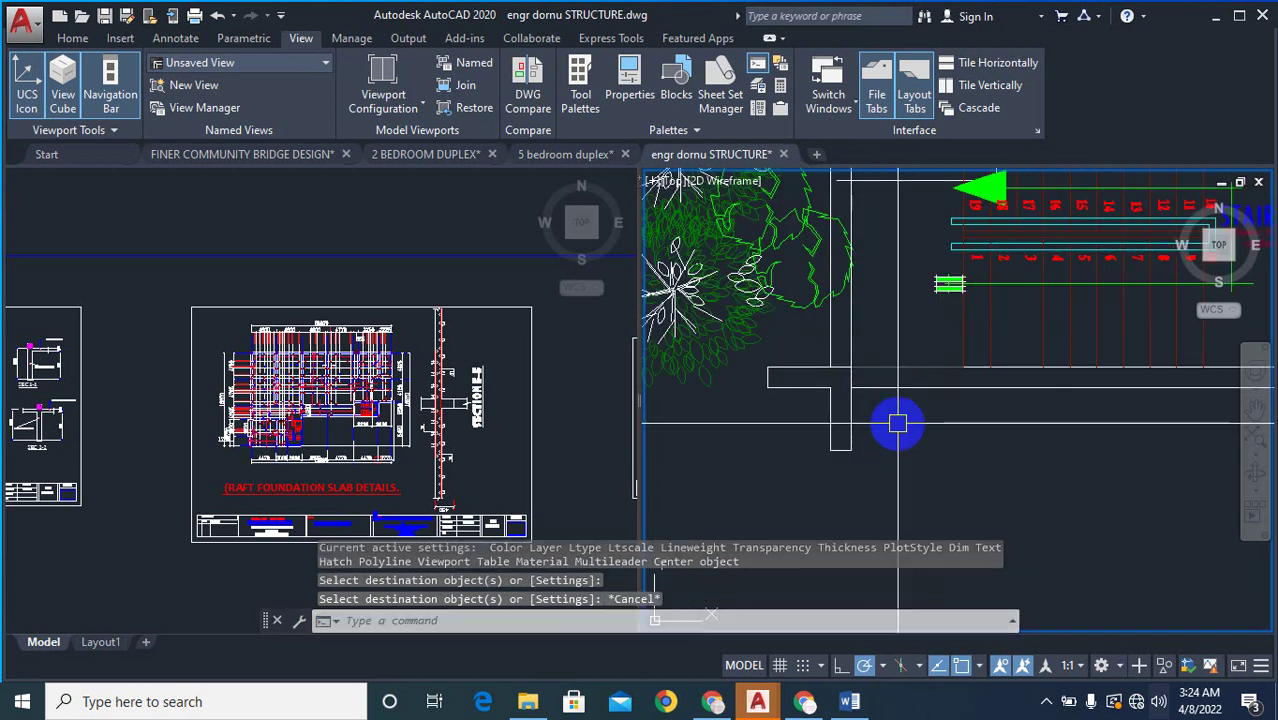
{"action": "key", "text": "Escape"}
{"action": "key", "text": "Escape"}
- Erase the faint inner line of the south wall opening between the planter wall and the first stair treads
{"action": "type", "text": "e"}
{"action": "key", "text": "Return"}
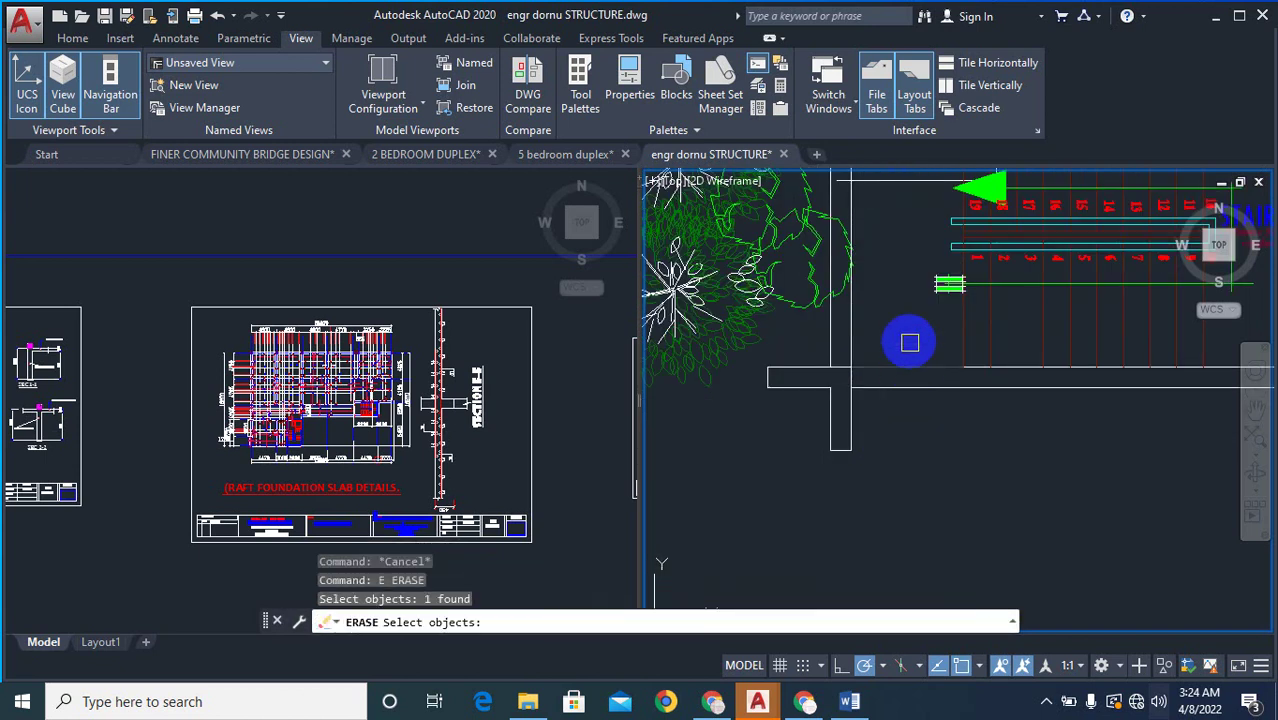
{"action": "right_click", "coordinate": [909, 343]}
{"action": "key", "text": "Escape"}
{"action": "type", "text": "ex"}
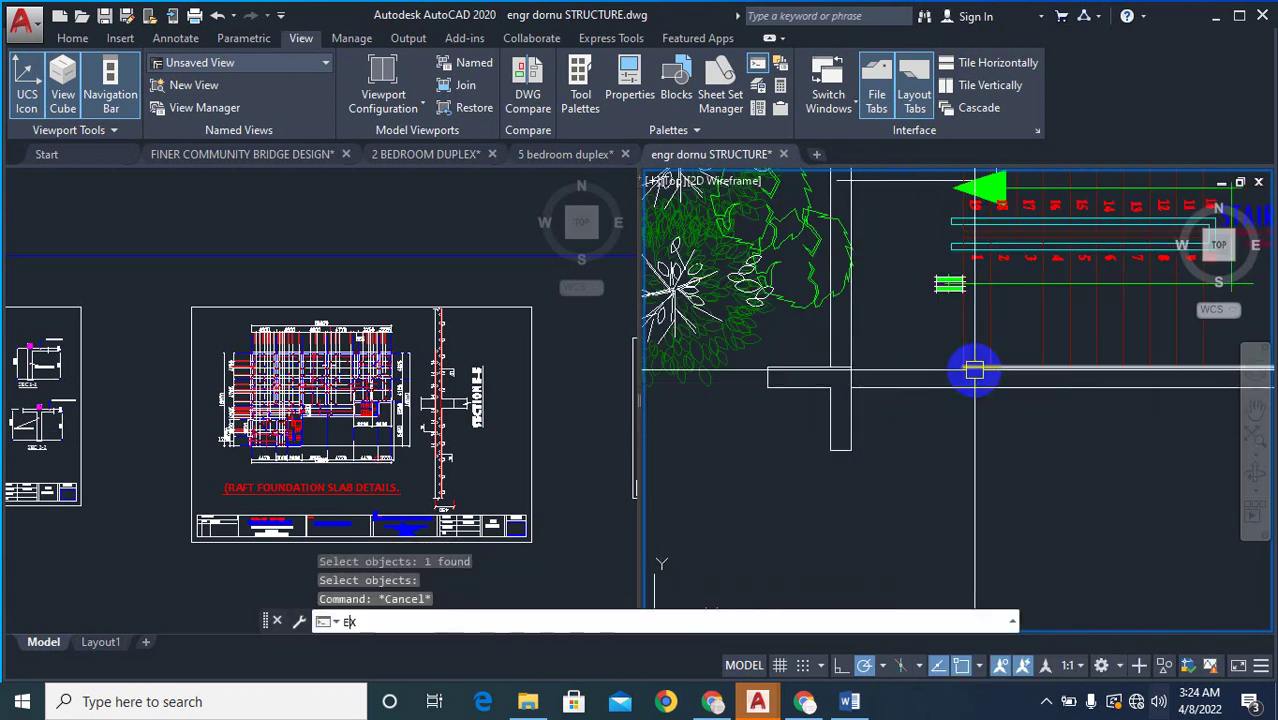
{"action": "key", "text": "Return"}
{"action": "scroll", "coordinate": [850, 414], "scroll_direction": "up", "scroll_amount": 2}
{"action": "left_click", "coordinate": [845, 366]}
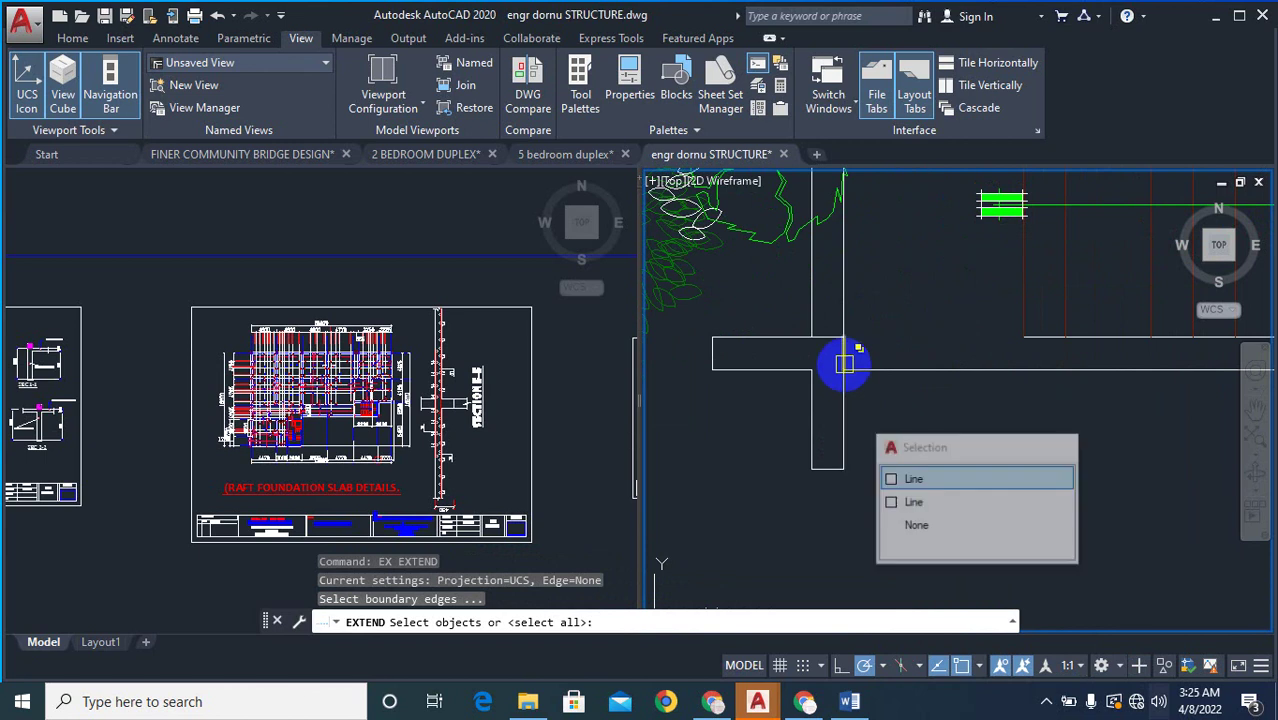
{"action": "key", "text": "Escape"}
{"action": "key", "text": "Escape"}
{"action": "key", "text": "Escape"}
- Extend the inner line of the staircase's south wall westward, using the planter wall's east line as the boundary edge
{"action": "type", "text": "ex"}
{"action": "key", "text": "Return"}
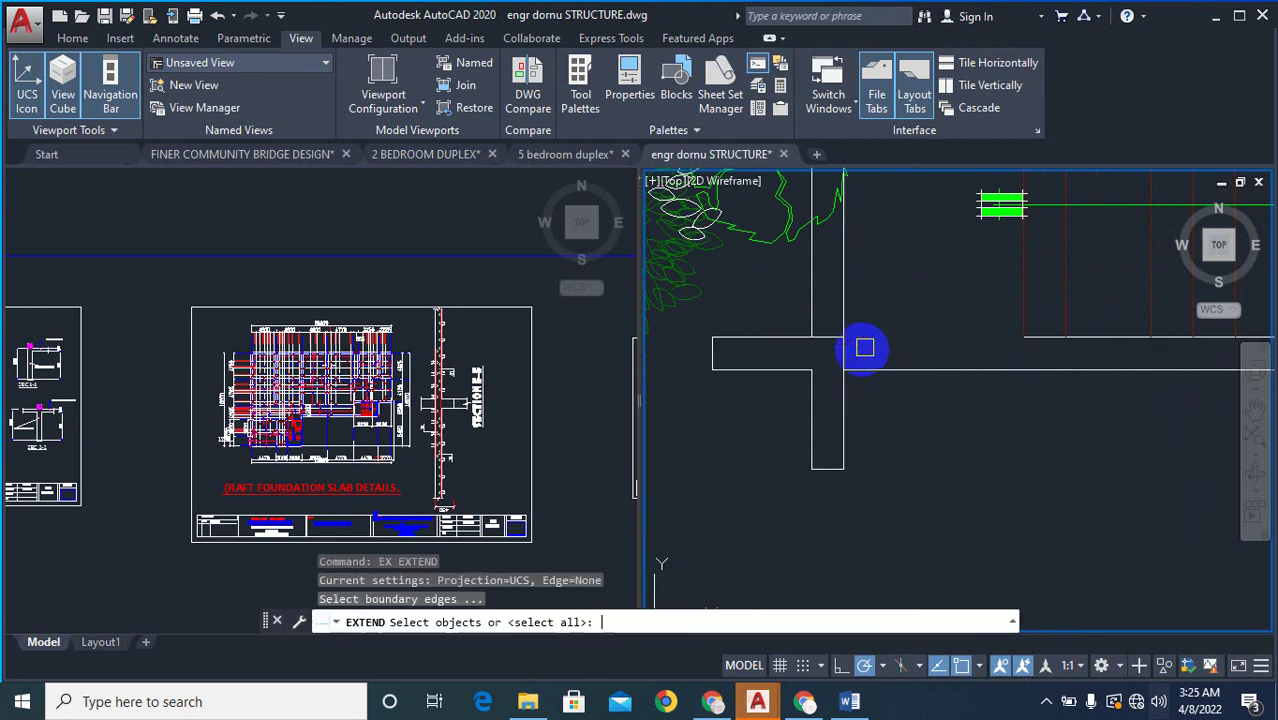
{"action": "scroll", "coordinate": [865, 347], "scroll_direction": "up", "scroll_amount": 3}
{"action": "left_click", "coordinate": [815, 344]}
{"action": "scroll", "coordinate": [790, 340], "scroll_direction": "down", "scroll_amount": 3}
{"action": "scroll", "coordinate": [987, 322], "scroll_direction": "up", "scroll_amount": 3}
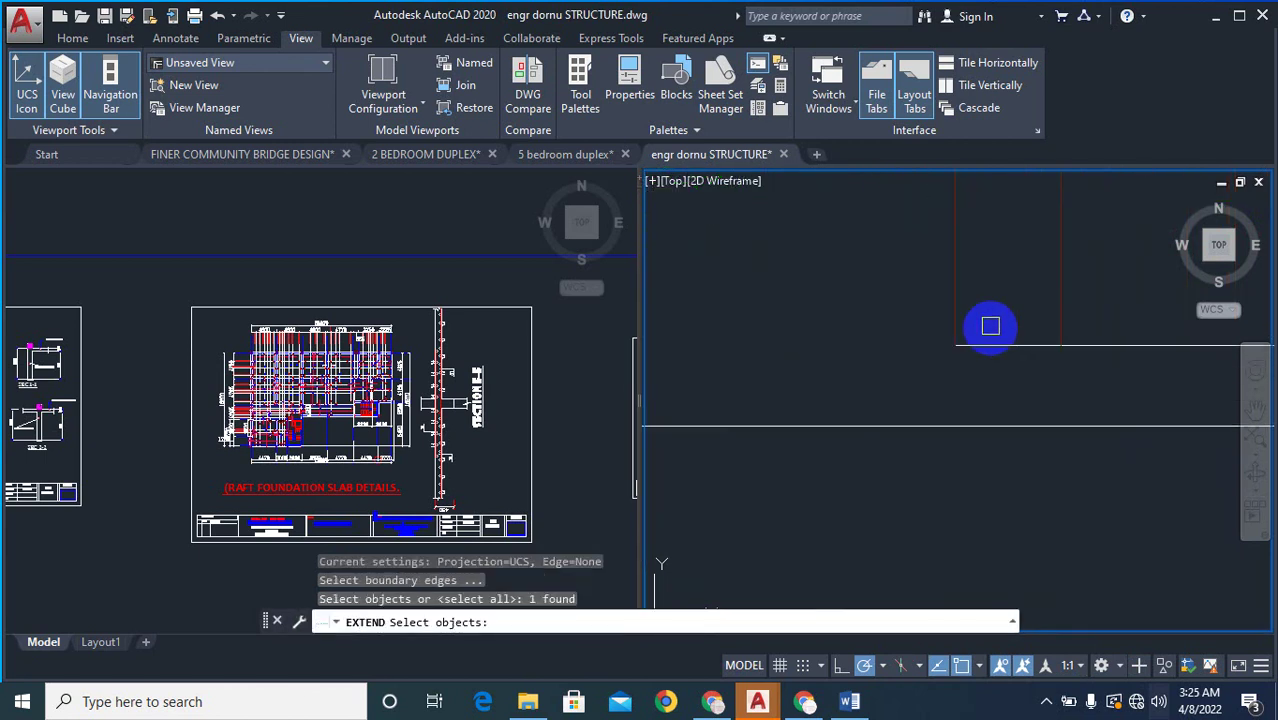
{"action": "key", "text": "Return"}
{"action": "left_click", "coordinate": [987, 345]}
{"action": "key", "text": "Escape"}
- Examine the outer walls across the whole floor plan, from the staircase and planter to the west wall windows
{"action": "scroll", "coordinate": [1025, 289], "scroll_direction": "down", "scroll_amount": 6}
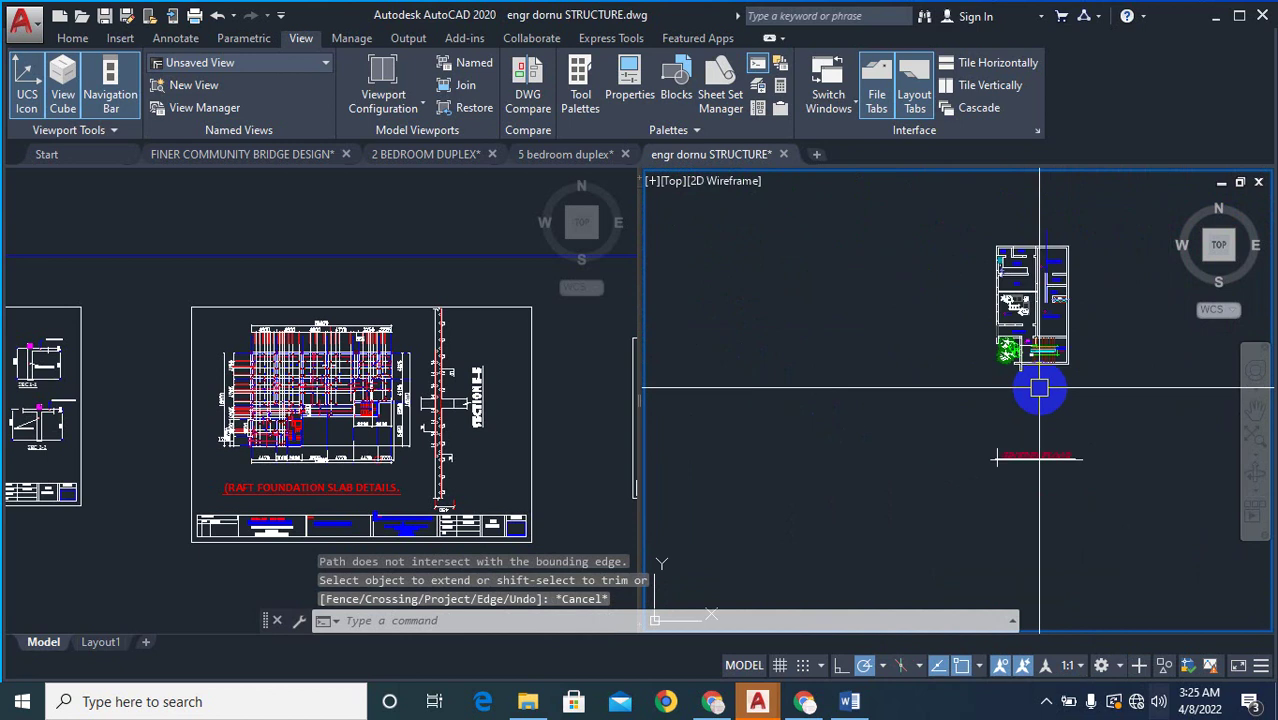
{"action": "scroll", "coordinate": [1033, 244], "scroll_direction": "up", "scroll_amount": 6}
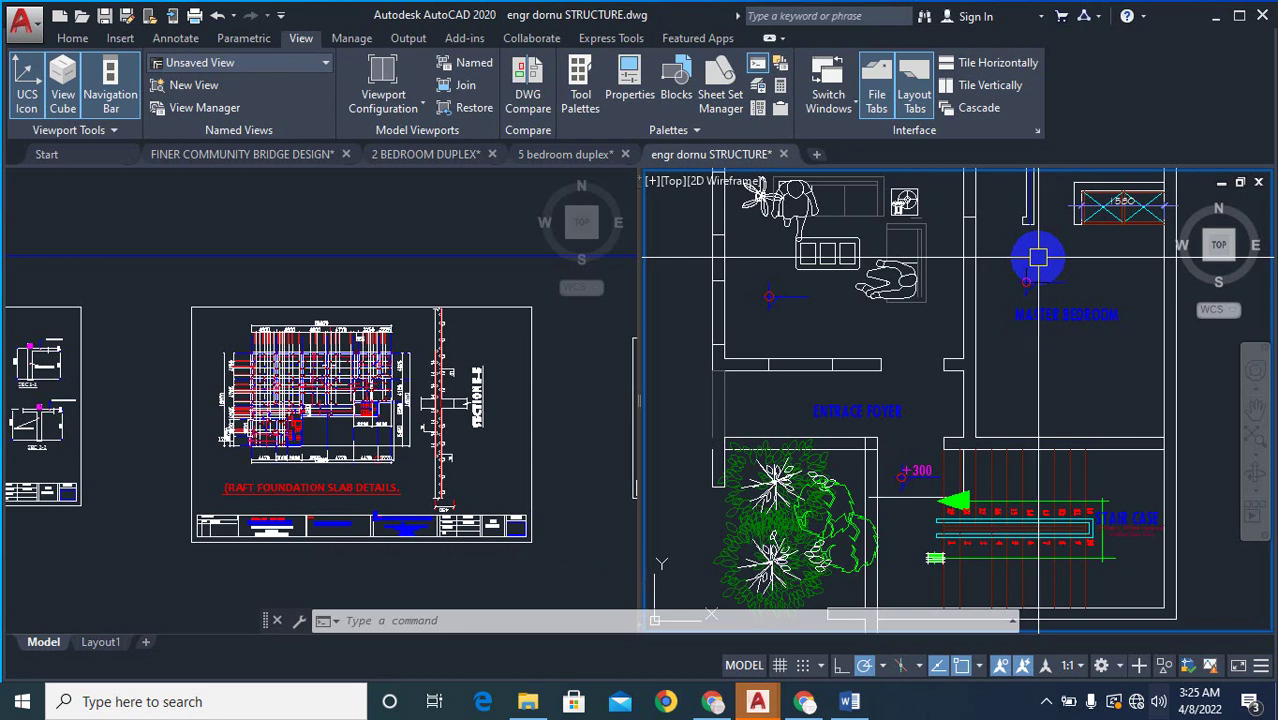
{"action": "scroll", "coordinate": [1101, 195], "scroll_direction": "down", "scroll_amount": 5}
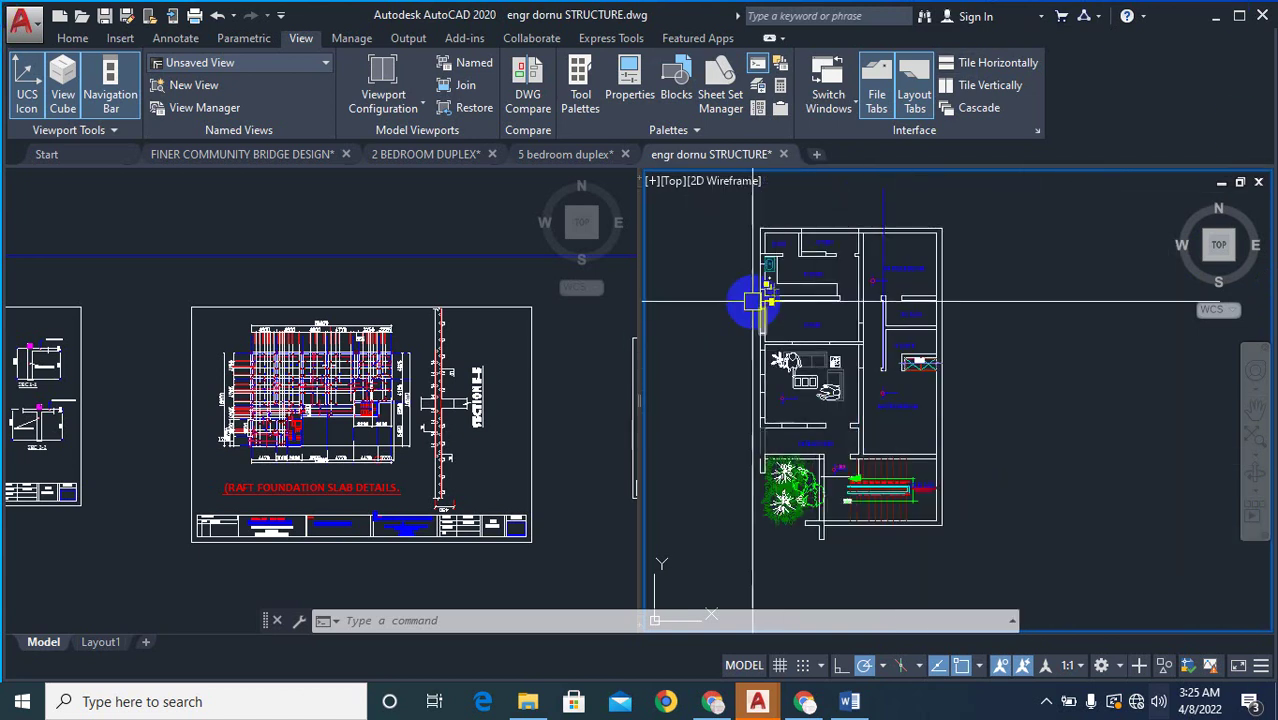
{"action": "scroll", "coordinate": [765, 300], "scroll_direction": "up", "scroll_amount": 4}
{"action": "scroll", "coordinate": [764, 279], "scroll_direction": "down", "scroll_amount": 4}
{"action": "scroll", "coordinate": [806, 472], "scroll_direction": "up", "scroll_amount": 2}
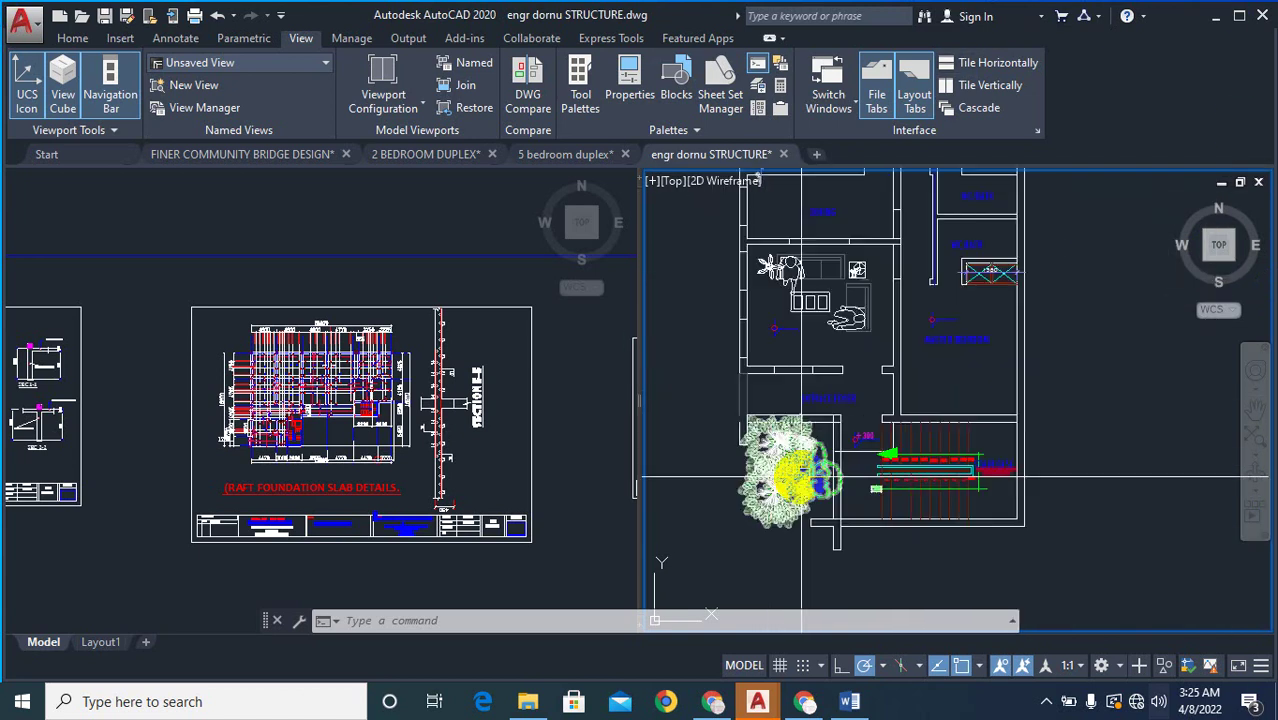
{"action": "scroll", "coordinate": [842, 515], "scroll_direction": "down", "scroll_amount": 2}
{"action": "scroll", "coordinate": [790, 262], "scroll_direction": "up", "scroll_amount": 2}
{"action": "scroll", "coordinate": [760, 330], "scroll_direction": "up", "scroll_amount": 2}
- Erase the segmented west wall lines and window ends running from the kitchen down past the dining room and lounge
{"action": "type", "text": "e"}
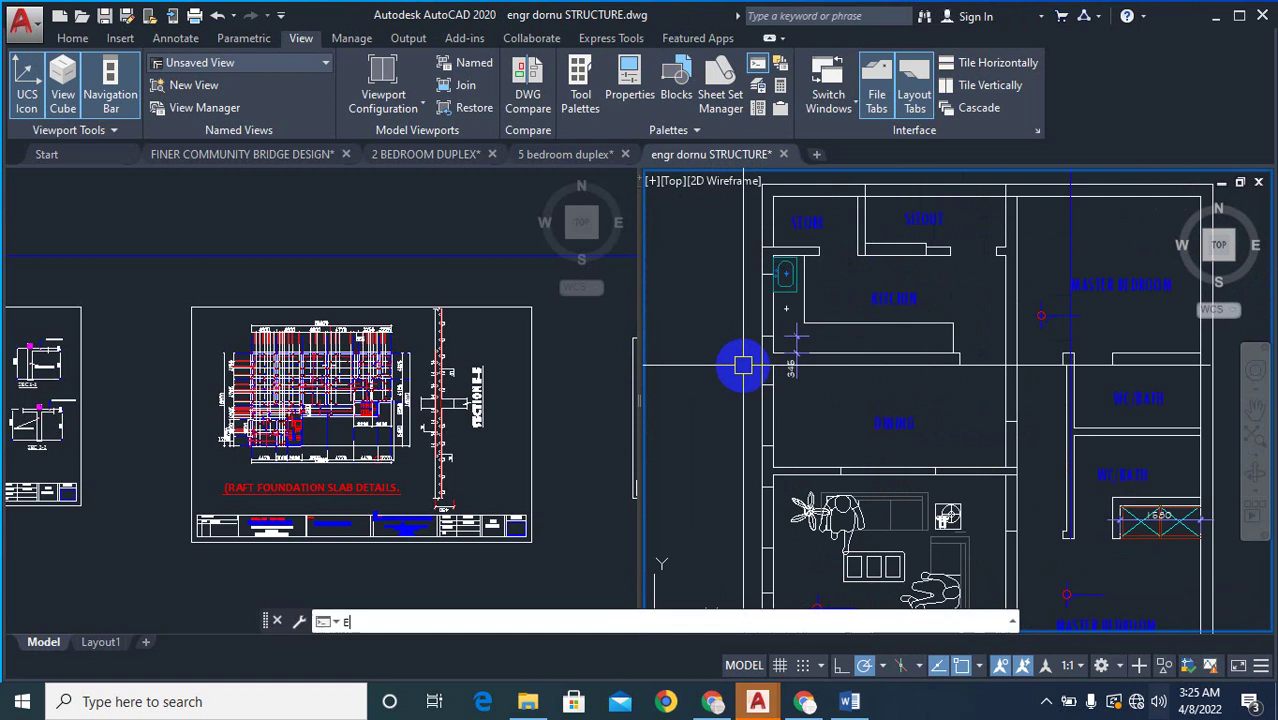
{"action": "key", "text": "Return"}
{"action": "scroll", "coordinate": [745, 245], "scroll_direction": "up", "scroll_amount": 3}
{"action": "scroll", "coordinate": [780, 318], "scroll_direction": "down", "scroll_amount": 5}
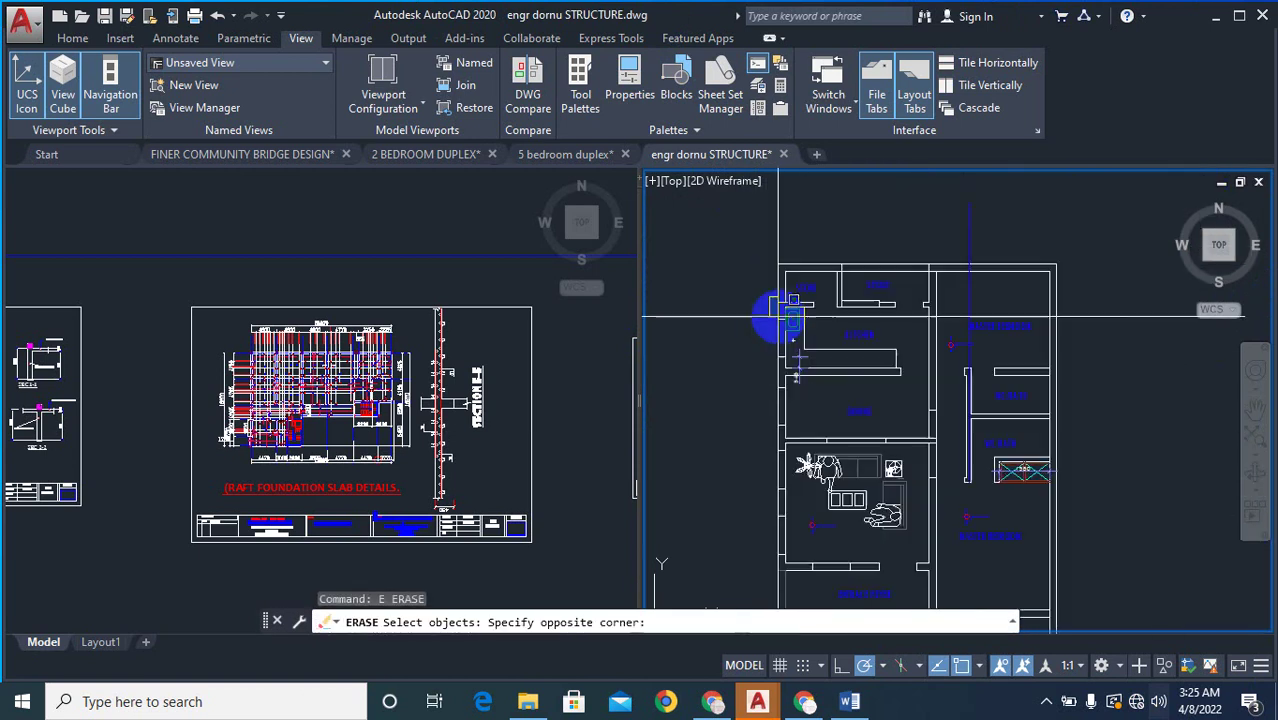
{"action": "scroll", "coordinate": [802, 485], "scroll_direction": "up", "scroll_amount": 2}
{"action": "left_click", "coordinate": [785, 600]}
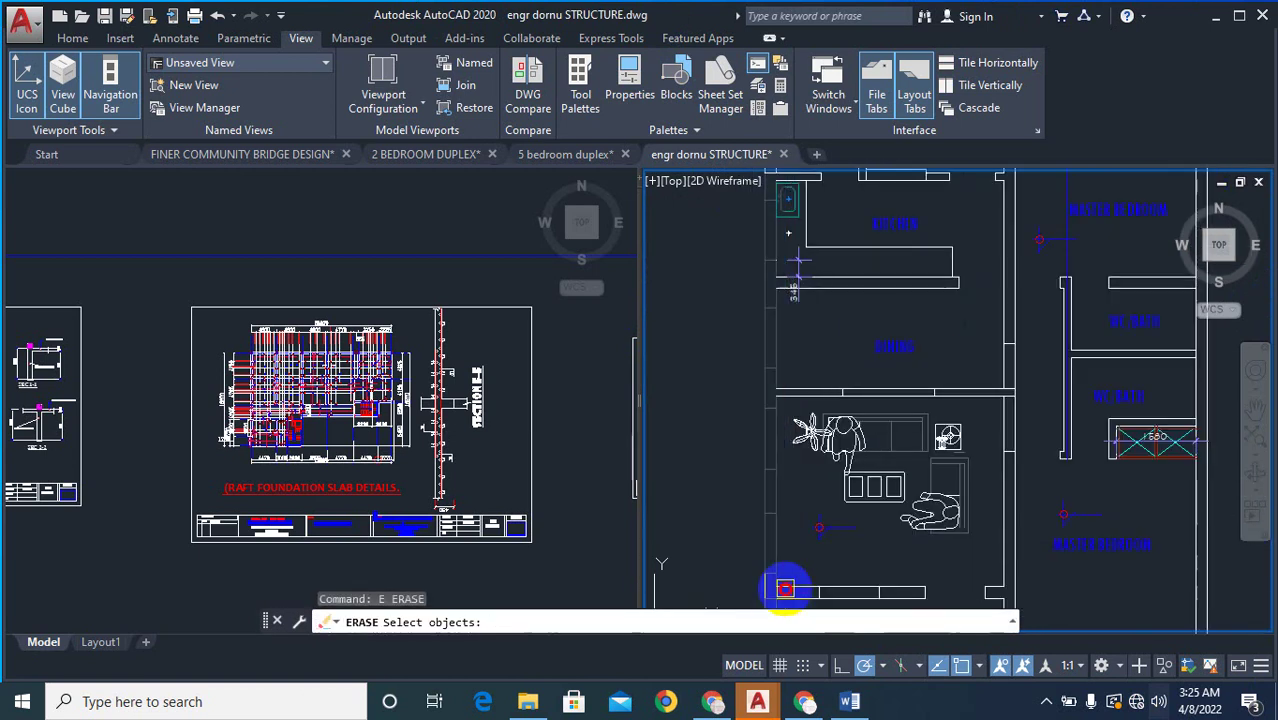
{"action": "key", "text": "Escape"}
{"action": "key", "text": "Escape"}
- Erase the short leftover west wall lines at the northwest corner of the entrance foyer
{"action": "scroll", "coordinate": [767, 460], "scroll_direction": "down", "scroll_amount": 2}
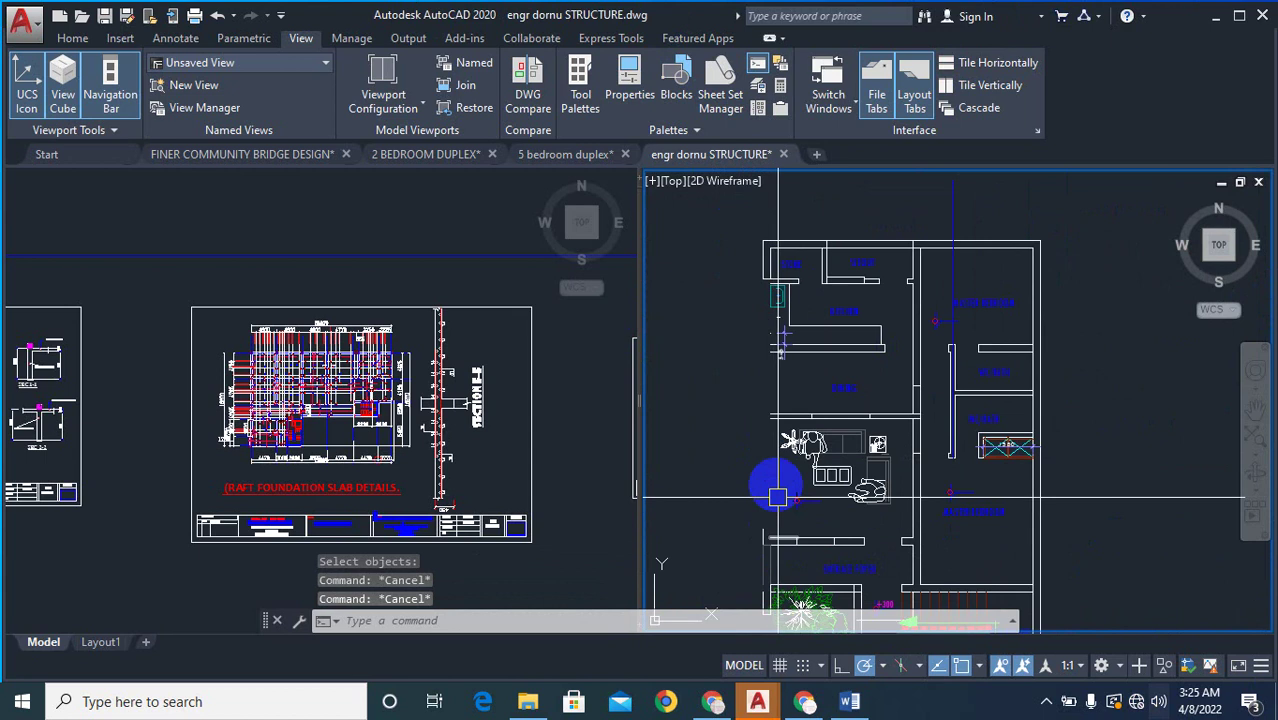
{"action": "type", "text": "e"}
{"action": "key", "text": "Return"}
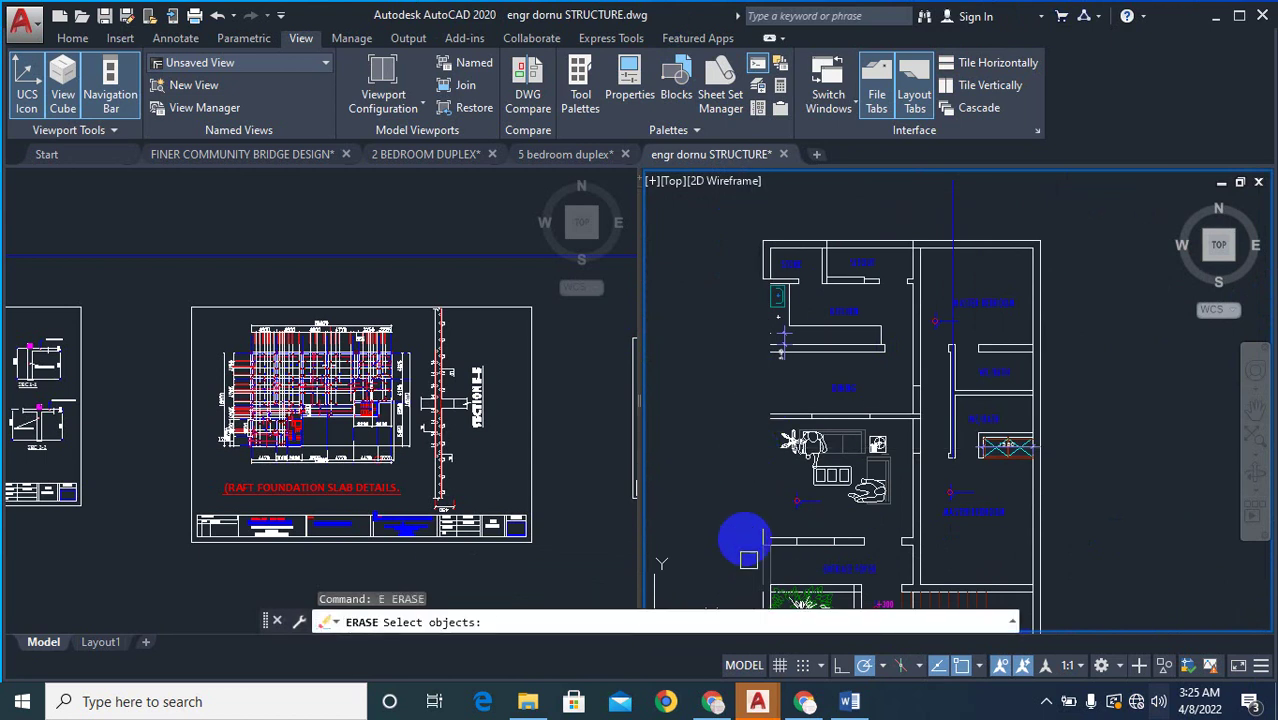
{"action": "mouse_move", "coordinate": [748, 558]}
{"action": "middle_mouse_down"}
{"action": "mouse_move", "coordinate": [764, 508]}
{"action": "mouse_move", "coordinate": [755, 443]}
{"action": "middle_mouse_up"}
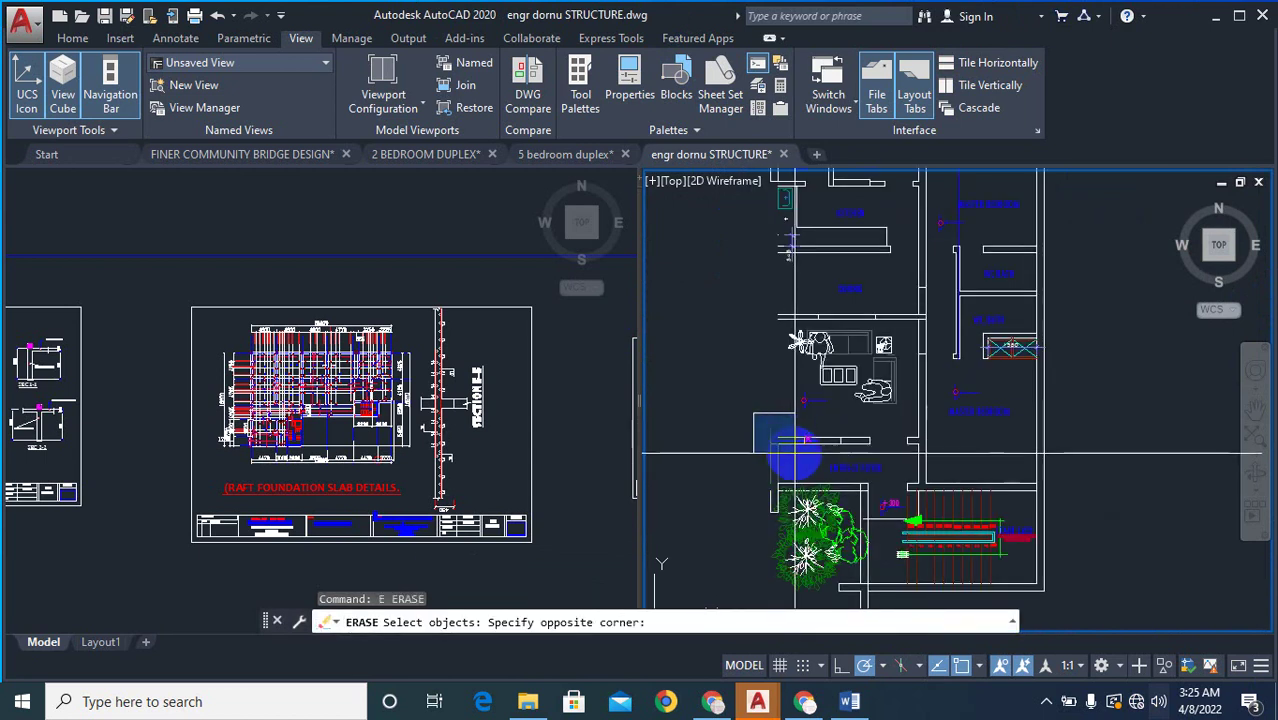
{"action": "left_click", "coordinate": [793, 452]}
{"action": "key", "text": "Escape"}
{"action": "key", "text": "Escape"}
- Fillet the inner west wall line with the foyer wall's north line to close the lounge's southwest corner
{"action": "middle_click_drag", "start_coordinate": [793, 391], "coordinate": [776, 448]}
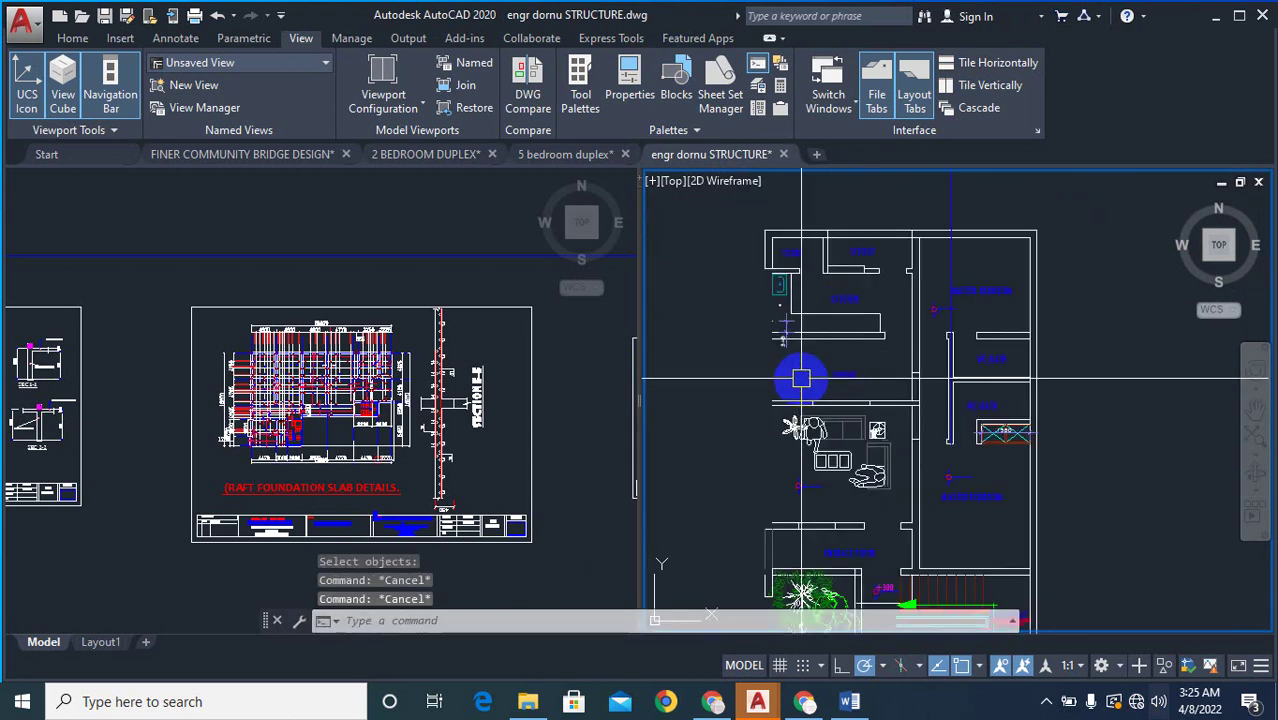
{"action": "scroll", "coordinate": [790, 450], "scroll_direction": "up", "scroll_amount": 2}
{"action": "type", "text": "f"}
{"action": "key", "text": "Return"}
{"action": "scroll", "coordinate": [760, 585], "scroll_direction": "up", "scroll_amount": 2}
{"action": "left_click", "coordinate": [775, 586]}
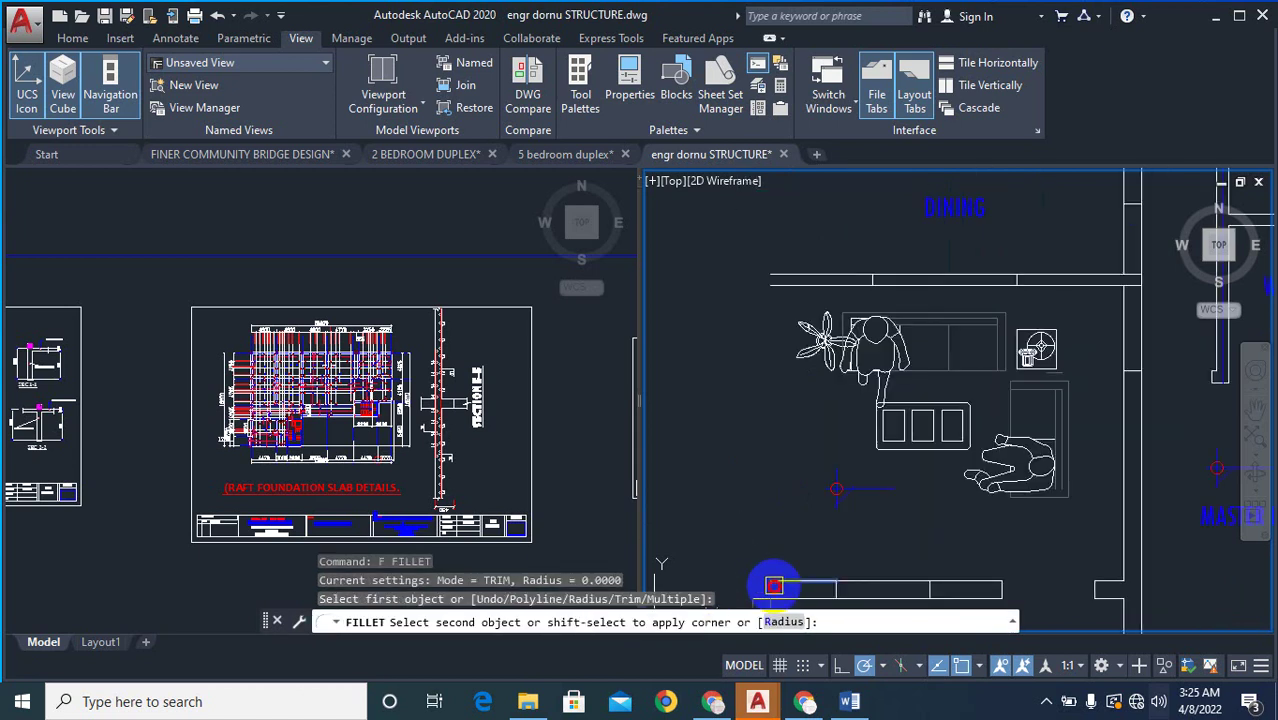
{"action": "middle_click_drag", "start_coordinate": [775, 586], "coordinate": [762, 300]}
{"action": "left_click", "coordinate": [772, 321]}
{"action": "key", "text": "Return"}
- Draw a horizontal line from the top end of the east wall's outer line westward past the plan's northwest corner
{"action": "scroll", "coordinate": [770, 295], "scroll_direction": "down", "scroll_amount": 6}
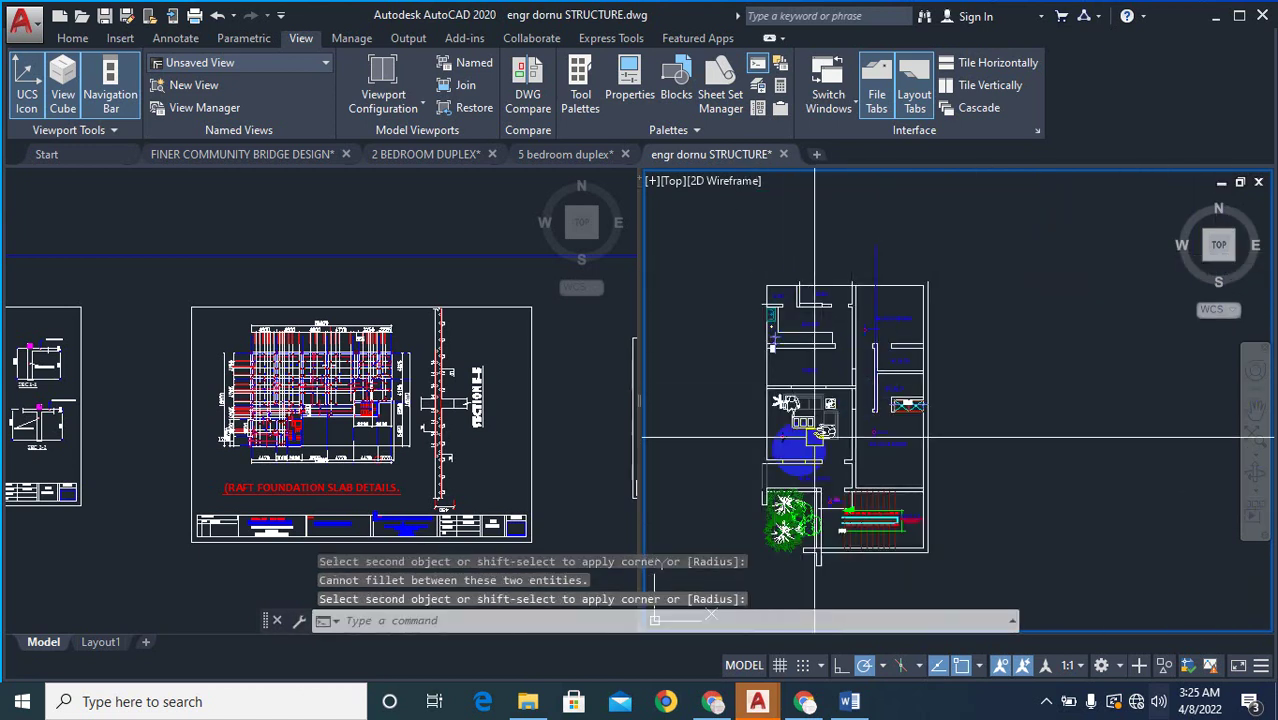
{"action": "scroll", "coordinate": [732, 480], "scroll_direction": "up", "scroll_amount": 2}
{"action": "scroll", "coordinate": [750, 497], "scroll_direction": "down", "scroll_amount": 2}
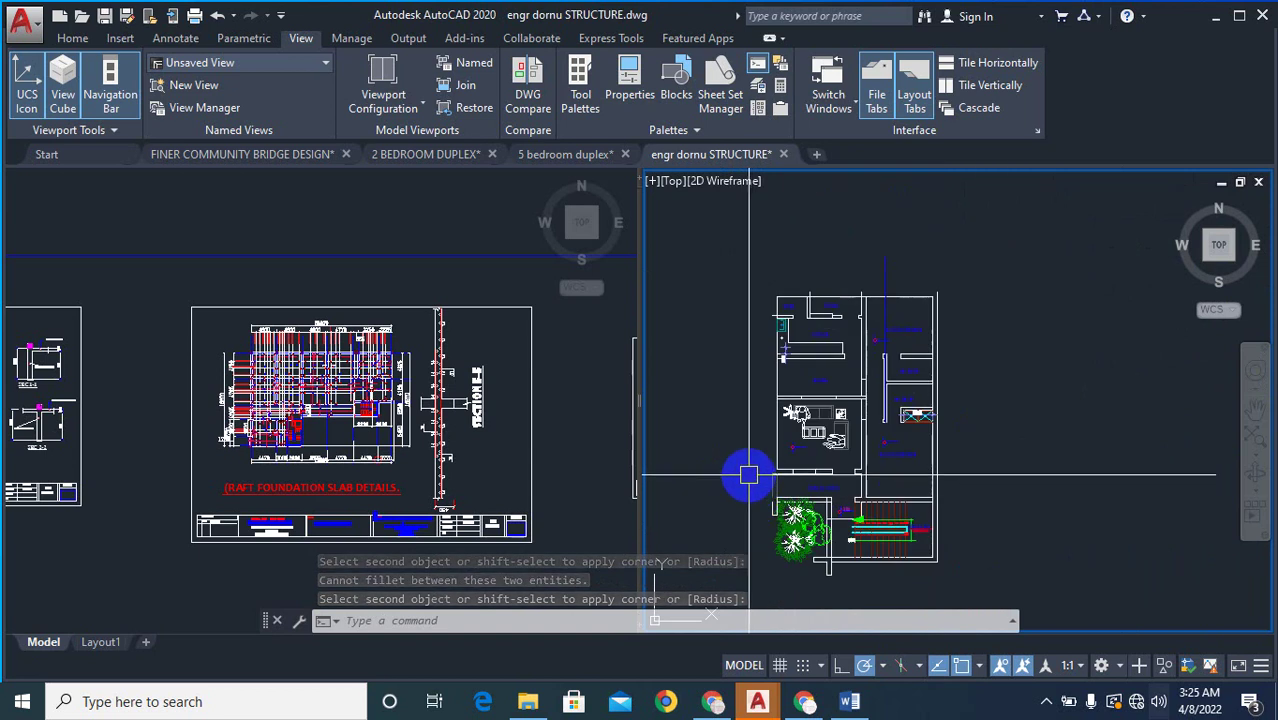
{"action": "type", "text": "l"}
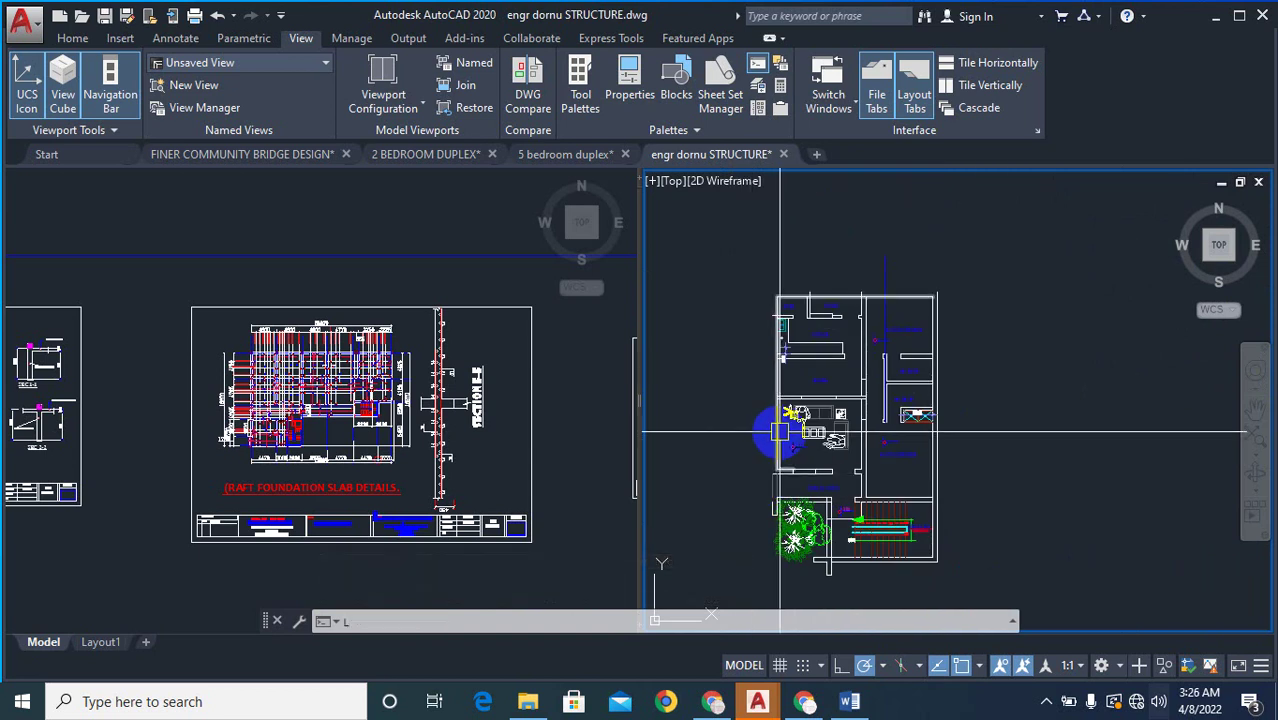
{"action": "key", "text": "Return"}
{"action": "scroll", "coordinate": [948, 316], "scroll_direction": "up", "scroll_amount": 5}
{"action": "left_click", "coordinate": [950, 342]}
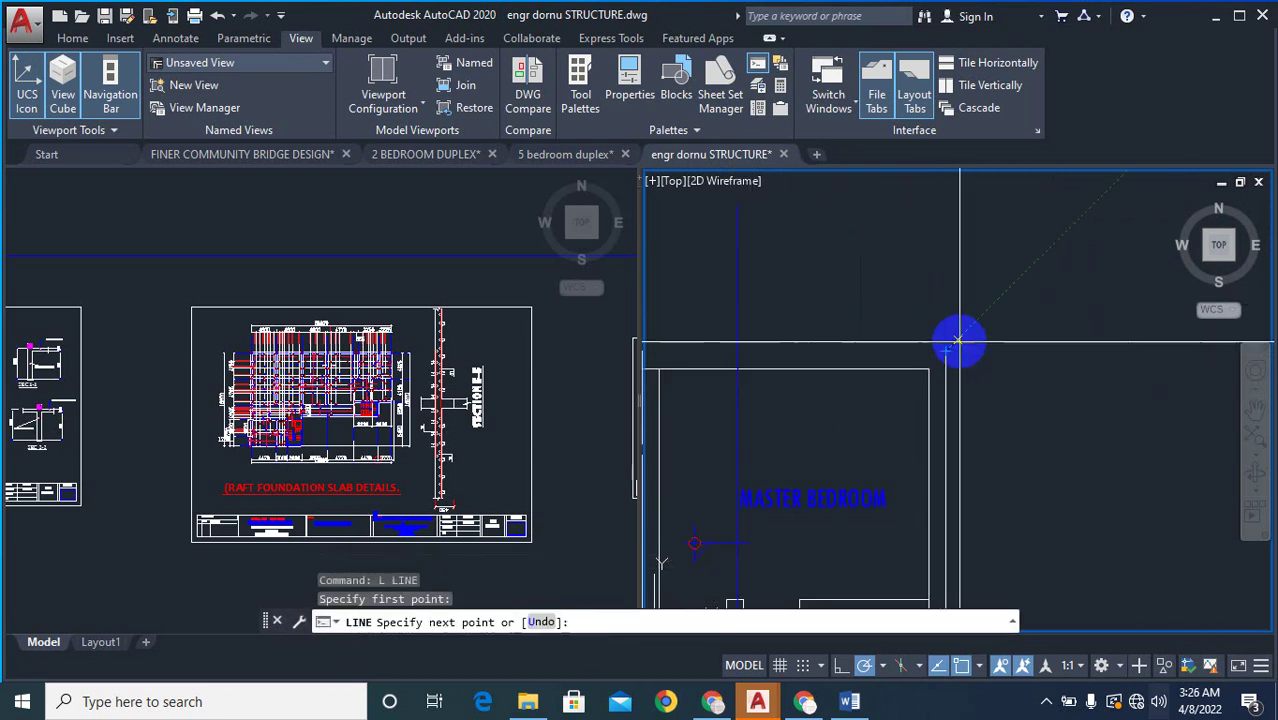
{"action": "scroll", "coordinate": [784, 323], "scroll_direction": "down", "scroll_amount": 5}
{"action": "left_click", "coordinate": [787, 318]}
{"action": "key", "text": "Escape"}
{"action": "scroll", "coordinate": [798, 487], "scroll_direction": "up", "scroll_amount": 5}
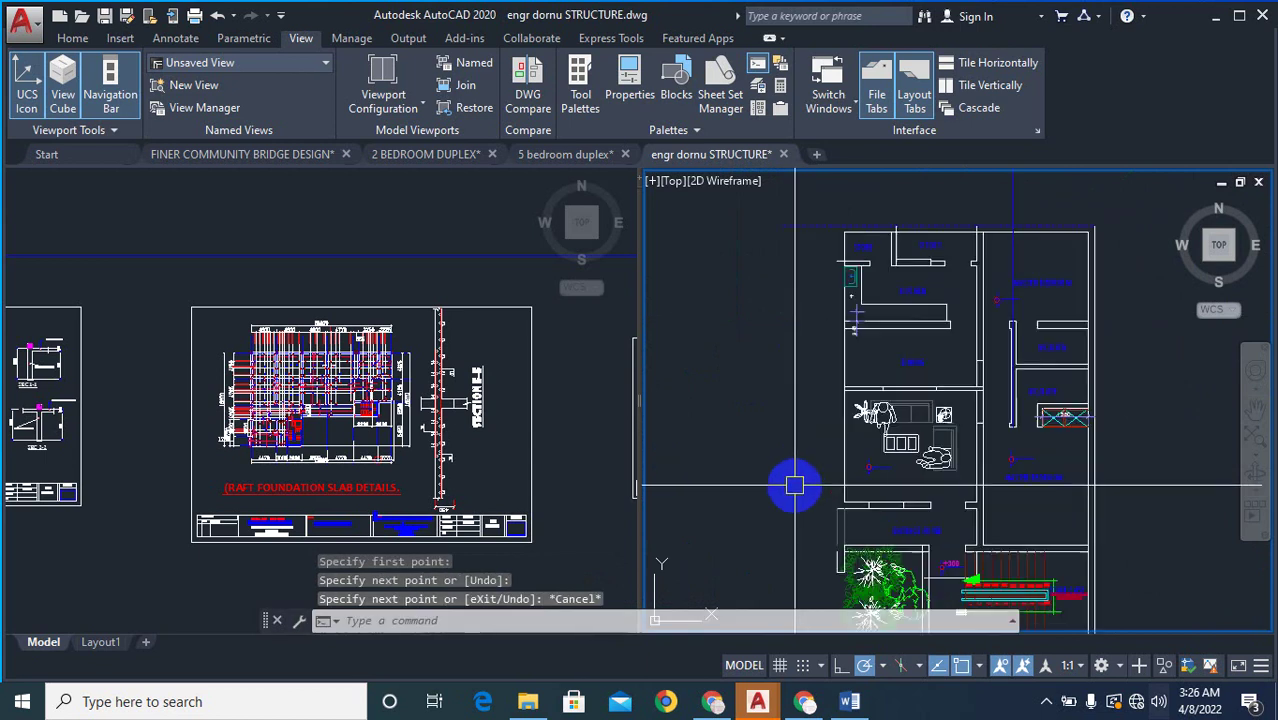
- Fillet the foyer's west outer wall line with the new north line to close the outer northwest corner
{"action": "type", "text": "f"}
{"action": "key", "text": "Return"}
{"action": "scroll", "coordinate": [845, 615], "scroll_direction": "up", "scroll_amount": 2}
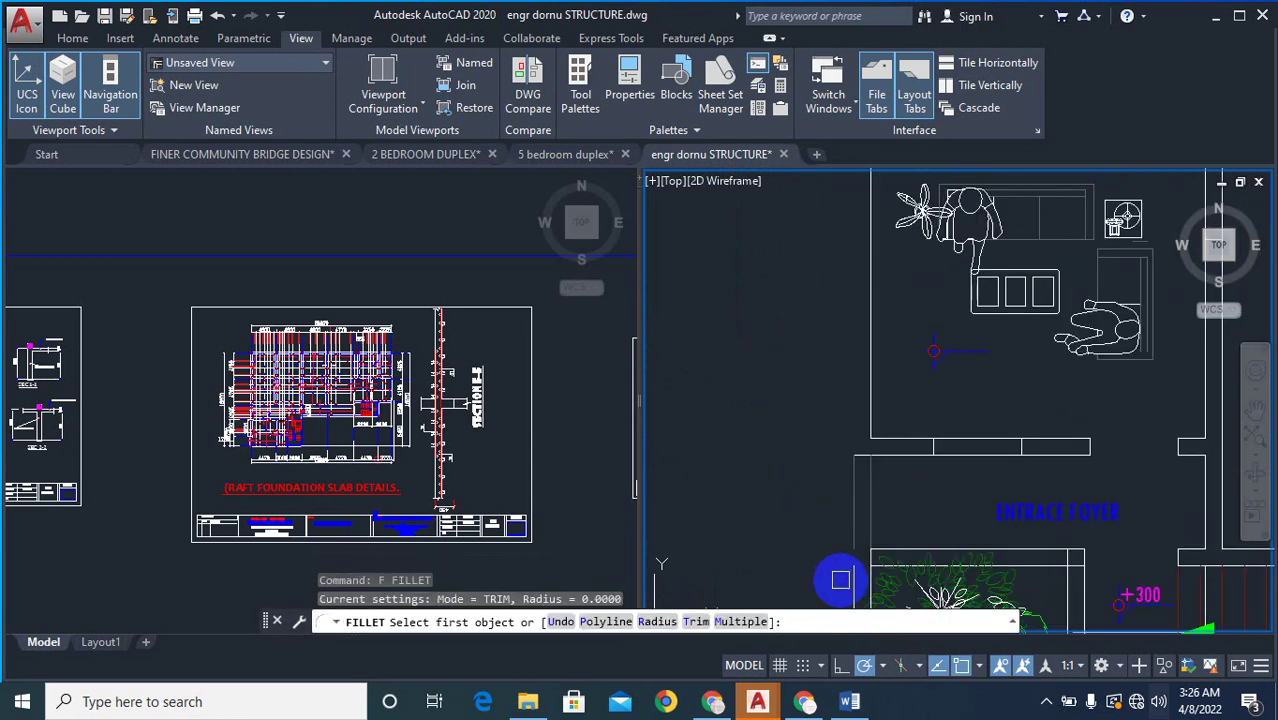
{"action": "left_click", "coordinate": [851, 576]}
{"action": "scroll", "coordinate": [846, 515], "scroll_direction": "down", "scroll_amount": 3}
{"action": "left_click", "coordinate": [840, 189]}
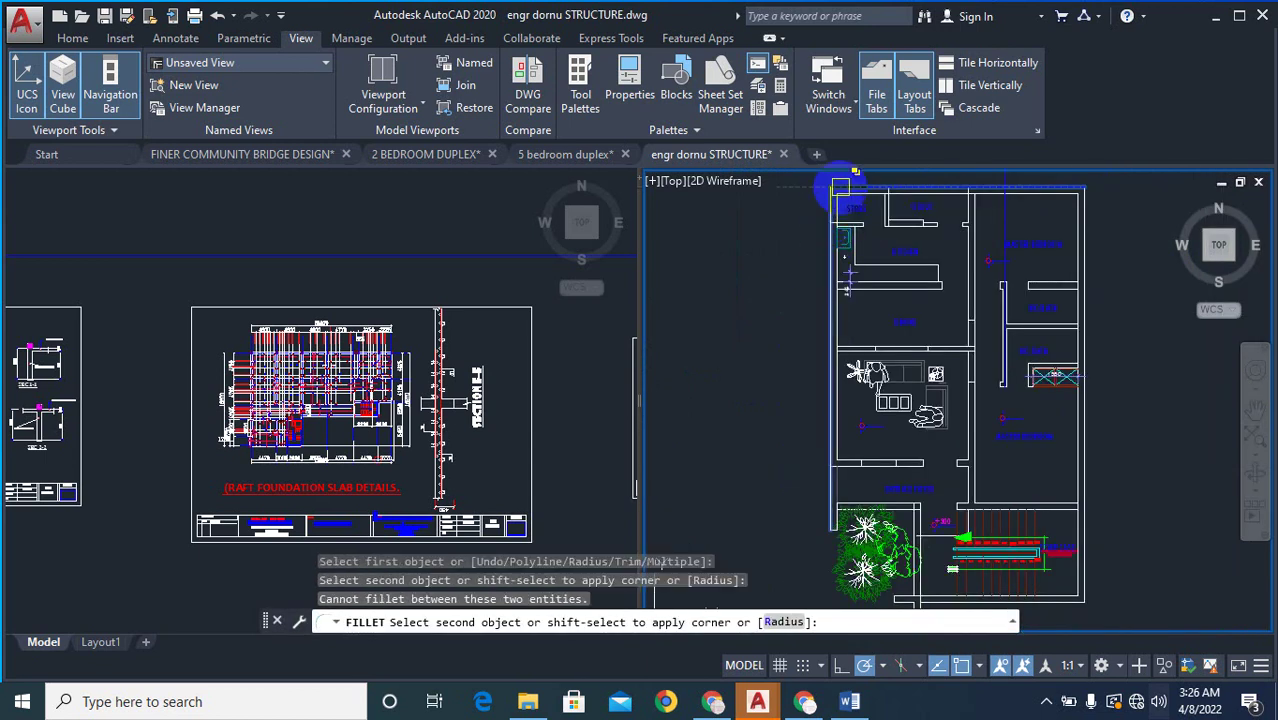
{"action": "left_click", "coordinate": [841, 188]}
{"action": "left_click", "coordinate": [842, 194]}
{"action": "left_click", "coordinate": [845, 193]}
- Match the new north outer wall line to the properties of the west wall's outer line
{"action": "scroll", "coordinate": [846, 195], "scroll_direction": "up", "scroll_amount": 4}
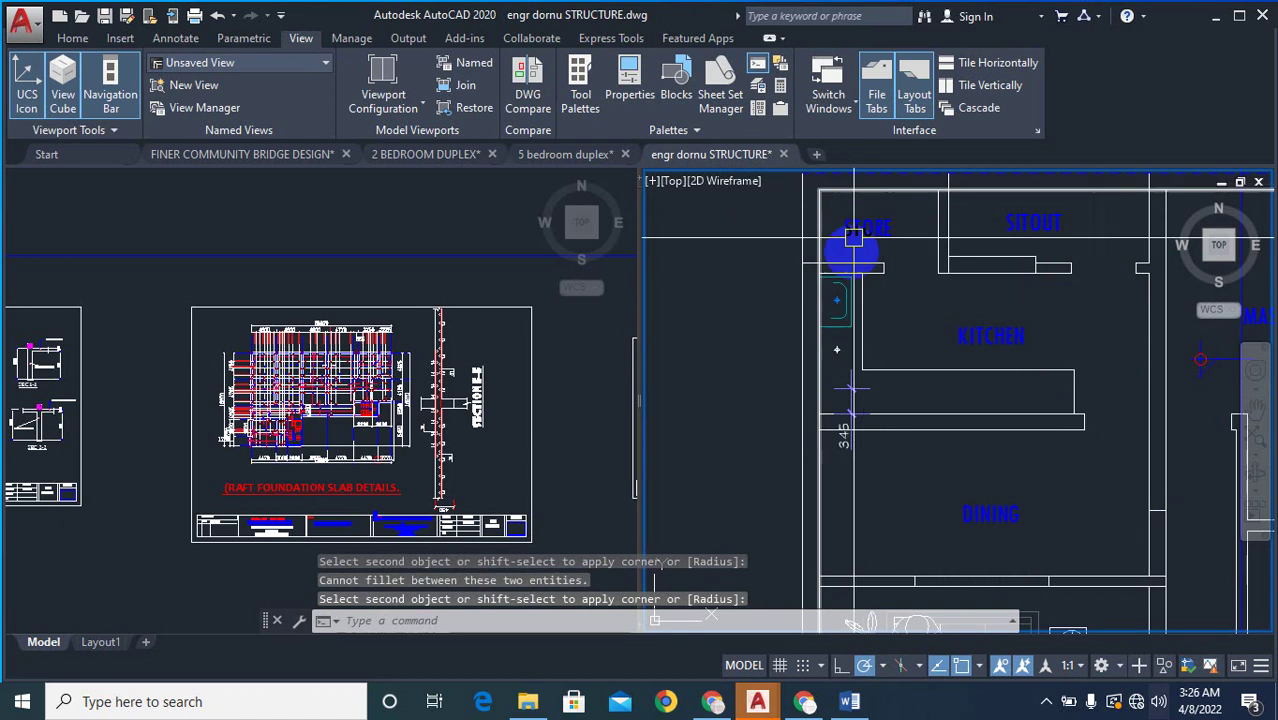
{"action": "scroll", "coordinate": [857, 380], "scroll_direction": "down", "scroll_amount": 4}
{"action": "type", "text": "ma"}
{"action": "key", "text": "Return"}
{"action": "scroll", "coordinate": [840, 360], "scroll_direction": "up", "scroll_amount": 5}
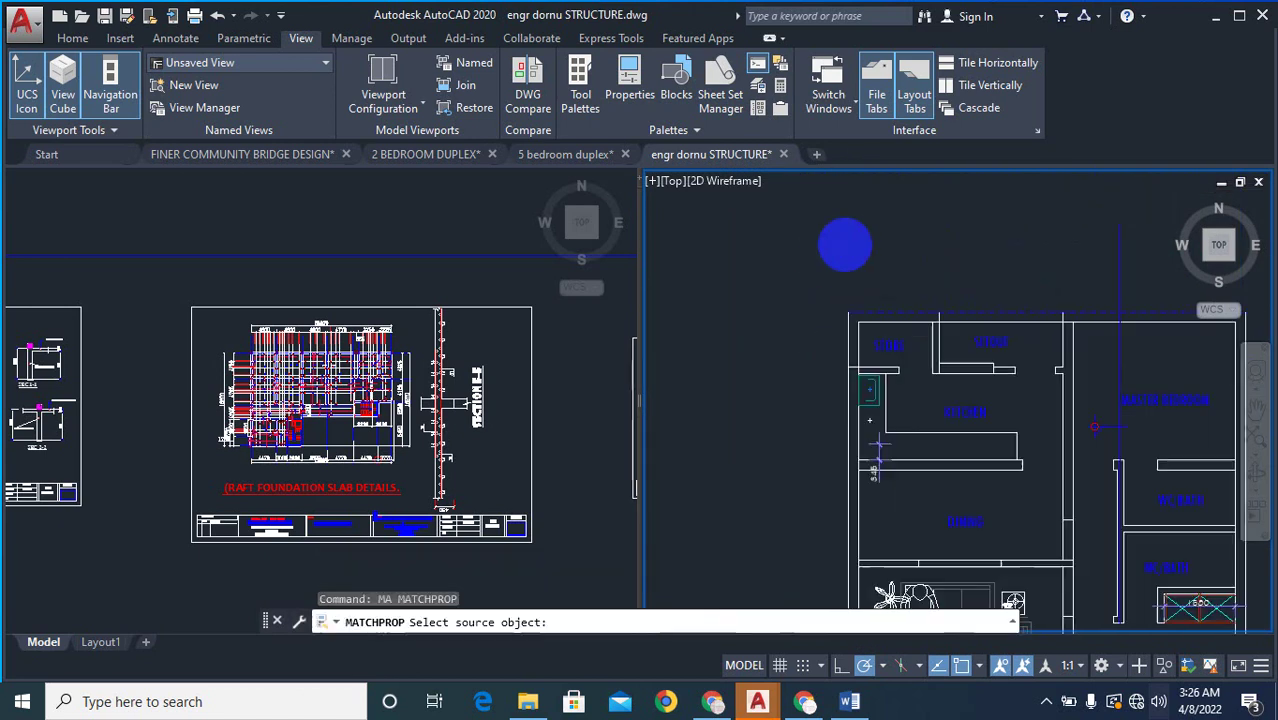
{"action": "left_click", "coordinate": [872, 350]}
{"action": "left_click", "coordinate": [878, 358]}
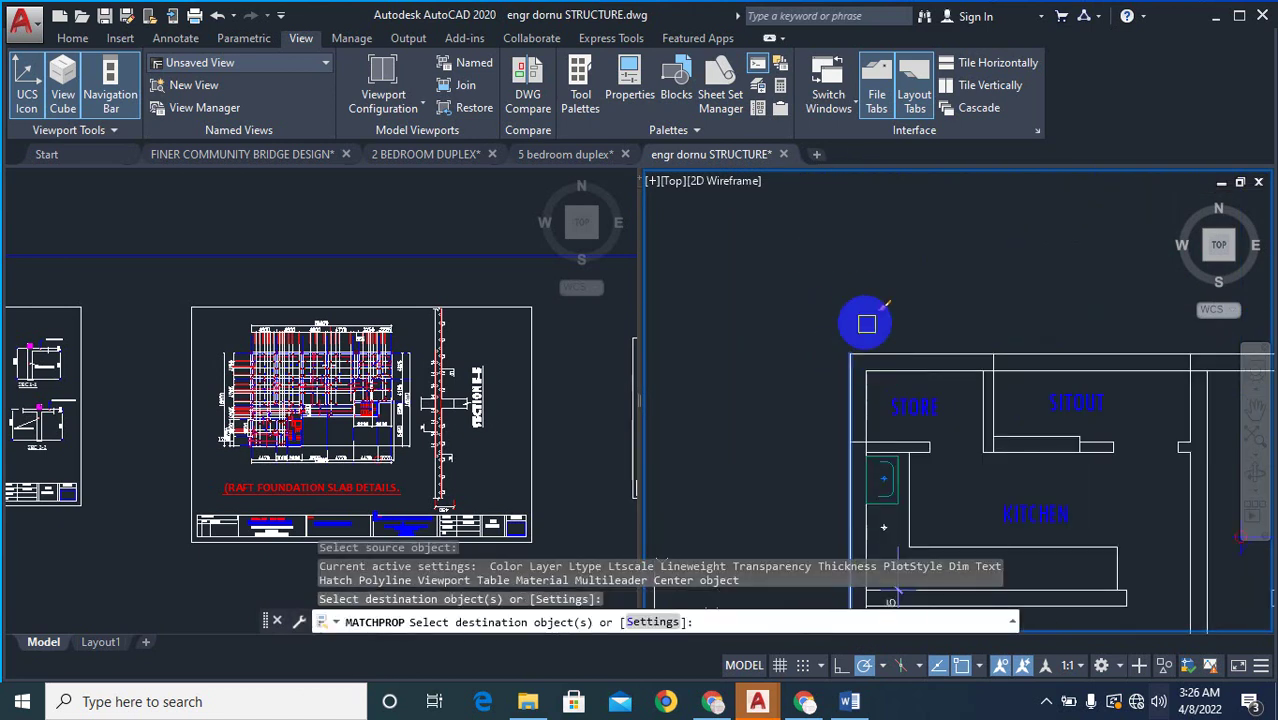
{"action": "scroll", "coordinate": [860, 440], "scroll_direction": "down", "scroll_amount": 5}
{"action": "key", "text": "Escape"}
{"action": "scroll", "coordinate": [906, 400], "scroll_direction": "up", "scroll_amount": 6}
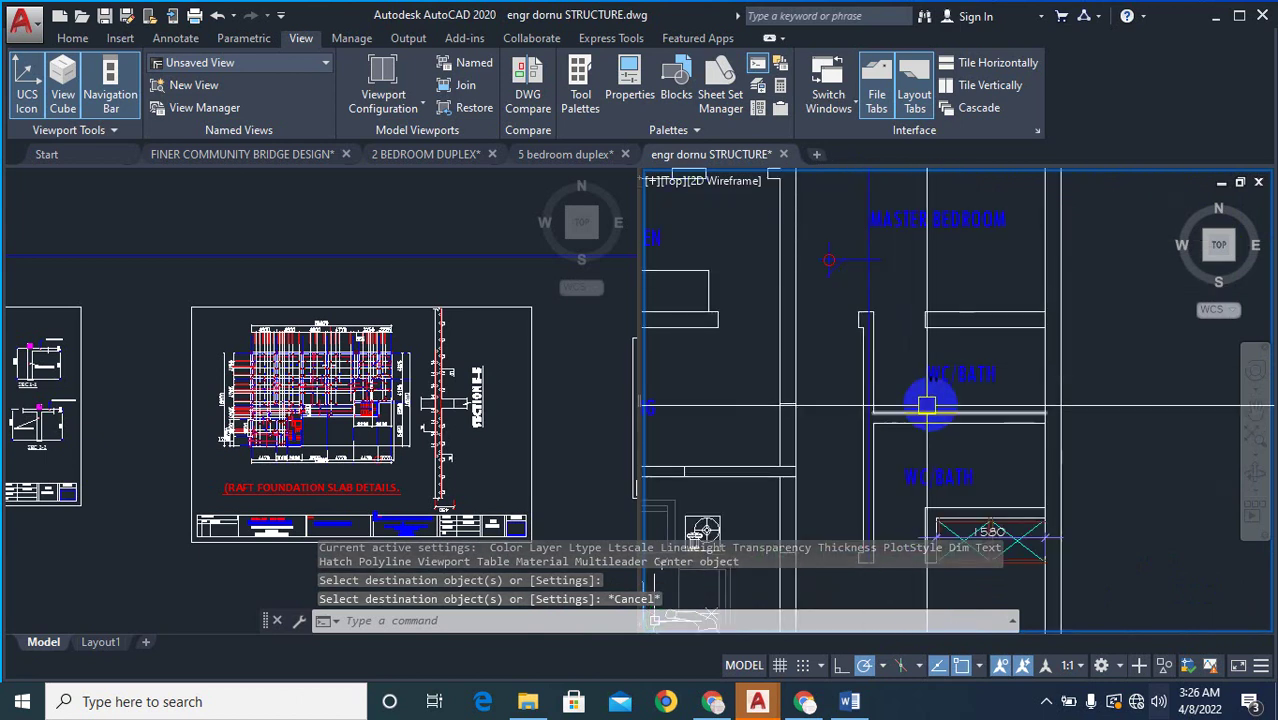
{"action": "scroll", "coordinate": [927, 405], "scroll_direction": "down", "scroll_amount": 4}
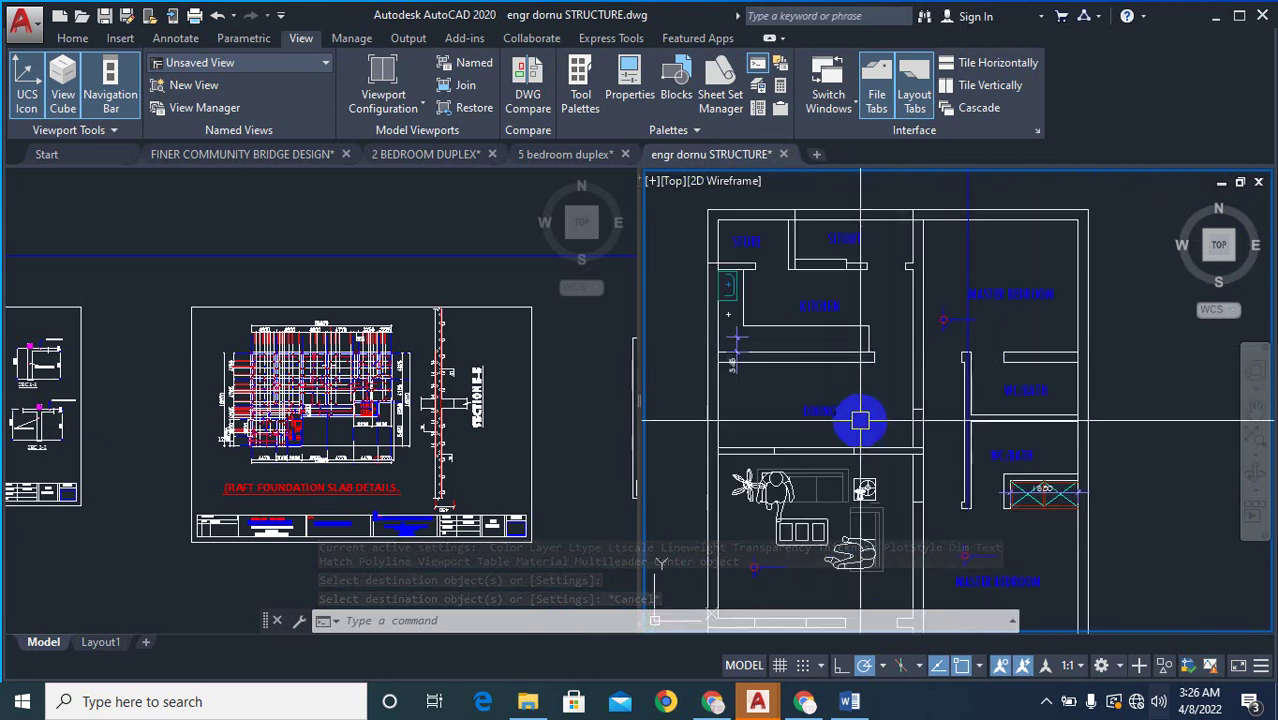
{"action": "scroll", "coordinate": [762, 360], "scroll_direction": "up", "scroll_amount": 2}
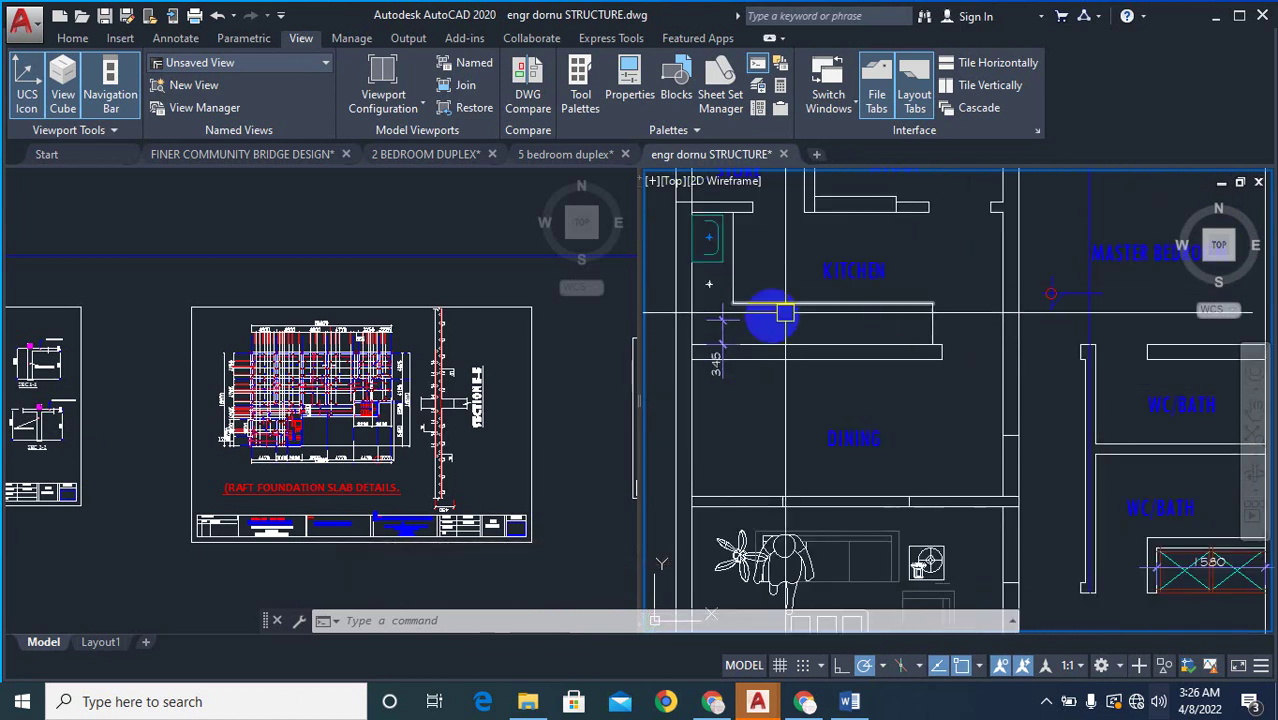
{"action": "middle_click_drag", "start_coordinate": [790, 275], "coordinate": [892, 367]}
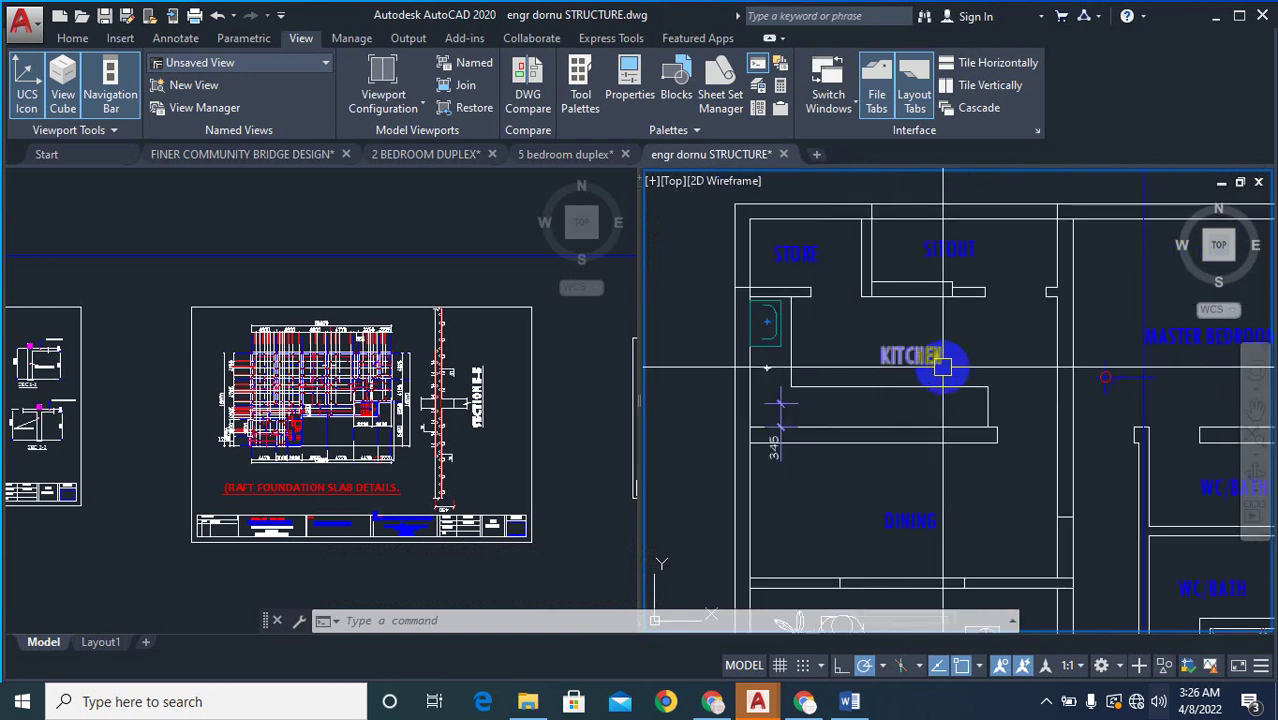
{"action": "type", "text": "e"}
{"action": "key", "text": "Return"}
{"action": "scroll", "coordinate": [1011, 268], "scroll_direction": "up", "scroll_amount": 2}
{"action": "left_click", "coordinate": [1063, 240]}
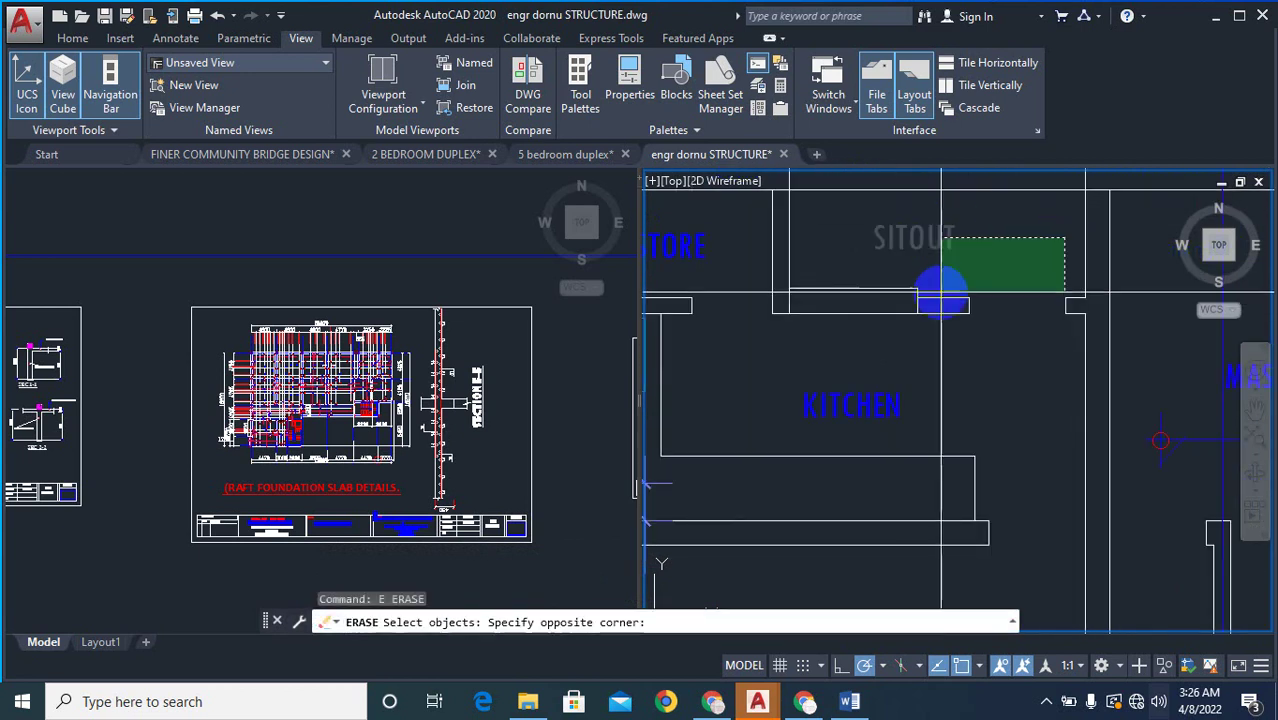
{"action": "scroll", "coordinate": [938, 285], "scroll_direction": "down", "scroll_amount": 2}
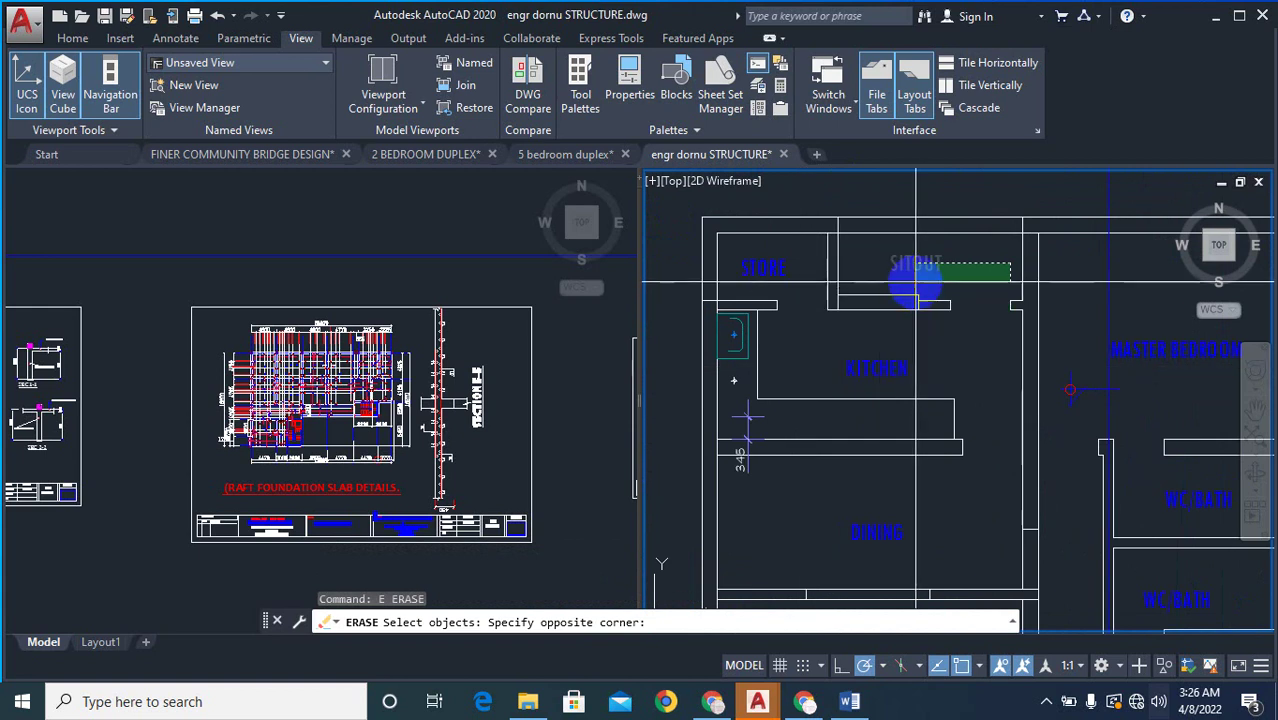
{"action": "key", "text": "Escape"}
{"action": "key", "text": "Escape"}
{"action": "key", "text": "Escape"}
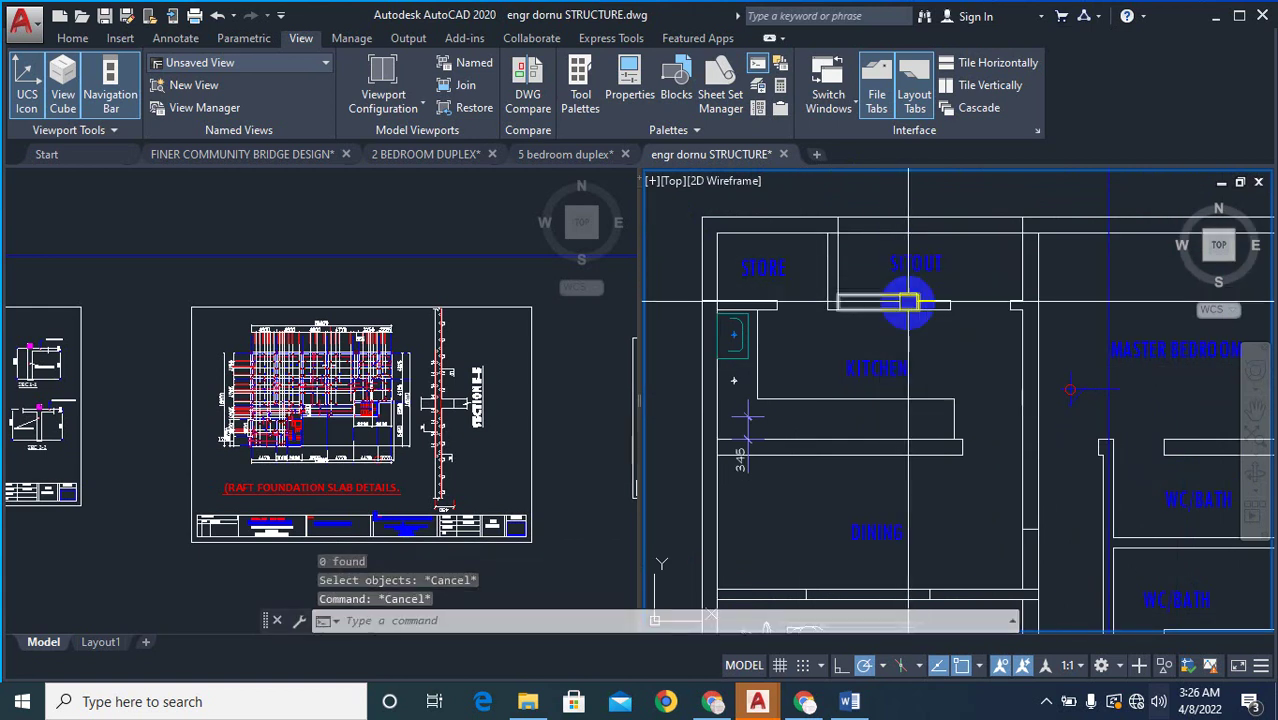
- Compare the sitout, store and kitchen walls in the original dimensioned plan with the stripped copy
{"action": "scroll", "coordinate": [907, 306], "scroll_direction": "down", "scroll_amount": 5}
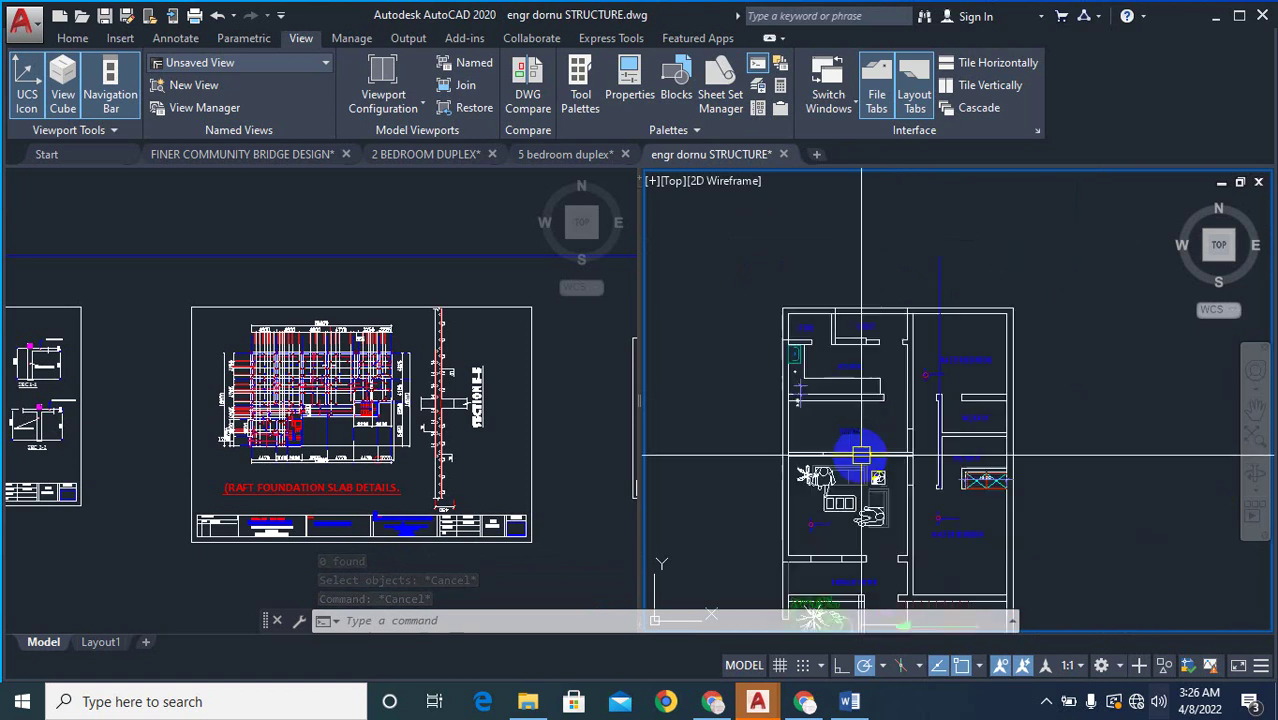
{"action": "left_click", "coordinate": [403, 524]}
{"action": "scroll", "coordinate": [370, 272], "scroll_direction": "down", "scroll_amount": 5}
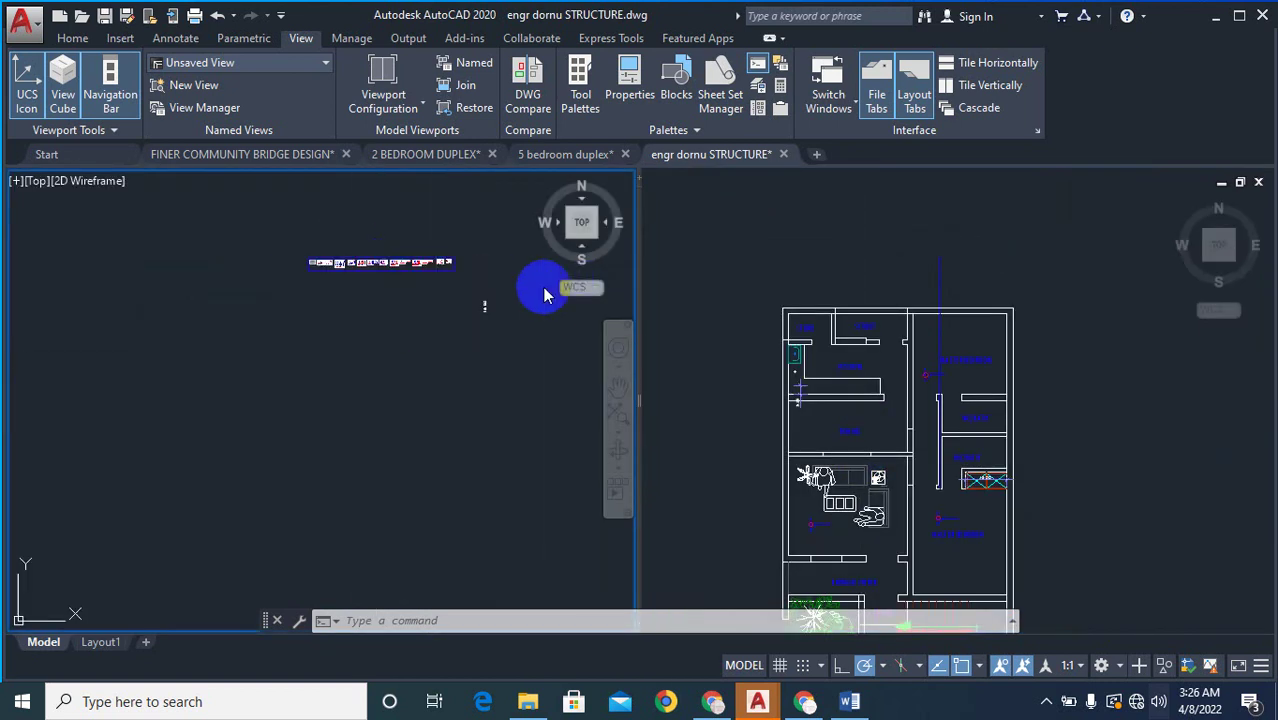
{"action": "scroll", "coordinate": [470, 295], "scroll_direction": "up", "scroll_amount": 3}
{"action": "scroll", "coordinate": [385, 346], "scroll_direction": "up", "scroll_amount": 8}
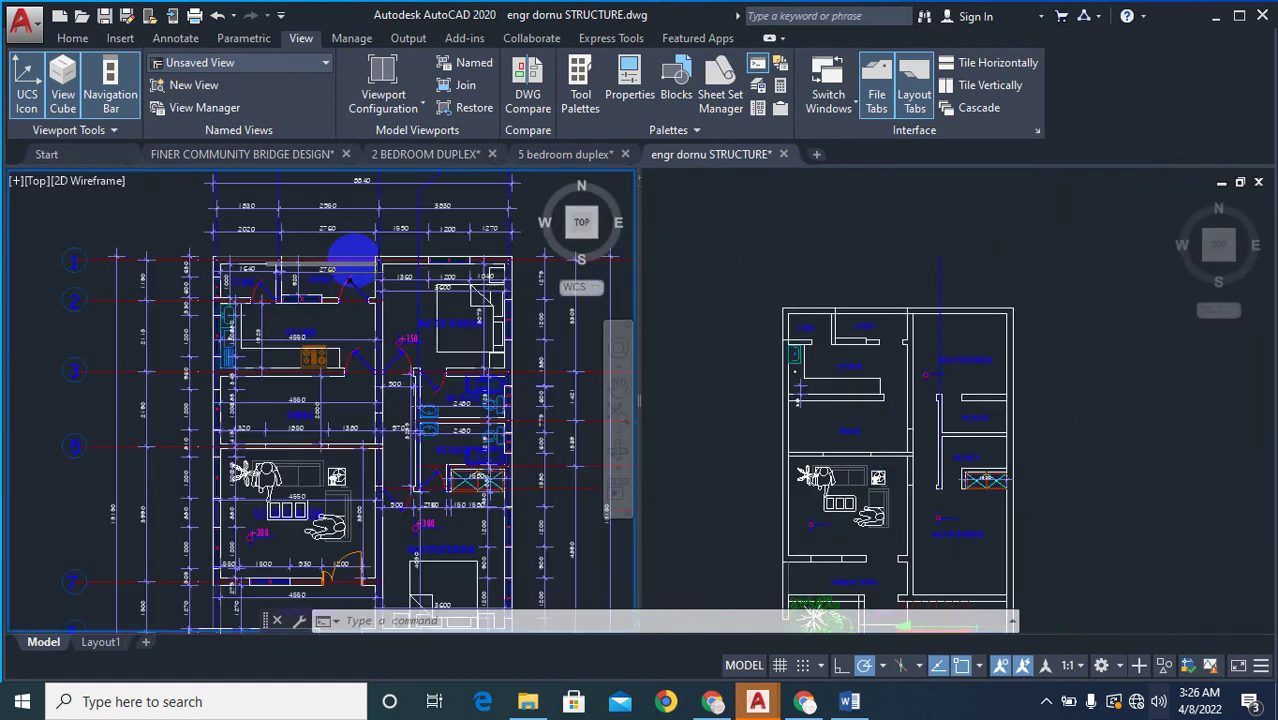
{"action": "scroll", "coordinate": [320, 357], "scroll_direction": "up", "scroll_amount": 5}
{"action": "scroll", "coordinate": [342, 357], "scroll_direction": "down", "scroll_amount": 1}
{"action": "scroll", "coordinate": [195, 340], "scroll_direction": "up", "scroll_amount": 1}
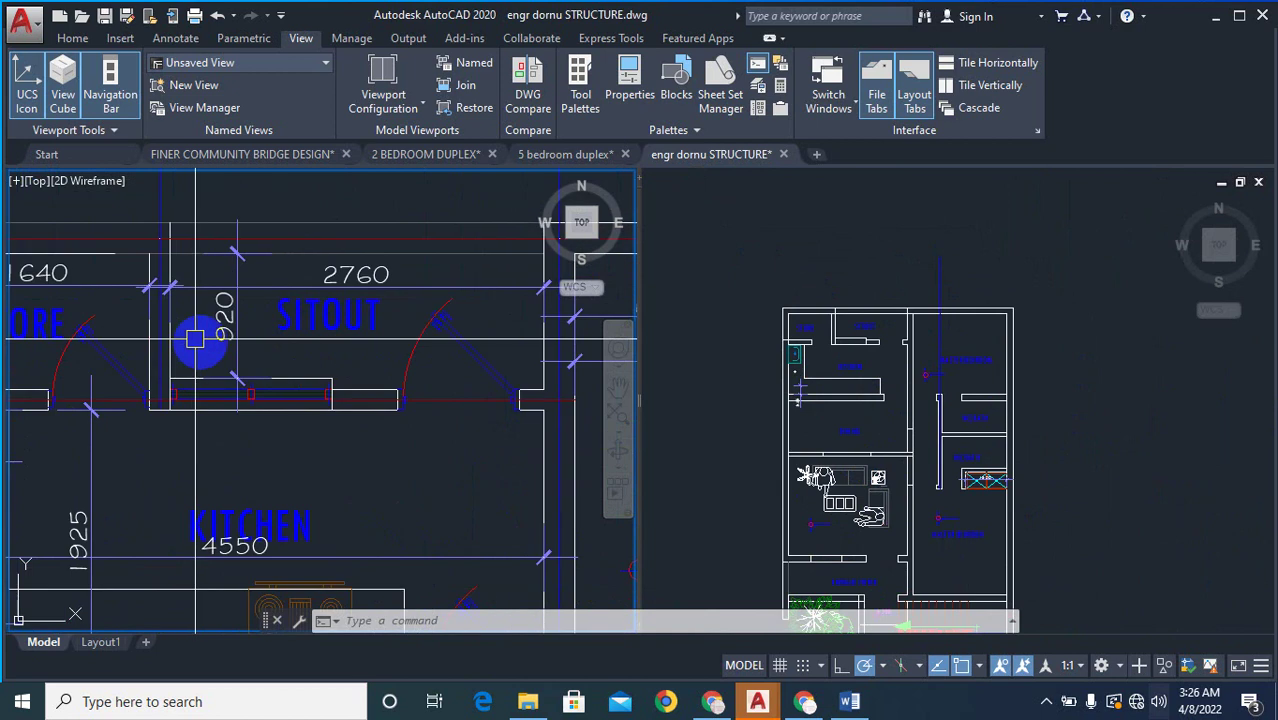
{"action": "scroll", "coordinate": [234, 352], "scroll_direction": "down", "scroll_amount": 3}
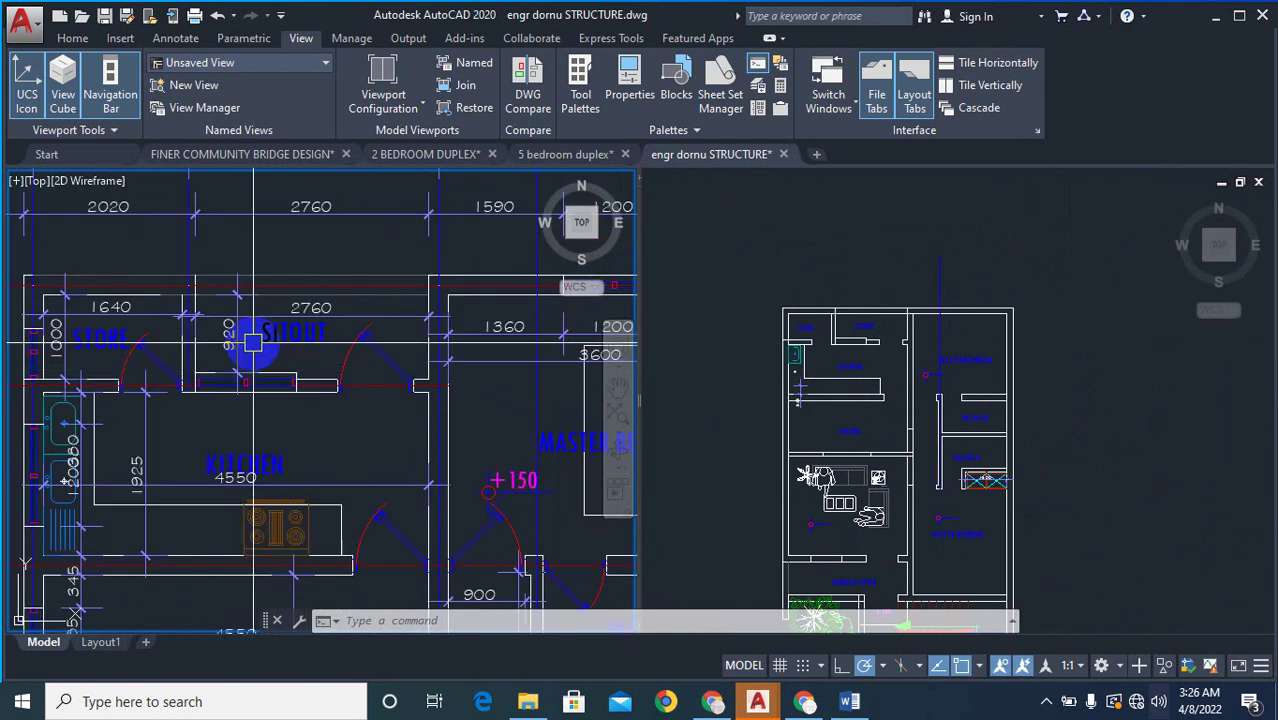
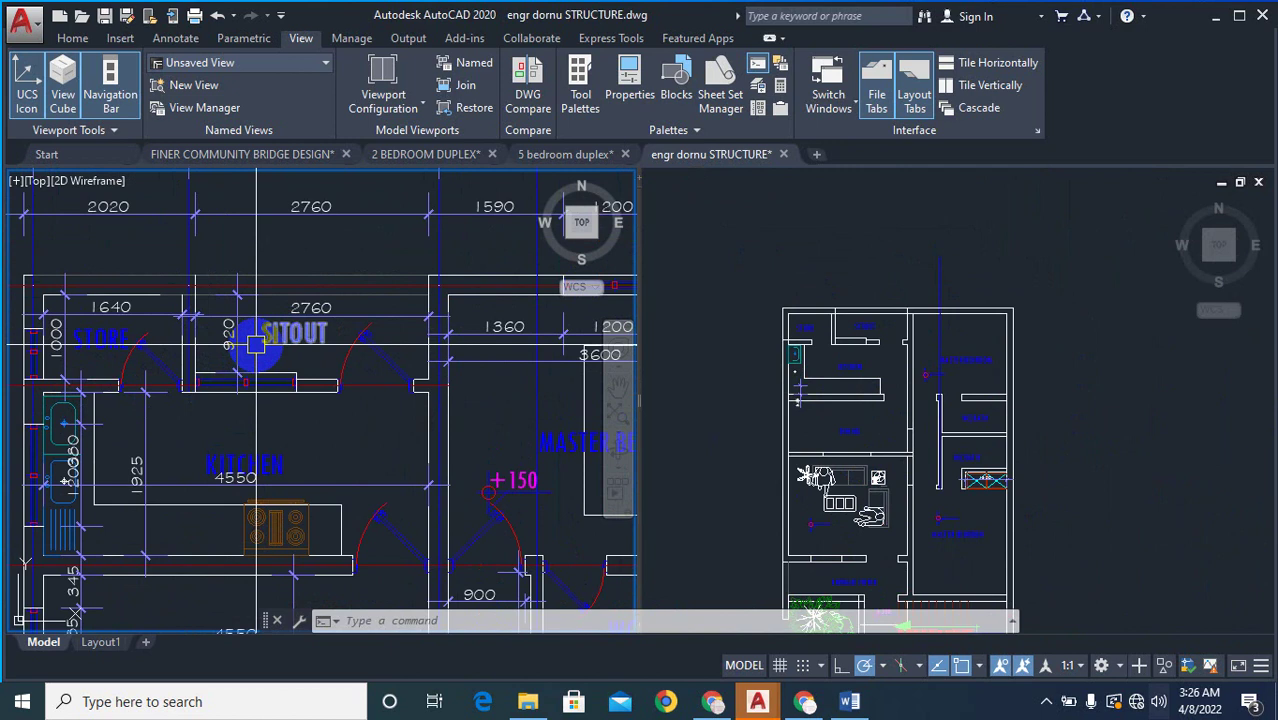
{"action": "left_click", "coordinate": [847, 363]}
{"action": "scroll", "coordinate": [845, 335], "scroll_direction": "up", "scroll_amount": 2}
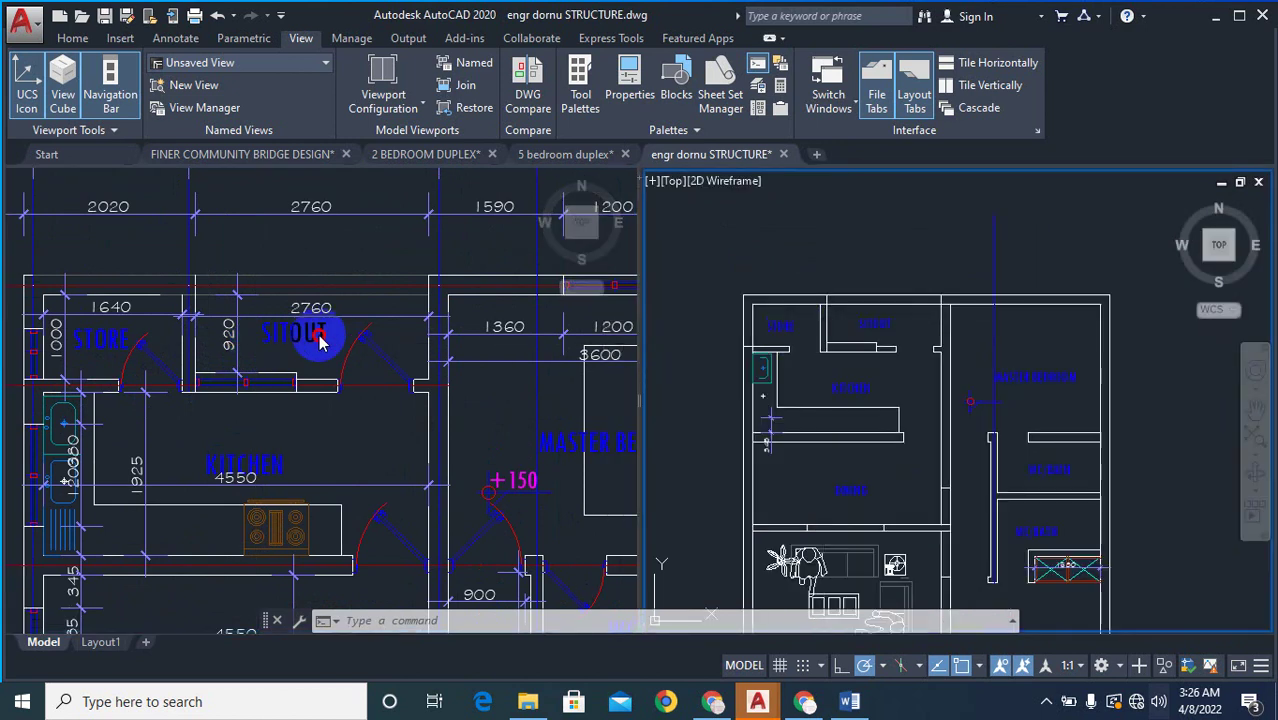
{"action": "left_click", "coordinate": [302, 284]}
{"action": "scroll", "coordinate": [302, 284], "scroll_direction": "up", "scroll_amount": 2}
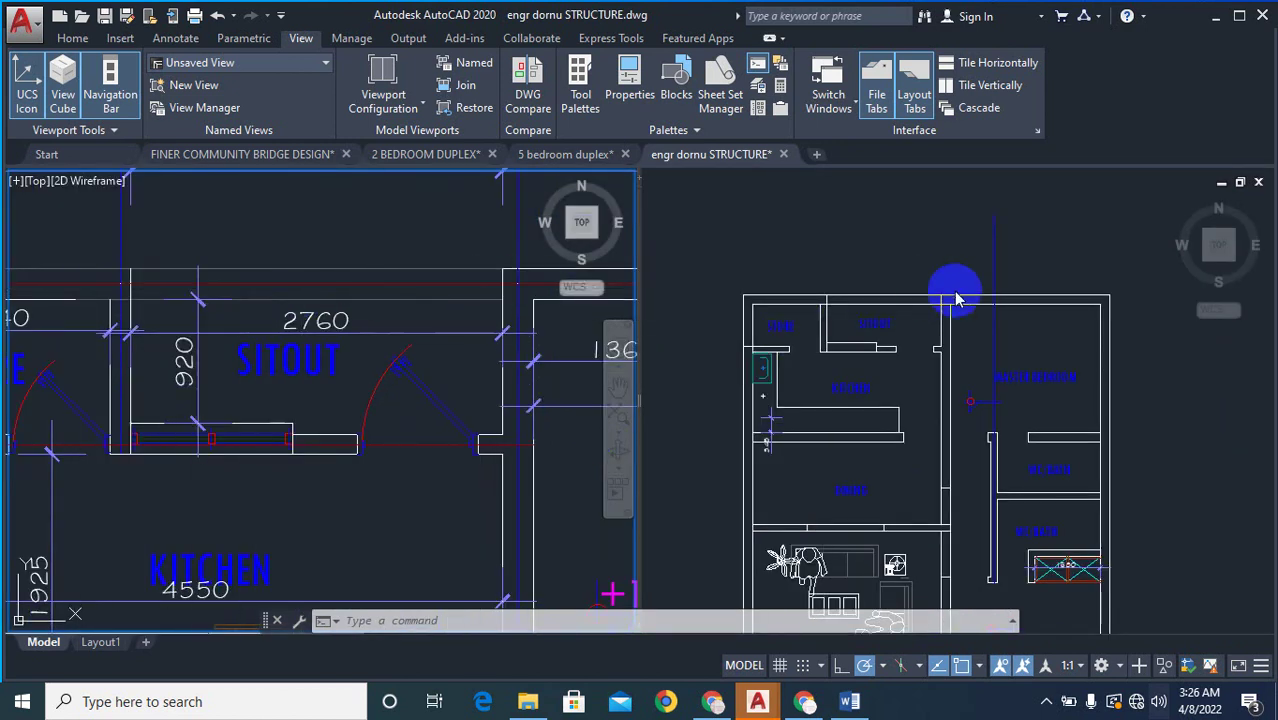
{"action": "left_click", "coordinate": [870, 290]}
{"action": "scroll", "coordinate": [868, 300], "scroll_direction": "up", "scroll_amount": 2}
{"action": "scroll", "coordinate": [852, 400], "scroll_direction": "down", "scroll_amount": 2}
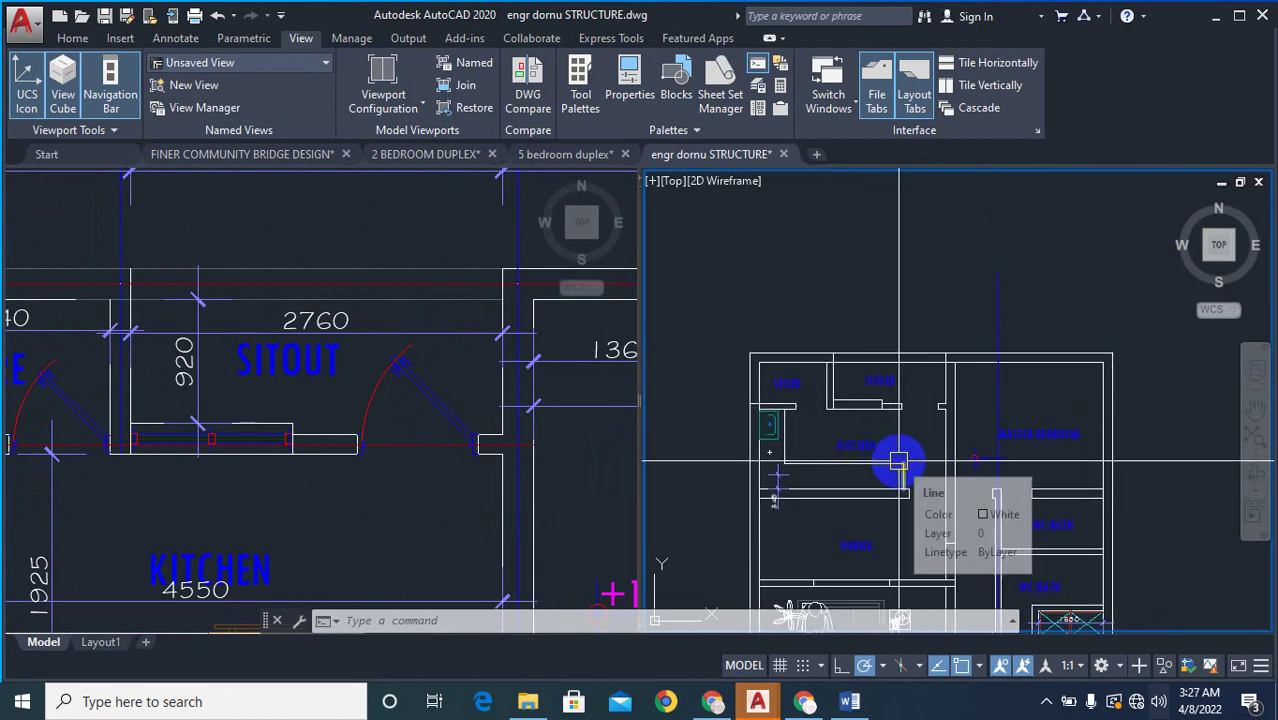
{"action": "scroll", "coordinate": [900, 450], "scroll_direction": "up", "scroll_amount": 2}
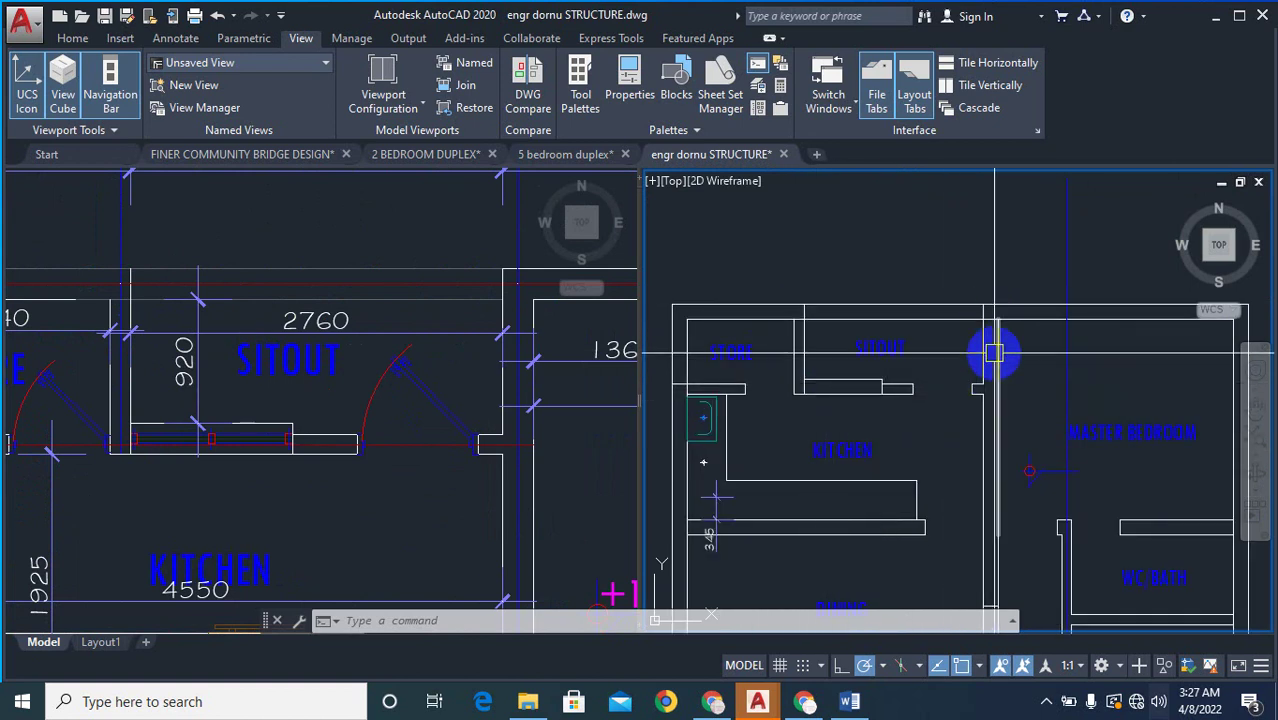
{"action": "scroll", "coordinate": [840, 370], "scroll_direction": "down", "scroll_amount": 2}
{"action": "scroll", "coordinate": [882, 445], "scroll_direction": "up", "scroll_amount": 2}
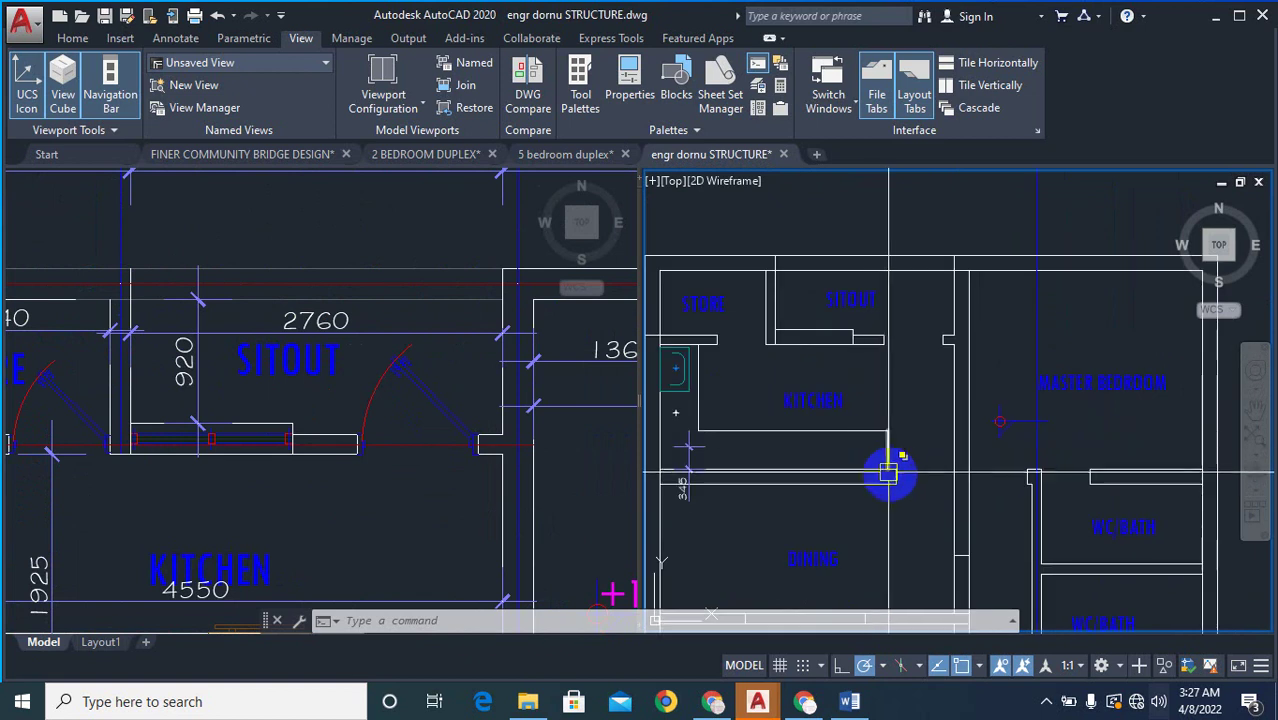
- Erase the kitchen counter lines together with the KITCHEN label, the 345 dimension and the sink outline they cross
{"action": "type", "text": "e"}
{"action": "key", "text": "Return"}
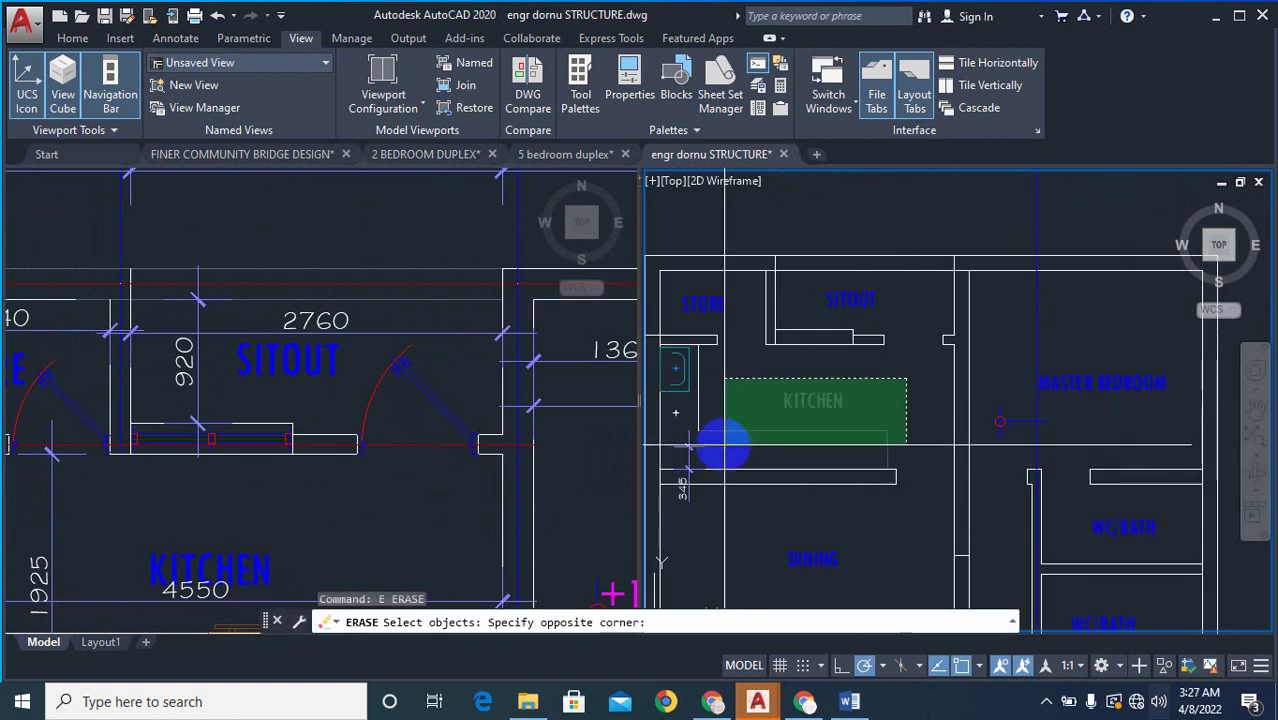
{"action": "left_click", "coordinate": [684, 446]}
{"action": "key", "text": "Return"}
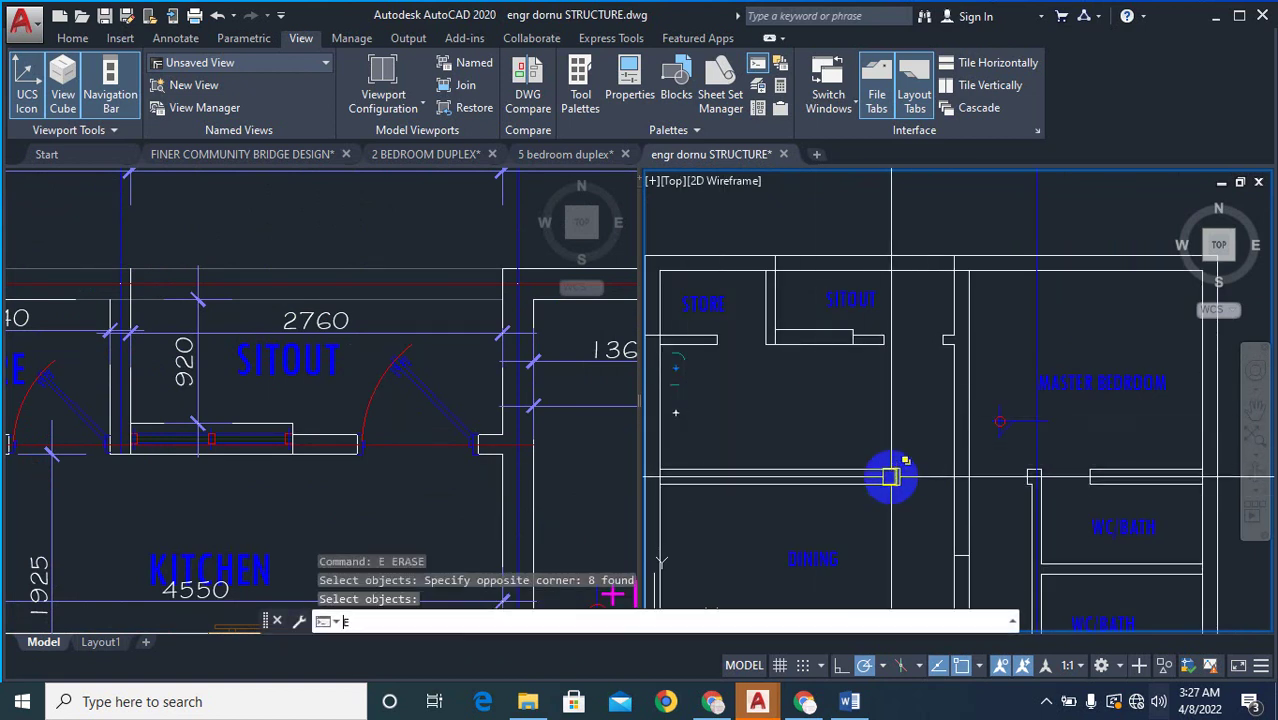
- Erase the short closing lines at the east end of the wall between kitchen and dining
{"action": "left_click", "coordinate": [870, 437]}
{"action": "left_click", "coordinate": [939, 520]}
{"action": "right_click", "coordinate": [907, 513]}
{"action": "right_click", "coordinate": [907, 513]}
{"action": "left_click", "coordinate": [904, 519]}
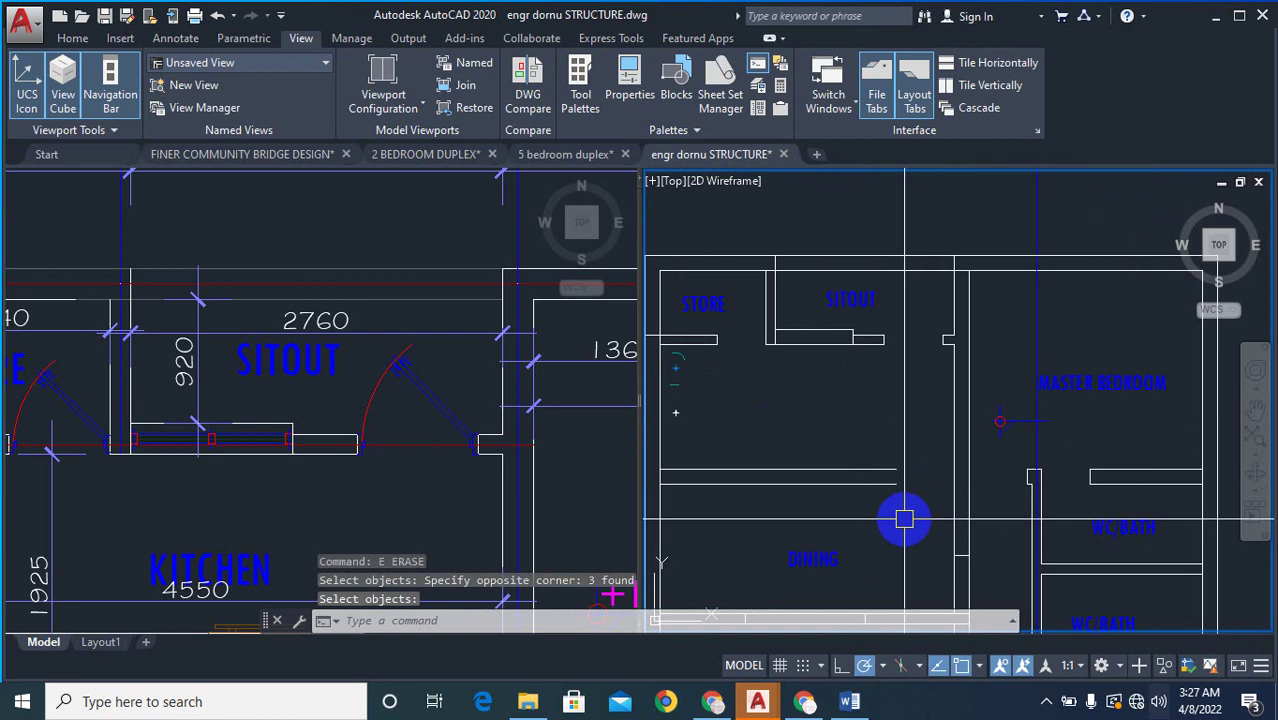
- Extend both lines of the kitchen-dining wall eastward to the corridor wall
{"action": "type", "text": "ex"}
{"action": "key", "text": "Return"}
{"action": "right_click", "coordinate": [901, 503]}
{"action": "right_click", "coordinate": [901, 503]}
{"action": "left_click", "coordinate": [896, 441]}
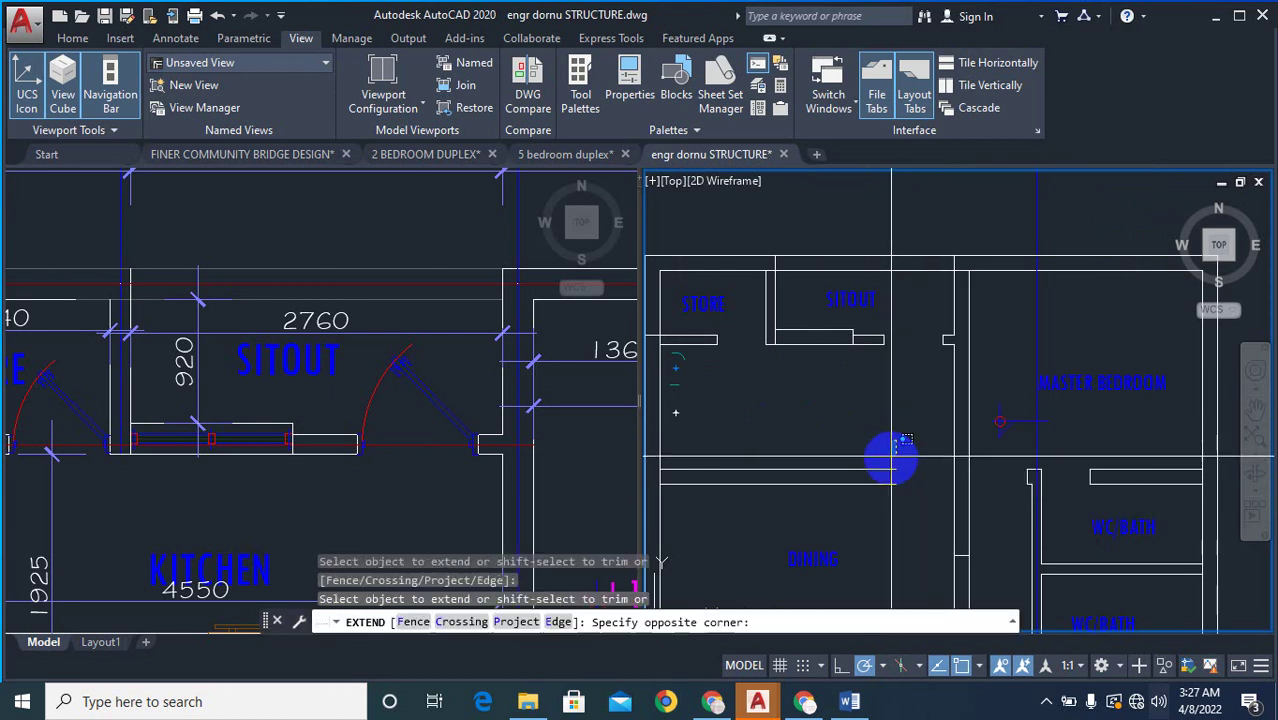
{"action": "key", "text": "Escape"}
- Erase the leftover sink fragments and cross markers along the kitchen's west wall
{"action": "scroll", "coordinate": [895, 510], "scroll_direction": "down", "scroll_amount": 4}
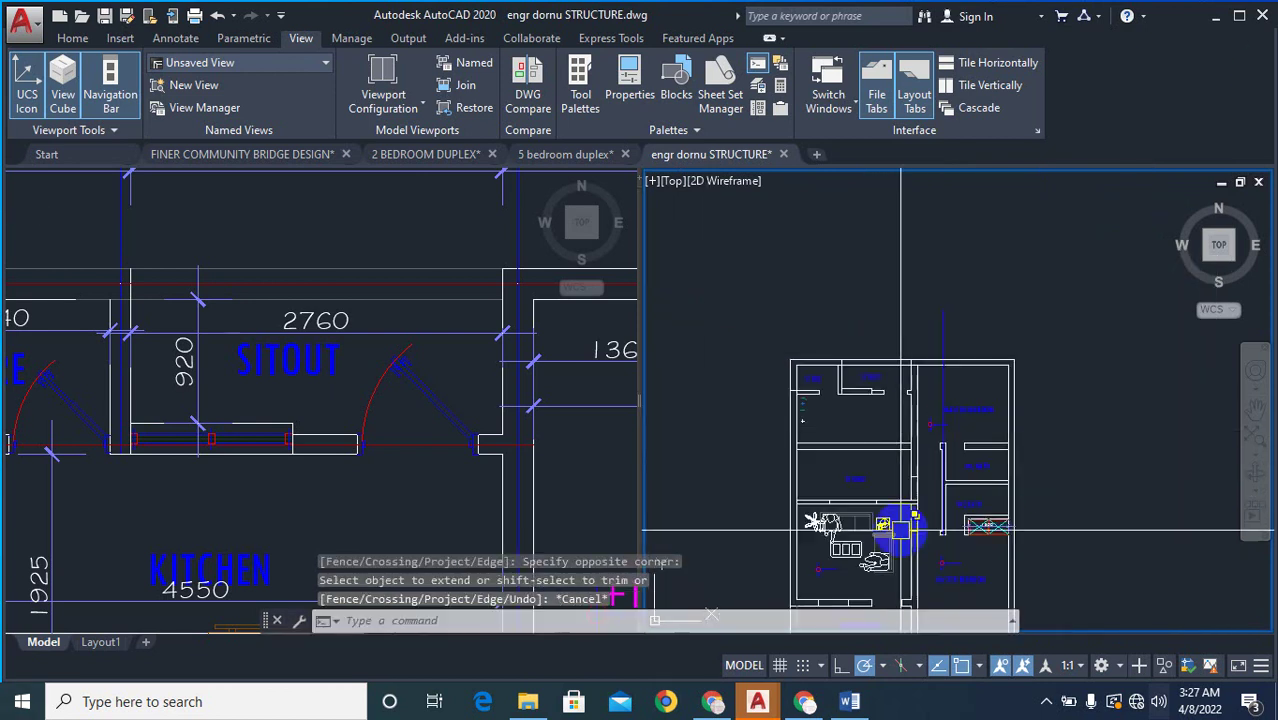
{"action": "scroll", "coordinate": [900, 527], "scroll_direction": "up", "scroll_amount": 5}
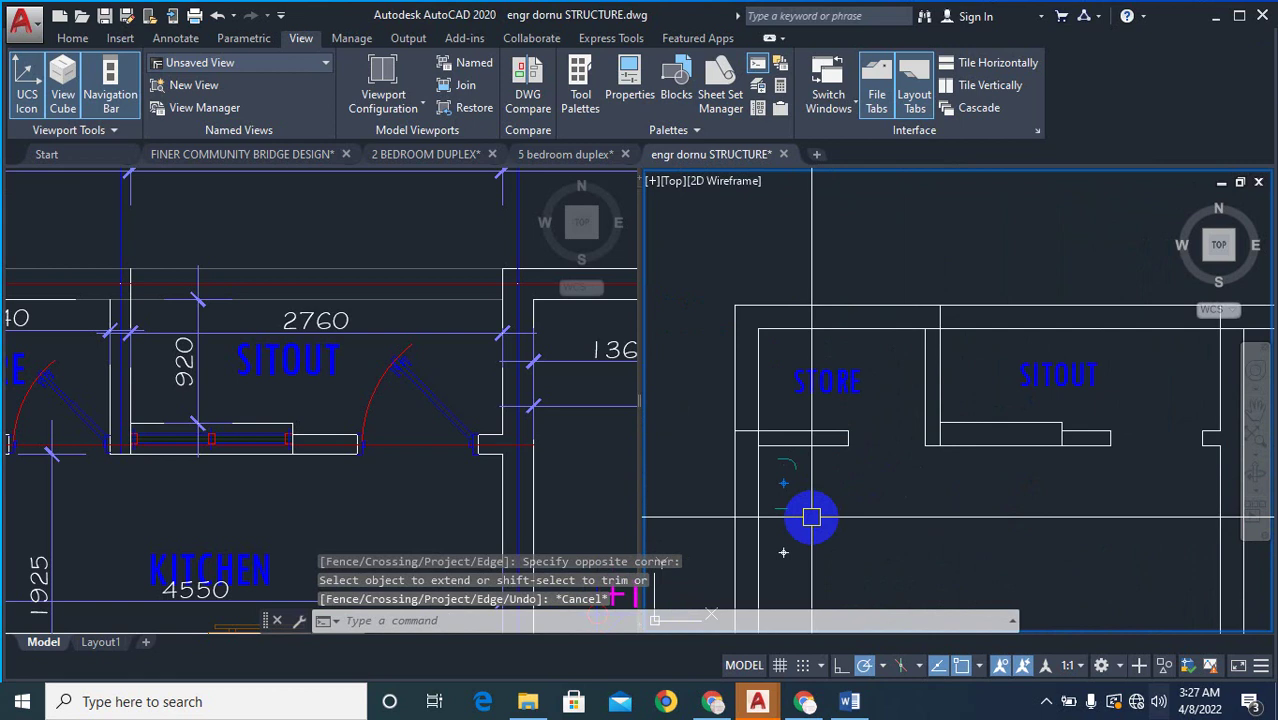
{"action": "type", "text": "e"}
{"action": "key", "text": "Return"}
{"action": "scroll", "coordinate": [767, 487], "scroll_direction": "up", "scroll_amount": 2}
{"action": "scroll", "coordinate": [868, 380], "scroll_direction": "down", "scroll_amount": 5}
{"action": "scroll", "coordinate": [808, 422], "scroll_direction": "up", "scroll_amount": 3}
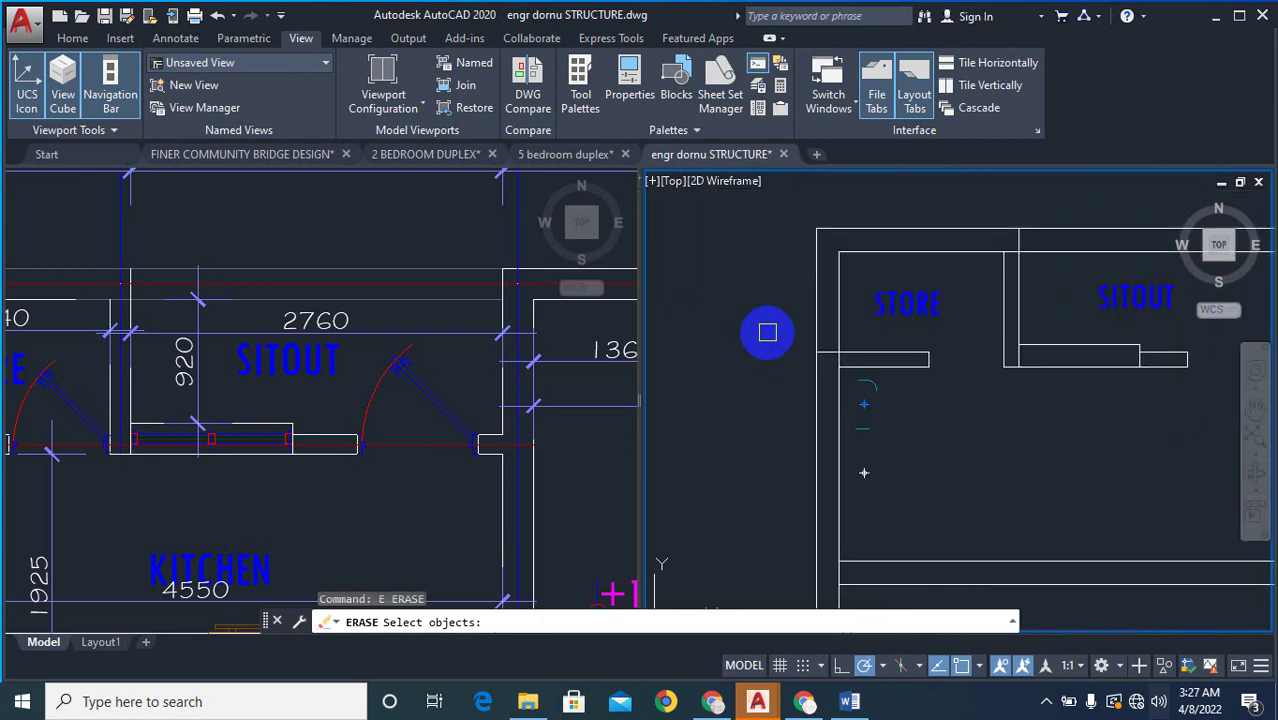
{"action": "left_click", "coordinate": [767, 333]}
{"action": "left_click", "coordinate": [893, 499]}
{"action": "key", "text": "Escape"}
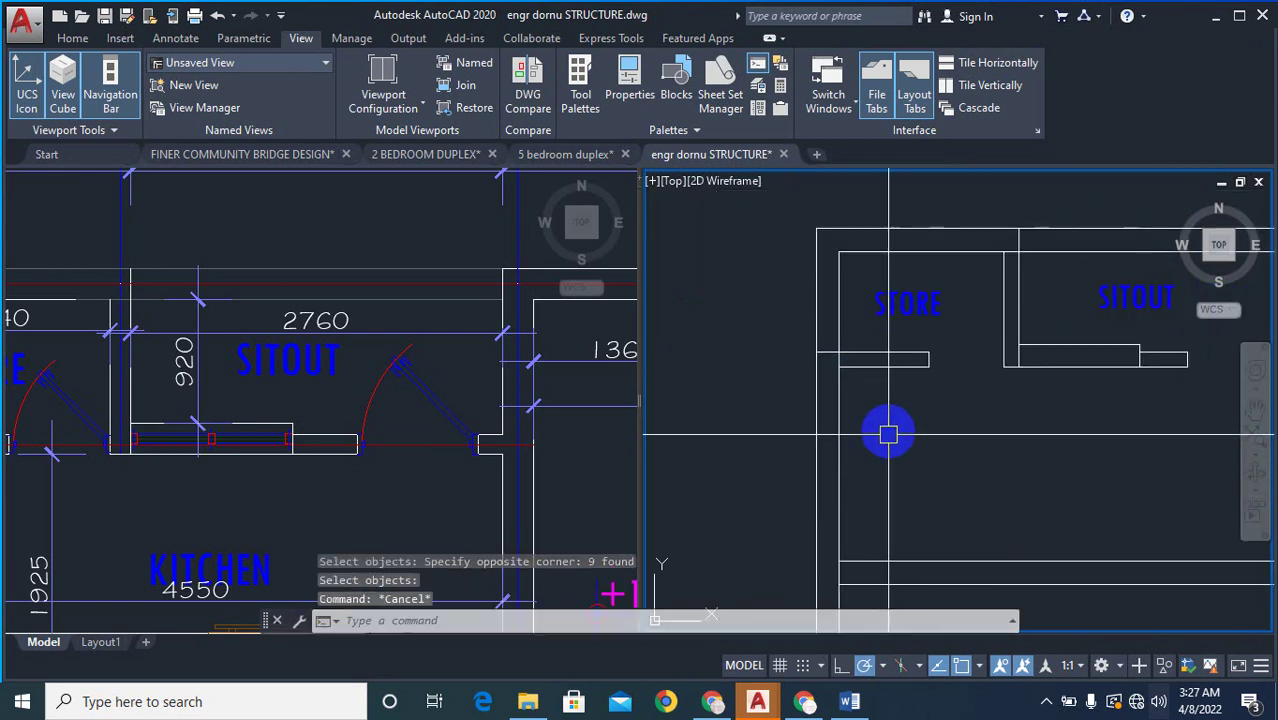
{"action": "key", "text": "Escape"}
{"action": "key", "text": "Escape"}
- Examine the sitout, master bedroom and WC/bath areas of the stripped plan for remaining architectural details
{"action": "scroll", "coordinate": [830, 390], "scroll_direction": "down", "scroll_amount": 3}
{"action": "scroll", "coordinate": [975, 380], "scroll_direction": "up", "scroll_amount": 3}
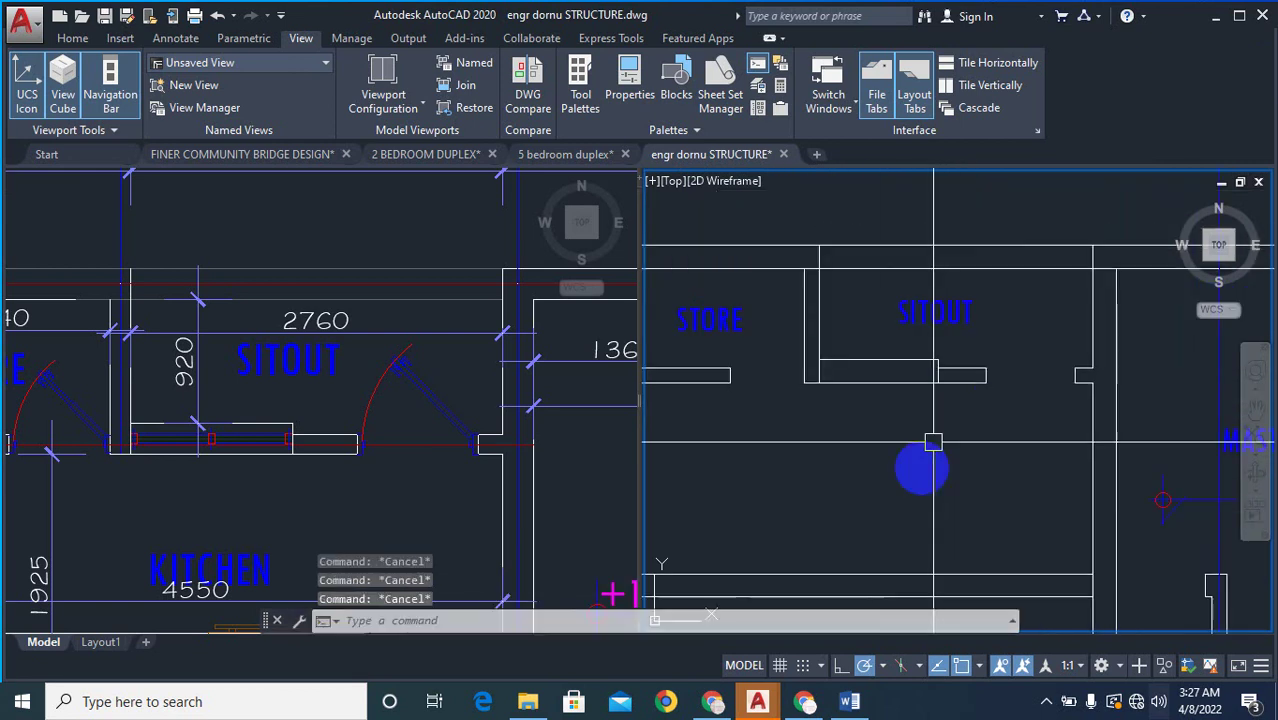
{"action": "scroll", "coordinate": [747, 380], "scroll_direction": "down", "scroll_amount": 4}
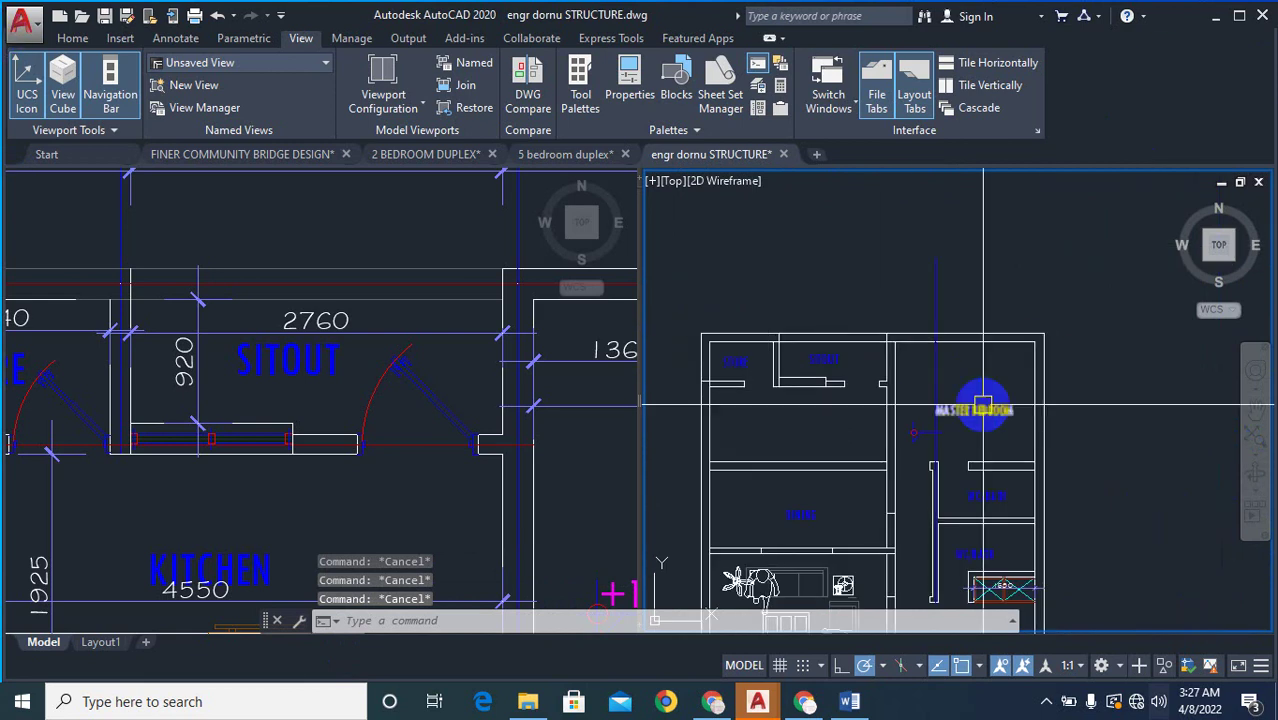
{"action": "scroll", "coordinate": [983, 405], "scroll_direction": "up", "scroll_amount": 3}
{"action": "scroll", "coordinate": [920, 305], "scroll_direction": "down", "scroll_amount": 3}
{"action": "scroll", "coordinate": [908, 485], "scroll_direction": "up", "scroll_amount": 4}
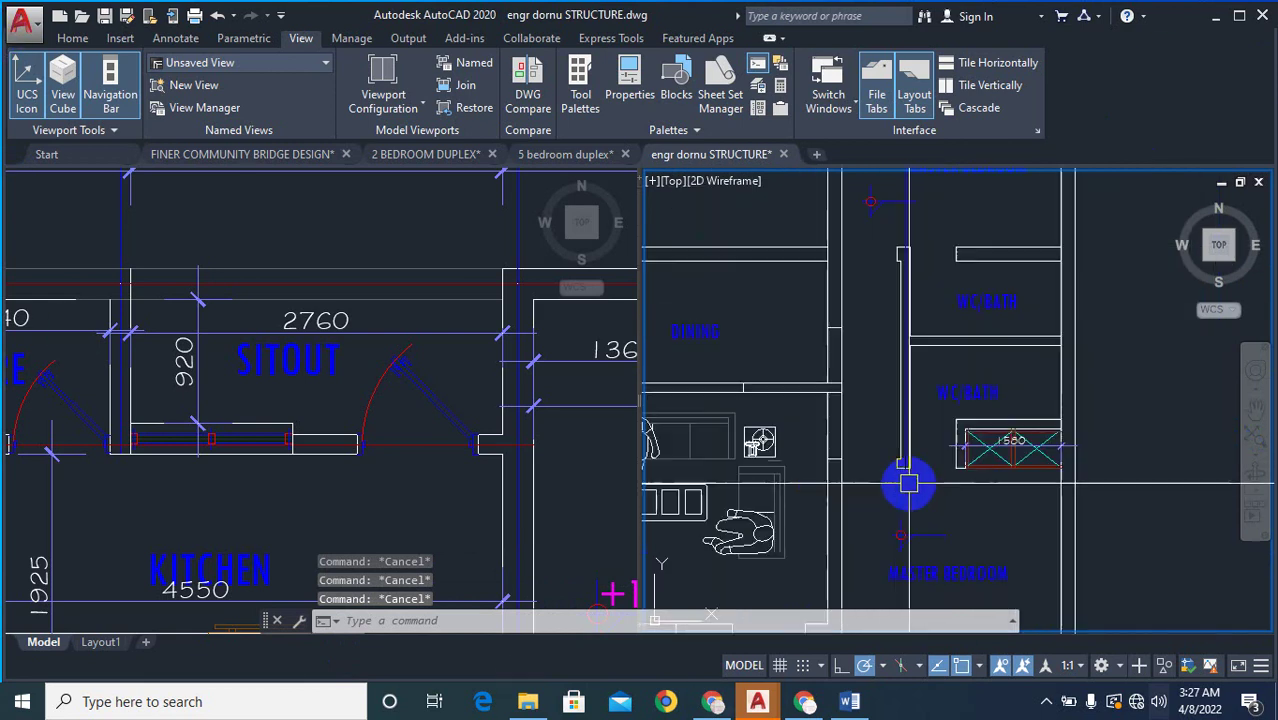
{"action": "scroll", "coordinate": [1051, 466], "scroll_direction": "up", "scroll_amount": 2}
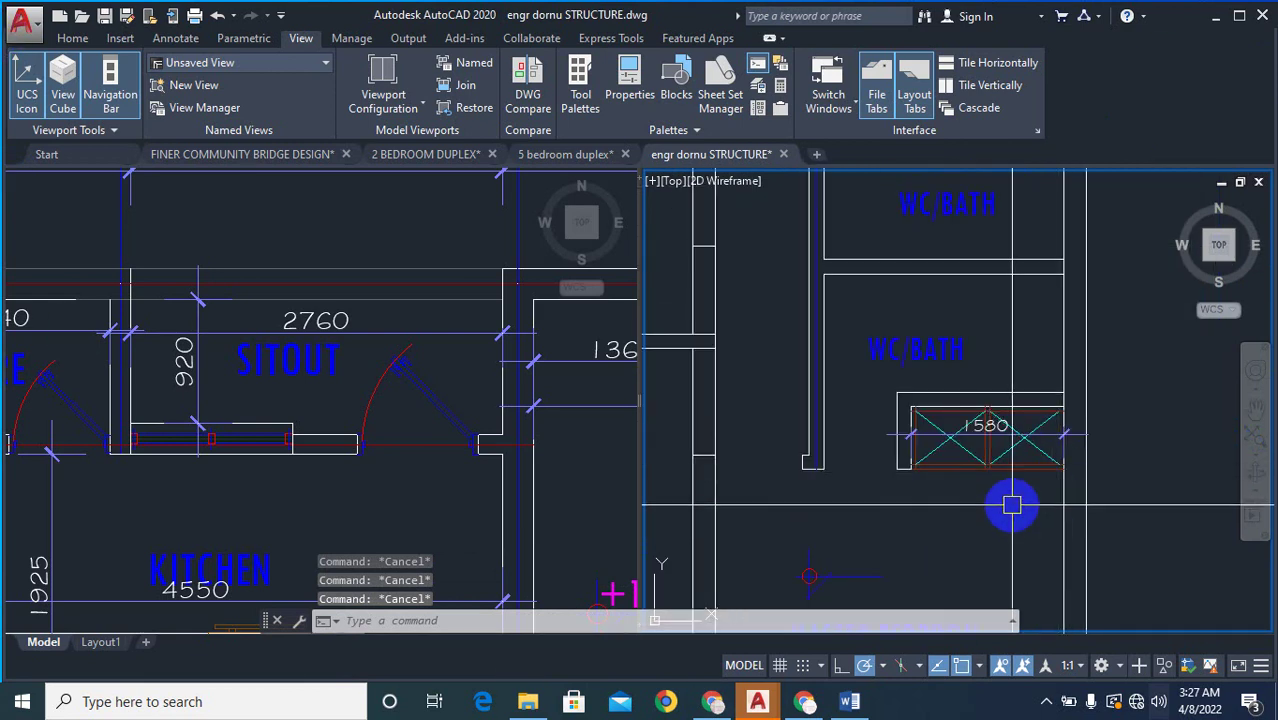
{"action": "scroll", "coordinate": [1012, 506], "scroll_direction": "down", "scroll_amount": 5}
{"action": "scroll", "coordinate": [991, 424], "scroll_direction": "up", "scroll_amount": 4}
{"action": "scroll", "coordinate": [1047, 434], "scroll_direction": "down", "scroll_amount": 2}
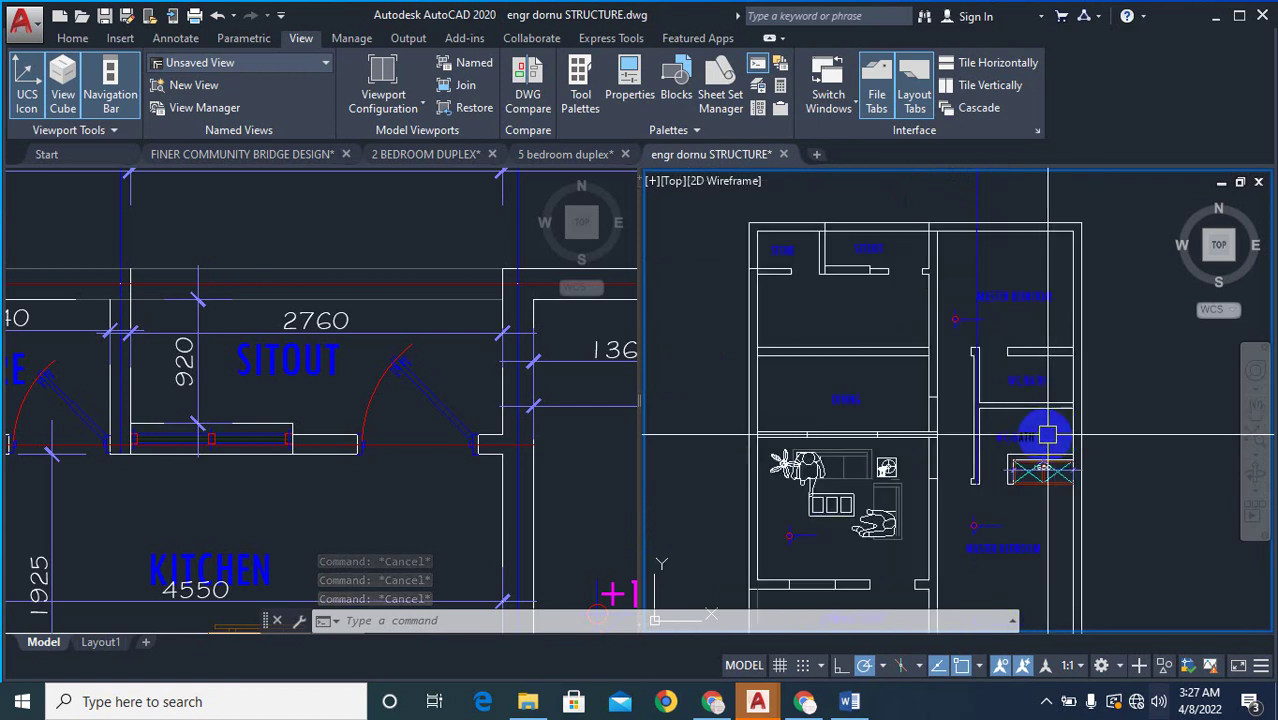
- Erase the partition between the two WC/baths, both room labels and the WC/bath west wall lines
{"action": "scroll", "coordinate": [988, 406], "scroll_direction": "up", "scroll_amount": 2}
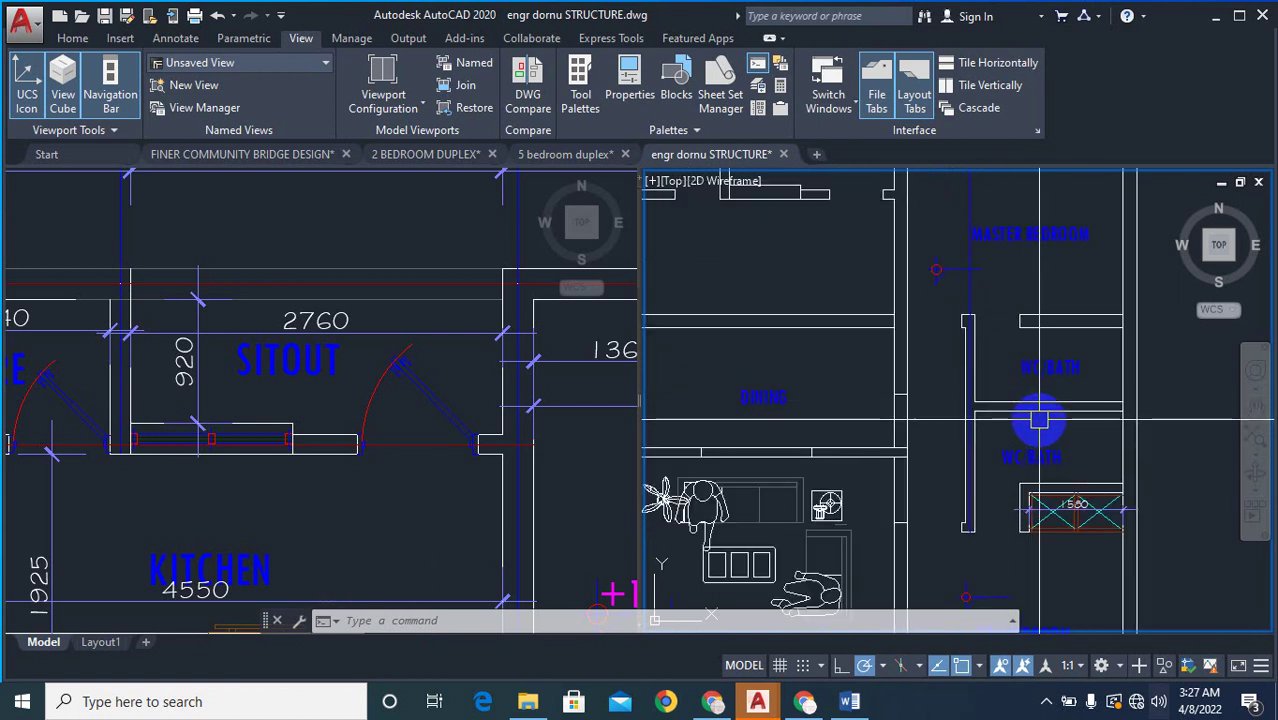
{"action": "type", "text": "e"}
{"action": "key", "text": "Return"}
{"action": "scroll", "coordinate": [1079, 358], "scroll_direction": "up", "scroll_amount": 2}
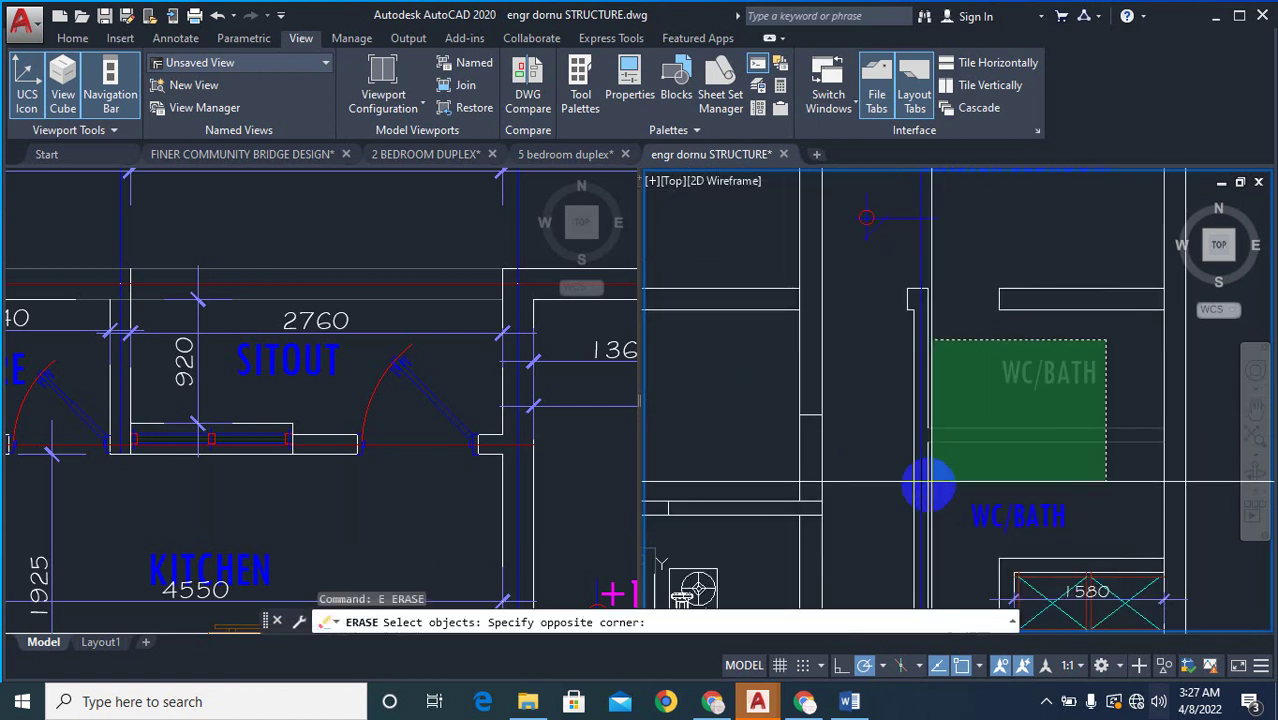
{"action": "left_click", "coordinate": [903, 524]}
{"action": "key", "text": "space"}
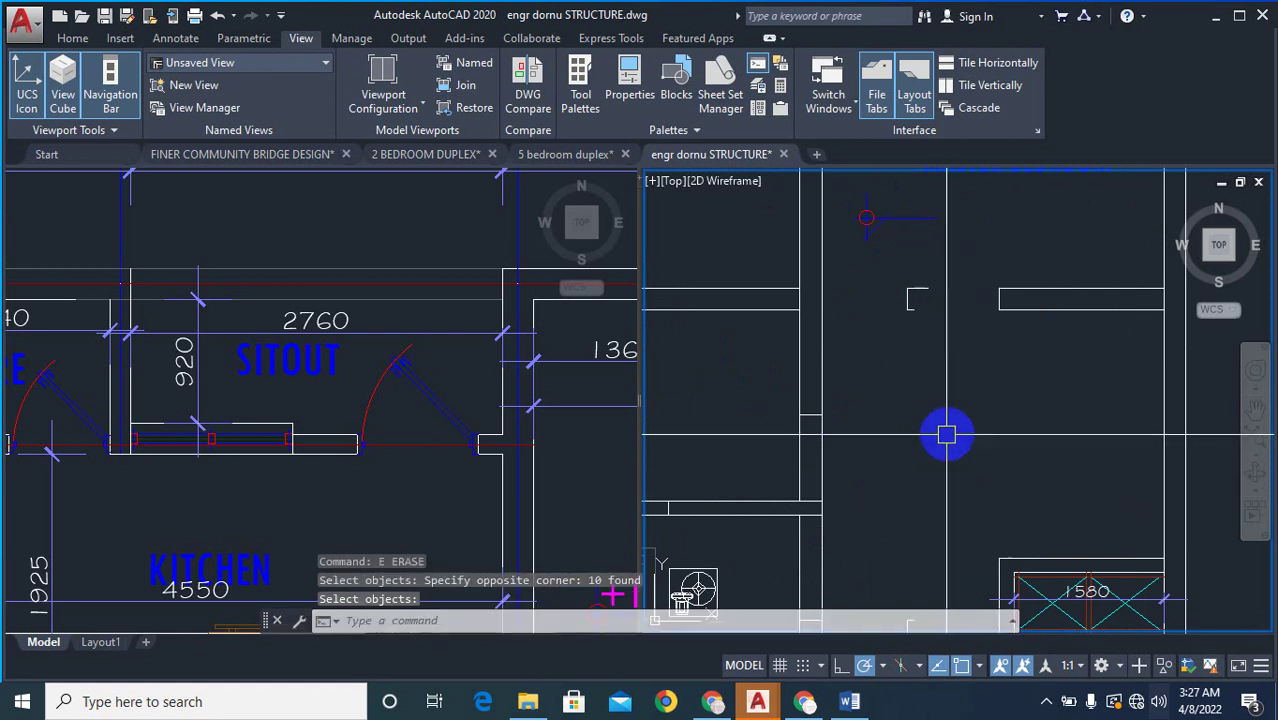
- Erase the leftover corner fragment, level marker and its blue line south of the upper master bedroom
{"action": "scroll", "coordinate": [1000, 340], "scroll_direction": "down", "scroll_amount": 4}
{"action": "scroll", "coordinate": [974, 268], "scroll_direction": "up", "scroll_amount": 2}
{"action": "key", "text": "space"}
{"action": "scroll", "coordinate": [978, 293], "scroll_direction": "up", "scroll_amount": 2}
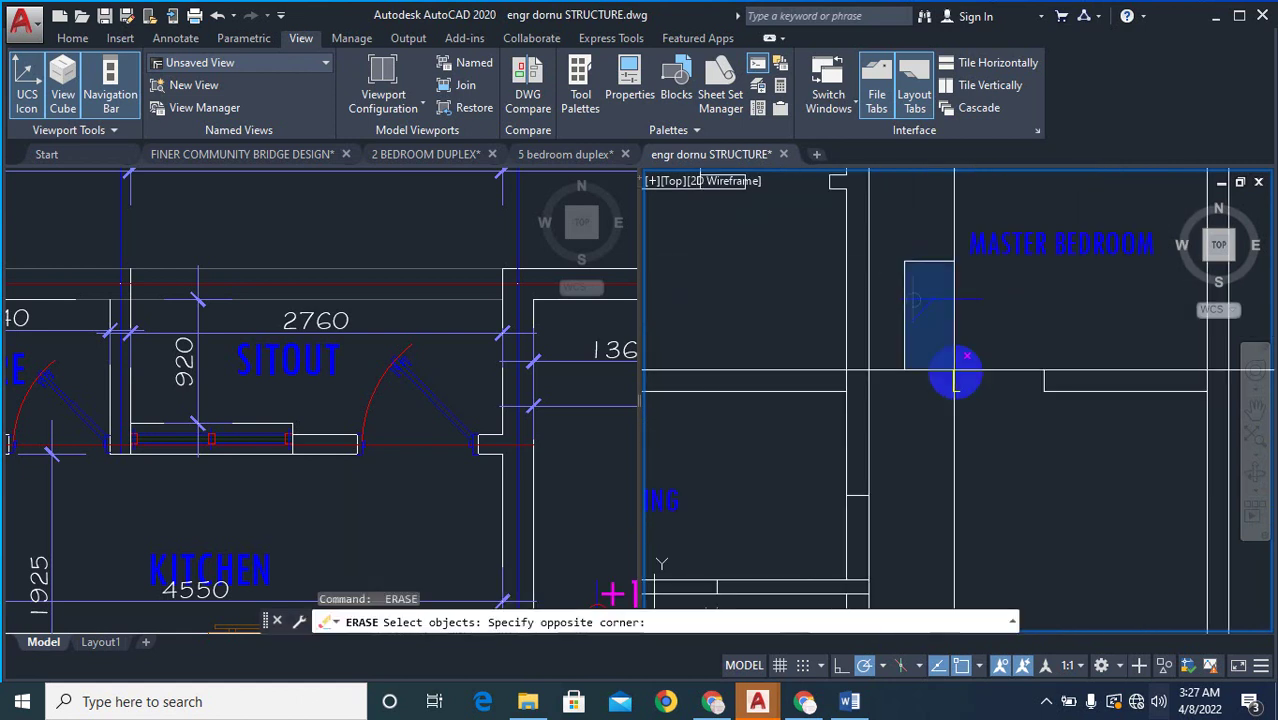
{"action": "left_click", "coordinate": [1004, 427]}
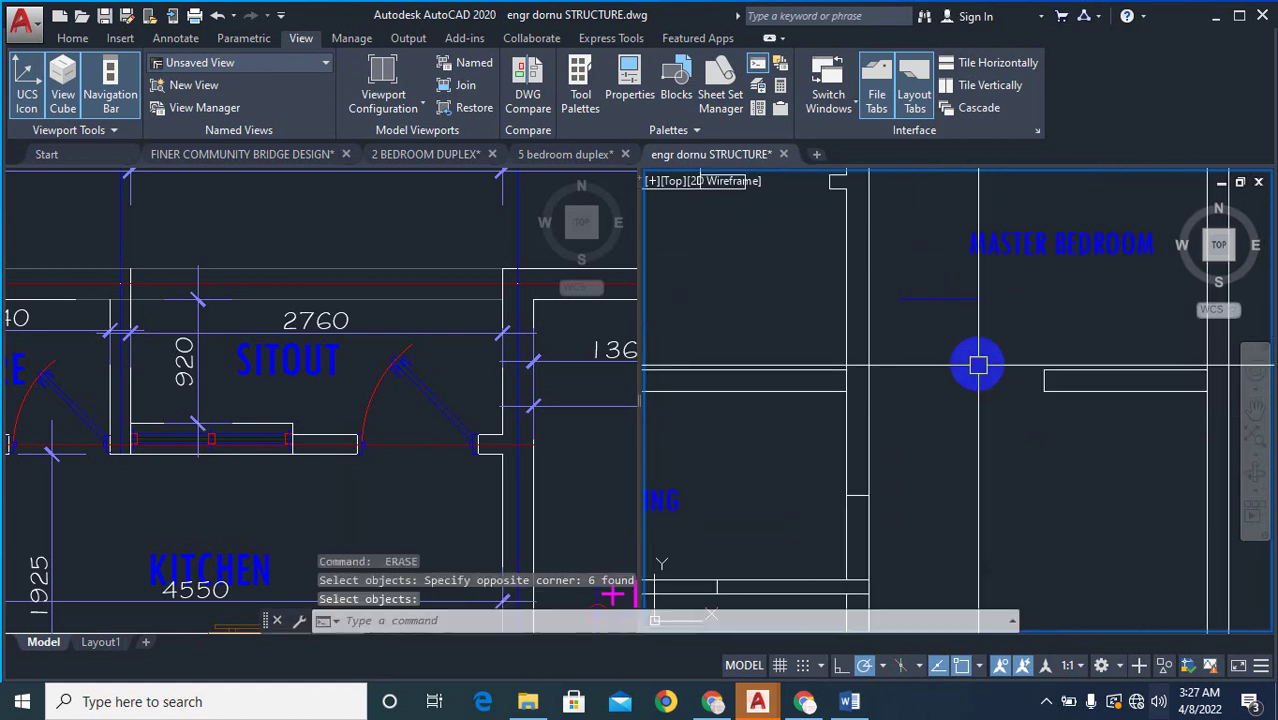
{"action": "left_click", "coordinate": [953, 320]}
{"action": "key", "text": "Escape"}
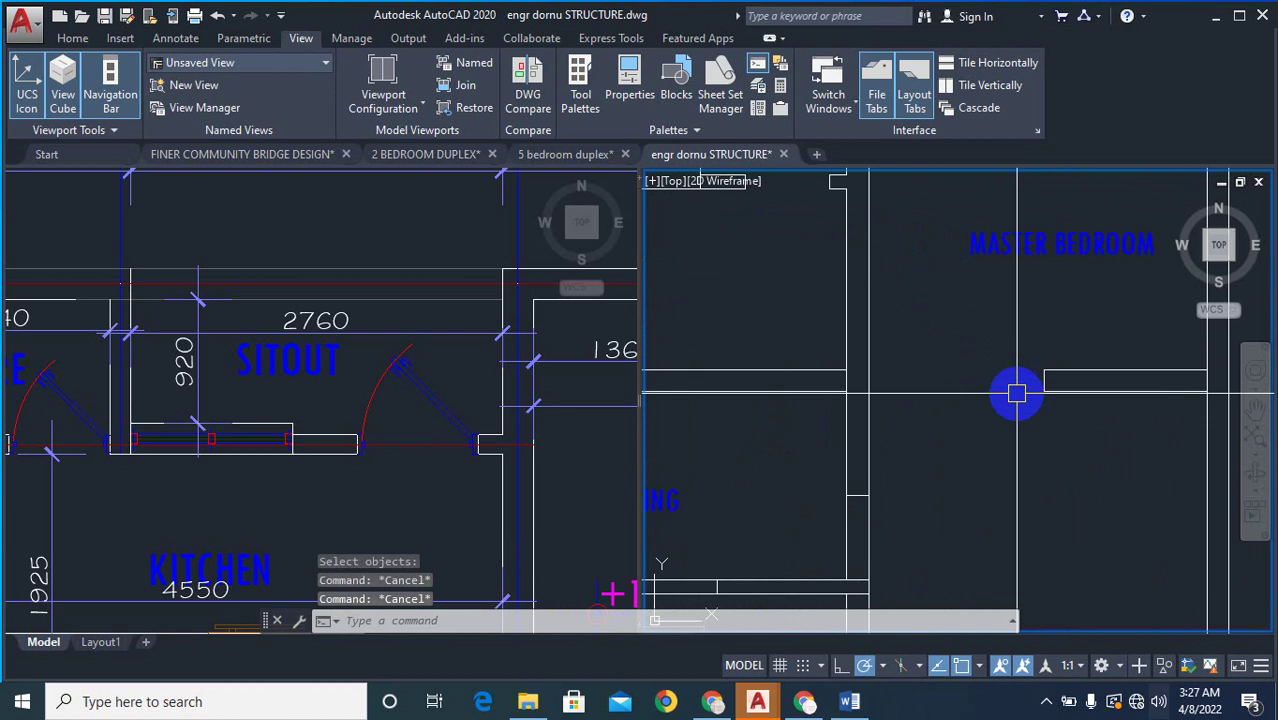
{"action": "type", "text": "ex"}
{"action": "key", "text": "Return"}
{"action": "left_click", "coordinate": [1004, 345]}
{"action": "key", "text": "Escape"}
{"action": "key", "text": "Escape"}
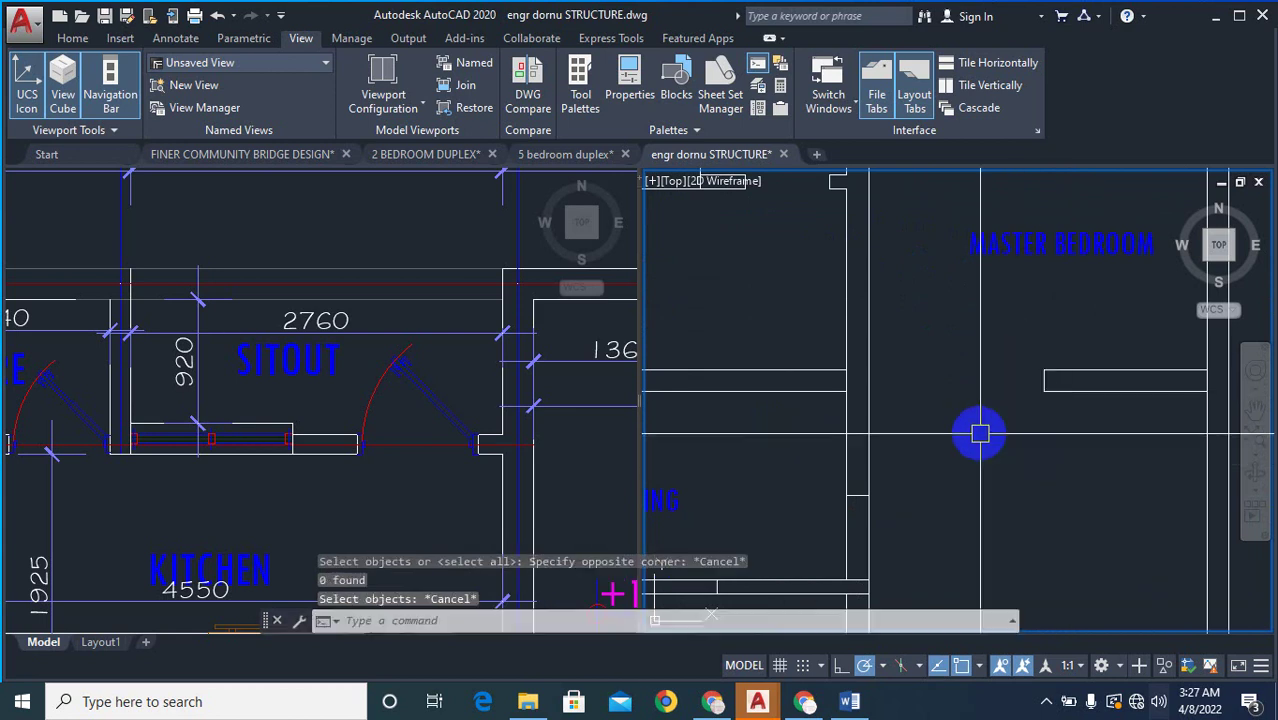
- Erase the short end line closing the wall stub below the upper master bedroom
{"action": "type", "text": "e"}
{"action": "key", "text": "Return"}
{"action": "left_click", "coordinate": [950, 339]}
{"action": "left_click", "coordinate": [1088, 449]}
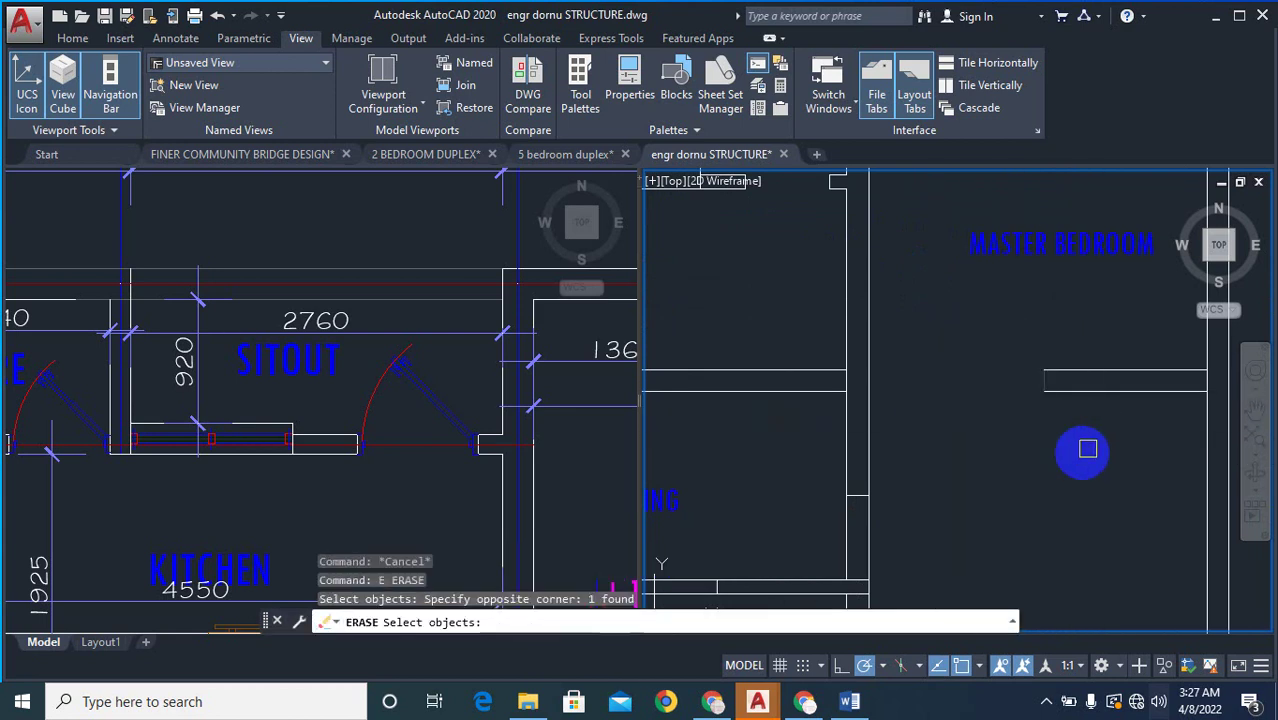
{"action": "key", "text": "Escape"}
{"action": "key", "text": "Escape"}
- Extend both lines of the wall below the upper master bedroom westward to the corridor wall
{"action": "type", "text": "ex"}
{"action": "key", "text": "Return"}
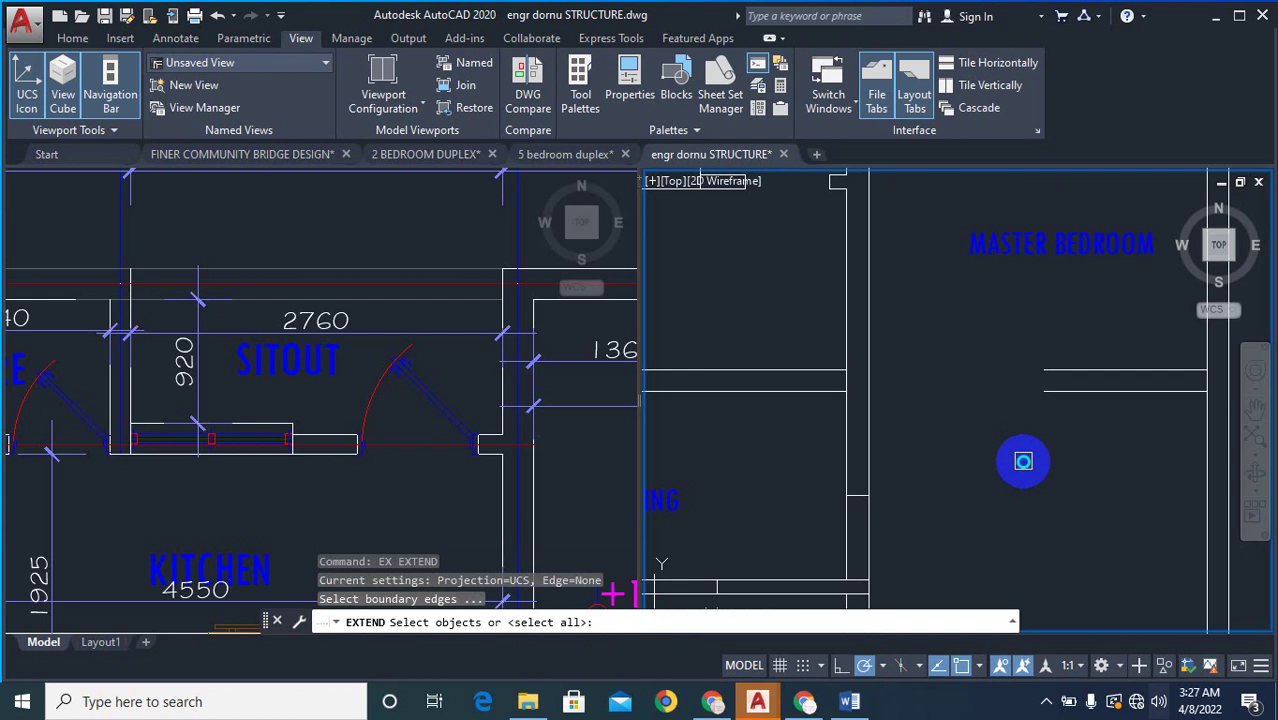
{"action": "key", "text": "Return"}
{"action": "left_click", "coordinate": [1078, 342]}
{"action": "left_click", "coordinate": [930, 345]}
{"action": "scroll", "coordinate": [982, 424], "scroll_direction": "down", "scroll_amount": 5}
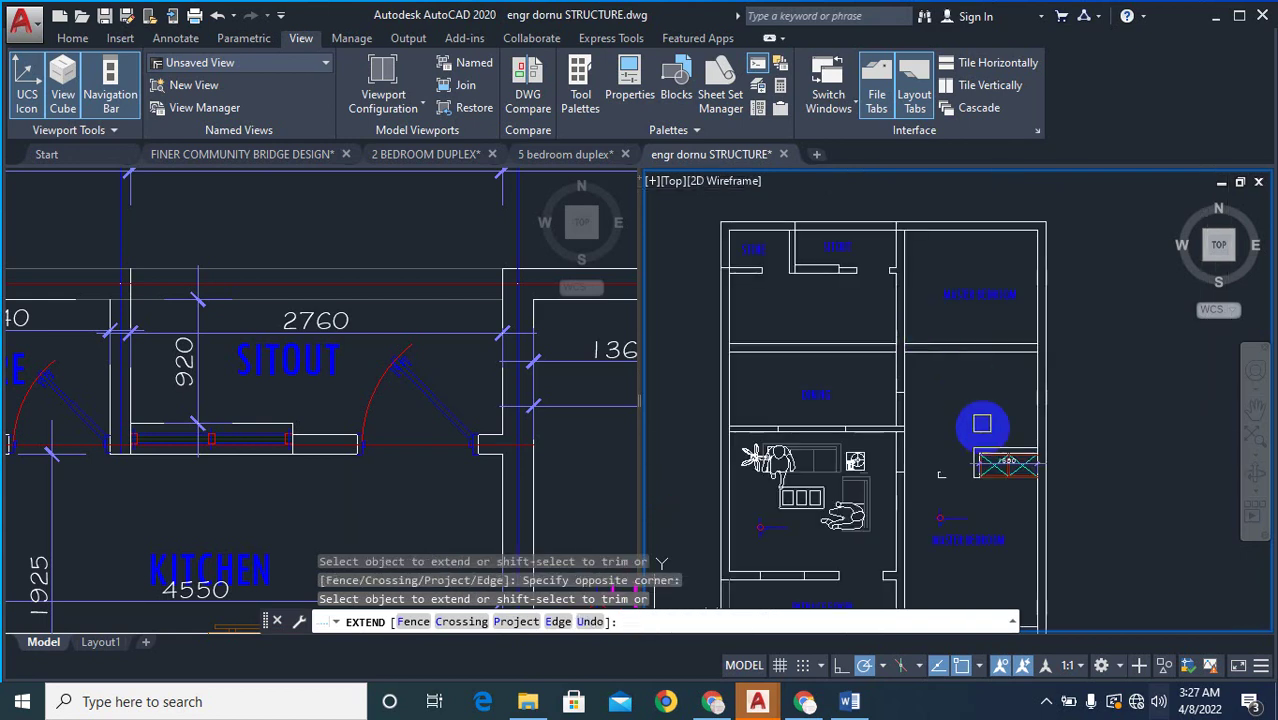
{"action": "key", "text": "Escape"}
- Erase the wardrobe and its 1580 dimension above the lower master bedroom, keeping the surrounding wall lines
{"action": "scroll", "coordinate": [995, 424], "scroll_direction": "up", "scroll_amount": 5}
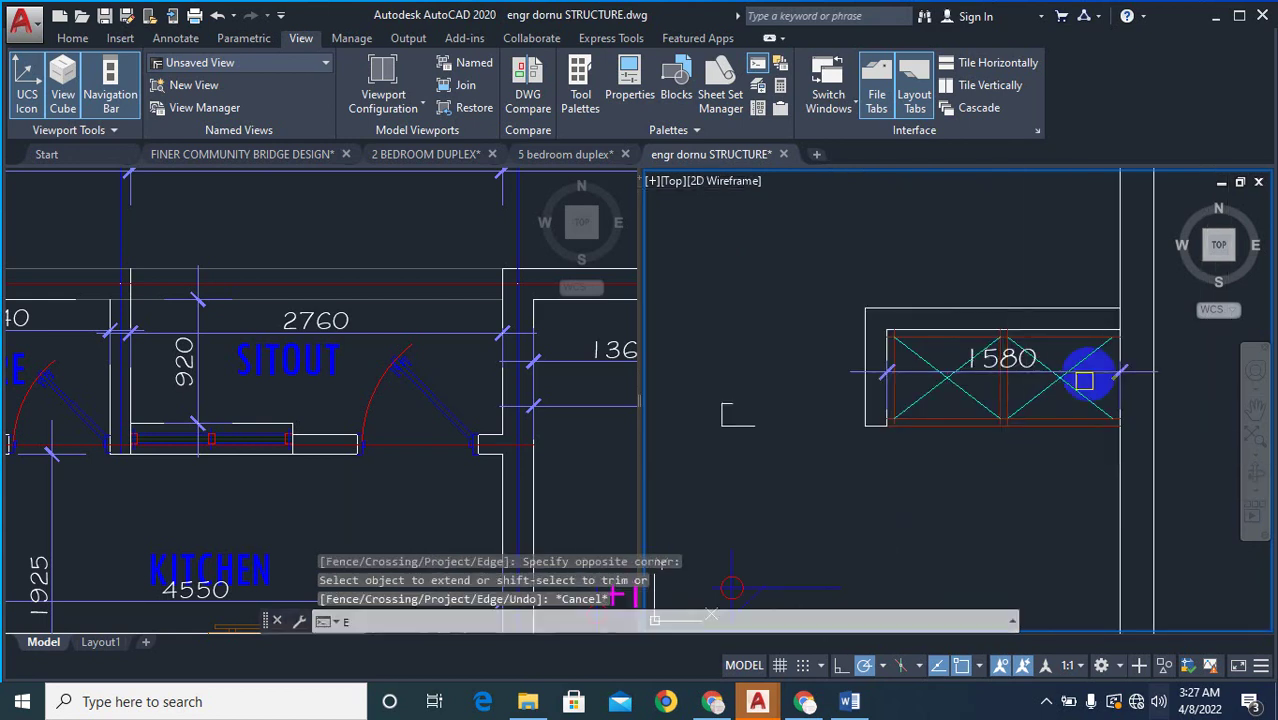
{"action": "type", "text": "e"}
{"action": "key", "text": "Return"}
{"action": "scroll", "coordinate": [1084, 380], "scroll_direction": "up", "scroll_amount": 5}
{"action": "left_click", "coordinate": [1036, 332]}
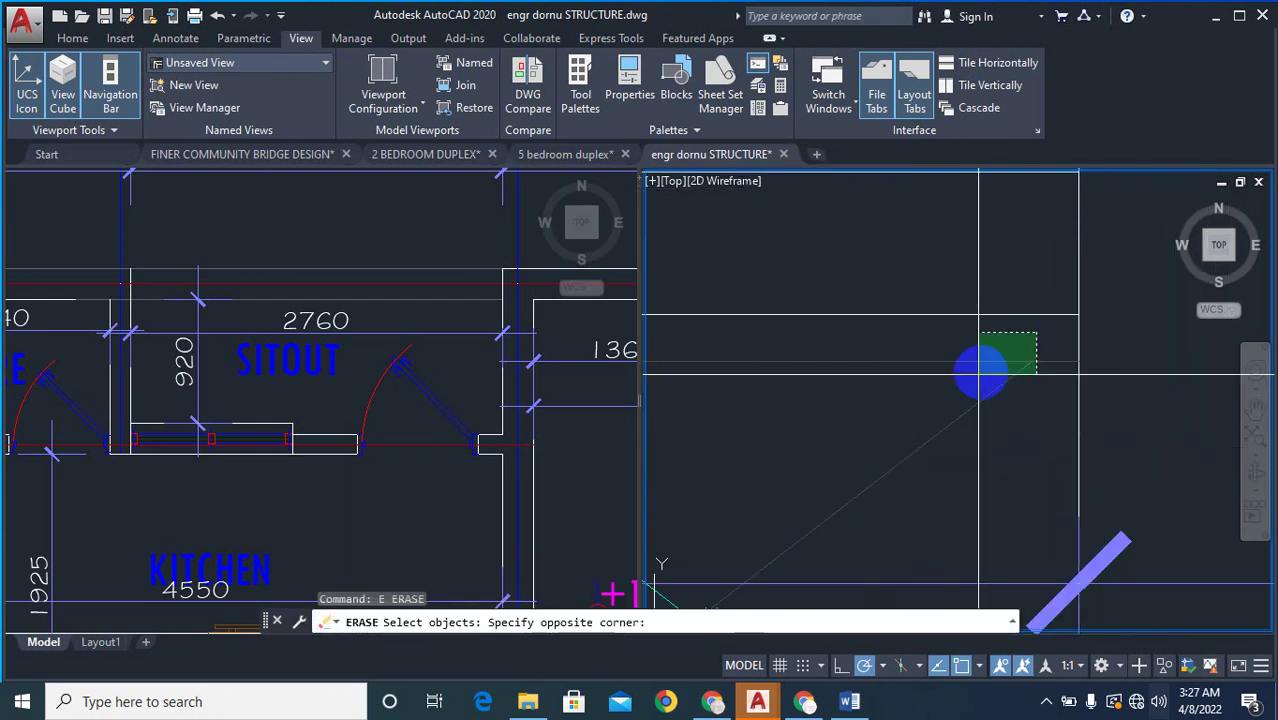
{"action": "scroll", "coordinate": [980, 373], "scroll_direction": "down", "scroll_amount": 6}
{"action": "scroll", "coordinate": [792, 515], "scroll_direction": "down", "scroll_amount": 4}
{"action": "scroll", "coordinate": [744, 529], "scroll_direction": "up", "scroll_amount": 4}
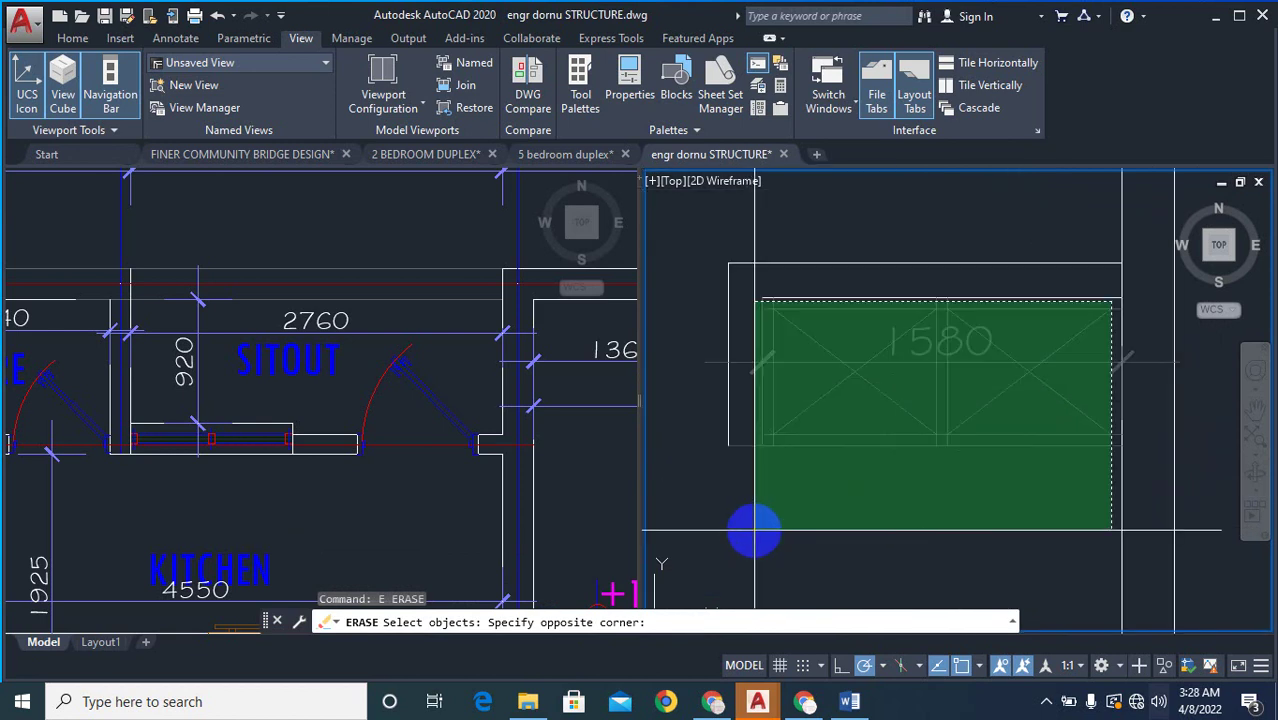
{"action": "left_click", "coordinate": [768, 518]}
{"action": "key", "text": "Return"}
{"action": "key", "text": "Escape"}
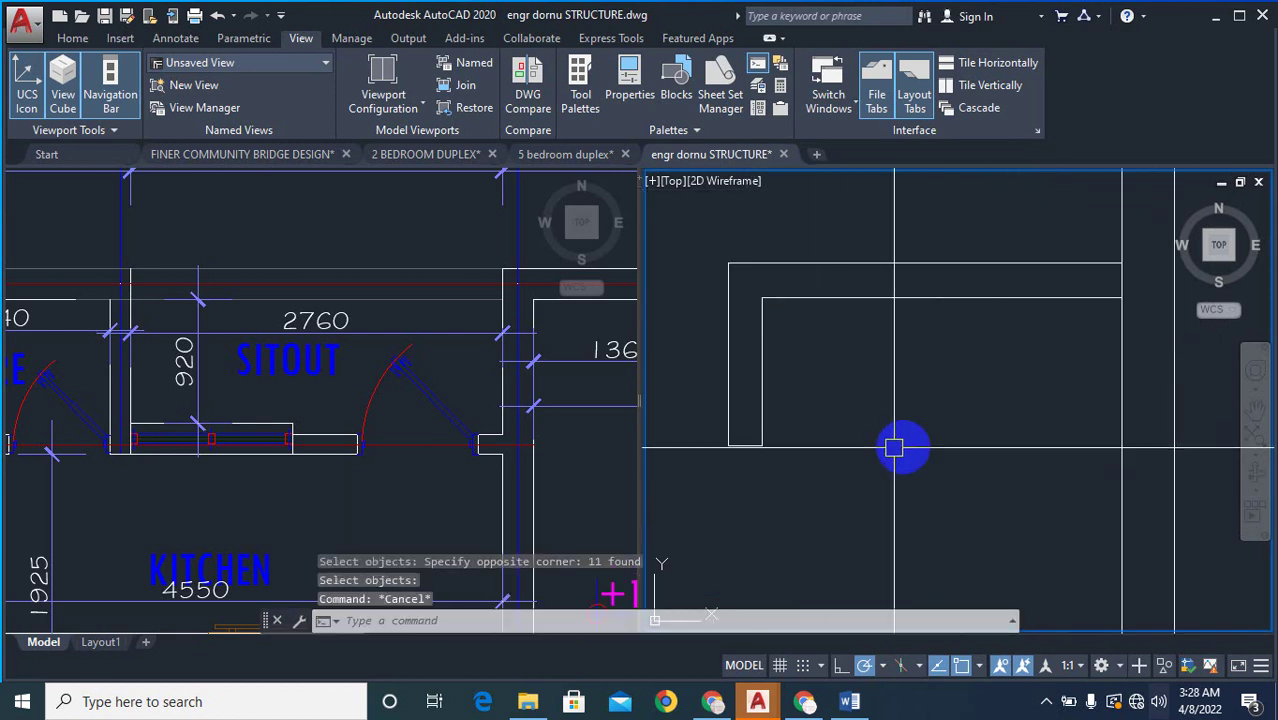
- Erase the short wall return at the former wardrobe and the leftover corner fragment beside it
{"action": "key", "text": "Escape"}
{"action": "scroll", "coordinate": [895, 445], "scroll_direction": "down", "scroll_amount": 5}
{"action": "type", "text": "e"}
{"action": "left_click", "coordinate": [917, 412]}
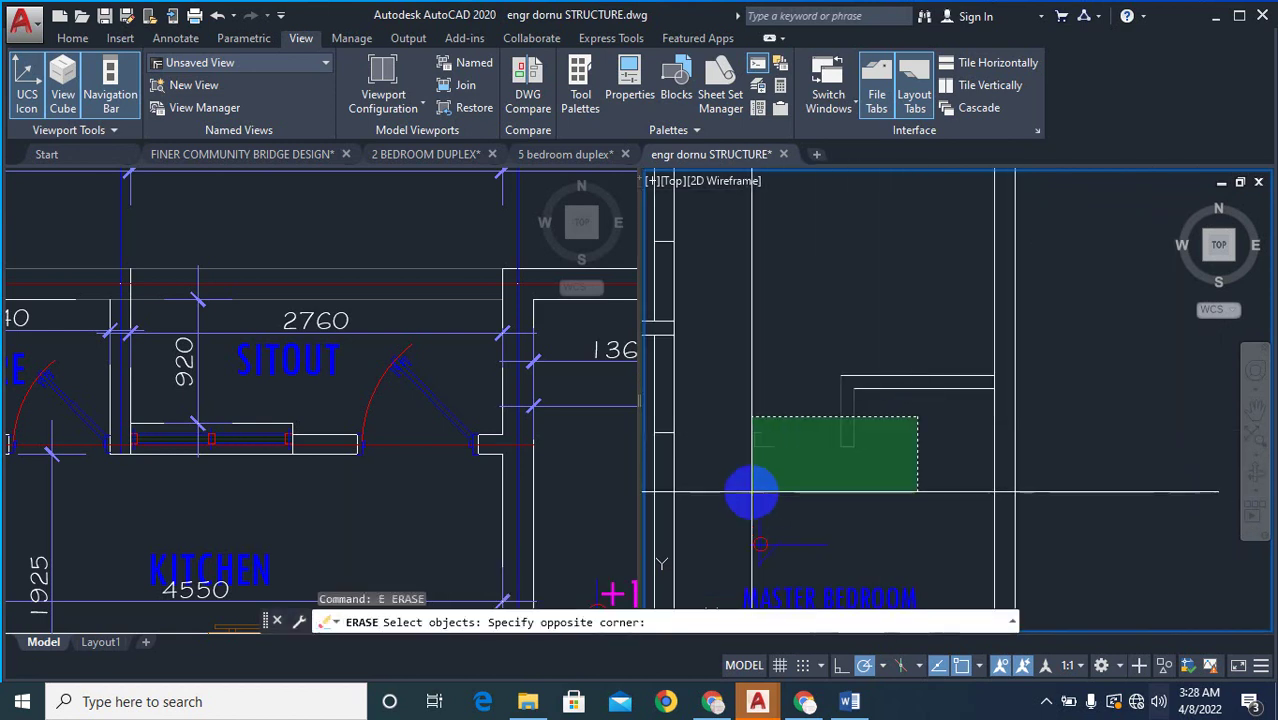
{"action": "left_click", "coordinate": [750, 487]}
{"action": "key", "text": "Return"}
{"action": "right_click", "coordinate": [820, 430]}
{"action": "key", "text": "Escape"}
{"action": "scroll", "coordinate": [935, 434], "scroll_direction": "down", "scroll_amount": 5}
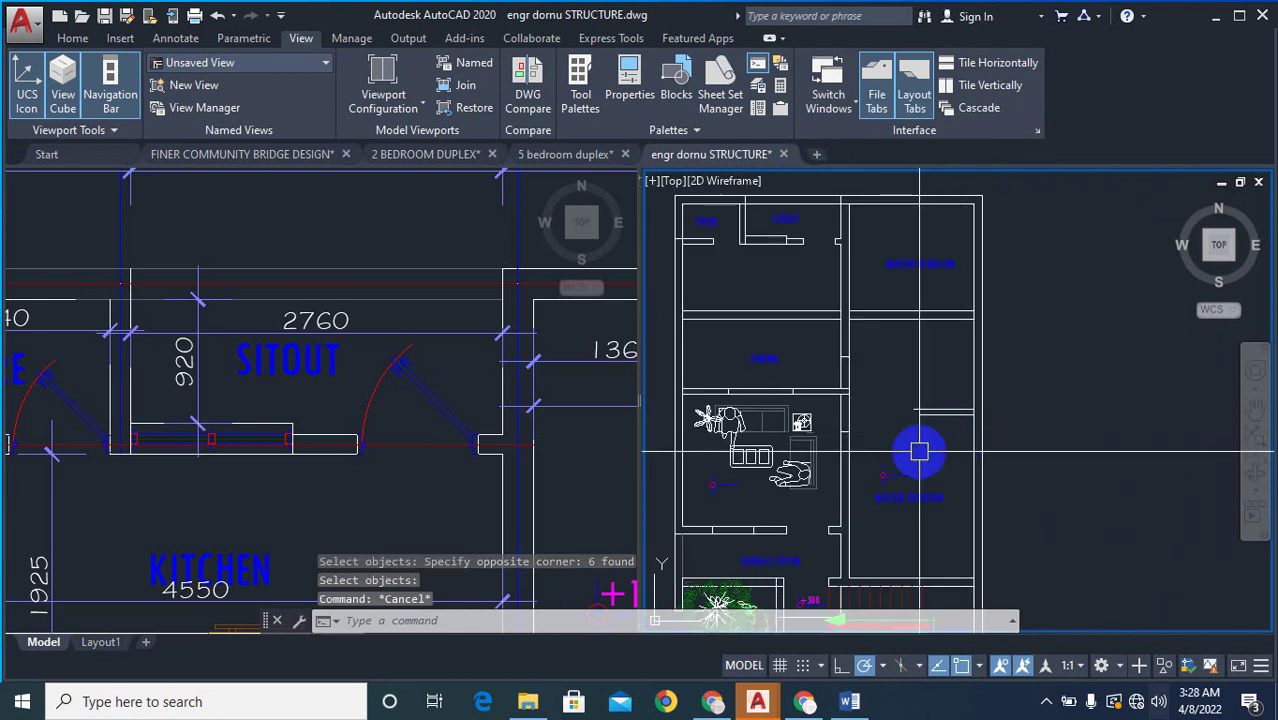
- Extend both lines of the wall above the lower master bedroom westward to the corridor wall
{"action": "type", "text": "ex"}
{"action": "key", "text": "Return"}
{"action": "key", "text": "Return"}
{"action": "right_click", "coordinate": [917, 449]}
{"action": "left_click", "coordinate": [925, 382]}
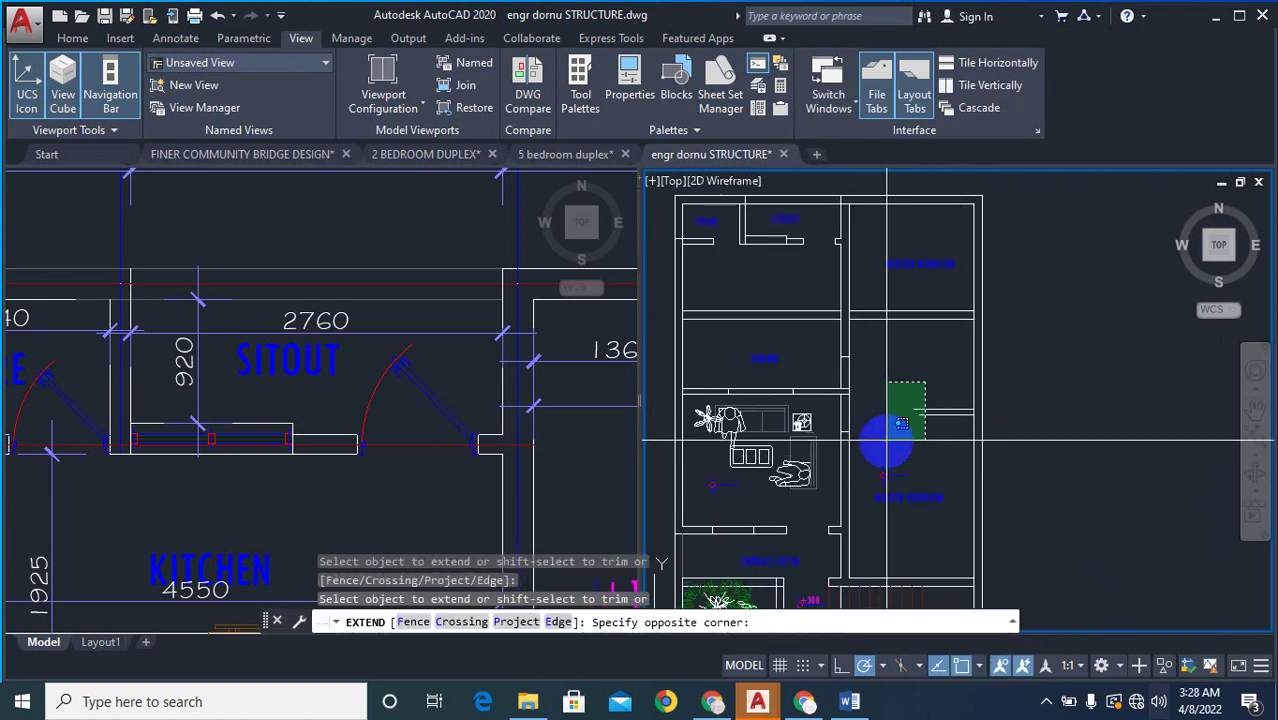
{"action": "scroll", "coordinate": [899, 432], "scroll_direction": "up", "scroll_amount": 4}
{"action": "key", "text": "Escape"}
{"action": "scroll", "coordinate": [921, 445], "scroll_direction": "down", "scroll_amount": 4}
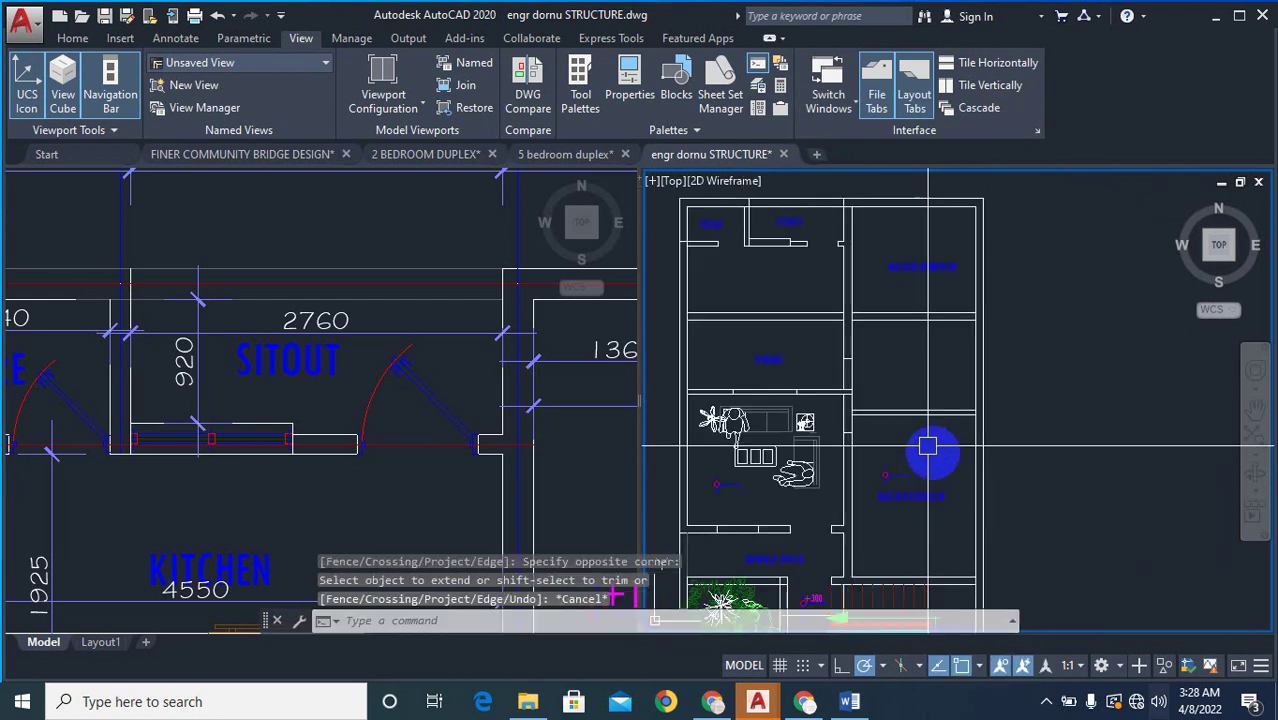
- Measure the distance between the lower master bedroom's south and north walls with a linear dimension, without placing it
{"action": "scroll", "coordinate": [1000, 494], "scroll_direction": "down", "scroll_amount": 3}
{"action": "scroll", "coordinate": [998, 551], "scroll_direction": "up", "scroll_amount": 3}
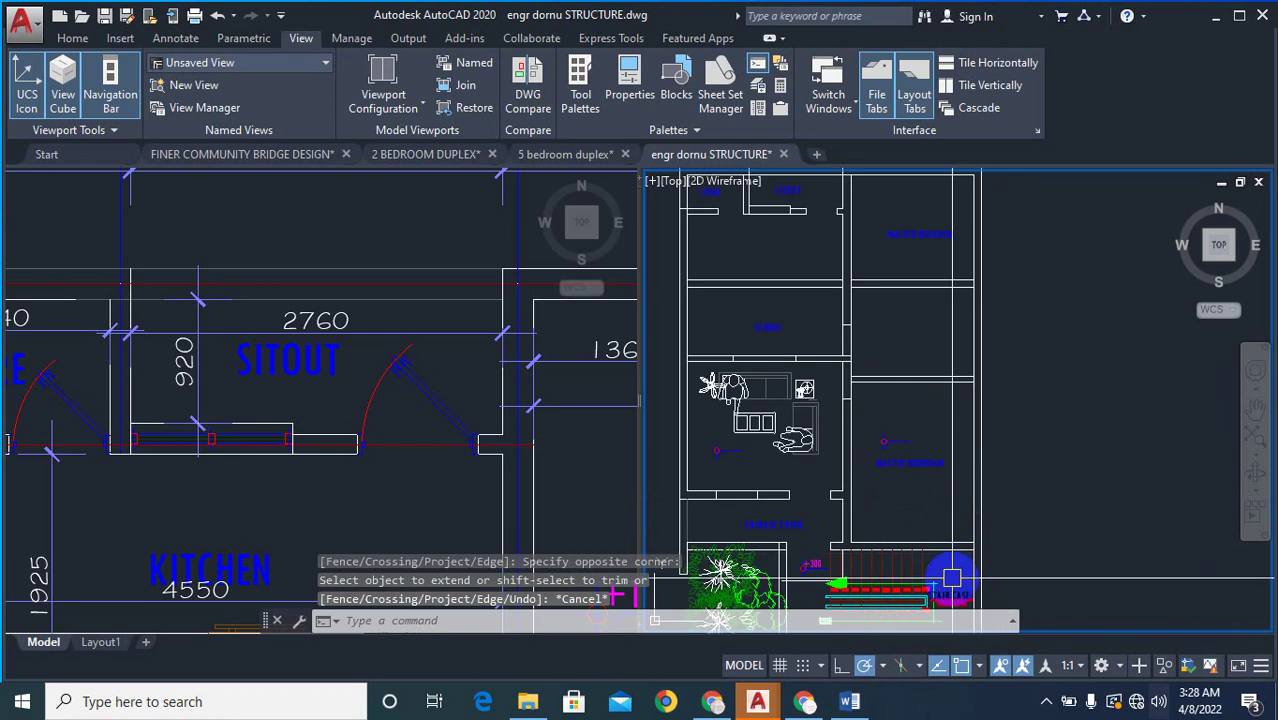
{"action": "type", "text": "DLI"}
{"action": "key", "text": "Return"}
{"action": "scroll", "coordinate": [935, 493], "scroll_direction": "up", "scroll_amount": 5}
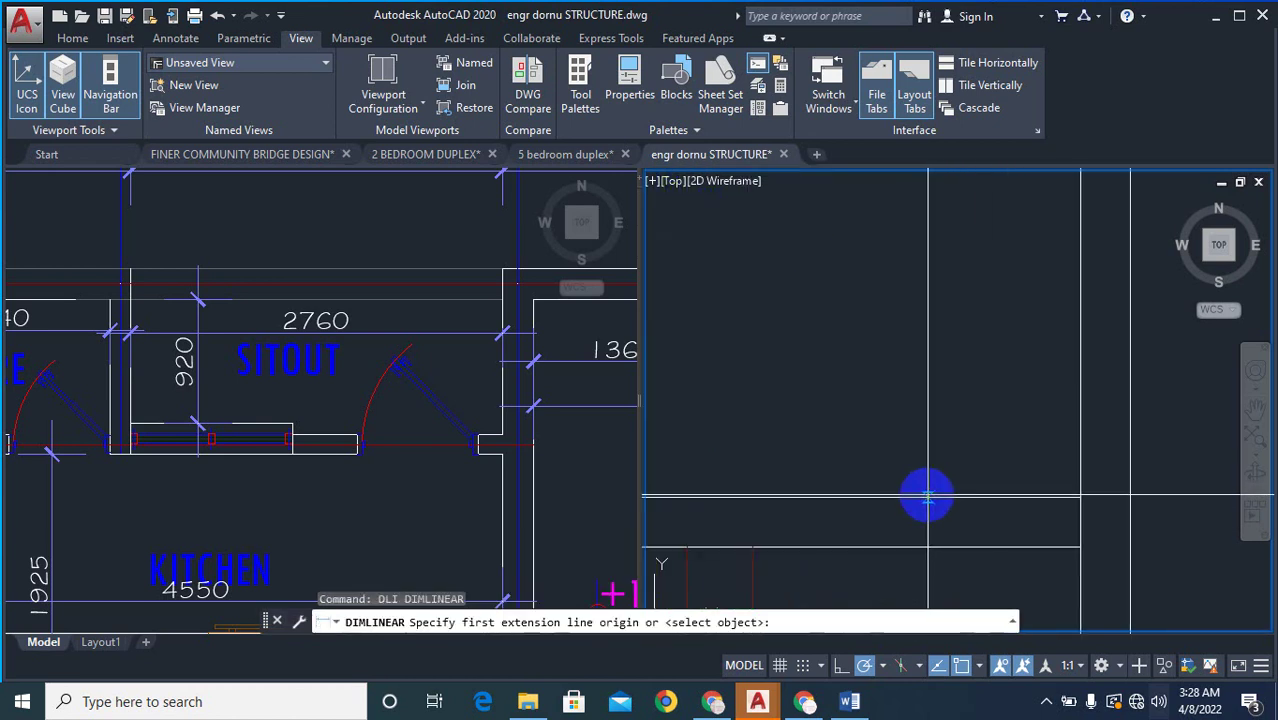
{"action": "left_click", "coordinate": [926, 496]}
{"action": "scroll", "coordinate": [916, 354], "scroll_direction": "down", "scroll_amount": 4}
{"action": "scroll", "coordinate": [913, 285], "scroll_direction": "up", "scroll_amount": 4}
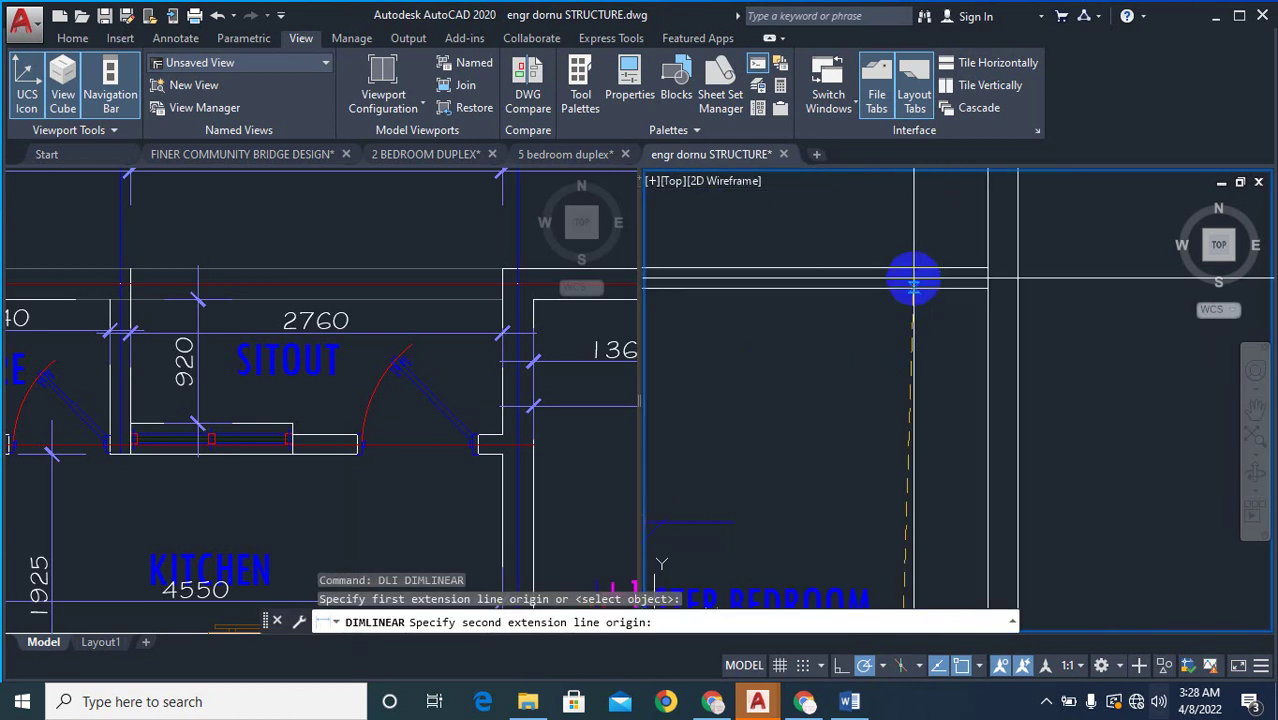
{"action": "left_click", "coordinate": [920, 268]}
{"action": "scroll", "coordinate": [904, 331], "scroll_direction": "down", "scroll_amount": 1}
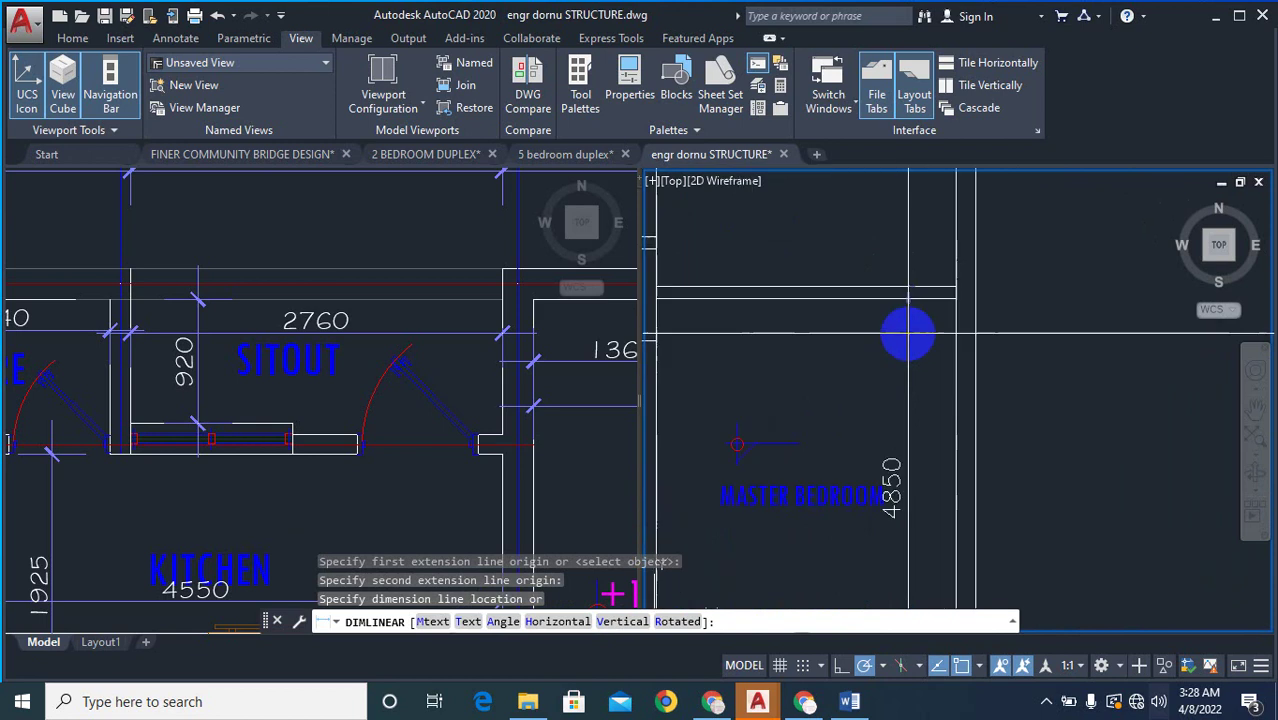
{"action": "scroll", "coordinate": [907, 333], "scroll_direction": "down", "scroll_amount": 4}
{"action": "key", "text": "Escape"}
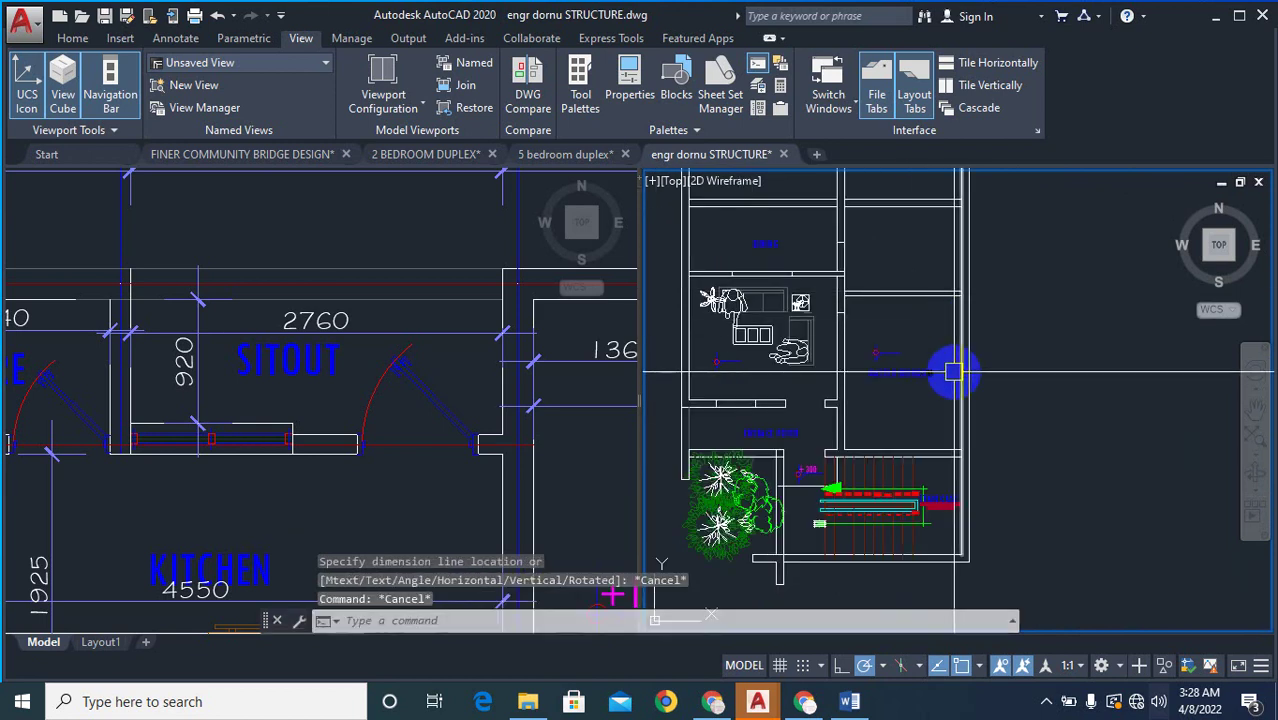
- Examine the whole stripped plan, from the store and sitout to the stair case, for remaining partitions and details
{"action": "scroll", "coordinate": [908, 328], "scroll_direction": "down", "scroll_amount": 4}
{"action": "scroll", "coordinate": [922, 319], "scroll_direction": "up", "scroll_amount": 2}
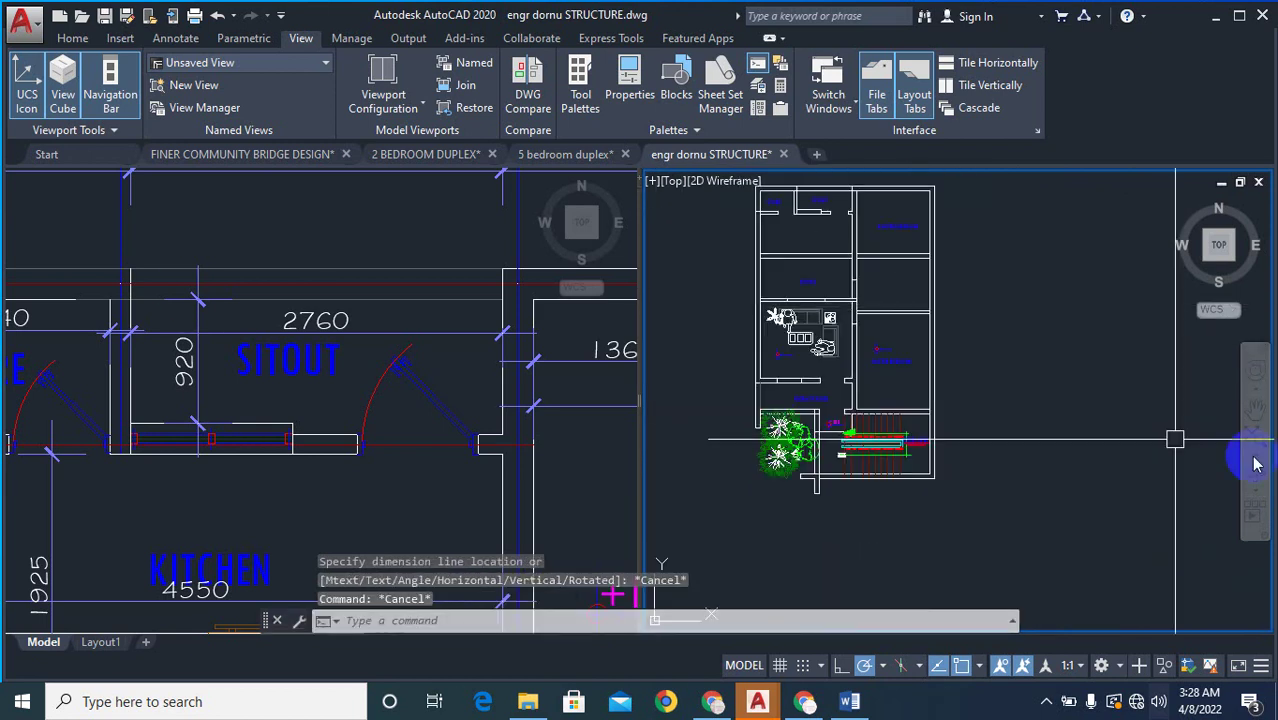
{"action": "scroll", "coordinate": [903, 443], "scroll_direction": "up", "scroll_amount": 2}
{"action": "scroll", "coordinate": [970, 440], "scroll_direction": "down", "scroll_amount": 2}
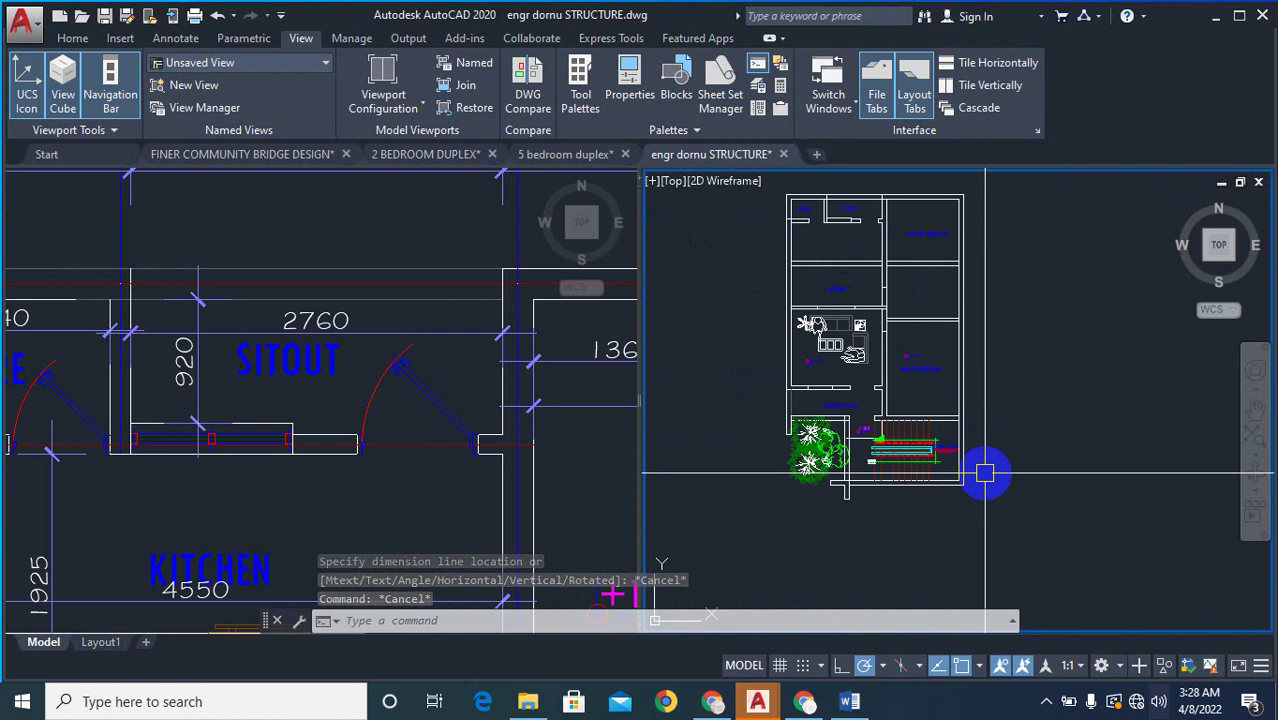
{"action": "scroll", "coordinate": [812, 235], "scroll_direction": "up", "scroll_amount": 5}
{"action": "scroll", "coordinate": [838, 268], "scroll_direction": "up", "scroll_amount": 2}
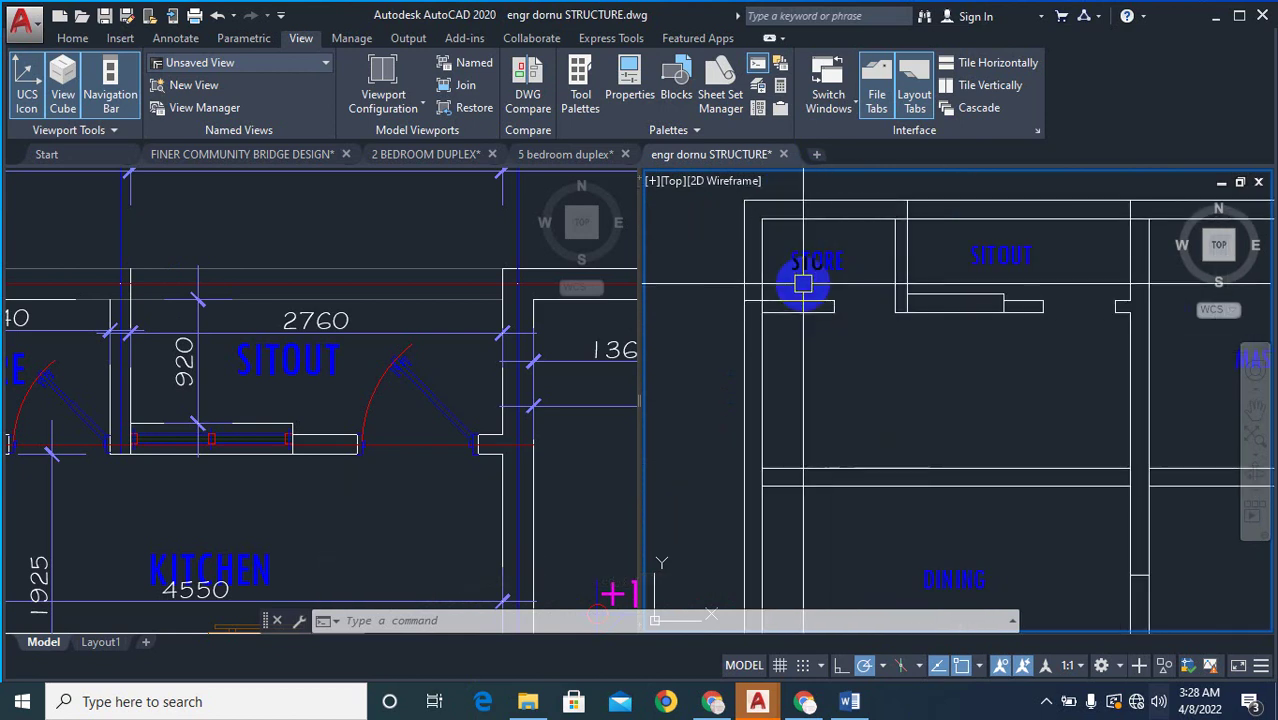
{"action": "scroll", "coordinate": [790, 290], "scroll_direction": "down", "scroll_amount": 3}
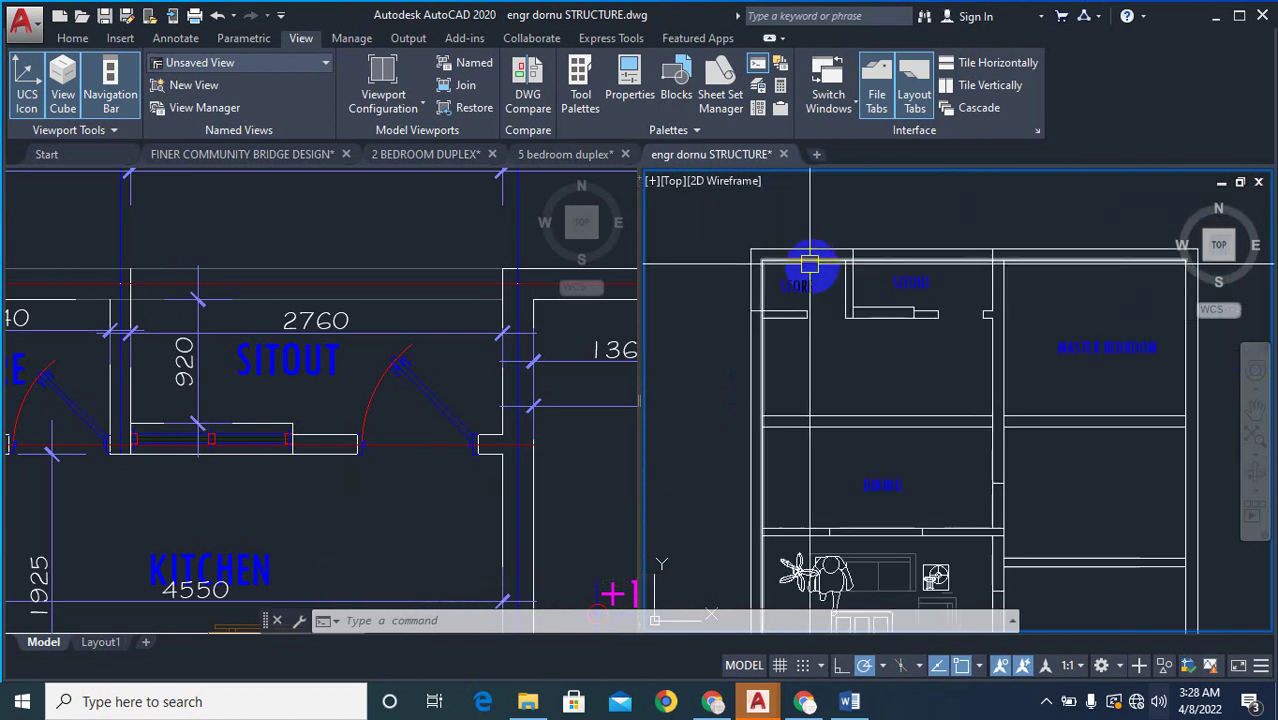
{"action": "scroll", "coordinate": [862, 354], "scroll_direction": "up", "scroll_amount": 3}
{"action": "scroll", "coordinate": [833, 297], "scroll_direction": "down", "scroll_amount": 6}
{"action": "scroll", "coordinate": [835, 410], "scroll_direction": "up", "scroll_amount": 4}
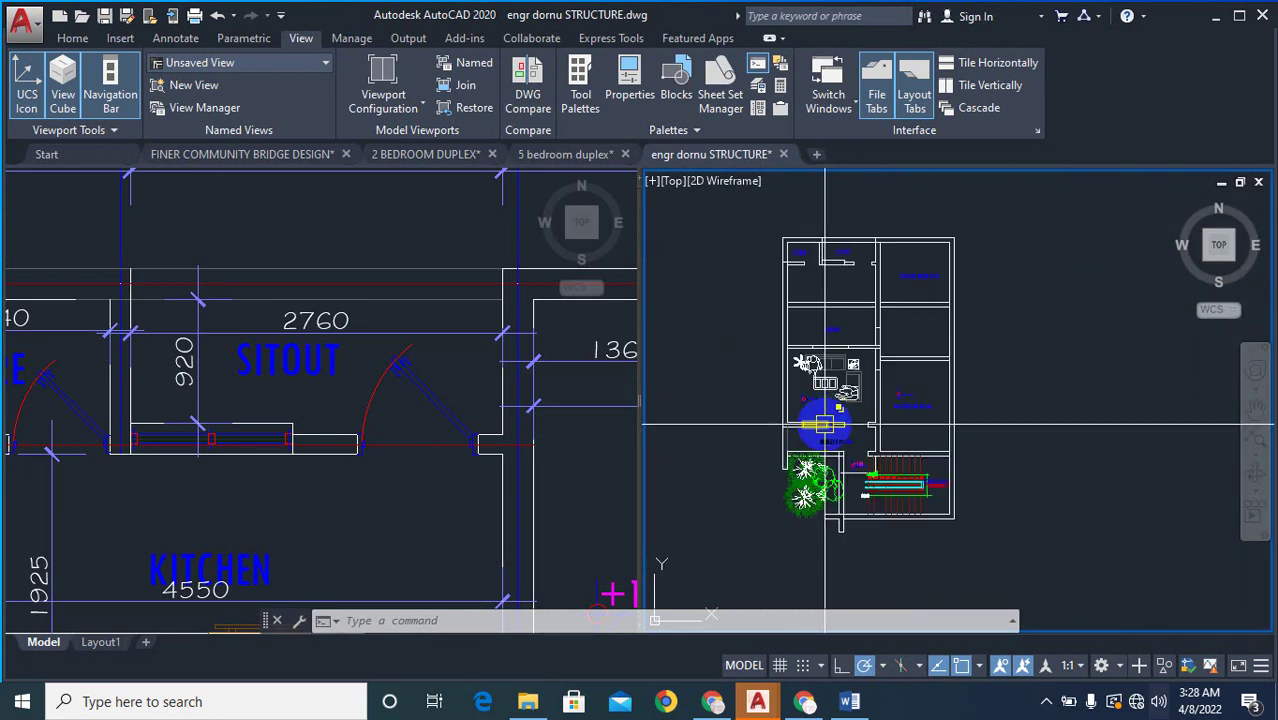
{"action": "scroll", "coordinate": [877, 374], "scroll_direction": "down", "scroll_amount": 4}
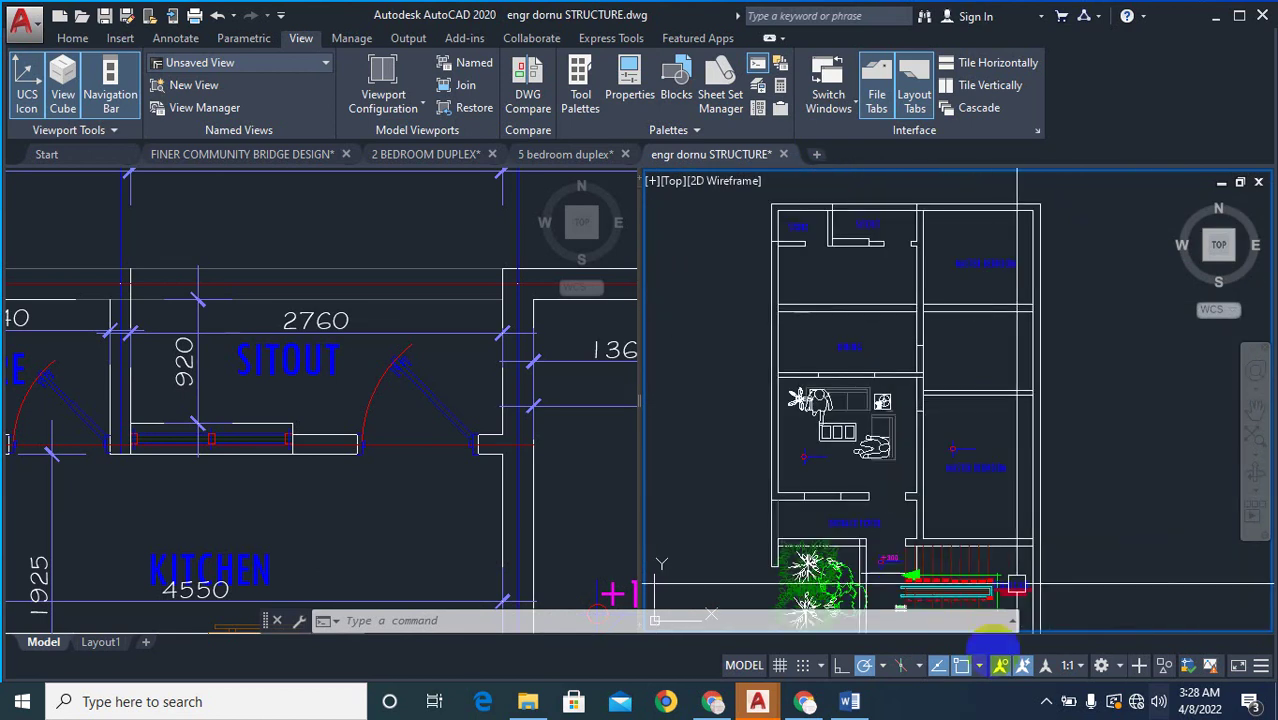
{"action": "scroll", "coordinate": [1030, 440], "scroll_direction": "down", "scroll_amount": 2}
{"action": "scroll", "coordinate": [1019, 428], "scroll_direction": "up", "scroll_amount": 4}
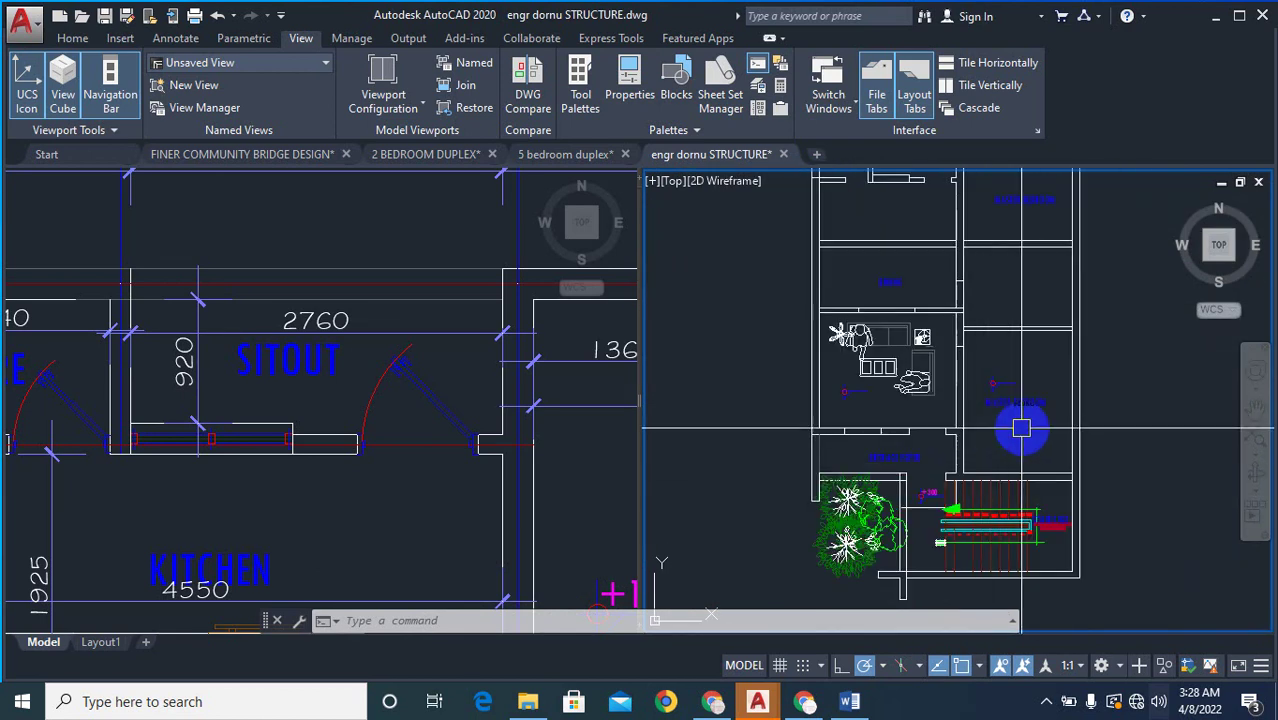
- Compare the WC/bath partitions on the original plan with the walls of the stripped plan
{"action": "scroll", "coordinate": [223, 388], "scroll_direction": "down", "scroll_amount": 6}
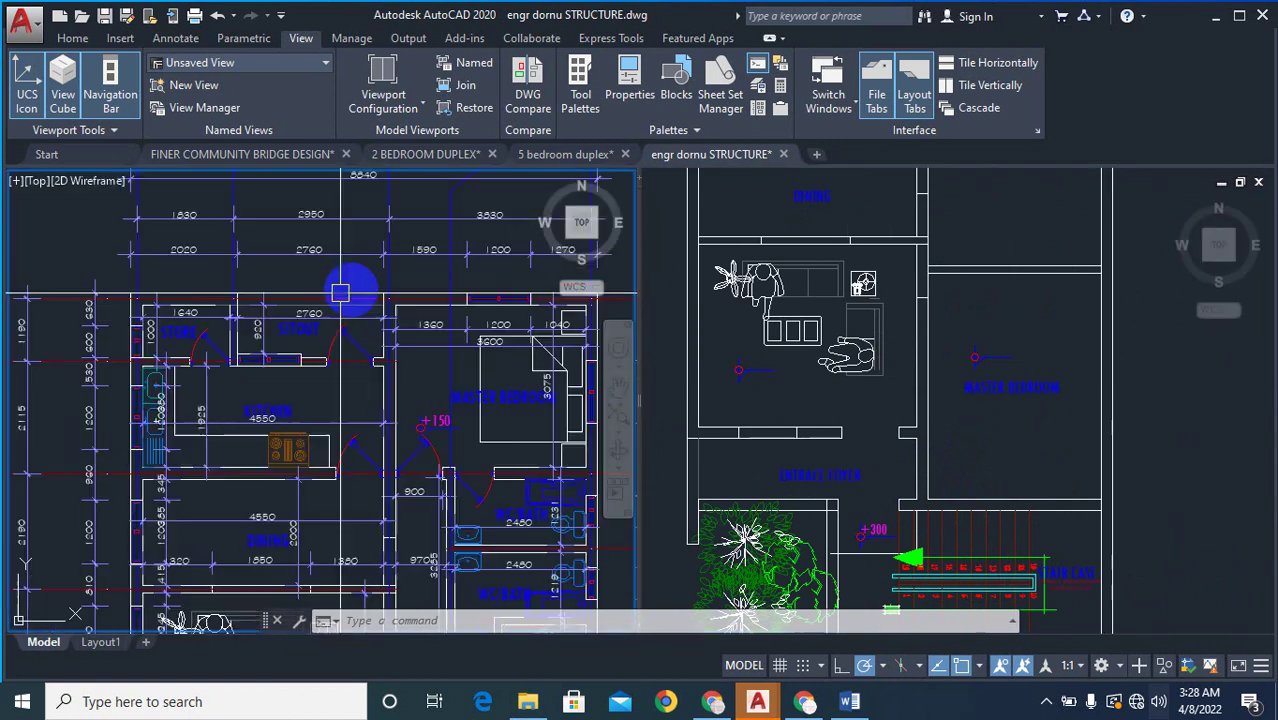
{"action": "scroll", "coordinate": [510, 452], "scroll_direction": "up", "scroll_amount": 6}
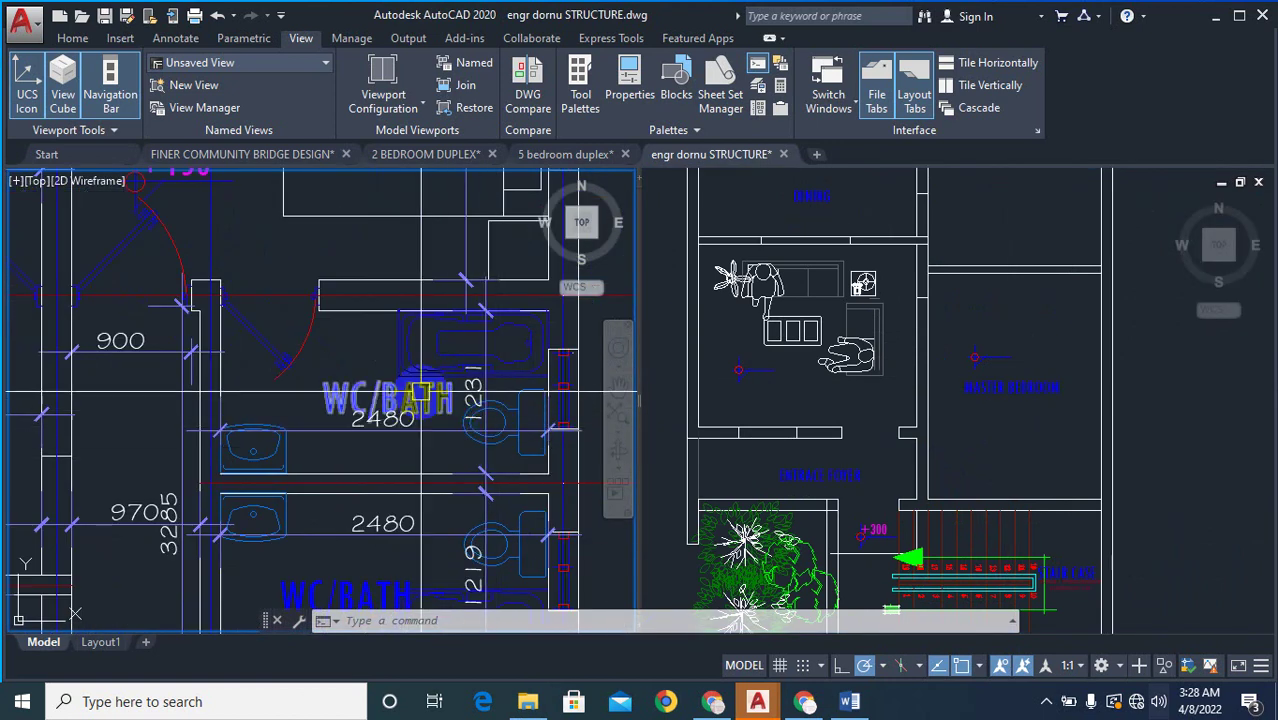
{"action": "scroll", "coordinate": [405, 377], "scroll_direction": "down", "scroll_amount": 5}
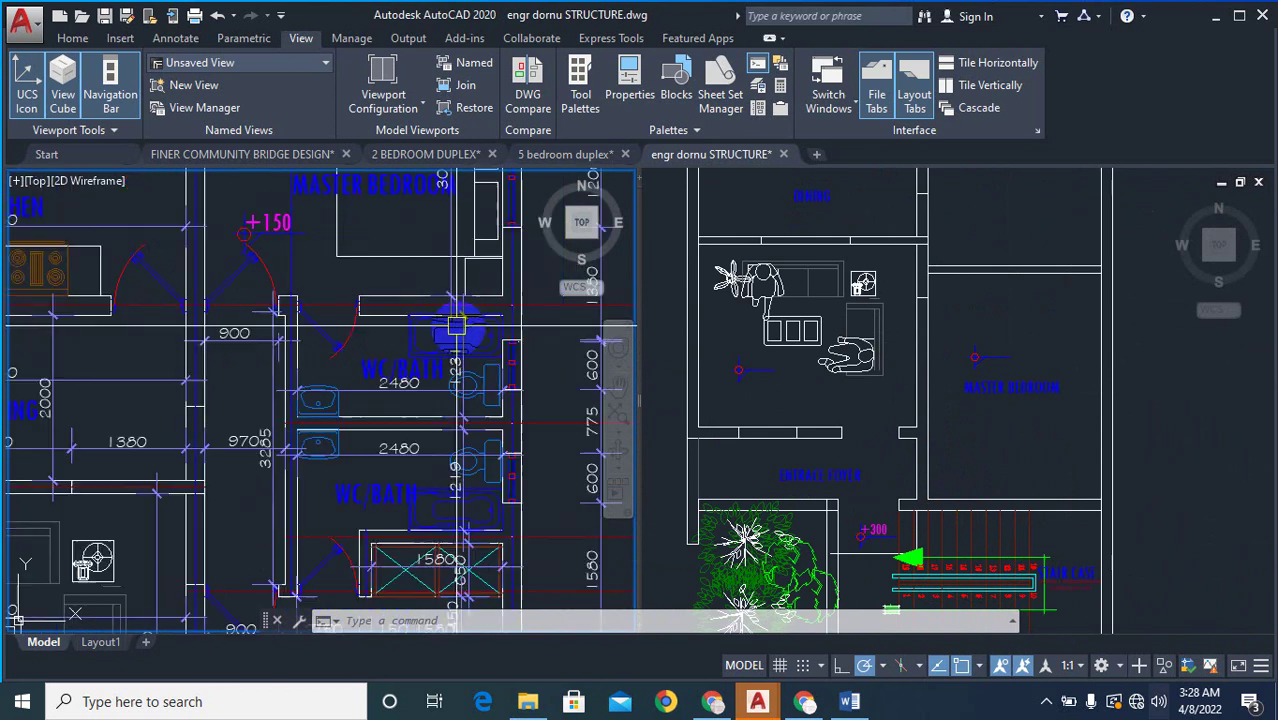
{"action": "left_click", "coordinate": [1164, 362]}
{"action": "scroll", "coordinate": [1039, 402], "scroll_direction": "down", "scroll_amount": 3}
{"action": "scroll", "coordinate": [1056, 322], "scroll_direction": "down", "scroll_amount": 2}
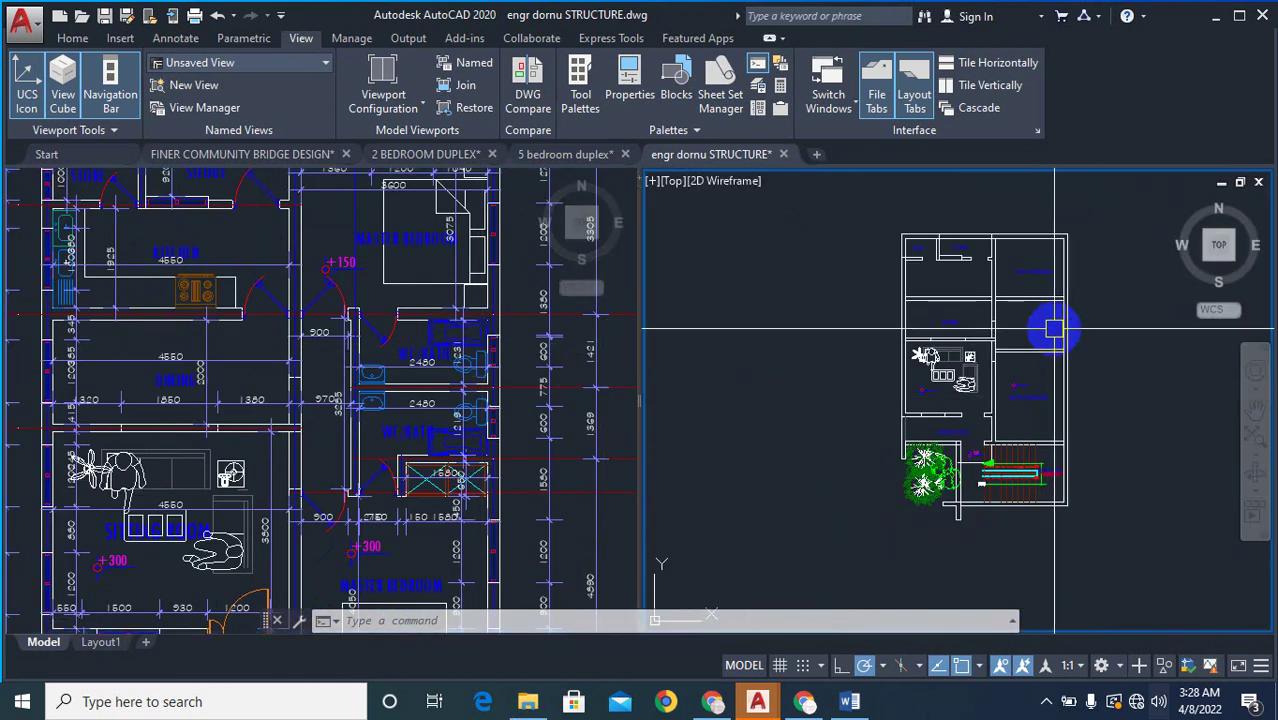
{"action": "scroll", "coordinate": [1083, 393], "scroll_direction": "up", "scroll_amount": 2}
{"action": "scroll", "coordinate": [764, 202], "scroll_direction": "up", "scroll_amount": 6}
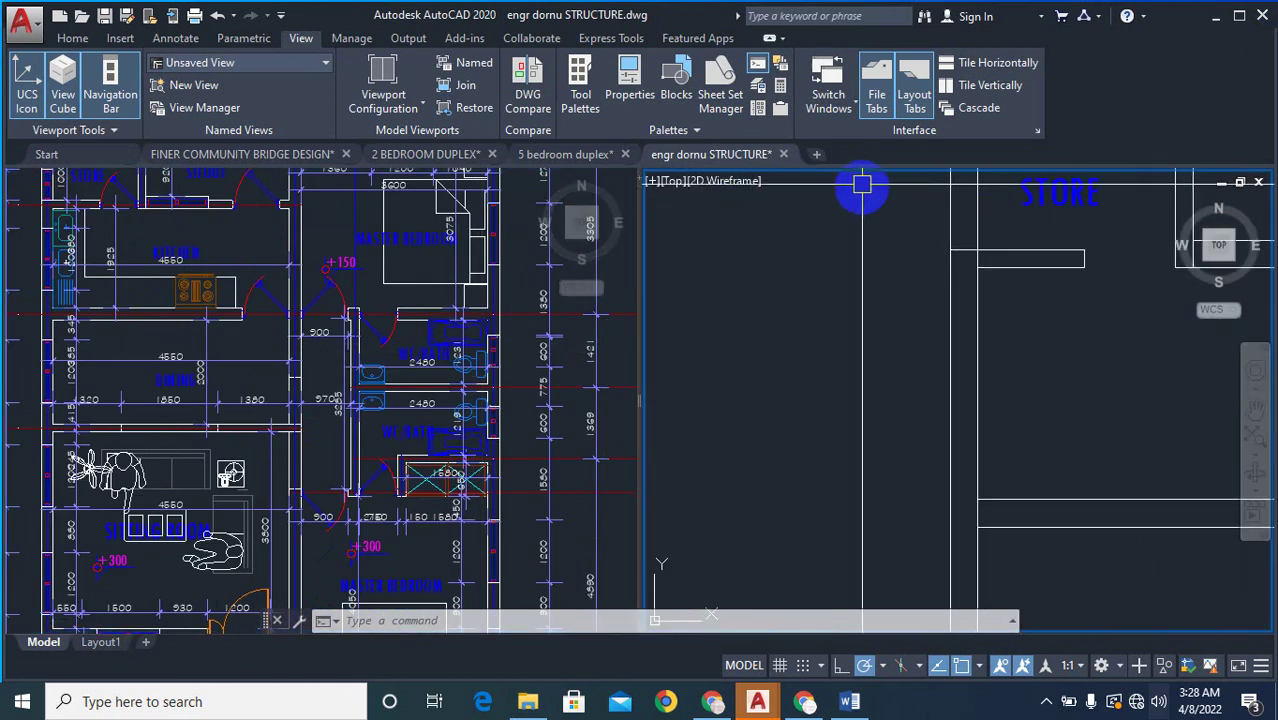
{"action": "scroll", "coordinate": [826, 483], "scroll_direction": "down", "scroll_amount": 4}
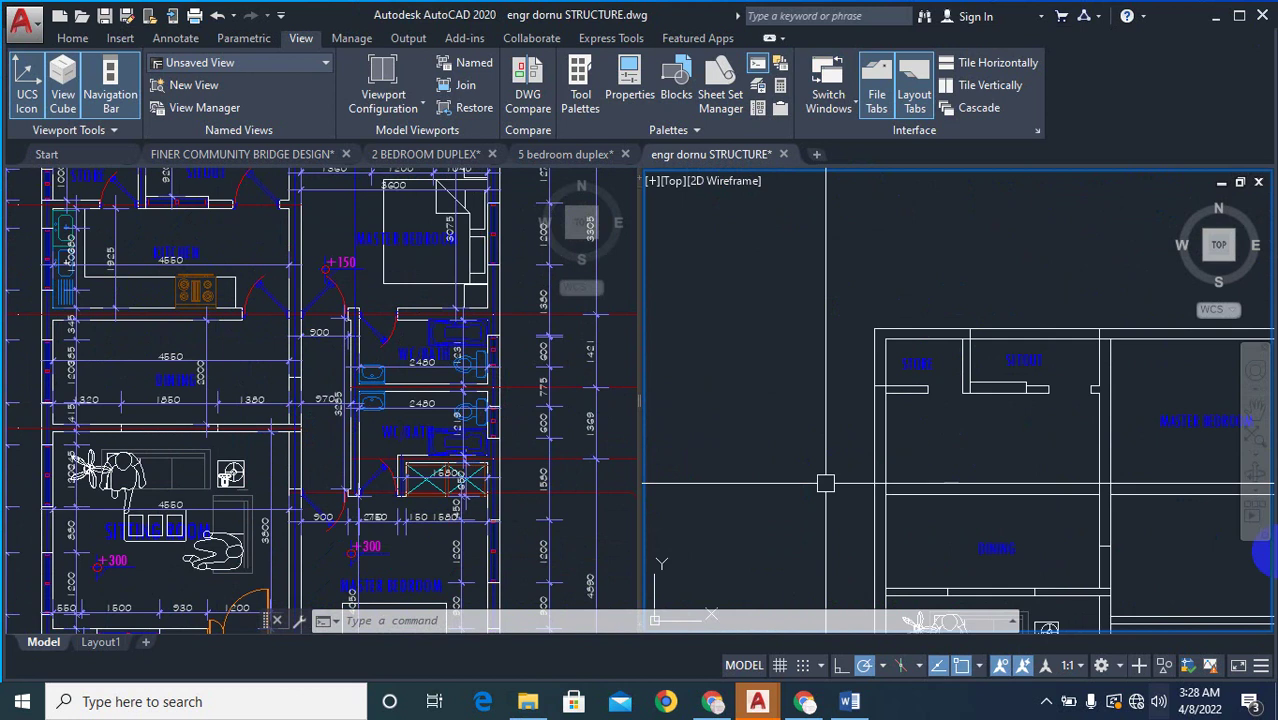
- Erase the store label and the short partition wall stub below it
{"action": "scroll", "coordinate": [950, 391], "scroll_direction": "up", "scroll_amount": 5}
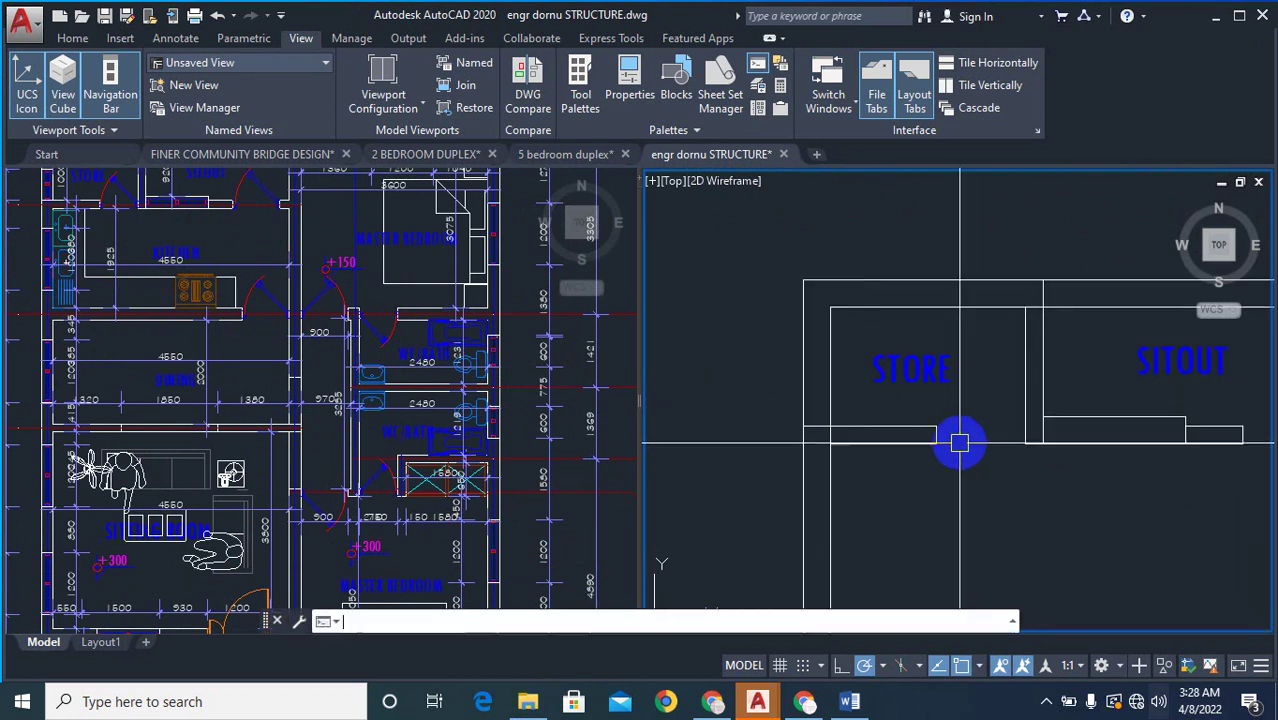
{"action": "key", "text": "Escape"}
{"action": "type", "text": "e"}
{"action": "key", "text": "Return"}
{"action": "left_click", "coordinate": [965, 372]}
{"action": "left_click", "coordinate": [871, 450]}
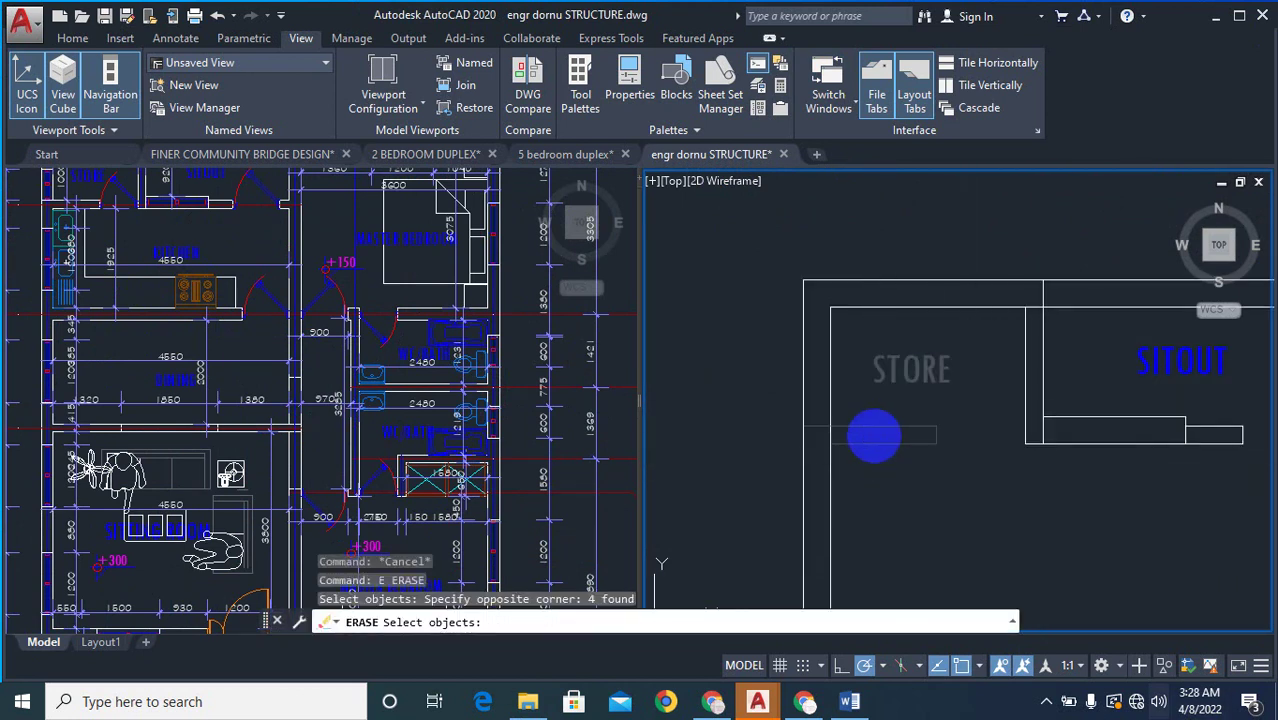
{"action": "key", "text": "Escape"}
- Measure the distance from the wall above the dining room to the north outer wall with a linear dimension, without placing it
{"action": "scroll", "coordinate": [855, 360], "scroll_direction": "down", "scroll_amount": 3}
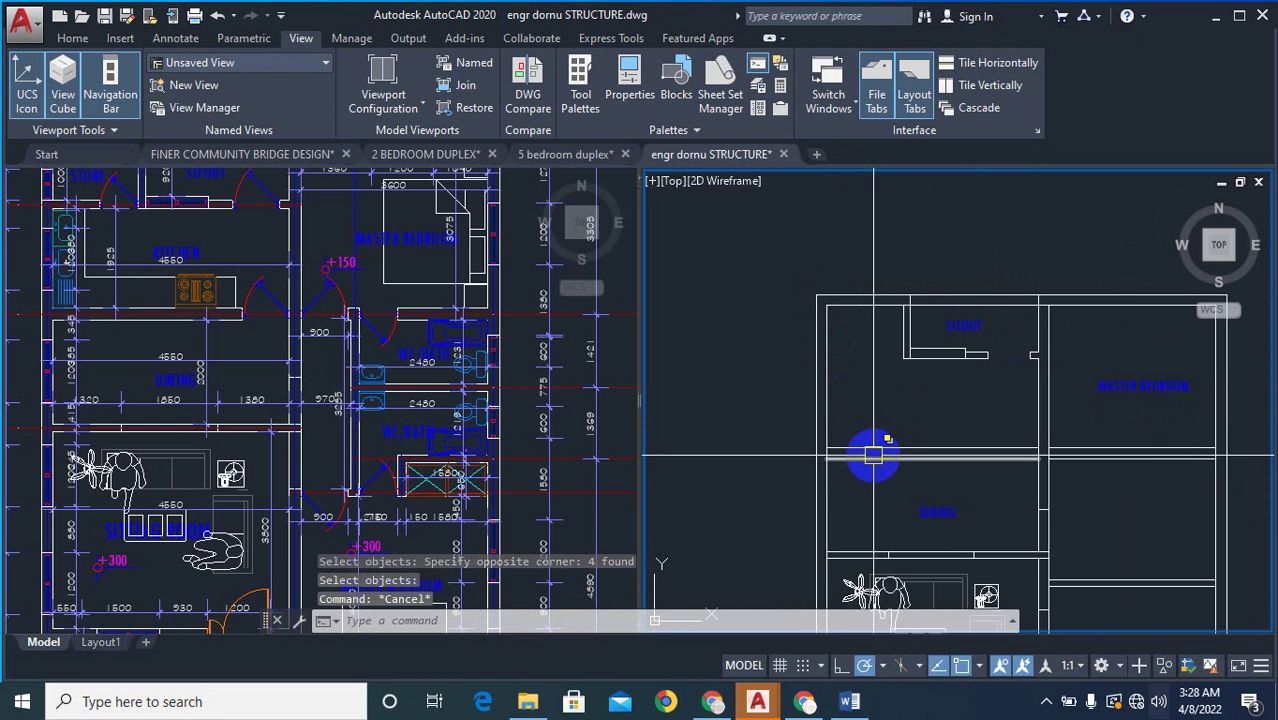
{"action": "type", "text": "dli"}
{"action": "key", "text": "Return"}
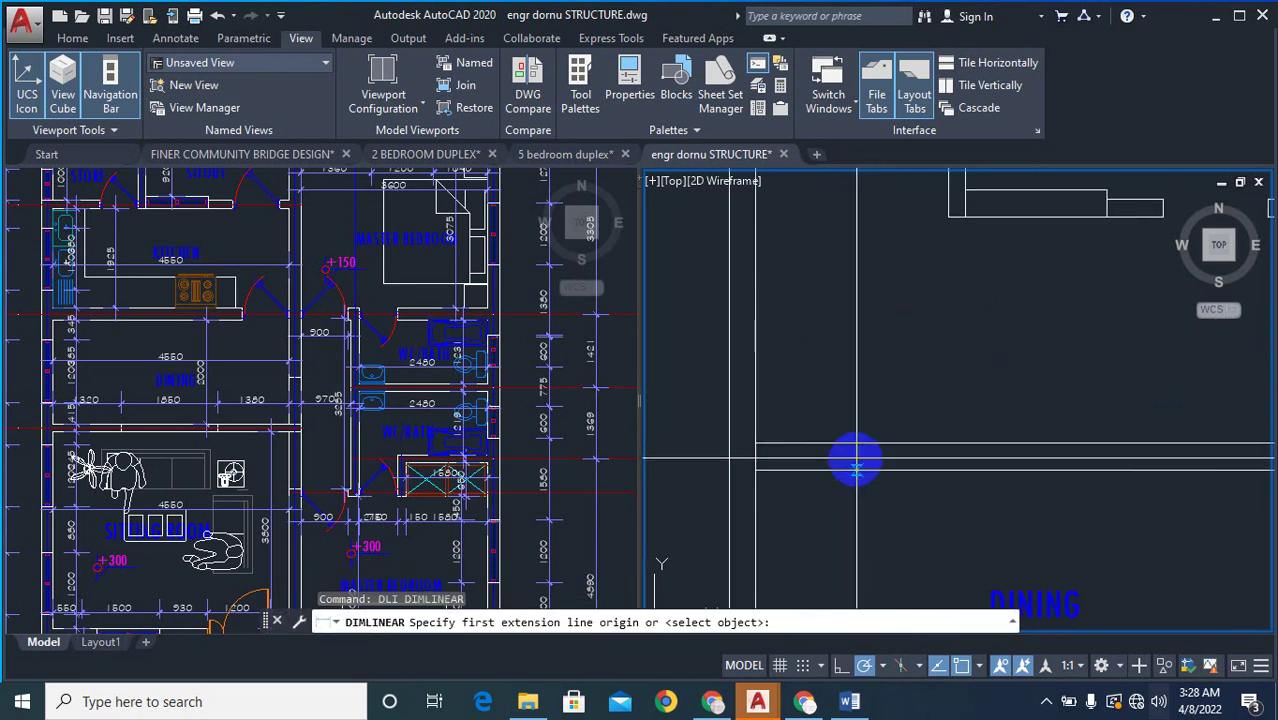
{"action": "left_click", "coordinate": [848, 463]}
{"action": "scroll", "coordinate": [850, 462], "scroll_direction": "up", "scroll_amount": 4}
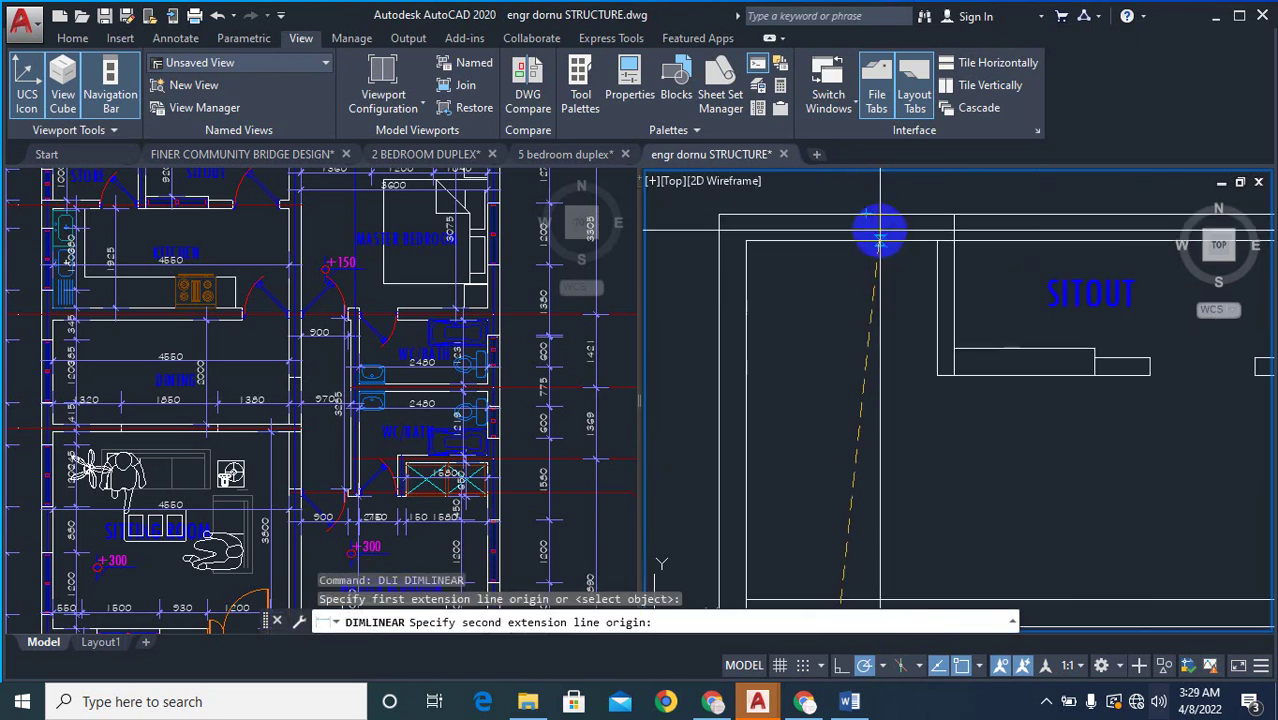
{"action": "scroll", "coordinate": [882, 217], "scroll_direction": "down", "scroll_amount": 2}
{"action": "scroll", "coordinate": [882, 217], "scroll_direction": "up", "scroll_amount": 2}
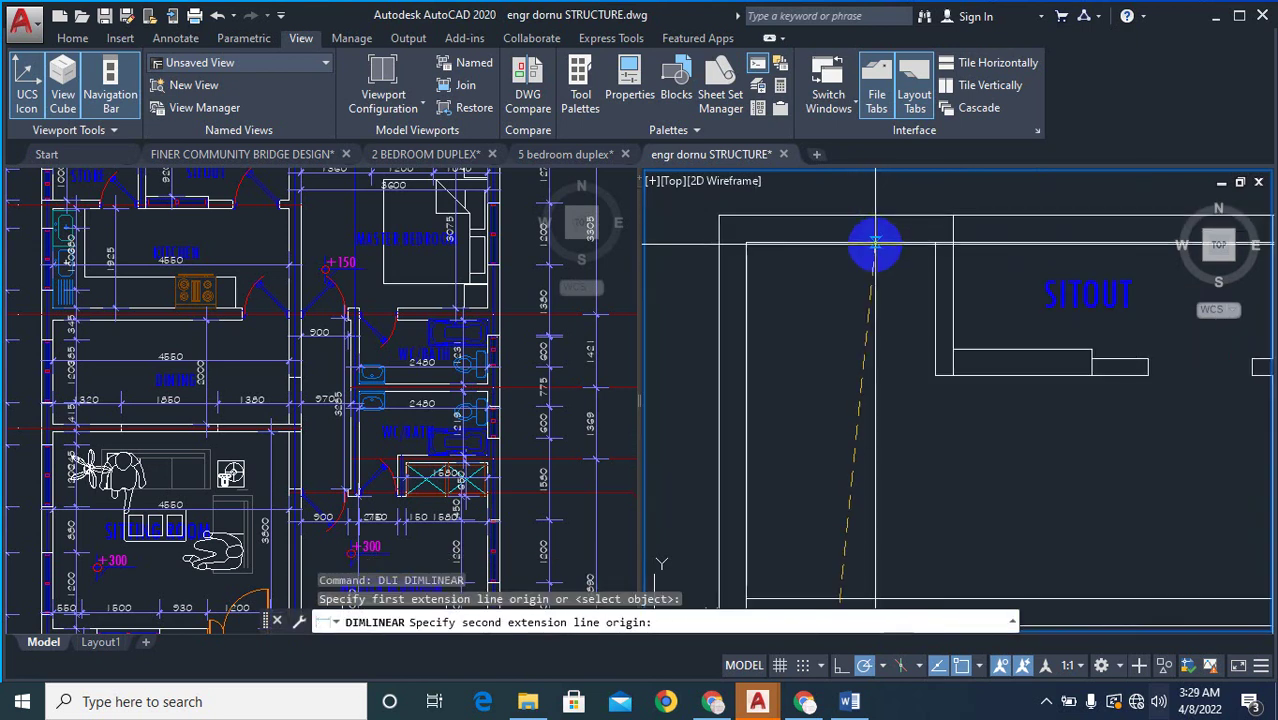
{"action": "left_click", "coordinate": [875, 242]}
{"action": "scroll", "coordinate": [844, 319], "scroll_direction": "down", "scroll_amount": 2}
{"action": "key", "text": "Escape"}
{"action": "key", "text": "Escape"}
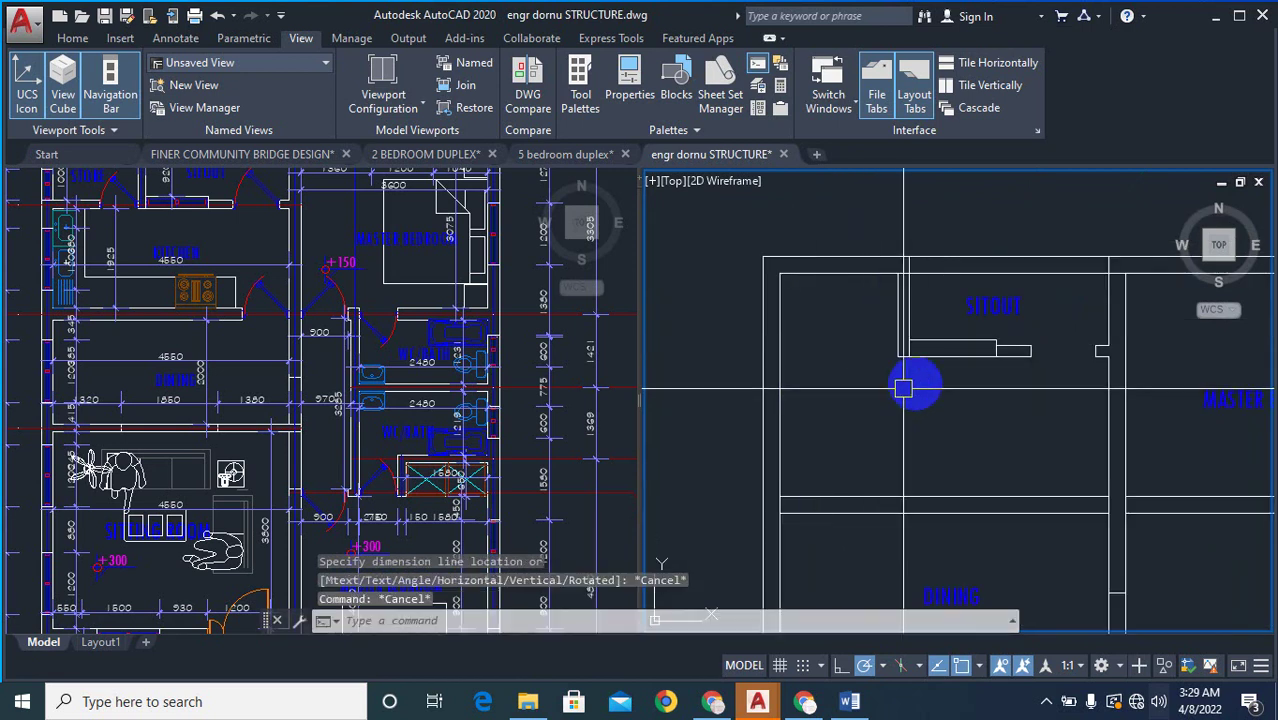
- Erase the short wall piece beside the sitout's door opening and the jamb stub on the corridor wall opposite
{"action": "scroll", "coordinate": [958, 322], "scroll_direction": "up", "scroll_amount": 2}
{"action": "scroll", "coordinate": [840, 413], "scroll_direction": "down", "scroll_amount": 4}
{"action": "scroll", "coordinate": [875, 410], "scroll_direction": "up", "scroll_amount": 6}
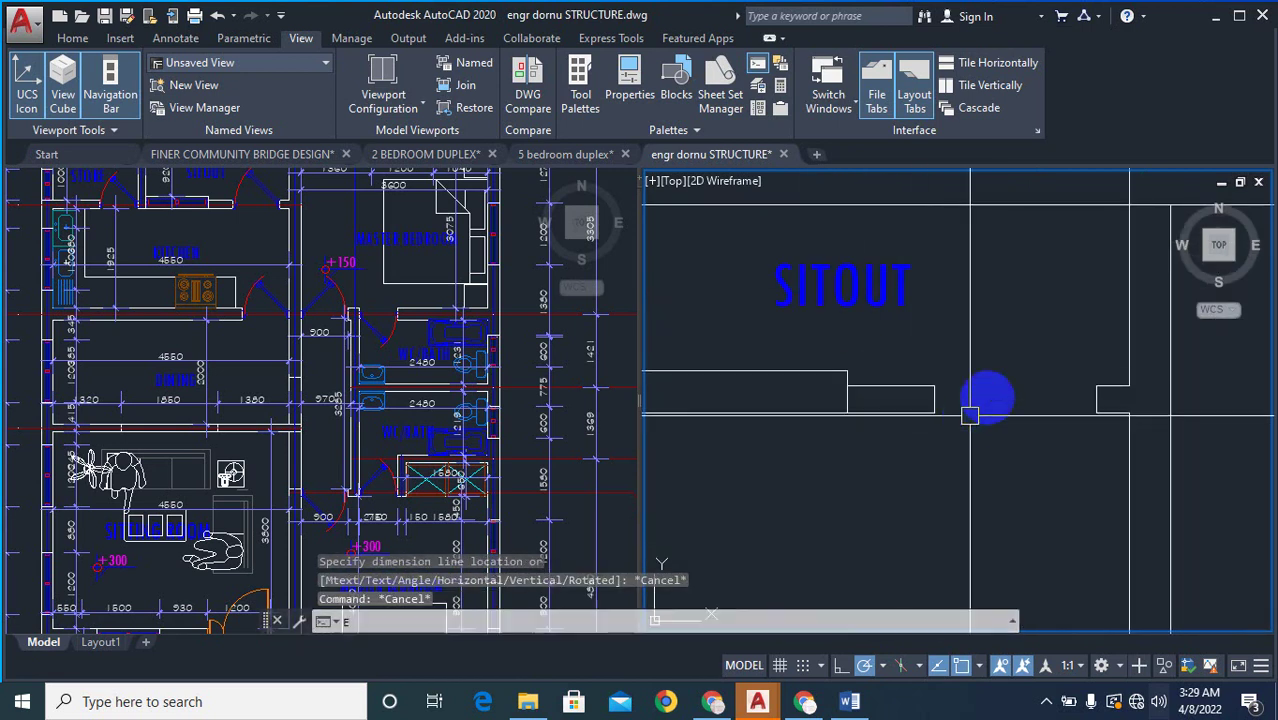
{"action": "key", "text": "Return"}
{"action": "left_click", "coordinate": [996, 358]}
{"action": "left_click", "coordinate": [863, 457]}
{"action": "key", "text": "Return"}
{"action": "key", "text": "Return"}
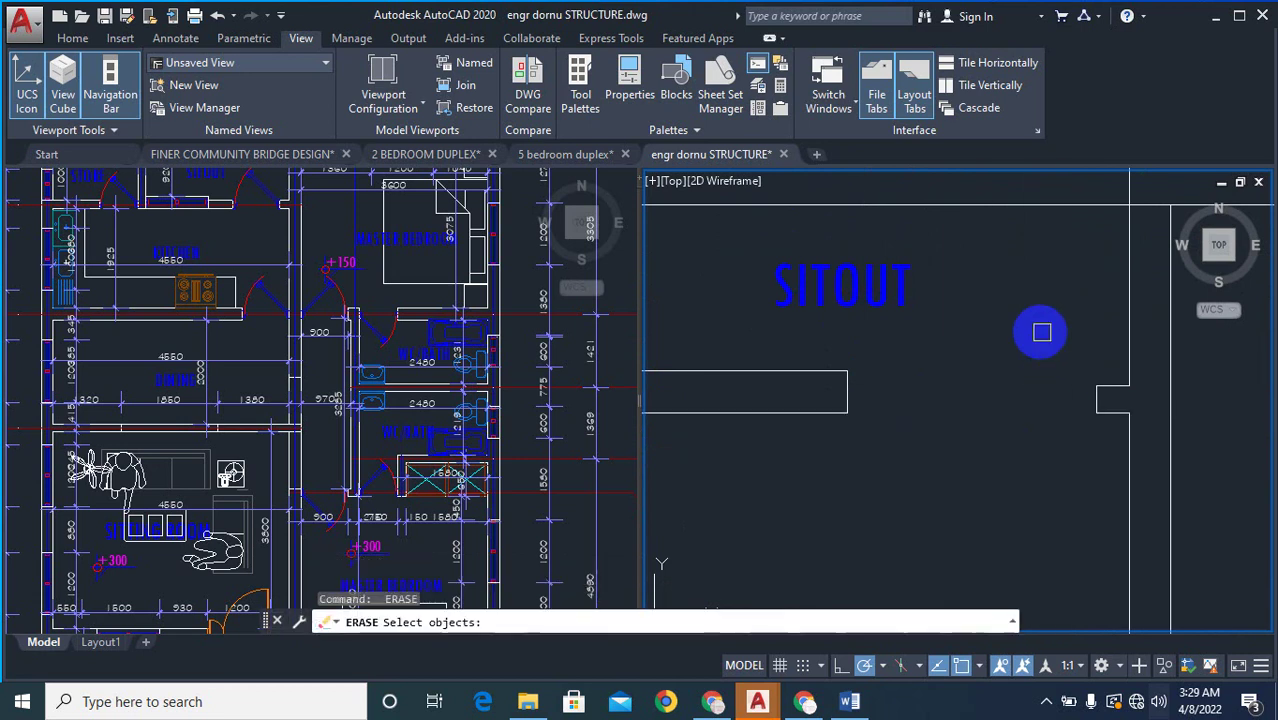
{"action": "left_click", "coordinate": [1042, 332]}
{"action": "left_click", "coordinate": [1210, 363]}
{"action": "key", "text": "Escape"}
{"action": "key", "text": "Escape"}
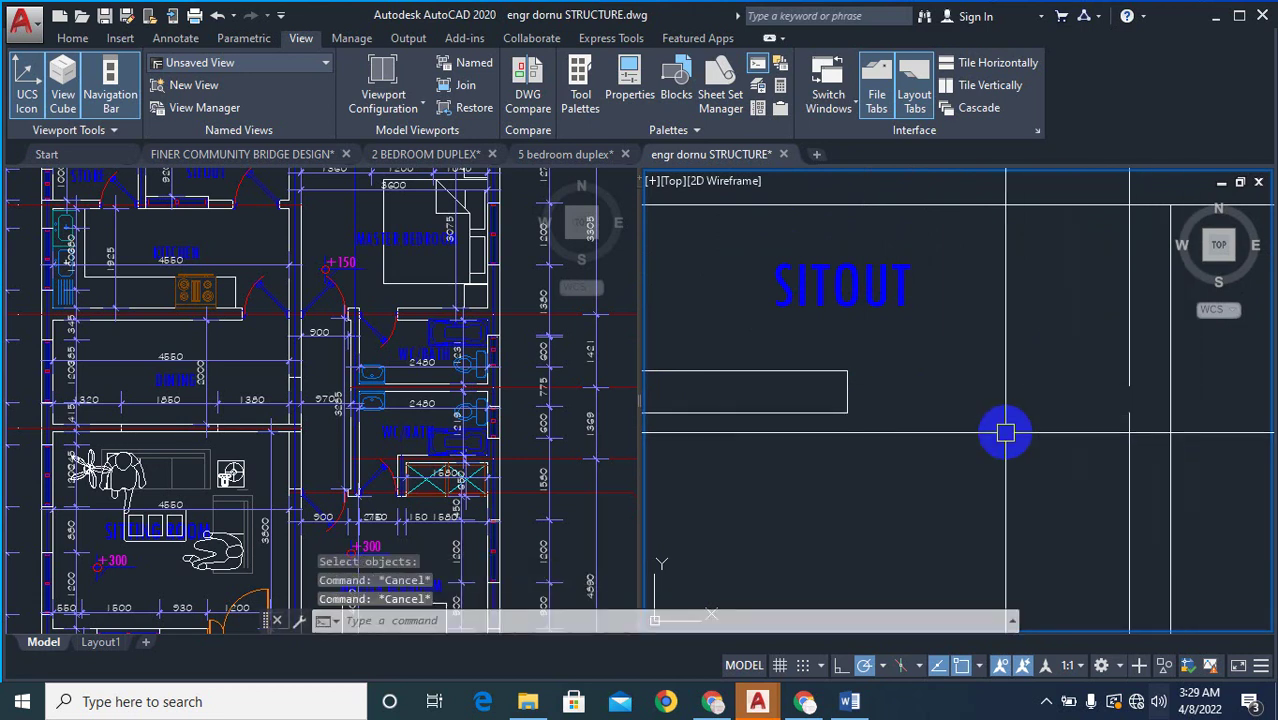
- Explode the closed outline of the remaining wall piece below the sitout into separate lines
{"action": "left_click", "coordinate": [803, 349]}
{"action": "left_click", "coordinate": [890, 434]}
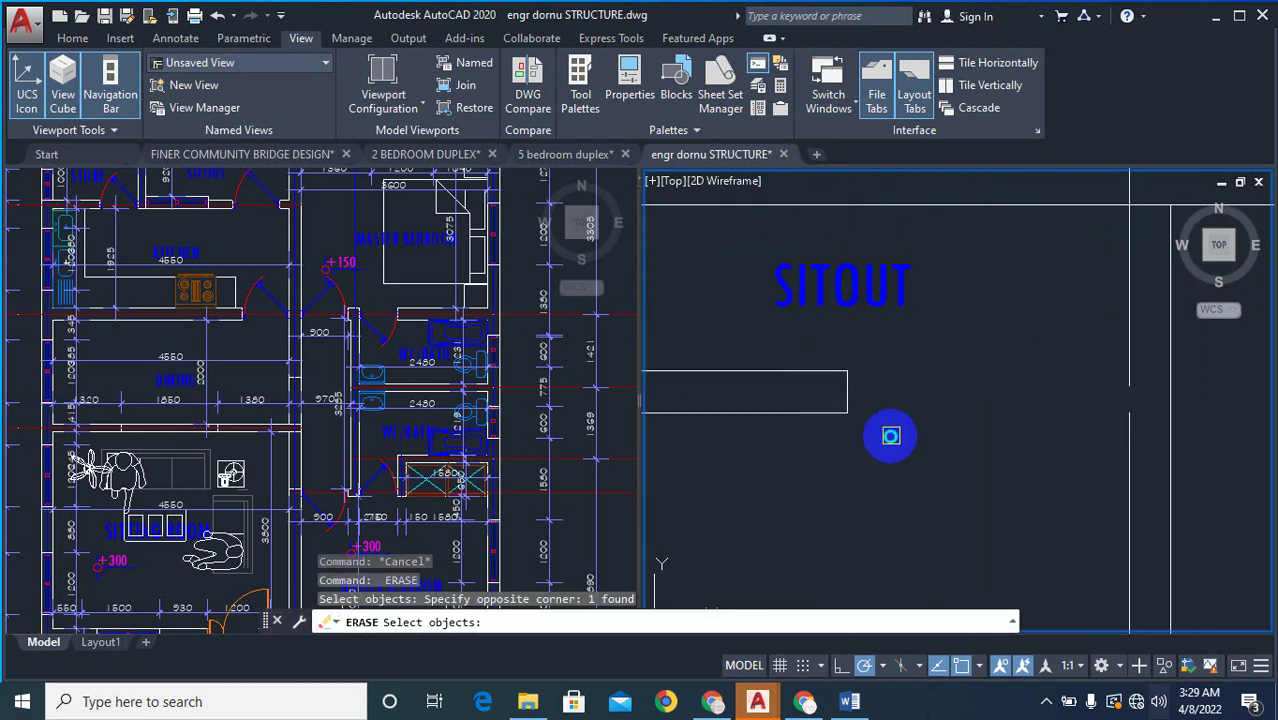
{"action": "key", "text": "Escape"}
{"action": "key", "text": "Escape"}
{"action": "type", "text": "x"}
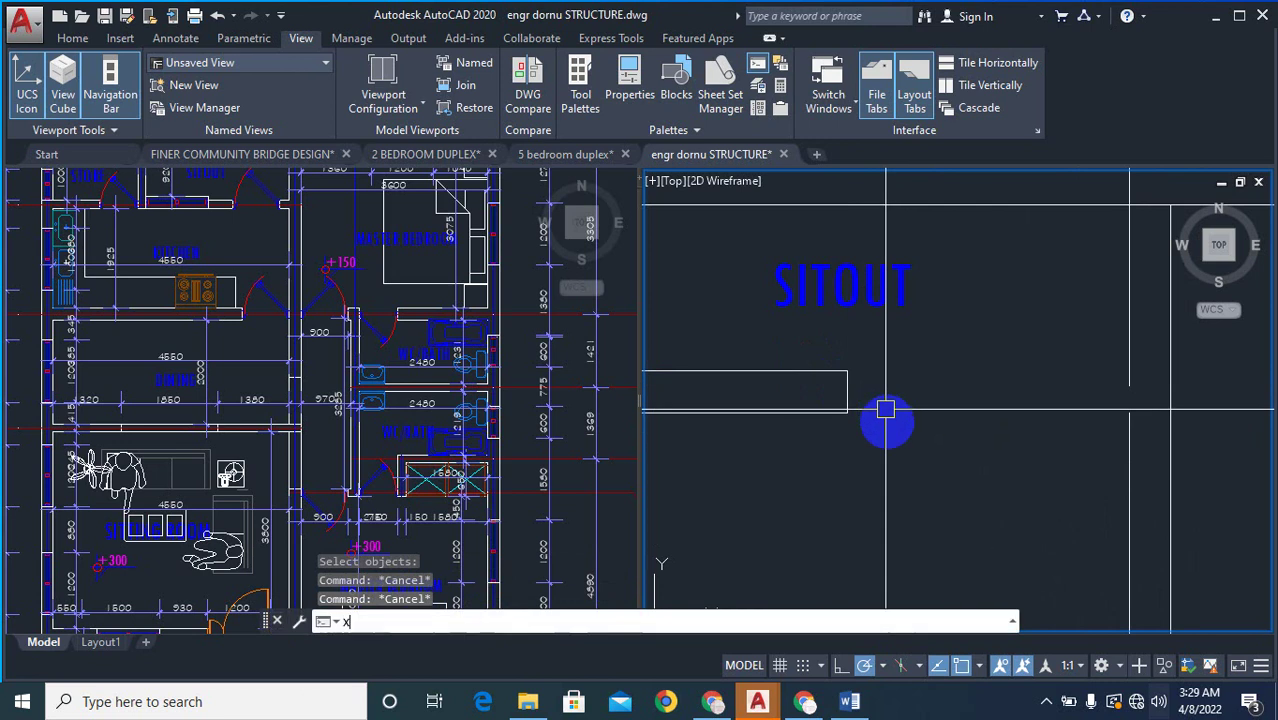
{"action": "key", "text": "Return"}
{"action": "right_click", "coordinate": [863, 382]}
{"action": "right_click", "coordinate": [863, 382]}
{"action": "left_click", "coordinate": [871, 402]}
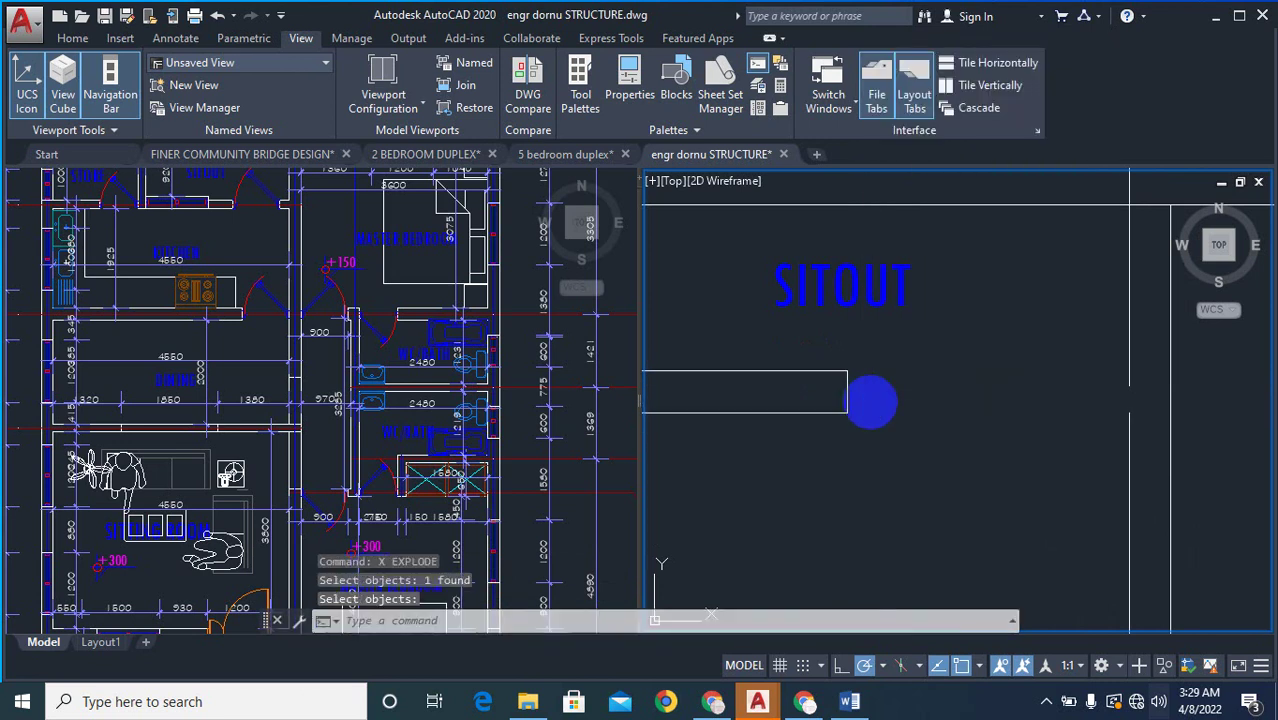
- Erase the vertical end line closing the wall below the sitout
{"action": "key", "text": "Escape"}
{"action": "type", "text": "e"}
{"action": "key", "text": "Return"}
{"action": "key", "text": "Escape"}
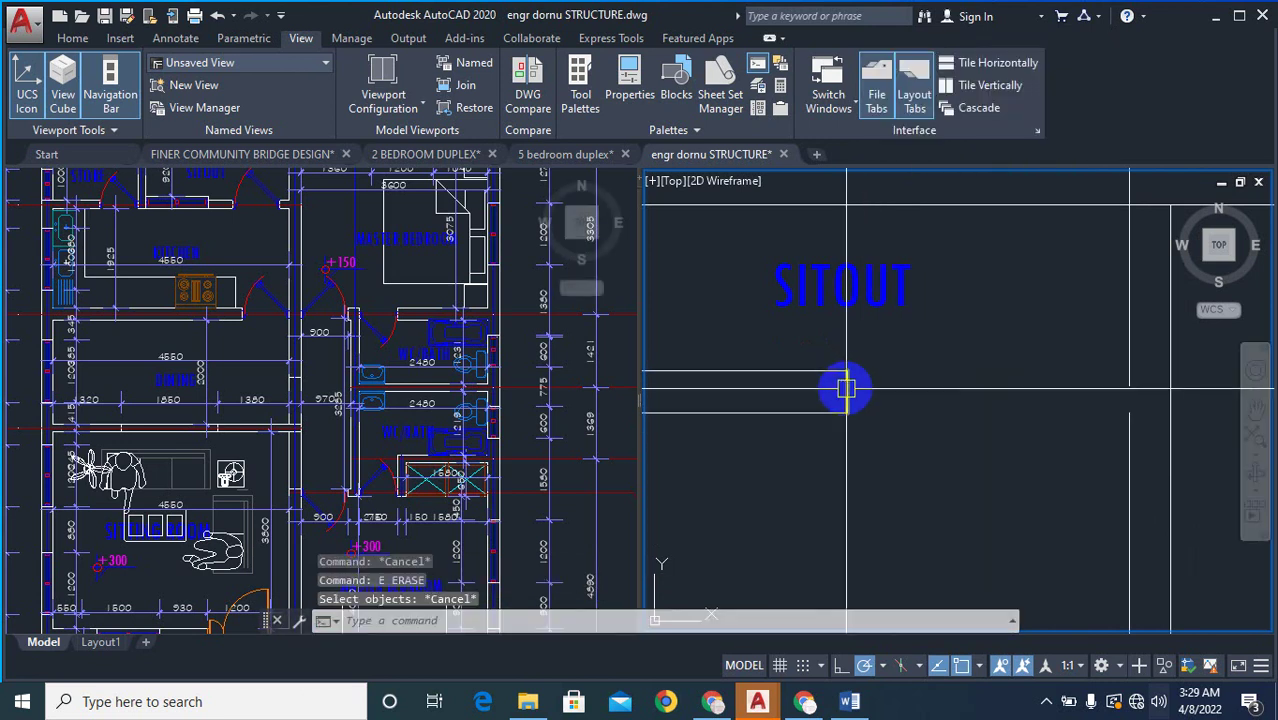
{"action": "type", "text": "e"}
{"action": "key", "text": "Return"}
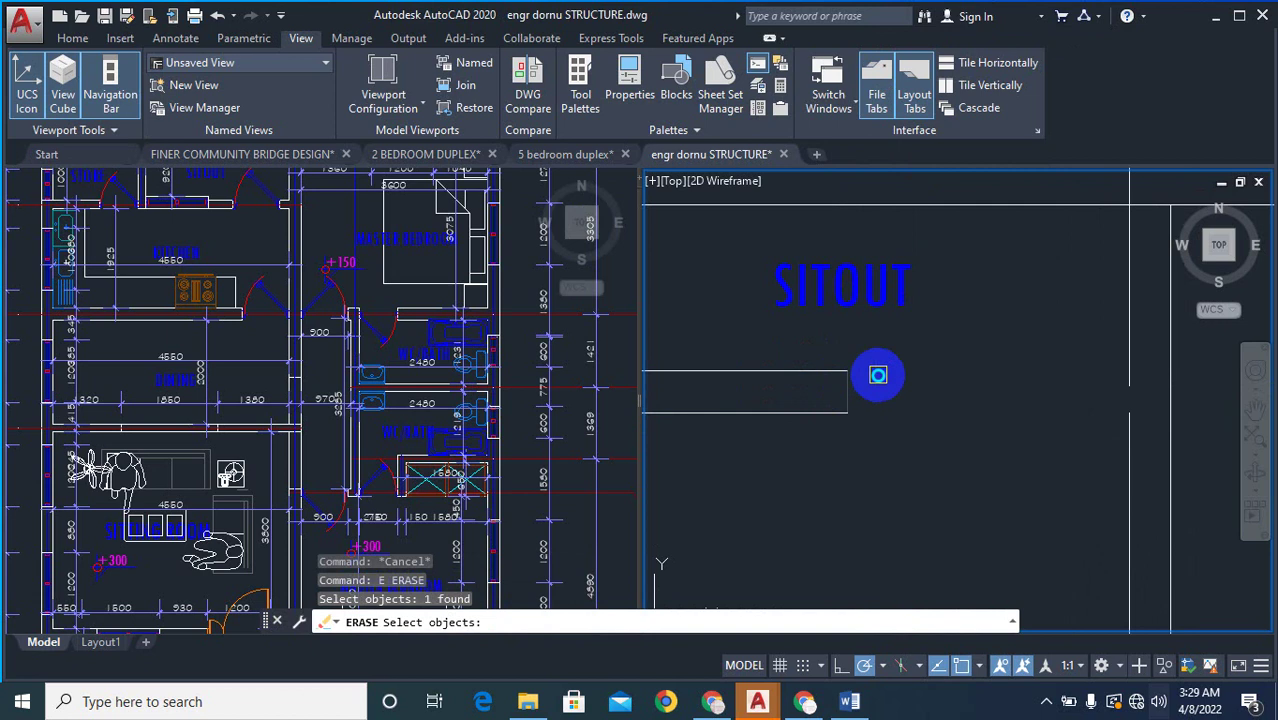
{"action": "right_click", "coordinate": [878, 375]}
- Extend both lines of the wall below the sitout eastward to the corridor wall
{"action": "type", "text": "ex"}
{"action": "key", "text": "Return"}
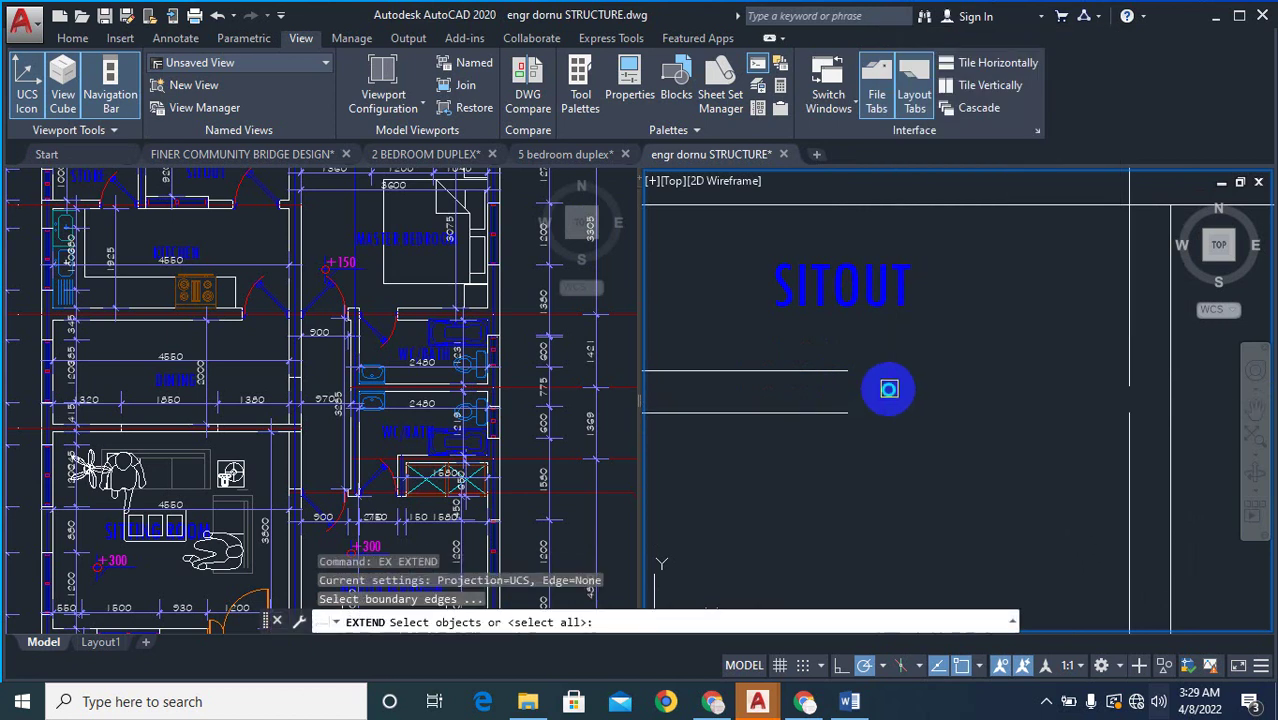
{"action": "left_click", "coordinate": [886, 355]}
{"action": "scroll", "coordinate": [973, 378], "scroll_direction": "down", "scroll_amount": 4}
{"action": "key", "text": "Escape"}
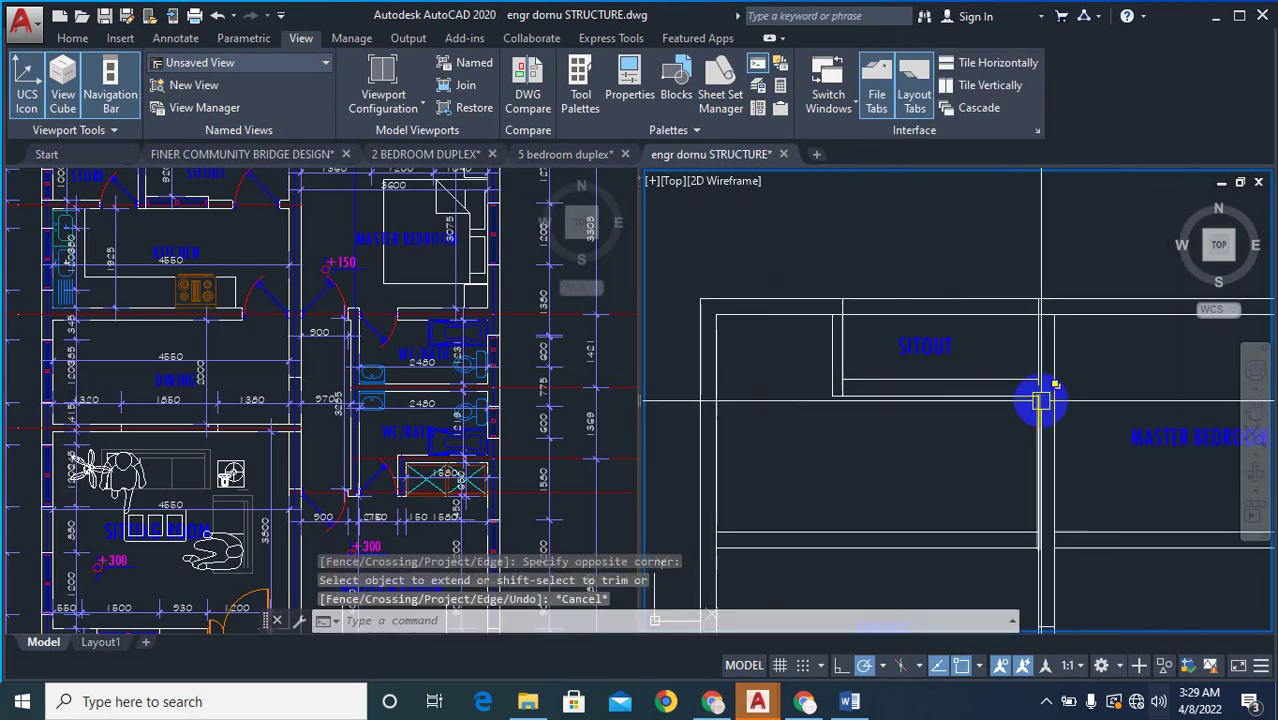
- Examine the stripped plan from the sitout down to the stair case for remaining wall openings and details
{"action": "scroll", "coordinate": [897, 343], "scroll_direction": "down", "scroll_amount": 4}
{"action": "scroll", "coordinate": [884, 471], "scroll_direction": "up", "scroll_amount": 6}
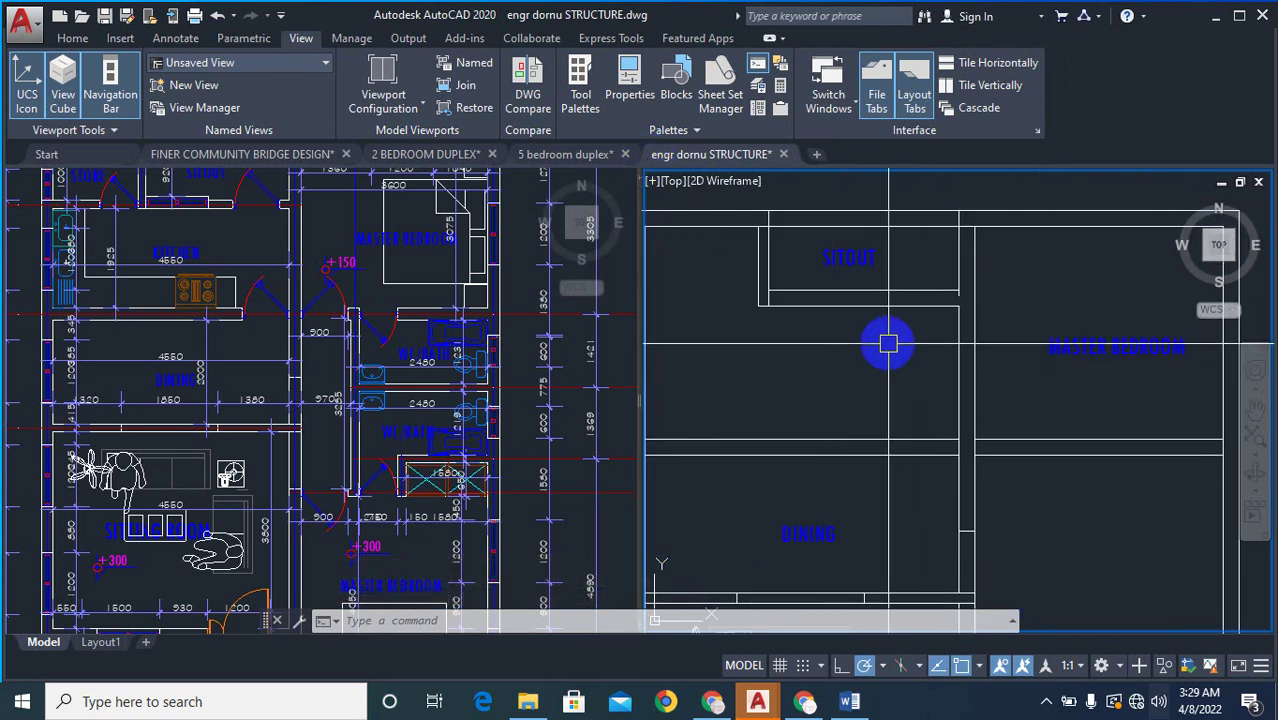
{"action": "scroll", "coordinate": [869, 279], "scroll_direction": "down", "scroll_amount": 2}
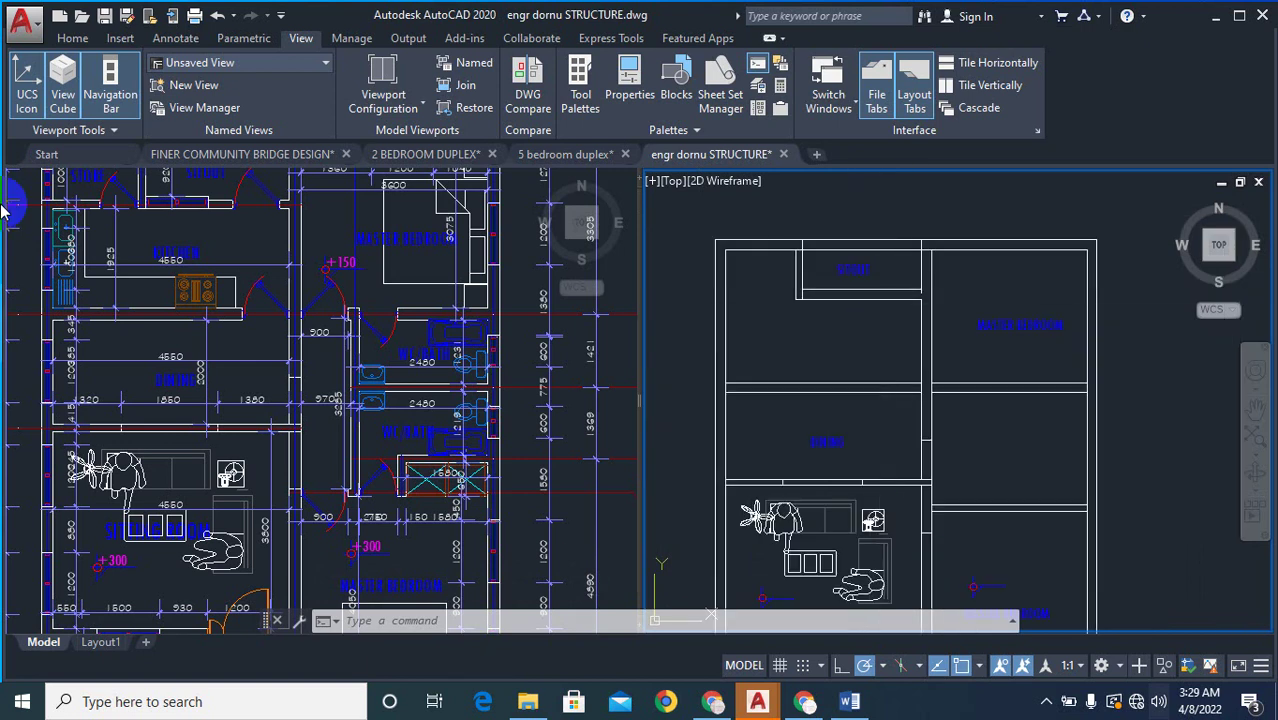
{"action": "scroll", "coordinate": [893, 430], "scroll_direction": "down", "scroll_amount": 4}
{"action": "scroll", "coordinate": [887, 436], "scroll_direction": "up", "scroll_amount": 4}
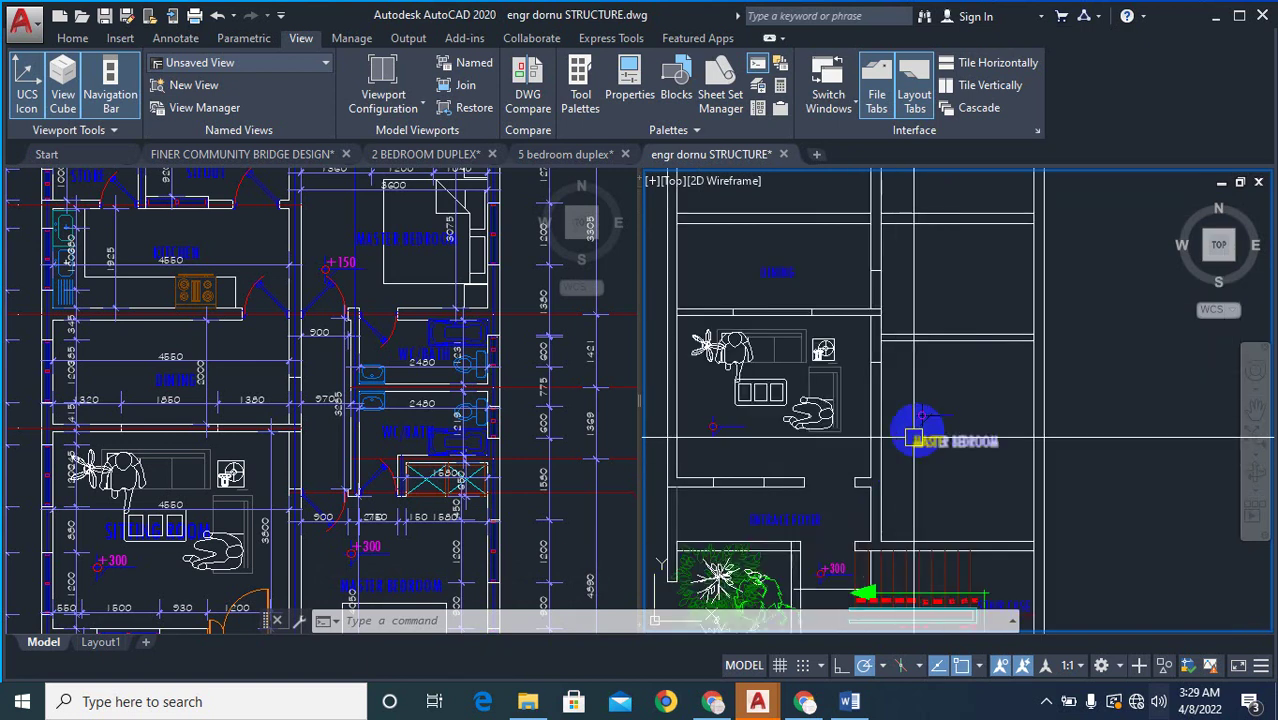
{"action": "scroll", "coordinate": [915, 430], "scroll_direction": "down", "scroll_amount": 2}
{"action": "scroll", "coordinate": [876, 534], "scroll_direction": "up", "scroll_amount": 4}
{"action": "scroll", "coordinate": [995, 463], "scroll_direction": "down", "scroll_amount": 2}
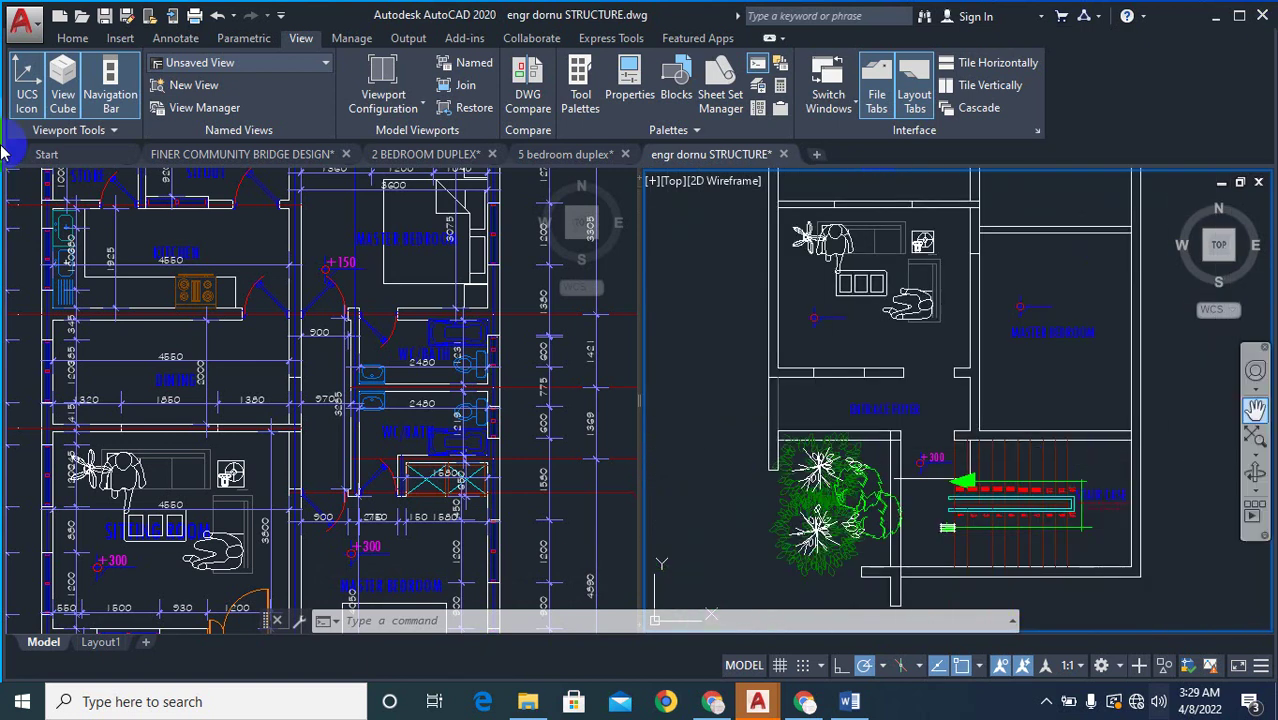
- Erase the jamb line and the short upper wall line at the opening between the entrance foyer and the stair case
{"action": "scroll", "coordinate": [962, 428], "scroll_direction": "up", "scroll_amount": 5}
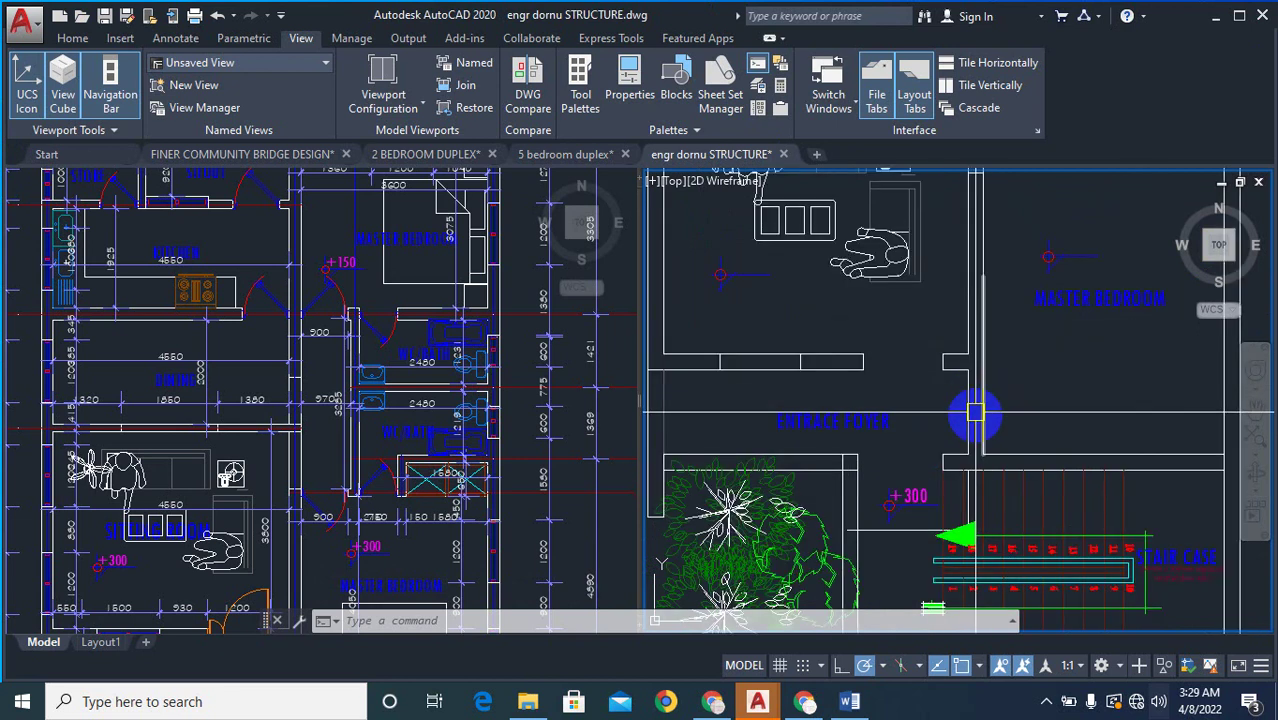
{"action": "type", "text": "E"}
{"action": "key", "text": "Return"}
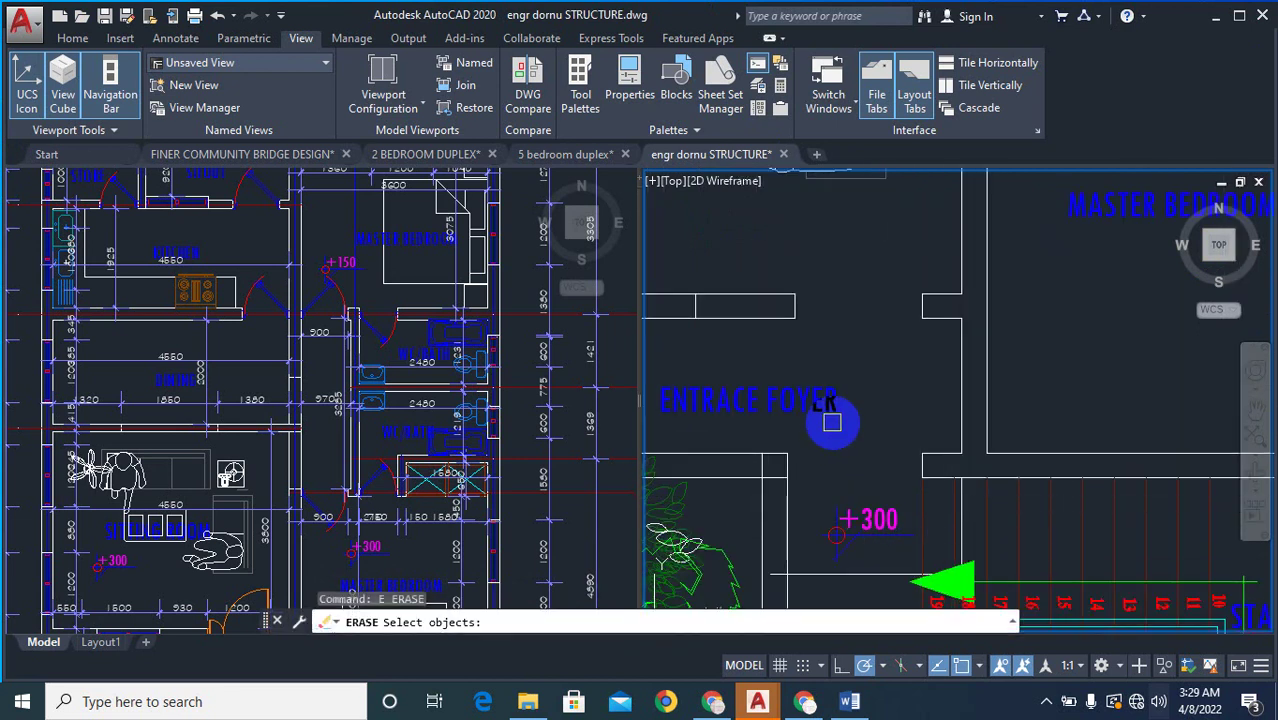
{"action": "left_click", "coordinate": [830, 422]}
{"action": "left_click", "coordinate": [930, 513]}
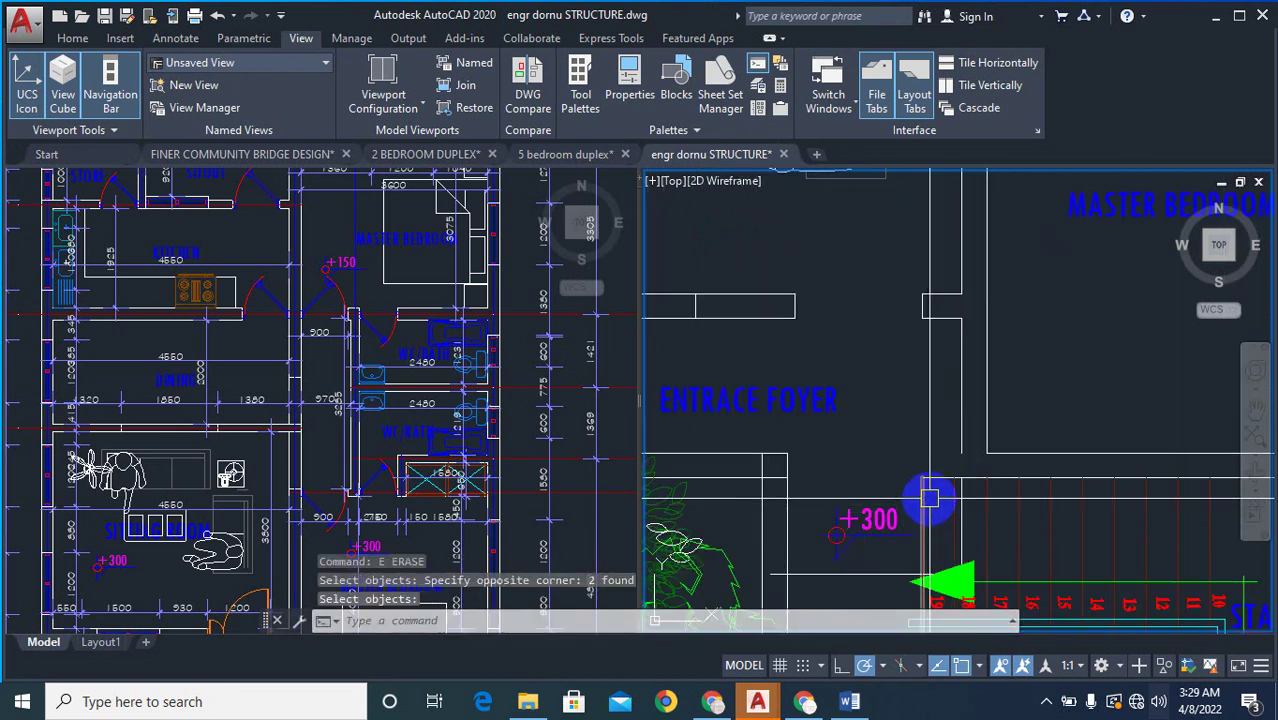
{"action": "key", "text": "Return"}
- Fillet the upper line of the entrance foyer's south wall with the corridor wall's inner line at radius 0
{"action": "type", "text": "F"}
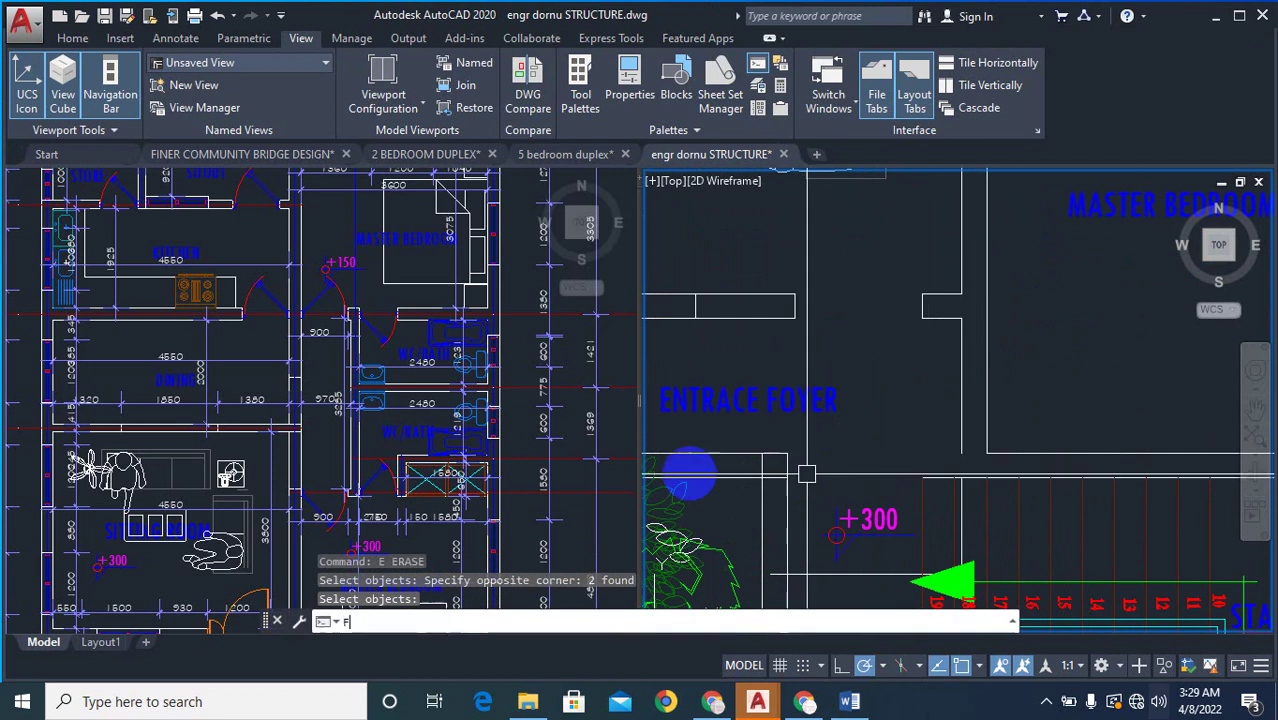
{"action": "key", "text": "Return"}
{"action": "left_click", "coordinate": [686, 453]}
{"action": "left_click", "coordinate": [961, 413]}
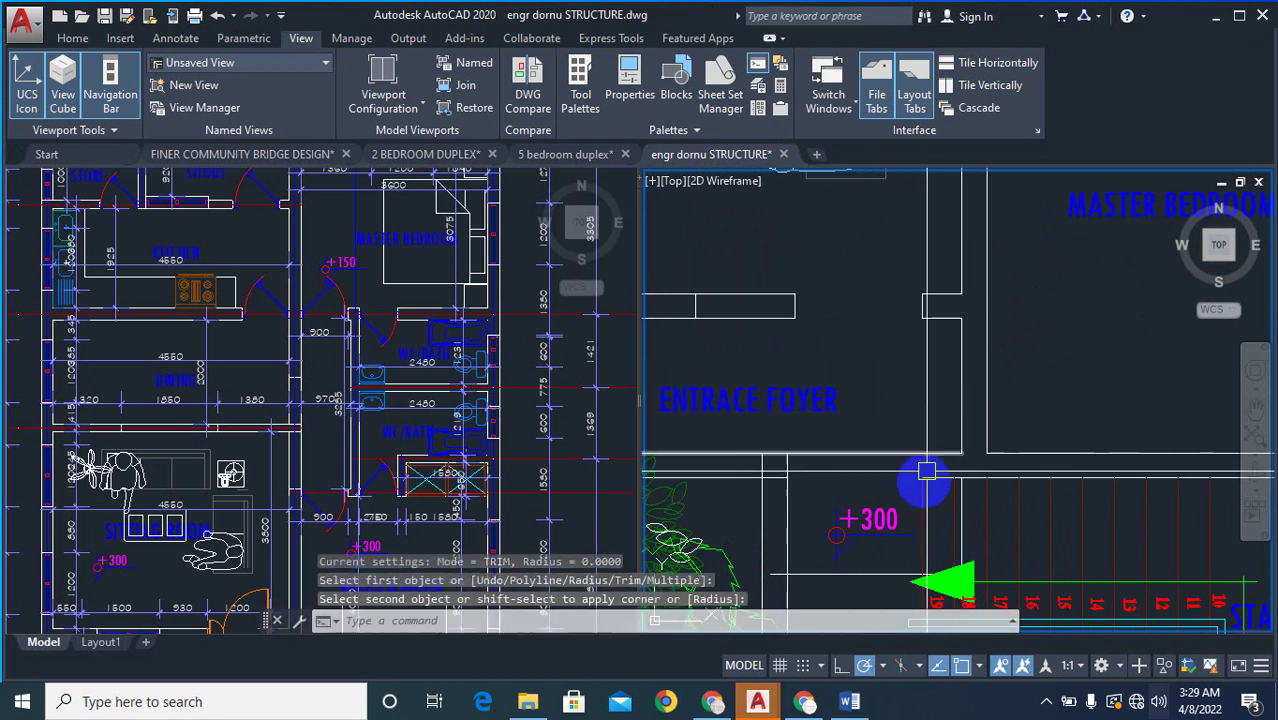
- Extend the lower line of the wall above the stair case westward to the wall beside the planted area
{"action": "scroll", "coordinate": [836, 428], "scroll_direction": "up", "scroll_amount": 3}
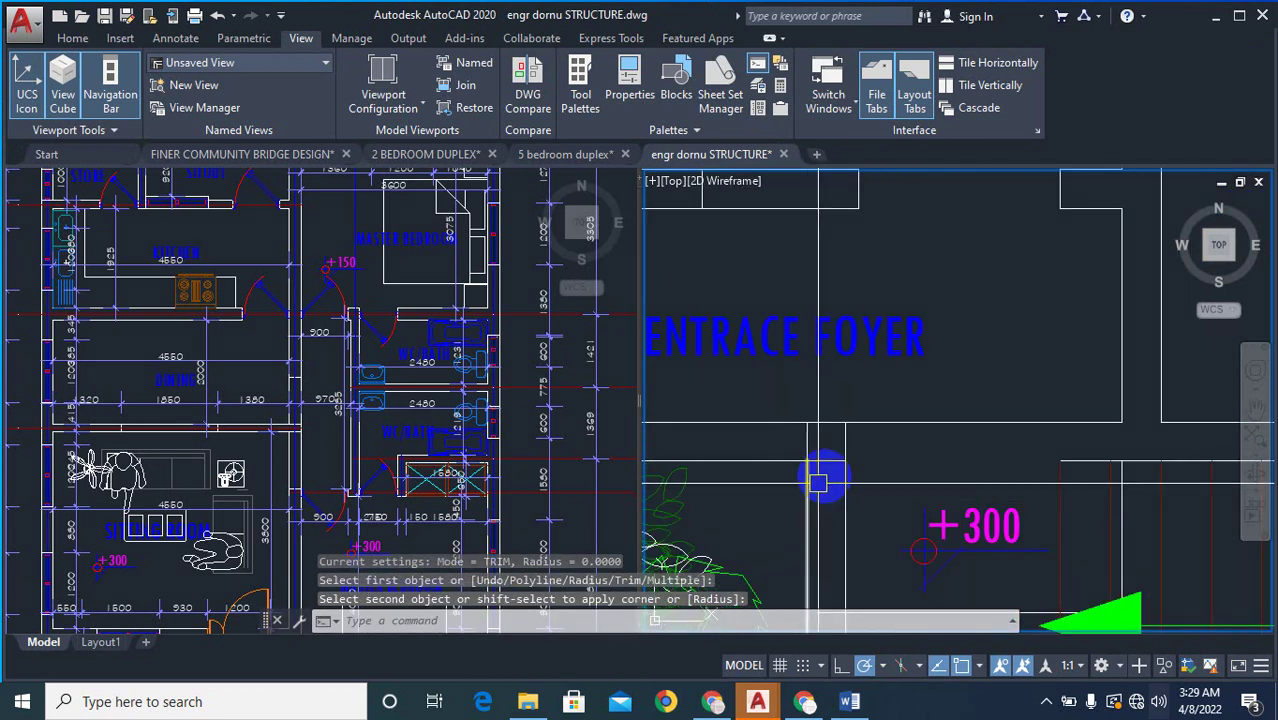
{"action": "scroll", "coordinate": [930, 475], "scroll_direction": "down", "scroll_amount": 2}
{"action": "scroll", "coordinate": [920, 478], "scroll_direction": "up", "scroll_amount": 2}
{"action": "type", "text": "E"}
{"action": "key", "text": "Return"}
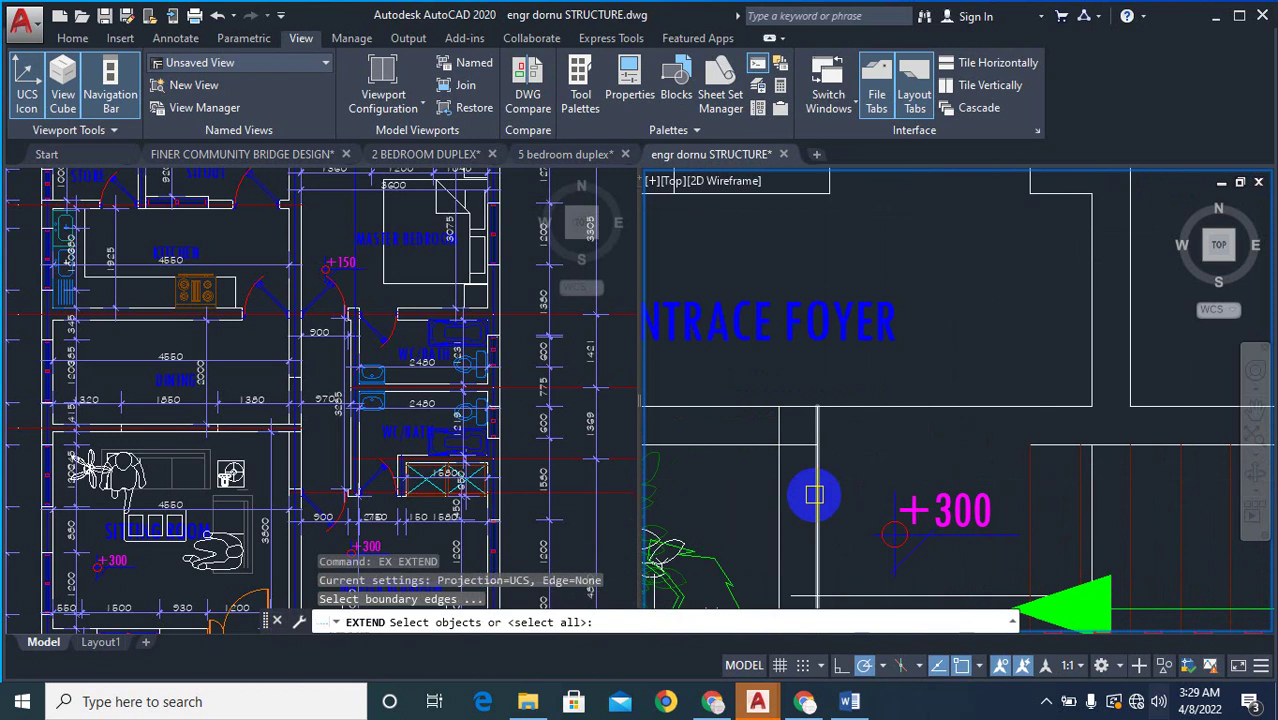
{"action": "left_click", "coordinate": [818, 490]}
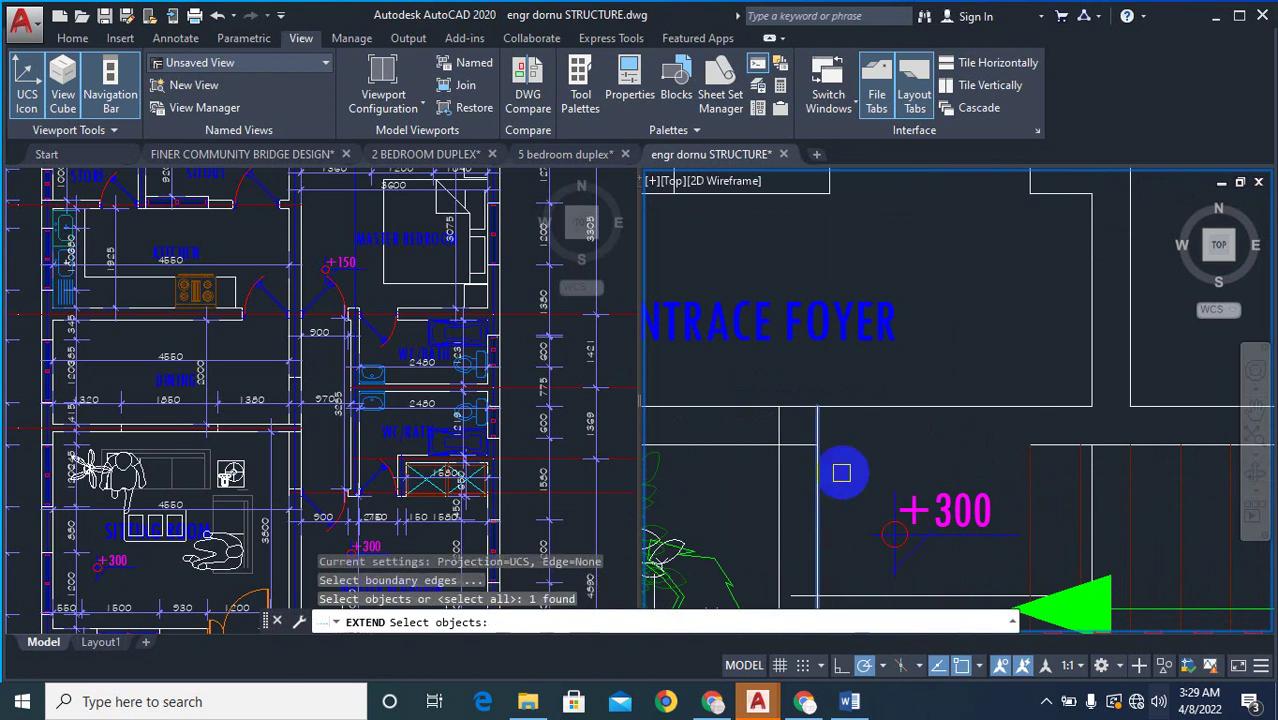
{"action": "left_click", "coordinate": [1049, 446]}
{"action": "key", "text": "Escape"}
{"action": "scroll", "coordinate": [931, 492], "scroll_direction": "down", "scroll_amount": 3}
{"action": "scroll", "coordinate": [946, 330], "scroll_direction": "down", "scroll_amount": 3}
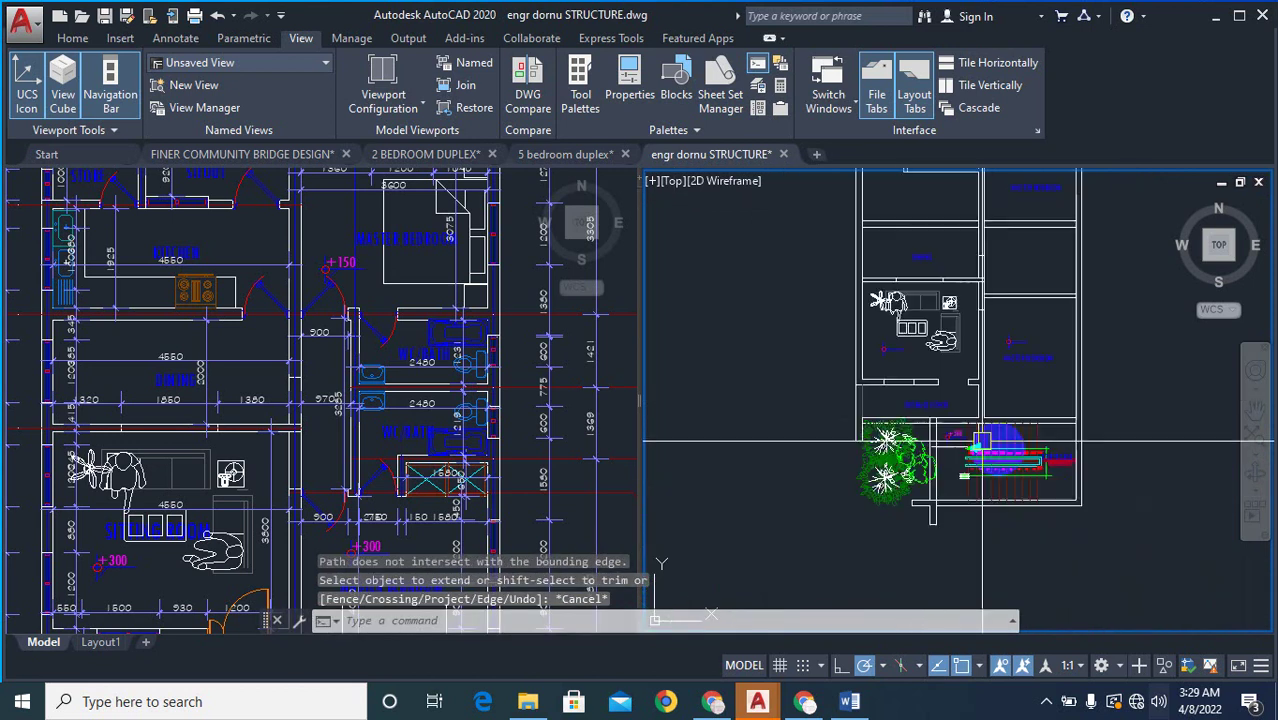
{"action": "scroll", "coordinate": [966, 326], "scroll_direction": "up", "scroll_amount": 1}
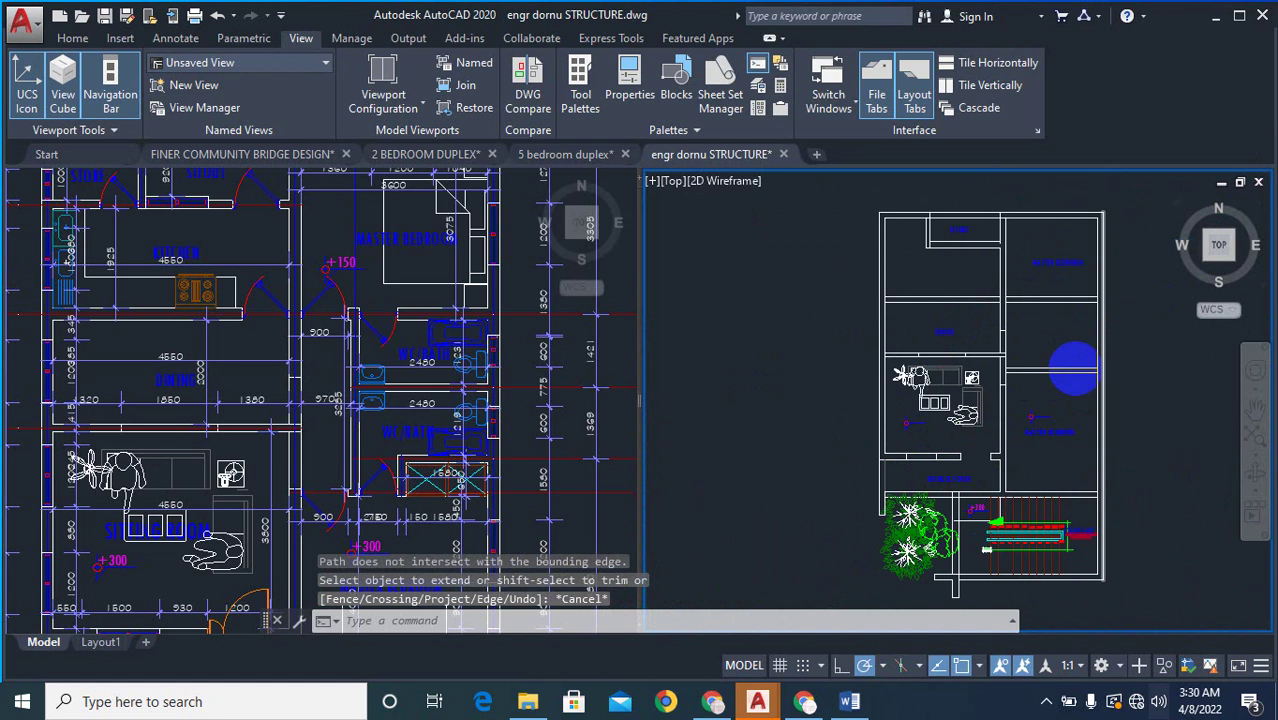
{"action": "scroll", "coordinate": [1073, 368], "scroll_direction": "up", "scroll_amount": 2}
{"action": "type", "text": "e"}
{"action": "key", "text": "Return"}
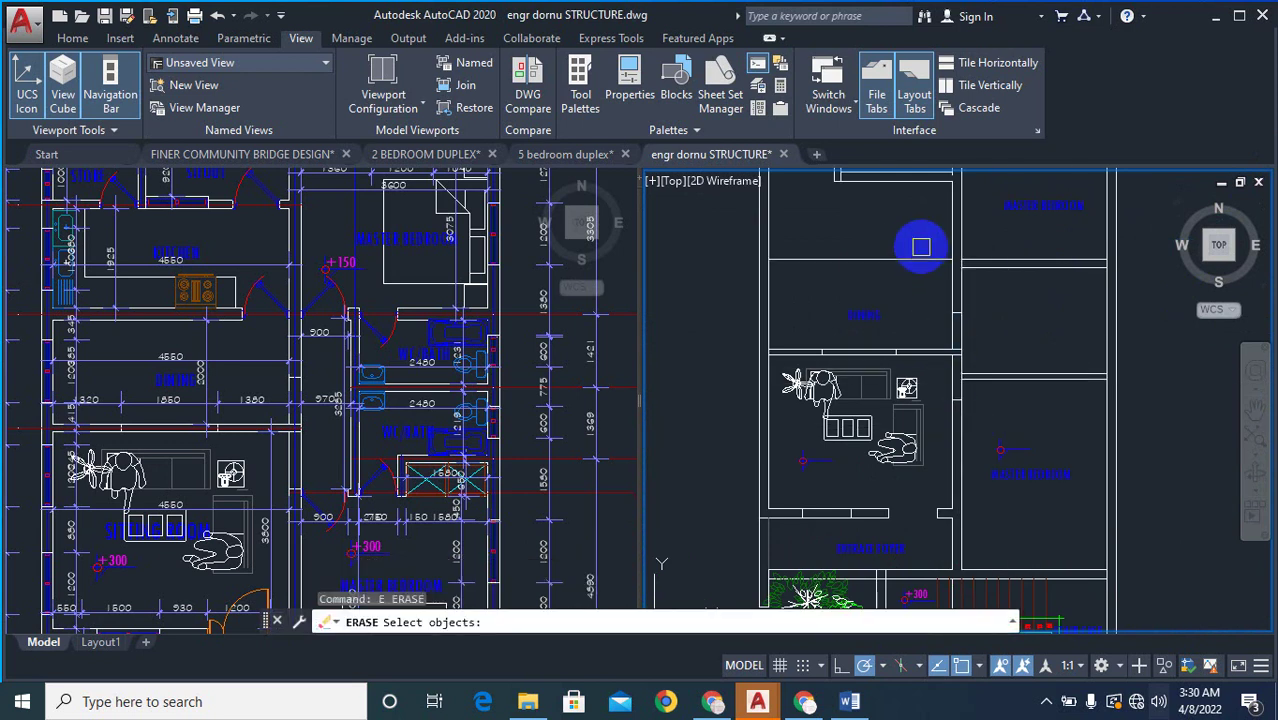
{"action": "key", "text": "Escape"}
{"action": "key", "text": "Escape"}
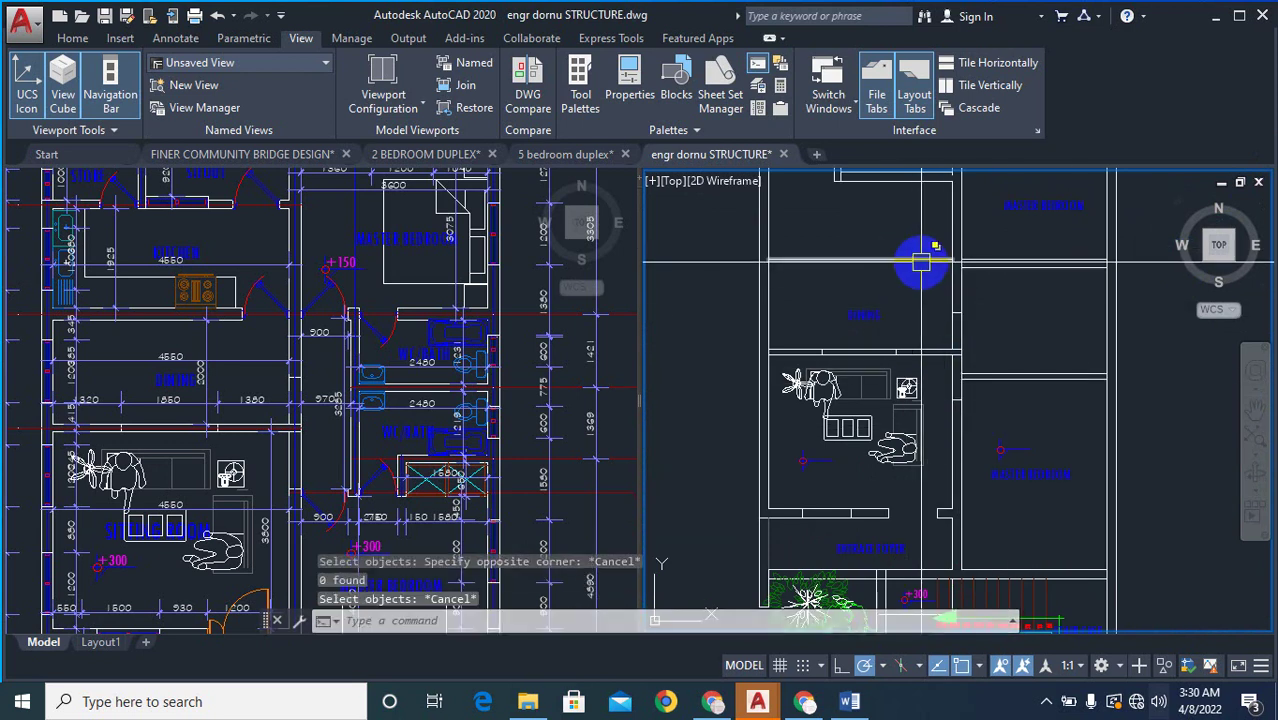
- Undo the recent operations back through the last wall-line extension
{"action": "type", "text": "u"}
{"action": "key", "text": "Return"}
{"action": "scroll", "coordinate": [939, 234], "scroll_direction": "up", "scroll_amount": 3}
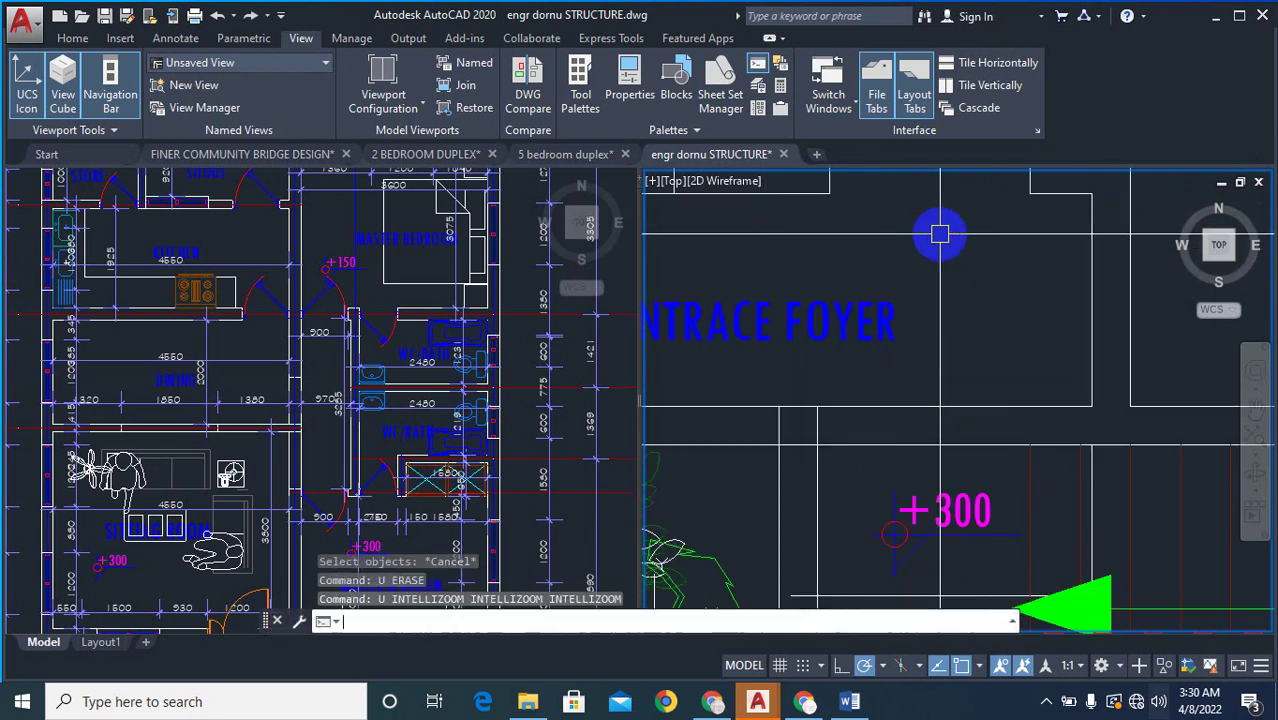
{"action": "type", "text": "u"}
{"action": "key", "text": "Return"}
{"action": "scroll", "coordinate": [929, 245], "scroll_direction": "down", "scroll_amount": 5}
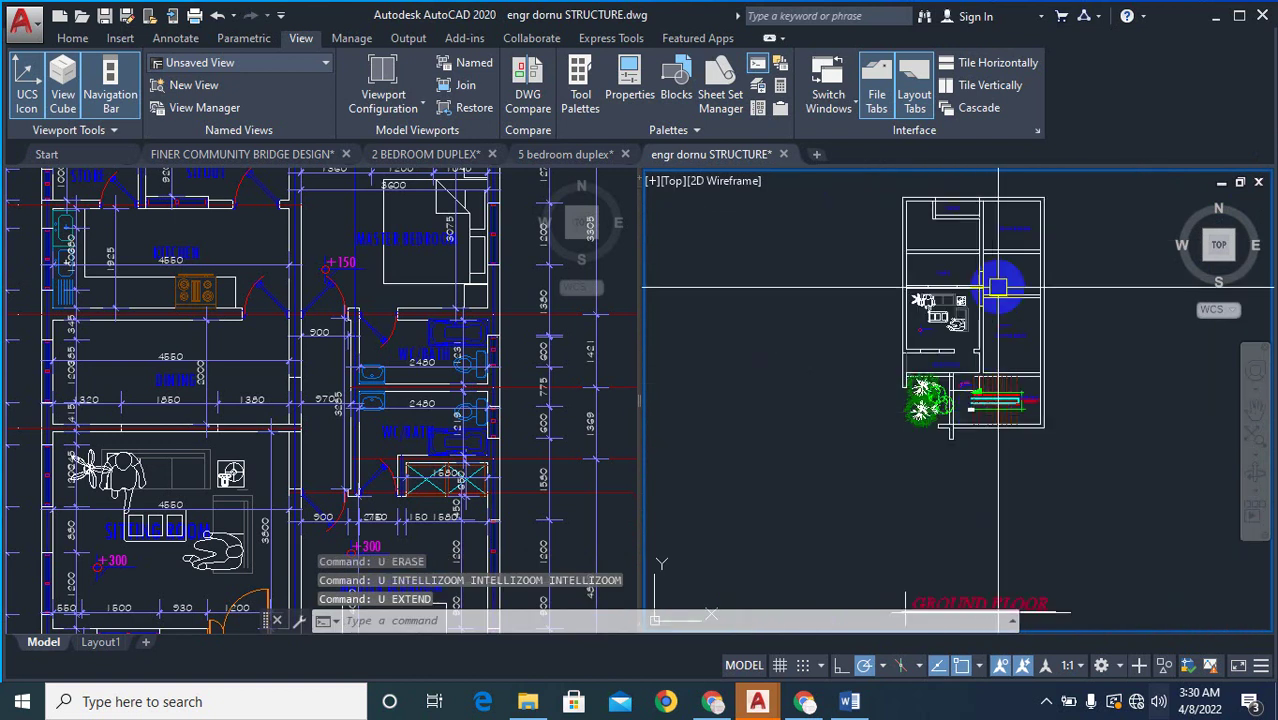
- Erase the opening lines and short wall segments in the central wall between the dining and sitting area and the lower master bedroom
{"action": "scroll", "coordinate": [1019, 260], "scroll_direction": "up", "scroll_amount": 2}
{"action": "type", "text": "e"}
{"action": "key", "text": "Return"}
{"action": "scroll", "coordinate": [940, 249], "scroll_direction": "up", "scroll_amount": 3}
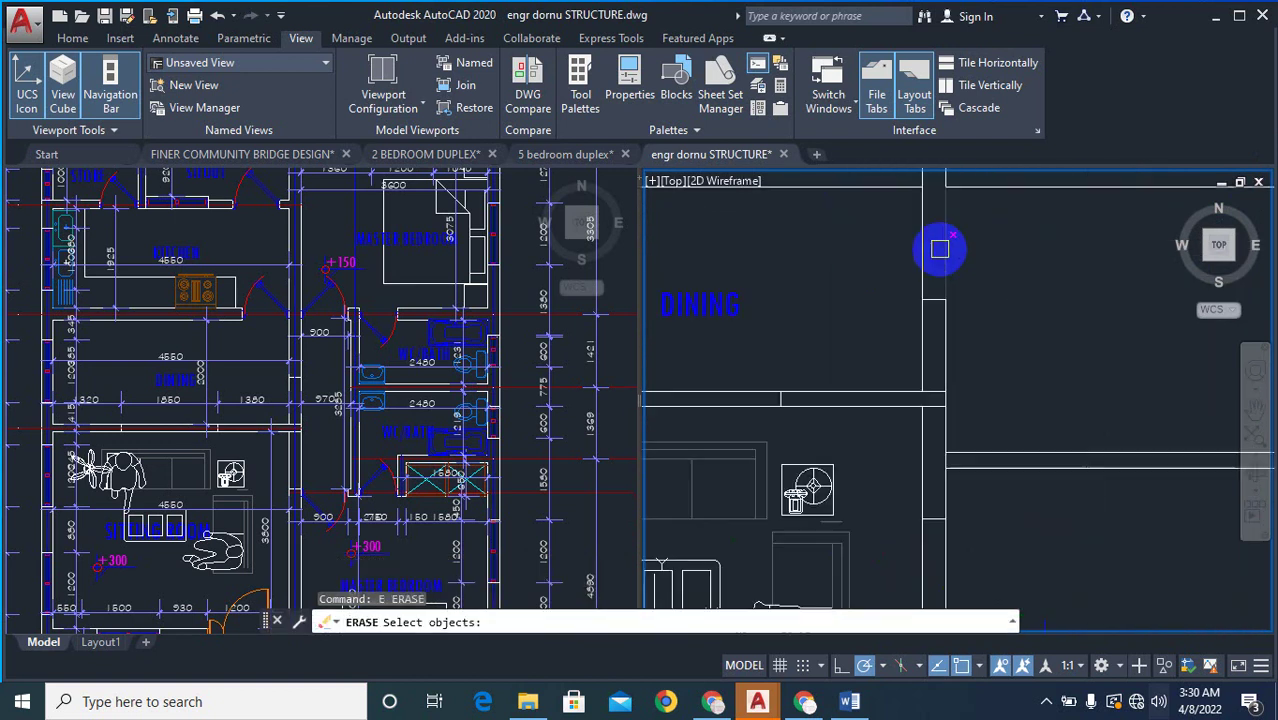
{"action": "scroll", "coordinate": [900, 273], "scroll_direction": "down", "scroll_amount": 5}
{"action": "left_click", "coordinate": [978, 523]}
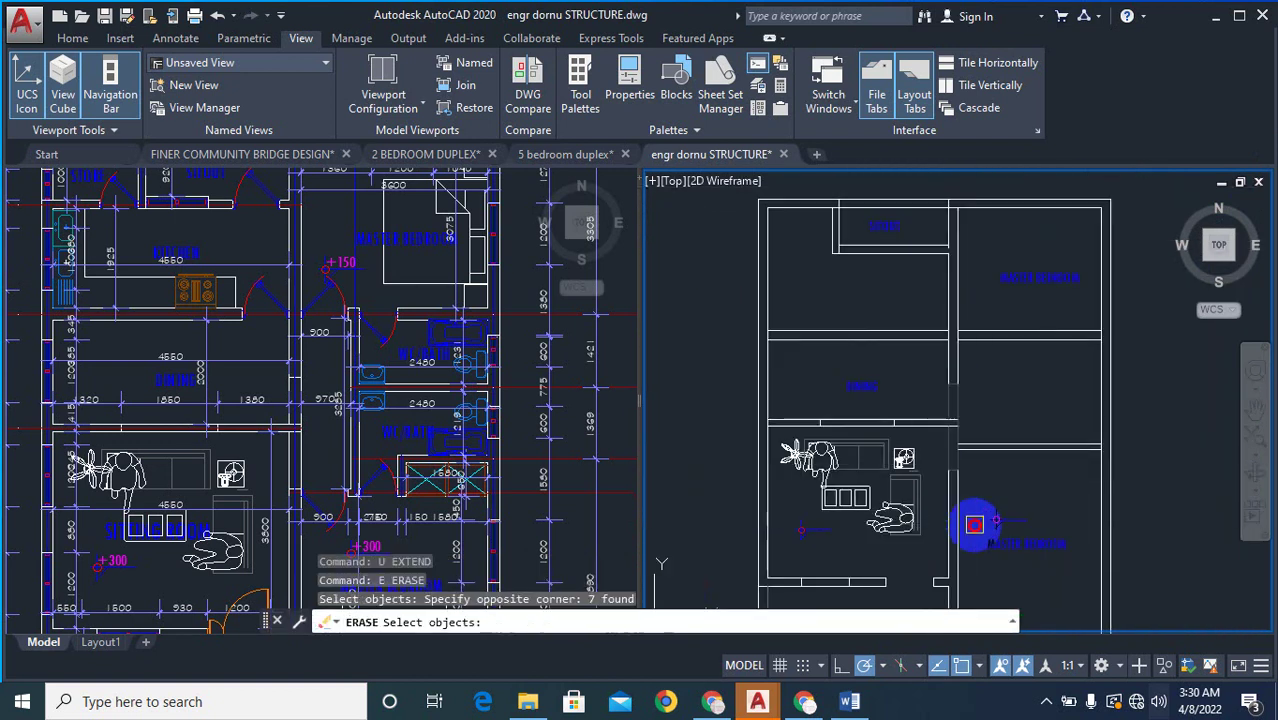
{"action": "scroll", "coordinate": [1008, 317], "scroll_direction": "down", "scroll_amount": 2}
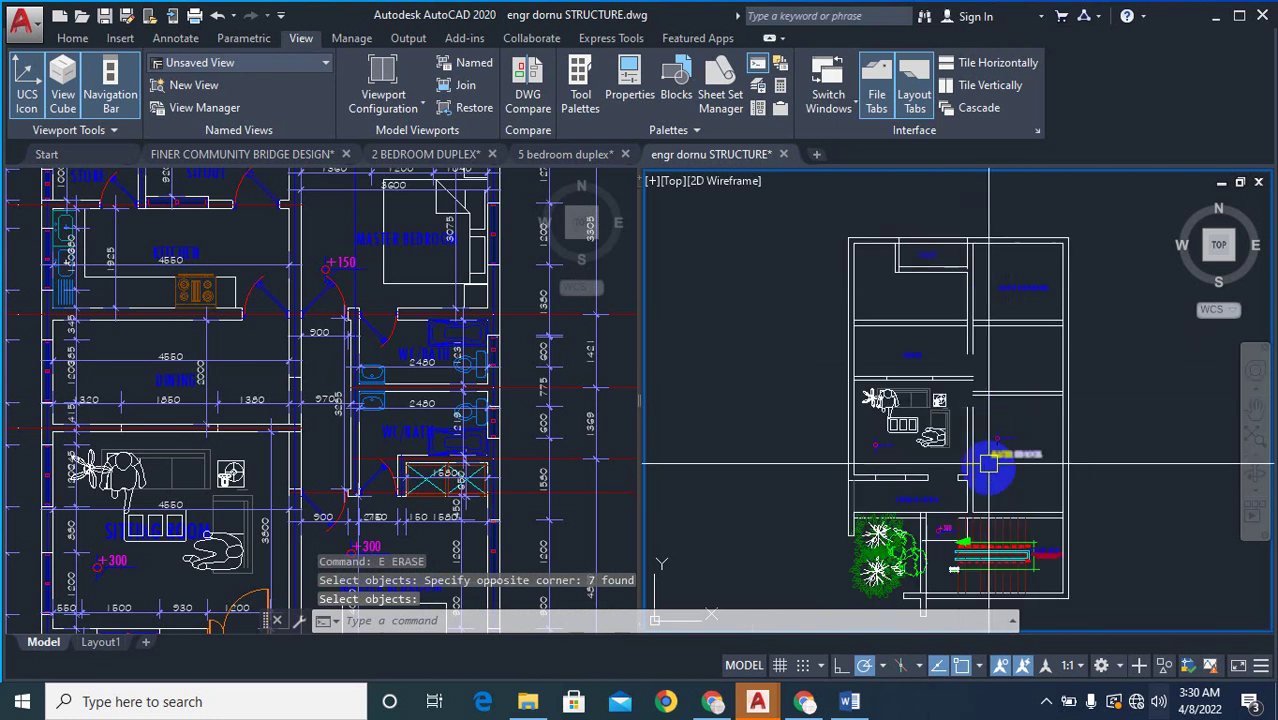
- Erase the two central wall lines between the sitout side and the upper master bedroom
{"action": "scroll", "coordinate": [987, 298], "scroll_direction": "up", "scroll_amount": 2}
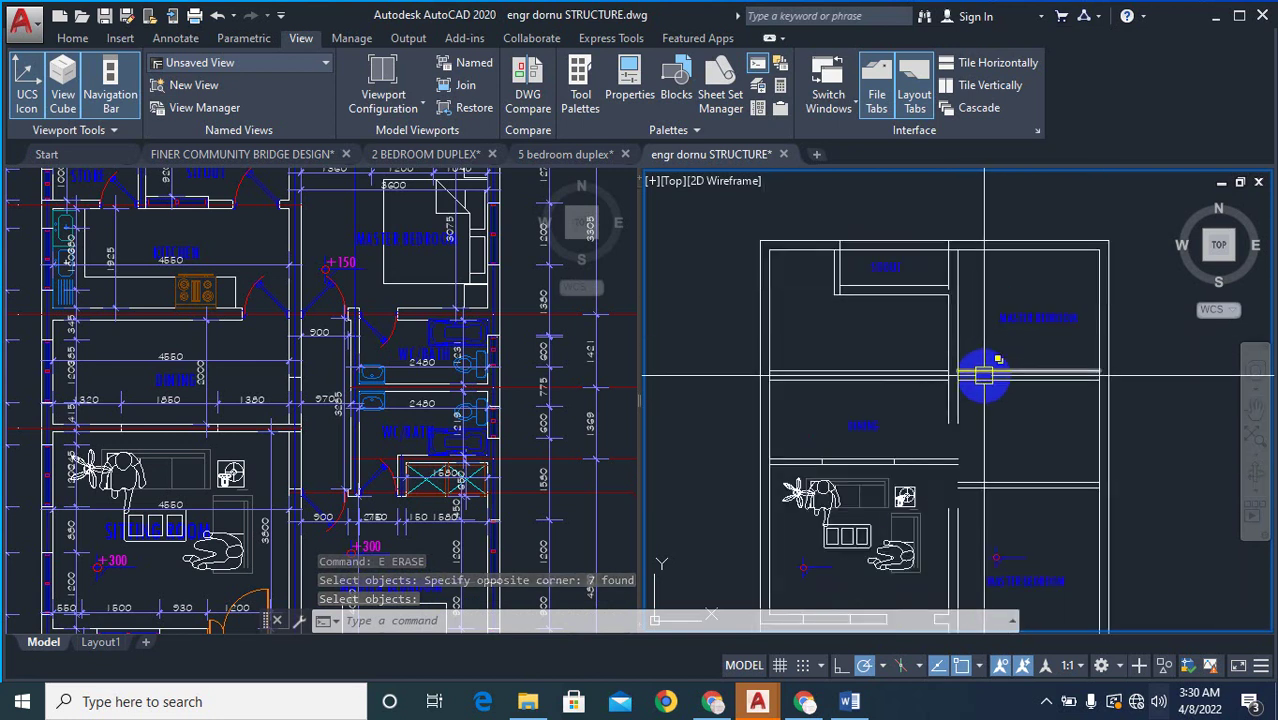
{"action": "scroll", "coordinate": [978, 337], "scroll_direction": "up", "scroll_amount": 2}
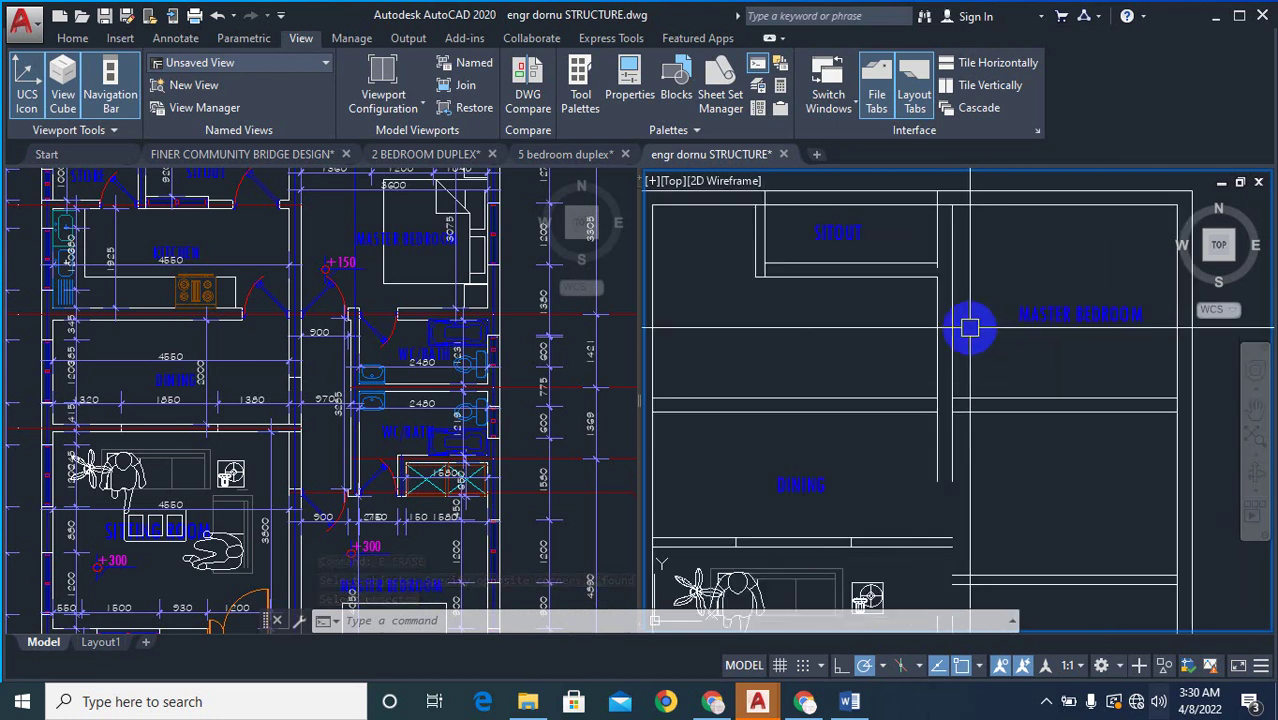
{"action": "type", "text": "e"}
{"action": "key", "text": "Return"}
{"action": "left_click", "coordinate": [977, 310]}
{"action": "key", "text": "Return"}
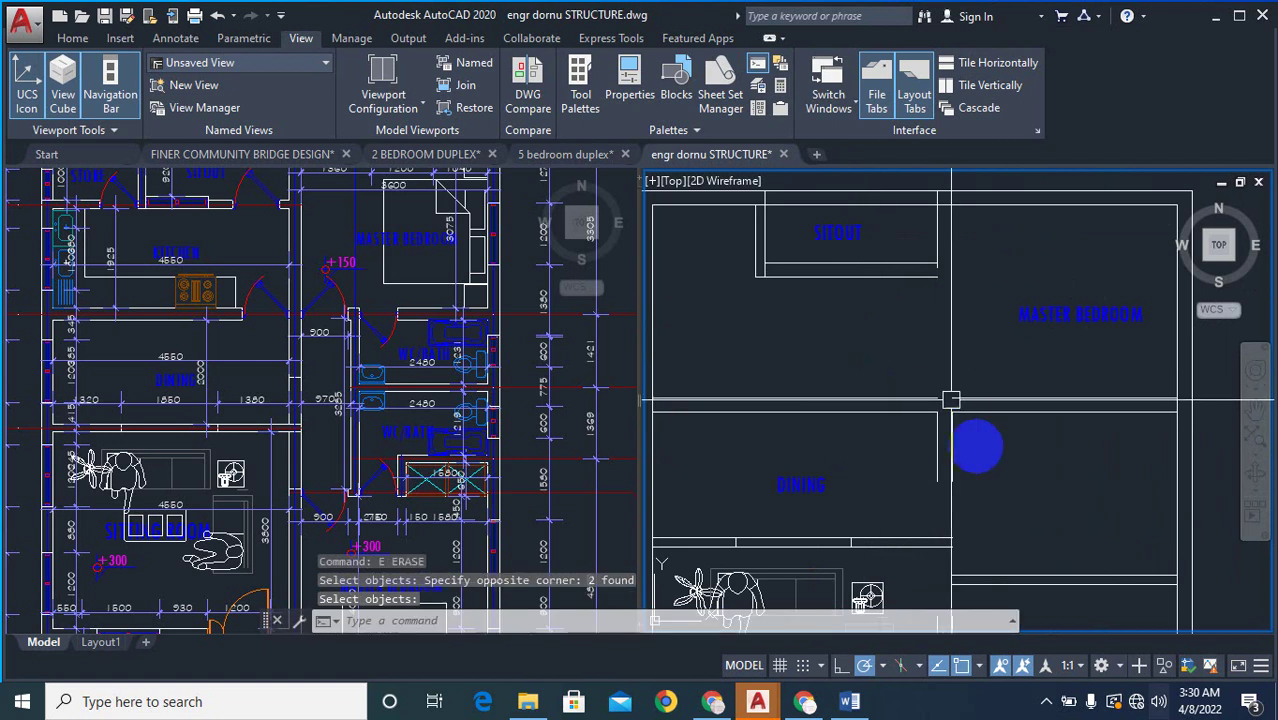
- Erase the two remaining central wall line pieces beside the dining room
{"action": "key", "text": "Return"}
{"action": "left_click", "coordinate": [982, 446]}
{"action": "left_click", "coordinate": [905, 466]}
{"action": "key", "text": "Return"}
{"action": "scroll", "coordinate": [923, 380], "scroll_direction": "down", "scroll_amount": 2}
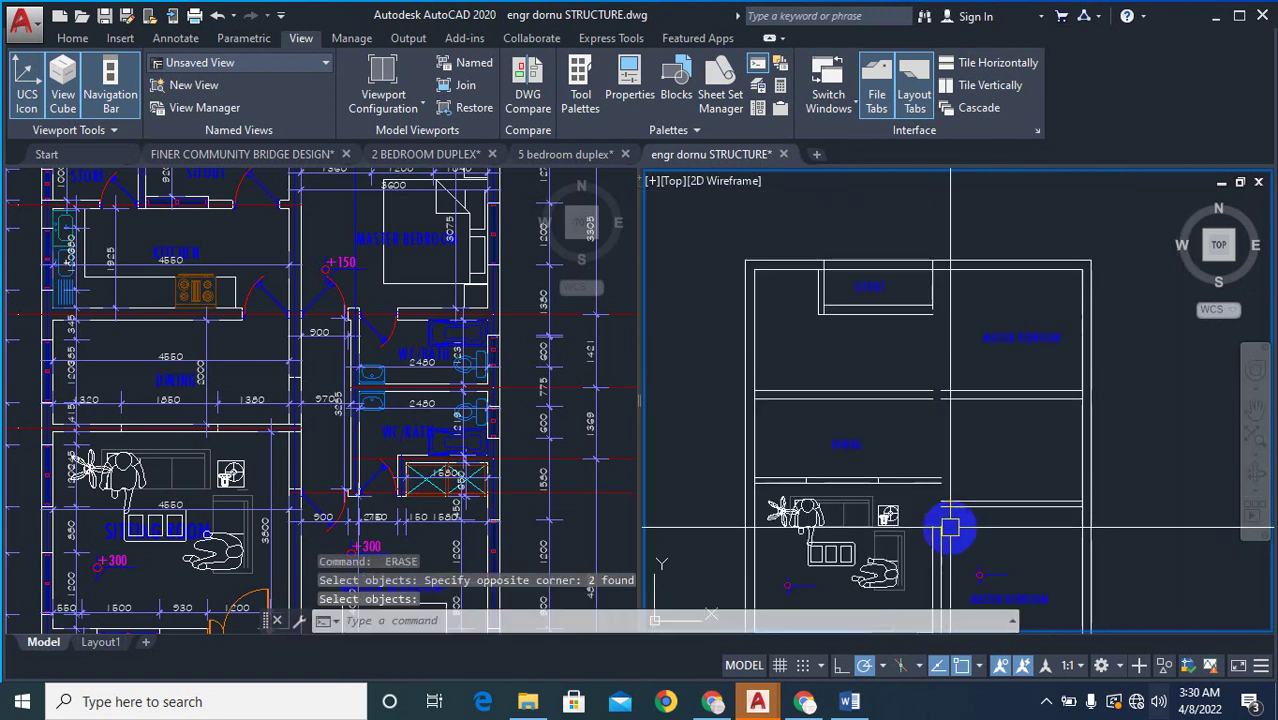
- Extend both lower central wall lines up to the inner line of the building's top wall
{"action": "type", "text": "ex"}
{"action": "key", "text": "Return"}
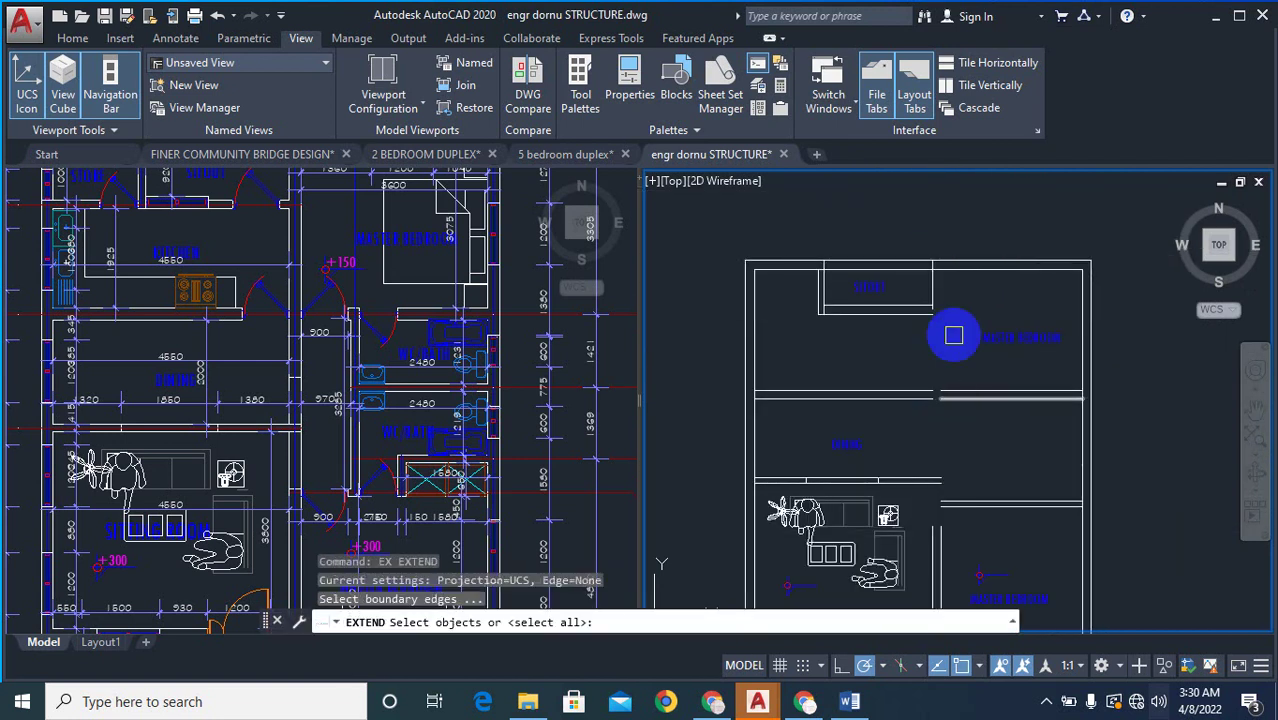
{"action": "left_click", "coordinate": [968, 274]}
{"action": "right_click", "coordinate": [970, 560]}
{"action": "right_click", "coordinate": [970, 560]}
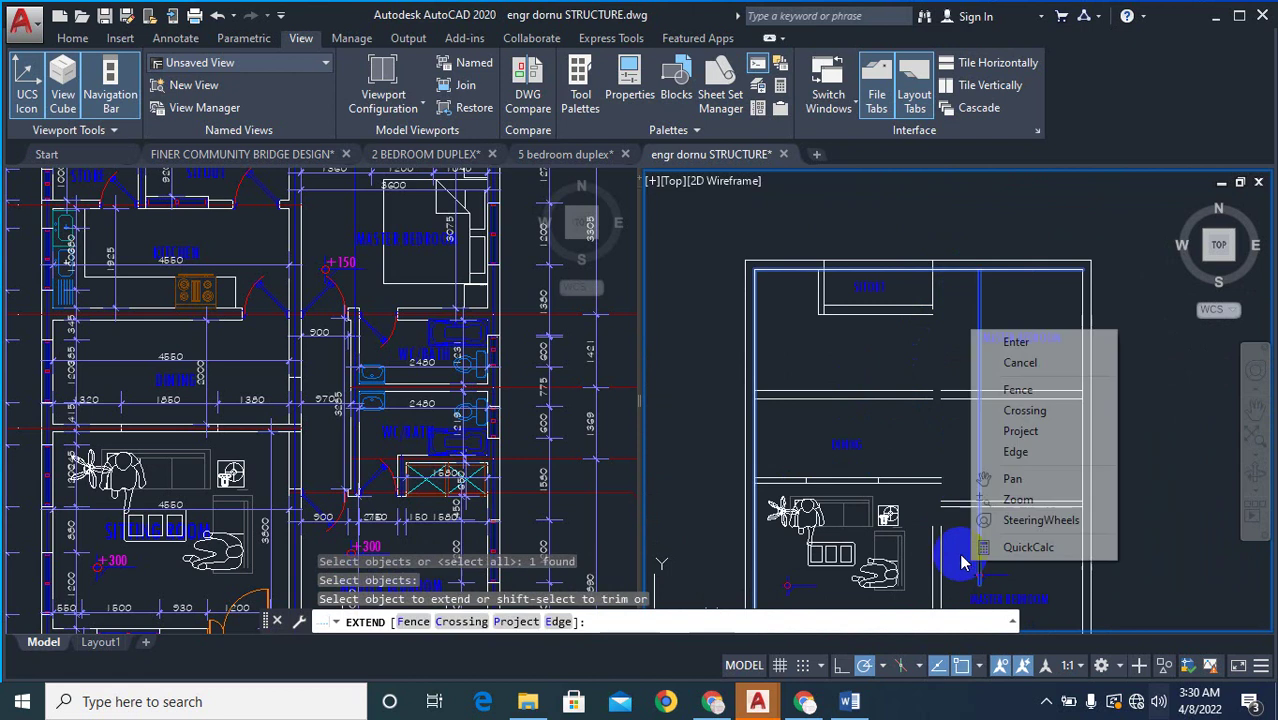
{"action": "left_click", "coordinate": [951, 517]}
{"action": "left_click", "coordinate": [939, 535]}
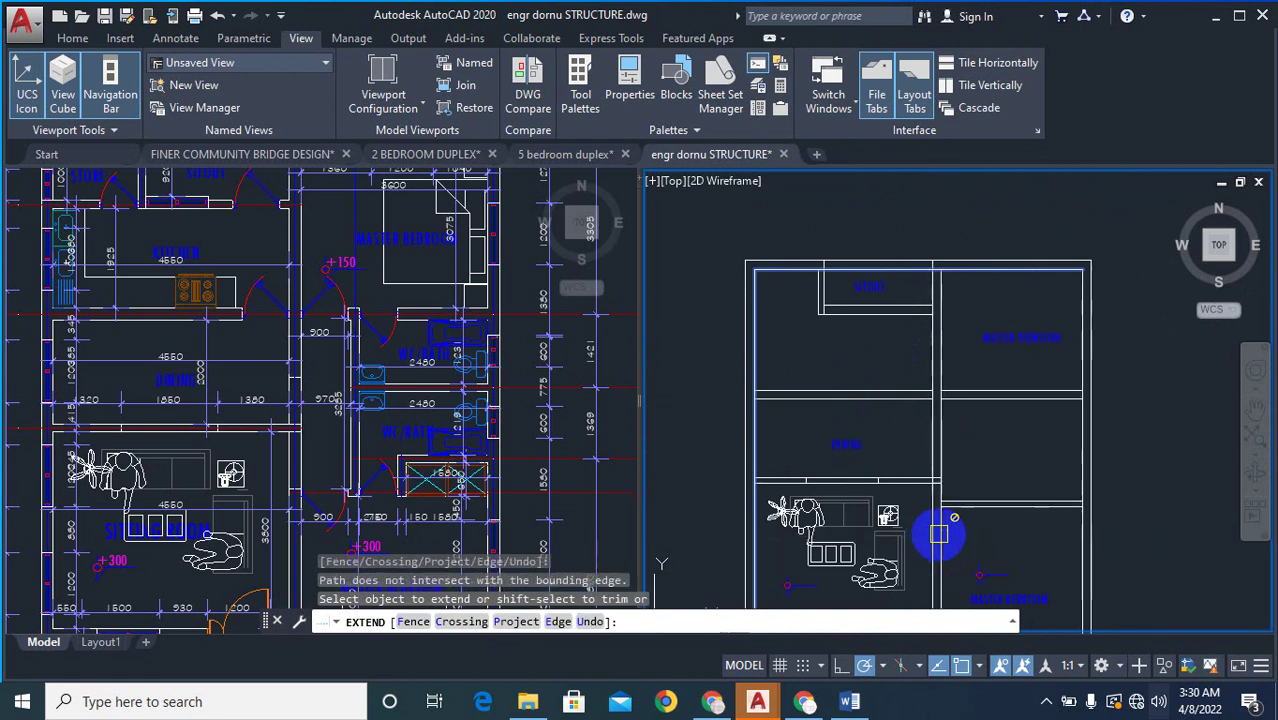
{"action": "key", "text": "Escape"}
- Erase the opening lines and short wall segments in the wall between the sitting room and the entrance foyer
{"action": "scroll", "coordinate": [1000, 288], "scroll_direction": "down", "scroll_amount": 5}
{"action": "scroll", "coordinate": [1030, 434], "scroll_direction": "up", "scroll_amount": 3}
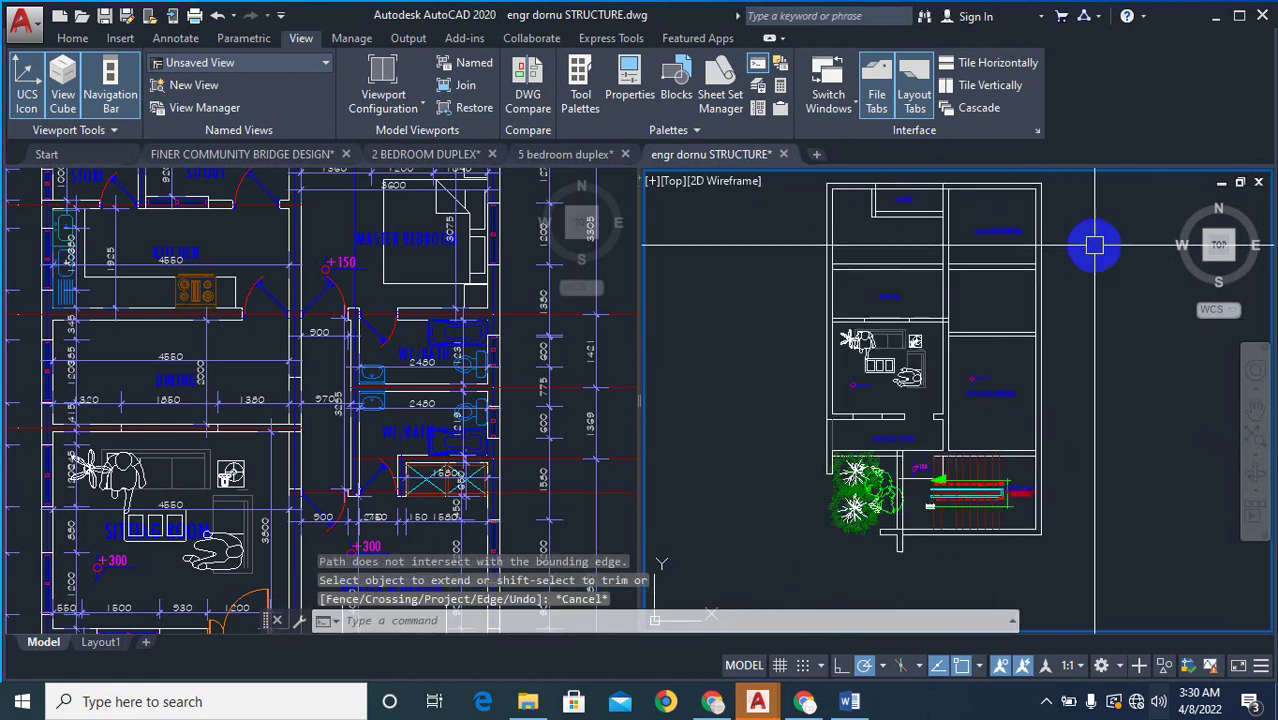
{"action": "scroll", "coordinate": [930, 440], "scroll_direction": "up", "scroll_amount": 3}
{"action": "scroll", "coordinate": [805, 417], "scroll_direction": "up", "scroll_amount": 2}
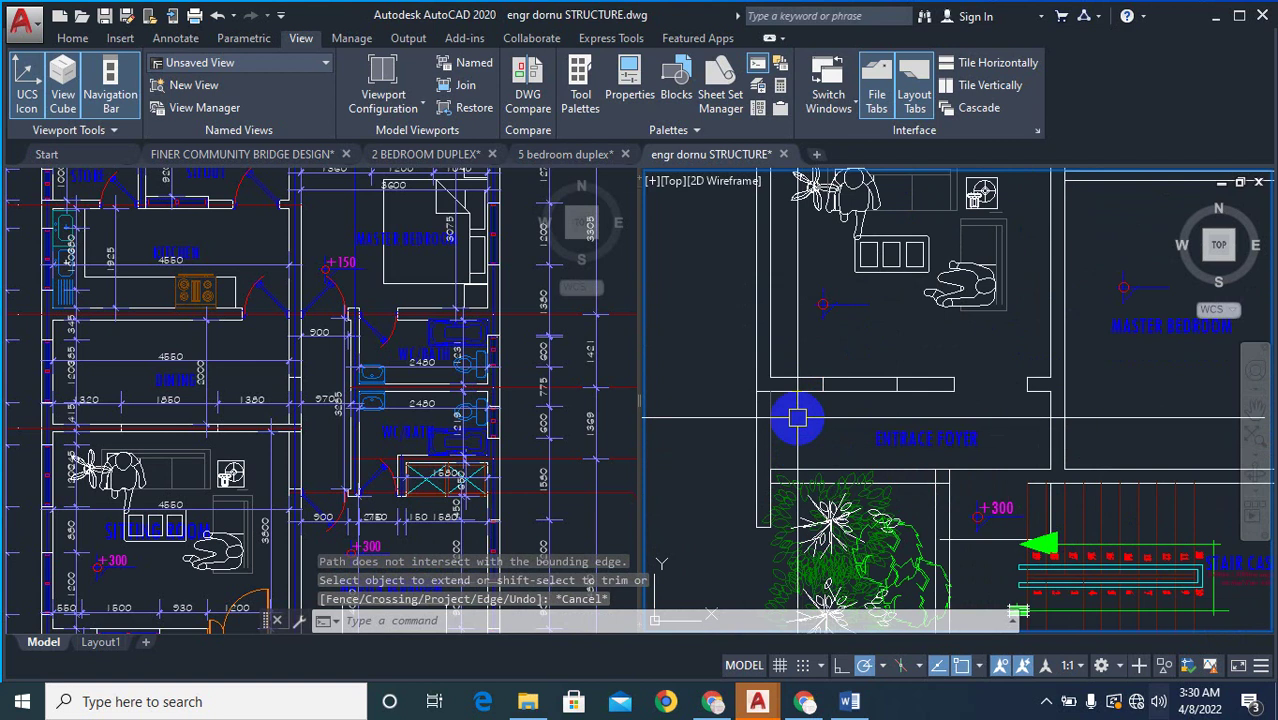
{"action": "type", "text": "e"}
{"action": "key", "text": "Return"}
{"action": "left_click", "coordinate": [768, 369]}
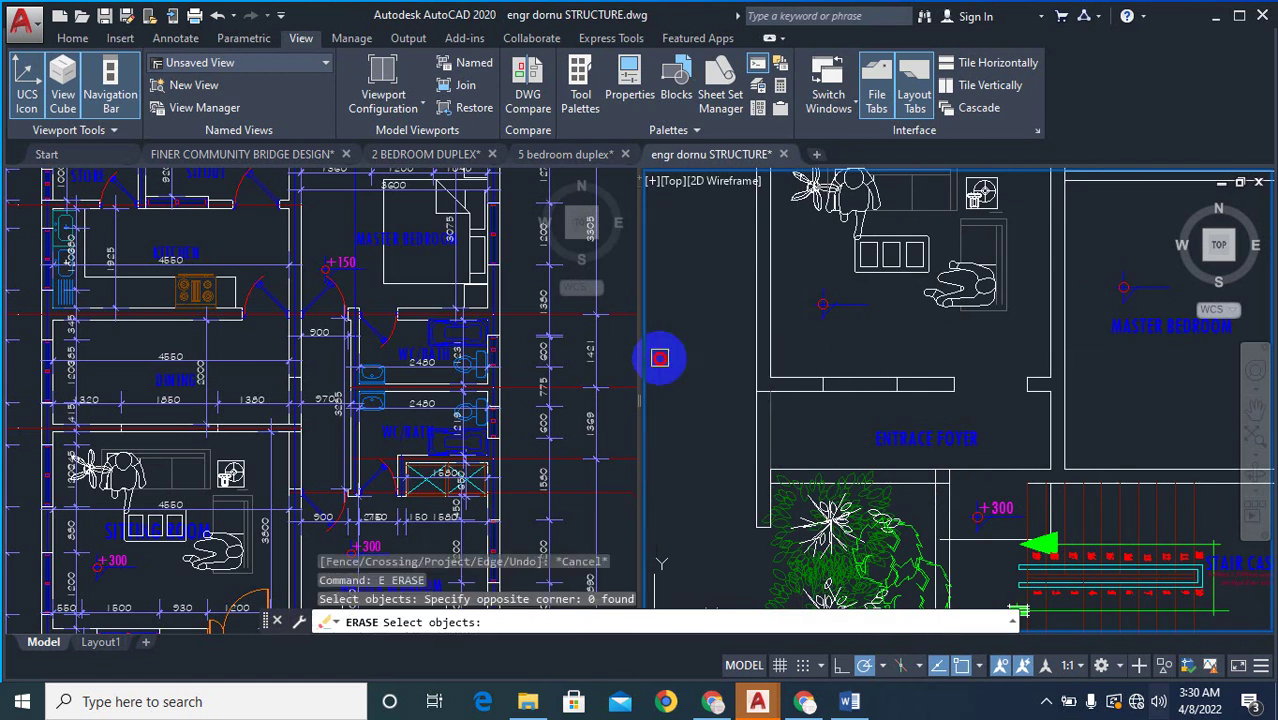
{"action": "left_click", "coordinate": [804, 353]}
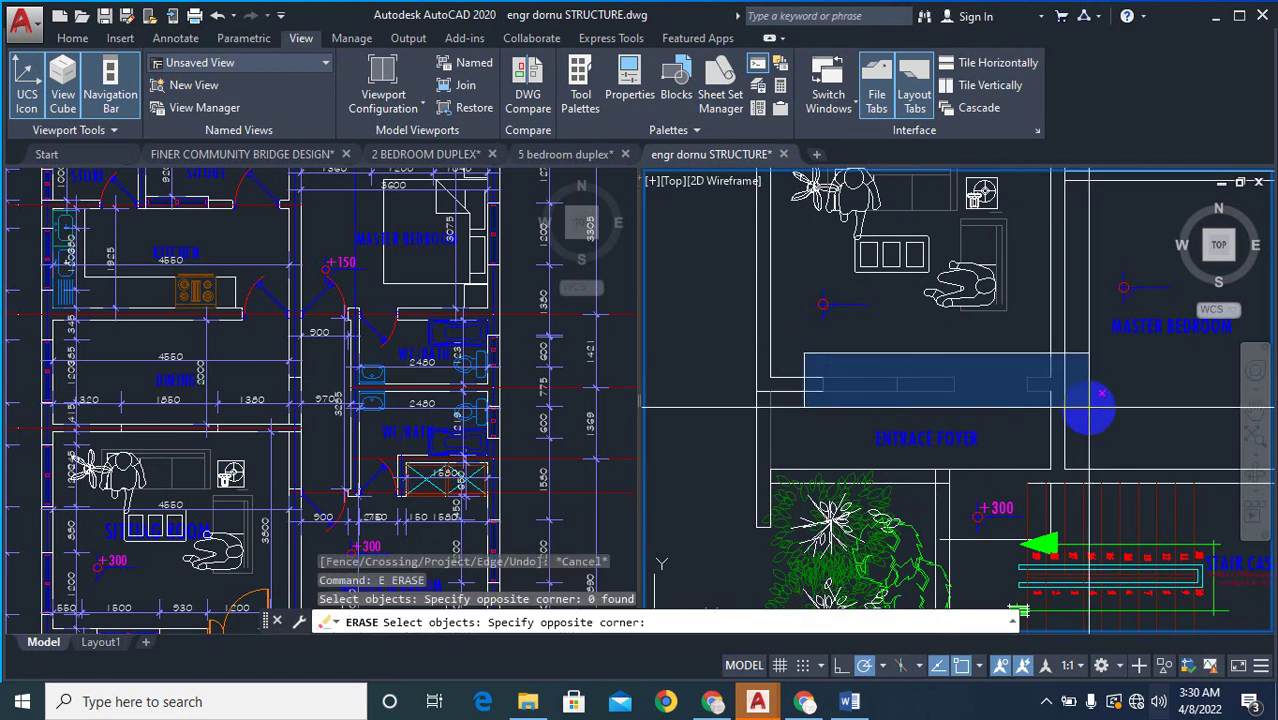
{"action": "left_click", "coordinate": [1114, 405]}
{"action": "right_click", "coordinate": [1100, 396]}
{"action": "right_click", "coordinate": [1097, 393]}
{"action": "left_click", "coordinate": [921, 398]}
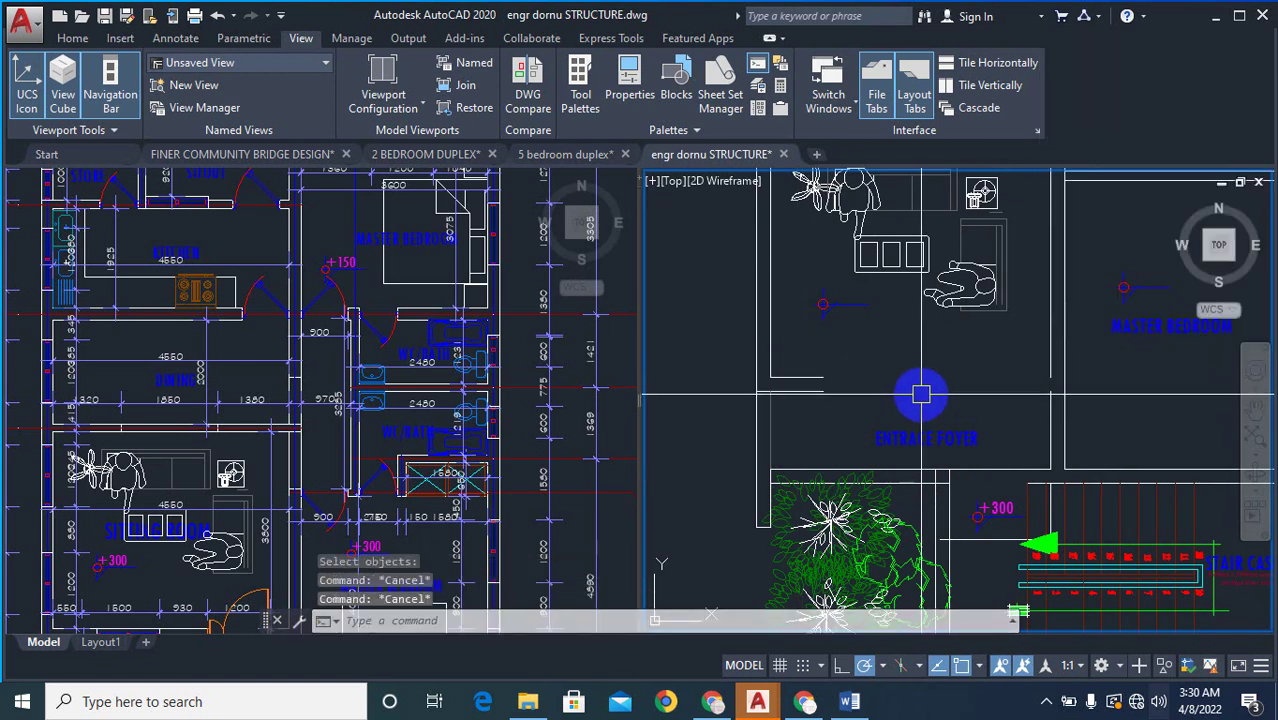
- Extend the two remaining wall lines between the sitting room and the foyer across to the central wall
{"action": "type", "text": "ex"}
{"action": "key", "text": "Return"}
{"action": "key", "text": "Return"}
{"action": "left_click", "coordinate": [858, 381]}
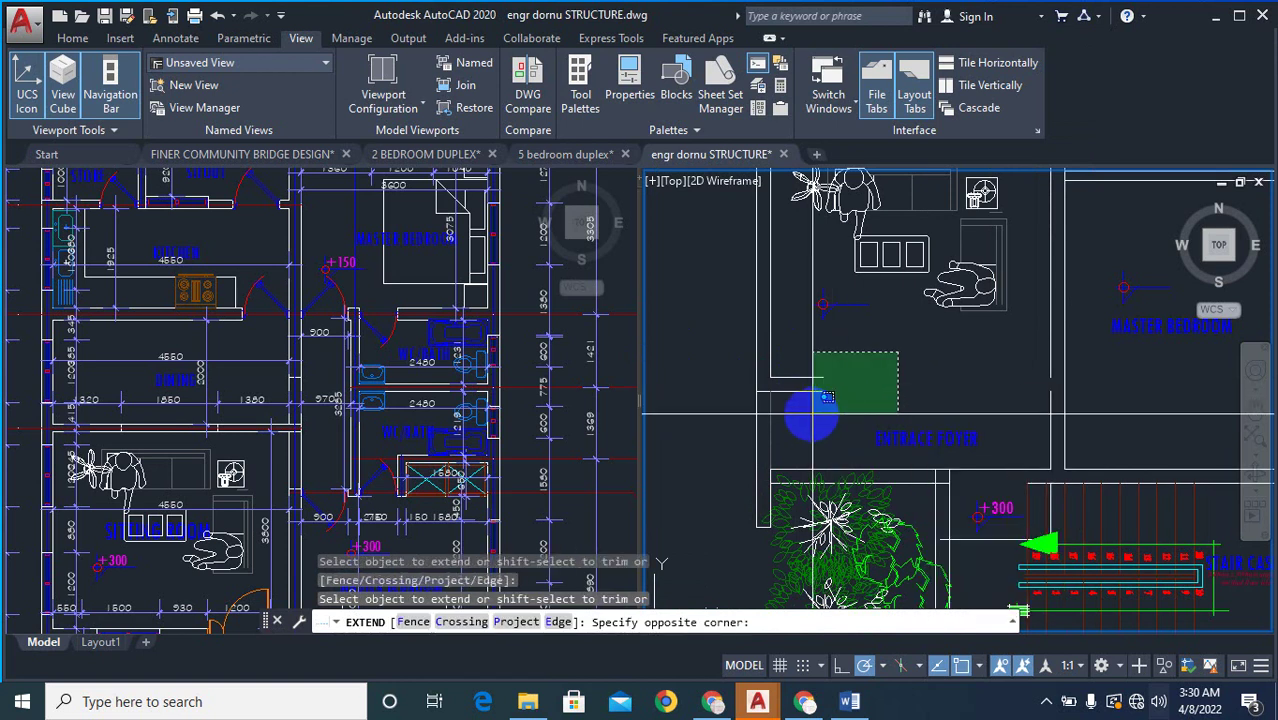
{"action": "key", "text": "Escape"}
- Erase the opening lines in the middle of the wall between the dining and sitting rooms
{"action": "scroll", "coordinate": [841, 427], "scroll_direction": "down", "scroll_amount": 5}
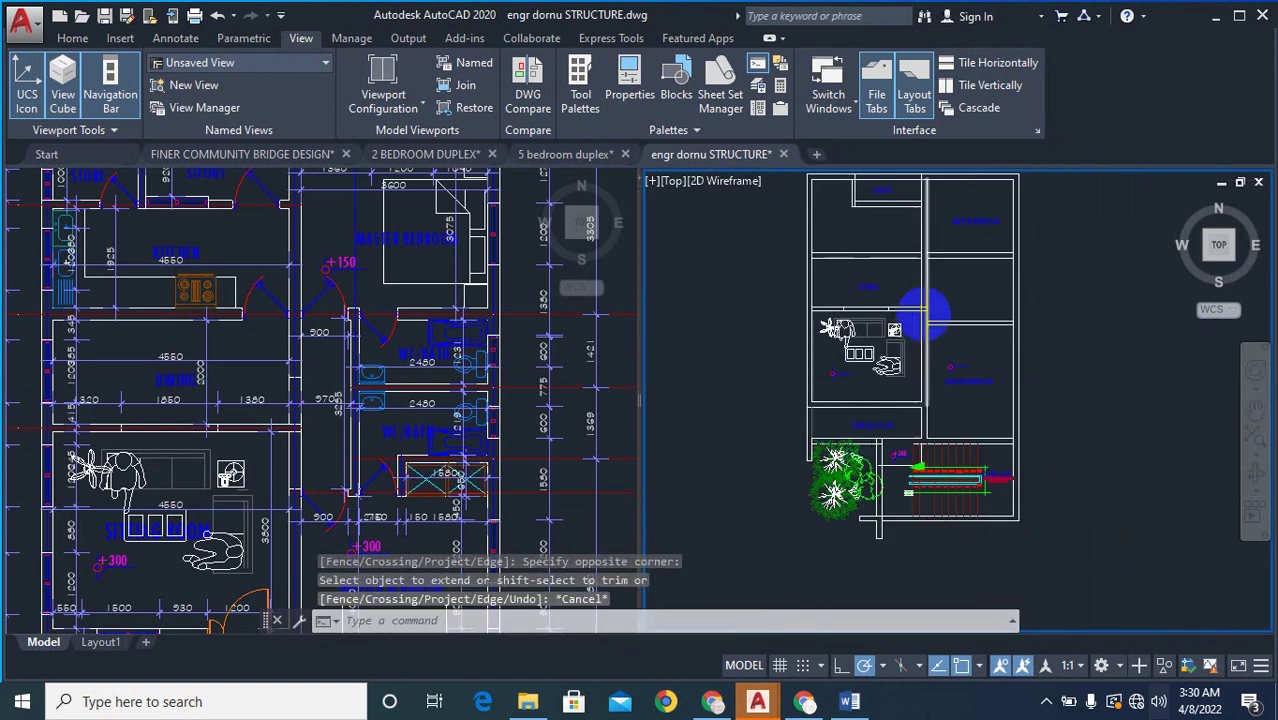
{"action": "scroll", "coordinate": [880, 315], "scroll_direction": "up", "scroll_amount": 6}
{"action": "type", "text": "e"}
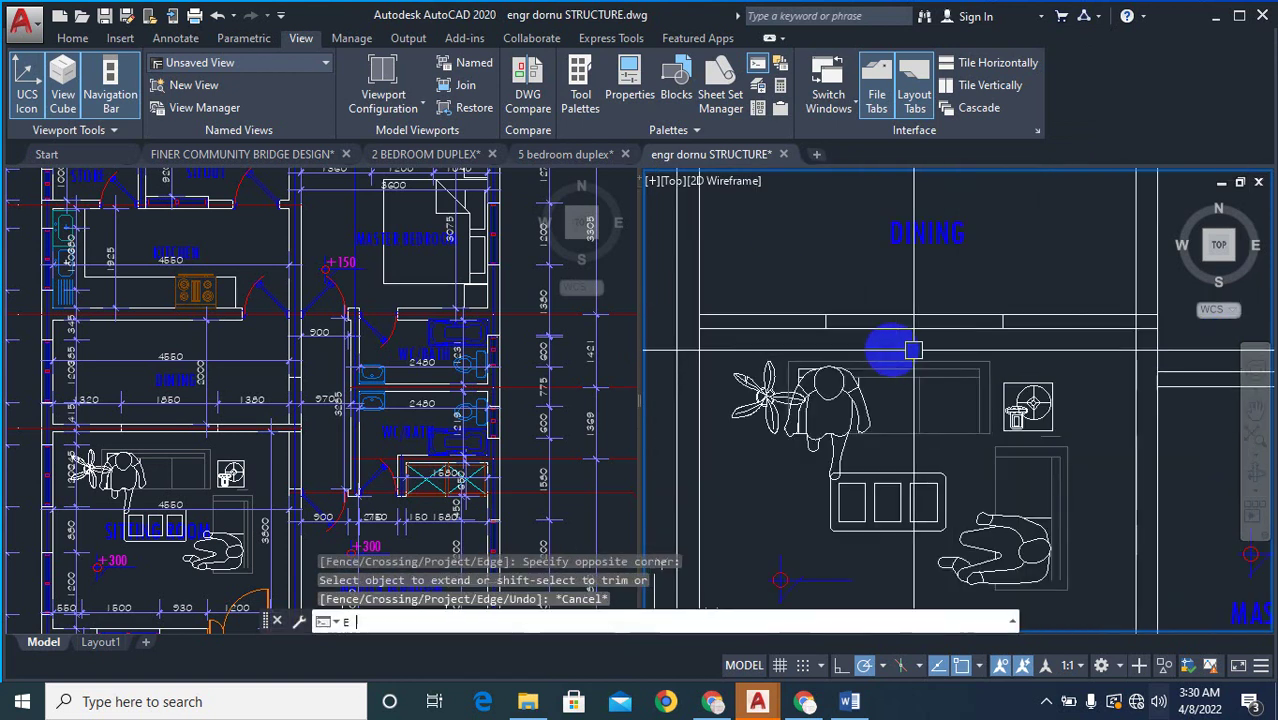
{"action": "key", "text": "Return"}
{"action": "left_click", "coordinate": [790, 288]}
{"action": "left_click", "coordinate": [1030, 338]}
{"action": "right_click", "coordinate": [1027, 355]}
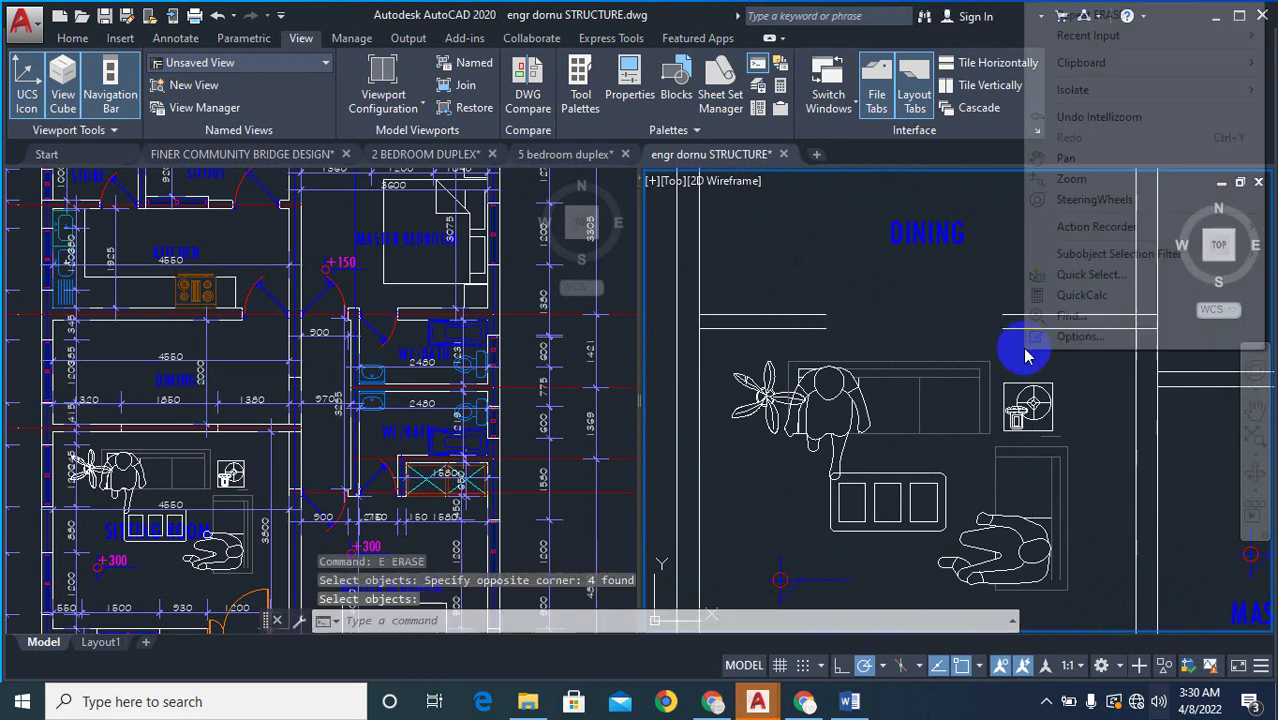
{"action": "key", "text": "Escape"}
{"action": "key", "text": "Escape"}
- Erase the two wall line pieces between the dining opening and the central wall
{"action": "type", "text": "e"}
{"action": "key", "text": "Return"}
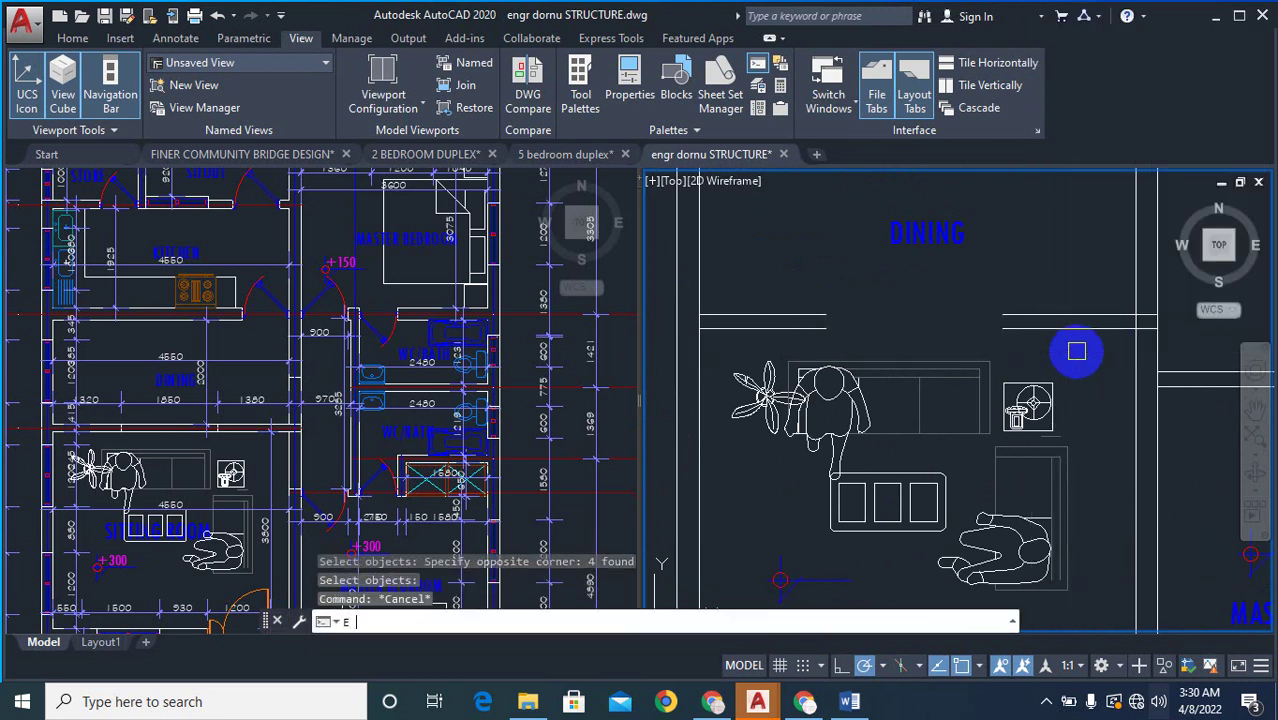
{"action": "left_click", "coordinate": [1076, 350]}
{"action": "left_click", "coordinate": [1027, 286]}
{"action": "key", "text": "Return"}
- Extend the two remaining wall lines between the dining and sitting rooms across to the central wall
{"action": "type", "text": "ex"}
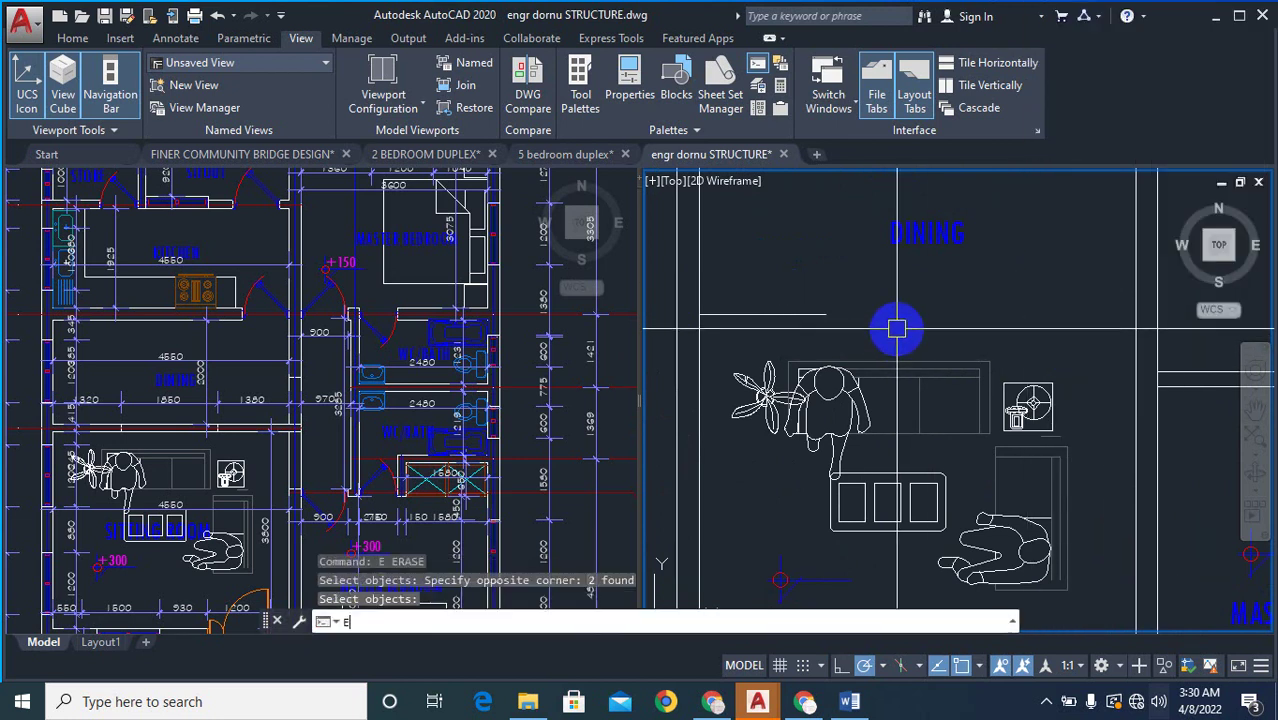
{"action": "key", "text": "Return"}
{"action": "key", "text": "Return"}
{"action": "right_click", "coordinate": [865, 295]}
{"action": "left_click", "coordinate": [802, 296]}
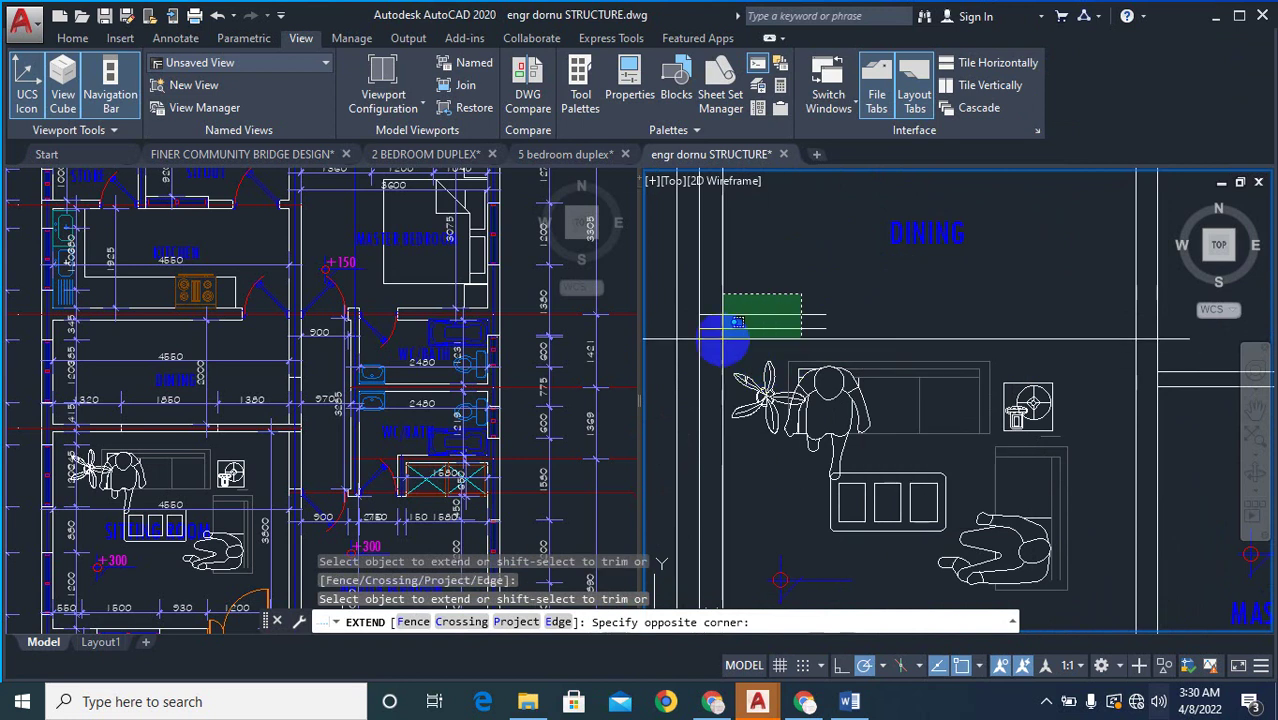
{"action": "left_click", "coordinate": [738, 335]}
{"action": "scroll", "coordinate": [907, 302], "scroll_direction": "down", "scroll_amount": 4}
{"action": "key", "text": "Escape"}
- Measure the thickness of the wall between the dining and sitting rooms with a linear dimension, without placing it
{"action": "scroll", "coordinate": [1000, 338], "scroll_direction": "up", "scroll_amount": 4}
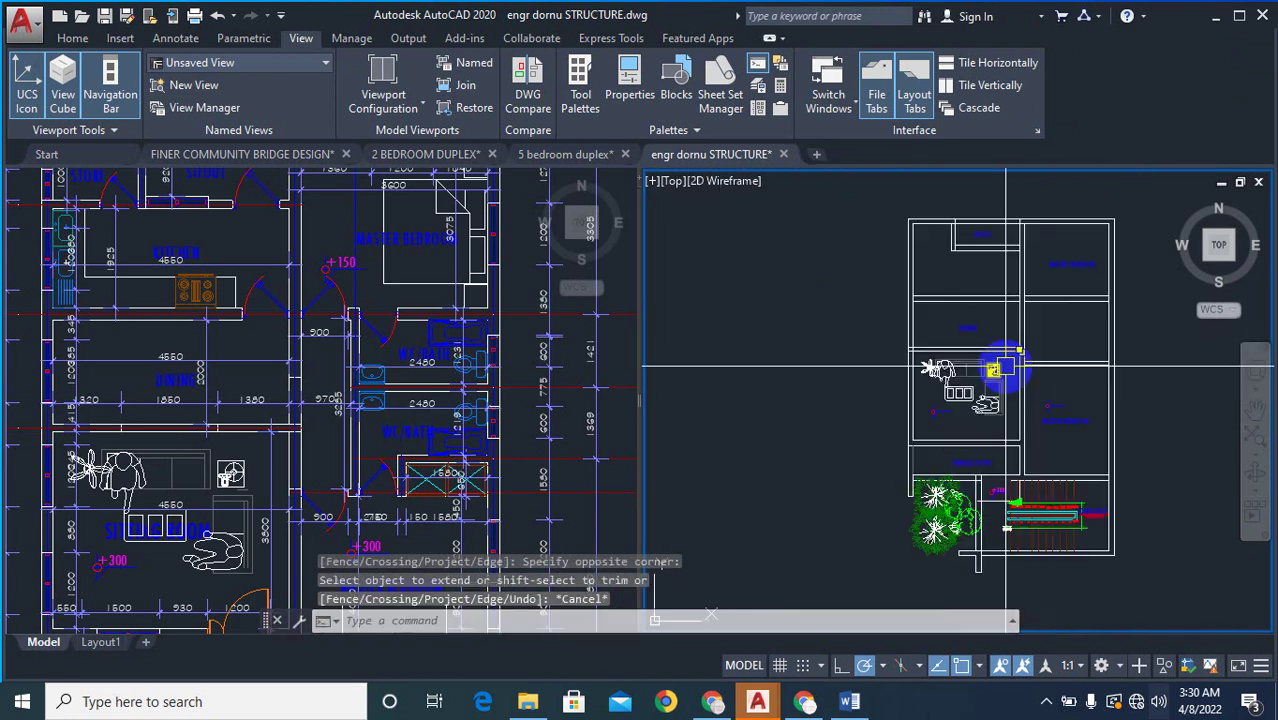
{"action": "type", "text": "dli"}
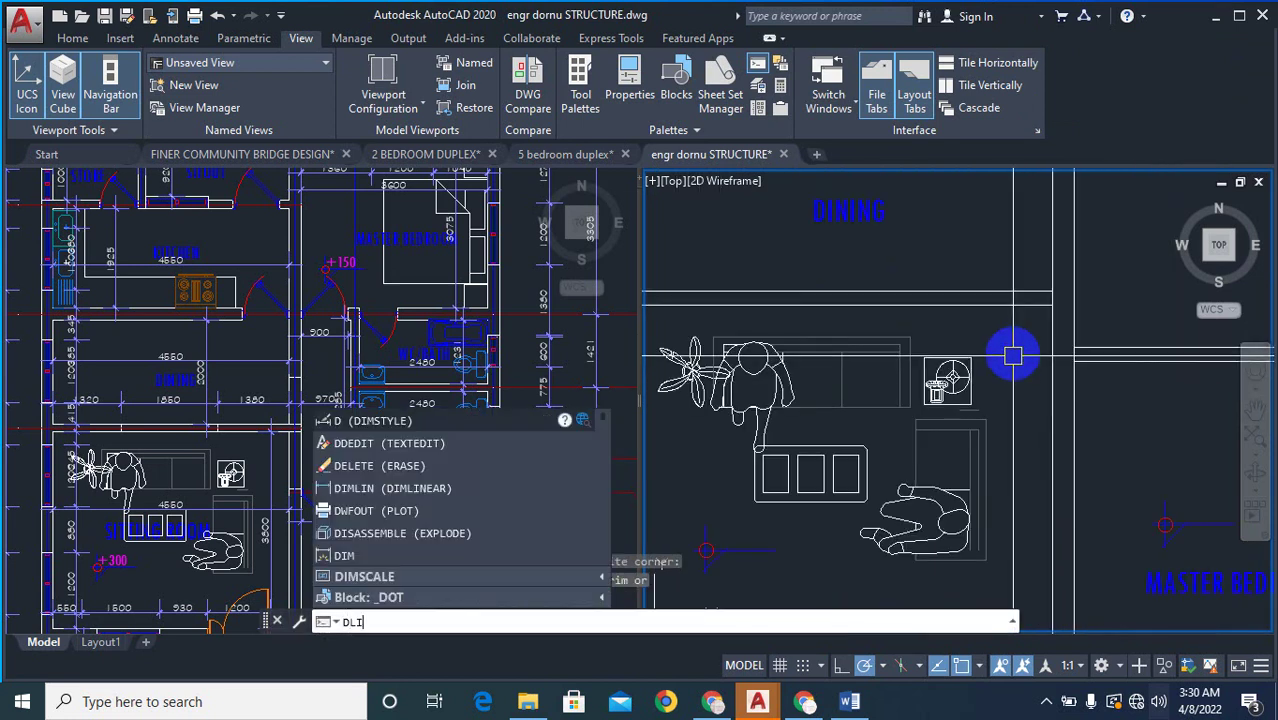
{"action": "key", "text": "Return"}
{"action": "scroll", "coordinate": [1028, 292], "scroll_direction": "up", "scroll_amount": 2}
{"action": "left_click", "coordinate": [1023, 334]}
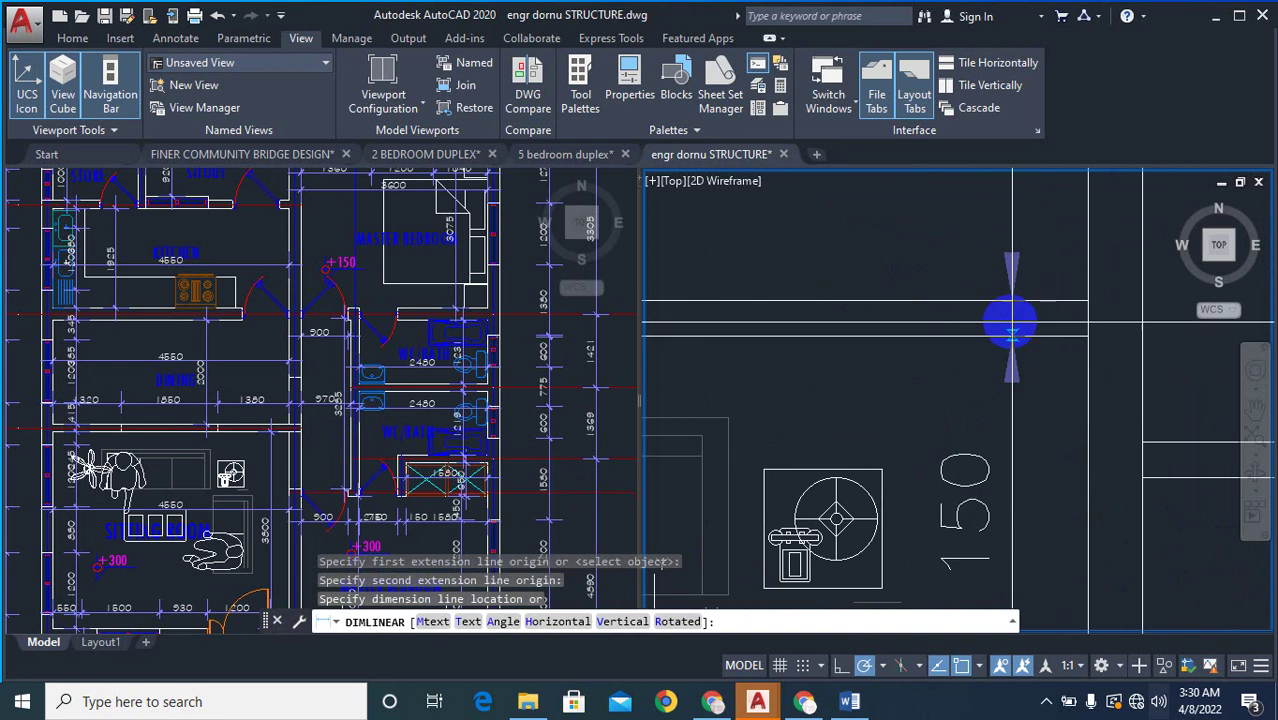
{"action": "scroll", "coordinate": [998, 317], "scroll_direction": "down", "scroll_amount": 4}
{"action": "scroll", "coordinate": [1000, 317], "scroll_direction": "up", "scroll_amount": 2}
{"action": "key", "text": "Escape"}
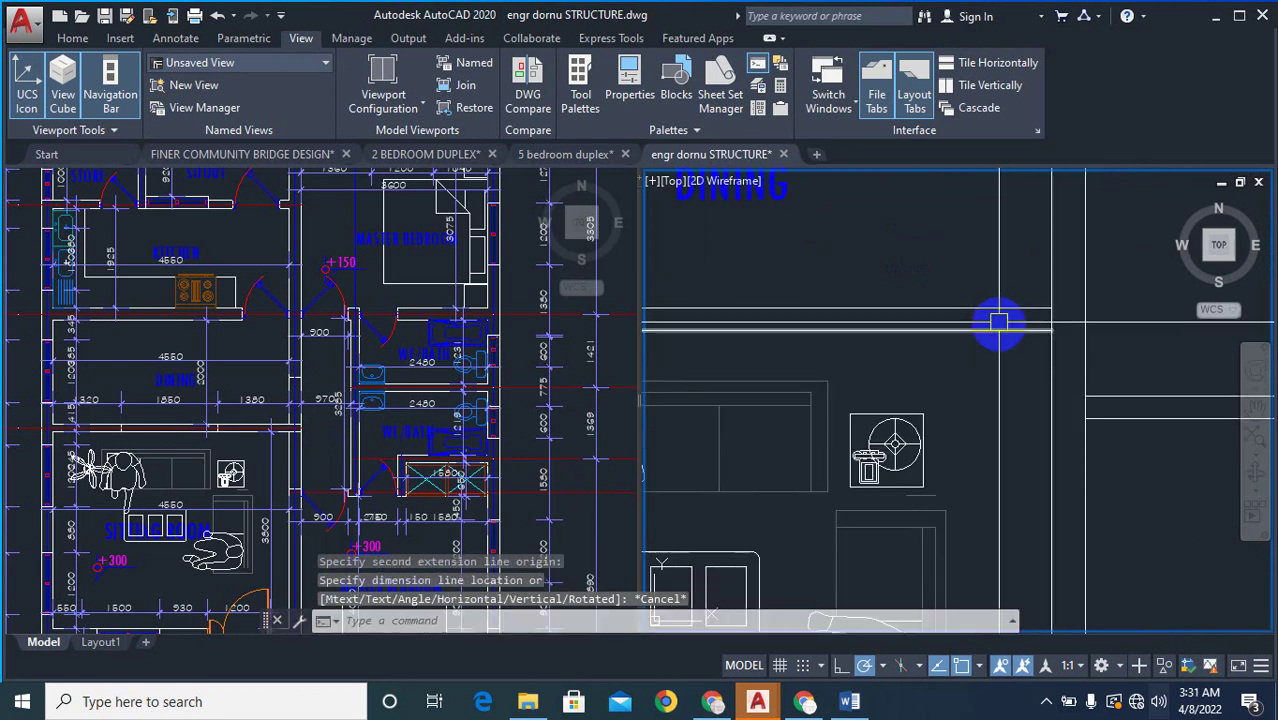
- Measure the central wall's thickness beside the sitting room with a linear dimension, without placing it
{"action": "scroll", "coordinate": [993, 362], "scroll_direction": "down", "scroll_amount": 2}
{"action": "type", "text": "dli"}
{"action": "key", "text": "Return"}
{"action": "scroll", "coordinate": [1000, 470], "scroll_direction": "up", "scroll_amount": 2}
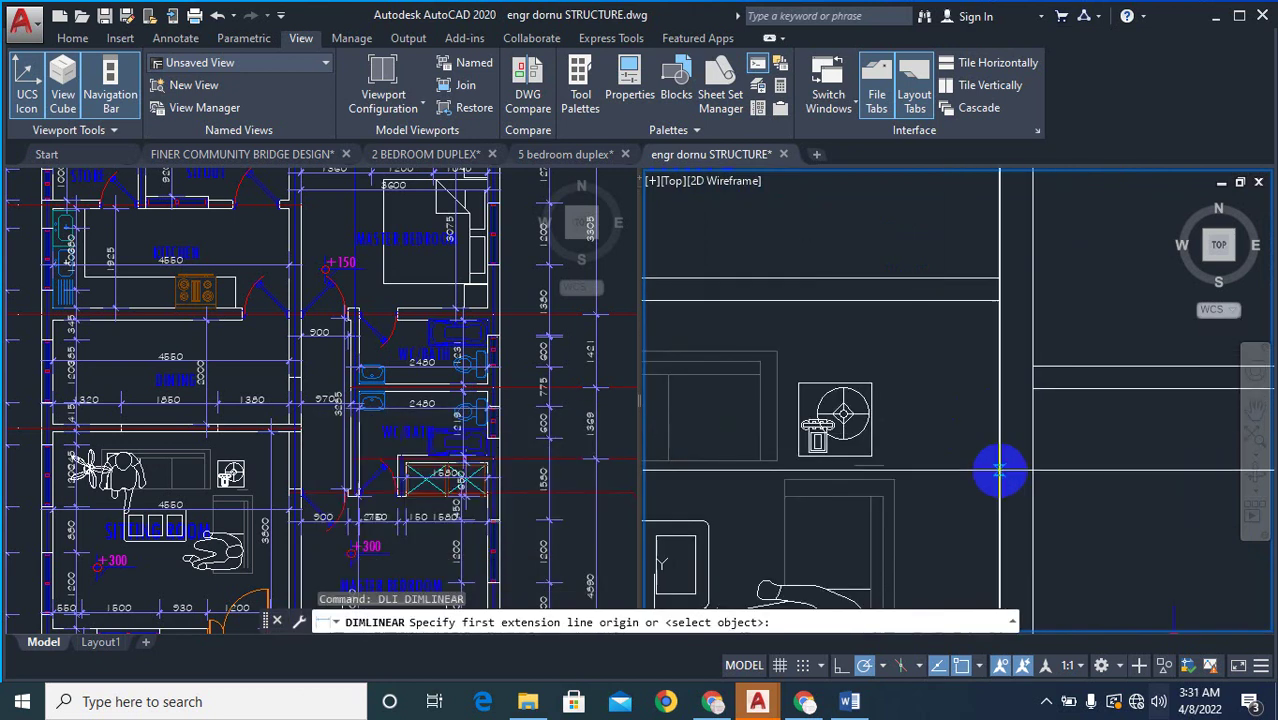
{"action": "left_click", "coordinate": [1000, 463]}
{"action": "left_click", "coordinate": [1034, 441]}
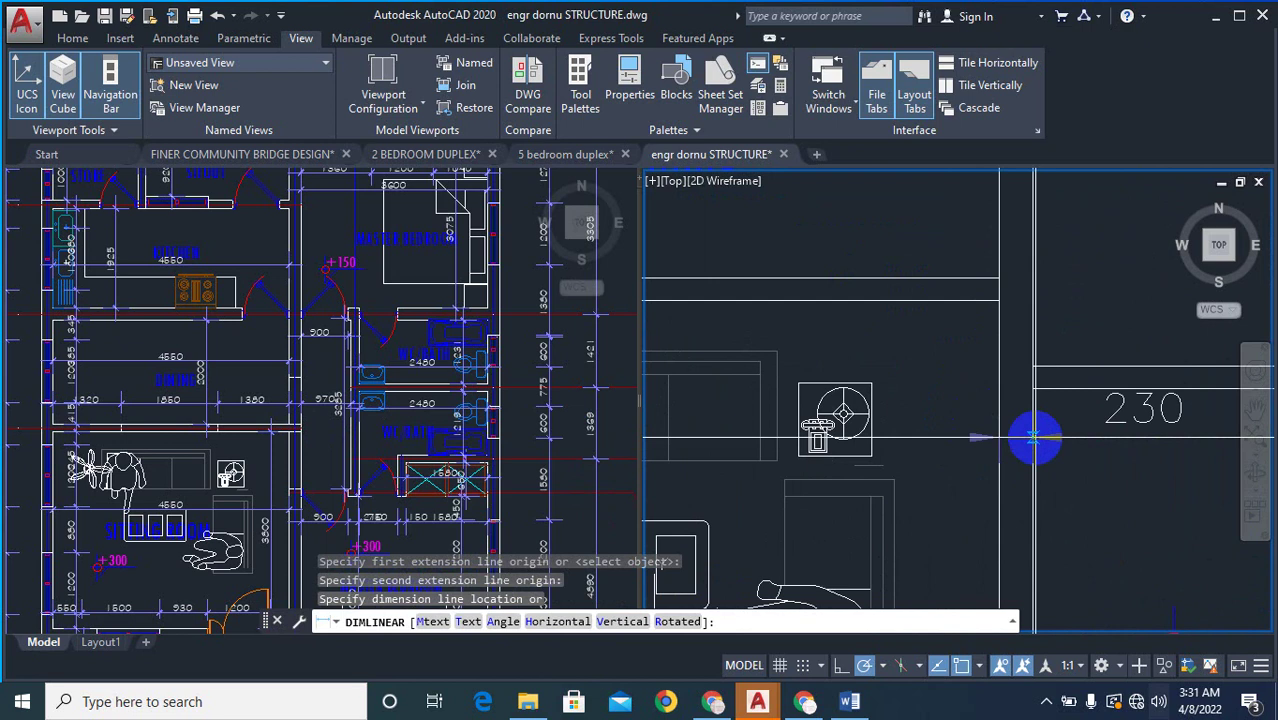
{"action": "scroll", "coordinate": [1040, 441], "scroll_direction": "down", "scroll_amount": 5}
{"action": "key", "text": "Escape"}
- Measure the thickness of the wall above the lower master bedroom with a linear dimension, without placing it
{"action": "key", "text": "Return"}
{"action": "scroll", "coordinate": [1107, 430], "scroll_direction": "up", "scroll_amount": 7}
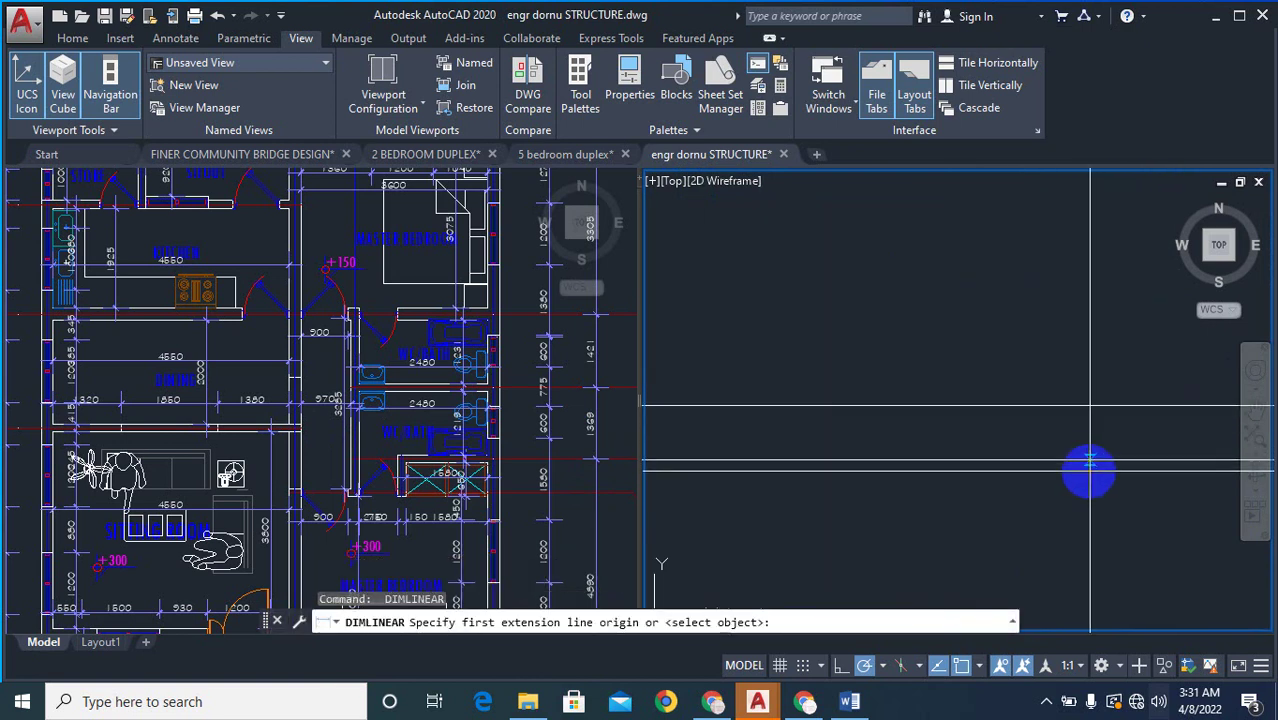
{"action": "left_click", "coordinate": [1090, 465]}
{"action": "left_click", "coordinate": [1086, 408]}
{"action": "scroll", "coordinate": [1041, 386], "scroll_direction": "down", "scroll_amount": 6}
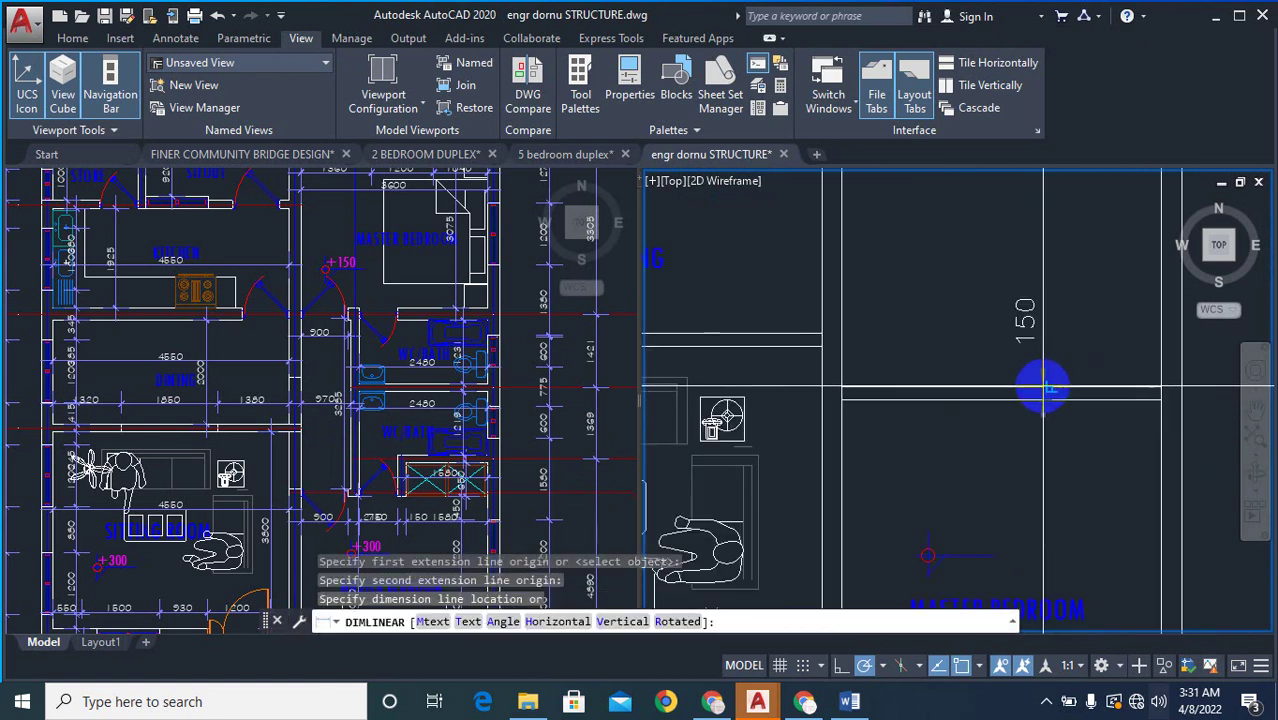
{"action": "key", "text": "Escape"}
- Measure the thickness of the wall between the kitchen and dining areas with a linear dimension, without placing it
{"action": "scroll", "coordinate": [1020, 327], "scroll_direction": "up", "scroll_amount": 5}
{"action": "key", "text": "Return"}
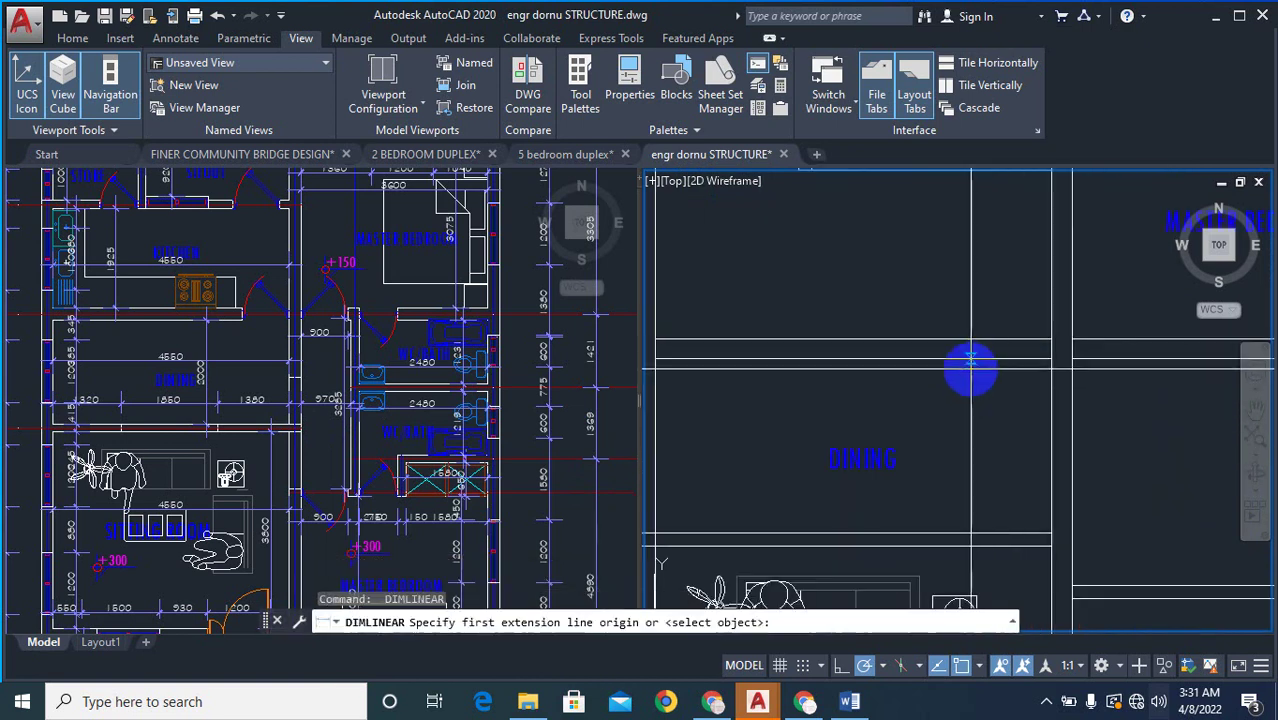
{"action": "left_click", "coordinate": [967, 360]}
{"action": "left_click", "coordinate": [966, 343]}
{"action": "scroll", "coordinate": [984, 422], "scroll_direction": "down", "scroll_amount": 6}
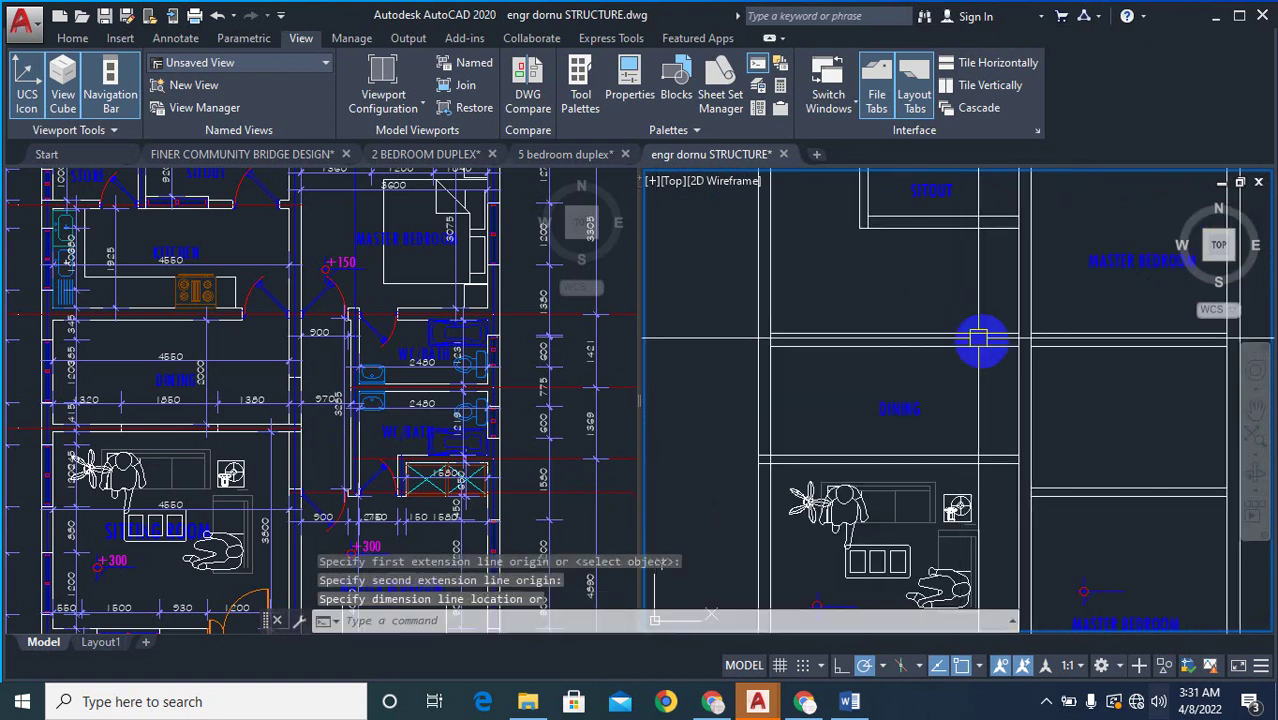
{"action": "key", "text": "Escape"}
- Measure the outer wall's thickness beside the kitchen area with a linear dimension, without placing it
{"action": "scroll", "coordinate": [818, 301], "scroll_direction": "up", "scroll_amount": 2}
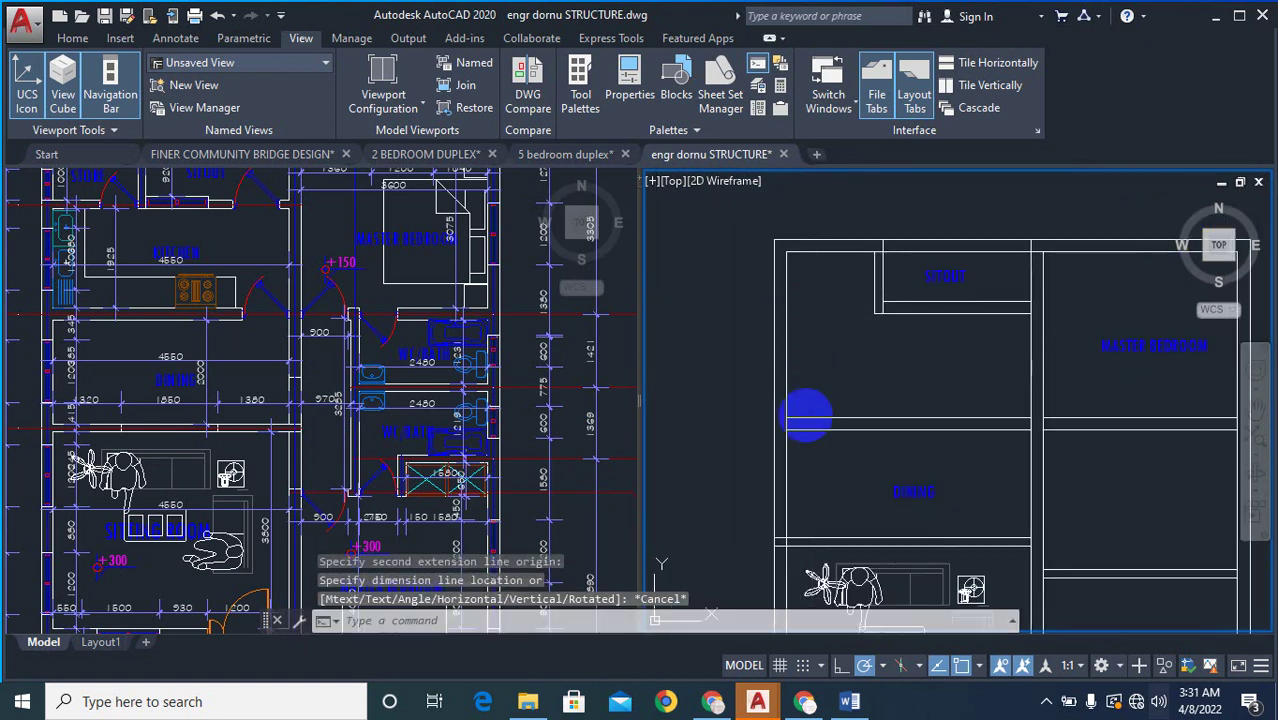
{"action": "key", "text": "Return"}
{"action": "left_click", "coordinate": [775, 378]}
{"action": "scroll", "coordinate": [802, 423], "scroll_direction": "up", "scroll_amount": 3}
{"action": "left_click", "coordinate": [790, 430]}
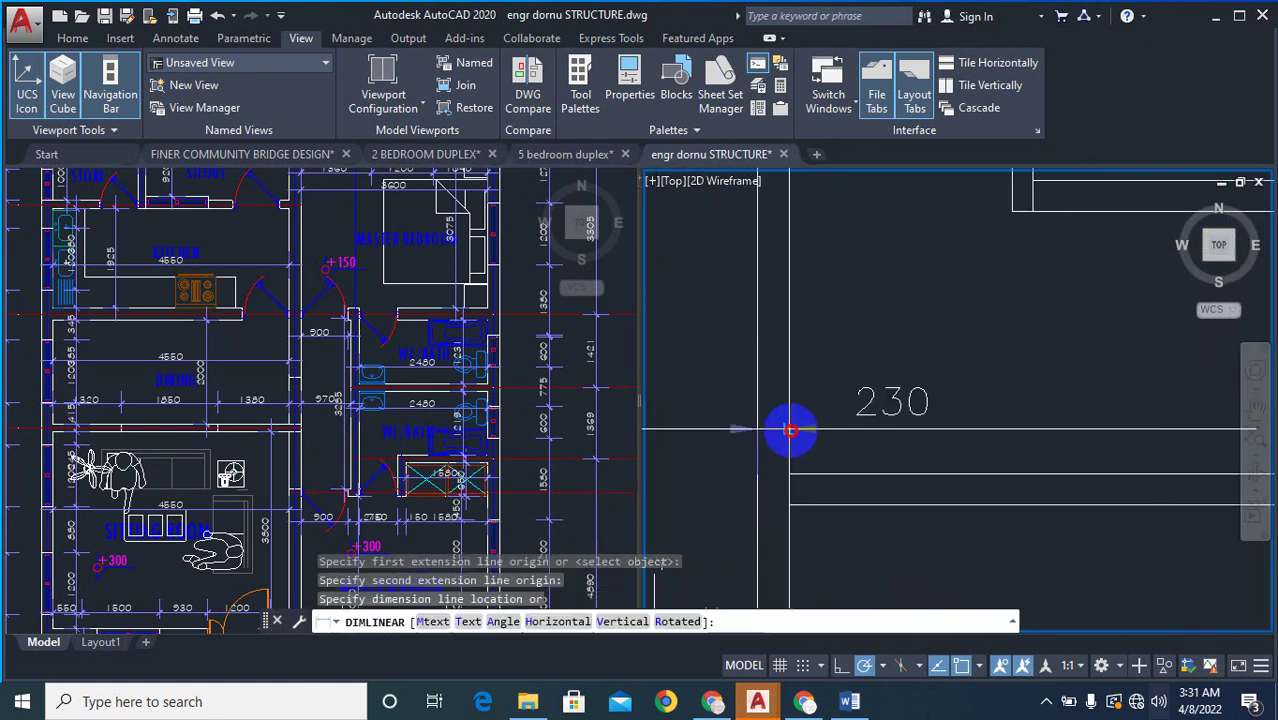
{"action": "scroll", "coordinate": [815, 420], "scroll_direction": "down", "scroll_amount": 5}
{"action": "key", "text": "Escape"}
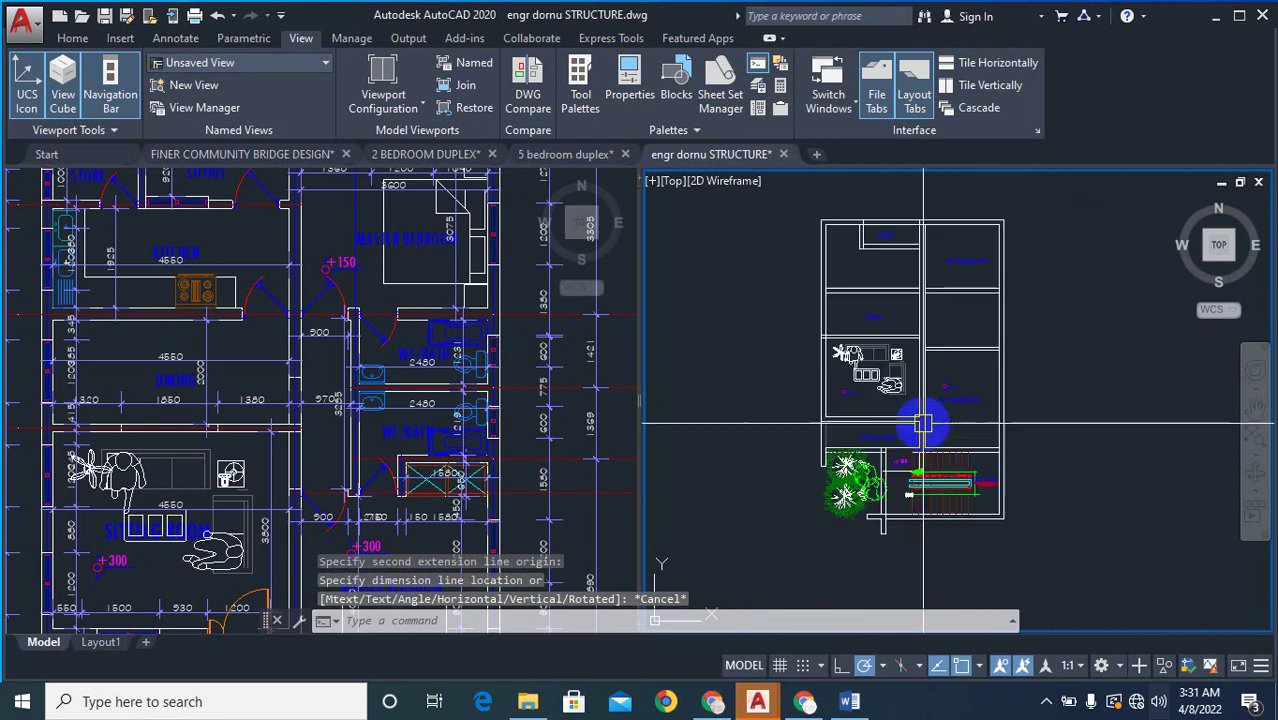
- Erase the plant block below the entrance foyer in the plan copy
{"action": "scroll", "coordinate": [868, 470], "scroll_direction": "up", "scroll_amount": 4}
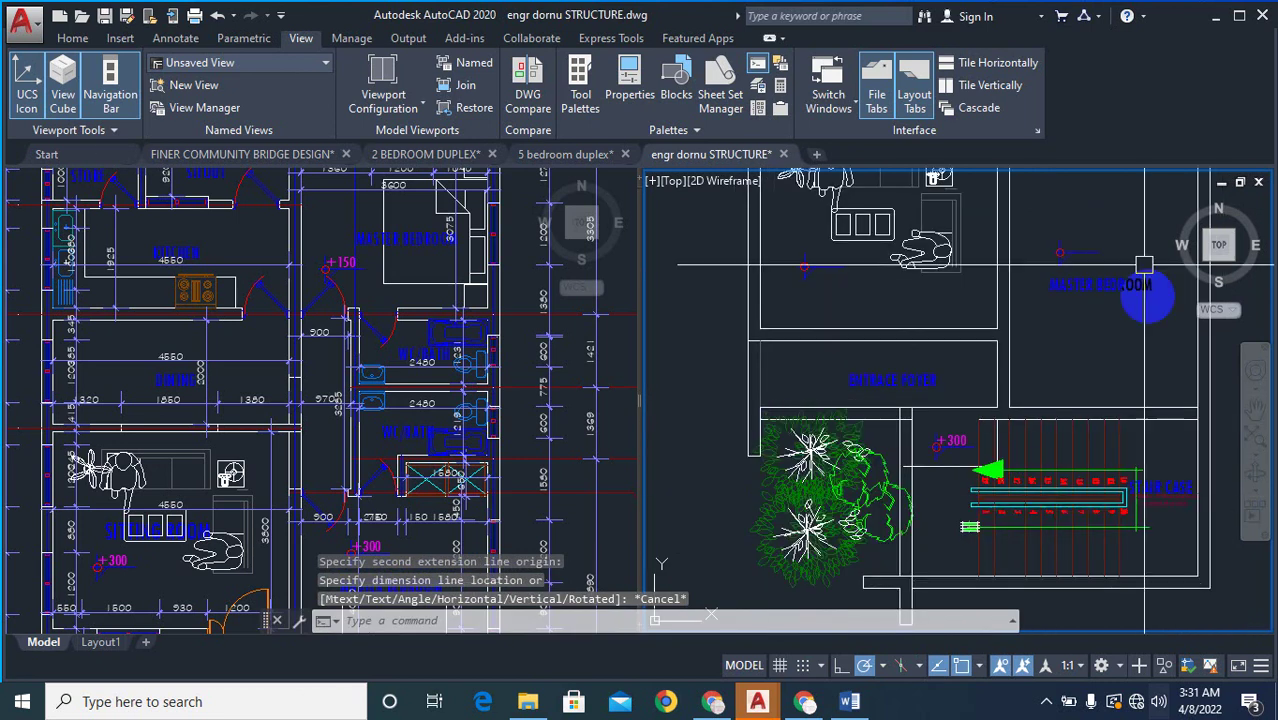
{"action": "scroll", "coordinate": [905, 460], "scroll_direction": "up", "scroll_amount": 1}
{"action": "scroll", "coordinate": [906, 456], "scroll_direction": "down", "scroll_amount": 4}
{"action": "scroll", "coordinate": [913, 458], "scroll_direction": "up", "scroll_amount": 4}
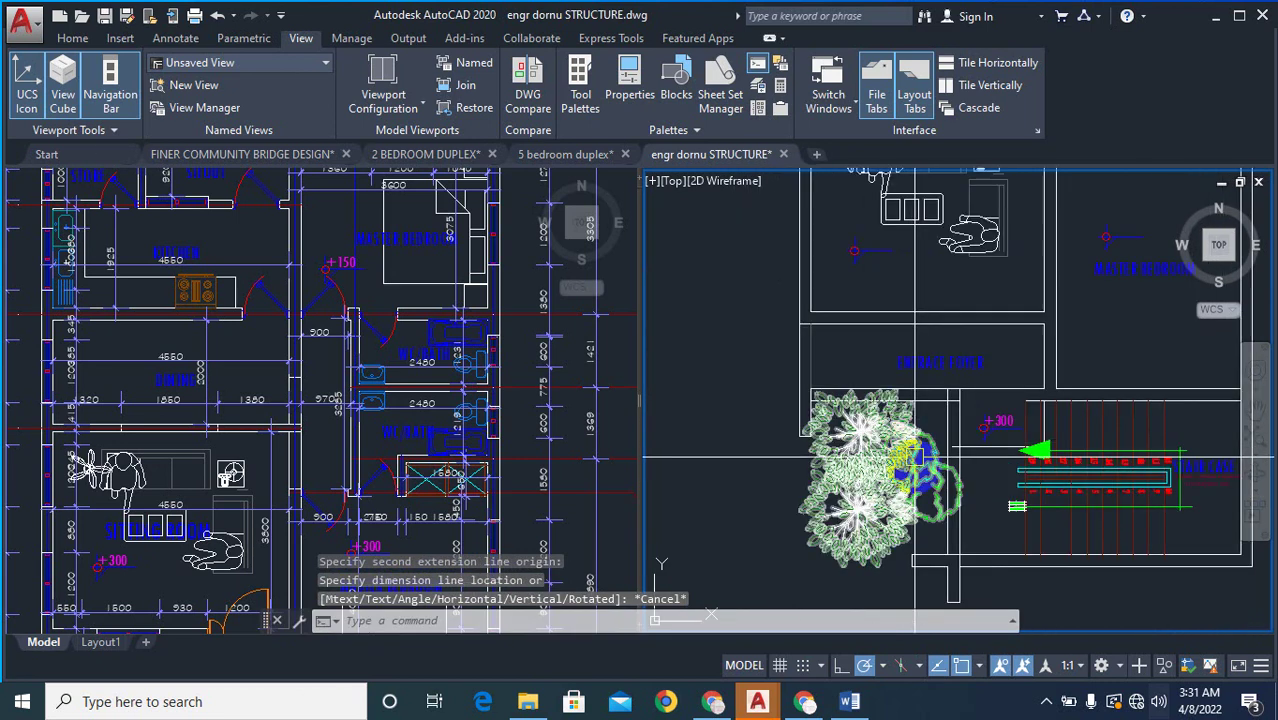
{"action": "type", "text": "e"}
{"action": "key", "text": "space"}
{"action": "left_click", "coordinate": [857, 542]}
{"action": "key", "text": "space"}
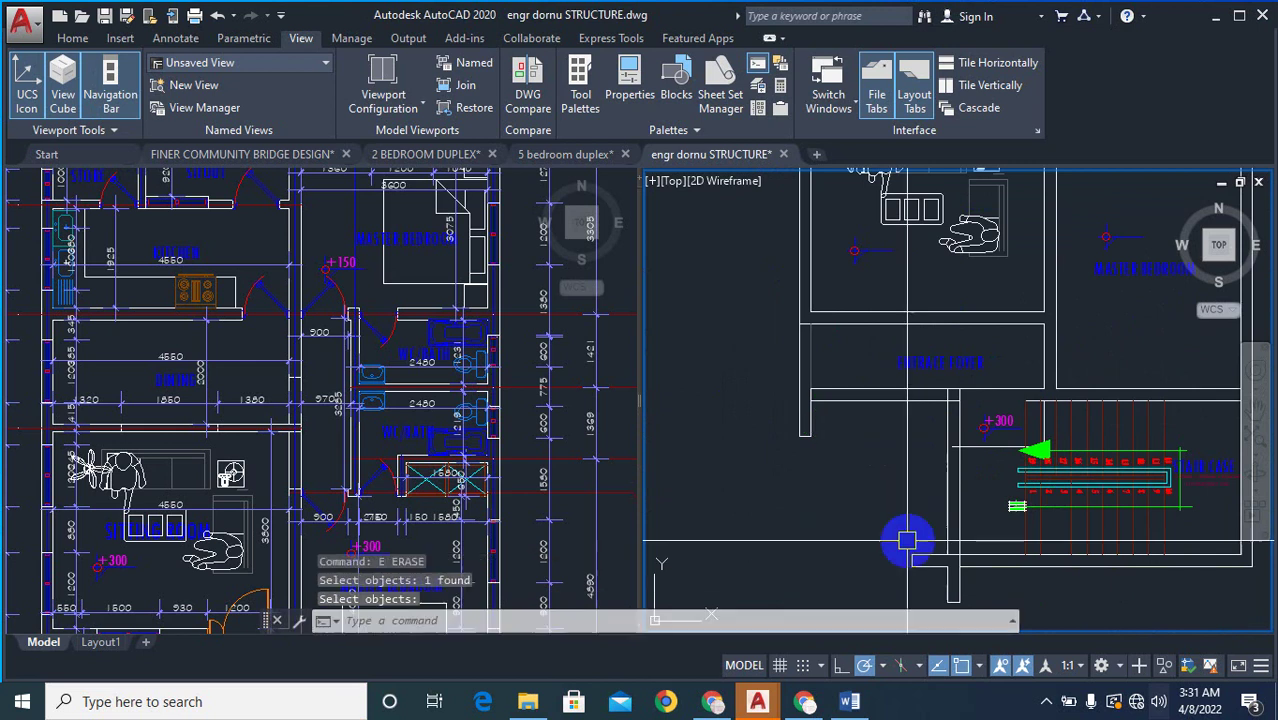
{"action": "key", "text": "space"}
{"action": "key", "text": "Escape"}
{"action": "key", "text": "Escape"}
{"action": "key", "text": "Escape"}
{"action": "key", "text": "Escape"}
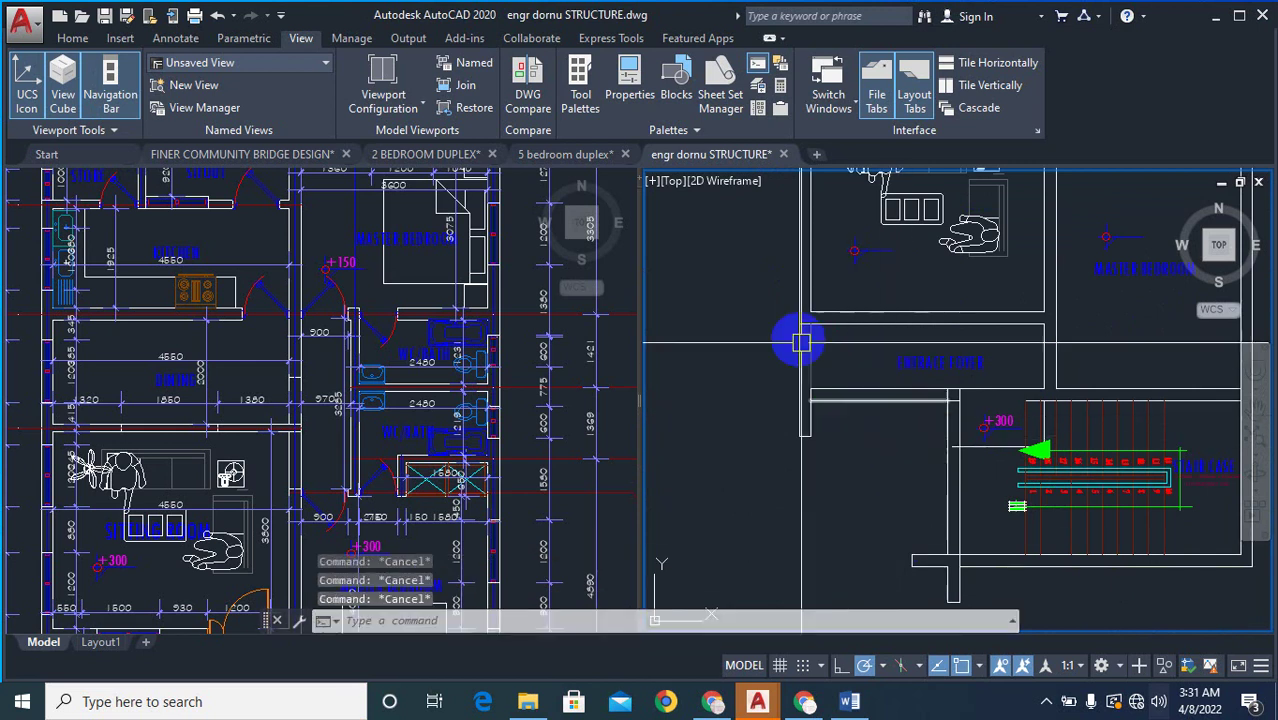
- Compare the cleaned plan copy with the original plan's walls around the planted area below the entrance foyer
{"action": "scroll", "coordinate": [901, 451], "scroll_direction": "down", "scroll_amount": 4}
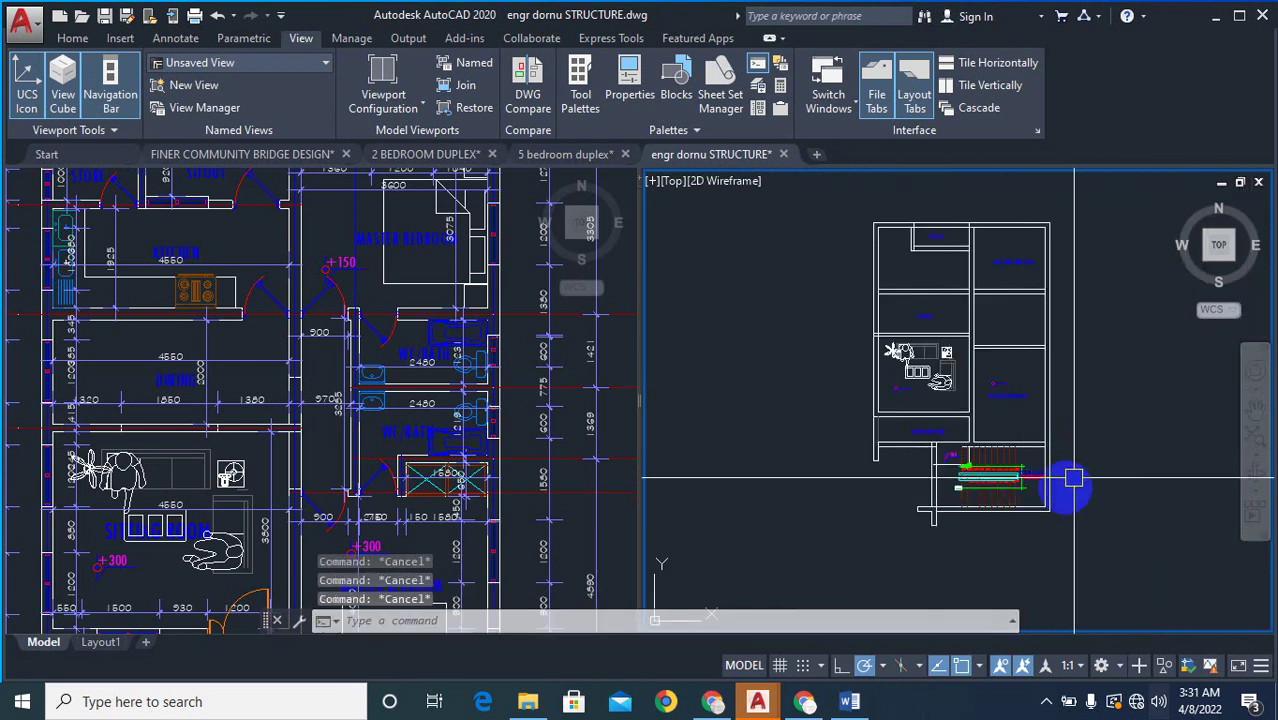
{"action": "scroll", "coordinate": [905, 500], "scroll_direction": "up", "scroll_amount": 2}
{"action": "scroll", "coordinate": [900, 458], "scroll_direction": "down", "scroll_amount": 4}
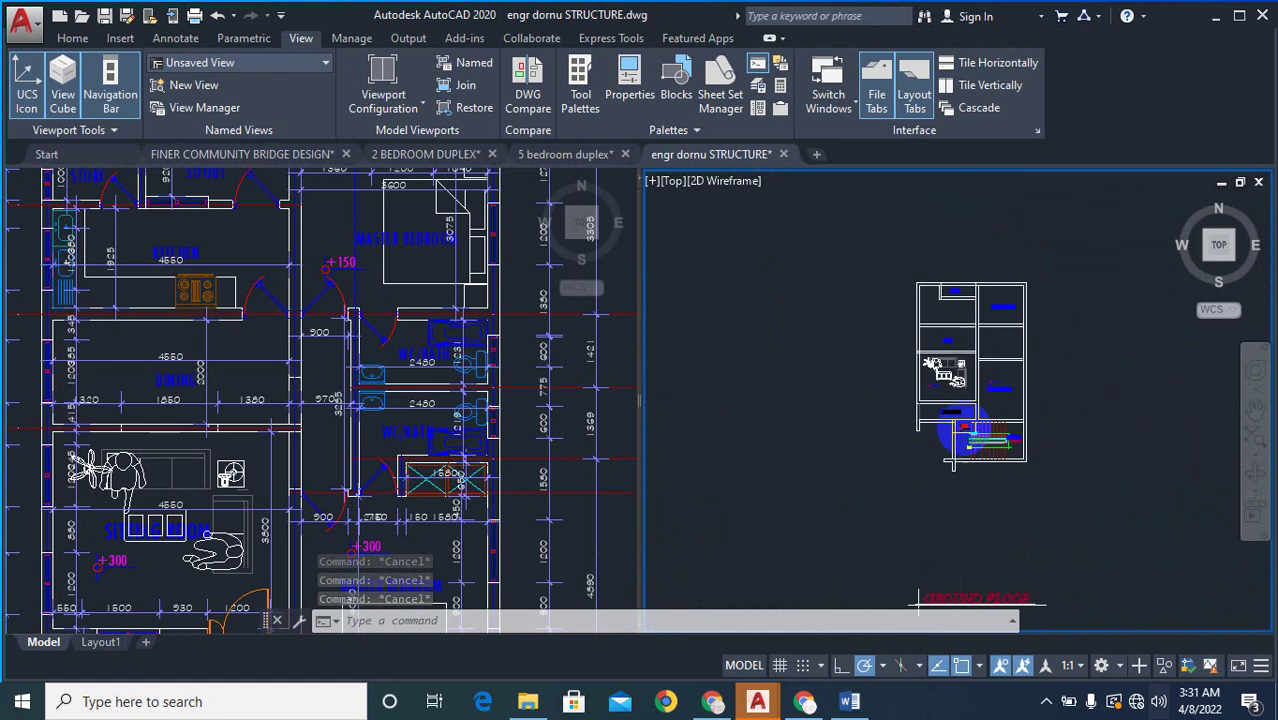
{"action": "scroll", "coordinate": [956, 434], "scroll_direction": "up", "scroll_amount": 3}
{"action": "scroll", "coordinate": [956, 434], "scroll_direction": "down", "scroll_amount": 1}
{"action": "left_click", "coordinate": [449, 512]}
{"action": "scroll", "coordinate": [449, 512], "scroll_direction": "down", "scroll_amount": 5}
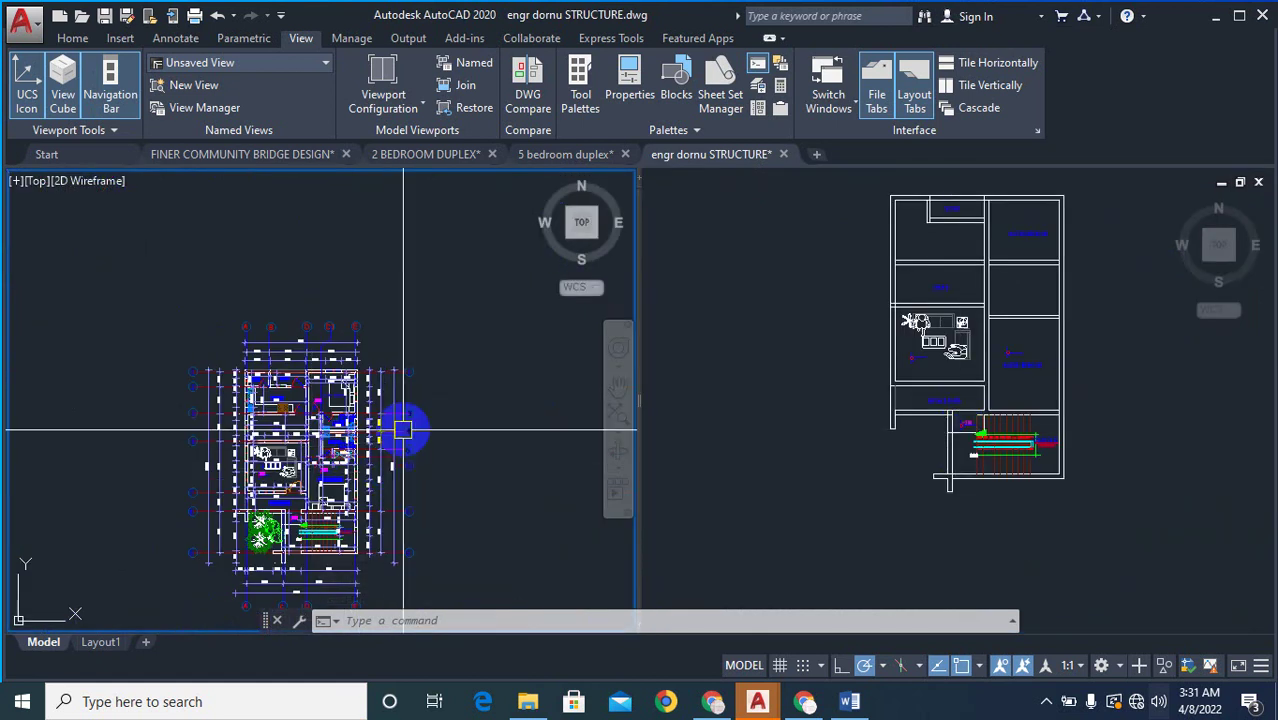
{"action": "scroll", "coordinate": [308, 526], "scroll_direction": "up", "scroll_amount": 6}
{"action": "scroll", "coordinate": [237, 305], "scroll_direction": "up", "scroll_amount": 3}
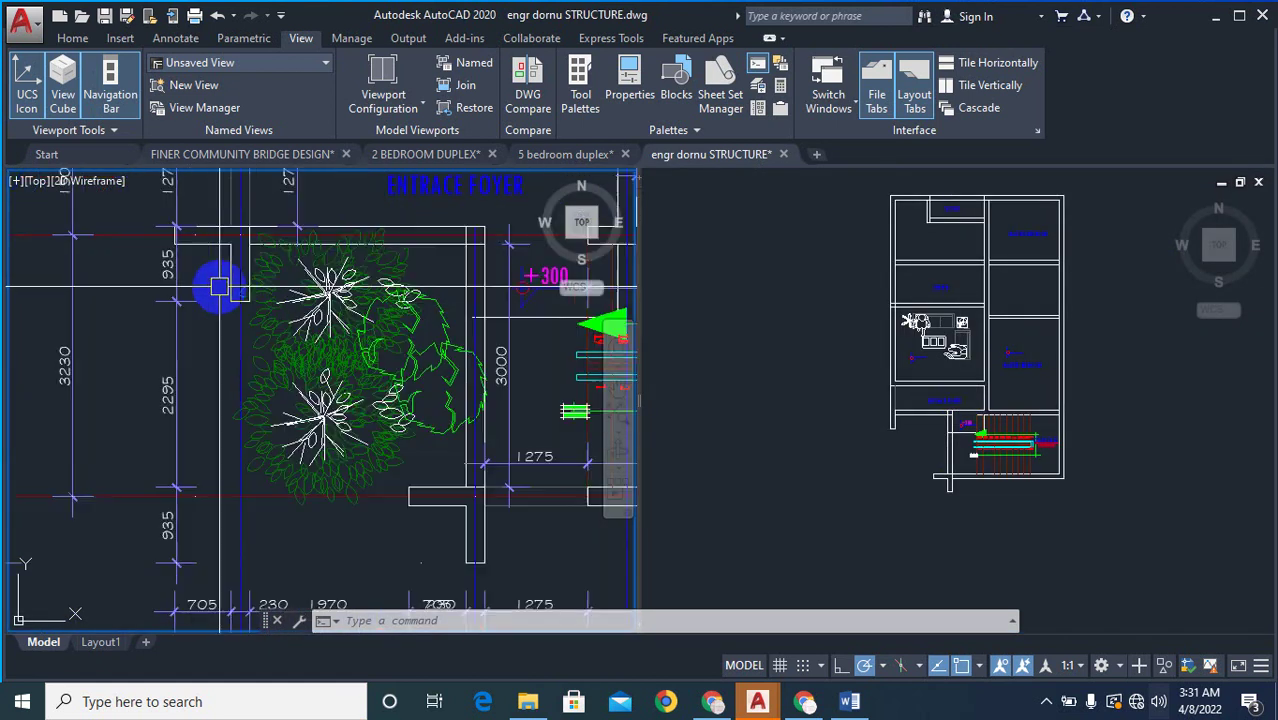
{"action": "scroll", "coordinate": [258, 313], "scroll_direction": "down", "scroll_amount": 3}
{"action": "scroll", "coordinate": [273, 263], "scroll_direction": "up", "scroll_amount": 3}
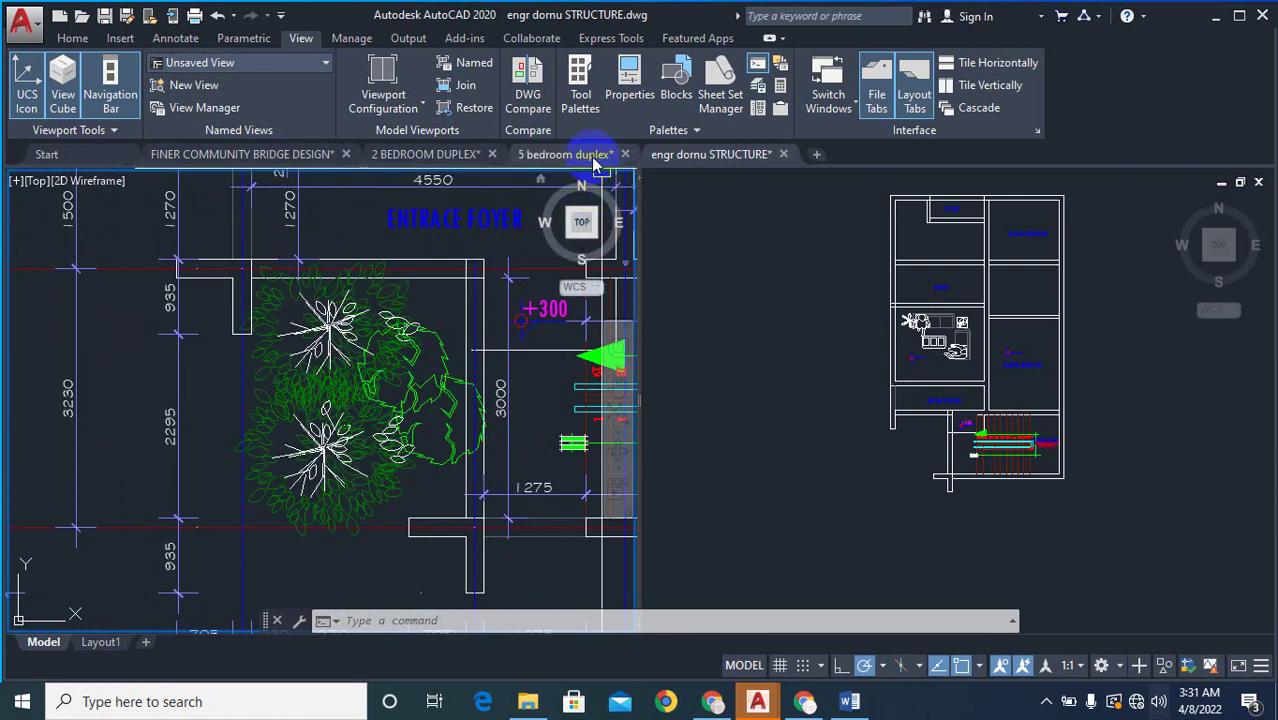
- Switch to the 2 BEDROOM DUPLEX drawing and examine the entrance foyer, planted area and staircase on its floor plans
{"action": "left_click", "coordinate": [414, 158]}
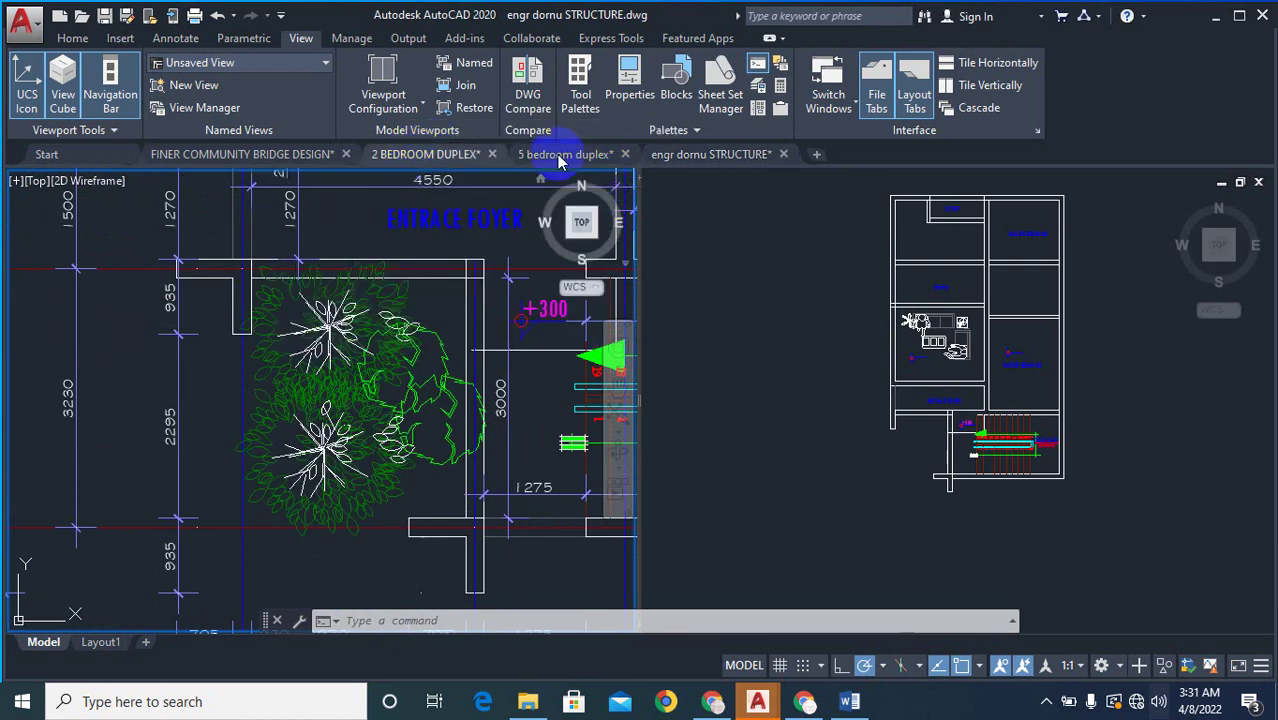
{"action": "scroll", "coordinate": [1020, 448], "scroll_direction": "up", "scroll_amount": 10}
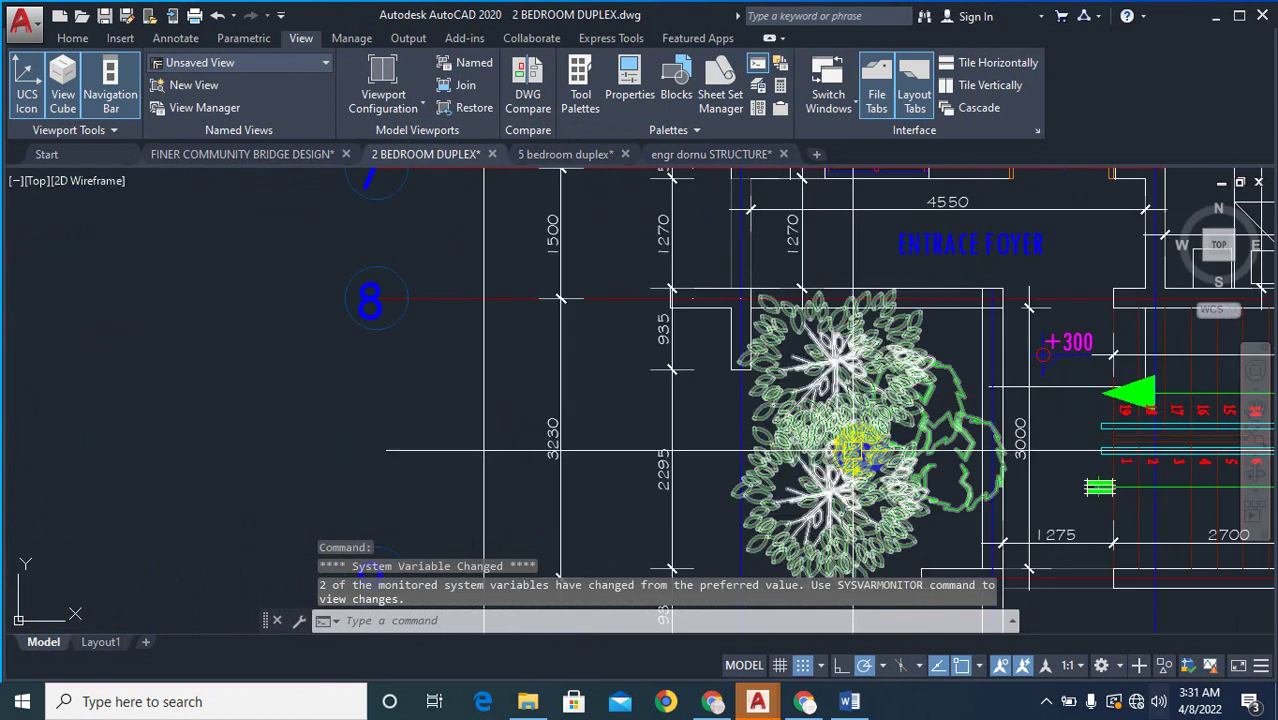
{"action": "scroll", "coordinate": [800, 435], "scroll_direction": "down", "scroll_amount": 8}
{"action": "scroll", "coordinate": [416, 405], "scroll_direction": "up", "scroll_amount": 5}
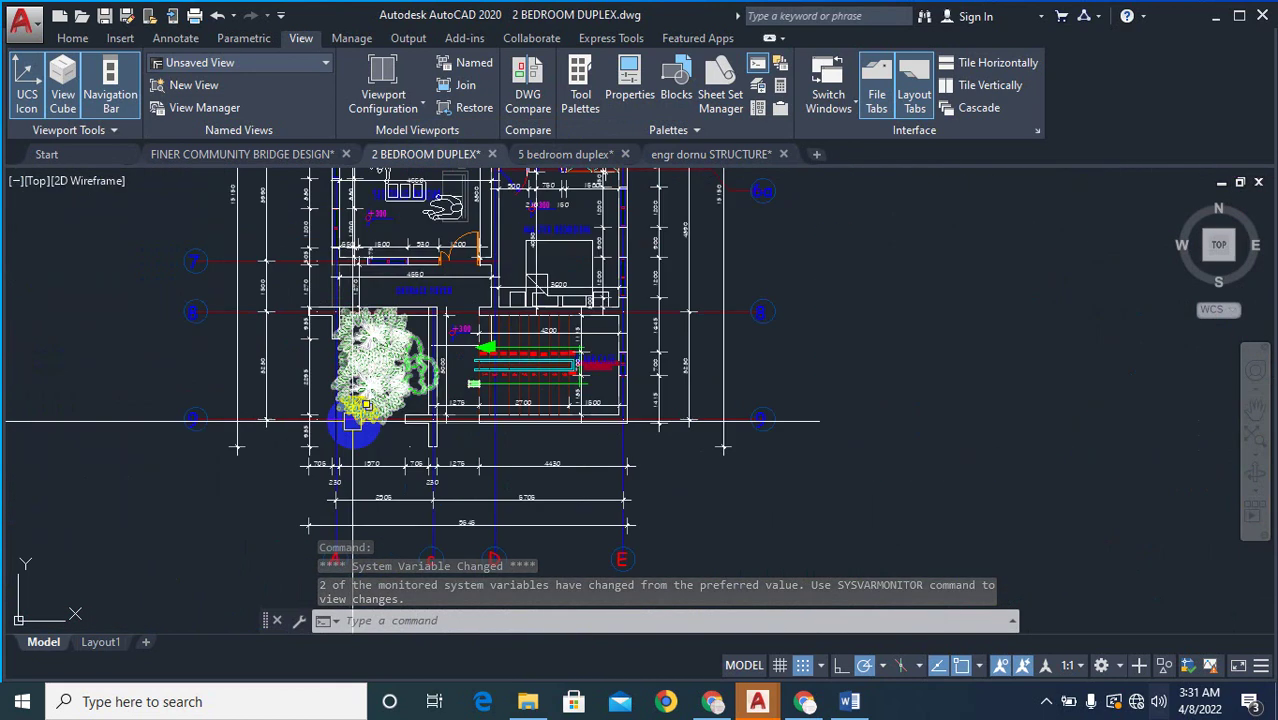
{"action": "scroll", "coordinate": [416, 405], "scroll_direction": "up", "scroll_amount": 3}
{"action": "scroll", "coordinate": [500, 400], "scroll_direction": "down", "scroll_amount": 6}
{"action": "scroll", "coordinate": [630, 385], "scroll_direction": "up", "scroll_amount": 8}
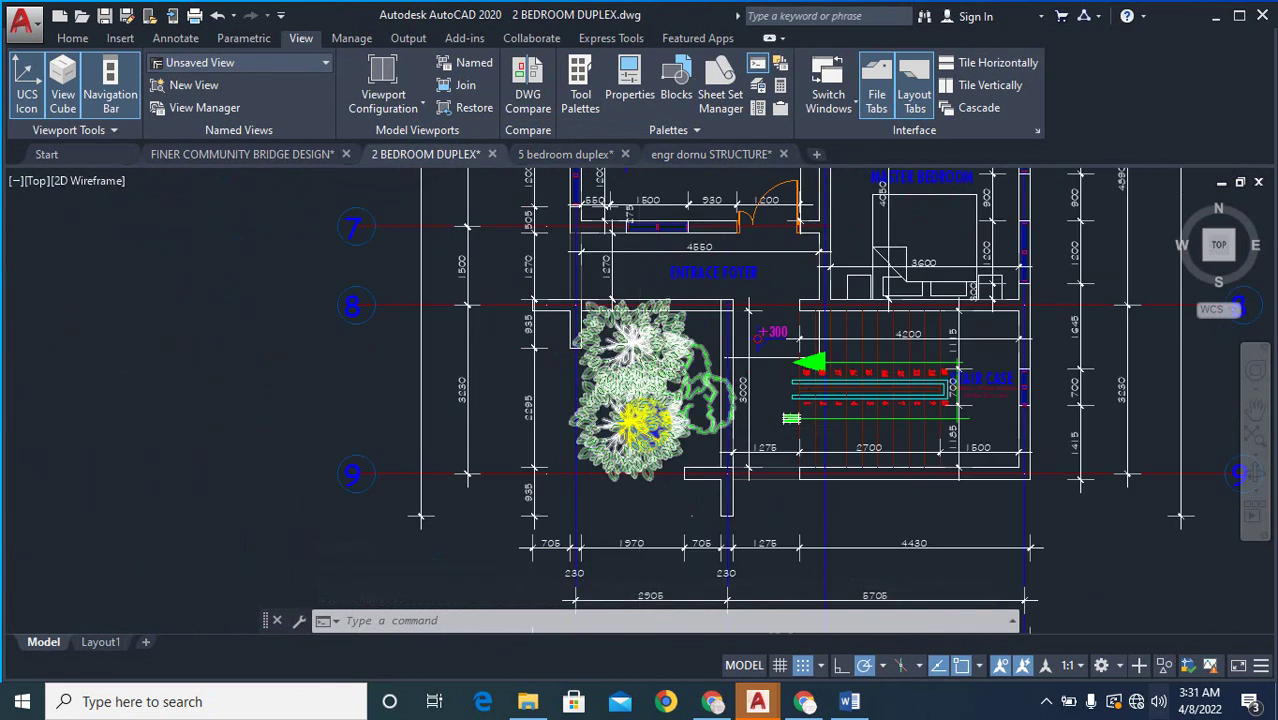
{"action": "scroll", "coordinate": [776, 442], "scroll_direction": "down", "scroll_amount": 3}
{"action": "scroll", "coordinate": [756, 391], "scroll_direction": "up", "scroll_amount": 3}
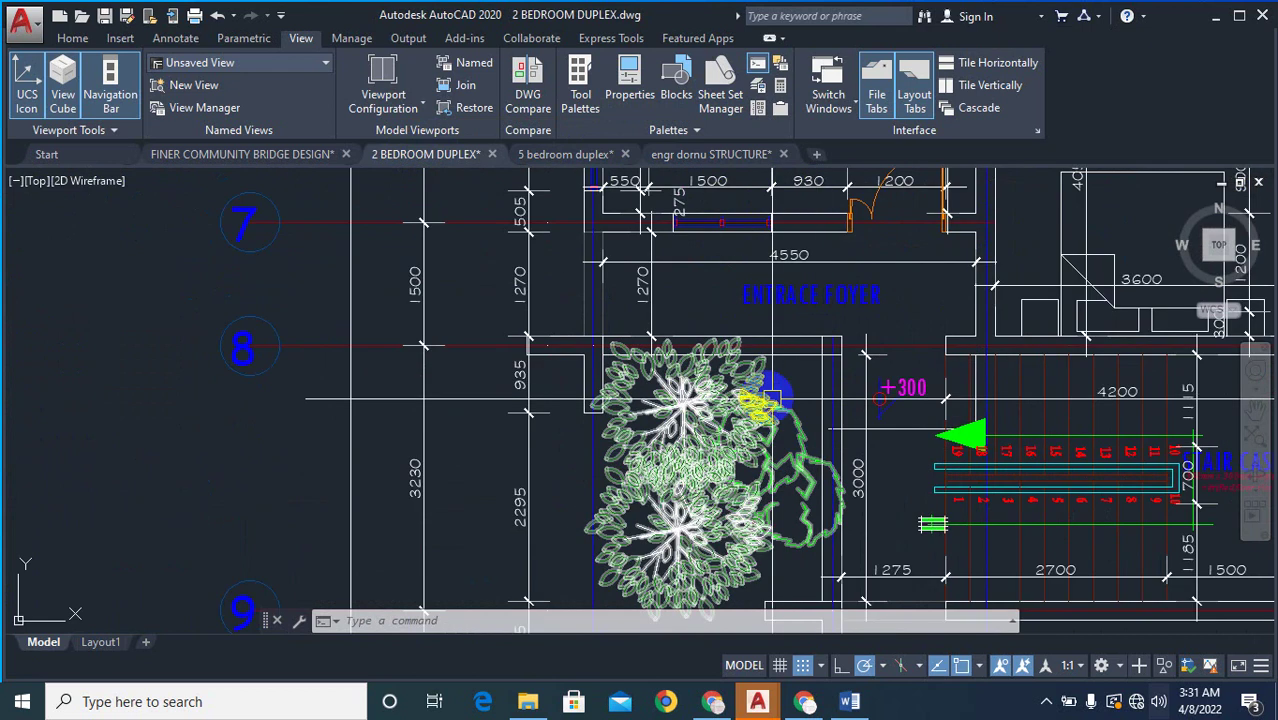
{"action": "scroll", "coordinate": [790, 495], "scroll_direction": "down", "scroll_amount": 6}
{"action": "scroll", "coordinate": [499, 431], "scroll_direction": "up", "scroll_amount": 6}
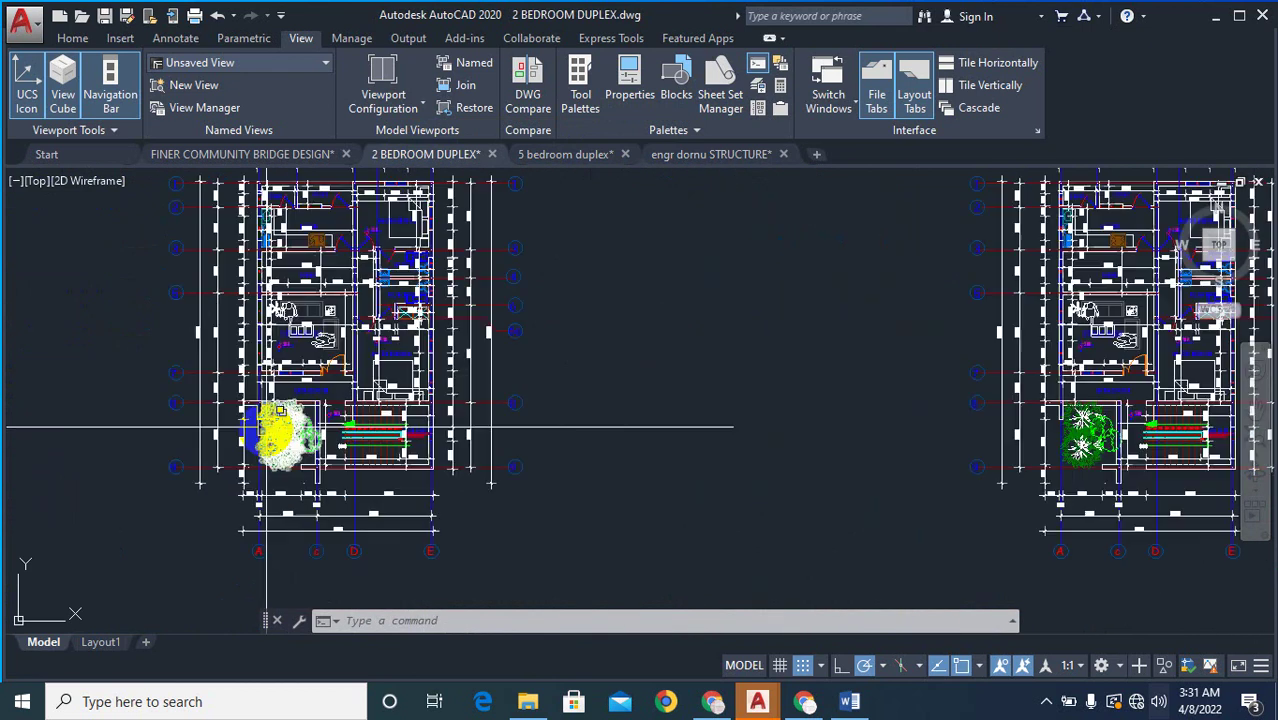
{"action": "scroll", "coordinate": [760, 465], "scroll_direction": "down", "scroll_amount": 6}
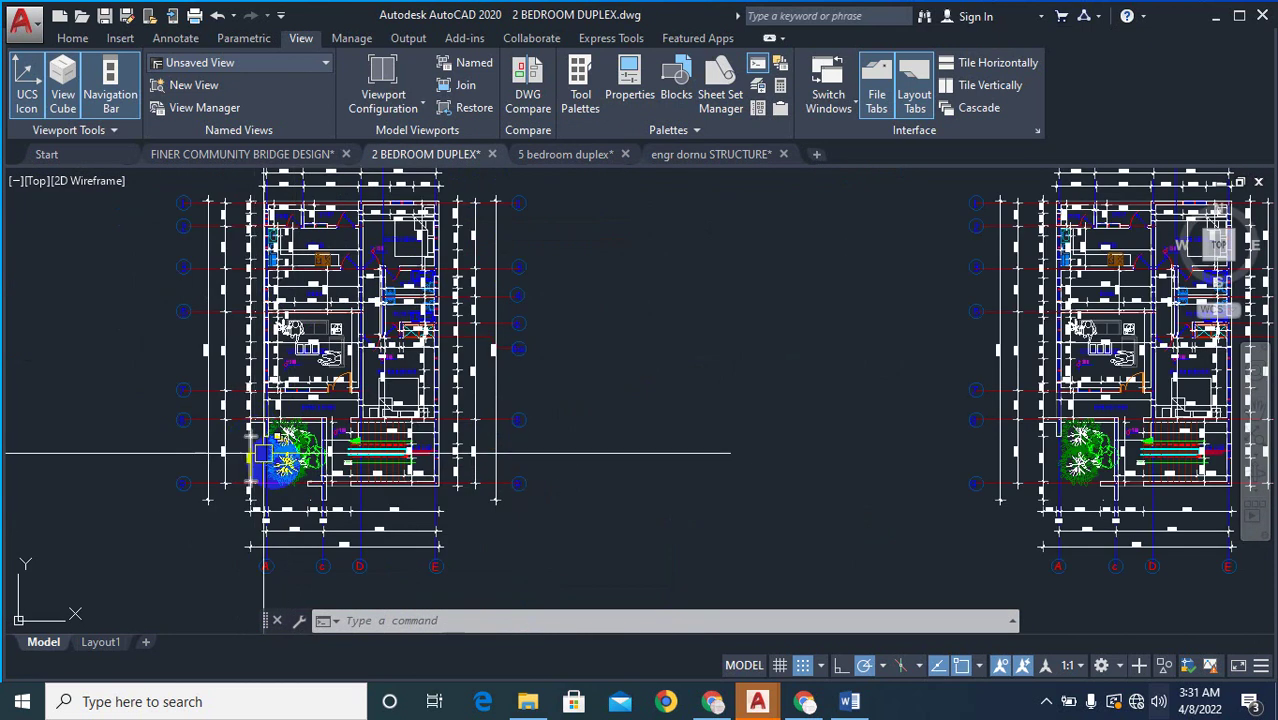
{"action": "scroll", "coordinate": [790, 458], "scroll_direction": "up", "scroll_amount": 7}
{"action": "scroll", "coordinate": [757, 460], "scroll_direction": "down", "scroll_amount": 2}
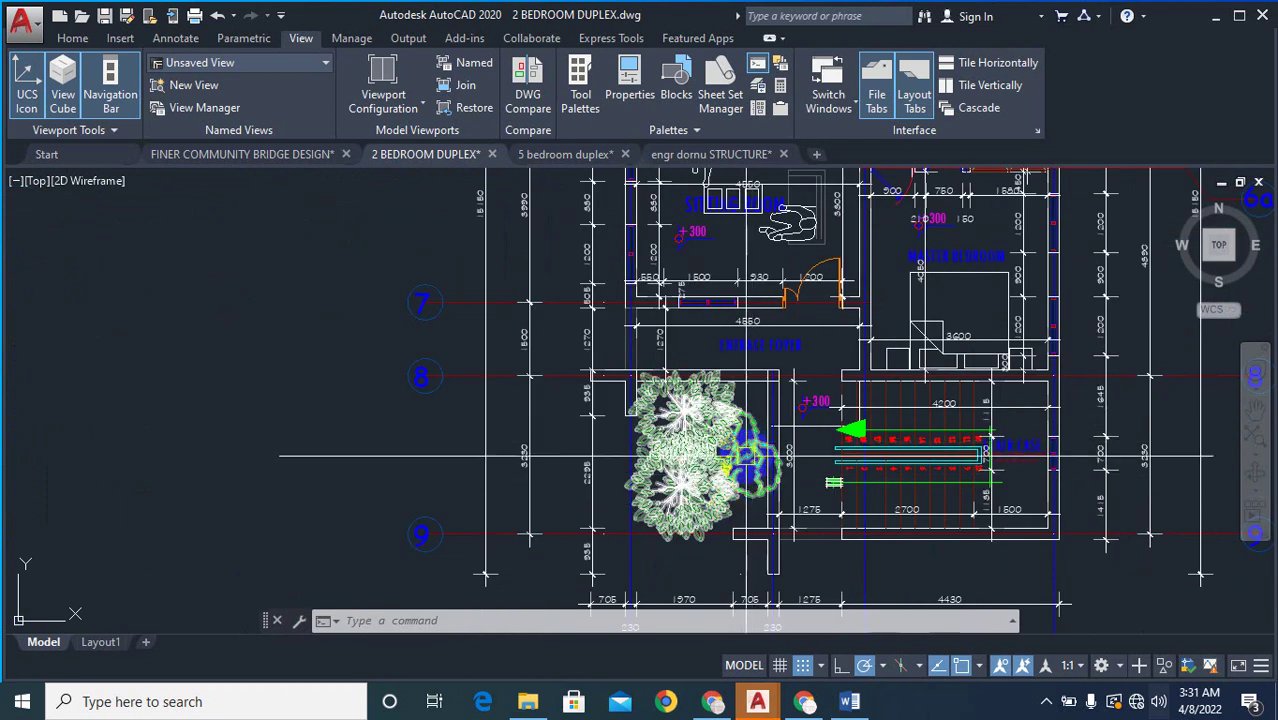
{"action": "scroll", "coordinate": [748, 470], "scroll_direction": "down", "scroll_amount": 5}
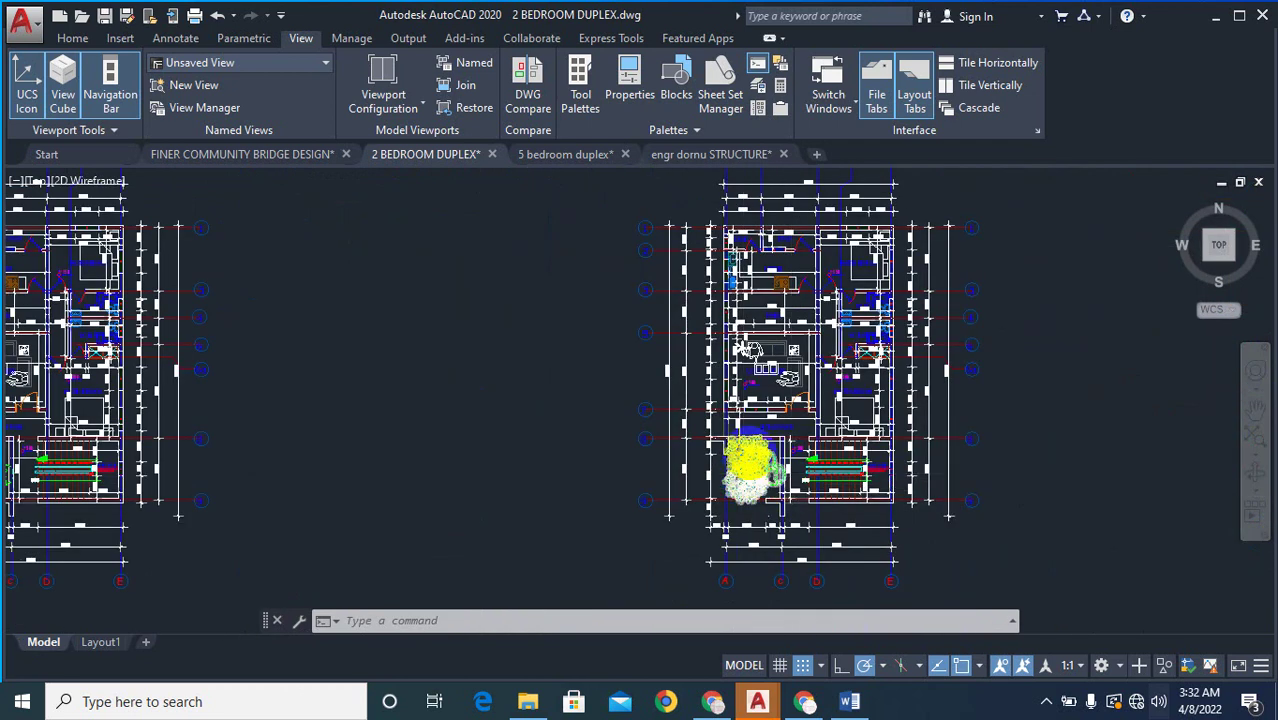
{"action": "scroll", "coordinate": [748, 470], "scroll_direction": "up", "scroll_amount": 5}
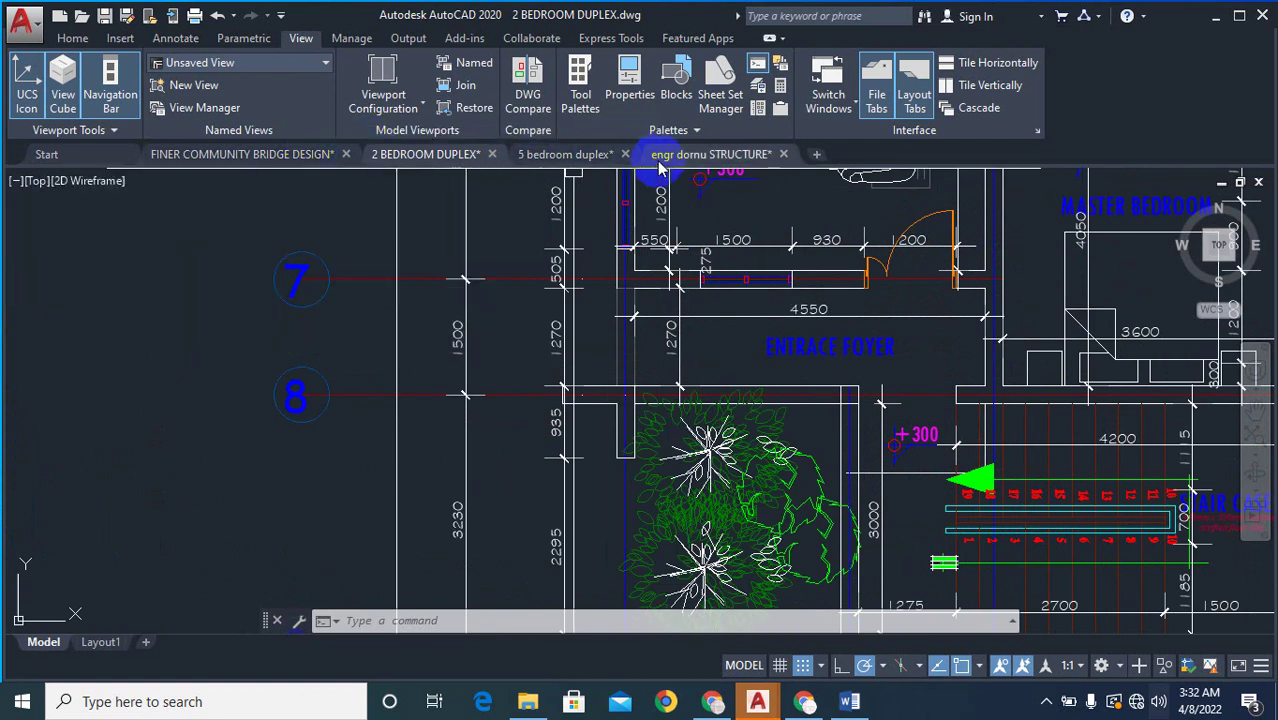
- Return to the engr dornu STRUCTURE drawing and inspect the plan copy's walls around the dining and sitting rooms
{"action": "left_click", "coordinate": [690, 156]}
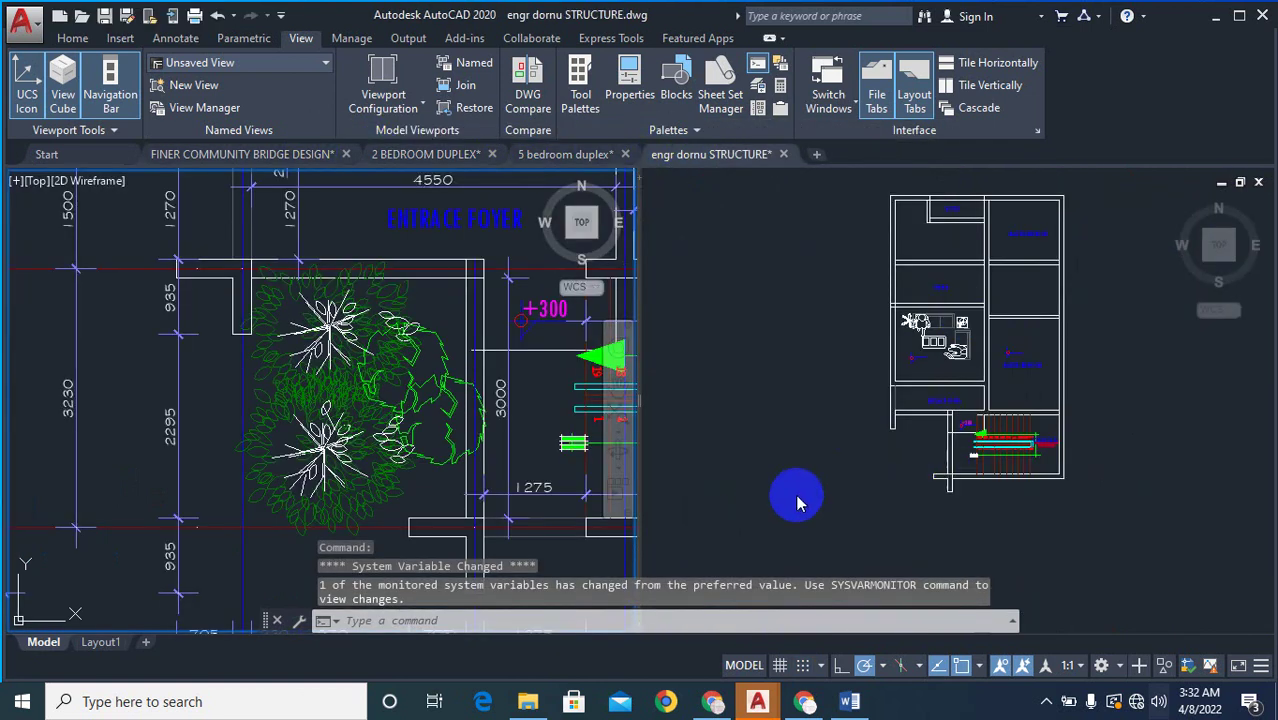
{"action": "left_click", "coordinate": [798, 497]}
{"action": "scroll", "coordinate": [985, 398], "scroll_direction": "down", "scroll_amount": 5}
{"action": "scroll", "coordinate": [1045, 395], "scroll_direction": "up", "scroll_amount": 5}
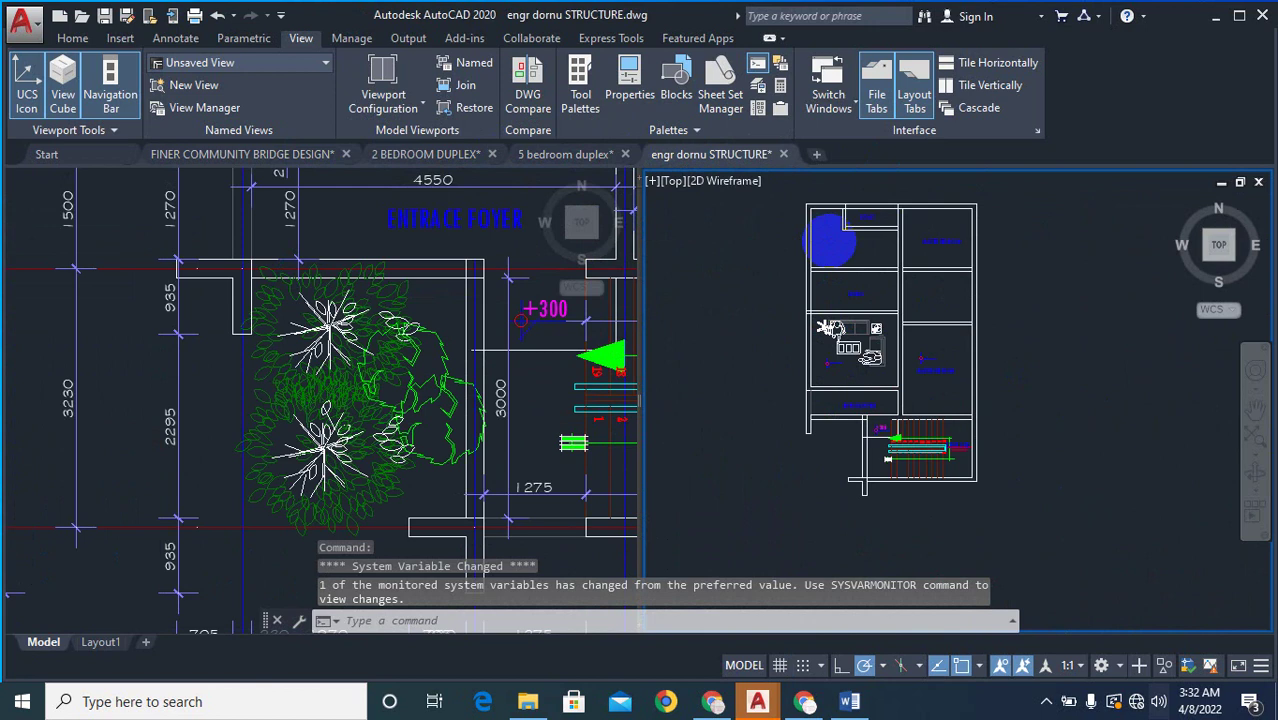
{"action": "scroll", "coordinate": [900, 271], "scroll_direction": "up", "scroll_amount": 6}
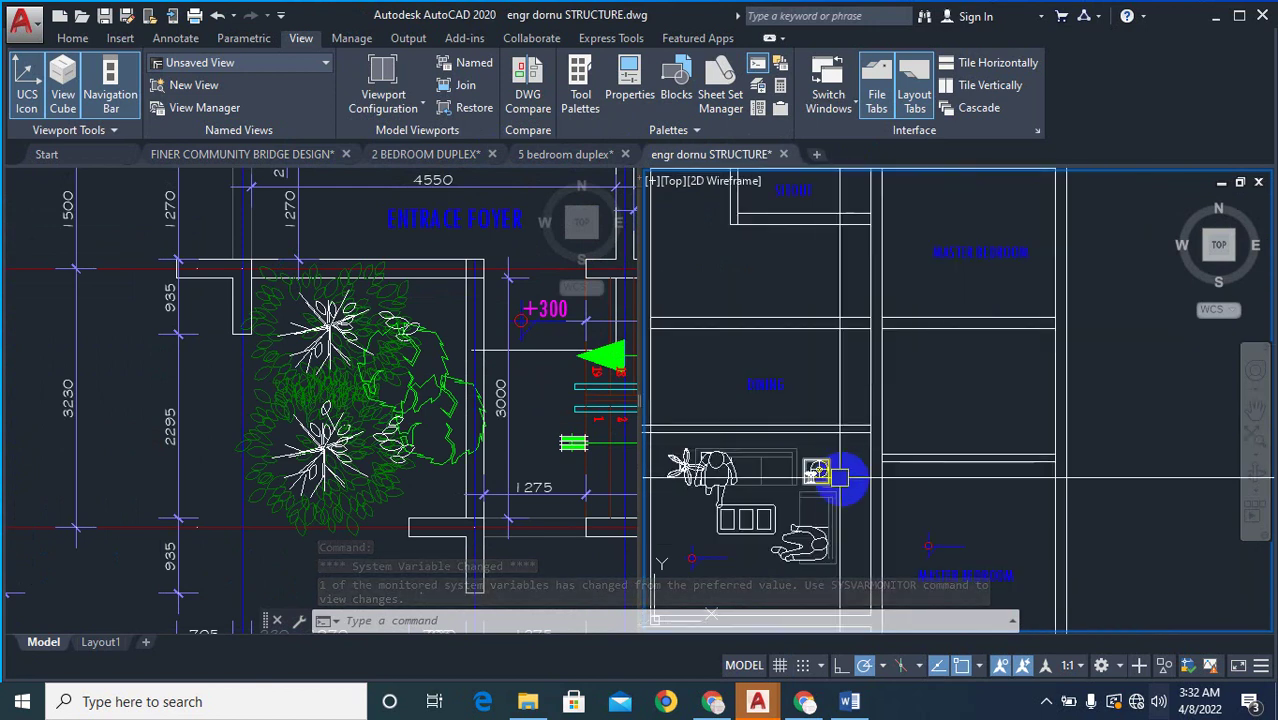
{"action": "scroll", "coordinate": [870, 492], "scroll_direction": "up", "scroll_amount": 2}
{"action": "scroll", "coordinate": [1104, 425], "scroll_direction": "down", "scroll_amount": 4}
{"action": "scroll", "coordinate": [925, 423], "scroll_direction": "up", "scroll_amount": 4}
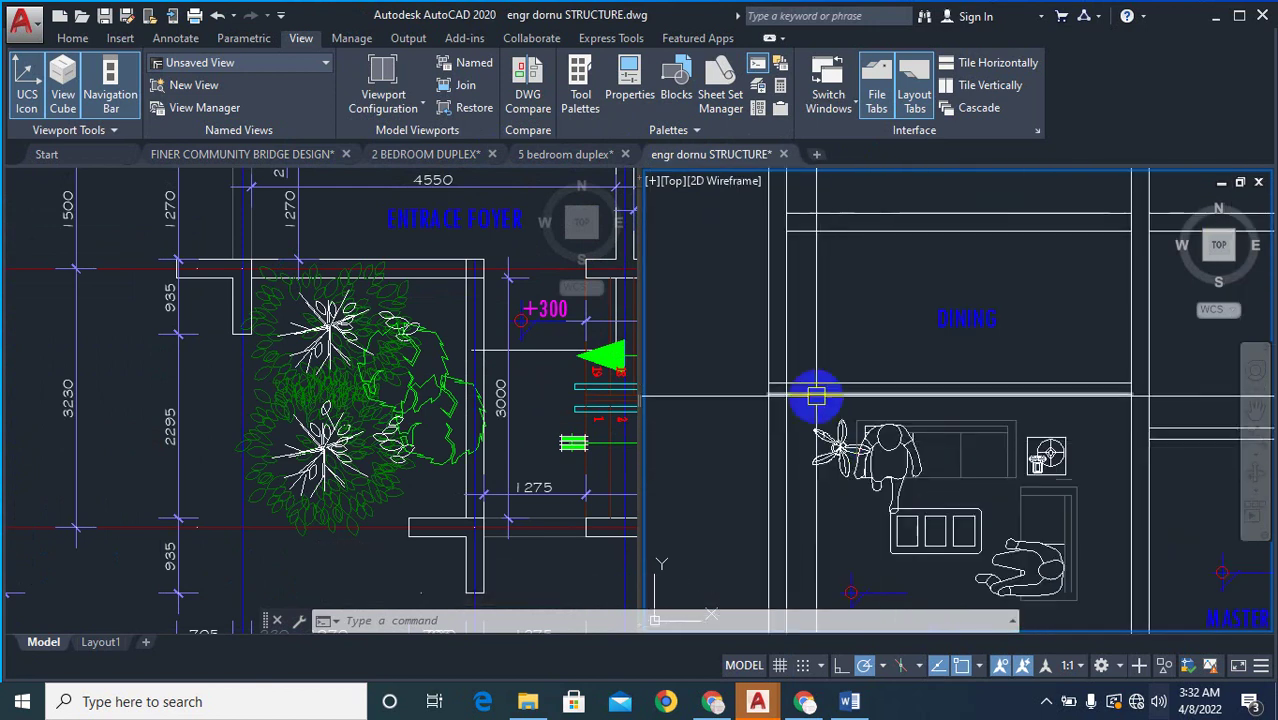
{"action": "scroll", "coordinate": [835, 410], "scroll_direction": "up", "scroll_amount": 2}
- Offset the upper line of the wall between the dining and sitting rooms by 75 towards the sitting room
{"action": "type", "text": "o"}
{"action": "key", "text": "Return"}
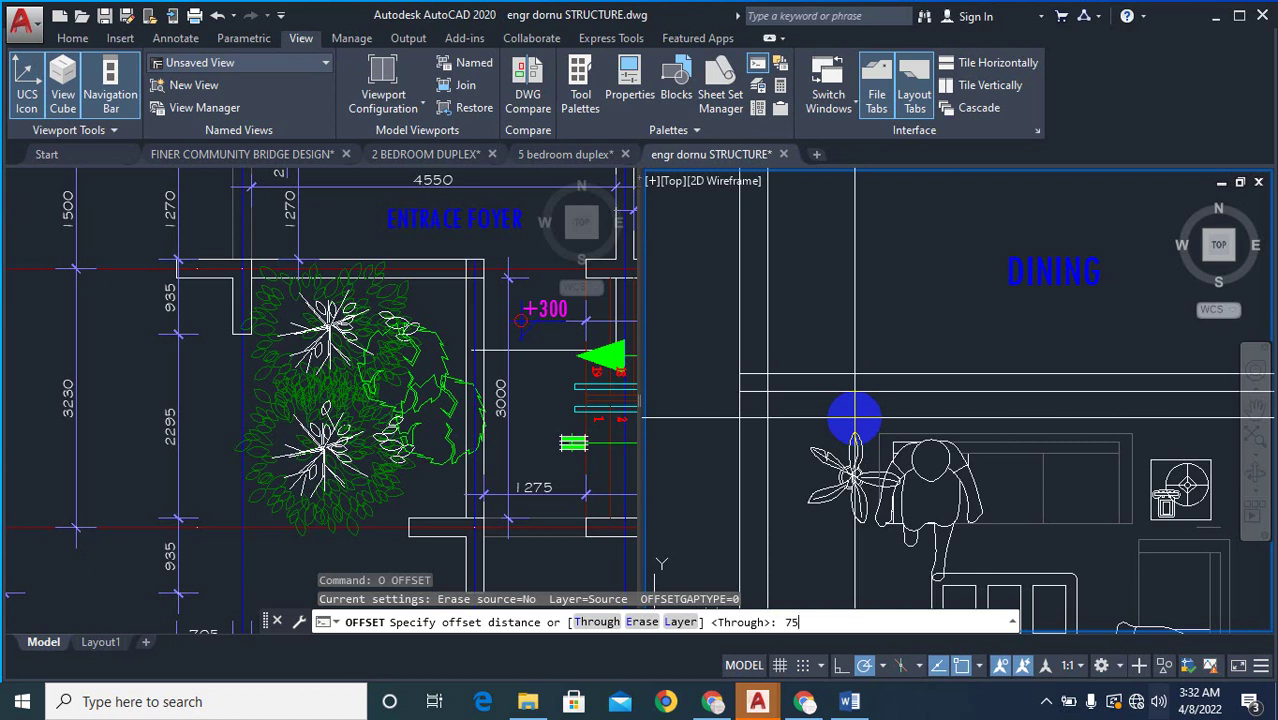
{"action": "type", "text": "75"}
{"action": "key", "text": "Return"}
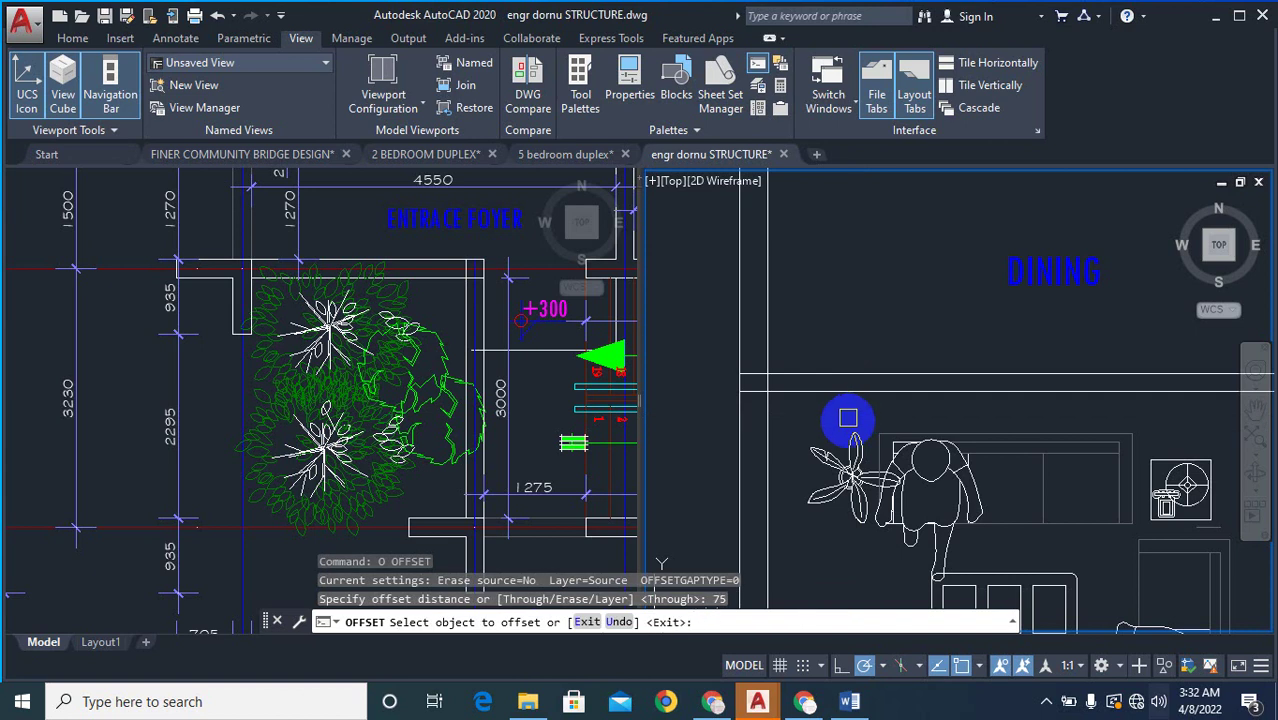
{"action": "left_click", "coordinate": [861, 369]}
{"action": "left_click", "coordinate": [813, 423]}
{"action": "key", "text": "Escape"}
{"action": "key", "text": "Escape"}
{"action": "key", "text": "Escape"}
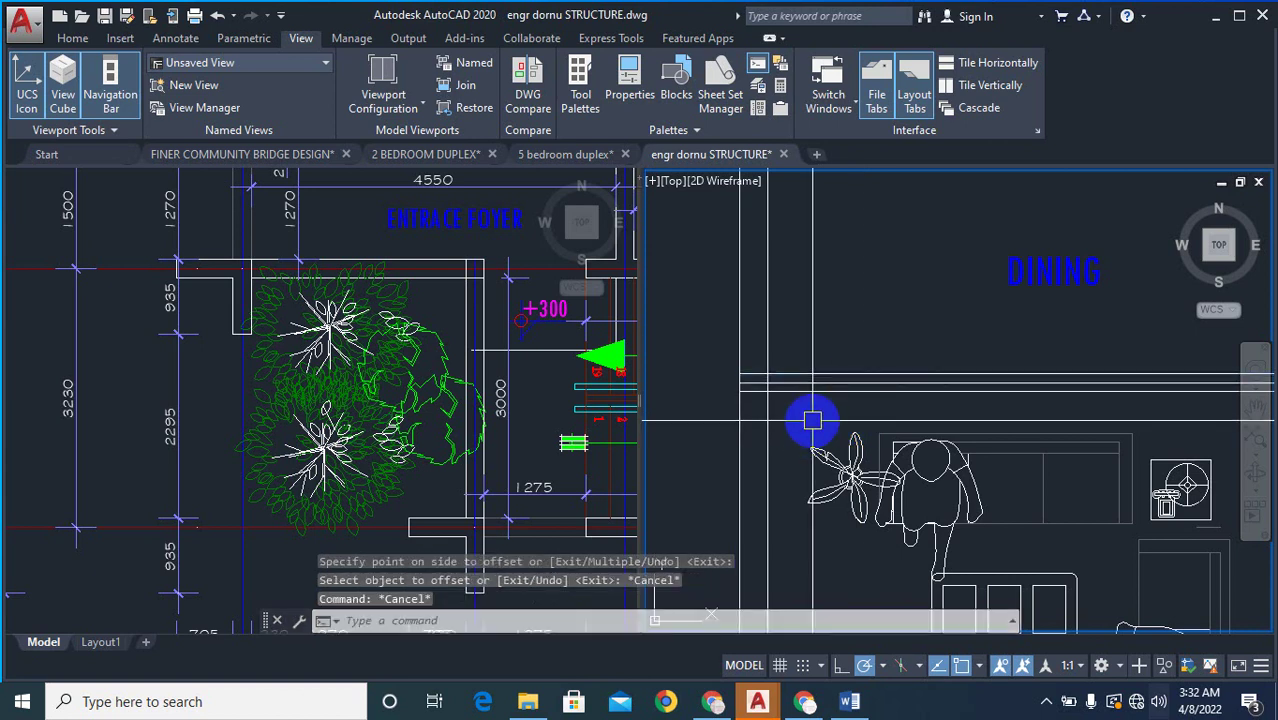
- Erase the two outer lines of the dining and sitting room wall, keeping only its centreline
{"action": "type", "text": "e"}
{"action": "key", "text": "Return"}
{"action": "scroll", "coordinate": [815, 400], "scroll_direction": "up", "scroll_amount": 2}
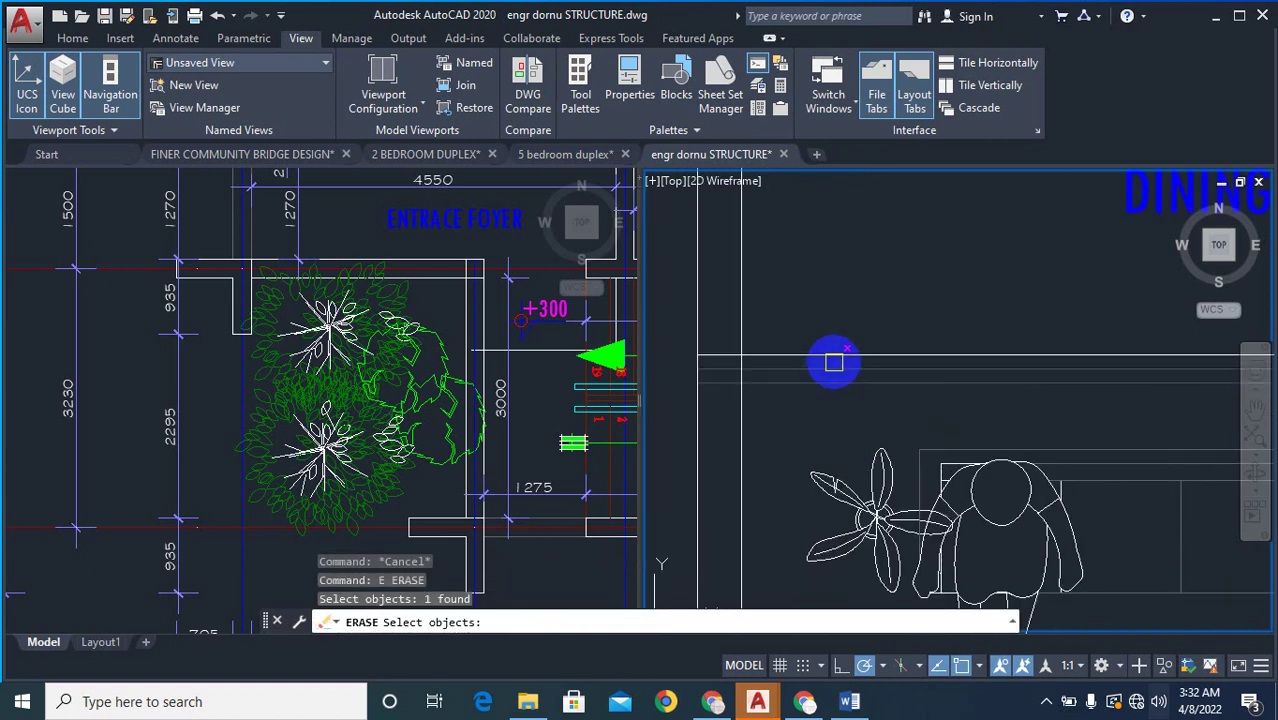
{"action": "key", "text": "Return"}
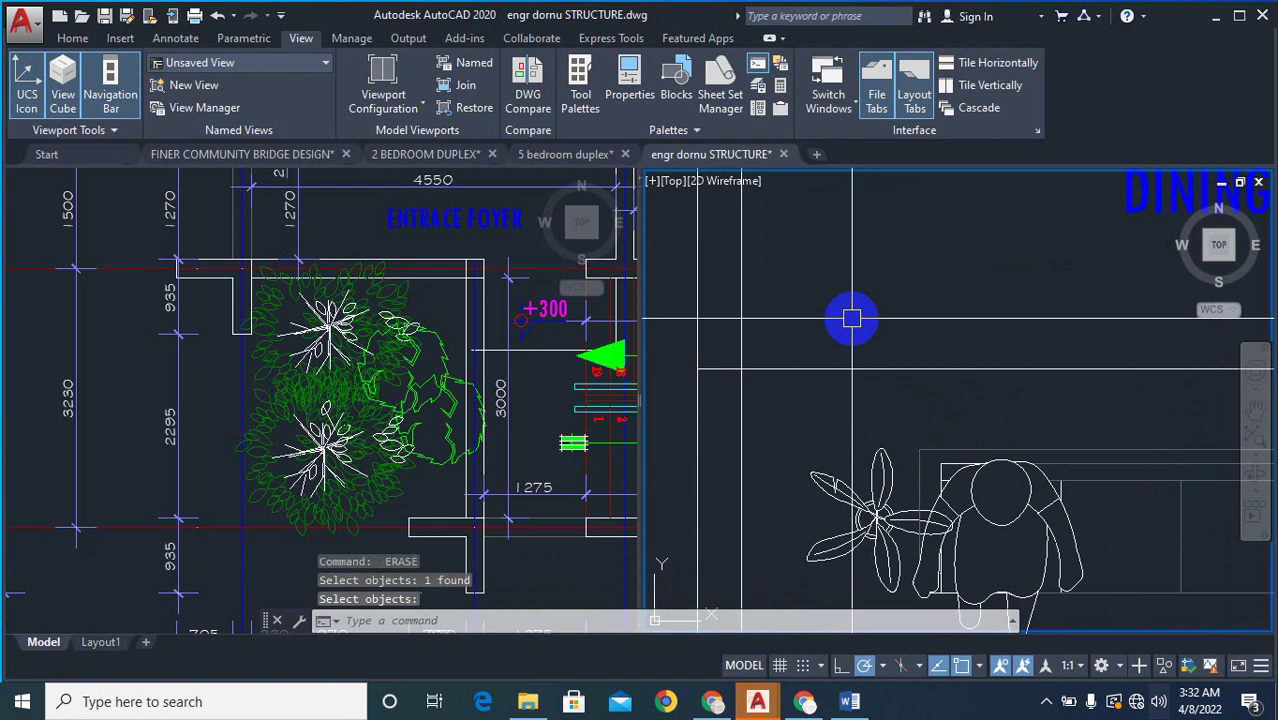
- Offset the centreline between the dining and sitting rooms by 115 to both sides
{"action": "type", "text": "o"}
{"action": "key", "text": "Return"}
{"action": "key", "text": "Escape"}
{"action": "key", "text": "Escape"}
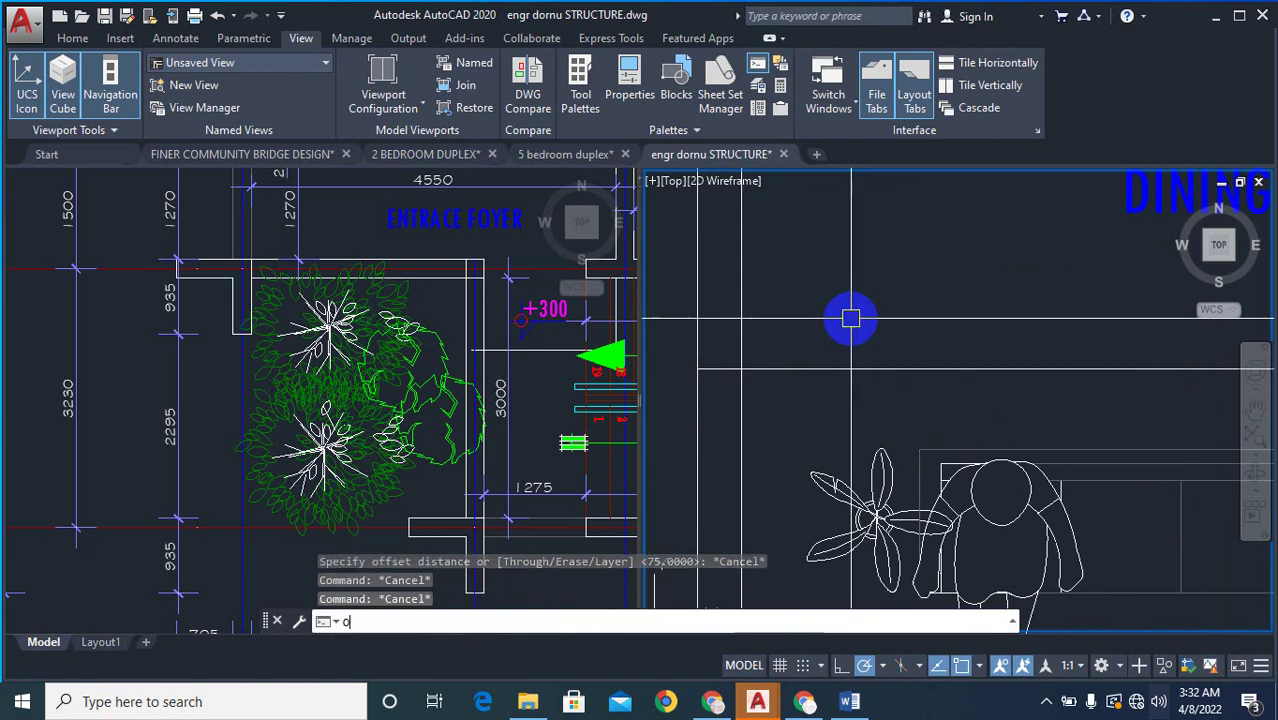
{"action": "type", "text": "o"}
{"action": "key", "text": "Return"}
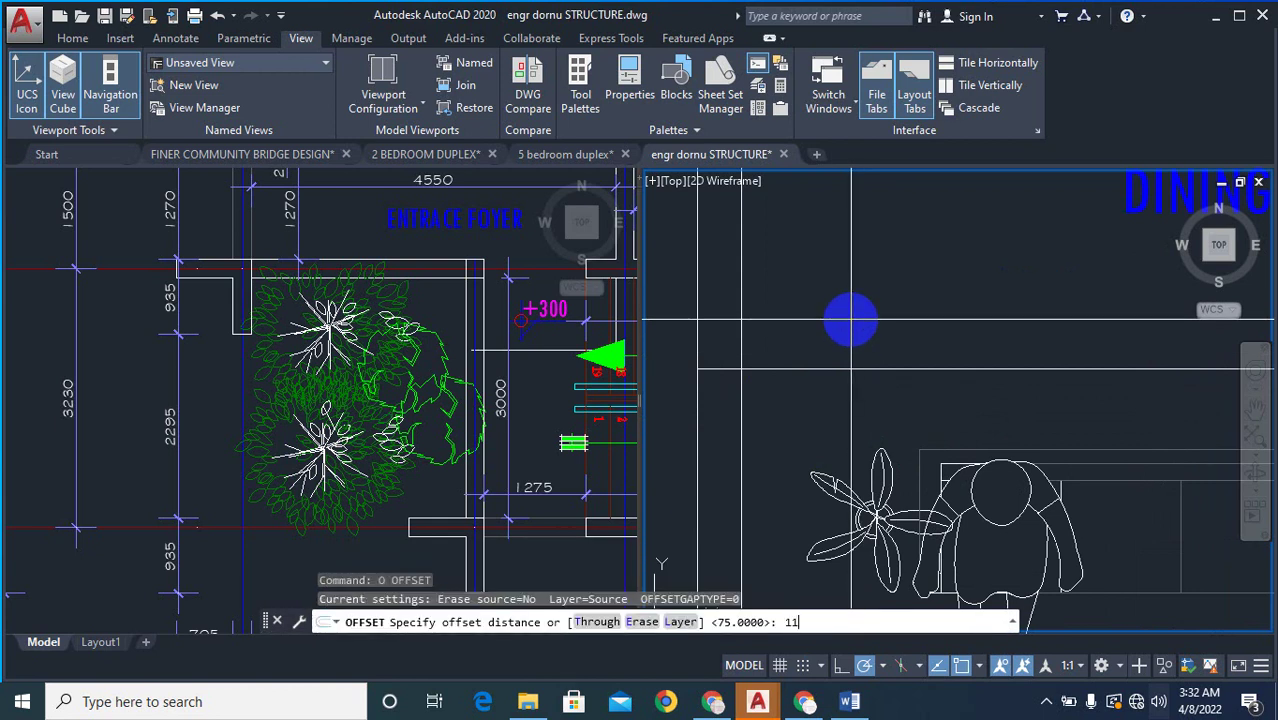
{"action": "type", "text": "115"}
{"action": "key", "text": "Return"}
{"action": "left_click", "coordinate": [873, 368]}
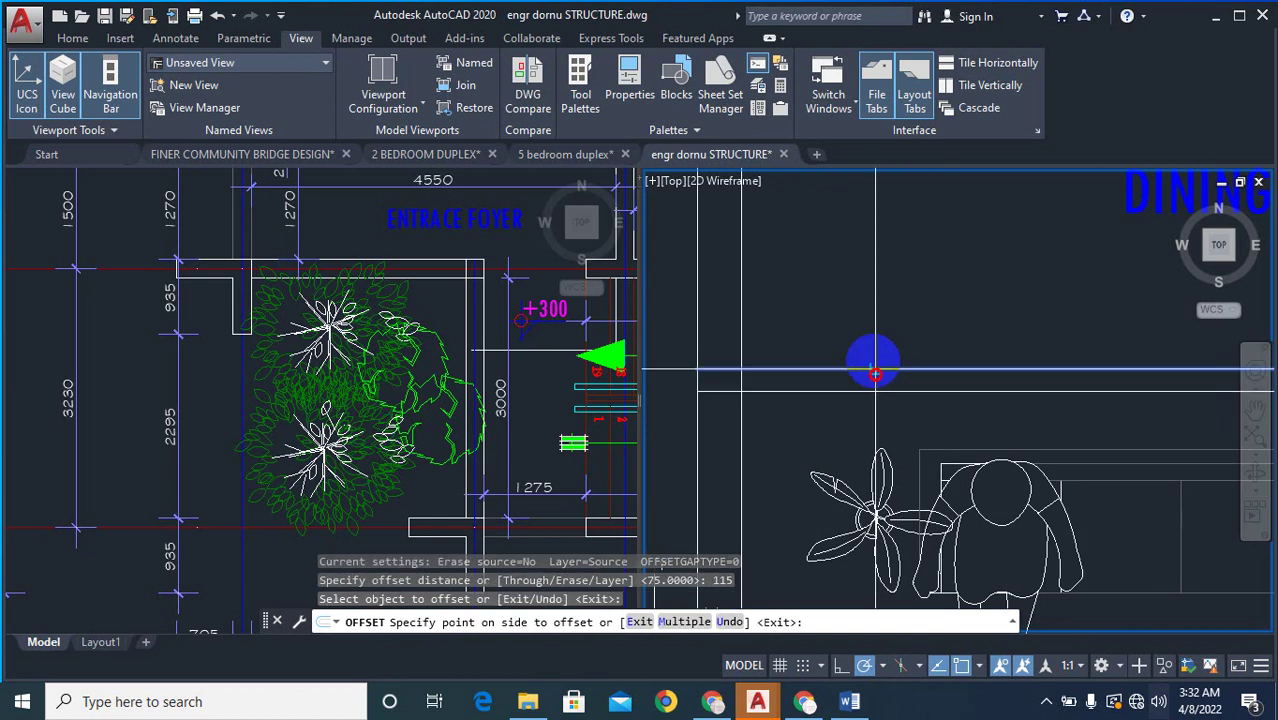
{"action": "left_click", "coordinate": [855, 348]}
{"action": "left_click", "coordinate": [849, 373]}
{"action": "left_click", "coordinate": [805, 411]}
{"action": "scroll", "coordinate": [804, 384], "scroll_direction": "down", "scroll_amount": 6}
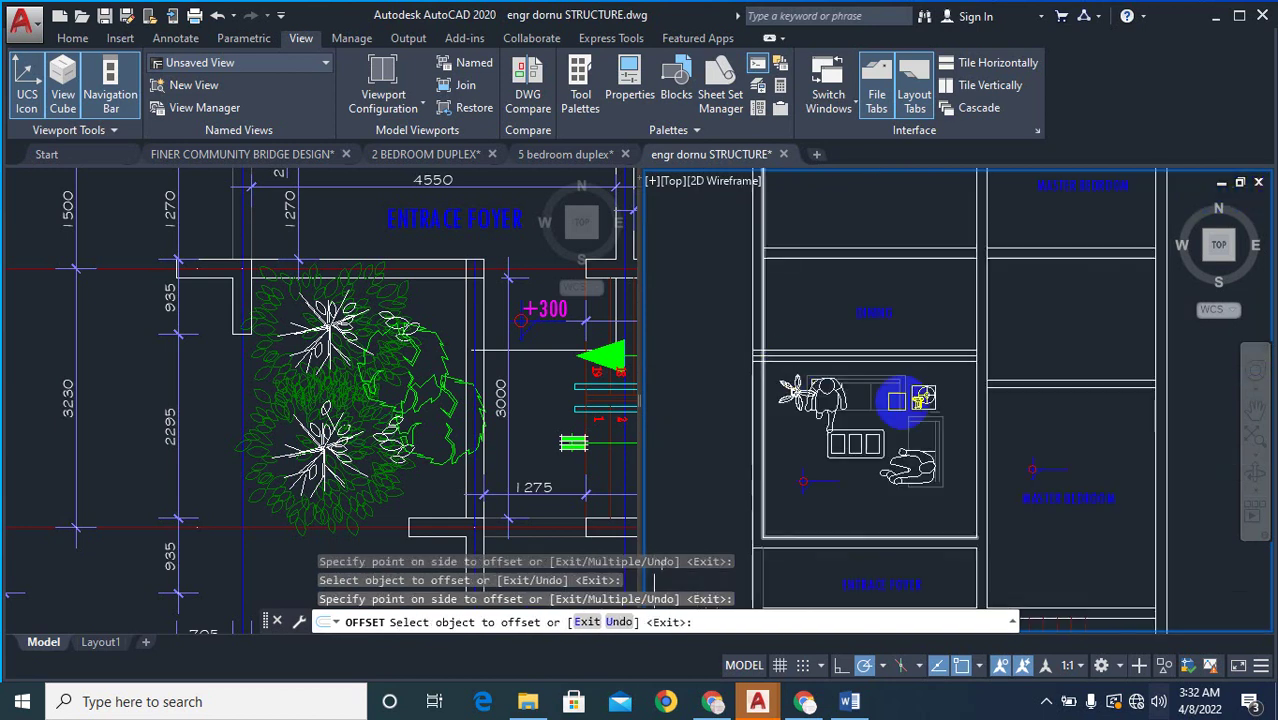
{"action": "key", "text": "Escape"}
- Offset the upper line of the wall between the two master bedrooms by 75 into the wall to mark its centreline
{"action": "scroll", "coordinate": [984, 355], "scroll_direction": "up", "scroll_amount": 6}
{"action": "scroll", "coordinate": [931, 392], "scroll_direction": "down", "scroll_amount": 6}
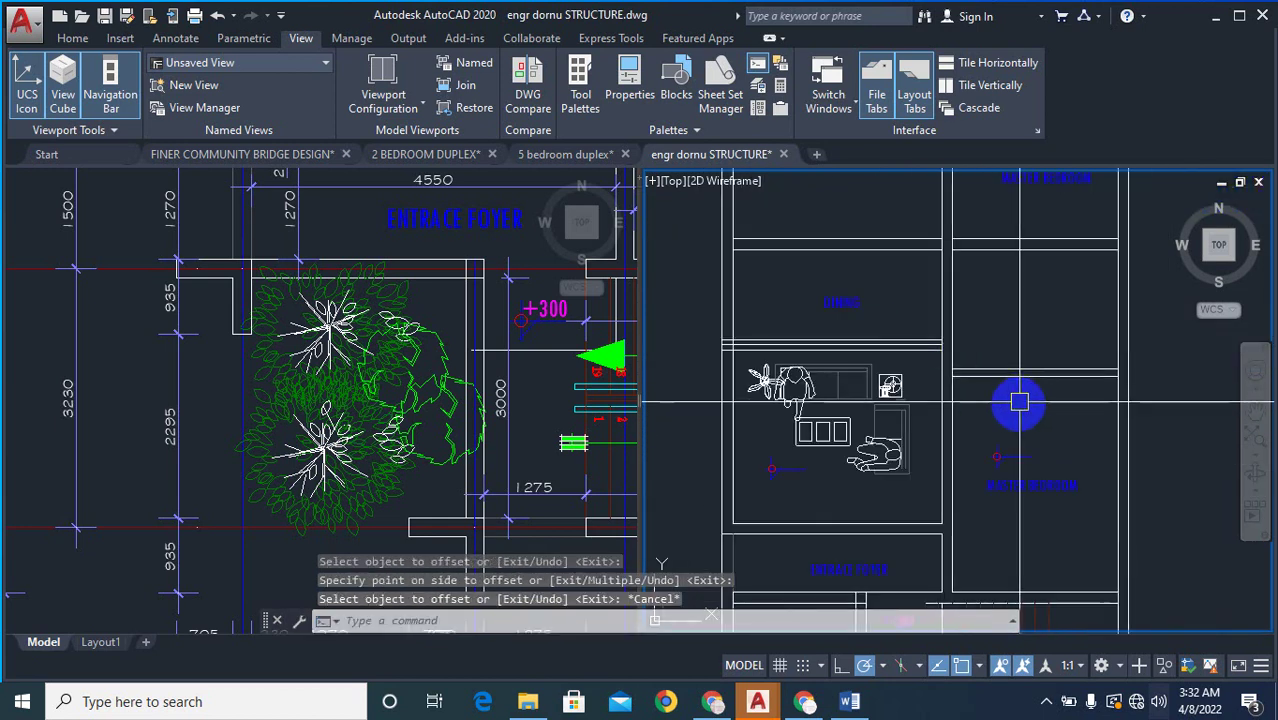
{"action": "scroll", "coordinate": [1078, 450], "scroll_direction": "up", "scroll_amount": 8}
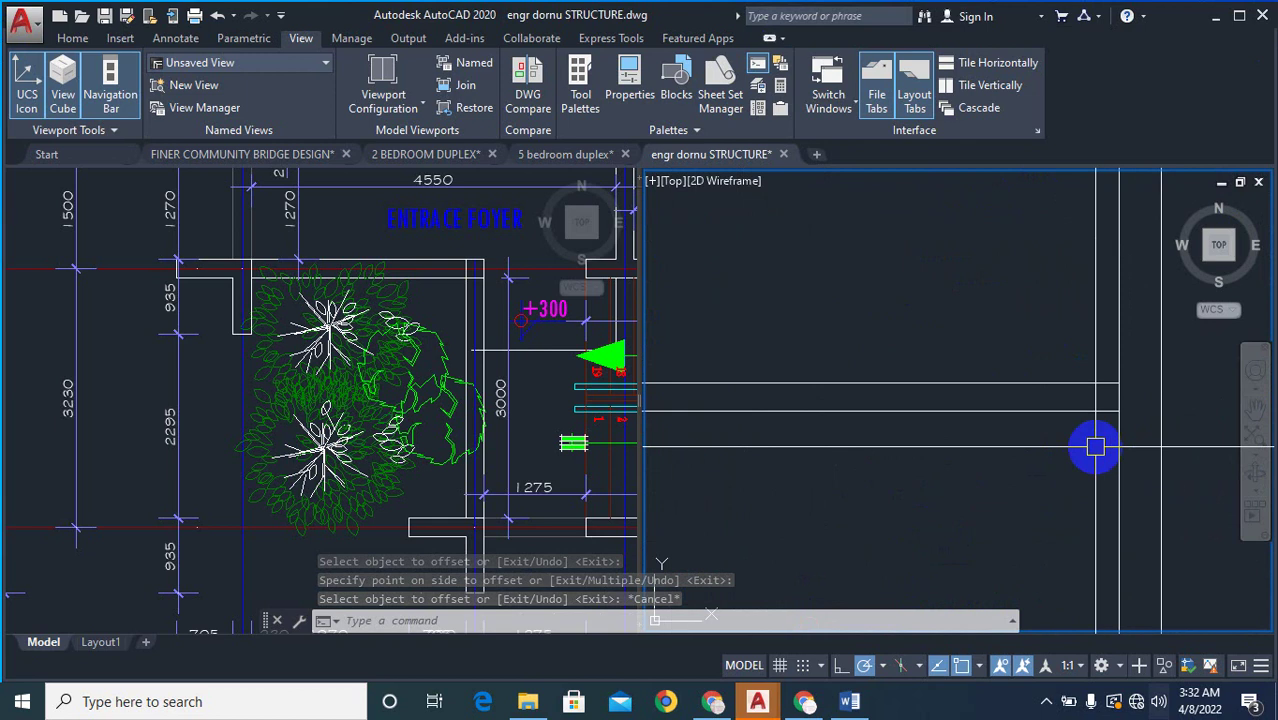
{"action": "type", "text": "o"}
{"action": "key", "text": "Return"}
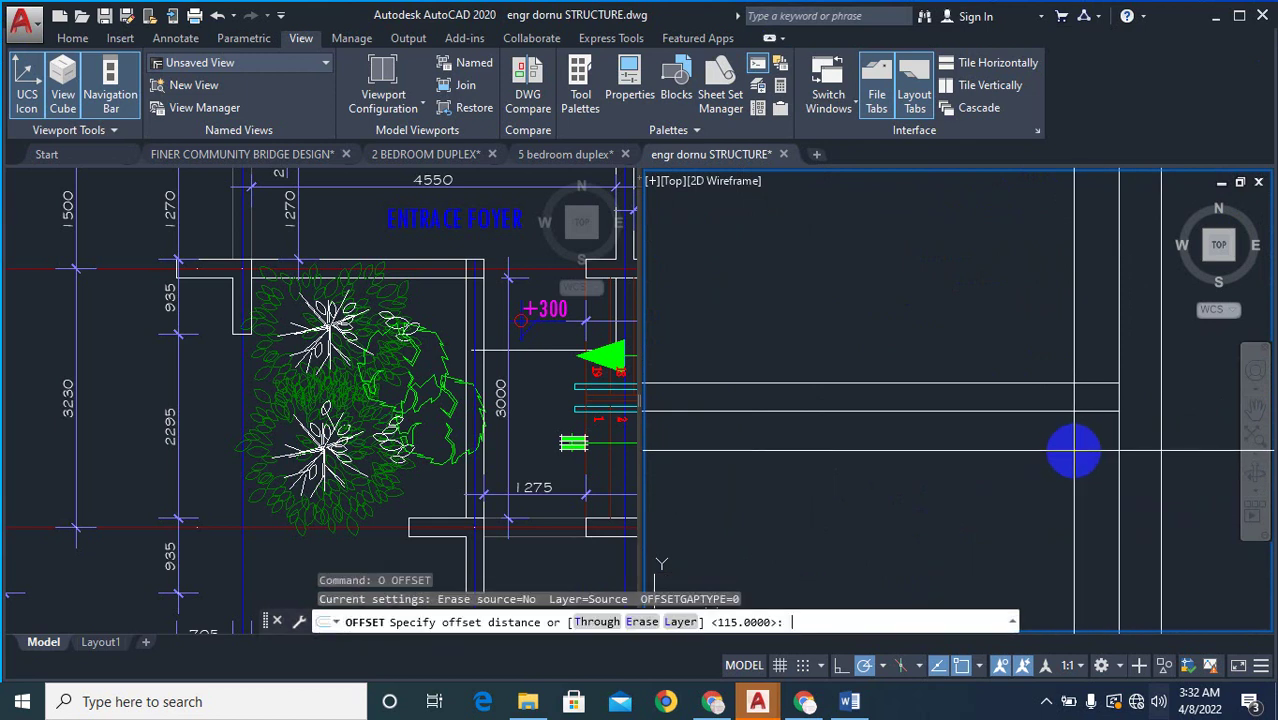
{"action": "key", "text": "Return"}
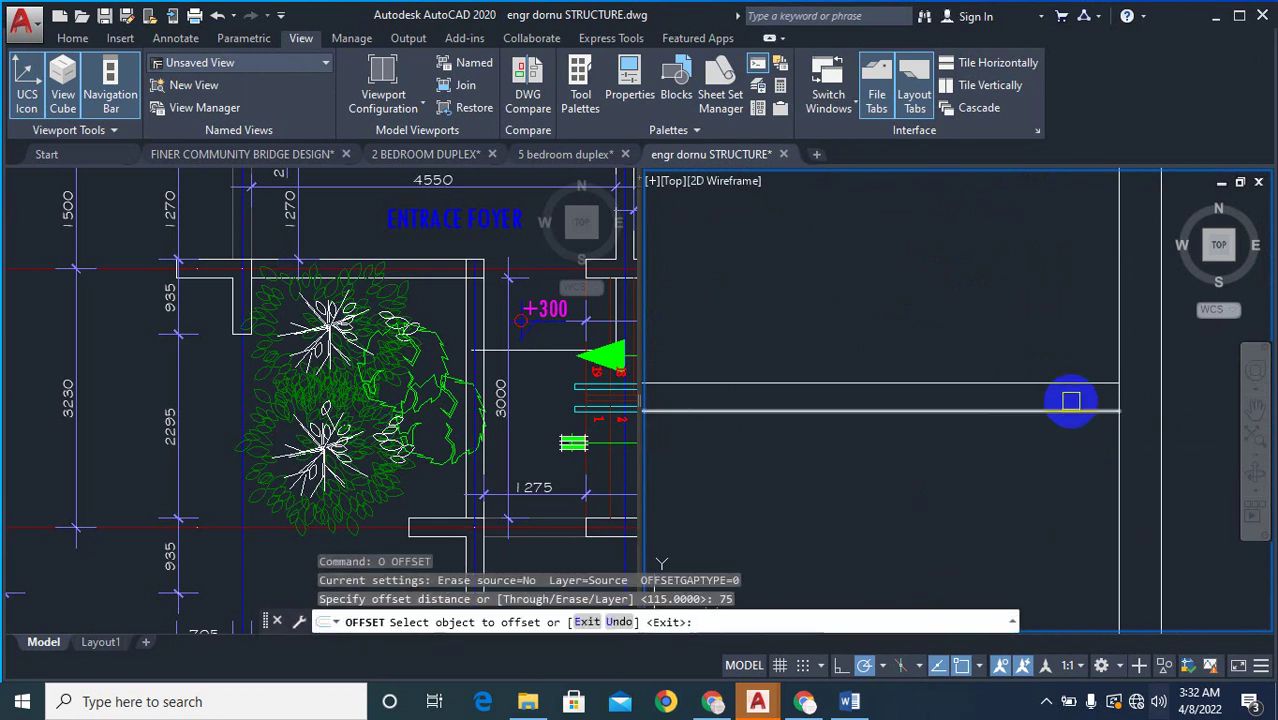
{"action": "left_click", "coordinate": [1070, 383]}
{"action": "left_click", "coordinate": [1061, 437]}
{"action": "key", "text": "Escape"}
- Erase the two outer lines of the wall between the master bedrooms, keeping only its centreline
{"action": "type", "text": "e"}
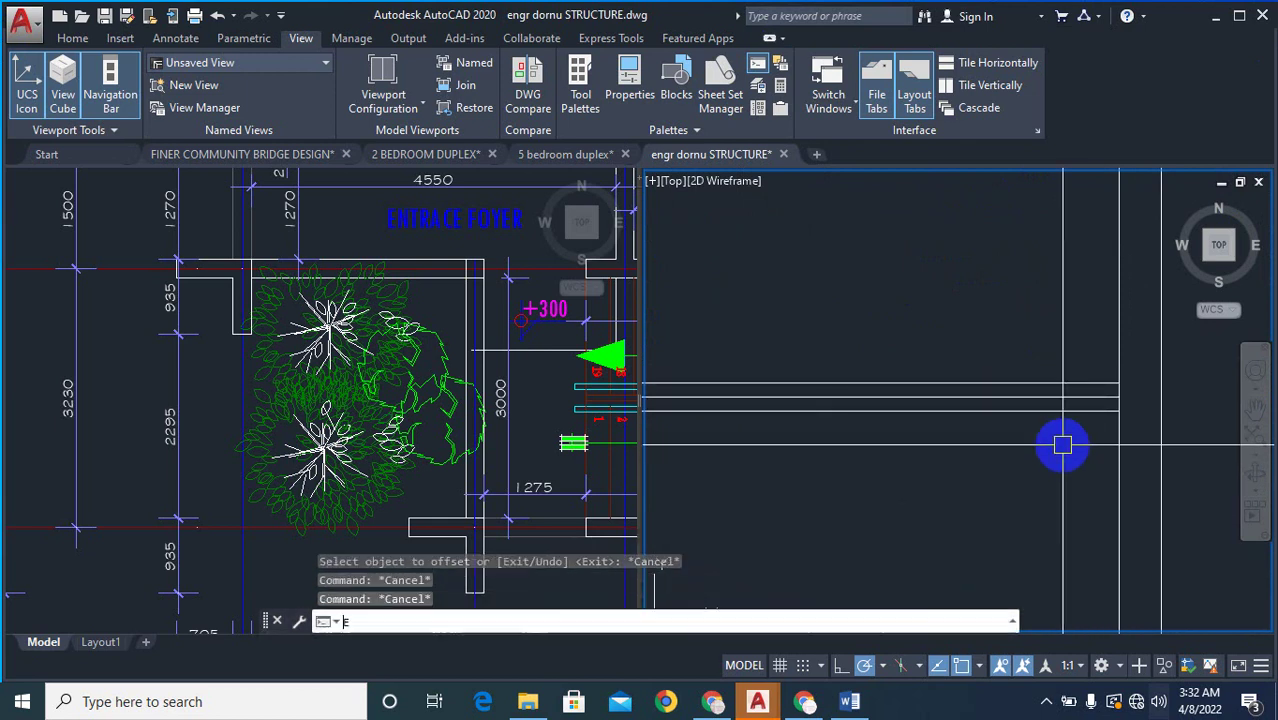
{"action": "key", "text": "Return"}
{"action": "left_click", "coordinate": [1058, 413]}
{"action": "key", "text": "Return"}
{"action": "key", "text": "Return"}
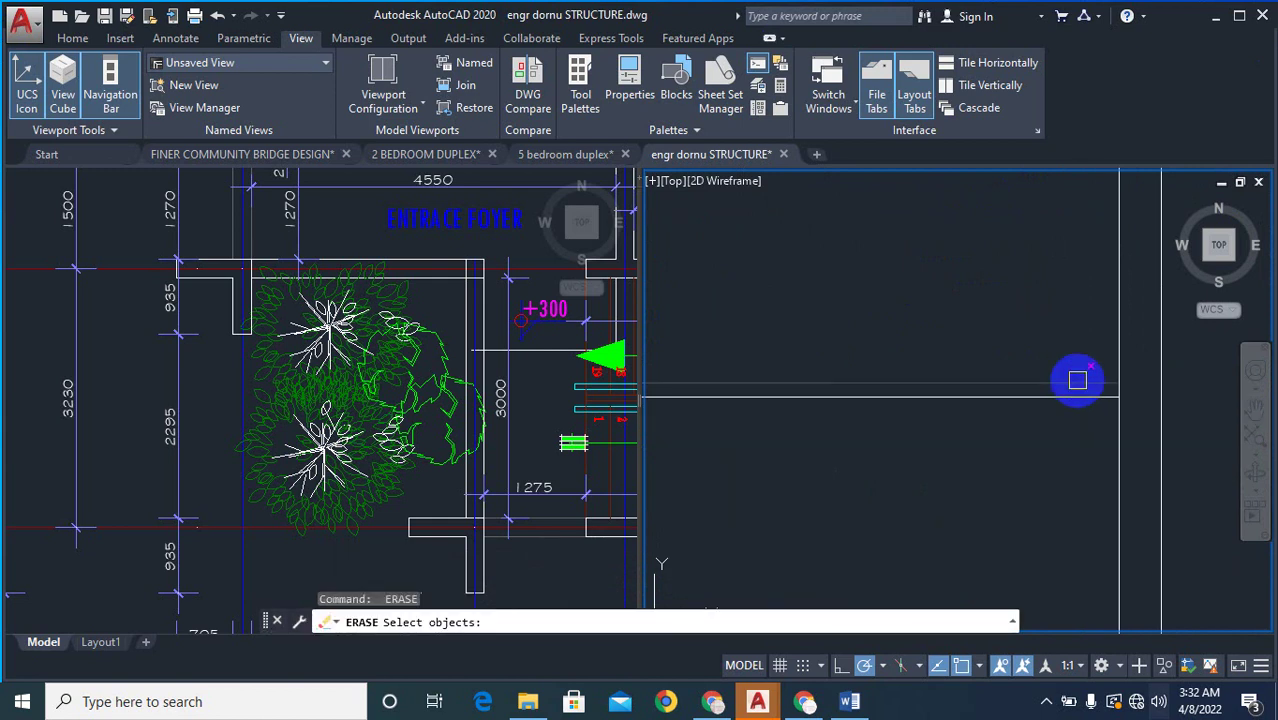
{"action": "left_click", "coordinate": [1076, 380]}
{"action": "key", "text": "Return"}
- Offset the centreline between the master bedrooms by 115 to both sides
{"action": "type", "text": "o"}
{"action": "key", "text": "Return"}
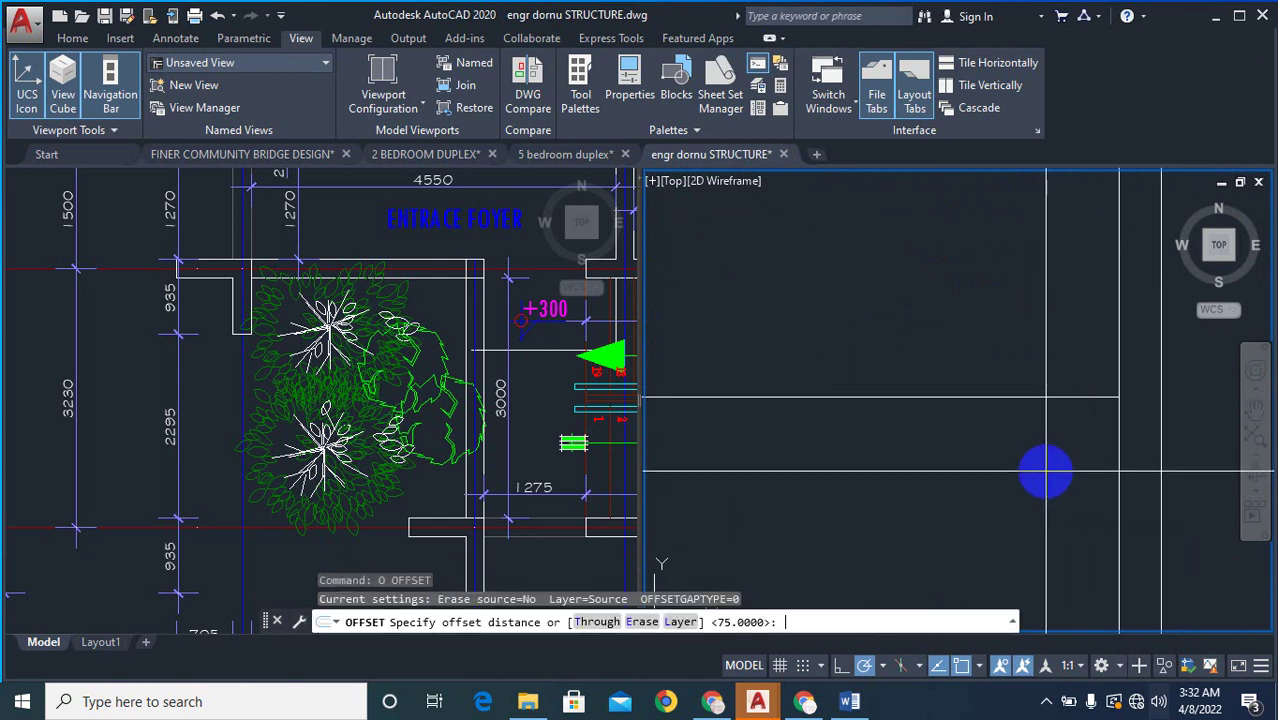
{"action": "type", "text": "115"}
{"action": "key", "text": "Return"}
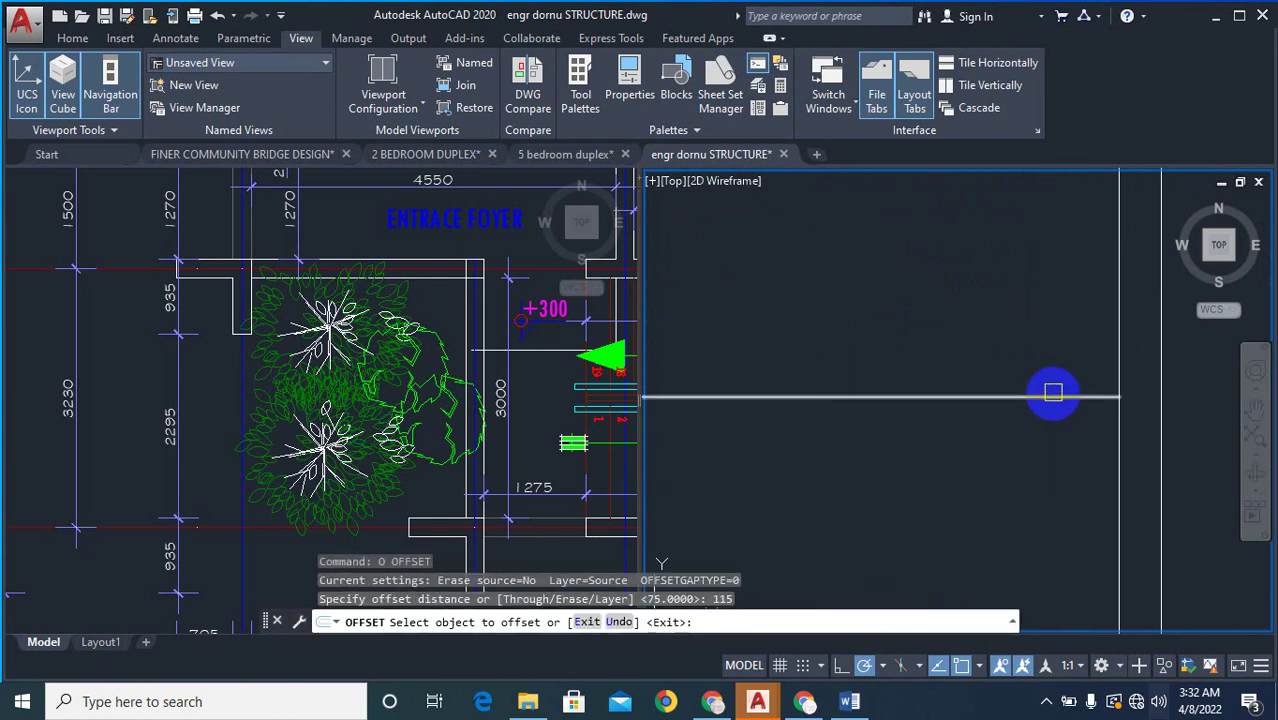
{"action": "left_click", "coordinate": [1053, 395]}
{"action": "left_click", "coordinate": [1036, 317]}
{"action": "left_click", "coordinate": [1036, 391]}
{"action": "left_click", "coordinate": [1018, 471]}
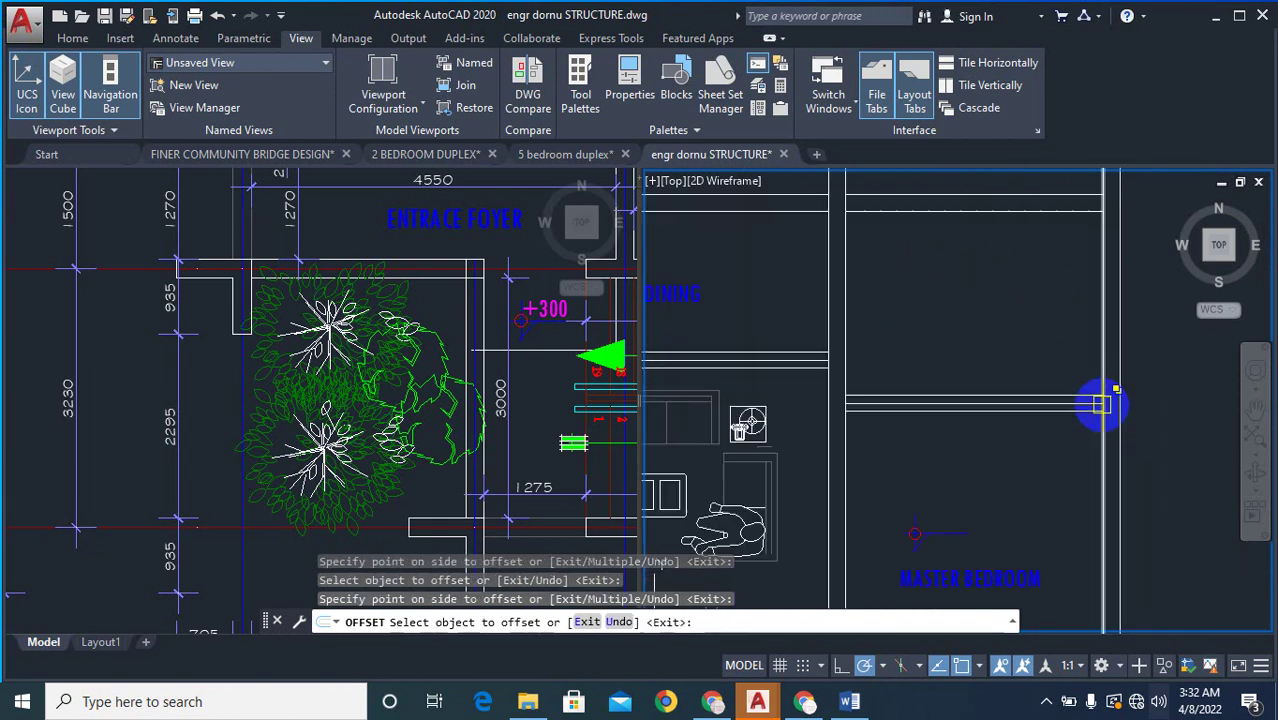
- Erase the centreline between the two new lines of the master bedroom dividing wall
{"action": "scroll", "coordinate": [1100, 403], "scroll_direction": "up", "scroll_amount": 4}
{"action": "key", "text": "Escape"}
{"action": "type", "text": "e"}
{"action": "key", "text": "Return"}
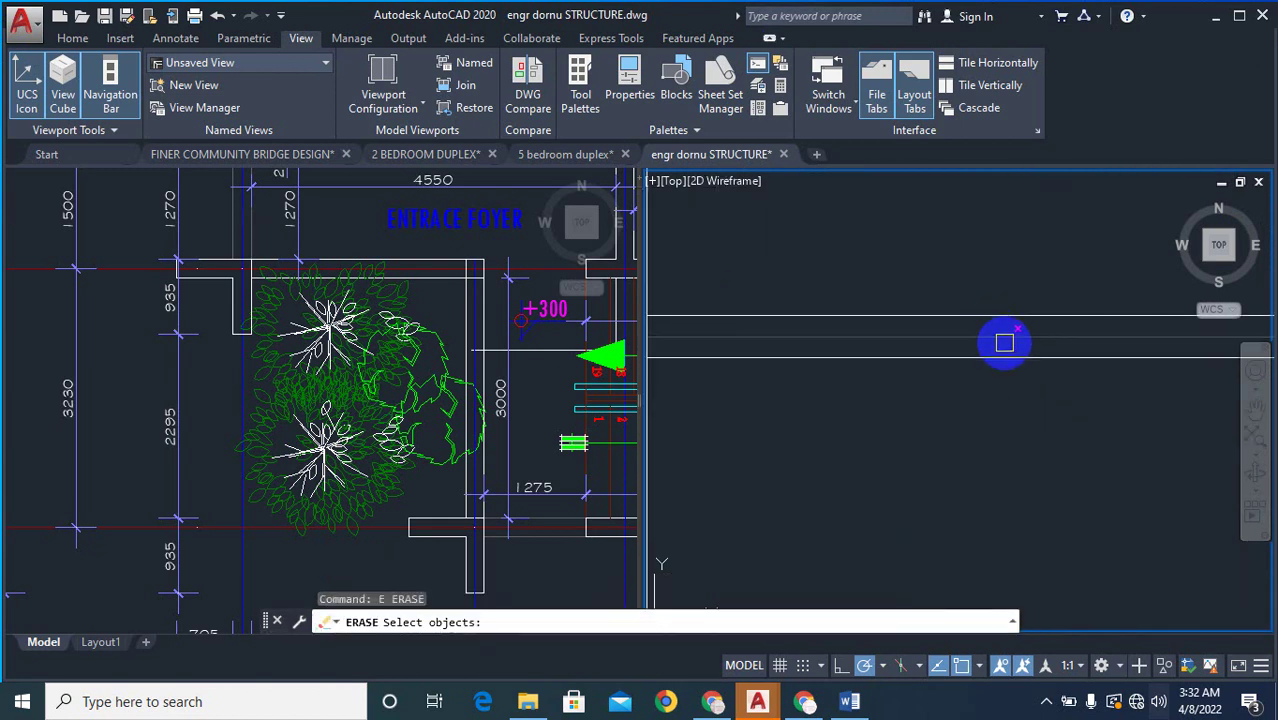
{"action": "key", "text": "Escape"}
{"action": "scroll", "coordinate": [1041, 408], "scroll_direction": "down", "scroll_amount": 4}
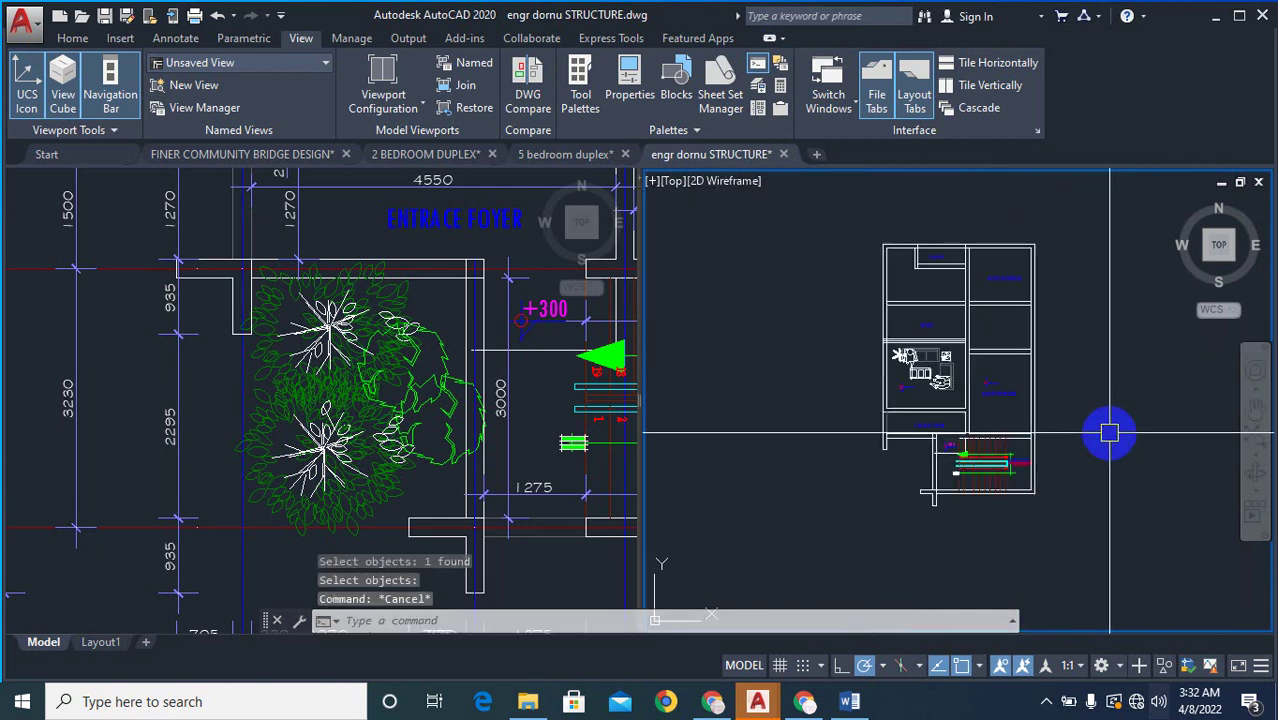
- Erase both wall lines below the entrance foyer, between its left wall and the wall beside the staircase
{"action": "scroll", "coordinate": [785, 480], "scroll_direction": "up", "scroll_amount": 4}
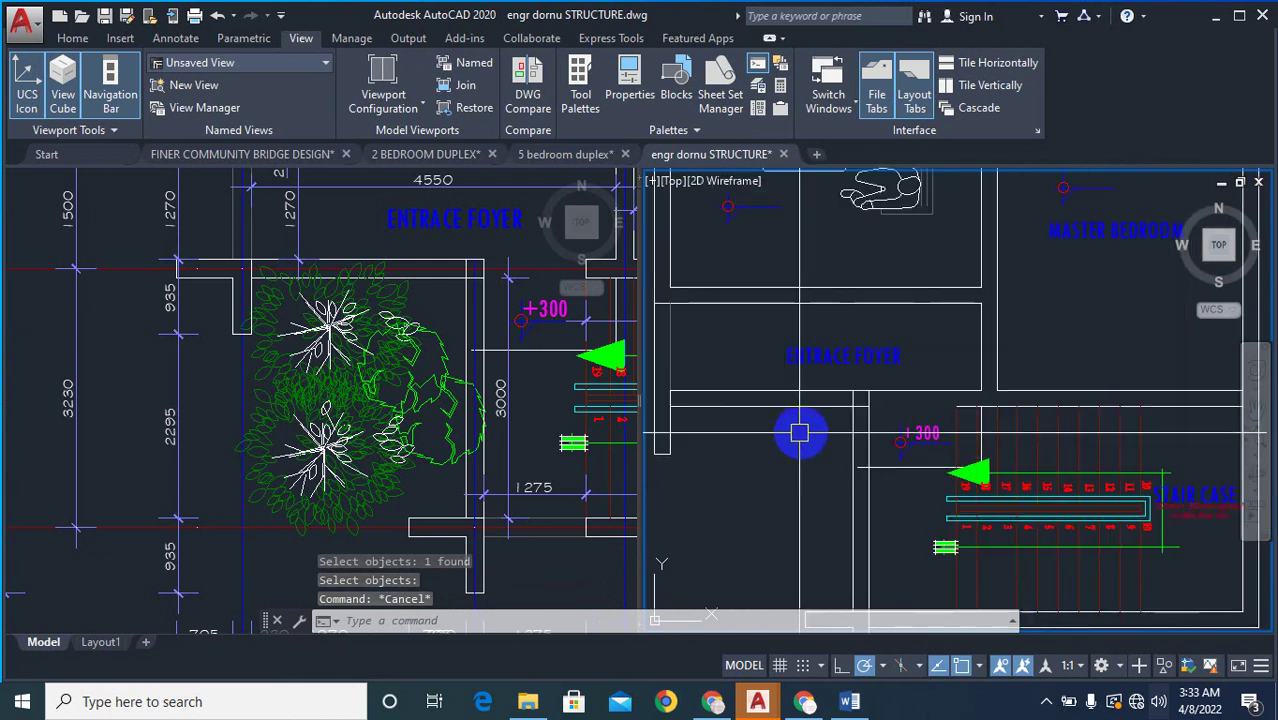
{"action": "scroll", "coordinate": [758, 466], "scroll_direction": "down", "scroll_amount": 2}
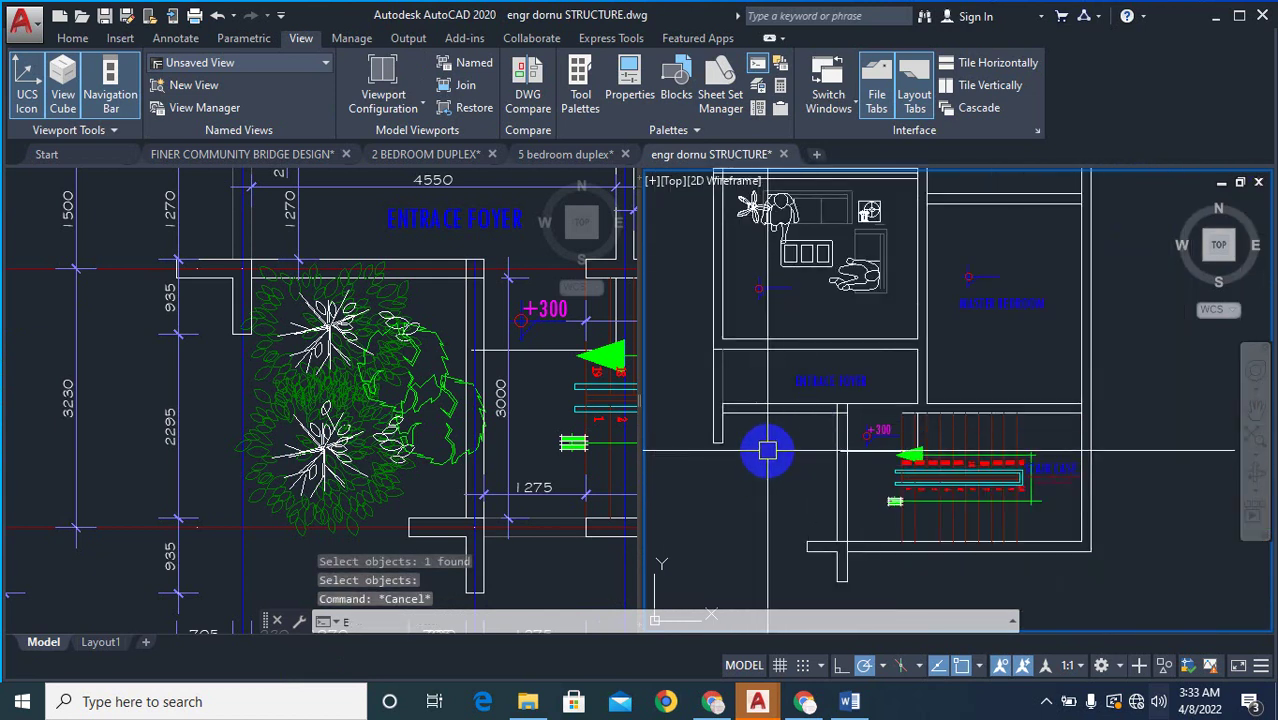
{"action": "type", "text": "E"}
{"action": "key", "text": "Return"}
{"action": "scroll", "coordinate": [760, 440], "scroll_direction": "up", "scroll_amount": 2}
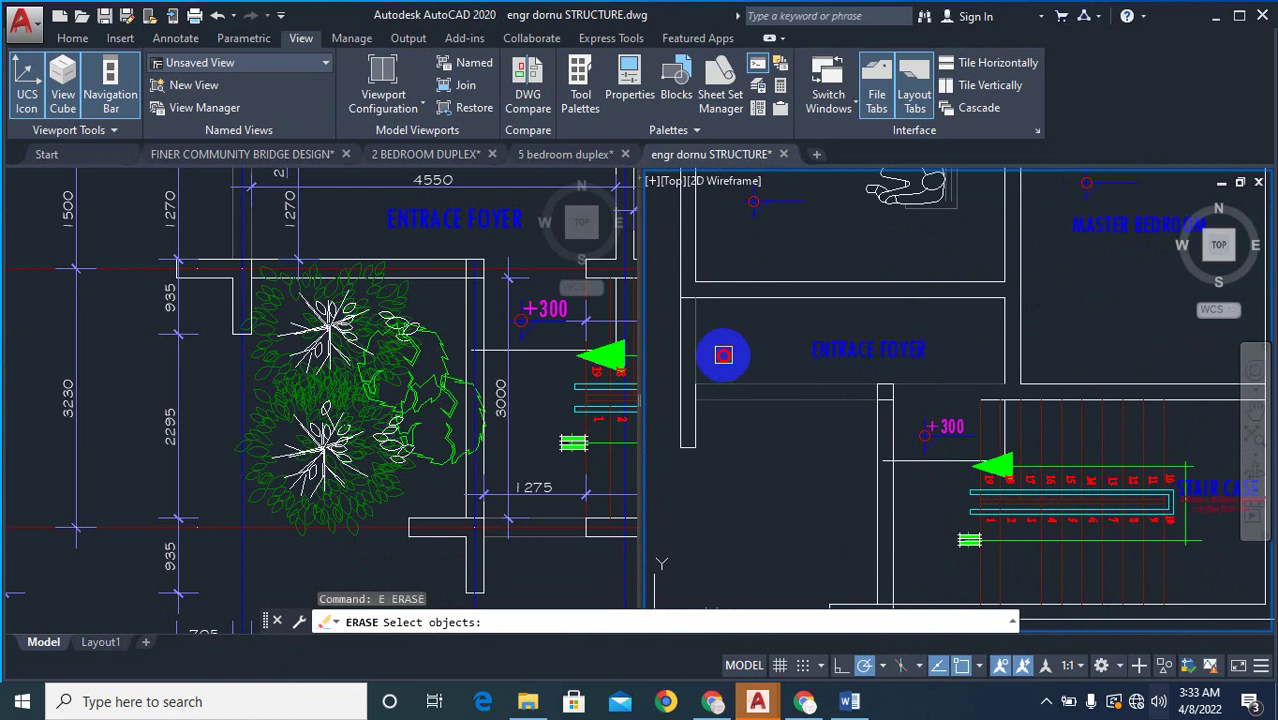
{"action": "left_click", "coordinate": [722, 354]}
{"action": "left_click", "coordinate": [762, 408]}
{"action": "key", "text": "Escape"}
- Try to extend the lower master bedroom wall lines to the short inner line of the entrance foyer's left wall
{"action": "type", "text": "EX"}
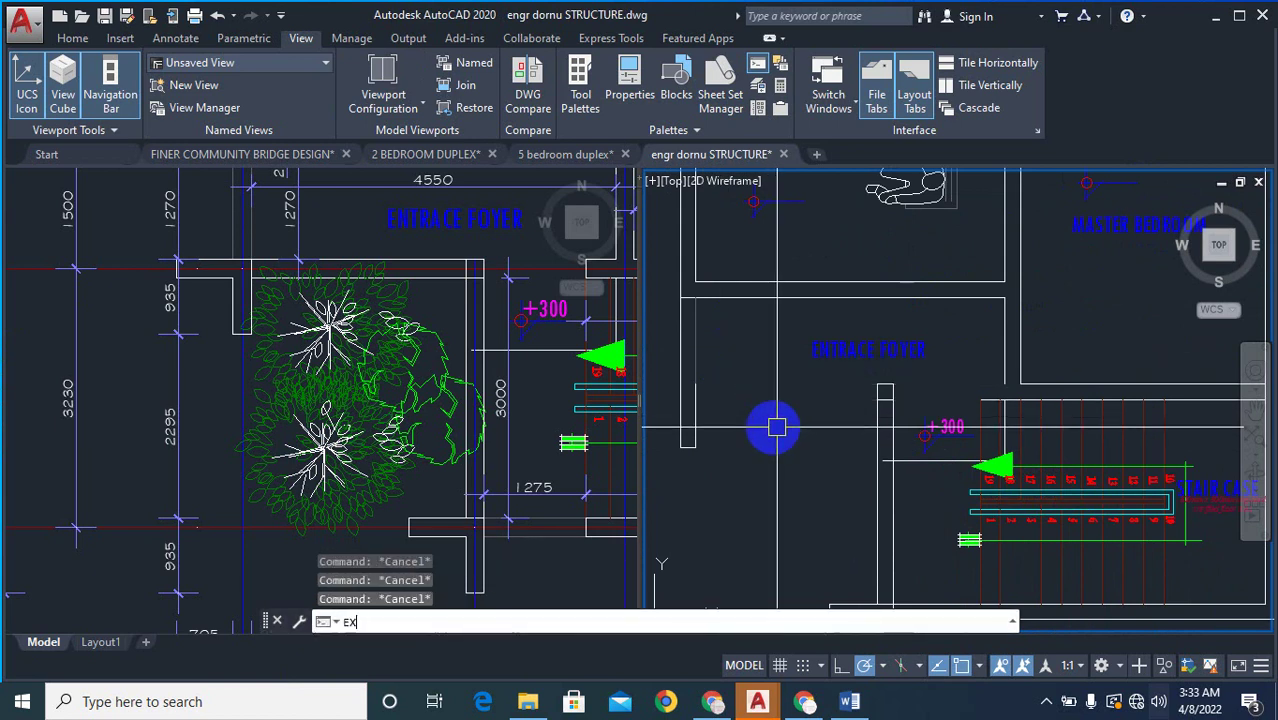
{"action": "key", "text": "Return"}
{"action": "left_click", "coordinate": [697, 401]}
{"action": "right_click", "coordinate": [1104, 399]}
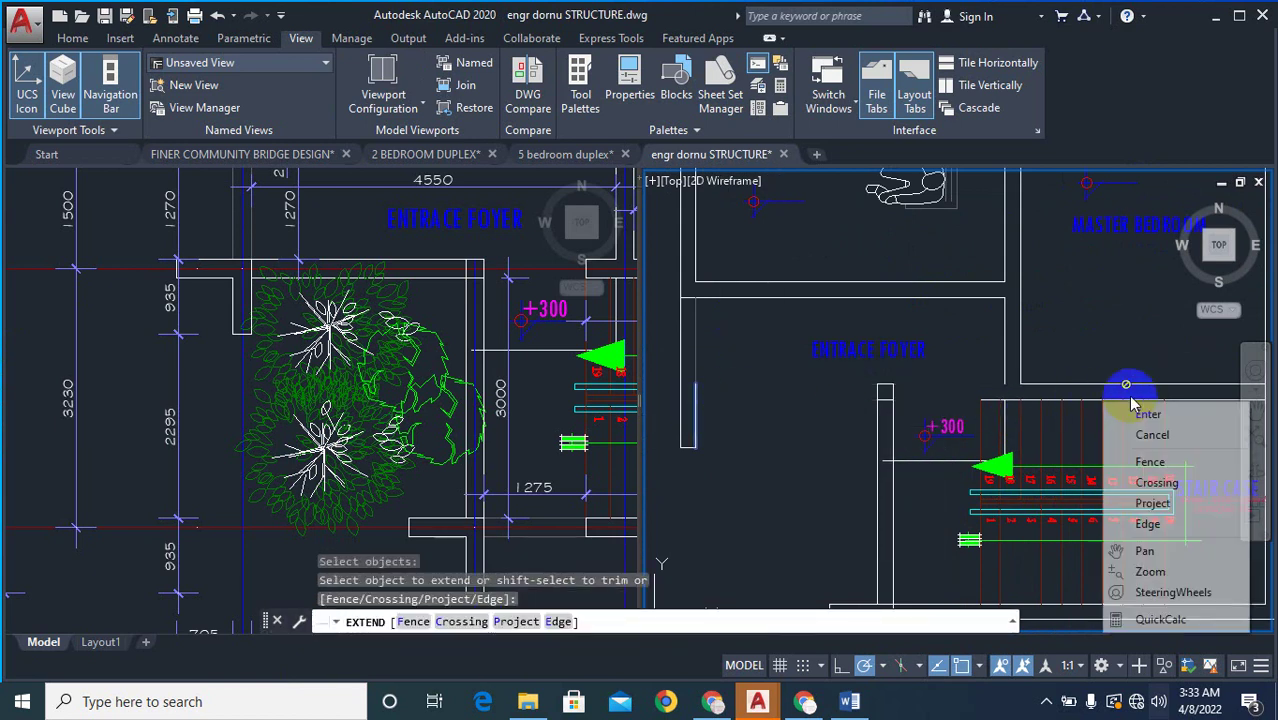
{"action": "left_click", "coordinate": [1163, 382]}
{"action": "left_click", "coordinate": [1165, 381]}
{"action": "left_click", "coordinate": [1080, 403]}
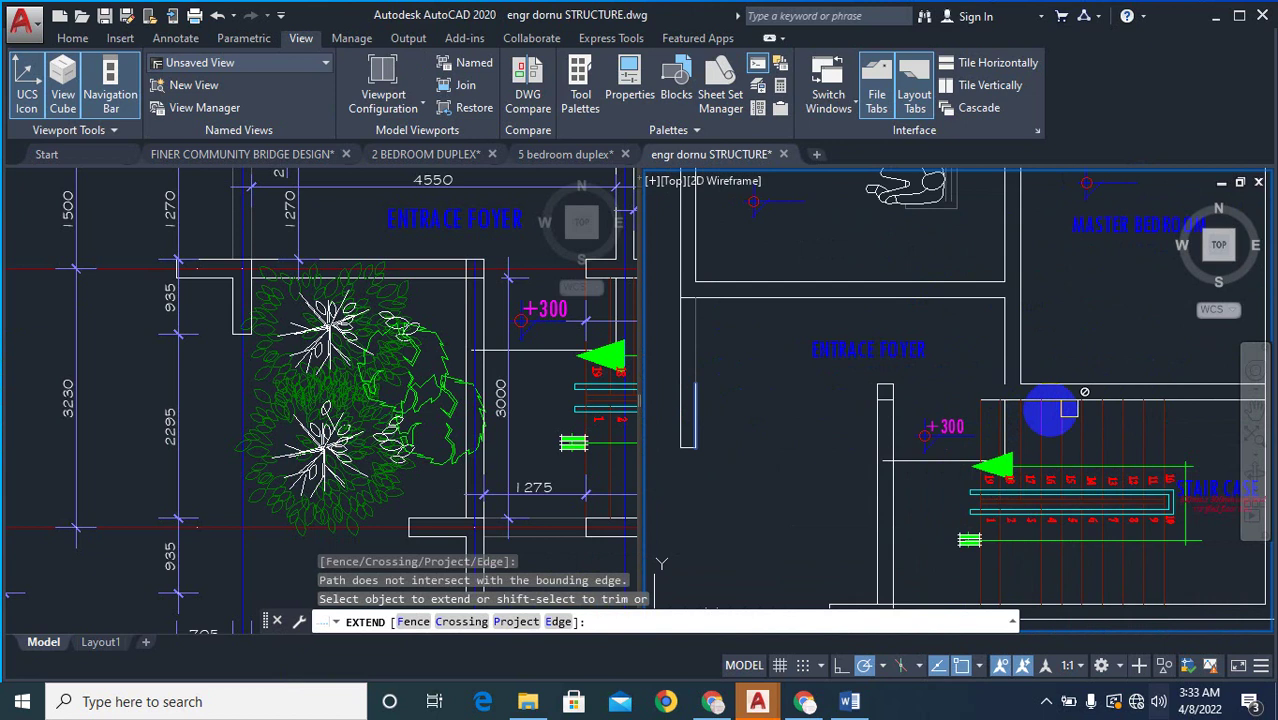
{"action": "left_click", "coordinate": [703, 420]}
{"action": "key", "text": "Escape"}
{"action": "key", "text": "Escape"}
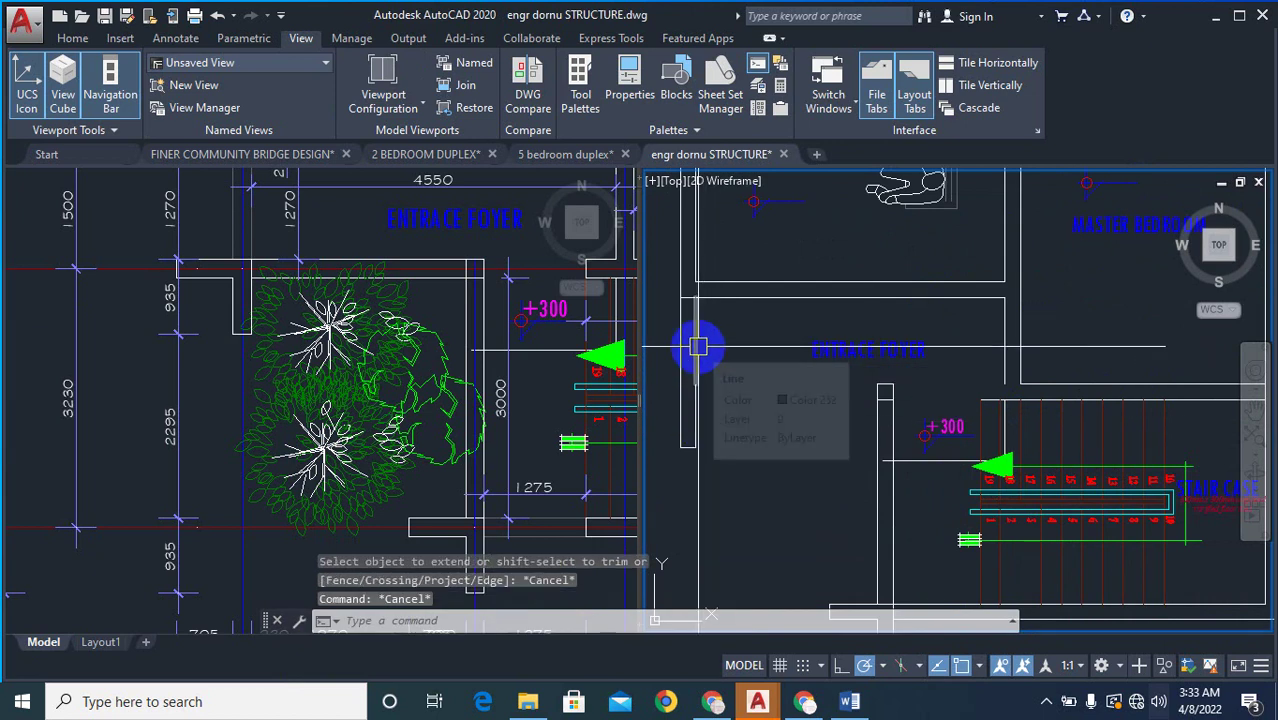
- Erase the upper segment of the inner line of the entrance foyer's left wall
{"action": "key", "text": "Escape"}
{"action": "type", "text": "ERASE Select objects:"}
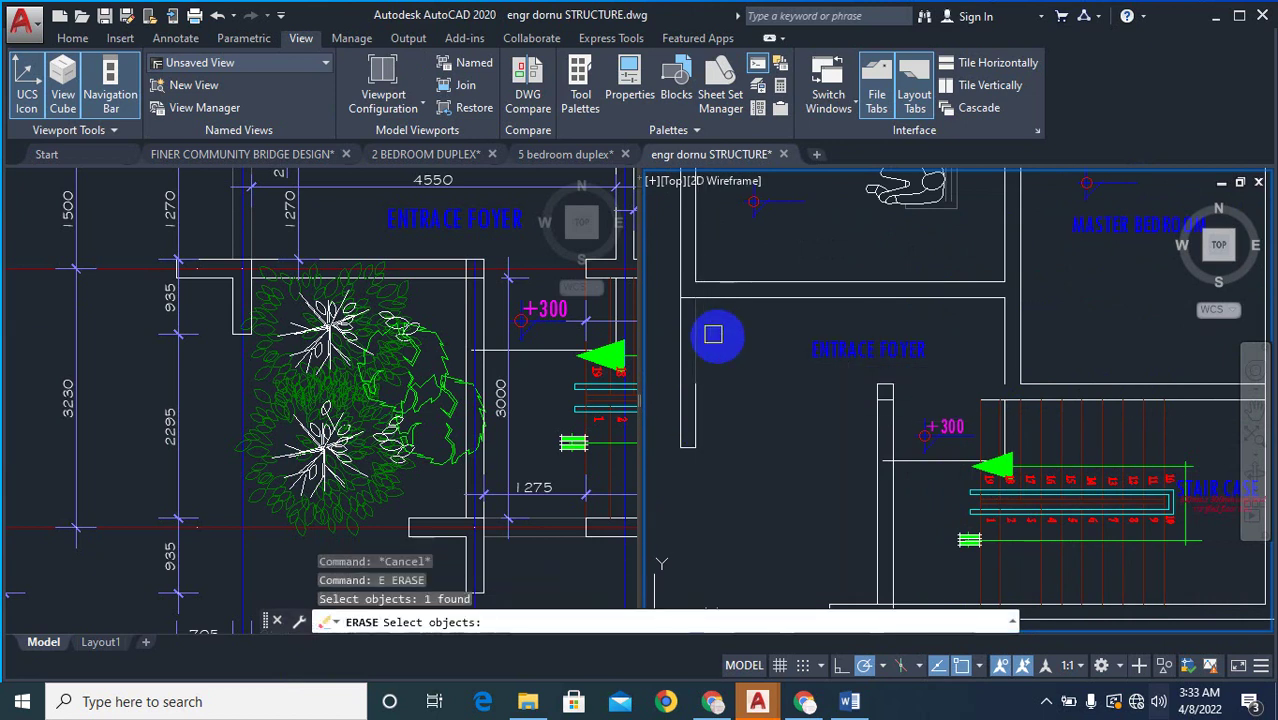
{"action": "right_click", "coordinate": [724, 338]}
{"action": "right_click", "coordinate": [724, 338]}
{"action": "key", "text": "Escape"}
- Extend the remaining inner line of the foyer's left wall up to the wall above the foyer
{"action": "type", "text": "EX"}
{"action": "key", "text": "Return"}
{"action": "right_click", "coordinate": [713, 417]}
{"action": "right_click", "coordinate": [713, 417]}
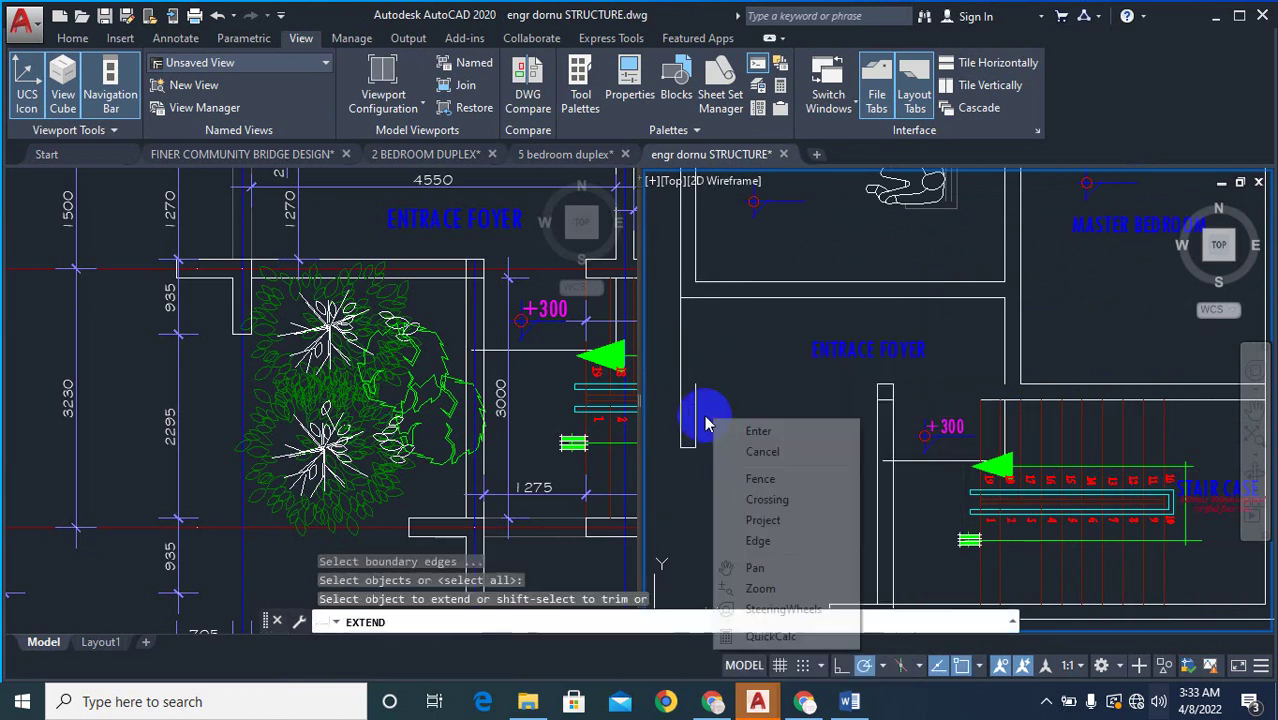
{"action": "left_click", "coordinate": [696, 396]}
{"action": "key", "text": "Escape"}
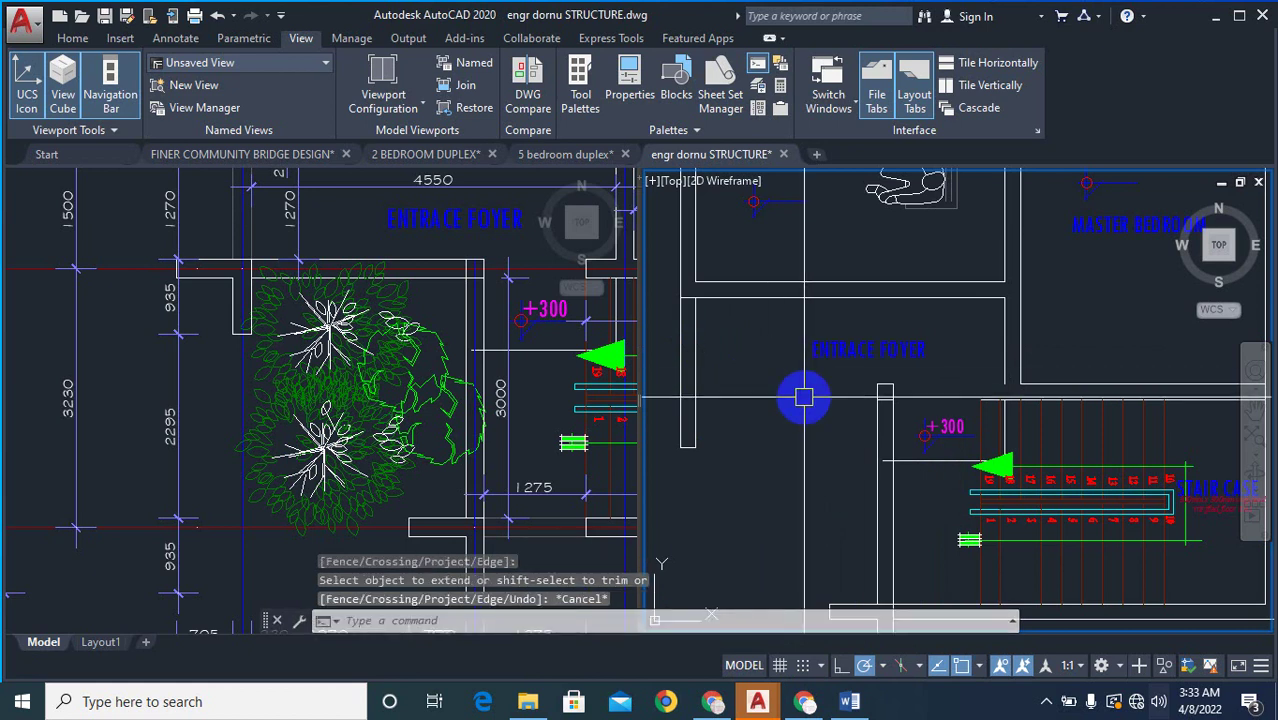
- Extend both lines of the wall between the lower master bedroom and staircase to the inner line of the foyer's left wall
{"action": "type", "text": "ex"}
{"action": "key", "text": "Return"}
{"action": "left_click", "coordinate": [689, 380]}
{"action": "scroll", "coordinate": [1140, 380], "scroll_direction": "up", "scroll_amount": 2}
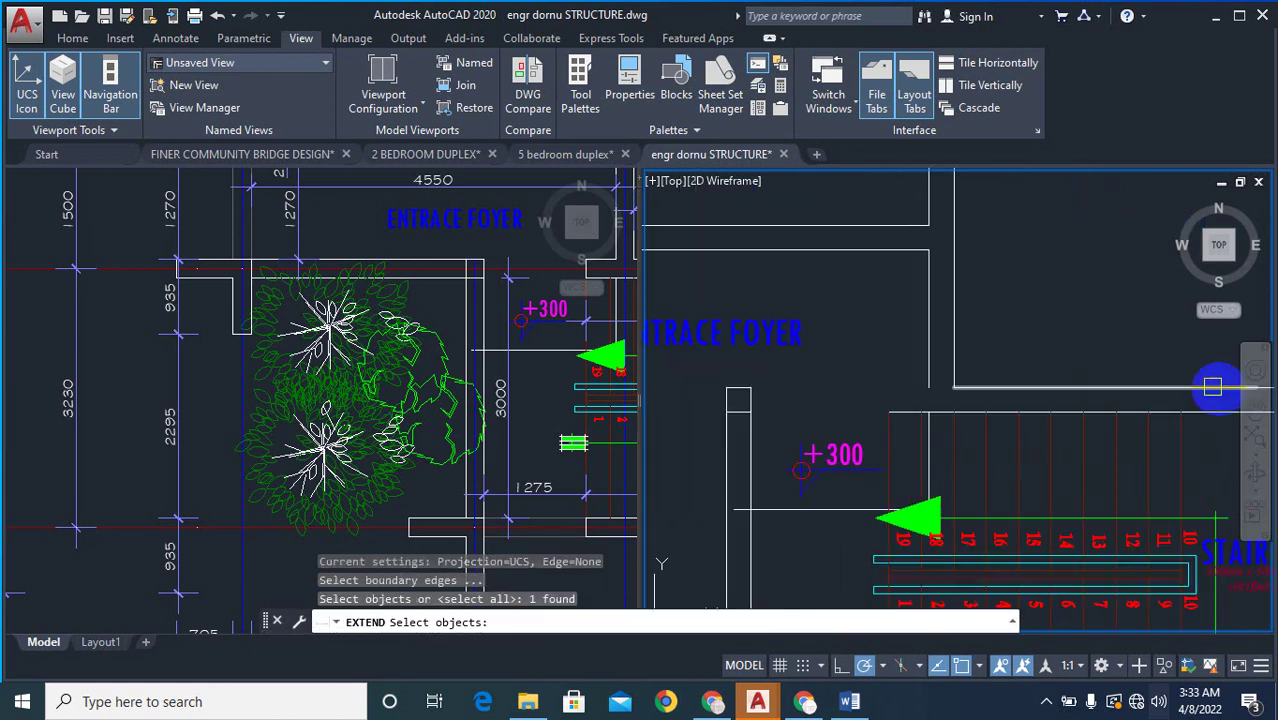
{"action": "scroll", "coordinate": [1200, 410], "scroll_direction": "up", "scroll_amount": 2}
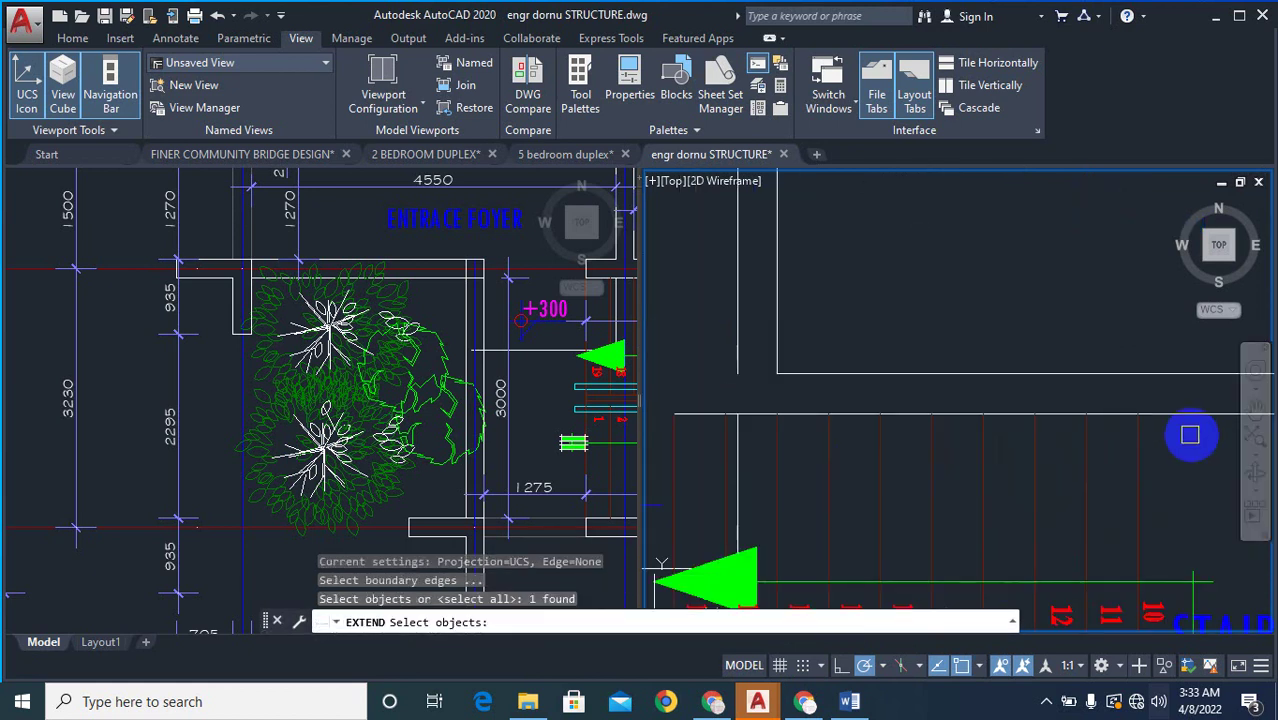
{"action": "left_click", "coordinate": [1176, 367]}
{"action": "scroll", "coordinate": [1176, 367], "scroll_direction": "down", "scroll_amount": 3}
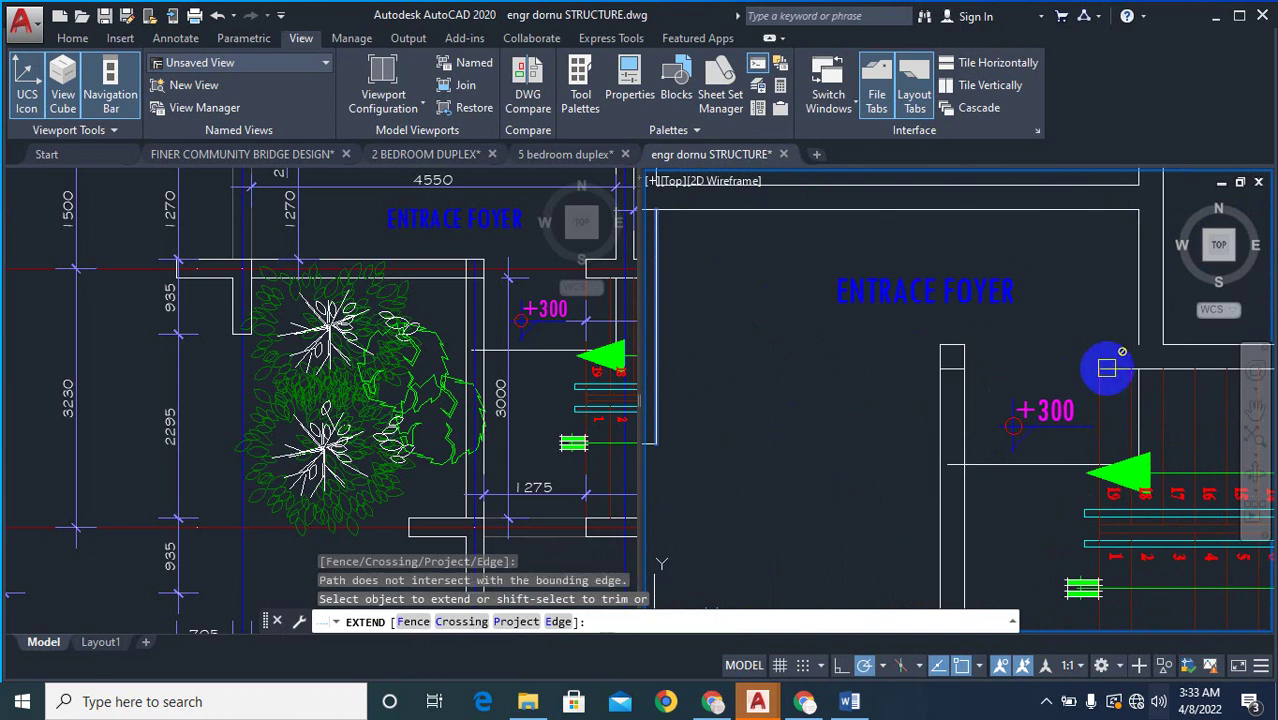
{"action": "scroll", "coordinate": [1100, 360], "scroll_direction": "down", "scroll_amount": 5}
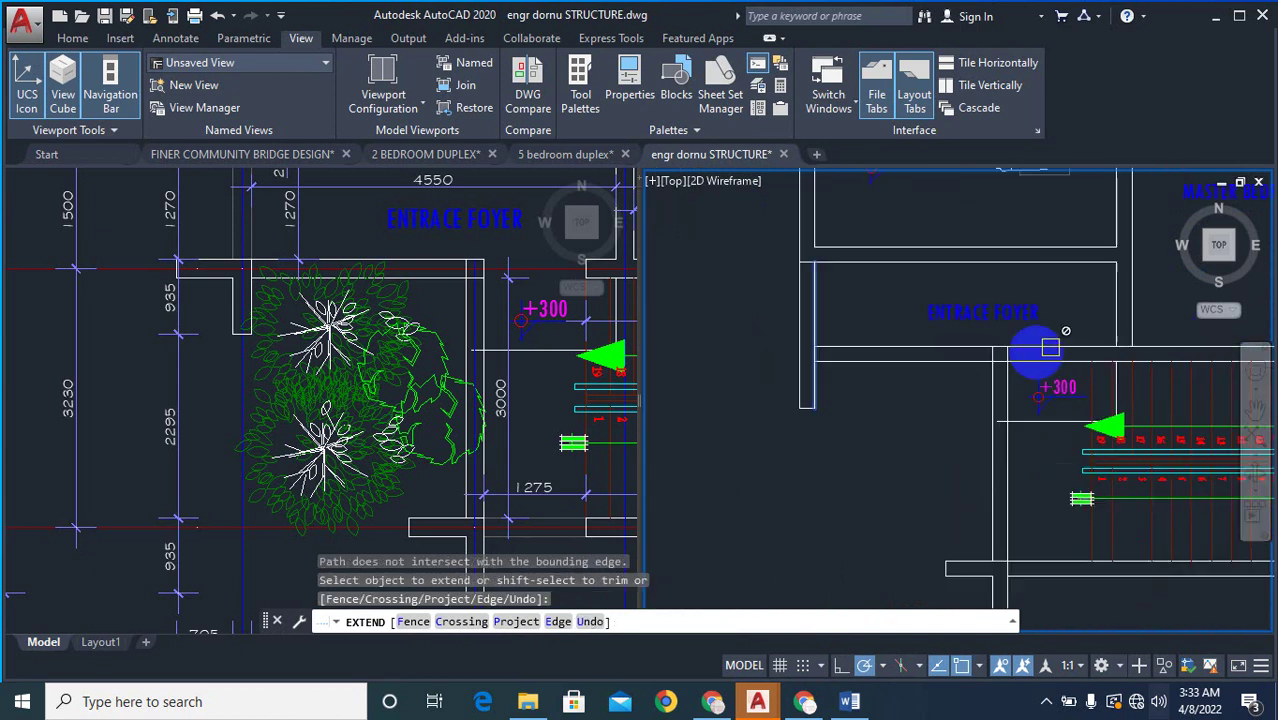
{"action": "key", "text": "Escape"}
- Offset the inner line of the sitout's left wall 75 toward the outer line to form a centreline
{"action": "scroll", "coordinate": [860, 290], "scroll_direction": "up", "scroll_amount": 2}
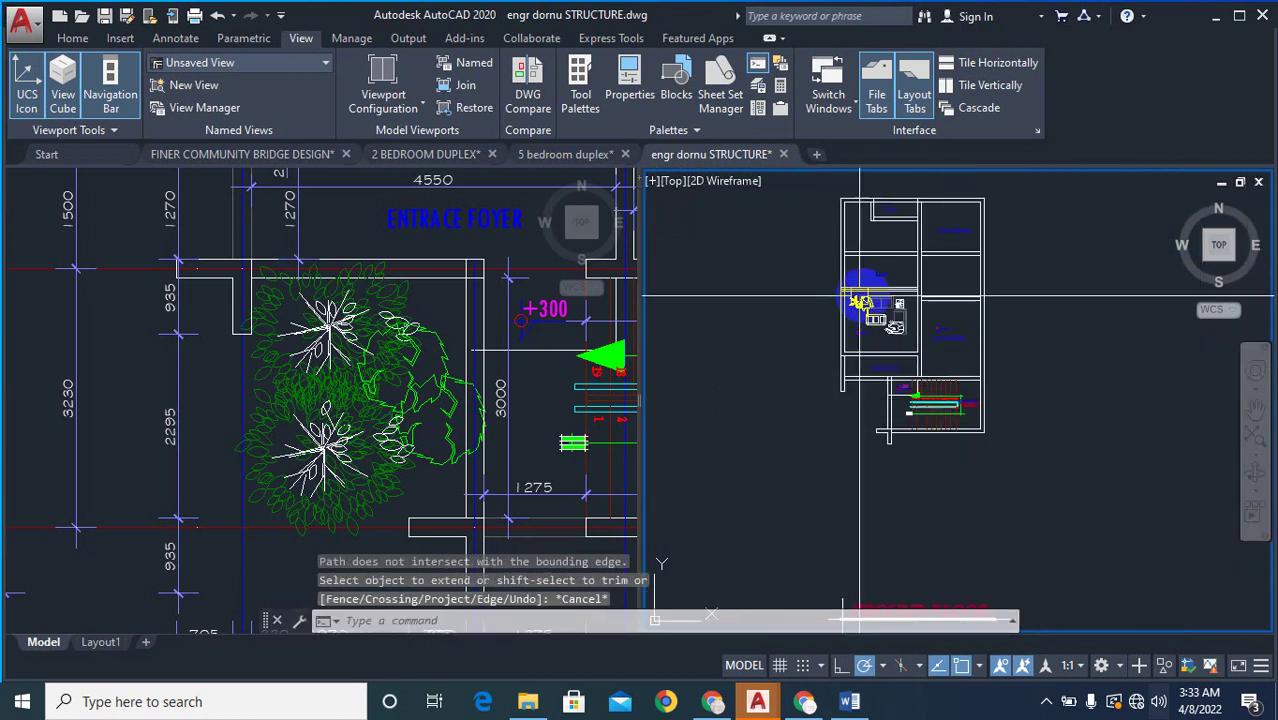
{"action": "scroll", "coordinate": [918, 216], "scroll_direction": "up", "scroll_amount": 3}
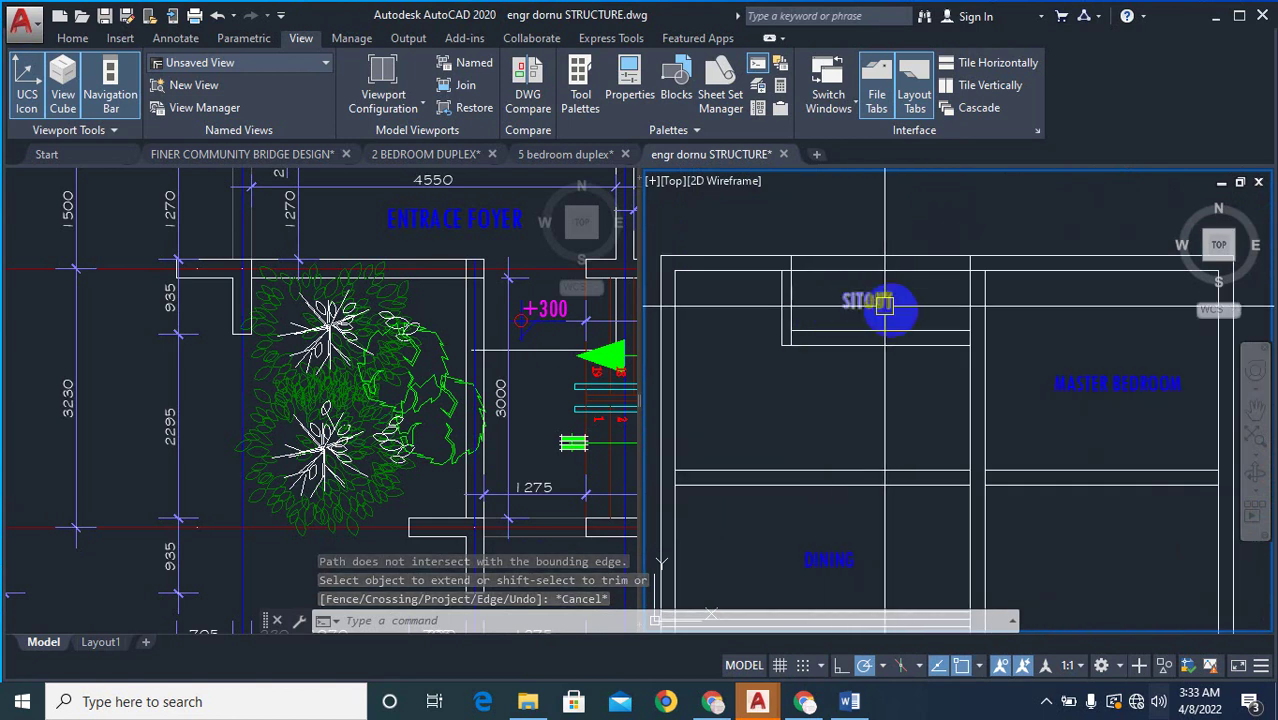
{"action": "scroll", "coordinate": [884, 300], "scroll_direction": "down", "scroll_amount": 2}
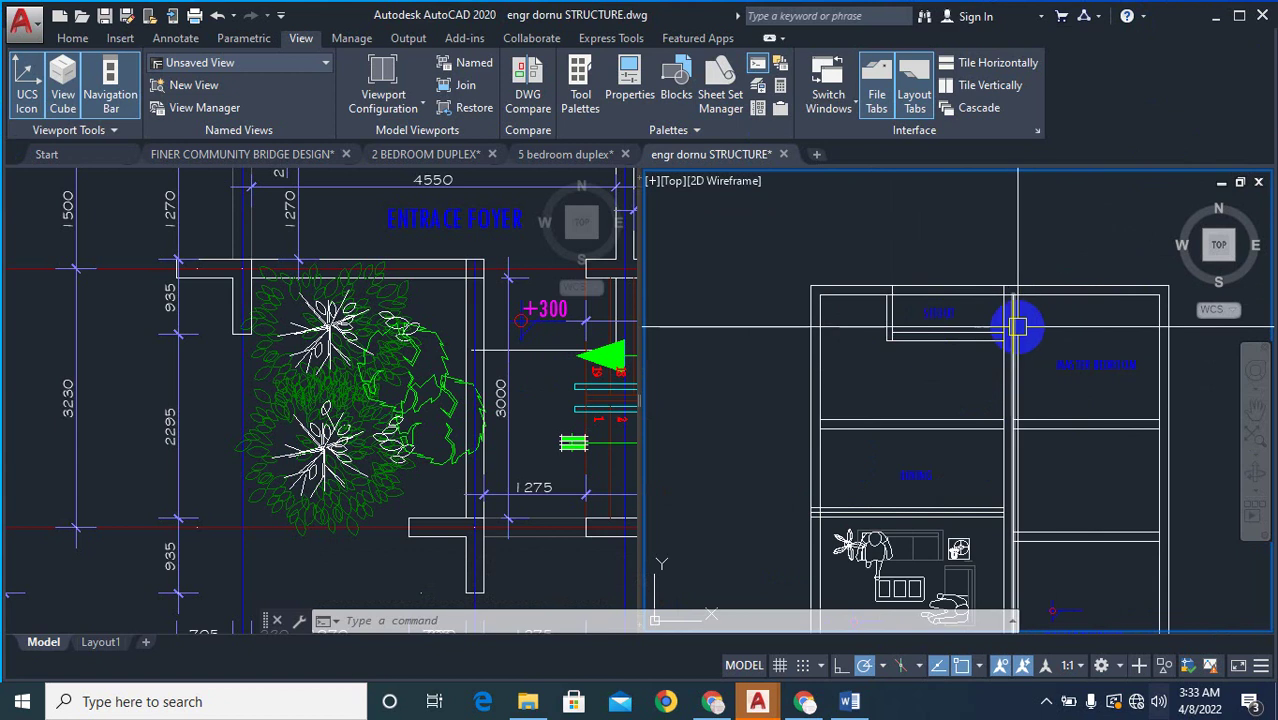
{"action": "mouse_move", "coordinate": [1013, 325]}
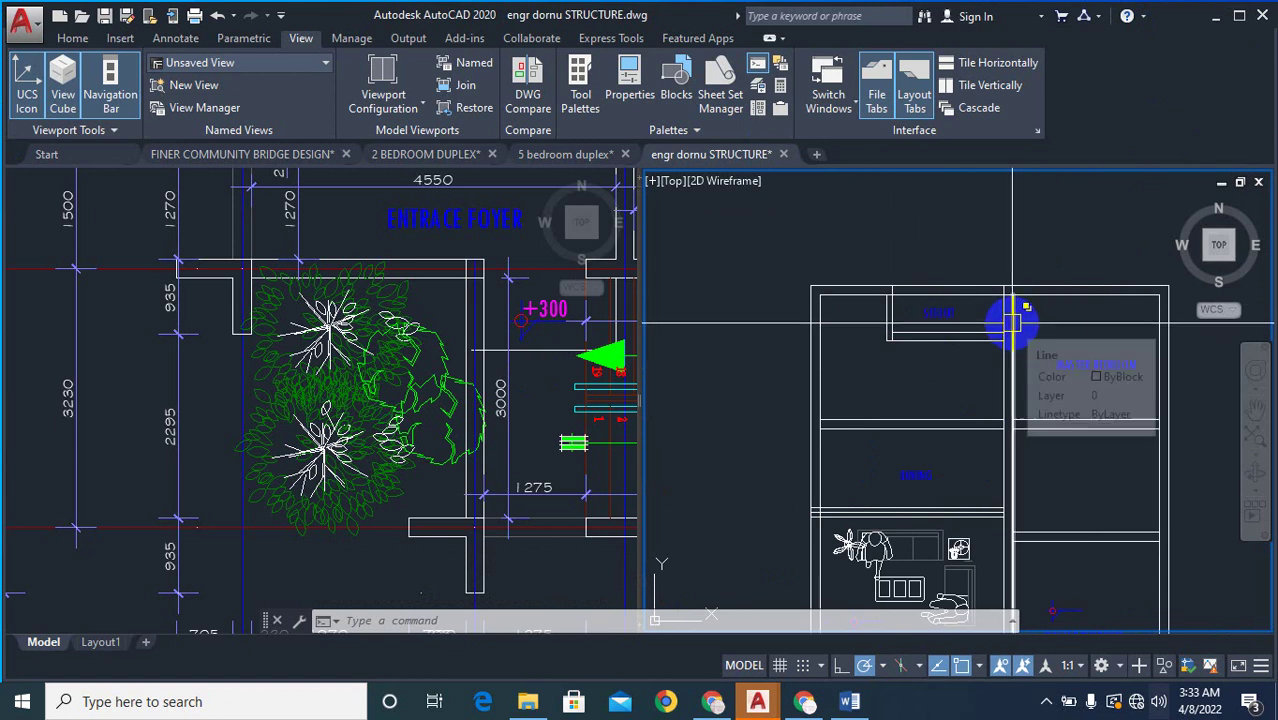
{"action": "scroll", "coordinate": [905, 290], "scroll_direction": "up", "scroll_amount": 4}
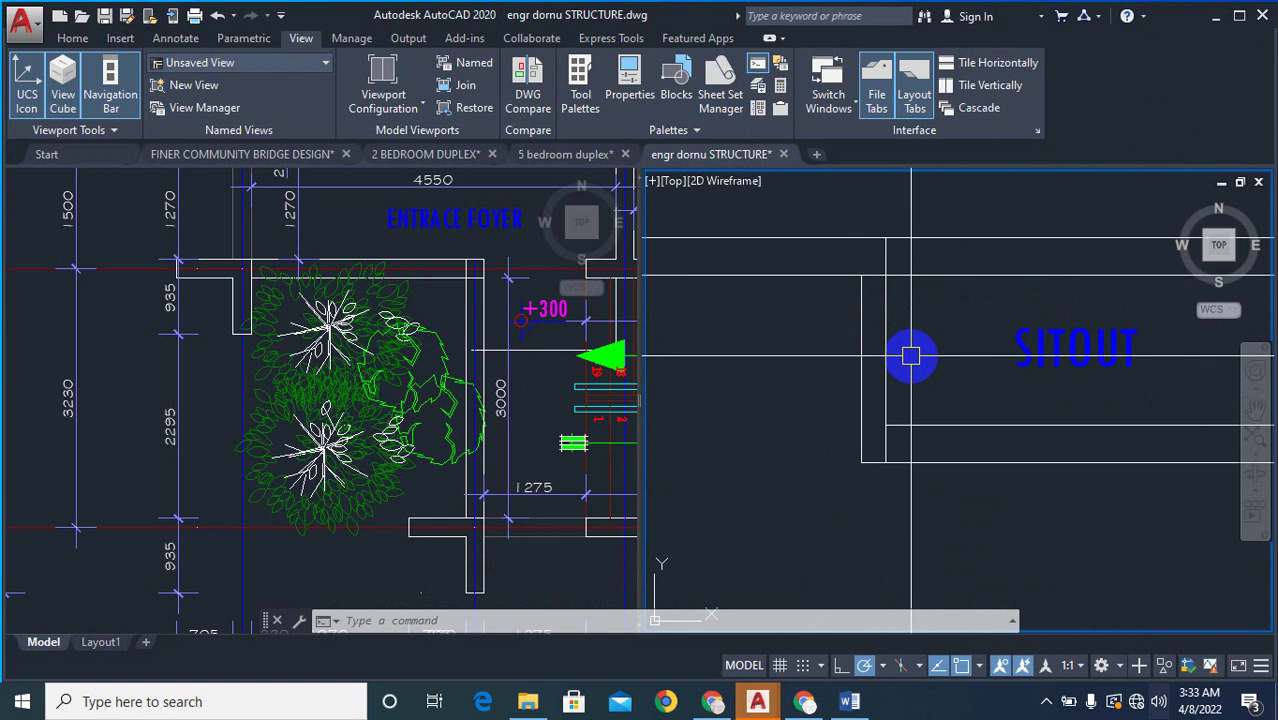
{"action": "type", "text": "o"}
{"action": "key", "text": "Return"}
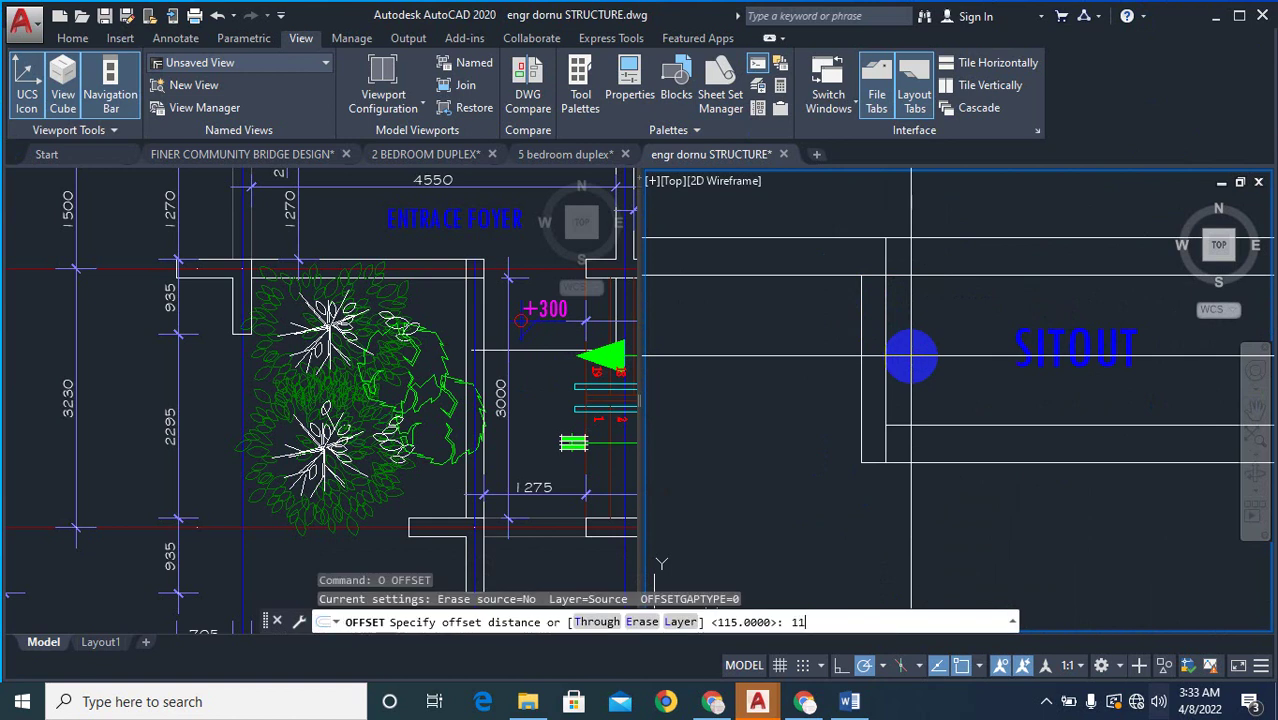
{"action": "type", "text": "75"}
{"action": "key", "text": "Return"}
{"action": "left_click", "coordinate": [887, 348]}
{"action": "left_click", "coordinate": [822, 337]}
{"action": "key", "text": "Escape"}
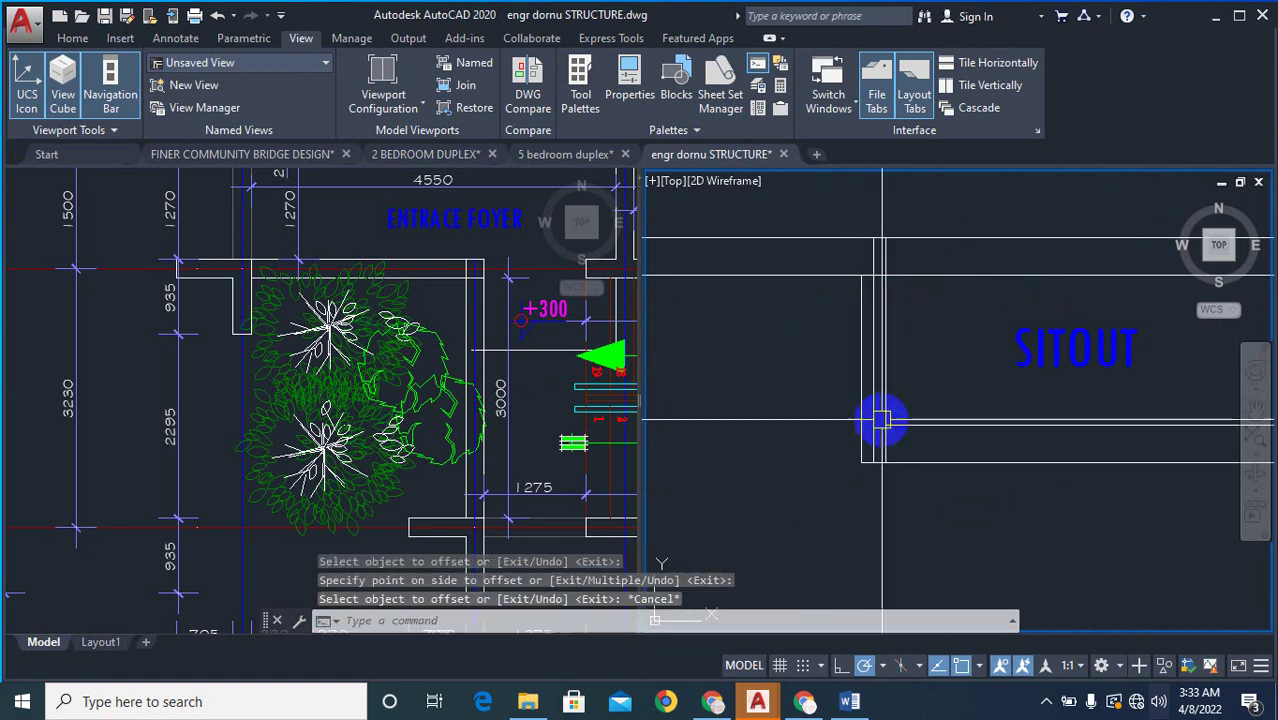
- Erase the two original lines of the sitout's left wall, keeping the centreline between them
{"action": "key", "text": "Escape"}
{"action": "key", "text": "Escape"}
{"action": "type", "text": "e"}
{"action": "key", "text": "Return"}
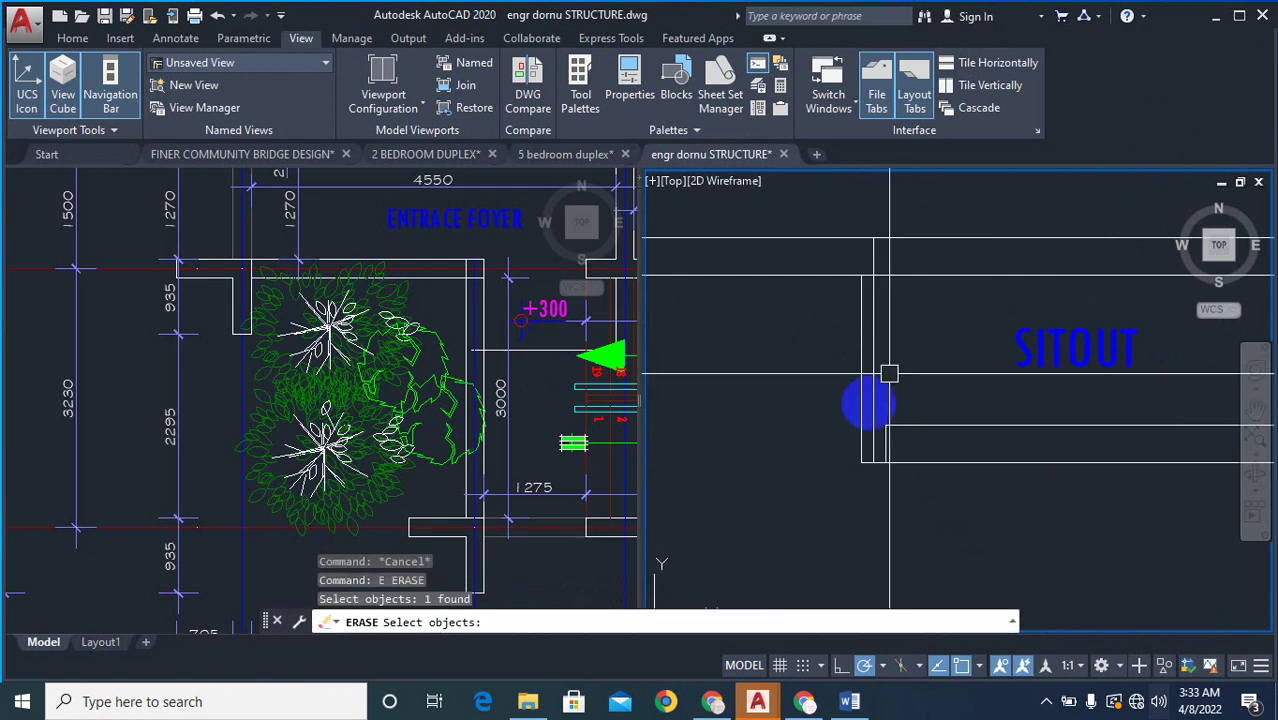
{"action": "key", "text": "Return"}
{"action": "key", "text": "Return"}
{"action": "left_click", "coordinate": [857, 377]}
{"action": "key", "text": "Return"}
{"action": "key", "text": "Return"}
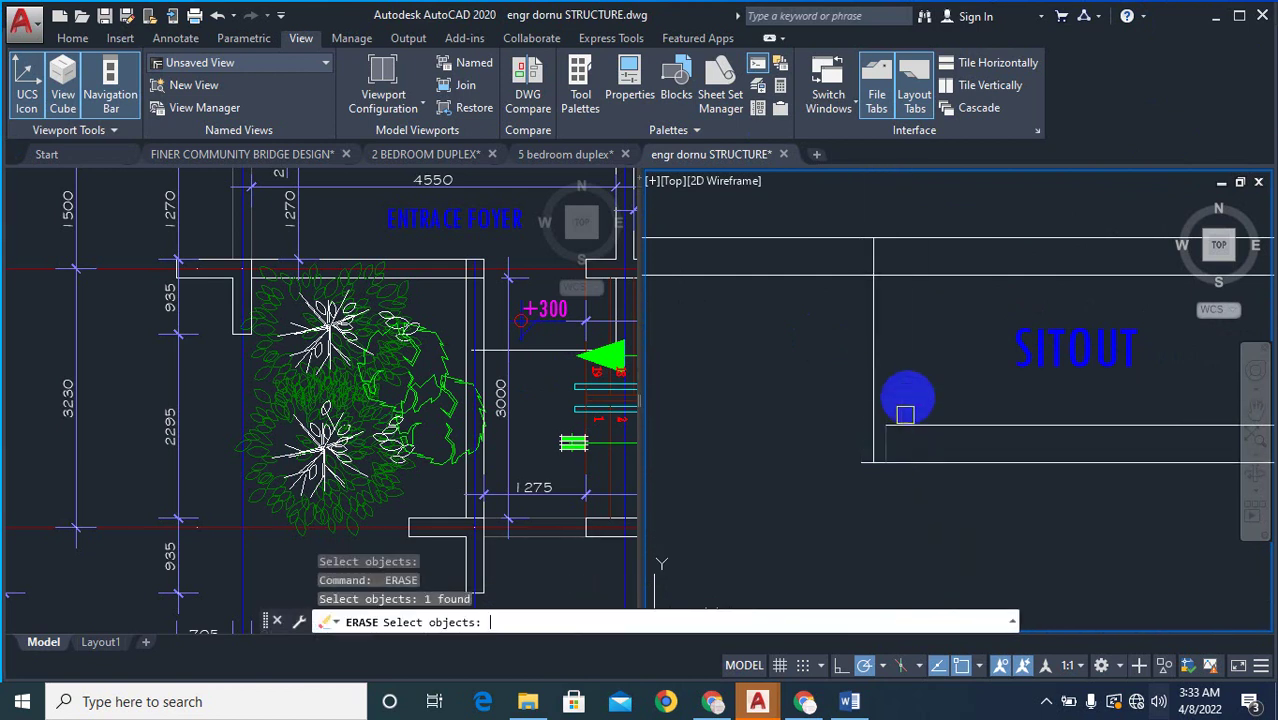
{"action": "key", "text": "Return"}
- Offset the centreline of the sitout's left wall 115 to each side
{"action": "type", "text": "o"}
{"action": "key", "text": "Return"}
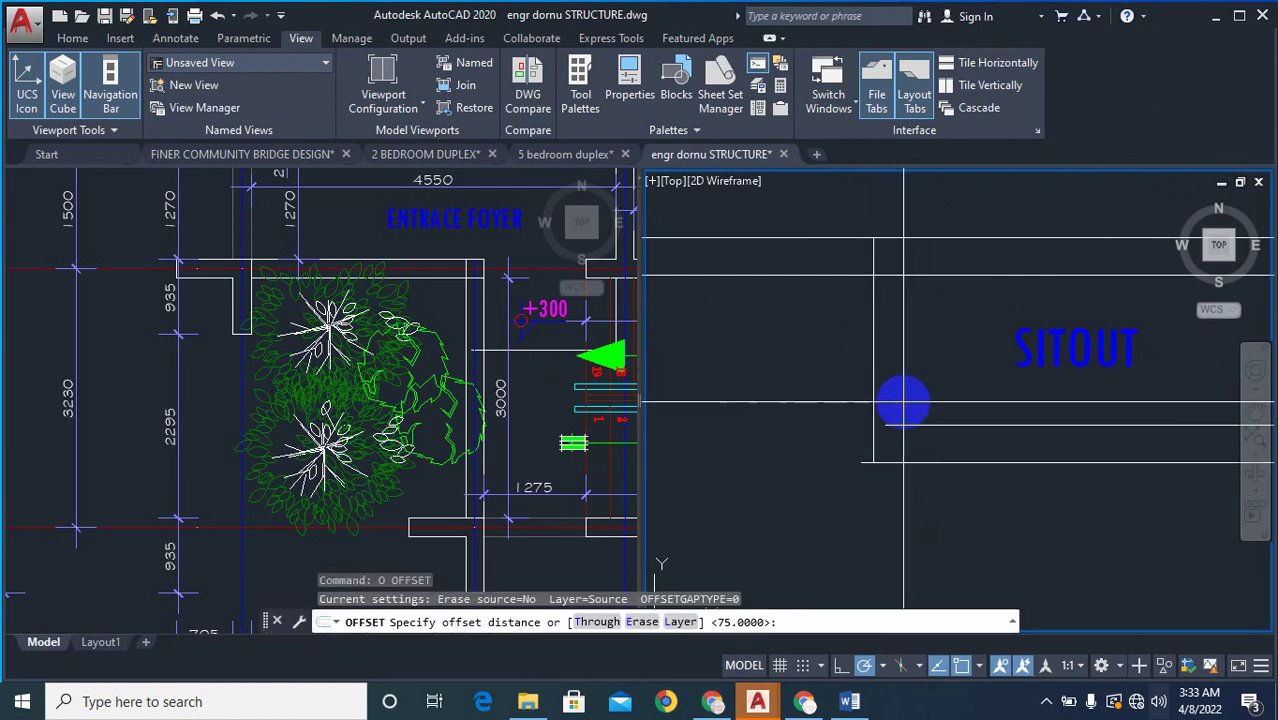
{"action": "type", "text": "115"}
{"action": "key", "text": "Return"}
{"action": "left_click", "coordinate": [874, 370]}
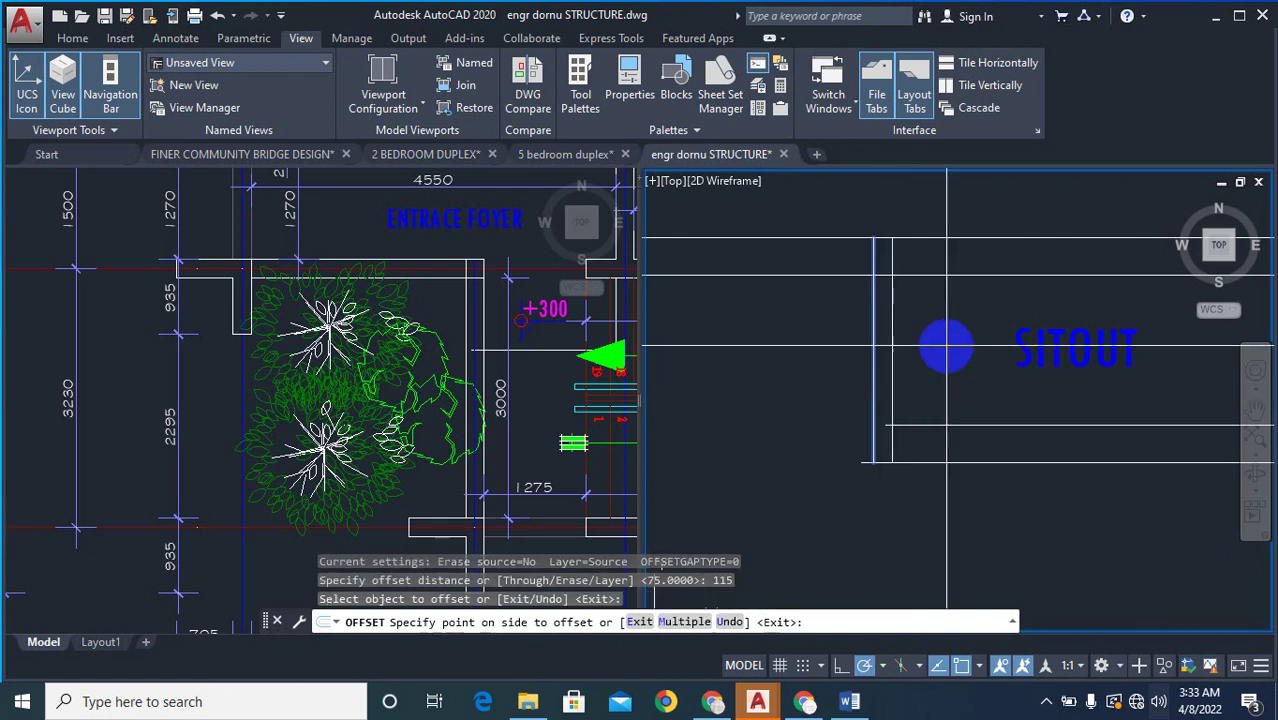
{"action": "left_click", "coordinate": [935, 348]}
{"action": "left_click", "coordinate": [874, 371]}
{"action": "left_click", "coordinate": [827, 385]}
{"action": "scroll", "coordinate": [919, 443], "scroll_direction": "down", "scroll_amount": 5}
{"action": "key", "text": "Escape"}
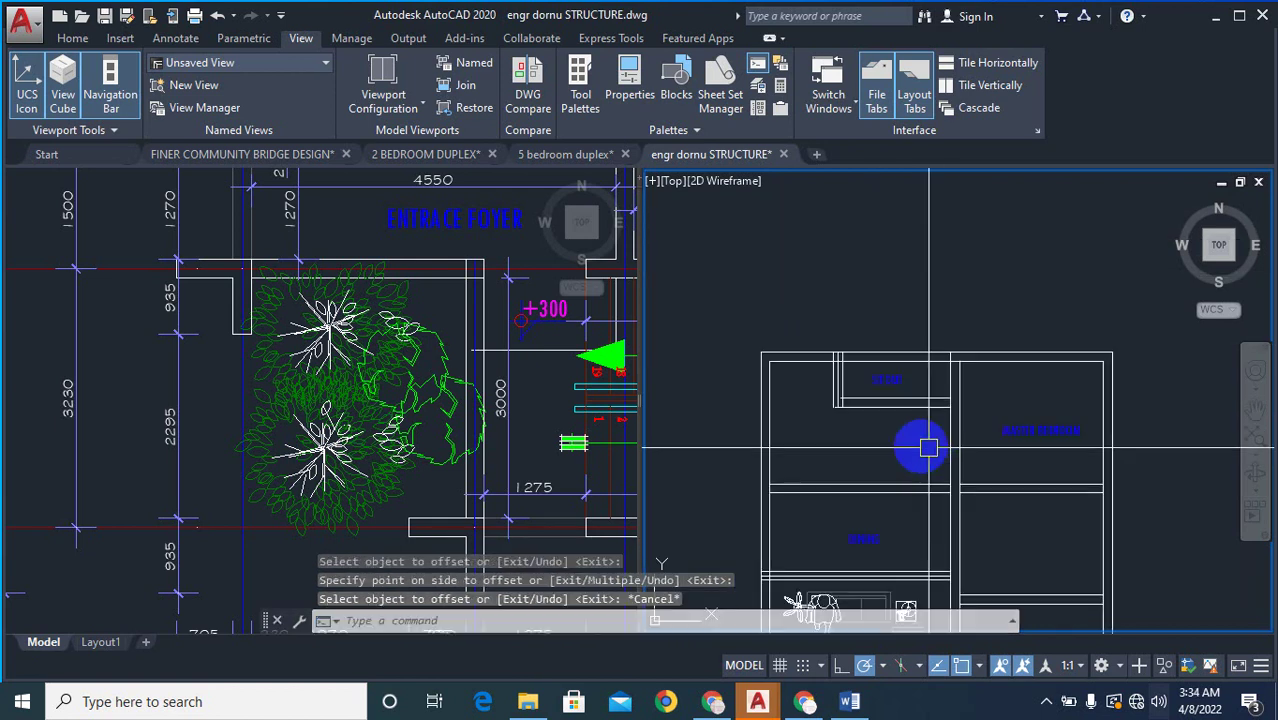
- Examine the walls around the sitout, store and kitchen in the dimensioned floor plan
{"action": "scroll", "coordinate": [914, 412], "scroll_direction": "up", "scroll_amount": 3}
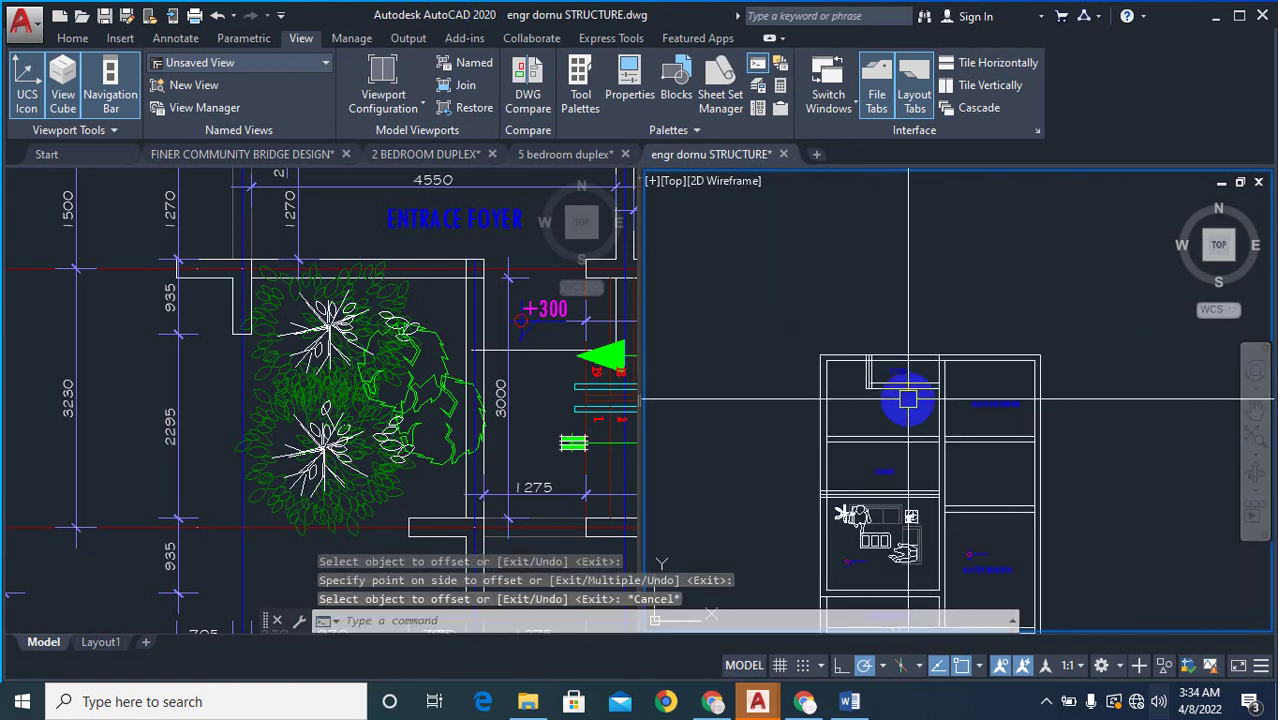
{"action": "scroll", "coordinate": [937, 345], "scroll_direction": "down", "scroll_amount": 3}
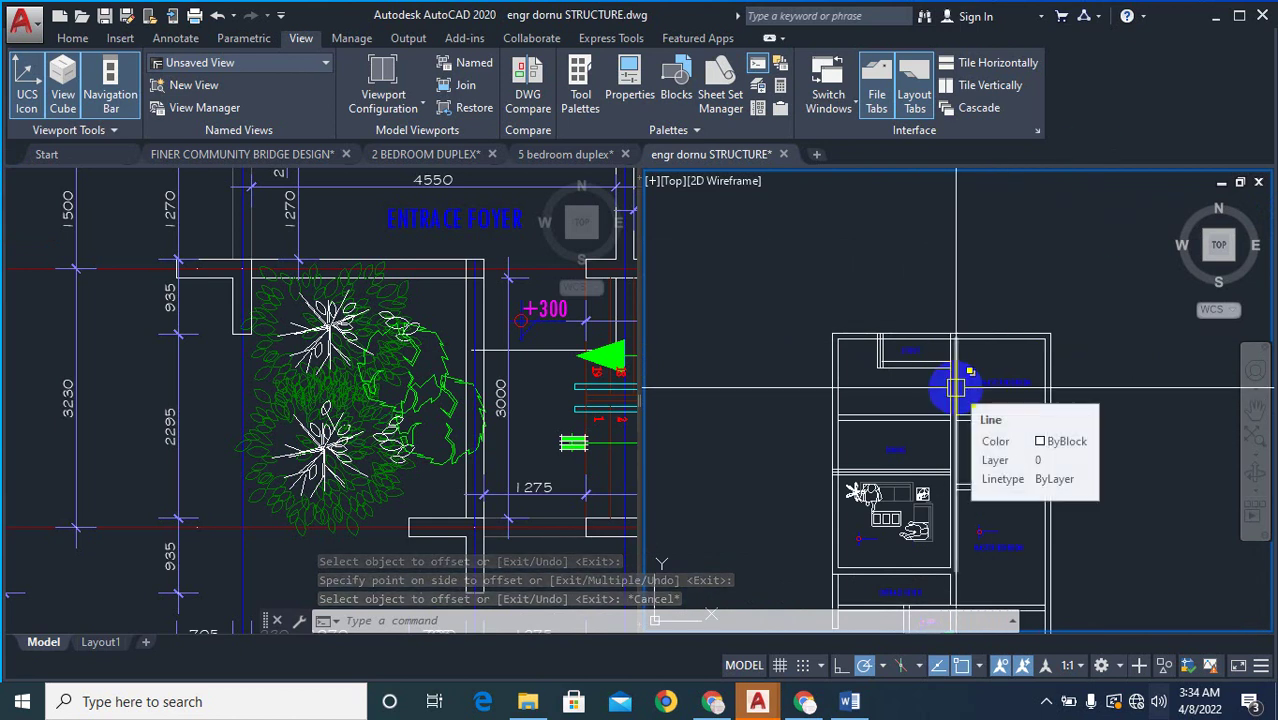
{"action": "scroll", "coordinate": [318, 366], "scroll_direction": "down", "scroll_amount": 5}
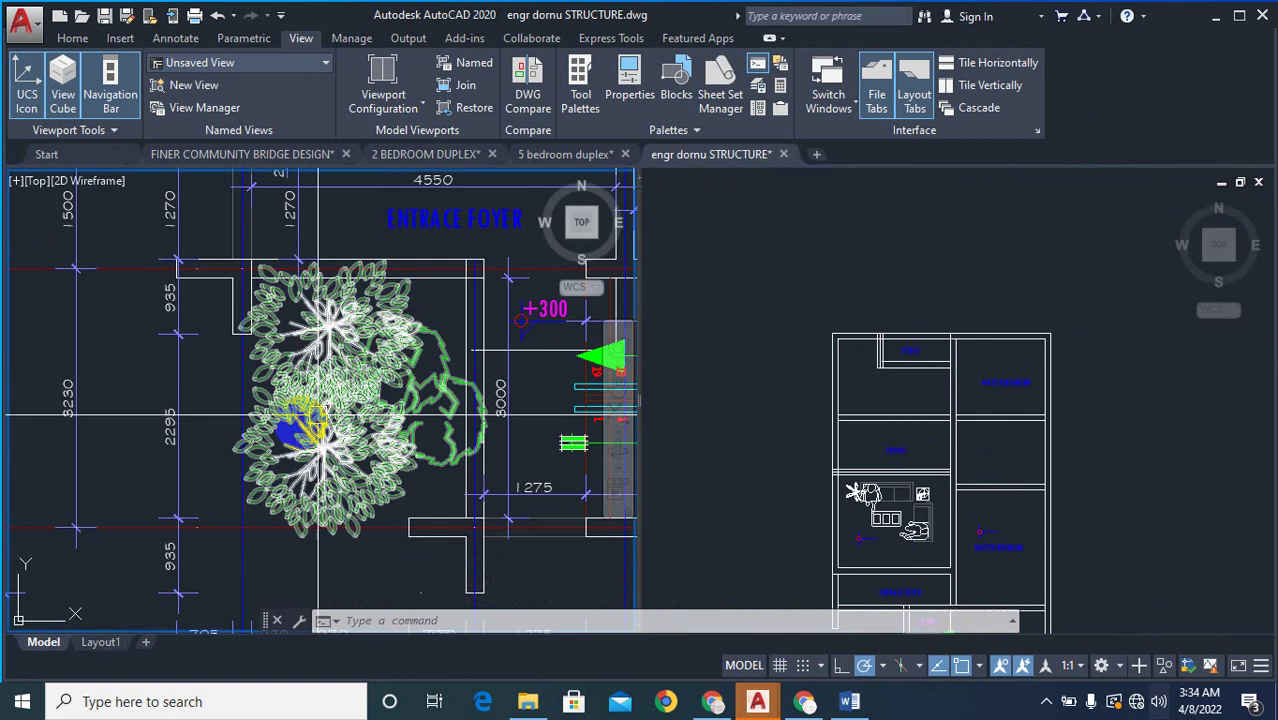
{"action": "scroll", "coordinate": [188, 363], "scroll_direction": "up", "scroll_amount": 8}
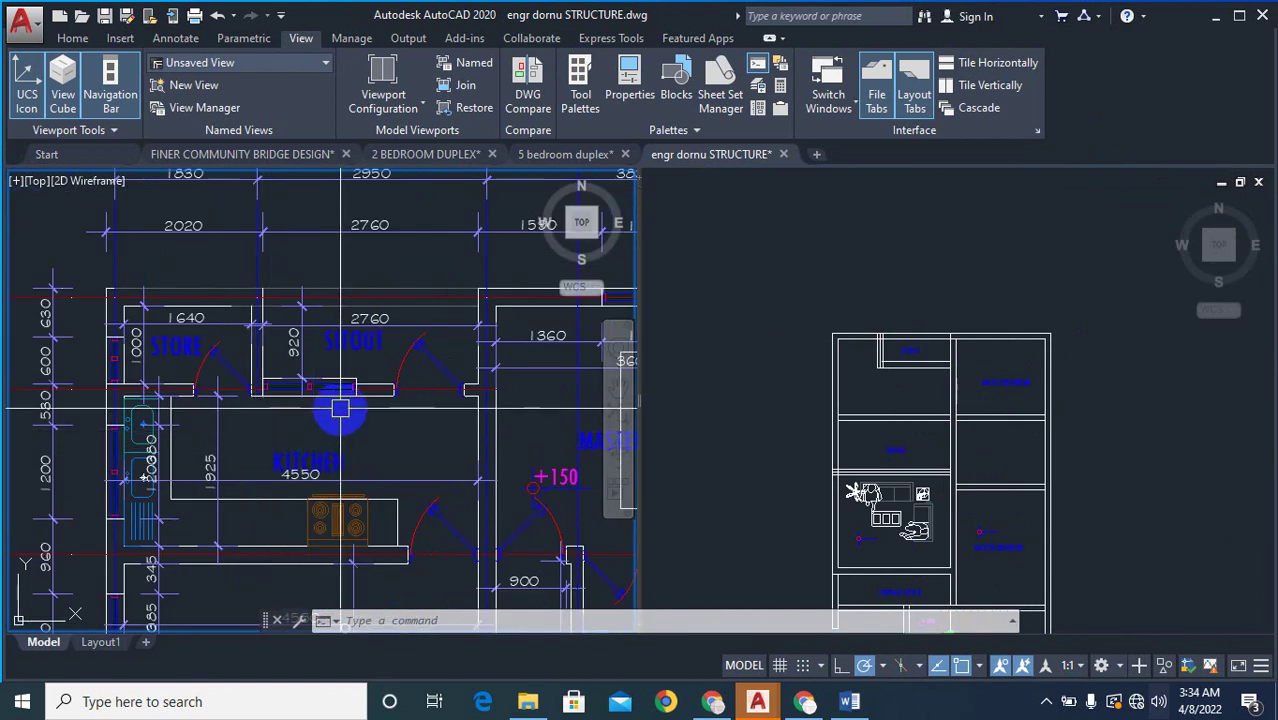
{"action": "scroll", "coordinate": [230, 397], "scroll_direction": "up", "scroll_amount": 3}
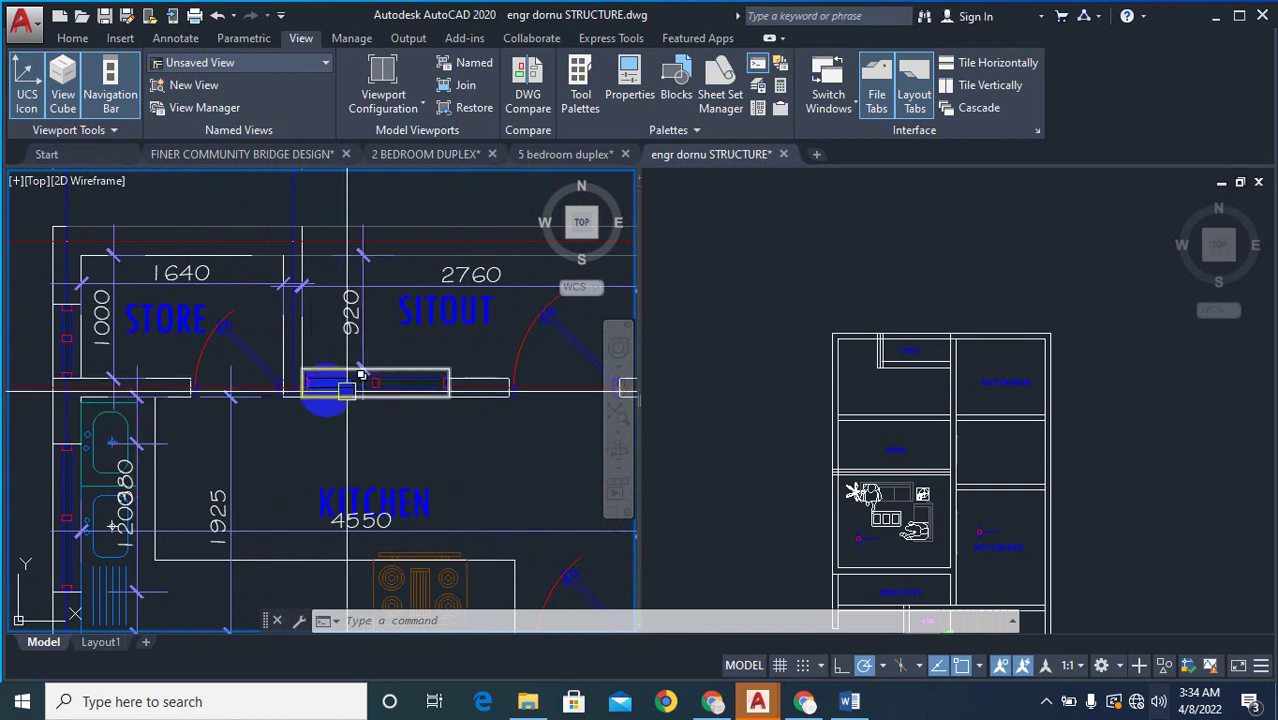
{"action": "scroll", "coordinate": [320, 392], "scroll_direction": "down", "scroll_amount": 2}
{"action": "scroll", "coordinate": [424, 358], "scroll_direction": "up", "scroll_amount": 2}
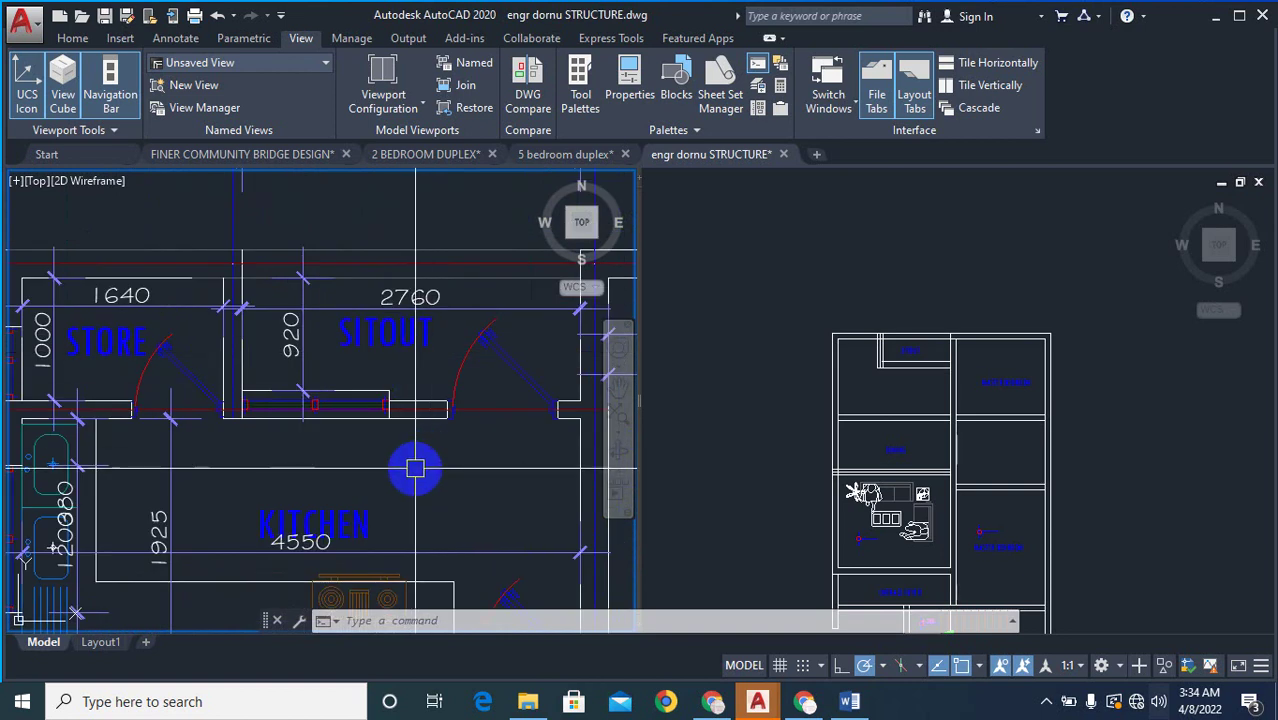
- Measure the vertical distance from the kitchen face of the sitout's lower wall to the inner line of the top wall
{"action": "type", "text": "DLI"}
{"action": "key", "text": "Return"}
{"action": "scroll", "coordinate": [402, 448], "scroll_direction": "up", "scroll_amount": 3}
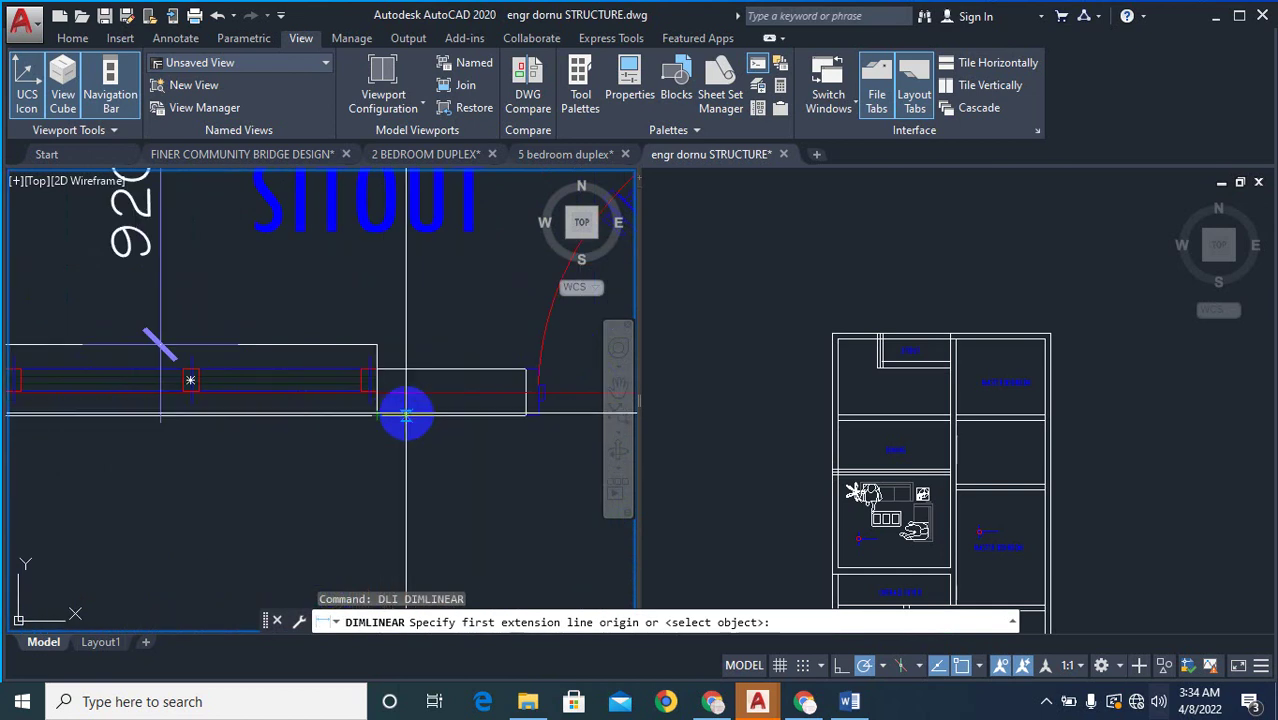
{"action": "left_click", "coordinate": [405, 413]}
{"action": "scroll", "coordinate": [342, 440], "scroll_direction": "down", "scroll_amount": 3}
{"action": "scroll", "coordinate": [345, 330], "scroll_direction": "up", "scroll_amount": 3}
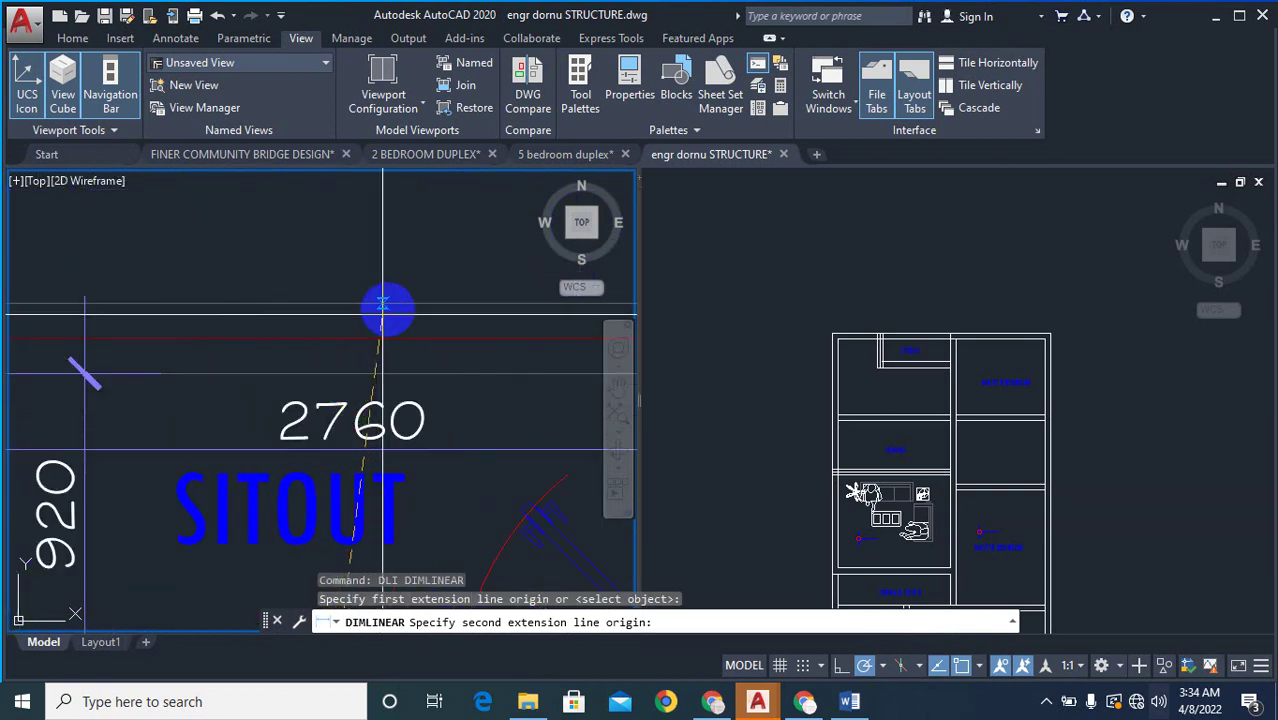
{"action": "scroll", "coordinate": [391, 305], "scroll_direction": "down", "scroll_amount": 3}
{"action": "scroll", "coordinate": [400, 310], "scroll_direction": "up", "scroll_amount": 3}
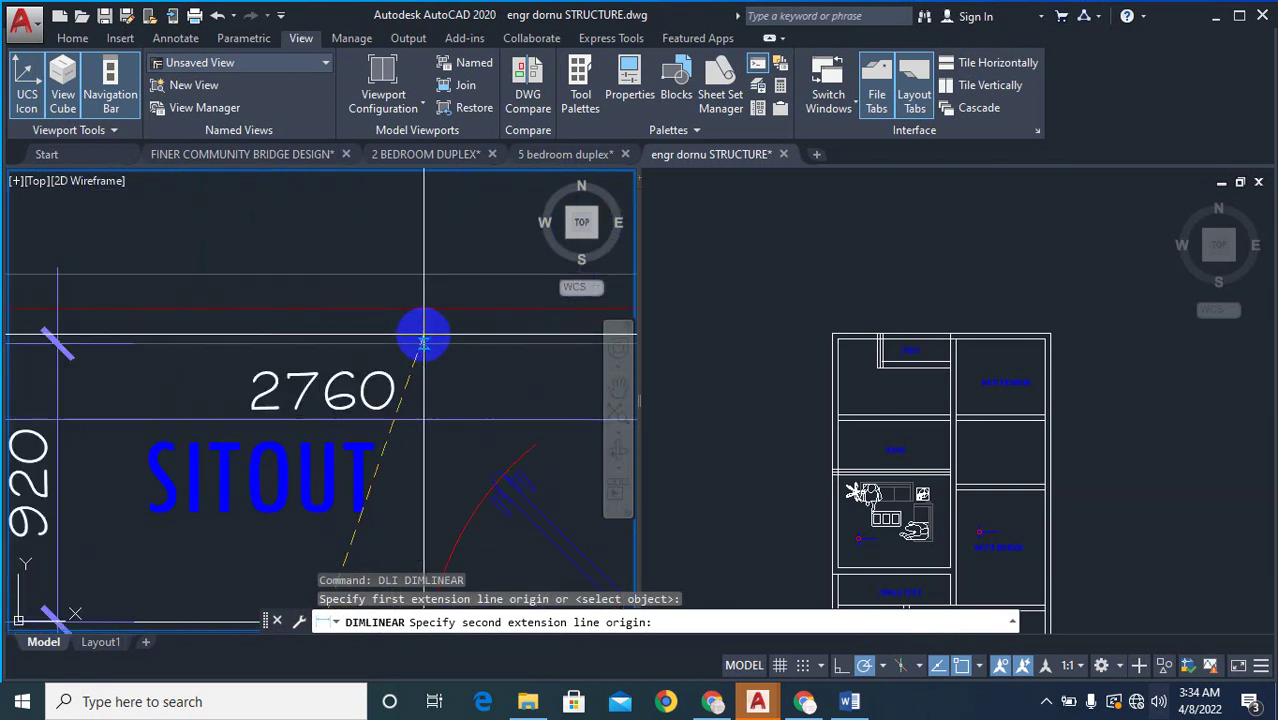
{"action": "left_click", "coordinate": [442, 344]}
{"action": "scroll", "coordinate": [448, 306], "scroll_direction": "down", "scroll_amount": 3}
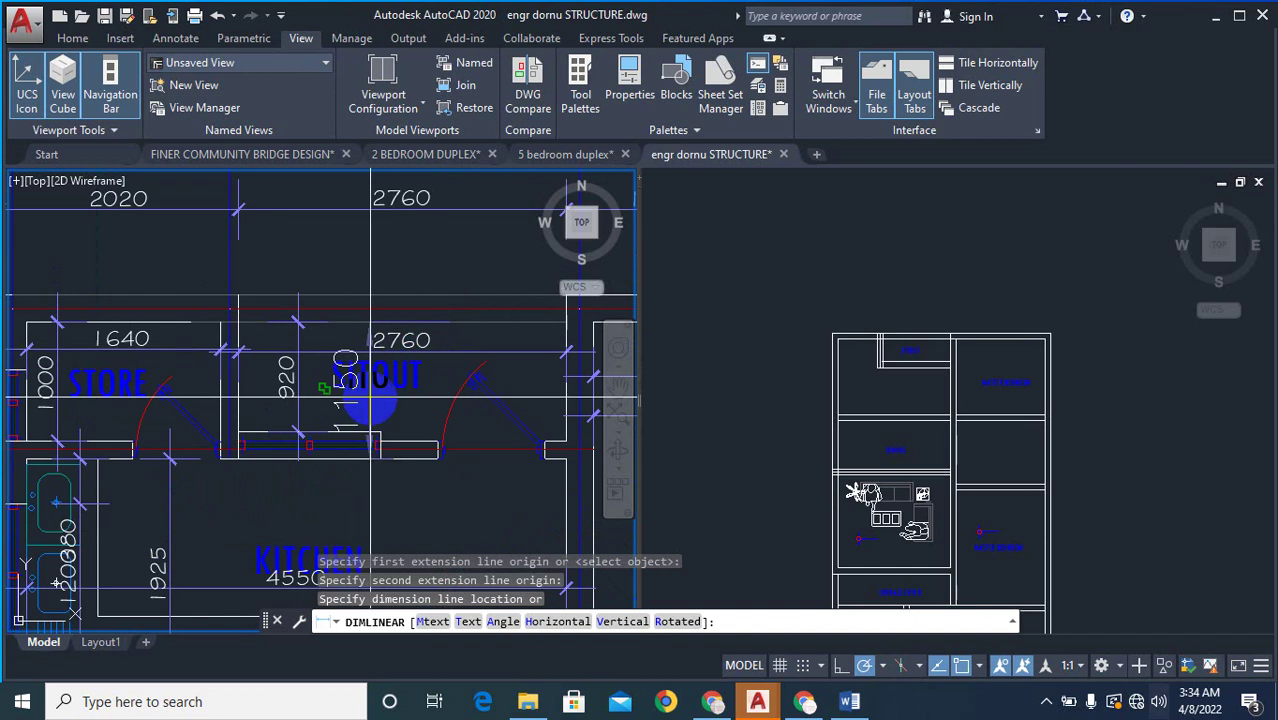
{"action": "scroll", "coordinate": [378, 405], "scroll_direction": "up", "scroll_amount": 2}
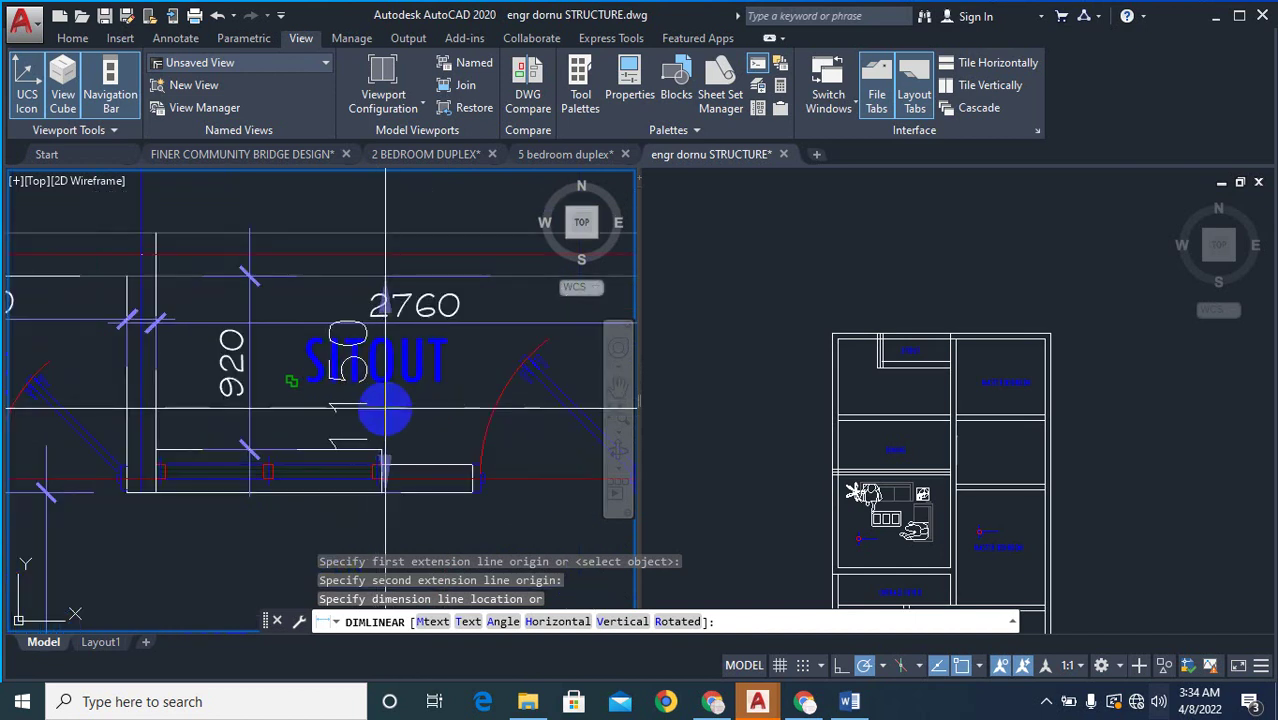
{"action": "key", "text": "Escape"}
- Extend both lines of the sitout's lower wall to the inner line of the building's left outer wall
{"action": "left_click", "coordinate": [893, 394]}
{"action": "scroll", "coordinate": [907, 362], "scroll_direction": "up", "scroll_amount": 4}
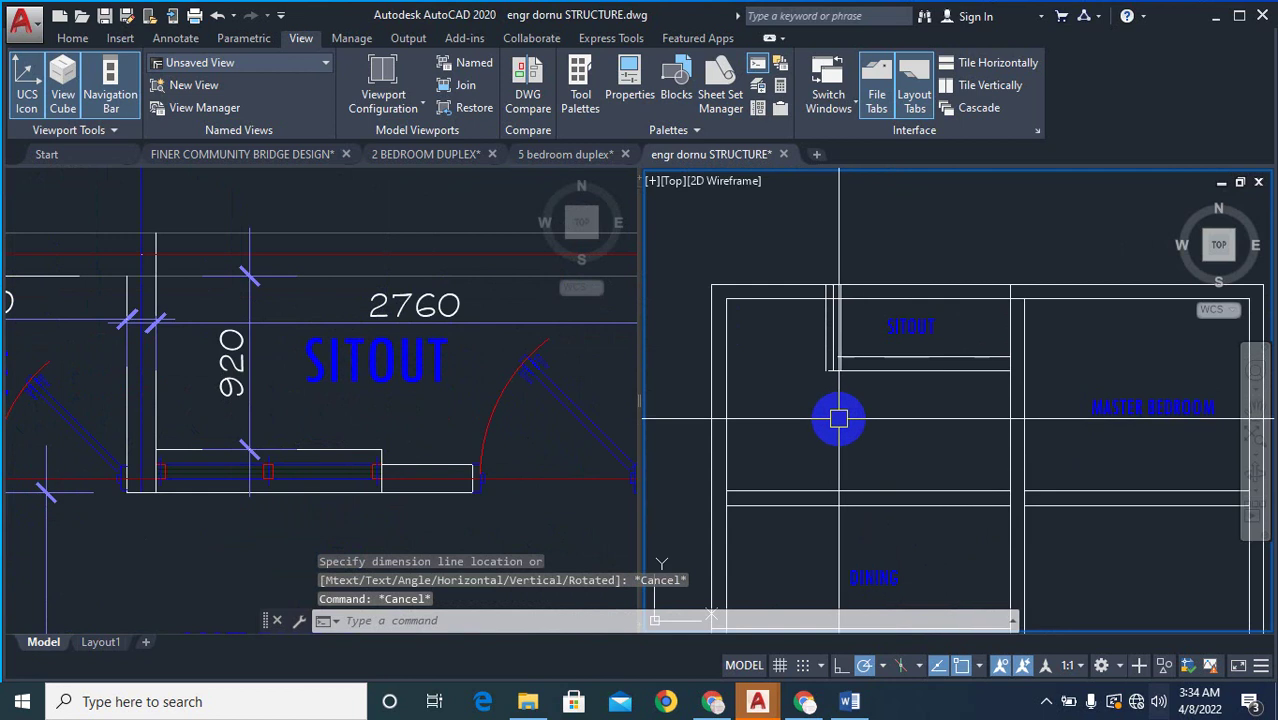
{"action": "type", "text": "ex"}
{"action": "key", "text": "Return"}
{"action": "left_click", "coordinate": [731, 418]}
{"action": "right_click", "coordinate": [912, 391]}
{"action": "right_click", "coordinate": [913, 391]}
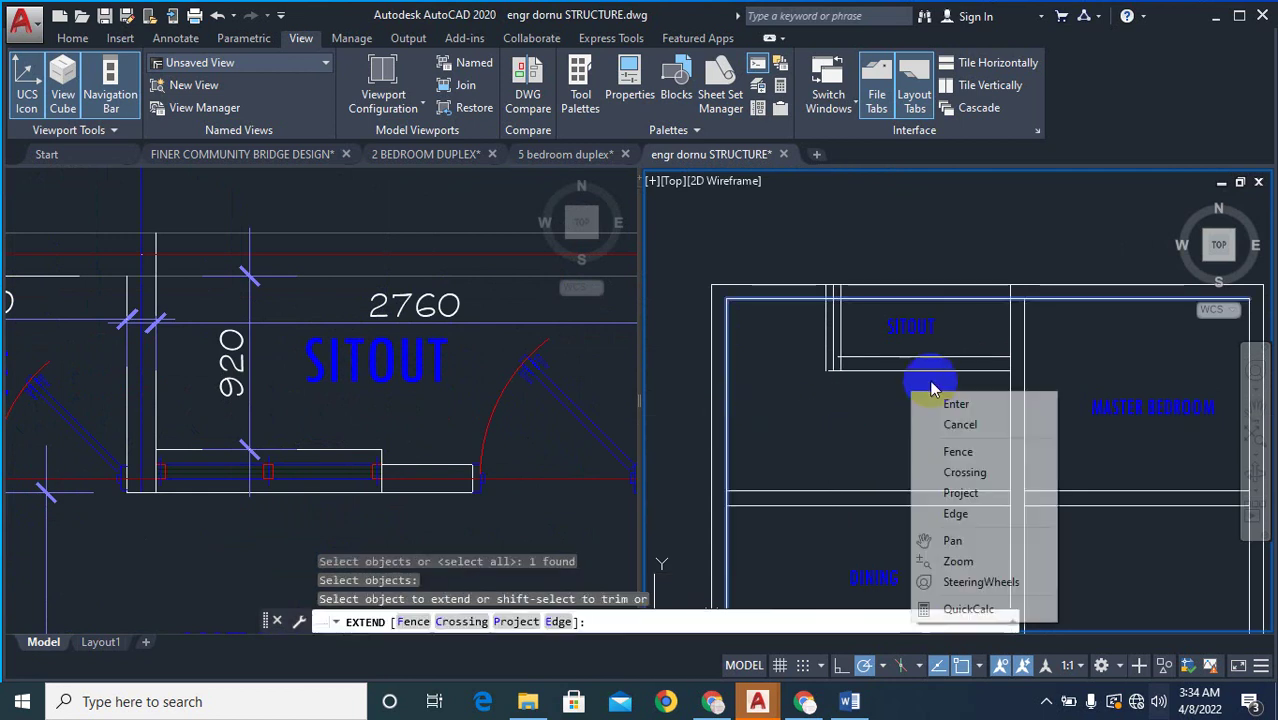
{"action": "left_click", "coordinate": [901, 370]}
{"action": "left_click", "coordinate": [901, 358]}
{"action": "left_click", "coordinate": [901, 359]}
{"action": "scroll", "coordinate": [905, 376], "scroll_direction": "down", "scroll_amount": 5}
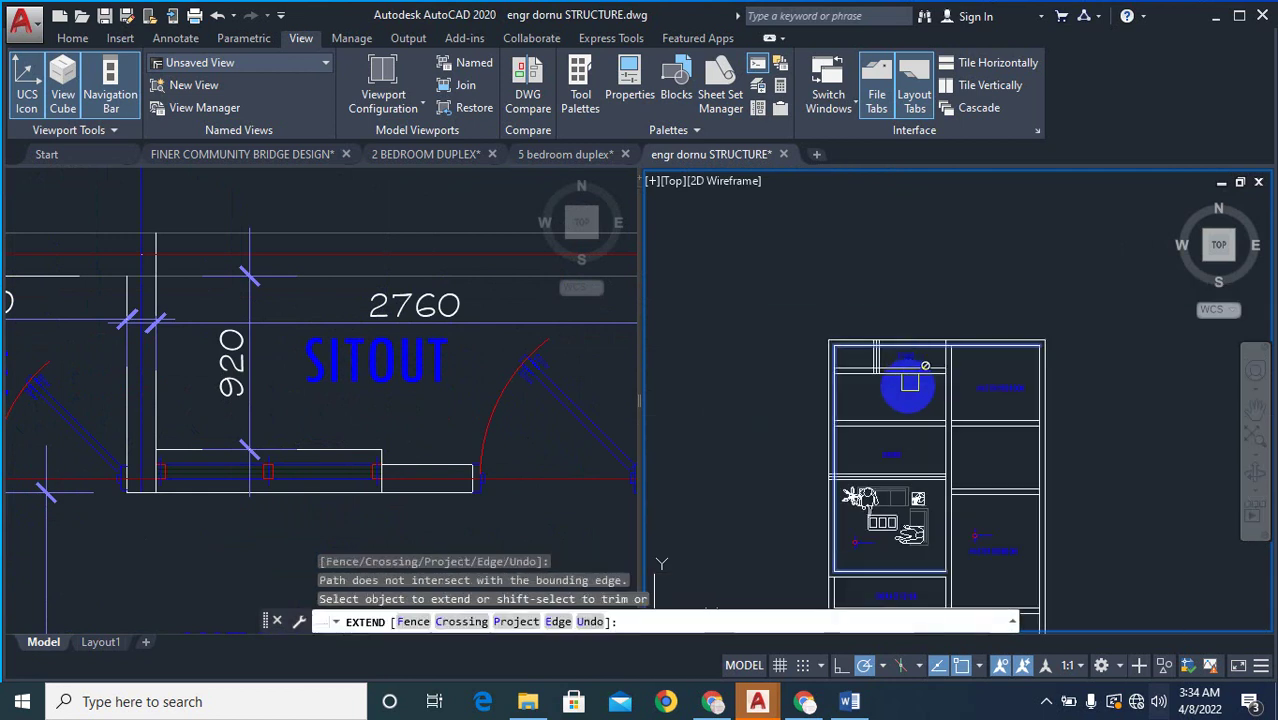
{"action": "key", "text": "Escape"}
- Erase the three vertical lines of the sitout's left wall in the plan copy
{"action": "left_click", "coordinate": [336, 395]}
{"action": "scroll", "coordinate": [451, 394], "scroll_direction": "down", "scroll_amount": 3}
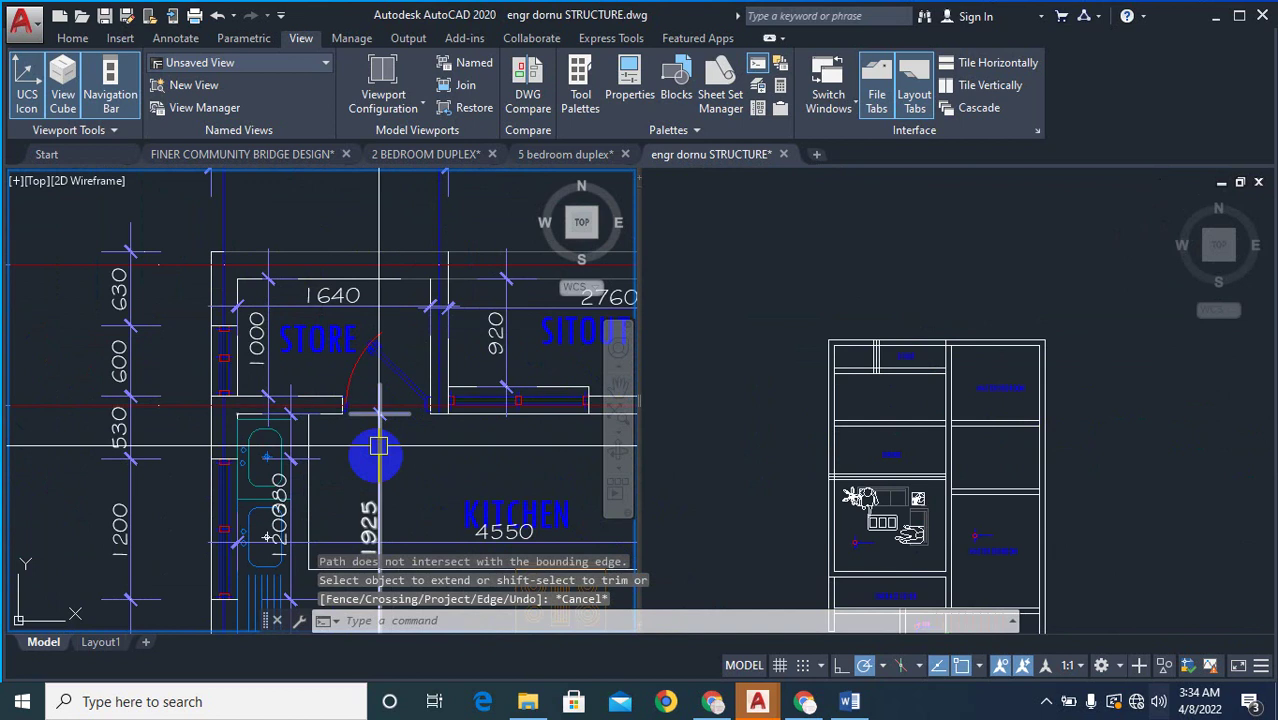
{"action": "scroll", "coordinate": [286, 364], "scroll_direction": "down", "scroll_amount": 2}
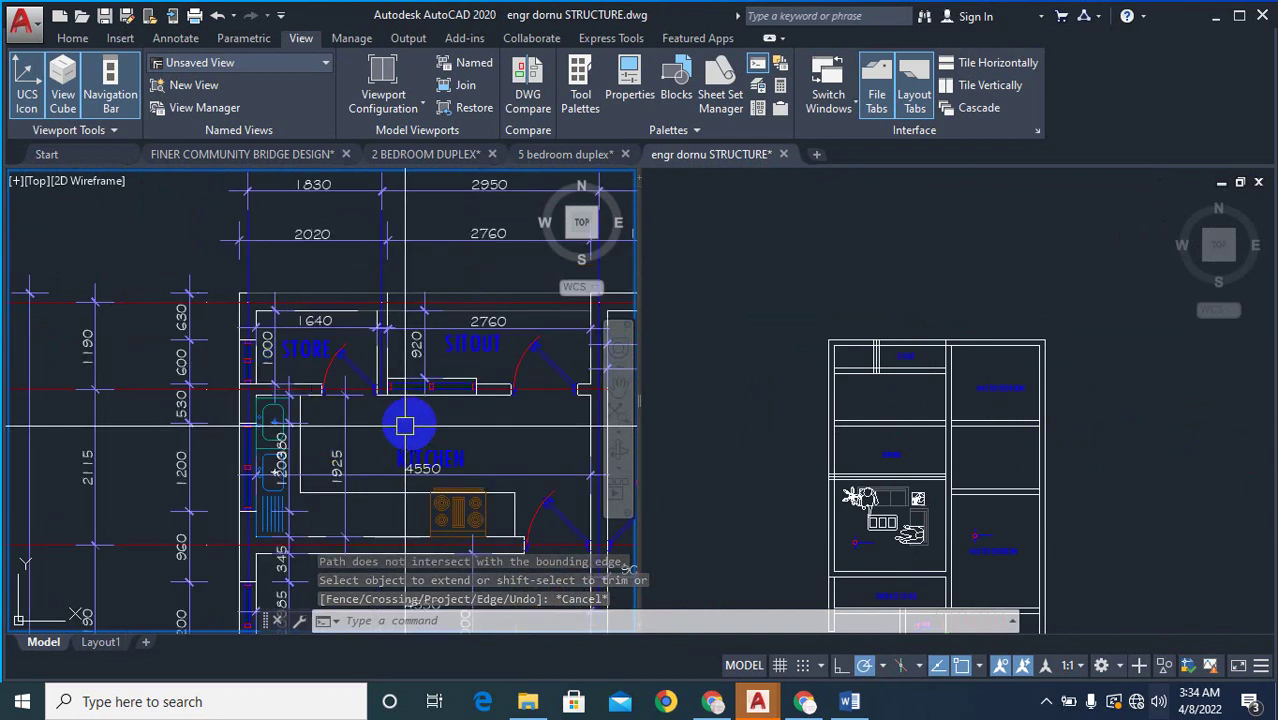
{"action": "left_click", "coordinate": [928, 394]}
{"action": "scroll", "coordinate": [920, 397], "scroll_direction": "up", "scroll_amount": 5}
{"action": "type", "text": "e"}
{"action": "key", "text": "Return"}
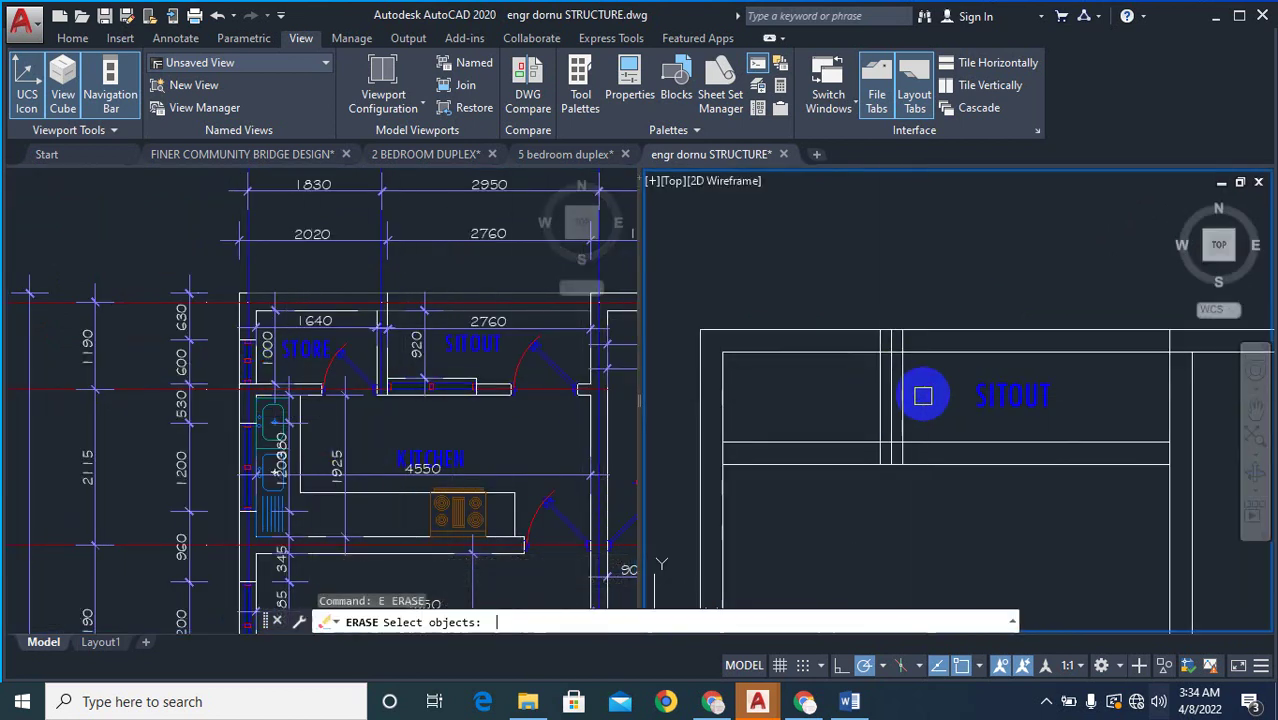
{"action": "left_click", "coordinate": [836, 388]}
{"action": "right_click", "coordinate": [834, 388]}
{"action": "right_click", "coordinate": [834, 388]}
{"action": "left_click", "coordinate": [826, 397]}
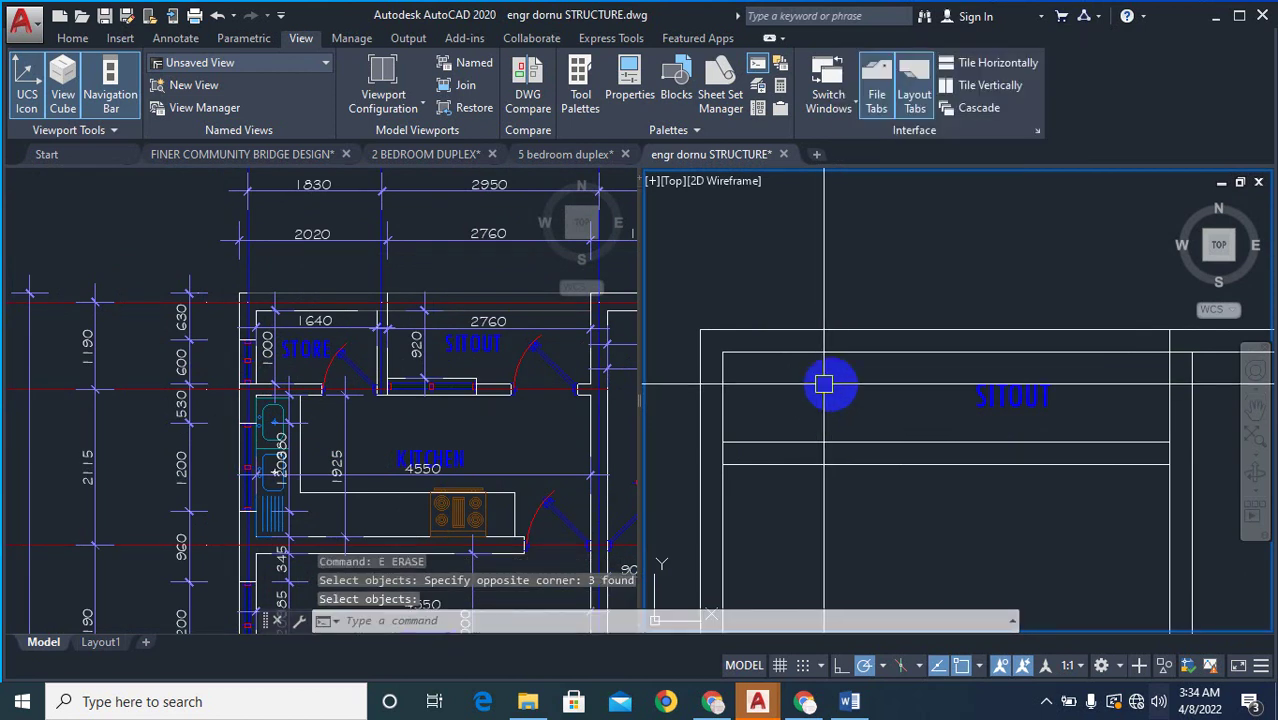
- Compare the sitout and store walls in the plan copy with the dimensioned floor plan
{"action": "scroll", "coordinate": [873, 388], "scroll_direction": "down", "scroll_amount": 5}
{"action": "scroll", "coordinate": [920, 420], "scroll_direction": "up", "scroll_amount": 3}
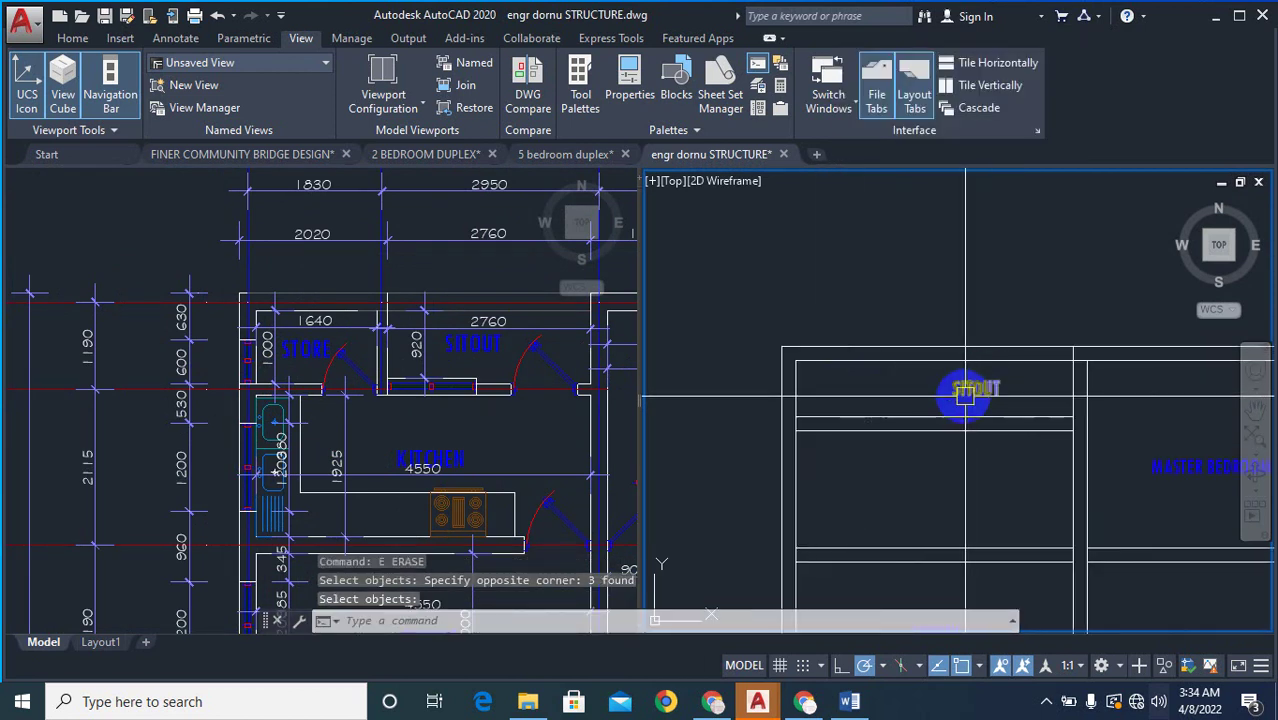
{"action": "left_click", "coordinate": [440, 352]}
{"action": "scroll", "coordinate": [535, 342], "scroll_direction": "up", "scroll_amount": 2}
{"action": "scroll", "coordinate": [549, 336], "scroll_direction": "down", "scroll_amount": 4}
{"action": "middle_click_drag", "start_coordinate": [550, 332], "coordinate": [342, 363]}
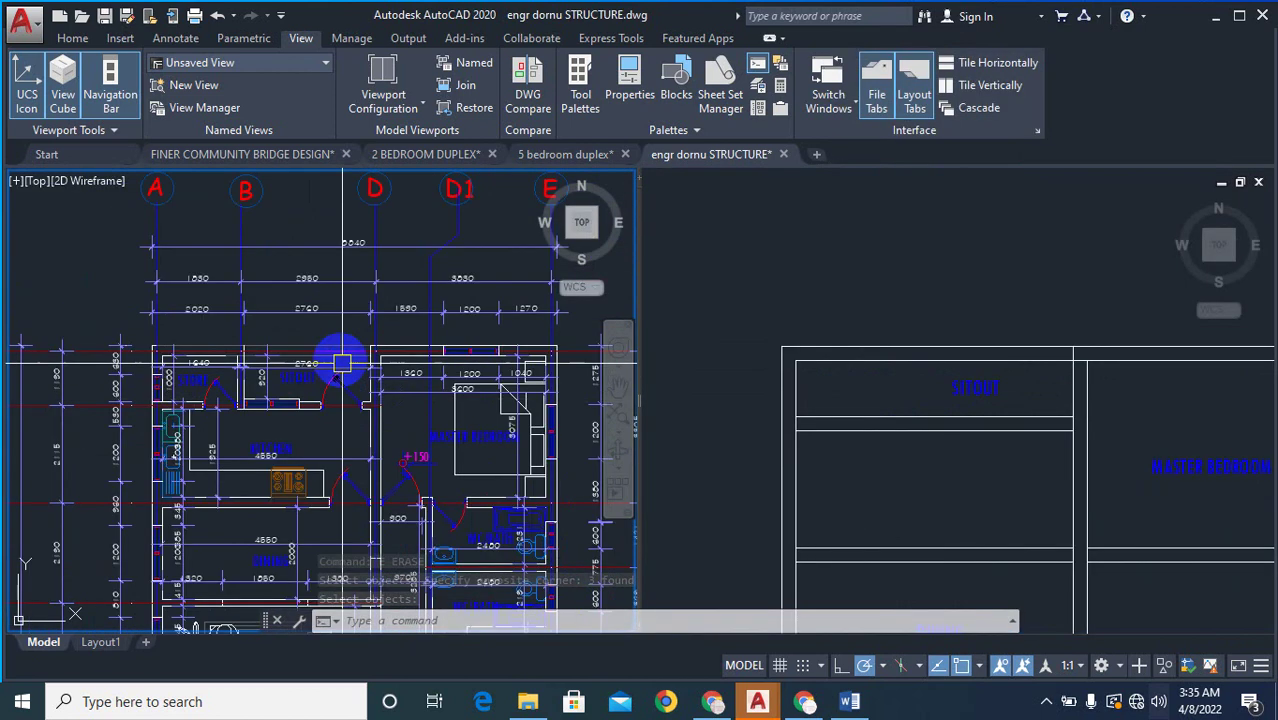
{"action": "scroll", "coordinate": [342, 363], "scroll_direction": "up", "scroll_amount": 4}
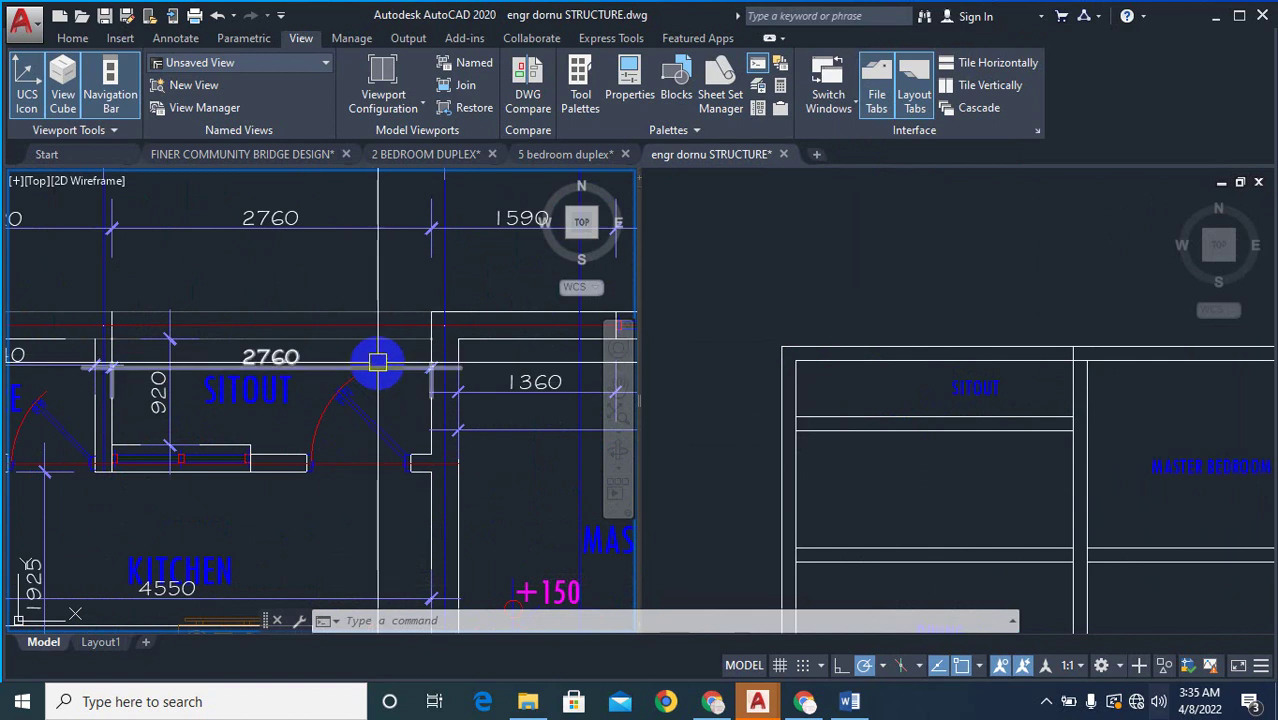
{"action": "left_click", "coordinate": [862, 428]}
{"action": "scroll", "coordinate": [884, 391], "scroll_direction": "down", "scroll_amount": 4}
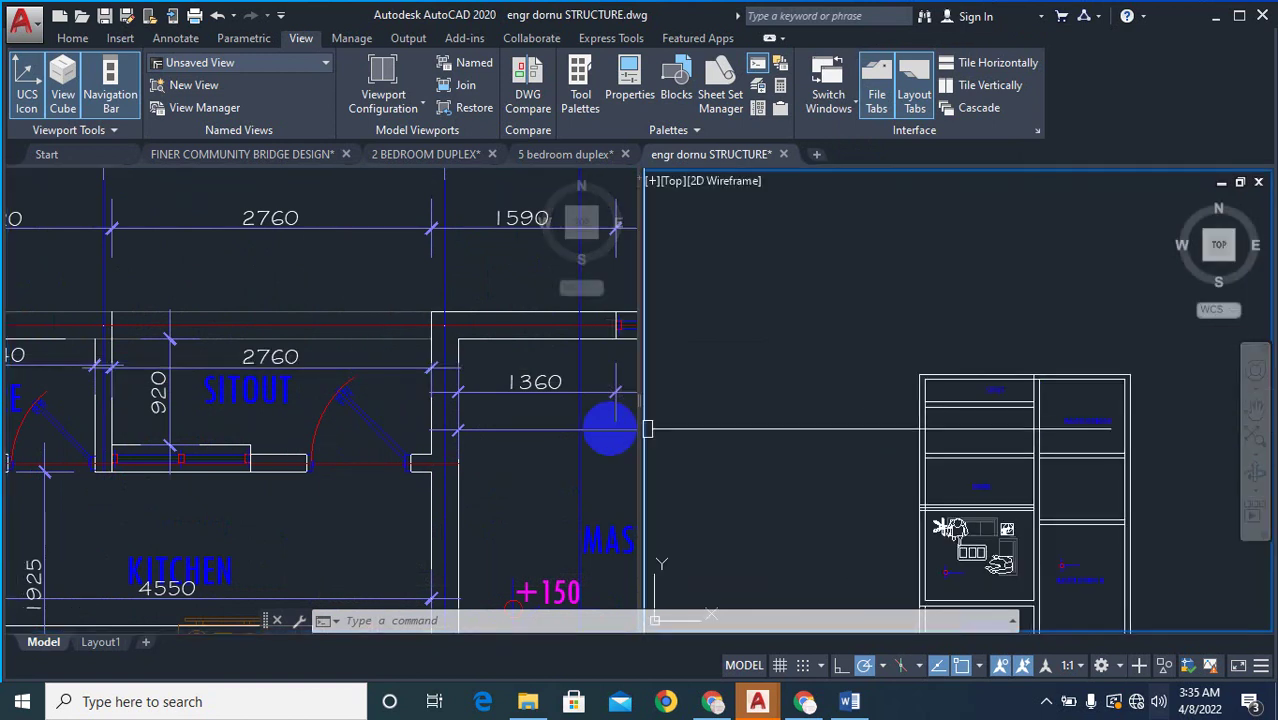
{"action": "left_click", "coordinate": [257, 410]}
{"action": "scroll", "coordinate": [257, 408], "scroll_direction": "down", "scroll_amount": 4}
{"action": "middle_click_drag", "start_coordinate": [250, 406], "coordinate": [465, 376]}
{"action": "scroll", "coordinate": [371, 376], "scroll_direction": "up", "scroll_amount": 4}
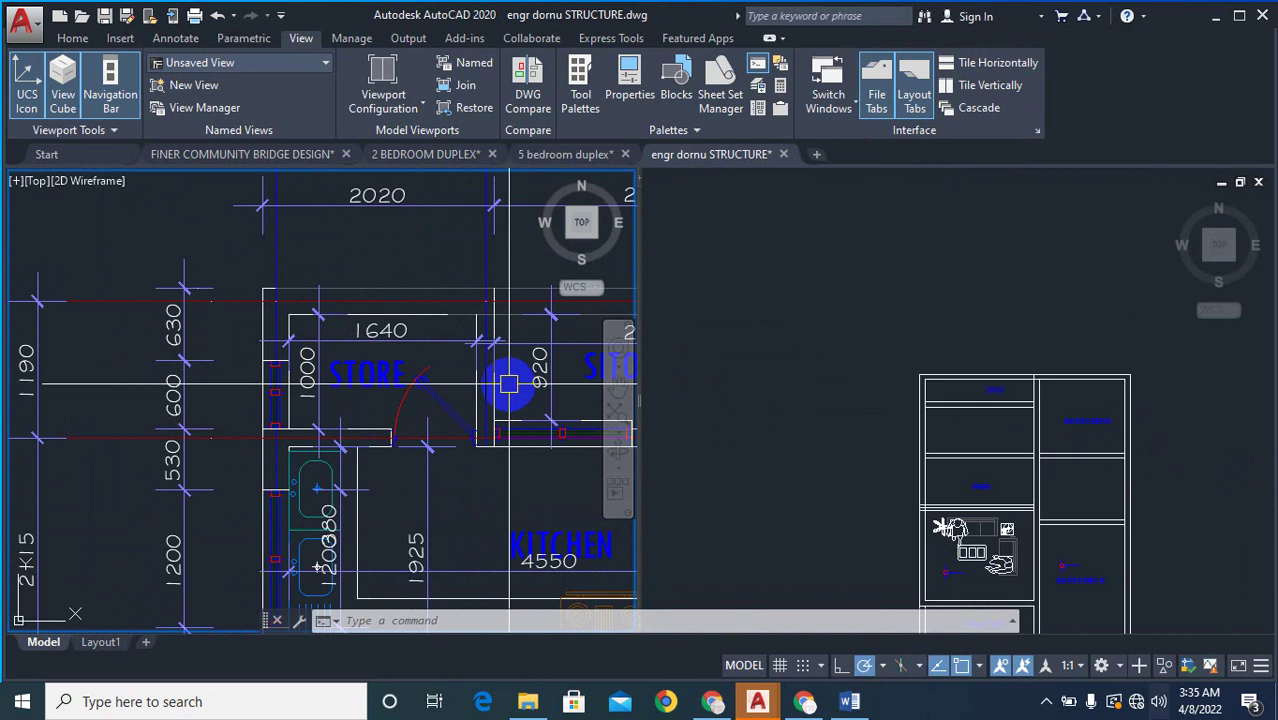
{"action": "left_click", "coordinate": [1022, 407]}
{"action": "scroll", "coordinate": [988, 385], "scroll_direction": "up", "scroll_amount": 6}
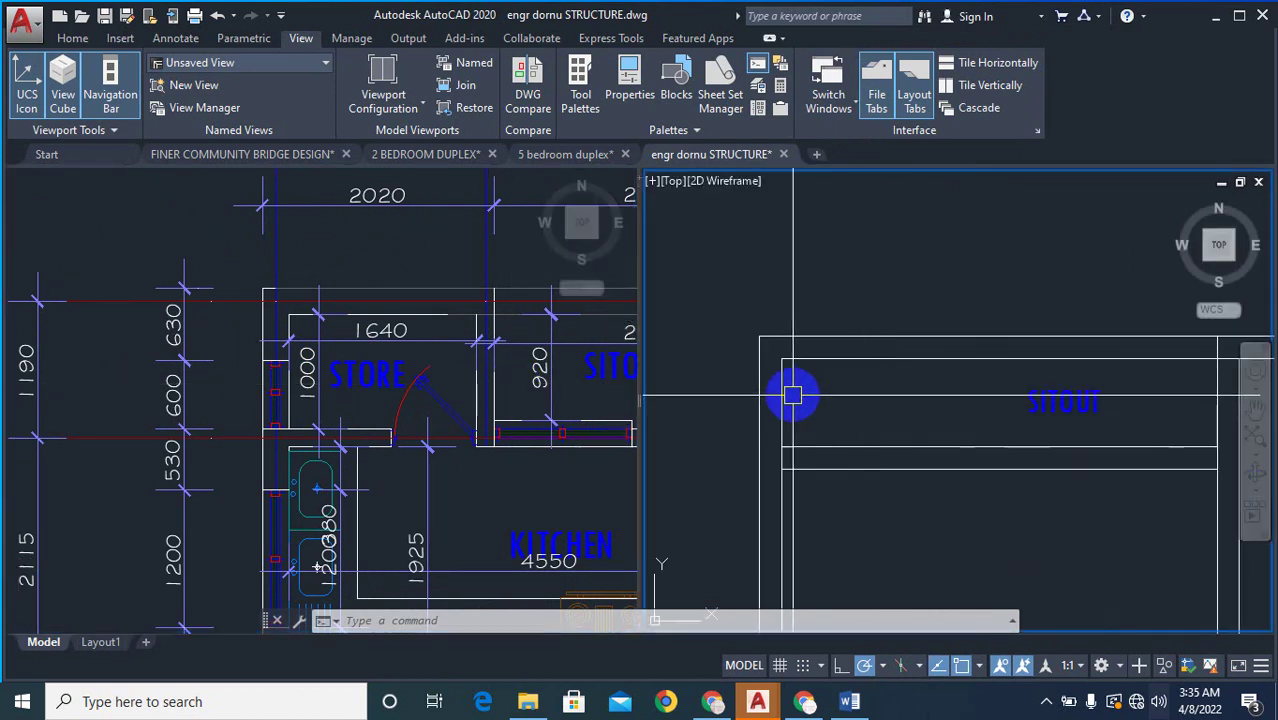
{"action": "type", "text": "ex"}
{"action": "key", "text": "Return"}
{"action": "right_click", "coordinate": [785, 384]}
{"action": "right_click", "coordinate": [784, 384]}
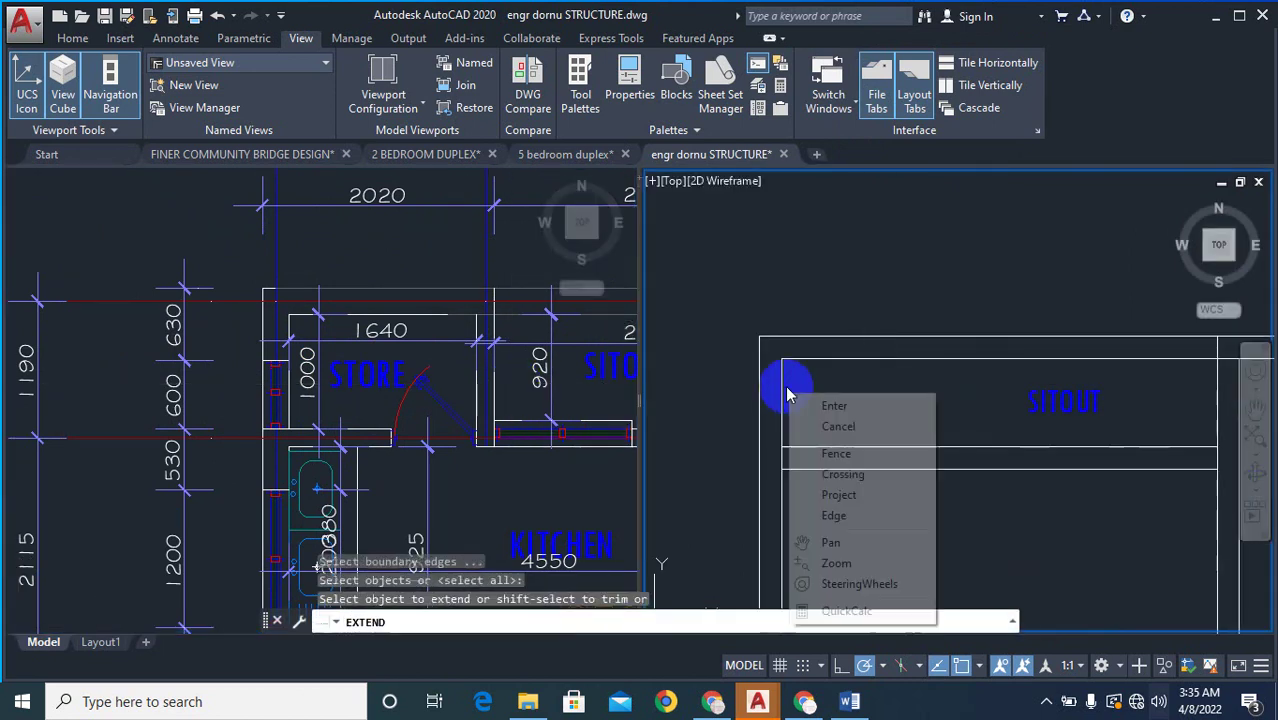
{"action": "left_click", "coordinate": [781, 381]}
{"action": "left_click", "coordinate": [789, 376]}
{"action": "key", "text": "Escape"}
- Explode the inner outline at the top-left corner of the plan copy into separate lines
{"action": "scroll", "coordinate": [790, 380], "scroll_direction": "up", "scroll_amount": 4}
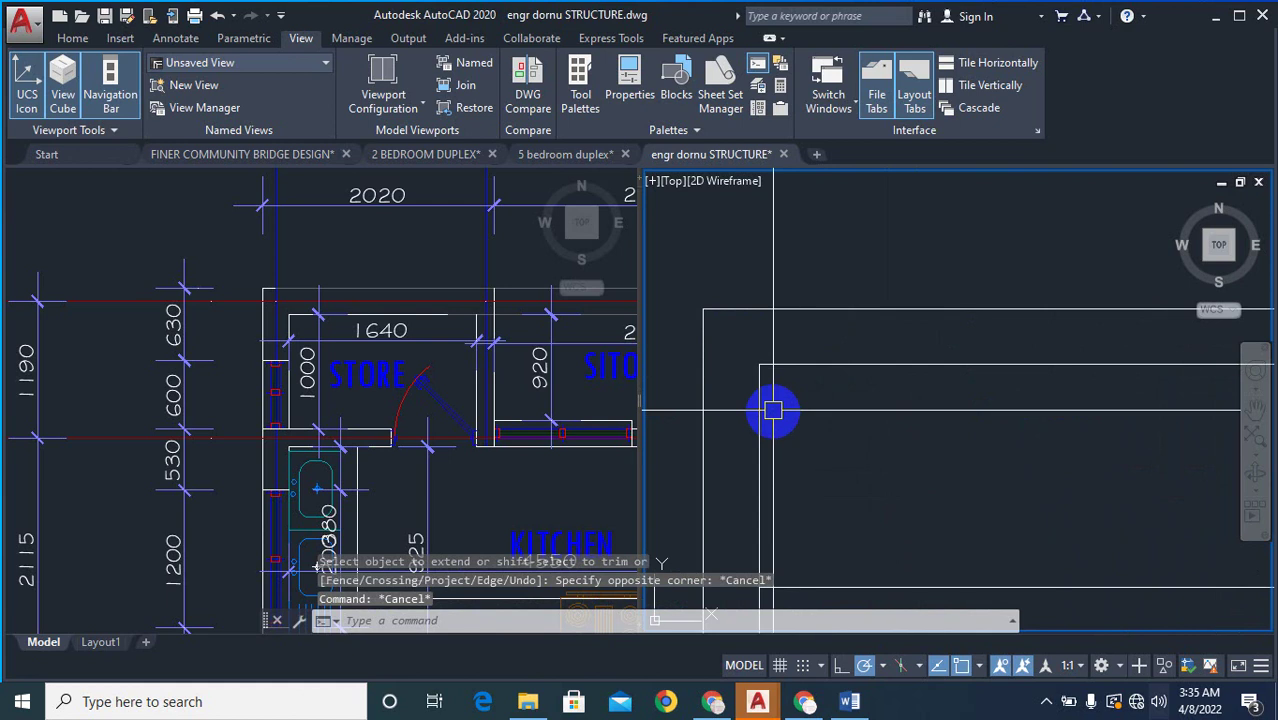
{"action": "type", "text": "x"}
{"action": "key", "text": "Return"}
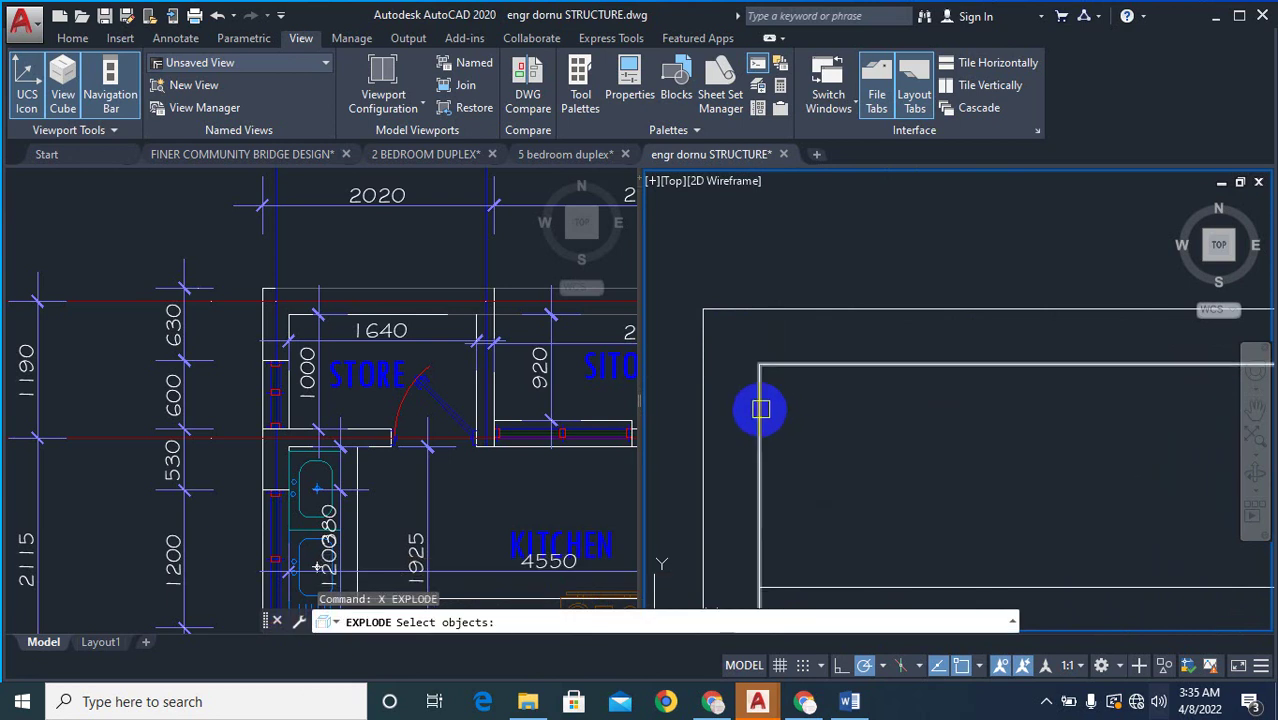
{"action": "left_click", "coordinate": [802, 399]}
{"action": "right_click", "coordinate": [783, 425]}
{"action": "right_click", "coordinate": [783, 425]}
{"action": "key", "text": "Escape"}
- Extend the left outer wall's inner line up to the outer line of the building's top wall
{"action": "type", "text": "ex"}
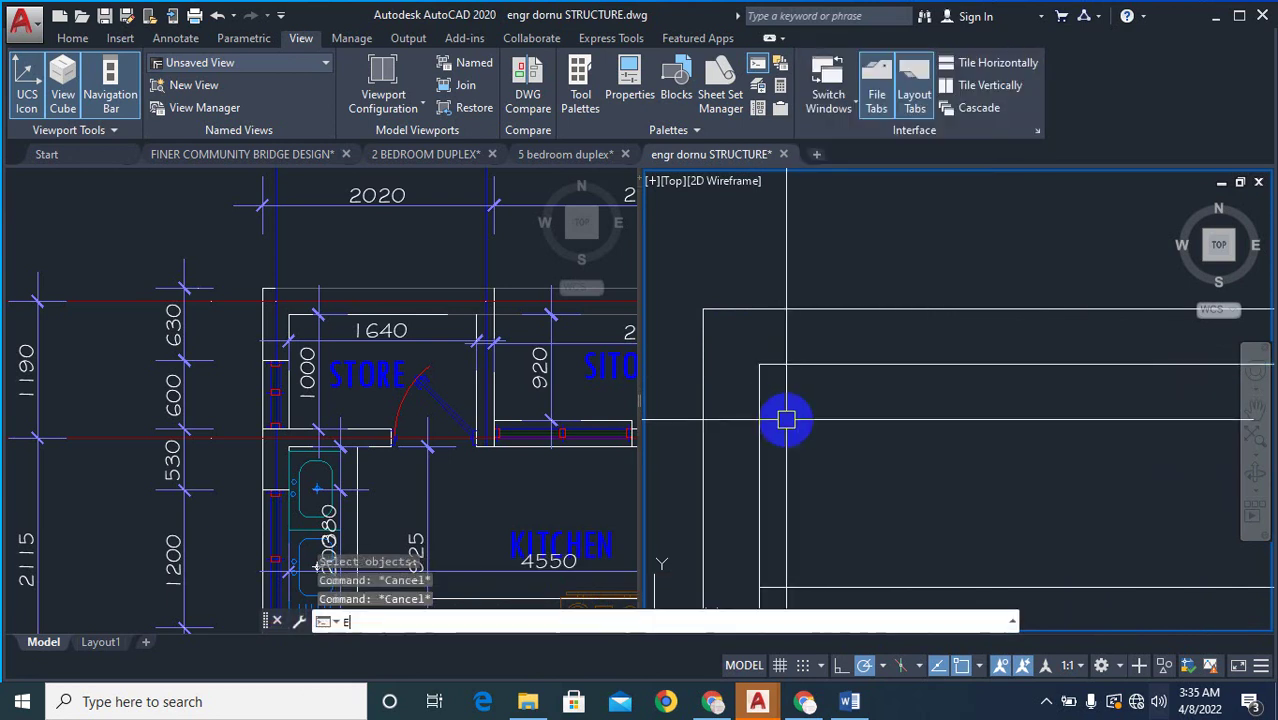
{"action": "key", "text": "Return"}
{"action": "right_click", "coordinate": [757, 433]}
{"action": "left_click", "coordinate": [757, 433]}
{"action": "left_click", "coordinate": [759, 421]}
{"action": "scroll", "coordinate": [671, 337], "scroll_direction": "down", "scroll_amount": 6}
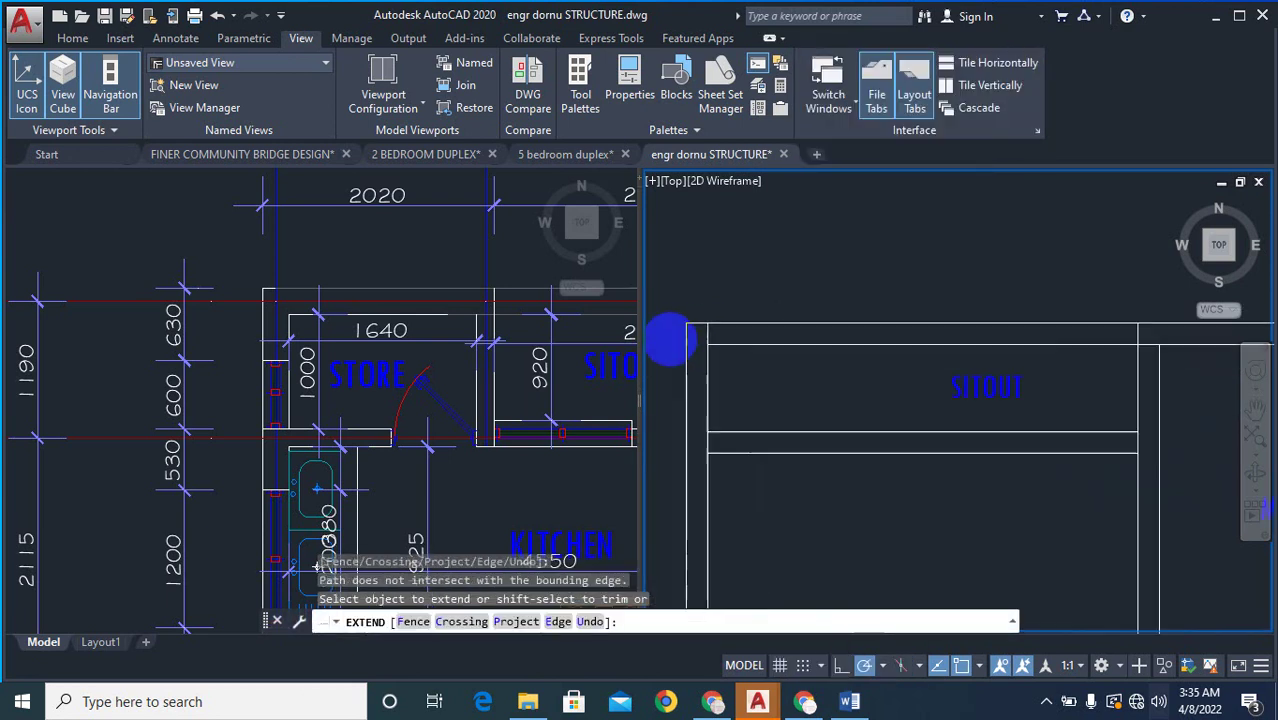
{"action": "key", "text": "Escape"}
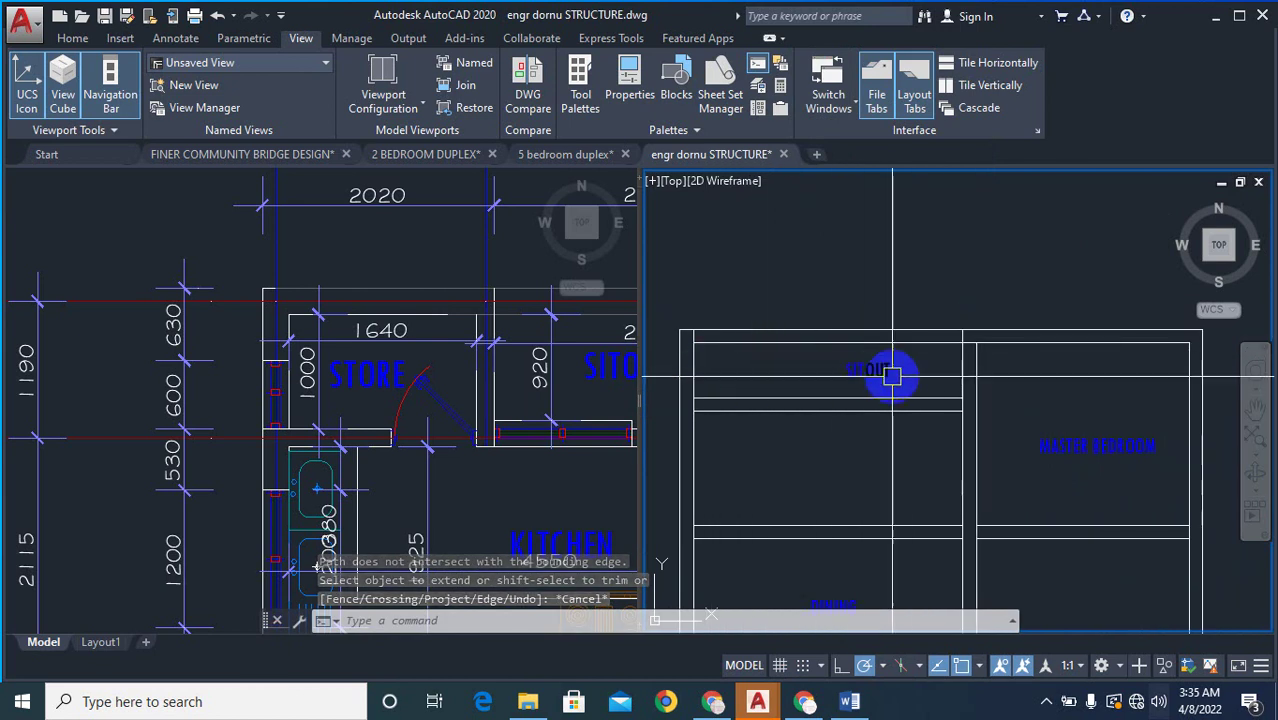
- Measure the width from the building's left outer face to the near line of the sitout's right wall with a linear dimension
{"action": "scroll", "coordinate": [813, 379], "scroll_direction": "down", "scroll_amount": 2}
{"action": "scroll", "coordinate": [952, 399], "scroll_direction": "up", "scroll_amount": 2}
{"action": "left_click", "coordinate": [325, 387]}
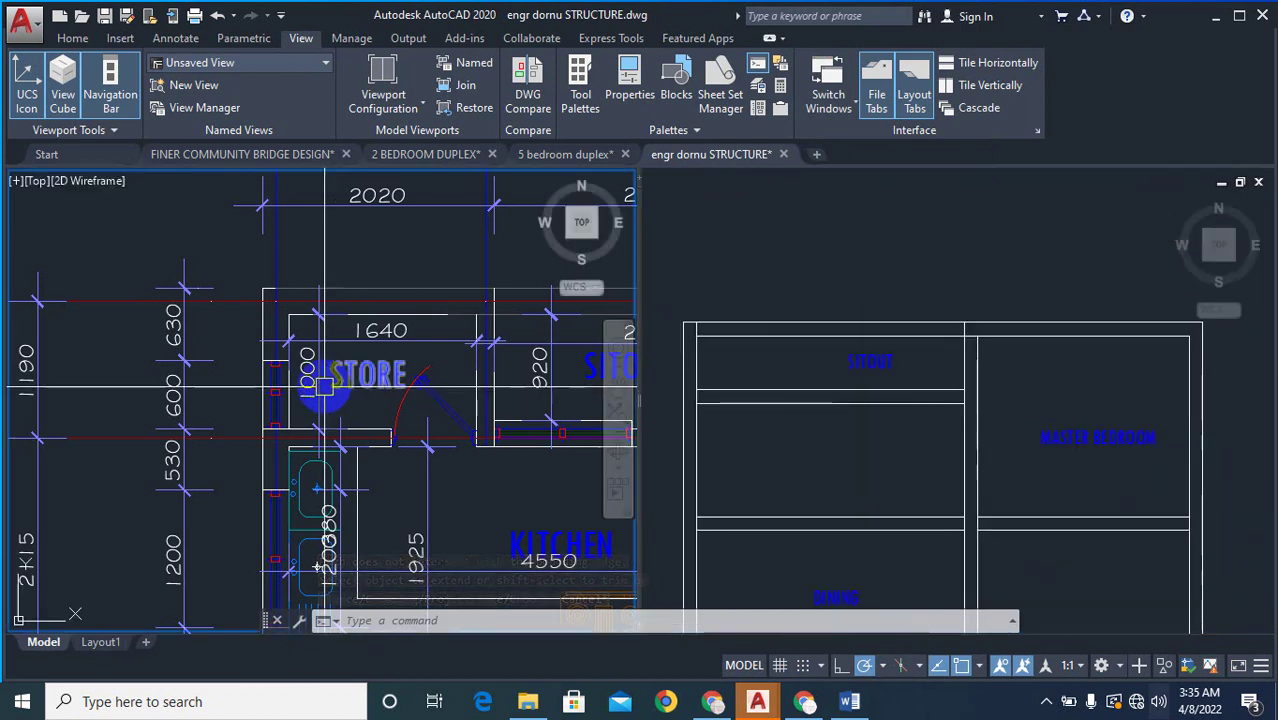
{"action": "scroll", "coordinate": [325, 387], "scroll_direction": "down", "scroll_amount": 4}
{"action": "scroll", "coordinate": [467, 334], "scroll_direction": "up", "scroll_amount": 2}
{"action": "scroll", "coordinate": [467, 334], "scroll_direction": "up", "scroll_amount": 3}
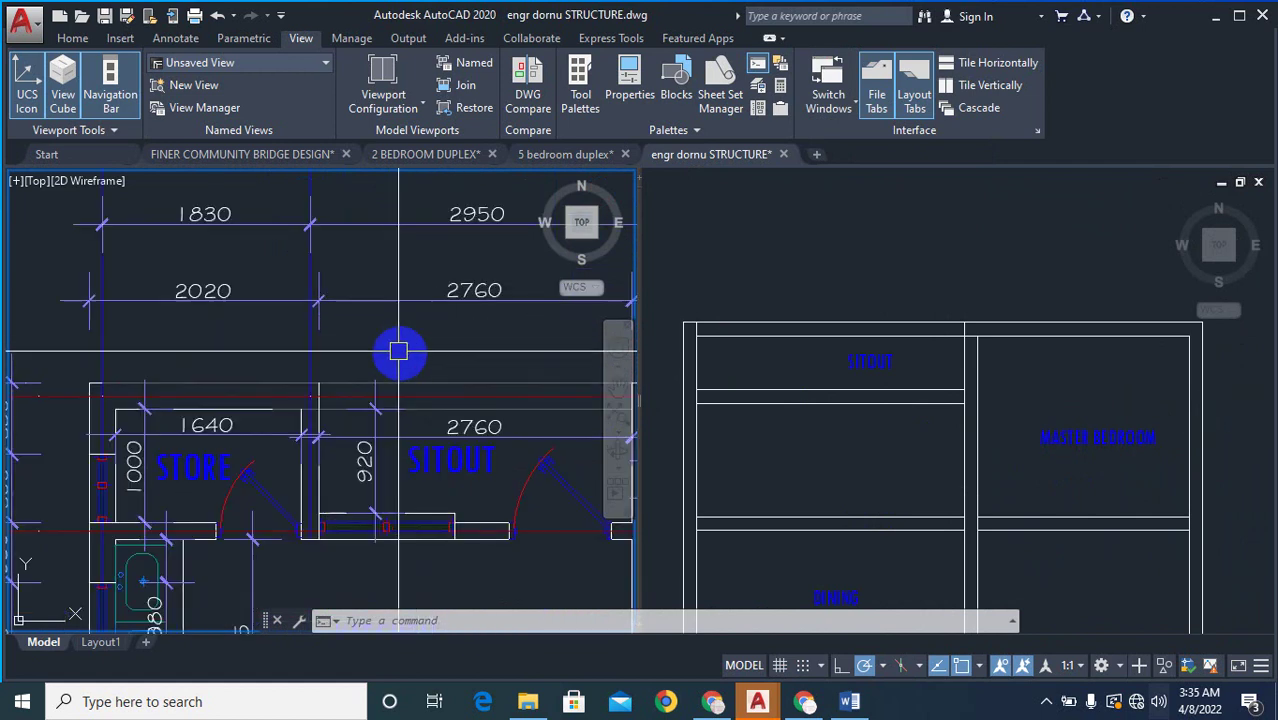
{"action": "left_click", "coordinate": [794, 379]}
{"action": "type", "text": "dli"}
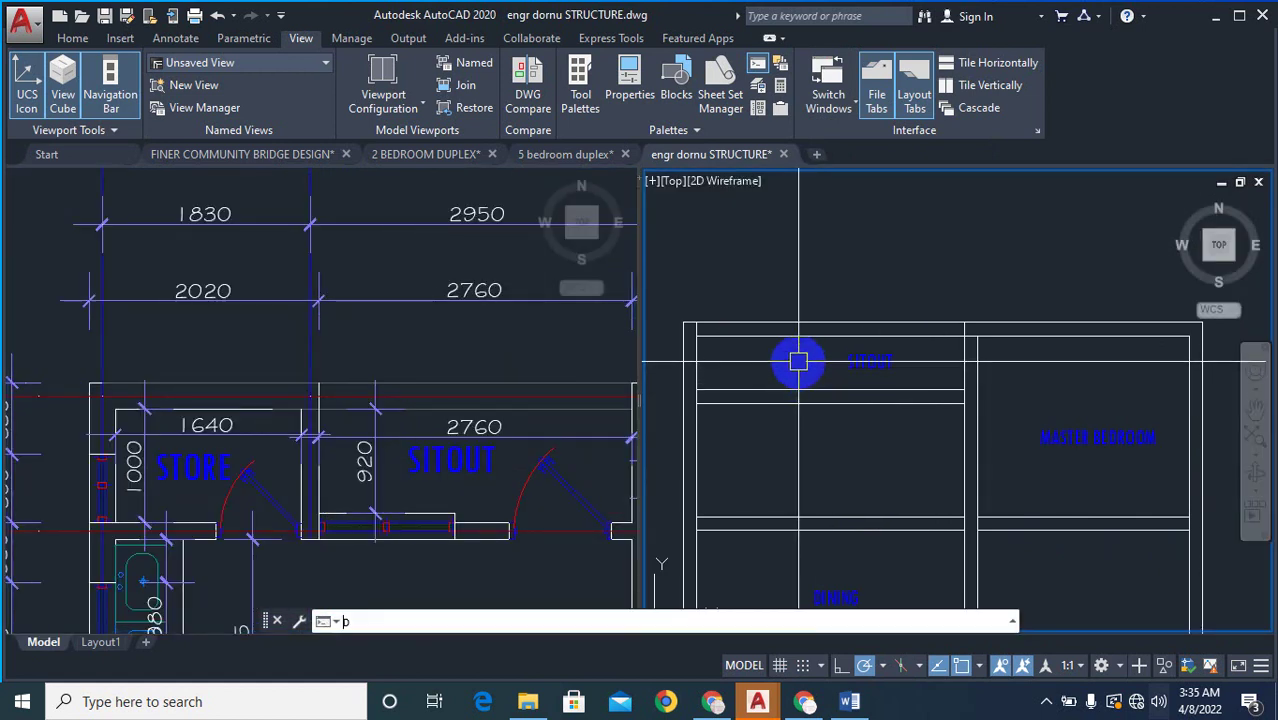
{"action": "key", "text": "Return"}
{"action": "scroll", "coordinate": [686, 365], "scroll_direction": "up", "scroll_amount": 2}
{"action": "left_click", "coordinate": [688, 359]}
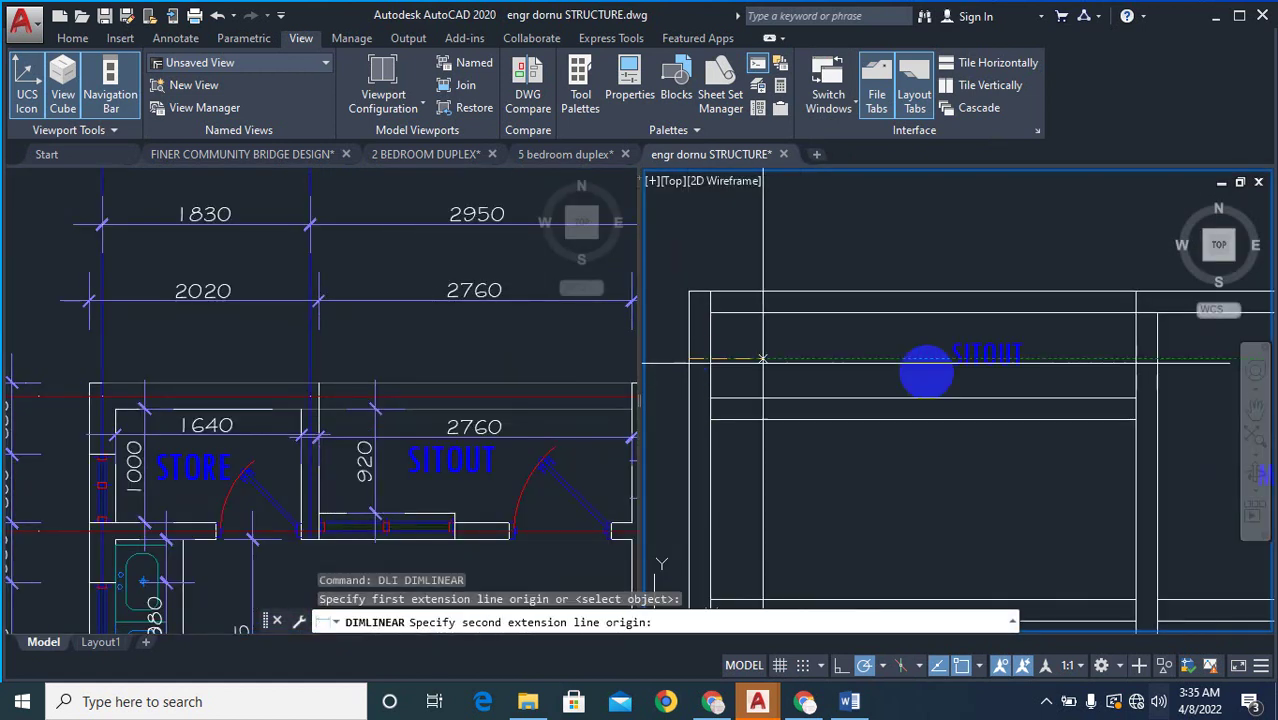
{"action": "left_click", "coordinate": [1136, 365]}
{"action": "left_click", "coordinate": [1030, 256]}
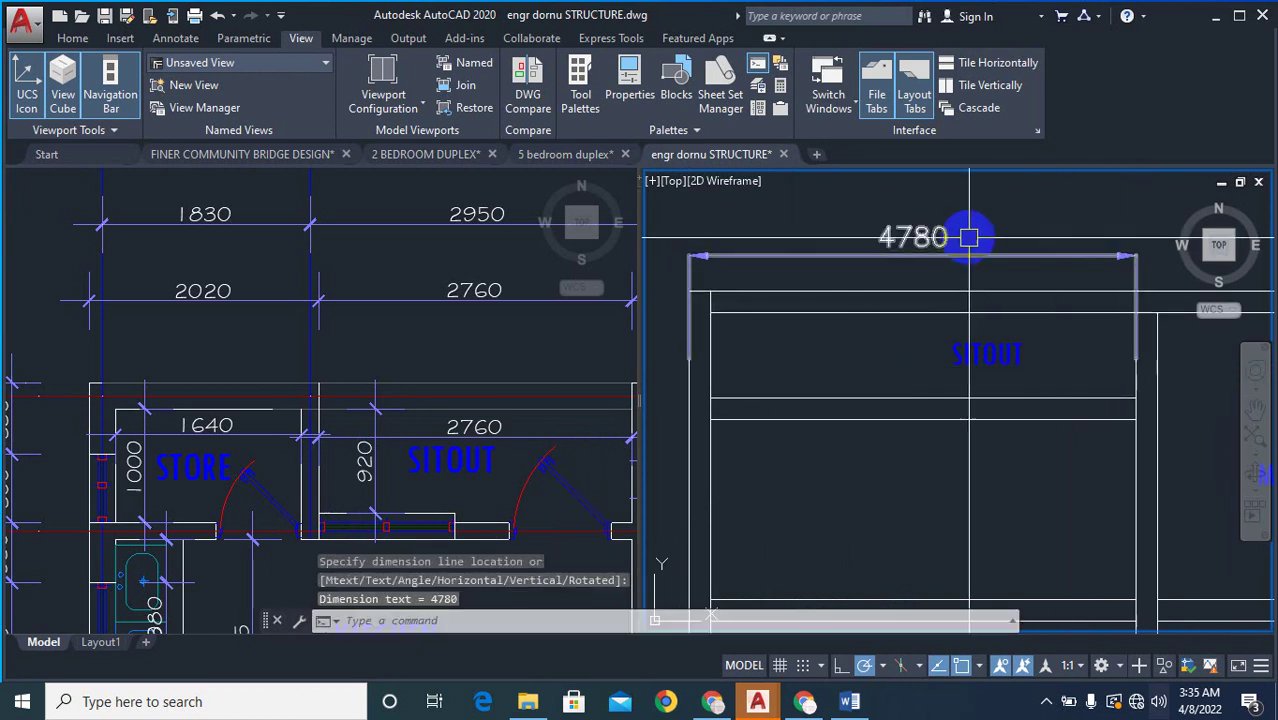
- Erase the linear dimension above the sitout in the plan copy
{"action": "scroll", "coordinate": [967, 238], "scroll_direction": "up", "scroll_amount": 2}
{"action": "scroll", "coordinate": [907, 334], "scroll_direction": "down", "scroll_amount": 2}
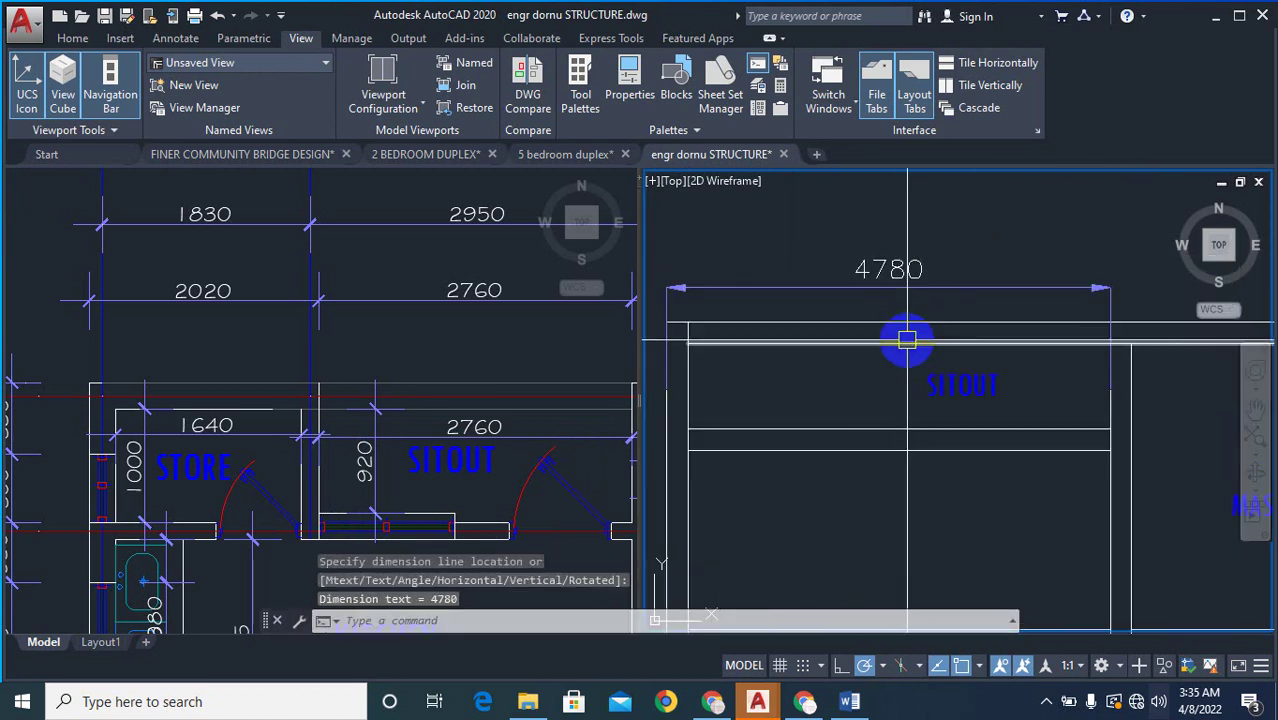
{"action": "scroll", "coordinate": [907, 335], "scroll_direction": "up", "scroll_amount": 3}
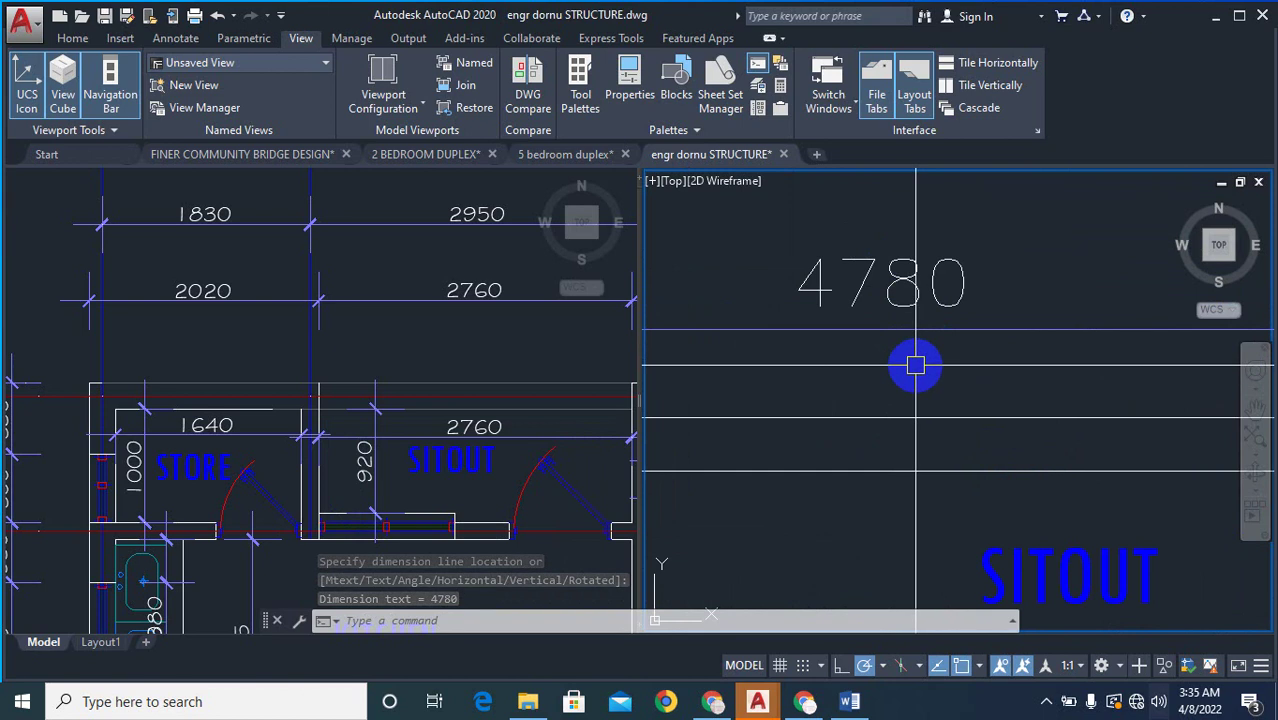
{"action": "scroll", "coordinate": [916, 366], "scroll_direction": "down", "scroll_amount": 3}
{"action": "key", "text": "Escape"}
{"action": "key", "text": "Escape"}
{"action": "type", "text": "e"}
{"action": "key", "text": "Return"}
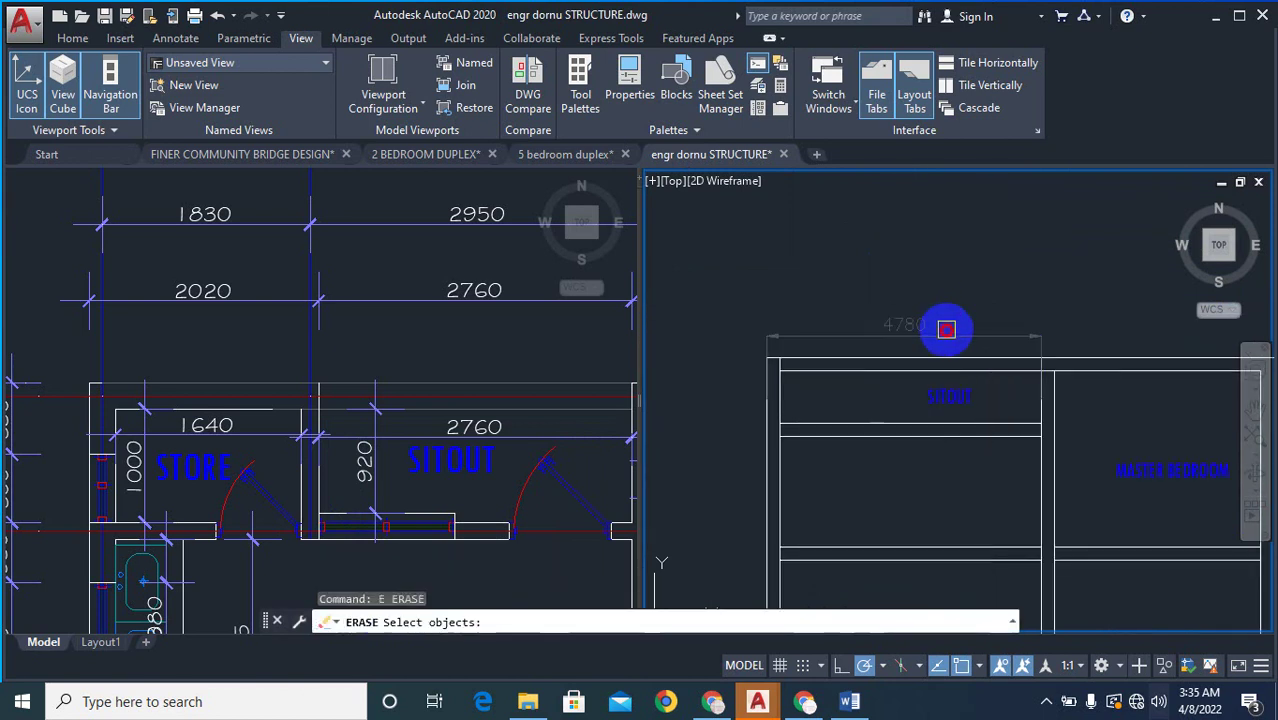
{"action": "left_click", "coordinate": [946, 329]}
{"action": "key", "text": "Return"}
{"action": "key", "text": "Escape"}
{"action": "key", "text": "Escape"}
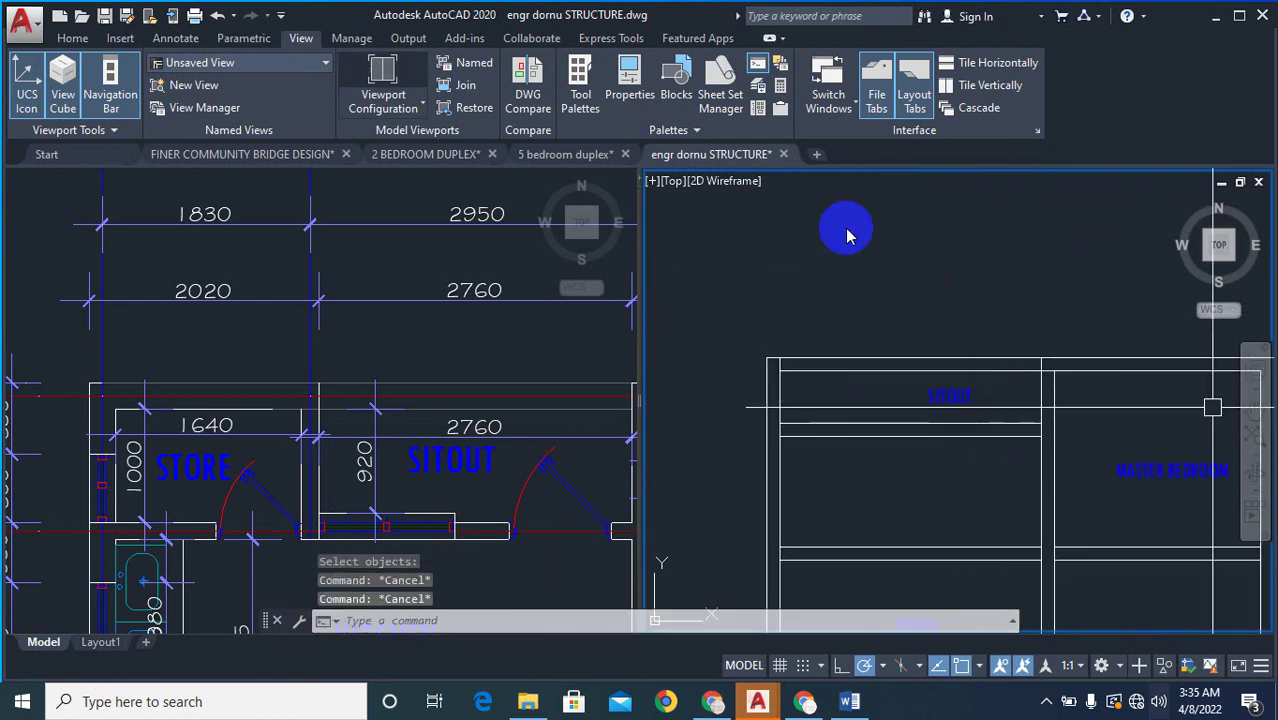
- Erase the SITOUT room label from the plan copy
{"action": "scroll", "coordinate": [966, 405], "scroll_direction": "up", "scroll_amount": 3}
{"action": "type", "text": "e"}
{"action": "key", "text": "Return"}
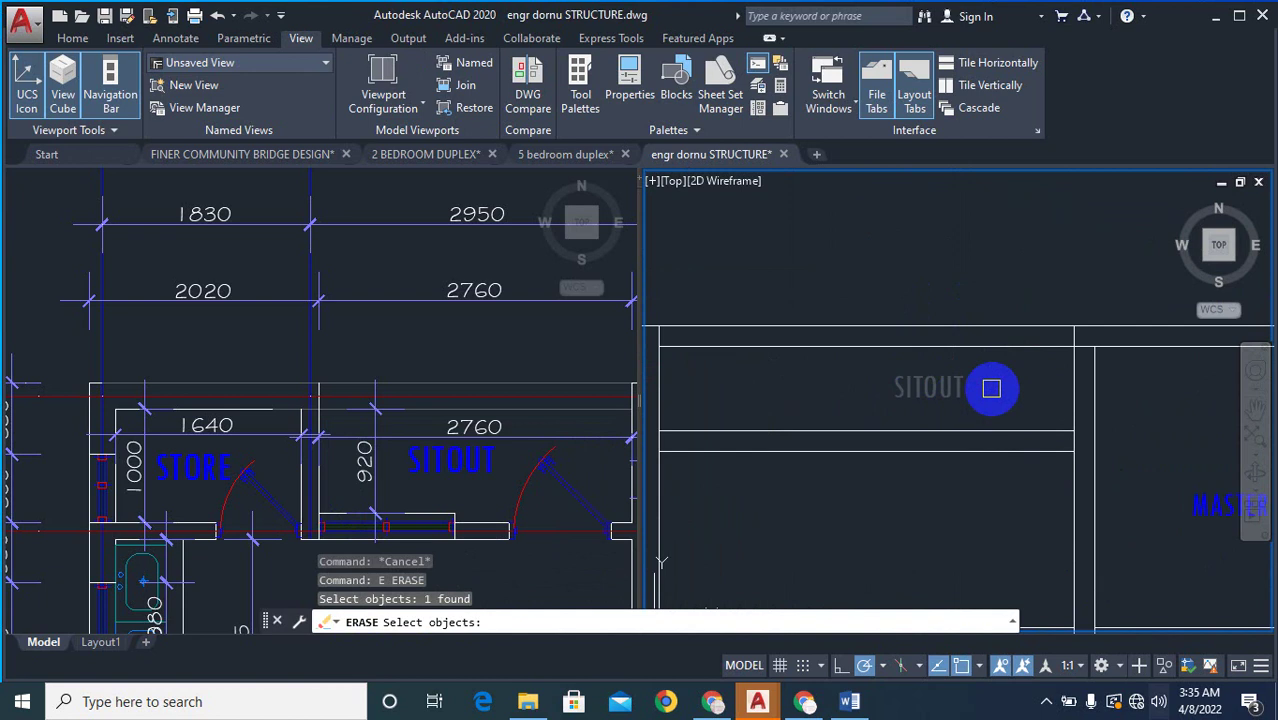
{"action": "key", "text": "Return"}
{"action": "key", "text": "Escape"}
{"action": "scroll", "coordinate": [1118, 372], "scroll_direction": "down", "scroll_amount": 6}
{"action": "scroll", "coordinate": [1084, 371], "scroll_direction": "up", "scroll_amount": 4}
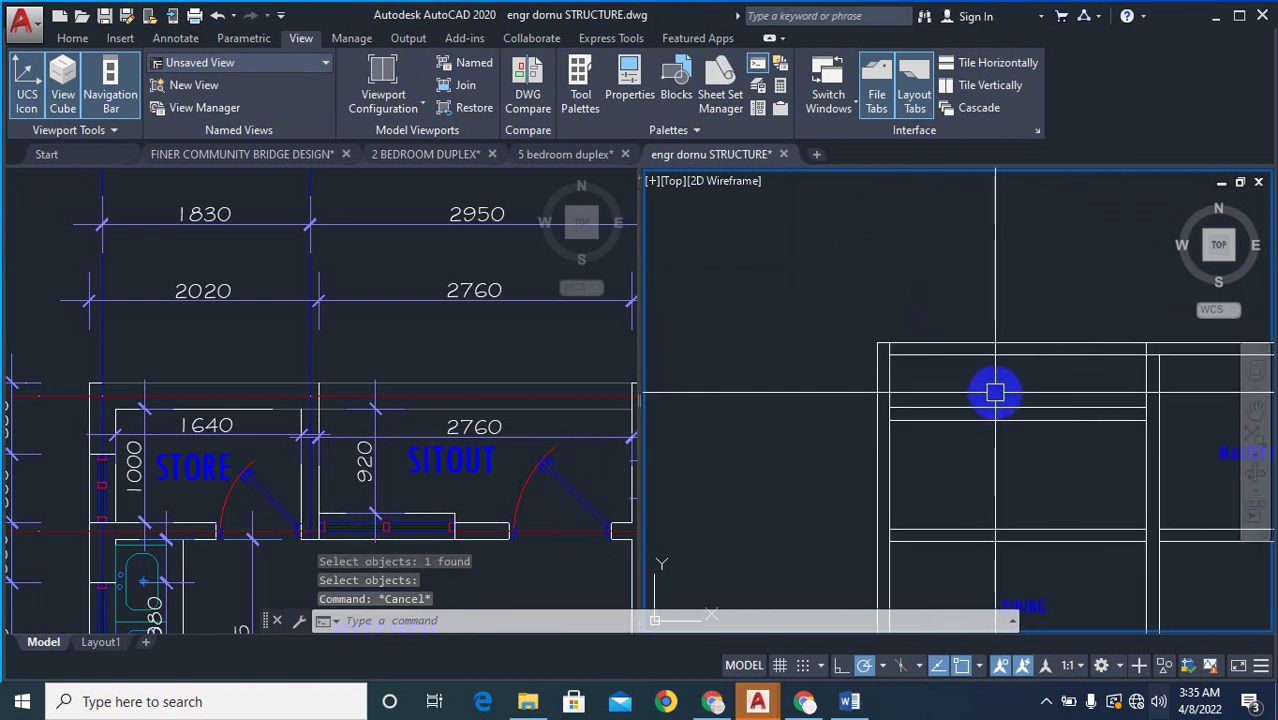
- Examine the store and sitout dimensions and their dividing wall in the dimensioned floor plan against the plan copy
{"action": "left_click", "coordinate": [148, 442]}
{"action": "scroll", "coordinate": [265, 348], "scroll_direction": "down", "scroll_amount": 4}
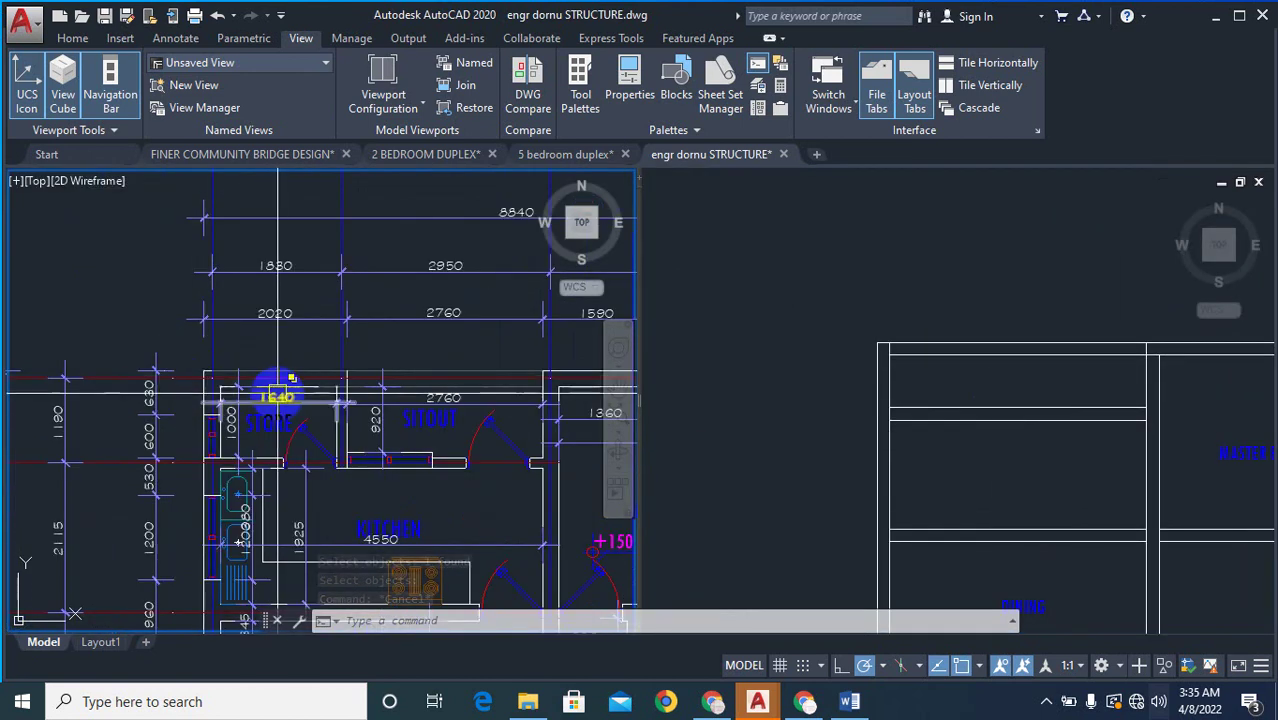
{"action": "mouse_move", "coordinate": [280, 393]}
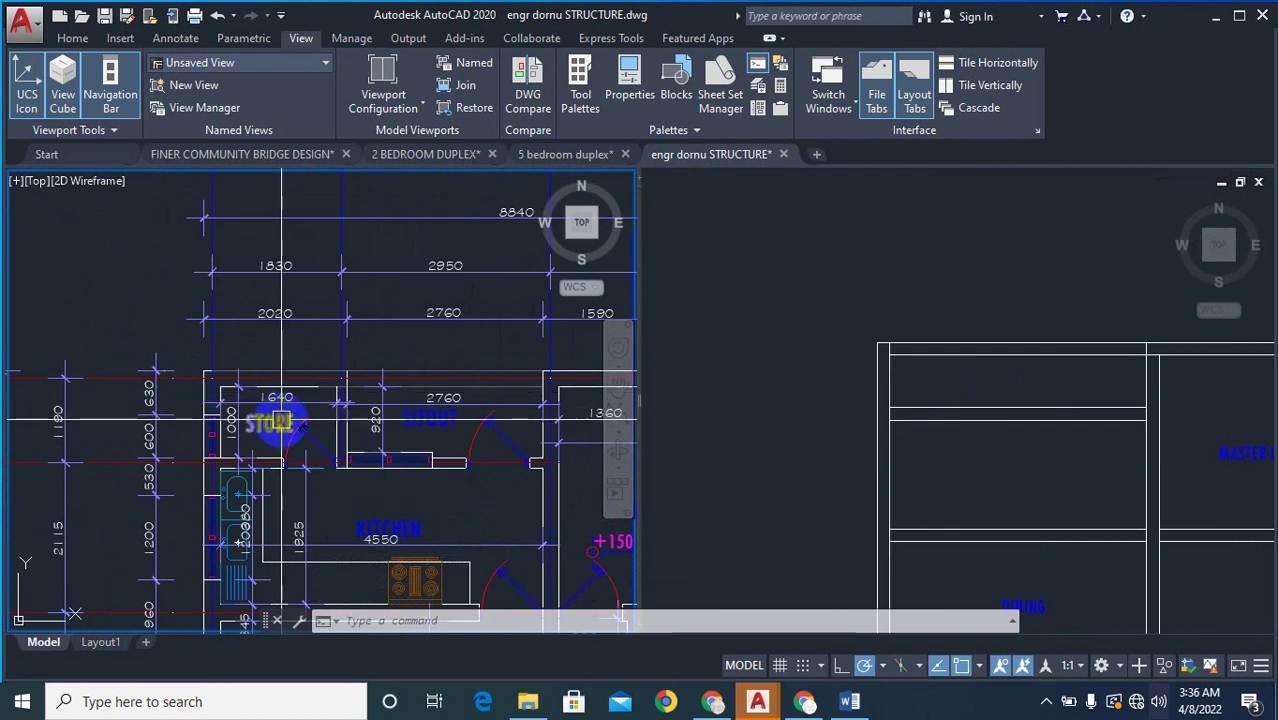
{"action": "mouse_move", "coordinate": [284, 420]}
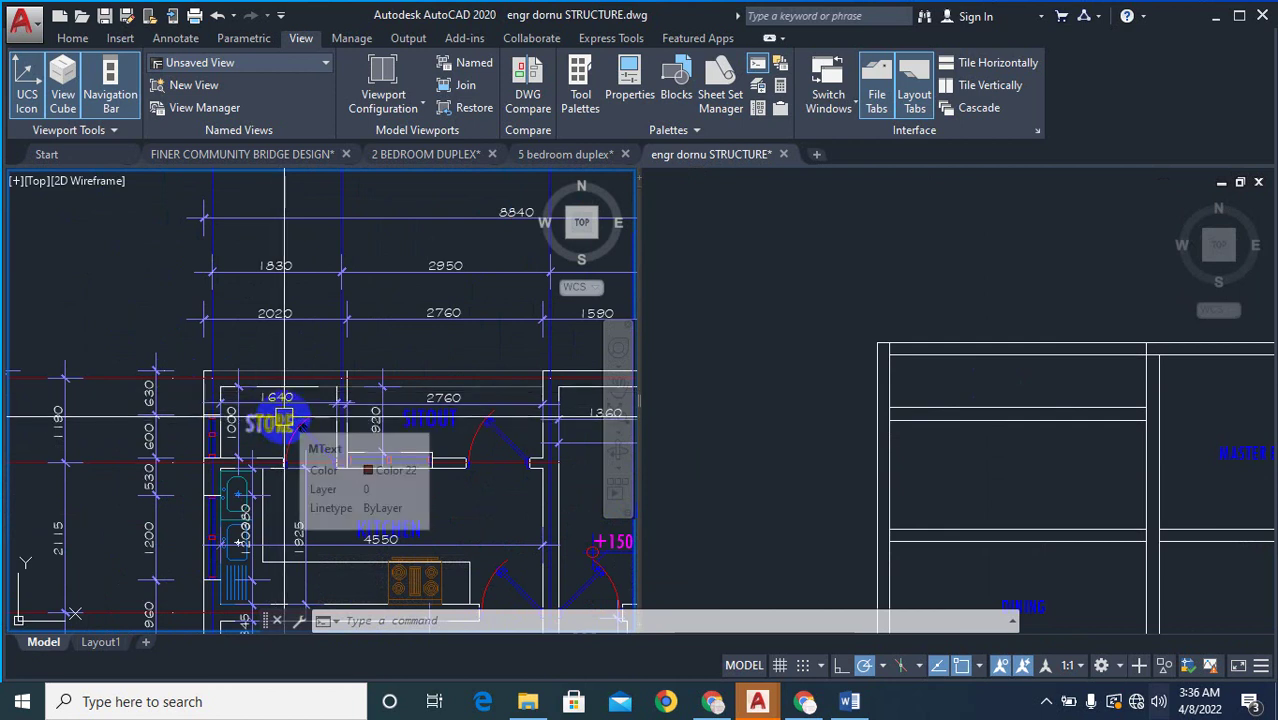
{"action": "scroll", "coordinate": [288, 420], "scroll_direction": "up", "scroll_amount": 2}
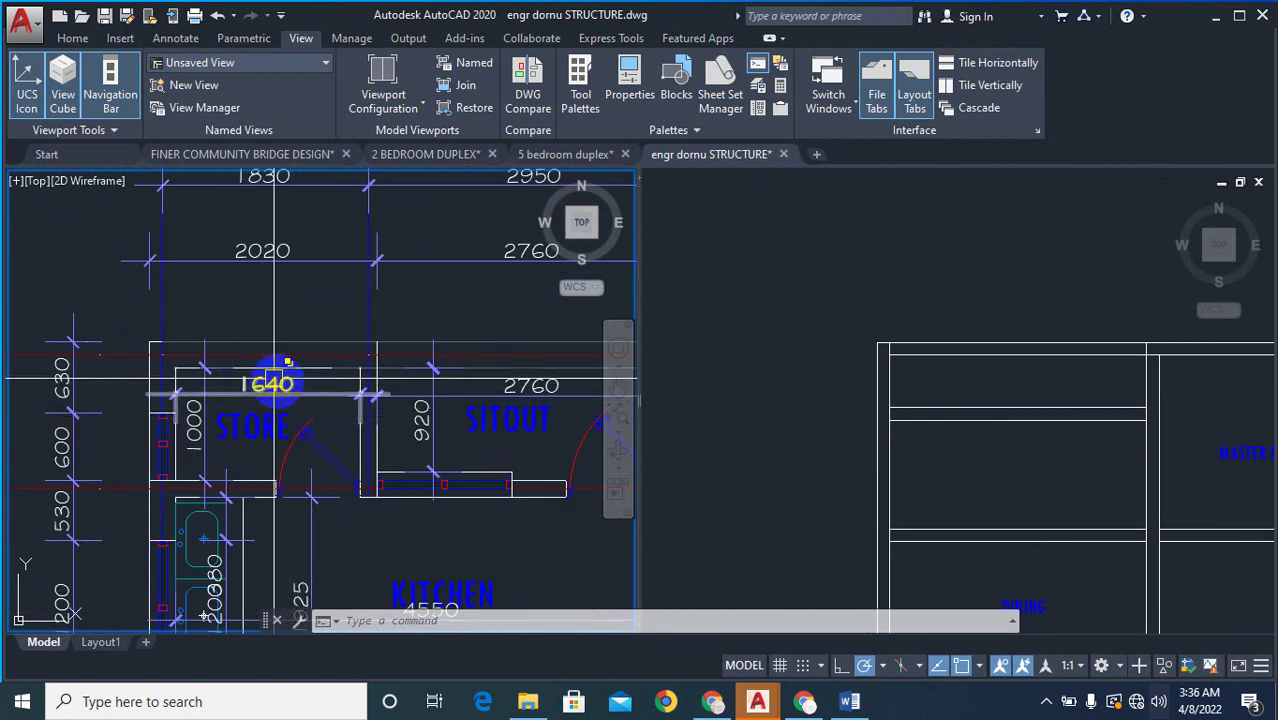
{"action": "left_click", "coordinate": [907, 385]}
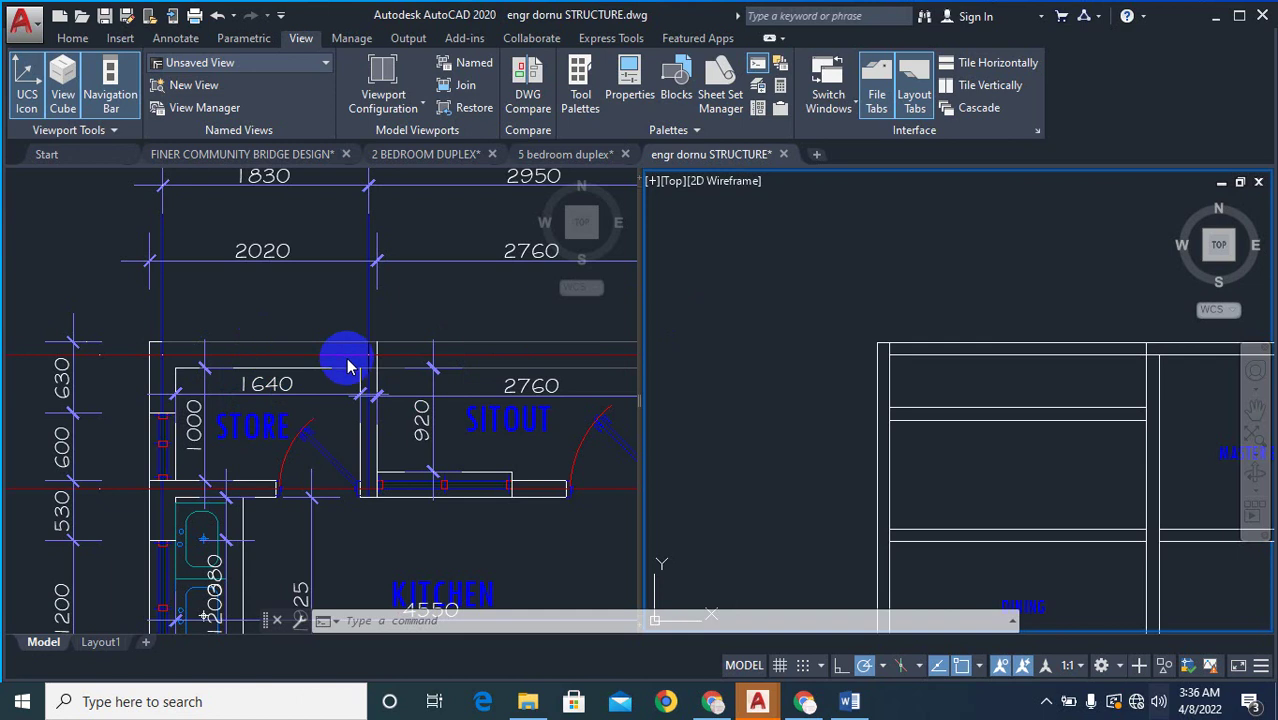
{"action": "left_click", "coordinate": [890, 386]}
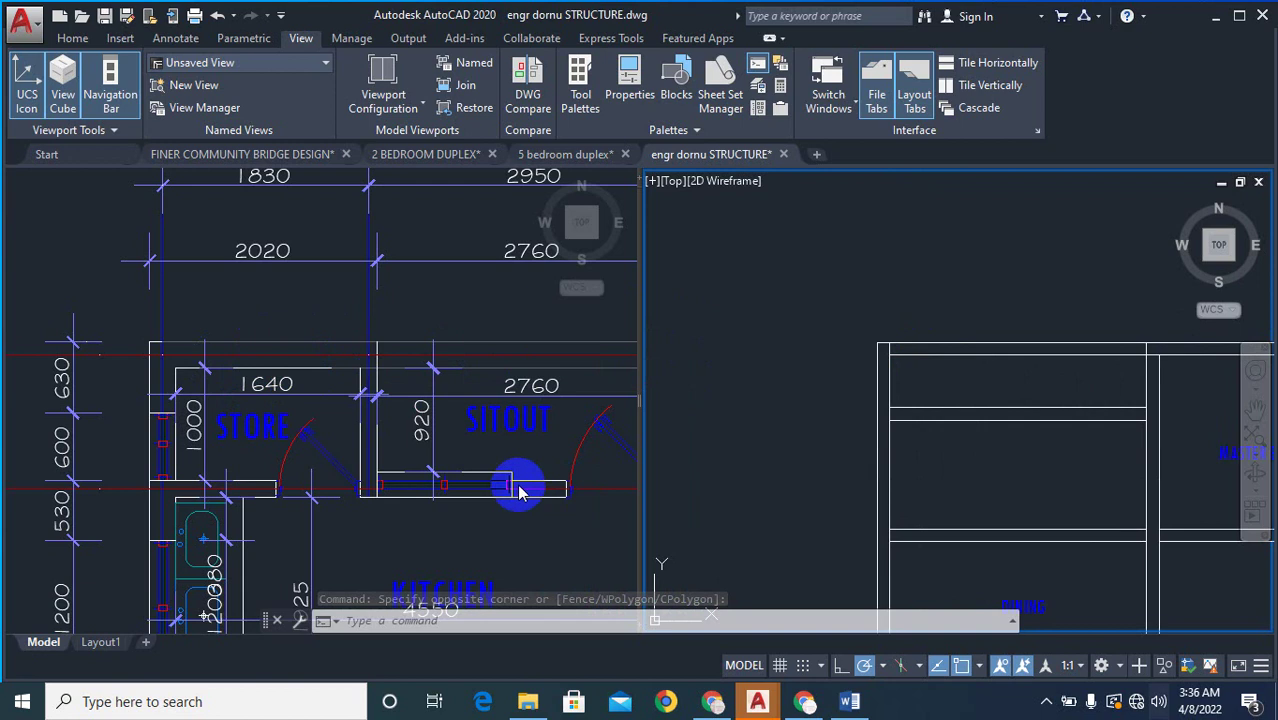
{"action": "left_click", "coordinate": [337, 380]}
{"action": "scroll", "coordinate": [391, 402], "scroll_direction": "down", "scroll_amount": 2}
{"action": "scroll", "coordinate": [391, 402], "scroll_direction": "up", "scroll_amount": 2}
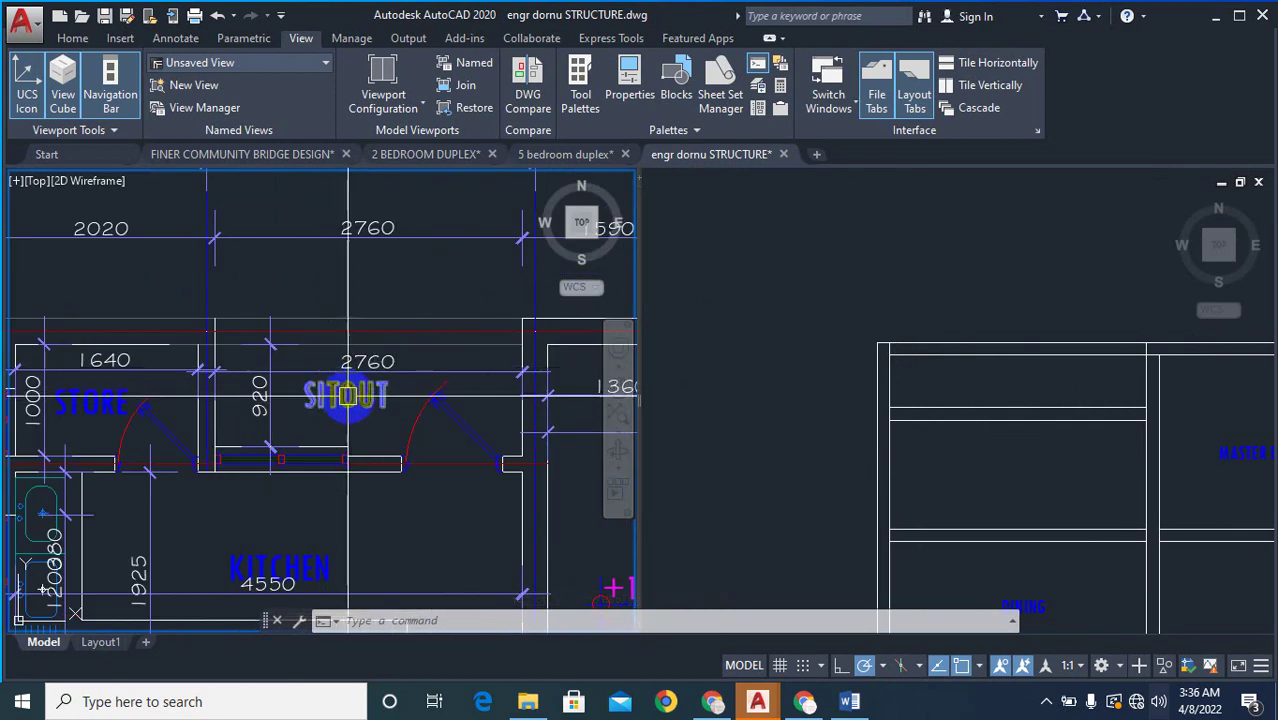
{"action": "scroll", "coordinate": [428, 400], "scroll_direction": "down", "scroll_amount": 2}
{"action": "scroll", "coordinate": [320, 430], "scroll_direction": "up", "scroll_amount": 2}
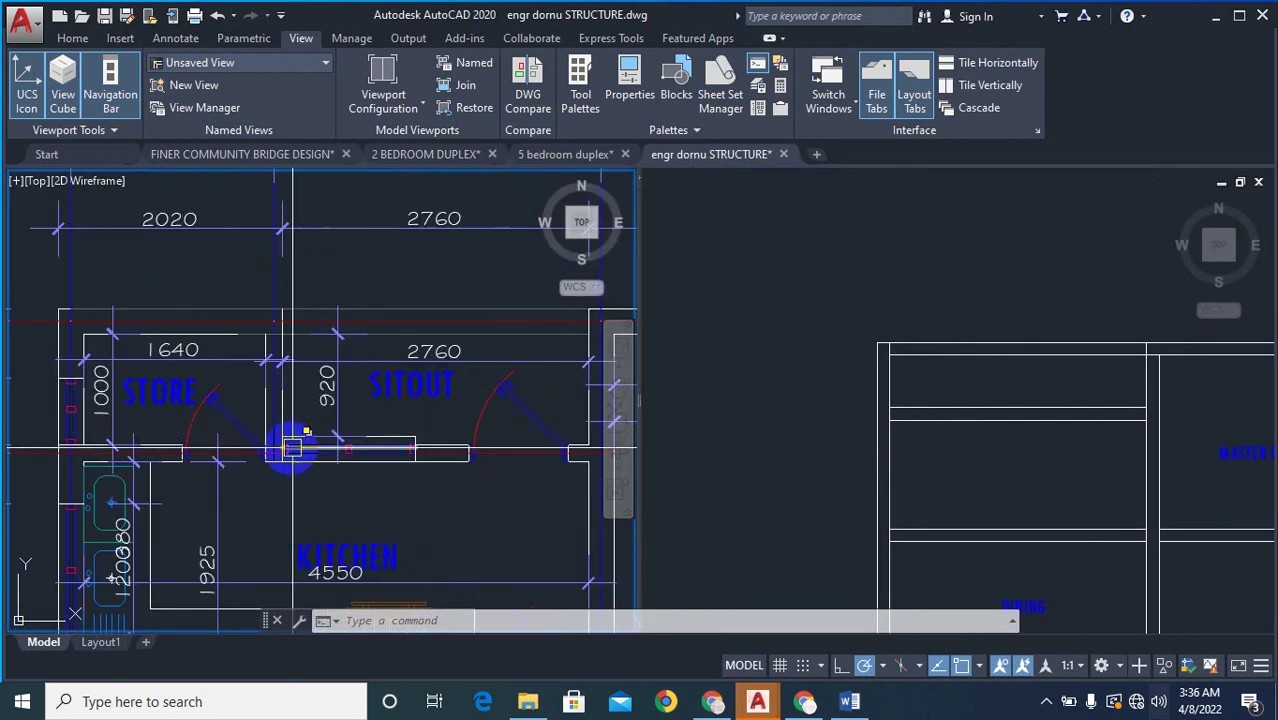
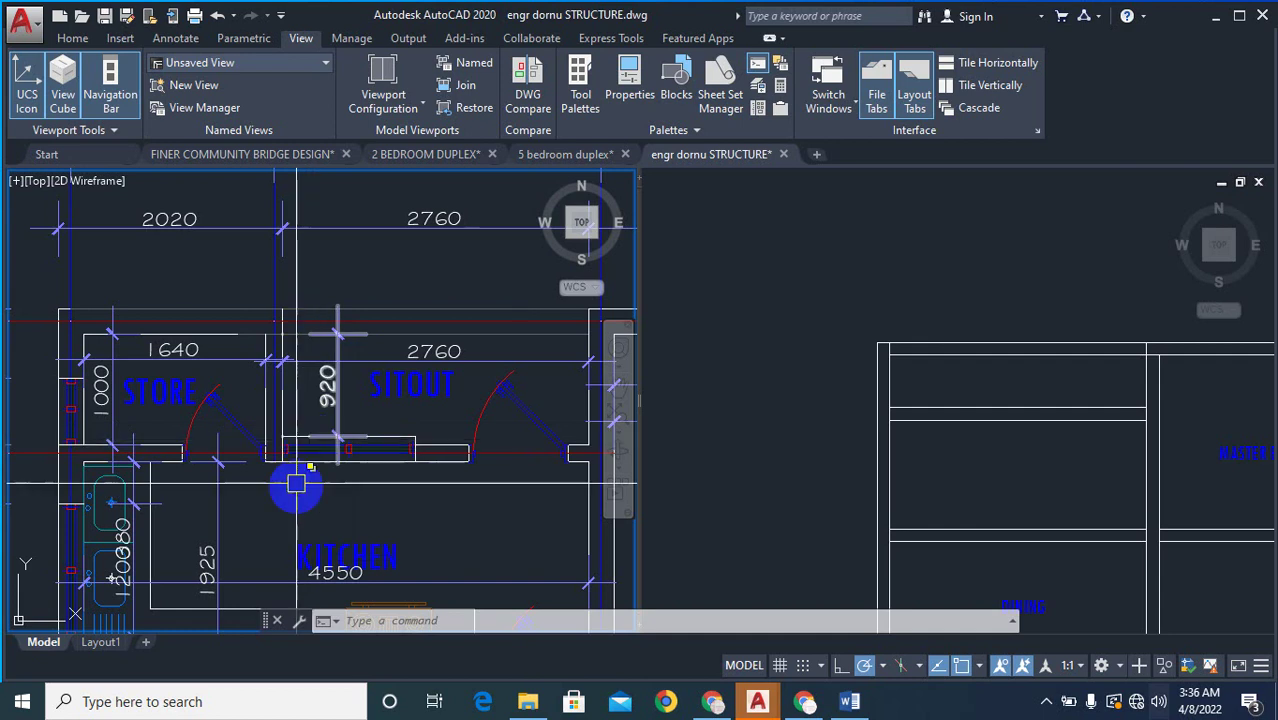
- Measure the thickness of the wall between the store and the sitout in the dimensioned floor plan
{"action": "type", "text": "DLI"}
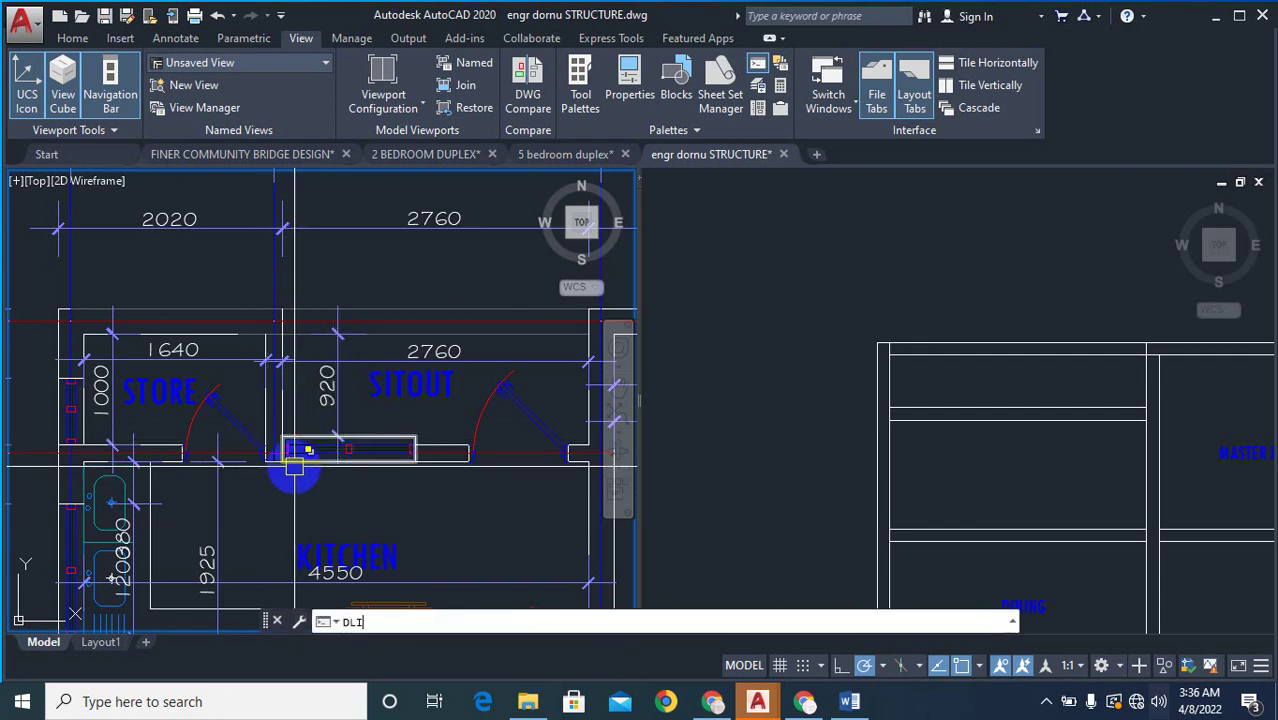
{"action": "key", "text": "Return"}
{"action": "scroll", "coordinate": [285, 445], "scroll_direction": "up", "scroll_amount": 5}
{"action": "left_click", "coordinate": [205, 384]}
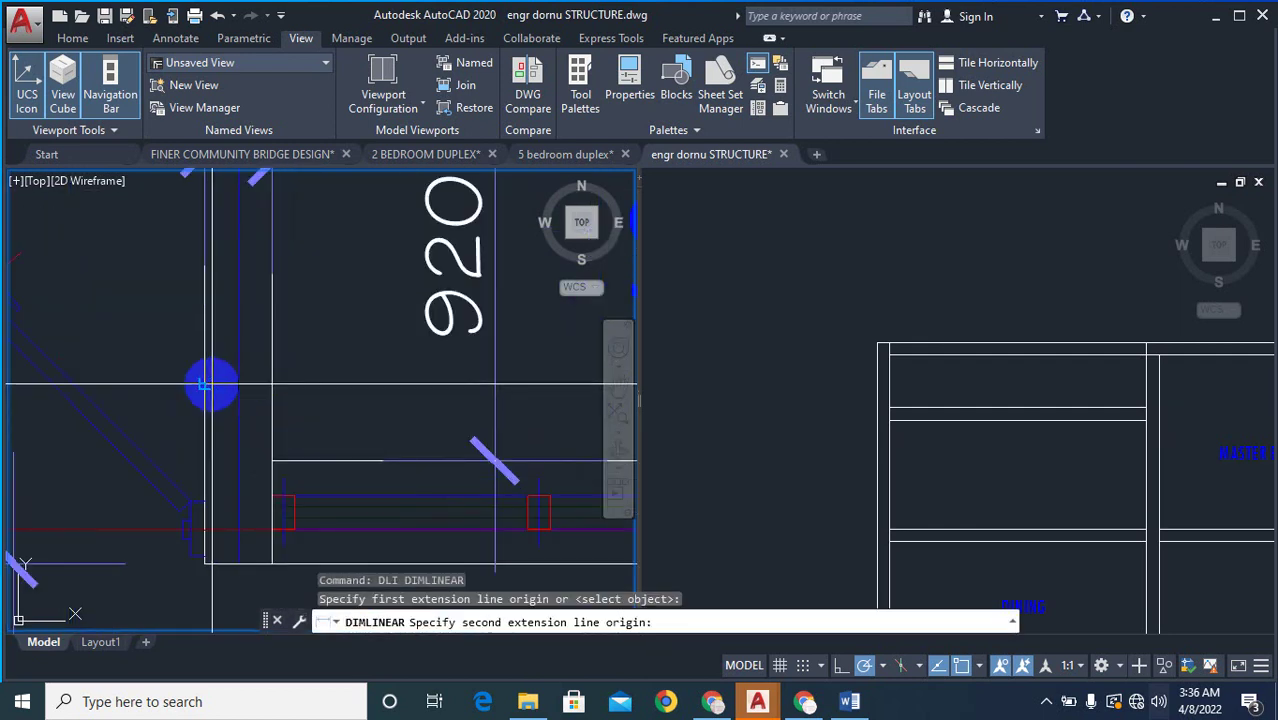
{"action": "left_click", "coordinate": [270, 400]}
{"action": "scroll", "coordinate": [285, 430], "scroll_direction": "down", "scroll_amount": 4}
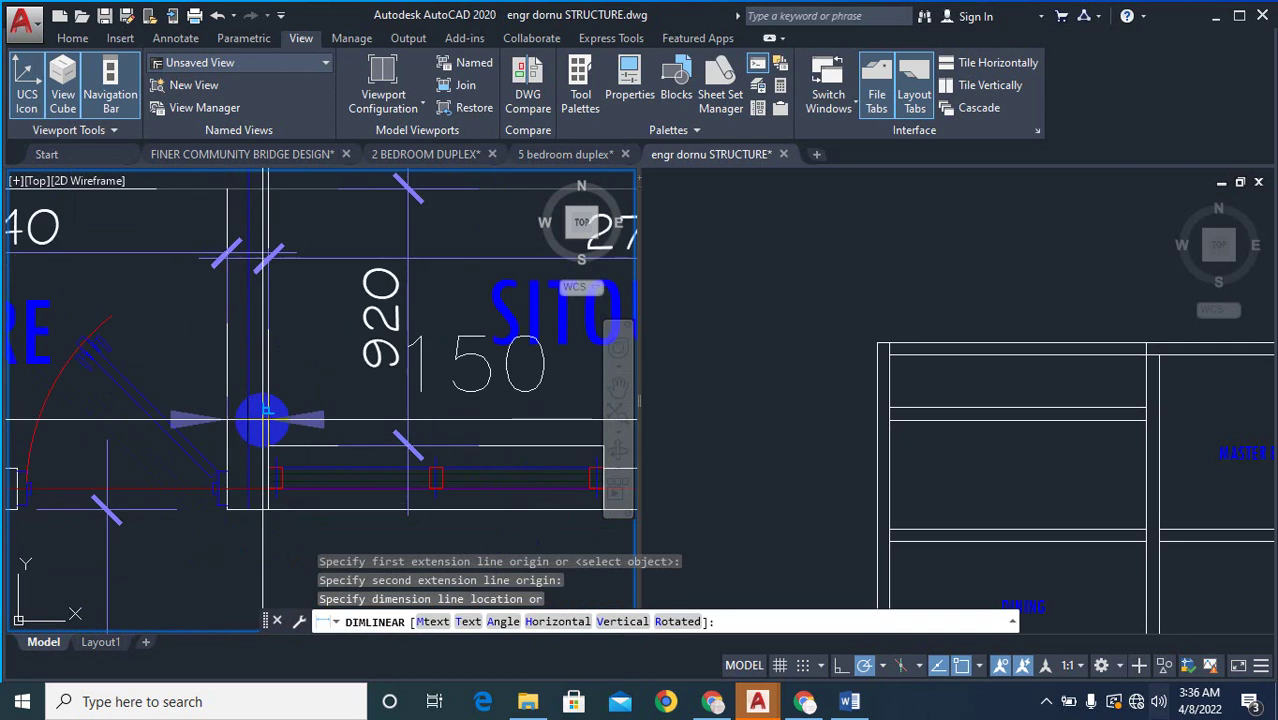
{"action": "scroll", "coordinate": [372, 455], "scroll_direction": "down", "scroll_amount": 3}
{"action": "key", "text": "Escape"}
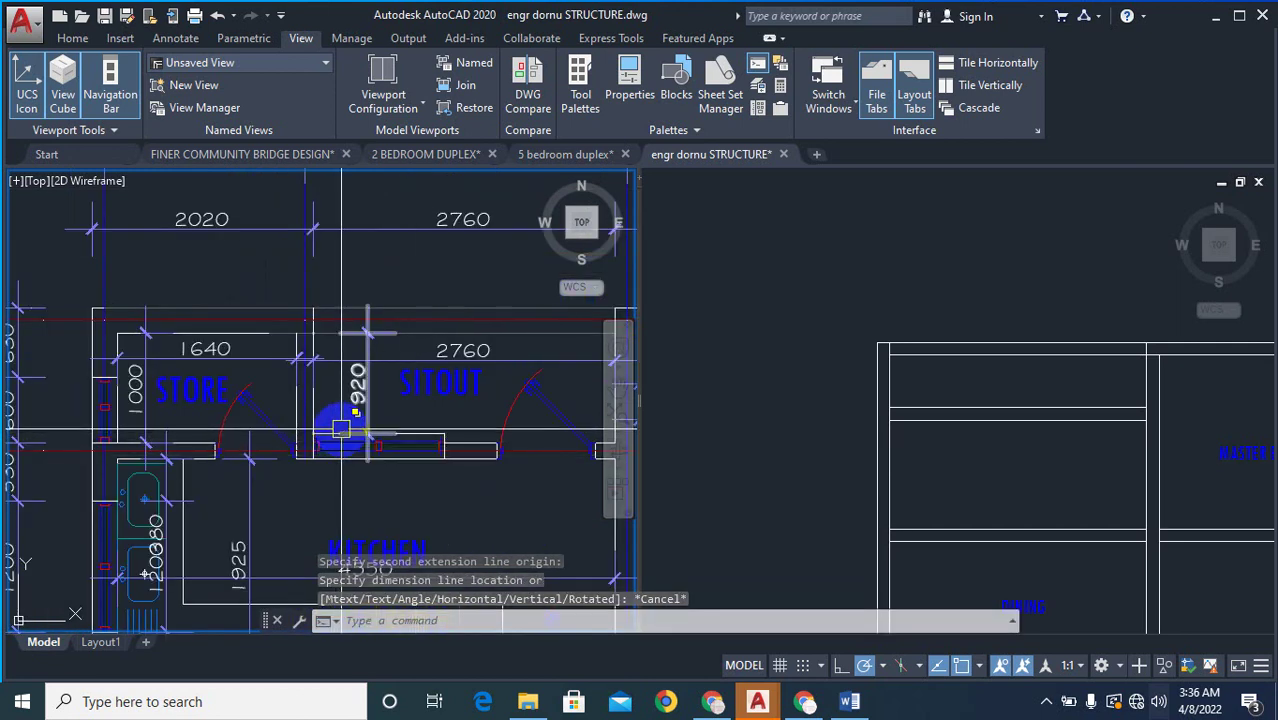
- Erase the extra middle line from the wall between the dining room and the furnished room below it in the plan copy
{"action": "left_click", "coordinate": [995, 435]}
{"action": "scroll", "coordinate": [915, 405], "scroll_direction": "down", "scroll_amount": 6}
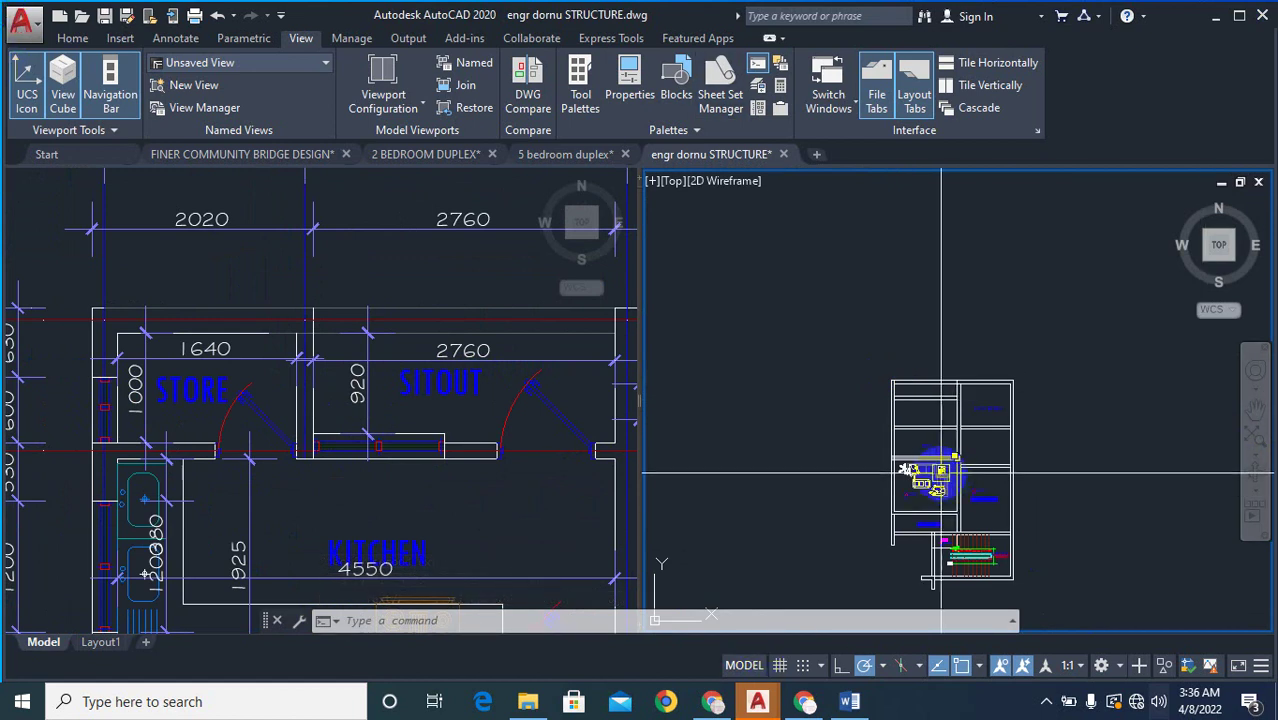
{"action": "scroll", "coordinate": [940, 446], "scroll_direction": "up", "scroll_amount": 4}
{"action": "scroll", "coordinate": [958, 442], "scroll_direction": "up", "scroll_amount": 4}
{"action": "type", "text": "e"}
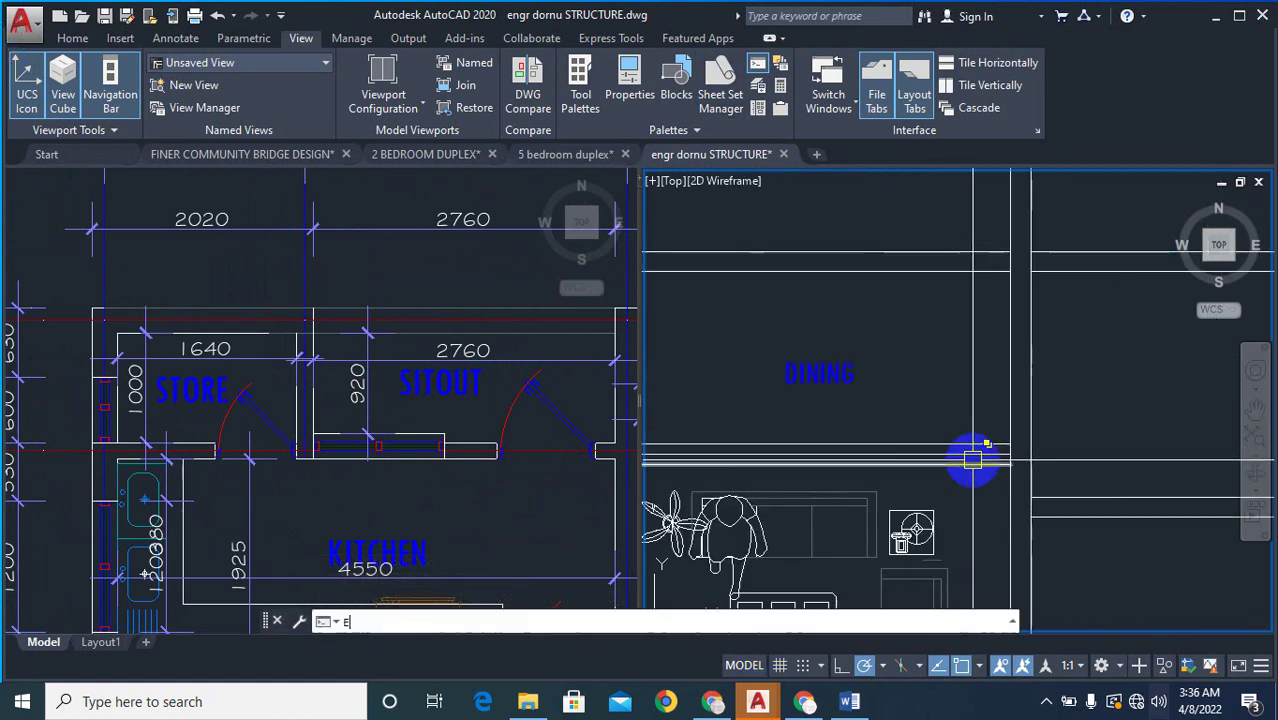
{"action": "key", "text": "Return"}
{"action": "scroll", "coordinate": [986, 347], "scroll_direction": "down", "scroll_amount": 5}
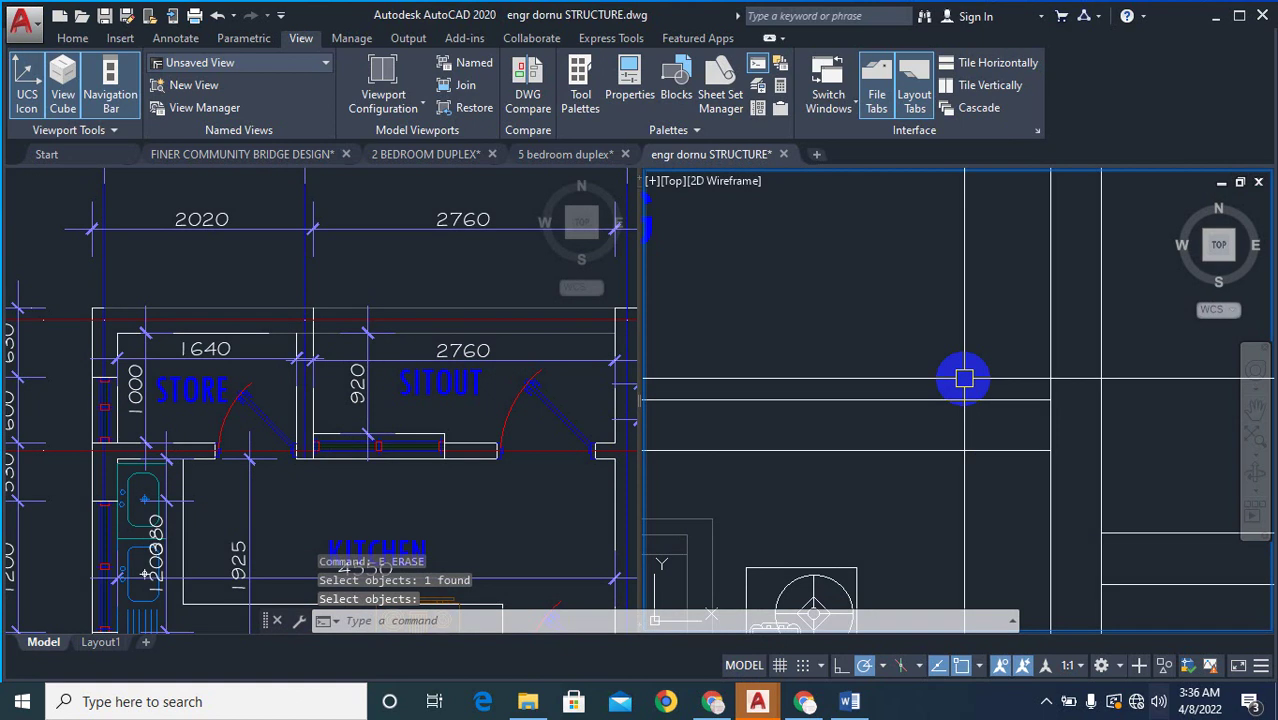
{"action": "key", "text": "Escape"}
{"action": "scroll", "coordinate": [973, 368], "scroll_direction": "up", "scroll_amount": 5}
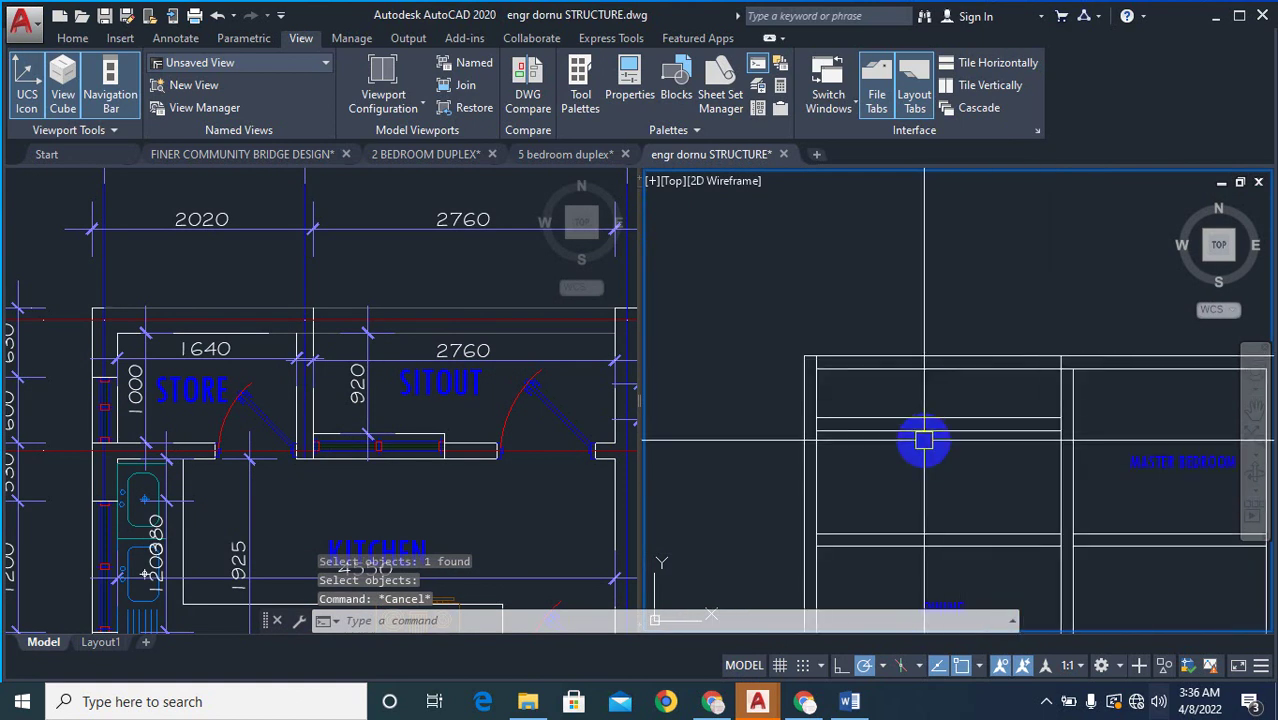
- Examine the store and sitout walls and dimensions in the dimensioned floor plan against the simplified top-left room of the plan copy
{"action": "scroll", "coordinate": [926, 437], "scroll_direction": "up", "scroll_amount": 5}
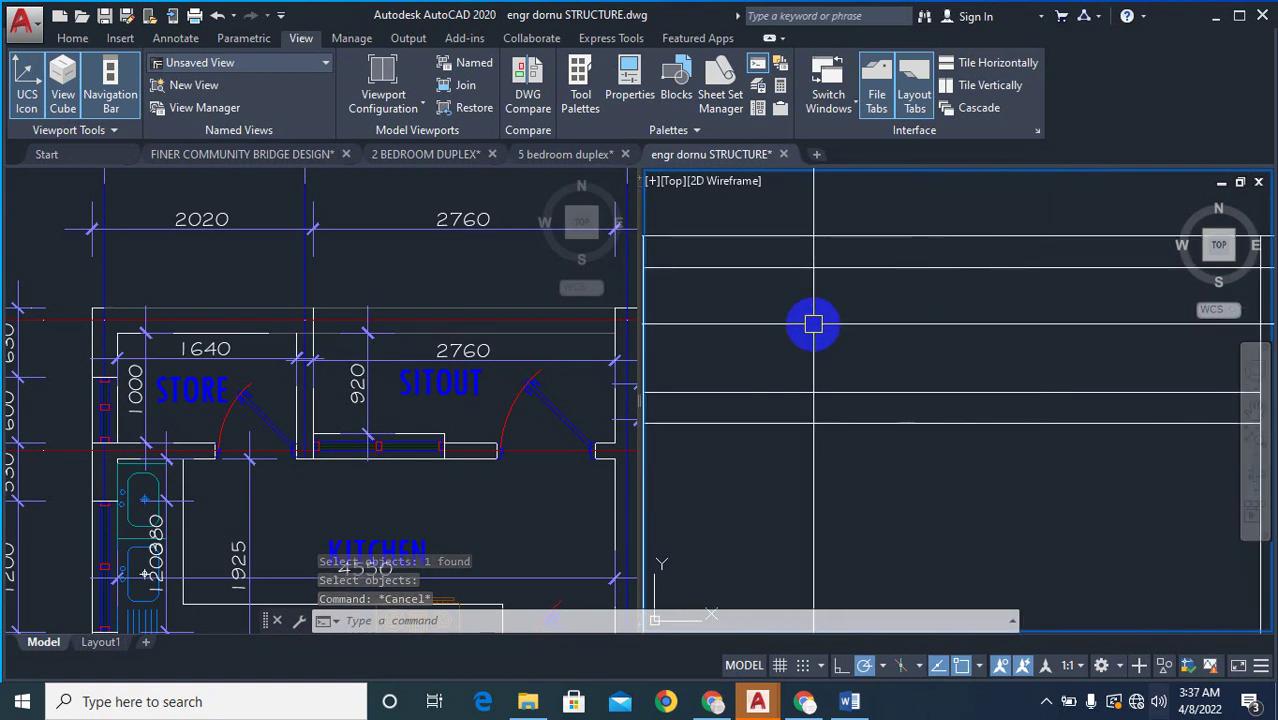
{"action": "scroll", "coordinate": [903, 420], "scroll_direction": "down", "scroll_amount": 5}
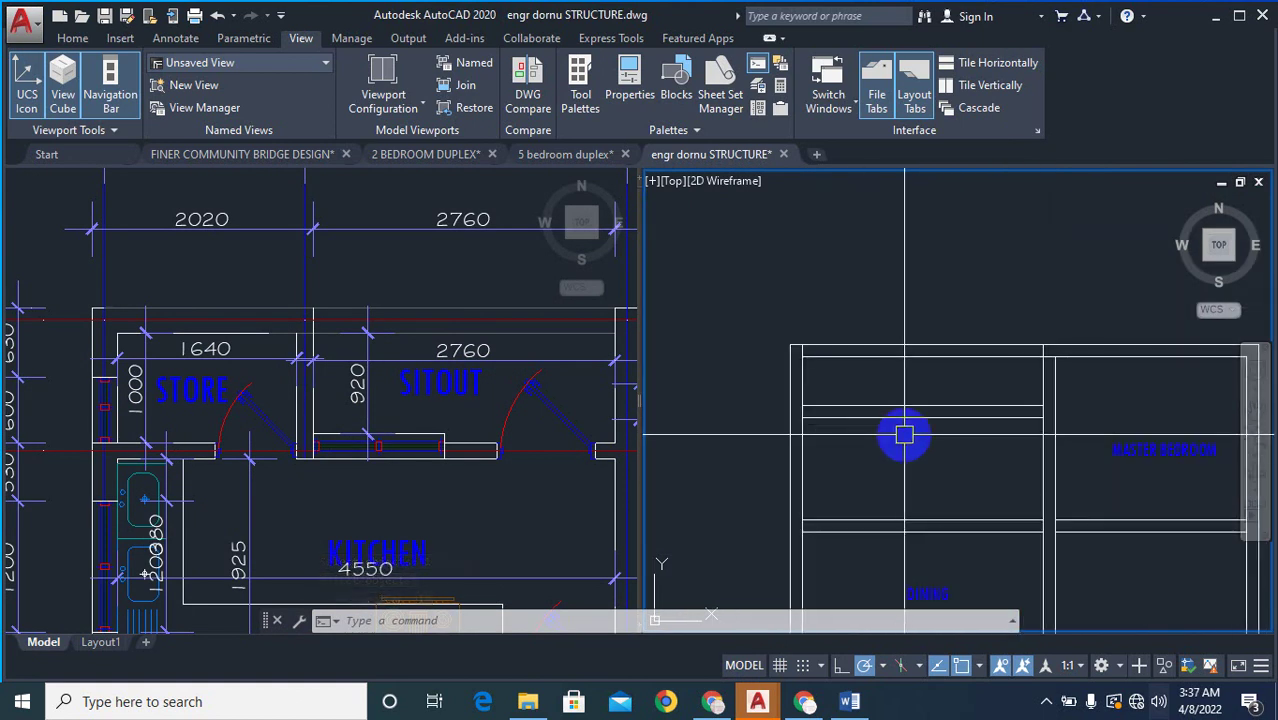
{"action": "scroll", "coordinate": [988, 394], "scroll_direction": "up", "scroll_amount": 2}
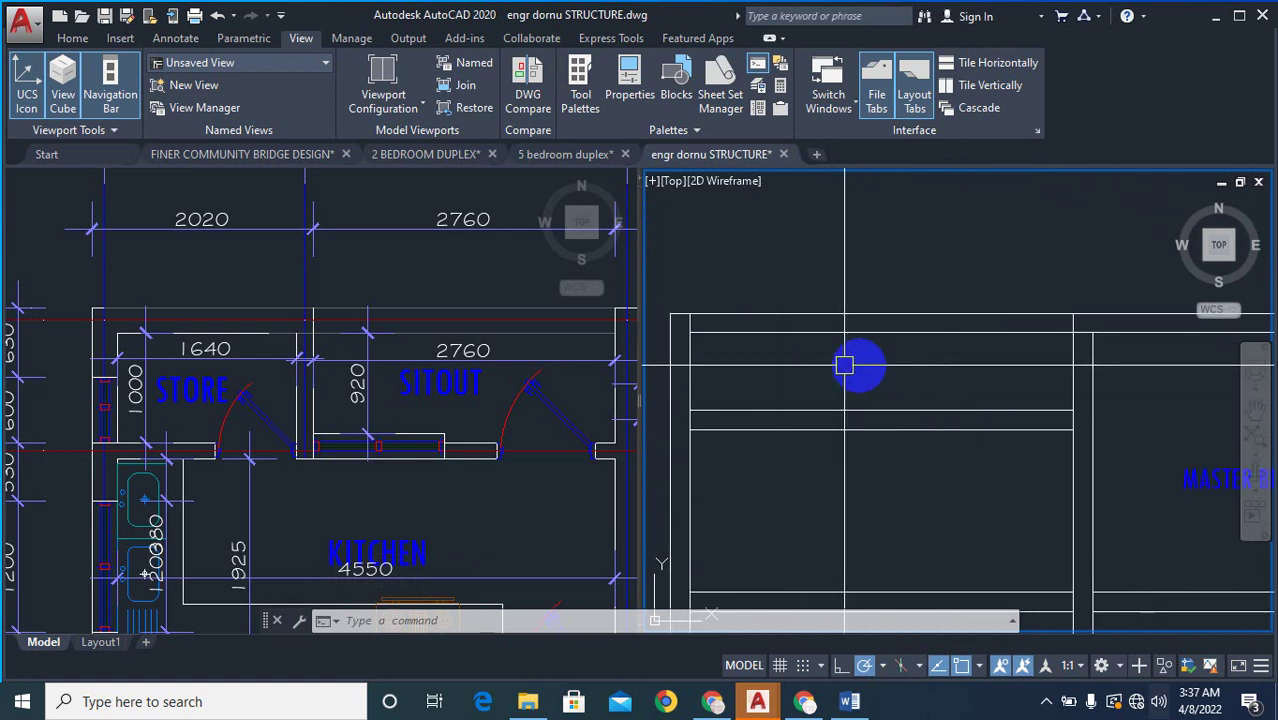
{"action": "left_click", "coordinate": [140, 395]}
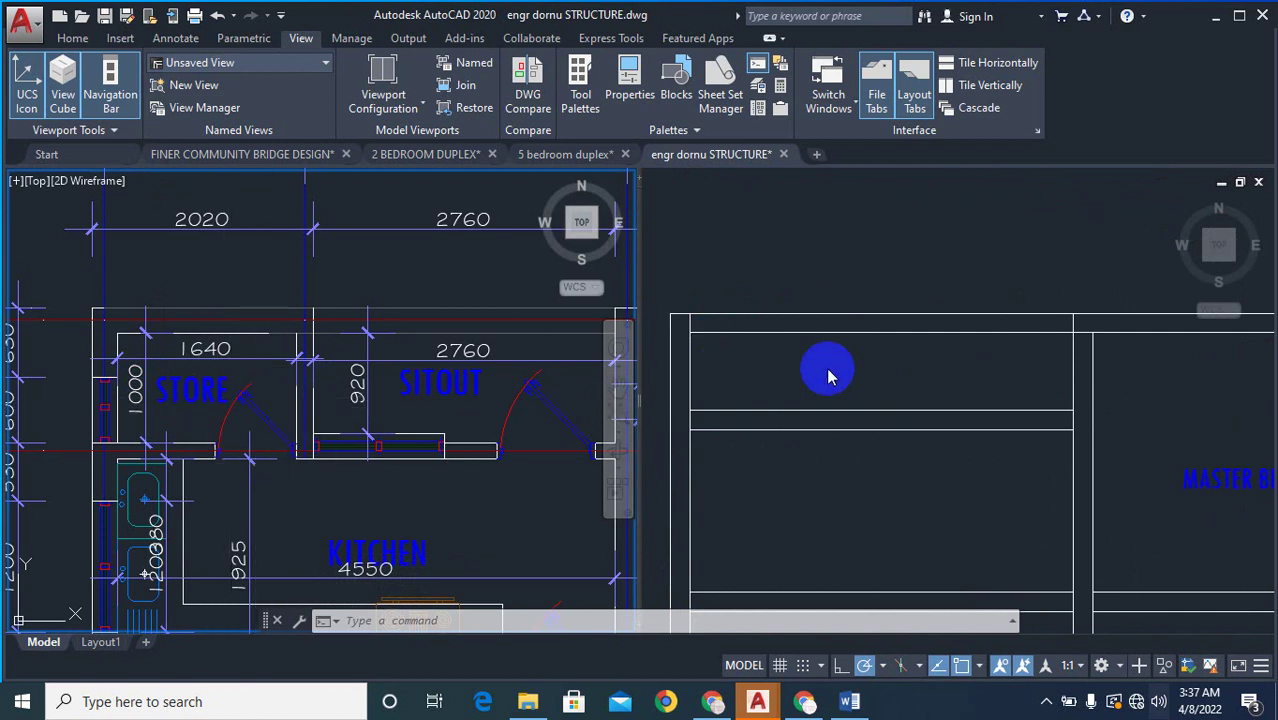
{"action": "scroll", "coordinate": [345, 368], "scroll_direction": "down", "scroll_amount": 2}
{"action": "scroll", "coordinate": [297, 340], "scroll_direction": "up", "scroll_amount": 2}
{"action": "left_click", "coordinate": [973, 364]}
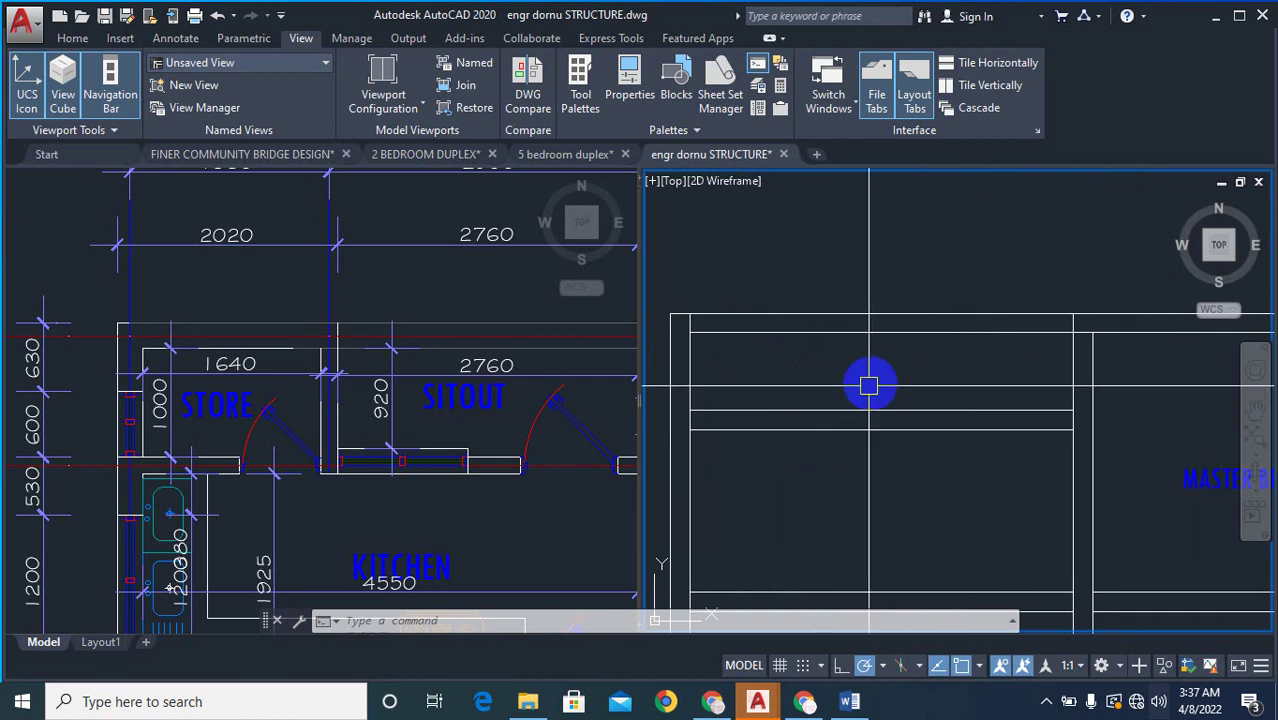
{"action": "scroll", "coordinate": [866, 378], "scroll_direction": "down", "scroll_amount": 4}
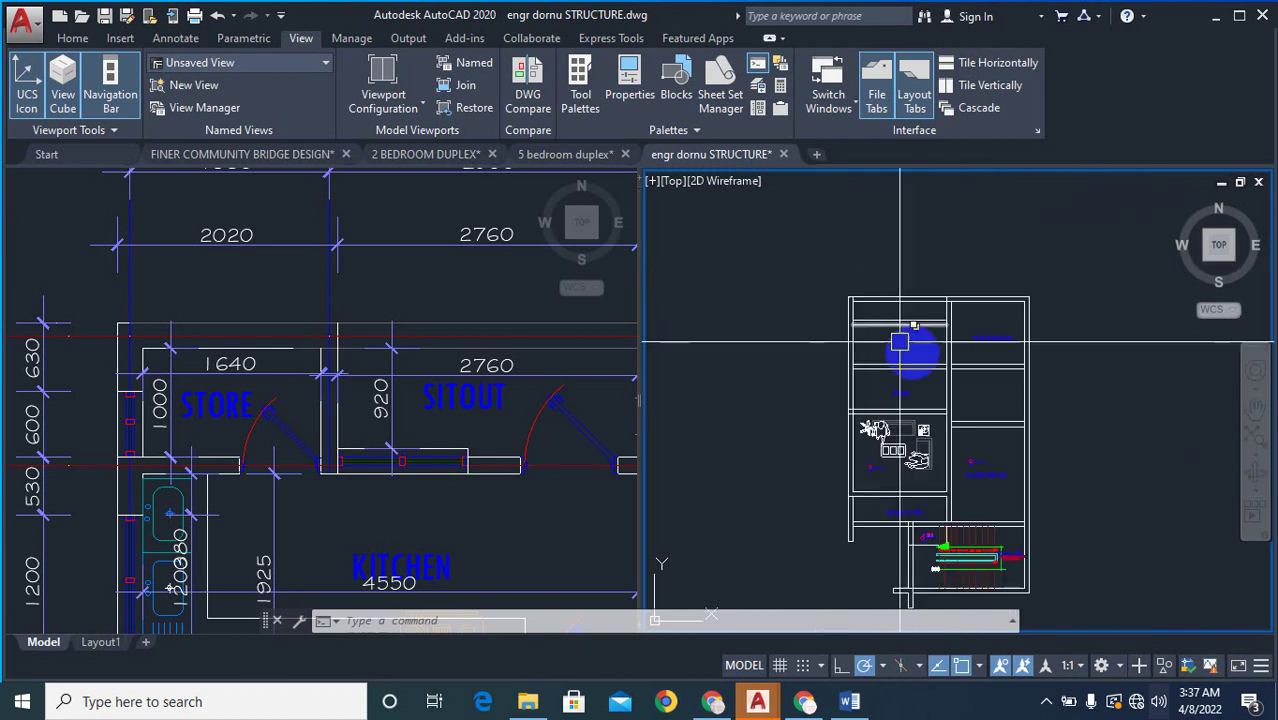
{"action": "scroll", "coordinate": [984, 365], "scroll_direction": "up", "scroll_amount": 3}
{"action": "scroll", "coordinate": [964, 262], "scroll_direction": "up", "scroll_amount": 2}
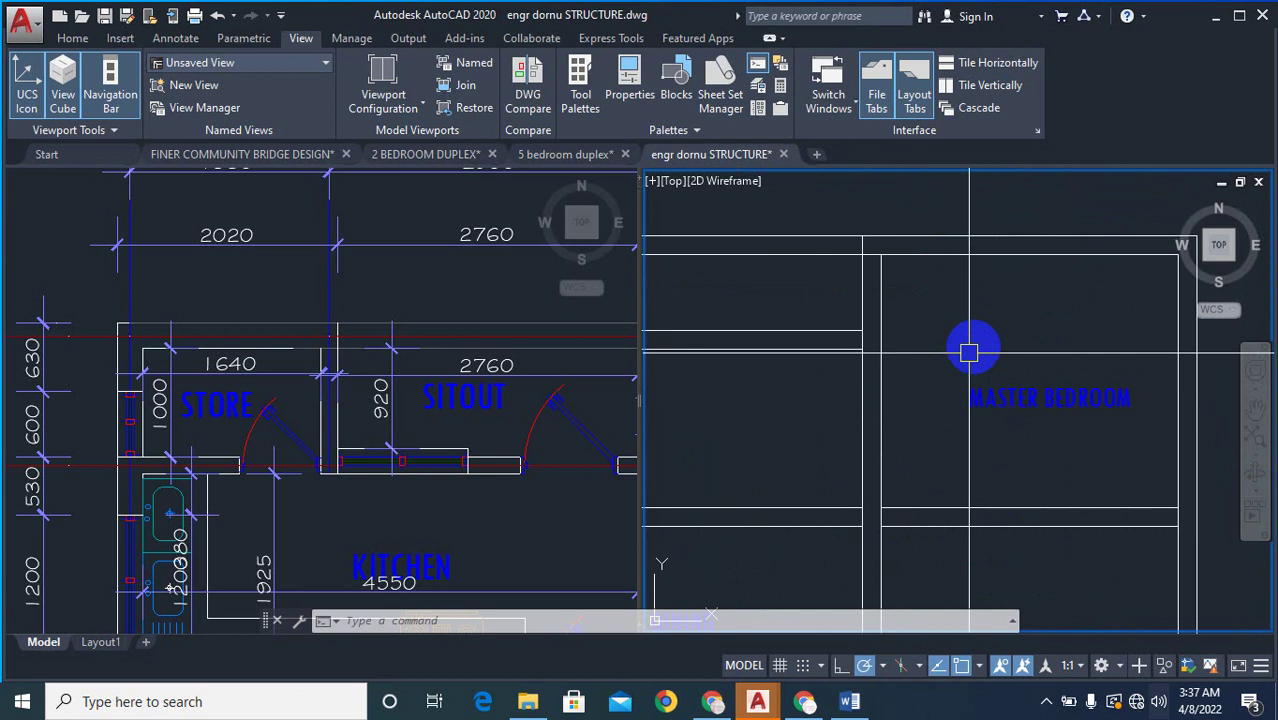
{"action": "scroll", "coordinate": [1017, 295], "scroll_direction": "down", "scroll_amount": 2}
{"action": "left_click", "coordinate": [285, 456]}
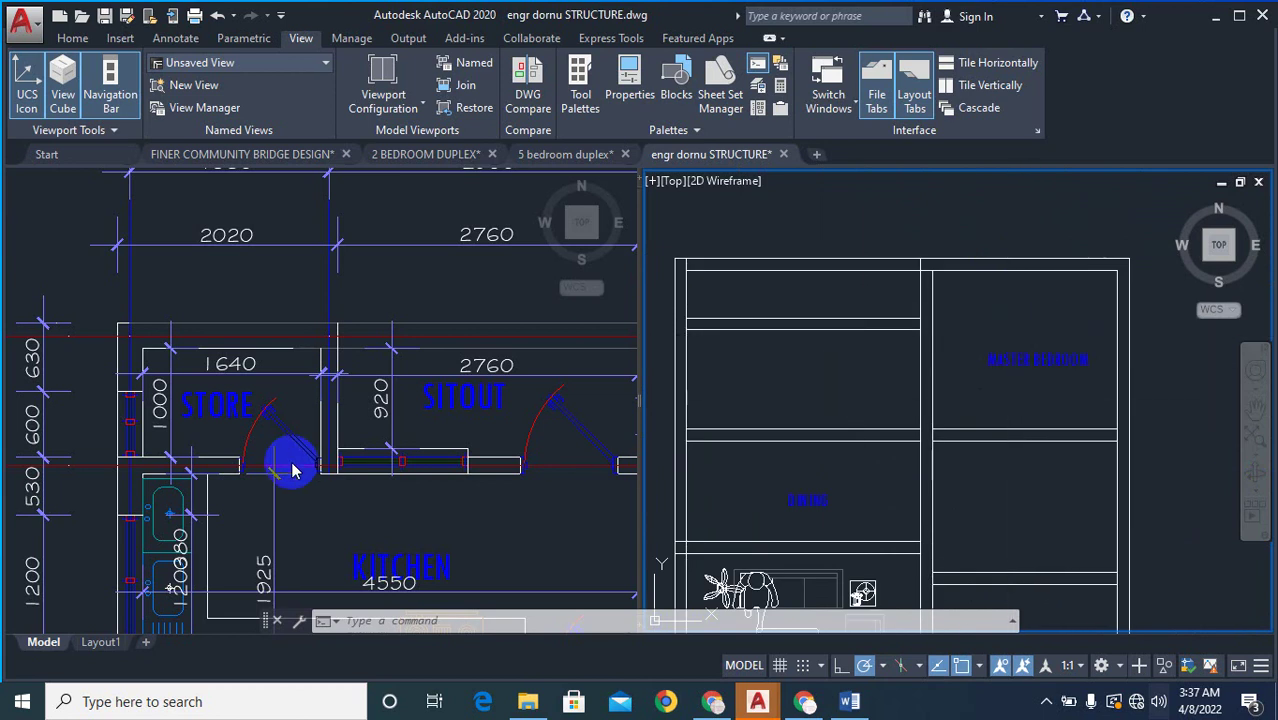
{"action": "scroll", "coordinate": [337, 428], "scroll_direction": "down", "scroll_amount": 3}
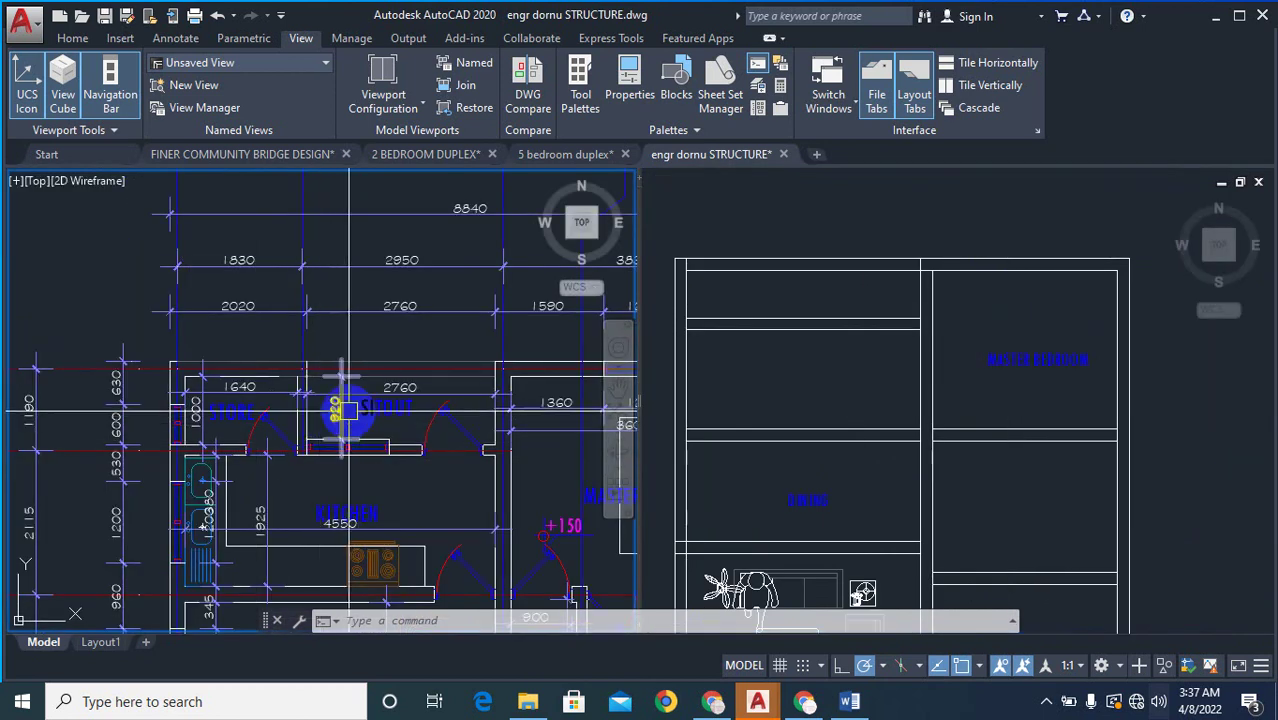
{"action": "scroll", "coordinate": [338, 408], "scroll_direction": "up", "scroll_amount": 2}
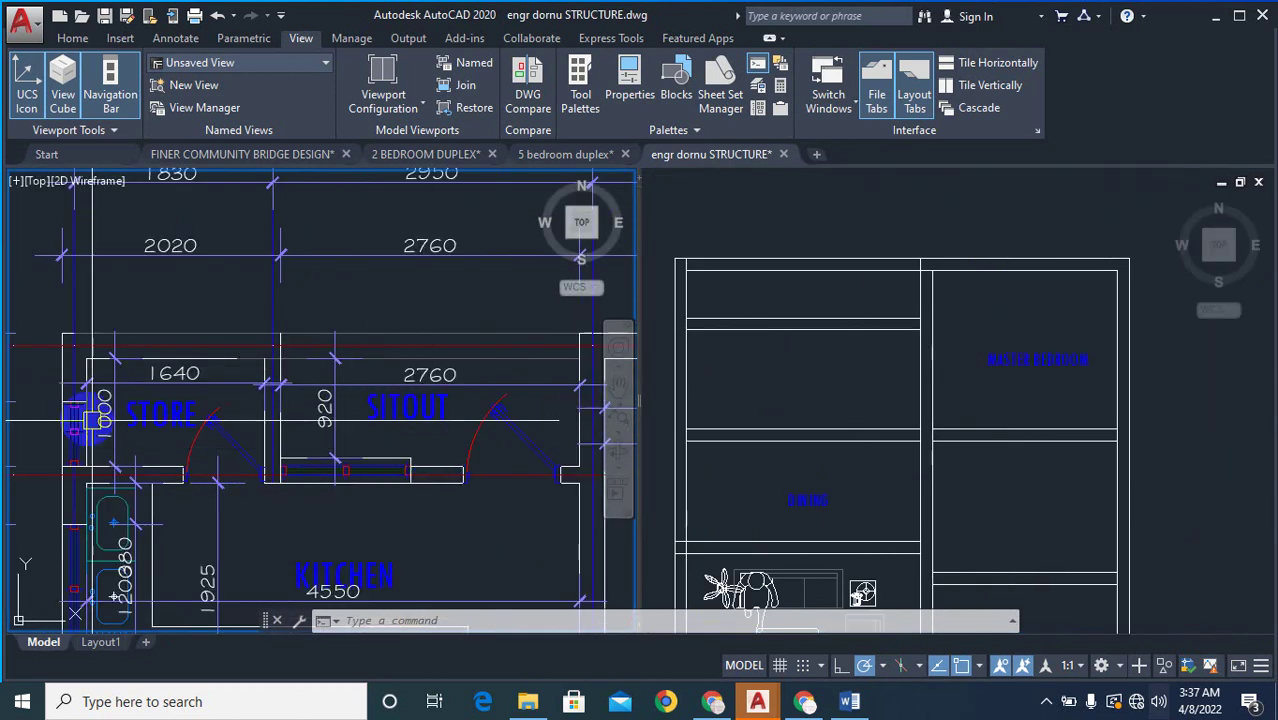
{"action": "scroll", "coordinate": [278, 369], "scroll_direction": "down", "scroll_amount": 2}
{"action": "scroll", "coordinate": [172, 421], "scroll_direction": "up", "scroll_amount": 2}
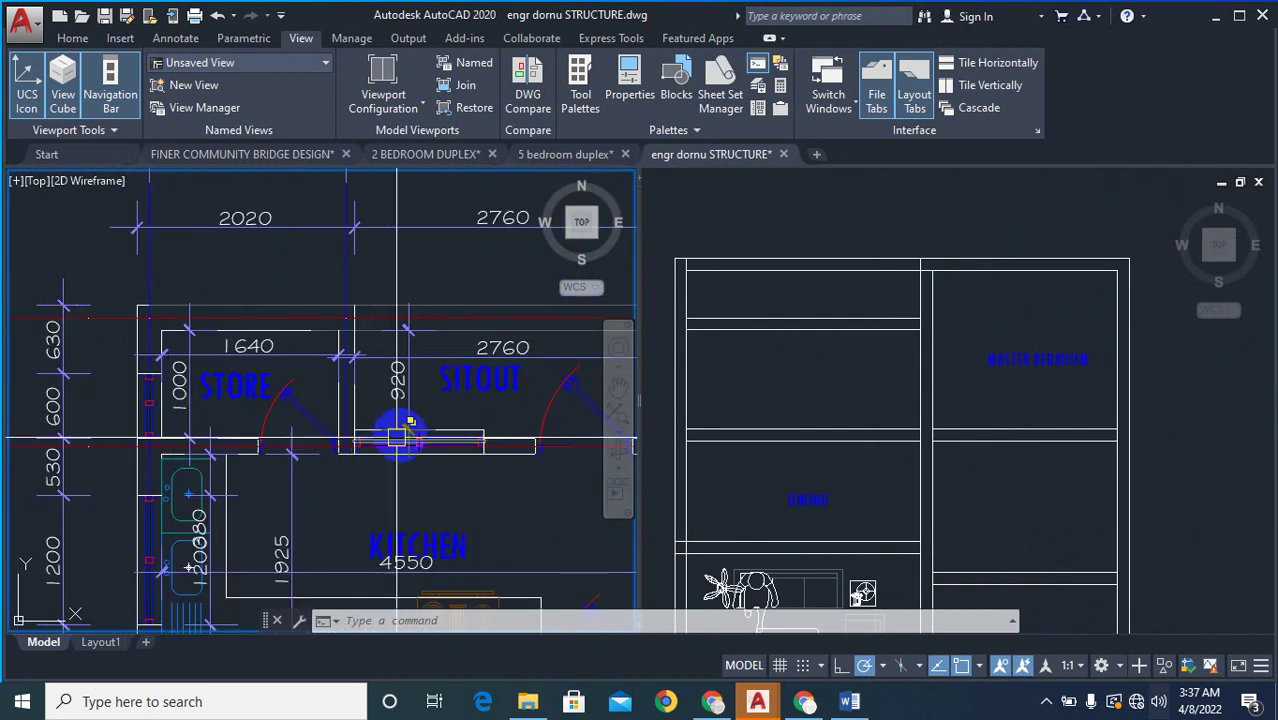
{"action": "scroll", "coordinate": [205, 395], "scroll_direction": "up", "scroll_amount": 2}
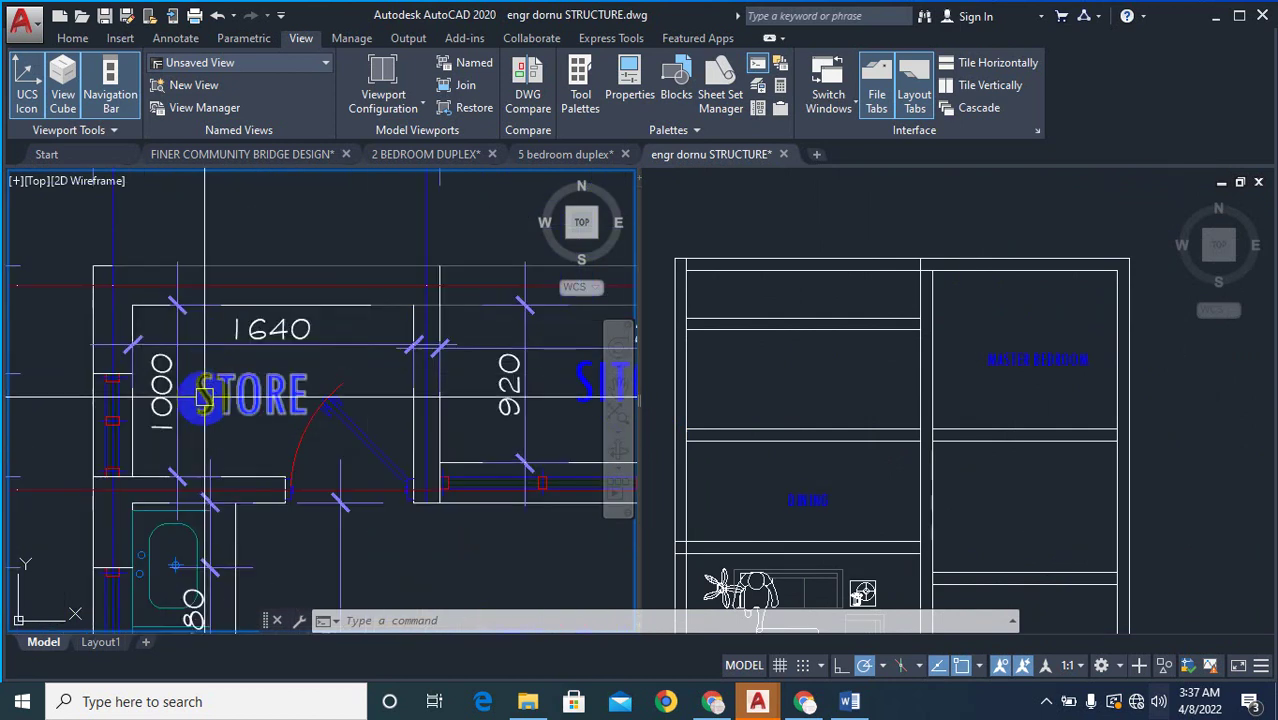
- Measure the distance from the outer wall's inner face to the lower face of the store/sitout wall in the plan copy
{"action": "left_click", "coordinate": [847, 370]}
{"action": "type", "text": "DLI"}
{"action": "key", "text": "Return"}
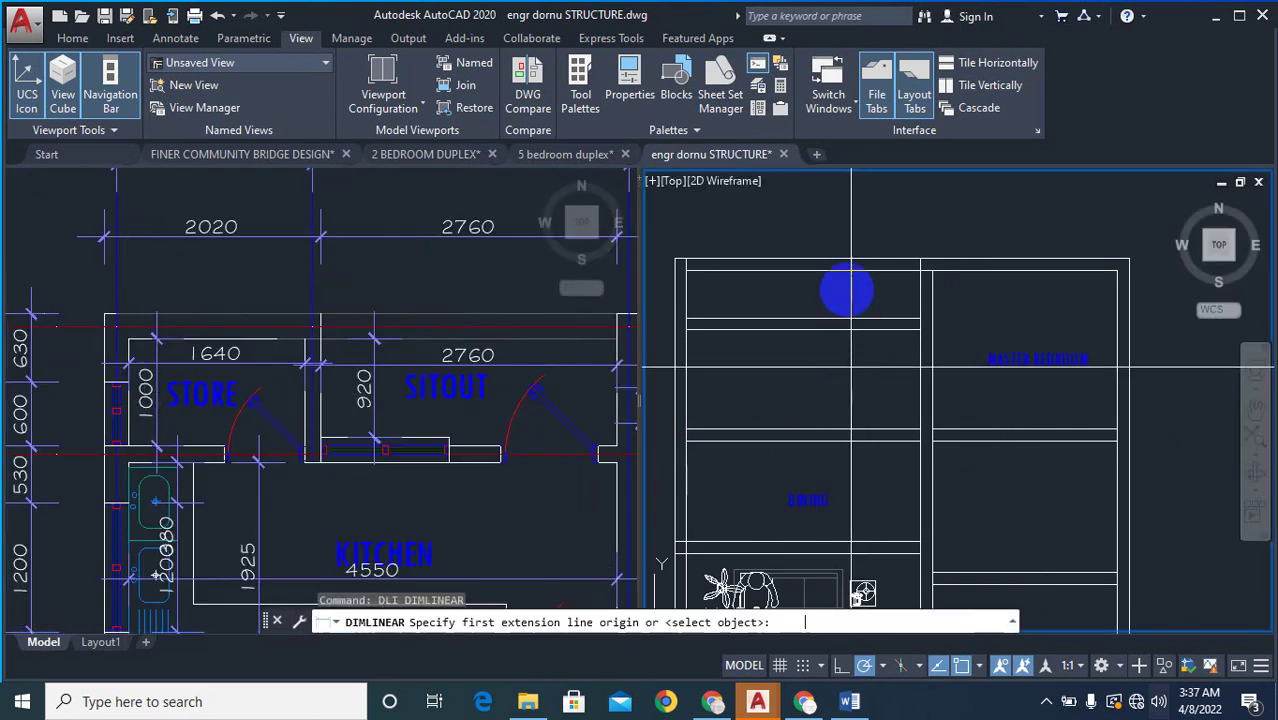
{"action": "scroll", "coordinate": [840, 290], "scroll_direction": "up", "scroll_amount": 3}
{"action": "left_click", "coordinate": [808, 387]}
{"action": "scroll", "coordinate": [832, 245], "scroll_direction": "up", "scroll_amount": 2}
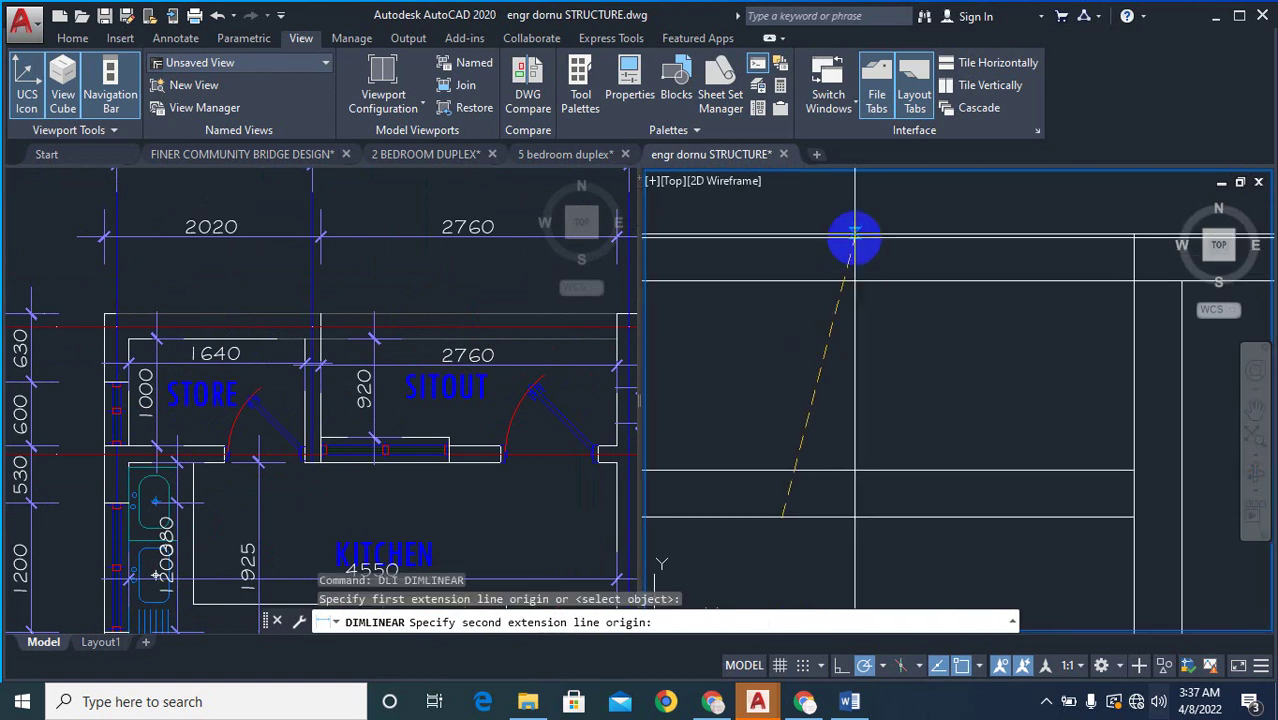
{"action": "left_click", "coordinate": [843, 285]}
{"action": "scroll", "coordinate": [842, 300], "scroll_direction": "down", "scroll_amount": 2}
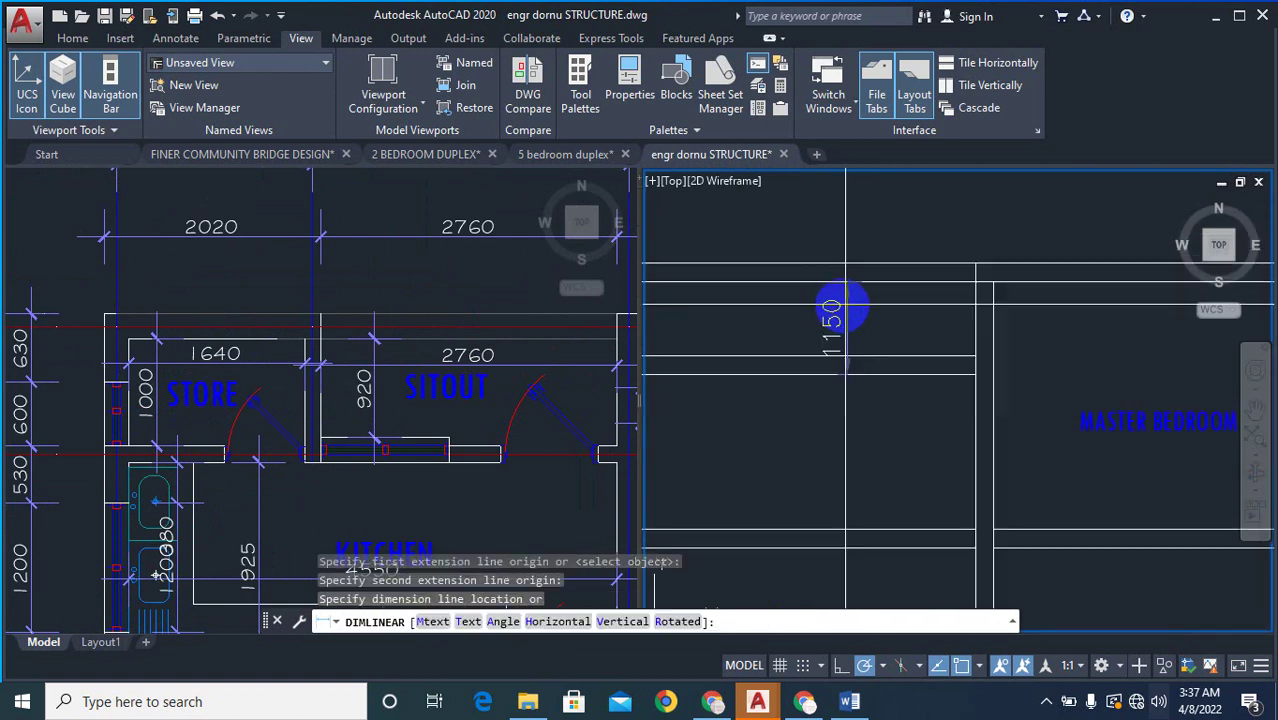
{"action": "key", "text": "Escape"}
{"action": "scroll", "coordinate": [864, 285], "scroll_direction": "down", "scroll_amount": 5}
{"action": "scroll", "coordinate": [907, 240], "scroll_direction": "up", "scroll_amount": 5}
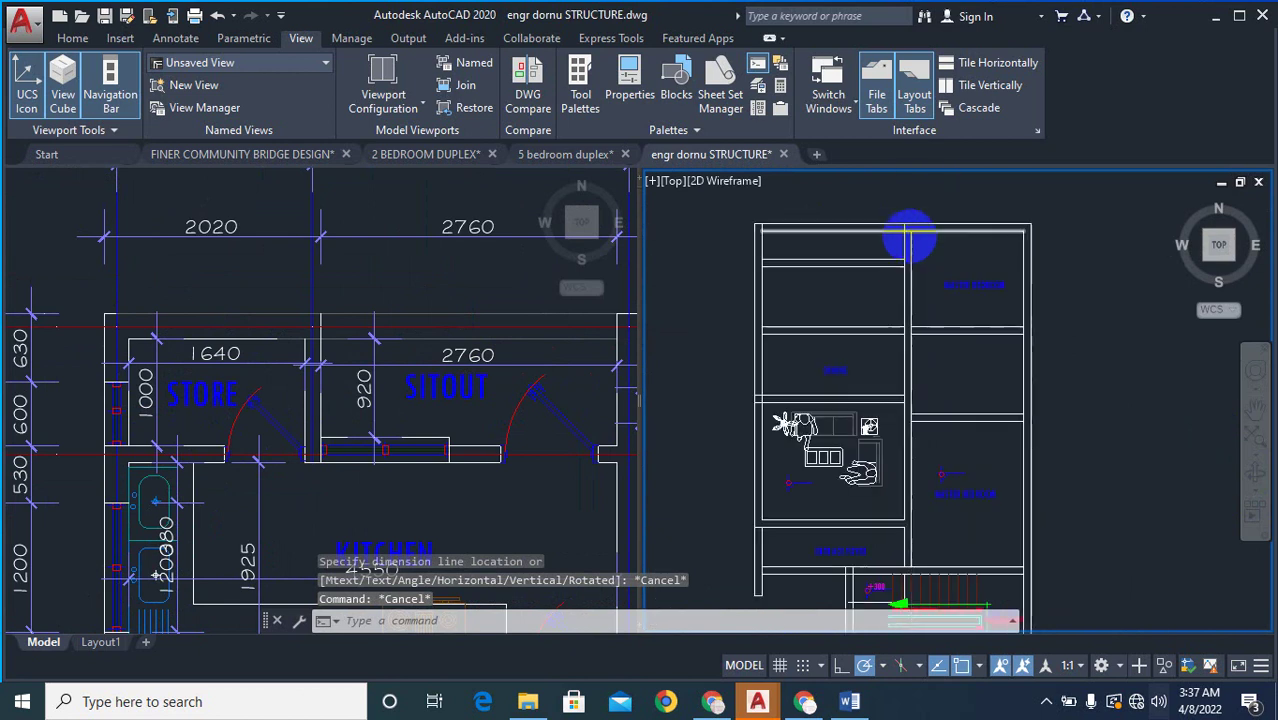
{"action": "scroll", "coordinate": [915, 270], "scroll_direction": "up", "scroll_amount": 3}
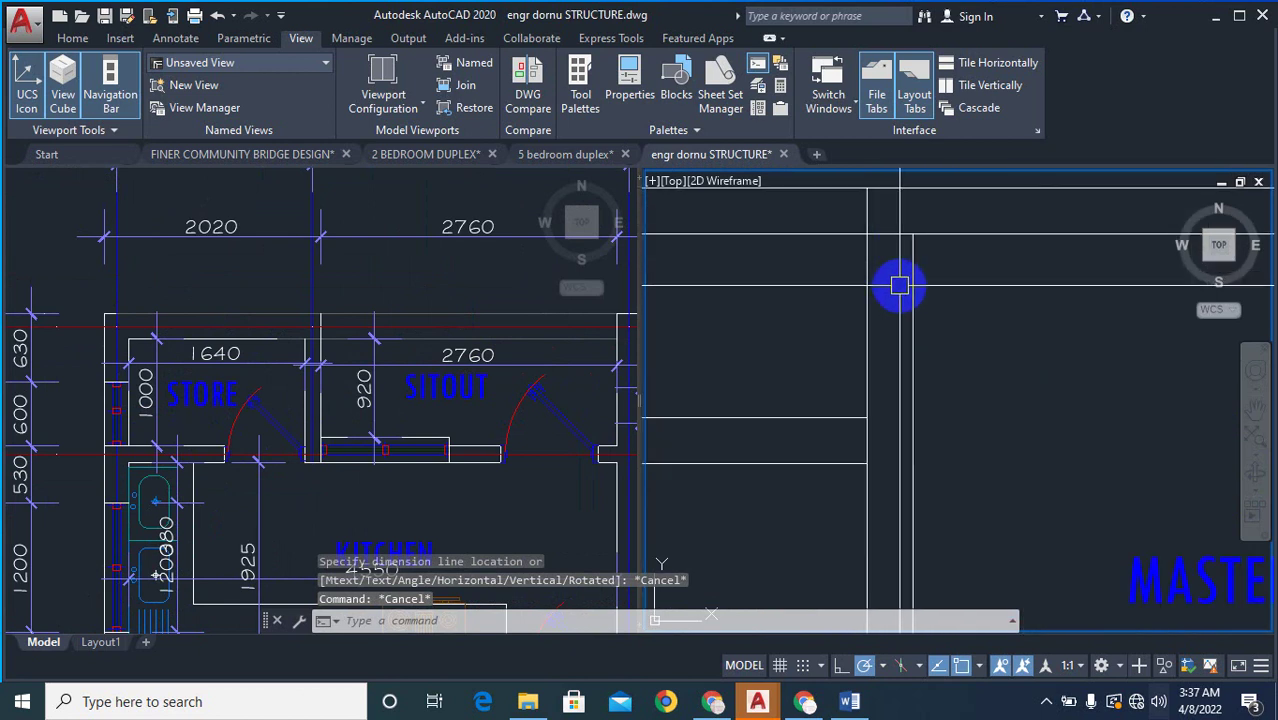
{"action": "key", "text": "Return"}
{"action": "left_click", "coordinate": [909, 284]}
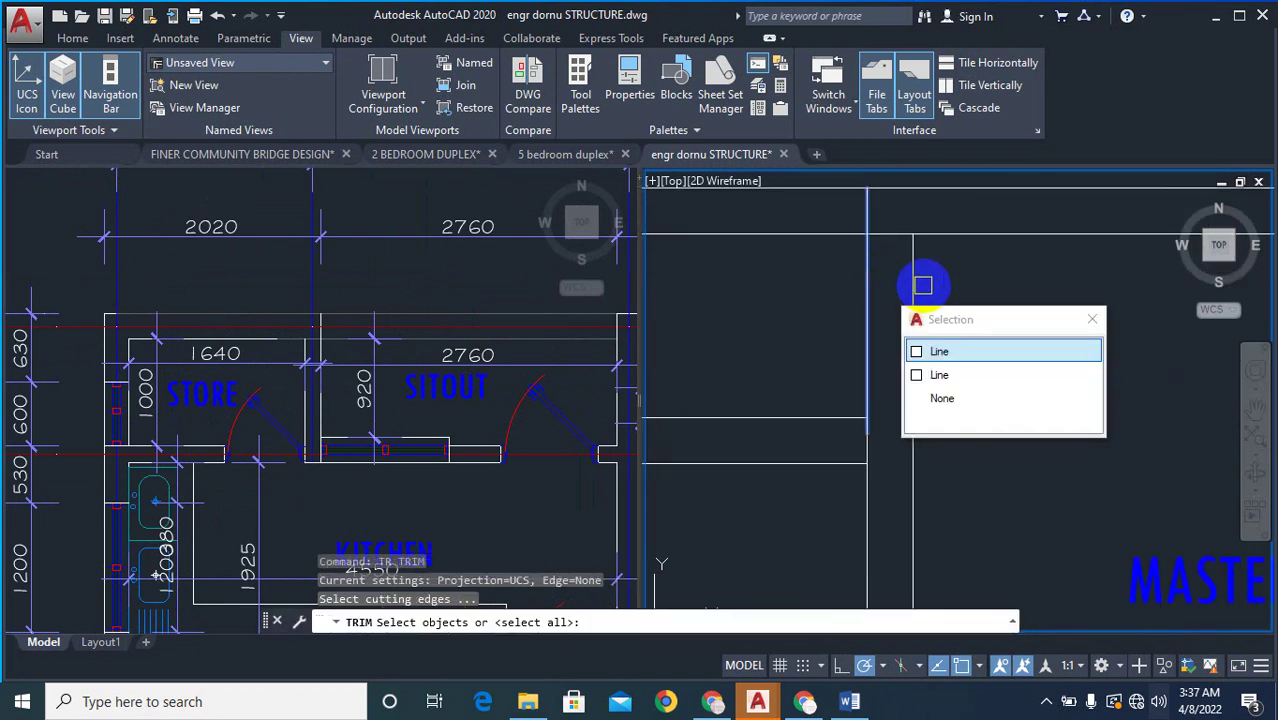
{"action": "key", "text": "Escape"}
{"action": "scroll", "coordinate": [998, 256], "scroll_direction": "down", "scroll_amount": 4}
{"action": "key", "text": "Escape"}
- Fillet the lower line of the store/sitout wall with the central vertical wall line below it, using radius 0
{"action": "scroll", "coordinate": [954, 308], "scroll_direction": "up", "scroll_amount": 4}
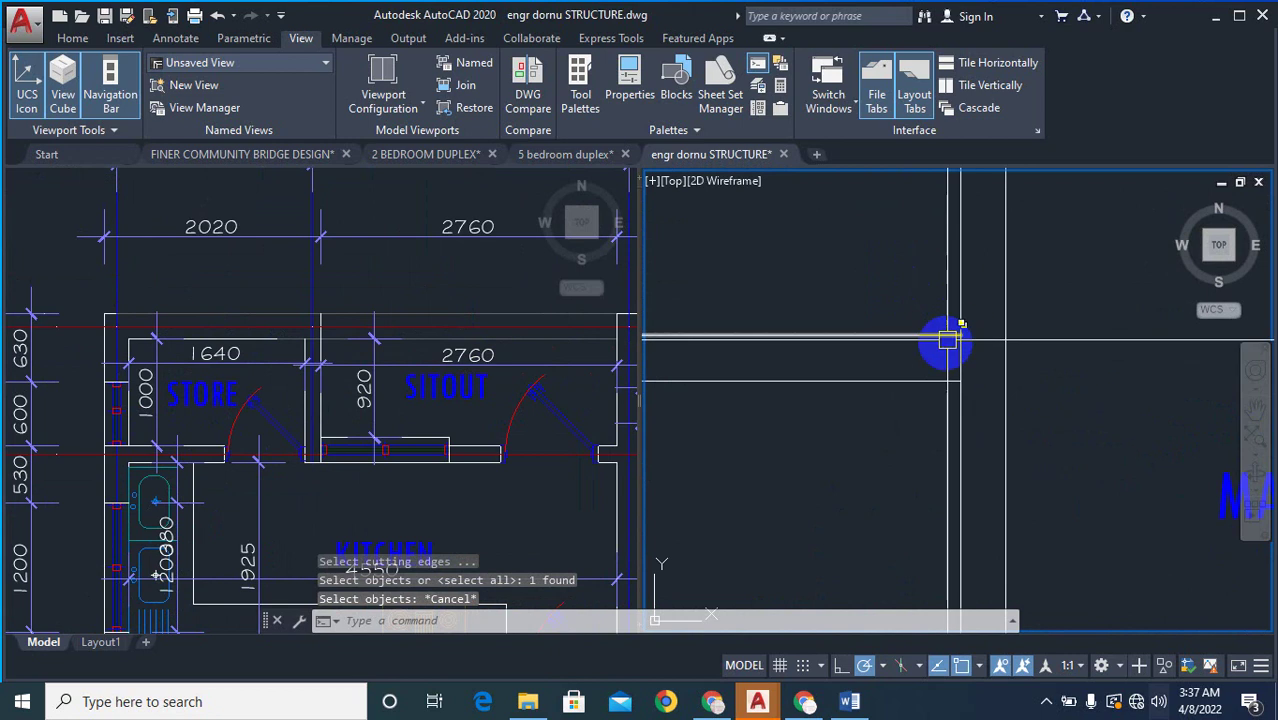
{"action": "type", "text": "f"}
{"action": "key", "text": "Return"}
{"action": "left_click", "coordinate": [928, 336]}
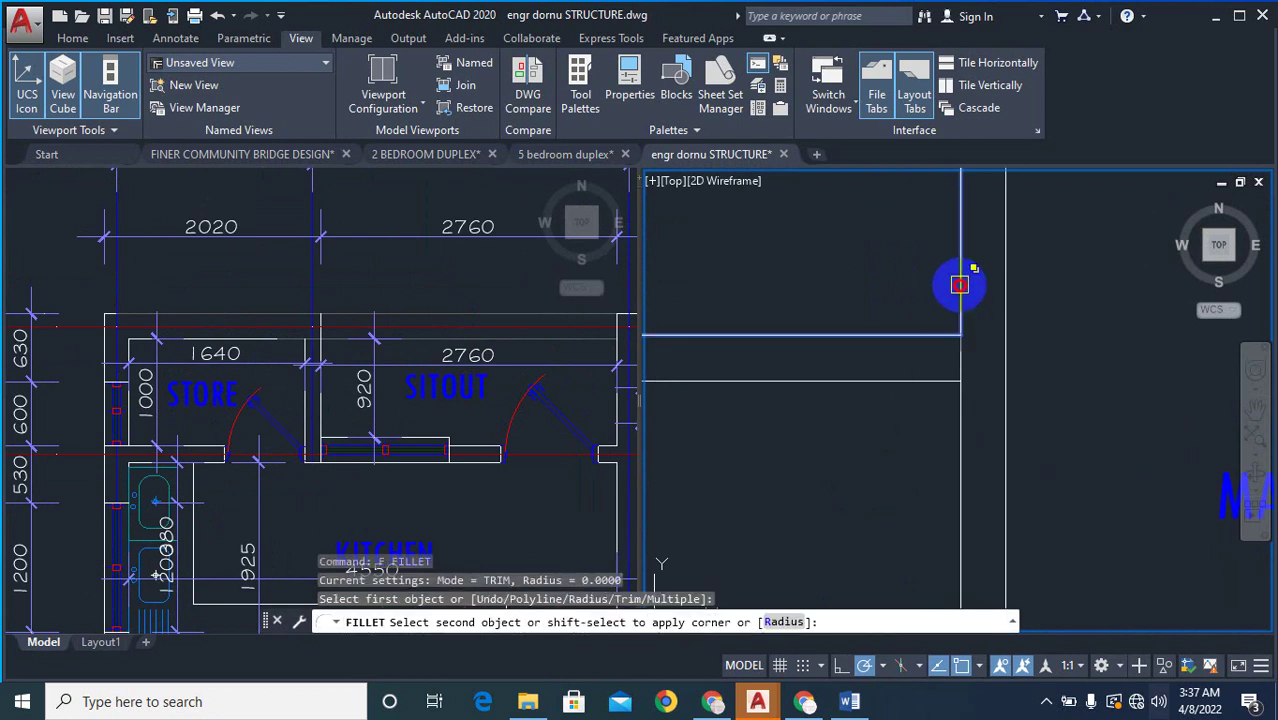
{"action": "left_click", "coordinate": [957, 363]}
{"action": "key", "text": "Escape"}
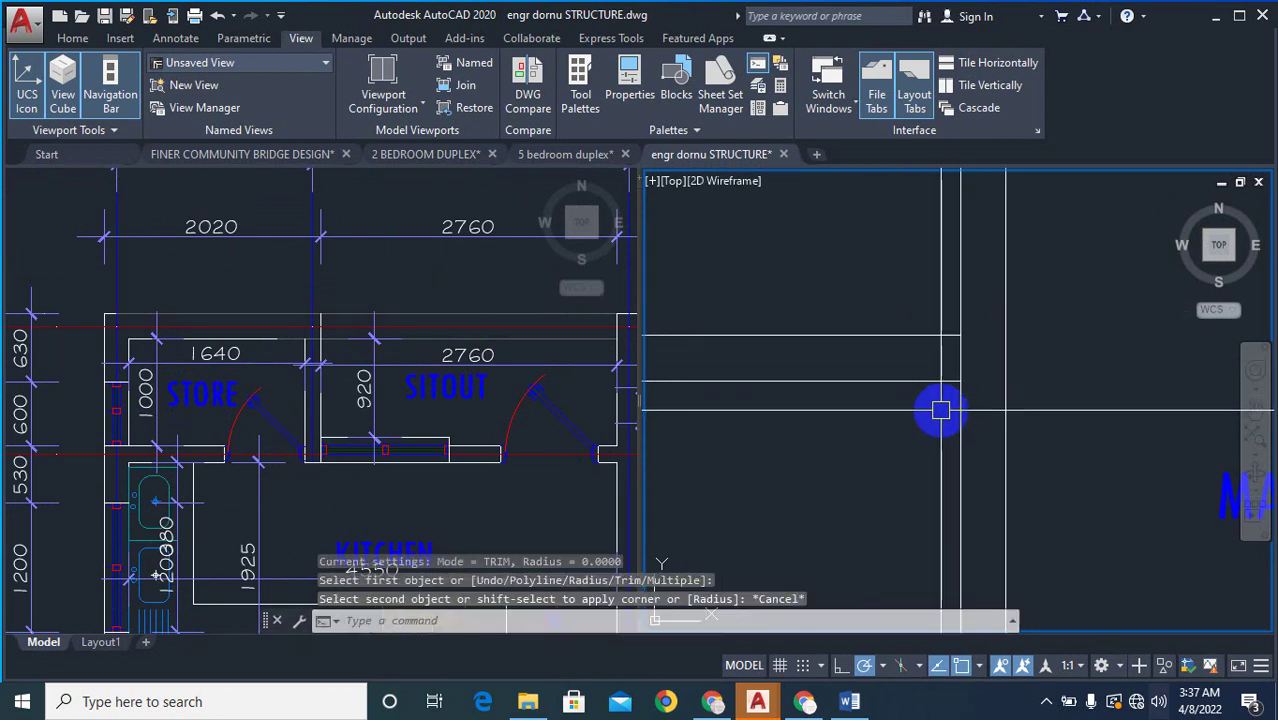
{"action": "key", "text": "Return"}
{"action": "left_click", "coordinate": [950, 386]}
{"action": "scroll", "coordinate": [955, 385], "scroll_direction": "down", "scroll_amount": 2}
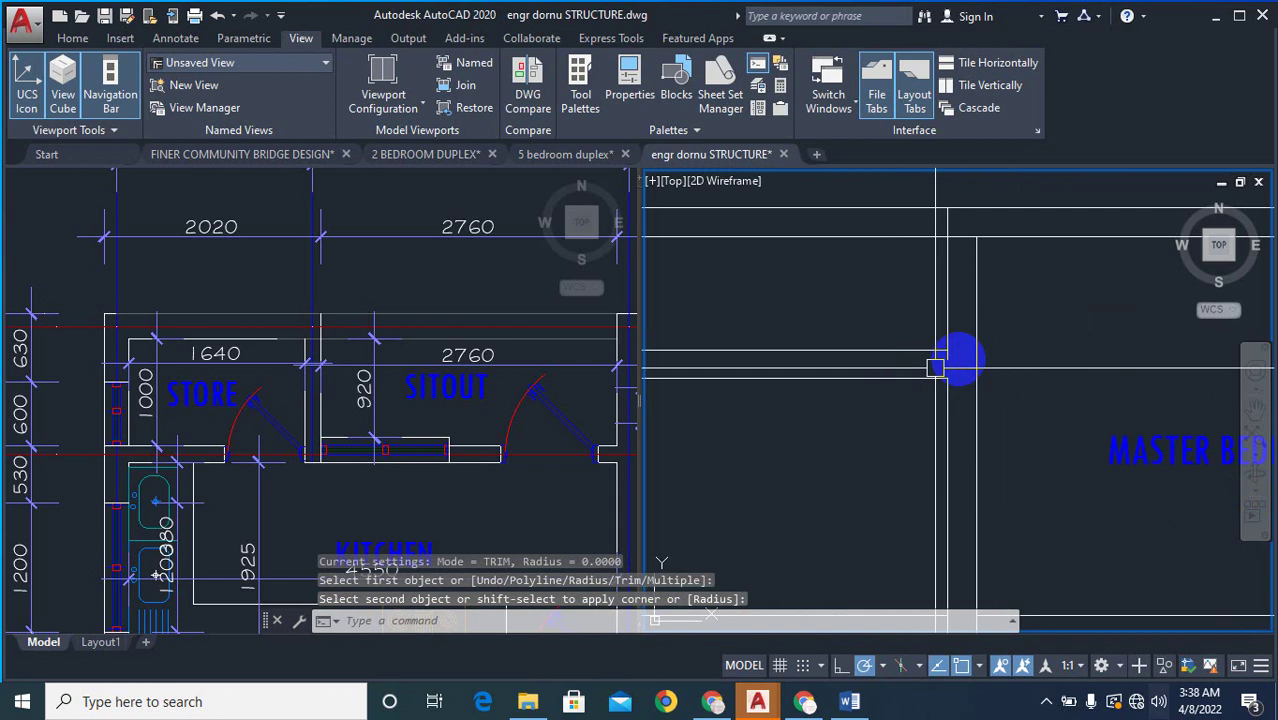
{"action": "scroll", "coordinate": [940, 366], "scroll_direction": "up", "scroll_amount": 3}
{"action": "key", "text": "Escape"}
{"action": "type", "text": "e"}
{"action": "key", "text": "Return"}
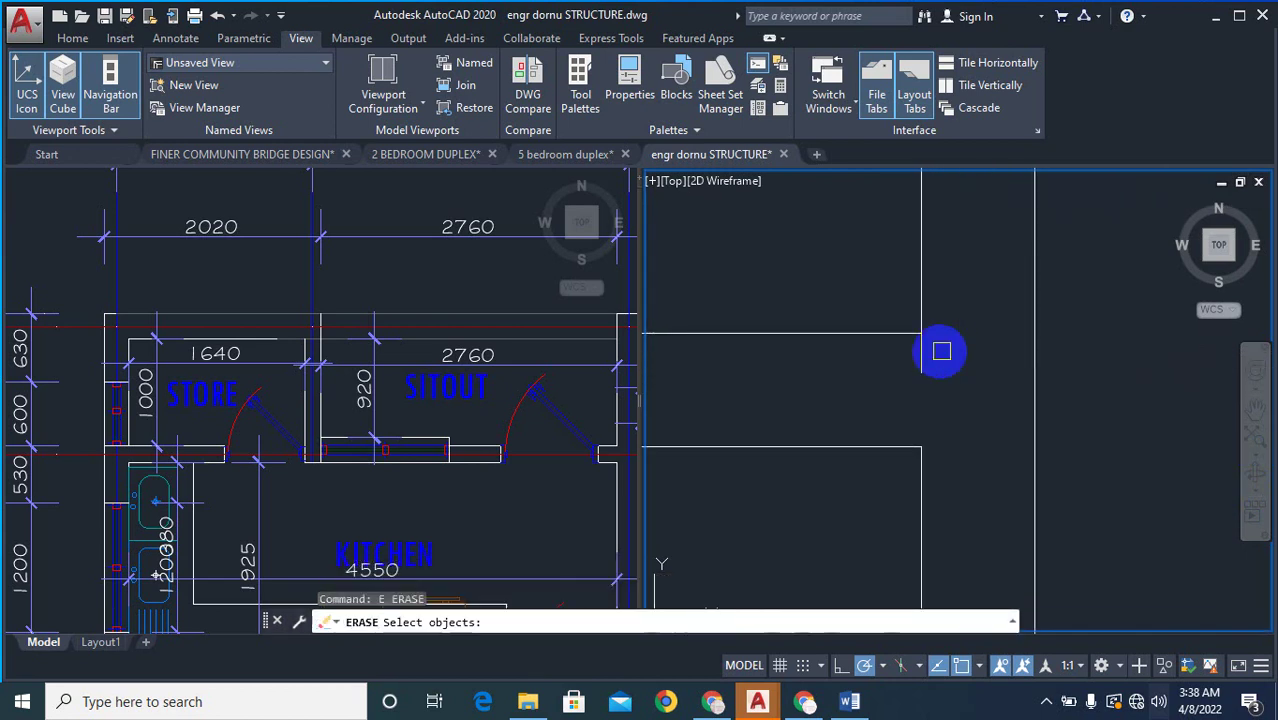
{"action": "left_click", "coordinate": [923, 357]}
{"action": "key", "text": "Escape"}
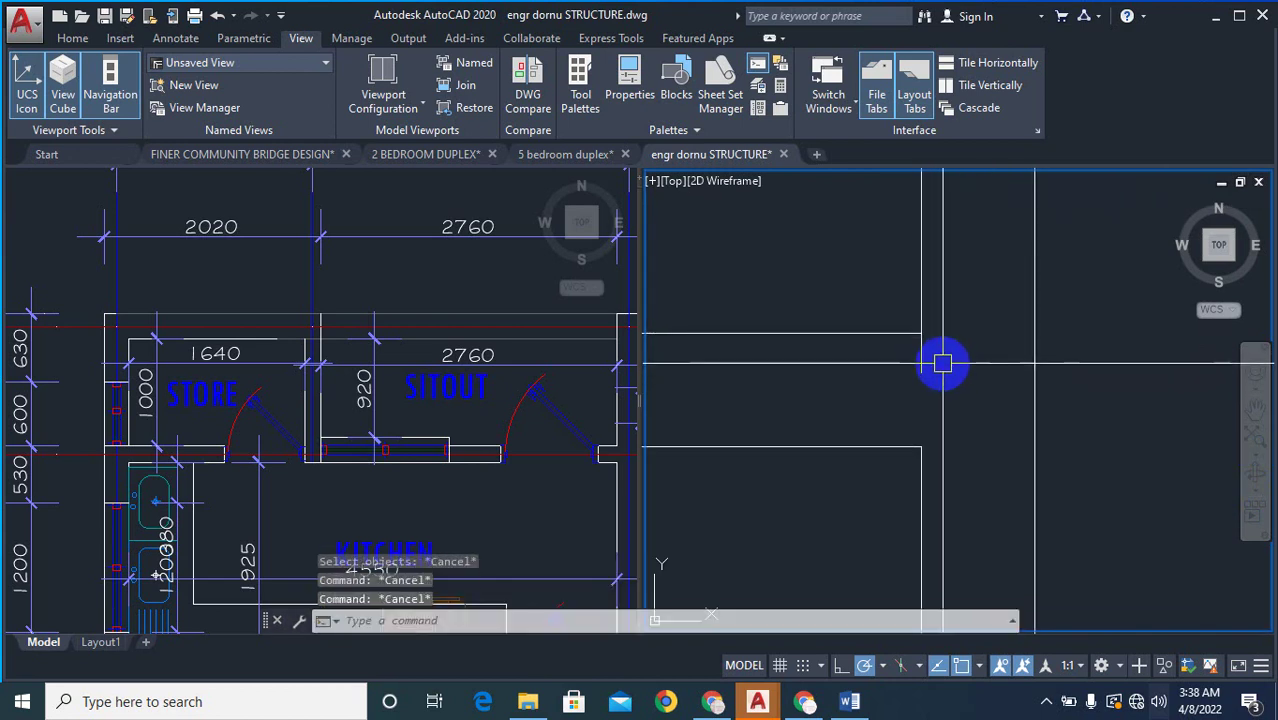
- Fillet the upper line of the store/sitout wall with the central vertical wall line above it into a sharp corner
{"action": "type", "text": "f"}
{"action": "key", "text": "Return"}
{"action": "left_click", "coordinate": [923, 291]}
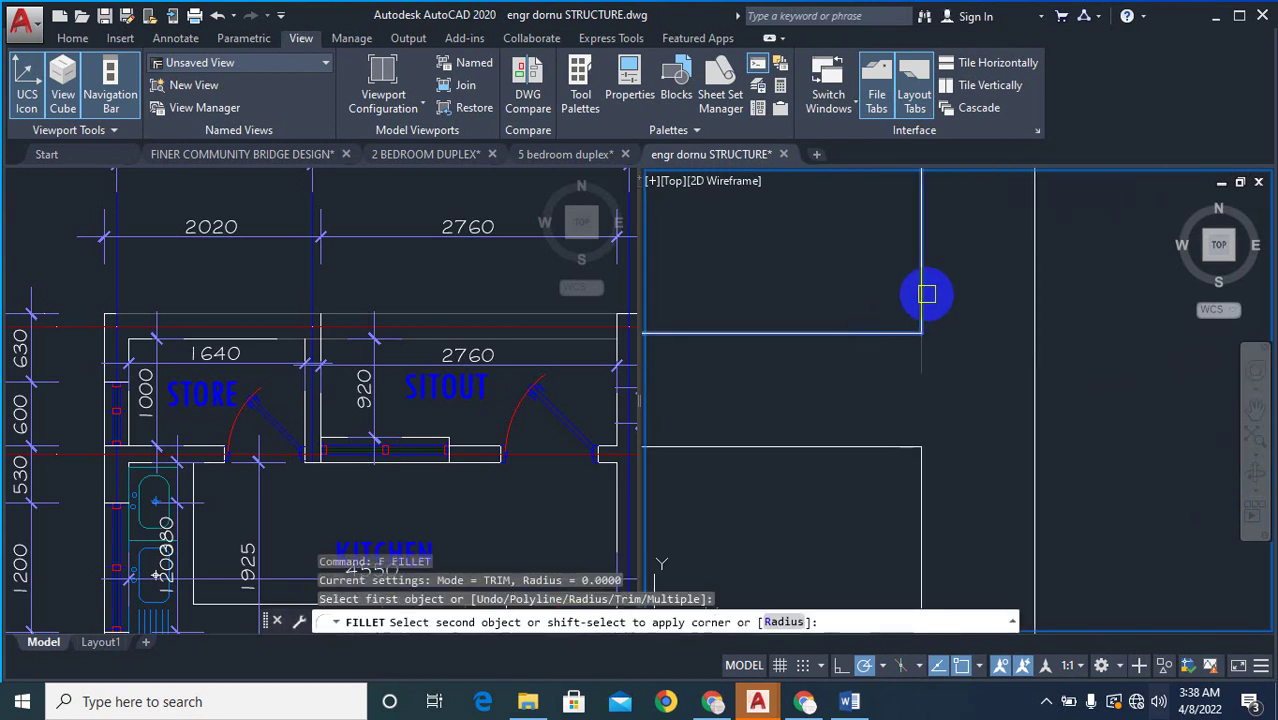
{"action": "scroll", "coordinate": [901, 331], "scroll_direction": "down", "scroll_amount": 3}
- Examine the wall junctions and remaining labels and furniture across the whole plan copy
{"action": "scroll", "coordinate": [979, 341], "scroll_direction": "down", "scroll_amount": 6}
{"action": "scroll", "coordinate": [887, 330], "scroll_direction": "up", "scroll_amount": 2}
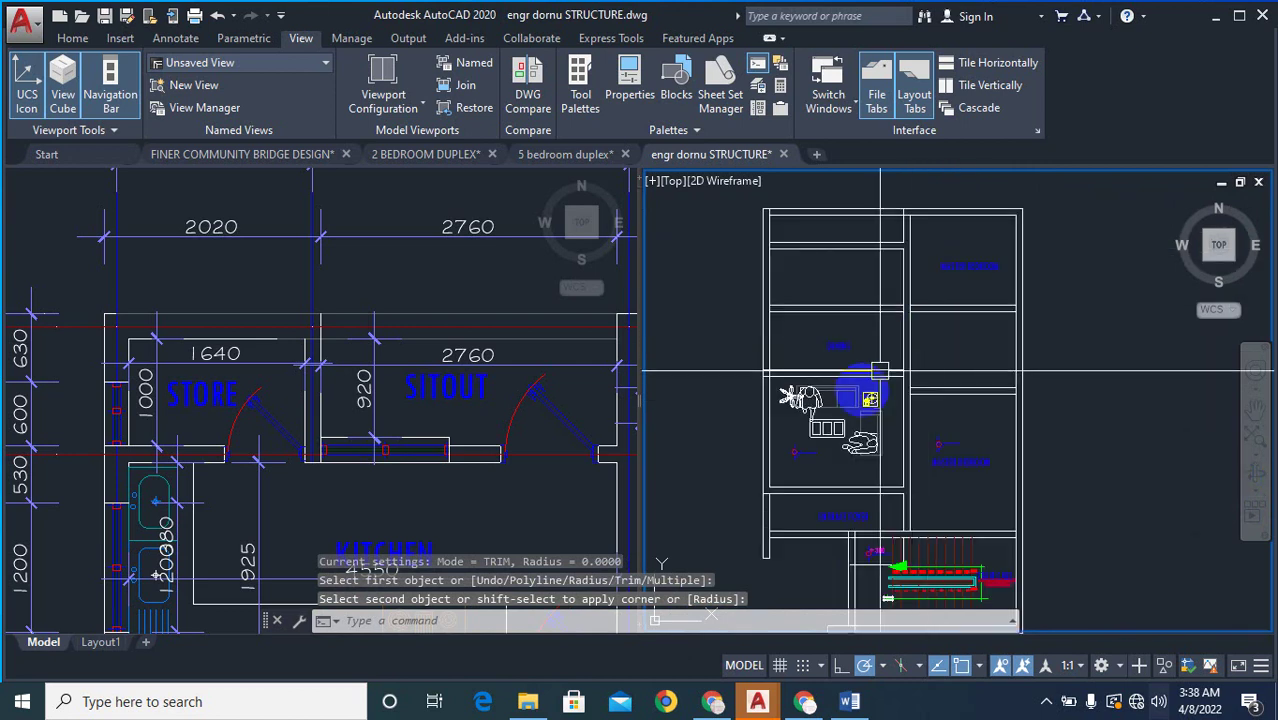
{"action": "scroll", "coordinate": [868, 436], "scroll_direction": "up", "scroll_amount": 2}
{"action": "scroll", "coordinate": [890, 317], "scroll_direction": "down", "scroll_amount": 3}
{"action": "scroll", "coordinate": [845, 297], "scroll_direction": "up", "scroll_amount": 3}
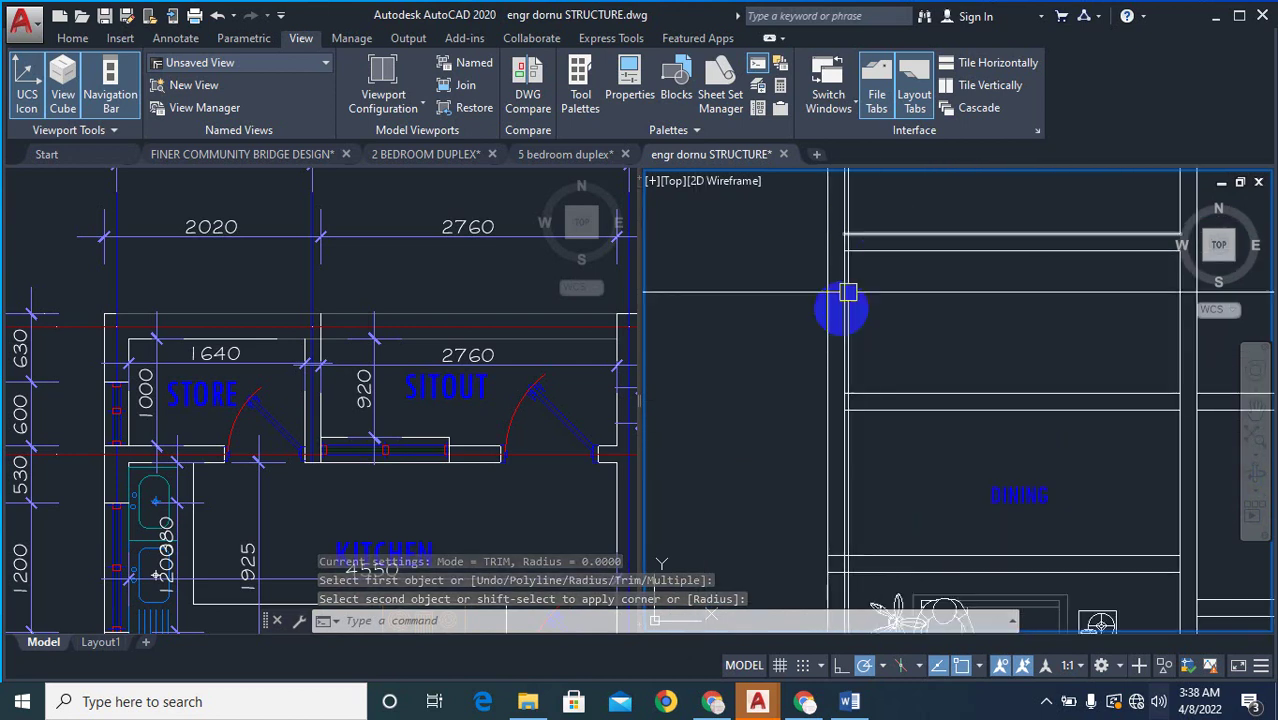
{"action": "scroll", "coordinate": [859, 354], "scroll_direction": "down", "scroll_amount": 3}
{"action": "scroll", "coordinate": [910, 443], "scroll_direction": "down", "scroll_amount": 2}
{"action": "scroll", "coordinate": [905, 432], "scroll_direction": "up", "scroll_amount": 2}
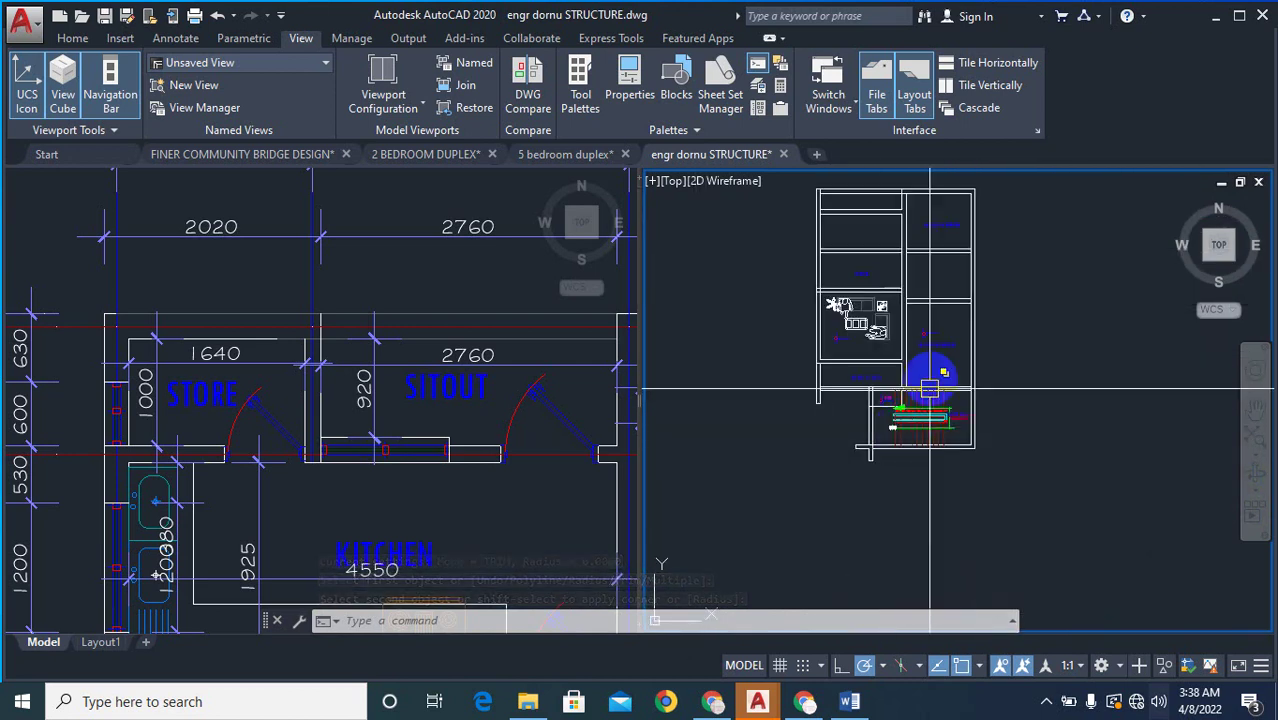
- Erase the lower MASTER BEDROOM label with its level marker, and the foyer label, from the plan copy
{"action": "scroll", "coordinate": [959, 301], "scroll_direction": "up", "scroll_amount": 4}
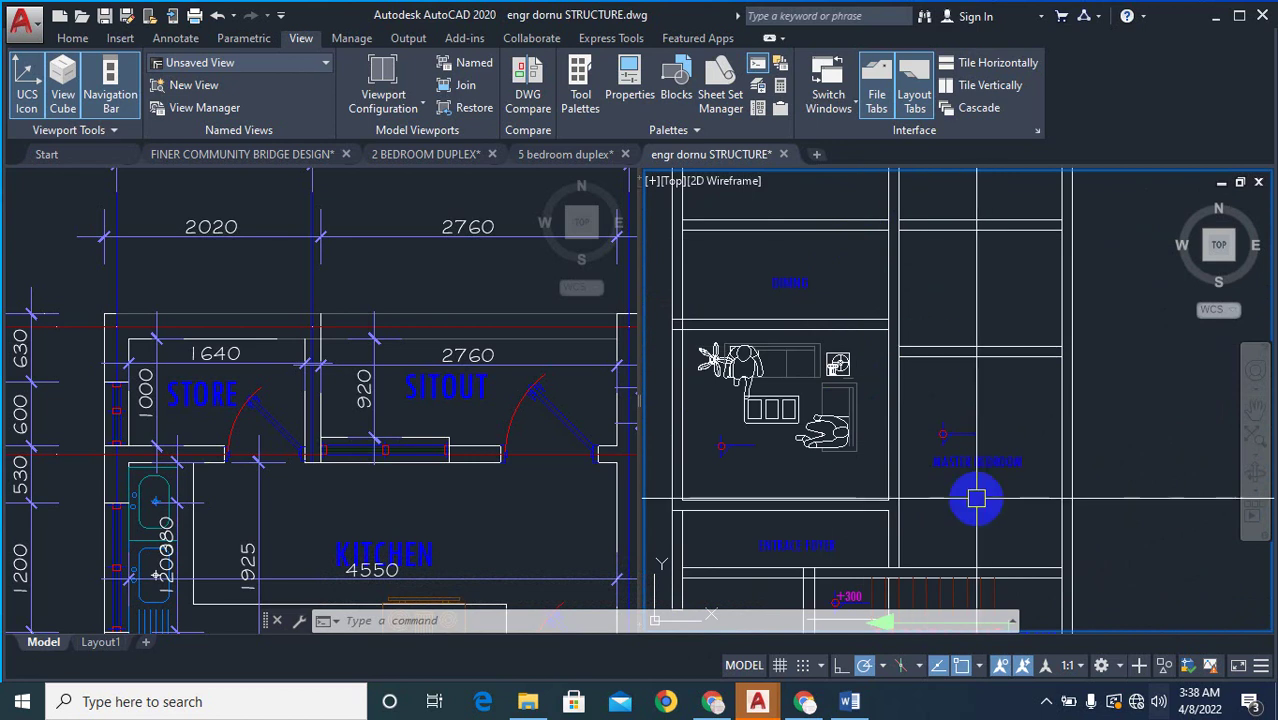
{"action": "type", "text": "e"}
{"action": "key", "text": "space"}
{"action": "left_click", "coordinate": [1001, 401]}
{"action": "left_click", "coordinate": [936, 480]}
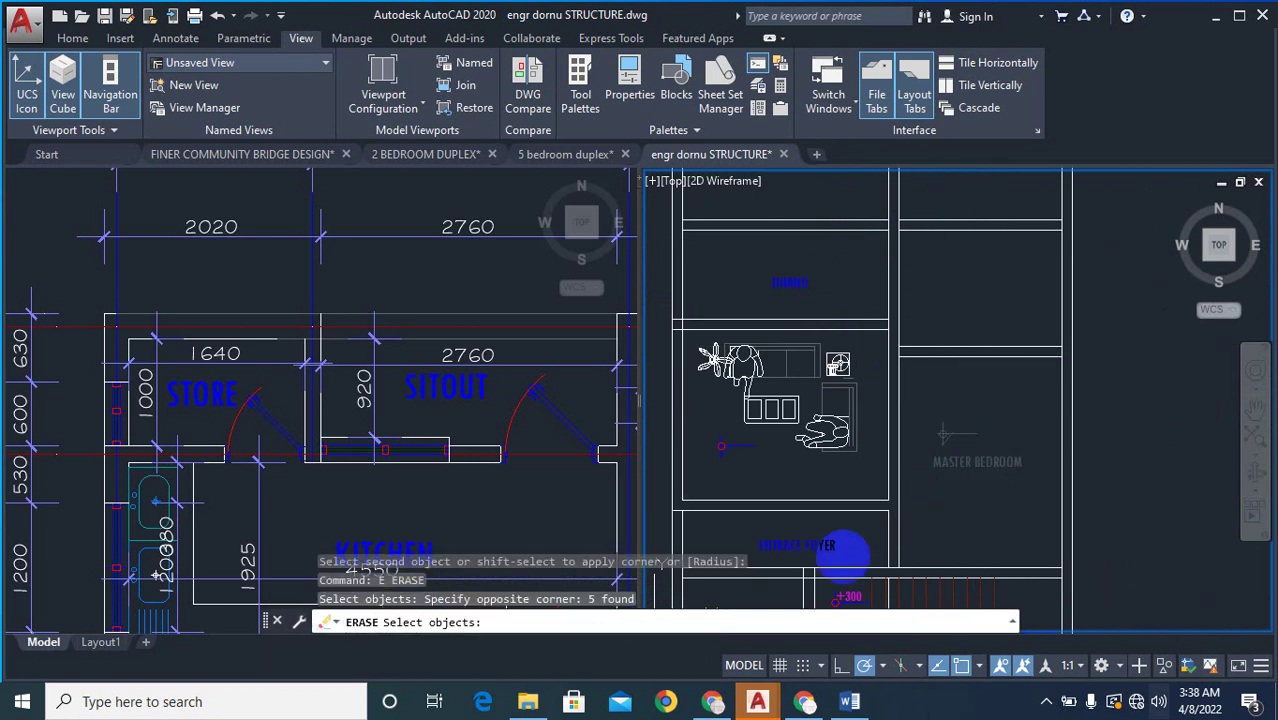
{"action": "key", "text": "space"}
{"action": "key", "text": "space"}
{"action": "left_click", "coordinate": [826, 553]}
{"action": "key", "text": "space"}
- Erase the furniture, figures and level marker from the room below the dining room in the plan copy
{"action": "key", "text": "space"}
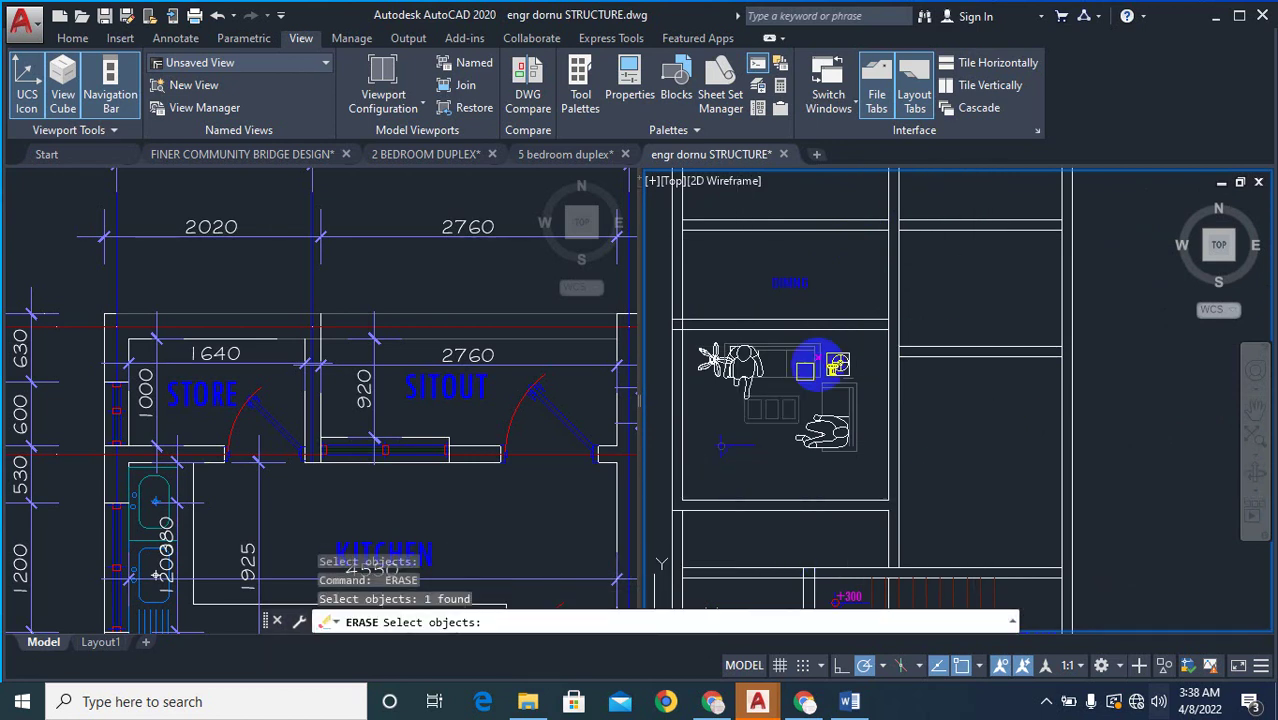
{"action": "key", "text": "Escape"}
{"action": "key", "text": "Escape"}
{"action": "type", "text": "e"}
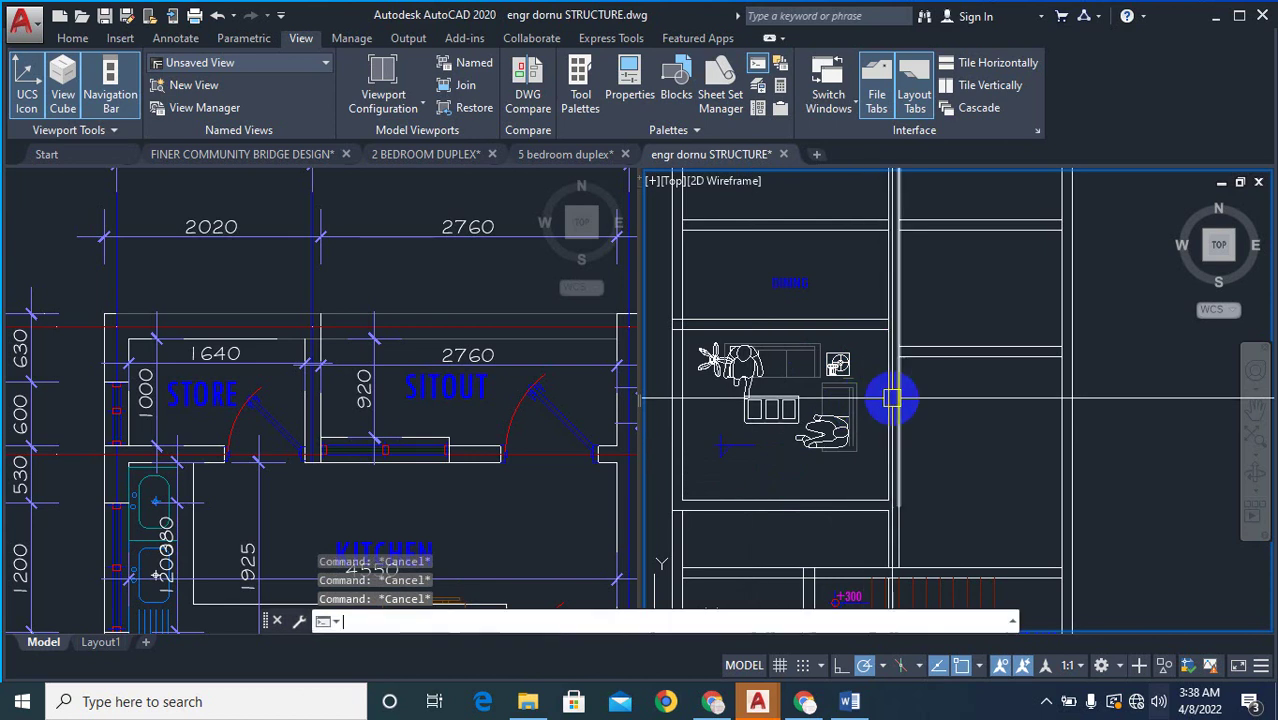
{"action": "key", "text": "space"}
{"action": "scroll", "coordinate": [862, 356], "scroll_direction": "up", "scroll_amount": 3}
{"action": "scroll", "coordinate": [780, 440], "scroll_direction": "down", "scroll_amount": 3}
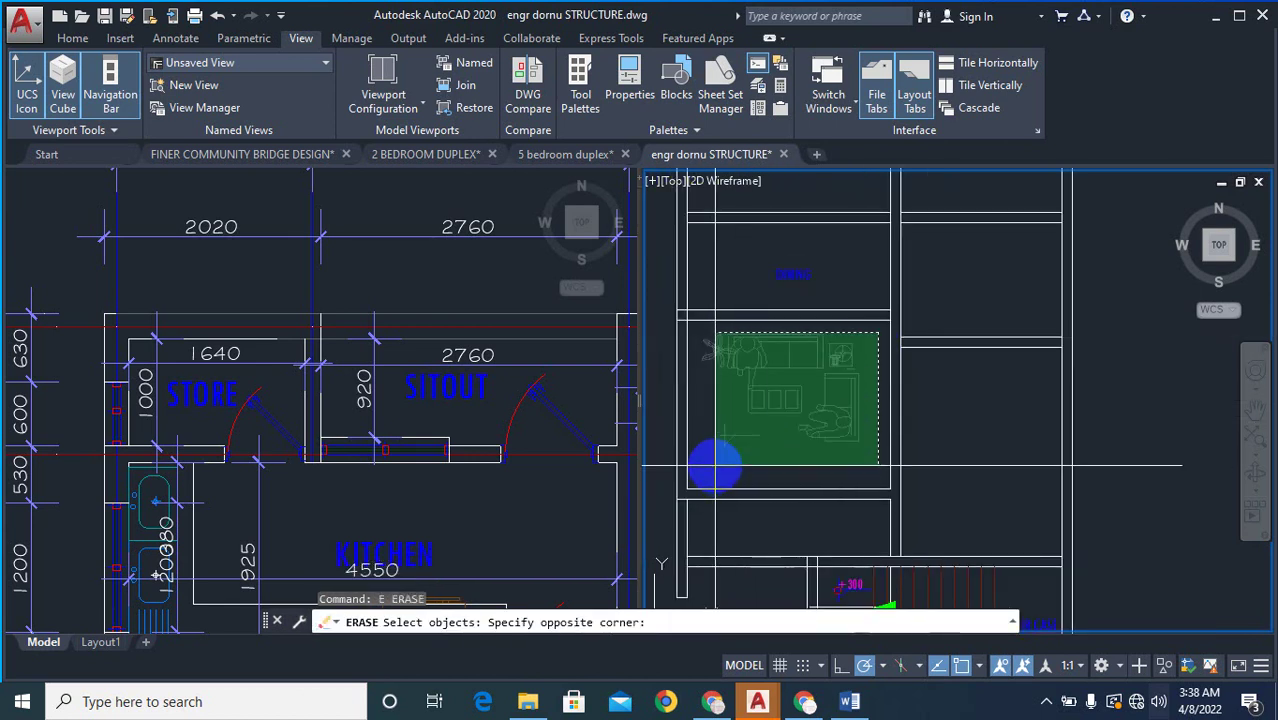
{"action": "left_click", "coordinate": [716, 450]}
{"action": "right_click", "coordinate": [737, 430]}
{"action": "key", "text": "Escape"}
- Erase the DINING room label from the plan copy
{"action": "scroll", "coordinate": [784, 248], "scroll_direction": "up", "scroll_amount": 2}
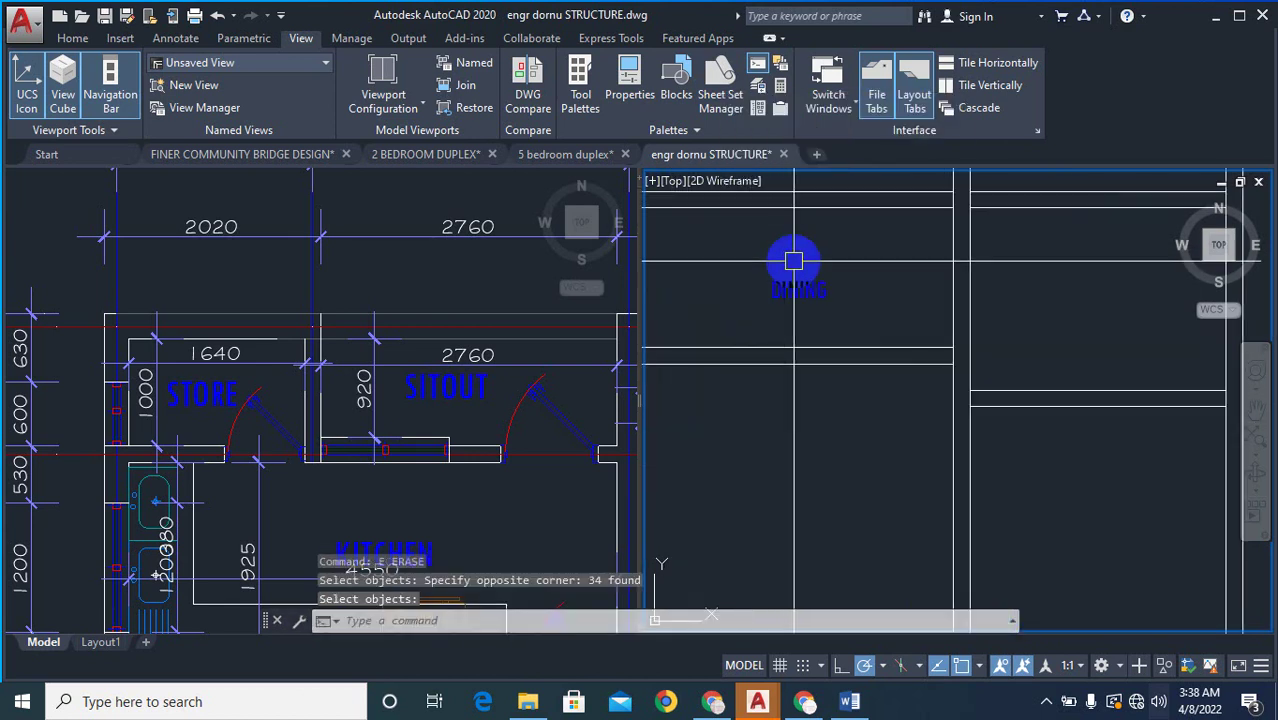
{"action": "type", "text": "e"}
{"action": "key", "text": "space"}
{"action": "left_click", "coordinate": [849, 257]}
{"action": "left_click", "coordinate": [716, 320]}
{"action": "right_click", "coordinate": [755, 314]}
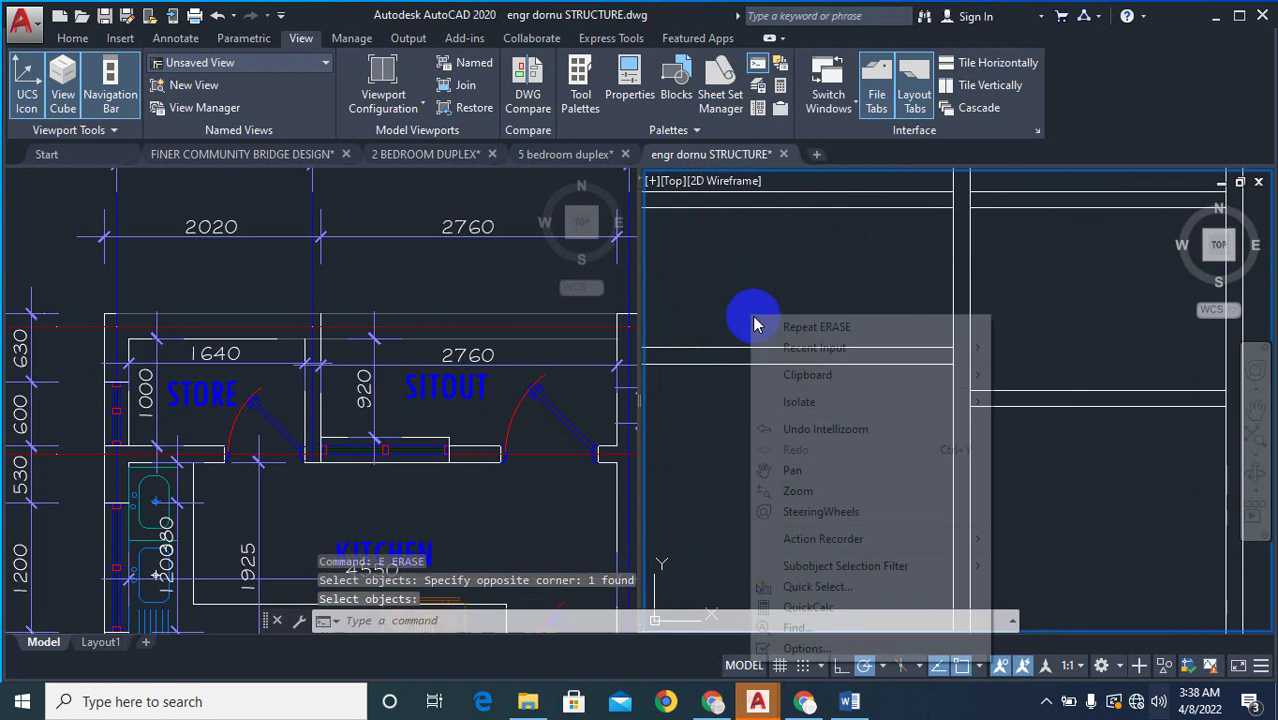
- Erase the blue room label from the upper room on the east side of the plan copy
{"action": "key", "text": "Escape"}
{"action": "scroll", "coordinate": [810, 380], "scroll_direction": "down", "scroll_amount": 6}
{"action": "scroll", "coordinate": [901, 337], "scroll_direction": "up", "scroll_amount": 4}
{"action": "type", "text": "e"}
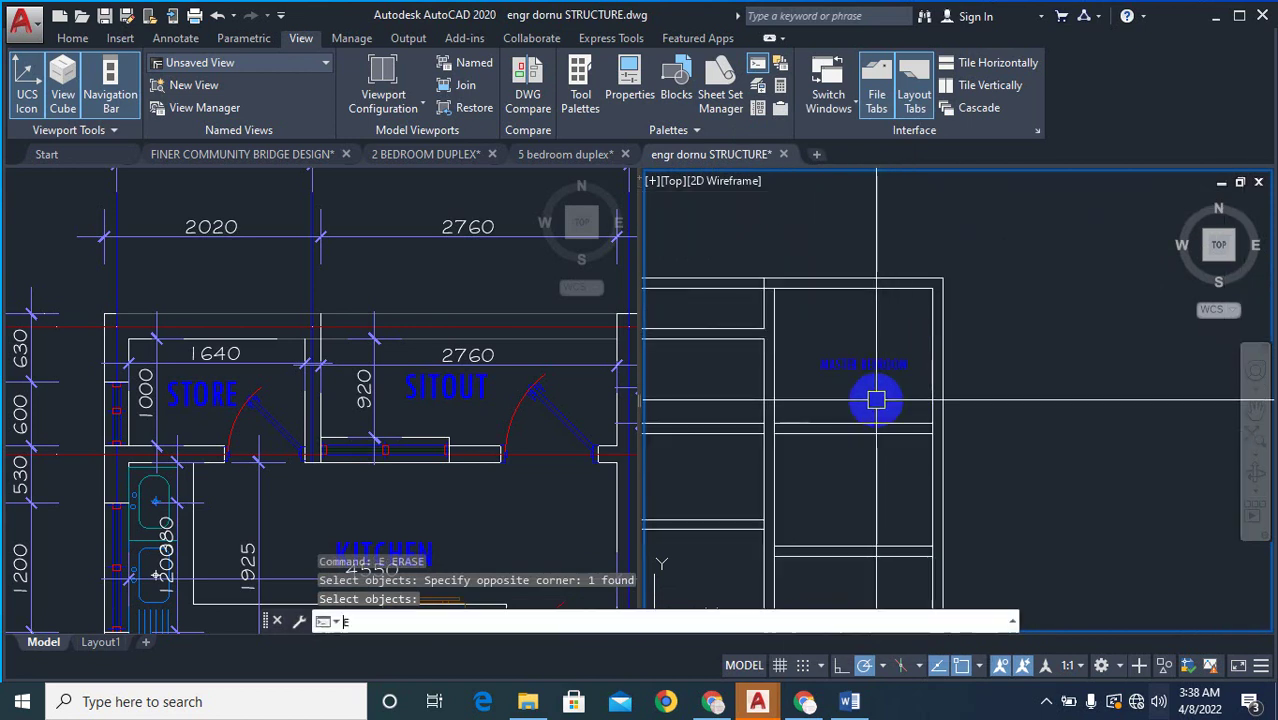
{"action": "key", "text": "space"}
{"action": "left_click", "coordinate": [876, 359]}
{"action": "right_click", "coordinate": [873, 332]}
{"action": "key", "text": "Escape"}
{"action": "scroll", "coordinate": [1007, 374], "scroll_direction": "down", "scroll_amount": 3}
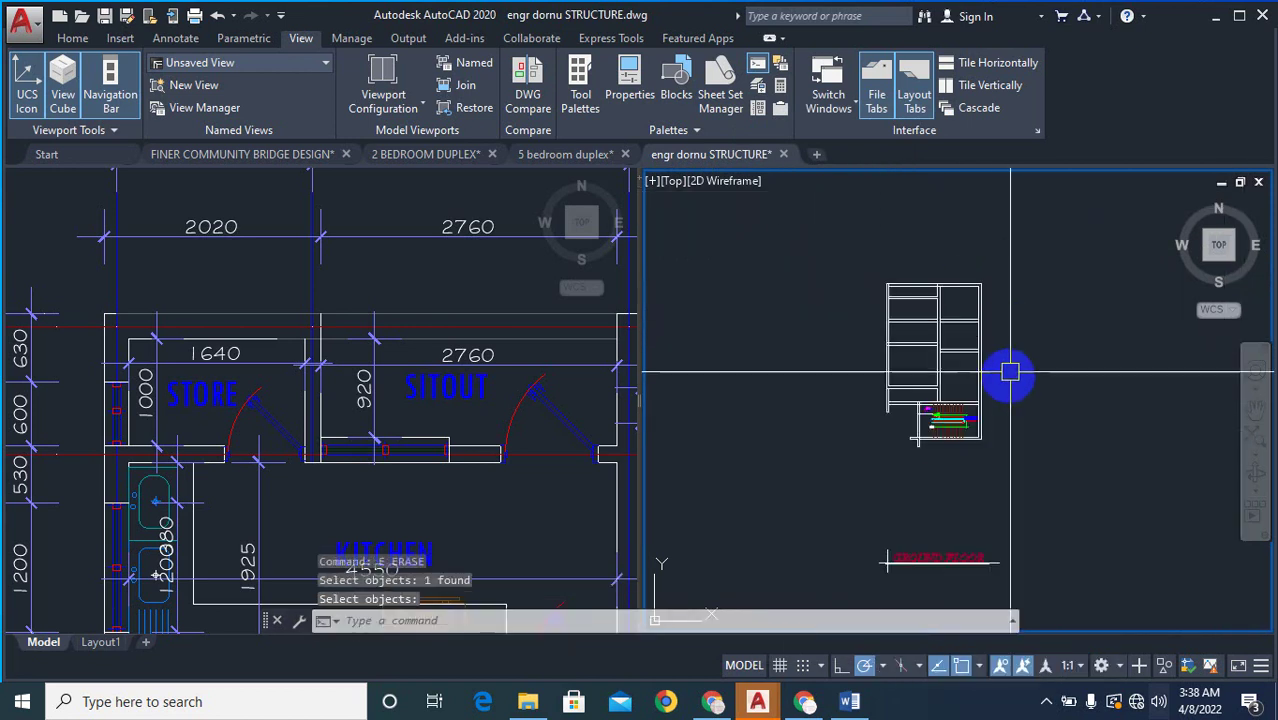
- Fillet the inner wall lines at the plan's north-west corner with zero radius so they meet squarely
{"action": "scroll", "coordinate": [939, 294], "scroll_direction": "up", "scroll_amount": 5}
{"action": "scroll", "coordinate": [827, 300], "scroll_direction": "down", "scroll_amount": 2}
{"action": "scroll", "coordinate": [787, 294], "scroll_direction": "up", "scroll_amount": 4}
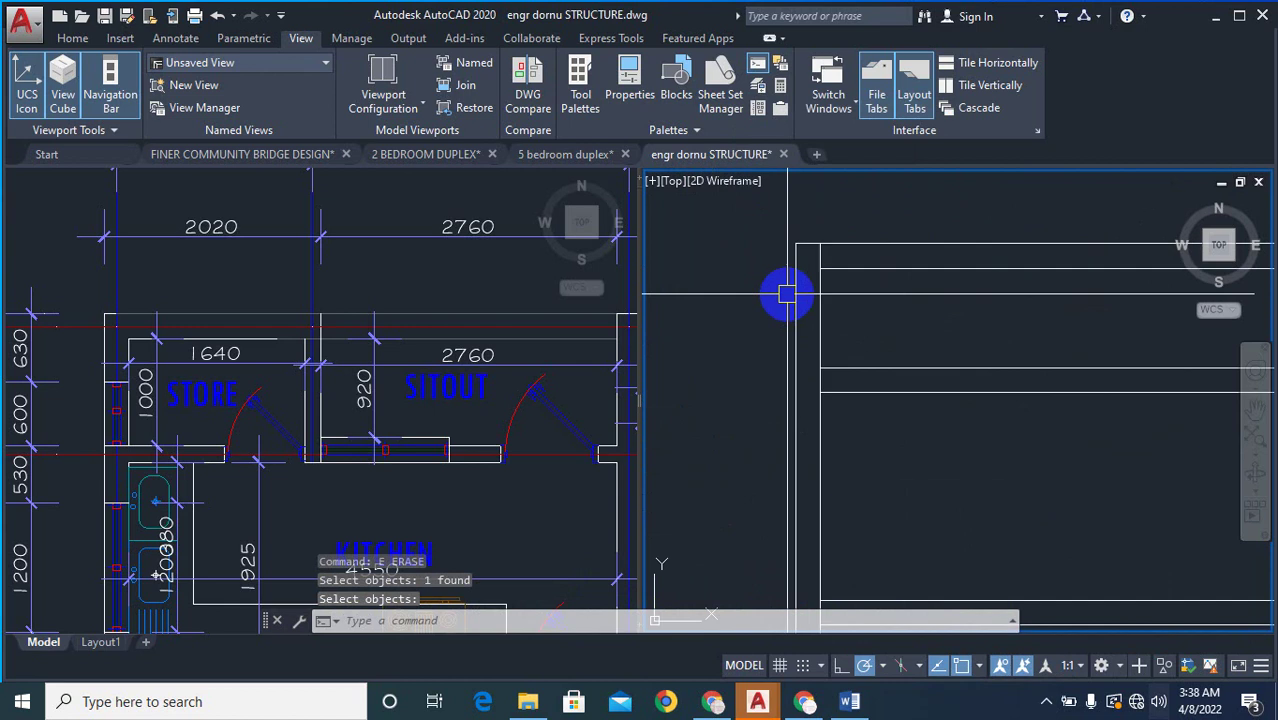
{"action": "type", "text": "f"}
{"action": "key", "text": "space"}
{"action": "left_click", "coordinate": [867, 268]}
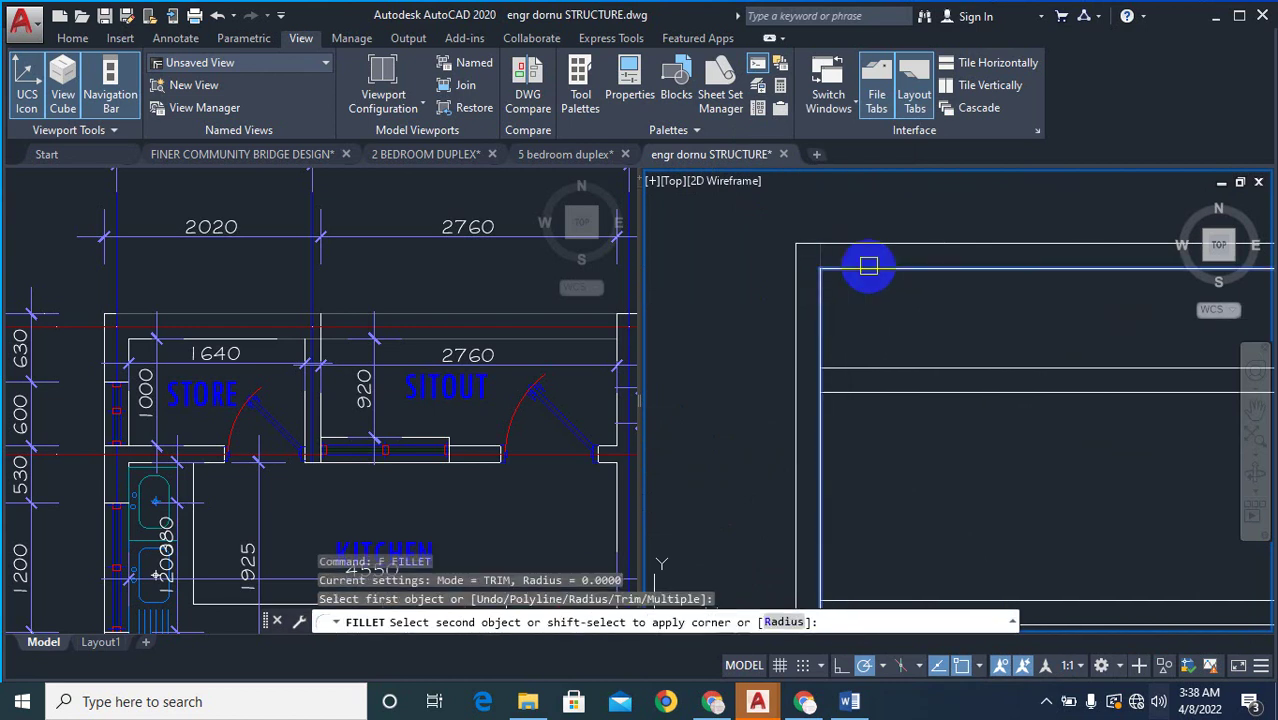
{"action": "scroll", "coordinate": [714, 311], "scroll_direction": "down", "scroll_amount": 3}
{"action": "scroll", "coordinate": [793, 290], "scroll_direction": "up", "scroll_amount": 5}
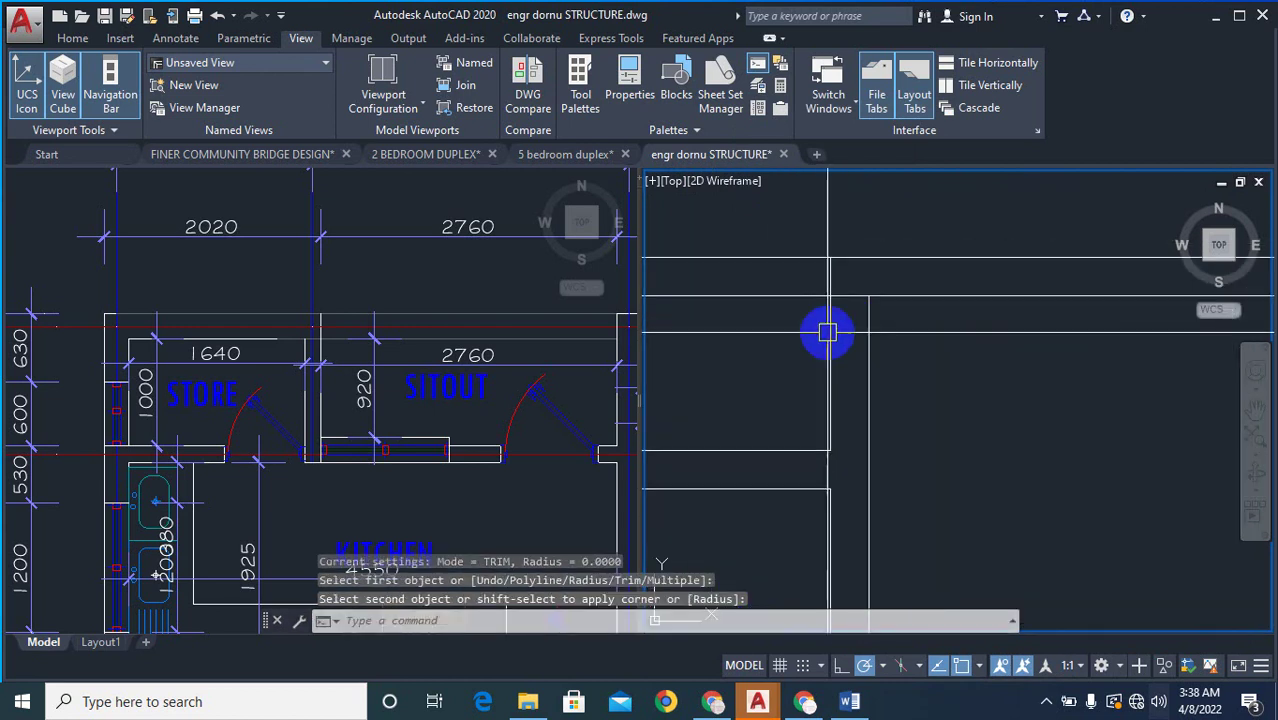
- Trim the north wall's inner line across the central partition, and fillet it to the partition's west face with zero radius
{"action": "left_click", "coordinate": [845, 397]}
{"action": "type", "text": "tr"}
{"action": "key", "text": "space"}
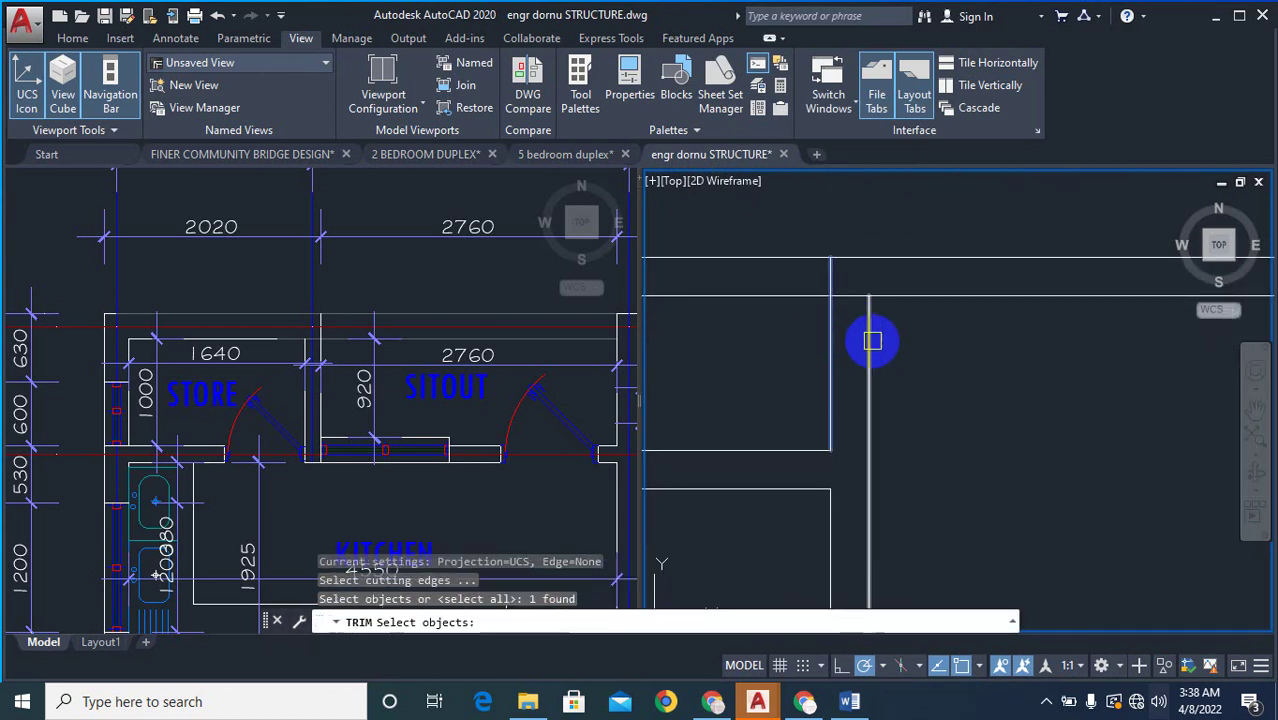
{"action": "scroll", "coordinate": [846, 304], "scroll_direction": "up", "scroll_amount": 3}
{"action": "key", "text": "space"}
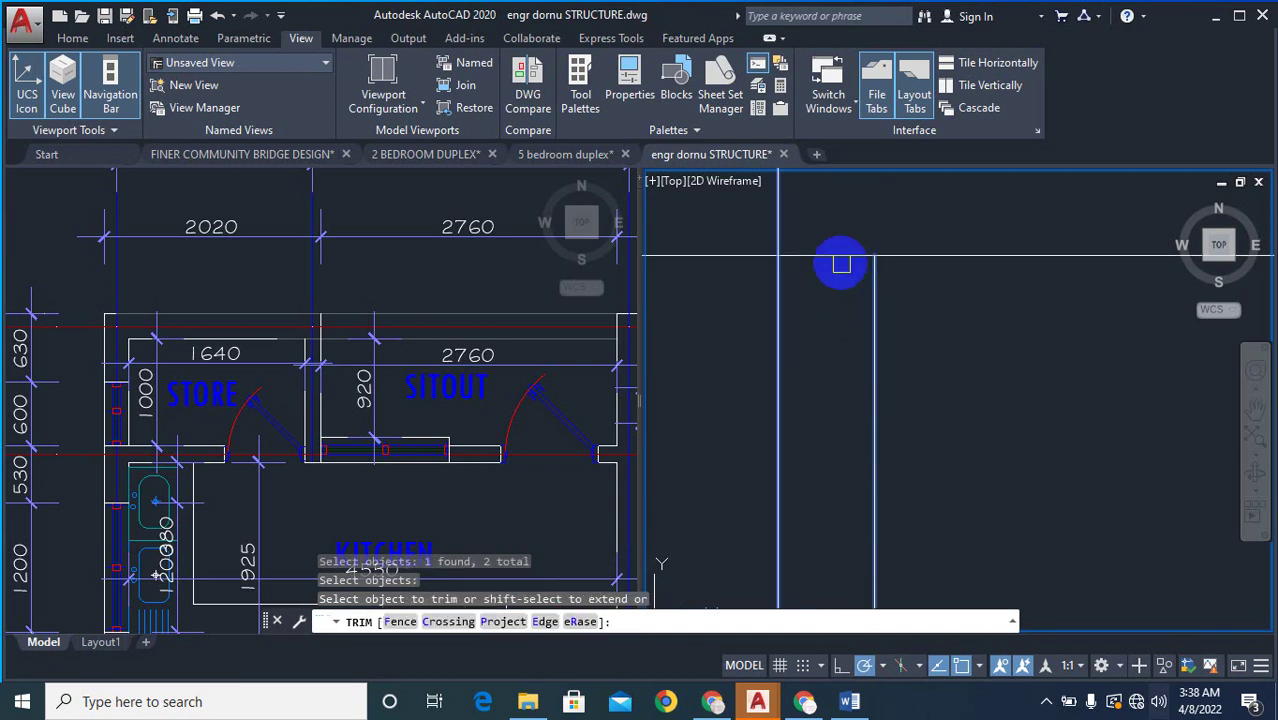
{"action": "key", "text": "Escape"}
{"action": "type", "text": "f"}
{"action": "key", "text": "space"}
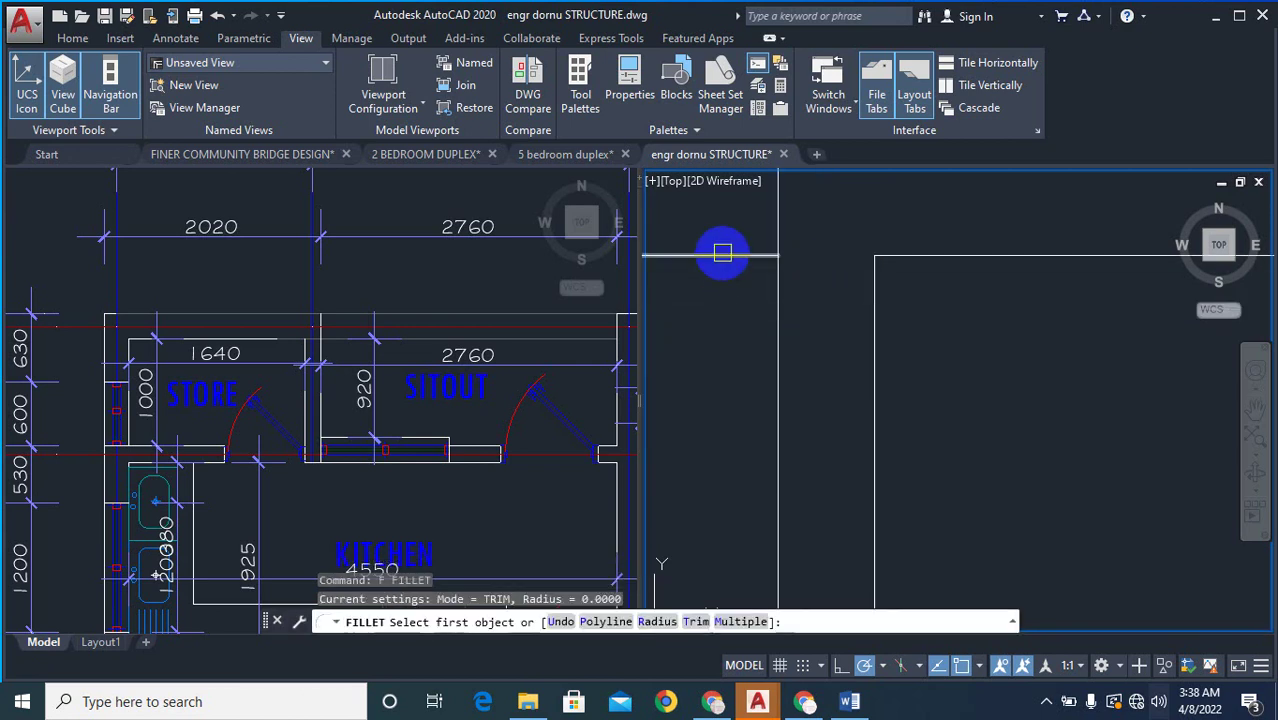
{"action": "left_click", "coordinate": [725, 255]}
{"action": "left_click", "coordinate": [771, 291]}
{"action": "scroll", "coordinate": [982, 285], "scroll_direction": "down", "scroll_amount": 5}
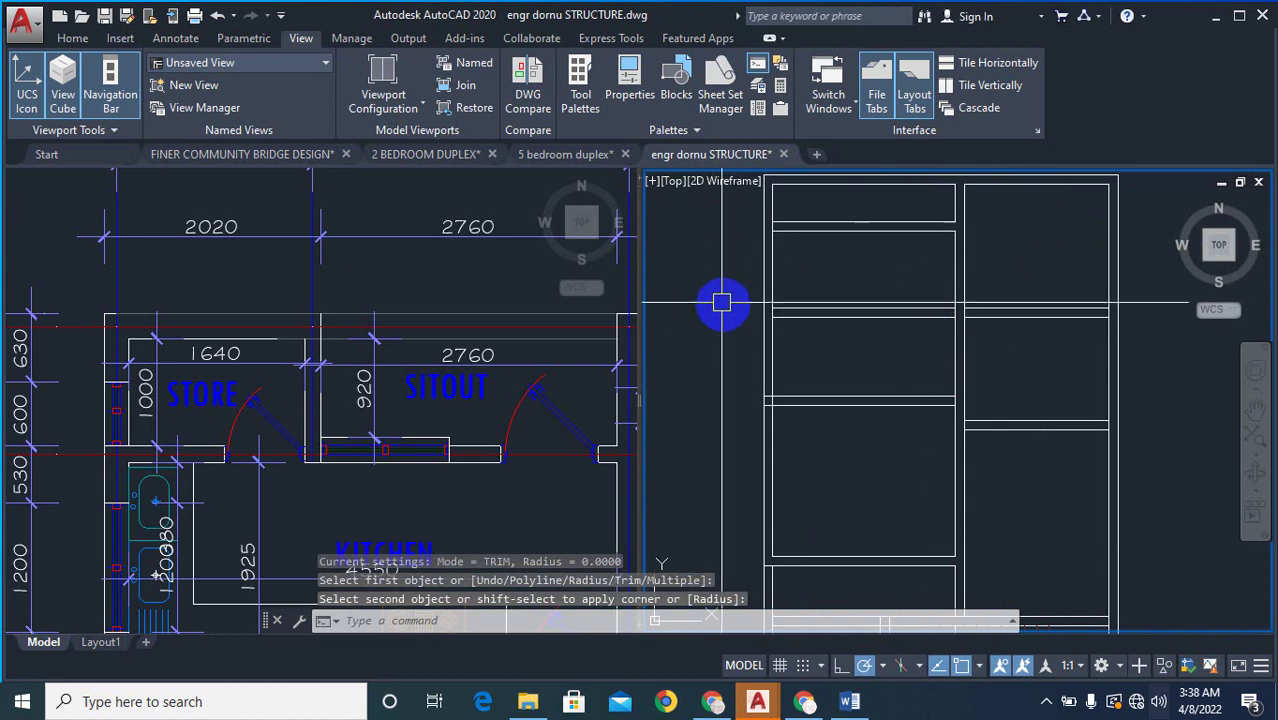
- Trim the west wall's inner line where the upper cross walls join it
{"action": "type", "text": "tr"}
{"action": "key", "text": "space"}
{"action": "scroll", "coordinate": [746, 308], "scroll_direction": "up", "scroll_amount": 5}
{"action": "key", "text": "space"}
{"action": "right_click", "coordinate": [849, 337]}
{"action": "left_click", "coordinate": [858, 318]}
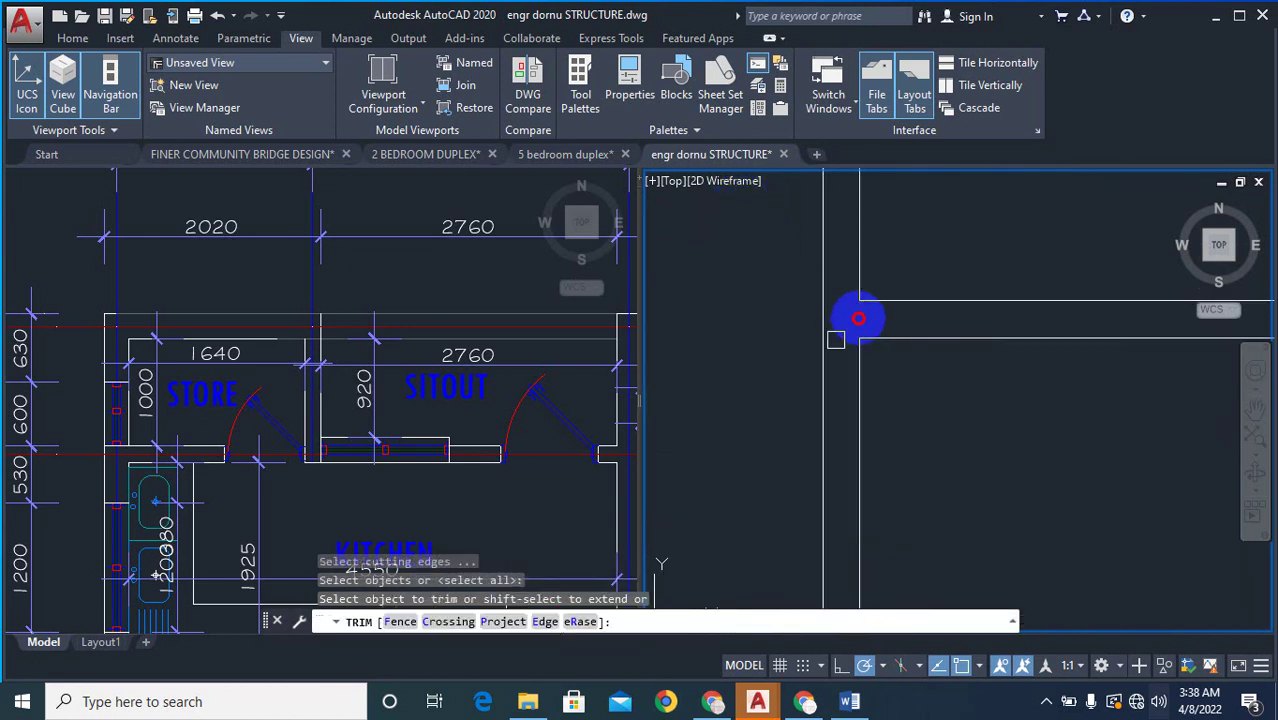
{"action": "left_click", "coordinate": [850, 248]}
{"action": "scroll", "coordinate": [850, 250], "scroll_direction": "down", "scroll_amount": 3}
{"action": "scroll", "coordinate": [852, 320], "scroll_direction": "up", "scroll_amount": 4}
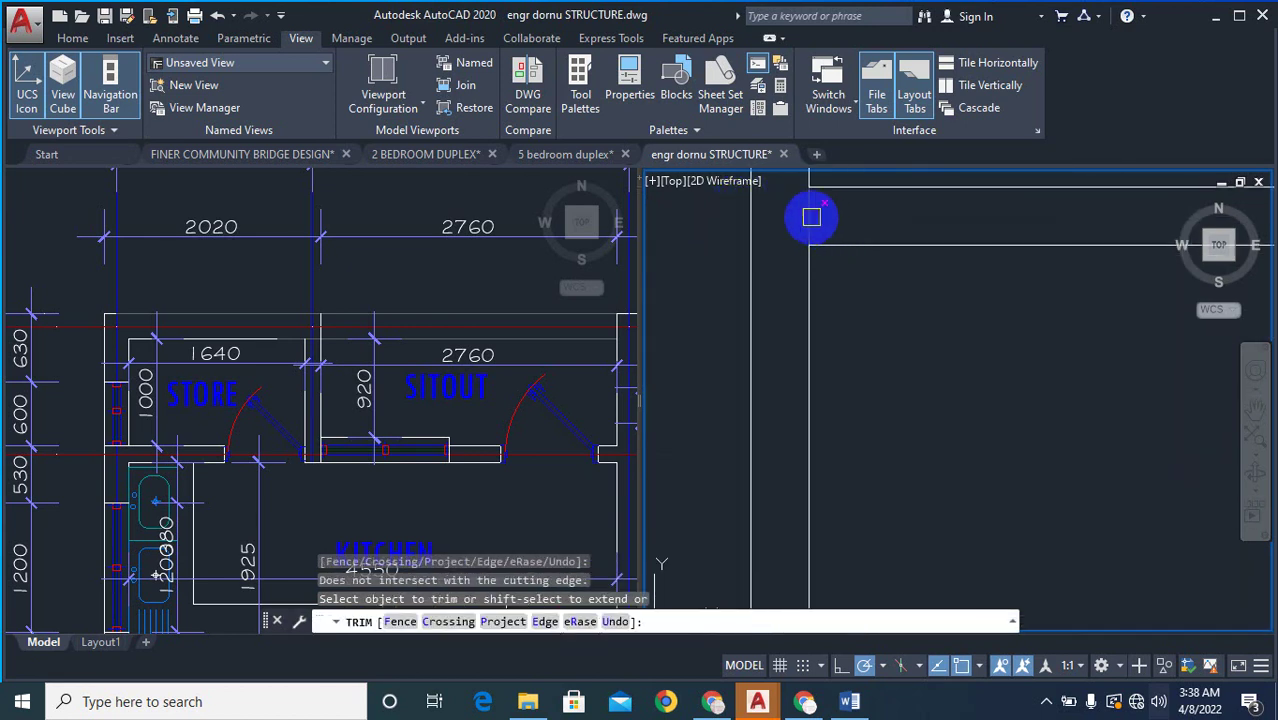
- Trim the central partition's face lines across the opening where the cross walls meet it
{"action": "scroll", "coordinate": [790, 260], "scroll_direction": "down", "scroll_amount": 4}
{"action": "scroll", "coordinate": [923, 312], "scroll_direction": "up", "scroll_amount": 4}
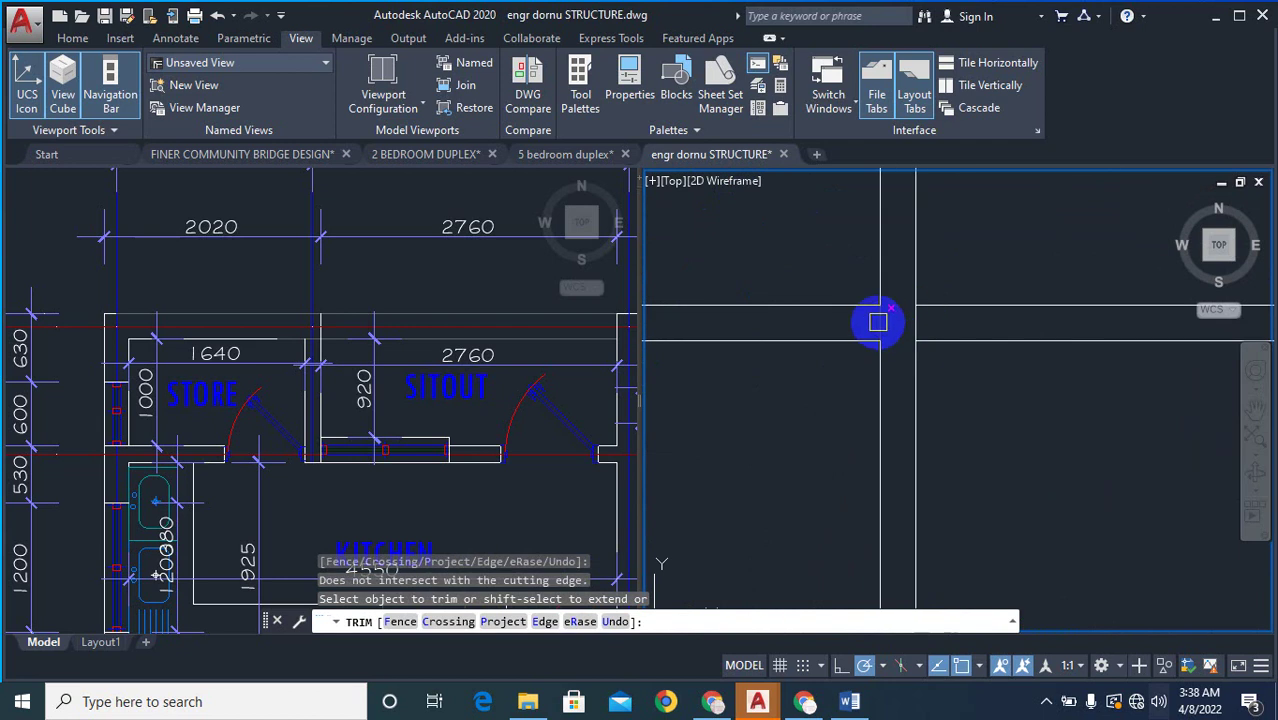
{"action": "left_click", "coordinate": [909, 321]}
{"action": "scroll", "coordinate": [887, 330], "scroll_direction": "down", "scroll_amount": 4}
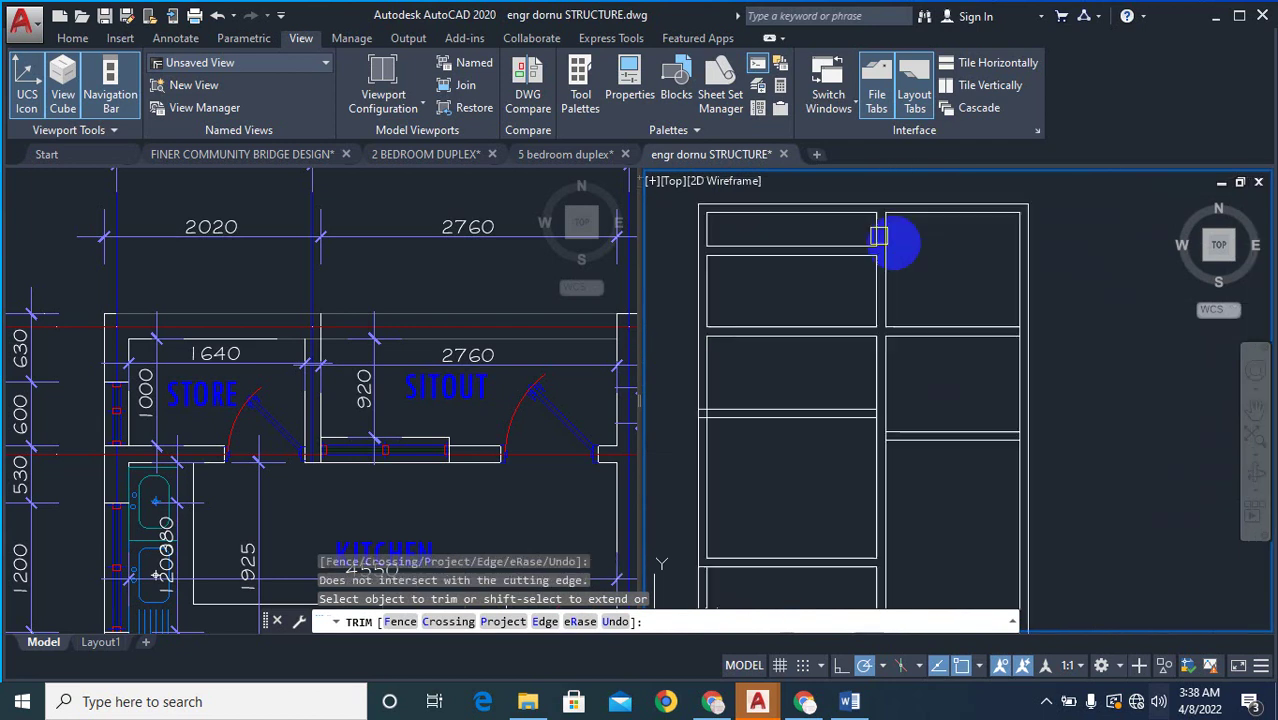
- Trim the wall lines crossing the junctions of the eastern rooms' cross walls with the outer wall and central partition
{"action": "scroll", "coordinate": [1012, 330], "scroll_direction": "up", "scroll_amount": 3}
{"action": "scroll", "coordinate": [1050, 300], "scroll_direction": "down", "scroll_amount": 4}
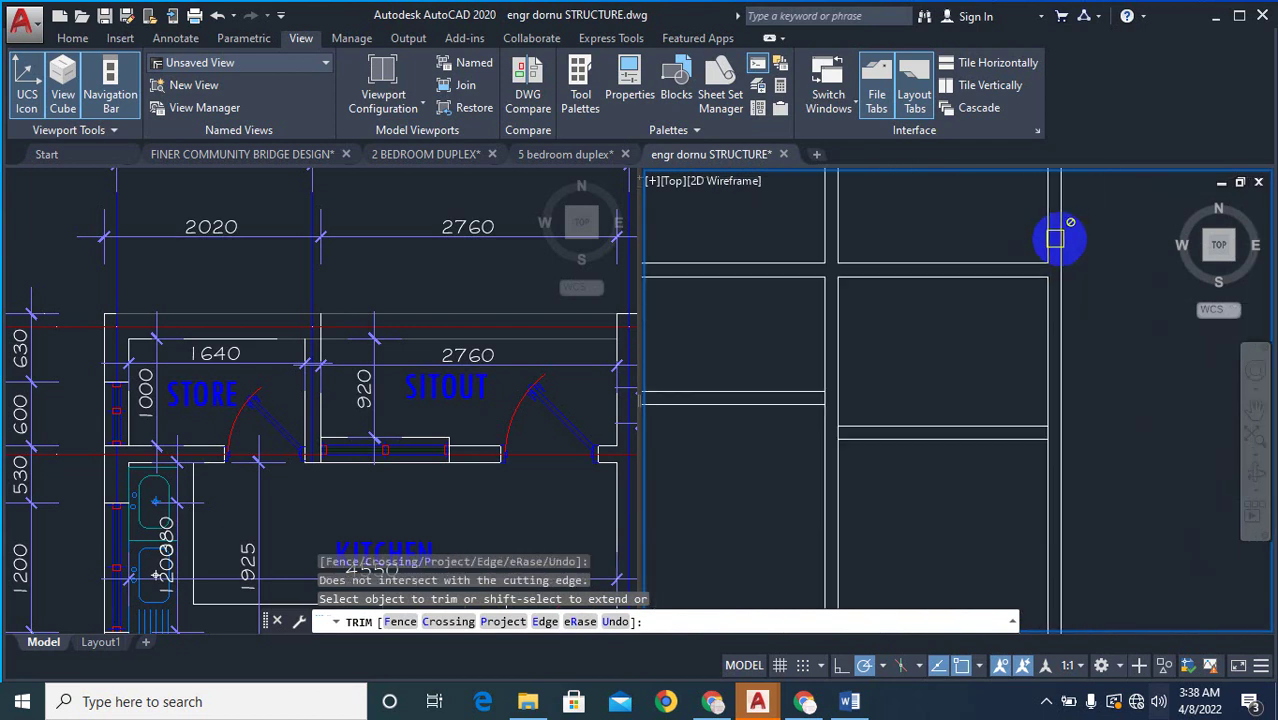
{"action": "scroll", "coordinate": [901, 371], "scroll_direction": "up", "scroll_amount": 4}
{"action": "left_click", "coordinate": [858, 351]}
{"action": "scroll", "coordinate": [908, 361], "scroll_direction": "down", "scroll_amount": 2}
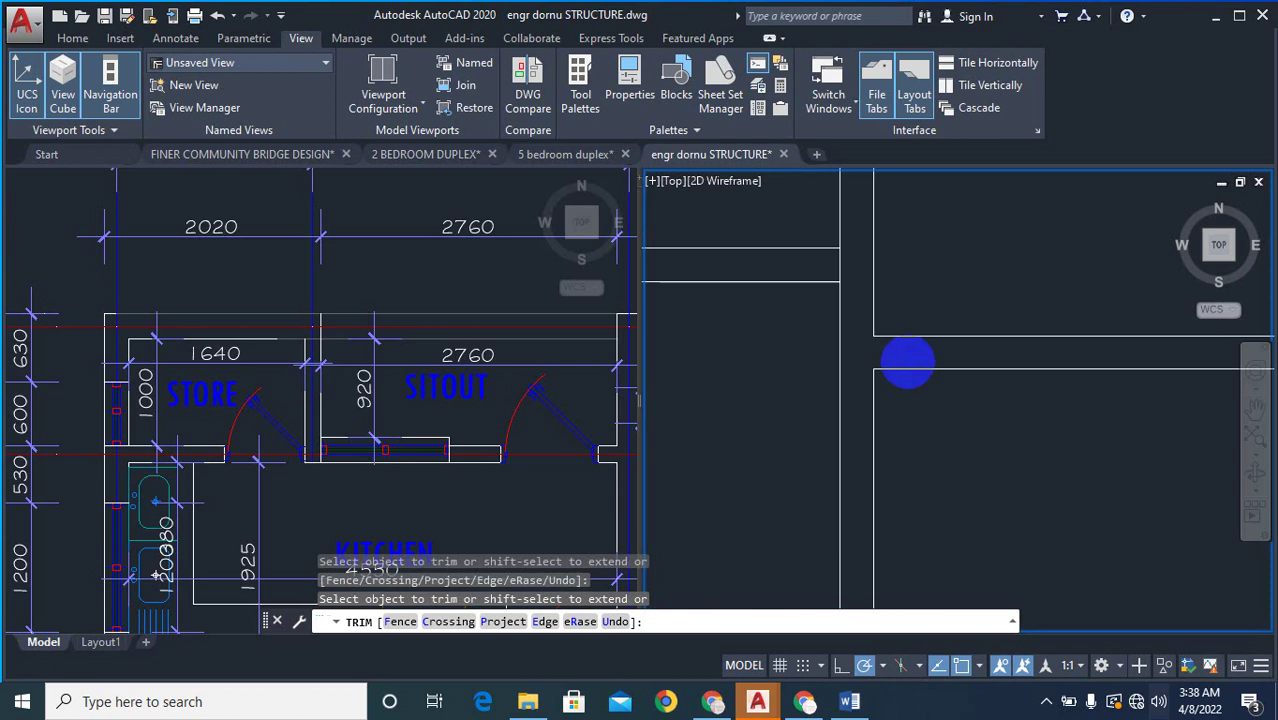
{"action": "scroll", "coordinate": [853, 275], "scroll_direction": "up", "scroll_amount": 2}
{"action": "left_click", "coordinate": [883, 356]}
{"action": "scroll", "coordinate": [924, 334], "scroll_direction": "down", "scroll_amount": 1}
{"action": "left_click", "coordinate": [924, 334]}
{"action": "scroll", "coordinate": [807, 334], "scroll_direction": "down", "scroll_amount": 2}
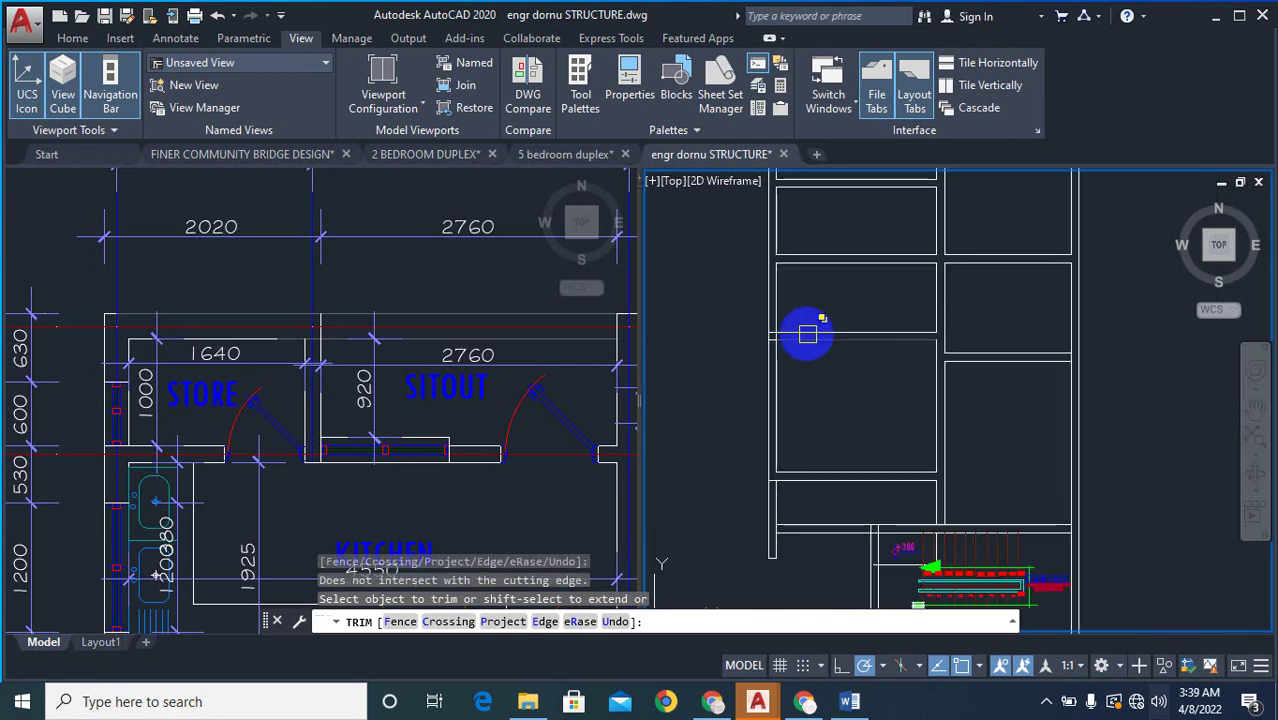
- Trim the west wall's inner line where the cross wall above the large west room joins it
{"action": "scroll", "coordinate": [756, 334], "scroll_direction": "up", "scroll_amount": 2}
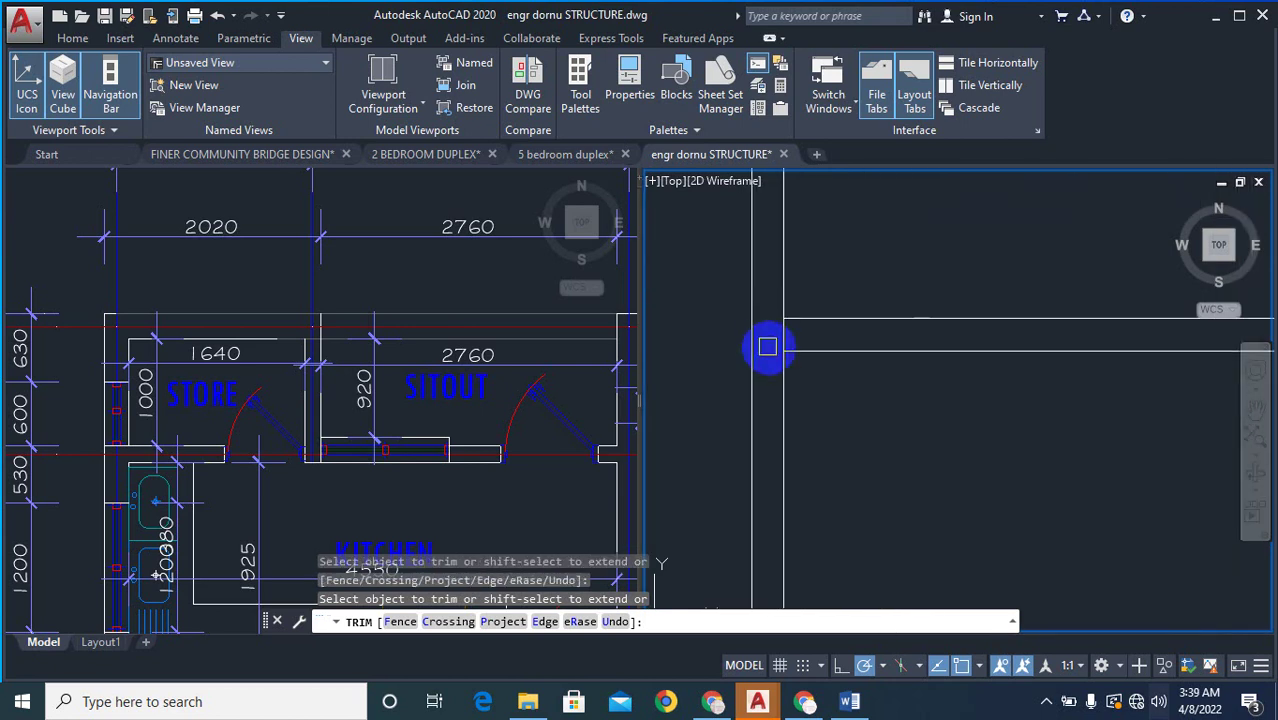
{"action": "scroll", "coordinate": [785, 329], "scroll_direction": "up", "scroll_amount": 2}
{"action": "left_click", "coordinate": [783, 347]}
{"action": "scroll", "coordinate": [790, 330], "scroll_direction": "down", "scroll_amount": 3}
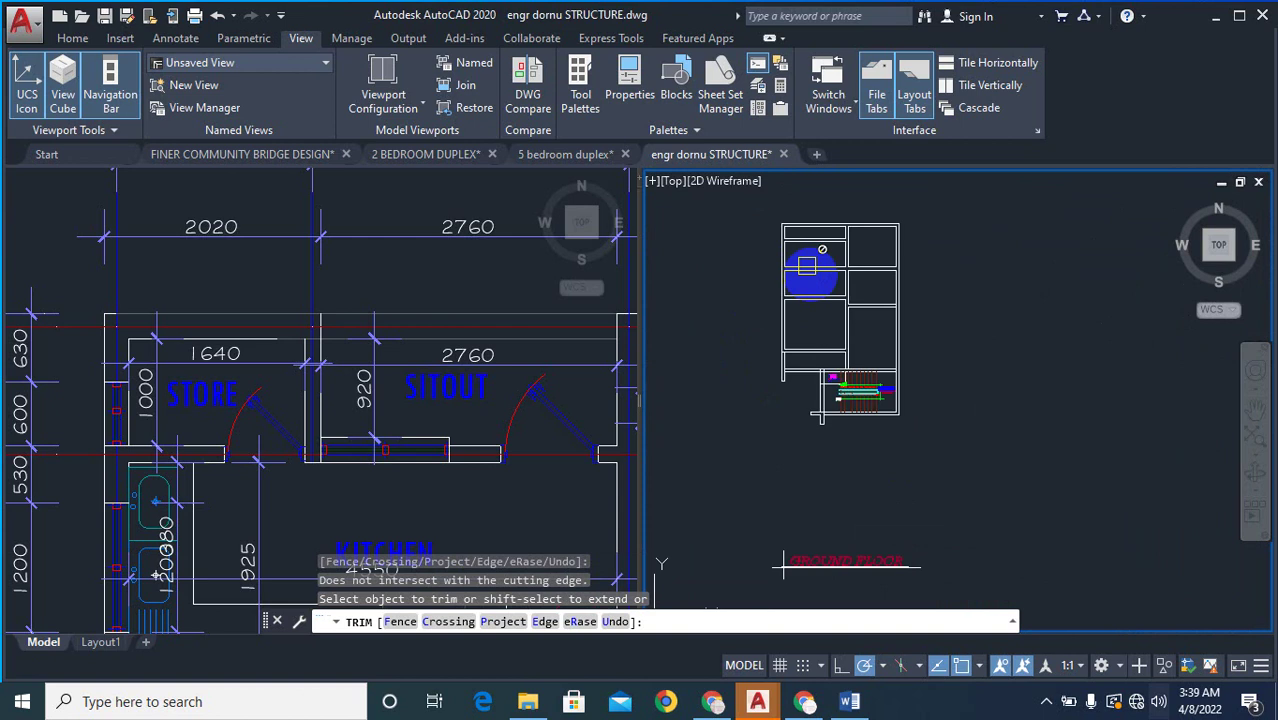
{"action": "scroll", "coordinate": [777, 335], "scroll_direction": "up", "scroll_amount": 1}
{"action": "scroll", "coordinate": [801, 378], "scroll_direction": "up", "scroll_amount": 4}
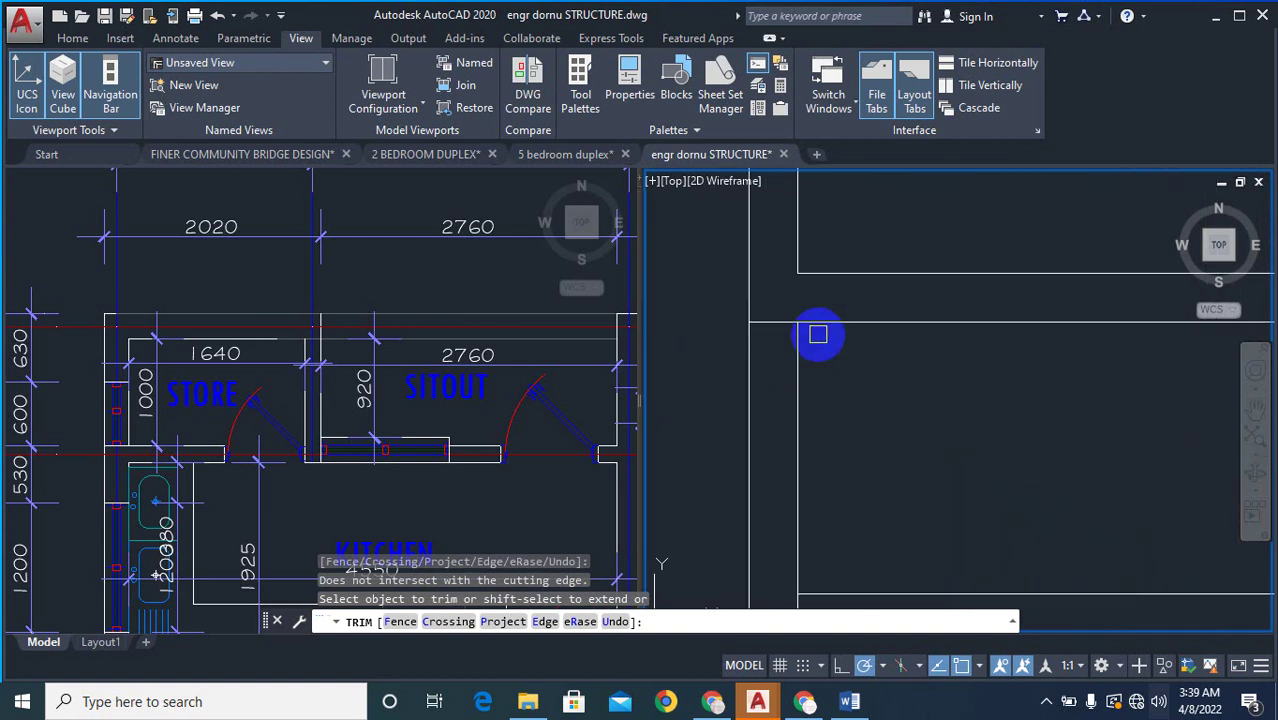
- Trim the crossing lines where the staircase room's west partition meets the wall above the stairs
{"action": "scroll", "coordinate": [770, 326], "scroll_direction": "down", "scroll_amount": 3}
{"action": "scroll", "coordinate": [903, 376], "scroll_direction": "up", "scroll_amount": 5}
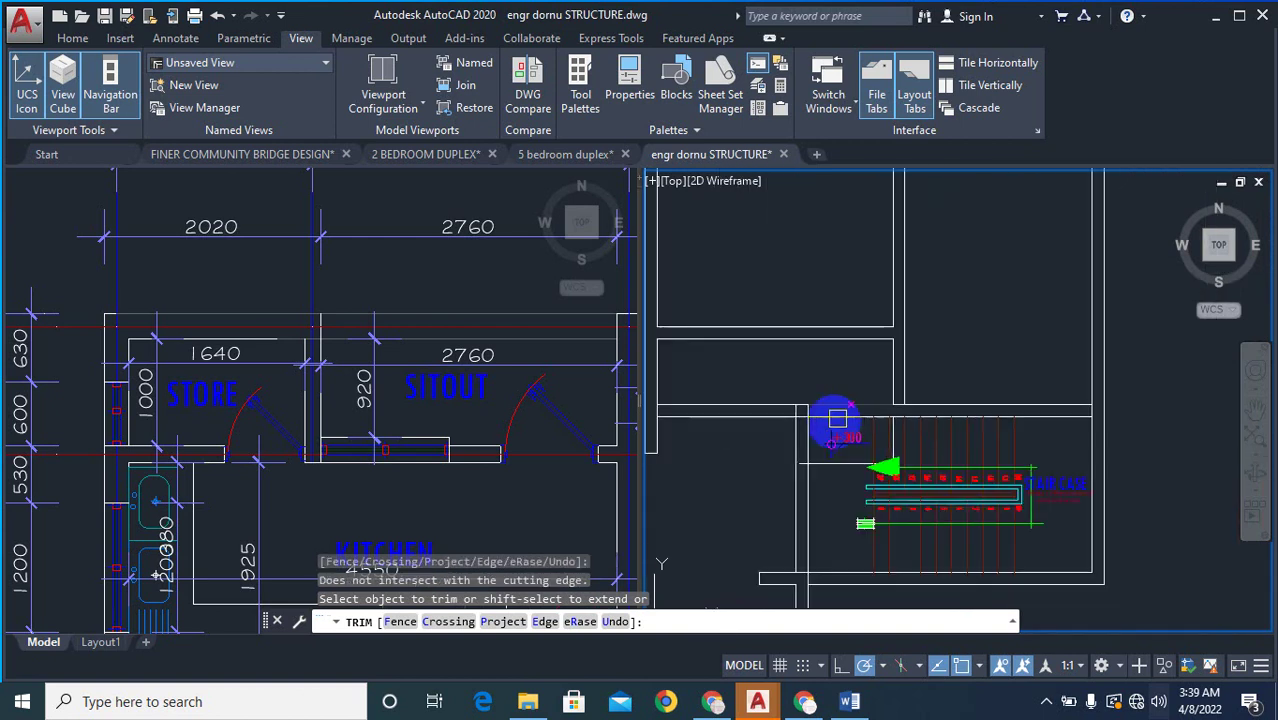
{"action": "left_click", "coordinate": [774, 357]}
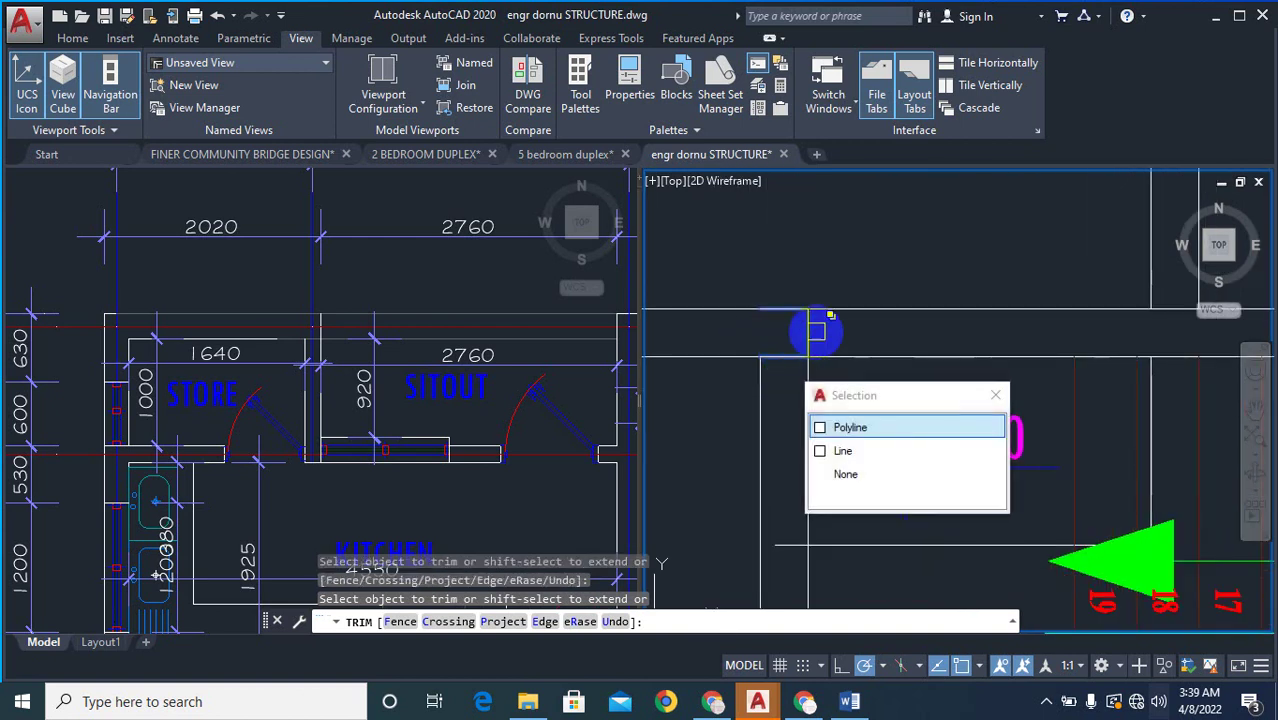
{"action": "left_click", "coordinate": [816, 331]}
{"action": "left_click", "coordinate": [812, 332]}
{"action": "left_click", "coordinate": [808, 332]}
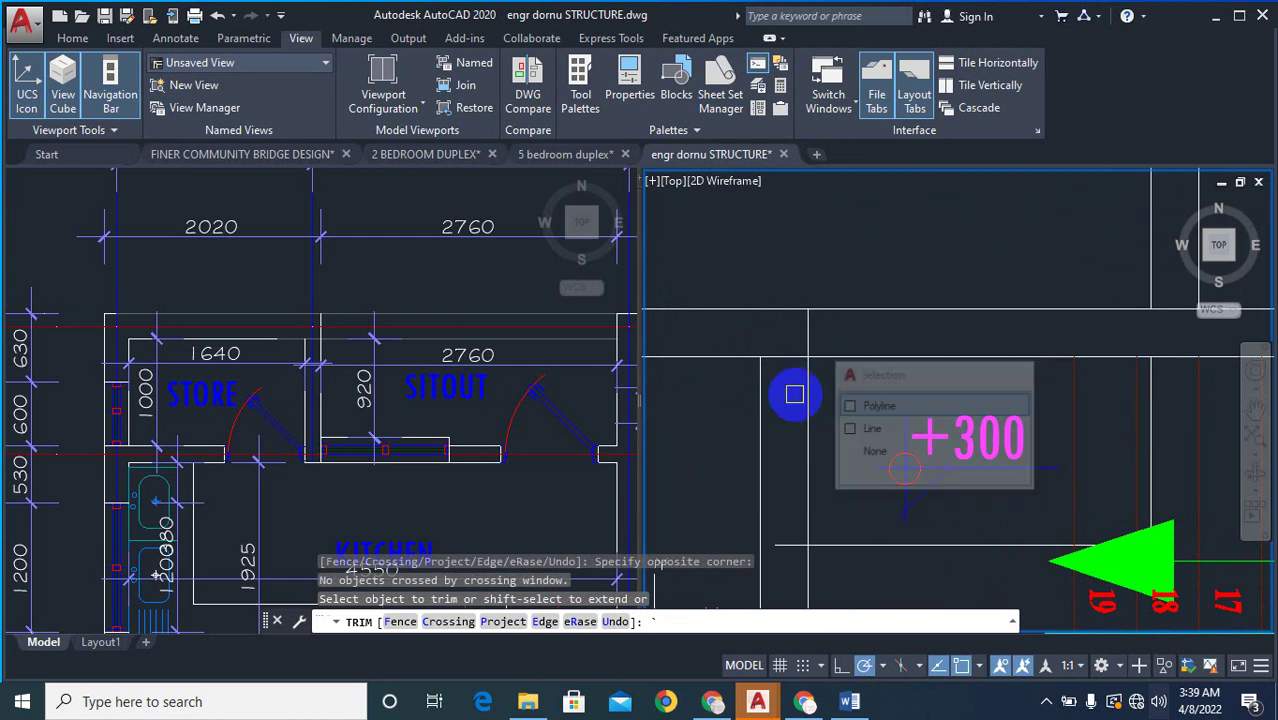
{"action": "key", "text": "Escape"}
{"action": "key", "text": "Escape"}
- Explode the wall polyline at the staircase partition junction into separate lines
{"action": "type", "text": "E"}
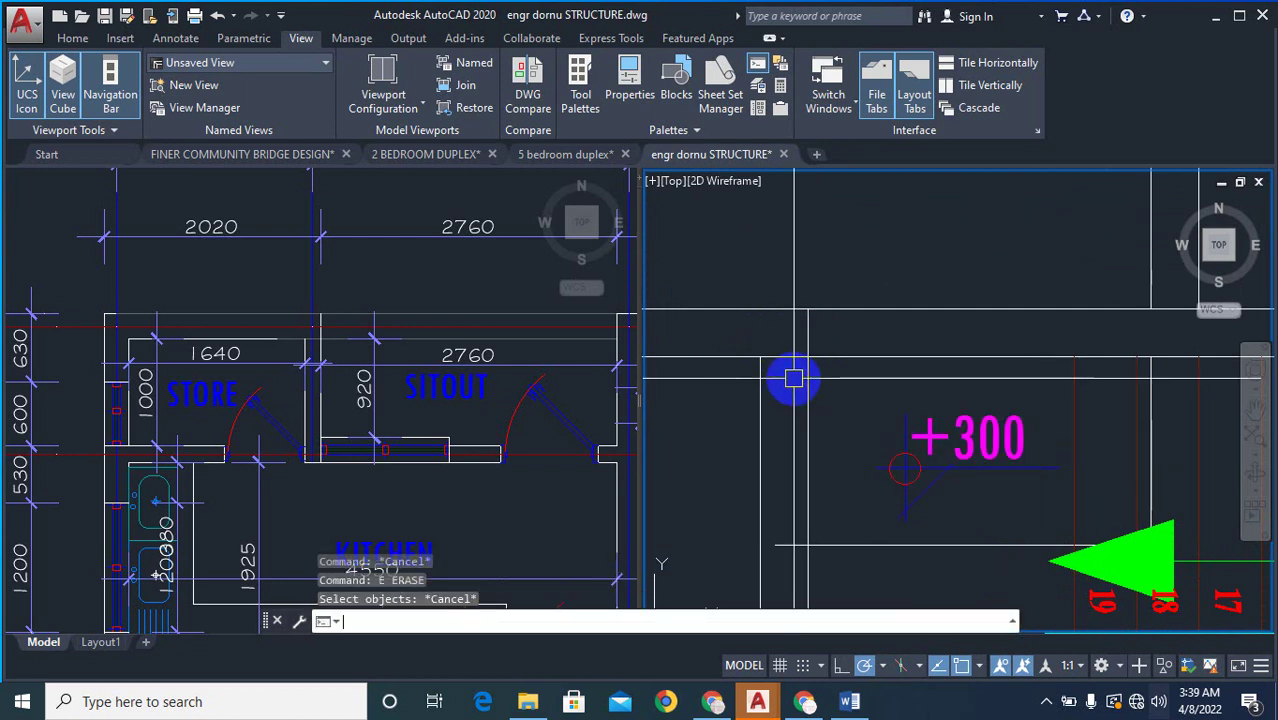
{"action": "type", "text": "x"}
{"action": "key", "text": "Return"}
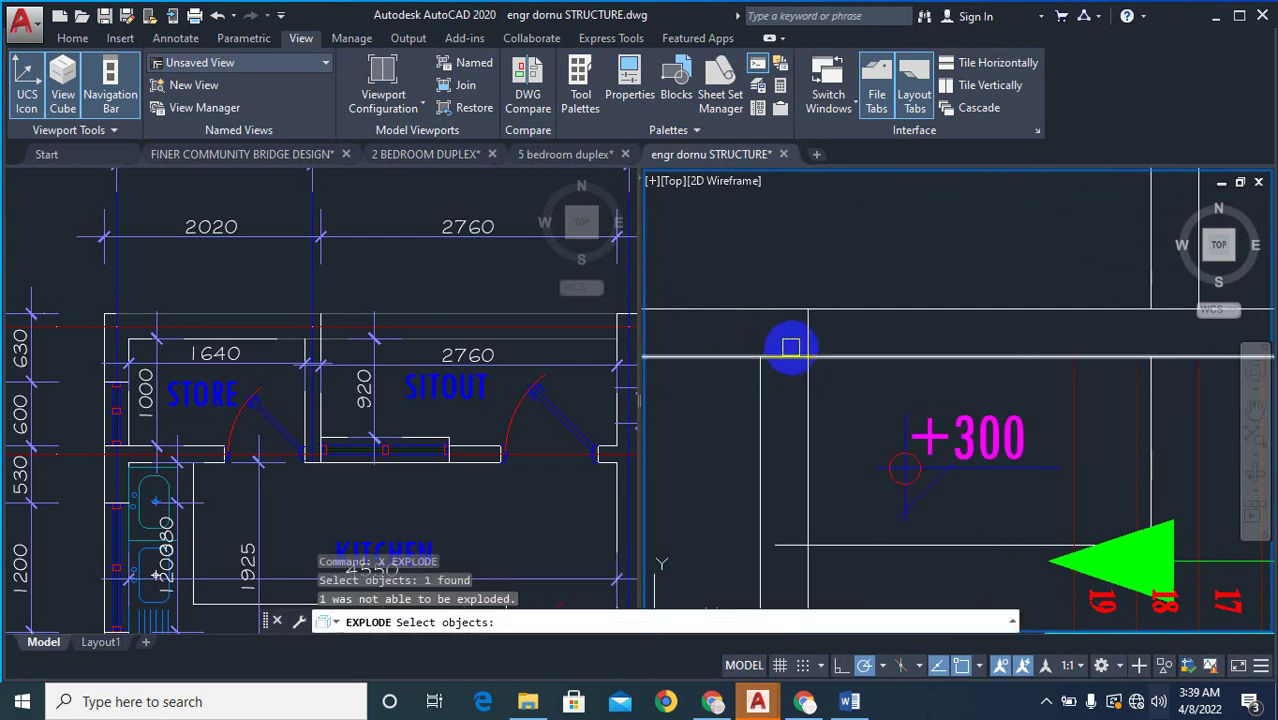
{"action": "key", "text": "Escape"}
{"action": "key", "text": "Return"}
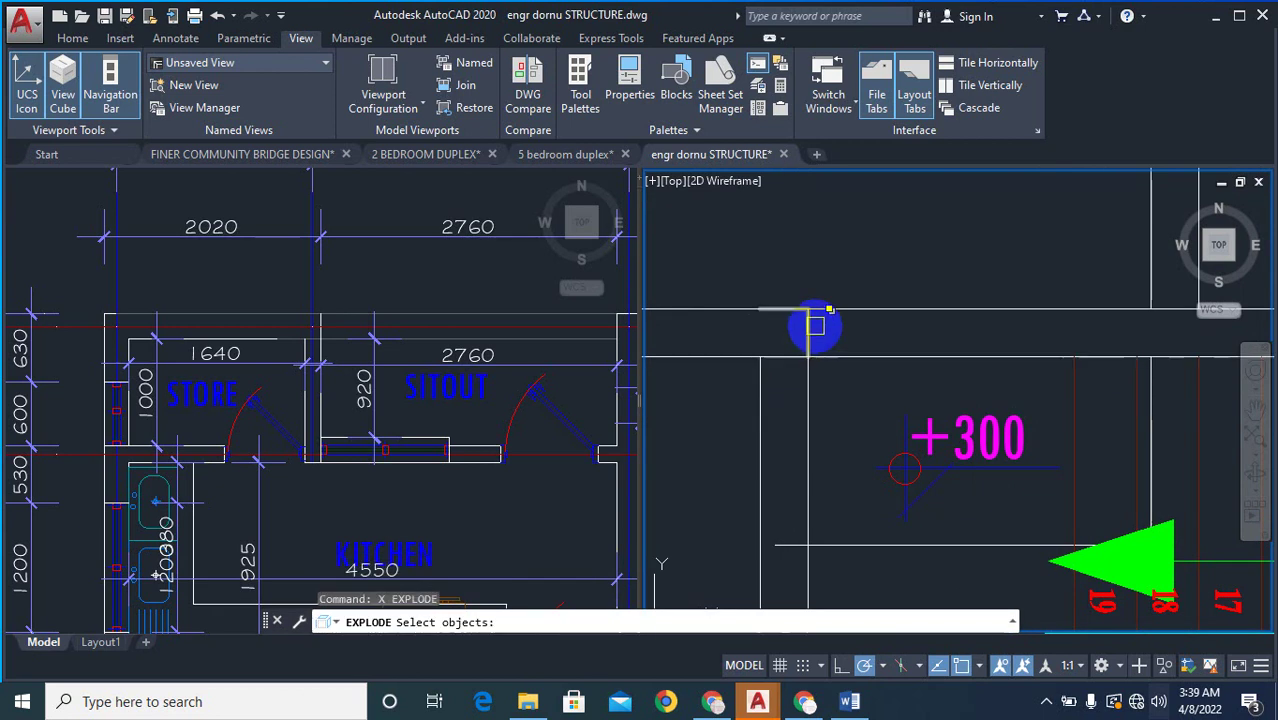
{"action": "left_click", "coordinate": [815, 326]}
{"action": "key", "text": "Return"}
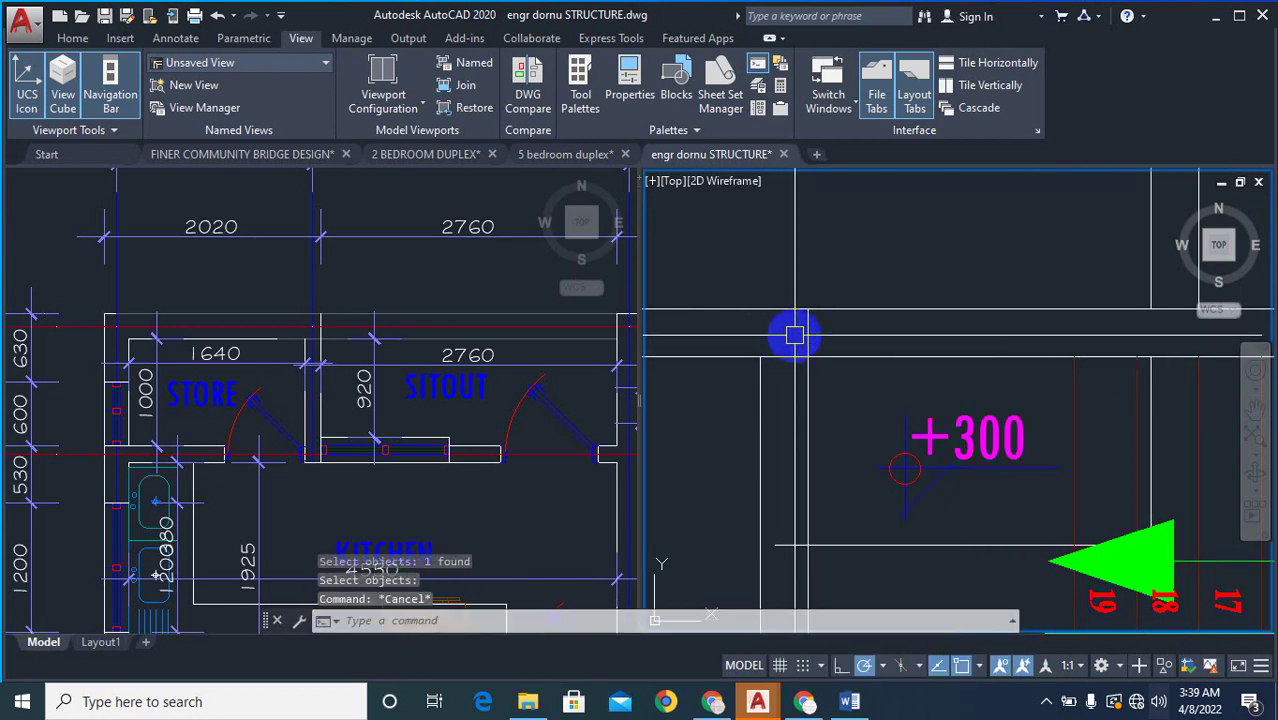
- Erase the short leftover line overlapping the wall at the top of the staircase partition
{"action": "type", "text": "e"}
{"action": "key", "text": "Return"}
{"action": "left_click", "coordinate": [787, 312]}
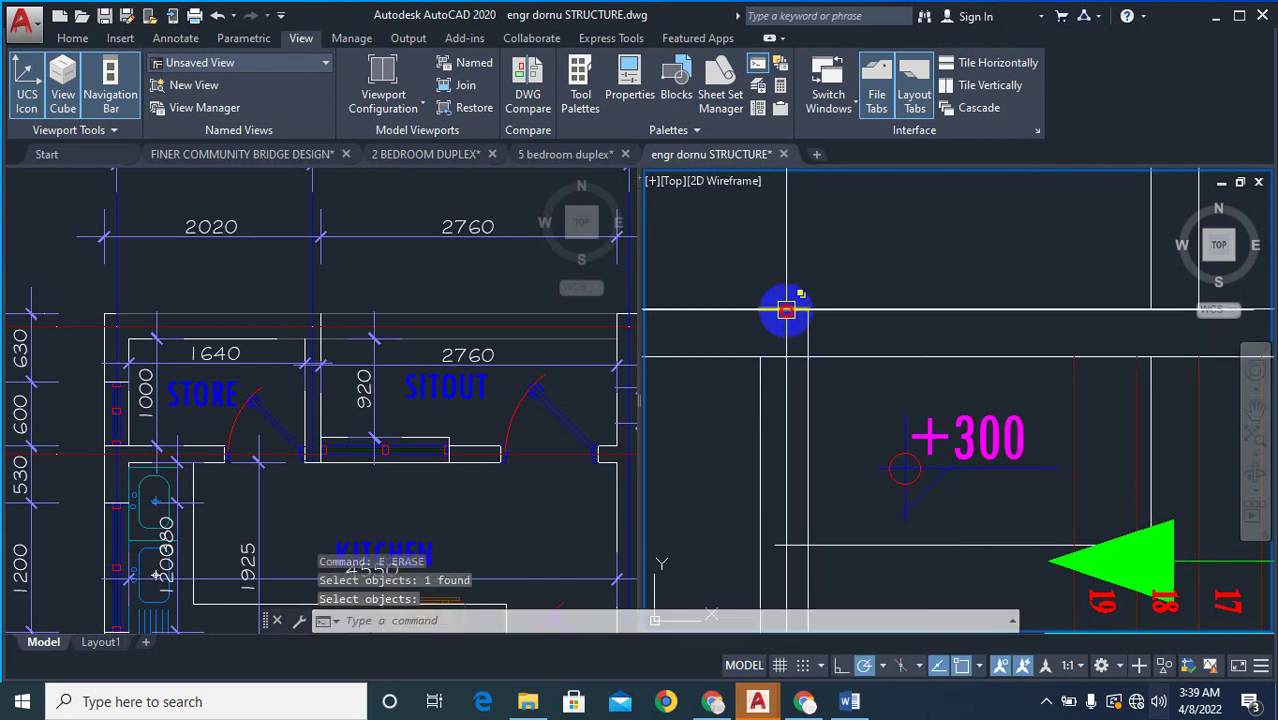
{"action": "key", "text": "Return"}
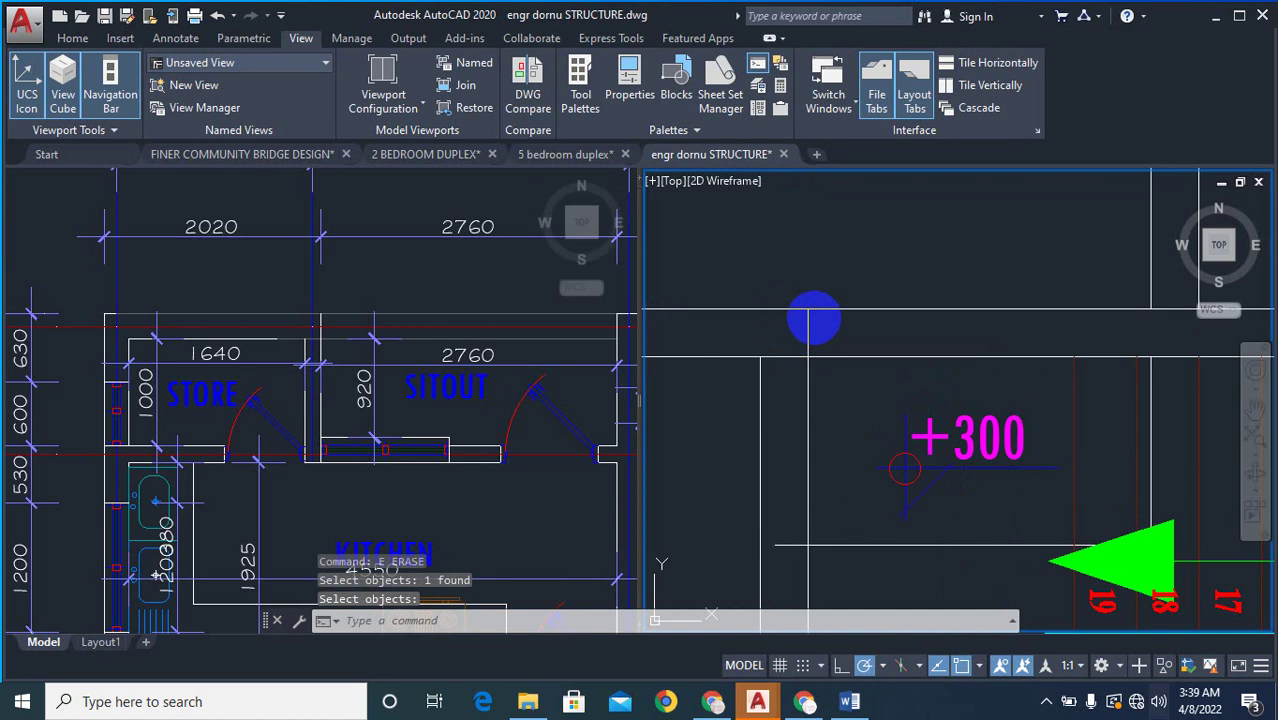
{"action": "key", "text": "Return"}
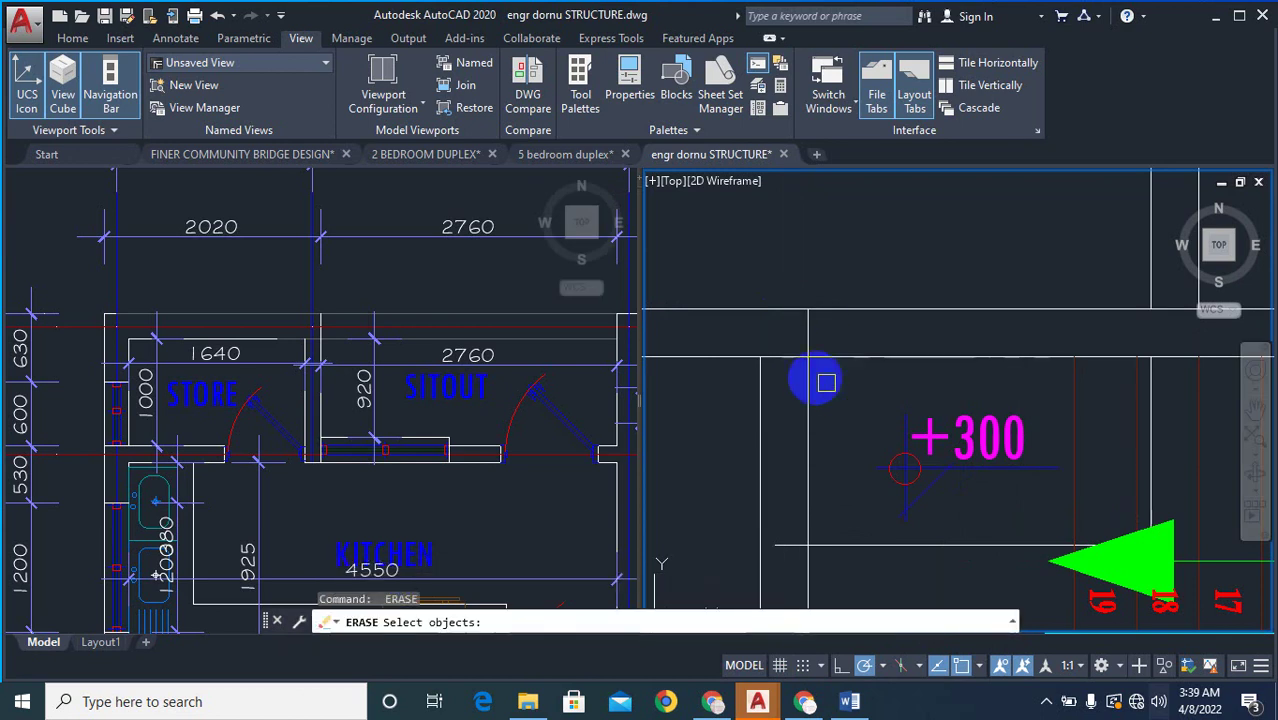
{"action": "scroll", "coordinate": [806, 372], "scroll_direction": "up", "scroll_amount": 3}
{"action": "left_click", "coordinate": [793, 360]}
{"action": "key", "text": "Return"}
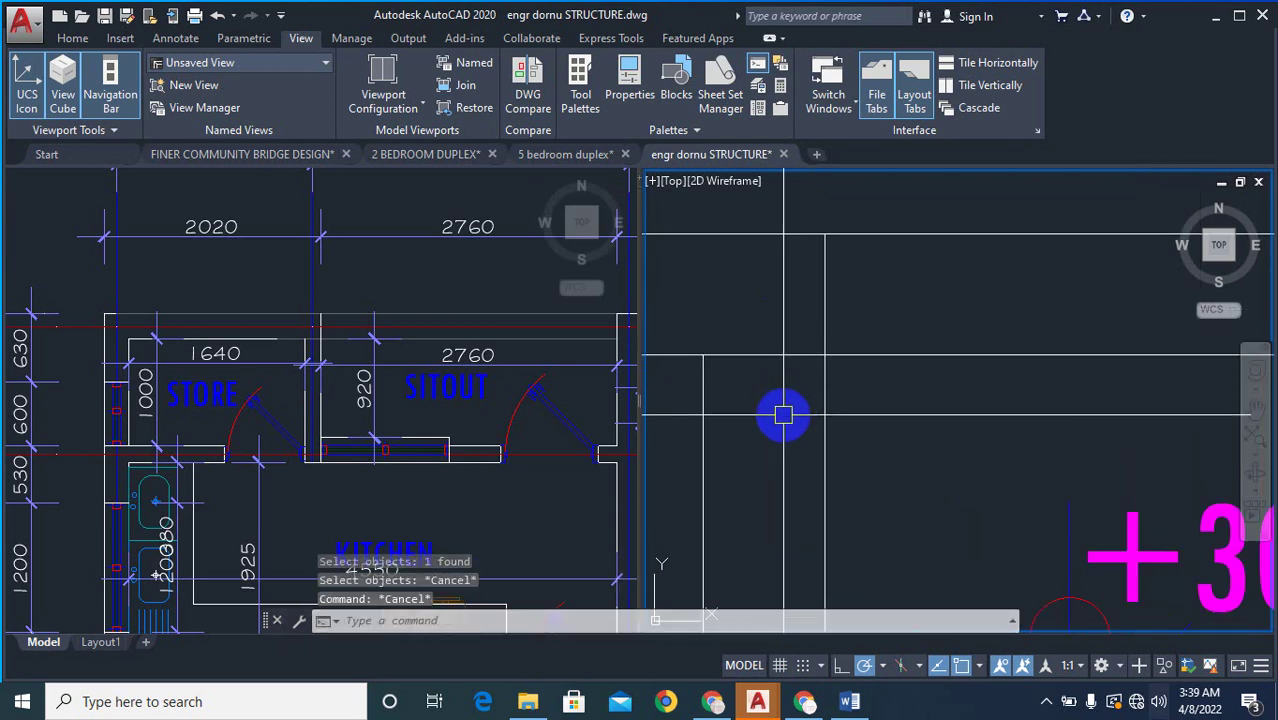
- Trim the remaining wall segments across the top of the staircase partition to open the T-junction
{"action": "type", "text": "tr"}
{"action": "key", "text": "Return"}
{"action": "key", "text": "Return"}
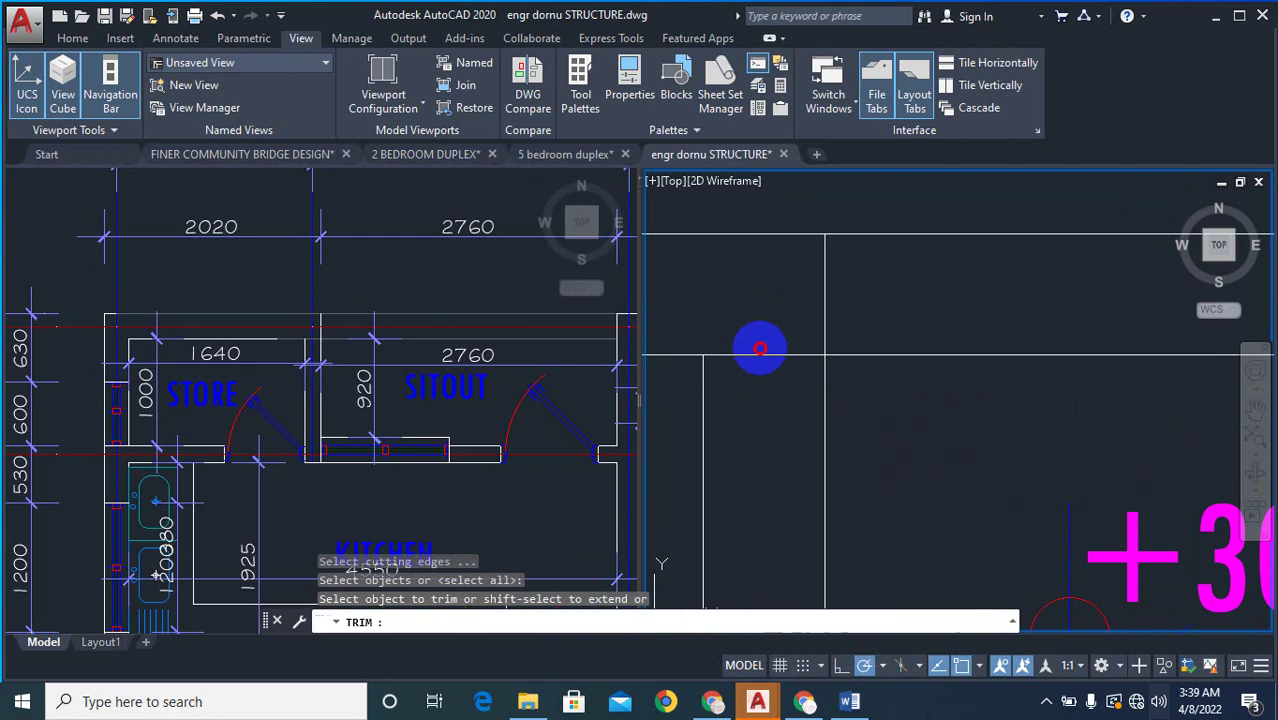
{"action": "scroll", "coordinate": [806, 285], "scroll_direction": "down", "scroll_amount": 5}
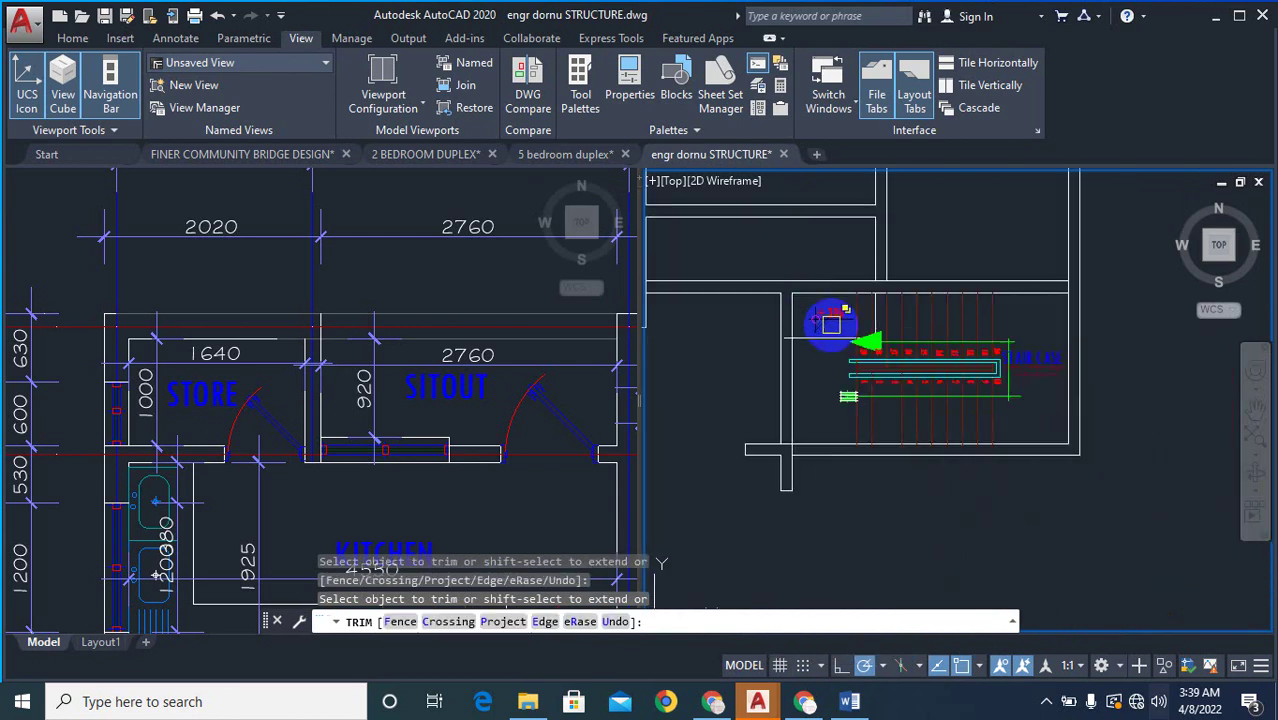
- Try to trim the leftover lines around the landing and stair flight in the staircase room
{"action": "left_click", "coordinate": [905, 373]}
{"action": "scroll", "coordinate": [976, 476], "scroll_direction": "down", "scroll_amount": 2}
{"action": "left_click", "coordinate": [962, 430]}
{"action": "scroll", "coordinate": [962, 373], "scroll_direction": "up", "scroll_amount": 4}
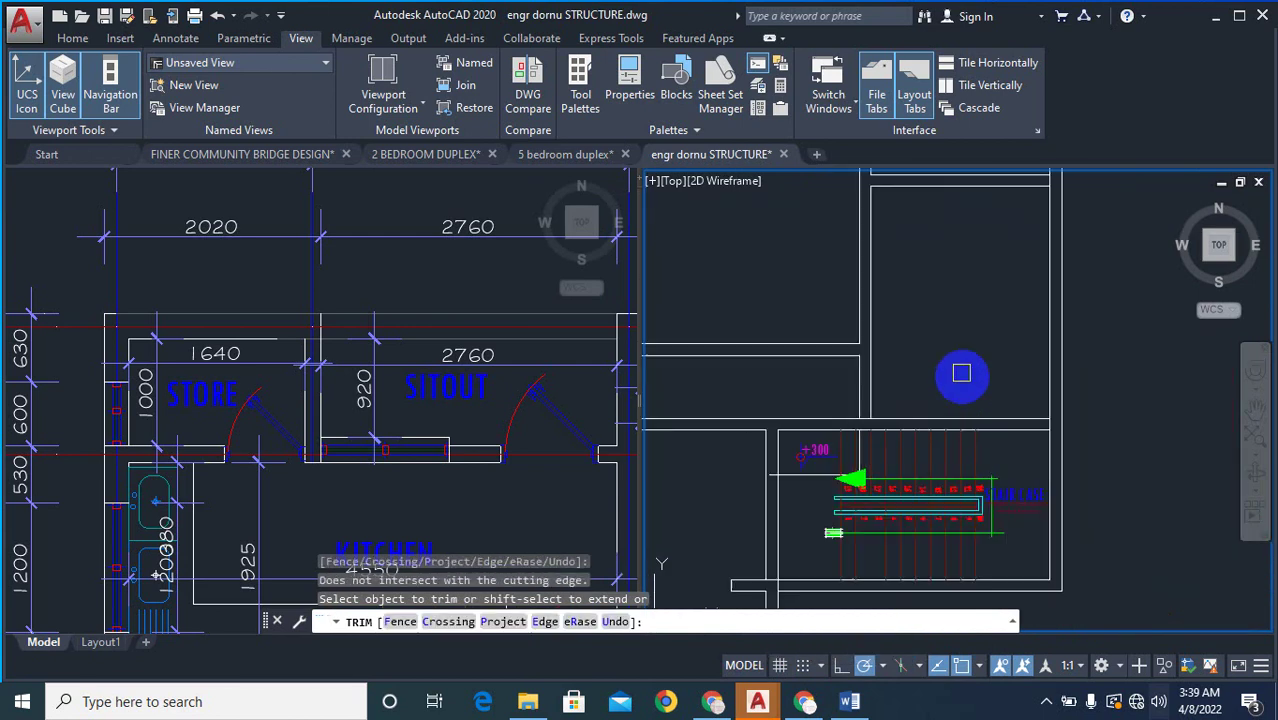
{"action": "scroll", "coordinate": [784, 567], "scroll_direction": "up", "scroll_amount": 3}
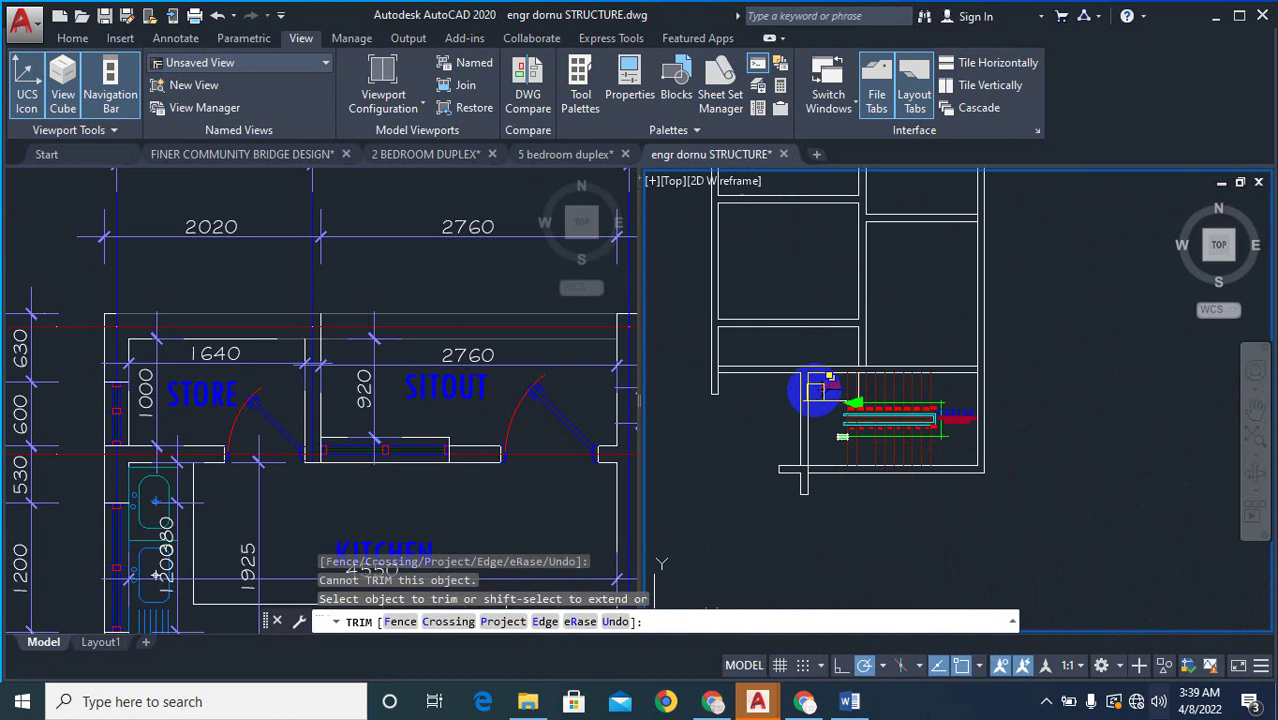
{"action": "scroll", "coordinate": [784, 467], "scroll_direction": "down", "scroll_amount": 3}
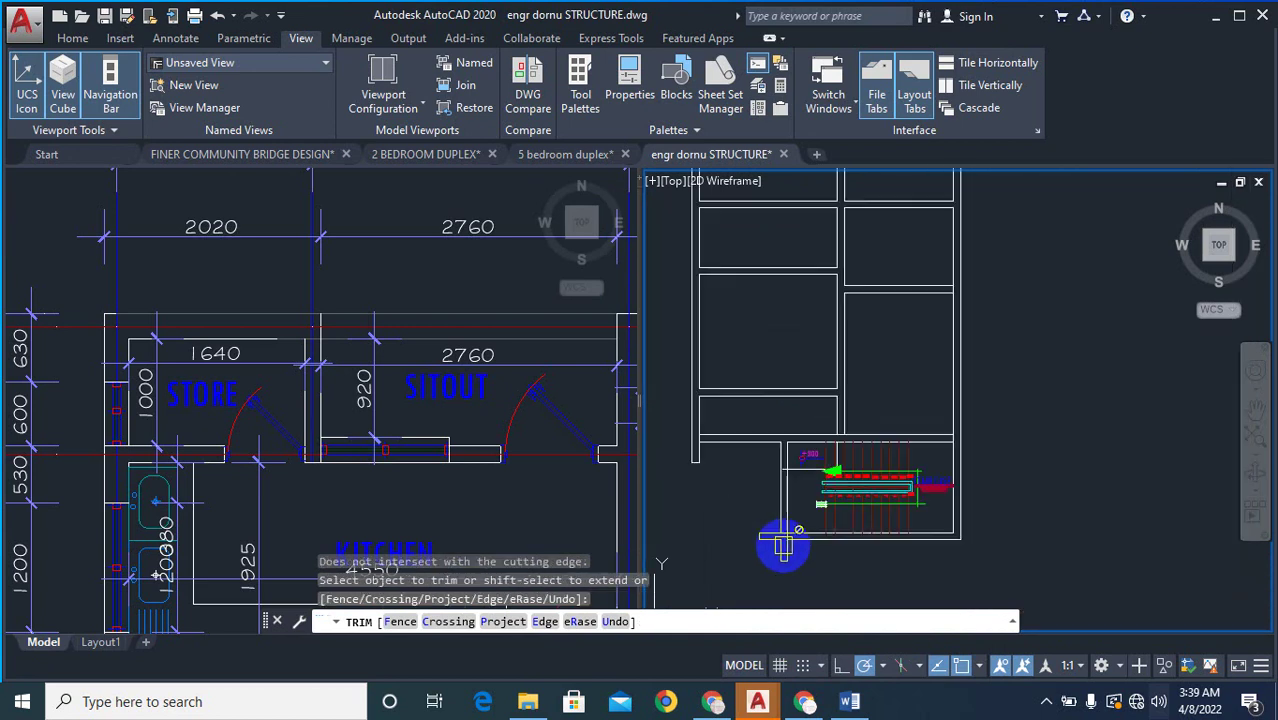
{"action": "scroll", "coordinate": [905, 480], "scroll_direction": "up", "scroll_amount": 3}
{"action": "scroll", "coordinate": [968, 432], "scroll_direction": "down", "scroll_amount": 2}
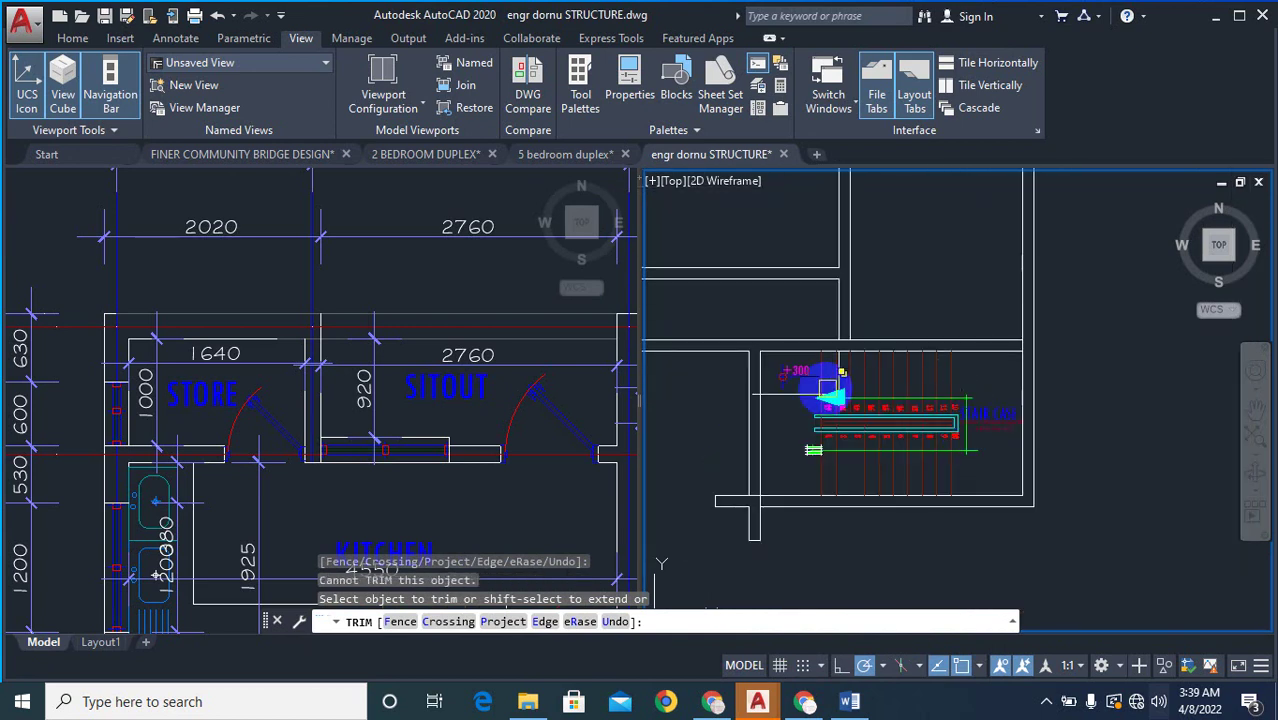
{"action": "scroll", "coordinate": [776, 360], "scroll_direction": "up", "scroll_amount": 4}
{"action": "left_click", "coordinate": [837, 399]}
{"action": "scroll", "coordinate": [877, 387], "scroll_direction": "down", "scroll_amount": 4}
{"action": "scroll", "coordinate": [917, 478], "scroll_direction": "down", "scroll_amount": 6}
{"action": "left_click", "coordinate": [919, 485]}
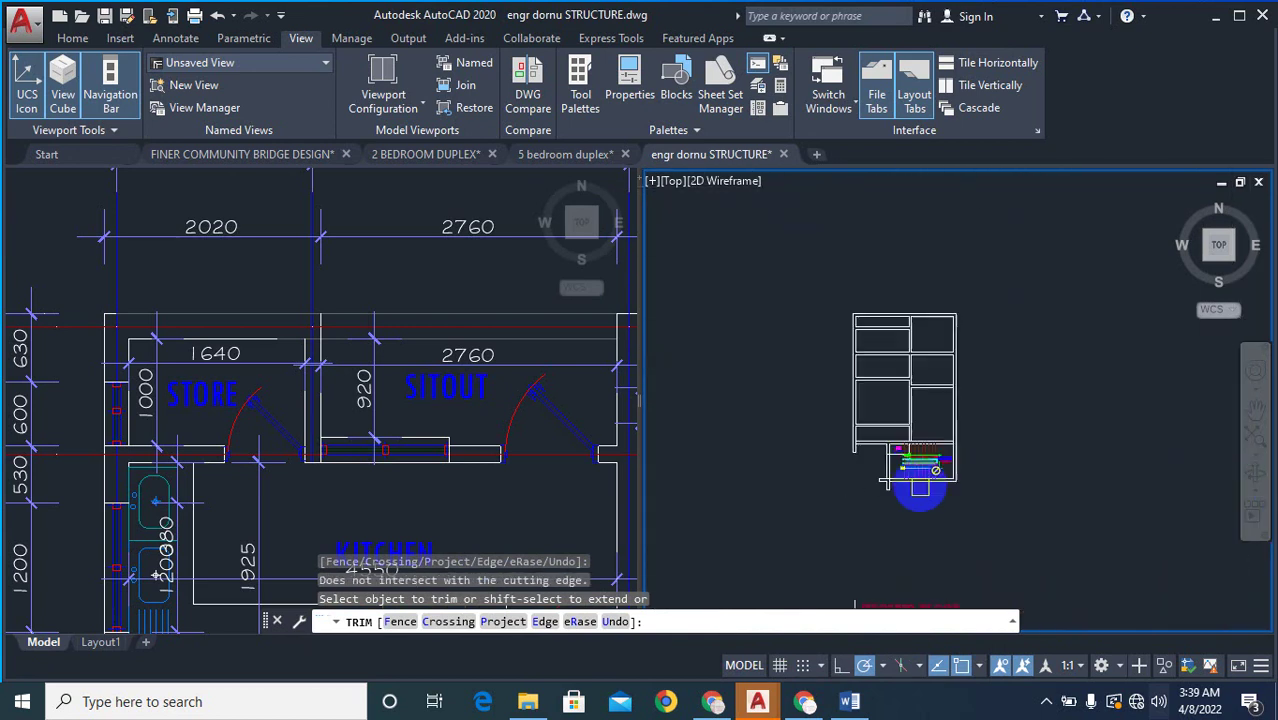
{"action": "left_click", "coordinate": [921, 478]}
{"action": "key", "text": "Escape"}
- Trim the wall line crossing the foot of the central partition above the stairs to open the T-junction
{"action": "scroll", "coordinate": [931, 391], "scroll_direction": "up", "scroll_amount": 2}
{"action": "scroll", "coordinate": [931, 391], "scroll_direction": "up", "scroll_amount": 2}
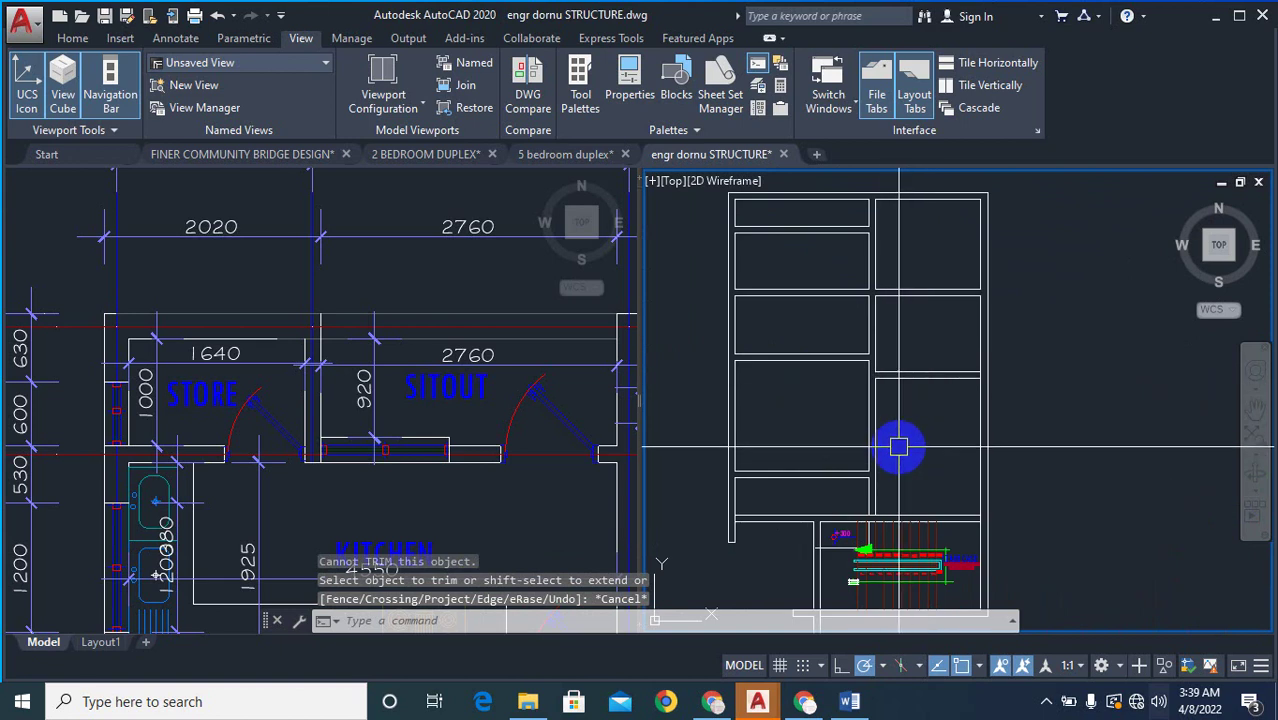
{"action": "scroll", "coordinate": [870, 523], "scroll_direction": "up", "scroll_amount": 7}
{"action": "type", "text": "tr"}
{"action": "key", "text": "Return"}
{"action": "right_click", "coordinate": [860, 526]}
{"action": "right_click", "coordinate": [856, 528]}
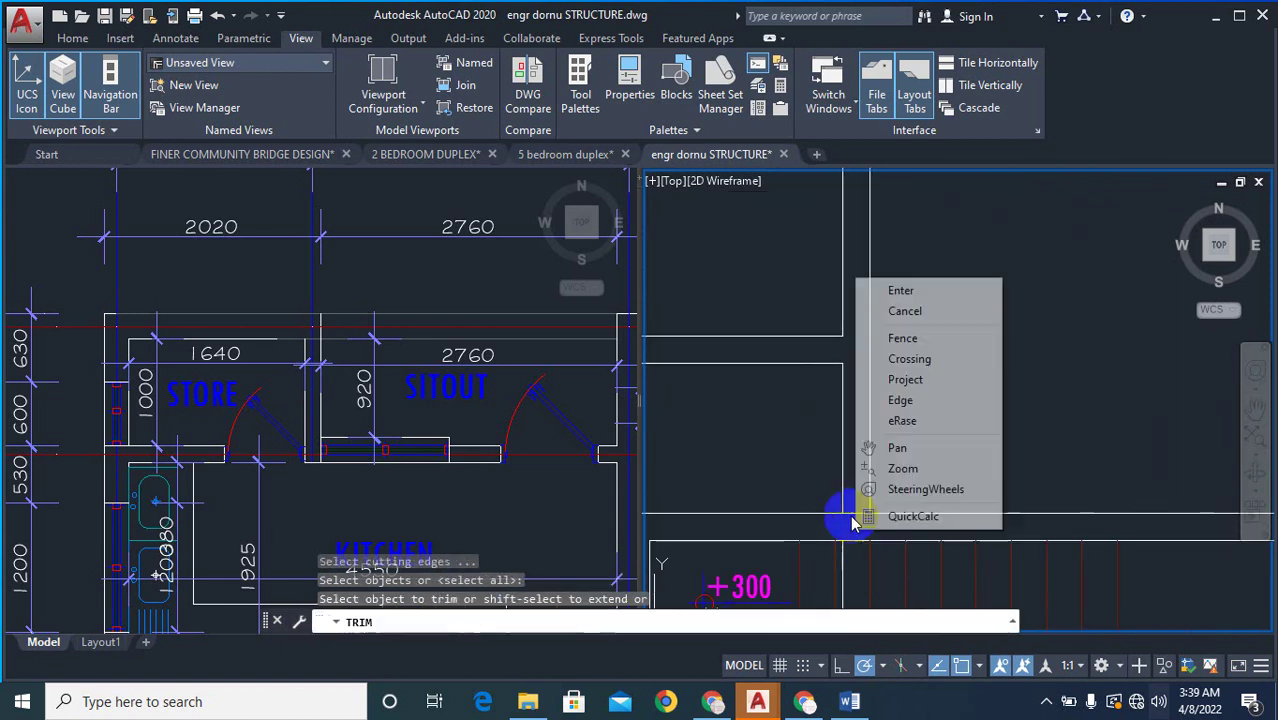
{"action": "left_click", "coordinate": [851, 510]}
{"action": "scroll", "coordinate": [880, 485], "scroll_direction": "down", "scroll_amount": 2}
{"action": "left_click", "coordinate": [892, 473]}
{"action": "scroll", "coordinate": [892, 473], "scroll_direction": "down", "scroll_amount": 6}
{"action": "key", "text": "Escape"}
{"action": "scroll", "coordinate": [845, 318], "scroll_direction": "up", "scroll_amount": 4}
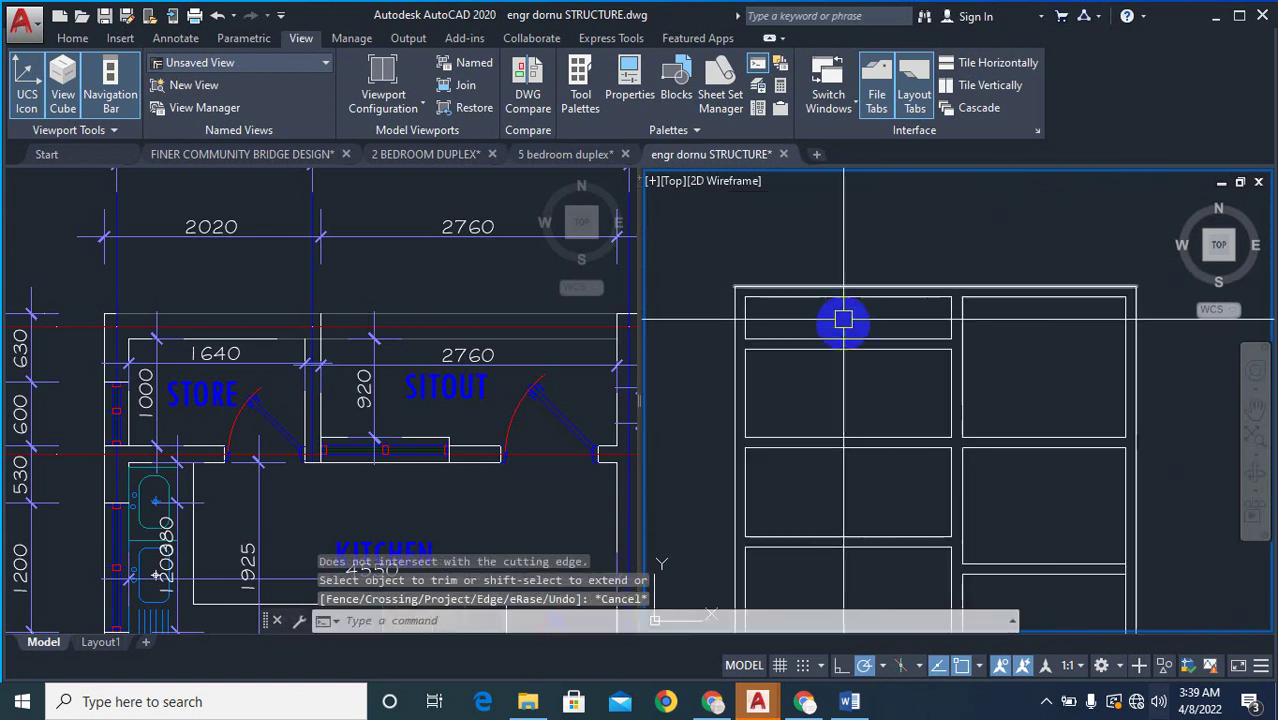
- Offset the top outer wall line of the plan inward by 115 to form a wall centreline
{"action": "type", "text": "o"}
{"action": "key", "text": "Return"}
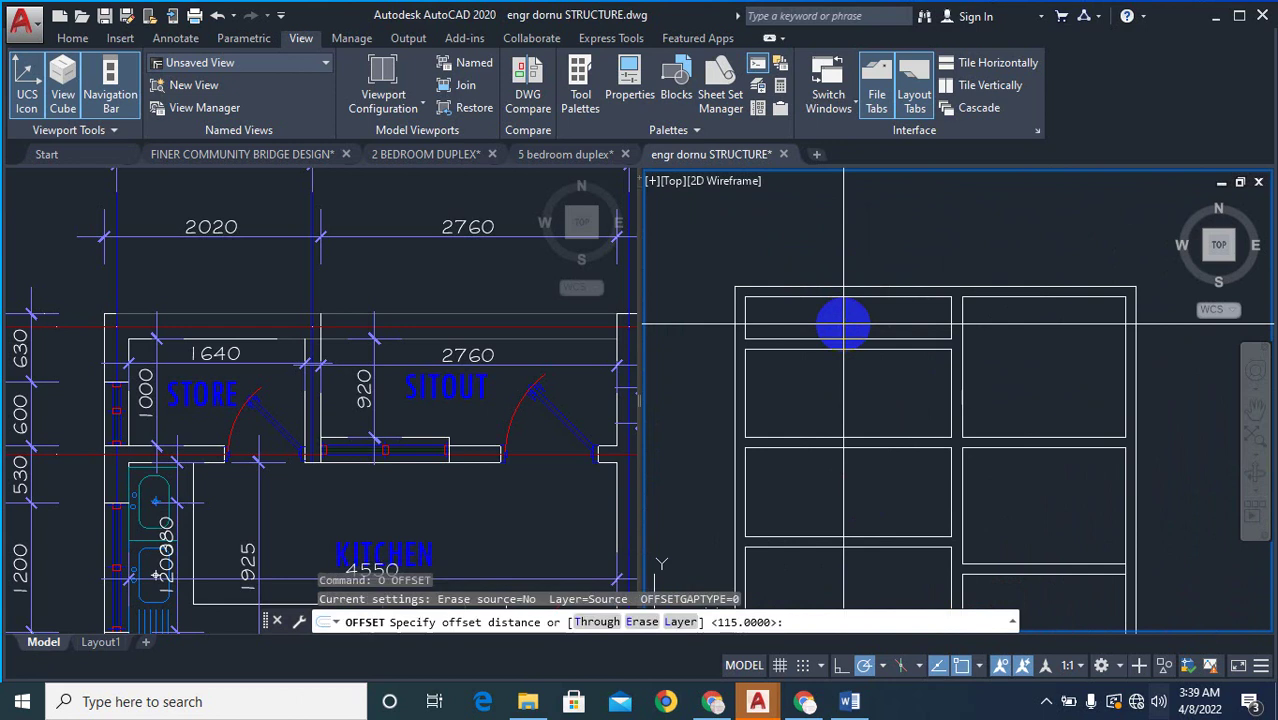
{"action": "type", "text": "115"}
{"action": "key", "text": "Return"}
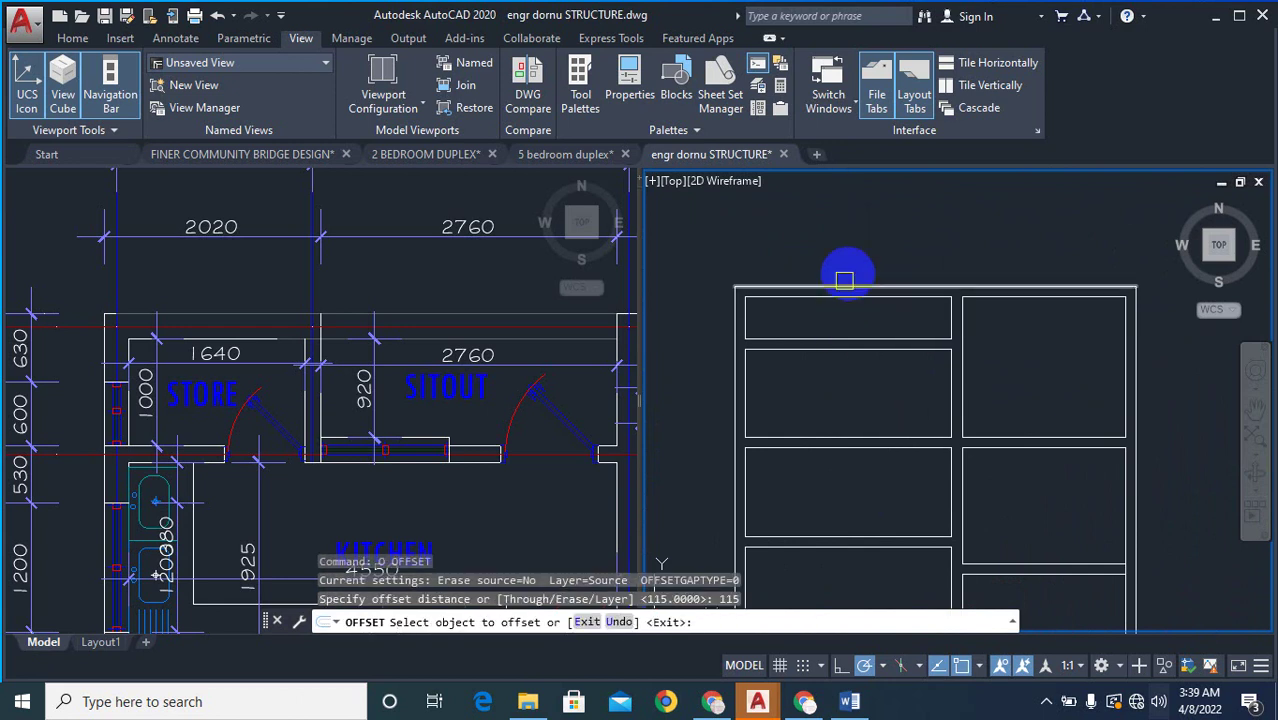
{"action": "left_click", "coordinate": [852, 285]}
{"action": "left_click", "coordinate": [824, 368]}
{"action": "scroll", "coordinate": [821, 325], "scroll_direction": "up", "scroll_amount": 2}
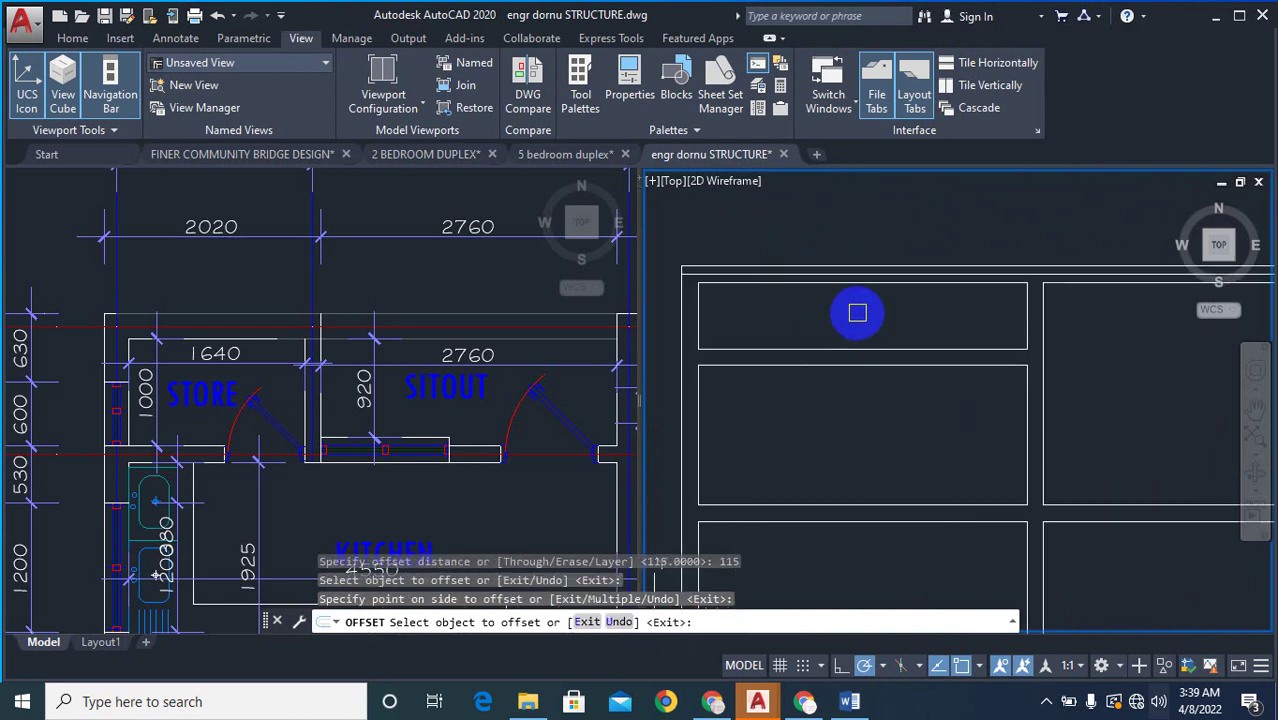
- Offset the left and right outer wall lines inward by the same 115 distance
{"action": "scroll", "coordinate": [663, 322], "scroll_direction": "up", "scroll_amount": 2}
{"action": "left_click", "coordinate": [692, 336]}
{"action": "left_click", "coordinate": [892, 312]}
{"action": "scroll", "coordinate": [777, 290], "scroll_direction": "down", "scroll_amount": 6}
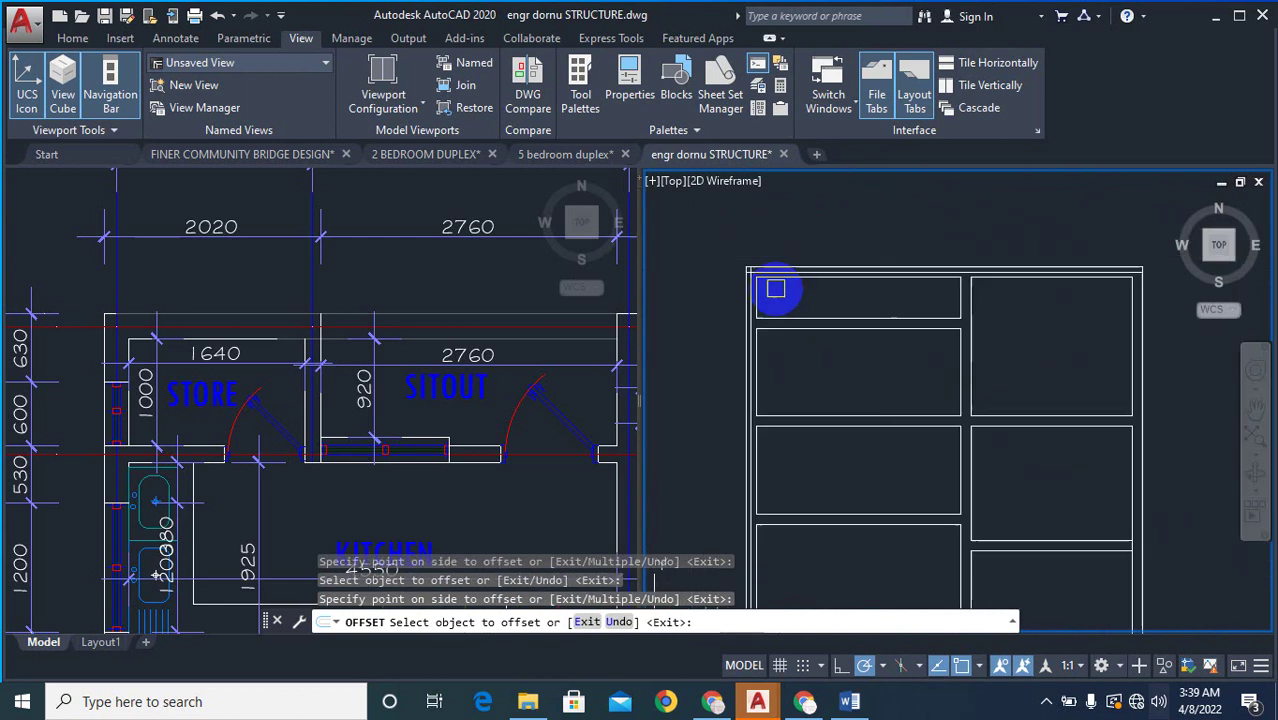
{"action": "scroll", "coordinate": [1000, 326], "scroll_direction": "up", "scroll_amount": 4}
{"action": "left_click", "coordinate": [1007, 328]}
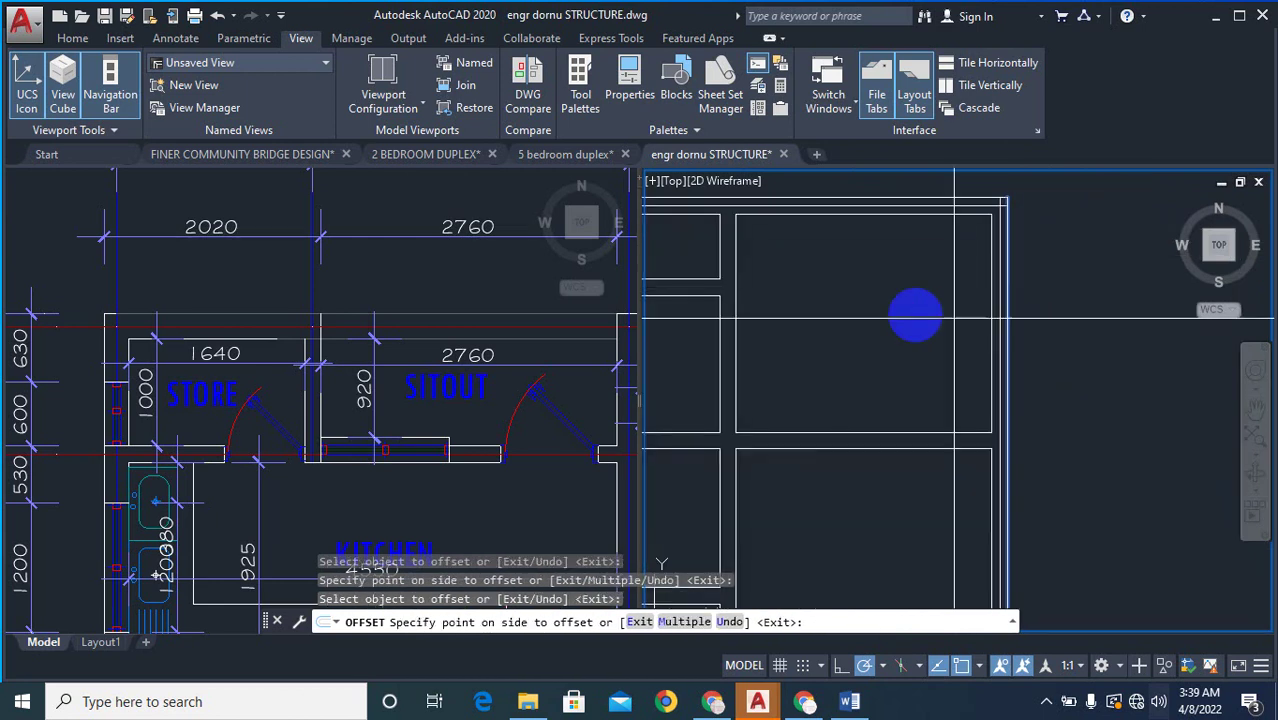
{"action": "left_click", "coordinate": [915, 315]}
{"action": "scroll", "coordinate": [940, 340], "scroll_direction": "up", "scroll_amount": 5}
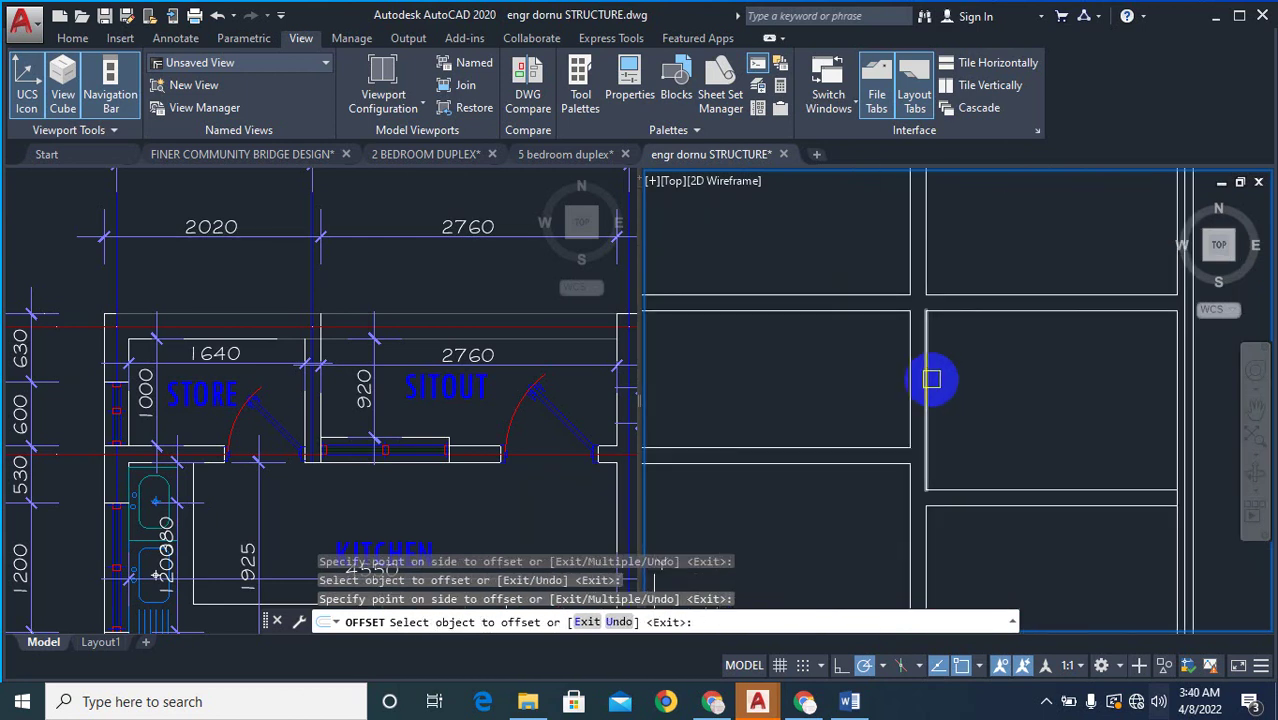
- Offset one face of the central partition leftward and the upper wall line above the stairs downward by 115
{"action": "left_click", "coordinate": [928, 378]}
{"action": "left_click", "coordinate": [796, 393]}
{"action": "scroll", "coordinate": [887, 285], "scroll_direction": "down", "scroll_amount": 5}
{"action": "scroll", "coordinate": [870, 430], "scroll_direction": "up", "scroll_amount": 6}
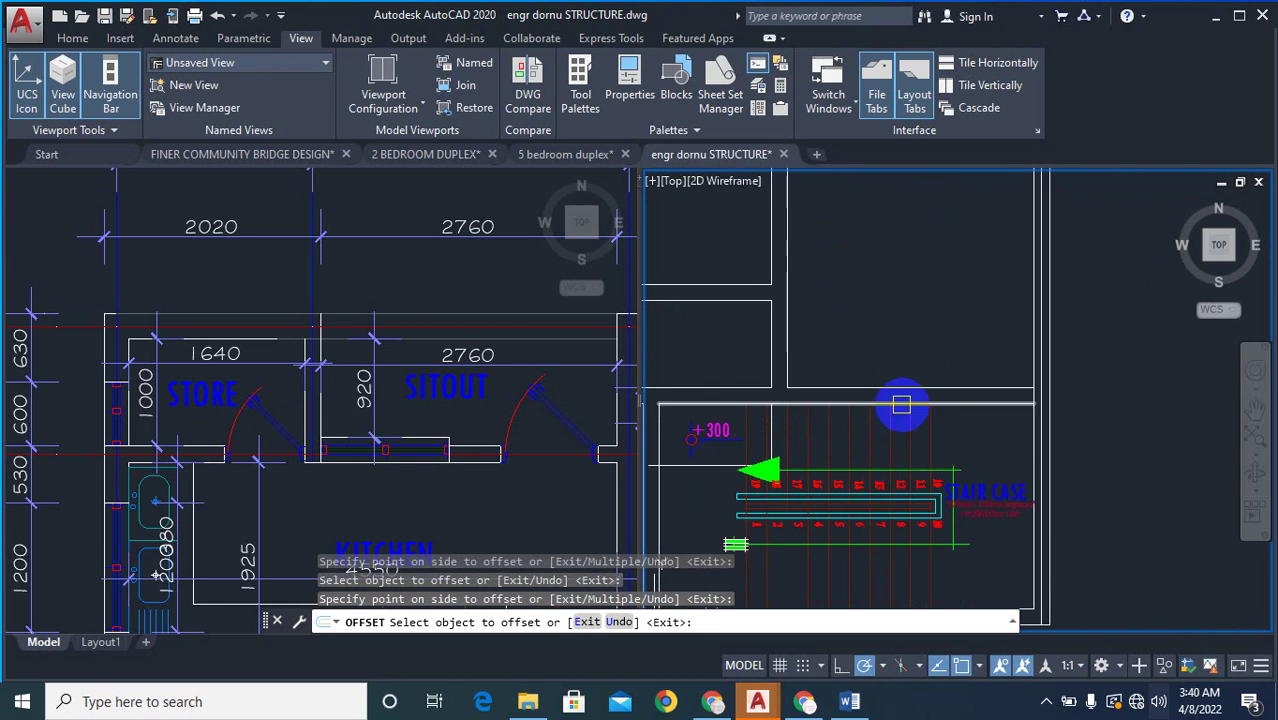
{"action": "left_click", "coordinate": [916, 379]}
{"action": "left_click", "coordinate": [970, 425]}
{"action": "scroll", "coordinate": [1000, 405], "scroll_direction": "down", "scroll_amount": 7}
{"action": "left_click", "coordinate": [1042, 394]}
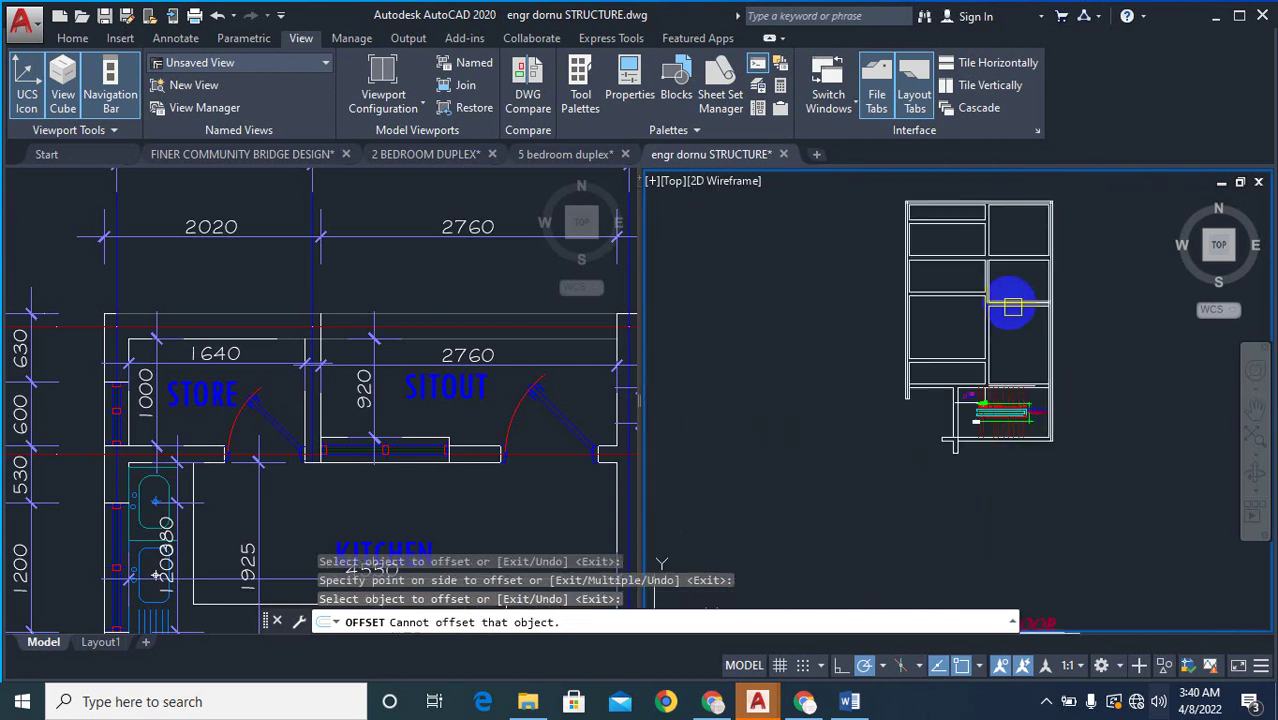
- Offset the upper faces of the two horizontal partitions in the right-hand column of rooms downward by 115
{"action": "scroll", "coordinate": [1016, 305], "scroll_direction": "up", "scroll_amount": 6}
{"action": "left_click", "coordinate": [1038, 329]}
{"action": "left_click", "coordinate": [996, 411]}
{"action": "scroll", "coordinate": [998, 408], "scroll_direction": "down", "scroll_amount": 5}
{"action": "scroll", "coordinate": [1033, 305], "scroll_direction": "up", "scroll_amount": 5}
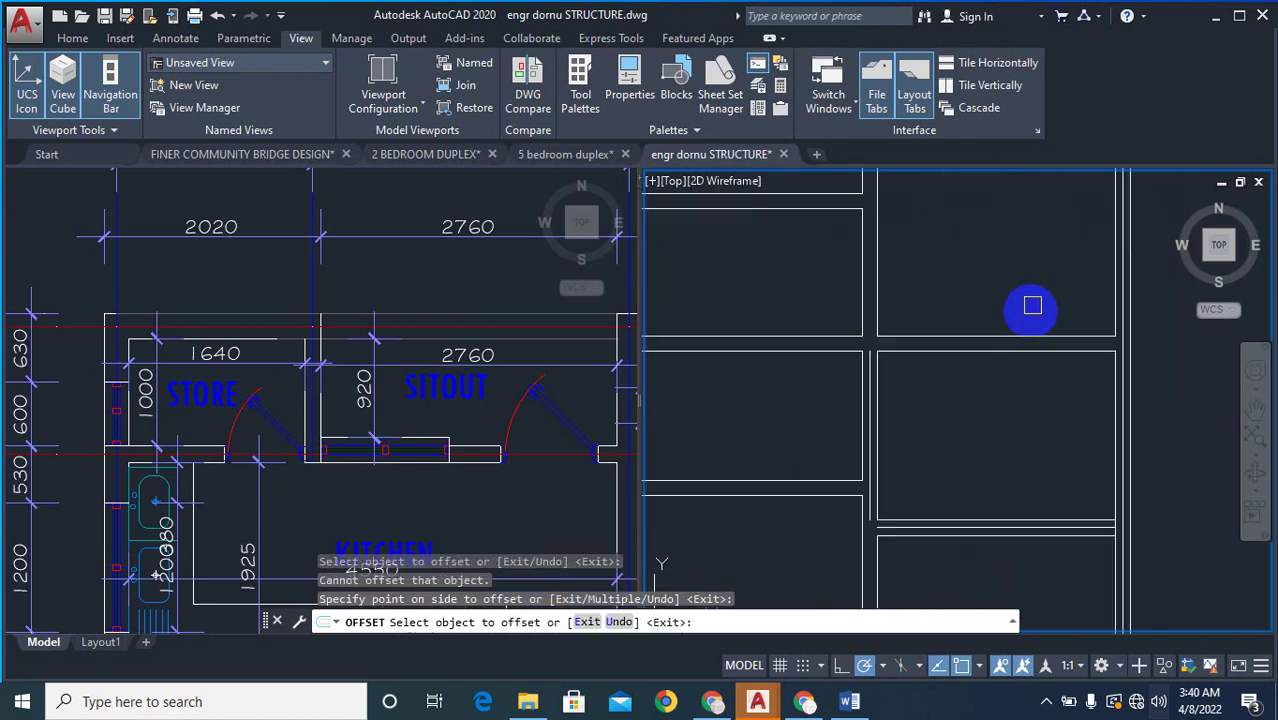
{"action": "left_click", "coordinate": [1023, 333]}
{"action": "left_click", "coordinate": [1004, 394]}
{"action": "scroll", "coordinate": [976, 349], "scroll_direction": "down", "scroll_amount": 5}
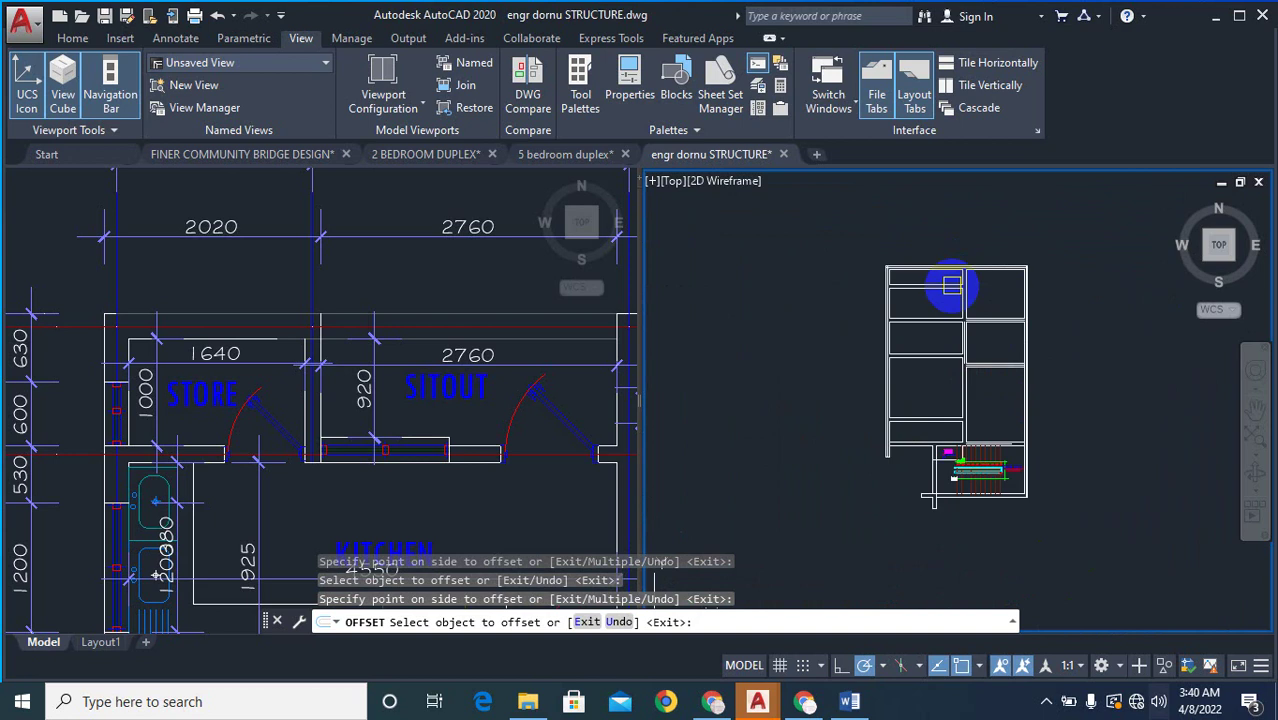
- Offset the upper faces of the partitions below the top-left room and above the lowest left room downward by 115
{"action": "scroll", "coordinate": [945, 285], "scroll_direction": "up", "scroll_amount": 4}
{"action": "scroll", "coordinate": [945, 285], "scroll_direction": "up", "scroll_amount": 4}
{"action": "left_click", "coordinate": [944, 285]}
{"action": "left_click", "coordinate": [927, 337]}
{"action": "scroll", "coordinate": [921, 290], "scroll_direction": "down", "scroll_amount": 8}
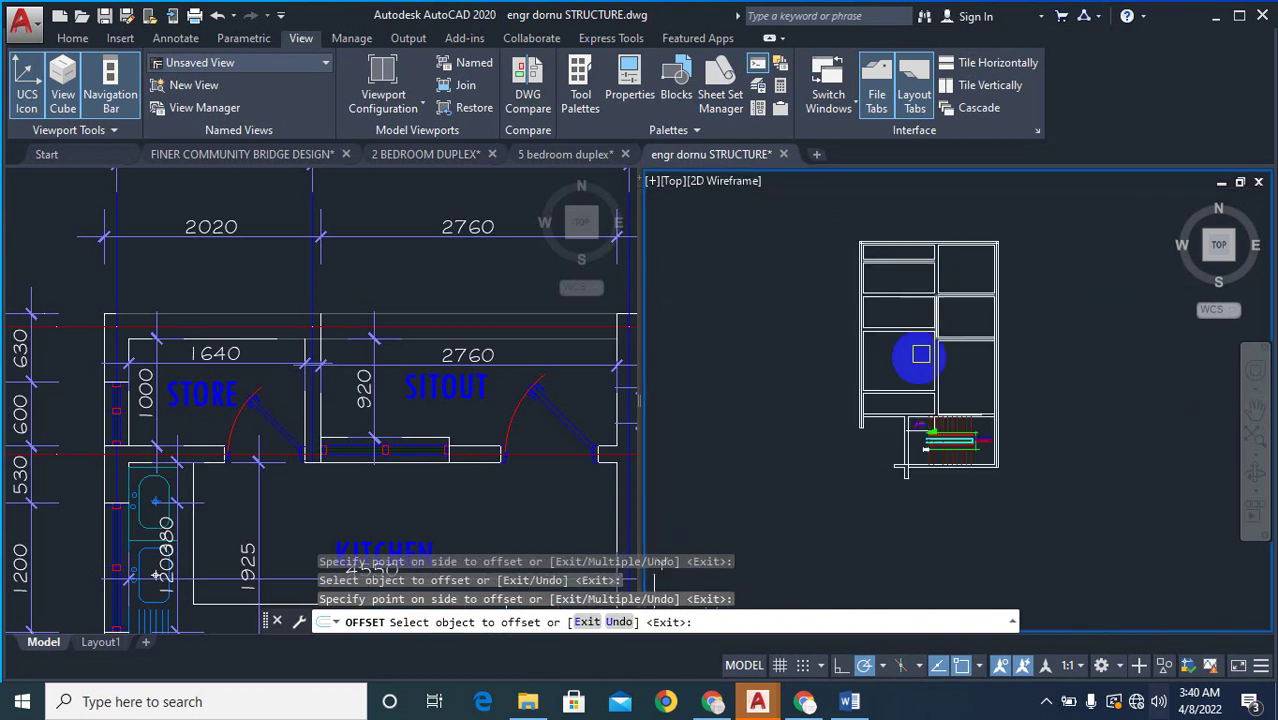
{"action": "scroll", "coordinate": [892, 416], "scroll_direction": "up", "scroll_amount": 4}
{"action": "scroll", "coordinate": [888, 389], "scroll_direction": "up", "scroll_amount": 4}
{"action": "left_click", "coordinate": [900, 287]}
{"action": "left_click", "coordinate": [895, 334]}
{"action": "scroll", "coordinate": [907, 334], "scroll_direction": "down", "scroll_amount": 7}
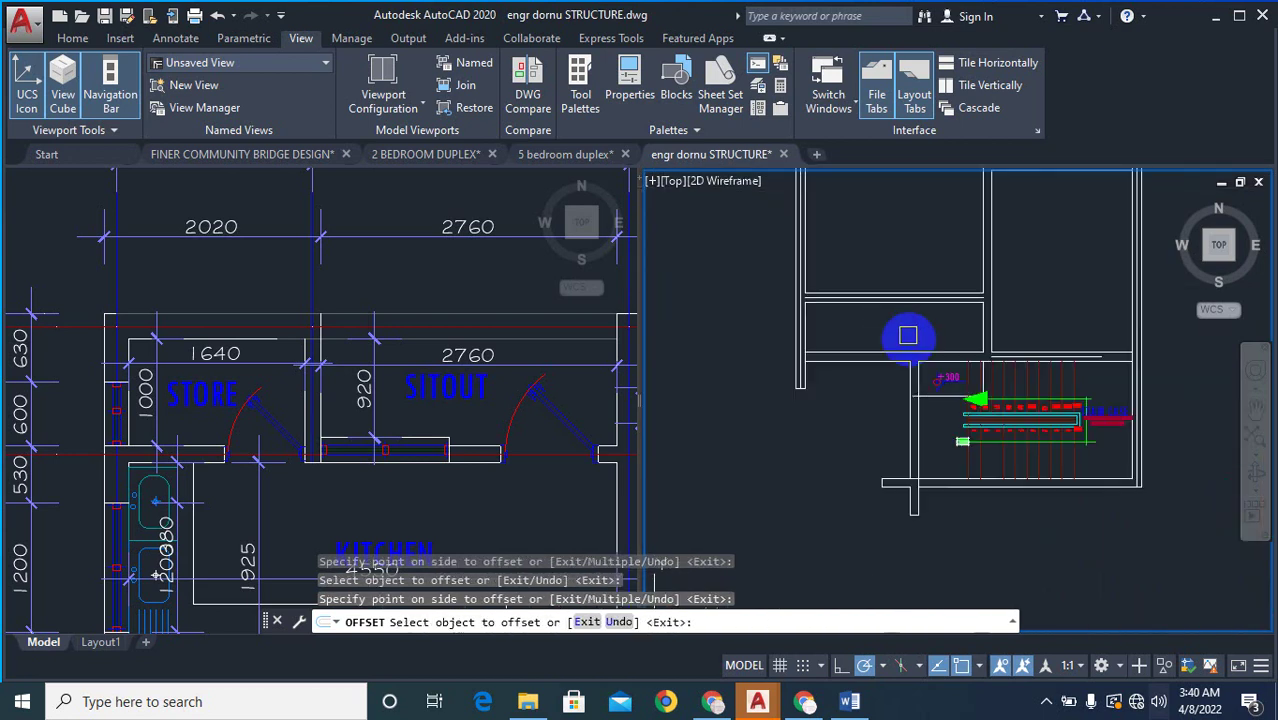
{"action": "key", "text": "Escape"}
{"action": "key", "text": "Escape"}
- Match the top and left outer wall centrelines to the blue centreline near RF. BEAM 2 in the existing beam layout
{"action": "left_click", "coordinate": [379, 471]}
{"action": "scroll", "coordinate": [257, 399], "scroll_direction": "down", "scroll_amount": 5}
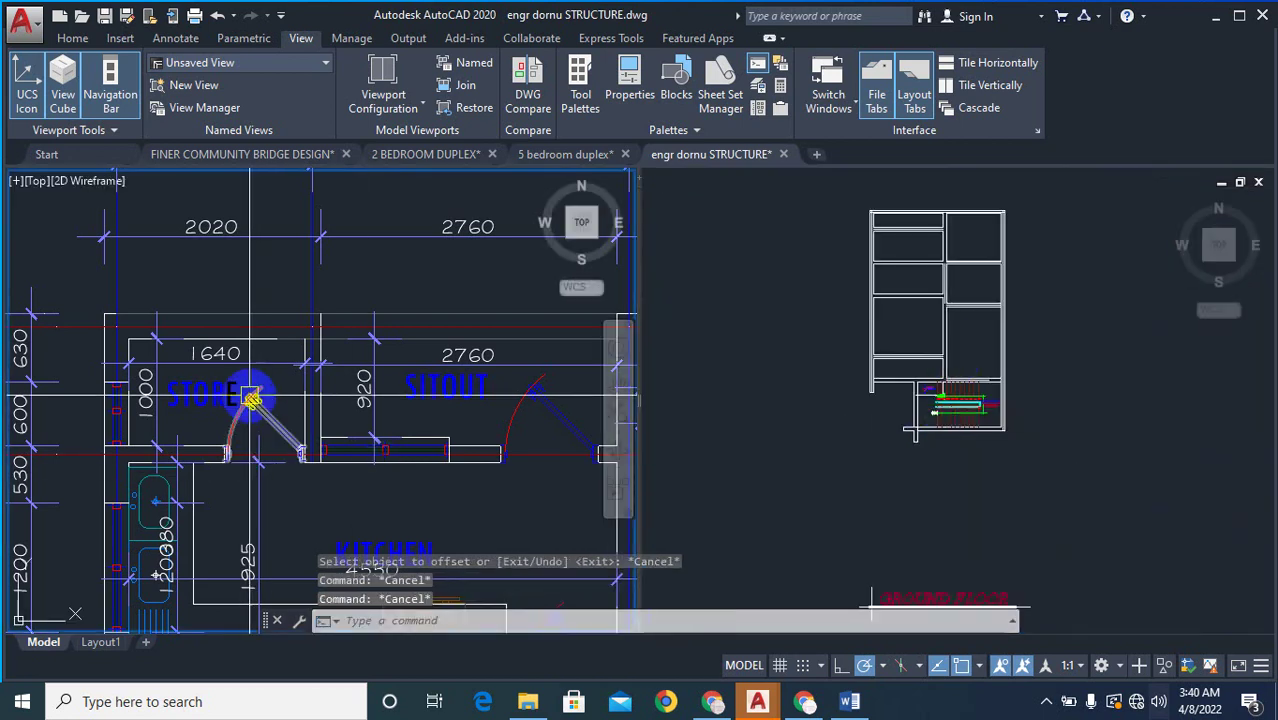
{"action": "scroll", "coordinate": [531, 423], "scroll_direction": "down", "scroll_amount": 6}
{"action": "scroll", "coordinate": [285, 334], "scroll_direction": "up", "scroll_amount": 4}
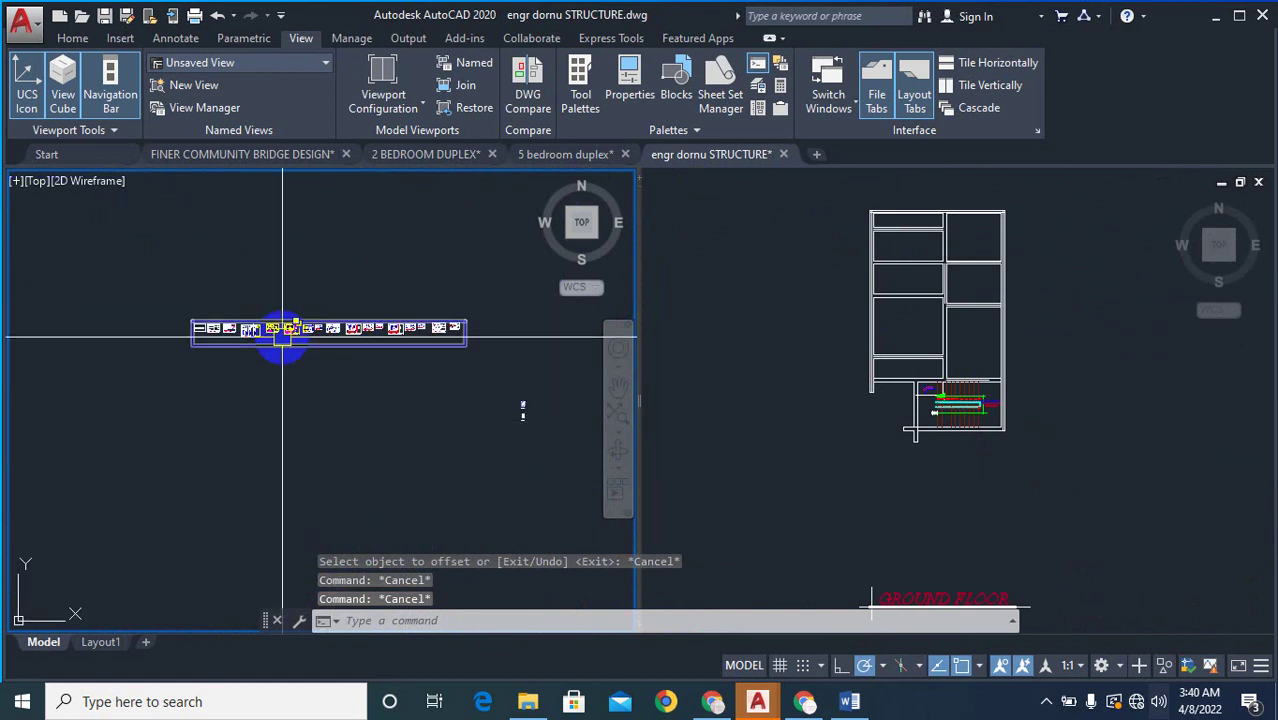
{"action": "scroll", "coordinate": [224, 297], "scroll_direction": "up", "scroll_amount": 6}
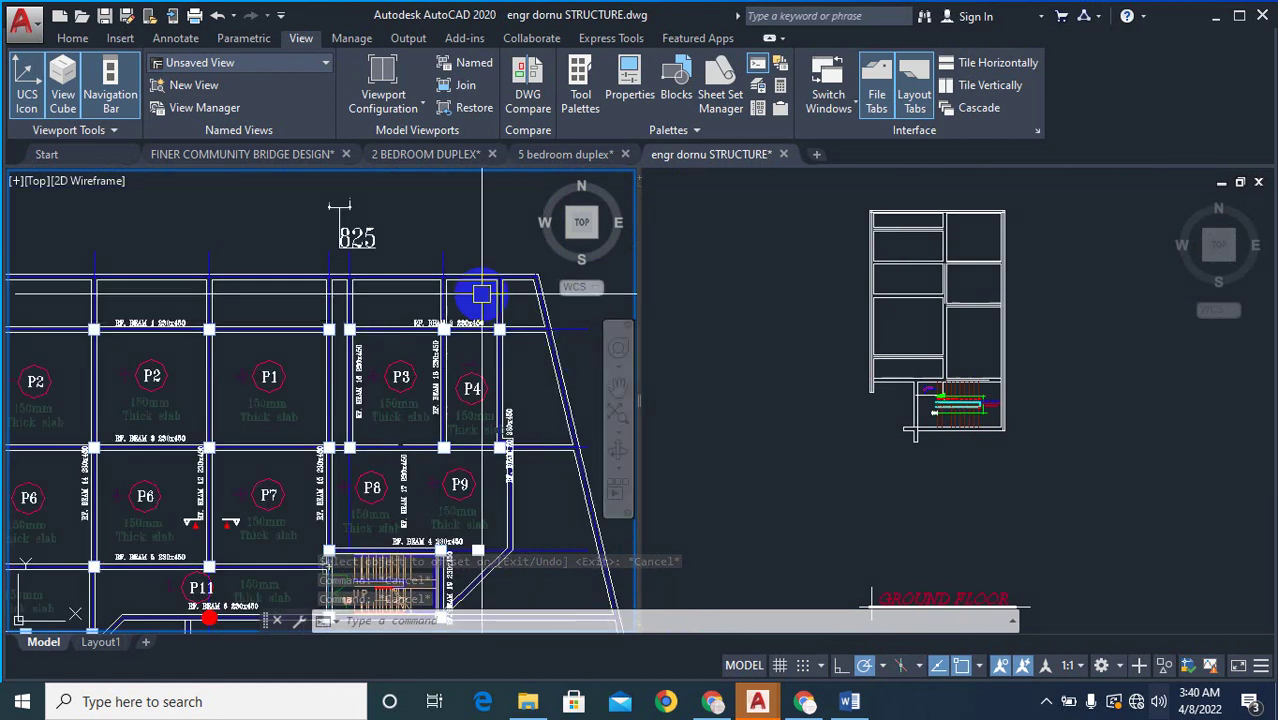
{"action": "type", "text": "MA"}
{"action": "key", "text": "Return"}
{"action": "scroll", "coordinate": [423, 259], "scroll_direction": "up", "scroll_amount": 4}
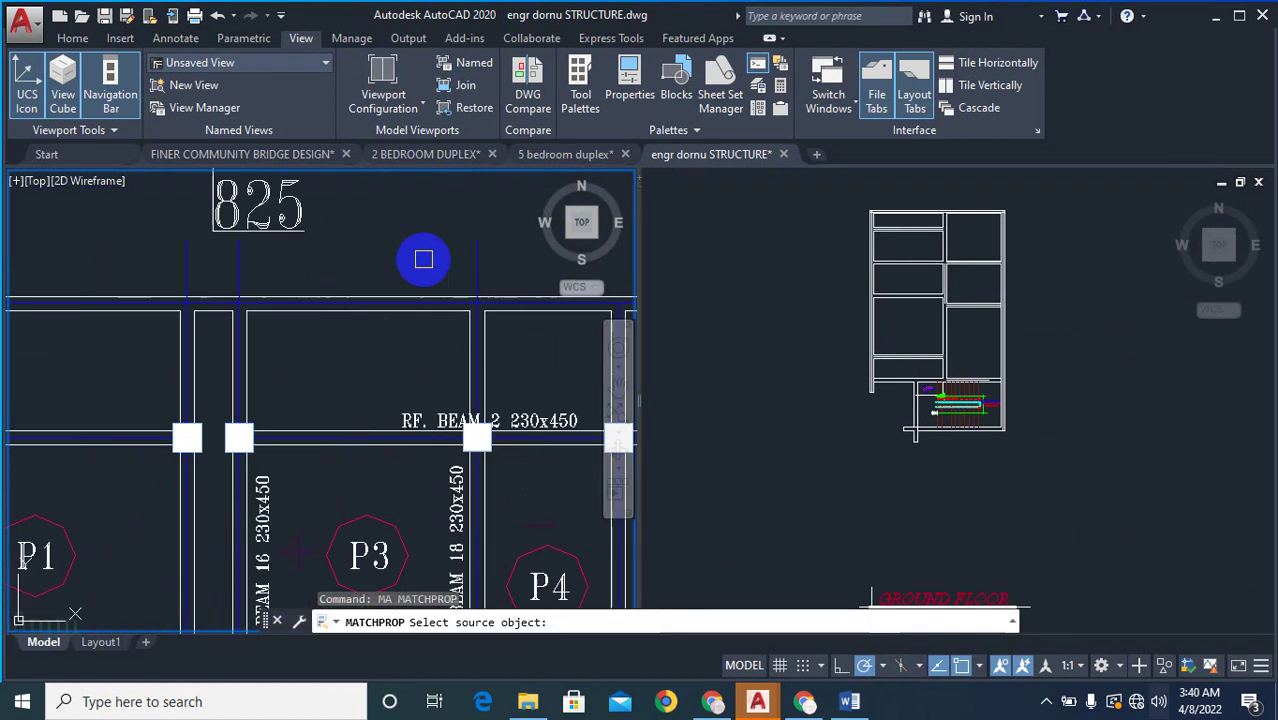
{"action": "left_click", "coordinate": [476, 258]}
{"action": "left_click", "coordinate": [860, 230]}
{"action": "scroll", "coordinate": [864, 240], "scroll_direction": "up", "scroll_amount": 6}
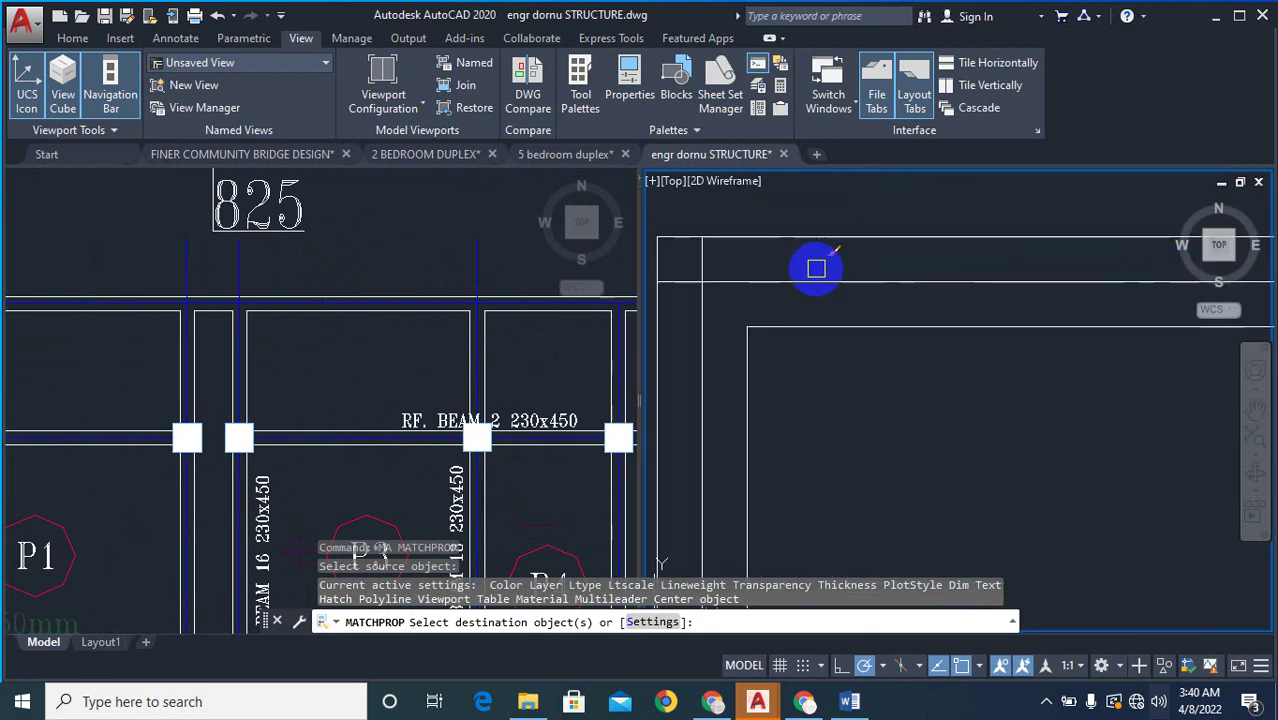
{"action": "left_click", "coordinate": [792, 282]}
{"action": "left_click", "coordinate": [700, 327]}
{"action": "scroll", "coordinate": [790, 222], "scroll_direction": "down", "scroll_amount": 6}
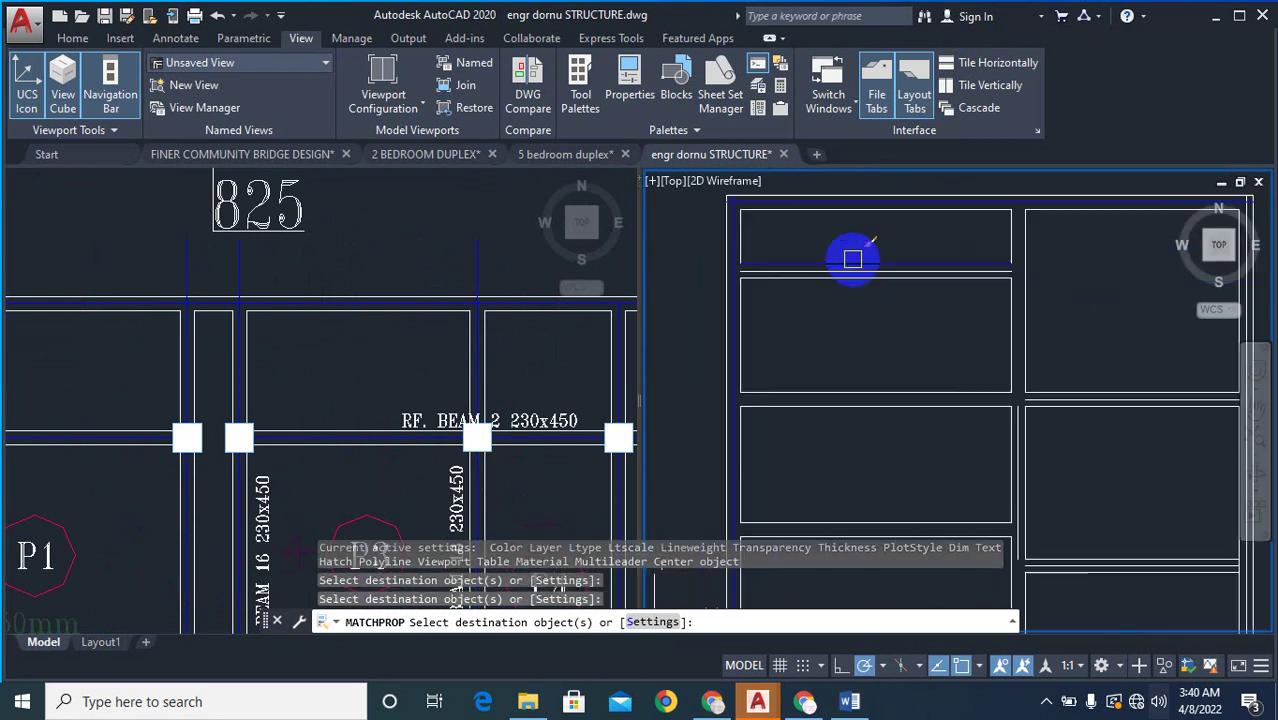
- Apply the blue centreline properties to the centrelines of the partition below the top-left room, both right-column partitions and the central partition
{"action": "scroll", "coordinate": [853, 283], "scroll_direction": "up", "scroll_amount": 5}
{"action": "left_click", "coordinate": [846, 301]}
{"action": "scroll", "coordinate": [870, 214], "scroll_direction": "down", "scroll_amount": 6}
{"action": "scroll", "coordinate": [980, 307], "scroll_direction": "up", "scroll_amount": 6}
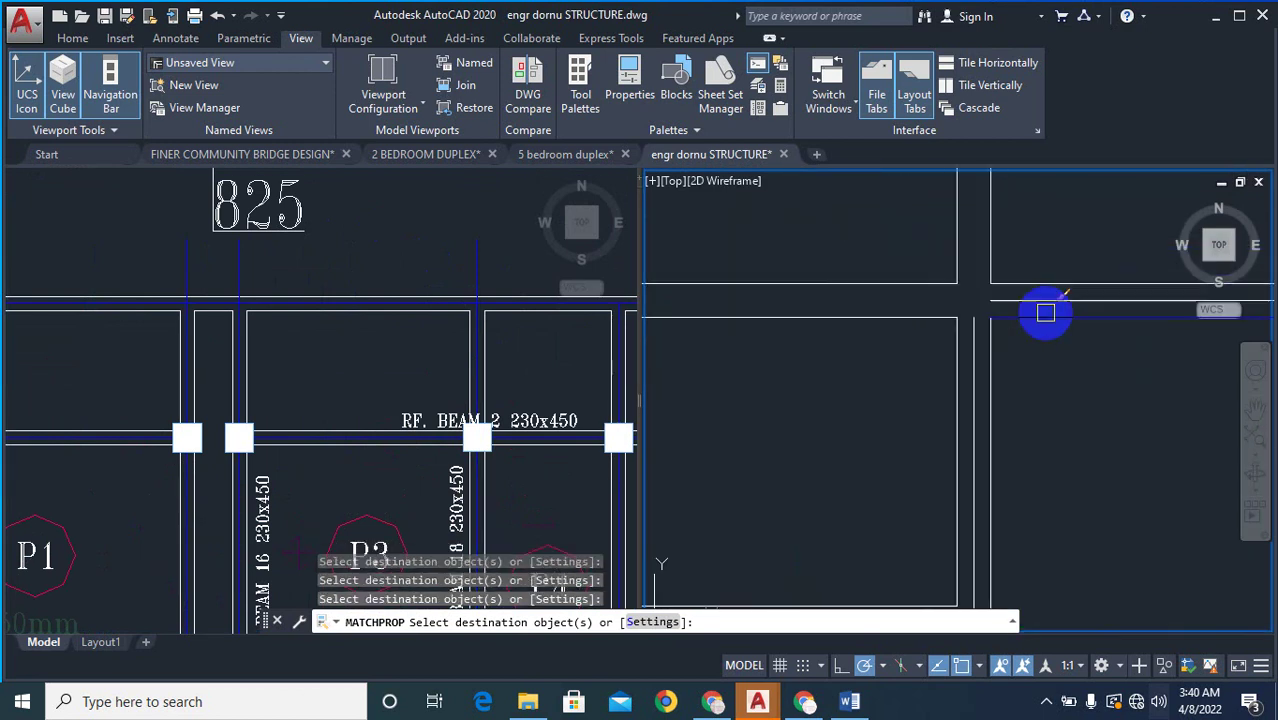
{"action": "left_click", "coordinate": [1044, 299]}
{"action": "scroll", "coordinate": [940, 272], "scroll_direction": "down", "scroll_amount": 6}
{"action": "scroll", "coordinate": [940, 272], "scroll_direction": "up", "scroll_amount": 6}
{"action": "left_click", "coordinate": [912, 322]}
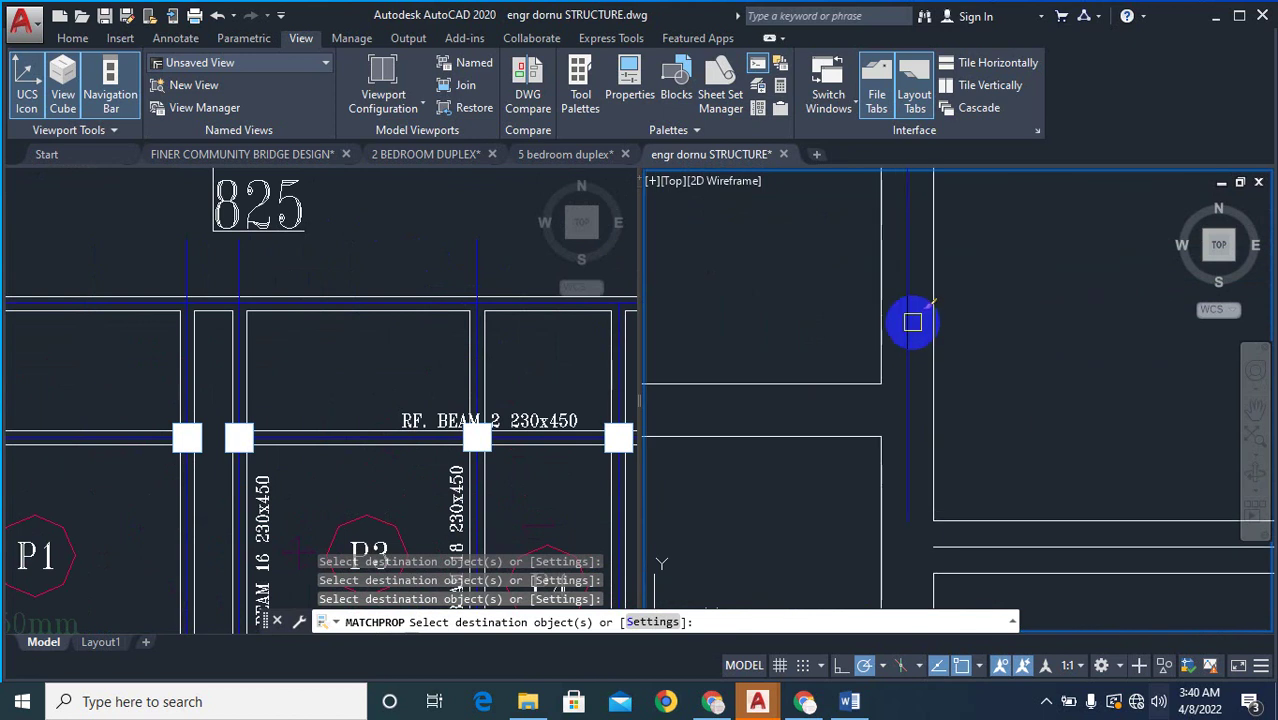
{"action": "scroll", "coordinate": [882, 310], "scroll_direction": "down", "scroll_amount": 6}
{"action": "scroll", "coordinate": [876, 333], "scroll_direction": "up", "scroll_amount": 6}
{"action": "left_click", "coordinate": [879, 309]}
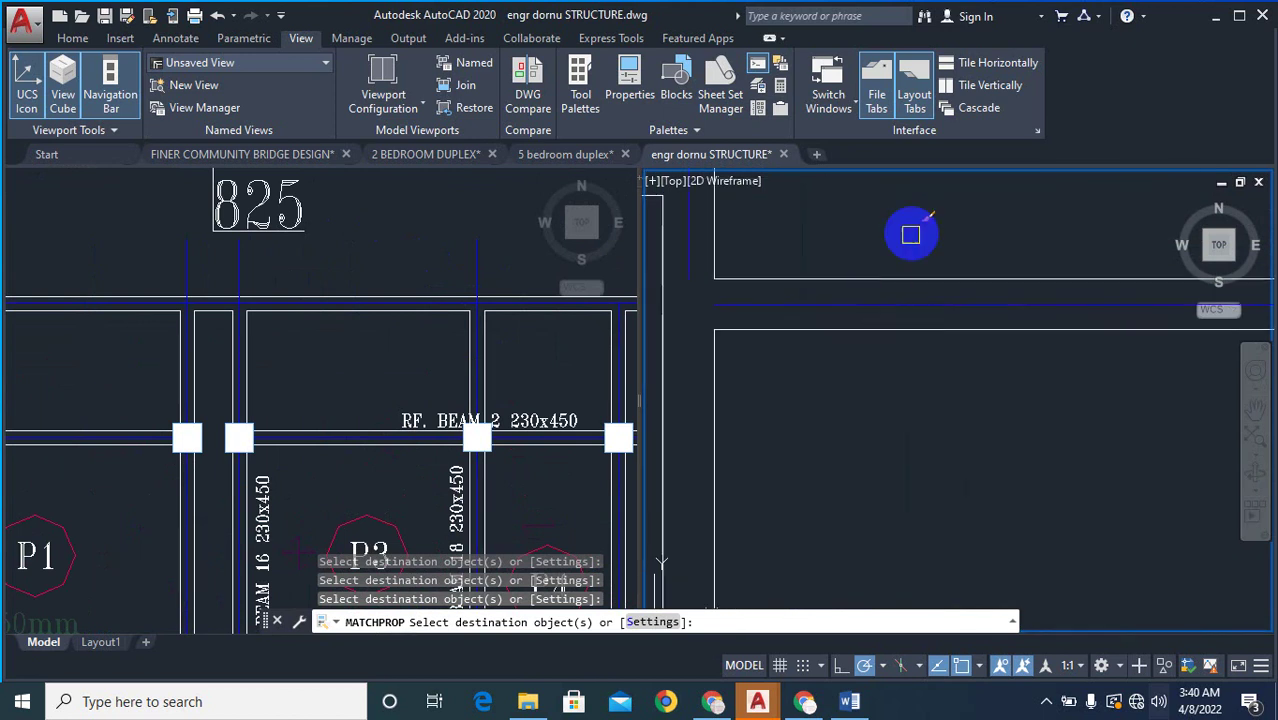
- Apply the blue centreline properties to the centrelines of the lowest left partition, the wall above the stairs and the right outer wall
{"action": "scroll", "coordinate": [910, 234], "scroll_direction": "down", "scroll_amount": 5}
{"action": "scroll", "coordinate": [919, 357], "scroll_direction": "up", "scroll_amount": 6}
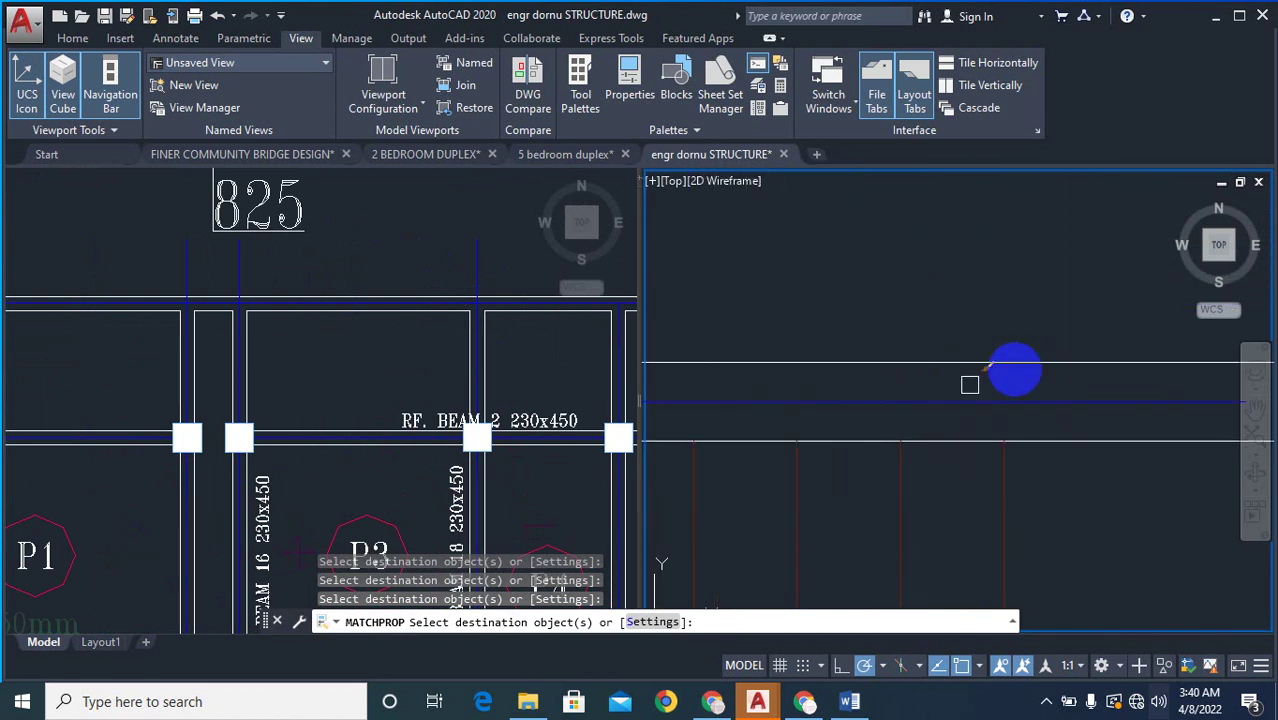
{"action": "scroll", "coordinate": [970, 330], "scroll_direction": "down", "scroll_amount": 5}
{"action": "scroll", "coordinate": [946, 295], "scroll_direction": "up", "scroll_amount": 5}
{"action": "scroll", "coordinate": [946, 300], "scroll_direction": "down", "scroll_amount": 5}
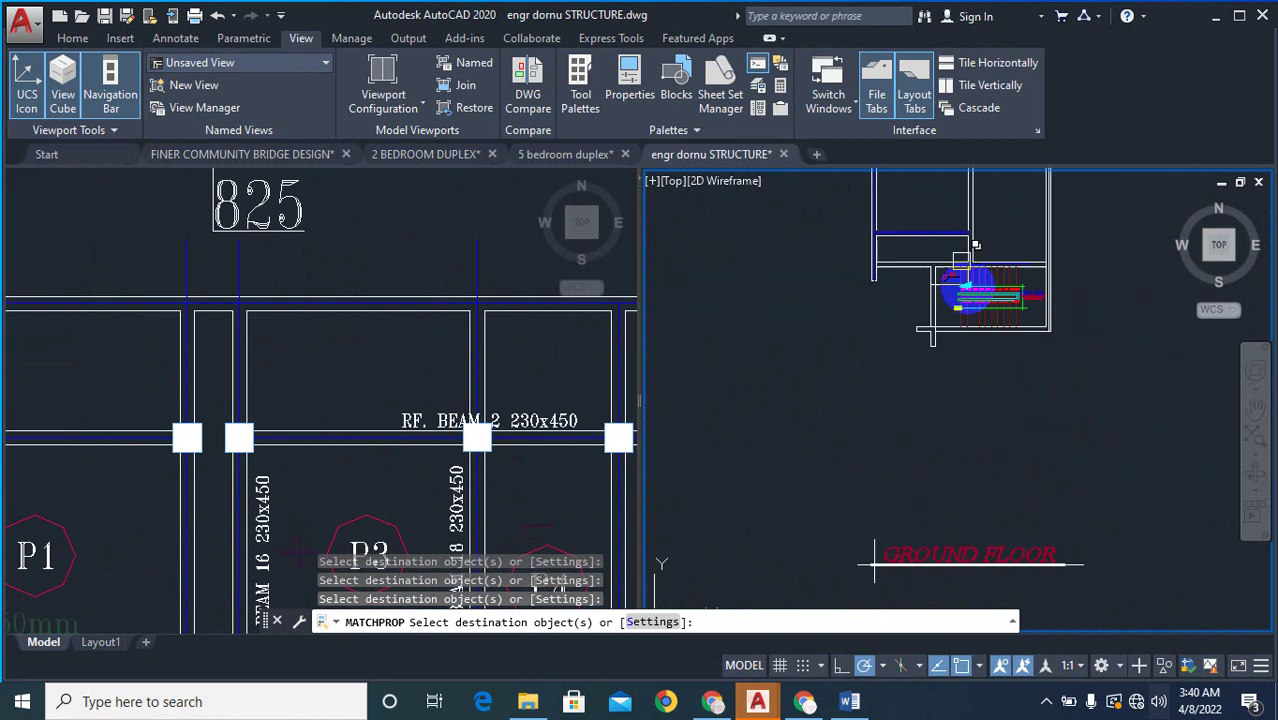
{"action": "scroll", "coordinate": [941, 291], "scroll_direction": "up", "scroll_amount": 5}
{"action": "scroll", "coordinate": [880, 410], "scroll_direction": "down", "scroll_amount": 6}
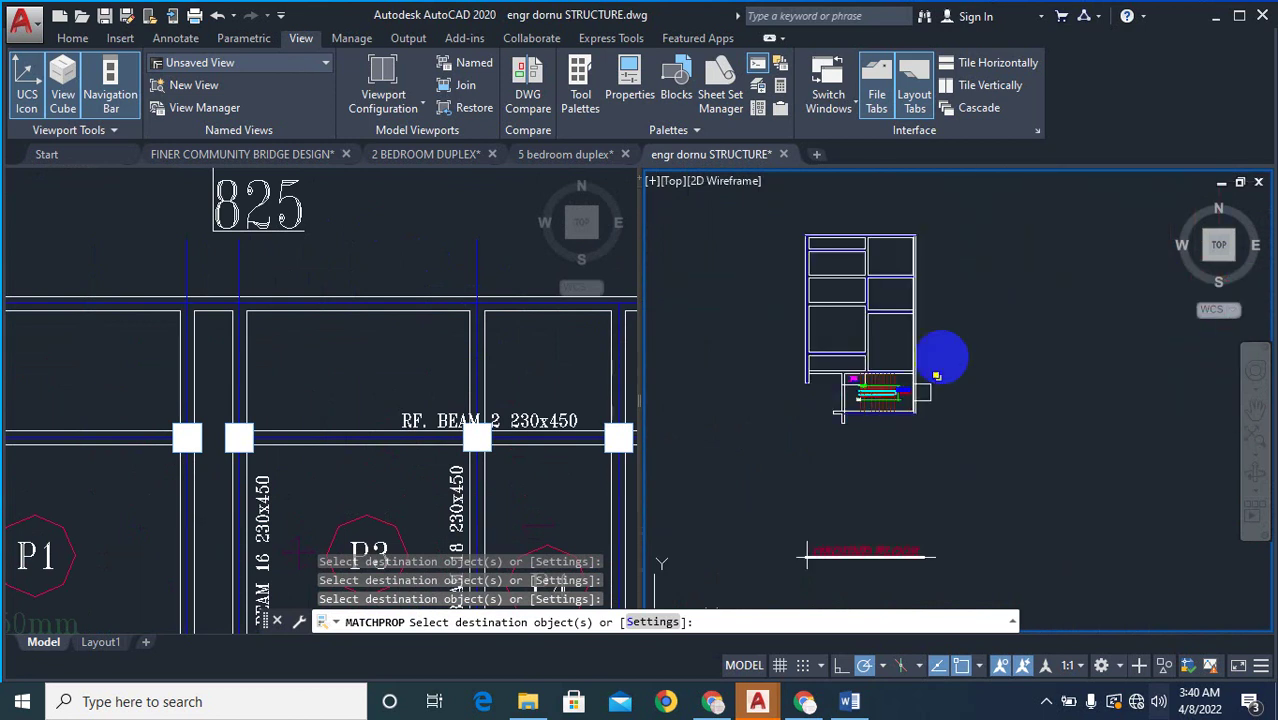
{"action": "scroll", "coordinate": [936, 375], "scroll_direction": "up", "scroll_amount": 6}
{"action": "scroll", "coordinate": [944, 320], "scroll_direction": "down", "scroll_amount": 5}
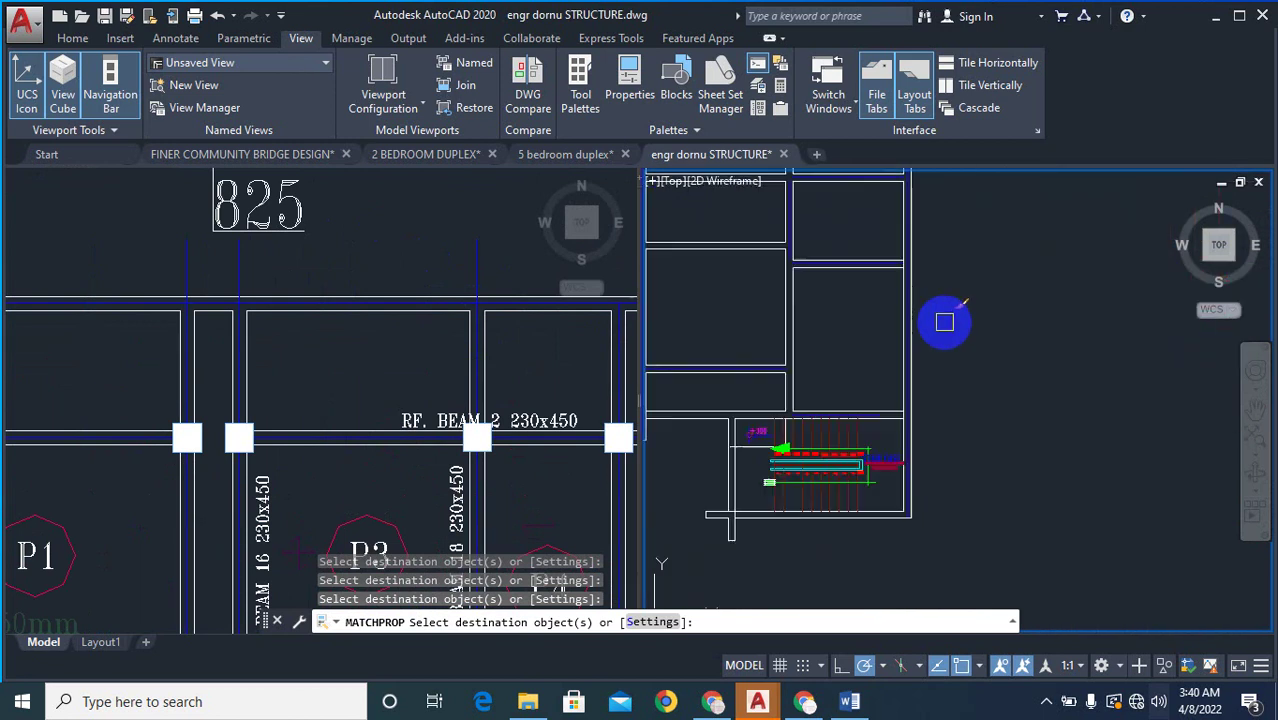
{"action": "scroll", "coordinate": [836, 419], "scroll_direction": "up", "scroll_amount": 4}
{"action": "scroll", "coordinate": [853, 345], "scroll_direction": "down", "scroll_amount": 2}
{"action": "scroll", "coordinate": [990, 300], "scroll_direction": "up", "scroll_amount": 3}
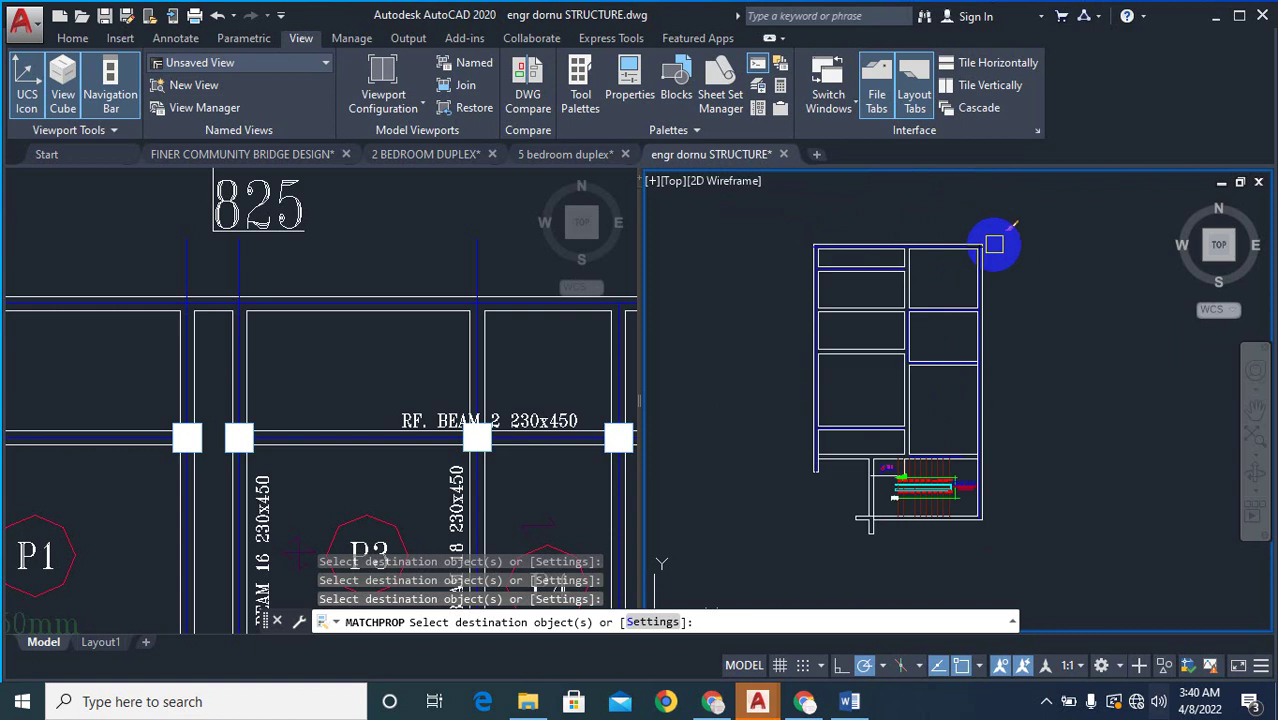
{"action": "key", "text": "Escape"}
{"action": "key", "text": "Escape"}
{"action": "key", "text": "Escape"}
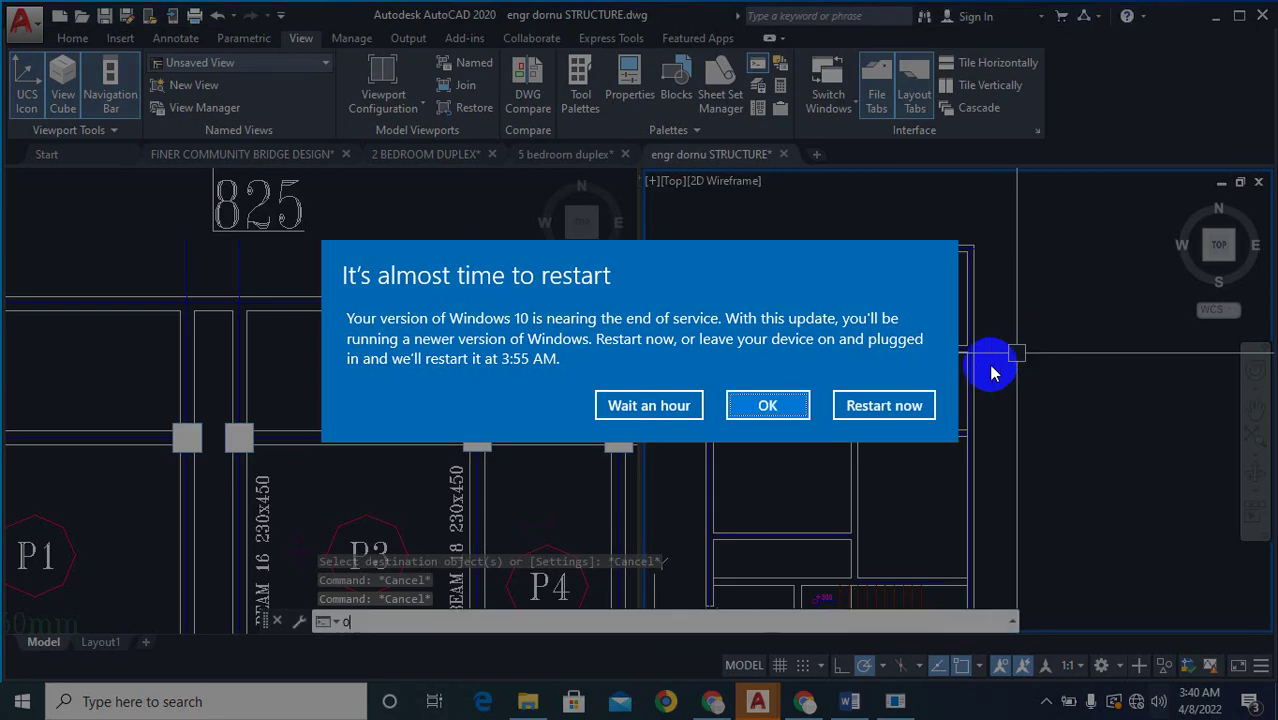
- Postpone the Windows restart by an hour and offset the right outer wall line outward by 3000
{"action": "left_click", "coordinate": [675, 416]}
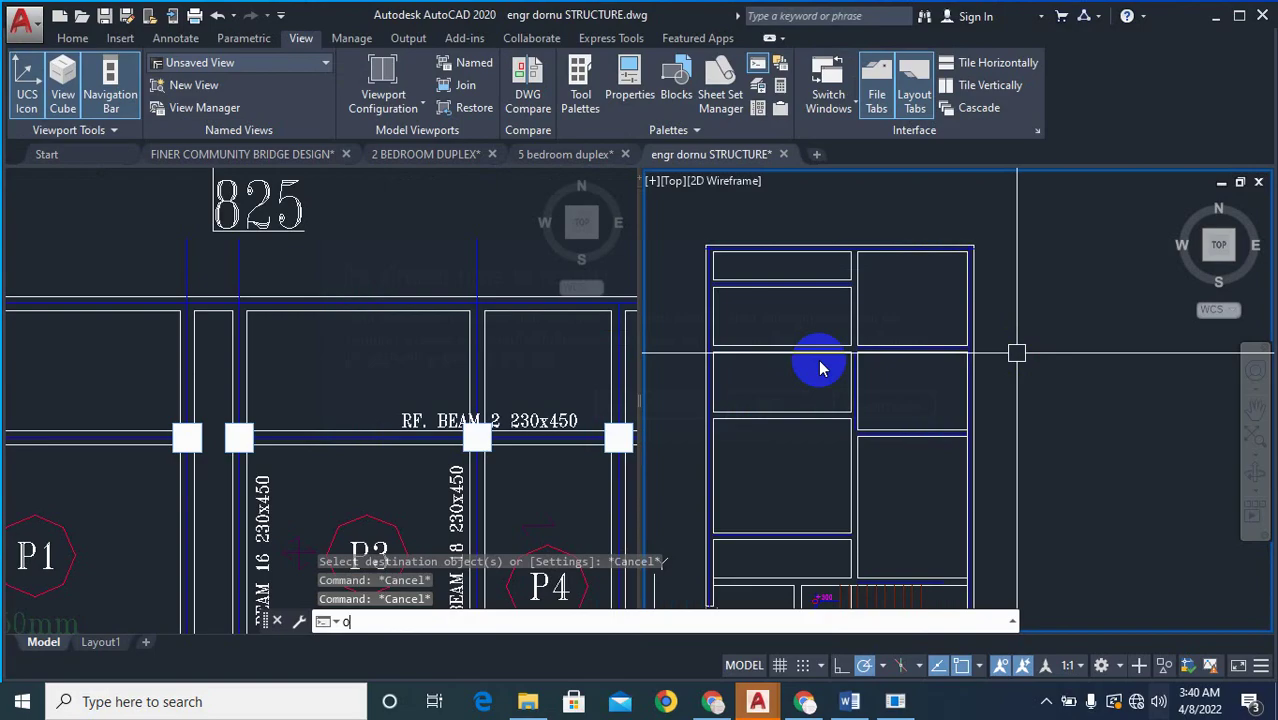
{"action": "type", "text": "o"}
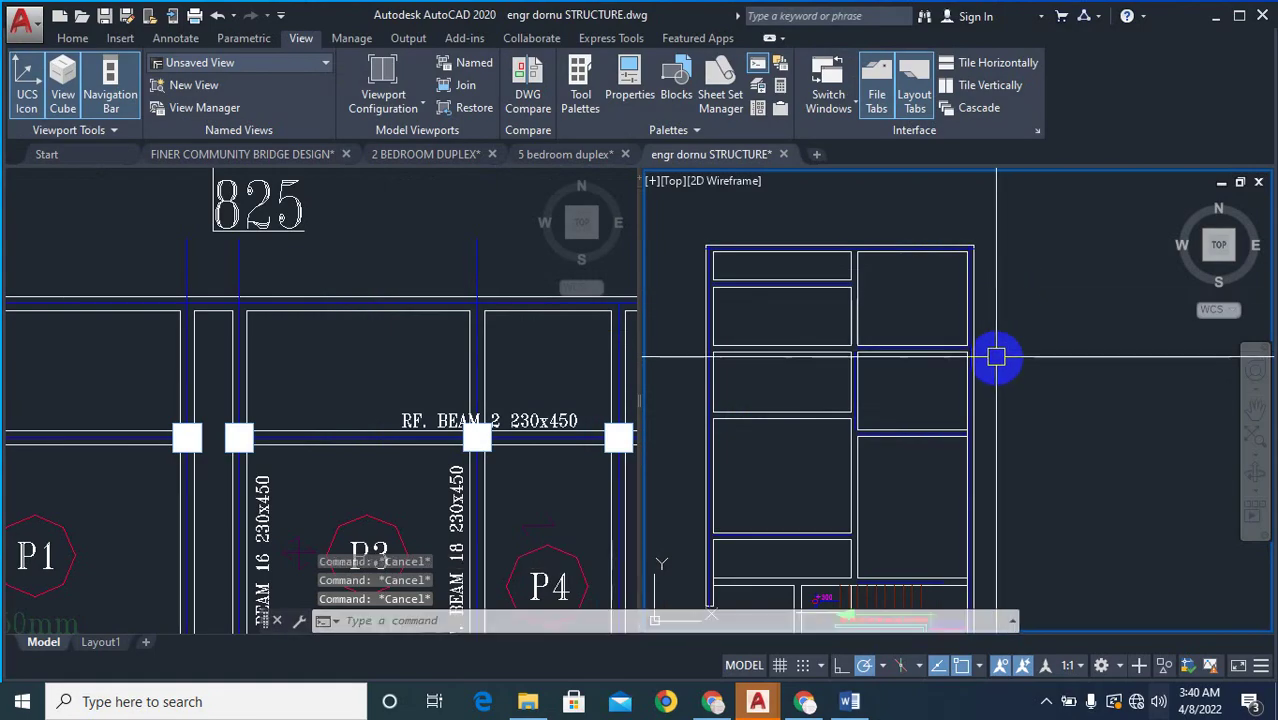
{"action": "key", "text": "Return"}
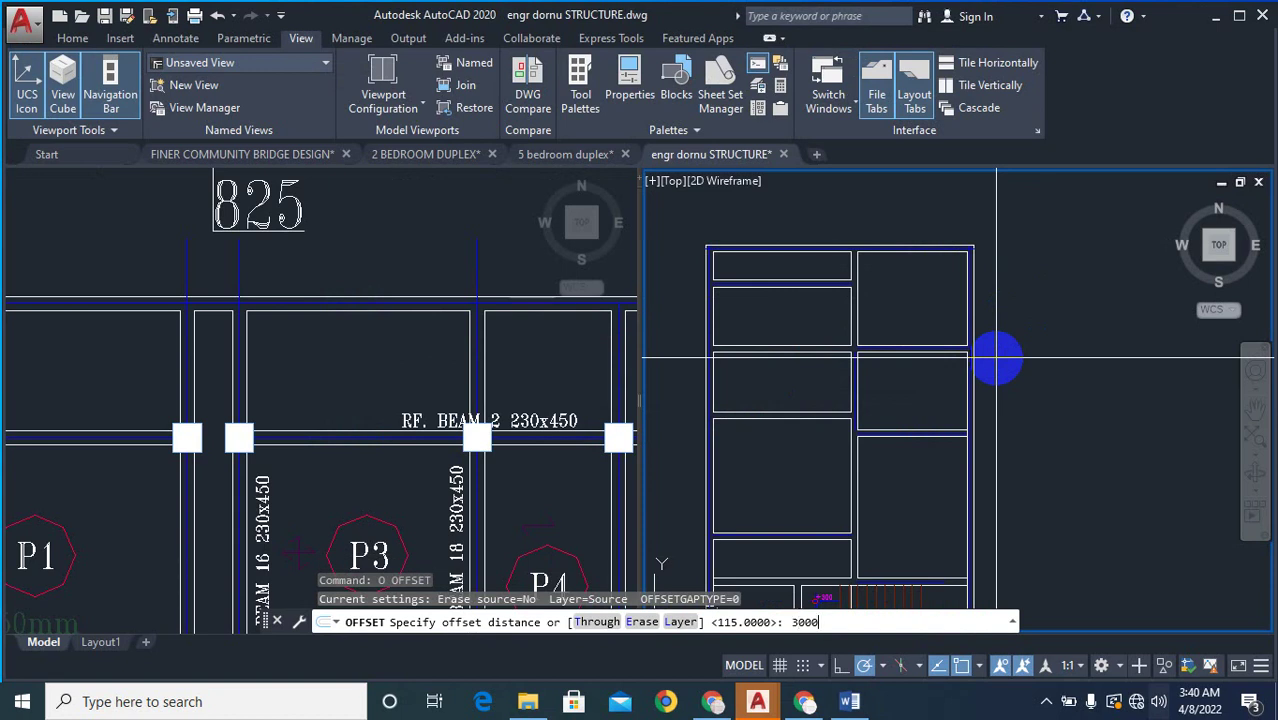
{"action": "key", "text": "Return"}
{"action": "left_click", "coordinate": [979, 347]}
{"action": "left_click", "coordinate": [1064, 317]}
- Offset the top and left outer wall lines outward by 3000
{"action": "scroll", "coordinate": [942, 240], "scroll_direction": "up", "scroll_amount": 5}
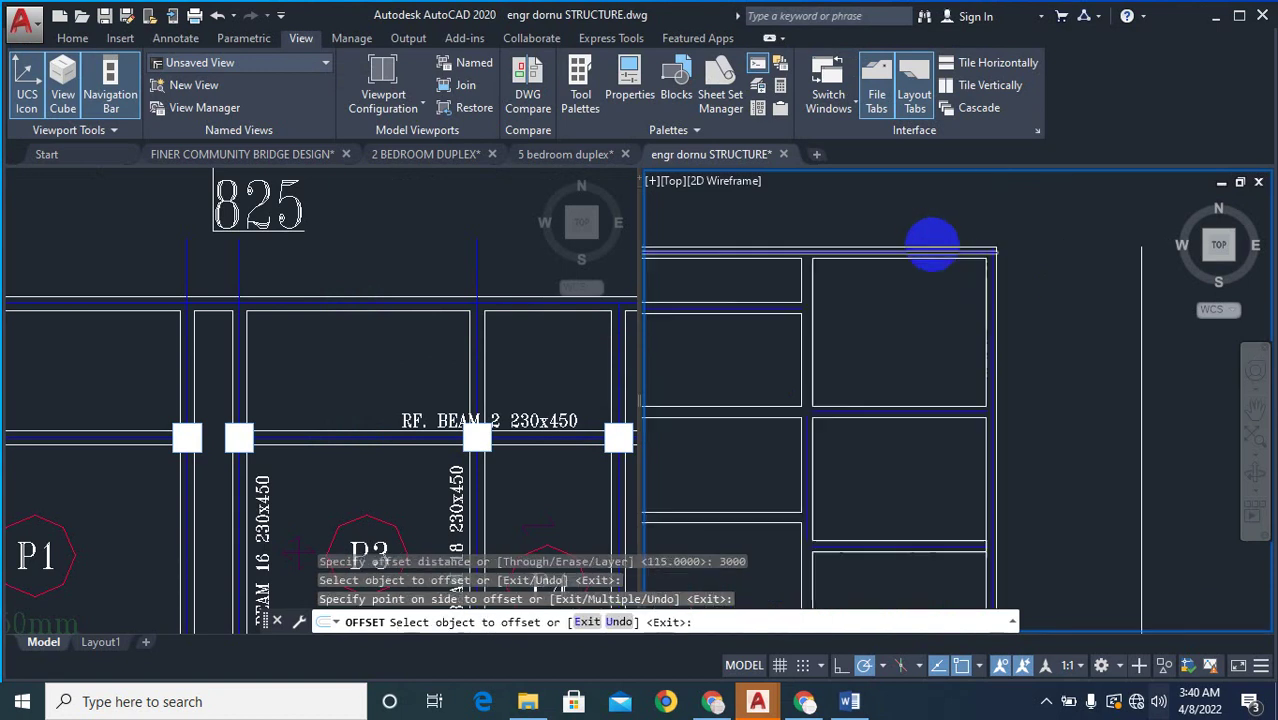
{"action": "left_click", "coordinate": [936, 251]}
{"action": "scroll", "coordinate": [968, 282], "scroll_direction": "down", "scroll_amount": 5}
{"action": "left_click", "coordinate": [988, 262]}
{"action": "scroll", "coordinate": [985, 300], "scroll_direction": "down", "scroll_amount": 5}
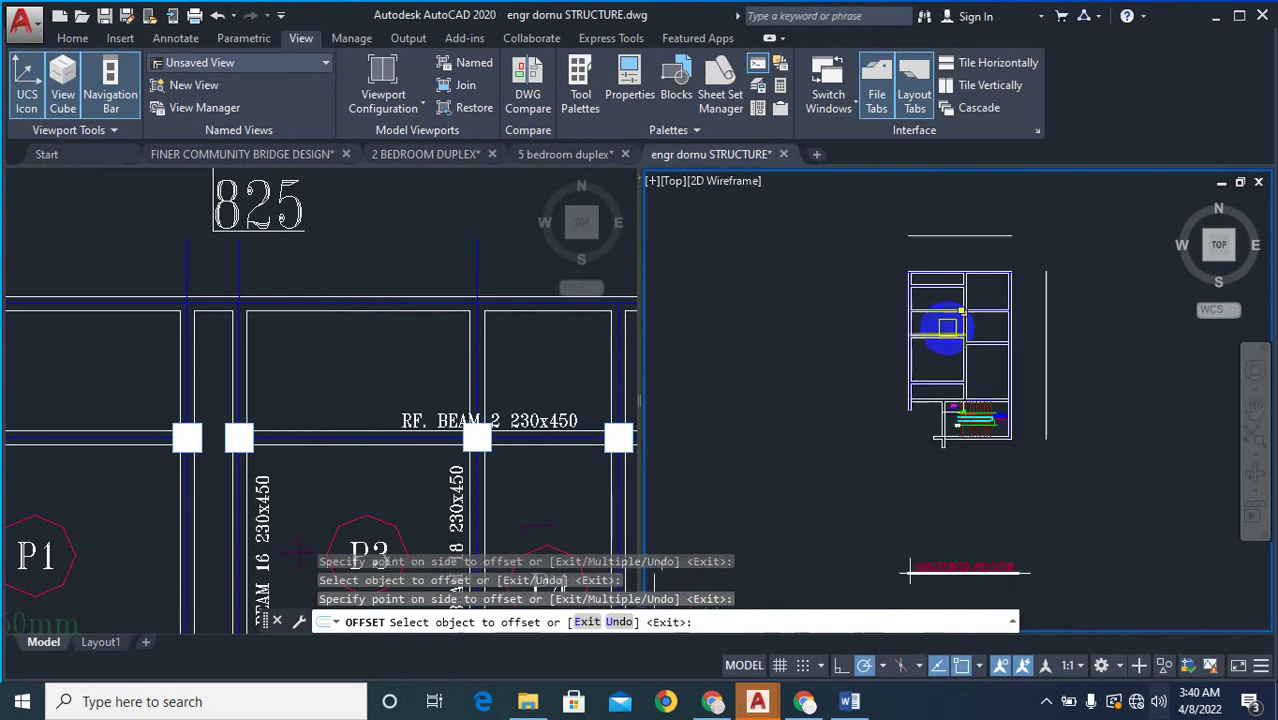
{"action": "scroll", "coordinate": [896, 371], "scroll_direction": "up", "scroll_amount": 6}
{"action": "left_click", "coordinate": [869, 380]}
{"action": "left_click", "coordinate": [809, 358]}
{"action": "scroll", "coordinate": [812, 326], "scroll_direction": "down", "scroll_amount": 9}
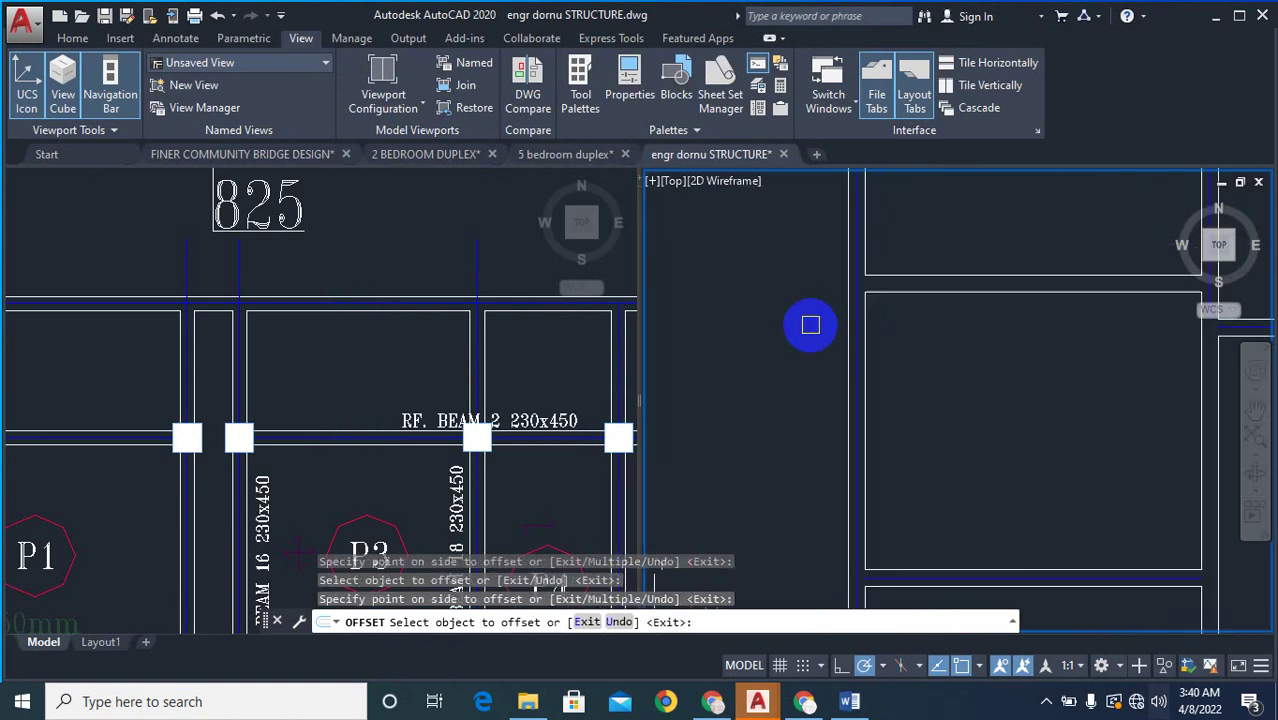
- Offset the lower face of the wall below the stairs downward by 3000
{"action": "scroll", "coordinate": [868, 413], "scroll_direction": "up", "scroll_amount": 6}
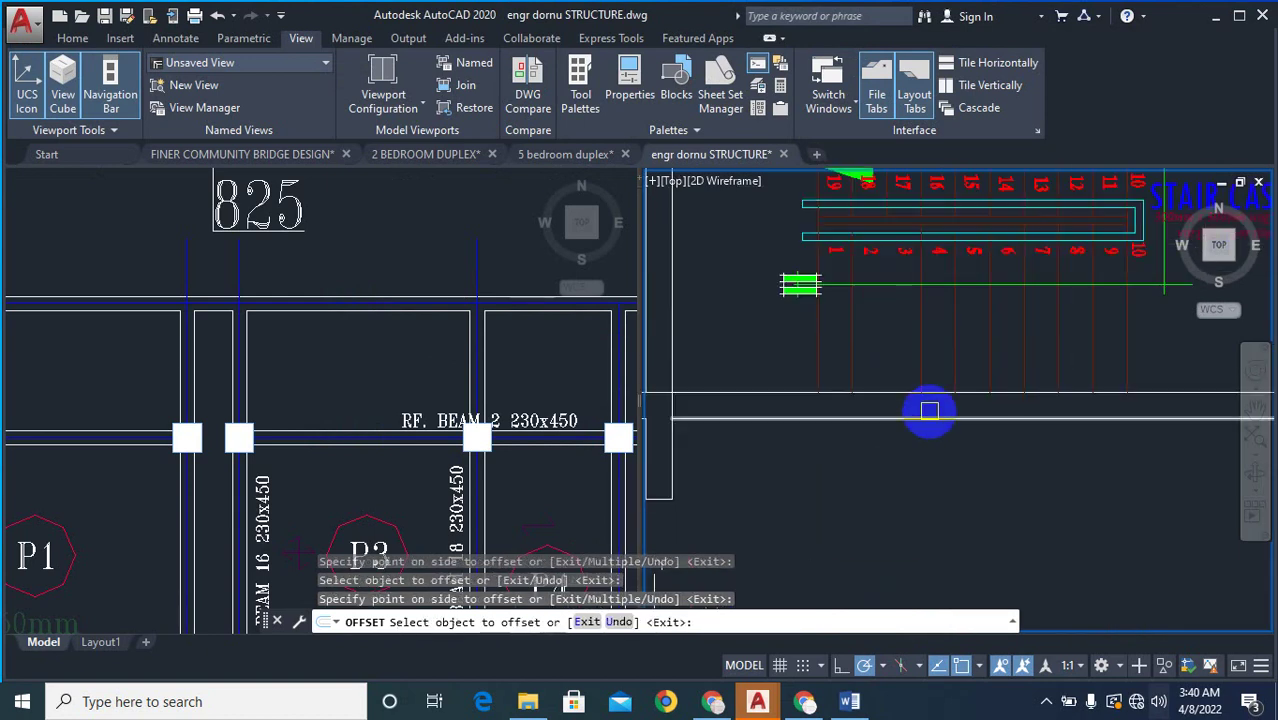
{"action": "scroll", "coordinate": [907, 505], "scroll_direction": "down", "scroll_amount": 5}
{"action": "key", "text": "Escape"}
{"action": "key", "text": "Escape"}
{"action": "key", "text": "Escape"}
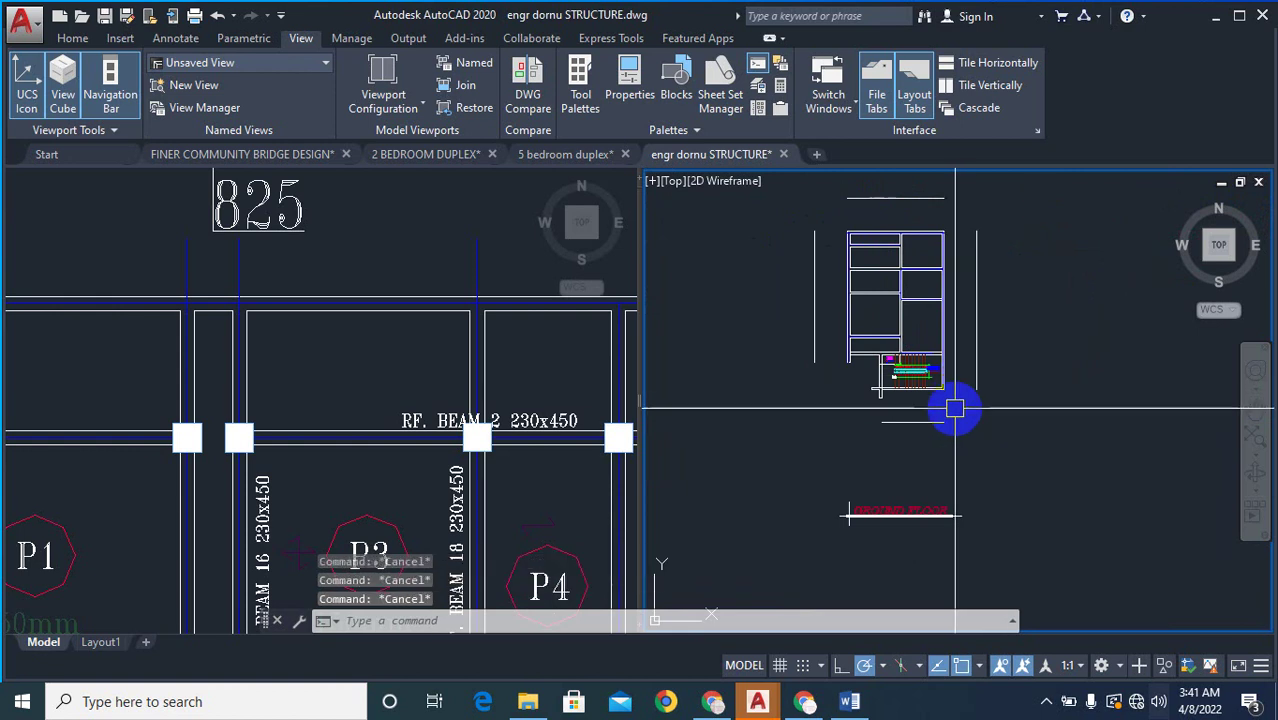
- Fillet the offset lines into closed corners at the lower-right and upper-right of the frame around the plan
{"action": "type", "text": "f"}
{"action": "key", "text": "Return"}
{"action": "scroll", "coordinate": [955, 408], "scroll_direction": "up", "scroll_amount": 2}
{"action": "left_click", "coordinate": [980, 368]}
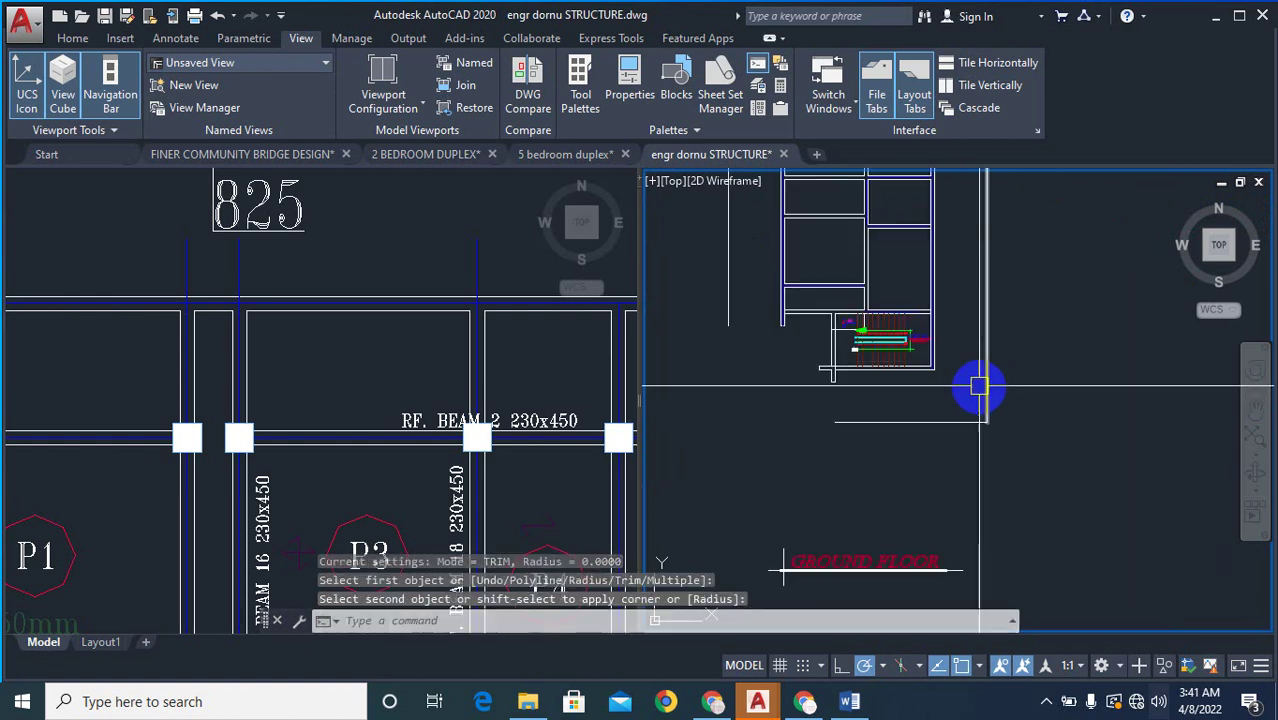
{"action": "scroll", "coordinate": [978, 400], "scroll_direction": "down", "scroll_amount": 5}
{"action": "key", "text": "Return"}
{"action": "scroll", "coordinate": [981, 264], "scroll_direction": "up", "scroll_amount": 6}
{"action": "left_click", "coordinate": [894, 287]}
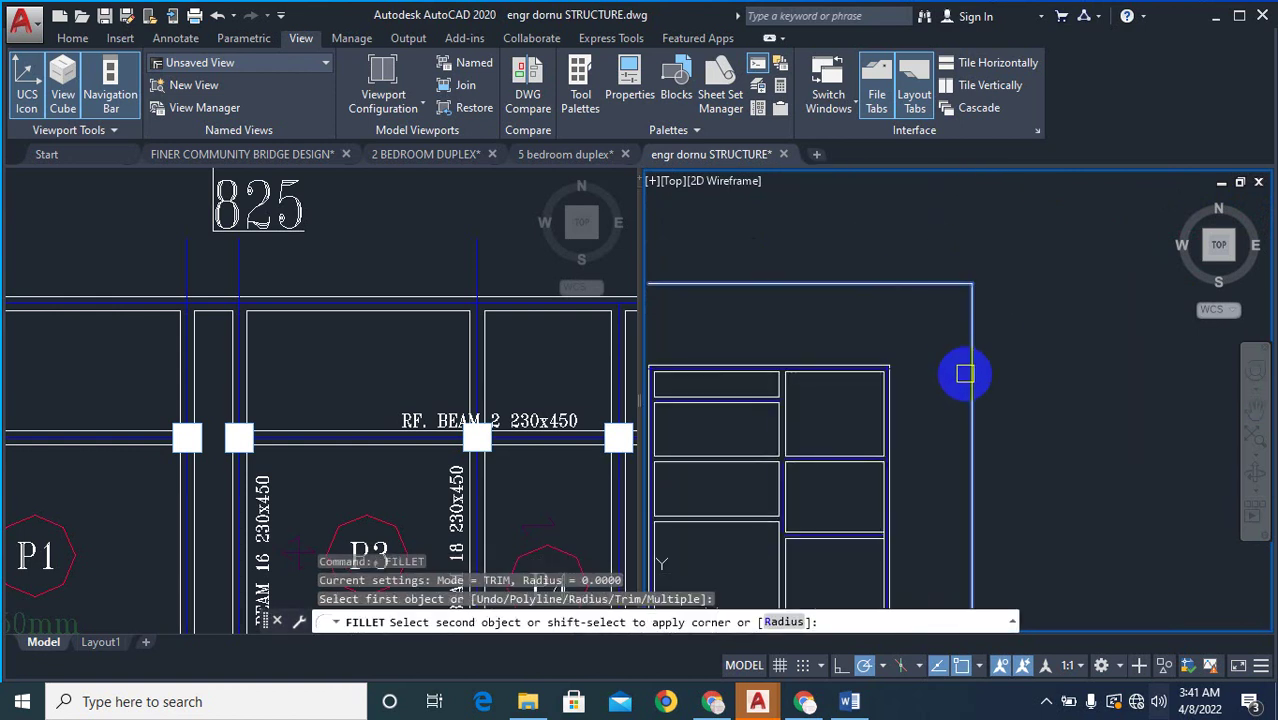
{"action": "left_click", "coordinate": [966, 374]}
{"action": "scroll", "coordinate": [1027, 314], "scroll_direction": "down", "scroll_amount": 3}
- Fillet the offset lines into closed corners at the upper-left and lower-left of the frame around the plan
{"action": "scroll", "coordinate": [901, 305], "scroll_direction": "up", "scroll_amount": 4}
{"action": "type", "text": "f"}
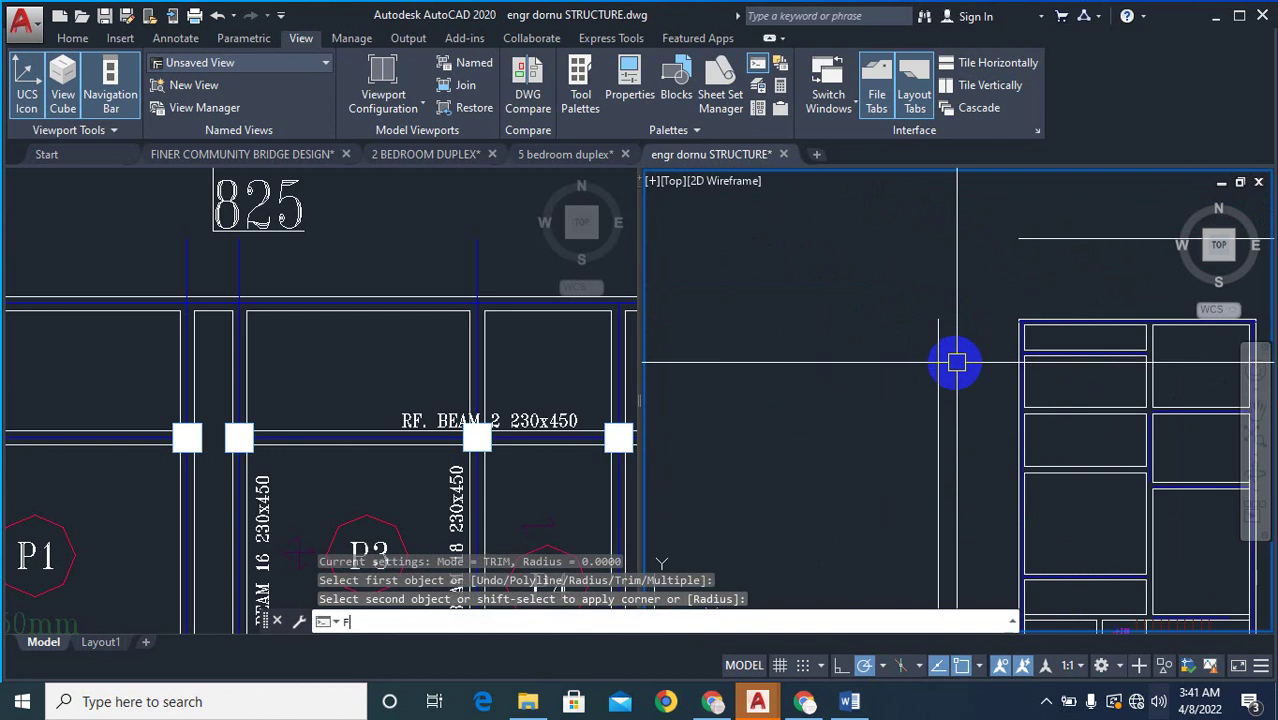
{"action": "key", "text": "Return"}
{"action": "left_click", "coordinate": [957, 303]}
{"action": "left_click", "coordinate": [1053, 240]}
{"action": "scroll", "coordinate": [893, 325], "scroll_direction": "down", "scroll_amount": 3}
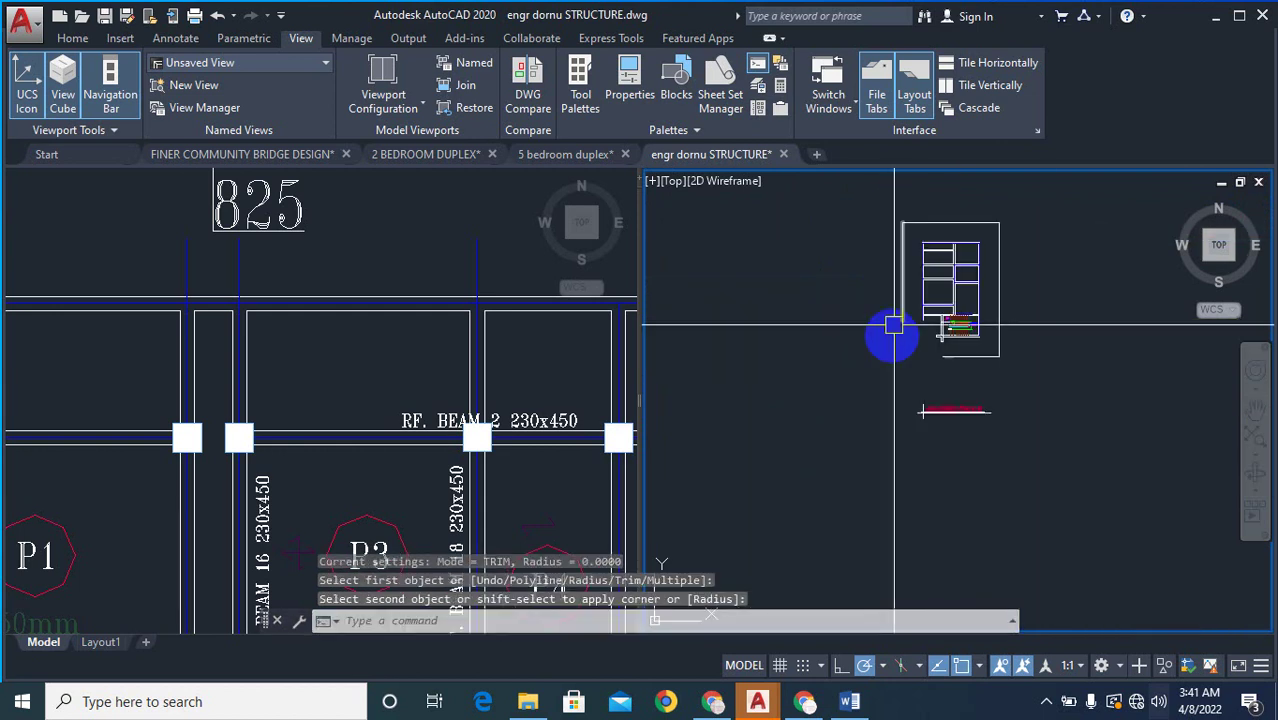
{"action": "scroll", "coordinate": [893, 325], "scroll_direction": "up", "scroll_amount": 4}
{"action": "type", "text": "f"}
{"action": "key", "text": "Return"}
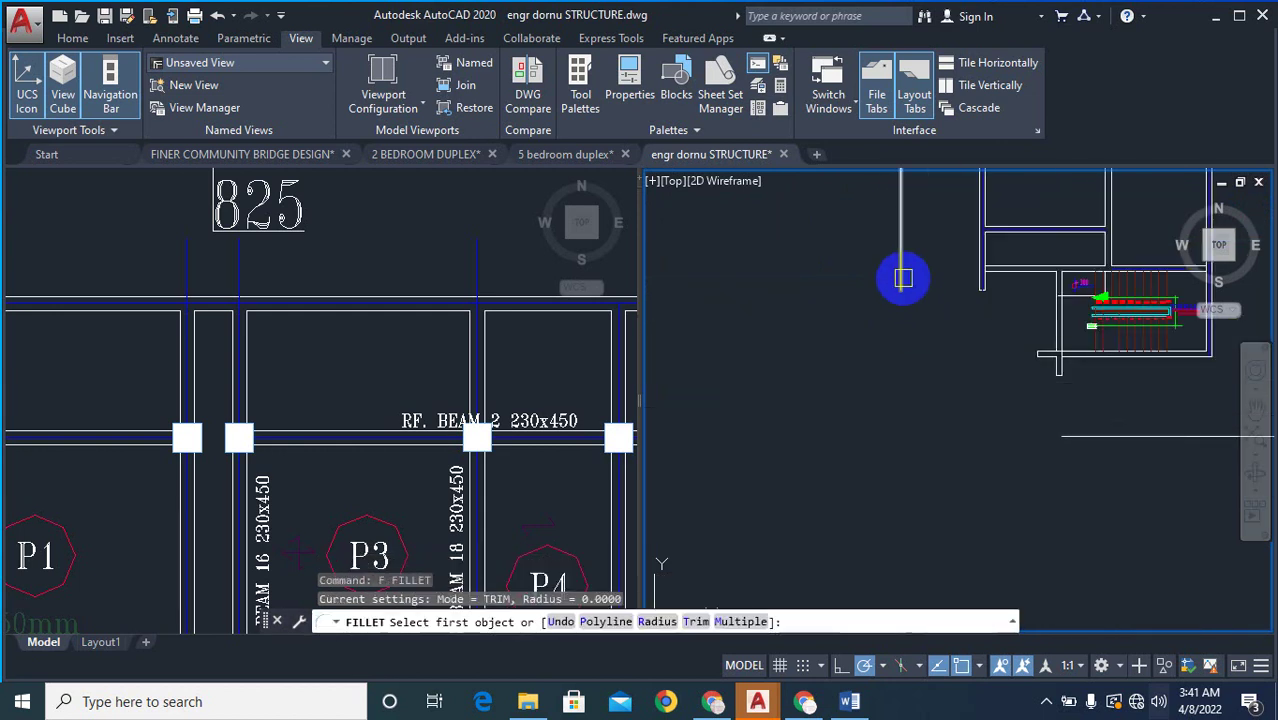
{"action": "left_click", "coordinate": [903, 278]}
{"action": "left_click", "coordinate": [1100, 432]}
{"action": "scroll", "coordinate": [953, 294], "scroll_direction": "down", "scroll_amount": 3}
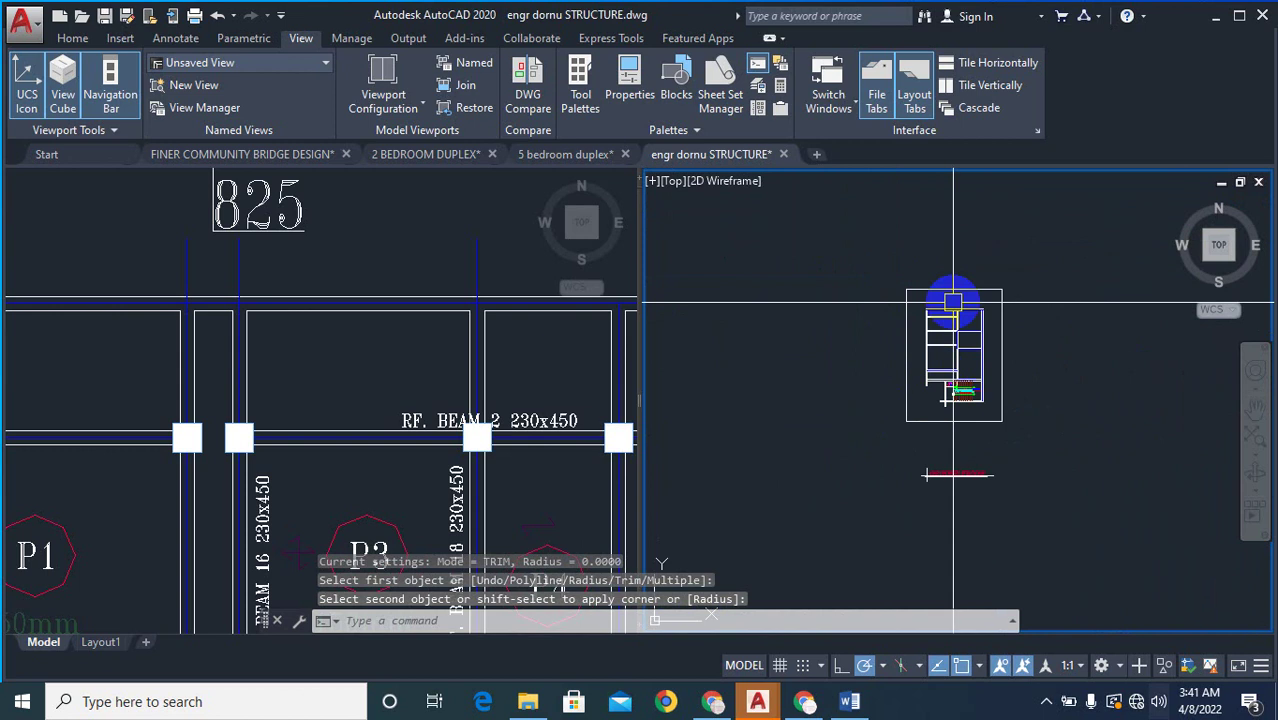
- Match the top and left frame lines to the blue centreline of the top outer wall
{"action": "scroll", "coordinate": [901, 345], "scroll_direction": "up", "scroll_amount": 5}
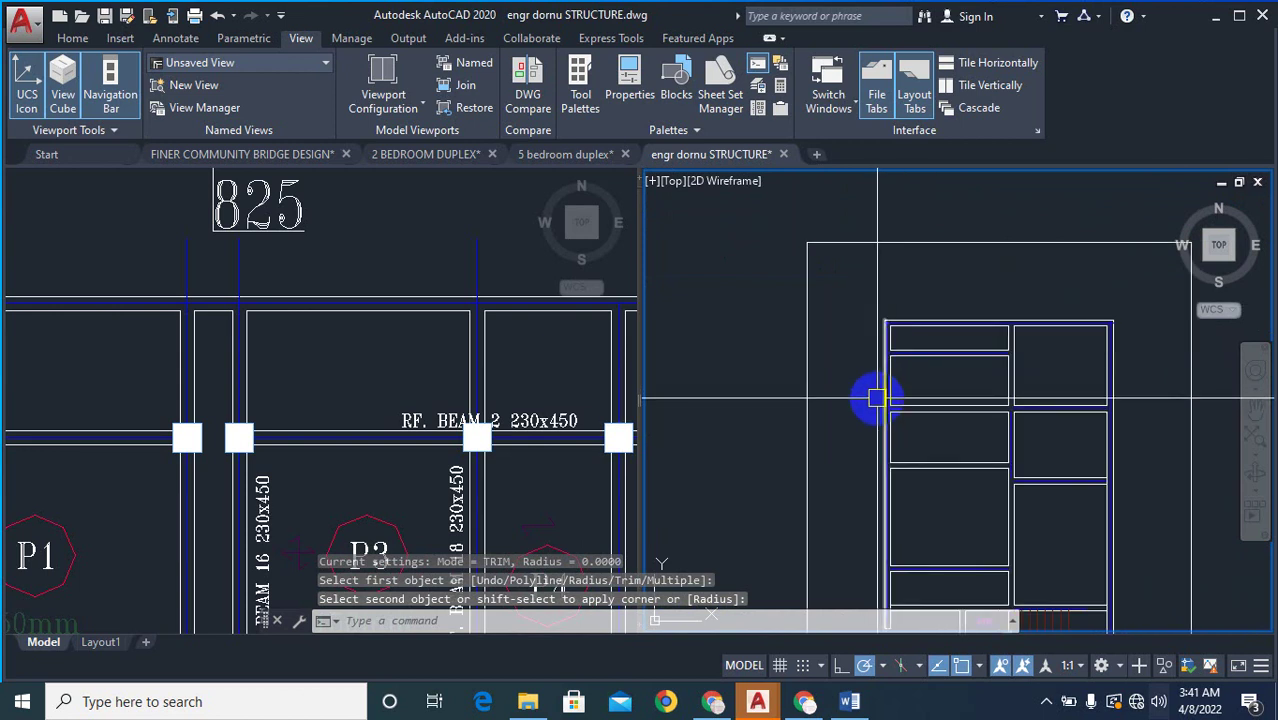
{"action": "type", "text": "ma"}
{"action": "key", "text": "Return"}
{"action": "scroll", "coordinate": [880, 390], "scroll_direction": "up", "scroll_amount": 4}
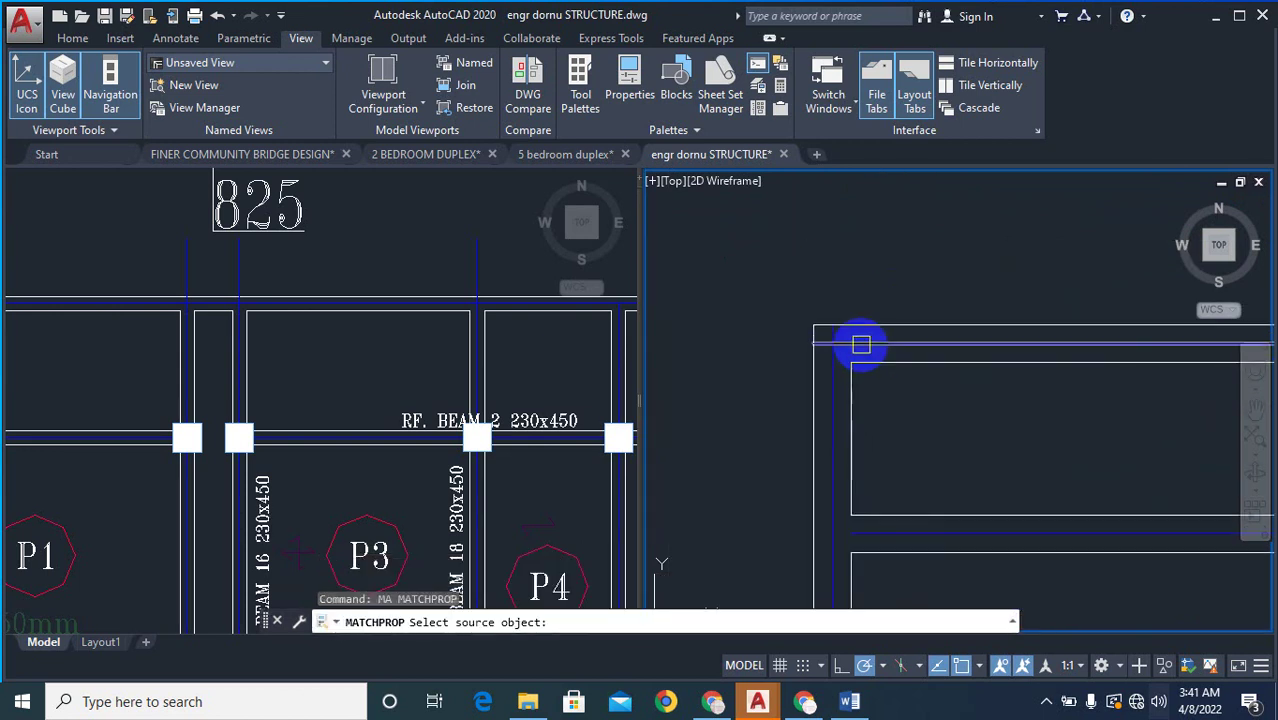
{"action": "left_click", "coordinate": [861, 345]}
{"action": "scroll", "coordinate": [873, 325], "scroll_direction": "down", "scroll_amount": 2}
{"action": "left_click", "coordinate": [884, 248]}
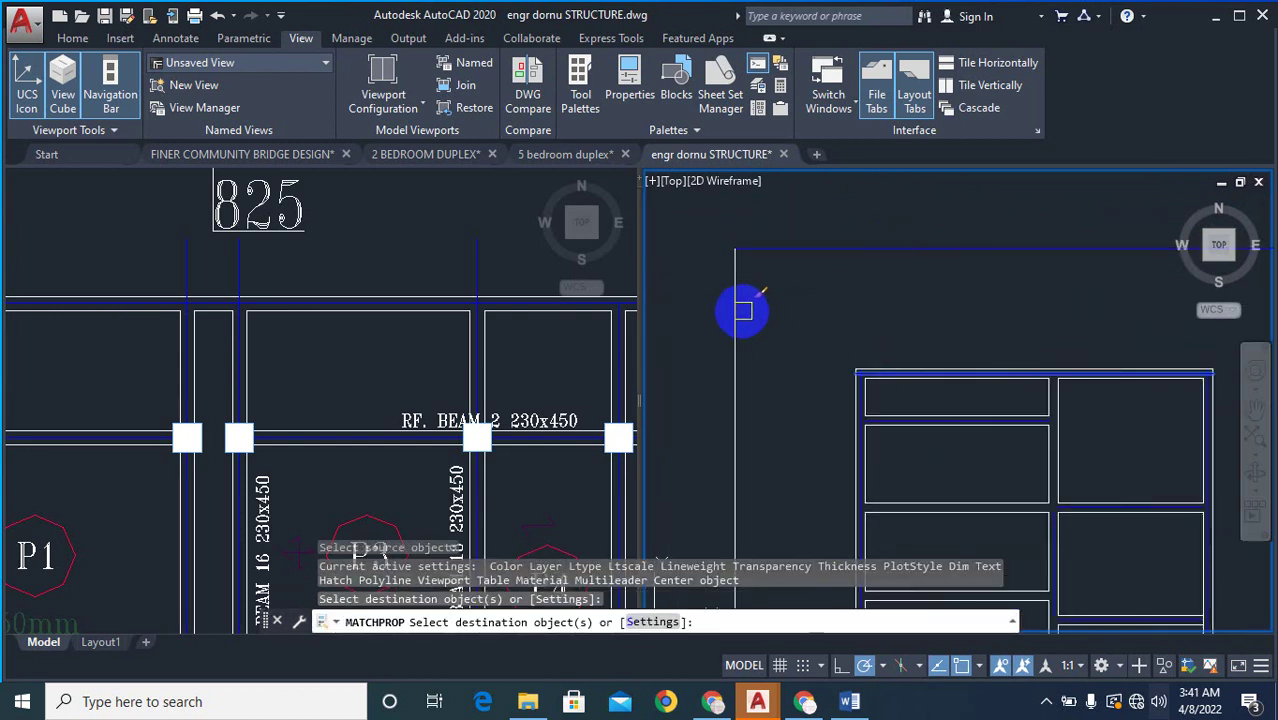
{"action": "left_click", "coordinate": [735, 313]}
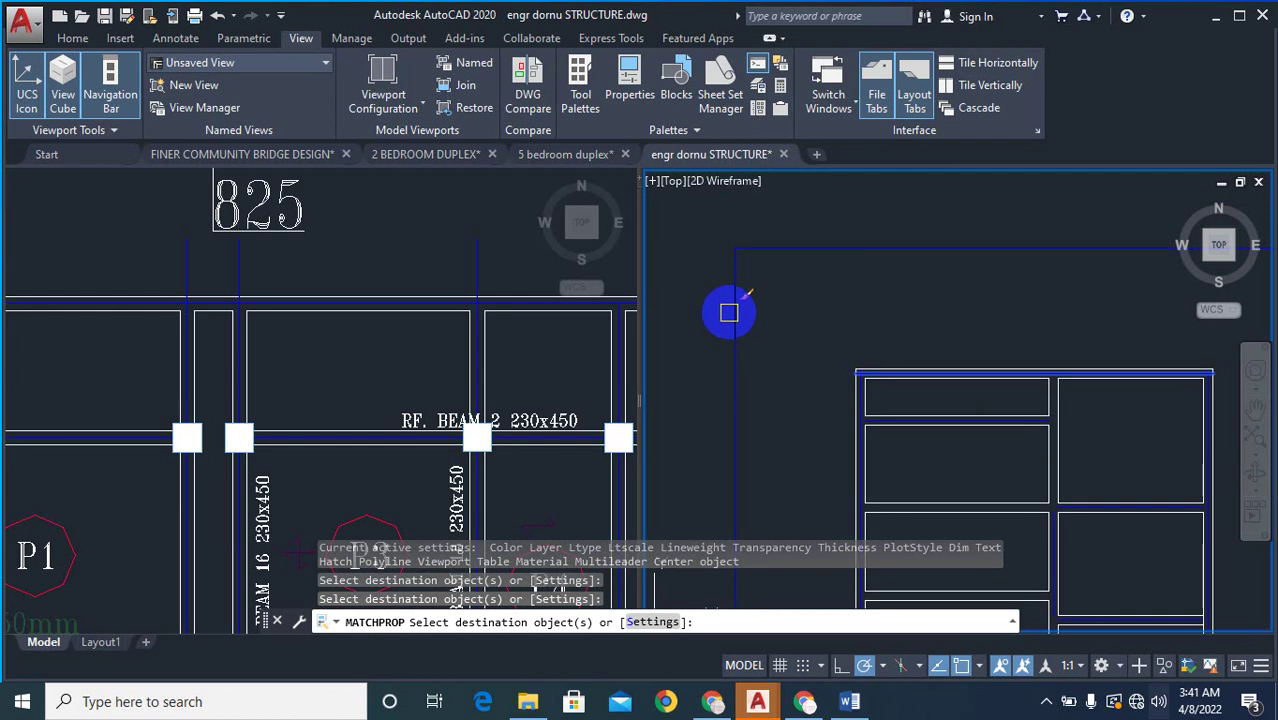
- Apply the blue centreline properties to the bottom and right frame lines
{"action": "scroll", "coordinate": [790, 335], "scroll_direction": "down", "scroll_amount": 4}
{"action": "scroll", "coordinate": [806, 433], "scroll_direction": "up", "scroll_amount": 2}
{"action": "left_click", "coordinate": [815, 425]}
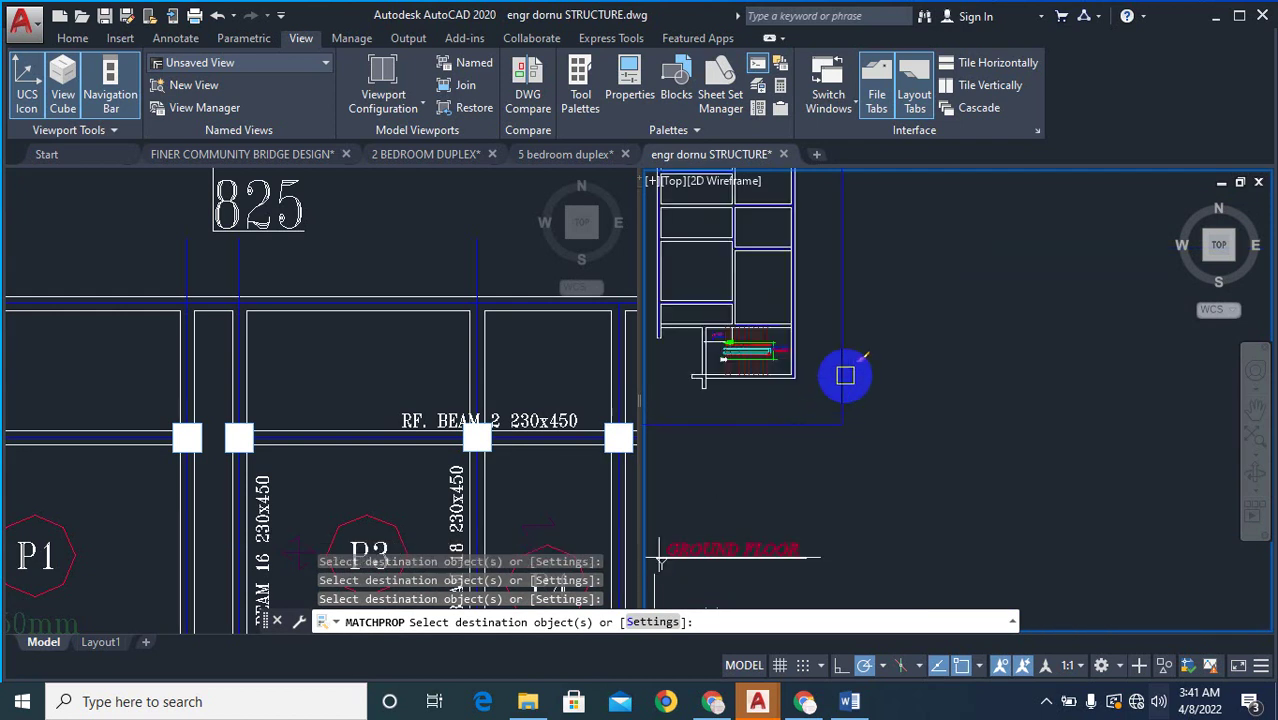
{"action": "scroll", "coordinate": [904, 397], "scroll_direction": "down", "scroll_amount": 3}
{"action": "key", "text": "Escape"}
{"action": "key", "text": "Escape"}
{"action": "key", "text": "Escape"}
{"action": "key", "text": "Escape"}
{"action": "scroll", "coordinate": [842, 328], "scroll_direction": "up", "scroll_amount": 5}
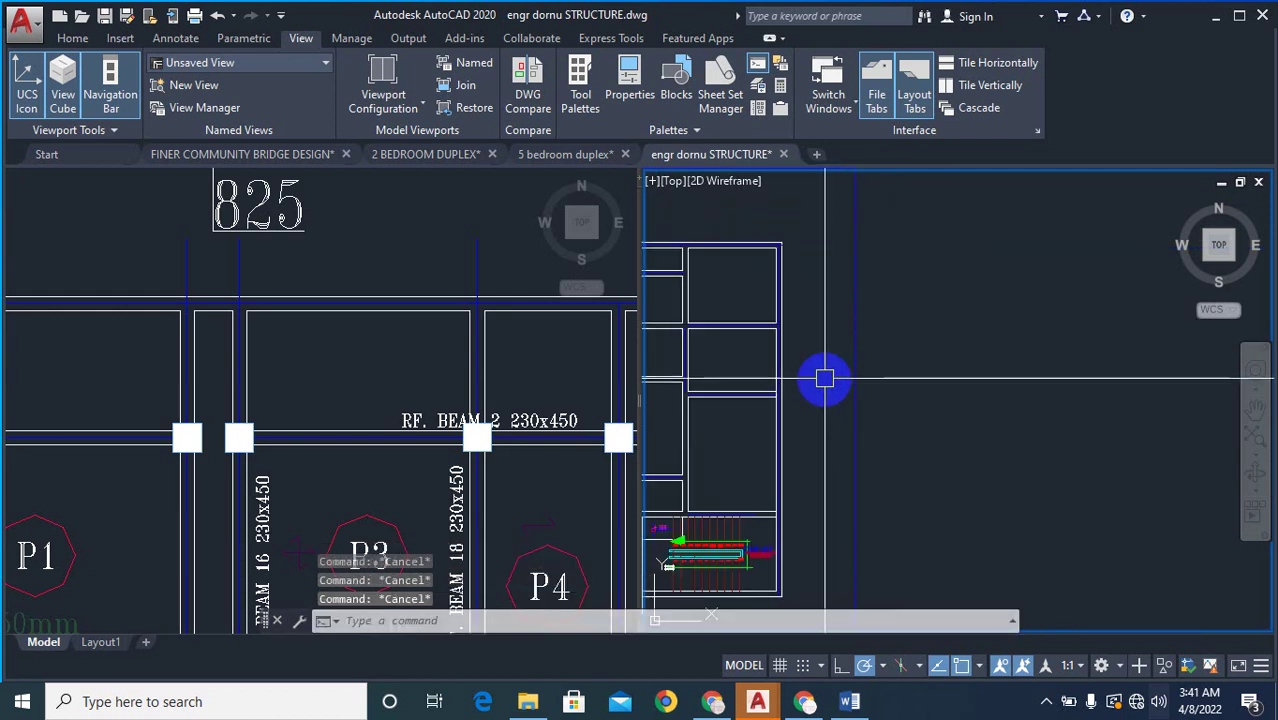
- Extend the left outer wall centreline down to the frame, using all four frame lines as boundary edges
{"action": "scroll", "coordinate": [800, 335], "scroll_direction": "down", "scroll_amount": 2}
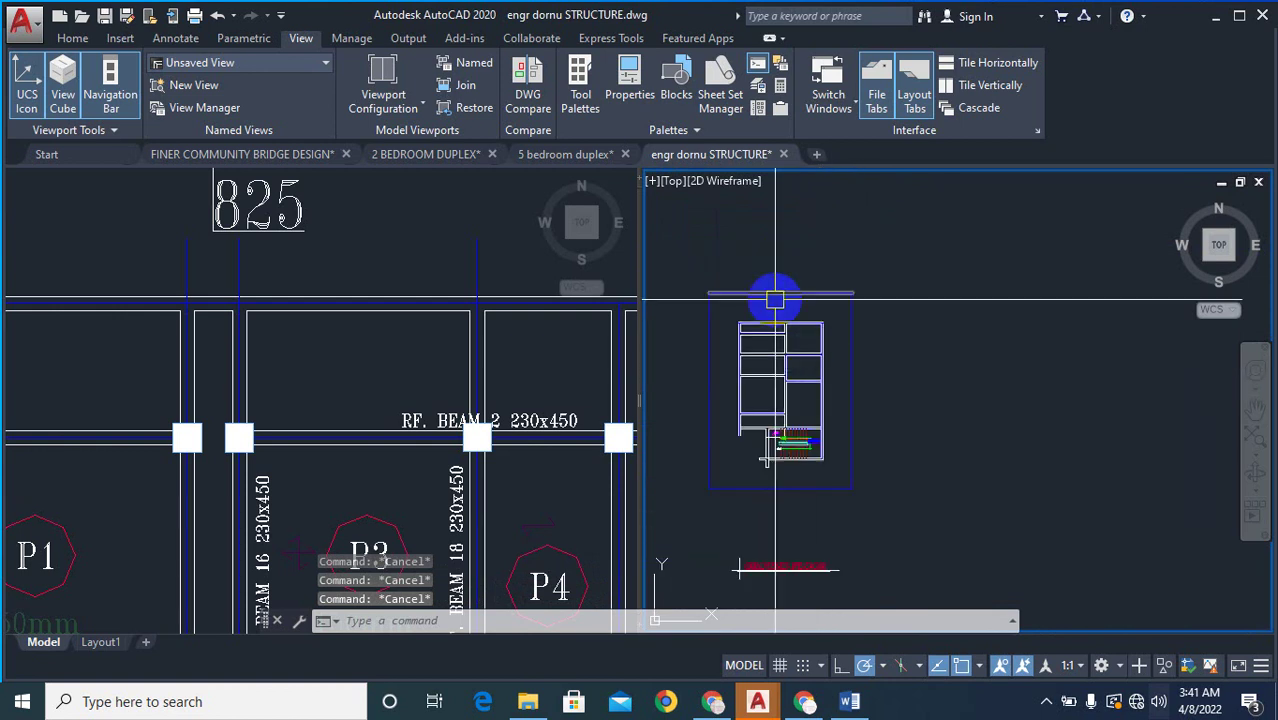
{"action": "type", "text": "ex"}
{"action": "key", "text": "Return"}
{"action": "left_click", "coordinate": [795, 294]}
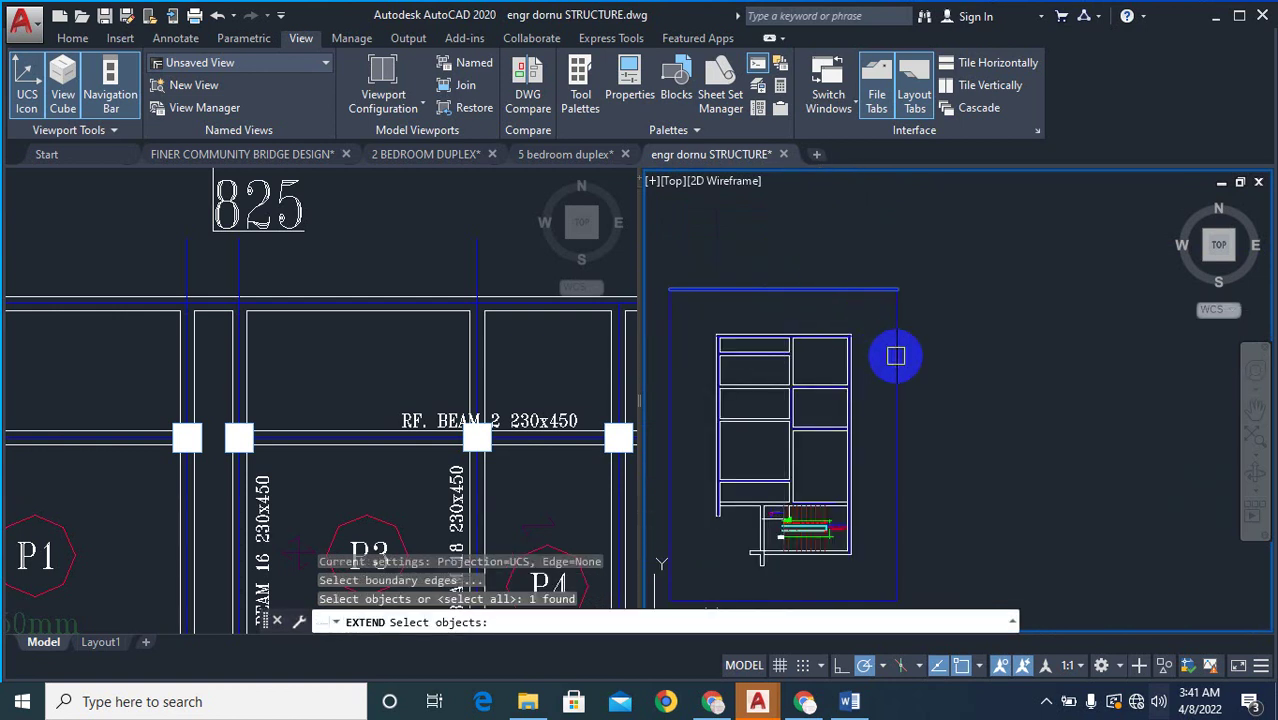
{"action": "left_click", "coordinate": [898, 360]}
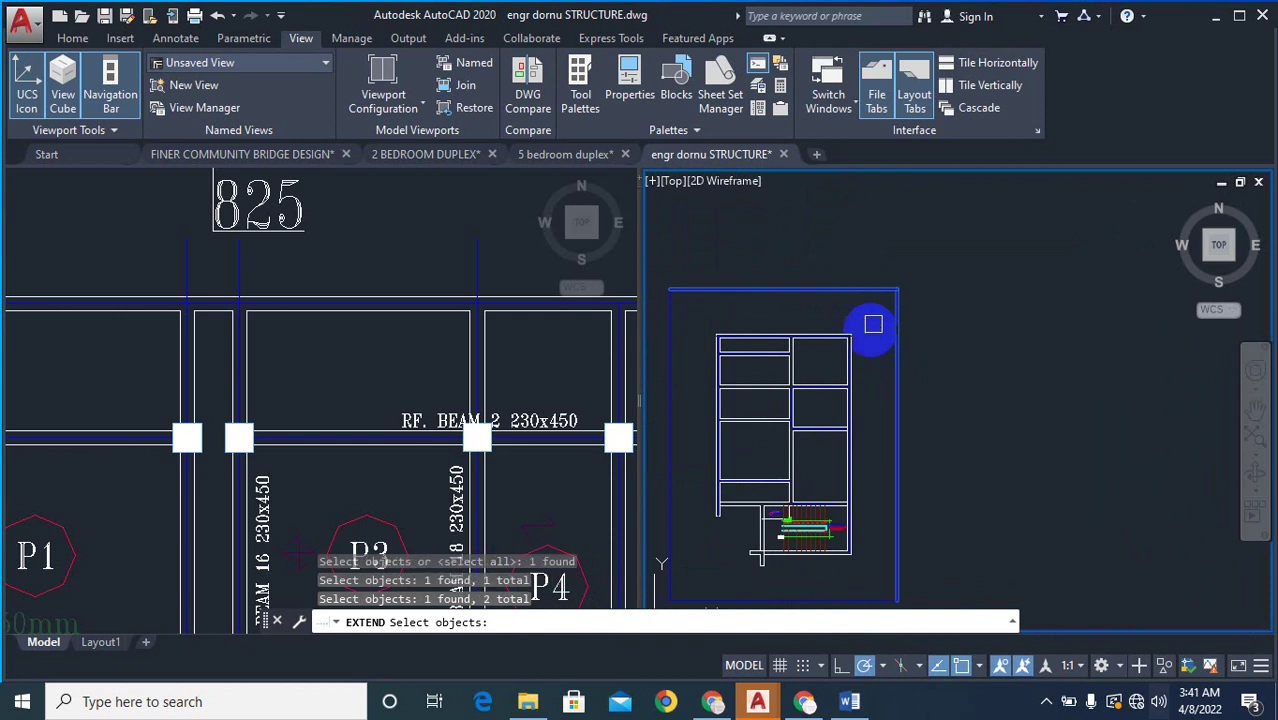
{"action": "scroll", "coordinate": [707, 322], "scroll_direction": "down", "scroll_amount": 2}
{"action": "middle_click_drag", "start_coordinate": [708, 480], "coordinate": [770, 405]}
{"action": "scroll", "coordinate": [771, 407], "scroll_direction": "up", "scroll_amount": 2}
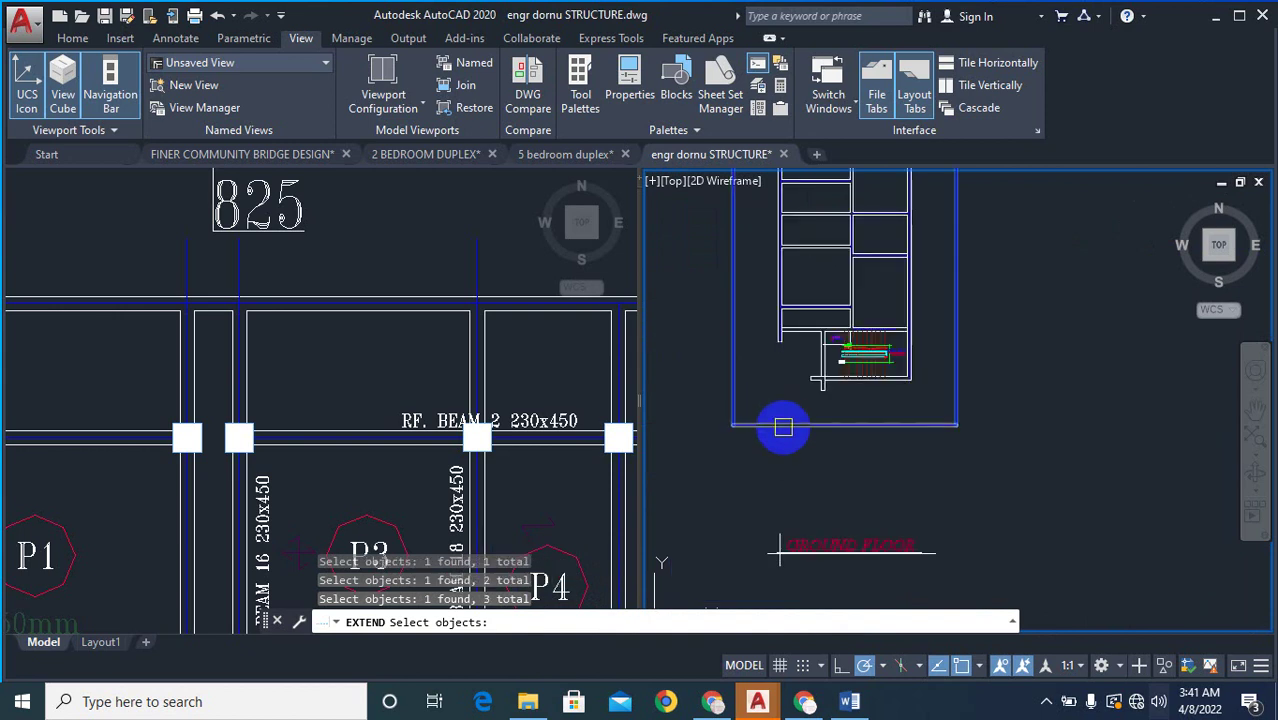
{"action": "scroll", "coordinate": [780, 300], "scroll_direction": "up", "scroll_amount": 4}
{"action": "right_click", "coordinate": [781, 448]}
{"action": "right_click", "coordinate": [774, 439]}
{"action": "left_click", "coordinate": [770, 397]}
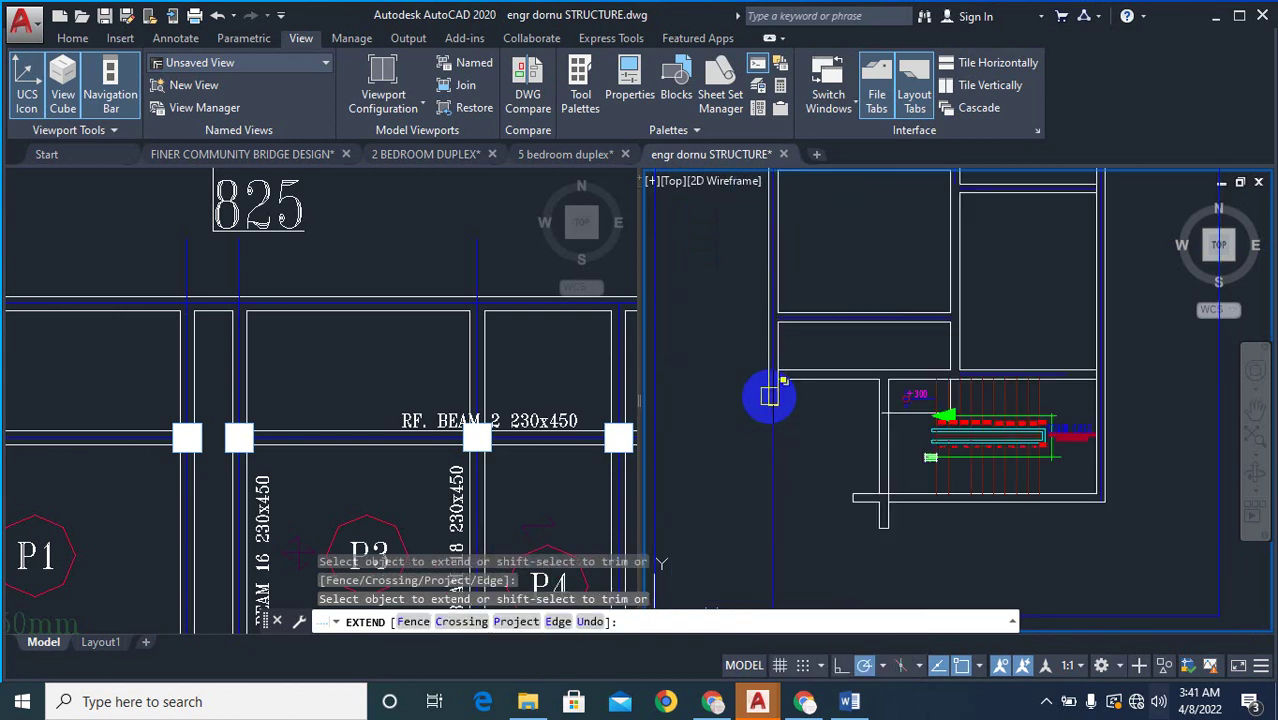
- Extend the centreline of the partition above the lowest left room leftward to the frame
{"action": "scroll", "coordinate": [773, 398], "scroll_direction": "up", "scroll_amount": 4}
{"action": "scroll", "coordinate": [790, 428], "scroll_direction": "up", "scroll_amount": 3}
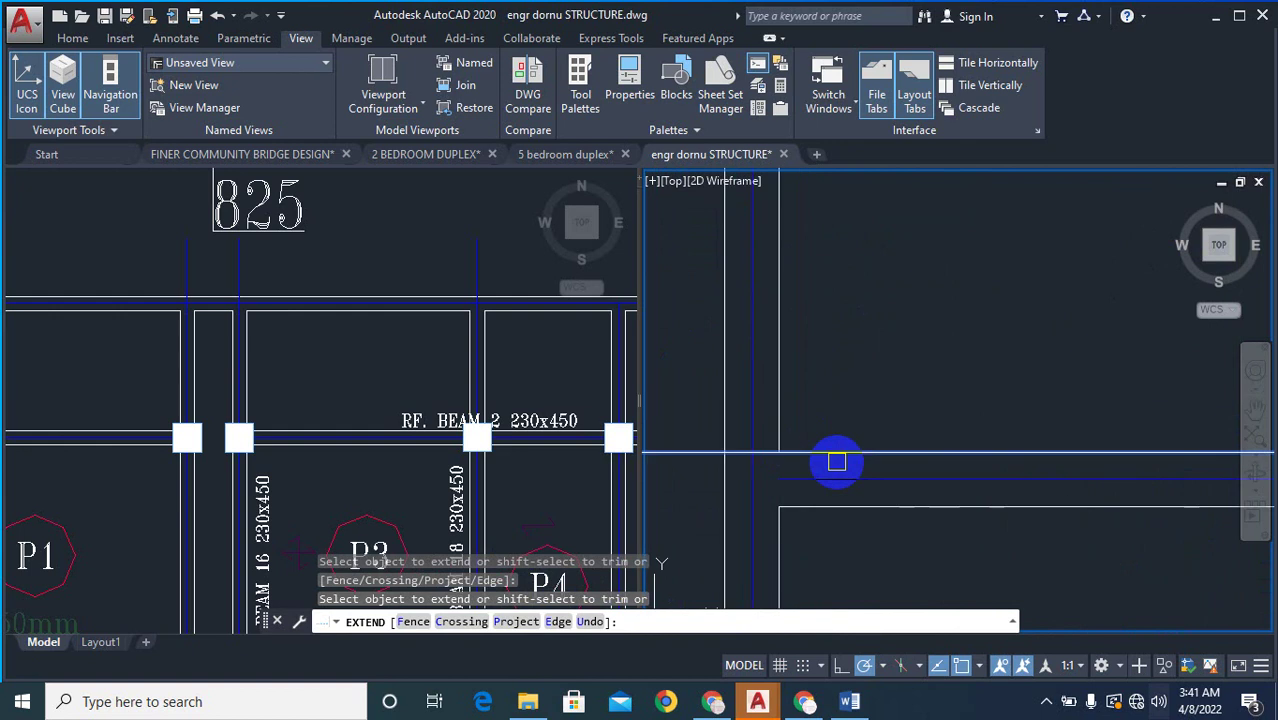
{"action": "scroll", "coordinate": [840, 450], "scroll_direction": "down", "scroll_amount": 5}
{"action": "scroll", "coordinate": [850, 390], "scroll_direction": "up", "scroll_amount": 2}
{"action": "scroll", "coordinate": [810, 376], "scroll_direction": "down", "scroll_amount": 3}
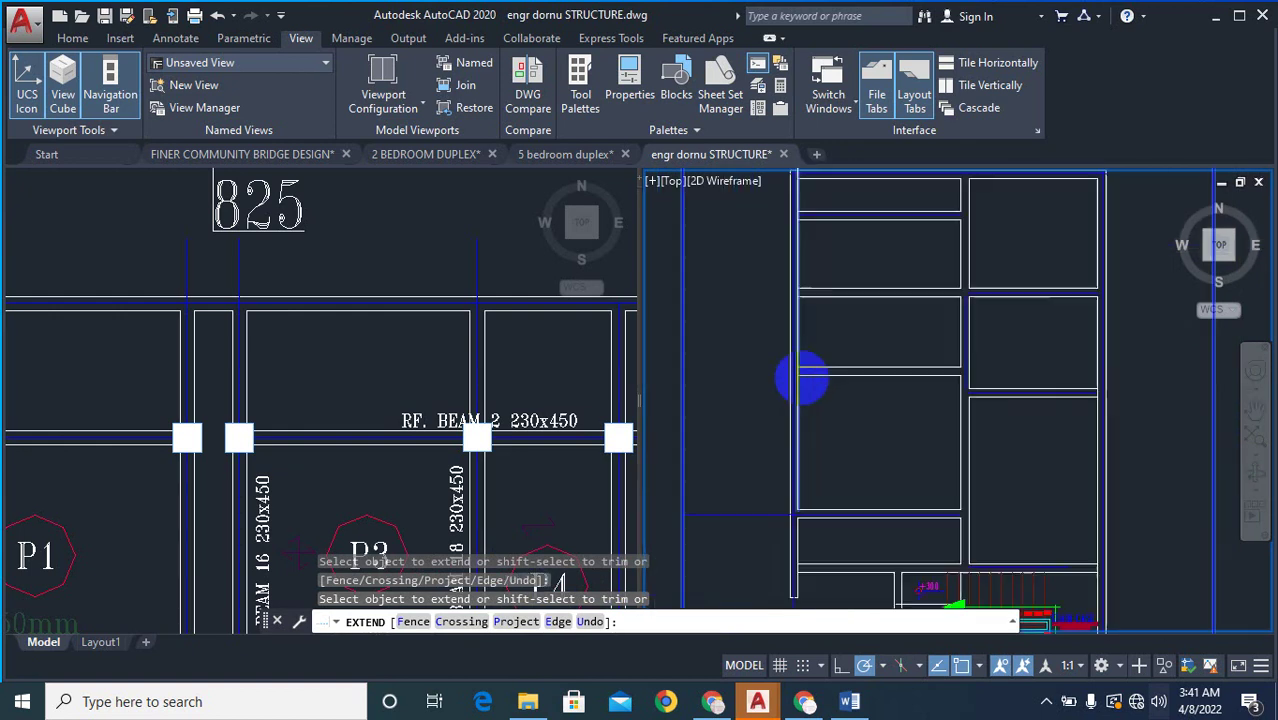
{"action": "scroll", "coordinate": [914, 380], "scroll_direction": "up", "scroll_amount": 5}
{"action": "scroll", "coordinate": [1050, 400], "scroll_direction": "down", "scroll_amount": 5}
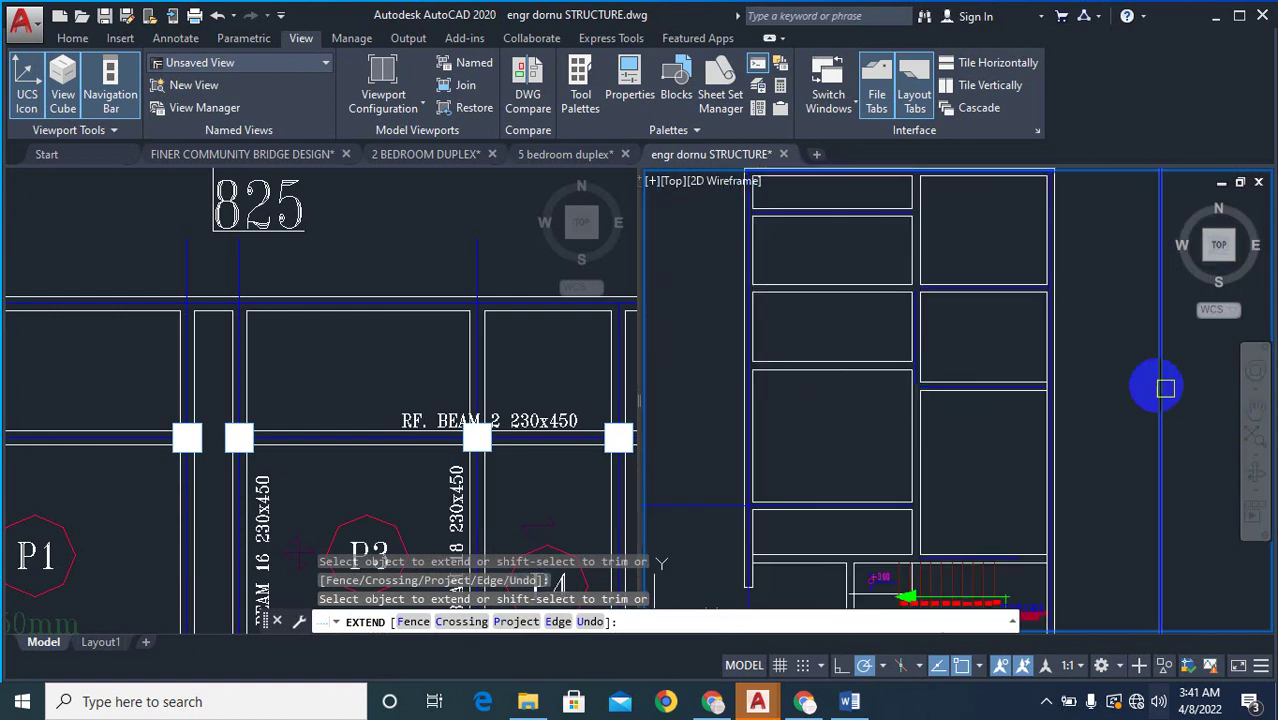
- Extend the centrelines of both right-column partitions rightward to the frame
{"action": "left_click", "coordinate": [1163, 386]}
{"action": "scroll", "coordinate": [1144, 389], "scroll_direction": "up", "scroll_amount": 5}
{"action": "scroll", "coordinate": [925, 396], "scroll_direction": "up", "scroll_amount": 4}
{"action": "scroll", "coordinate": [837, 376], "scroll_direction": "up", "scroll_amount": 2}
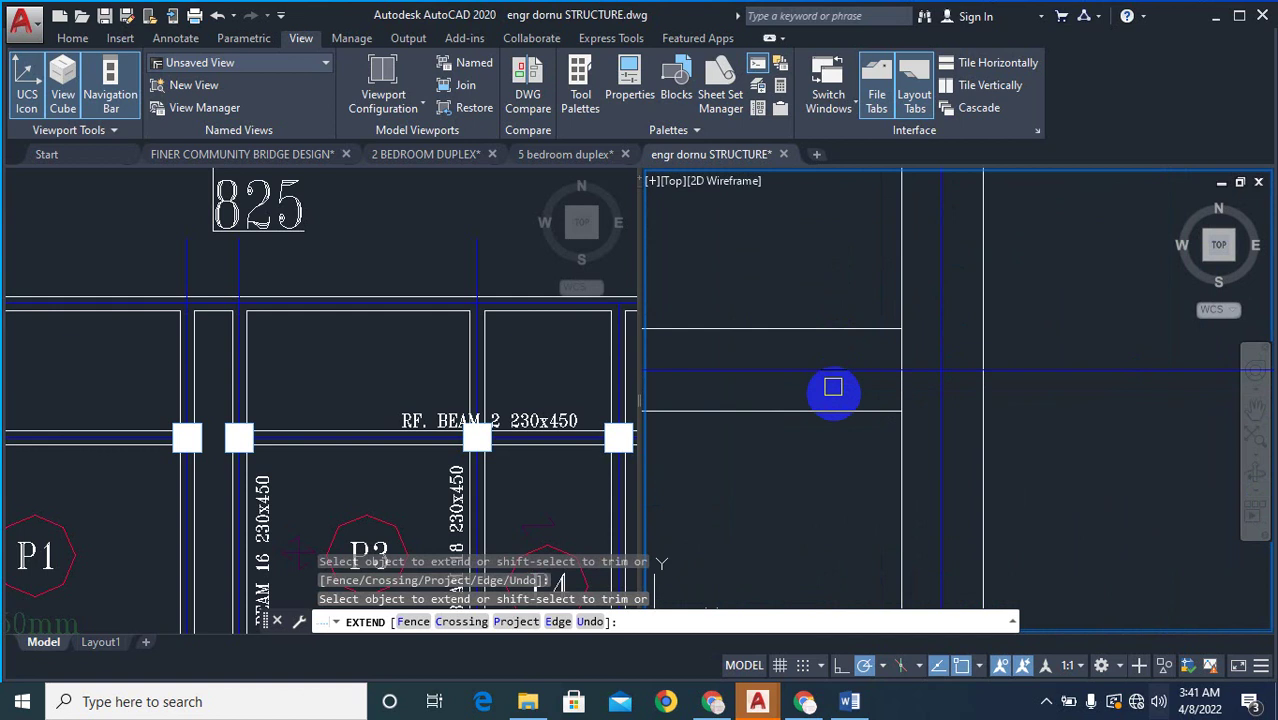
{"action": "scroll", "coordinate": [833, 387], "scroll_direction": "down", "scroll_amount": 5}
{"action": "scroll", "coordinate": [870, 265], "scroll_direction": "up", "scroll_amount": 5}
{"action": "scroll", "coordinate": [1047, 365], "scroll_direction": "down", "scroll_amount": 5}
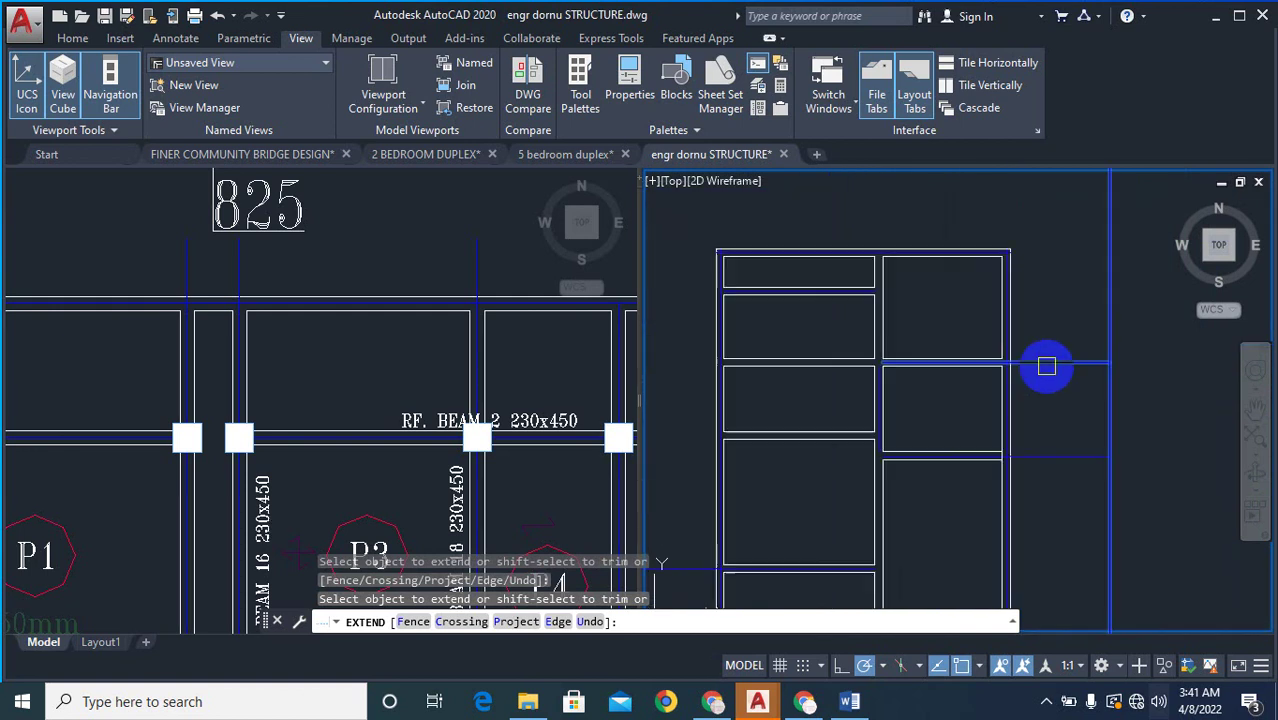
- Extend the upper right-column partition centreline leftward and the central partition centreline upward to the frame
{"action": "scroll", "coordinate": [870, 365], "scroll_direction": "up", "scroll_amount": 6}
{"action": "scroll", "coordinate": [982, 345], "scroll_direction": "up", "scroll_amount": 3}
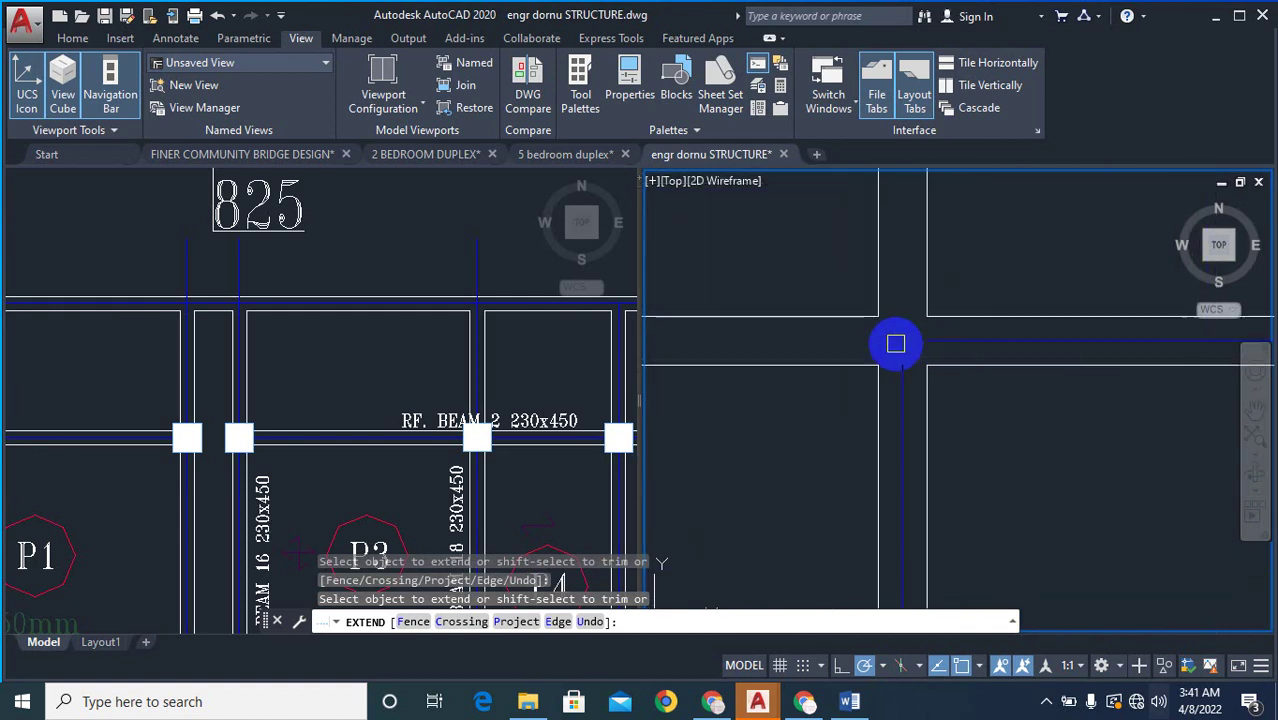
{"action": "left_click", "coordinate": [933, 345]}
{"action": "scroll", "coordinate": [935, 349], "scroll_direction": "down", "scroll_amount": 4}
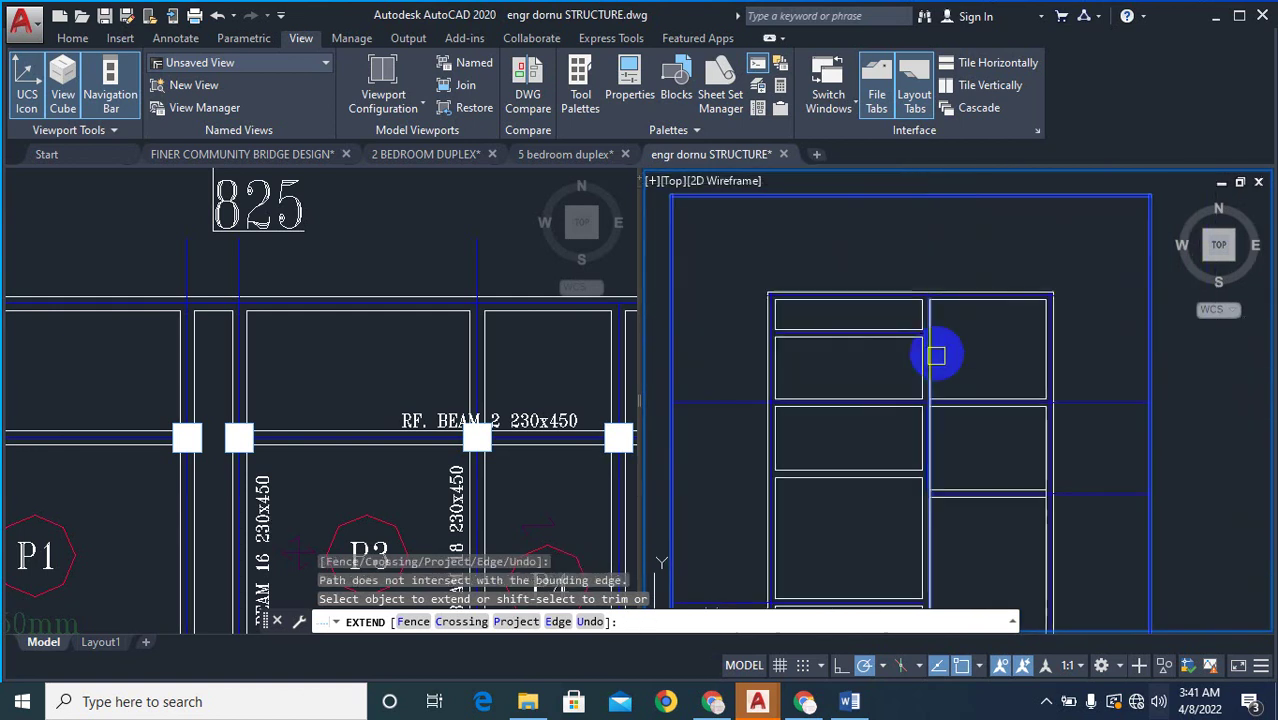
{"action": "scroll", "coordinate": [919, 405], "scroll_direction": "up", "scroll_amount": 4}
{"action": "scroll", "coordinate": [907, 410], "scroll_direction": "down", "scroll_amount": 4}
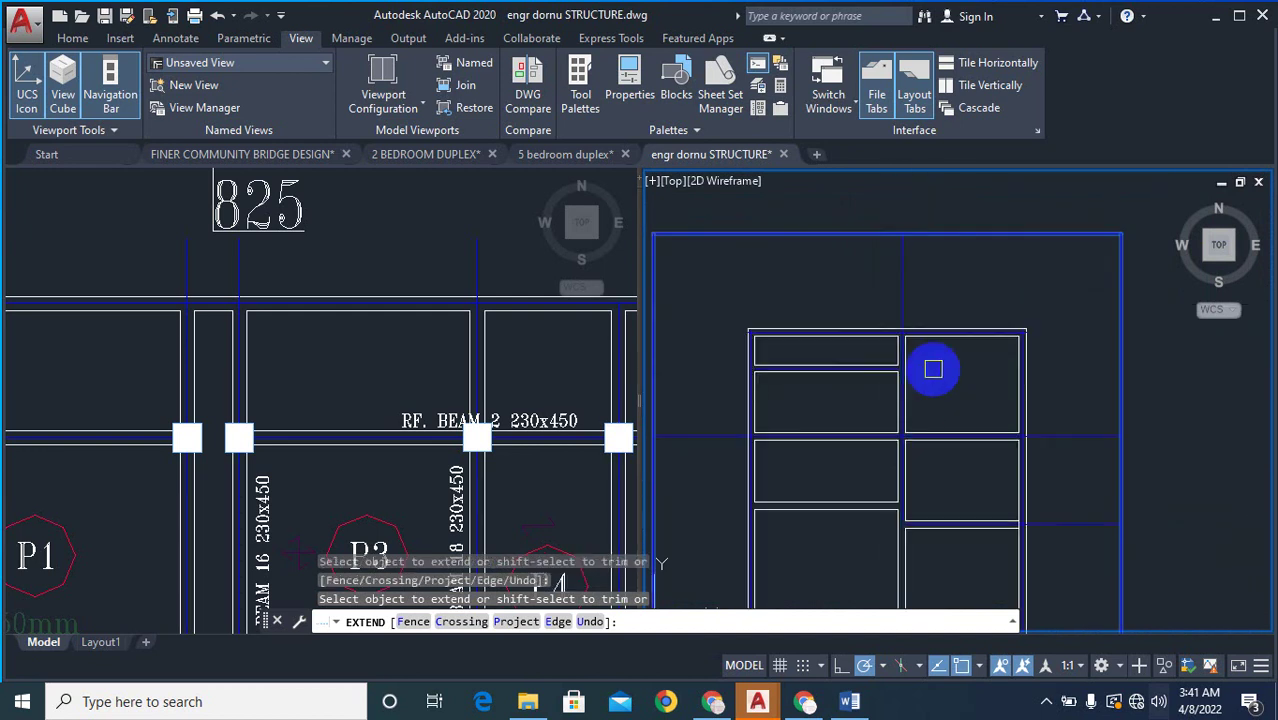
- Extend the outer wall centrelines at the plan's top-right corner outward to the frame
{"action": "scroll", "coordinate": [1018, 337], "scroll_direction": "up", "scroll_amount": 5}
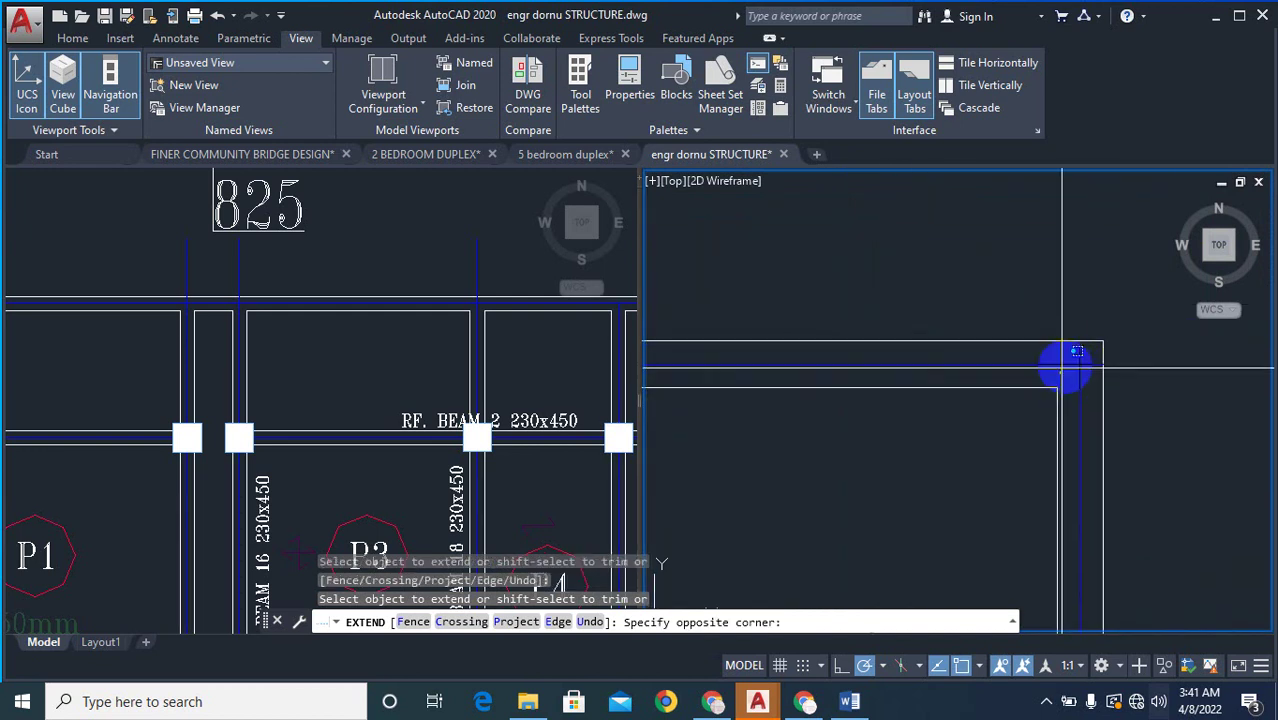
{"action": "left_click", "coordinate": [1080, 382]}
{"action": "scroll", "coordinate": [1222, 298], "scroll_direction": "down", "scroll_amount": 4}
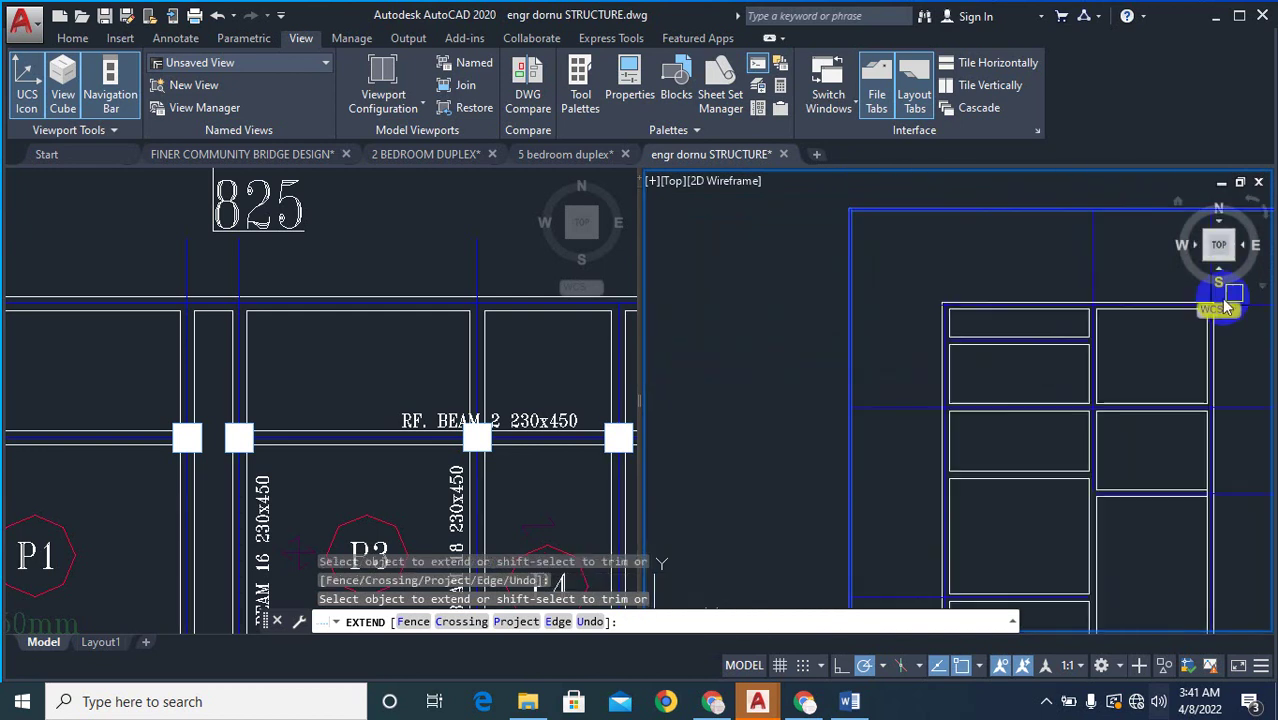
- Extend the outer wall centrelines at the plan's top-left corner outward and the topmost left-column partition centreline leftward to the frame
{"action": "scroll", "coordinate": [1102, 303], "scroll_direction": "up", "scroll_amount": 2}
{"action": "scroll", "coordinate": [1003, 377], "scroll_direction": "down", "scroll_amount": 2}
{"action": "scroll", "coordinate": [893, 397], "scroll_direction": "up", "scroll_amount": 1}
{"action": "scroll", "coordinate": [893, 398], "scroll_direction": "up", "scroll_amount": 3}
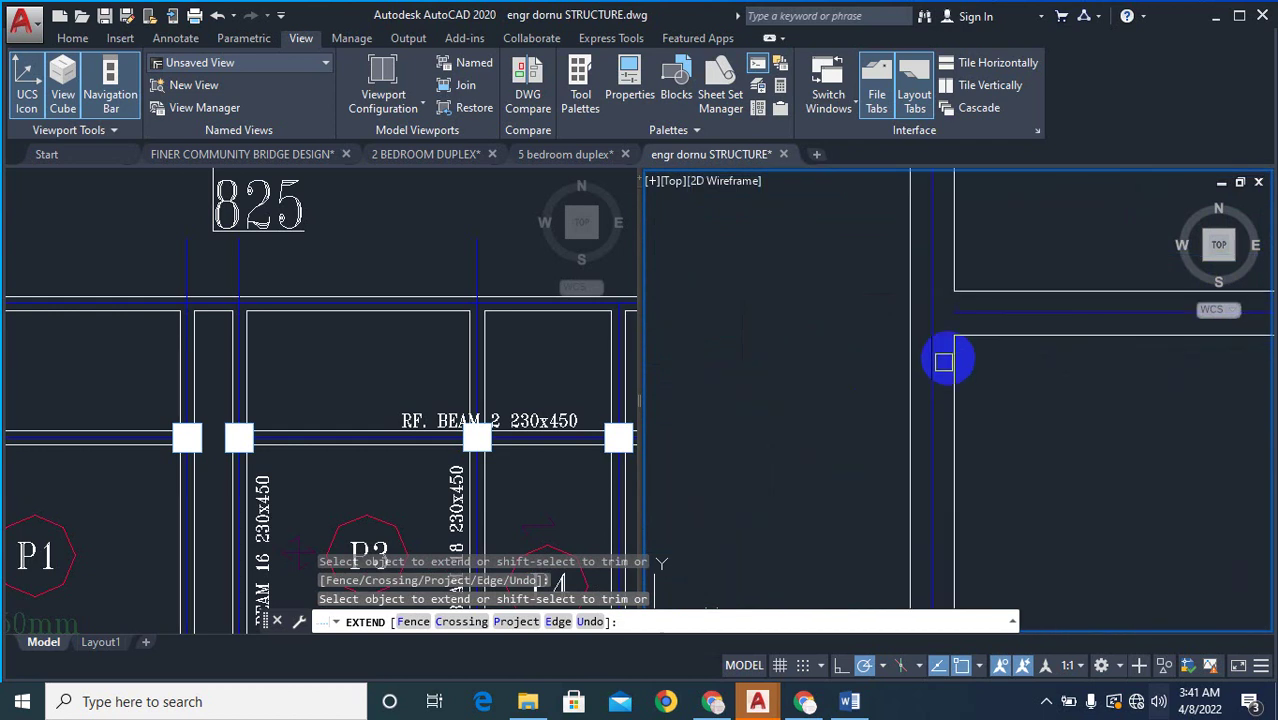
{"action": "scroll", "coordinate": [910, 278], "scroll_direction": "down", "scroll_amount": 2}
{"action": "scroll", "coordinate": [881, 377], "scroll_direction": "up", "scroll_amount": 1}
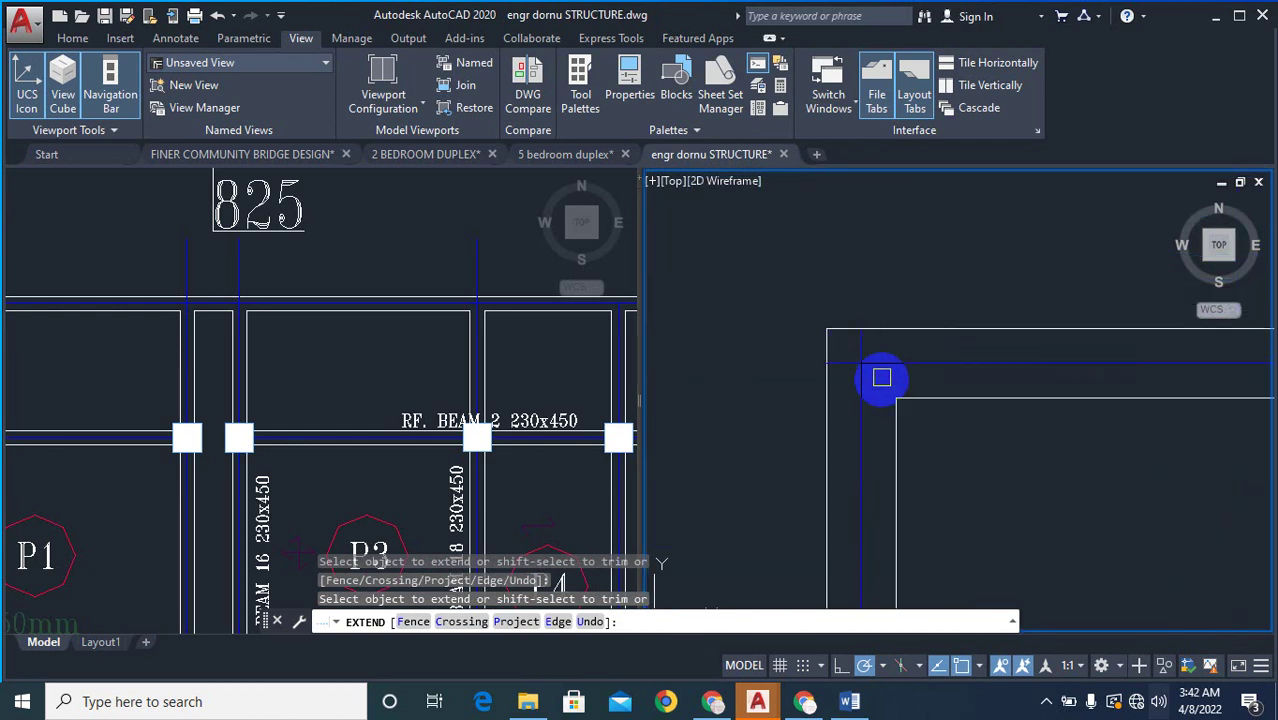
{"action": "left_click", "coordinate": [893, 360]}
{"action": "scroll", "coordinate": [742, 277], "scroll_direction": "down", "scroll_amount": 3}
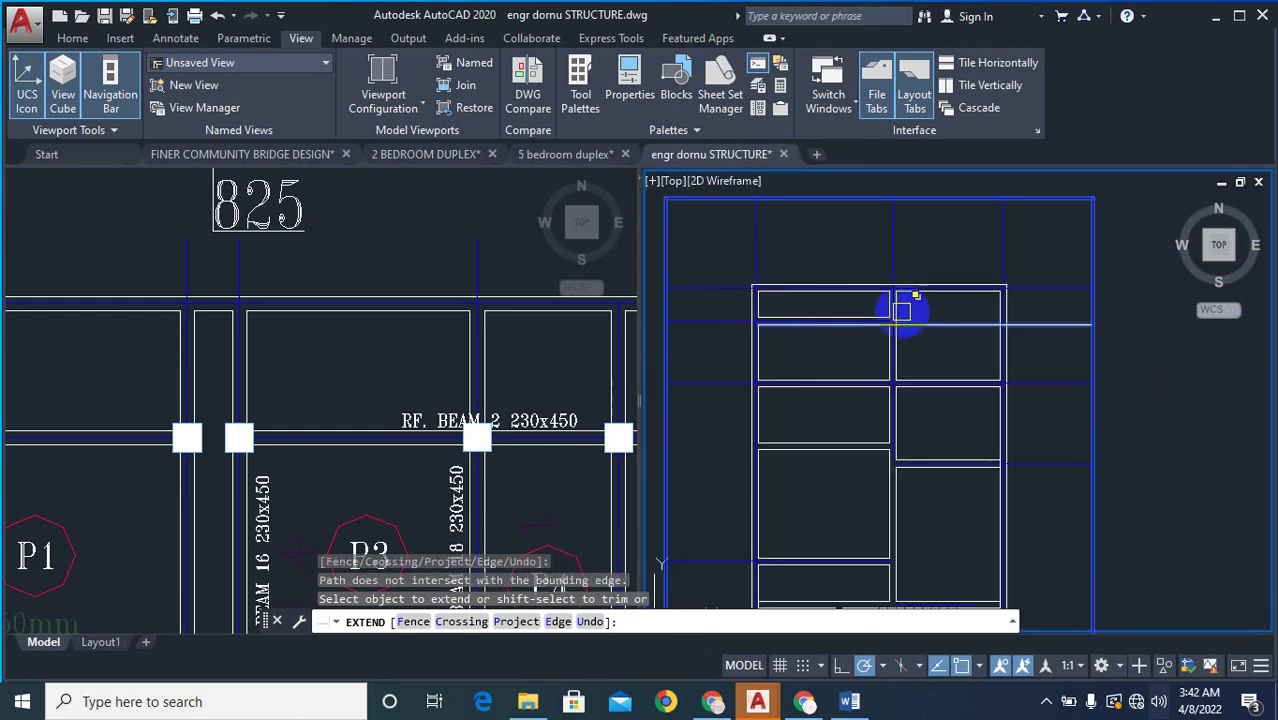
- Extend the central partition centreline downward through the staircase area to the frame
{"action": "scroll", "coordinate": [842, 442], "scroll_direction": "down", "scroll_amount": 2}
{"action": "scroll", "coordinate": [825, 399], "scroll_direction": "up", "scroll_amount": 3}
{"action": "scroll", "coordinate": [856, 422], "scroll_direction": "down", "scroll_amount": 2}
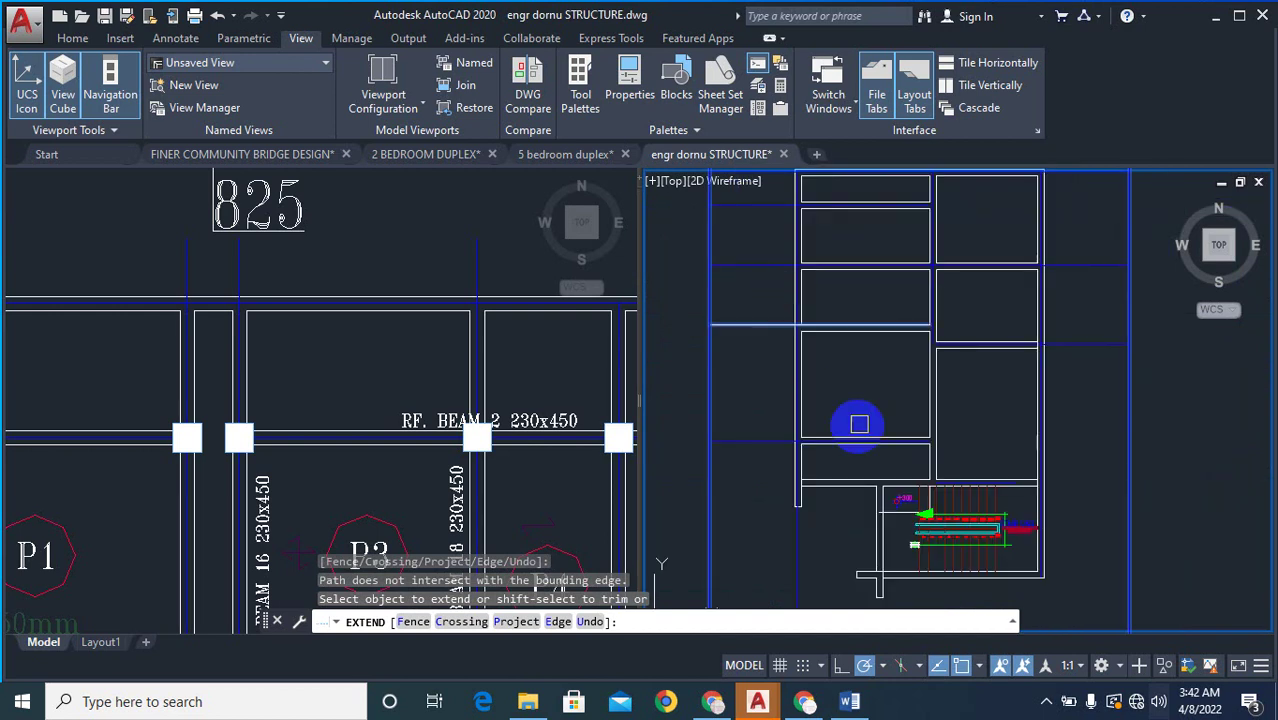
{"action": "scroll", "coordinate": [827, 460], "scroll_direction": "up", "scroll_amount": 2}
{"action": "scroll", "coordinate": [827, 460], "scroll_direction": "down", "scroll_amount": 3}
{"action": "left_click", "coordinate": [830, 448]}
{"action": "scroll", "coordinate": [827, 450], "scroll_direction": "up", "scroll_amount": 1}
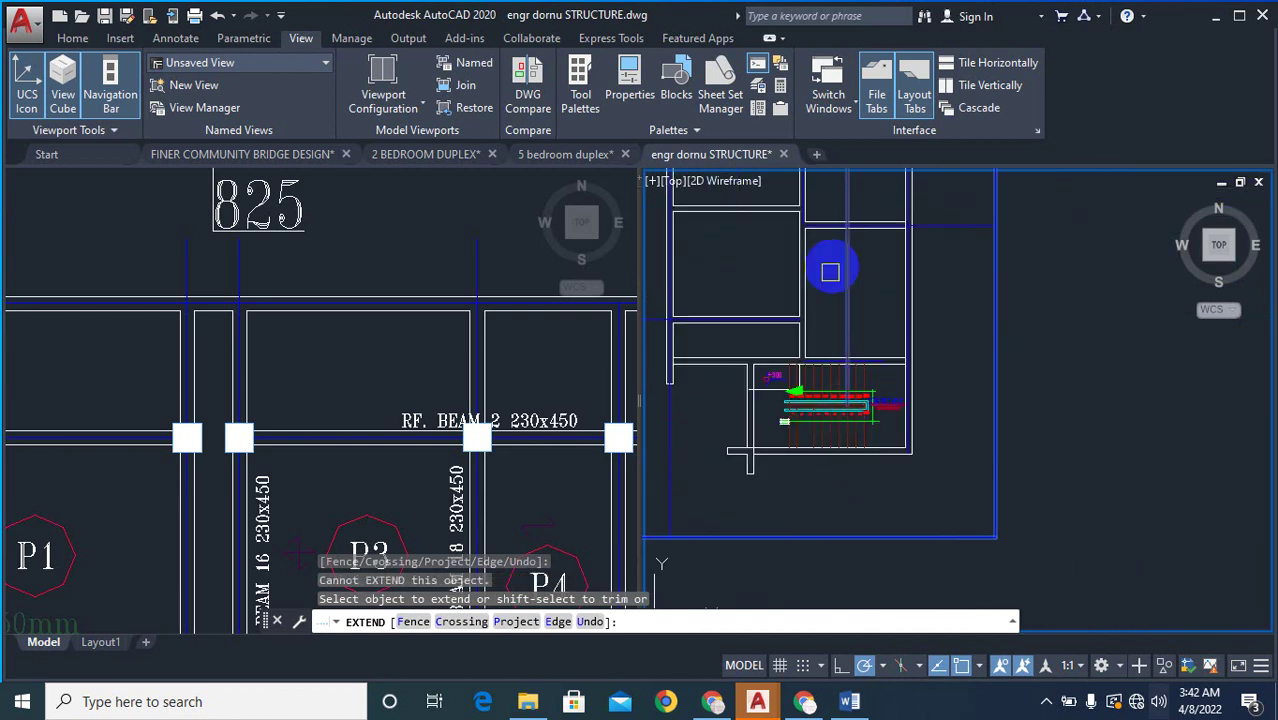
{"action": "scroll", "coordinate": [830, 272], "scroll_direction": "up", "scroll_amount": 3}
{"action": "left_click", "coordinate": [793, 282]}
{"action": "scroll", "coordinate": [806, 255], "scroll_direction": "down", "scroll_amount": 3}
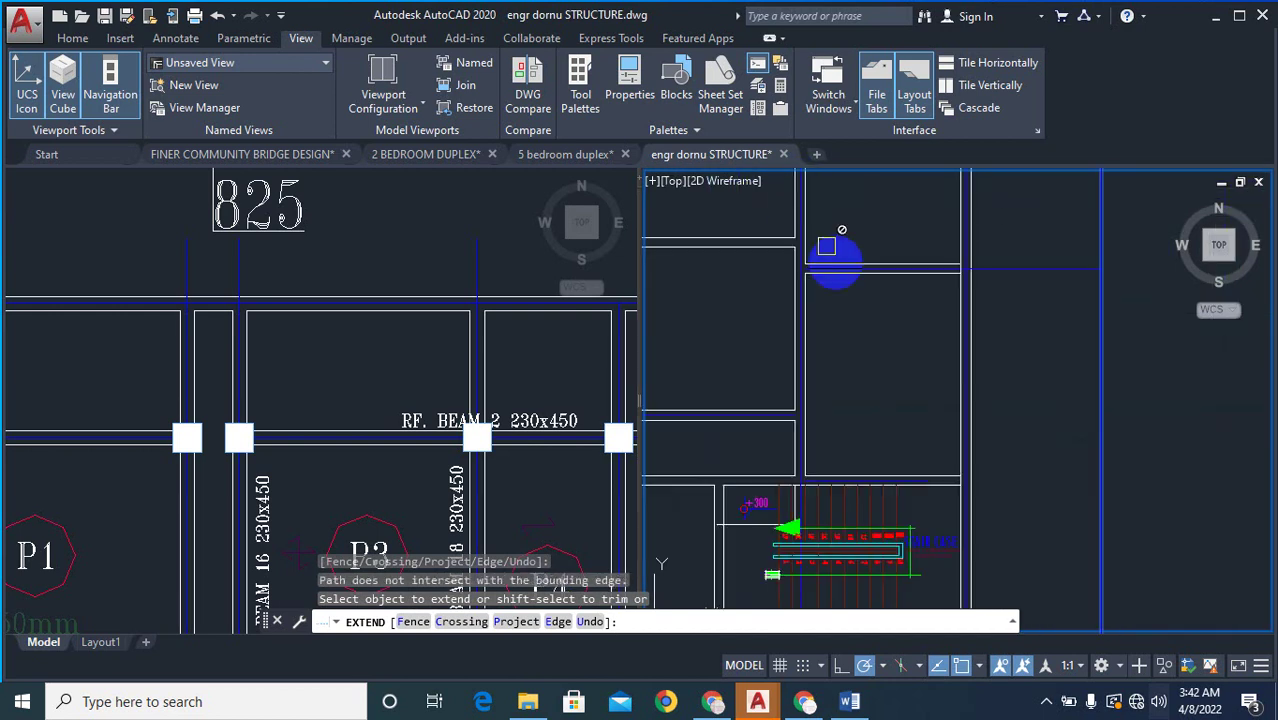
{"action": "scroll", "coordinate": [850, 257], "scroll_direction": "up", "scroll_amount": 2}
{"action": "scroll", "coordinate": [881, 305], "scroll_direction": "down", "scroll_amount": 1}
{"action": "scroll", "coordinate": [1010, 310], "scroll_direction": "down", "scroll_amount": 5}
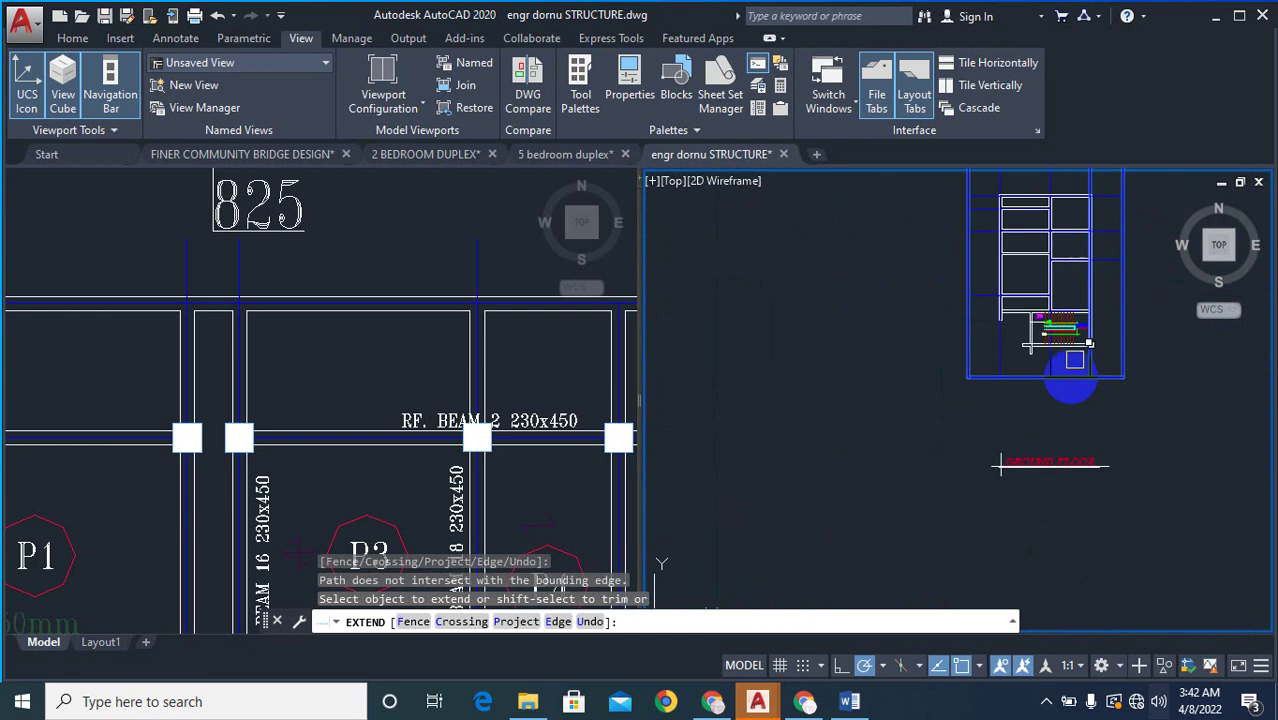
- Extend the centreline of the horizontal wall above the staircase in both directions to the frame
{"action": "scroll", "coordinate": [1058, 357], "scroll_direction": "up", "scroll_amount": 5}
{"action": "left_click", "coordinate": [1110, 317]}
{"action": "scroll", "coordinate": [1134, 226], "scroll_direction": "up", "scroll_amount": 4}
{"action": "scroll", "coordinate": [1044, 334], "scroll_direction": "up", "scroll_amount": 4}
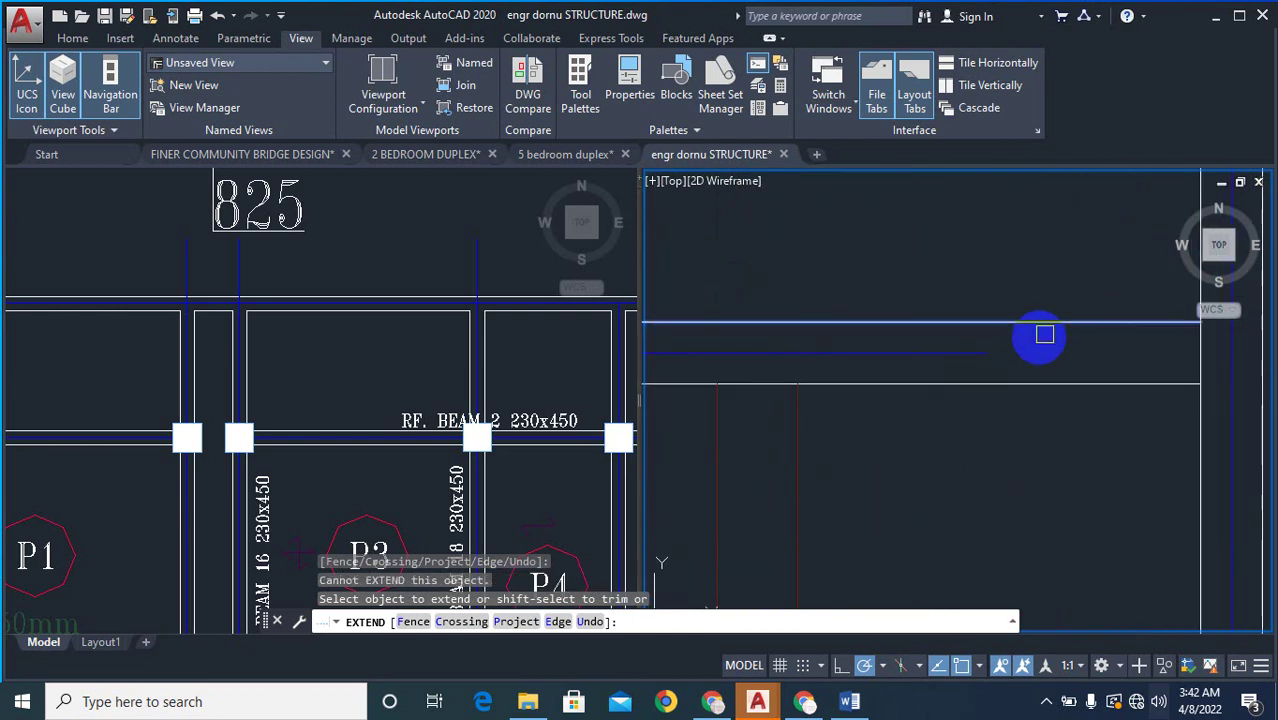
{"action": "left_click", "coordinate": [975, 350]}
{"action": "scroll", "coordinate": [990, 330], "scroll_direction": "down", "scroll_amount": 3}
{"action": "scroll", "coordinate": [1013, 300], "scroll_direction": "up", "scroll_amount": 5}
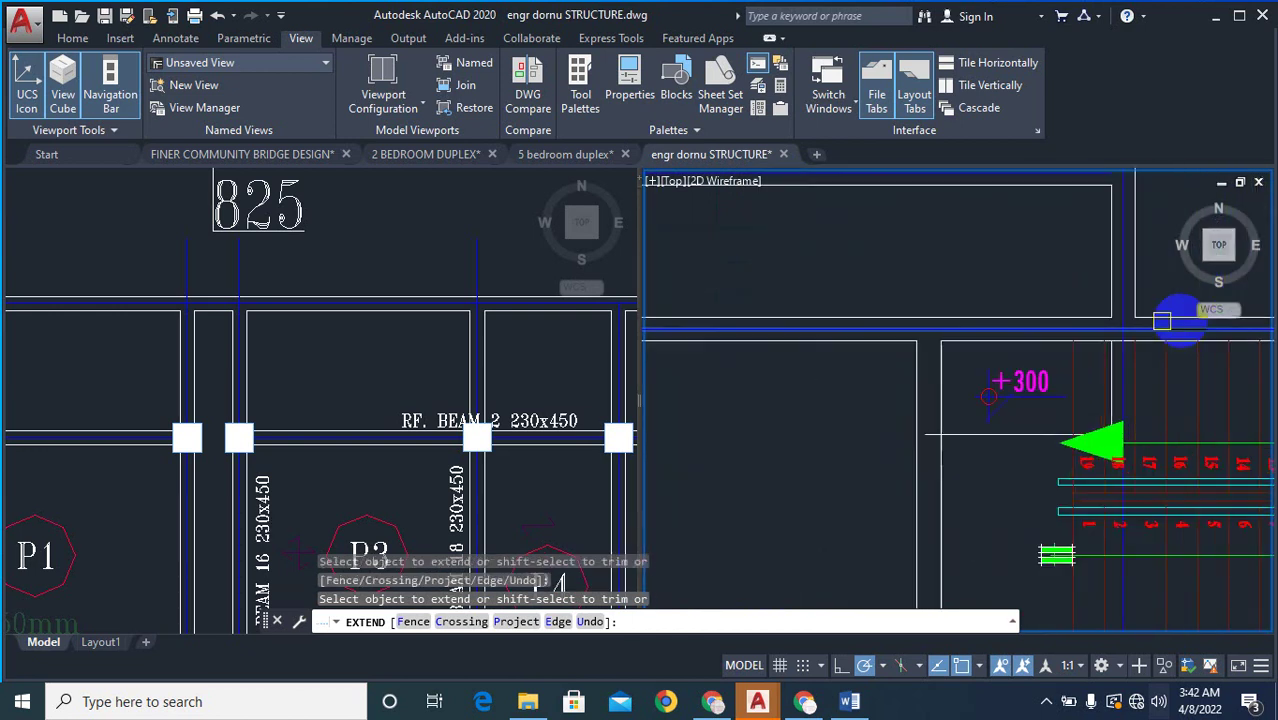
{"action": "left_click", "coordinate": [1083, 338]}
- Extend the right outer wall centreline downward from the plan's bottom-right corner to the frame
{"action": "scroll", "coordinate": [1020, 275], "scroll_direction": "down", "scroll_amount": 6}
{"action": "scroll", "coordinate": [1027, 318], "scroll_direction": "up", "scroll_amount": 3}
{"action": "left_click", "coordinate": [1013, 334]}
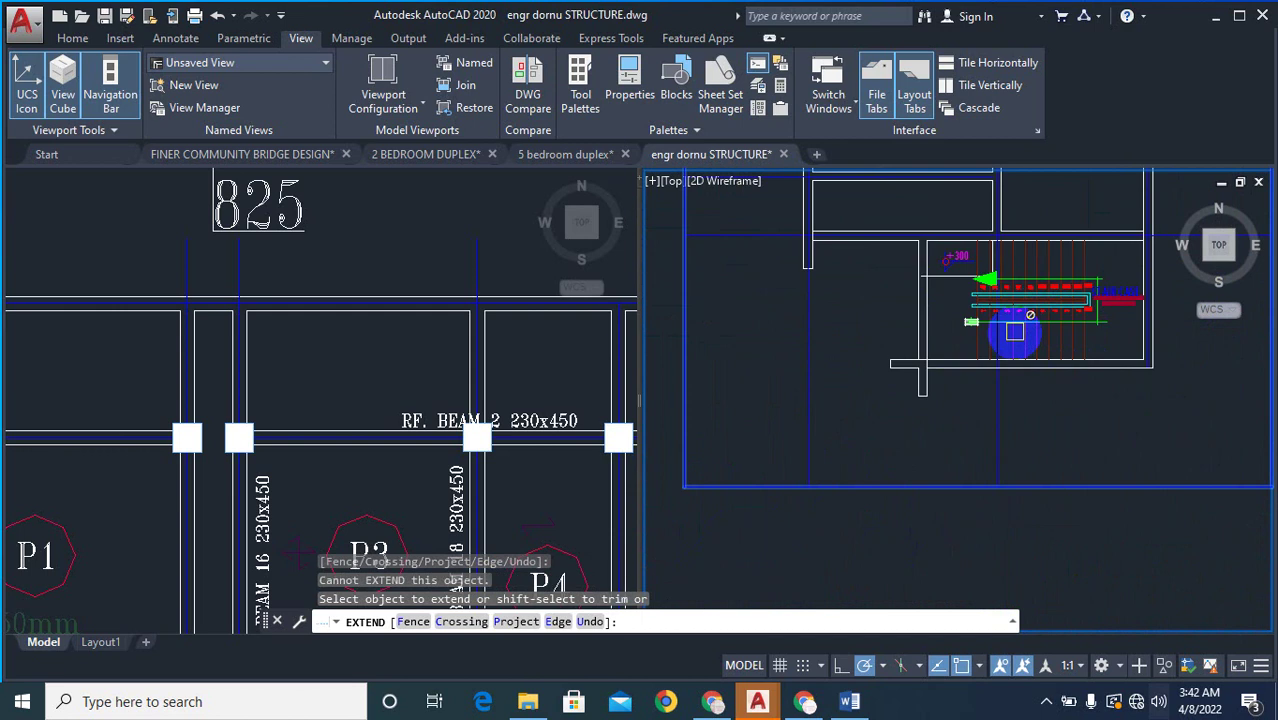
{"action": "scroll", "coordinate": [1020, 368], "scroll_direction": "up", "scroll_amount": 2}
{"action": "left_click", "coordinate": [968, 411]}
{"action": "scroll", "coordinate": [998, 392], "scroll_direction": "down", "scroll_amount": 3}
{"action": "scroll", "coordinate": [1050, 385], "scroll_direction": "up", "scroll_amount": 5}
{"action": "left_click", "coordinate": [1019, 440]}
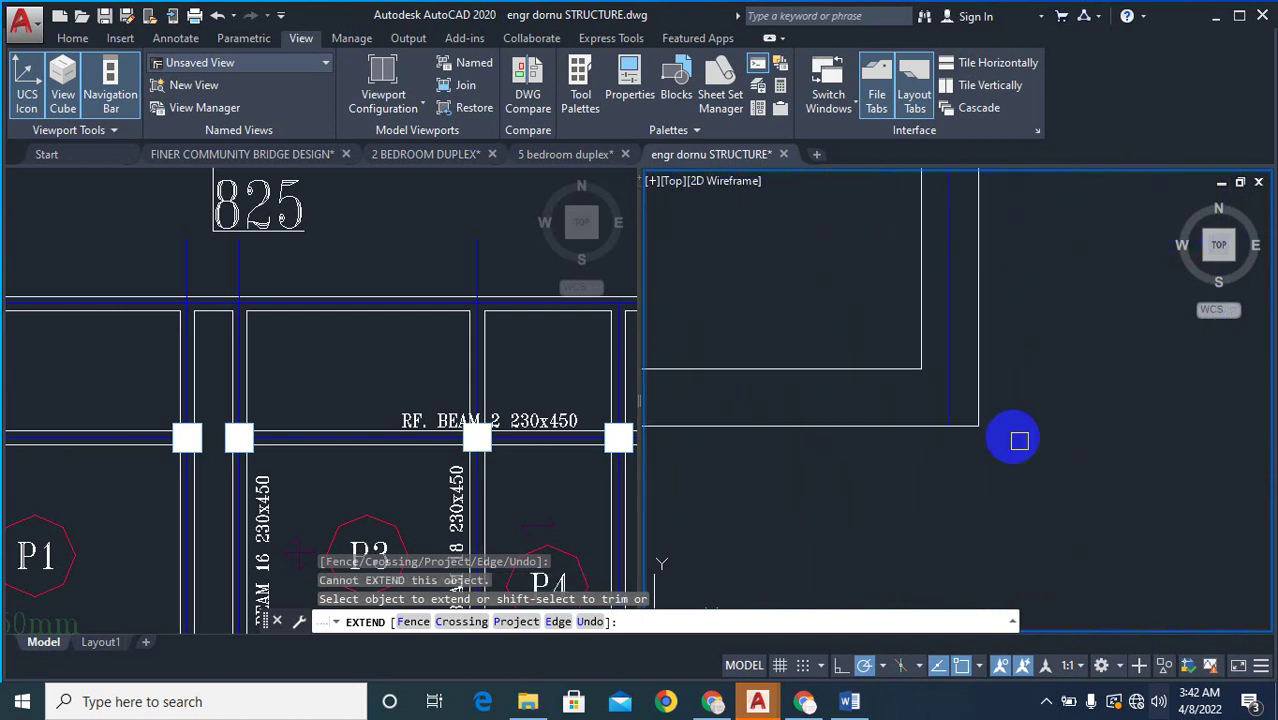
{"action": "scroll", "coordinate": [951, 386], "scroll_direction": "down", "scroll_amount": 4}
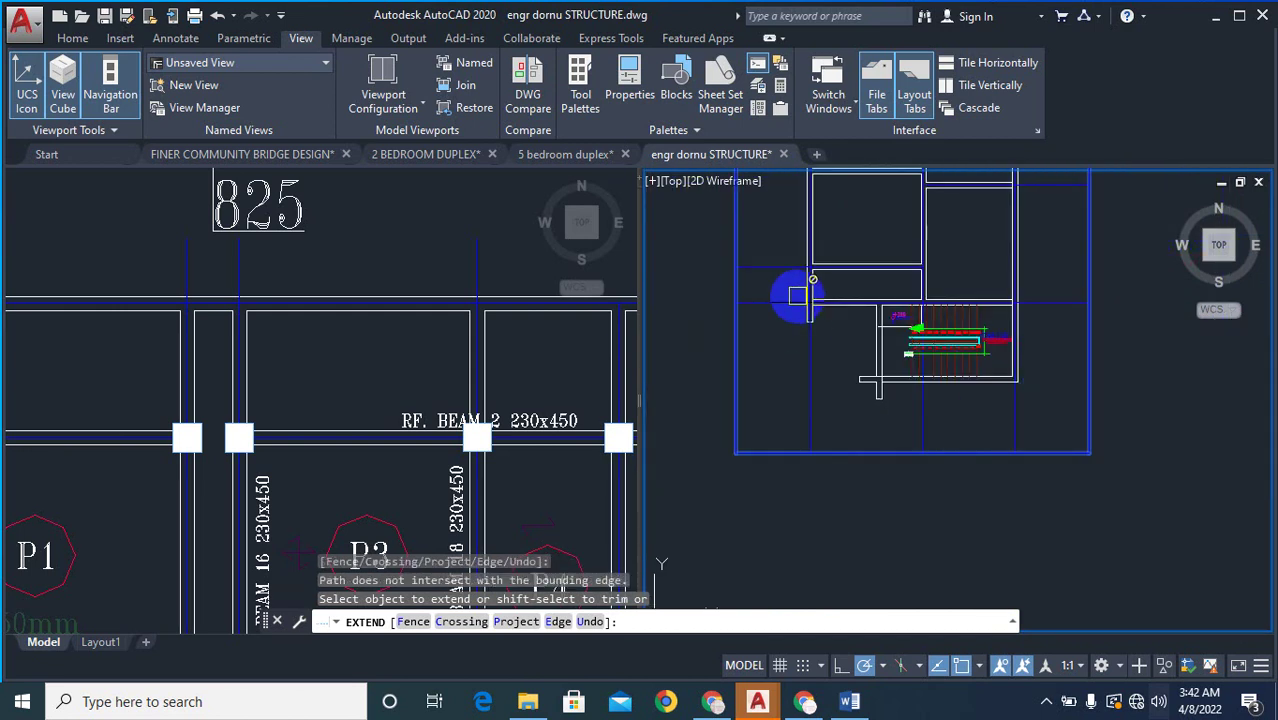
- Offset the upper line of the partition above the large left-column room downward by 115 to form its centreline
{"action": "scroll", "coordinate": [797, 296], "scroll_direction": "up", "scroll_amount": 2}
{"action": "scroll", "coordinate": [827, 414], "scroll_direction": "down", "scroll_amount": 6}
{"action": "scroll", "coordinate": [847, 322], "scroll_direction": "up", "scroll_amount": 4}
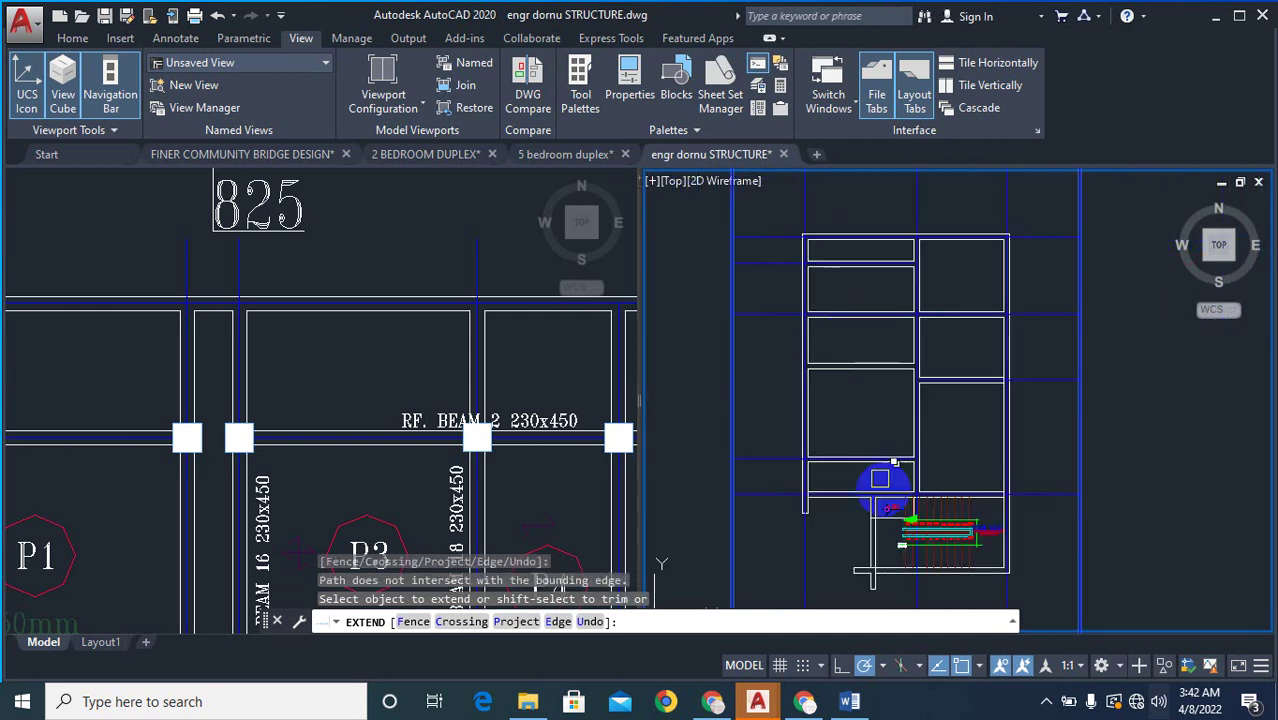
{"action": "scroll", "coordinate": [828, 428], "scroll_direction": "up", "scroll_amount": 2}
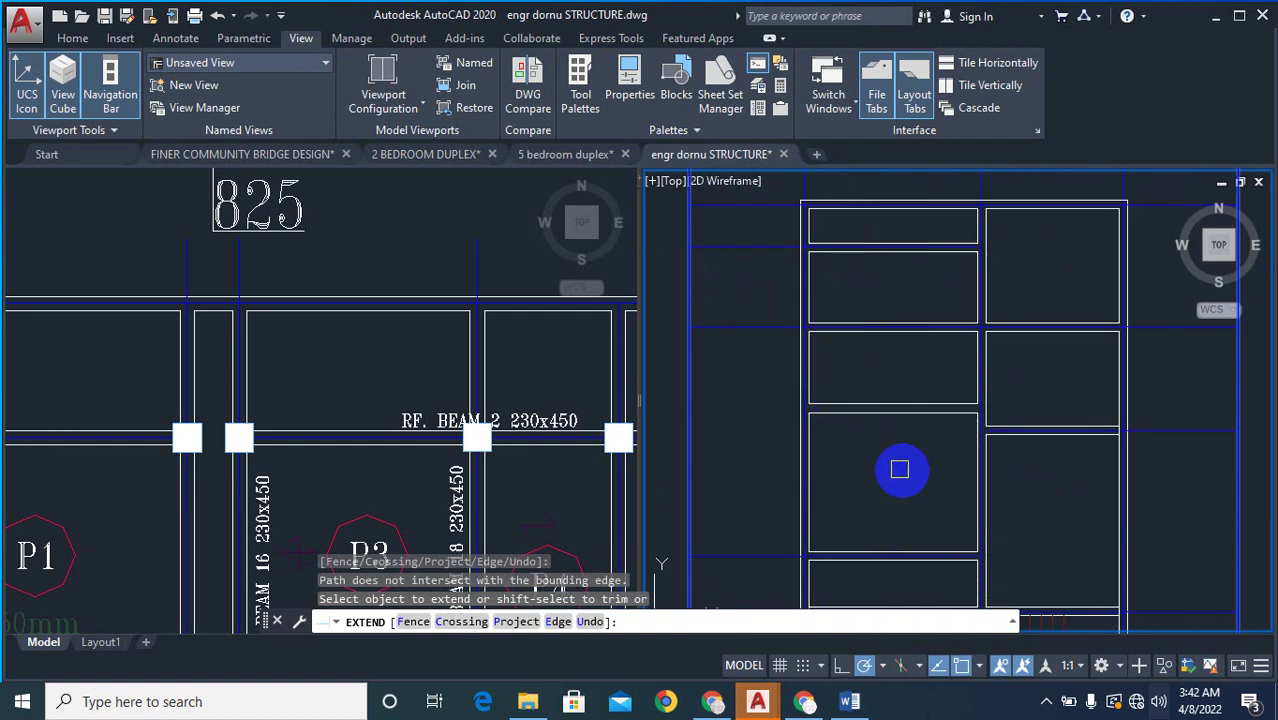
{"action": "key", "text": "Escape"}
{"action": "type", "text": "o"}
{"action": "key", "text": "space"}
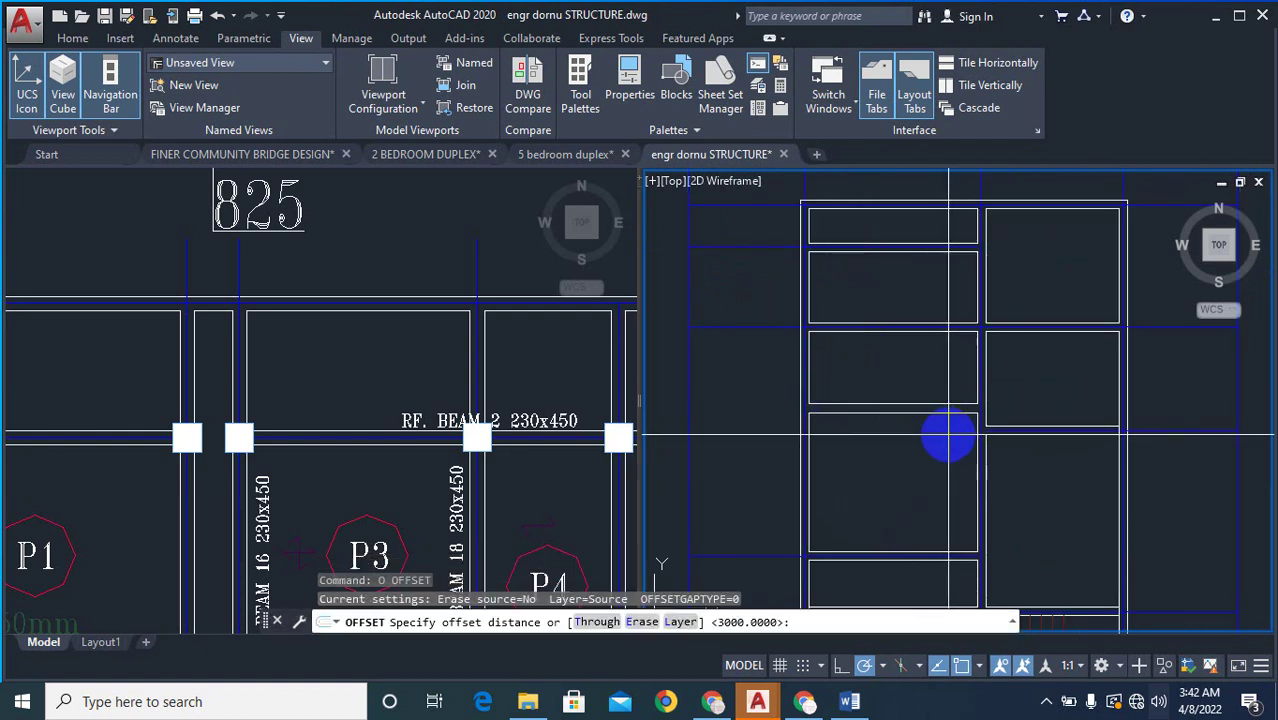
{"action": "key", "text": "Return"}
{"action": "scroll", "coordinate": [946, 414], "scroll_direction": "up", "scroll_amount": 4}
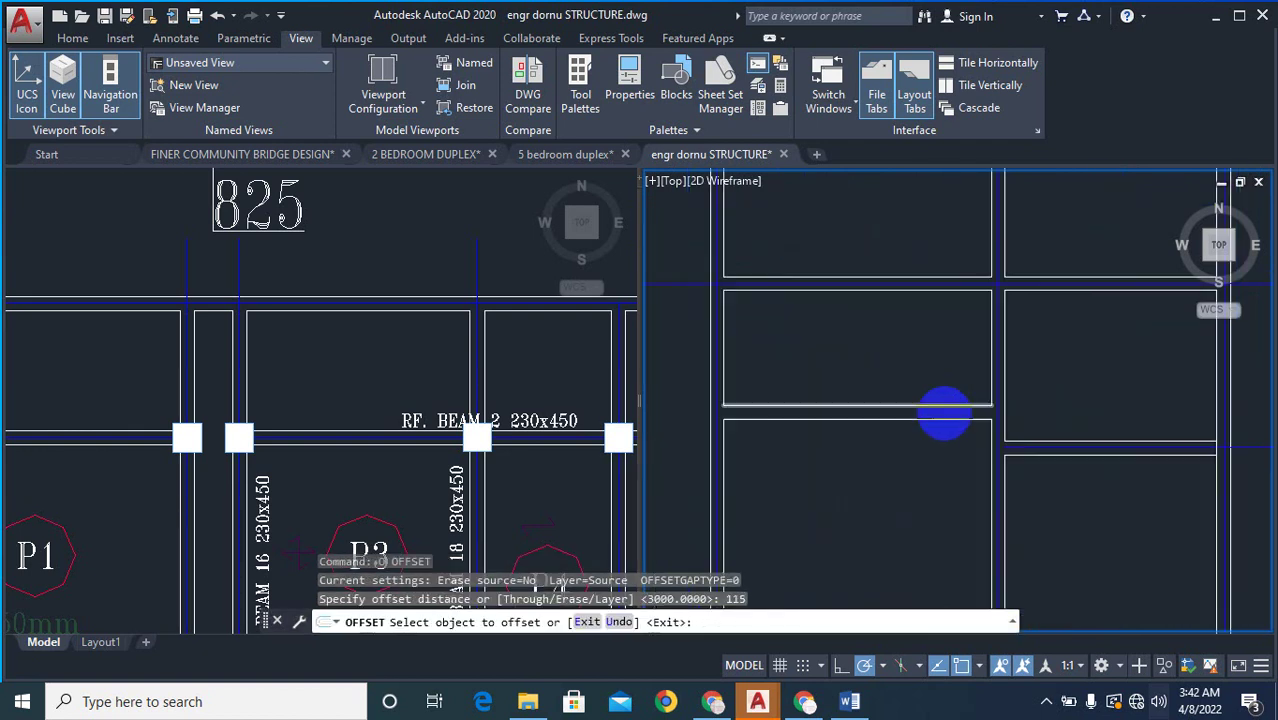
{"action": "left_click", "coordinate": [918, 409]}
{"action": "left_click", "coordinate": [901, 479]}
{"action": "scroll", "coordinate": [935, 355], "scroll_direction": "down", "scroll_amount": 6}
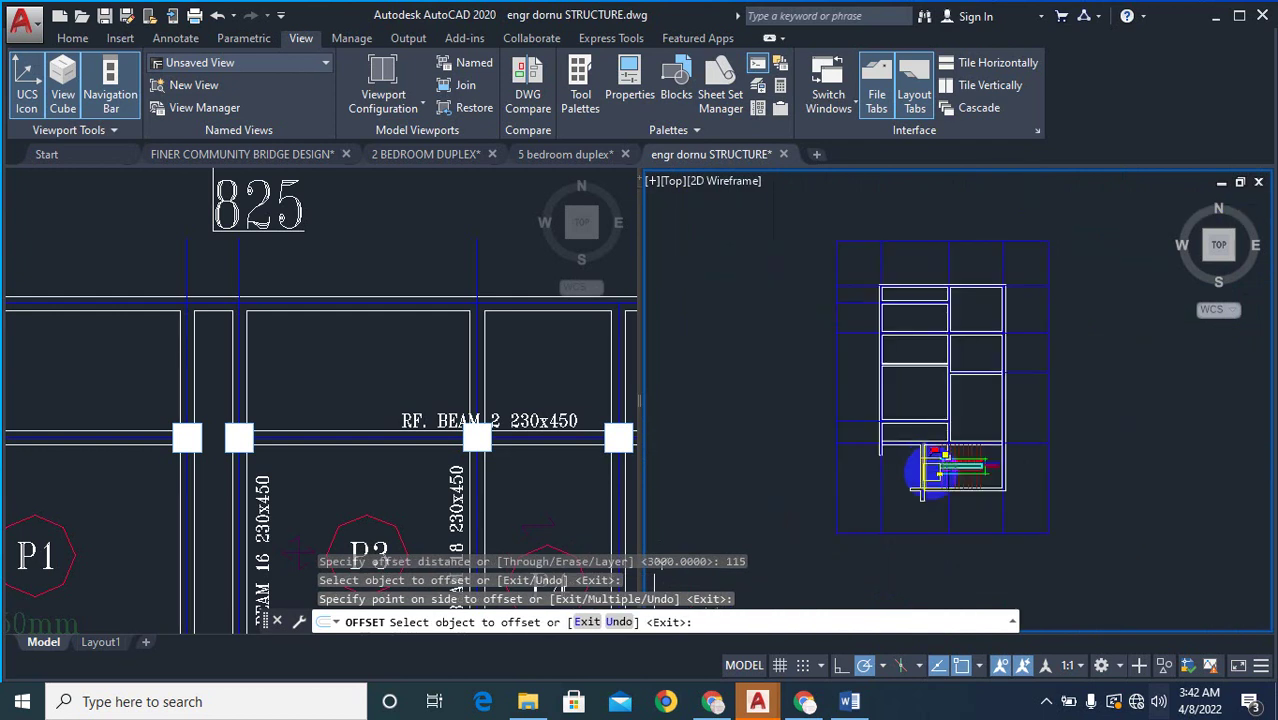
{"action": "key", "text": "Escape"}
- Offset the left line of the vertical wall beside the staircase 115 to the right as its centreline
{"action": "scroll", "coordinate": [888, 484], "scroll_direction": "up", "scroll_amount": 5}
{"action": "type", "text": "o"}
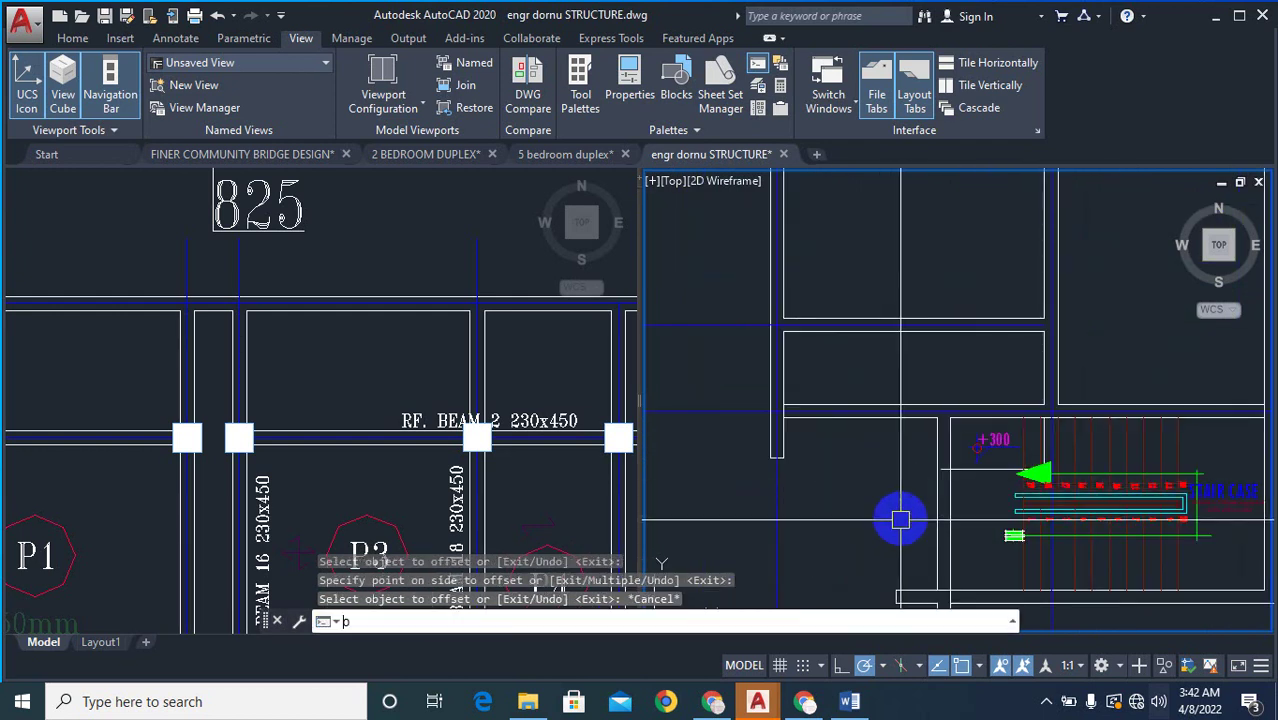
{"action": "key", "text": "space"}
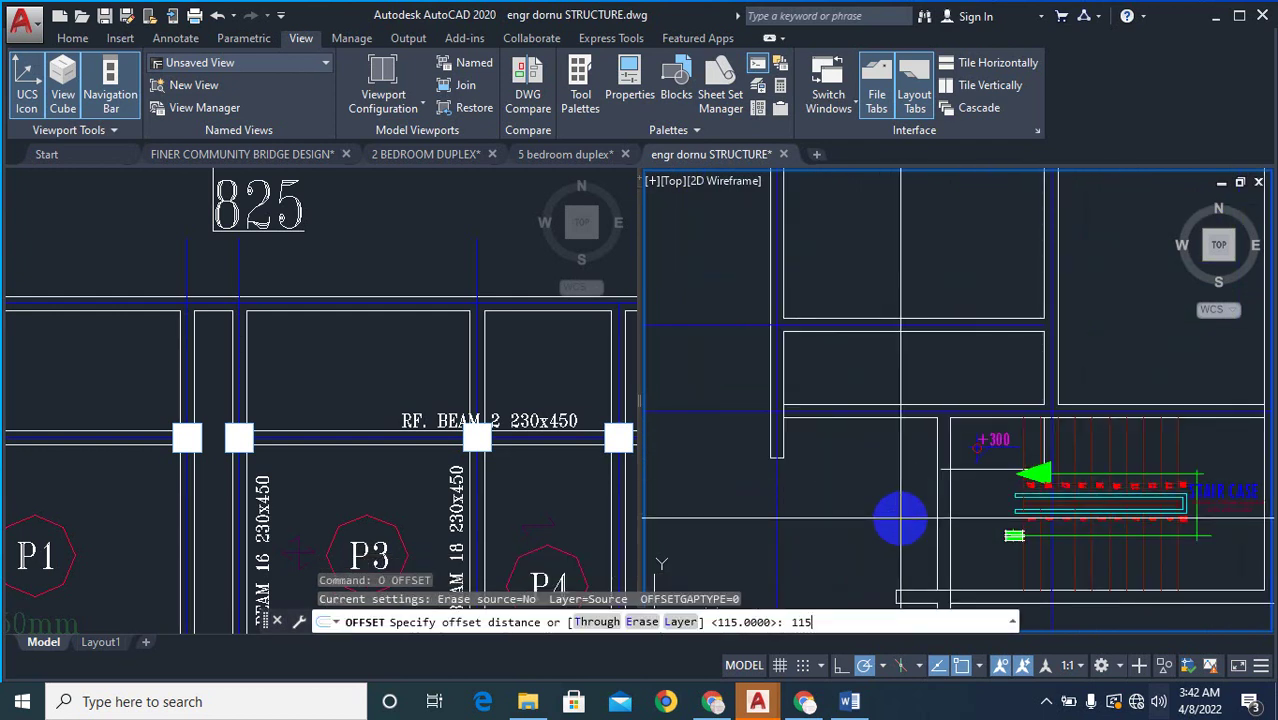
{"action": "key", "text": "Return"}
{"action": "scroll", "coordinate": [938, 512], "scroll_direction": "up", "scroll_amount": 4}
{"action": "left_click", "coordinate": [940, 513]}
{"action": "left_click", "coordinate": [984, 485]}
{"action": "scroll", "coordinate": [916, 381], "scroll_direction": "down", "scroll_amount": 4}
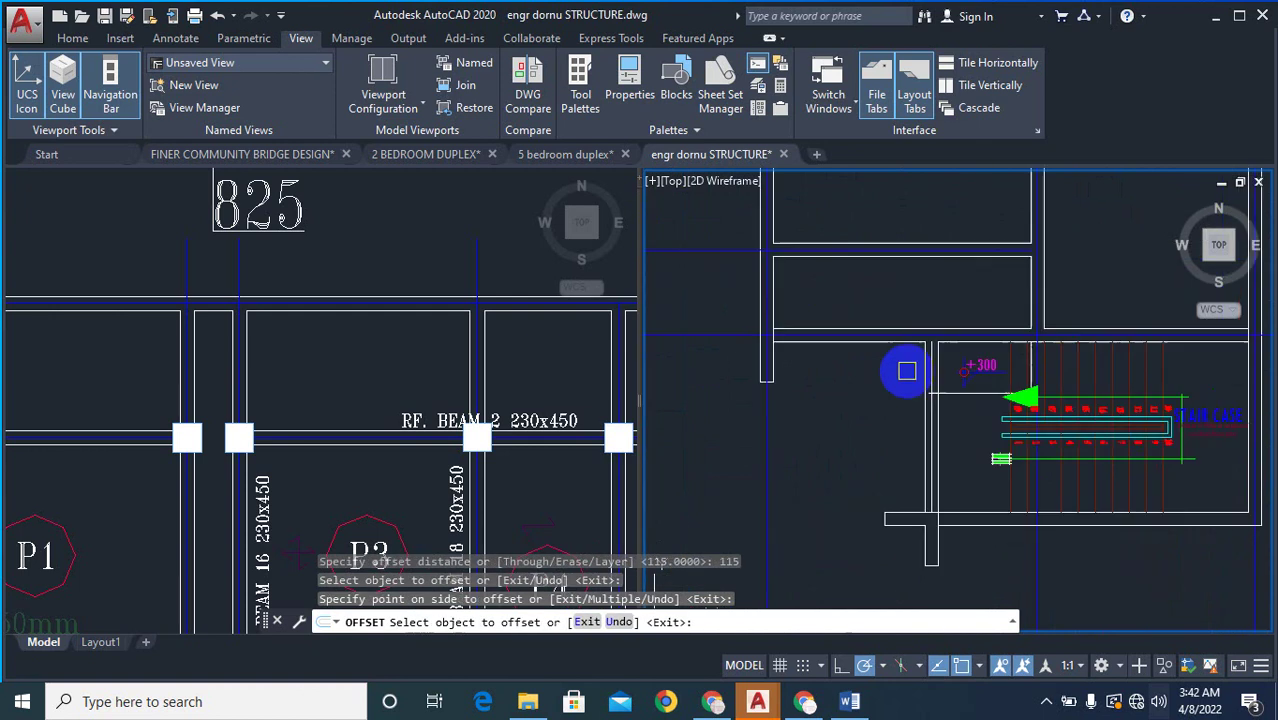
- Fillet the stair-side vertical wall line with the horizontal inner wall line into a sharp corner at the junction below the staircase
{"action": "scroll", "coordinate": [913, 434], "scroll_direction": "up", "scroll_amount": 5}
{"action": "key", "text": "Escape"}
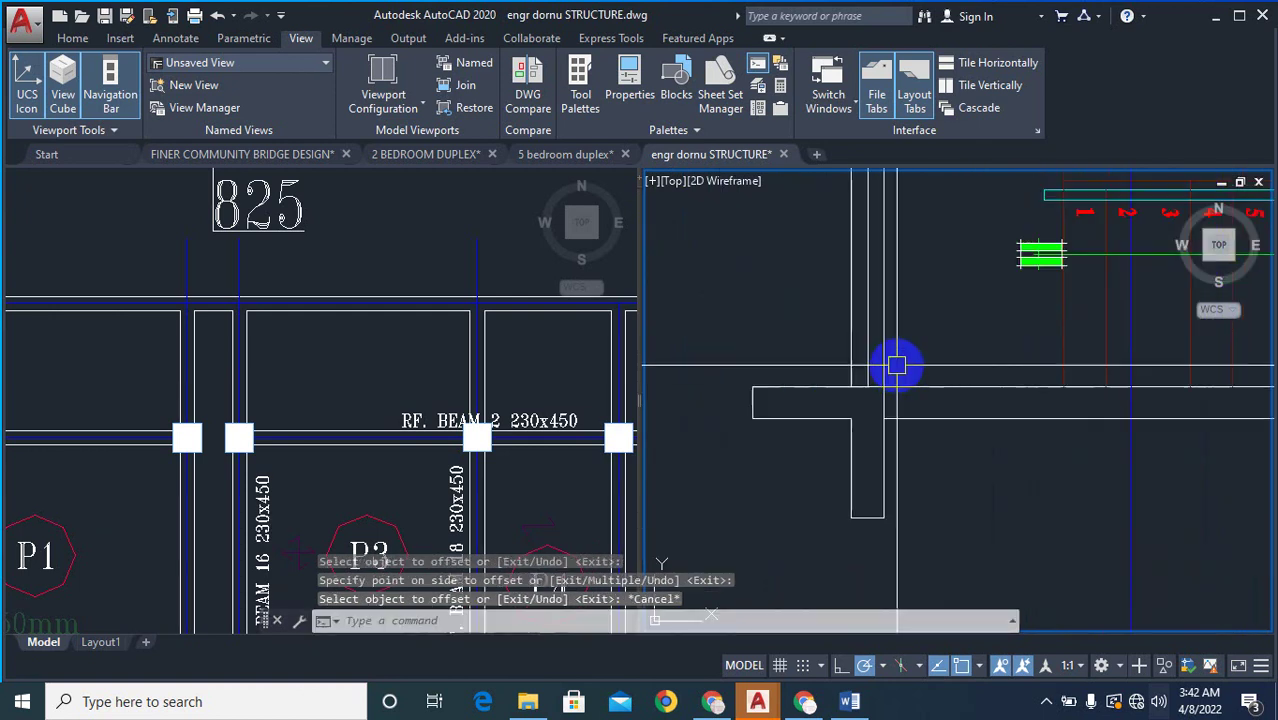
{"action": "scroll", "coordinate": [896, 366], "scroll_direction": "up", "scroll_amount": 2}
{"action": "type", "text": "f"}
{"action": "key", "text": "Return"}
{"action": "scroll", "coordinate": [858, 415], "scroll_direction": "up", "scroll_amount": 2}
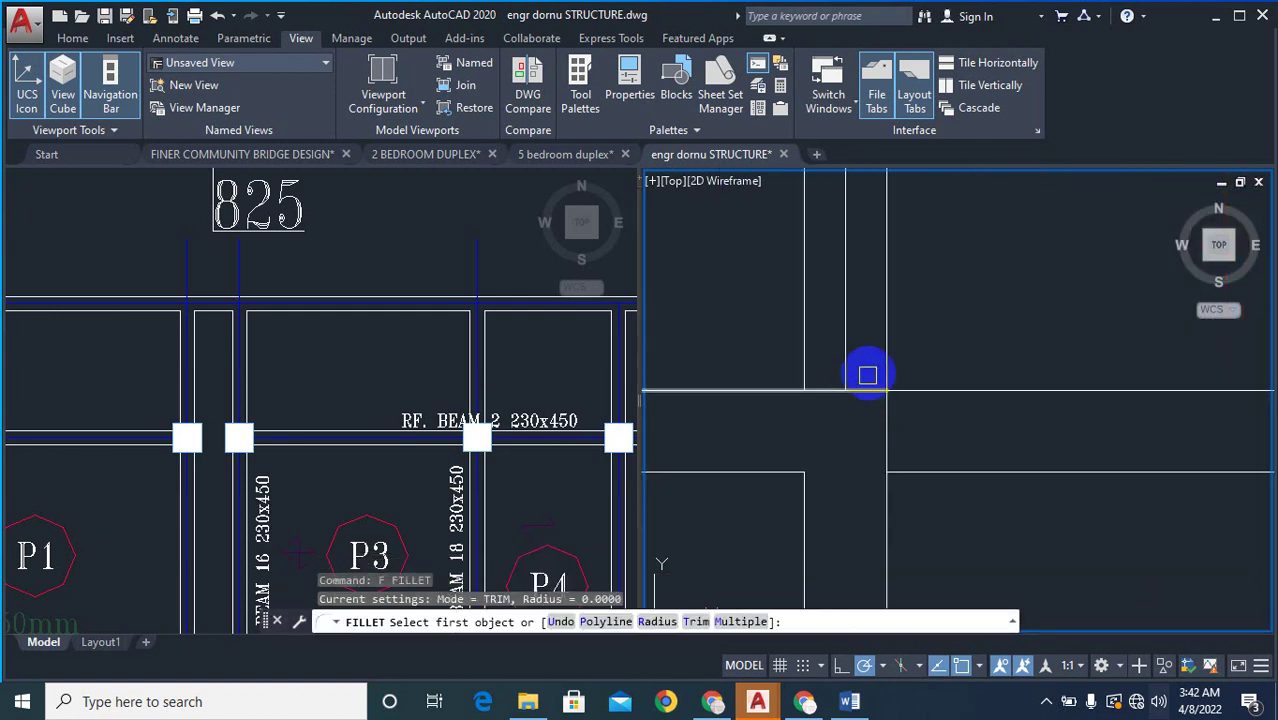
{"action": "left_click", "coordinate": [883, 344]}
{"action": "left_click", "coordinate": [932, 390]}
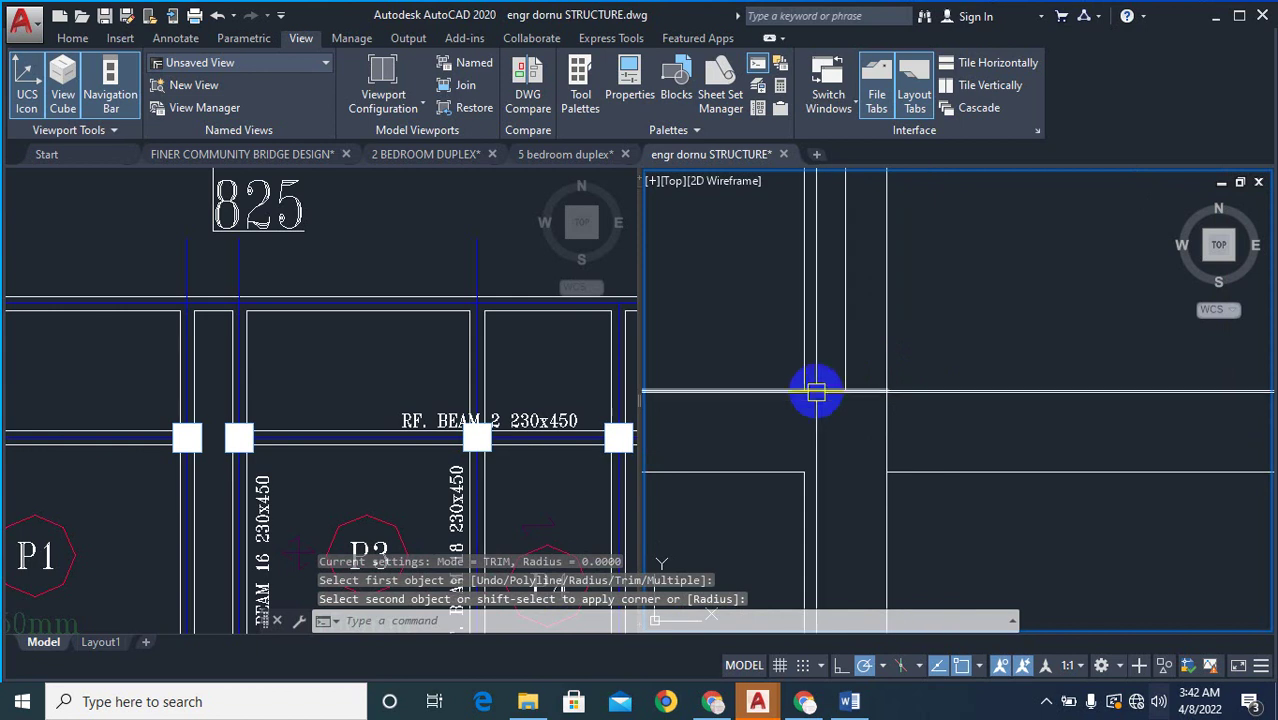
- Fillet the outer vertical wall line with the short horizontal stub's upper line at the same wall junction
{"action": "type", "text": "f"}
{"action": "key", "text": "Return"}
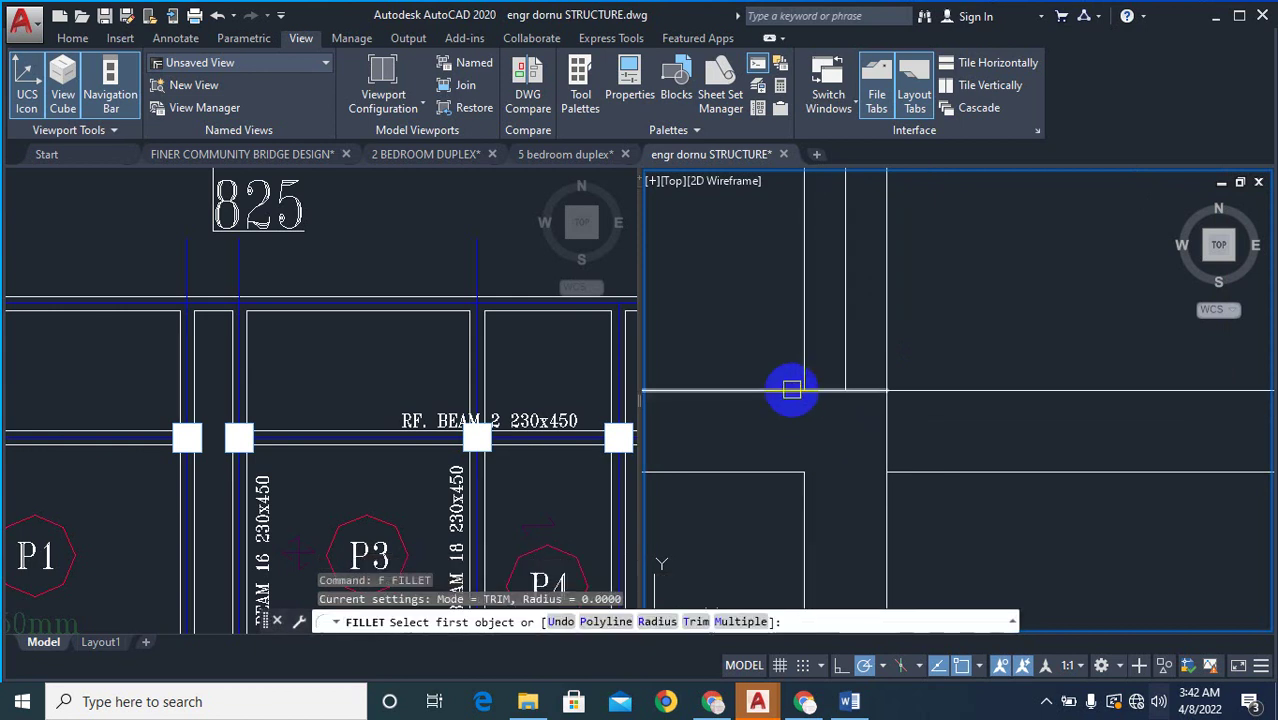
{"action": "left_click", "coordinate": [806, 341]}
{"action": "left_click", "coordinate": [808, 340]}
{"action": "scroll", "coordinate": [807, 337], "scroll_direction": "down", "scroll_amount": 5}
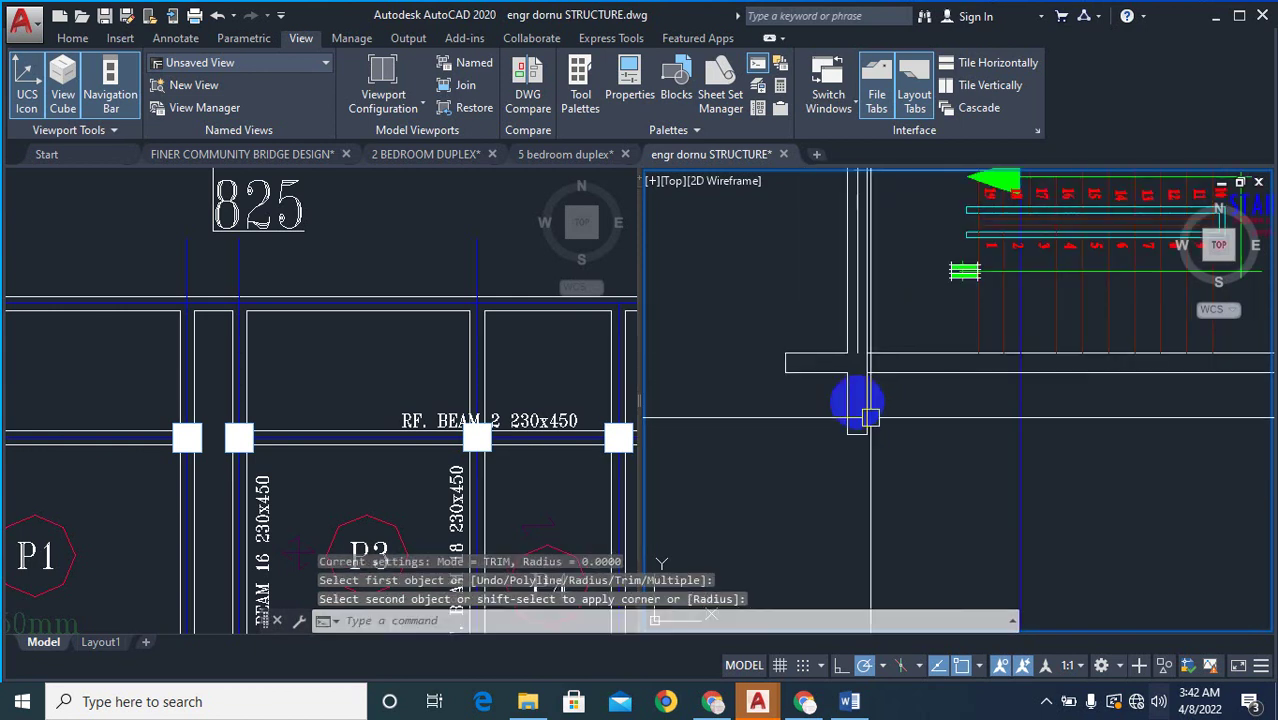
{"action": "scroll", "coordinate": [818, 422], "scroll_direction": "up", "scroll_amount": 4}
{"action": "type", "text": "ex"}
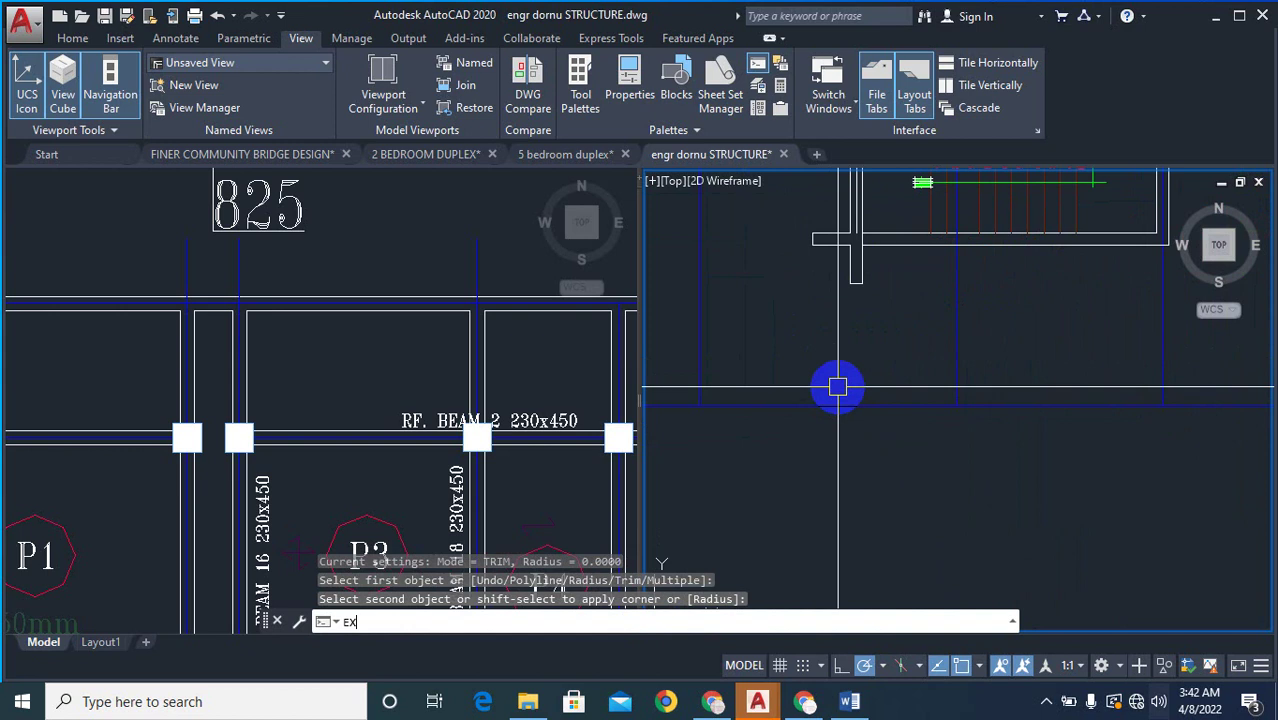
{"action": "key", "text": "Return"}
{"action": "left_click", "coordinate": [852, 404]}
{"action": "scroll", "coordinate": [872, 262], "scroll_direction": "up", "scroll_amount": 4}
{"action": "scroll", "coordinate": [862, 270], "scroll_direction": "down", "scroll_amount": 6}
{"action": "key", "text": "Escape"}
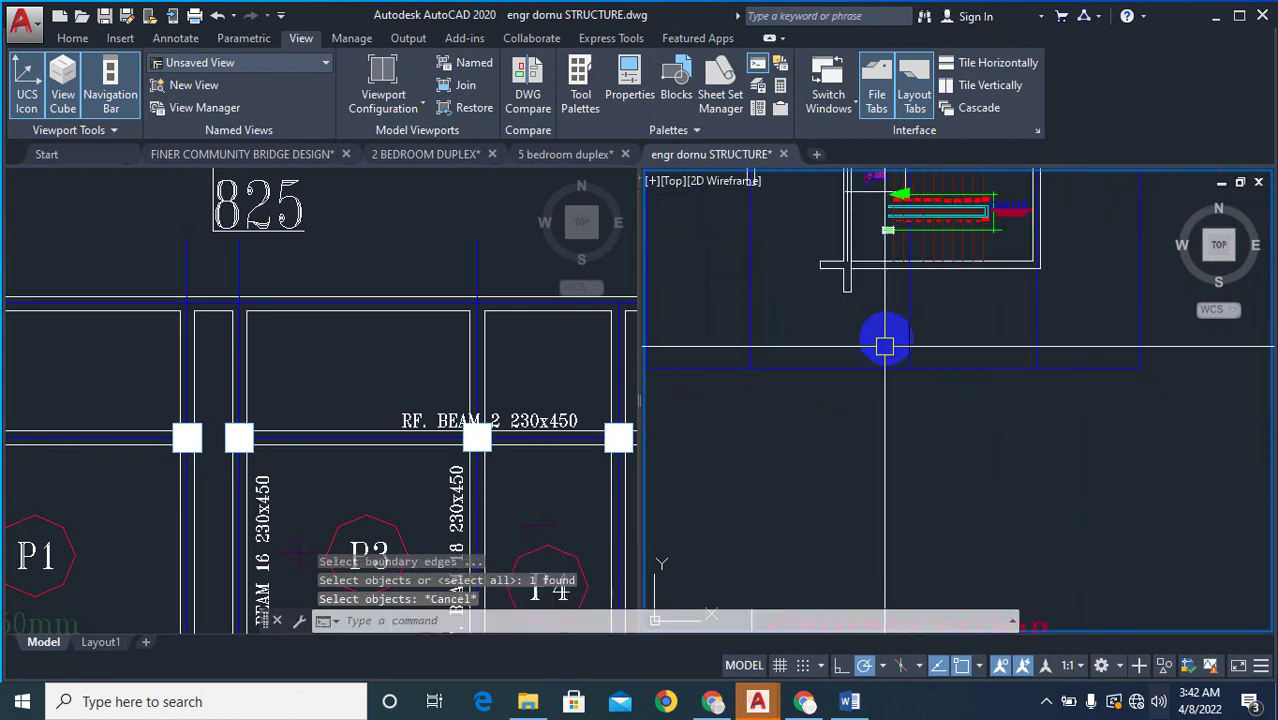
- Offset the inner line of the horizontal wall below the staircase by 115 into the wall to form its centre line
{"action": "scroll", "coordinate": [939, 279], "scroll_direction": "up", "scroll_amount": 2}
{"action": "type", "text": "o"}
{"action": "key", "text": "Return"}
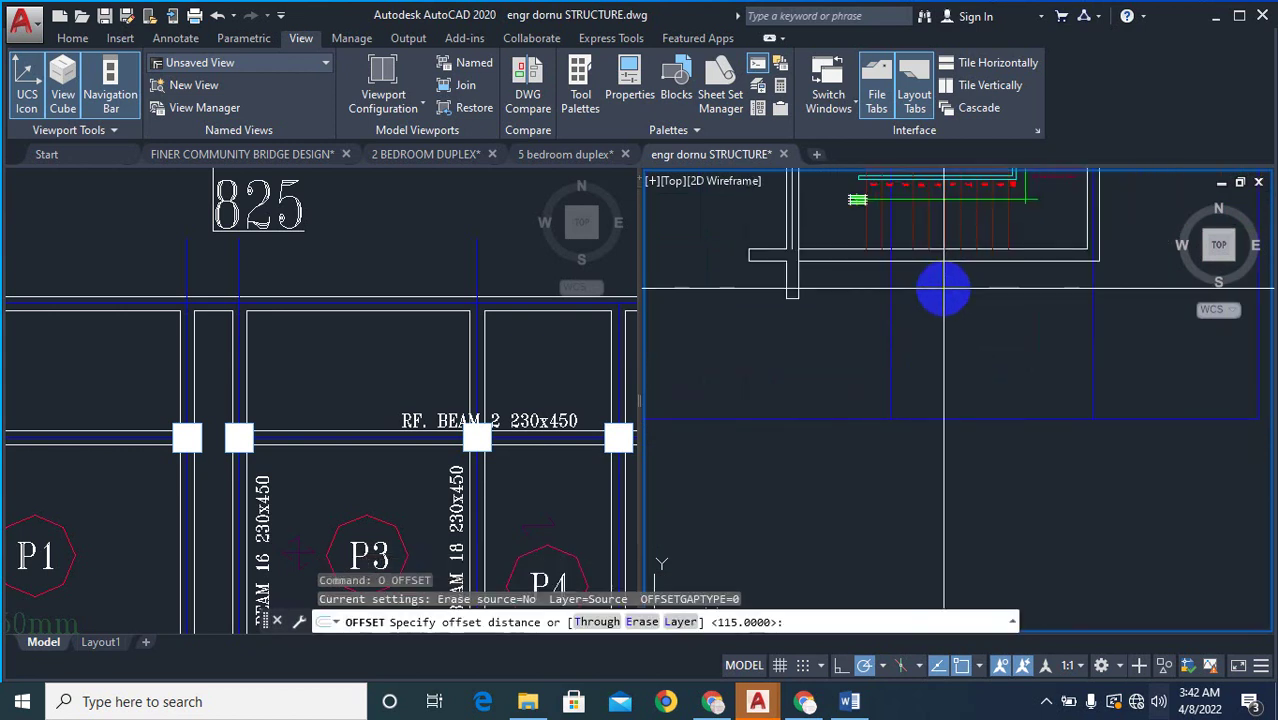
{"action": "key", "text": "Return"}
{"action": "scroll", "coordinate": [1065, 210], "scroll_direction": "up", "scroll_amount": 4}
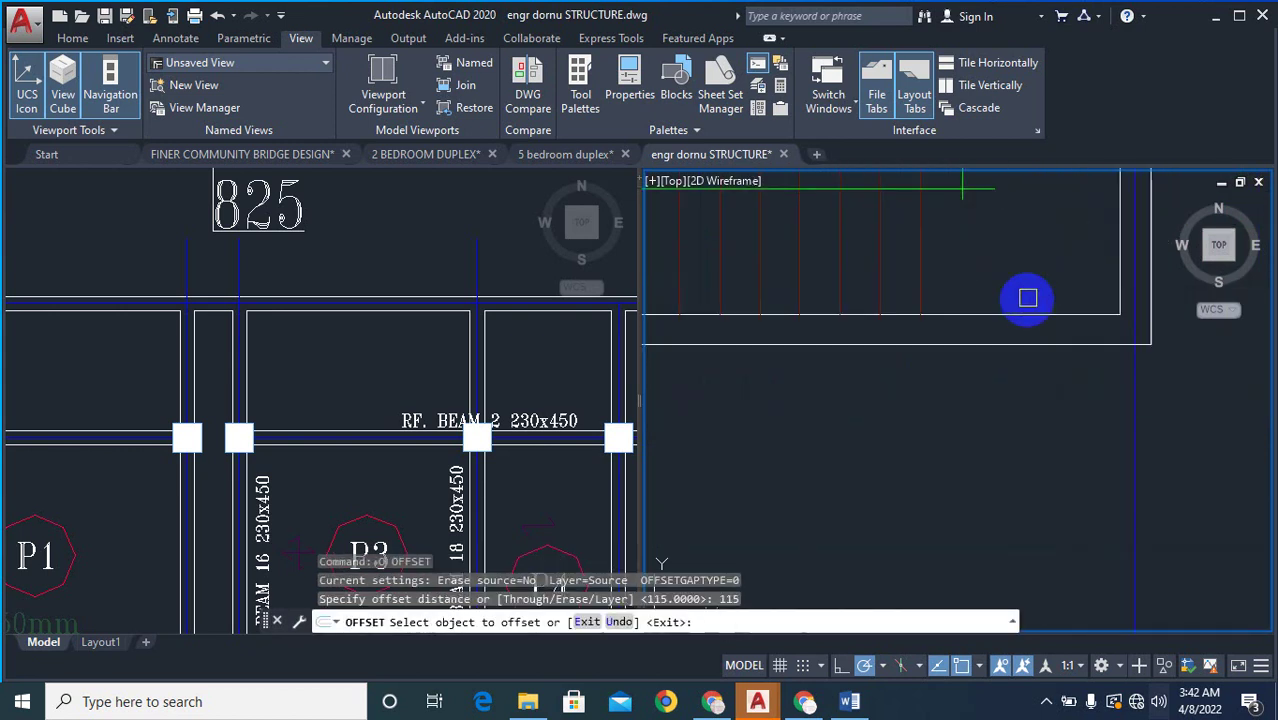
{"action": "left_click", "coordinate": [1019, 314]}
{"action": "left_click", "coordinate": [1026, 391]}
{"action": "key", "text": "Escape"}
- Fillet the stair-side vertical wall line again with the inner line of the wall below the staircase
{"action": "scroll", "coordinate": [1021, 394], "scroll_direction": "down", "scroll_amount": 5}
{"action": "scroll", "coordinate": [976, 331], "scroll_direction": "up", "scroll_amount": 8}
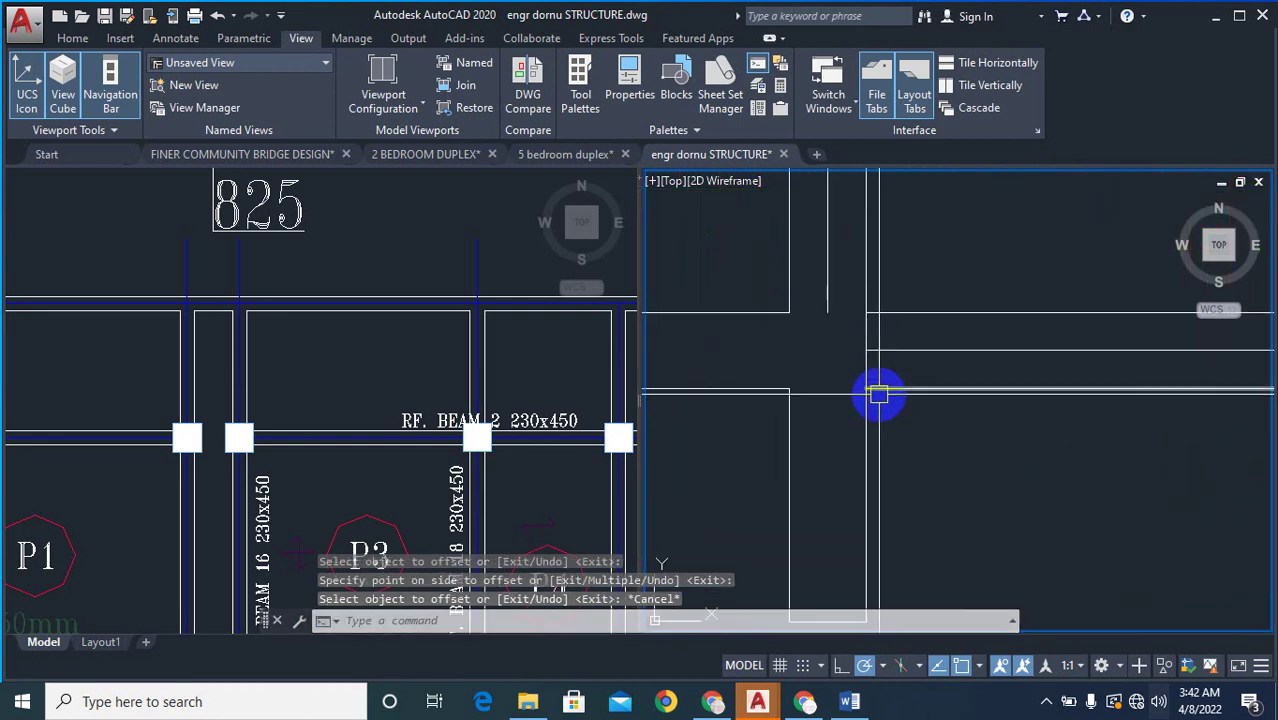
{"action": "type", "text": "f"}
{"action": "key", "text": "Return"}
{"action": "scroll", "coordinate": [873, 294], "scroll_direction": "up", "scroll_amount": 2}
{"action": "left_click", "coordinate": [858, 265]}
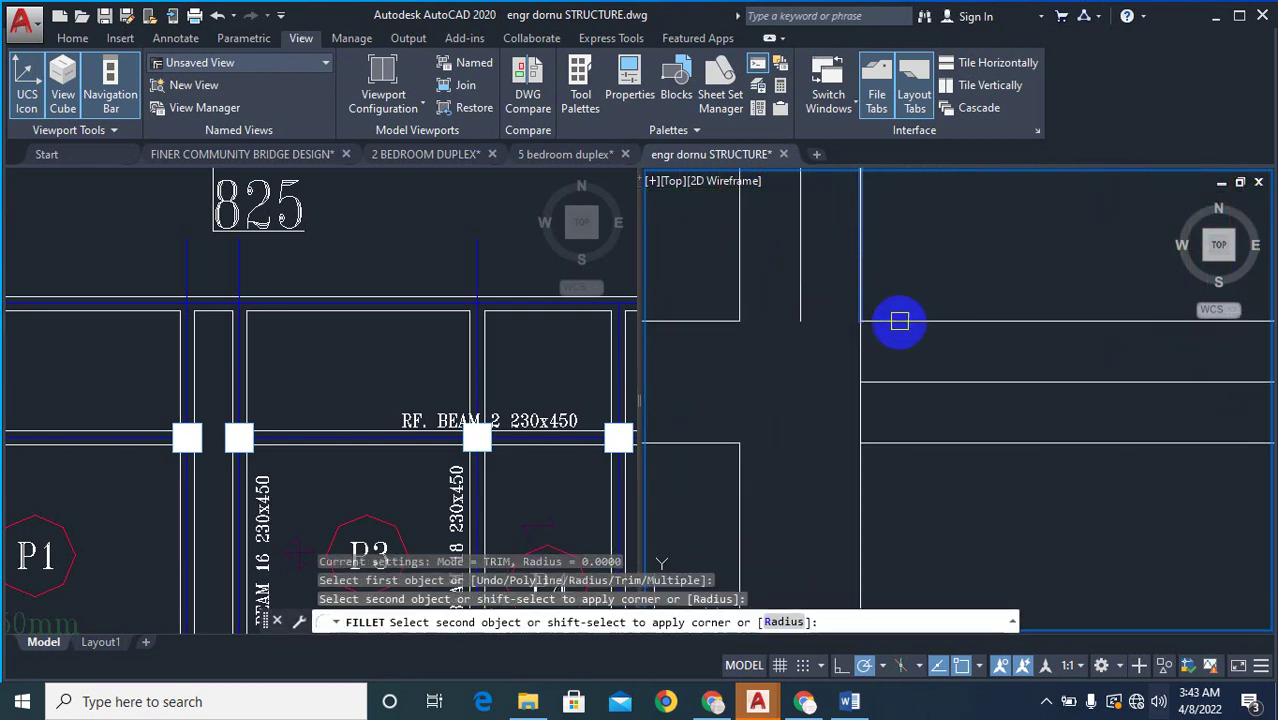
{"action": "left_click", "coordinate": [899, 321]}
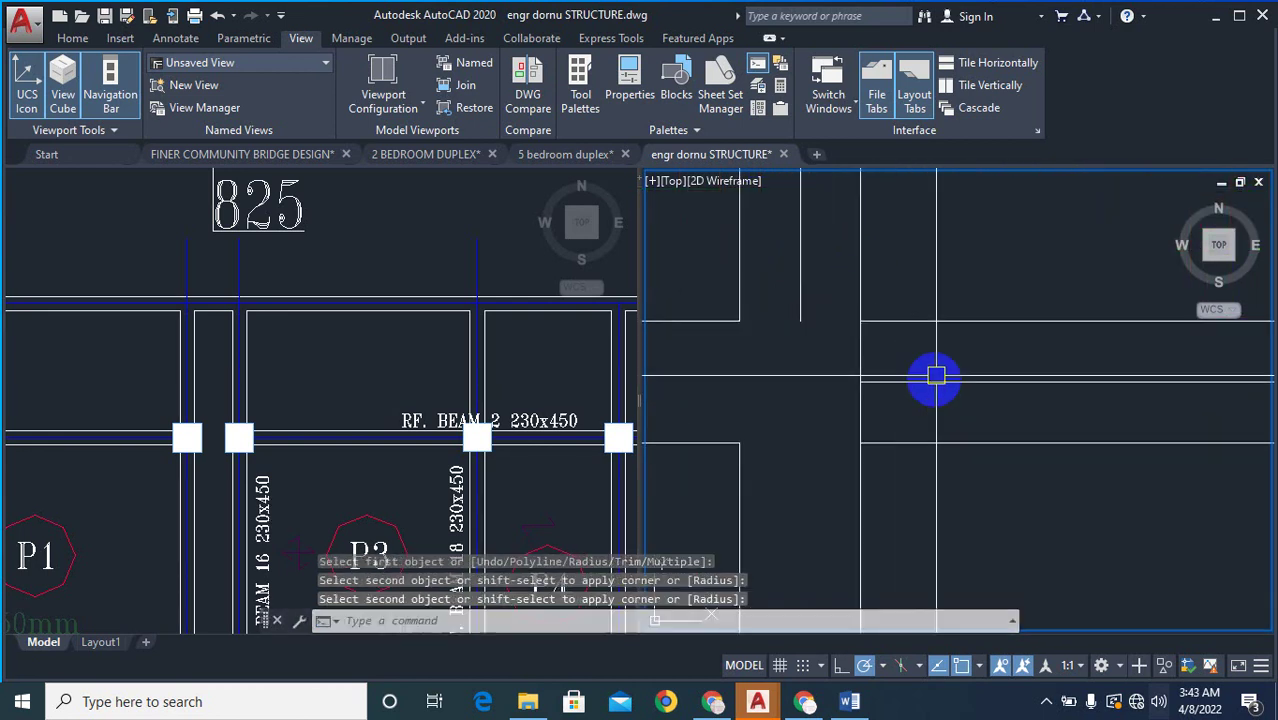
- Erase the vertical line segment that crosses the end of the wall below the staircase at the junction
{"action": "key", "text": "Return"}
{"action": "left_click", "coordinate": [861, 412]}
{"action": "key", "text": "Return"}
{"action": "key", "text": "Escape"}
{"action": "scroll", "coordinate": [795, 362], "scroll_direction": "down", "scroll_amount": 6}
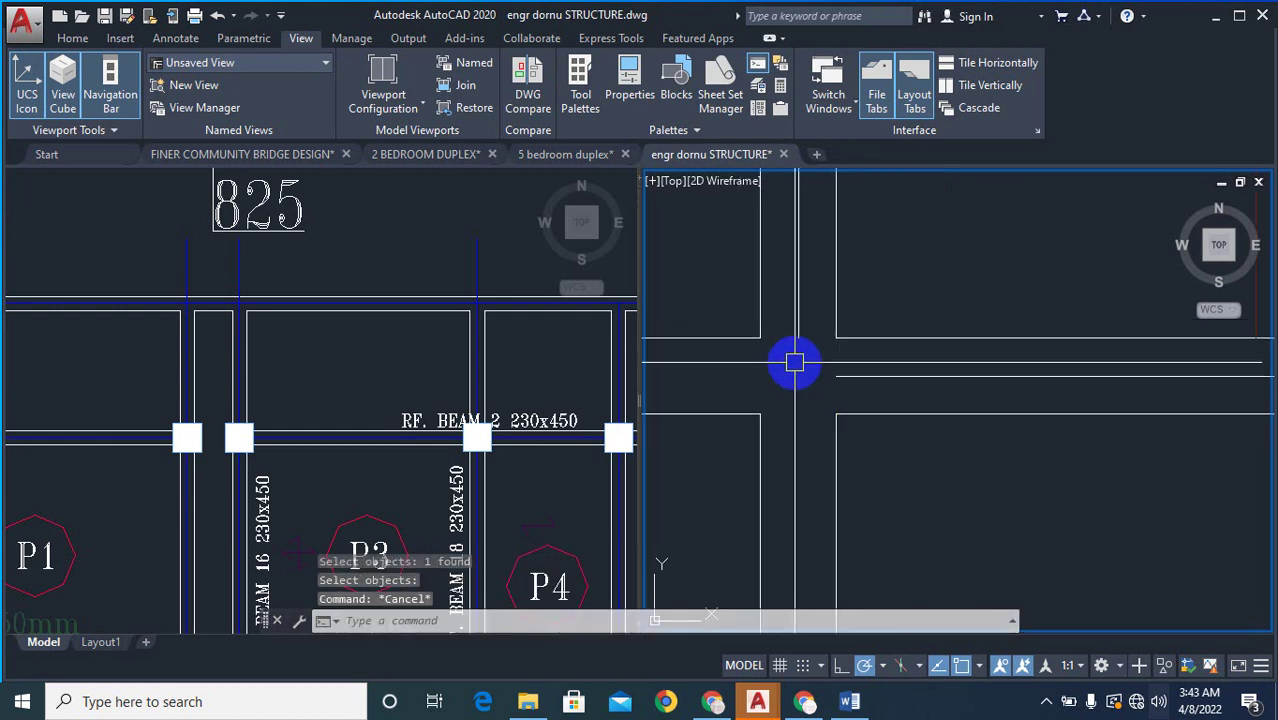
- Match the properties of the blue grid line onto the vertical and horizontal centre lines of the stair walls
{"action": "scroll", "coordinate": [943, 440], "scroll_direction": "down", "scroll_amount": 2}
{"action": "type", "text": "ma"}
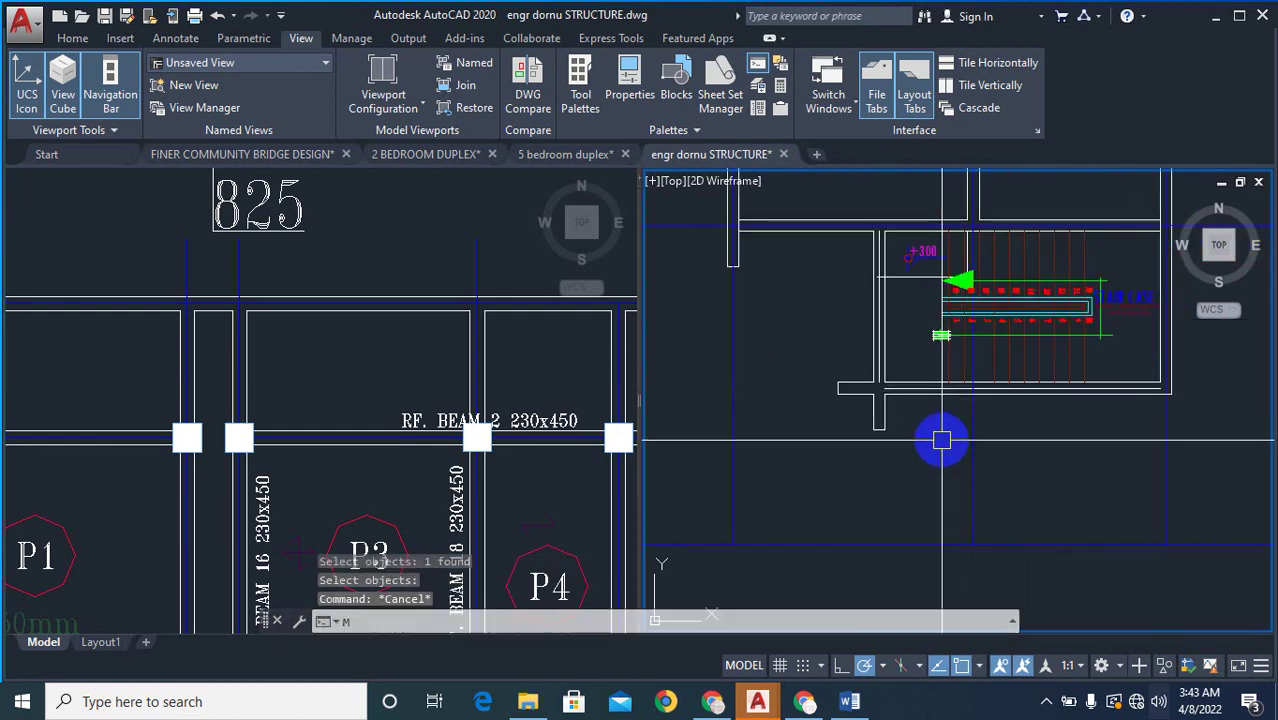
{"action": "key", "text": "Return"}
{"action": "scroll", "coordinate": [955, 432], "scroll_direction": "up", "scroll_amount": 2}
{"action": "left_click", "coordinate": [983, 421]}
{"action": "scroll", "coordinate": [876, 351], "scroll_direction": "up", "scroll_amount": 3}
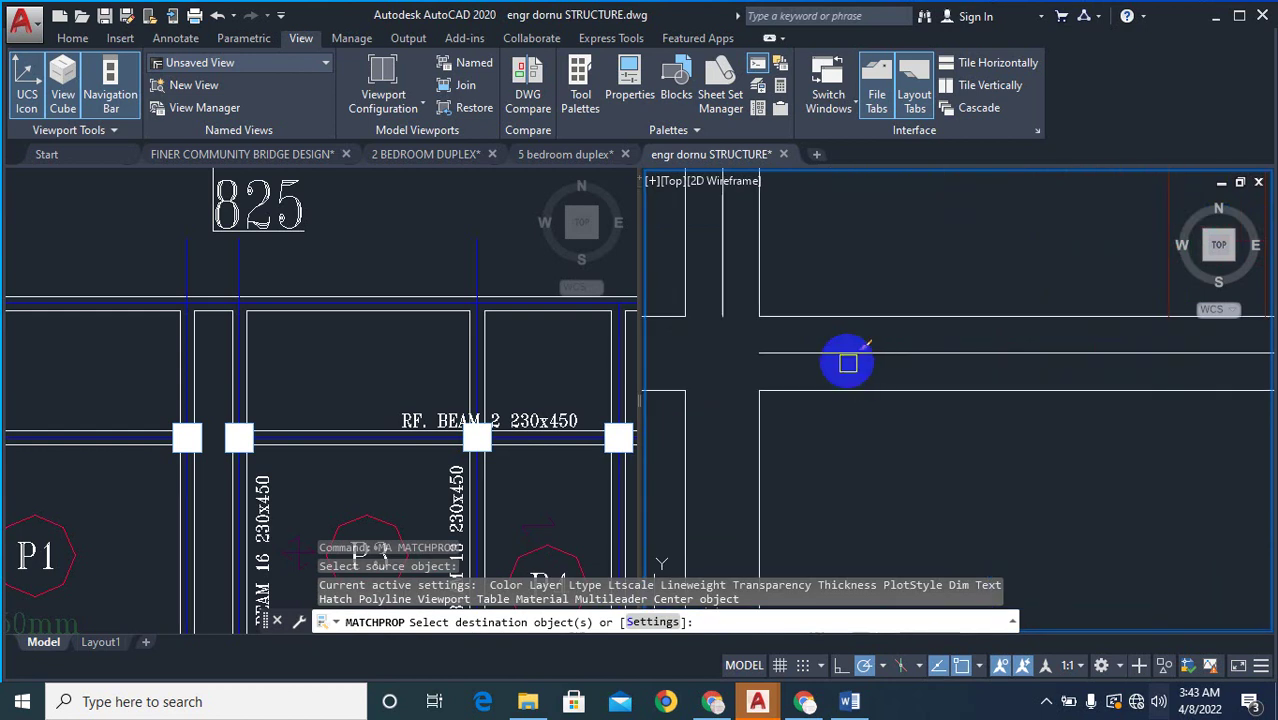
{"action": "left_click", "coordinate": [709, 317]}
{"action": "scroll", "coordinate": [790, 385], "scroll_direction": "down", "scroll_amount": 5}
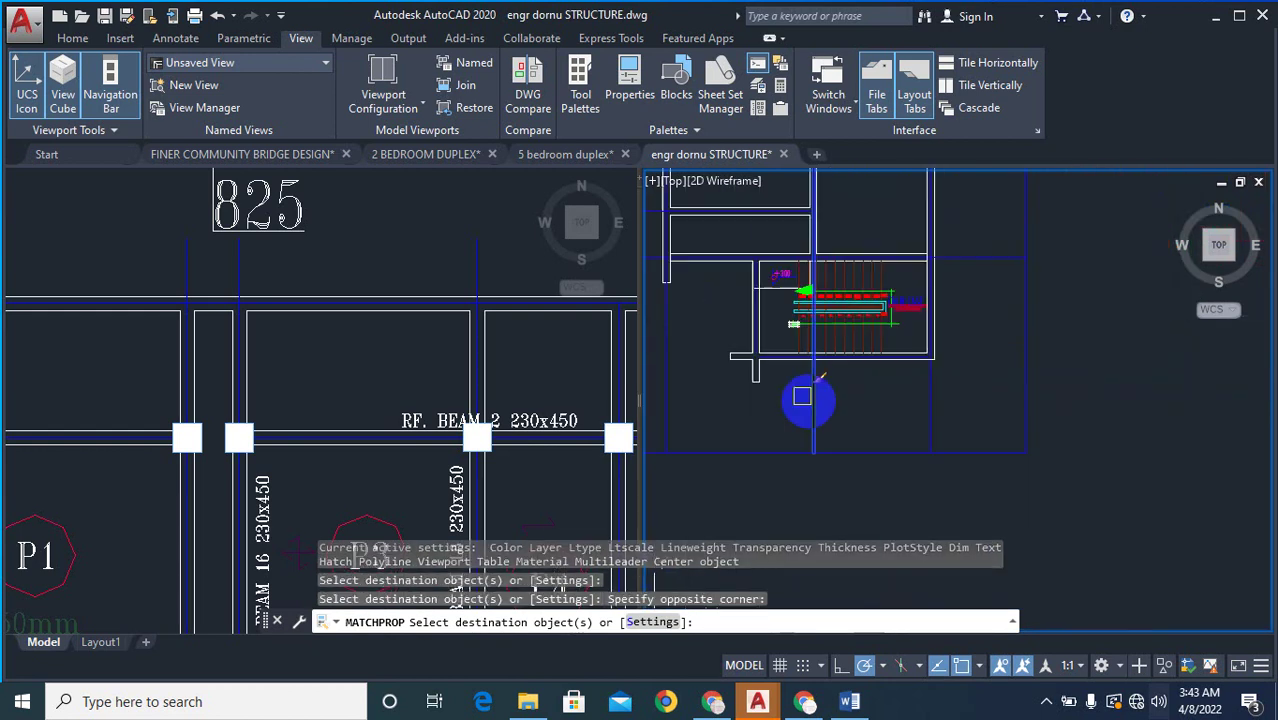
{"action": "key", "text": "Escape"}
{"action": "scroll", "coordinate": [950, 371], "scroll_direction": "up", "scroll_amount": 3}
{"action": "type", "text": "e"}
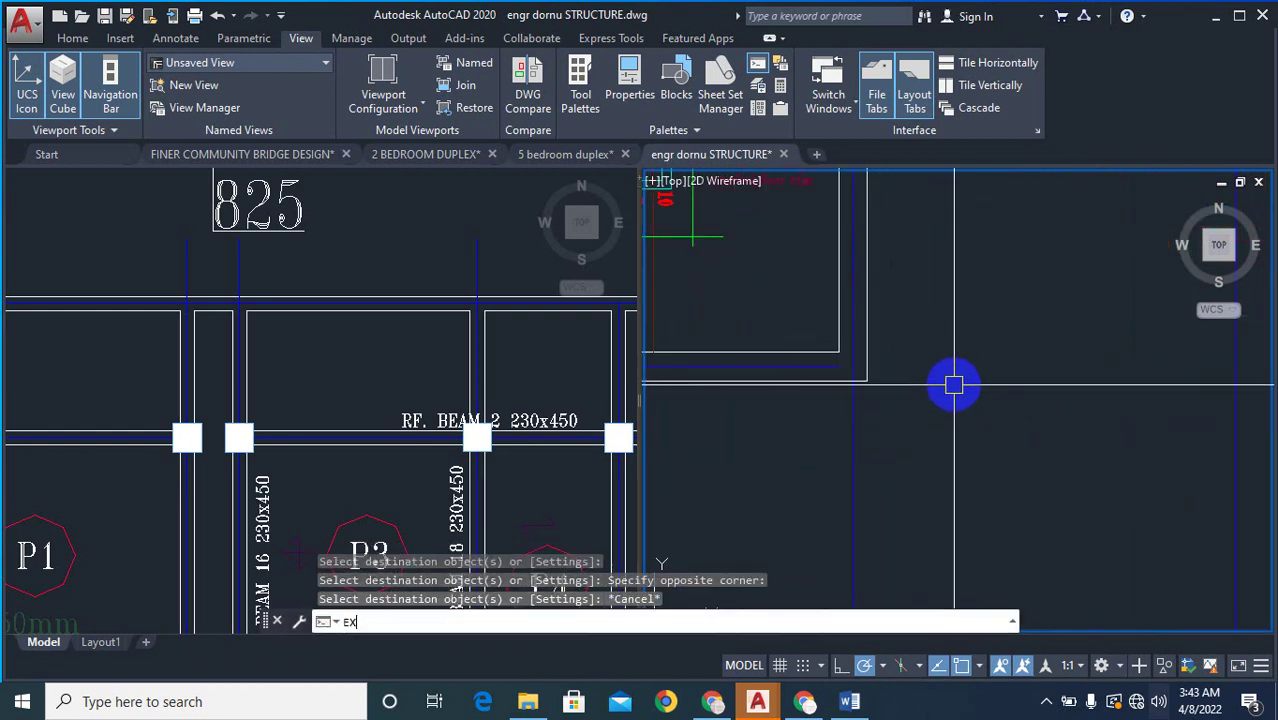
{"action": "type", "text": "x"}
{"action": "key", "text": "Return"}
{"action": "key", "text": "Escape"}
{"action": "key", "text": "Escape"}
{"action": "key", "text": "Escape"}
{"action": "key", "text": "Escape"}
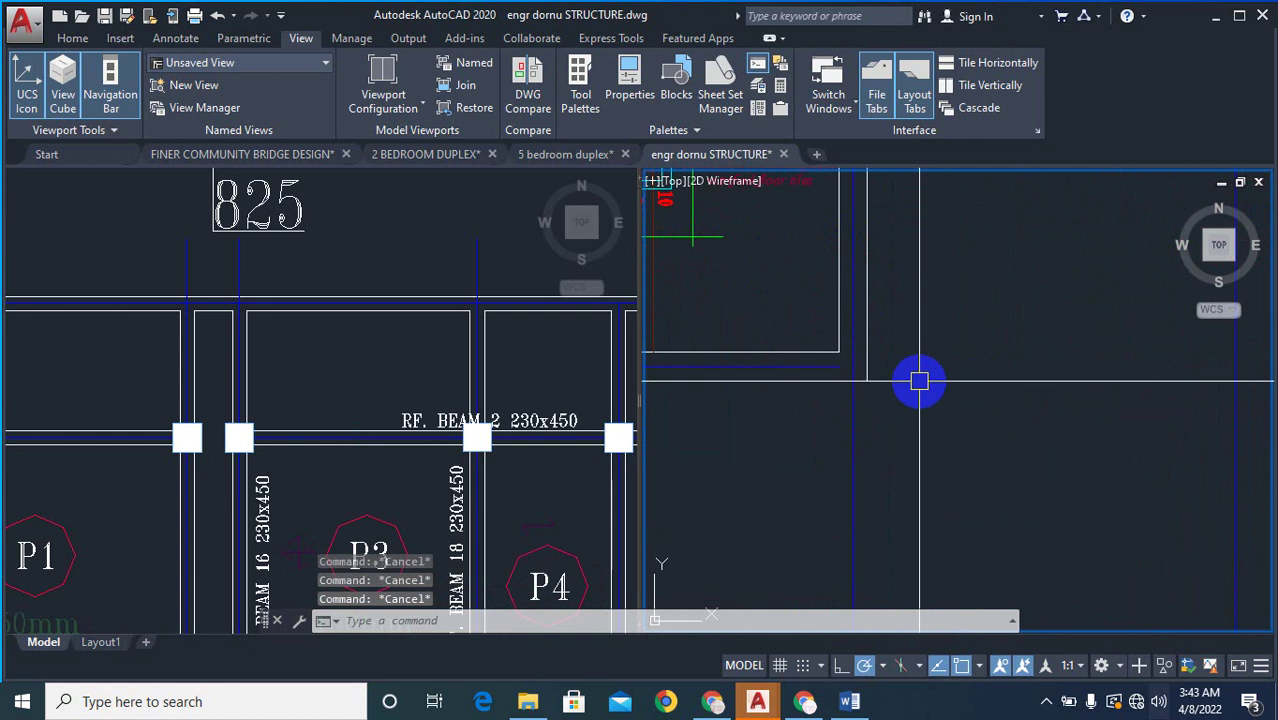
- Extend the centre line of the wall below the staircase east to the outermost vertical grid line
{"action": "key", "text": "Return"}
{"action": "scroll", "coordinate": [917, 379], "scroll_direction": "down", "scroll_amount": 4}
{"action": "left_click", "coordinate": [1048, 350]}
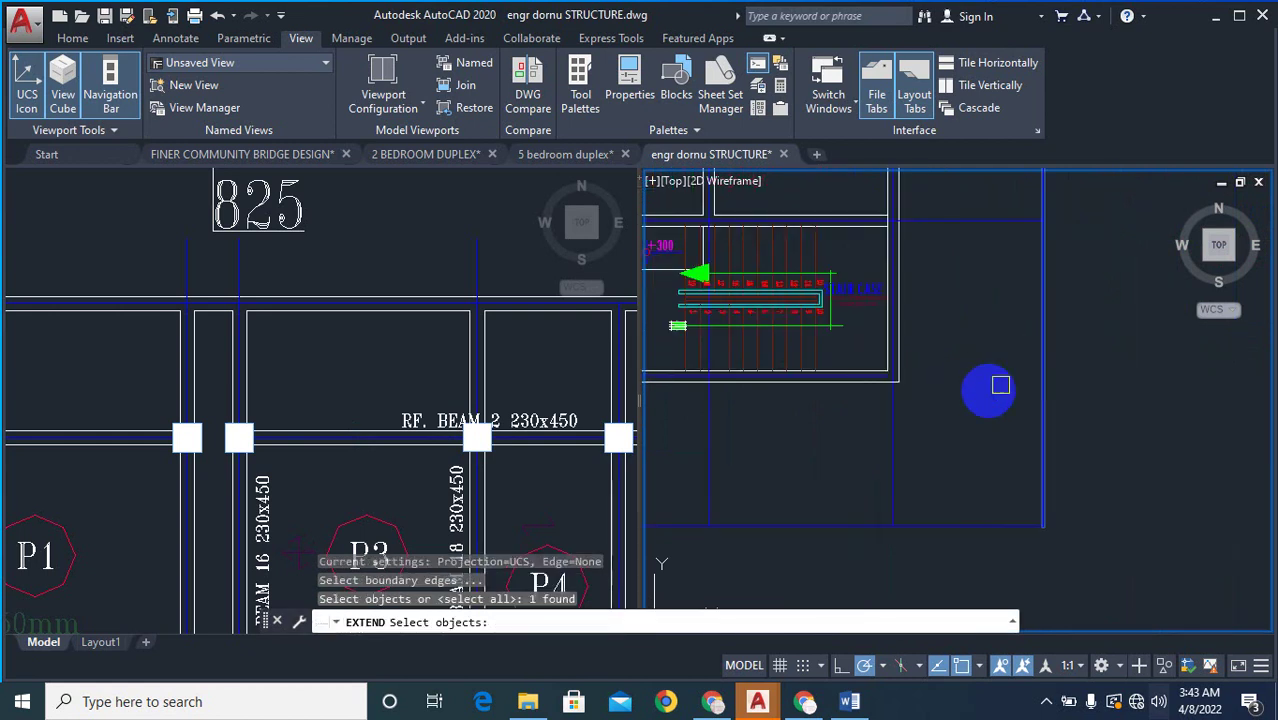
{"action": "scroll", "coordinate": [854, 394], "scroll_direction": "up", "scroll_amount": 3}
{"action": "key", "text": "Return"}
{"action": "left_click", "coordinate": [725, 370]}
{"action": "left_click", "coordinate": [725, 370]}
{"action": "scroll", "coordinate": [1056, 346], "scroll_direction": "down", "scroll_amount": 8}
{"action": "left_click", "coordinate": [1066, 348]}
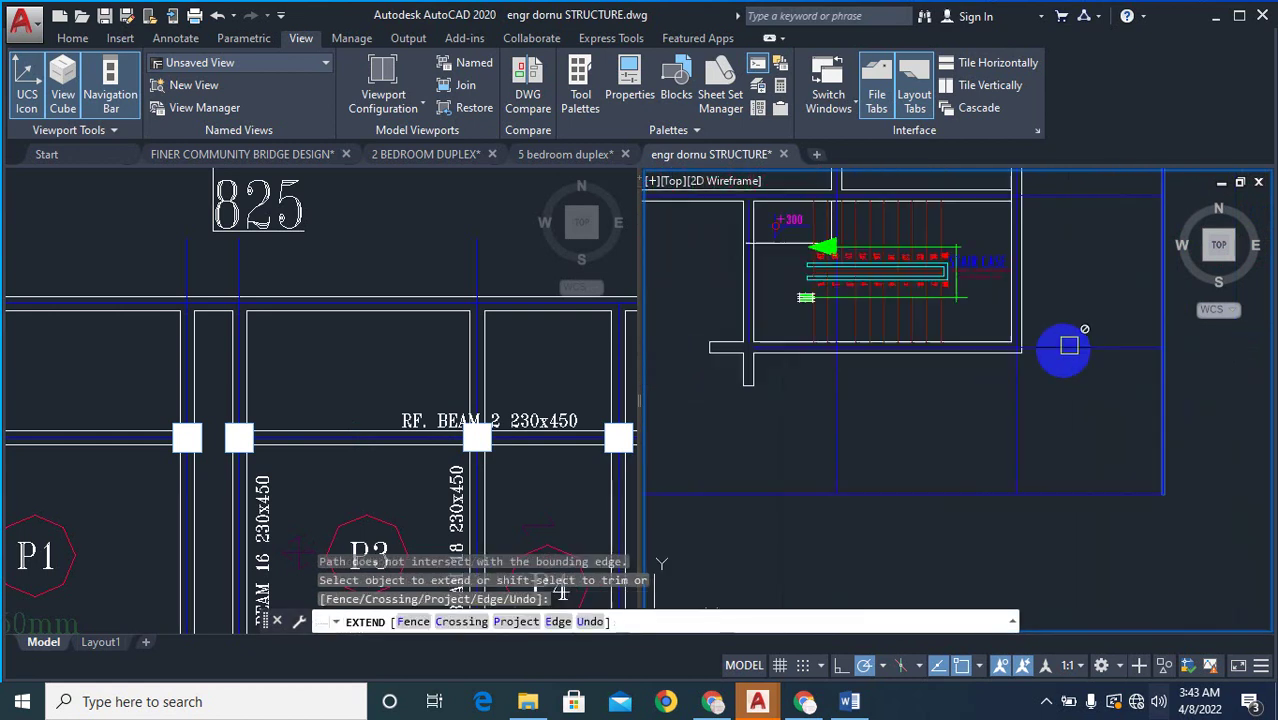
- Extend the centre line of the vertical wall west of the staircase down to the lowest horizontal grid line
{"action": "scroll", "coordinate": [854, 350], "scroll_direction": "up", "scroll_amount": 2}
{"action": "scroll", "coordinate": [880, 356], "scroll_direction": "down", "scroll_amount": 4}
{"action": "scroll", "coordinate": [853, 362], "scroll_direction": "up", "scroll_amount": 5}
{"action": "scroll", "coordinate": [777, 308], "scroll_direction": "up", "scroll_amount": 2}
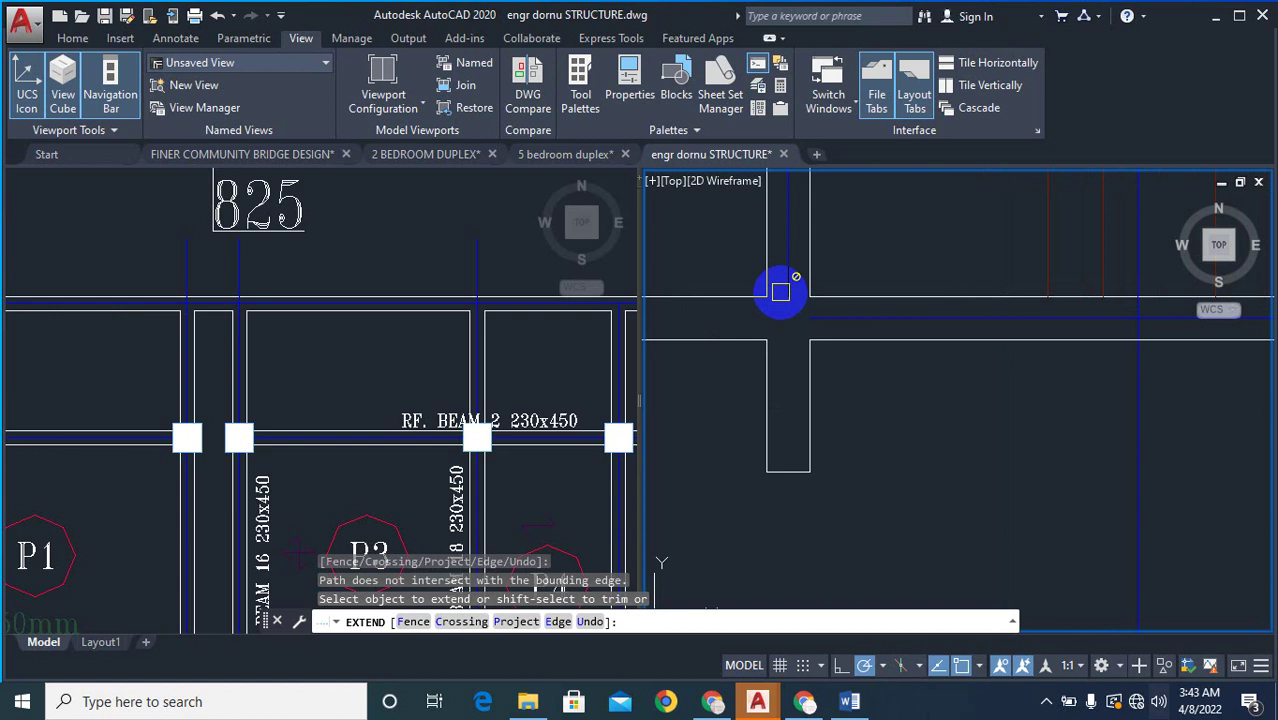
{"action": "key", "text": "Escape"}
{"action": "key", "text": "Escape"}
{"action": "key", "text": "Escape"}
{"action": "type", "text": "ex"}
{"action": "key", "text": "Return"}
{"action": "scroll", "coordinate": [805, 300], "scroll_direction": "down", "scroll_amount": 3}
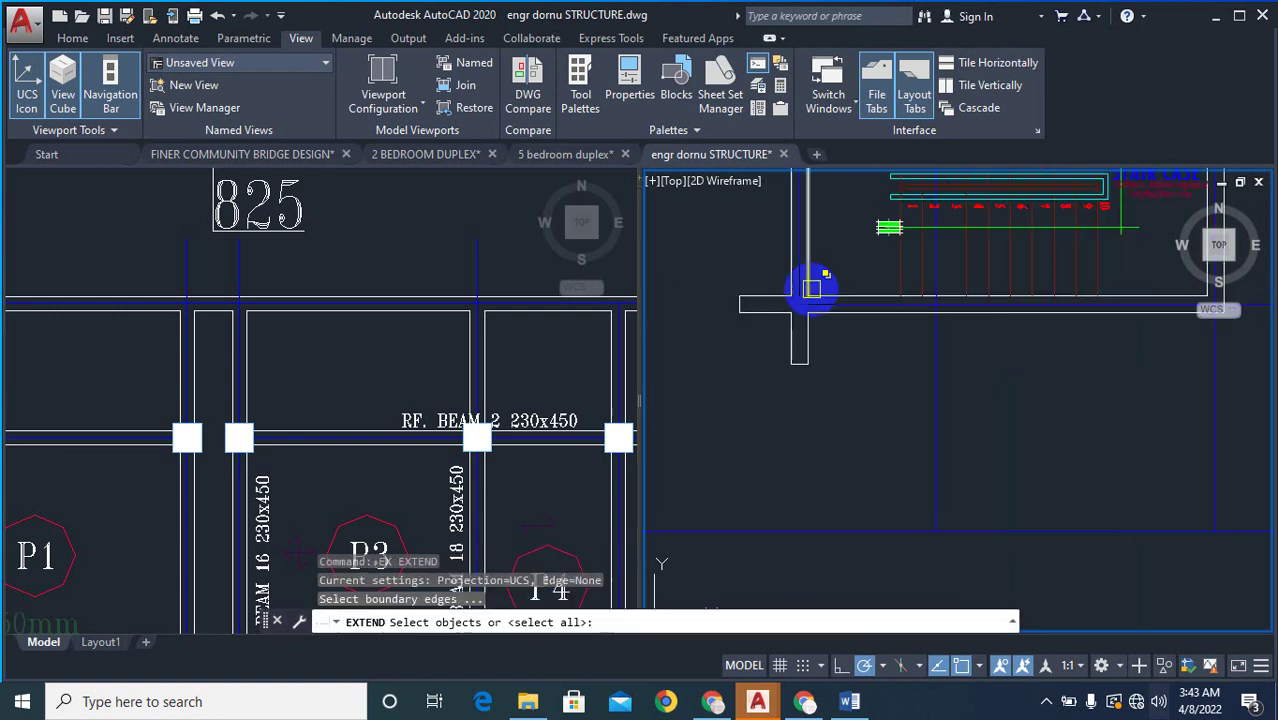
{"action": "left_click", "coordinate": [793, 531]}
{"action": "scroll", "coordinate": [813, 294], "scroll_direction": "up", "scroll_amount": 5}
{"action": "key", "text": "Return"}
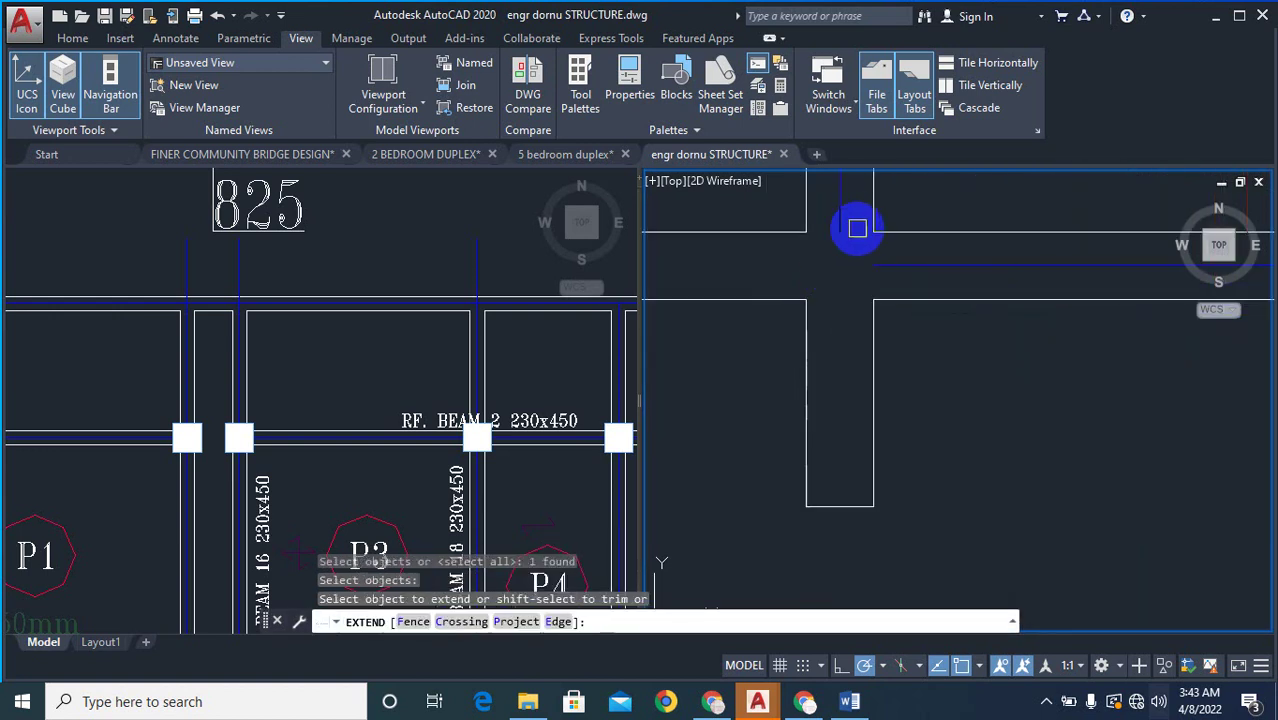
{"action": "left_click", "coordinate": [846, 213]}
{"action": "key", "text": "Escape"}
- Extend the centre line of the wall below the staircase west to the outermost vertical grid line
{"action": "scroll", "coordinate": [970, 271], "scroll_direction": "down", "scroll_amount": 5}
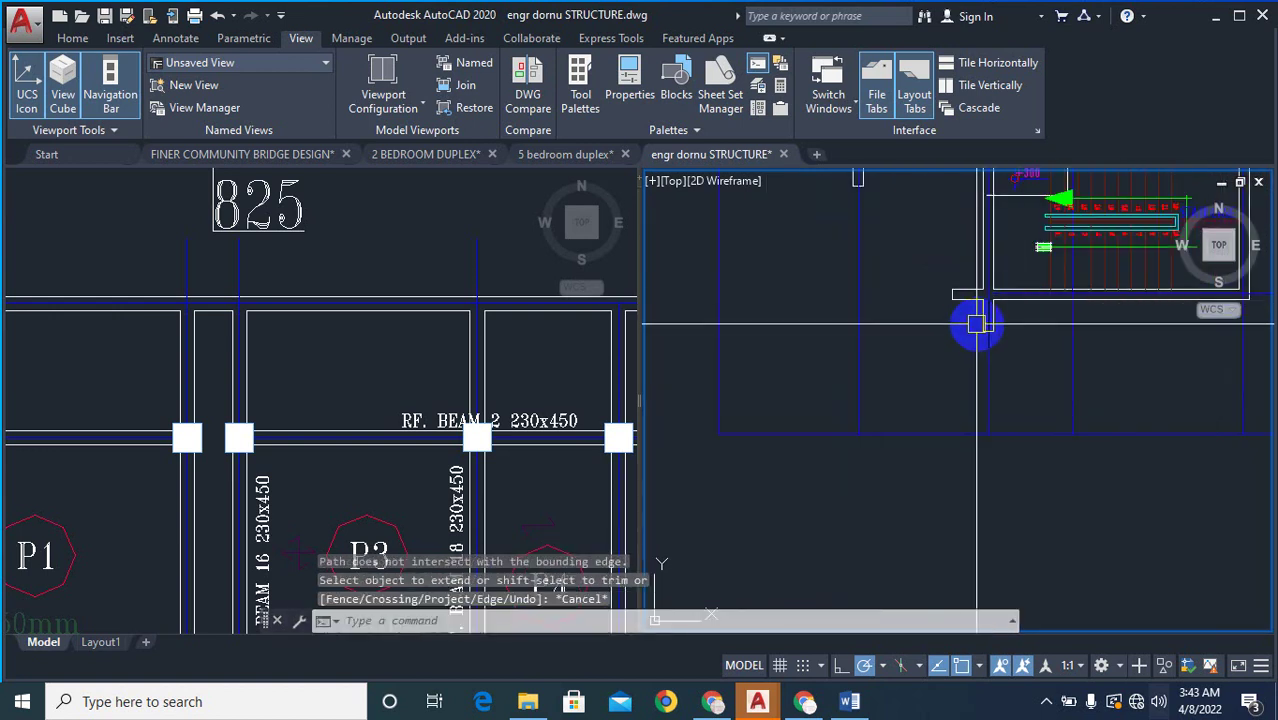
{"action": "type", "text": "x"}
{"action": "key", "text": "Return"}
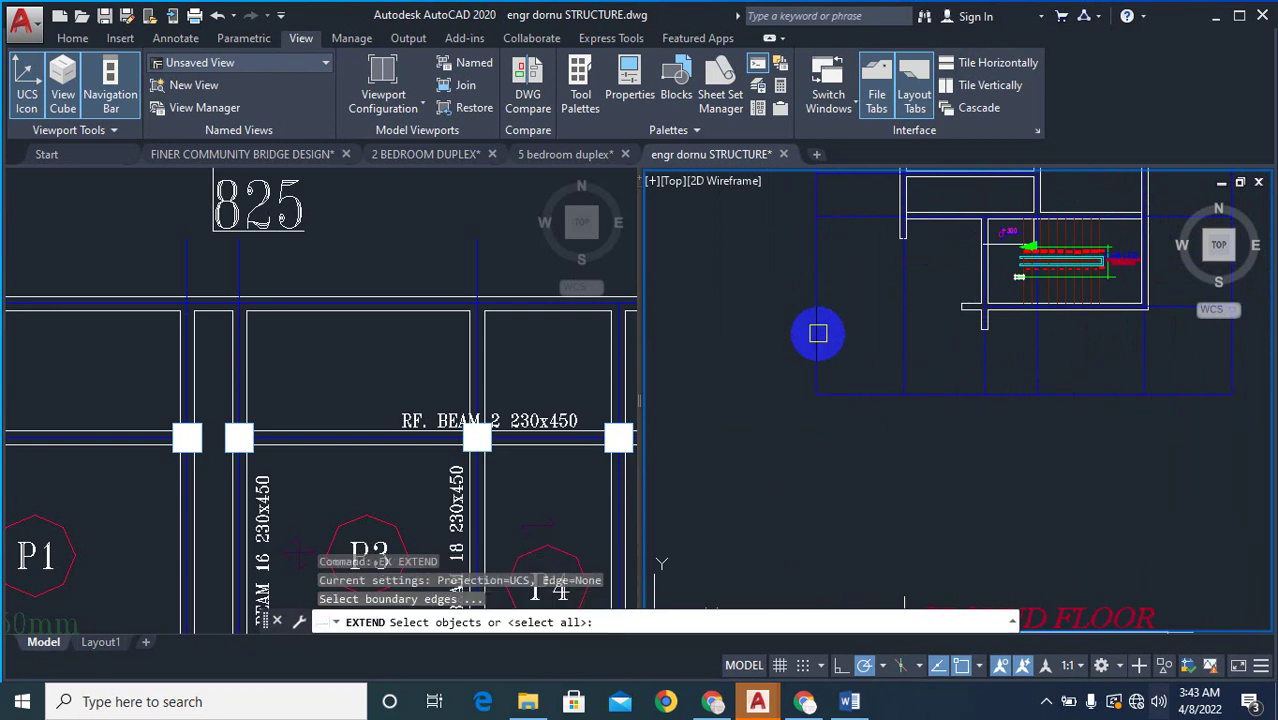
{"action": "left_click", "coordinate": [913, 274]}
{"action": "scroll", "coordinate": [1027, 314], "scroll_direction": "up", "scroll_amount": 4}
{"action": "key", "text": "Return"}
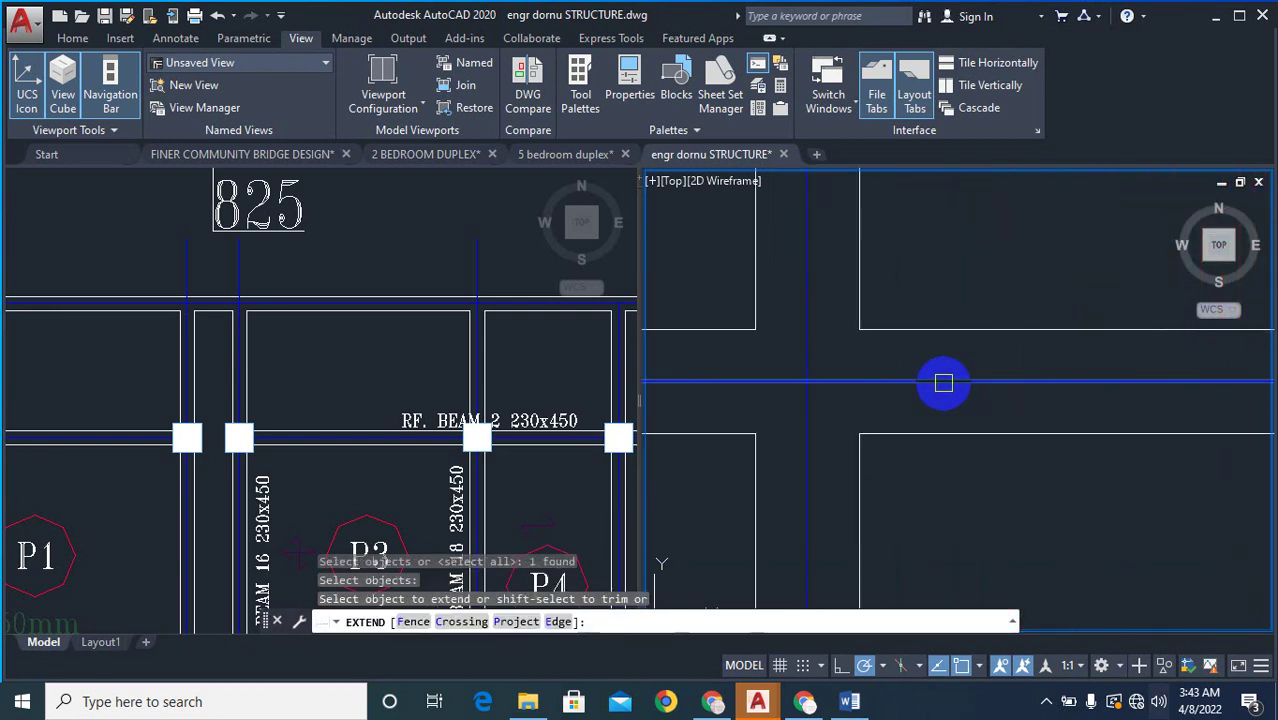
{"action": "left_click", "coordinate": [935, 380]}
{"action": "scroll", "coordinate": [893, 417], "scroll_direction": "down", "scroll_amount": 5}
{"action": "scroll", "coordinate": [928, 400], "scroll_direction": "up", "scroll_amount": 3}
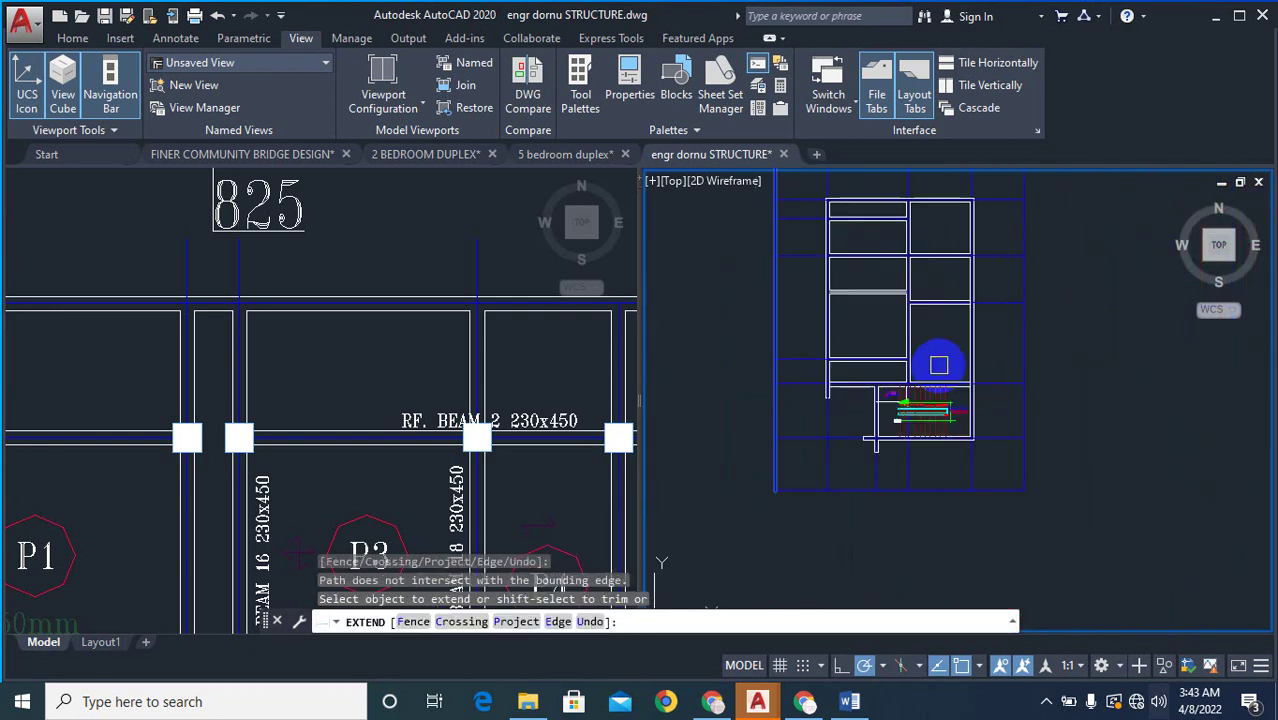
{"action": "left_click", "coordinate": [920, 415]}
{"action": "key", "text": "Escape"}
- Match the blue grid line's properties onto the white centre line of the cross wall at mid-plan
{"action": "scroll", "coordinate": [819, 300], "scroll_direction": "up", "scroll_amount": 6}
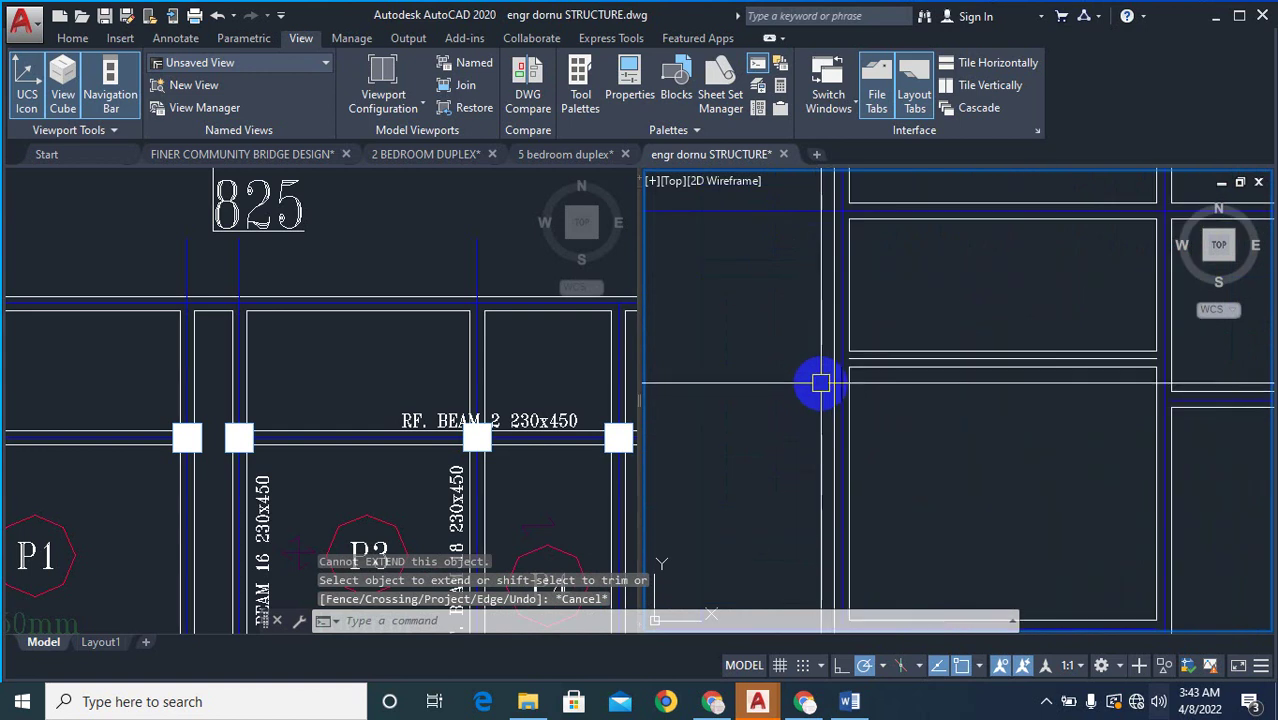
{"action": "type", "text": "ma"}
{"action": "key", "text": "Return"}
{"action": "scroll", "coordinate": [822, 372], "scroll_direction": "up", "scroll_amount": 2}
{"action": "left_click", "coordinate": [868, 368]}
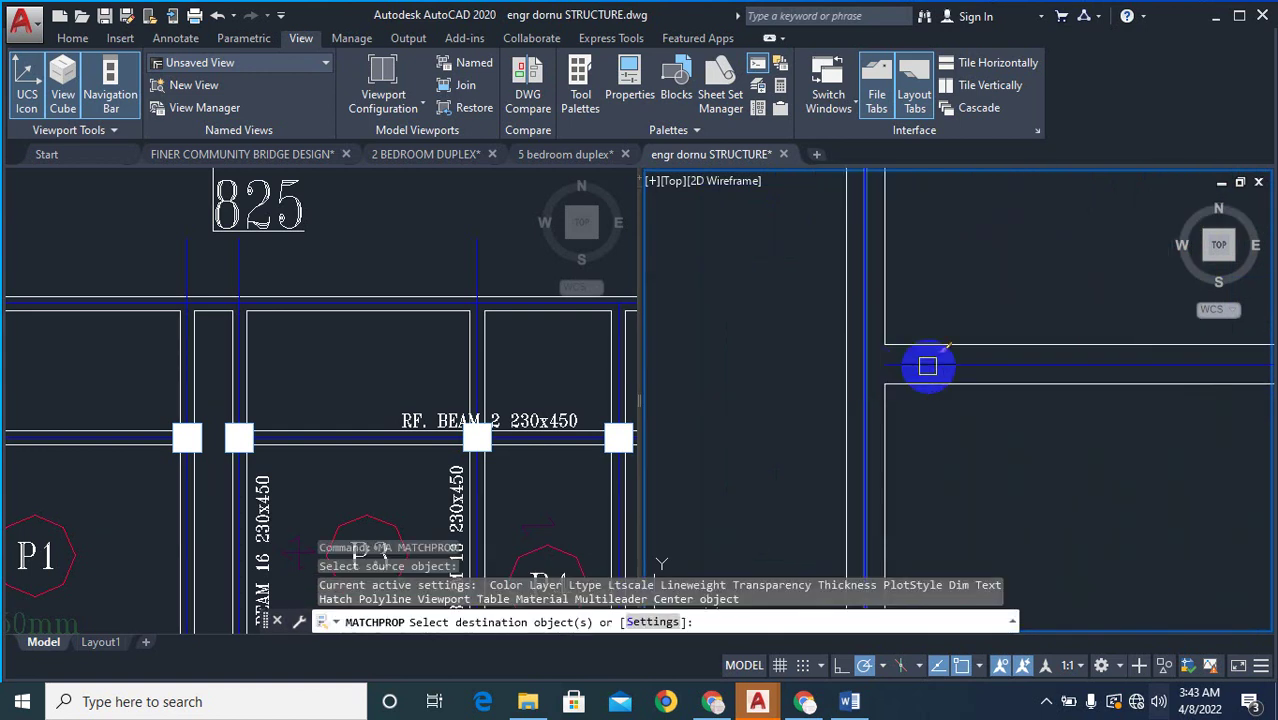
{"action": "key", "text": "Escape"}
{"action": "key", "text": "Escape"}
{"action": "key", "text": "Escape"}
- Extend the mid-plan cross wall's centre line west to the outermost vertical grid line
{"action": "type", "text": "e"}
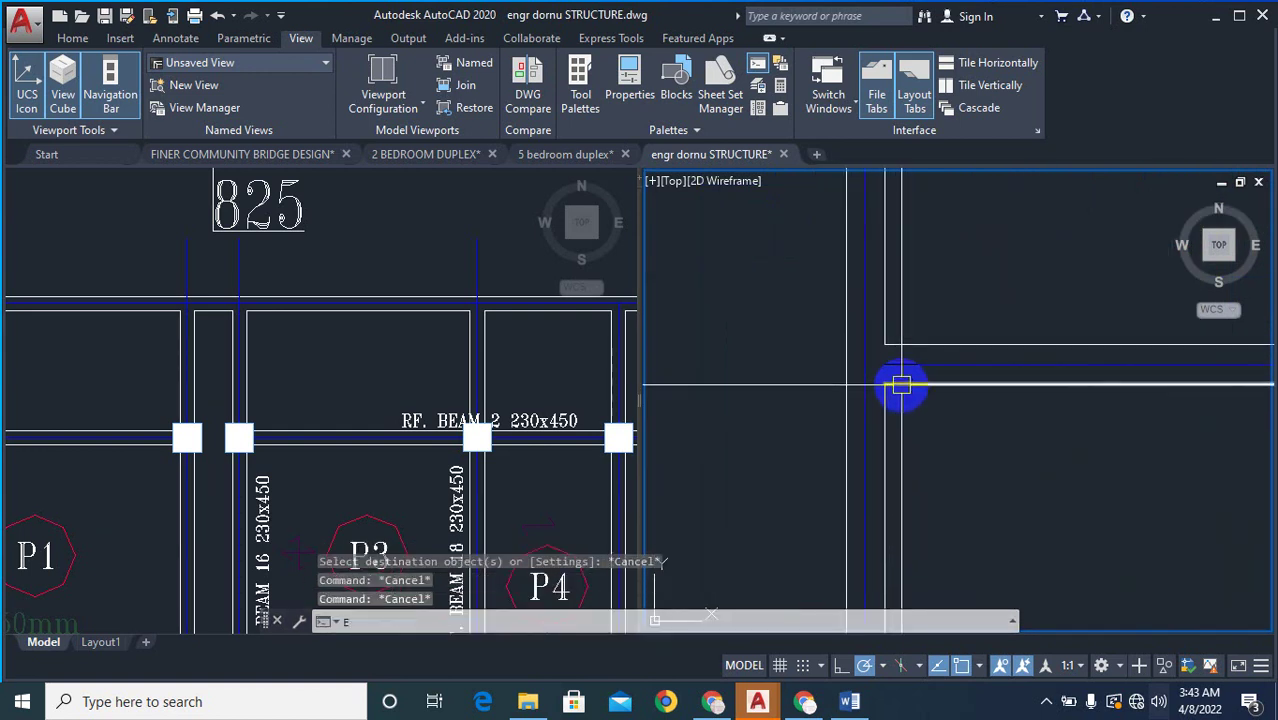
{"action": "type", "text": "x"}
{"action": "key", "text": "Return"}
{"action": "scroll", "coordinate": [905, 382], "scroll_direction": "down", "scroll_amount": 2}
{"action": "left_click", "coordinate": [685, 357]}
{"action": "scroll", "coordinate": [898, 372], "scroll_direction": "up", "scroll_amount": 4}
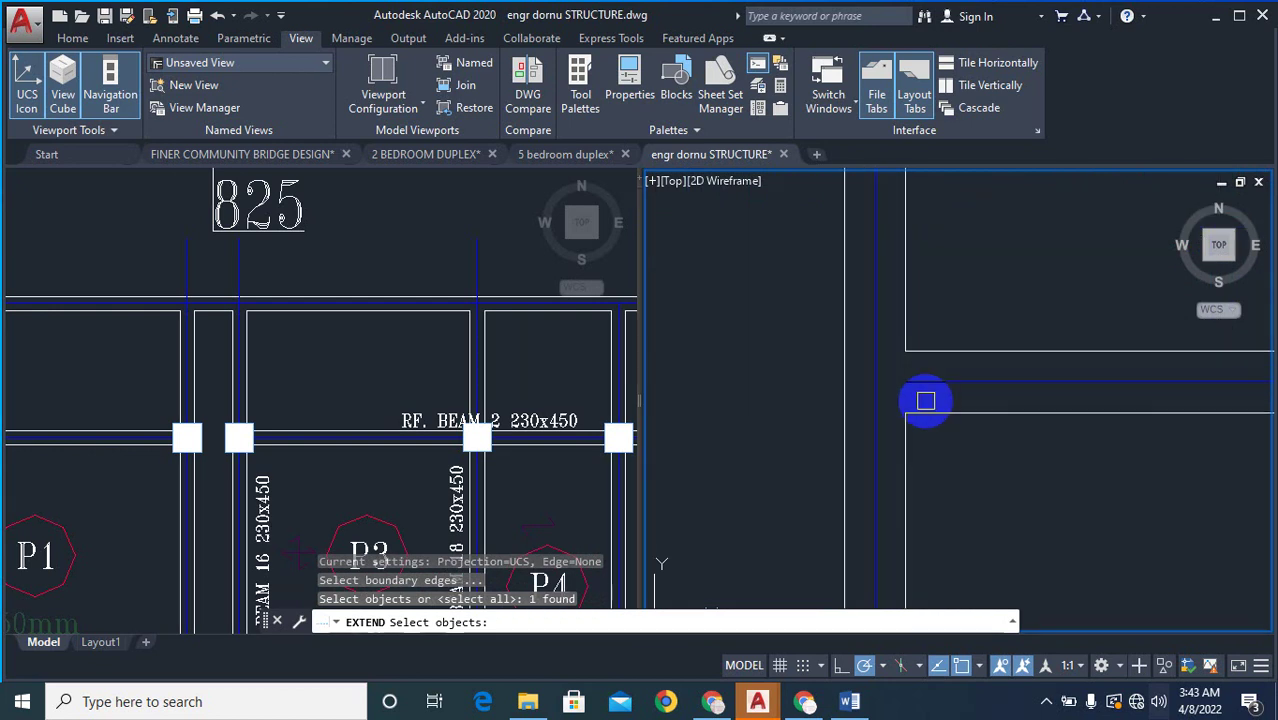
{"action": "right_click", "coordinate": [929, 393]}
{"action": "right_click", "coordinate": [930, 393]}
{"action": "double_click", "coordinate": [924, 384]}
{"action": "scroll", "coordinate": [739, 368], "scroll_direction": "down", "scroll_amount": 6}
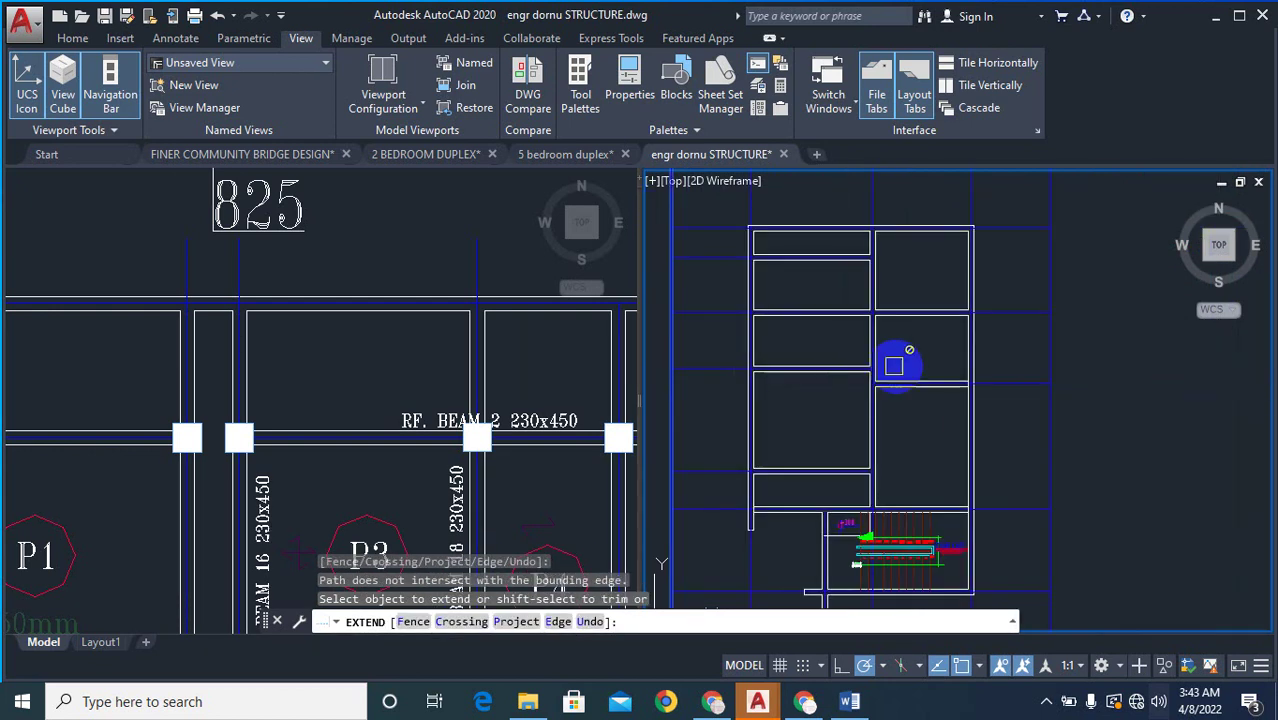
{"action": "scroll", "coordinate": [892, 366], "scroll_direction": "up", "scroll_amount": 5}
{"action": "scroll", "coordinate": [800, 370], "scroll_direction": "up", "scroll_amount": 2}
{"action": "key", "text": "Escape"}
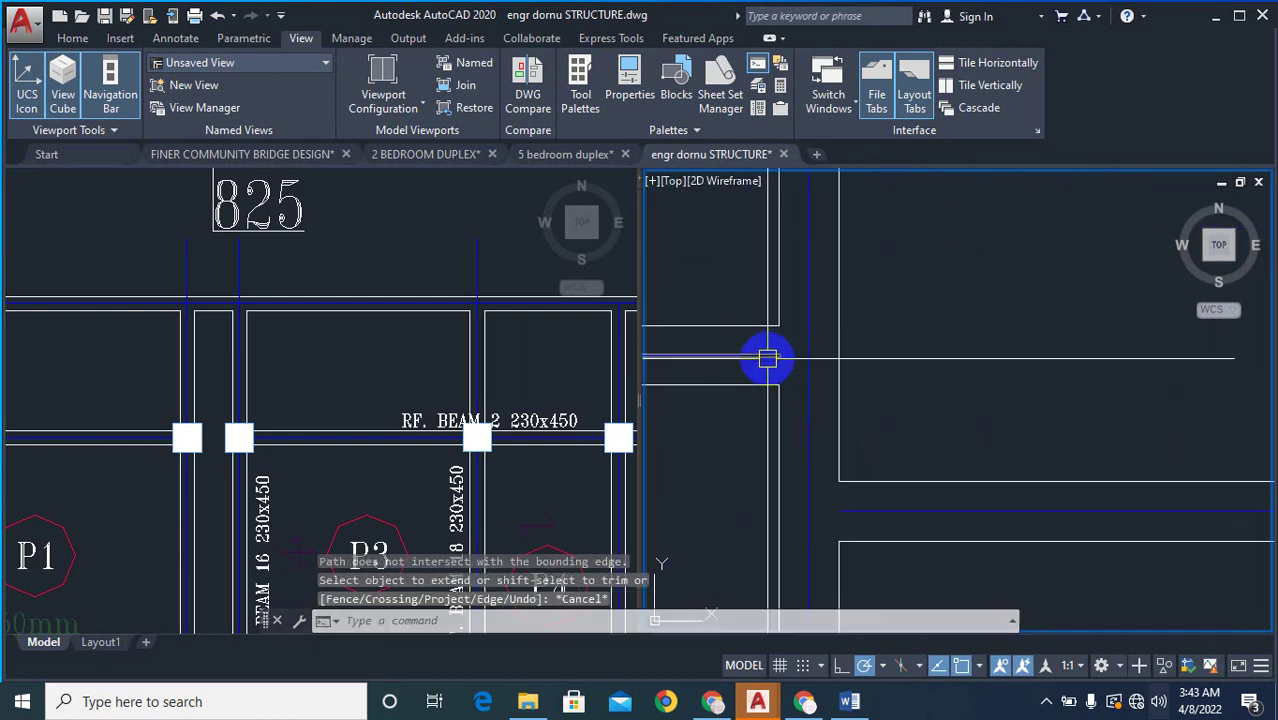
{"action": "key", "text": "Escape"}
{"action": "key", "text": "Escape"}
- Extend the east end of the mid-plan cross wall's centre line to the central vertical grid line, using all objects as boundaries
{"action": "type", "text": "ex"}
{"action": "key", "text": "Return"}
{"action": "right_click", "coordinate": [765, 364]}
{"action": "right_click", "coordinate": [765, 364]}
{"action": "left_click", "coordinate": [758, 356]}
{"action": "left_click", "coordinate": [757, 354]}
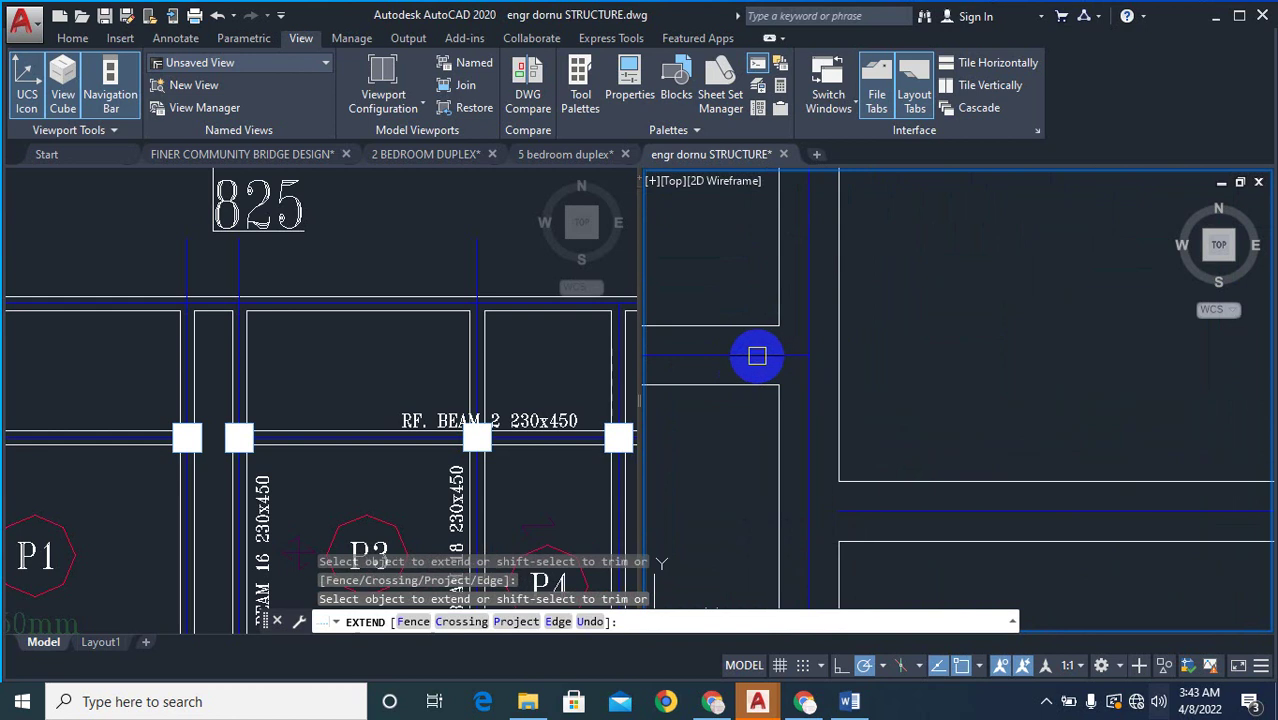
{"action": "scroll", "coordinate": [839, 326], "scroll_direction": "down", "scroll_amount": 4}
{"action": "left_click", "coordinate": [840, 326]}
{"action": "scroll", "coordinate": [852, 333], "scroll_direction": "down", "scroll_amount": 6}
{"action": "scroll", "coordinate": [960, 294], "scroll_direction": "up", "scroll_amount": 4}
{"action": "scroll", "coordinate": [990, 300], "scroll_direction": "up", "scroll_amount": 3}
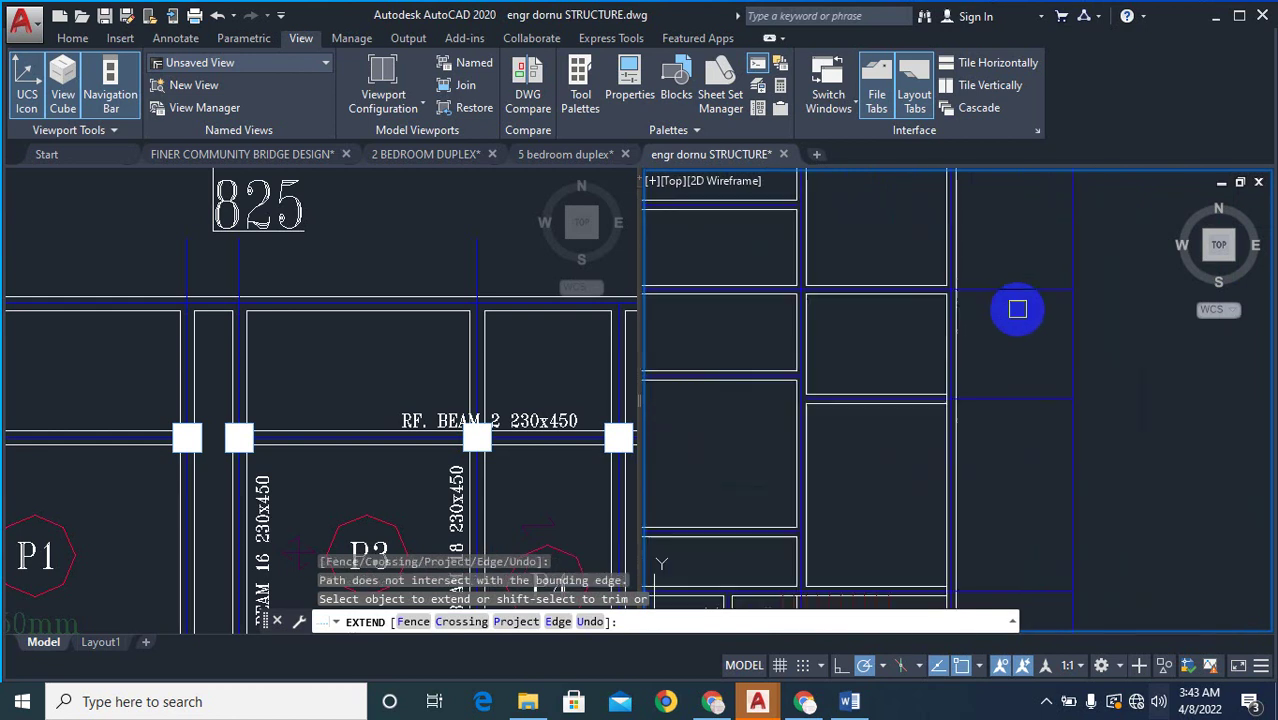
- Extend the cross-wall centre lines to the central vertical grid line at their junctions on both sides of it
{"action": "scroll", "coordinate": [919, 351], "scroll_direction": "down", "scroll_amount": 5}
{"action": "scroll", "coordinate": [976, 342], "scroll_direction": "up", "scroll_amount": 6}
{"action": "left_click", "coordinate": [982, 317]}
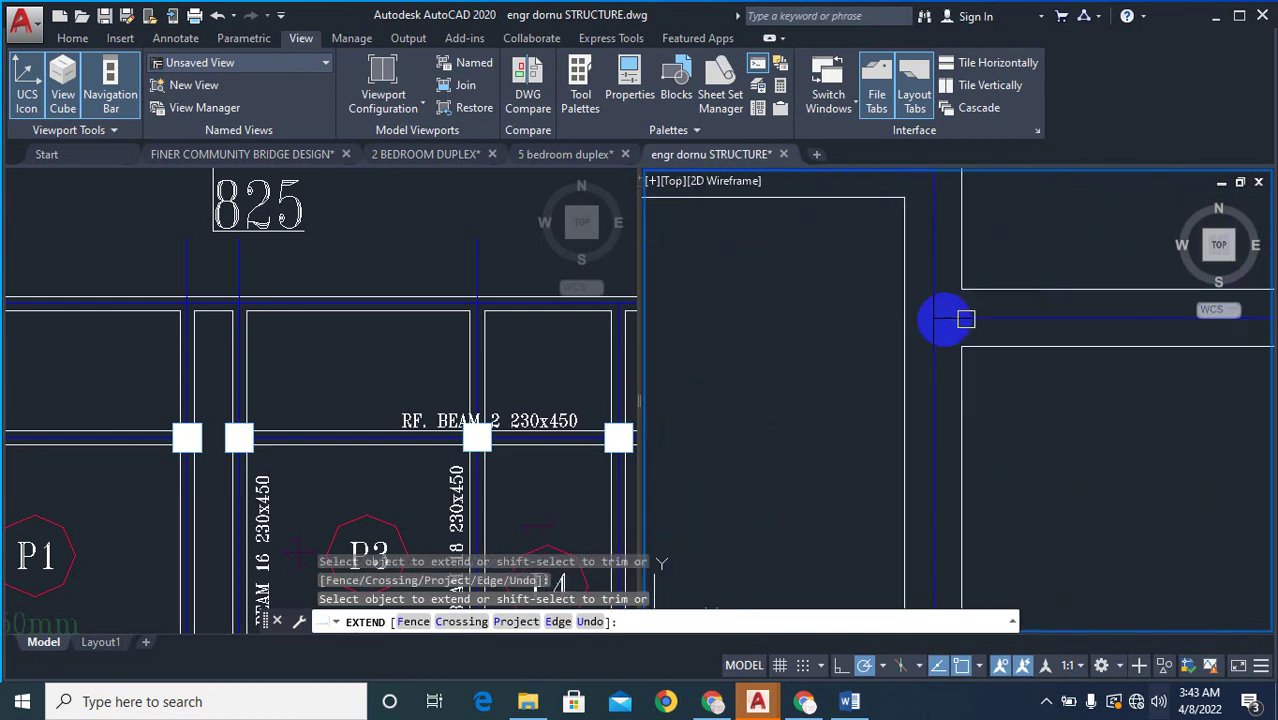
{"action": "scroll", "coordinate": [835, 225], "scroll_direction": "down", "scroll_amount": 6}
{"action": "scroll", "coordinate": [892, 390], "scroll_direction": "up", "scroll_amount": 4}
{"action": "left_click", "coordinate": [814, 341]}
{"action": "scroll", "coordinate": [816, 340], "scroll_direction": "up", "scroll_amount": 4}
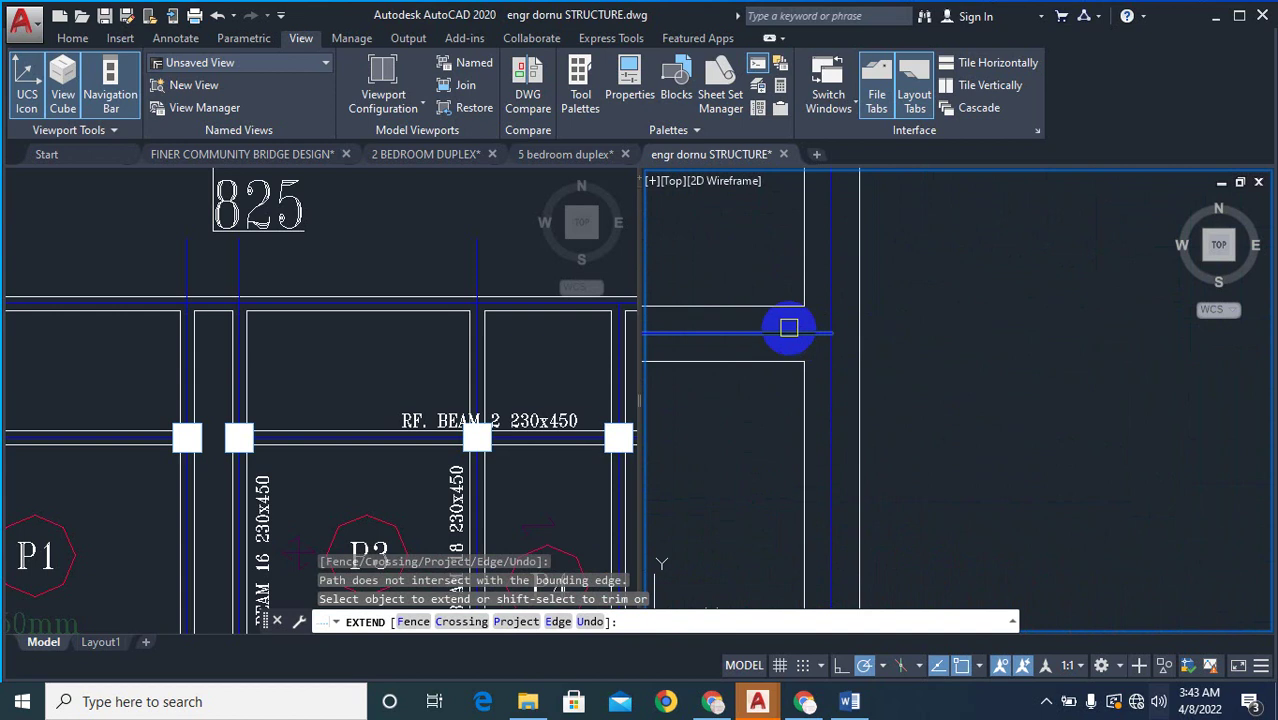
{"action": "left_click", "coordinate": [788, 331]}
- Extend the centre lines of the walls around the staircase to the outer grid lines
{"action": "scroll", "coordinate": [915, 276], "scroll_direction": "down", "scroll_amount": 6}
{"action": "scroll", "coordinate": [936, 350], "scroll_direction": "up", "scroll_amount": 4}
{"action": "scroll", "coordinate": [876, 339], "scroll_direction": "down", "scroll_amount": 6}
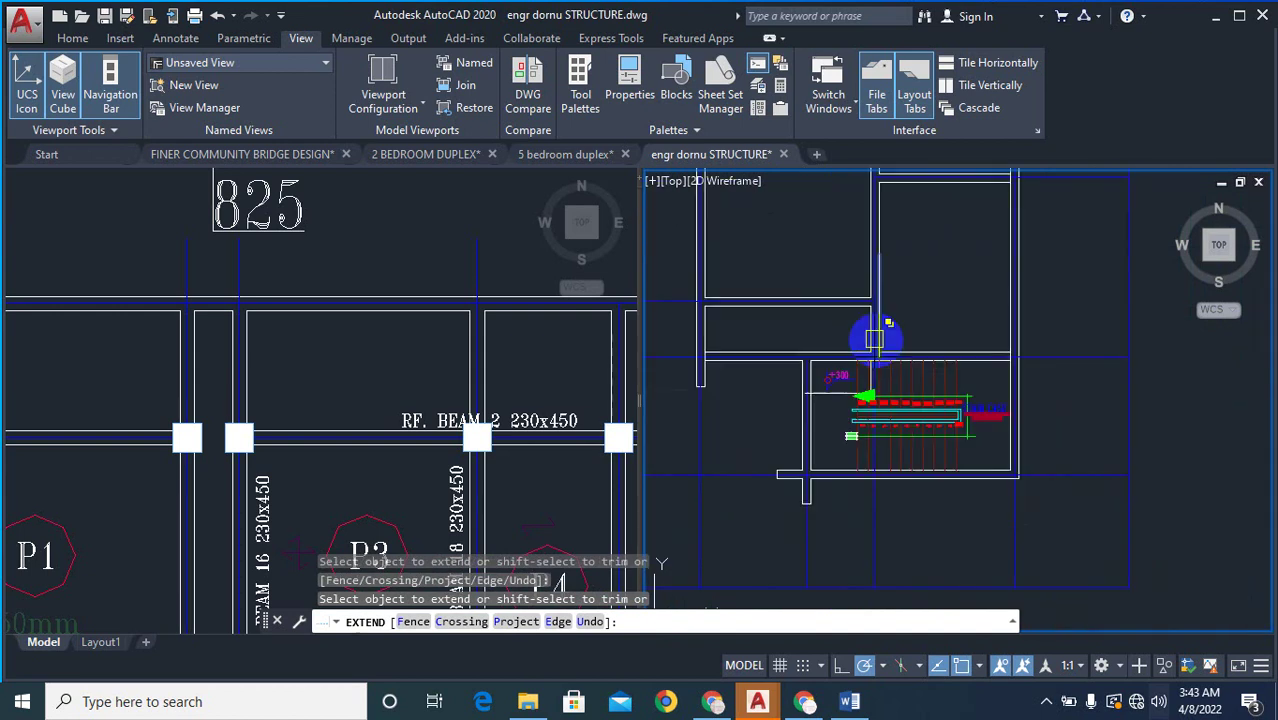
{"action": "scroll", "coordinate": [1046, 362], "scroll_direction": "up", "scroll_amount": 4}
{"action": "left_click", "coordinate": [1047, 360]}
{"action": "left_click", "coordinate": [1087, 346]}
{"action": "scroll", "coordinate": [1084, 352], "scroll_direction": "down", "scroll_amount": 6}
{"action": "left_click", "coordinate": [978, 365]}
{"action": "left_click", "coordinate": [1061, 434]}
{"action": "scroll", "coordinate": [1072, 434], "scroll_direction": "up", "scroll_amount": 4}
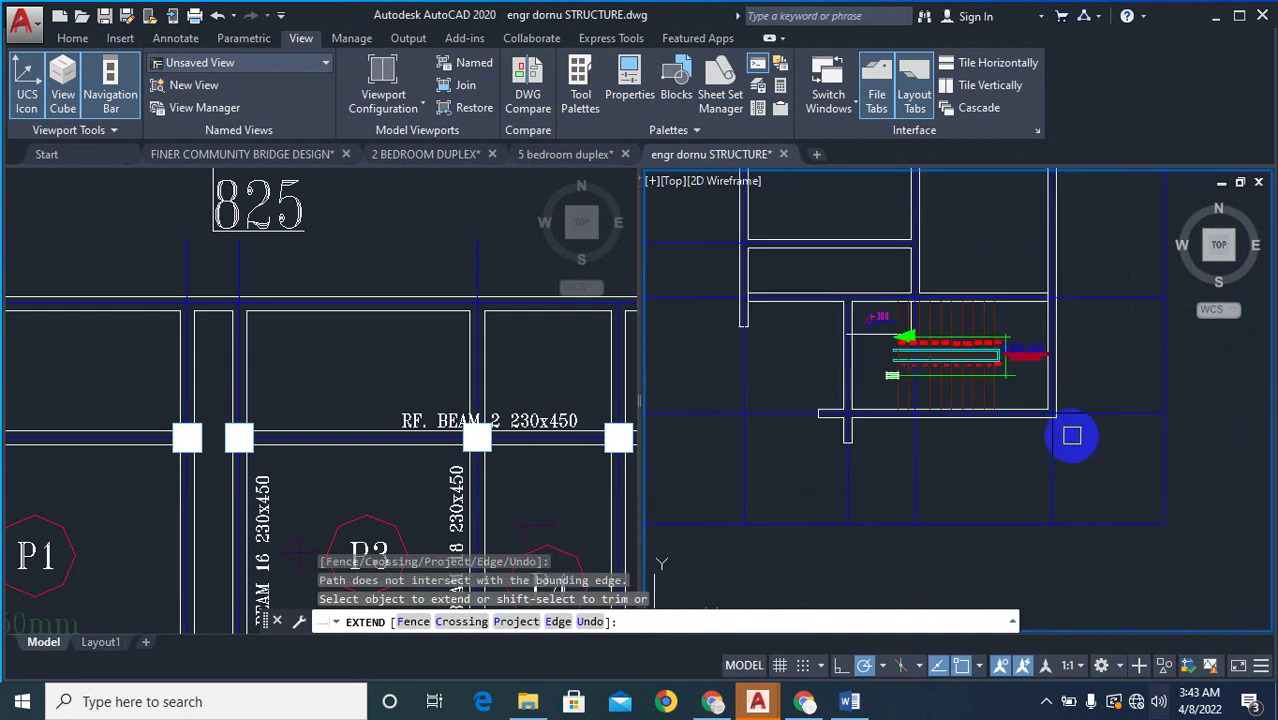
- Check the remaining wall junctions, end the Extend command and save the drawing
{"action": "scroll", "coordinate": [1073, 434], "scroll_direction": "down", "scroll_amount": 6}
{"action": "scroll", "coordinate": [981, 236], "scroll_direction": "up", "scroll_amount": 6}
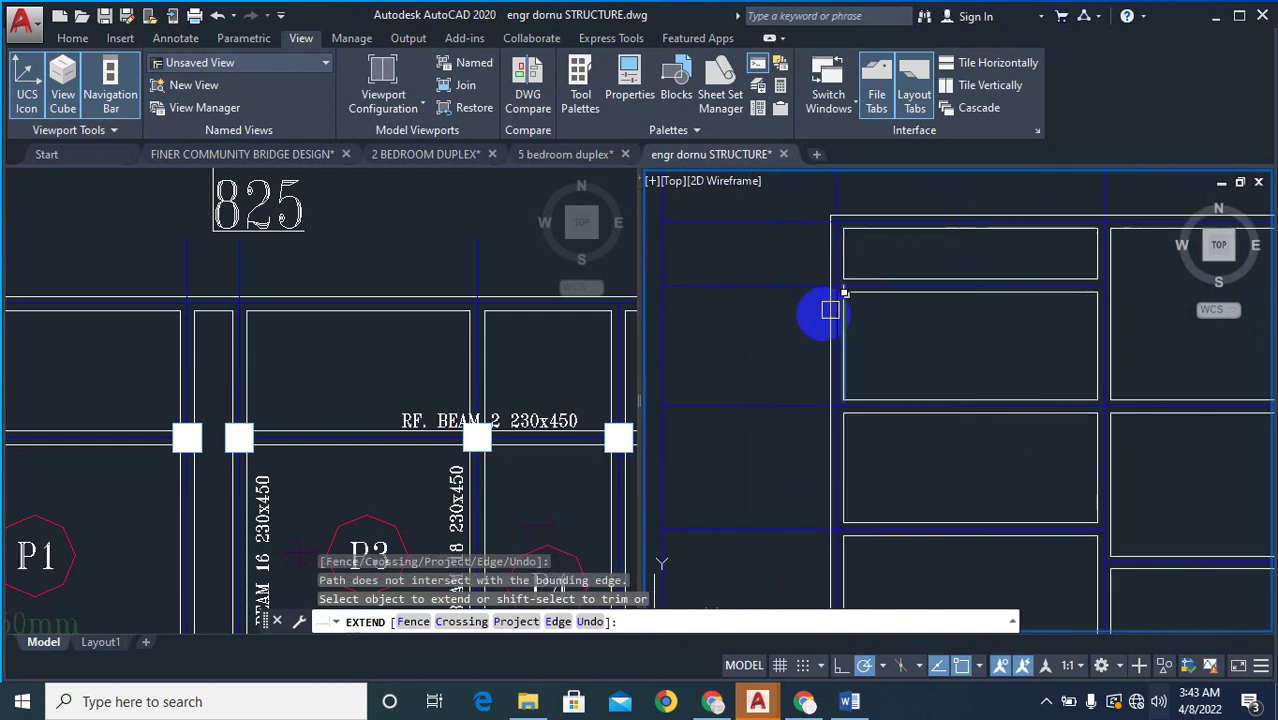
{"action": "scroll", "coordinate": [880, 340], "scroll_direction": "down", "scroll_amount": 6}
{"action": "key", "text": "Escape"}
{"action": "key", "text": "Escape"}
{"action": "key", "text": "Escape"}
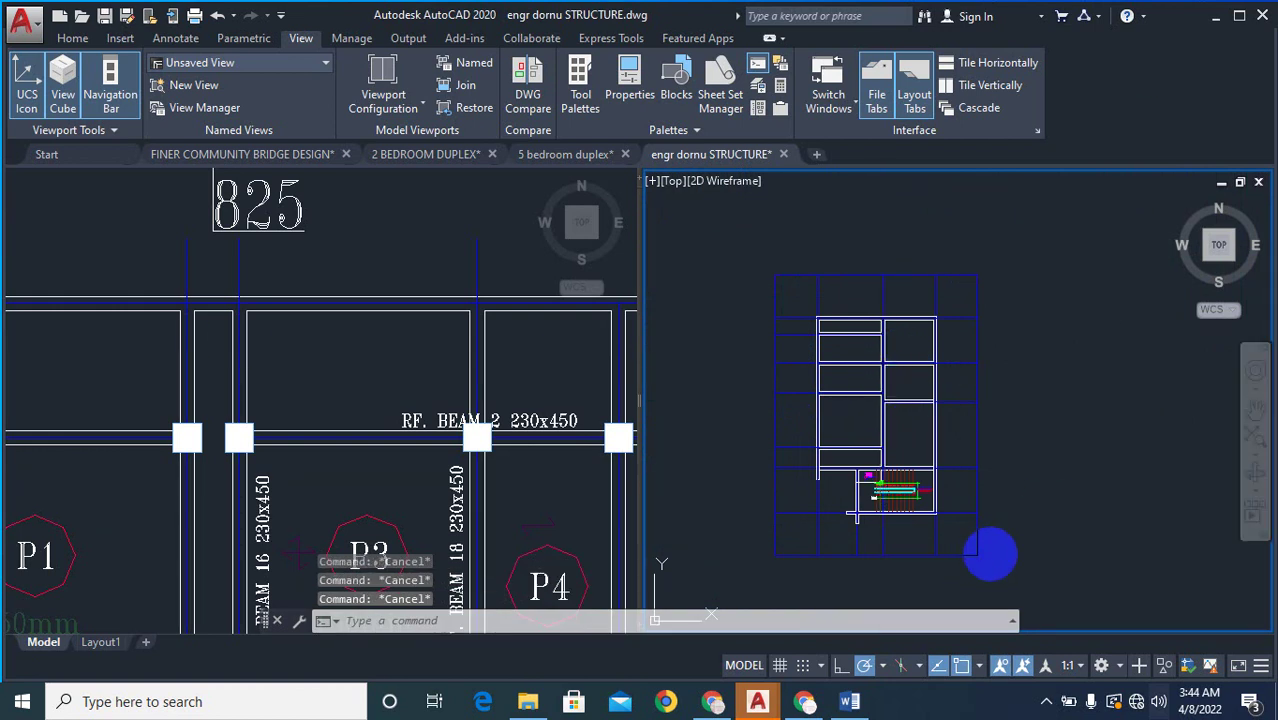
{"action": "key", "text": "ctrl+s"}
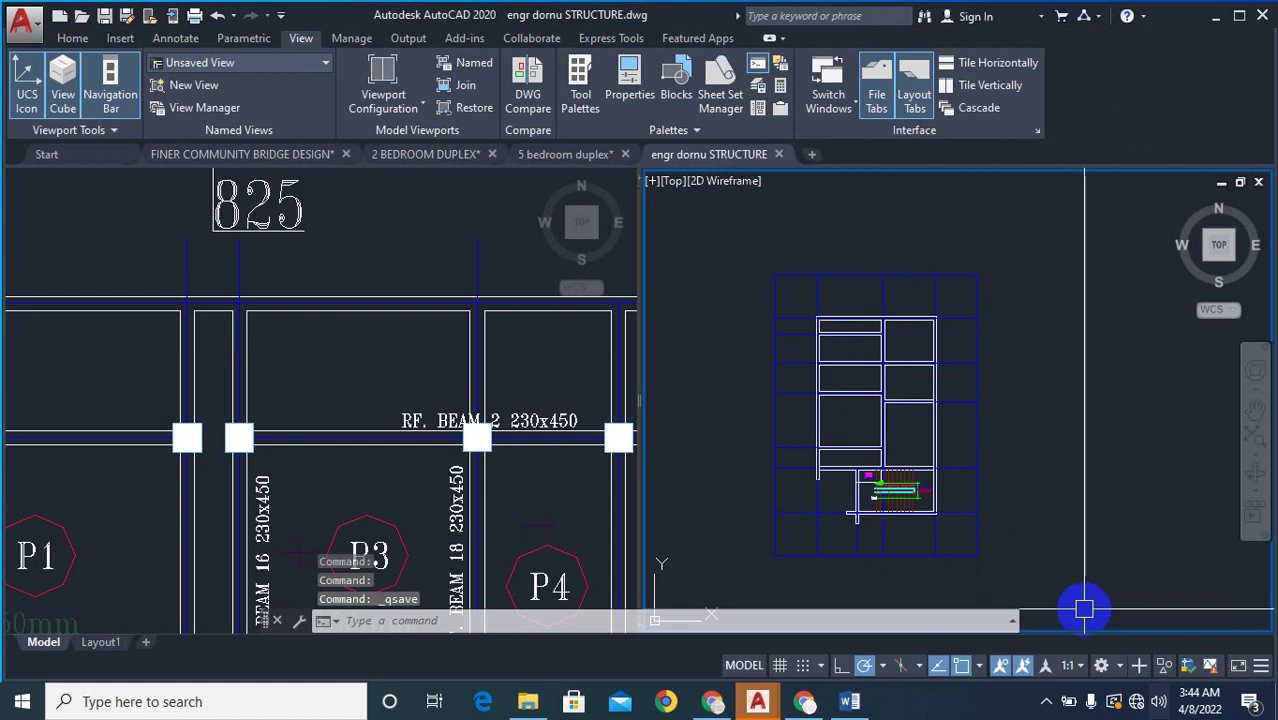
- Copy a red column by its centre from the existing slab reinforcement sheet onto the north-west wall corner's grid intersection in the new plan
{"action": "scroll", "coordinate": [938, 470], "scroll_direction": "down", "scroll_amount": 2}
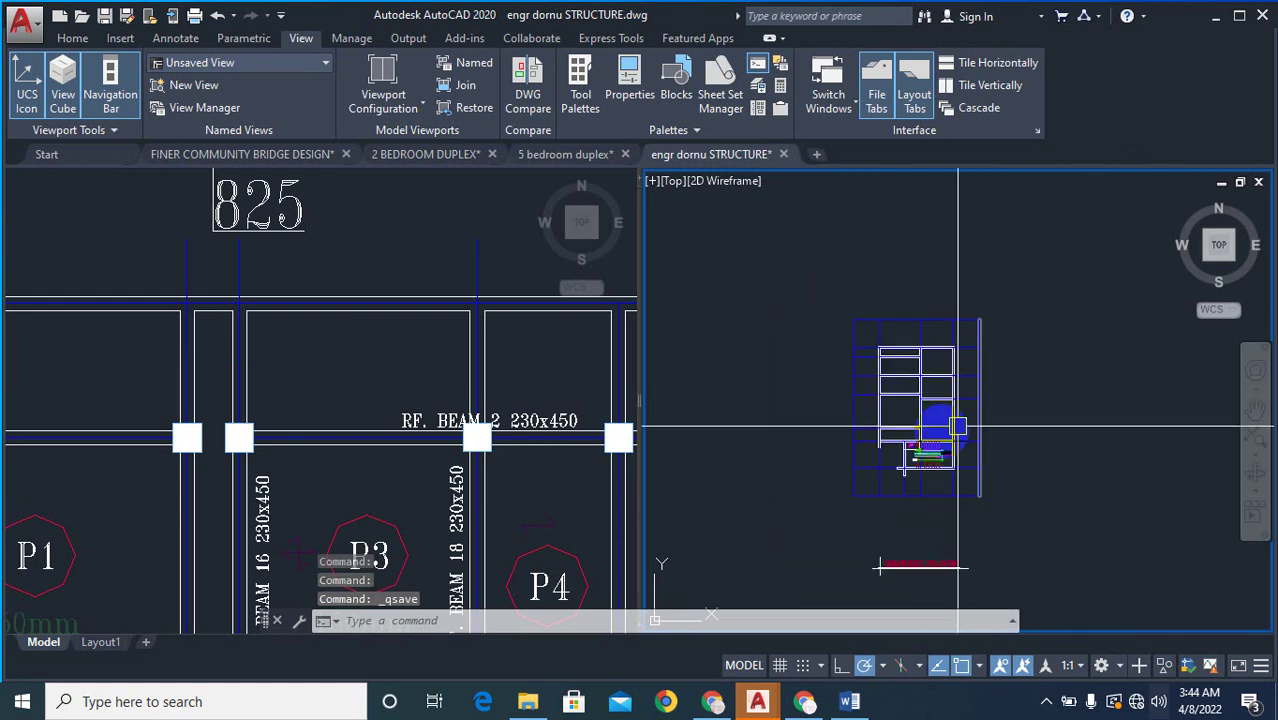
{"action": "left_click", "coordinate": [310, 435]}
{"action": "scroll", "coordinate": [360, 329], "scroll_direction": "down", "scroll_amount": 15}
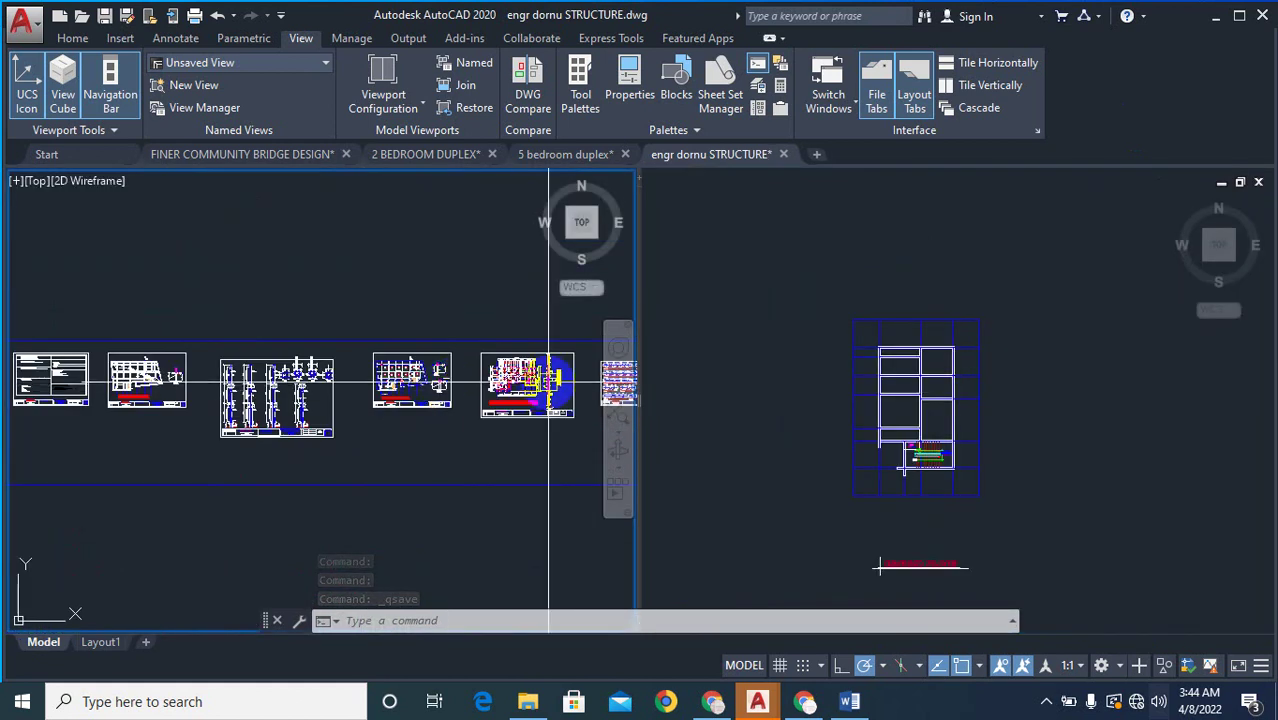
{"action": "scroll", "coordinate": [550, 380], "scroll_direction": "up", "scroll_amount": 6}
{"action": "scroll", "coordinate": [400, 290], "scroll_direction": "up", "scroll_amount": 11}
{"action": "scroll", "coordinate": [370, 333], "scroll_direction": "down", "scroll_amount": 5}
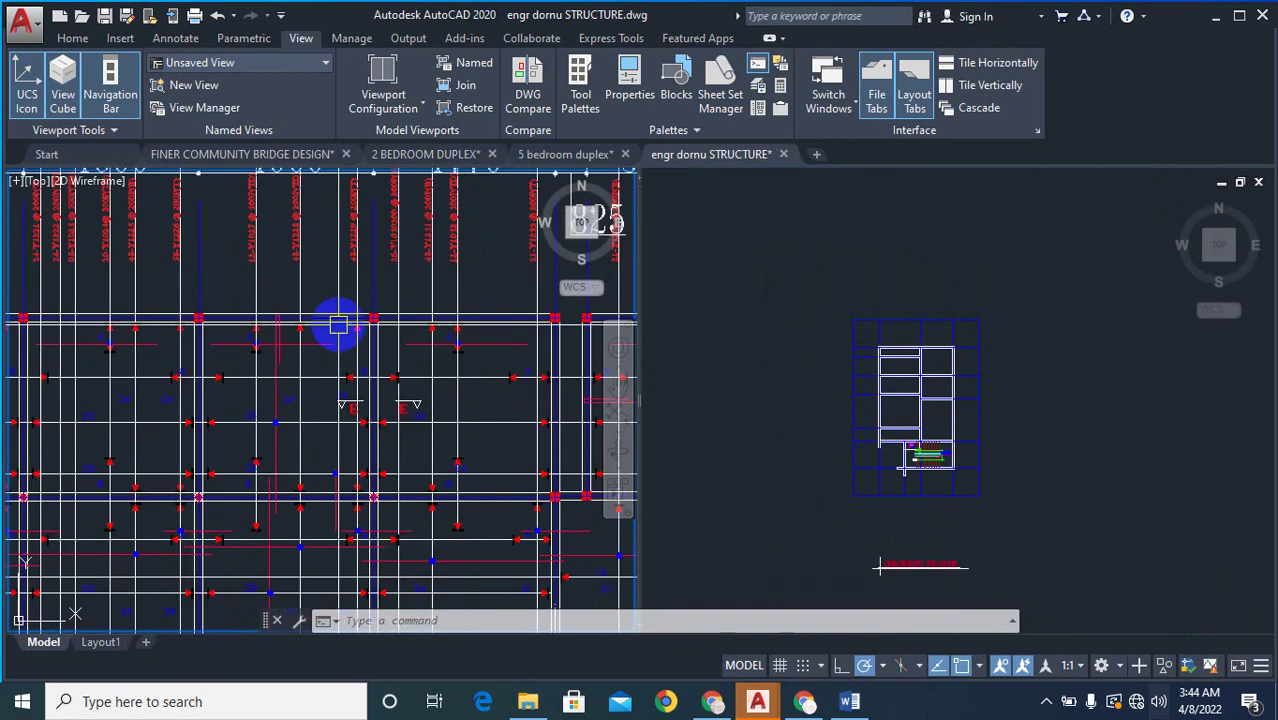
{"action": "scroll", "coordinate": [375, 318], "scroll_direction": "up", "scroll_amount": 5}
{"action": "scroll", "coordinate": [427, 296], "scroll_direction": "up", "scroll_amount": 7}
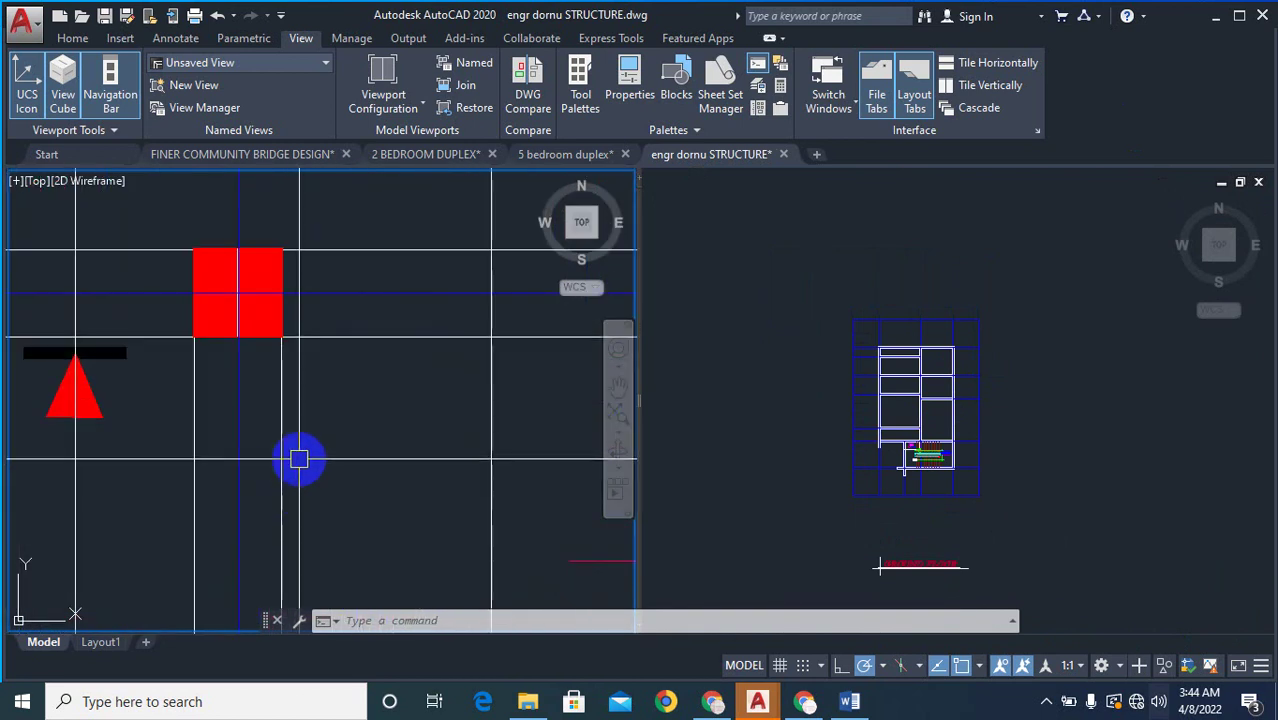
{"action": "type", "text": "co"}
{"action": "key", "text": "Return"}
{"action": "left_click", "coordinate": [168, 237]}
{"action": "left_click", "coordinate": [345, 434]}
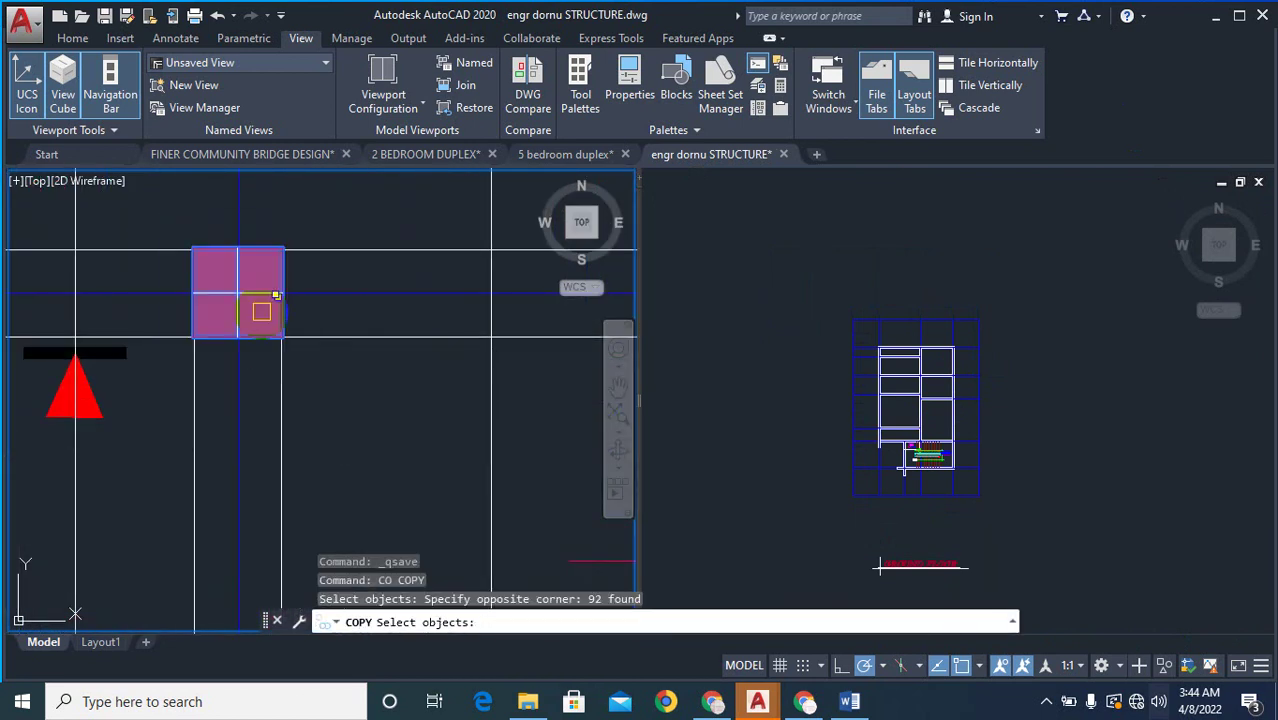
{"action": "right_click", "coordinate": [260, 310]}
{"action": "left_click", "coordinate": [283, 319]}
{"action": "scroll", "coordinate": [959, 371], "scroll_direction": "up", "scroll_amount": 10}
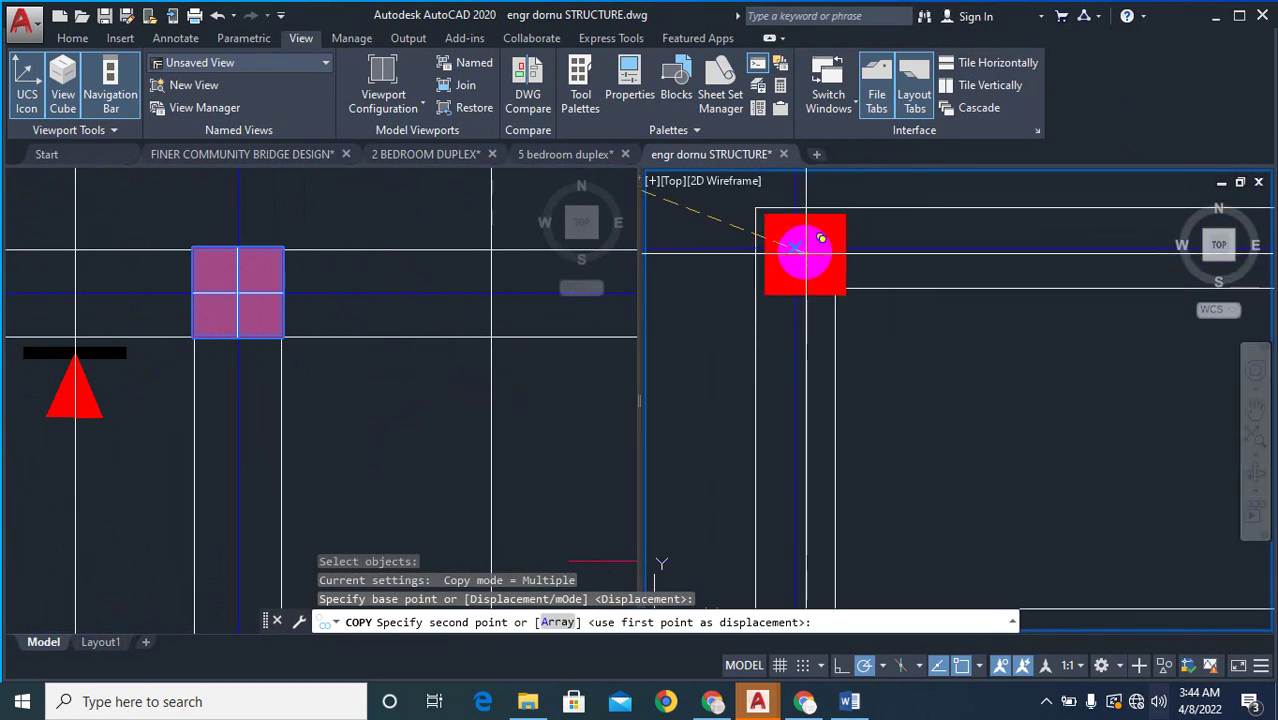
{"action": "left_click", "coordinate": [796, 246]}
{"action": "key", "text": "Escape"}
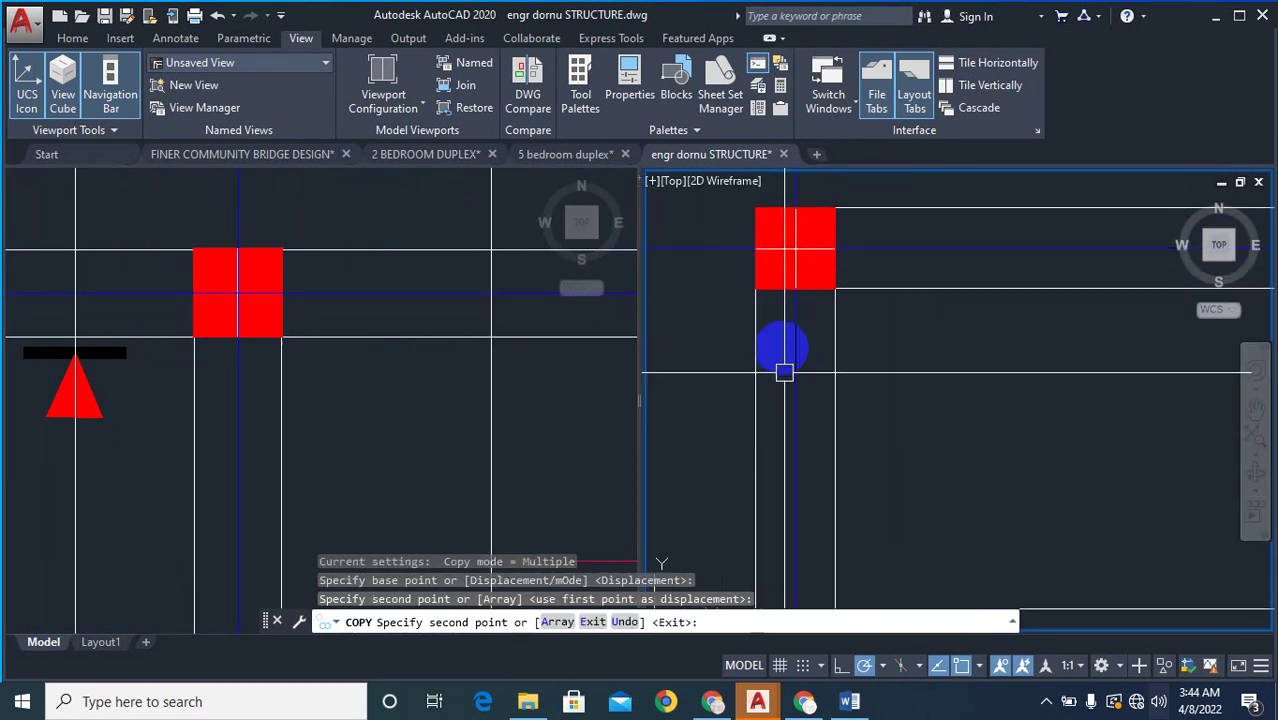
- Trace a square polyline over the copied column, through the four wall corners and back to its north-west start point
{"action": "scroll", "coordinate": [756, 234], "scroll_direction": "up", "scroll_amount": 5}
{"action": "scroll", "coordinate": [770, 310], "scroll_direction": "down", "scroll_amount": 4}
{"action": "scroll", "coordinate": [736, 417], "scroll_direction": "up", "scroll_amount": 4}
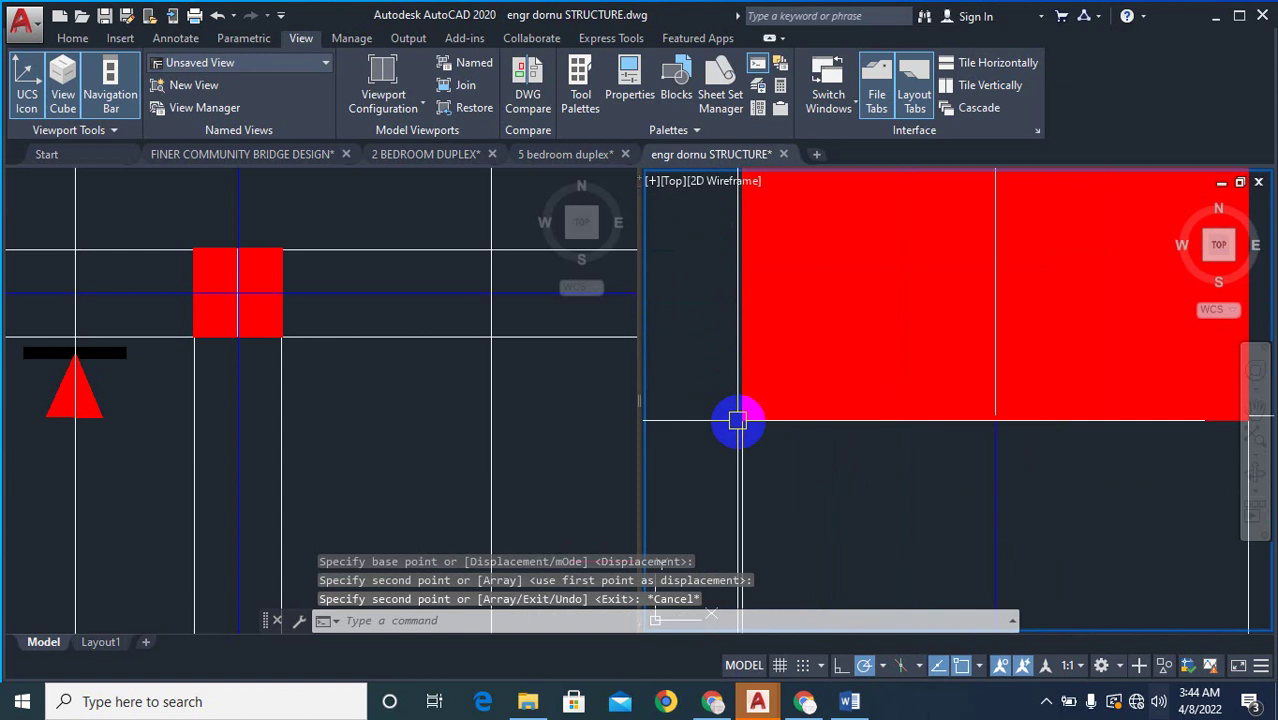
{"action": "scroll", "coordinate": [769, 422], "scroll_direction": "down", "scroll_amount": 4}
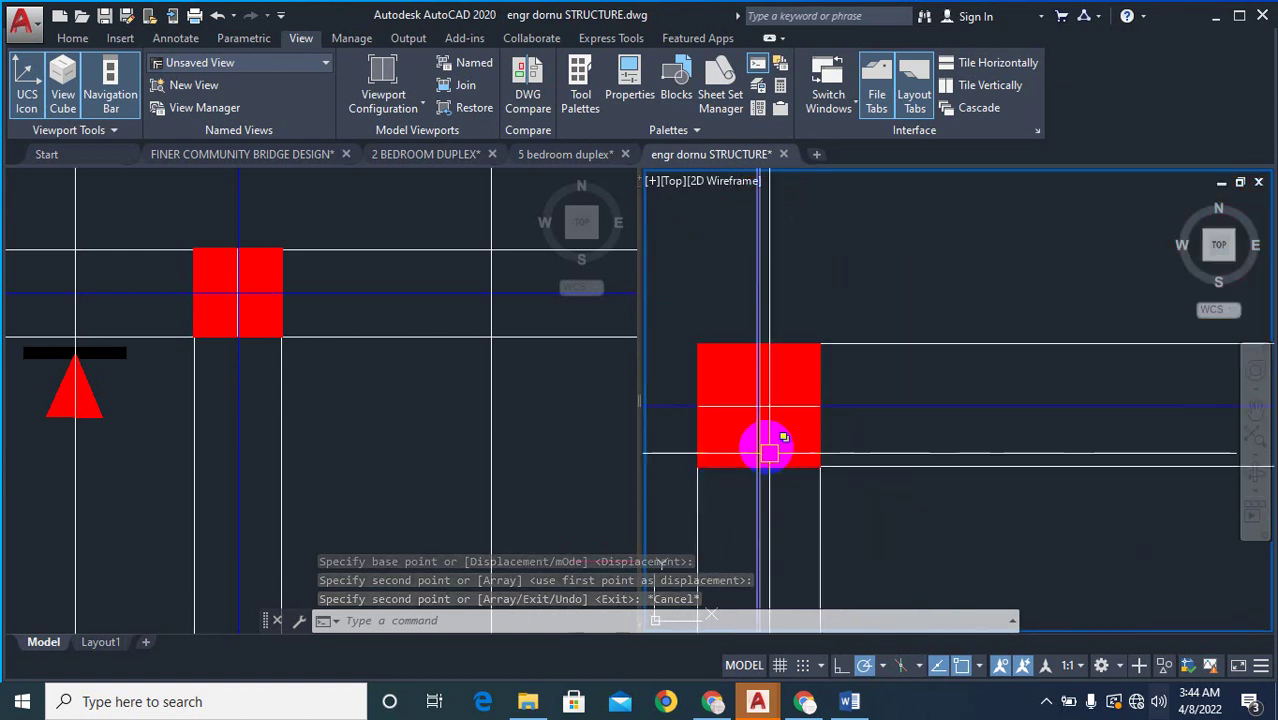
{"action": "scroll", "coordinate": [684, 413], "scroll_direction": "up", "scroll_amount": 3}
{"action": "type", "text": "pl"}
{"action": "key", "text": "Return"}
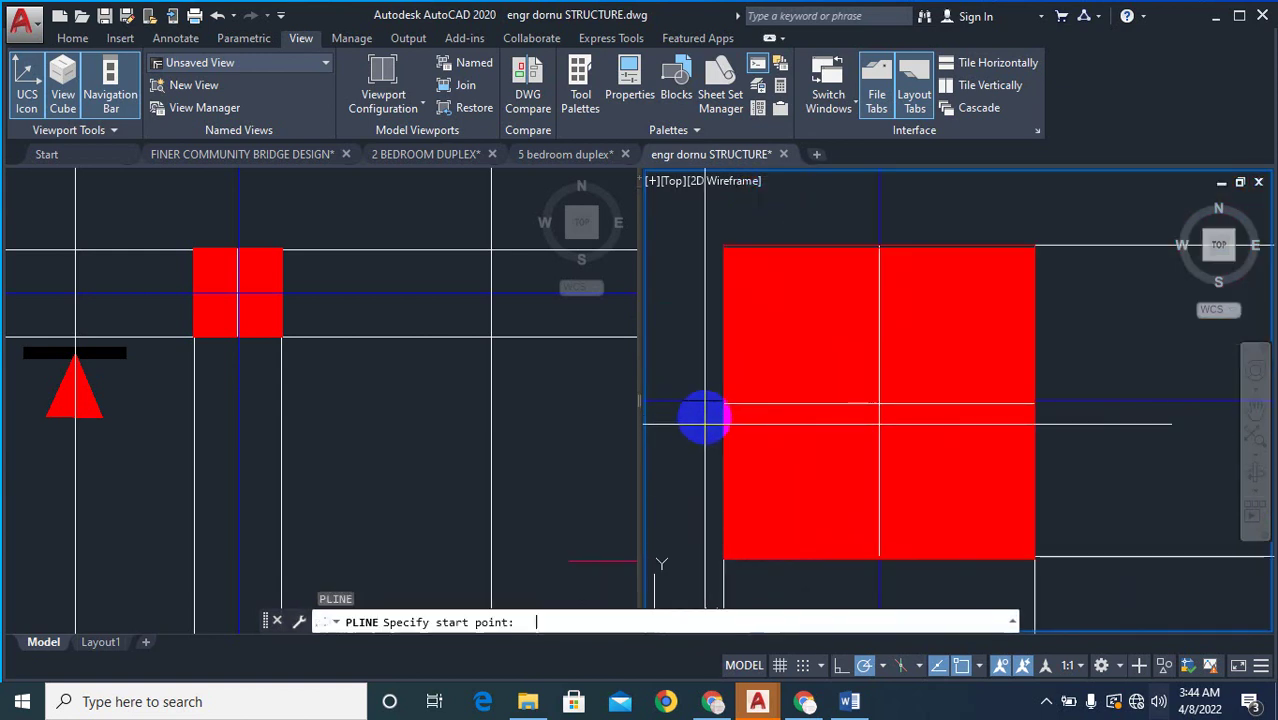
{"action": "scroll", "coordinate": [719, 240], "scroll_direction": "up", "scroll_amount": 3}
{"action": "left_click", "coordinate": [741, 277]}
{"action": "scroll", "coordinate": [633, 265], "scroll_direction": "down", "scroll_amount": 5}
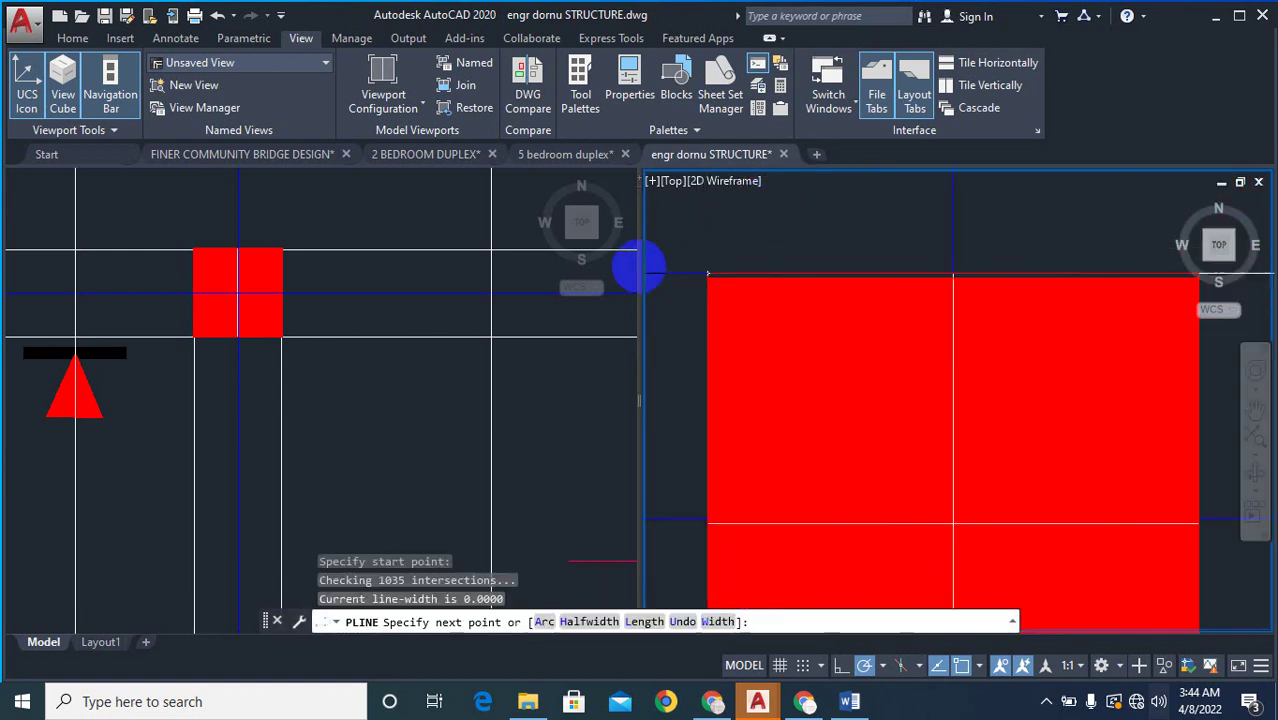
{"action": "left_click", "coordinate": [928, 278]}
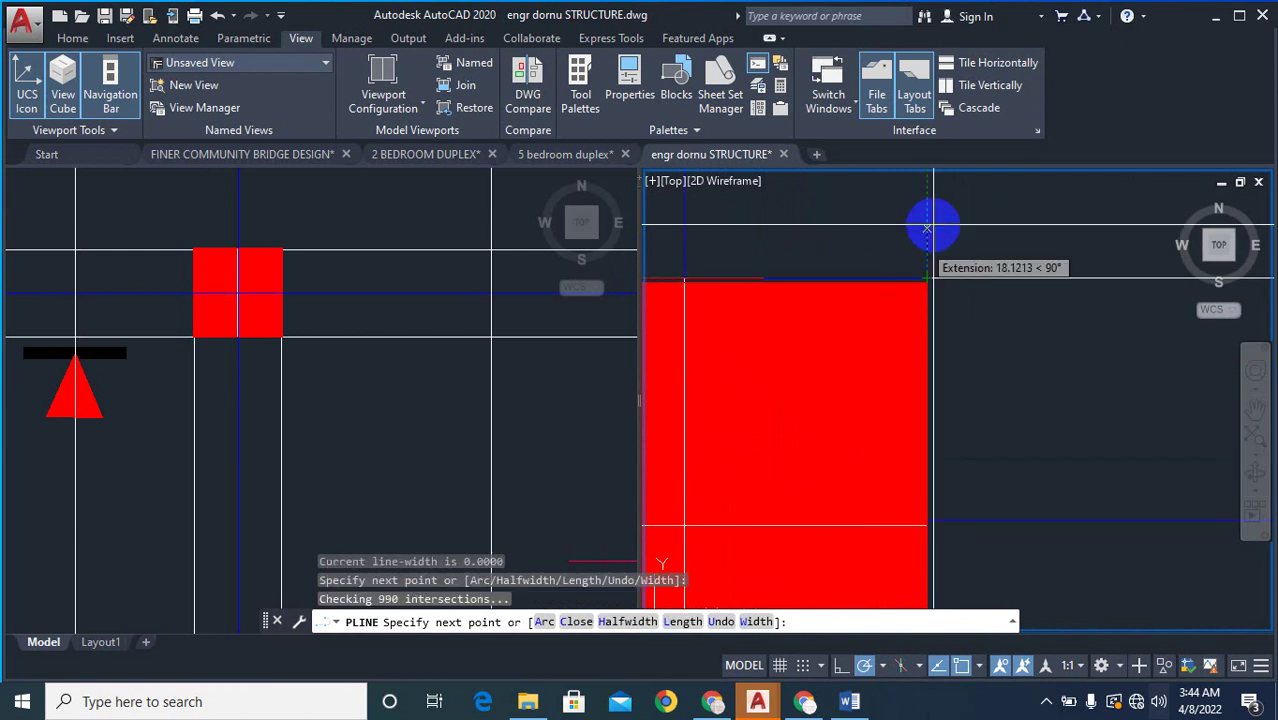
{"action": "scroll", "coordinate": [932, 300], "scroll_direction": "down", "scroll_amount": 3}
{"action": "scroll", "coordinate": [933, 410], "scroll_direction": "up", "scroll_amount": 3}
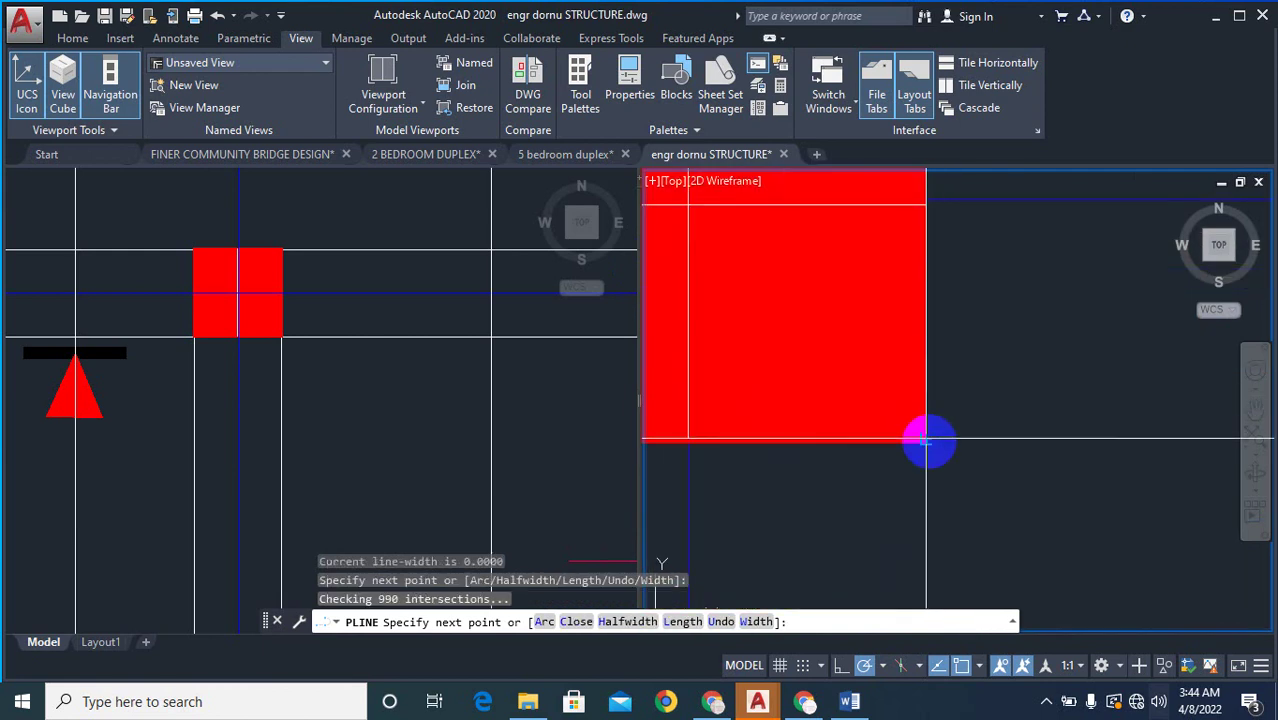
{"action": "left_click", "coordinate": [928, 440]}
{"action": "scroll", "coordinate": [1056, 419], "scroll_direction": "down", "scroll_amount": 3}
{"action": "scroll", "coordinate": [907, 411], "scroll_direction": "up", "scroll_amount": 3}
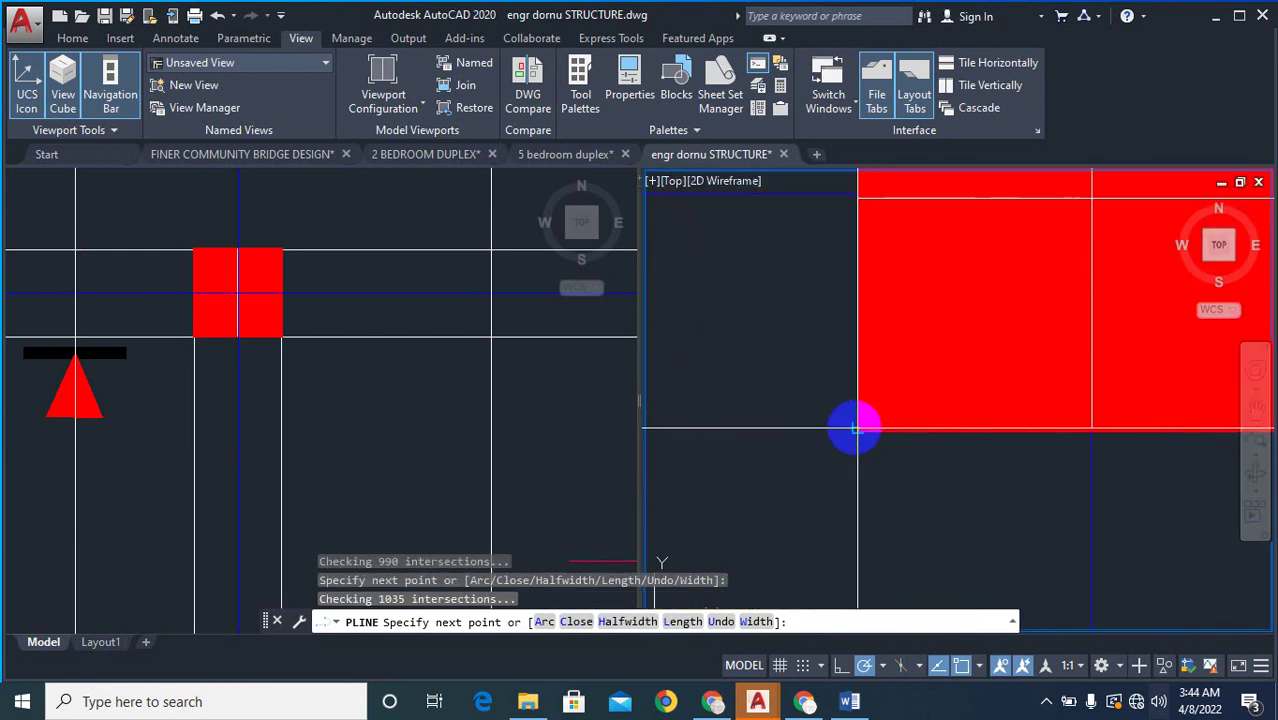
{"action": "scroll", "coordinate": [862, 430], "scroll_direction": "up", "scroll_amount": 2}
{"action": "left_click", "coordinate": [855, 432]}
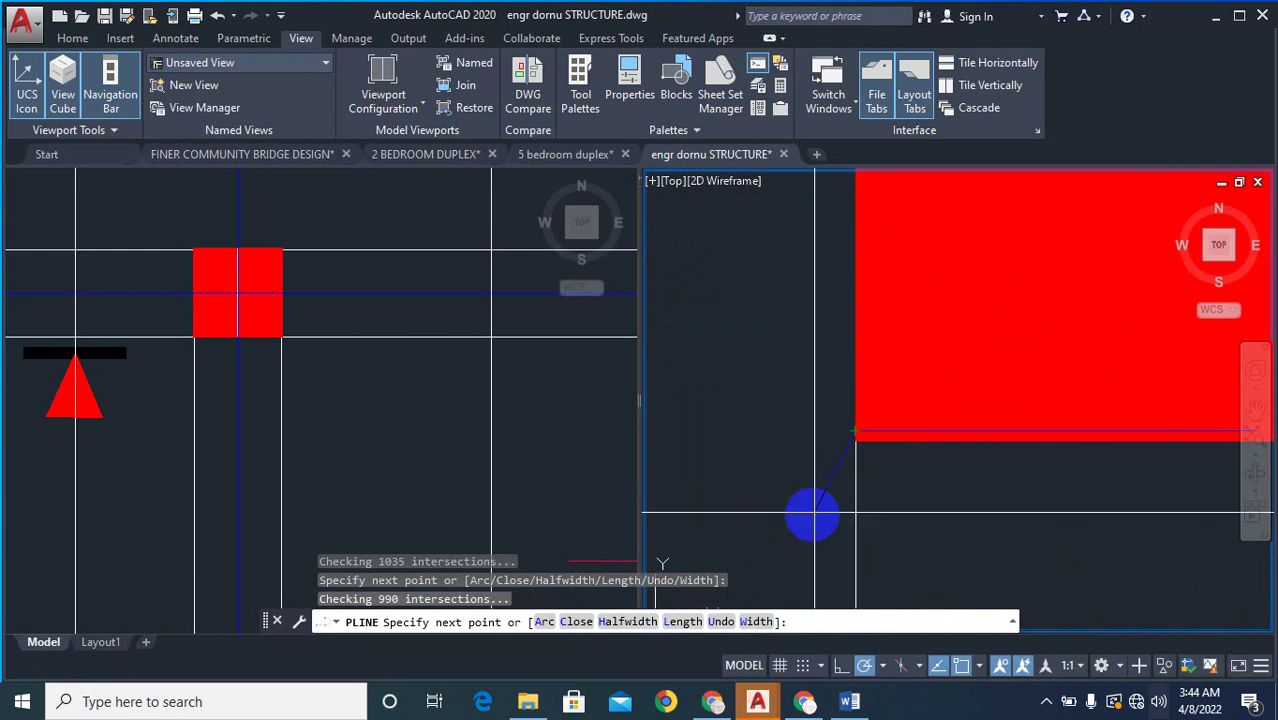
{"action": "scroll", "coordinate": [813, 514], "scroll_direction": "down", "scroll_amount": 3}
{"action": "scroll", "coordinate": [834, 360], "scroll_direction": "up", "scroll_amount": 3}
{"action": "left_click", "coordinate": [840, 343]}
{"action": "scroll", "coordinate": [765, 254], "scroll_direction": "down", "scroll_amount": 3}
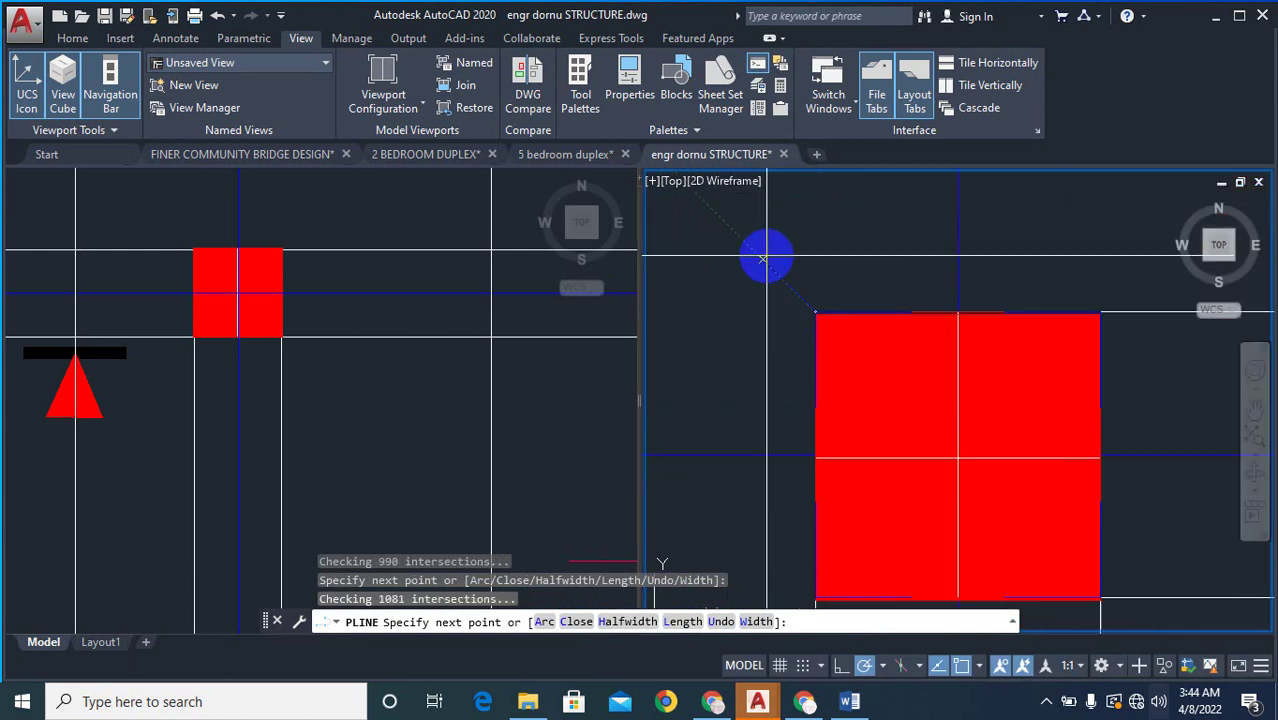
{"action": "key", "text": "Escape"}
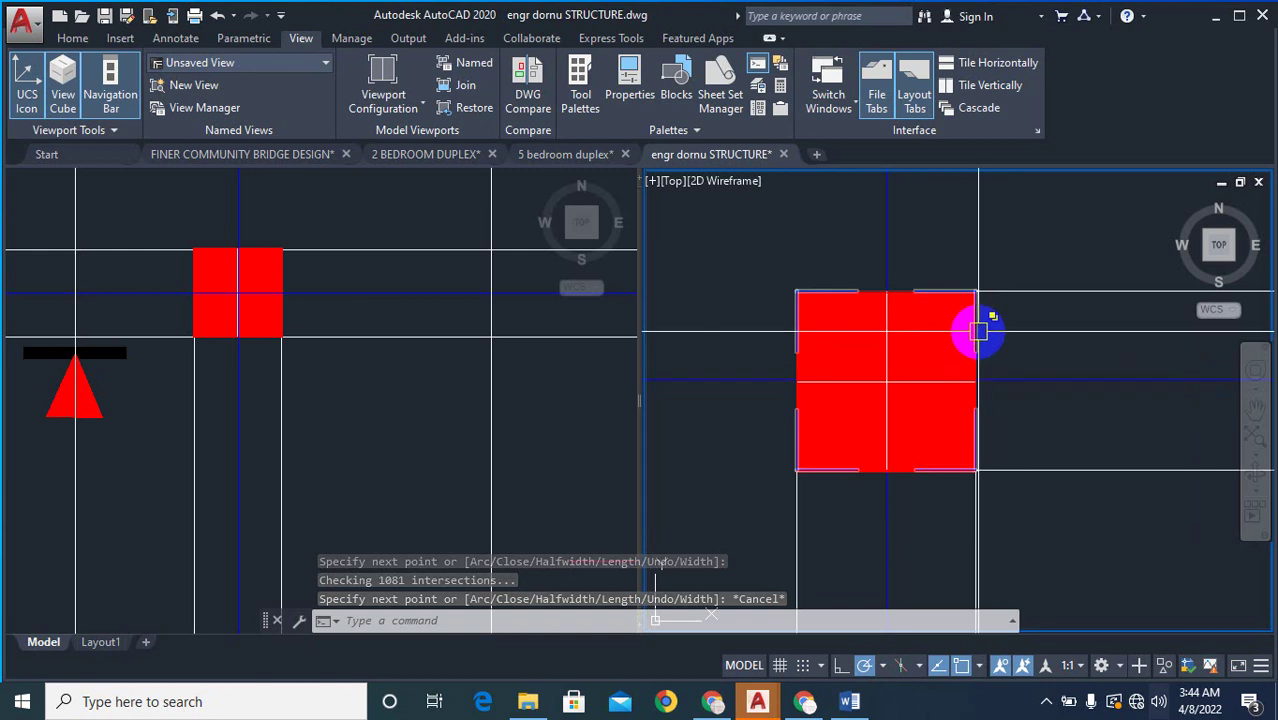
- Try to move the copied column's red hatch slightly to line it up with the traced square
{"action": "scroll", "coordinate": [945, 305], "scroll_direction": "up", "scroll_amount": 2}
{"action": "scroll", "coordinate": [933, 400], "scroll_direction": "up", "scroll_amount": 2}
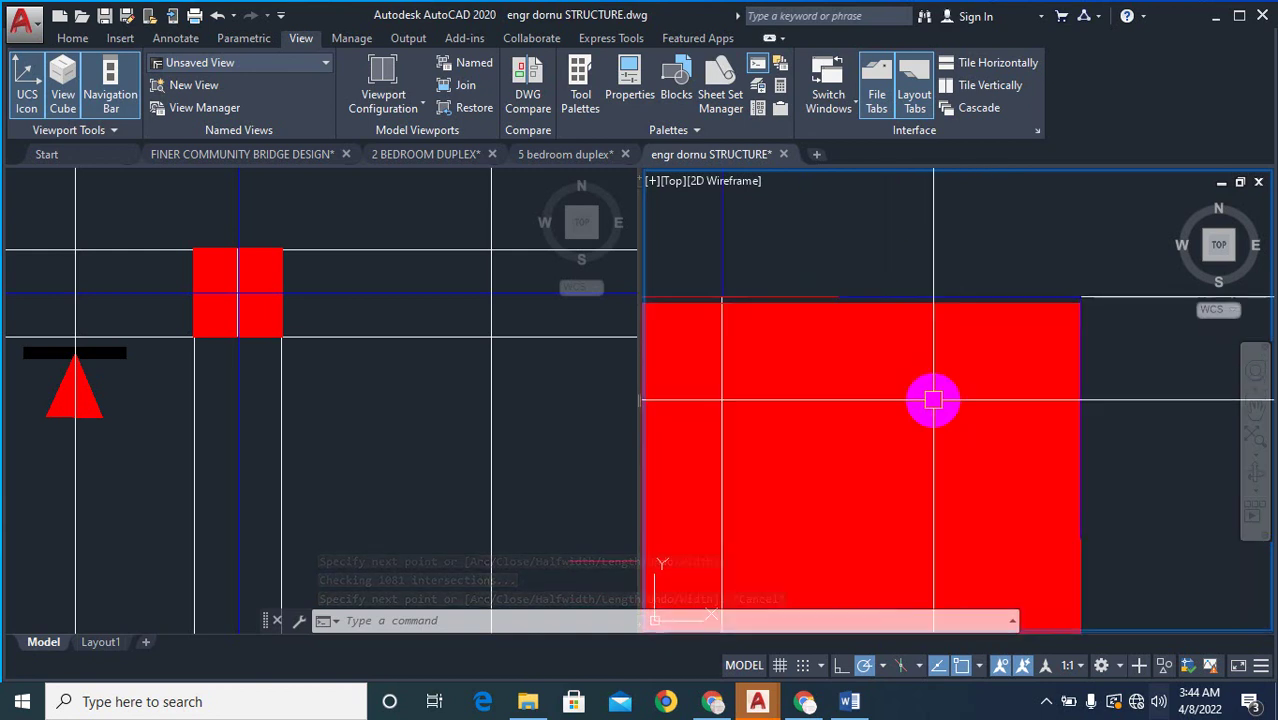
{"action": "type", "text": "MOVE Select objects:"}
{"action": "left_click", "coordinate": [998, 343]}
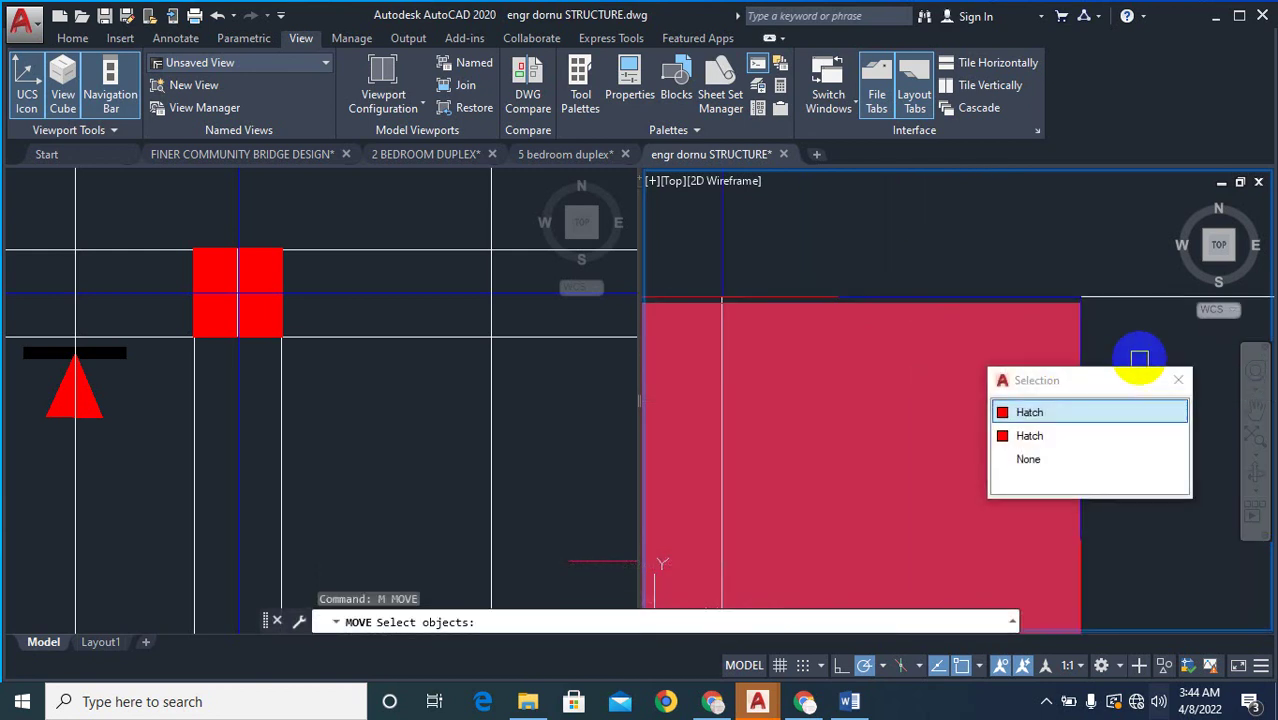
{"action": "right_click", "coordinate": [1138, 343]}
{"action": "left_click", "coordinate": [1103, 392]}
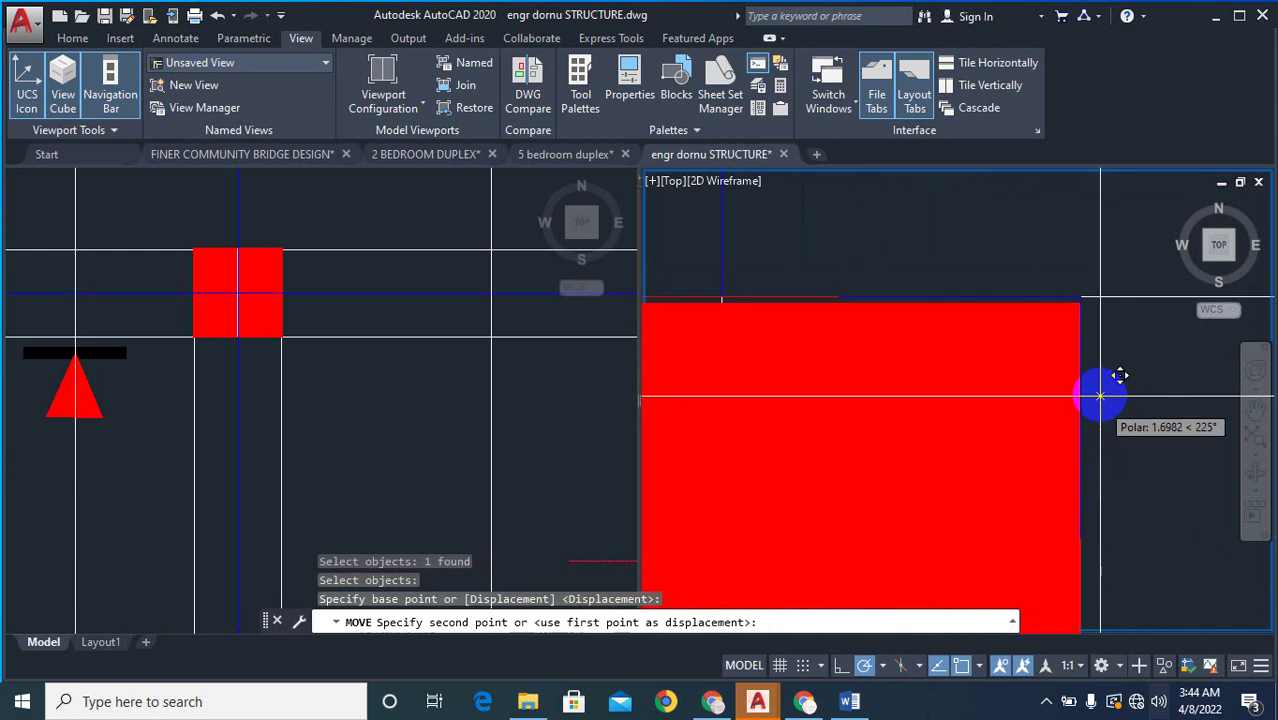
{"action": "left_click", "coordinate": [1102, 390]}
{"action": "scroll", "coordinate": [1086, 279], "scroll_direction": "down", "scroll_amount": 5}
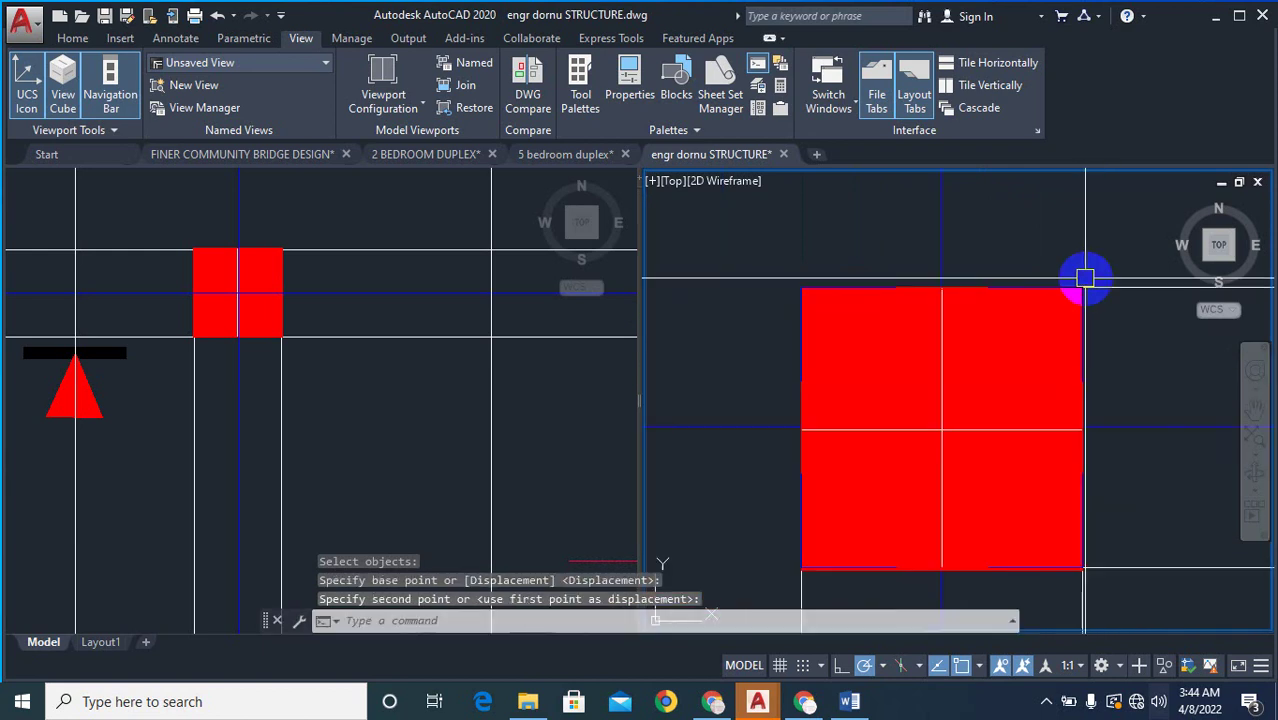
- Erase both overlapping red hatches of the copied column, keeping the outlines
{"action": "scroll", "coordinate": [914, 421], "scroll_direction": "up", "scroll_amount": 4}
{"action": "scroll", "coordinate": [902, 508], "scroll_direction": "down", "scroll_amount": 3}
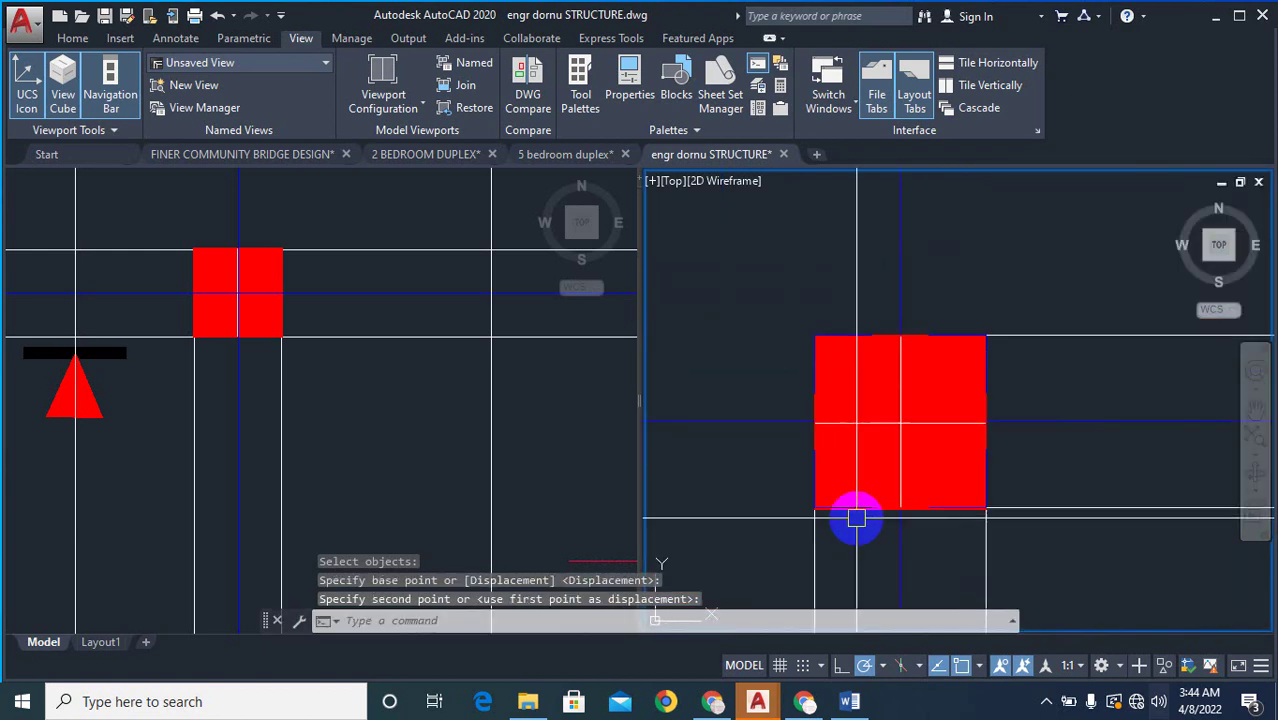
{"action": "type", "text": "e"}
{"action": "key", "text": "Return"}
{"action": "scroll", "coordinate": [847, 508], "scroll_direction": "up", "scroll_amount": 3}
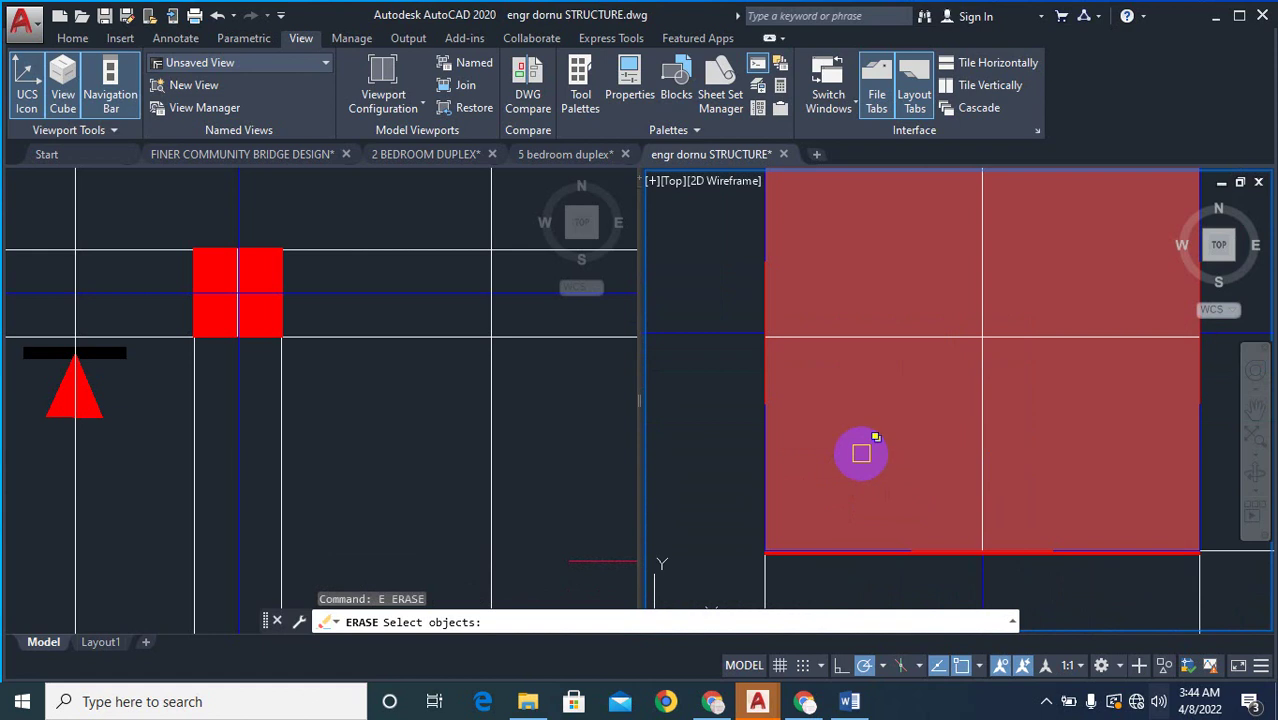
{"action": "left_click", "coordinate": [848, 443]}
{"action": "left_click", "coordinate": [871, 469]}
{"action": "key", "text": "Escape"}
{"action": "type", "text": "e"}
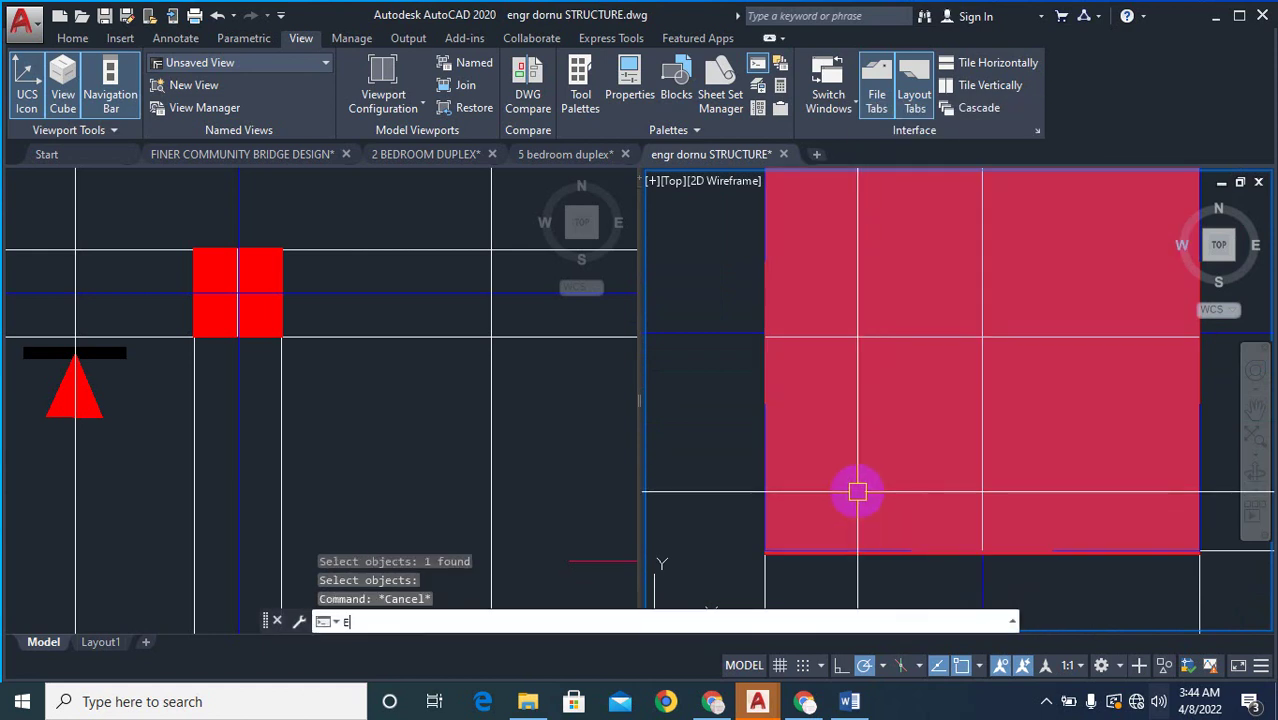
{"action": "key", "text": "Return"}
{"action": "left_click", "coordinate": [829, 458]}
{"action": "right_click", "coordinate": [828, 459]}
{"action": "right_click", "coordinate": [828, 459]}
{"action": "left_click", "coordinate": [834, 499]}
{"action": "scroll", "coordinate": [804, 507], "scroll_direction": "down", "scroll_amount": 4}
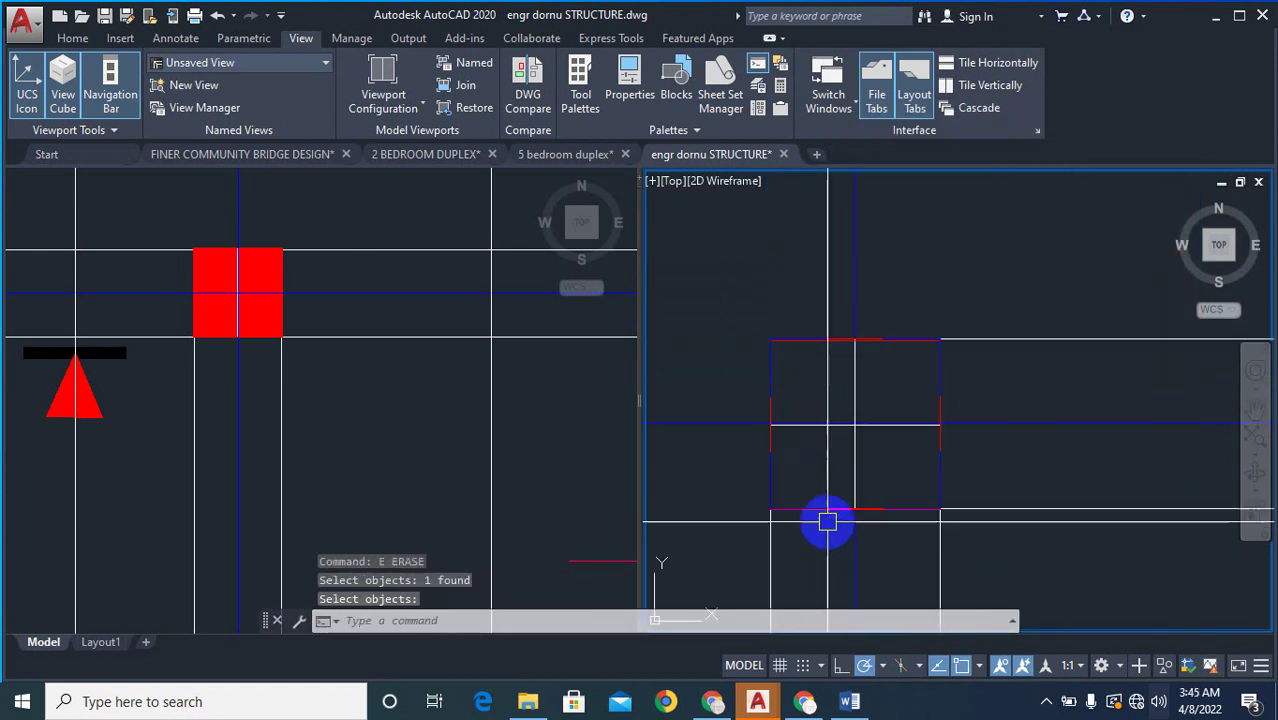
- Erase the copied column's red outline that sits slightly off the traced square's south edge
{"action": "scroll", "coordinate": [835, 524], "scroll_direction": "up", "scroll_amount": 4}
{"action": "scroll", "coordinate": [950, 498], "scroll_direction": "up", "scroll_amount": 2}
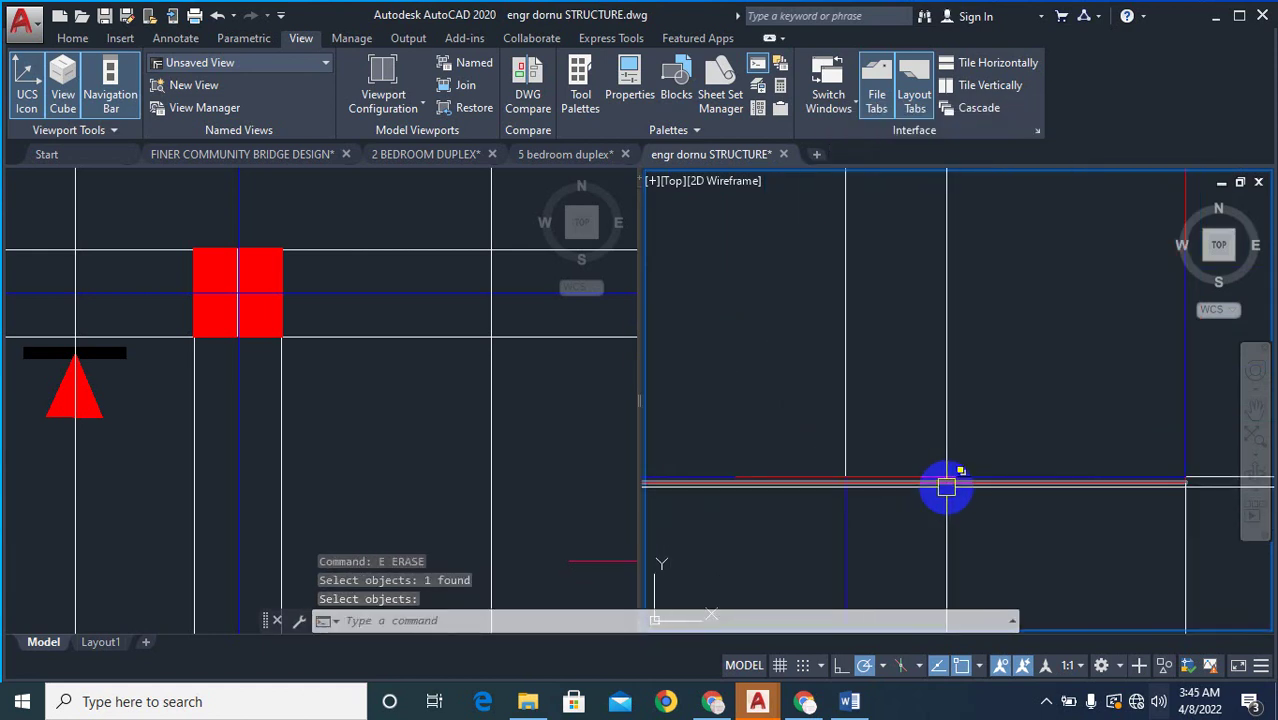
{"action": "type", "text": "e"}
{"action": "key", "text": "Return"}
{"action": "left_click", "coordinate": [945, 485]}
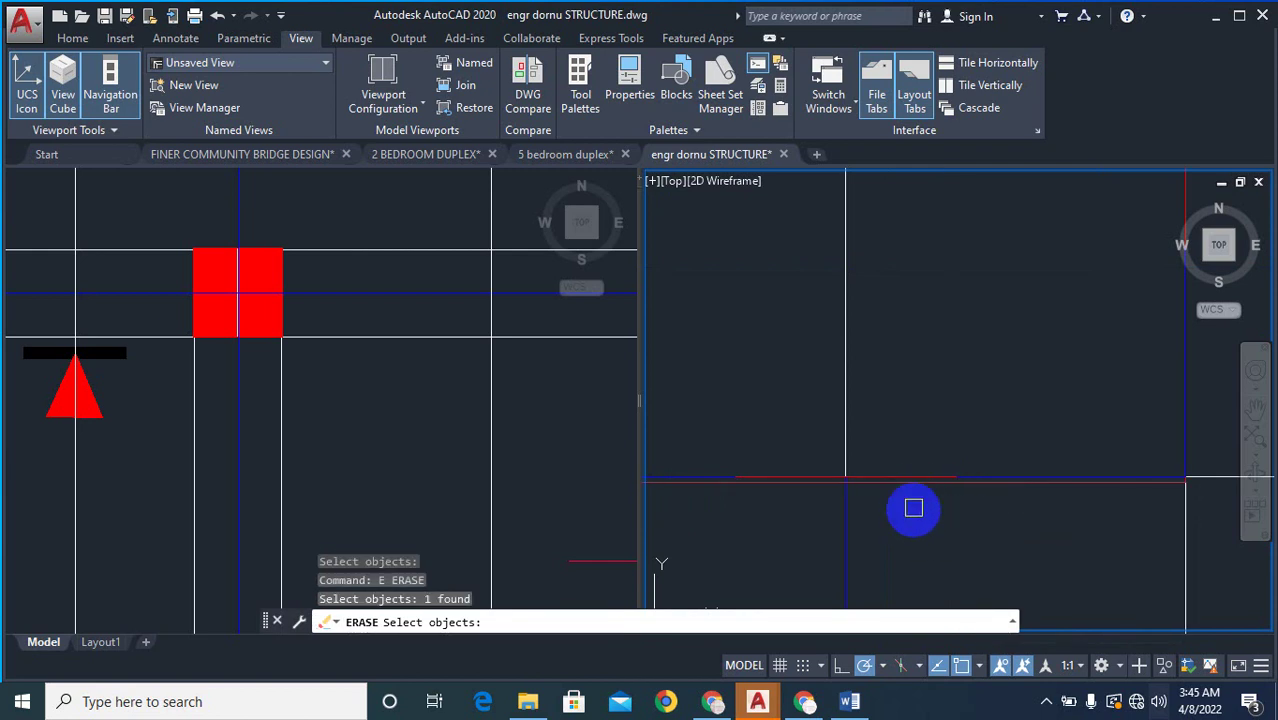
{"action": "right_click", "coordinate": [913, 508]}
{"action": "key", "text": "Escape"}
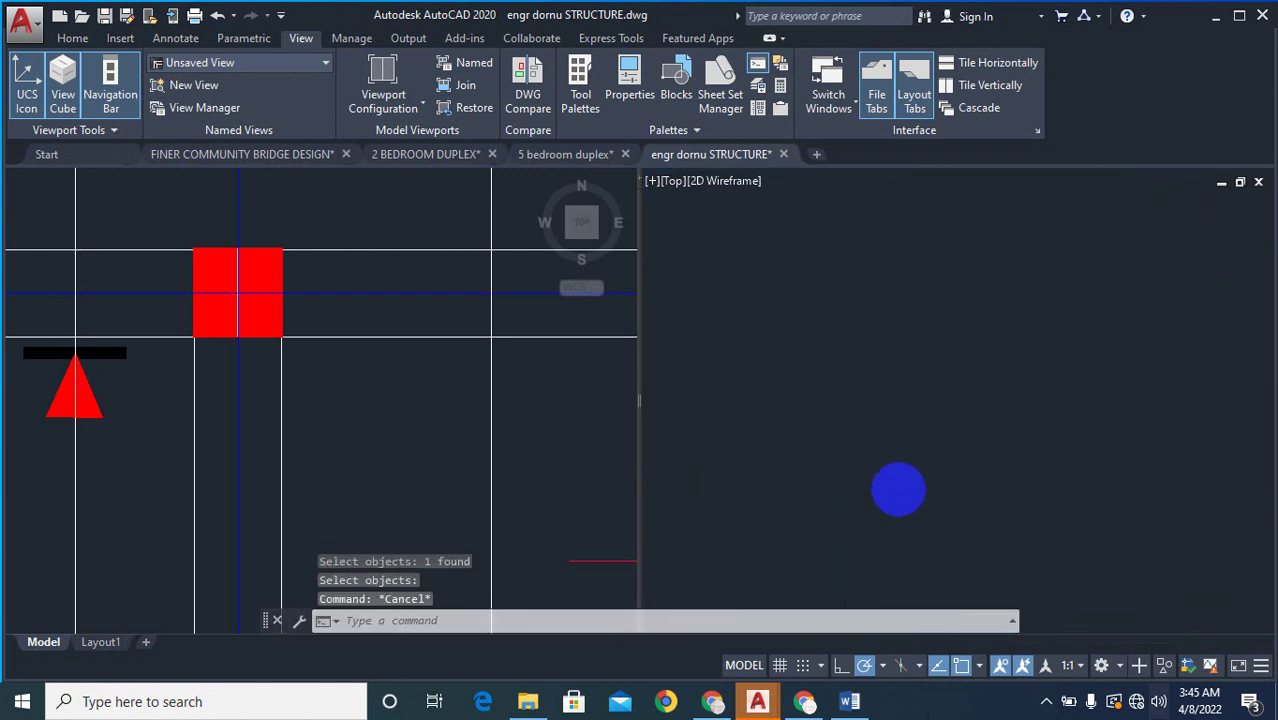
- Erase more of the stacked red lines that lie slightly off the copied column's south edge, one at a time
{"action": "type", "text": "e"}
{"action": "key", "text": "Return"}
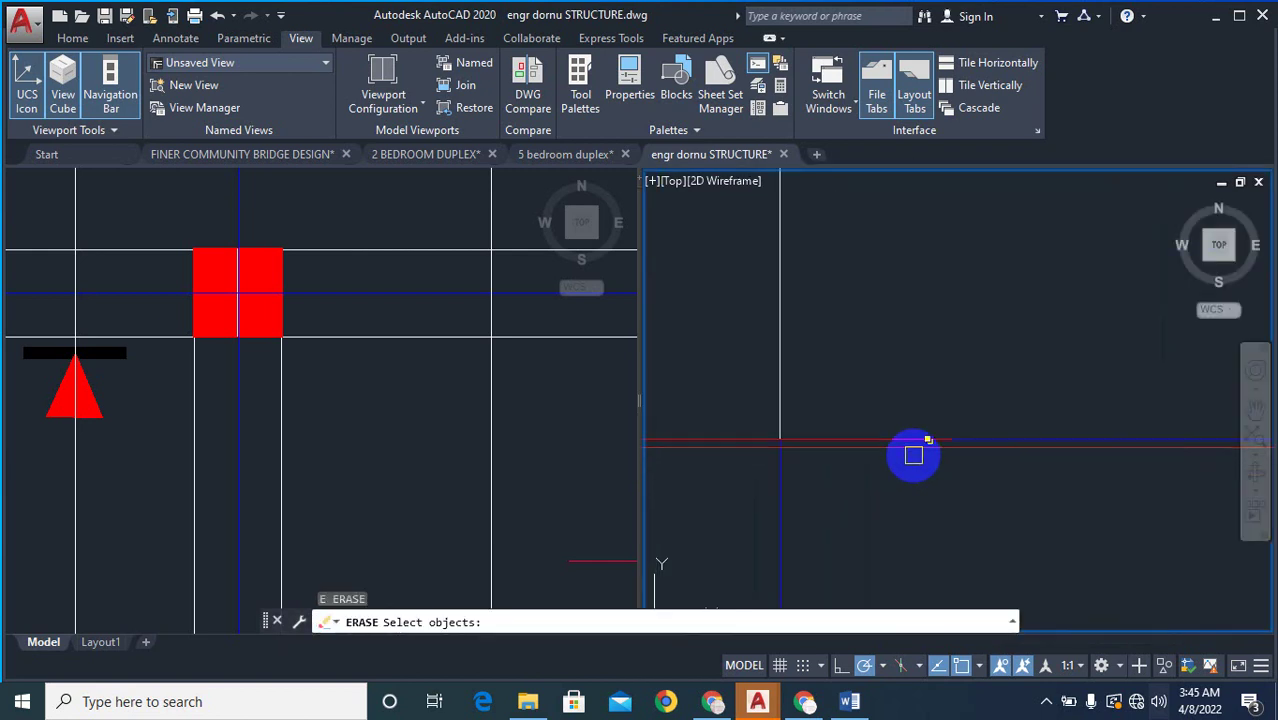
{"action": "left_click", "coordinate": [913, 449]}
{"action": "right_click", "coordinate": [914, 492]}
{"action": "left_click", "coordinate": [874, 452]}
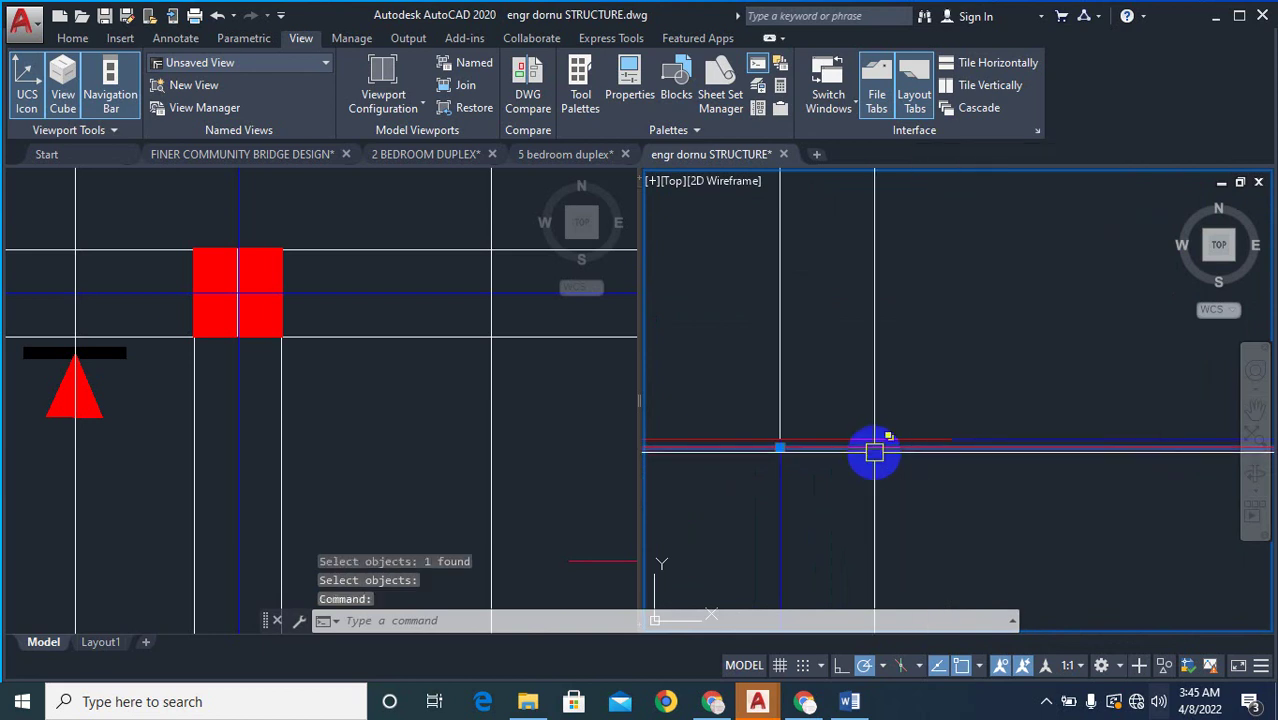
{"action": "type", "text": "e"}
{"action": "key", "text": "Return"}
{"action": "left_click", "coordinate": [884, 451]}
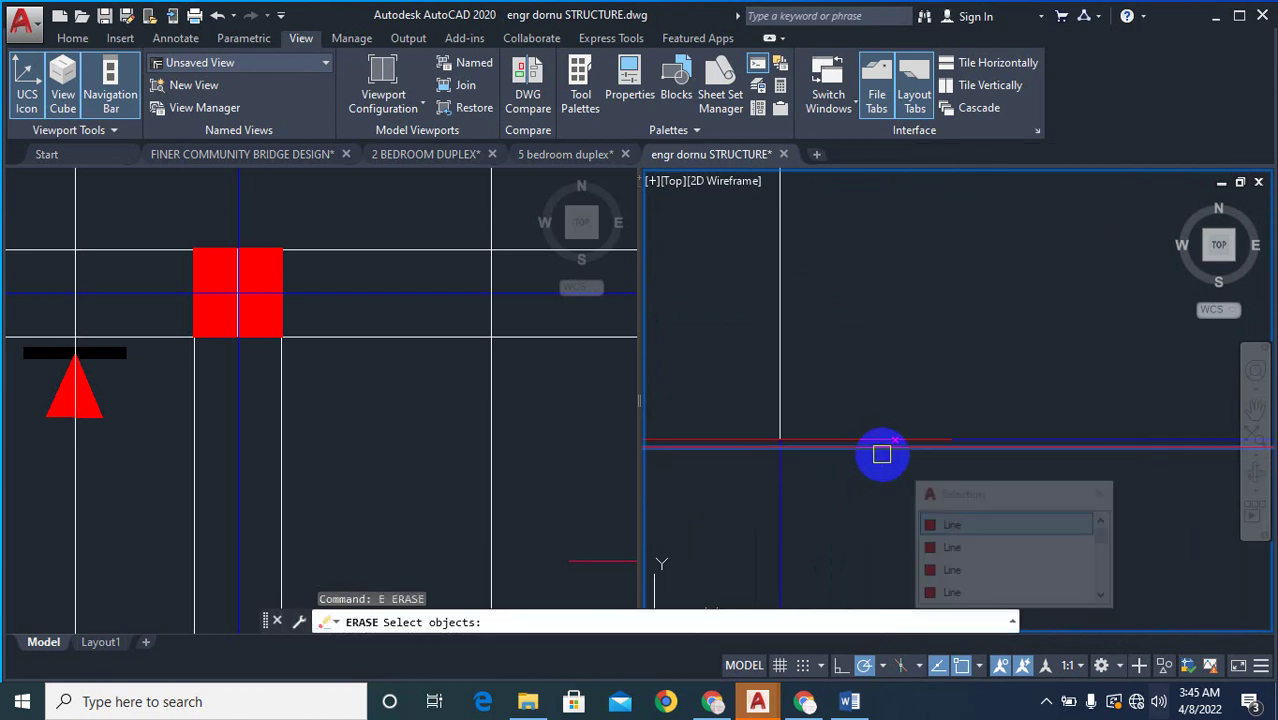
{"action": "left_click", "coordinate": [876, 449]}
{"action": "type", "text": "e"}
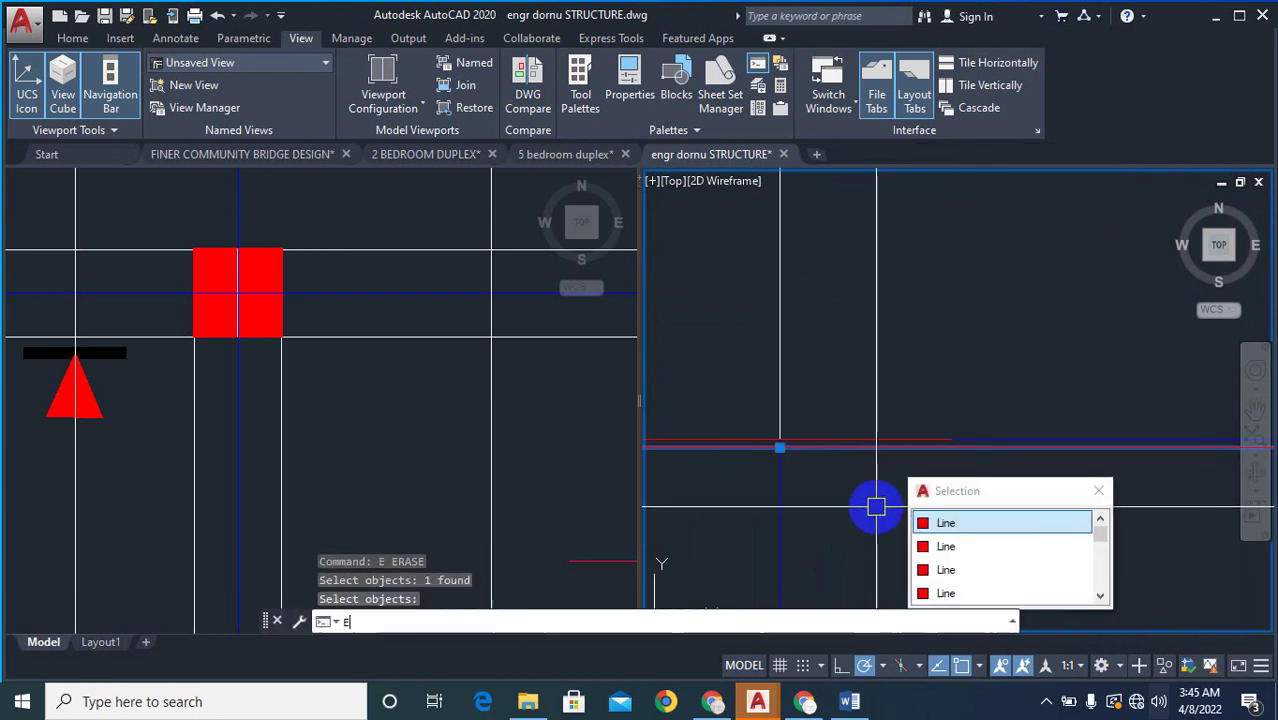
{"action": "key", "text": "Return"}
{"action": "type", "text": "3"}
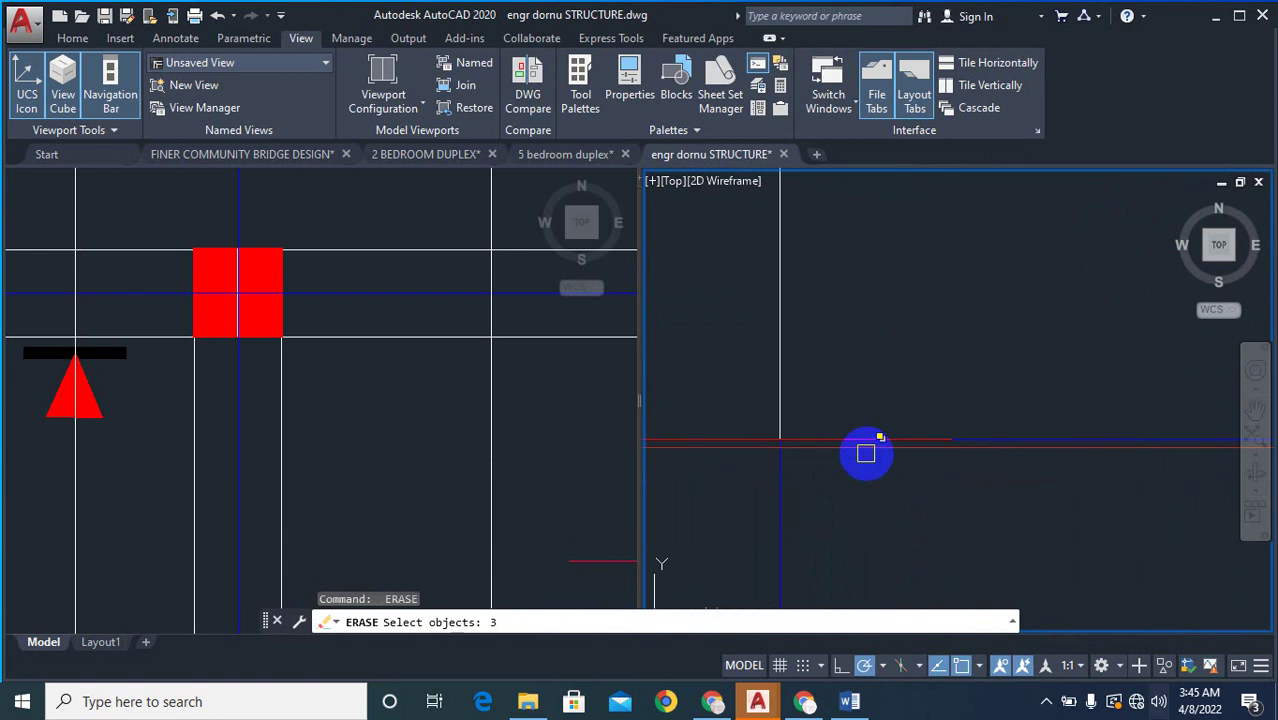
{"action": "key", "text": "Escape"}
- Erase all remaining outlines and inner lines of the copied column at the wall corner with one window selection
{"action": "scroll", "coordinate": [900, 457], "scroll_direction": "down", "scroll_amount": 7}
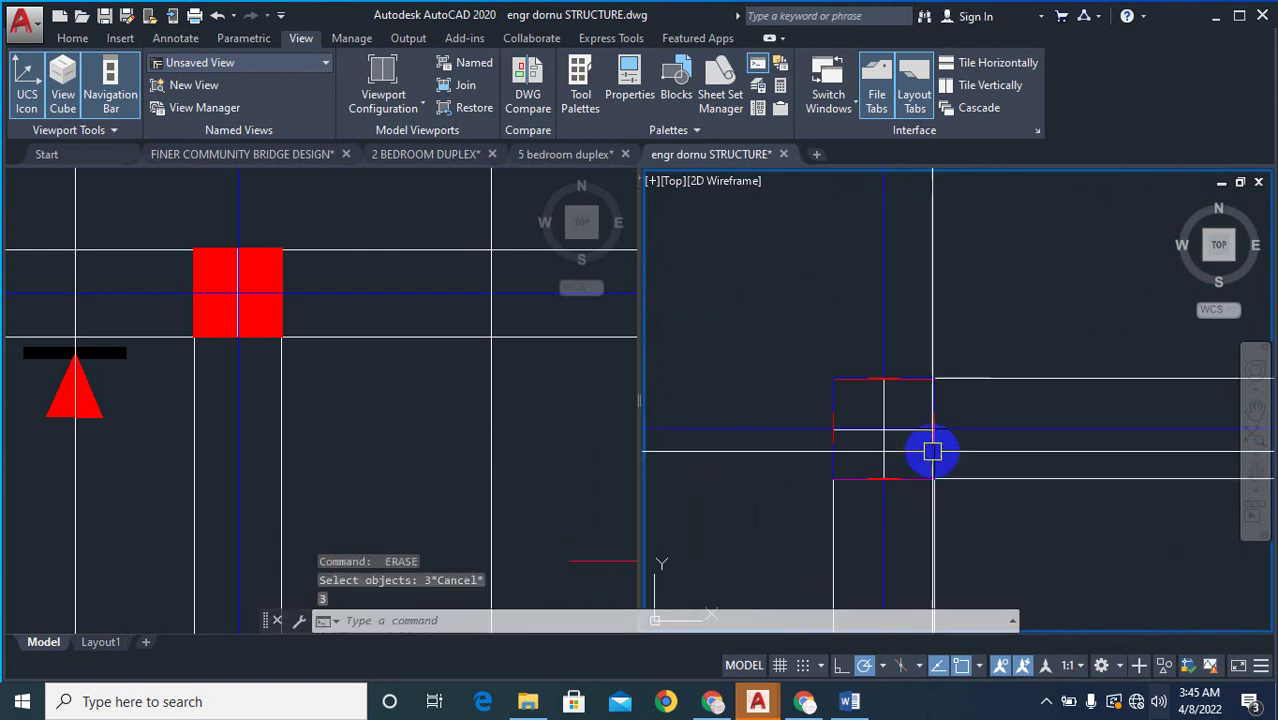
{"action": "scroll", "coordinate": [938, 425], "scroll_direction": "up", "scroll_amount": 8}
{"action": "key", "text": "Escape"}
{"action": "scroll", "coordinate": [940, 464], "scroll_direction": "down", "scroll_amount": 6}
{"action": "scroll", "coordinate": [771, 354], "scroll_direction": "up", "scroll_amount": 6}
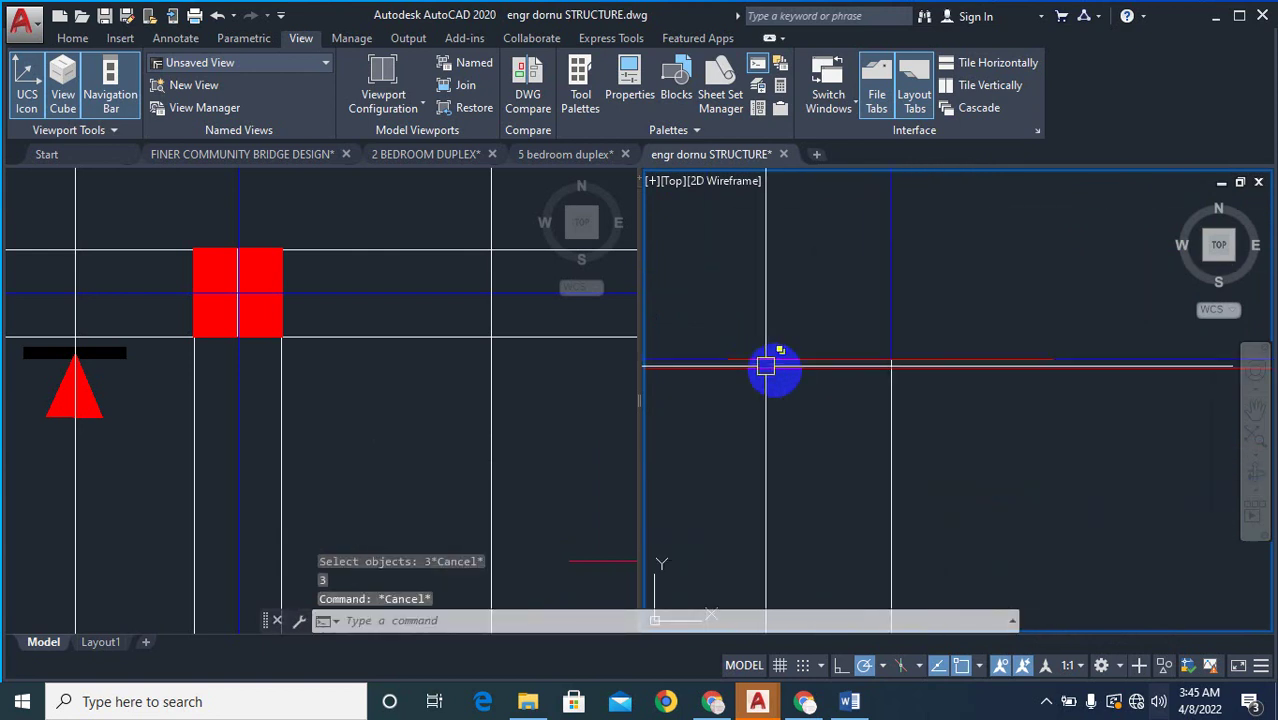
{"action": "scroll", "coordinate": [910, 384], "scroll_direction": "down", "scroll_amount": 3}
{"action": "type", "text": "e"}
{"action": "key", "text": "Return"}
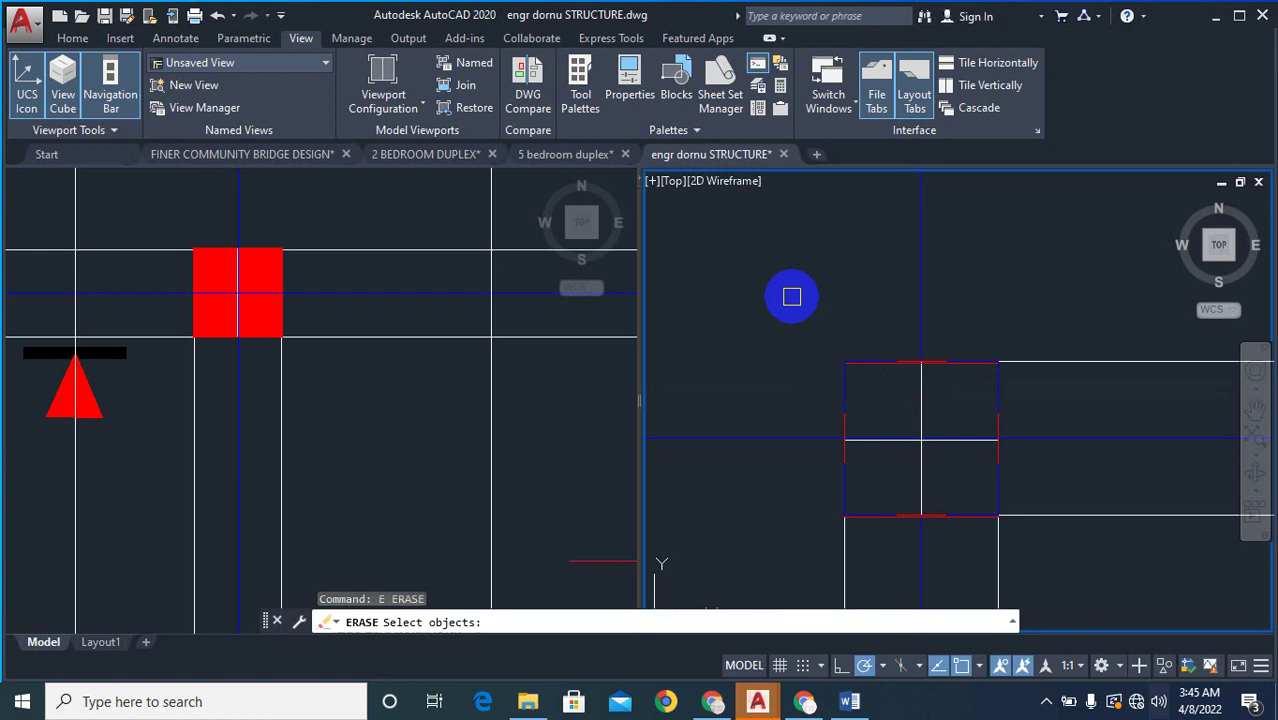
{"action": "left_click", "coordinate": [793, 294]}
{"action": "left_click", "coordinate": [1030, 520]}
{"action": "key", "text": "Escape"}
{"action": "key", "text": "Escape"}
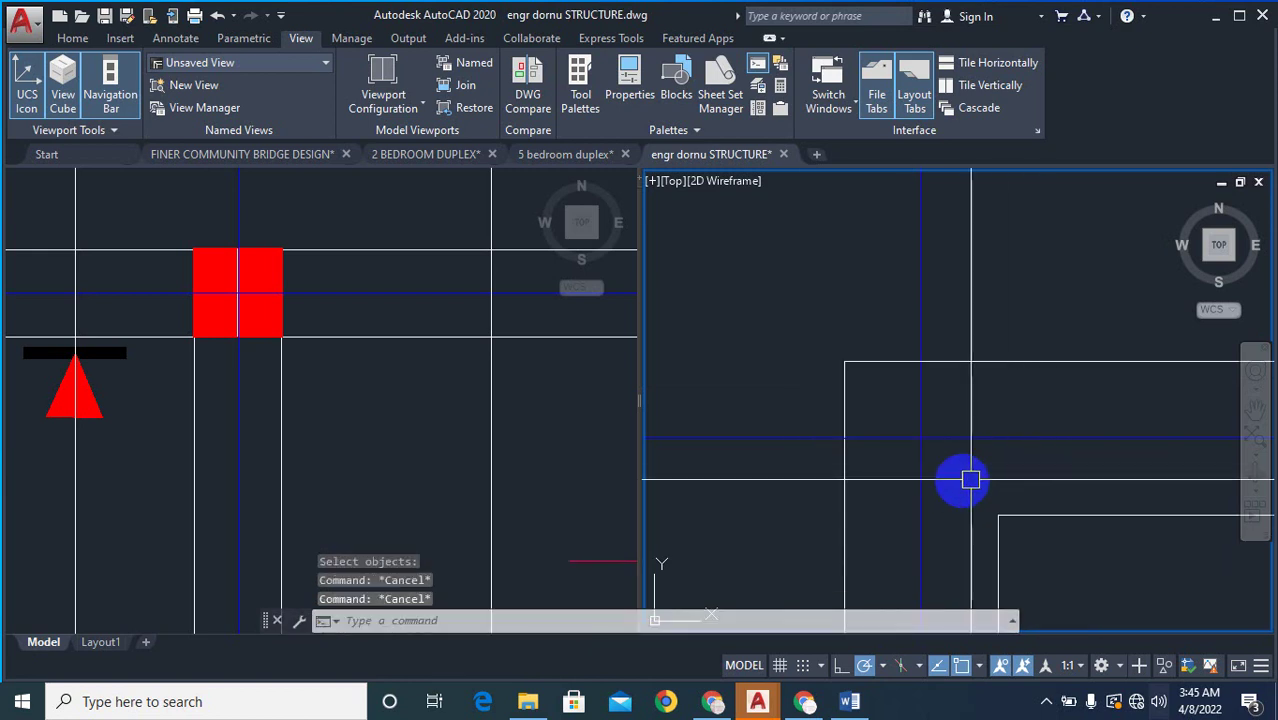
- Draw a closed square polyline with 230 sides, starting at the outer north-west wall corner and running east, south and west
{"action": "type", "text": "pl"}
{"action": "key", "text": "Return"}
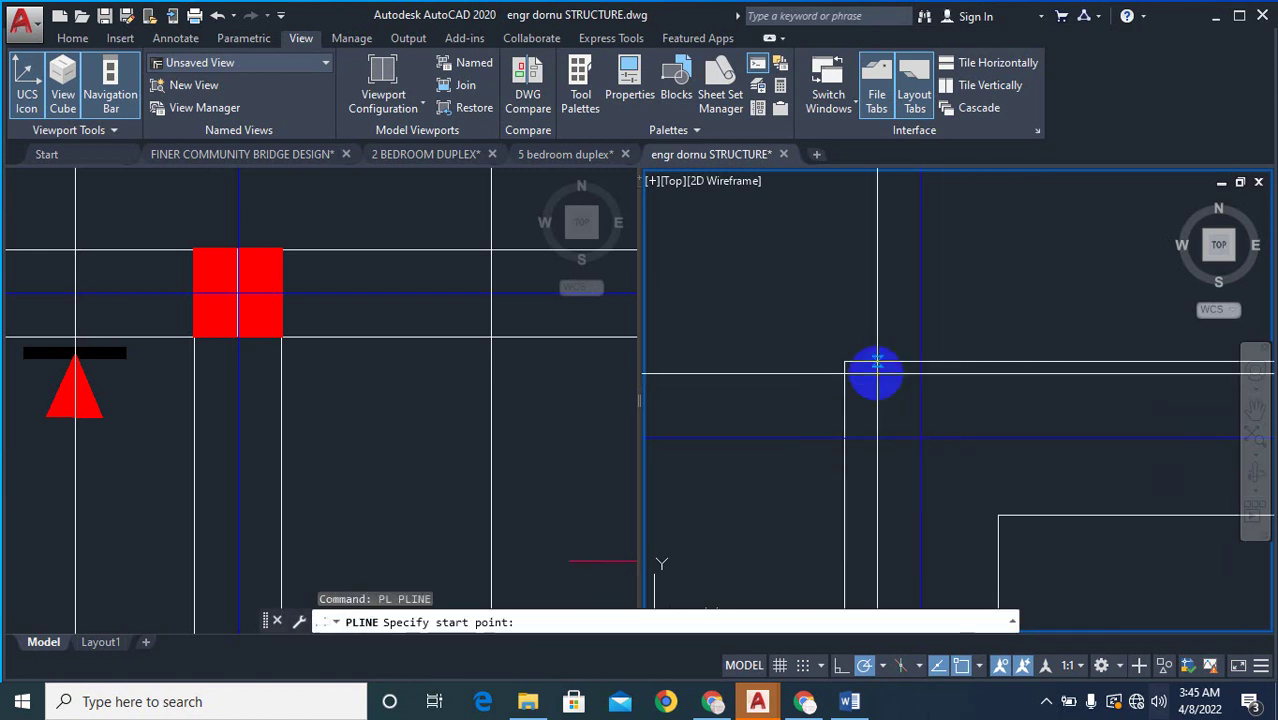
{"action": "left_click", "coordinate": [844, 362]}
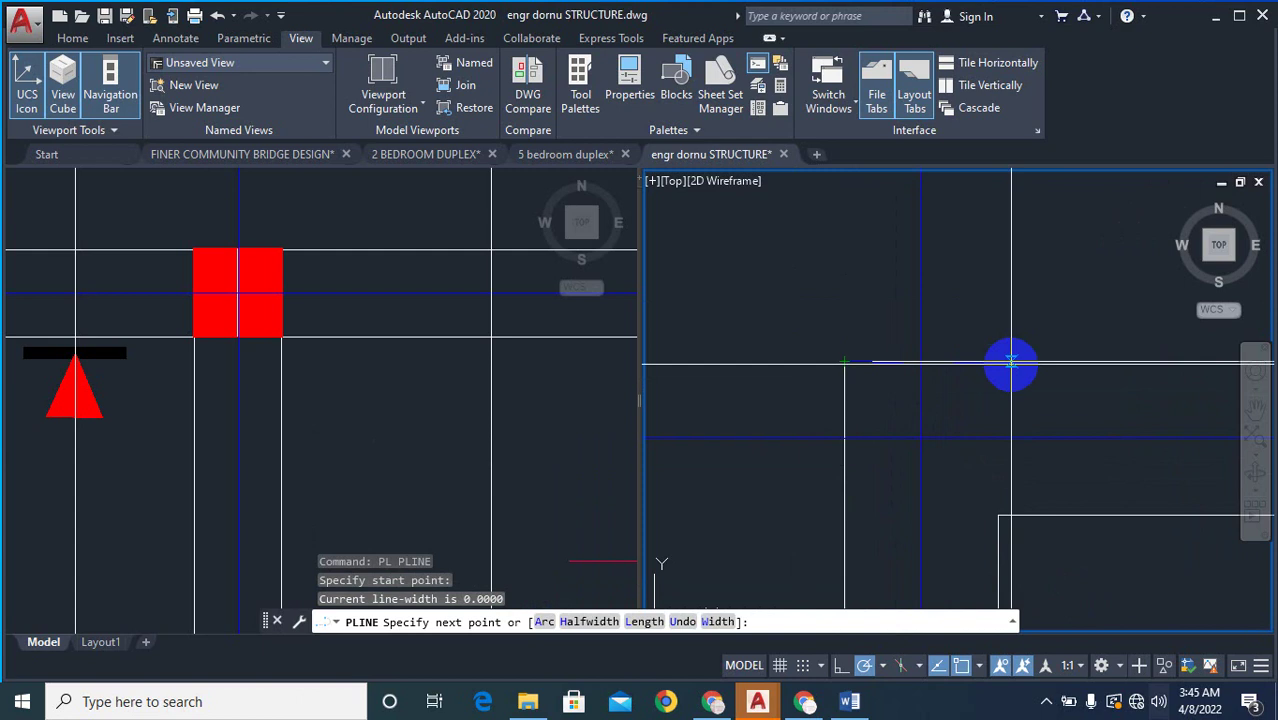
{"action": "type", "text": "230"}
{"action": "key", "text": "Return"}
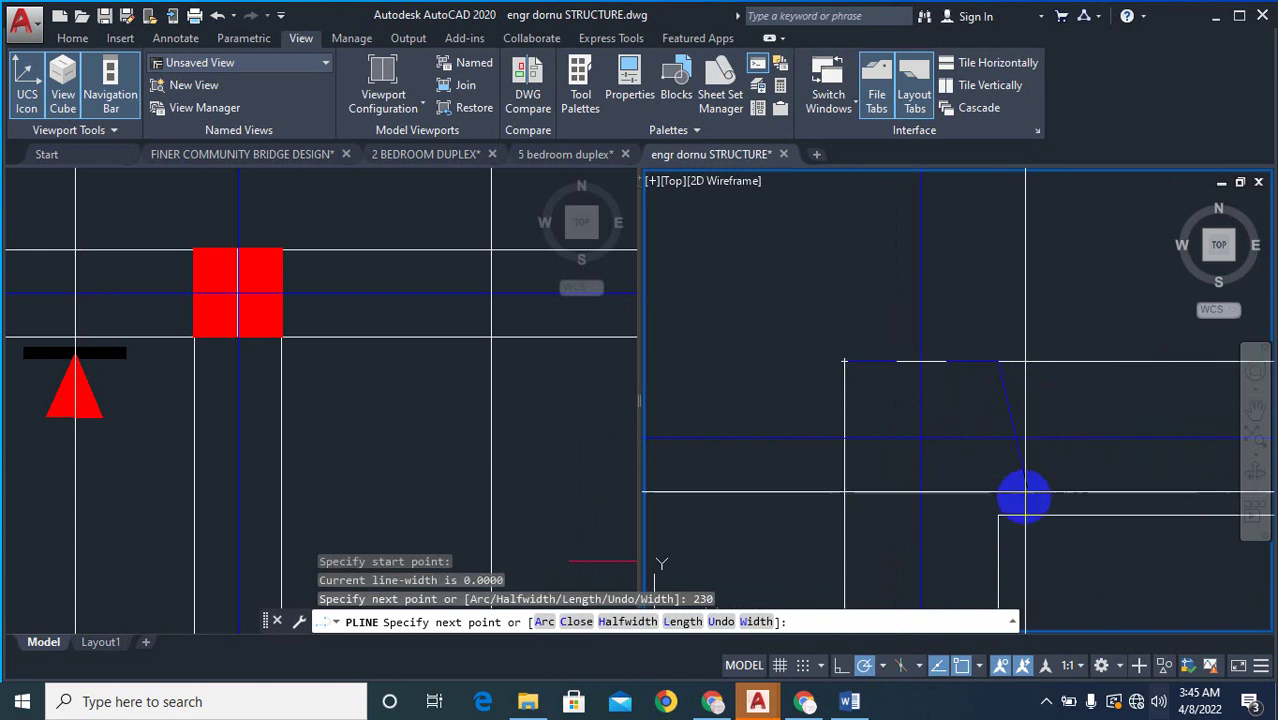
{"action": "scroll", "coordinate": [1002, 557], "scroll_direction": "up", "scroll_amount": 3}
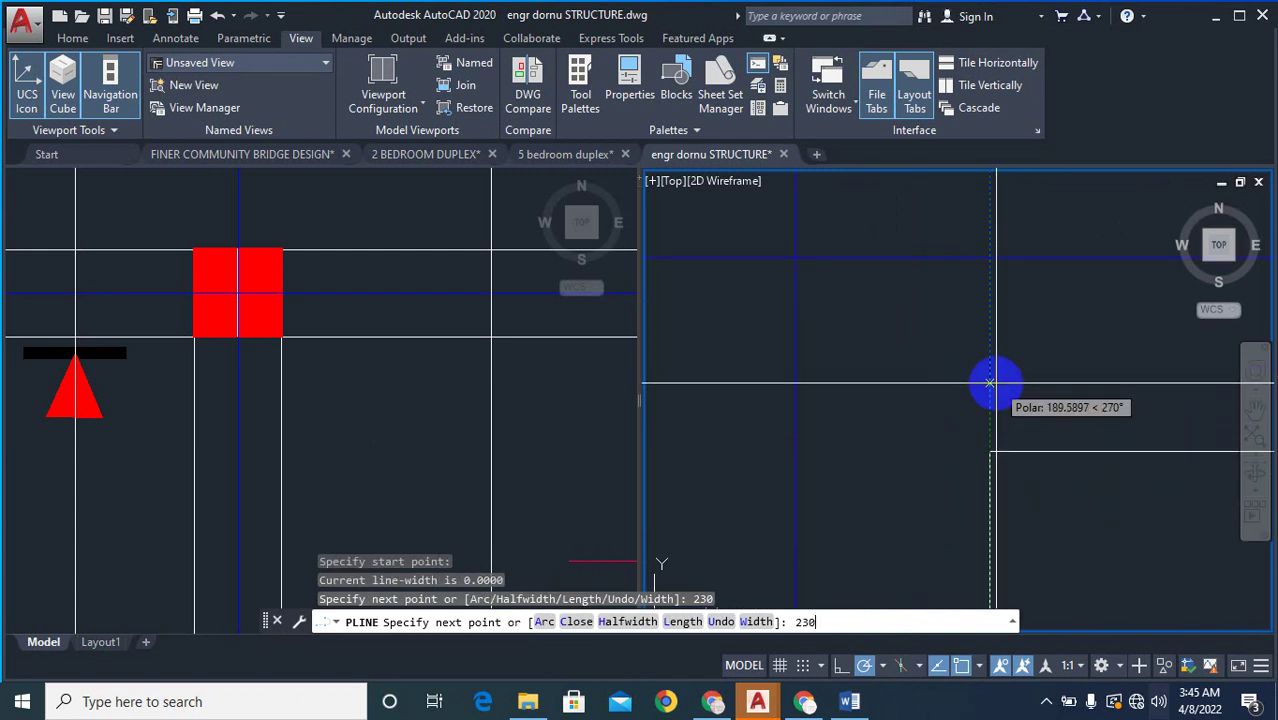
{"action": "type", "text": "230"}
{"action": "key", "text": "Return"}
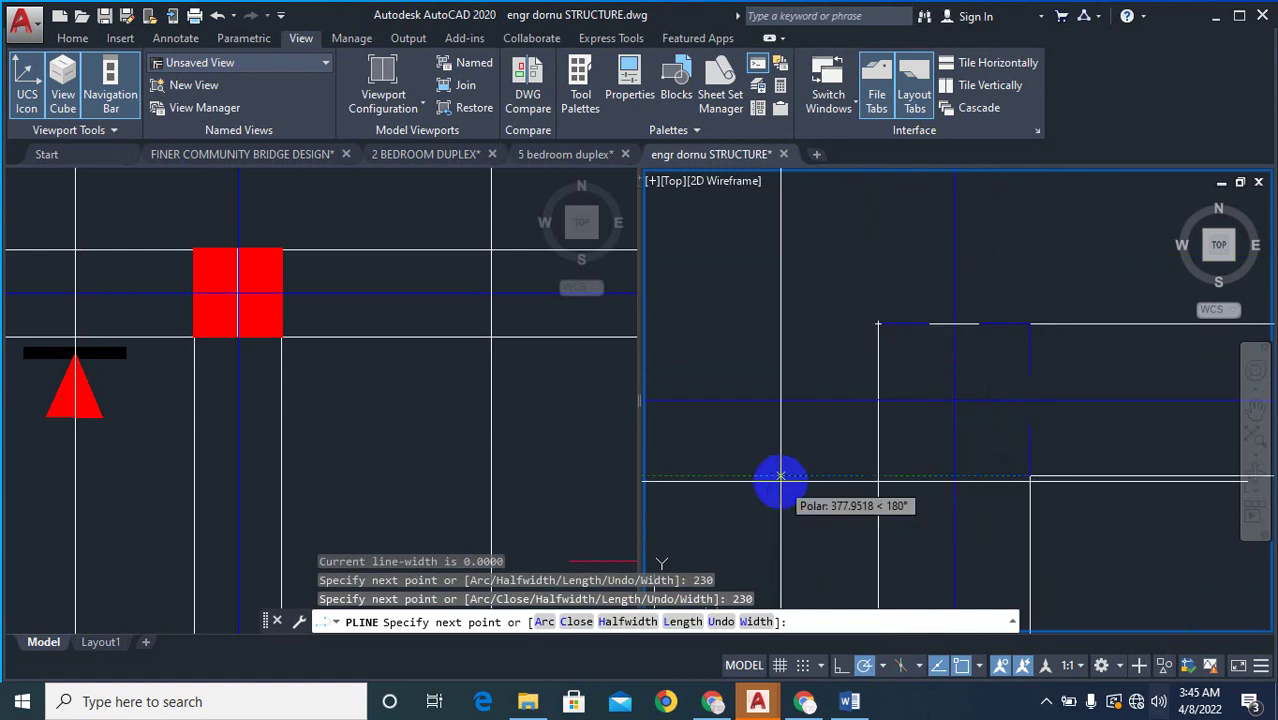
{"action": "key", "text": "Return"}
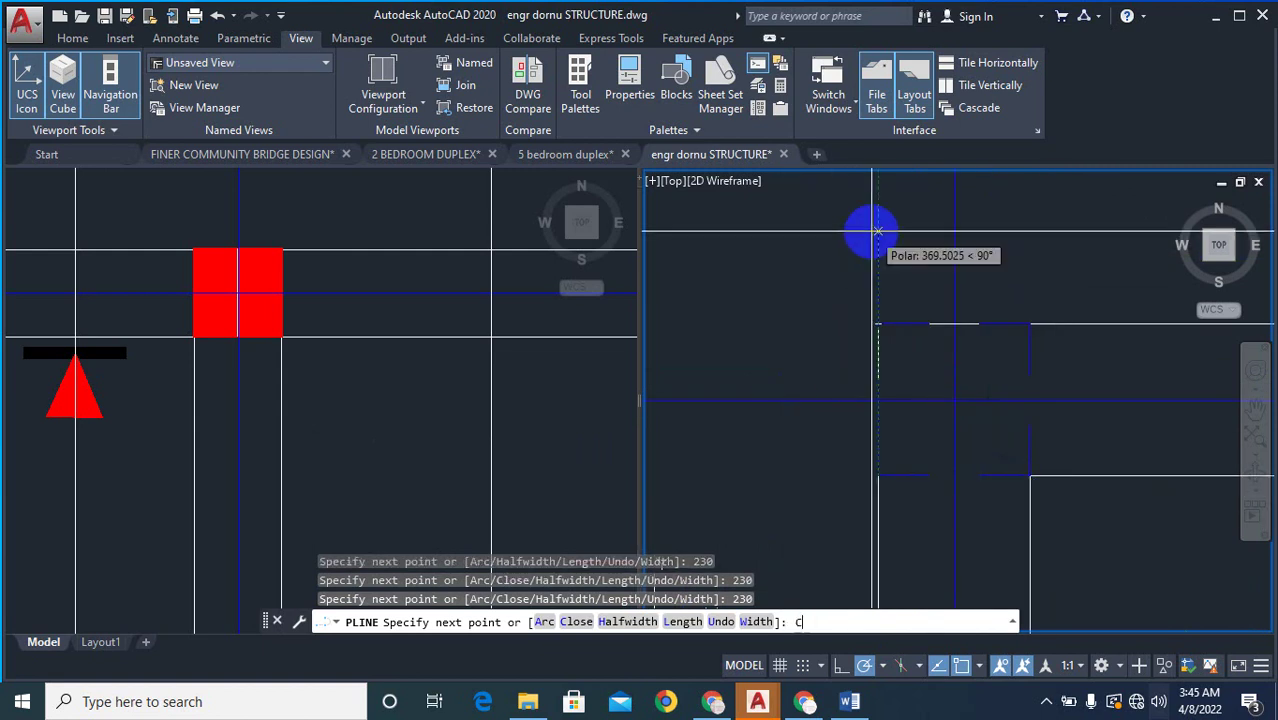
{"action": "type", "text": "C"}
{"action": "key", "text": "Return"}
- Fill all four quadrants of the new square column with a solid hatch
{"action": "scroll", "coordinate": [933, 362], "scroll_direction": "up", "scroll_amount": 2}
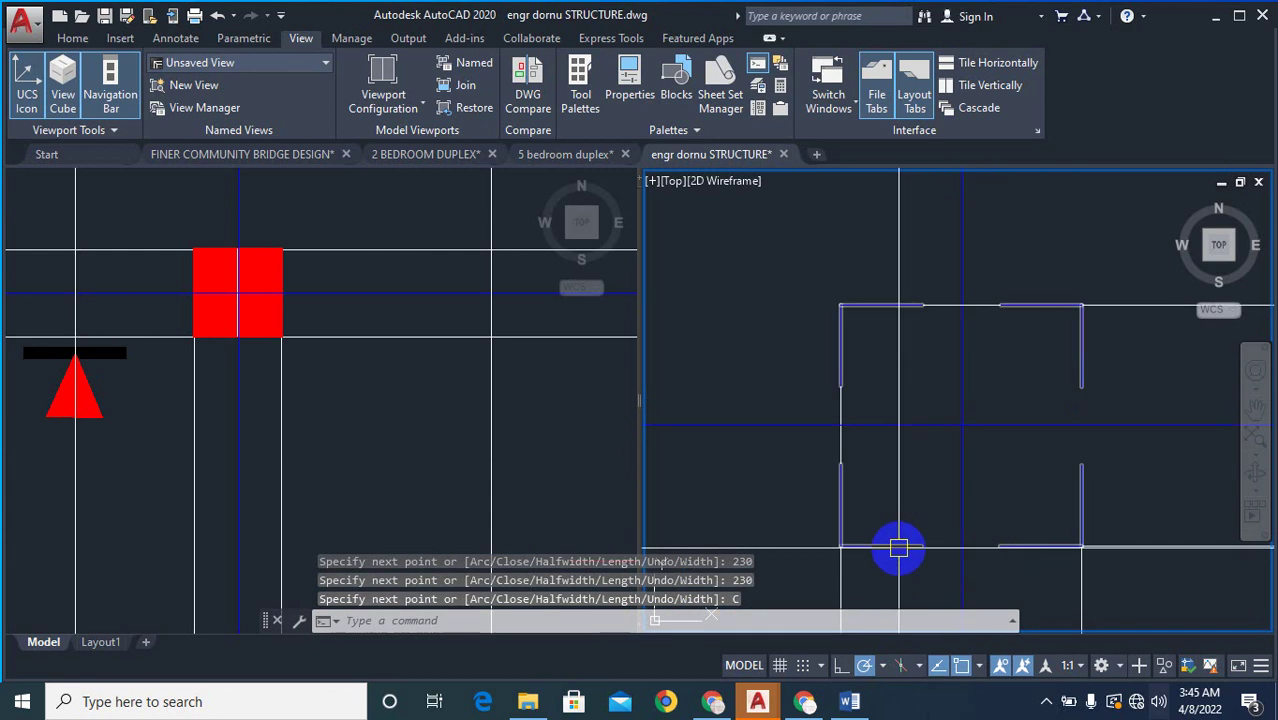
{"action": "scroll", "coordinate": [876, 430], "scroll_direction": "up", "scroll_amount": 3}
{"action": "type", "text": "H"}
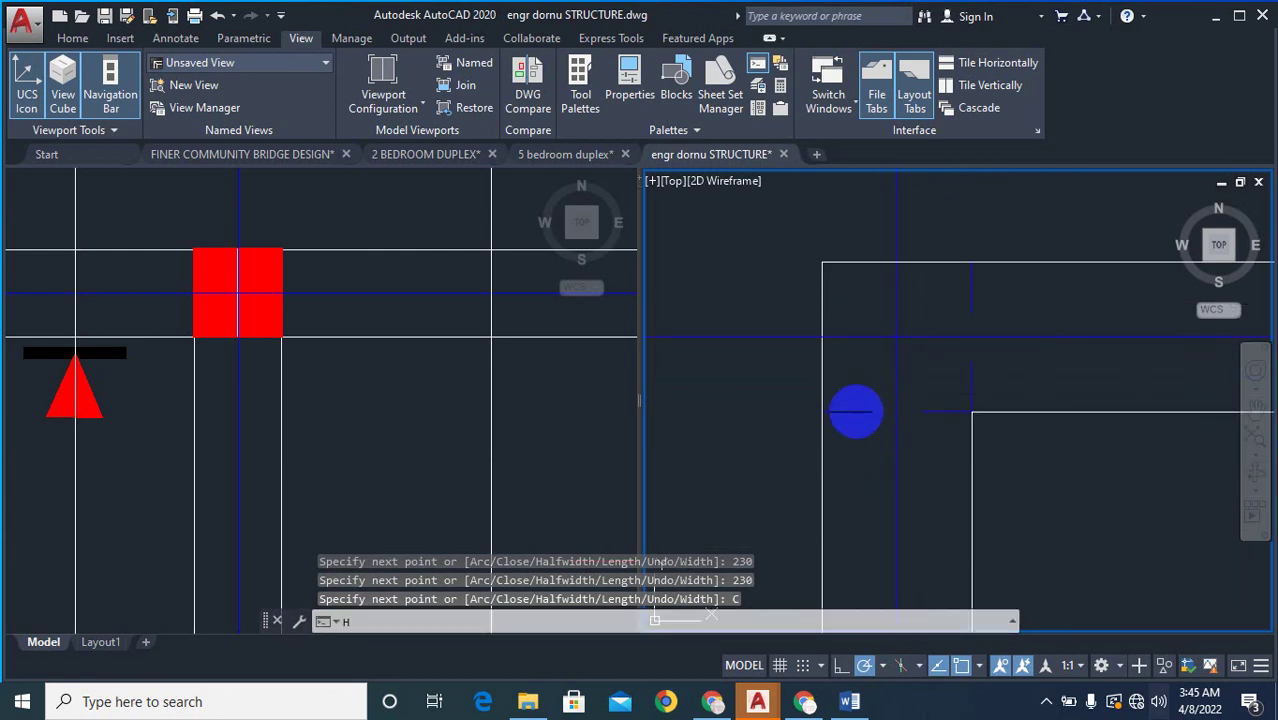
{"action": "key", "text": "Return"}
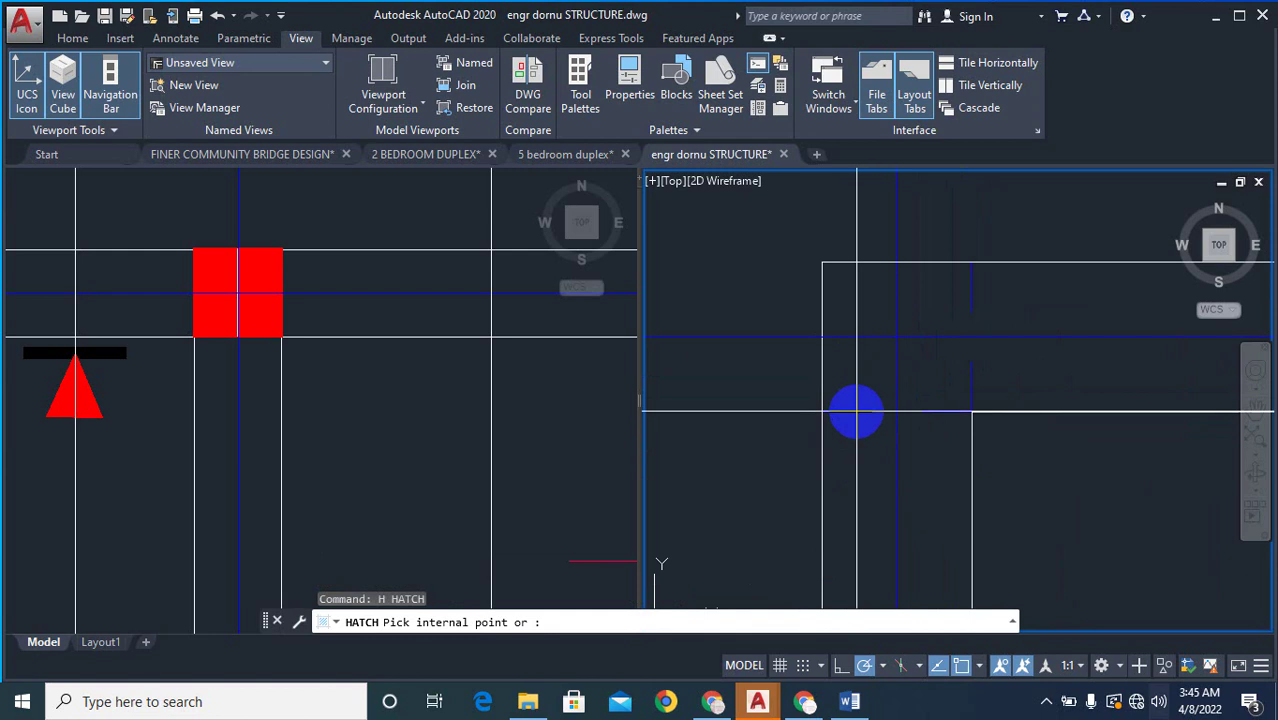
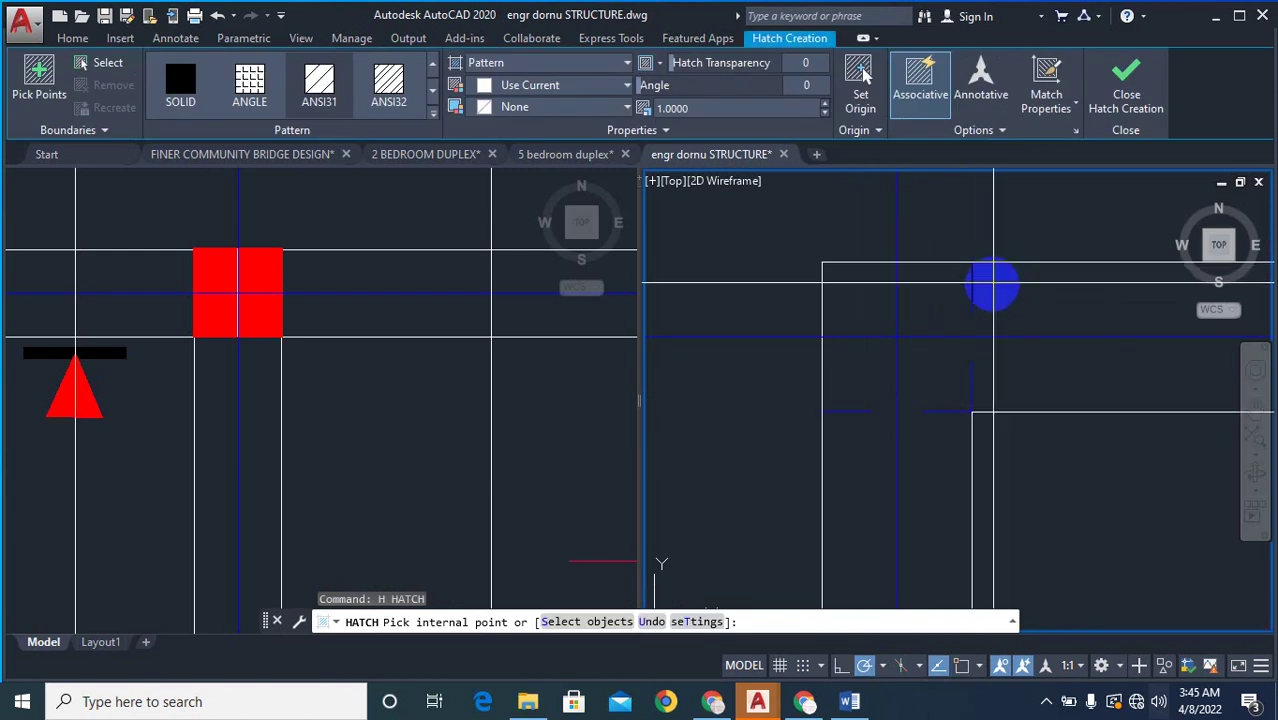
{"action": "left_click", "coordinate": [878, 300]}
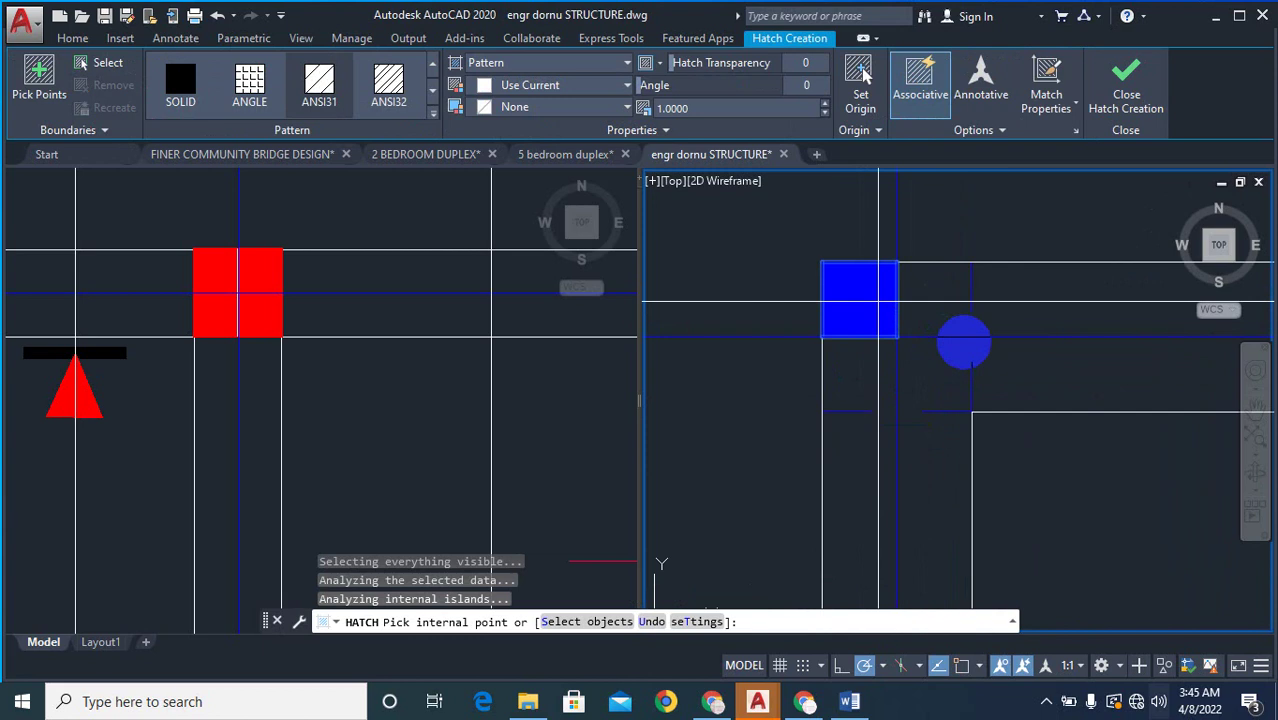
{"action": "left_click", "coordinate": [940, 310]}
{"action": "left_click", "coordinate": [938, 374]}
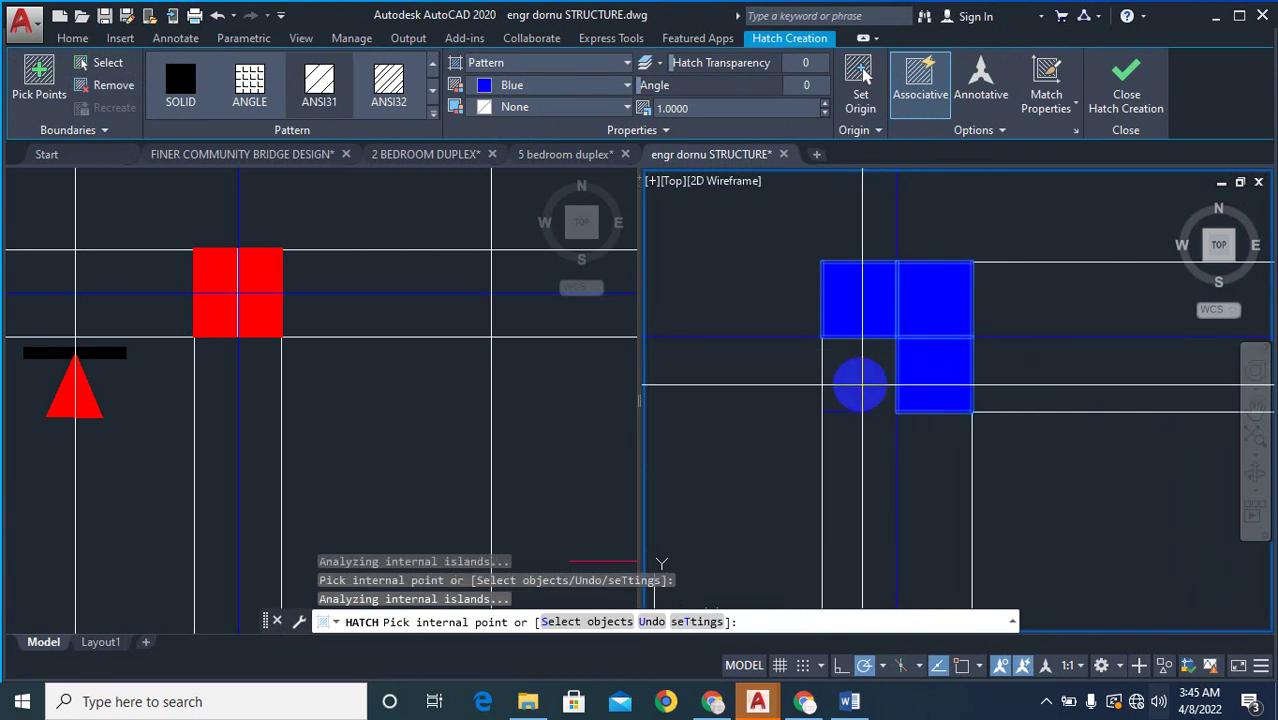
{"action": "right_click", "coordinate": [885, 380]}
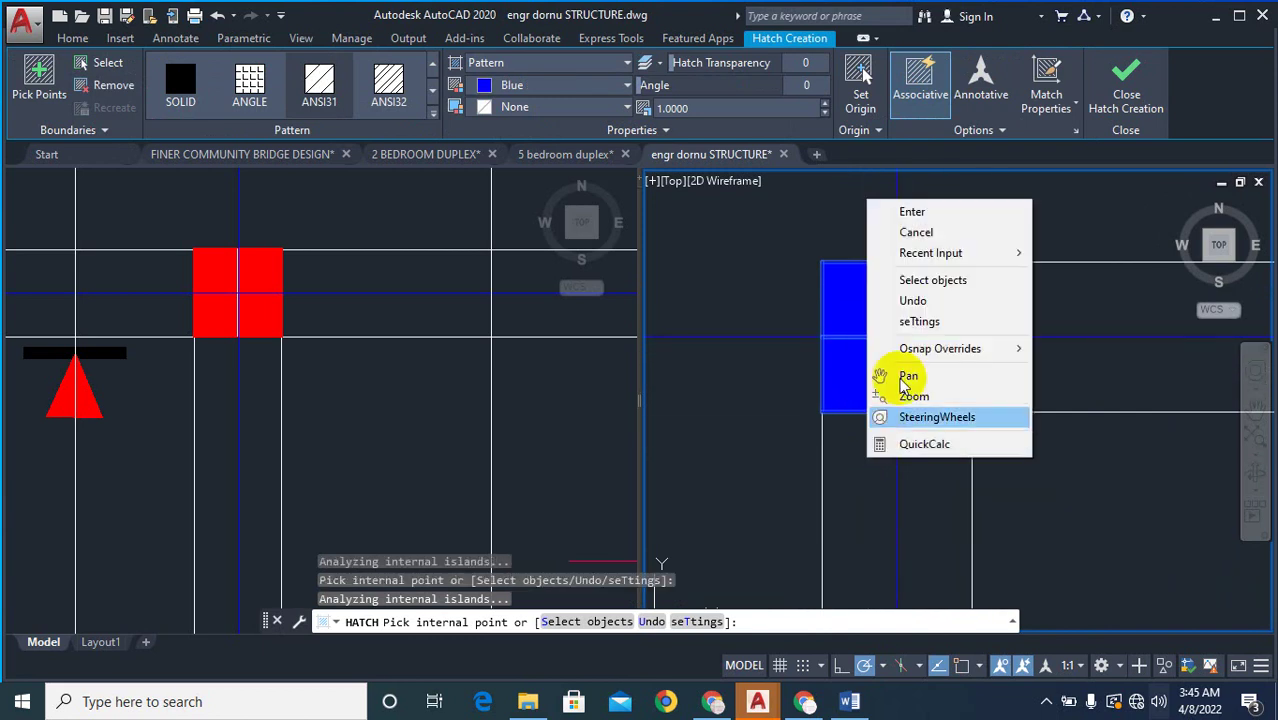
{"action": "left_click", "coordinate": [901, 215]}
- Match the new column's hatch properties to the red hatch of the existing column
{"action": "scroll", "coordinate": [961, 323], "scroll_direction": "down", "scroll_amount": 4}
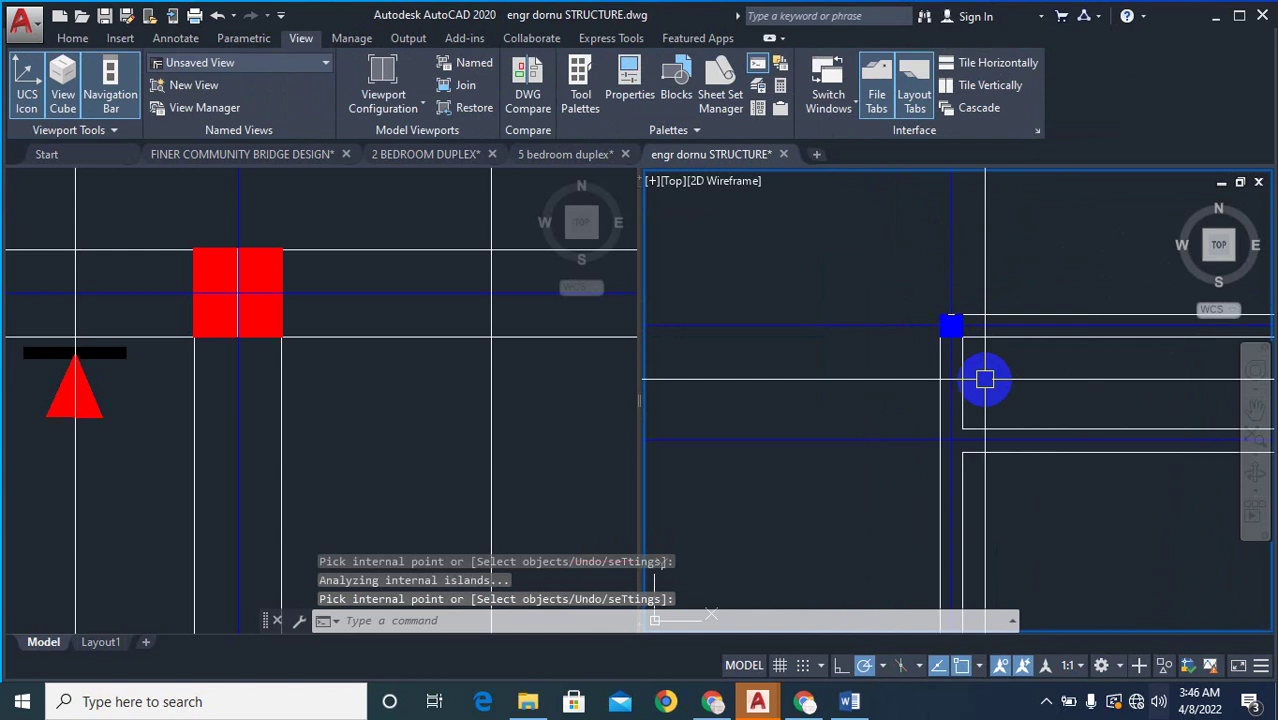
{"action": "left_click", "coordinate": [373, 389]}
{"action": "type", "text": "ma"}
{"action": "key", "text": "Return"}
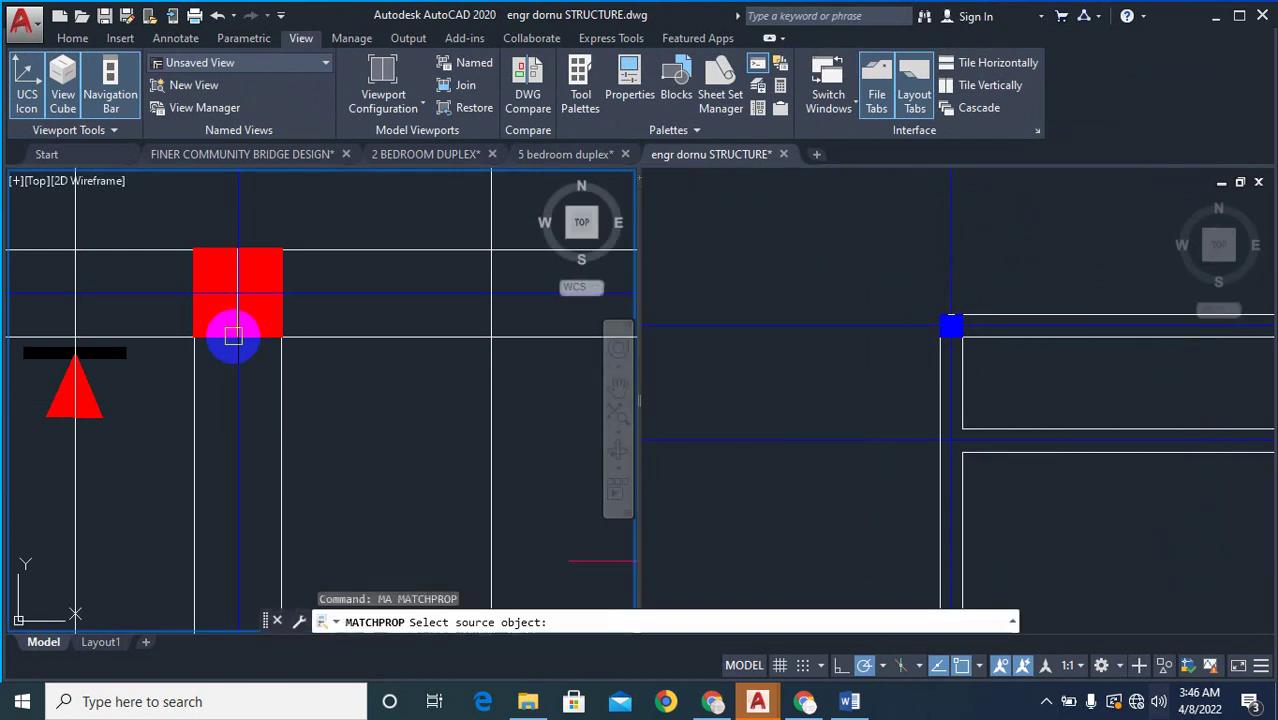
{"action": "scroll", "coordinate": [228, 331], "scroll_direction": "up", "scroll_amount": 2}
{"action": "left_click", "coordinate": [275, 305]}
{"action": "left_click", "coordinate": [946, 372]}
{"action": "scroll", "coordinate": [962, 320], "scroll_direction": "up", "scroll_amount": 4}
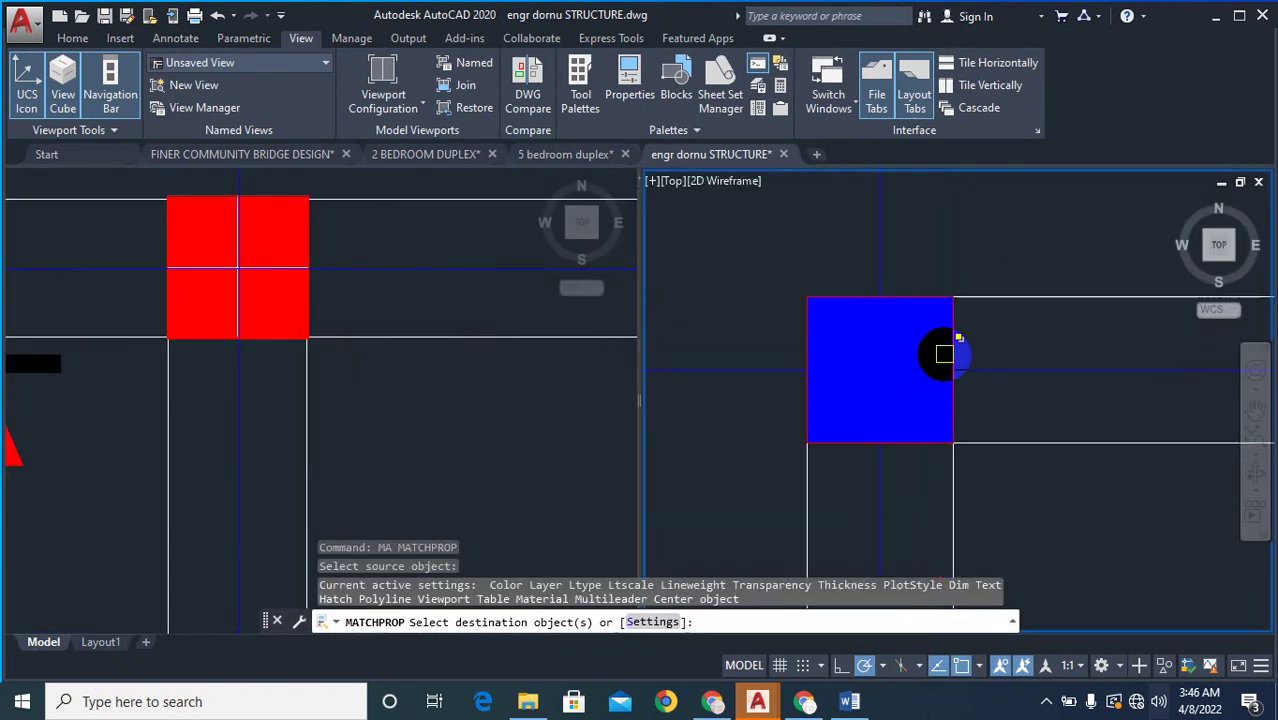
{"action": "left_click", "coordinate": [922, 389]}
{"action": "scroll", "coordinate": [949, 299], "scroll_direction": "down", "scroll_amount": 1}
{"action": "scroll", "coordinate": [949, 299], "scroll_direction": "down", "scroll_amount": 2}
{"action": "key", "text": "Escape"}
{"action": "scroll", "coordinate": [904, 349], "scroll_direction": "up", "scroll_amount": 4}
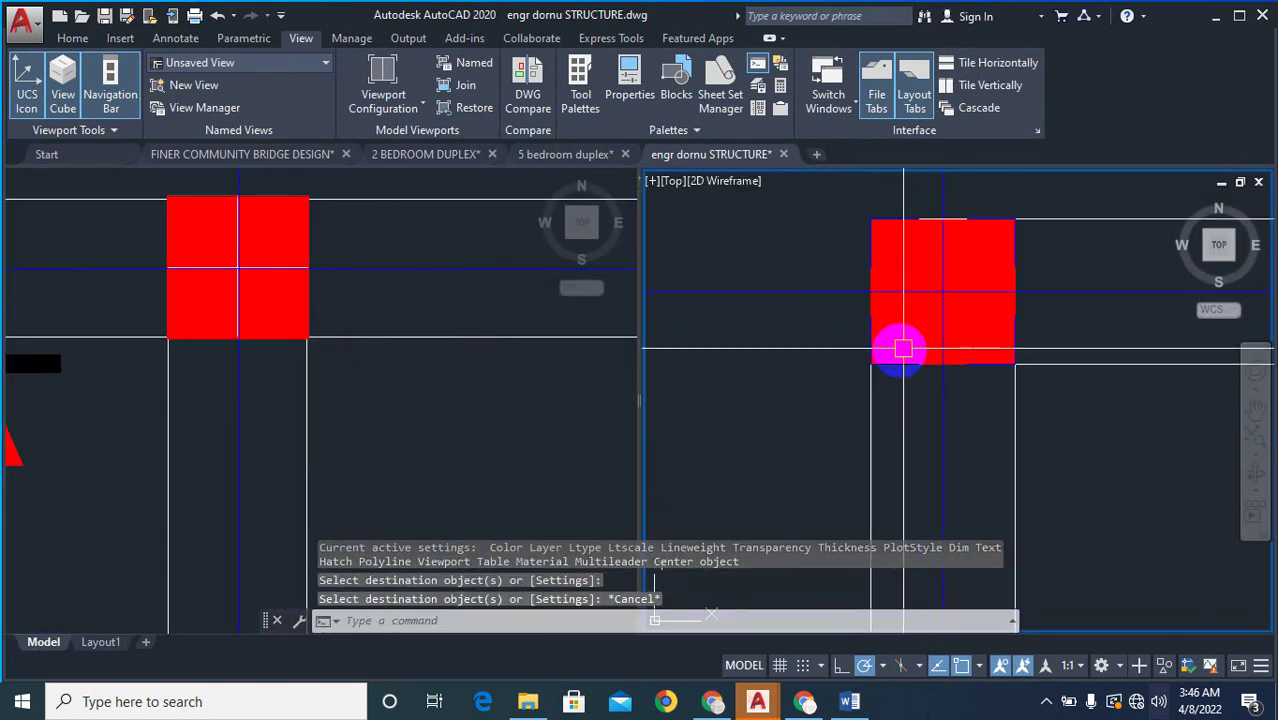
- Copy the red column with its outline, from its centre to the next grid intersection east along the north wall
{"action": "type", "text": "co"}
{"action": "key", "text": "Return"}
{"action": "scroll", "coordinate": [890, 370], "scroll_direction": "up", "scroll_amount": 2}
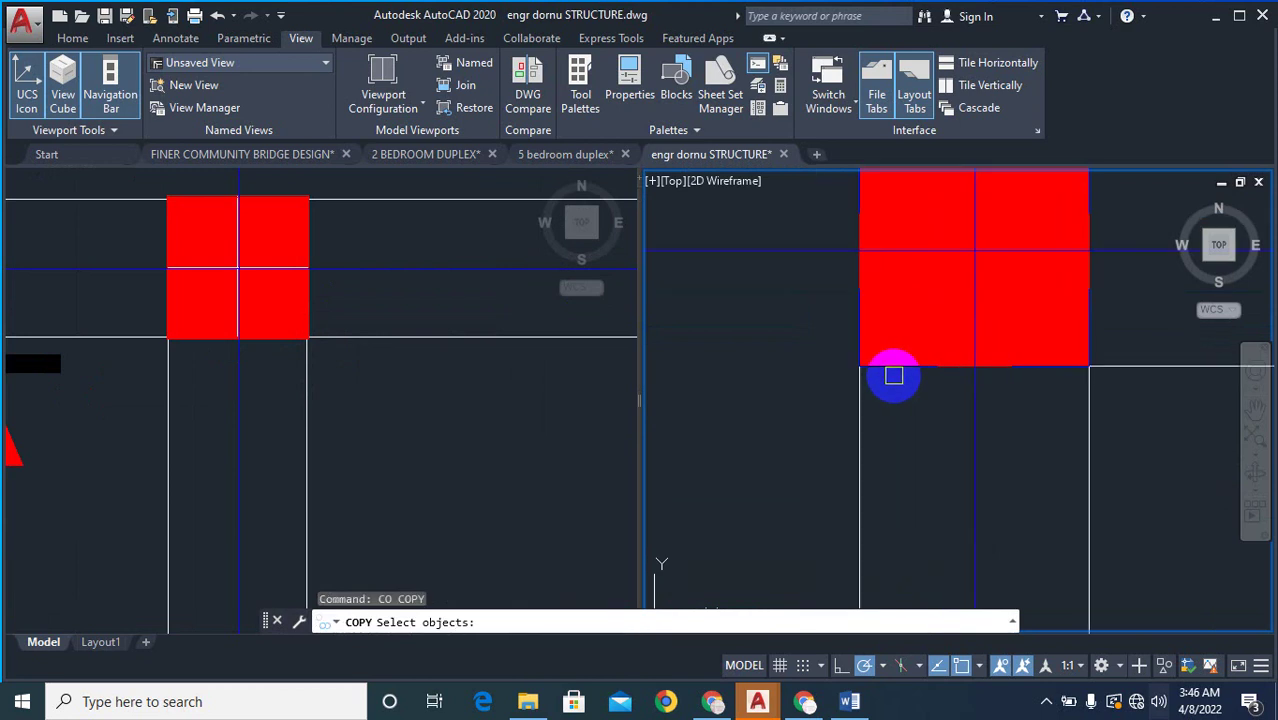
{"action": "scroll", "coordinate": [900, 368], "scroll_direction": "down", "scroll_amount": 5}
{"action": "scroll", "coordinate": [802, 335], "scroll_direction": "up", "scroll_amount": 3}
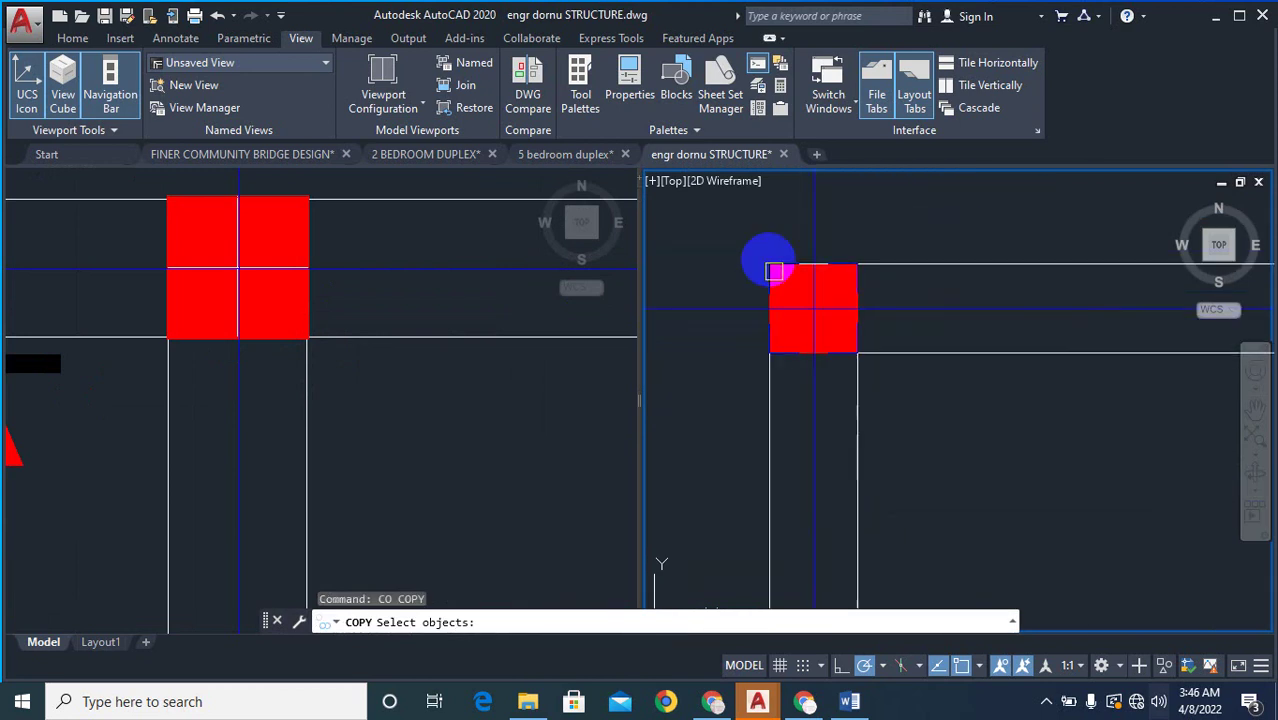
{"action": "left_click", "coordinate": [738, 230]}
{"action": "left_click", "coordinate": [878, 360]}
{"action": "right_click", "coordinate": [818, 334]}
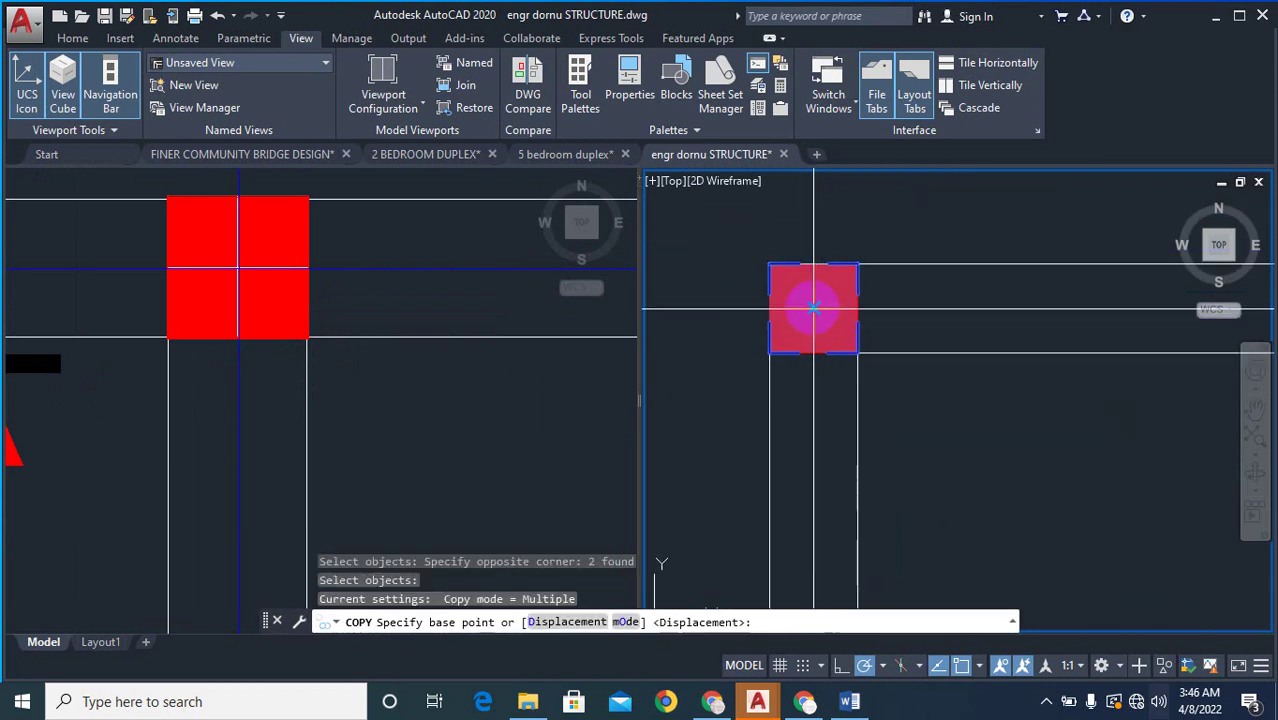
{"action": "left_click", "coordinate": [813, 308]}
{"action": "scroll", "coordinate": [847, 374], "scroll_direction": "down", "scroll_amount": 4}
{"action": "scroll", "coordinate": [879, 394], "scroll_direction": "up", "scroll_amount": 3}
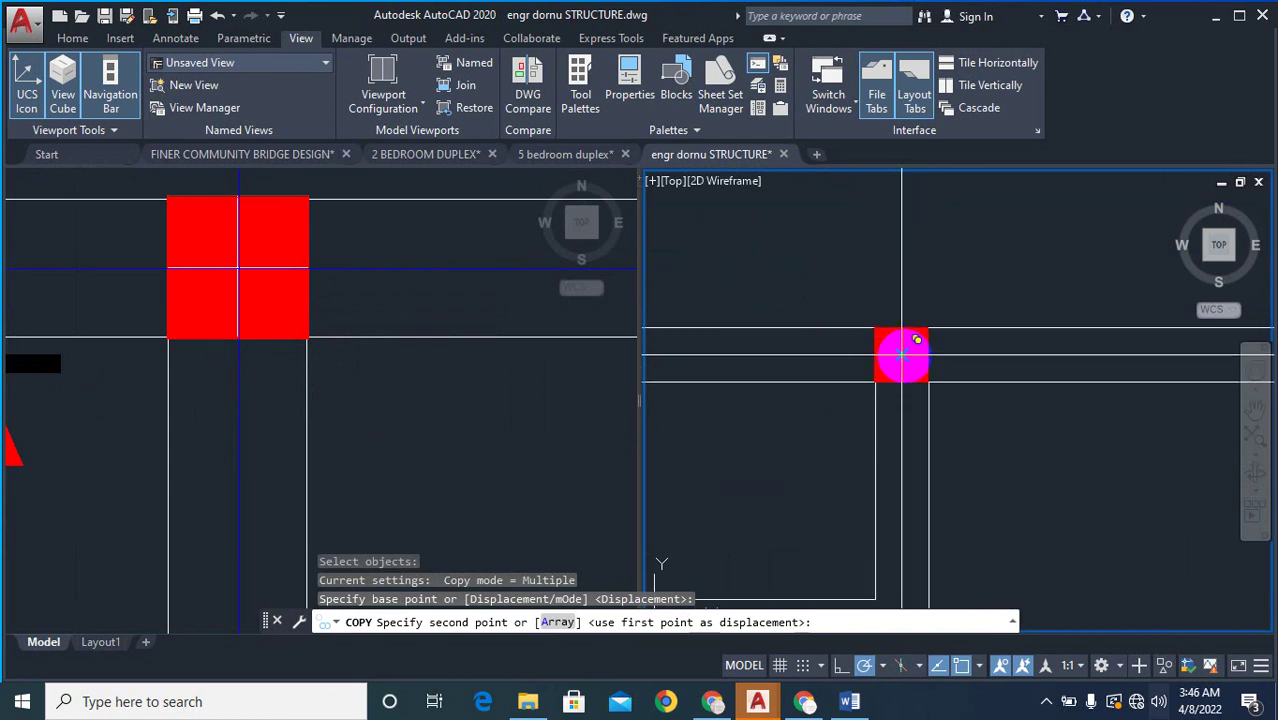
{"action": "left_click", "coordinate": [901, 355]}
- Place another copy of the column at the grid intersection in the north-east wall corner
{"action": "scroll", "coordinate": [857, 400], "scroll_direction": "down", "scroll_amount": 3}
{"action": "scroll", "coordinate": [1000, 405], "scroll_direction": "up", "scroll_amount": 5}
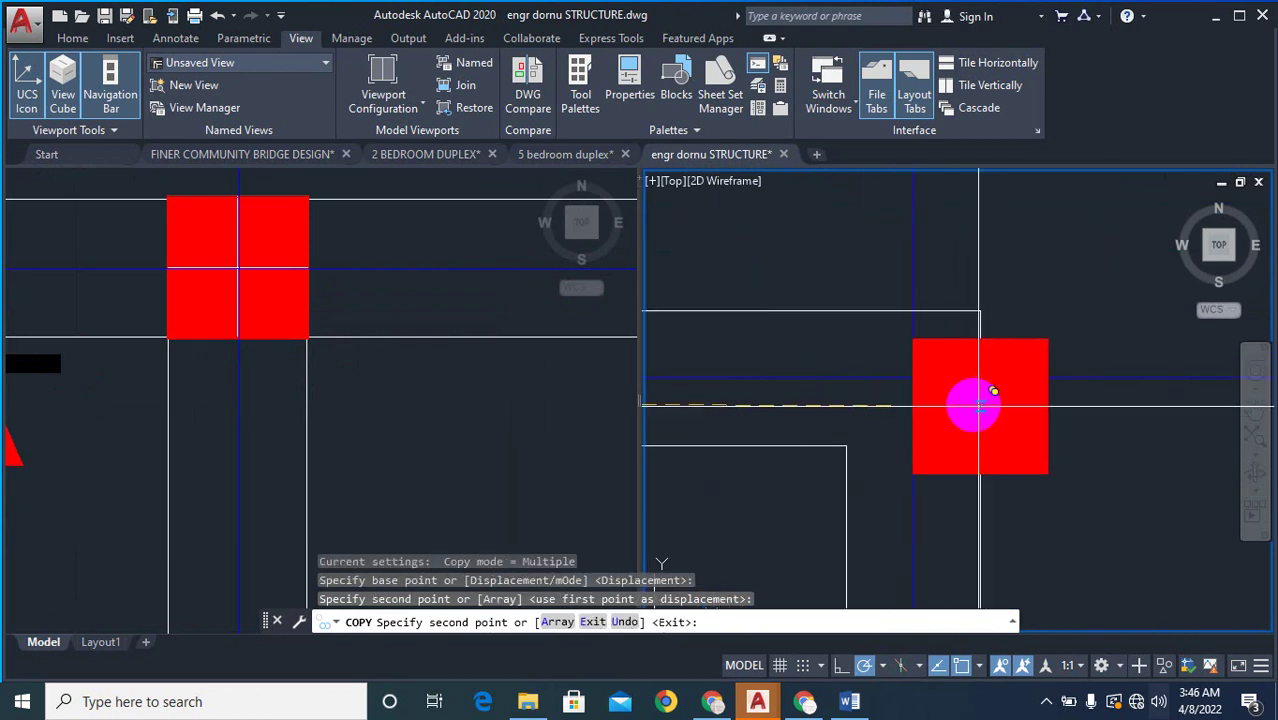
{"action": "left_click", "coordinate": [910, 375]}
- Place a copy of the red column on the west wall at the second cross wall south of the north wall
{"action": "scroll", "coordinate": [1013, 300], "scroll_direction": "down", "scroll_amount": 4}
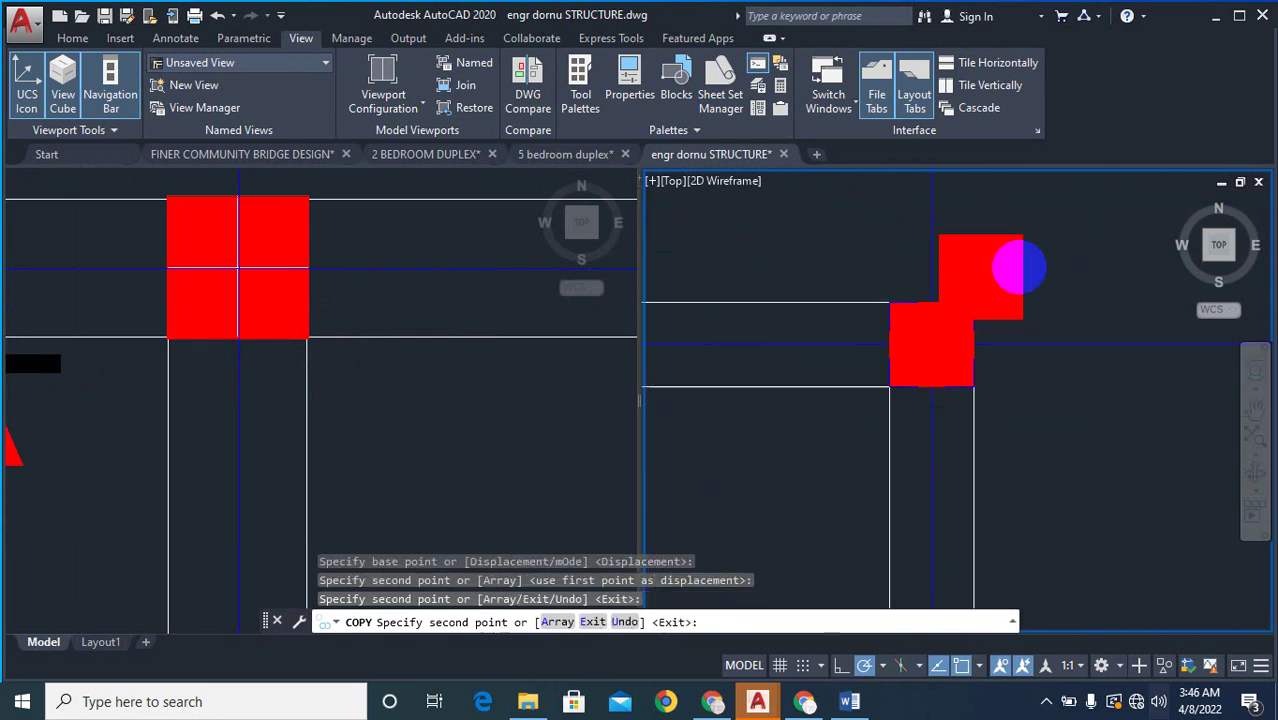
{"action": "scroll", "coordinate": [866, 350], "scroll_direction": "down", "scroll_amount": 3}
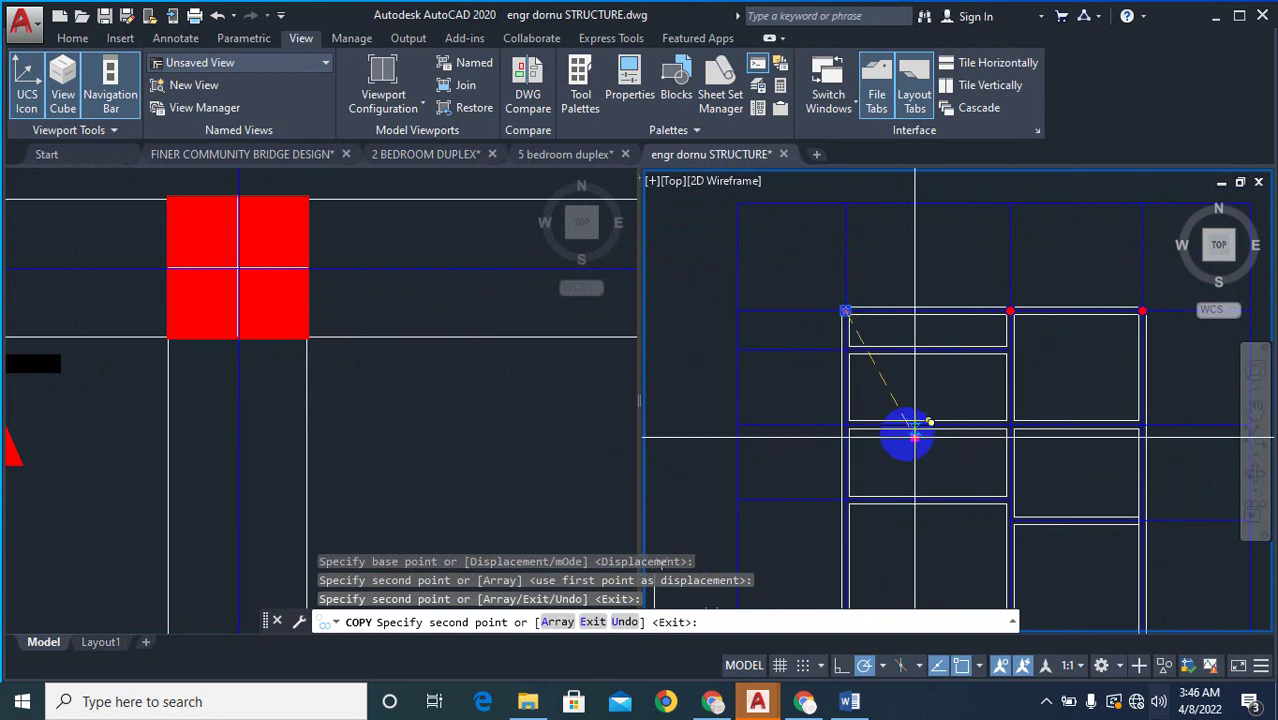
{"action": "scroll", "coordinate": [907, 400], "scroll_direction": "up", "scroll_amount": 6}
{"action": "scroll", "coordinate": [825, 325], "scroll_direction": "down", "scroll_amount": 6}
{"action": "scroll", "coordinate": [760, 225], "scroll_direction": "up", "scroll_amount": 6}
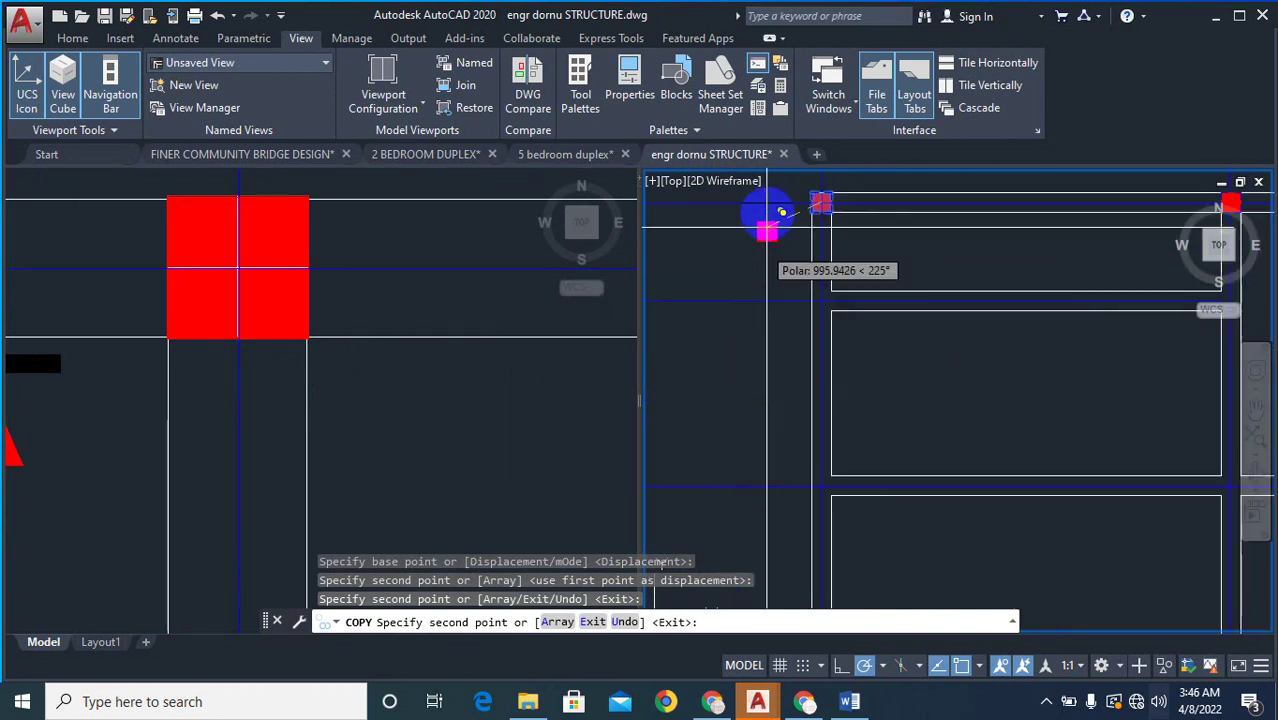
{"action": "scroll", "coordinate": [805, 392], "scroll_direction": "down", "scroll_amount": 6}
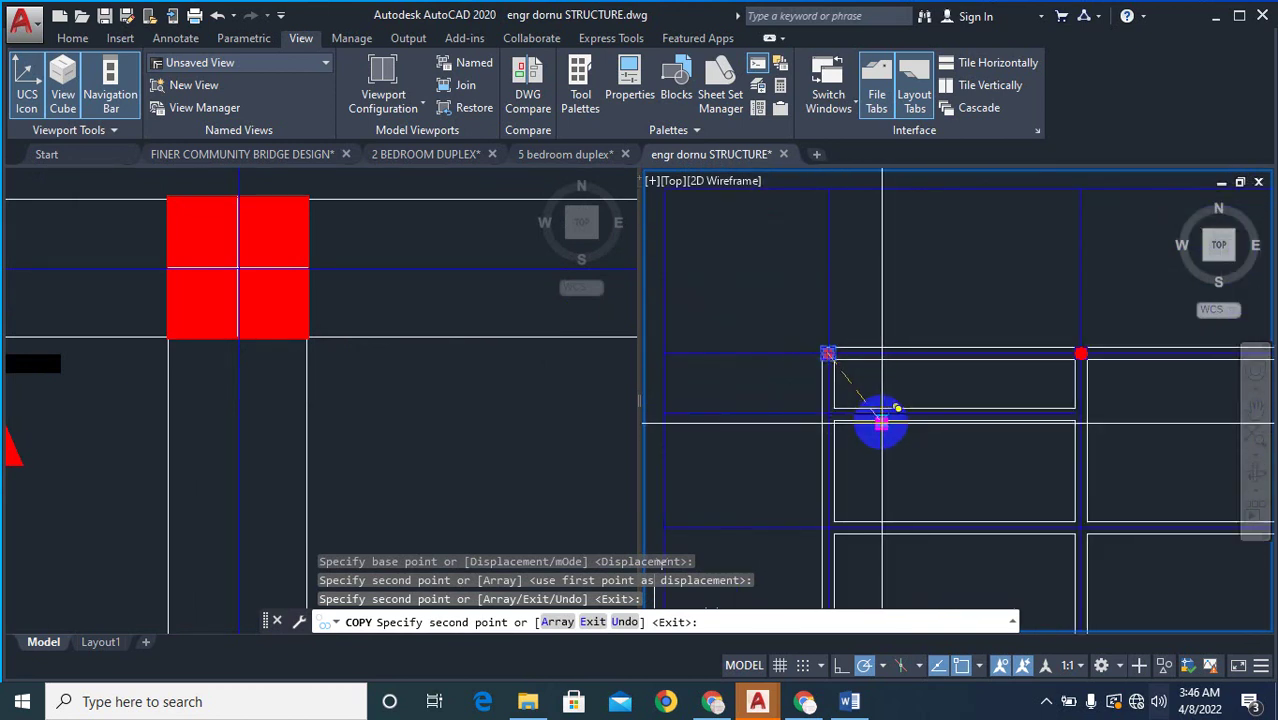
{"action": "scroll", "coordinate": [834, 355], "scroll_direction": "down", "scroll_amount": 4}
{"action": "scroll", "coordinate": [822, 462], "scroll_direction": "up", "scroll_amount": 4}
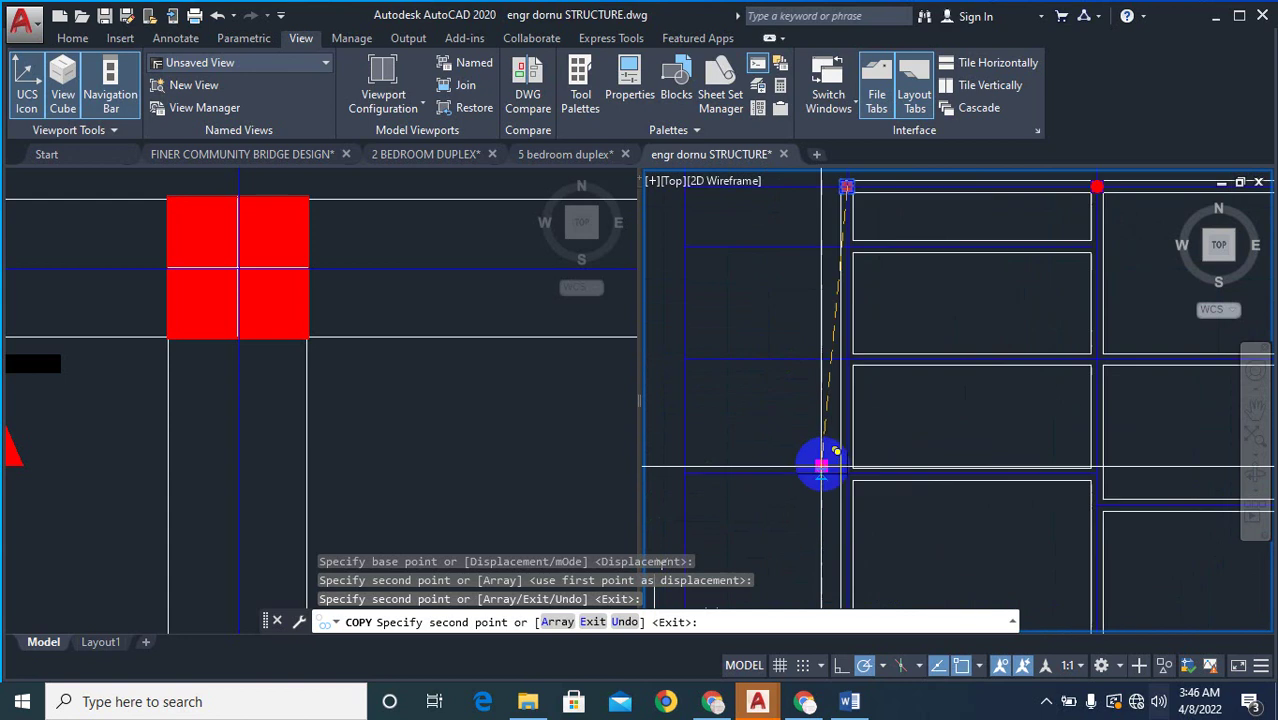
{"action": "scroll", "coordinate": [850, 335], "scroll_direction": "up", "scroll_amount": 4}
{"action": "scroll", "coordinate": [891, 470], "scroll_direction": "down", "scroll_amount": 4}
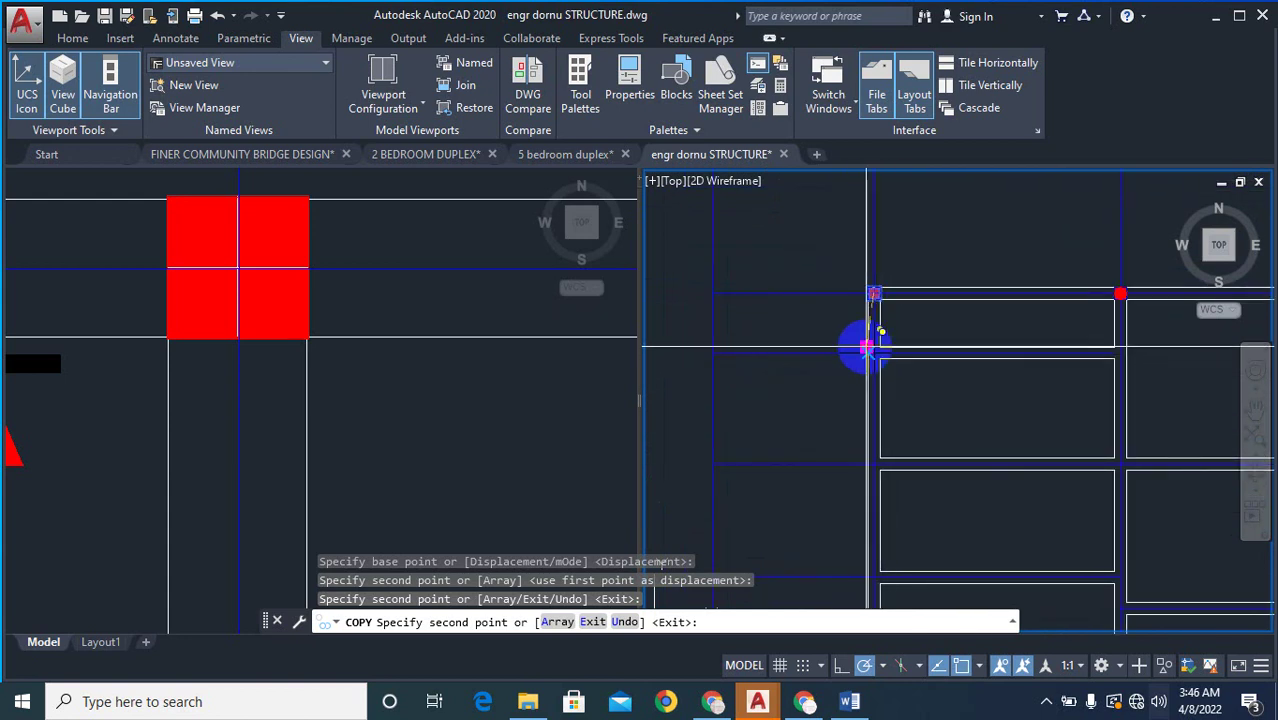
{"action": "scroll", "coordinate": [866, 345], "scroll_direction": "up", "scroll_amount": 4}
{"action": "scroll", "coordinate": [864, 362], "scroll_direction": "down", "scroll_amount": 4}
{"action": "scroll", "coordinate": [887, 494], "scroll_direction": "up", "scroll_amount": 5}
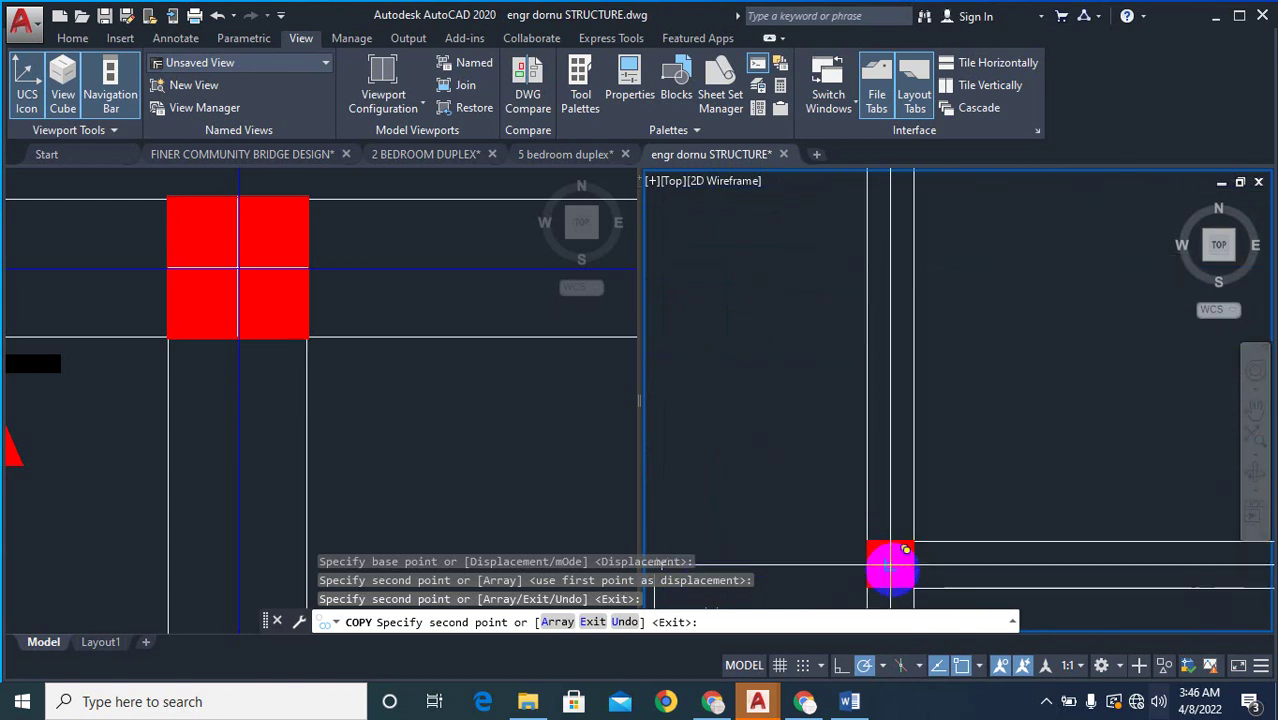
{"action": "left_click", "coordinate": [891, 567]}
{"action": "scroll", "coordinate": [776, 428], "scroll_direction": "down", "scroll_amount": 5}
- Place another column copy where the second cross wall's grid line meets the central wall, and end the copying
{"action": "scroll", "coordinate": [810, 342], "scroll_direction": "up", "scroll_amount": 6}
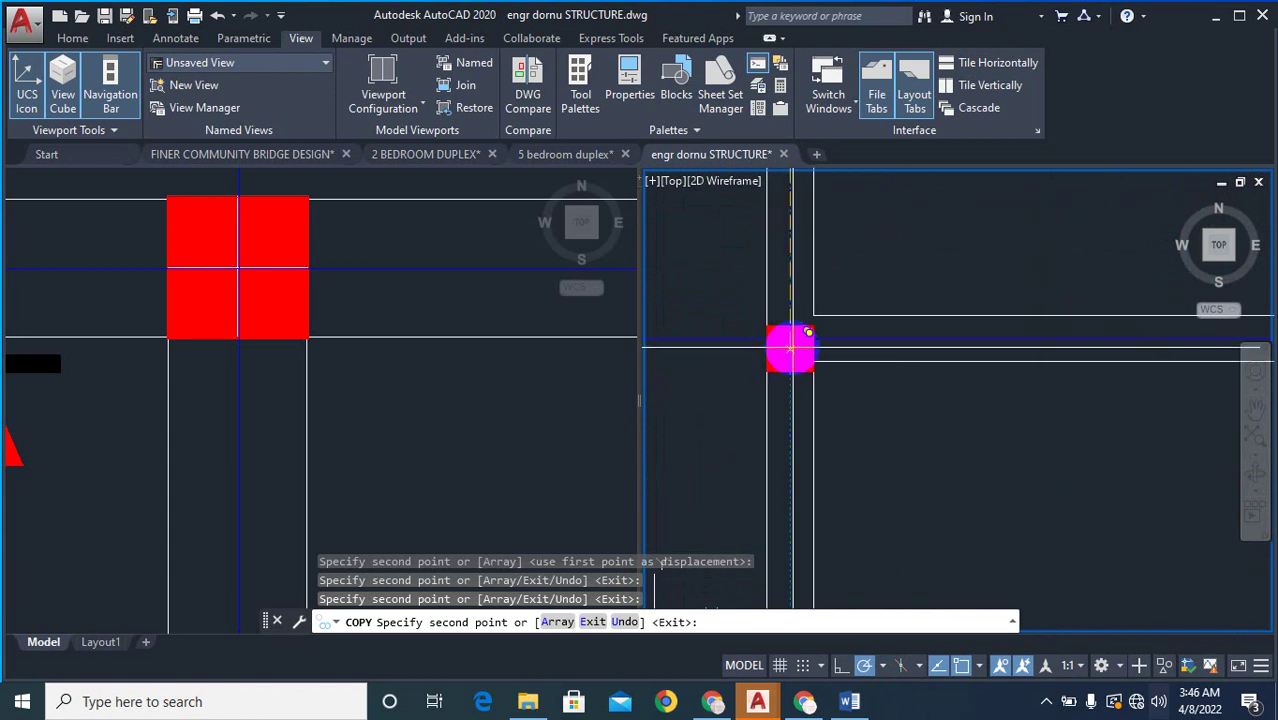
{"action": "scroll", "coordinate": [790, 347], "scroll_direction": "down", "scroll_amount": 4}
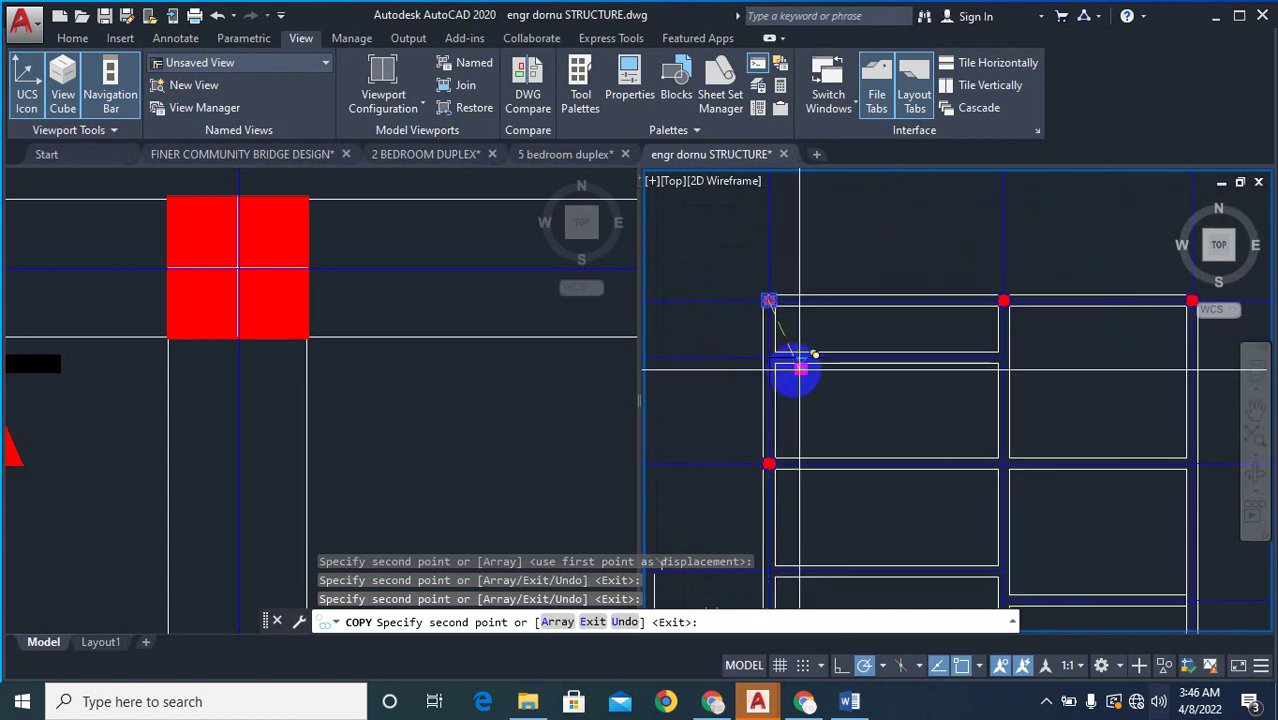
{"action": "scroll", "coordinate": [1047, 490], "scroll_direction": "up", "scroll_amount": 5}
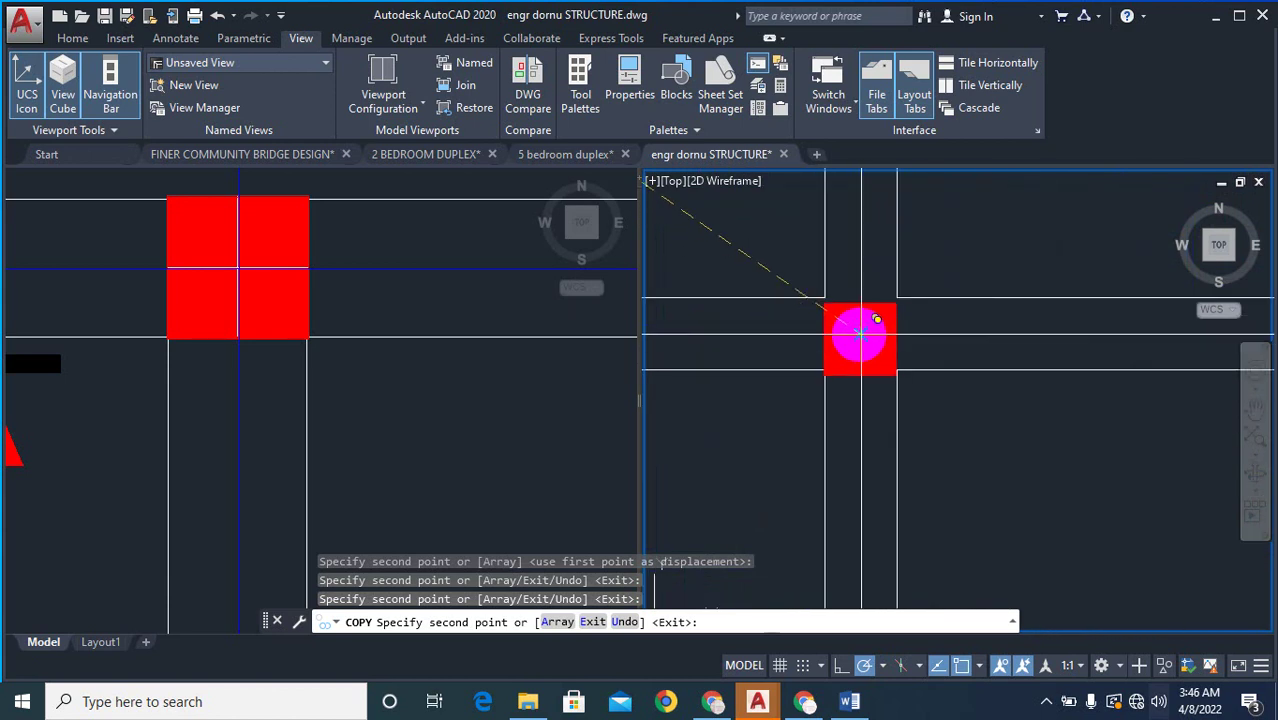
{"action": "scroll", "coordinate": [870, 291], "scroll_direction": "down", "scroll_amount": 4}
{"action": "scroll", "coordinate": [803, 331], "scroll_direction": "up", "scroll_amount": 4}
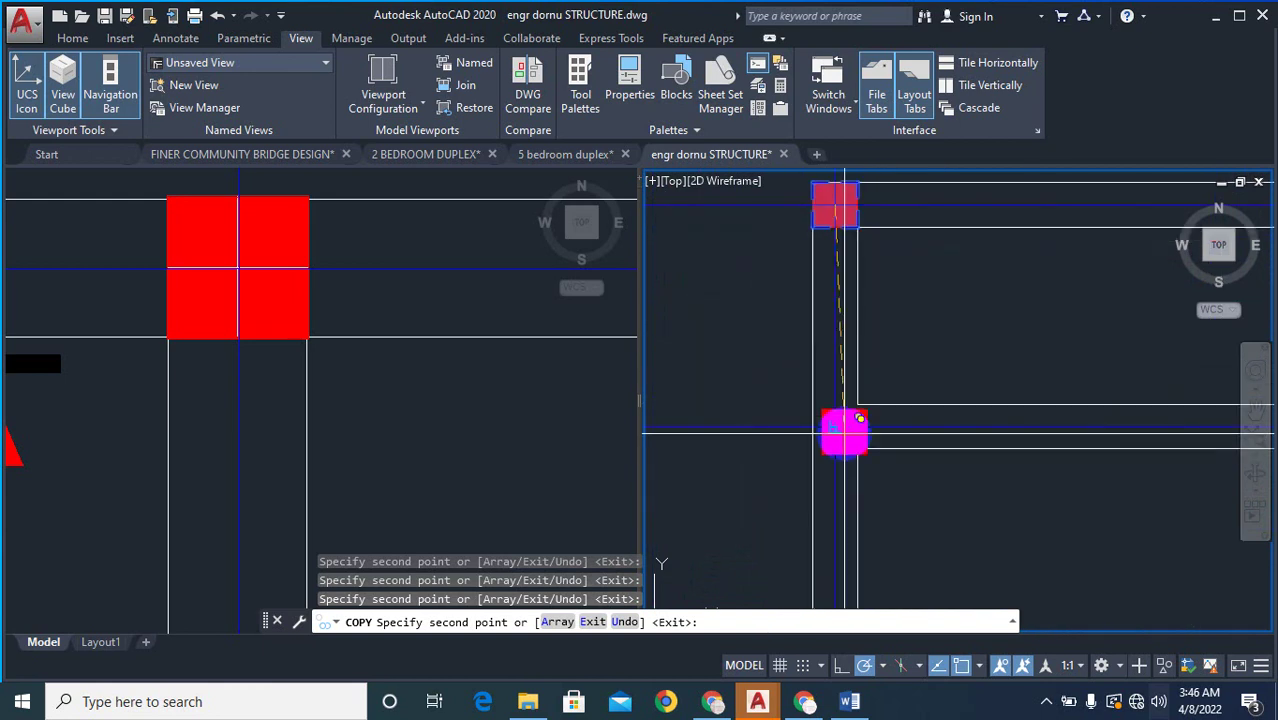
{"action": "scroll", "coordinate": [800, 378], "scroll_direction": "down", "scroll_amount": 4}
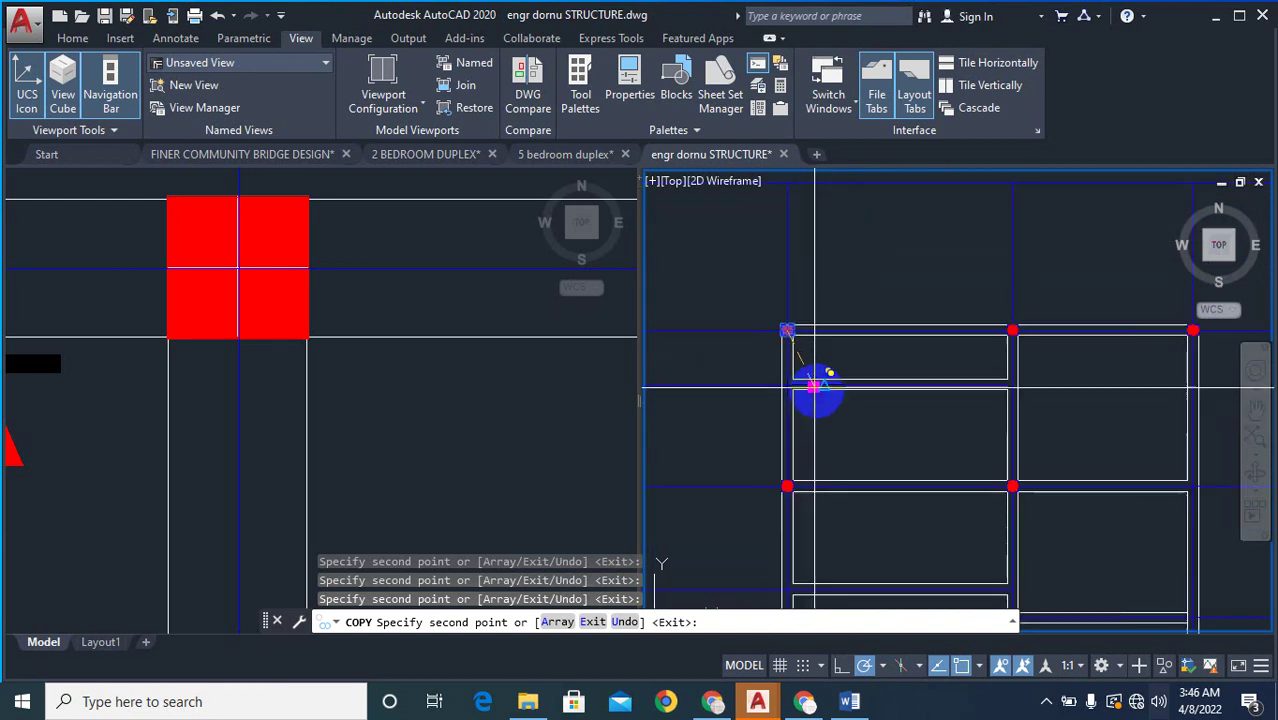
{"action": "scroll", "coordinate": [930, 337], "scroll_direction": "up", "scroll_amount": 3}
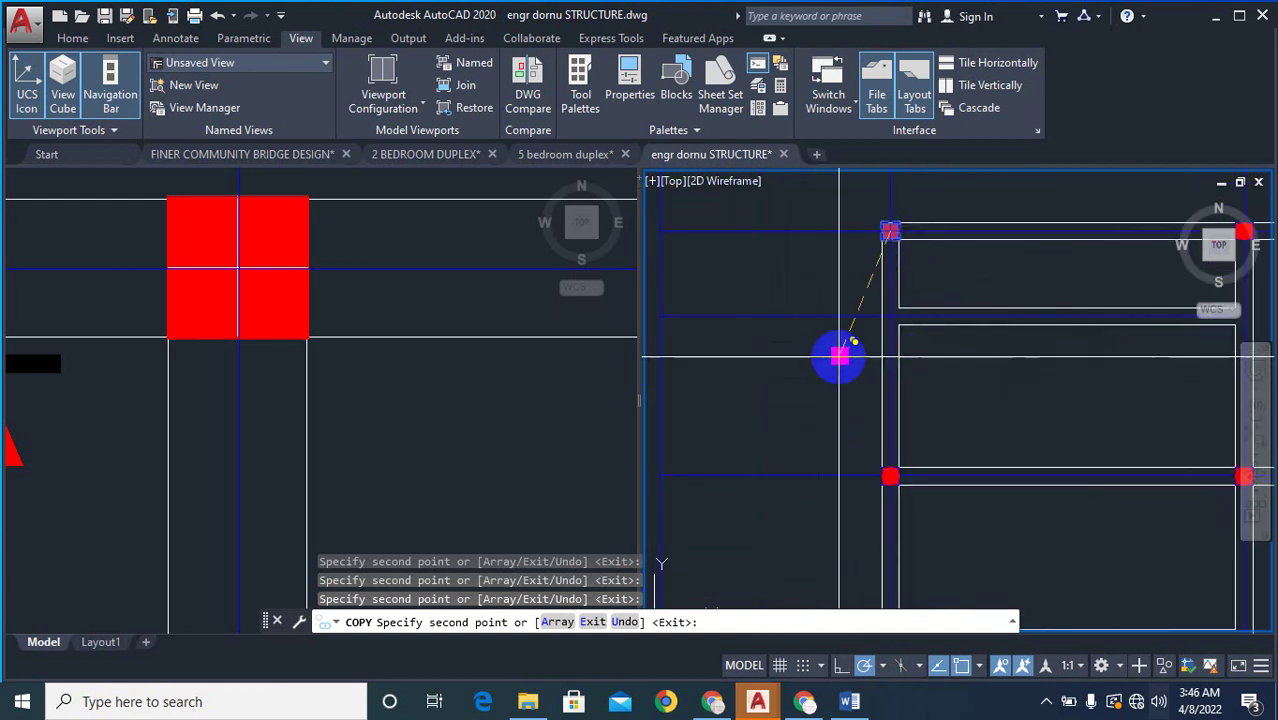
{"action": "key", "text": "Escape"}
- Measure the vertical distance between the north wall's grid line and the second cross wall's grid line with a linear dimension
{"action": "type", "text": "dli"}
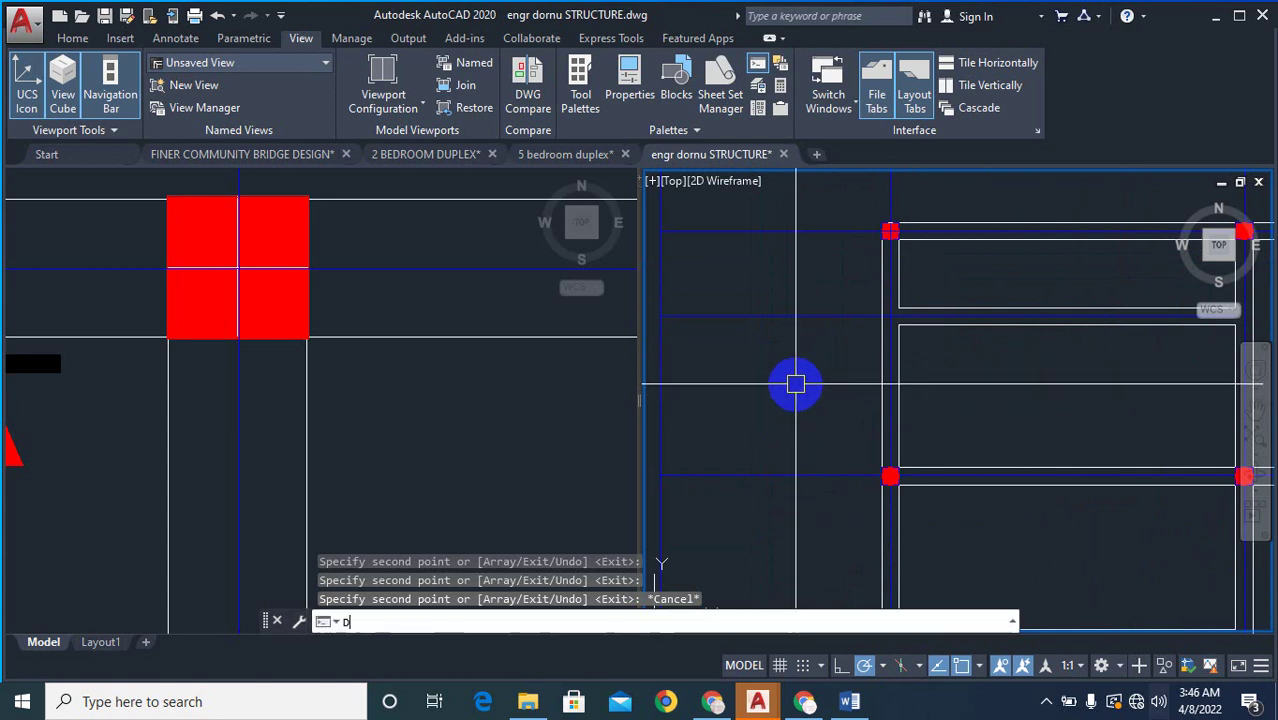
{"action": "key", "text": "Return"}
{"action": "left_click", "coordinate": [806, 478]}
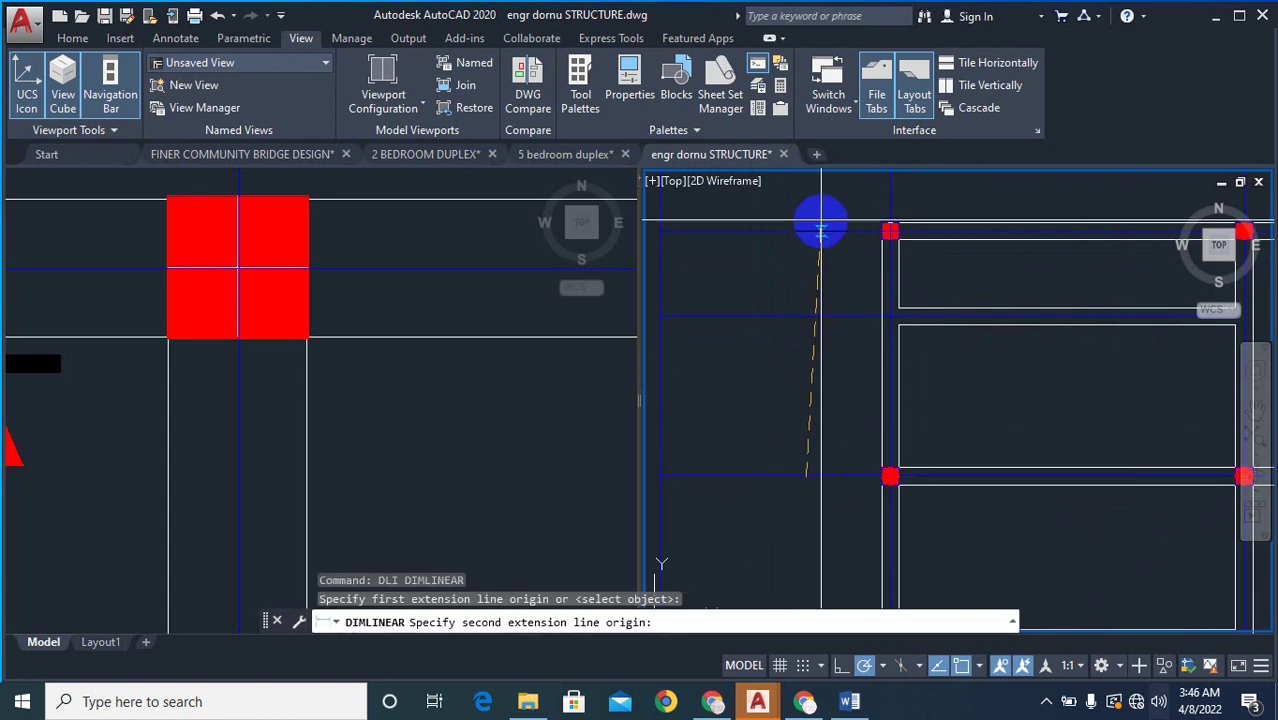
{"action": "left_click", "coordinate": [801, 233]}
{"action": "key", "text": "Escape"}
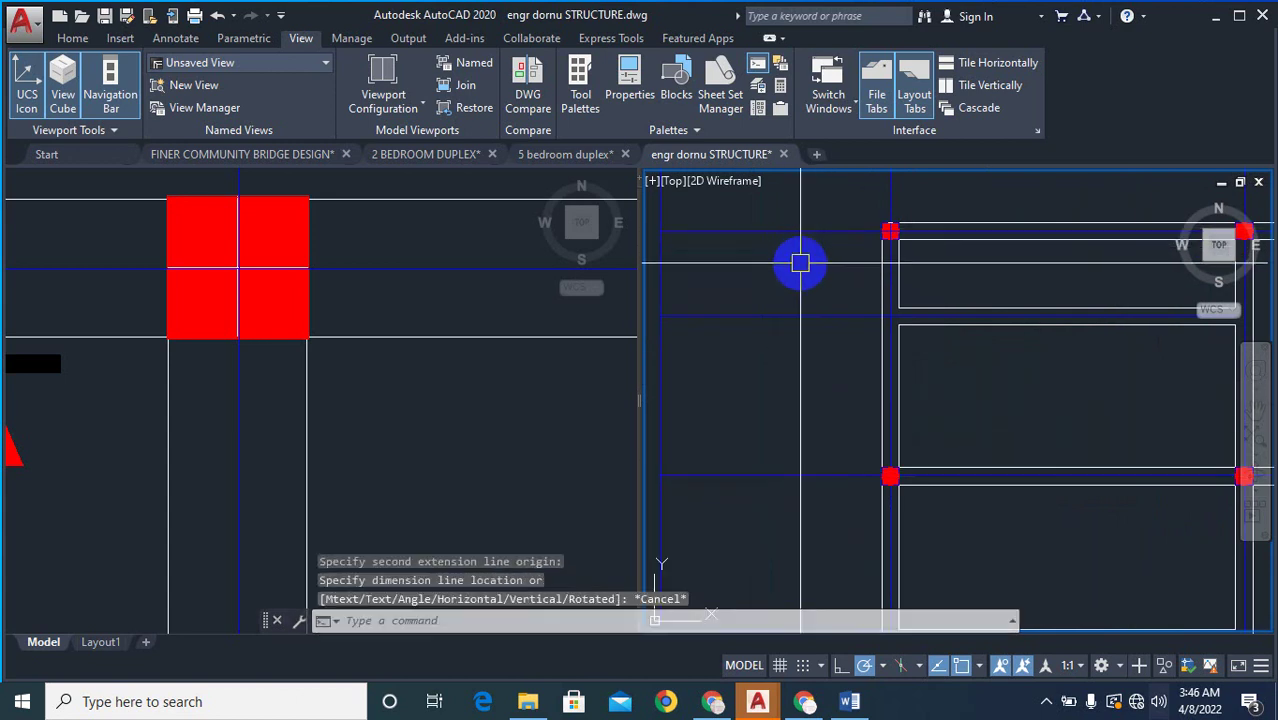
{"action": "key", "text": "Escape"}
{"action": "key", "text": "Escape"}
- Extend the grid line of the first cross wall east to the central vertical grid line
{"action": "scroll", "coordinate": [704, 282], "scroll_direction": "down", "scroll_amount": 2}
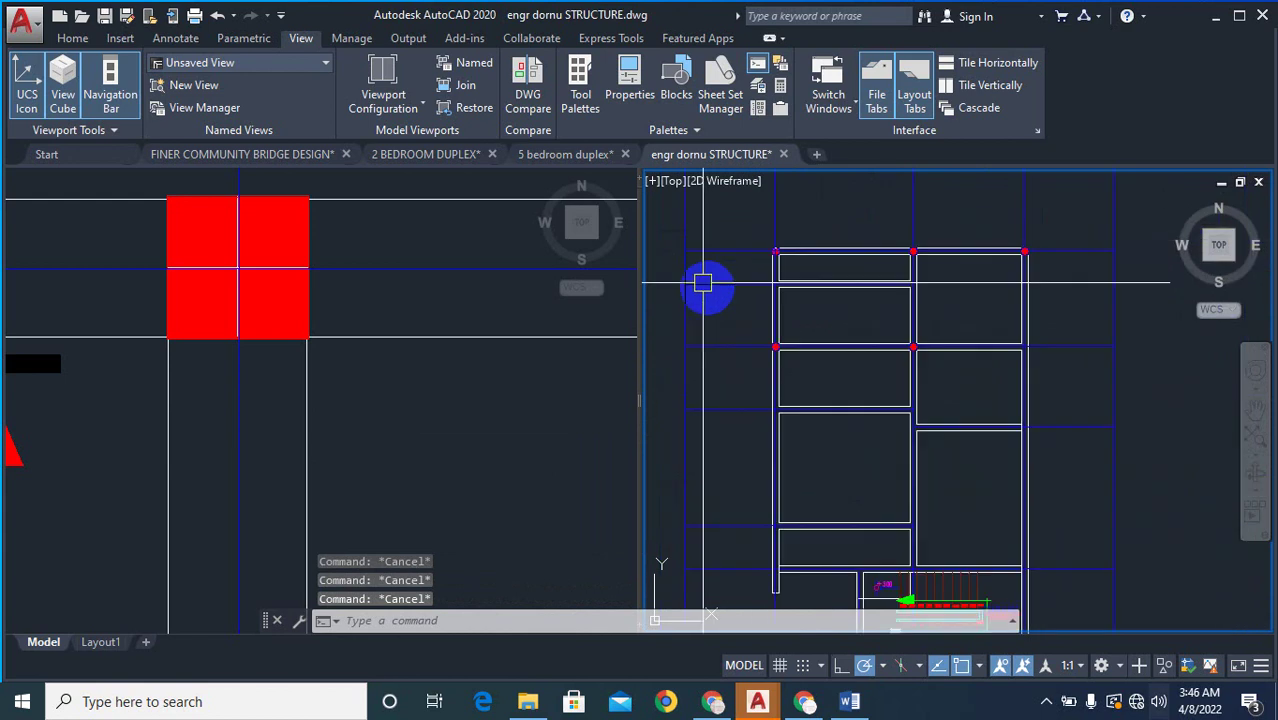
{"action": "scroll", "coordinate": [858, 312], "scroll_direction": "up", "scroll_amount": 1}
{"action": "scroll", "coordinate": [954, 268], "scroll_direction": "up", "scroll_amount": 2}
{"action": "scroll", "coordinate": [930, 300], "scroll_direction": "up", "scroll_amount": 2}
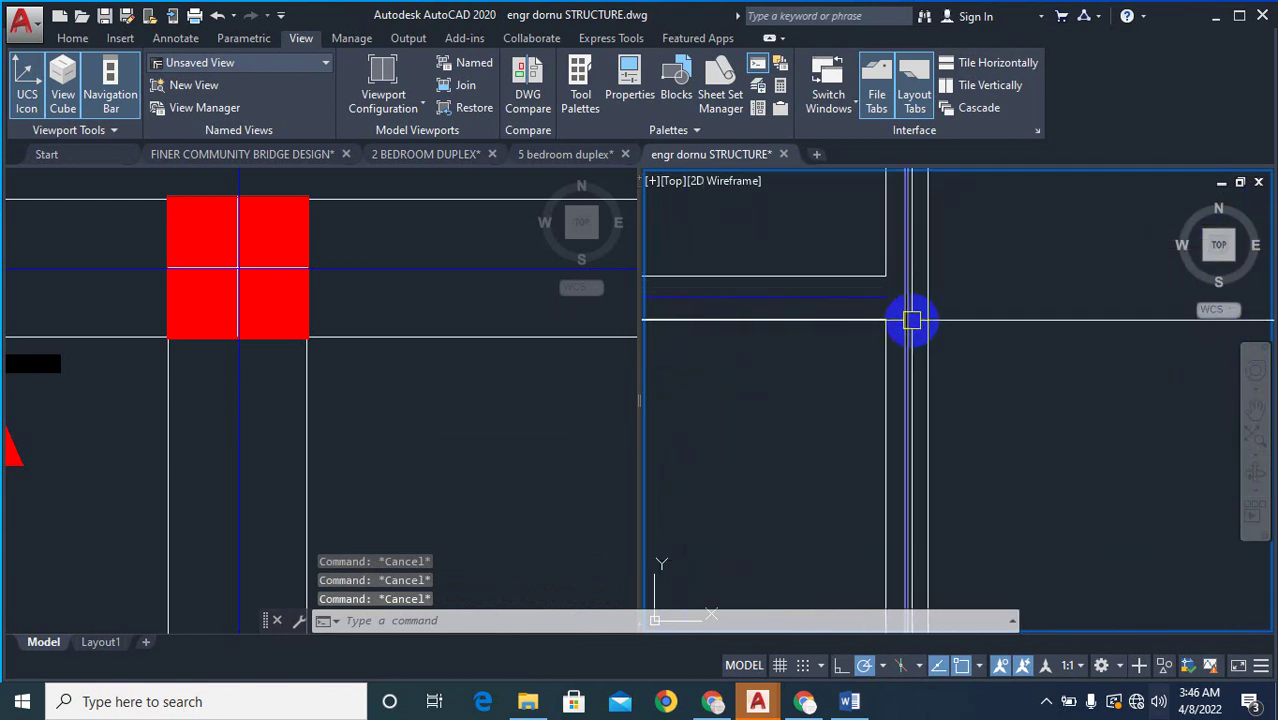
{"action": "type", "text": "ex"}
{"action": "key", "text": "Return"}
{"action": "scroll", "coordinate": [873, 293], "scroll_direction": "down", "scroll_amount": 2}
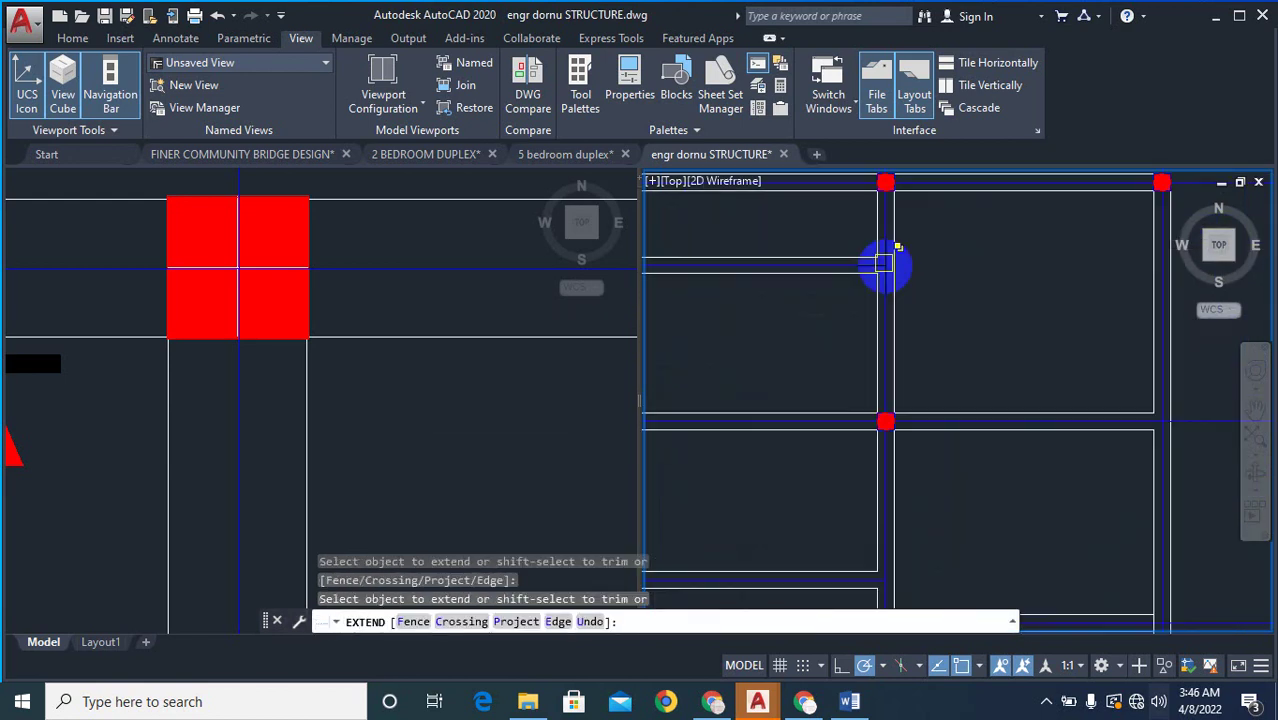
{"action": "key", "text": "Escape"}
{"action": "scroll", "coordinate": [1033, 277], "scroll_direction": "down", "scroll_amount": 2}
{"action": "scroll", "coordinate": [997, 373], "scroll_direction": "up", "scroll_amount": 2}
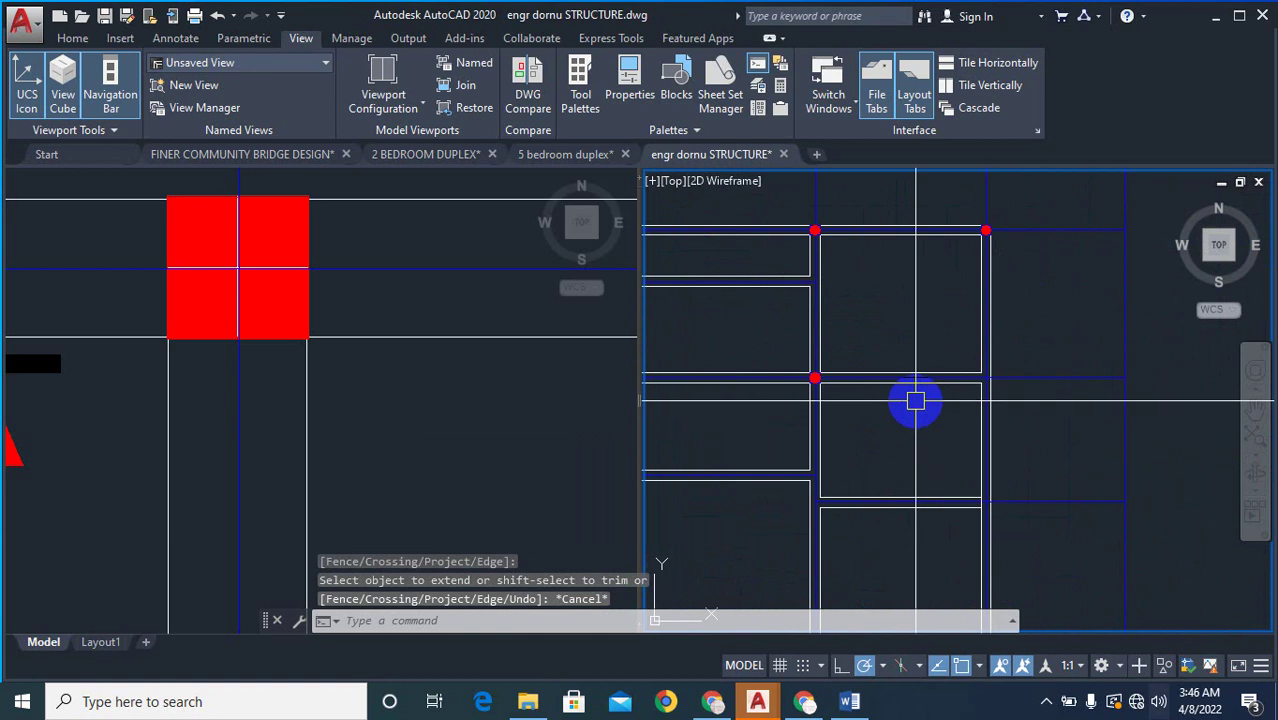
{"action": "type", "text": "co"}
{"action": "key", "text": "Return"}
{"action": "scroll", "coordinate": [790, 345], "scroll_direction": "up", "scroll_amount": 2}
{"action": "left_click", "coordinate": [736, 316]}
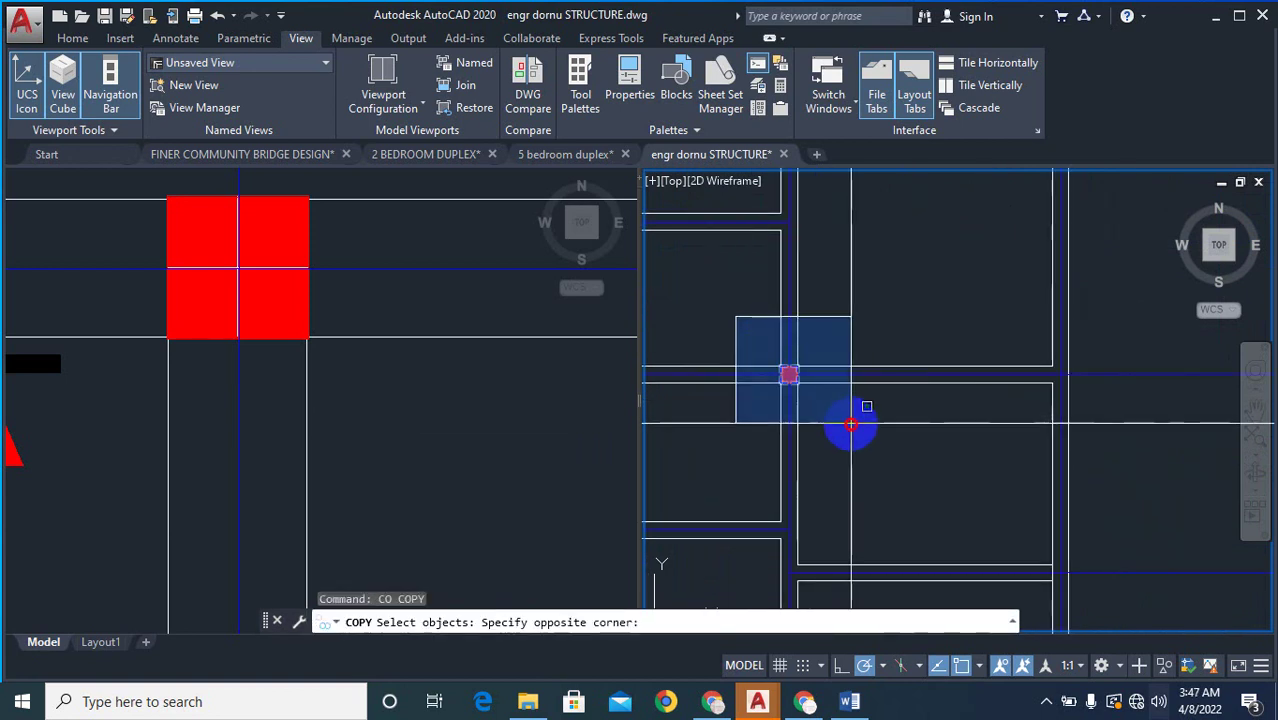
{"action": "left_click", "coordinate": [851, 423]}
{"action": "scroll", "coordinate": [765, 381], "scroll_direction": "up", "scroll_amount": 4}
{"action": "right_click", "coordinate": [830, 391]}
{"action": "right_click", "coordinate": [830, 391]}
{"action": "left_click", "coordinate": [828, 368]}
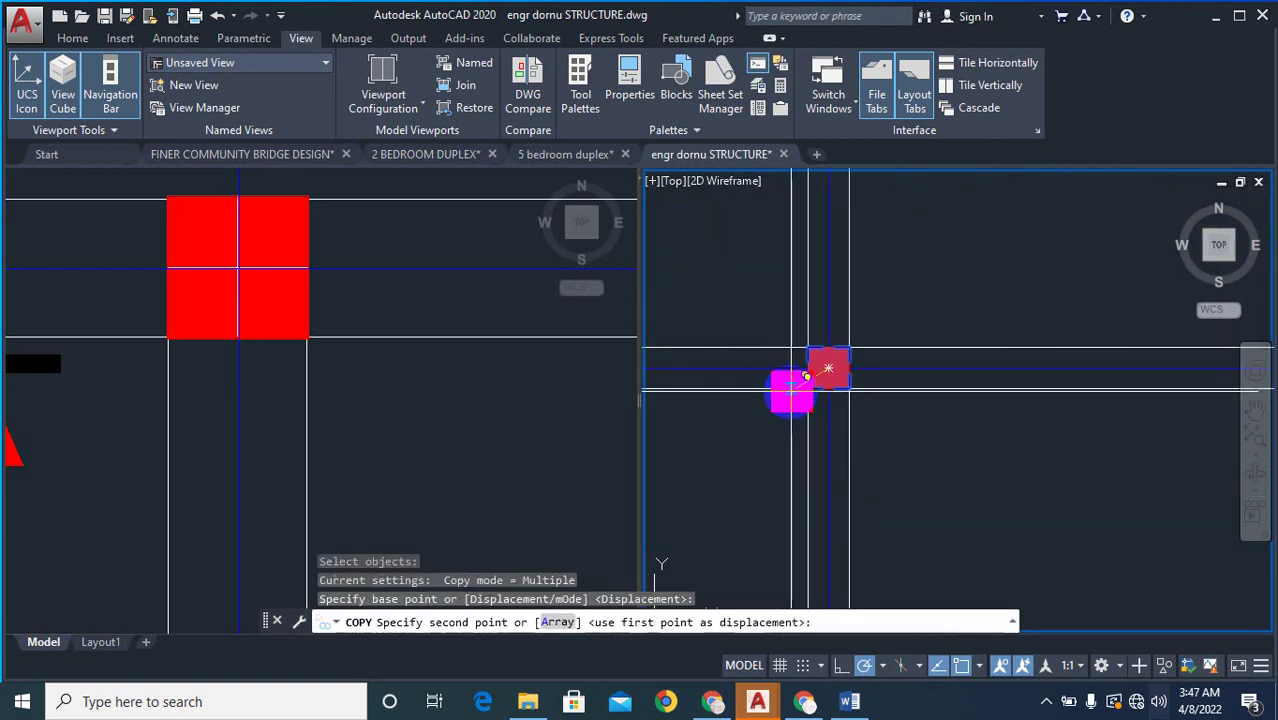
{"action": "key", "text": "Escape"}
- Copy the red column with its outline from its centre on the central wall to the same grid line's intersection with the east wall
{"action": "scroll", "coordinate": [844, 394], "scroll_direction": "up", "scroll_amount": 2}
{"action": "type", "text": "co"}
{"action": "key", "text": "Return"}
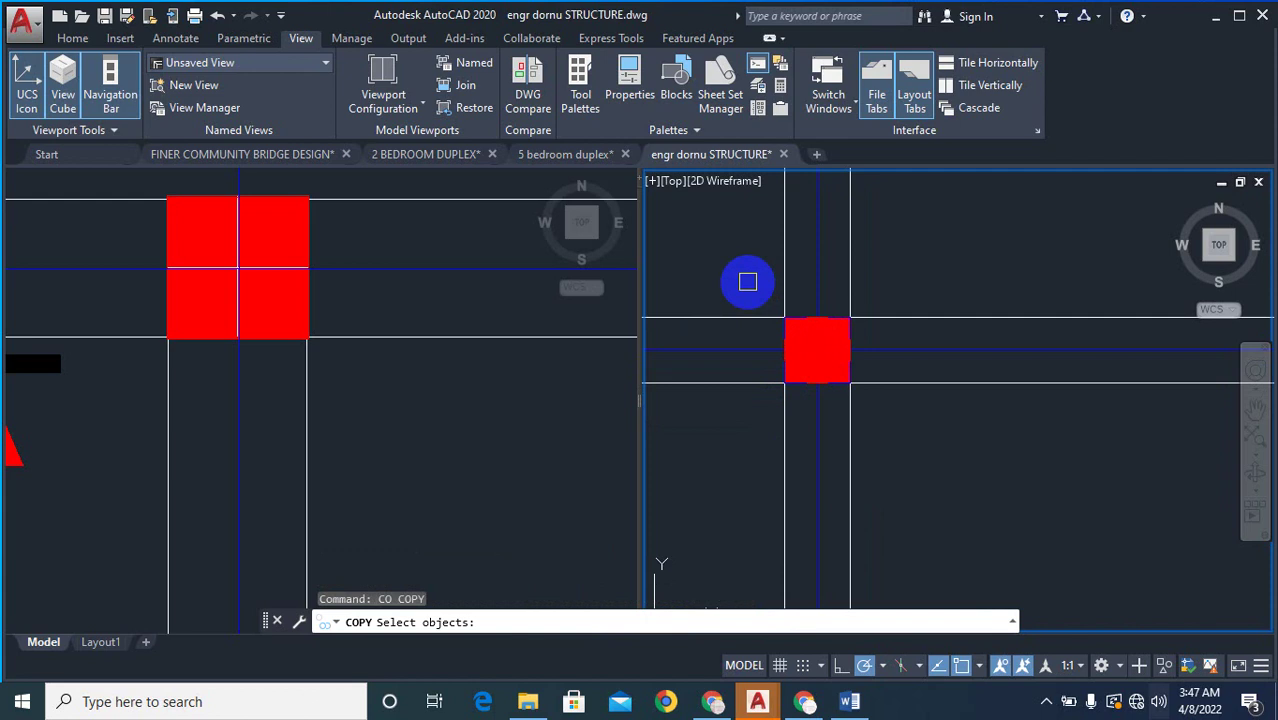
{"action": "left_click", "coordinate": [745, 280]}
{"action": "left_click", "coordinate": [939, 462]}
{"action": "scroll", "coordinate": [833, 368], "scroll_direction": "up", "scroll_amount": 4}
{"action": "key", "text": "Return"}
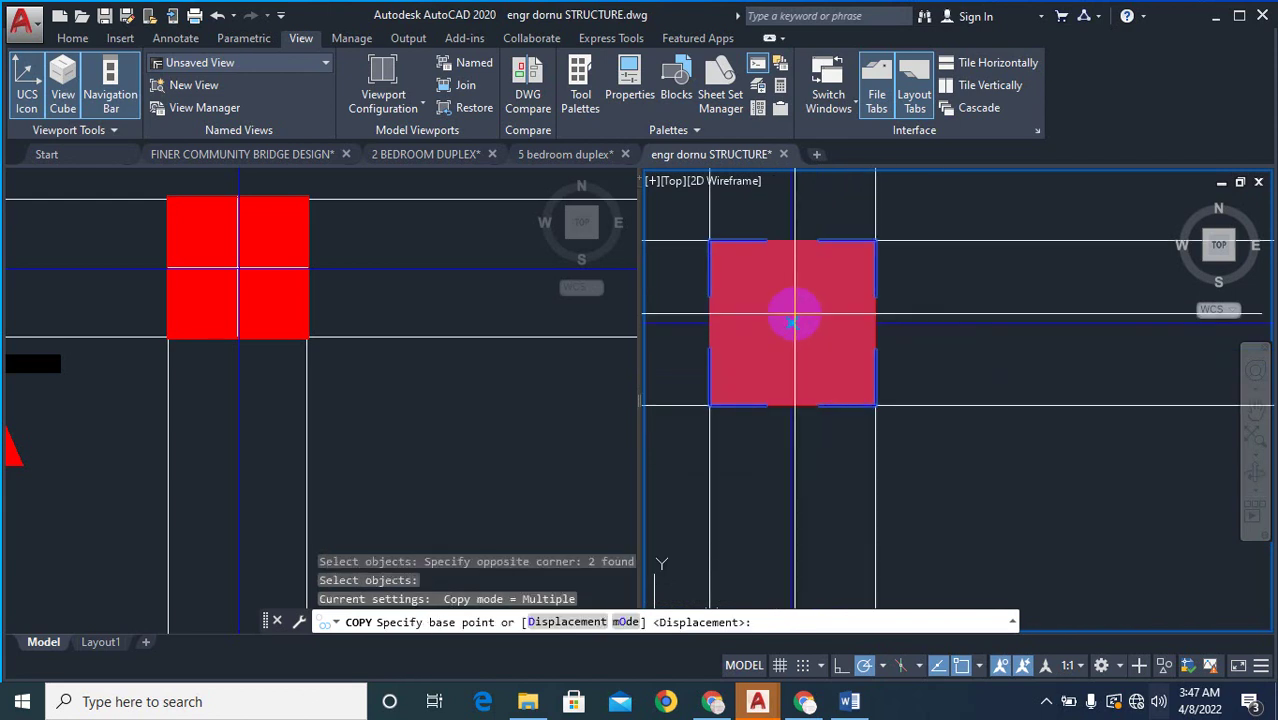
{"action": "scroll", "coordinate": [920, 366], "scroll_direction": "down", "scroll_amount": 7}
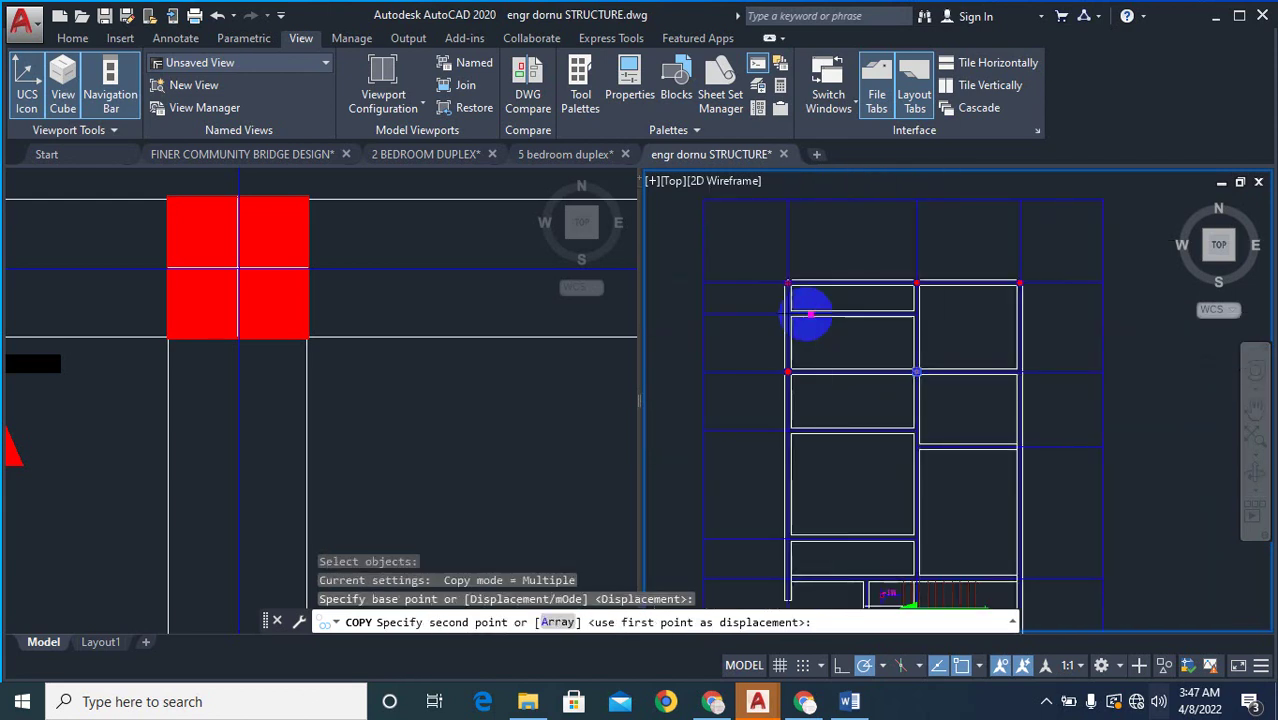
{"action": "scroll", "coordinate": [809, 312], "scroll_direction": "up", "scroll_amount": 3}
{"action": "scroll", "coordinate": [833, 348], "scroll_direction": "down", "scroll_amount": 2}
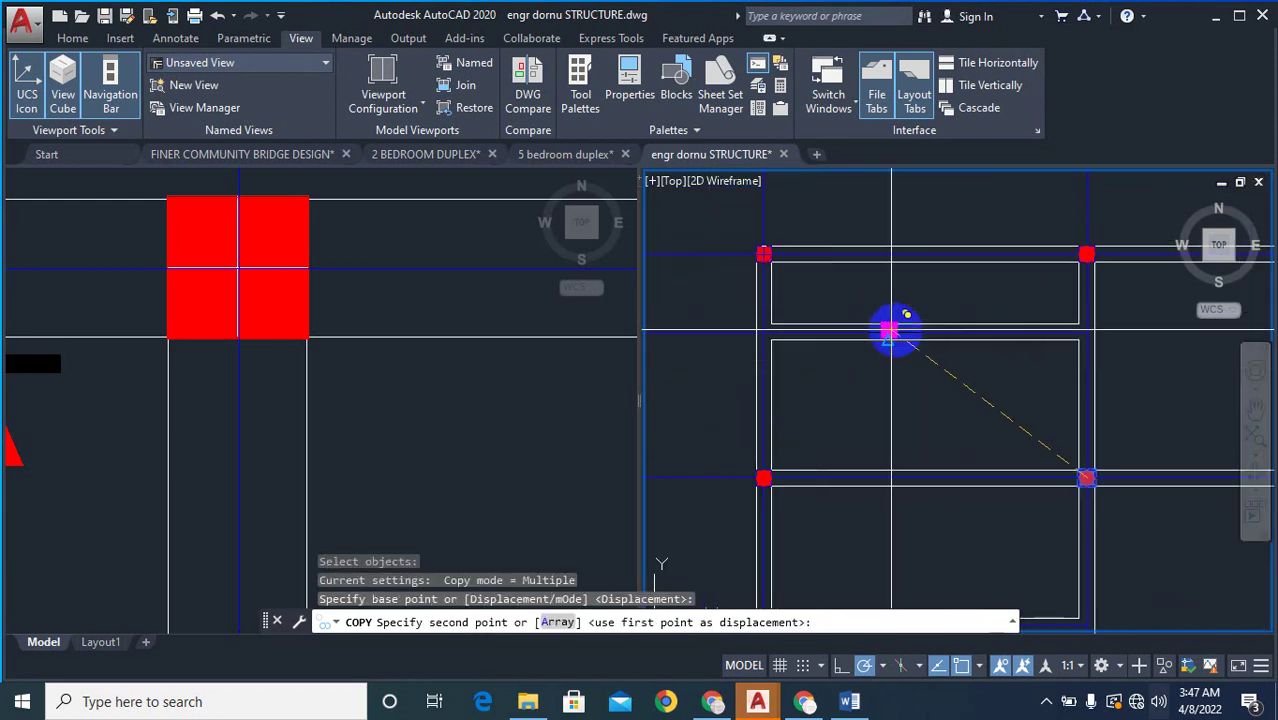
{"action": "scroll", "coordinate": [795, 352], "scroll_direction": "up", "scroll_amount": 2}
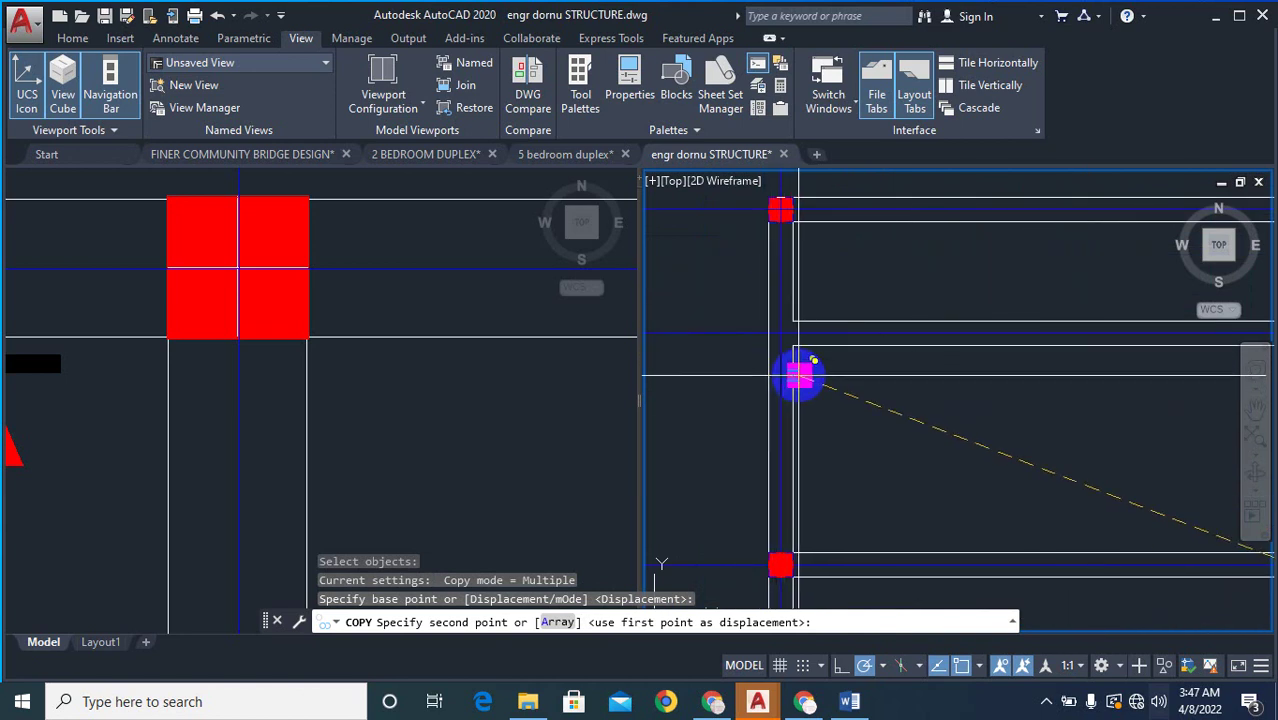
{"action": "scroll", "coordinate": [790, 372], "scroll_direction": "down", "scroll_amount": 2}
{"action": "scroll", "coordinate": [696, 371], "scroll_direction": "up", "scroll_amount": 2}
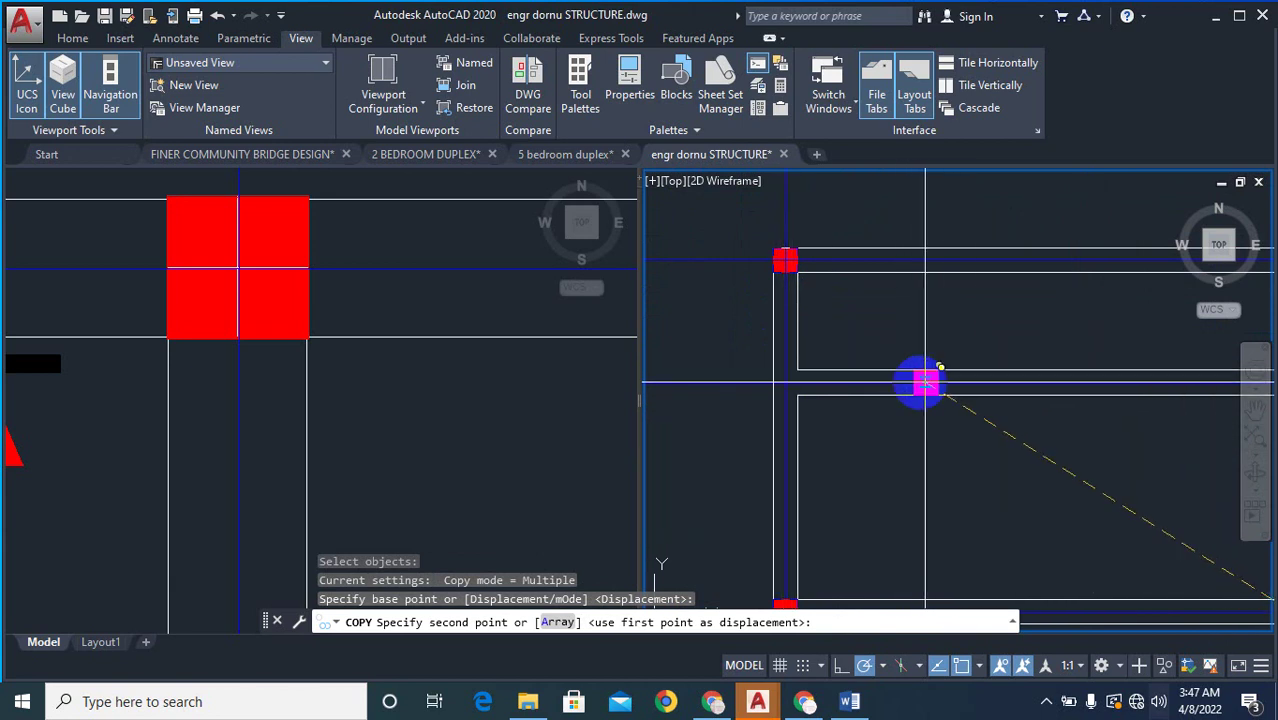
{"action": "scroll", "coordinate": [684, 362], "scroll_direction": "down", "scroll_amount": 5}
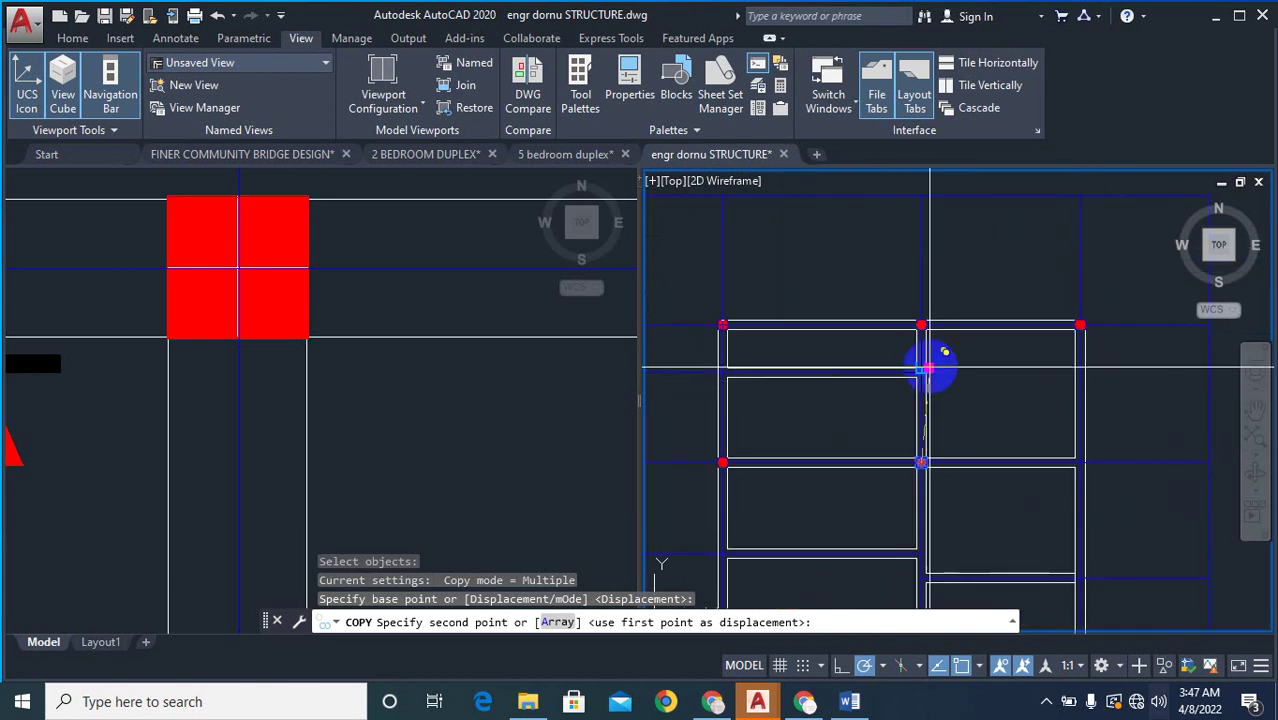
{"action": "scroll", "coordinate": [979, 408], "scroll_direction": "up", "scroll_amount": 3}
{"action": "scroll", "coordinate": [800, 398], "scroll_direction": "down", "scroll_amount": 3}
{"action": "scroll", "coordinate": [775, 396], "scroll_direction": "down", "scroll_amount": 4}
{"action": "scroll", "coordinate": [904, 436], "scroll_direction": "up", "scroll_amount": 4}
{"action": "scroll", "coordinate": [903, 436], "scroll_direction": "up", "scroll_amount": 3}
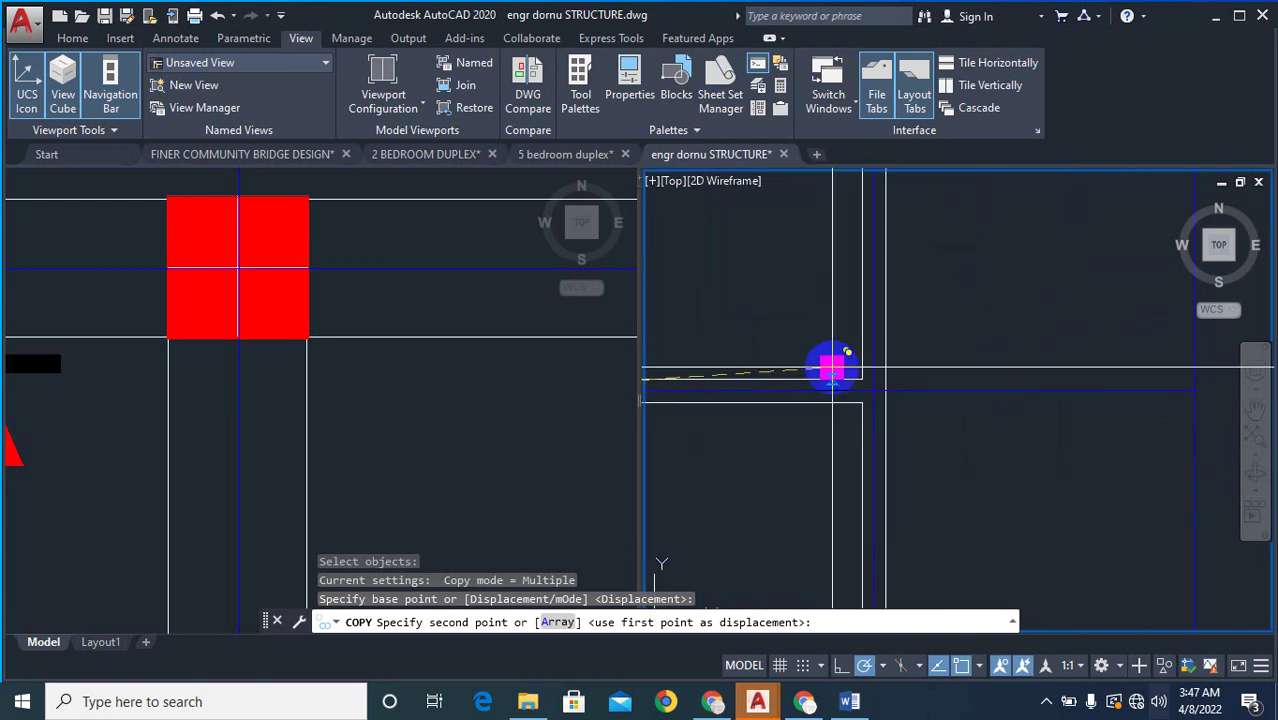
{"action": "left_click", "coordinate": [897, 405]}
- Place a column copy on the west wall at the third cross wall south of the north wall
{"action": "scroll", "coordinate": [893, 374], "scroll_direction": "down", "scroll_amount": 3}
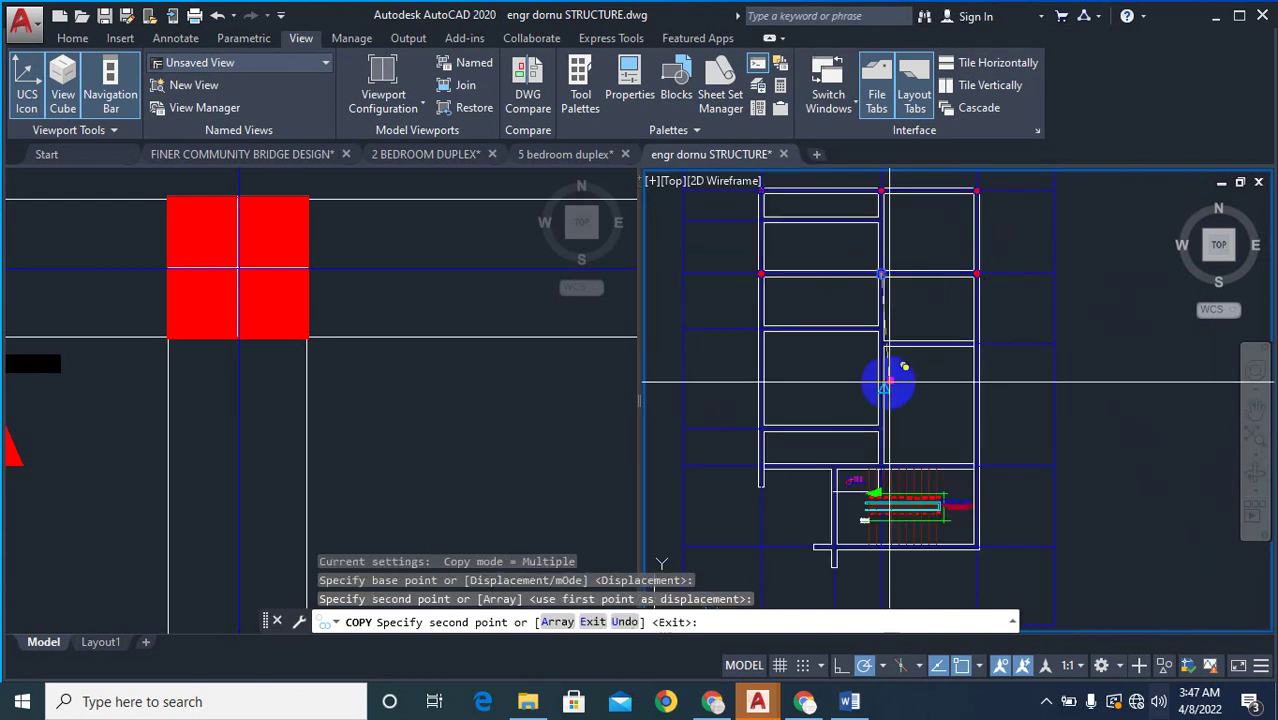
{"action": "scroll", "coordinate": [862, 325], "scroll_direction": "up", "scroll_amount": 4}
{"action": "scroll", "coordinate": [908, 420], "scroll_direction": "up", "scroll_amount": 5}
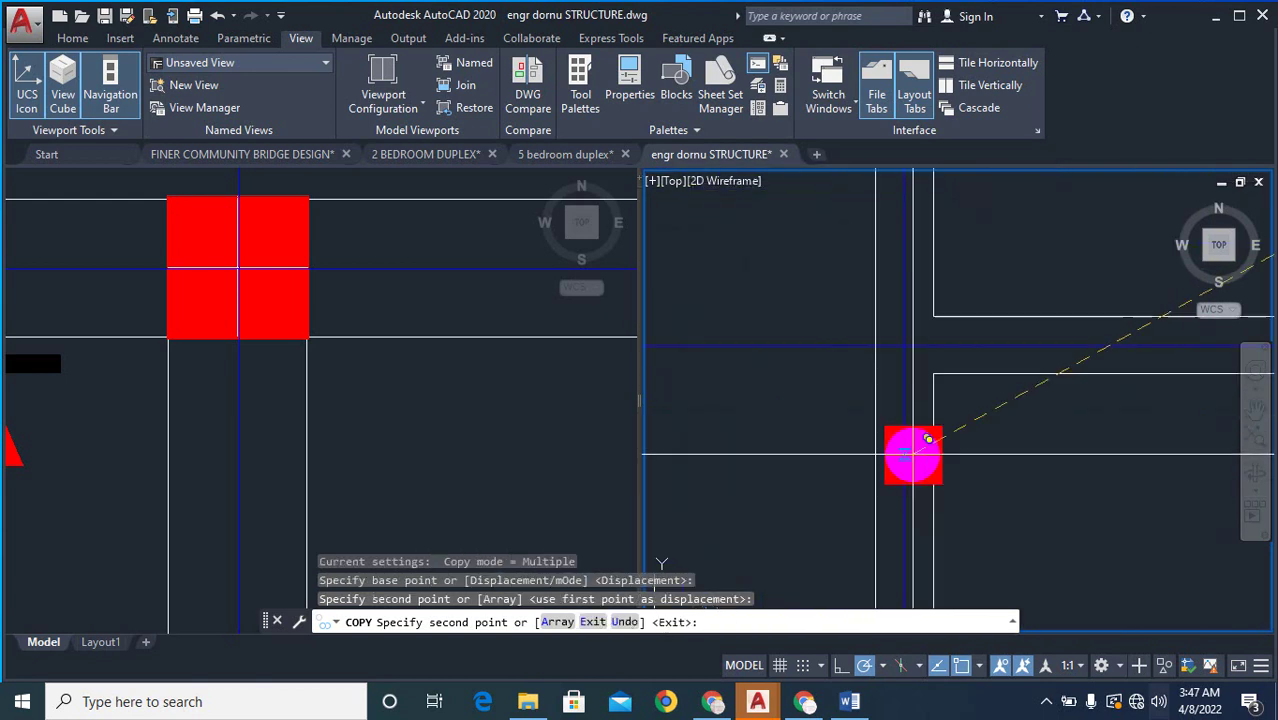
{"action": "left_click", "coordinate": [905, 345]}
- Place column copies at both ends of the fourth cross wall, on the west wall and on the central wall
{"action": "scroll", "coordinate": [810, 330], "scroll_direction": "down", "scroll_amount": 3}
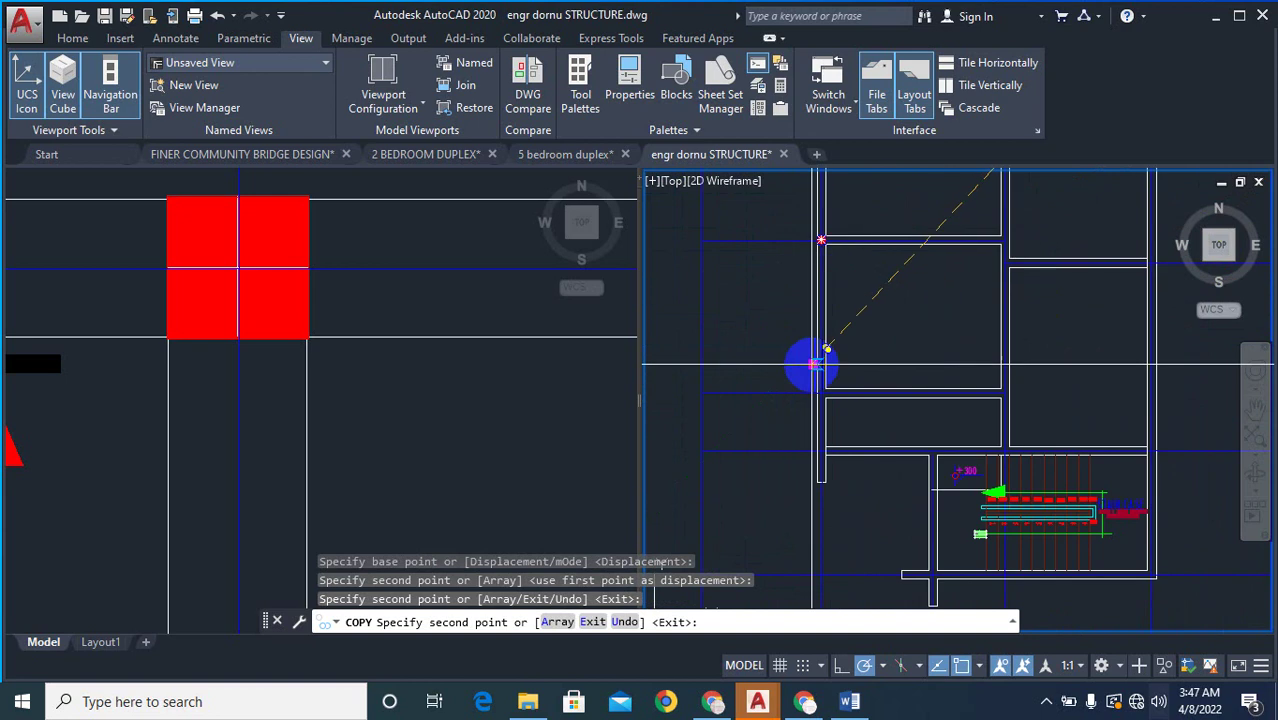
{"action": "scroll", "coordinate": [815, 400], "scroll_direction": "up", "scroll_amount": 3}
{"action": "left_click", "coordinate": [862, 360]}
{"action": "scroll", "coordinate": [884, 399], "scroll_direction": "down", "scroll_amount": 3}
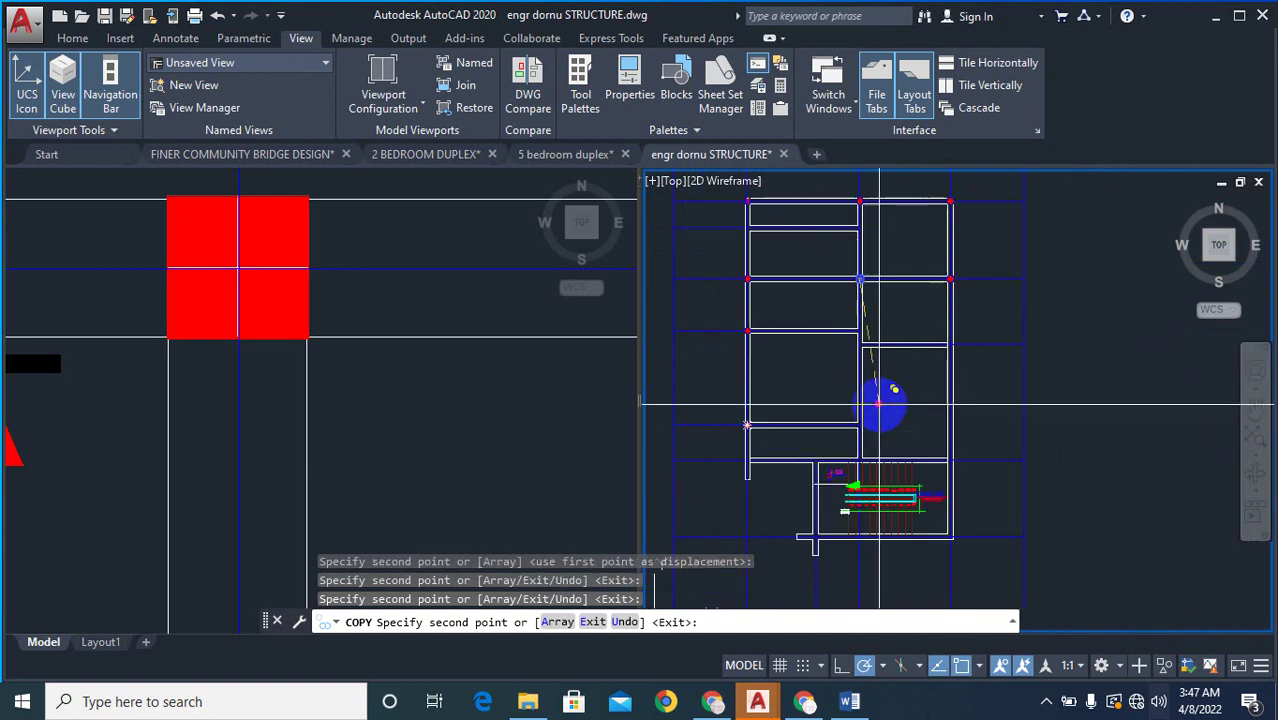
{"action": "scroll", "coordinate": [836, 434], "scroll_direction": "up", "scroll_amount": 4}
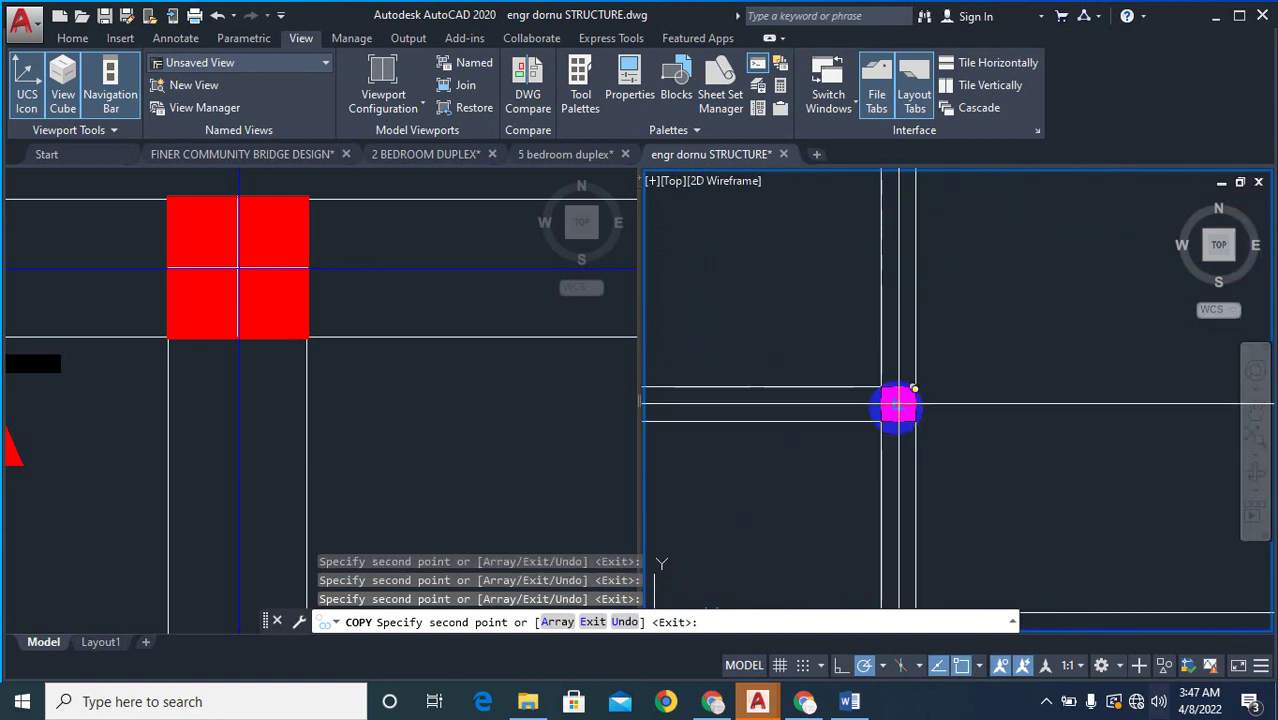
- Place a column copy on the east wall at the end of the eastern bay's cross wall, between the third and fourth cross walls
{"action": "scroll", "coordinate": [898, 405], "scroll_direction": "down", "scroll_amount": 4}
{"action": "scroll", "coordinate": [955, 328], "scroll_direction": "up", "scroll_amount": 4}
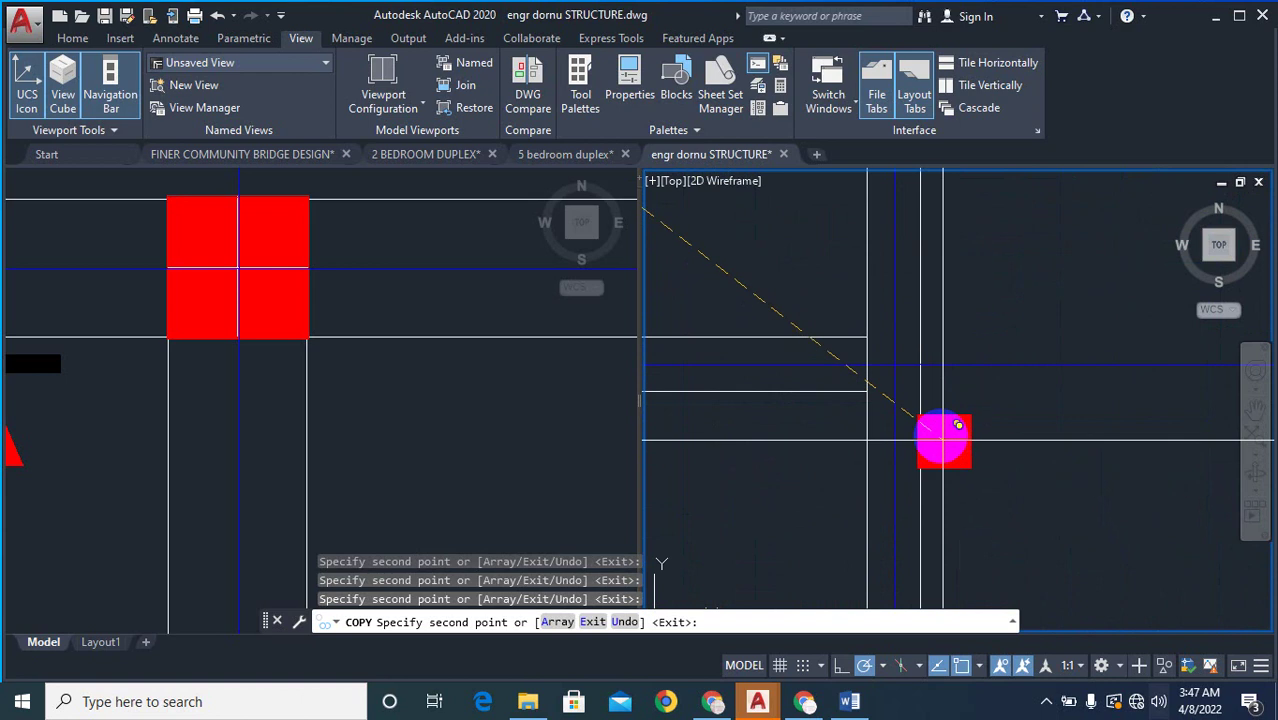
{"action": "scroll", "coordinate": [1072, 410], "scroll_direction": "down", "scroll_amount": 5}
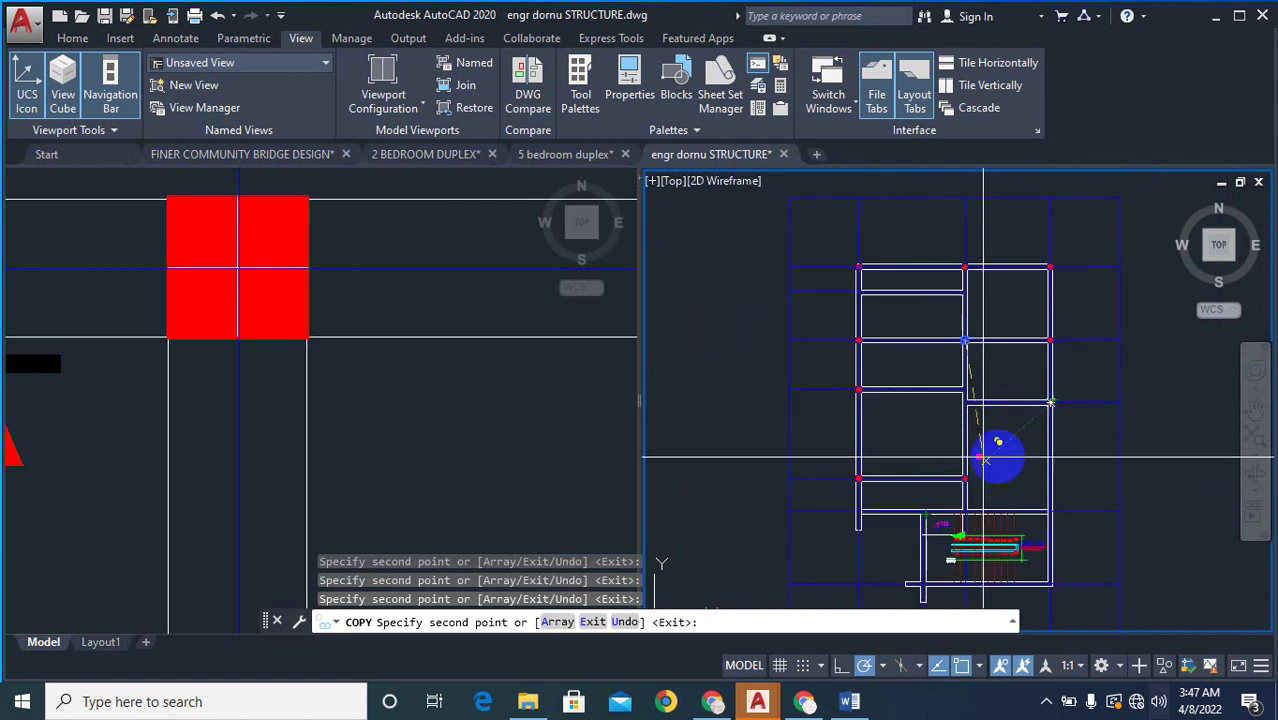
- Place a column copy on the central wall at the third cross wall and end the copying
{"action": "scroll", "coordinate": [985, 440], "scroll_direction": "up", "scroll_amount": 2}
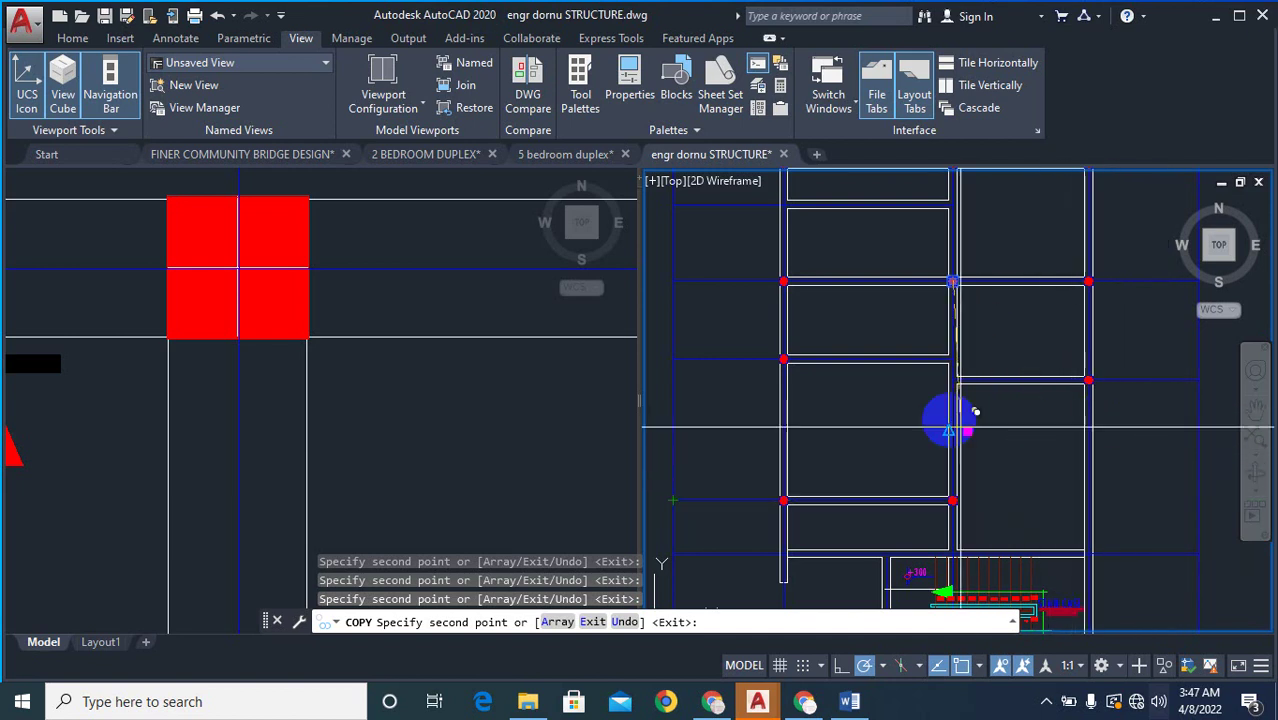
{"action": "scroll", "coordinate": [965, 345], "scroll_direction": "up", "scroll_amount": 4}
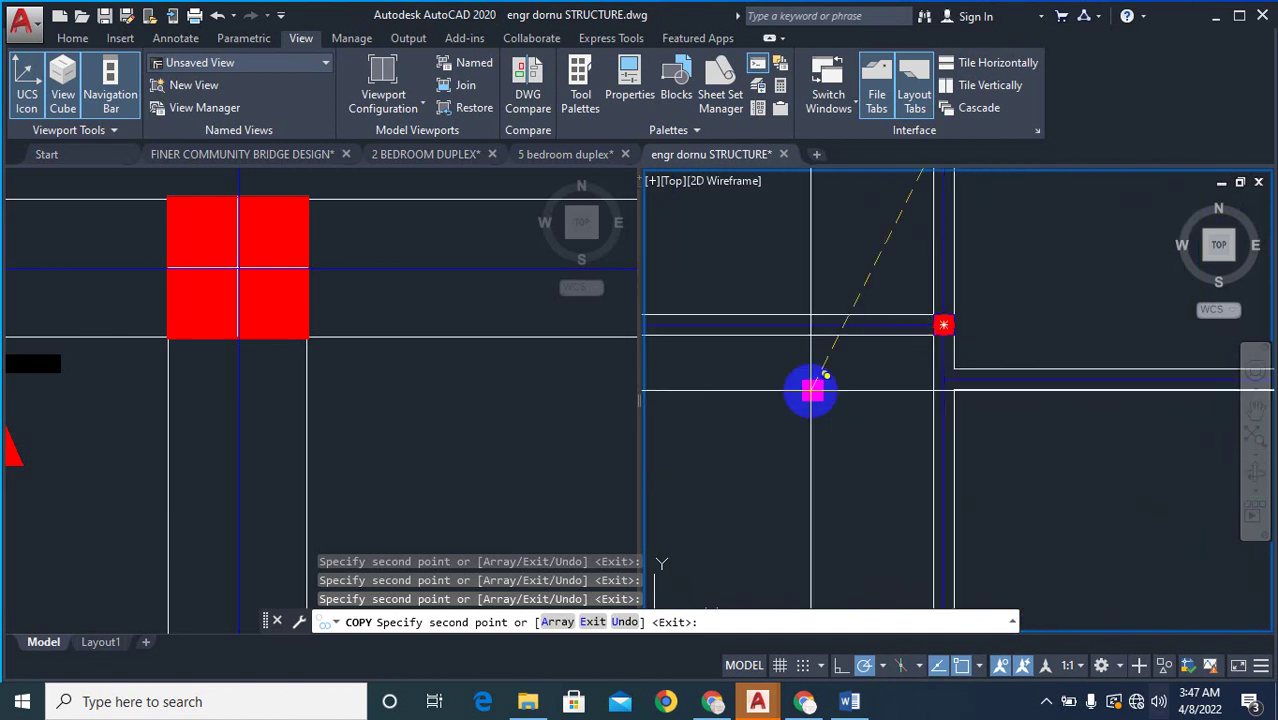
{"action": "scroll", "coordinate": [822, 377], "scroll_direction": "down", "scroll_amount": 4}
{"action": "scroll", "coordinate": [830, 540], "scroll_direction": "up", "scroll_amount": 2}
{"action": "scroll", "coordinate": [912, 448], "scroll_direction": "down", "scroll_amount": 1}
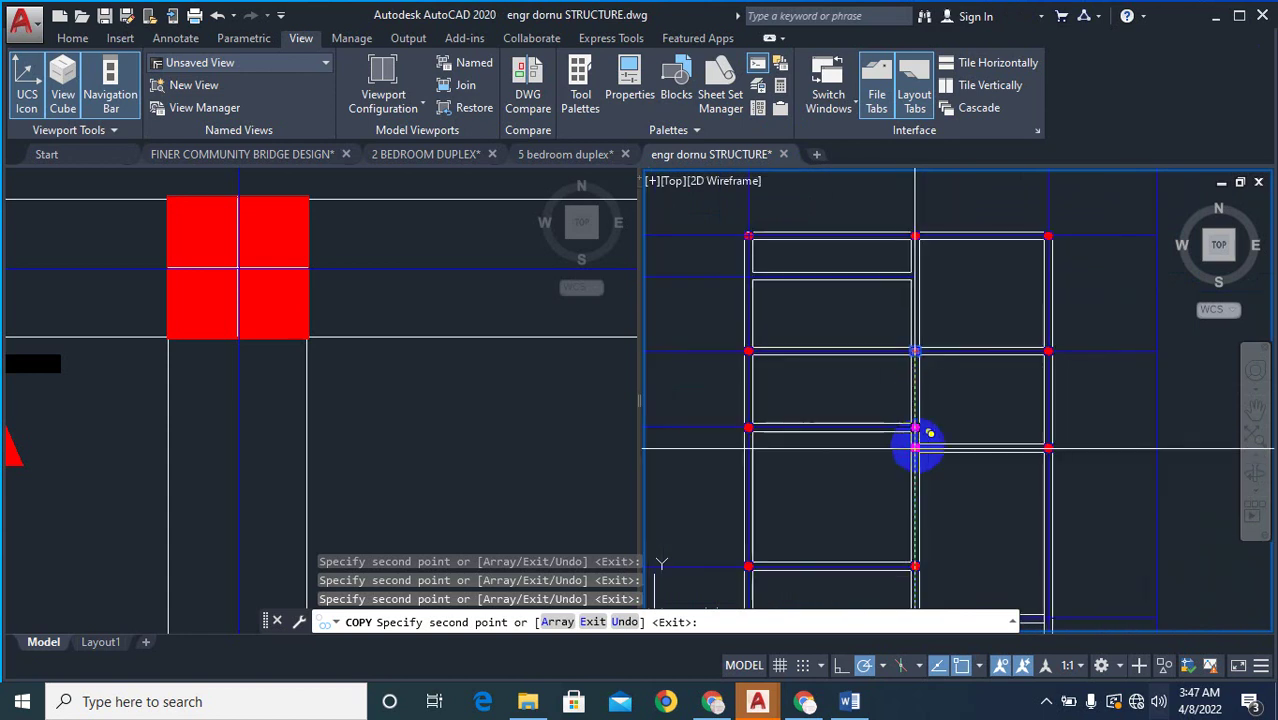
{"action": "scroll", "coordinate": [900, 495], "scroll_direction": "up", "scroll_amount": 2}
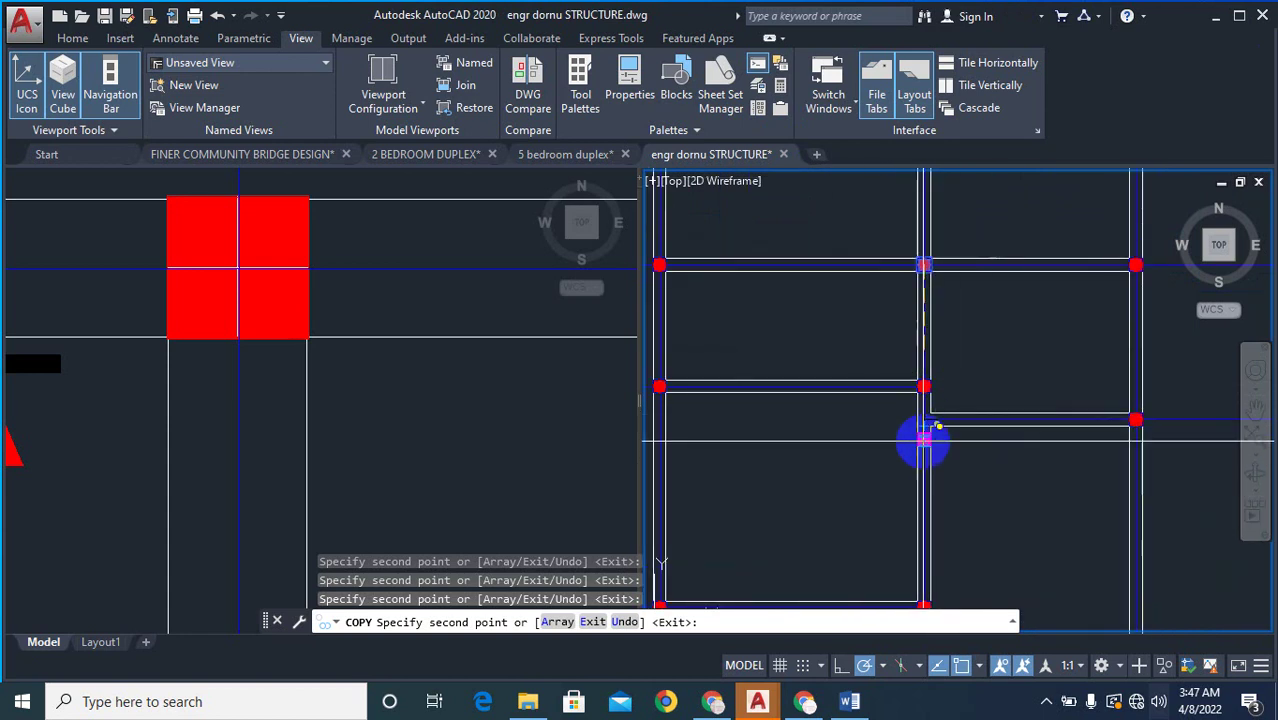
{"action": "scroll", "coordinate": [925, 395], "scroll_direction": "down", "scroll_amount": 4}
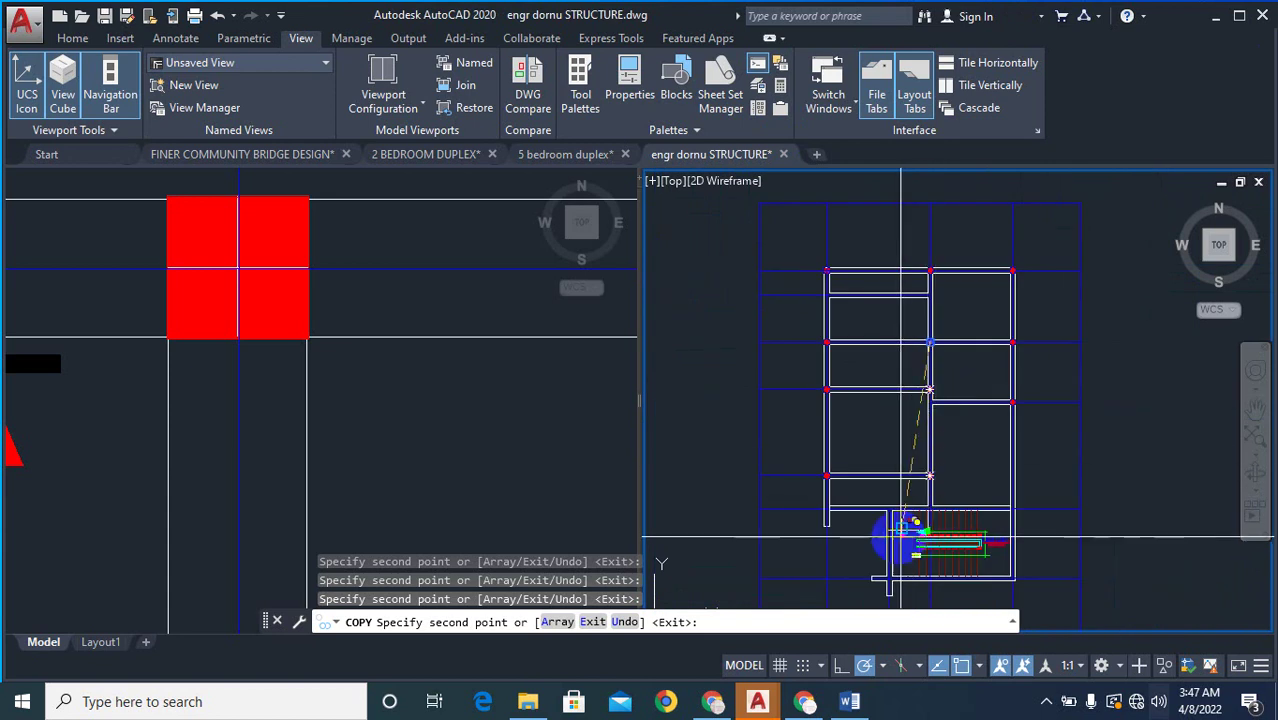
{"action": "key", "text": "Escape"}
{"action": "key", "text": "Escape"}
{"action": "key", "text": "Escape"}
{"action": "key", "text": "Escape"}
- Measure the spacing between the third and fourth cross walls' grid lines west of the plan with a linear dimension
{"action": "type", "text": "d"}
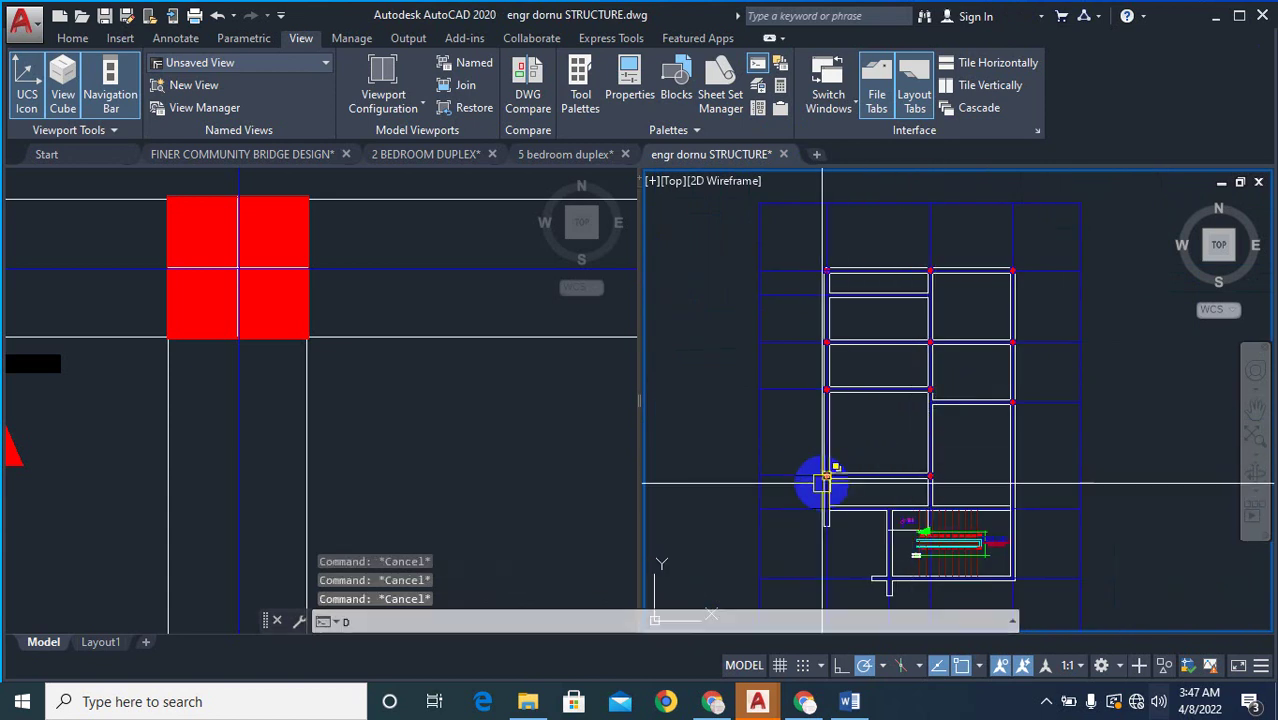
{"action": "type", "text": "li"}
{"action": "key", "text": "Return"}
{"action": "scroll", "coordinate": [822, 484], "scroll_direction": "up", "scroll_amount": 4}
{"action": "left_click", "coordinate": [792, 460]}
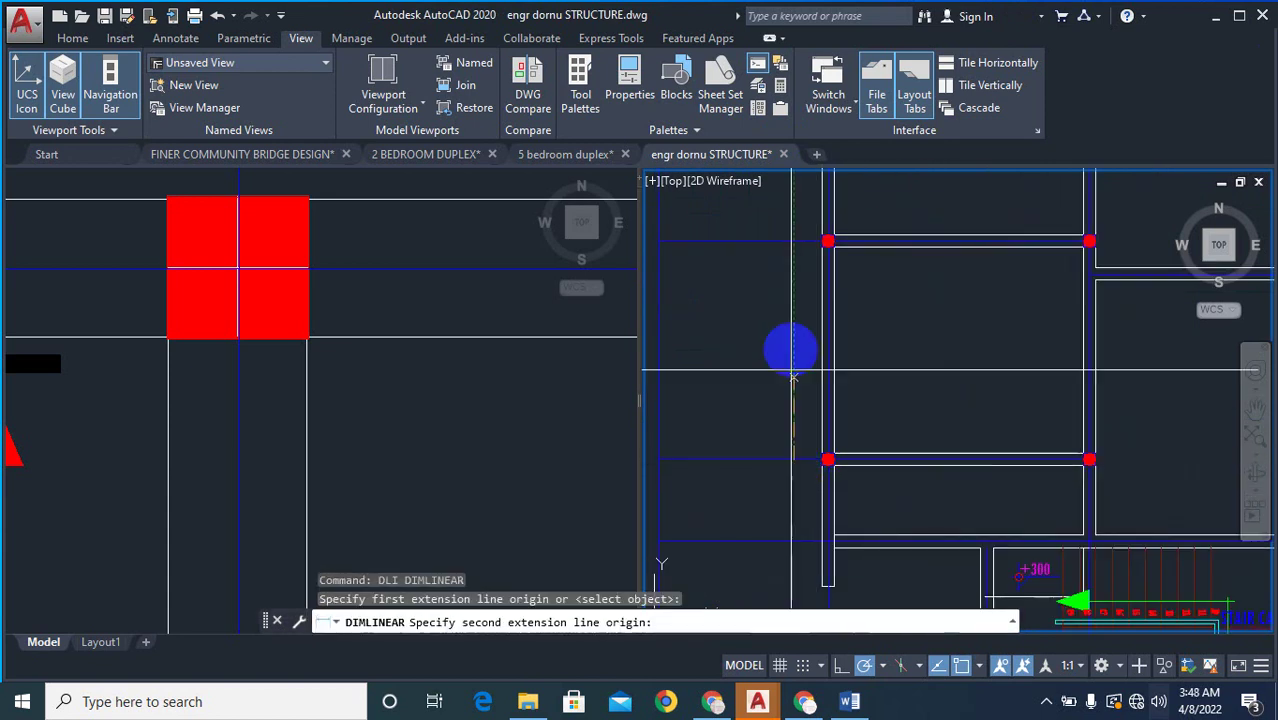
{"action": "left_click", "coordinate": [781, 244]}
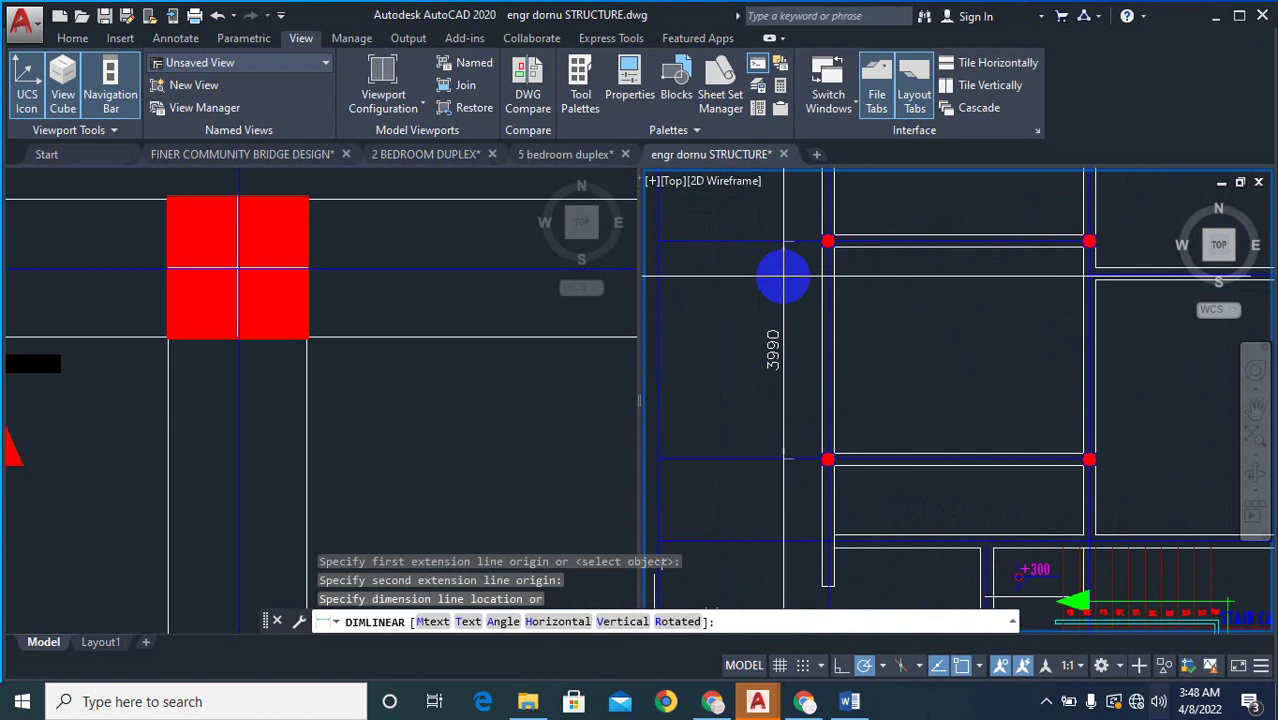
{"action": "key", "text": "Escape"}
{"action": "key", "text": "Escape"}
- Copy the column with its outline from its centre at the central wall's fourth cross wall to the east wall at the fifth cross wall
{"action": "scroll", "coordinate": [950, 271], "scroll_direction": "down", "scroll_amount": 4}
{"action": "scroll", "coordinate": [819, 343], "scroll_direction": "up", "scroll_amount": 3}
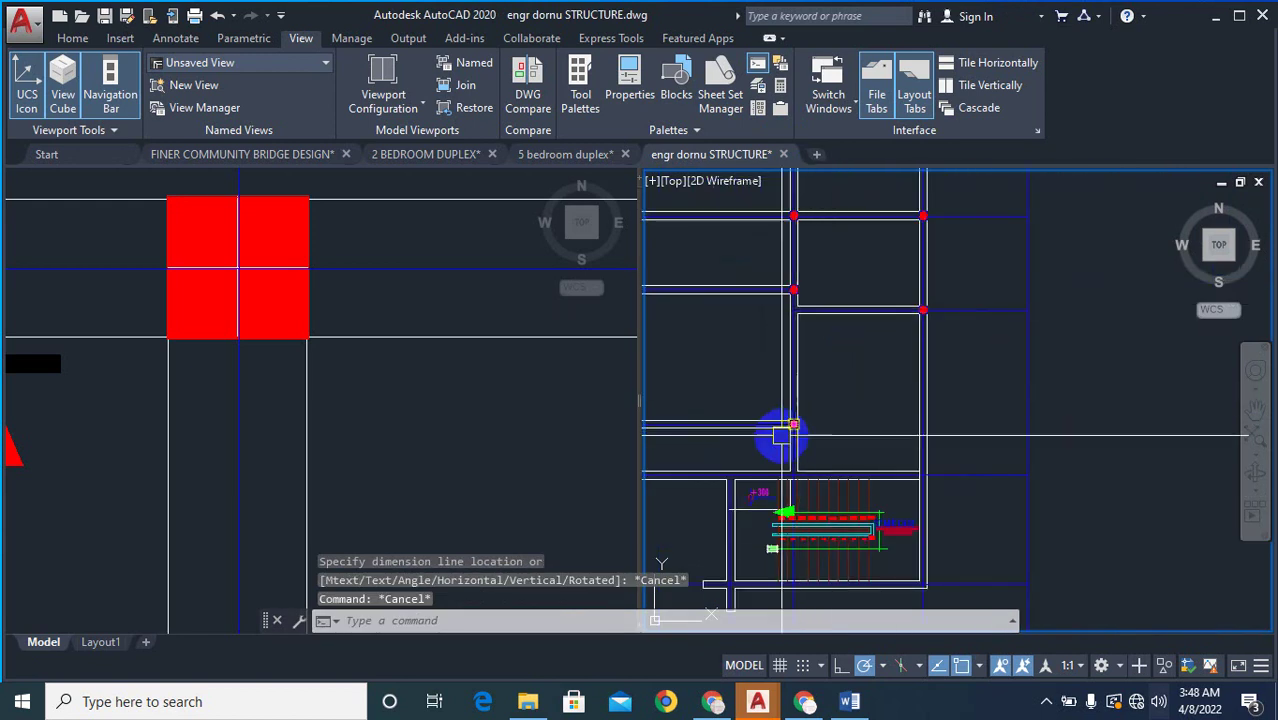
{"action": "scroll", "coordinate": [971, 381], "scroll_direction": "down", "scroll_amount": 4}
{"action": "scroll", "coordinate": [882, 386], "scroll_direction": "up", "scroll_amount": 2}
{"action": "scroll", "coordinate": [996, 381], "scroll_direction": "up", "scroll_amount": 2}
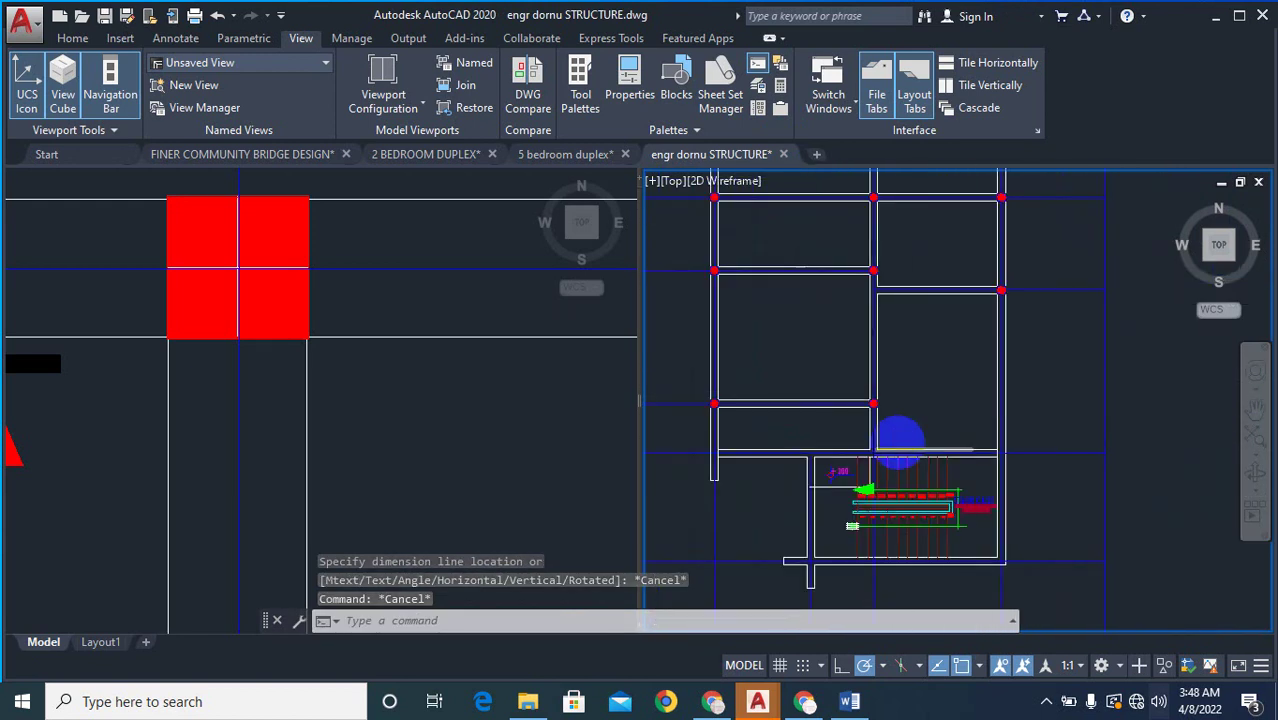
{"action": "scroll", "coordinate": [893, 436], "scroll_direction": "up", "scroll_amount": 2}
{"action": "type", "text": "co"}
{"action": "key", "text": "Return"}
{"action": "scroll", "coordinate": [876, 382], "scroll_direction": "up", "scroll_amount": 3}
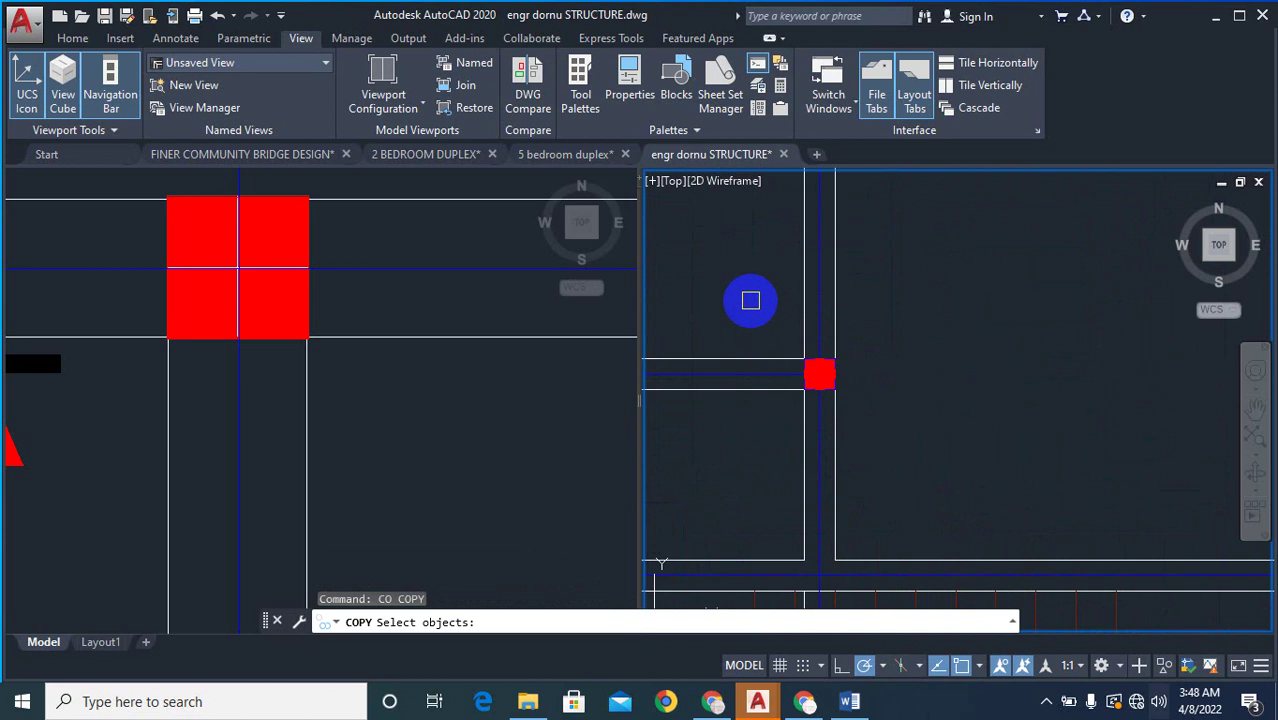
{"action": "left_click", "coordinate": [750, 300]}
{"action": "left_click", "coordinate": [862, 431]}
{"action": "scroll", "coordinate": [822, 374], "scroll_direction": "up", "scroll_amount": 5}
{"action": "key", "text": "Return"}
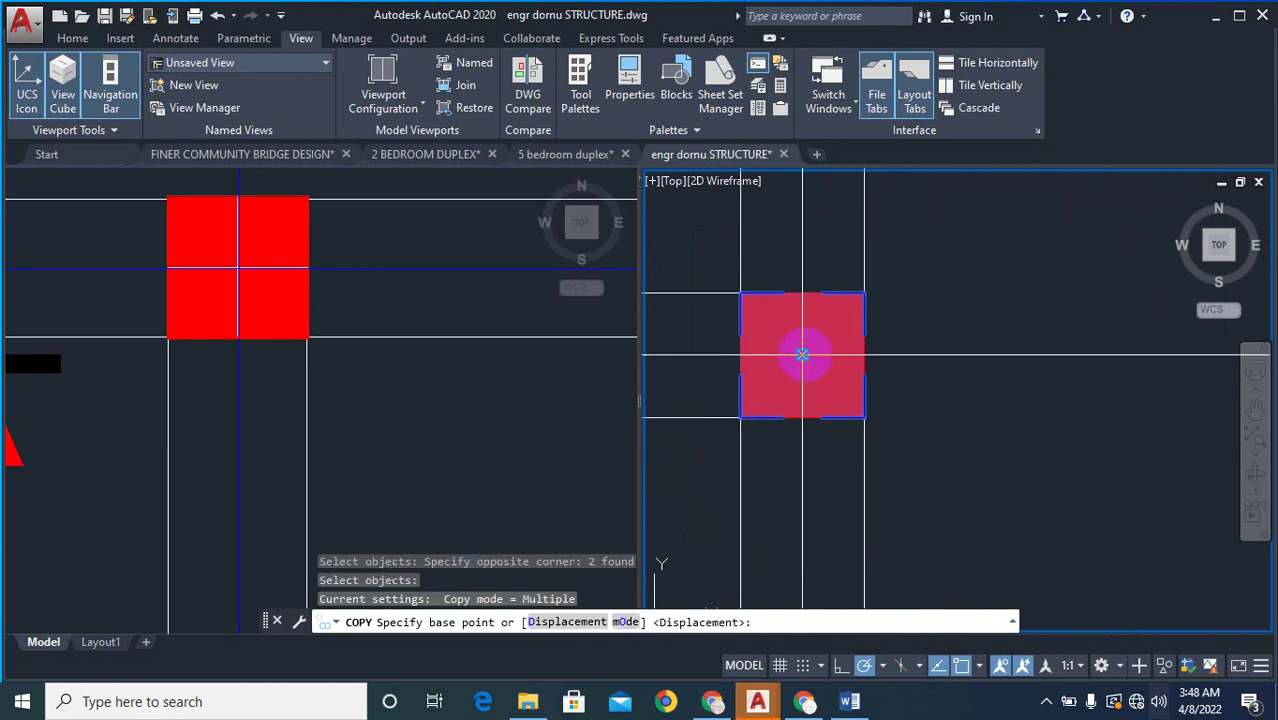
{"action": "left_click", "coordinate": [802, 354]}
{"action": "scroll", "coordinate": [981, 345], "scroll_direction": "down", "scroll_amount": 4}
{"action": "scroll", "coordinate": [1077, 408], "scroll_direction": "up", "scroll_amount": 2}
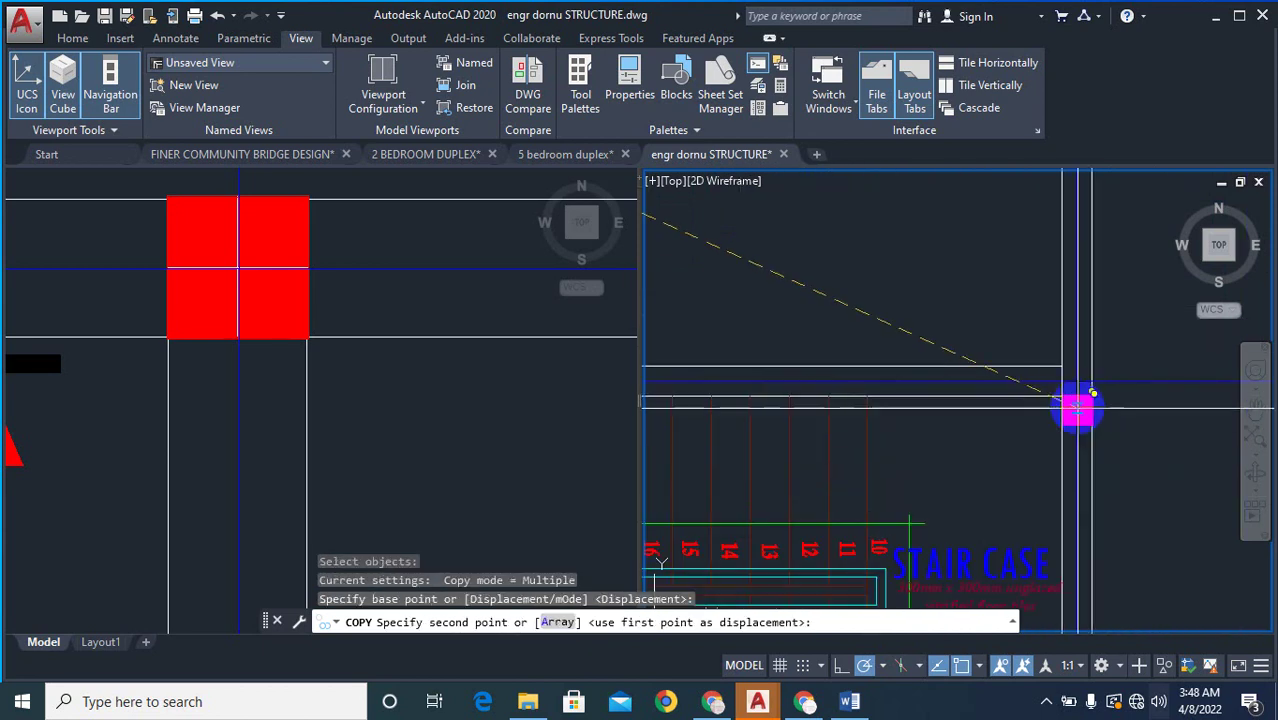
{"action": "left_click", "coordinate": [1075, 376]}
- Place column copies on the fifth cross wall at the central wall and at the west wall
{"action": "scroll", "coordinate": [1105, 450], "scroll_direction": "down", "scroll_amount": 3}
{"action": "scroll", "coordinate": [1062, 450], "scroll_direction": "up", "scroll_amount": 2}
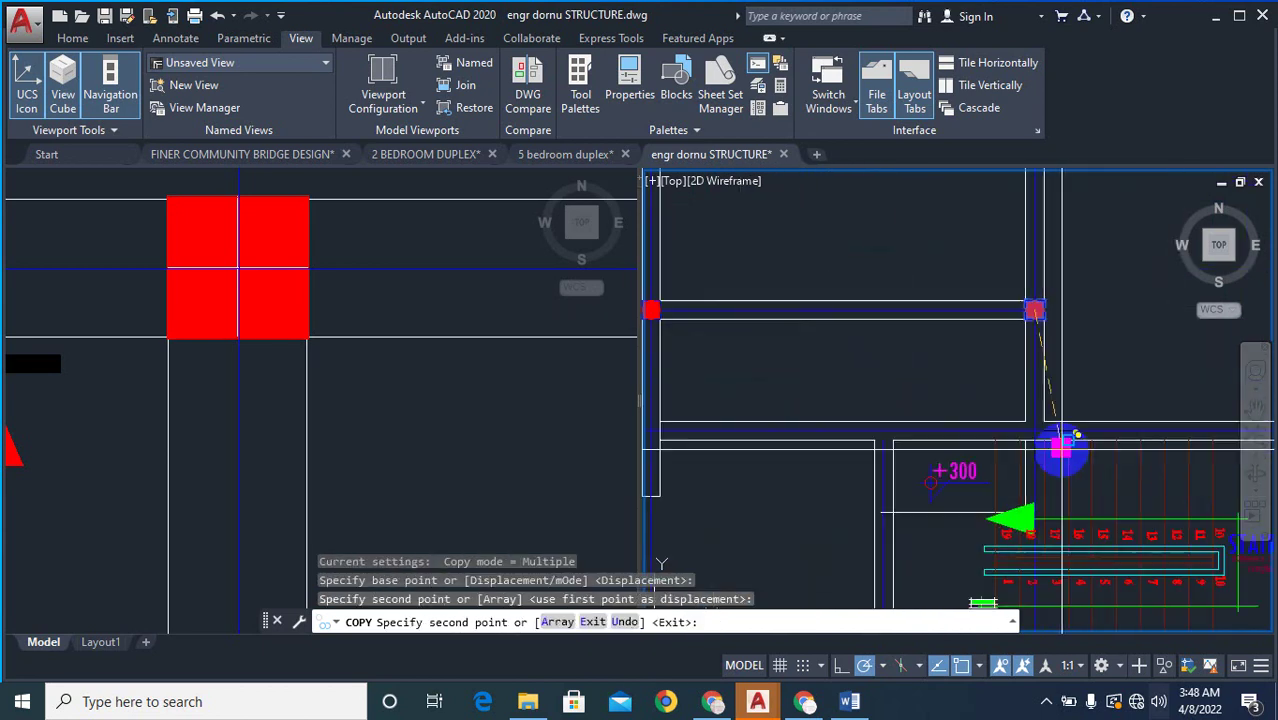
{"action": "scroll", "coordinate": [1062, 455], "scroll_direction": "up", "scroll_amount": 2}
{"action": "left_click", "coordinate": [1032, 406]}
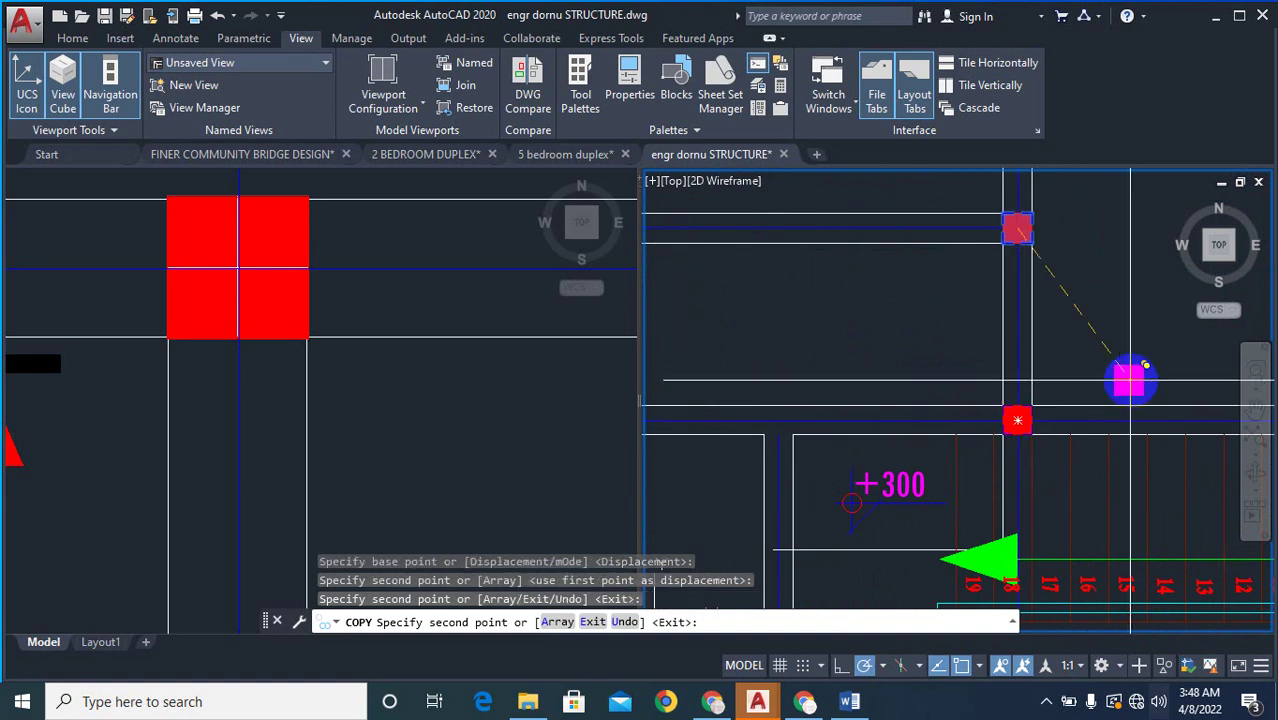
{"action": "scroll", "coordinate": [1064, 419], "scroll_direction": "down", "scroll_amount": 3}
{"action": "scroll", "coordinate": [1113, 442], "scroll_direction": "up", "scroll_amount": 3}
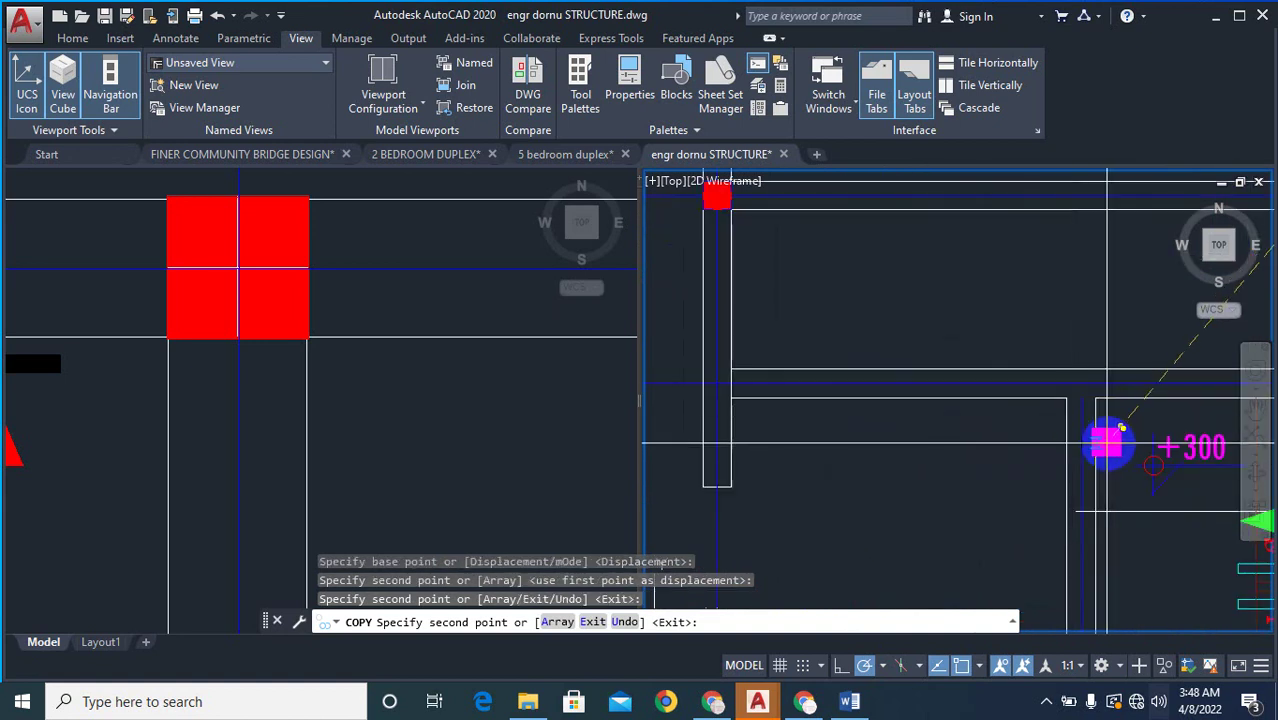
{"action": "left_click", "coordinate": [715, 380]}
{"action": "scroll", "coordinate": [676, 479], "scroll_direction": "down", "scroll_amount": 4}
{"action": "key", "text": "Escape"}
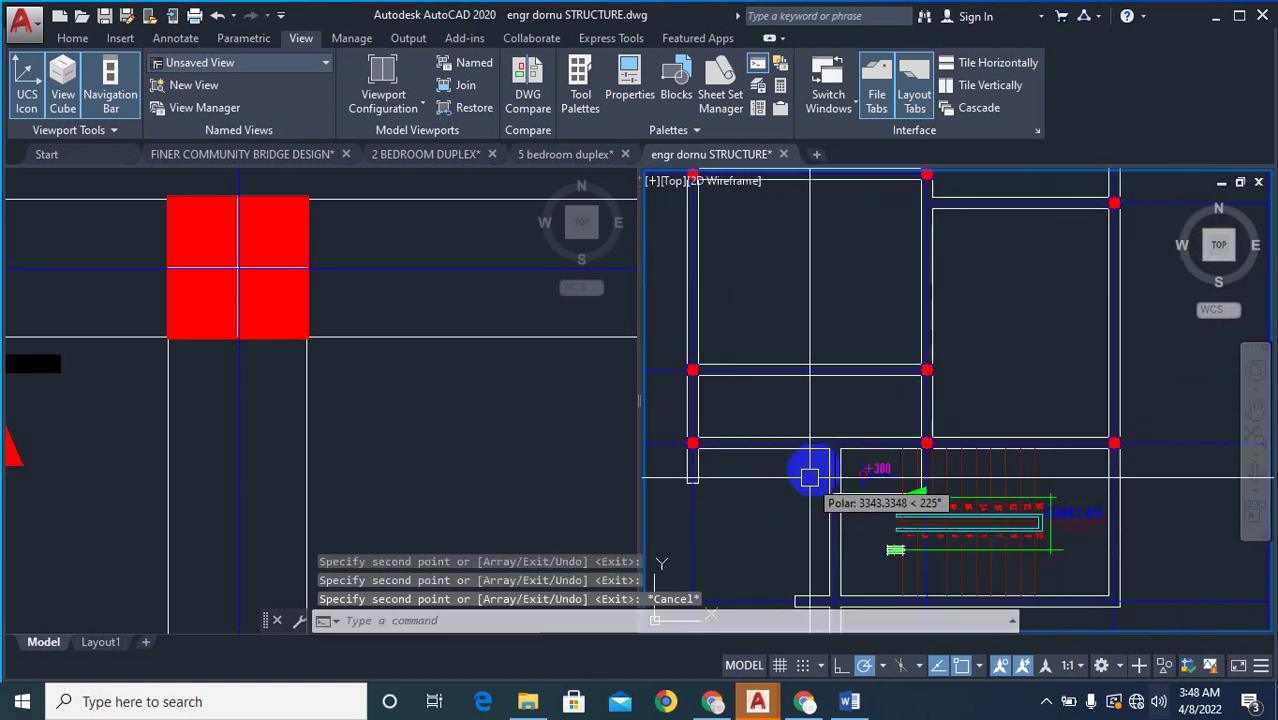
- Extend the grid line of the staircase's west wall north across the fifth cross wall
{"action": "scroll", "coordinate": [833, 479], "scroll_direction": "up", "scroll_amount": 4}
{"action": "type", "text": "ex"}
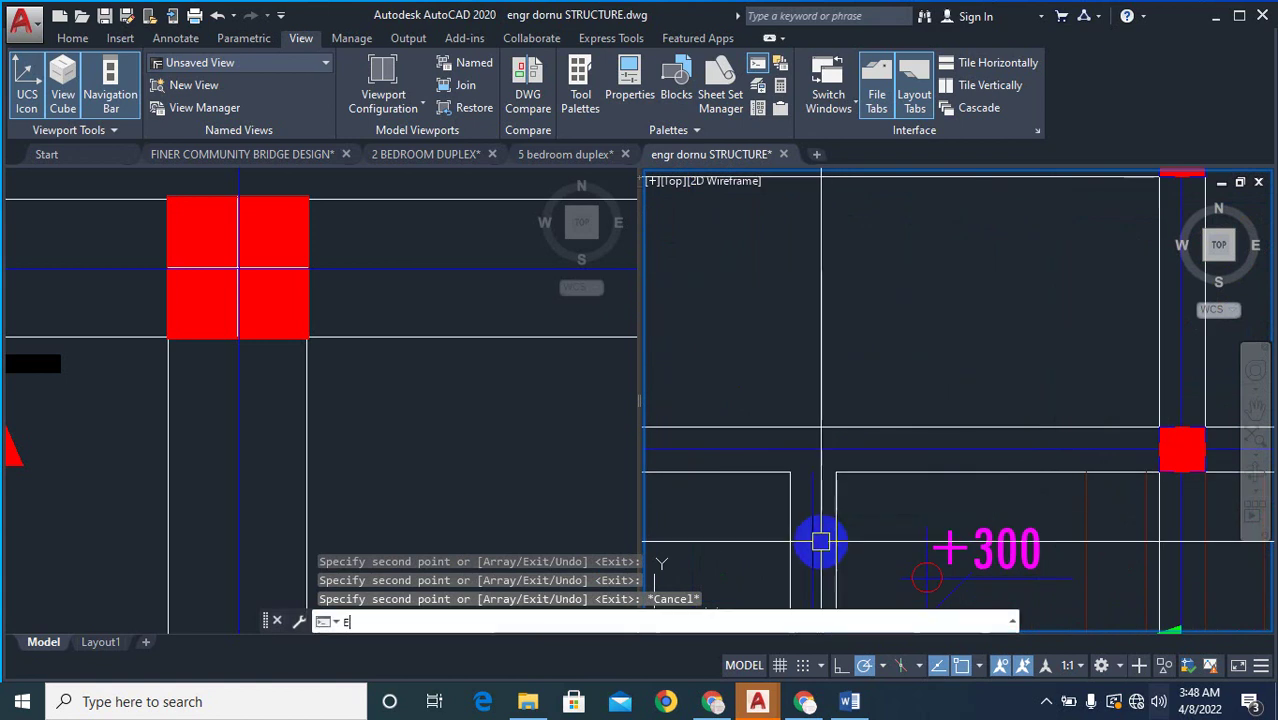
{"action": "key", "text": "Return"}
{"action": "right_click", "coordinate": [816, 542]}
{"action": "right_click", "coordinate": [816, 542]}
{"action": "left_click", "coordinate": [807, 525]}
{"action": "left_click", "coordinate": [811, 532]}
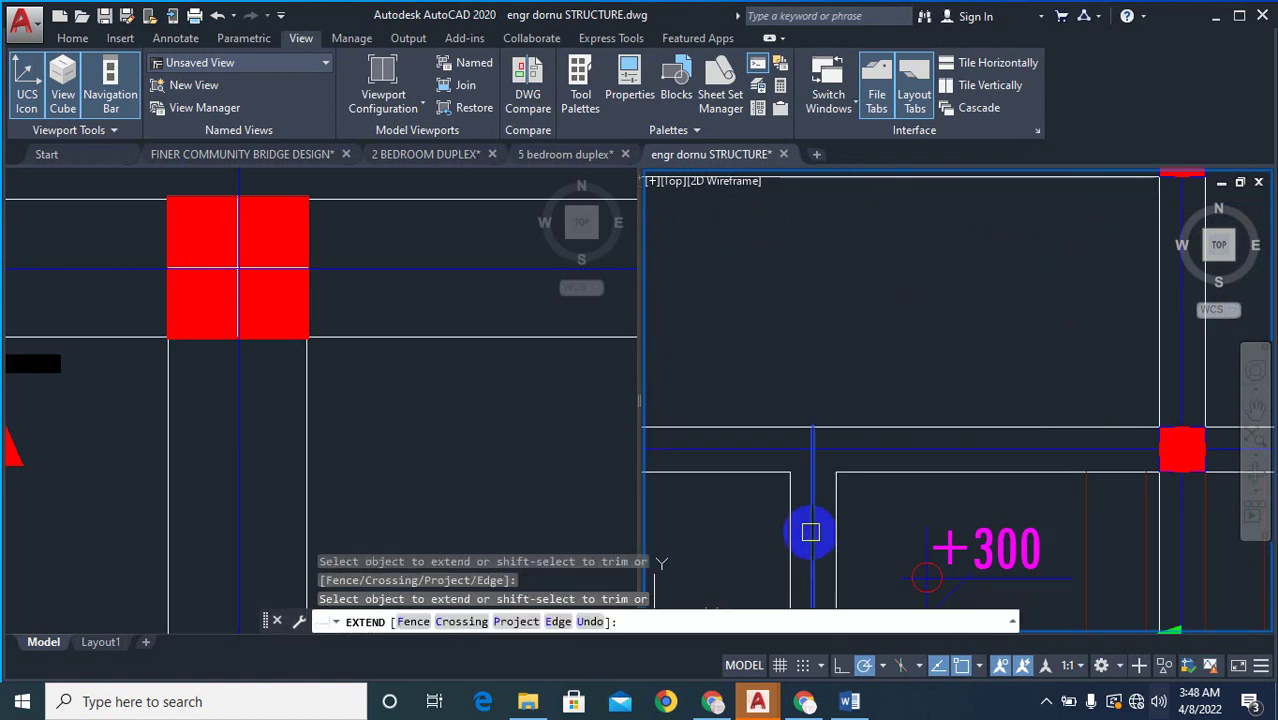
{"action": "left_click", "coordinate": [781, 378]}
{"action": "scroll", "coordinate": [830, 402], "scroll_direction": "down", "scroll_amount": 5}
{"action": "key", "text": "Escape"}
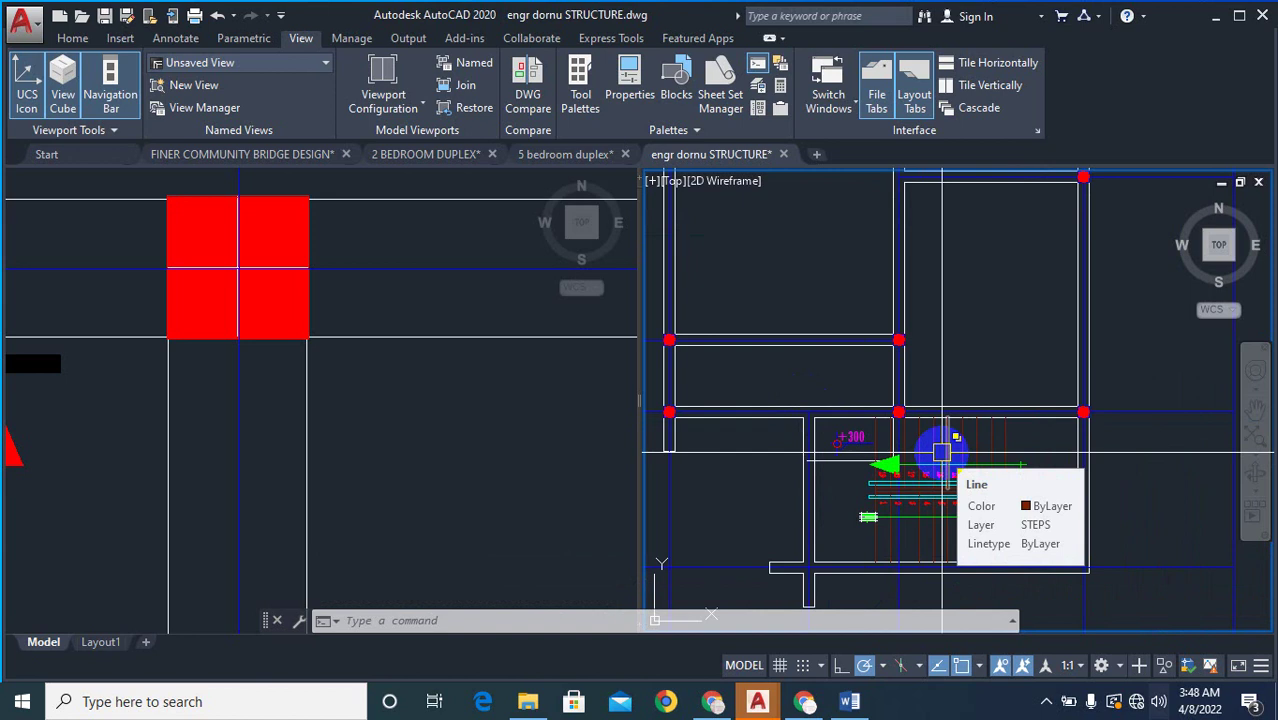
{"action": "scroll", "coordinate": [941, 452], "scroll_direction": "down", "scroll_amount": 4}
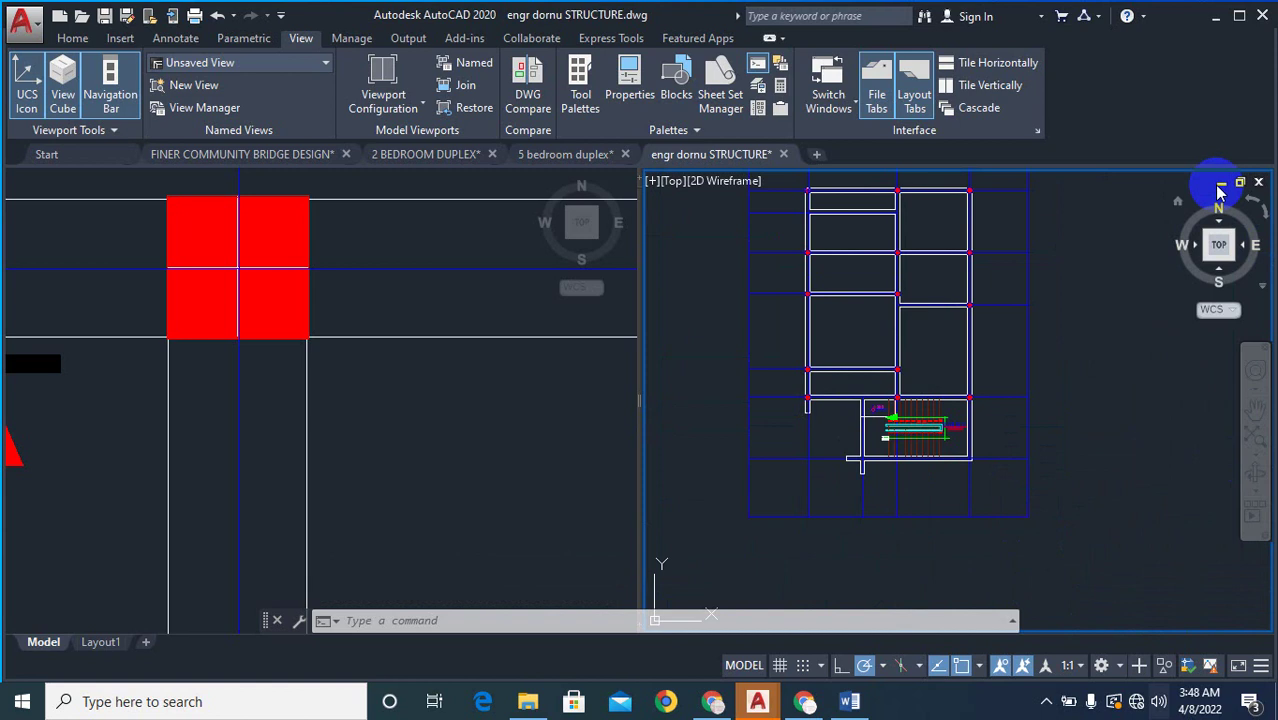
{"action": "left_click", "coordinate": [1001, 451]}
{"action": "key", "text": "Delete"}
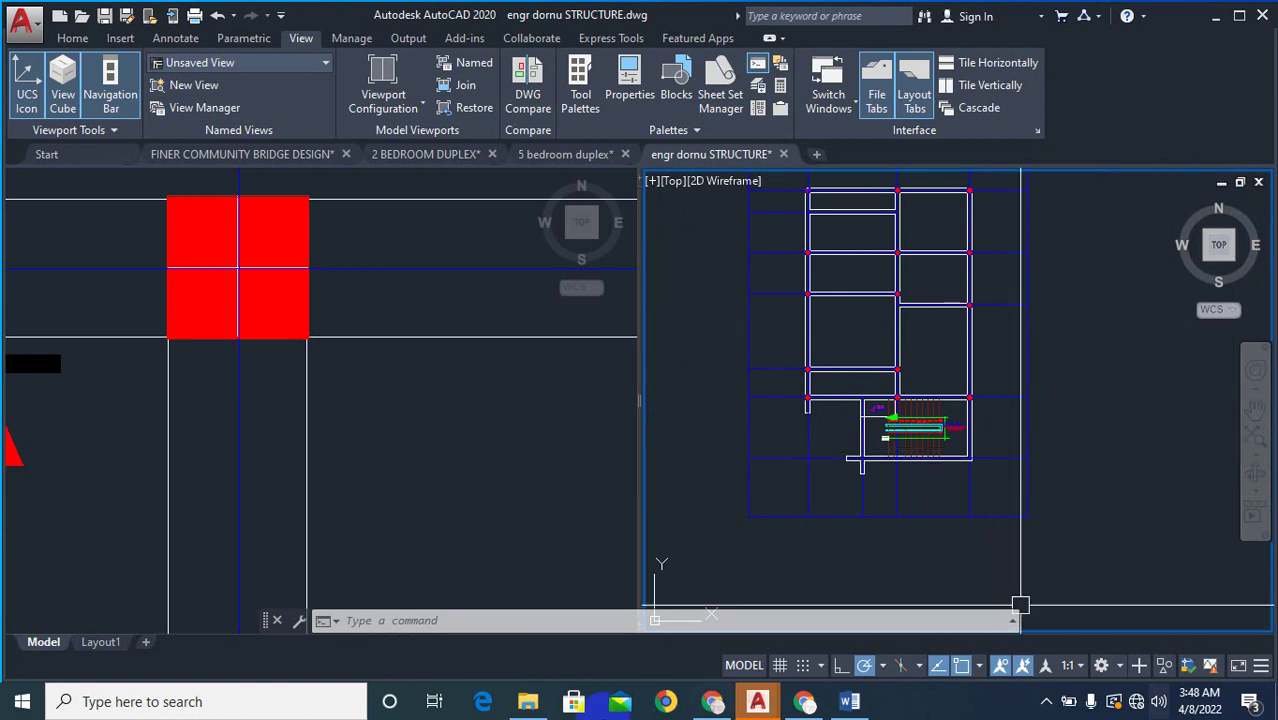
{"action": "left_click", "coordinate": [871, 303]}
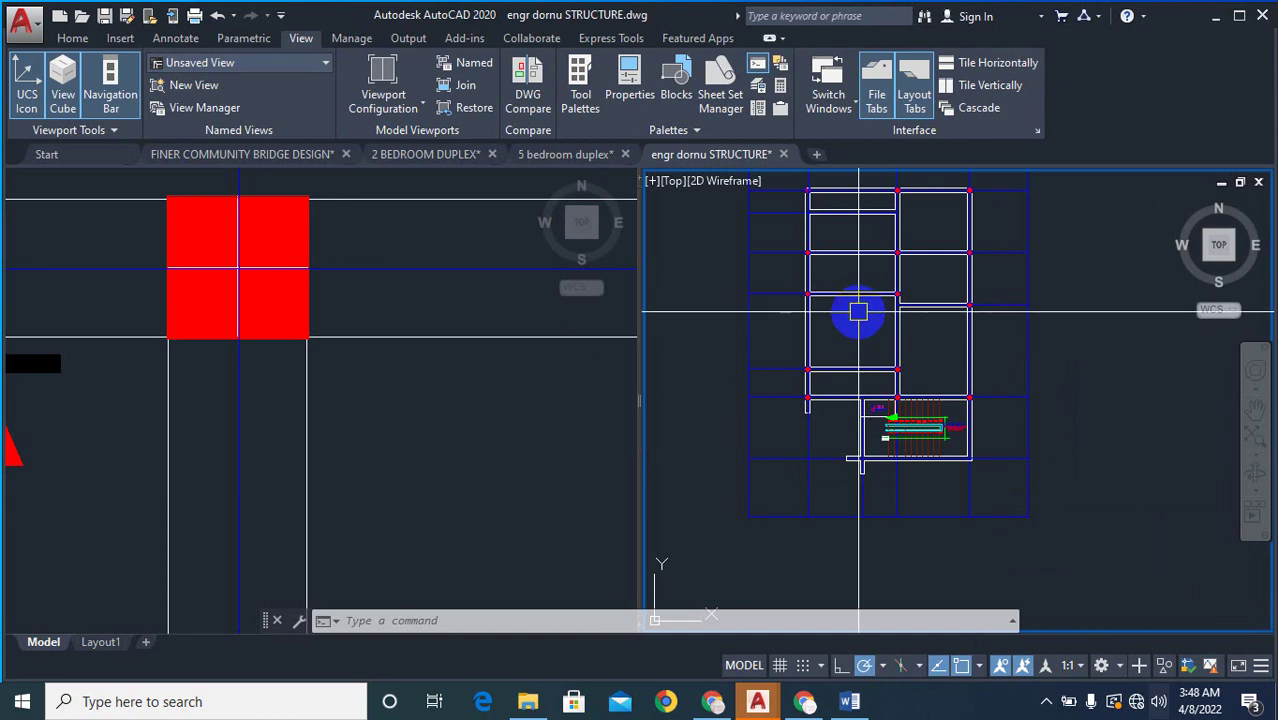
- Copy the central wall's column at the fourth cross wall from its centre to the intersection of the staircase's west and south walls
{"action": "type", "text": "c"}
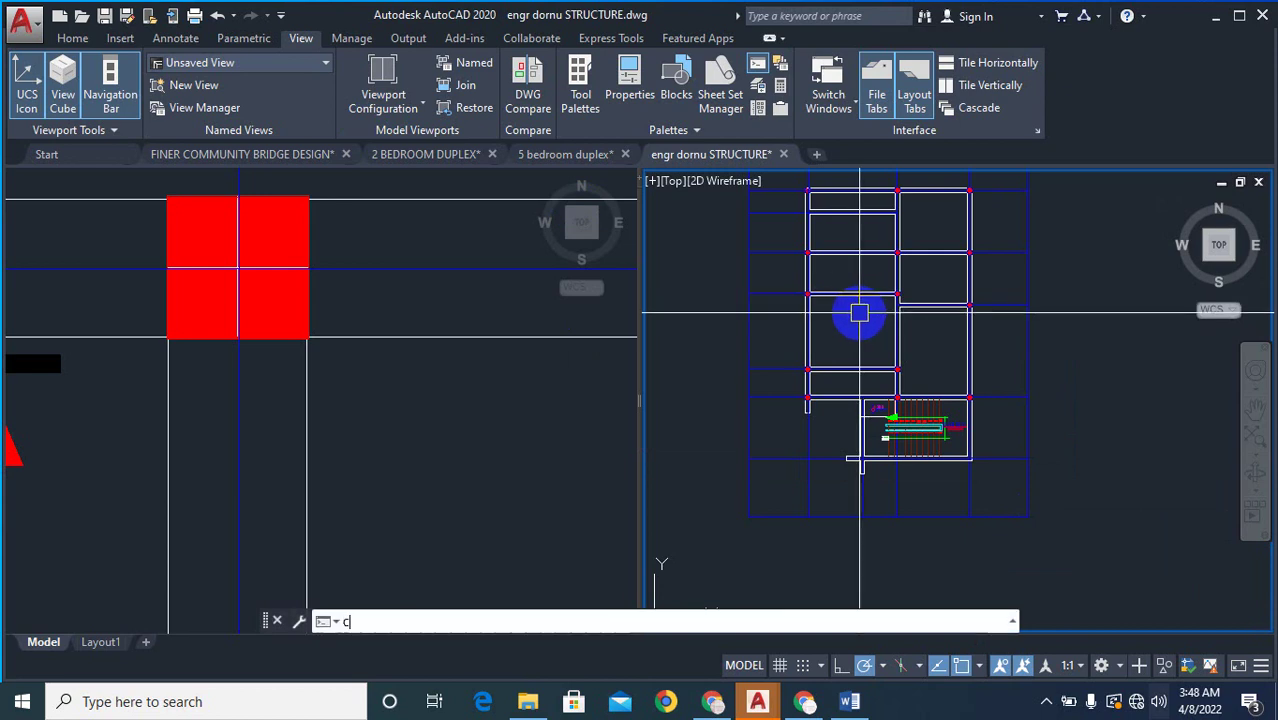
{"action": "scroll", "coordinate": [893, 348], "scroll_direction": "up", "scroll_amount": 5}
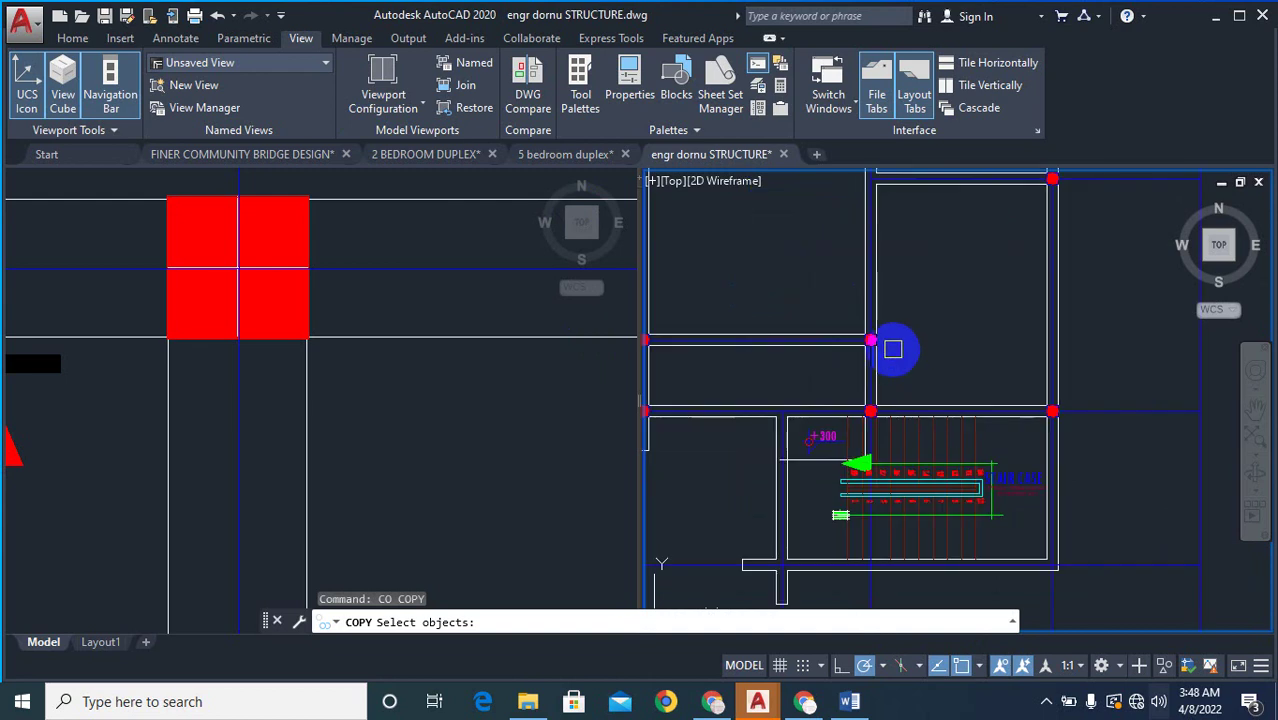
{"action": "left_click", "coordinate": [787, 251]}
{"action": "left_click", "coordinate": [901, 399]}
{"action": "scroll", "coordinate": [828, 331], "scroll_direction": "up", "scroll_amount": 3}
{"action": "right_click", "coordinate": [840, 308]}
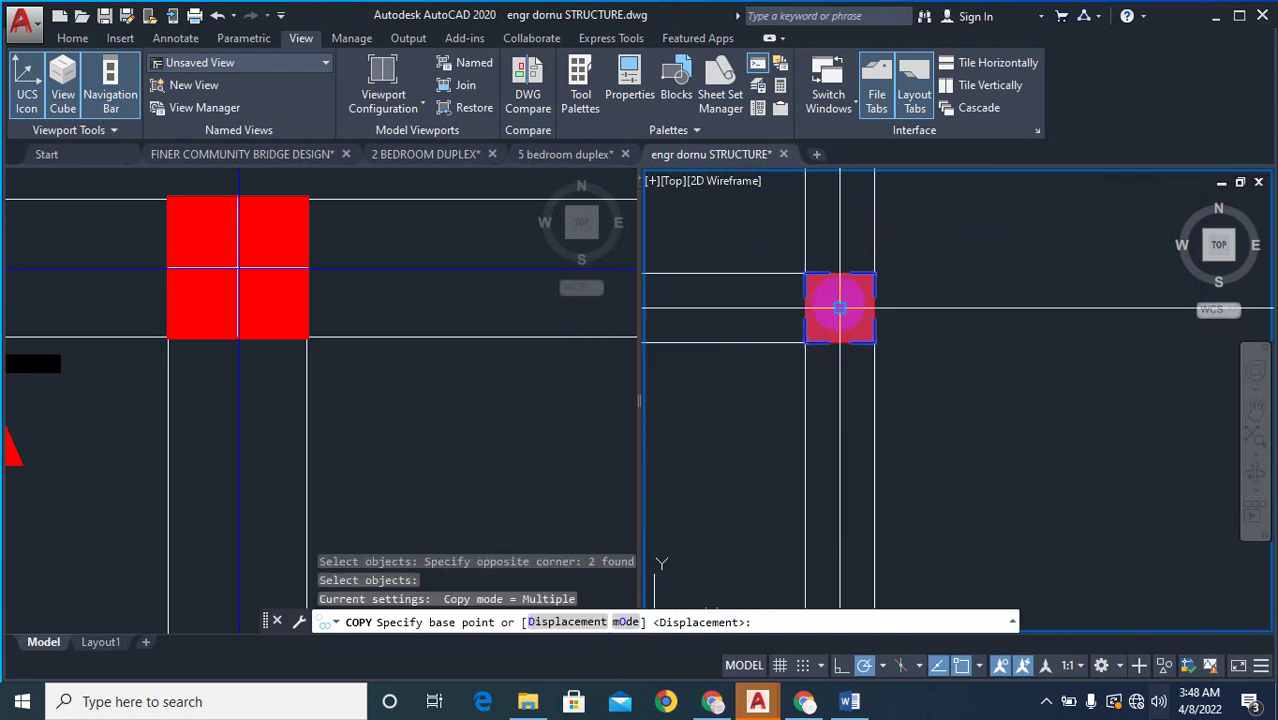
{"action": "left_click", "coordinate": [840, 308]}
{"action": "scroll", "coordinate": [840, 308], "scroll_direction": "down", "scroll_amount": 5}
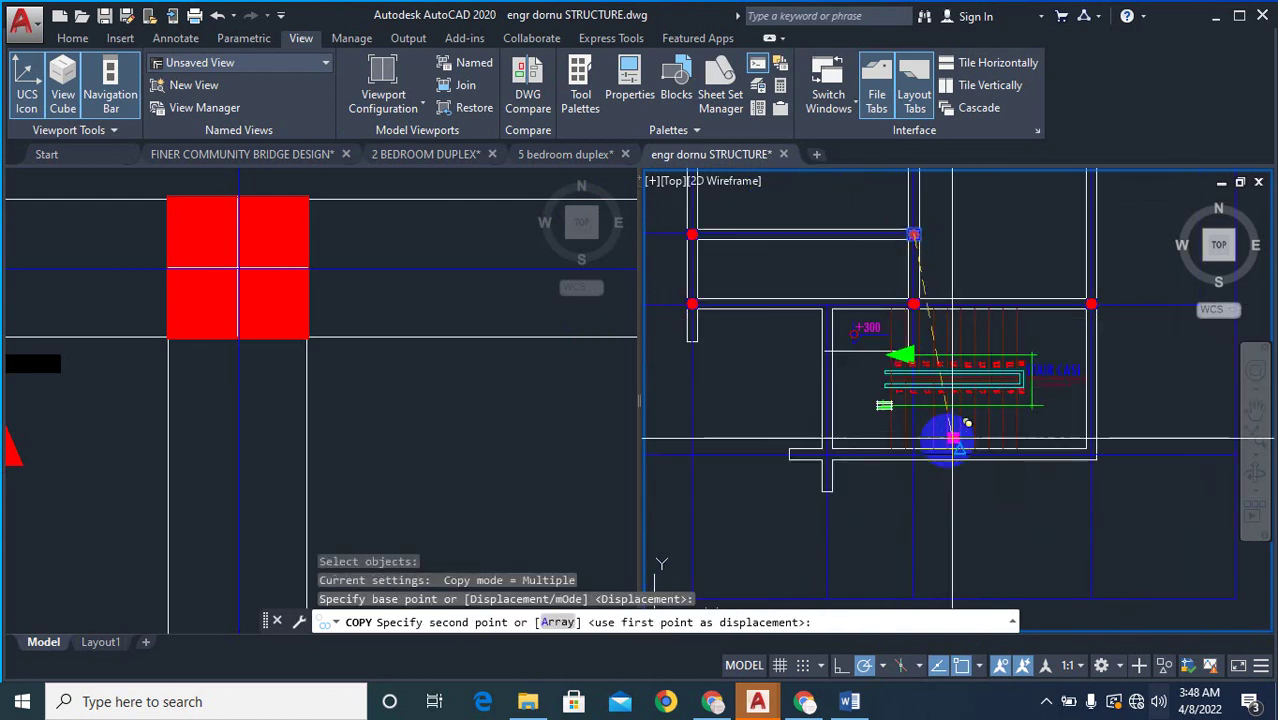
{"action": "scroll", "coordinate": [870, 478], "scroll_direction": "up", "scroll_amount": 4}
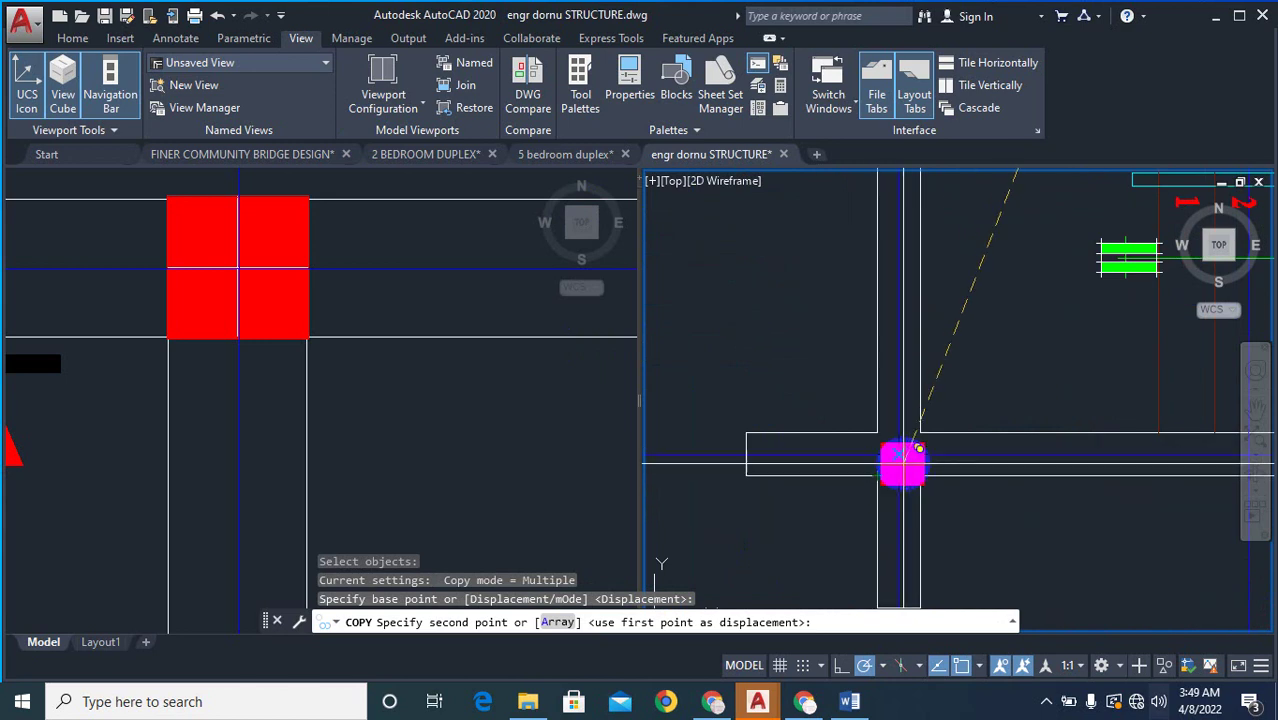
{"action": "left_click", "coordinate": [898, 452]}
- Place a column copy at the southeast corner of the staircase, where the south wall meets the east wall
{"action": "scroll", "coordinate": [741, 541], "scroll_direction": "down", "scroll_amount": 4}
{"action": "scroll", "coordinate": [1020, 470], "scroll_direction": "up", "scroll_amount": 5}
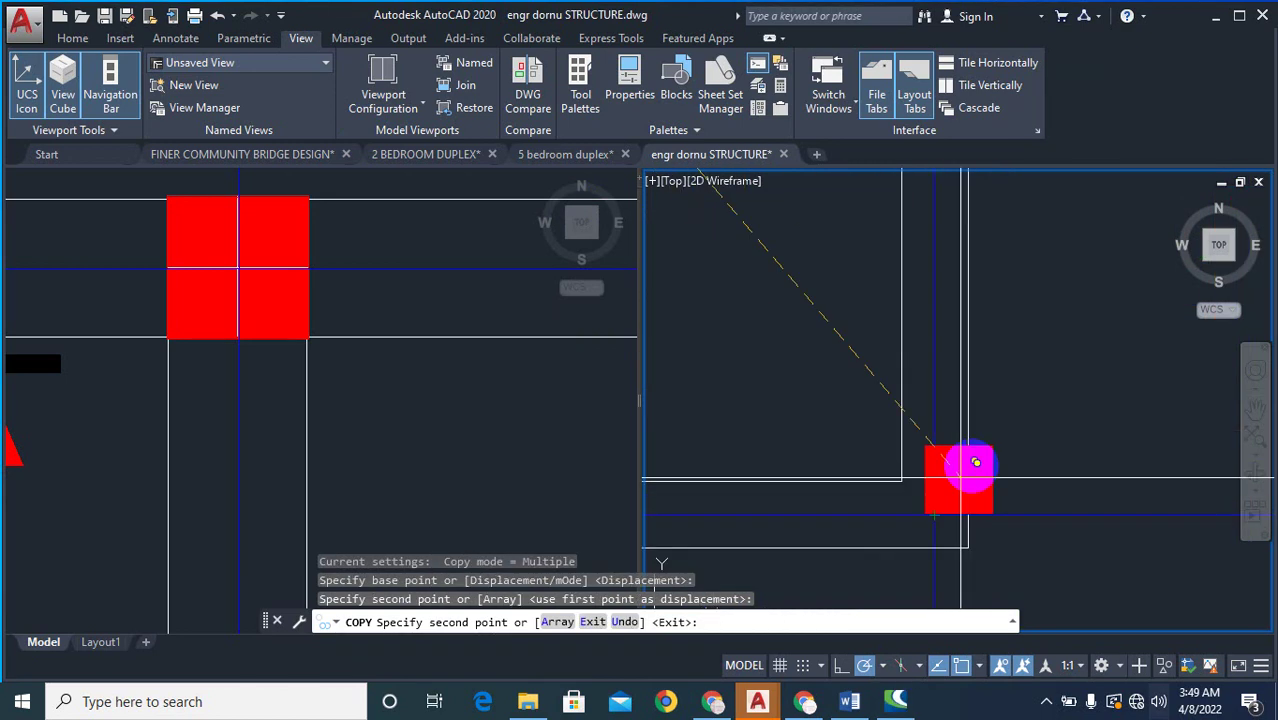
{"action": "scroll", "coordinate": [1041, 465], "scroll_direction": "down", "scroll_amount": 3}
{"action": "scroll", "coordinate": [990, 478], "scroll_direction": "up", "scroll_amount": 4}
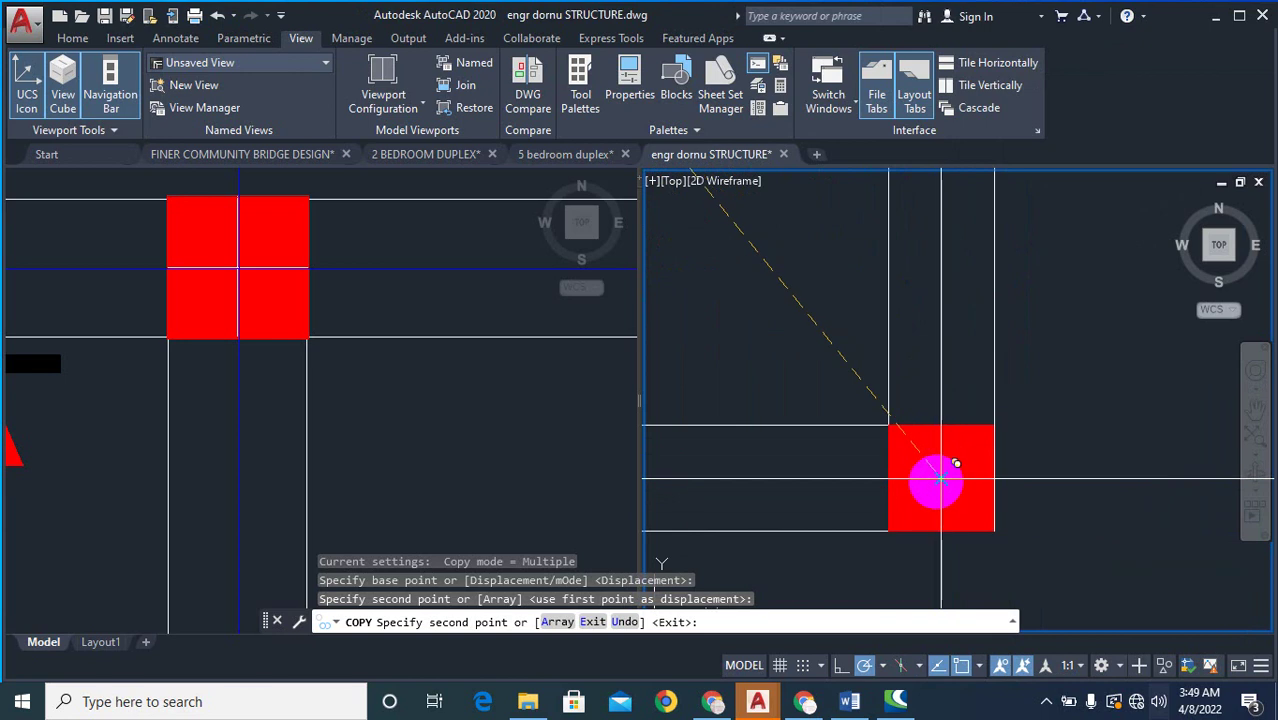
{"action": "left_click", "coordinate": [940, 477]}
{"action": "scroll", "coordinate": [1073, 372], "scroll_direction": "down", "scroll_amount": 2}
{"action": "scroll", "coordinate": [1101, 380], "scroll_direction": "up", "scroll_amount": 5}
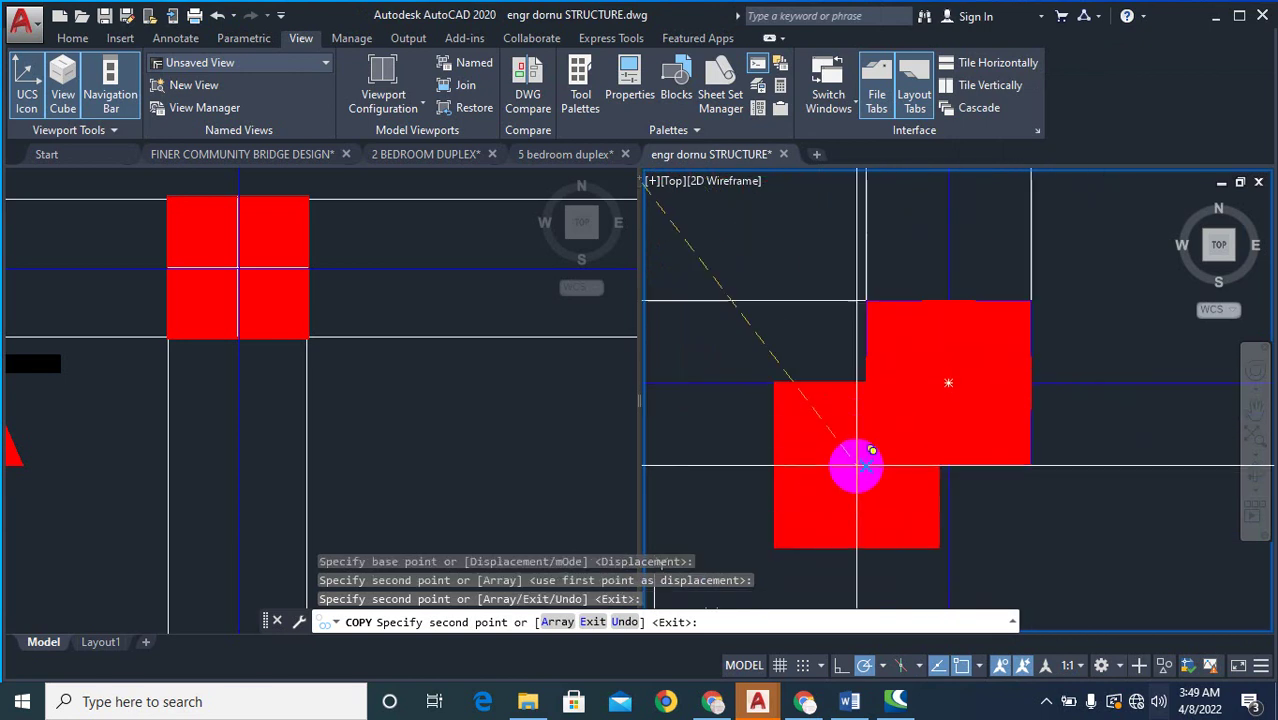
- Place a column copy where the staircase's west wall meets the fifth cross wall, and end the copying
{"action": "scroll", "coordinate": [922, 520], "scroll_direction": "down", "scroll_amount": 5}
{"action": "scroll", "coordinate": [1063, 565], "scroll_direction": "down", "scroll_amount": 4}
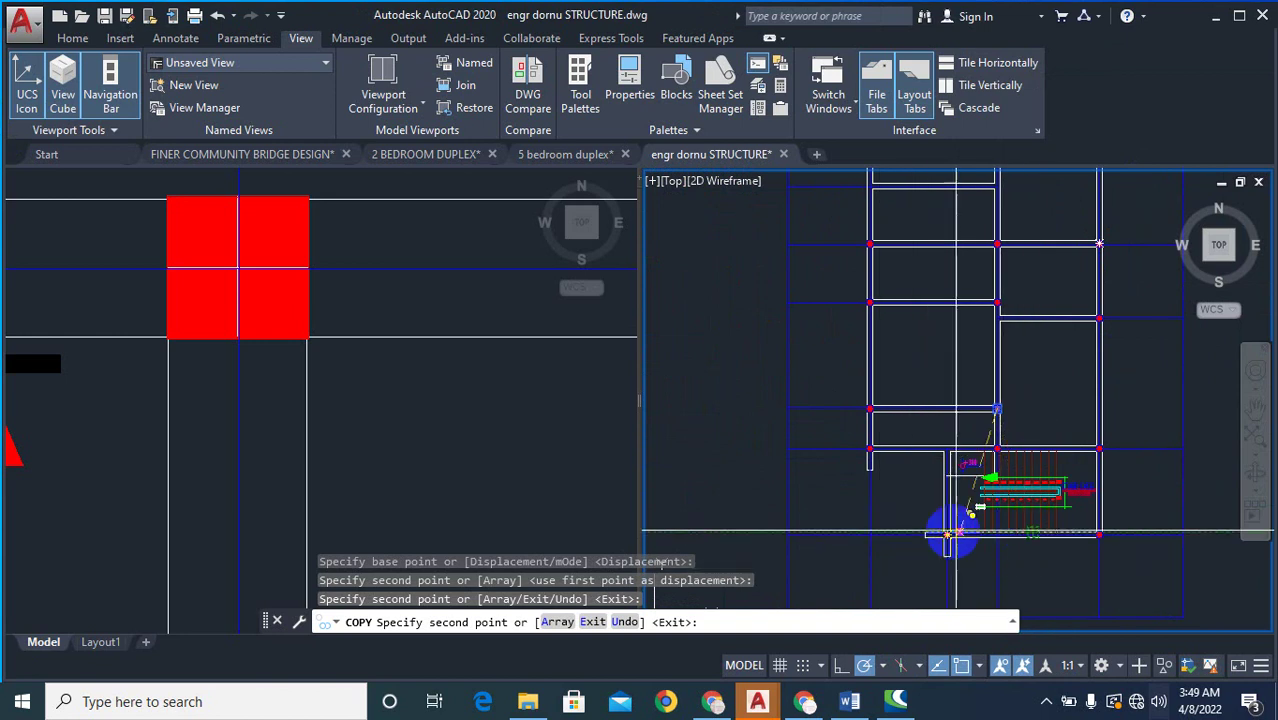
{"action": "scroll", "coordinate": [950, 530], "scroll_direction": "up", "scroll_amount": 4}
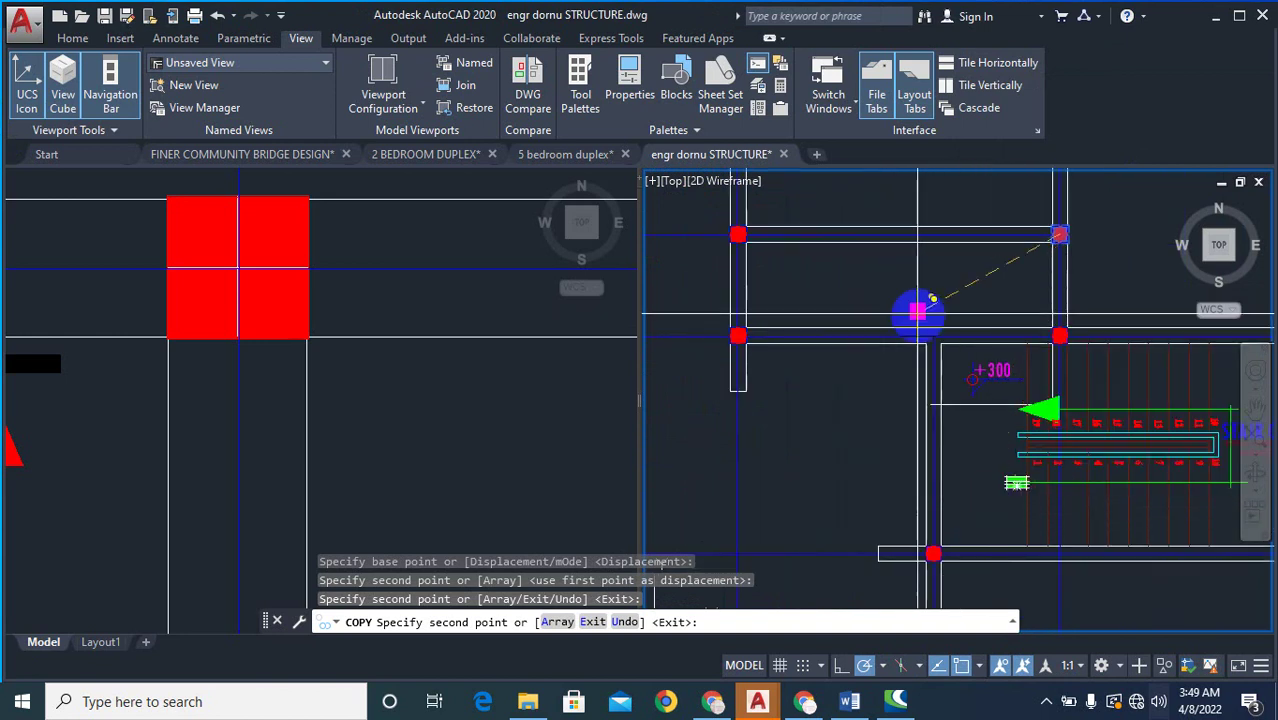
{"action": "scroll", "coordinate": [940, 340], "scroll_direction": "up", "scroll_amount": 4}
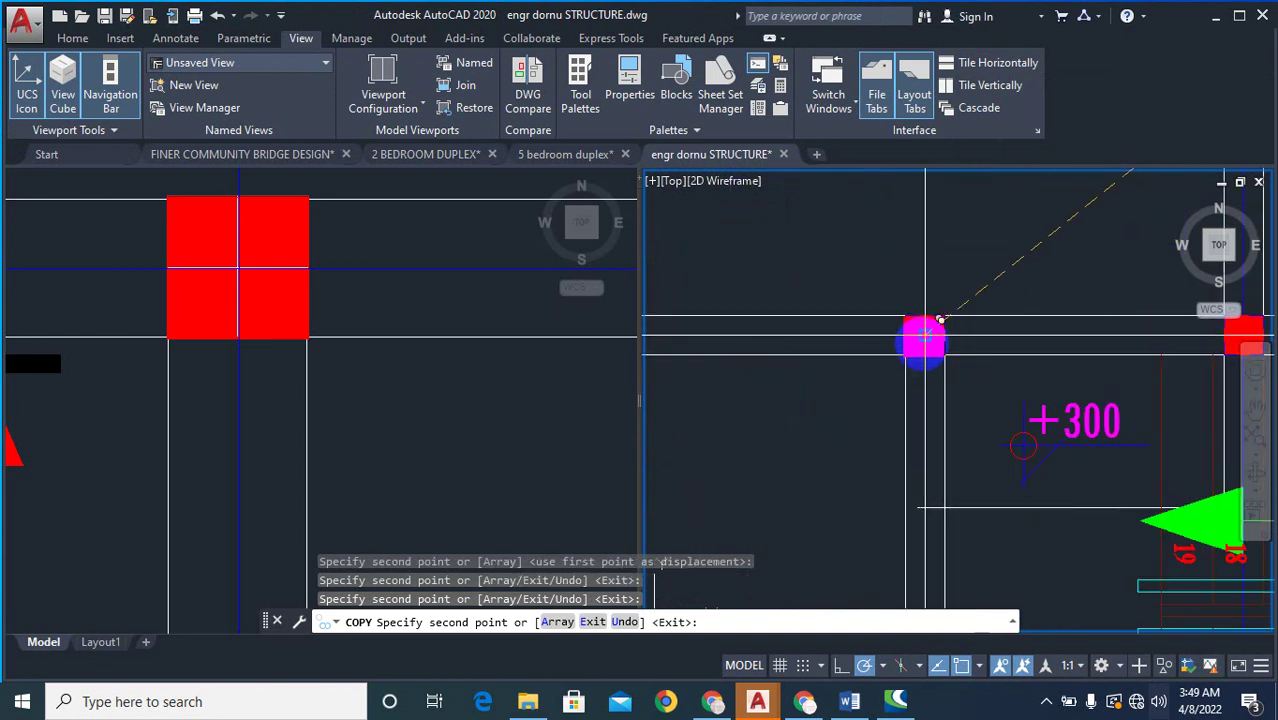
{"action": "scroll", "coordinate": [924, 481], "scroll_direction": "down", "scroll_amount": 5}
{"action": "scroll", "coordinate": [995, 535], "scroll_direction": "down", "scroll_amount": 2}
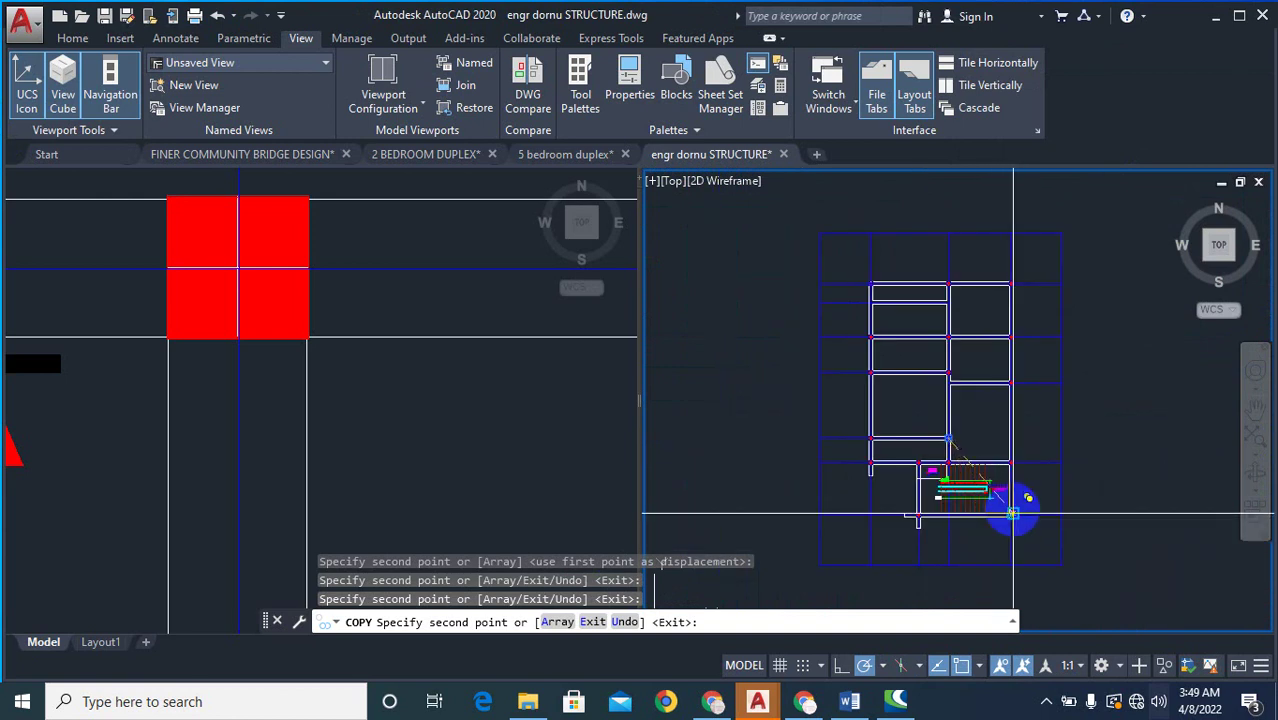
{"action": "scroll", "coordinate": [995, 344], "scroll_direction": "up", "scroll_amount": 2}
{"action": "scroll", "coordinate": [1035, 440], "scroll_direction": "down", "scroll_amount": 2}
{"action": "key", "text": "Escape"}
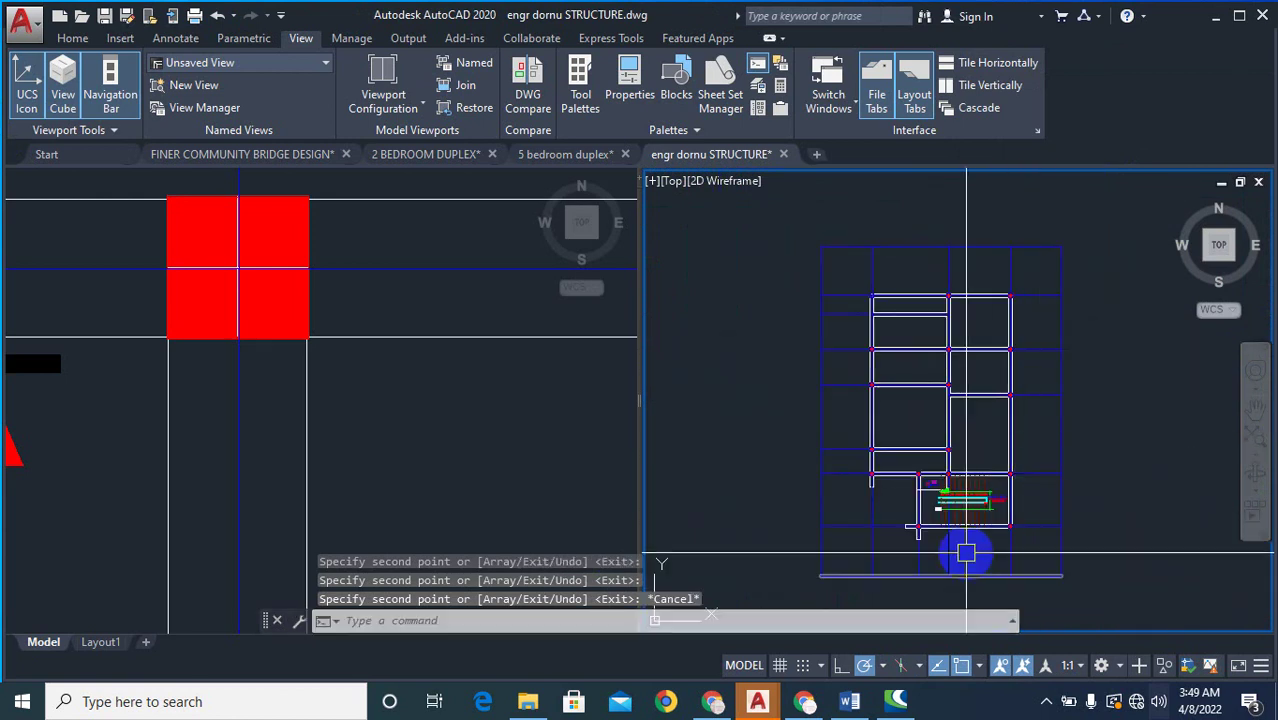
- Trim the central wall's grid line below the fifth cross wall, using that cross wall's south edge as the cutting edge
{"action": "scroll", "coordinate": [970, 551], "scroll_direction": "up", "scroll_amount": 2}
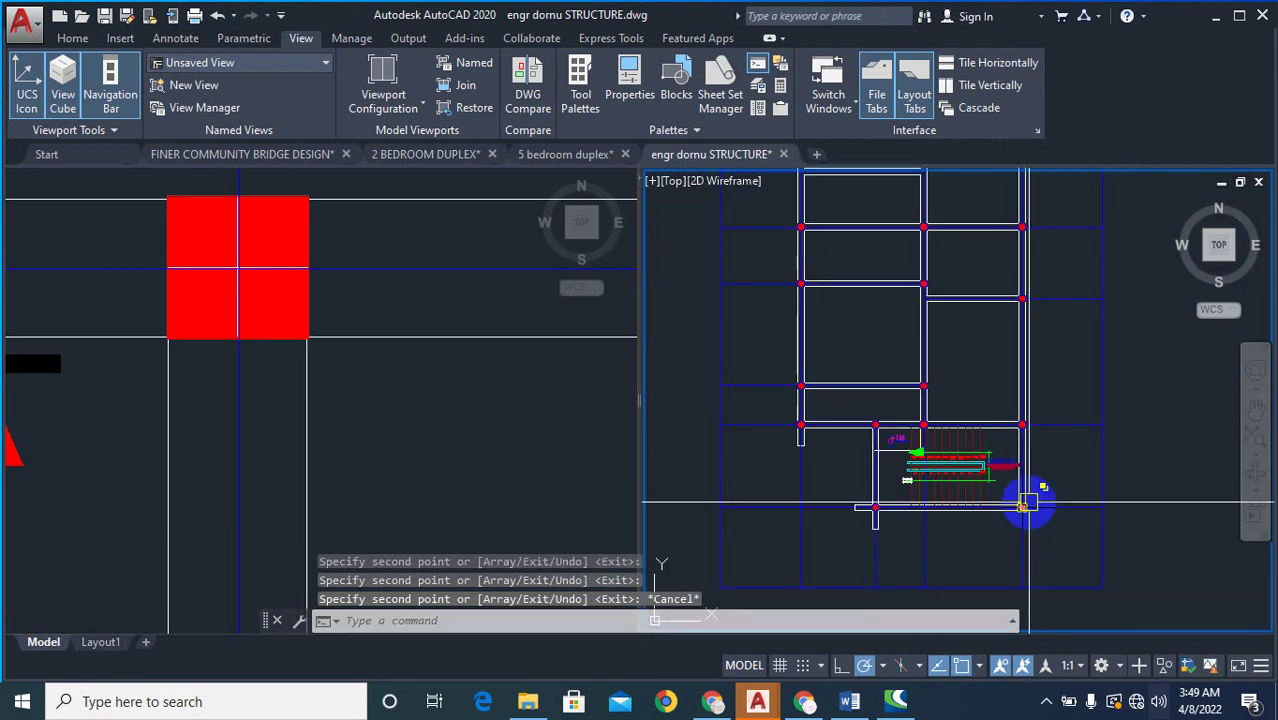
{"action": "scroll", "coordinate": [958, 422], "scroll_direction": "up", "scroll_amount": 9}
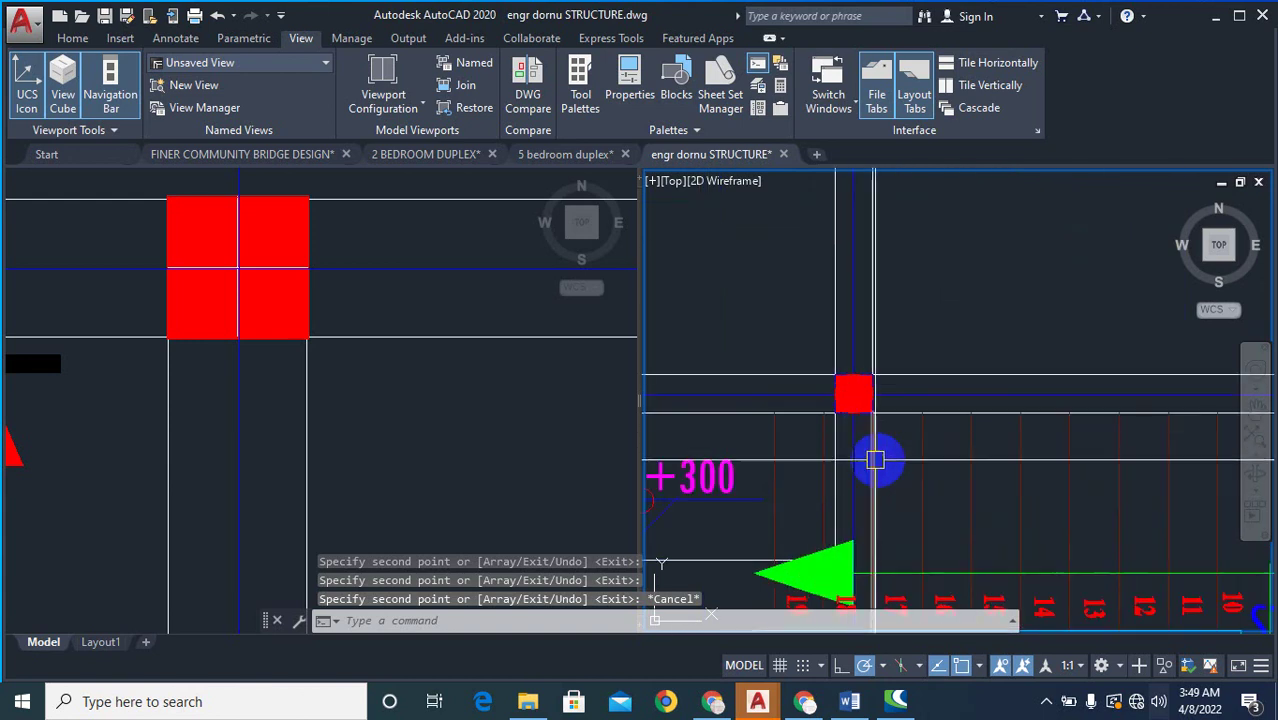
{"action": "type", "text": "tr"}
{"action": "key", "text": "space"}
{"action": "scroll", "coordinate": [906, 416], "scroll_direction": "up", "scroll_amount": 2}
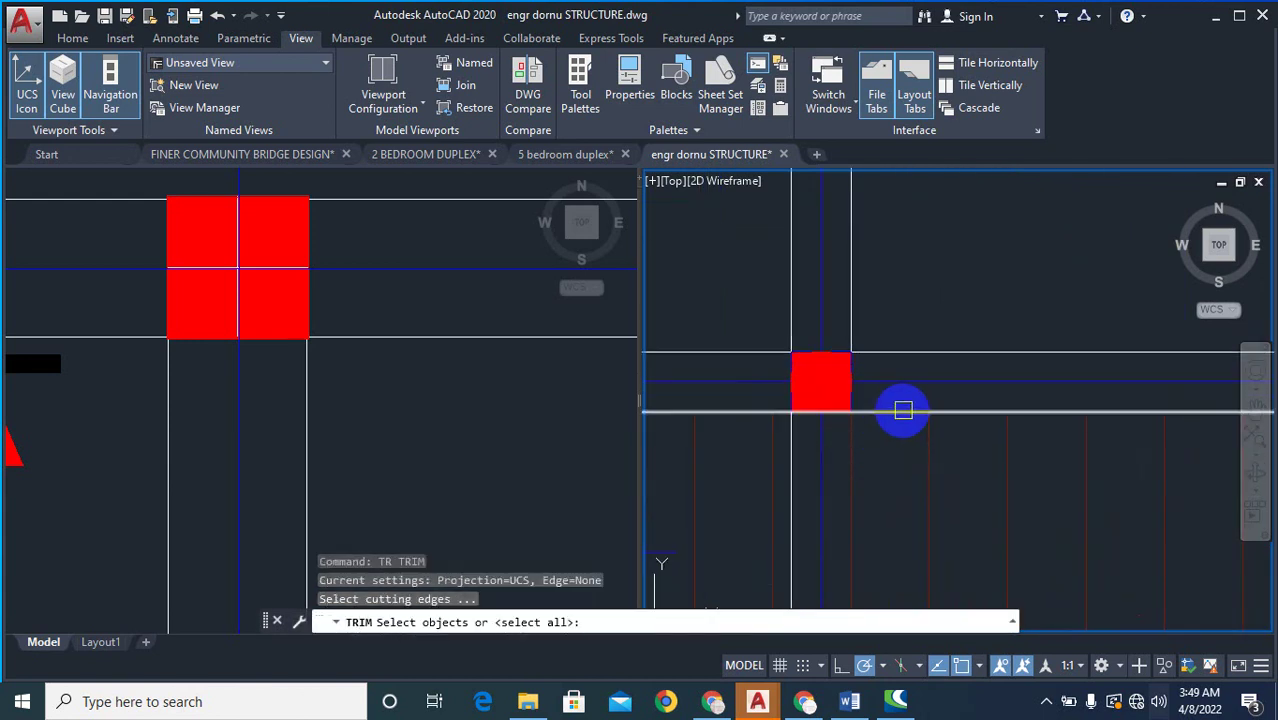
{"action": "left_click", "coordinate": [902, 410]}
{"action": "right_click", "coordinate": [858, 473]}
{"action": "left_click", "coordinate": [819, 466]}
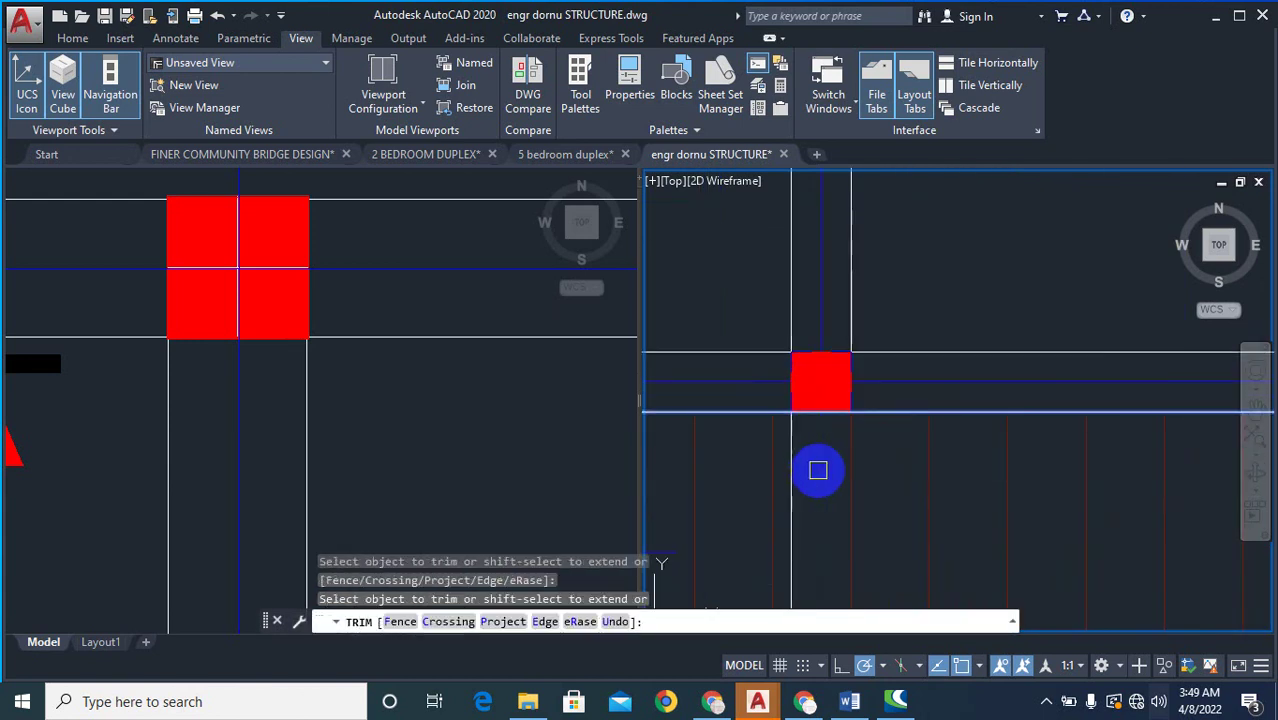
{"action": "scroll", "coordinate": [907, 334], "scroll_direction": "down", "scroll_amount": 6}
{"action": "key", "text": "Escape"}
- Add a horizontal linear dimension north of the plan between the grid lines of the west wall and the central wall
{"action": "scroll", "coordinate": [996, 528], "scroll_direction": "down", "scroll_amount": 4}
{"action": "scroll", "coordinate": [970, 308], "scroll_direction": "up", "scroll_amount": 4}
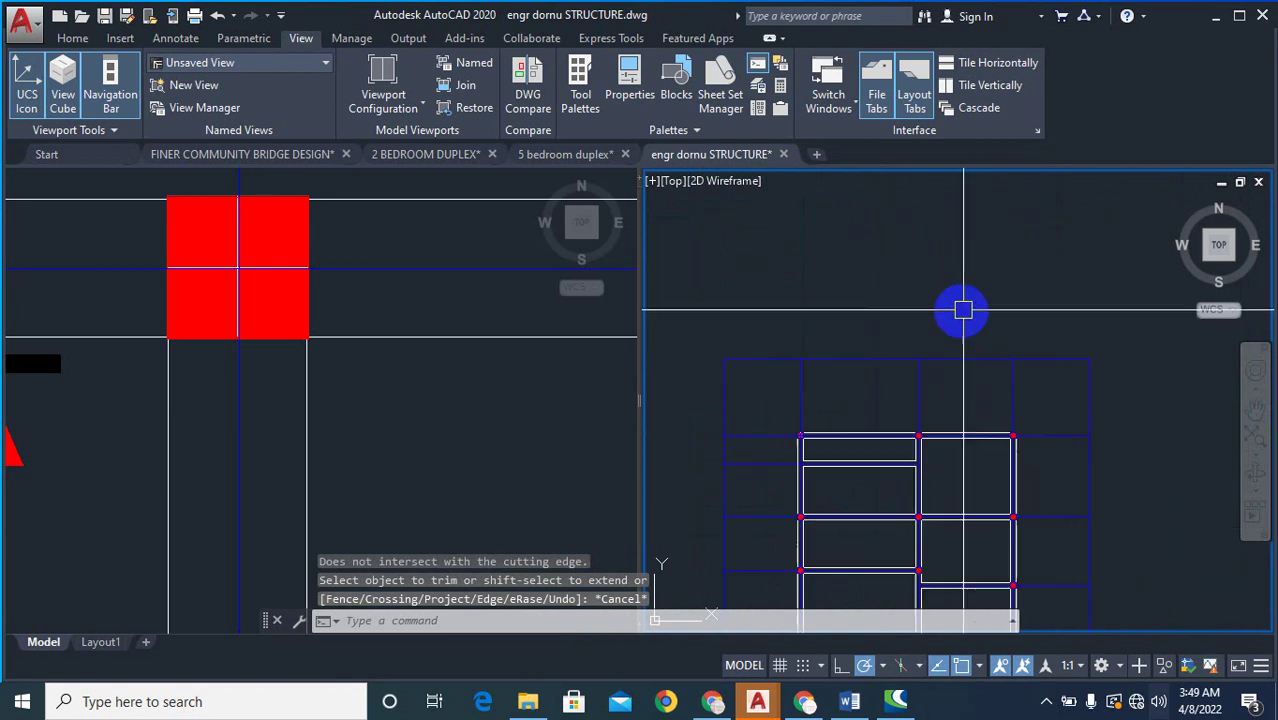
{"action": "type", "text": "dli"}
{"action": "key", "text": "space"}
{"action": "scroll", "coordinate": [800, 402], "scroll_direction": "up", "scroll_amount": 1}
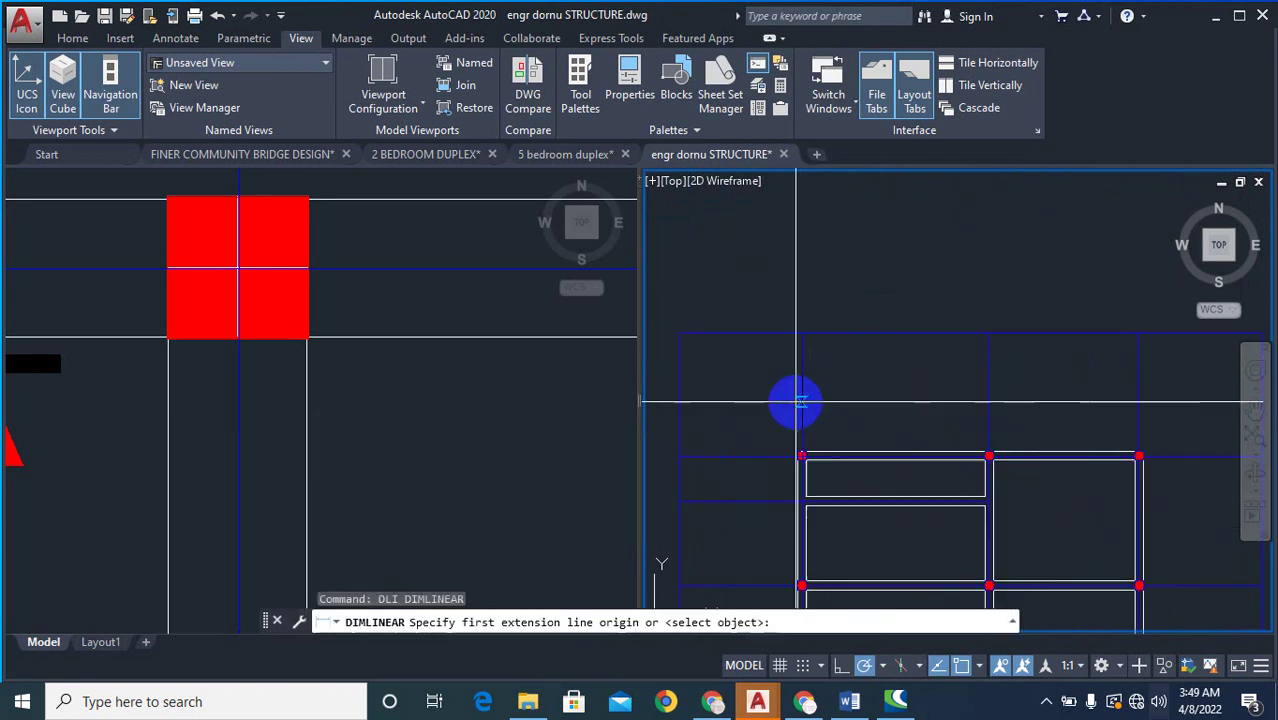
{"action": "left_click", "coordinate": [800, 390]}
{"action": "left_click", "coordinate": [988, 390]}
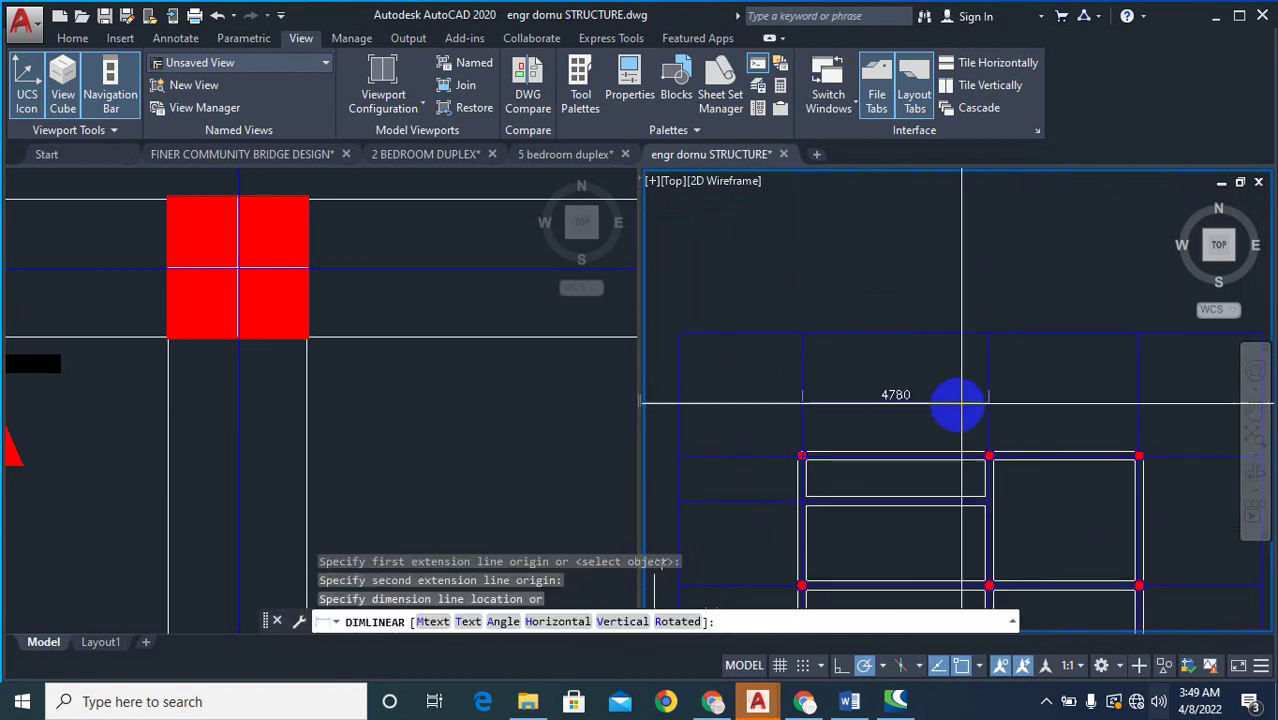
{"action": "left_click", "coordinate": [950, 387]}
- Continue the north dimension from the central wall's grid line to the east wall's grid line
{"action": "scroll", "coordinate": [819, 380], "scroll_direction": "up", "scroll_amount": 4}
{"action": "scroll", "coordinate": [765, 428], "scroll_direction": "down", "scroll_amount": 2}
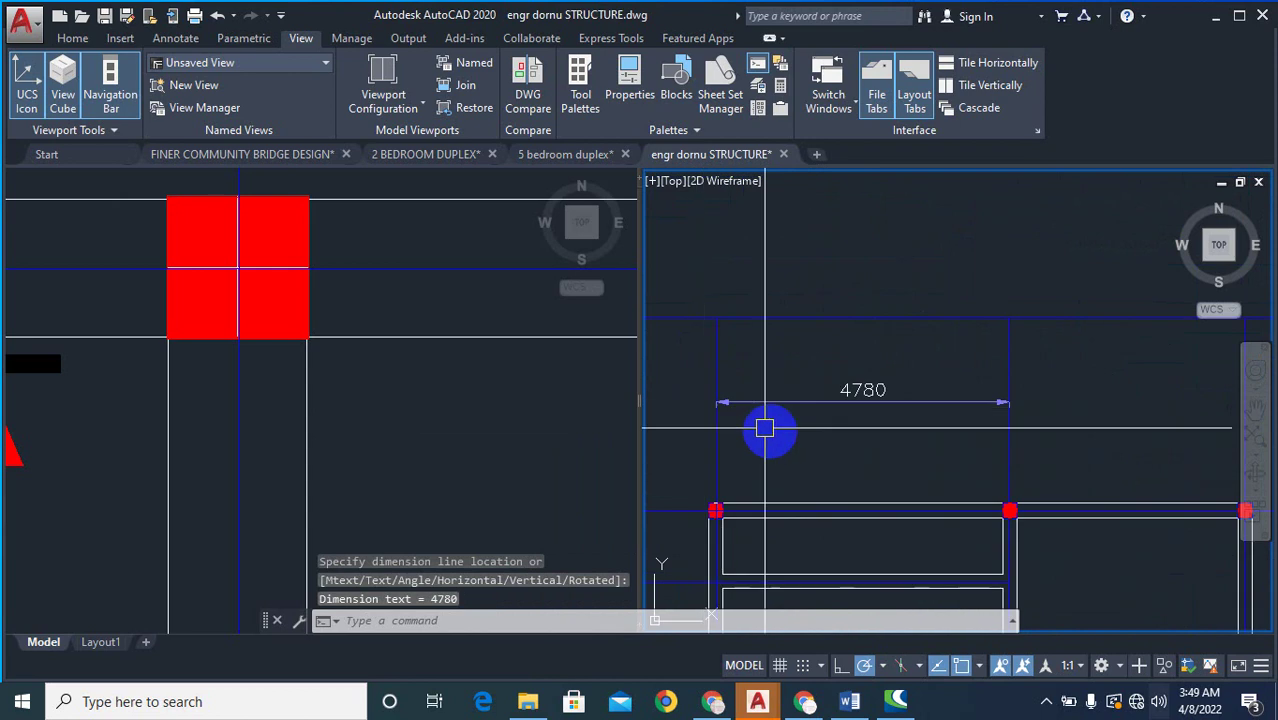
{"action": "type", "text": "DLI"}
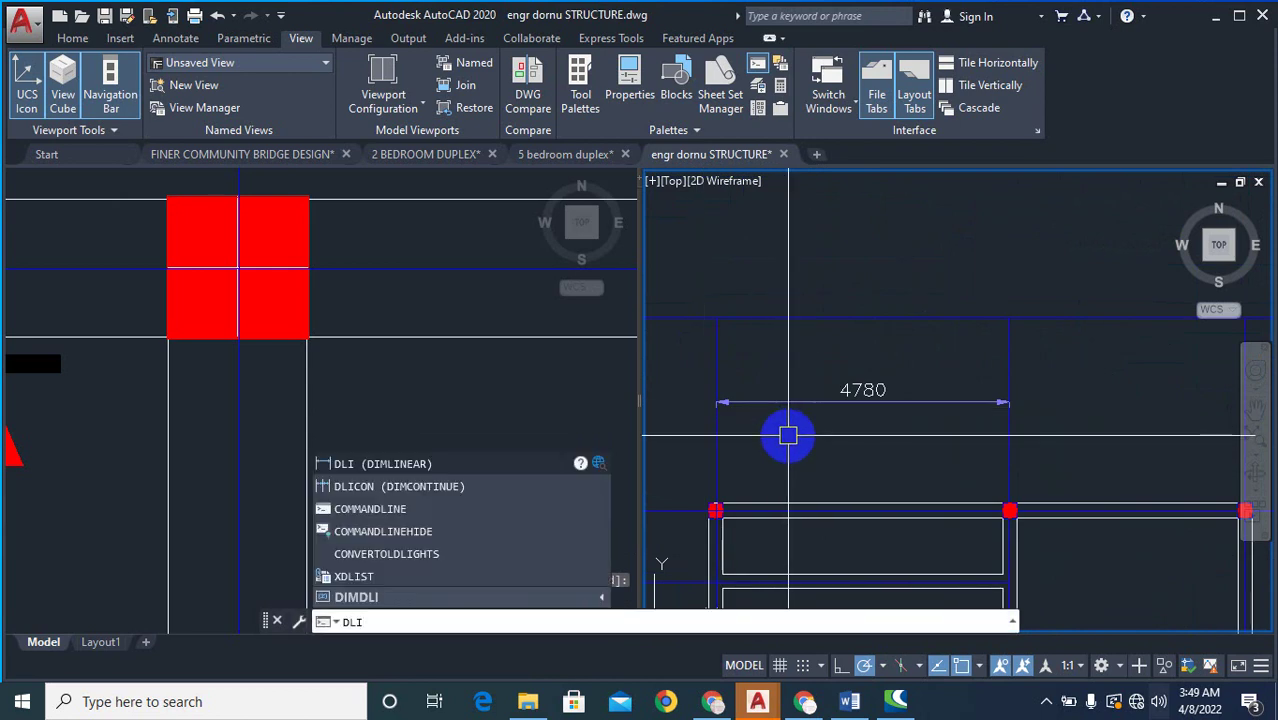
{"action": "type", "text": "C"}
{"action": "left_click", "coordinate": [400, 597]}
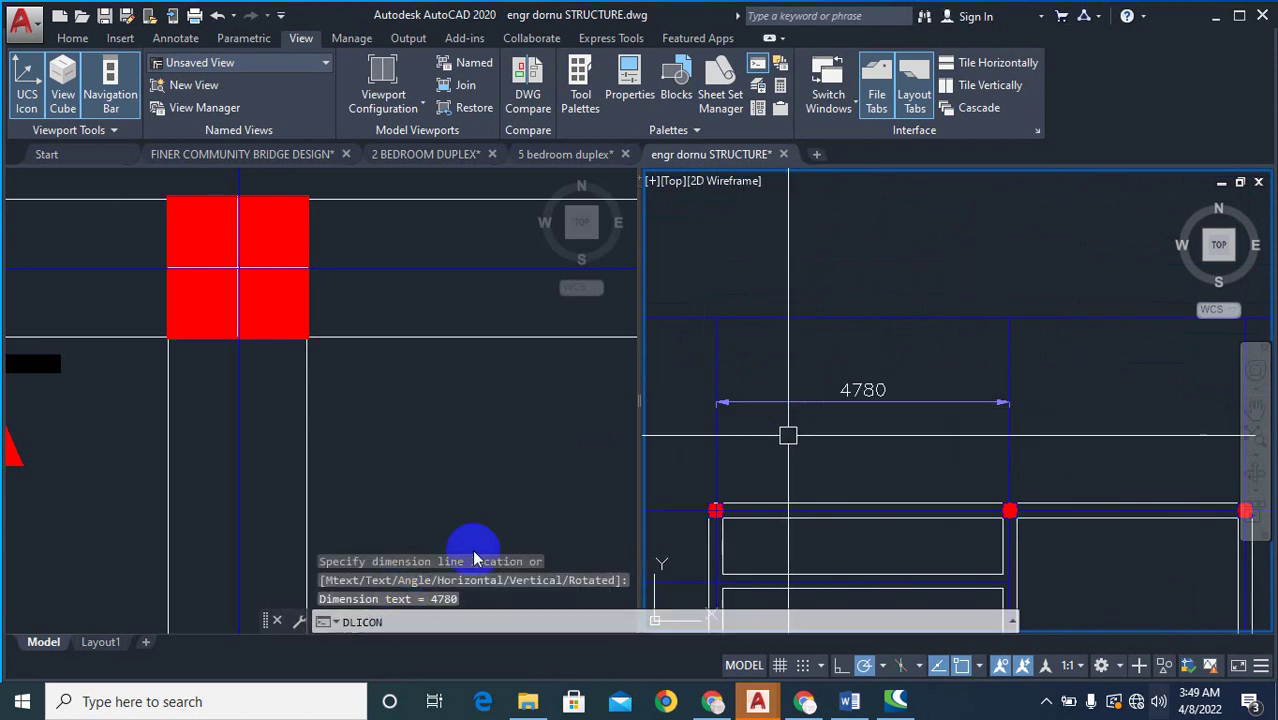
{"action": "scroll", "coordinate": [857, 408], "scroll_direction": "down", "scroll_amount": 6}
{"action": "scroll", "coordinate": [954, 418], "scroll_direction": "up", "scroll_amount": 2}
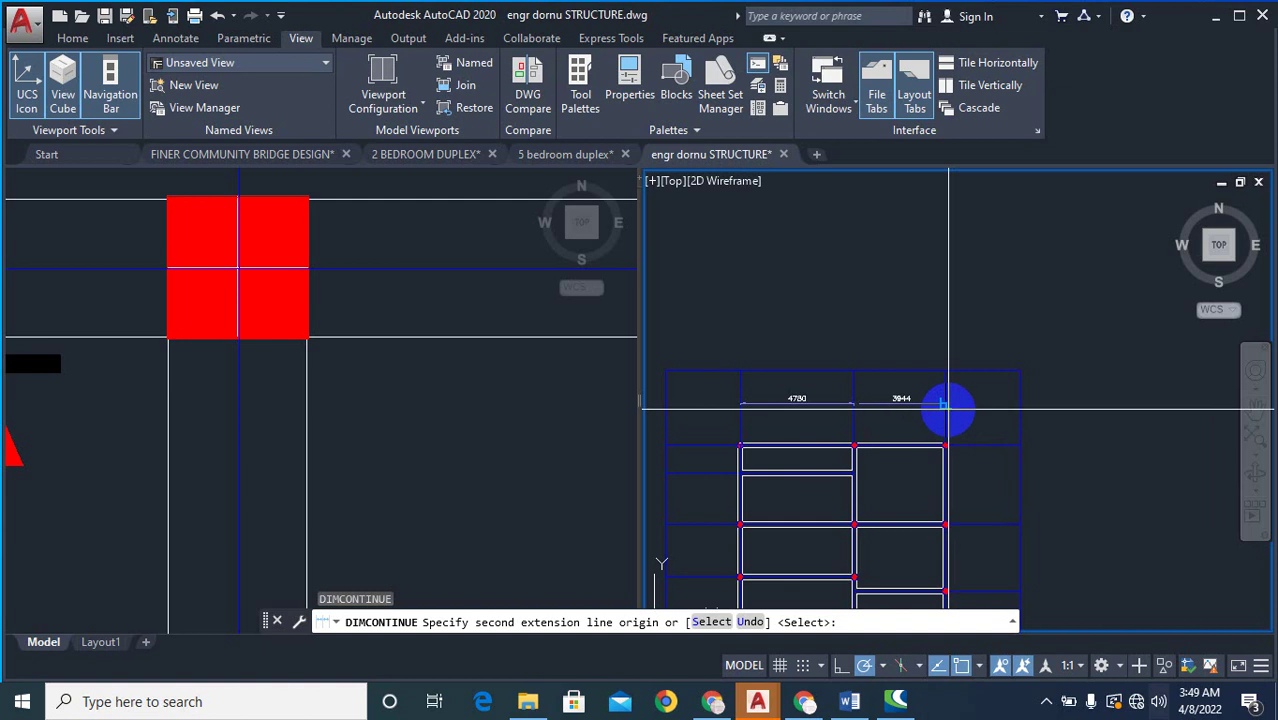
{"action": "left_click", "coordinate": [946, 406]}
{"action": "scroll", "coordinate": [927, 414], "scroll_direction": "up", "scroll_amount": 4}
{"action": "key", "text": "Escape"}
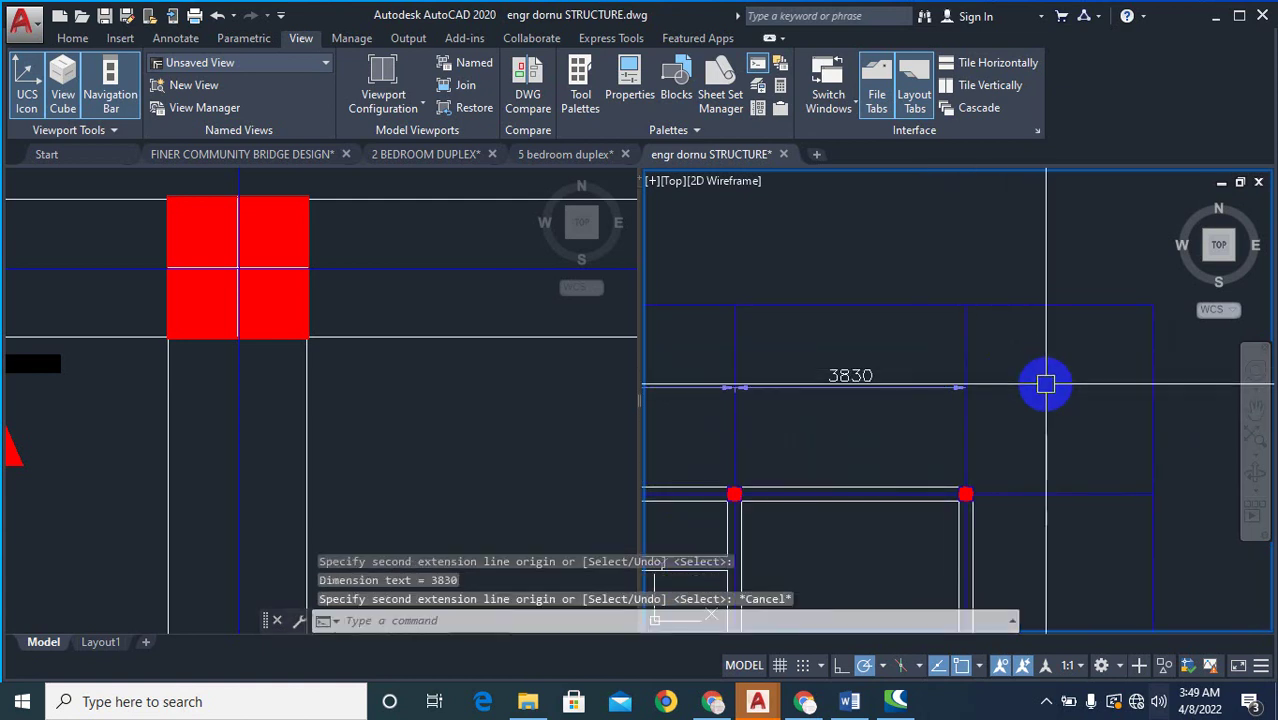
- Add a vertical linear dimension east of the plan between the grid lines of the north wall and the second cross wall
{"action": "type", "text": "DLI"}
{"action": "key", "text": "Return"}
{"action": "scroll", "coordinate": [1047, 410], "scroll_direction": "down", "scroll_amount": 4}
{"action": "scroll", "coordinate": [1006, 313], "scroll_direction": "up", "scroll_amount": 2}
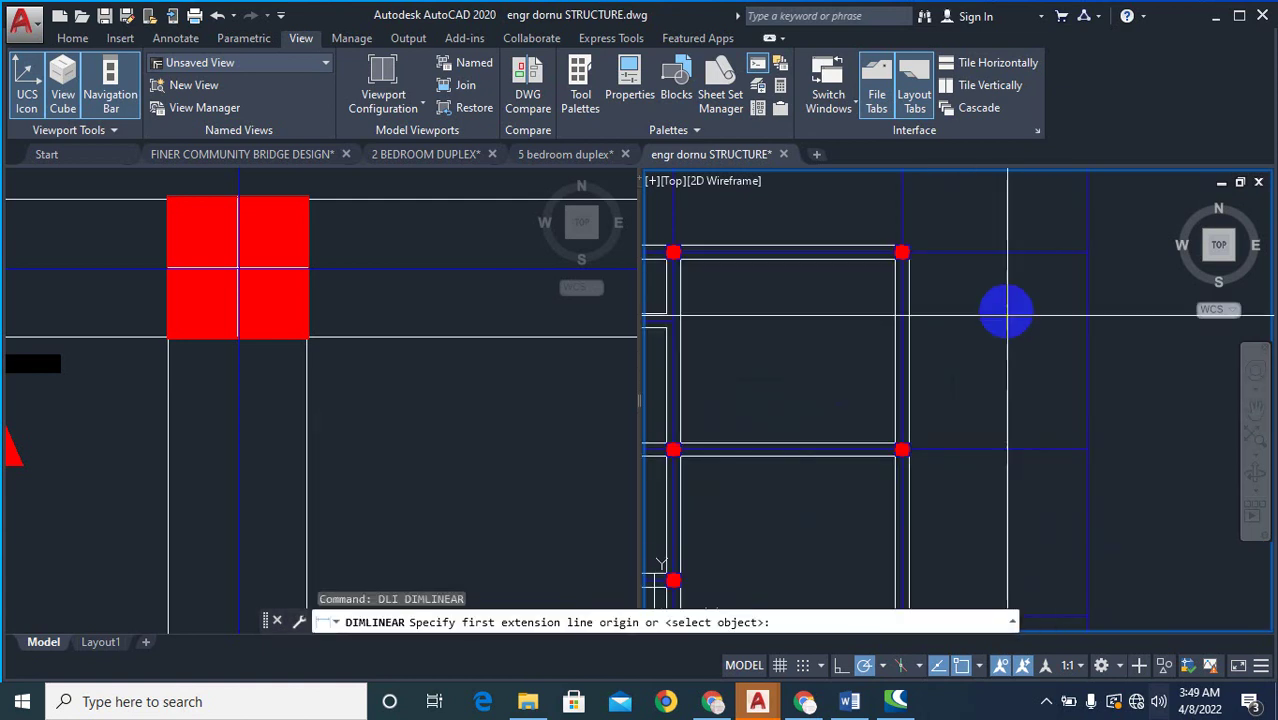
{"action": "left_click", "coordinate": [987, 253]}
{"action": "left_click", "coordinate": [990, 449]}
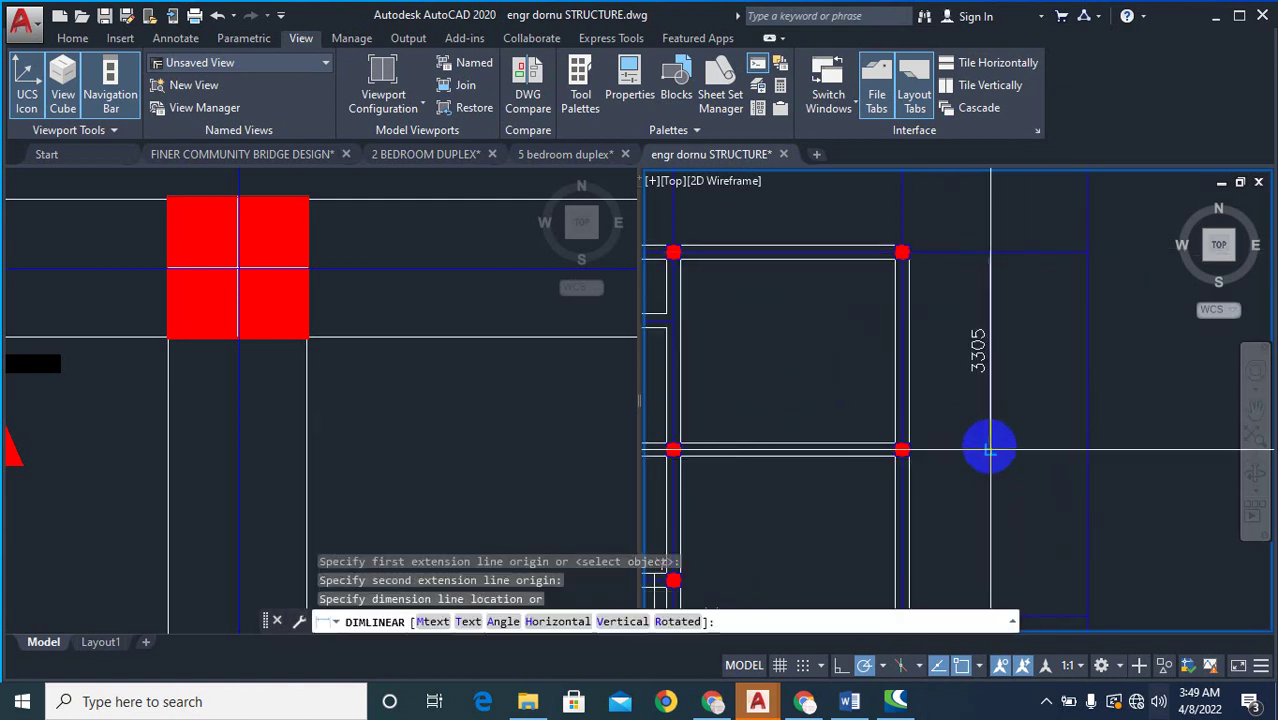
{"action": "left_click", "coordinate": [1001, 330]}
- Continue the east dimension chain south to the grid line of the next wall across the east rooms
{"action": "scroll", "coordinate": [998, 265], "scroll_direction": "down", "scroll_amount": 3}
{"action": "scroll", "coordinate": [1007, 379], "scroll_direction": "up", "scroll_amount": 3}
{"action": "type", "text": "D"}
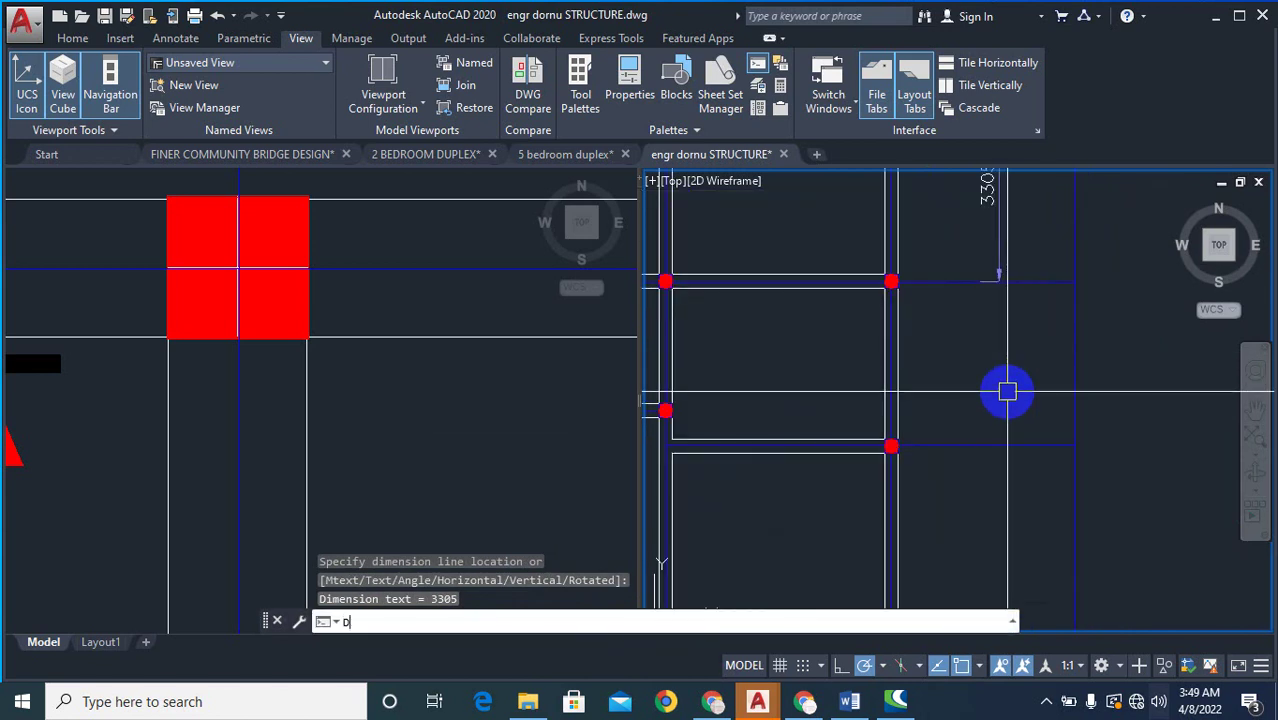
{"action": "type", "text": "LI"}
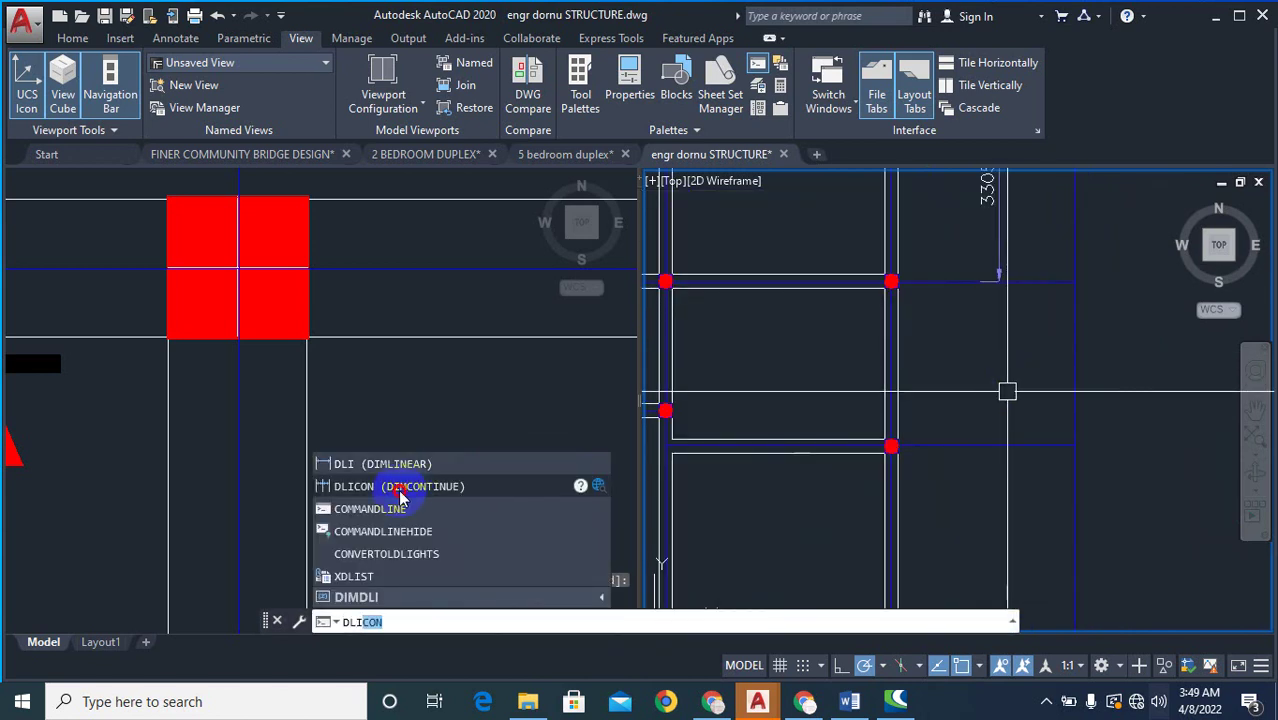
{"action": "left_click", "coordinate": [445, 486]}
{"action": "scroll", "coordinate": [1004, 385], "scroll_direction": "down", "scroll_amount": 3}
{"action": "scroll", "coordinate": [910, 373], "scroll_direction": "up", "scroll_amount": 3}
{"action": "left_click", "coordinate": [910, 373]}
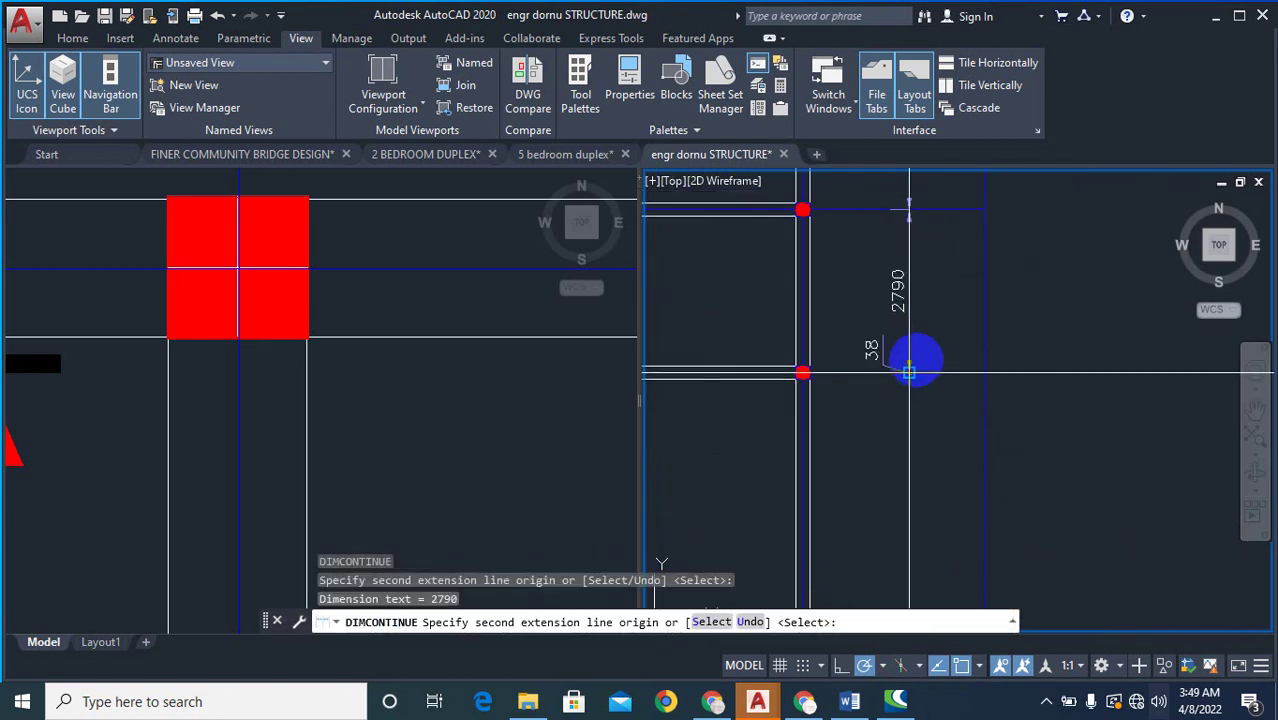
- Continue the east dimension chain to the fifth cross wall's grid line and on to the staircase's south wall grid line
{"action": "scroll", "coordinate": [961, 379], "scroll_direction": "down", "scroll_amount": 3}
{"action": "scroll", "coordinate": [959, 371], "scroll_direction": "up", "scroll_amount": 1}
{"action": "scroll", "coordinate": [950, 397], "scroll_direction": "up", "scroll_amount": 1}
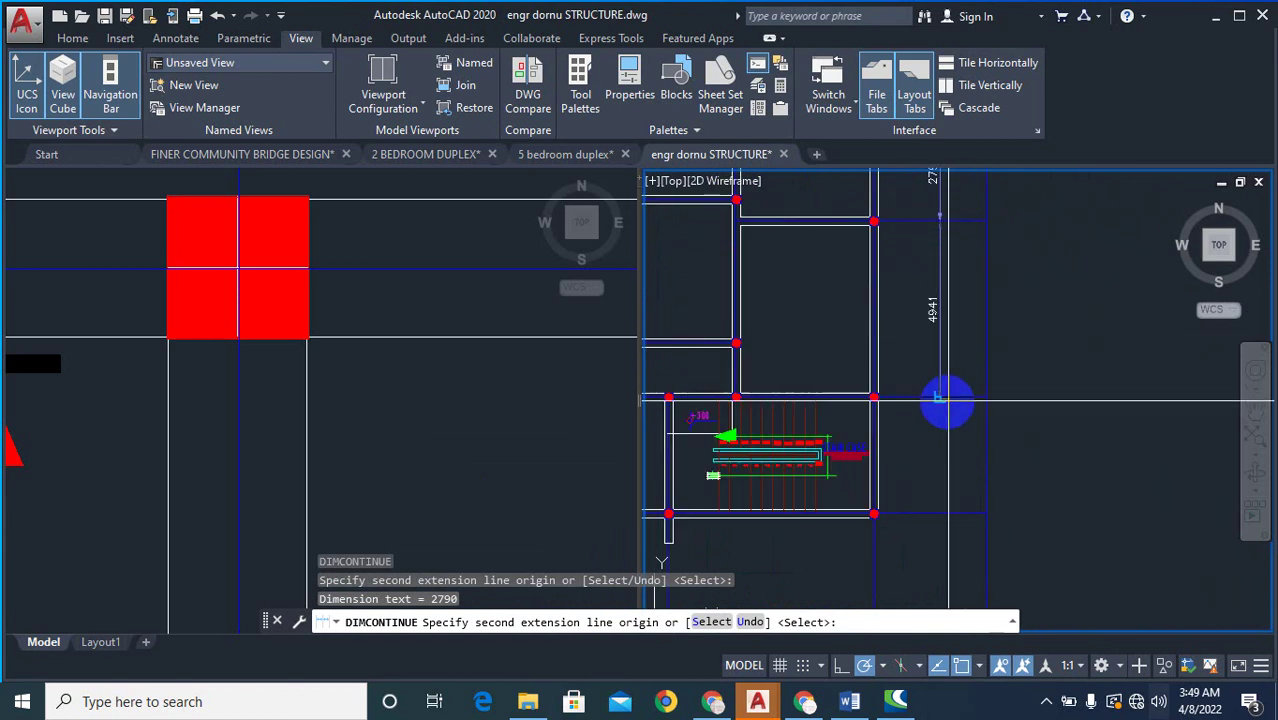
{"action": "left_click", "coordinate": [947, 397]}
{"action": "scroll", "coordinate": [975, 340], "scroll_direction": "up", "scroll_amount": 2}
{"action": "scroll", "coordinate": [988, 365], "scroll_direction": "down", "scroll_amount": 4}
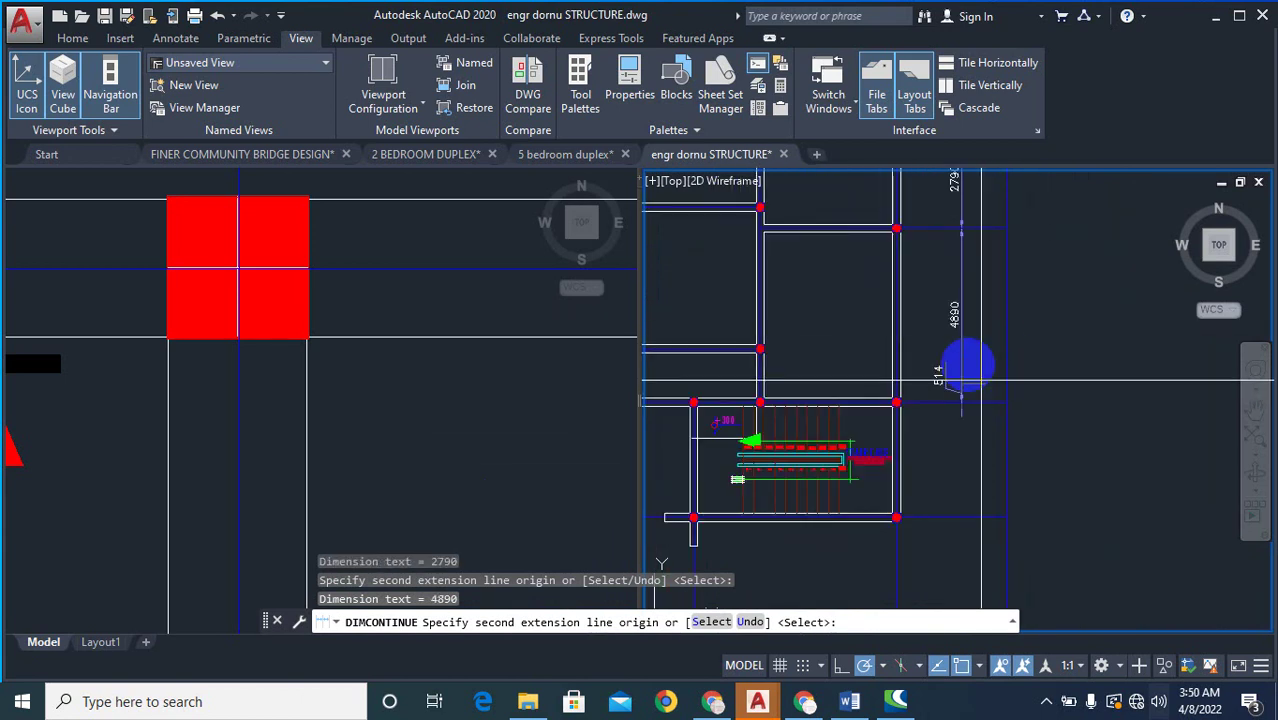
{"action": "scroll", "coordinate": [1003, 345], "scroll_direction": "up", "scroll_amount": 2}
{"action": "scroll", "coordinate": [1042, 297], "scroll_direction": "down", "scroll_amount": 4}
{"action": "scroll", "coordinate": [1025, 427], "scroll_direction": "up", "scroll_amount": 2}
{"action": "scroll", "coordinate": [1018, 440], "scroll_direction": "up", "scroll_amount": 1}
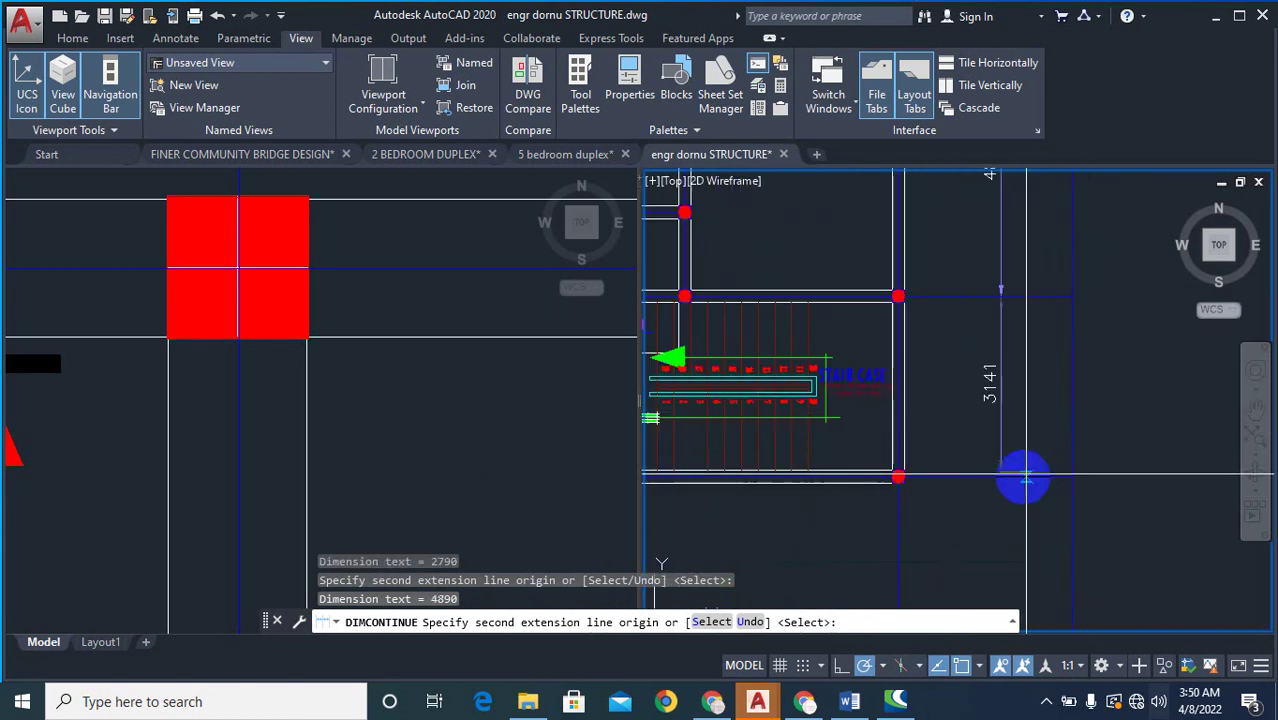
{"action": "left_click", "coordinate": [1013, 437]}
{"action": "scroll", "coordinate": [1163, 357], "scroll_direction": "down", "scroll_amount": 4}
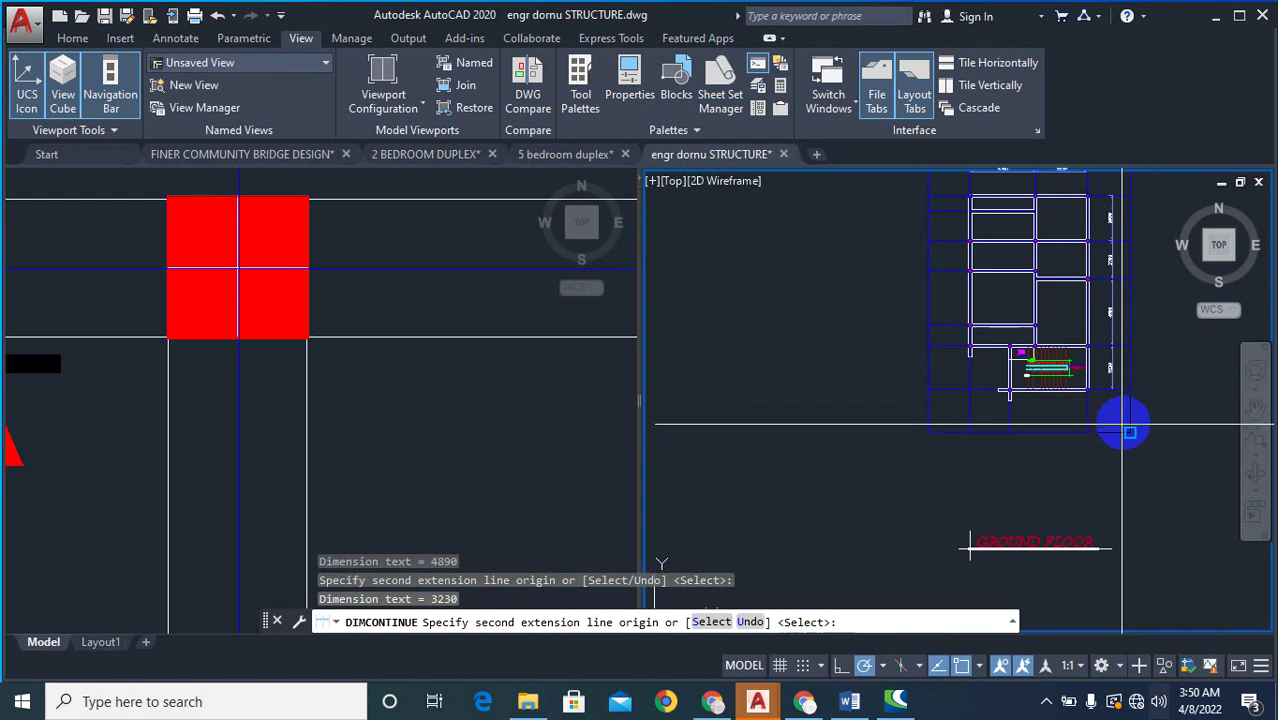
{"action": "key", "text": "Escape"}
- Add a horizontal linear dimension south of the plan between the grid lines of the west wall and the staircase's west wall
{"action": "scroll", "coordinate": [928, 511], "scroll_direction": "up", "scroll_amount": 3}
{"action": "scroll", "coordinate": [928, 511], "scroll_direction": "up", "scroll_amount": 1}
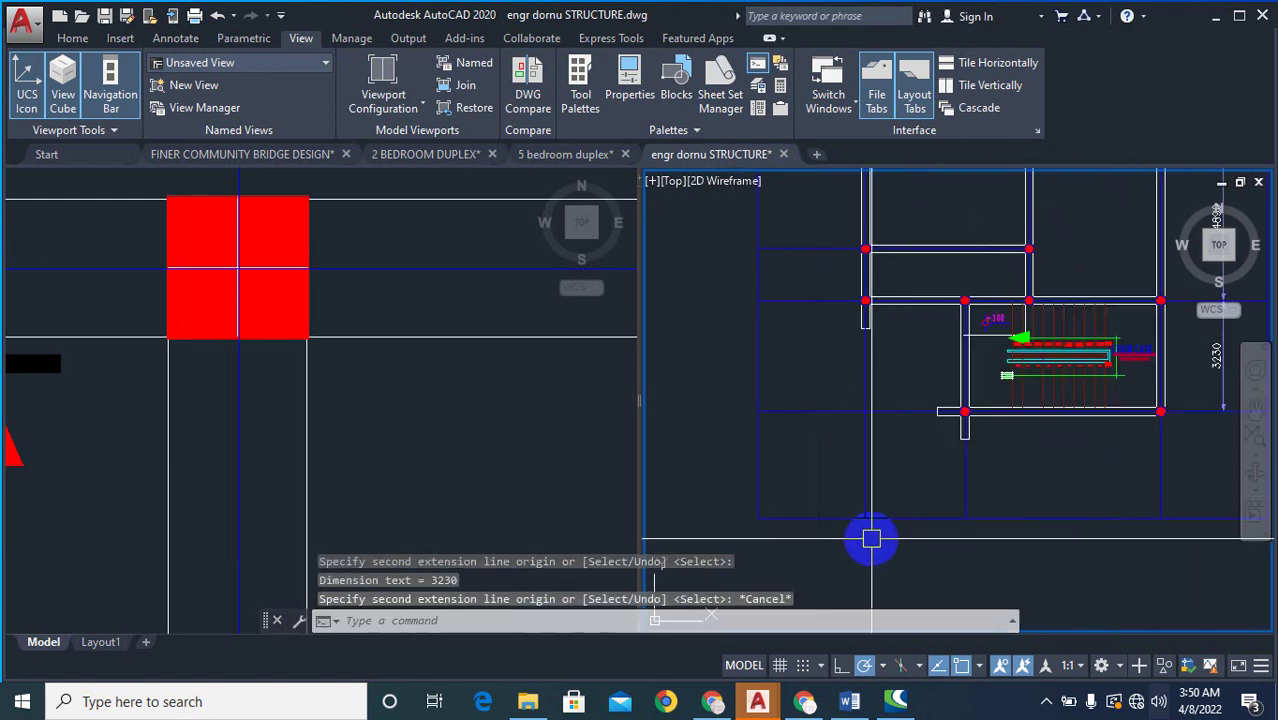
{"action": "type", "text": "DIML"}
{"action": "type", "text": "I"}
{"action": "key", "text": "Return"}
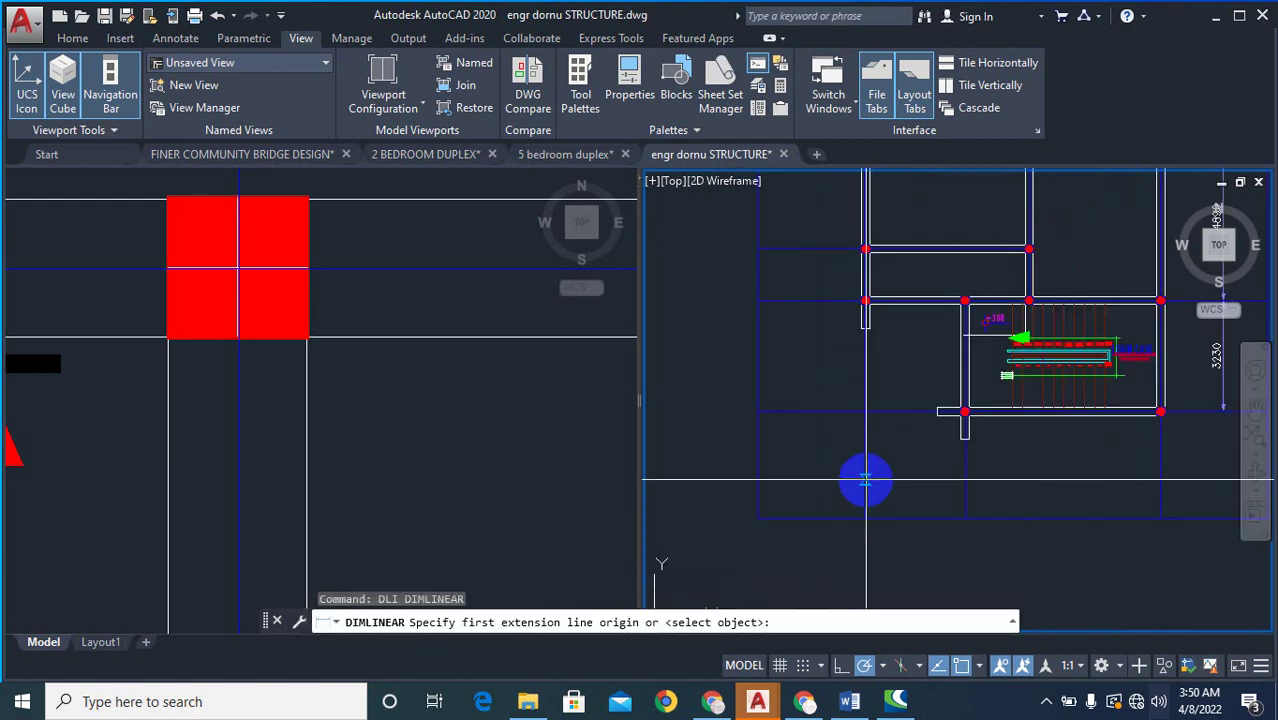
{"action": "left_click", "coordinate": [865, 478]}
{"action": "left_click", "coordinate": [967, 490]}
{"action": "left_click", "coordinate": [912, 480]}
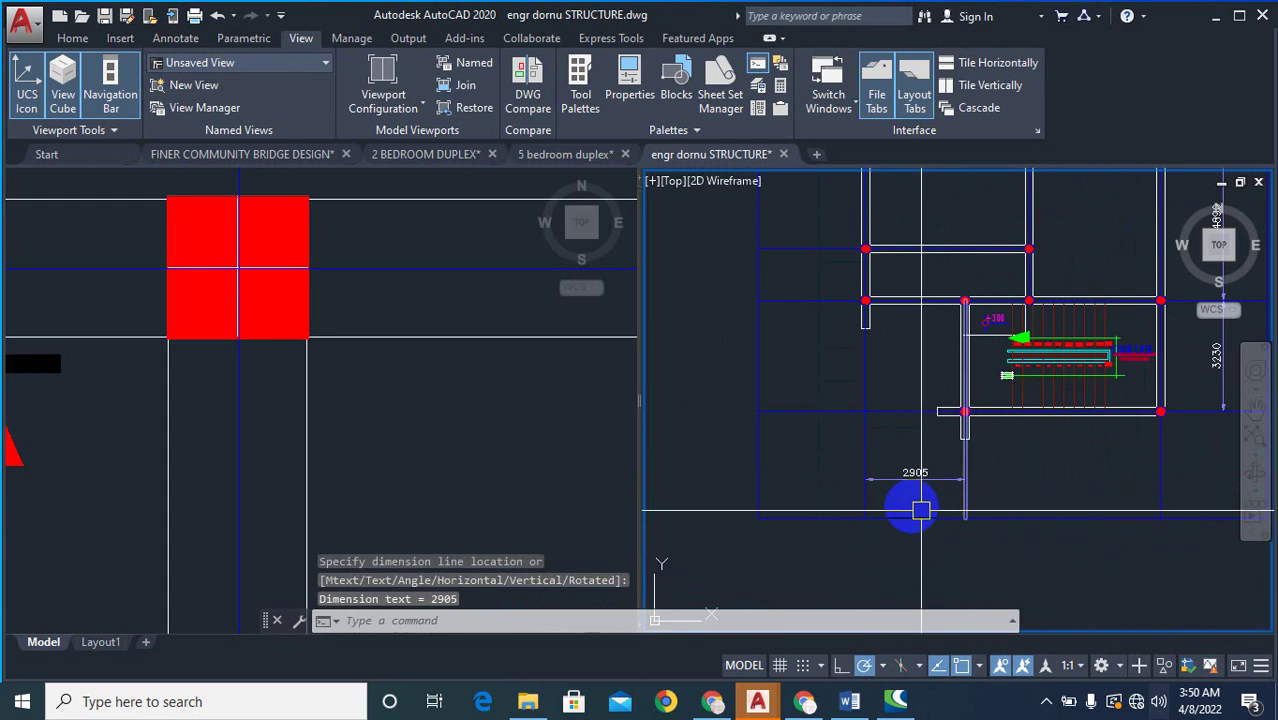
- Continue the south dimension from the staircase's west wall grid line to the east wall's grid line
{"action": "scroll", "coordinate": [901, 508], "scroll_direction": "up", "scroll_amount": 2}
{"action": "type", "text": "SD"}
{"action": "key", "text": "Escape"}
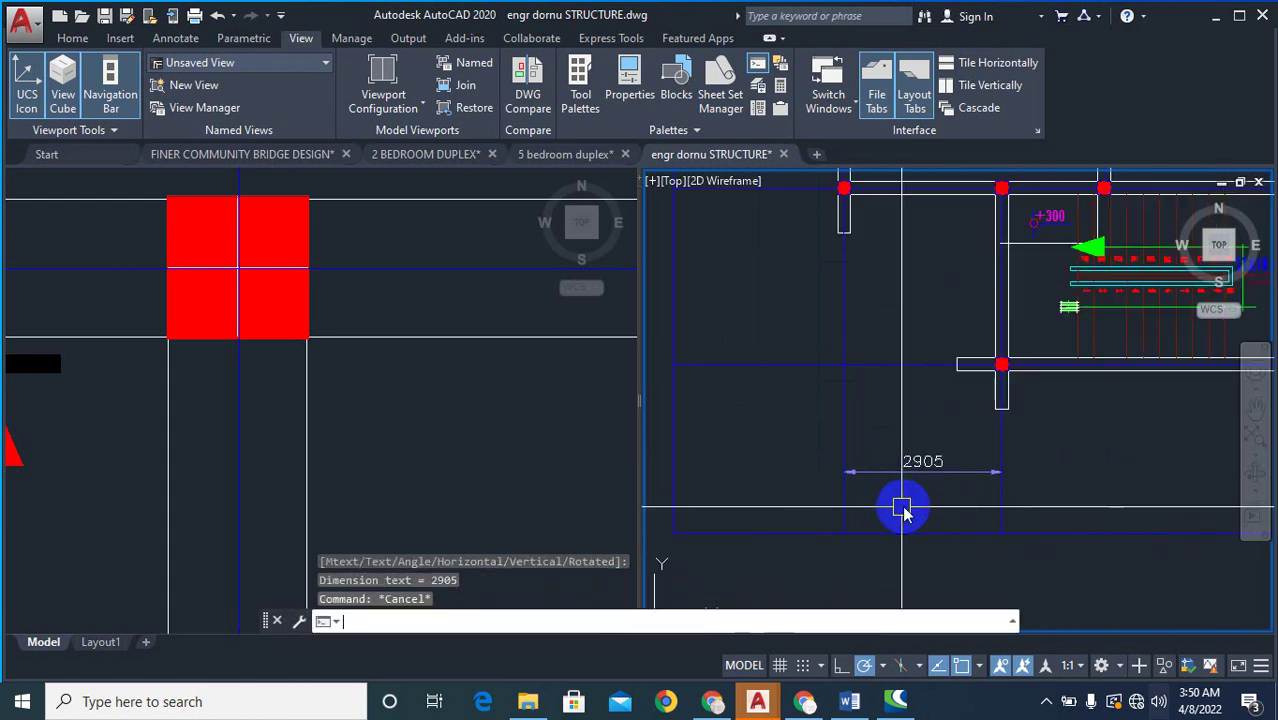
{"action": "type", "text": "DLICON"}
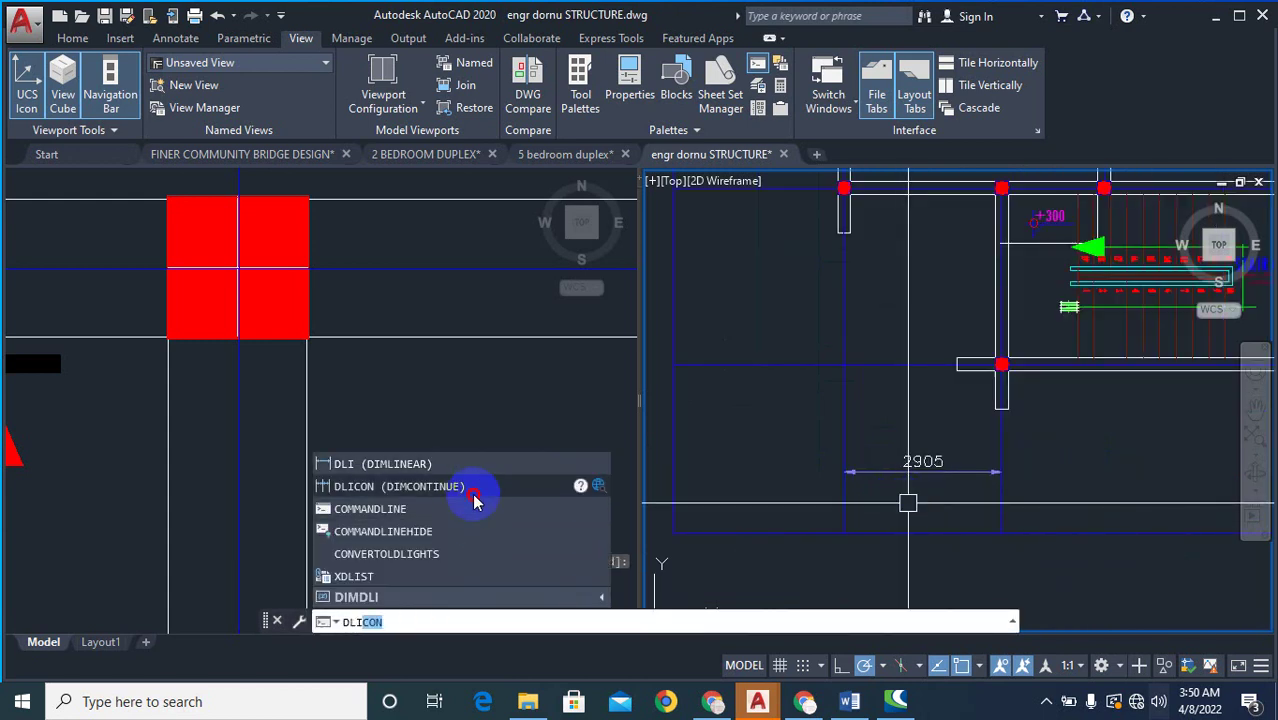
{"action": "left_click", "coordinate": [468, 487]}
{"action": "scroll", "coordinate": [880, 480], "scroll_direction": "down", "scroll_amount": 3}
{"action": "scroll", "coordinate": [876, 490], "scroll_direction": "up", "scroll_amount": 3}
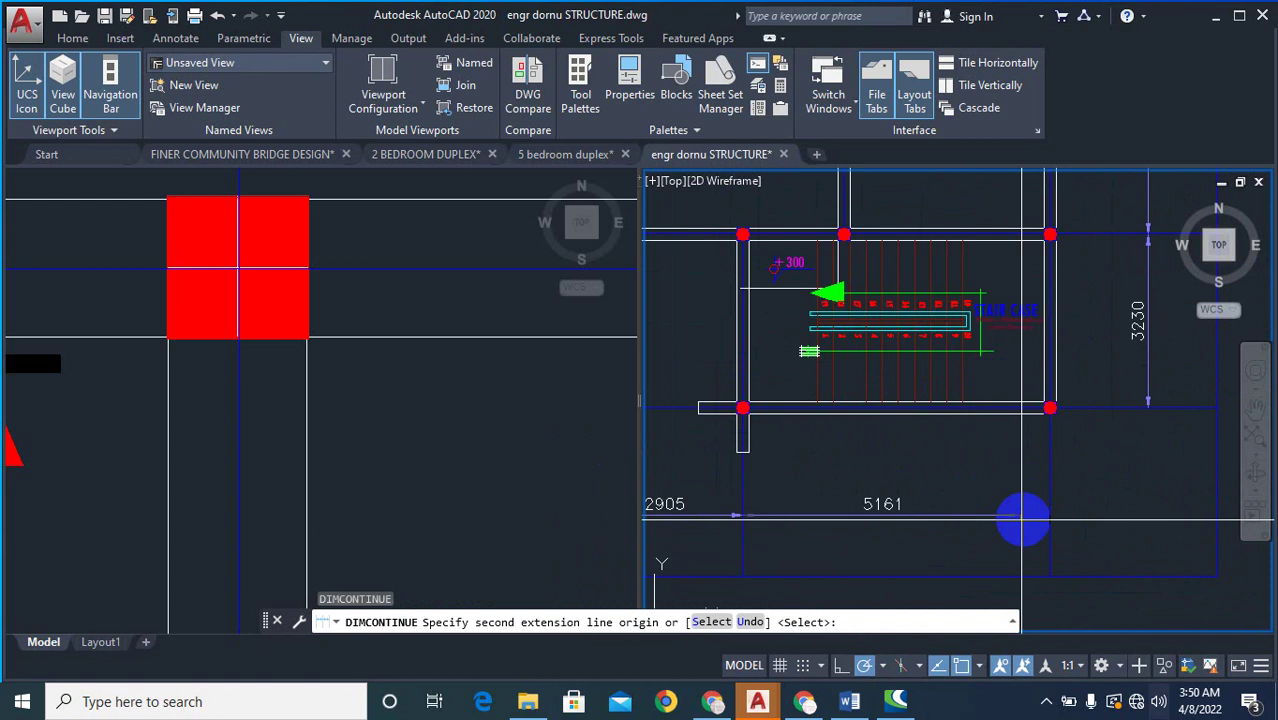
{"action": "left_click", "coordinate": [1050, 514]}
{"action": "scroll", "coordinate": [893, 516], "scroll_direction": "down", "scroll_amount": 2}
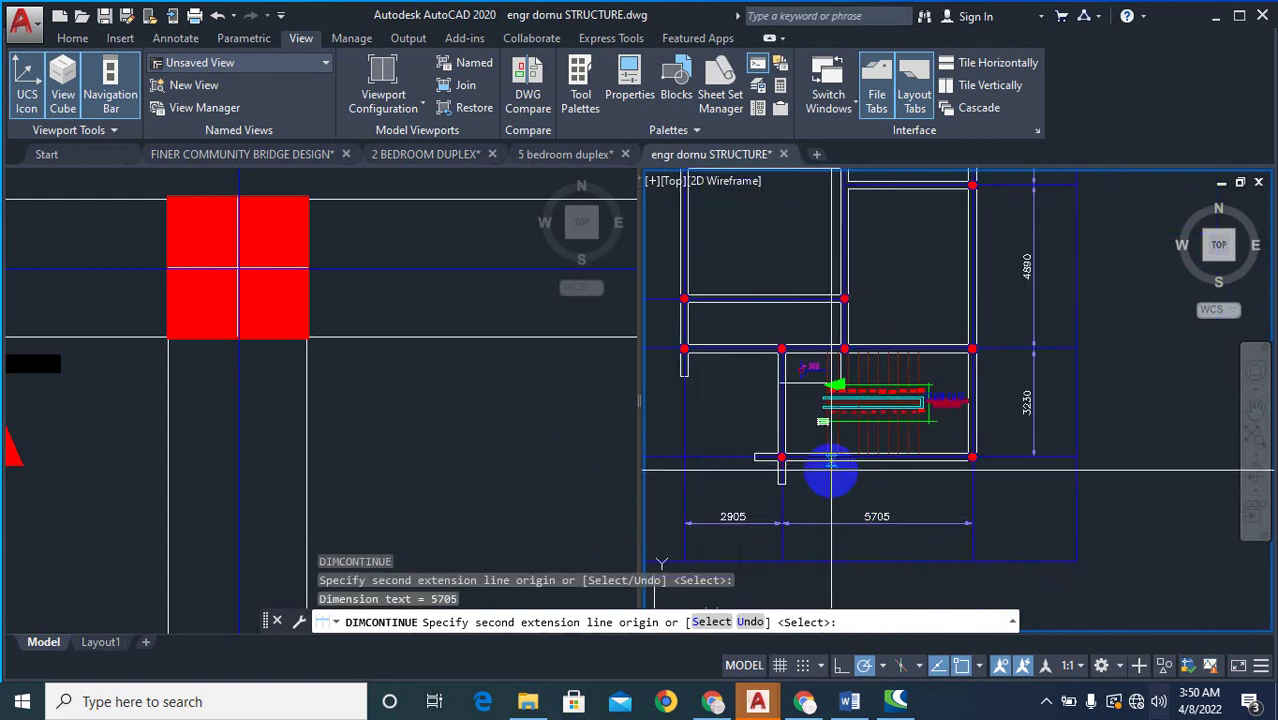
{"action": "scroll", "coordinate": [841, 445], "scroll_direction": "up", "scroll_amount": 2}
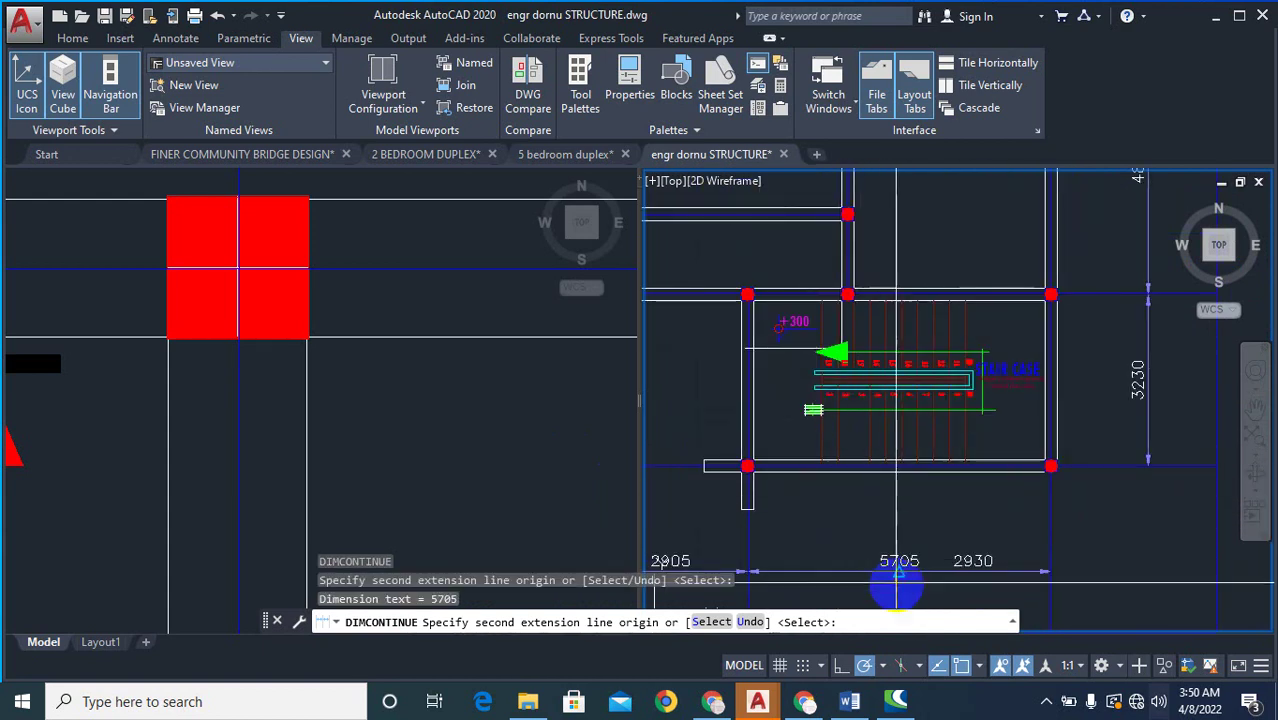
{"action": "scroll", "coordinate": [897, 590], "scroll_direction": "up", "scroll_amount": 2}
{"action": "scroll", "coordinate": [870, 530], "scroll_direction": "down", "scroll_amount": 2}
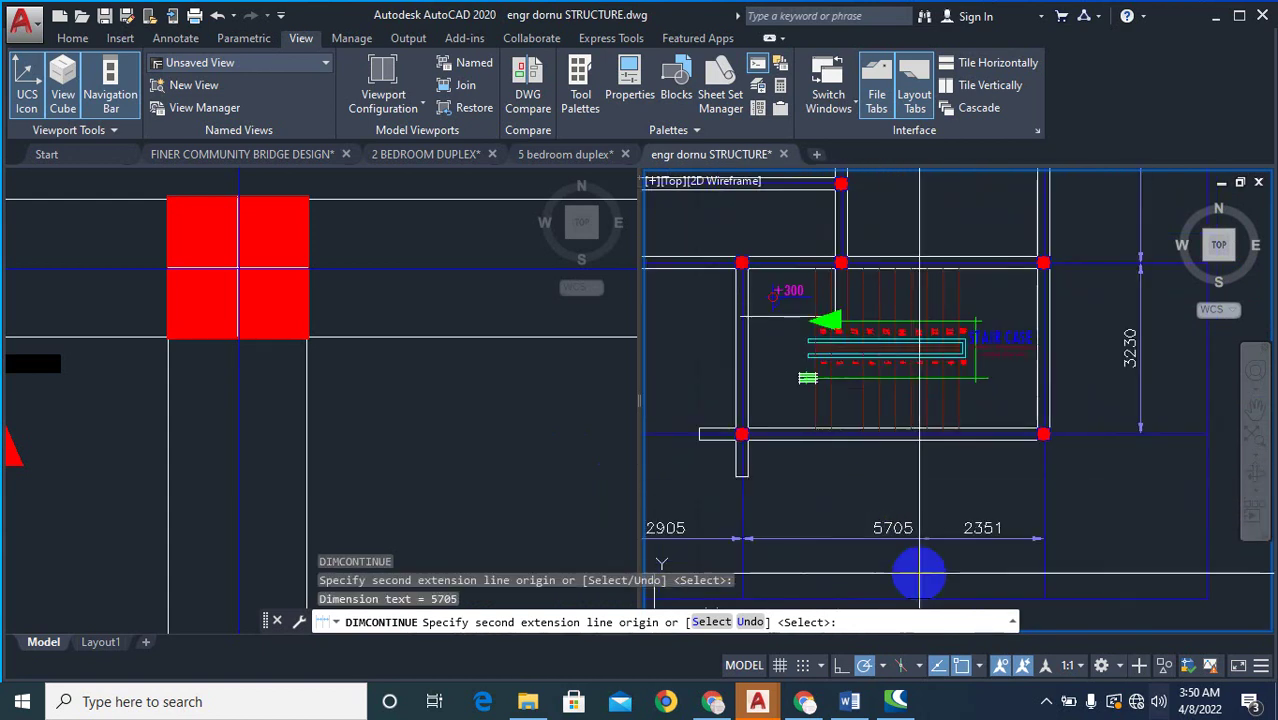
- Examine the dimensioned ground floor plan, especially the staircase bay and the long span of its south wall between columns
{"action": "scroll", "coordinate": [918, 572], "scroll_direction": "up", "scroll_amount": 2}
{"action": "scroll", "coordinate": [921, 508], "scroll_direction": "down", "scroll_amount": 3}
{"action": "key", "text": "Escape"}
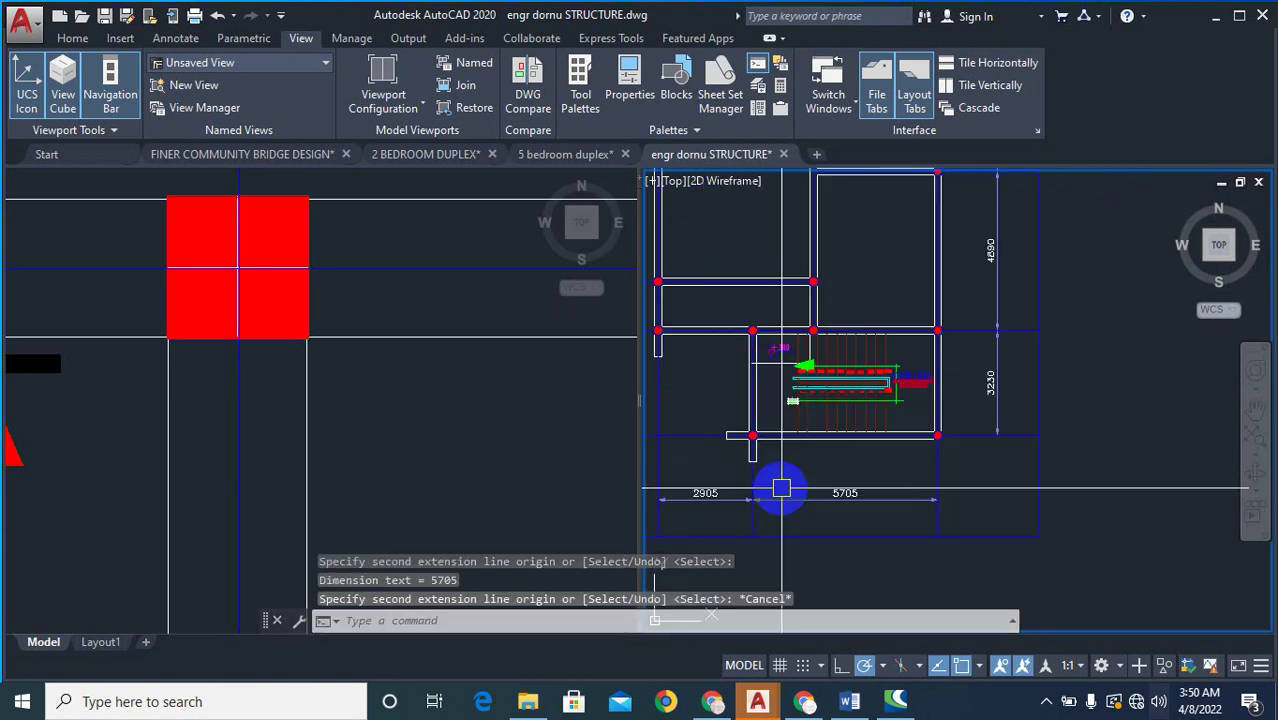
{"action": "scroll", "coordinate": [813, 351], "scroll_direction": "up", "scroll_amount": 4}
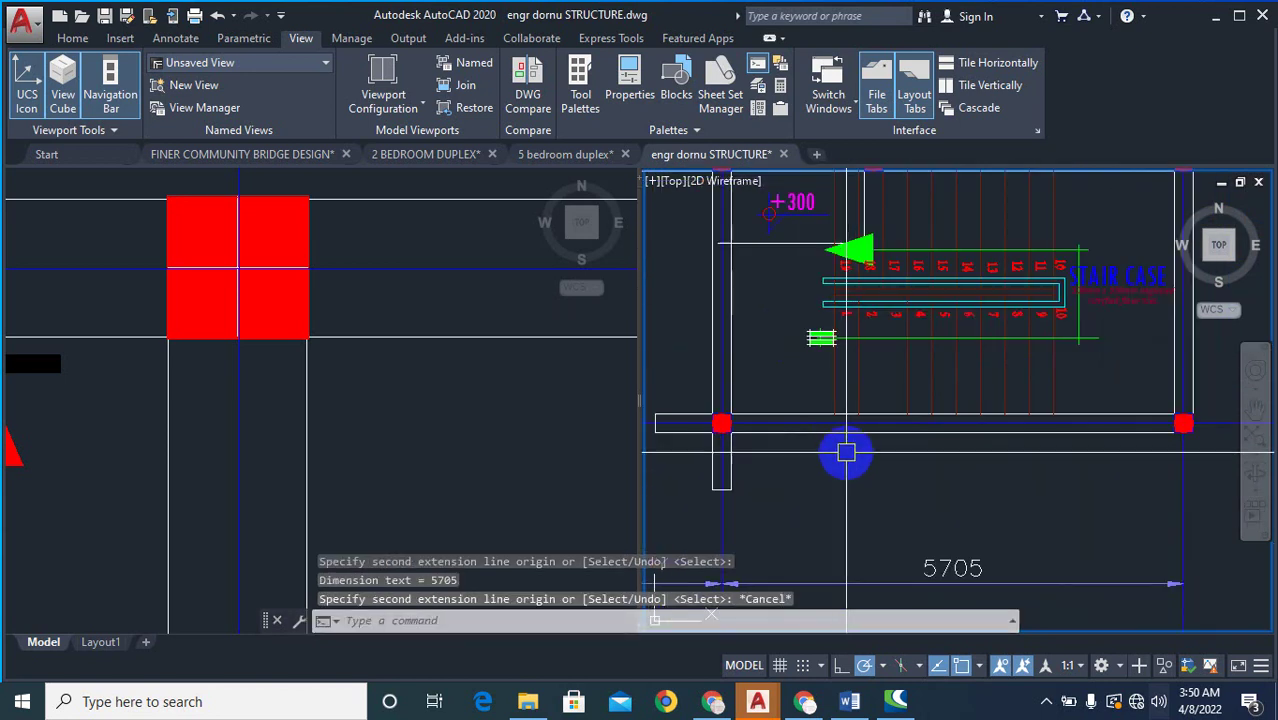
{"action": "scroll", "coordinate": [737, 432], "scroll_direction": "down", "scroll_amount": 3}
{"action": "scroll", "coordinate": [786, 433], "scroll_direction": "up", "scroll_amount": 3}
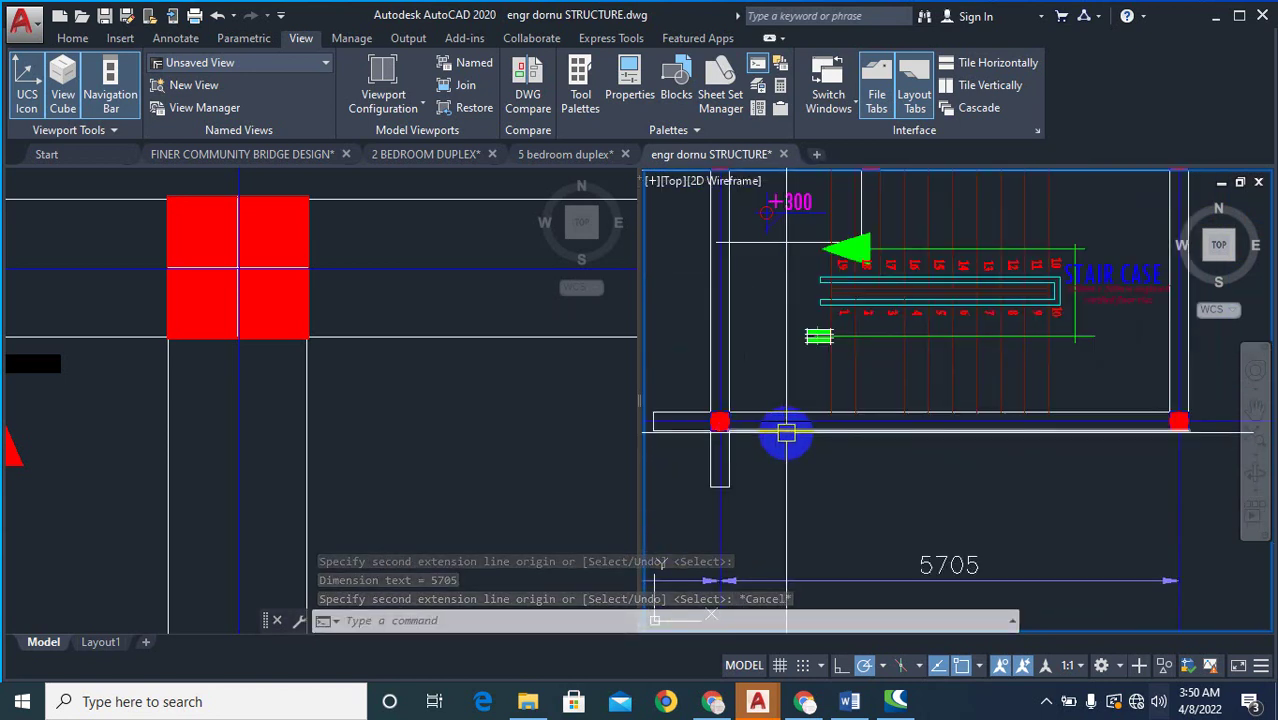
{"action": "scroll", "coordinate": [786, 433], "scroll_direction": "down", "scroll_amount": 3}
{"action": "scroll", "coordinate": [879, 505], "scroll_direction": "up", "scroll_amount": 3}
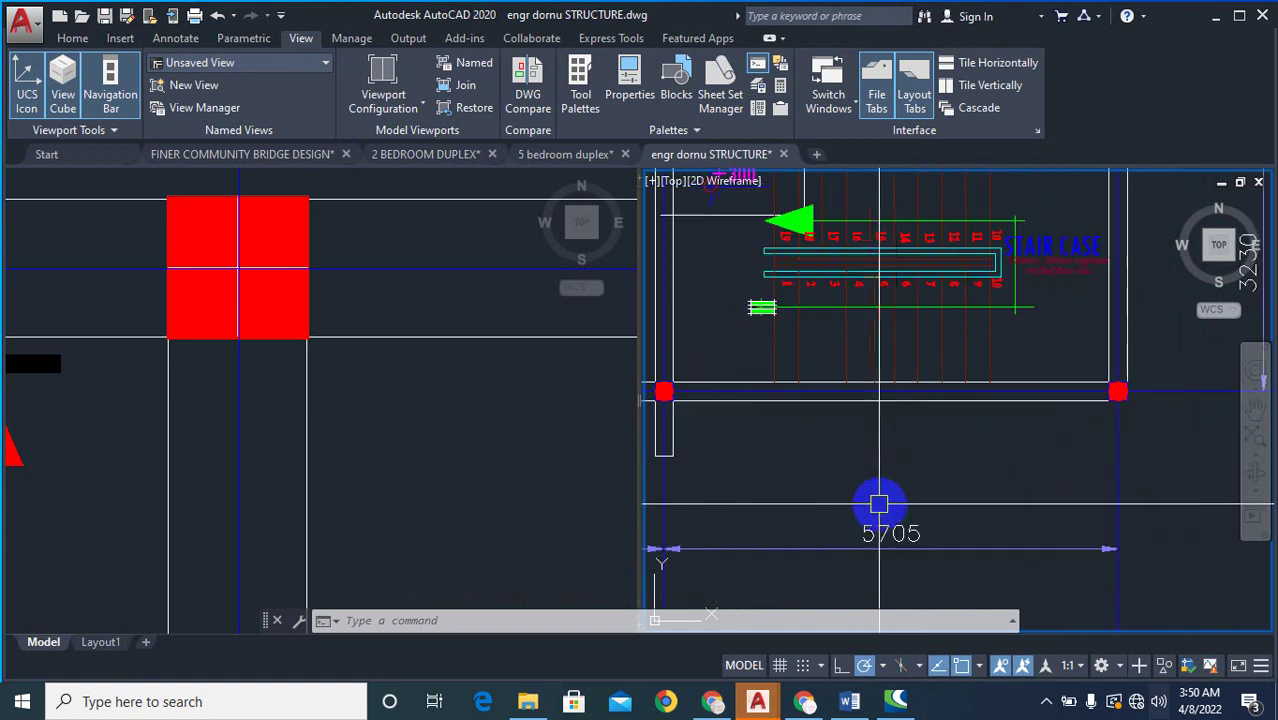
{"action": "scroll", "coordinate": [893, 490], "scroll_direction": "down", "scroll_amount": 3}
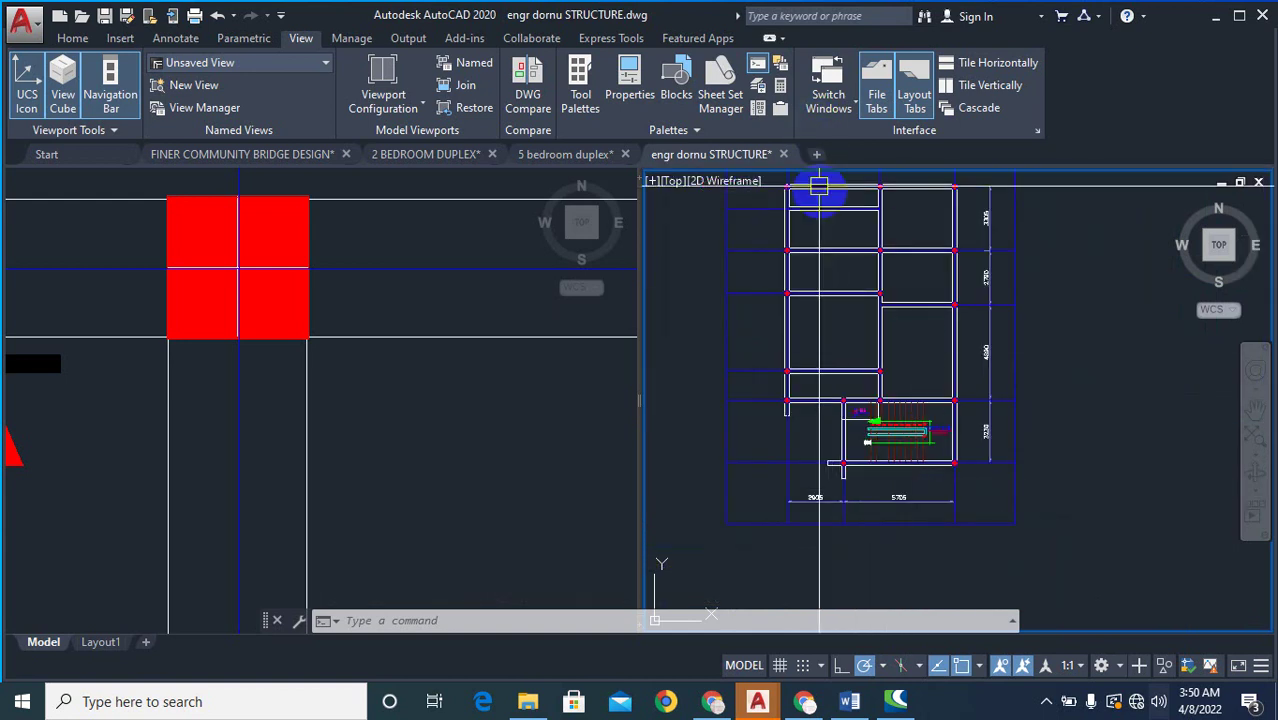
{"action": "scroll", "coordinate": [830, 215], "scroll_direction": "up", "scroll_amount": 2}
{"action": "scroll", "coordinate": [824, 322], "scroll_direction": "down", "scroll_amount": 3}
{"action": "scroll", "coordinate": [855, 465], "scroll_direction": "up", "scroll_amount": 3}
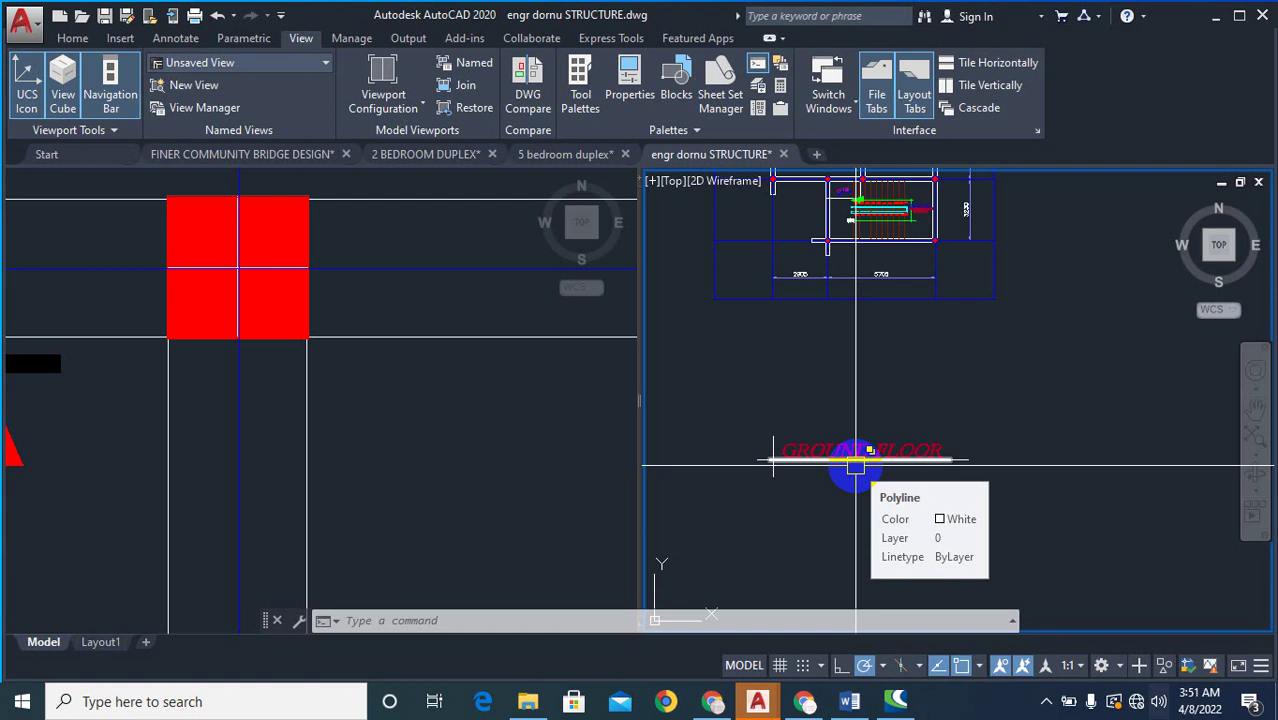
{"action": "scroll", "coordinate": [1075, 444], "scroll_direction": "down", "scroll_amount": 5}
{"action": "scroll", "coordinate": [1036, 265], "scroll_direction": "up", "scroll_amount": 7}
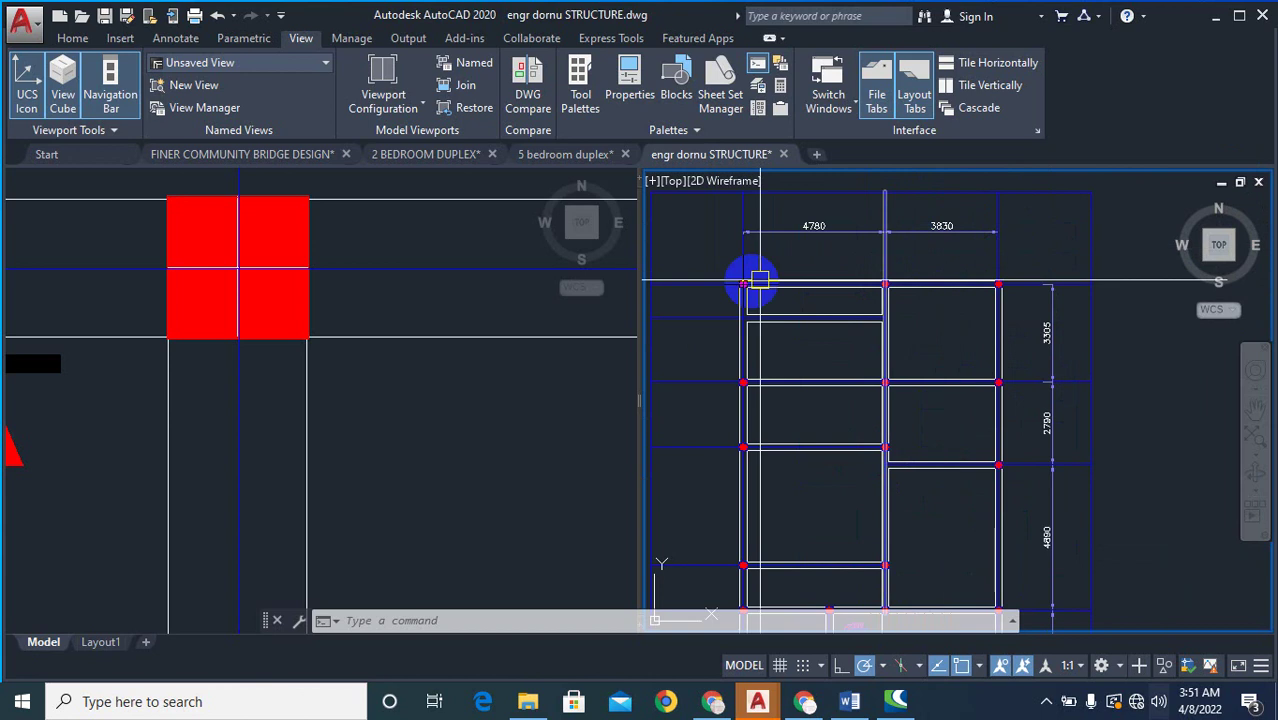
{"action": "scroll", "coordinate": [867, 307], "scroll_direction": "down", "scroll_amount": 4}
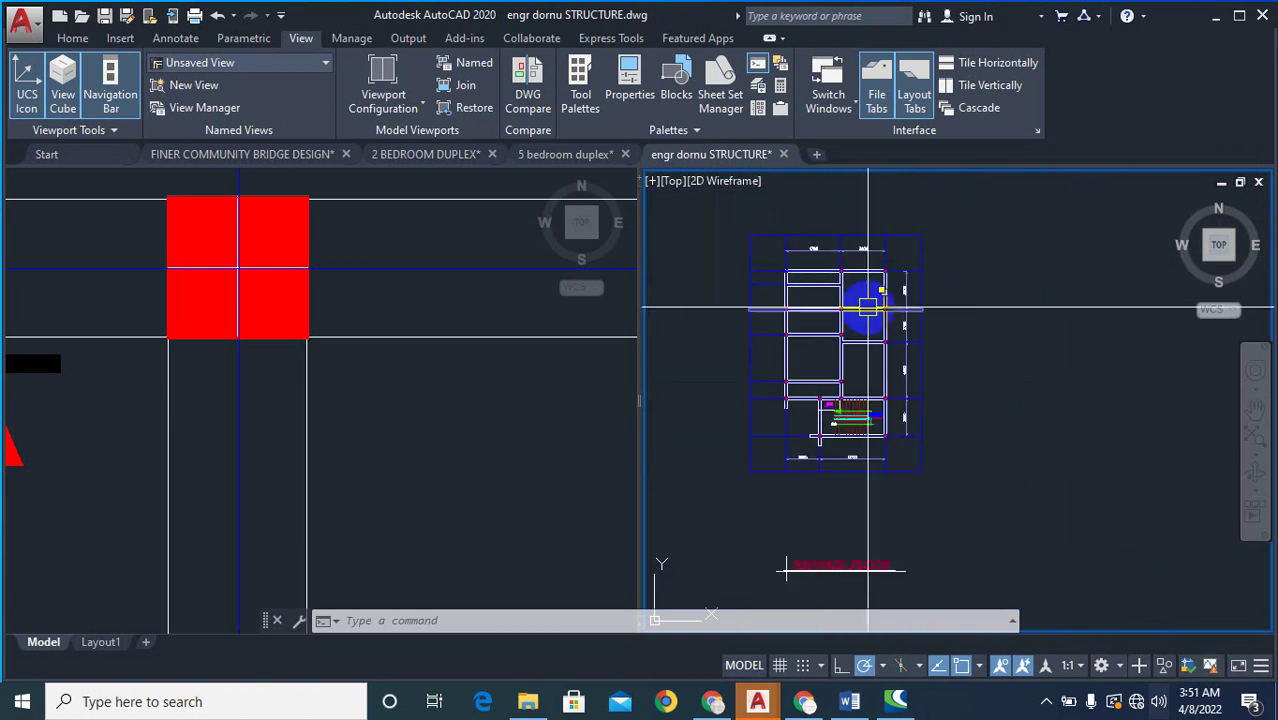
{"action": "scroll", "coordinate": [841, 491], "scroll_direction": "up", "scroll_amount": 4}
{"action": "scroll", "coordinate": [955, 565], "scroll_direction": "up", "scroll_amount": 2}
{"action": "scroll", "coordinate": [997, 582], "scroll_direction": "down", "scroll_amount": 2}
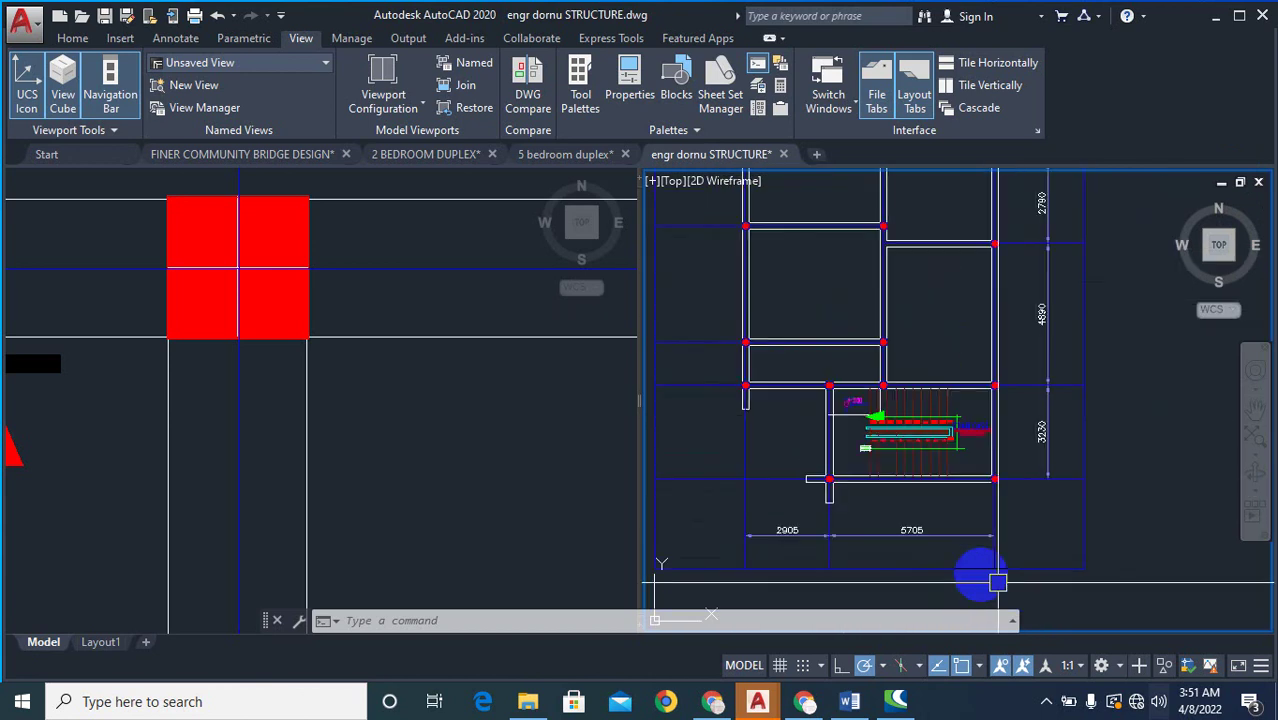
{"action": "scroll", "coordinate": [890, 539], "scroll_direction": "up", "scroll_amount": 4}
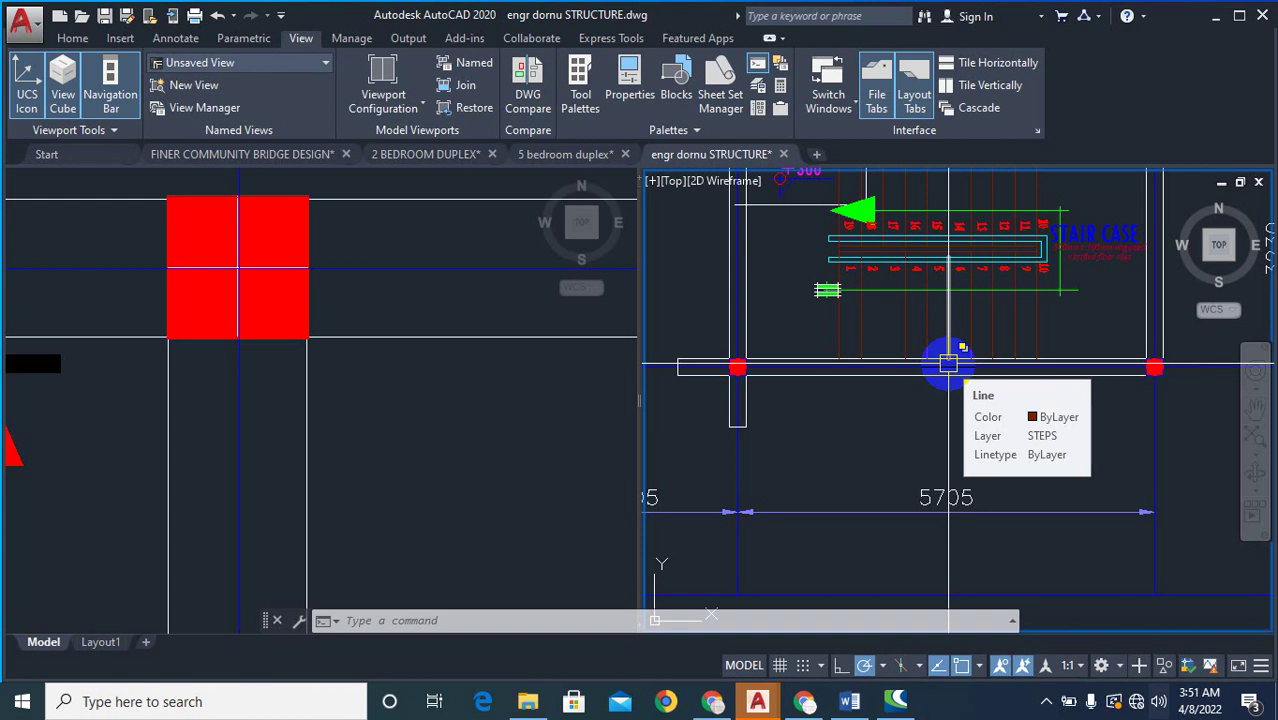
{"action": "scroll", "coordinate": [948, 364], "scroll_direction": "down", "scroll_amount": 5}
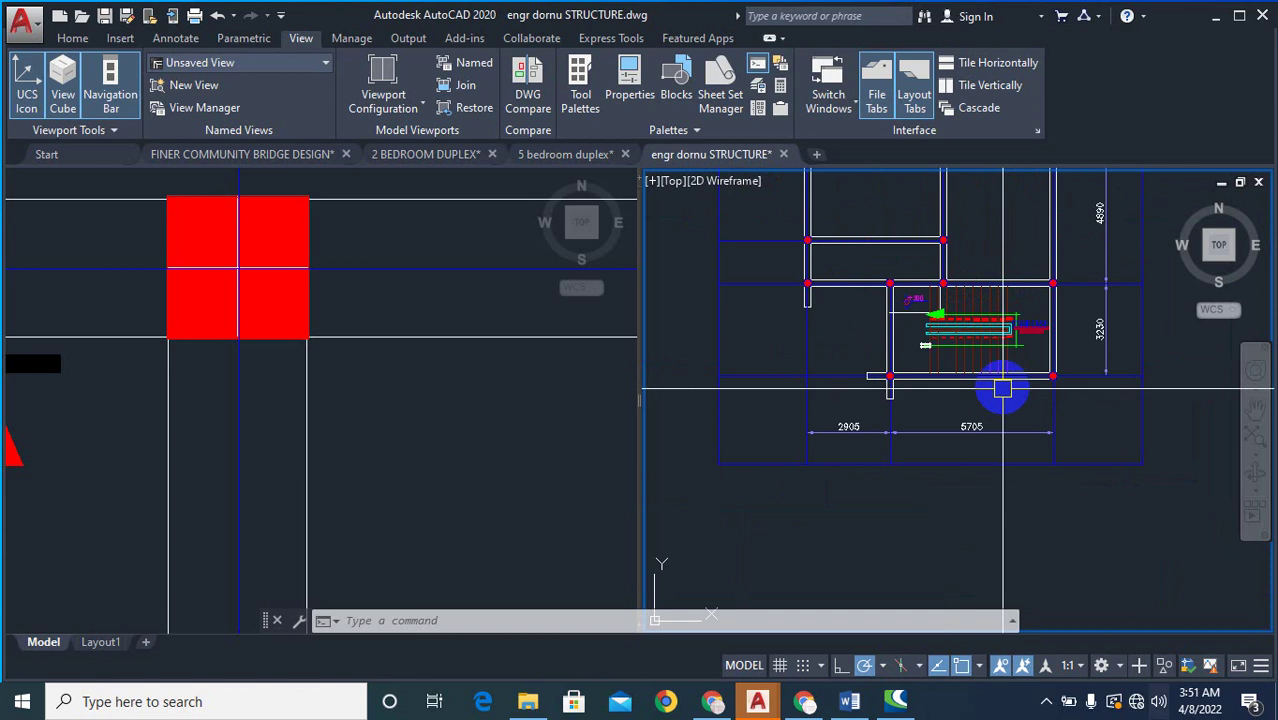
{"action": "scroll", "coordinate": [961, 398], "scroll_direction": "up", "scroll_amount": 5}
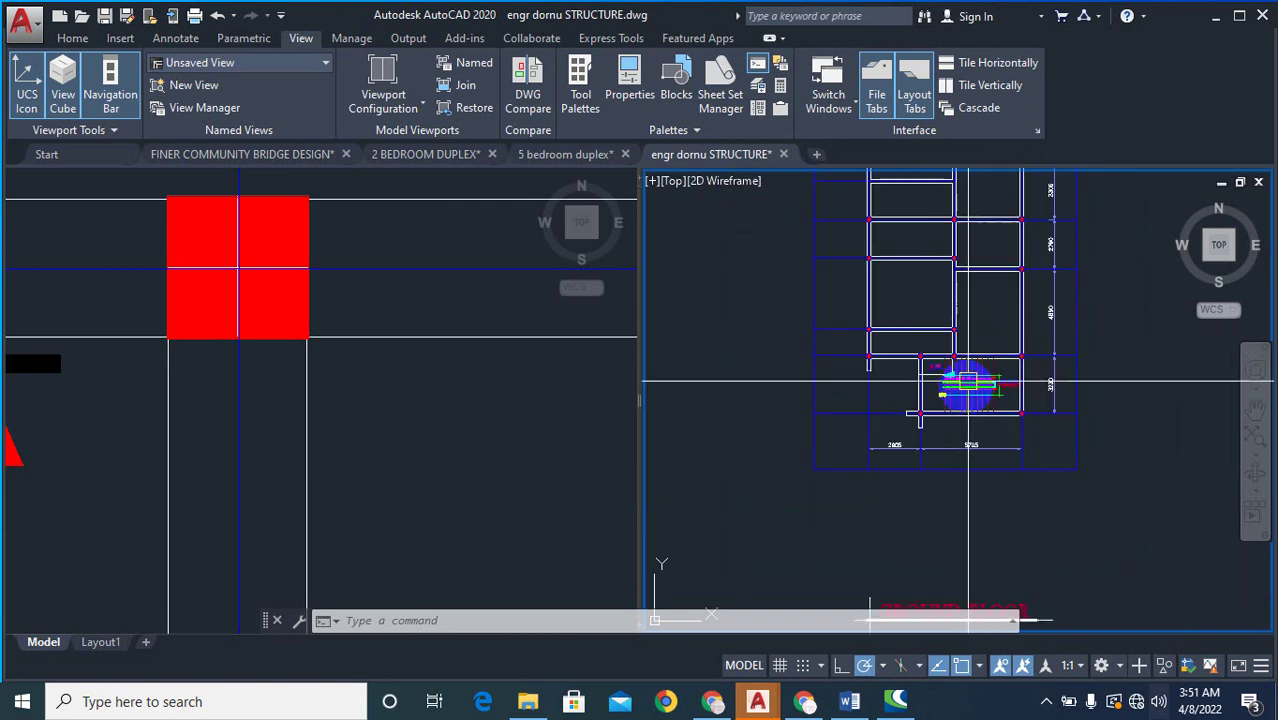
{"action": "scroll", "coordinate": [955, 405], "scroll_direction": "down", "scroll_amount": 3}
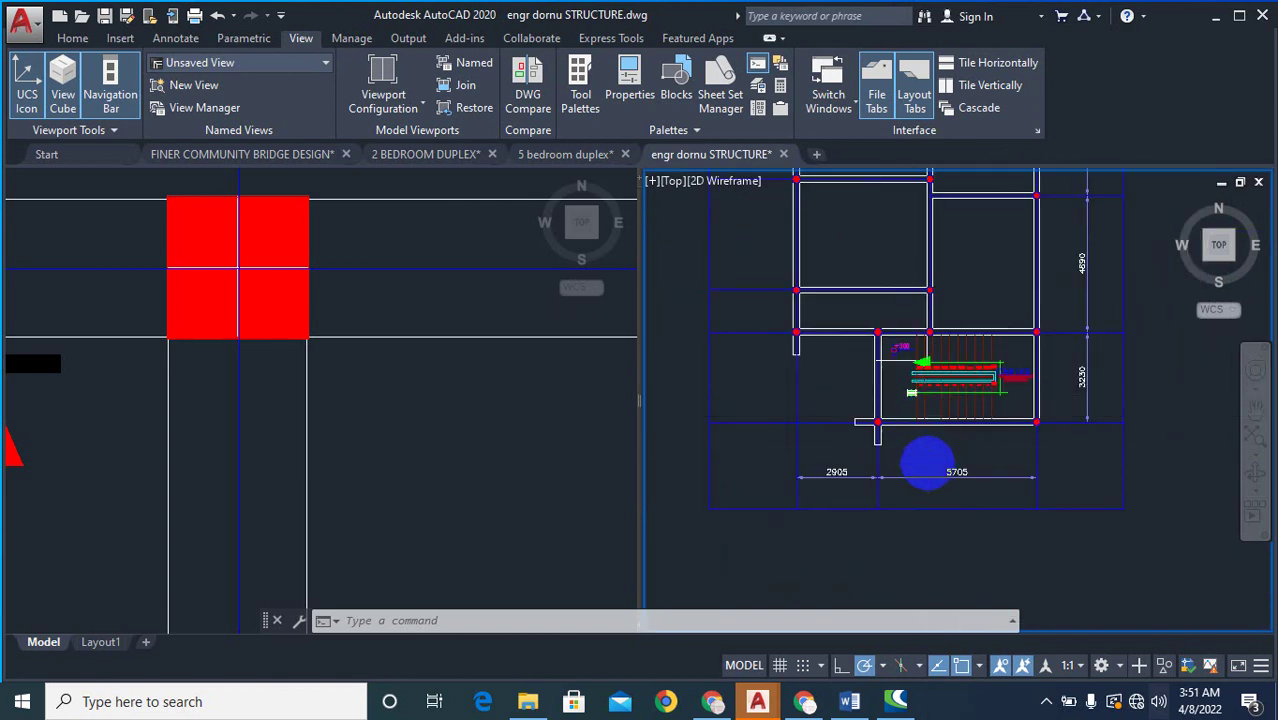
{"action": "scroll", "coordinate": [925, 458], "scroll_direction": "up", "scroll_amount": 3}
{"action": "scroll", "coordinate": [931, 419], "scroll_direction": "down", "scroll_amount": 3}
{"action": "scroll", "coordinate": [948, 405], "scroll_direction": "up", "scroll_amount": 3}
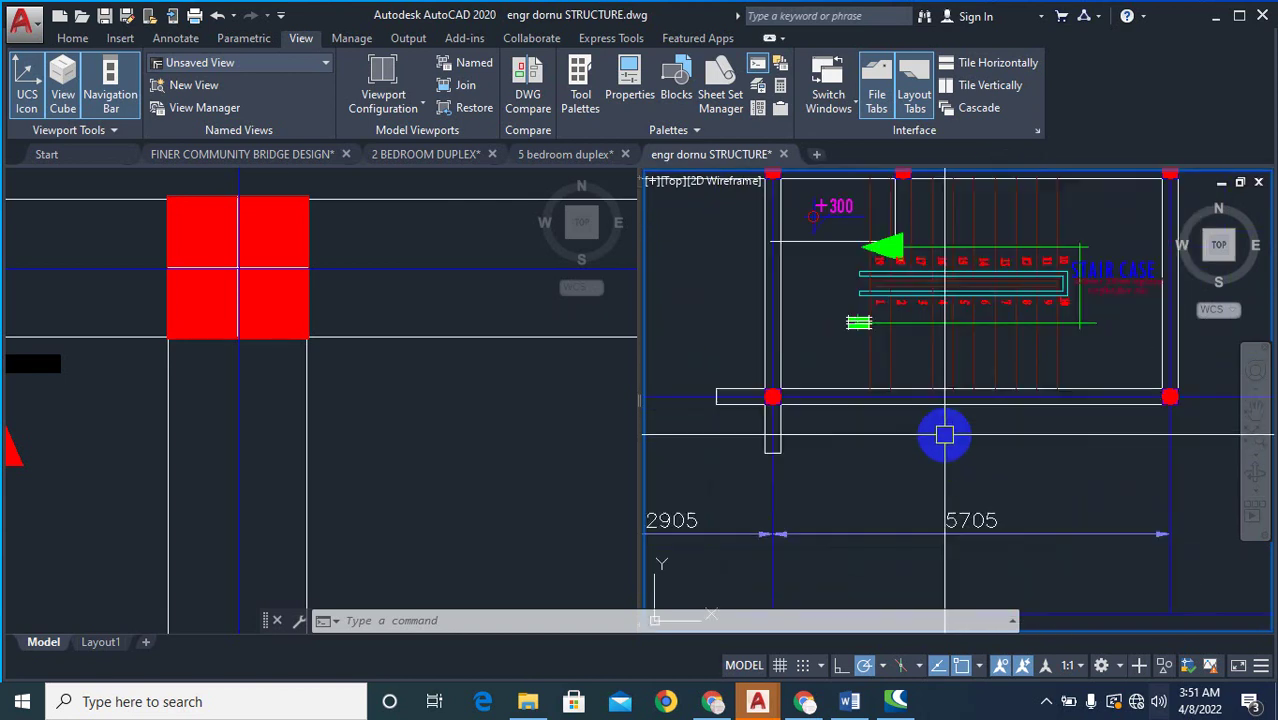
- Extend the middle wall's grid line south through the staircase to the grid line of the staircase's south wall
{"action": "type", "text": "ex"}
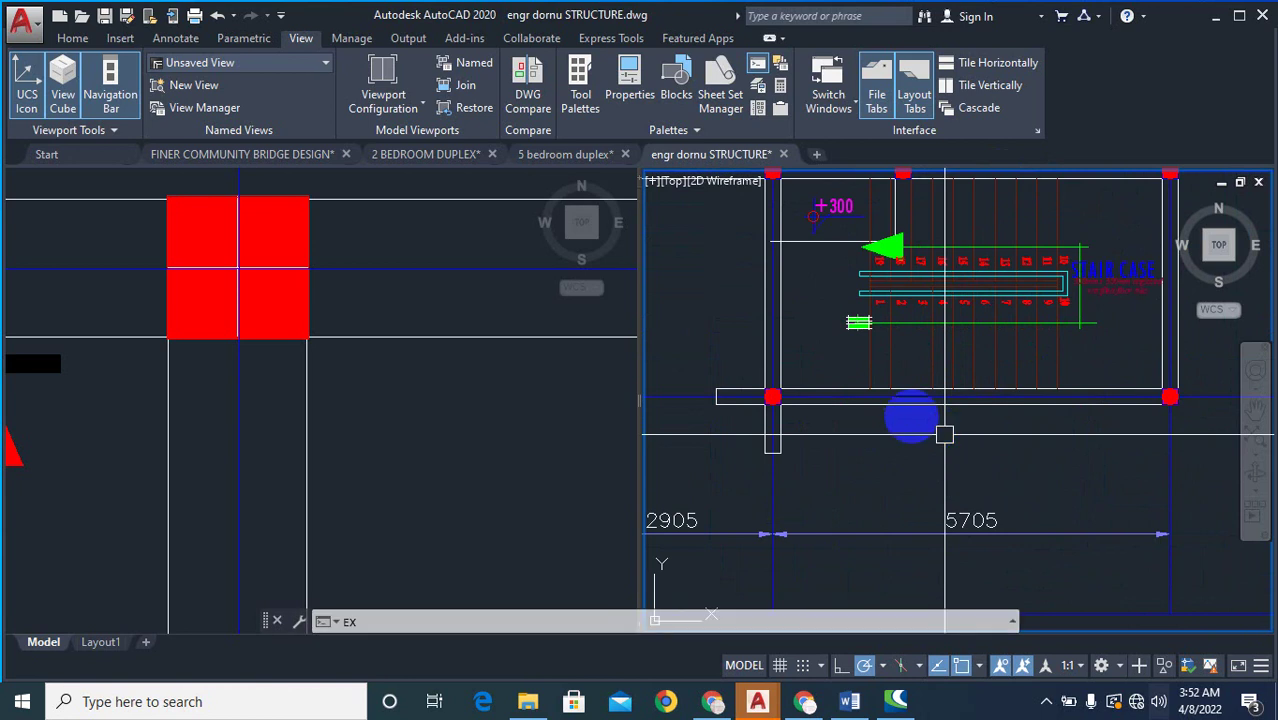
{"action": "key", "text": "Return"}
{"action": "scroll", "coordinate": [911, 378], "scroll_direction": "up", "scroll_amount": 4}
{"action": "left_click", "coordinate": [912, 370]}
{"action": "scroll", "coordinate": [913, 420], "scroll_direction": "down", "scroll_amount": 3}
{"action": "scroll", "coordinate": [915, 254], "scroll_direction": "up", "scroll_amount": 5}
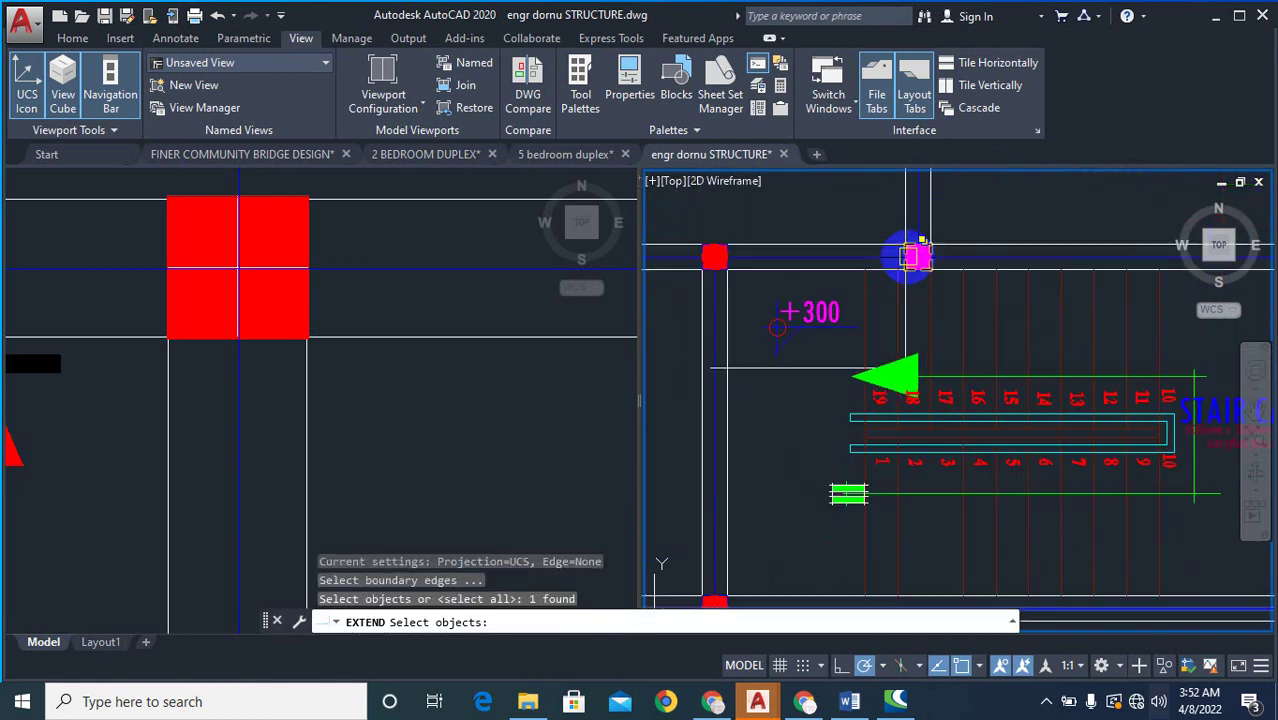
{"action": "right_click", "coordinate": [913, 233]}
{"action": "right_click", "coordinate": [913, 233]}
{"action": "left_click", "coordinate": [905, 232]}
{"action": "left_click", "coordinate": [905, 232]}
{"action": "scroll", "coordinate": [905, 241], "scroll_direction": "down", "scroll_amount": 5}
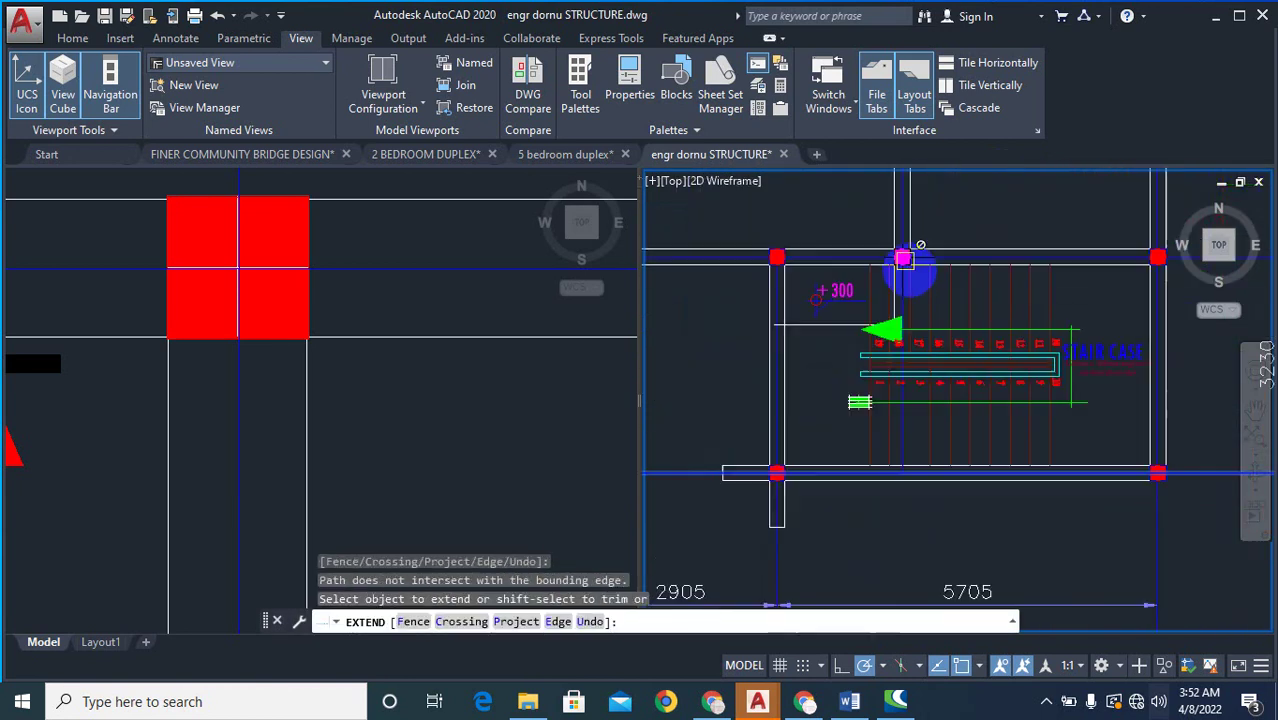
{"action": "key", "text": "Escape"}
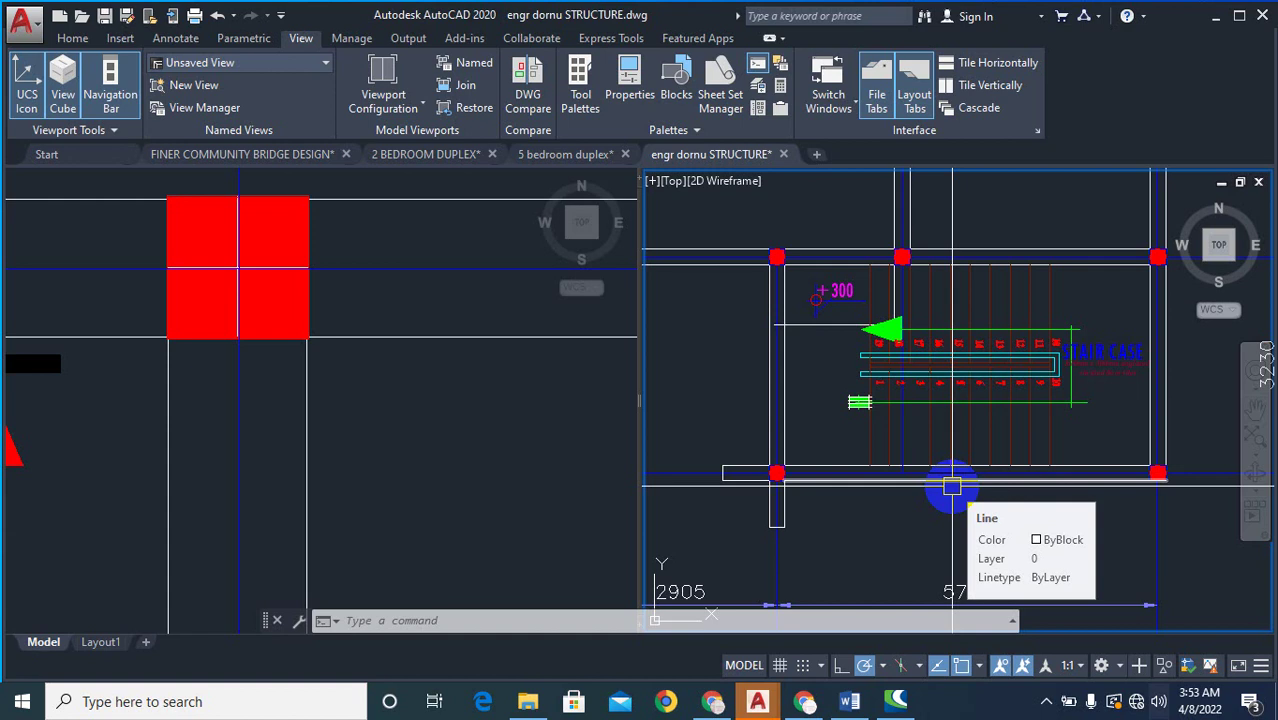
{"action": "scroll", "coordinate": [945, 460], "scroll_direction": "down", "scroll_amount": 4}
{"action": "scroll", "coordinate": [950, 451], "scroll_direction": "up", "scroll_amount": 4}
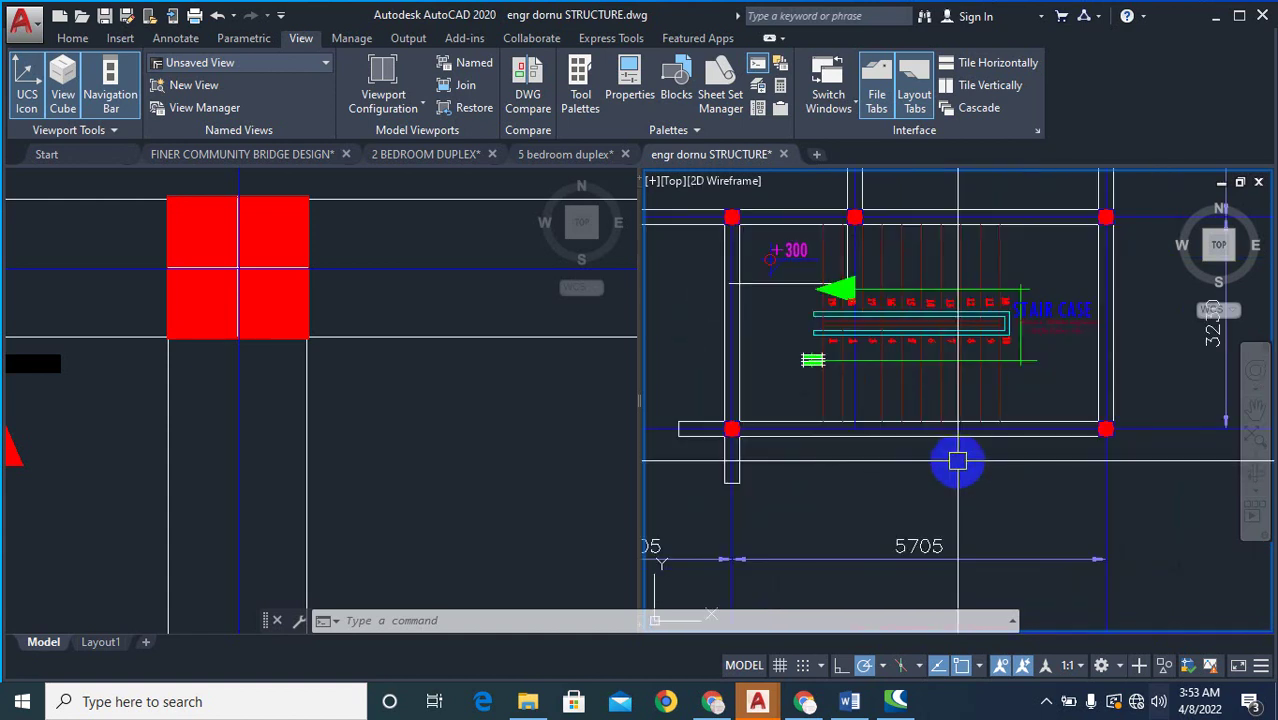
{"action": "type", "text": "co"}
{"action": "key", "text": "Return"}
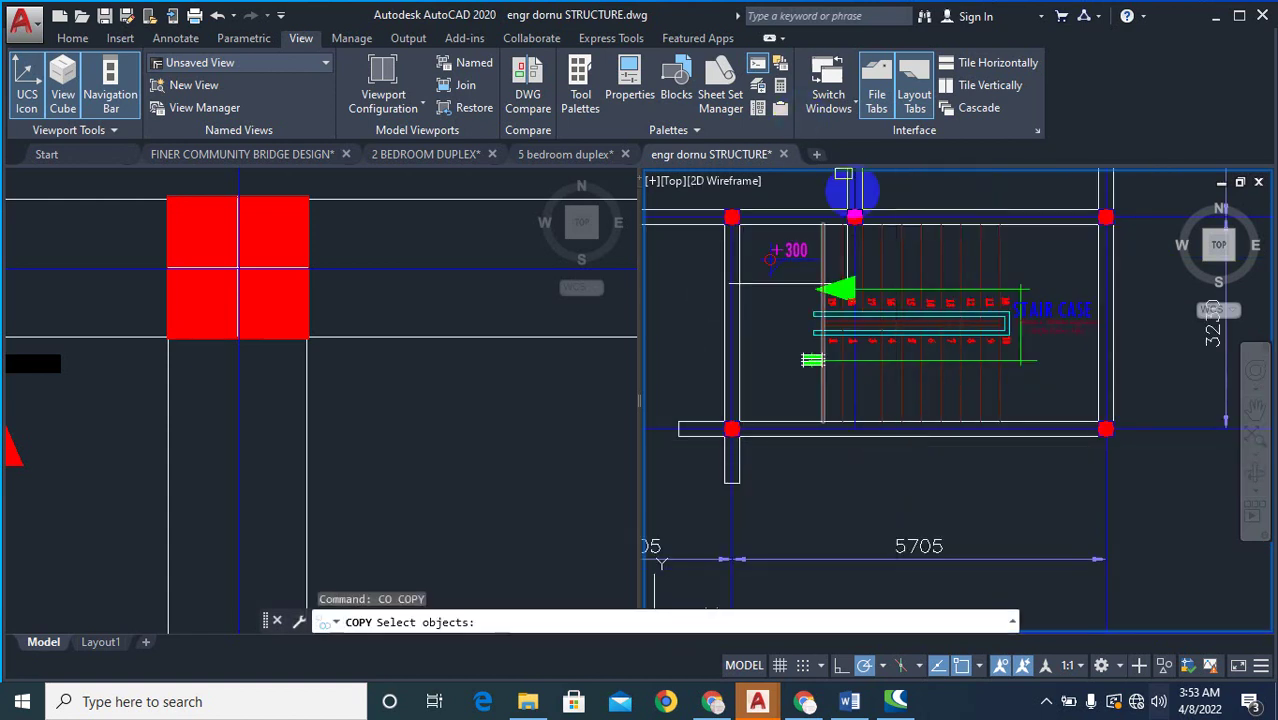
{"action": "scroll", "coordinate": [858, 197], "scroll_direction": "up", "scroll_amount": 4}
{"action": "left_click", "coordinate": [793, 197]}
{"action": "left_click", "coordinate": [915, 302]}
{"action": "scroll", "coordinate": [850, 226], "scroll_direction": "up", "scroll_amount": 4}
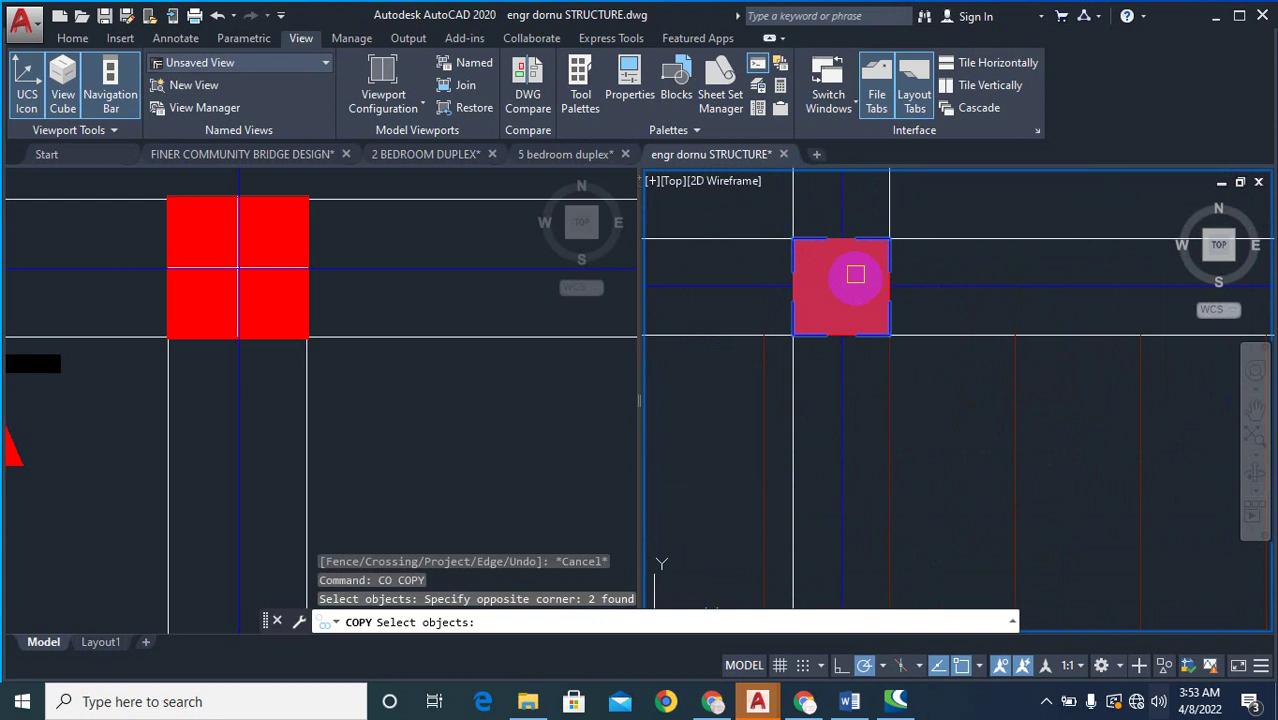
{"action": "right_click", "coordinate": [853, 288]}
{"action": "right_click", "coordinate": [850, 304]}
{"action": "left_click", "coordinate": [841, 284]}
{"action": "key", "text": "Escape"}
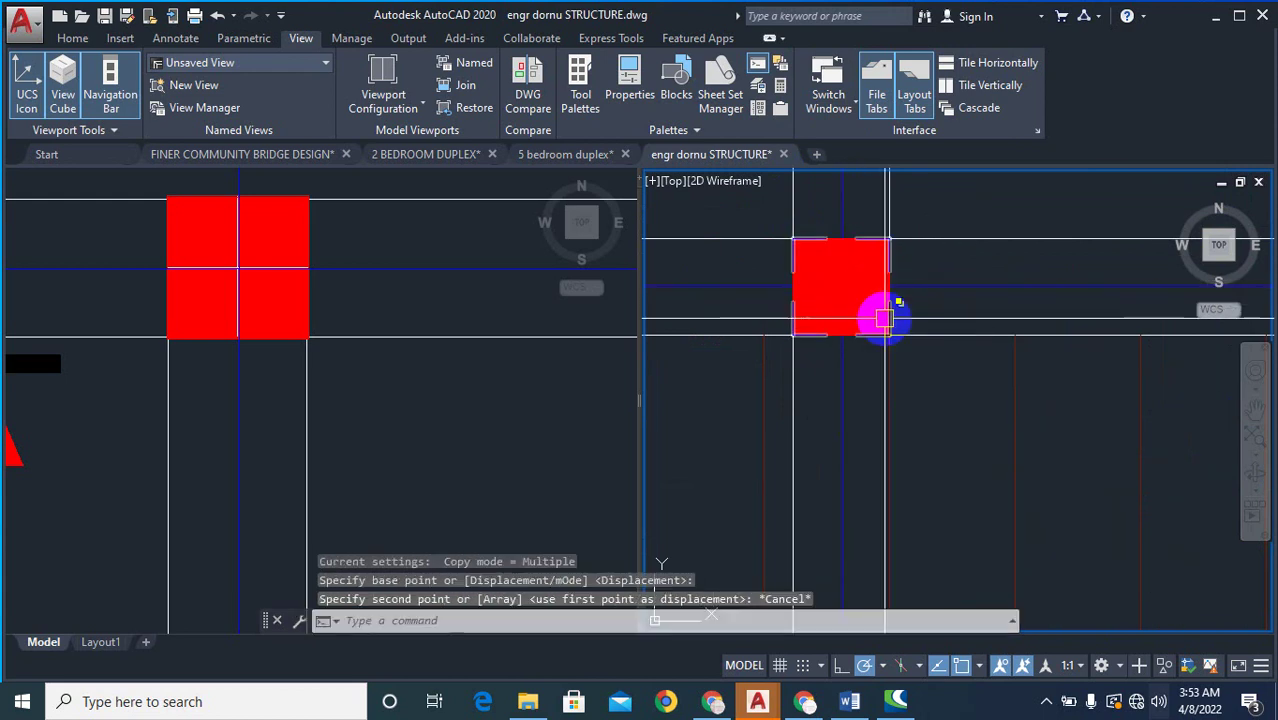
- Copy the red column at the staircase's north wall by its centre to the extended grid line's intersection with the south wall's grid line
{"action": "type", "text": "co"}
{"action": "key", "text": "Return"}
{"action": "left_click", "coordinate": [746, 204]}
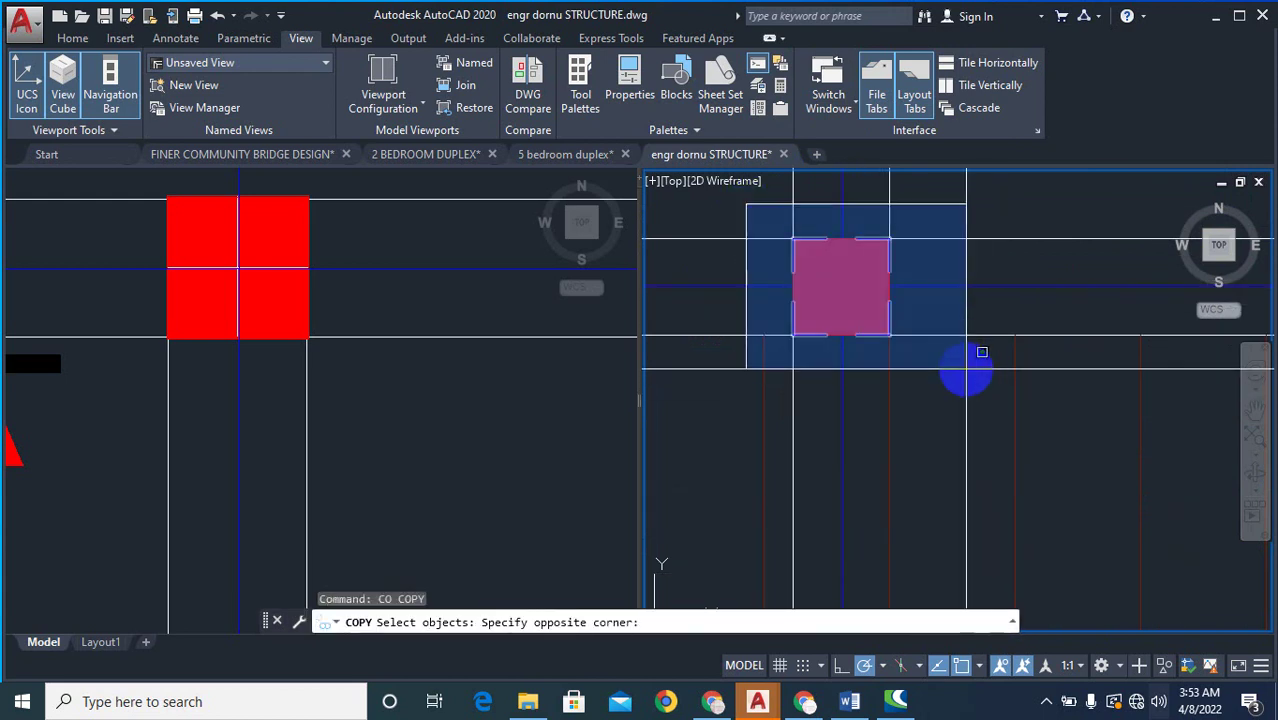
{"action": "left_click", "coordinate": [981, 352]}
{"action": "right_click", "coordinate": [842, 286]}
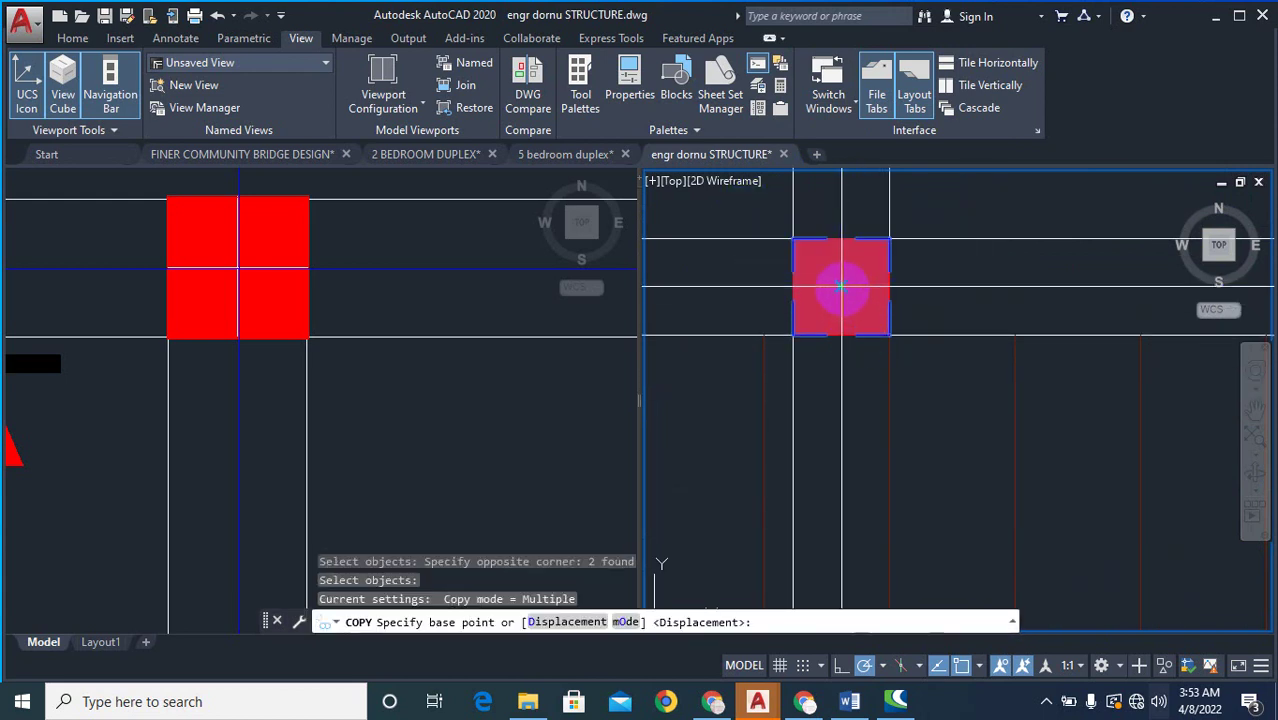
{"action": "left_click", "coordinate": [841, 286]}
{"action": "scroll", "coordinate": [927, 428], "scroll_direction": "down", "scroll_amount": 3}
{"action": "scroll", "coordinate": [878, 391], "scroll_direction": "up", "scroll_amount": 4}
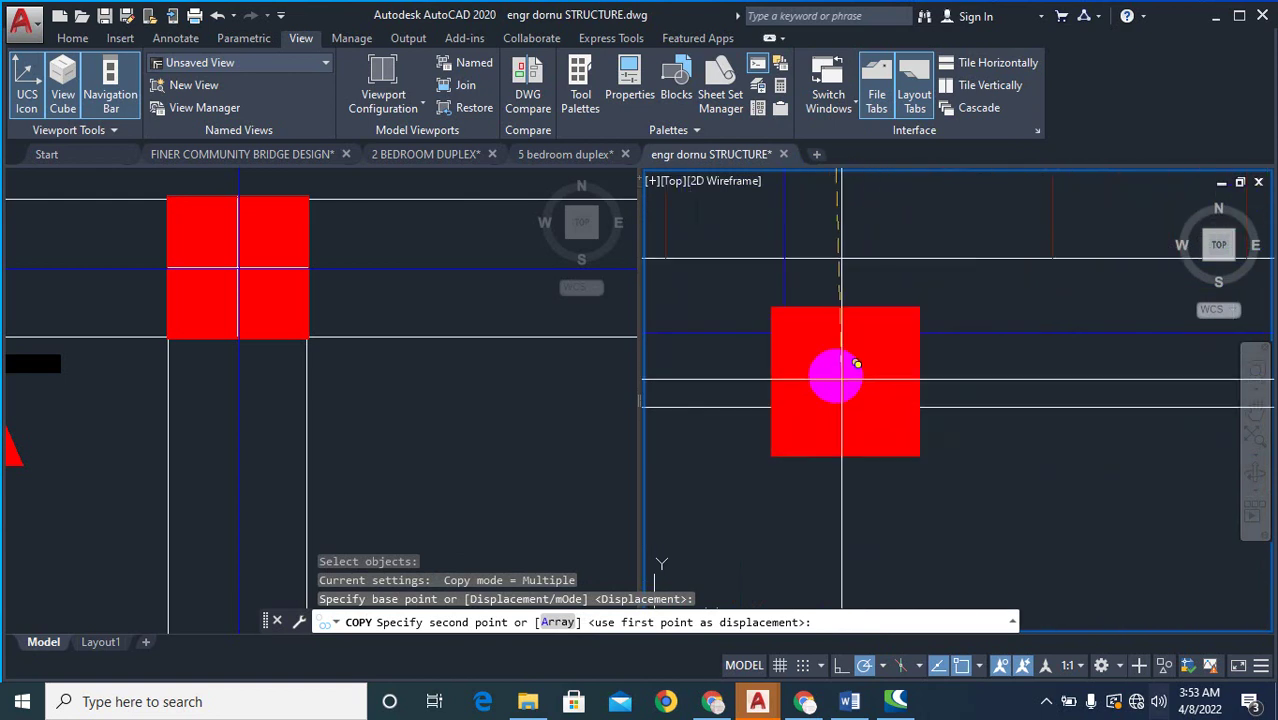
{"action": "left_click", "coordinate": [784, 333]}
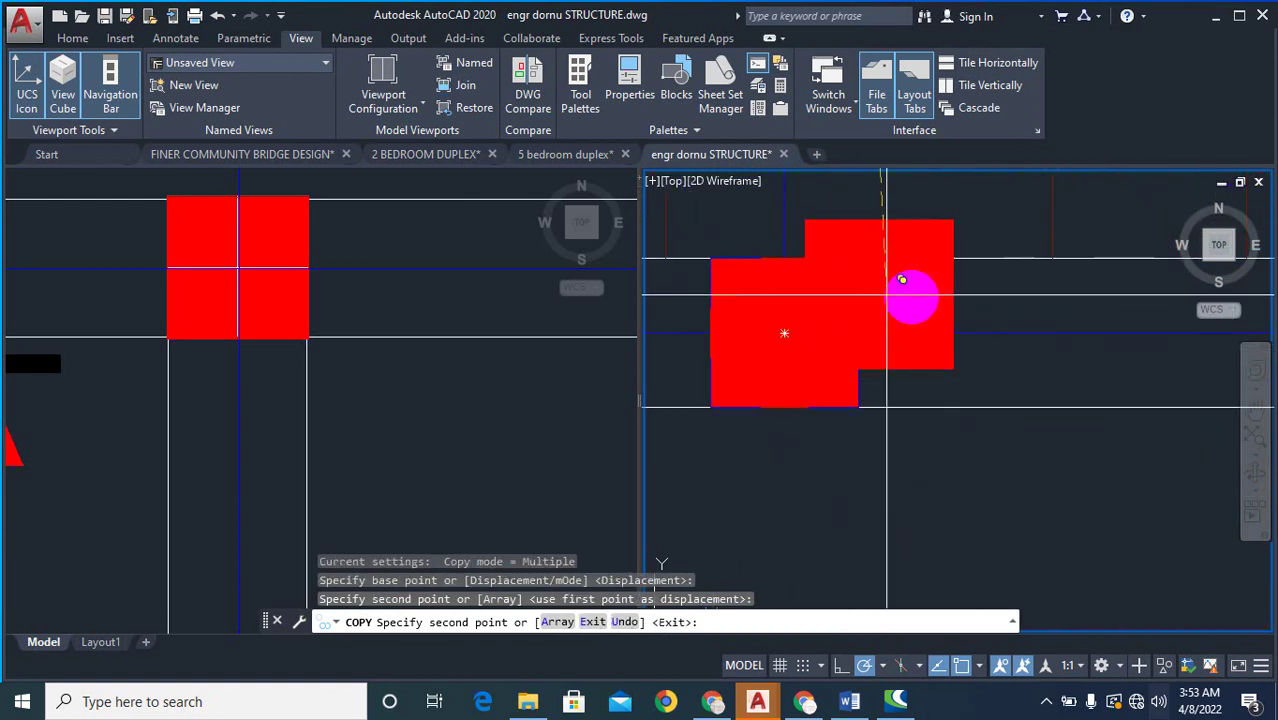
{"action": "scroll", "coordinate": [902, 280], "scroll_direction": "down", "scroll_amount": 4}
{"action": "key", "text": "Escape"}
- Add a vertical linear dimension west of the plan between the grid lines of the north wall and the first cross wall
{"action": "scroll", "coordinate": [945, 495], "scroll_direction": "up", "scroll_amount": 5}
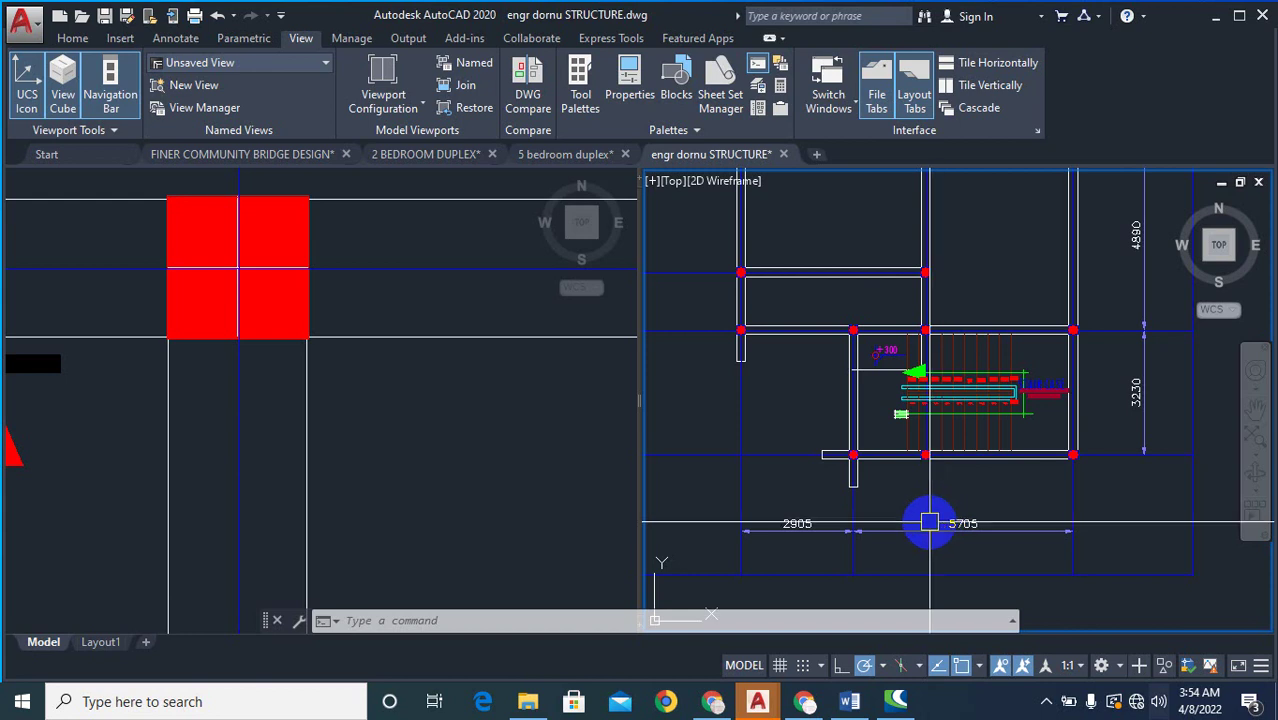
{"action": "scroll", "coordinate": [929, 522], "scroll_direction": "down", "scroll_amount": 5}
{"action": "scroll", "coordinate": [932, 505], "scroll_direction": "up", "scroll_amount": 3}
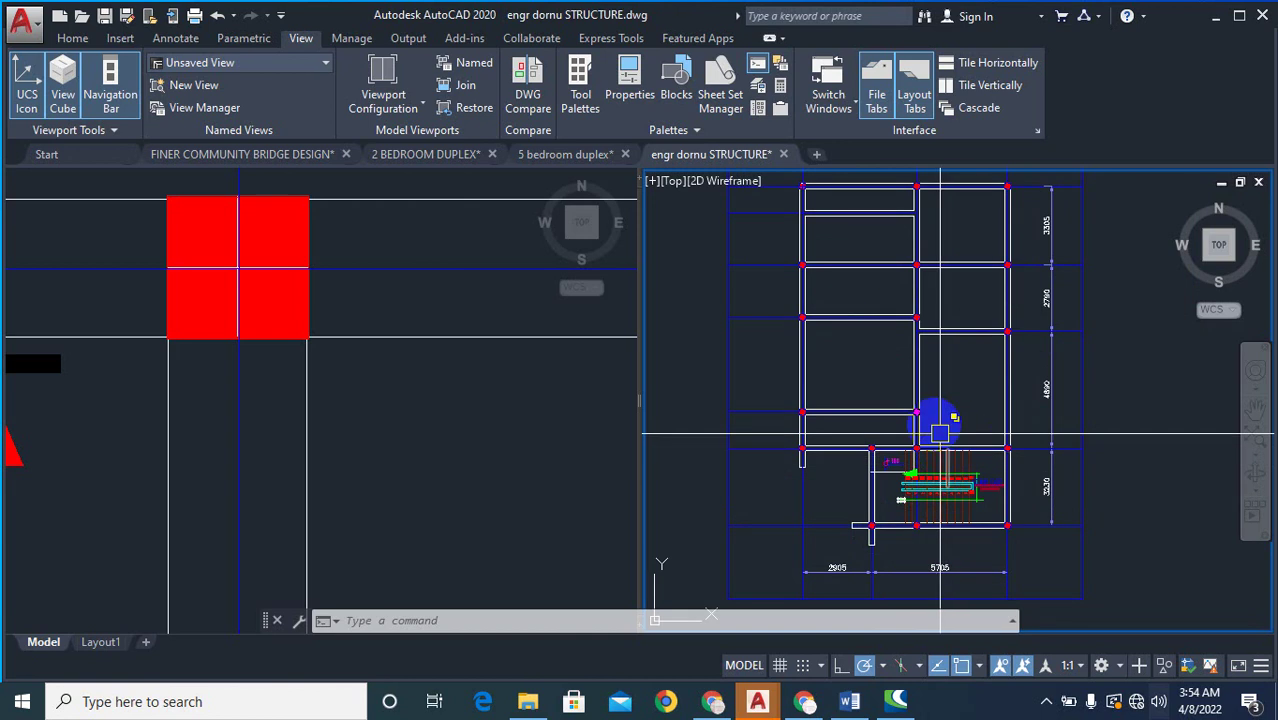
{"action": "scroll", "coordinate": [820, 352], "scroll_direction": "down", "scroll_amount": 2}
{"action": "scroll", "coordinate": [745, 460], "scroll_direction": "up", "scroll_amount": 2}
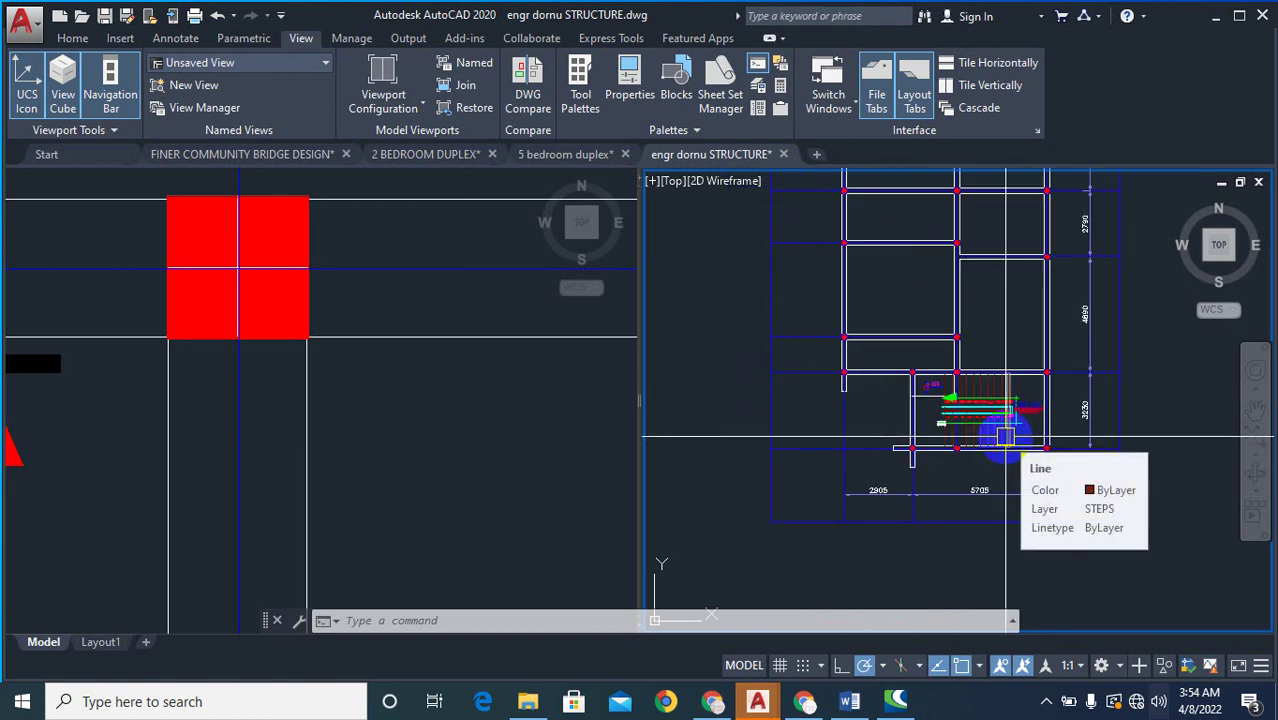
{"action": "scroll", "coordinate": [980, 400], "scroll_direction": "down", "scroll_amount": 3}
{"action": "scroll", "coordinate": [913, 371], "scroll_direction": "up", "scroll_amount": 3}
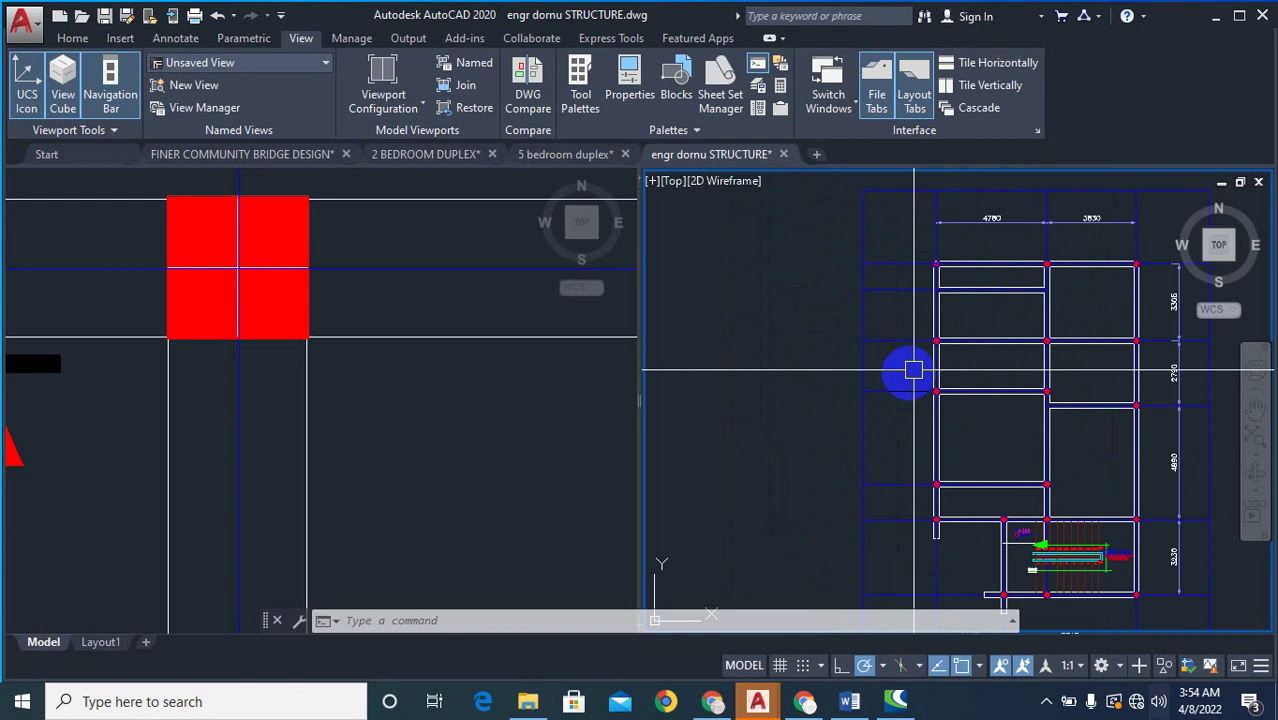
{"action": "type", "text": "dli"}
{"action": "key", "text": "Return"}
{"action": "scroll", "coordinate": [895, 250], "scroll_direction": "up", "scroll_amount": 3}
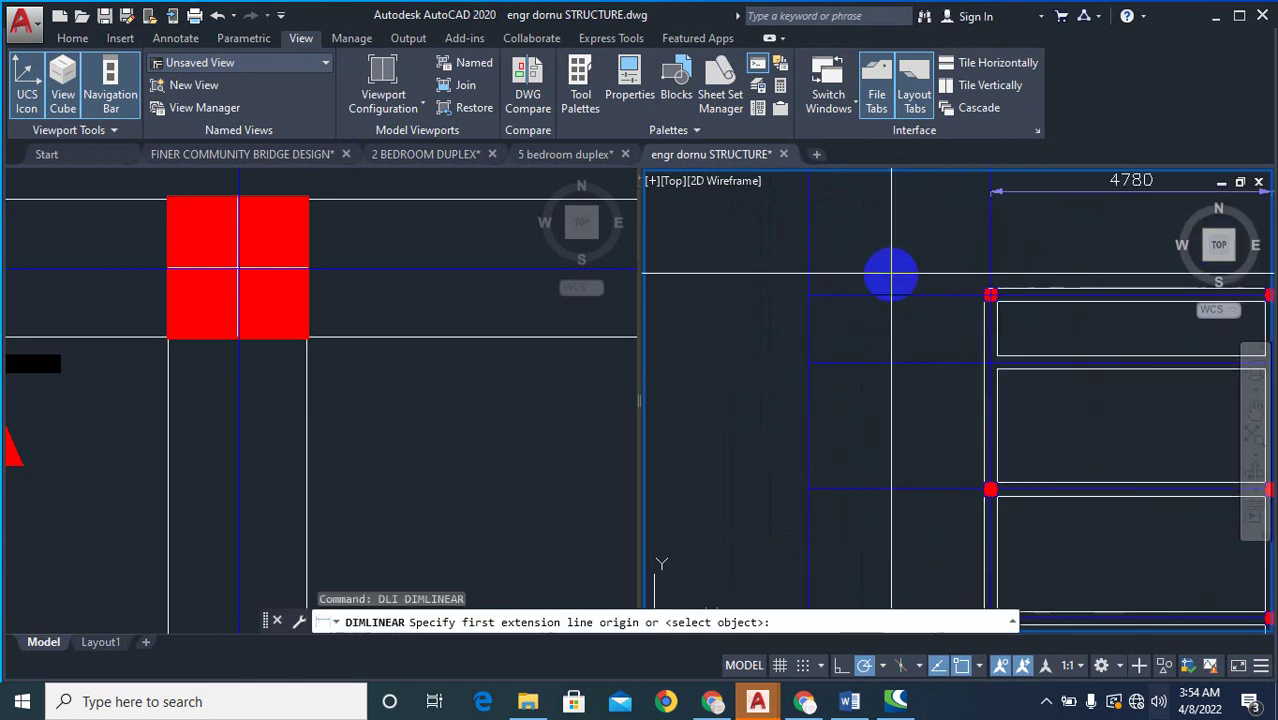
{"action": "left_click", "coordinate": [884, 297]}
{"action": "left_click", "coordinate": [883, 362]}
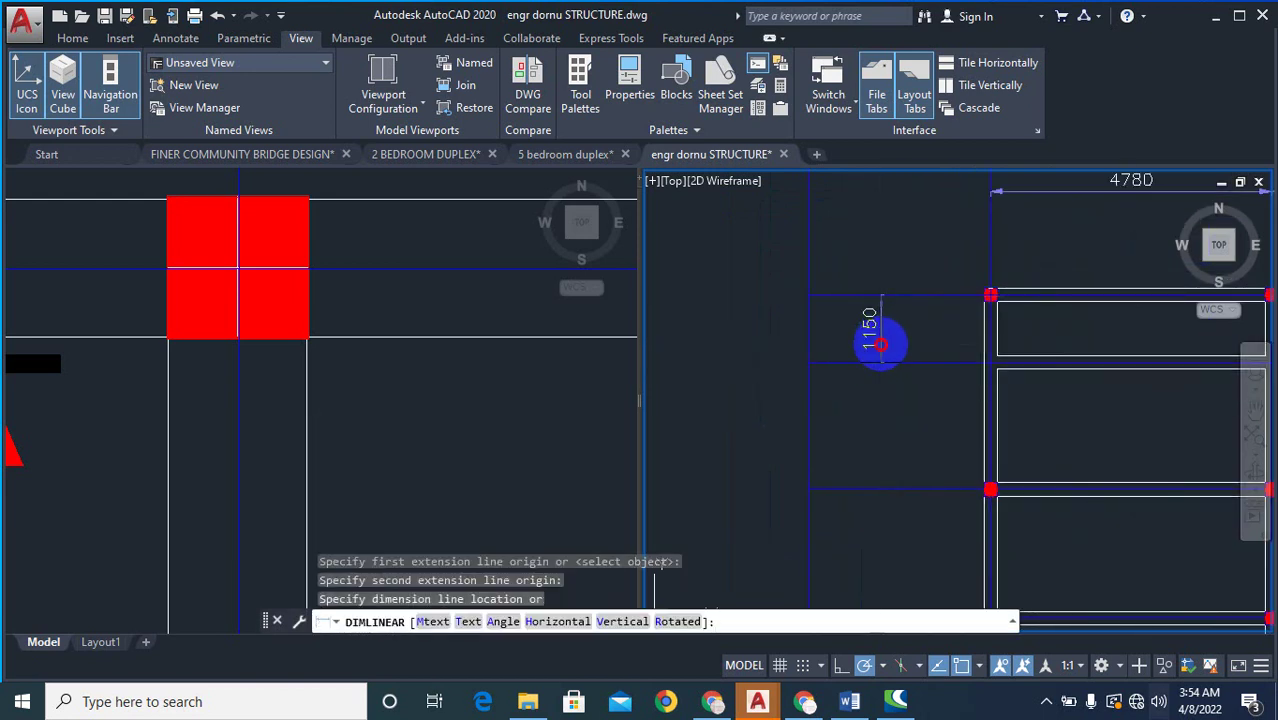
{"action": "left_click", "coordinate": [886, 343]}
- Continue the west dimension south from the first cross wall's grid line to the second cross wall's grid line
{"action": "scroll", "coordinate": [886, 360], "scroll_direction": "down", "scroll_amount": 3}
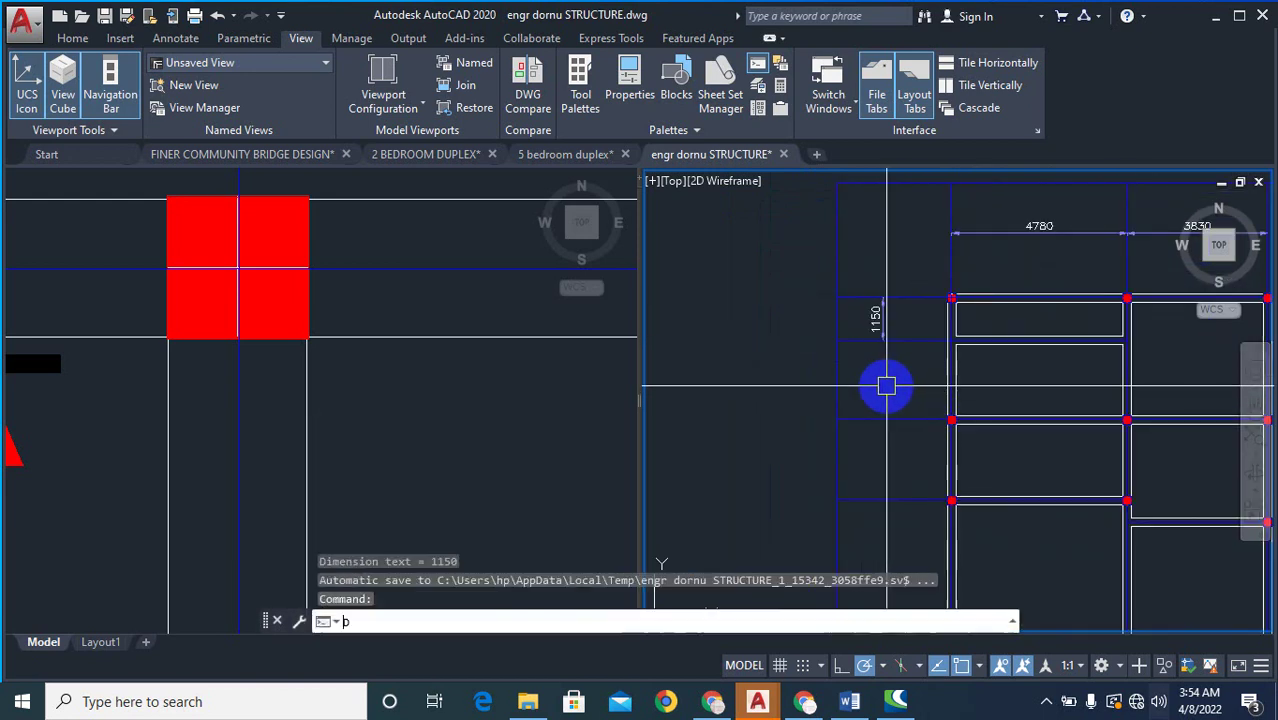
{"action": "type", "text": "DLICON"}
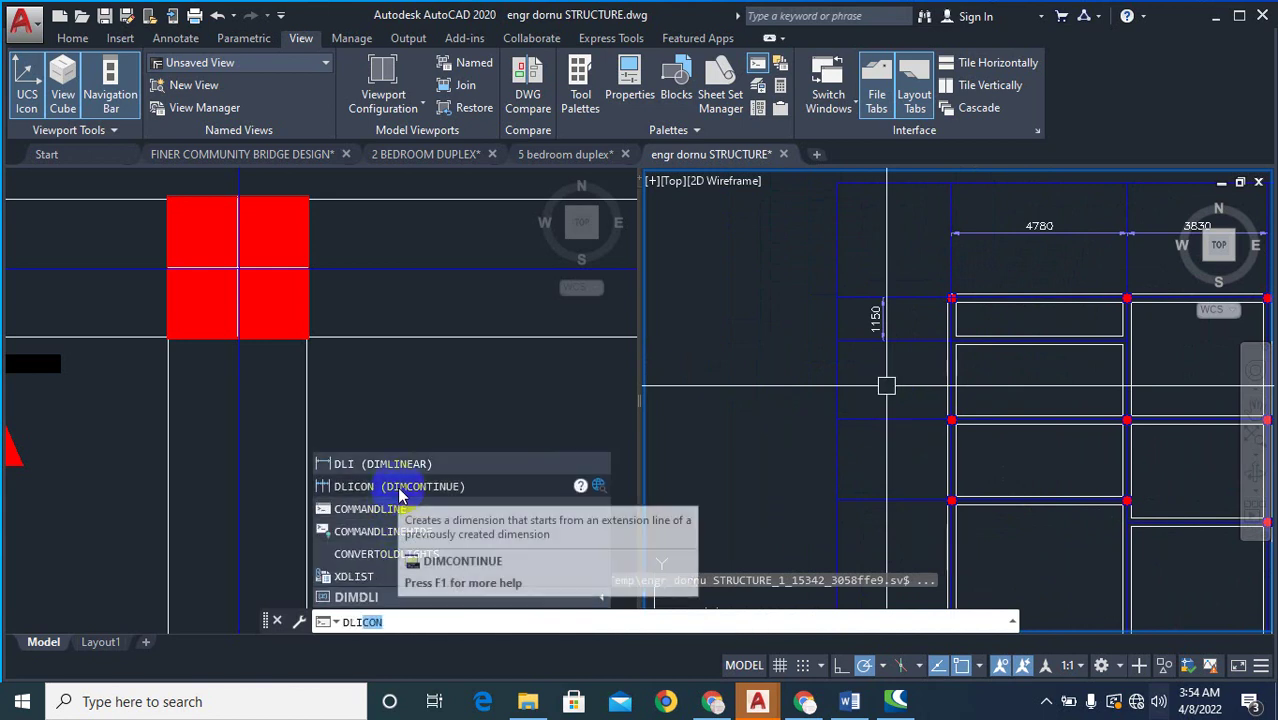
{"action": "left_click", "coordinate": [399, 486]}
{"action": "left_click", "coordinate": [888, 414]}
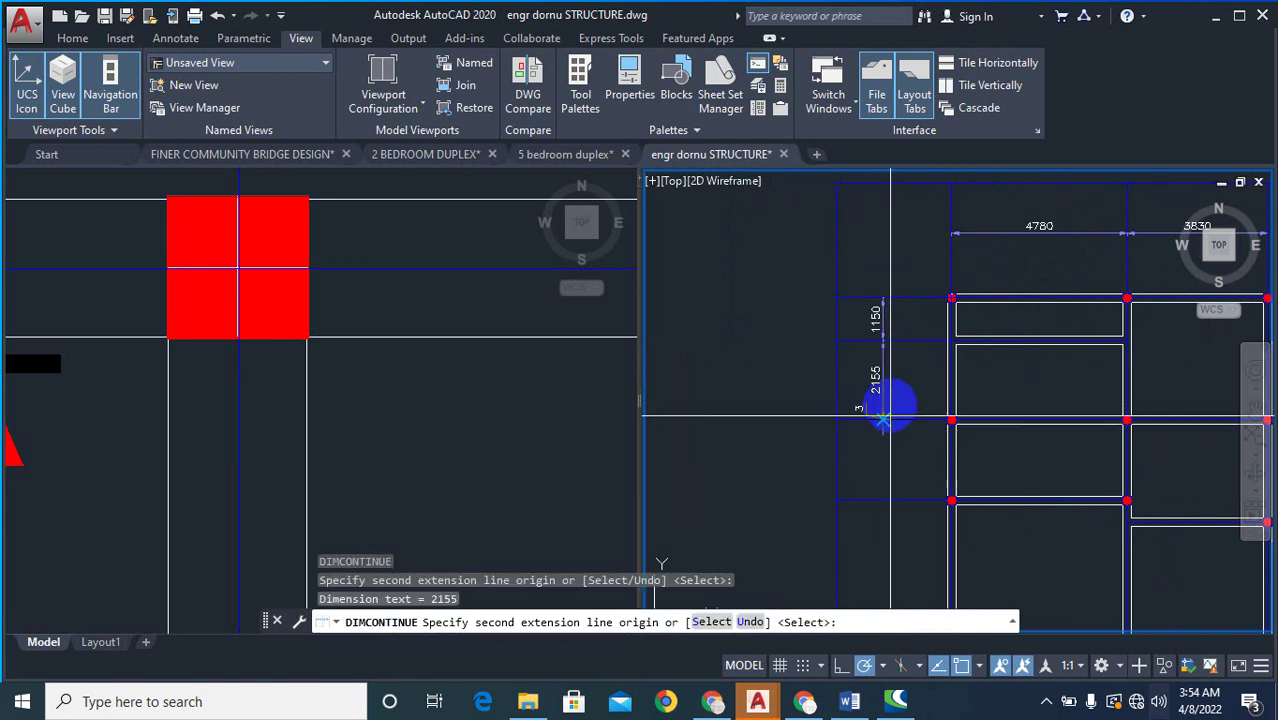
- Continue the west dimension chain south through the remaining cross walls' grid lines to the grid line of the staircase's north wall
{"action": "left_click", "coordinate": [893, 500]}
{"action": "scroll", "coordinate": [893, 348], "scroll_direction": "down", "scroll_amount": 3}
{"action": "scroll", "coordinate": [878, 448], "scroll_direction": "up", "scroll_amount": 3}
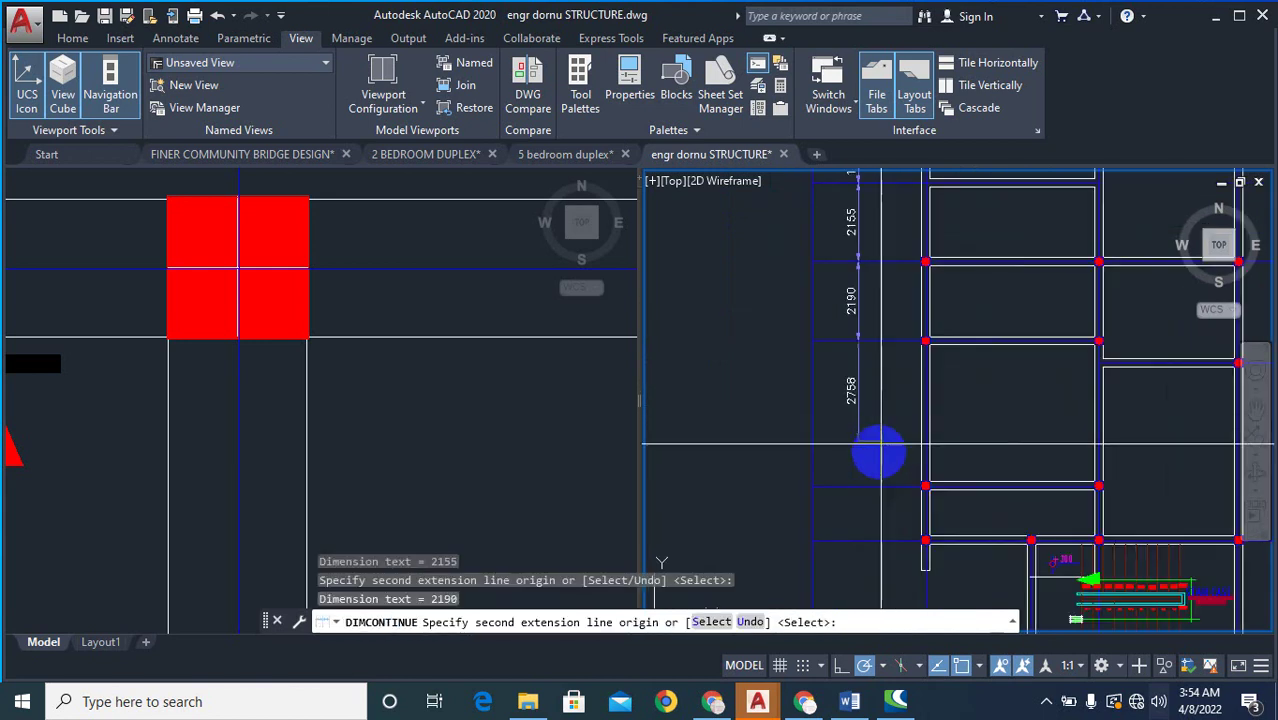
{"action": "scroll", "coordinate": [884, 400], "scroll_direction": "down", "scroll_amount": 3}
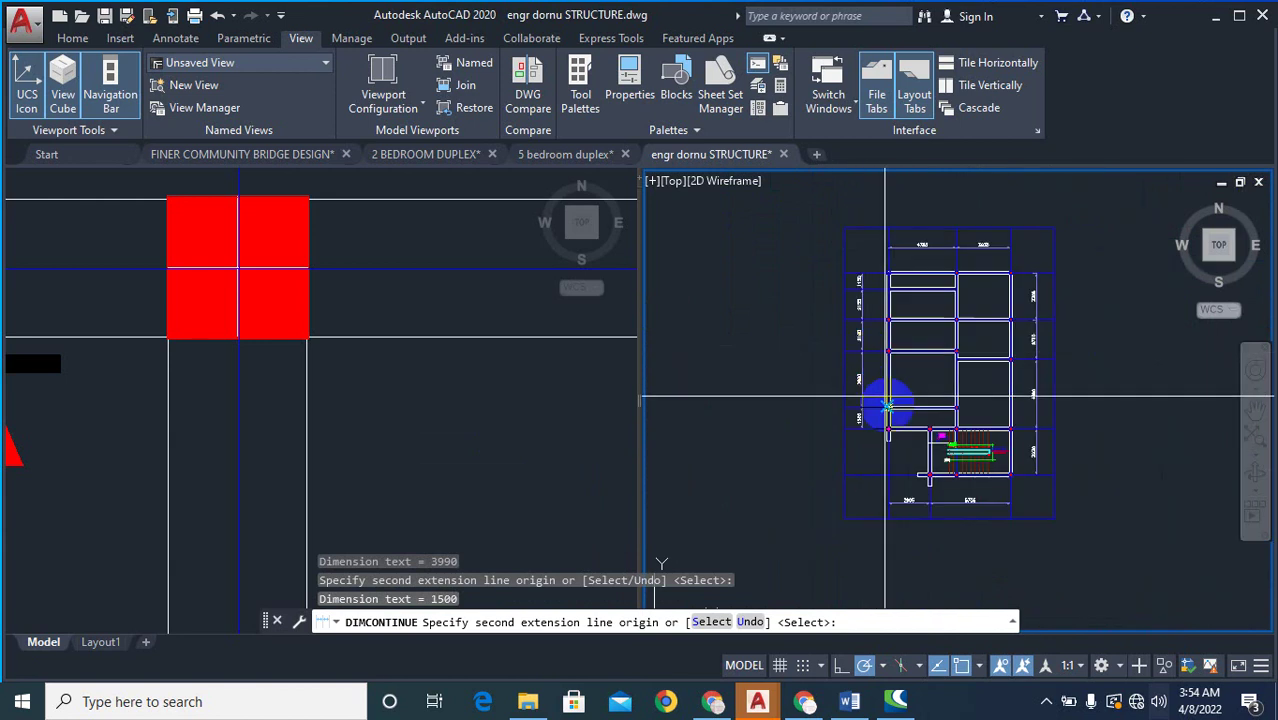
{"action": "key", "text": "Escape"}
- Continue the west dimension chain south from the staircase's north wall grid line to its south wall grid line
{"action": "scroll", "coordinate": [919, 405], "scroll_direction": "up", "scroll_amount": 3}
{"action": "scroll", "coordinate": [874, 487], "scroll_direction": "down", "scroll_amount": 2}
{"action": "scroll", "coordinate": [874, 487], "scroll_direction": "up", "scroll_amount": 4}
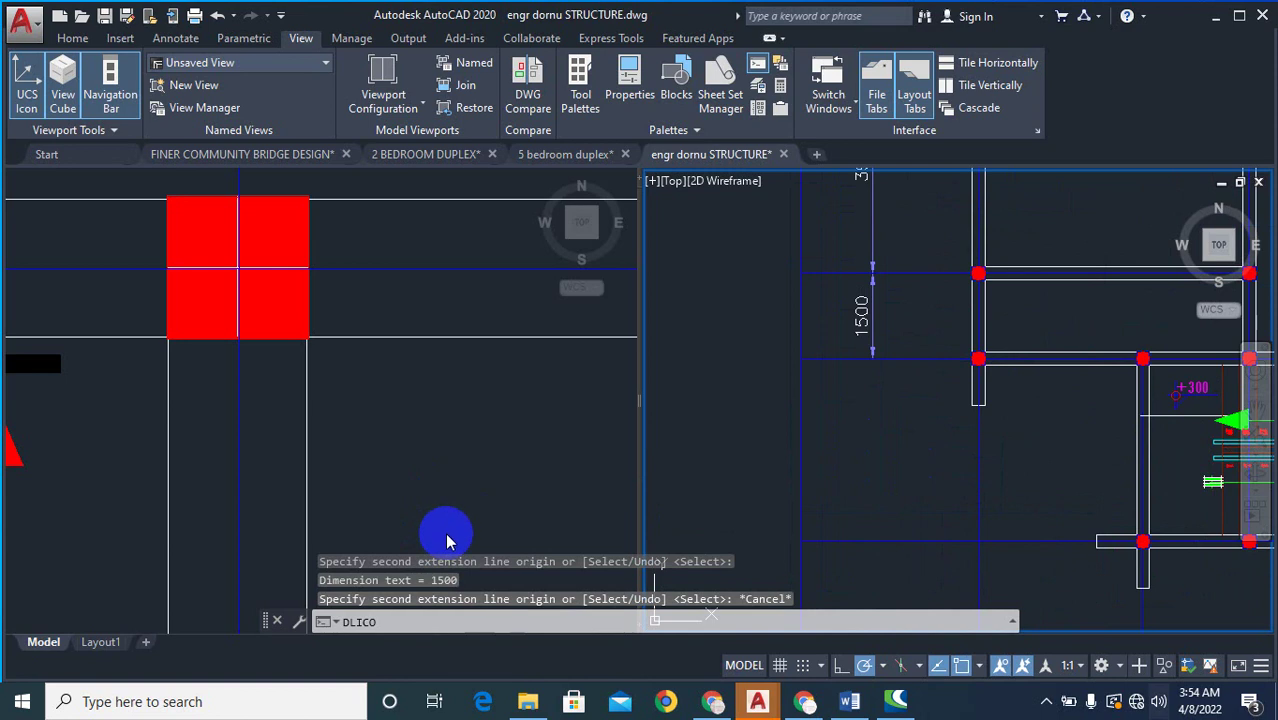
{"action": "left_click", "coordinate": [360, 625]}
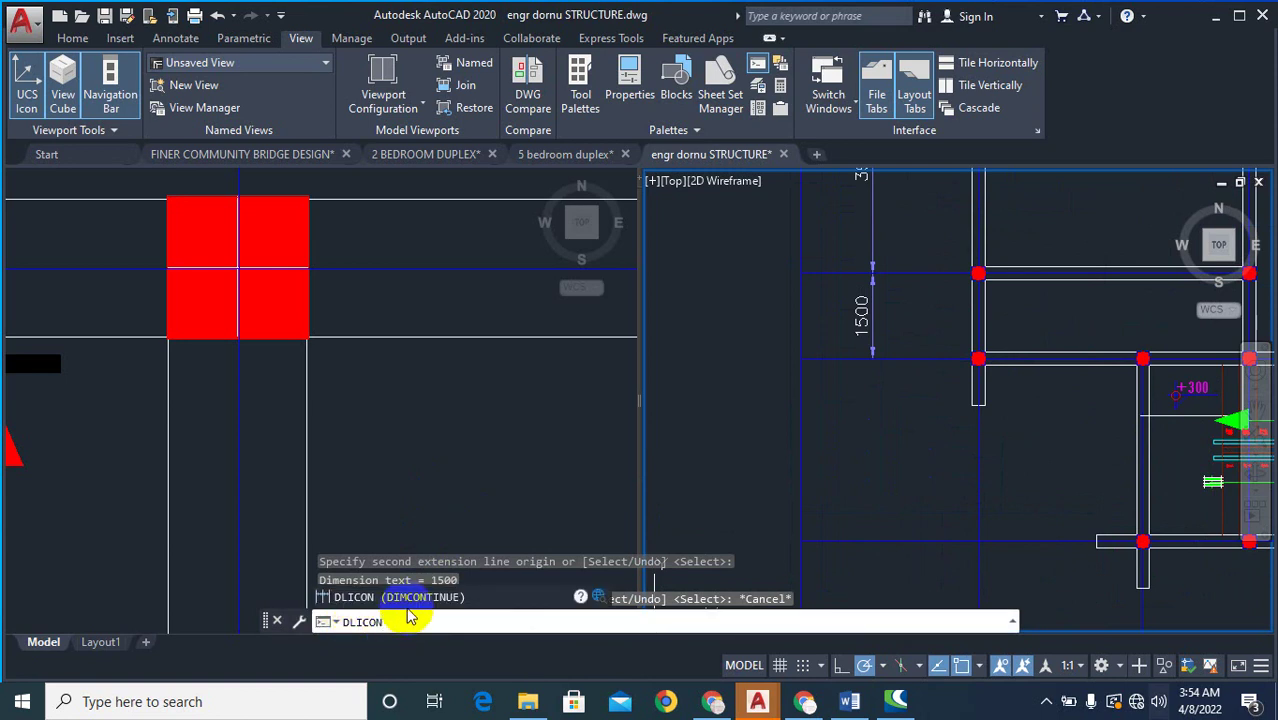
{"action": "left_click", "coordinate": [420, 598]}
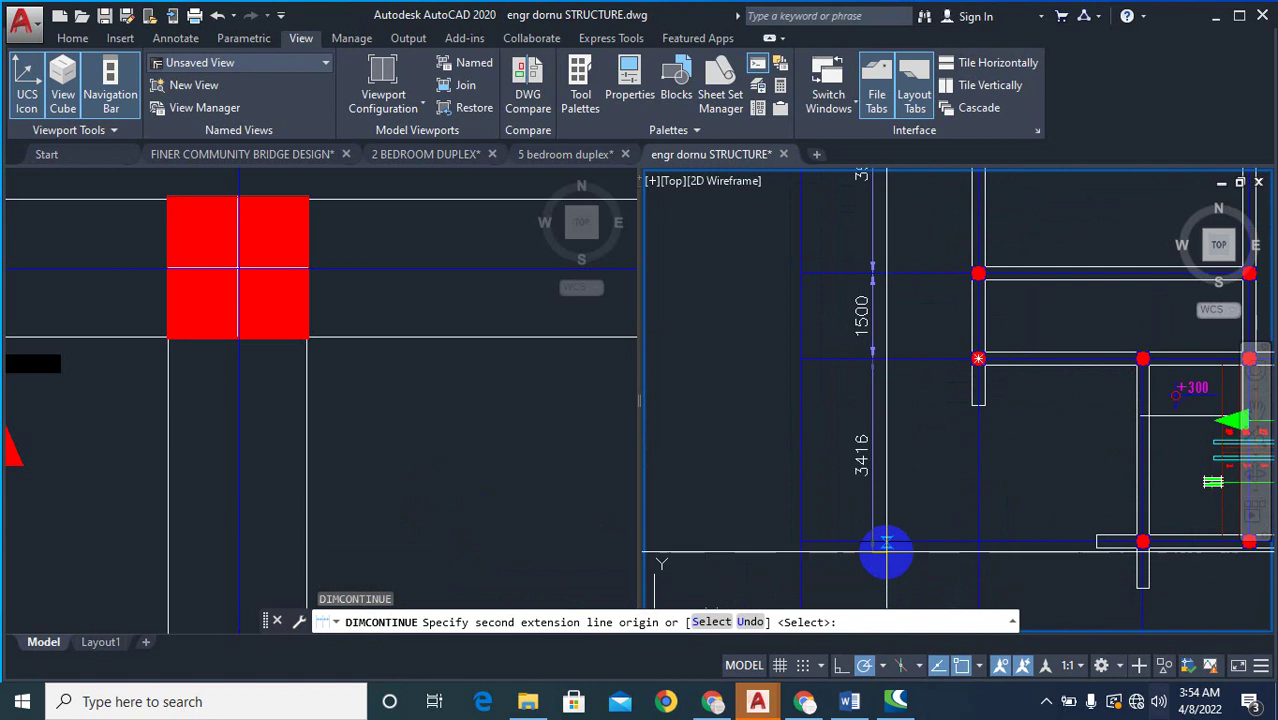
{"action": "left_click", "coordinate": [880, 541]}
{"action": "key", "text": "Escape"}
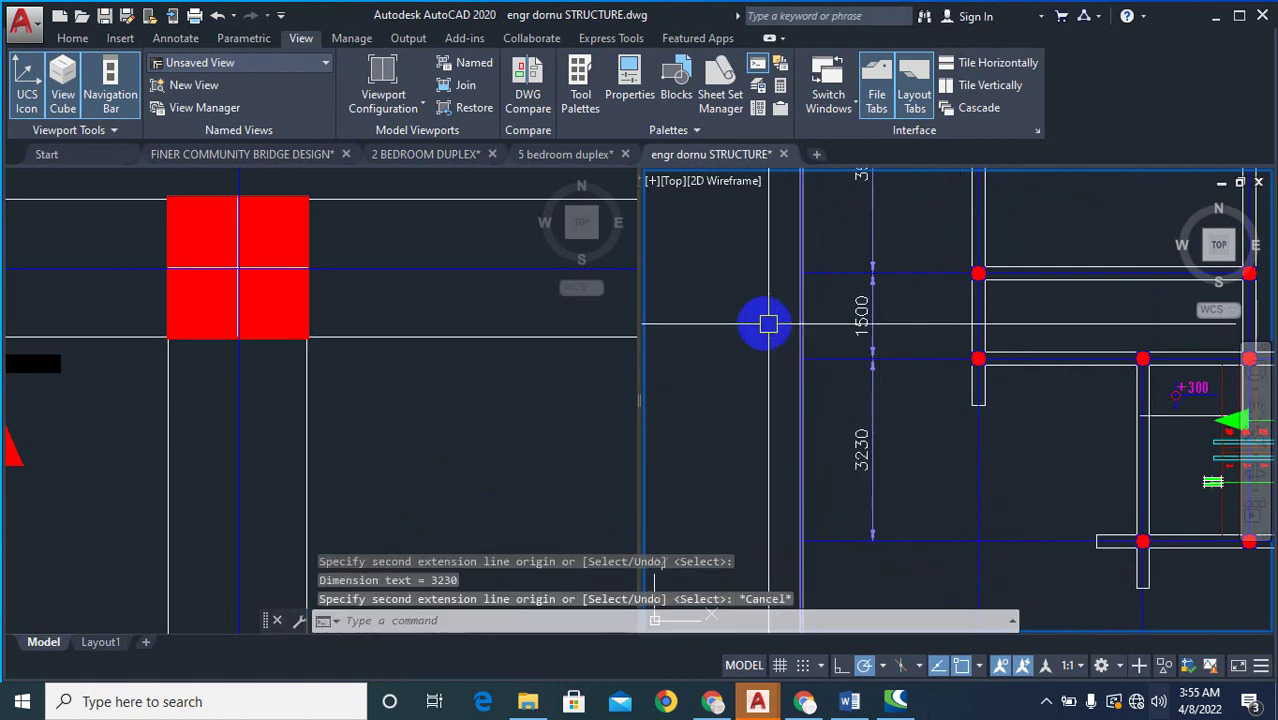
- Erase the red ground floor title and its underline below the structural plan
{"action": "scroll", "coordinate": [941, 422], "scroll_direction": "down", "scroll_amount": 5}
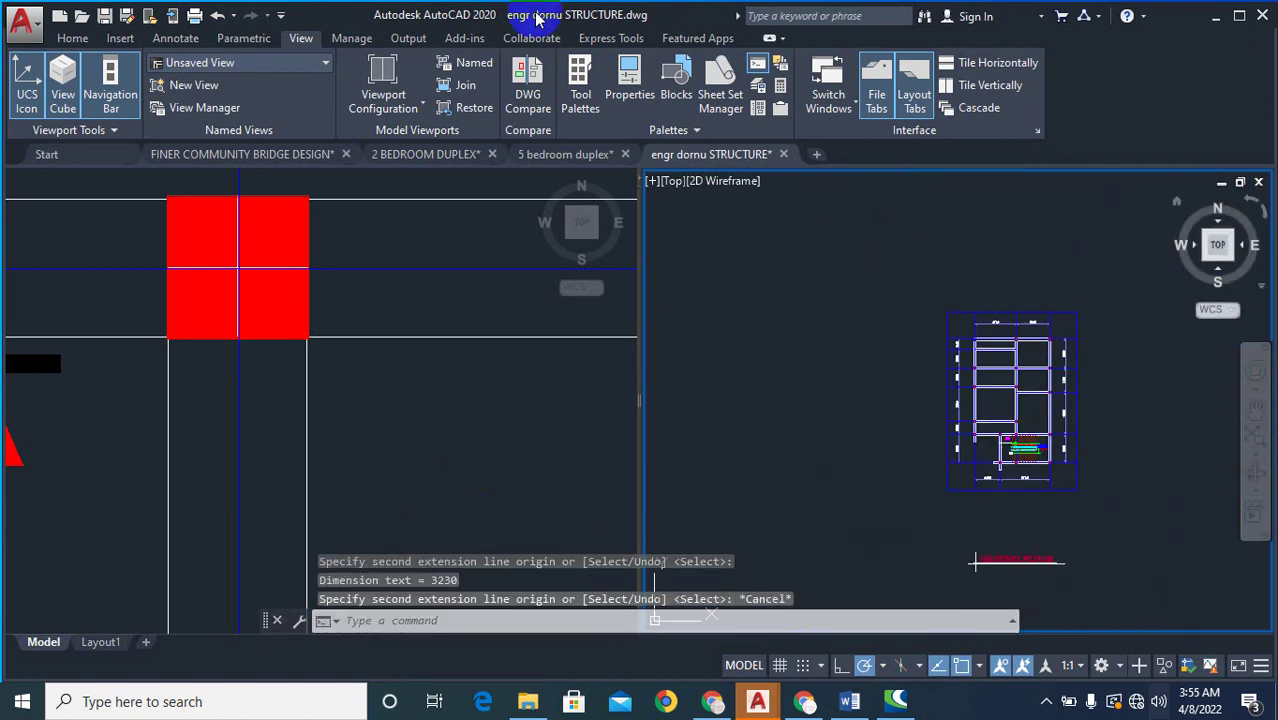
{"action": "scroll", "coordinate": [1205, 288], "scroll_direction": "up", "scroll_amount": 4}
{"action": "scroll", "coordinate": [1115, 295], "scroll_direction": "down", "scroll_amount": 4}
{"action": "scroll", "coordinate": [1022, 366], "scroll_direction": "up", "scroll_amount": 2}
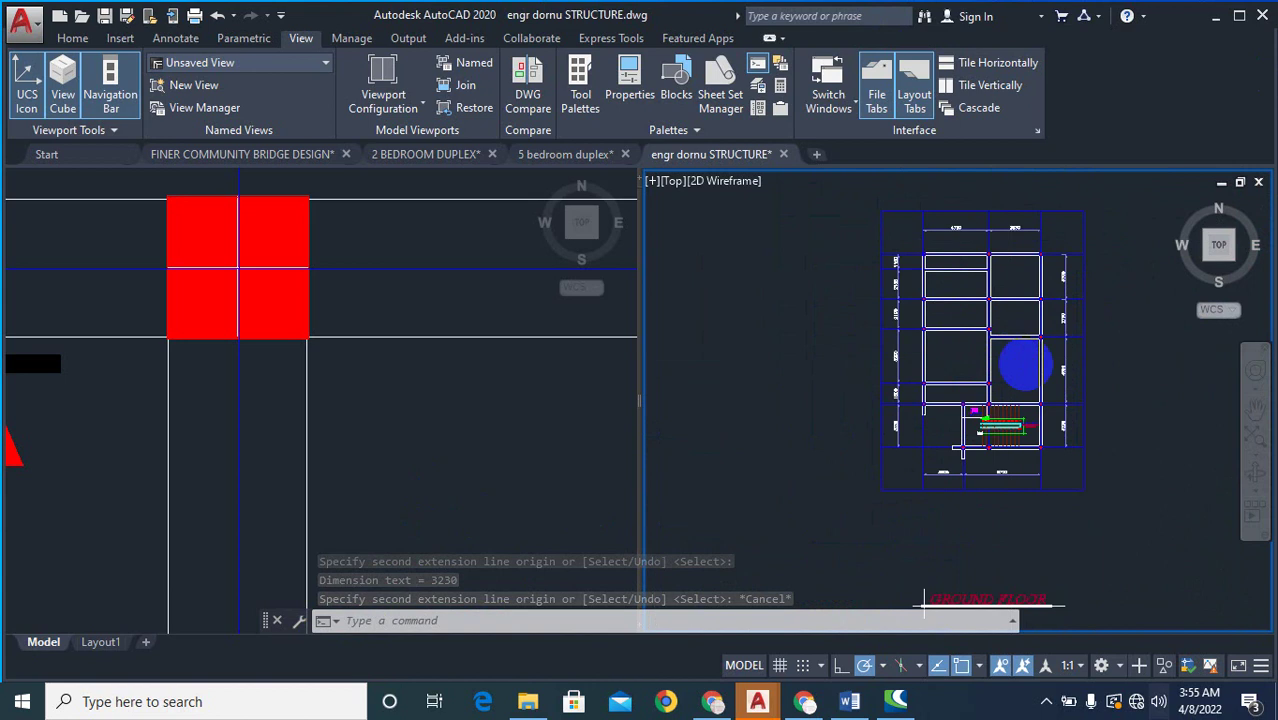
{"action": "scroll", "coordinate": [1000, 373], "scroll_direction": "up", "scroll_amount": 1}
{"action": "scroll", "coordinate": [893, 471], "scroll_direction": "down", "scroll_amount": 4}
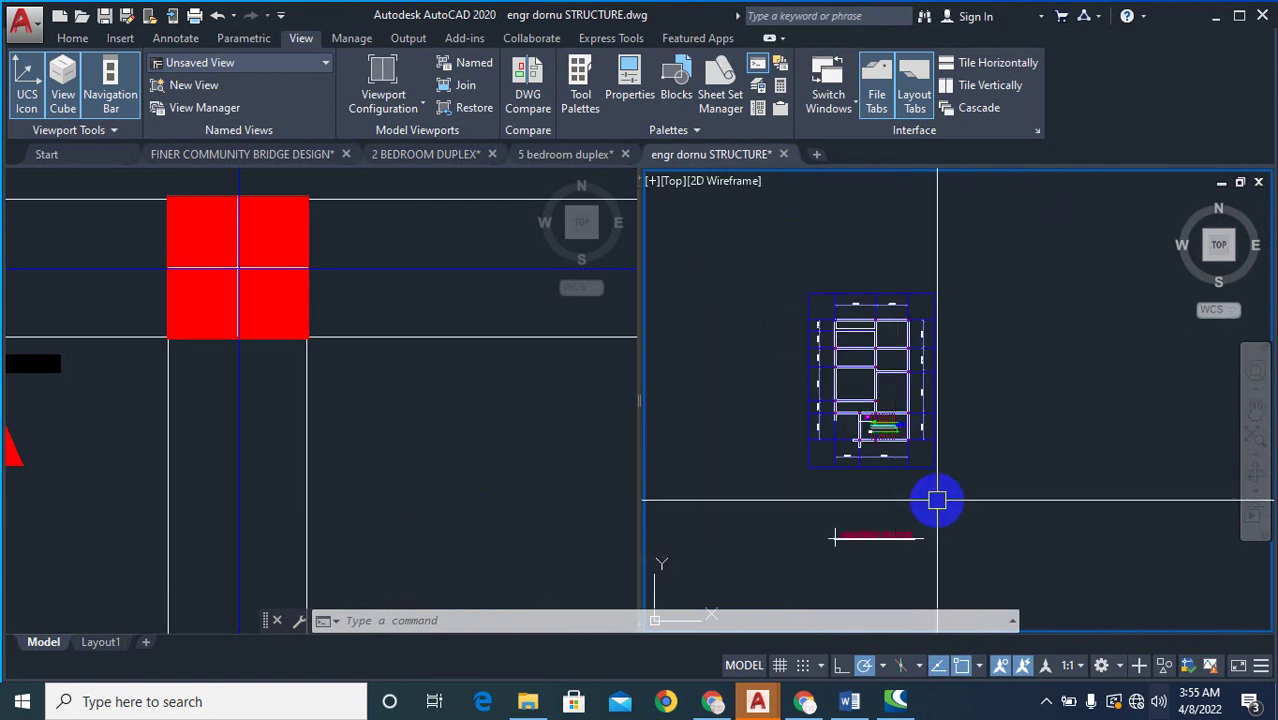
{"action": "type", "text": "e"}
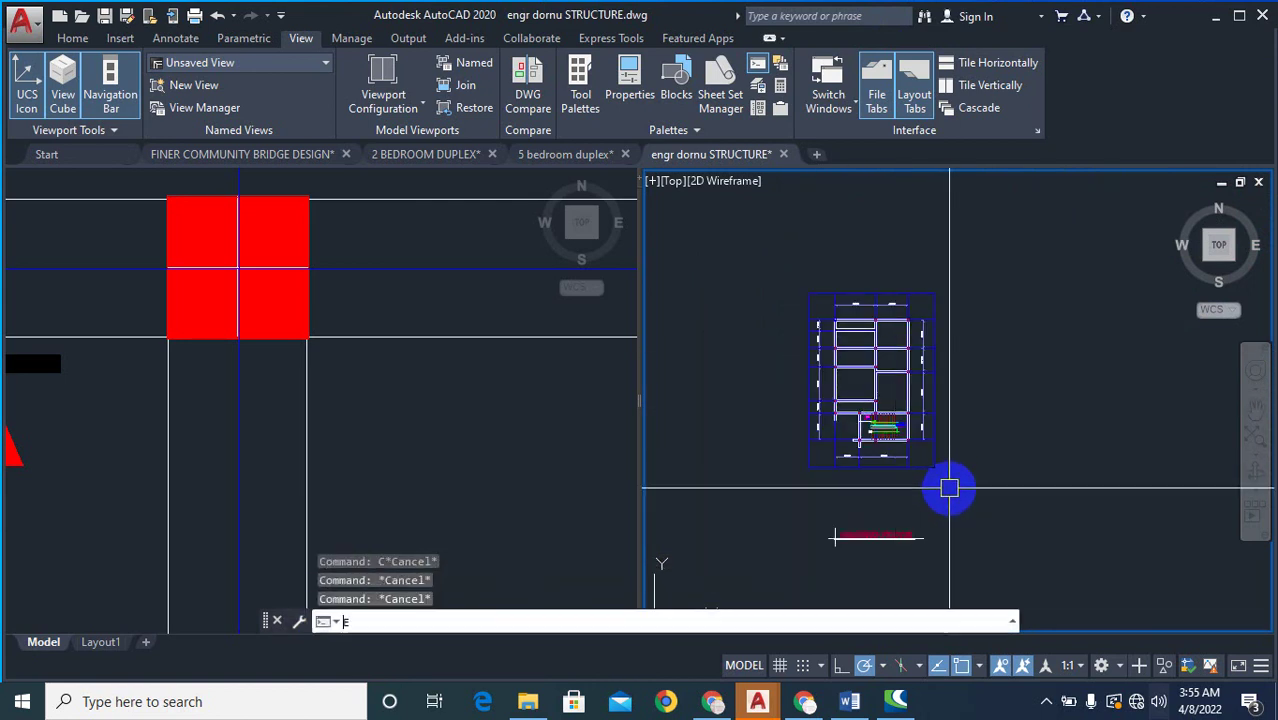
{"action": "key", "text": "Return"}
{"action": "left_click", "coordinate": [970, 571]}
{"action": "left_click", "coordinate": [808, 516]}
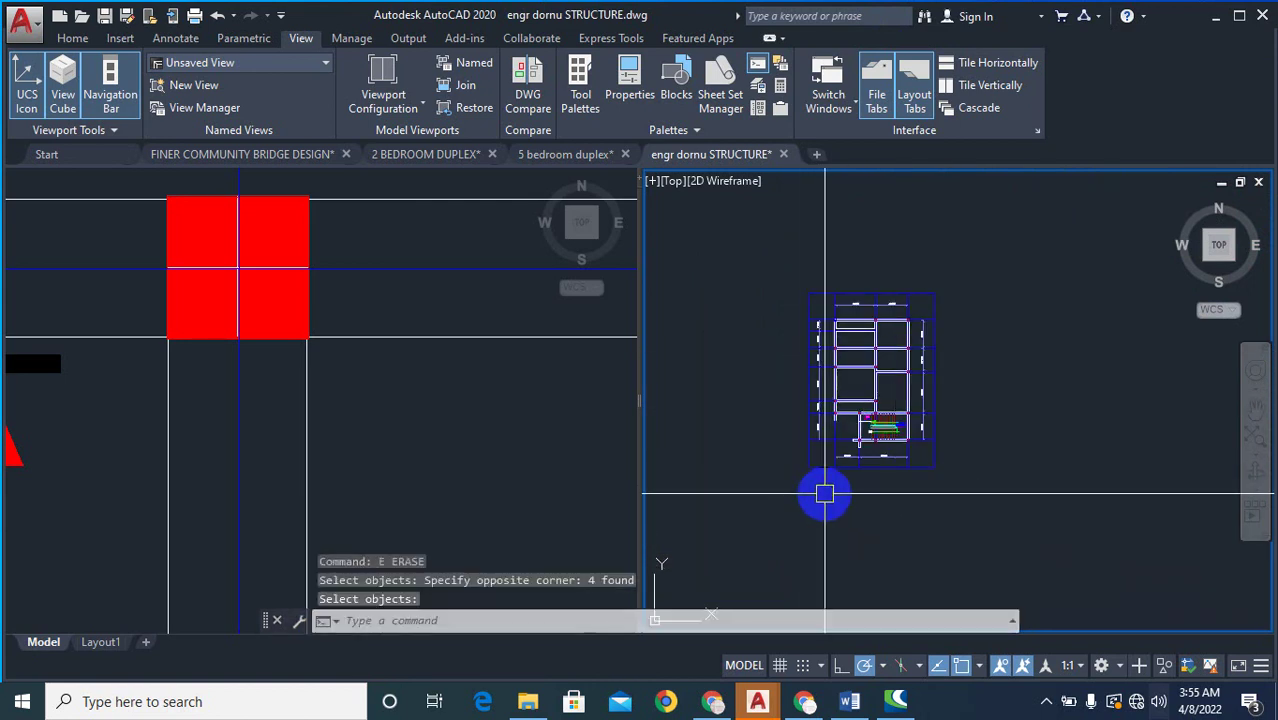
{"action": "key", "text": "Escape"}
{"action": "key", "text": "Escape"}
- Copy the entire structural plan with its grid lines, columns and dimensions to the empty area below the original
{"action": "type", "text": "co"}
{"action": "key", "text": "Return"}
{"action": "left_click", "coordinate": [1010, 510]}
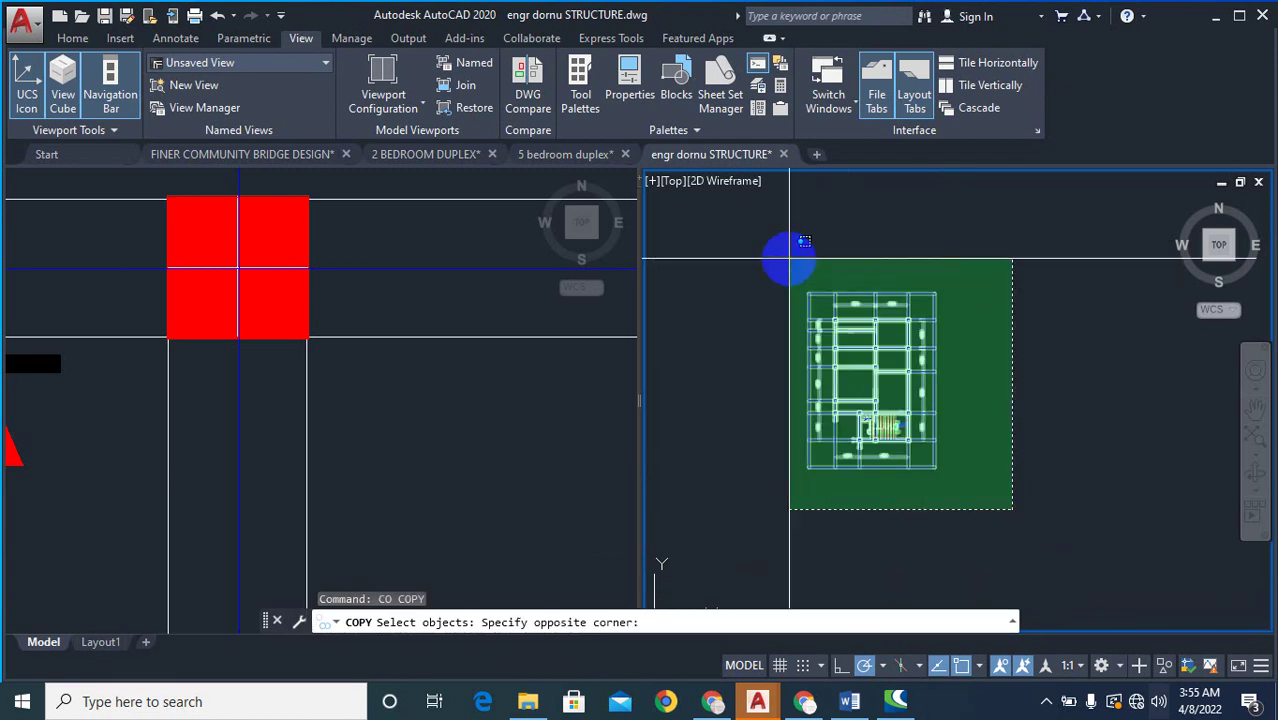
{"action": "left_click", "coordinate": [787, 257]}
{"action": "key", "text": "Return"}
{"action": "left_click", "coordinate": [1000, 295]}
{"action": "scroll", "coordinate": [1000, 410], "scroll_direction": "down", "scroll_amount": 2}
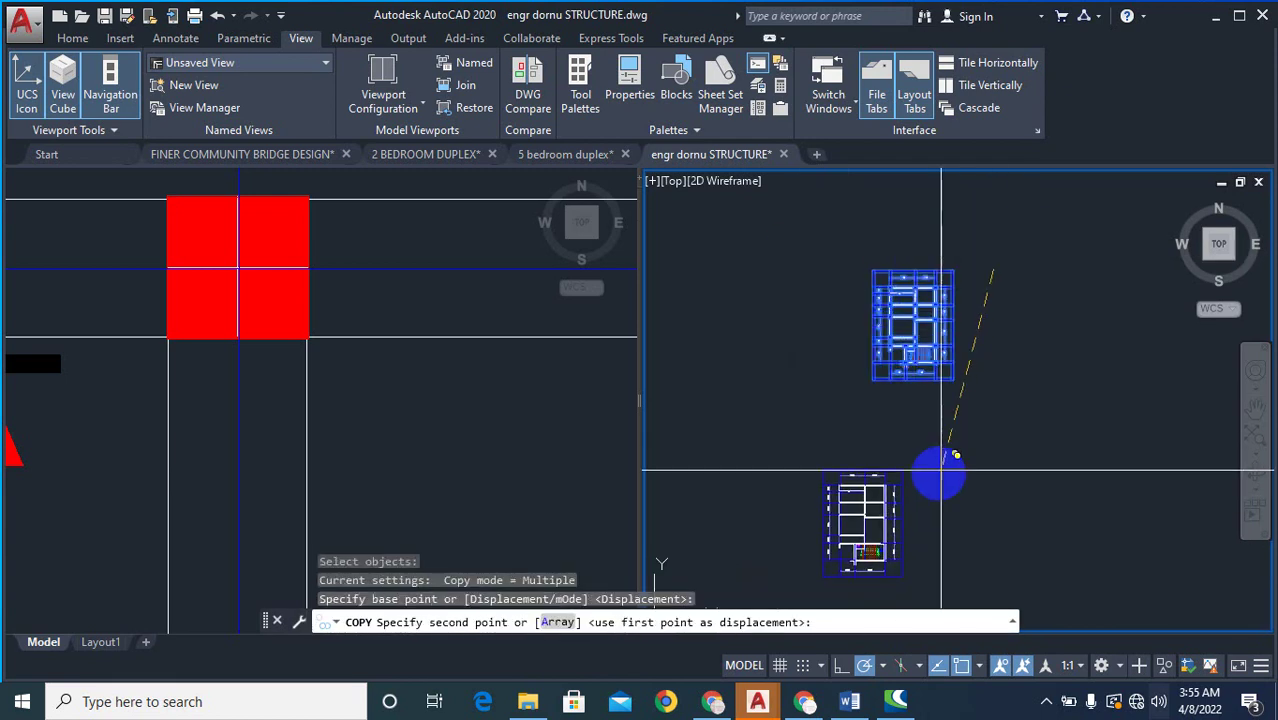
{"action": "left_click", "coordinate": [939, 471]}
{"action": "key", "text": "Escape"}
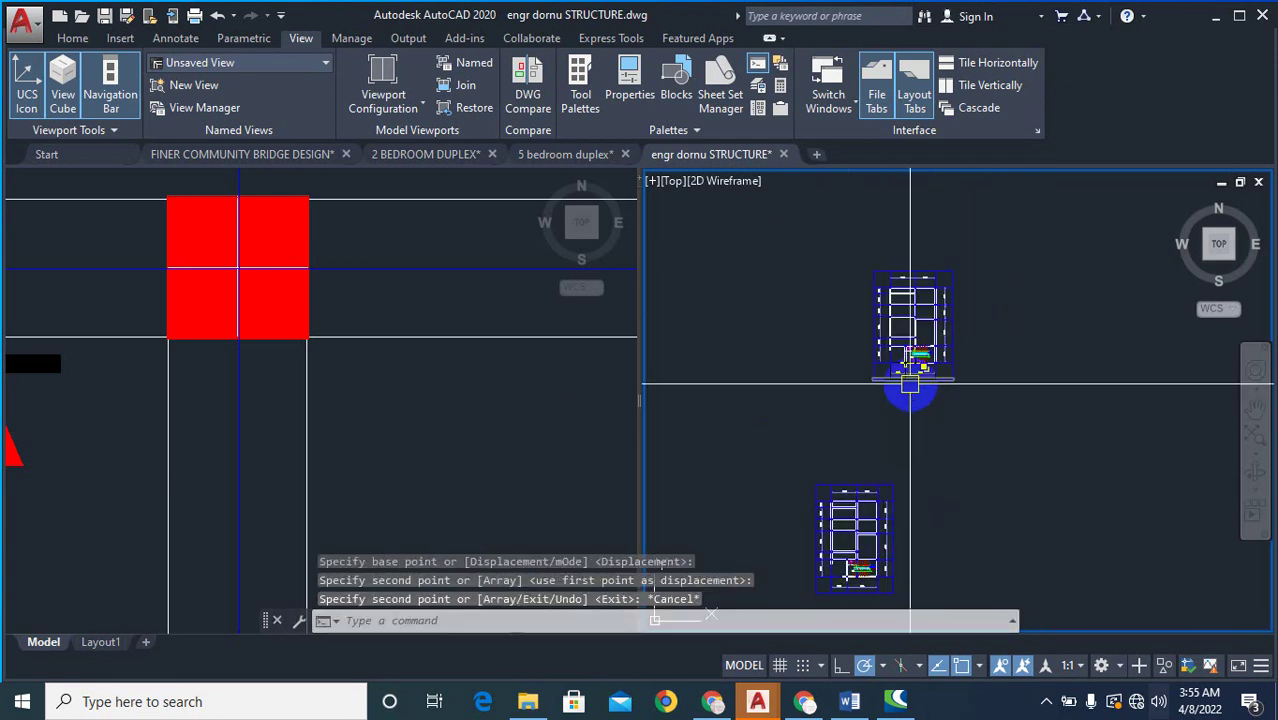
- Examine the reference structural sheets to find the raft foundation slab and beam layout with its slab panel labels
{"action": "scroll", "coordinate": [966, 360], "scroll_direction": "up", "scroll_amount": 5}
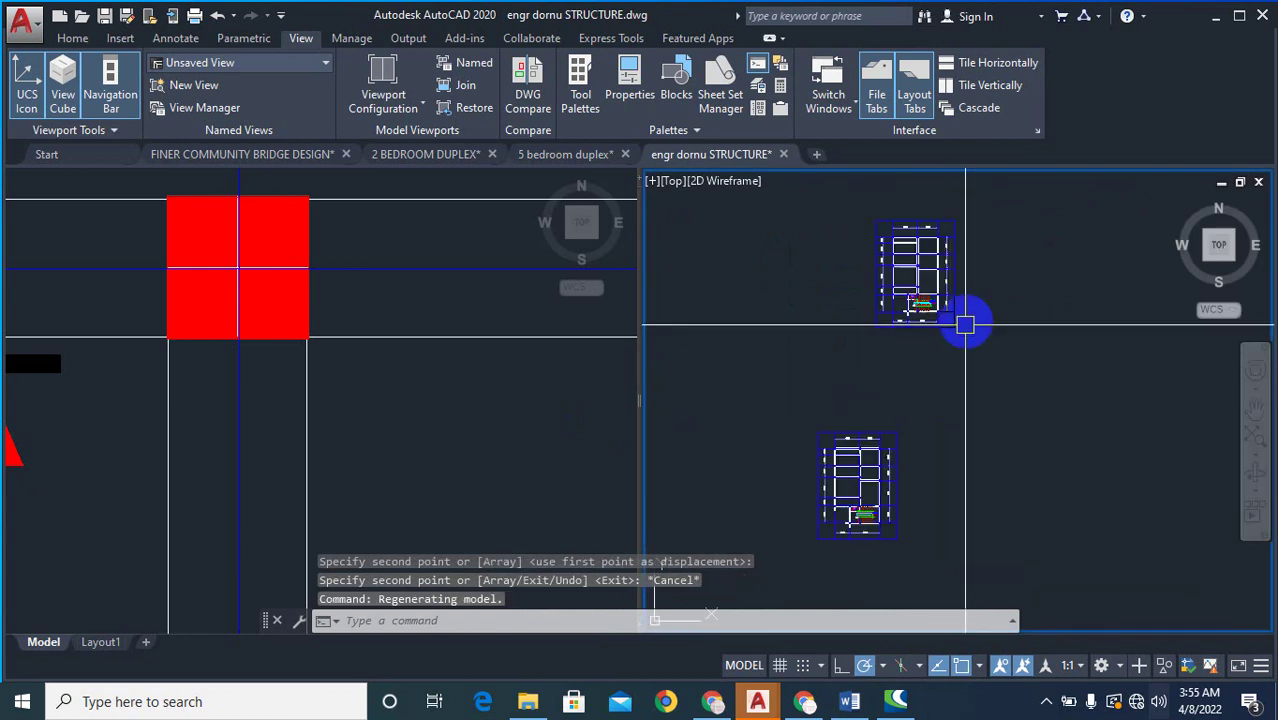
{"action": "scroll", "coordinate": [892, 350], "scroll_direction": "down", "scroll_amount": 5}
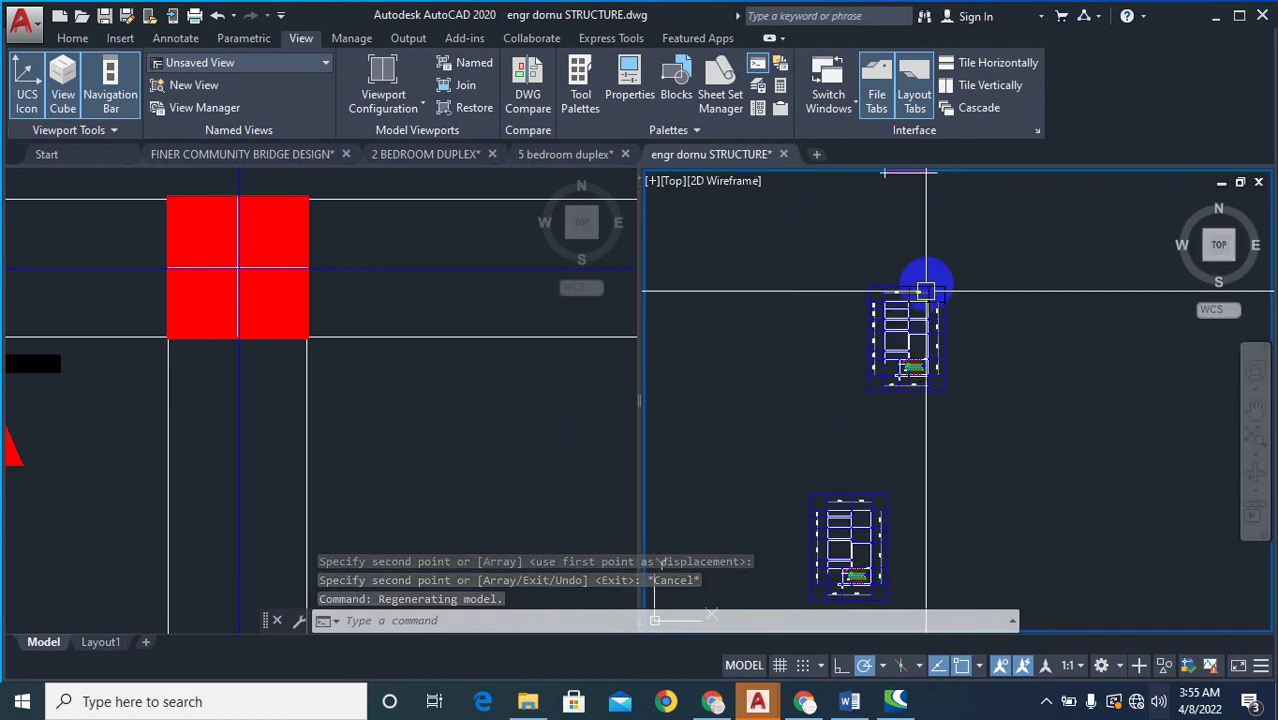
{"action": "scroll", "coordinate": [923, 305], "scroll_direction": "up", "scroll_amount": 7}
{"action": "left_click", "coordinate": [485, 414]}
{"action": "scroll", "coordinate": [375, 352], "scroll_direction": "down", "scroll_amount": 10}
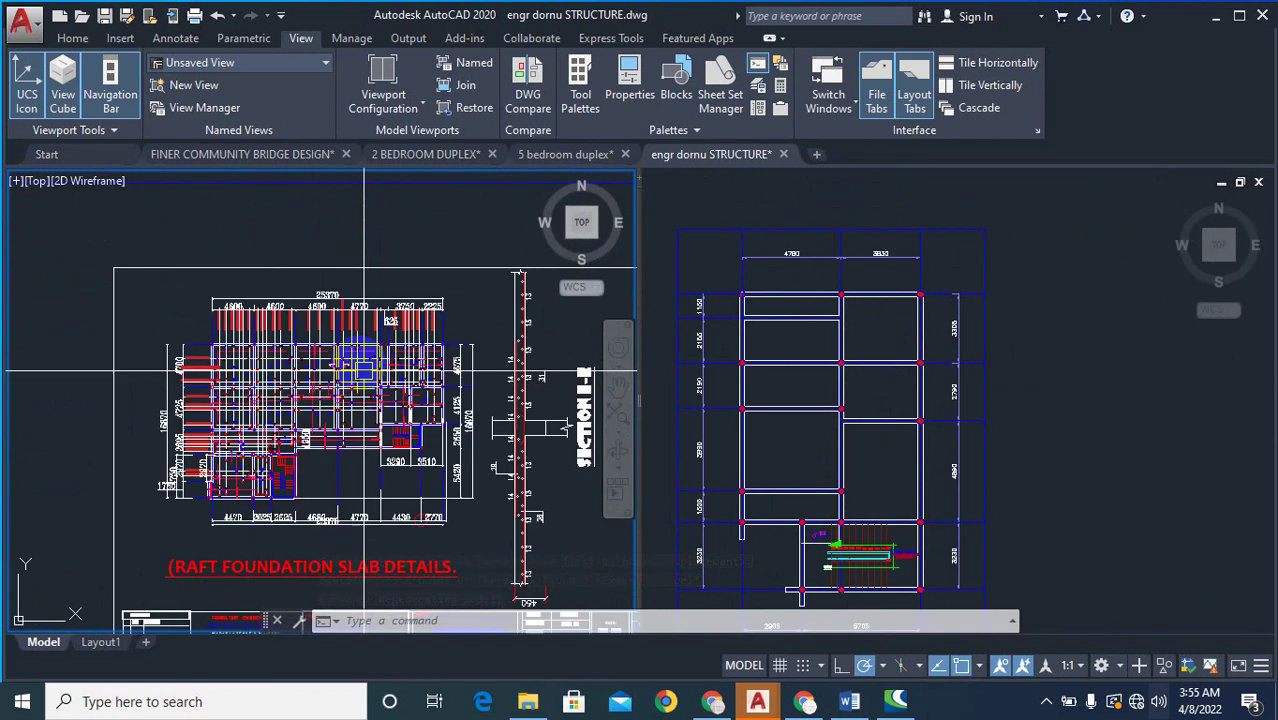
{"action": "scroll", "coordinate": [390, 357], "scroll_direction": "down", "scroll_amount": 2}
{"action": "scroll", "coordinate": [255, 343], "scroll_direction": "up", "scroll_amount": 10}
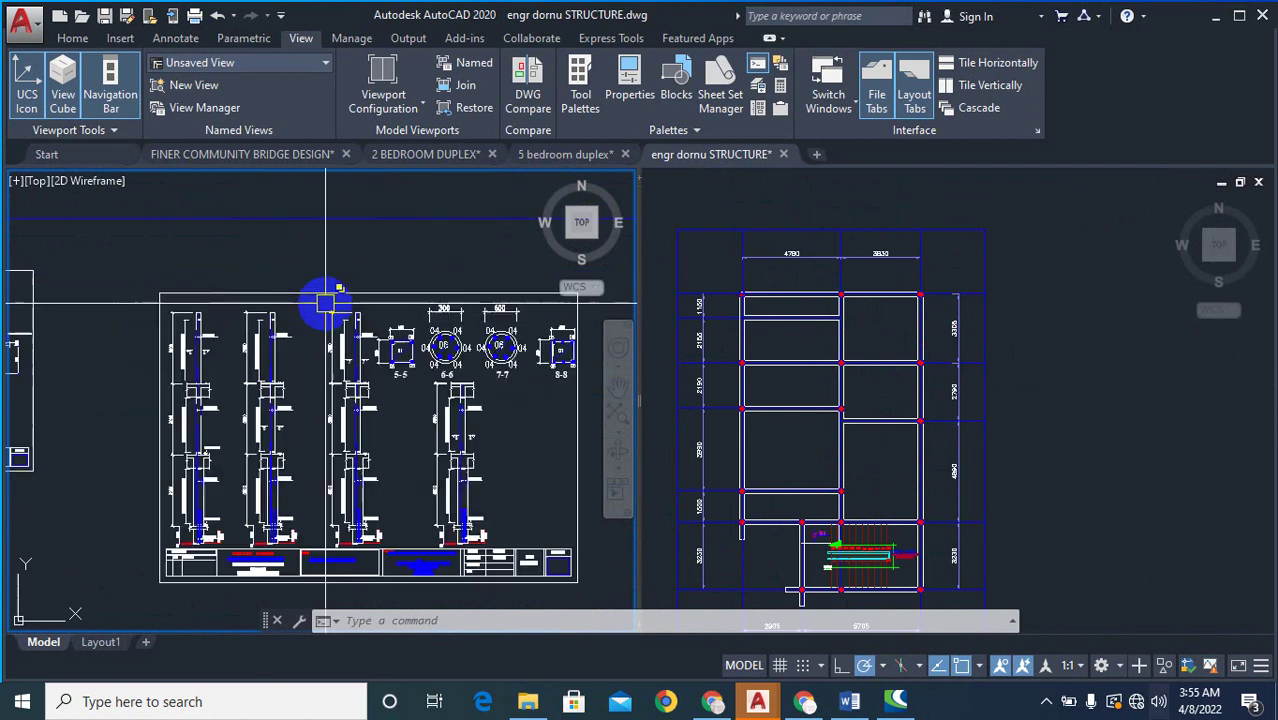
{"action": "scroll", "coordinate": [325, 304], "scroll_direction": "down", "scroll_amount": 5}
{"action": "scroll", "coordinate": [160, 368], "scroll_direction": "up", "scroll_amount": 4}
{"action": "scroll", "coordinate": [258, 373], "scroll_direction": "down", "scroll_amount": 6}
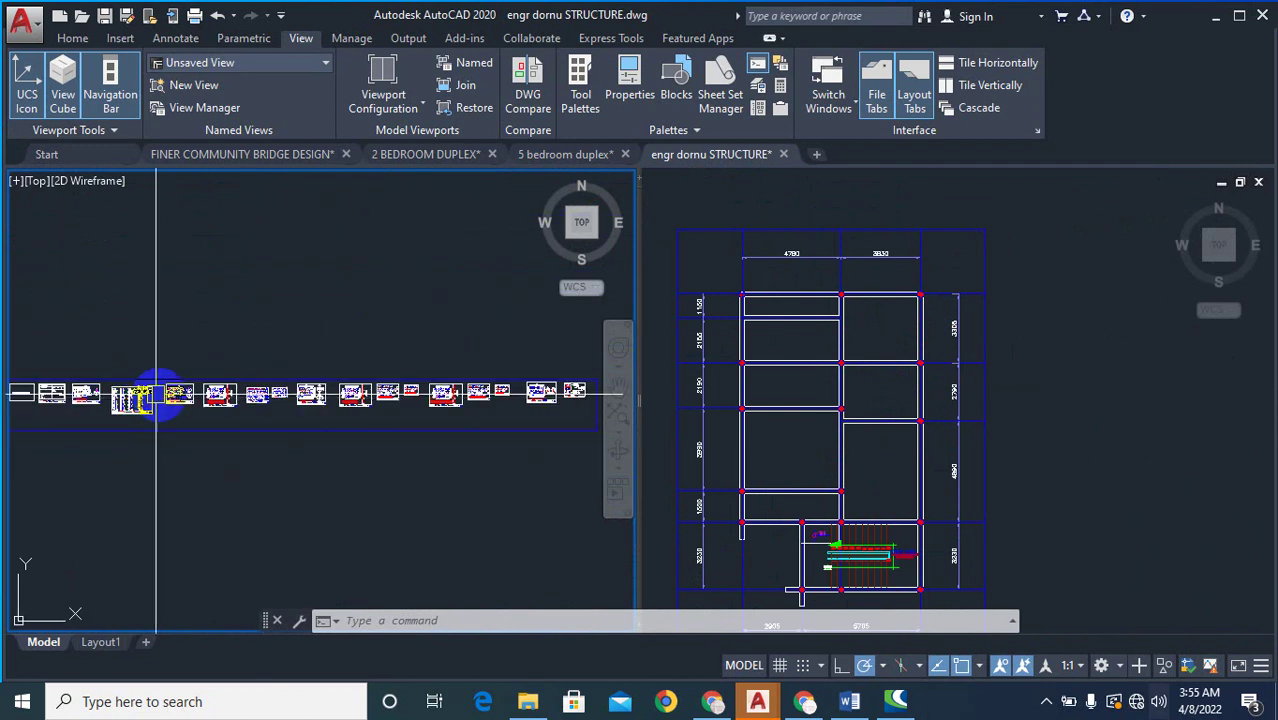
{"action": "scroll", "coordinate": [135, 420], "scroll_direction": "up", "scroll_amount": 2}
{"action": "scroll", "coordinate": [220, 294], "scroll_direction": "up", "scroll_amount": 3}
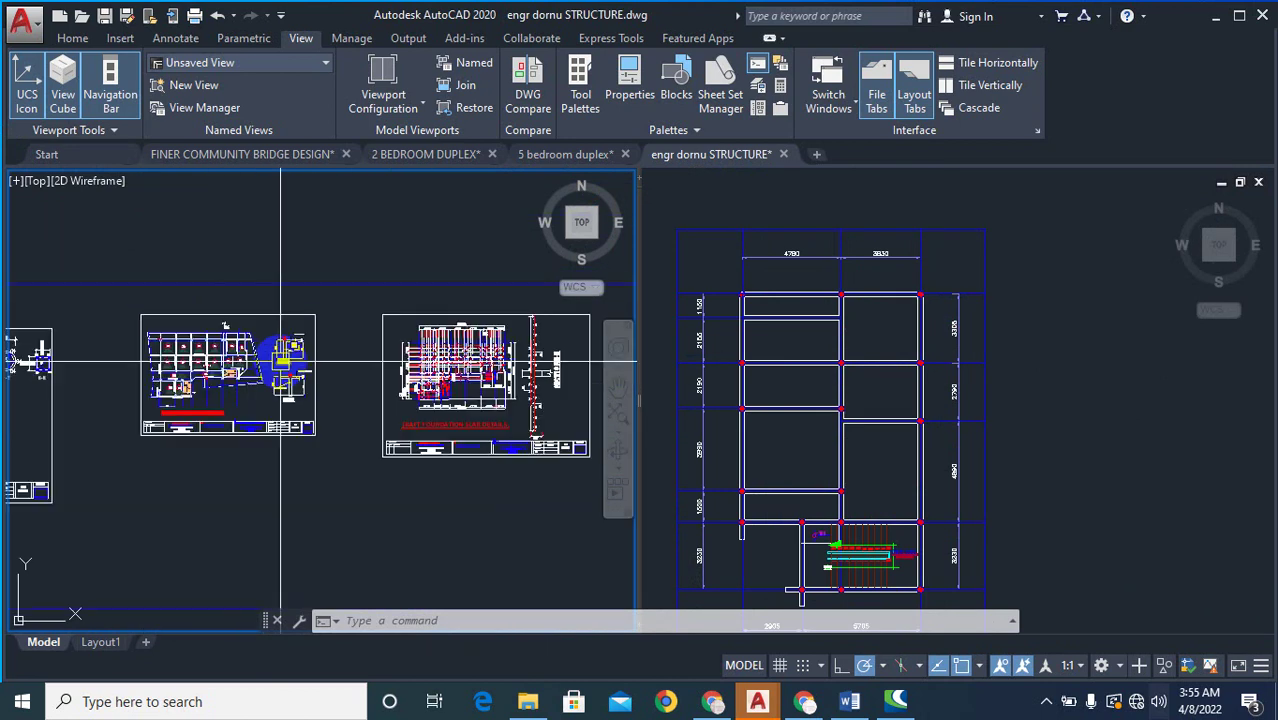
{"action": "scroll", "coordinate": [468, 334], "scroll_direction": "up", "scroll_amount": 2}
{"action": "scroll", "coordinate": [594, 326], "scroll_direction": "up", "scroll_amount": 3}
{"action": "scroll", "coordinate": [594, 326], "scroll_direction": "down", "scroll_amount": 5}
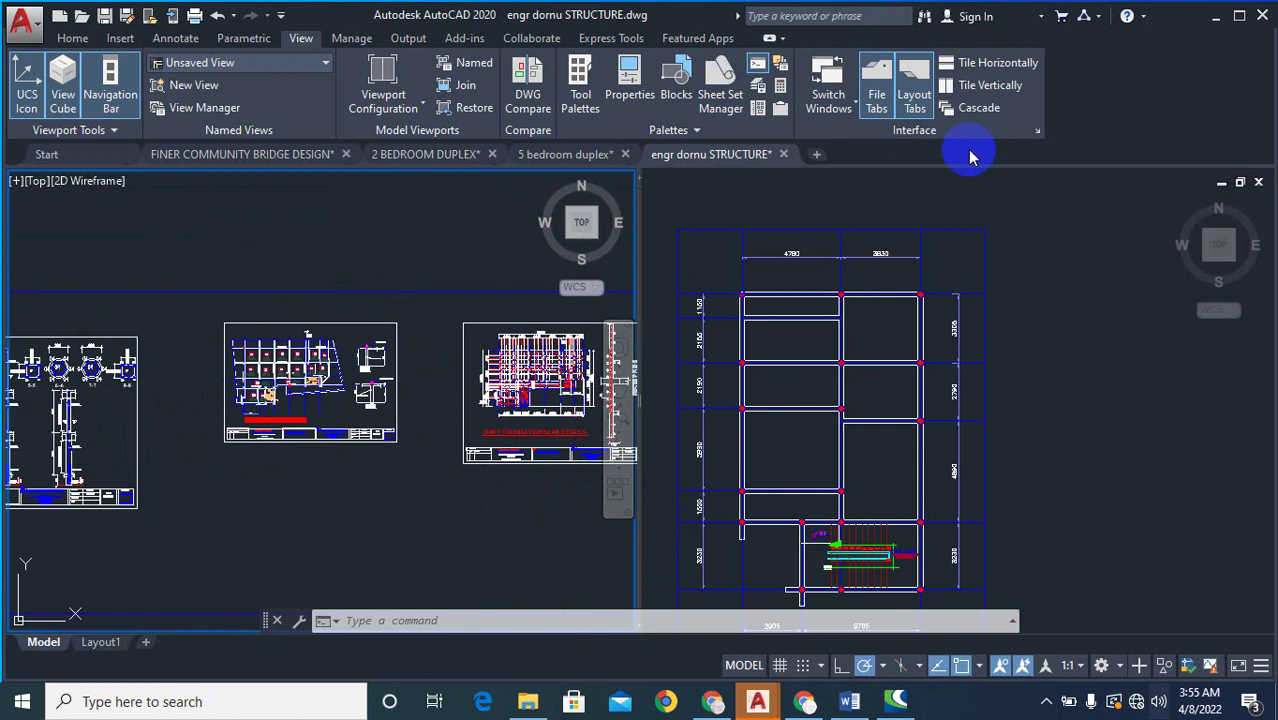
{"action": "left_click", "coordinate": [842, 443]}
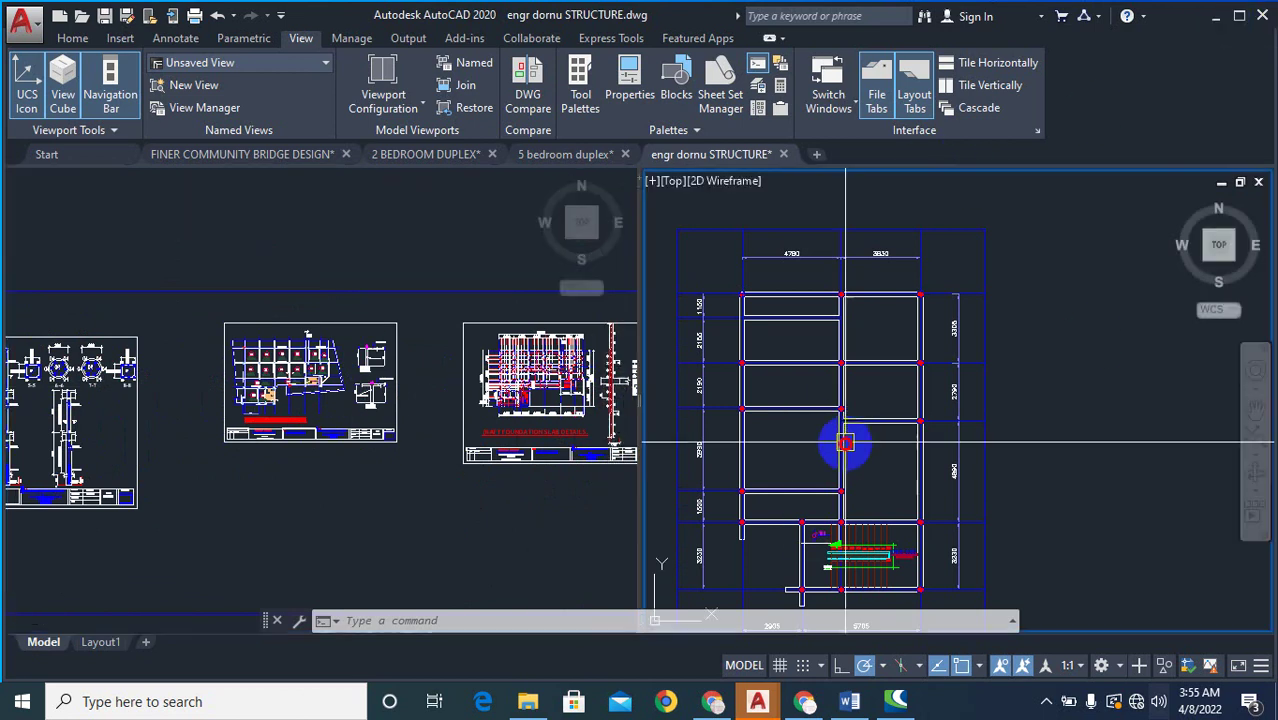
{"action": "scroll", "coordinate": [964, 374], "scroll_direction": "down", "scroll_amount": 3}
{"action": "scroll", "coordinate": [903, 375], "scroll_direction": "up", "scroll_amount": 3}
{"action": "left_click", "coordinate": [348, 466]}
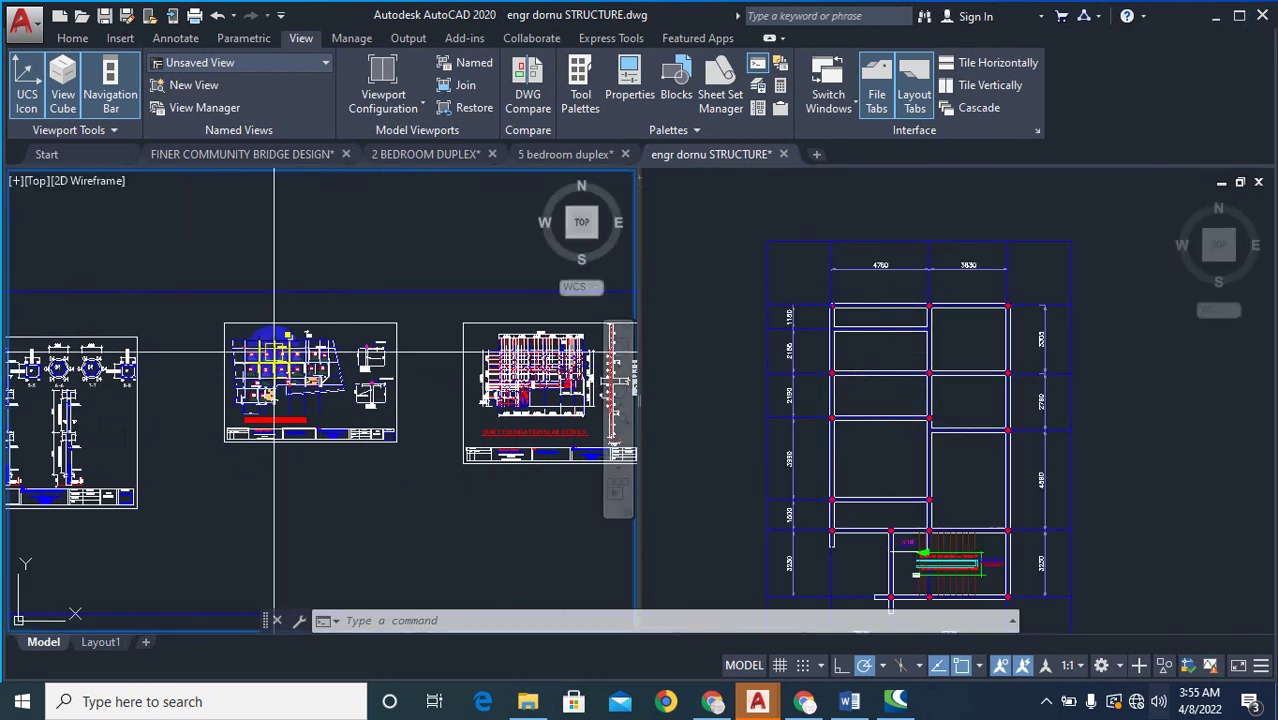
{"action": "scroll", "coordinate": [264, 349], "scroll_direction": "up", "scroll_amount": 5}
- Examine the stacked plans to find the structural plan that needs slab panel labels
{"action": "left_click", "coordinate": [1140, 348]}
{"action": "scroll", "coordinate": [997, 402], "scroll_direction": "down", "scroll_amount": 9}
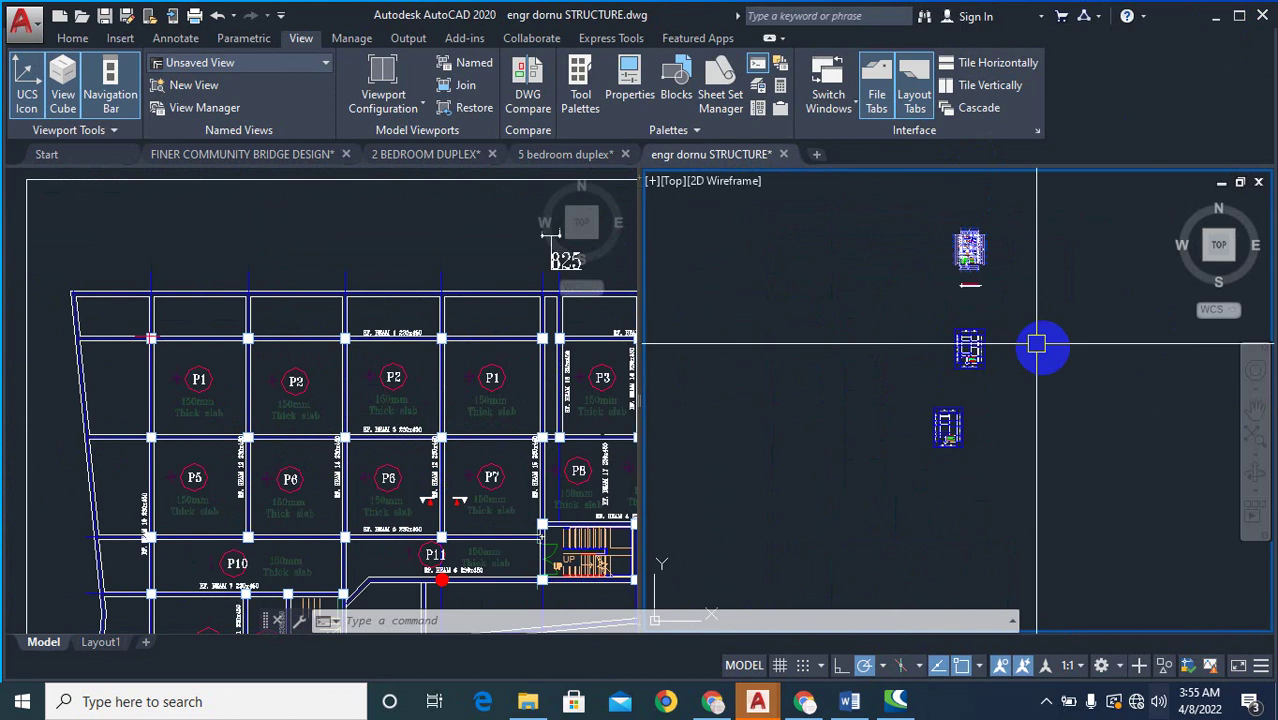
{"action": "scroll", "coordinate": [961, 368], "scroll_direction": "up", "scroll_amount": 2}
{"action": "scroll", "coordinate": [997, 268], "scroll_direction": "up", "scroll_amount": 4}
{"action": "scroll", "coordinate": [993, 336], "scroll_direction": "down", "scroll_amount": 4}
{"action": "scroll", "coordinate": [950, 480], "scroll_direction": "up", "scroll_amount": 2}
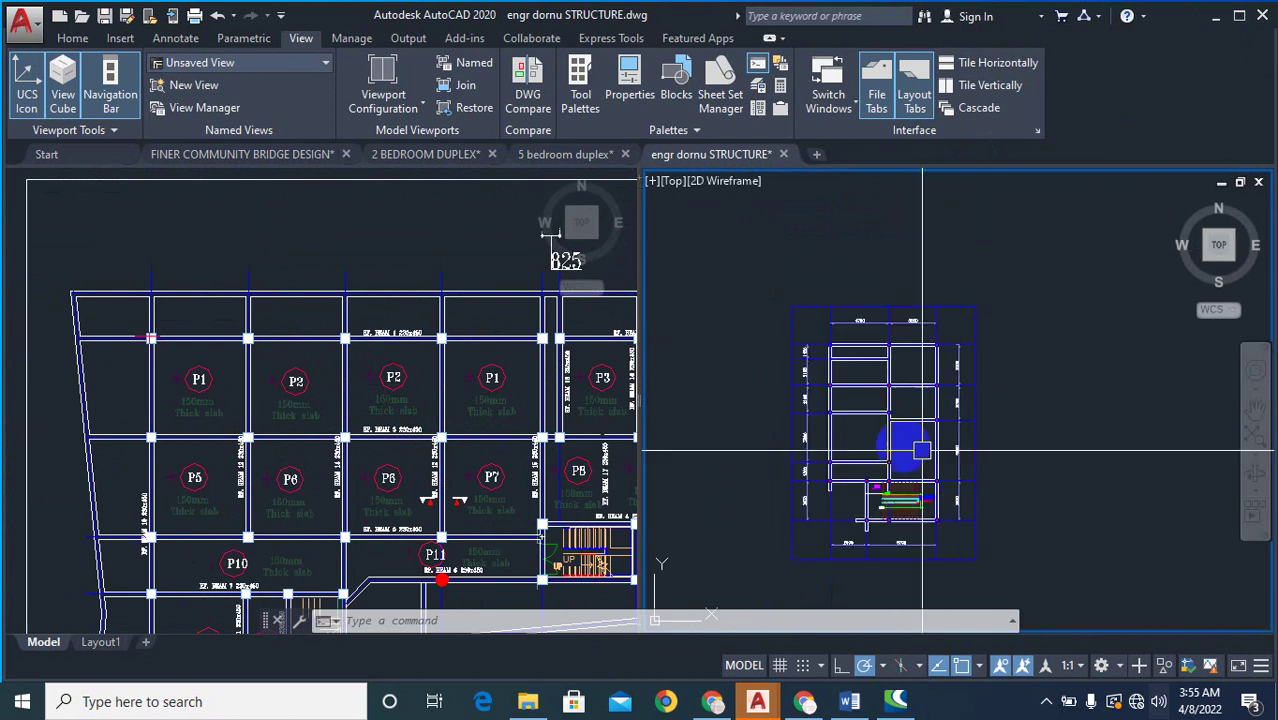
{"action": "scroll", "coordinate": [890, 400], "scroll_direction": "down", "scroll_amount": 3}
{"action": "scroll", "coordinate": [900, 310], "scroll_direction": "up", "scroll_amount": 4}
{"action": "scroll", "coordinate": [866, 328], "scroll_direction": "up", "scroll_amount": 1}
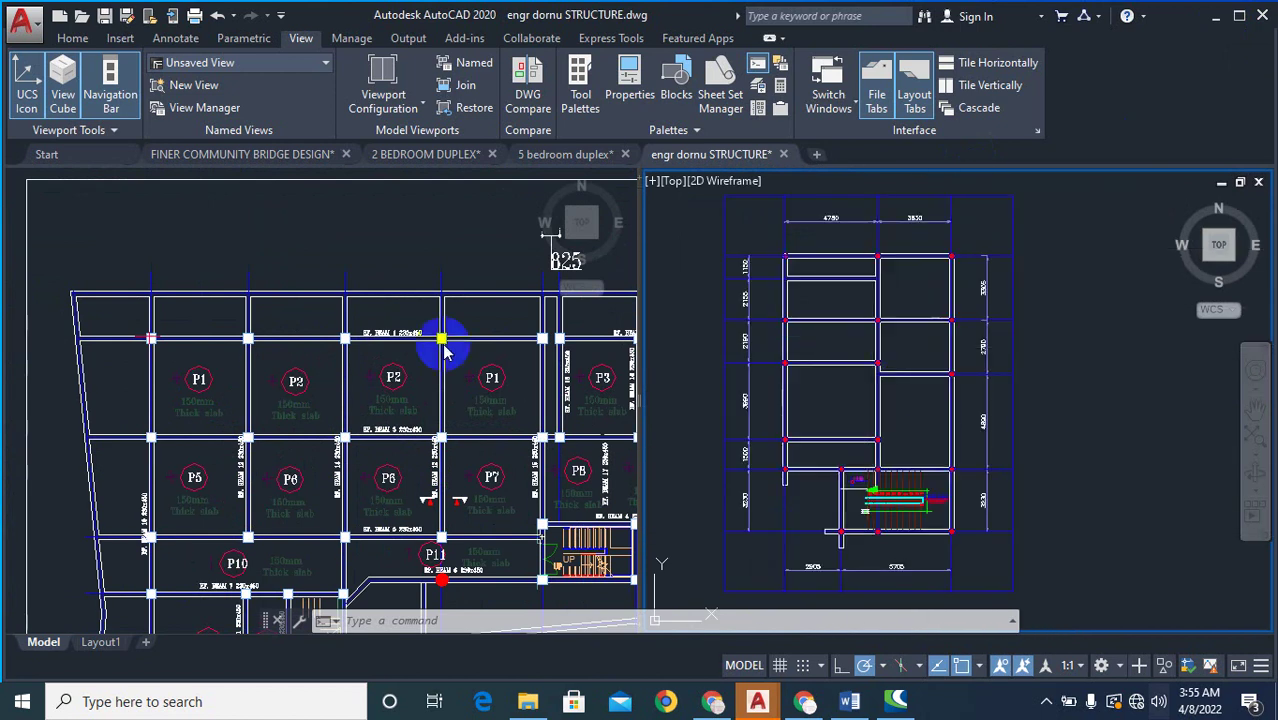
- Copy the P1 label with its symbol and 150mm Thick slab note from the raft foundation layout into the structural plan's second room in the west column
{"action": "left_click", "coordinate": [391, 371]}
{"action": "scroll", "coordinate": [190, 400], "scroll_direction": "up", "scroll_amount": 4}
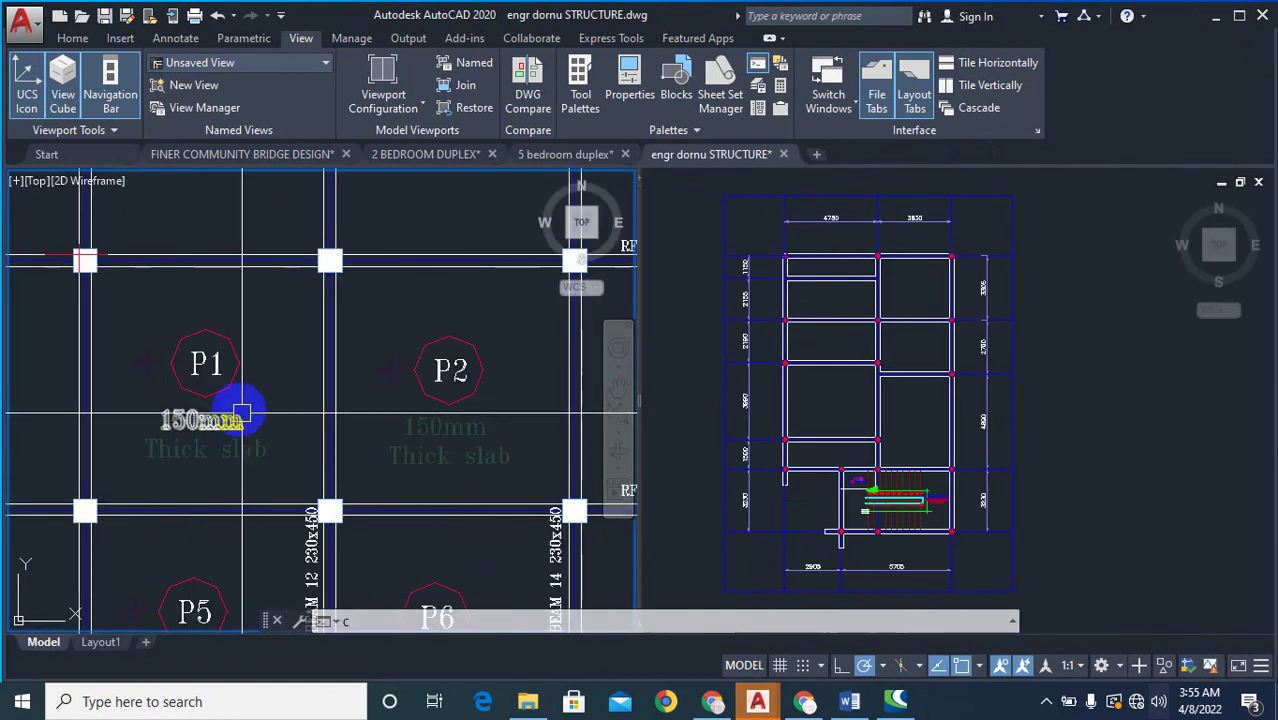
{"action": "scroll", "coordinate": [171, 357], "scroll_direction": "down", "scroll_amount": 6}
{"action": "key", "text": "Escape"}
{"action": "key", "text": "Escape"}
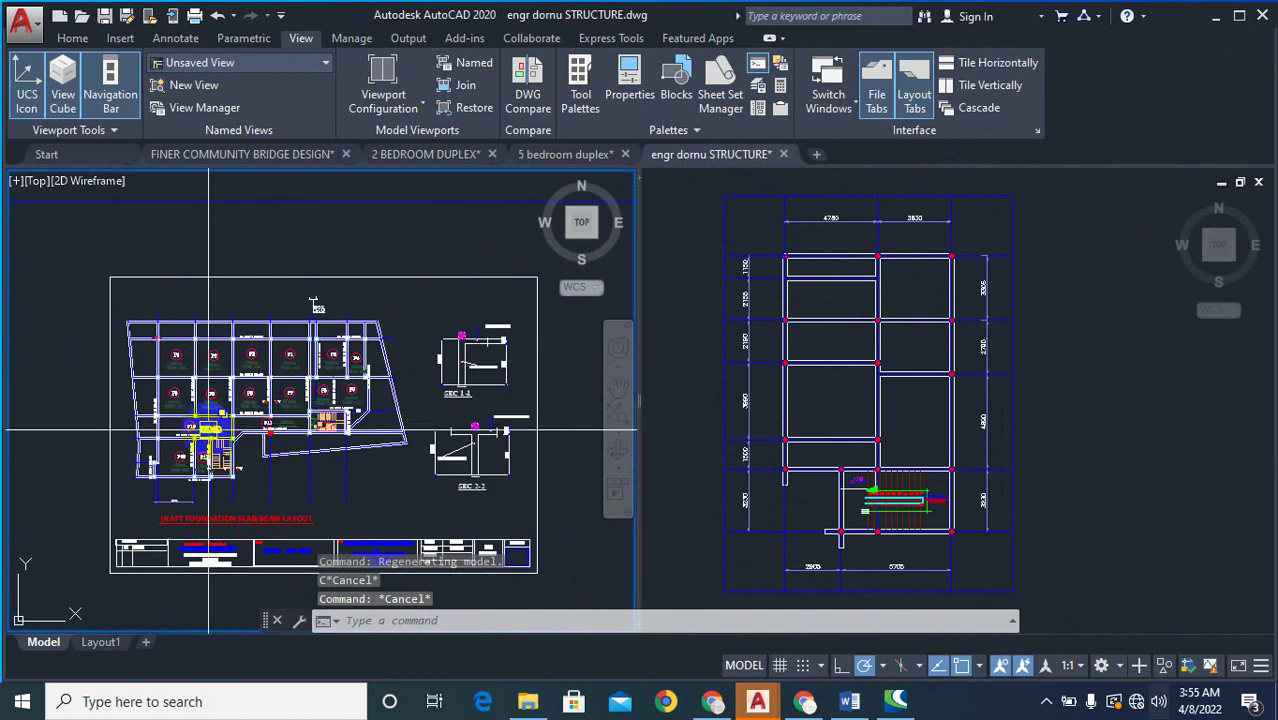
{"action": "scroll", "coordinate": [180, 393], "scroll_direction": "up", "scroll_amount": 6}
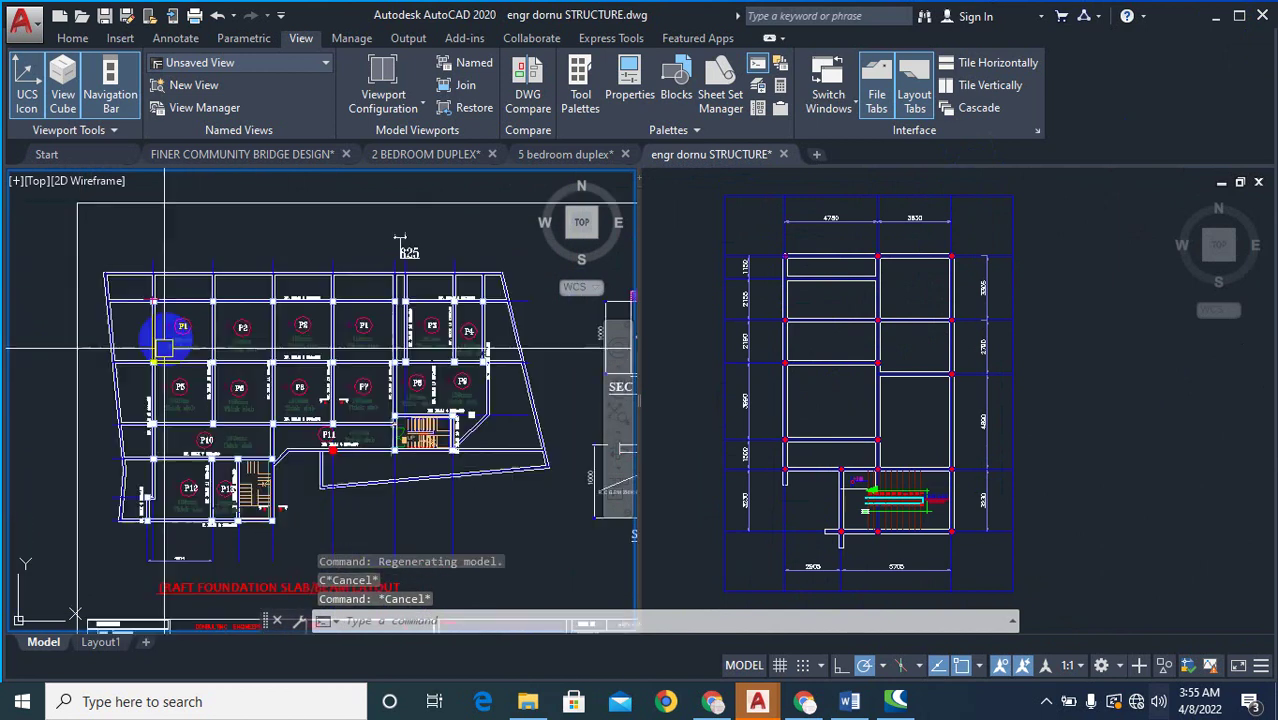
{"action": "type", "text": "co"}
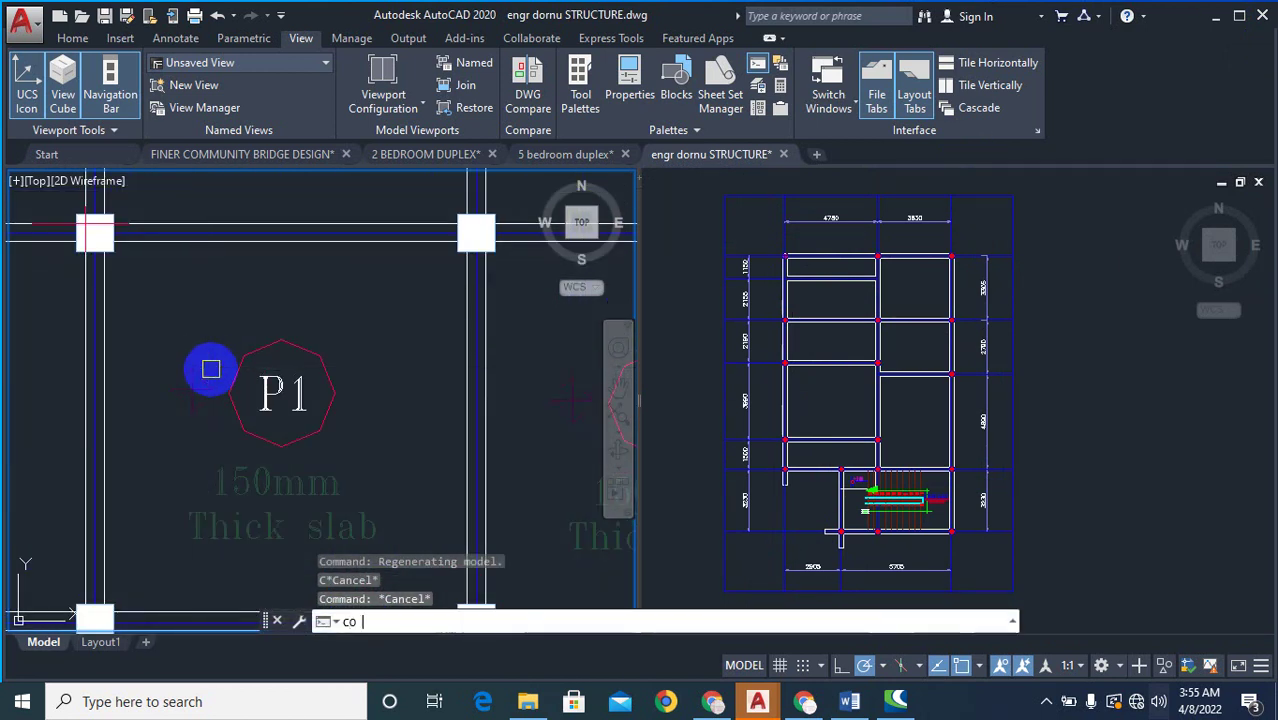
{"action": "key", "text": "Return"}
{"action": "left_click", "coordinate": [148, 310]}
{"action": "left_click", "coordinate": [410, 562]}
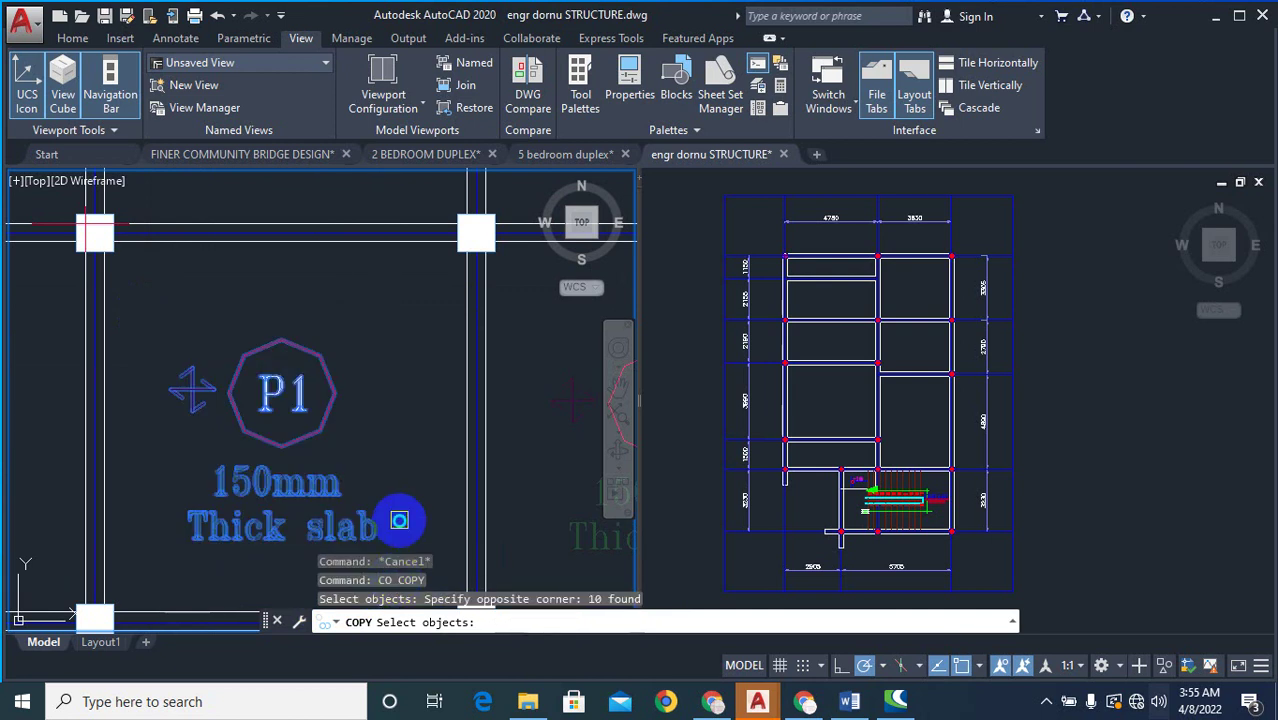
{"action": "right_click", "coordinate": [392, 505]}
{"action": "left_click", "coordinate": [381, 497]}
{"action": "scroll", "coordinate": [931, 313], "scroll_direction": "up", "scroll_amount": 5}
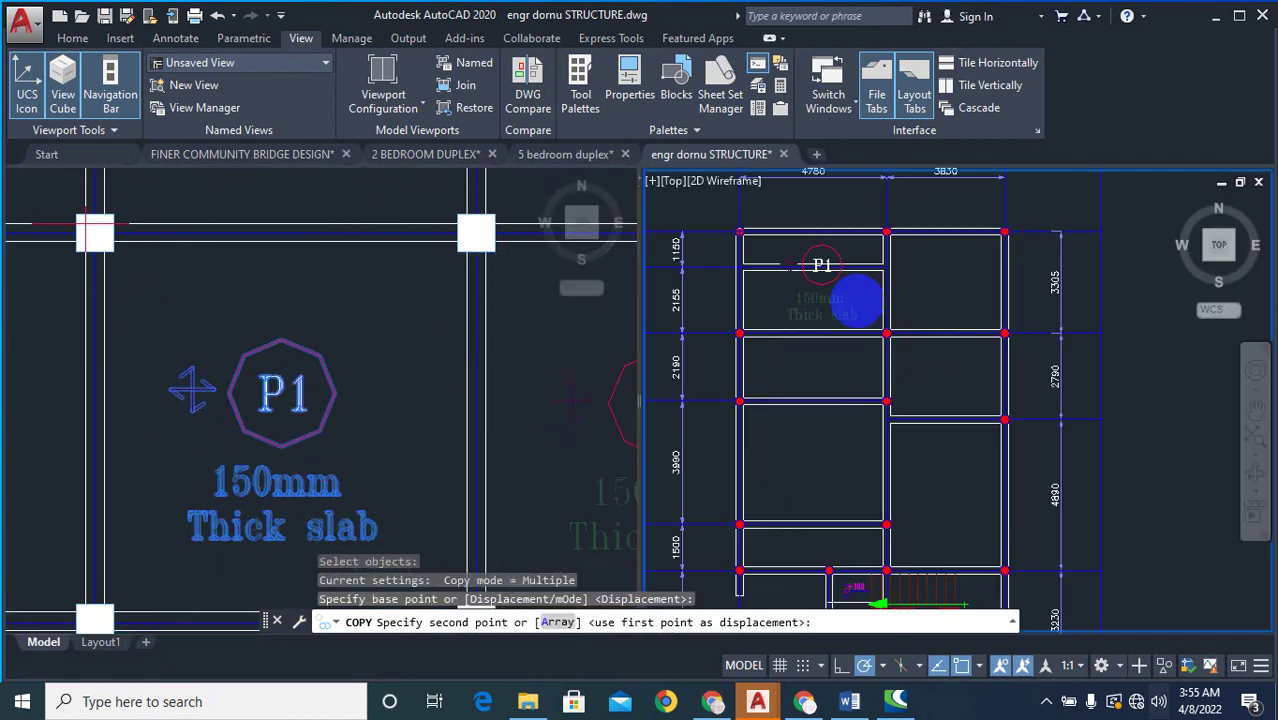
{"action": "left_click", "coordinate": [845, 343]}
{"action": "key", "text": "Return"}
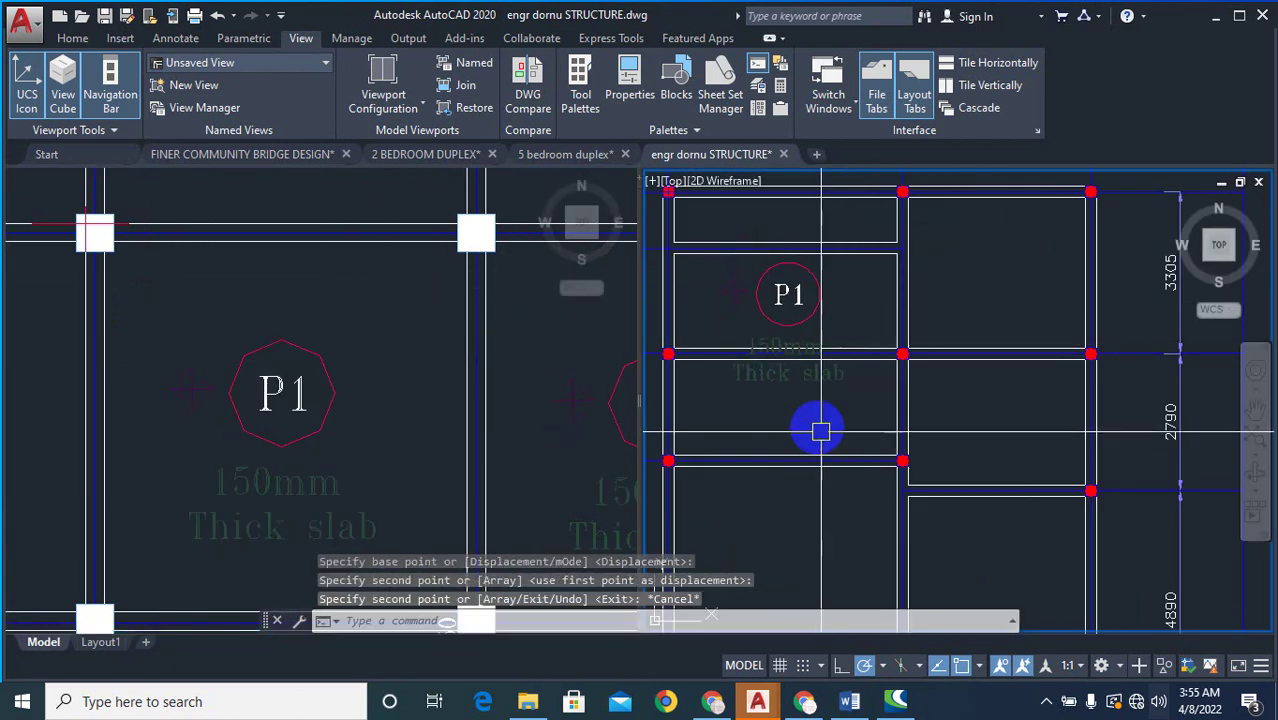
{"action": "type", "text": "sc"}
{"action": "key", "text": "Return"}
{"action": "left_click", "coordinate": [820, 376]}
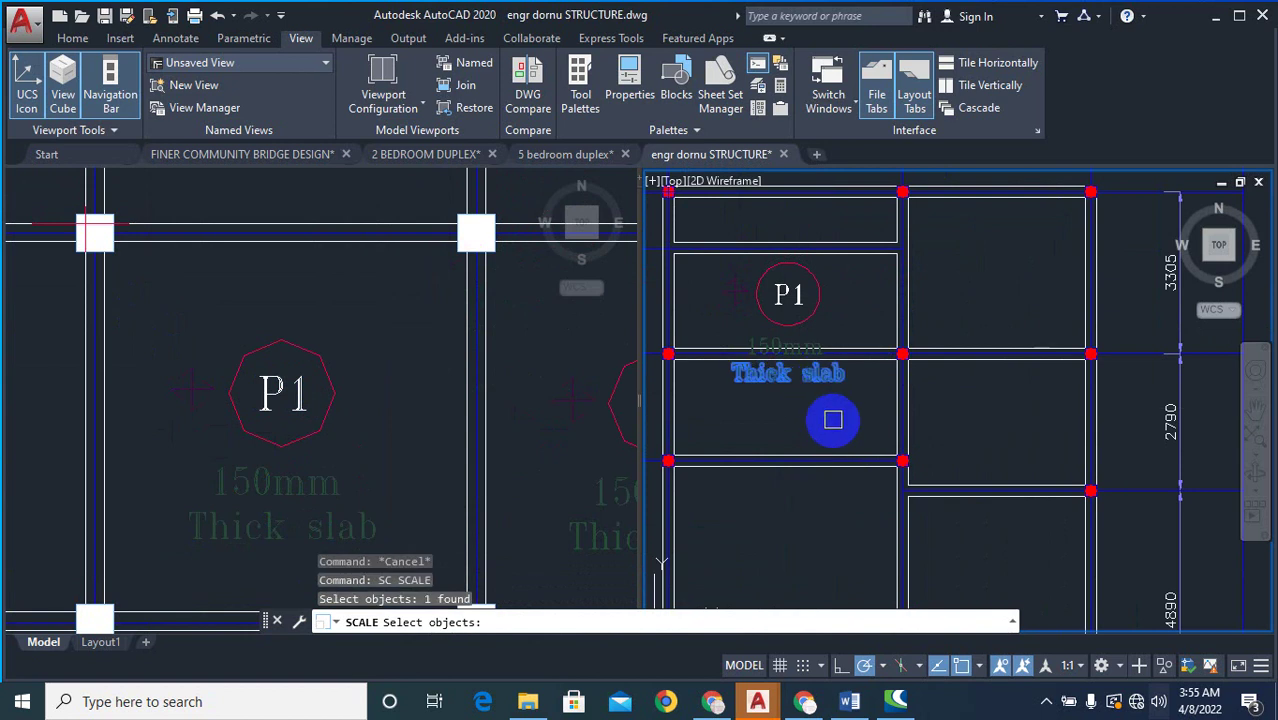
{"action": "scroll", "coordinate": [815, 390], "scroll_direction": "up", "scroll_amount": 5}
{"action": "key", "text": "Escape"}
{"action": "scroll", "coordinate": [847, 422], "scroll_direction": "down", "scroll_amount": 5}
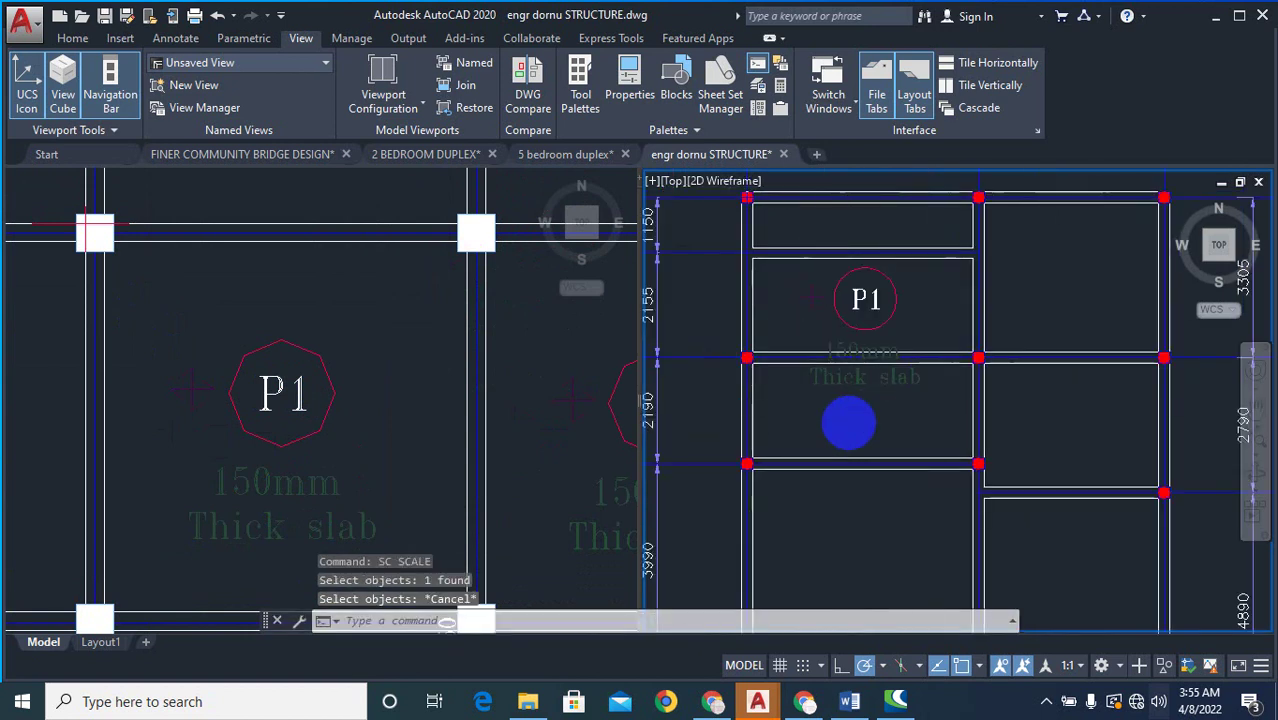
- Scale down the Thick slab text of the copied P1 label about a base point just below the text
{"action": "scroll", "coordinate": [847, 422], "scroll_direction": "up", "scroll_amount": 2}
{"action": "type", "text": "sc"}
{"action": "key", "text": "Return"}
{"action": "scroll", "coordinate": [885, 318], "scroll_direction": "up", "scroll_amount": 2}
{"action": "left_click", "coordinate": [885, 318]}
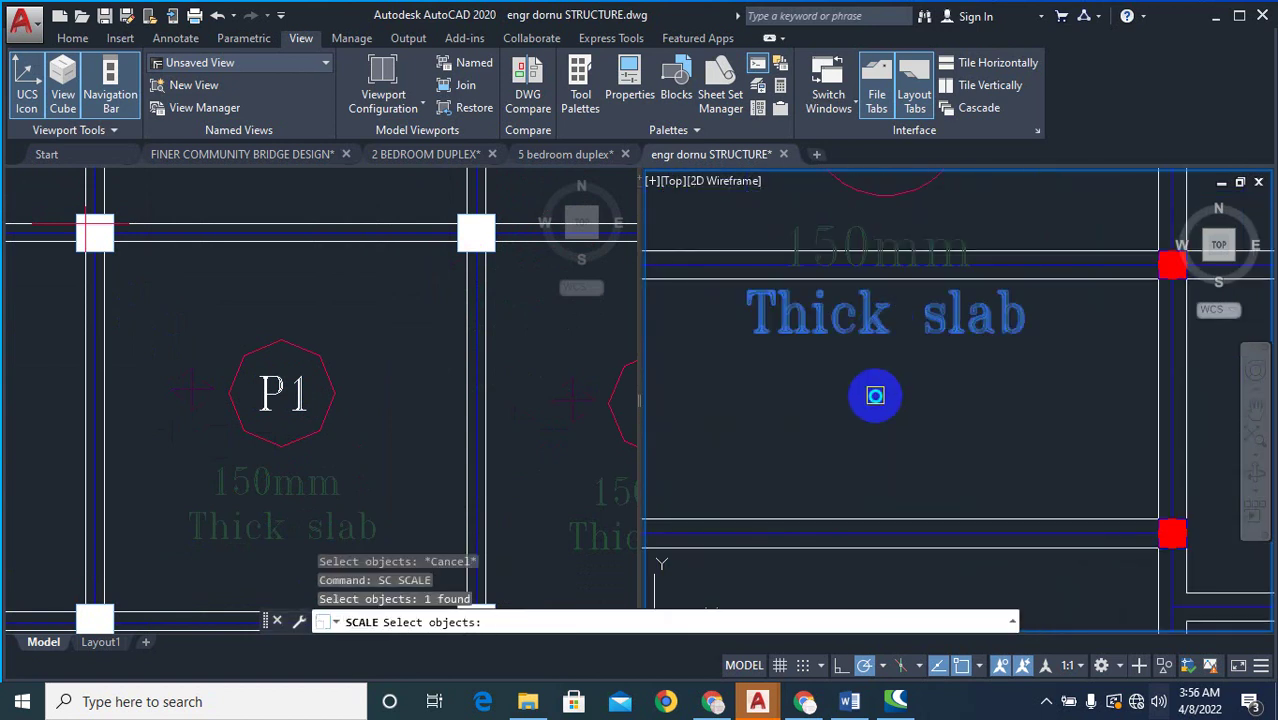
{"action": "key", "text": "Return"}
{"action": "left_click", "coordinate": [864, 379]}
{"action": "key", "text": "Escape"}
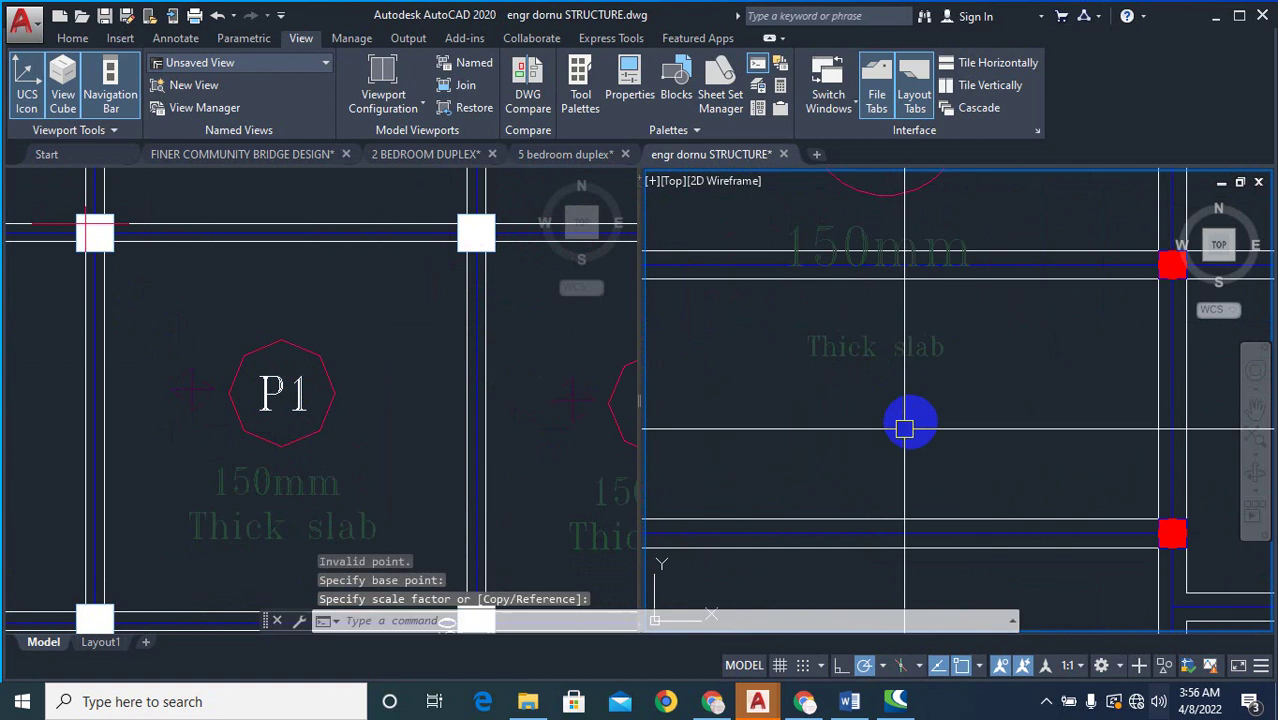
- Match the 150mm text's properties to the reduced Thick slab text
{"action": "type", "text": "ma"}
{"action": "key", "text": "Return"}
{"action": "left_click", "coordinate": [921, 350]}
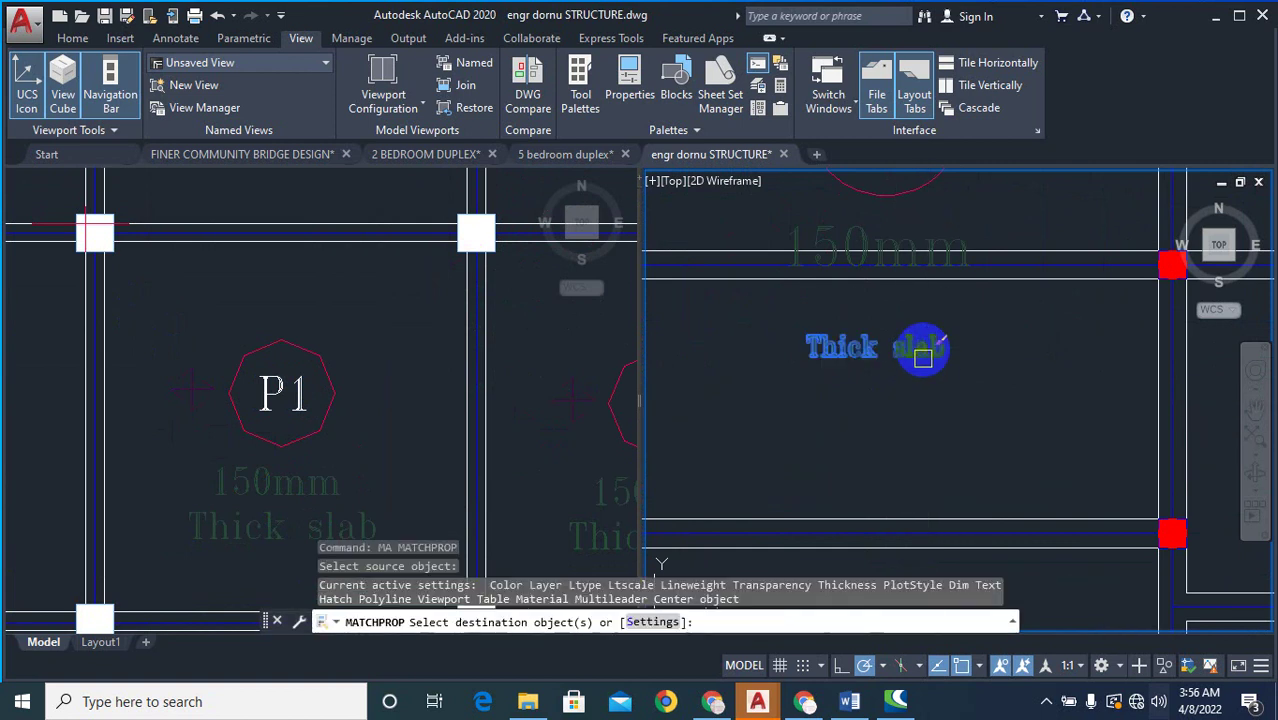
{"action": "left_click", "coordinate": [949, 236]}
{"action": "key", "text": "Escape"}
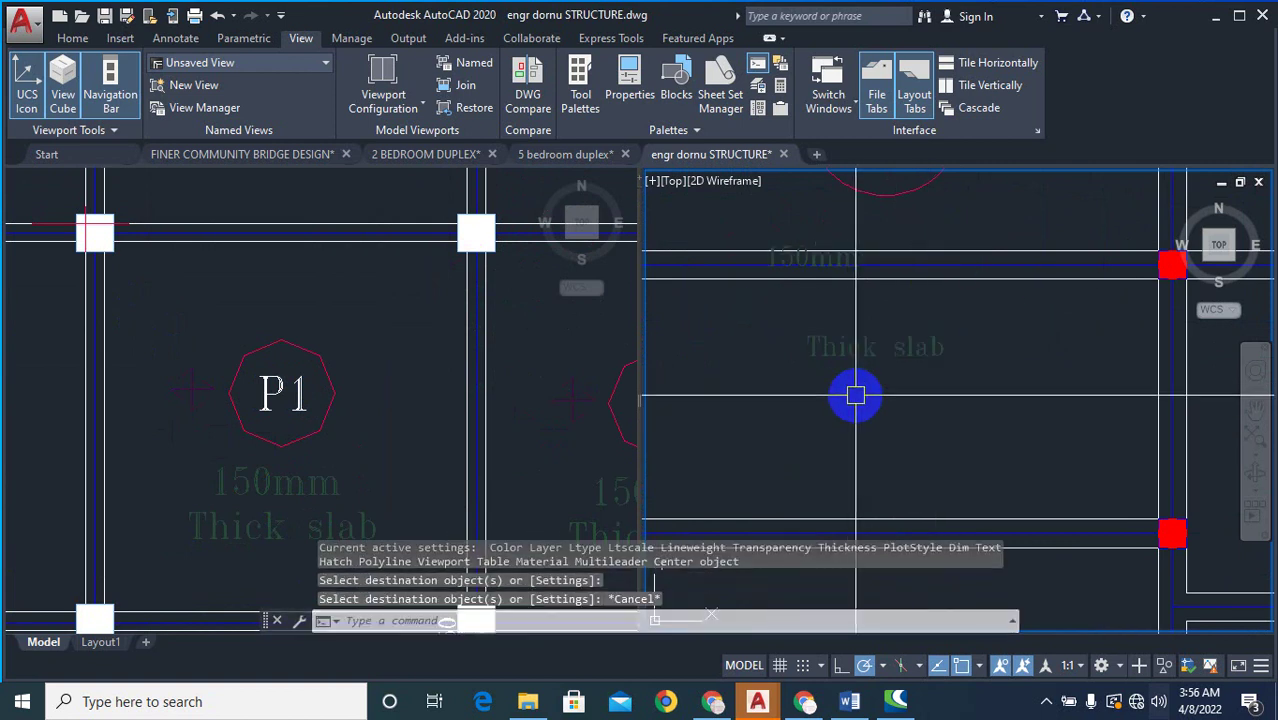
- Move the 150mm text off the beam line to just below the P1 circle
{"action": "type", "text": "m"}
{"action": "key", "text": "Return"}
{"action": "left_click", "coordinate": [797, 242]}
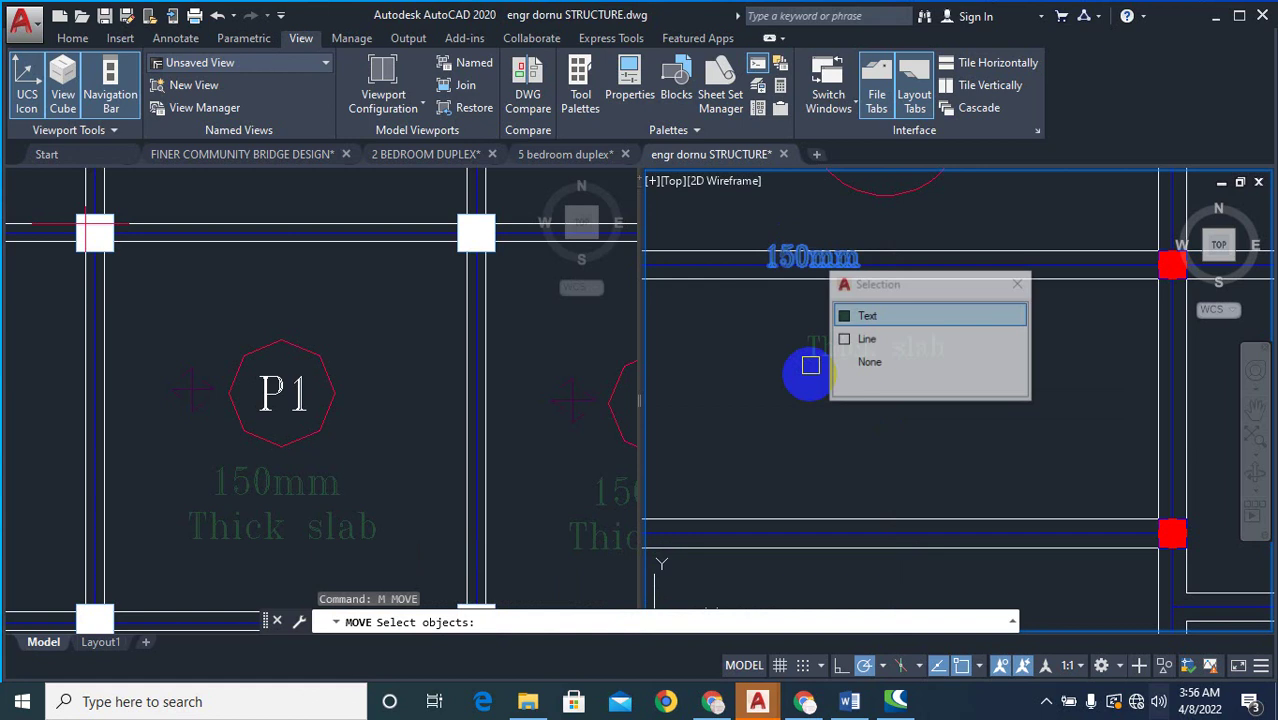
{"action": "key", "text": "Return"}
{"action": "left_click", "coordinate": [730, 411]}
{"action": "left_click", "coordinate": [857, 375]}
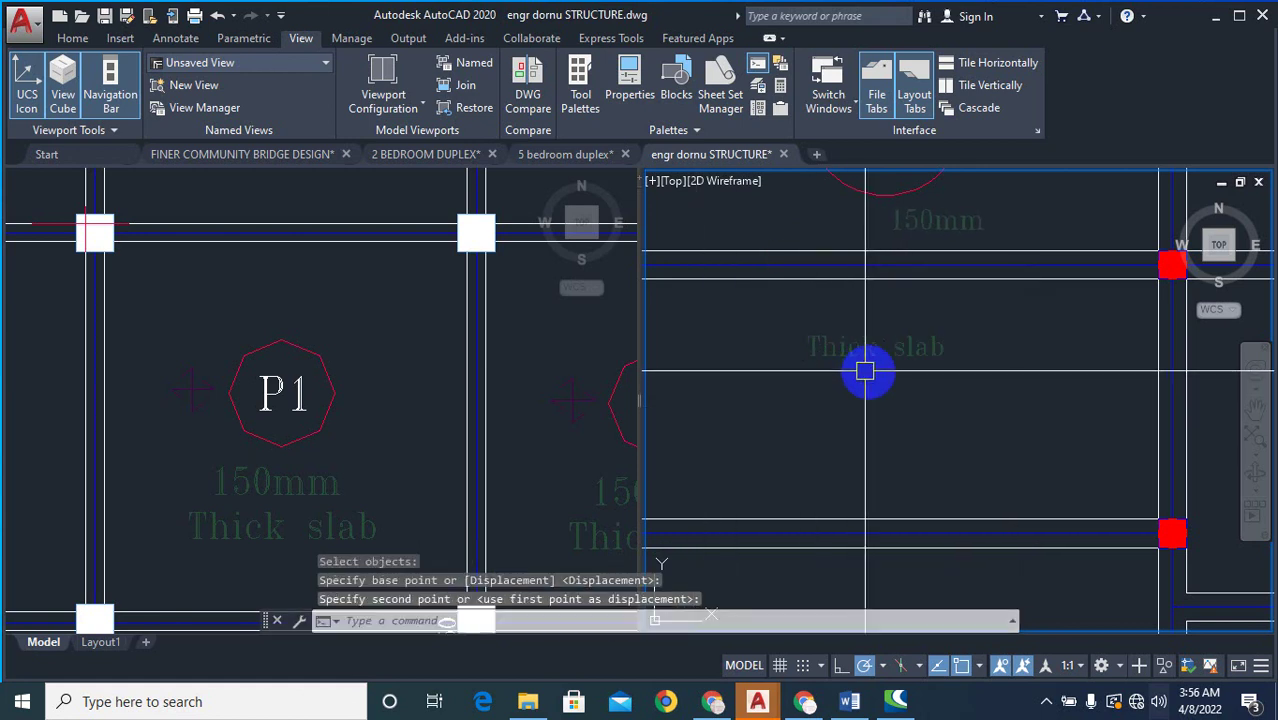
- Move the Thick slab text up to sit directly under the 150mm text
{"action": "type", "text": "m"}
{"action": "key", "text": "Return"}
{"action": "left_click", "coordinate": [927, 360]}
{"action": "right_click", "coordinate": [930, 417]}
{"action": "right_click", "coordinate": [941, 438]}
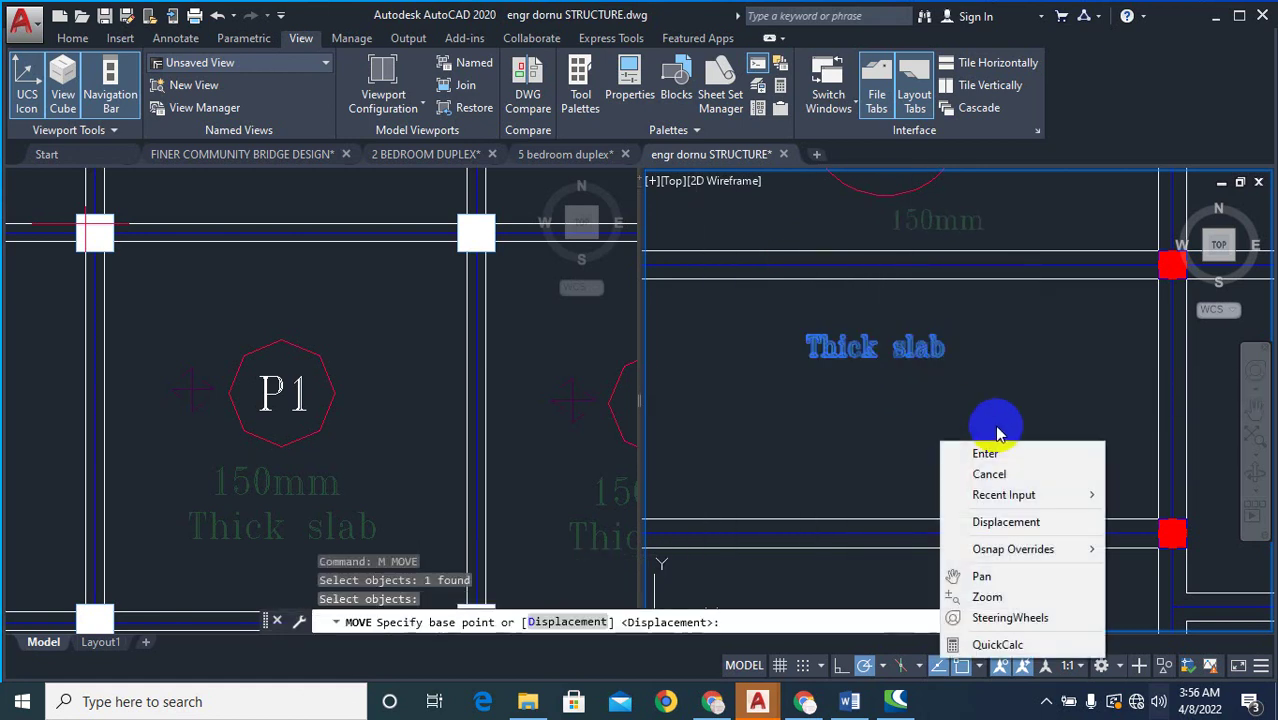
{"action": "left_click", "coordinate": [997, 427]}
{"action": "left_click", "coordinate": [1078, 292]}
- Move the 150mm and Thick slab texts together toward the room's east side, slightly higher above the beam
{"action": "scroll", "coordinate": [1000, 250], "scroll_direction": "up", "scroll_amount": 3}
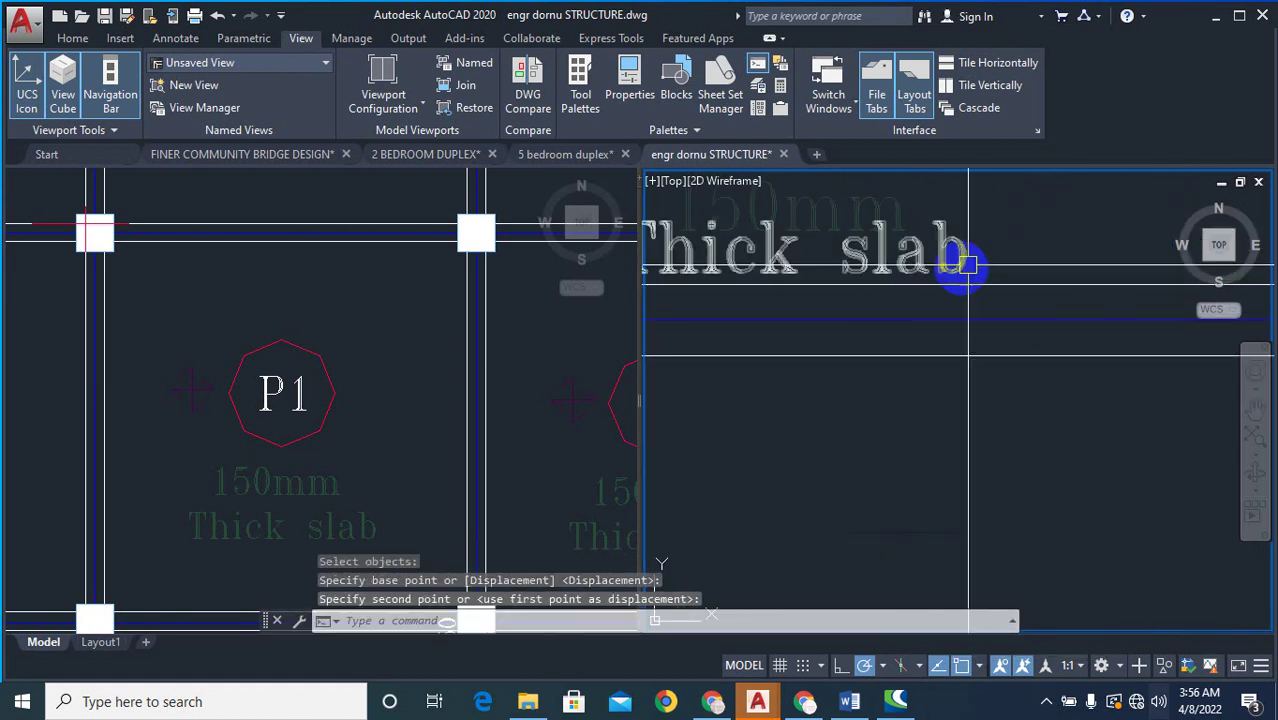
{"action": "type", "text": "m"}
{"action": "key", "text": "Return"}
{"action": "left_click", "coordinate": [880, 210]}
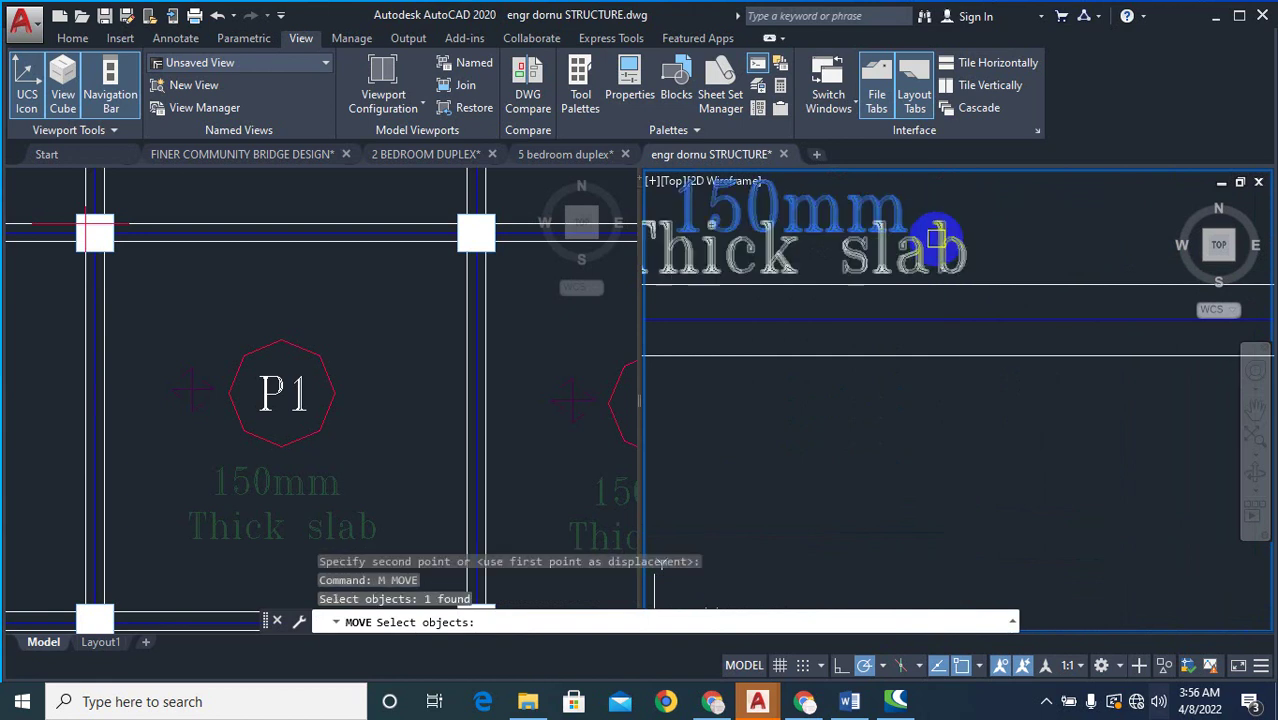
{"action": "left_click", "coordinate": [963, 262]}
{"action": "left_click", "coordinate": [867, 208]}
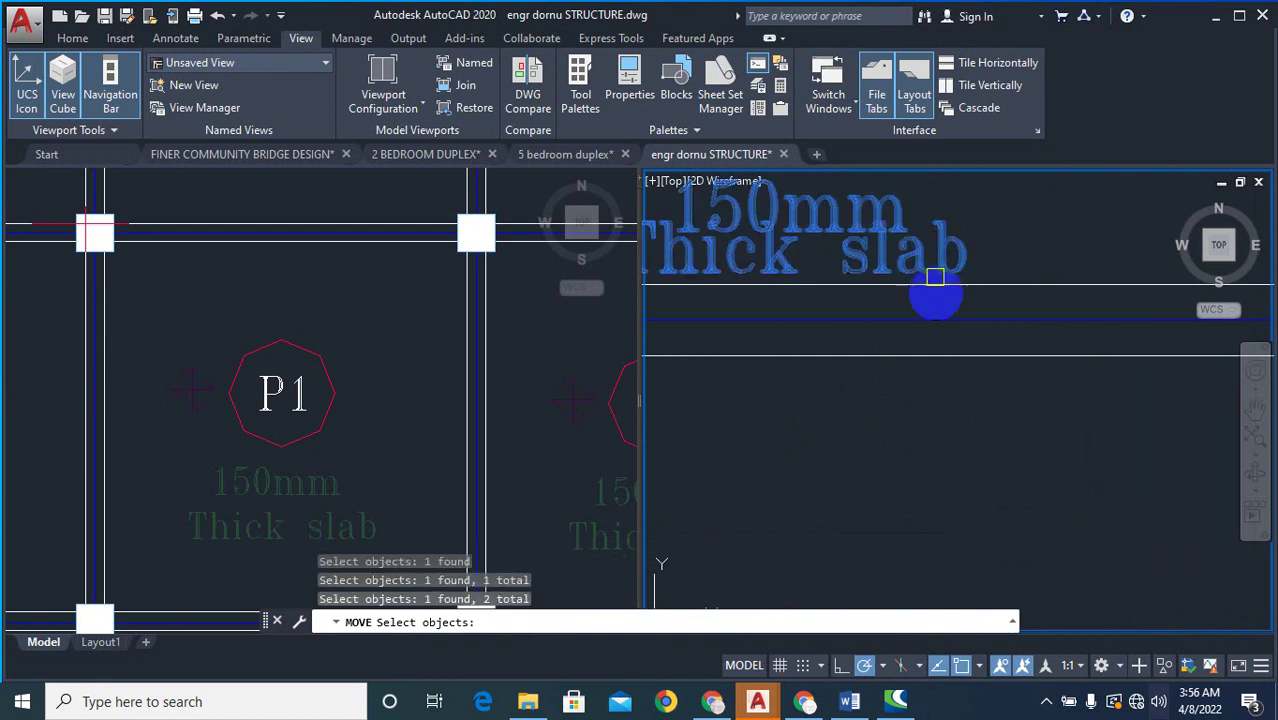
{"action": "right_click", "coordinate": [930, 290]}
{"action": "right_click", "coordinate": [915, 420]}
{"action": "left_click", "coordinate": [781, 479]}
{"action": "left_click", "coordinate": [918, 436]}
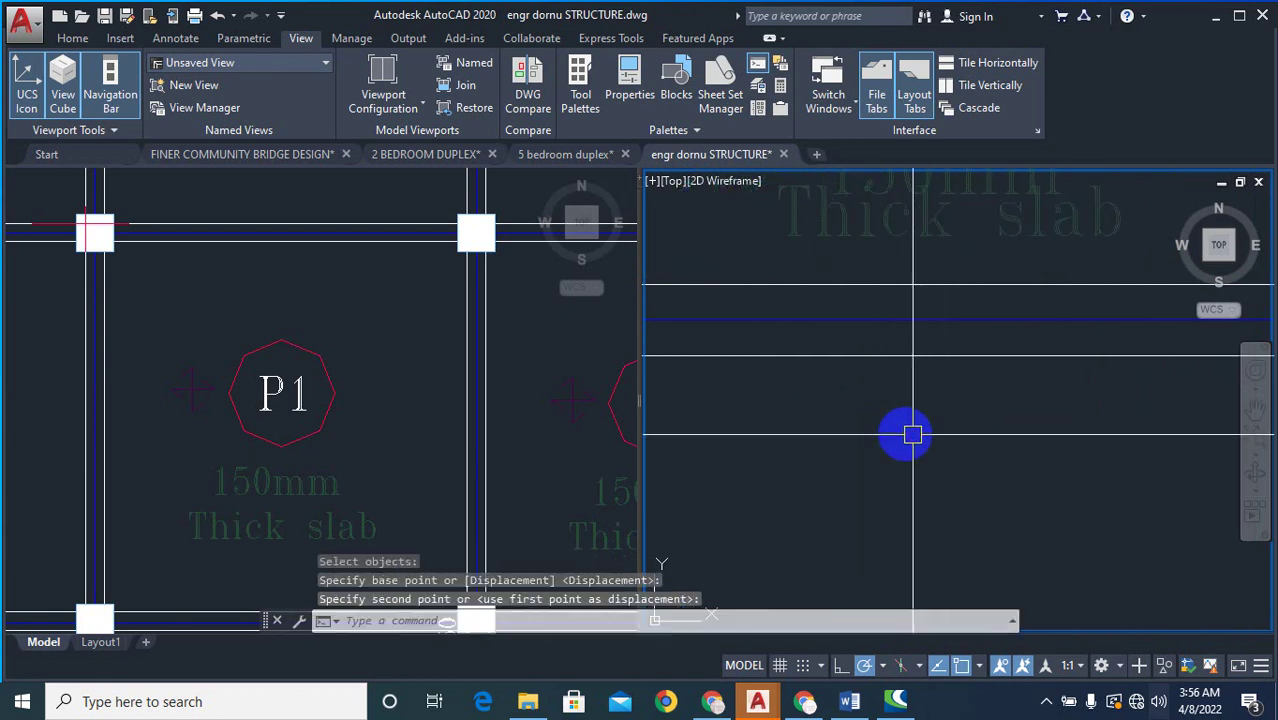
- Shrink the circle around the P1 label to a radius of about 423 mm, keeping its centre
{"action": "scroll", "coordinate": [913, 436], "scroll_direction": "down", "scroll_amount": 6}
{"action": "scroll", "coordinate": [830, 411], "scroll_direction": "up", "scroll_amount": 4}
{"action": "scroll", "coordinate": [941, 332], "scroll_direction": "down", "scroll_amount": 2}
{"action": "scroll", "coordinate": [939, 324], "scroll_direction": "down", "scroll_amount": 2}
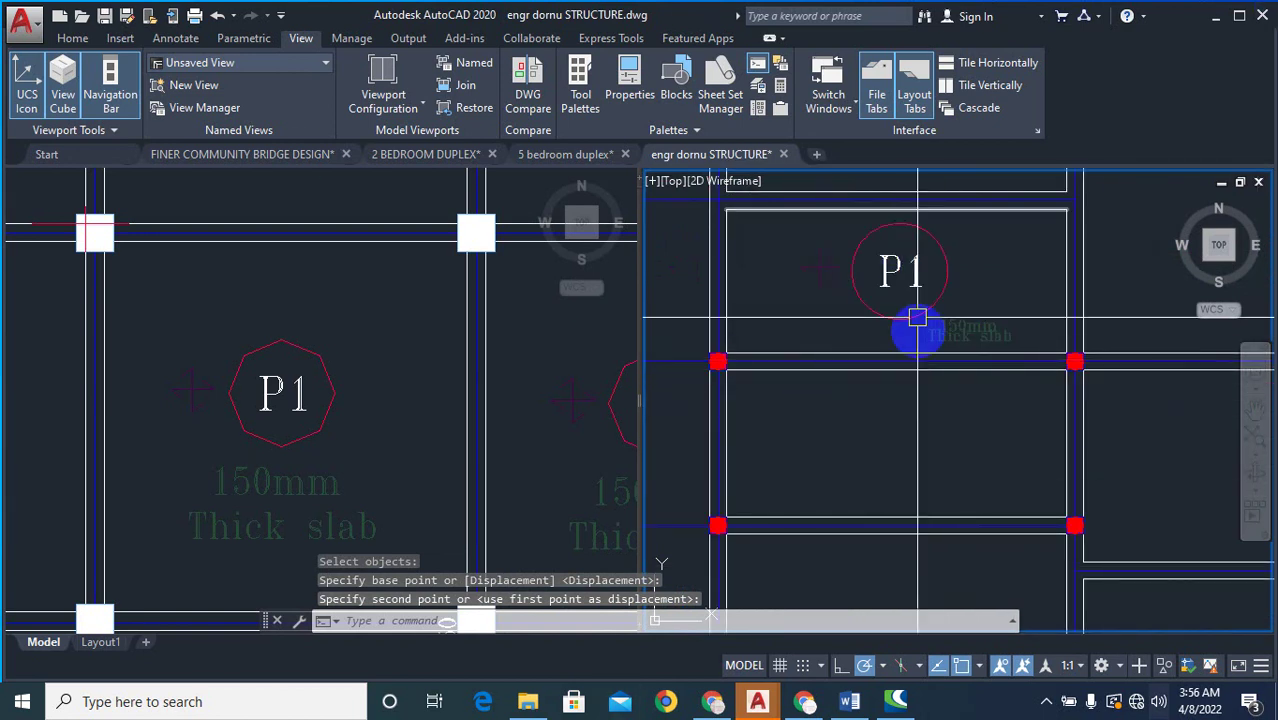
{"action": "scroll", "coordinate": [896, 361], "scroll_direction": "down", "scroll_amount": 5}
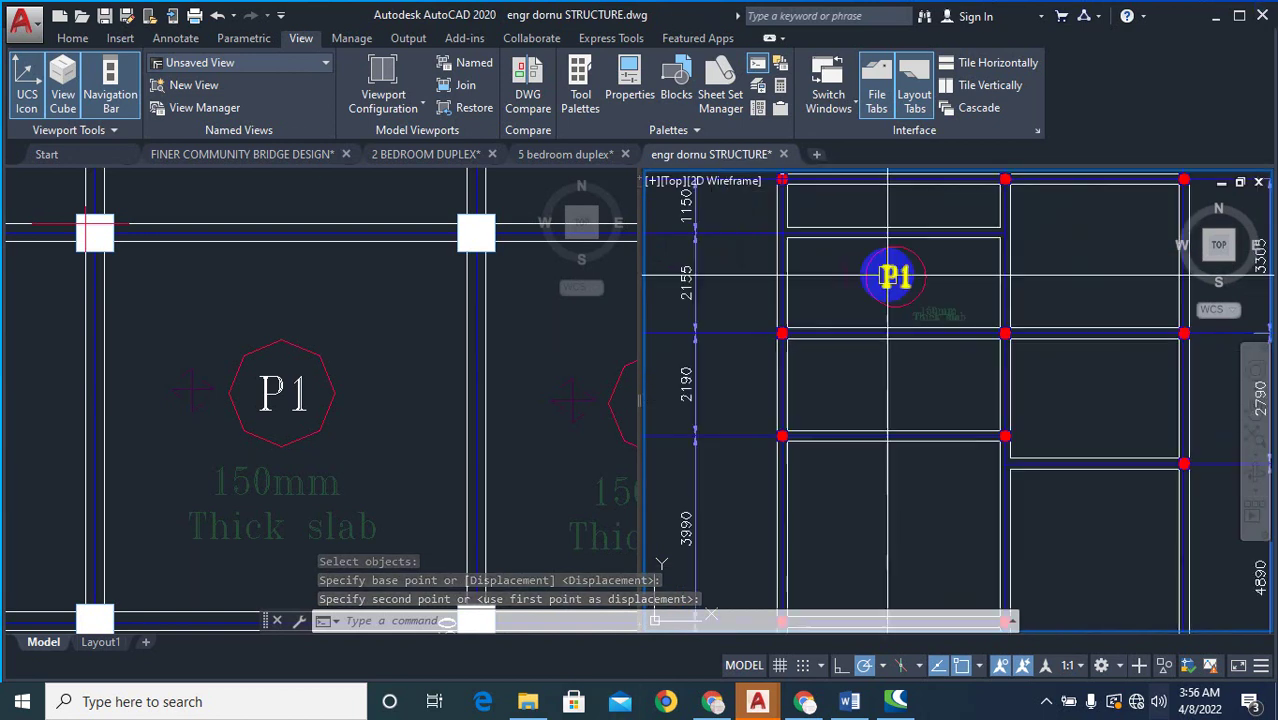
{"action": "scroll", "coordinate": [933, 282], "scroll_direction": "up", "scroll_amount": 5}
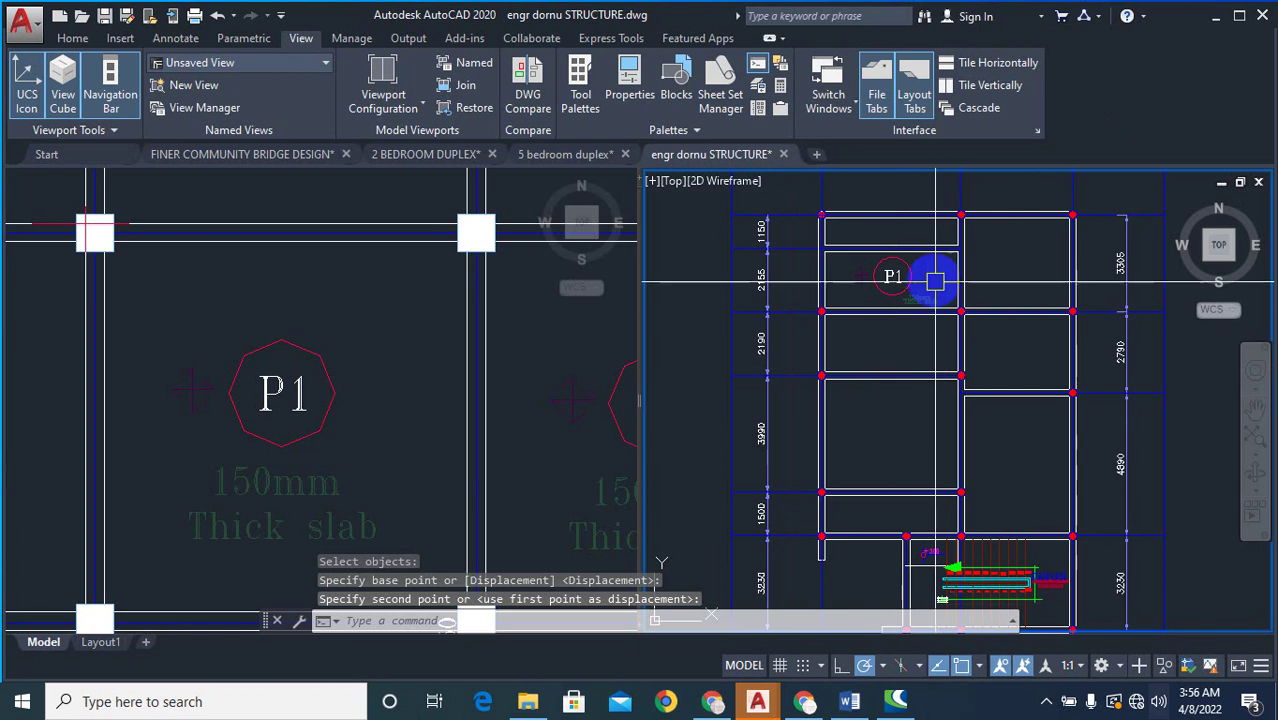
{"action": "left_click", "coordinate": [900, 300]}
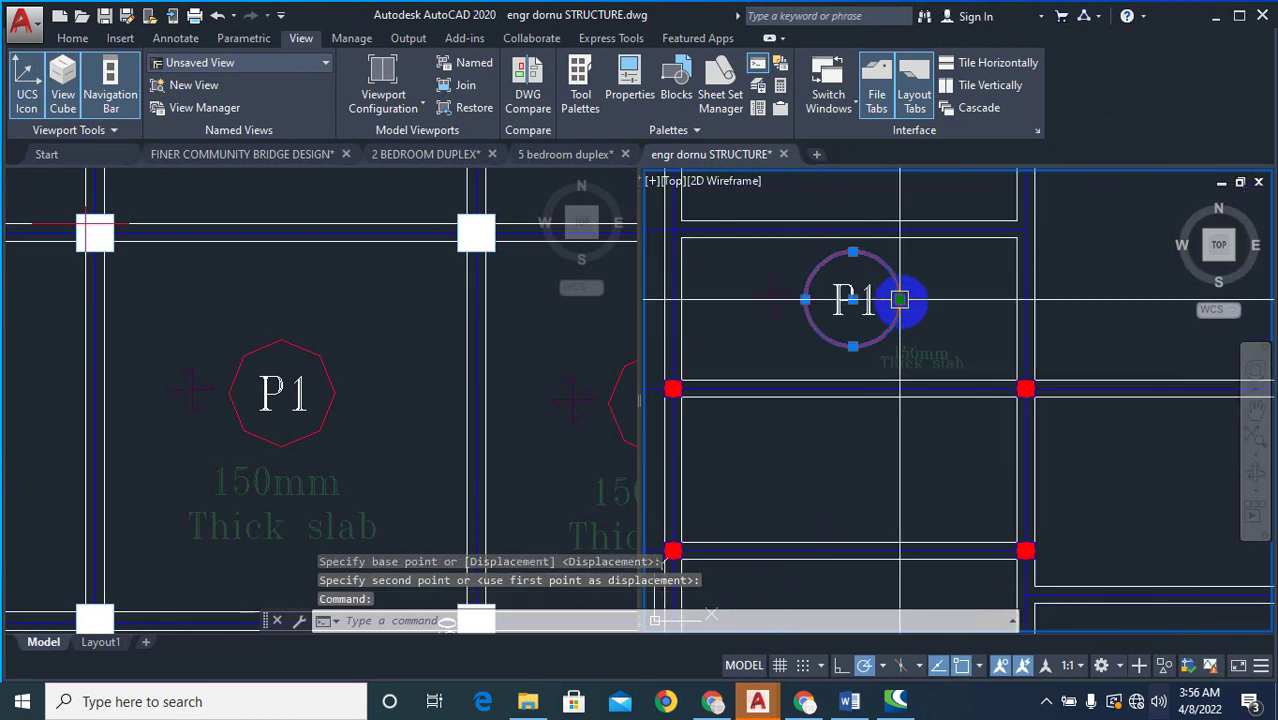
{"action": "scroll", "coordinate": [852, 300], "scroll_direction": "up", "scroll_amount": 2}
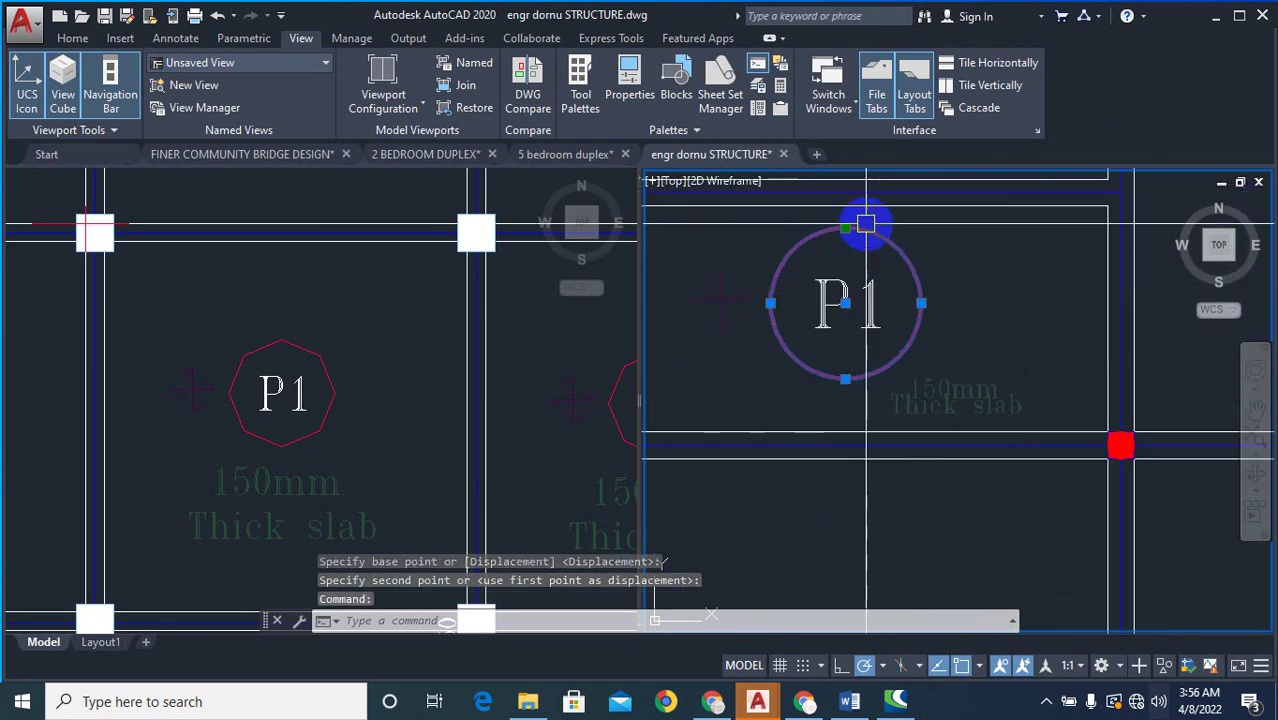
{"action": "left_click", "coordinate": [845, 300]}
{"action": "key", "text": "Escape"}
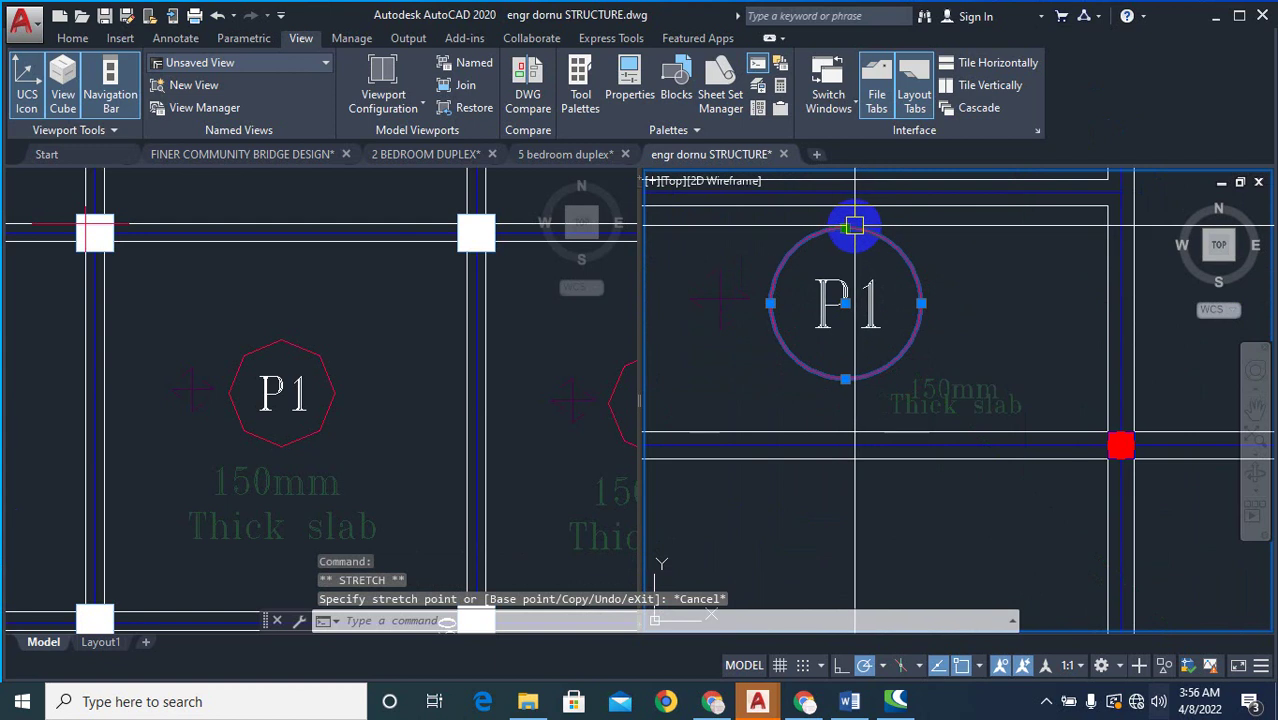
{"action": "left_click", "coordinate": [845, 228]}
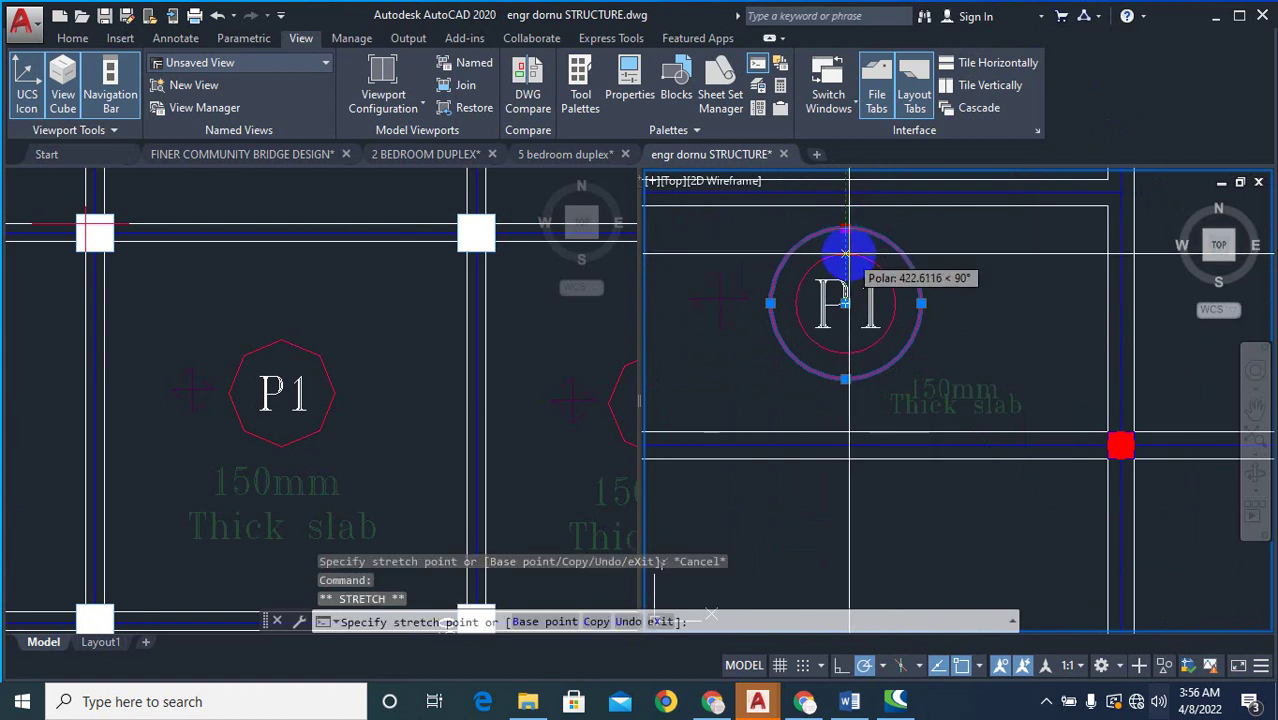
{"action": "left_click", "coordinate": [845, 253]}
{"action": "key", "text": "Escape"}
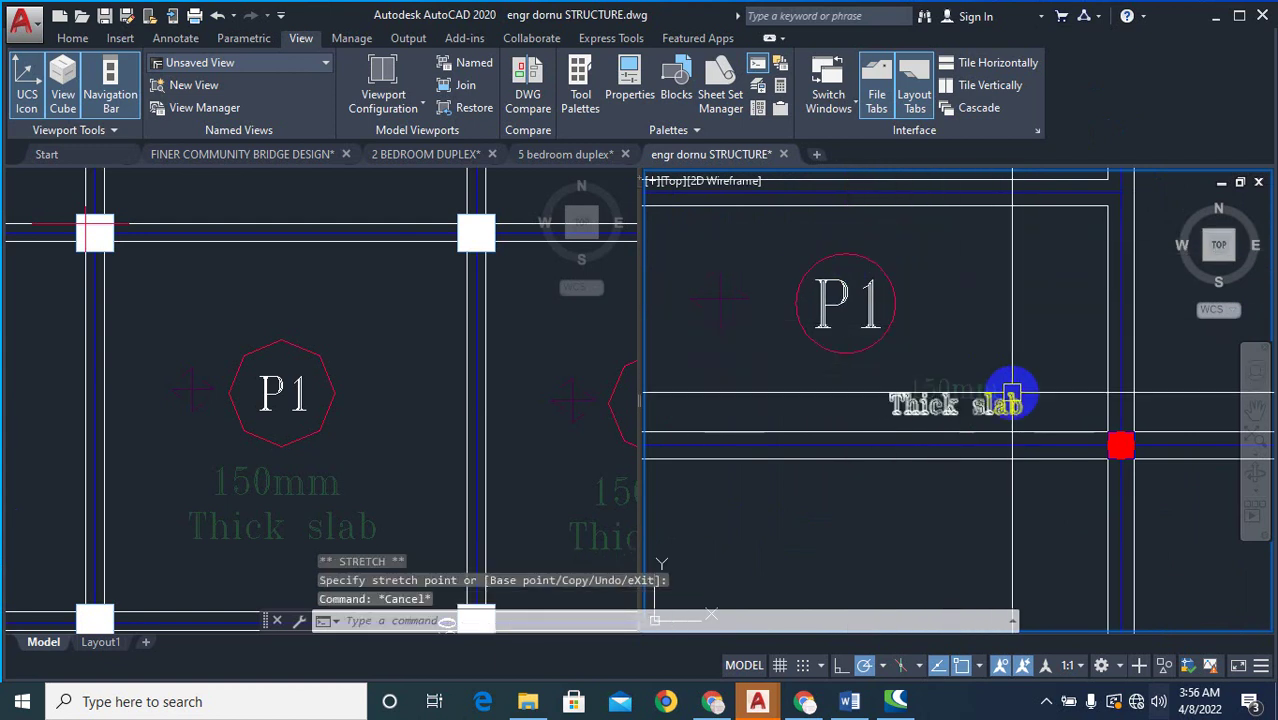
- Move the 150mm Thick slab note closer to the reduced P1 circle
{"action": "type", "text": "m"}
{"action": "key", "text": "Return"}
{"action": "left_click", "coordinate": [1045, 357]}
{"action": "left_click", "coordinate": [956, 403]}
{"action": "right_click", "coordinate": [972, 514]}
{"action": "right_click", "coordinate": [972, 514]}
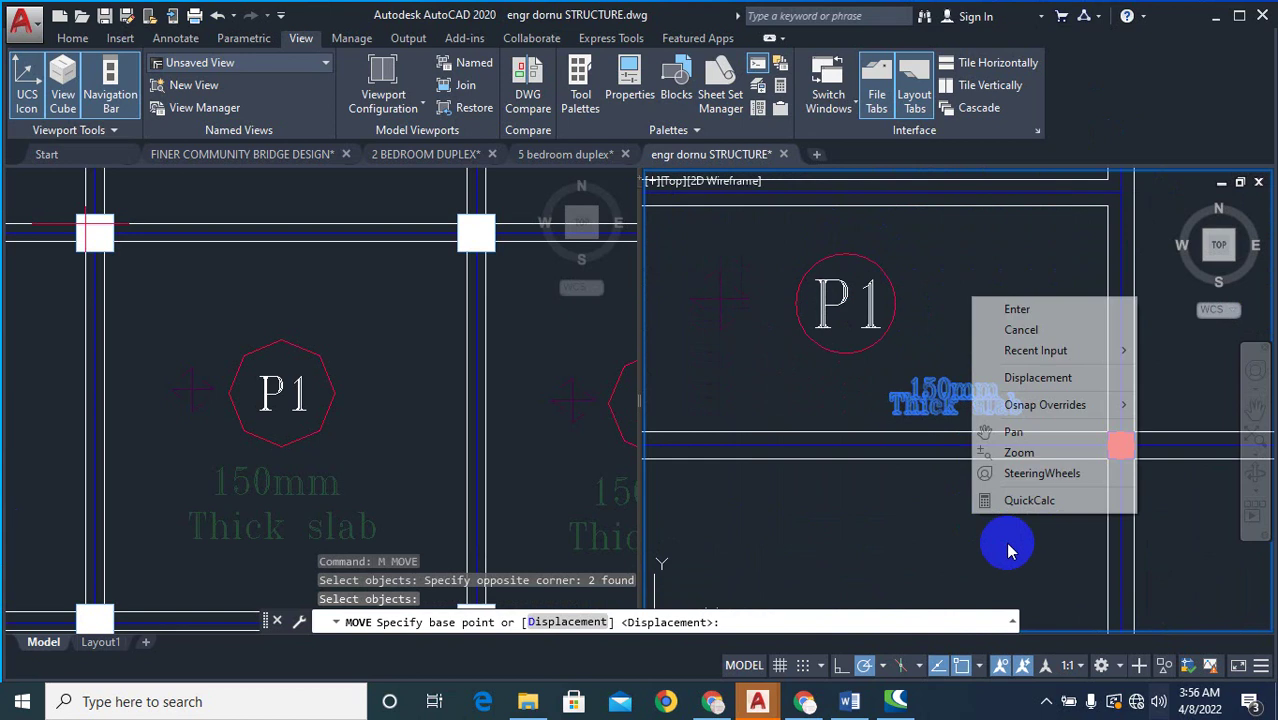
{"action": "left_click", "coordinate": [1008, 550]}
{"action": "left_click", "coordinate": [979, 350]}
- Move the Thick slab text slightly down so it is clear of the 150mm text above it
{"action": "scroll", "coordinate": [980, 380], "scroll_direction": "up", "scroll_amount": 2}
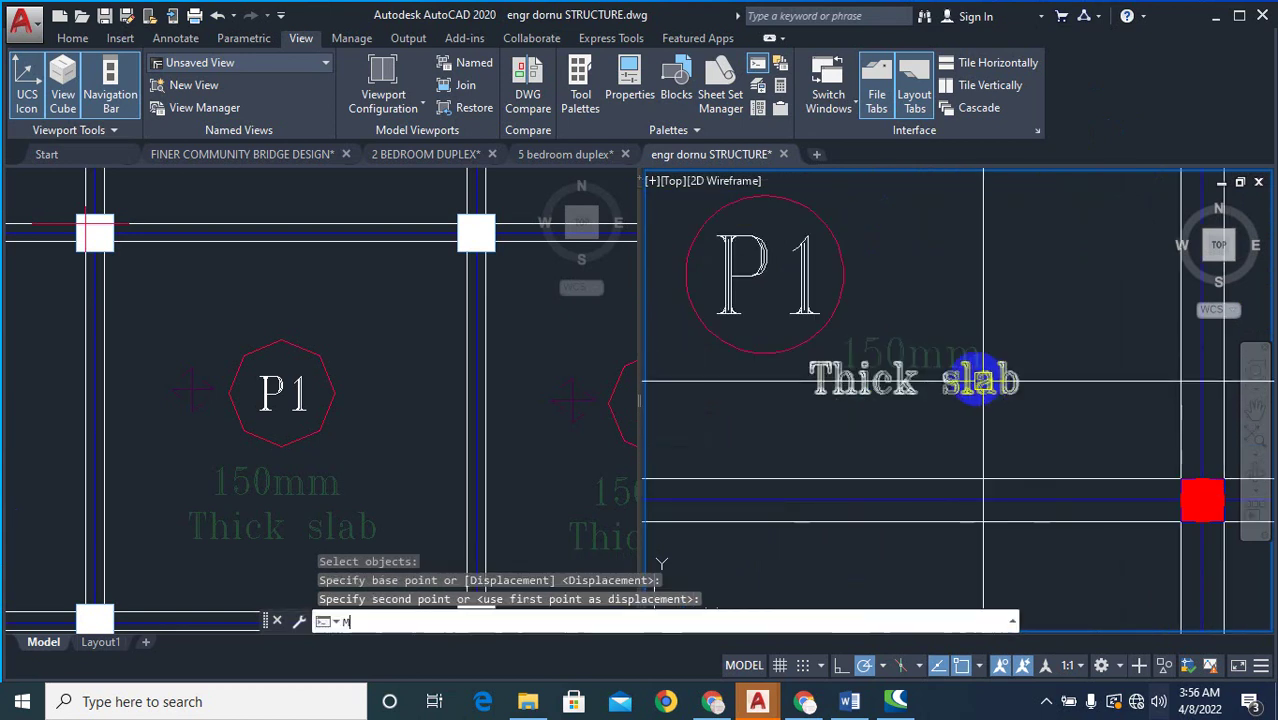
{"action": "type", "text": "m"}
{"action": "key", "text": "Return"}
{"action": "left_click", "coordinate": [990, 388]}
{"action": "key", "text": "Return"}
{"action": "left_click", "coordinate": [1064, 302]}
{"action": "left_click", "coordinate": [1064, 318]}
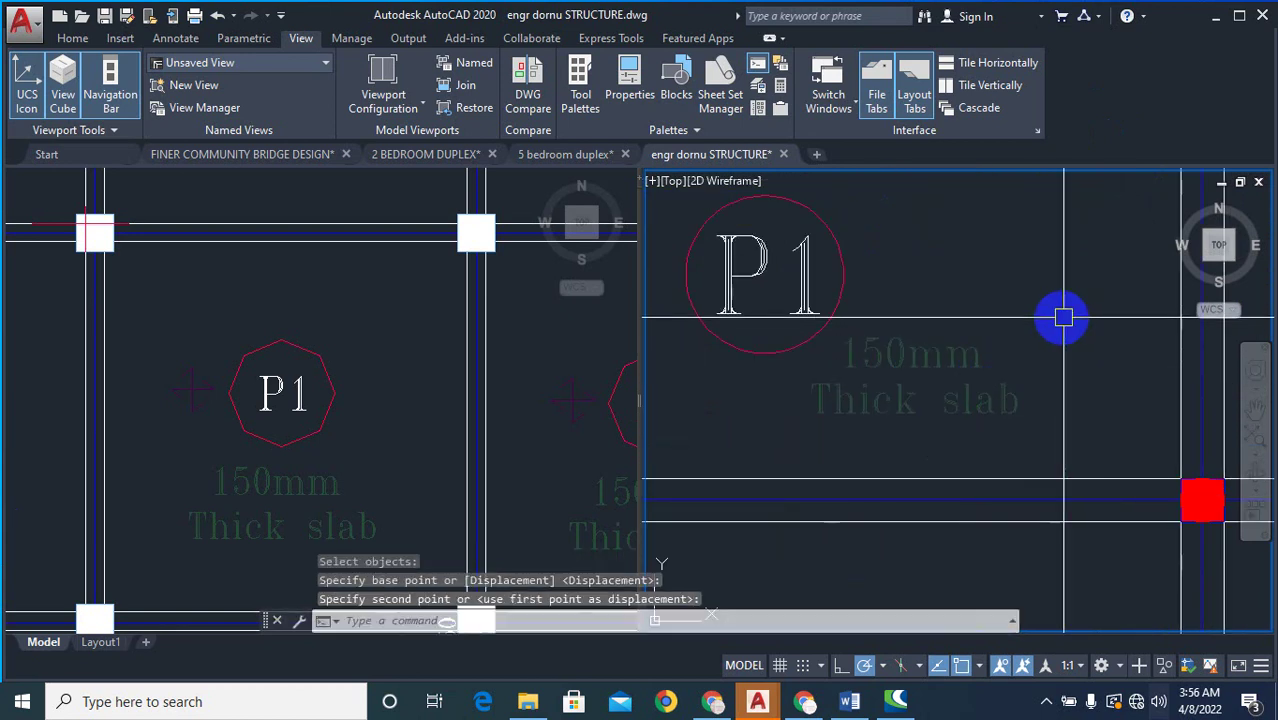
- Examine the P1 panel and the surrounding grid dimensions to find its long and short spans
{"action": "scroll", "coordinate": [927, 288], "scroll_direction": "down", "scroll_amount": 6}
{"action": "scroll", "coordinate": [900, 375], "scroll_direction": "down", "scroll_amount": 3}
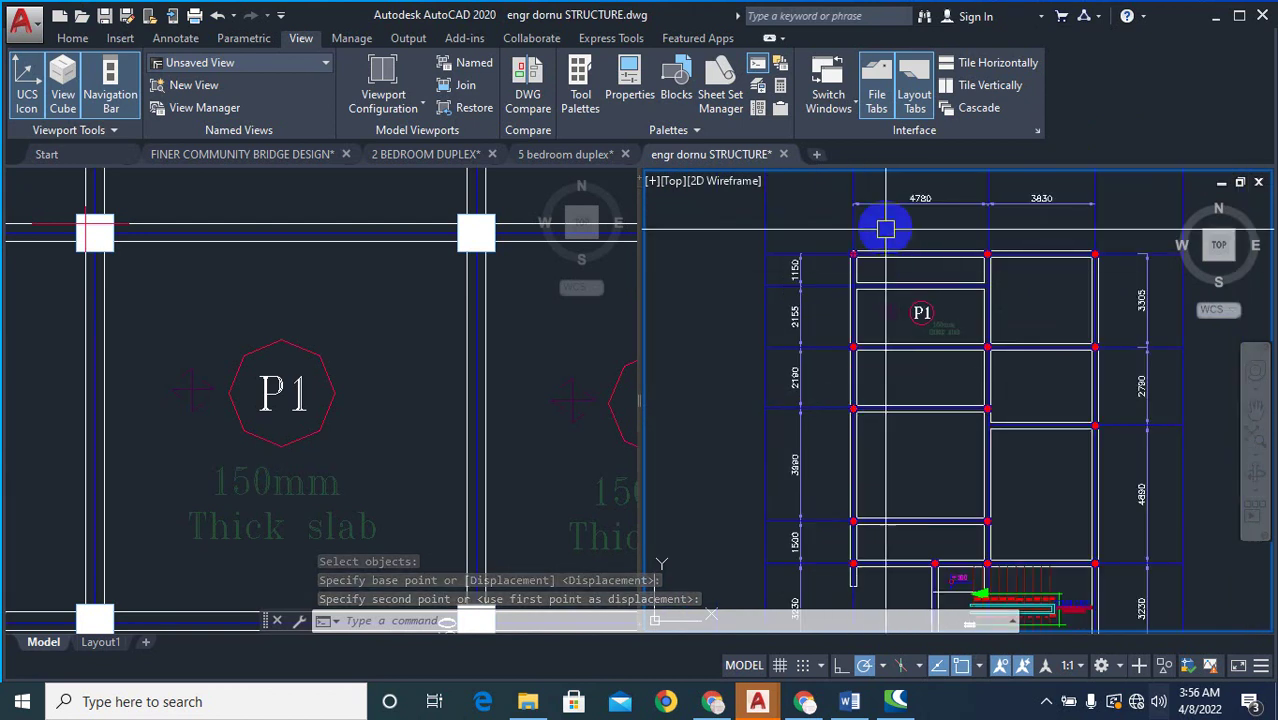
{"action": "scroll", "coordinate": [900, 390], "scroll_direction": "up", "scroll_amount": 2}
{"action": "scroll", "coordinate": [875, 372], "scroll_direction": "down", "scroll_amount": 2}
{"action": "scroll", "coordinate": [878, 380], "scroll_direction": "up", "scroll_amount": 2}
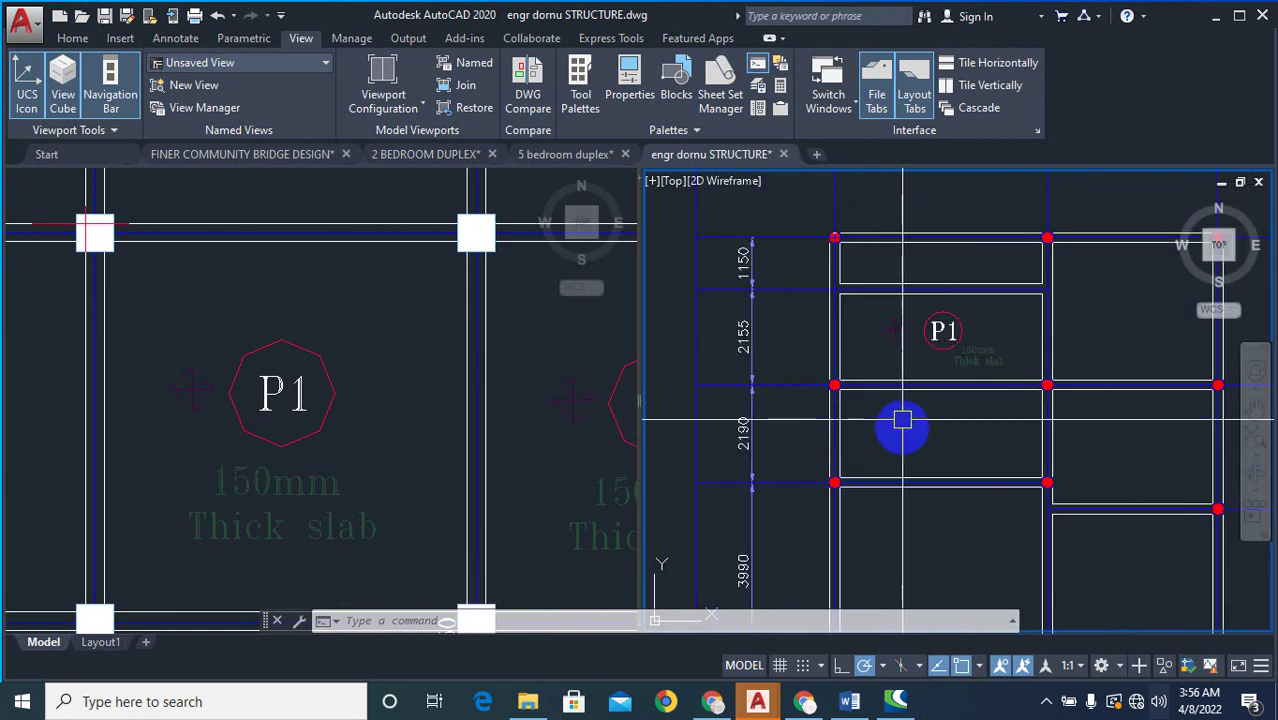
{"action": "scroll", "coordinate": [756, 422], "scroll_direction": "down", "scroll_amount": 2}
{"action": "scroll", "coordinate": [856, 380], "scroll_direction": "up", "scroll_amount": 4}
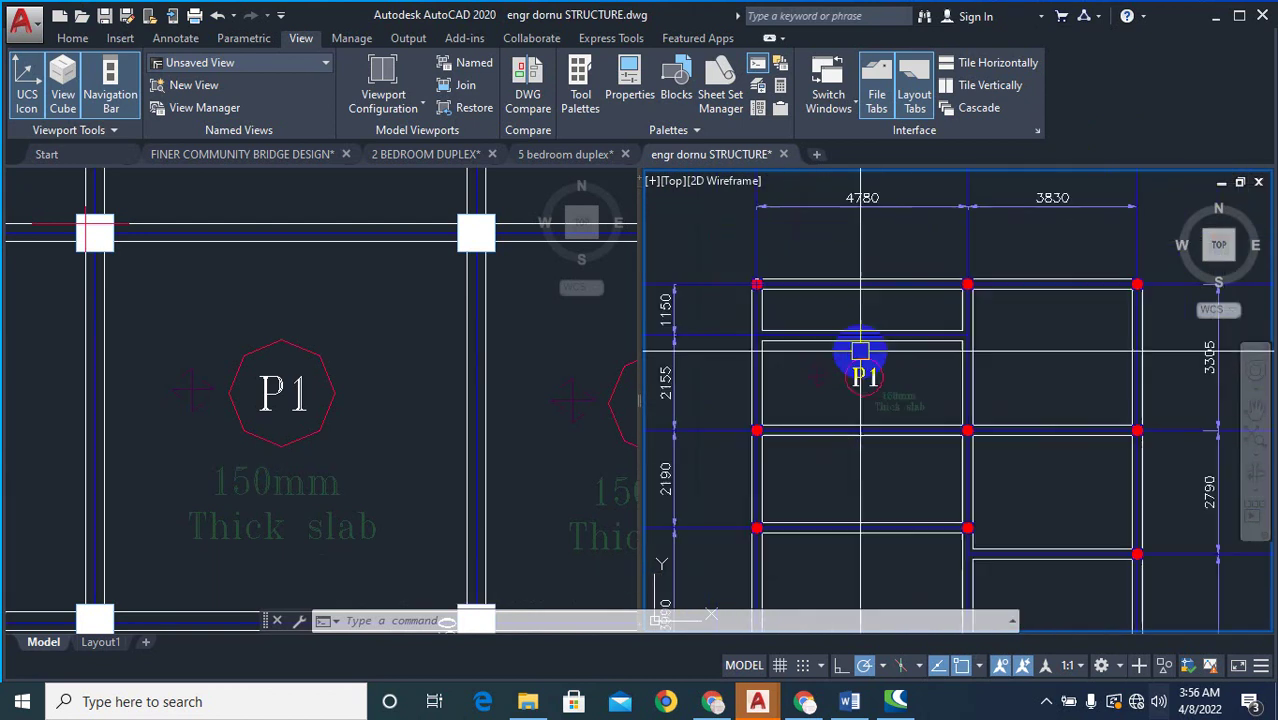
{"action": "scroll", "coordinate": [956, 377], "scroll_direction": "down", "scroll_amount": 2}
{"action": "scroll", "coordinate": [902, 194], "scroll_direction": "up", "scroll_amount": 2}
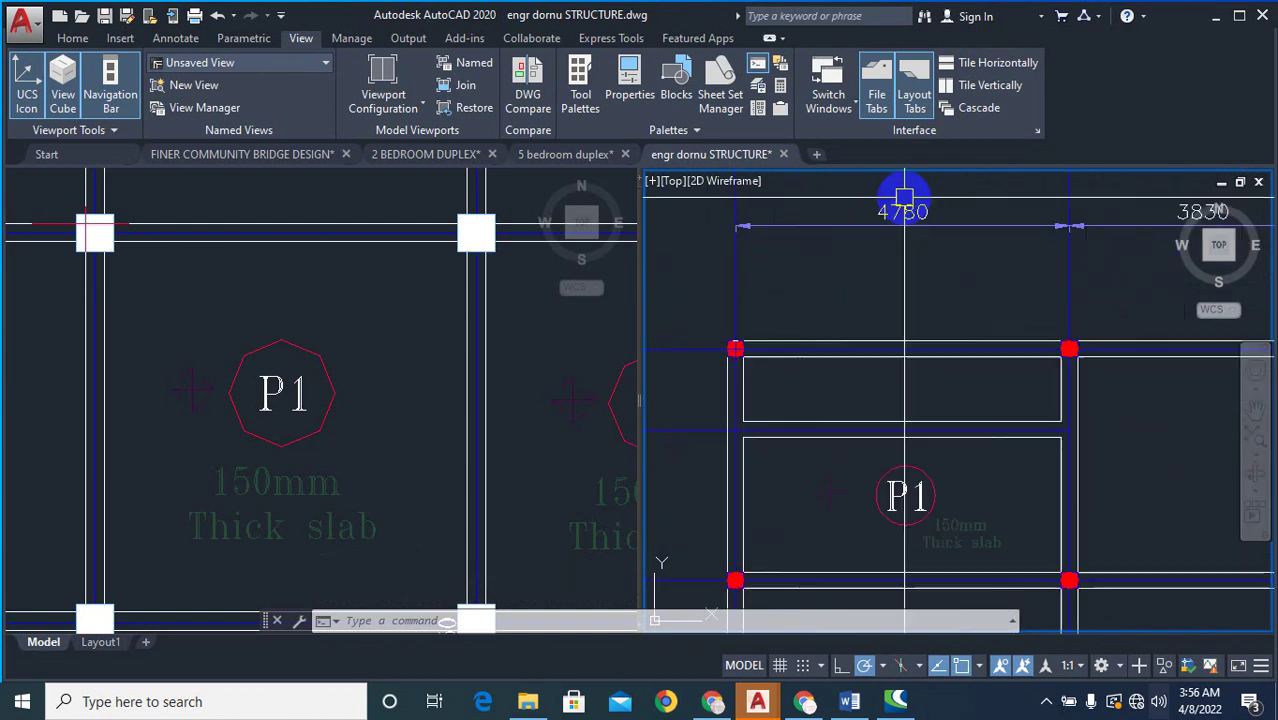
{"action": "scroll", "coordinate": [964, 210], "scroll_direction": "down", "scroll_amount": 2}
{"action": "scroll", "coordinate": [944, 225], "scroll_direction": "up", "scroll_amount": 2}
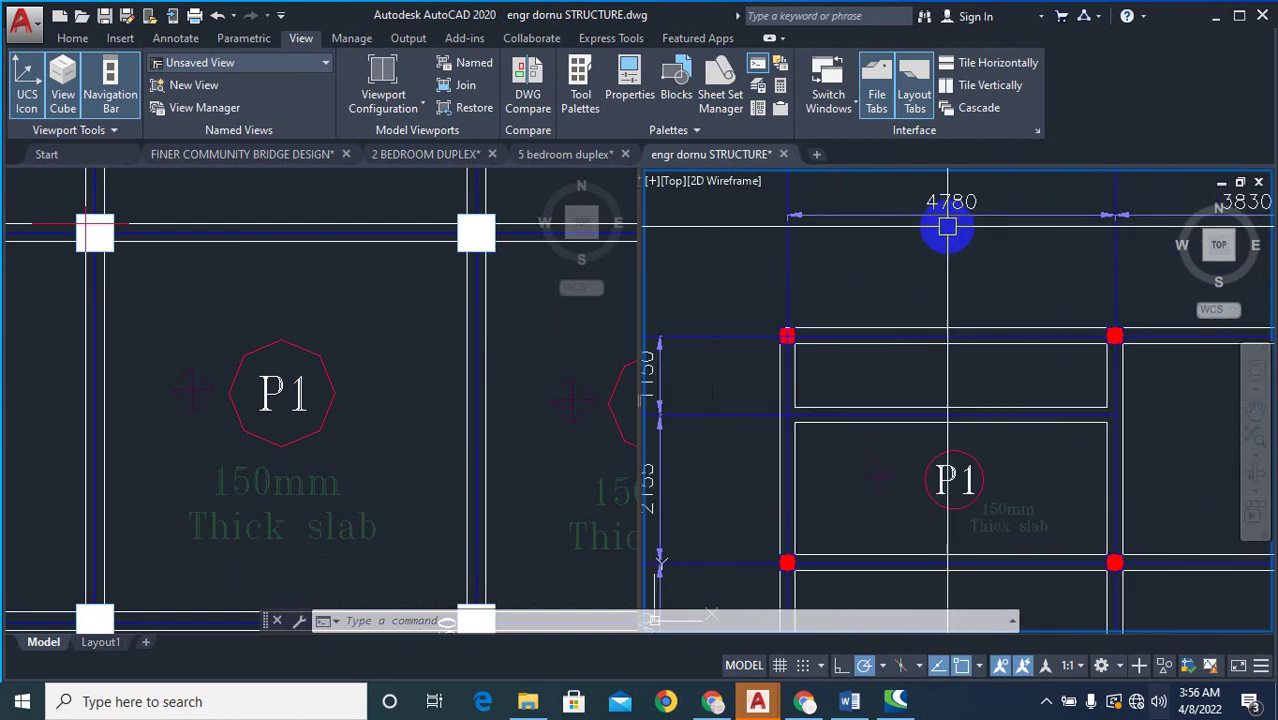
{"action": "scroll", "coordinate": [981, 222], "scroll_direction": "down", "scroll_amount": 1}
{"action": "scroll", "coordinate": [900, 337], "scroll_direction": "up", "scroll_amount": 1}
{"action": "scroll", "coordinate": [756, 425], "scroll_direction": "down", "scroll_amount": 2}
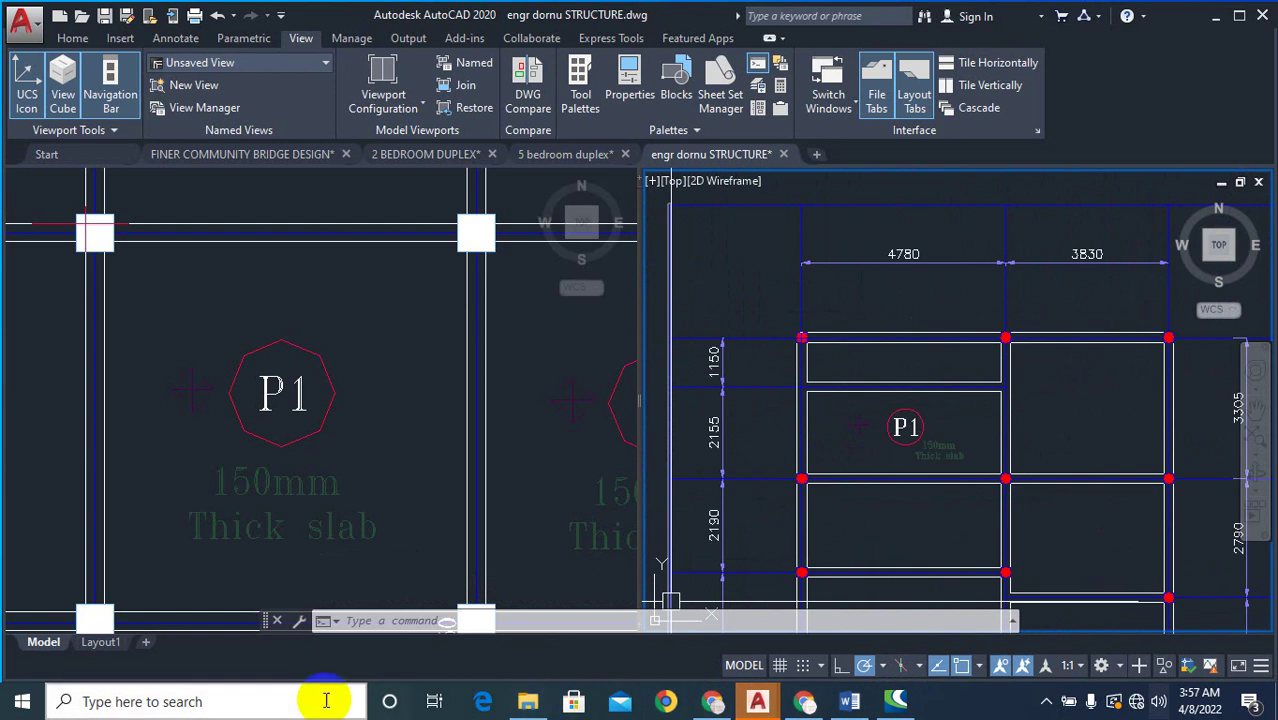
- Open Calculator and enter the P1 panel's long span, 4780, as the number to divide
{"action": "left_click", "coordinate": [291, 702]}
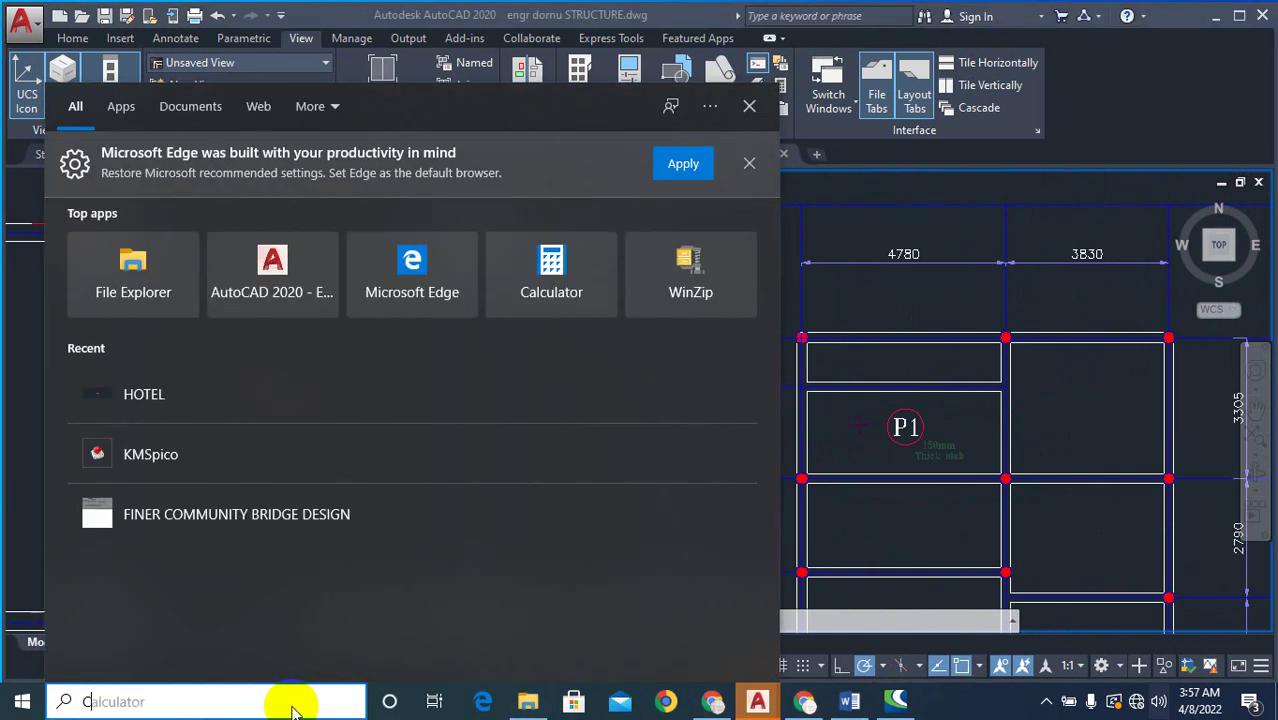
{"action": "type", "text": "CAL"}
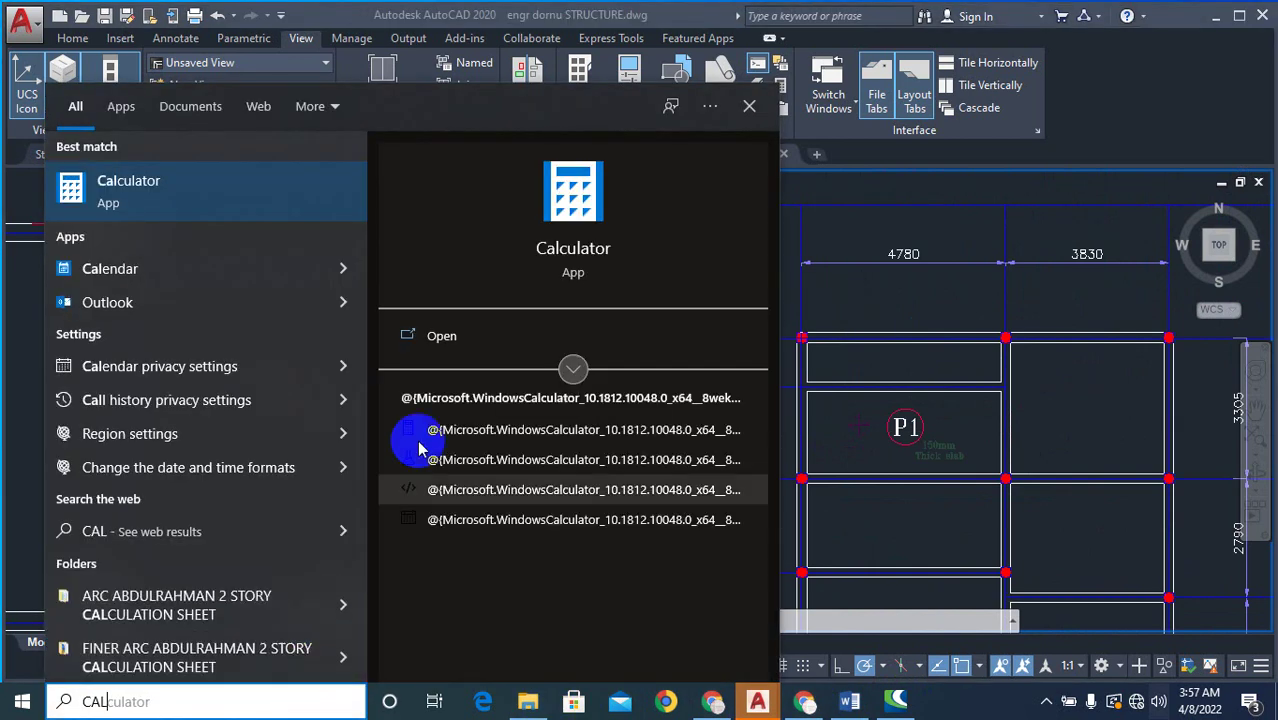
{"action": "left_click", "coordinate": [310, 189]}
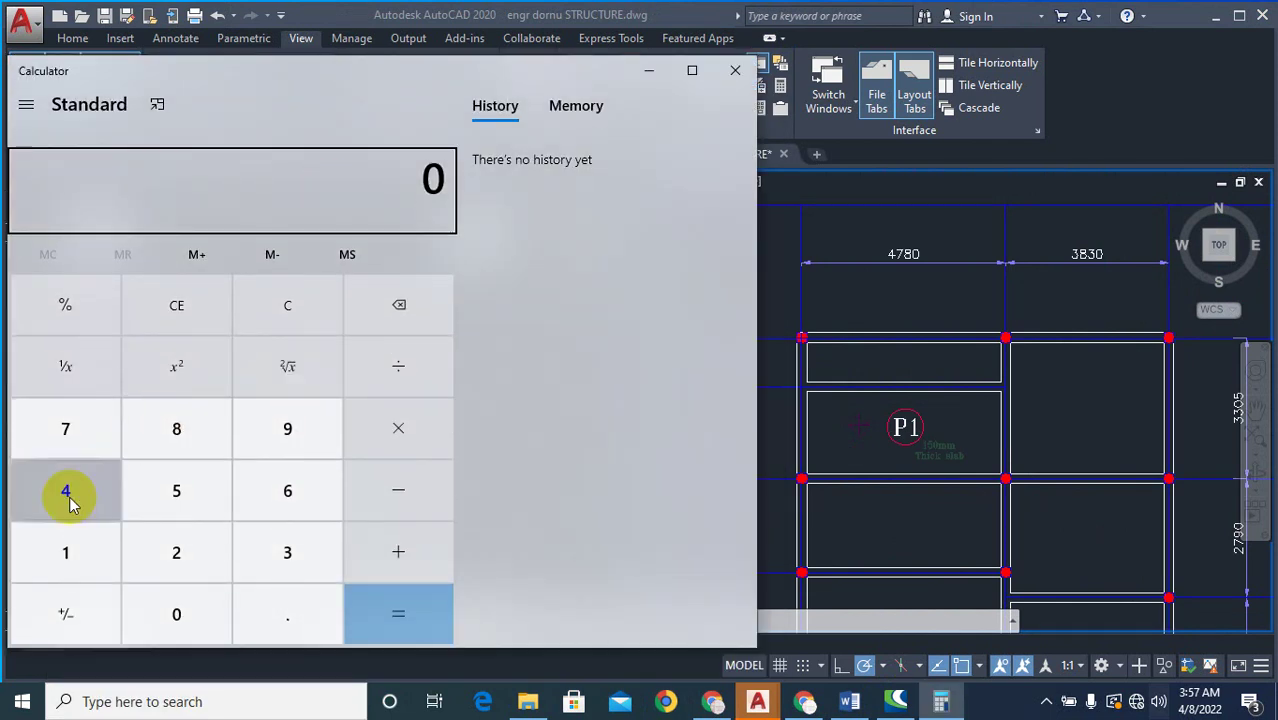
{"action": "left_click", "coordinate": [68, 495]}
{"action": "left_click", "coordinate": [65, 430]}
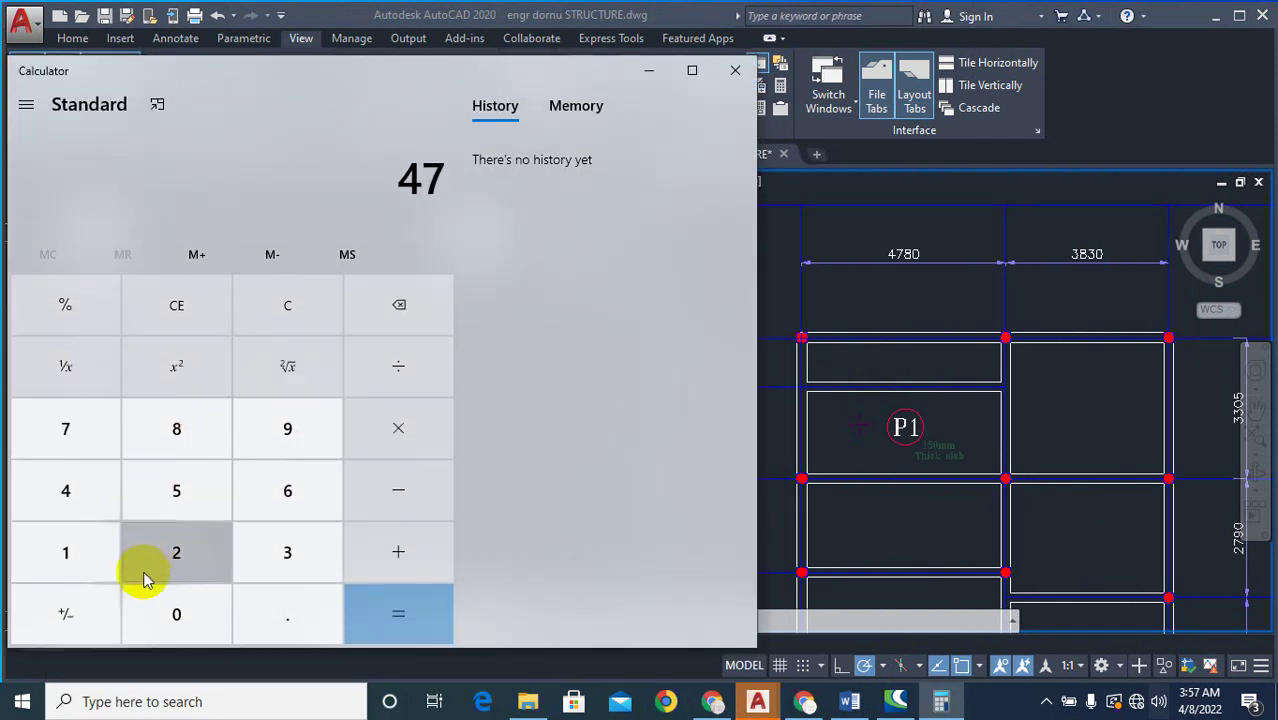
{"action": "left_click", "coordinate": [176, 432]}
{"action": "left_click", "coordinate": [174, 613]}
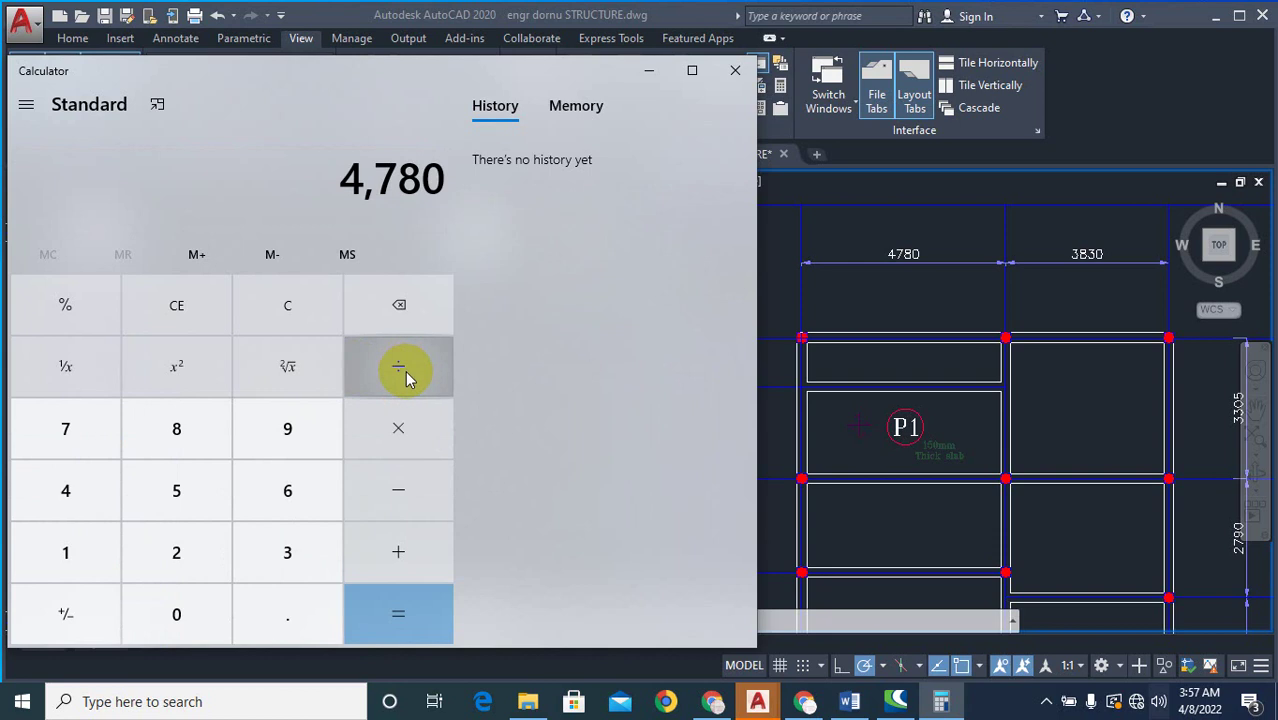
- Find the P1 panel's short span on the grid and divide the entered 4780 by 2155 in Calculator
{"action": "left_click", "coordinate": [959, 396]}
{"action": "scroll", "coordinate": [996, 378], "scroll_direction": "down", "scroll_amount": 2}
{"action": "scroll", "coordinate": [885, 438], "scroll_direction": "up", "scroll_amount": 4}
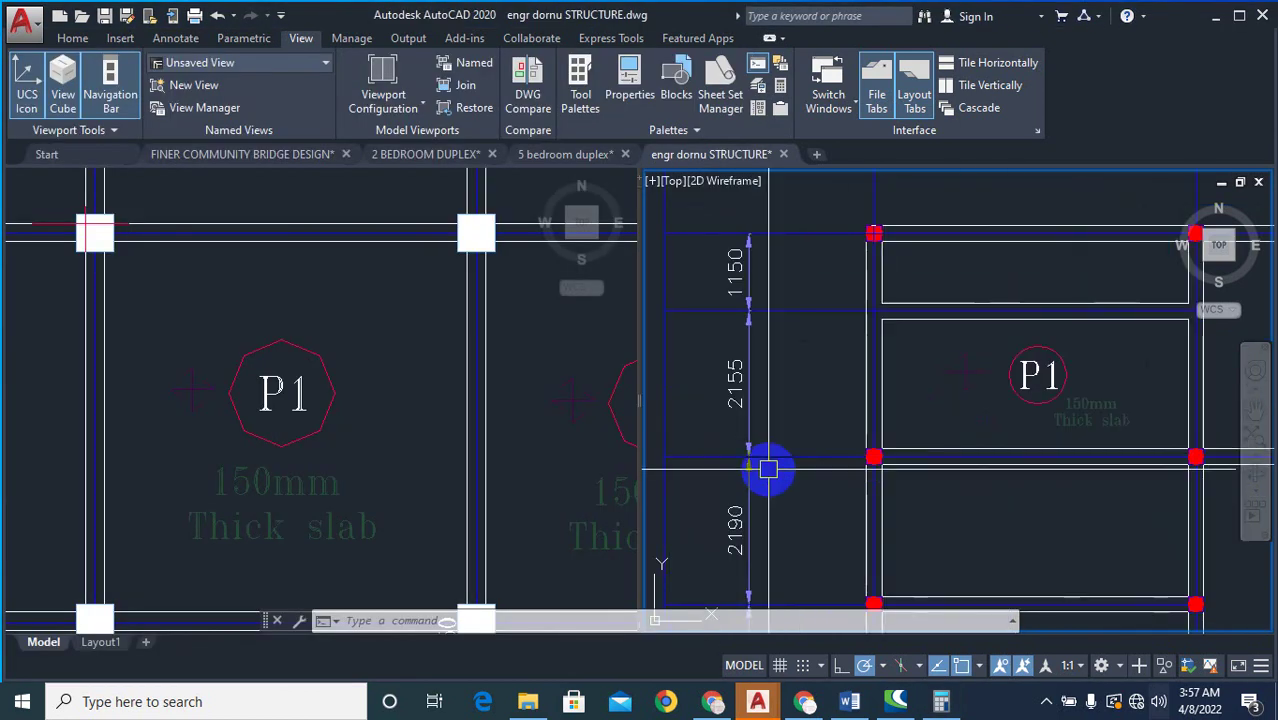
{"action": "left_click", "coordinate": [941, 704]}
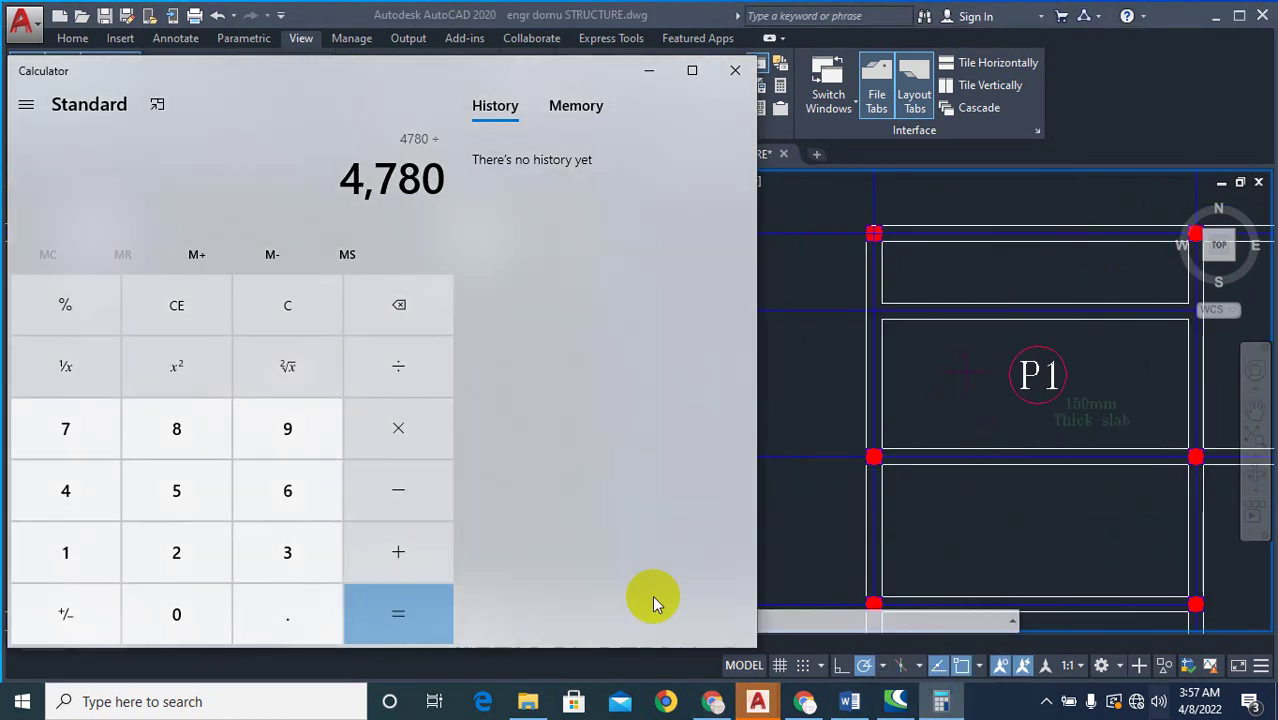
{"action": "left_click", "coordinate": [112, 550]}
{"action": "left_click", "coordinate": [172, 492]}
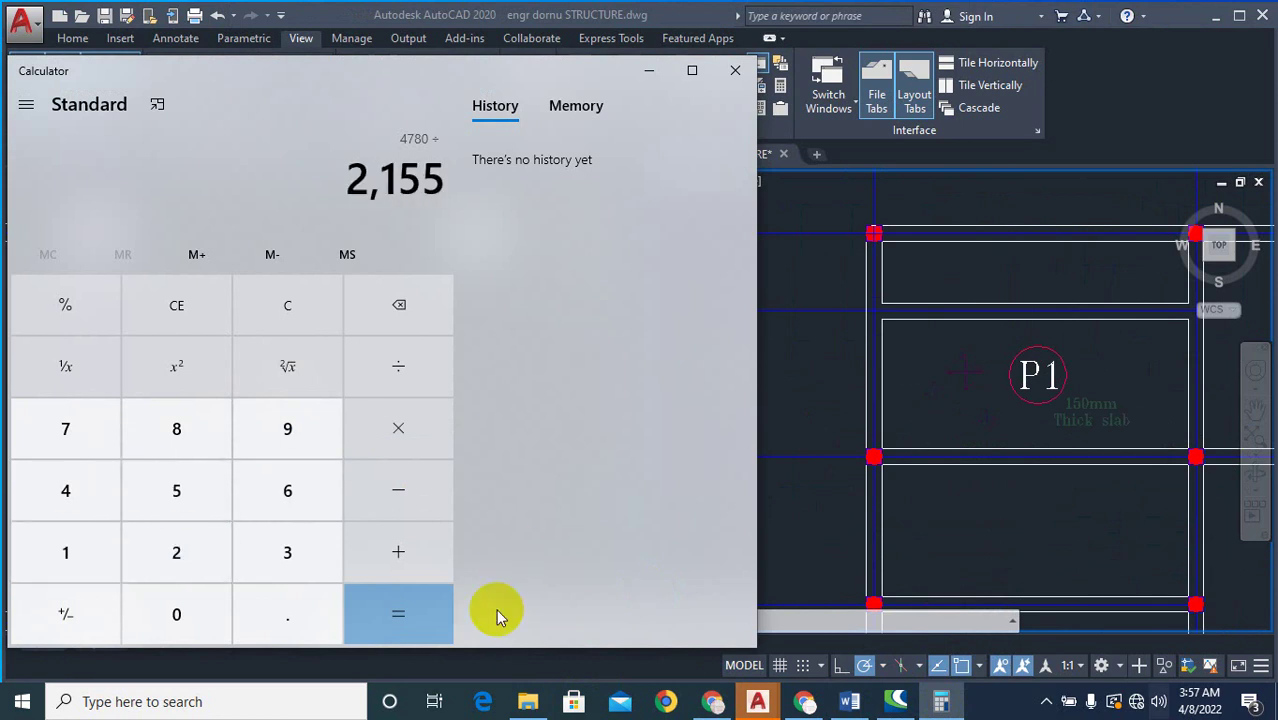
{"action": "left_click", "coordinate": [398, 622]}
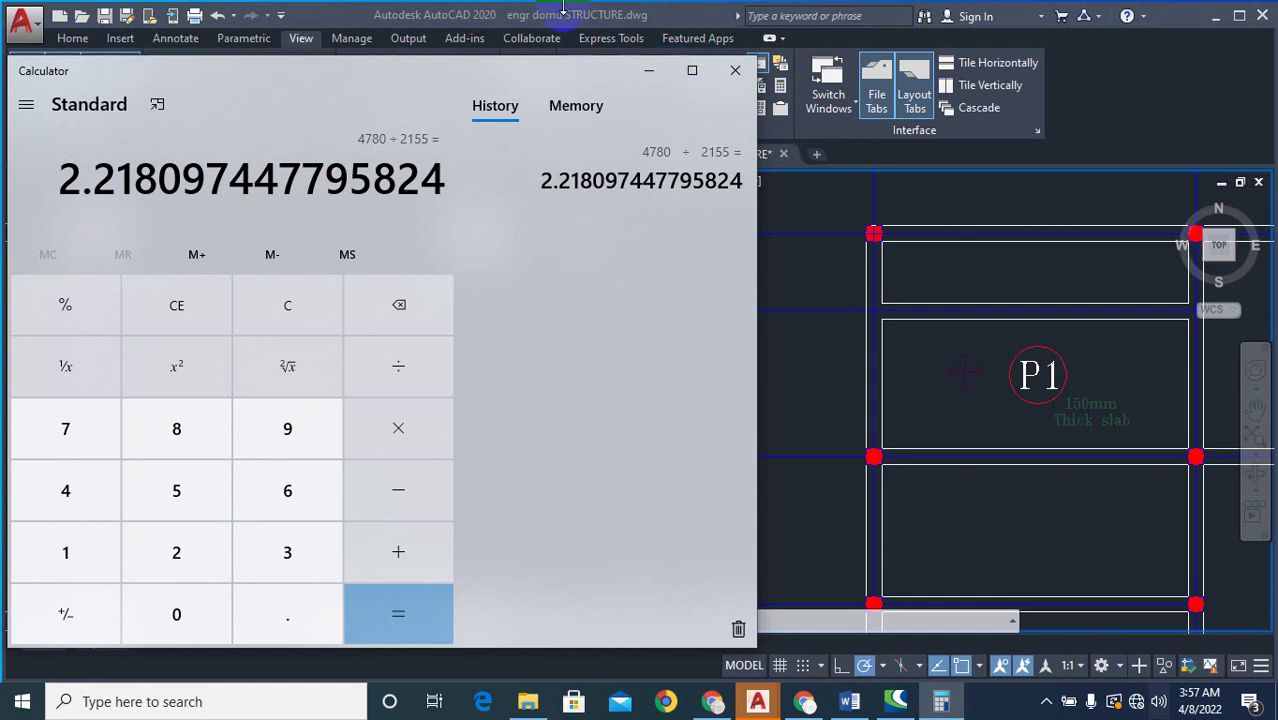
{"action": "left_click", "coordinate": [647, 77]}
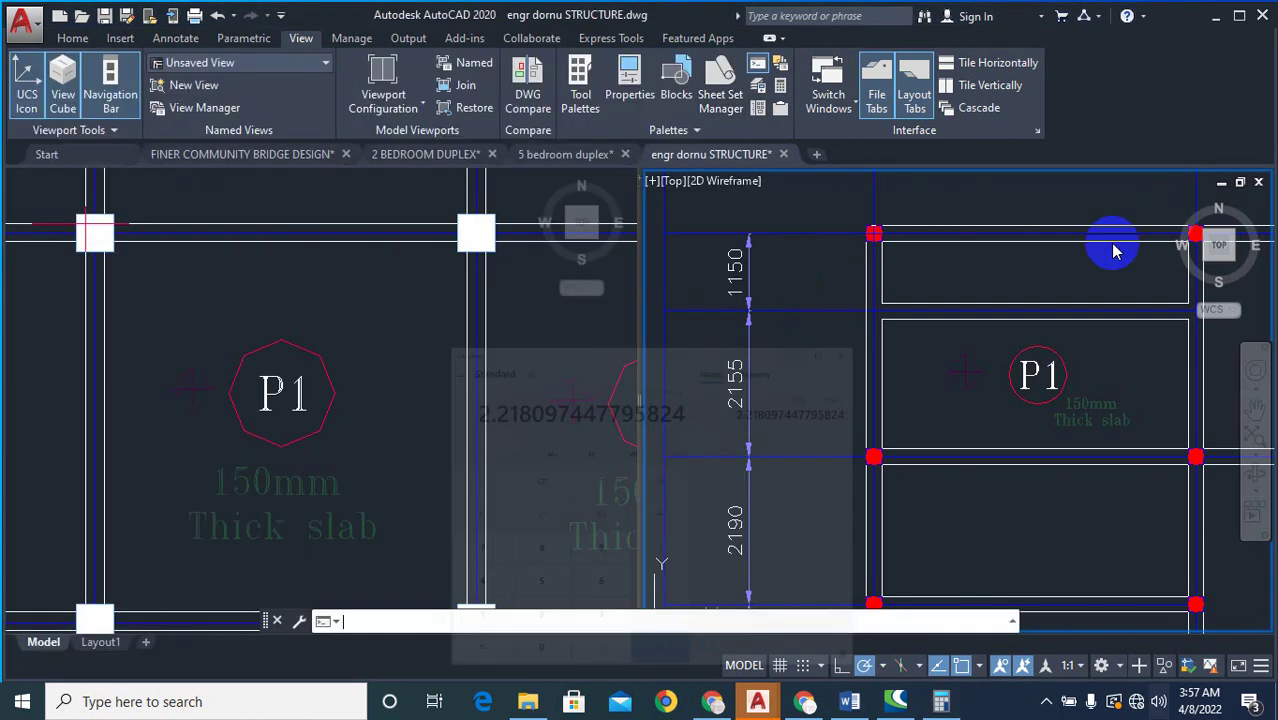
- Erase the horizontal strokes of the cross-shaped span symbol beside the P1 circle, keeping only its vertical arrow
{"action": "type", "text": "e"}
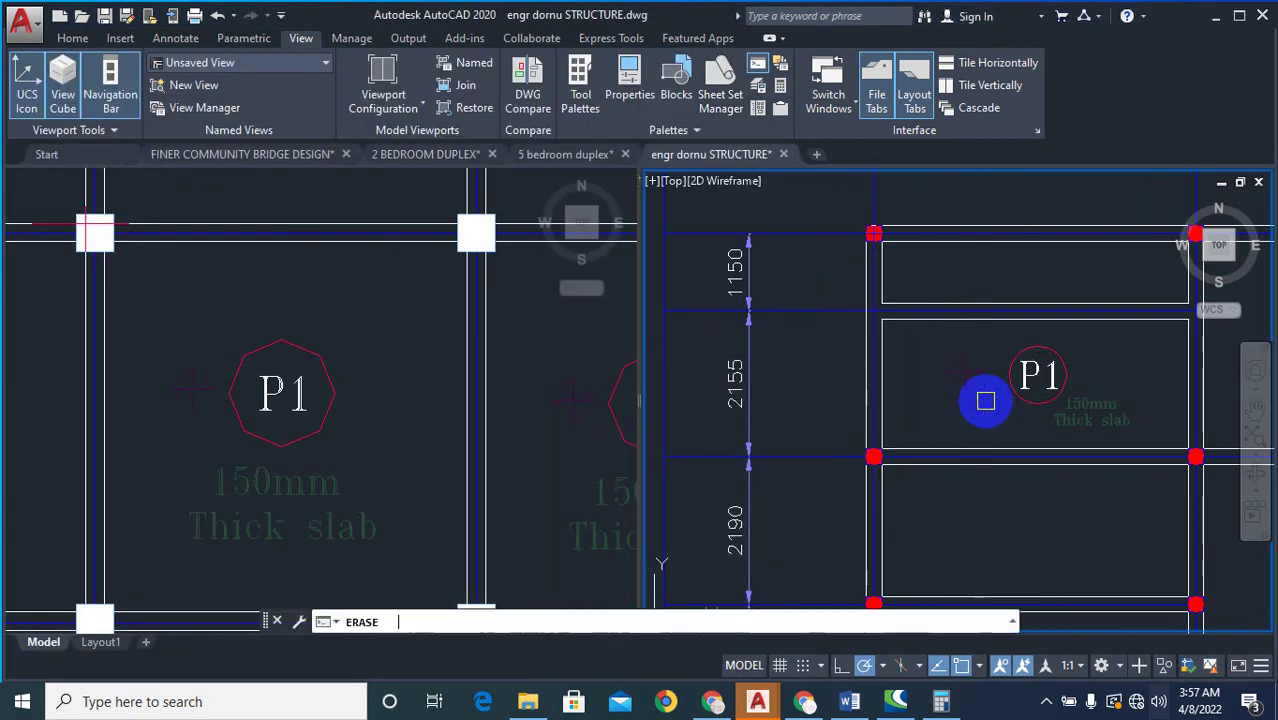
{"action": "key", "text": "Return"}
{"action": "scroll", "coordinate": [987, 360], "scroll_direction": "up", "scroll_amount": 5}
{"action": "left_click", "coordinate": [933, 318]}
{"action": "key", "text": "Return"}
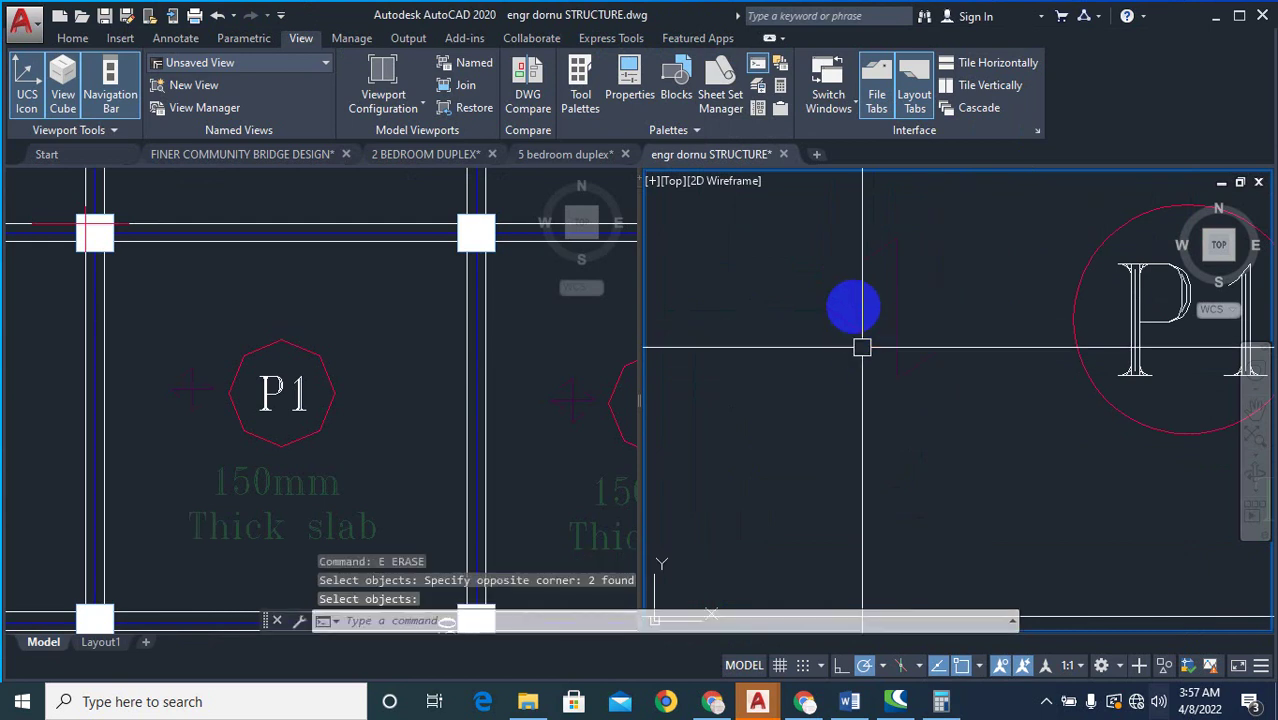
{"action": "key", "text": "Return"}
{"action": "key", "text": "Escape"}
{"action": "key", "text": "Escape"}
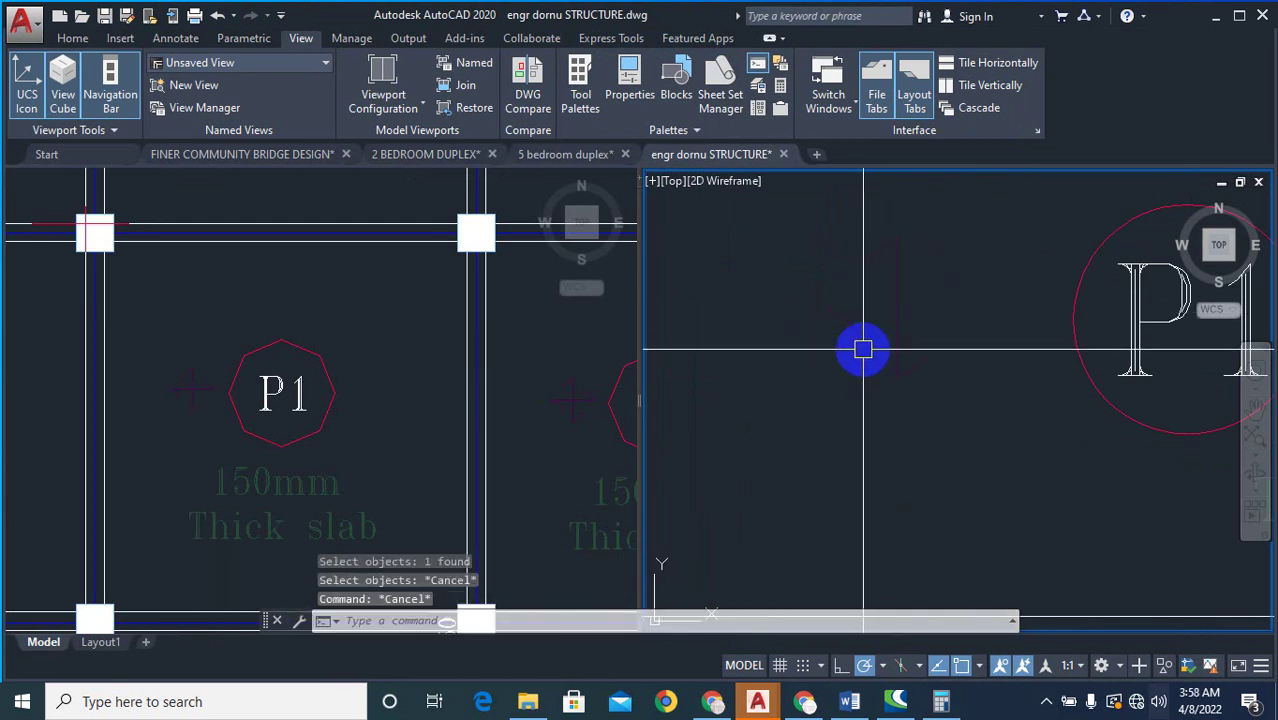
{"action": "type", "text": "e"}
{"action": "key", "text": "Return"}
{"action": "left_click", "coordinate": [859, 323]}
{"action": "key", "text": "Return"}
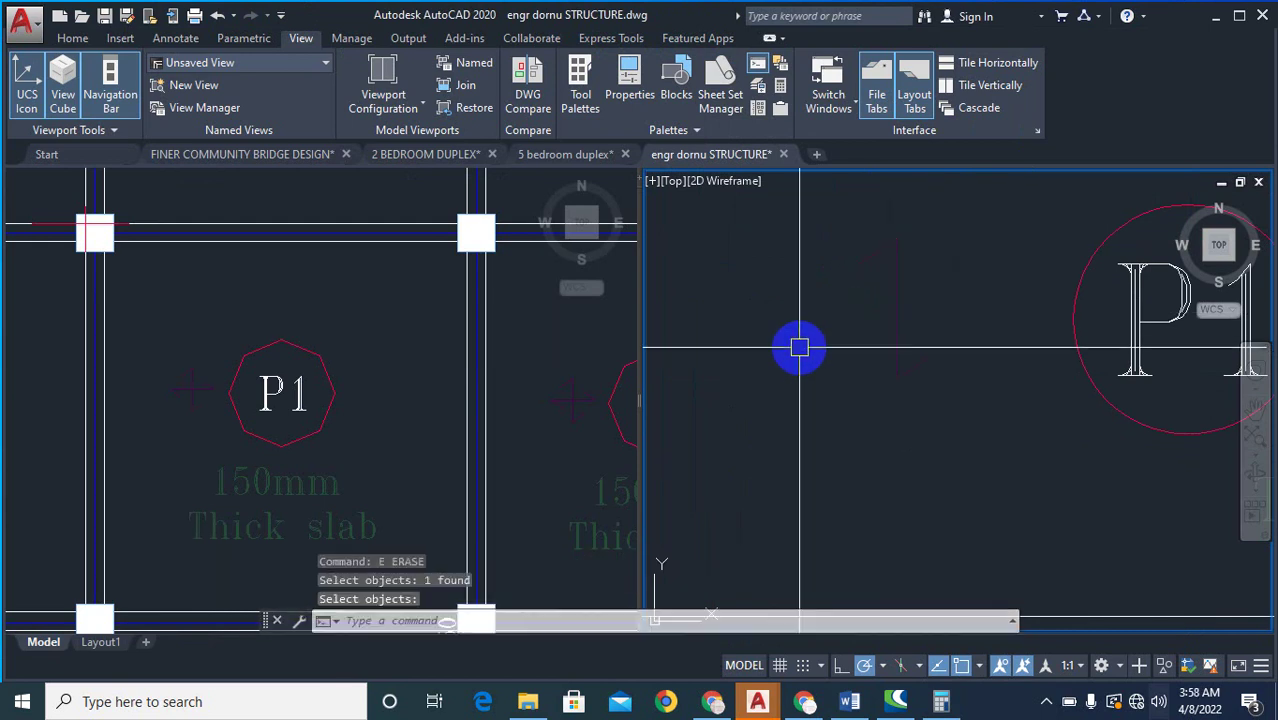
- Match the properties of a blue grid line in the reference plan onto the vertical span arrow beside P1
{"action": "scroll", "coordinate": [915, 285], "scroll_direction": "down", "scroll_amount": 5}
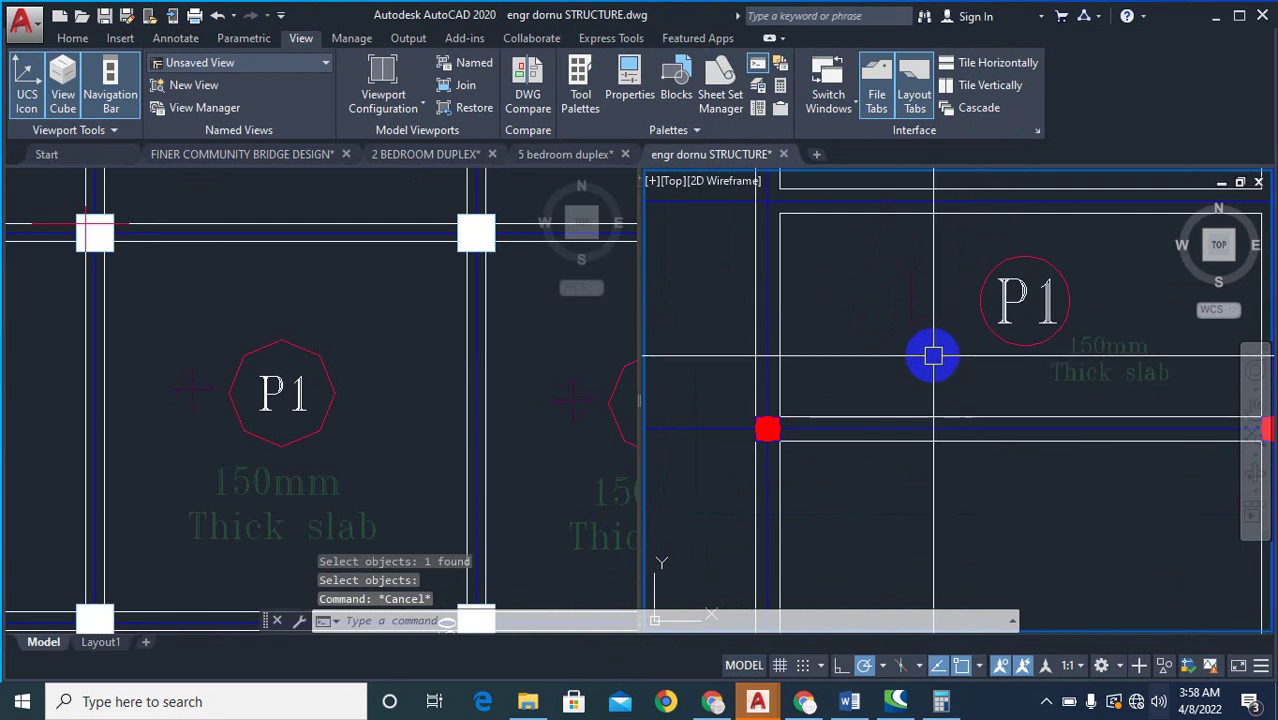
{"action": "scroll", "coordinate": [925, 333], "scroll_direction": "up", "scroll_amount": 3}
{"action": "scroll", "coordinate": [890, 436], "scroll_direction": "down", "scroll_amount": 5}
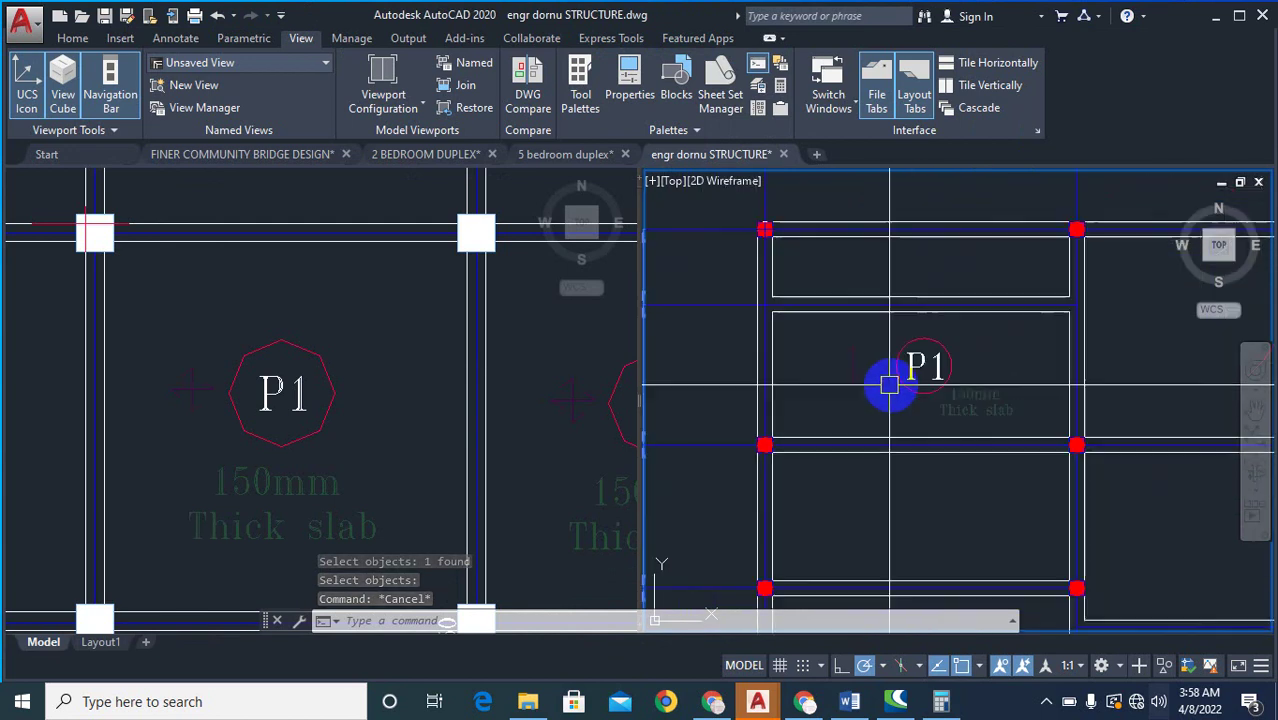
{"action": "scroll", "coordinate": [965, 395], "scroll_direction": "up", "scroll_amount": 6}
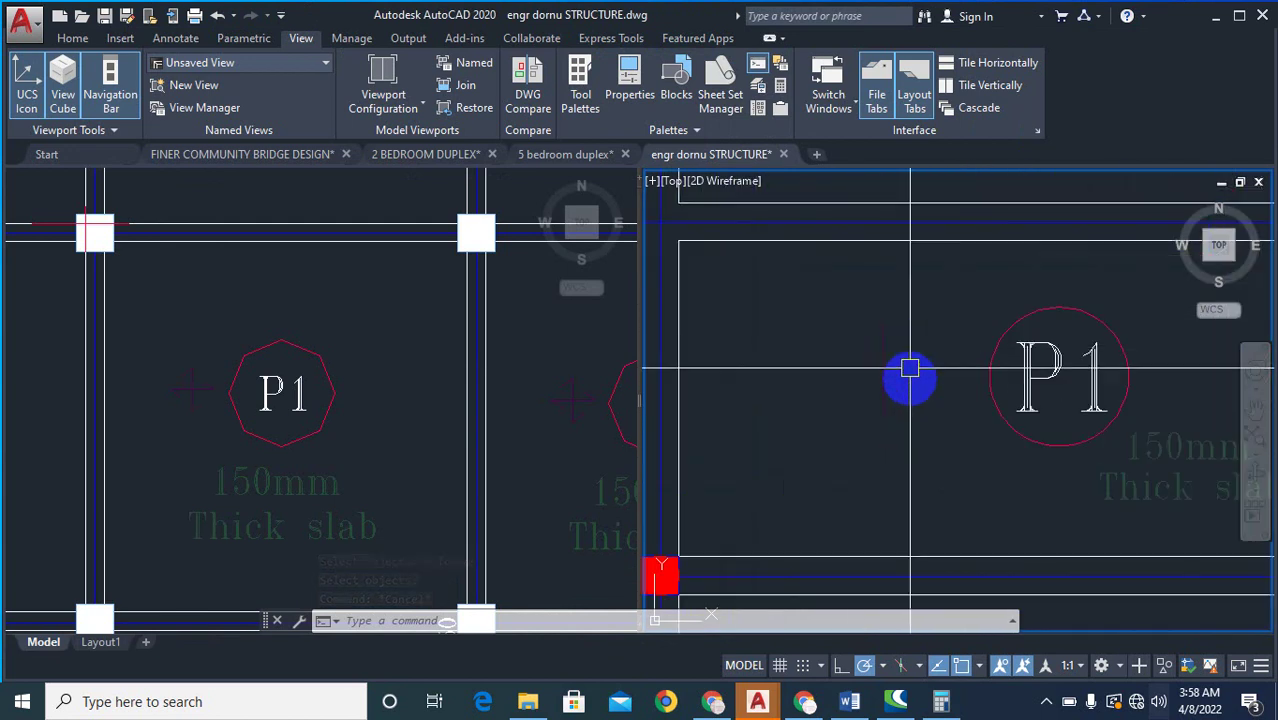
{"action": "left_click", "coordinate": [247, 503]}
{"action": "type", "text": "ma"}
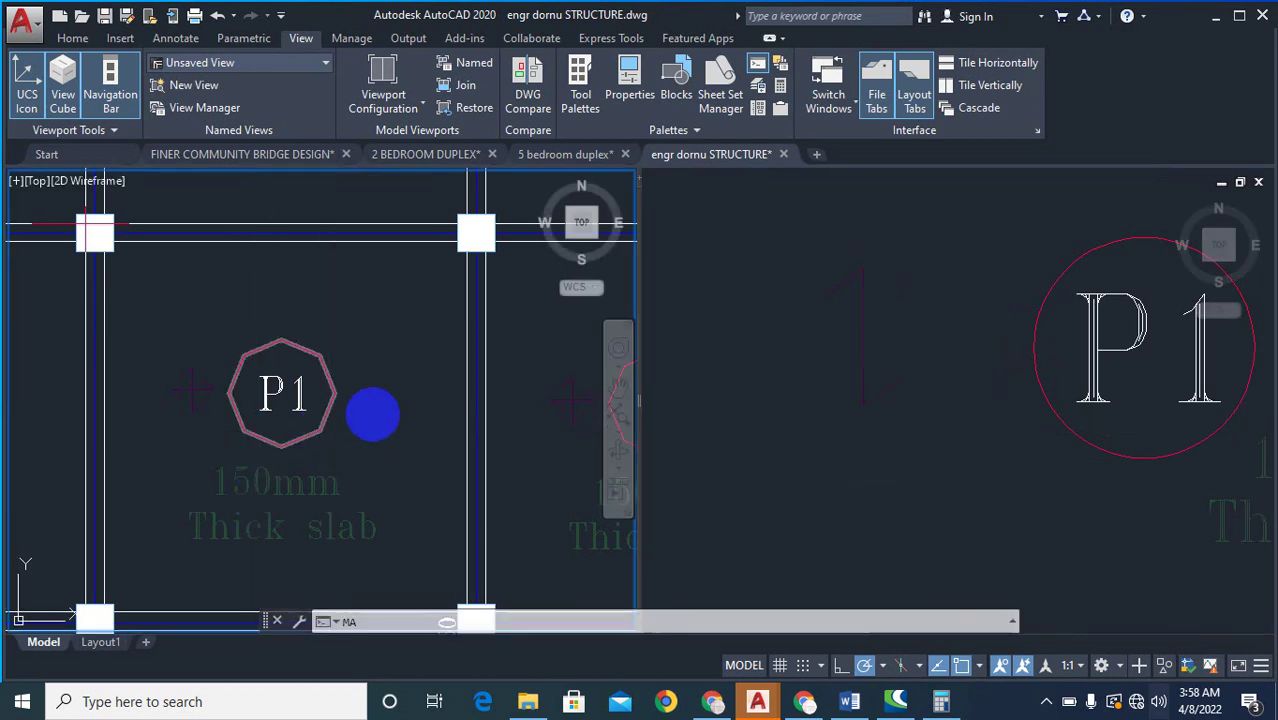
{"action": "key", "text": "Return"}
{"action": "scroll", "coordinate": [466, 410], "scroll_direction": "up", "scroll_amount": 3}
{"action": "left_click", "coordinate": [510, 427]}
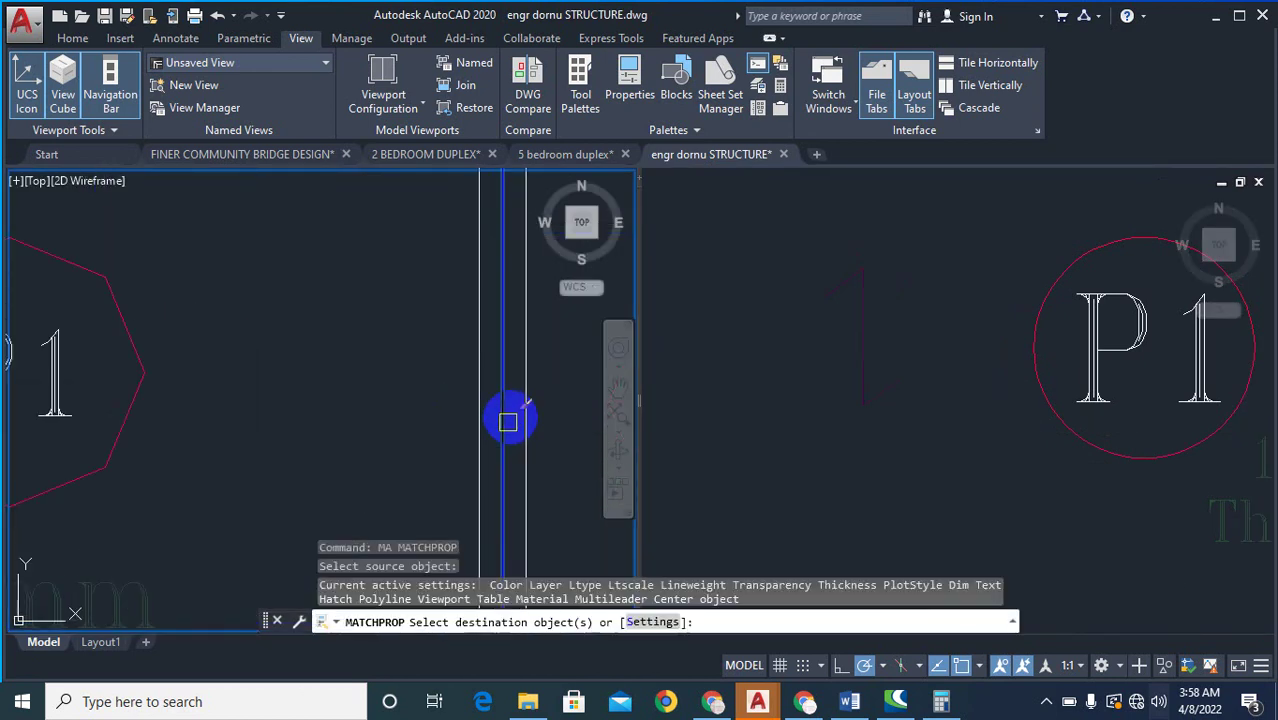
{"action": "left_click", "coordinate": [940, 394]}
{"action": "left_click", "coordinate": [924, 301]}
{"action": "left_click", "coordinate": [823, 425]}
{"action": "left_click", "coordinate": [925, 214]}
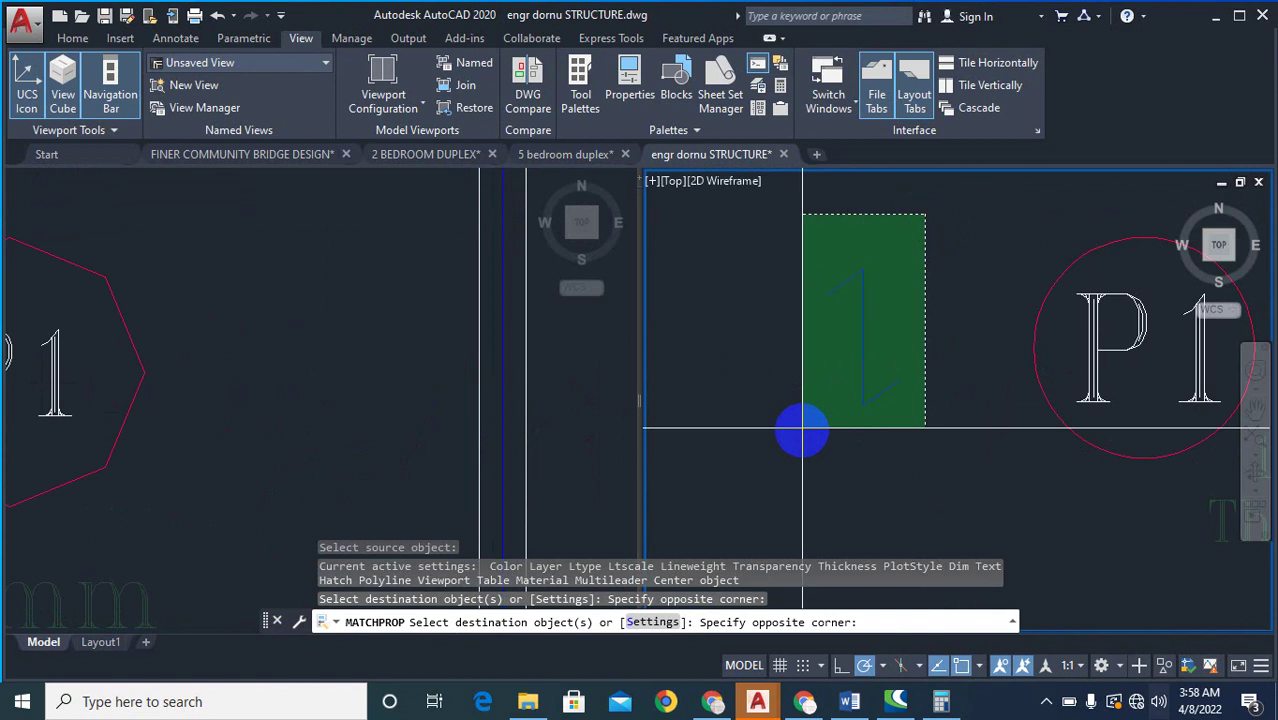
{"action": "left_click", "coordinate": [802, 430]}
{"action": "key", "text": "Escape"}
{"action": "scroll", "coordinate": [893, 485], "scroll_direction": "down", "scroll_amount": 3}
{"action": "scroll", "coordinate": [813, 294], "scroll_direction": "down", "scroll_amount": 2}
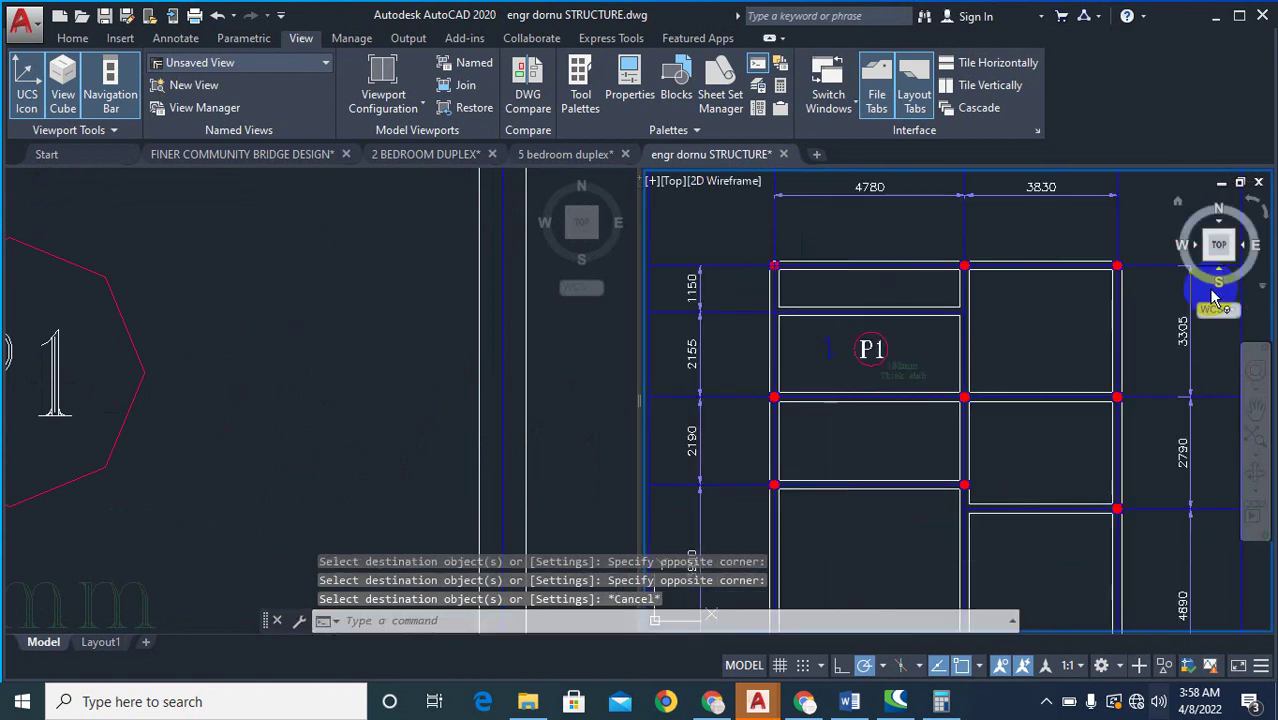
{"action": "scroll", "coordinate": [842, 385], "scroll_direction": "up", "scroll_amount": 3}
{"action": "scroll", "coordinate": [813, 422], "scroll_direction": "down", "scroll_amount": 3}
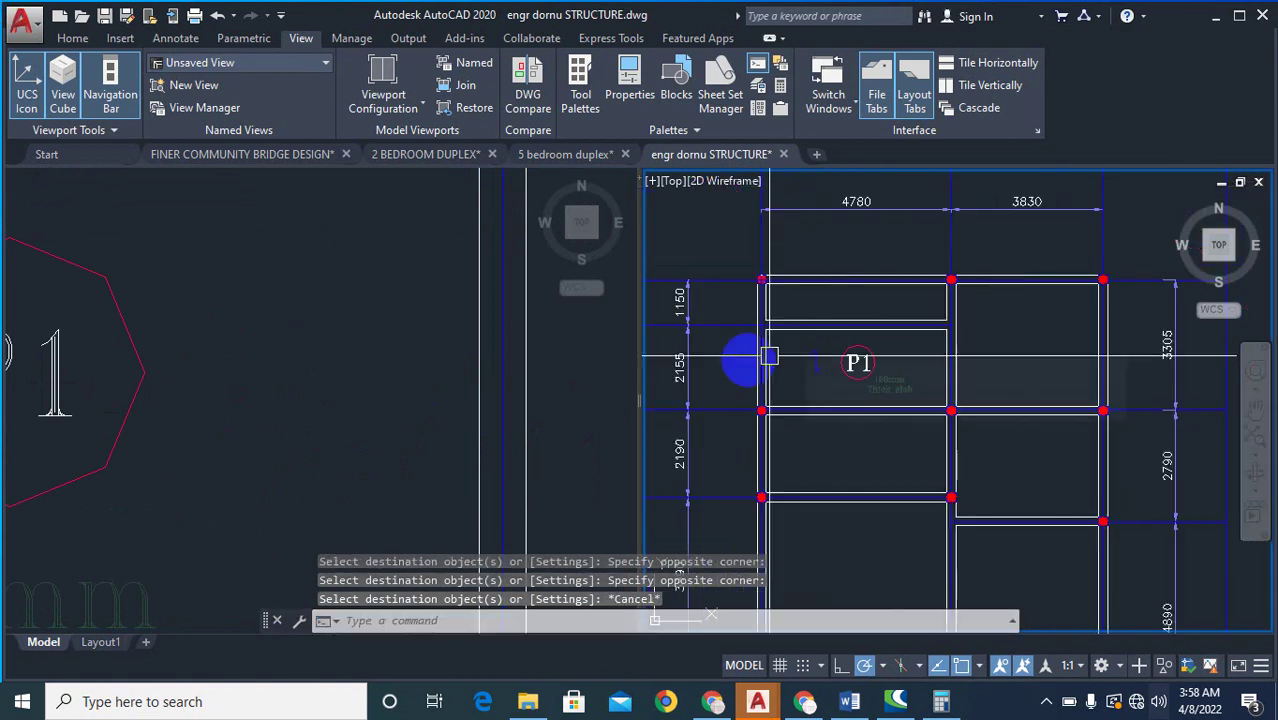
{"action": "scroll", "coordinate": [842, 408], "scroll_direction": "up", "scroll_amount": 3}
{"action": "scroll", "coordinate": [850, 374], "scroll_direction": "down", "scroll_amount": 3}
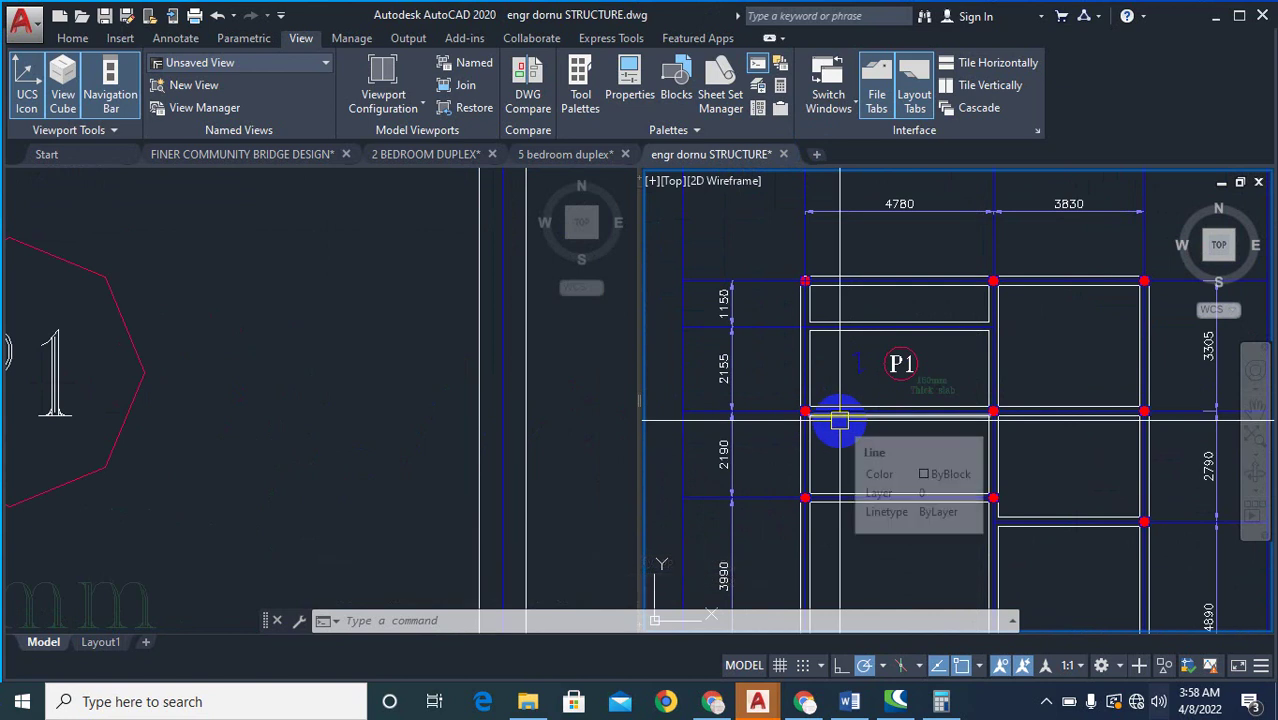
{"action": "scroll", "coordinate": [836, 374], "scroll_direction": "up", "scroll_amount": 2}
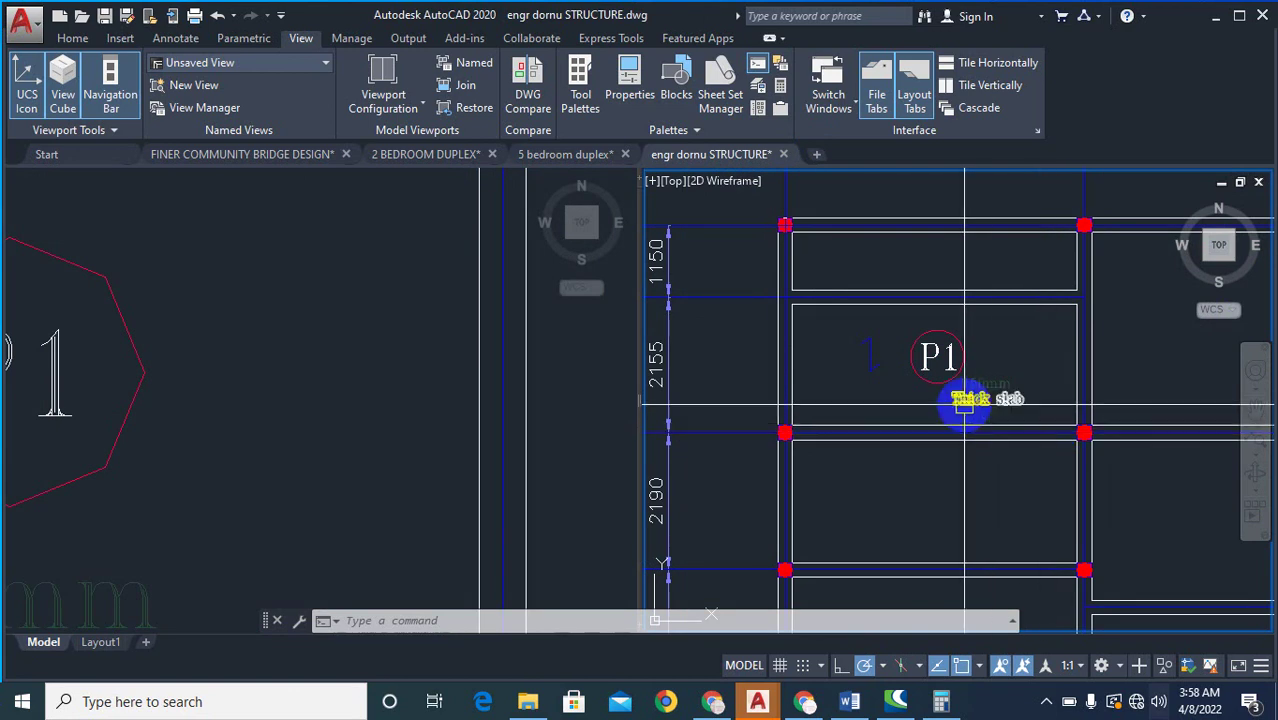
{"action": "scroll", "coordinate": [948, 404], "scroll_direction": "down", "scroll_amount": 2}
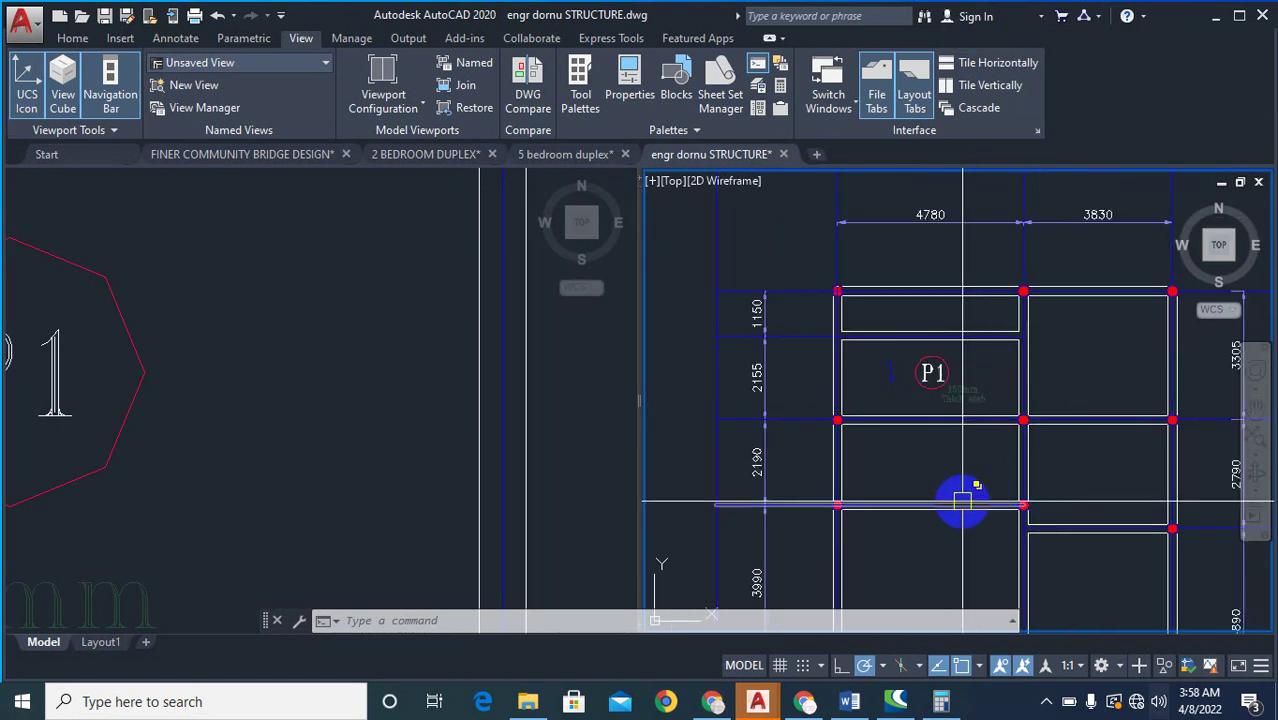
{"action": "scroll", "coordinate": [827, 365], "scroll_direction": "down", "scroll_amount": 3}
{"action": "scroll", "coordinate": [847, 342], "scroll_direction": "up", "scroll_amount": 5}
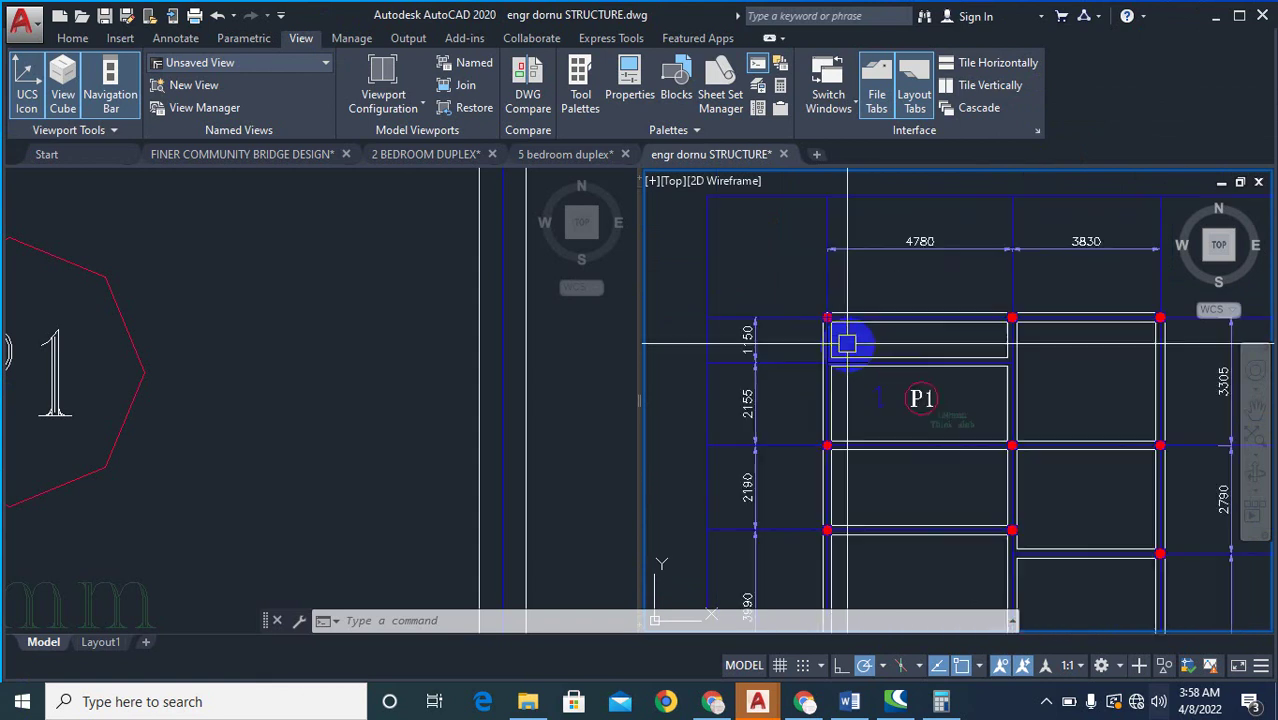
{"action": "type", "text": "co"}
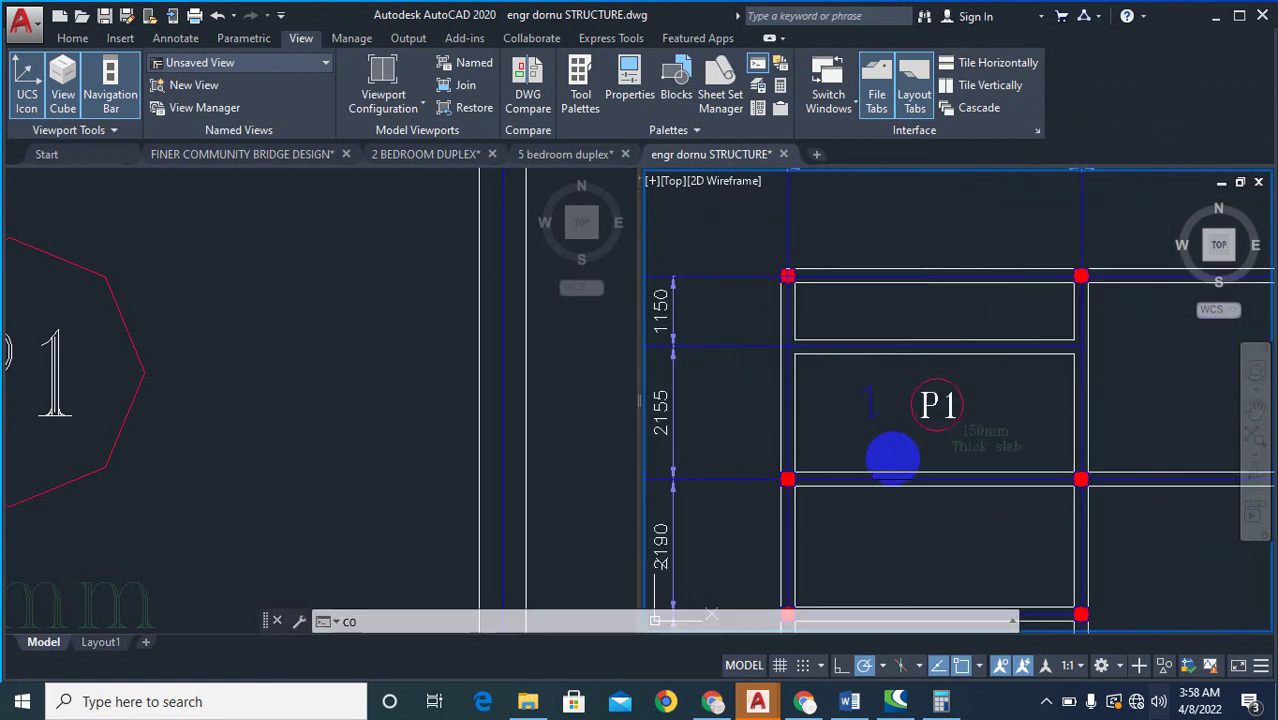
{"action": "key", "text": "Return"}
{"action": "scroll", "coordinate": [850, 384], "scroll_direction": "up", "scroll_amount": 2}
{"action": "left_click", "coordinate": [835, 348]}
{"action": "left_click", "coordinate": [1161, 511]}
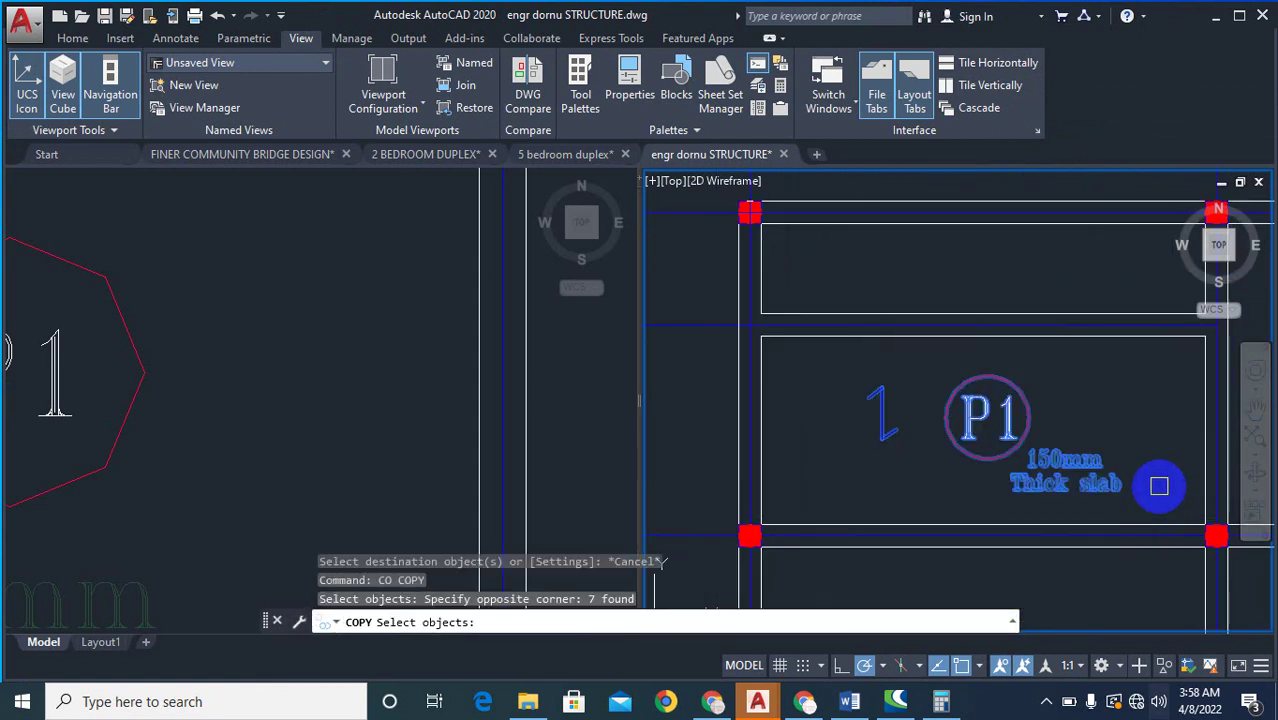
{"action": "right_click", "coordinate": [1157, 485]}
{"action": "right_click", "coordinate": [1153, 485]}
{"action": "left_click", "coordinate": [1150, 477]}
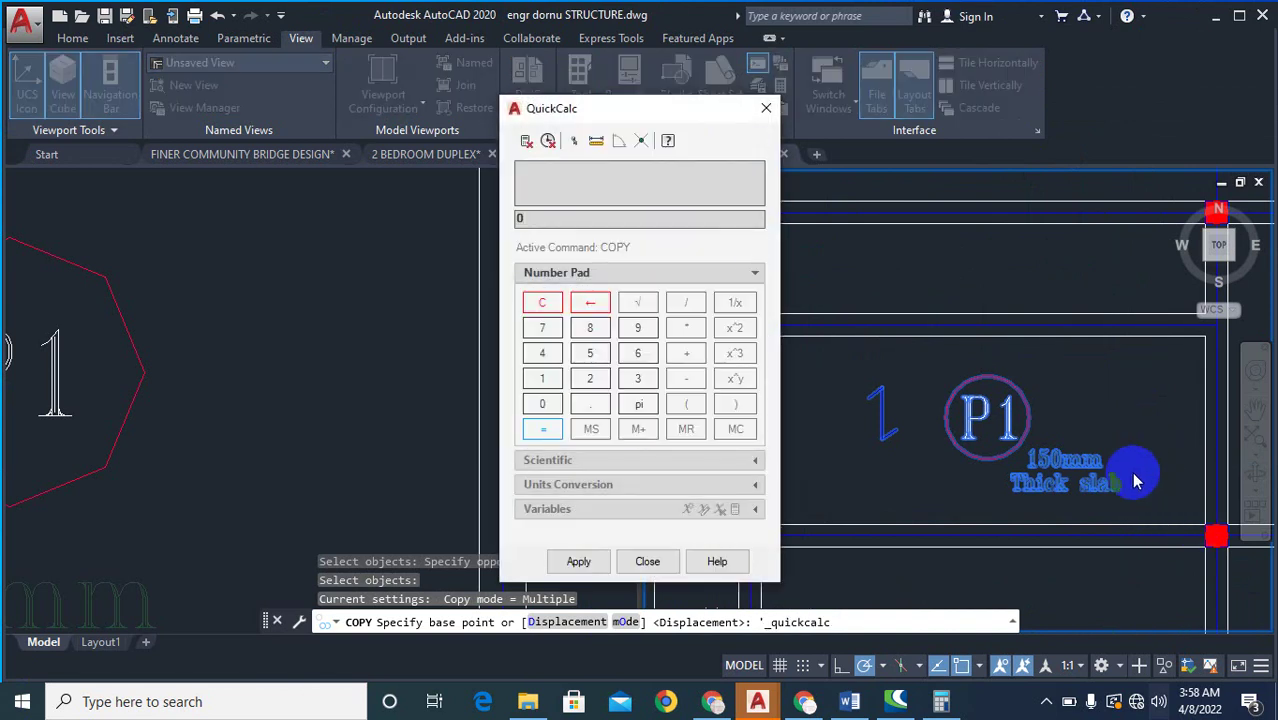
{"action": "left_click", "coordinate": [770, 110]}
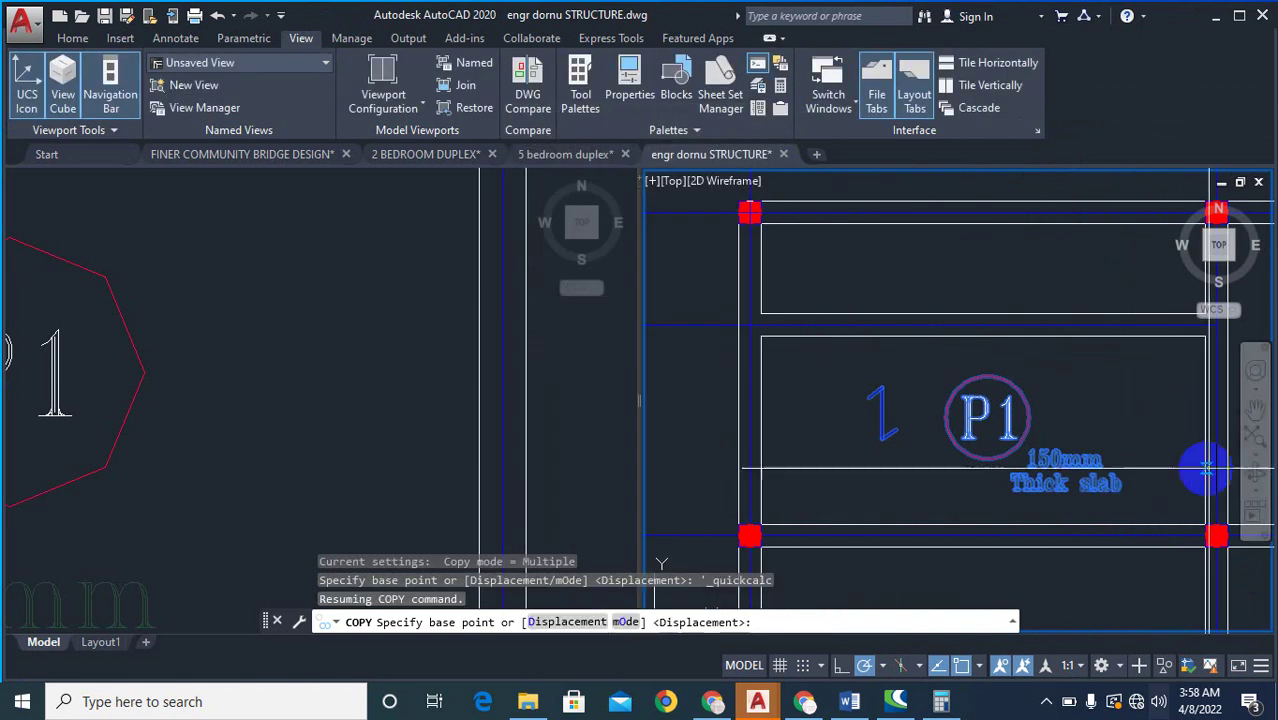
{"action": "scroll", "coordinate": [853, 402], "scroll_direction": "down", "scroll_amount": 2}
{"action": "scroll", "coordinate": [850, 394], "scroll_direction": "up", "scroll_amount": 2}
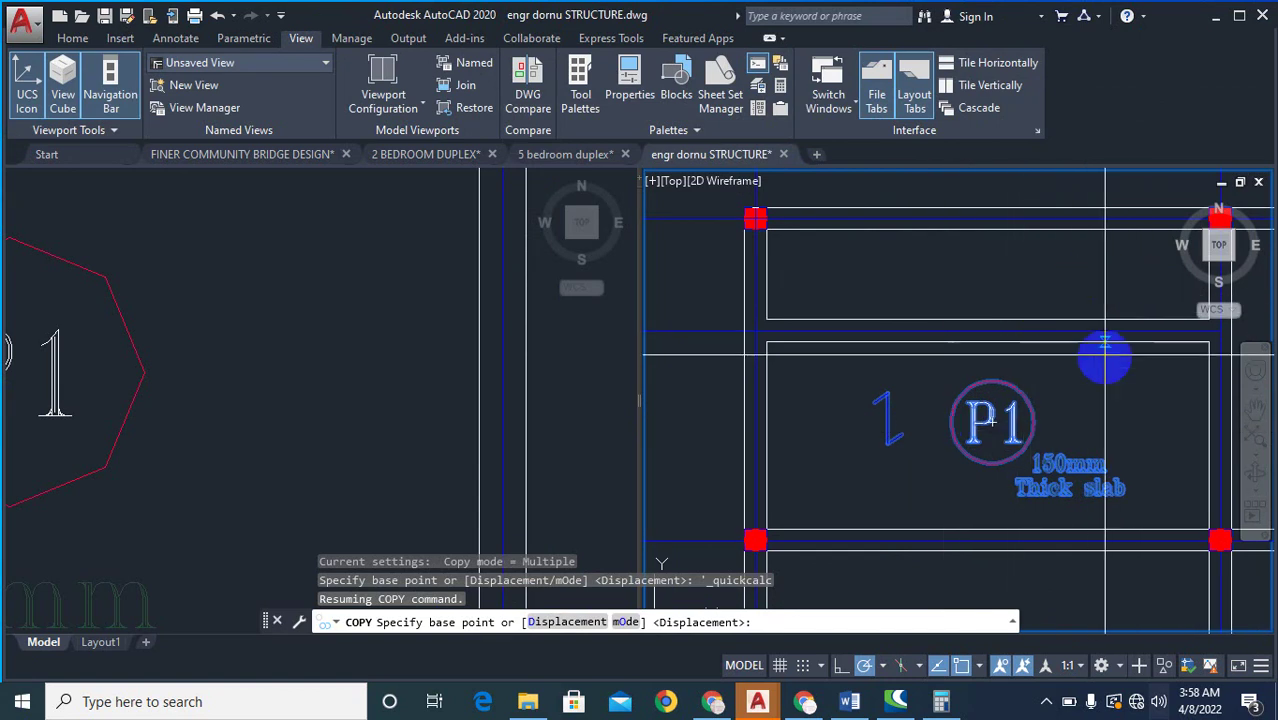
{"action": "key", "text": "Escape"}
{"action": "key", "text": "Escape"}
{"action": "key", "text": "Escape"}
- Copy the P1 panel mark, its span symbol and the "150mm Thick slab" note straight up into the narrow 1150-deep panel above
{"action": "type", "text": "c"}
{"action": "key", "text": "Return"}
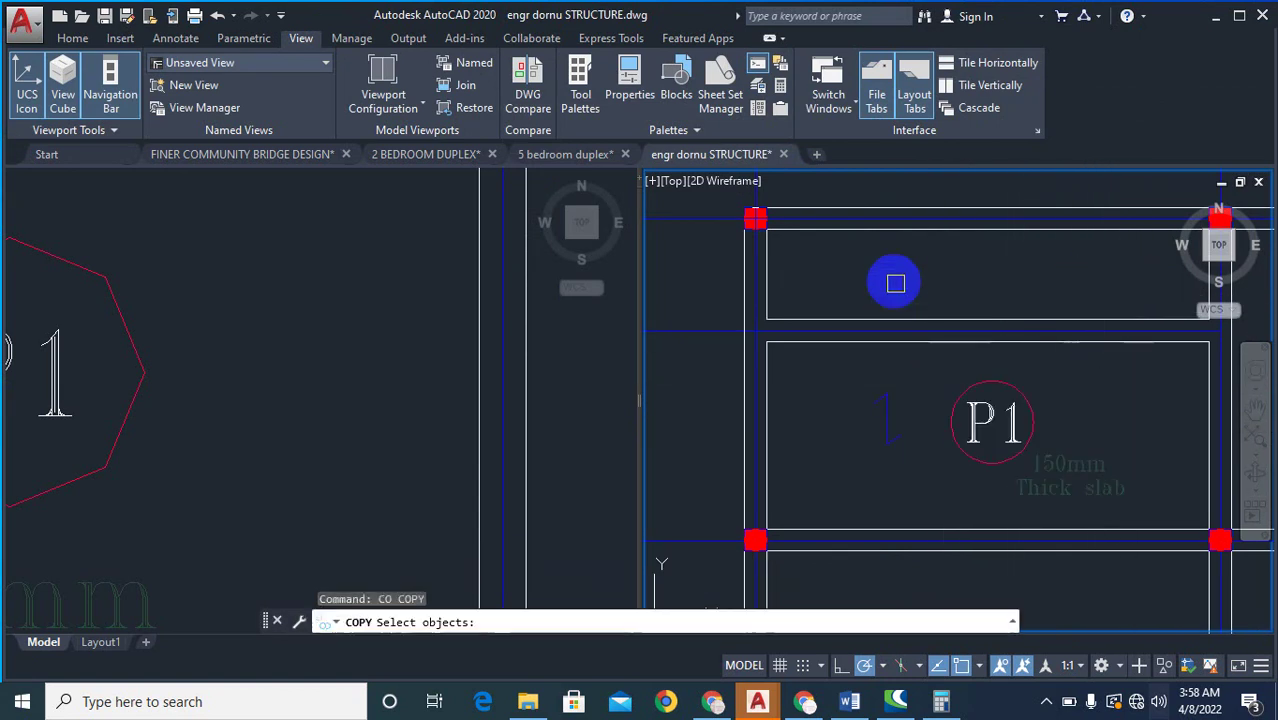
{"action": "left_click", "coordinate": [820, 288]}
{"action": "left_click", "coordinate": [1173, 507]}
{"action": "key", "text": "Return"}
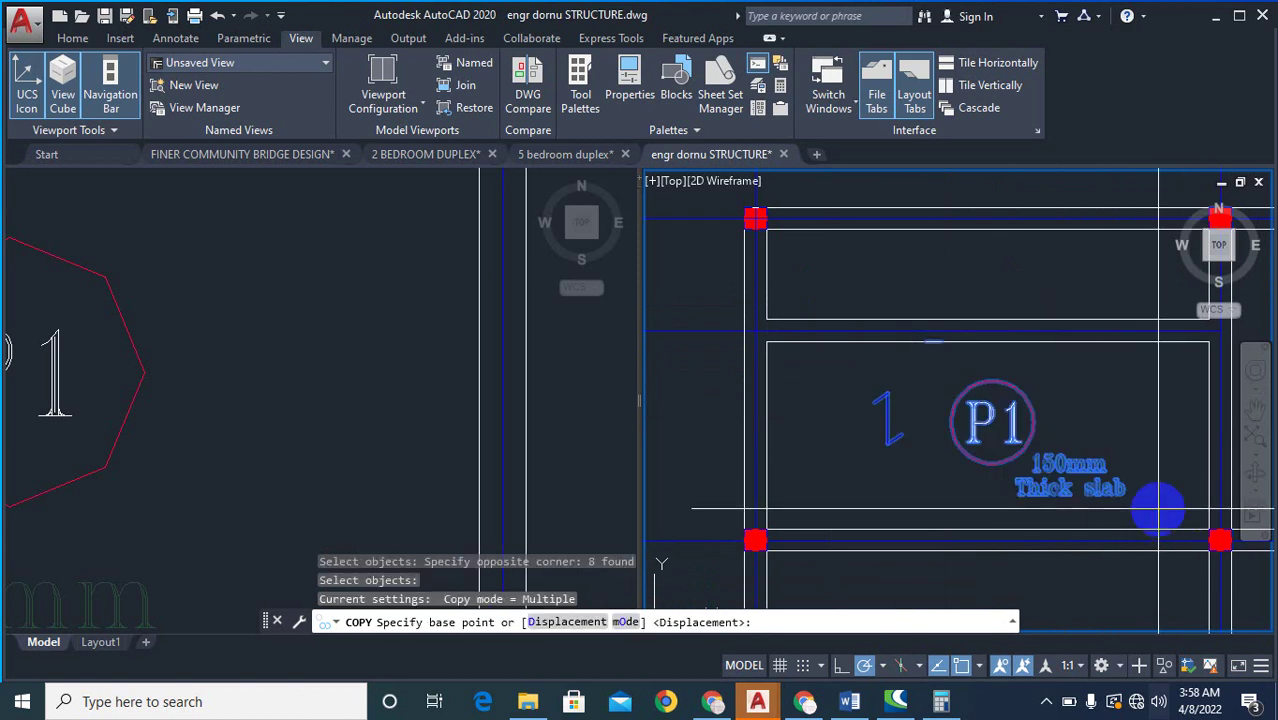
{"action": "left_click", "coordinate": [1157, 508]}
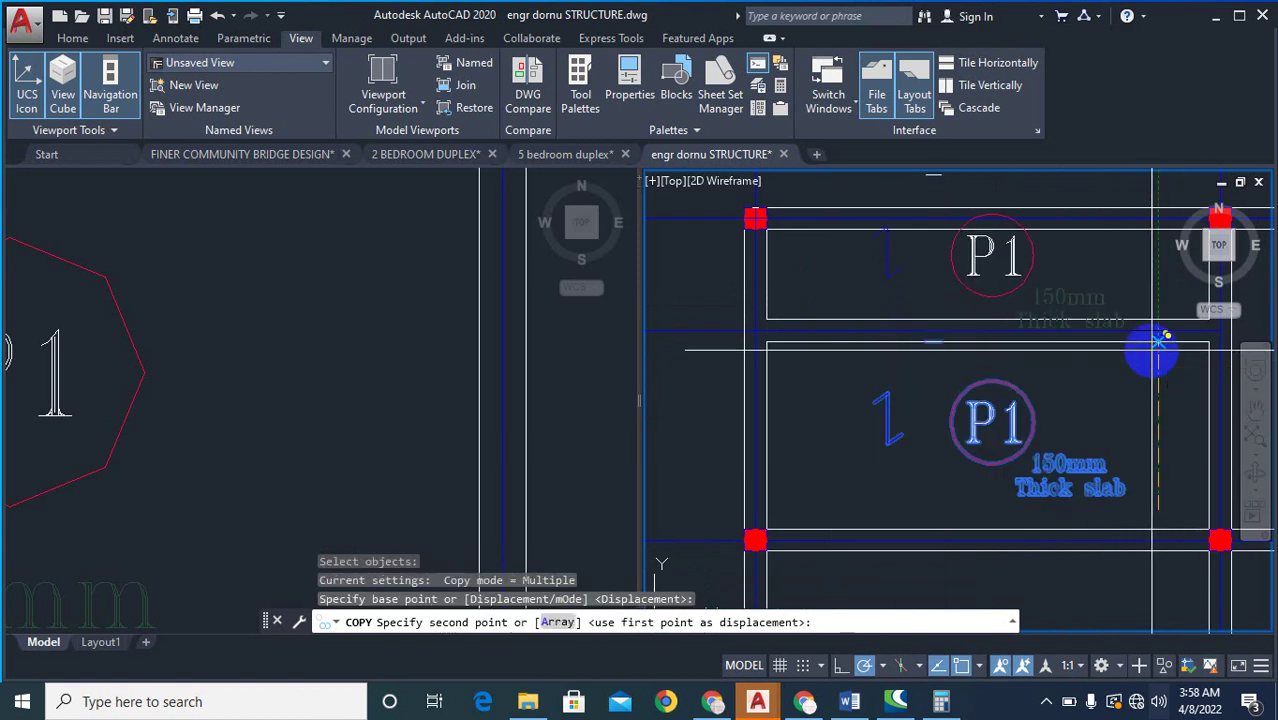
{"action": "left_click", "coordinate": [1155, 340]}
{"action": "key", "text": "Escape"}
- Move the copied blue span symbol slightly down so it sits inside the 1150-deep panel
{"action": "scroll", "coordinate": [955, 190], "scroll_direction": "up", "scroll_amount": 4}
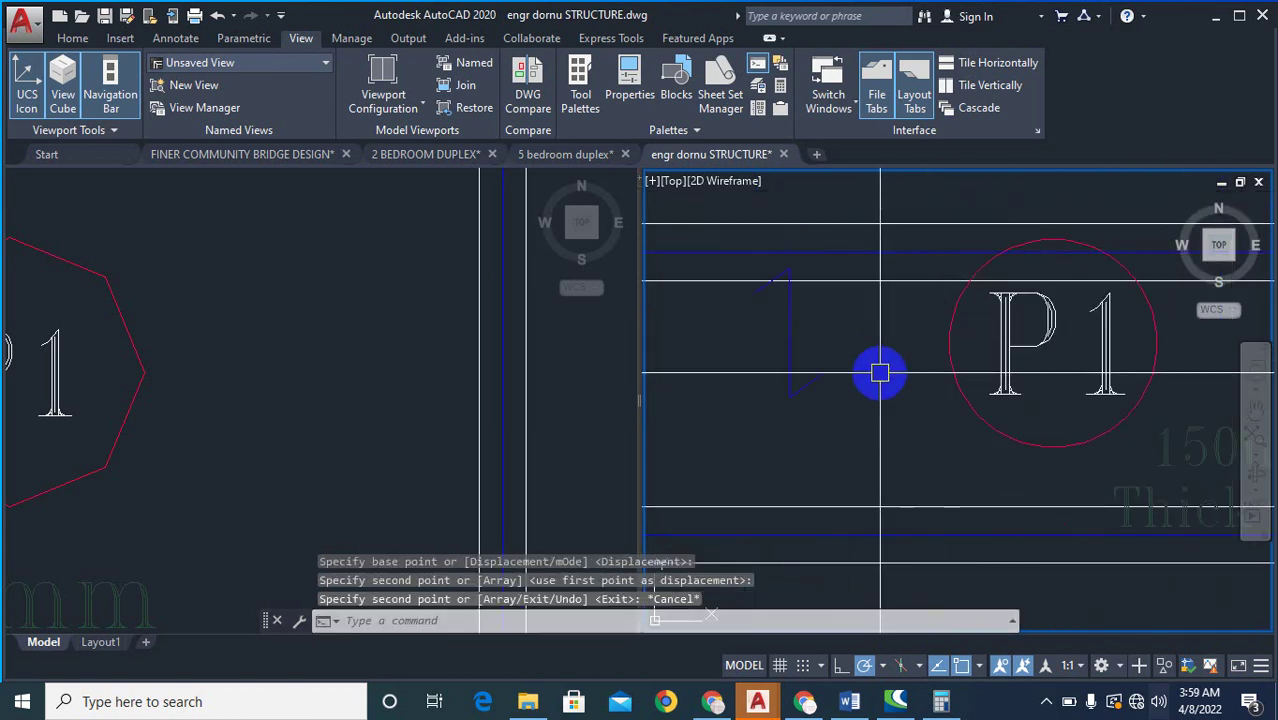
{"action": "type", "text": "m"}
{"action": "key", "text": "Return"}
{"action": "scroll", "coordinate": [880, 373], "scroll_direction": "down", "scroll_amount": 3}
{"action": "left_click", "coordinate": [830, 271]}
{"action": "left_click", "coordinate": [913, 400]}
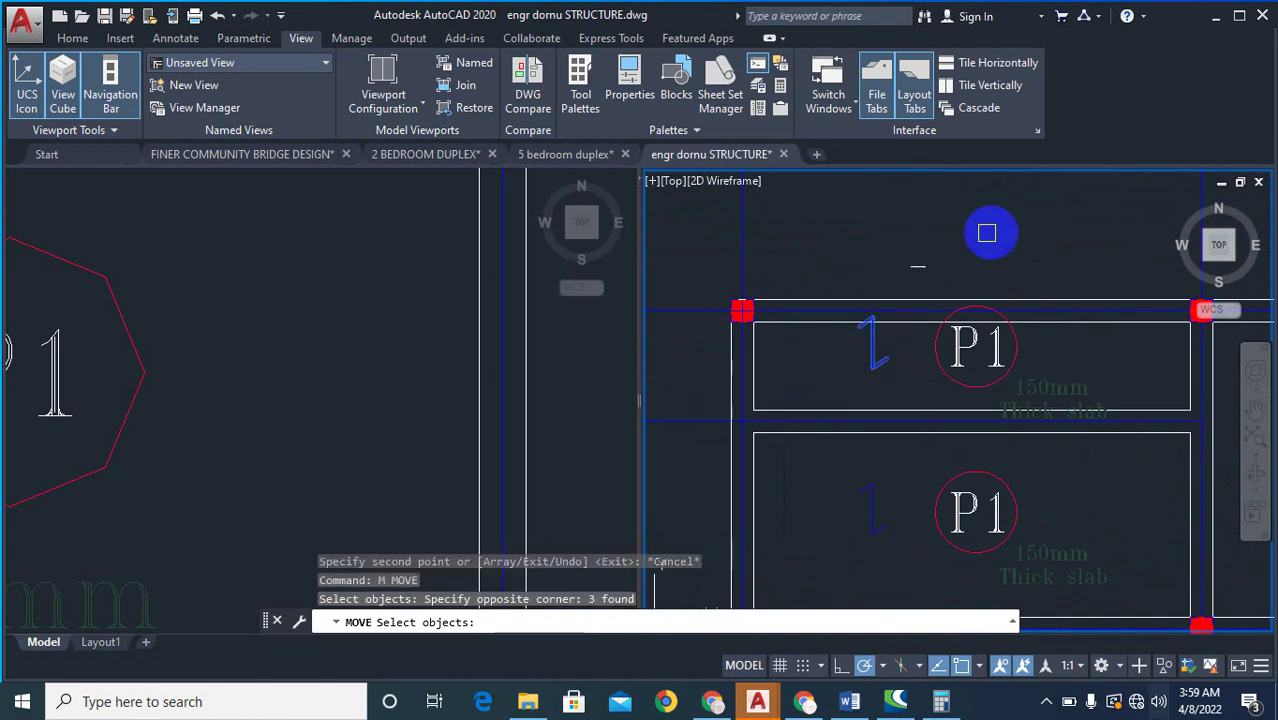
{"action": "right_click", "coordinate": [988, 232]}
{"action": "right_click", "coordinate": [993, 228]}
{"action": "left_click", "coordinate": [1003, 213]}
{"action": "left_click", "coordinate": [1004, 230]}
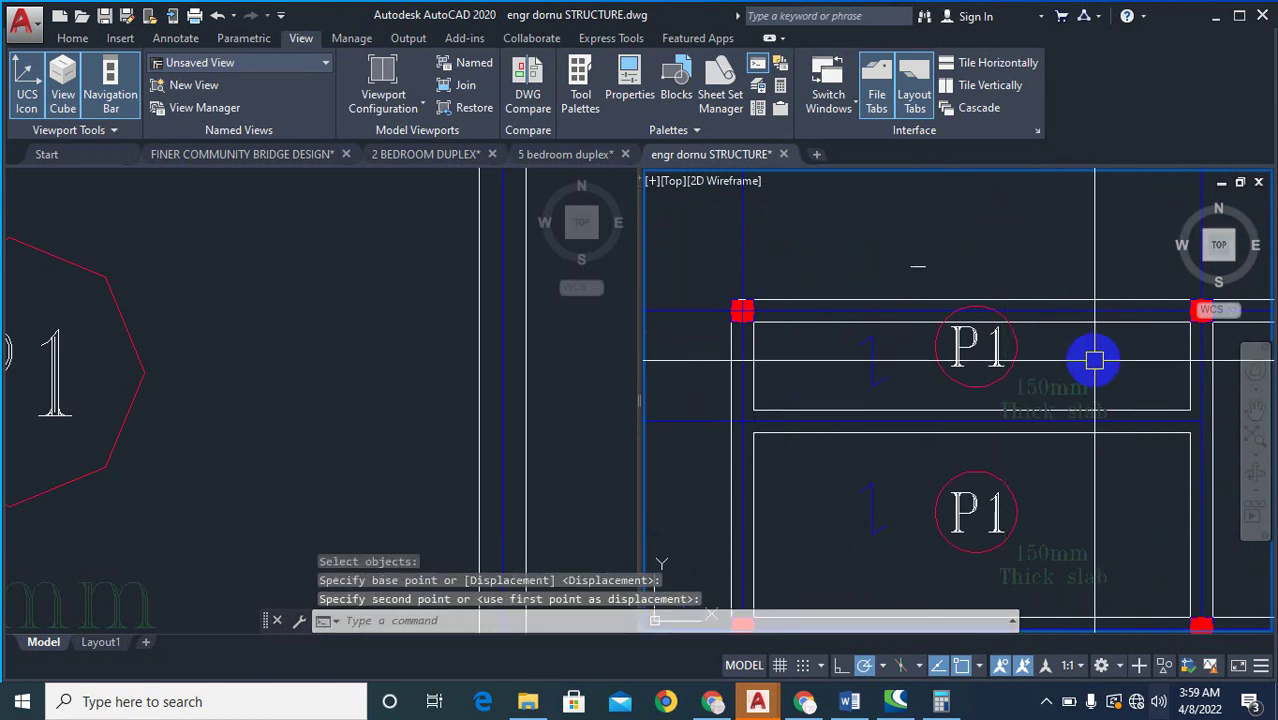
- Move the copied circled P1 label slightly down and to the left within the 1150-deep panel
{"action": "scroll", "coordinate": [1094, 361], "scroll_direction": "up", "scroll_amount": 2}
{"action": "type", "text": "m"}
{"action": "key", "text": "Return"}
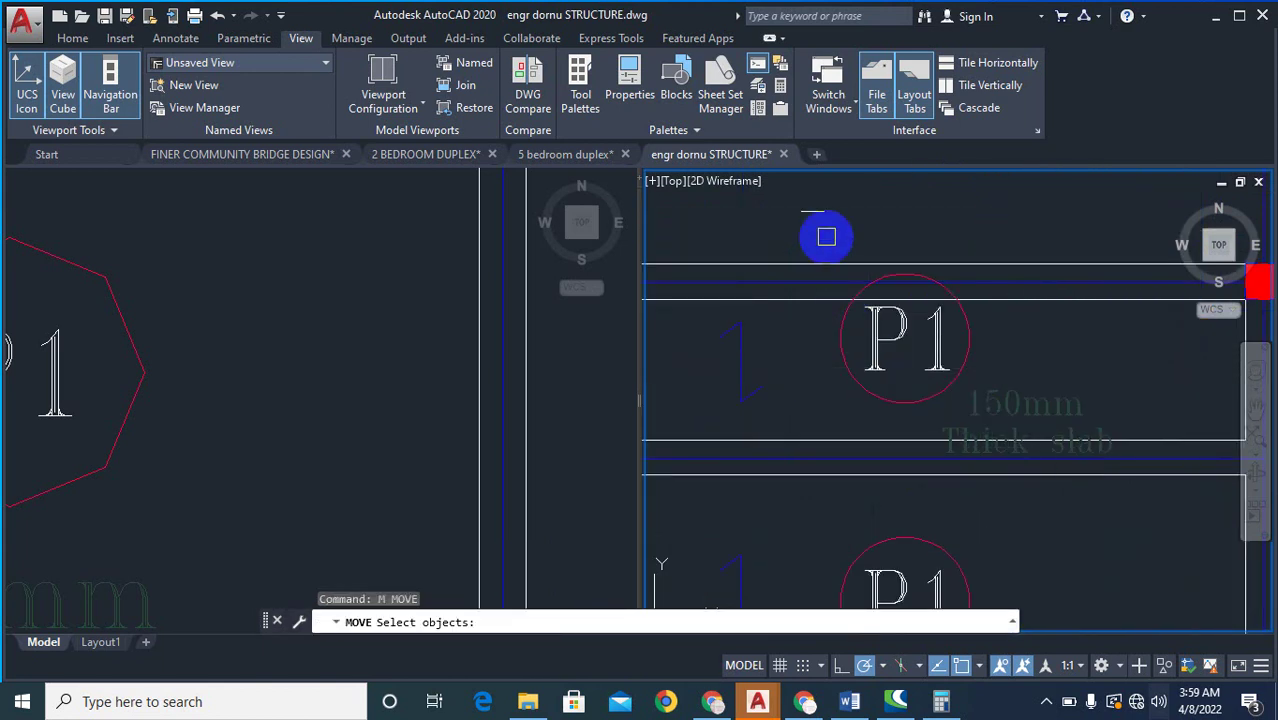
{"action": "left_click_drag", "start_coordinate": [826, 236], "coordinate": [982, 412]}
{"action": "key", "text": "Return"}
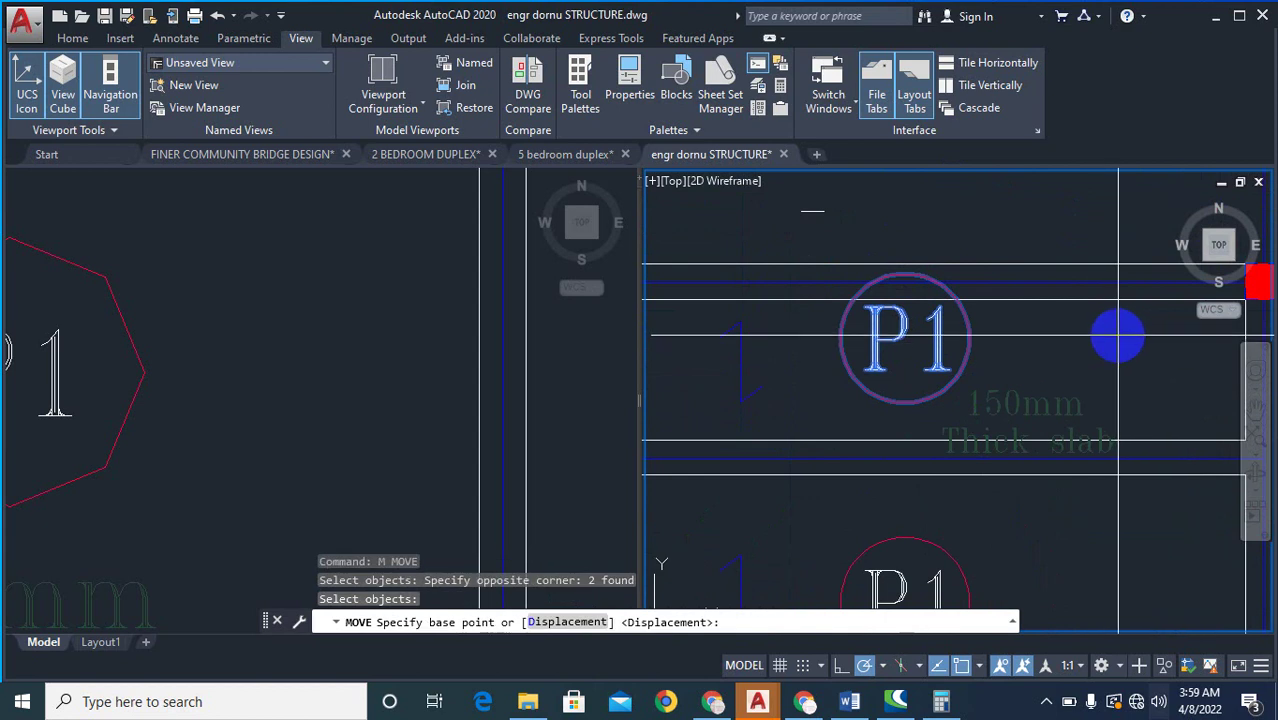
{"action": "left_click", "coordinate": [1117, 336]}
{"action": "left_click", "coordinate": [1075, 344]}
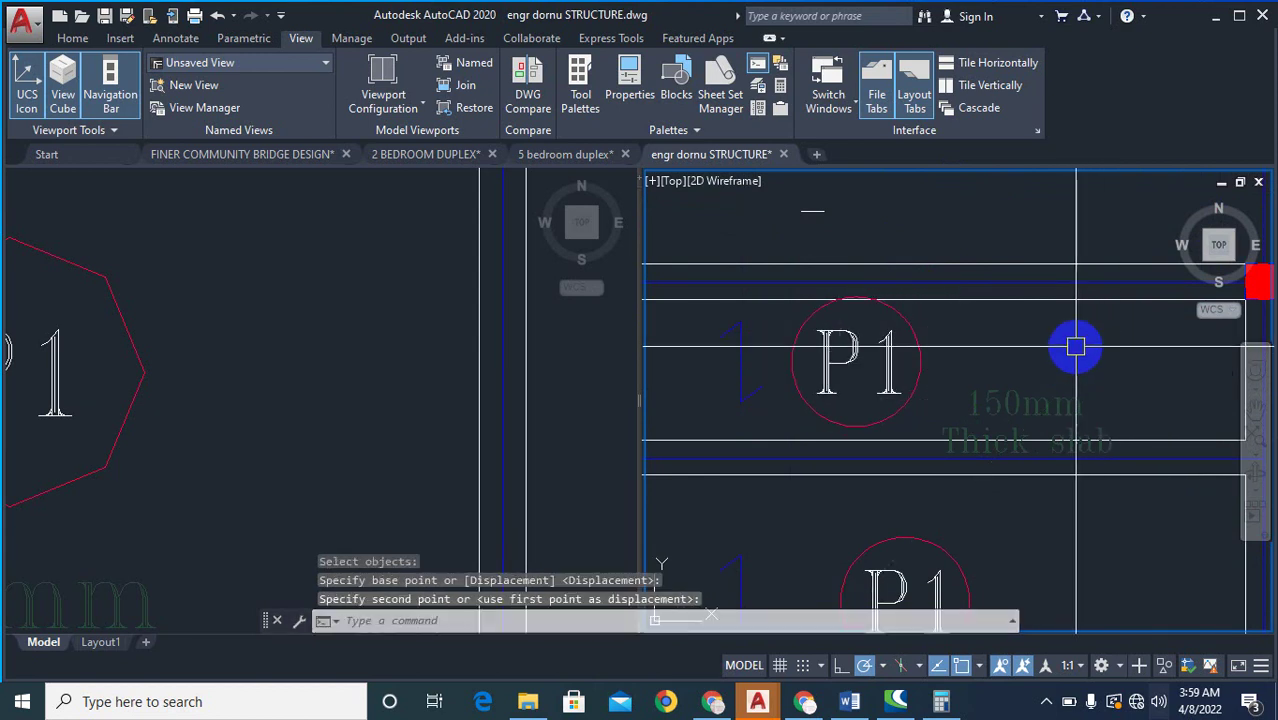
- Move both lines of the copied "150mm Thick slab" note slightly up into the 1150-deep panel
{"action": "scroll", "coordinate": [1090, 346], "scroll_direction": "down", "scroll_amount": 2}
{"action": "scroll", "coordinate": [1113, 348], "scroll_direction": "up", "scroll_amount": 3}
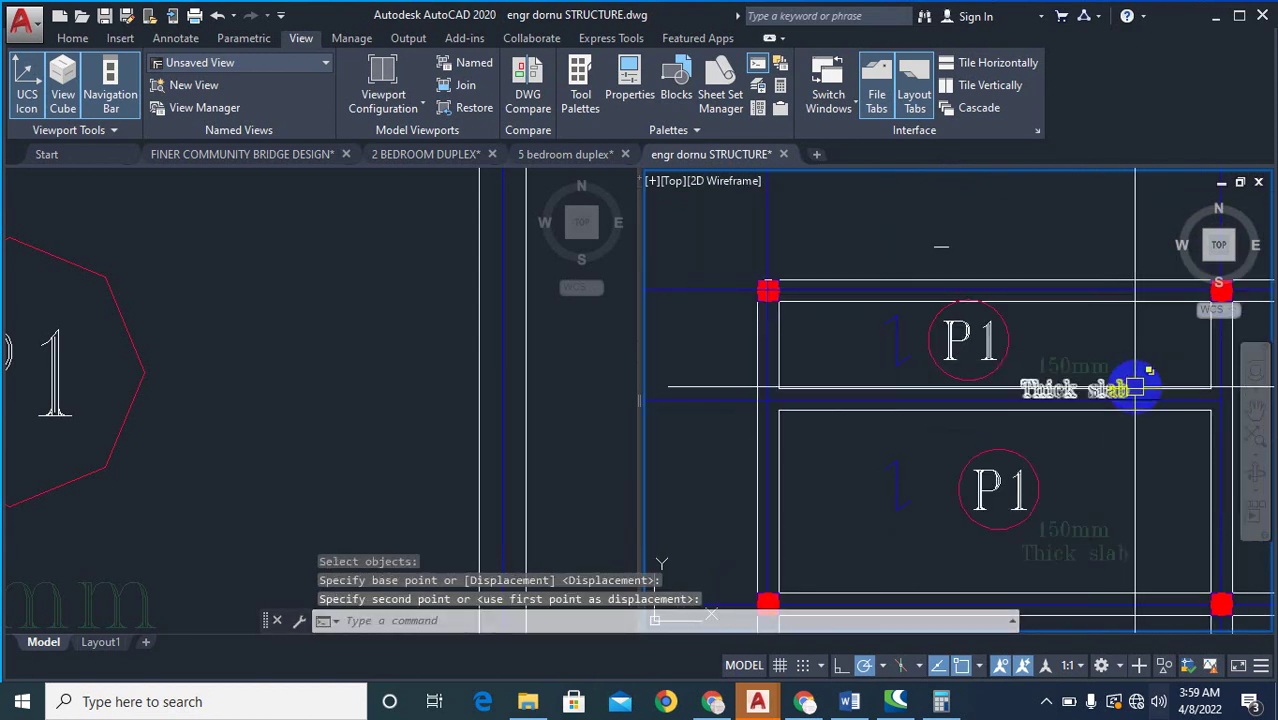
{"action": "type", "text": "m"}
{"action": "key", "text": "Return"}
{"action": "scroll", "coordinate": [1139, 406], "scroll_direction": "up", "scroll_amount": 2}
{"action": "left_click", "coordinate": [1106, 385]}
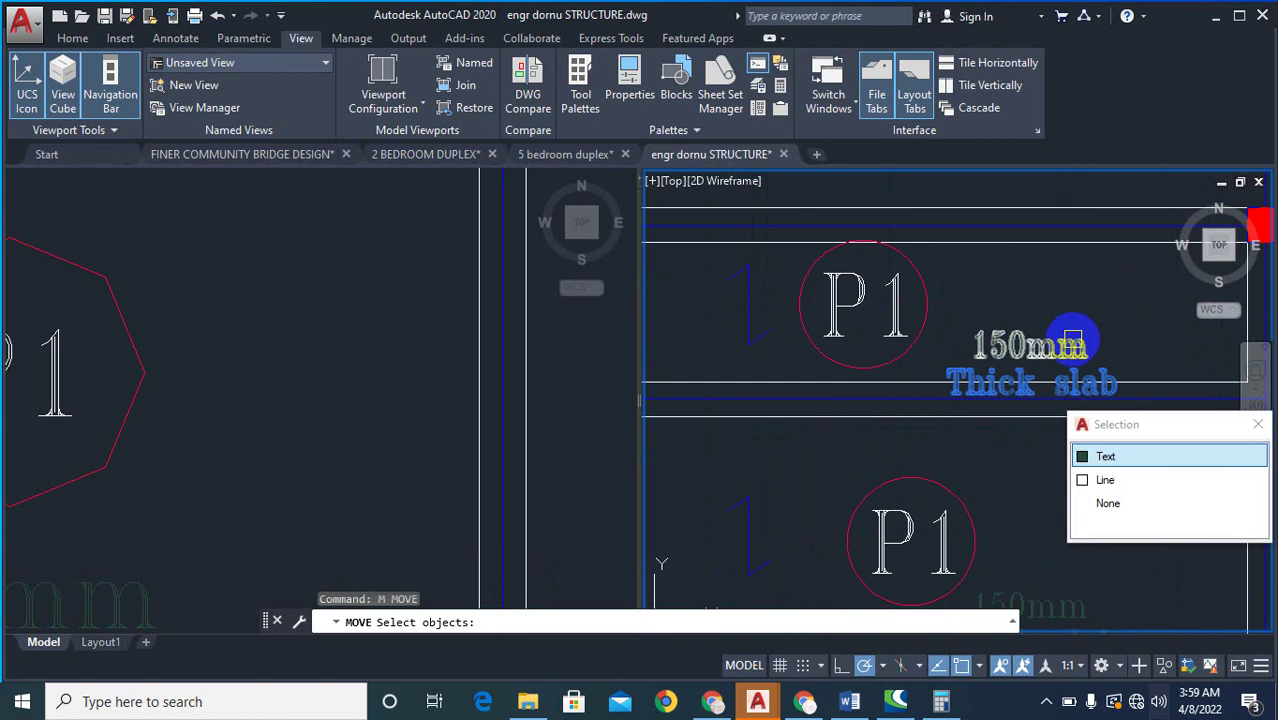
{"action": "left_click", "coordinate": [1073, 340]}
{"action": "right_click", "coordinate": [1106, 497]}
{"action": "right_click", "coordinate": [1106, 497]}
{"action": "left_click", "coordinate": [1099, 529]}
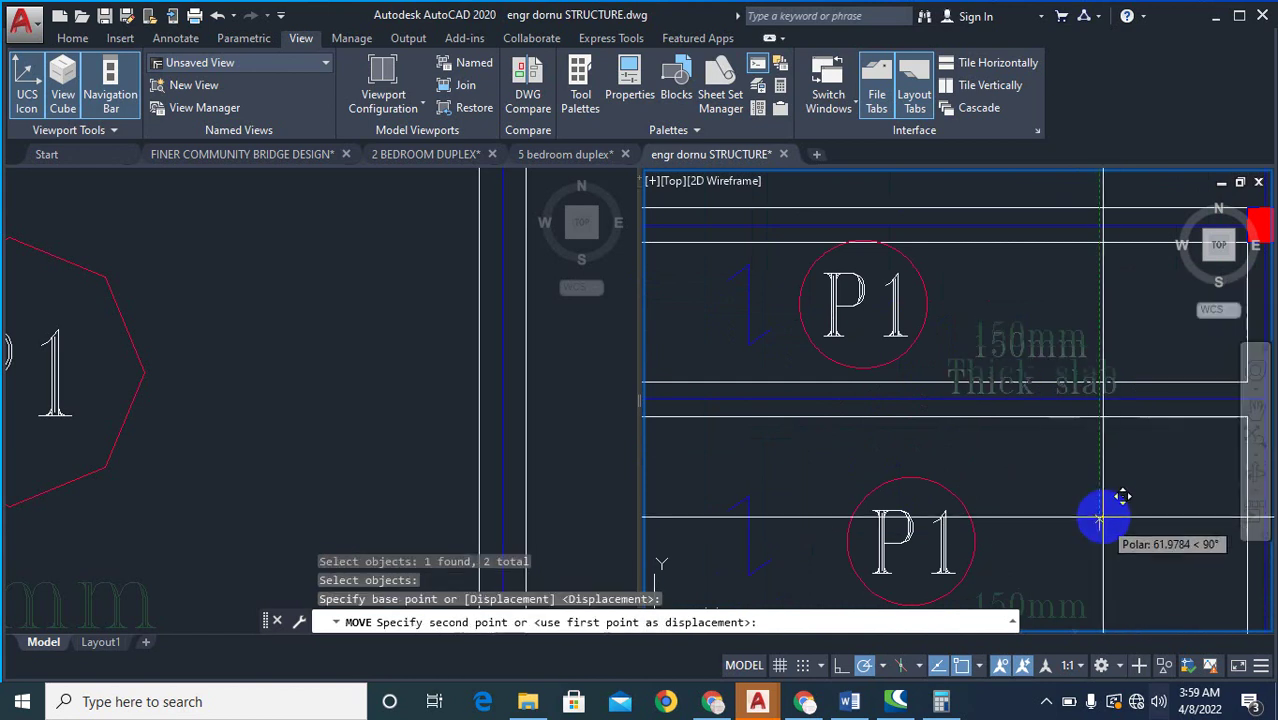
{"action": "left_click", "coordinate": [1100, 500]}
- Examine the store, sitout and kitchen area of the architectural floor plan in the other viewport
{"action": "scroll", "coordinate": [1027, 411], "scroll_direction": "down", "scroll_amount": 4}
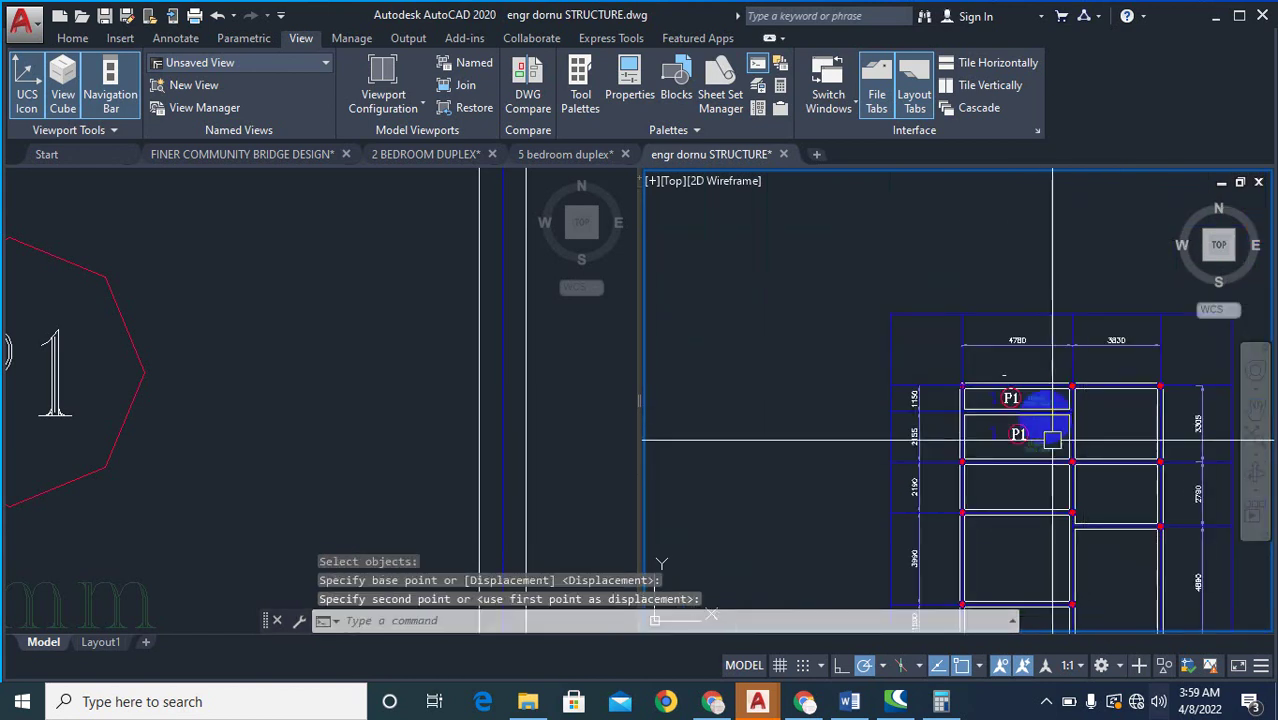
{"action": "scroll", "coordinate": [1042, 412], "scroll_direction": "up", "scroll_amount": 2}
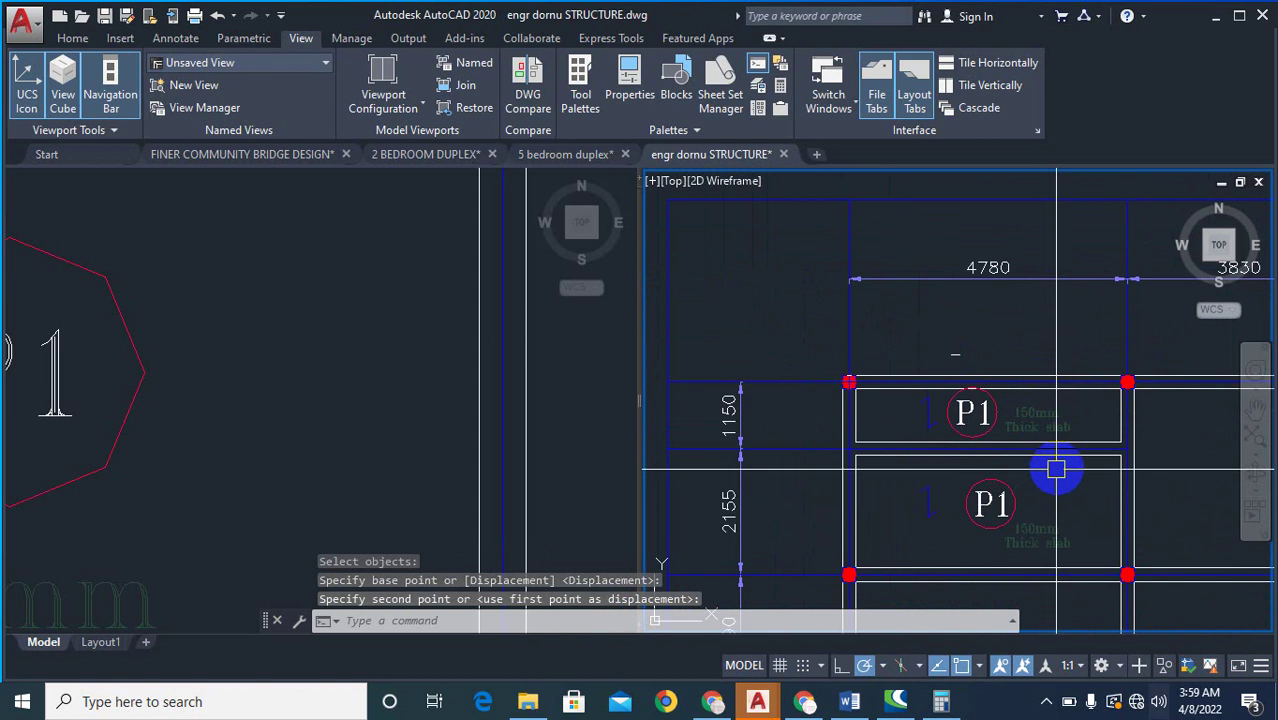
{"action": "scroll", "coordinate": [1061, 448], "scroll_direction": "down", "scroll_amount": 3}
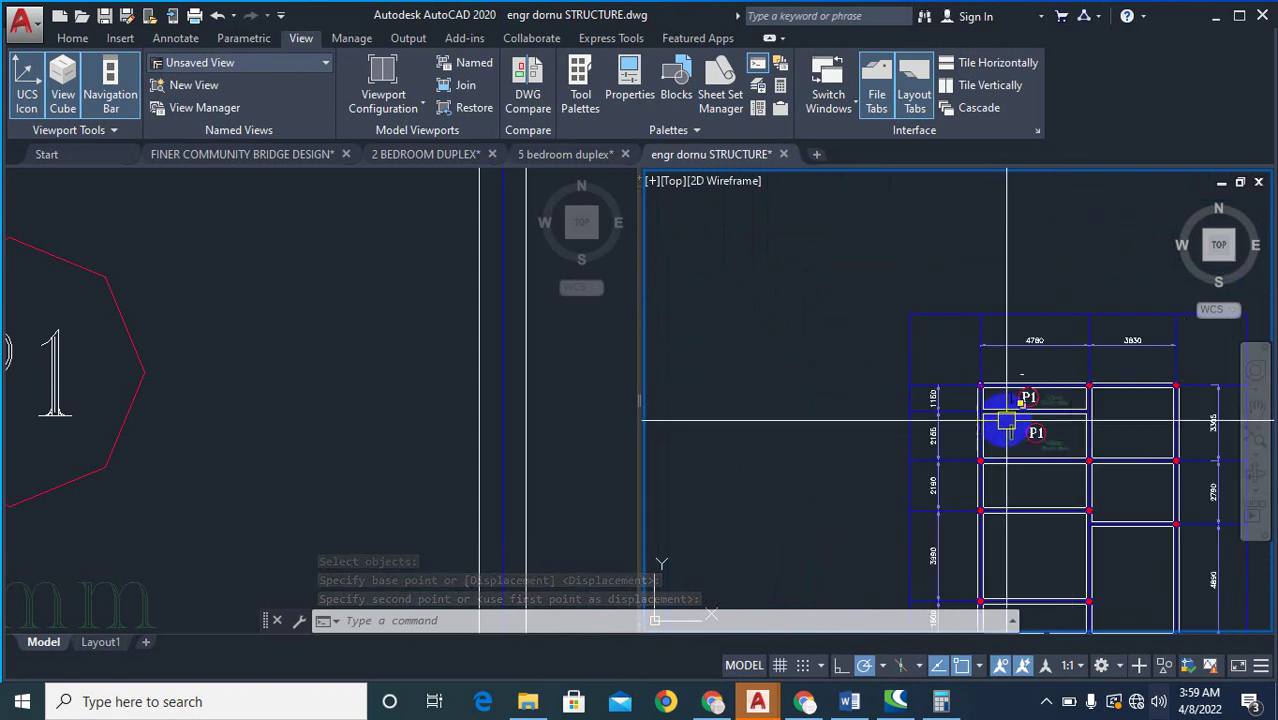
{"action": "left_click", "coordinate": [379, 425]}
{"action": "scroll", "coordinate": [379, 425], "scroll_direction": "down", "scroll_amount": 10}
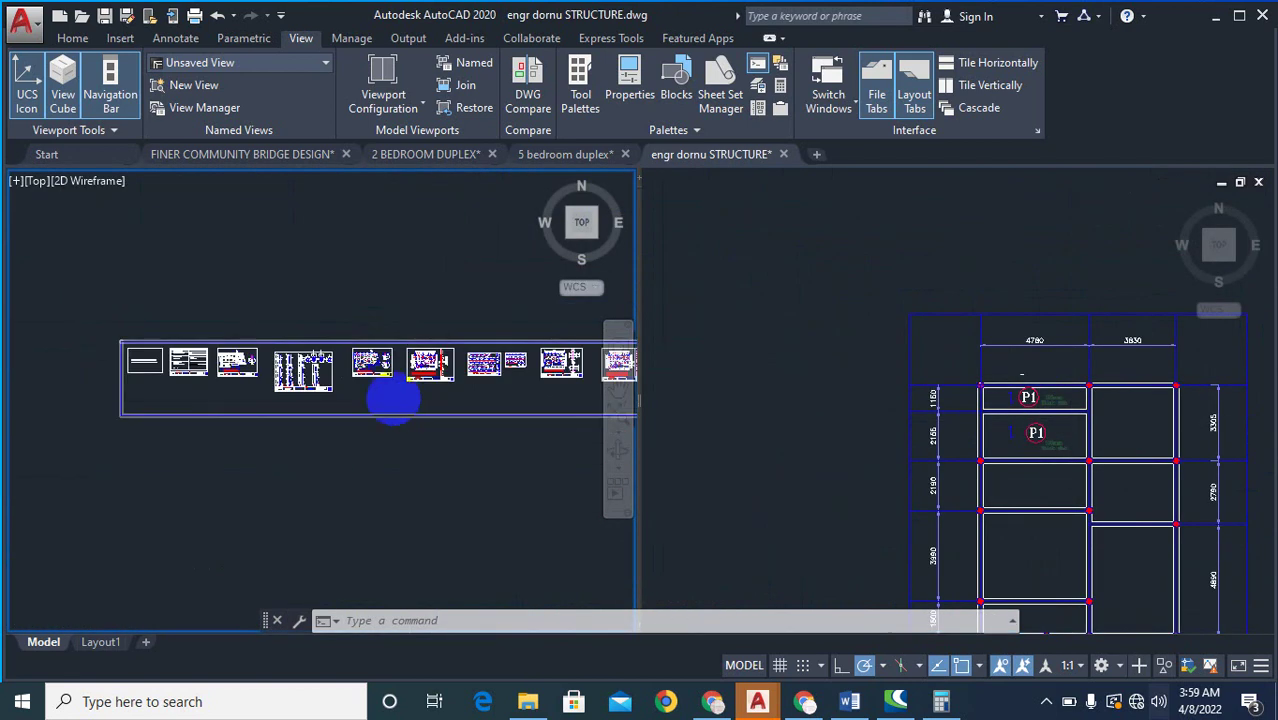
{"action": "scroll", "coordinate": [393, 398], "scroll_direction": "down", "scroll_amount": 3}
{"action": "scroll", "coordinate": [610, 430], "scroll_direction": "up", "scroll_amount": 5}
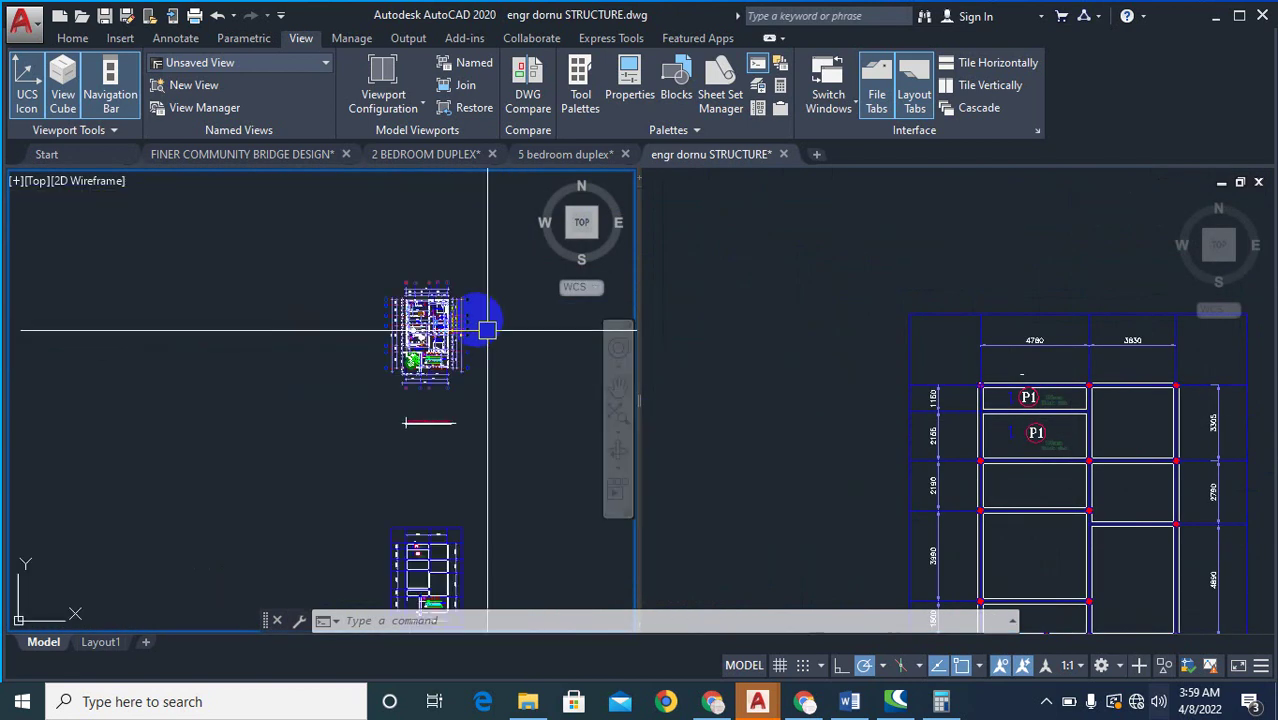
{"action": "scroll", "coordinate": [487, 330], "scroll_direction": "up", "scroll_amount": 8}
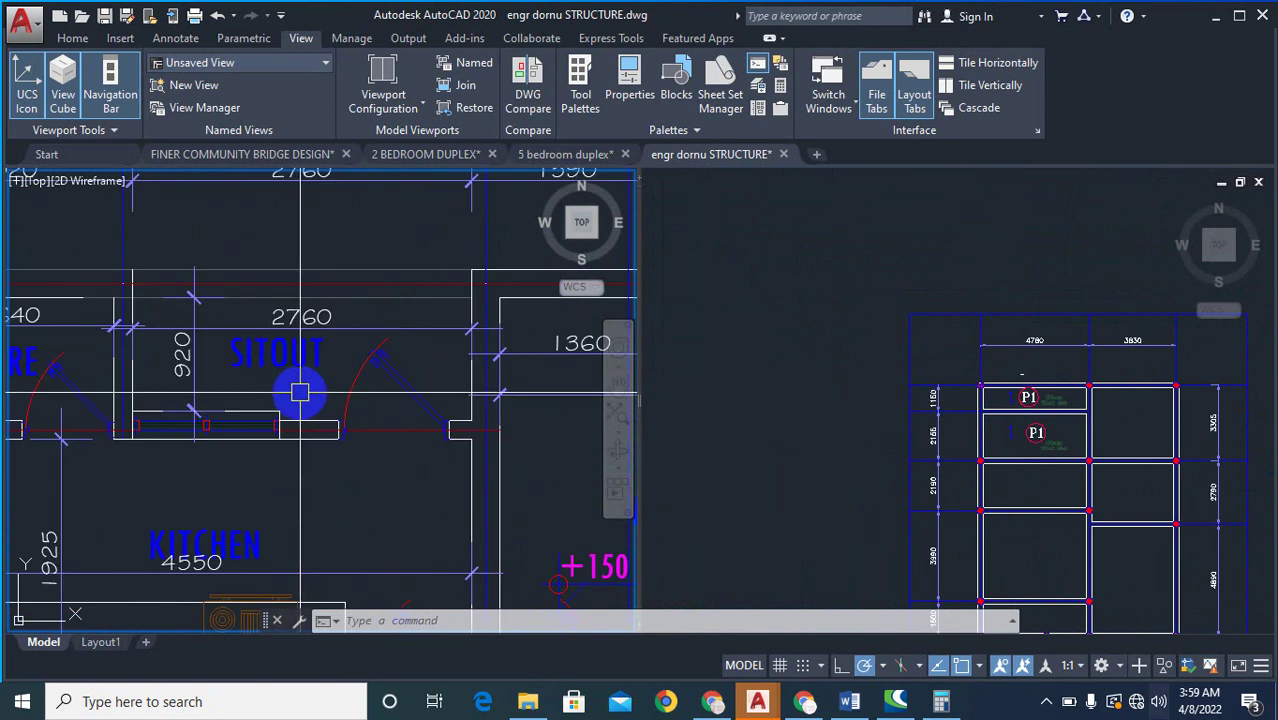
{"action": "scroll", "coordinate": [308, 382], "scroll_direction": "down", "scroll_amount": 4}
{"action": "scroll", "coordinate": [345, 340], "scroll_direction": "up", "scroll_amount": 4}
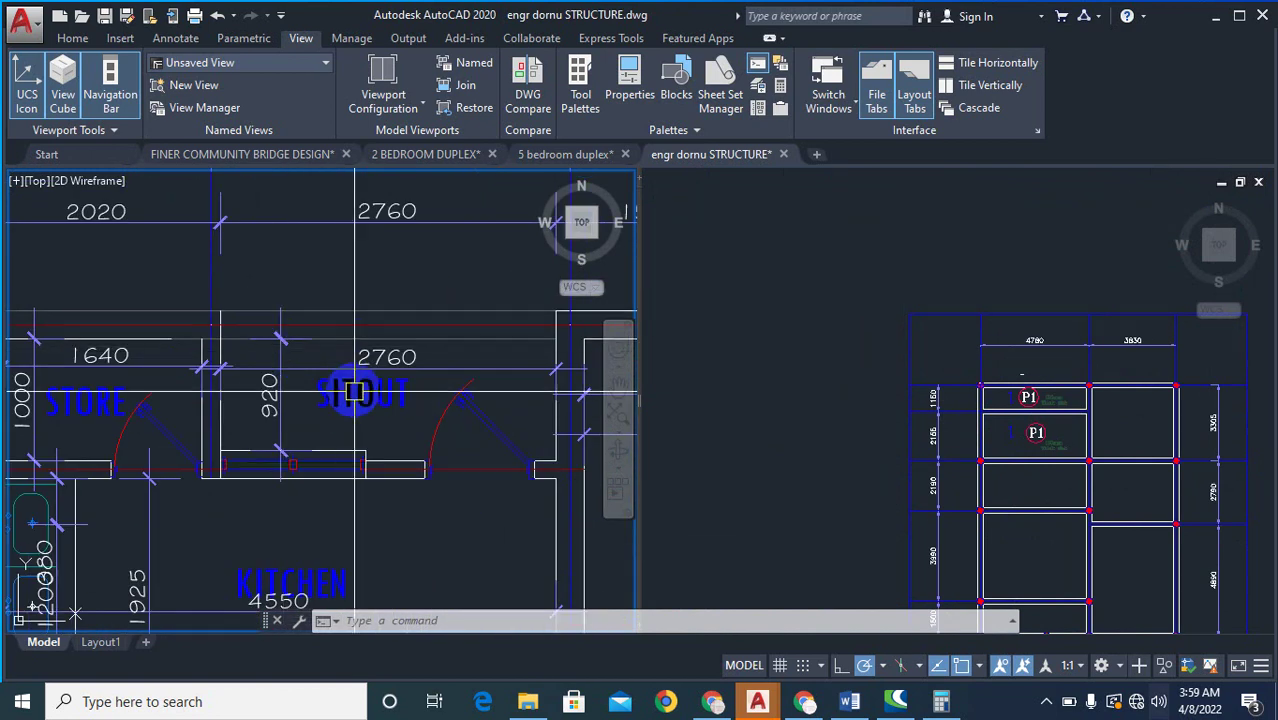
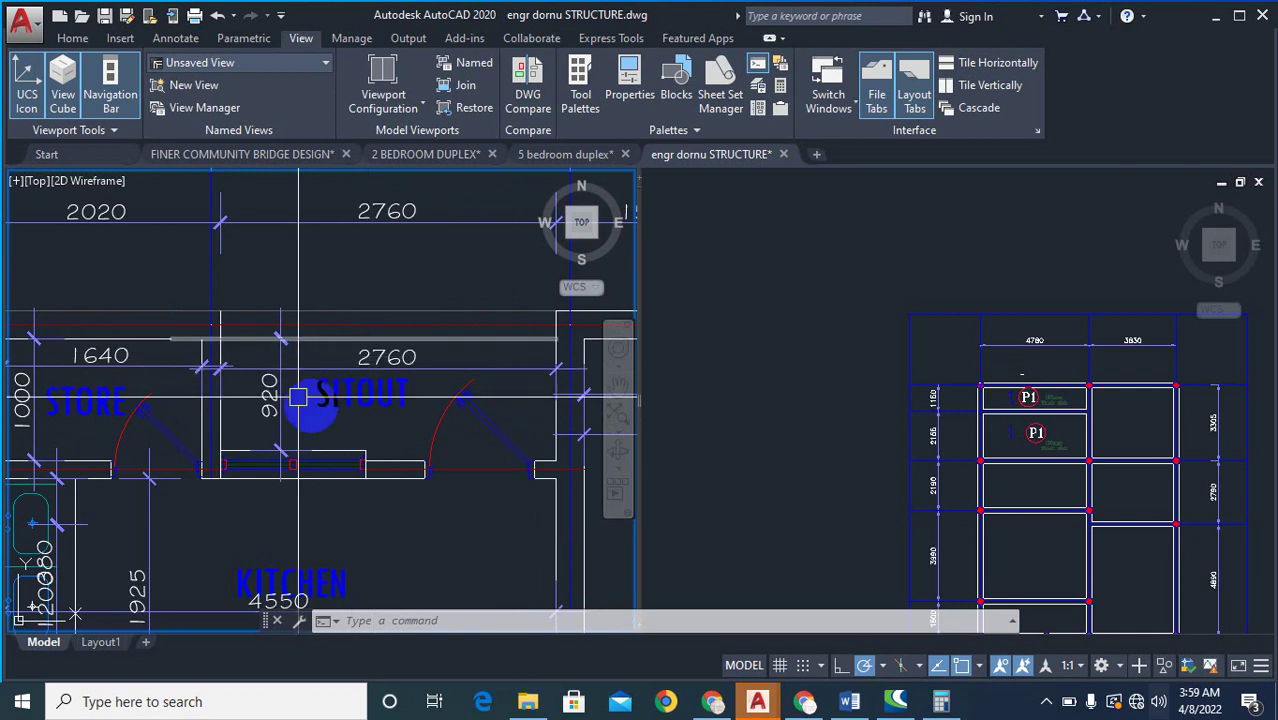
- Compare the two P1 slab panels of the structural layout with the store, sitout and kitchen walls of the architectural plan
{"action": "left_click", "coordinate": [1014, 462]}
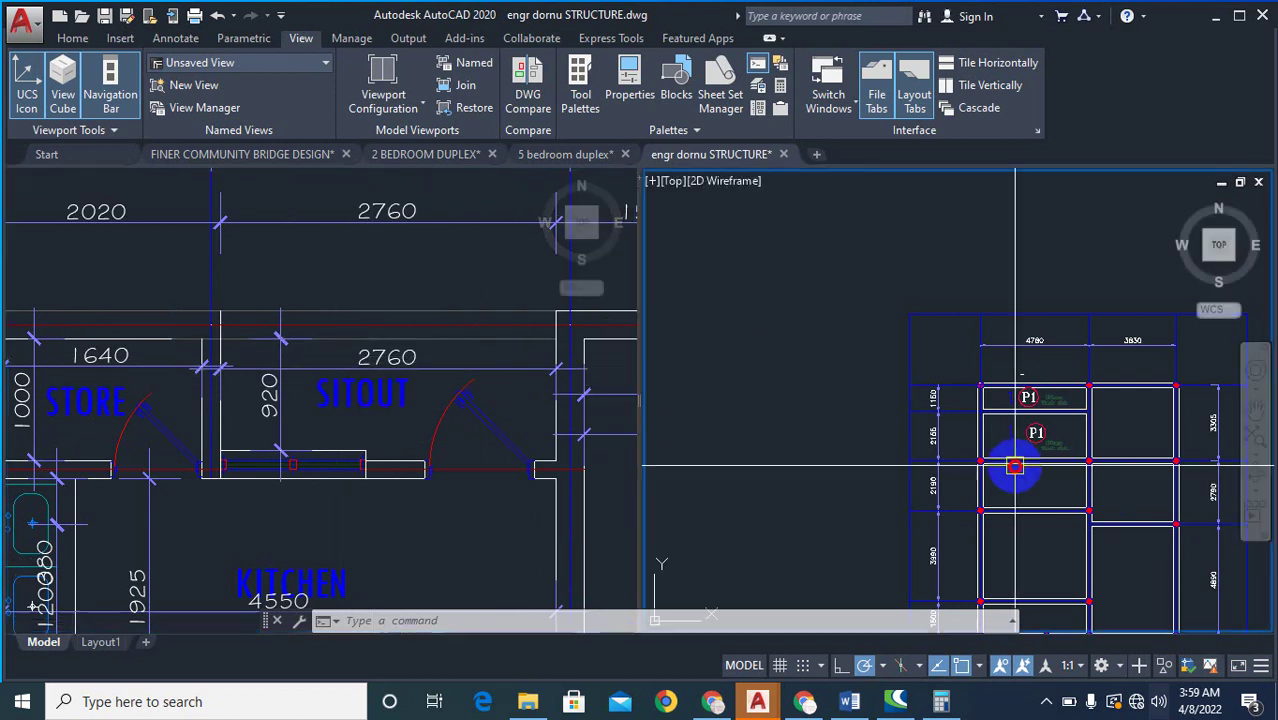
{"action": "scroll", "coordinate": [1042, 411], "scroll_direction": "up", "scroll_amount": 4}
{"action": "scroll", "coordinate": [934, 391], "scroll_direction": "up", "scroll_amount": 2}
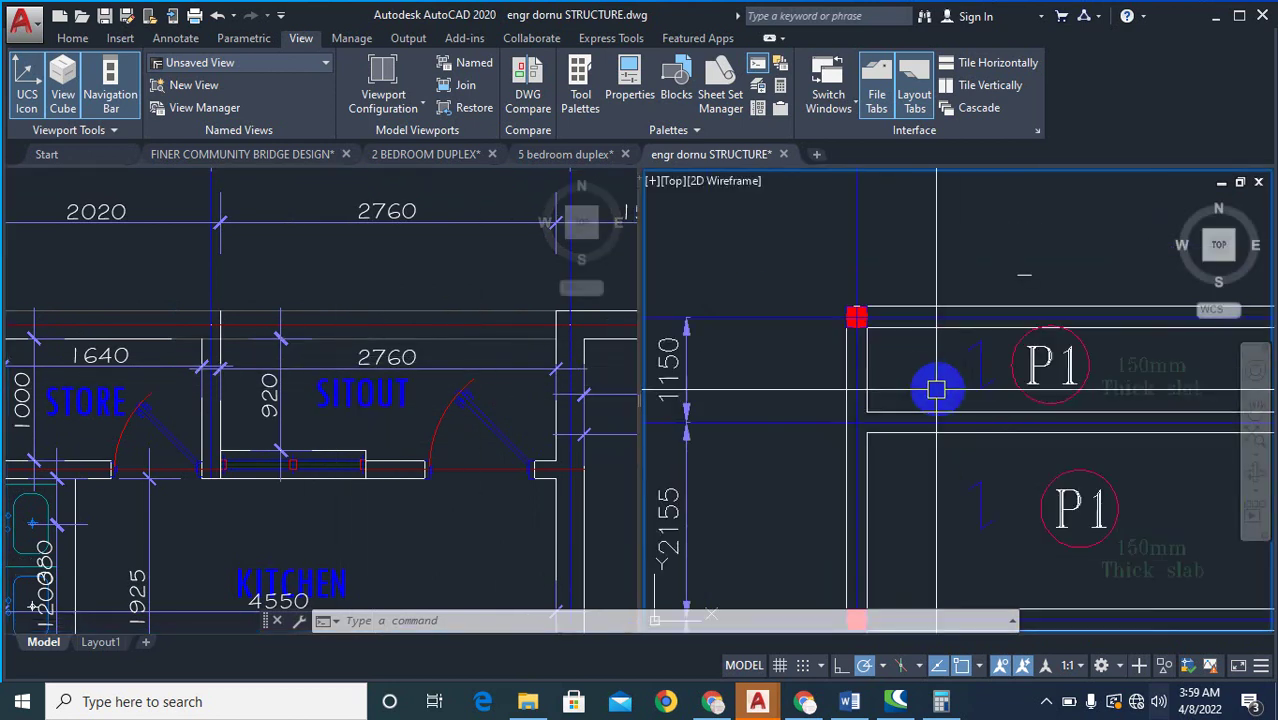
{"action": "left_click", "coordinate": [433, 490]}
{"action": "scroll", "coordinate": [362, 391], "scroll_direction": "down", "scroll_amount": 2}
{"action": "scroll", "coordinate": [390, 365], "scroll_direction": "down", "scroll_amount": 1}
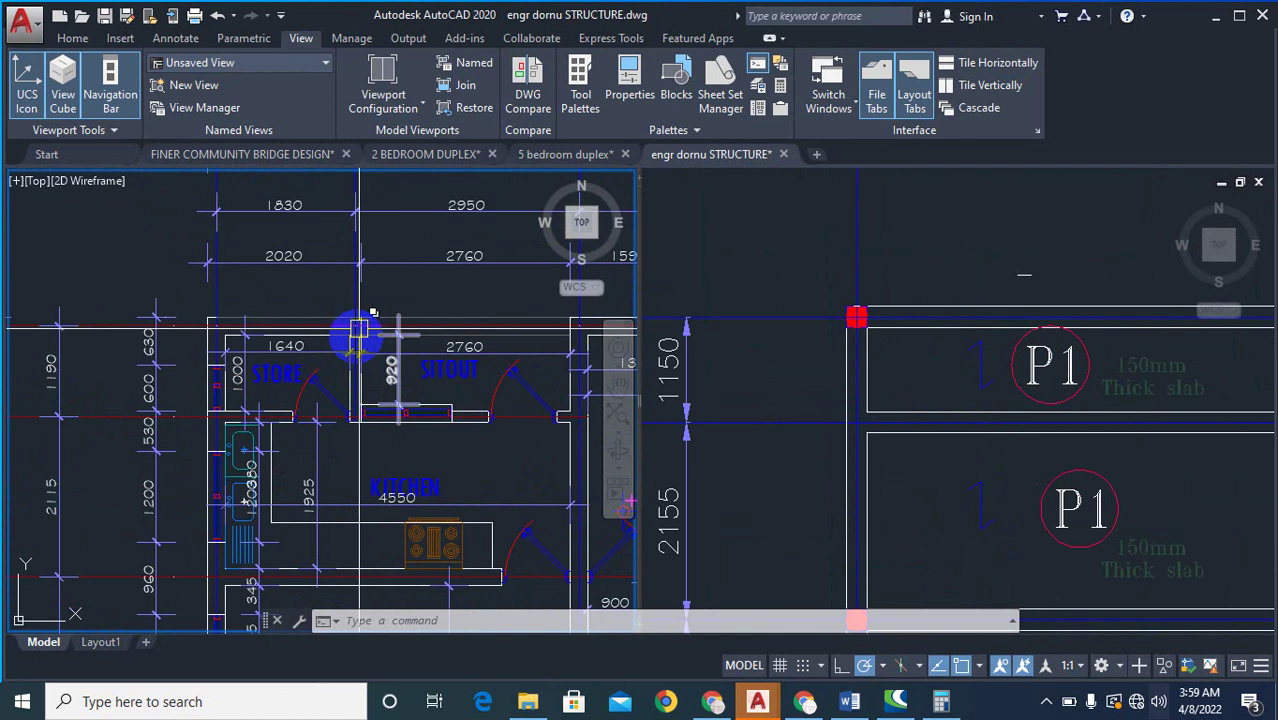
{"action": "left_click", "coordinate": [795, 388]}
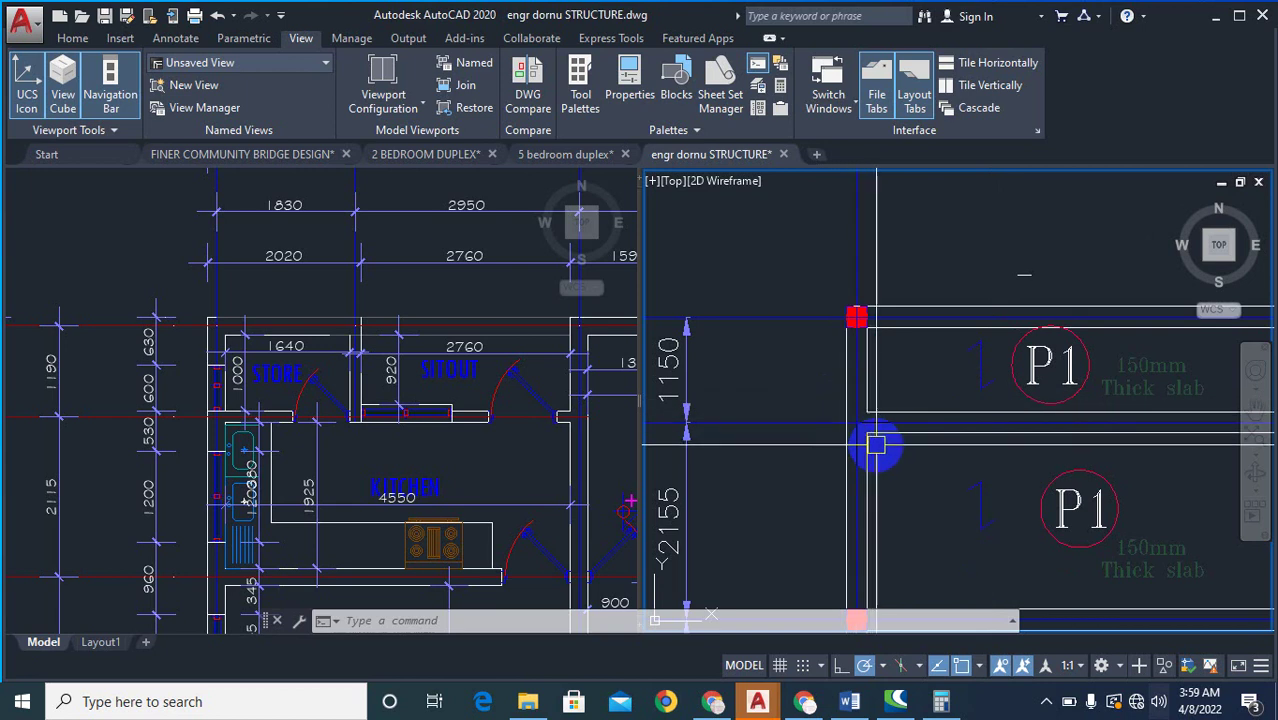
{"action": "scroll", "coordinate": [870, 440], "scroll_direction": "down", "scroll_amount": 3}
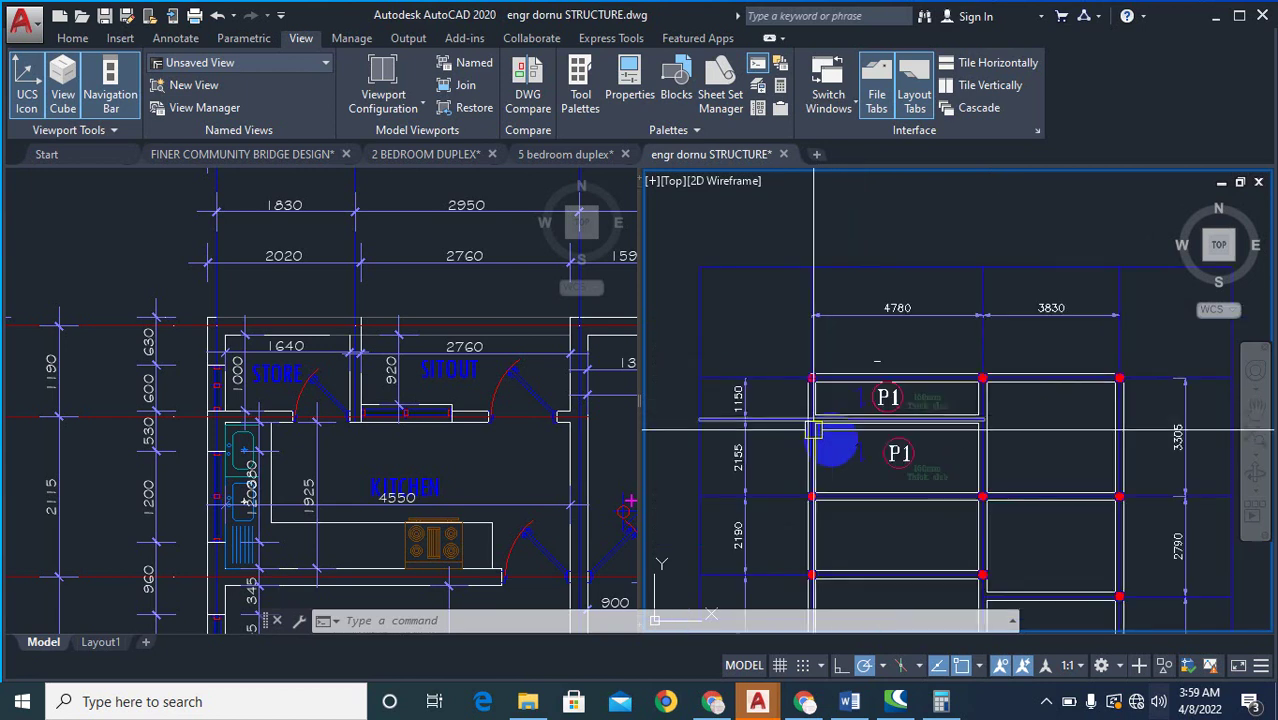
{"action": "scroll", "coordinate": [919, 342], "scroll_direction": "down", "scroll_amount": 3}
{"action": "scroll", "coordinate": [844, 297], "scroll_direction": "up", "scroll_amount": 3}
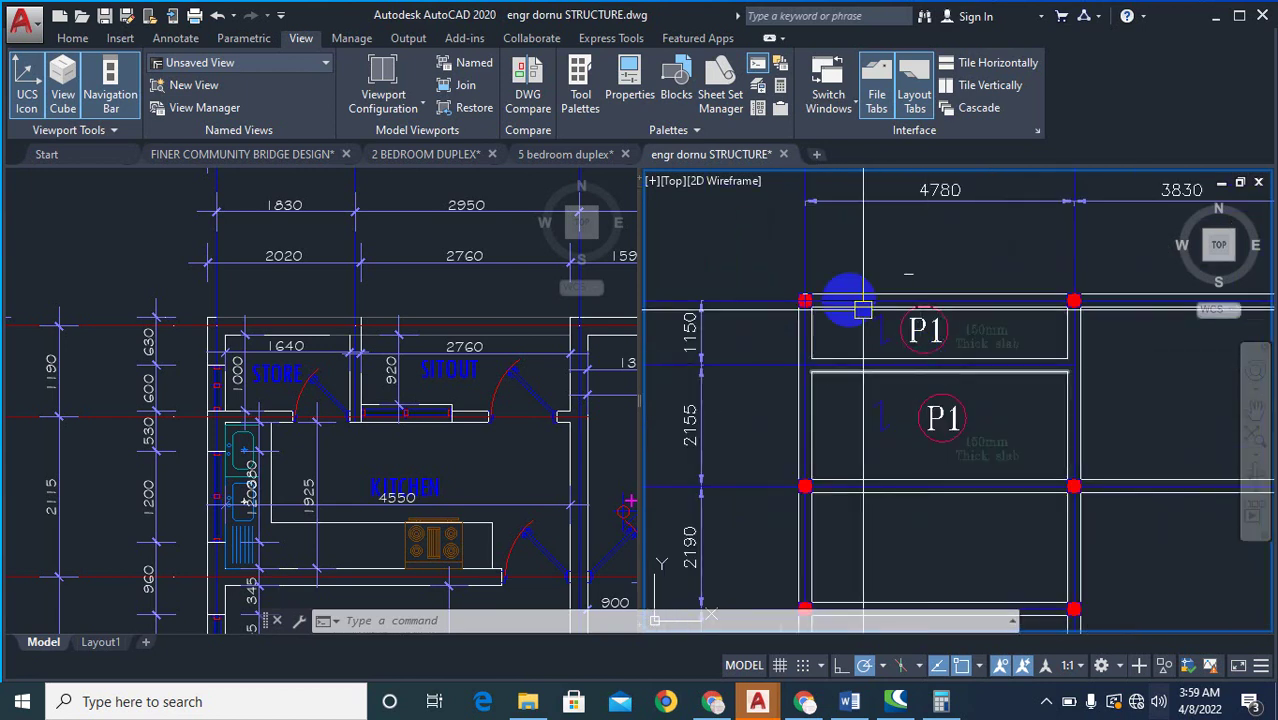
{"action": "scroll", "coordinate": [862, 354], "scroll_direction": "down", "scroll_amount": 3}
{"action": "scroll", "coordinate": [861, 354], "scroll_direction": "up", "scroll_amount": 2}
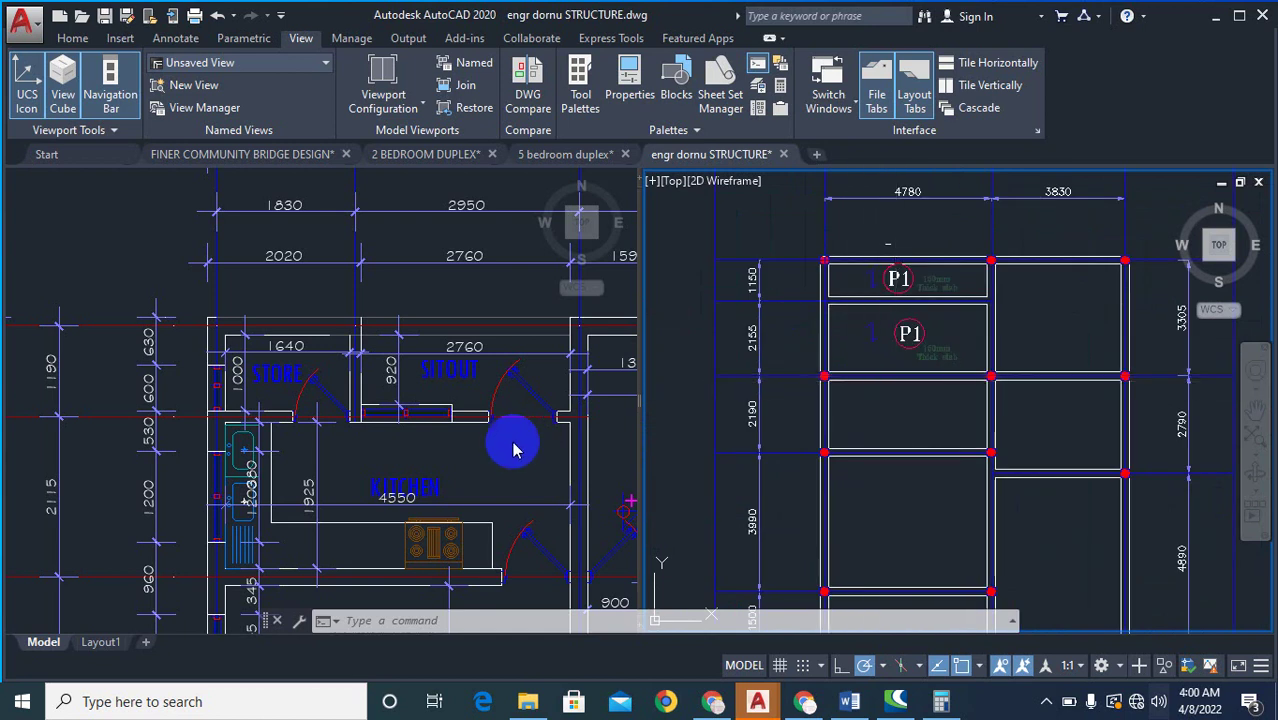
- Locate the P5 slab panel mark in the raft foundation beam layout in the other viewport
{"action": "left_click", "coordinate": [408, 428]}
{"action": "scroll", "coordinate": [408, 430], "scroll_direction": "down", "scroll_amount": 5}
{"action": "scroll", "coordinate": [400, 430], "scroll_direction": "up", "scroll_amount": 2}
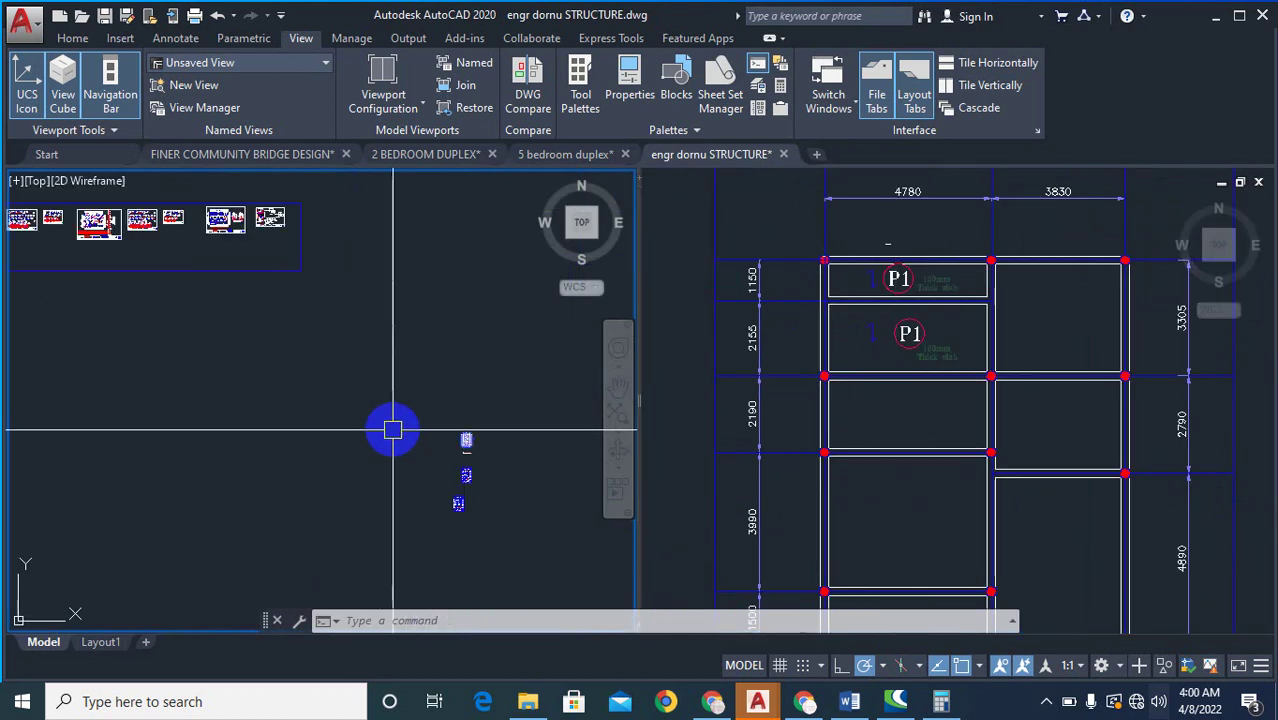
{"action": "scroll", "coordinate": [393, 430], "scroll_direction": "down", "scroll_amount": 4}
{"action": "scroll", "coordinate": [203, 359], "scroll_direction": "up", "scroll_amount": 2}
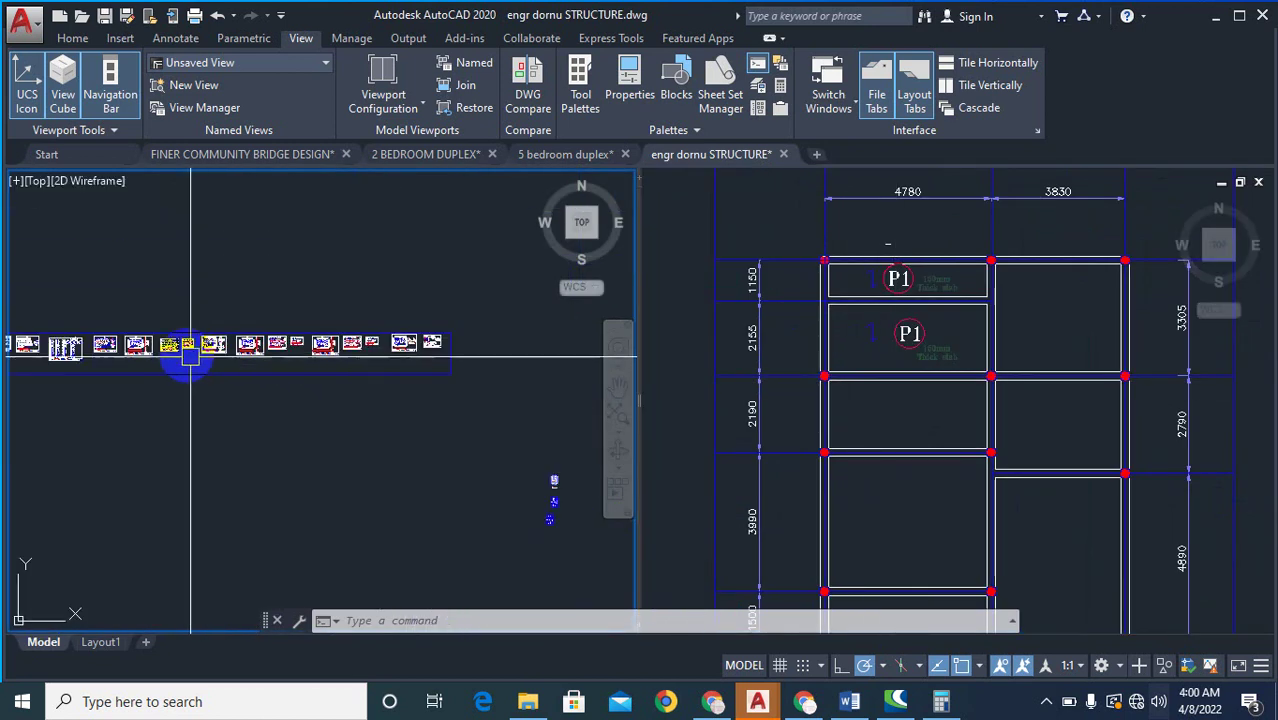
{"action": "scroll", "coordinate": [164, 350], "scroll_direction": "up", "scroll_amount": 4}
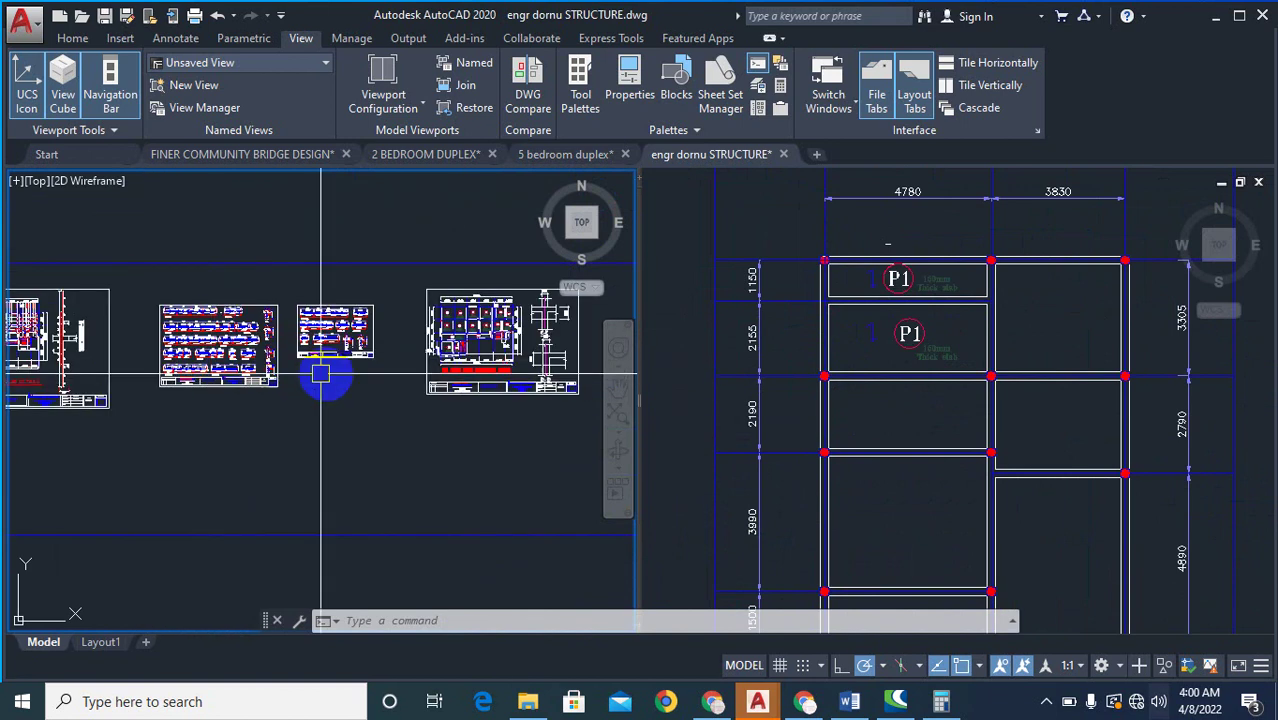
{"action": "scroll", "coordinate": [206, 378], "scroll_direction": "down", "scroll_amount": 2}
{"action": "scroll", "coordinate": [180, 388], "scroll_direction": "up", "scroll_amount": 5}
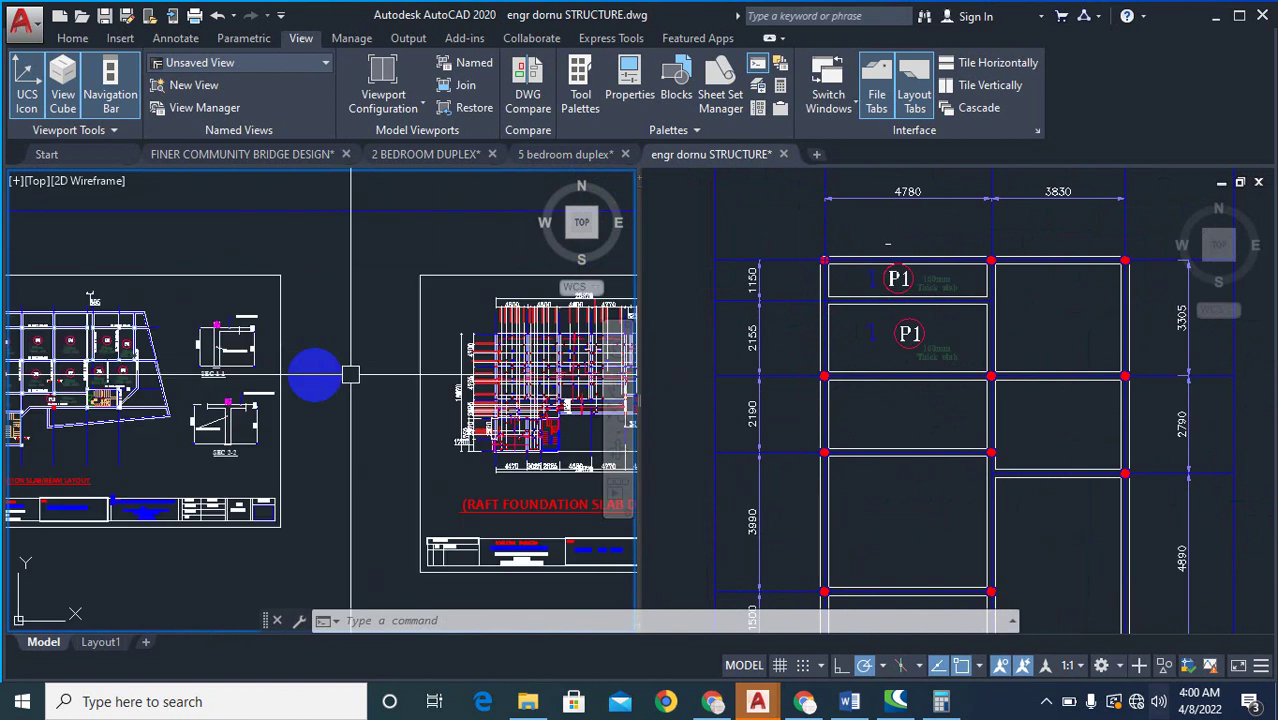
{"action": "scroll", "coordinate": [365, 370], "scroll_direction": "down", "scroll_amount": 2}
{"action": "scroll", "coordinate": [369, 358], "scroll_direction": "up", "scroll_amount": 6}
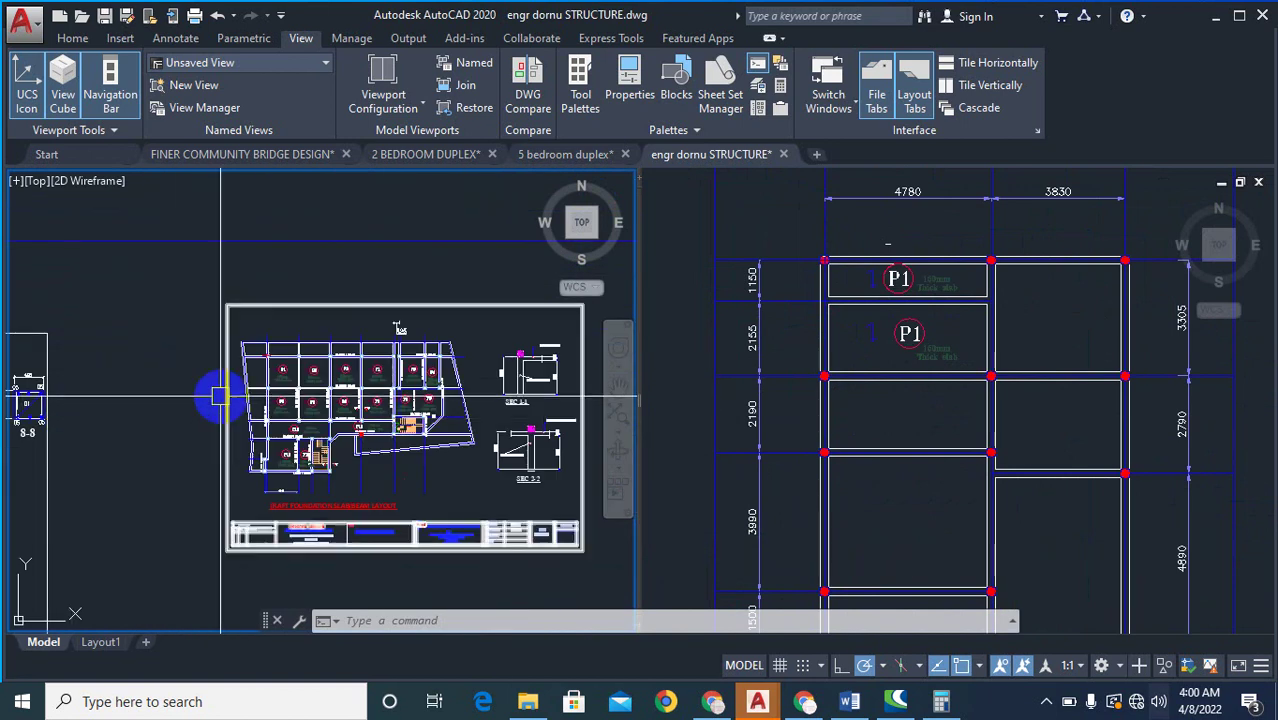
{"action": "scroll", "coordinate": [346, 392], "scroll_direction": "up", "scroll_amount": 3}
{"action": "scroll", "coordinate": [180, 400], "scroll_direction": "up", "scroll_amount": 3}
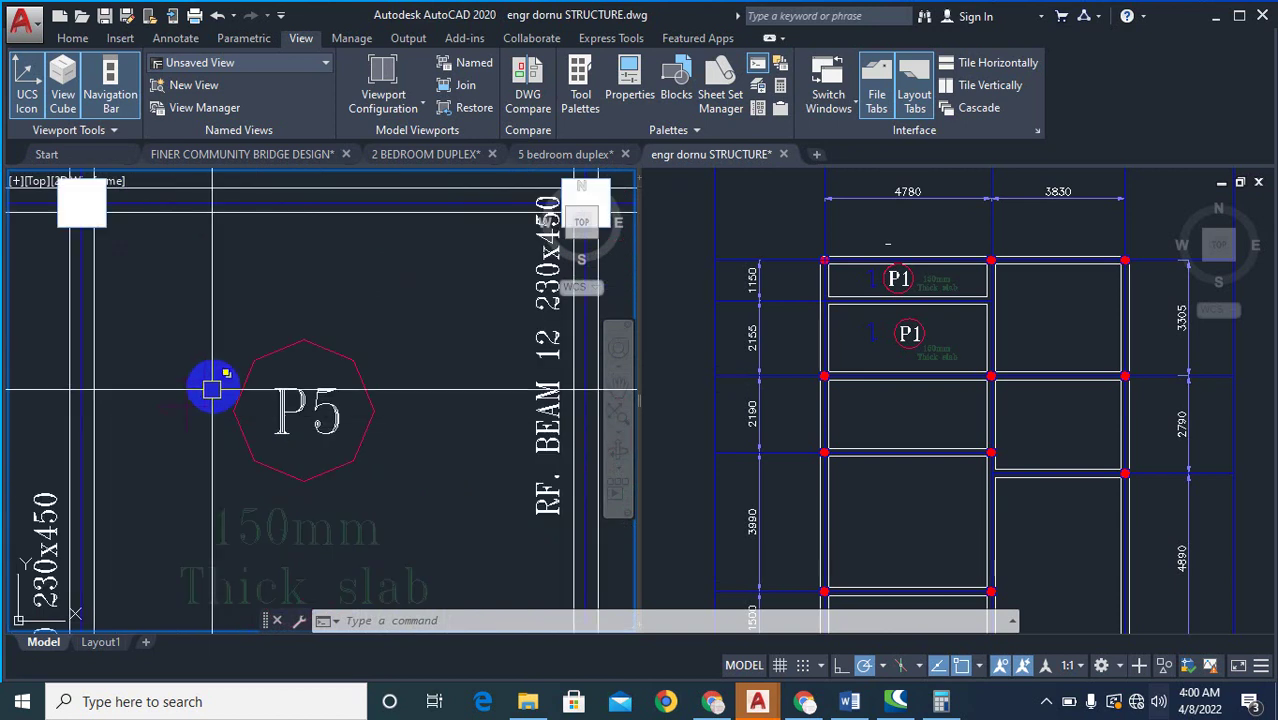
{"action": "scroll", "coordinate": [198, 327], "scroll_direction": "down", "scroll_amount": 2}
{"action": "type", "text": "copy"}
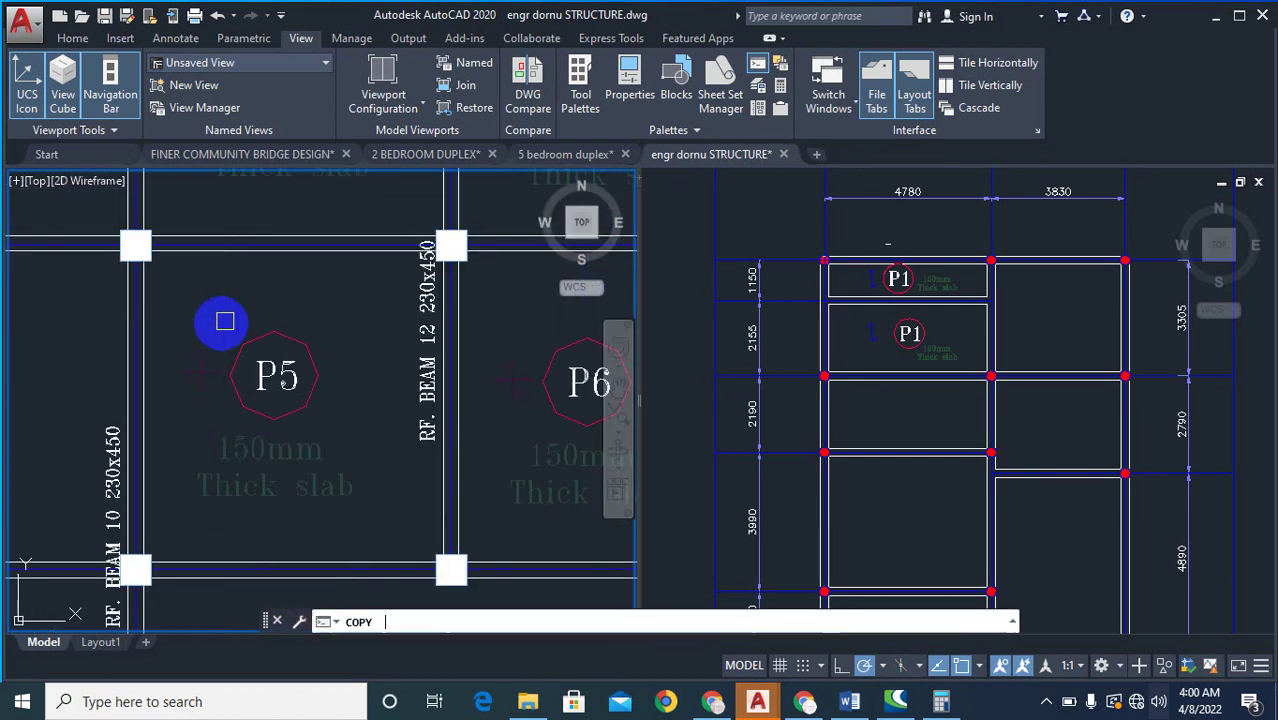
{"action": "left_click", "coordinate": [181, 313]}
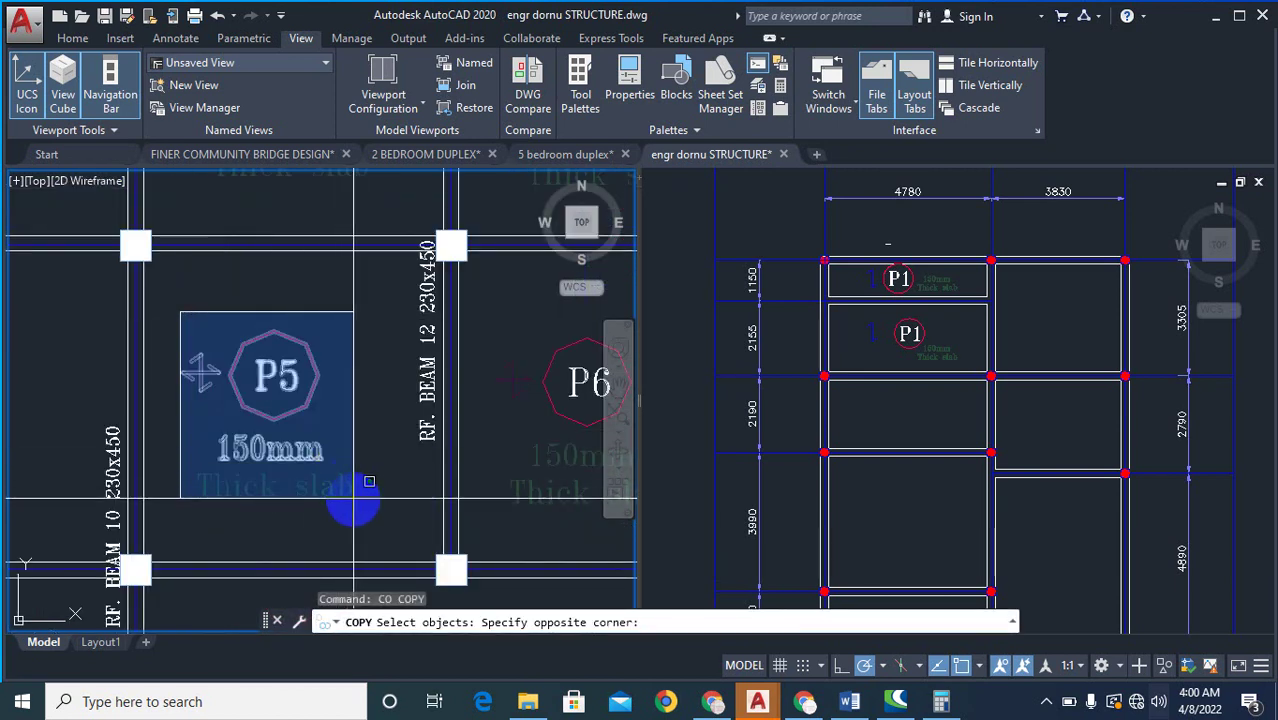
{"action": "left_click", "coordinate": [354, 500]}
{"action": "key", "text": "Return"}
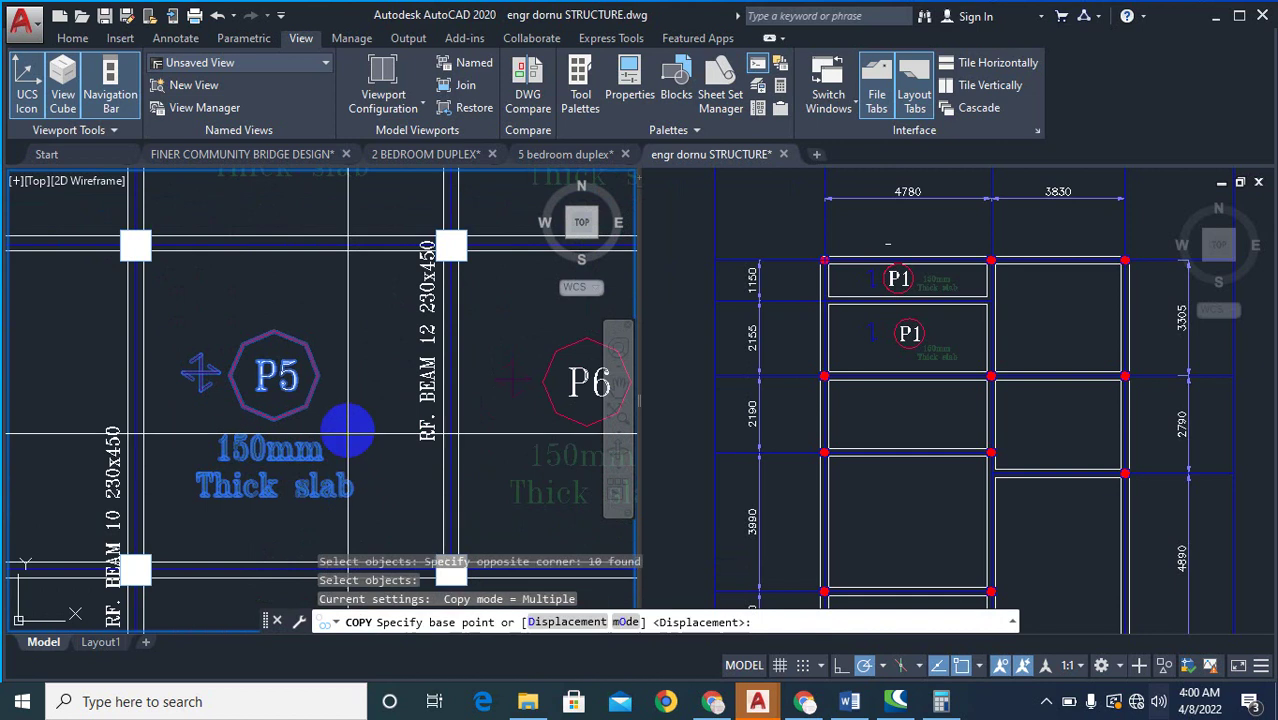
{"action": "left_click", "coordinate": [347, 432]}
{"action": "left_click", "coordinate": [944, 333]}
{"action": "scroll", "coordinate": [956, 385], "scroll_direction": "up", "scroll_amount": 2}
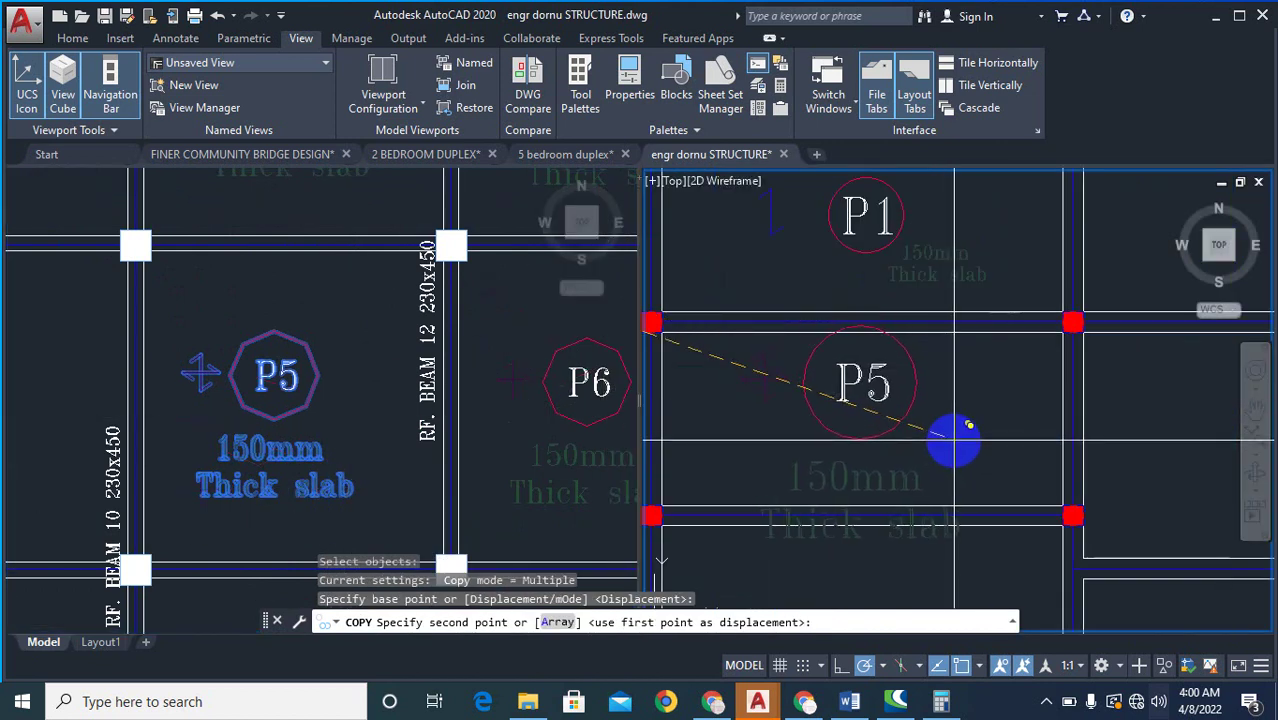
{"action": "scroll", "coordinate": [968, 446], "scroll_direction": "down", "scroll_amount": 2}
{"action": "key", "text": "Escape"}
{"action": "scroll", "coordinate": [955, 352], "scroll_direction": "up", "scroll_amount": 2}
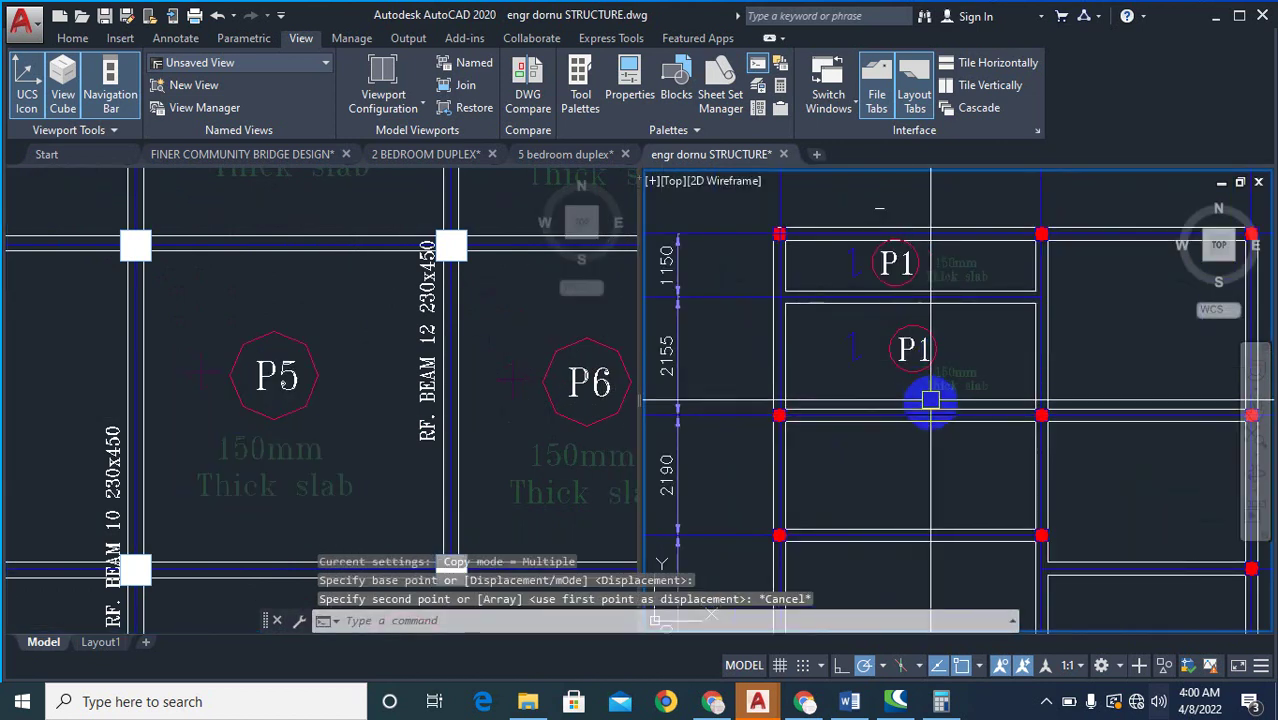
- Copy the P5 mark, its two-way span symbol and "150mm Thick slab" note into the 2190-deep panel of the structural layout
{"action": "left_click", "coordinate": [327, 466]}
{"action": "type", "text": "co"}
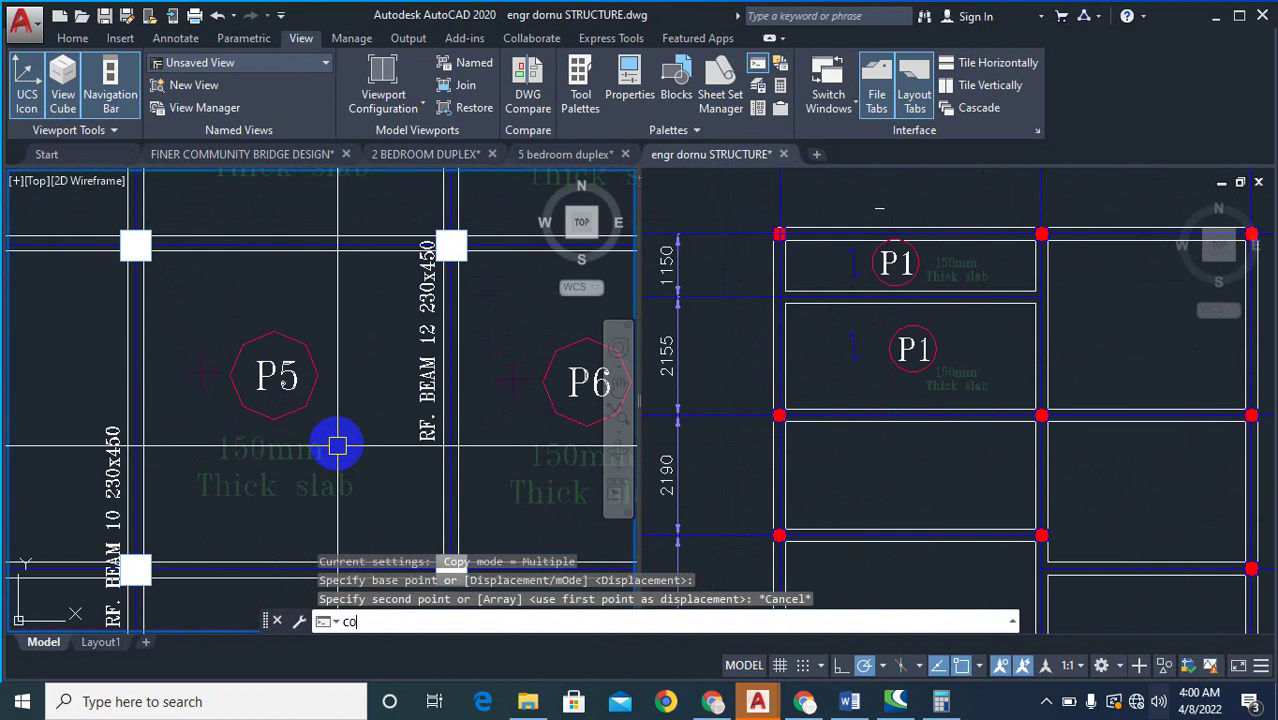
{"action": "key", "text": "Return"}
{"action": "left_click", "coordinate": [395, 514]}
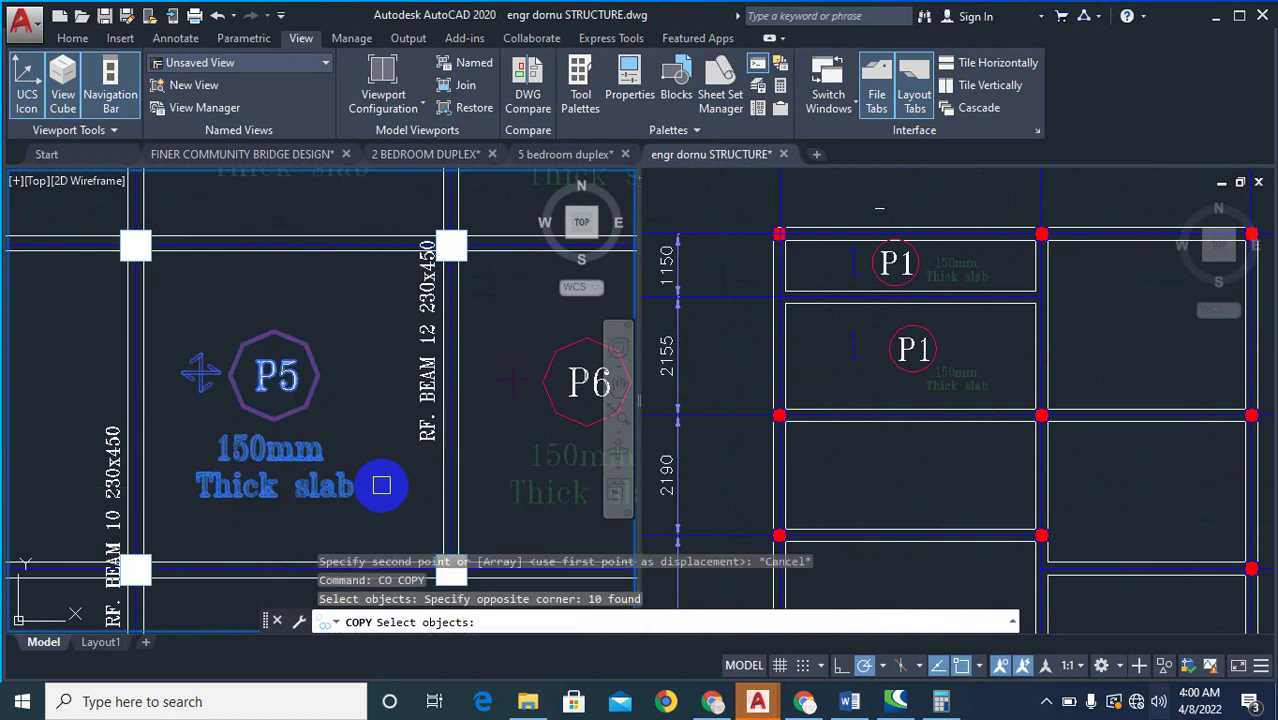
{"action": "key", "text": "Return"}
{"action": "left_click", "coordinate": [383, 426]}
{"action": "left_click", "coordinate": [941, 468]}
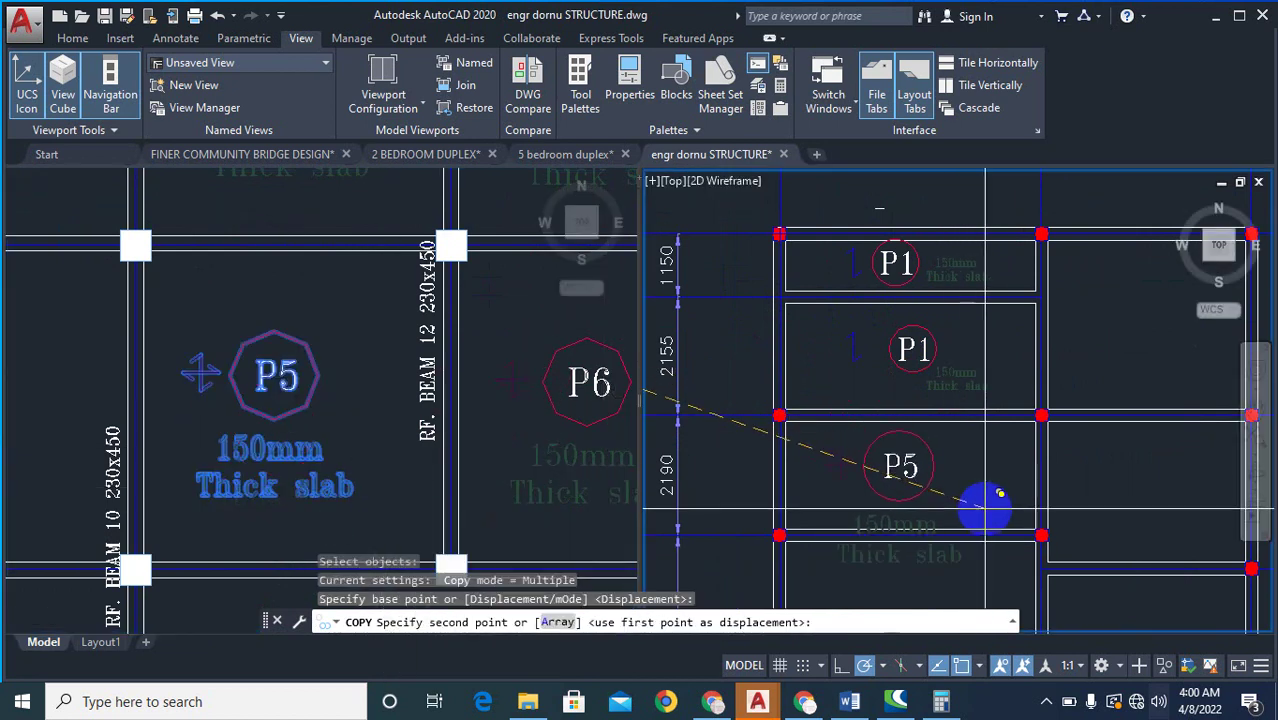
{"action": "left_click", "coordinate": [941, 507]}
{"action": "key", "text": "Escape"}
- Match both lines of the copied P5 thickness note to the properties of the "150mm" text in the 2155-deep P1 panel
{"action": "scroll", "coordinate": [953, 498], "scroll_direction": "down", "scroll_amount": 2}
{"action": "scroll", "coordinate": [872, 530], "scroll_direction": "up", "scroll_amount": 2}
{"action": "scroll", "coordinate": [896, 473], "scroll_direction": "down", "scroll_amount": 2}
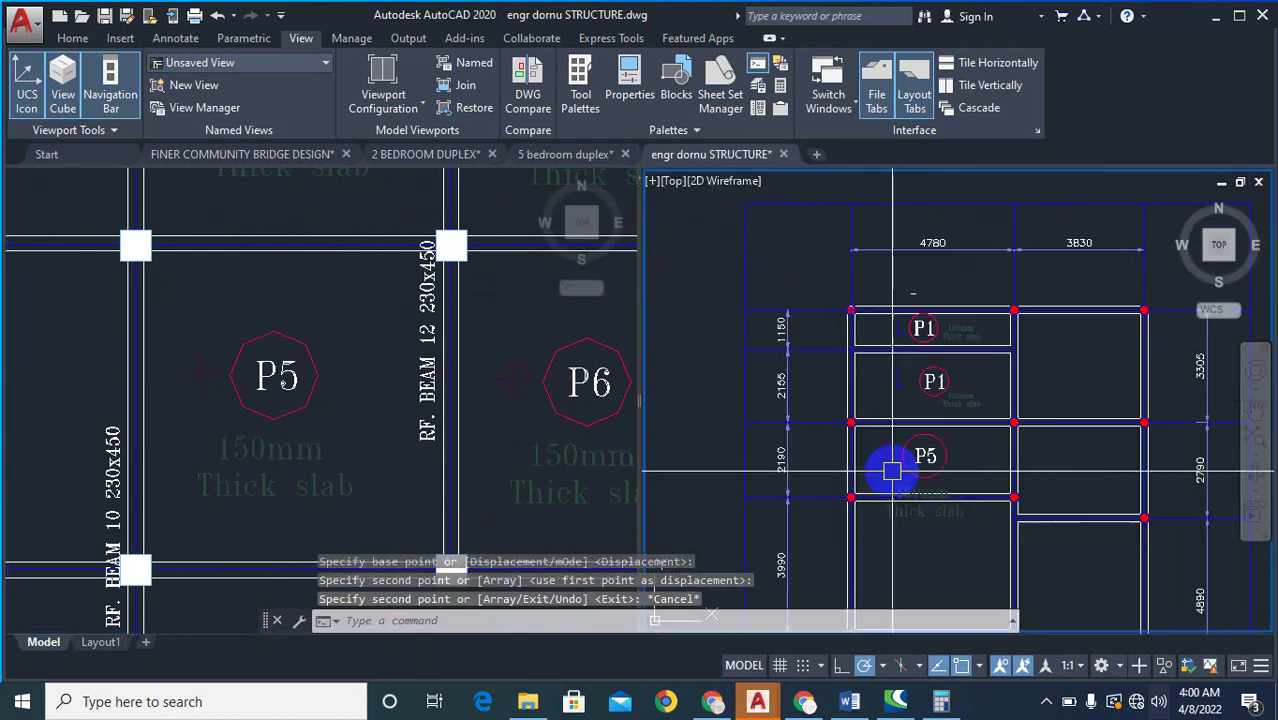
{"action": "scroll", "coordinate": [790, 466], "scroll_direction": "up", "scroll_amount": 2}
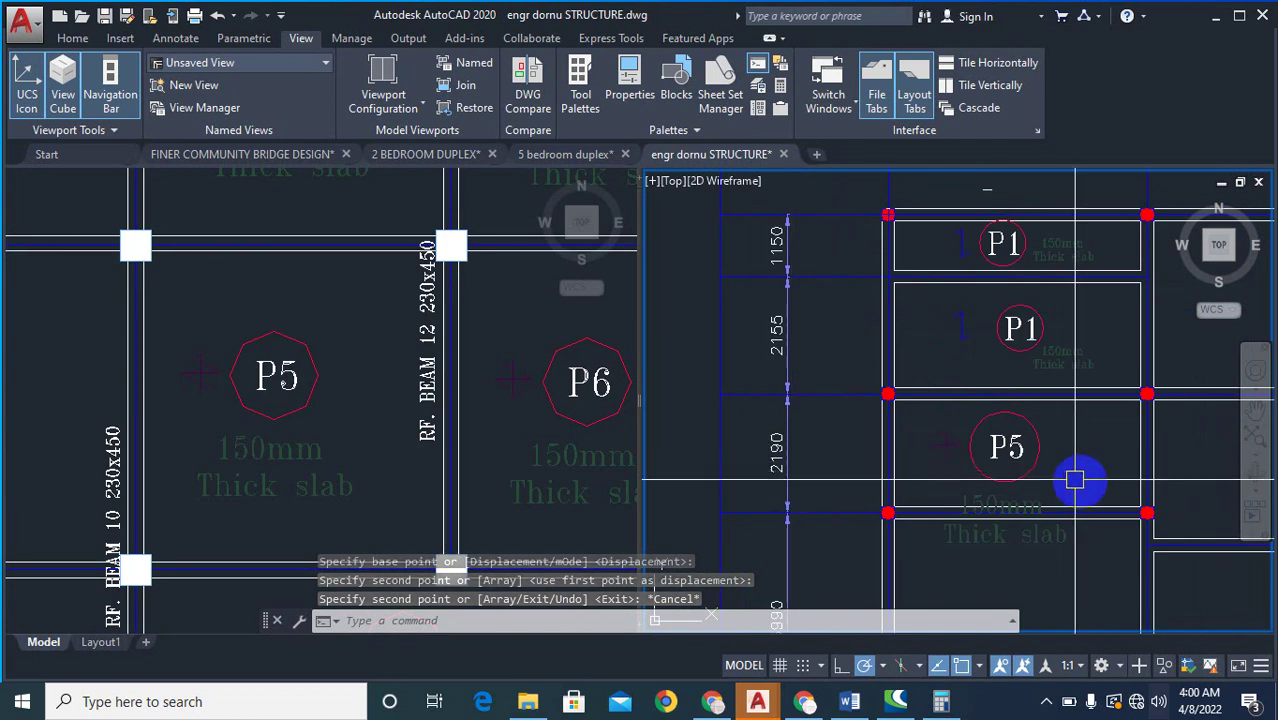
{"action": "type", "text": "ma"}
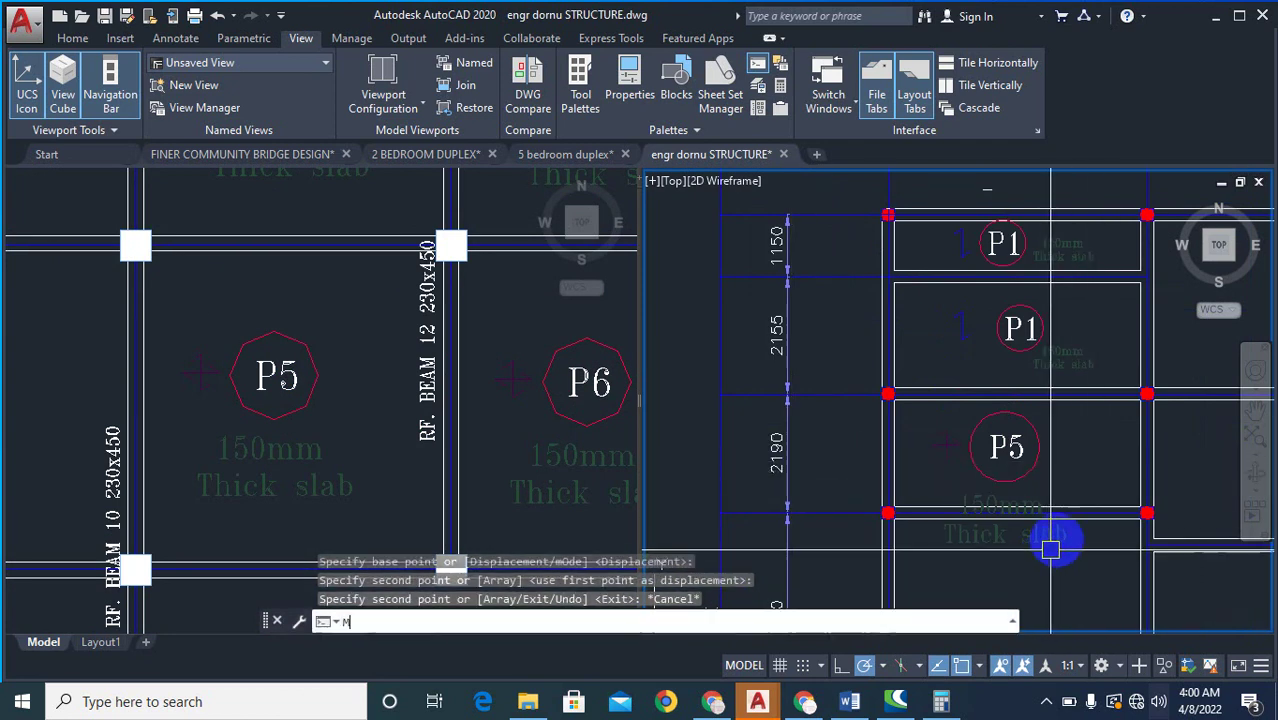
{"action": "key", "text": "Return"}
{"action": "left_click", "coordinate": [1088, 346]}
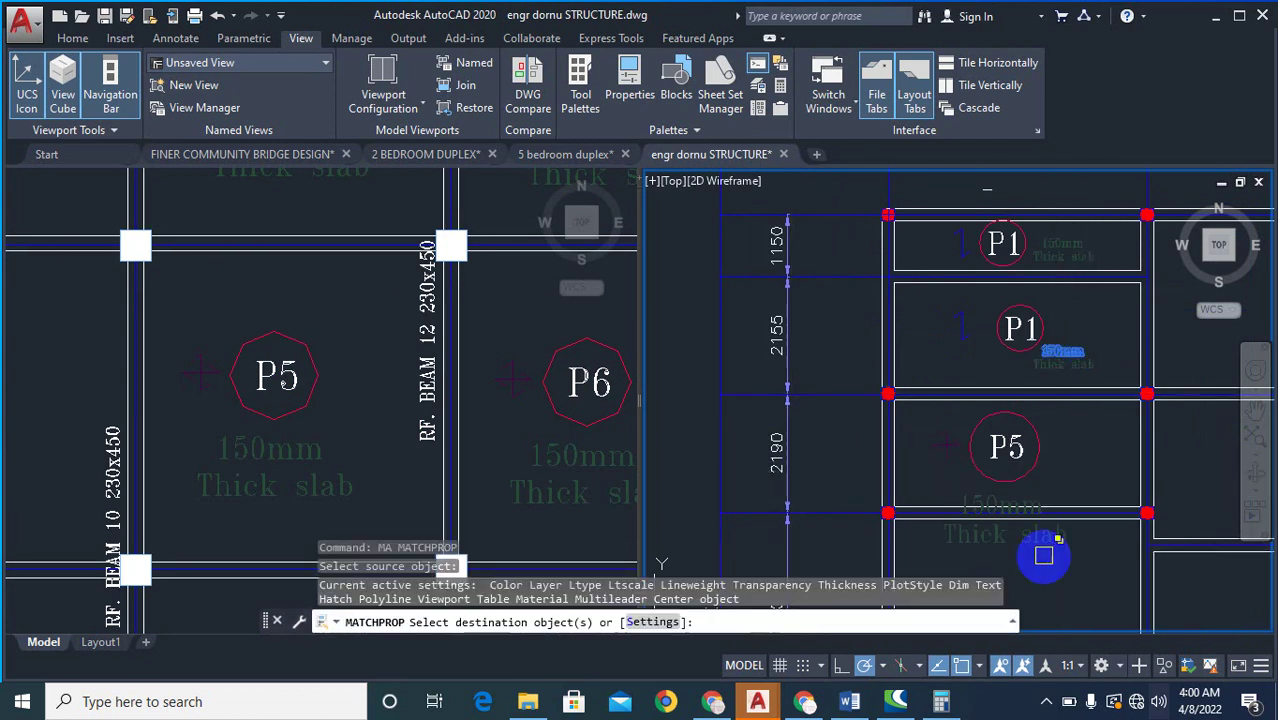
{"action": "scroll", "coordinate": [1007, 437], "scroll_direction": "up", "scroll_amount": 3}
{"action": "left_click", "coordinate": [1008, 435]}
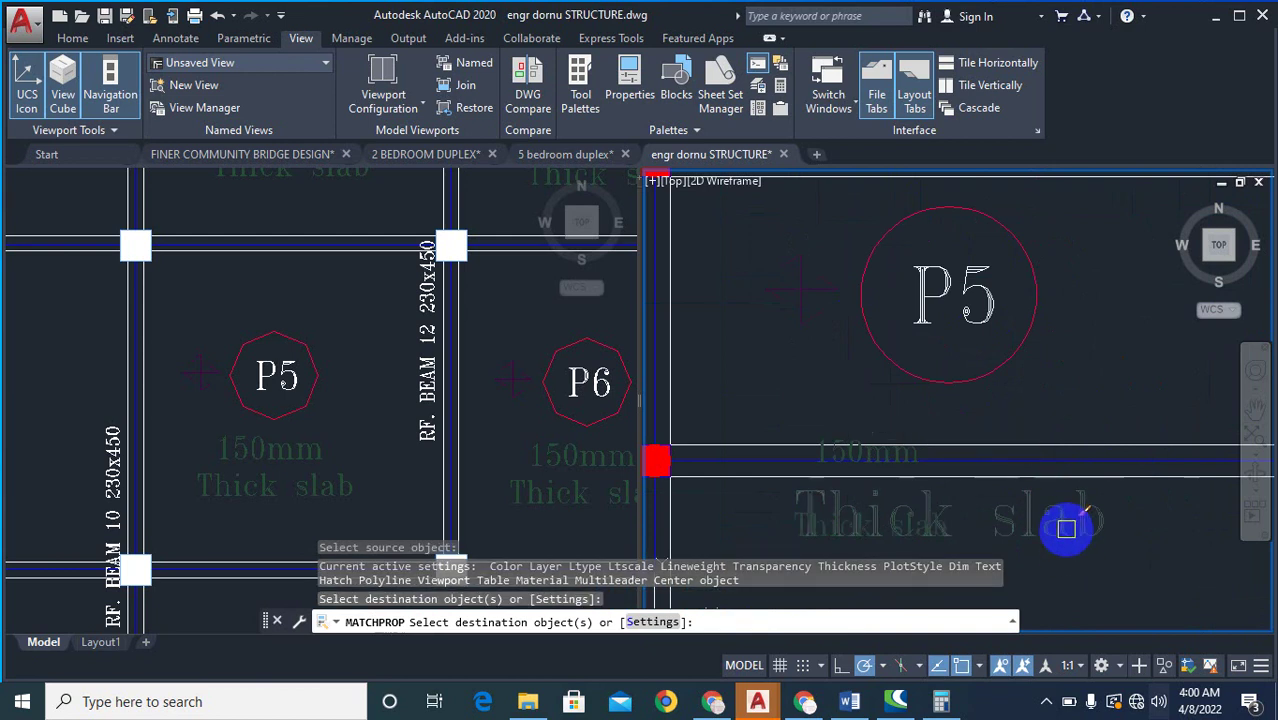
{"action": "left_click", "coordinate": [1067, 529]}
{"action": "scroll", "coordinate": [1036, 416], "scroll_direction": "down", "scroll_amount": 4}
{"action": "key", "text": "Escape"}
- Move the "Thick slab" line of the P5 note up to sit close beneath its "150mm" line
{"action": "scroll", "coordinate": [1016, 462], "scroll_direction": "up", "scroll_amount": 4}
{"action": "type", "text": "m"}
{"action": "key", "text": "Return"}
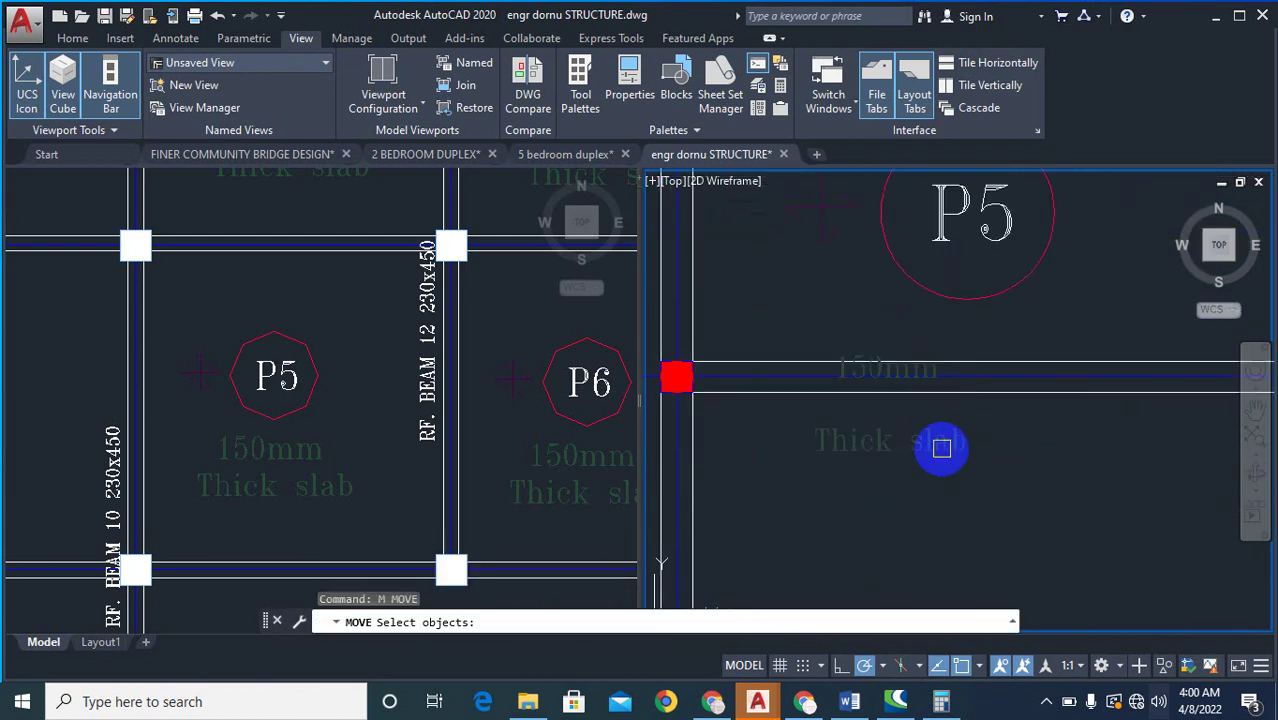
{"action": "left_click", "coordinate": [941, 448]}
{"action": "key", "text": "Return"}
{"action": "left_click", "coordinate": [1015, 546]}
{"action": "left_click", "coordinate": [1032, 510]}
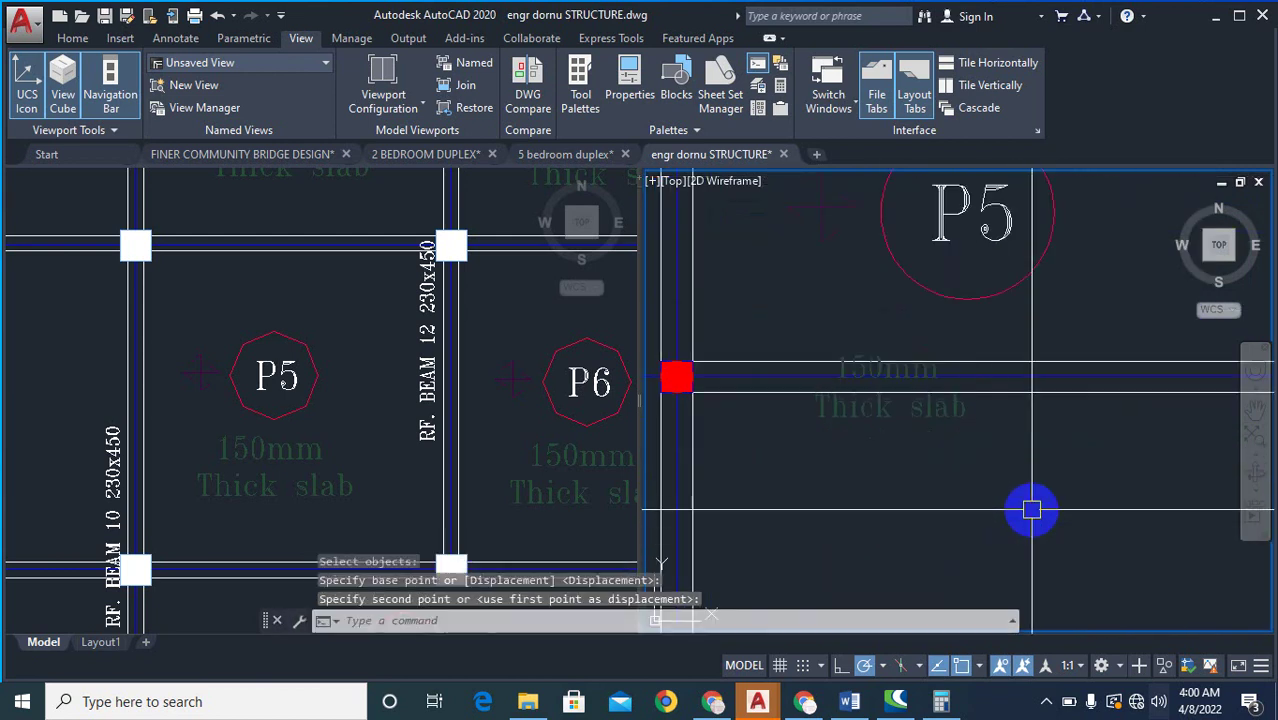
{"action": "type", "text": "m"}
{"action": "key", "text": "Return"}
{"action": "left_click", "coordinate": [941, 418]}
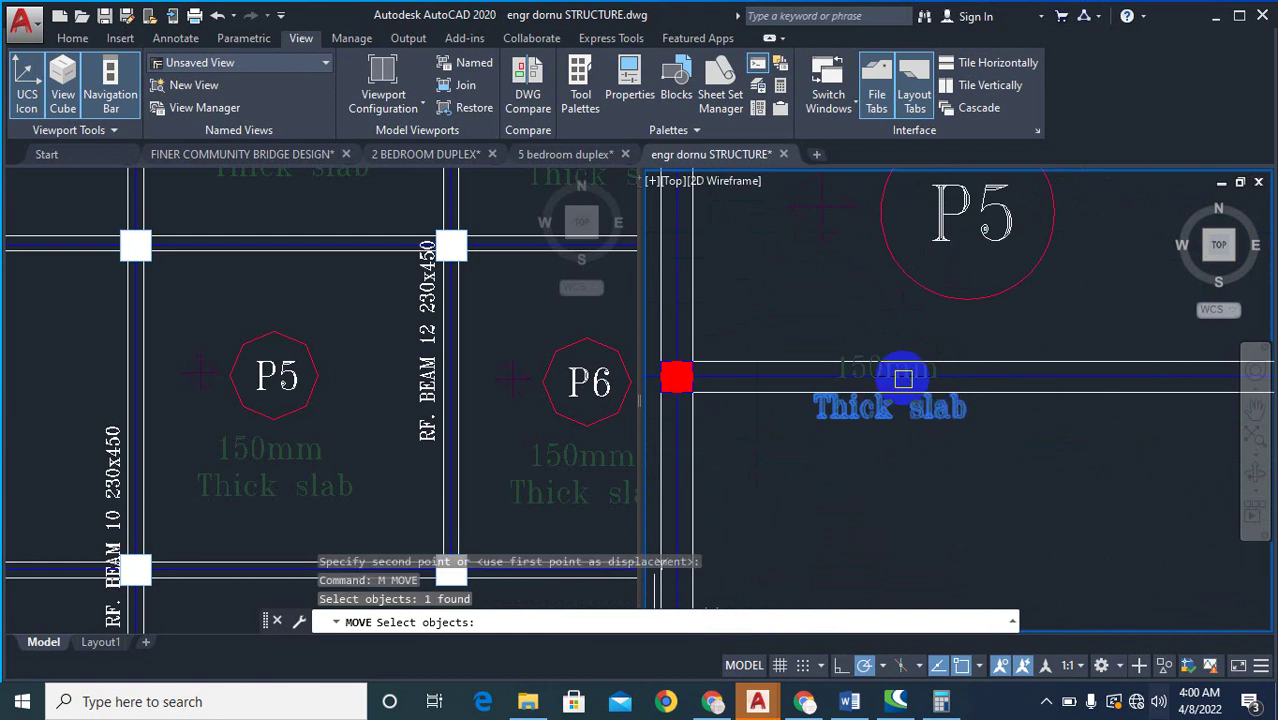
{"action": "left_click", "coordinate": [895, 356]}
{"action": "right_click", "coordinate": [905, 529]}
{"action": "right_click", "coordinate": [905, 529]}
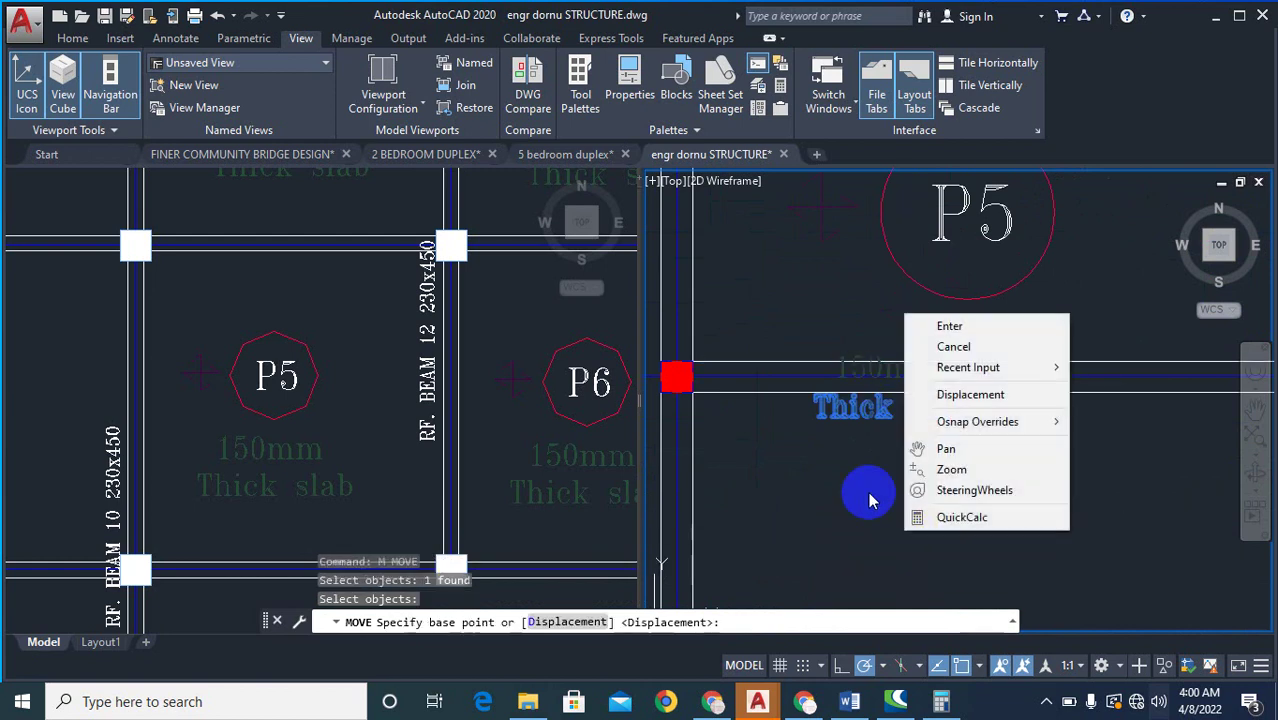
{"action": "key", "text": "Escape"}
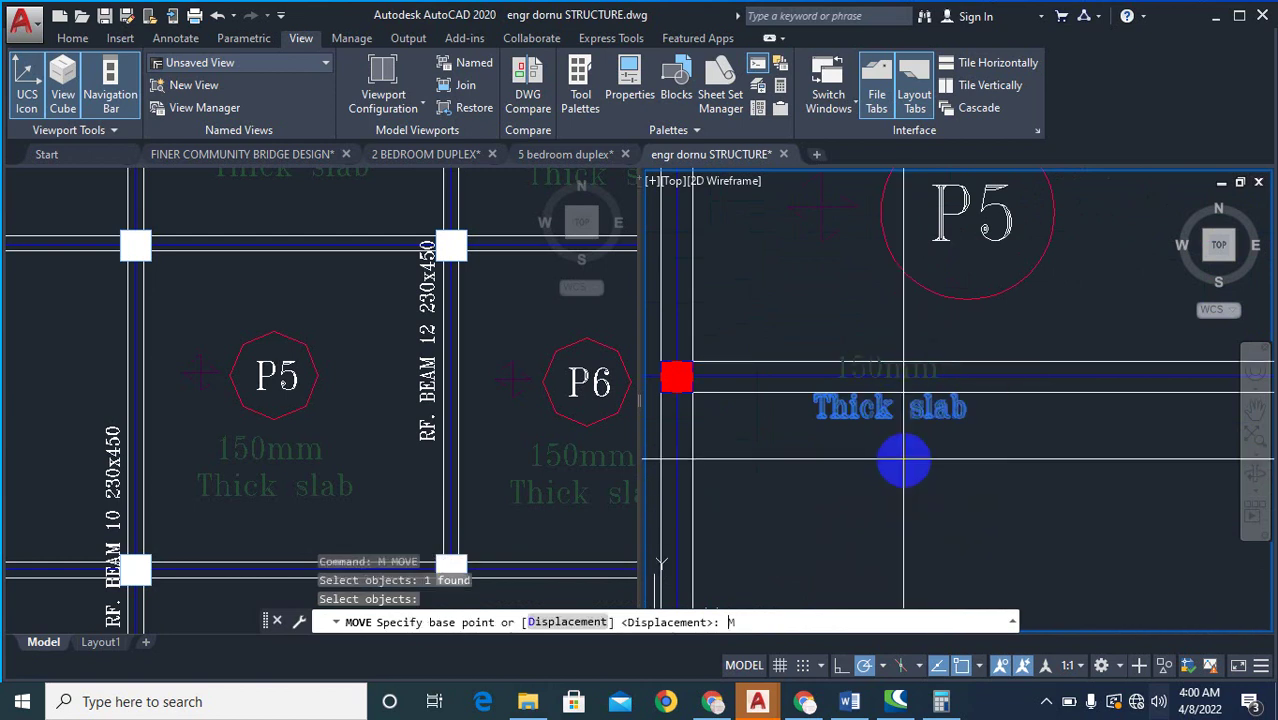
{"action": "key", "text": "Return"}
{"action": "key", "text": "Escape"}
{"action": "key", "text": "Escape"}
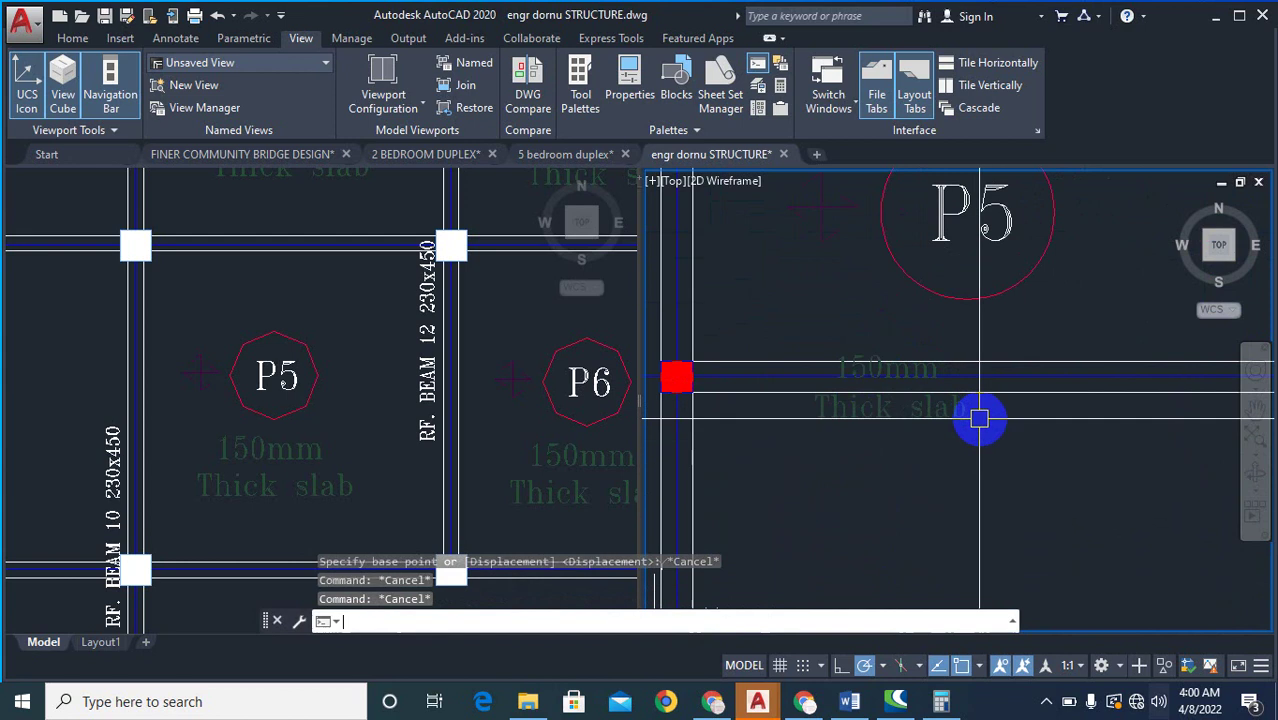
- Move both lines of the P5 thickness note up and to the right, inside the 2190-deep panel below the circle
{"action": "key", "text": "Return"}
{"action": "left_click", "coordinate": [950, 408]}
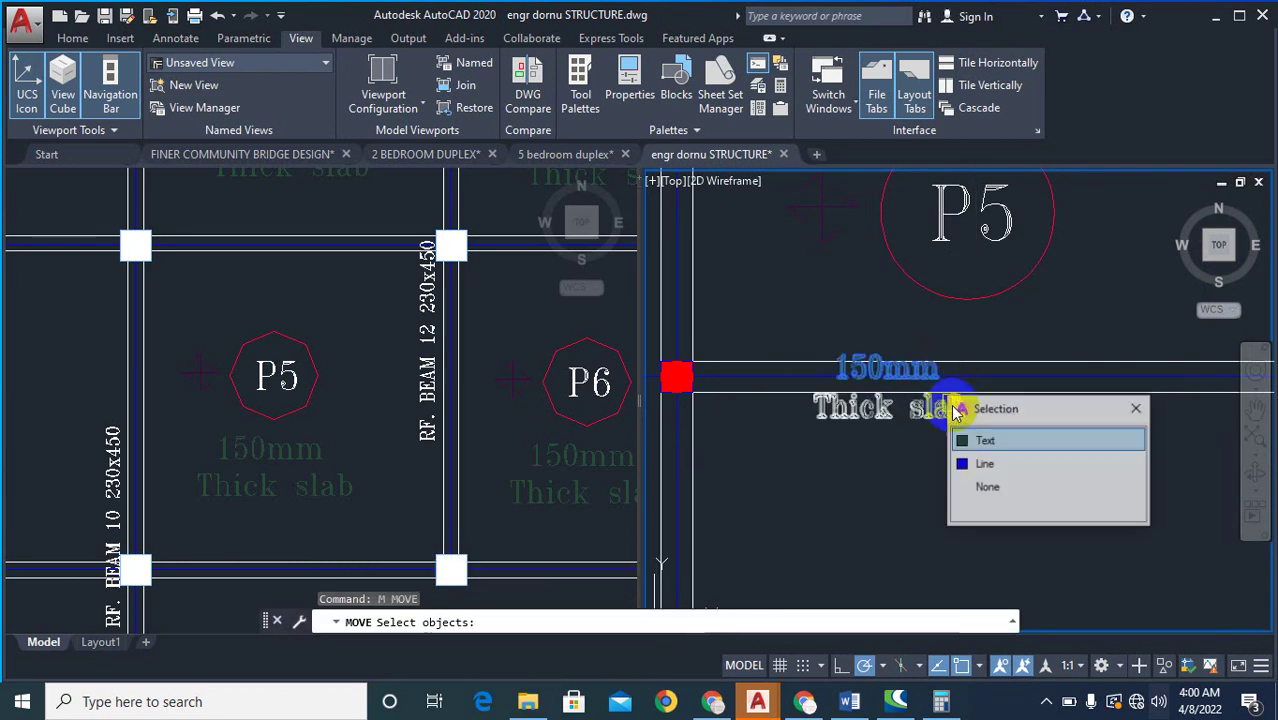
{"action": "left_click", "coordinate": [928, 408]}
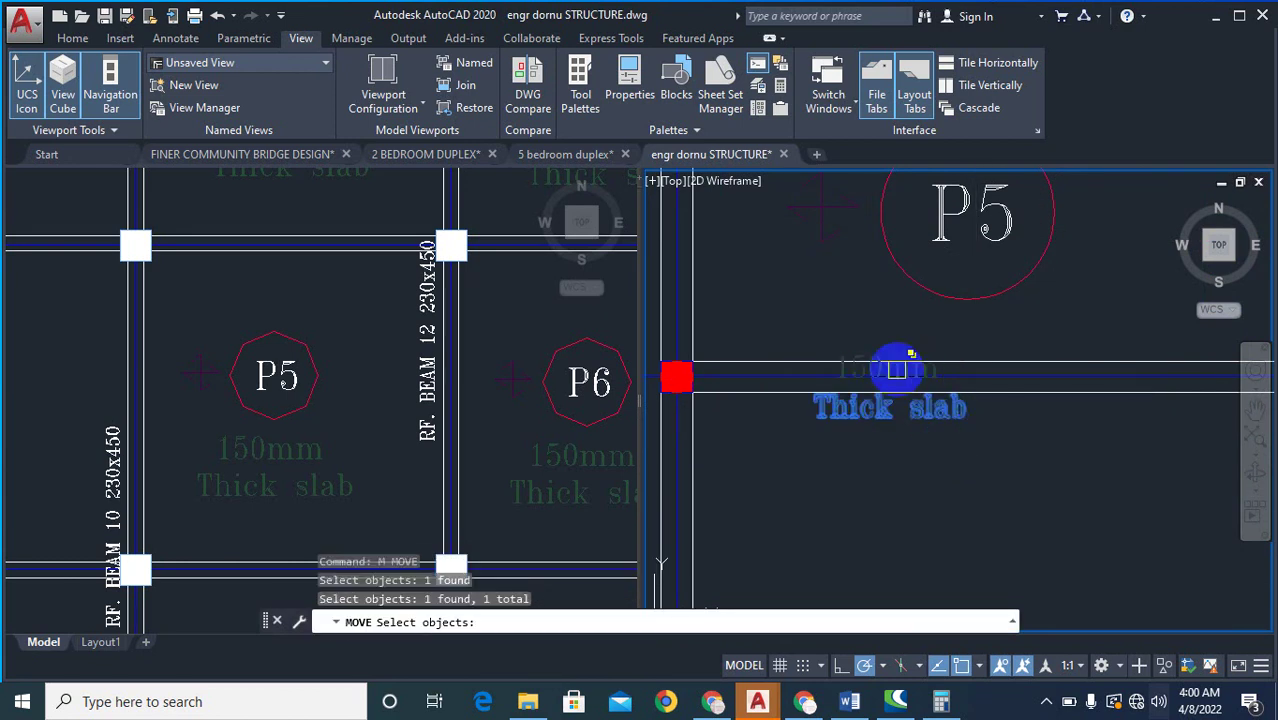
{"action": "left_click", "coordinate": [908, 366]}
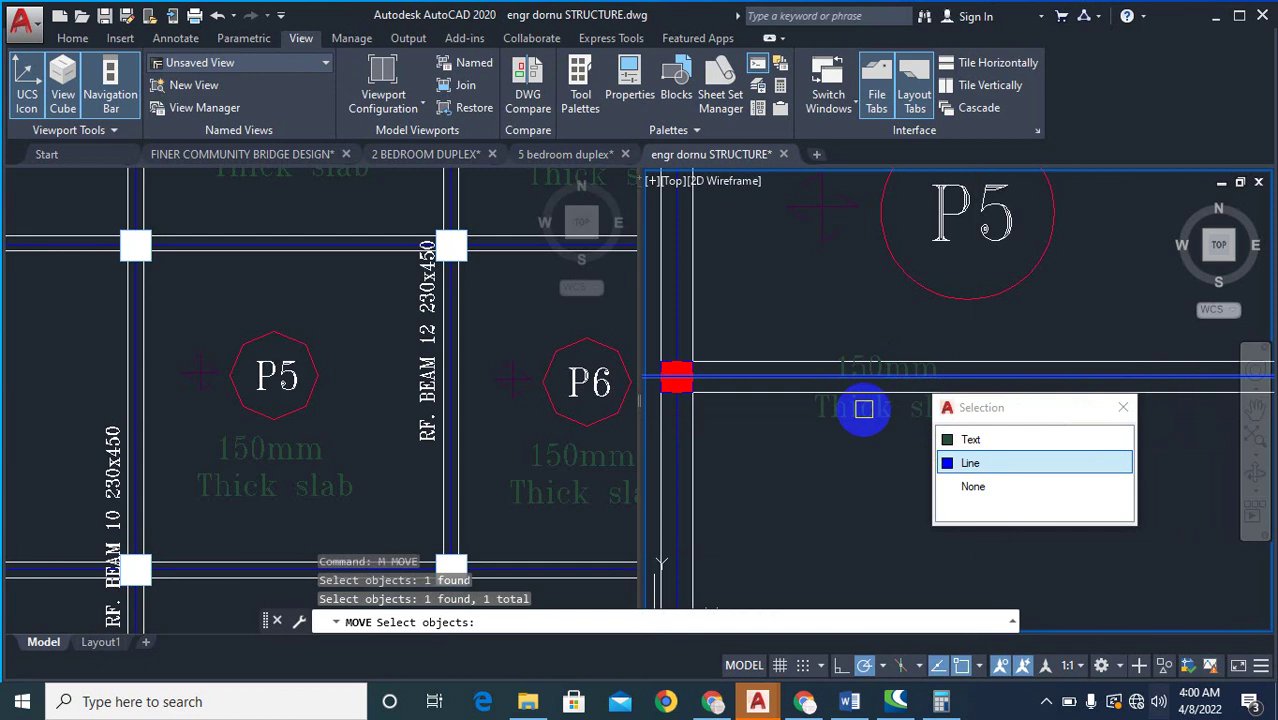
{"action": "left_click", "coordinate": [890, 402]}
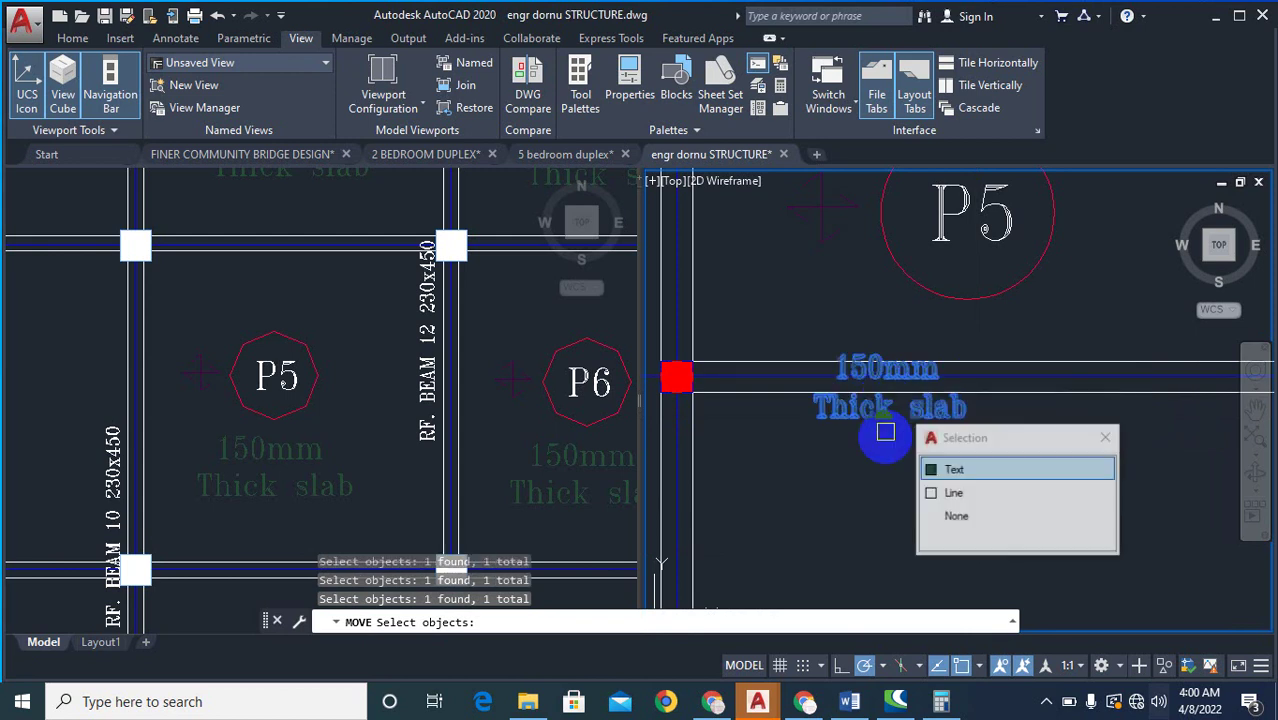
{"action": "key", "text": "Return"}
{"action": "left_click", "coordinate": [818, 495]}
{"action": "left_click", "coordinate": [1041, 426]}
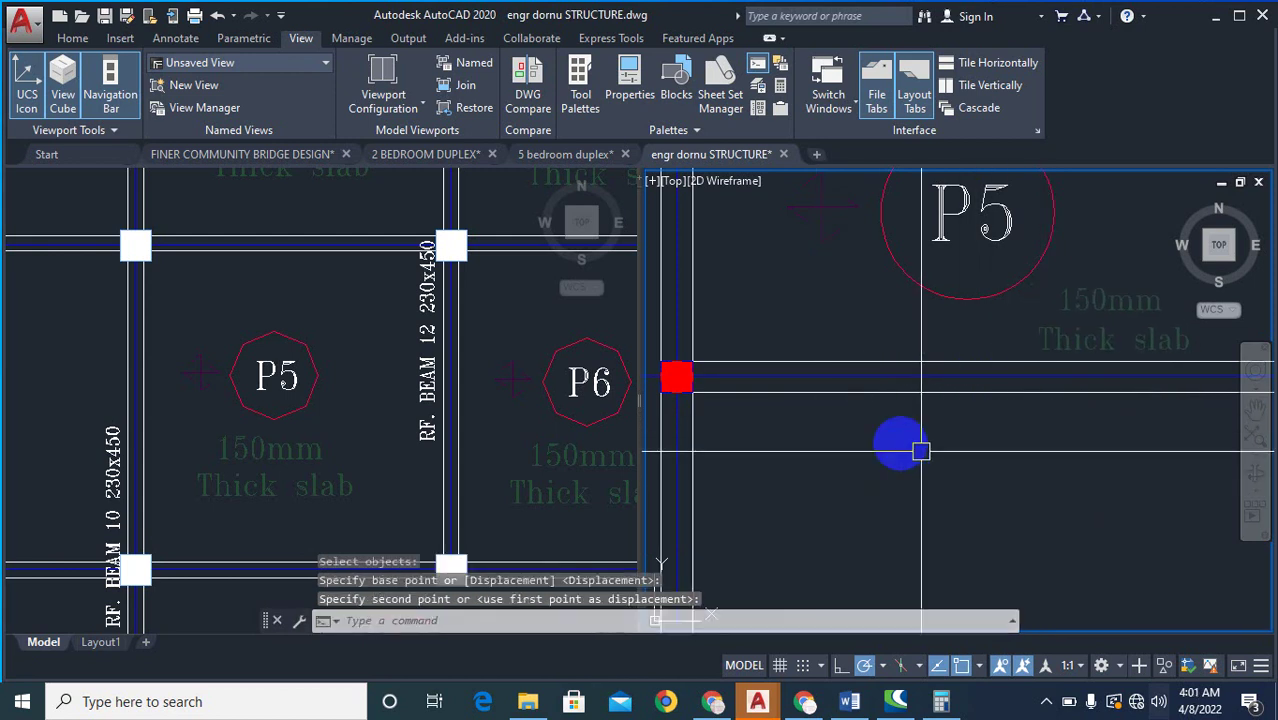
- Match the P5 panel's two-way span symbol to the properties of the span symbol in the P1 panel above
{"action": "scroll", "coordinate": [814, 410], "scroll_direction": "down", "scroll_amount": 4}
{"action": "scroll", "coordinate": [854, 307], "scroll_direction": "up", "scroll_amount": 2}
{"action": "type", "text": "ma"}
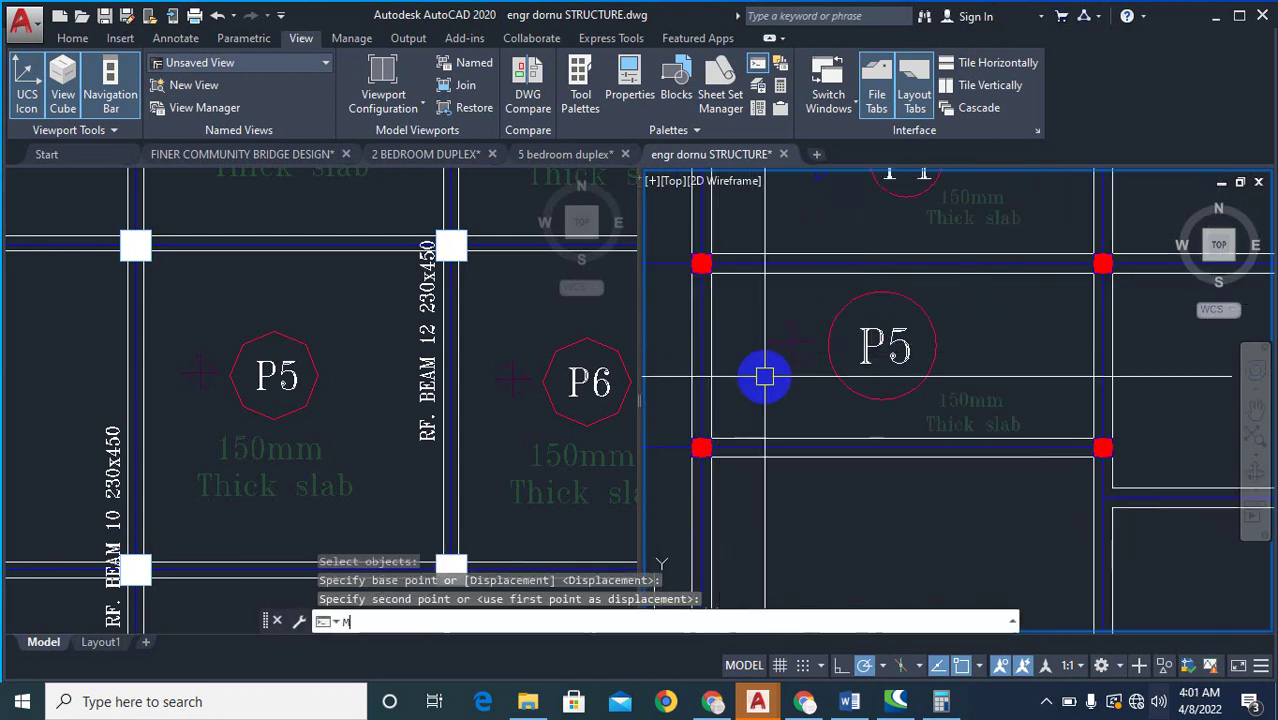
{"action": "key", "text": "Return"}
{"action": "scroll", "coordinate": [845, 352], "scroll_direction": "down", "scroll_amount": 2}
{"action": "scroll", "coordinate": [838, 234], "scroll_direction": "up", "scroll_amount": 2}
{"action": "left_click", "coordinate": [826, 228]}
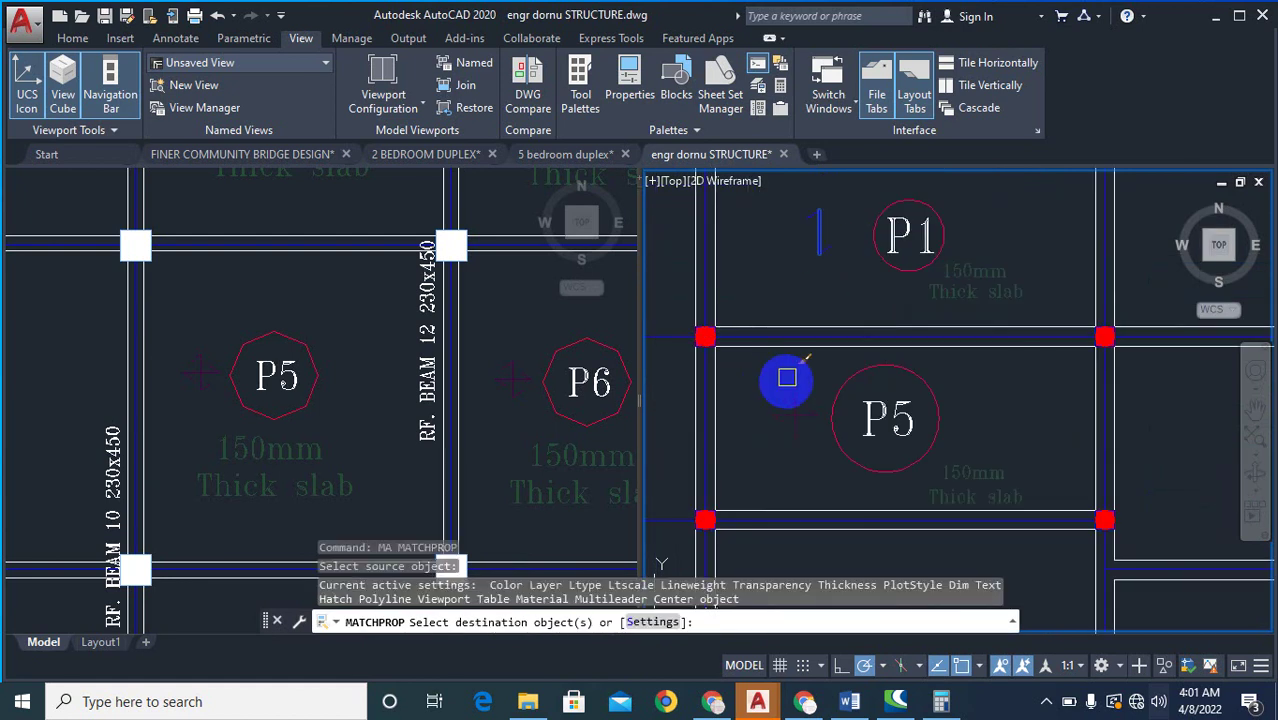
{"action": "scroll", "coordinate": [780, 410], "scroll_direction": "up", "scroll_amount": 3}
{"action": "left_click", "coordinate": [884, 474]}
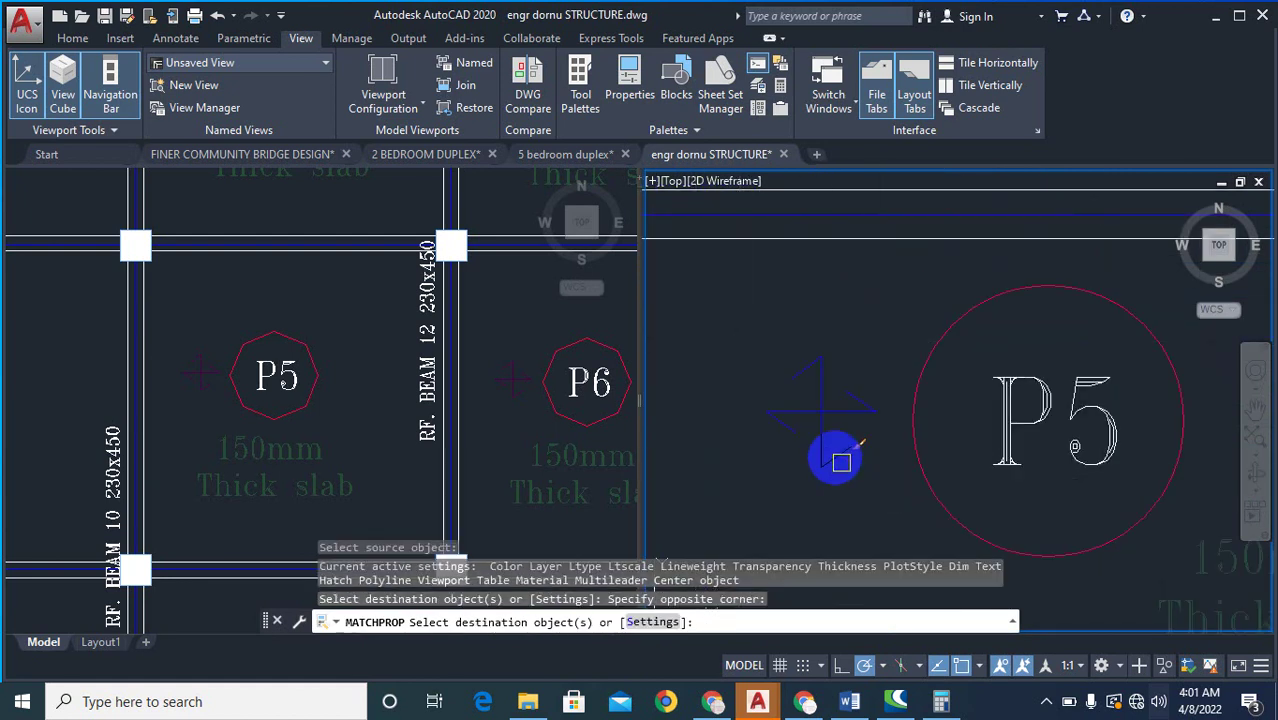
{"action": "scroll", "coordinate": [842, 390], "scroll_direction": "down", "scroll_amount": 5}
{"action": "key", "text": "Escape"}
{"action": "scroll", "coordinate": [843, 336], "scroll_direction": "down", "scroll_amount": 3}
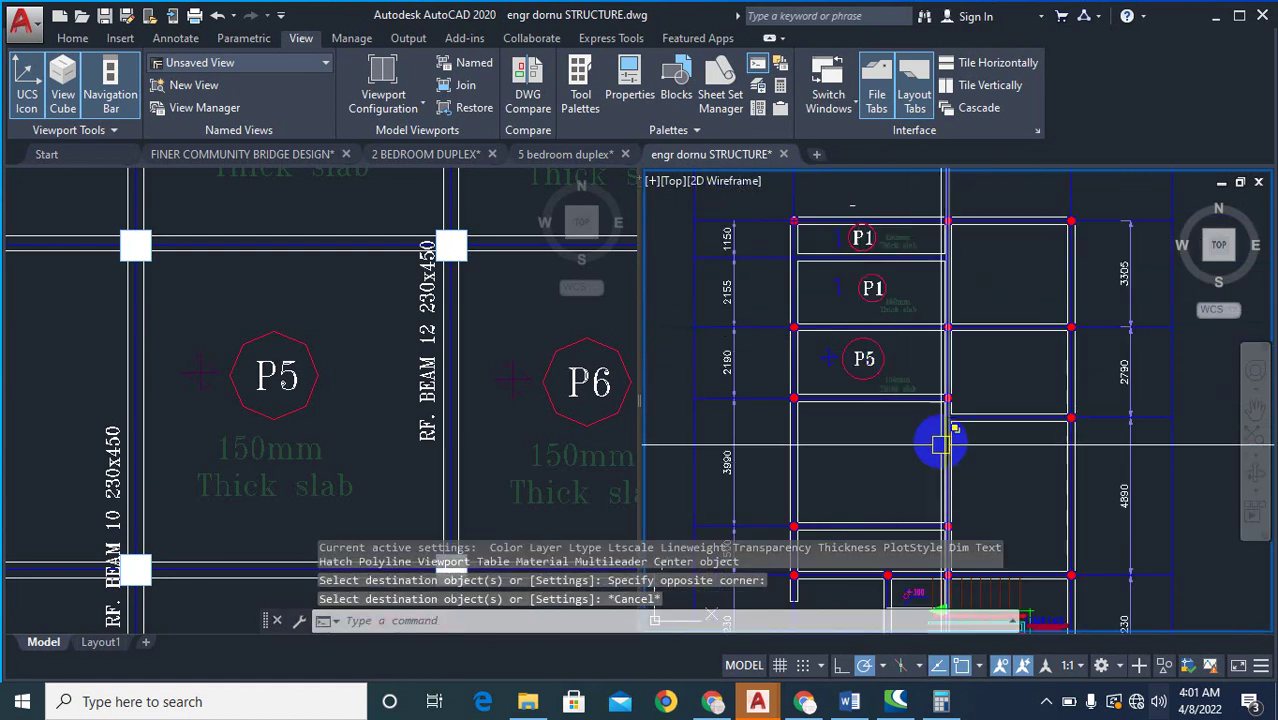
{"action": "scroll", "coordinate": [909, 377], "scroll_direction": "up", "scroll_amount": 2}
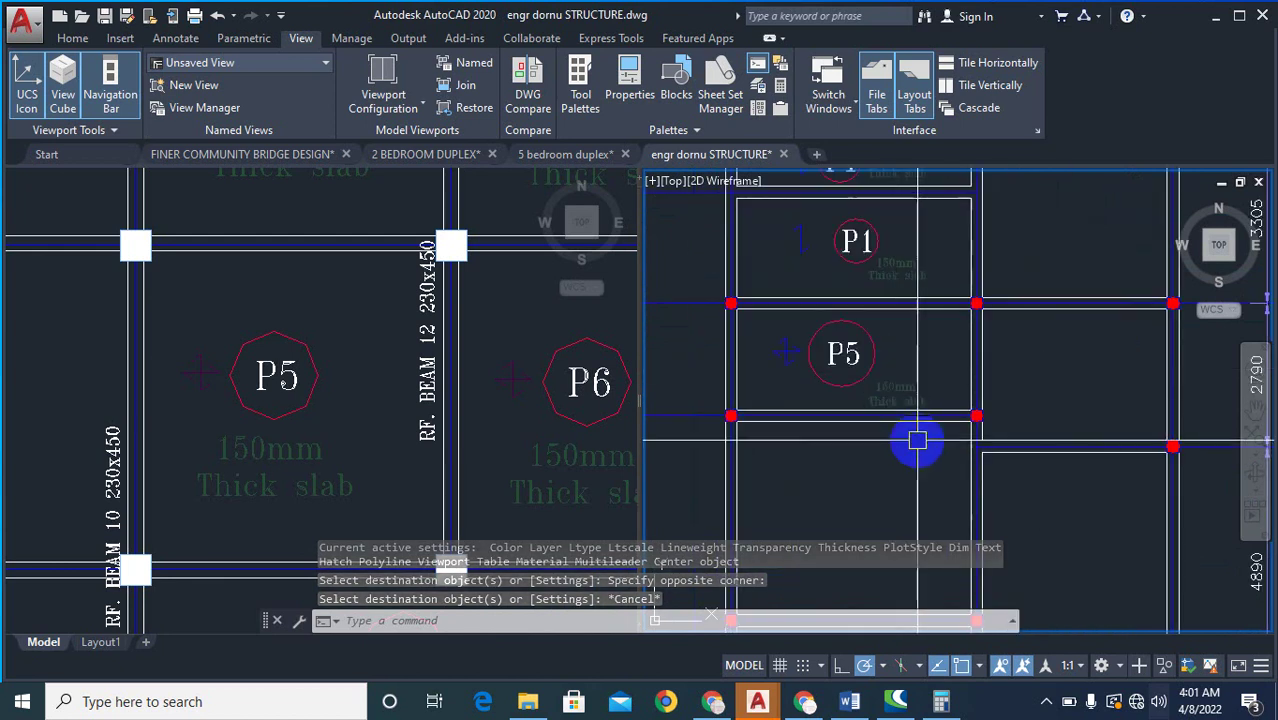
{"action": "type", "text": "CO"}
{"action": "key", "text": "Return"}
{"action": "scroll", "coordinate": [762, 305], "scroll_direction": "up", "scroll_amount": 2}
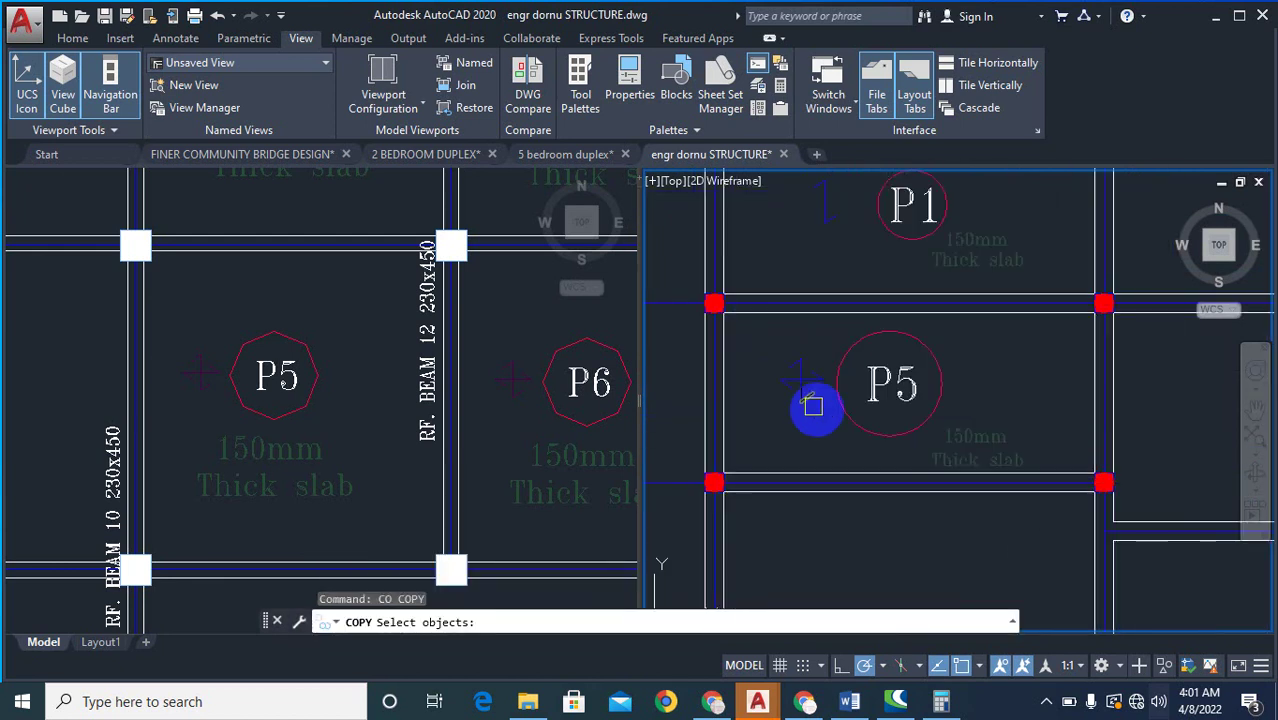
{"action": "scroll", "coordinate": [911, 412], "scroll_direction": "down", "scroll_amount": 2}
{"action": "key", "text": "Escape"}
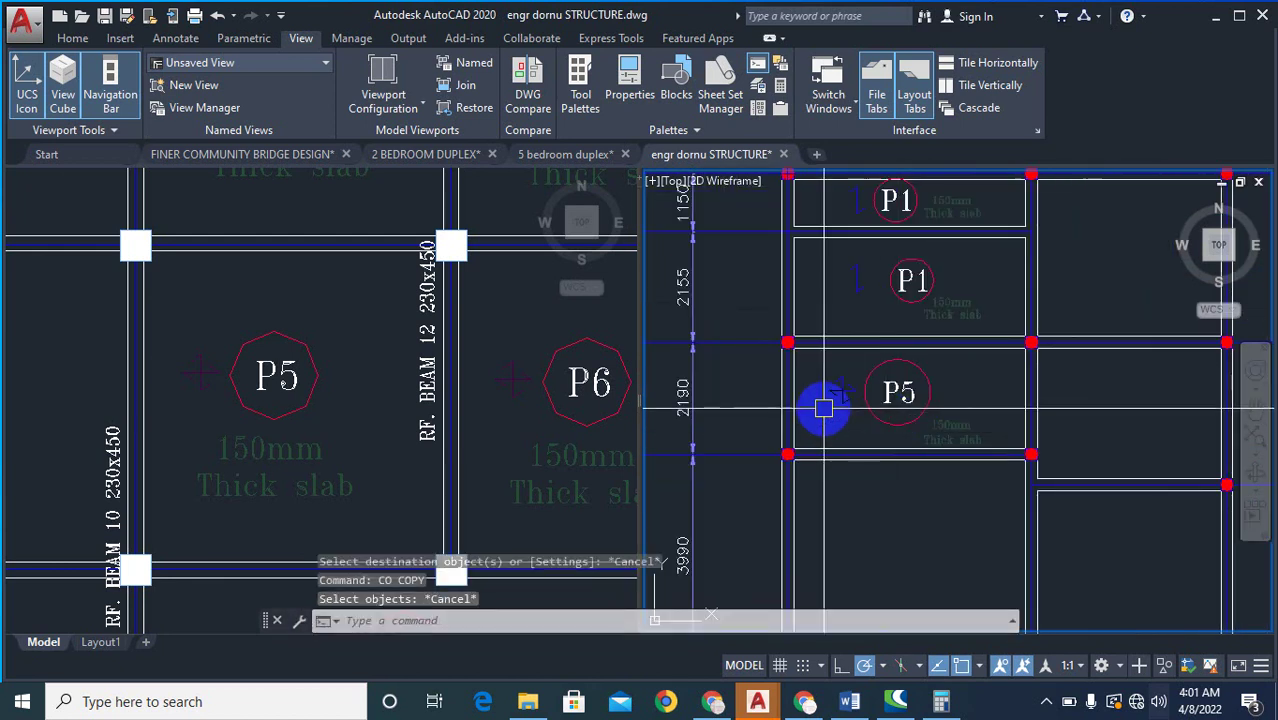
- Copy the P5 mark with its circle, span symbol and thickness note from the 2190-deep panel into the 3305-deep panel
{"action": "scroll", "coordinate": [821, 408], "scroll_direction": "up", "scroll_amount": 5}
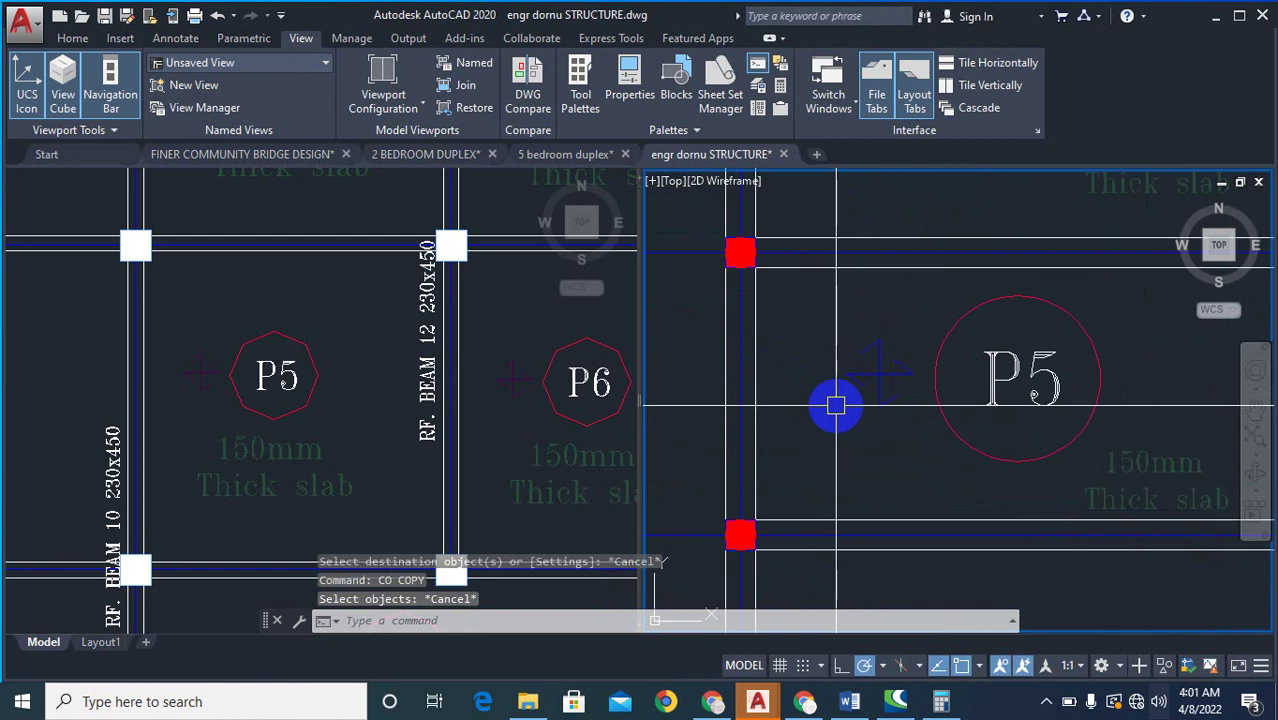
{"action": "scroll", "coordinate": [836, 405], "scroll_direction": "down", "scroll_amount": 3}
{"action": "type", "text": "co"}
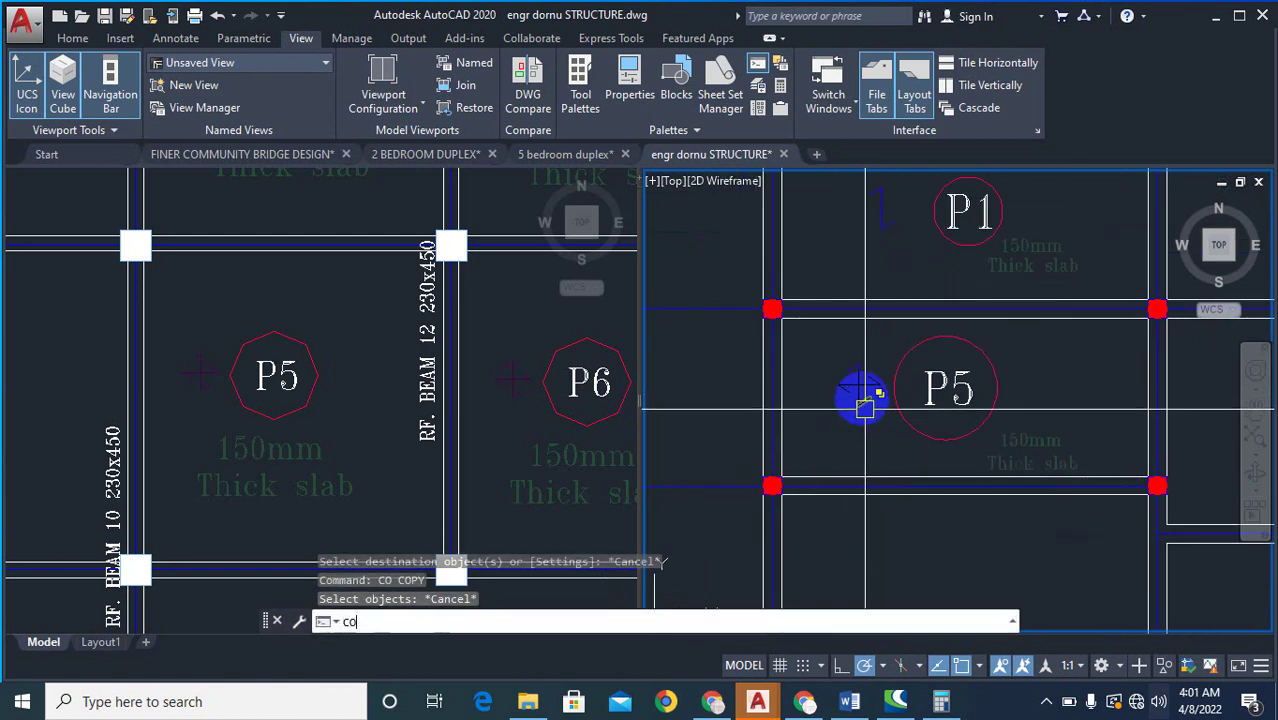
{"action": "key", "text": "Return"}
{"action": "scroll", "coordinate": [850, 370], "scroll_direction": "up", "scroll_amount": 5}
{"action": "left_click", "coordinate": [830, 340]}
{"action": "scroll", "coordinate": [840, 345], "scroll_direction": "down", "scroll_amount": 4}
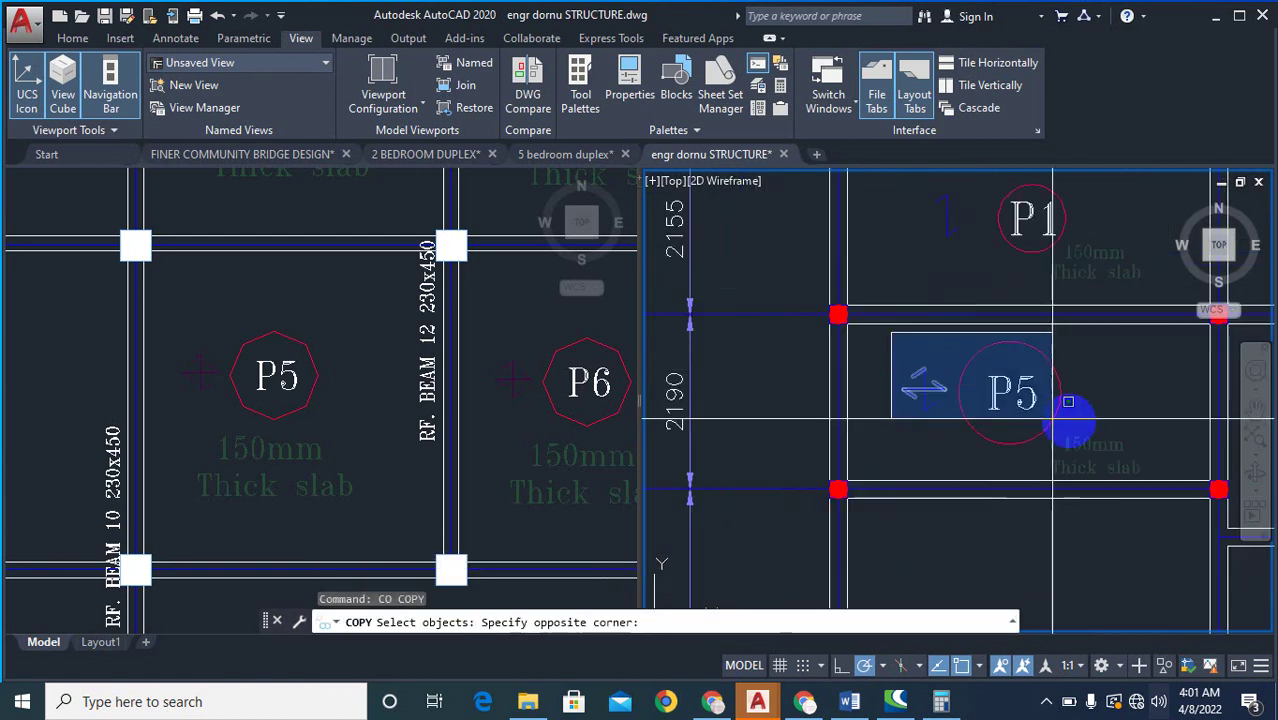
{"action": "left_click", "coordinate": [1171, 477]}
{"action": "right_click", "coordinate": [1145, 436]}
{"action": "right_click", "coordinate": [1138, 428]}
{"action": "left_click", "coordinate": [1132, 422]}
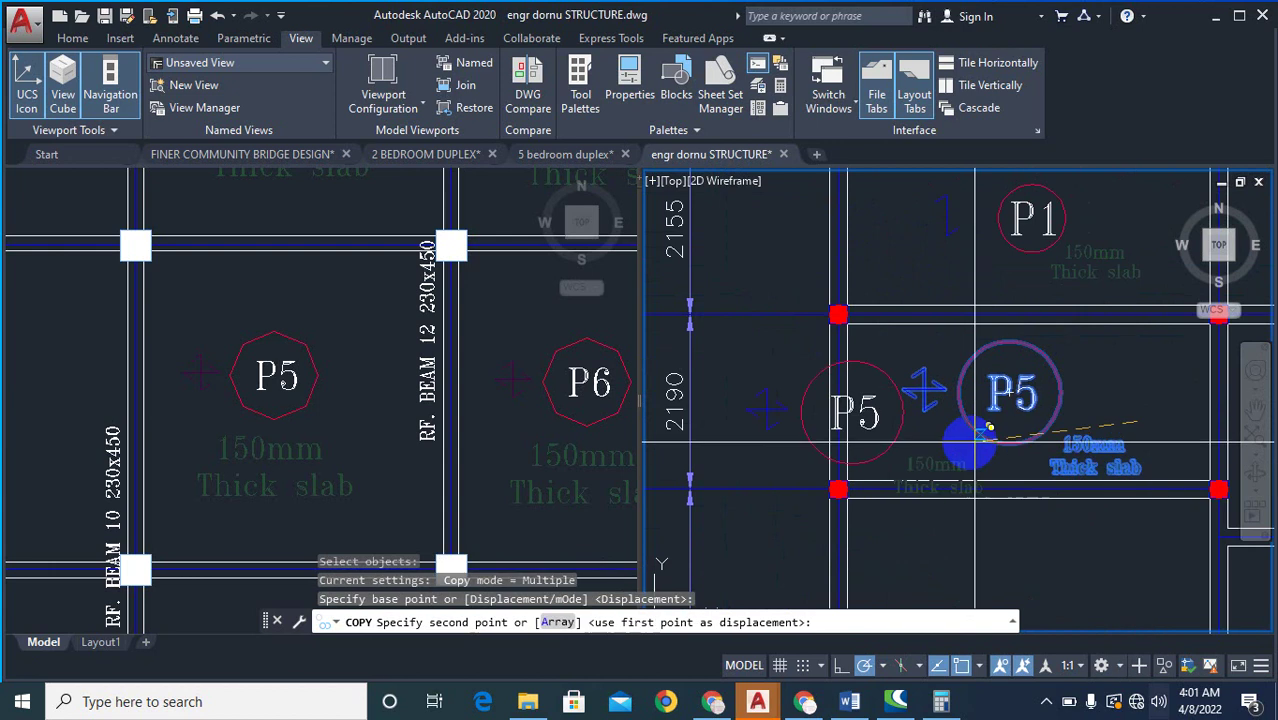
{"action": "scroll", "coordinate": [938, 447], "scroll_direction": "down", "scroll_amount": 6}
{"action": "scroll", "coordinate": [1015, 410], "scroll_direction": "up", "scroll_amount": 4}
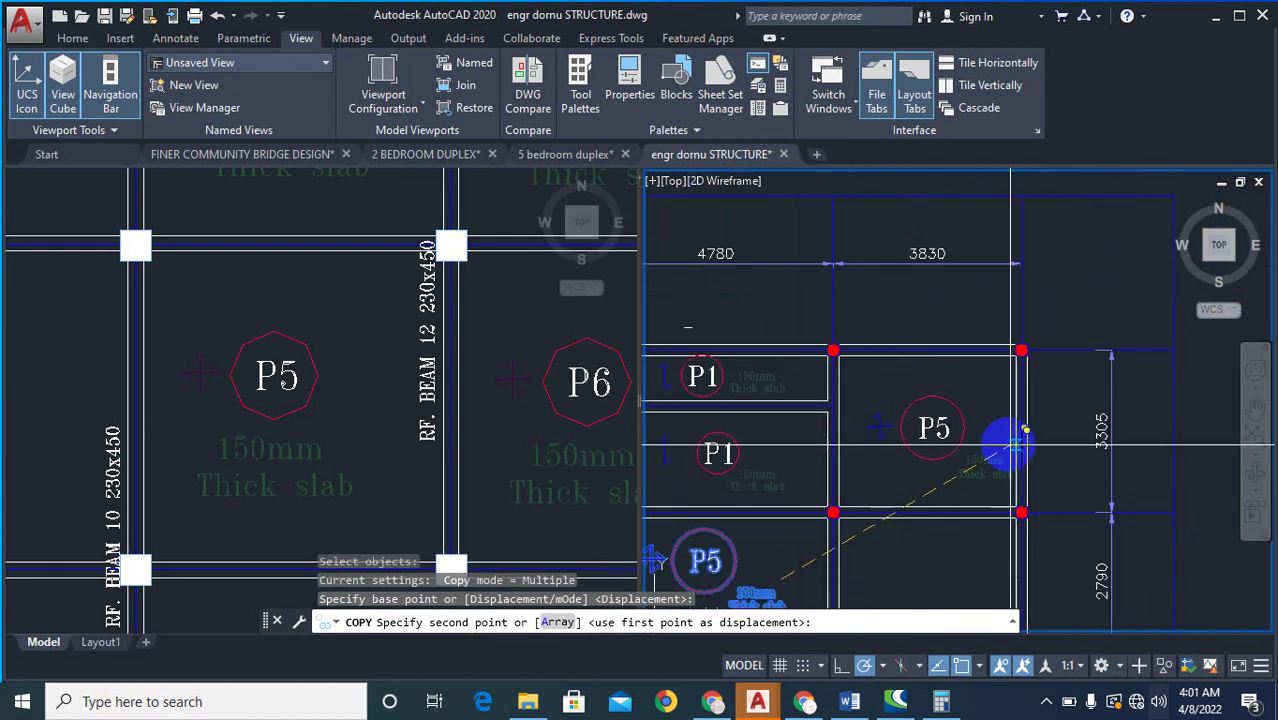
{"action": "scroll", "coordinate": [1058, 430], "scroll_direction": "down", "scroll_amount": 3}
{"action": "key", "text": "Escape"}
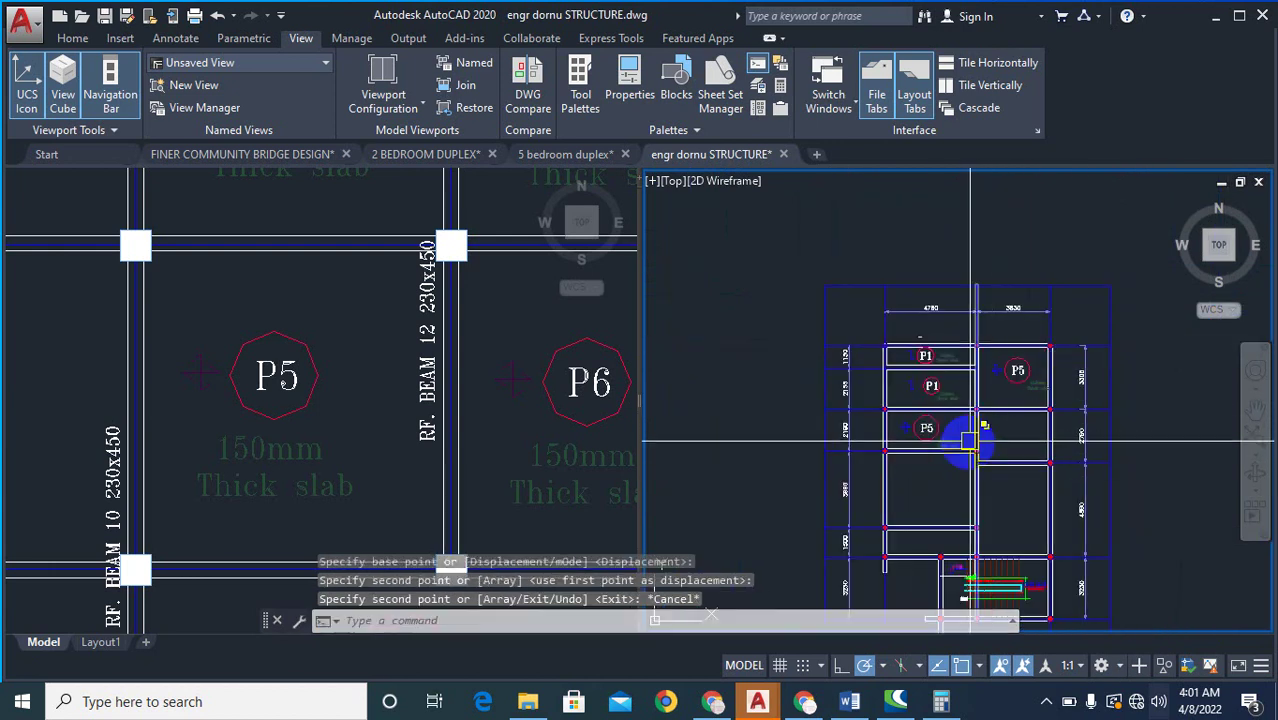
- Erase the horizontal arrow from the P5 span symbol in the 2190-deep panel
{"action": "scroll", "coordinate": [830, 443], "scroll_direction": "up", "scroll_amount": 4}
{"action": "scroll", "coordinate": [832, 443], "scroll_direction": "up", "scroll_amount": 2}
{"action": "scroll", "coordinate": [835, 390], "scroll_direction": "up", "scroll_amount": 3}
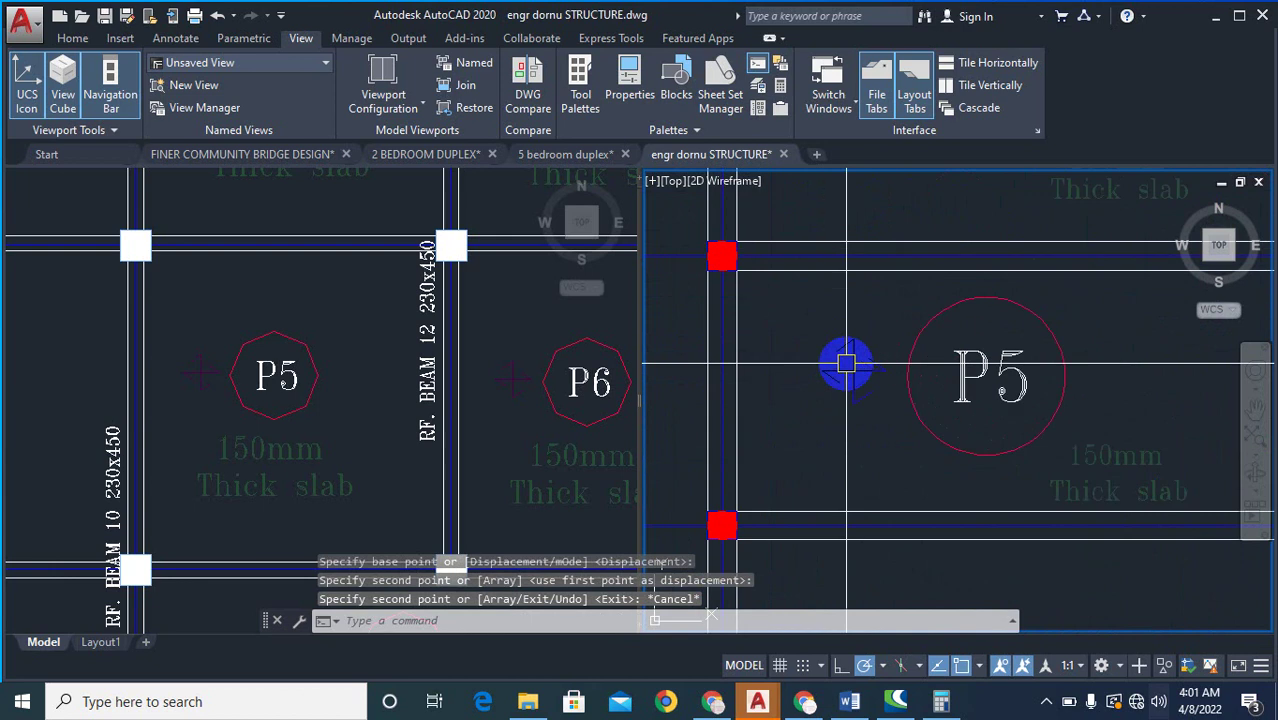
{"action": "type", "text": "e"}
{"action": "key", "text": "Return"}
{"action": "scroll", "coordinate": [843, 375], "scroll_direction": "up", "scroll_amount": 2}
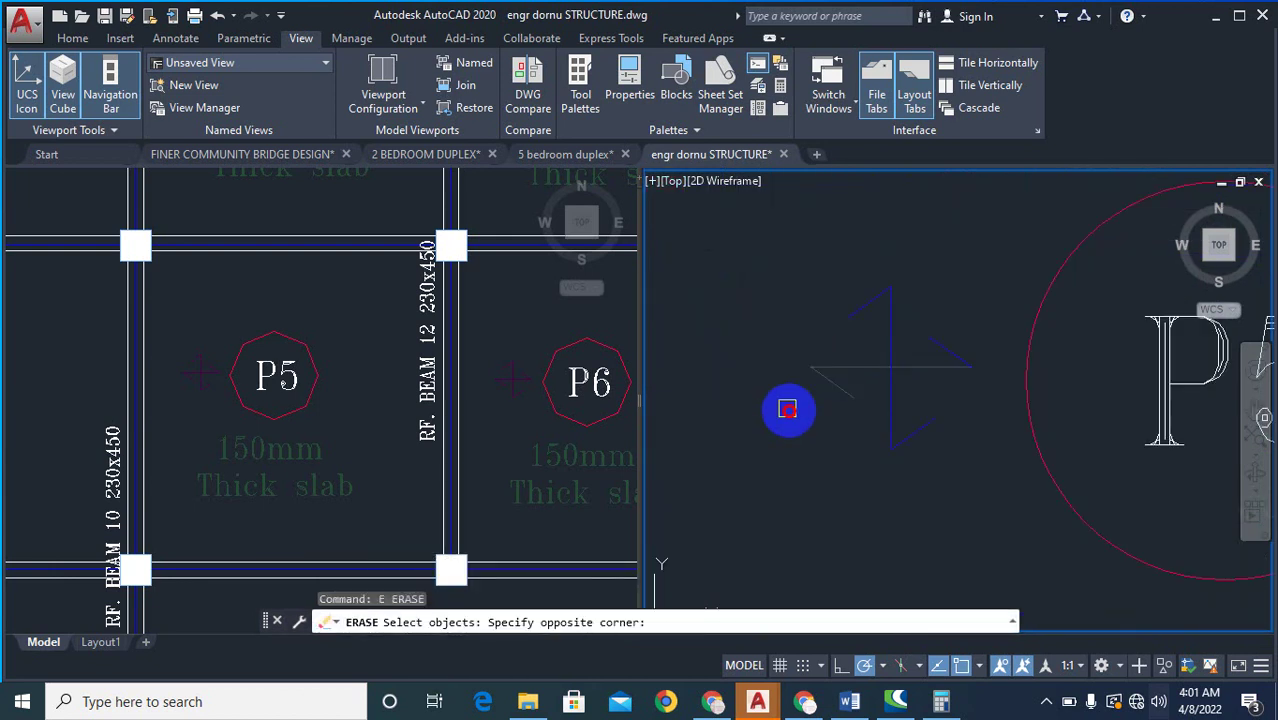
{"action": "left_click", "coordinate": [787, 409]}
{"action": "key", "text": "Return"}
{"action": "scroll", "coordinate": [845, 348], "scroll_direction": "down", "scroll_amount": 4}
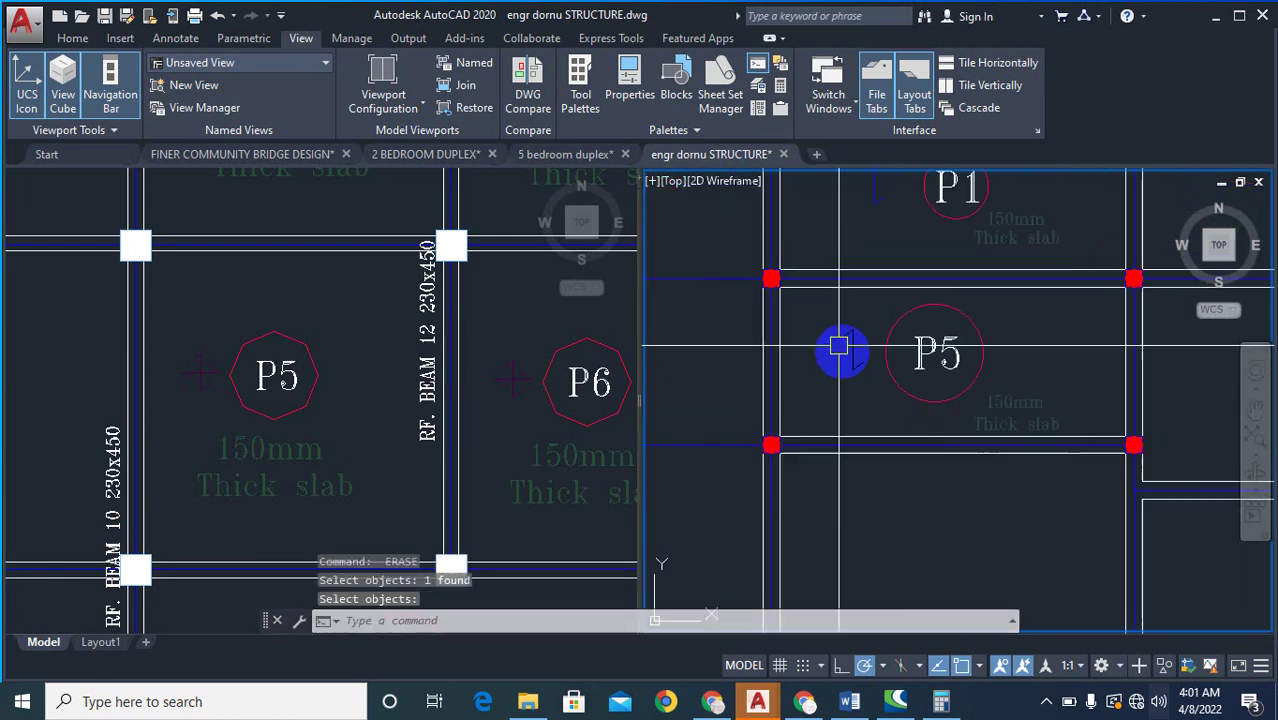
- Look over the labelled slab panels and the neighbouring layouts, including the unlabelled copy of the layout below
{"action": "scroll", "coordinate": [879, 426], "scroll_direction": "down", "scroll_amount": 4}
{"action": "scroll", "coordinate": [1050, 330], "scroll_direction": "up", "scroll_amount": 3}
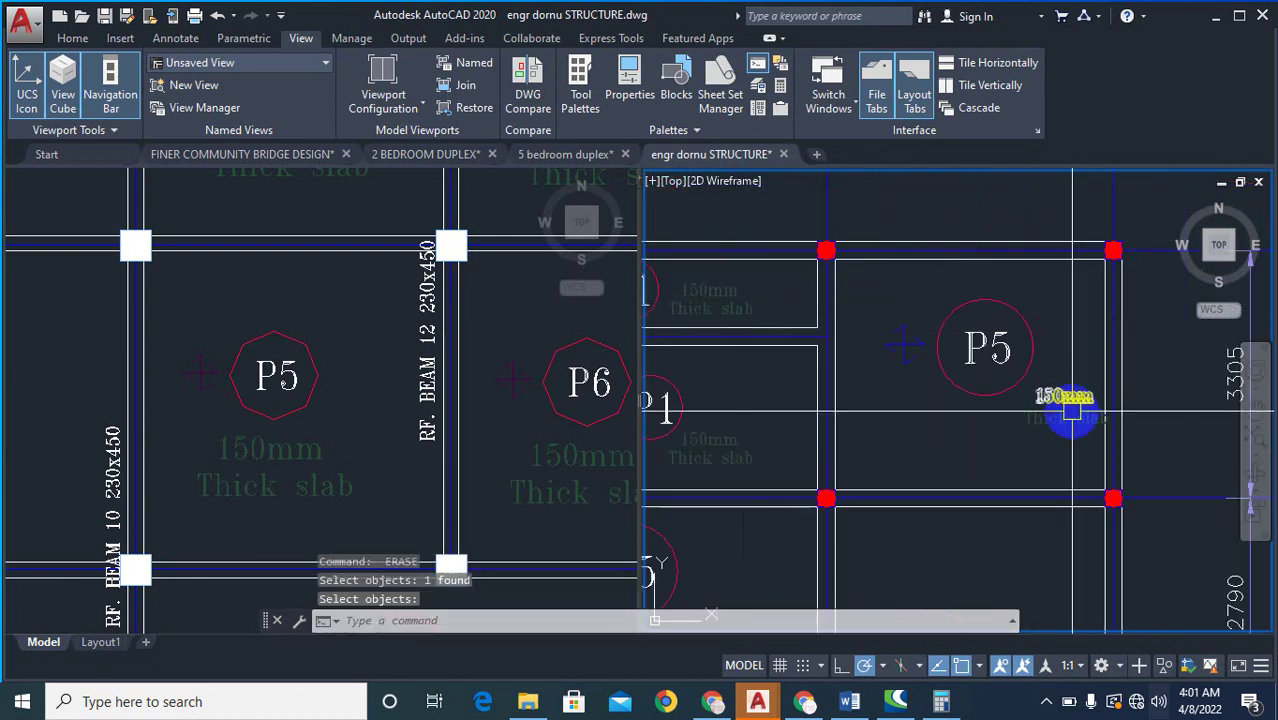
{"action": "scroll", "coordinate": [1156, 315], "scroll_direction": "down", "scroll_amount": 4}
{"action": "scroll", "coordinate": [1107, 385], "scroll_direction": "up", "scroll_amount": 2}
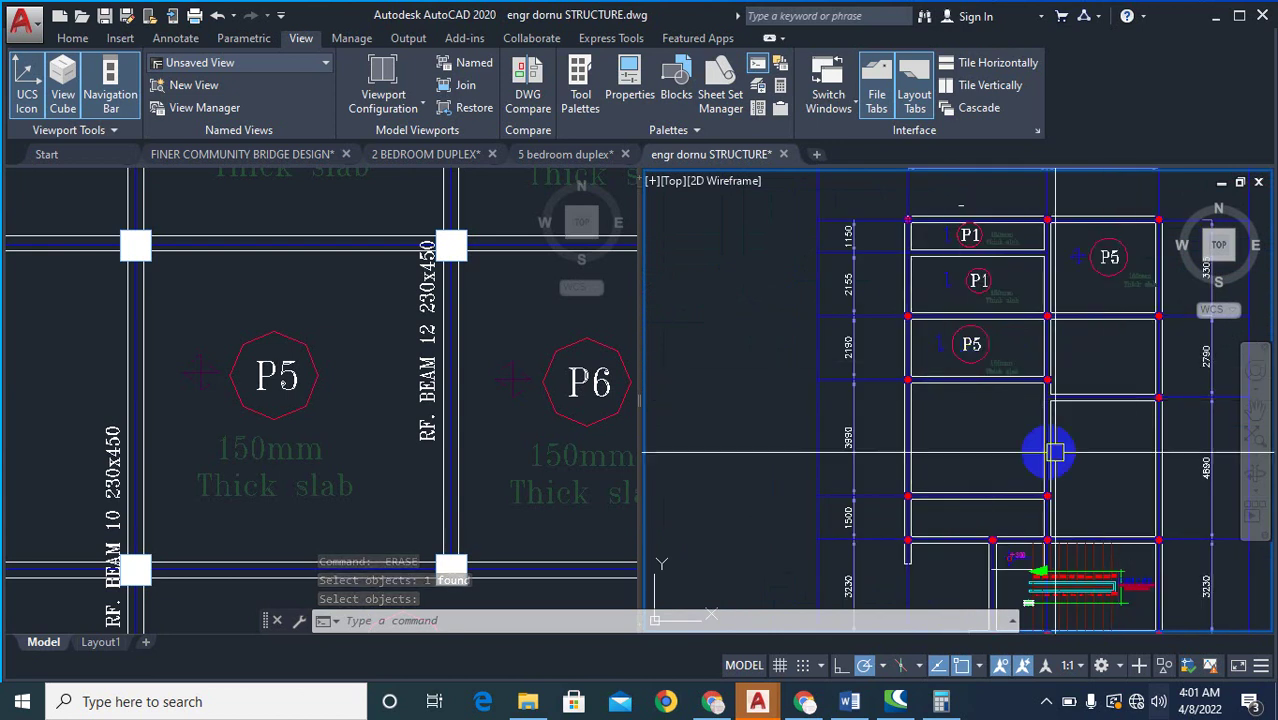
{"action": "scroll", "coordinate": [958, 375], "scroll_direction": "down", "scroll_amount": 4}
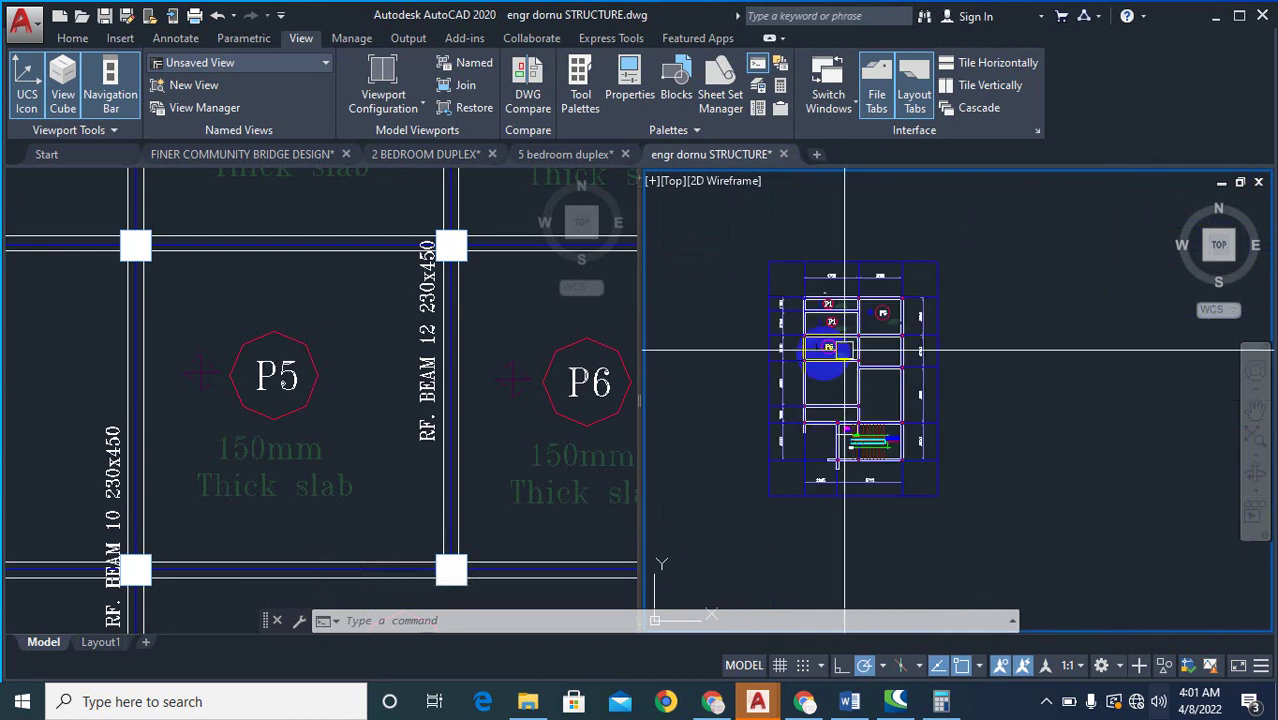
{"action": "scroll", "coordinate": [807, 314], "scroll_direction": "up", "scroll_amount": 3}
{"action": "scroll", "coordinate": [852, 351], "scroll_direction": "down", "scroll_amount": 4}
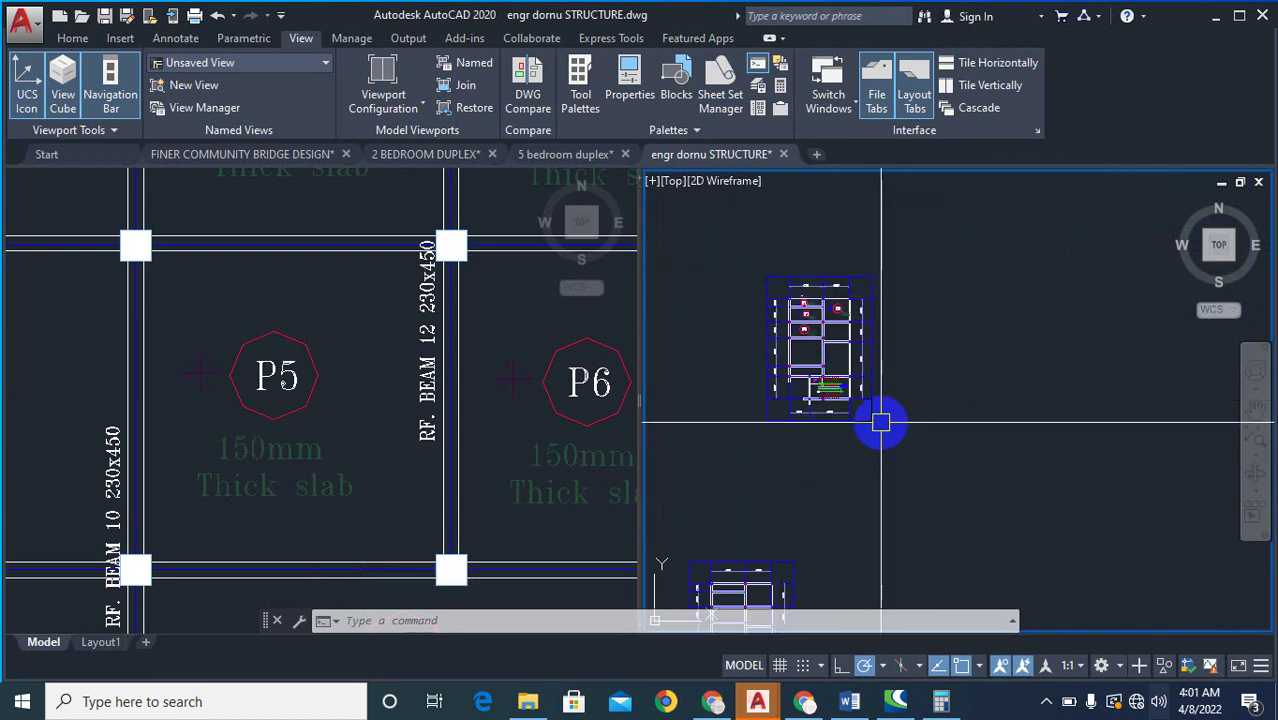
{"action": "scroll", "coordinate": [743, 302], "scroll_direction": "up", "scroll_amount": 4}
{"action": "scroll", "coordinate": [811, 390], "scroll_direction": "down", "scroll_amount": 8}
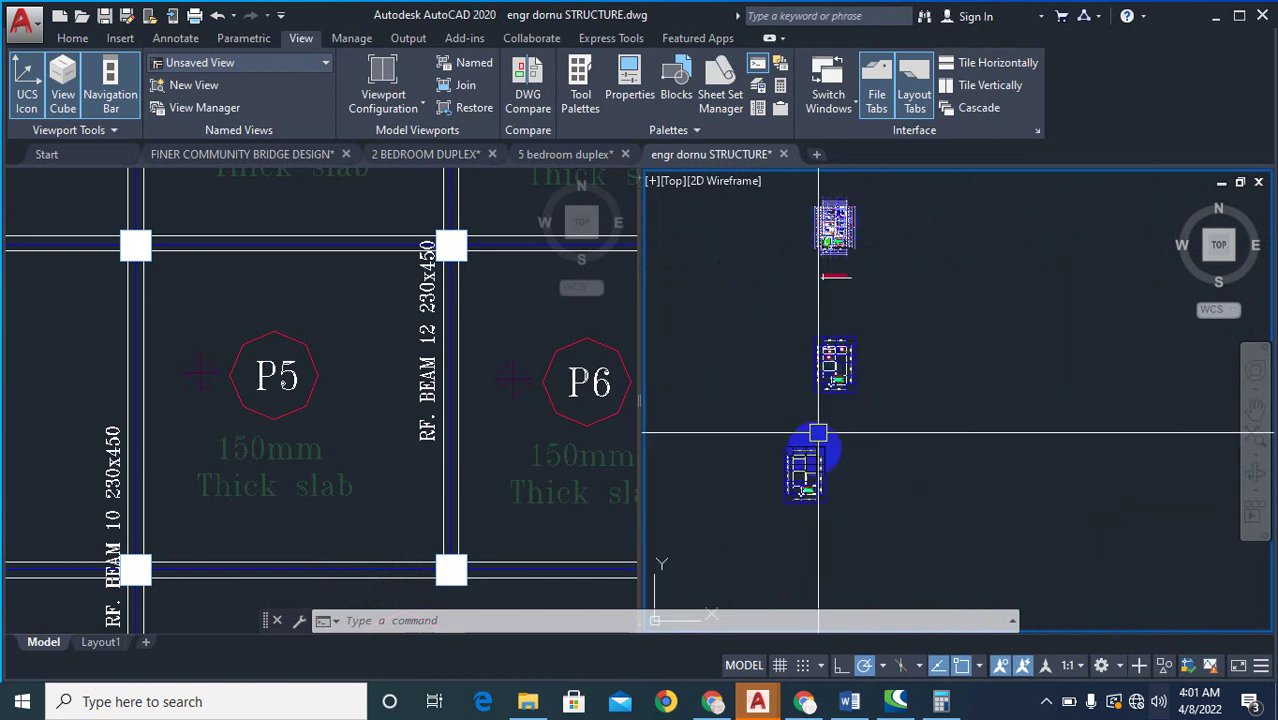
{"action": "scroll", "coordinate": [808, 485], "scroll_direction": "up", "scroll_amount": 6}
{"action": "scroll", "coordinate": [816, 285], "scroll_direction": "up", "scroll_amount": 4}
{"action": "scroll", "coordinate": [887, 320], "scroll_direction": "down", "scroll_amount": 5}
{"action": "scroll", "coordinate": [802, 271], "scroll_direction": "up", "scroll_amount": 4}
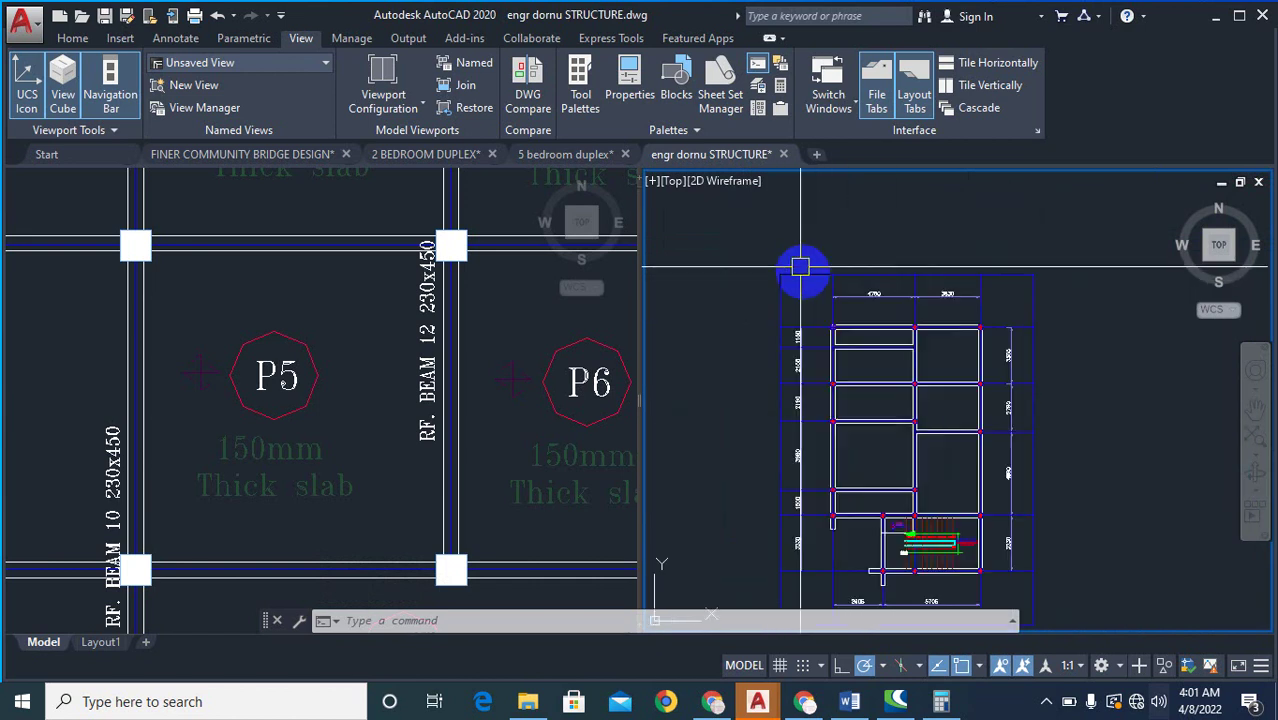
- Try a short horizontal line through the centre of the unlabelled layout's upper-left corner column, and erase it
{"action": "scroll", "coordinate": [832, 413], "scroll_direction": "up", "scroll_amount": 2}
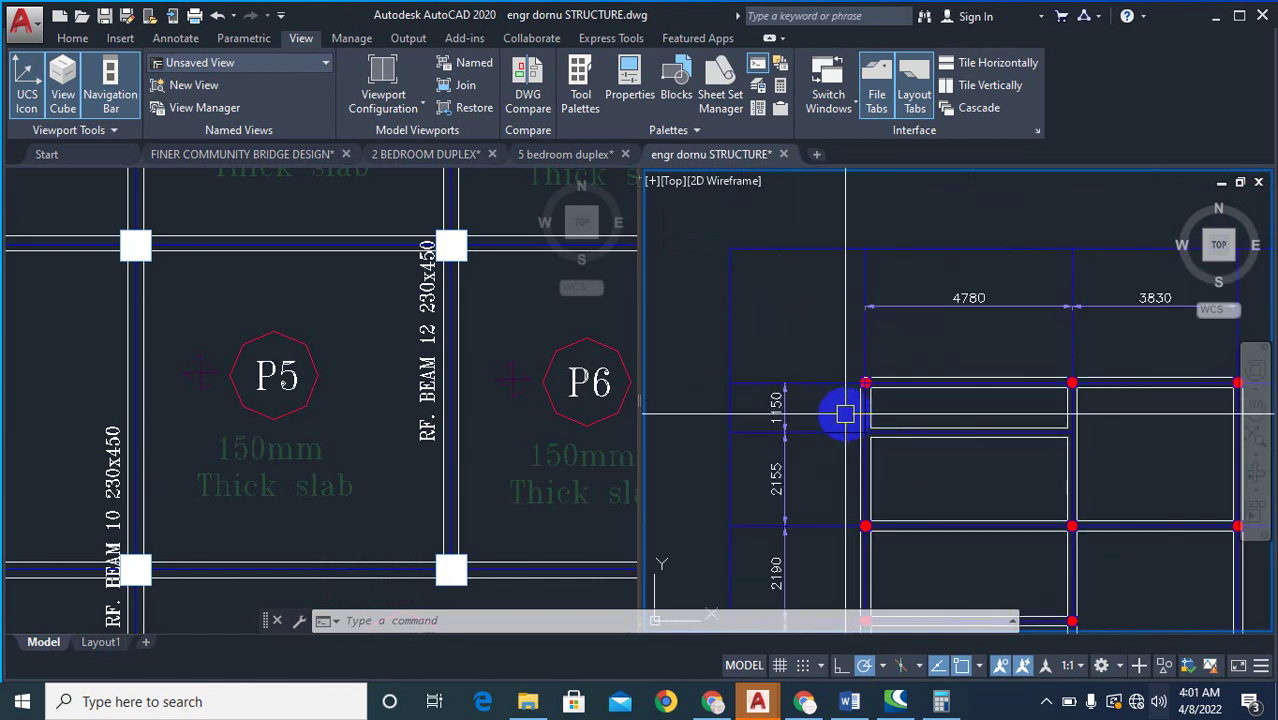
{"action": "scroll", "coordinate": [845, 413], "scroll_direction": "up", "scroll_amount": 4}
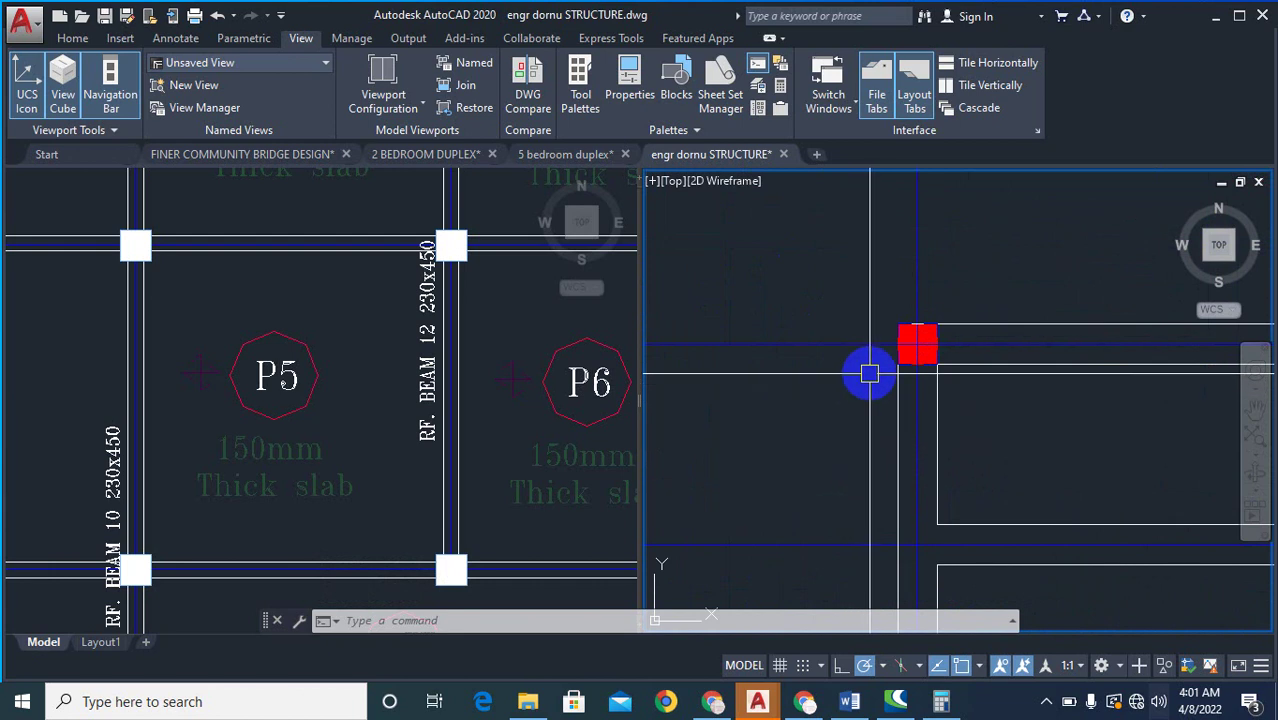
{"action": "type", "text": "l"}
{"action": "key", "text": "Return"}
{"action": "scroll", "coordinate": [873, 377], "scroll_direction": "up", "scroll_amount": 2}
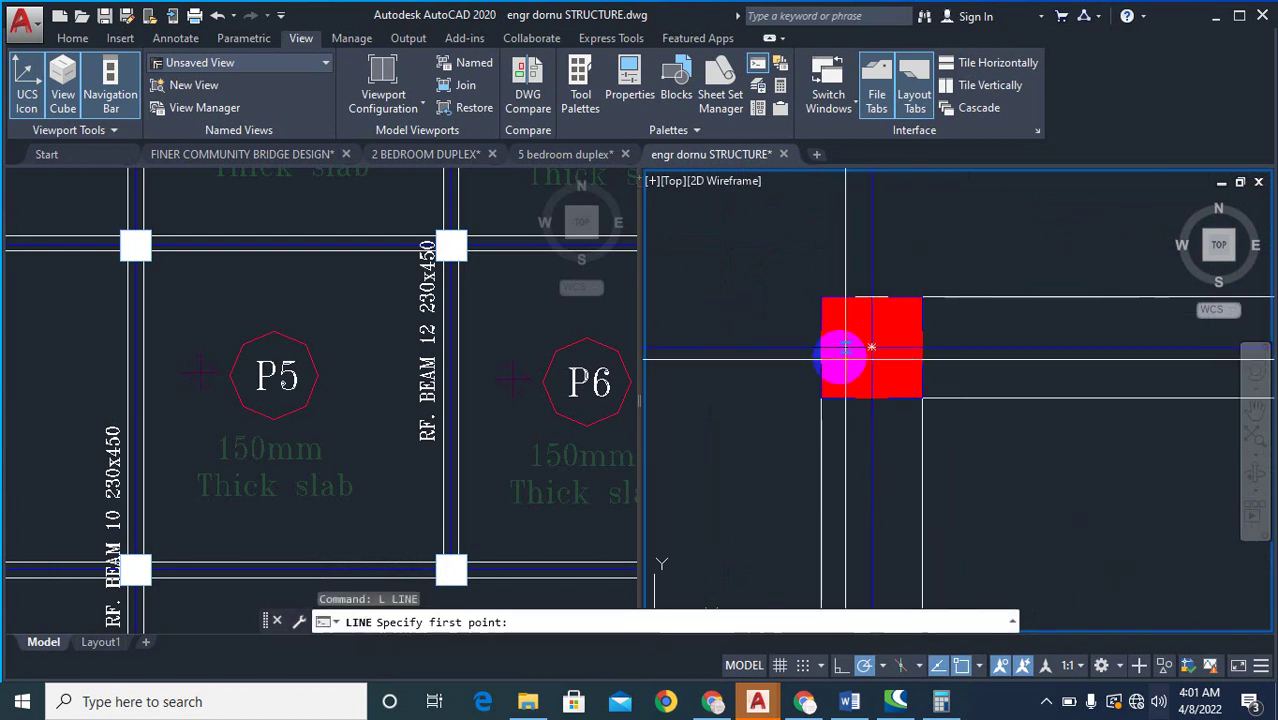
{"action": "left_click", "coordinate": [819, 347]}
{"action": "left_click", "coordinate": [1000, 360]}
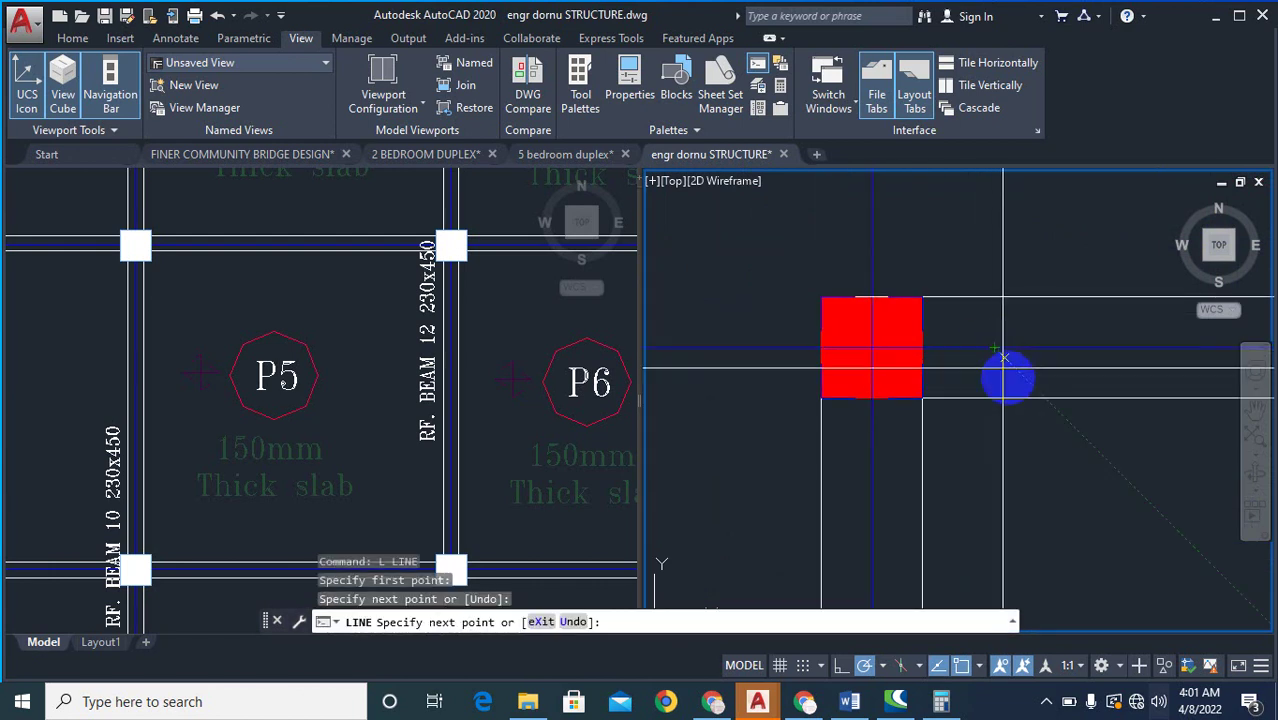
{"action": "key", "text": "Escape"}
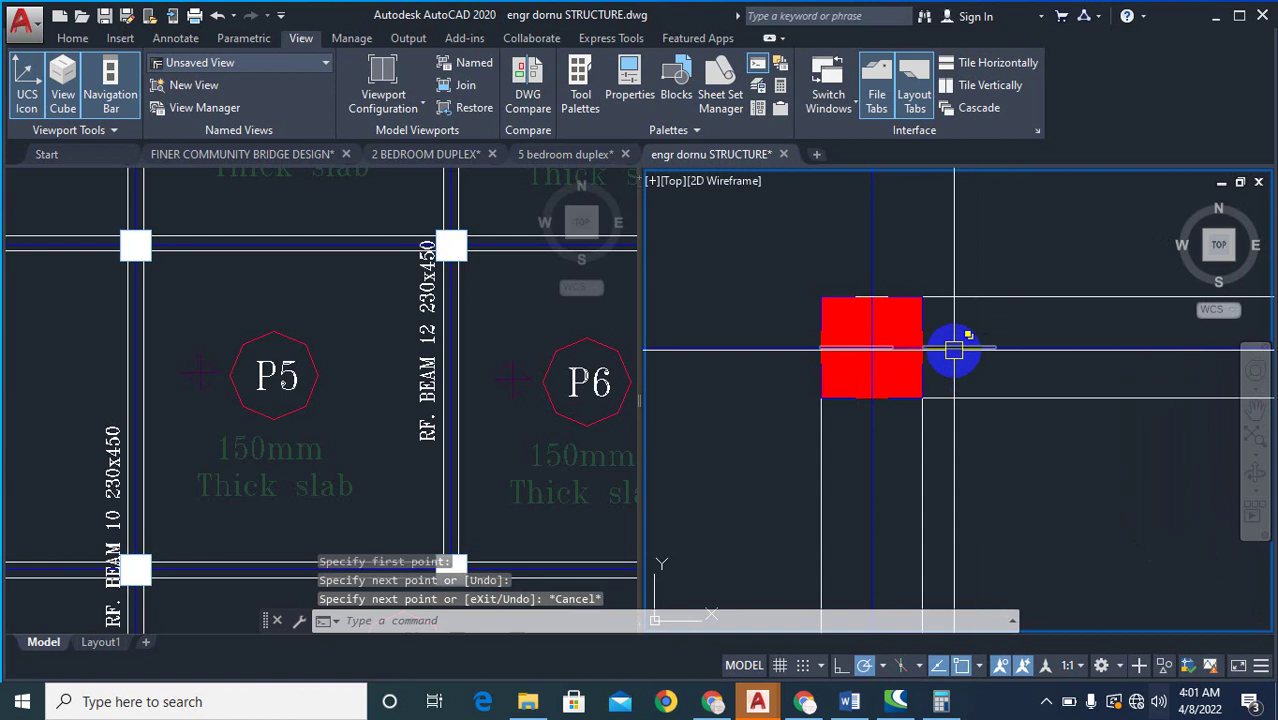
{"action": "type", "text": "e"}
{"action": "key", "text": "Return"}
{"action": "left_click", "coordinate": [954, 350]}
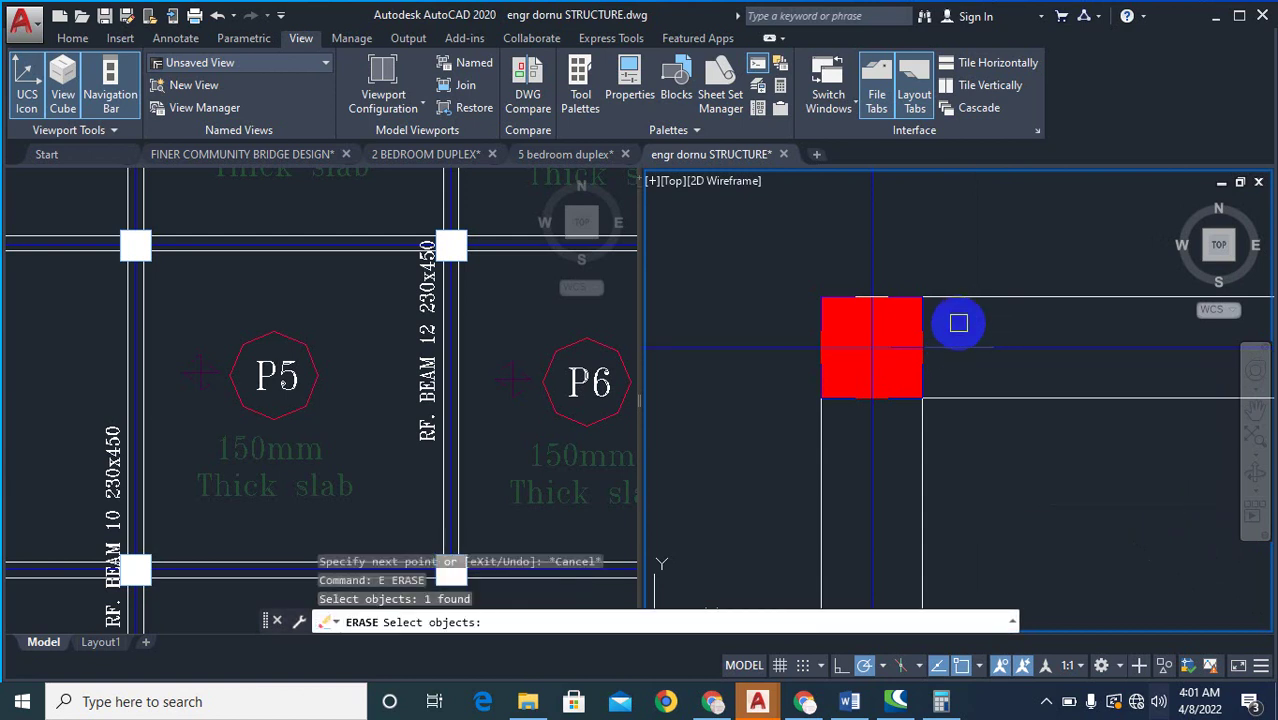
{"action": "key", "text": "Escape"}
{"action": "type", "text": "l"}
{"action": "key", "text": "Return"}
{"action": "scroll", "coordinate": [779, 337], "scroll_direction": "up", "scroll_amount": 4}
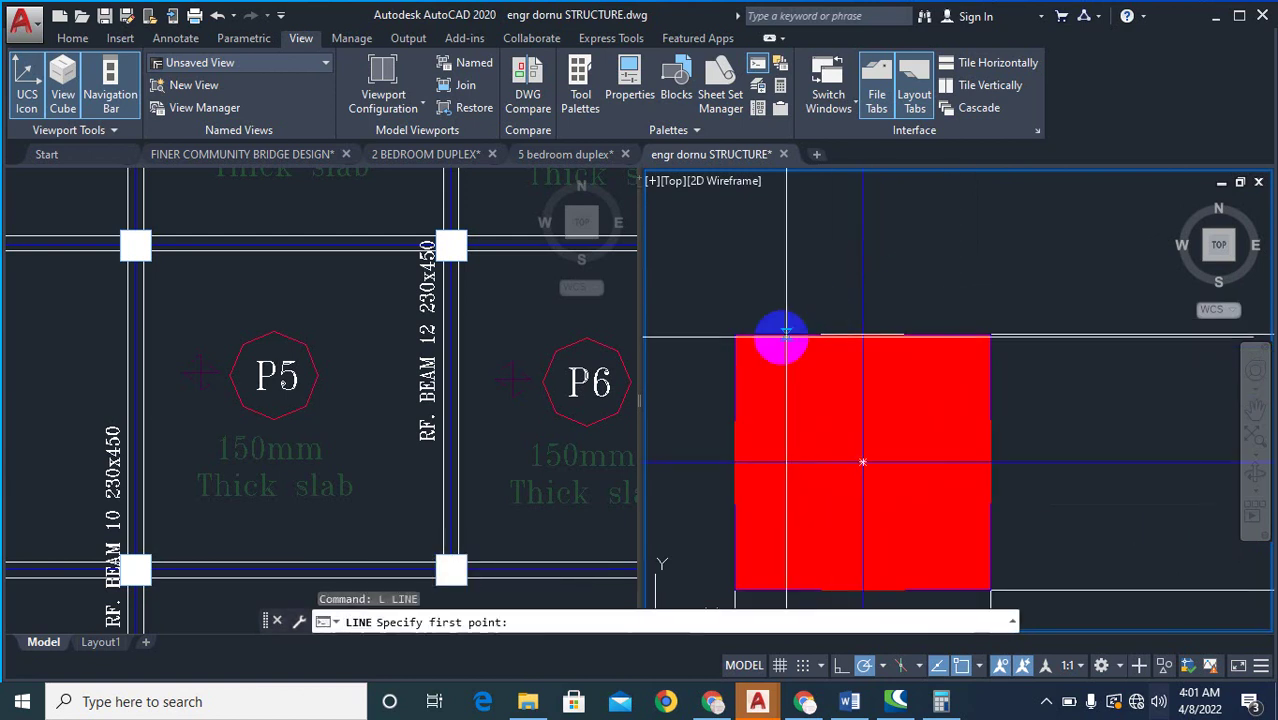
{"action": "scroll", "coordinate": [735, 337], "scroll_direction": "down", "scroll_amount": 3}
{"action": "key", "text": "Escape"}
{"action": "key", "text": "Escape"}
{"action": "key", "text": "Escape"}
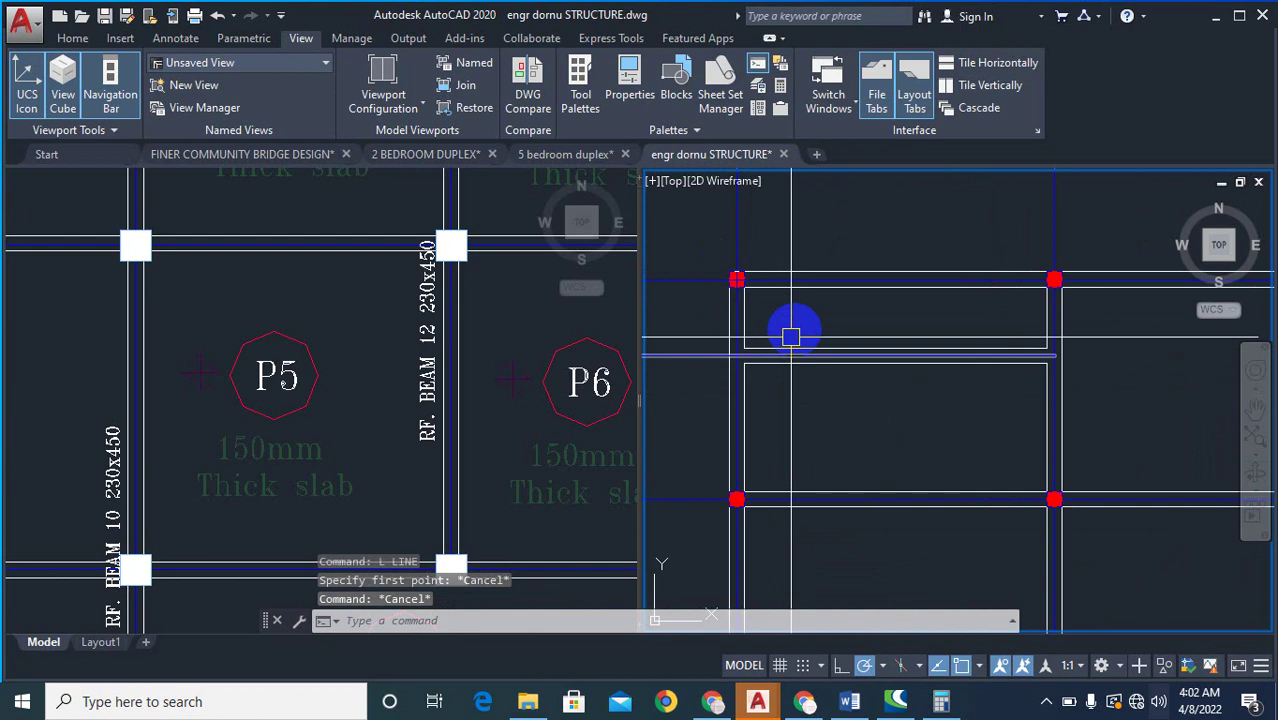
- Draw a 1200 by 1200 polyline square in the empty space to the right of the unlabelled layout
{"action": "scroll", "coordinate": [830, 342], "scroll_direction": "down", "scroll_amount": 5}
{"action": "scroll", "coordinate": [898, 321], "scroll_direction": "up", "scroll_amount": 2}
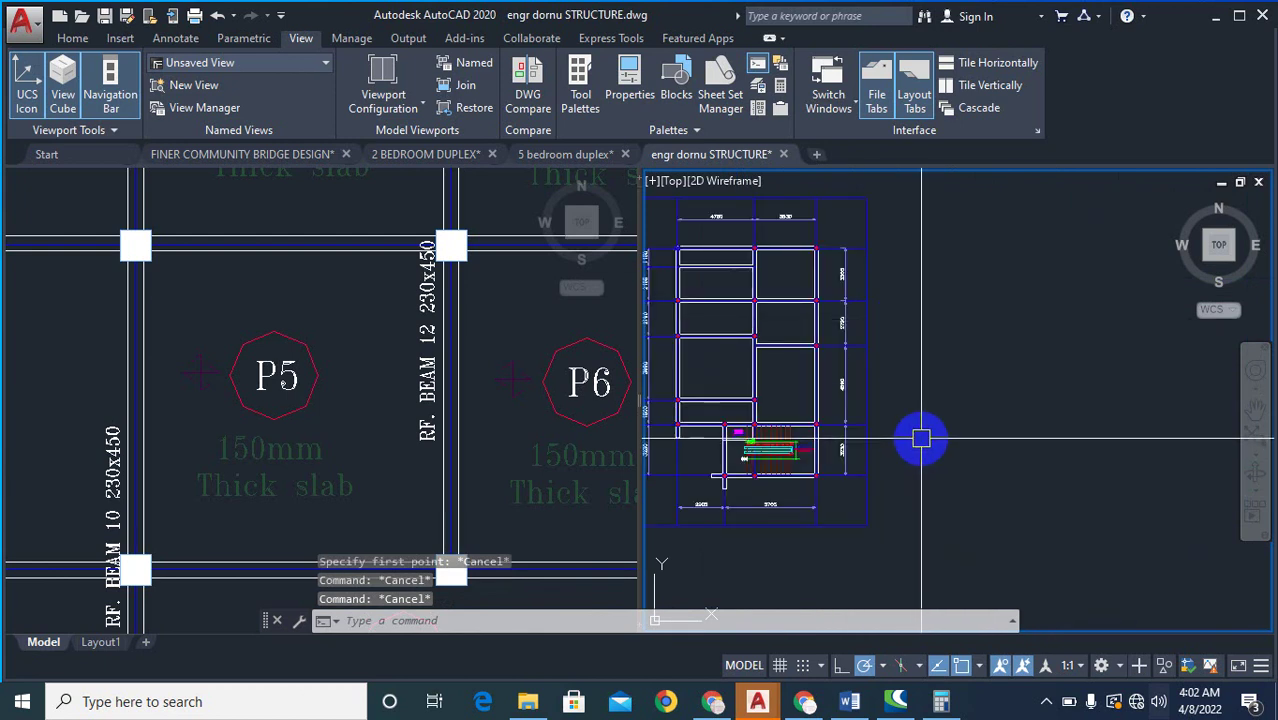
{"action": "type", "text": "pl"}
{"action": "key", "text": "Return"}
{"action": "scroll", "coordinate": [921, 343], "scroll_direction": "up", "scroll_amount": 2}
{"action": "left_click", "coordinate": [891, 407]}
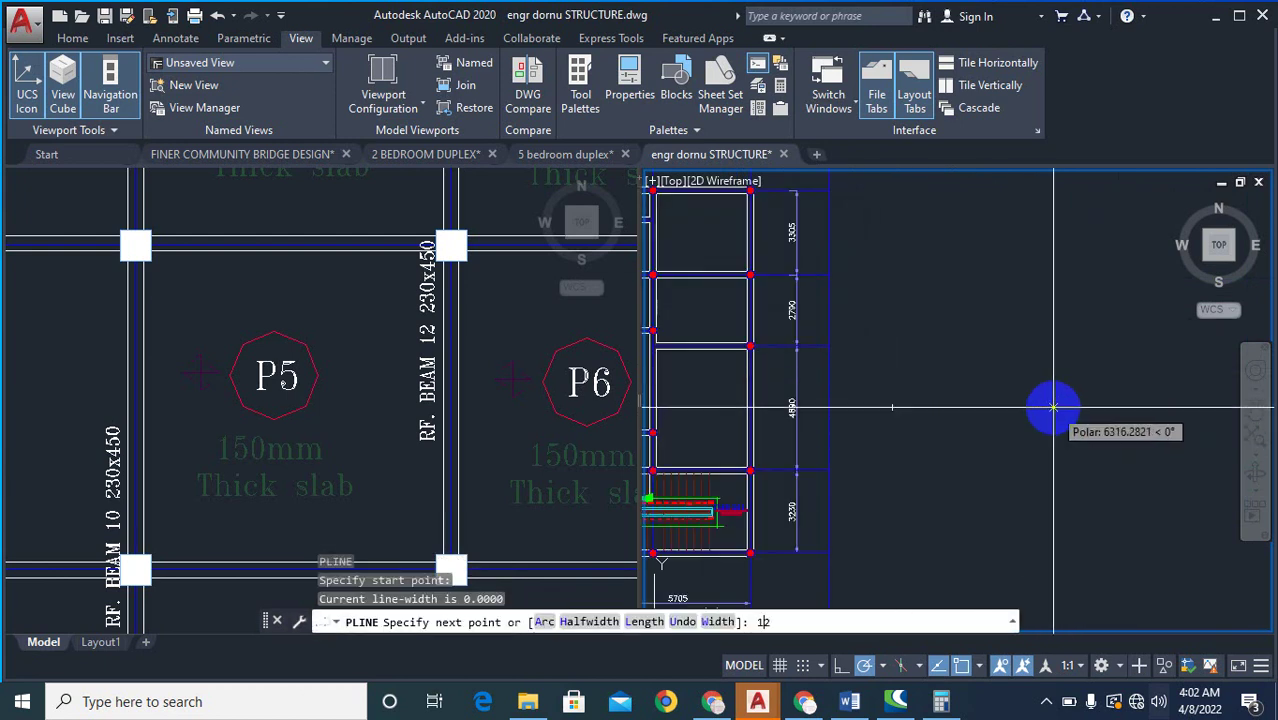
{"action": "type", "text": "1200"}
{"action": "key", "text": "Return"}
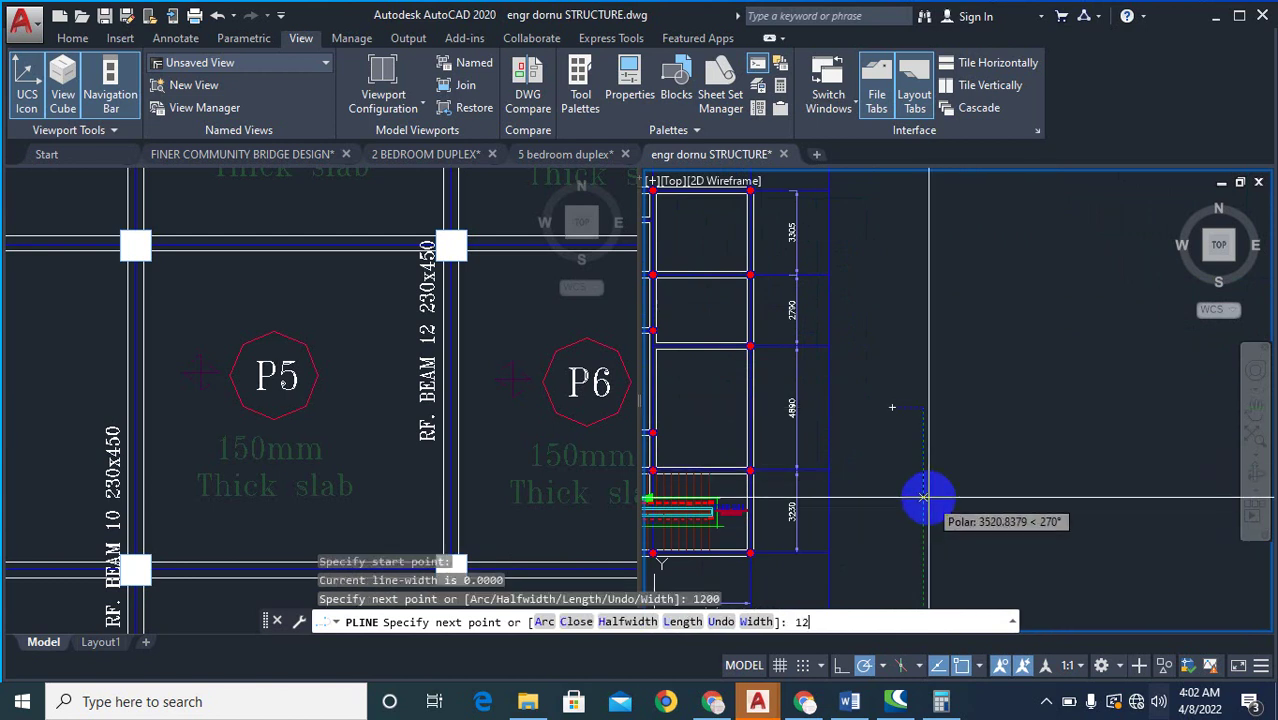
{"action": "key", "text": "Return"}
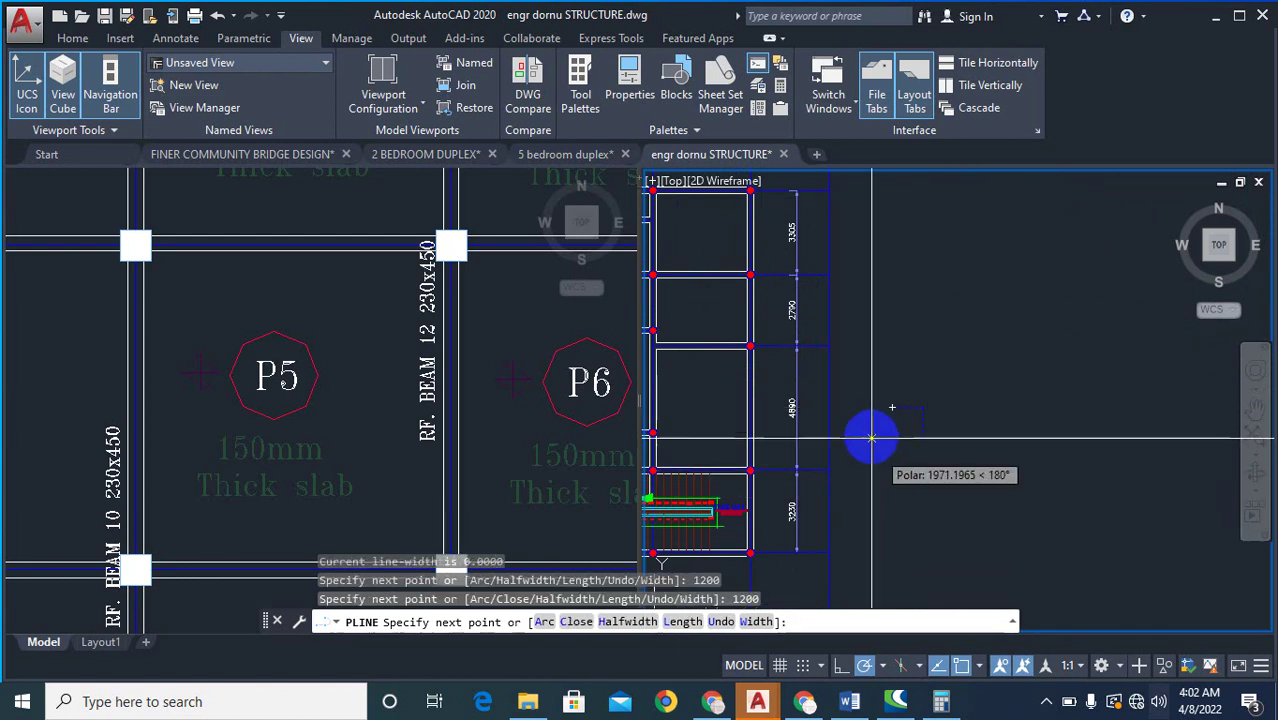
{"action": "scroll", "coordinate": [880, 445], "scroll_direction": "up", "scroll_amount": 2}
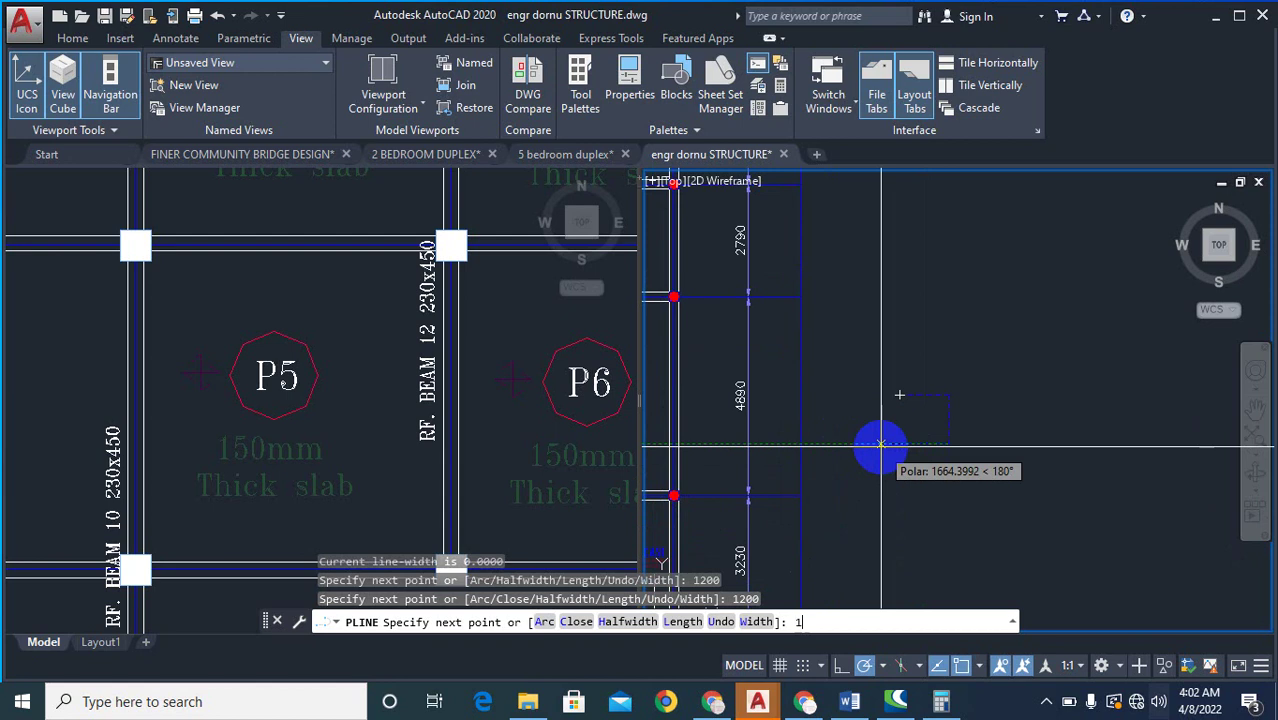
{"action": "key", "text": "Return"}
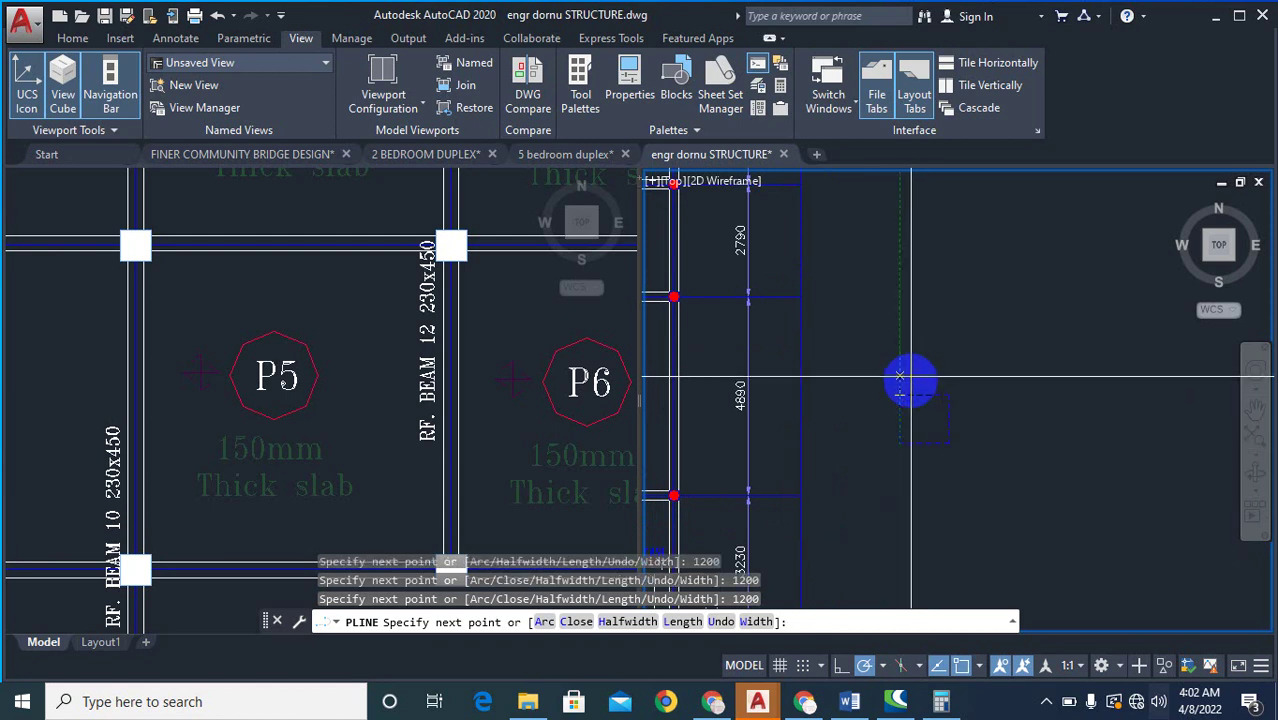
{"action": "key", "text": "Return"}
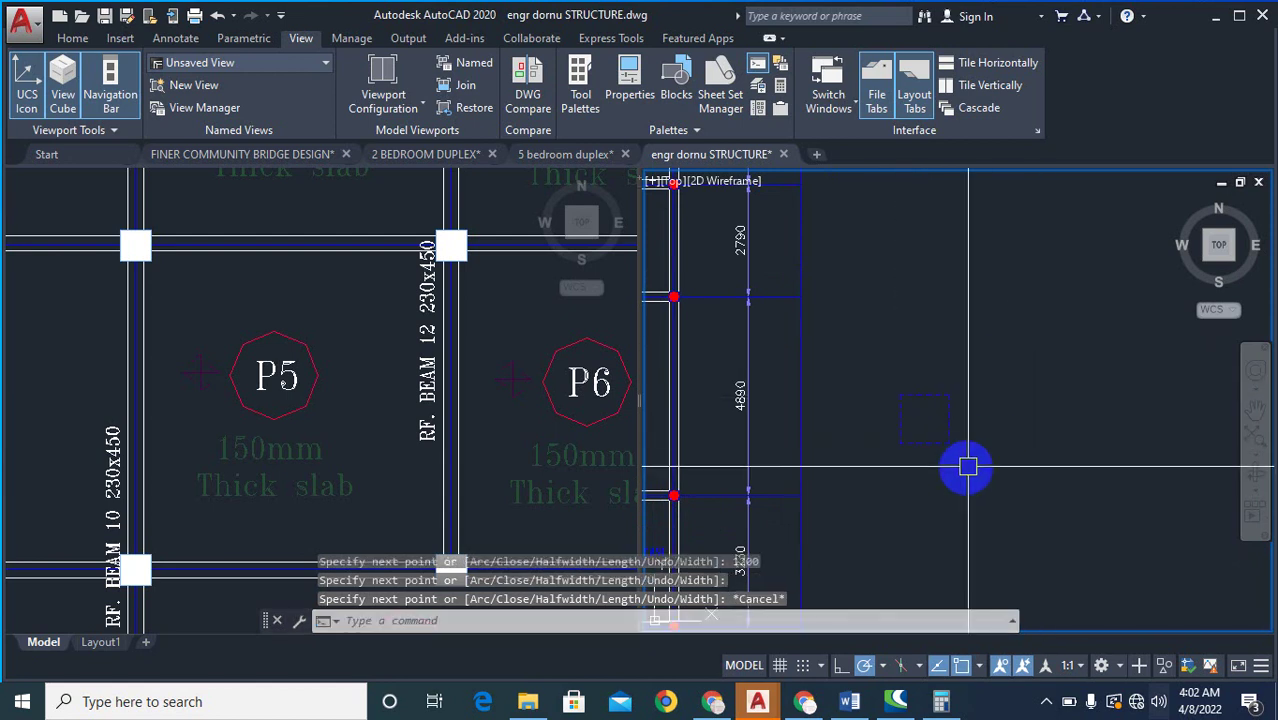
- Draw vertical and horizontal centre lines across the square, joining the midpoints of its opposite sides
{"action": "type", "text": "l"}
{"action": "key", "text": "Return"}
{"action": "left_click", "coordinate": [925, 440]}
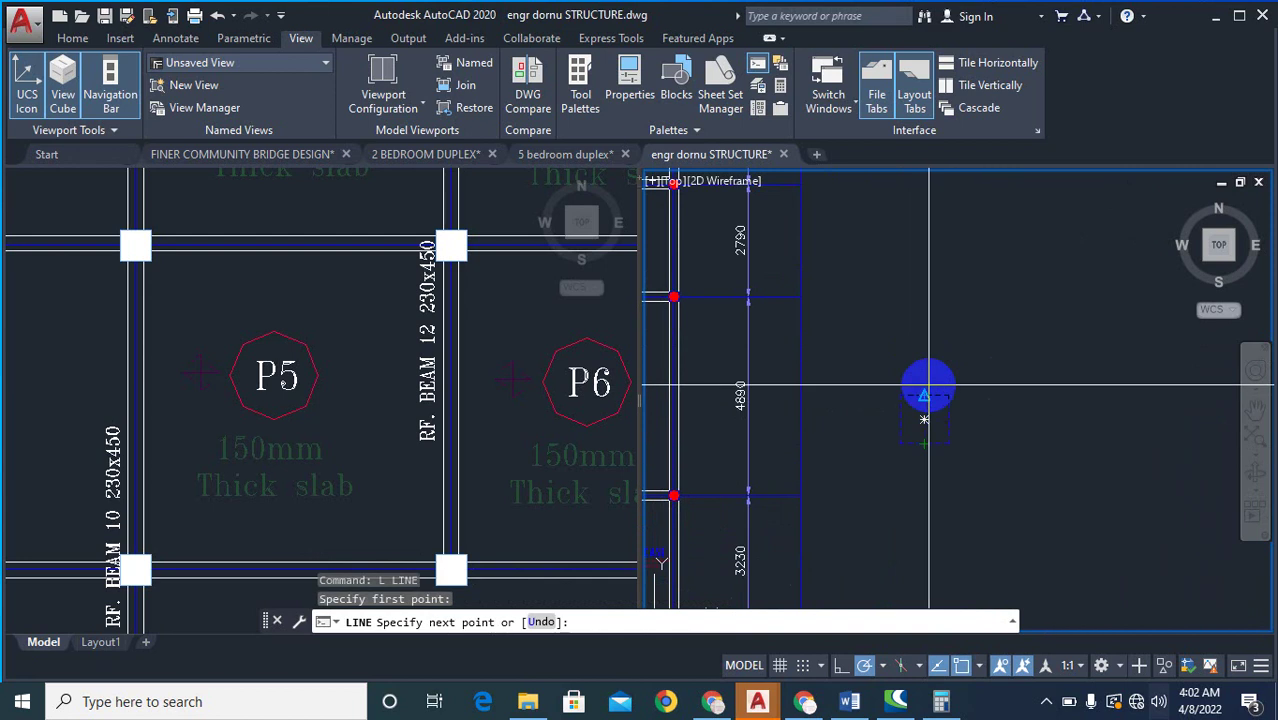
{"action": "key", "text": "Escape"}
{"action": "scroll", "coordinate": [935, 425], "scroll_direction": "up", "scroll_amount": 4}
{"action": "key", "text": "Return"}
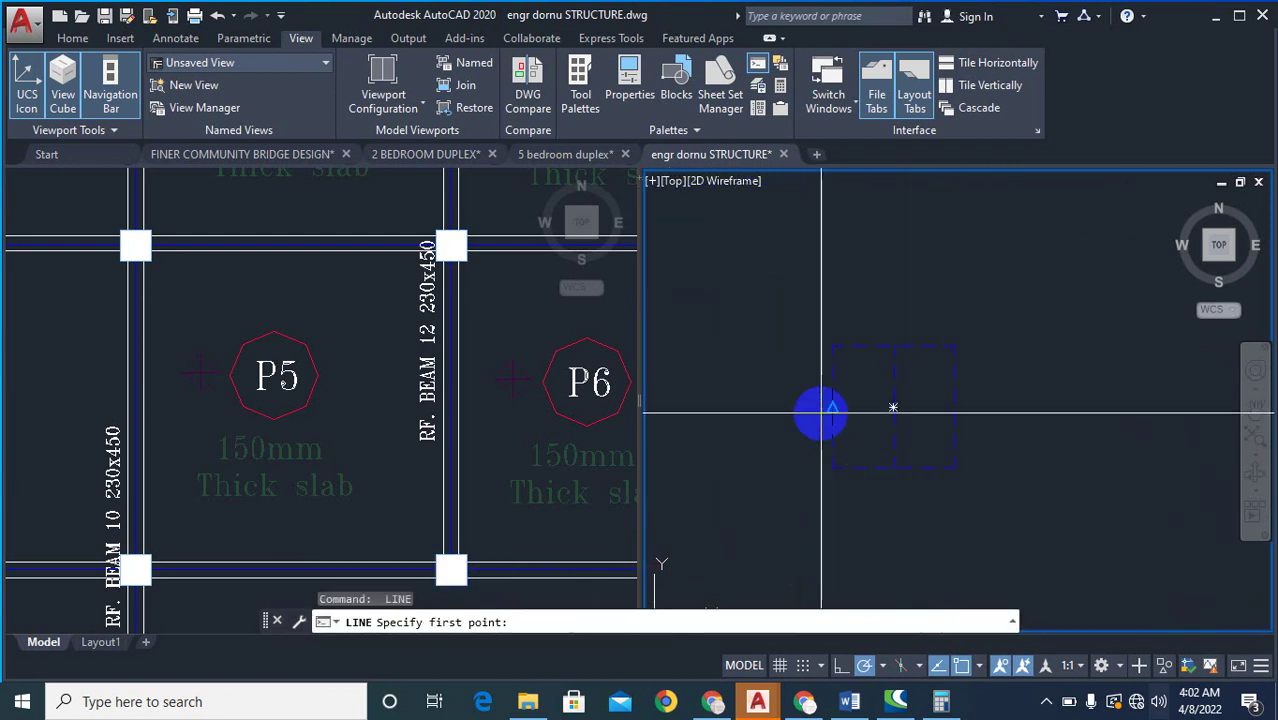
{"action": "left_click", "coordinate": [829, 411]}
{"action": "key", "text": "Escape"}
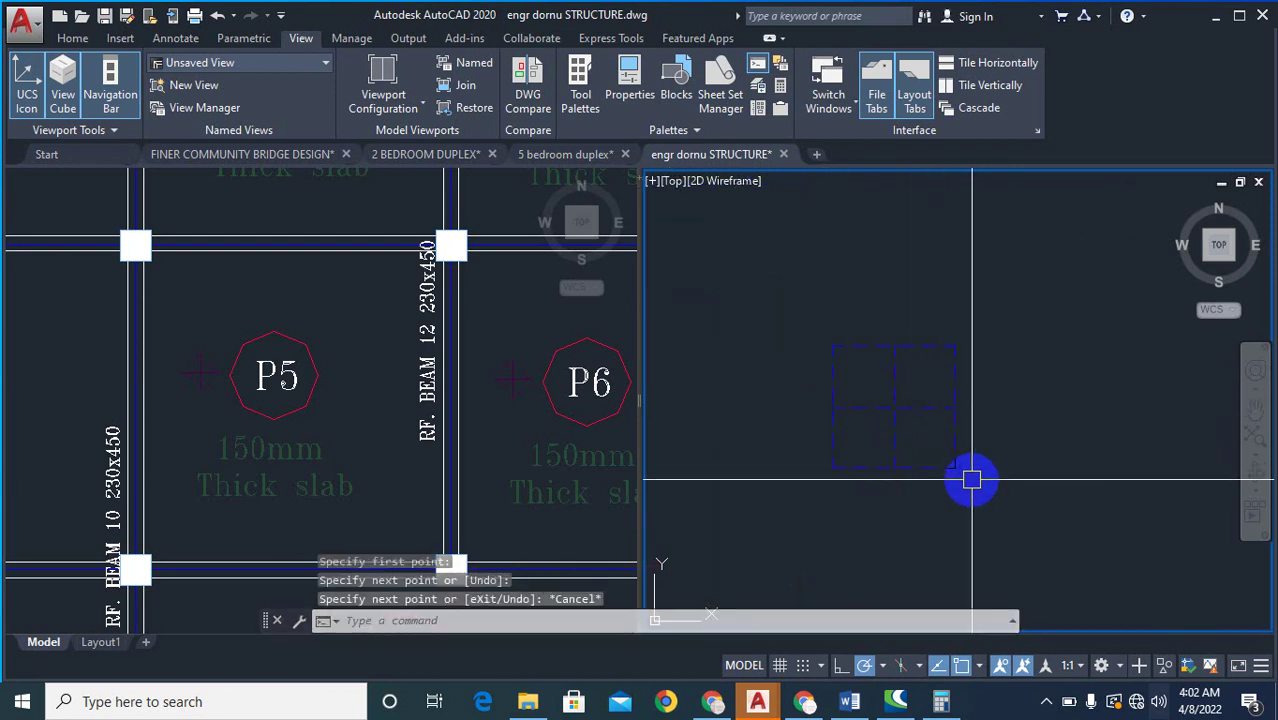
- Copy the 1200 square by its centre onto the centre of the unlabelled layout's upper-left corner column
{"action": "type", "text": "co"}
{"action": "key", "text": "Return"}
{"action": "left_click", "coordinate": [950, 457]}
{"action": "key", "text": "Return"}
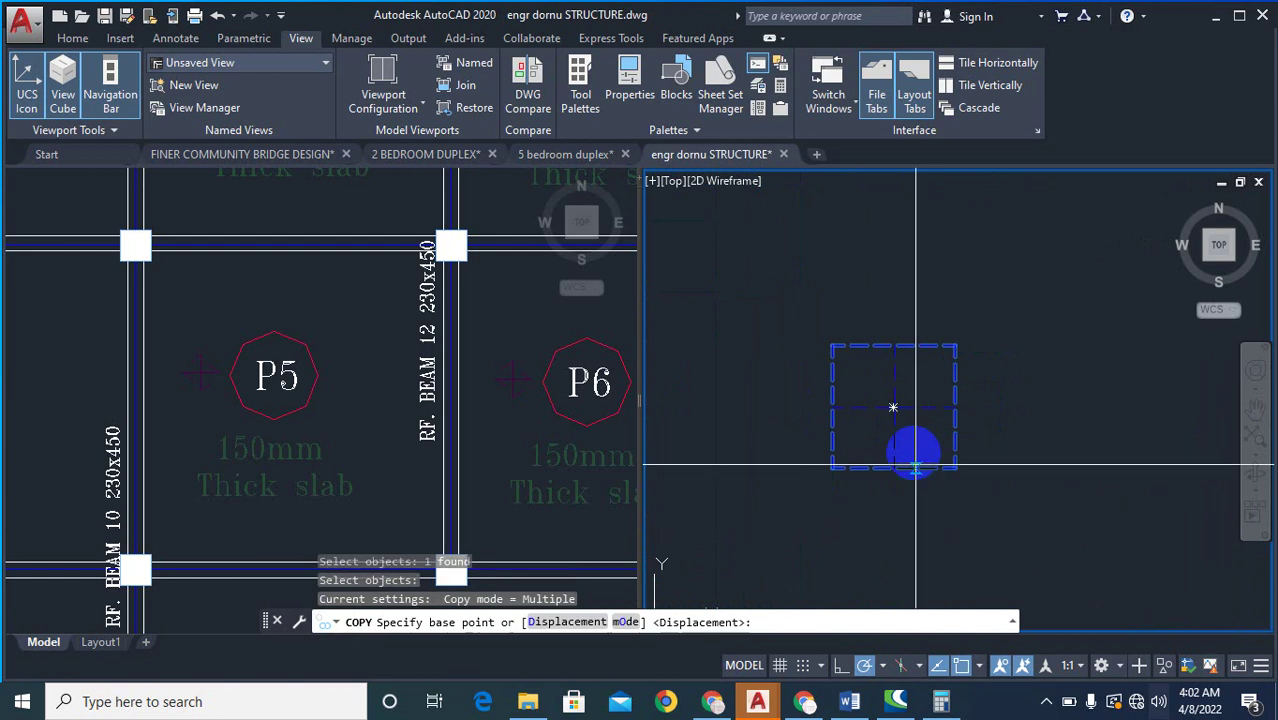
{"action": "left_click", "coordinate": [892, 404]}
{"action": "scroll", "coordinate": [1117, 392], "scroll_direction": "down", "scroll_amount": 2}
{"action": "scroll", "coordinate": [1104, 456], "scroll_direction": "up", "scroll_amount": 6}
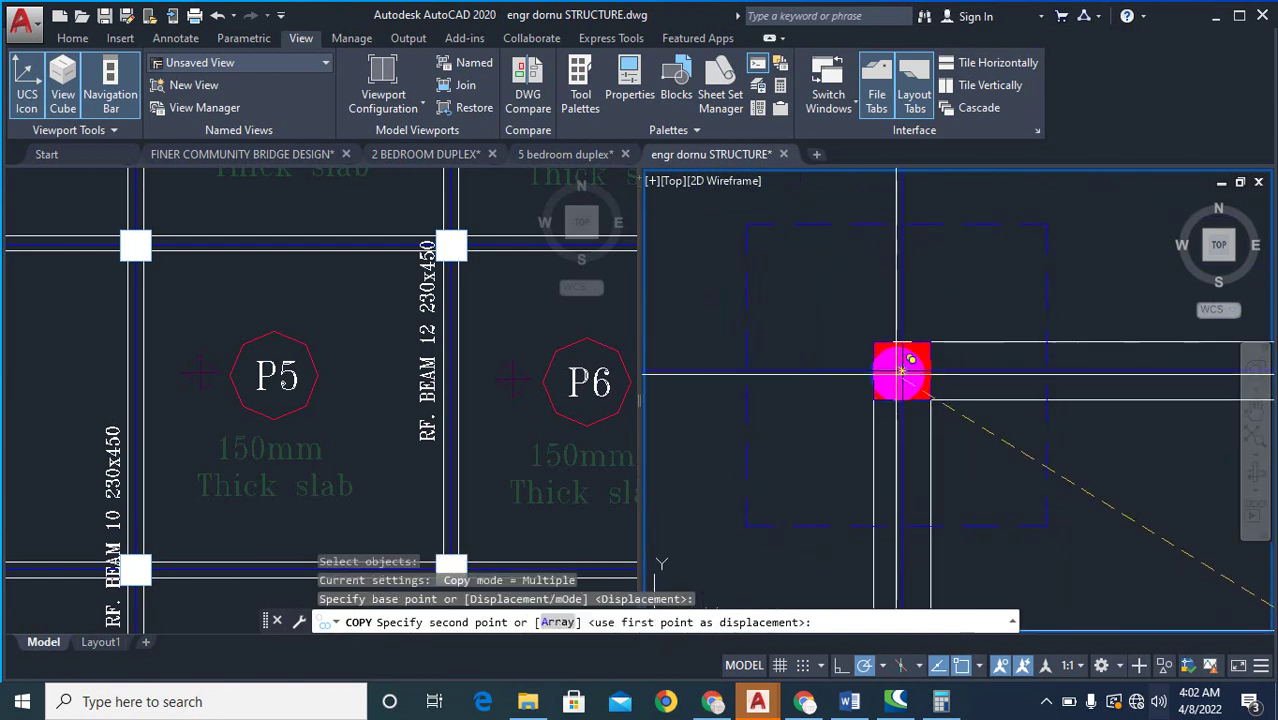
{"action": "left_click", "coordinate": [903, 370]}
{"action": "scroll", "coordinate": [950, 448], "scroll_direction": "down", "scroll_amount": 5}
{"action": "key", "text": "Escape"}
{"action": "scroll", "coordinate": [898, 398], "scroll_direction": "up", "scroll_amount": 2}
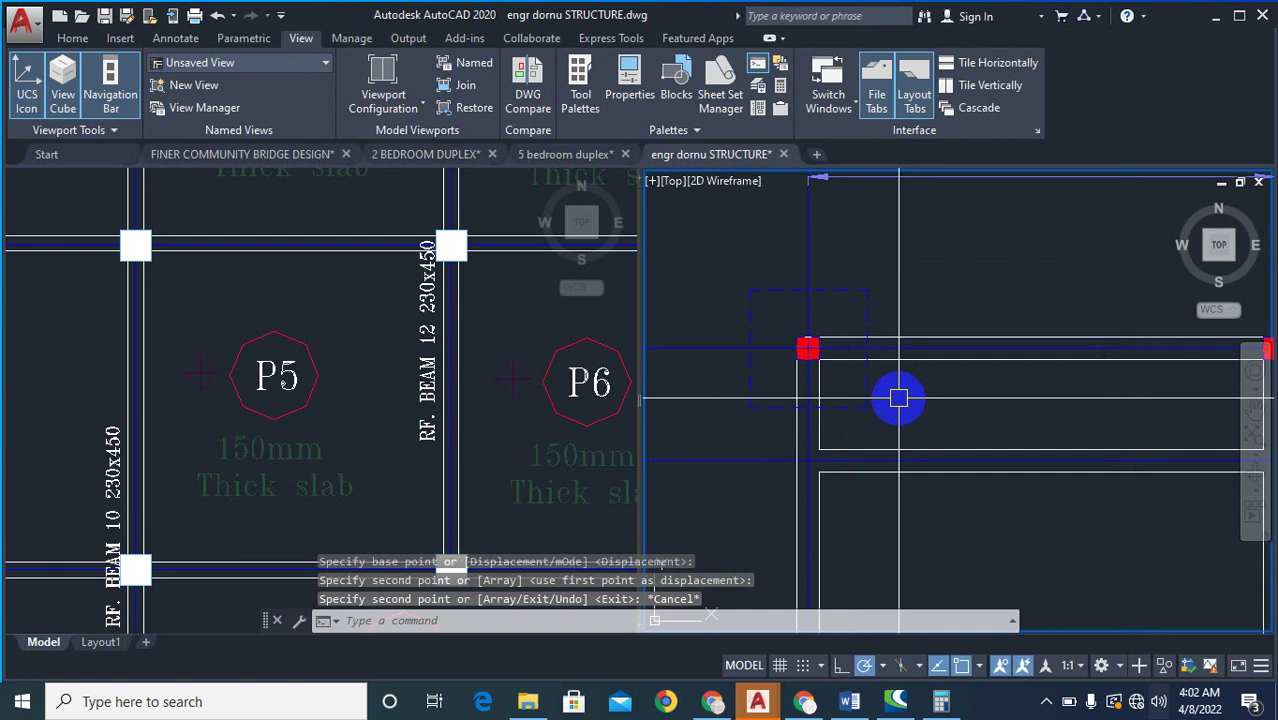
- Match the properties of the copied square around the upper-left column to those of the white beam line
{"action": "type", "text": "ma"}
{"action": "key", "text": "Return"}
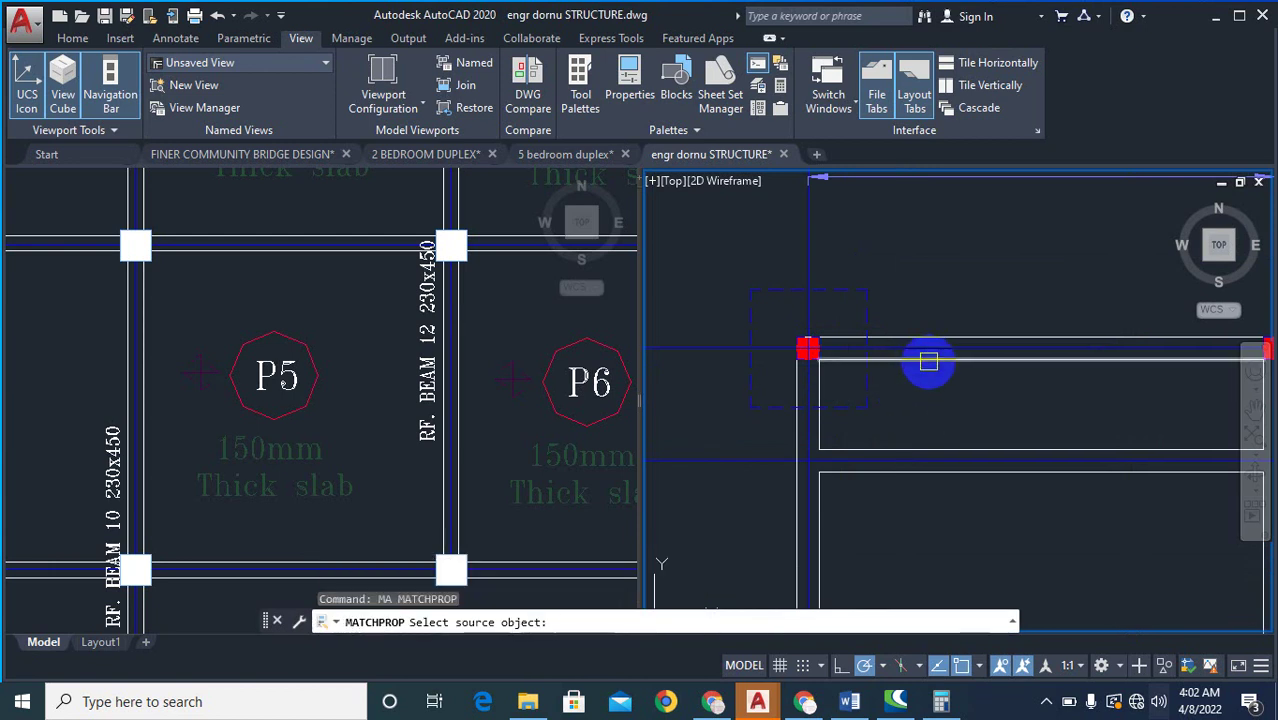
{"action": "left_click", "coordinate": [928, 362]}
{"action": "scroll", "coordinate": [900, 365], "scroll_direction": "down", "scroll_amount": 3}
{"action": "scroll", "coordinate": [913, 379], "scroll_direction": "up", "scroll_amount": 2}
{"action": "key", "text": "Escape"}
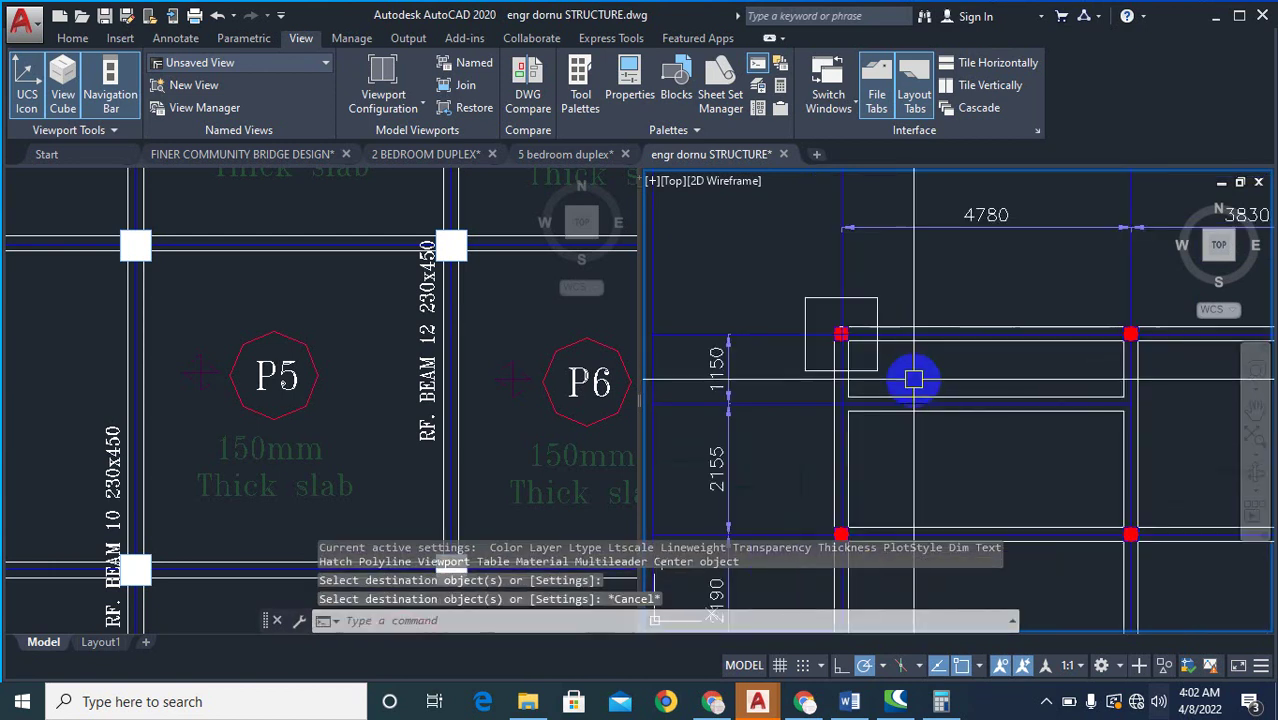
- Copy the white square from the upper-left column, centred, onto the other two columns of the top row
{"action": "type", "text": "co"}
{"action": "key", "text": "Return"}
{"action": "left_click", "coordinate": [805, 325]}
{"action": "scroll", "coordinate": [810, 325], "scroll_direction": "up", "scroll_amount": 4}
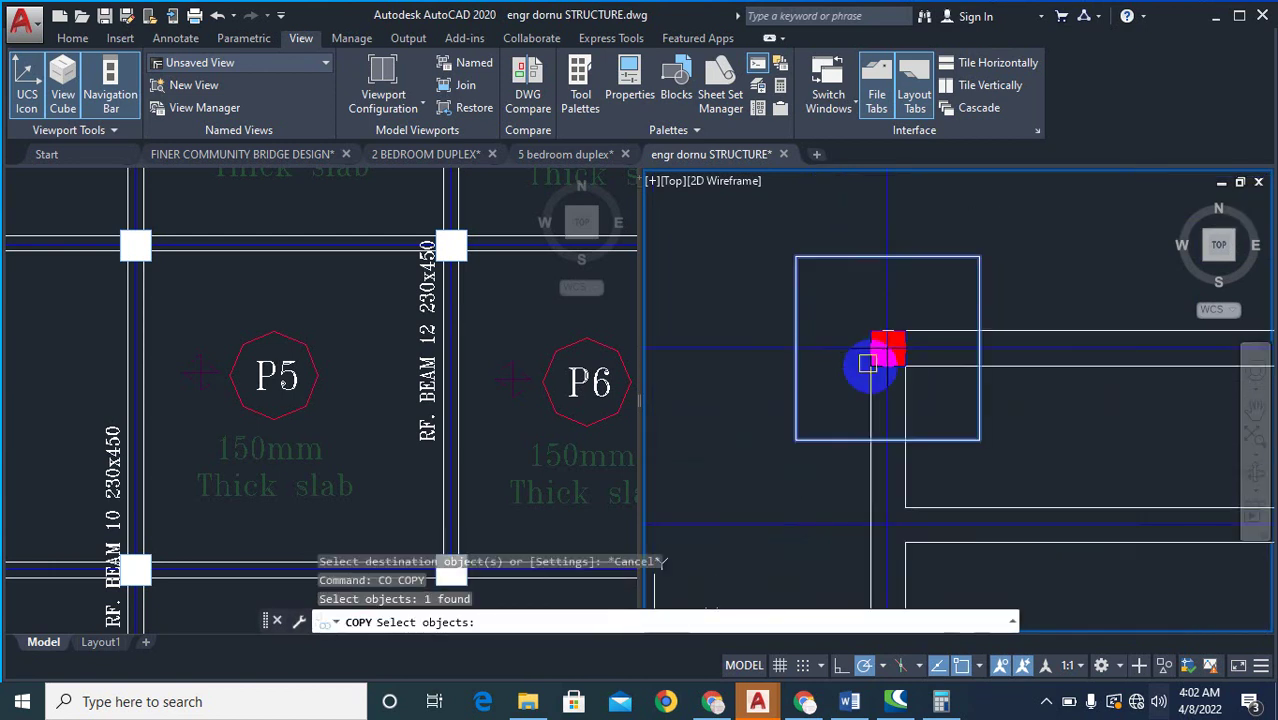
{"action": "key", "text": "Return"}
{"action": "left_click", "coordinate": [888, 348]}
{"action": "scroll", "coordinate": [979, 348], "scroll_direction": "down", "scroll_amount": 3}
{"action": "scroll", "coordinate": [905, 380], "scroll_direction": "up", "scroll_amount": 3}
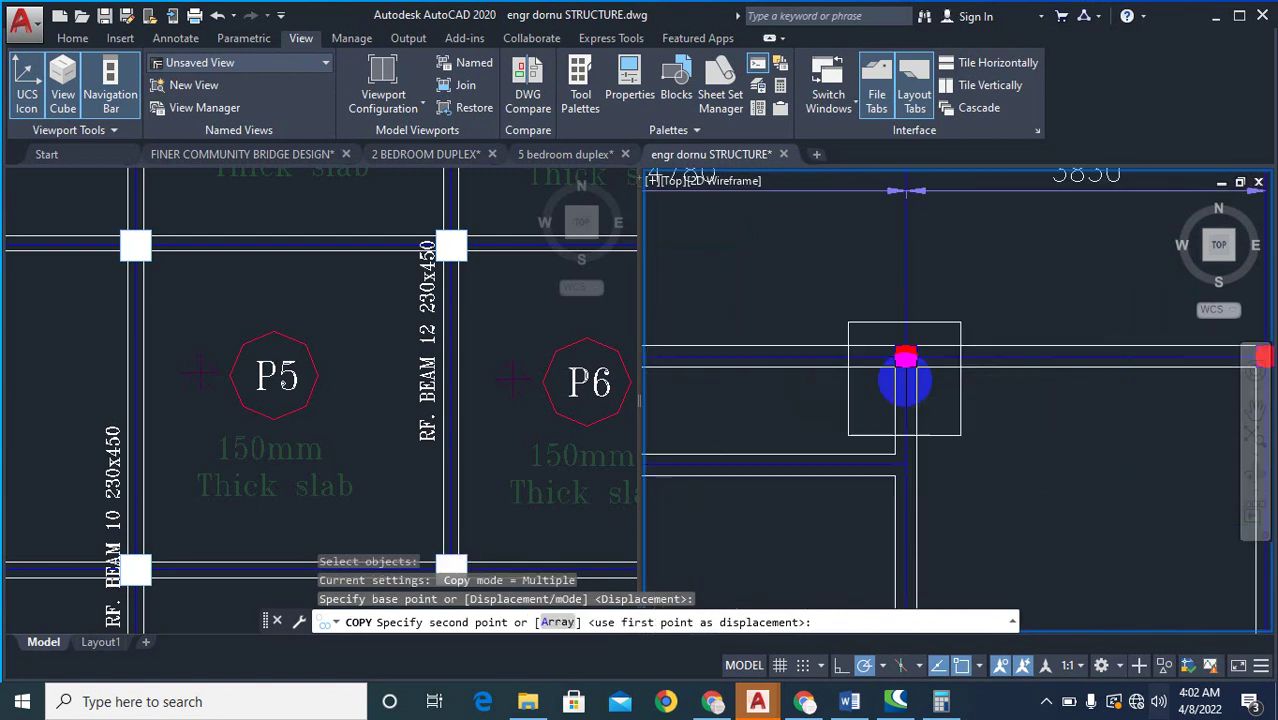
{"action": "scroll", "coordinate": [905, 370], "scroll_direction": "down", "scroll_amount": 2}
{"action": "left_click", "coordinate": [891, 287]}
{"action": "scroll", "coordinate": [830, 314], "scroll_direction": "down", "scroll_amount": 1}
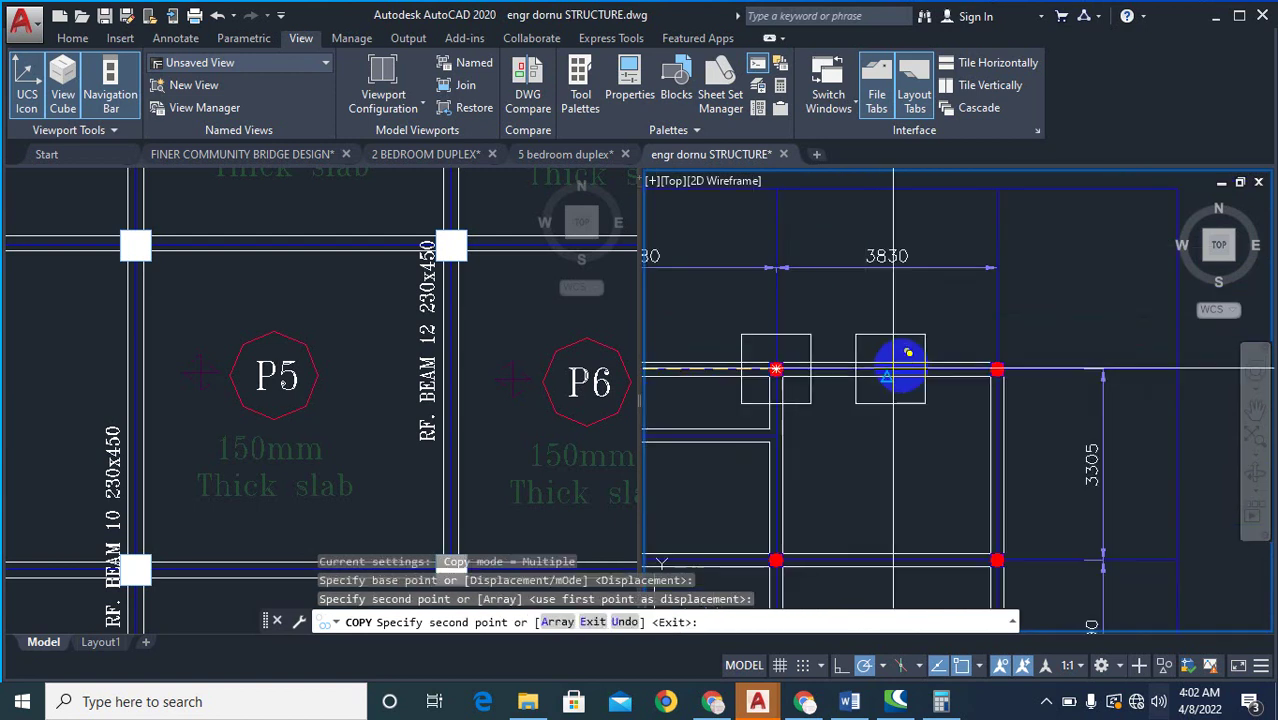
{"action": "scroll", "coordinate": [1021, 366], "scroll_direction": "up", "scroll_amount": 4}
{"action": "left_click", "coordinate": [1021, 366]}
{"action": "scroll", "coordinate": [1115, 360], "scroll_direction": "down", "scroll_amount": 7}
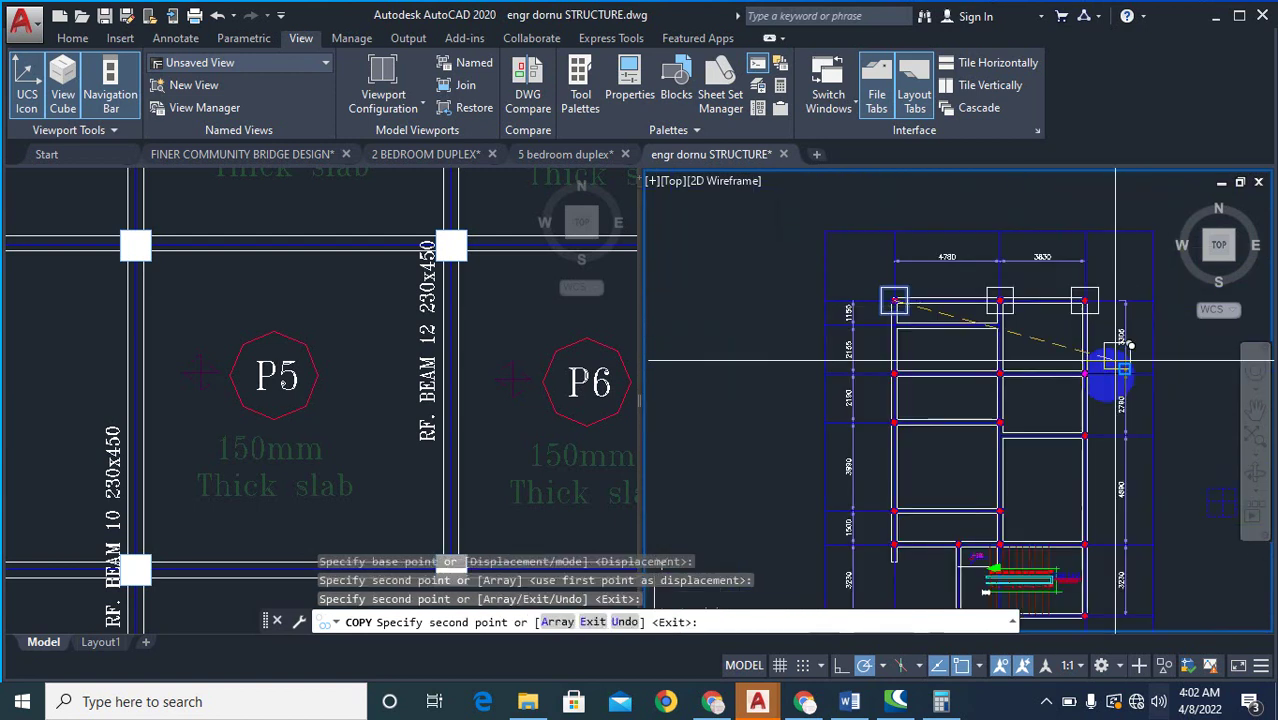
{"action": "key", "text": "Escape"}
{"action": "left_click", "coordinate": [474, 383]}
{"action": "left_click", "coordinate": [895, 358]}
{"action": "scroll", "coordinate": [901, 295], "scroll_direction": "up", "scroll_amount": 2}
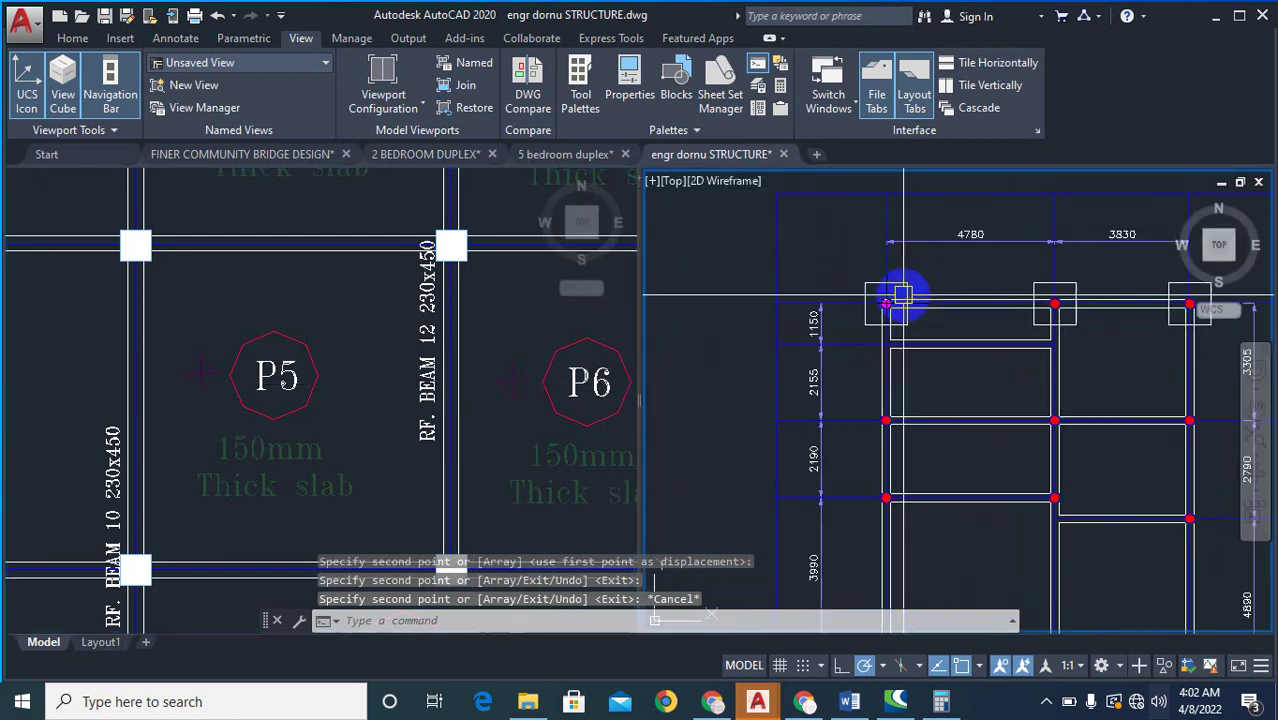
{"action": "scroll", "coordinate": [870, 298], "scroll_direction": "up", "scroll_amount": 4}
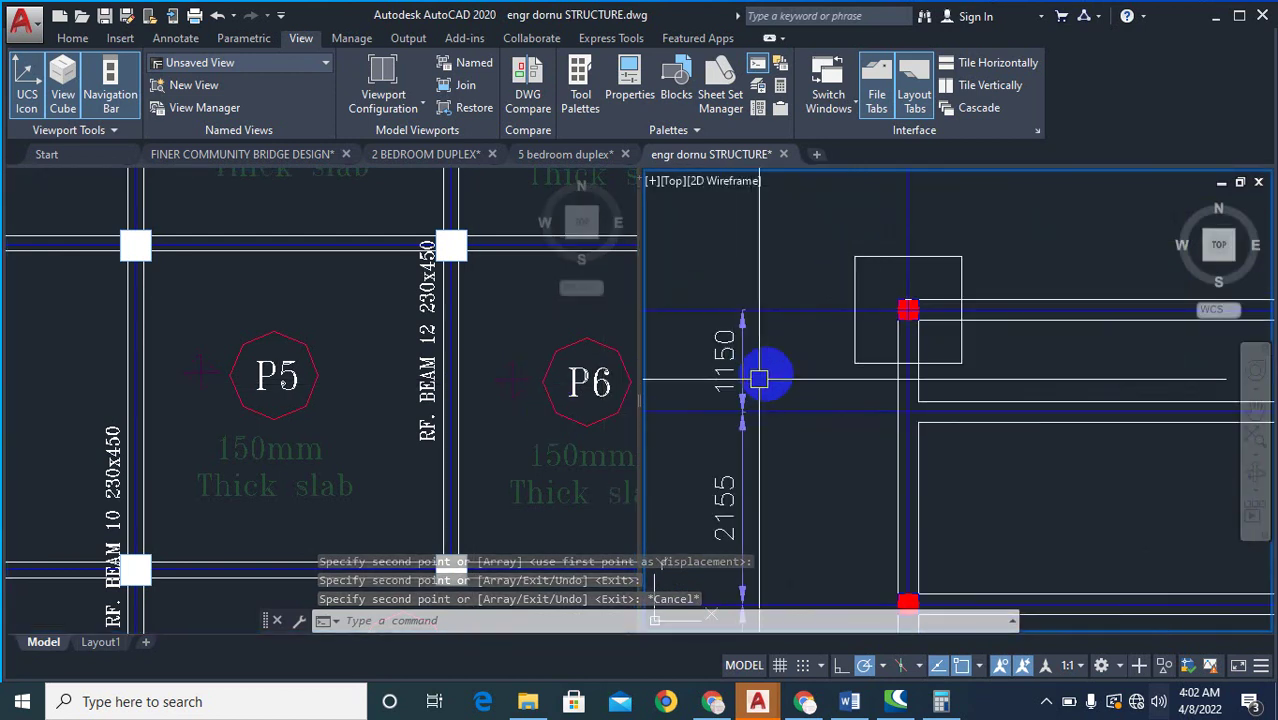
{"action": "scroll", "coordinate": [762, 374], "scroll_direction": "down", "scroll_amount": 6}
{"action": "scroll", "coordinate": [921, 351], "scroll_direction": "up", "scroll_amount": 5}
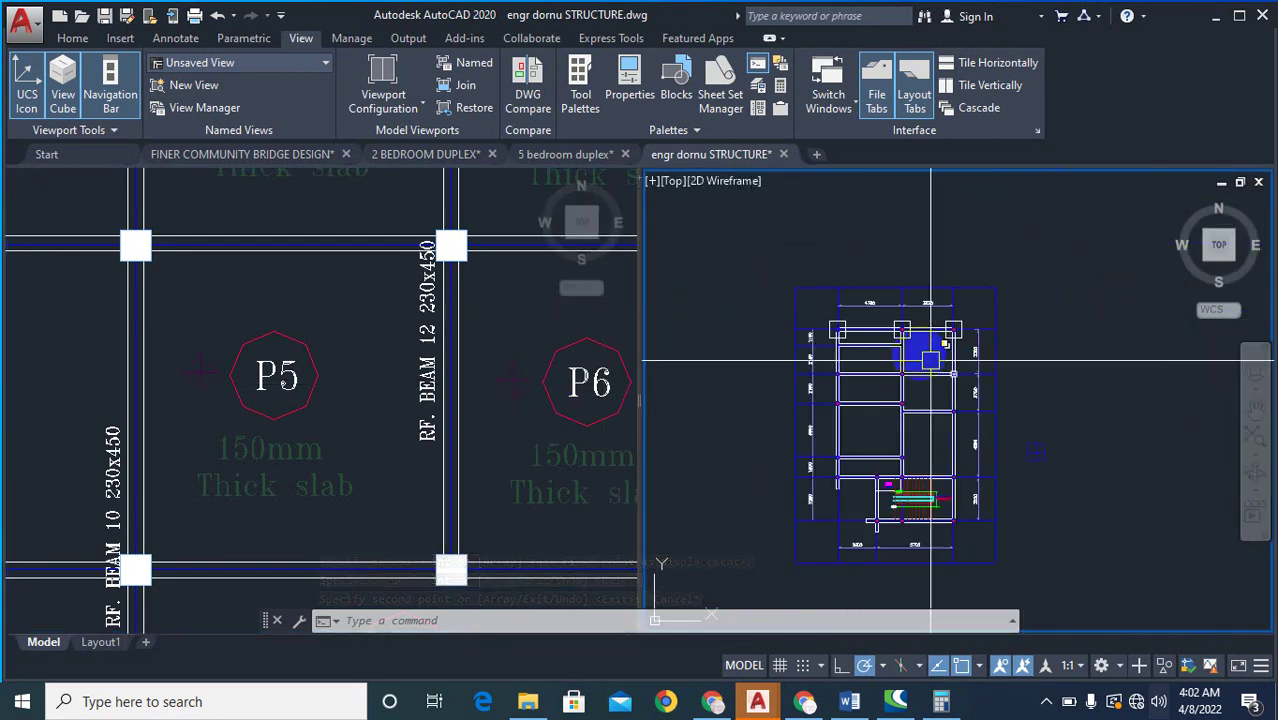
{"action": "type", "text": "cp"}
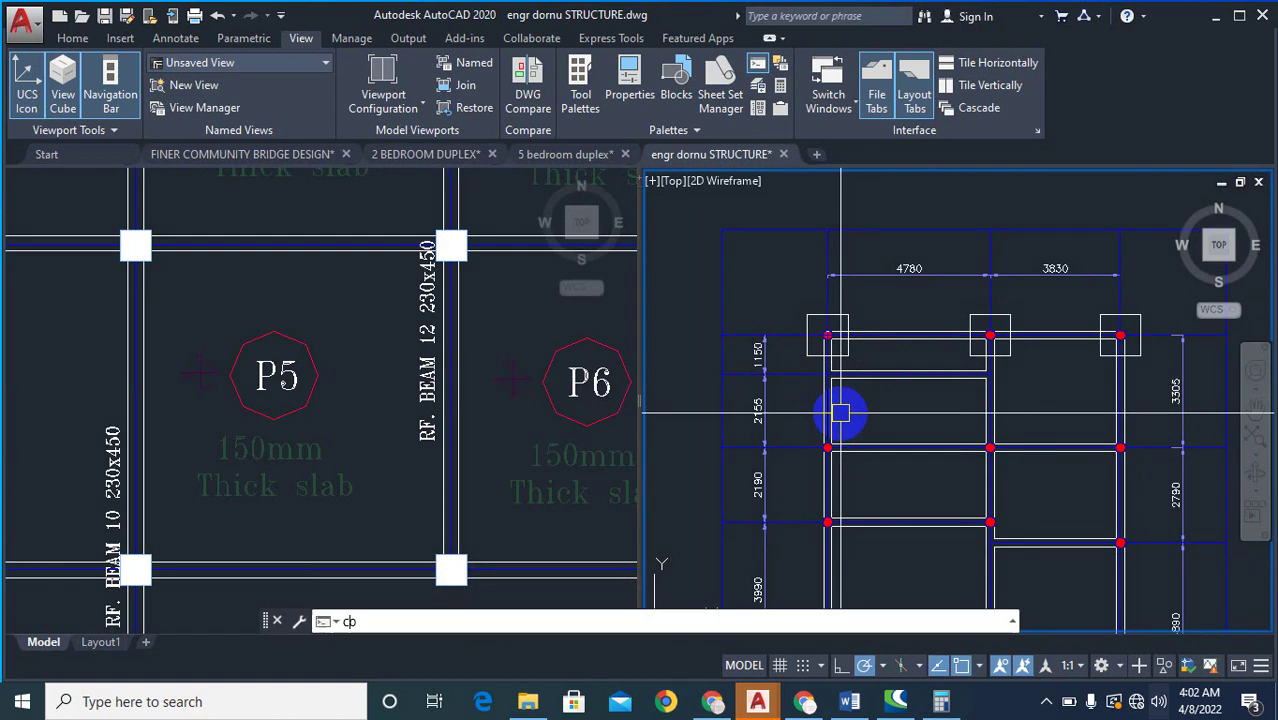
{"action": "key", "text": "Escape"}
{"action": "scroll", "coordinate": [754, 305], "scroll_direction": "up", "scroll_amount": 4}
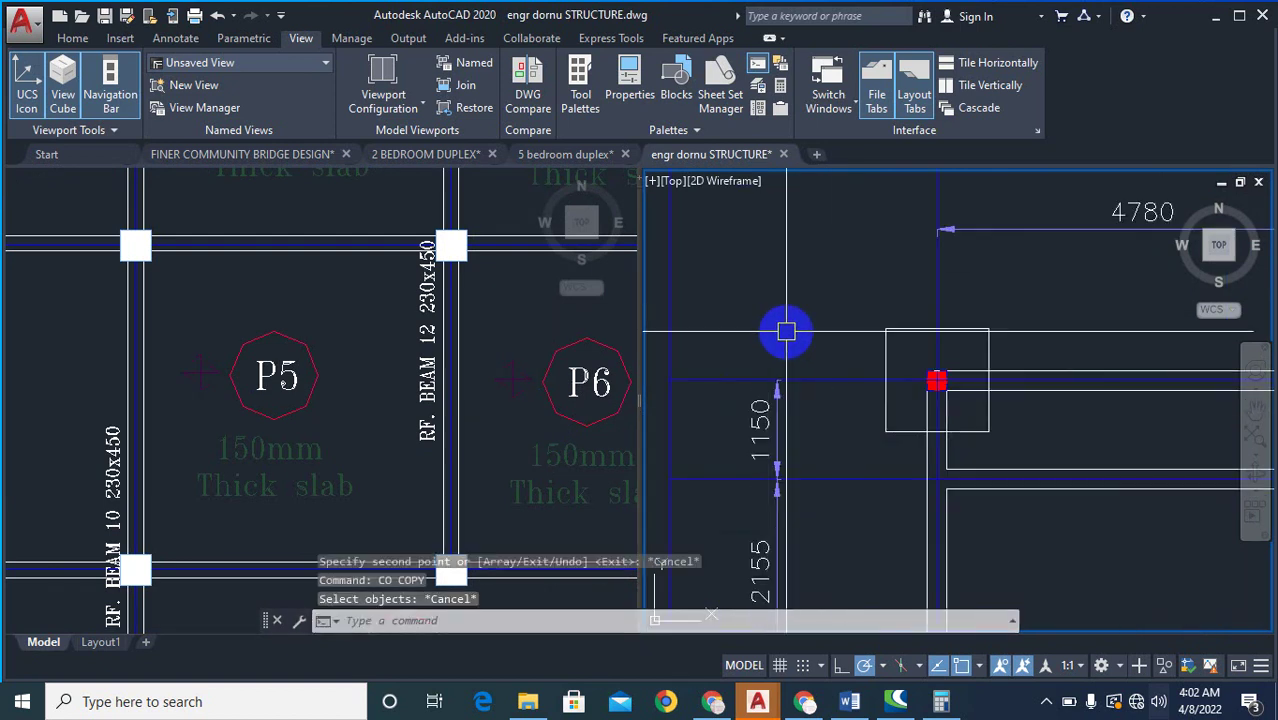
{"action": "scroll", "coordinate": [782, 327], "scroll_direction": "down", "scroll_amount": 4}
{"action": "scroll", "coordinate": [930, 343], "scroll_direction": "up", "scroll_amount": 4}
{"action": "scroll", "coordinate": [919, 346], "scroll_direction": "down", "scroll_amount": 4}
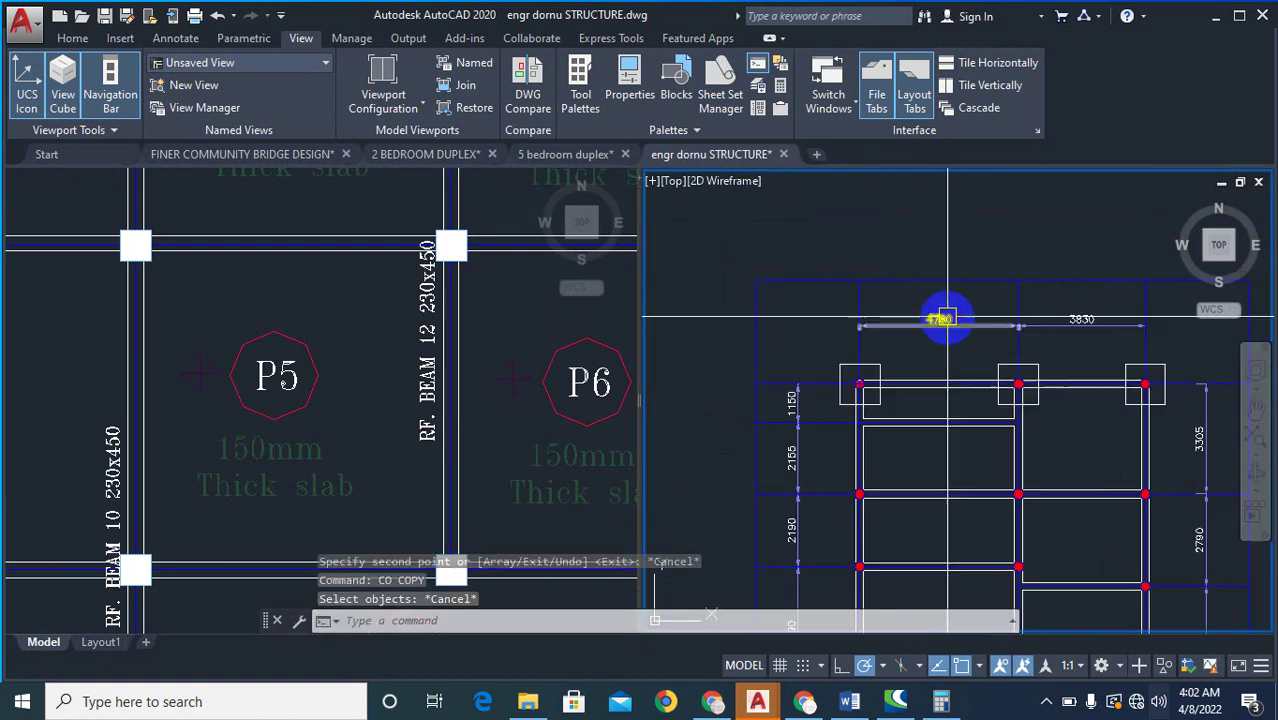
- Copy the P6 mark text from the labelled layout to just above the upper-left corner of the first square
{"action": "scroll", "coordinate": [828, 368], "scroll_direction": "up", "scroll_amount": 4}
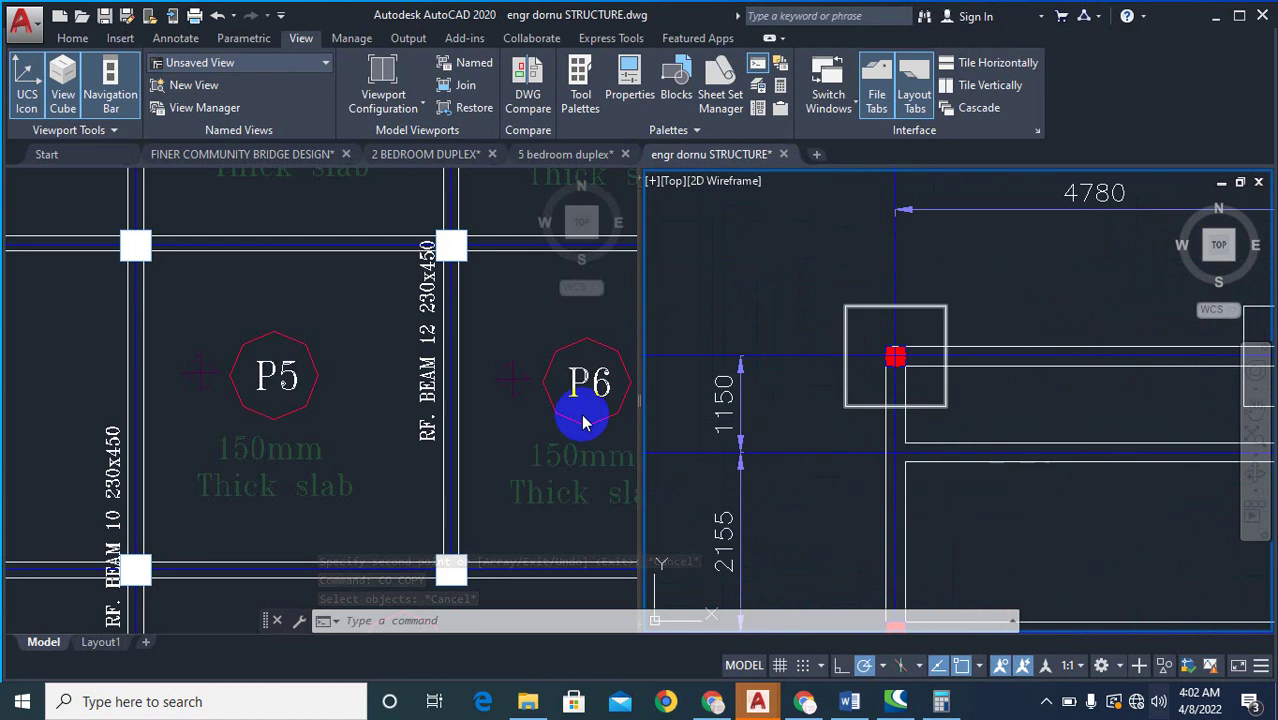
{"action": "left_click", "coordinate": [557, 418]}
{"action": "type", "text": "co"}
{"action": "key", "text": "Return"}
{"action": "left_click", "coordinate": [571, 388]}
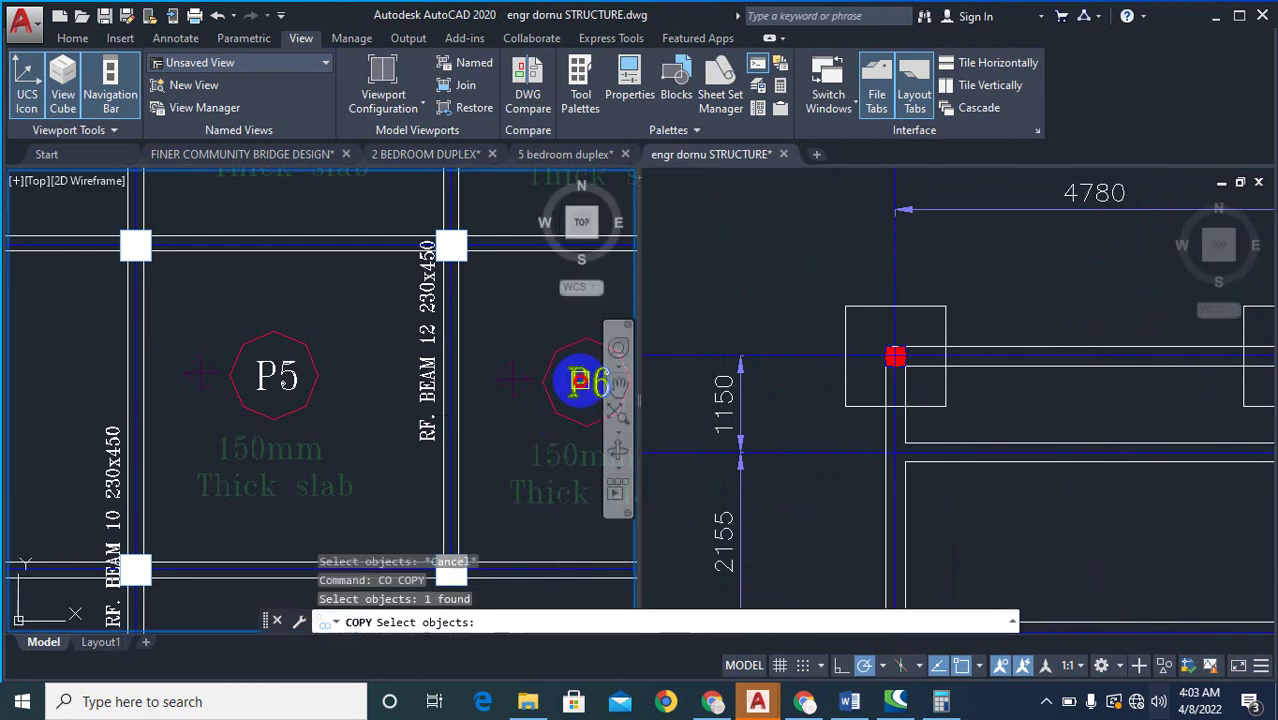
{"action": "key", "text": "Return"}
{"action": "left_click", "coordinate": [571, 388]}
{"action": "left_click", "coordinate": [893, 371]}
{"action": "scroll", "coordinate": [807, 277], "scroll_direction": "up", "scroll_amount": 5}
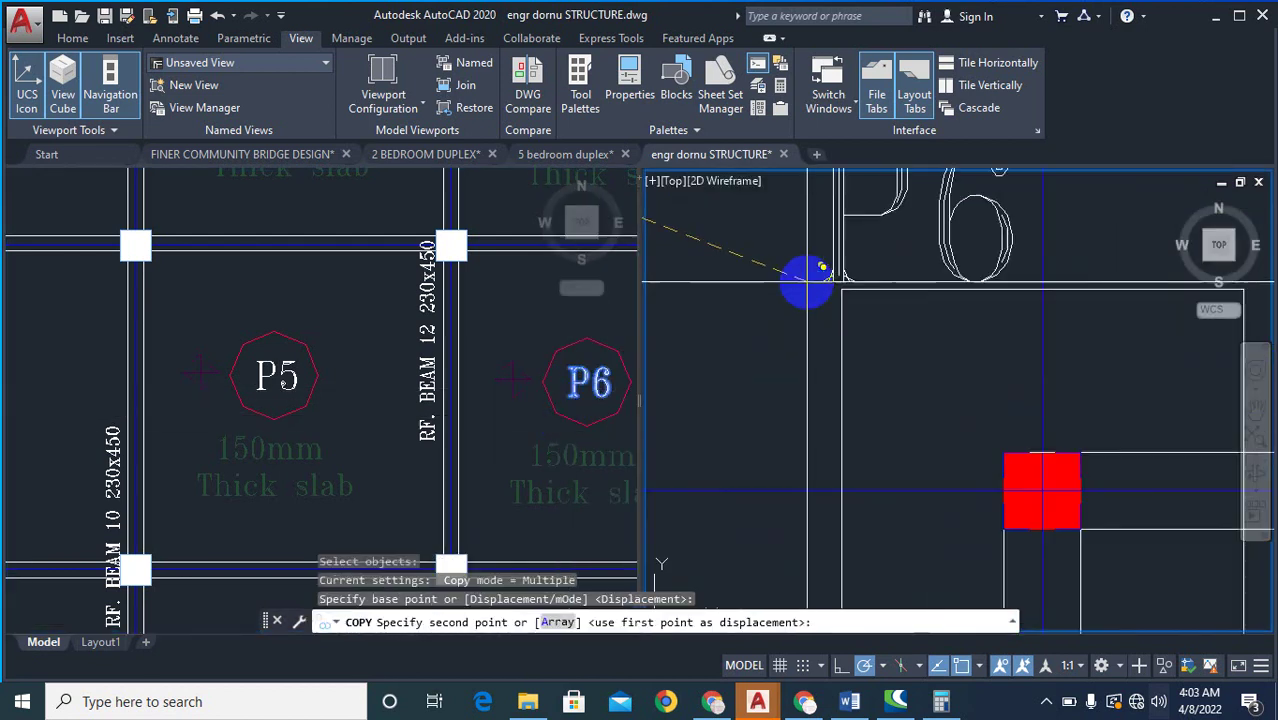
{"action": "key", "text": "Escape"}
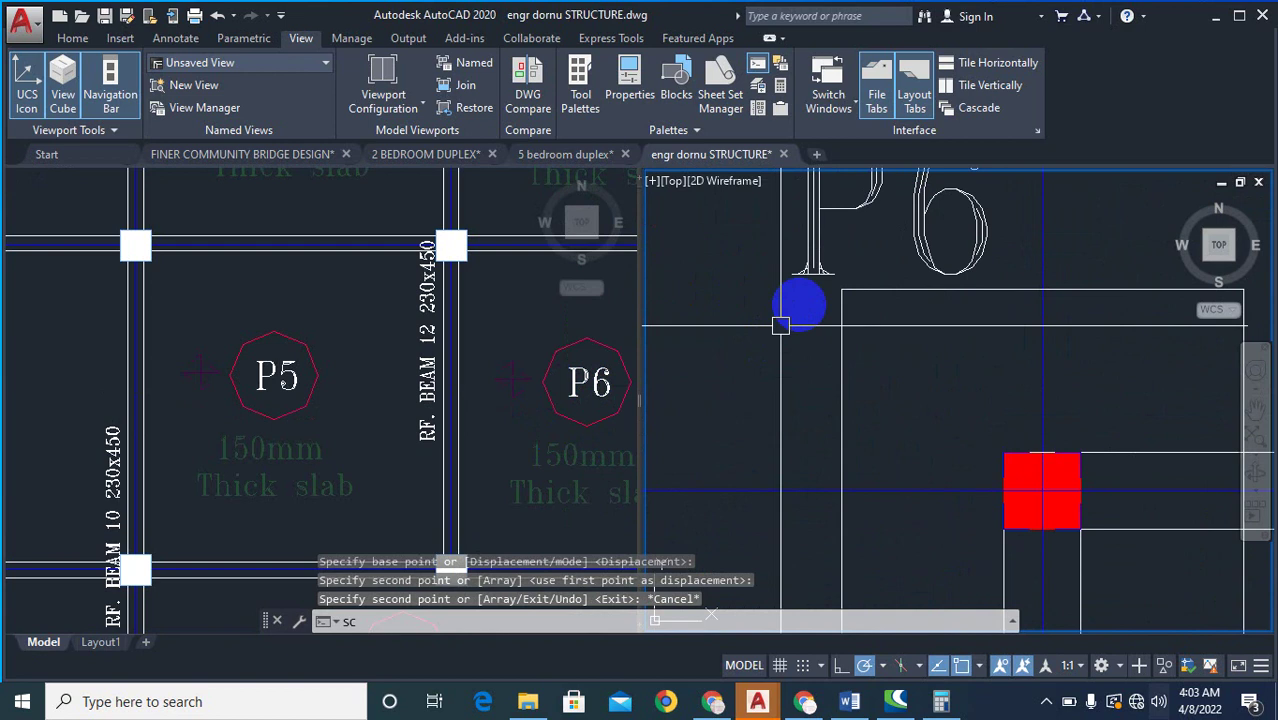
- Scale down the copied P6 text freehand about a point just below and to its left
{"action": "key", "text": "Return"}
{"action": "left_click", "coordinate": [822, 262]}
{"action": "key", "text": "Return"}
{"action": "left_click", "coordinate": [756, 337]}
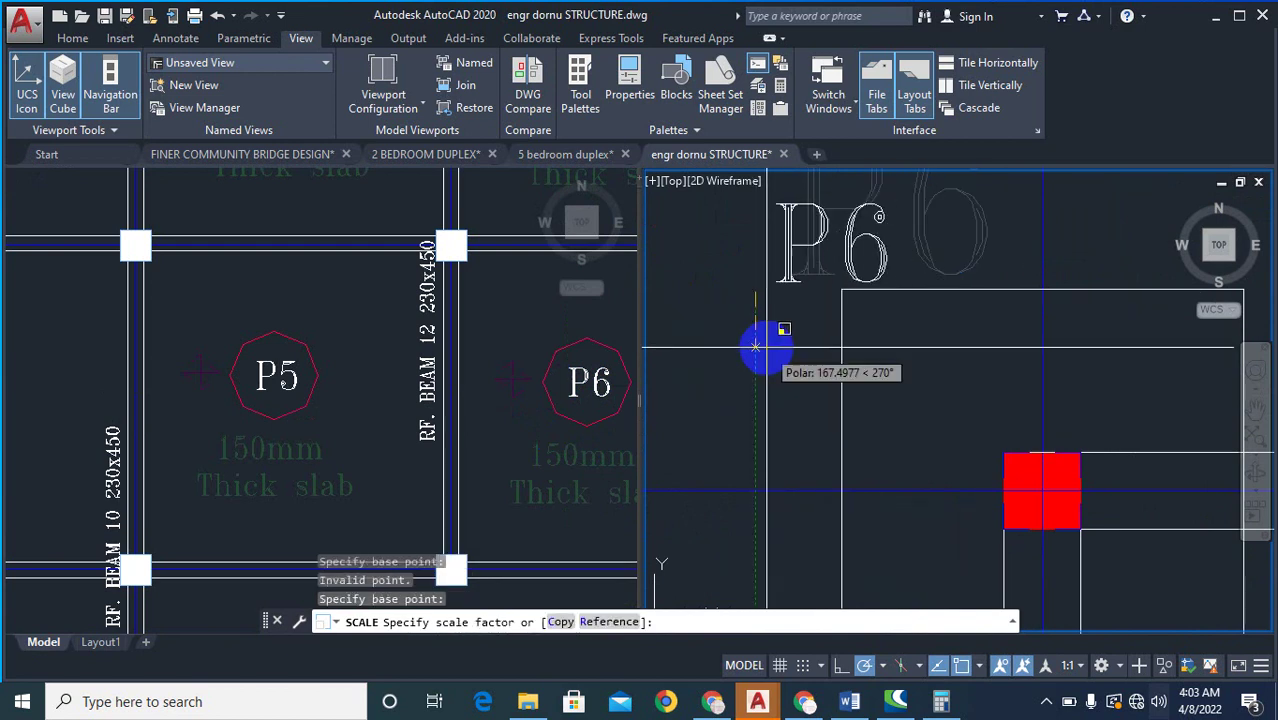
{"action": "left_click", "coordinate": [766, 344]}
- Change the copied P6 text above the upper-left square to B1
{"action": "type", "text": "TEX"}
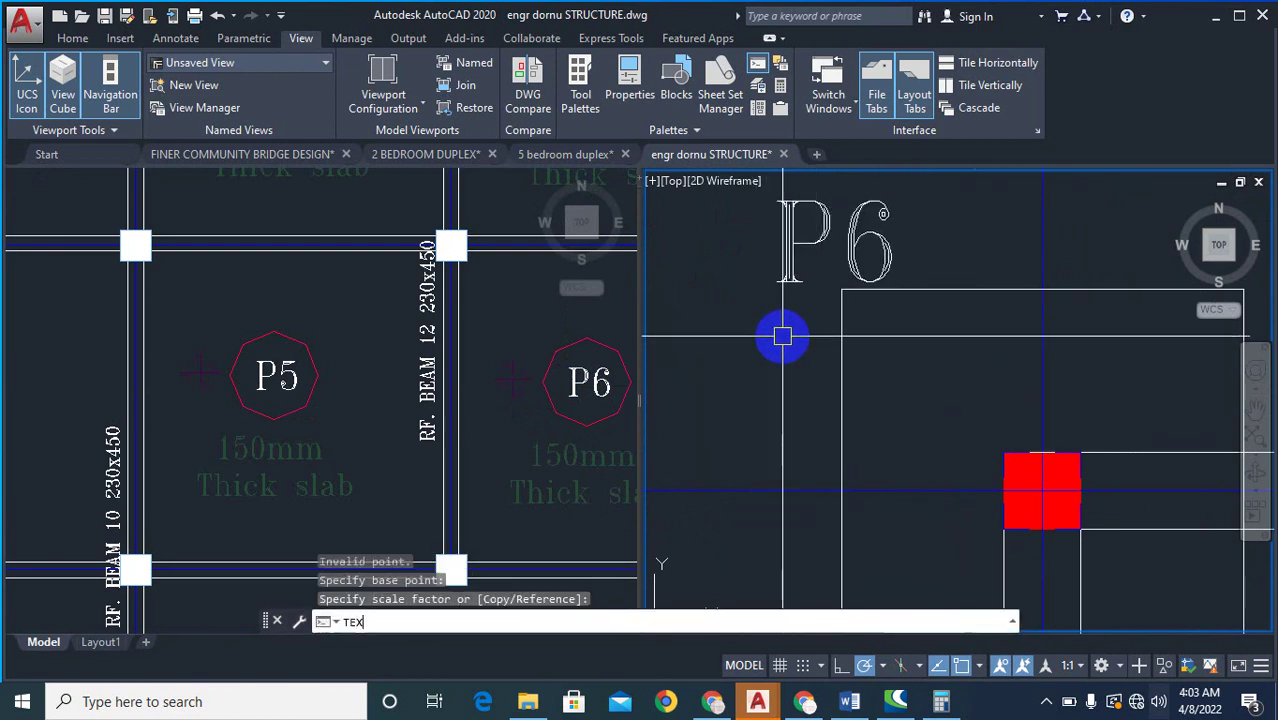
{"action": "type", "text": "TY"}
{"action": "key", "text": "BackSpace"}
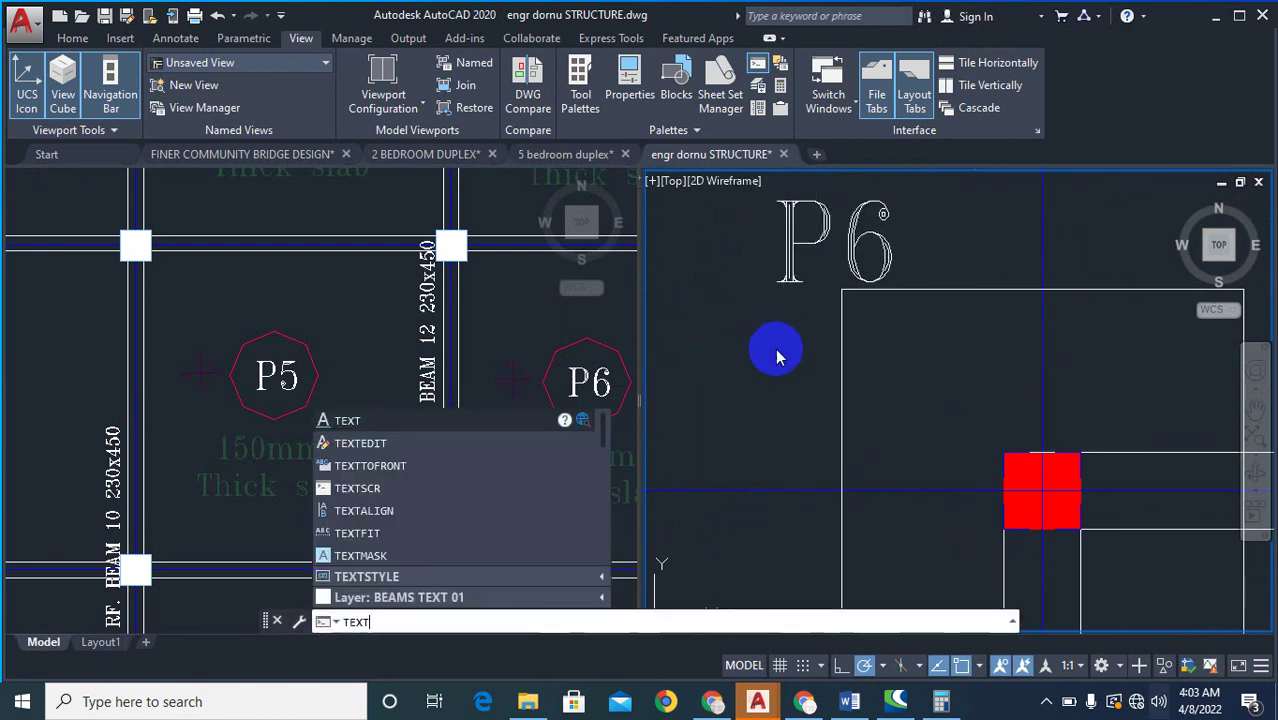
{"action": "left_click", "coordinate": [357, 443]}
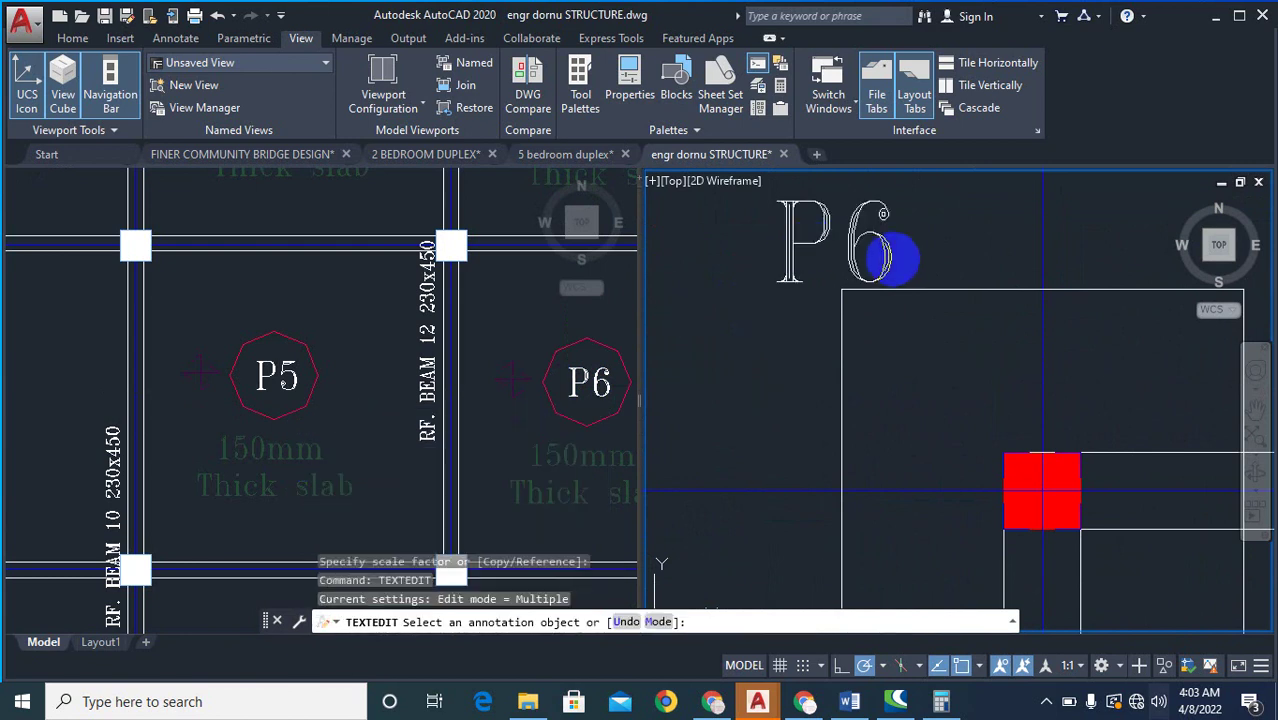
{"action": "left_click", "coordinate": [897, 262]}
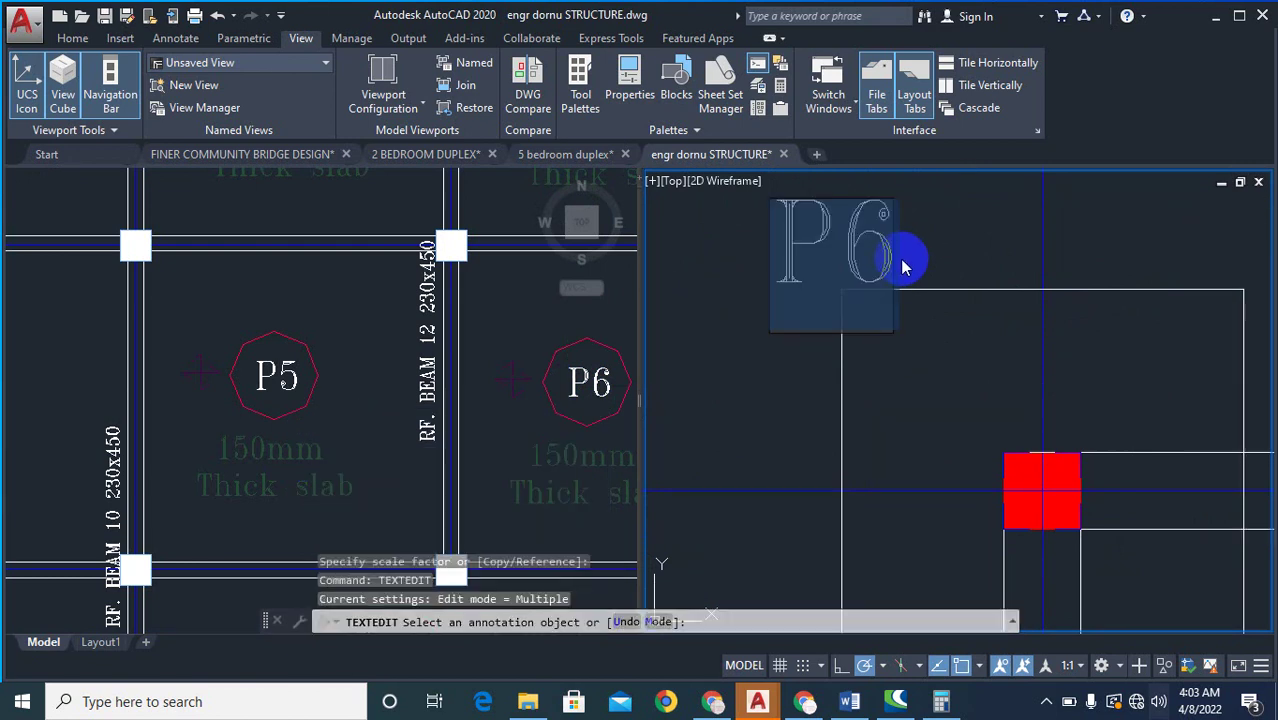
{"action": "type", "text": "B1"}
{"action": "left_click", "coordinate": [707, 350]}
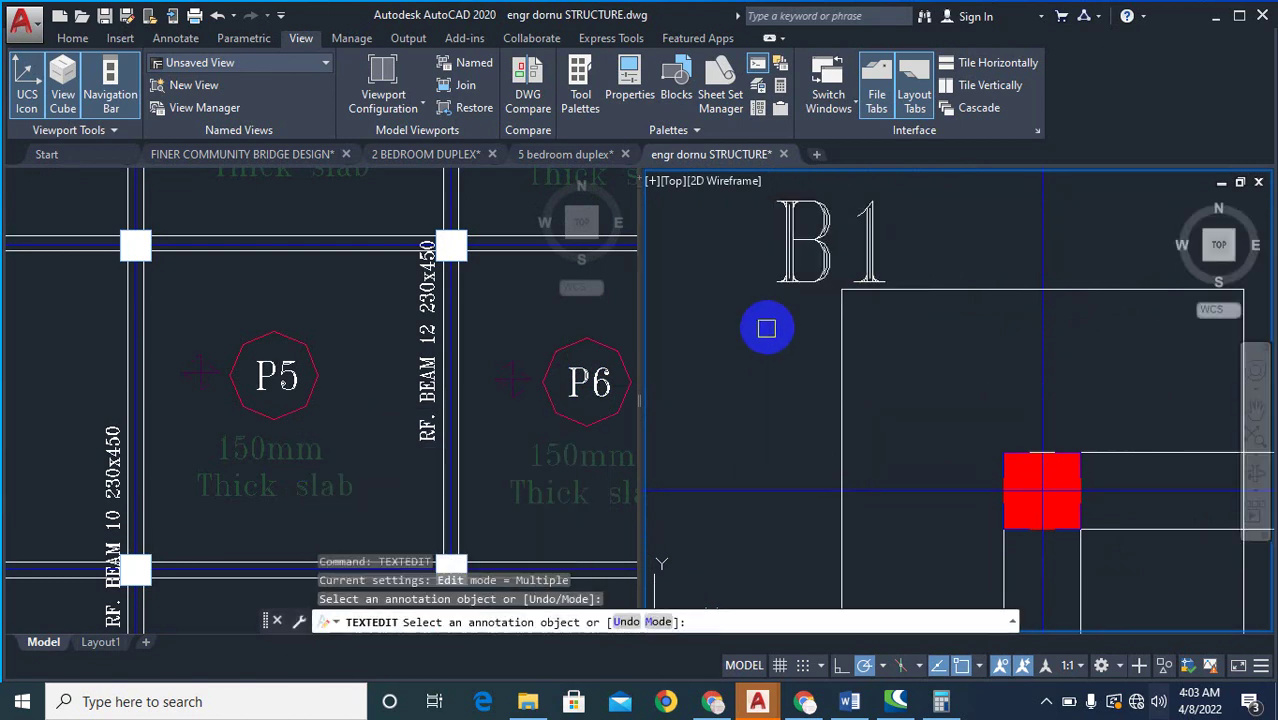
{"action": "scroll", "coordinate": [766, 328], "scroll_direction": "down", "scroll_amount": 3}
{"action": "key", "text": "Escape"}
- Copy the B1 label into the square, just below and to the right of the red column
{"action": "type", "text": "c"}
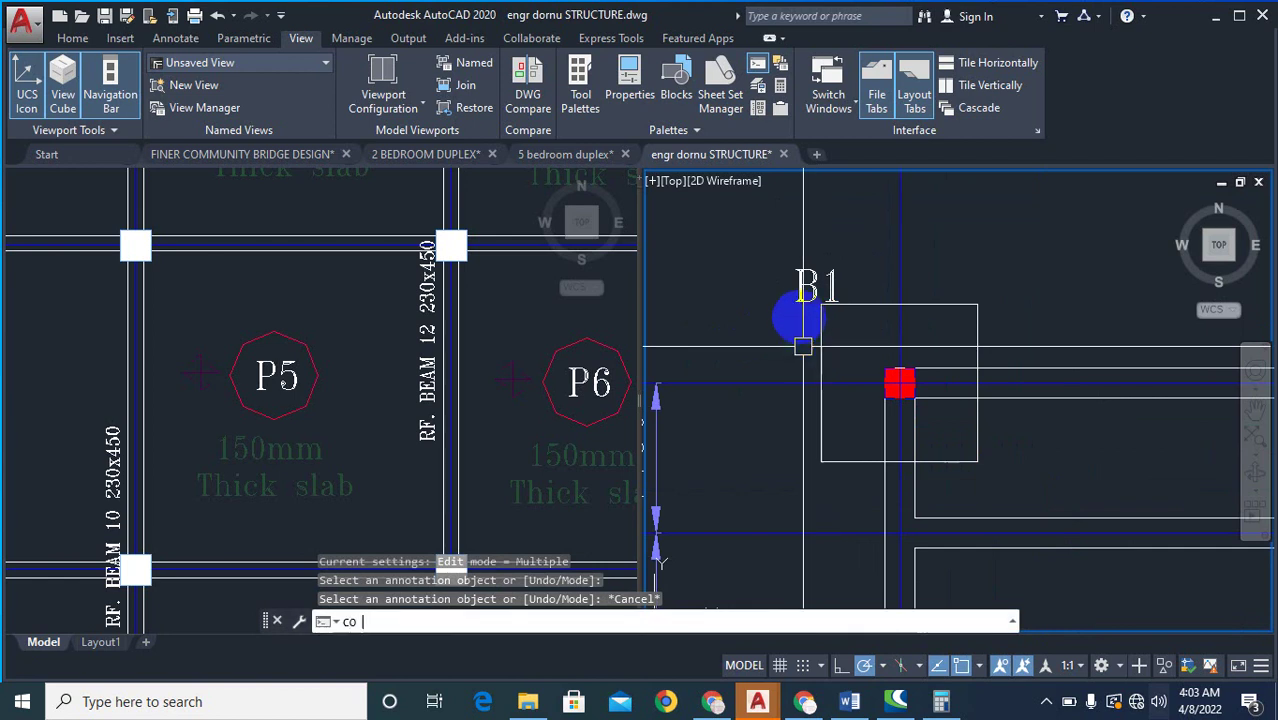
{"action": "type", "text": "o"}
{"action": "key", "text": "space"}
{"action": "left_click", "coordinate": [796, 290]}
{"action": "right_click", "coordinate": [749, 323]}
{"action": "right_click", "coordinate": [747, 322]}
{"action": "left_click", "coordinate": [727, 315]}
{"action": "scroll", "coordinate": [845, 431], "scroll_direction": "up", "scroll_amount": 2}
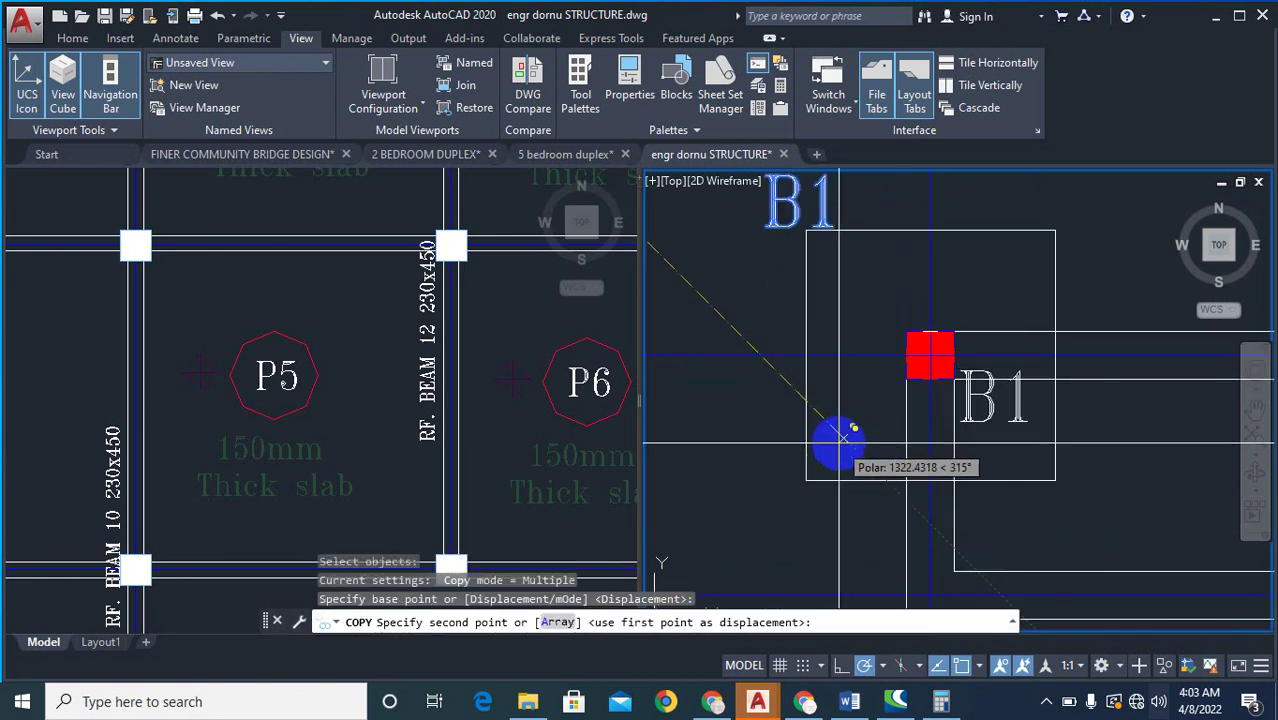
{"action": "left_click", "coordinate": [838, 438]}
{"action": "key", "text": "Escape"}
- Scale down the B1 copy inside the square freehand about a point to its right
{"action": "type", "text": "s"}
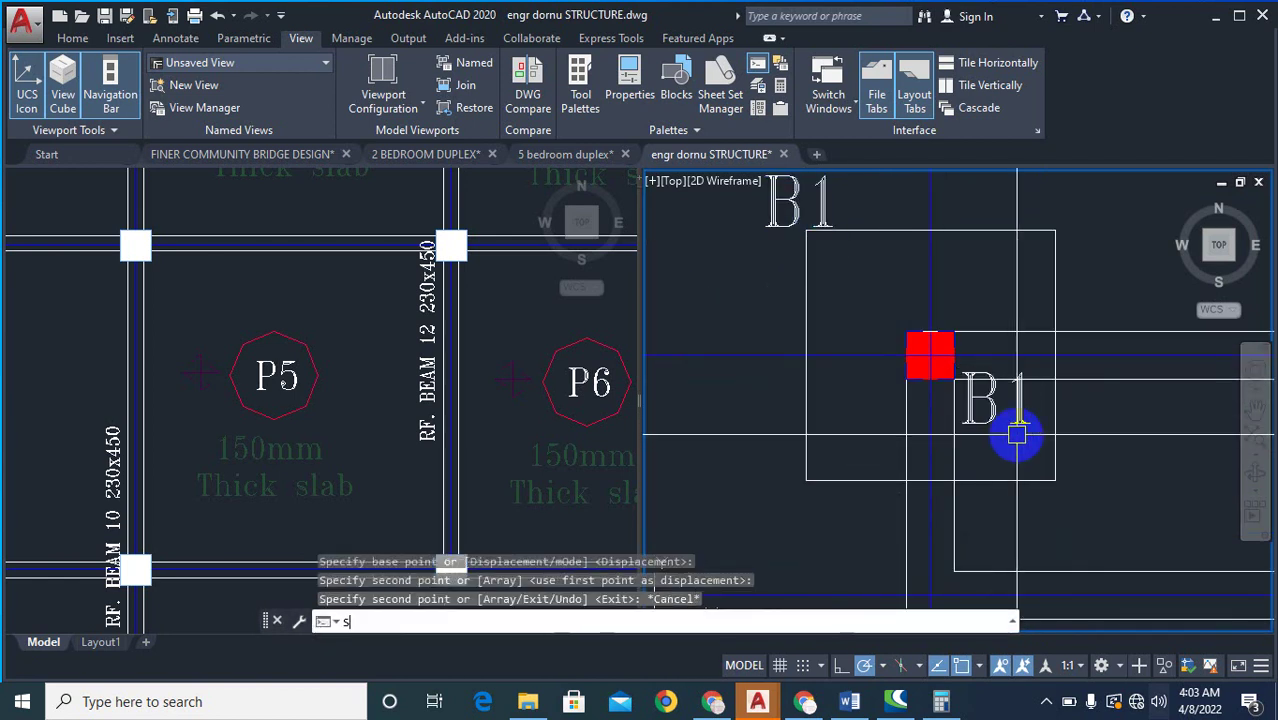
{"action": "type", "text": "c"}
{"action": "key", "text": "space"}
{"action": "left_click", "coordinate": [1017, 427]}
{"action": "right_click", "coordinate": [1113, 426]}
{"action": "right_click", "coordinate": [1117, 426]}
{"action": "left_click", "coordinate": [1120, 426]}
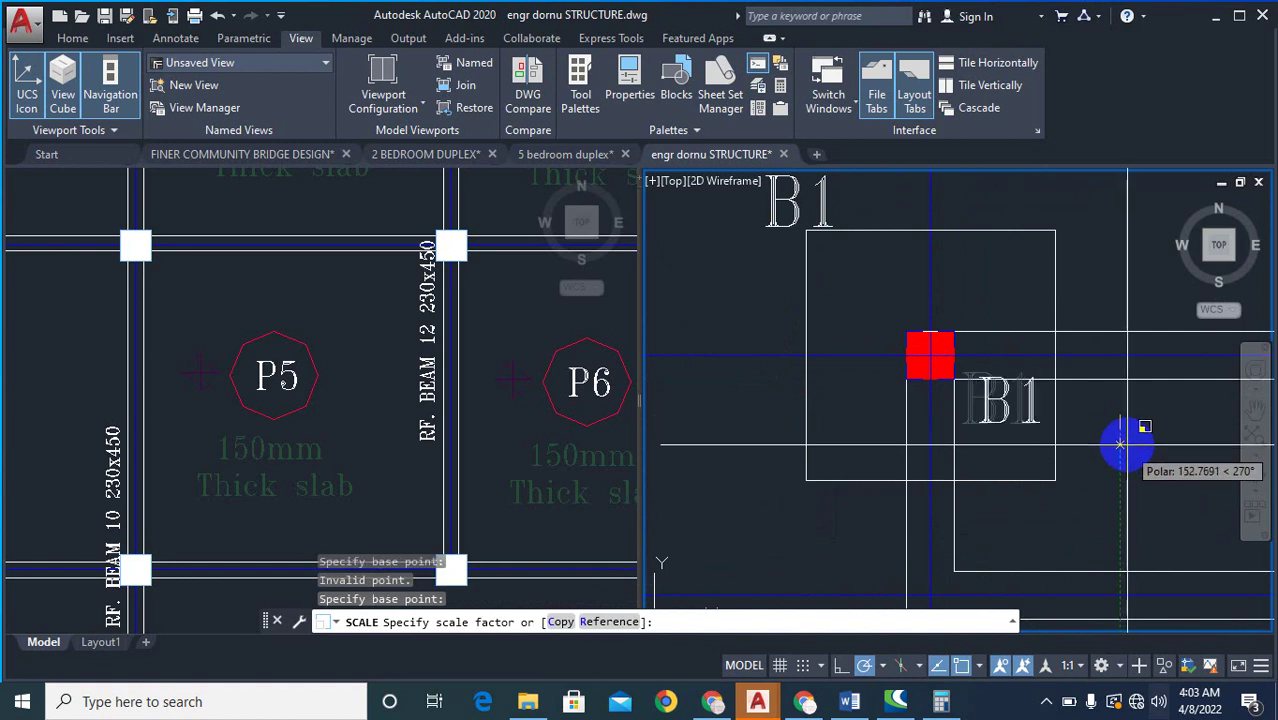
{"action": "left_click", "coordinate": [1120, 437]}
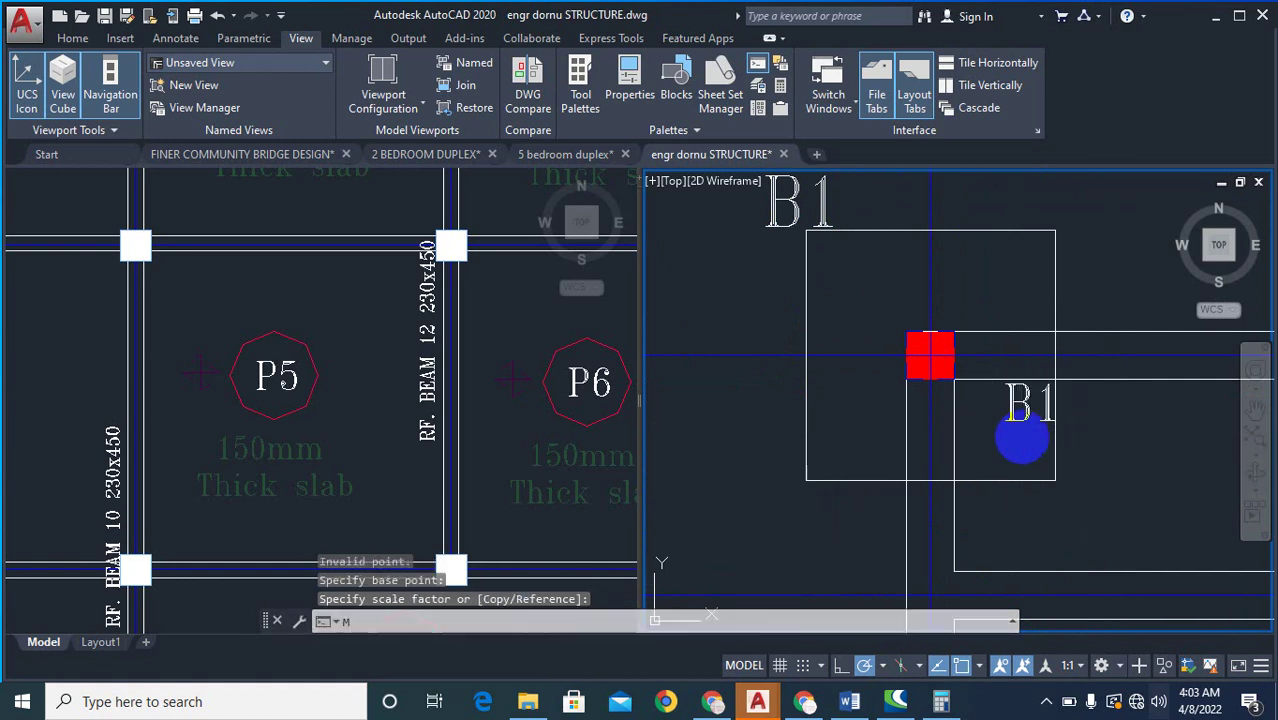
- Move the smaller B1 label left so it sits just below the red column's lower-right corner
{"action": "key", "text": "space"}
{"action": "left_click", "coordinate": [1015, 425]}
{"action": "right_click", "coordinate": [1111, 454]}
{"action": "right_click", "coordinate": [1115, 458]}
{"action": "left_click", "coordinate": [1135, 455]}
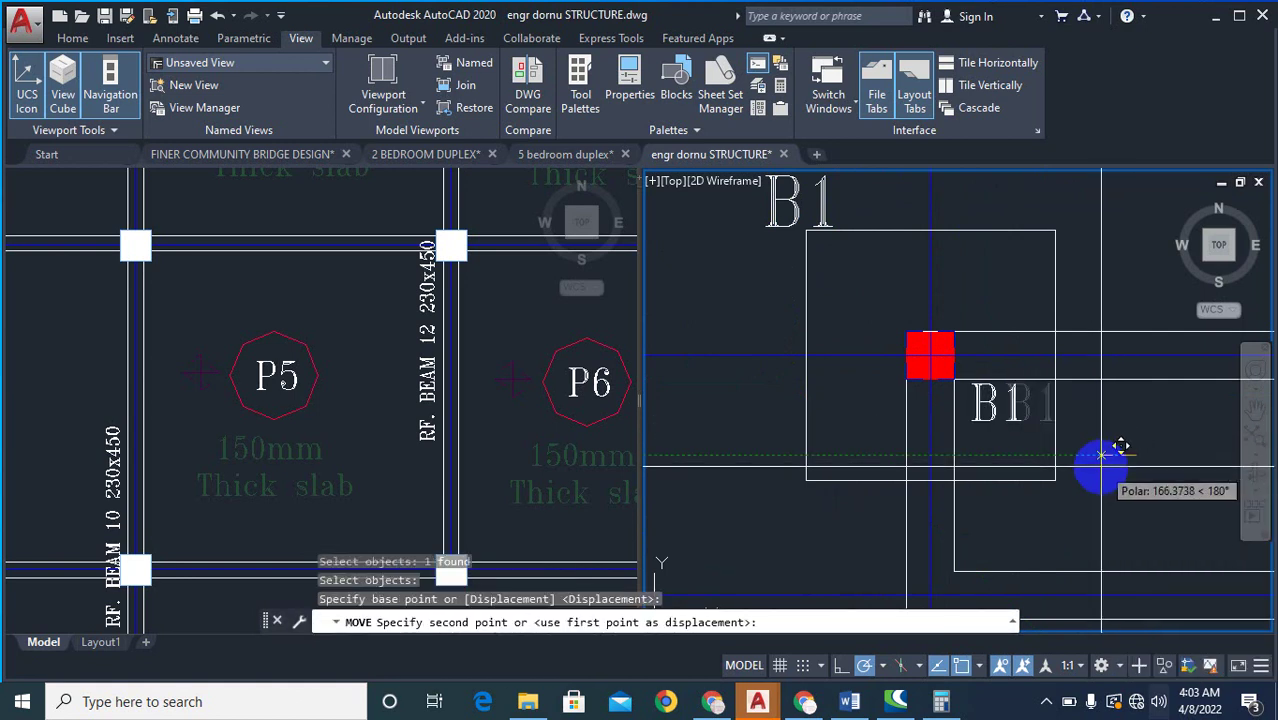
{"action": "left_click", "coordinate": [1025, 432]}
- Change the small B1 text beside the upper-left red column to C1 using TEXTEDIT
{"action": "type", "text": "TEXTG"}
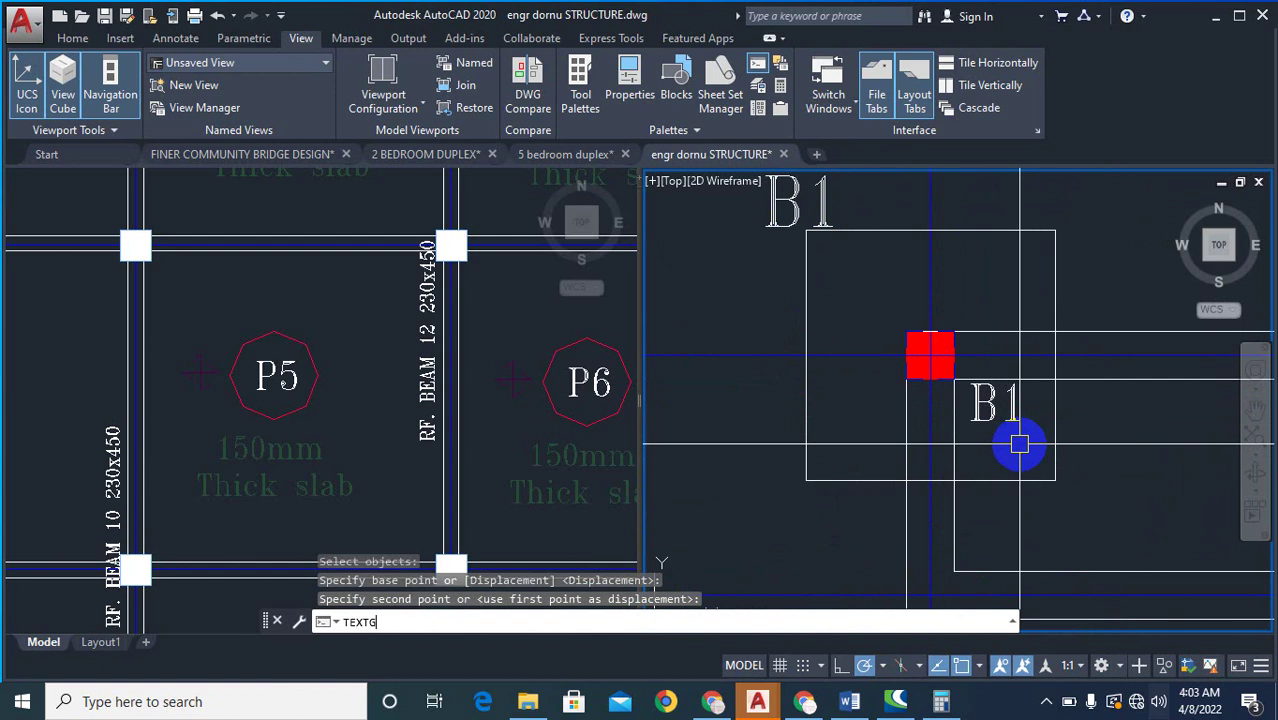
{"action": "key", "text": "BackSpace"}
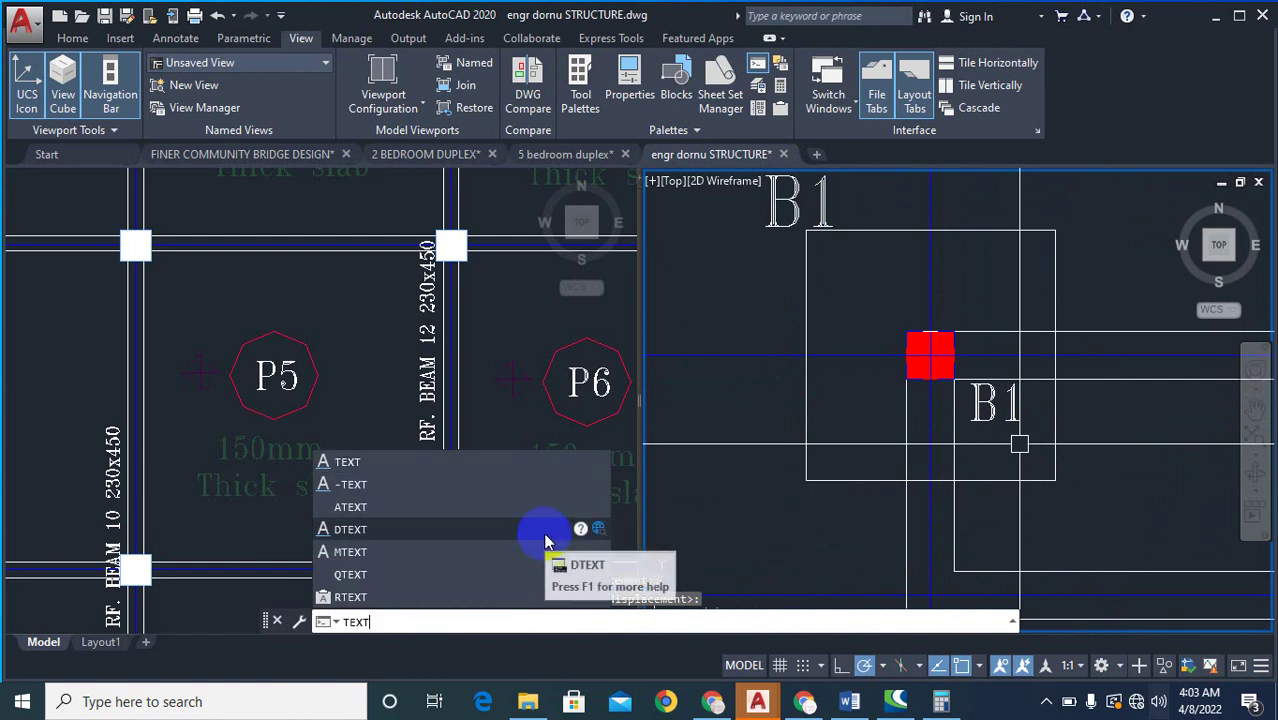
{"action": "left_click", "coordinate": [380, 447]}
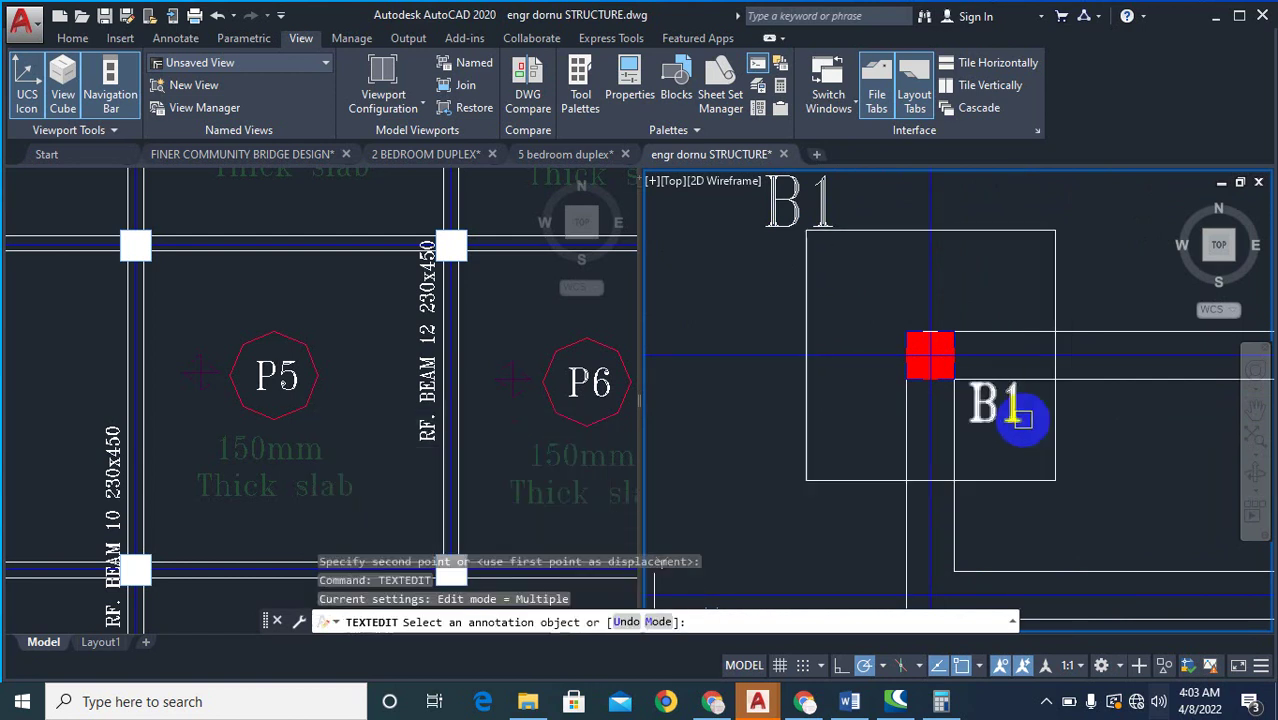
{"action": "left_click", "coordinate": [1010, 410]}
{"action": "type", "text": "C"}
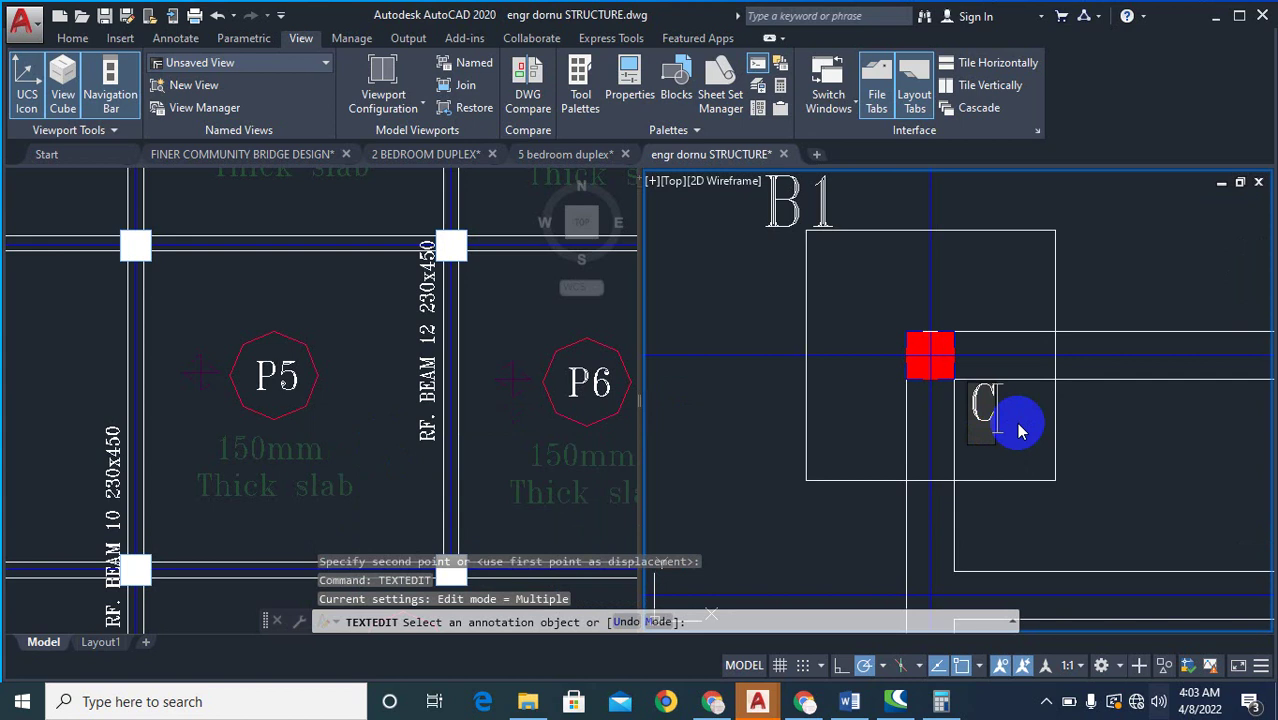
{"action": "scroll", "coordinate": [922, 432], "scroll_direction": "down", "scroll_amount": 4}
{"action": "key", "text": "Escape"}
{"action": "key", "text": "Escape"}
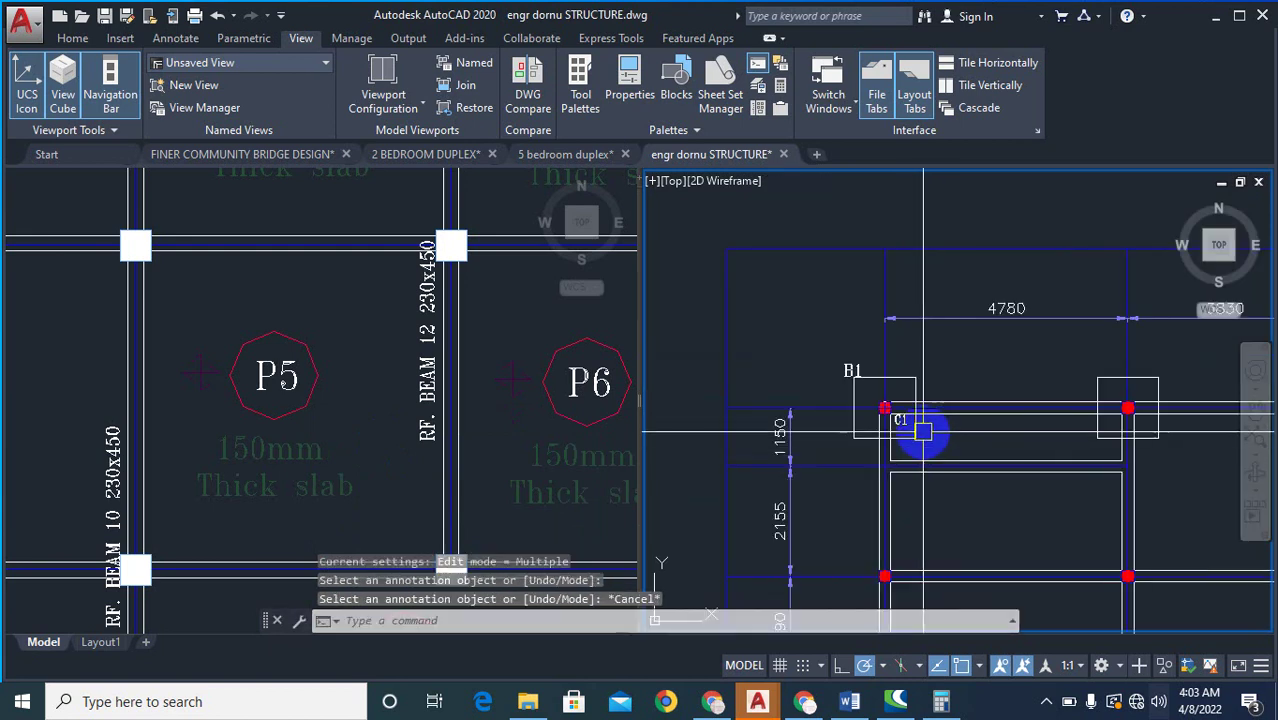
- Copy the B1 and C1 labels from the upper-left square's top-left corner to the same corner of the top row's middle square
{"action": "type", "text": "co"}
{"action": "key", "text": "Return"}
{"action": "scroll", "coordinate": [884, 416], "scroll_direction": "up", "scroll_amount": 3}
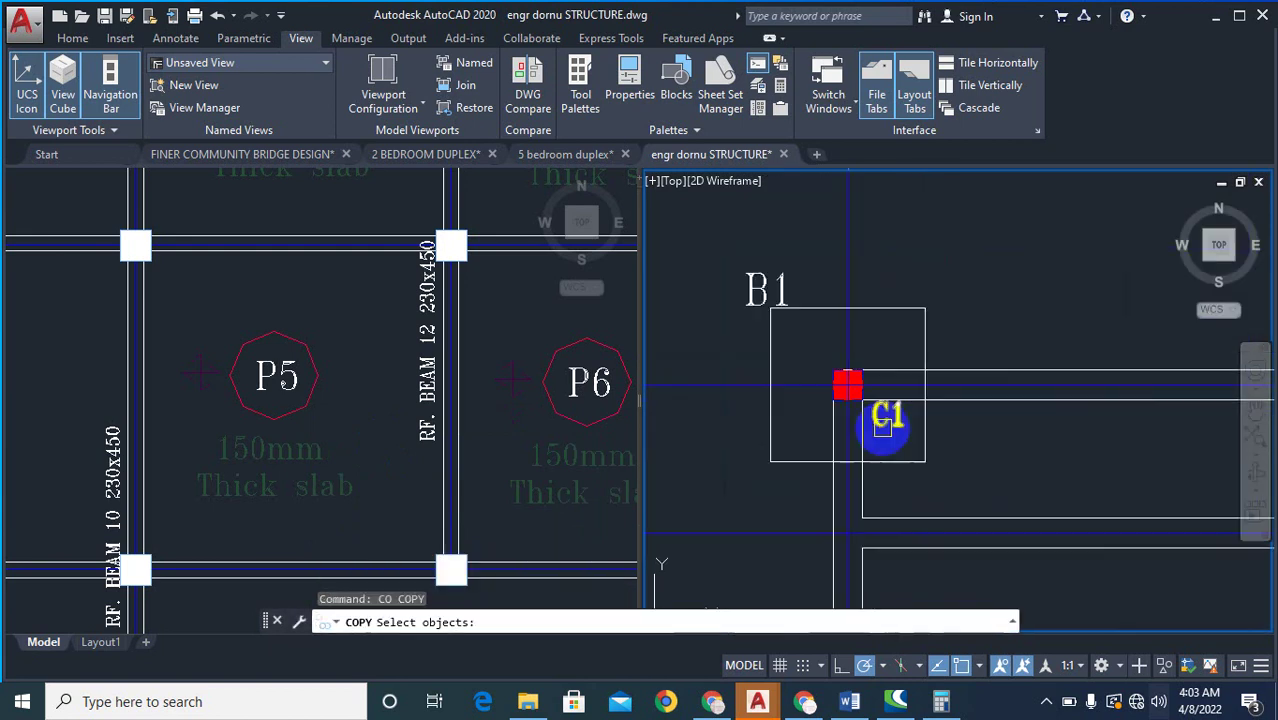
{"action": "left_click", "coordinate": [886, 421]}
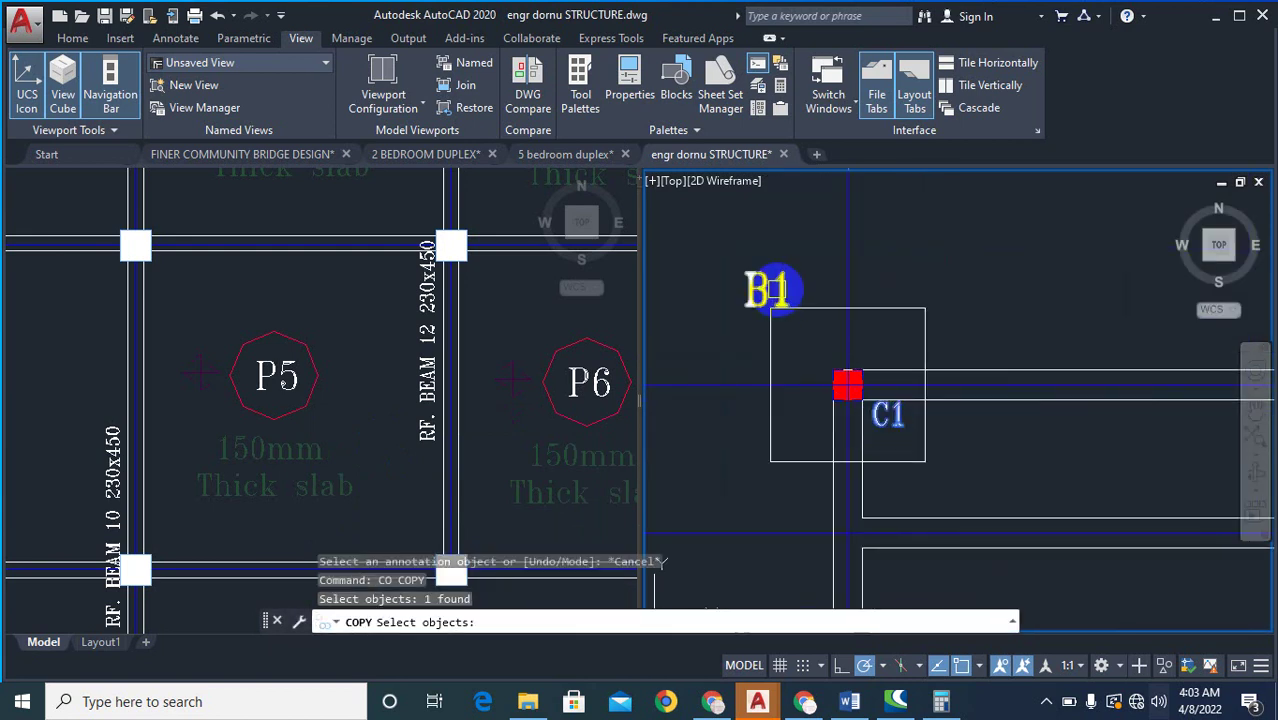
{"action": "left_click", "coordinate": [776, 289]}
{"action": "scroll", "coordinate": [795, 288], "scroll_direction": "up", "scroll_amount": 4}
{"action": "right_click", "coordinate": [764, 370]}
{"action": "right_click", "coordinate": [764, 370]}
{"action": "left_click", "coordinate": [733, 338]}
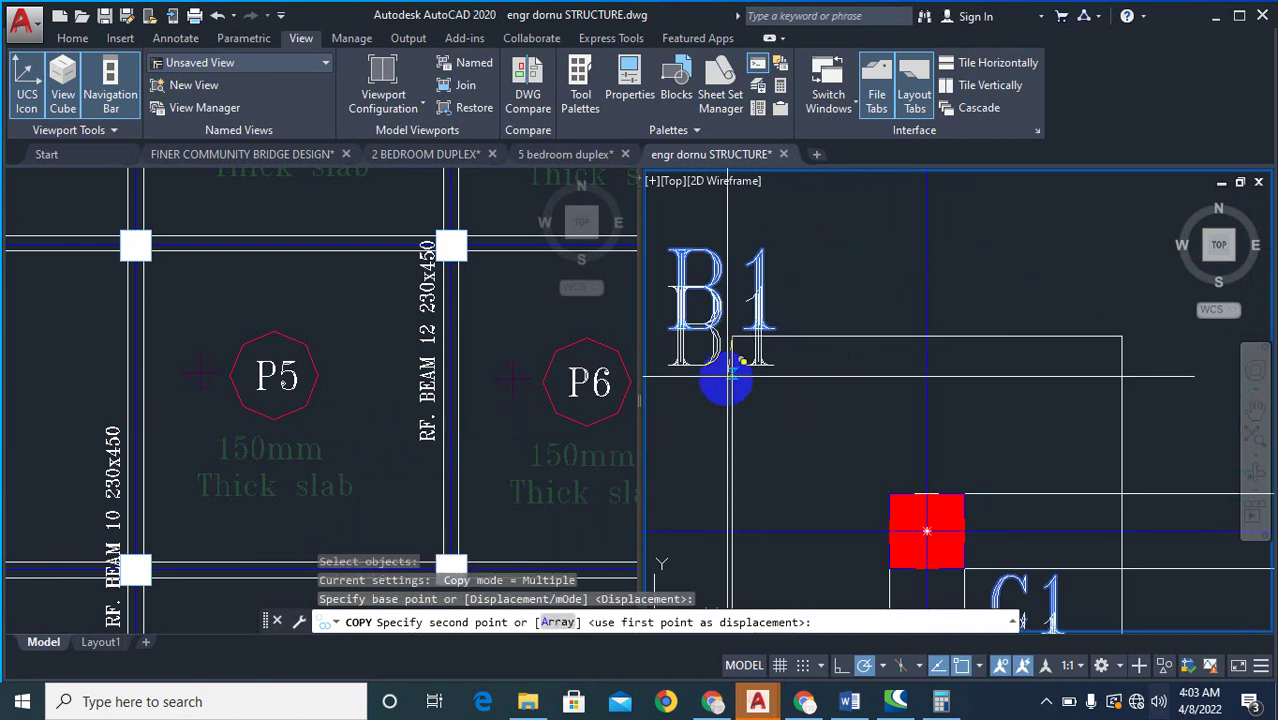
{"action": "scroll", "coordinate": [870, 380], "scroll_direction": "down", "scroll_amount": 4}
{"action": "scroll", "coordinate": [862, 394], "scroll_direction": "up", "scroll_amount": 5}
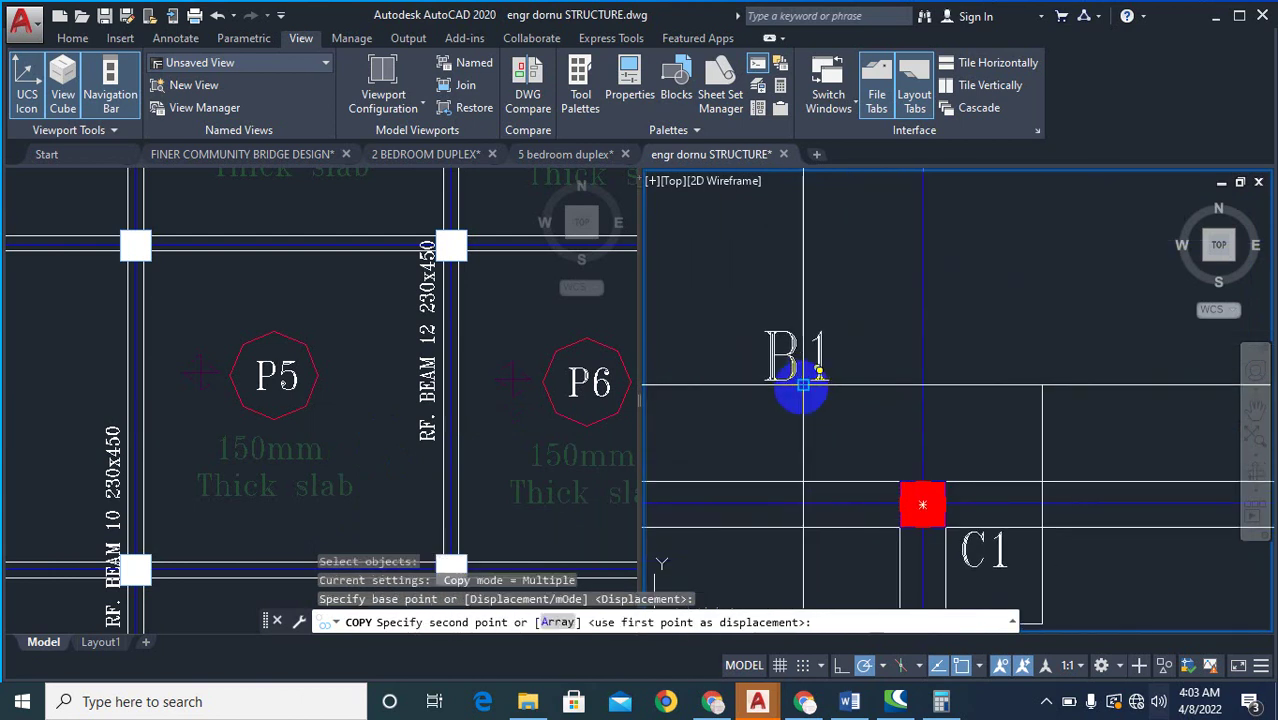
{"action": "left_click", "coordinate": [803, 385]}
- Place another copy of the B1 and C1 labels at the top row's right-hand square
{"action": "scroll", "coordinate": [870, 419], "scroll_direction": "down", "scroll_amount": 3}
{"action": "scroll", "coordinate": [736, 456], "scroll_direction": "up", "scroll_amount": 4}
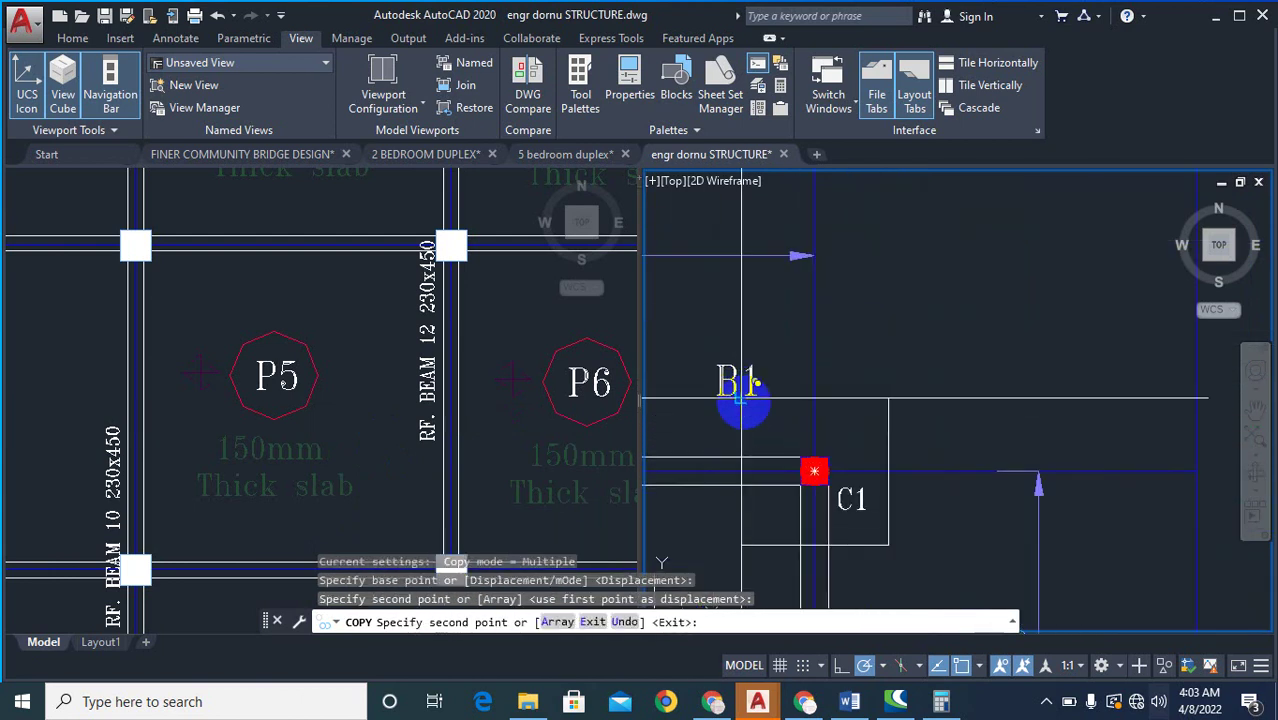
{"action": "scroll", "coordinate": [1004, 371], "scroll_direction": "down", "scroll_amount": 5}
{"action": "key", "text": "Escape"}
{"action": "scroll", "coordinate": [965, 396], "scroll_direction": "up", "scroll_amount": 2}
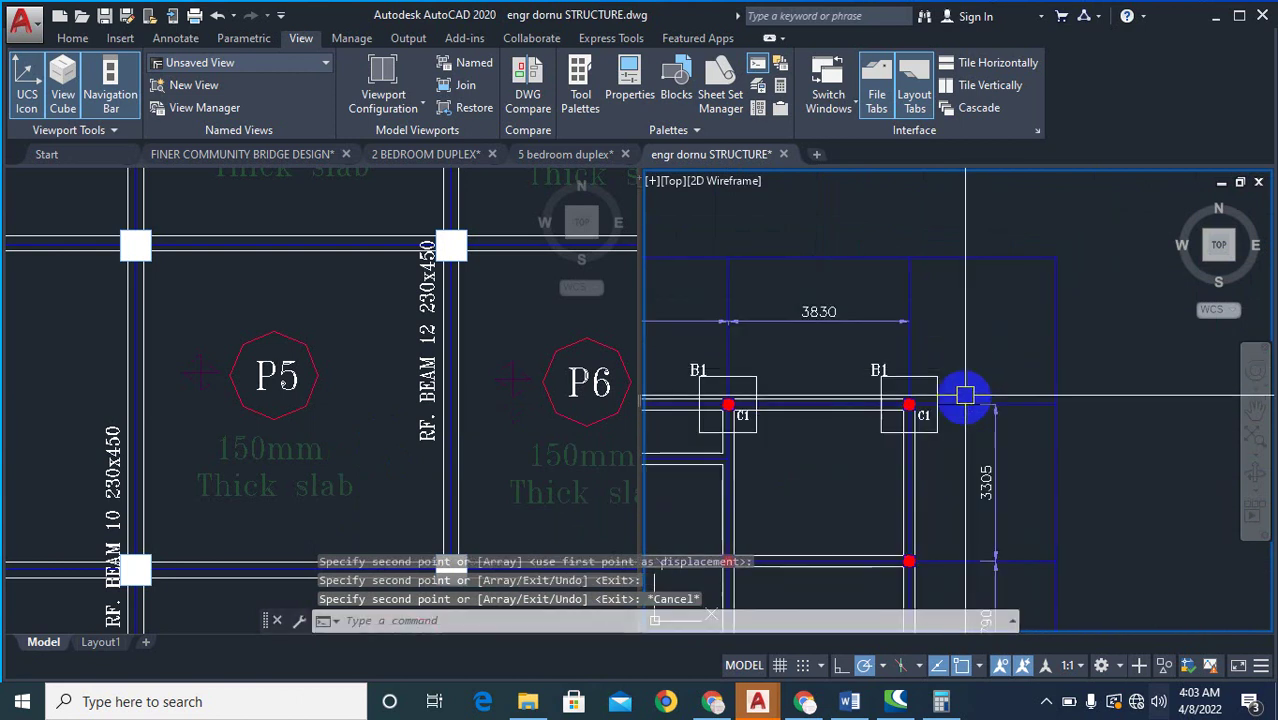
- Copy the upper-right square with its B1 and C1 labels from its column centre onto the right-hand column of the second row
{"action": "type", "text": "co"}
{"action": "key", "text": "Return"}
{"action": "scroll", "coordinate": [945, 433], "scroll_direction": "up", "scroll_amount": 2}
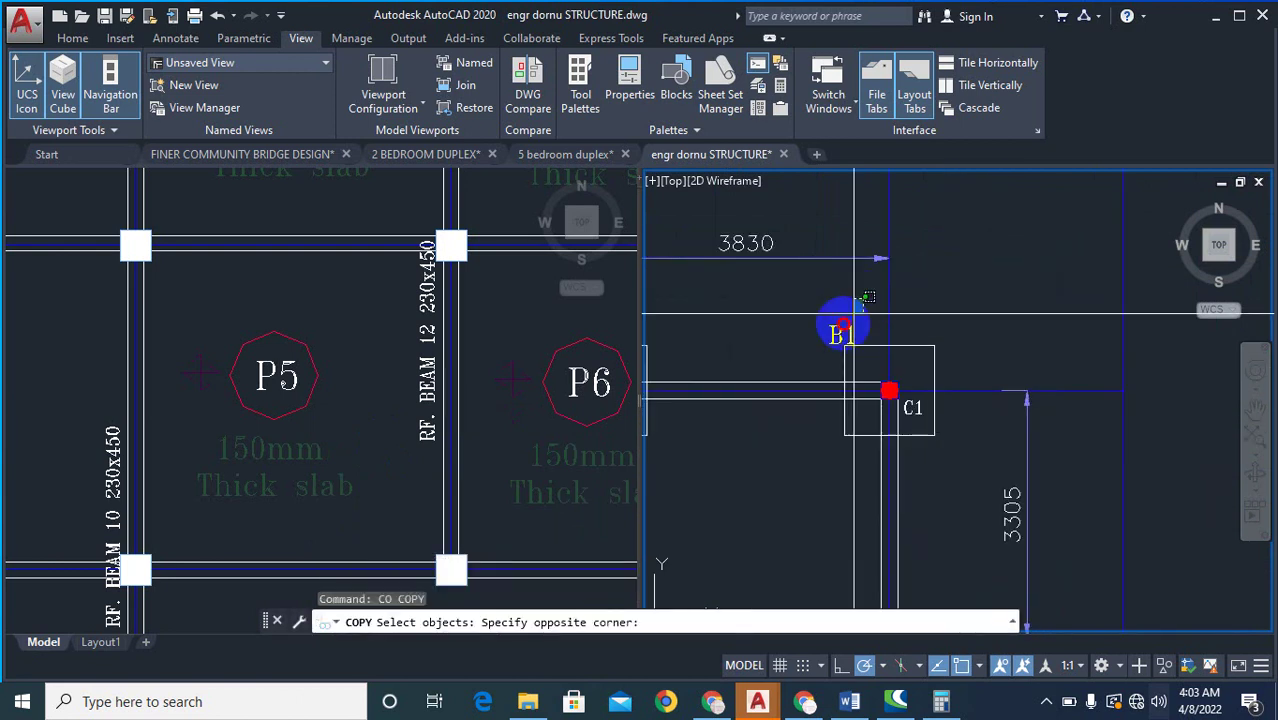
{"action": "left_click", "coordinate": [807, 366]}
{"action": "scroll", "coordinate": [941, 443], "scroll_direction": "up", "scroll_amount": 4}
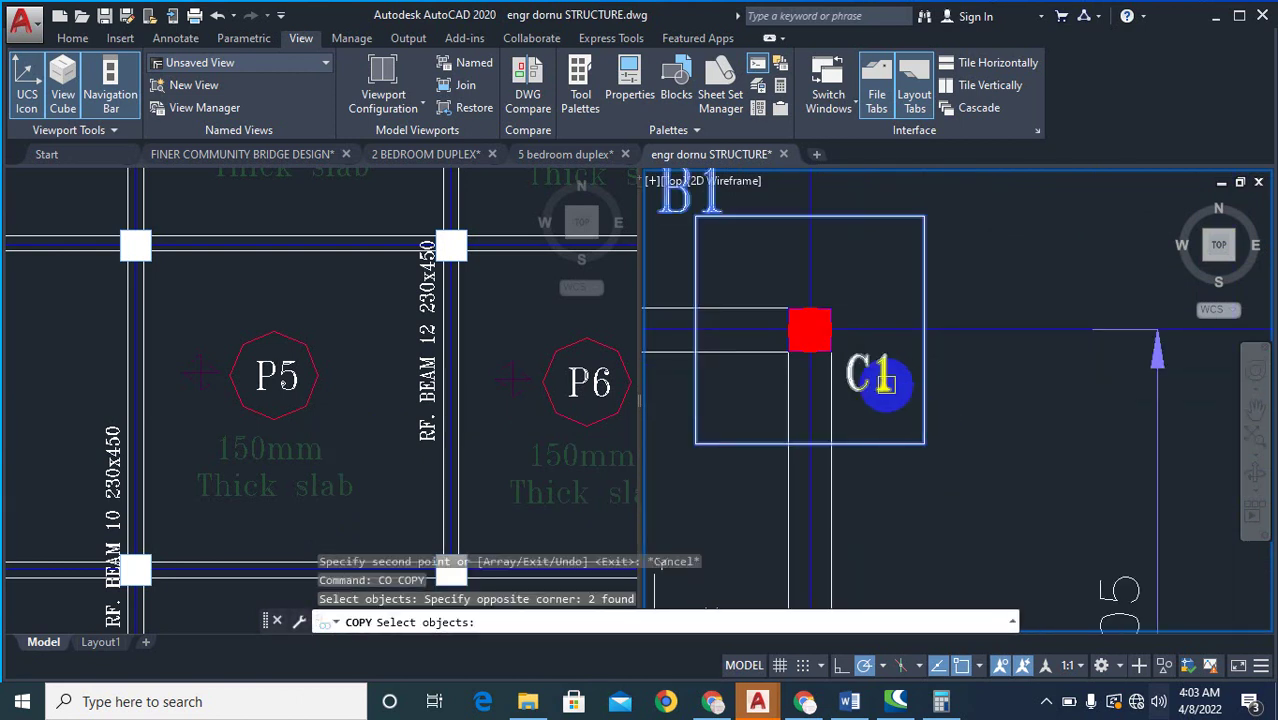
{"action": "left_click", "coordinate": [880, 379]}
{"action": "right_click", "coordinate": [842, 393]}
{"action": "right_click", "coordinate": [818, 362]}
{"action": "left_click", "coordinate": [810, 331]}
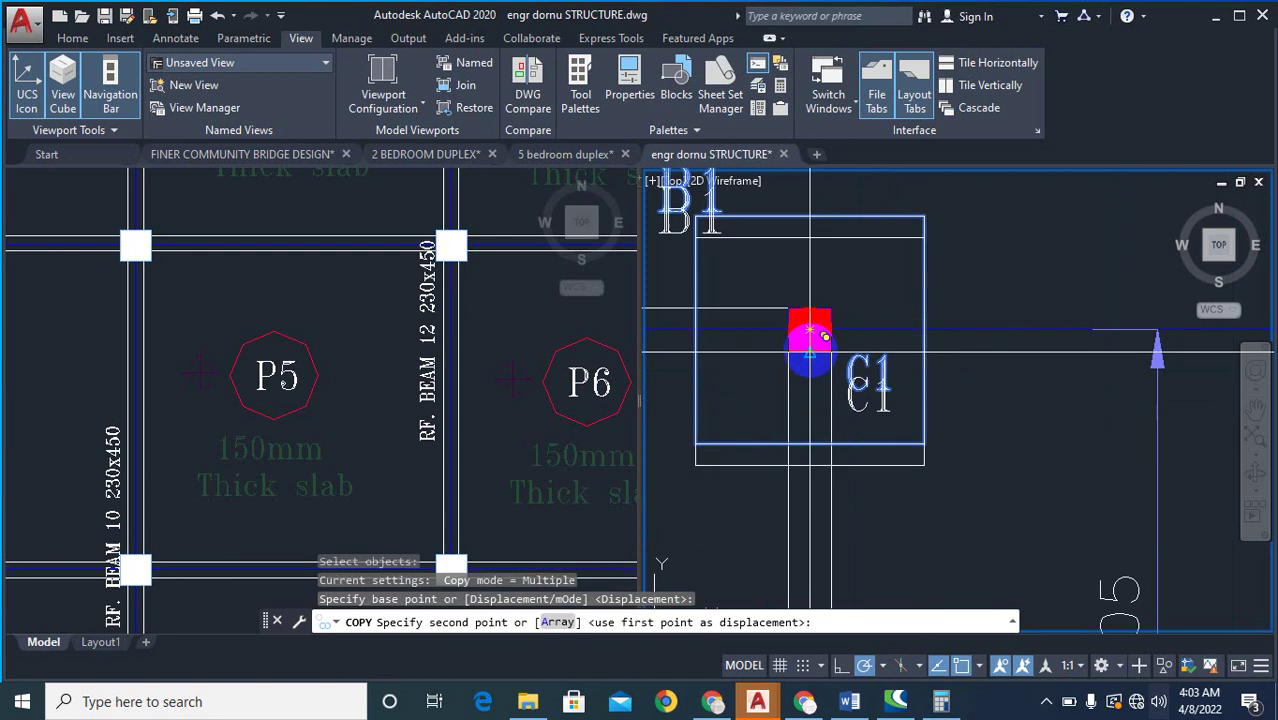
{"action": "scroll", "coordinate": [941, 299], "scroll_direction": "down", "scroll_amount": 10}
{"action": "scroll", "coordinate": [986, 327], "scroll_direction": "up", "scroll_amount": 6}
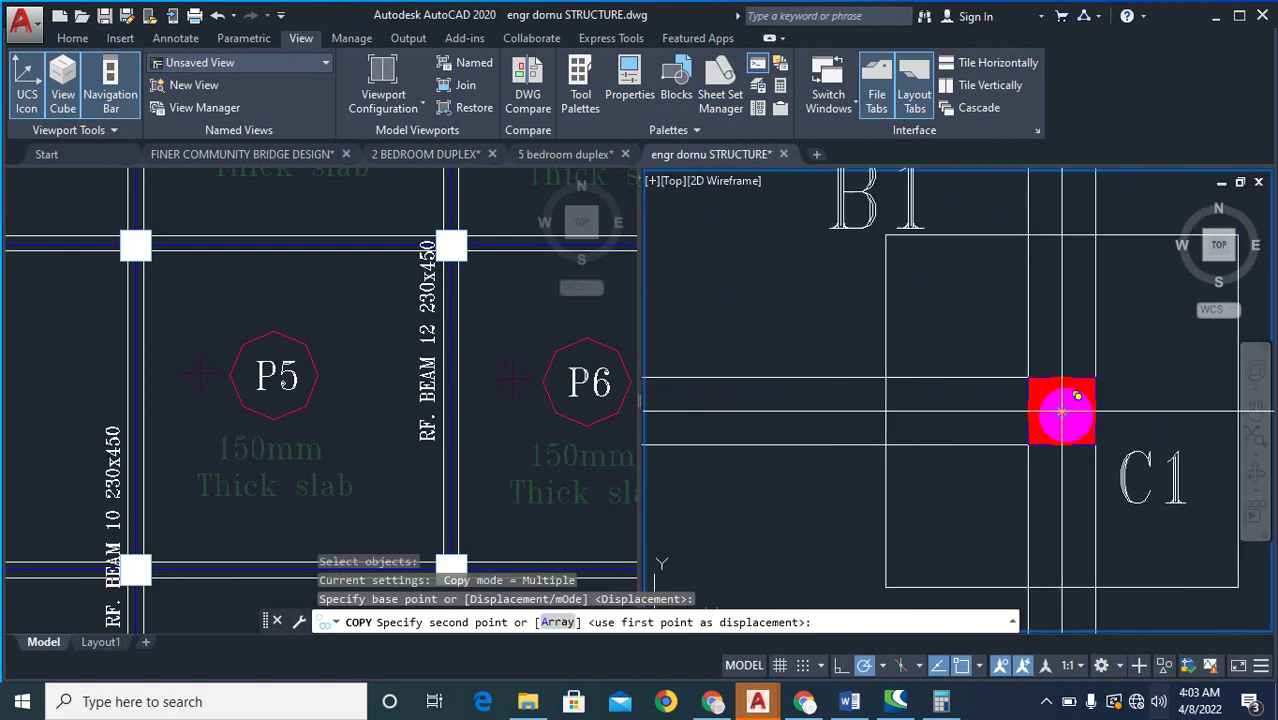
{"action": "left_click", "coordinate": [1063, 410]}
- Place copies of the labelled square centred on the middle and left columns of the second row
{"action": "scroll", "coordinate": [1188, 408], "scroll_direction": "down", "scroll_amount": 8}
{"action": "scroll", "coordinate": [1025, 406], "scroll_direction": "up", "scroll_amount": 8}
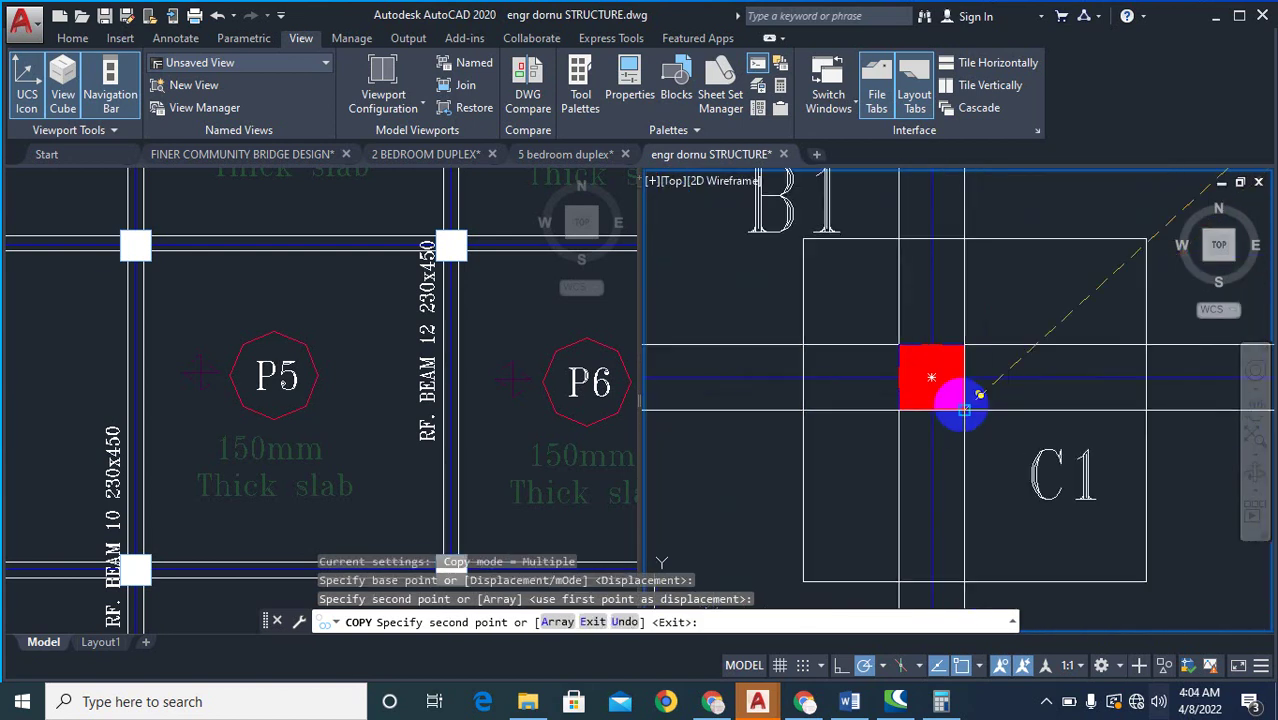
{"action": "left_click", "coordinate": [930, 376]}
{"action": "scroll", "coordinate": [1144, 381], "scroll_direction": "down", "scroll_amount": 2}
{"action": "scroll", "coordinate": [1144, 381], "scroll_direction": "down", "scroll_amount": 6}
{"action": "scroll", "coordinate": [937, 389], "scroll_direction": "up", "scroll_amount": 6}
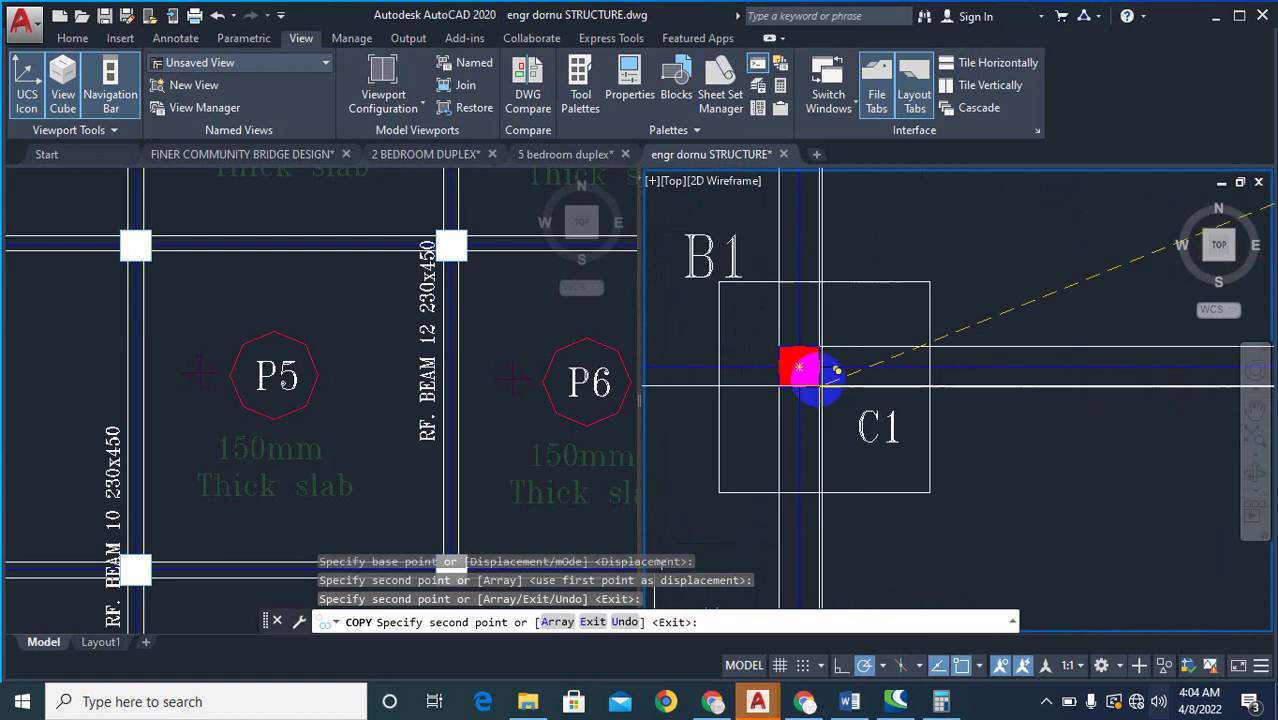
{"action": "left_click", "coordinate": [799, 364]}
- Place copies of the labelled square on the left, middle and right columns of the third level down
{"action": "scroll", "coordinate": [888, 258], "scroll_direction": "down", "scroll_amount": 6}
{"action": "scroll", "coordinate": [903, 272], "scroll_direction": "up", "scroll_amount": 6}
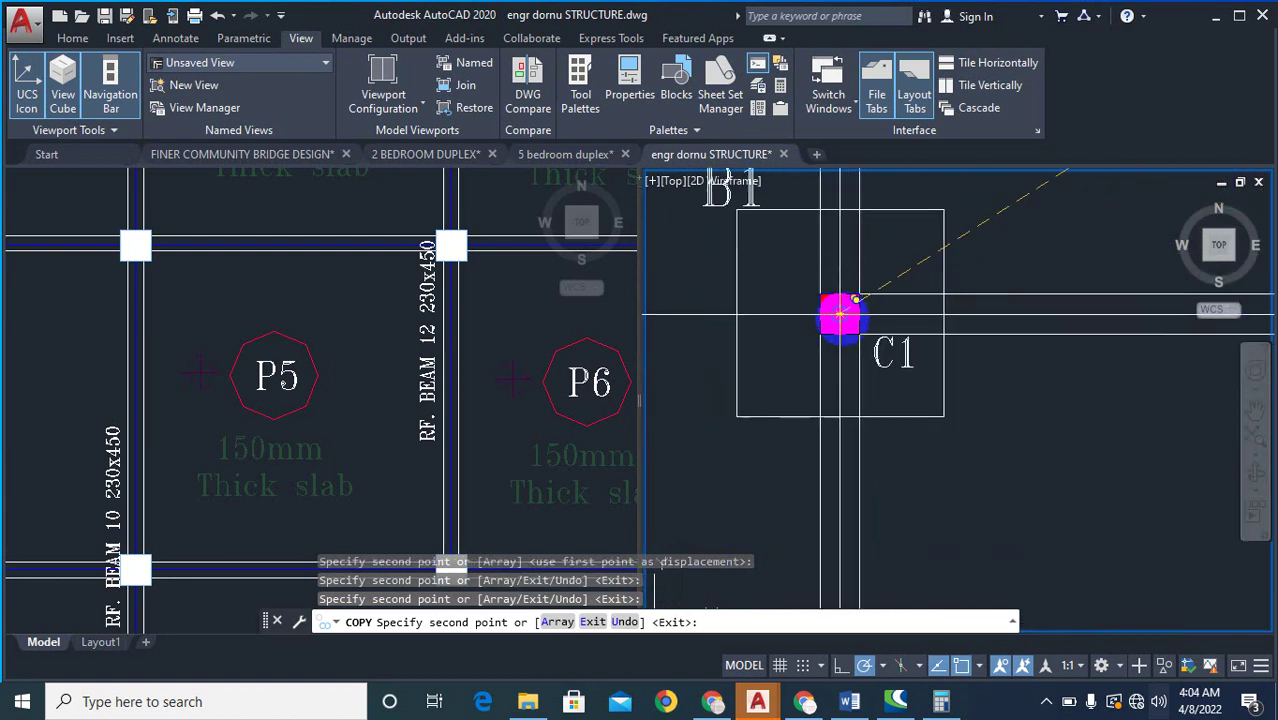
{"action": "scroll", "coordinate": [856, 298], "scroll_direction": "down", "scroll_amount": 6}
{"action": "scroll", "coordinate": [826, 366], "scroll_direction": "up", "scroll_amount": 6}
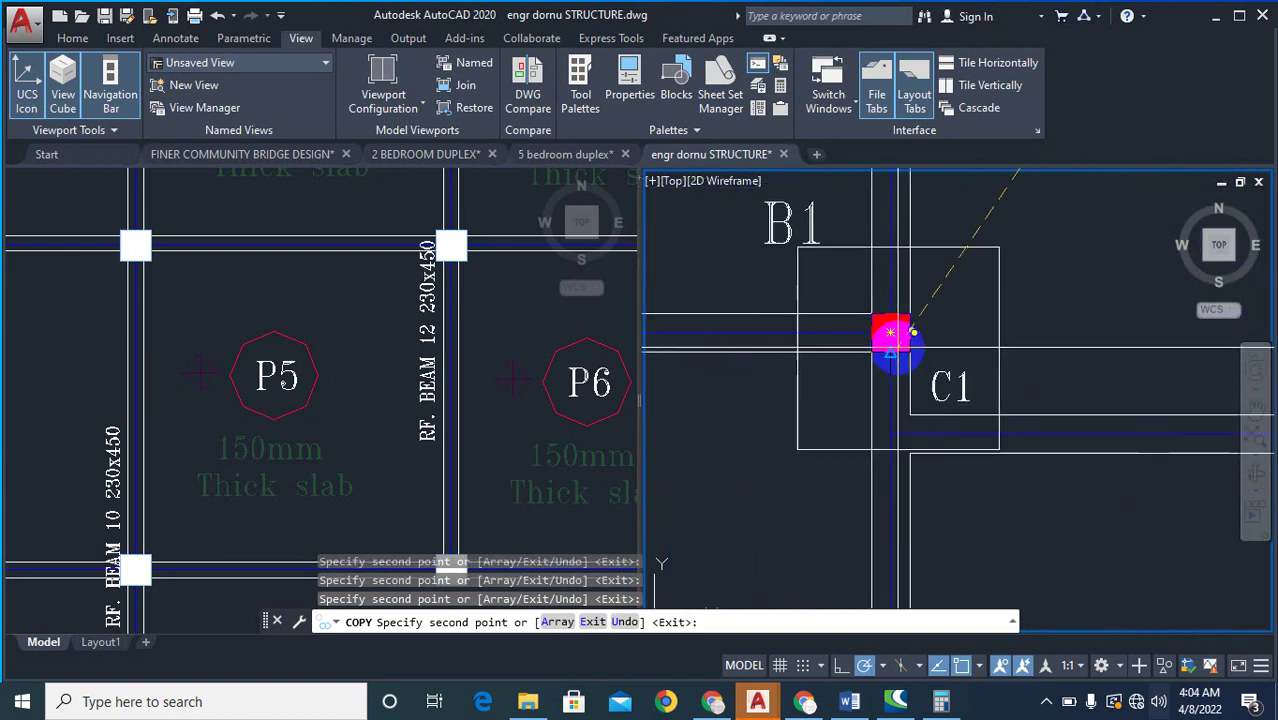
{"action": "scroll", "coordinate": [891, 333], "scroll_direction": "down", "scroll_amount": 5}
{"action": "scroll", "coordinate": [813, 391], "scroll_direction": "up", "scroll_amount": 3}
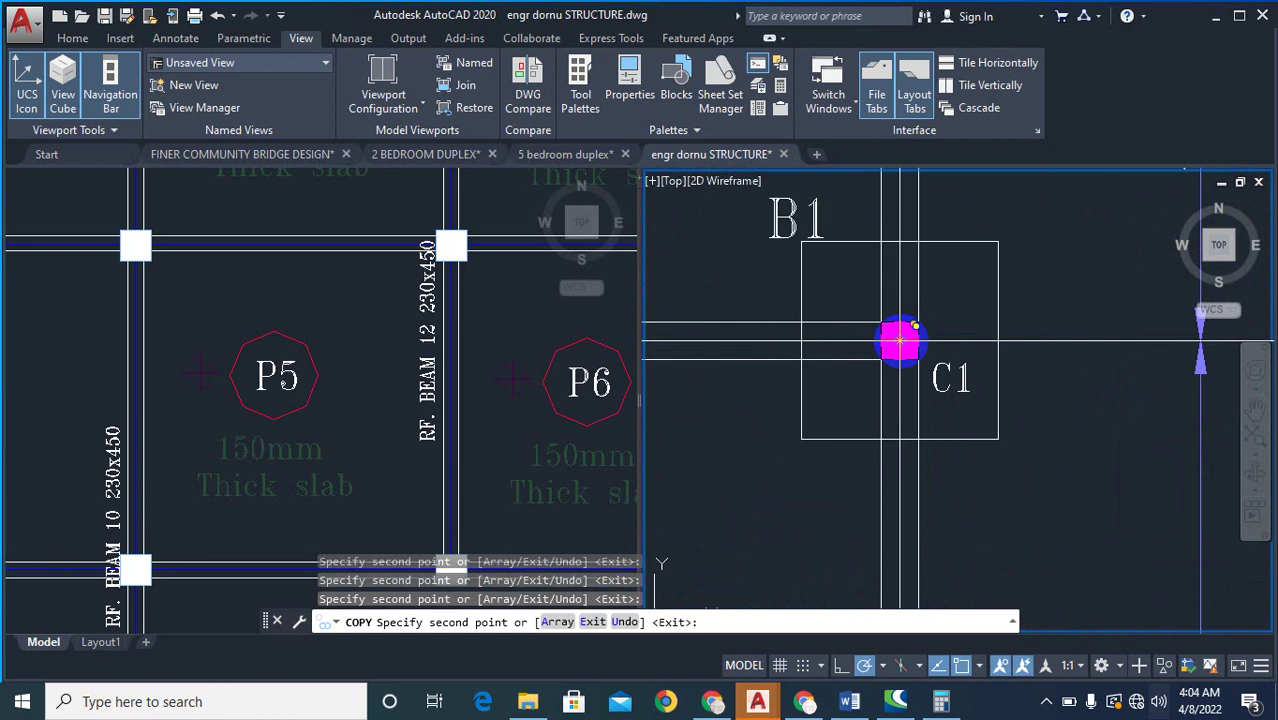
- Place copies of the labelled square on the middle and left columns of the fourth and fifth rows
{"action": "scroll", "coordinate": [920, 325], "scroll_direction": "down", "scroll_amount": 5}
{"action": "scroll", "coordinate": [927, 394], "scroll_direction": "up", "scroll_amount": 5}
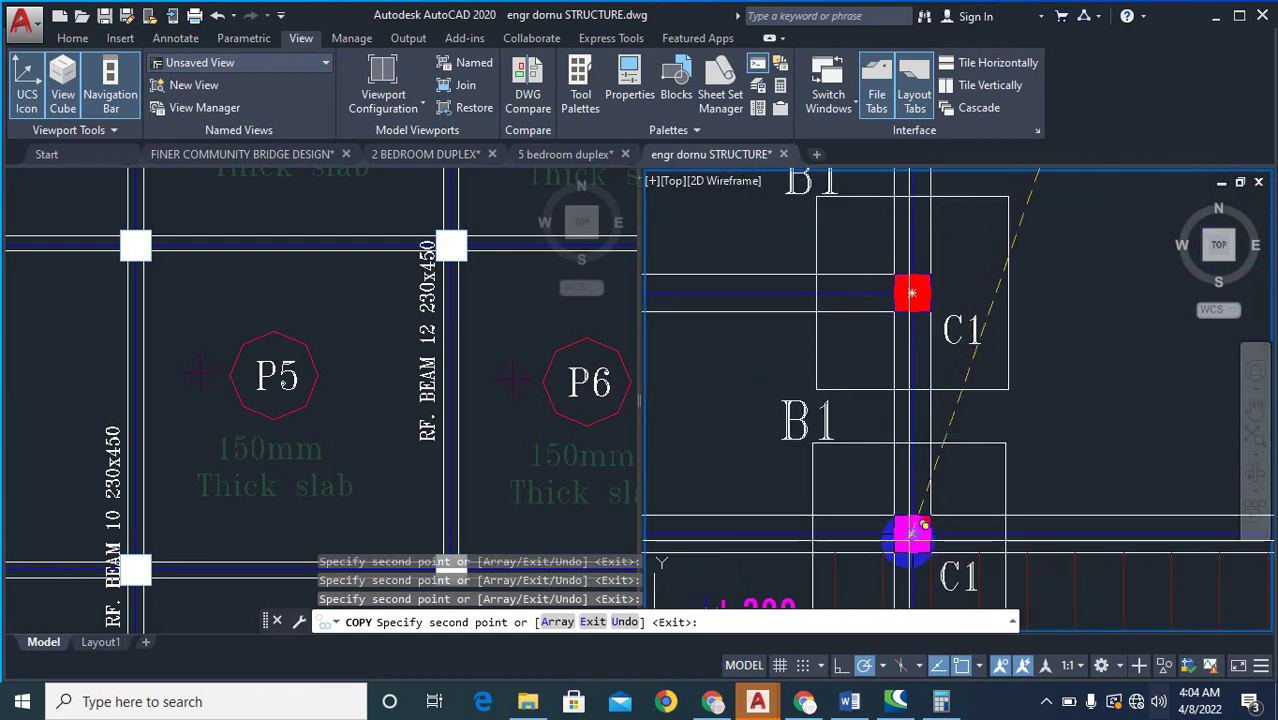
{"action": "scroll", "coordinate": [928, 475], "scroll_direction": "down", "scroll_amount": 5}
{"action": "scroll", "coordinate": [893, 451], "scroll_direction": "up", "scroll_amount": 5}
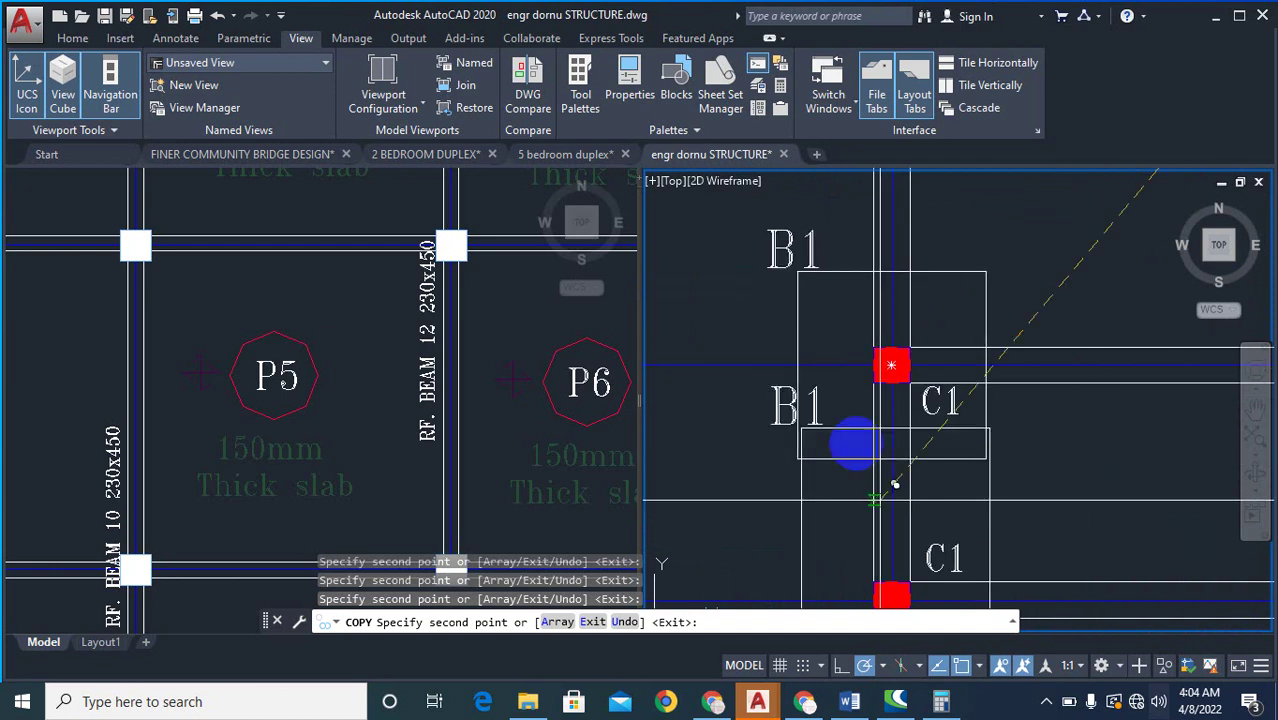
{"action": "scroll", "coordinate": [895, 484], "scroll_direction": "down", "scroll_amount": 5}
{"action": "scroll", "coordinate": [940, 350], "scroll_direction": "up", "scroll_amount": 5}
{"action": "scroll", "coordinate": [957, 300], "scroll_direction": "down", "scroll_amount": 6}
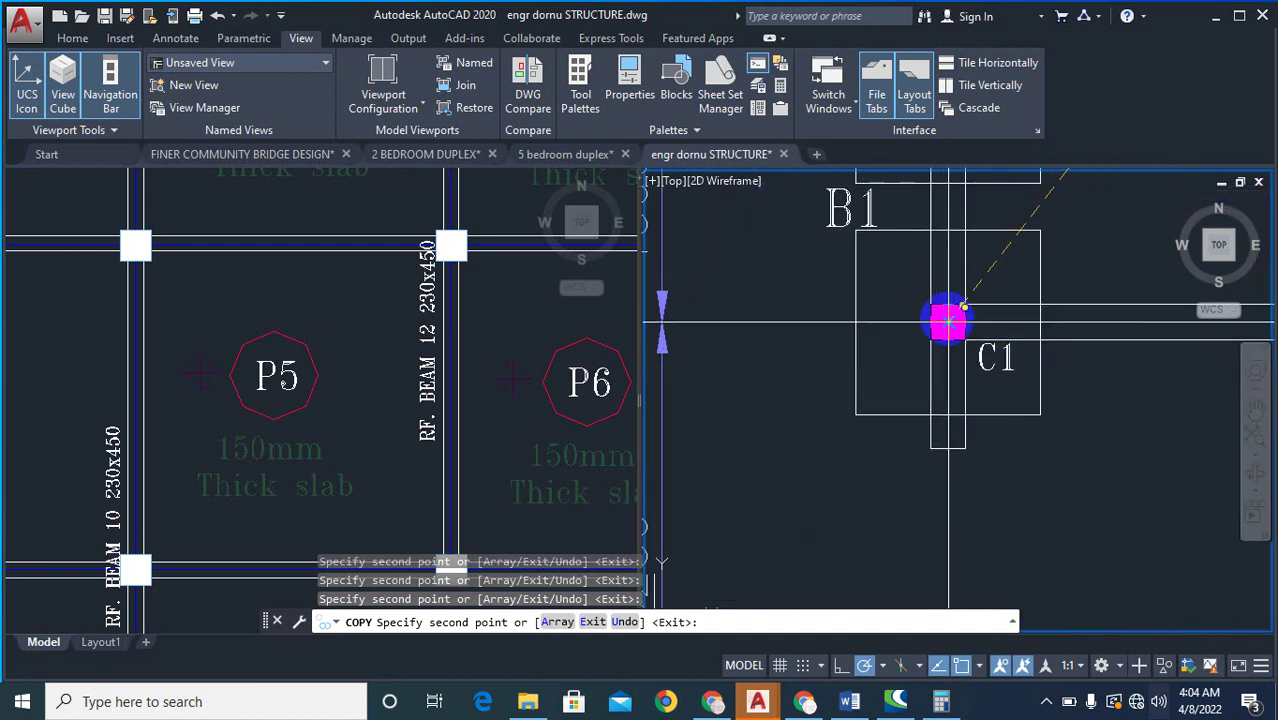
- Place copies of the labelled square on the fifth row's right-hand column and the column at the staircase's upper-left corner
{"action": "scroll", "coordinate": [1010, 423], "scroll_direction": "up", "scroll_amount": 5}
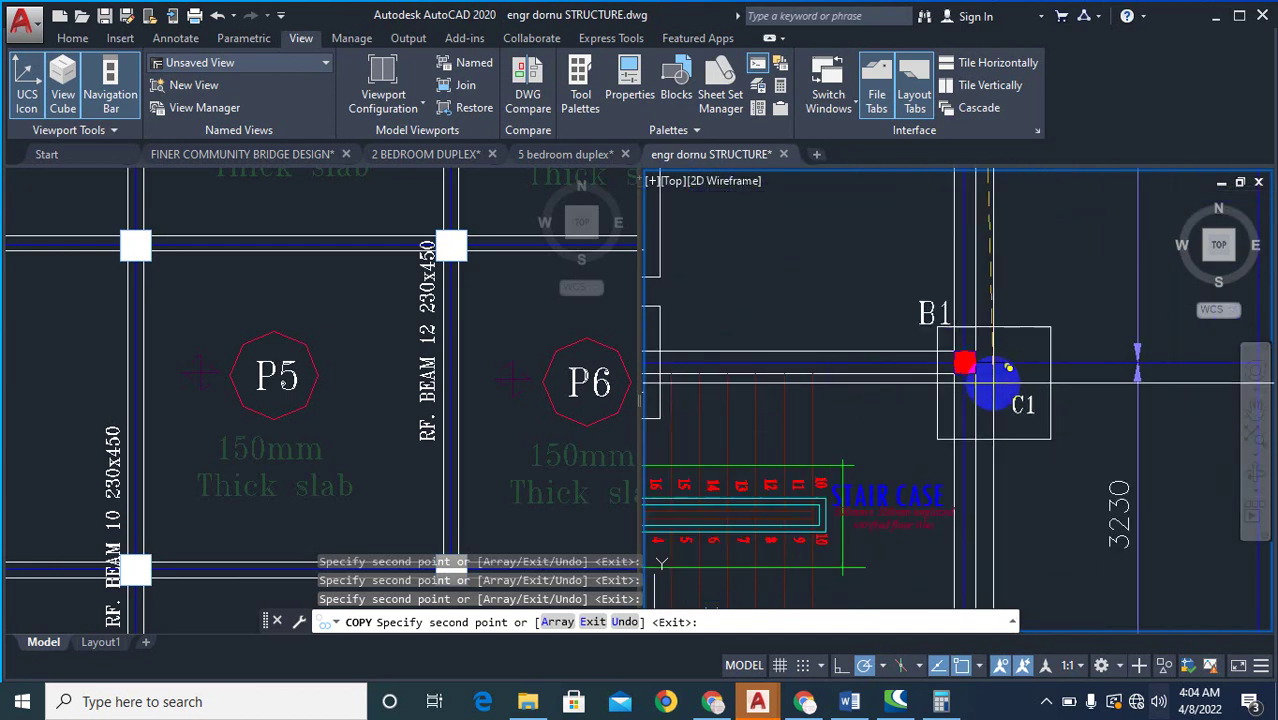
{"action": "scroll", "coordinate": [958, 374], "scroll_direction": "down", "scroll_amount": 5}
{"action": "scroll", "coordinate": [907, 351], "scroll_direction": "up", "scroll_amount": 3}
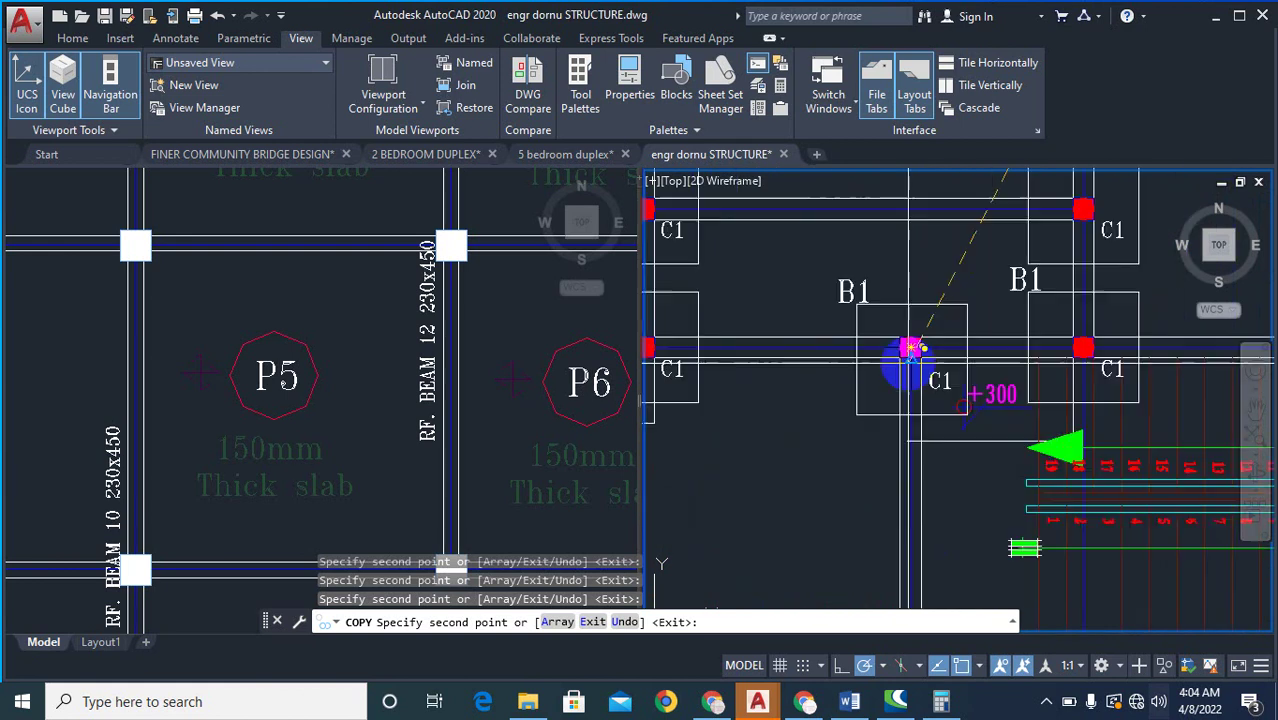
- Place copies of the labelled square on the three bottom-row columns below the staircase and finish copying
{"action": "scroll", "coordinate": [933, 281], "scroll_direction": "down", "scroll_amount": 4}
{"action": "scroll", "coordinate": [933, 281], "scroll_direction": "up", "scroll_amount": 6}
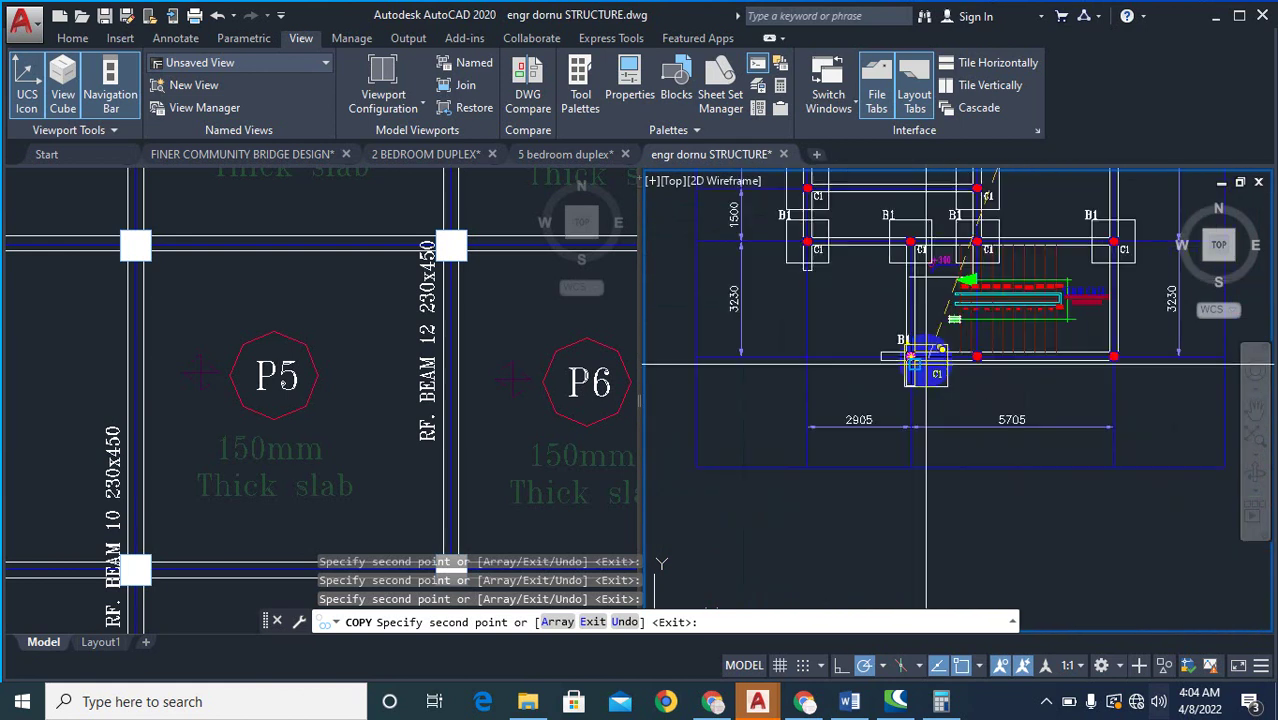
{"action": "scroll", "coordinate": [856, 395], "scroll_direction": "down", "scroll_amount": 5}
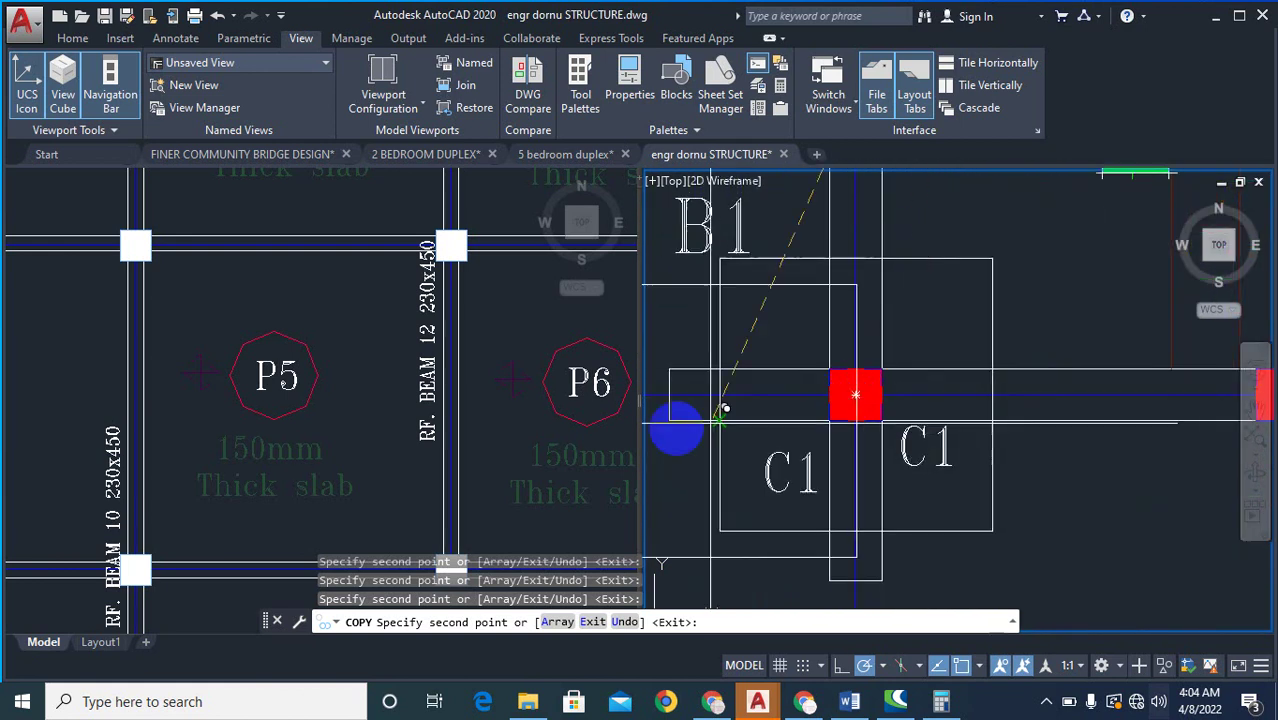
{"action": "scroll", "coordinate": [875, 420], "scroll_direction": "up", "scroll_amount": 5}
{"action": "scroll", "coordinate": [931, 411], "scroll_direction": "down", "scroll_amount": 5}
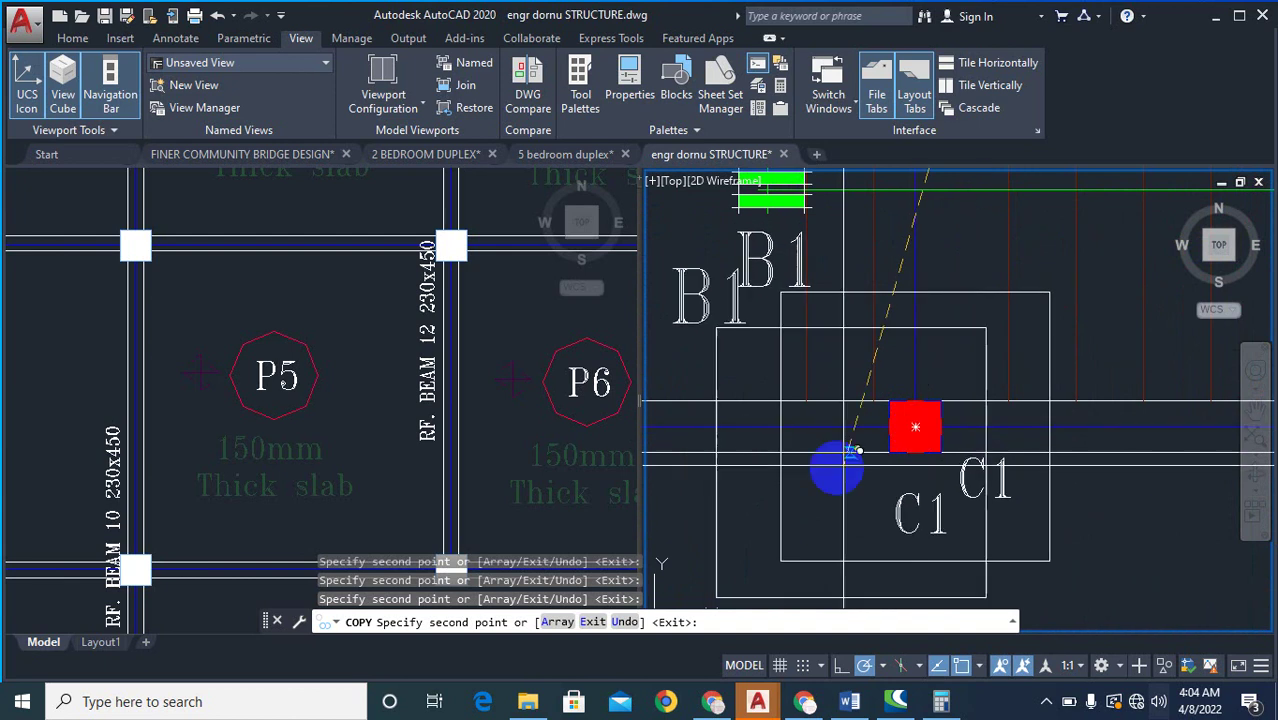
{"action": "scroll", "coordinate": [878, 405], "scroll_direction": "up", "scroll_amount": 5}
{"action": "scroll", "coordinate": [870, 382], "scroll_direction": "down", "scroll_amount": 6}
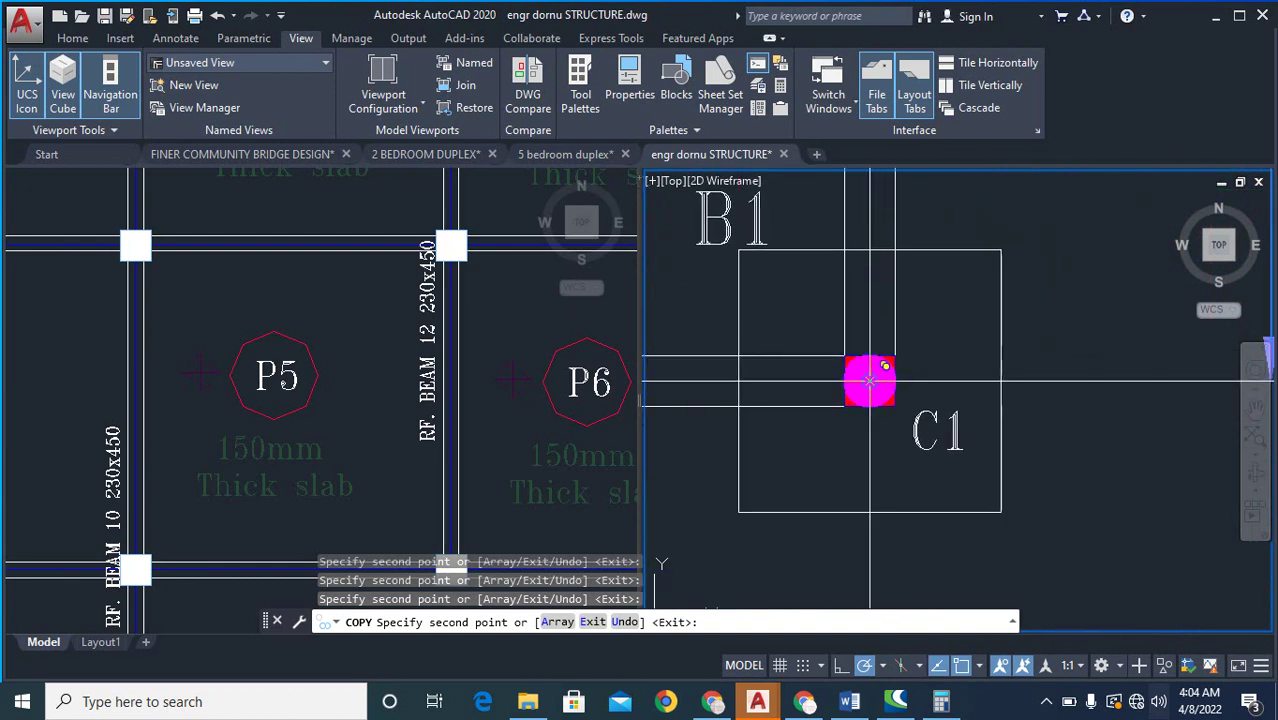
{"action": "scroll", "coordinate": [1035, 492], "scroll_direction": "down", "scroll_amount": 3}
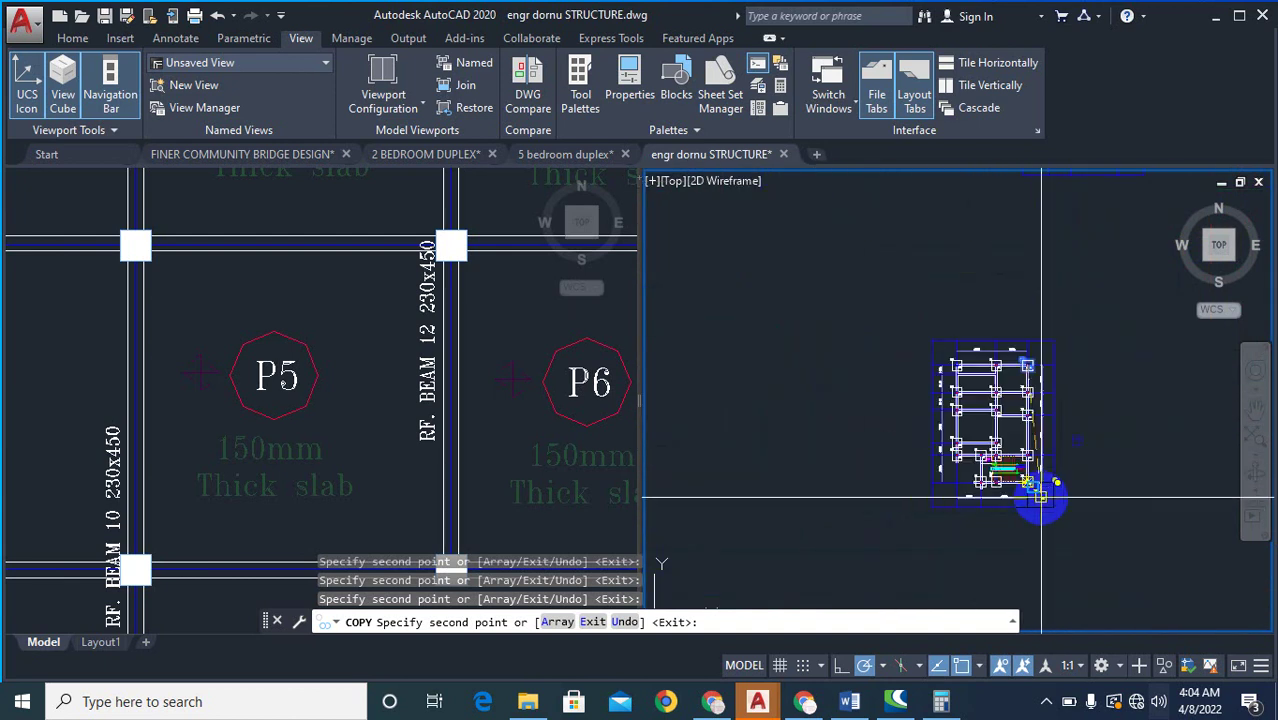
{"action": "key", "text": "Escape"}
- Examine the labelled foundation plan and compare it with the other layouts in the drawing
{"action": "scroll", "coordinate": [1021, 420], "scroll_direction": "up", "scroll_amount": 6}
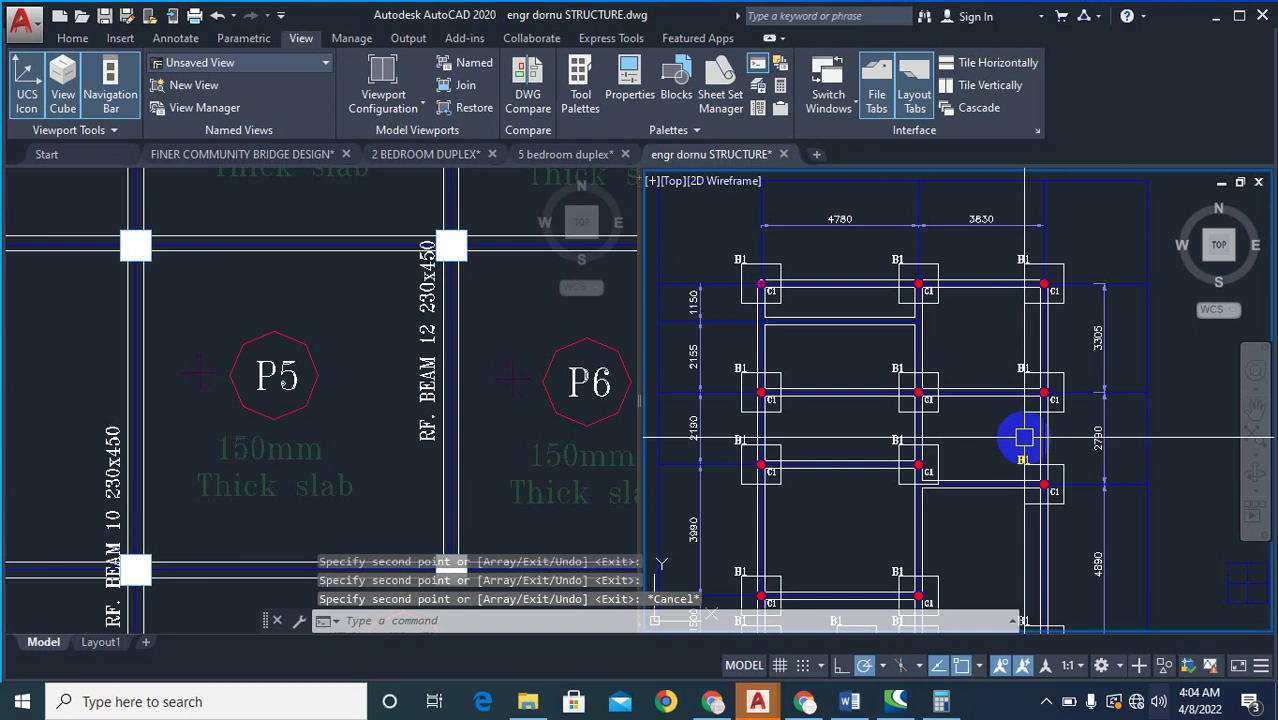
{"action": "scroll", "coordinate": [966, 398], "scroll_direction": "down", "scroll_amount": 5}
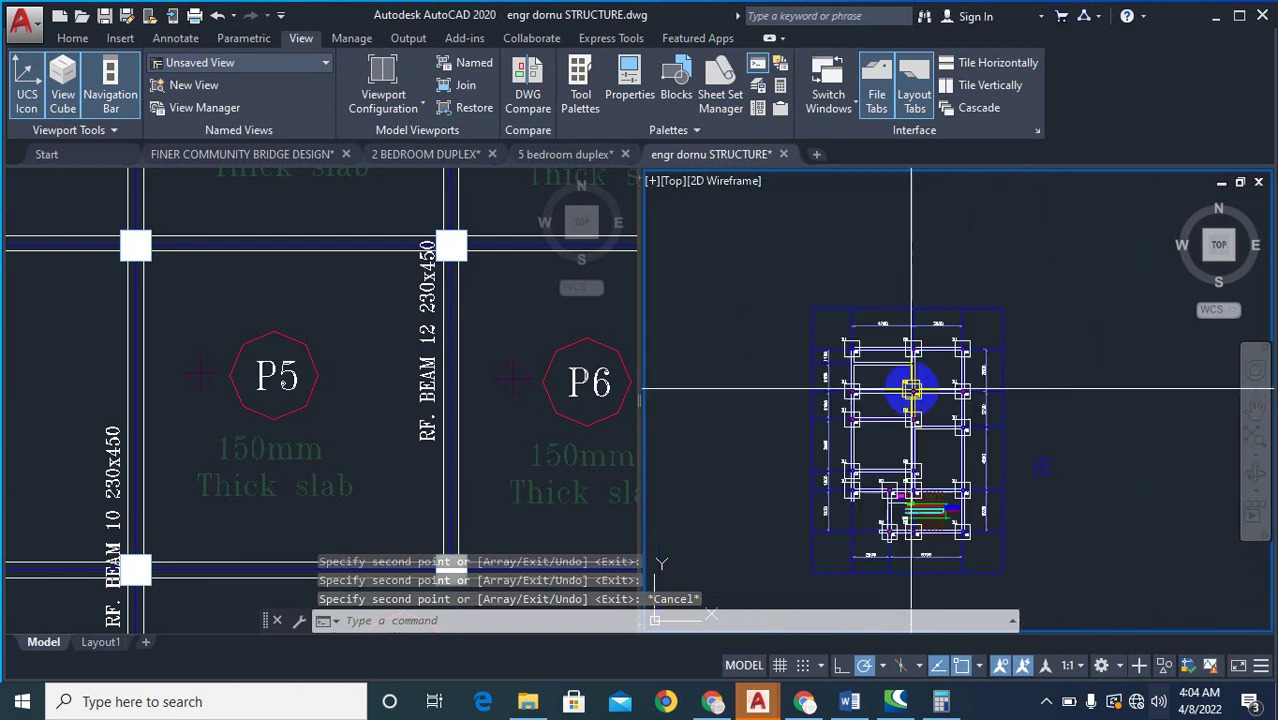
{"action": "scroll", "coordinate": [913, 385], "scroll_direction": "down", "scroll_amount": 2}
{"action": "scroll", "coordinate": [930, 266], "scroll_direction": "up", "scroll_amount": 2}
{"action": "scroll", "coordinate": [990, 270], "scroll_direction": "up", "scroll_amount": 3}
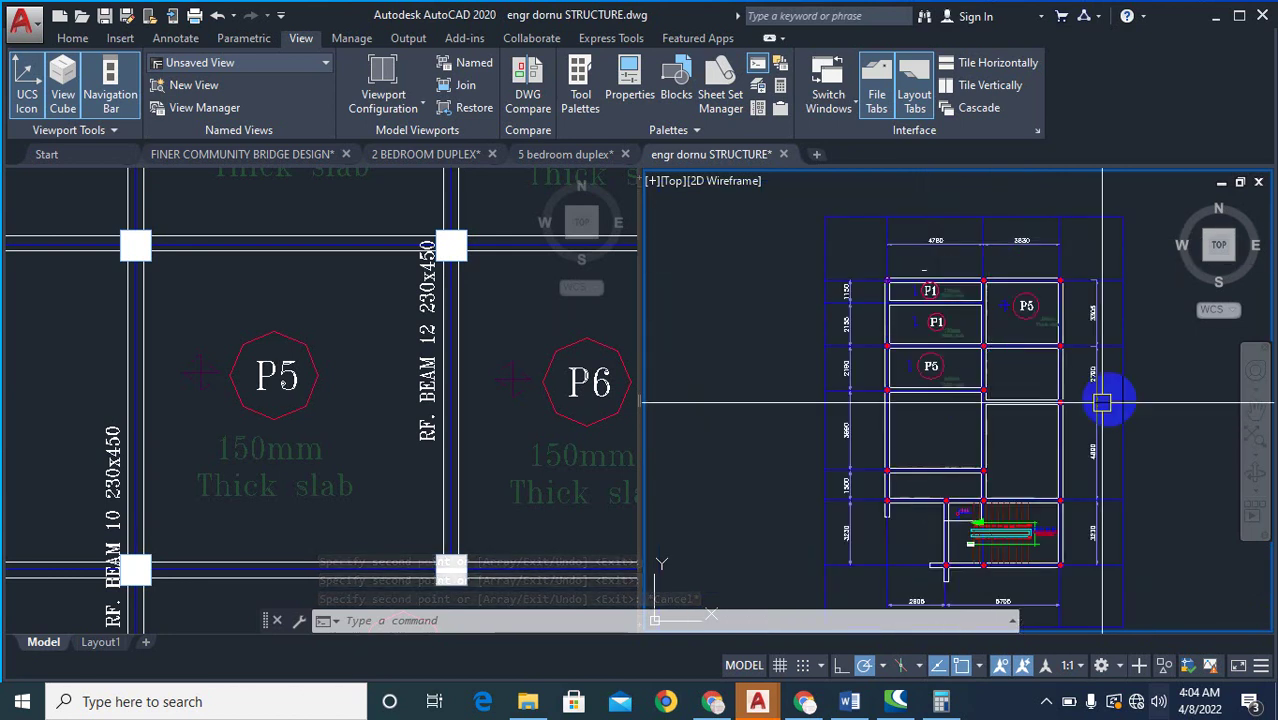
{"action": "scroll", "coordinate": [869, 341], "scroll_direction": "down", "scroll_amount": 5}
{"action": "scroll", "coordinate": [869, 341], "scroll_direction": "down", "scroll_amount": 2}
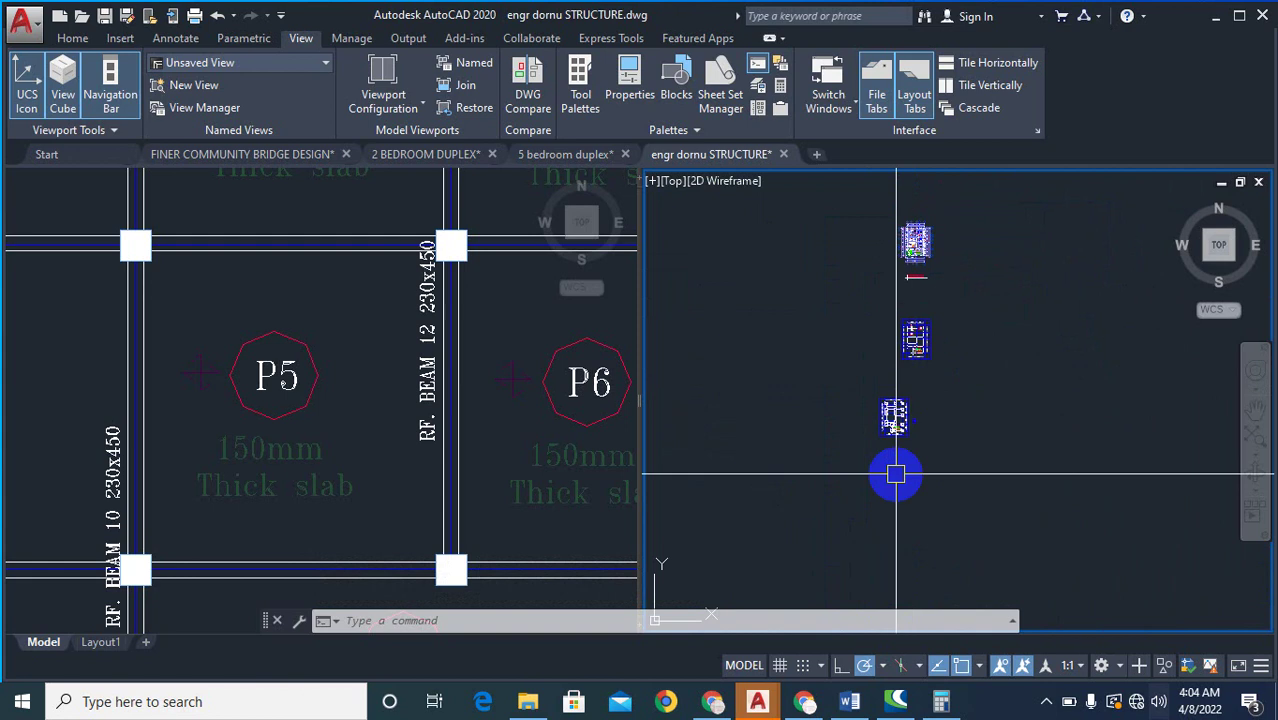
{"action": "scroll", "coordinate": [887, 320], "scroll_direction": "up", "scroll_amount": 6}
{"action": "scroll", "coordinate": [897, 415], "scroll_direction": "up", "scroll_amount": 2}
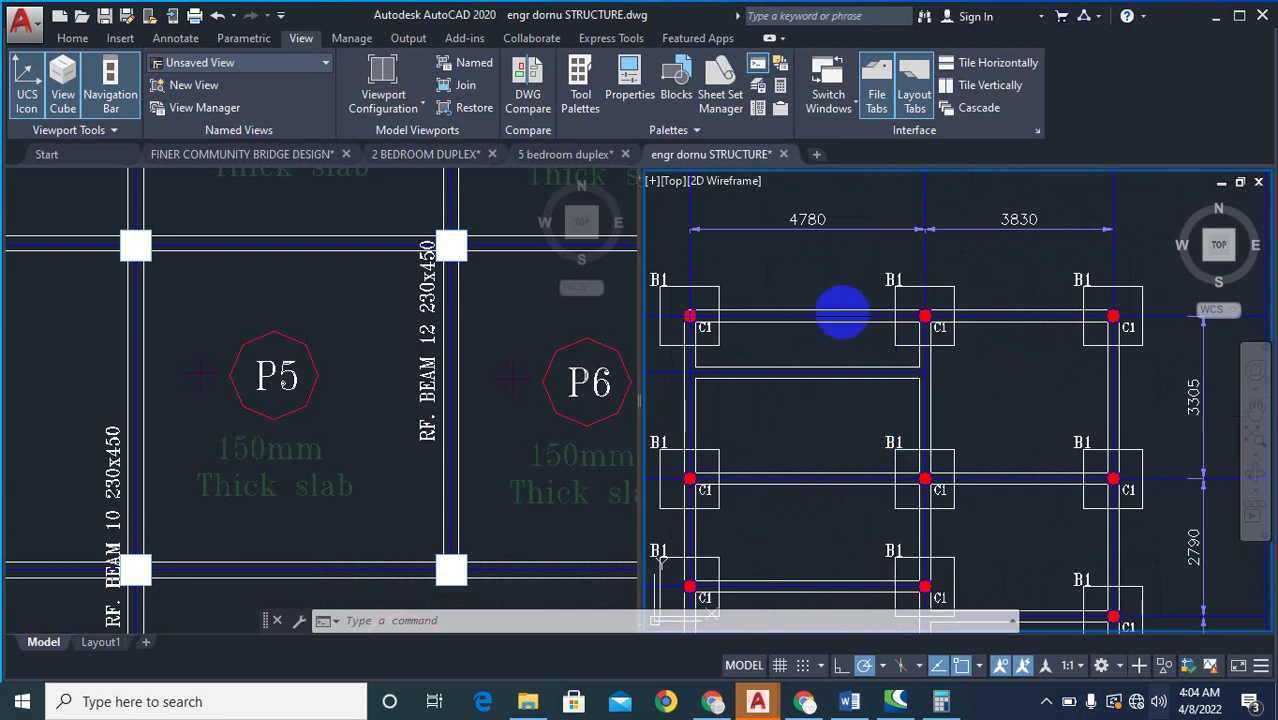
- Examine the slab layout with the P1 and P5 panels, its beams, columns and staircase area
{"action": "scroll", "coordinate": [919, 420], "scroll_direction": "down", "scroll_amount": 6}
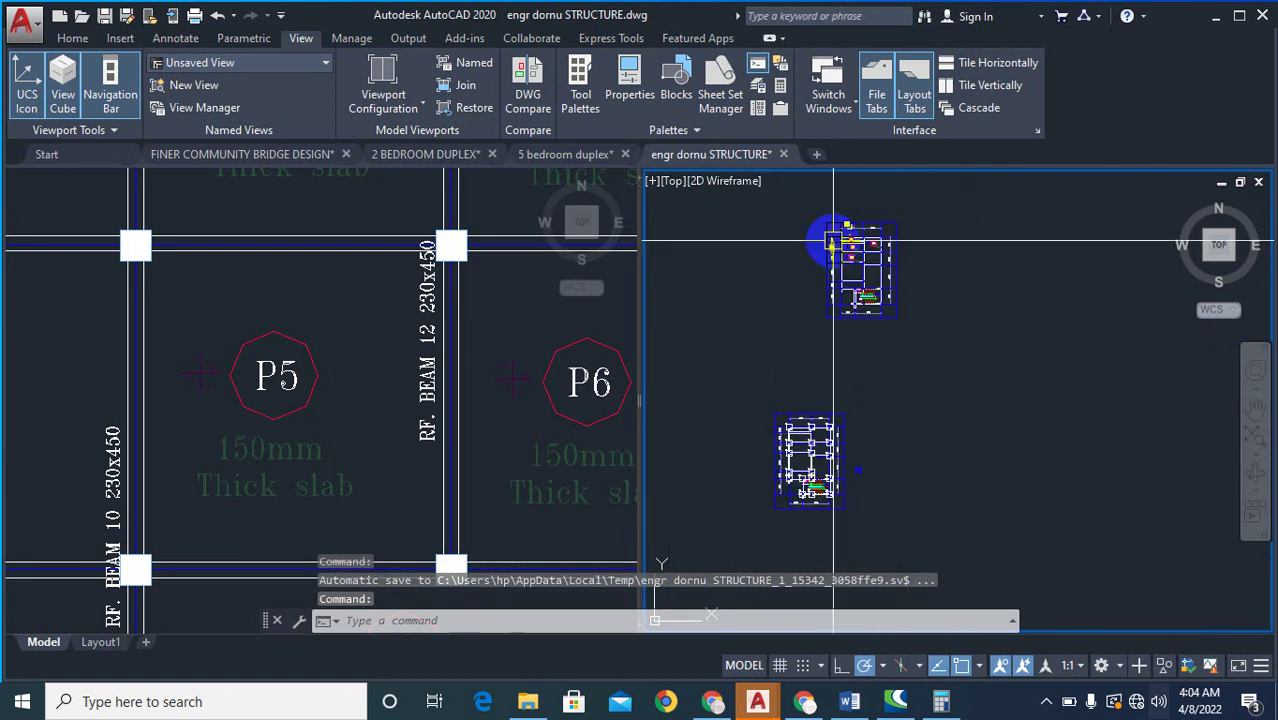
{"action": "scroll", "coordinate": [833, 240], "scroll_direction": "up", "scroll_amount": 6}
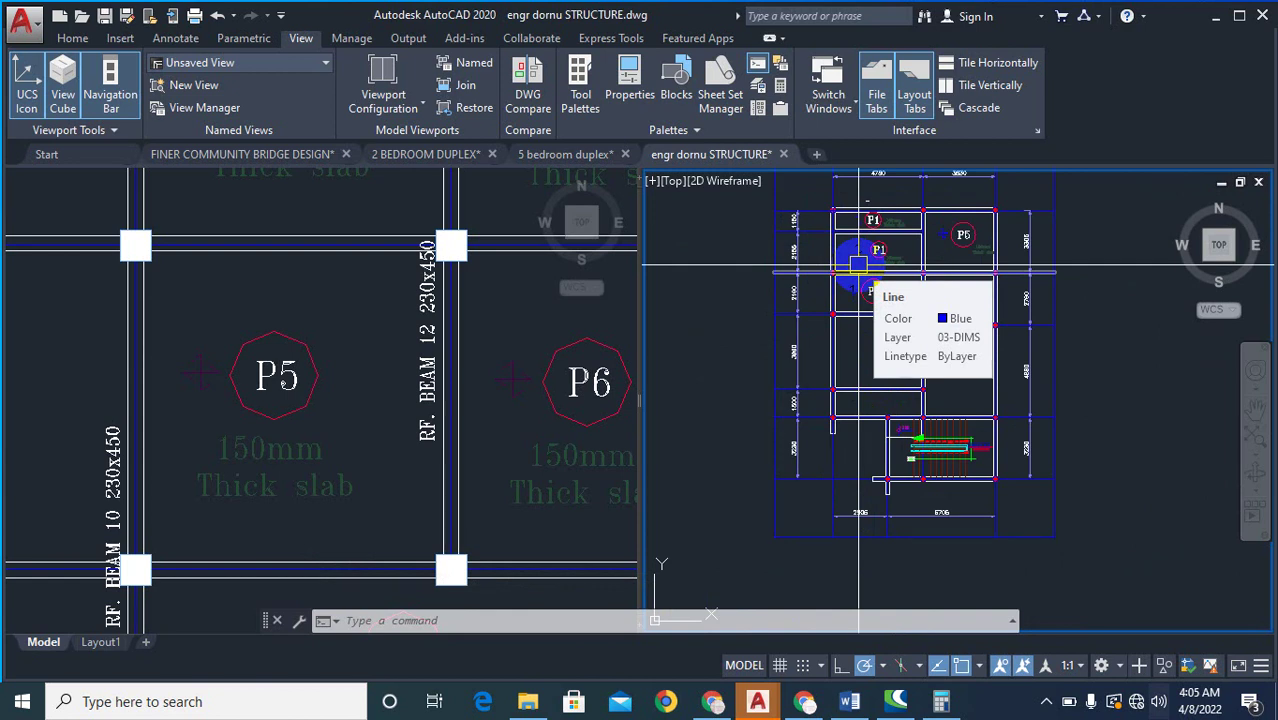
{"action": "scroll", "coordinate": [870, 270], "scroll_direction": "down", "scroll_amount": 2}
{"action": "scroll", "coordinate": [912, 283], "scroll_direction": "up", "scroll_amount": 4}
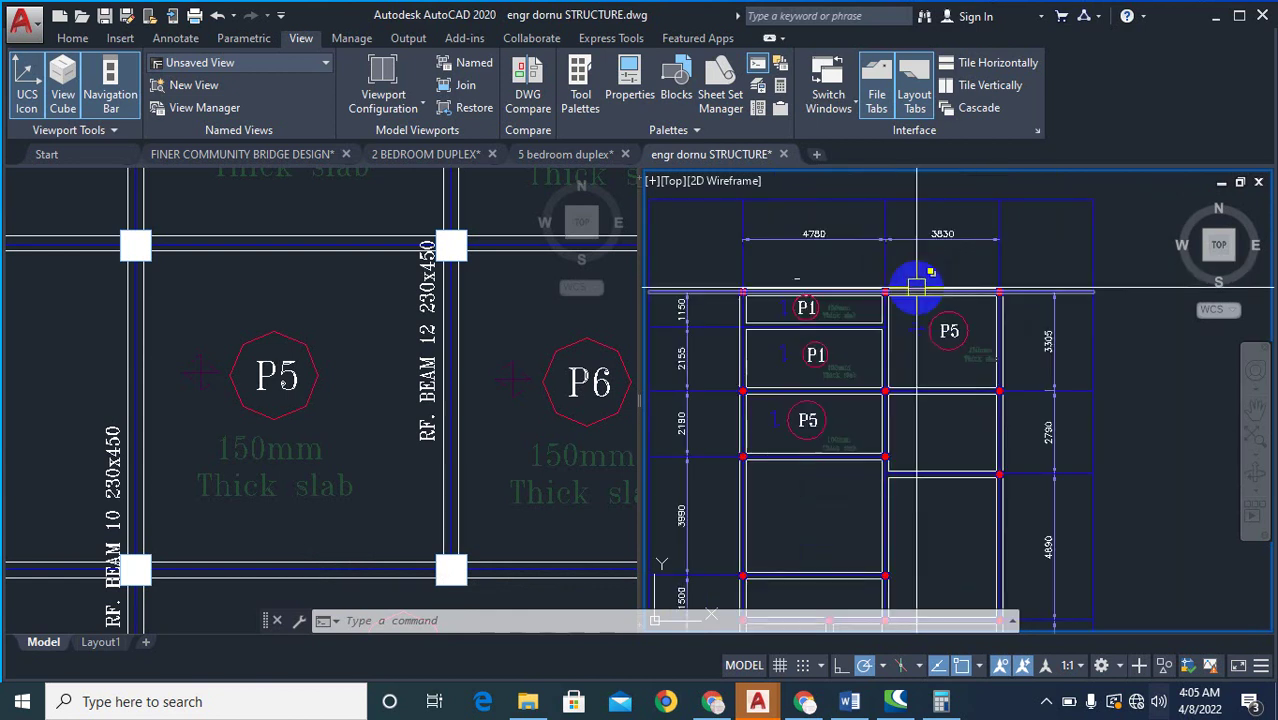
{"action": "scroll", "coordinate": [907, 254], "scroll_direction": "down", "scroll_amount": 3}
{"action": "scroll", "coordinate": [907, 254], "scroll_direction": "down", "scroll_amount": 3}
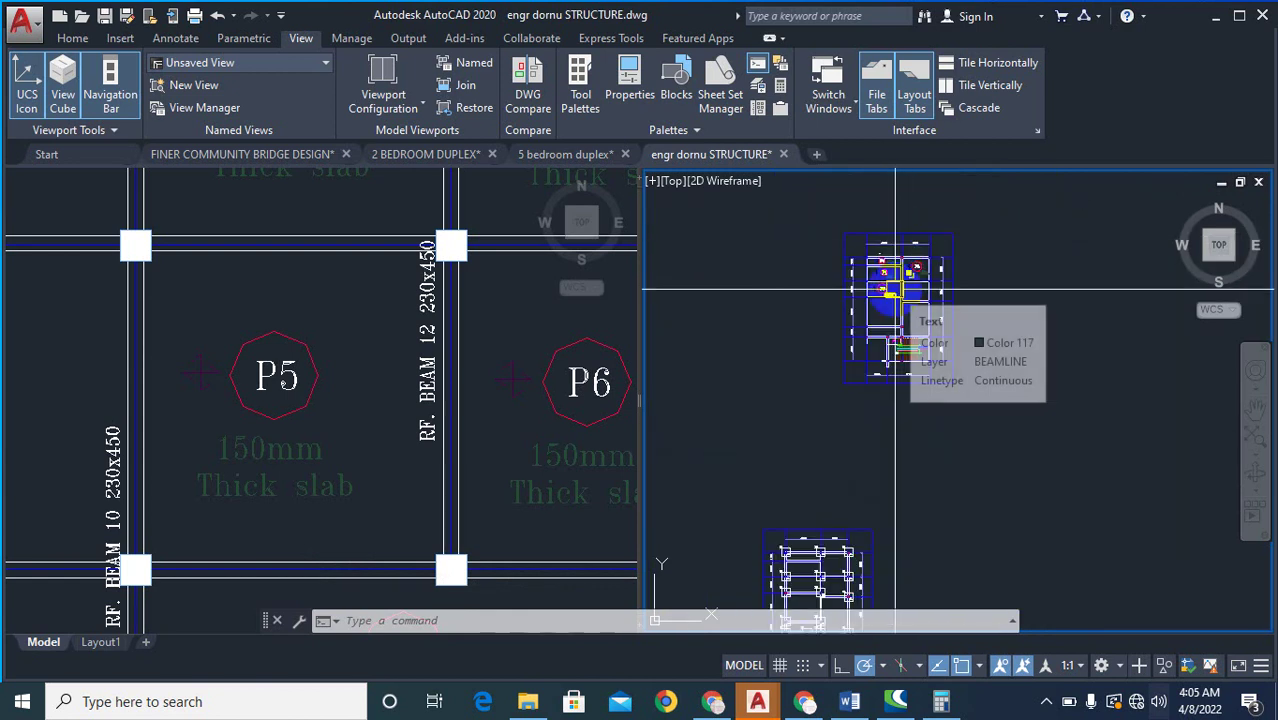
{"action": "scroll", "coordinate": [895, 290], "scroll_direction": "up", "scroll_amount": 6}
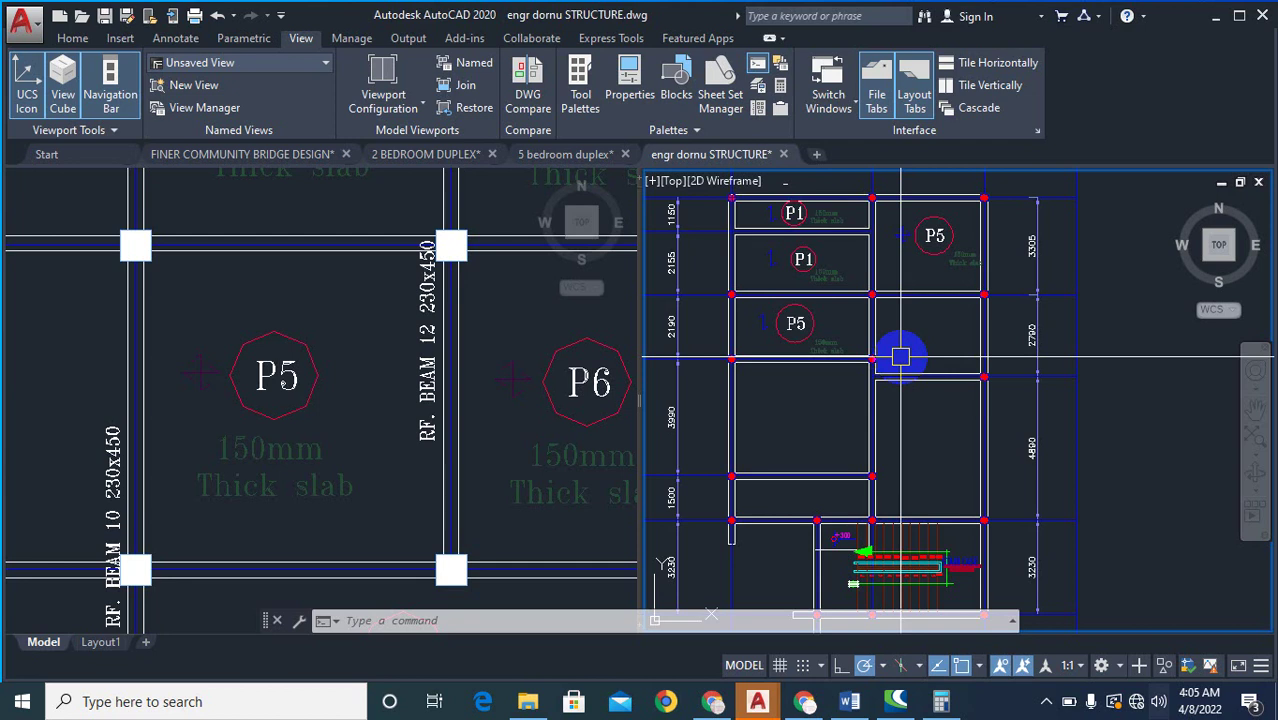
{"action": "scroll", "coordinate": [892, 420], "scroll_direction": "down", "scroll_amount": 4}
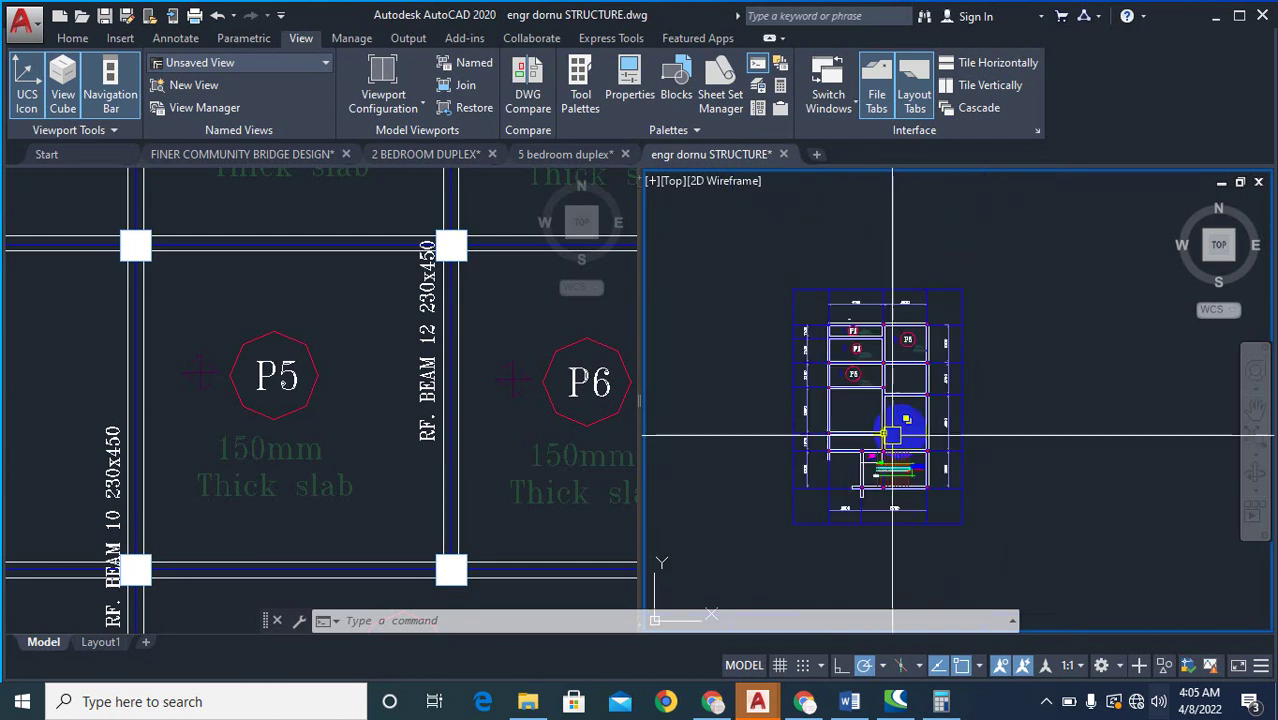
{"action": "scroll", "coordinate": [924, 388], "scroll_direction": "up", "scroll_amount": 2}
{"action": "scroll", "coordinate": [787, 262], "scroll_direction": "up", "scroll_amount": 2}
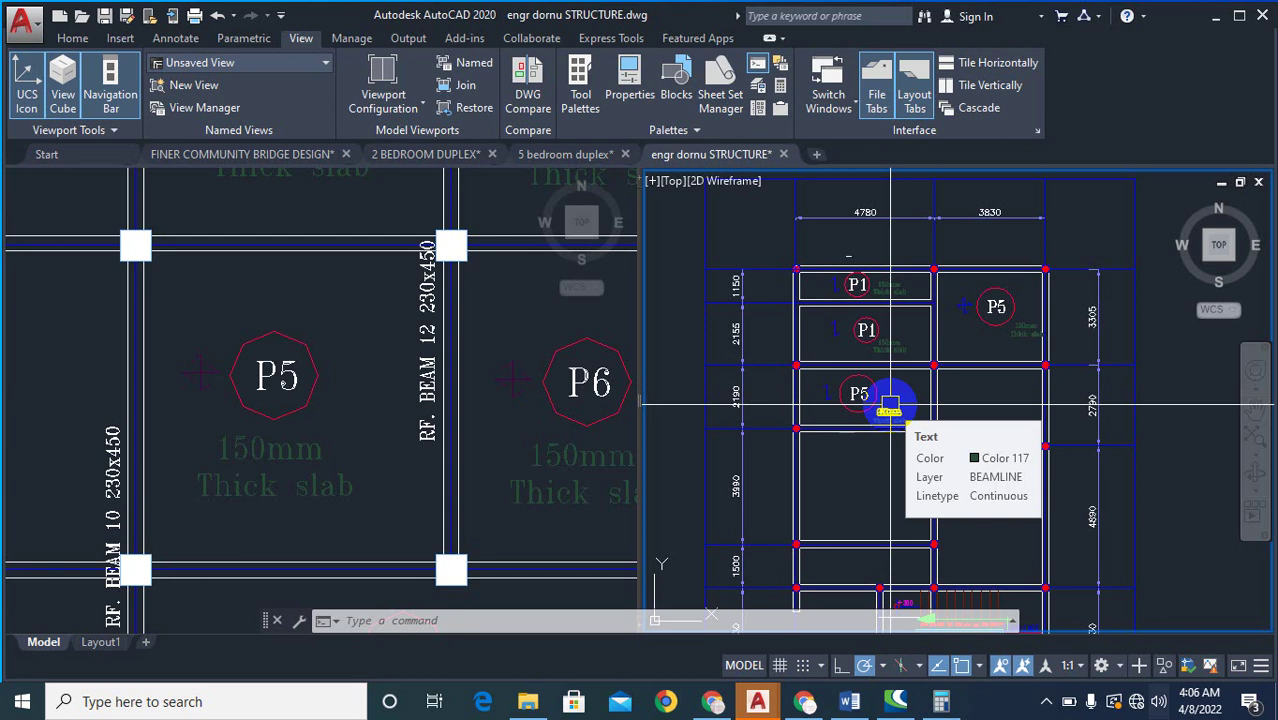
{"action": "scroll", "coordinate": [879, 308], "scroll_direction": "down", "scroll_amount": 2}
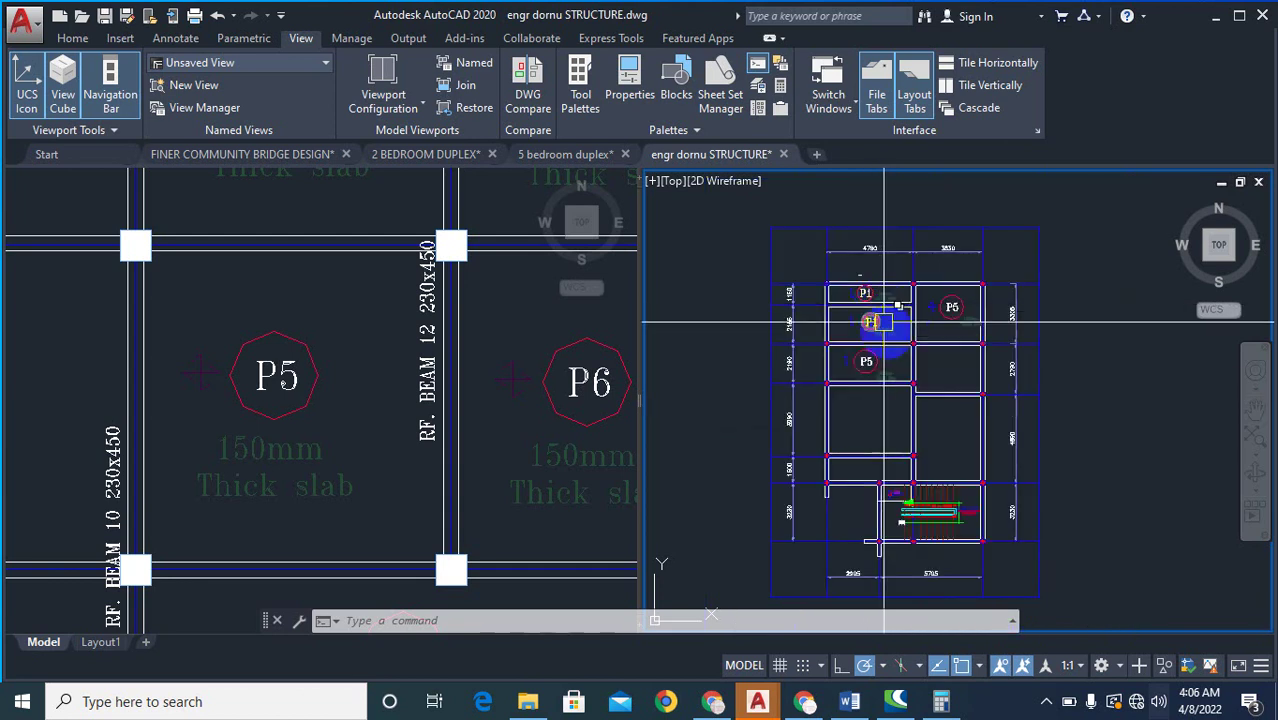
{"action": "scroll", "coordinate": [884, 320], "scroll_direction": "up", "scroll_amount": 3}
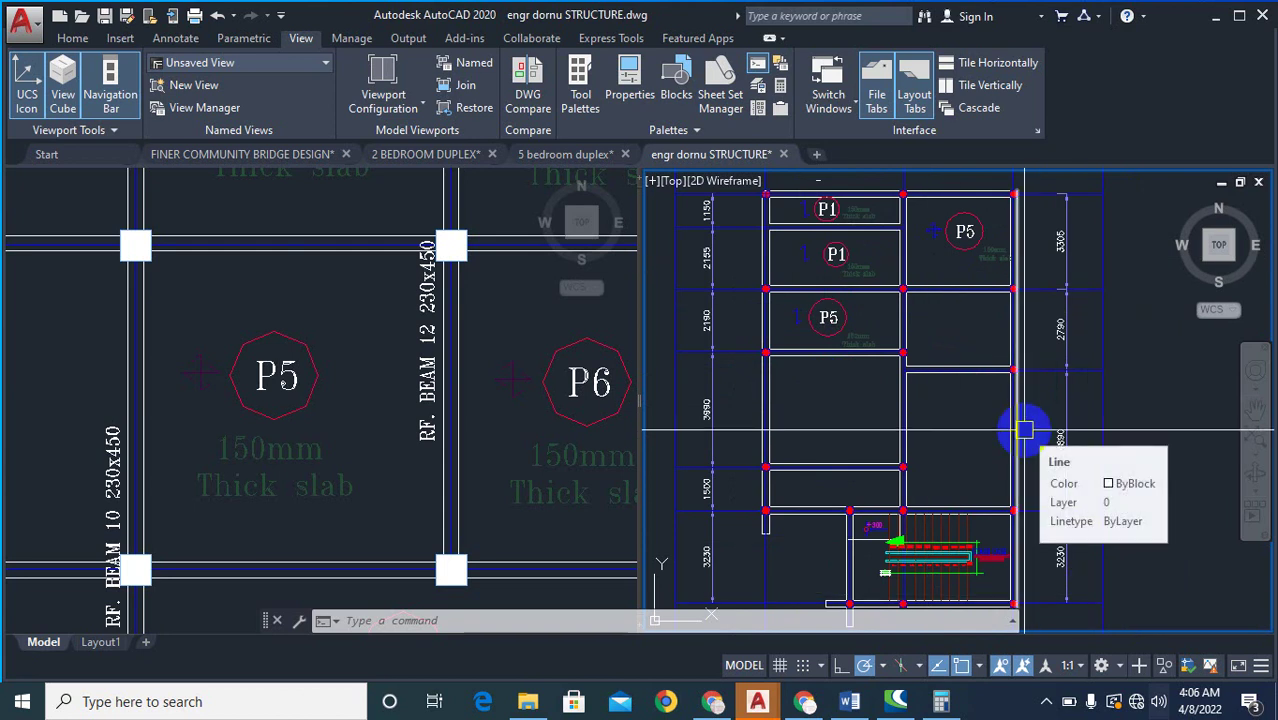
{"action": "scroll", "coordinate": [920, 416], "scroll_direction": "down", "scroll_amount": 2}
{"action": "scroll", "coordinate": [926, 416], "scroll_direction": "up", "scroll_amount": 5}
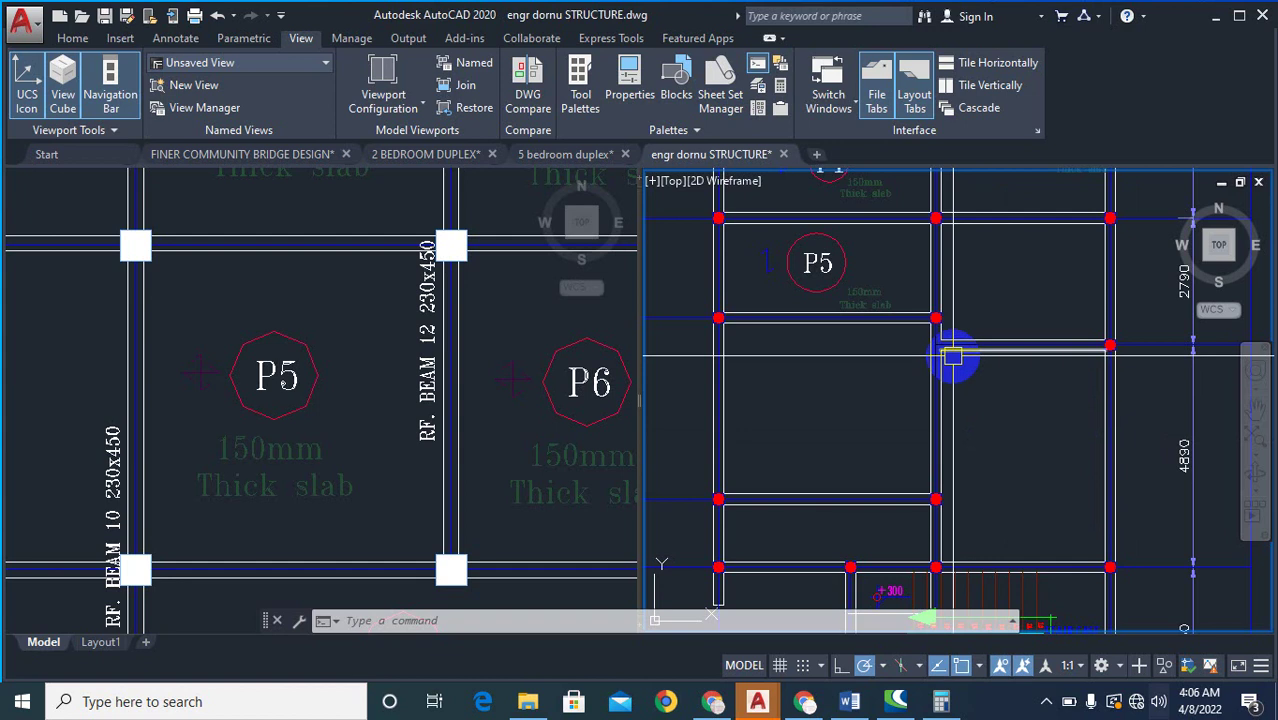
{"action": "scroll", "coordinate": [952, 357], "scroll_direction": "down", "scroll_amount": 4}
{"action": "scroll", "coordinate": [907, 479], "scroll_direction": "up", "scroll_amount": 4}
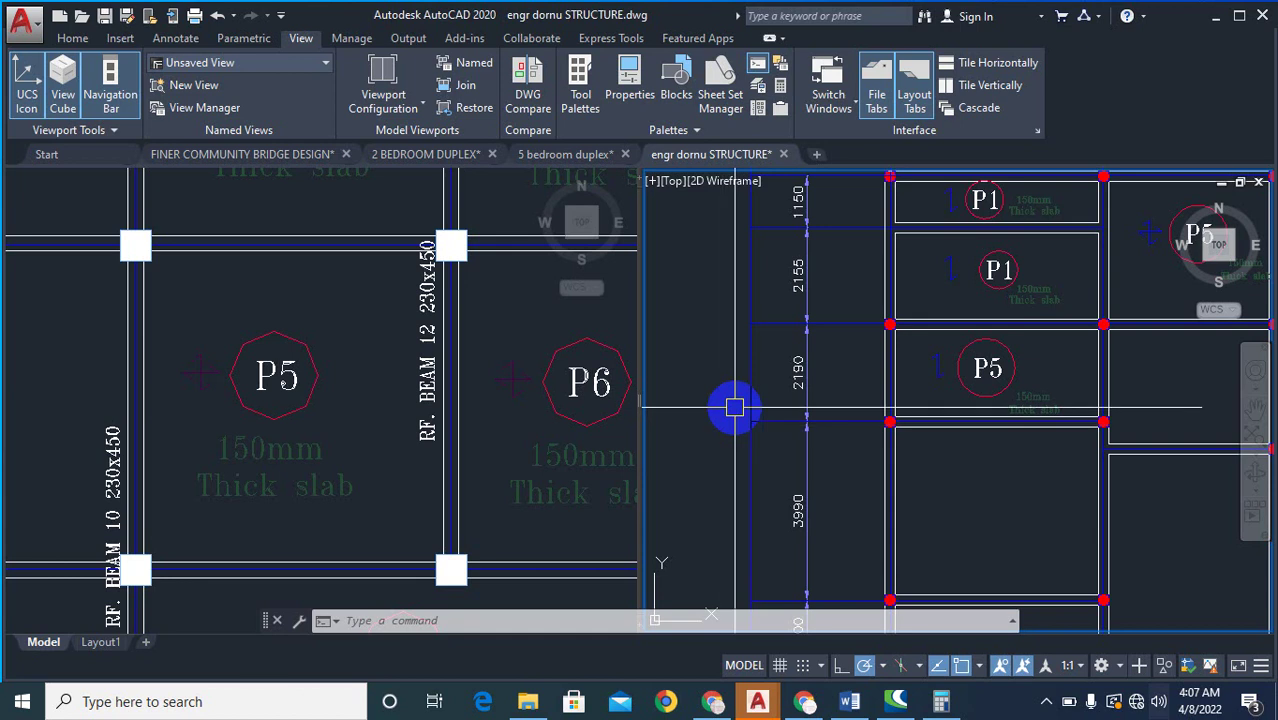
{"action": "scroll", "coordinate": [750, 390], "scroll_direction": "down", "scroll_amount": 6}
{"action": "scroll", "coordinate": [800, 443], "scroll_direction": "up", "scroll_amount": 2}
{"action": "scroll", "coordinate": [782, 447], "scroll_direction": "up", "scroll_amount": 2}
{"action": "scroll", "coordinate": [873, 465], "scroll_direction": "down", "scroll_amount": 10}
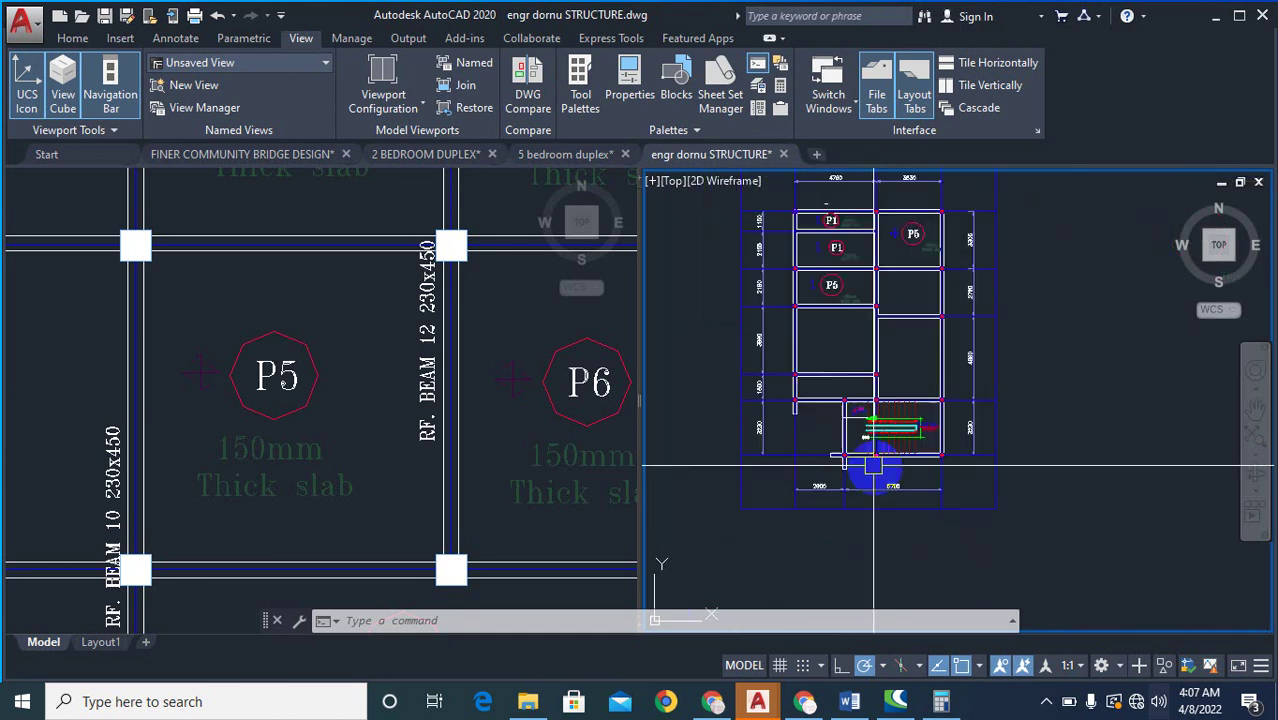
- Draw a multiline along the foundation plan's top row between the facing edges of the left and middle bases, using the current multiline settings
{"action": "scroll", "coordinate": [843, 450], "scroll_direction": "up", "scroll_amount": 4}
{"action": "scroll", "coordinate": [845, 497], "scroll_direction": "up", "scroll_amount": 5}
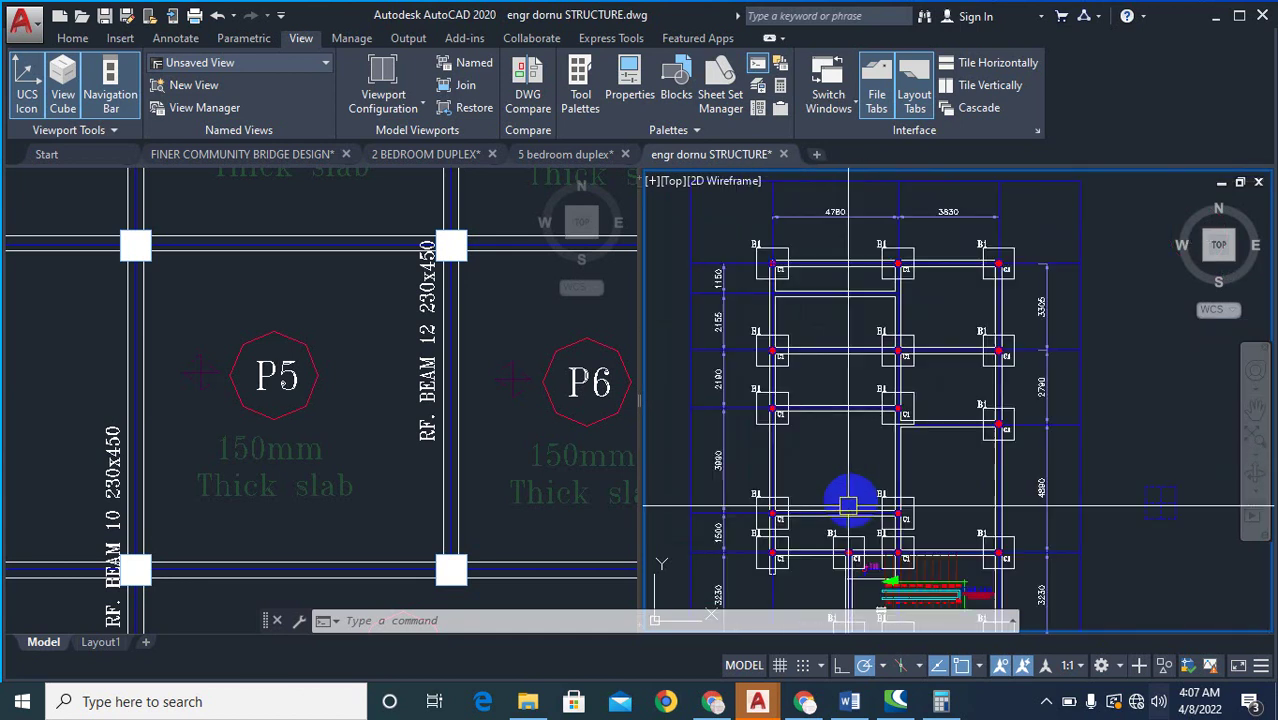
{"action": "scroll", "coordinate": [860, 440], "scroll_direction": "down", "scroll_amount": 4}
{"action": "scroll", "coordinate": [884, 337], "scroll_direction": "up", "scroll_amount": 4}
{"action": "scroll", "coordinate": [816, 262], "scroll_direction": "up", "scroll_amount": 2}
{"action": "scroll", "coordinate": [864, 334], "scroll_direction": "up", "scroll_amount": 2}
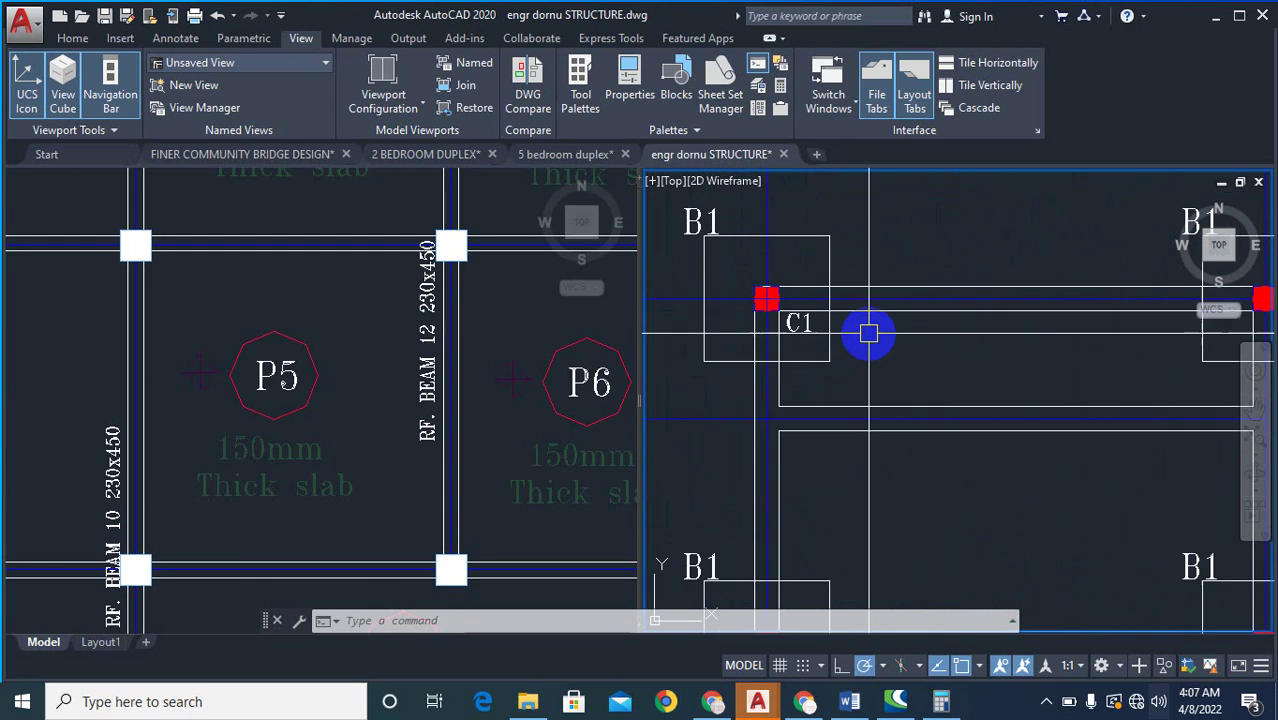
{"action": "type", "text": "ML"}
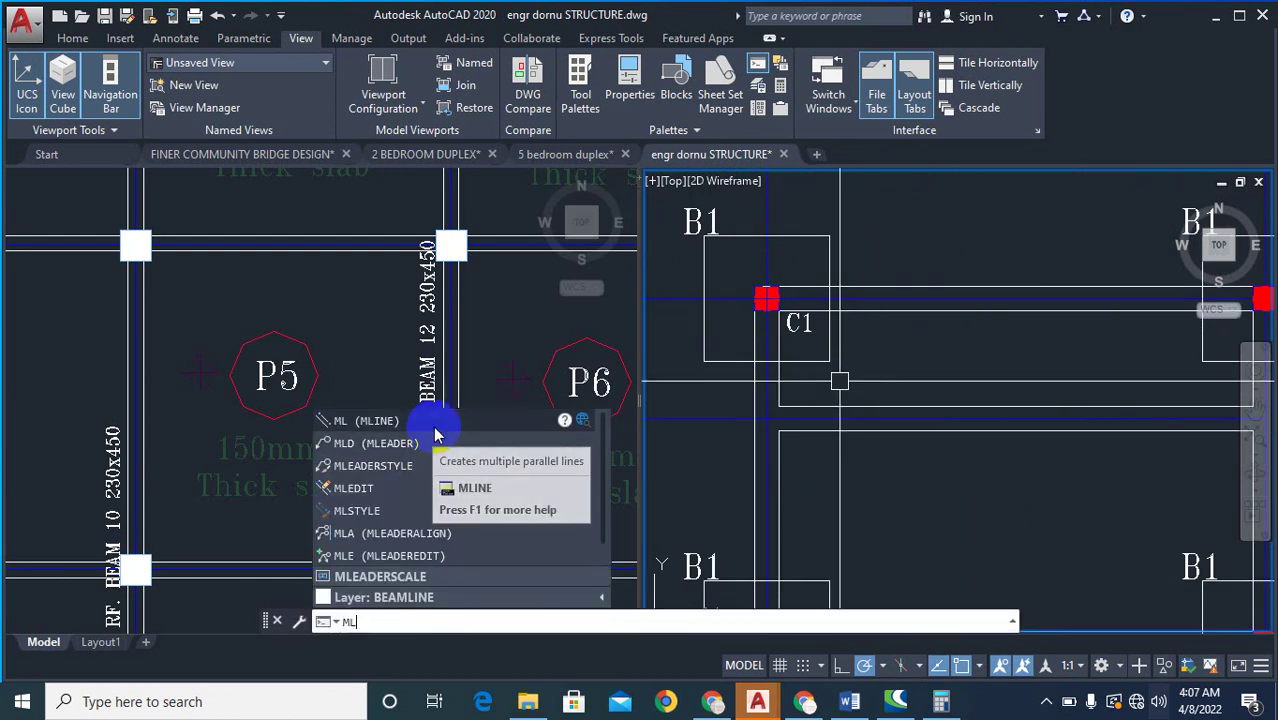
{"action": "left_click", "coordinate": [442, 421]}
{"action": "scroll", "coordinate": [889, 313], "scroll_direction": "up", "scroll_amount": 3}
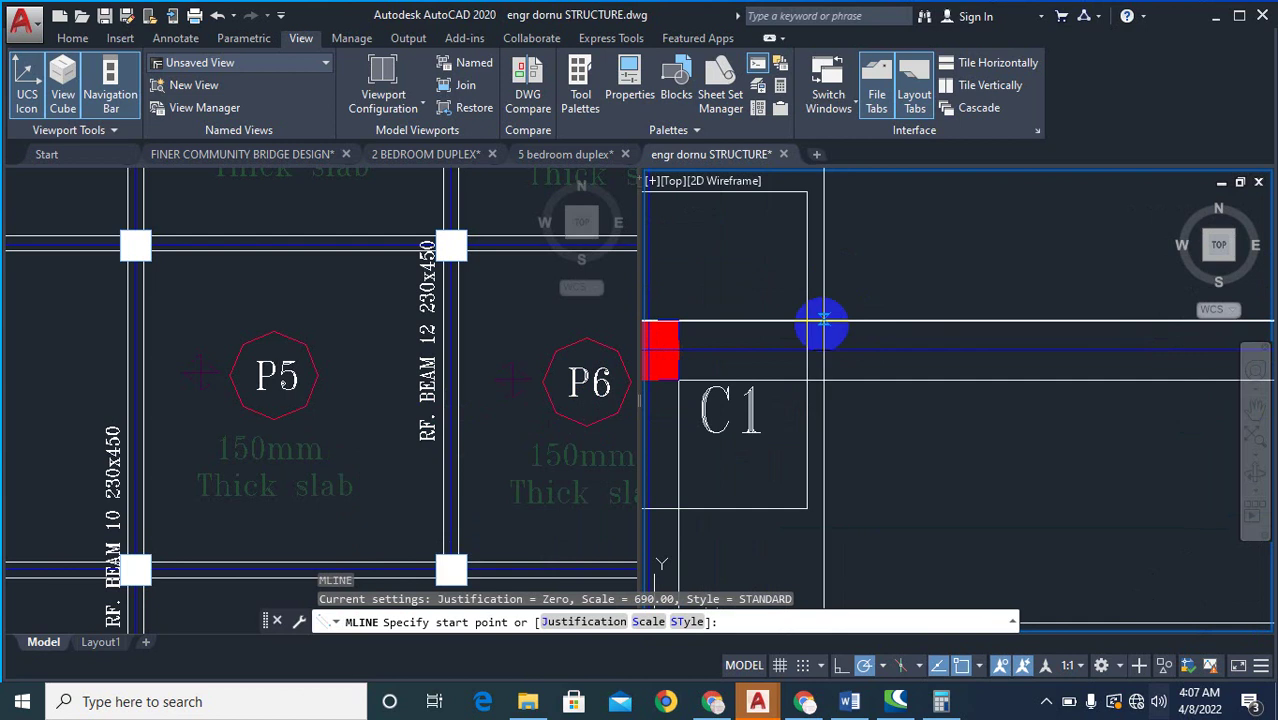
{"action": "left_click", "coordinate": [807, 360]}
{"action": "scroll", "coordinate": [858, 393], "scroll_direction": "down", "scroll_amount": 5}
{"action": "scroll", "coordinate": [928, 394], "scroll_direction": "up", "scroll_amount": 4}
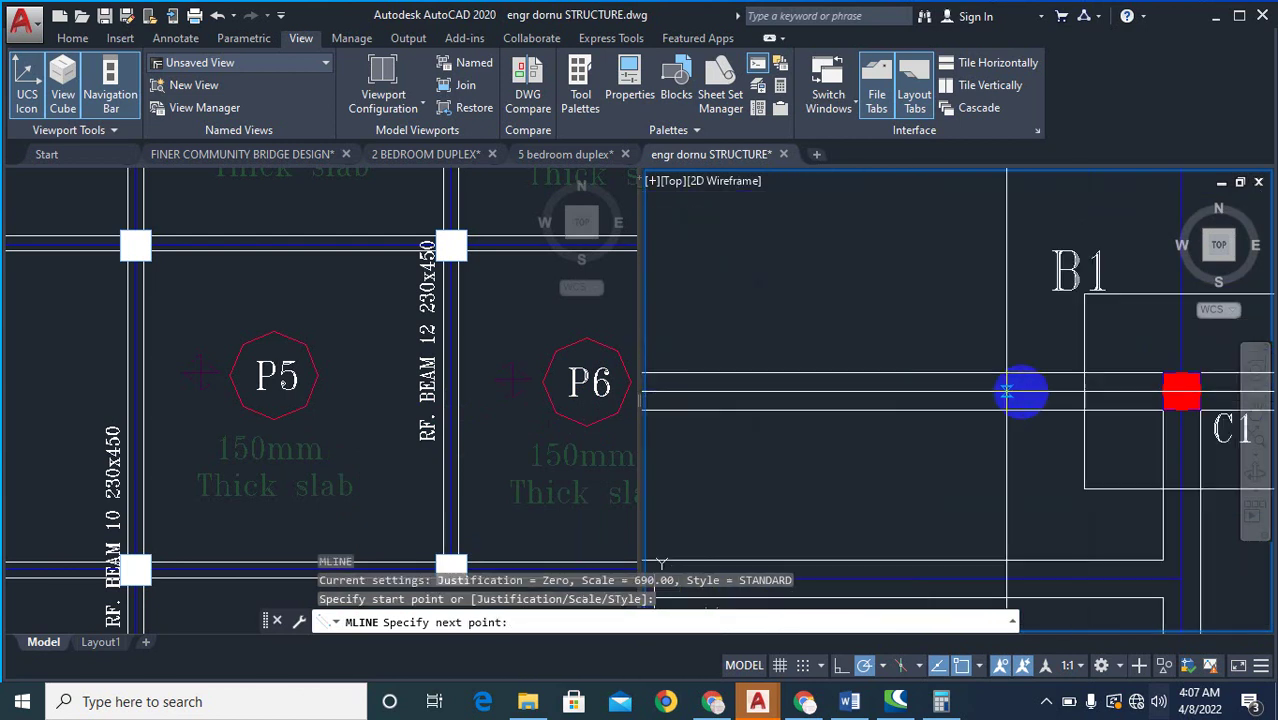
{"action": "left_click", "coordinate": [1084, 391]}
{"action": "scroll", "coordinate": [788, 384], "scroll_direction": "down", "scroll_amount": 6}
{"action": "key", "text": "Return"}
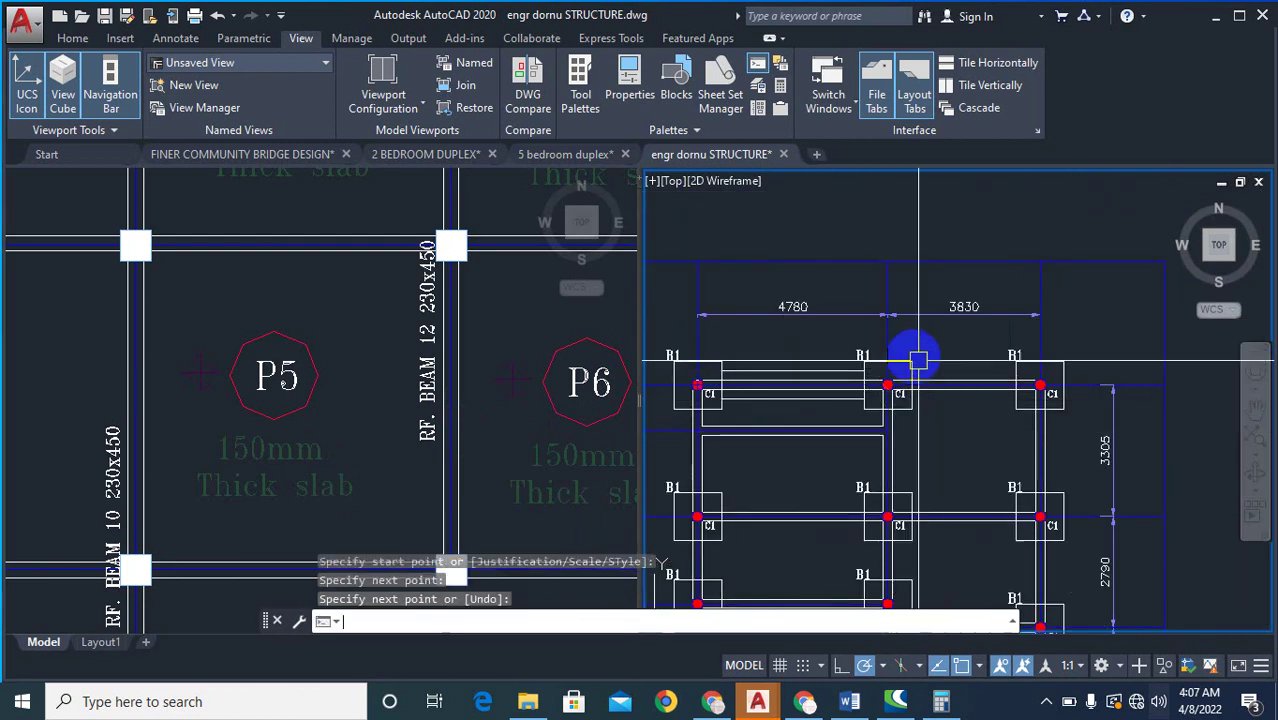
- Draw a multiline along the top row from the middle base's edge to the right-hand base
{"action": "key", "text": "Return"}
{"action": "scroll", "coordinate": [919, 378], "scroll_direction": "up", "scroll_amount": 5}
{"action": "left_click", "coordinate": [885, 403]}
{"action": "scroll", "coordinate": [828, 419], "scroll_direction": "down", "scroll_amount": 3}
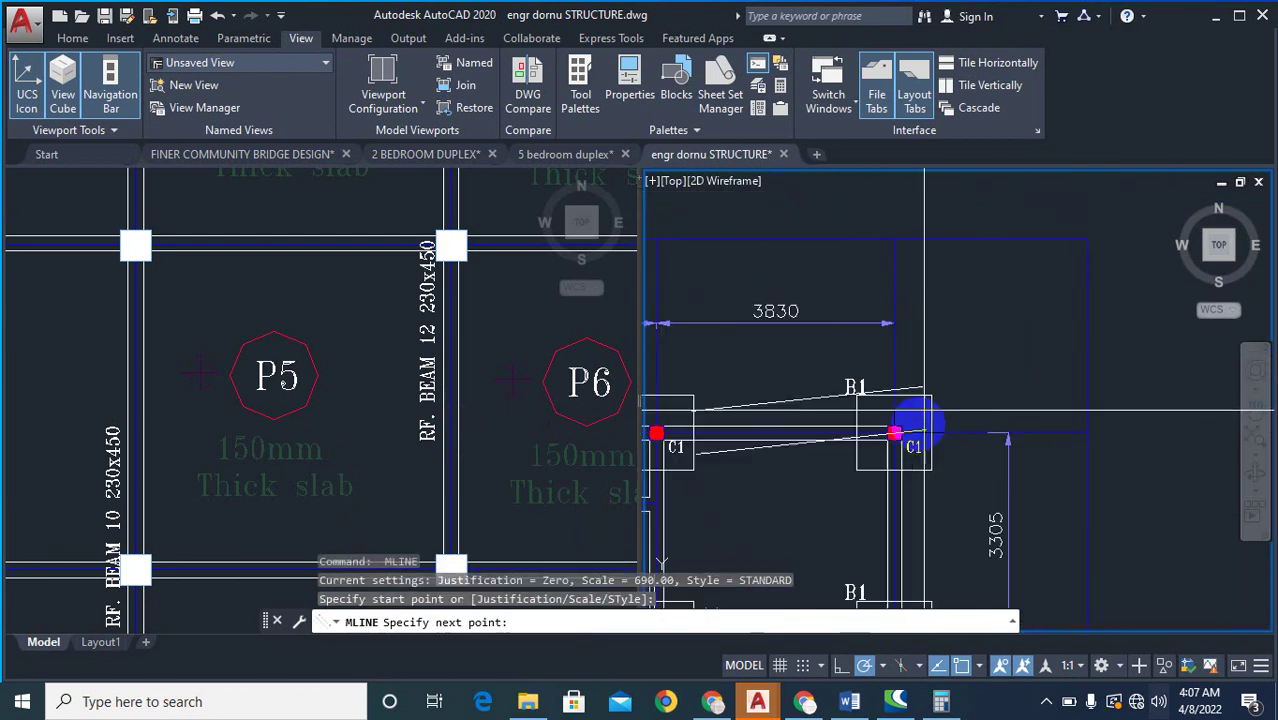
{"action": "scroll", "coordinate": [901, 428], "scroll_direction": "up", "scroll_amount": 3}
{"action": "left_click", "coordinate": [826, 435]}
{"action": "scroll", "coordinate": [907, 337], "scroll_direction": "down", "scroll_amount": 5}
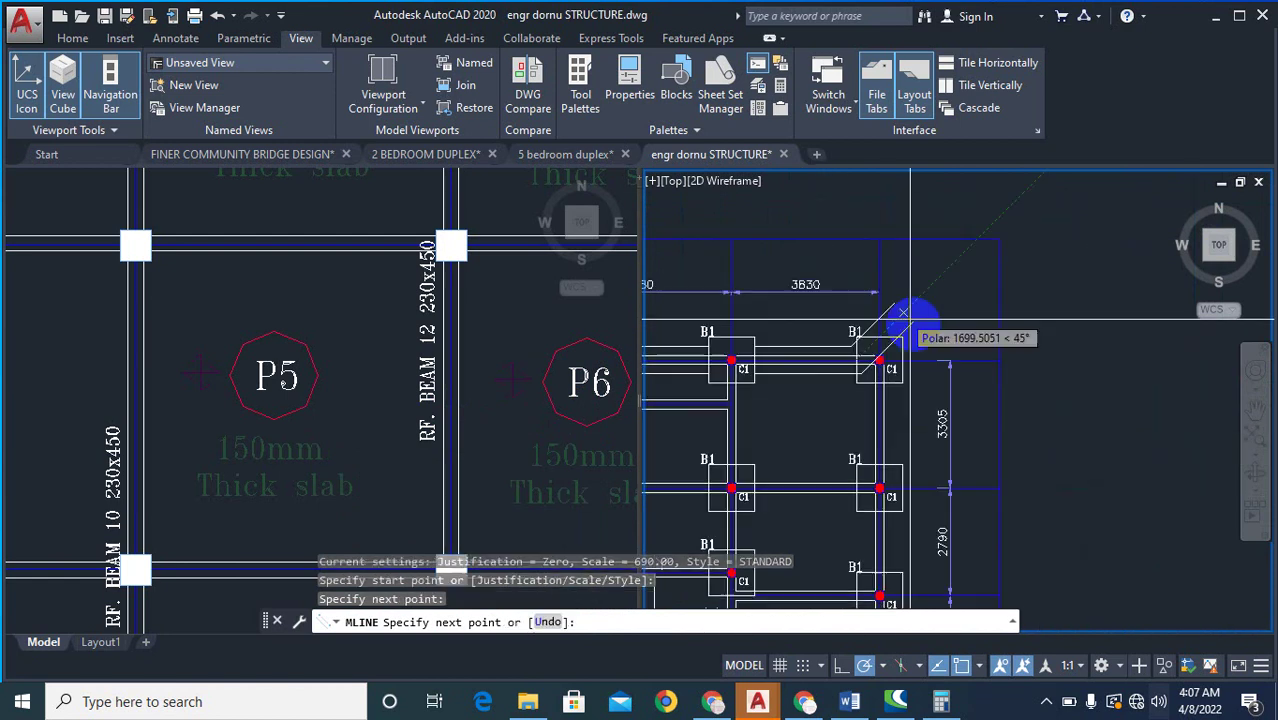
{"action": "key", "text": "Return"}
- Draw a multiline down the right-hand grid line from the top-row base to the second-row base, across the 3305 bay
{"action": "key", "text": "Return"}
{"action": "scroll", "coordinate": [870, 390], "scroll_direction": "up", "scroll_amount": 5}
{"action": "left_click", "coordinate": [881, 257]}
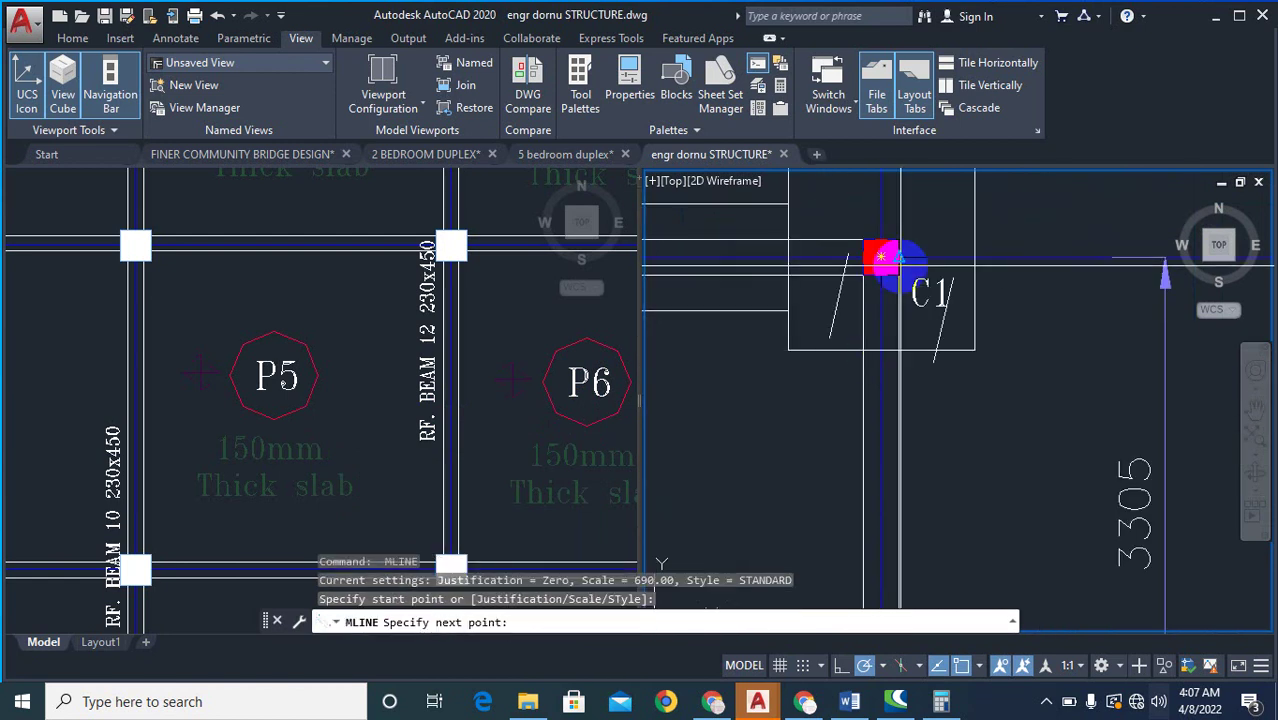
{"action": "scroll", "coordinate": [889, 330], "scroll_direction": "down", "scroll_amount": 4}
{"action": "scroll", "coordinate": [892, 420], "scroll_direction": "up", "scroll_amount": 4}
{"action": "left_click", "coordinate": [900, 487]}
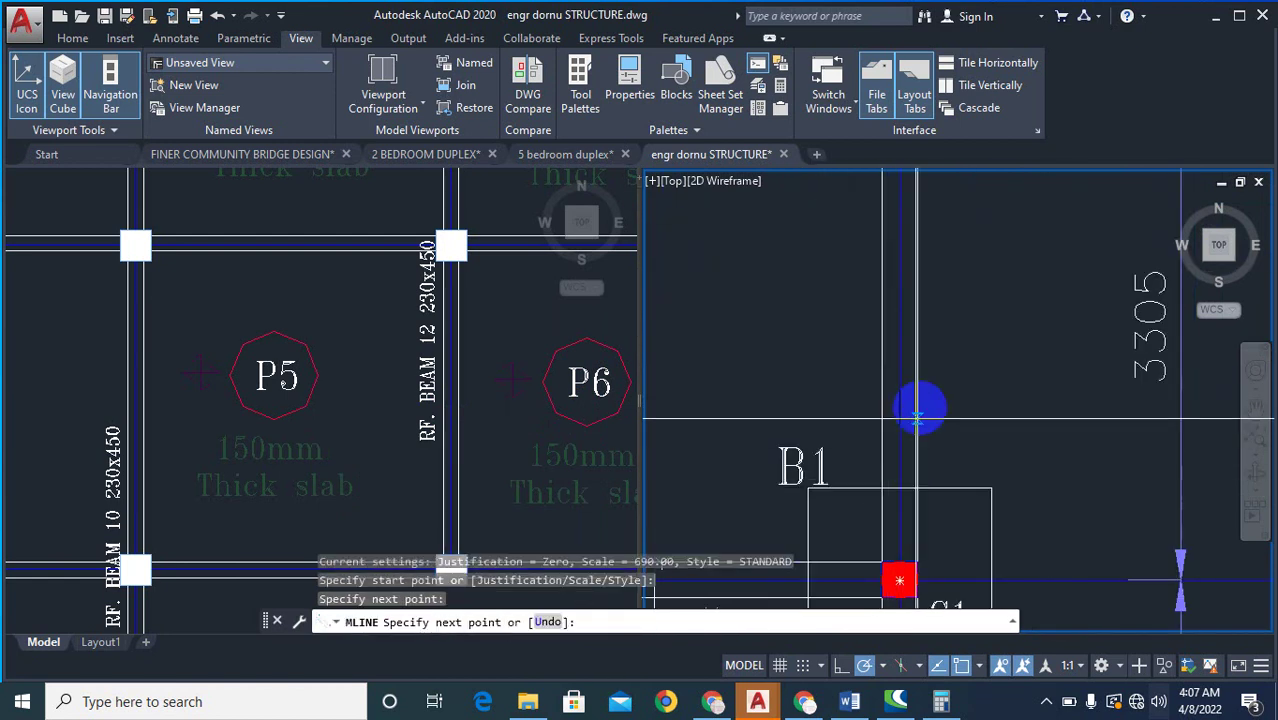
{"action": "scroll", "coordinate": [941, 374], "scroll_direction": "down", "scroll_amount": 5}
{"action": "key", "text": "Return"}
- Draw a multiline down the right-hand grid line between the two bases of the 2790 bay
{"action": "key", "text": "Return"}
{"action": "scroll", "coordinate": [966, 405], "scroll_direction": "up", "scroll_amount": 3}
{"action": "scroll", "coordinate": [990, 406], "scroll_direction": "up", "scroll_amount": 5}
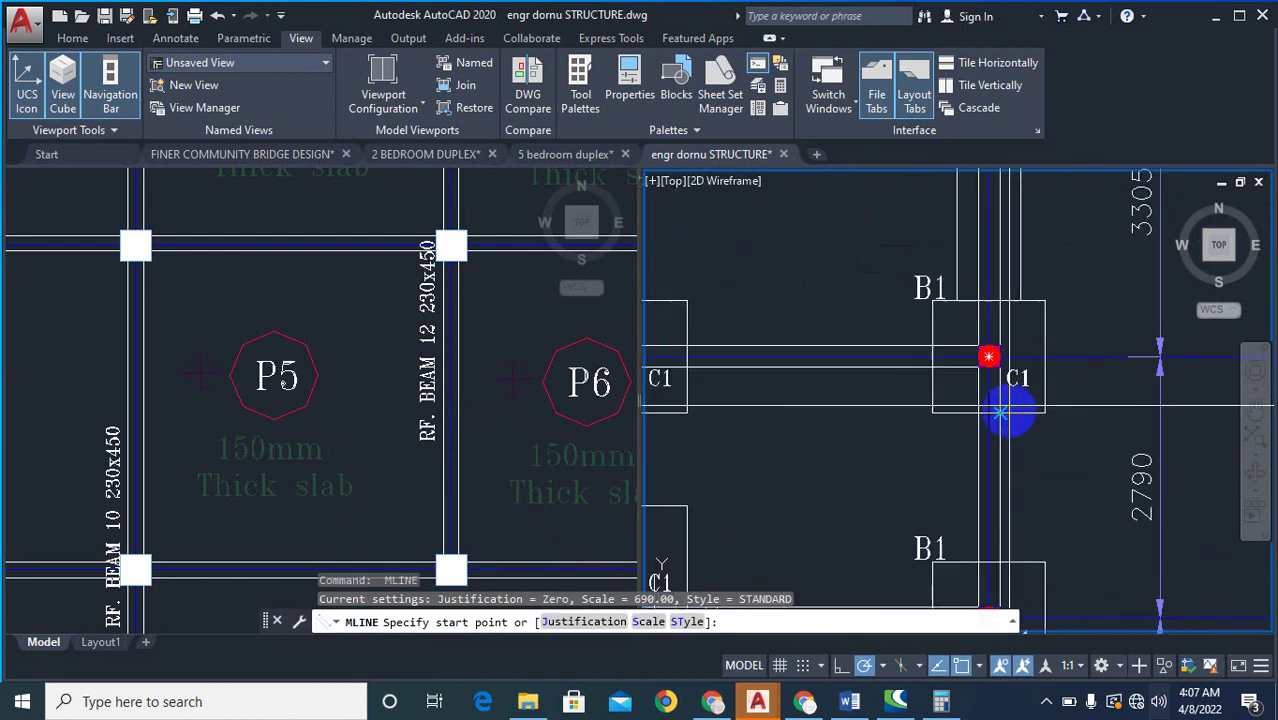
{"action": "left_click", "coordinate": [988, 357]}
{"action": "scroll", "coordinate": [995, 335], "scroll_direction": "down", "scroll_amount": 2}
{"action": "scroll", "coordinate": [996, 330], "scroll_direction": "up", "scroll_amount": 3}
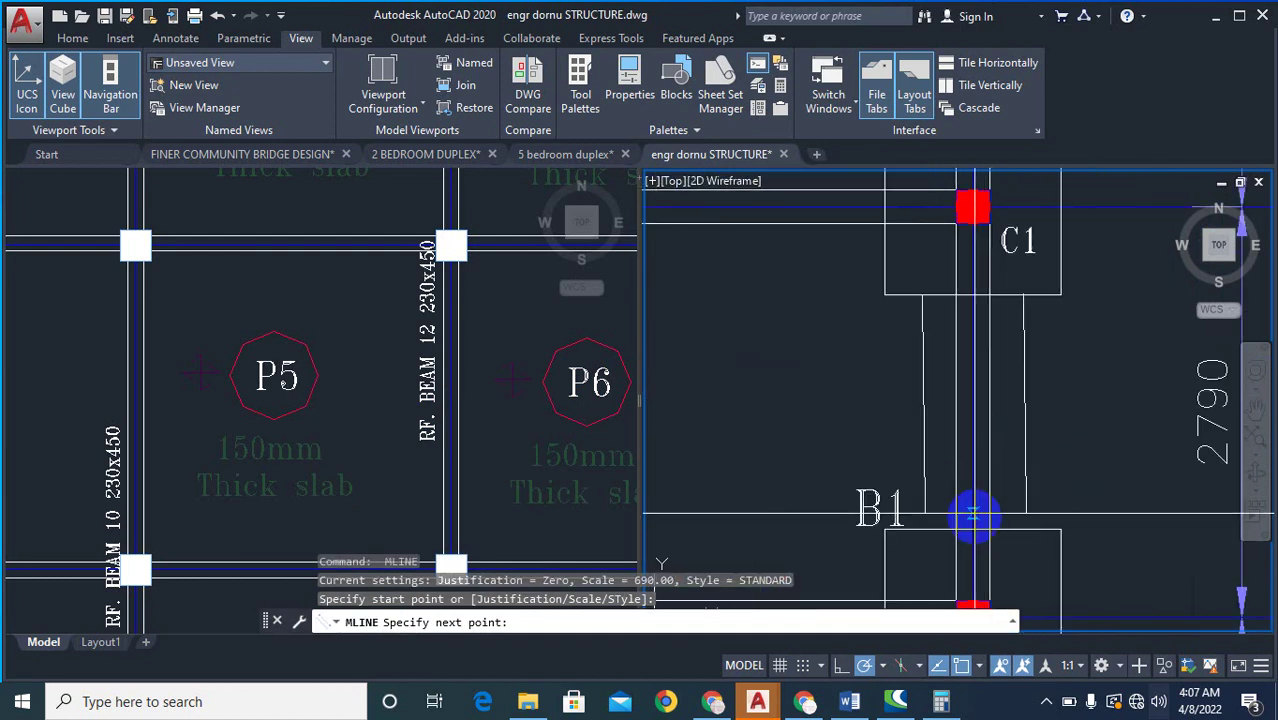
{"action": "left_click", "coordinate": [976, 533]}
{"action": "scroll", "coordinate": [1015, 232], "scroll_direction": "down", "scroll_amount": 3}
{"action": "key", "text": "Return"}
- Draw a multiline down the right-hand grid line between the two bases of the 4890 bay
{"action": "key", "text": "Return"}
{"action": "scroll", "coordinate": [960, 342], "scroll_direction": "up", "scroll_amount": 5}
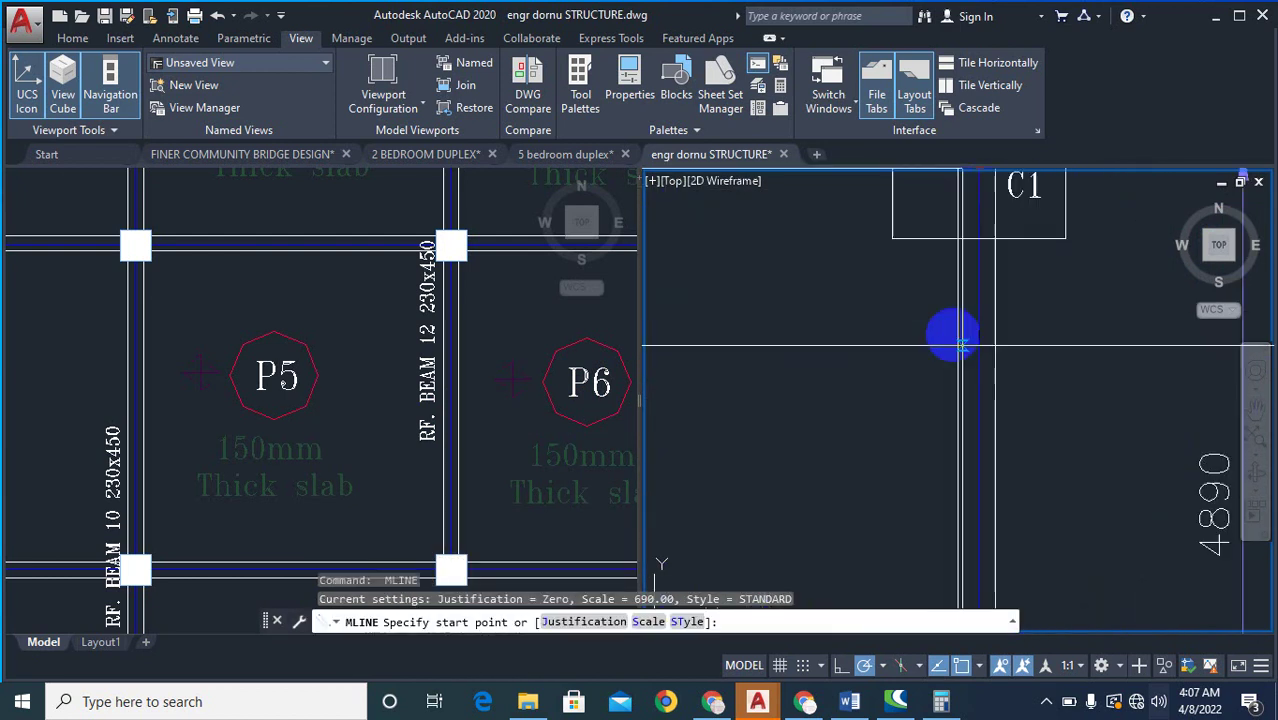
{"action": "left_click", "coordinate": [979, 238]}
{"action": "scroll", "coordinate": [983, 198], "scroll_direction": "down", "scroll_amount": 4}
{"action": "scroll", "coordinate": [987, 396], "scroll_direction": "up", "scroll_amount": 4}
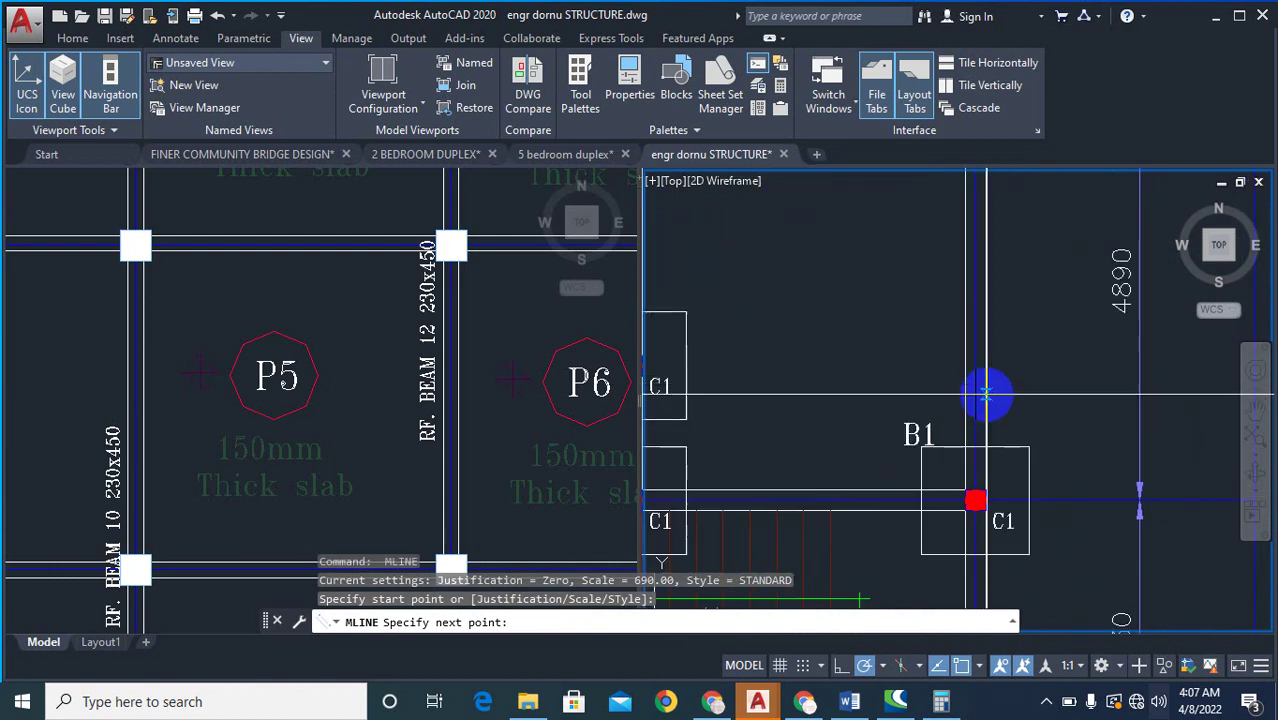
{"action": "left_click", "coordinate": [970, 464]}
{"action": "scroll", "coordinate": [987, 418], "scroll_direction": "down", "scroll_amount": 4}
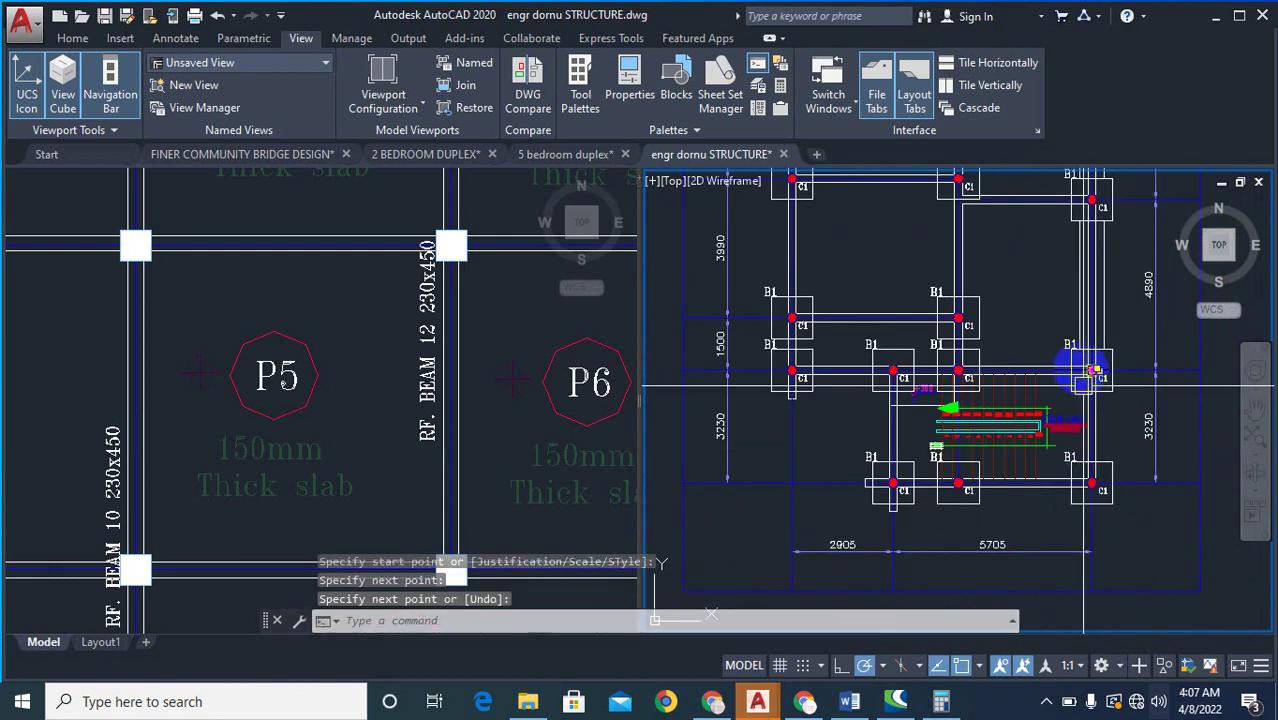
{"action": "key", "text": "Return"}
- Draw a multiline along the row above the staircase from the right-hand base to the middle base
{"action": "key", "text": "Return"}
{"action": "scroll", "coordinate": [1021, 328], "scroll_direction": "up", "scroll_amount": 6}
{"action": "left_click", "coordinate": [1061, 430]}
{"action": "scroll", "coordinate": [1164, 428], "scroll_direction": "down", "scroll_amount": 4}
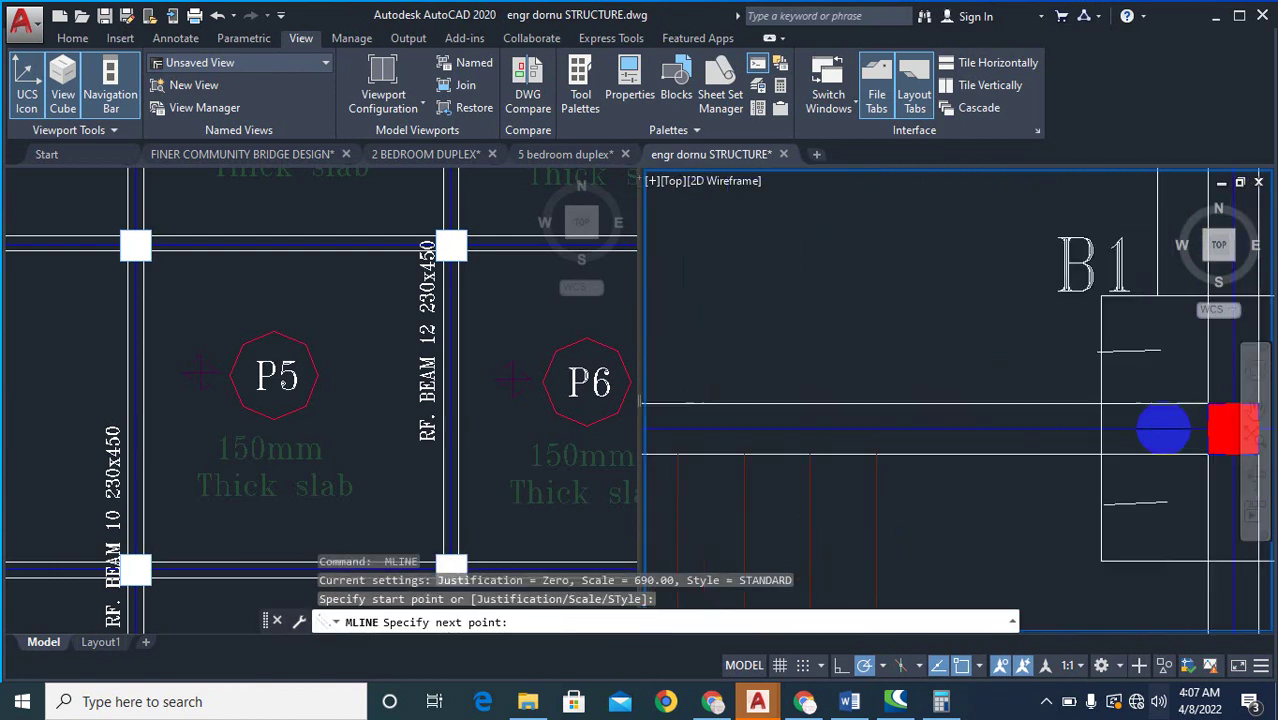
{"action": "scroll", "coordinate": [915, 424], "scroll_direction": "up", "scroll_amount": 4}
{"action": "left_click", "coordinate": [913, 417]}
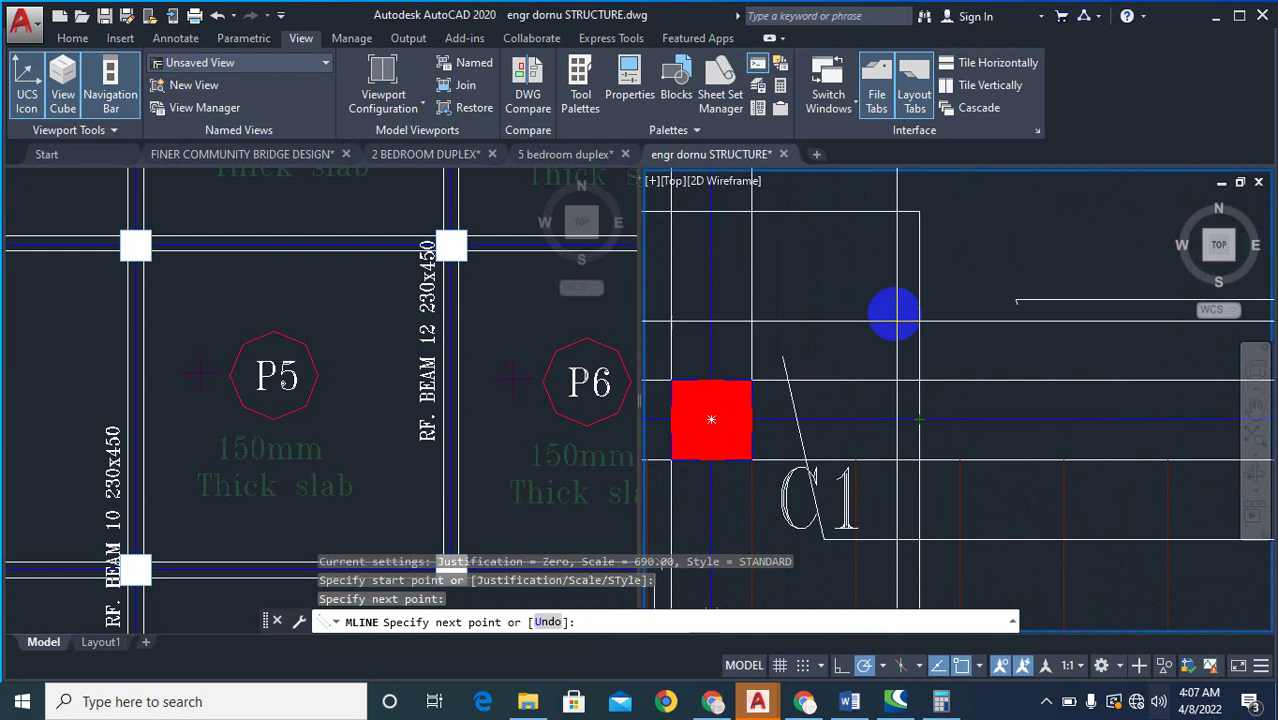
{"action": "scroll", "coordinate": [780, 274], "scroll_direction": "down", "scroll_amount": 4}
{"action": "key", "text": "Return"}
- Draw a multiline down the staircase's right side between the two right-hand bases of the 3230 bay
{"action": "key", "text": "Return"}
{"action": "scroll", "coordinate": [1074, 334], "scroll_direction": "up", "scroll_amount": 3}
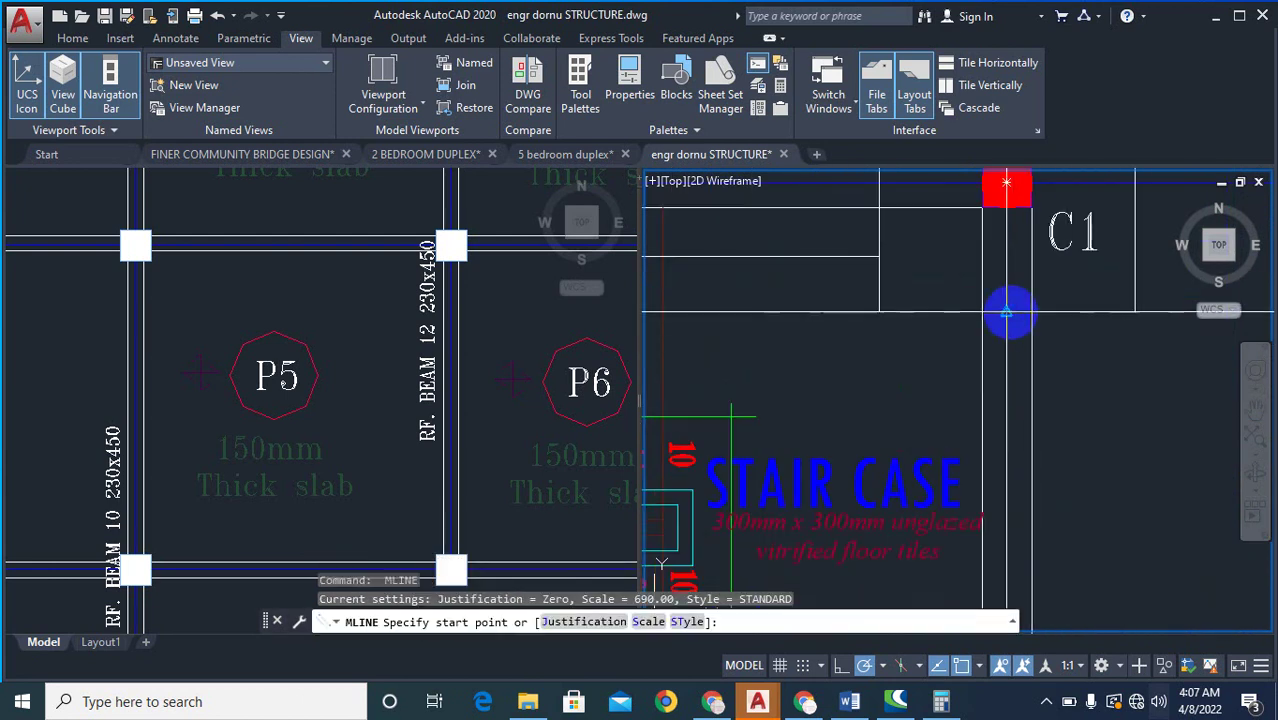
{"action": "left_click", "coordinate": [1008, 313]}
{"action": "scroll", "coordinate": [1050, 305], "scroll_direction": "down", "scroll_amount": 4}
{"action": "scroll", "coordinate": [1019, 428], "scroll_direction": "up", "scroll_amount": 5}
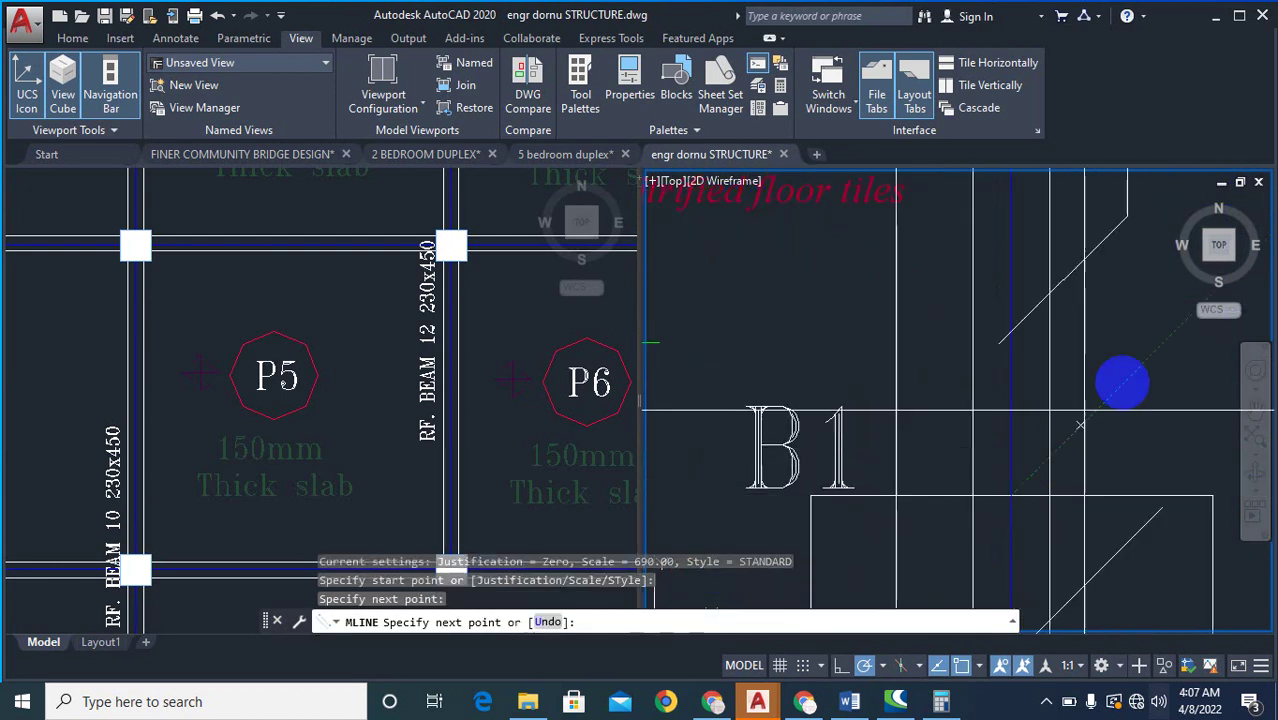
{"action": "scroll", "coordinate": [1070, 499], "scroll_direction": "down", "scroll_amount": 3}
{"action": "key", "text": "Return"}
- Draw a multiline along the bottom row from the right-hand base's edge to the middle base
{"action": "key", "text": "Return"}
{"action": "scroll", "coordinate": [1015, 491], "scroll_direction": "up", "scroll_amount": 5}
{"action": "left_click", "coordinate": [1046, 472]}
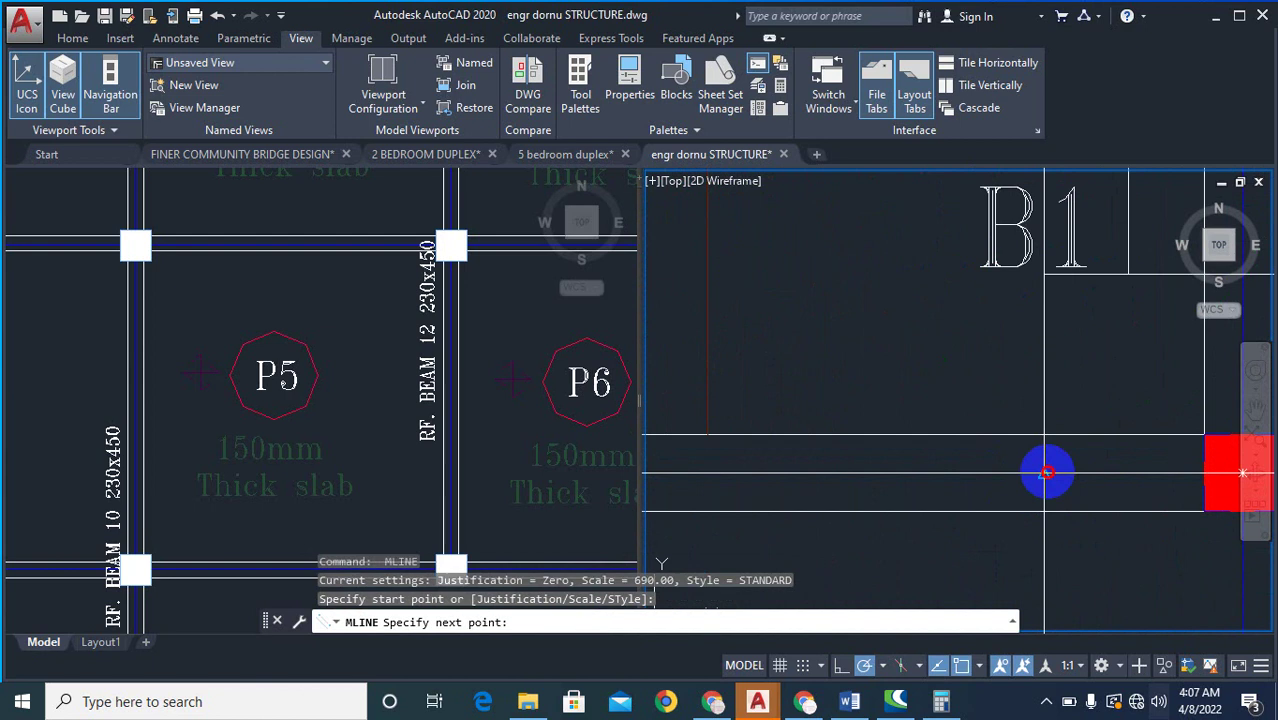
{"action": "scroll", "coordinate": [1046, 472], "scroll_direction": "down", "scroll_amount": 4}
{"action": "scroll", "coordinate": [927, 462], "scroll_direction": "up", "scroll_amount": 5}
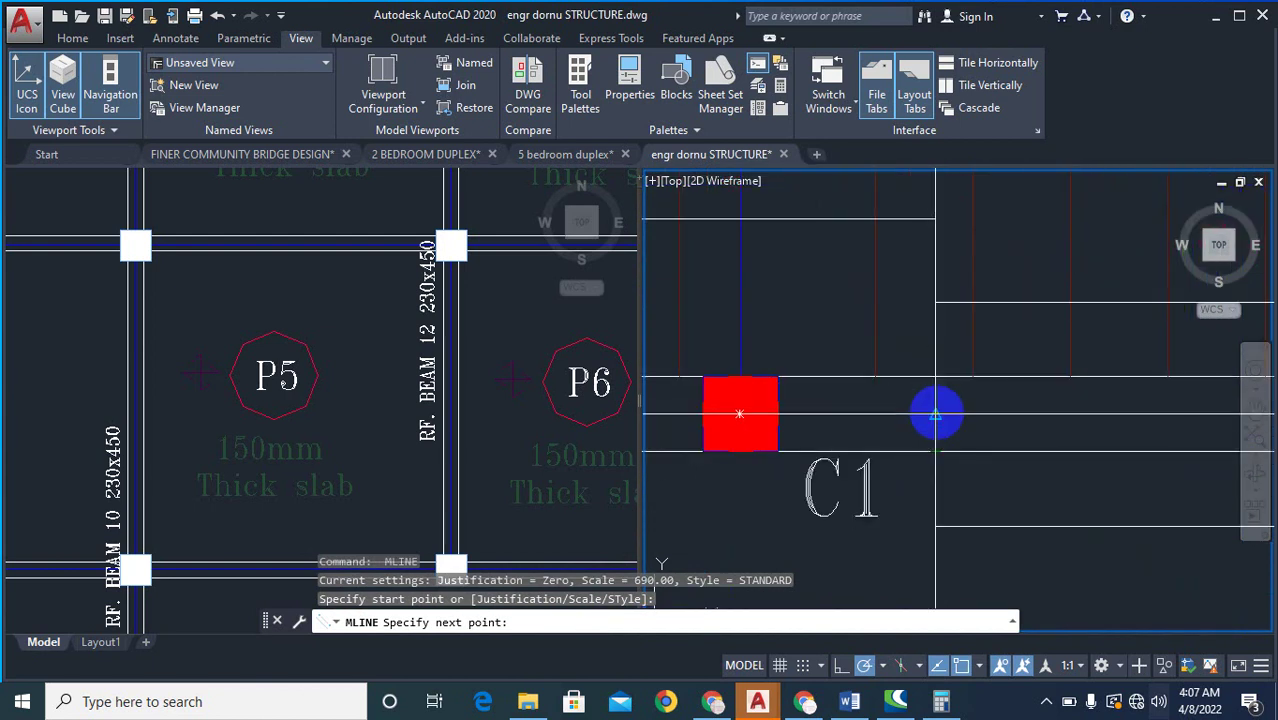
{"action": "left_click", "coordinate": [936, 413]}
{"action": "scroll", "coordinate": [1018, 379], "scroll_direction": "down", "scroll_amount": 3}
{"action": "key", "text": "Return"}
- Draw a multiline along the bottom row from the middle base's edge to the facing edge of the left-hand base
{"action": "key", "text": "Return"}
{"action": "scroll", "coordinate": [1063, 399], "scroll_direction": "up", "scroll_amount": 5}
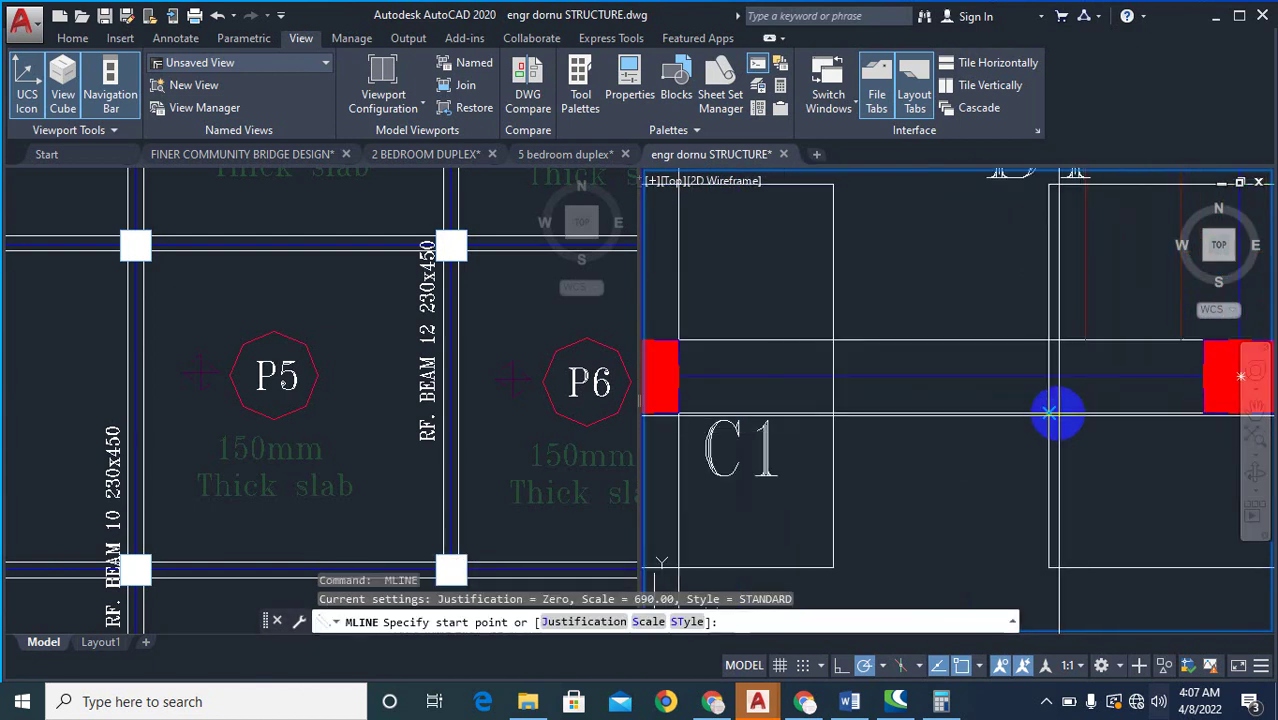
{"action": "left_click", "coordinate": [1035, 377]}
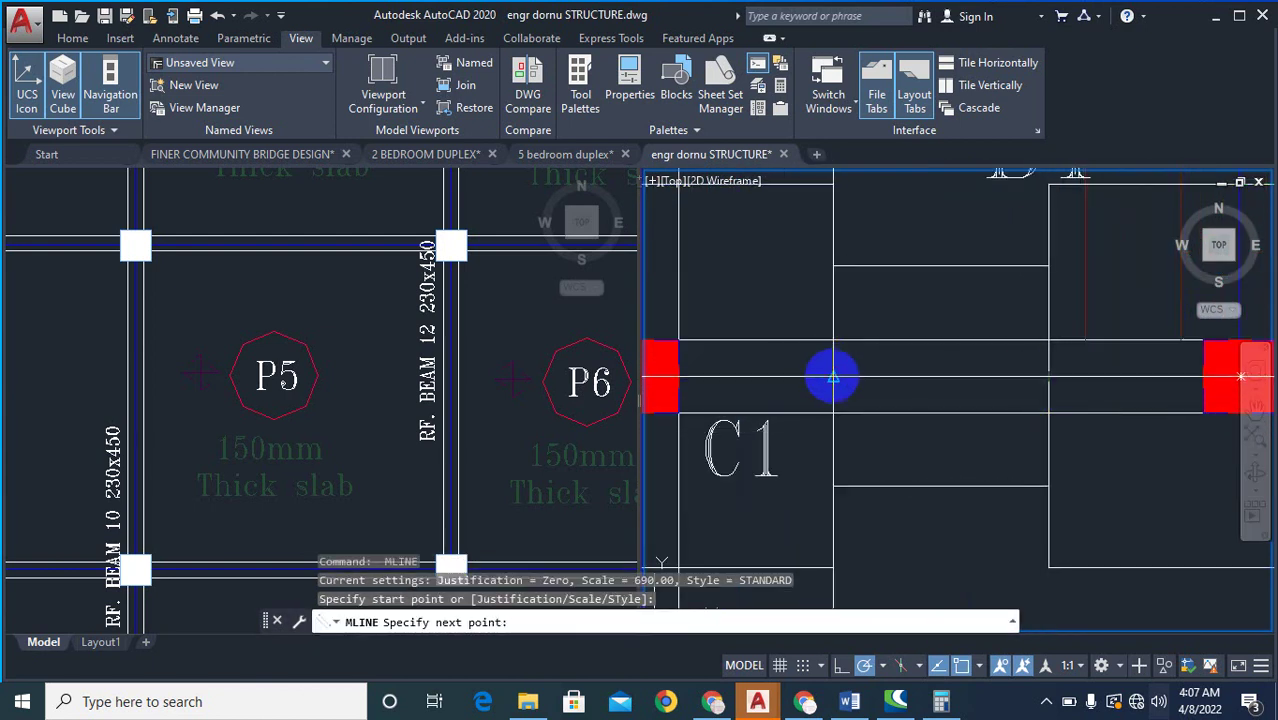
{"action": "left_click", "coordinate": [832, 377]}
{"action": "scroll", "coordinate": [944, 403], "scroll_direction": "down", "scroll_amount": 3}
{"action": "key", "text": "Return"}
- Draw a multiline up the staircase's left side from the bottom-left base to the base above in the 3230 bay
{"action": "key", "text": "Return"}
{"action": "scroll", "coordinate": [913, 345], "scroll_direction": "up", "scroll_amount": 4}
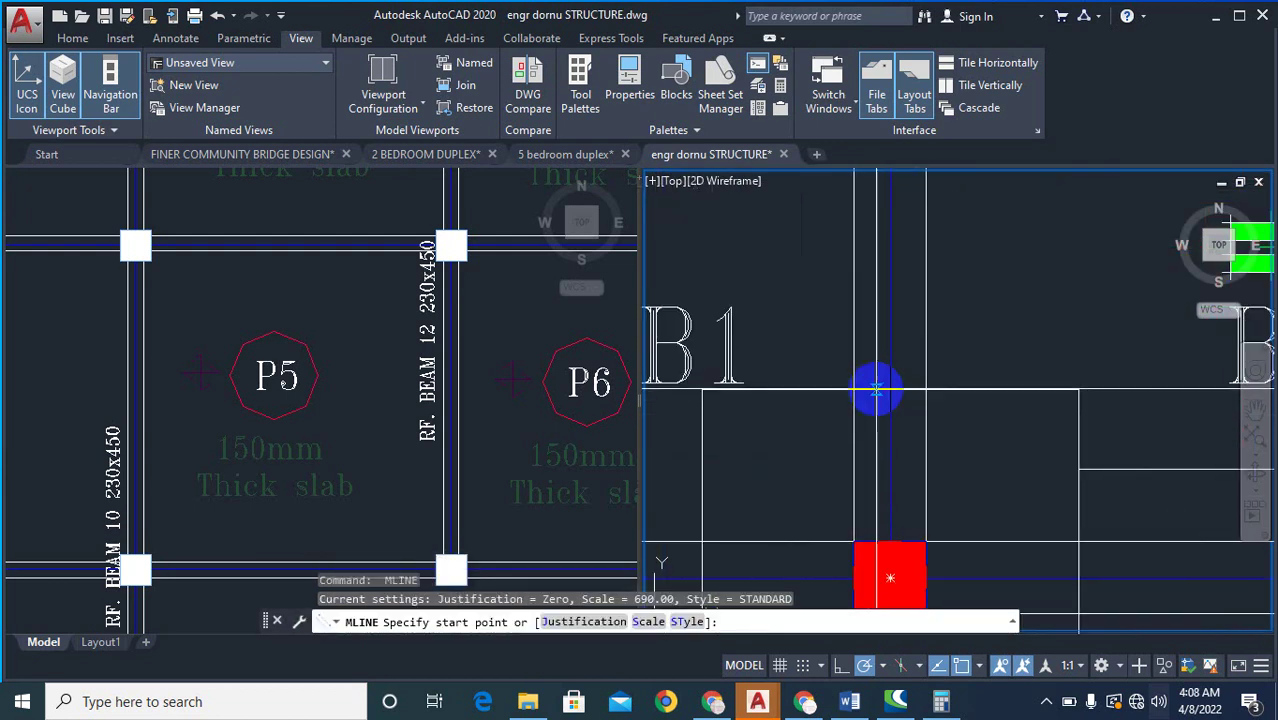
{"action": "left_click", "coordinate": [890, 390]}
{"action": "scroll", "coordinate": [888, 392], "scroll_direction": "down", "scroll_amount": 3}
{"action": "scroll", "coordinate": [870, 280], "scroll_direction": "up", "scroll_amount": 4}
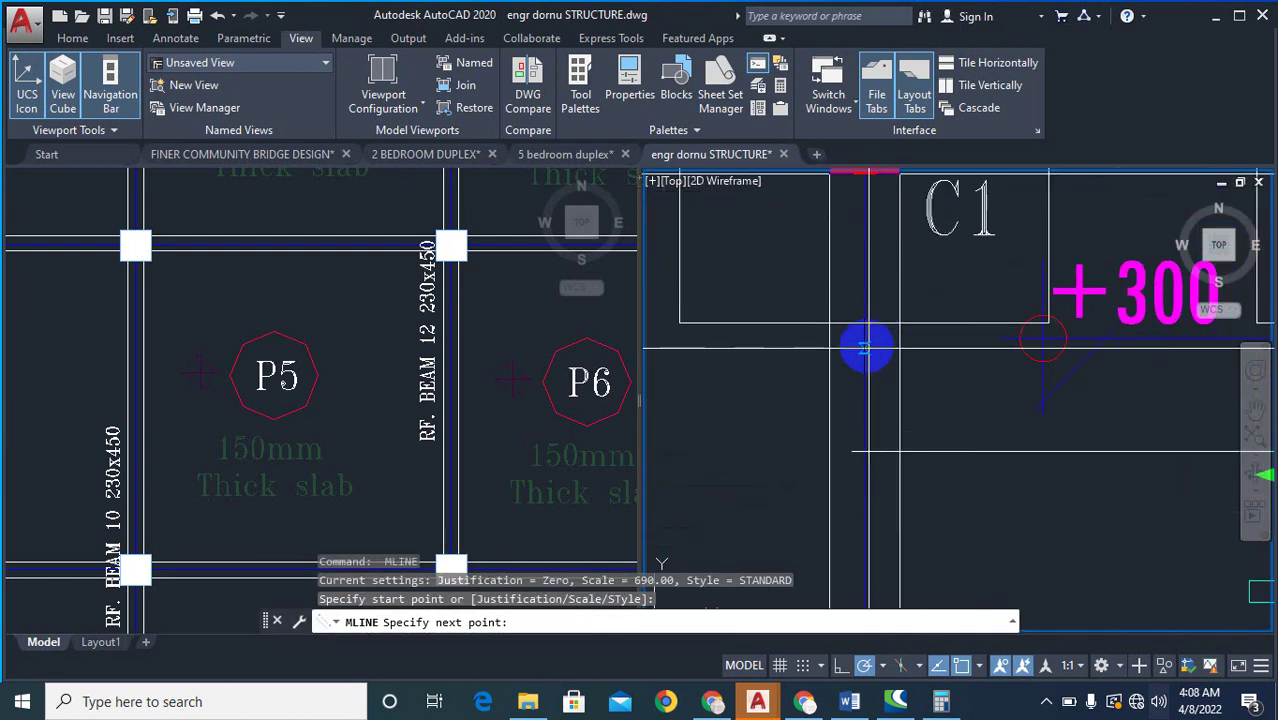
{"action": "left_click", "coordinate": [862, 325]}
{"action": "scroll", "coordinate": [870, 330], "scroll_direction": "down", "scroll_amount": 3}
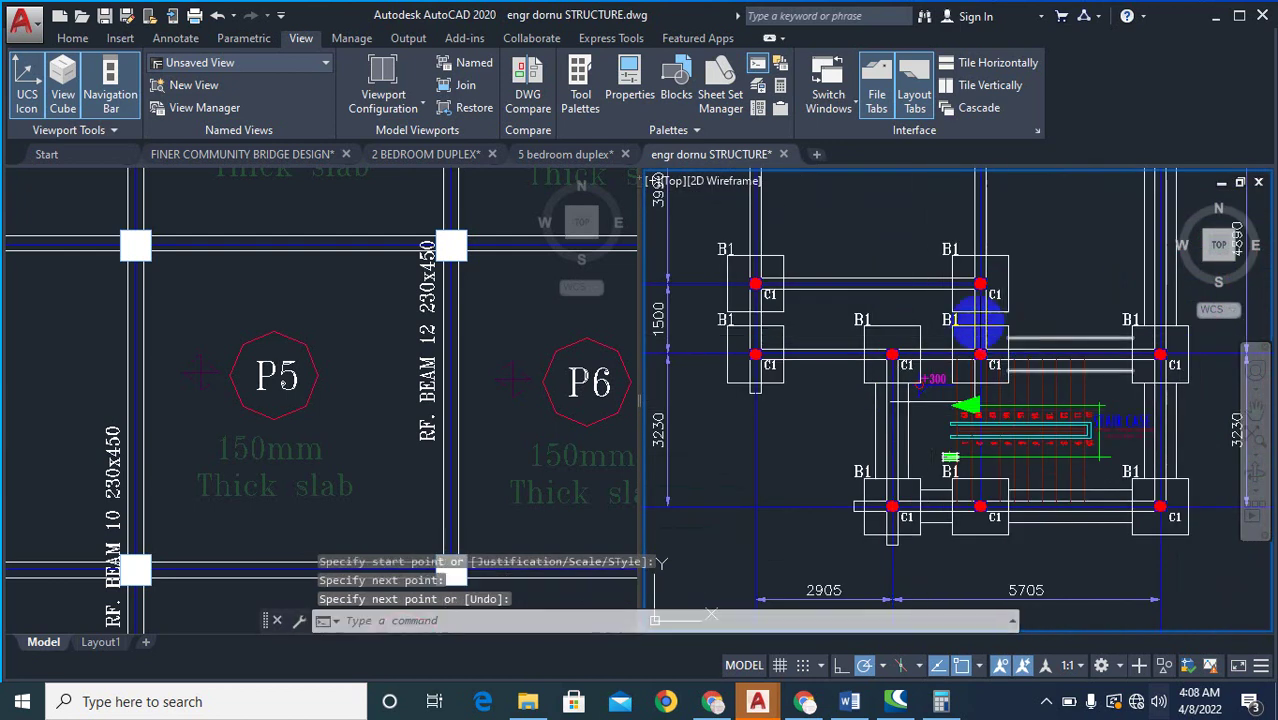
{"action": "key", "text": "Return"}
- Draw a multiline along the row above the staircase from the base on the 2905 grid line to the middle base
{"action": "key", "text": "Return"}
{"action": "scroll", "coordinate": [921, 392], "scroll_direction": "up", "scroll_amount": 4}
{"action": "left_click", "coordinate": [826, 343]}
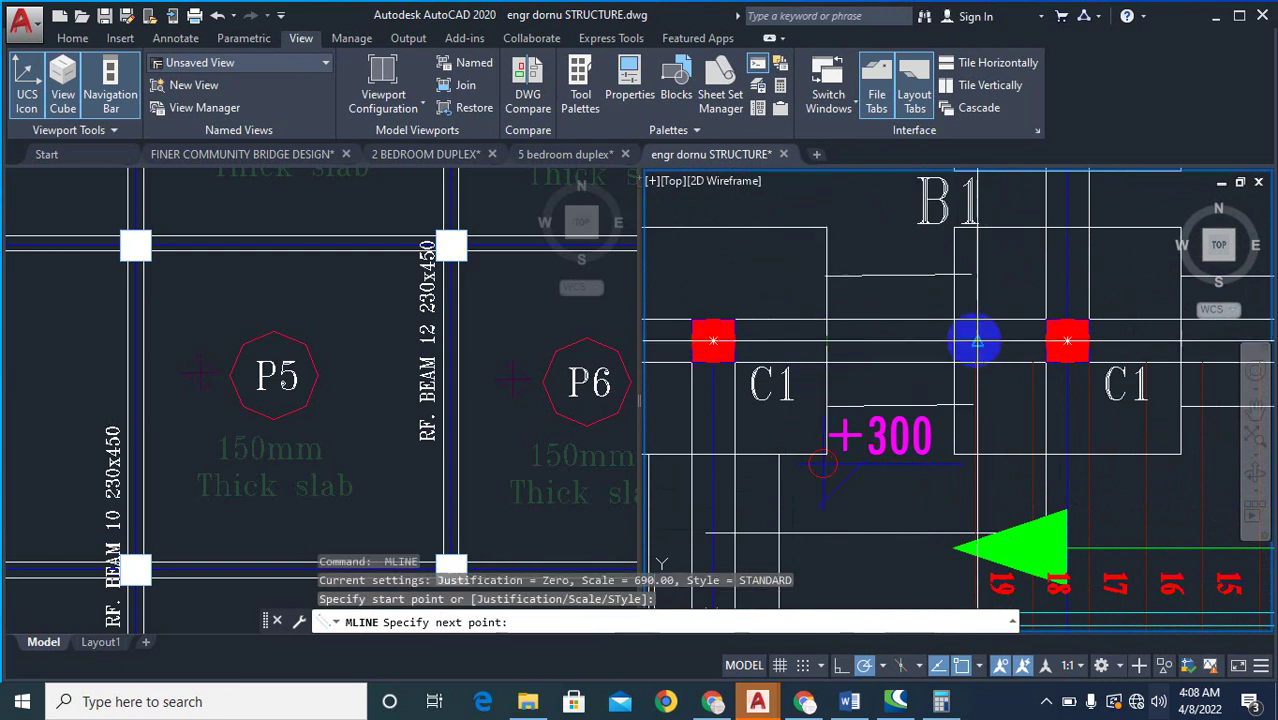
{"action": "left_click", "coordinate": [1067, 341]}
{"action": "scroll", "coordinate": [950, 363], "scroll_direction": "down", "scroll_amount": 3}
{"action": "key", "text": "Return"}
- Draw a multiline along the row above the staircase across the 2905 bay, from the leftmost base to the neighbouring base
{"action": "key", "text": "Return"}
{"action": "scroll", "coordinate": [970, 360], "scroll_direction": "up", "scroll_amount": 4}
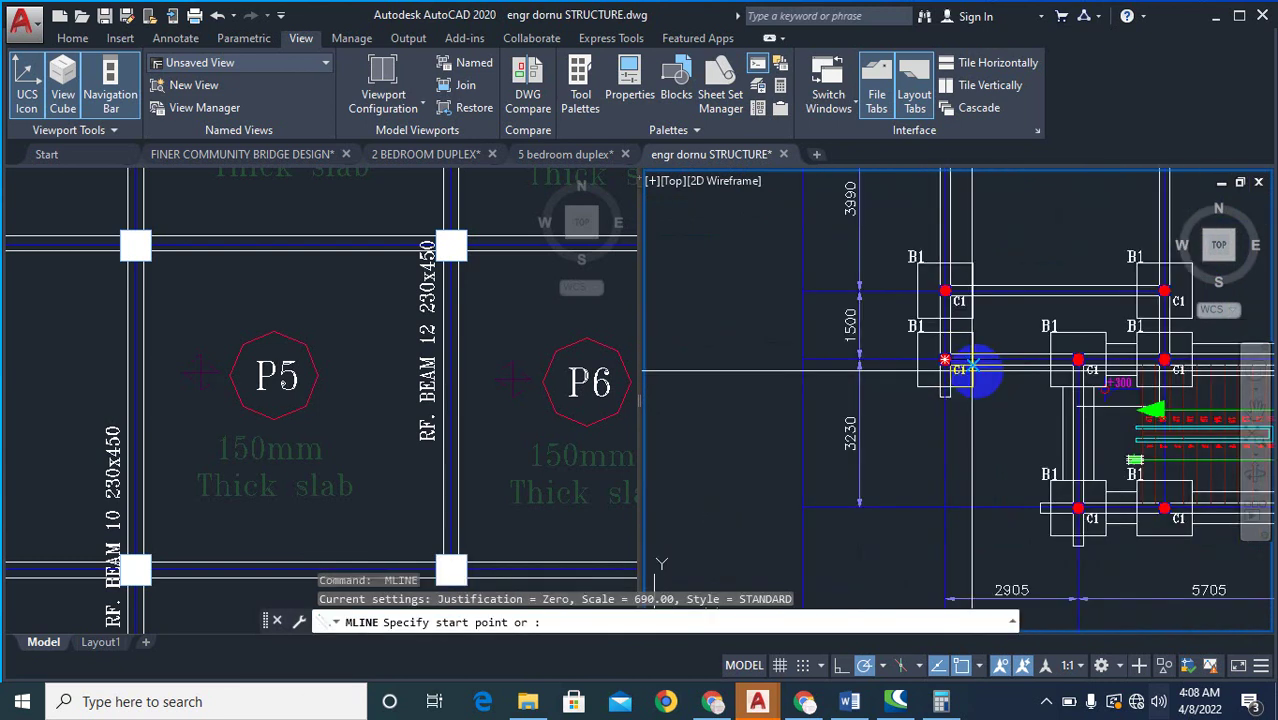
{"action": "left_click", "coordinate": [959, 343]}
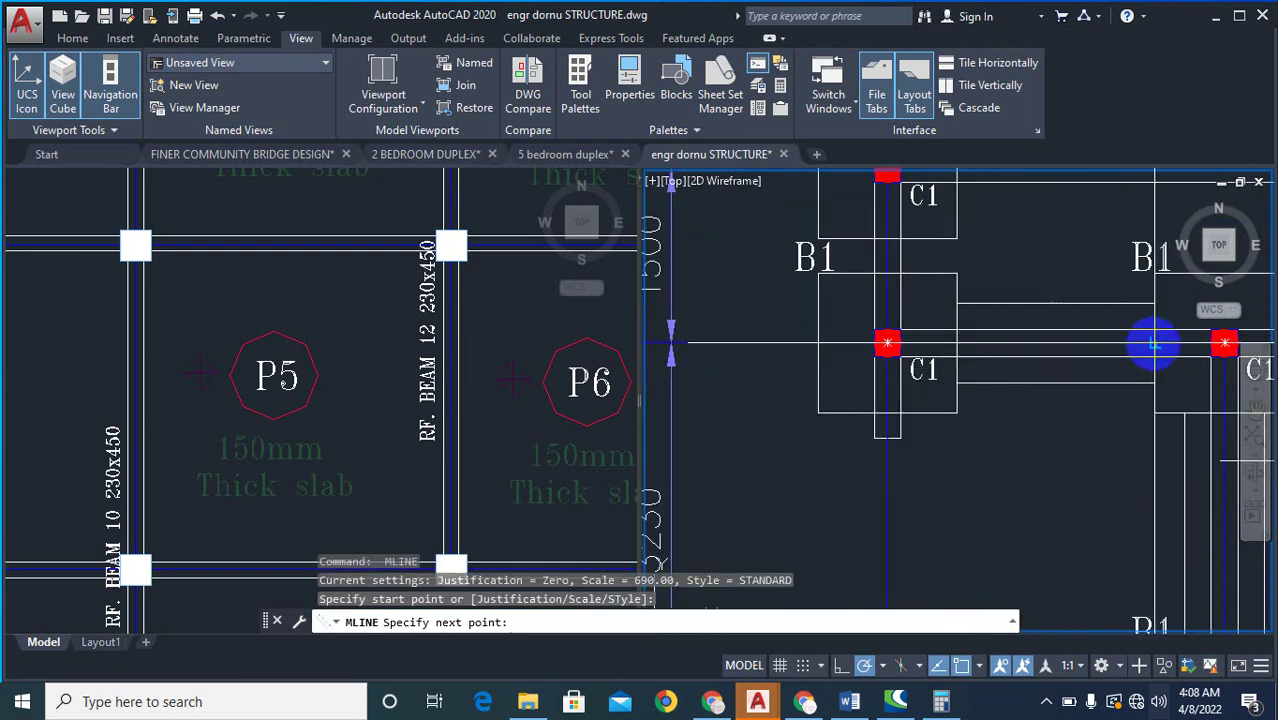
{"action": "left_click", "coordinate": [1155, 343]}
{"action": "scroll", "coordinate": [1093, 385], "scroll_direction": "down", "scroll_amount": 3}
{"action": "key", "text": "Return"}
{"action": "scroll", "coordinate": [1004, 320], "scroll_direction": "up", "scroll_amount": 4}
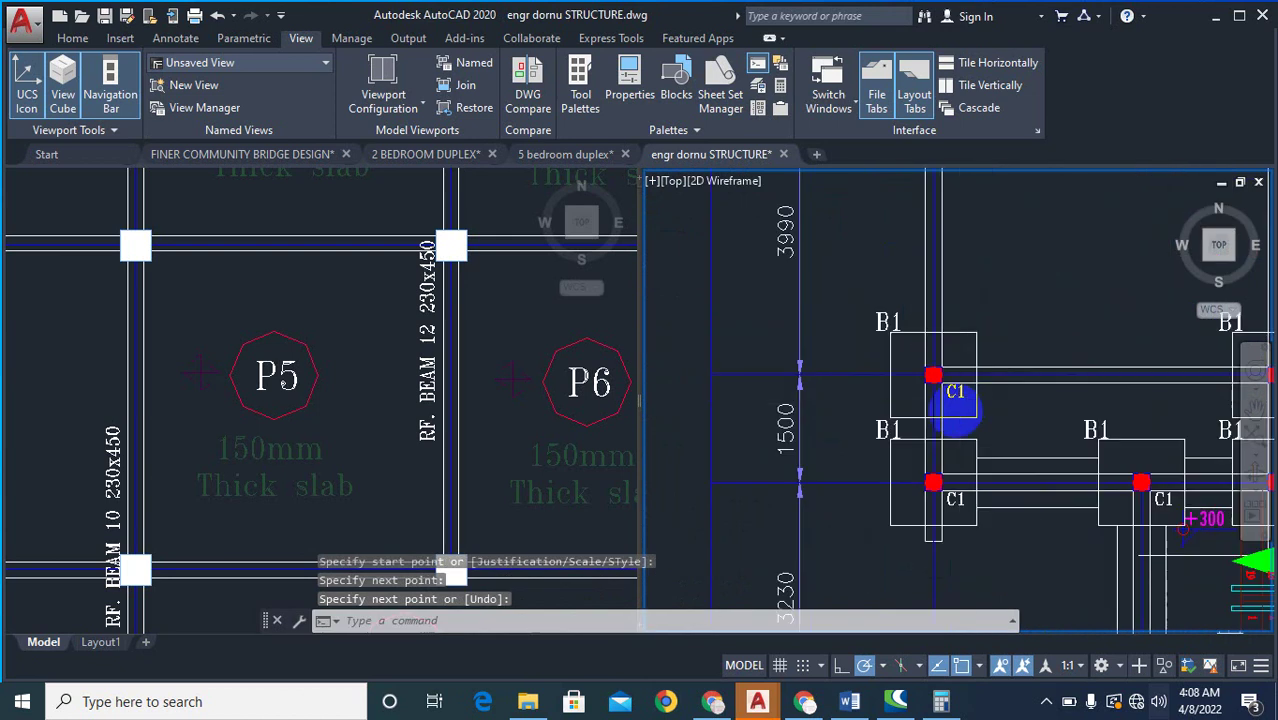
{"action": "scroll", "coordinate": [957, 410], "scroll_direction": "up", "scroll_amount": 2}
{"action": "key", "text": "Return"}
{"action": "left_click", "coordinate": [918, 440]}
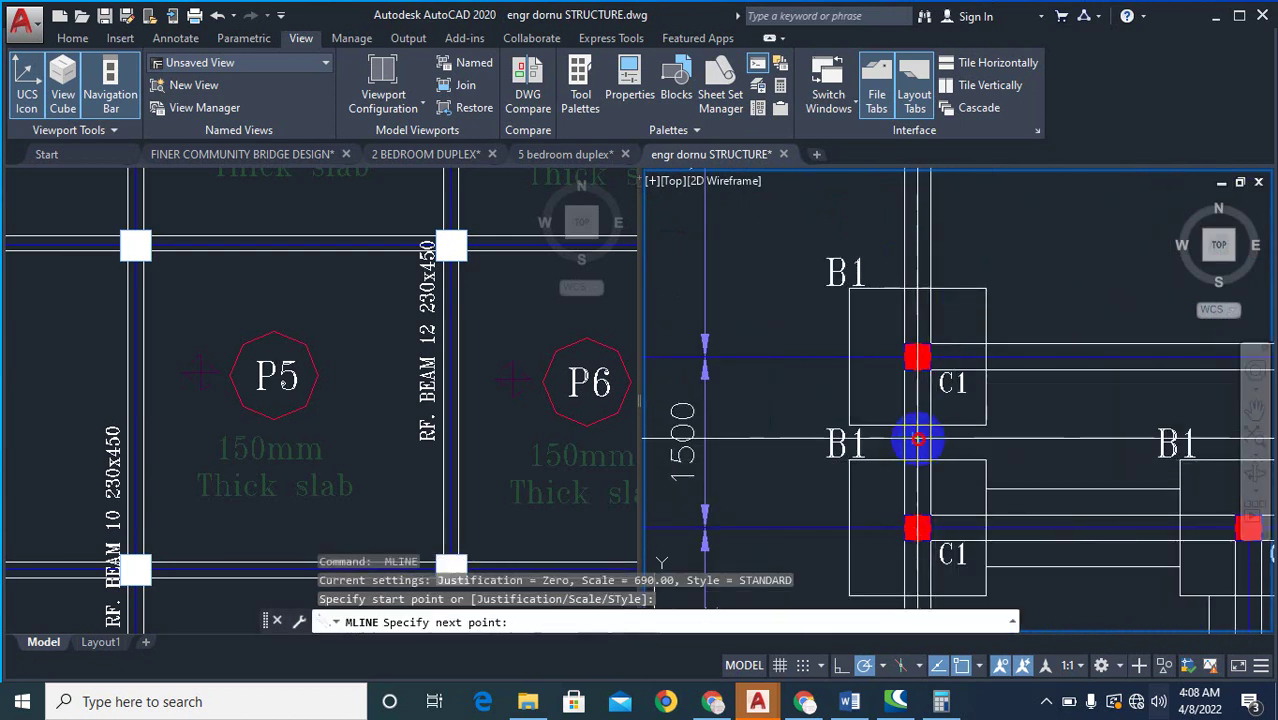
{"action": "scroll", "coordinate": [937, 393], "scroll_direction": "up", "scroll_amount": 2}
{"action": "key", "text": "Return"}
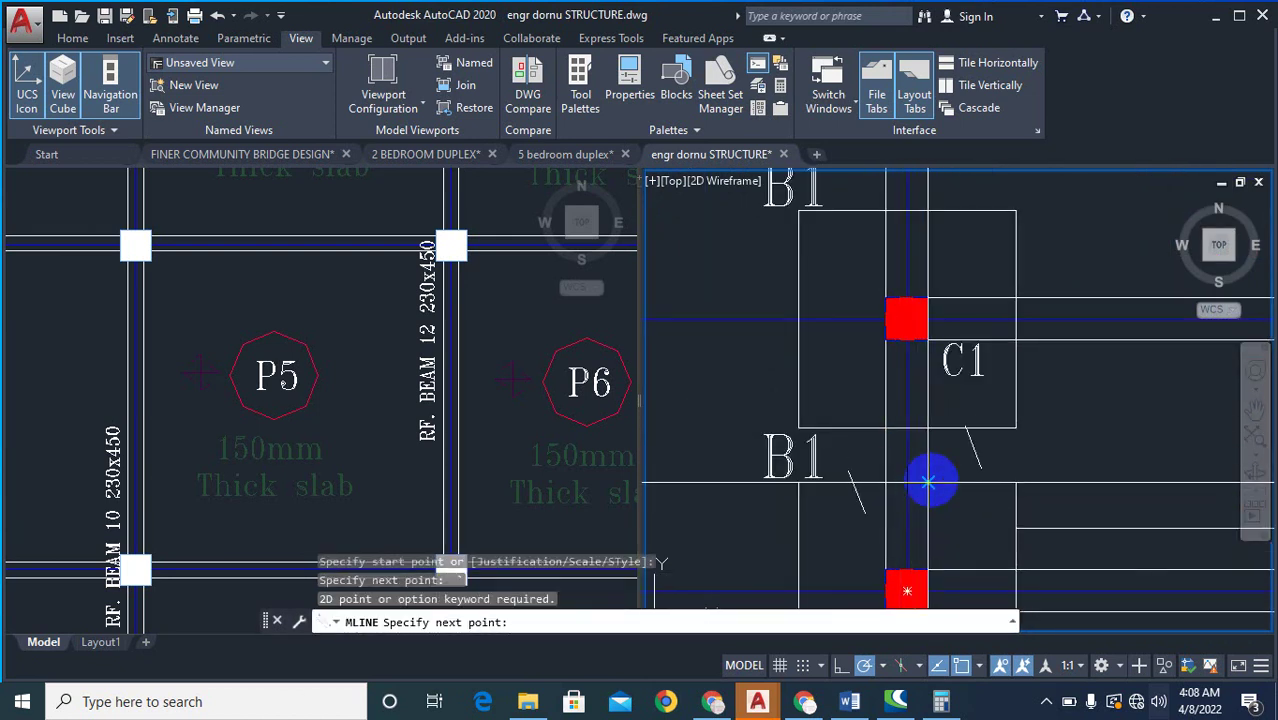
{"action": "key", "text": "Escape"}
- Draw a short multiline on the left grid line between the facing edges of the two bases of the 1500 bay
{"action": "key", "text": "Return"}
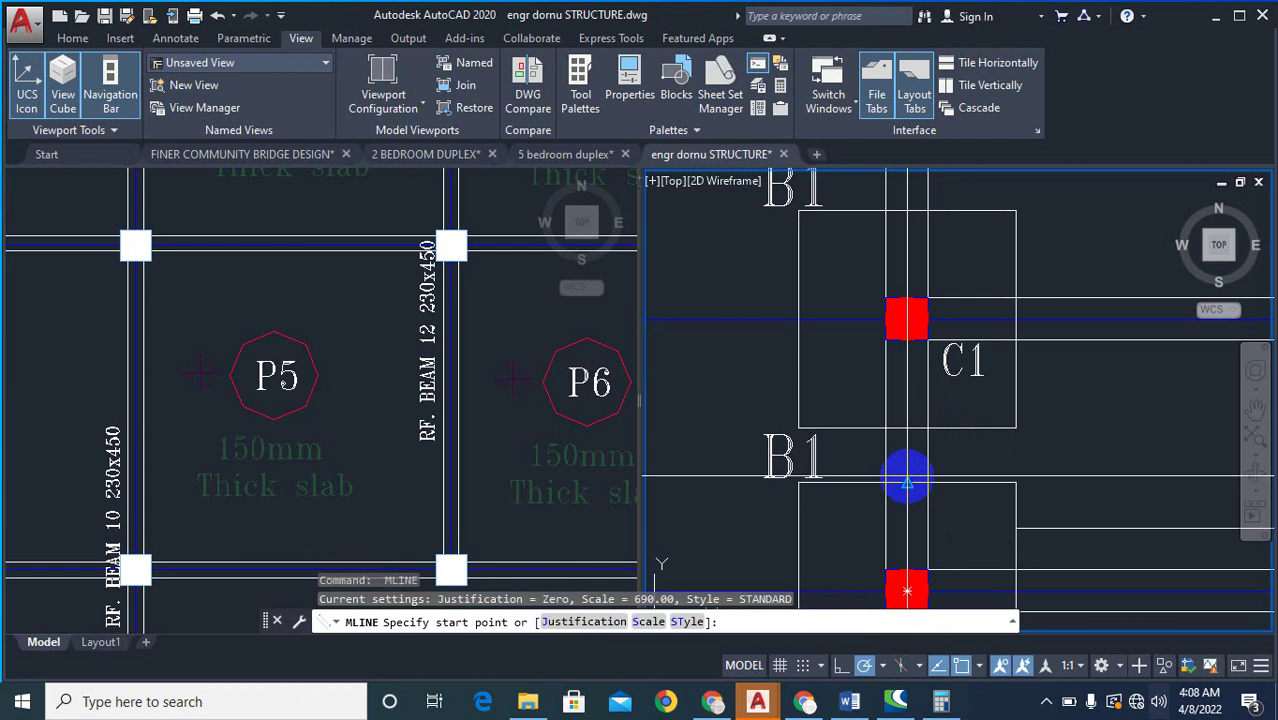
{"action": "left_click", "coordinate": [907, 483]}
{"action": "left_click", "coordinate": [907, 428]}
{"action": "scroll", "coordinate": [810, 484], "scroll_direction": "down", "scroll_amount": 6}
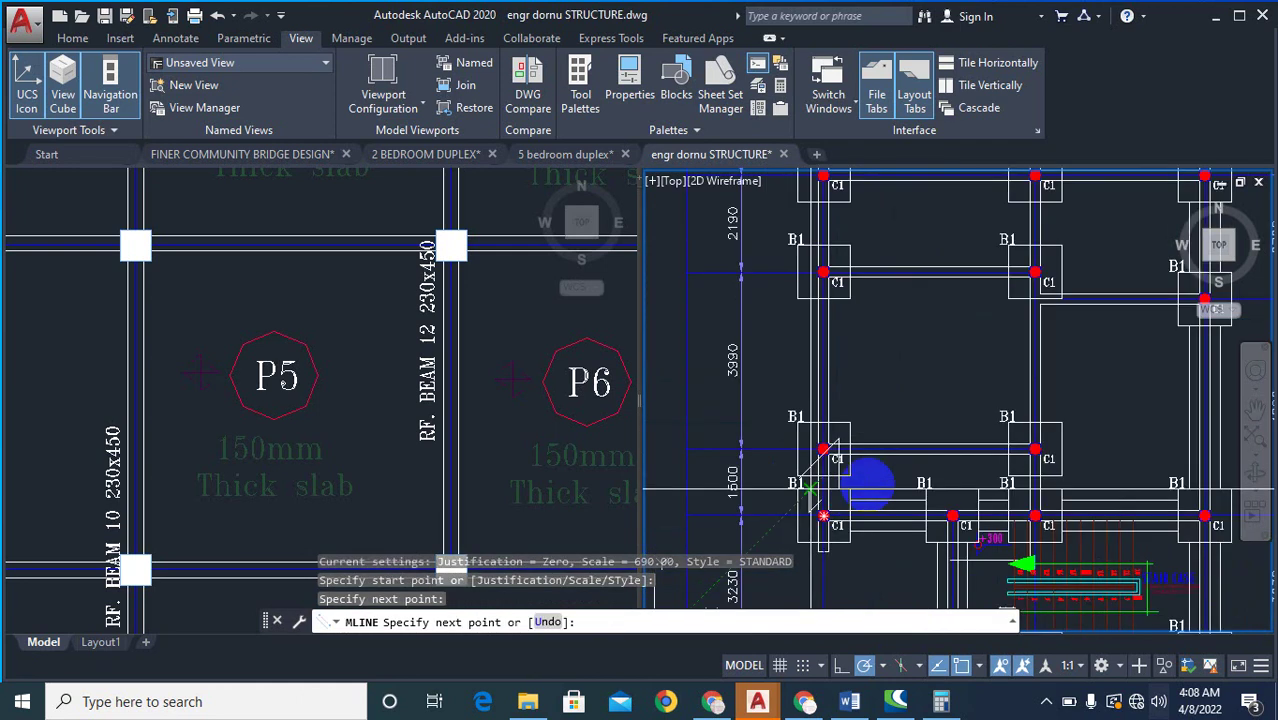
{"action": "key", "text": "Return"}
- Draw a multiline along the row between the 1500 and 3990 bays from the left base to the middle base
{"action": "key", "text": "Return"}
{"action": "scroll", "coordinate": [869, 468], "scroll_direction": "up", "scroll_amount": 6}
{"action": "left_click", "coordinate": [790, 389]}
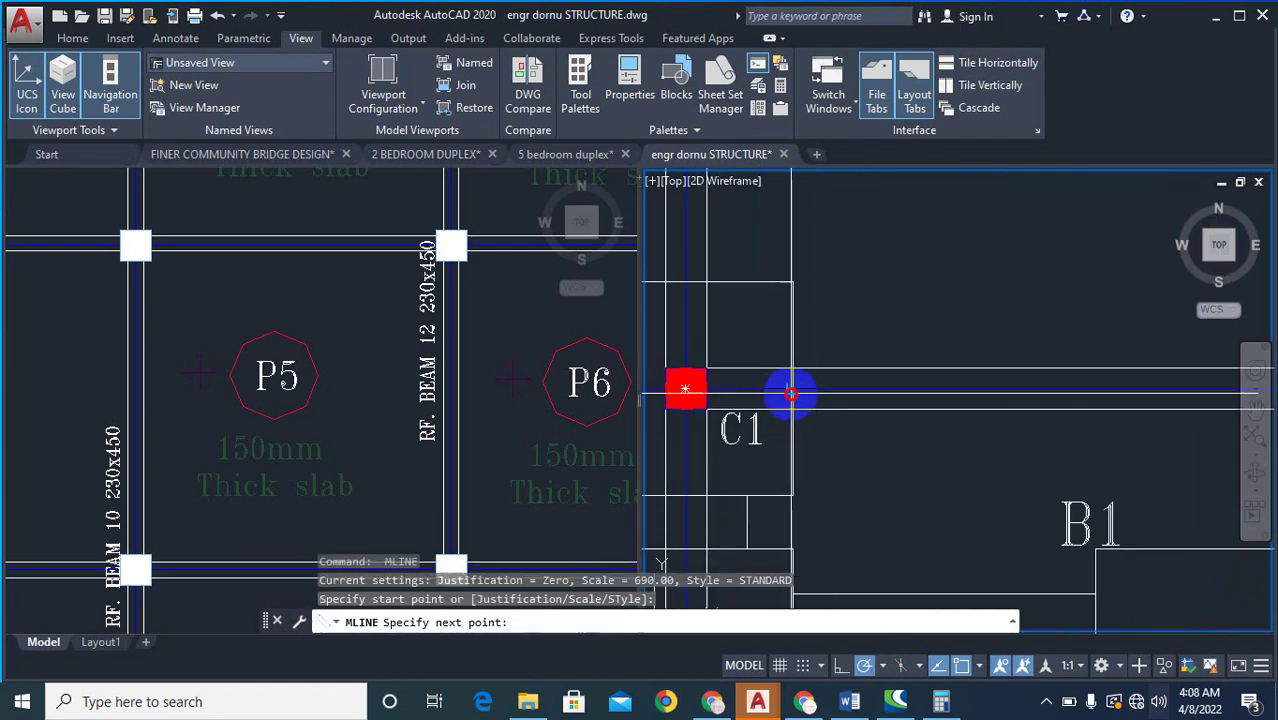
{"action": "scroll", "coordinate": [884, 428], "scroll_direction": "down", "scroll_amount": 5}
{"action": "scroll", "coordinate": [979, 422], "scroll_direction": "up", "scroll_amount": 5}
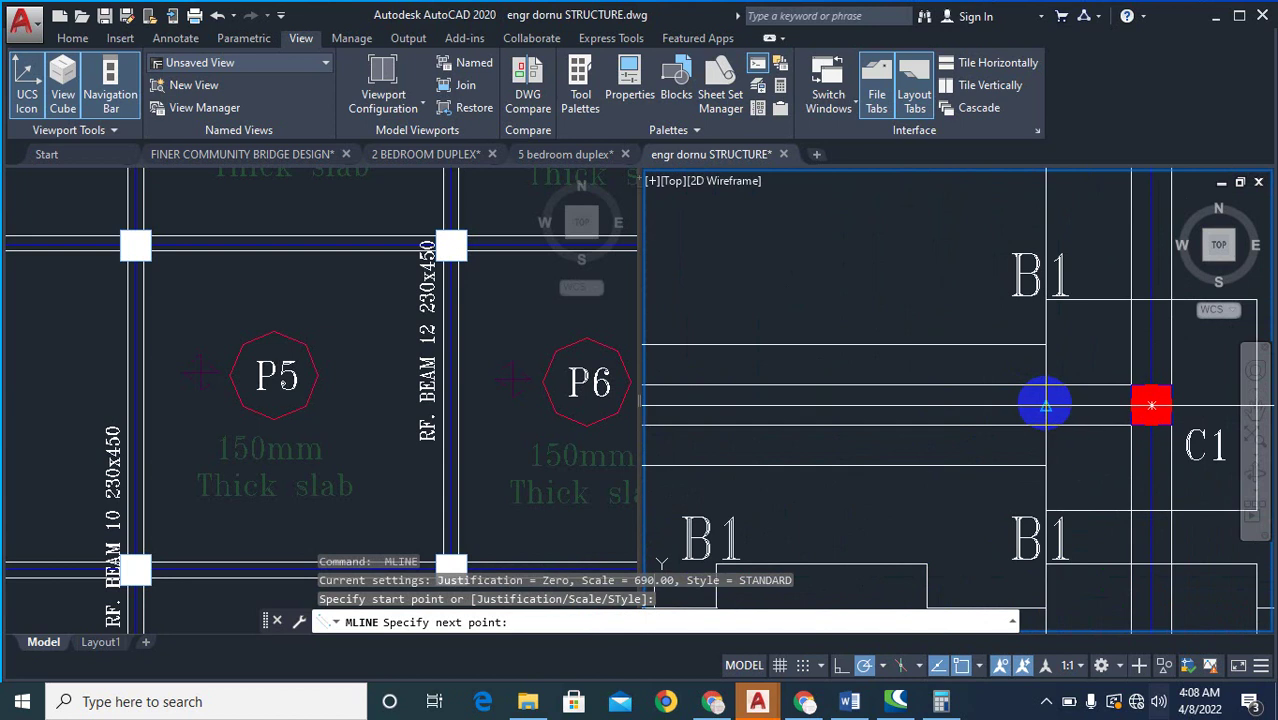
{"action": "left_click", "coordinate": [1045, 404]}
{"action": "scroll", "coordinate": [890, 394], "scroll_direction": "down", "scroll_amount": 5}
{"action": "key", "text": "Return"}
- Draw a multiline up the middle grid line between the two bases of the 3990 bay
{"action": "key", "text": "Return"}
{"action": "scroll", "coordinate": [879, 419], "scroll_direction": "up", "scroll_amount": 5}
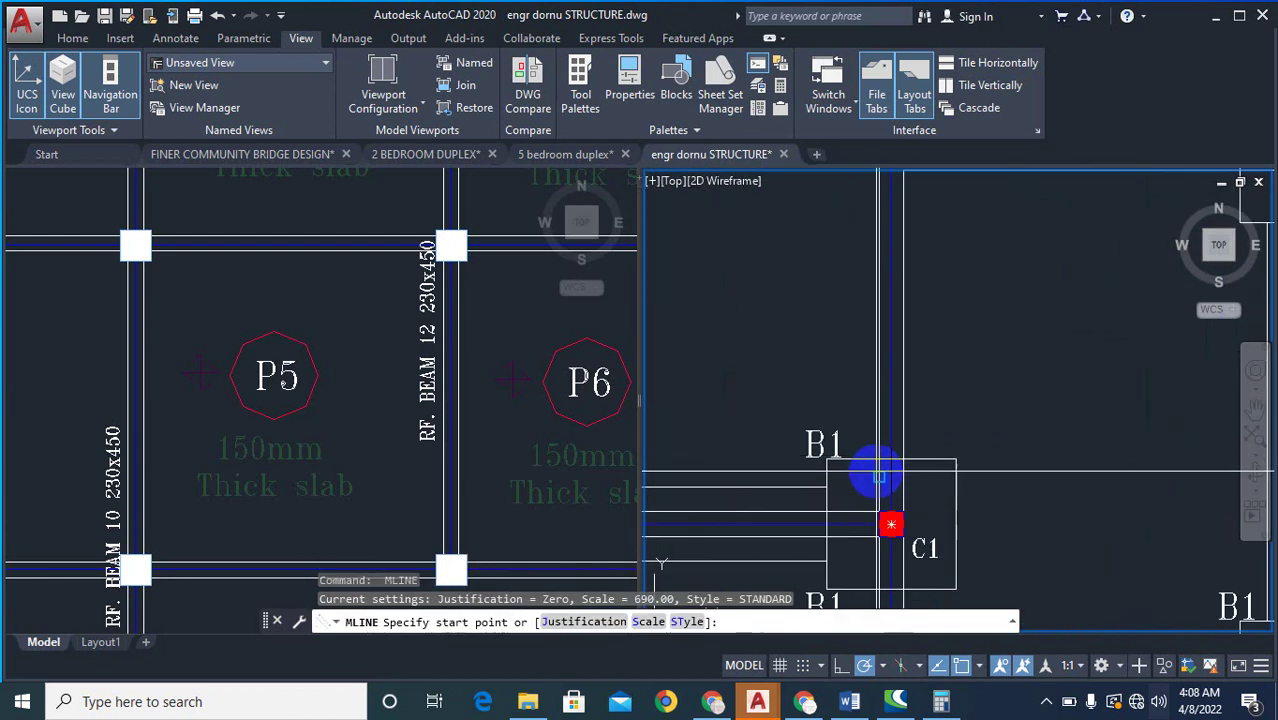
{"action": "left_click", "coordinate": [891, 459]}
{"action": "scroll", "coordinate": [884, 468], "scroll_direction": "down", "scroll_amount": 5}
{"action": "scroll", "coordinate": [884, 468], "scroll_direction": "up", "scroll_amount": 5}
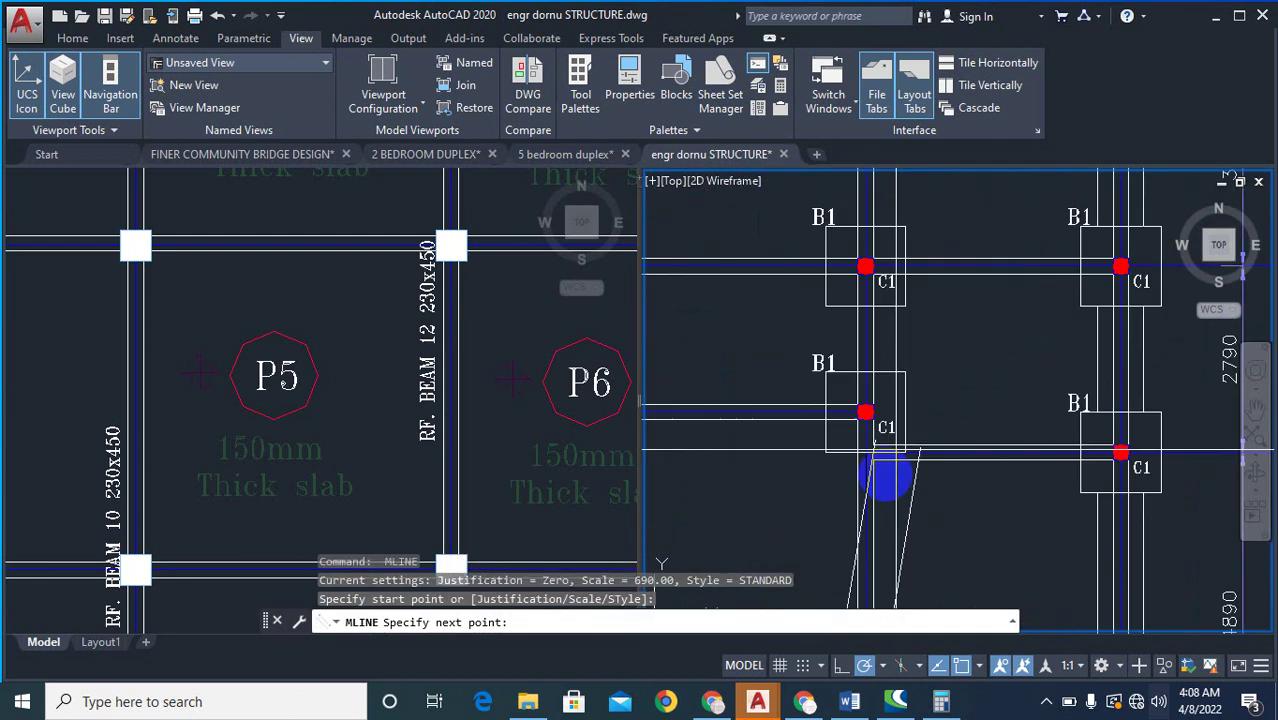
{"action": "left_click", "coordinate": [855, 430]}
{"action": "scroll", "coordinate": [856, 424], "scroll_direction": "down", "scroll_amount": 5}
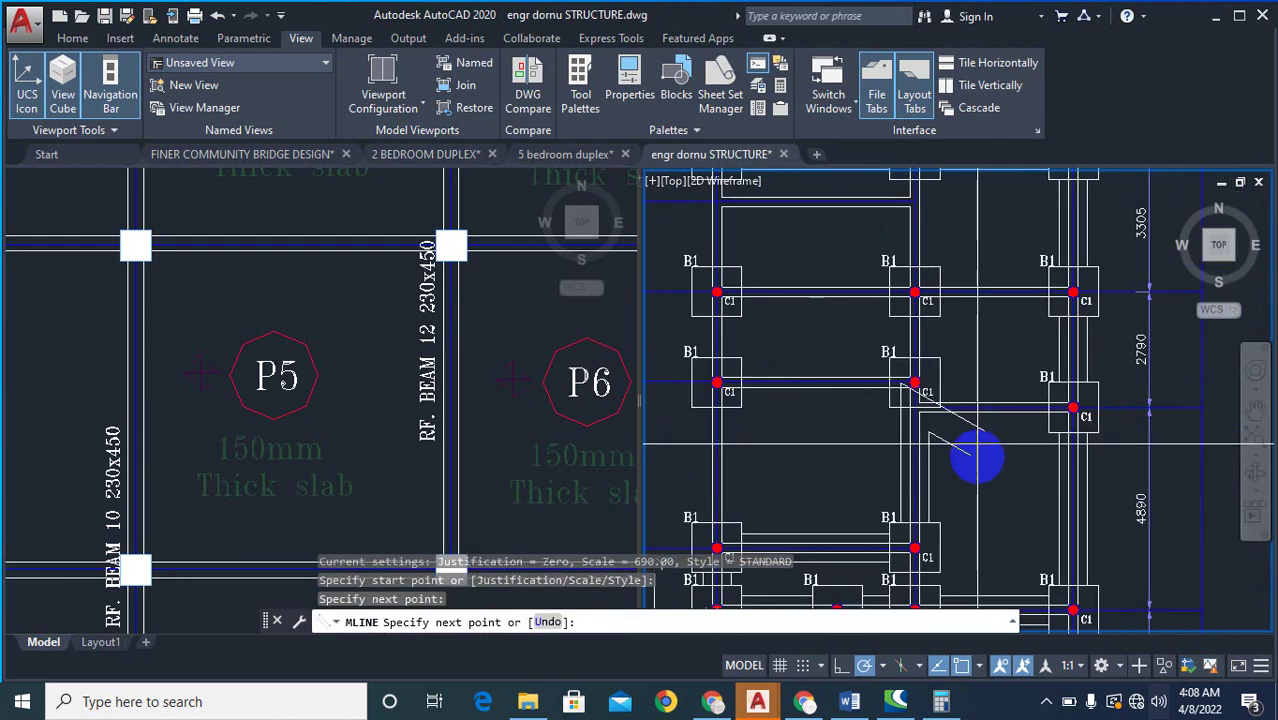
{"action": "key", "text": "Return"}
- Draw a multiline along the row between the 3990 and 2190 bays from the left base to the middle base
{"action": "key", "text": "Return"}
{"action": "scroll", "coordinate": [727, 377], "scroll_direction": "up", "scroll_amount": 3}
{"action": "scroll", "coordinate": [729, 378], "scroll_direction": "up", "scroll_amount": 4}
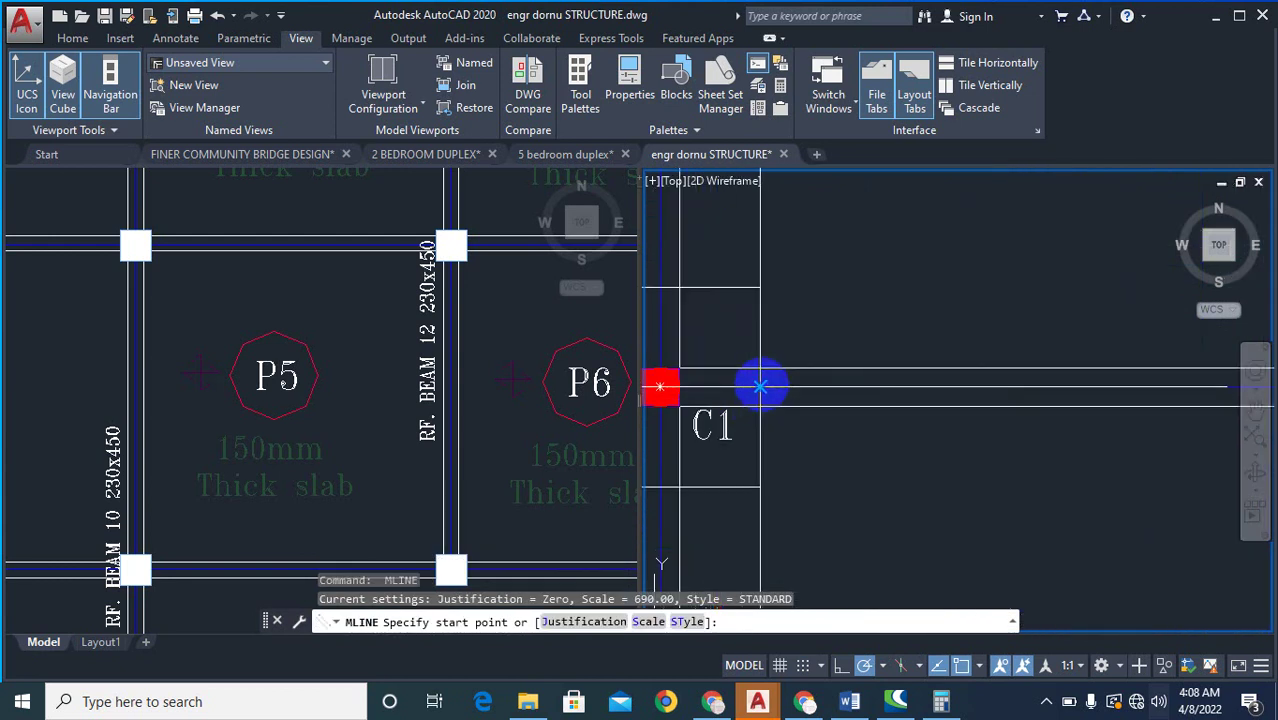
{"action": "left_click", "coordinate": [760, 385]}
{"action": "scroll", "coordinate": [673, 399], "scroll_direction": "down", "scroll_amount": 4}
{"action": "scroll", "coordinate": [915, 408], "scroll_direction": "up", "scroll_amount": 2}
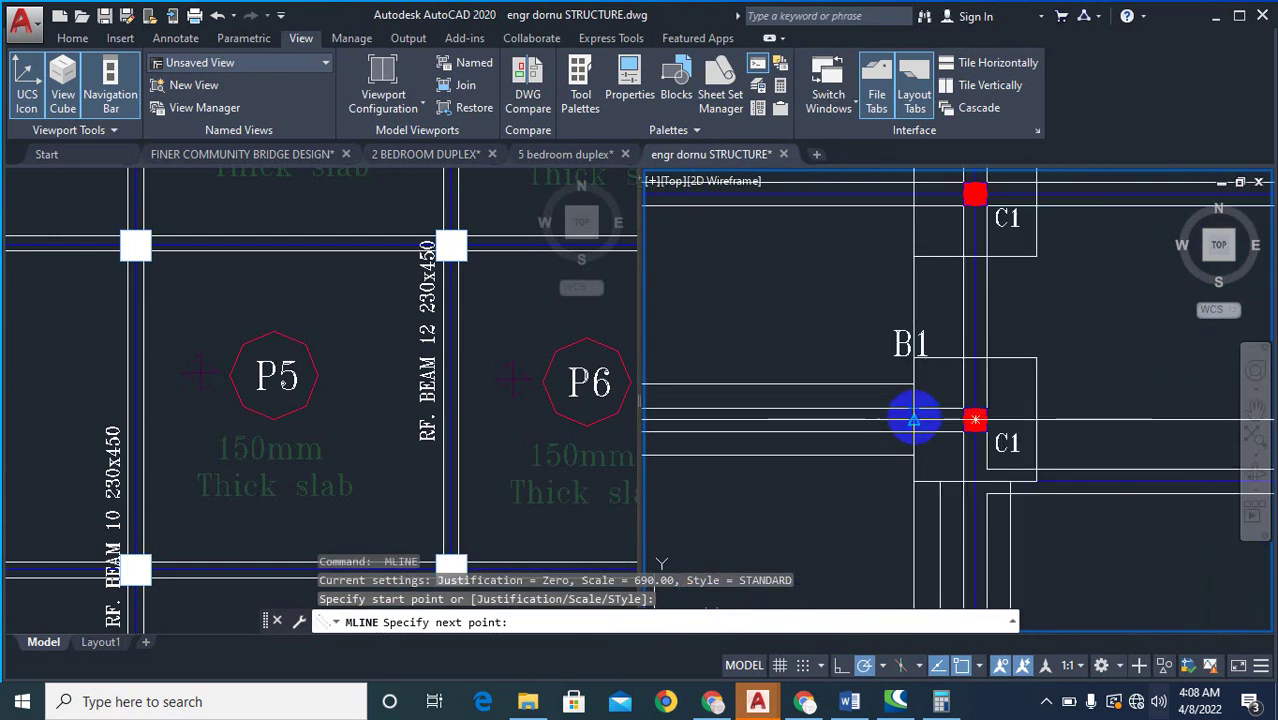
{"action": "left_click", "coordinate": [913, 420]}
{"action": "scroll", "coordinate": [884, 443], "scroll_direction": "down", "scroll_amount": 4}
{"action": "key", "text": "Return"}
- Draw a multiline along the row between the 4890 and 2790 bays from the middle grid line's strip to the right-hand base
{"action": "key", "text": "Return"}
{"action": "scroll", "coordinate": [852, 452], "scroll_direction": "up", "scroll_amount": 3}
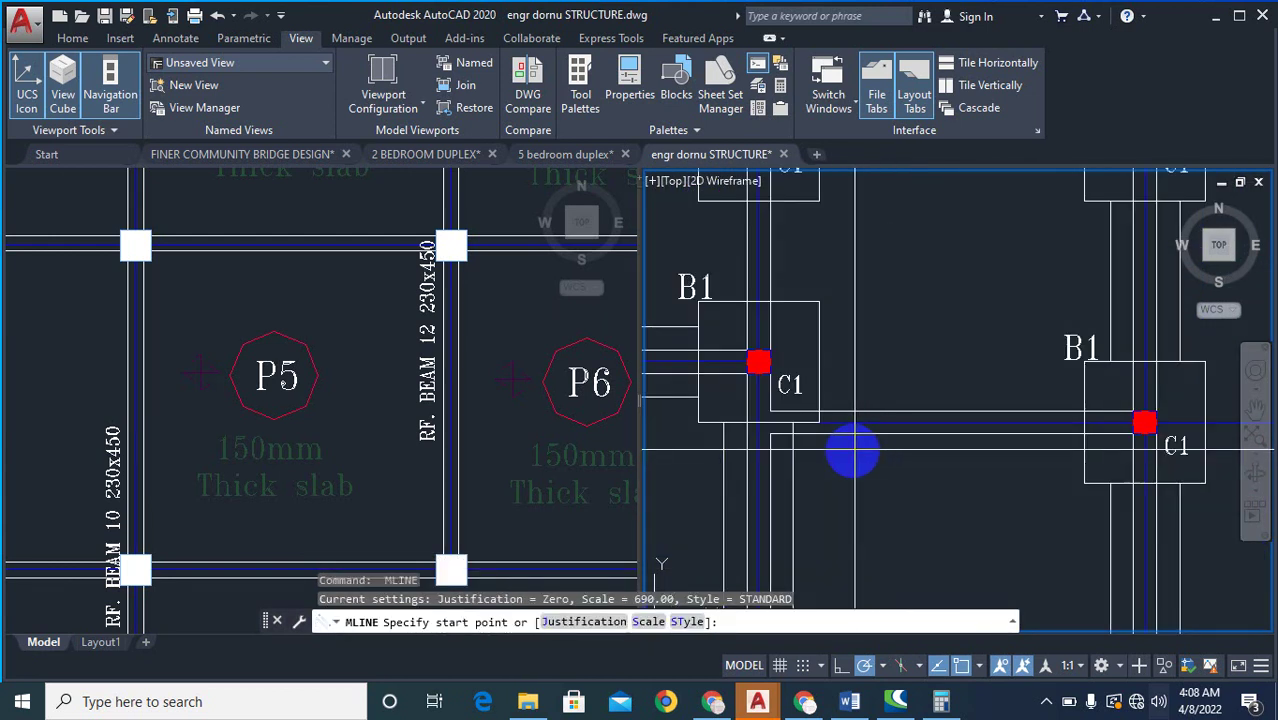
{"action": "scroll", "coordinate": [852, 452], "scroll_direction": "up", "scroll_amount": 2}
{"action": "left_click", "coordinate": [801, 404]}
{"action": "scroll", "coordinate": [864, 409], "scroll_direction": "down", "scroll_amount": 4}
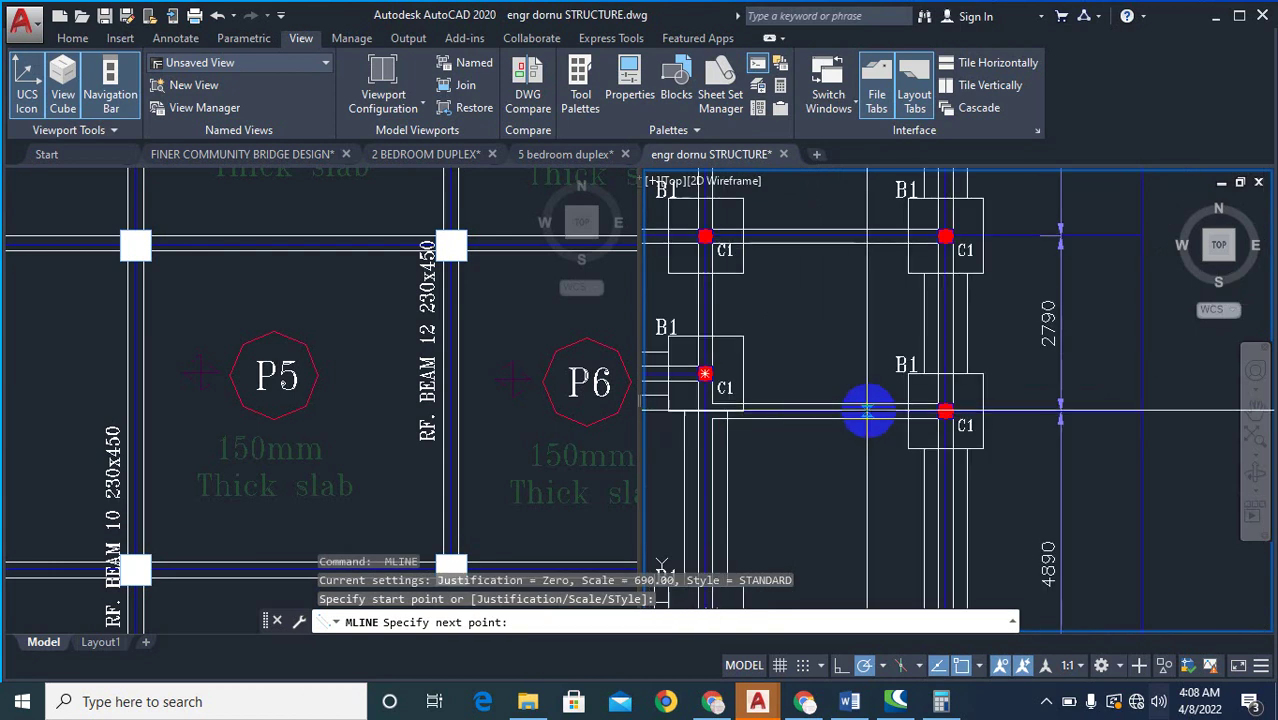
{"action": "scroll", "coordinate": [940, 420], "scroll_direction": "up", "scroll_amount": 3}
{"action": "left_click", "coordinate": [945, 415]}
{"action": "scroll", "coordinate": [1018, 412], "scroll_direction": "down", "scroll_amount": 4}
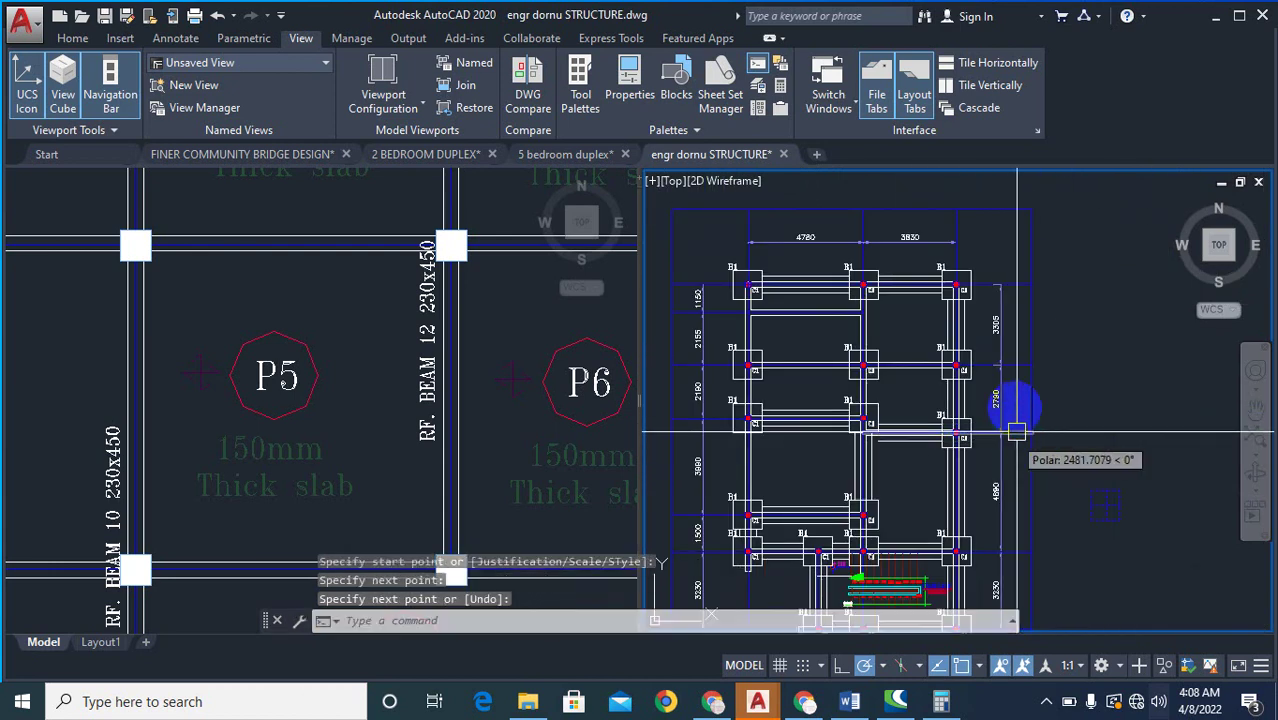
{"action": "key", "text": "Return"}
- Draw a multiline along the row between the 2190 and 2155 bays from the left base to the middle base
{"action": "key", "text": "Return"}
{"action": "scroll", "coordinate": [755, 373], "scroll_direction": "up", "scroll_amount": 4}
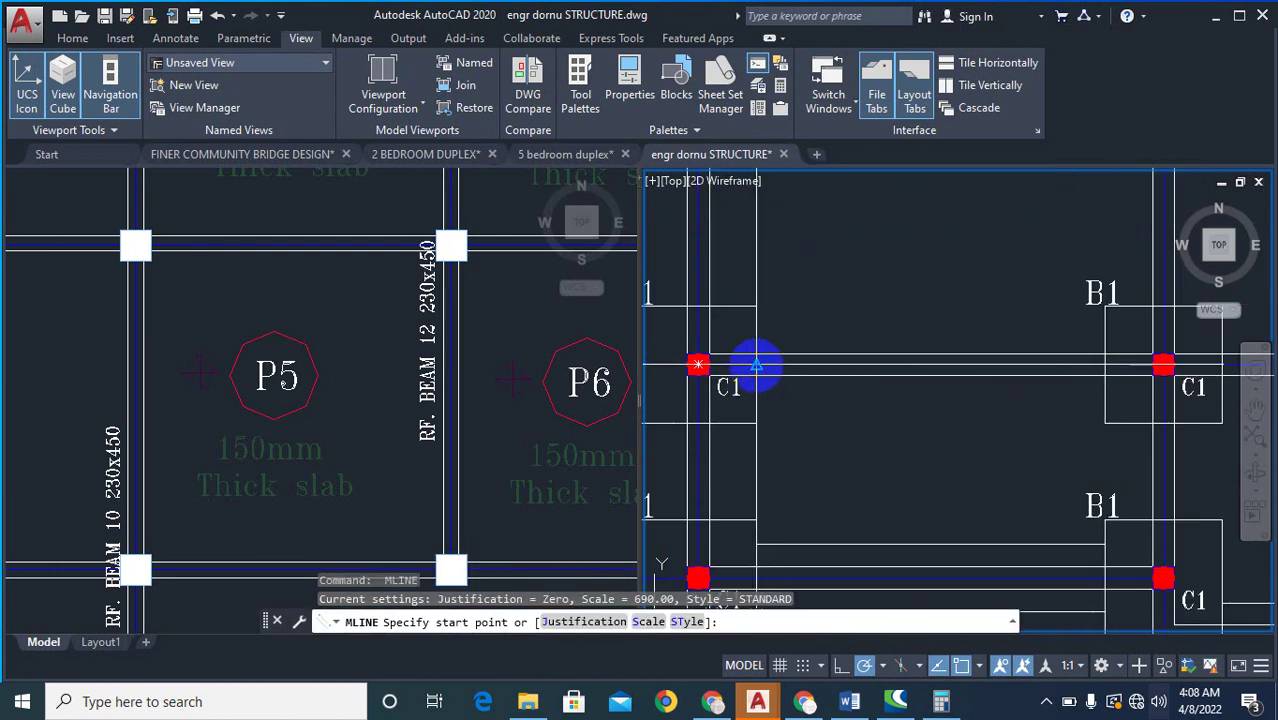
{"action": "left_click", "coordinate": [757, 365]}
{"action": "scroll", "coordinate": [1089, 365], "scroll_direction": "up", "scroll_amount": 2}
{"action": "left_click", "coordinate": [1118, 365]}
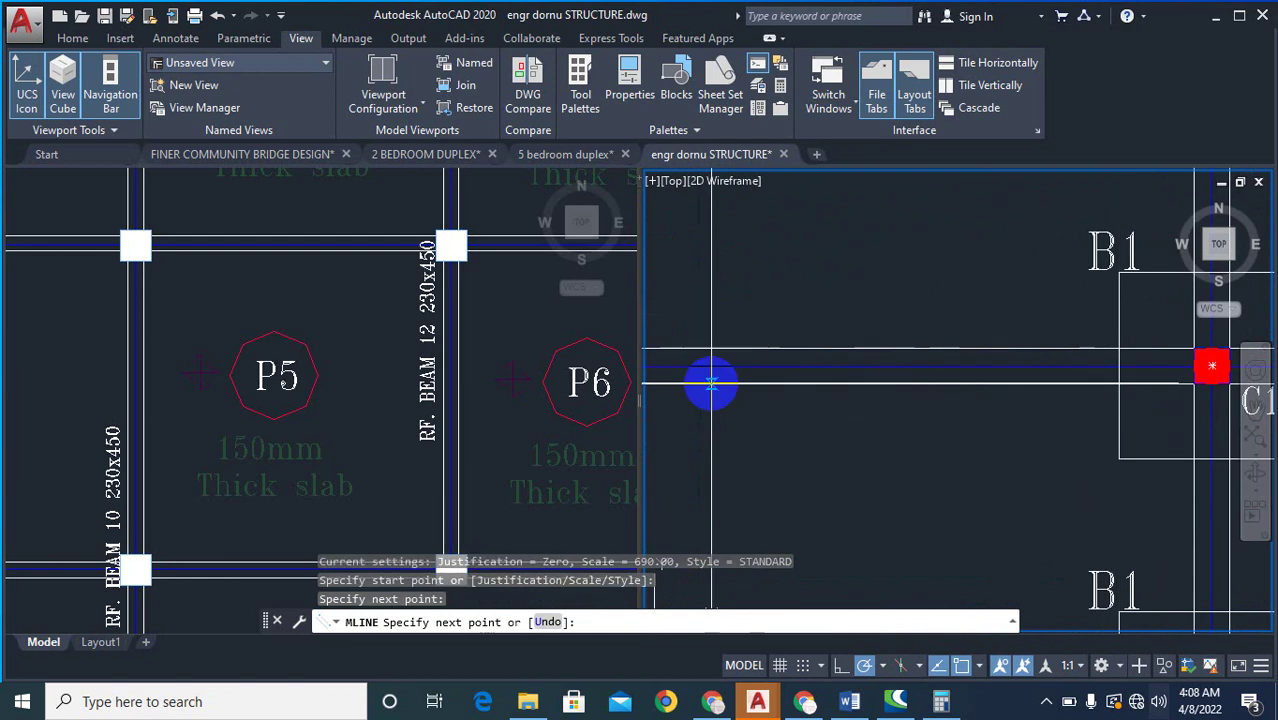
{"action": "scroll", "coordinate": [856, 385], "scroll_direction": "down", "scroll_amount": 4}
{"action": "key", "text": "Return"}
- Draw a multiline along the row between the 3305 and 2790 bays from the middle base to the right-hand base
{"action": "key", "text": "Return"}
{"action": "scroll", "coordinate": [856, 395], "scroll_direction": "up", "scroll_amount": 5}
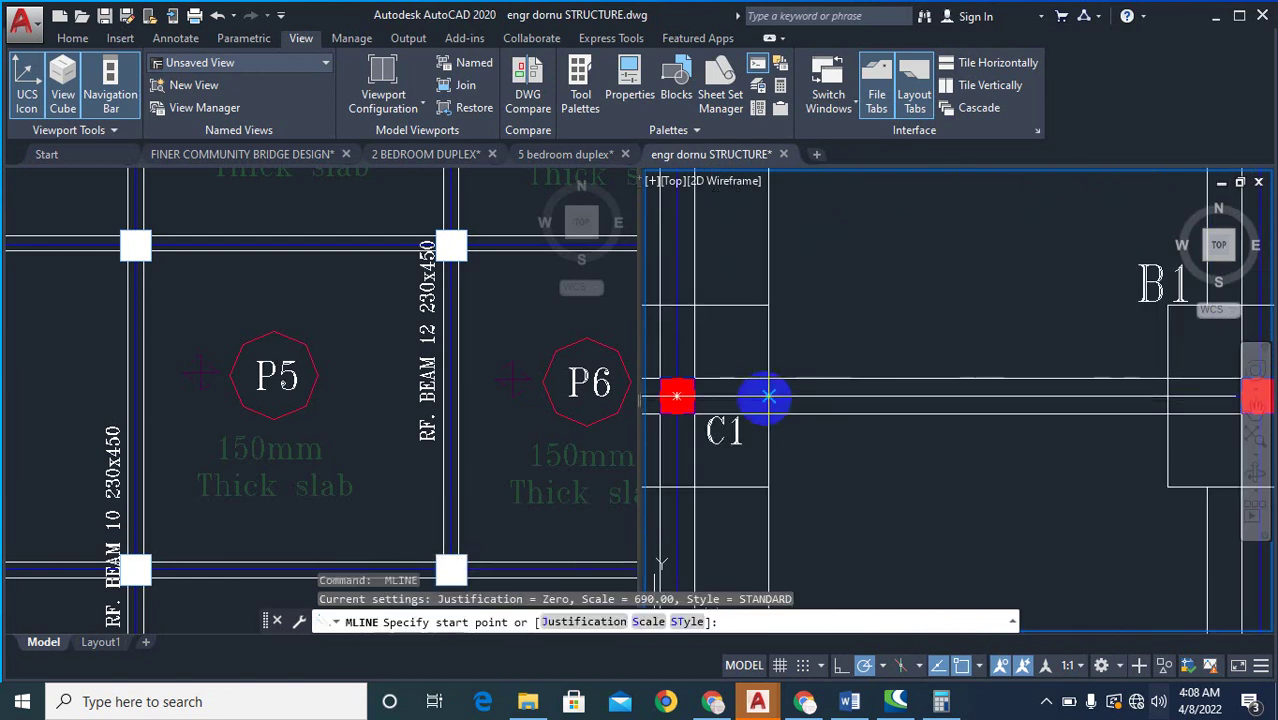
{"action": "left_click", "coordinate": [767, 397]}
{"action": "left_click", "coordinate": [1168, 397]}
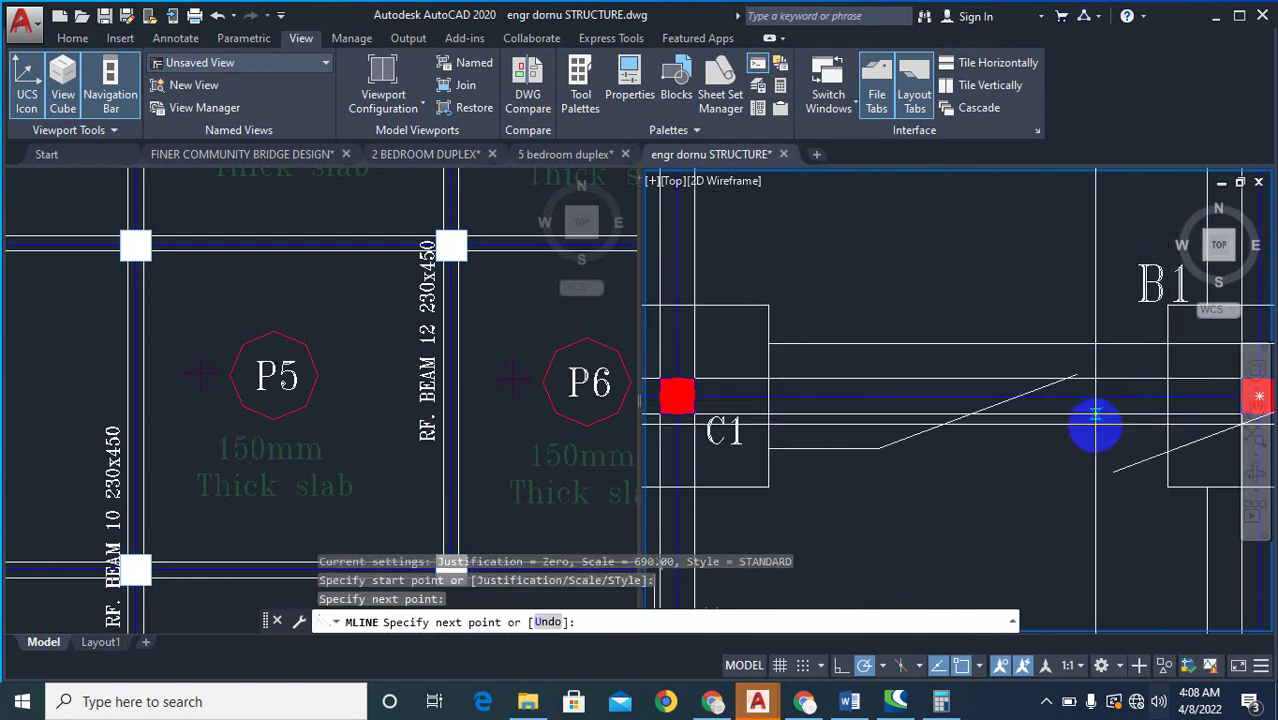
{"action": "scroll", "coordinate": [1092, 423], "scroll_direction": "down", "scroll_amount": 4}
{"action": "scroll", "coordinate": [1064, 434], "scroll_direction": "up", "scroll_amount": 2}
{"action": "key", "text": "Return"}
- Draw a multiline up the left grid line from the second-row base to the top-left base
{"action": "scroll", "coordinate": [760, 370], "scroll_direction": "up", "scroll_amount": 2}
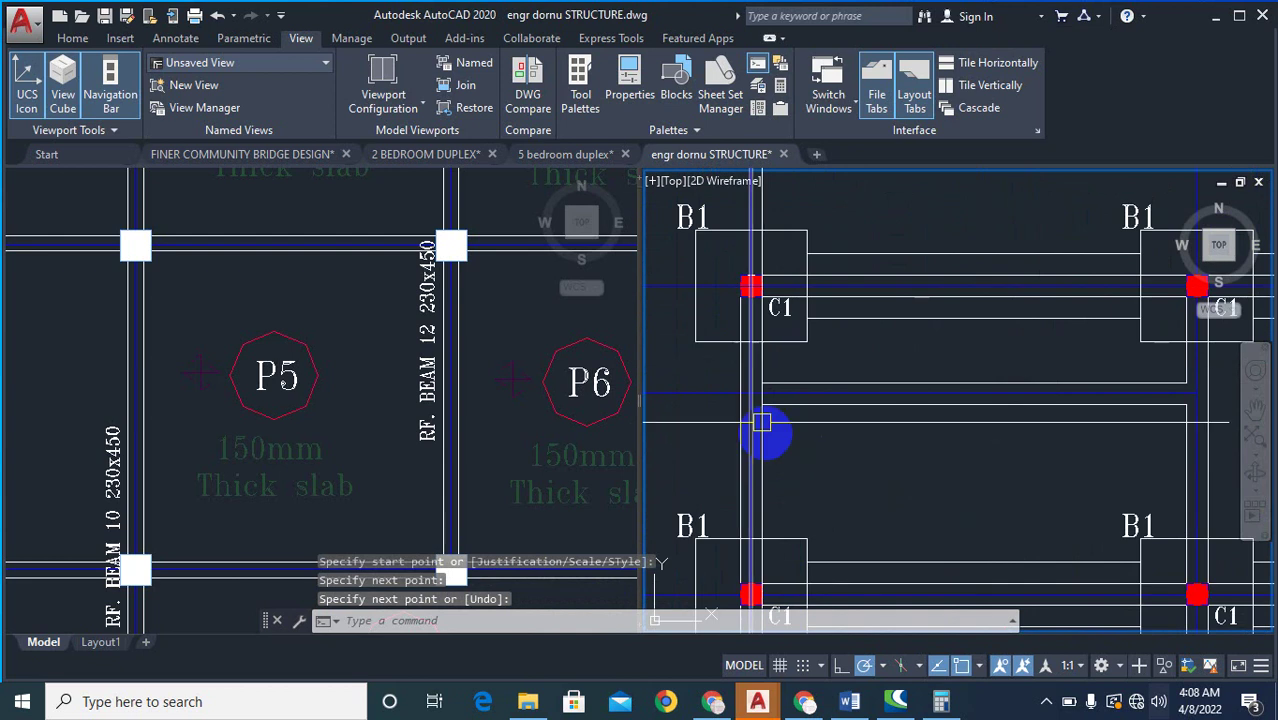
{"action": "key", "text": "Return"}
{"action": "left_click", "coordinate": [750, 541]}
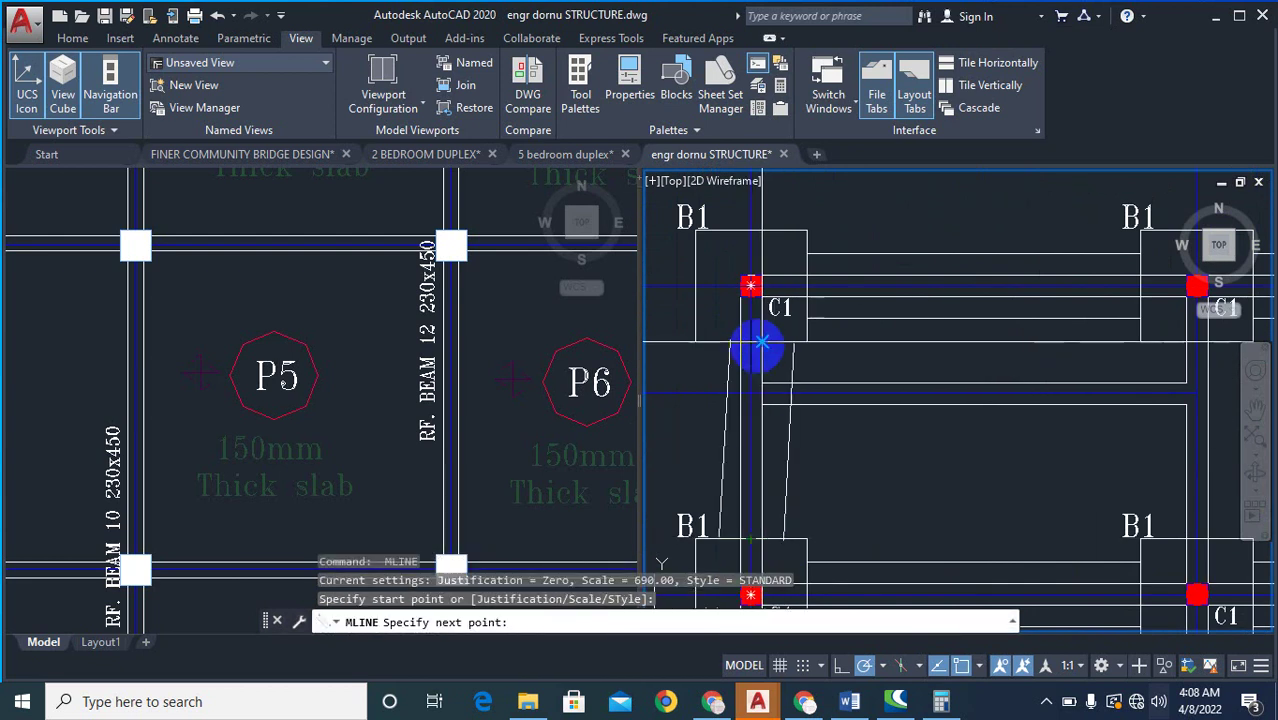
{"action": "left_click", "coordinate": [750, 342]}
{"action": "key", "text": "Return"}
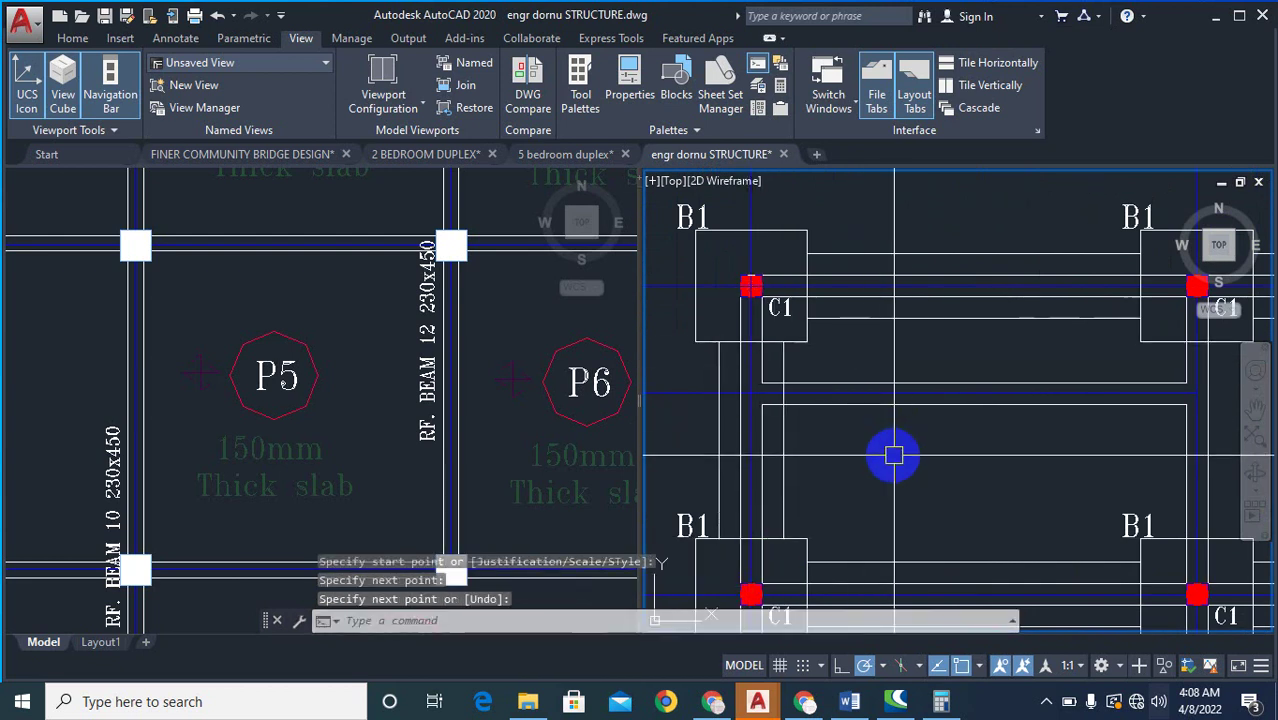
- Draw a multiline up the middle grid line from the second-row base to the top-row base
{"action": "key", "text": "Return"}
{"action": "scroll", "coordinate": [880, 424], "scroll_direction": "down", "scroll_amount": 2}
{"action": "scroll", "coordinate": [907, 414], "scroll_direction": "up", "scroll_amount": 3}
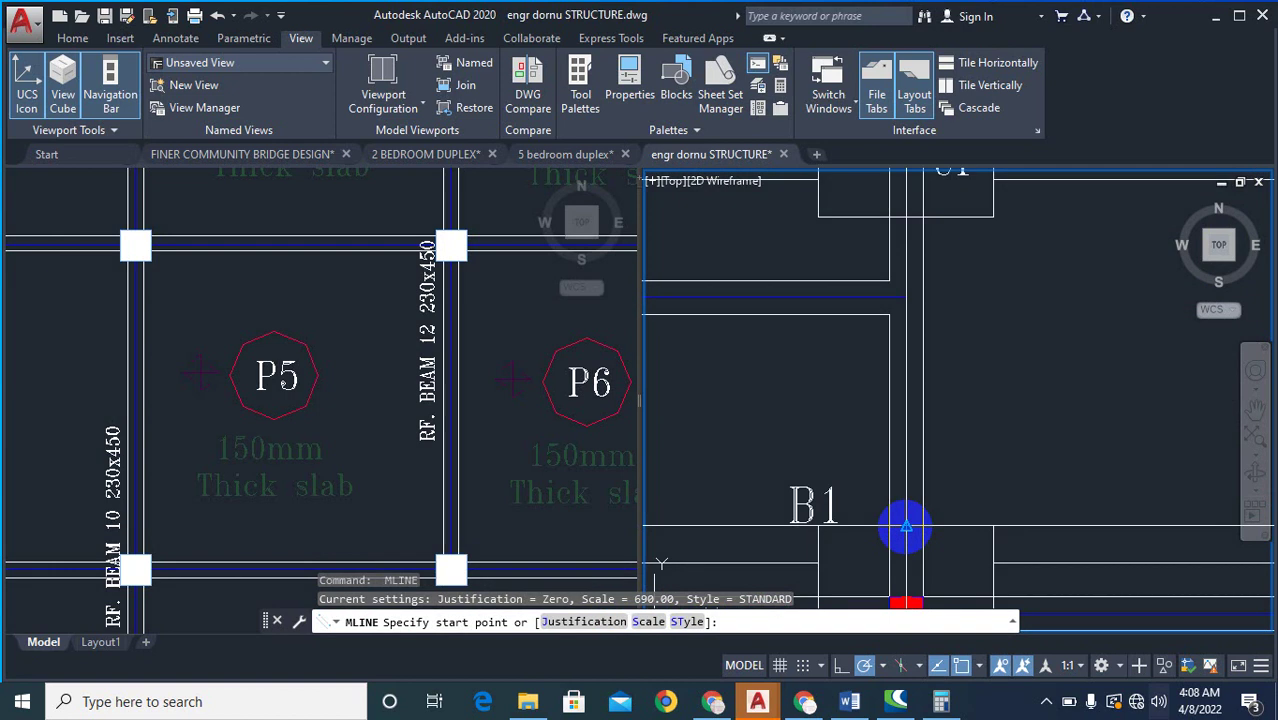
{"action": "left_click", "coordinate": [905, 527]}
{"action": "left_click", "coordinate": [905, 227]}
{"action": "scroll", "coordinate": [920, 300], "scroll_direction": "down", "scroll_amount": 2}
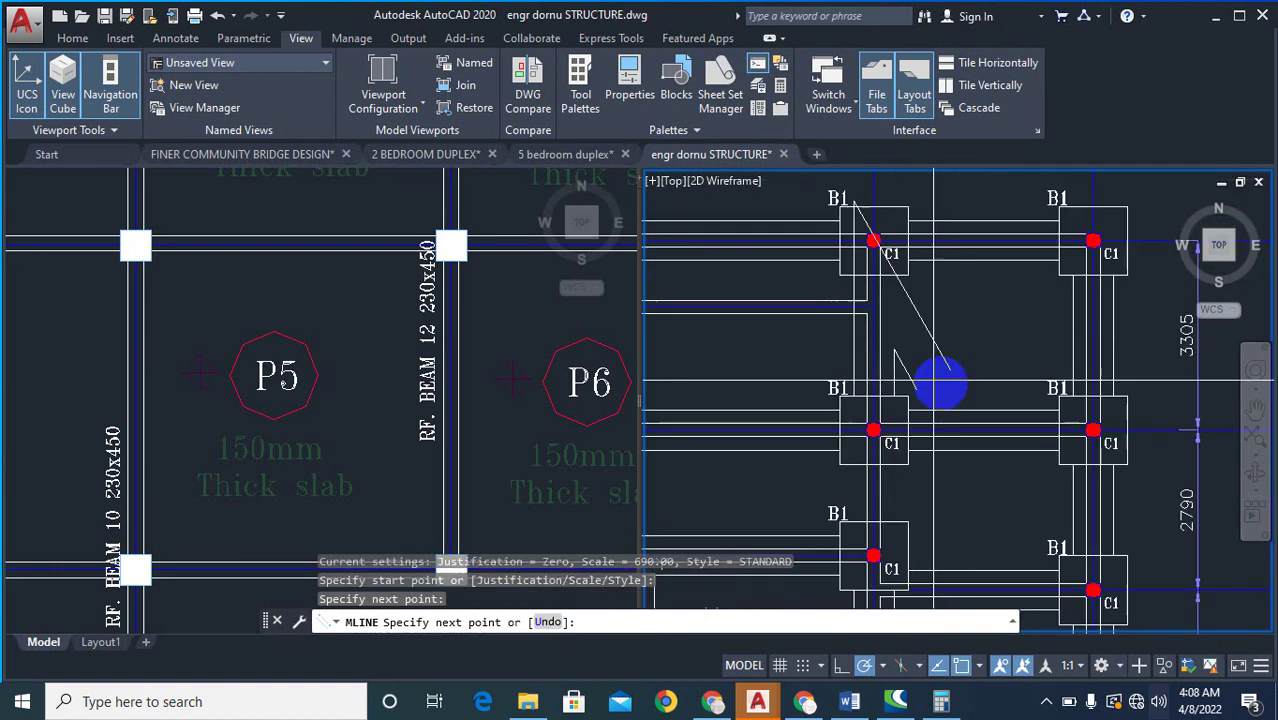
{"action": "key", "text": "Return"}
- Draw a multiline along the row between the 1150 and 2155 bays from the left vertical strip to the middle vertical strip
{"action": "key", "text": "Return"}
{"action": "scroll", "coordinate": [899, 308], "scroll_direction": "down", "scroll_amount": 2}
{"action": "scroll", "coordinate": [817, 338], "scroll_direction": "up", "scroll_amount": 5}
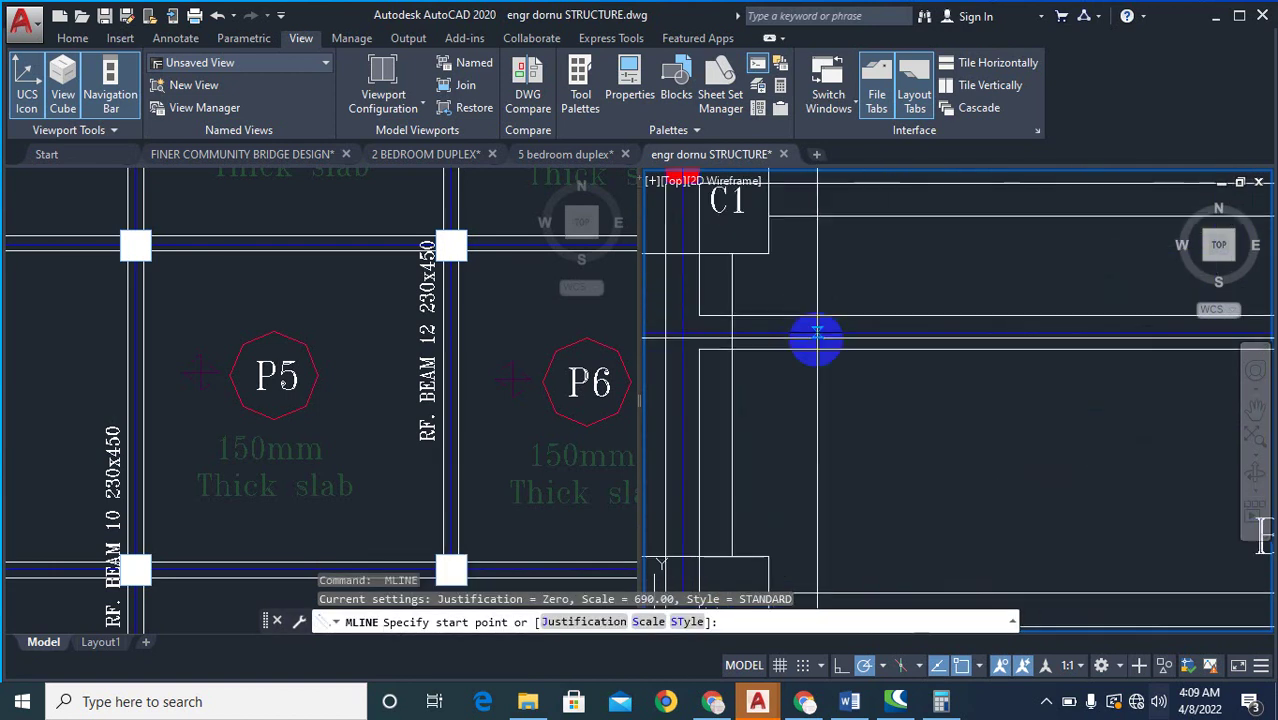
{"action": "left_click", "coordinate": [732, 337]}
{"action": "scroll", "coordinate": [890, 345], "scroll_direction": "down", "scroll_amount": 3}
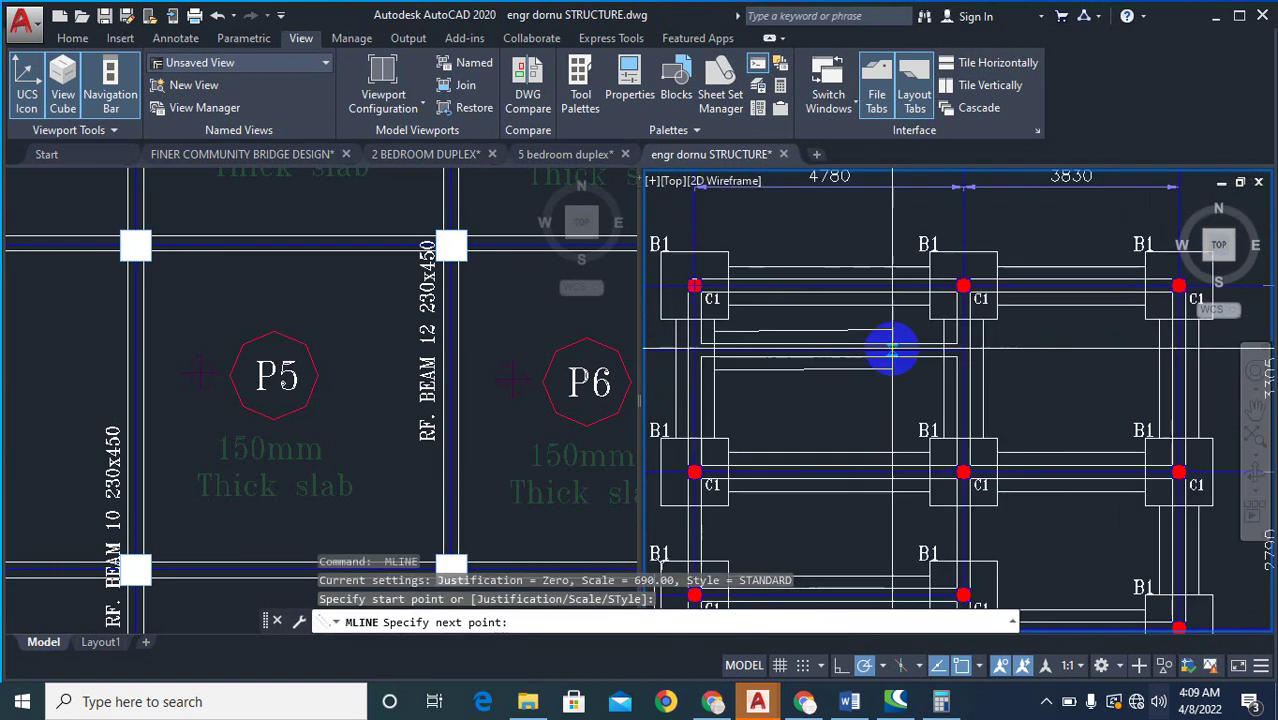
{"action": "scroll", "coordinate": [996, 362], "scroll_direction": "up", "scroll_amount": 3}
{"action": "left_click", "coordinate": [1018, 341]}
{"action": "scroll", "coordinate": [990, 290], "scroll_direction": "down", "scroll_amount": 4}
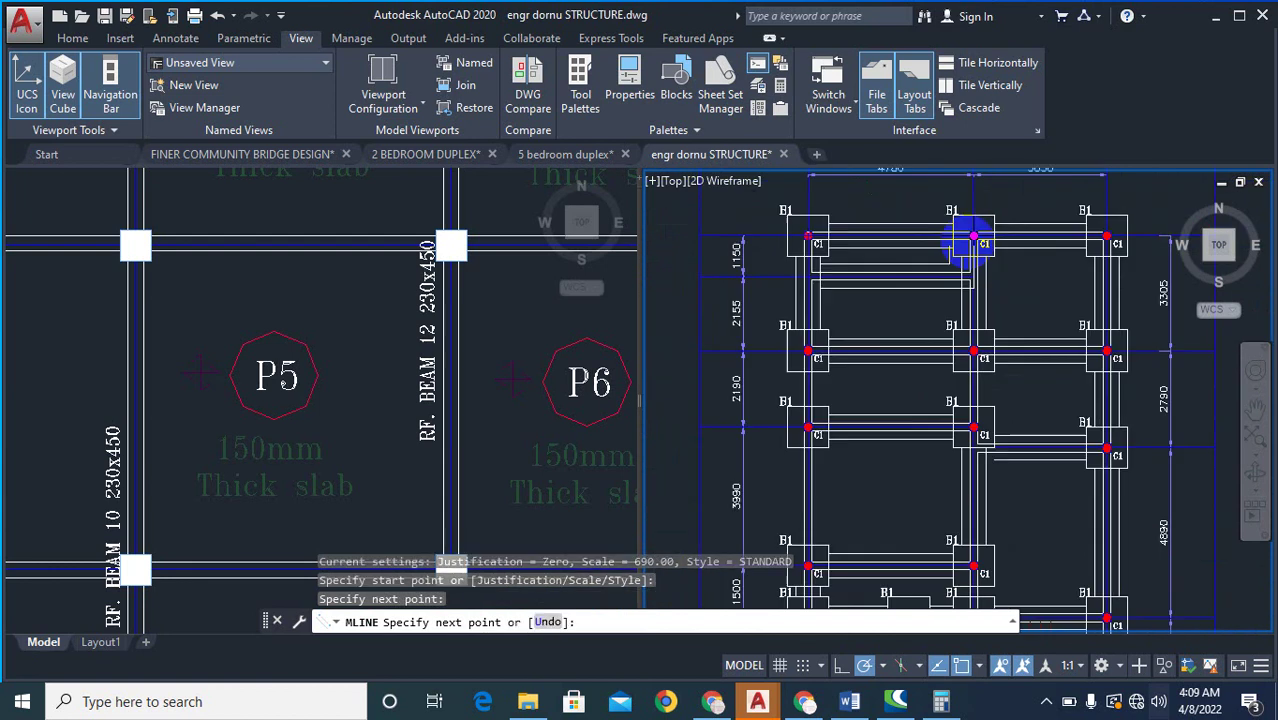
{"action": "key", "text": "Escape"}
- Draw a multiline up the left grid line between the two bases bounding the 3990 bay
{"action": "scroll", "coordinate": [933, 410], "scroll_direction": "up", "scroll_amount": 2}
{"action": "scroll", "coordinate": [770, 386], "scroll_direction": "up", "scroll_amount": 4}
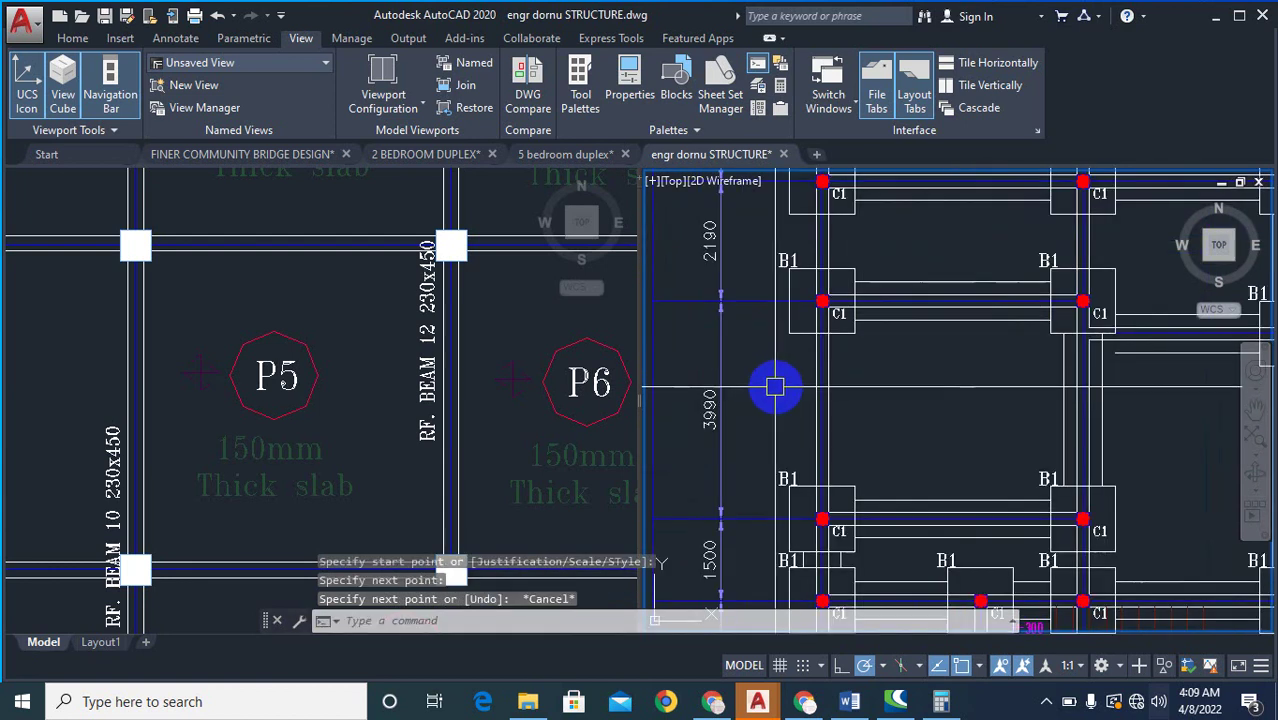
{"action": "key", "text": "Return"}
{"action": "left_click", "coordinate": [841, 543]}
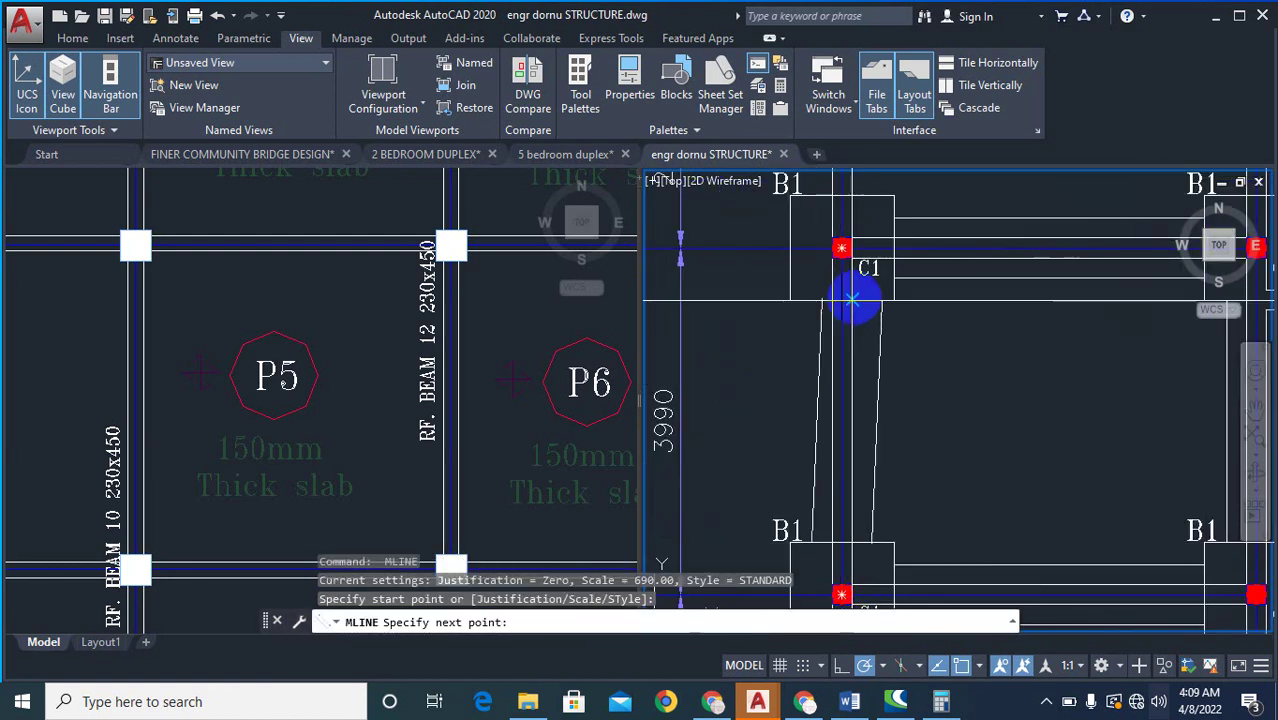
{"action": "left_click", "coordinate": [843, 303]}
{"action": "scroll", "coordinate": [810, 357], "scroll_direction": "down", "scroll_amount": 3}
{"action": "key", "text": "Escape"}
- Draw a multiline up the left grid line between the two bases bounding the 2190 bay
{"action": "key", "text": "Return"}
{"action": "scroll", "coordinate": [793, 357], "scroll_direction": "up", "scroll_amount": 5}
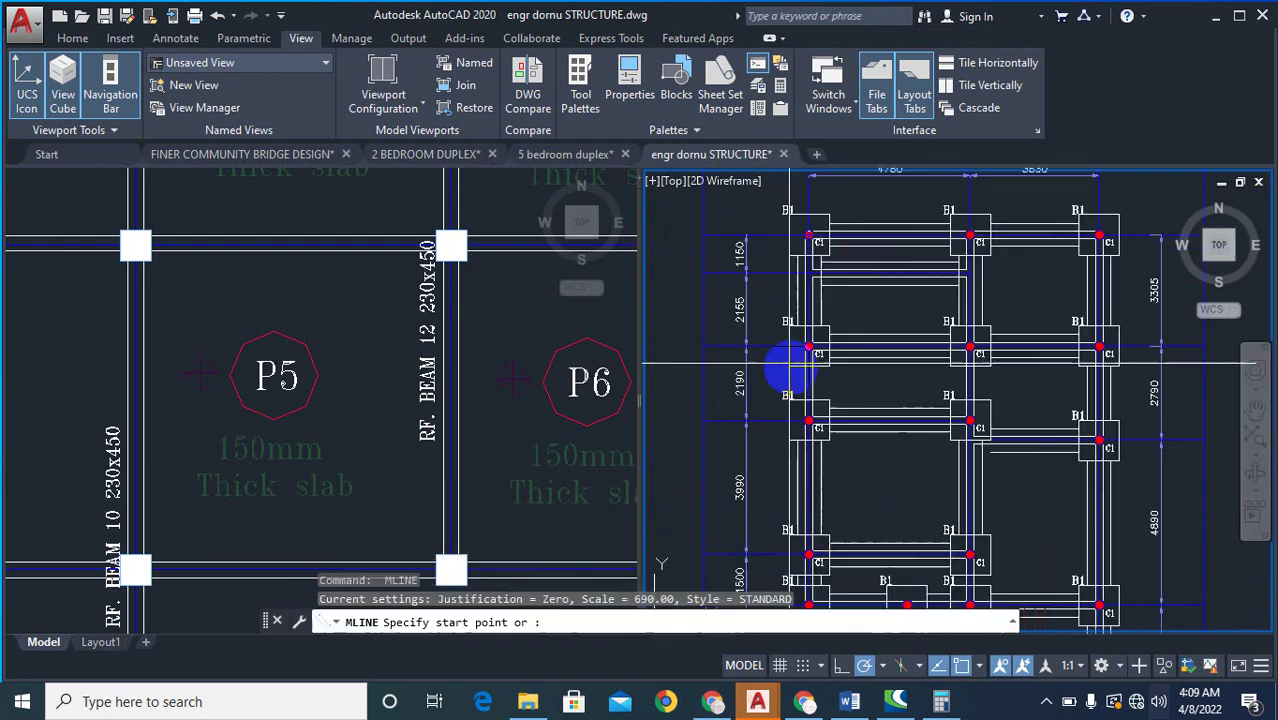
{"action": "left_click", "coordinate": [828, 376]}
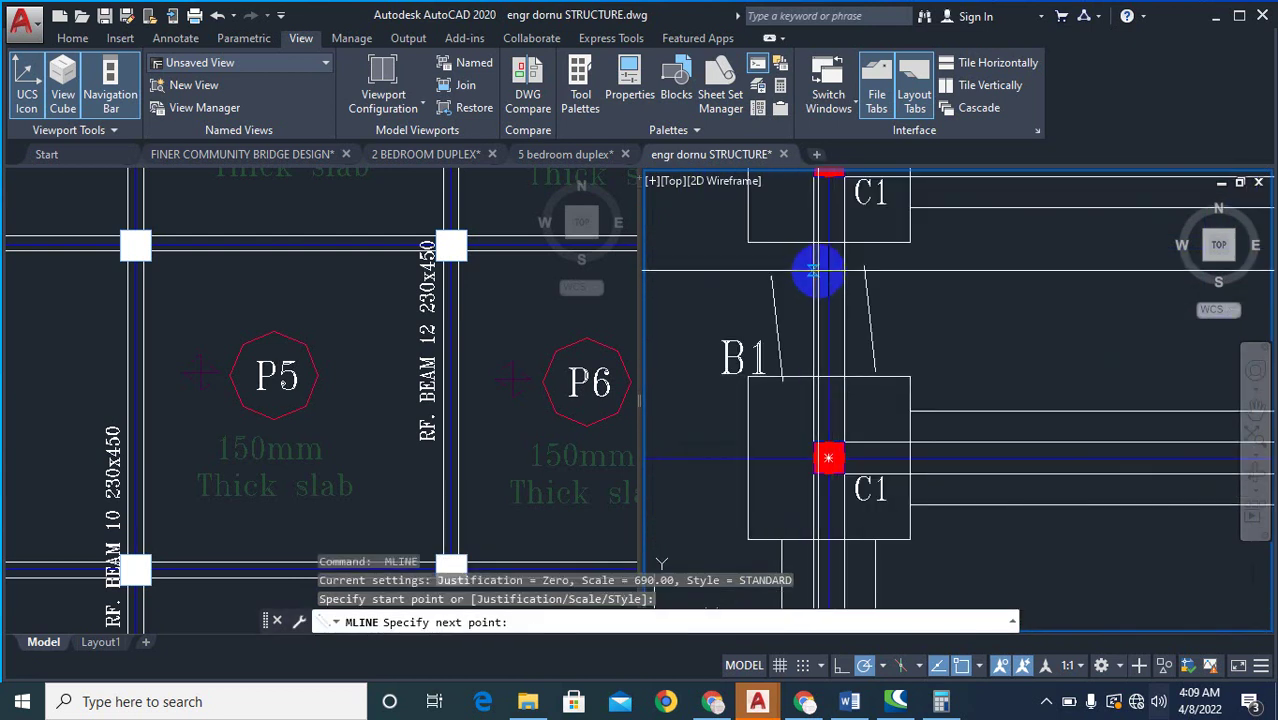
{"action": "left_click", "coordinate": [828, 243]}
{"action": "scroll", "coordinate": [791, 314], "scroll_direction": "down", "scroll_amount": 5}
{"action": "key", "text": "Return"}
- Look through the reference structural sheets and compare them with the whole foundation plan
{"action": "left_click", "coordinate": [367, 416]}
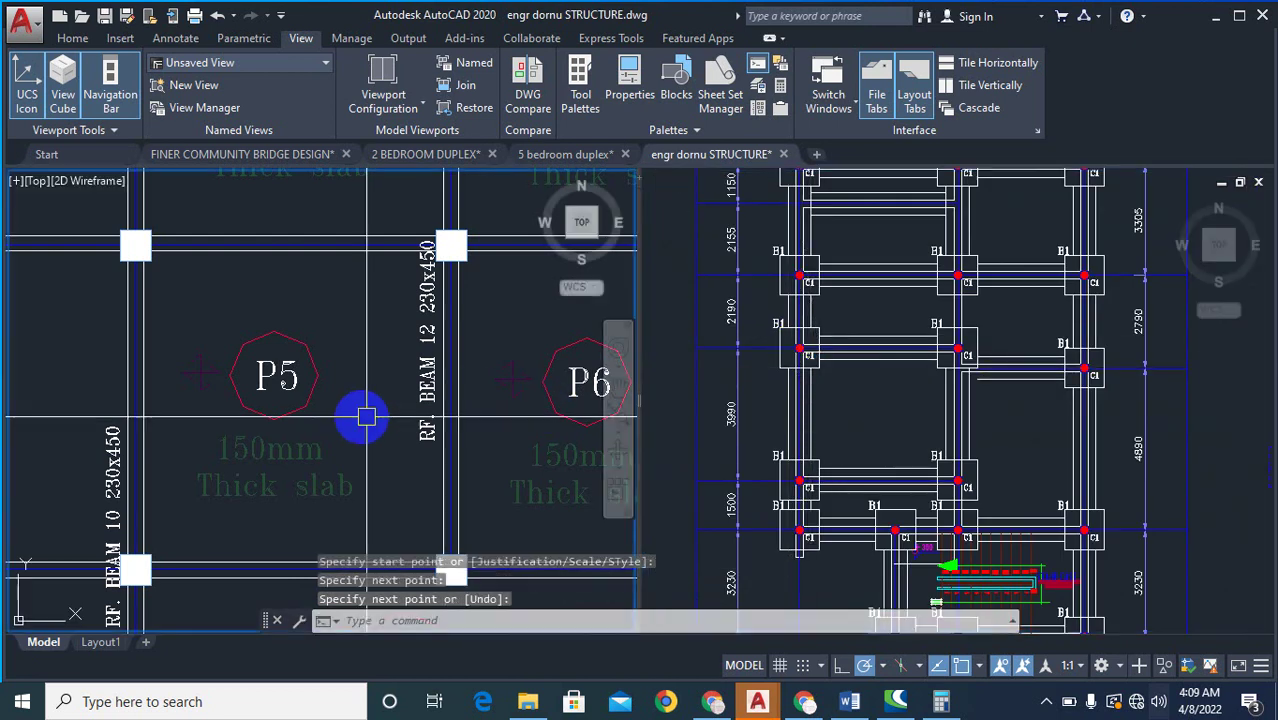
{"action": "scroll", "coordinate": [396, 386], "scroll_direction": "down", "scroll_amount": 10}
{"action": "scroll", "coordinate": [396, 386], "scroll_direction": "down", "scroll_amount": 2}
{"action": "scroll", "coordinate": [246, 458], "scroll_direction": "up", "scroll_amount": 10}
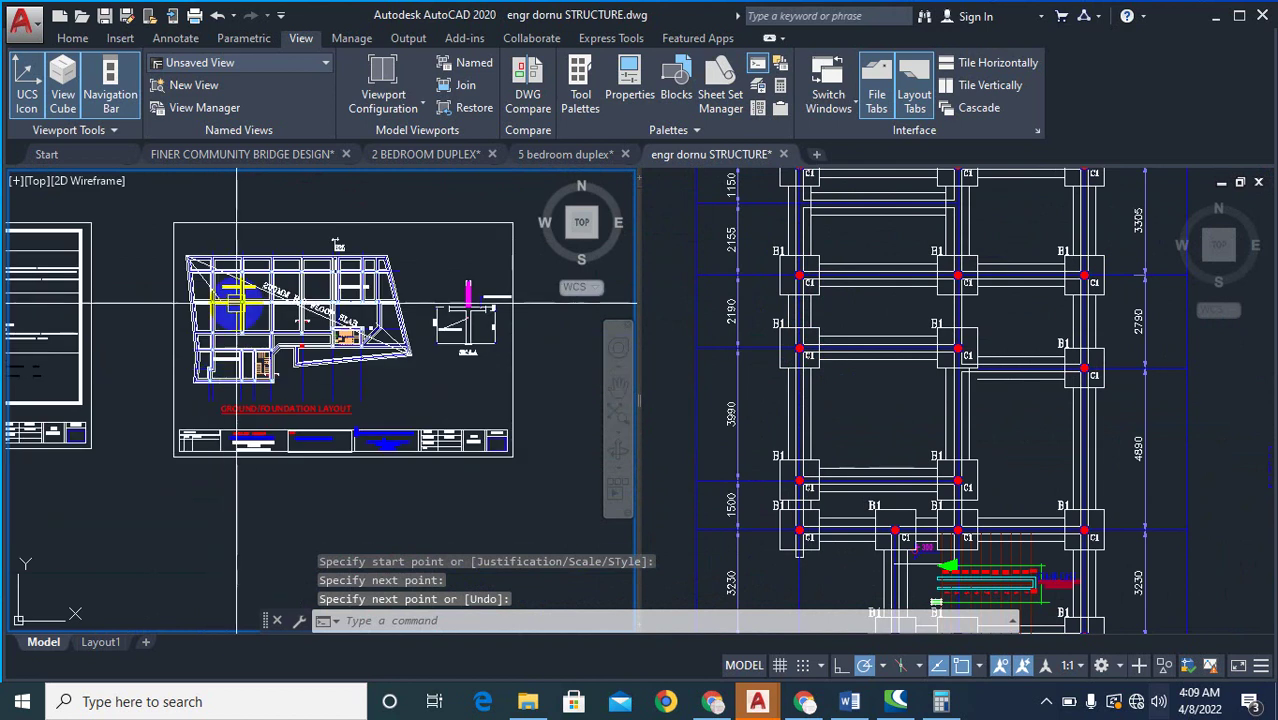
{"action": "scroll", "coordinate": [262, 371], "scroll_direction": "down", "scroll_amount": 8}
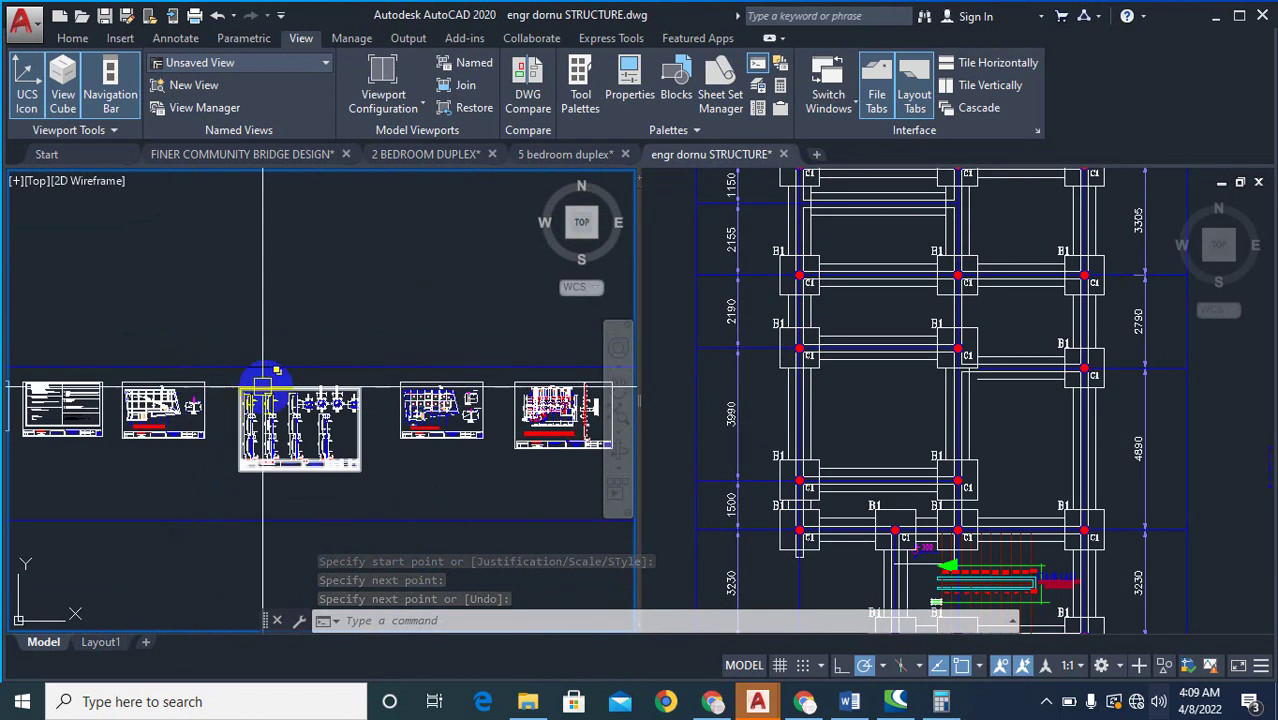
{"action": "scroll", "coordinate": [340, 440], "scroll_direction": "up", "scroll_amount": 3}
{"action": "left_click", "coordinate": [978, 400]}
{"action": "scroll", "coordinate": [960, 430], "scroll_direction": "down", "scroll_amount": 6}
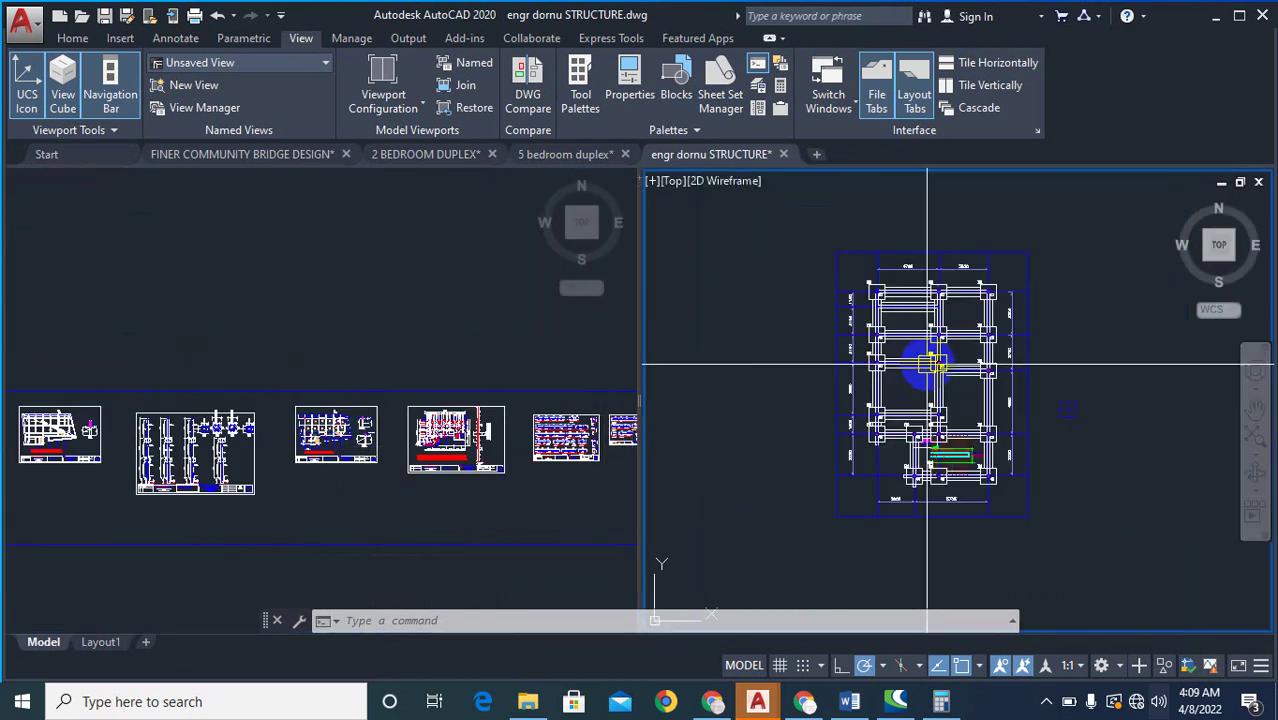
{"action": "scroll", "coordinate": [951, 433], "scroll_direction": "up", "scroll_amount": 2}
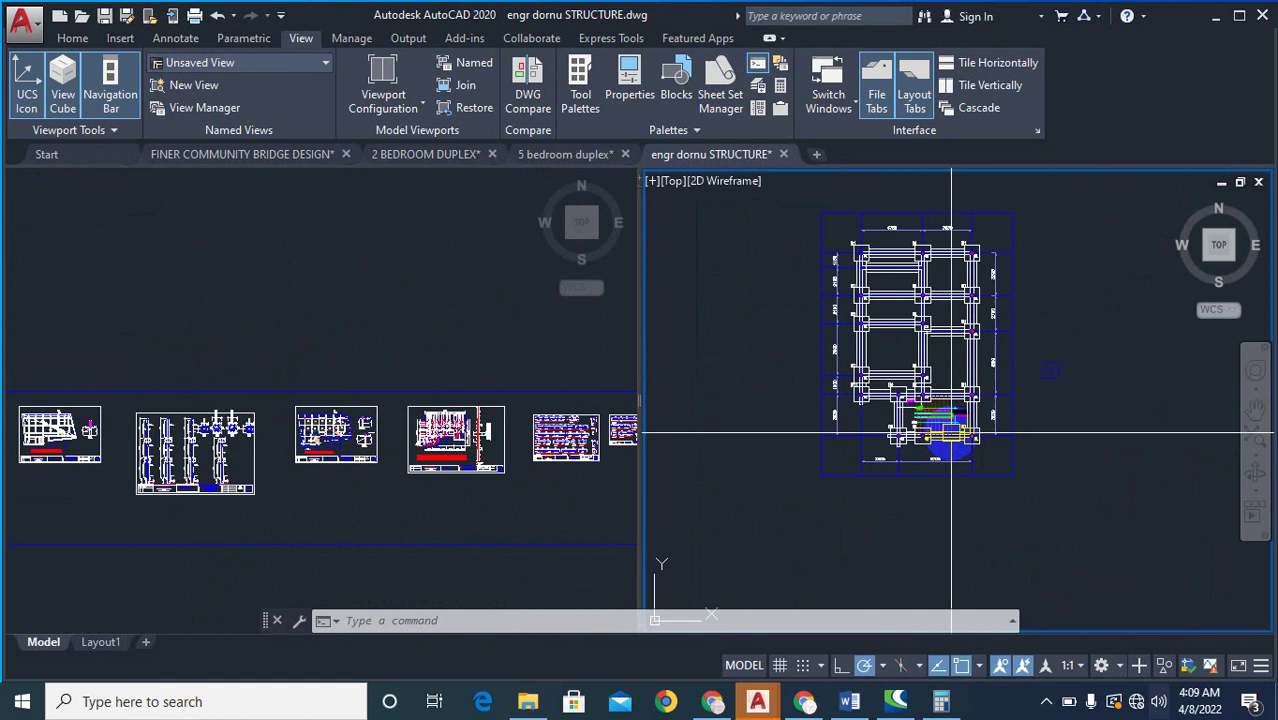
- Copy the "GROUND/FOUNDATION LAYOUT" title from the reference sheet to just below the new foundation plan
{"action": "left_click", "coordinate": [186, 470]}
{"action": "scroll", "coordinate": [38, 478], "scroll_direction": "up", "scroll_amount": 6}
{"action": "scroll", "coordinate": [371, 434], "scroll_direction": "down", "scroll_amount": 2}
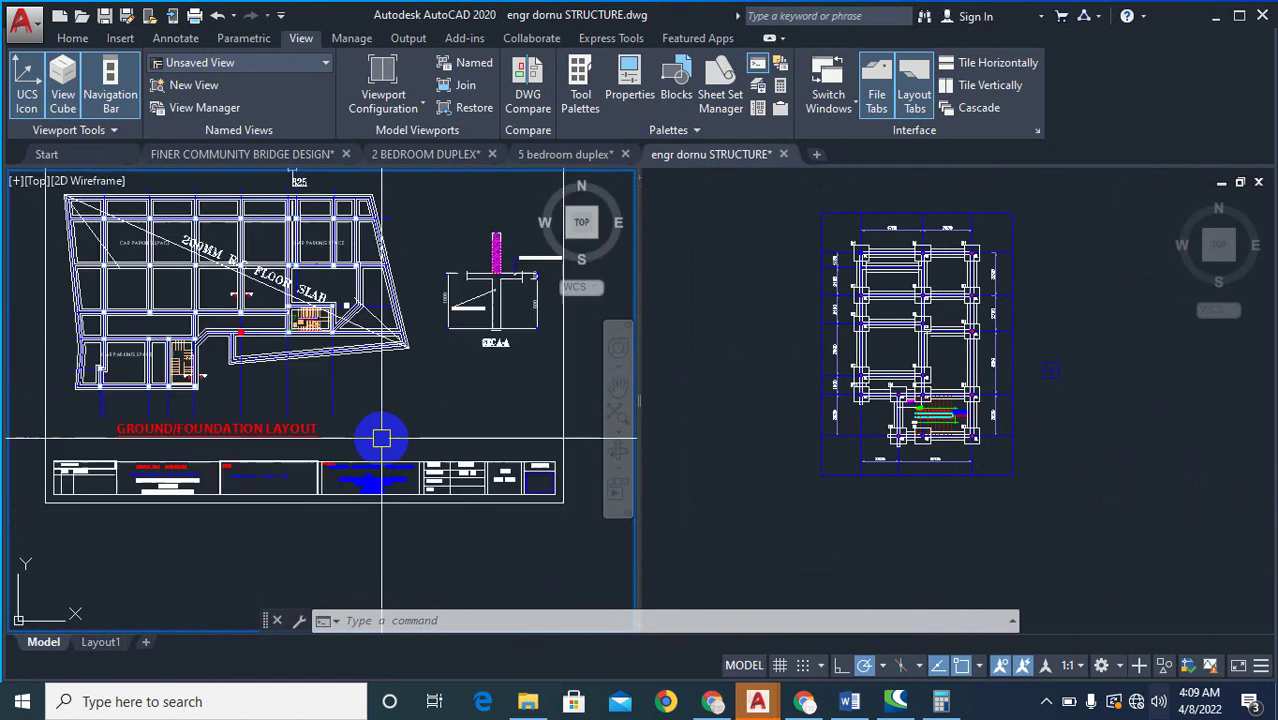
{"action": "scroll", "coordinate": [251, 434], "scroll_direction": "up", "scroll_amount": 2}
{"action": "type", "text": "co"}
{"action": "key", "text": "Return"}
{"action": "left_click", "coordinate": [272, 429]}
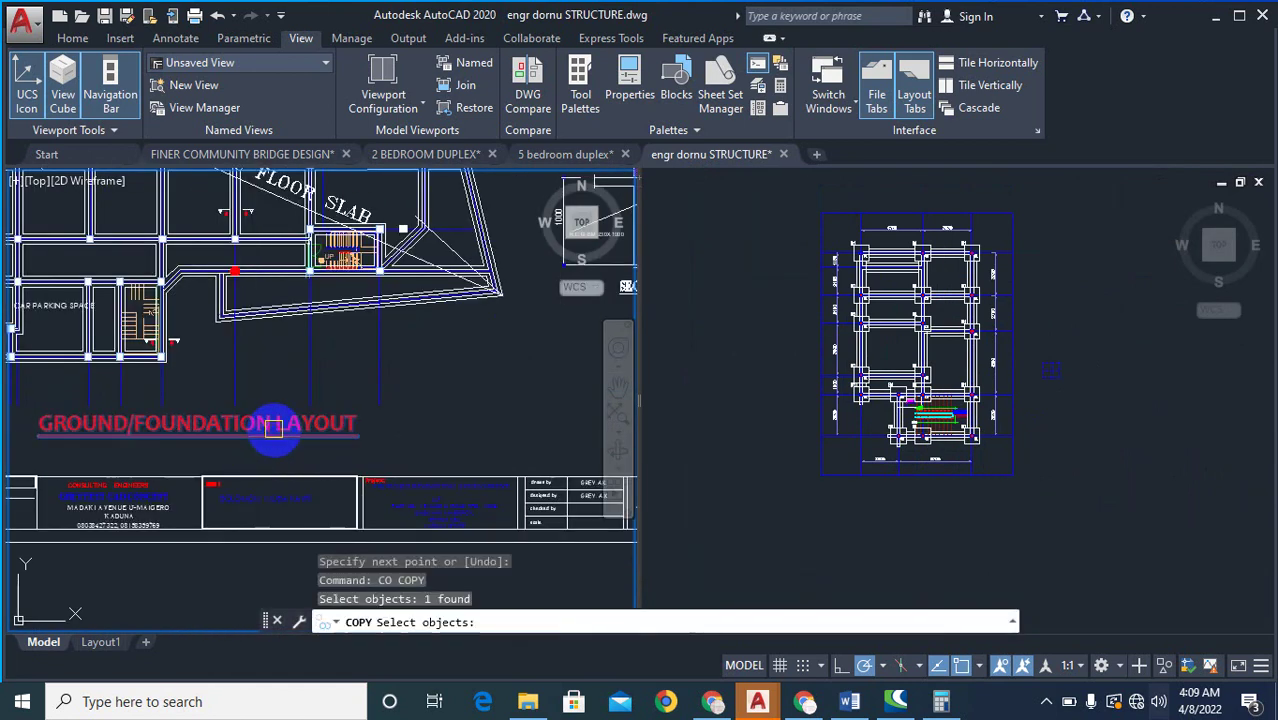
{"action": "right_click", "coordinate": [272, 428]}
{"action": "right_click", "coordinate": [272, 428]}
{"action": "left_click", "coordinate": [267, 426]}
{"action": "scroll", "coordinate": [990, 470], "scroll_direction": "up", "scroll_amount": 5}
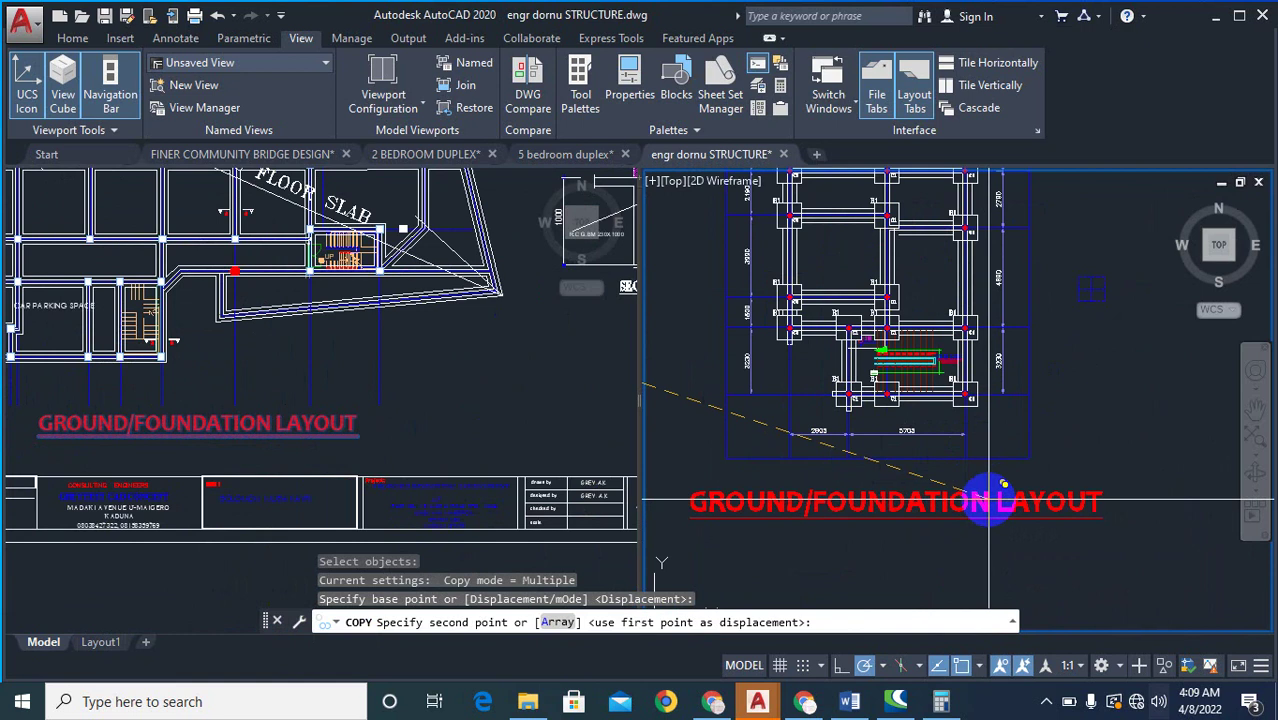
{"action": "left_click", "coordinate": [978, 502]}
{"action": "key", "text": "Escape"}
- Search the reference sheets for the R.C first floor slab/beams title
{"action": "scroll", "coordinate": [484, 458], "scroll_direction": "down", "scroll_amount": 6}
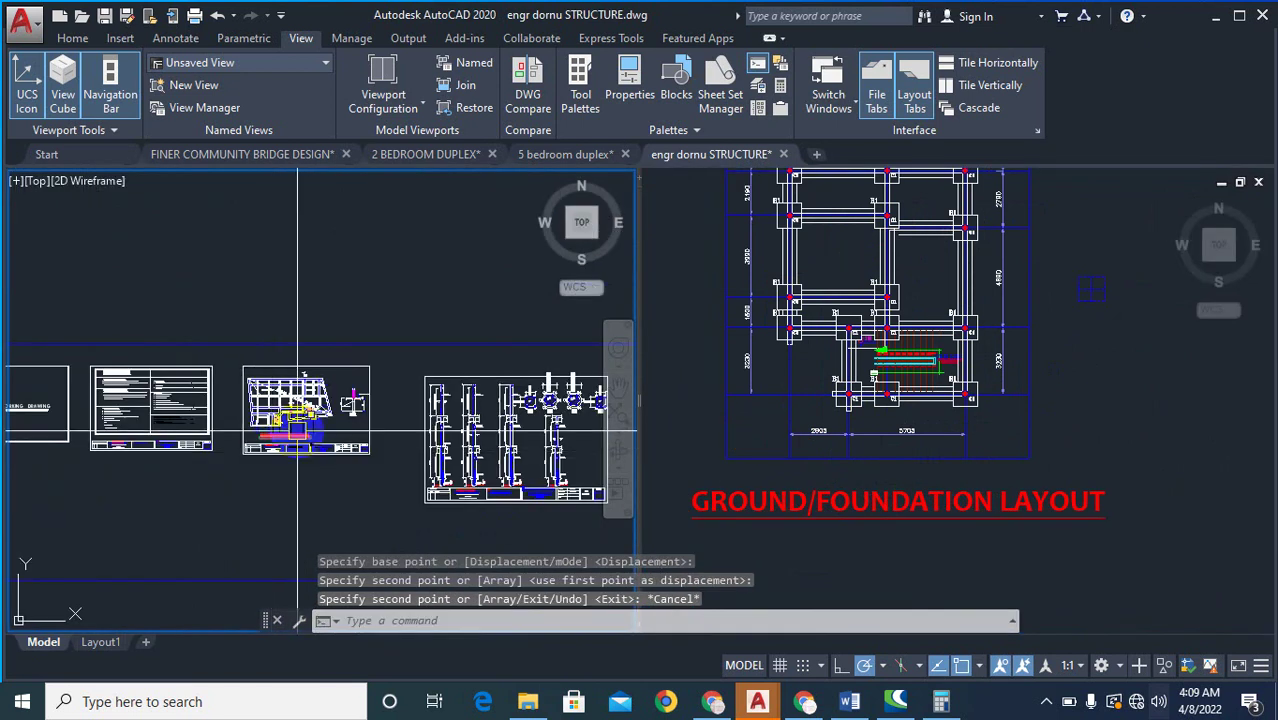
{"action": "scroll", "coordinate": [346, 411], "scroll_direction": "up", "scroll_amount": 12}
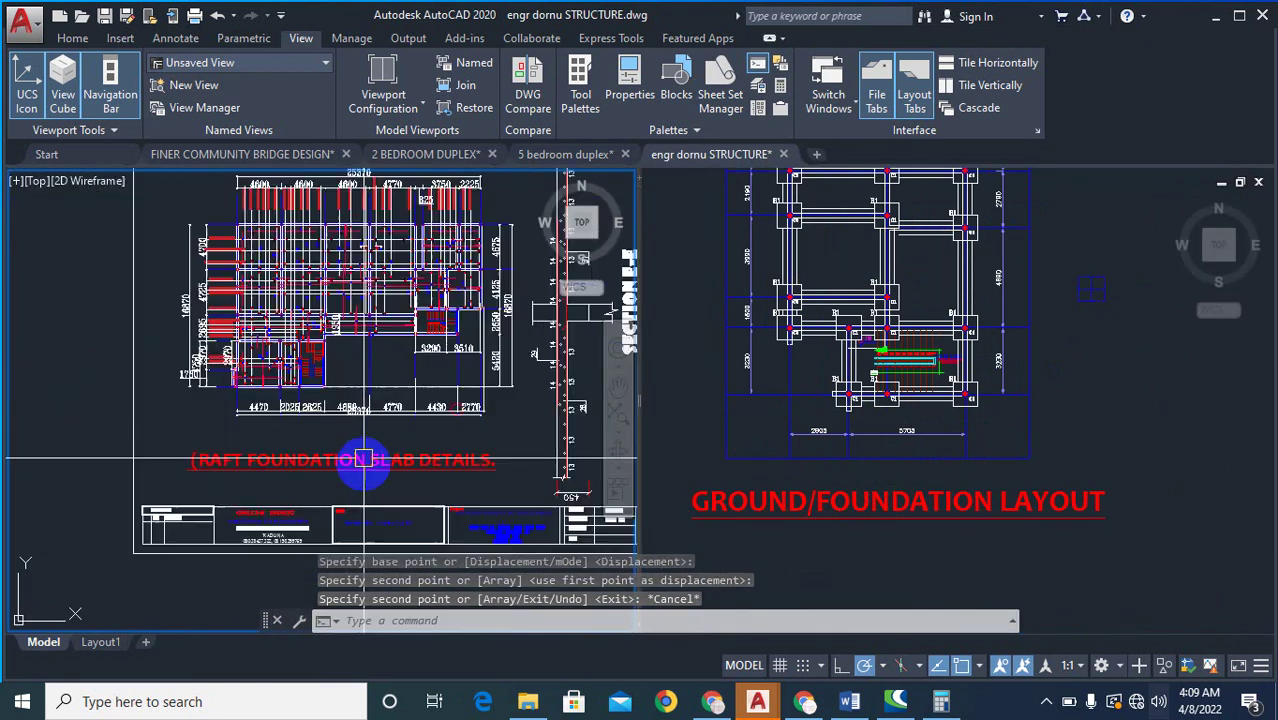
{"action": "scroll", "coordinate": [402, 457], "scroll_direction": "down", "scroll_amount": 4}
{"action": "scroll", "coordinate": [24, 430], "scroll_direction": "up", "scroll_amount": 2}
{"action": "scroll", "coordinate": [40, 420], "scroll_direction": "up", "scroll_amount": 2}
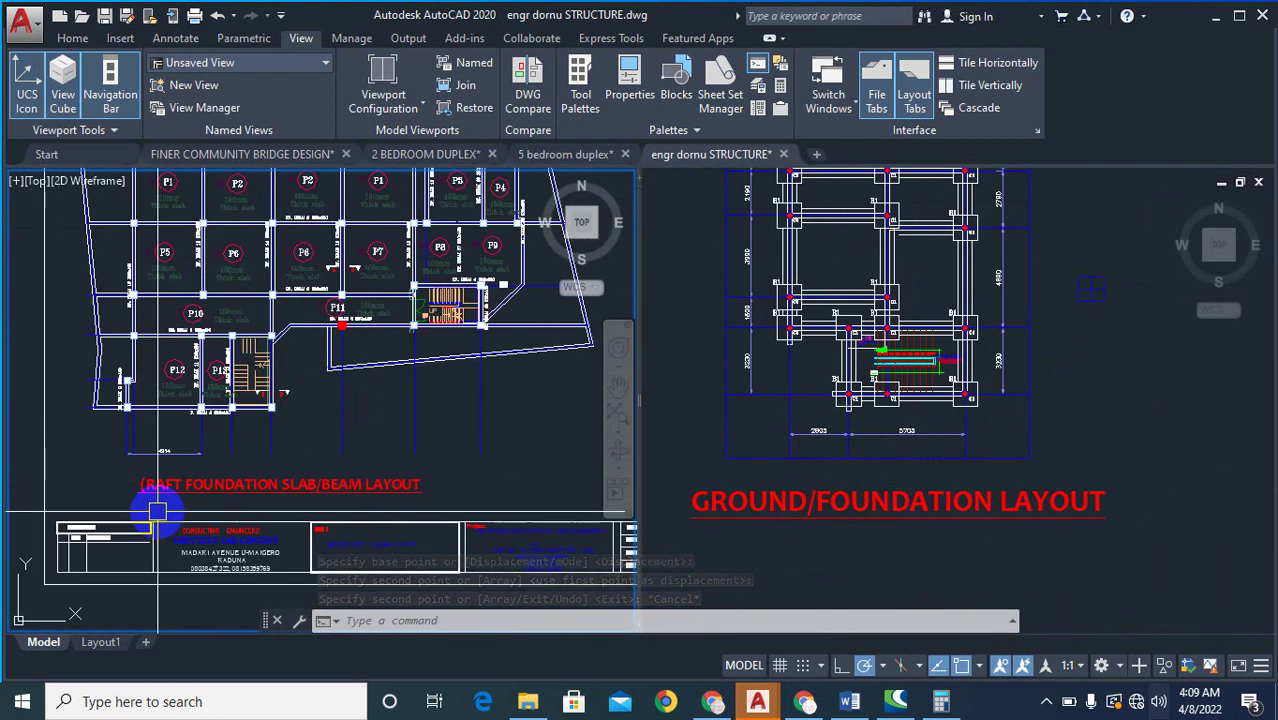
{"action": "scroll", "coordinate": [150, 495], "scroll_direction": "down", "scroll_amount": 6}
{"action": "scroll", "coordinate": [150, 485], "scroll_direction": "up", "scroll_amount": 8}
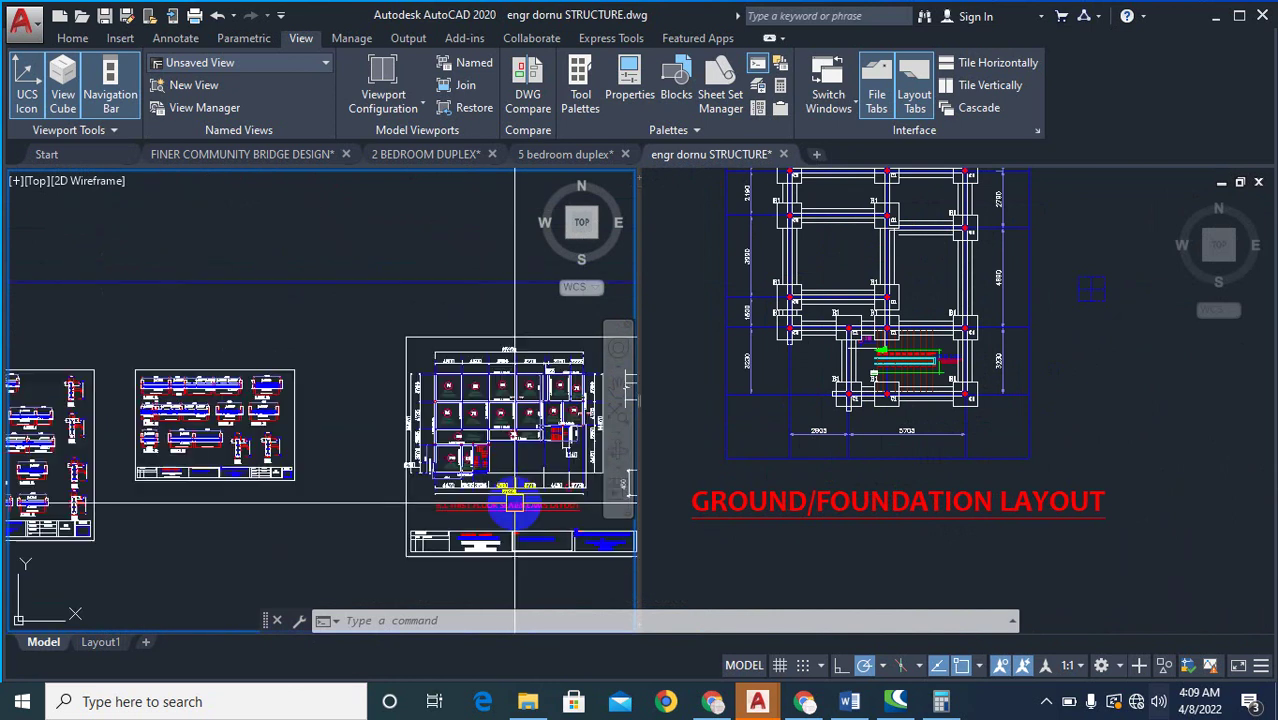
{"action": "scroll", "coordinate": [357, 485], "scroll_direction": "up", "scroll_amount": 4}
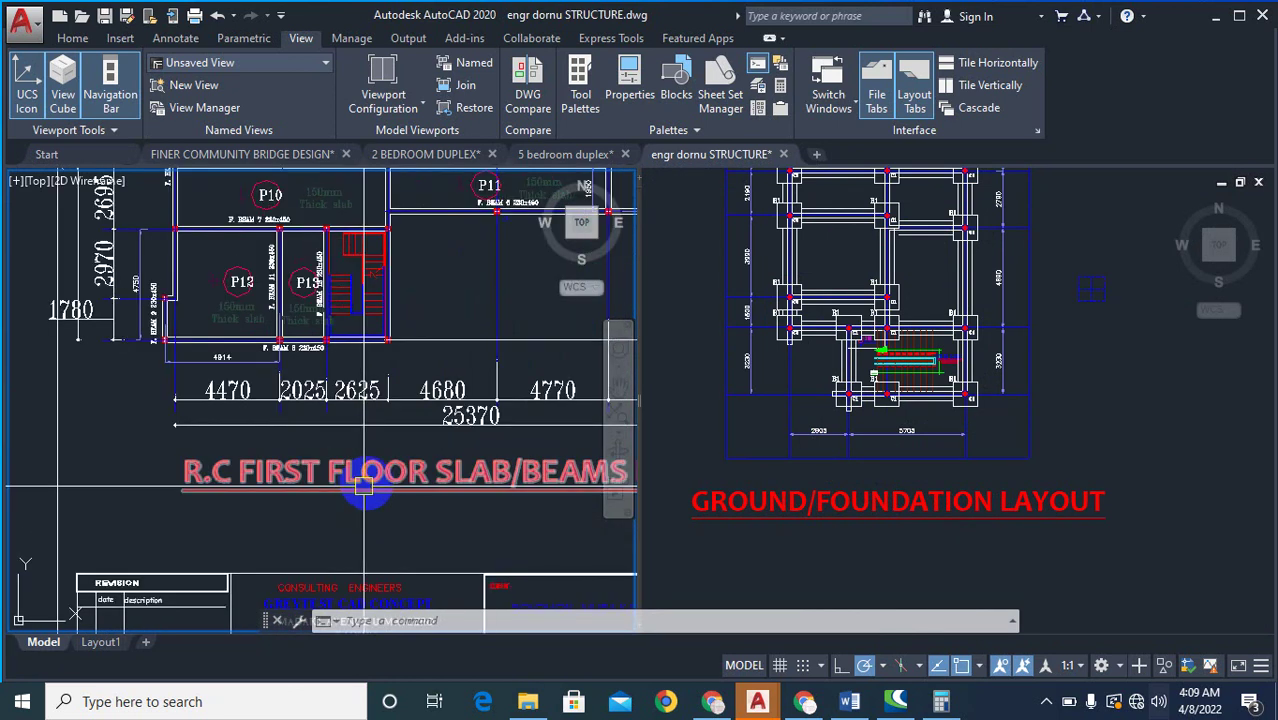
- Copy the "R.C FIRST FLOOR SLAB/BEAMS" layout title from the reference sheet to just below the new slab plan
{"action": "type", "text": "co"}
{"action": "key", "text": "Return"}
{"action": "left_click", "coordinate": [358, 492]}
{"action": "right_click", "coordinate": [358, 493]}
{"action": "right_click", "coordinate": [345, 514]}
{"action": "left_click", "coordinate": [294, 498]}
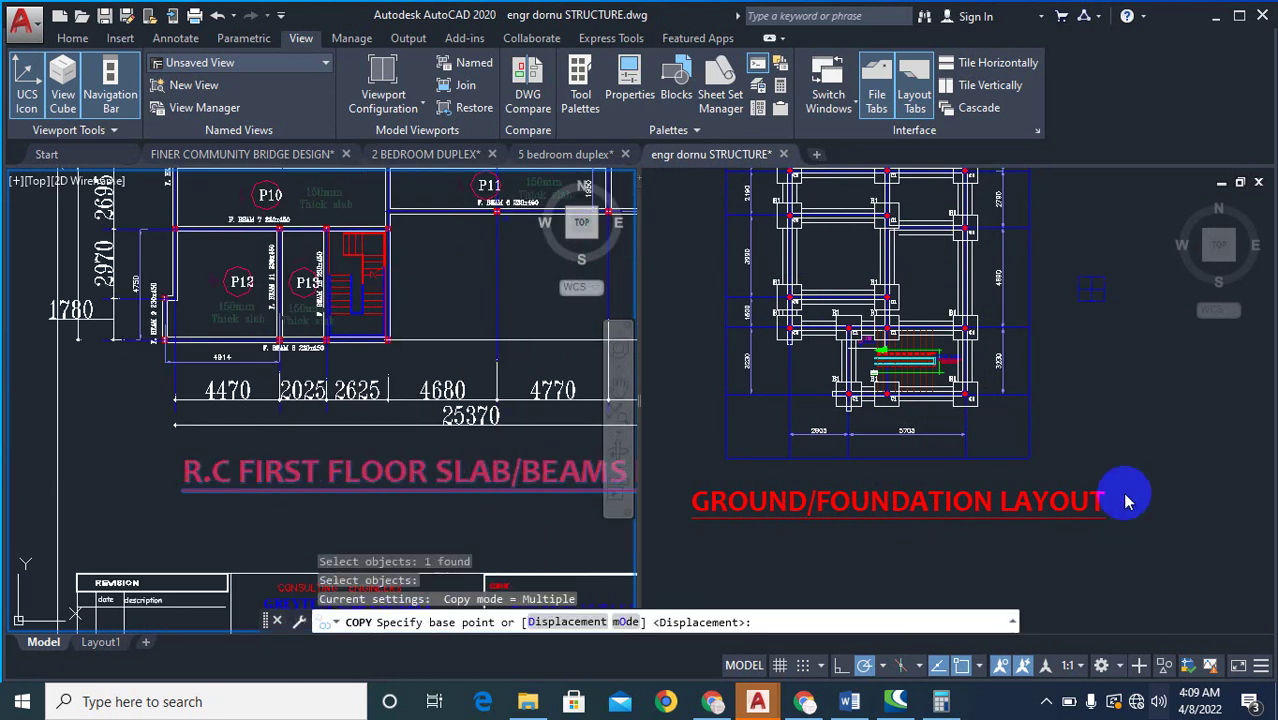
{"action": "left_click", "coordinate": [477, 491]}
{"action": "left_click", "coordinate": [1050, 465]}
{"action": "scroll", "coordinate": [932, 470], "scroll_direction": "down", "scroll_amount": 8}
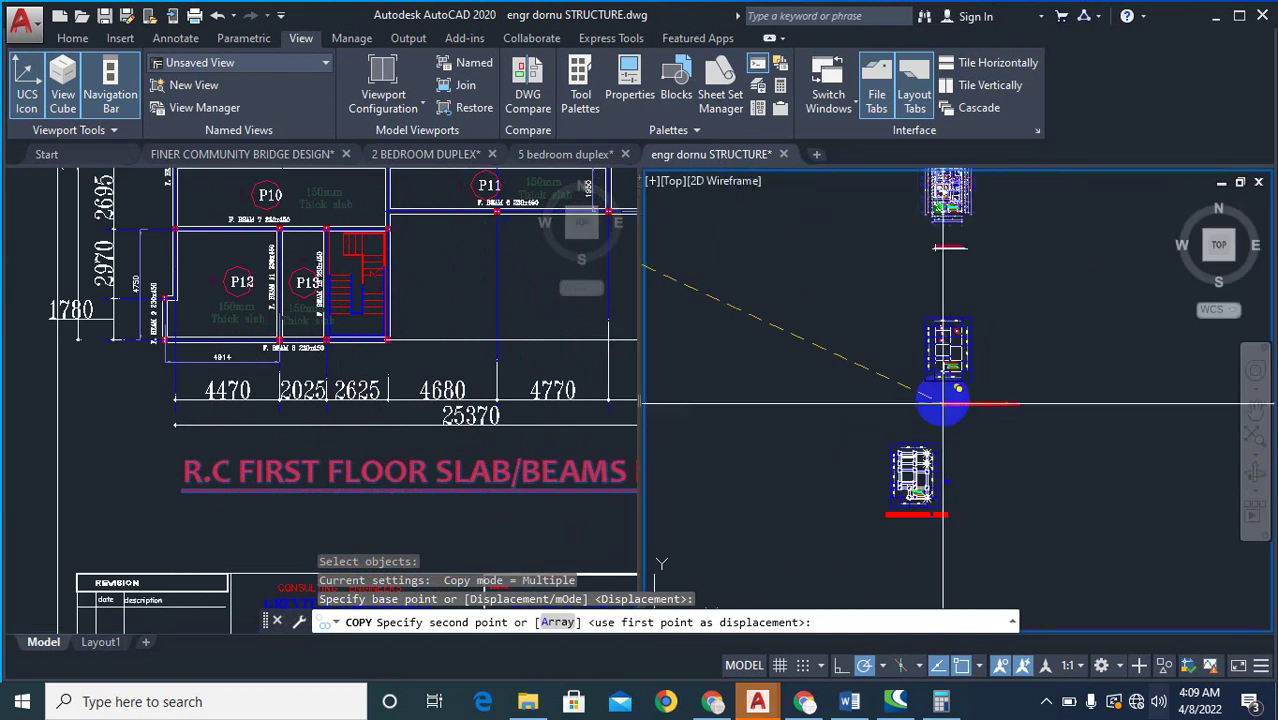
{"action": "scroll", "coordinate": [940, 402], "scroll_direction": "up", "scroll_amount": 8}
{"action": "left_click", "coordinate": [770, 410]}
{"action": "scroll", "coordinate": [765, 440], "scroll_direction": "down", "scroll_amount": 5}
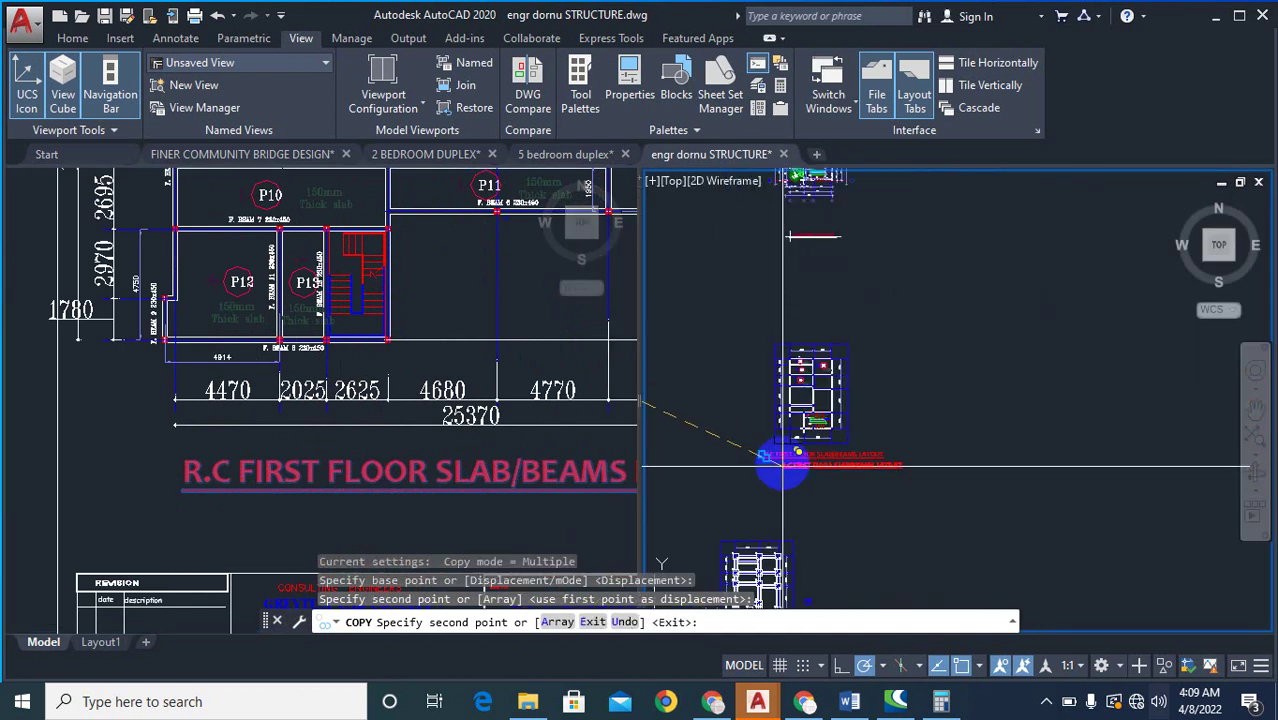
{"action": "scroll", "coordinate": [858, 420], "scroll_direction": "up", "scroll_amount": 4}
{"action": "key", "text": "Escape"}
- Copy the P5 panel mark with its direction symbol and "150mm Thick slab" note from the 3305 bay into the 2790 bay below
{"action": "scroll", "coordinate": [862, 352], "scroll_direction": "up", "scroll_amount": 4}
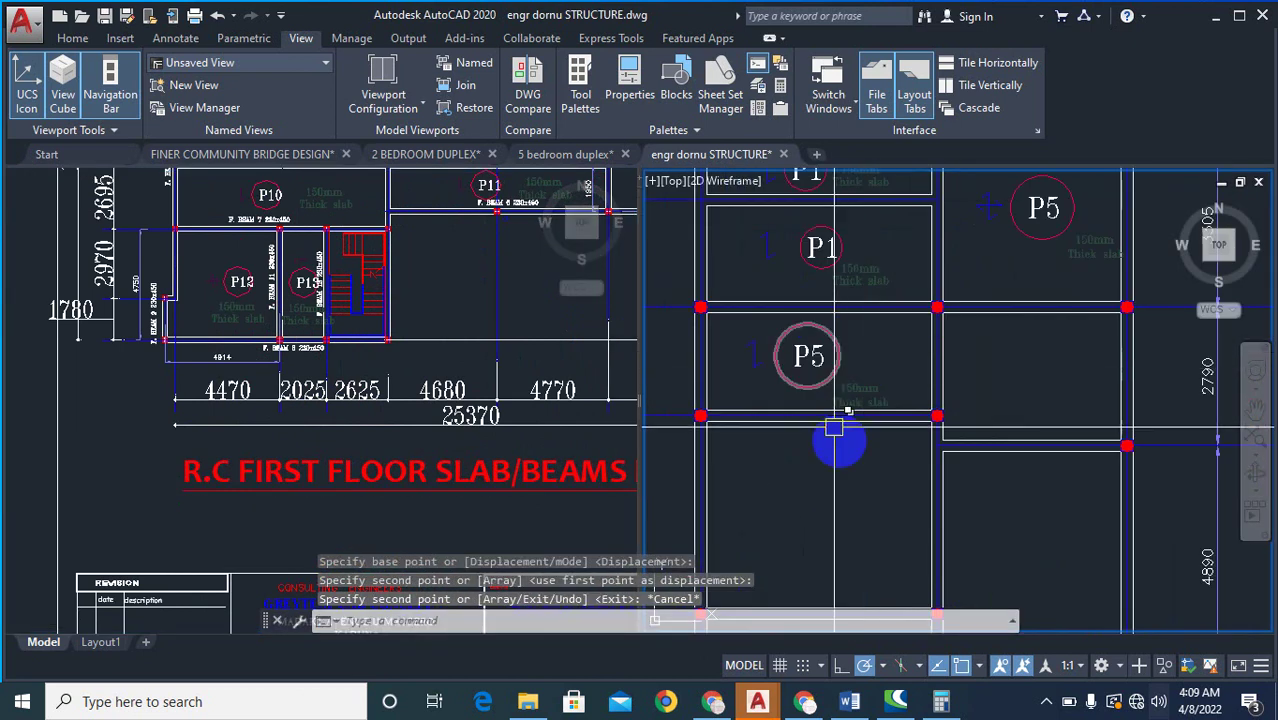
{"action": "scroll", "coordinate": [860, 400], "scroll_direction": "down", "scroll_amount": 2}
{"action": "scroll", "coordinate": [820, 515], "scroll_direction": "up", "scroll_amount": 5}
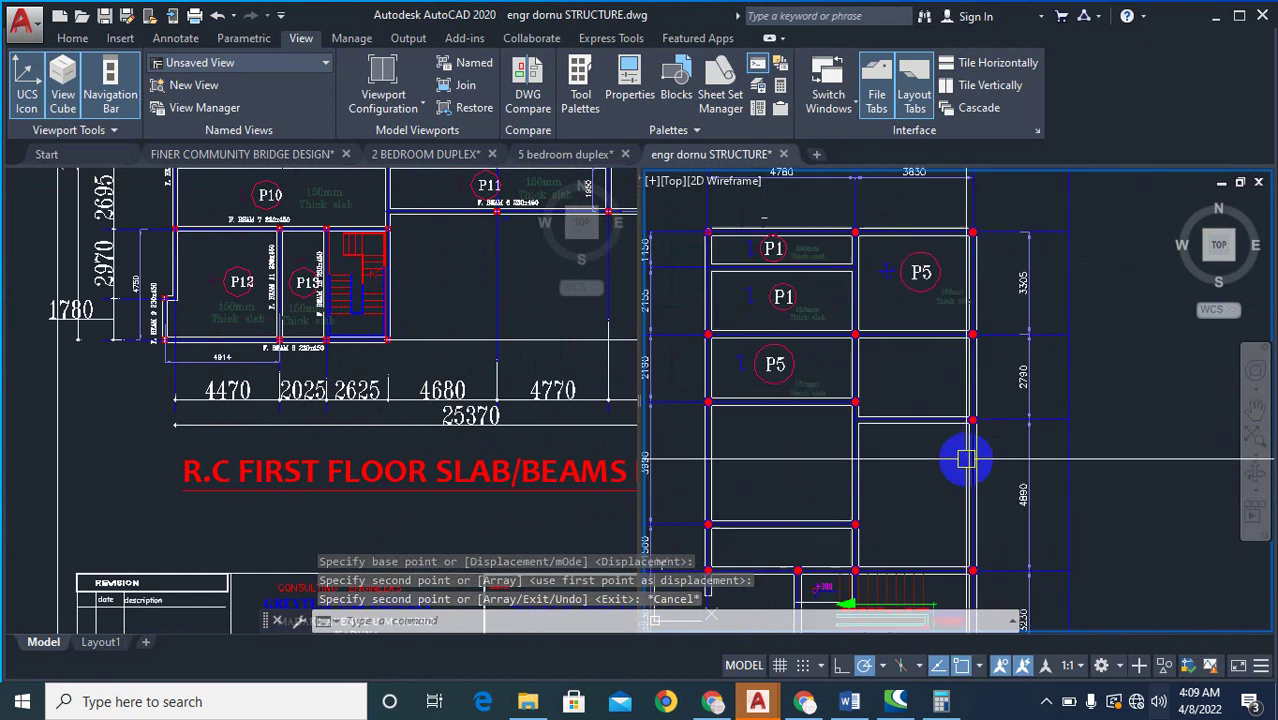
{"action": "scroll", "coordinate": [860, 380], "scroll_direction": "down", "scroll_amount": 3}
{"action": "scroll", "coordinate": [893, 320], "scroll_direction": "up", "scroll_amount": 3}
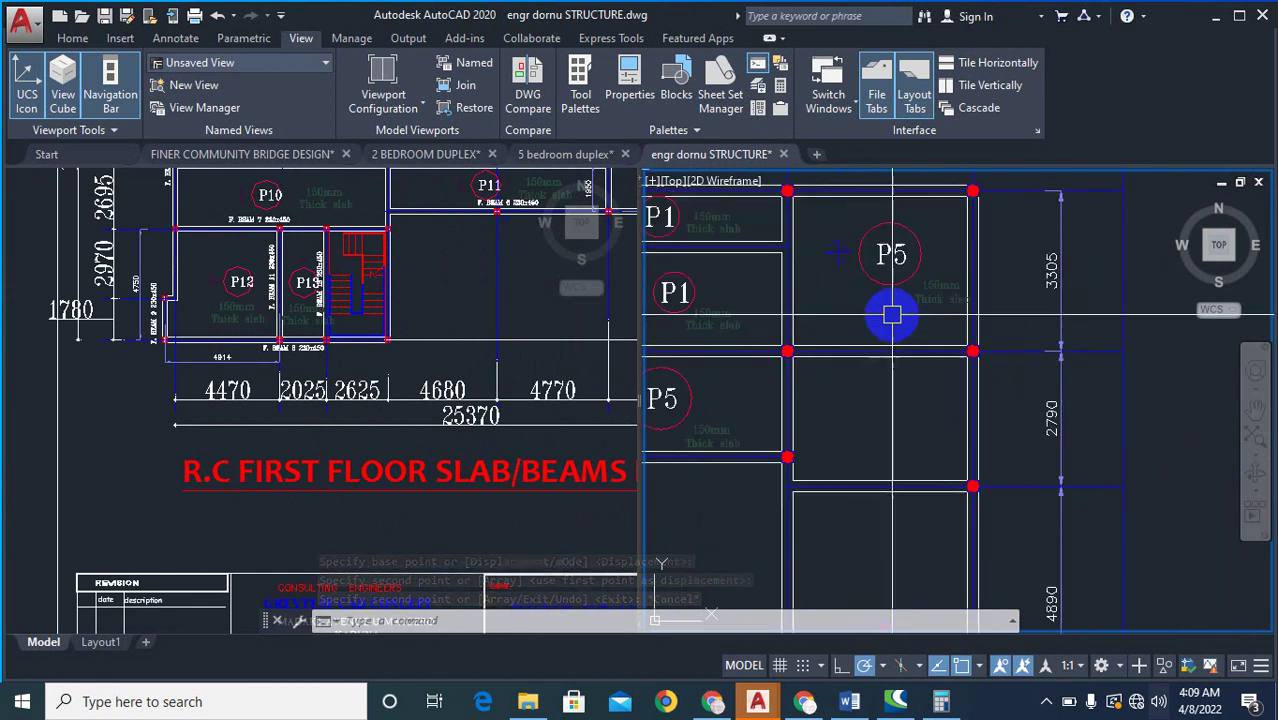
{"action": "type", "text": "co"}
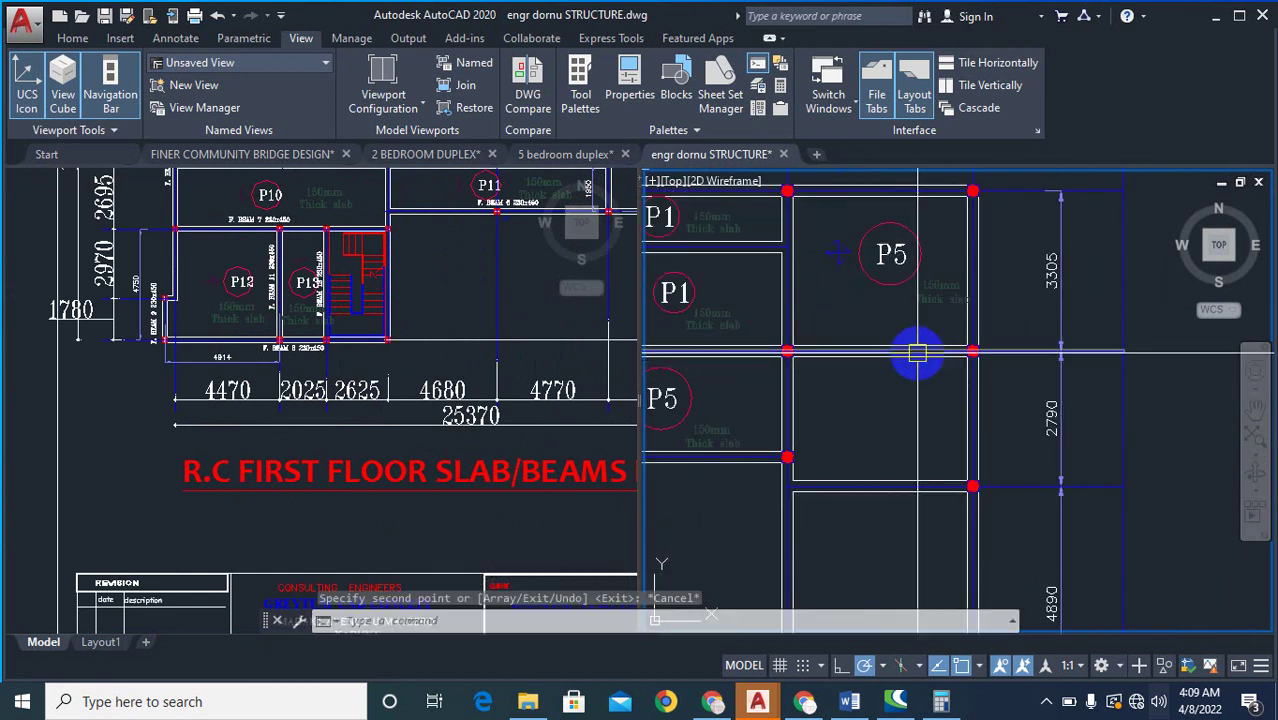
{"action": "key", "text": "Return"}
{"action": "scroll", "coordinate": [893, 194], "scroll_direction": "up", "scroll_amount": 4}
{"action": "left_click", "coordinate": [725, 246]}
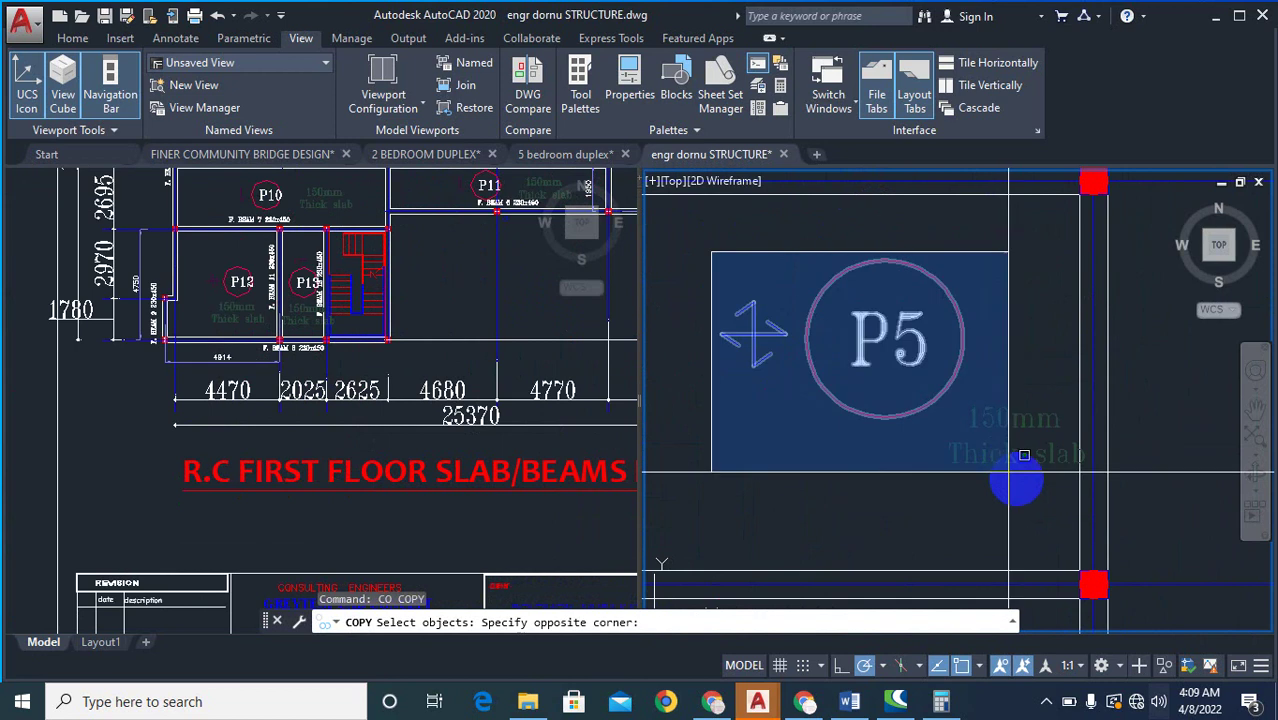
{"action": "left_click", "coordinate": [1049, 470]}
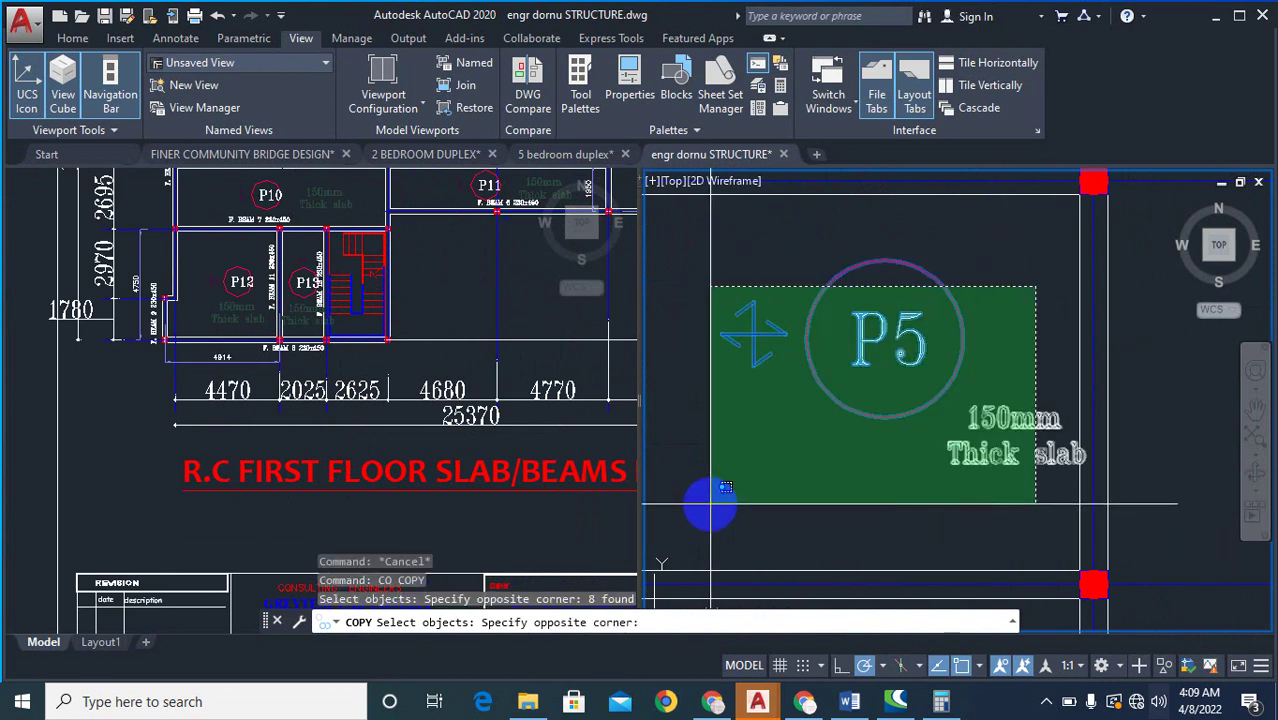
{"action": "left_click", "coordinate": [711, 504]}
{"action": "right_click", "coordinate": [862, 494]}
{"action": "left_click", "coordinate": [868, 450]}
{"action": "scroll", "coordinate": [900, 280], "scroll_direction": "down", "scroll_amount": 5}
{"action": "scroll", "coordinate": [903, 288], "scroll_direction": "up", "scroll_amount": 4}
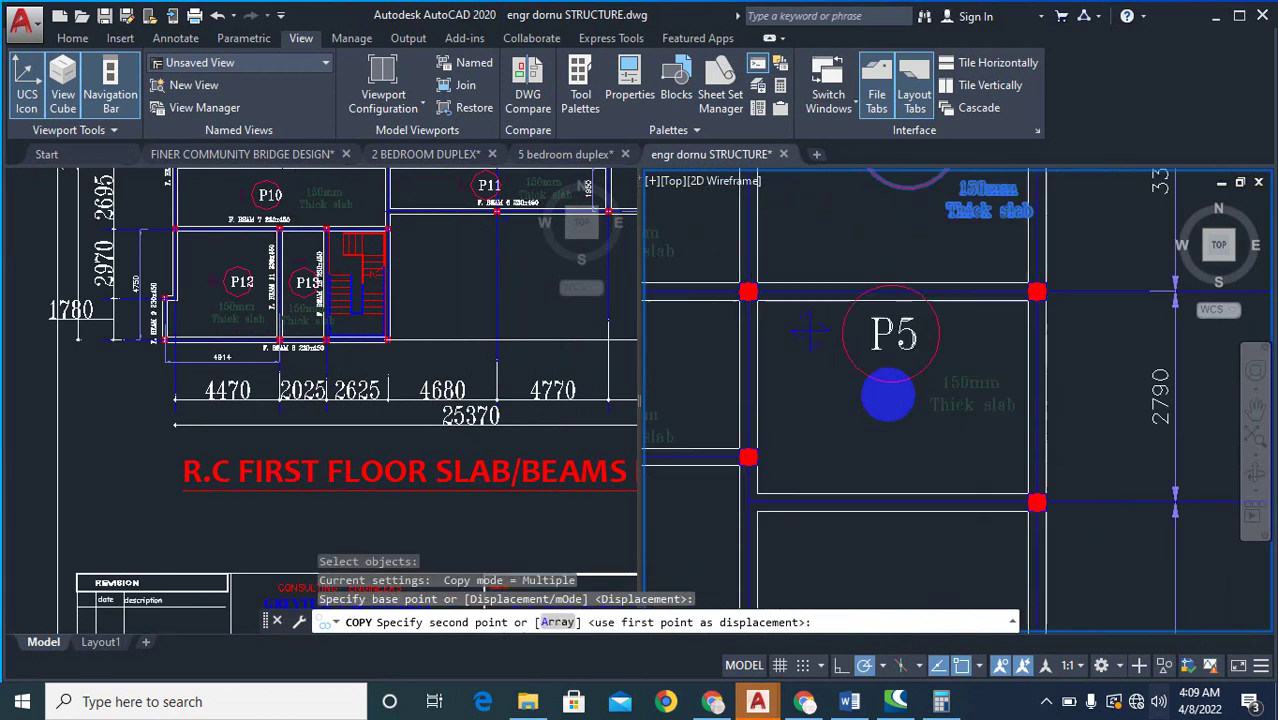
{"action": "left_click", "coordinate": [907, 300]}
- Place another copy of the P5 mark, direction symbol and slab note in the 4890 bay
{"action": "scroll", "coordinate": [907, 370], "scroll_direction": "down", "scroll_amount": 4}
{"action": "scroll", "coordinate": [884, 418], "scroll_direction": "up", "scroll_amount": 2}
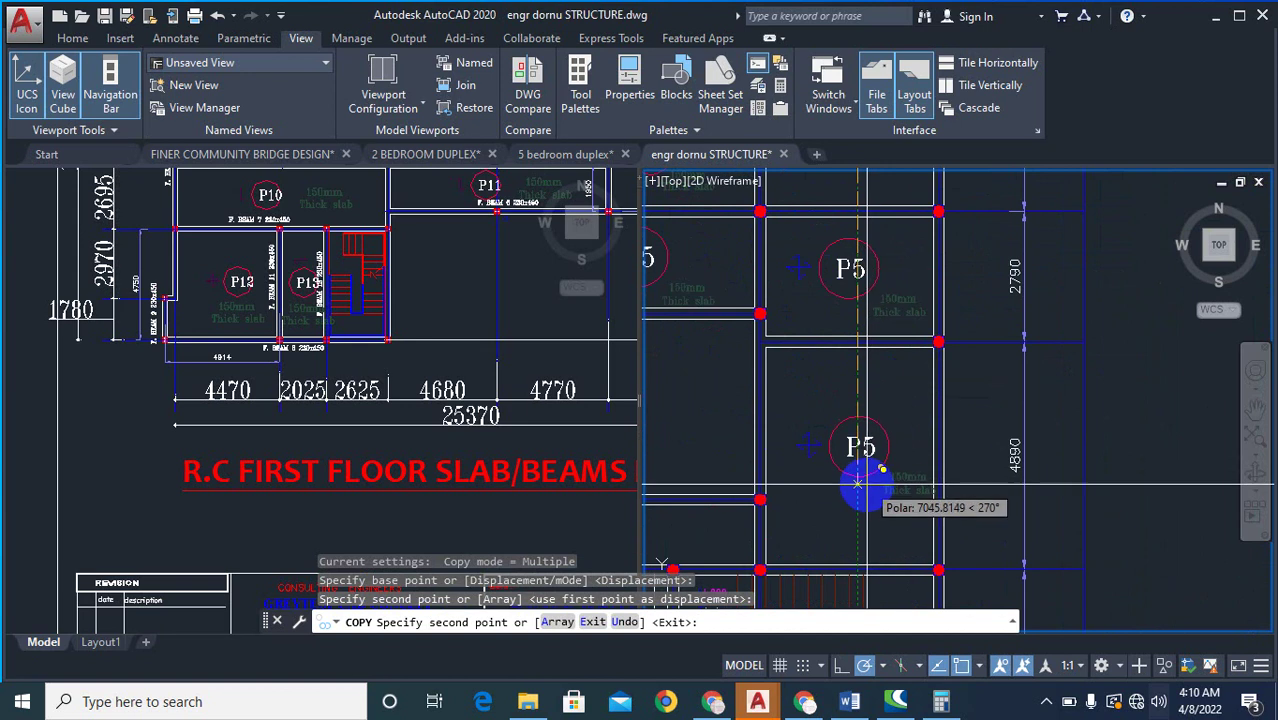
{"action": "left_click", "coordinate": [857, 484]}
{"action": "scroll", "coordinate": [1085, 343], "scroll_direction": "down", "scroll_amount": 2}
{"action": "scroll", "coordinate": [978, 421], "scroll_direction": "up", "scroll_amount": 4}
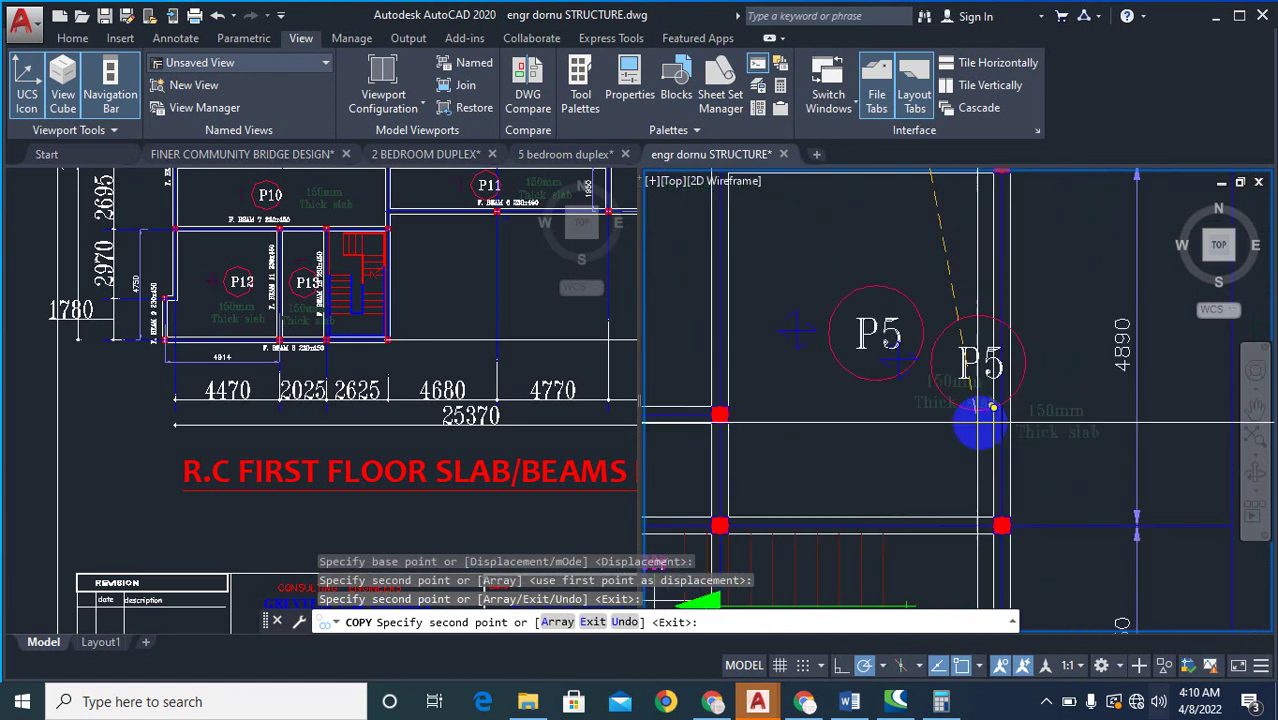
{"action": "scroll", "coordinate": [1081, 442], "scroll_direction": "down", "scroll_amount": 3}
{"action": "key", "text": "Escape"}
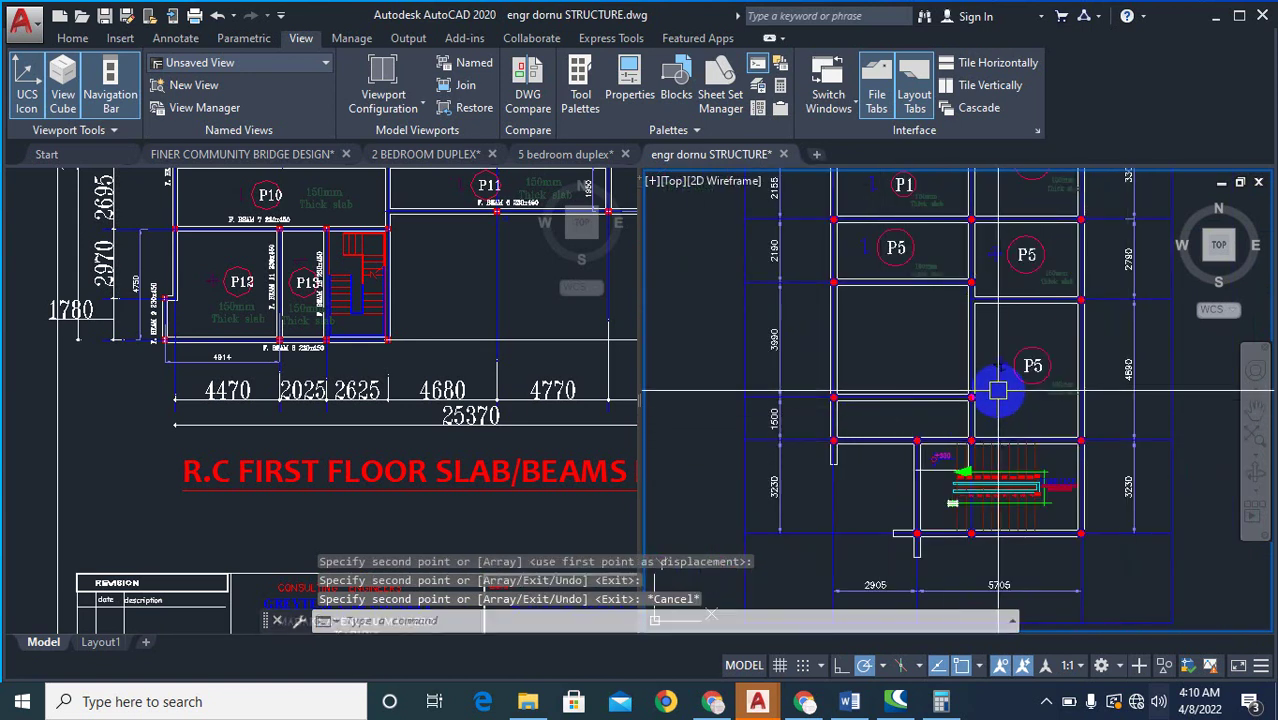
- Copy the P5 panel mark, direction symbol and "150mm Thick slab" note from the 4890 bay into the 3990 bay
{"action": "scroll", "coordinate": [998, 390], "scroll_direction": "up", "scroll_amount": 3}
{"action": "type", "text": "co"}
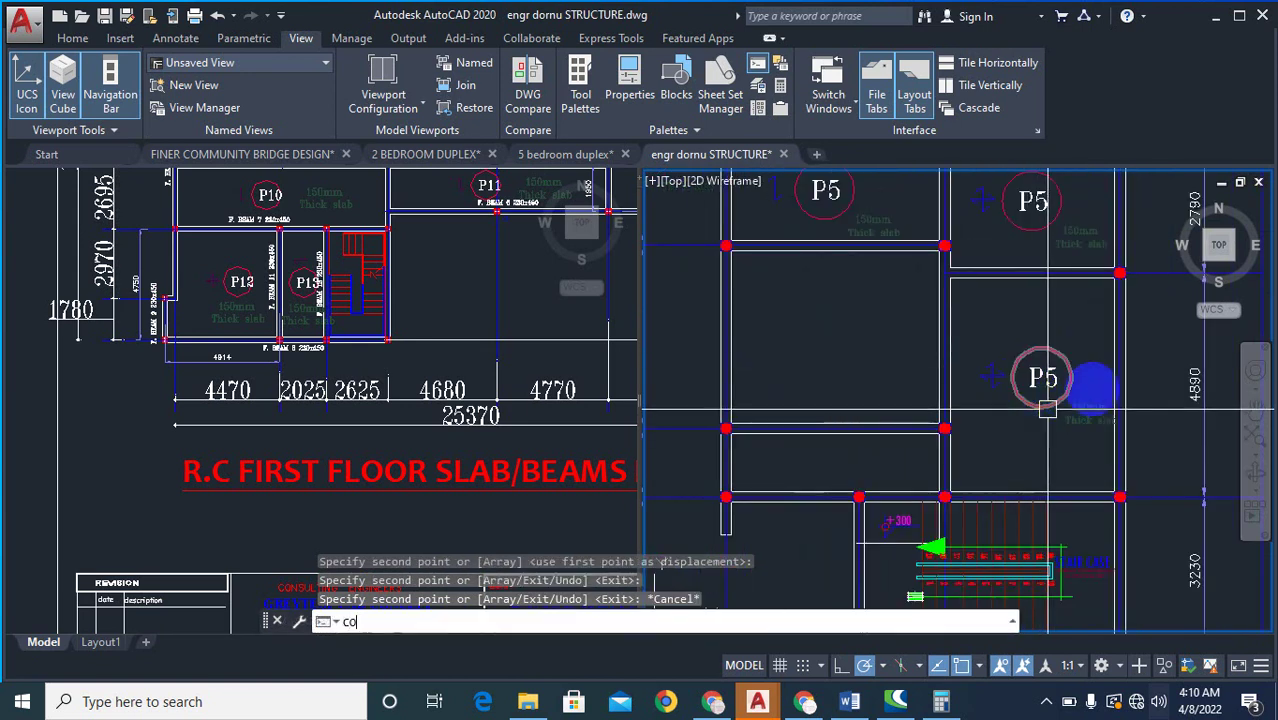
{"action": "key", "text": "Return"}
{"action": "left_click_drag", "start_coordinate": [965, 340], "coordinate": [1086, 467]}
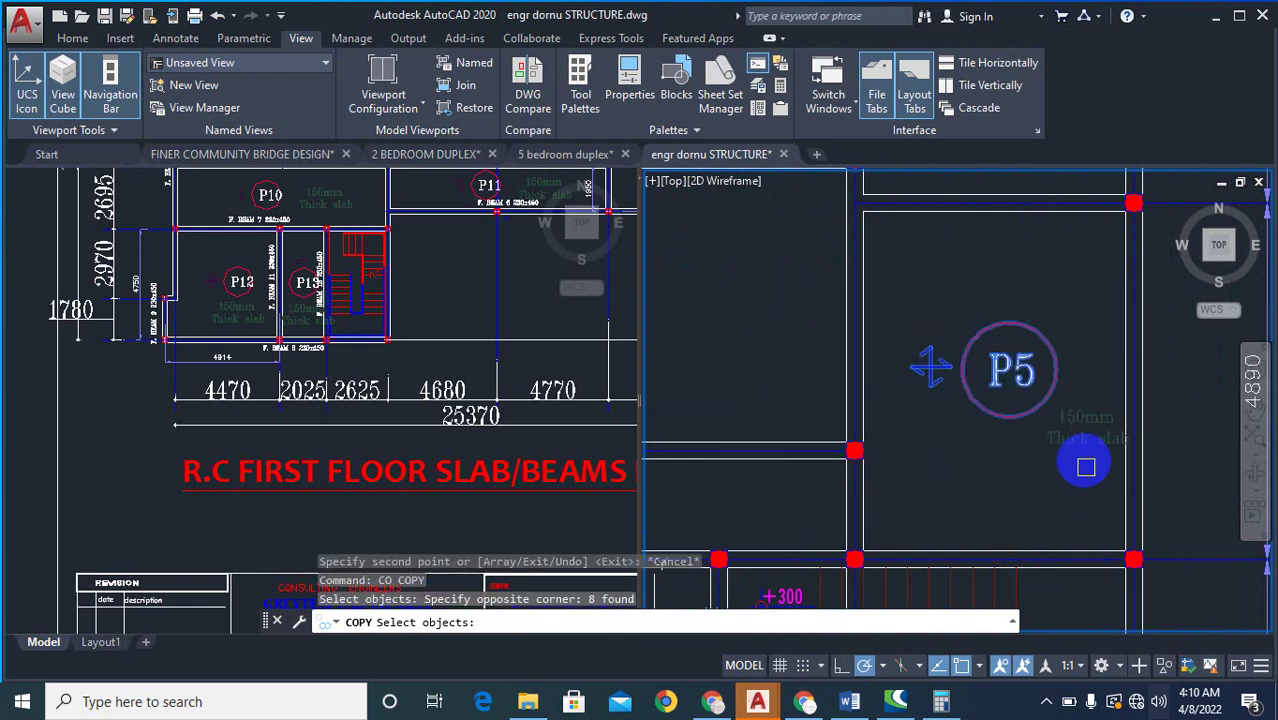
{"action": "left_click", "coordinate": [1101, 286]}
{"action": "left_click", "coordinate": [968, 468]}
{"action": "right_click", "coordinate": [1035, 489]}
{"action": "right_click", "coordinate": [1045, 488]}
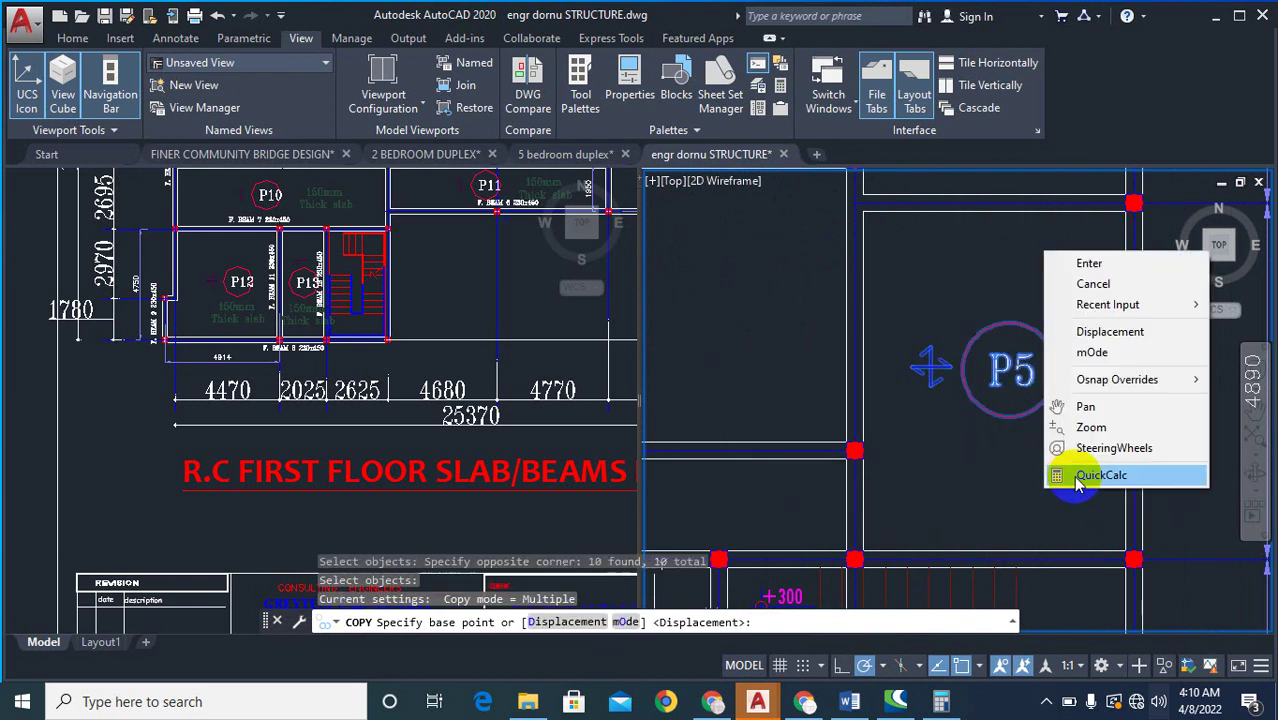
{"action": "left_click", "coordinate": [1048, 520]}
{"action": "scroll", "coordinate": [1055, 471], "scroll_direction": "down", "scroll_amount": 2}
{"action": "scroll", "coordinate": [930, 443], "scroll_direction": "up", "scroll_amount": 2}
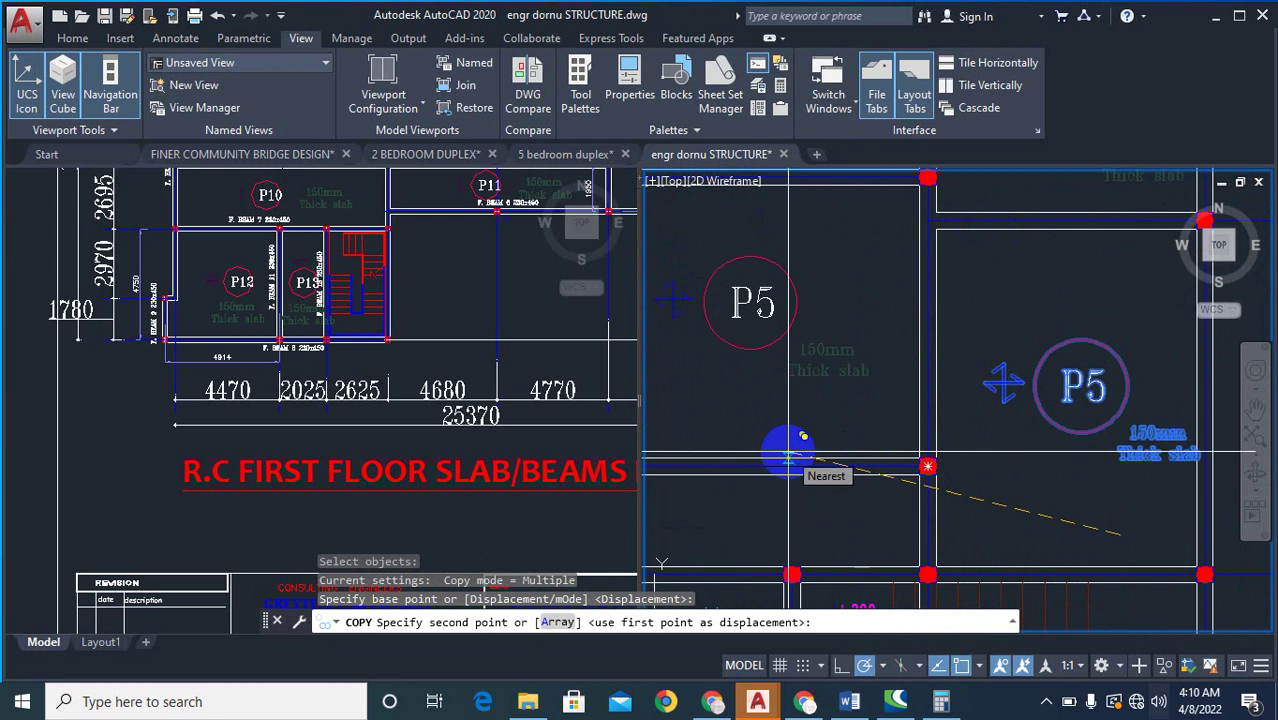
{"action": "left_click", "coordinate": [790, 450]}
{"action": "scroll", "coordinate": [927, 397], "scroll_direction": "down", "scroll_amount": 2}
{"action": "key", "text": "Escape"}
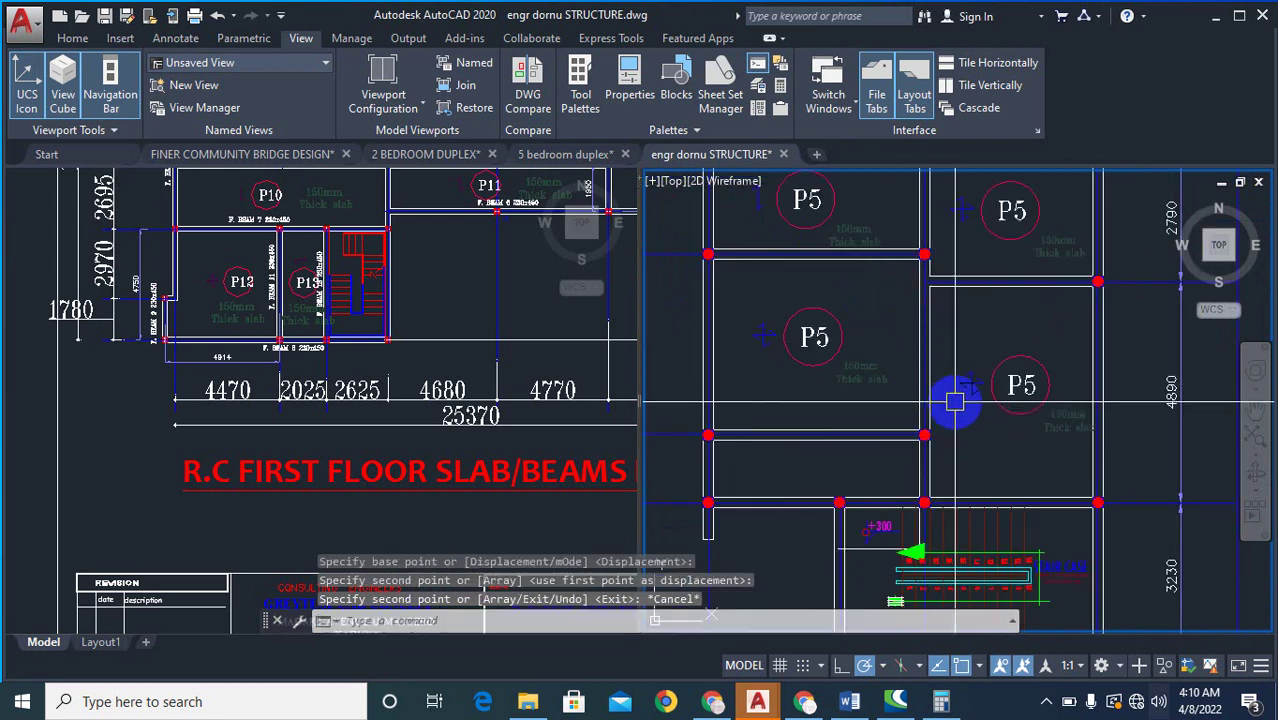
- Edit the panel mark text in the 3305 bay to read P2
{"action": "scroll", "coordinate": [955, 401], "scroll_direction": "down", "scroll_amount": 2}
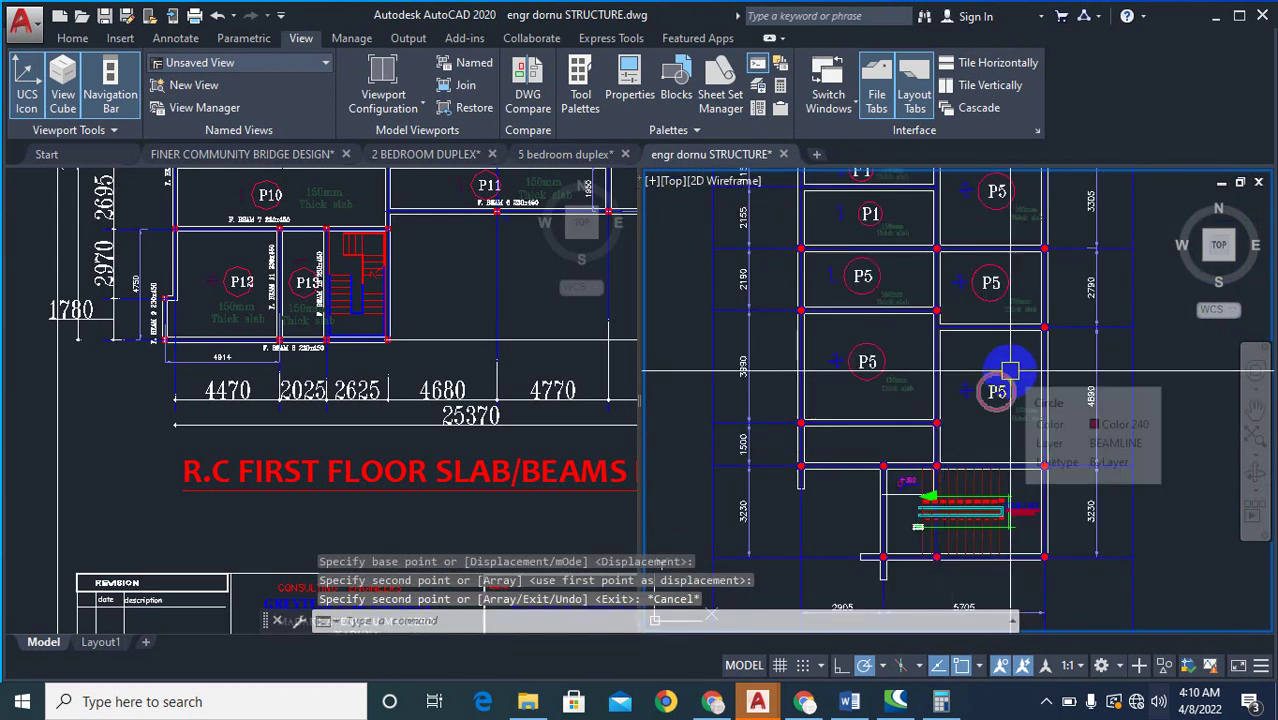
{"action": "scroll", "coordinate": [1005, 375], "scroll_direction": "down", "scroll_amount": 2}
{"action": "scroll", "coordinate": [950, 335], "scroll_direction": "up", "scroll_amount": 5}
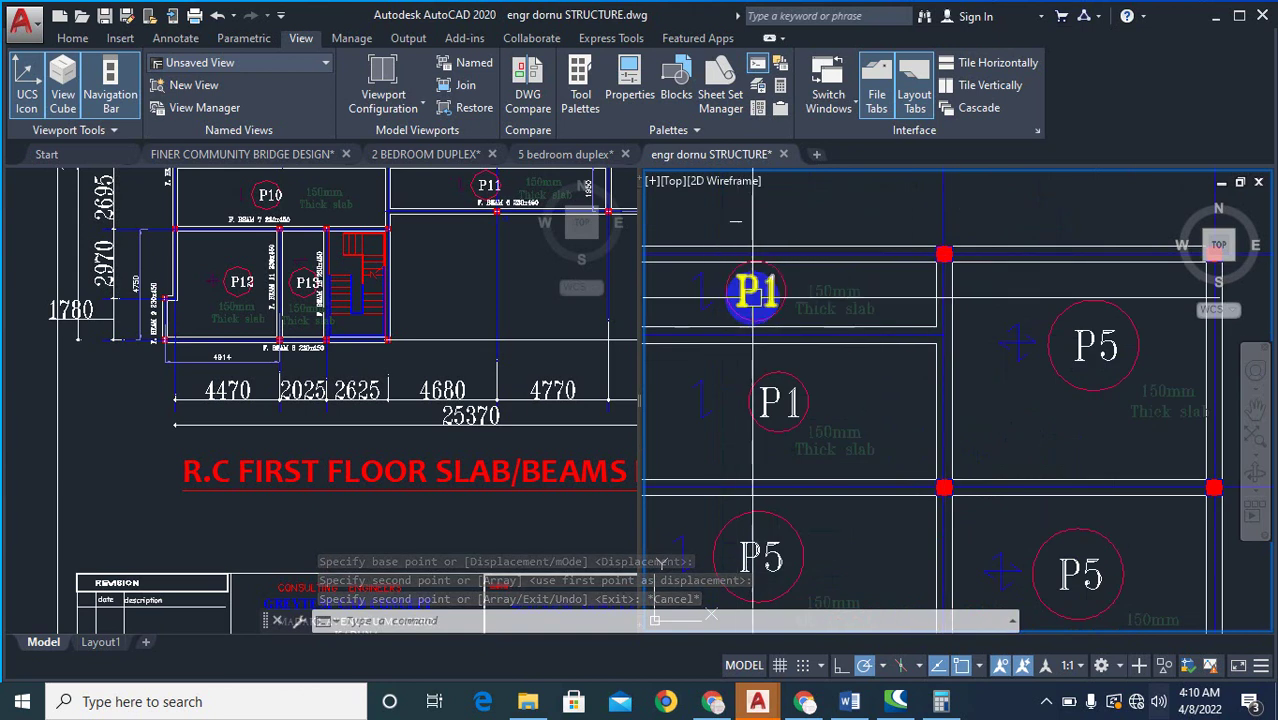
{"action": "scroll", "coordinate": [788, 299], "scroll_direction": "down", "scroll_amount": 2}
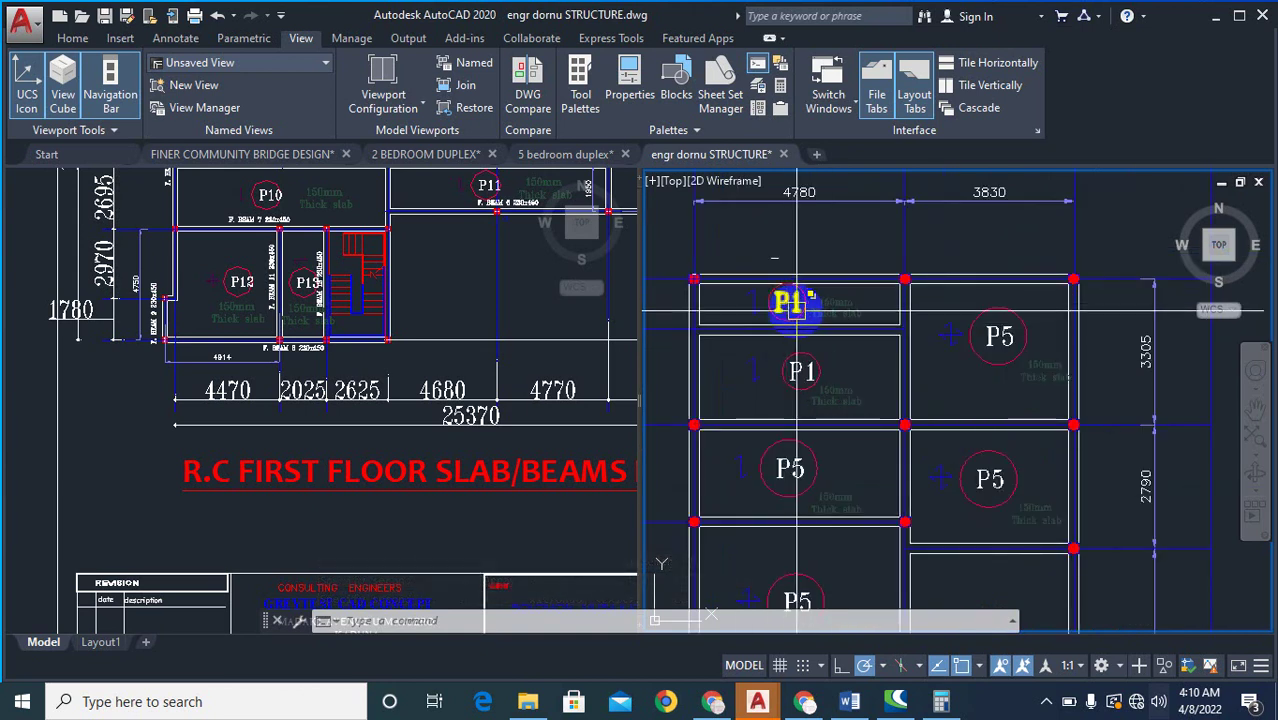
{"action": "type", "text": "TEX"}
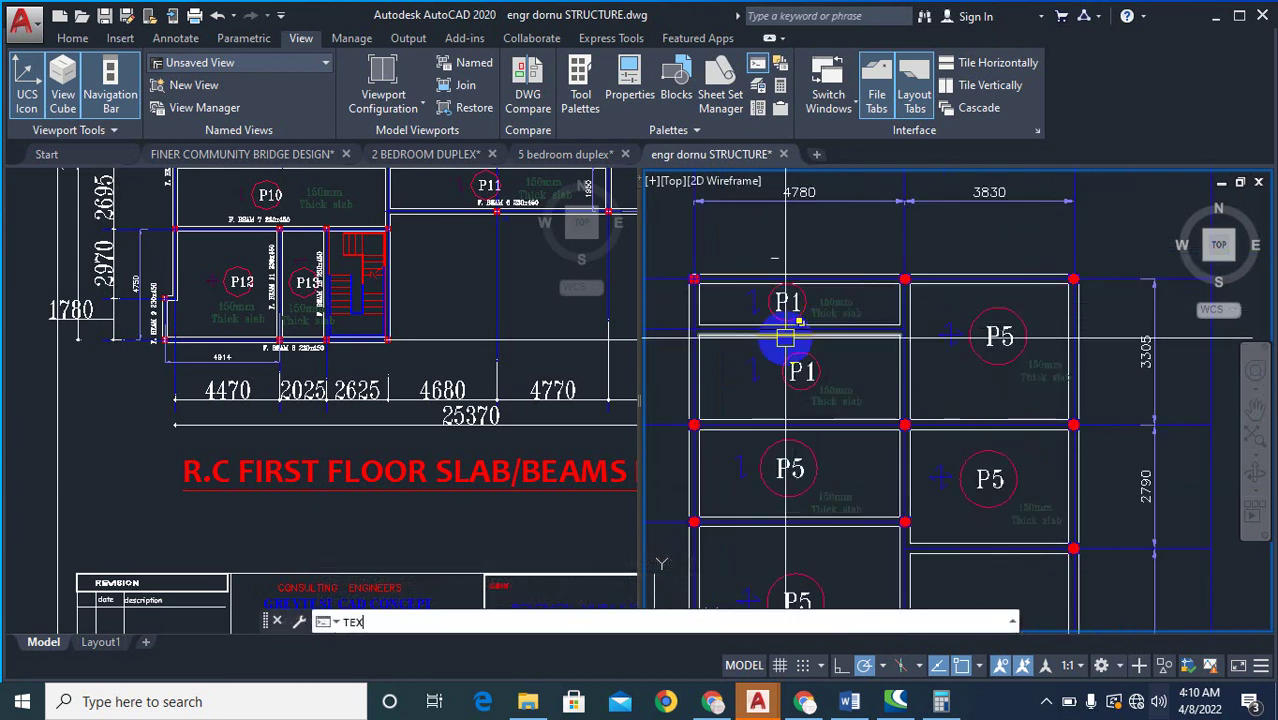
{"action": "type", "text": "TEDIT"}
{"action": "left_click", "coordinate": [385, 438]}
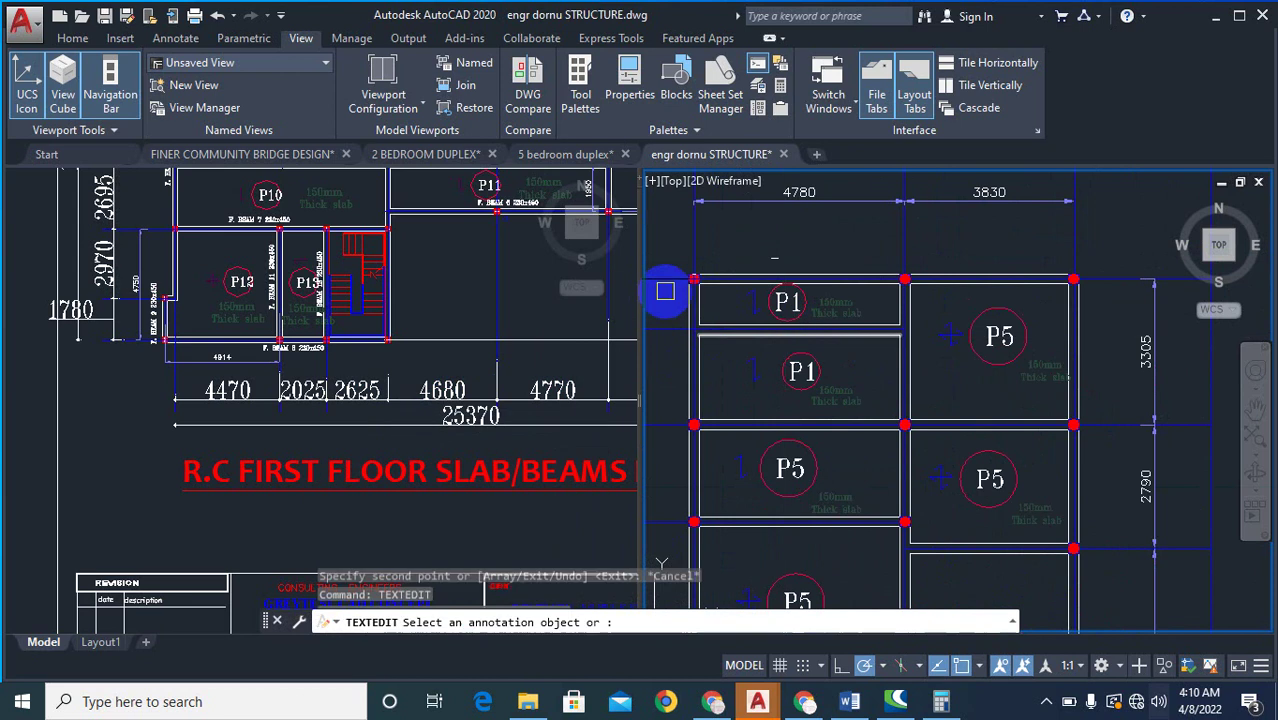
{"action": "scroll", "coordinate": [787, 279], "scroll_direction": "up", "scroll_amount": 2}
{"action": "scroll", "coordinate": [1140, 380], "scroll_direction": "up", "scroll_amount": 4}
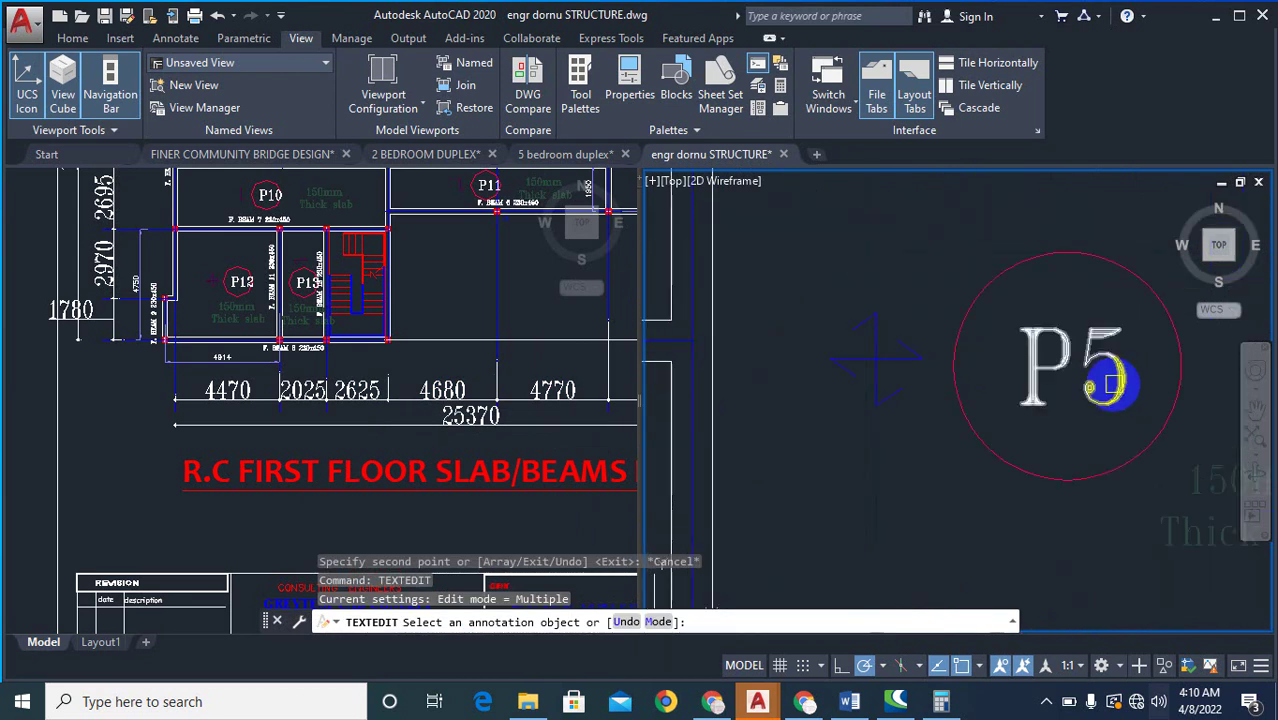
{"action": "left_click", "coordinate": [1100, 385]}
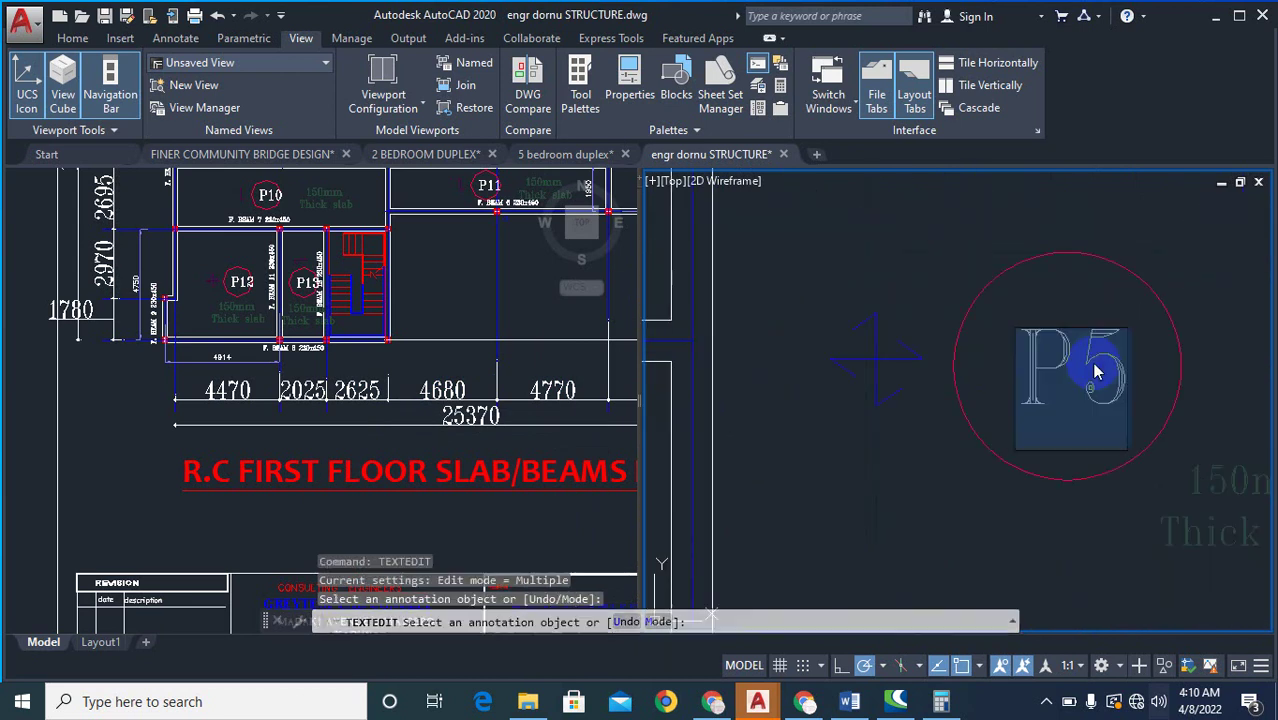
{"action": "left_click", "coordinate": [1024, 300]}
- Renumber the panel mark in the 2155 bay as P3
{"action": "scroll", "coordinate": [1118, 314], "scroll_direction": "down", "scroll_amount": 8}
{"action": "scroll", "coordinate": [979, 322], "scroll_direction": "up", "scroll_amount": 8}
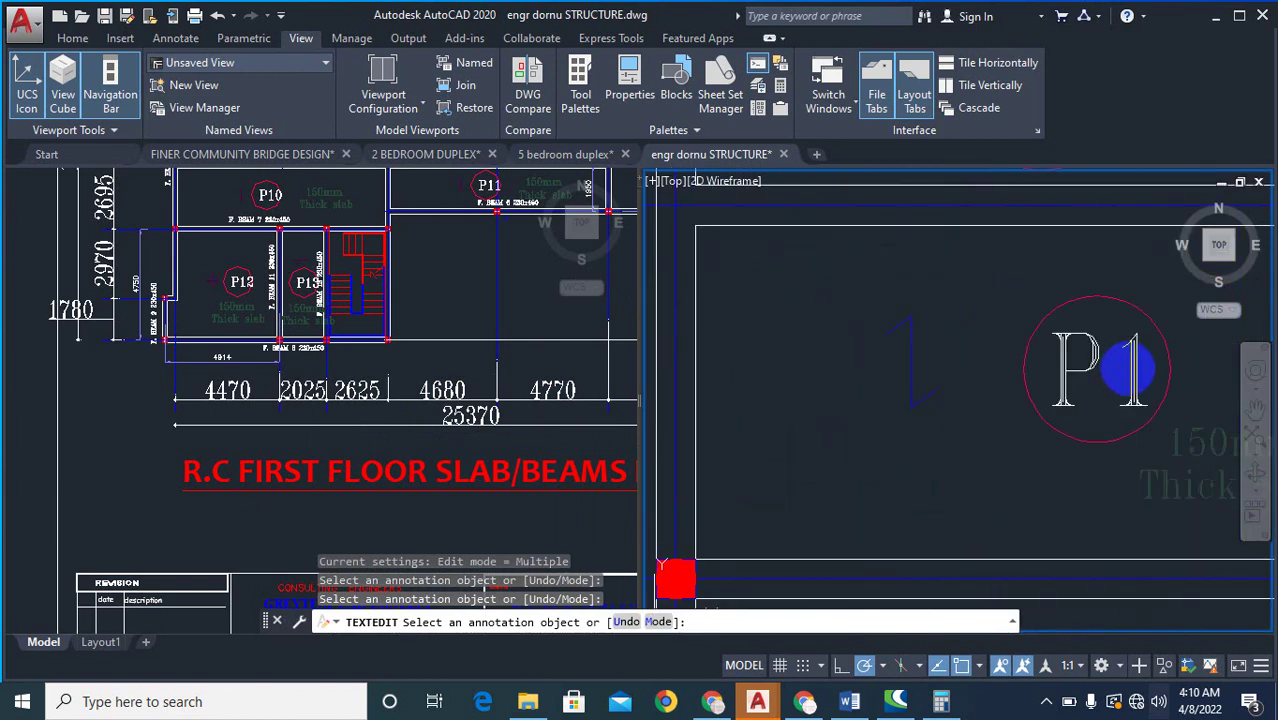
{"action": "left_click", "coordinate": [1145, 378]}
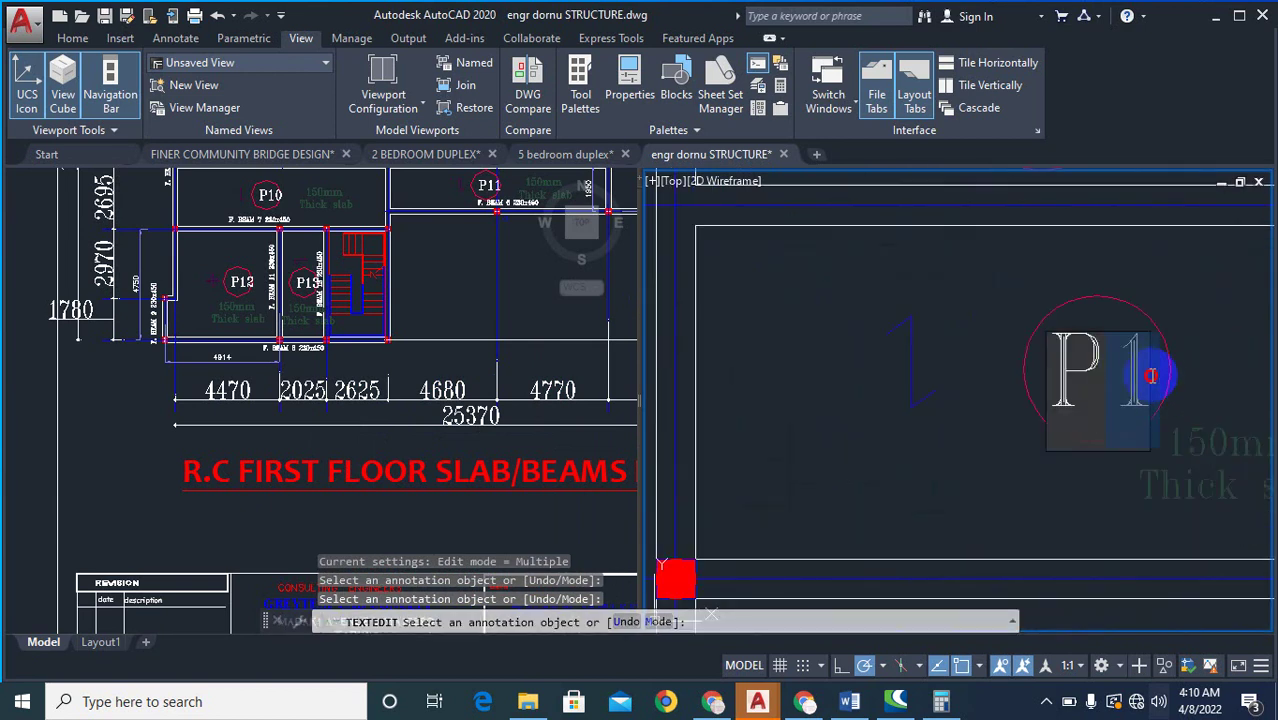
{"action": "left_click", "coordinate": [1117, 300]}
{"action": "scroll", "coordinate": [958, 288], "scroll_direction": "down", "scroll_amount": 5}
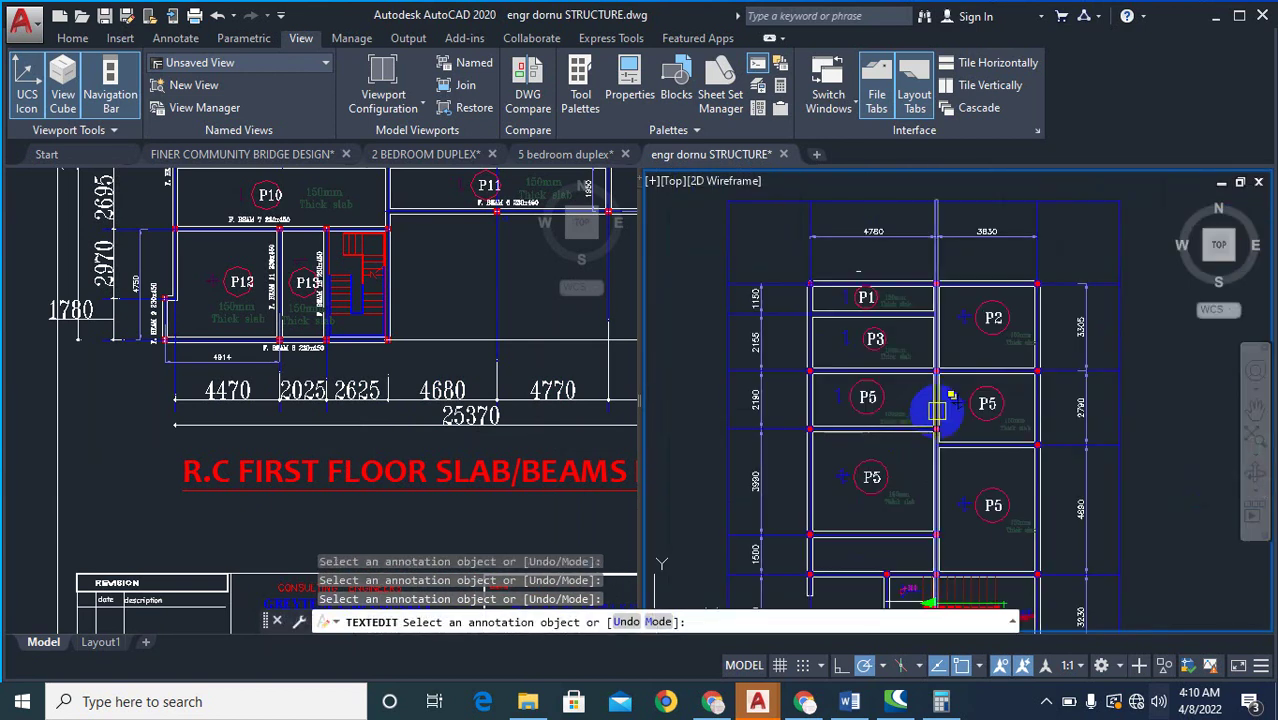
- Renumber the panel mark in the 2190 bay as P4
{"action": "scroll", "coordinate": [918, 408], "scroll_direction": "up", "scroll_amount": 3}
{"action": "scroll", "coordinate": [795, 383], "scroll_direction": "up", "scroll_amount": 4}
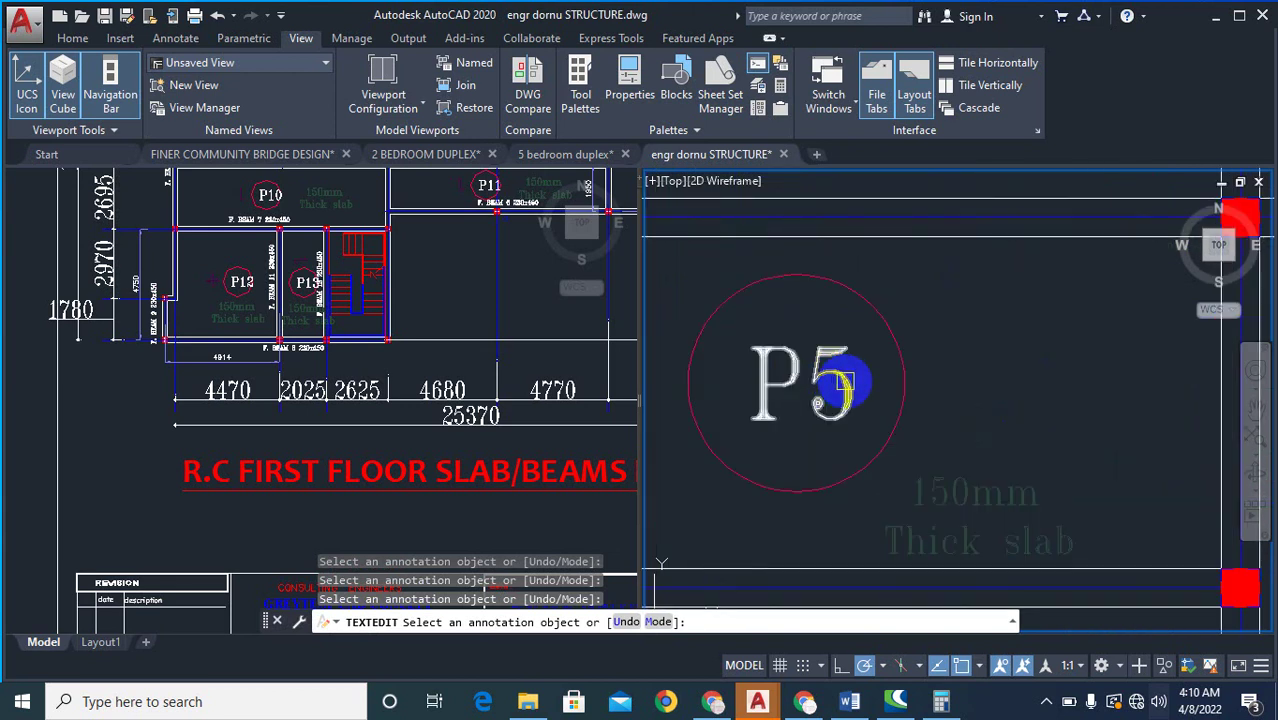
{"action": "left_click", "coordinate": [799, 372]}
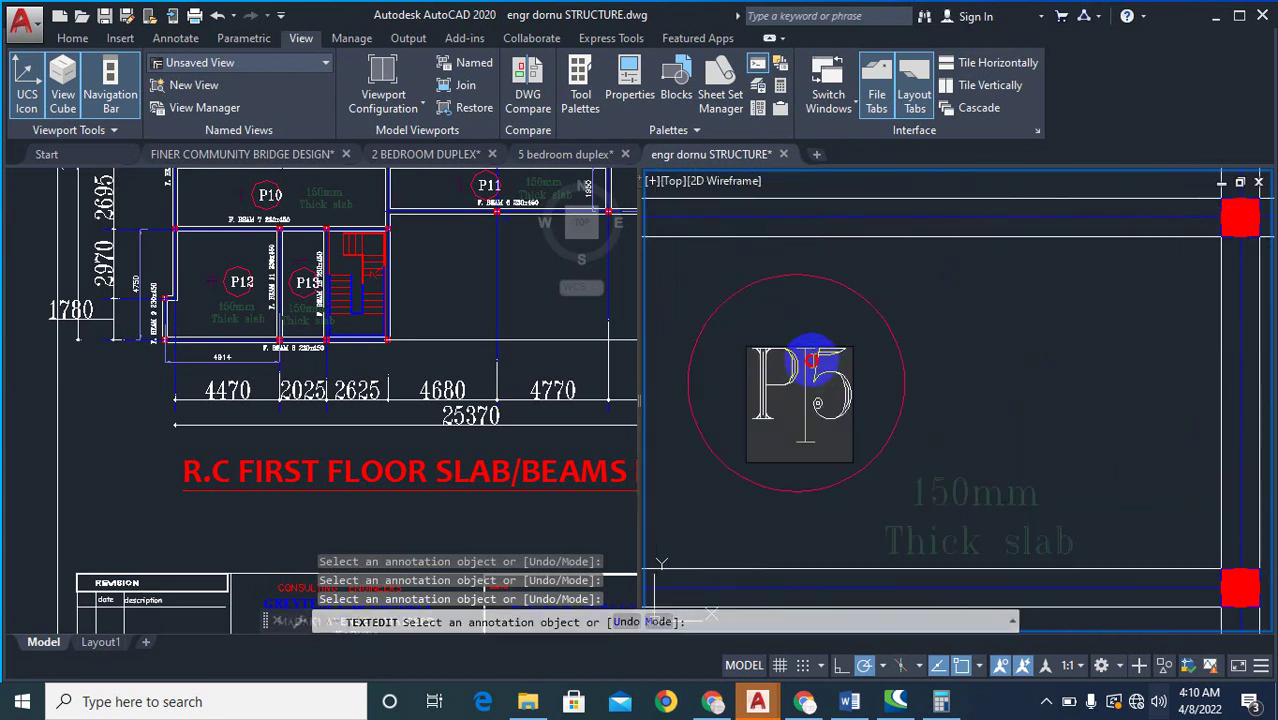
{"action": "left_click", "coordinate": [895, 383]}
{"action": "scroll", "coordinate": [1044, 405], "scroll_direction": "down", "scroll_amount": 5}
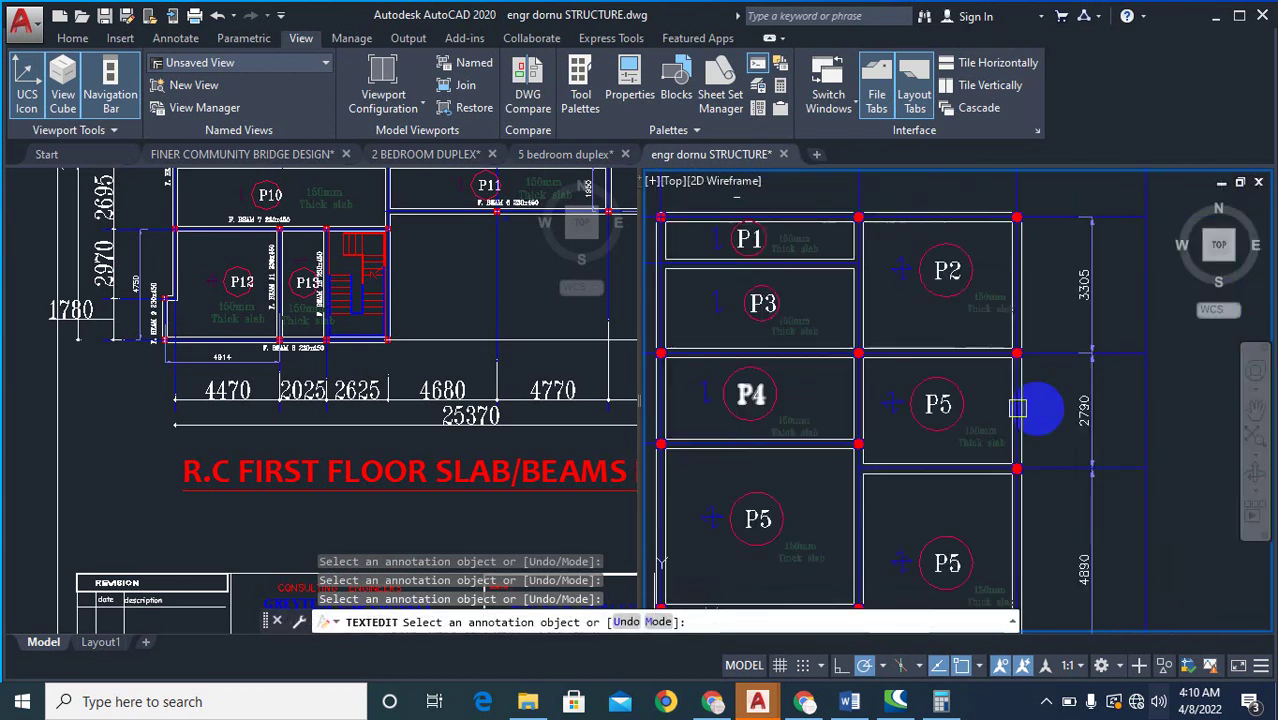
- Number the 2790 bay's panel mark P5 and the 3990 bay's panel mark P6
{"action": "scroll", "coordinate": [927, 434], "scroll_direction": "up", "scroll_amount": 5}
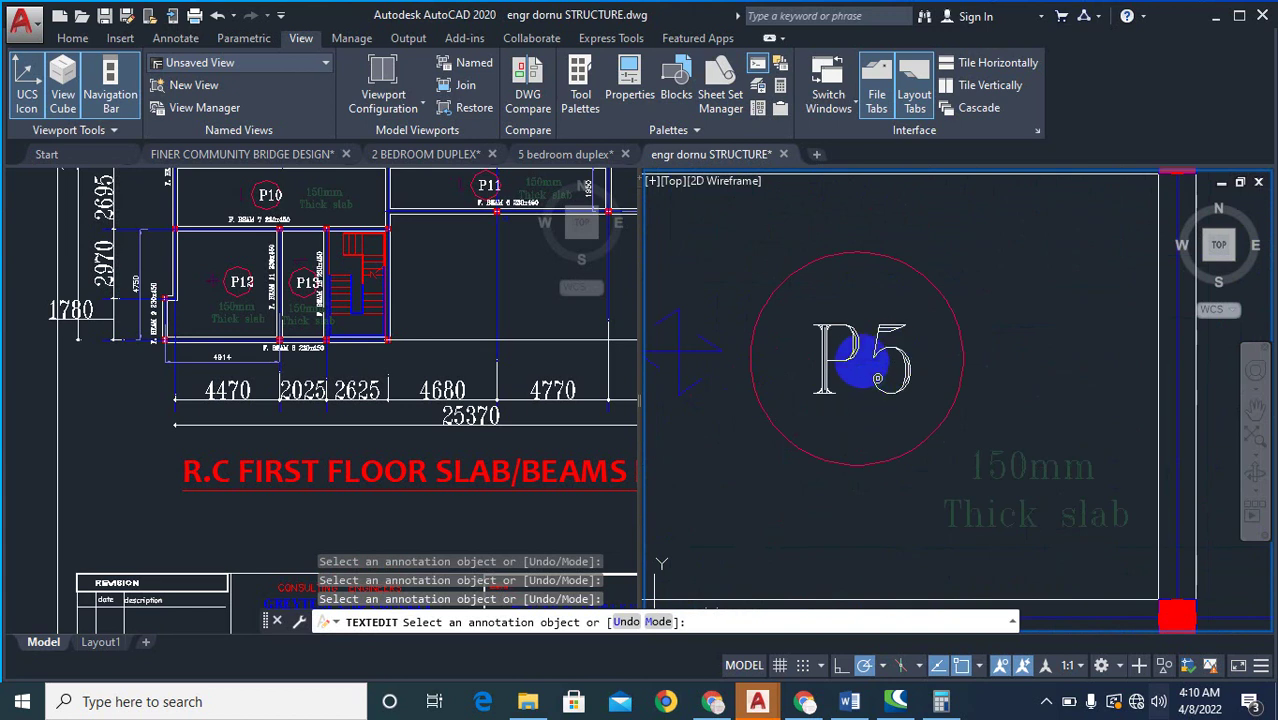
{"action": "left_click", "coordinate": [874, 375]}
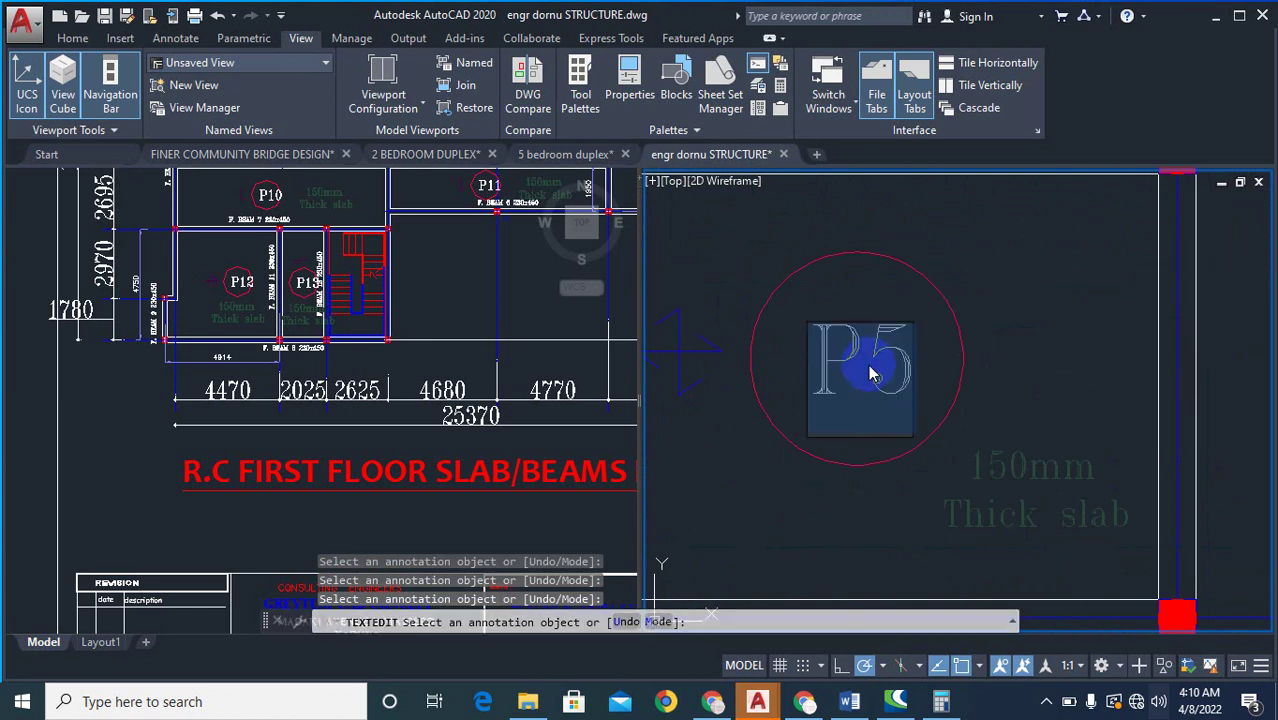
{"action": "left_click", "coordinate": [951, 372]}
{"action": "scroll", "coordinate": [1036, 334], "scroll_direction": "down", "scroll_amount": 4}
{"action": "scroll", "coordinate": [827, 456], "scroll_direction": "up", "scroll_amount": 4}
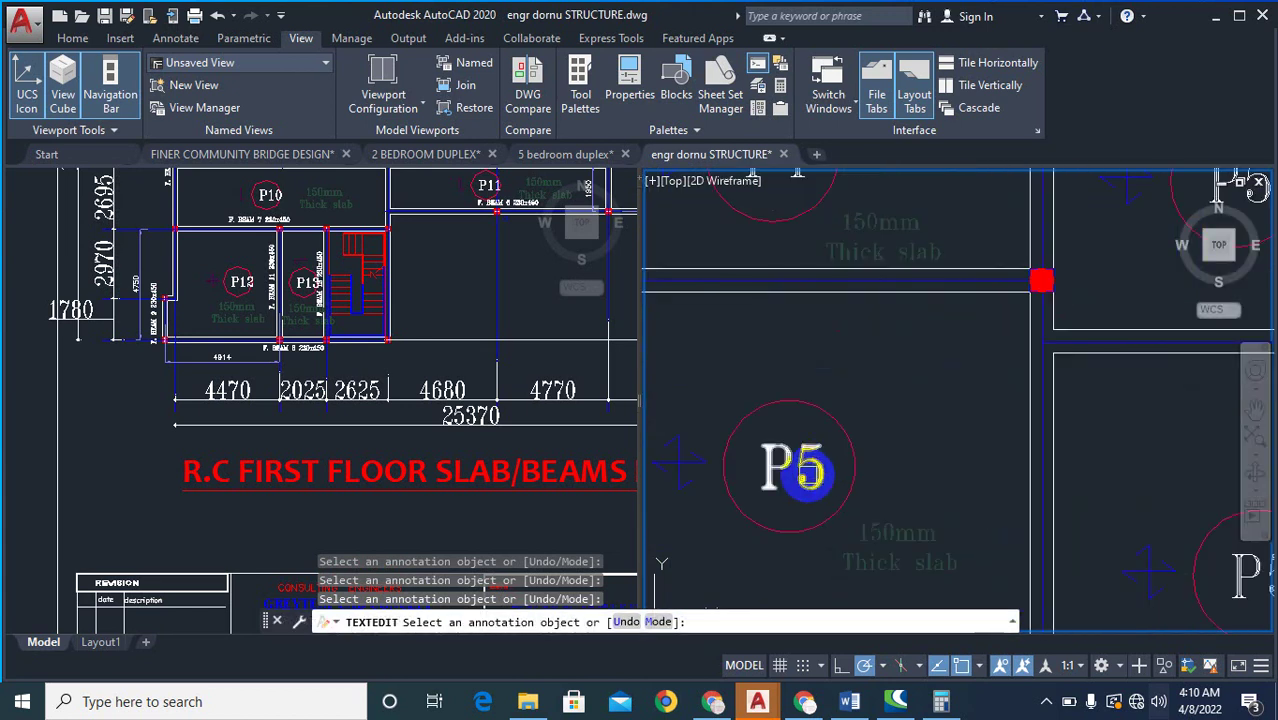
{"action": "left_click", "coordinate": [795, 455]}
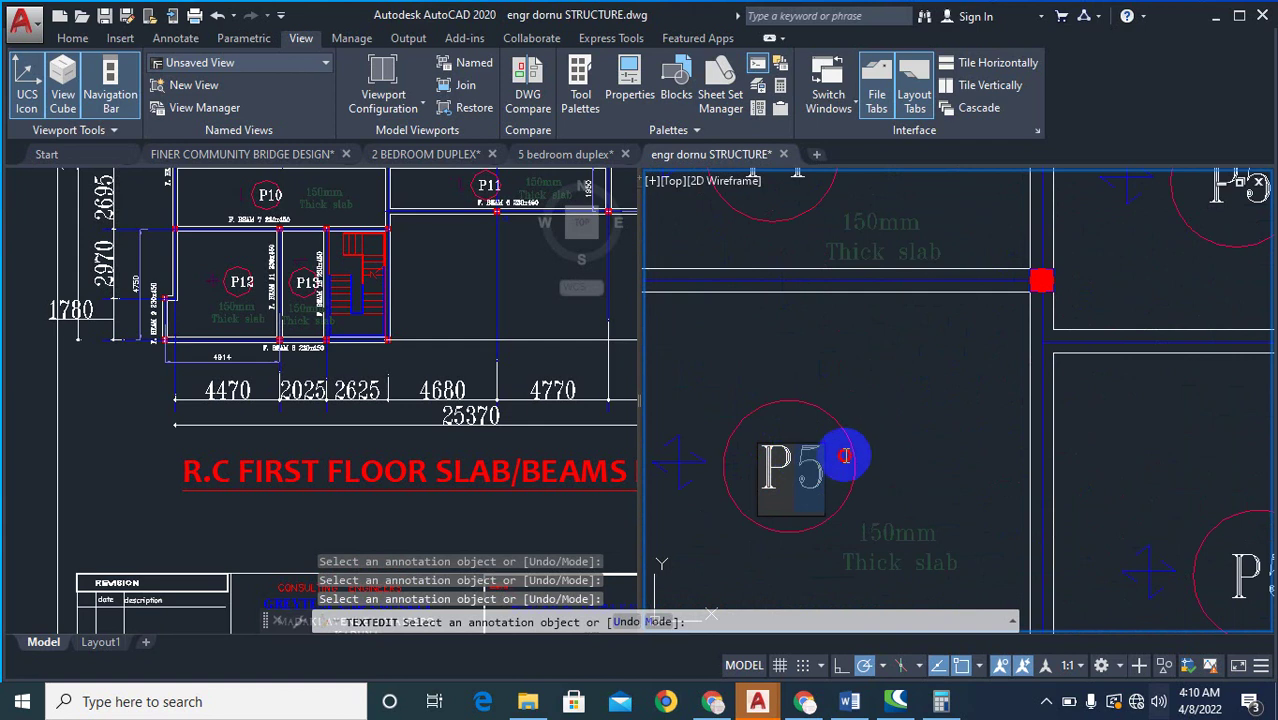
{"action": "left_click", "coordinate": [900, 452]}
{"action": "scroll", "coordinate": [764, 434], "scroll_direction": "down", "scroll_amount": 4}
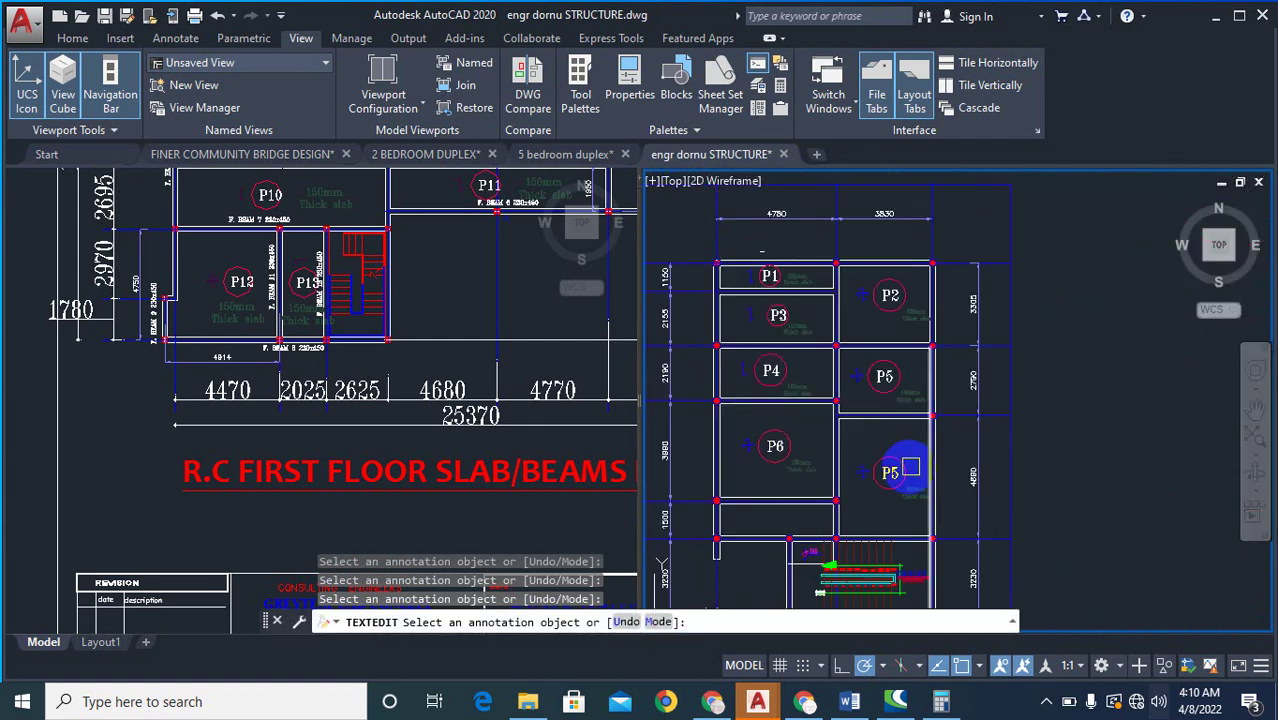
- Renumber the panel mark in the 4890 bay as P7 and finish the text editing
{"action": "scroll", "coordinate": [886, 488], "scroll_direction": "up", "scroll_amount": 4}
{"action": "left_click", "coordinate": [871, 445]}
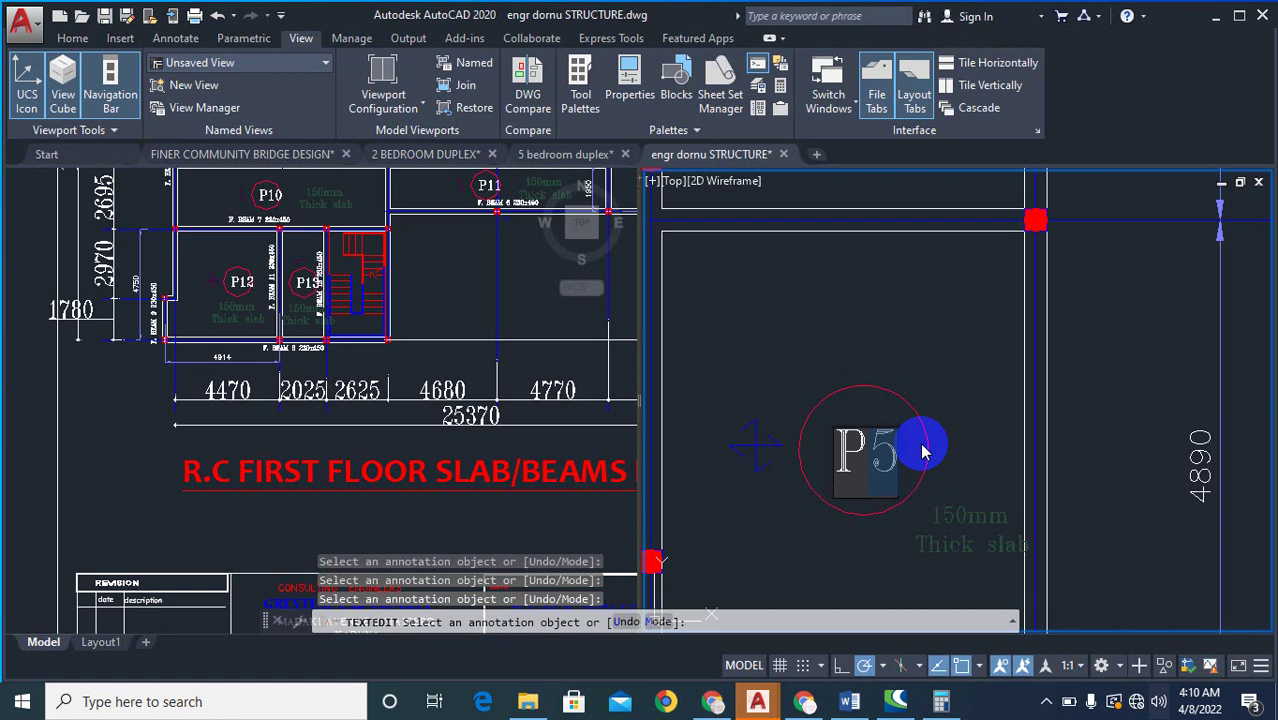
{"action": "type", "text": "7"}
{"action": "left_click", "coordinate": [939, 378]}
{"action": "scroll", "coordinate": [992, 405], "scroll_direction": "down", "scroll_amount": 8}
{"action": "key", "text": "Escape"}
- Copy the P3 panel mark with its direction symbol and "150mm Thick slab" note from the 2155 bay into the 1500 bay
{"action": "scroll", "coordinate": [908, 425], "scroll_direction": "up", "scroll_amount": 4}
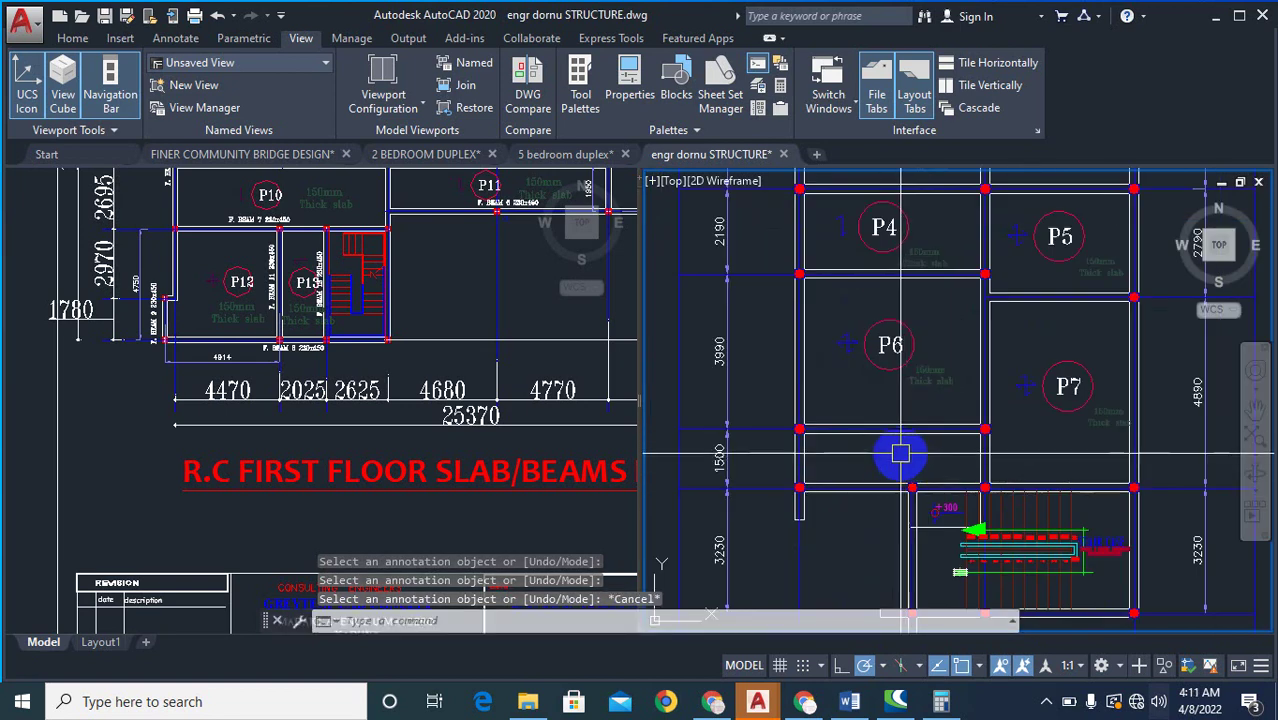
{"action": "scroll", "coordinate": [862, 449], "scroll_direction": "down", "scroll_amount": 4}
{"action": "scroll", "coordinate": [885, 318], "scroll_direction": "up", "scroll_amount": 4}
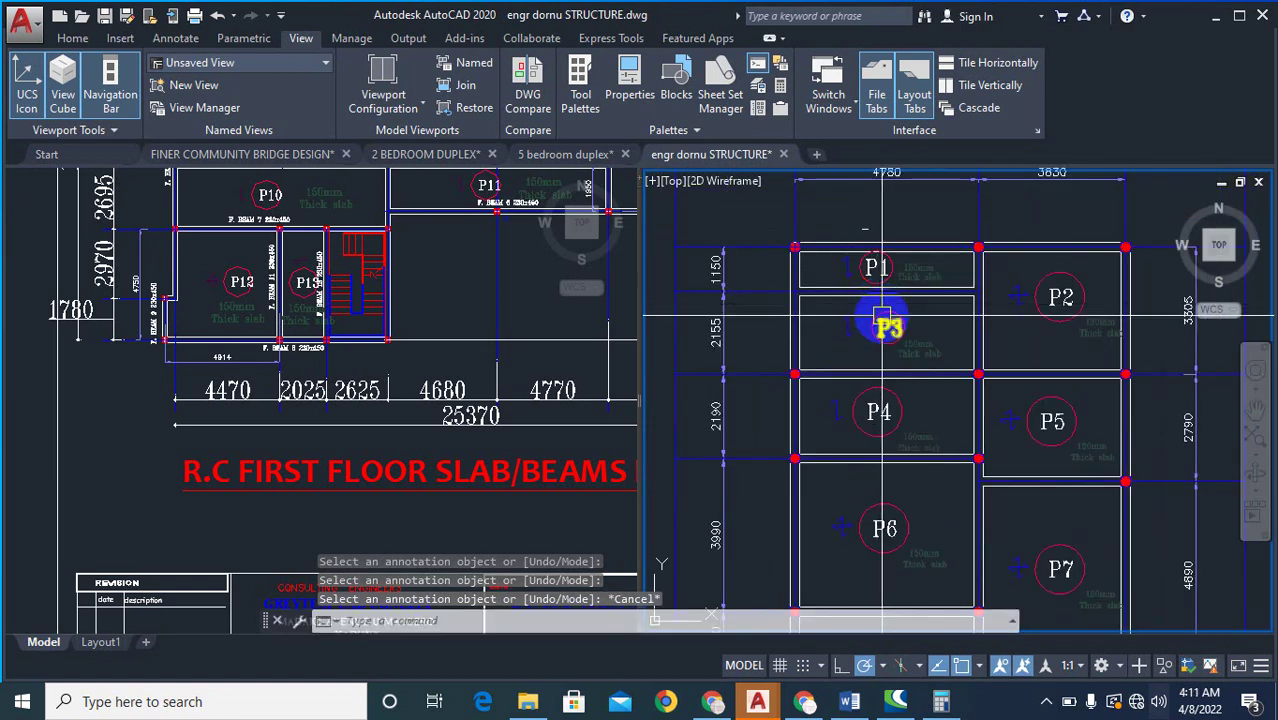
{"action": "scroll", "coordinate": [885, 318], "scroll_direction": "up", "scroll_amount": 1}
{"action": "type", "text": "co"}
{"action": "key", "text": "Return"}
{"action": "scroll", "coordinate": [790, 290], "scroll_direction": "up", "scroll_amount": 4}
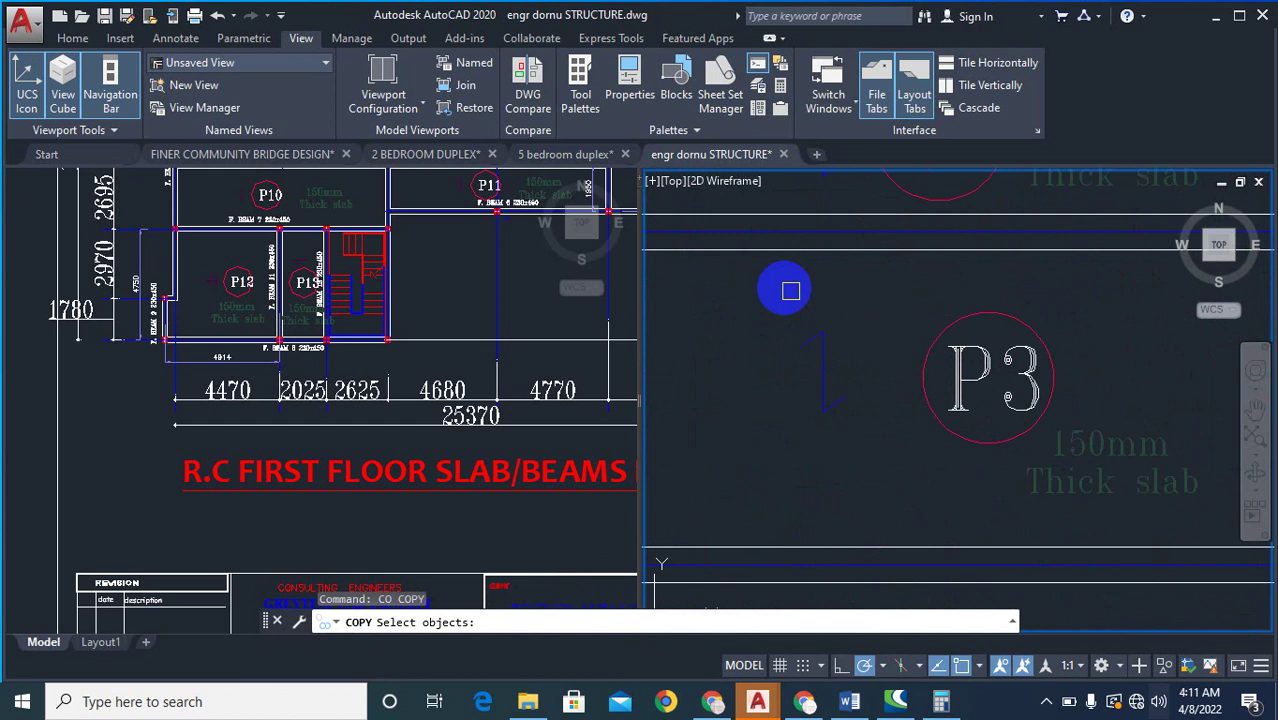
{"action": "left_click", "coordinate": [790, 290]}
{"action": "left_click", "coordinate": [1192, 515]}
{"action": "key", "text": "Return"}
{"action": "left_click", "coordinate": [1025, 492]}
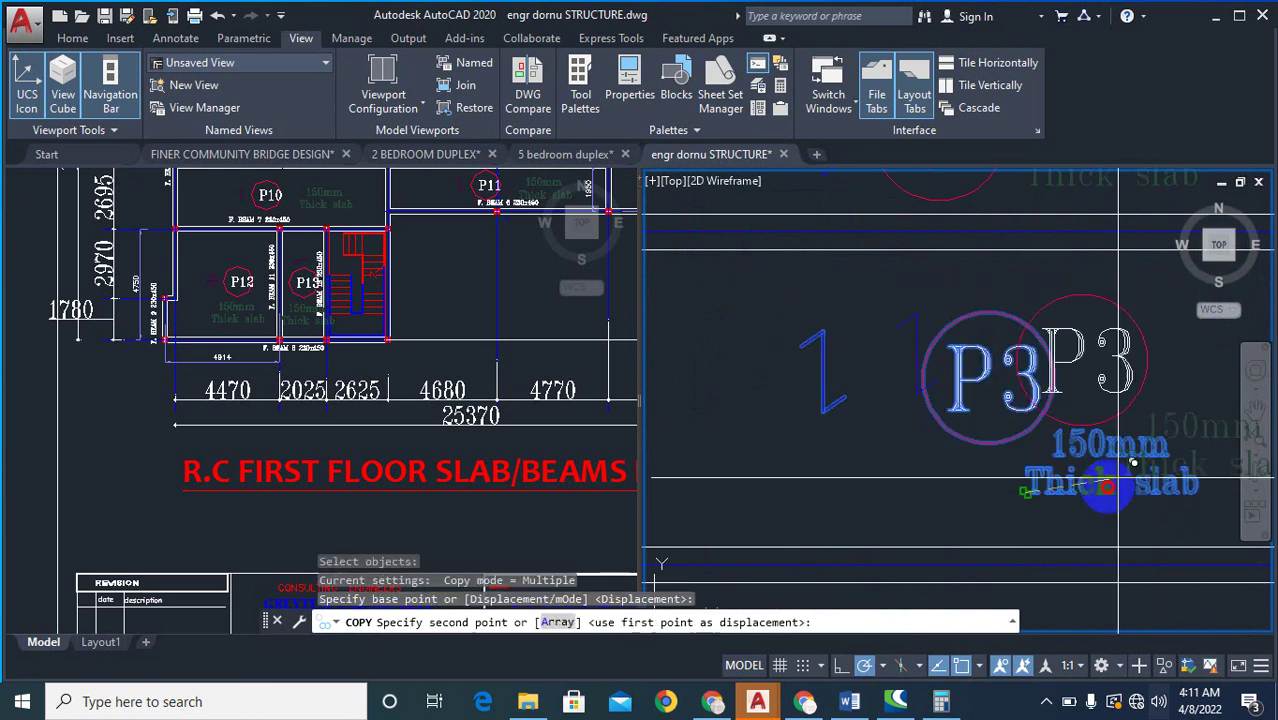
{"action": "scroll", "coordinate": [1133, 462], "scroll_direction": "down", "scroll_amount": 4}
{"action": "scroll", "coordinate": [1060, 485], "scroll_direction": "up", "scroll_amount": 6}
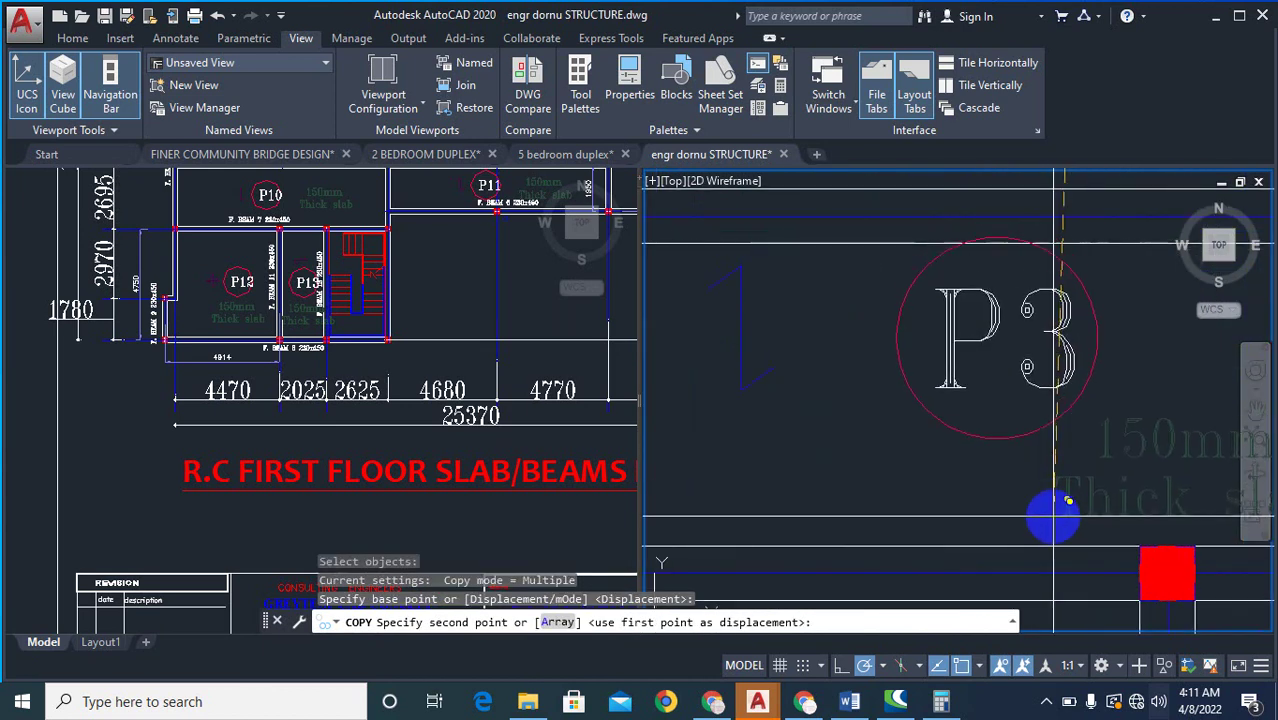
{"action": "left_click", "coordinate": [1050, 525]}
{"action": "scroll", "coordinate": [930, 500], "scroll_direction": "down", "scroll_amount": 4}
{"action": "key", "text": "Escape"}
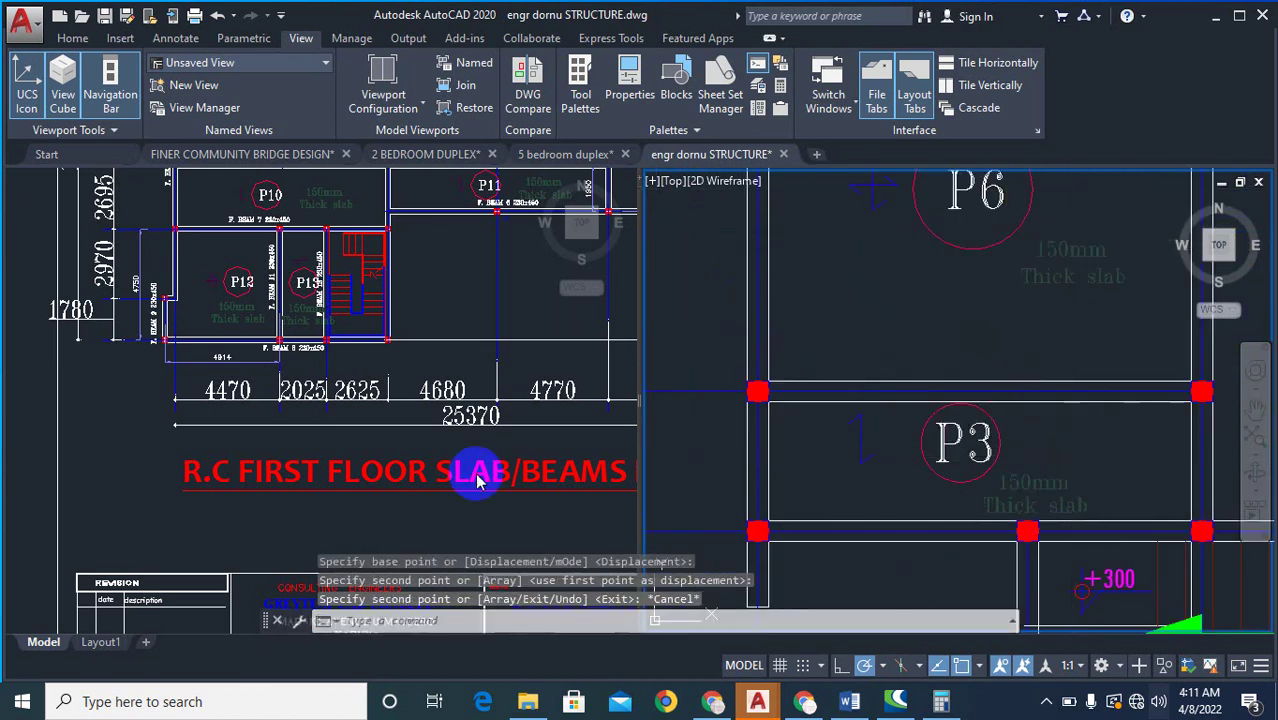
- Copy the "F. BEAM 1 230x450" label from the reference layout onto the top edge beam above panel P1
{"action": "left_click", "coordinate": [478, 481]}
{"action": "scroll", "coordinate": [528, 394], "scroll_direction": "down", "scroll_amount": 5}
{"action": "scroll", "coordinate": [456, 385], "scroll_direction": "up", "scroll_amount": 3}
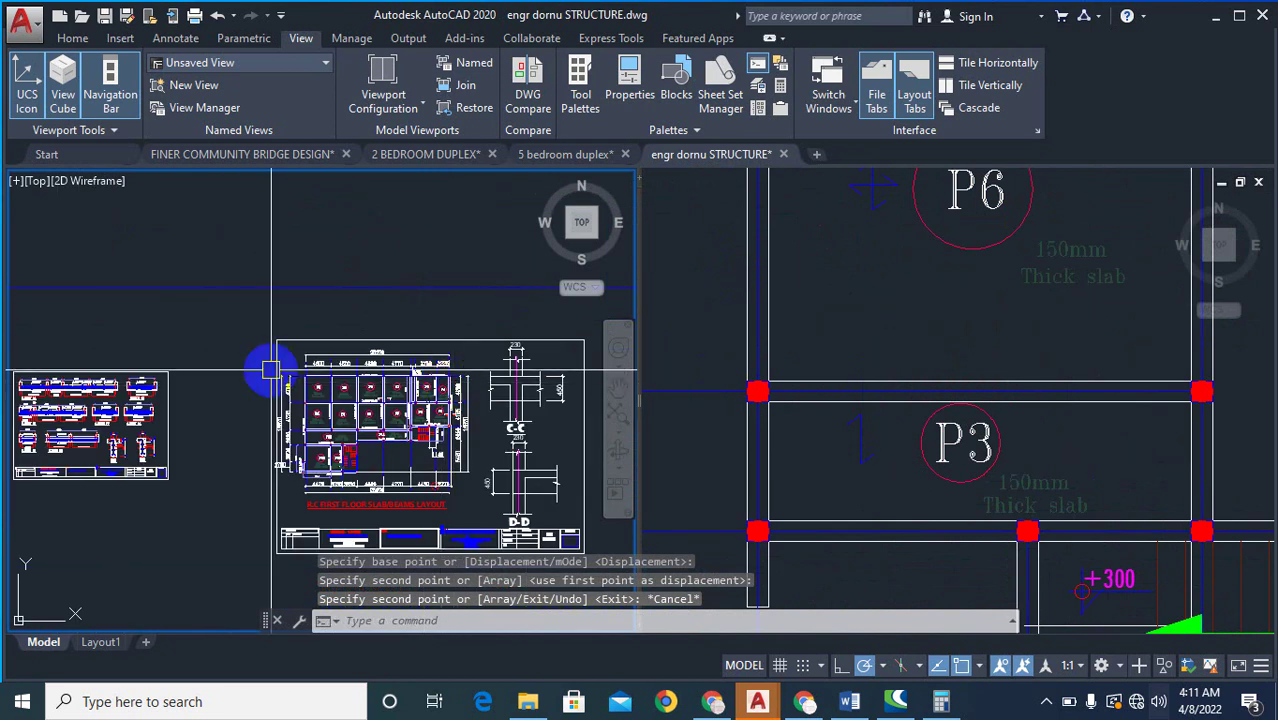
{"action": "scroll", "coordinate": [408, 357], "scroll_direction": "up", "scroll_amount": 10}
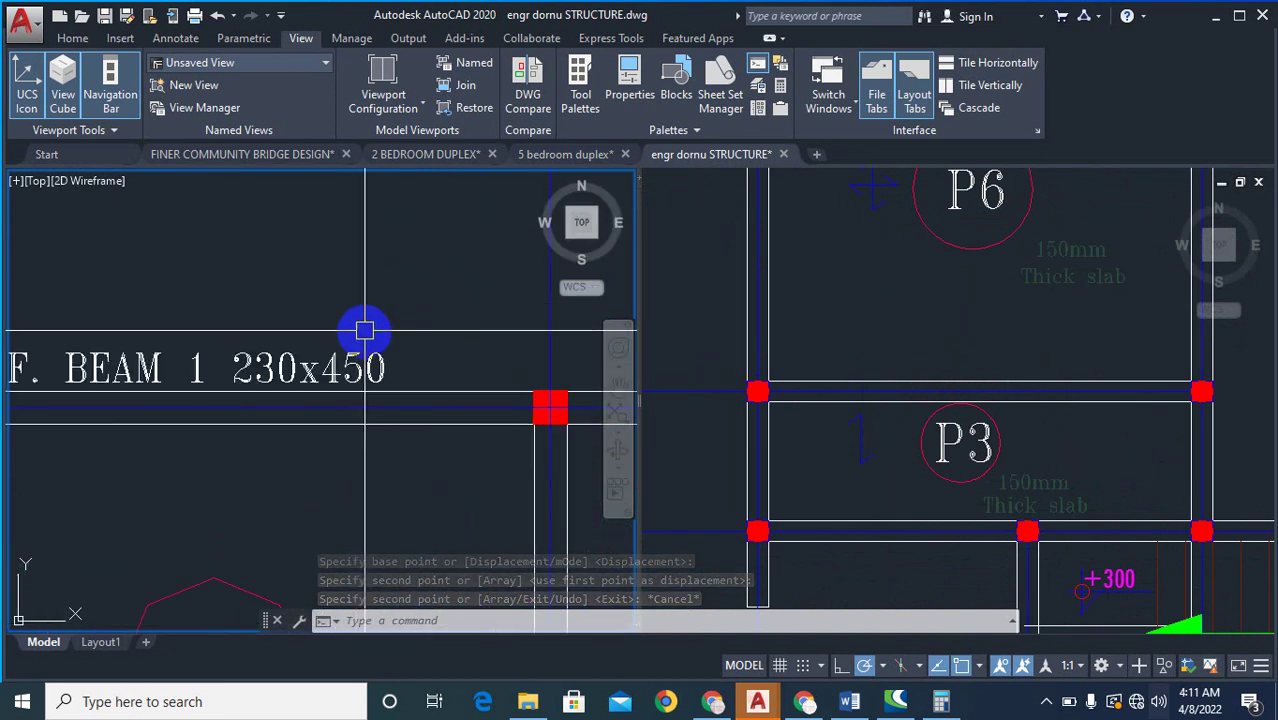
{"action": "type", "text": "co"}
{"action": "key", "text": "Return"}
{"action": "left_click", "coordinate": [345, 367]}
{"action": "scroll", "coordinate": [430, 355], "scroll_direction": "down", "scroll_amount": 4}
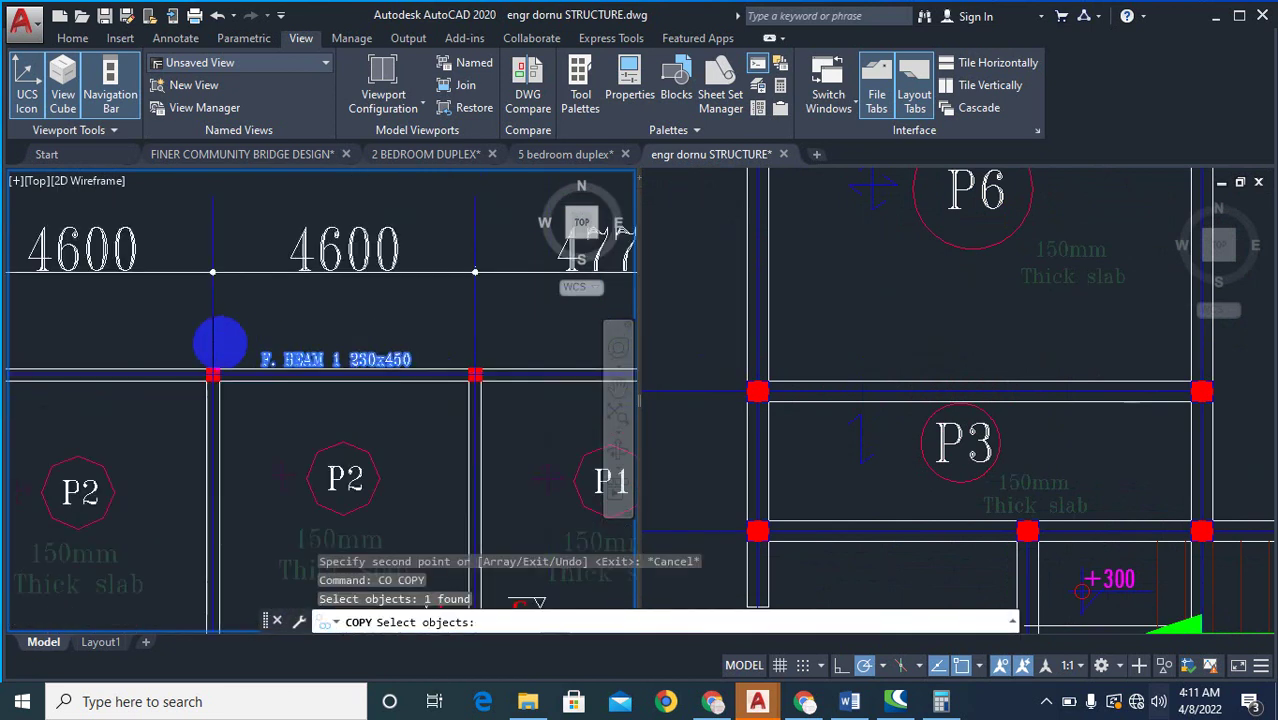
{"action": "scroll", "coordinate": [225, 345], "scroll_direction": "up", "scroll_amount": 4}
{"action": "key", "text": "Return"}
{"action": "left_click", "coordinate": [291, 437]}
{"action": "left_click", "coordinate": [1107, 305]}
{"action": "scroll", "coordinate": [836, 411], "scroll_direction": "down", "scroll_amount": 5}
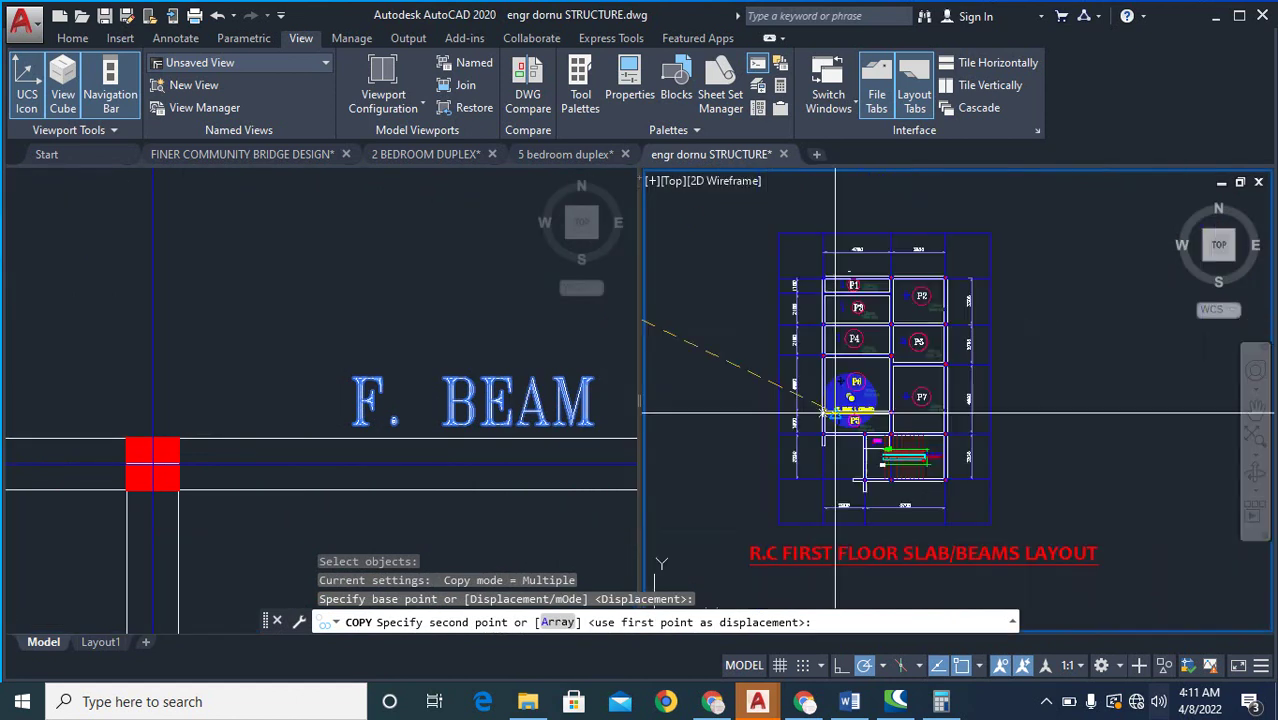
{"action": "scroll", "coordinate": [850, 280], "scroll_direction": "up", "scroll_amount": 6}
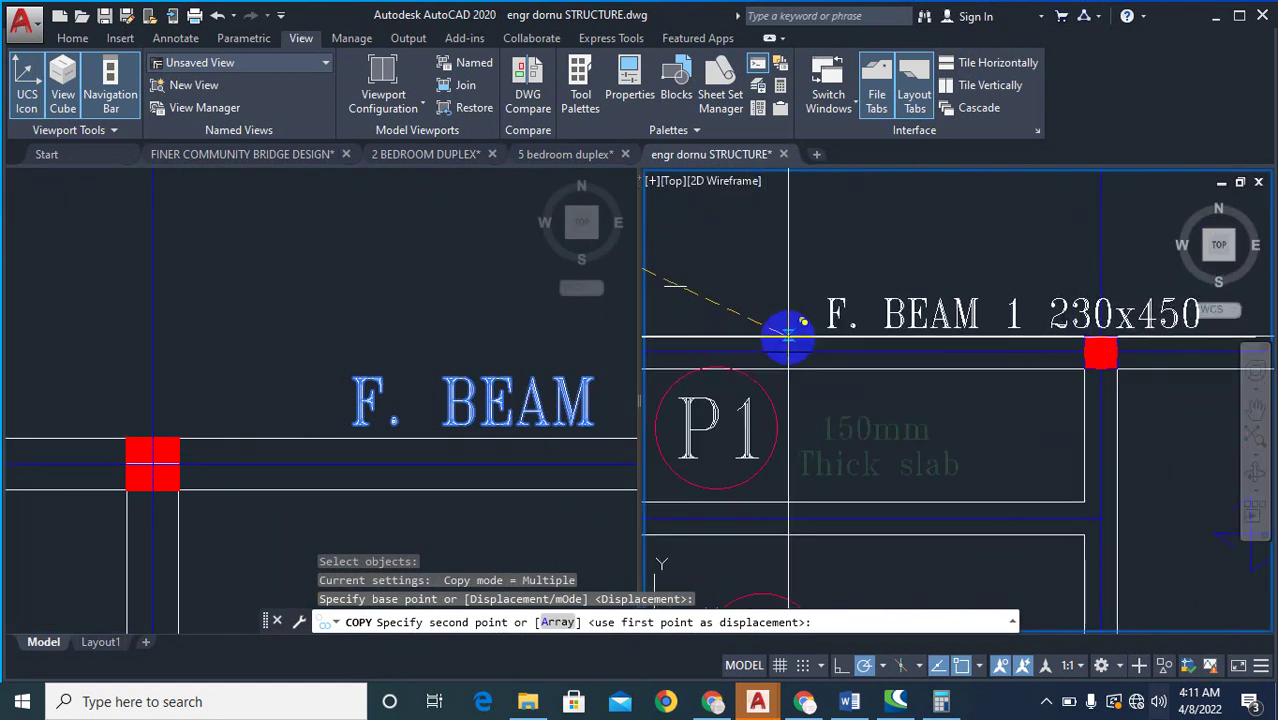
{"action": "left_click", "coordinate": [789, 338]}
- Place further copies of the beam label on the beam between P1 and P3 and the beam between P3 and P4, ending the copy
{"action": "scroll", "coordinate": [780, 230], "scroll_direction": "down", "scroll_amount": 3}
{"action": "scroll", "coordinate": [705, 285], "scroll_direction": "up", "scroll_amount": 3}
{"action": "scroll", "coordinate": [1080, 318], "scroll_direction": "down", "scroll_amount": 2}
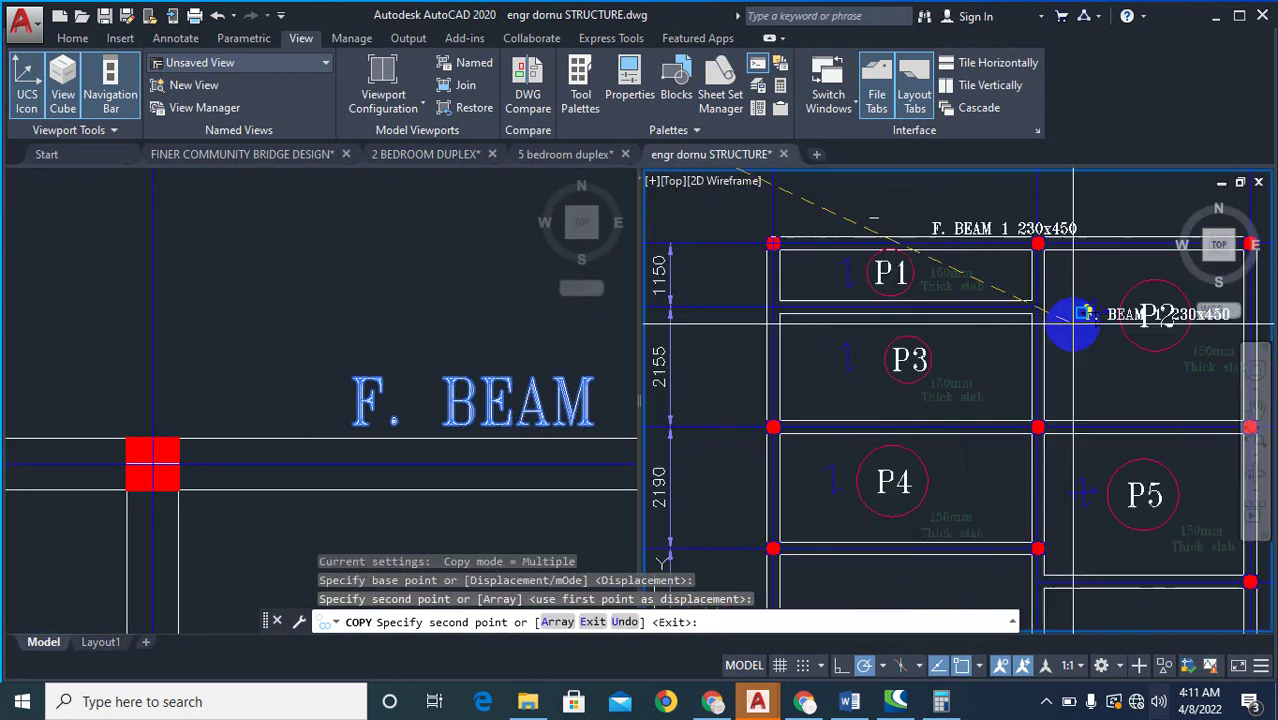
{"action": "scroll", "coordinate": [941, 294], "scroll_direction": "up", "scroll_amount": 2}
{"action": "scroll", "coordinate": [941, 334], "scroll_direction": "up", "scroll_amount": 2}
{"action": "left_click", "coordinate": [856, 314]}
{"action": "scroll", "coordinate": [948, 335], "scroll_direction": "down", "scroll_amount": 8}
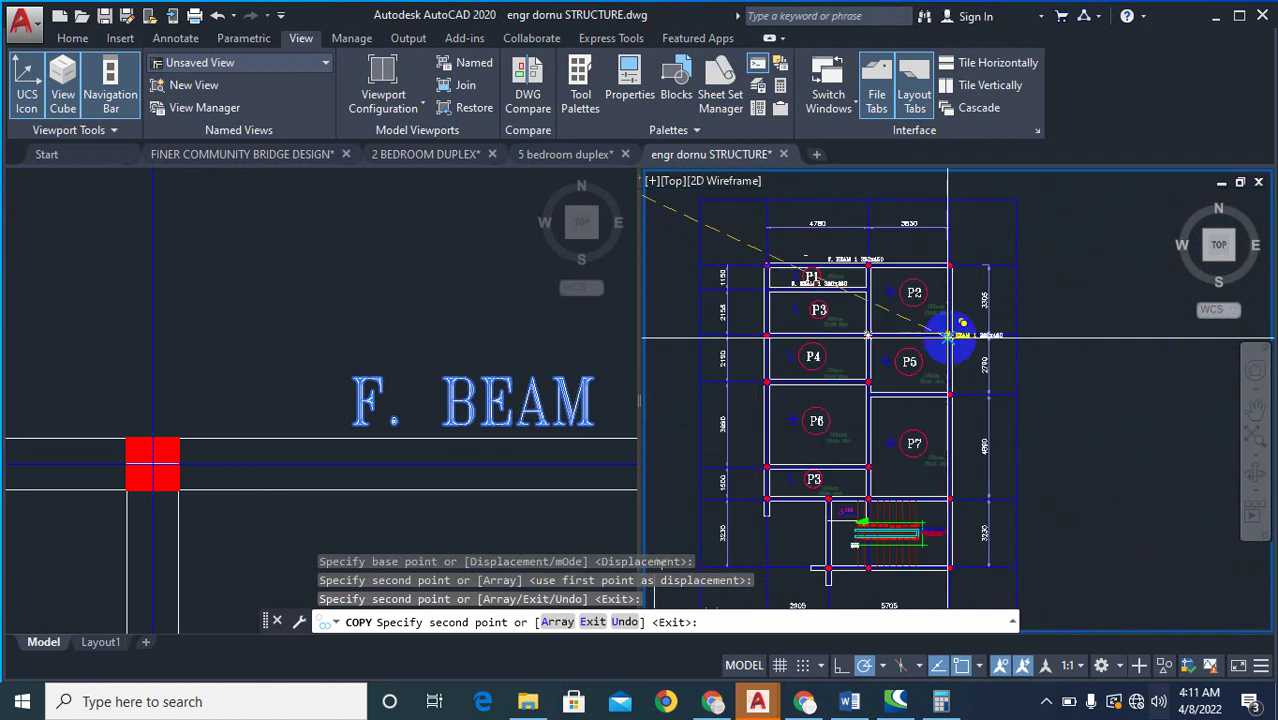
{"action": "scroll", "coordinate": [900, 335], "scroll_direction": "up", "scroll_amount": 4}
{"action": "scroll", "coordinate": [810, 350], "scroll_direction": "down", "scroll_amount": 4}
{"action": "scroll", "coordinate": [810, 354], "scroll_direction": "up", "scroll_amount": 6}
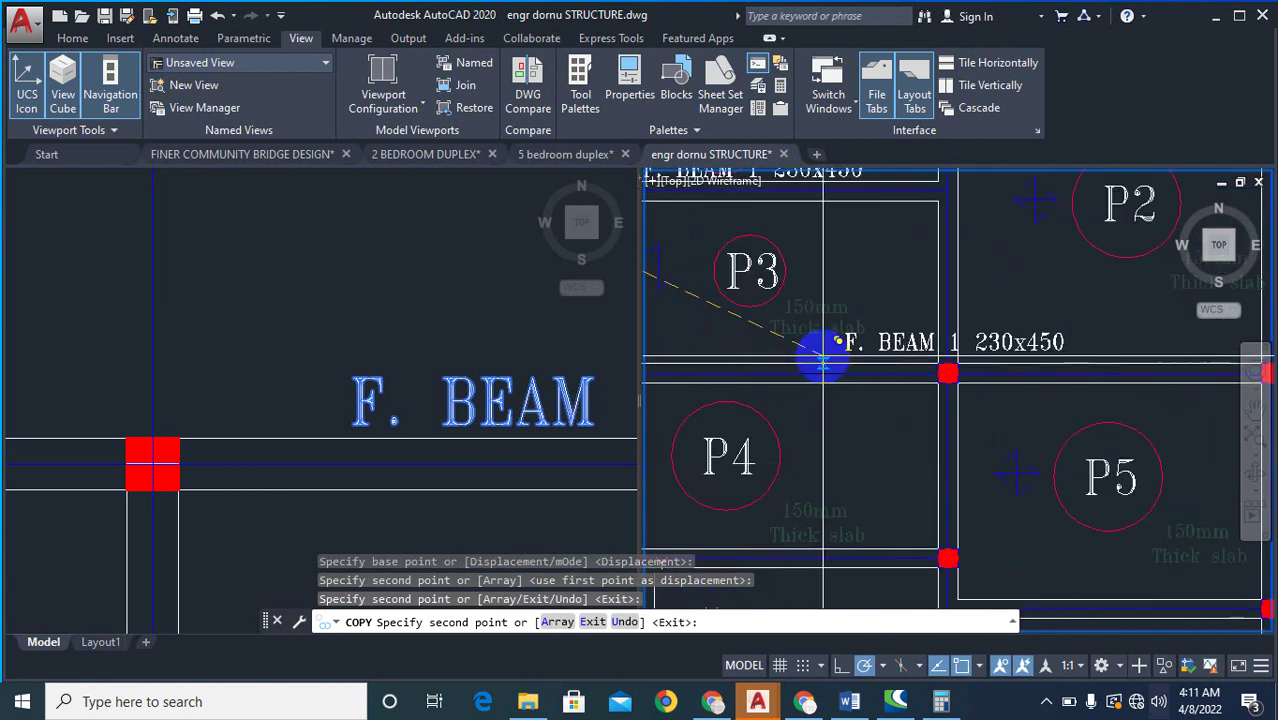
{"action": "left_click", "coordinate": [823, 361]}
{"action": "scroll", "coordinate": [815, 350], "scroll_direction": "down", "scroll_amount": 4}
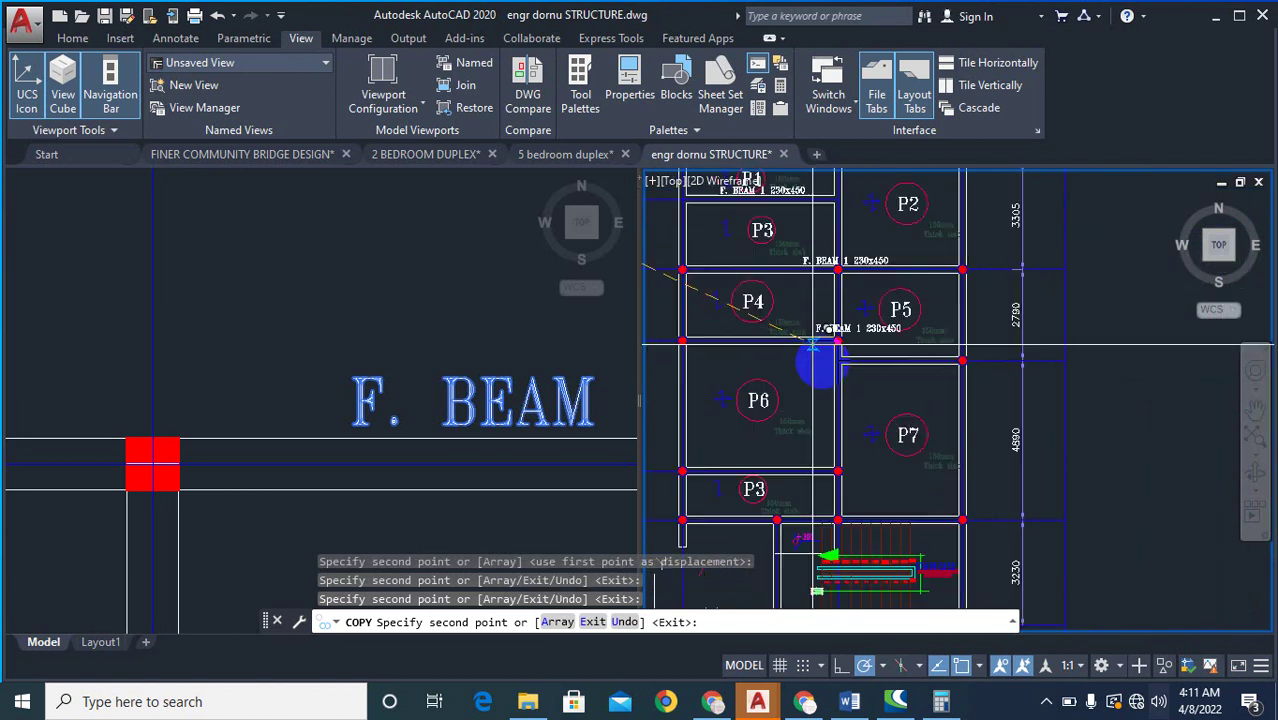
{"action": "key", "text": "Escape"}
- Change the label on the beam between P1 and P3 to "F. BEAM 2 230x450" and finish the text editing
{"action": "scroll", "coordinate": [1010, 371], "scroll_direction": "down", "scroll_amount": 4}
{"action": "scroll", "coordinate": [765, 236], "scroll_direction": "up", "scroll_amount": 6}
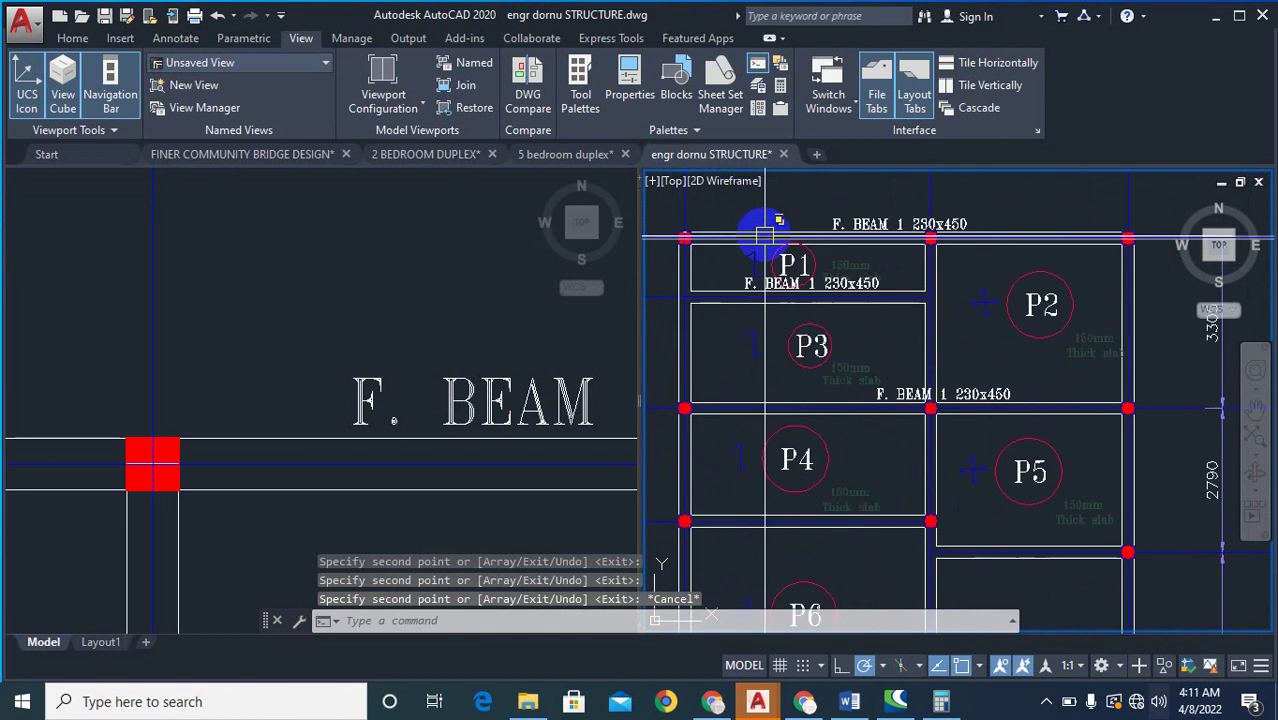
{"action": "scroll", "coordinate": [765, 236], "scroll_direction": "up", "scroll_amount": 4}
{"action": "type", "text": "T"}
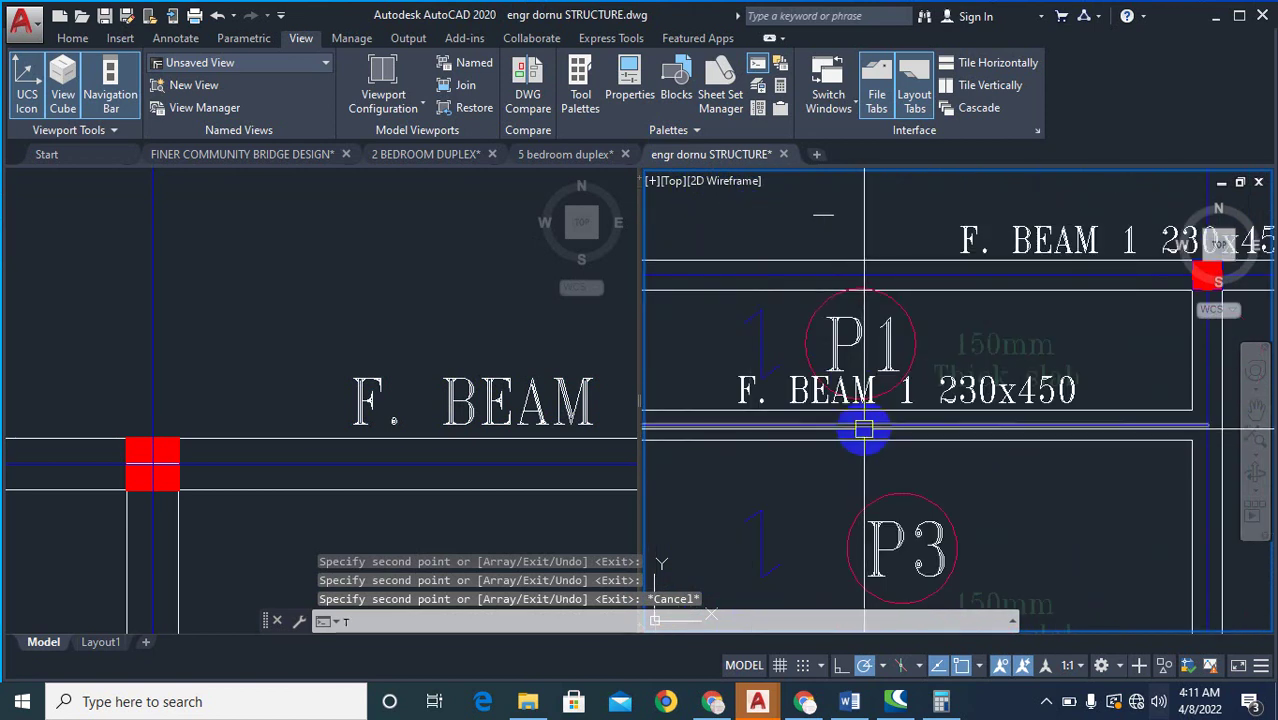
{"action": "type", "text": "EXT"}
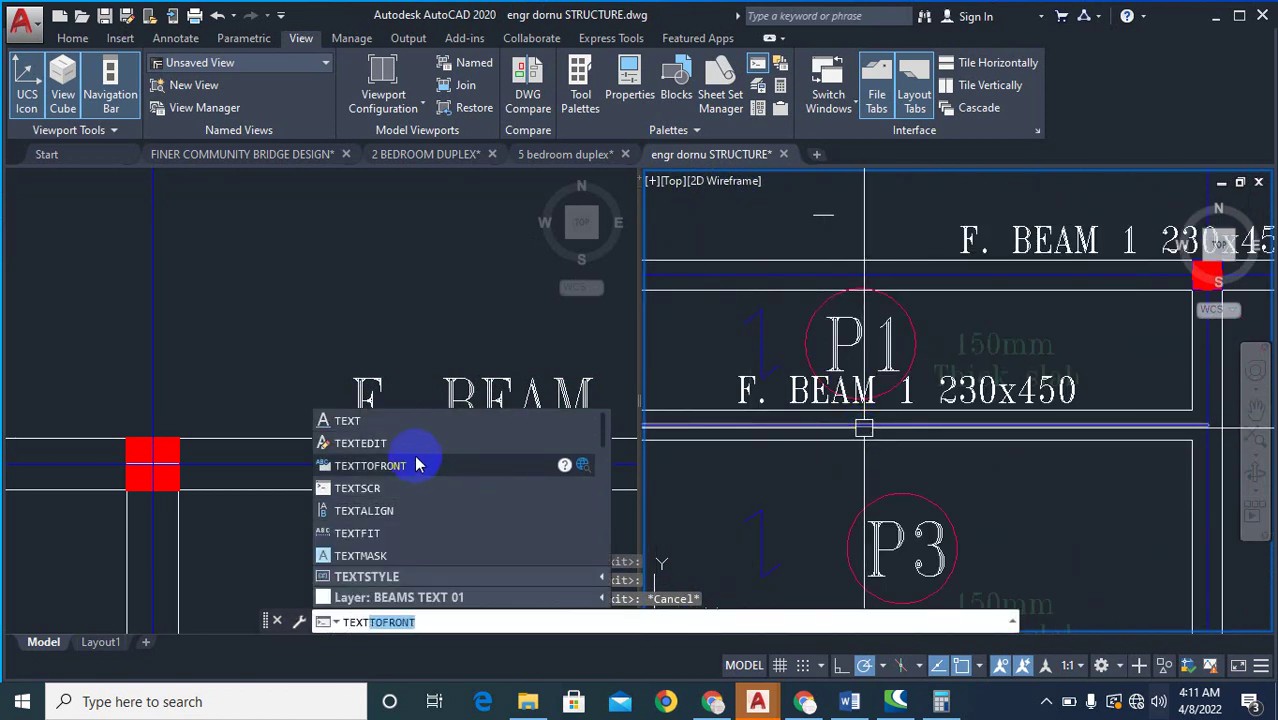
{"action": "left_click", "coordinate": [410, 443]}
{"action": "left_click", "coordinate": [917, 391]}
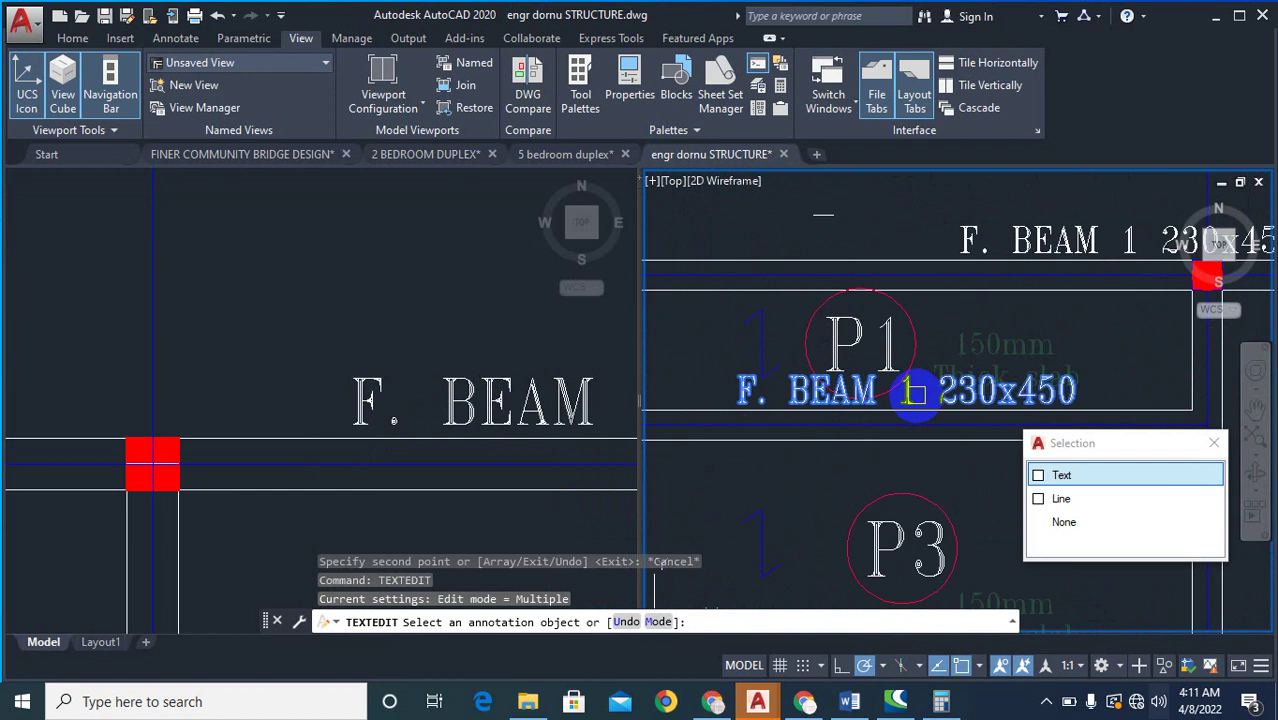
{"action": "left_click", "coordinate": [914, 394]}
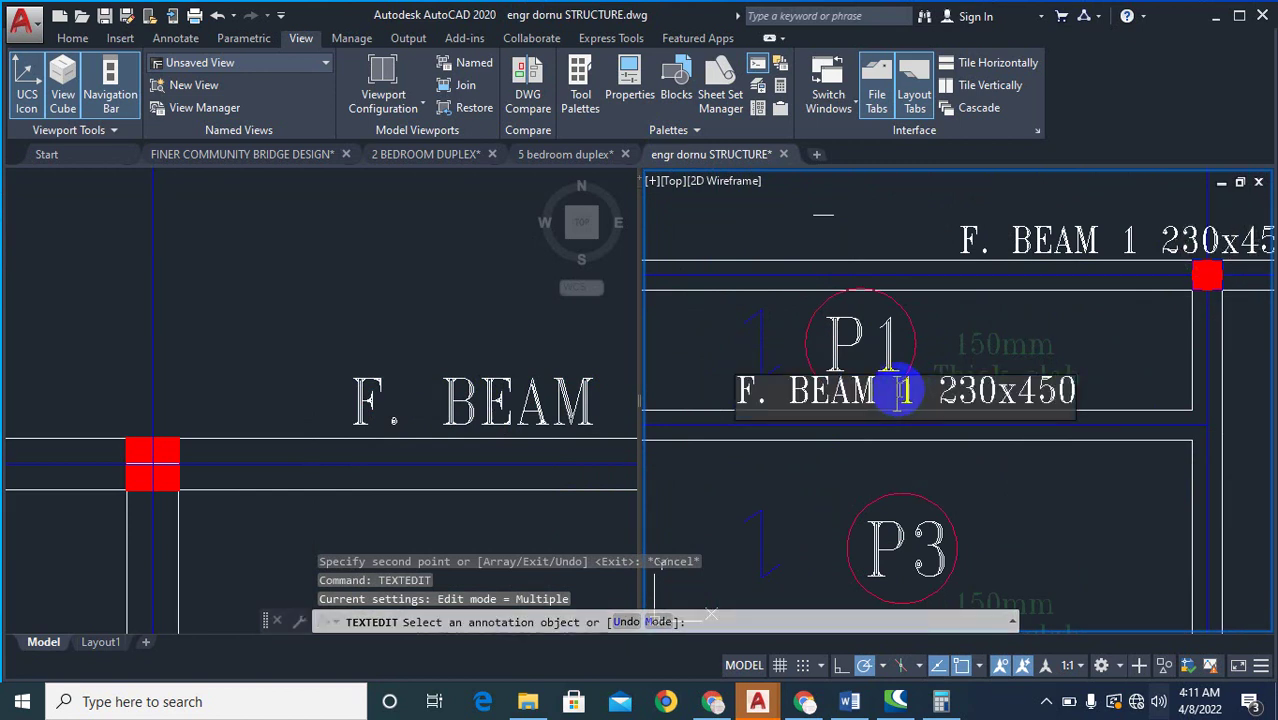
{"action": "type", "text": "2"}
{"action": "left_click", "coordinate": [925, 498]}
{"action": "scroll", "coordinate": [902, 468], "scroll_direction": "down", "scroll_amount": 5}
{"action": "scroll", "coordinate": [880, 400], "scroll_direction": "up", "scroll_amount": 2}
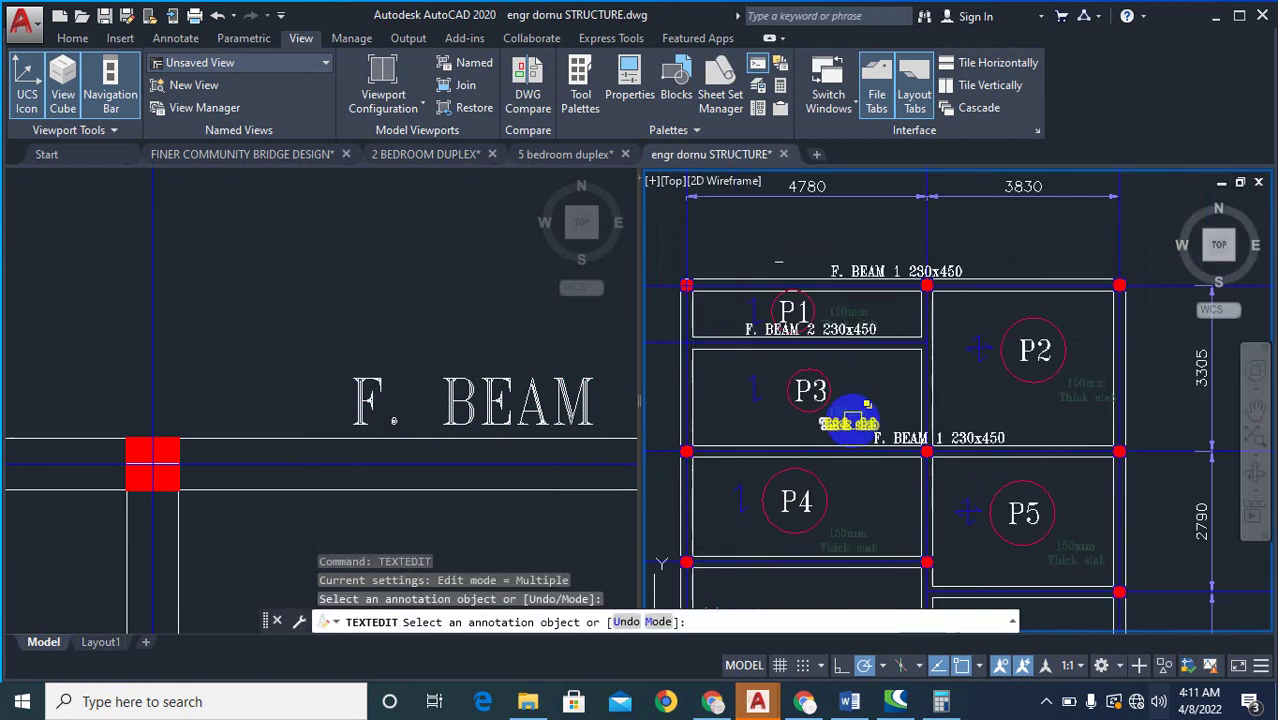
{"action": "scroll", "coordinate": [907, 480], "scroll_direction": "down", "scroll_amount": 4}
{"action": "scroll", "coordinate": [925, 475], "scroll_direction": "up", "scroll_amount": 4}
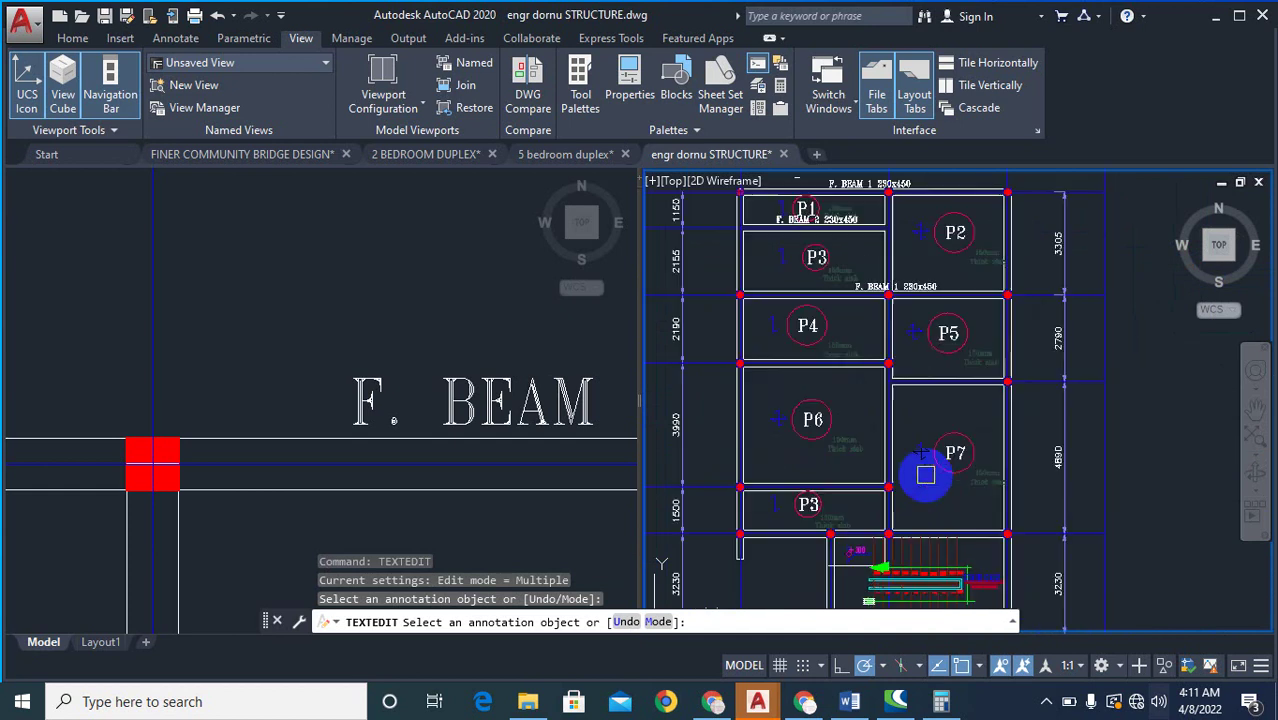
{"action": "scroll", "coordinate": [890, 418], "scroll_direction": "down", "scroll_amount": 4}
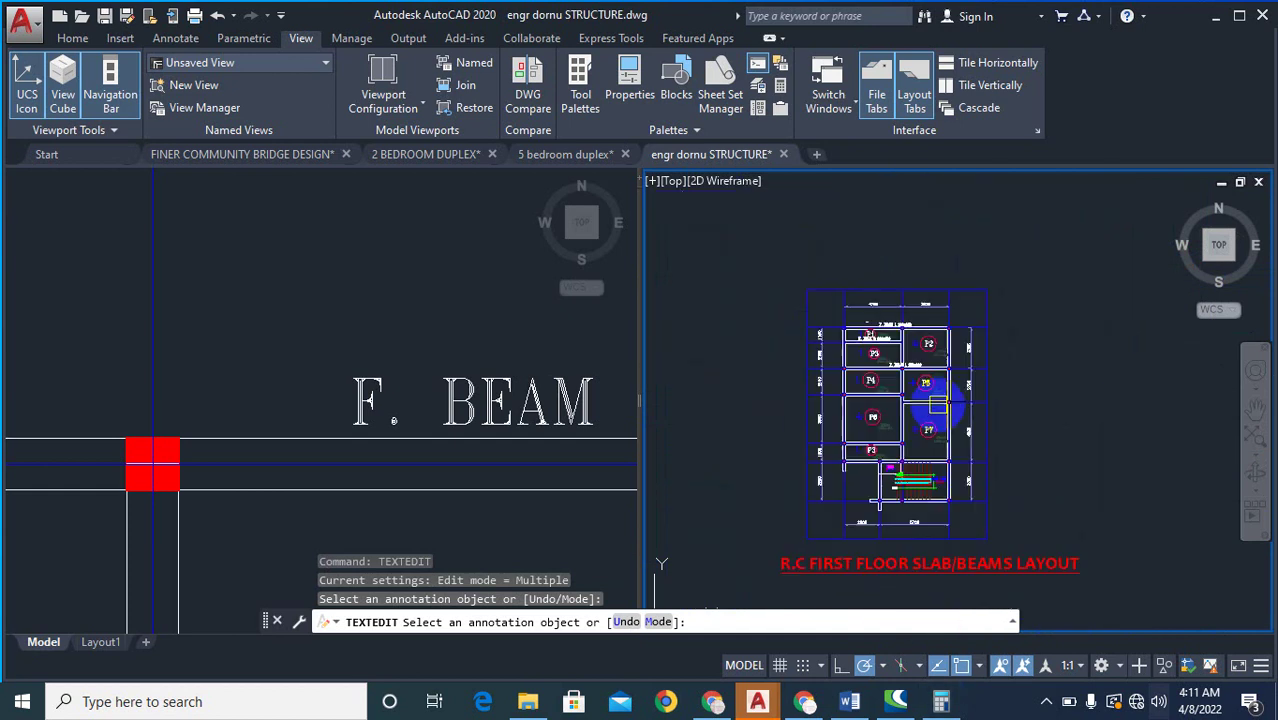
{"action": "key", "text": "Escape"}
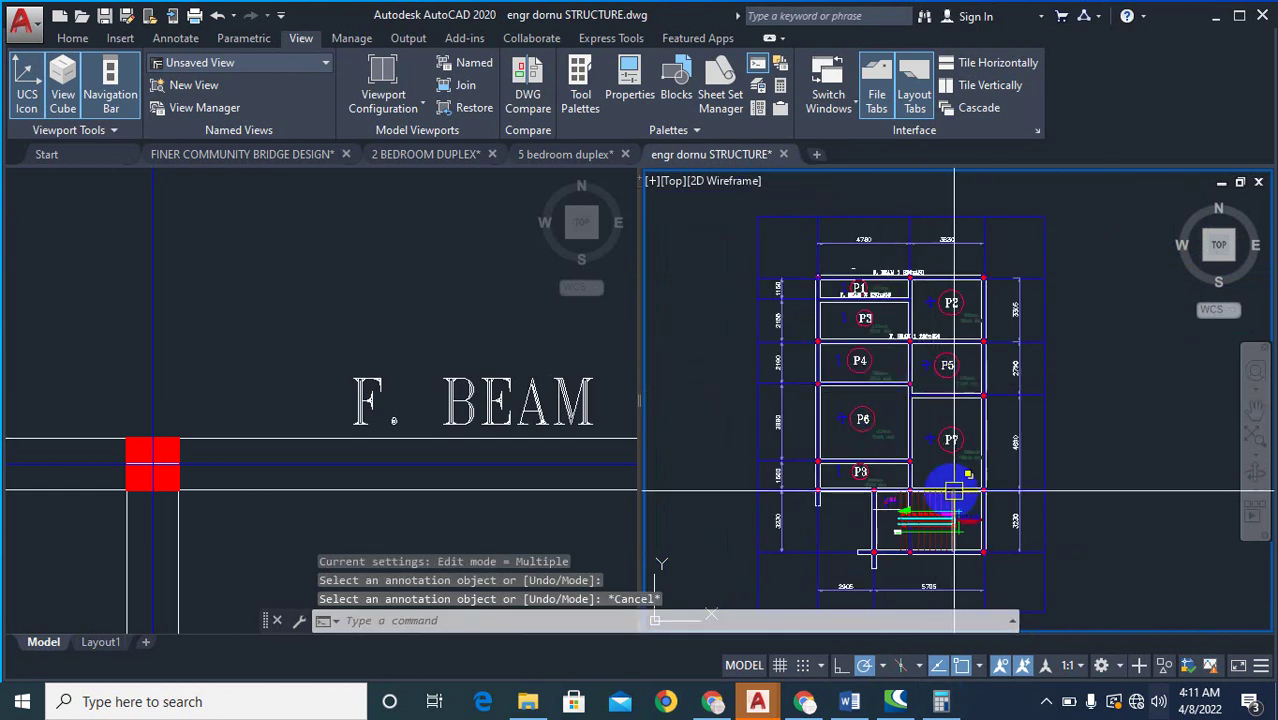
- Examine the first floor slab/beams layout, from the labelled top beams to the staircase bay, along with the plan below it
{"action": "scroll", "coordinate": [955, 470], "scroll_direction": "down", "scroll_amount": 2}
{"action": "scroll", "coordinate": [893, 482], "scroll_direction": "up", "scroll_amount": 2}
{"action": "scroll", "coordinate": [942, 479], "scroll_direction": "down", "scroll_amount": 2}
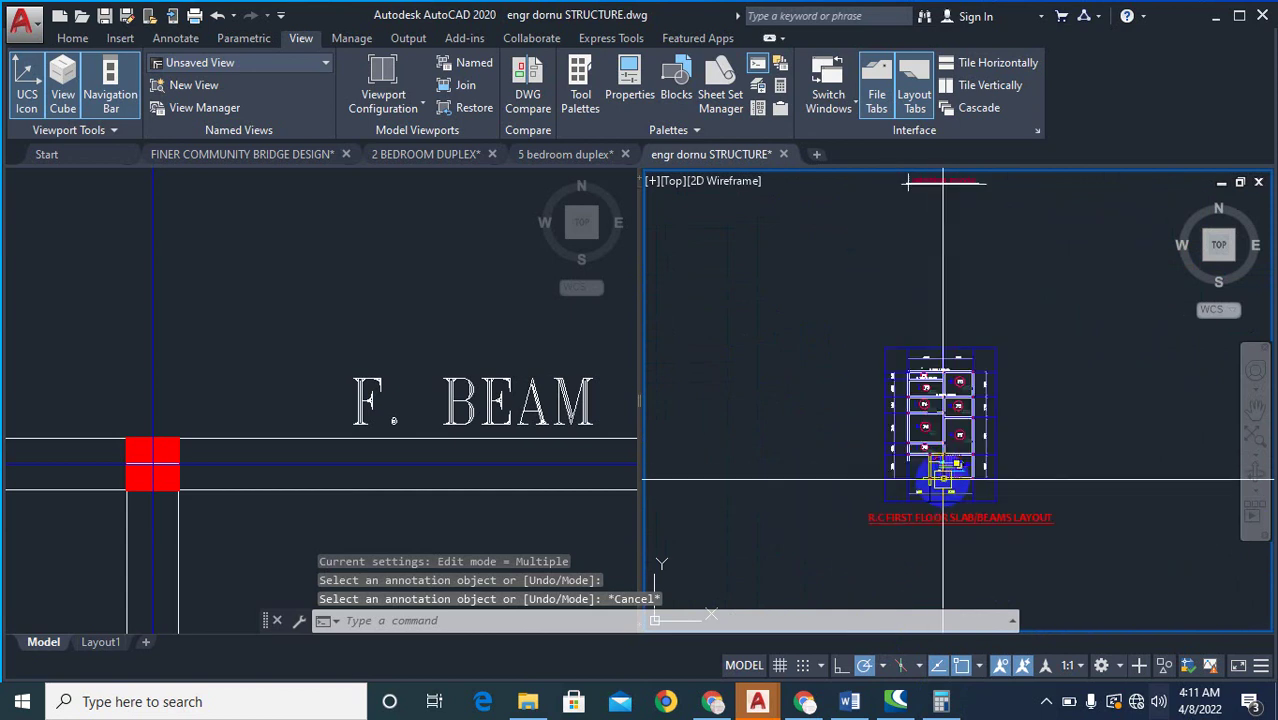
{"action": "scroll", "coordinate": [945, 420], "scroll_direction": "up", "scroll_amount": 4}
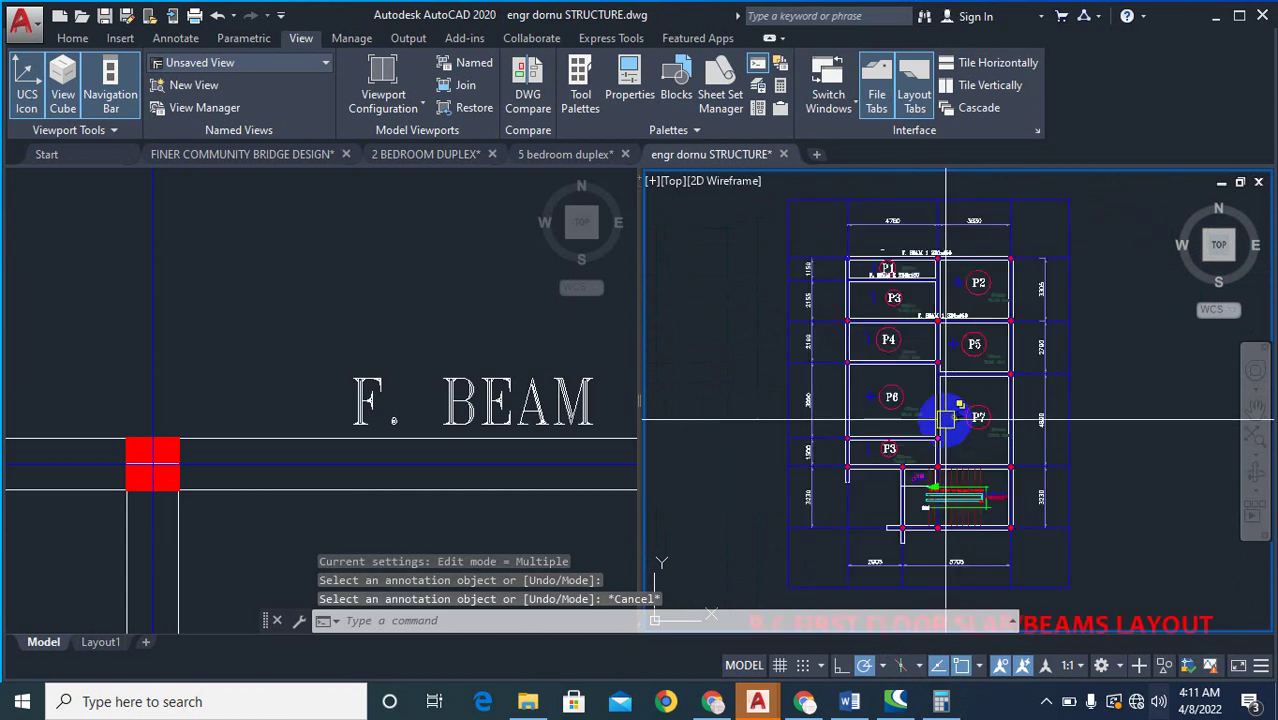
{"action": "scroll", "coordinate": [946, 420], "scroll_direction": "down", "scroll_amount": 5}
{"action": "scroll", "coordinate": [958, 522], "scroll_direction": "up", "scroll_amount": 2}
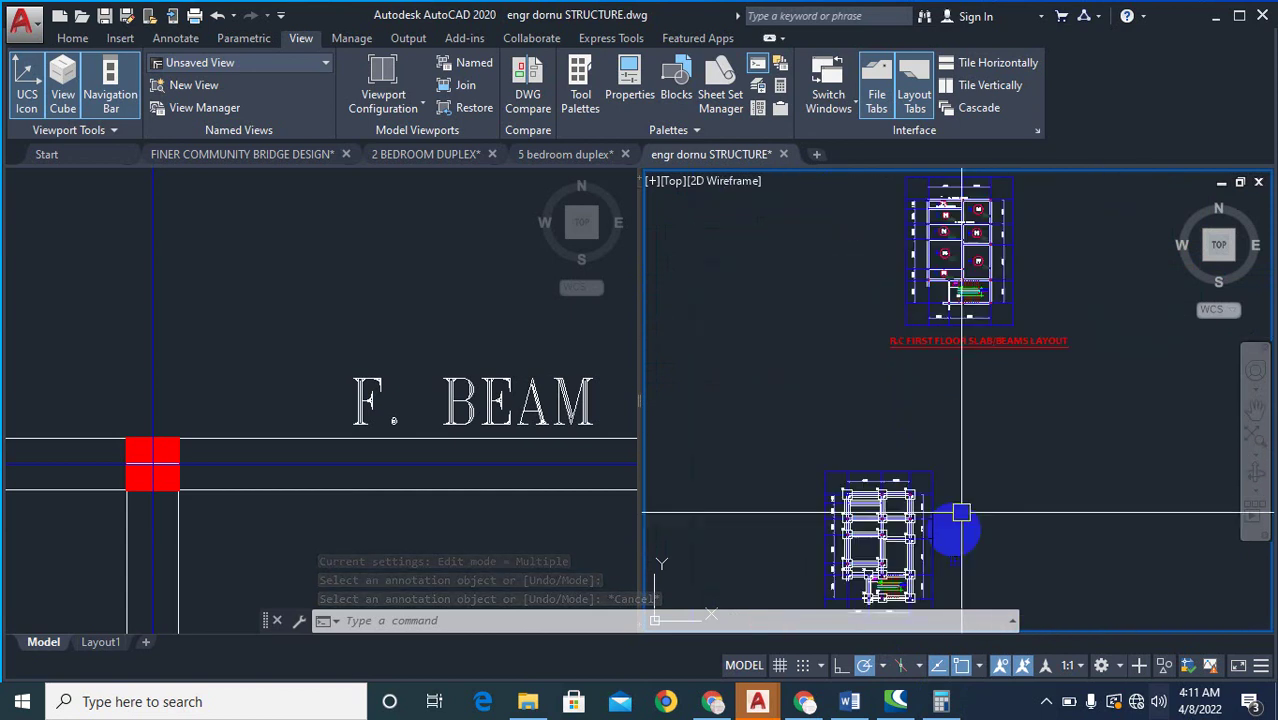
{"action": "scroll", "coordinate": [890, 542], "scroll_direction": "down", "scroll_amount": 2}
{"action": "scroll", "coordinate": [922, 335], "scroll_direction": "up", "scroll_amount": 7}
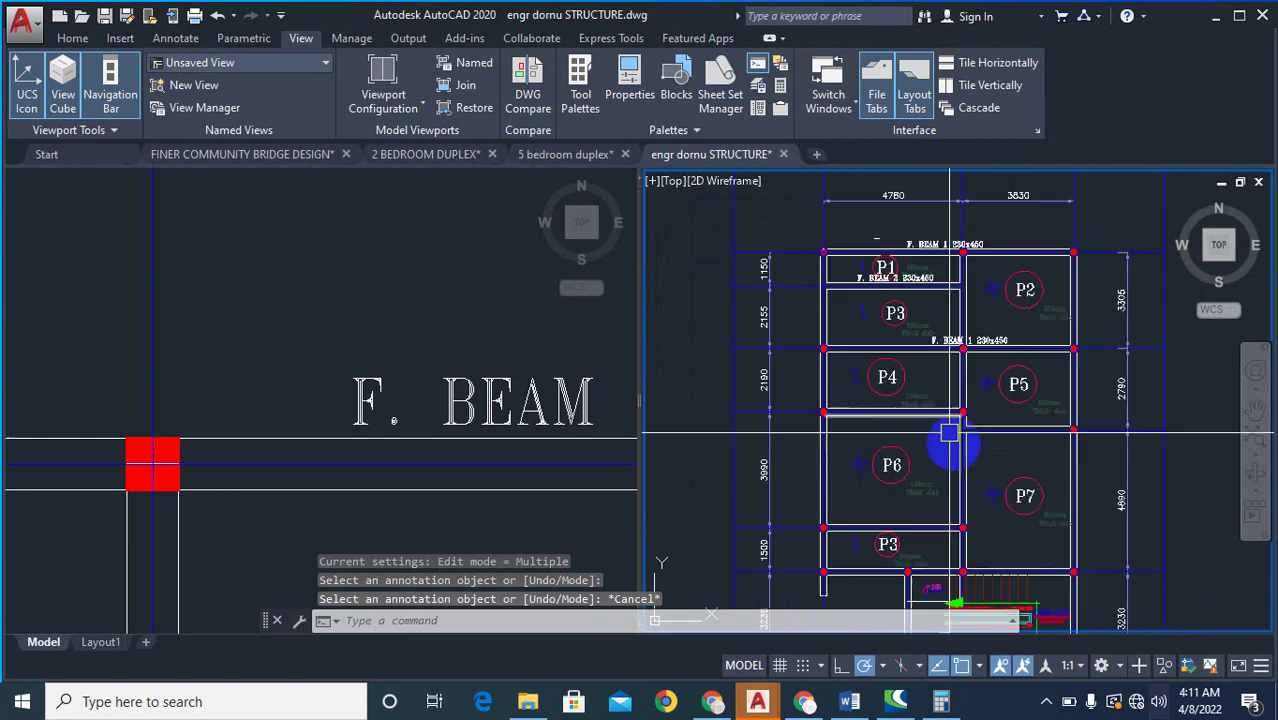
{"action": "scroll", "coordinate": [950, 440], "scroll_direction": "down", "scroll_amount": 5}
{"action": "scroll", "coordinate": [952, 541], "scroll_direction": "up", "scroll_amount": 1}
{"action": "scroll", "coordinate": [952, 541], "scroll_direction": "up", "scroll_amount": 4}
{"action": "scroll", "coordinate": [984, 563], "scroll_direction": "down", "scroll_amount": 2}
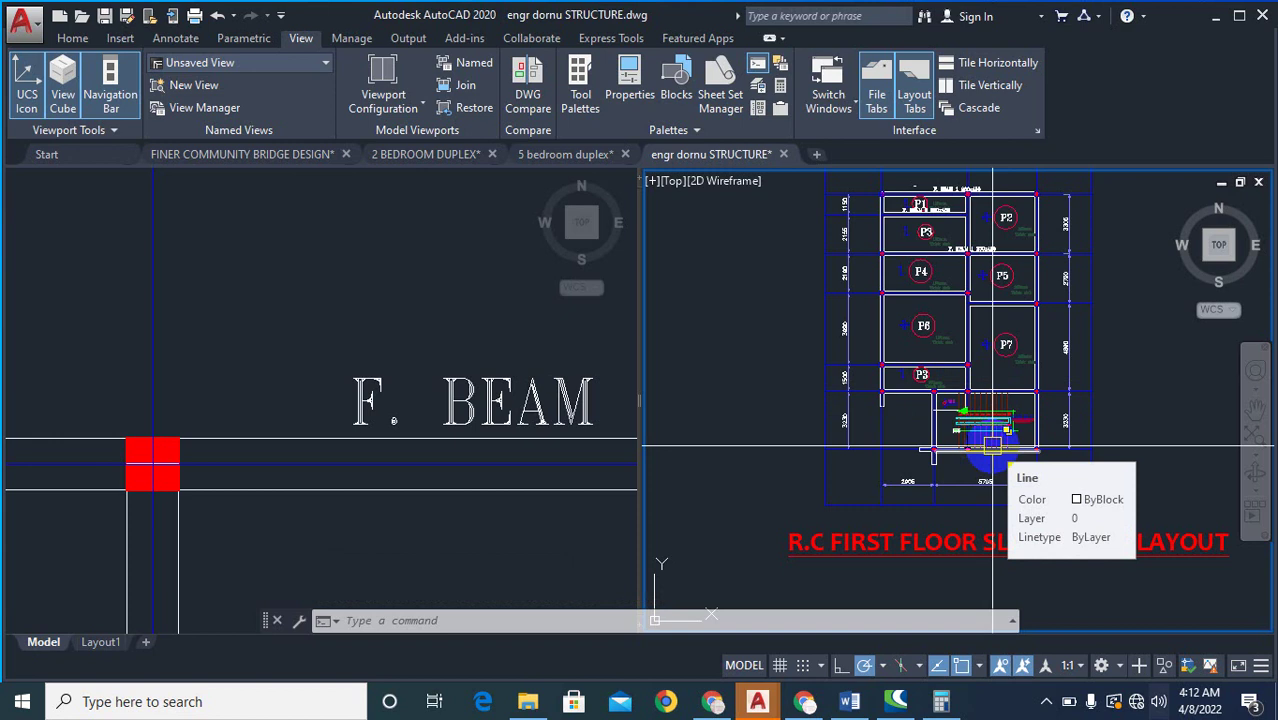
{"action": "scroll", "coordinate": [993, 440], "scroll_direction": "up", "scroll_amount": 3}
{"action": "scroll", "coordinate": [996, 277], "scroll_direction": "down", "scroll_amount": 4}
{"action": "scroll", "coordinate": [1047, 471], "scroll_direction": "up", "scroll_amount": 2}
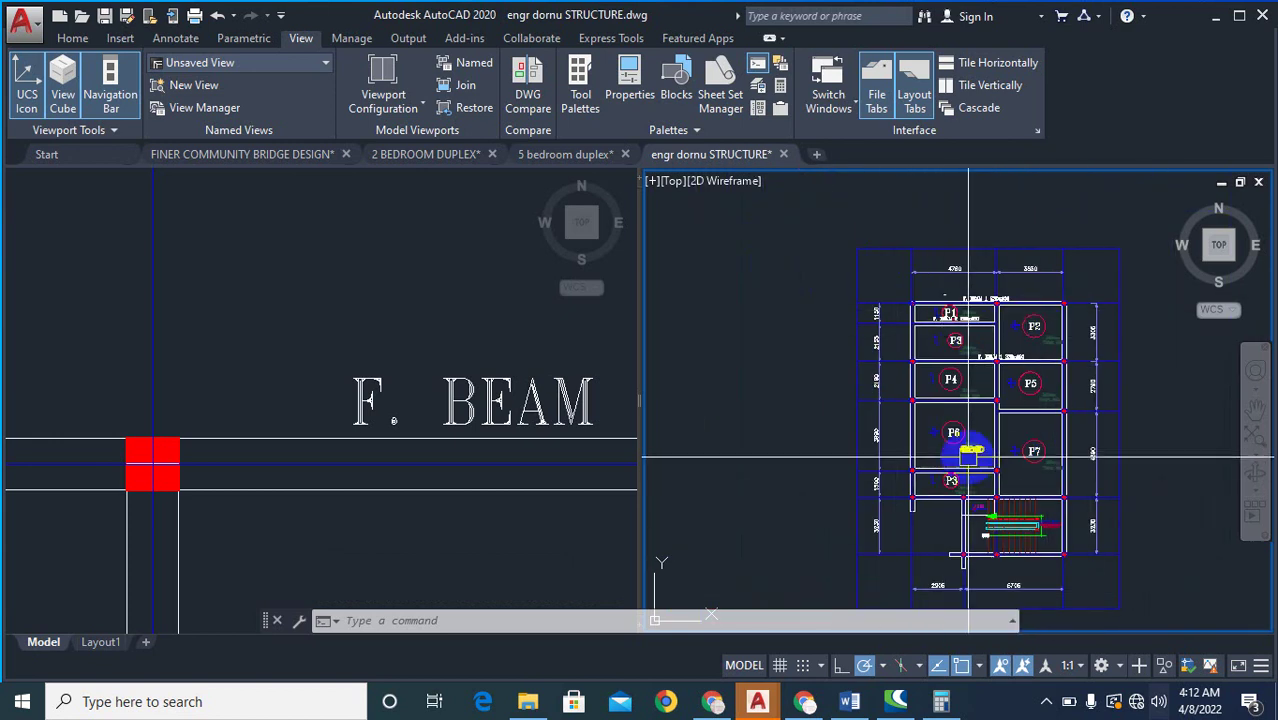
{"action": "scroll", "coordinate": [686, 205], "scroll_direction": "down", "scroll_amount": 2}
{"action": "scroll", "coordinate": [860, 438], "scroll_direction": "down", "scroll_amount": 4}
{"action": "scroll", "coordinate": [822, 415], "scroll_direction": "up", "scroll_amount": 4}
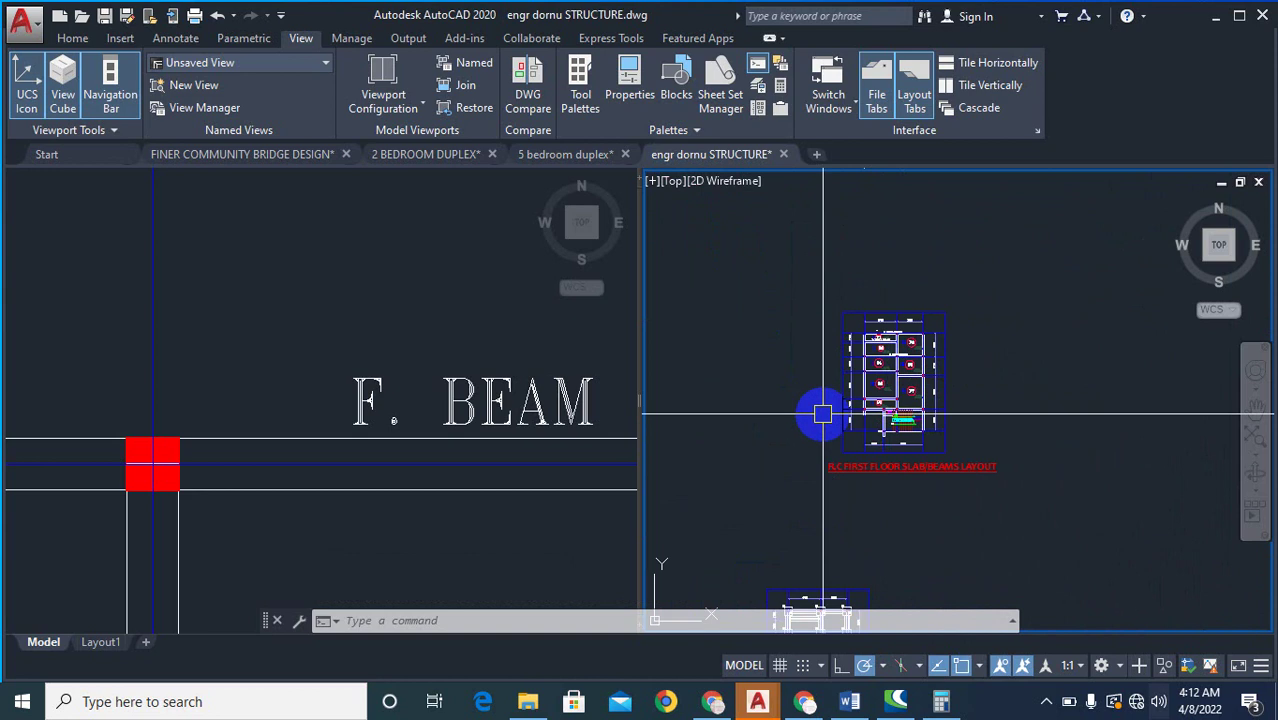